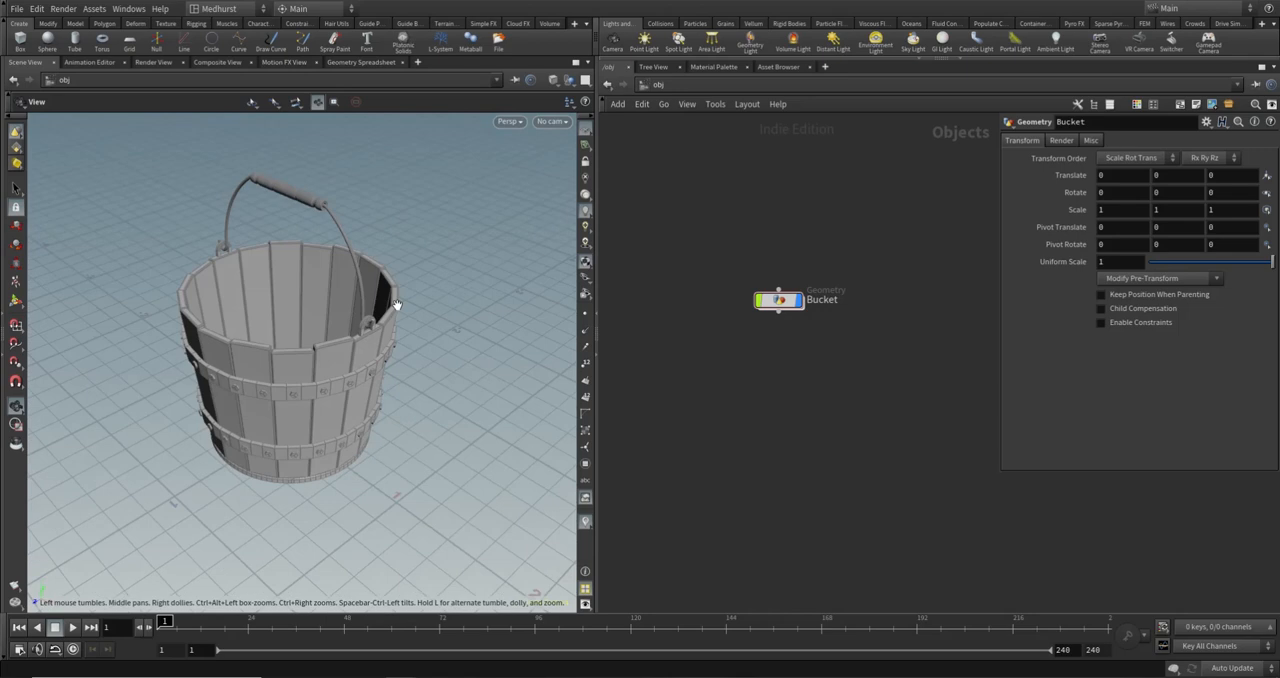
- Inspect the finished bucket from several angles, then display the color node inside it to examine its separate pieces
{"action": "left_click_drag", "start_coordinate": [324, 400], "coordinate": [342, 344]}
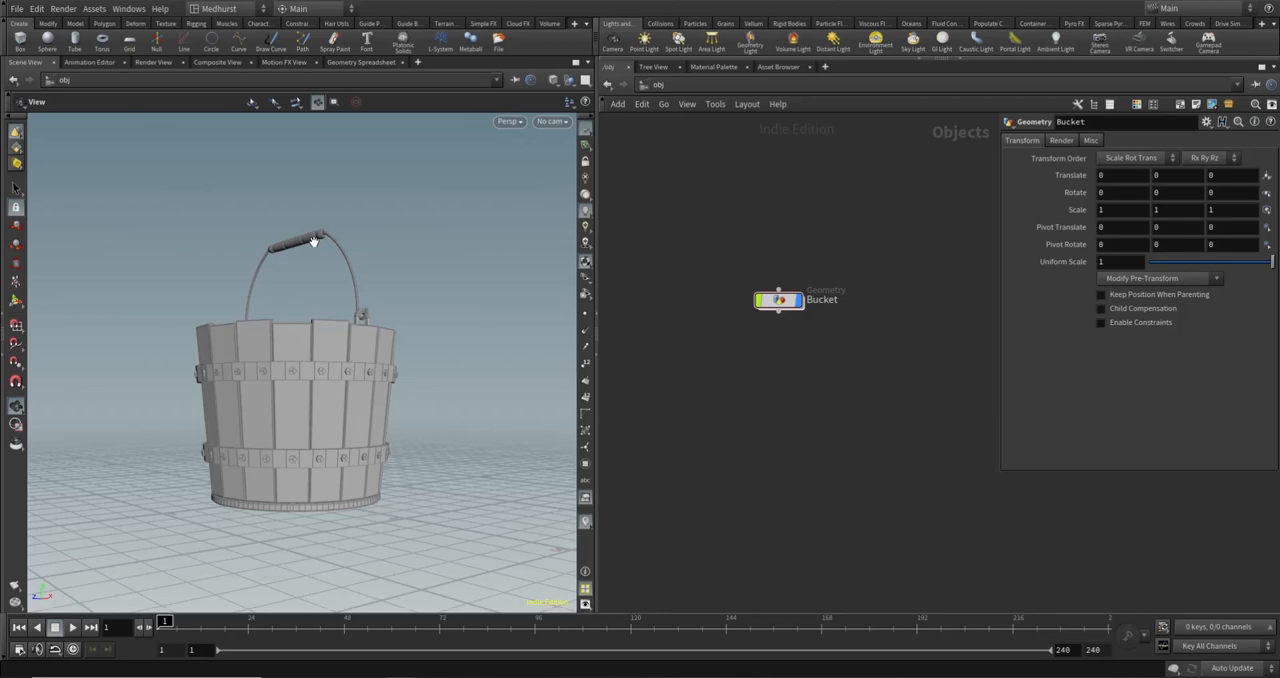
{"action": "left_click_drag", "start_coordinate": [313, 241], "coordinate": [325, 276]}
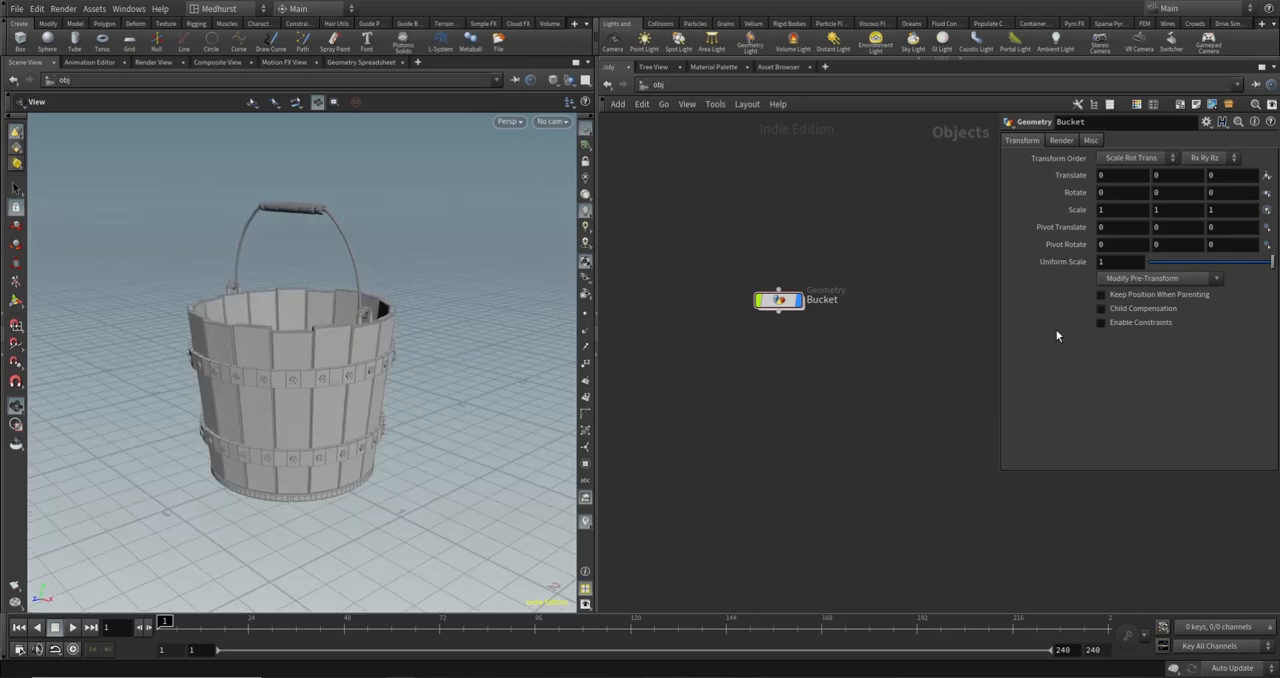
{"action": "double_click", "coordinate": [779, 300]}
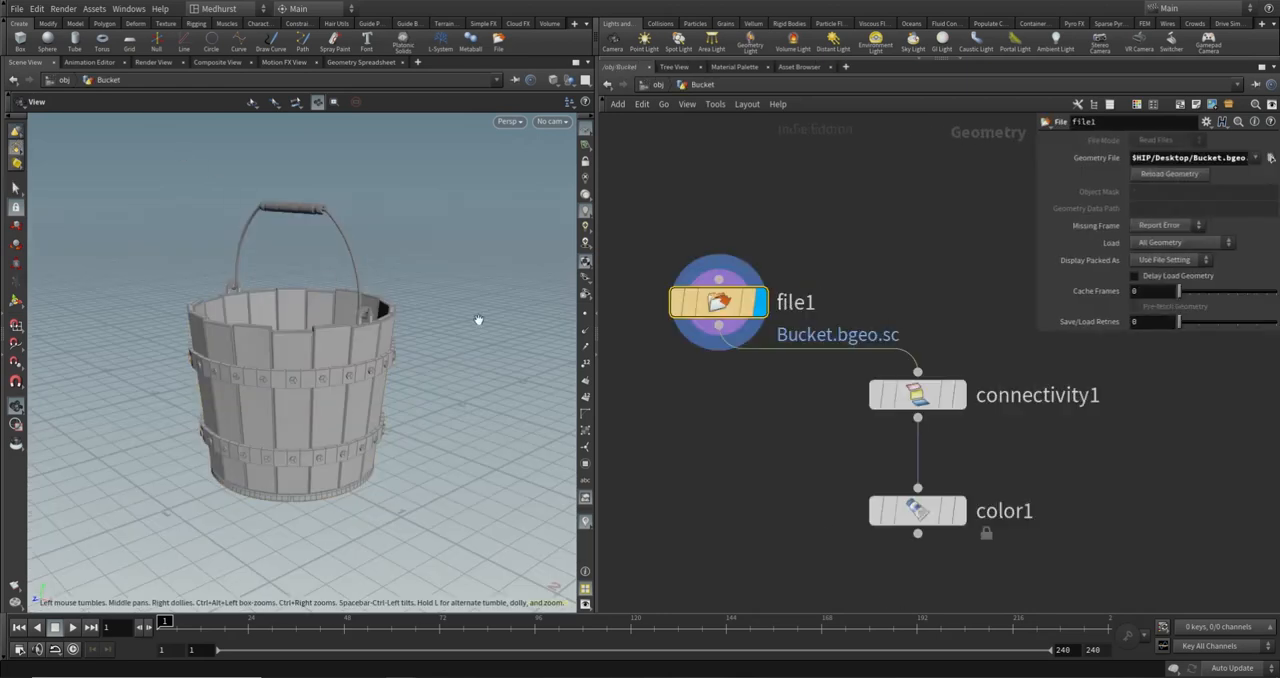
{"action": "left_click", "coordinate": [960, 511]}
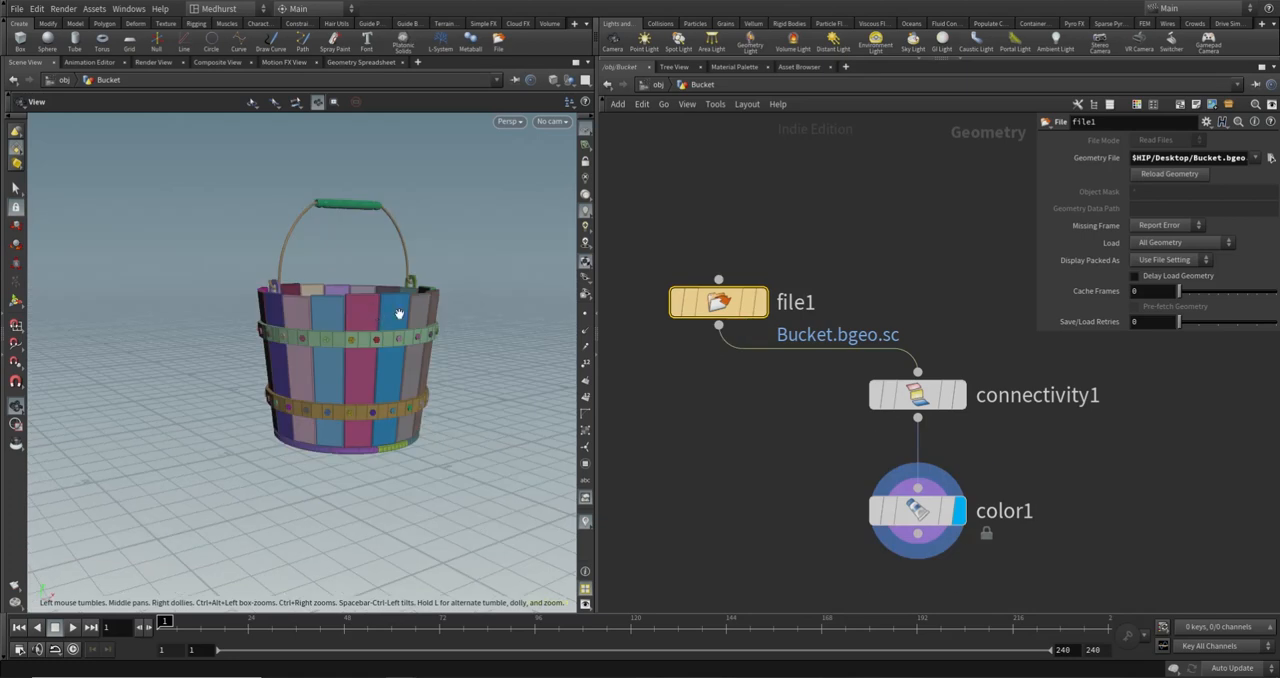
{"action": "left_click_drag", "start_coordinate": [356, 338], "coordinate": [314, 360]}
{"action": "middle_click_drag", "start_coordinate": [314, 360], "coordinate": [446, 315]}
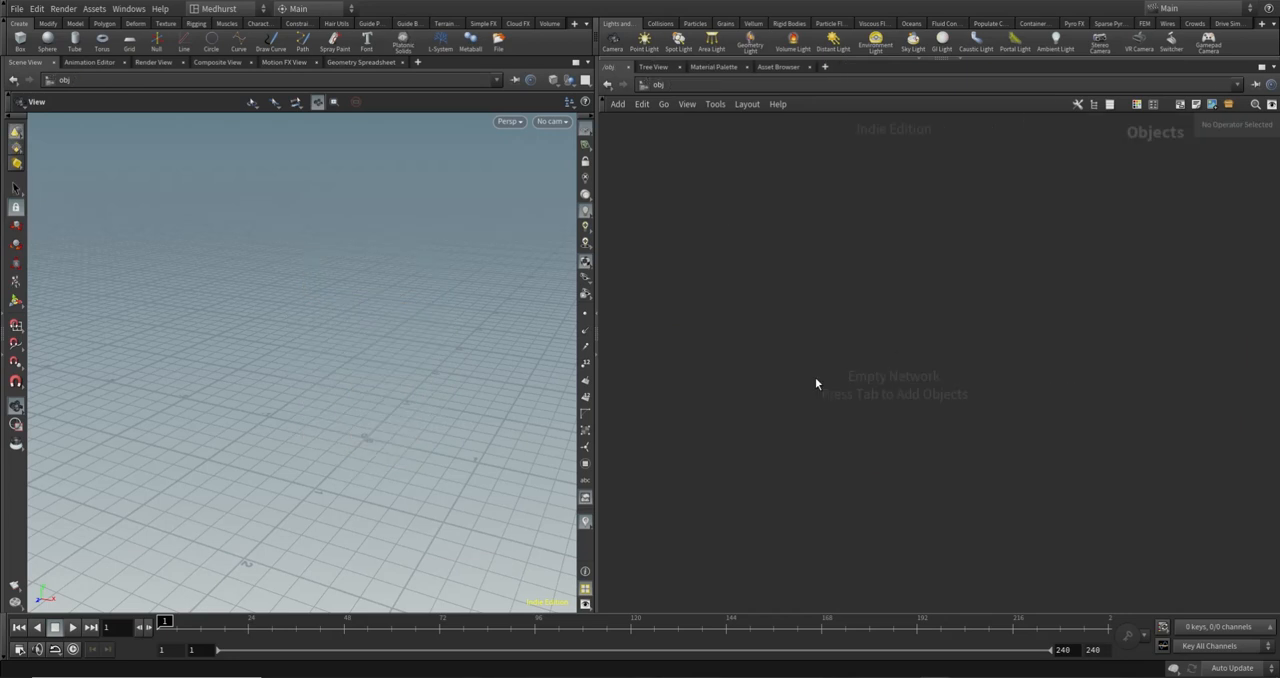
- Create a Geometry object in the empty scene, name it Bucket, and enter its network
{"action": "key", "text": "Tab"}
{"action": "type", "text": "geo"}
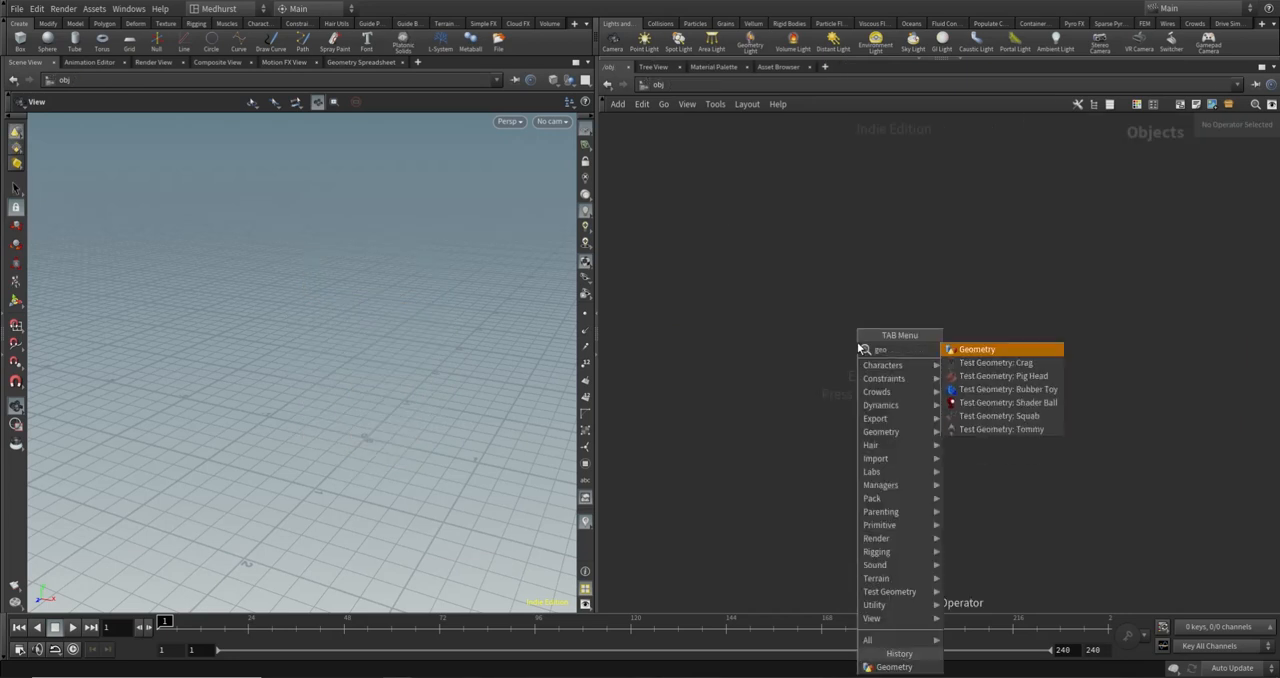
{"action": "key", "text": "Return"}
{"action": "left_click", "coordinate": [857, 344]}
{"action": "double_click", "coordinate": [895, 342]}
{"action": "type", "text": "Buc"}
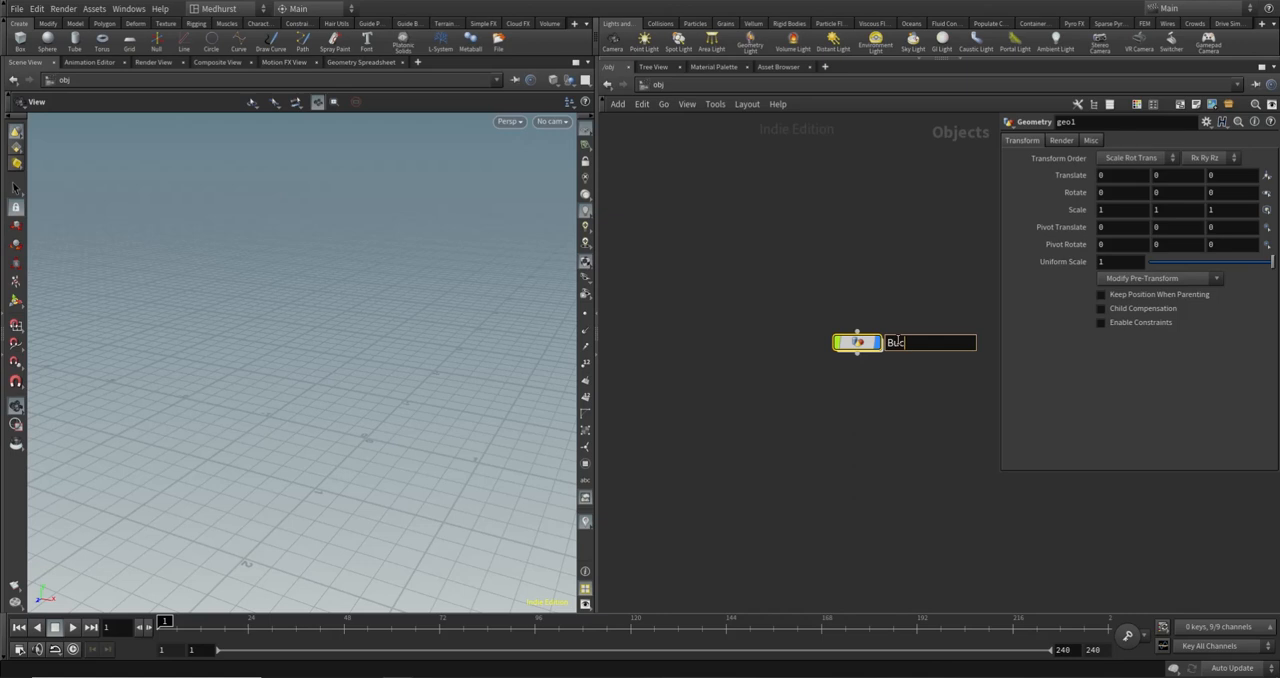
{"action": "type", "text": "ket"}
{"action": "key", "text": "Return"}
{"action": "double_click", "coordinate": [857, 343]}
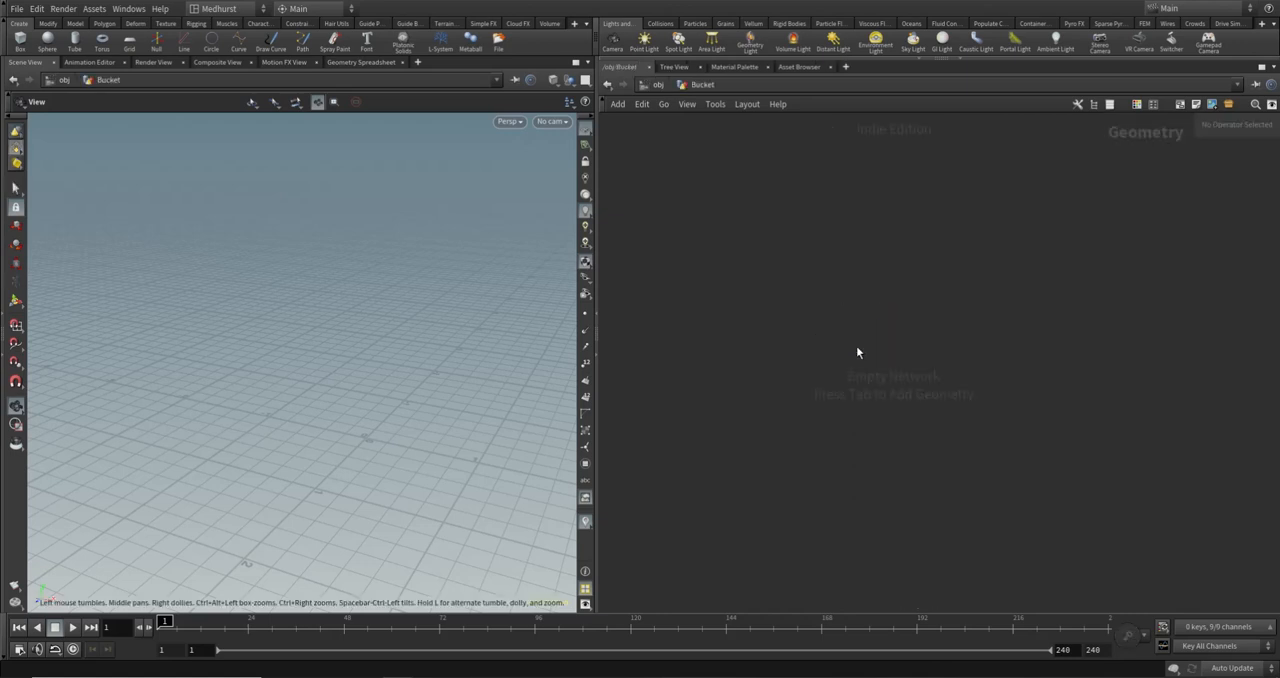
- Add a Box node to the empty Bucket geometry network
{"action": "key", "text": "Tab"}
{"action": "type", "text": "bi"}
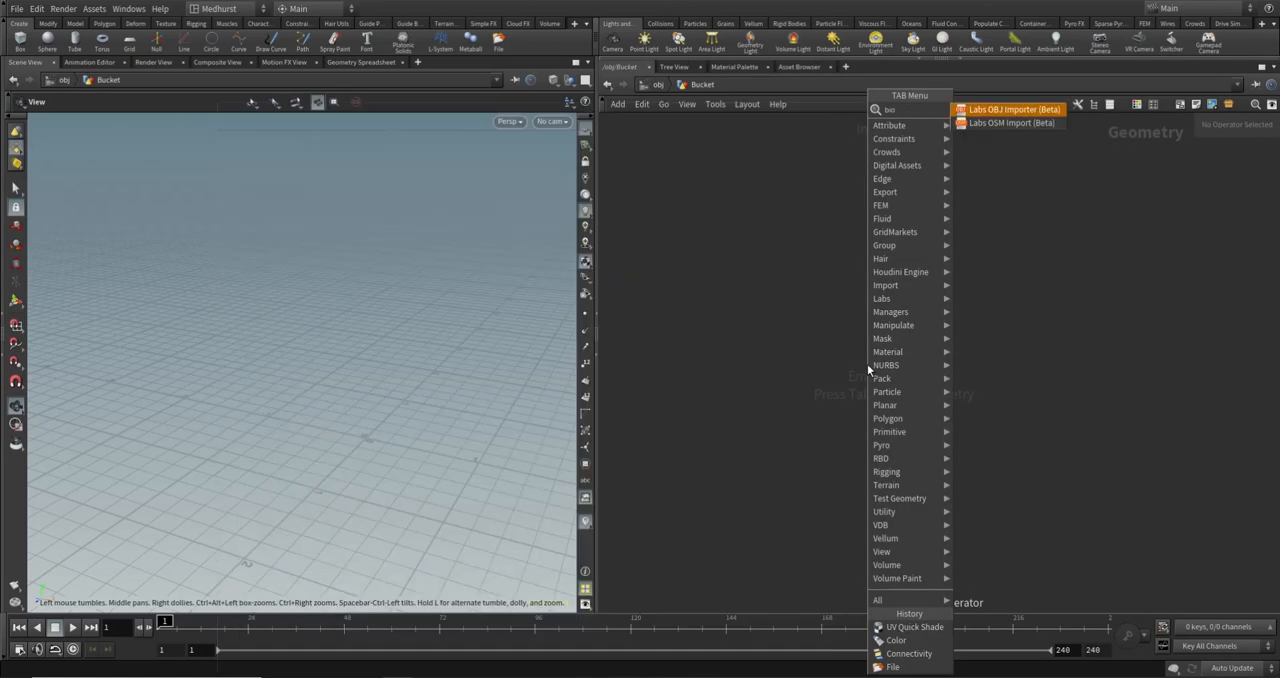
{"action": "key", "text": "BackSpace"}
{"action": "type", "text": "ox"}
{"action": "key", "text": "Return"}
{"action": "left_click", "coordinate": [895, 356]}
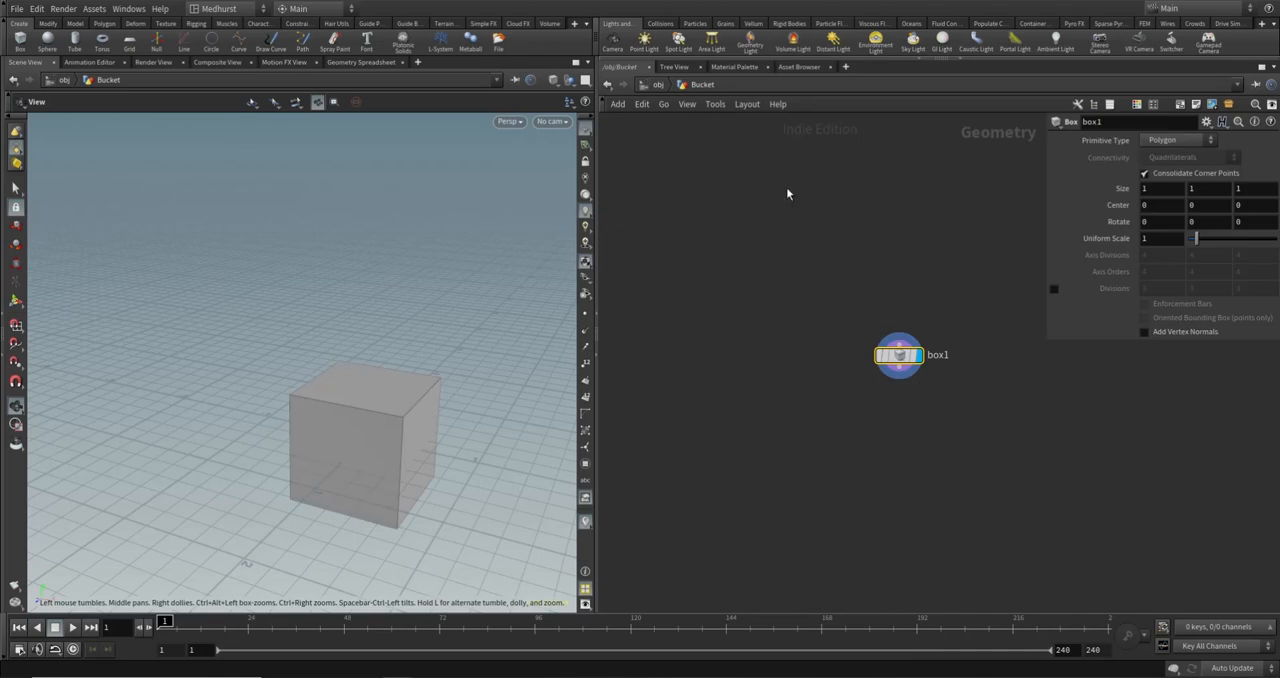
- Set the box's Y size to 5 and its Z size to 0.2
{"action": "left_click_drag", "start_coordinate": [1204, 189], "coordinate": [1131, 237]}
{"action": "type", "text": "5"}
{"action": "key", "text": "Tab"}
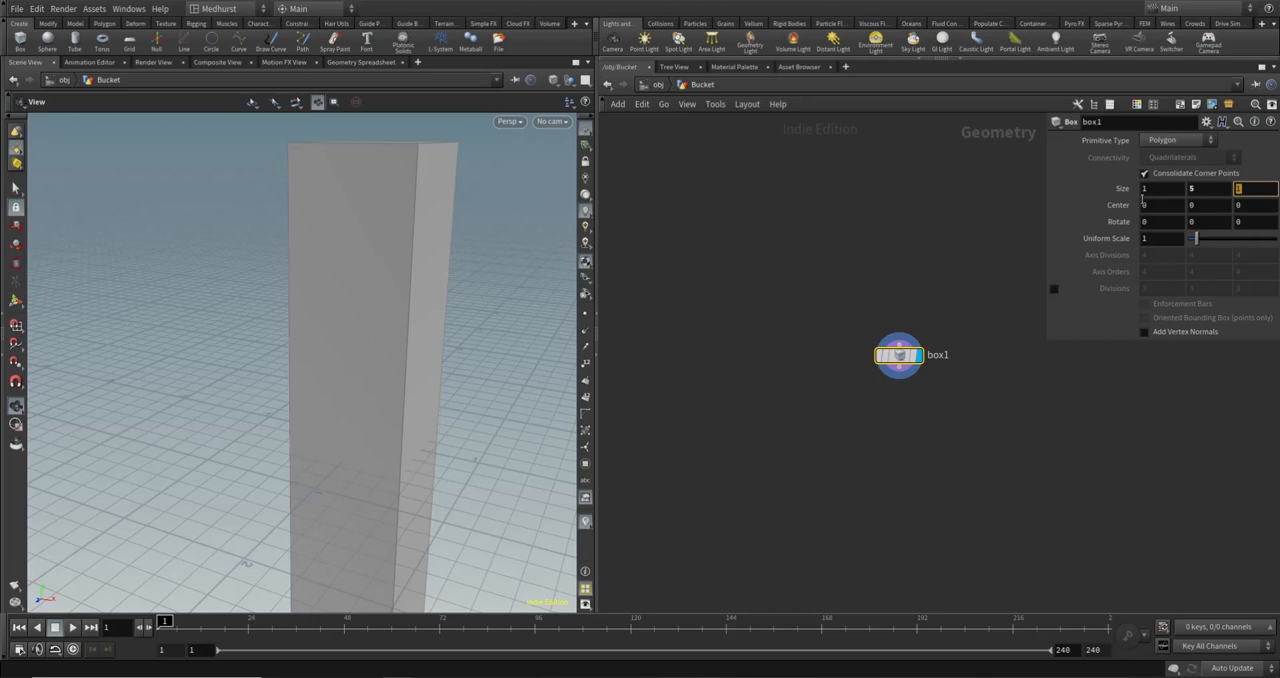
{"action": "type", "text": "0.2"}
{"action": "key", "text": "Return"}
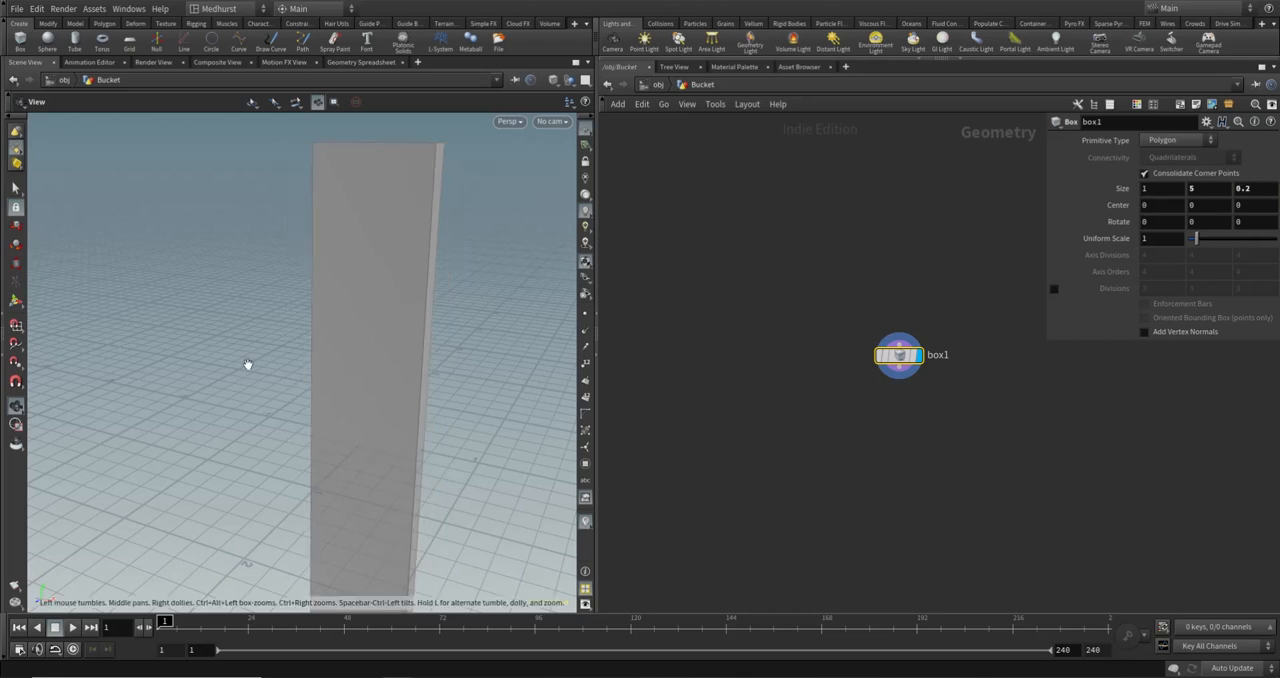
- Set the plank box's Y size to 4.8
{"action": "scroll", "coordinate": [377, 340], "scroll_direction": "down", "scroll_amount": 5}
{"action": "mouse_move", "coordinate": [378, 341]}
{"action": "left_mouse_down"}
{"action": "mouse_move", "coordinate": [359, 308]}
{"action": "mouse_move", "coordinate": [385, 330]}
{"action": "left_mouse_up"}
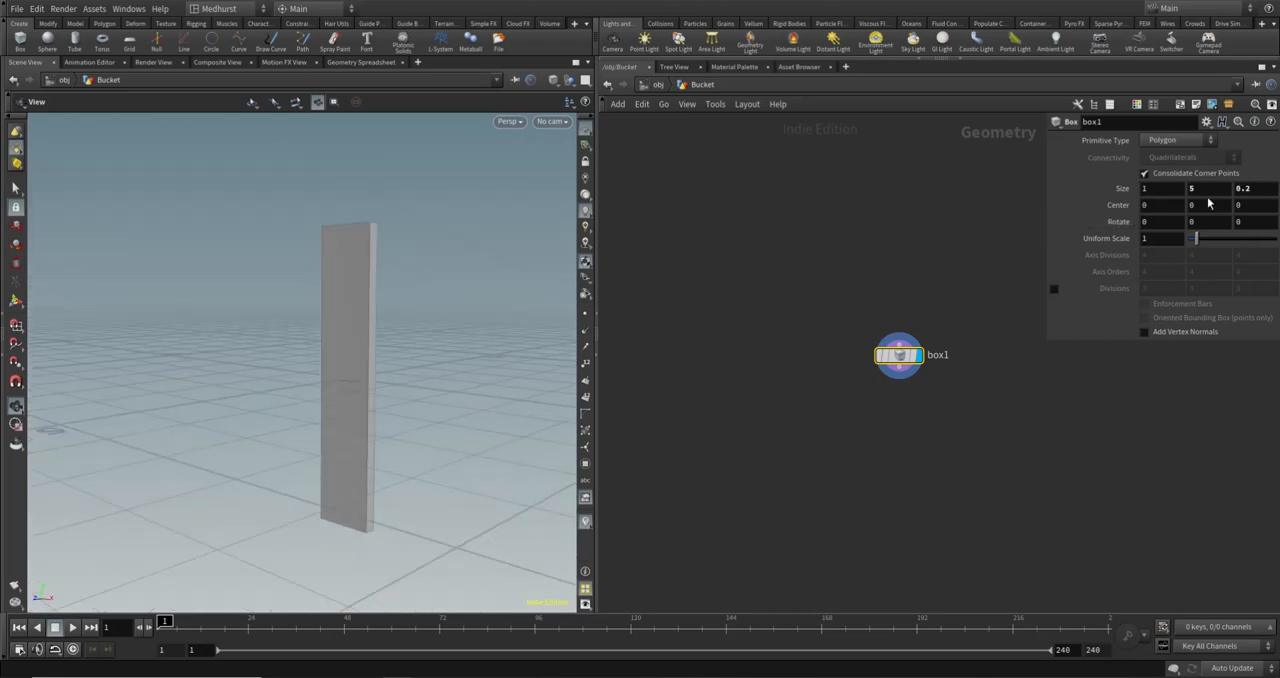
{"action": "left_click_drag", "start_coordinate": [1208, 190], "coordinate": [1121, 230]}
{"action": "type", "text": "4.8"}
{"action": "key", "text": "Return"}
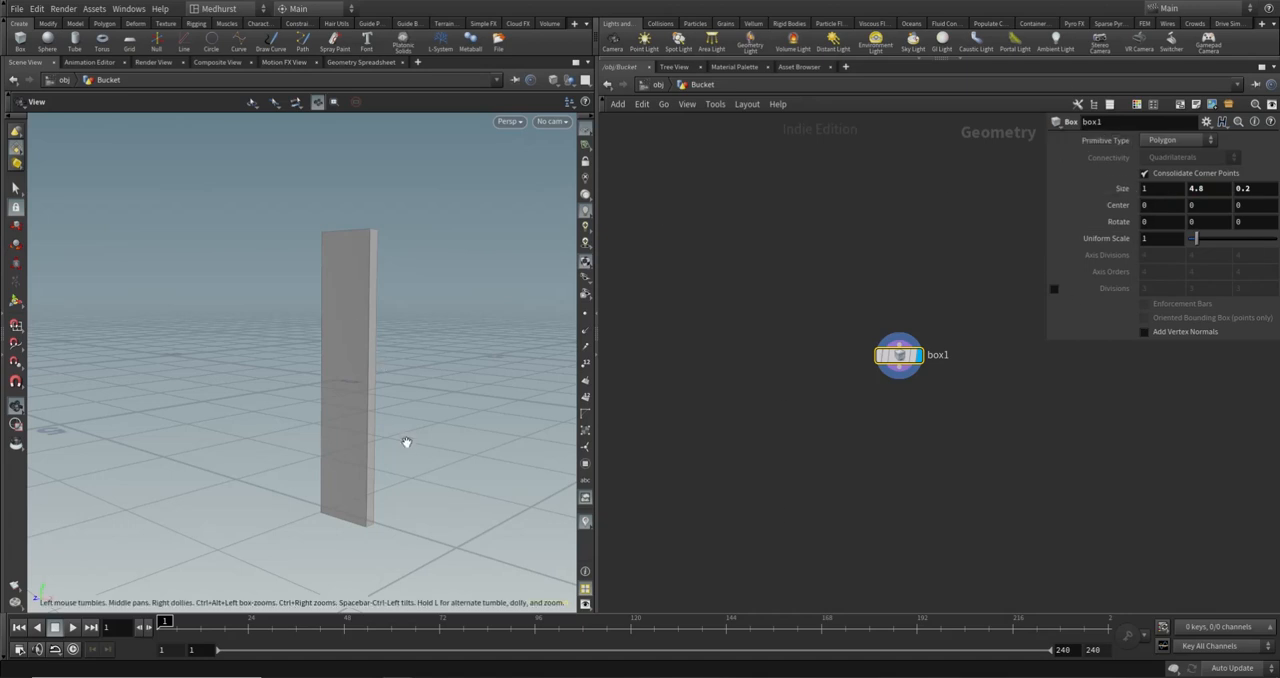
- Copy the box's Size parameters and paste them as relative references into its Center parameters
{"action": "left_click_drag", "start_coordinate": [304, 469], "coordinate": [335, 489]}
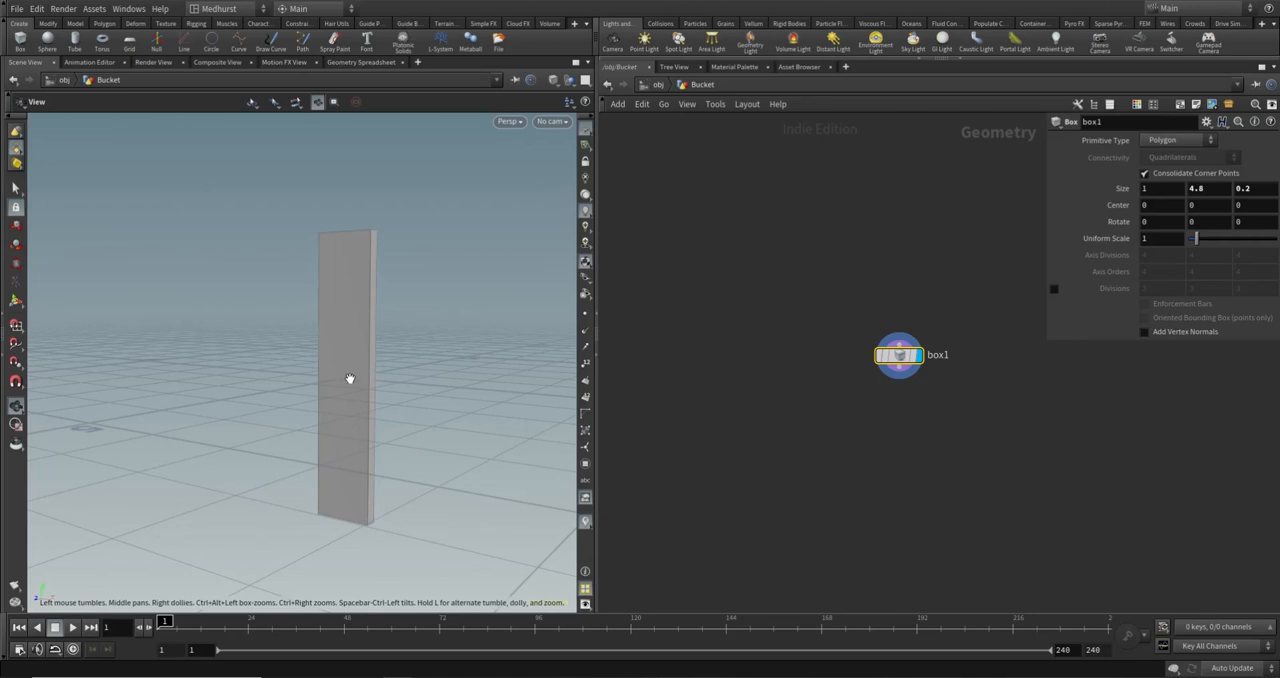
{"action": "right_click", "coordinate": [1160, 188]}
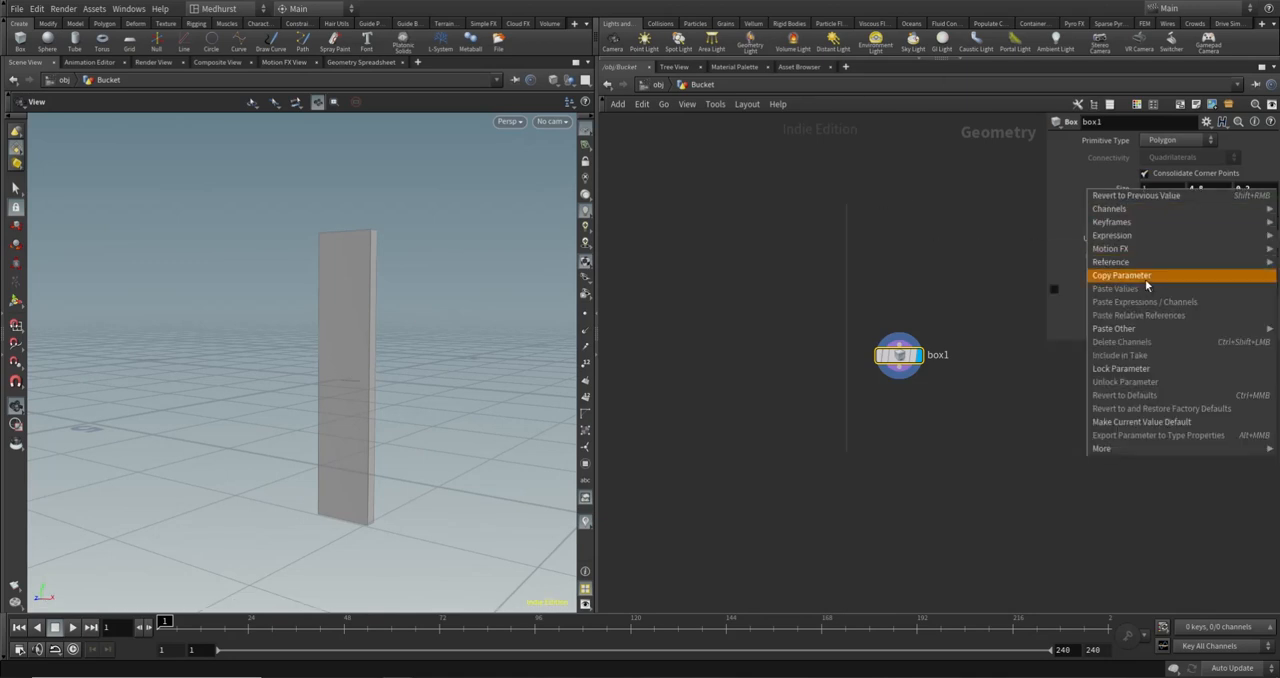
{"action": "left_click", "coordinate": [1146, 279]}
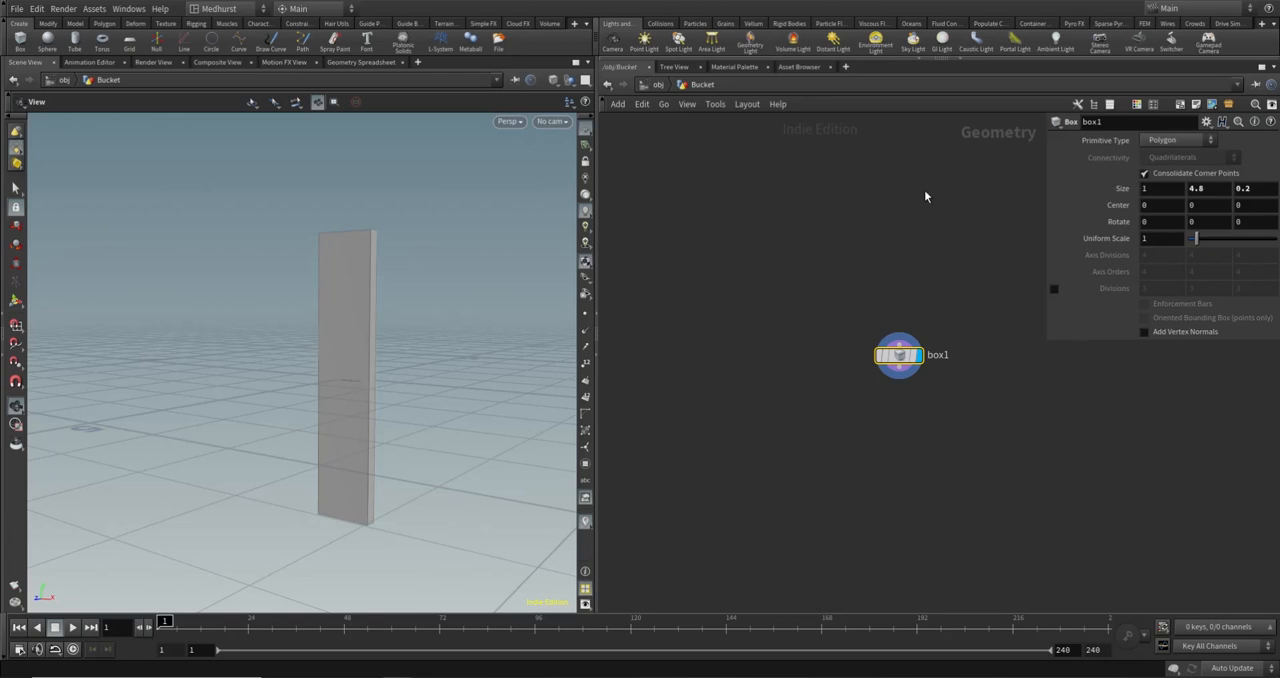
{"action": "right_click", "coordinate": [1109, 187]}
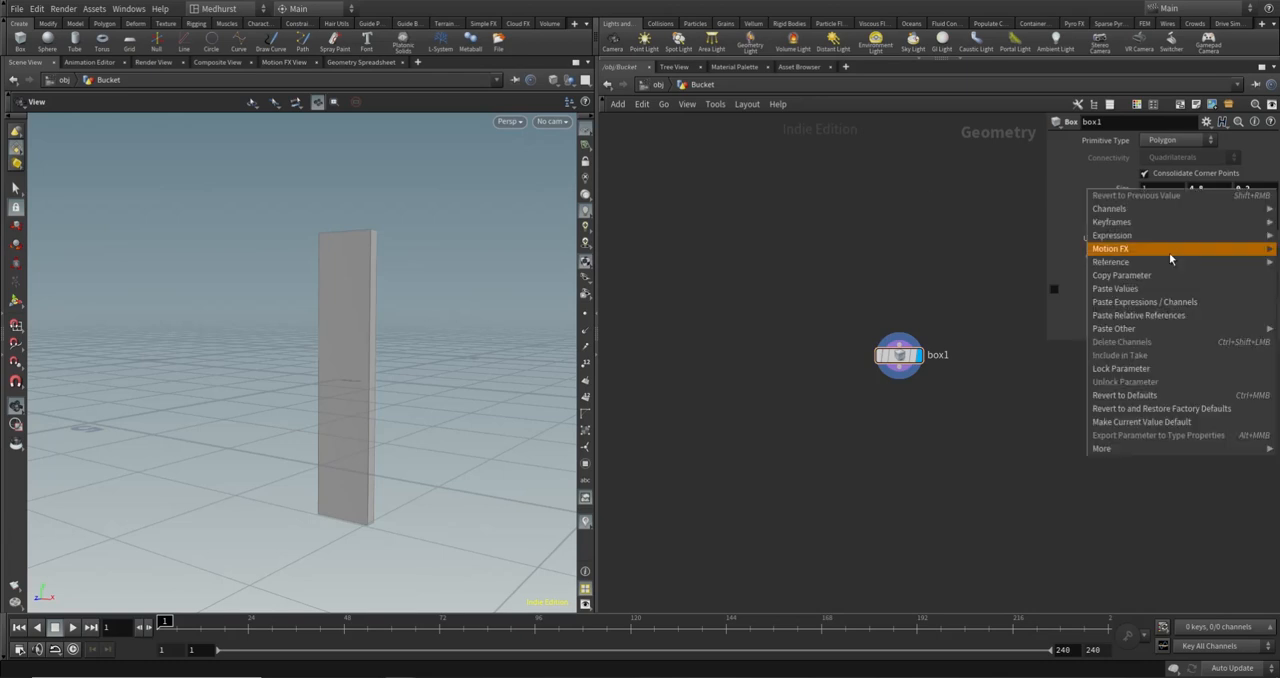
{"action": "left_click", "coordinate": [1150, 275]}
{"action": "right_click", "coordinate": [1146, 203]}
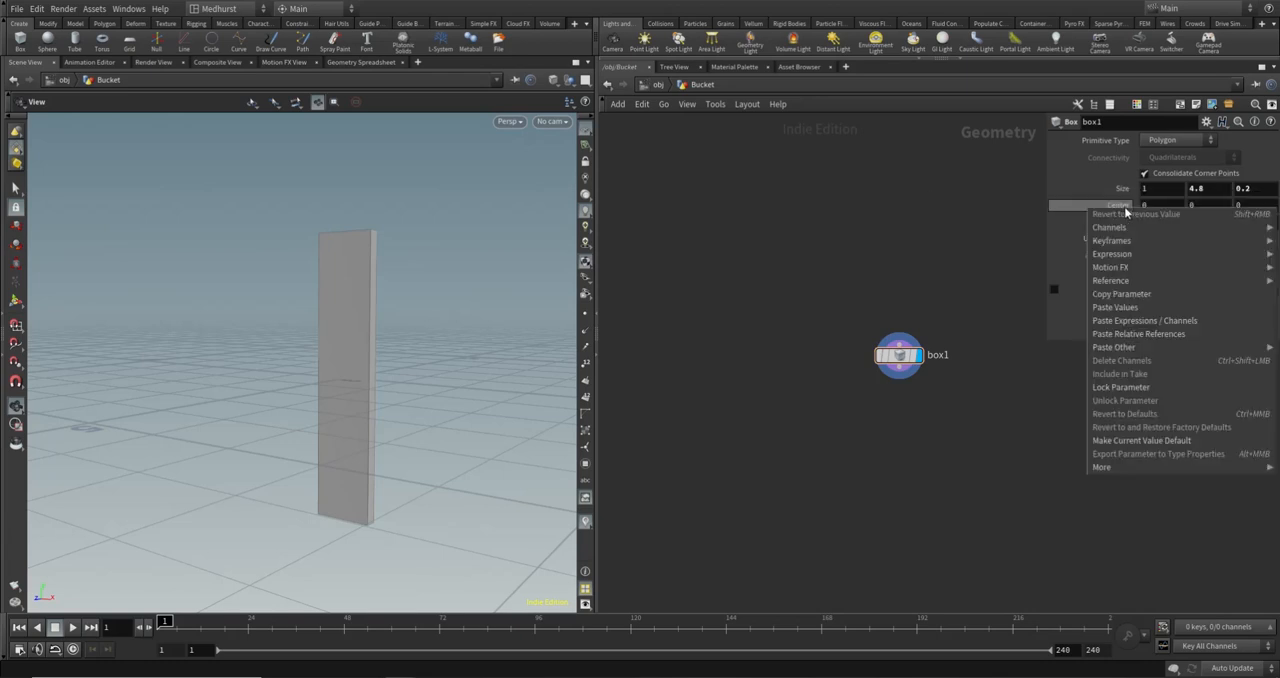
{"action": "left_click", "coordinate": [1148, 336]}
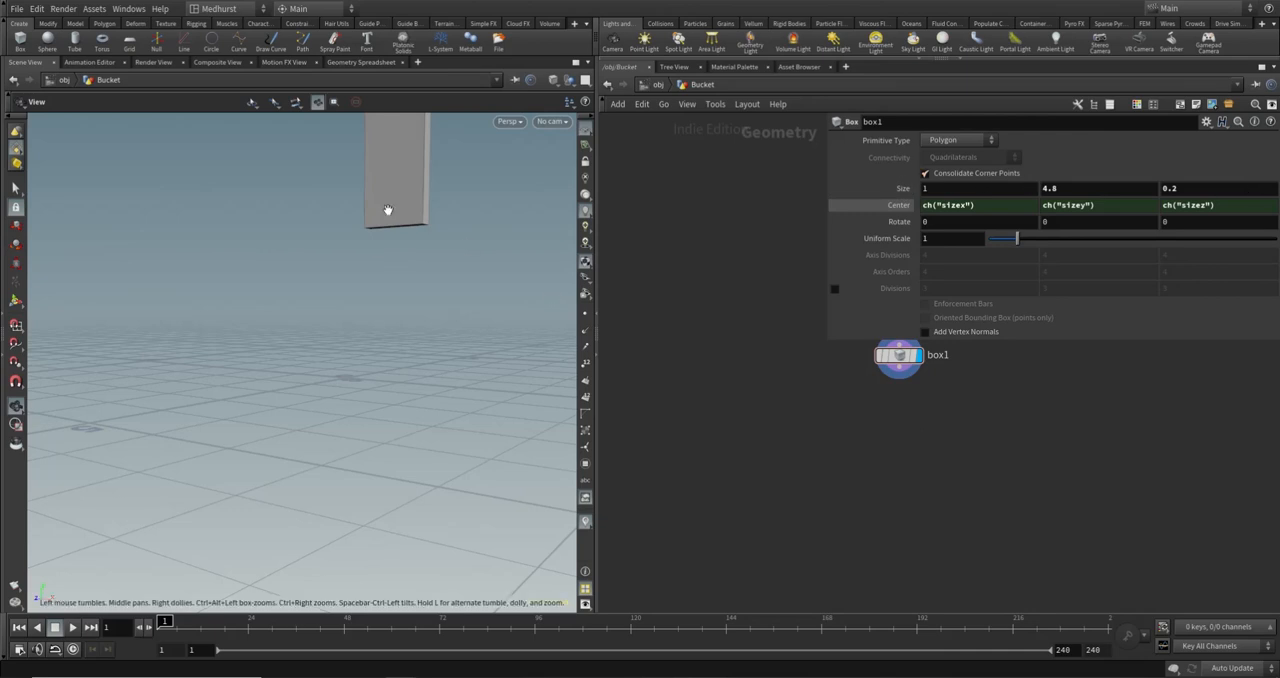
- Divide the X, Y and Z Center expressions of the box by 2, such as ch("sizex")/2
{"action": "left_click_drag", "start_coordinate": [388, 210], "coordinate": [430, 320]}
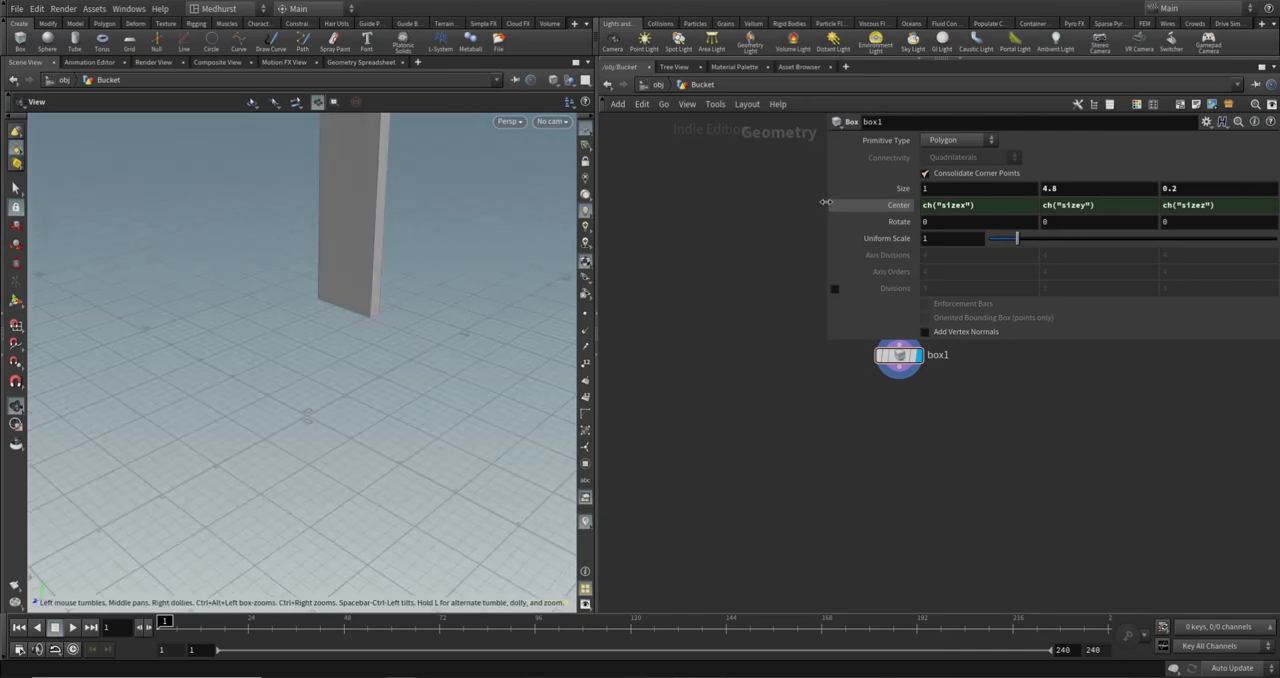
{"action": "type", "text": "/2"}
{"action": "key", "text": "Return"}
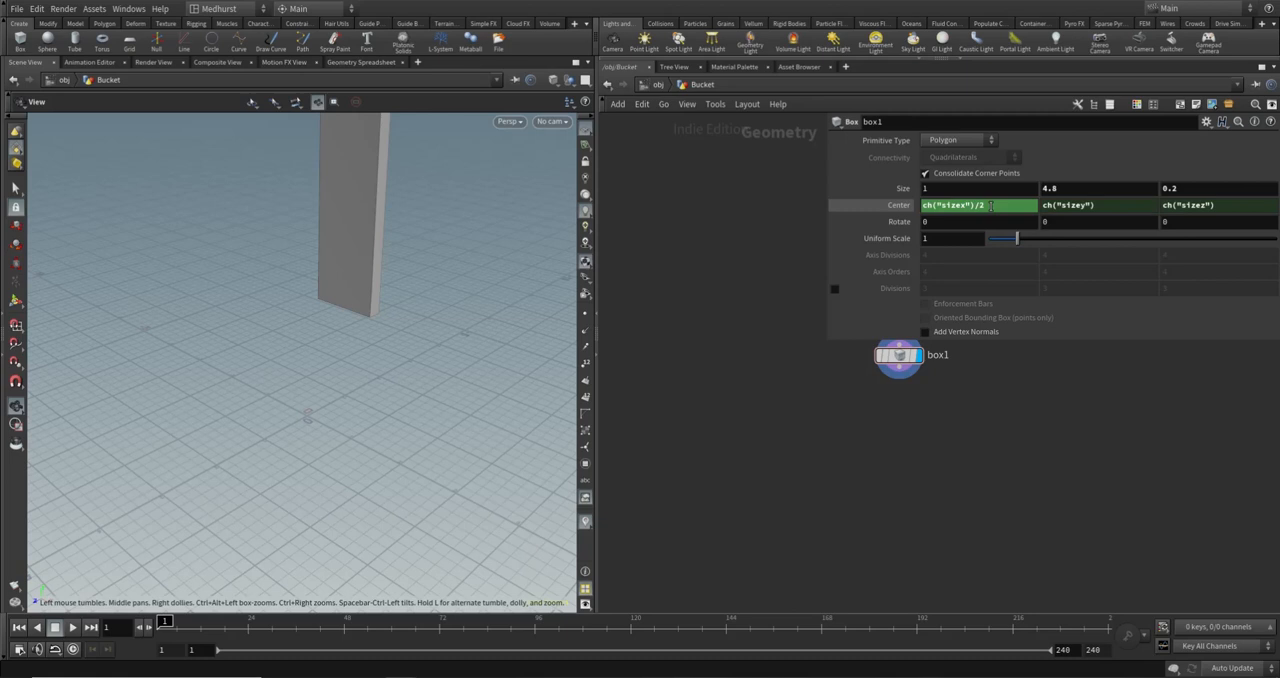
{"action": "left_click", "coordinate": [1116, 210]}
{"action": "type", "text": "/2"}
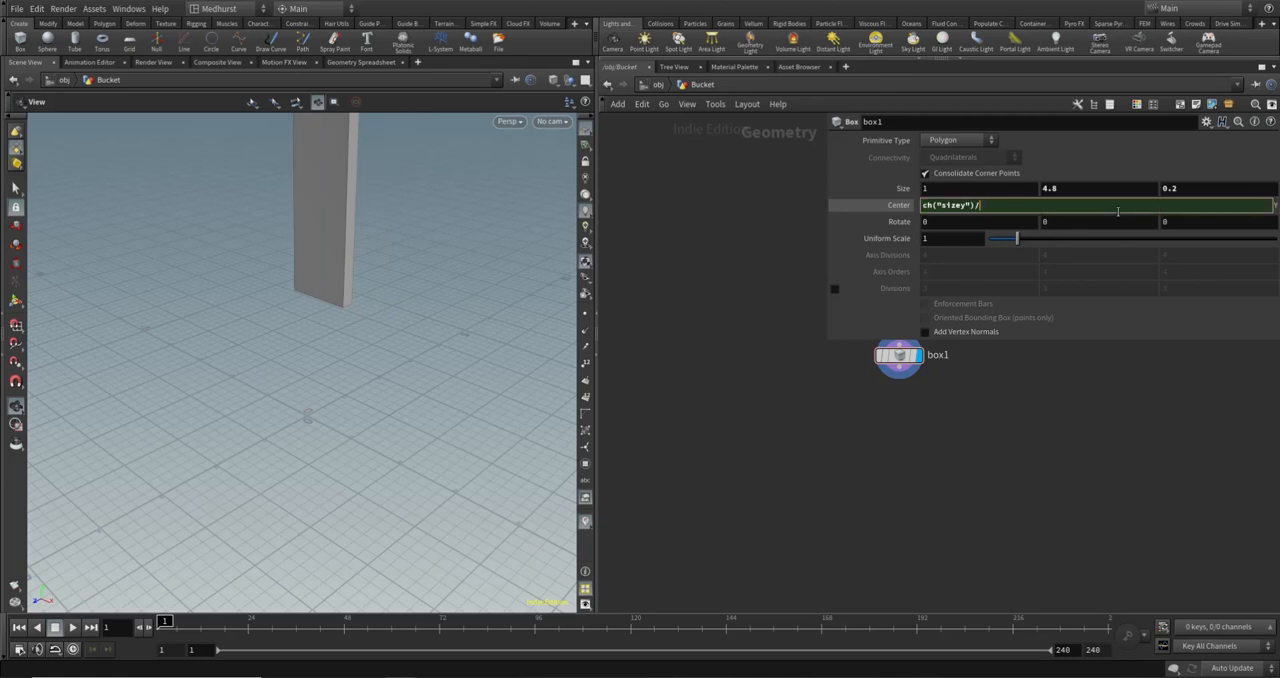
{"action": "key", "text": "Return"}
{"action": "left_click", "coordinate": [1249, 205]}
{"action": "type", "text": "/"}
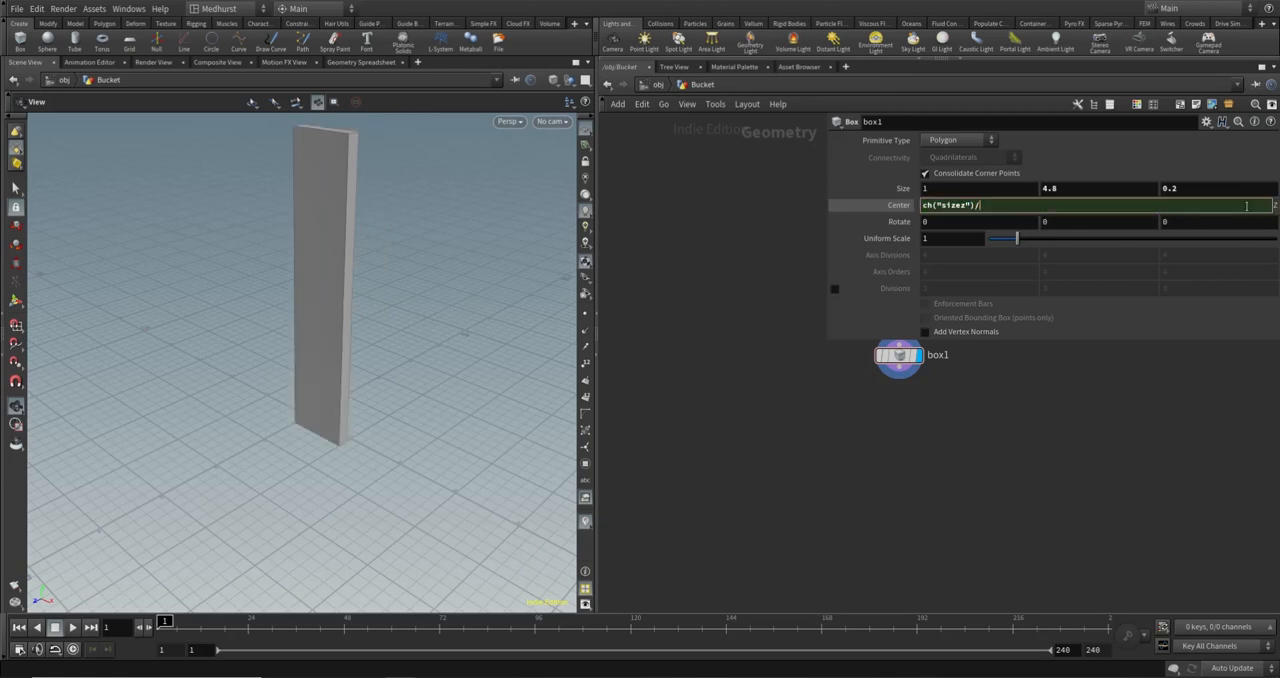
{"action": "type", "text": "2"}
{"action": "key", "text": "Return"}
- Add a Copy and Transform node below box1 and connect the box's output to it
{"action": "left_click_drag", "start_coordinate": [449, 300], "coordinate": [447, 441]}
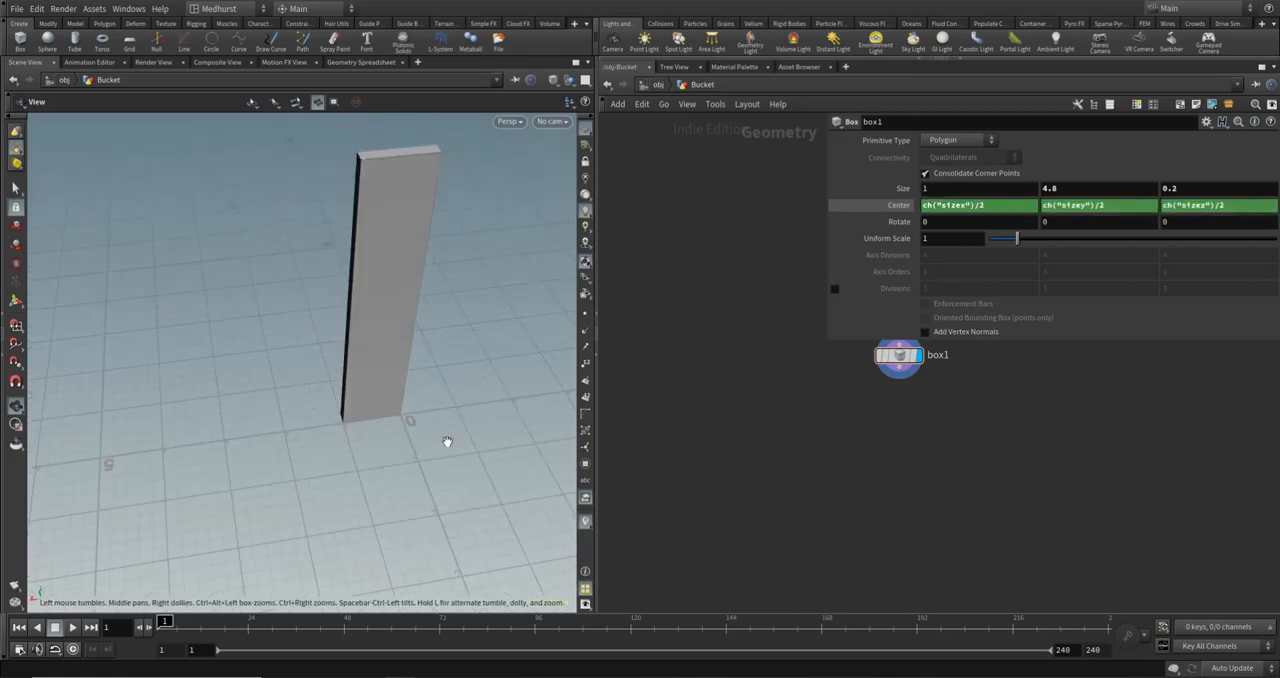
{"action": "middle_click_drag", "start_coordinate": [455, 347], "coordinate": [388, 322]}
{"action": "mouse_move", "coordinate": [898, 188]}
{"action": "middle_mouse_down"}
{"action": "mouse_move", "coordinate": [960, 188]}
{"action": "mouse_move", "coordinate": [843, 188]}
{"action": "mouse_move", "coordinate": [1005, 176]}
{"action": "mouse_move", "coordinate": [880, 178]}
{"action": "mouse_move", "coordinate": [900, 170]}
{"action": "middle_mouse_up"}
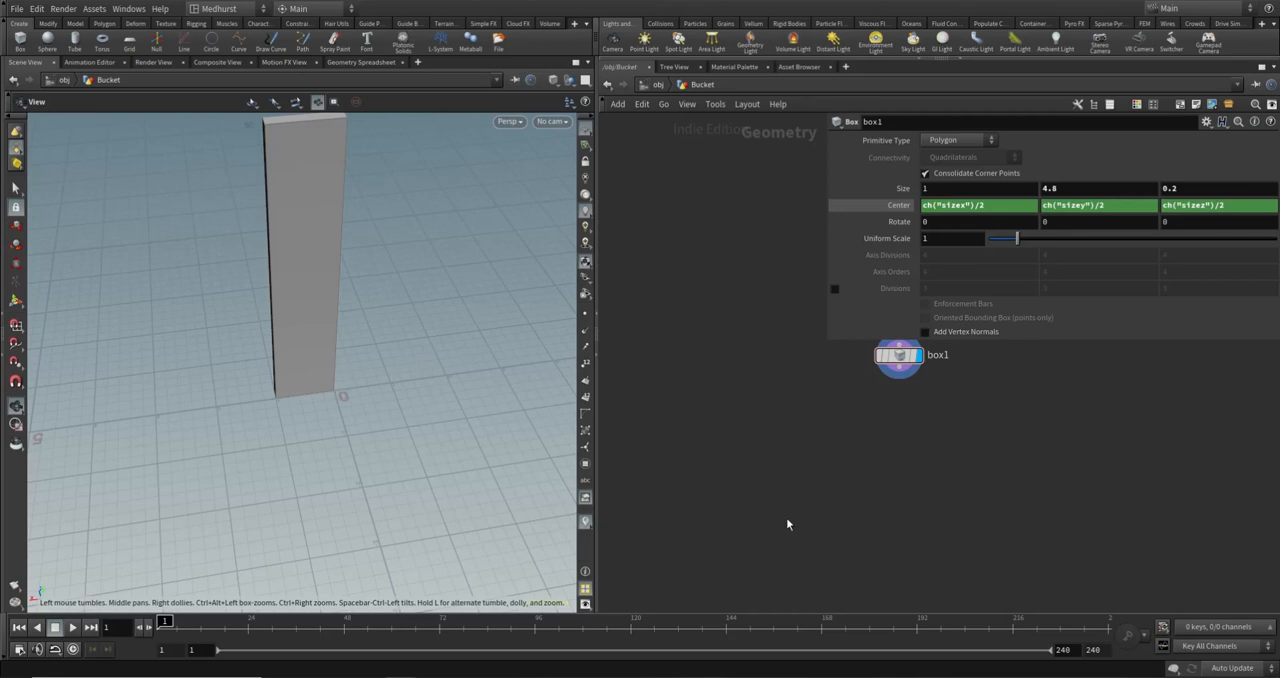
{"action": "middle_click_drag", "start_coordinate": [985, 405], "coordinate": [866, 443]}
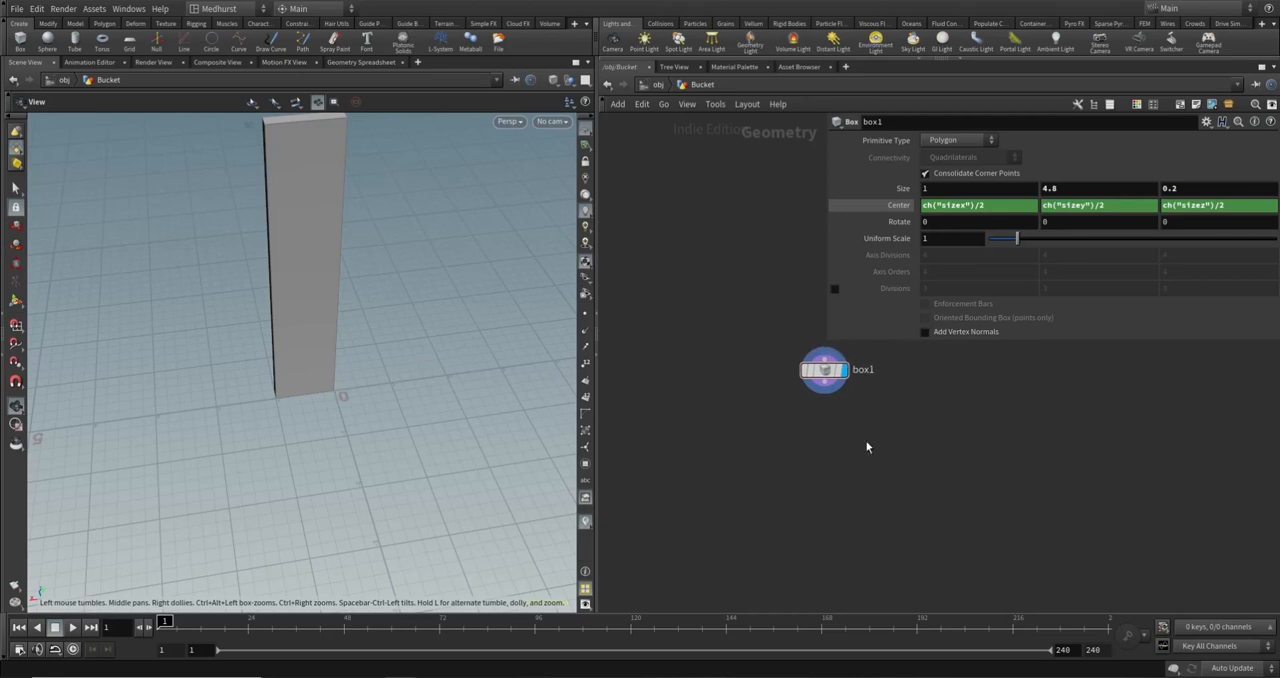
{"action": "key", "text": "Tab"}
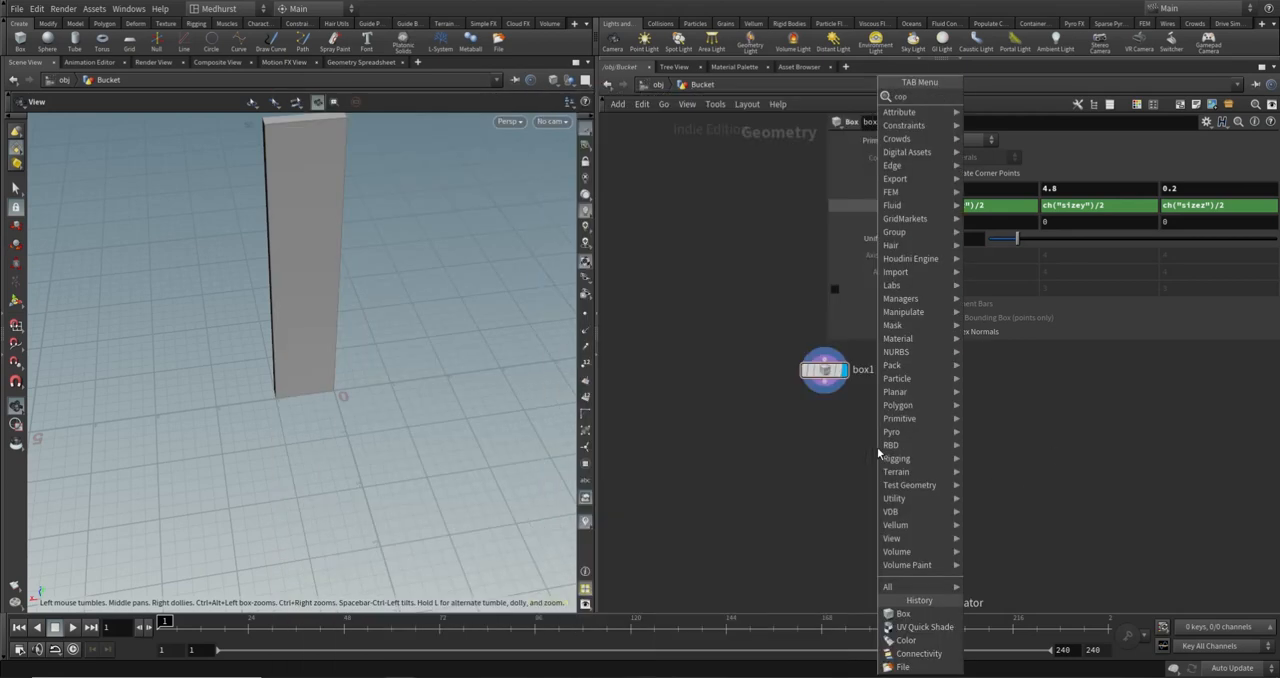
{"action": "key", "text": "Return"}
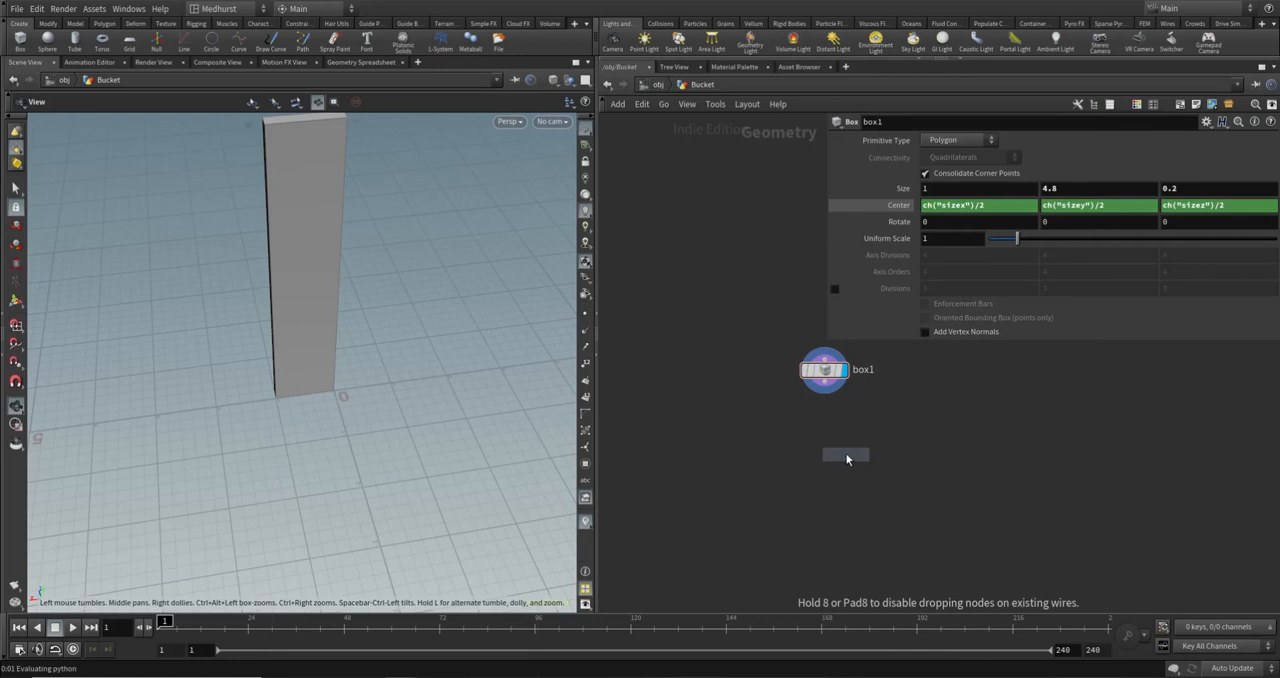
{"action": "left_click", "coordinate": [825, 429]}
{"action": "left_click", "coordinate": [825, 417]}
{"action": "left_click", "coordinate": [825, 383]}
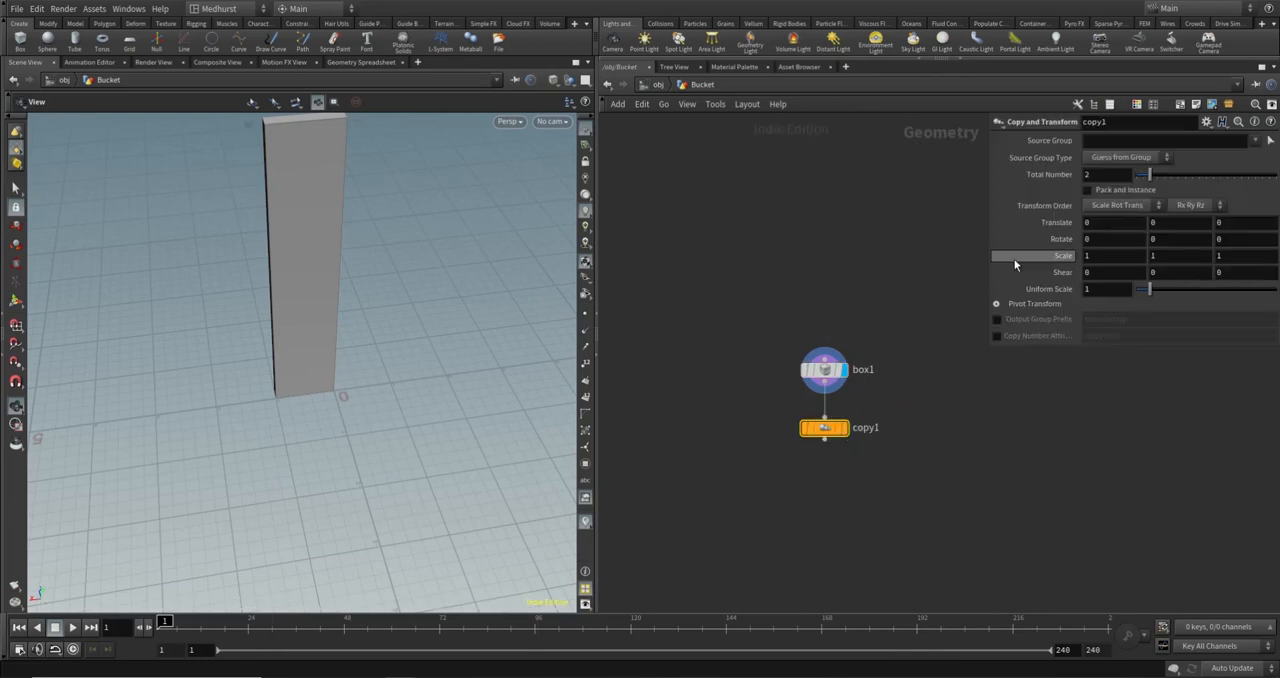
- Copy box1's X Size parameter and paste it as a relative reference into copy1's X Translate
{"action": "left_click_drag", "start_coordinate": [430, 270], "coordinate": [394, 302]}
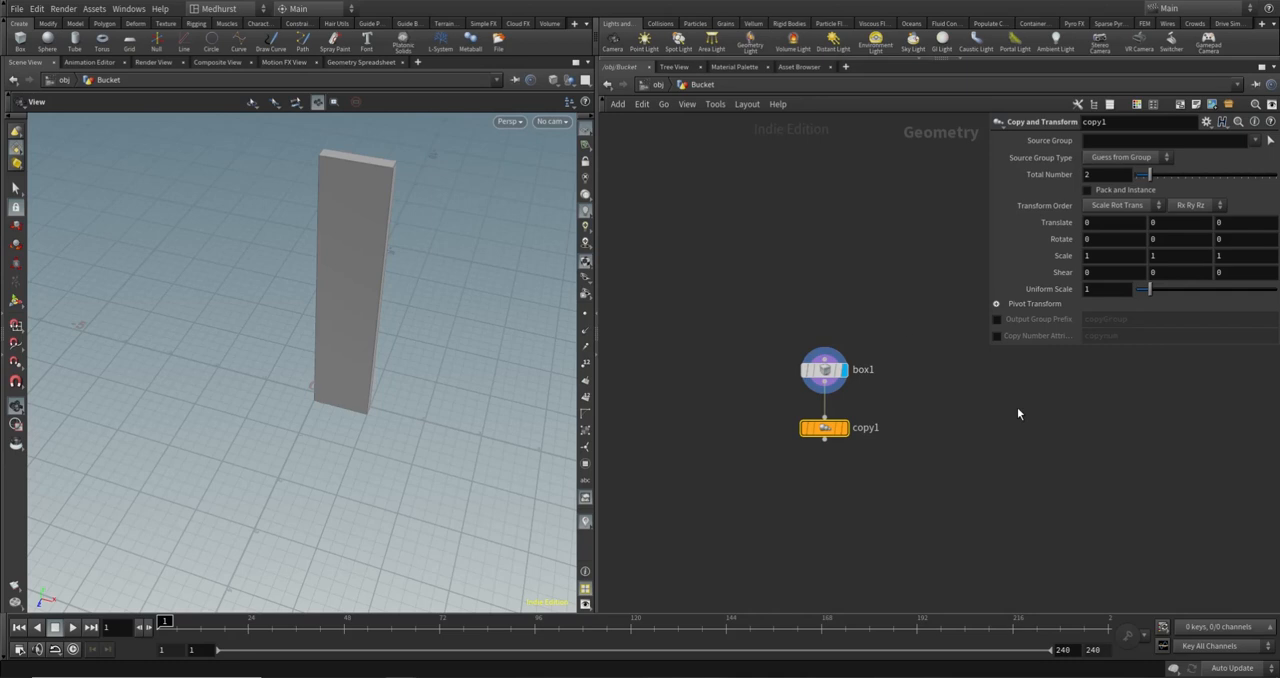
{"action": "left_click", "coordinate": [824, 370]}
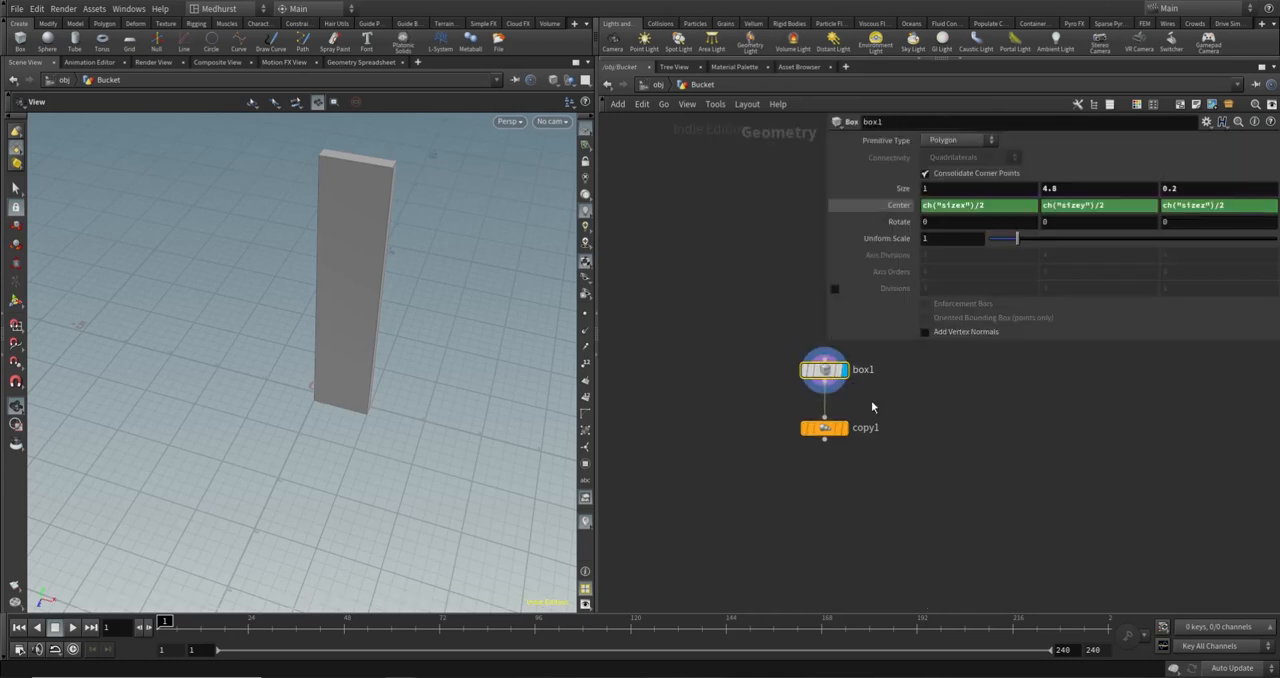
{"action": "middle_click_drag", "start_coordinate": [748, 344], "coordinate": [678, 356]}
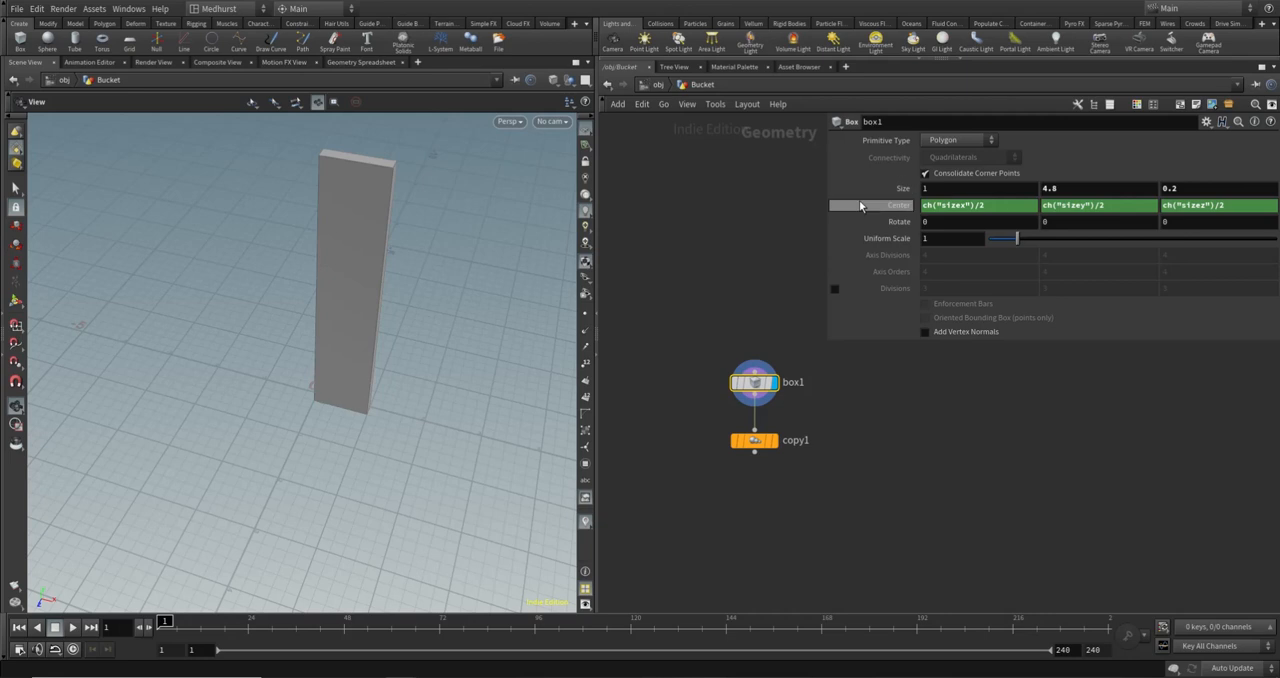
{"action": "left_click_drag", "start_coordinate": [267, 353], "coordinate": [305, 358]}
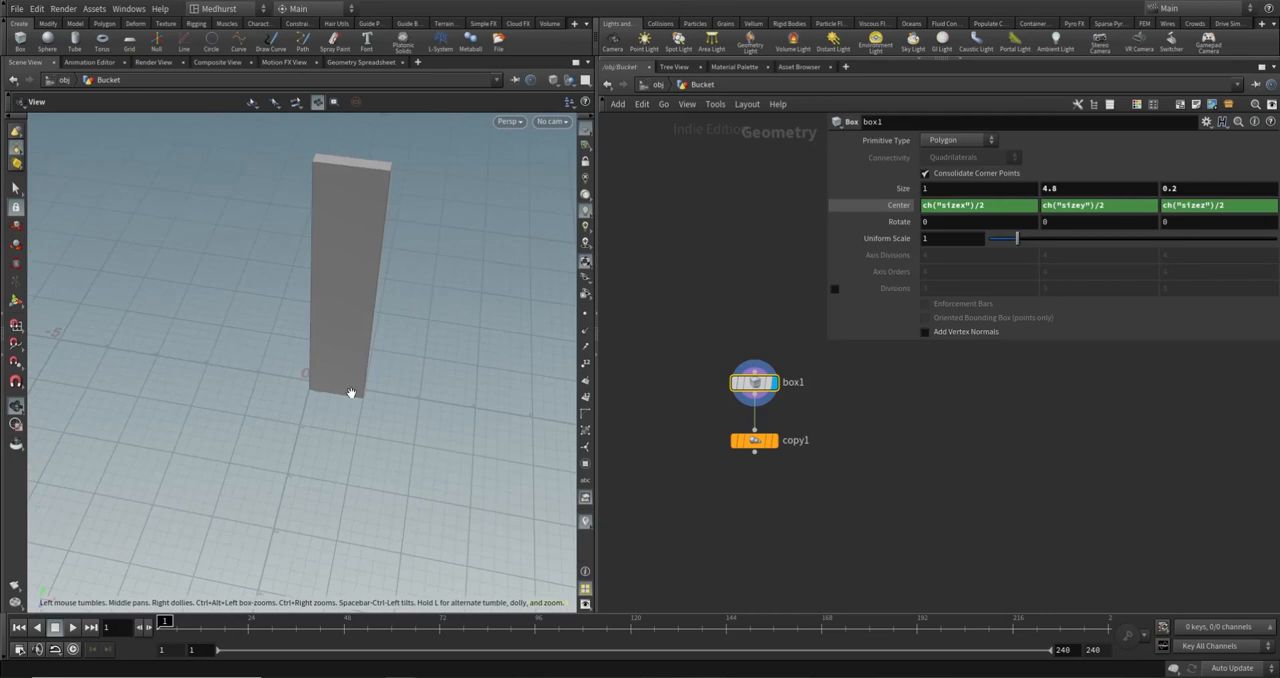
{"action": "right_click", "coordinate": [949, 188]}
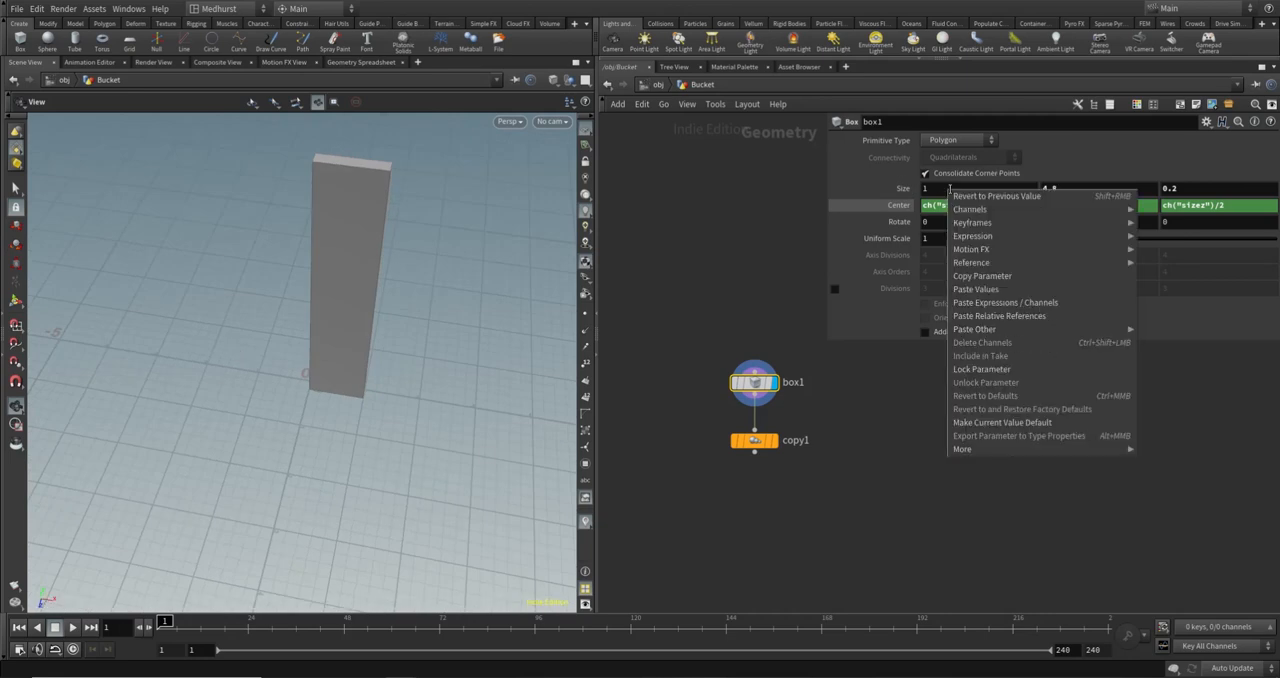
{"action": "left_click", "coordinate": [1020, 289]}
{"action": "left_click", "coordinate": [766, 438]}
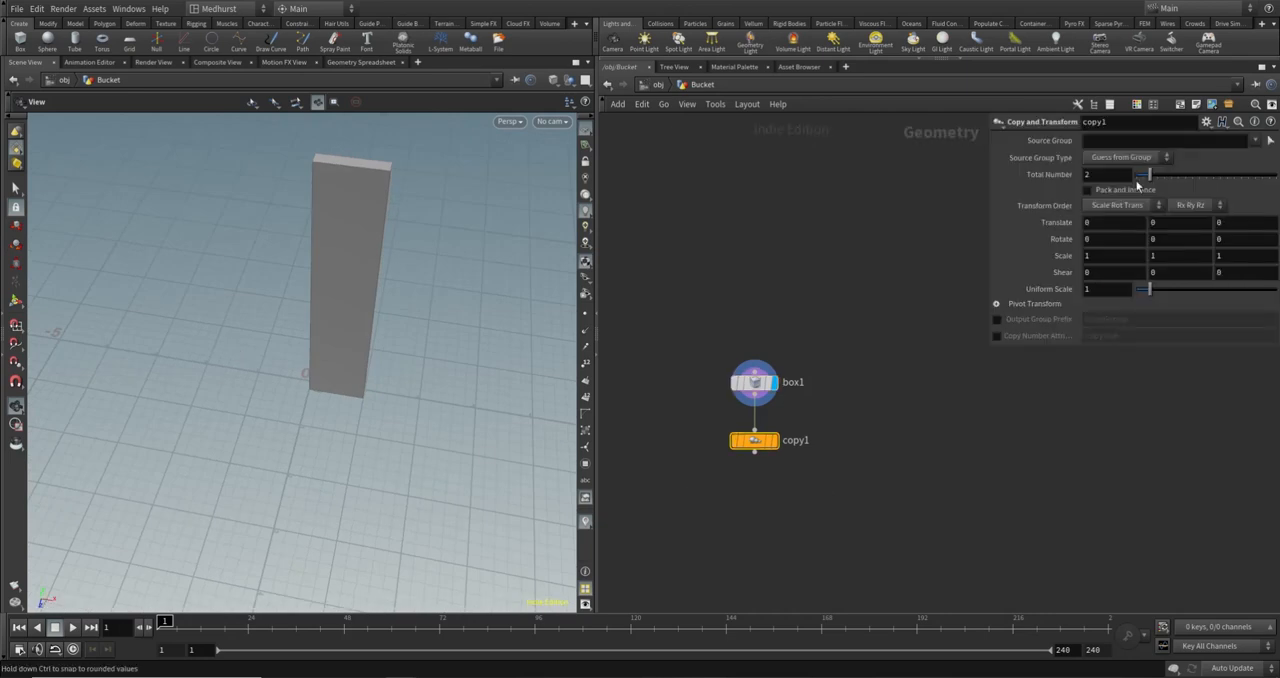
{"action": "right_click", "coordinate": [1107, 224]}
{"action": "left_click", "coordinate": [1120, 352]}
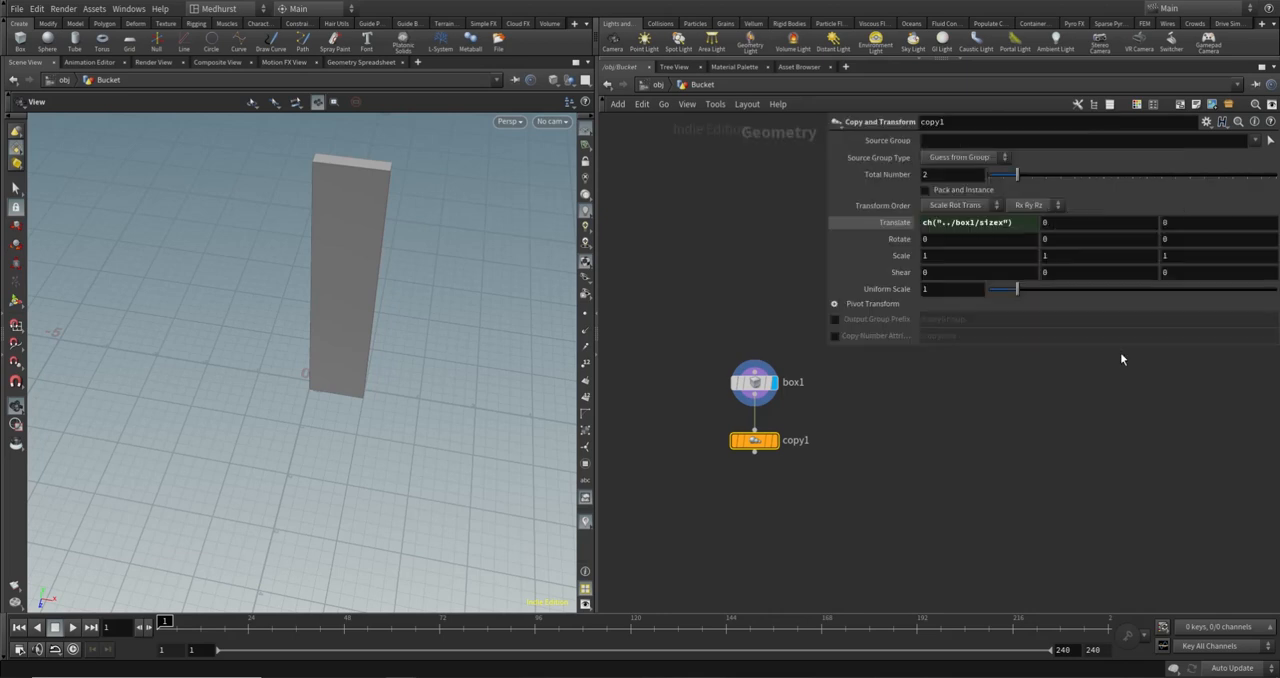
{"action": "left_click", "coordinate": [894, 222]}
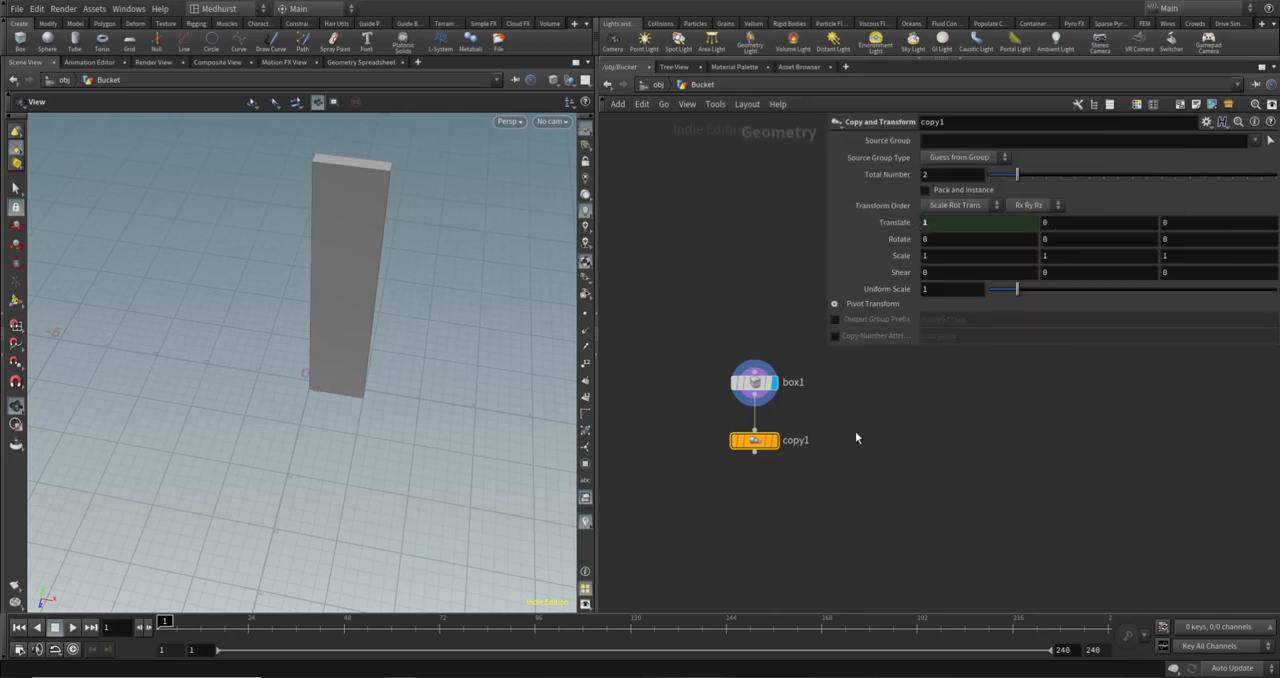
- Display the copy1 node's output and set its Total Number to 20 to build a row of planks
{"action": "left_click", "coordinate": [778, 443]}
{"action": "left_click_drag", "start_coordinate": [366, 206], "coordinate": [268, 204]}
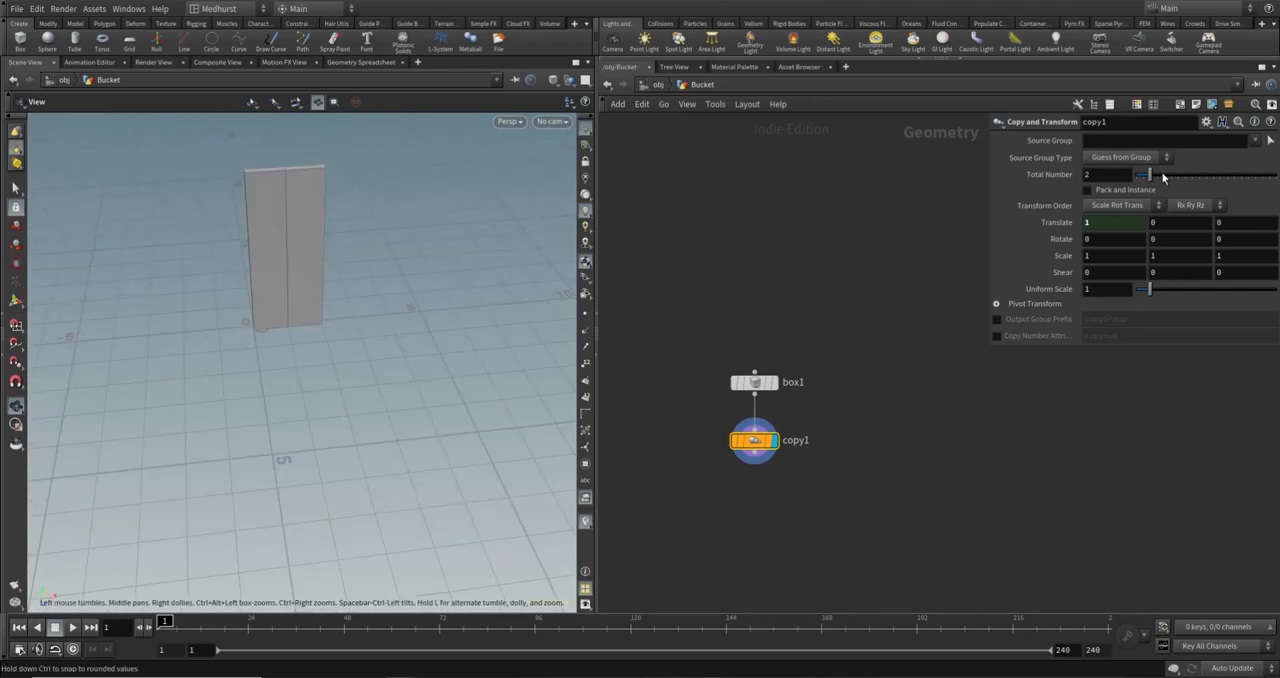
{"action": "left_click_drag", "start_coordinate": [1157, 180], "coordinate": [1277, 182]}
{"action": "right_click_drag", "start_coordinate": [334, 251], "coordinate": [174, 254]}
{"action": "middle_click_drag", "start_coordinate": [497, 232], "coordinate": [370, 300]}
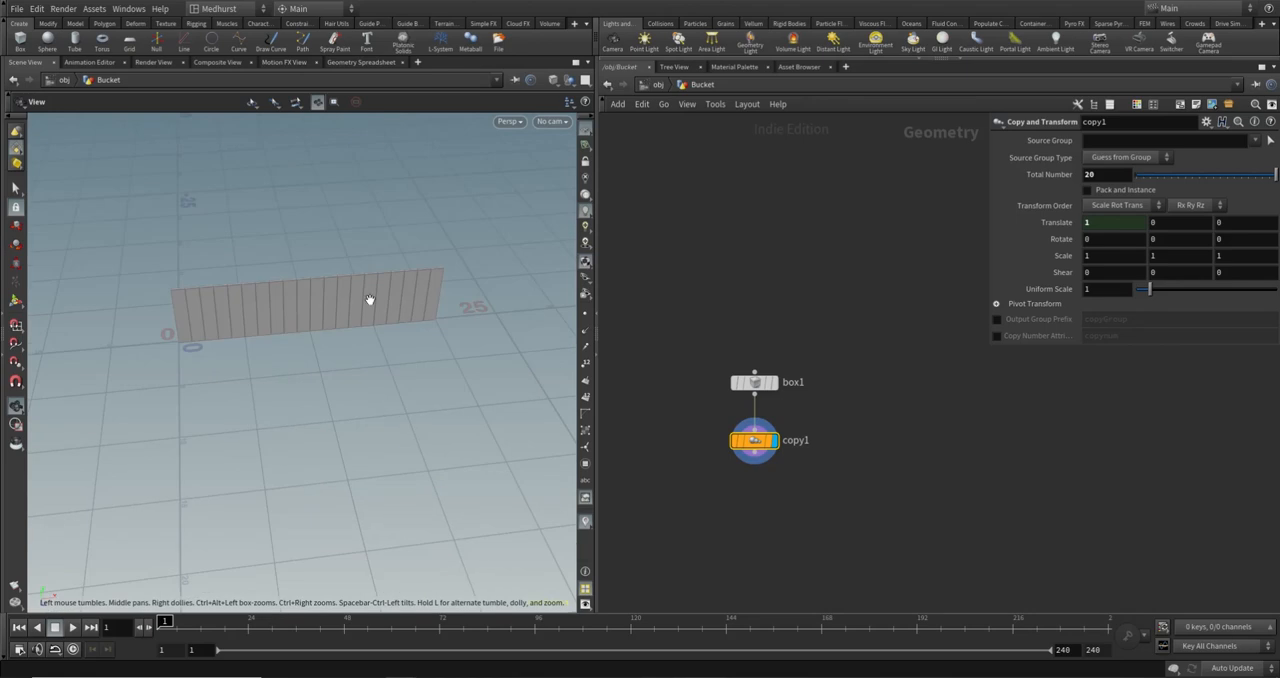
{"action": "left_click_drag", "start_coordinate": [367, 311], "coordinate": [274, 316]}
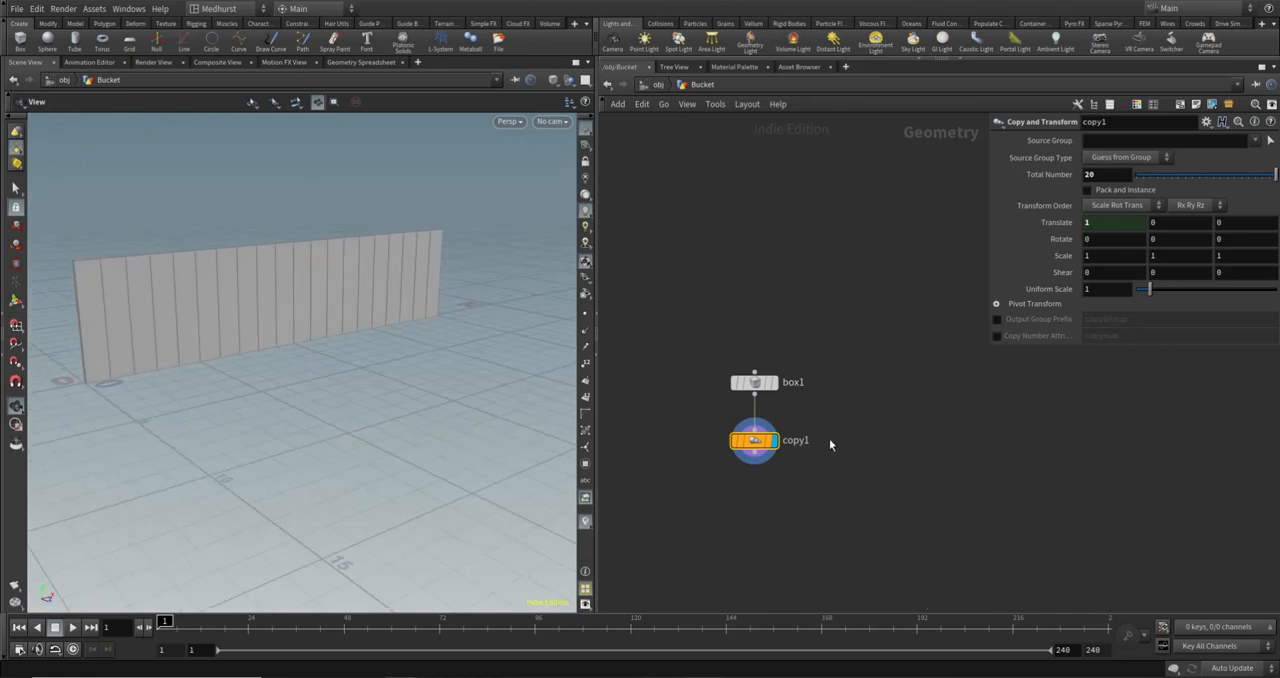
- Add a PolyBevel node below copy1, connected to its output, and display its result
{"action": "middle_click_drag", "start_coordinate": [857, 449], "coordinate": [878, 409]}
{"action": "middle_click_drag", "start_coordinate": [797, 444], "coordinate": [840, 463]}
{"action": "left_click", "coordinate": [859, 473]}
{"action": "key", "text": "Tab"}
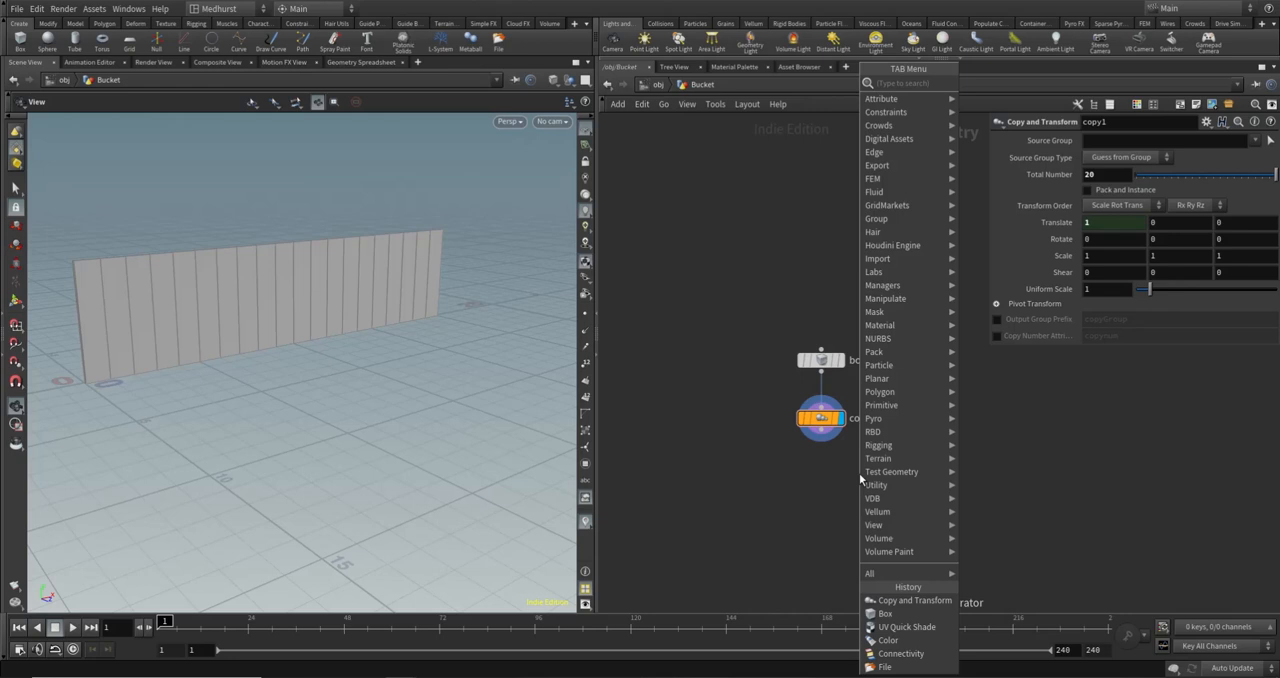
{"action": "type", "text": "poly"}
{"action": "key", "text": "Return"}
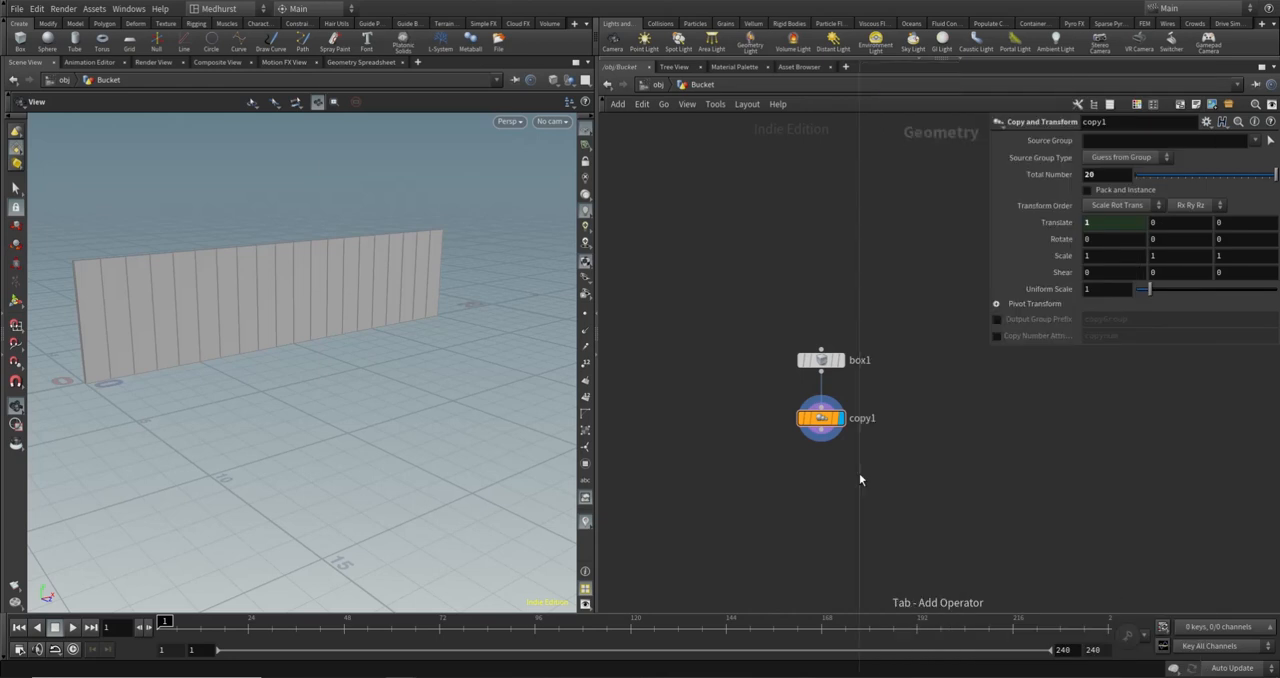
{"action": "left_click", "coordinate": [817, 468]}
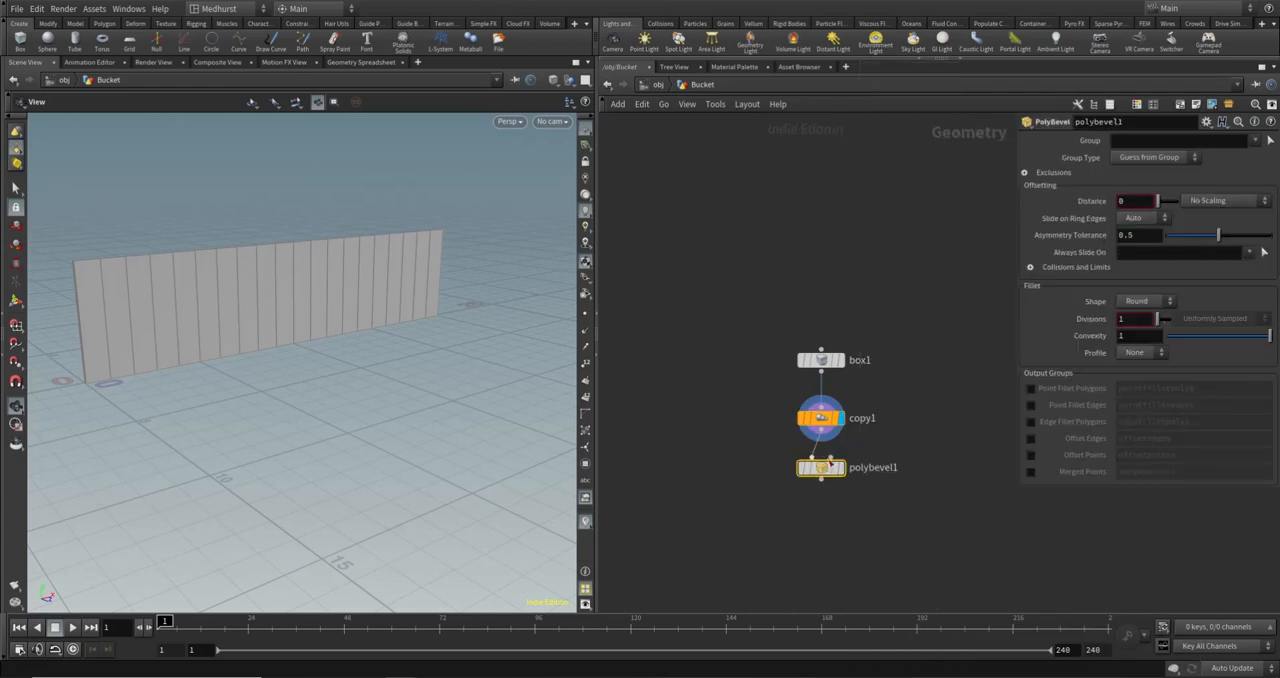
{"action": "left_click", "coordinate": [841, 467]}
- Switch the viewport to Smooth Shaded and set the PolyBevel distance to 0.1
{"action": "scroll", "coordinate": [383, 283], "scroll_direction": "up", "scroll_amount": 5}
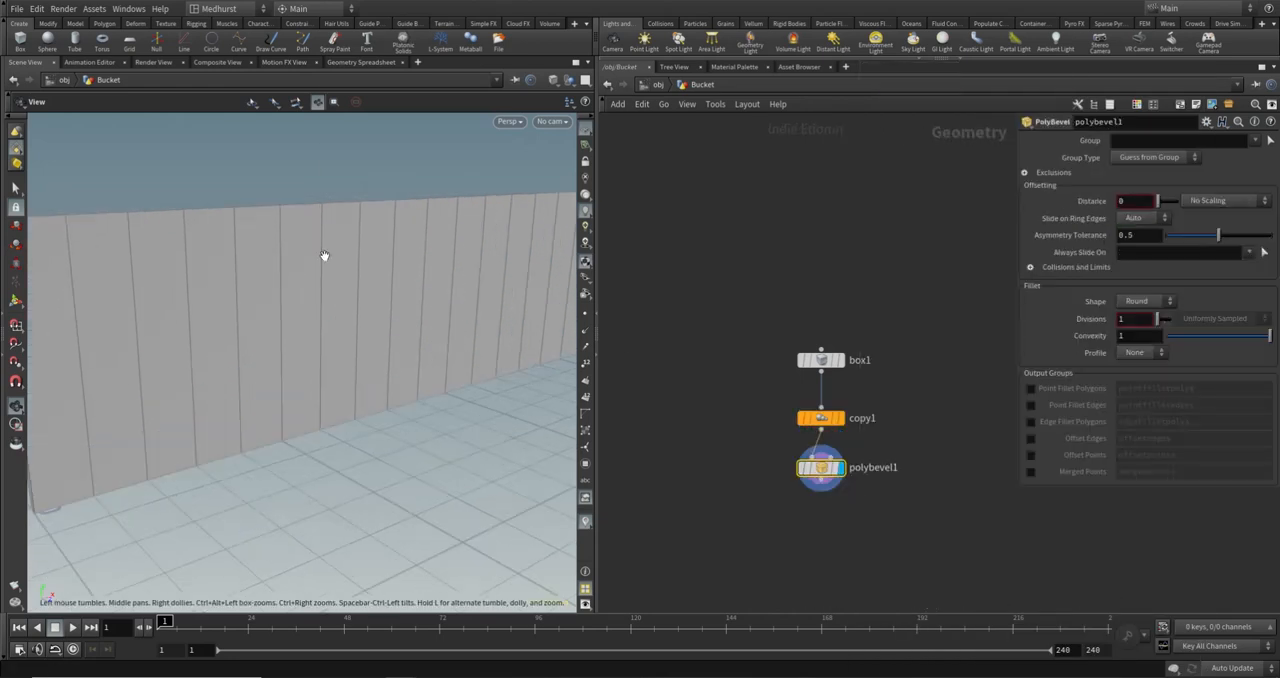
{"action": "left_click", "coordinate": [563, 80]}
{"action": "left_click", "coordinate": [590, 201]}
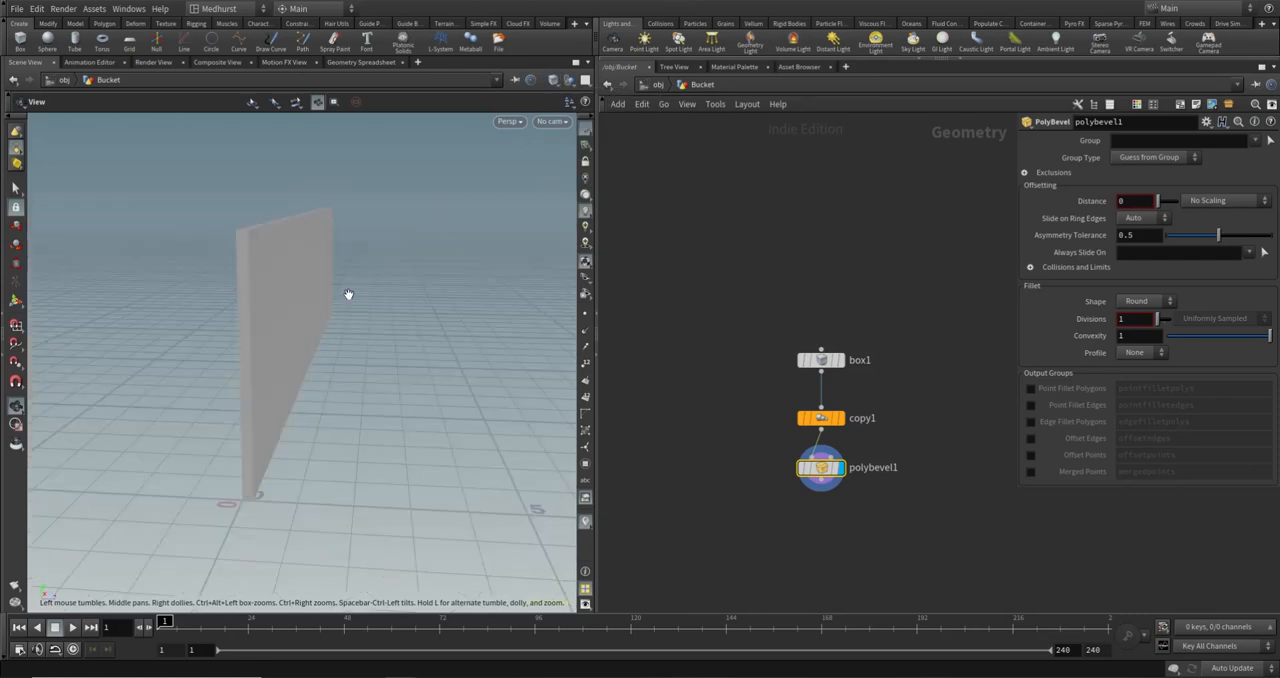
{"action": "left_click_drag", "start_coordinate": [348, 294], "coordinate": [549, 171]}
{"action": "left_click_drag", "start_coordinate": [443, 232], "coordinate": [354, 306]}
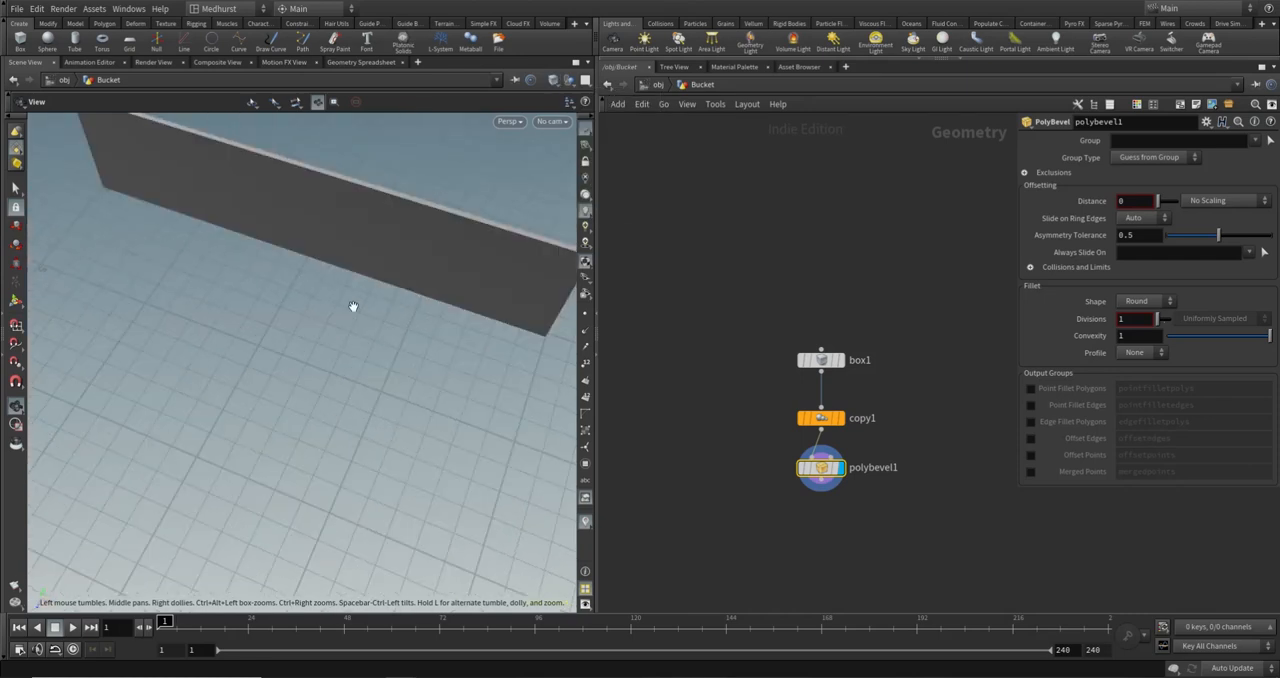
{"action": "left_click", "coordinate": [1135, 201]}
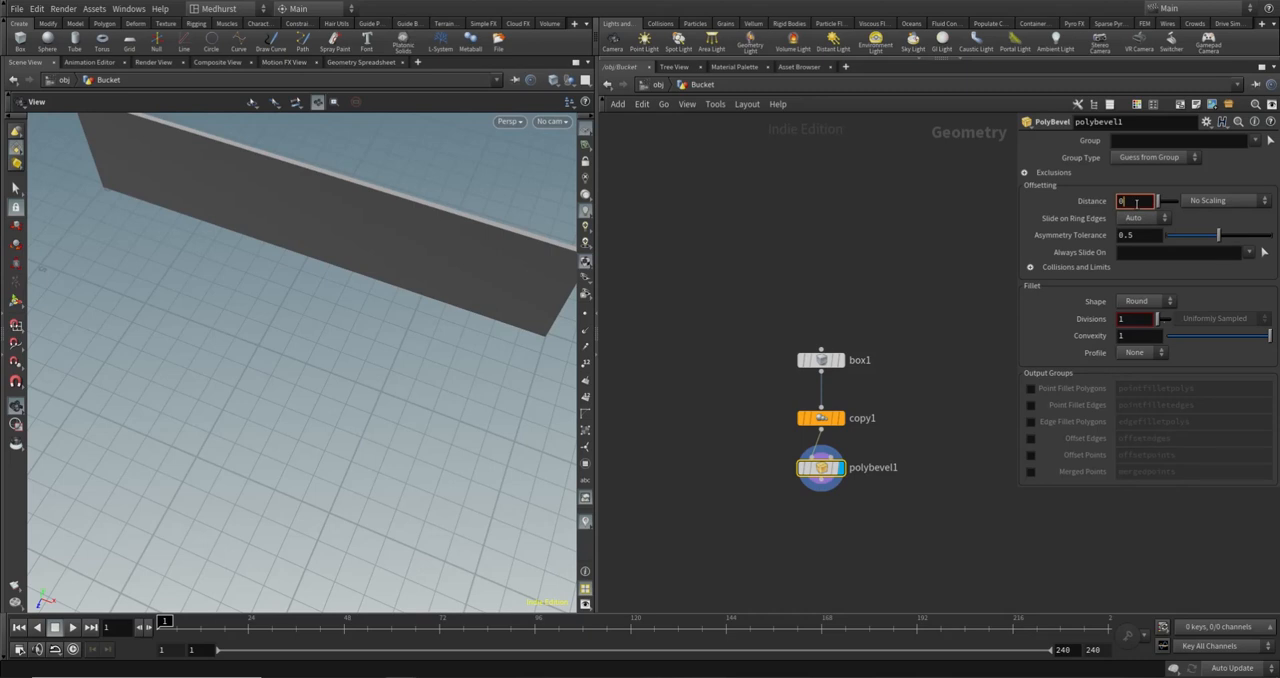
{"action": "type", "text": ".1"}
{"action": "key", "text": "Return"}
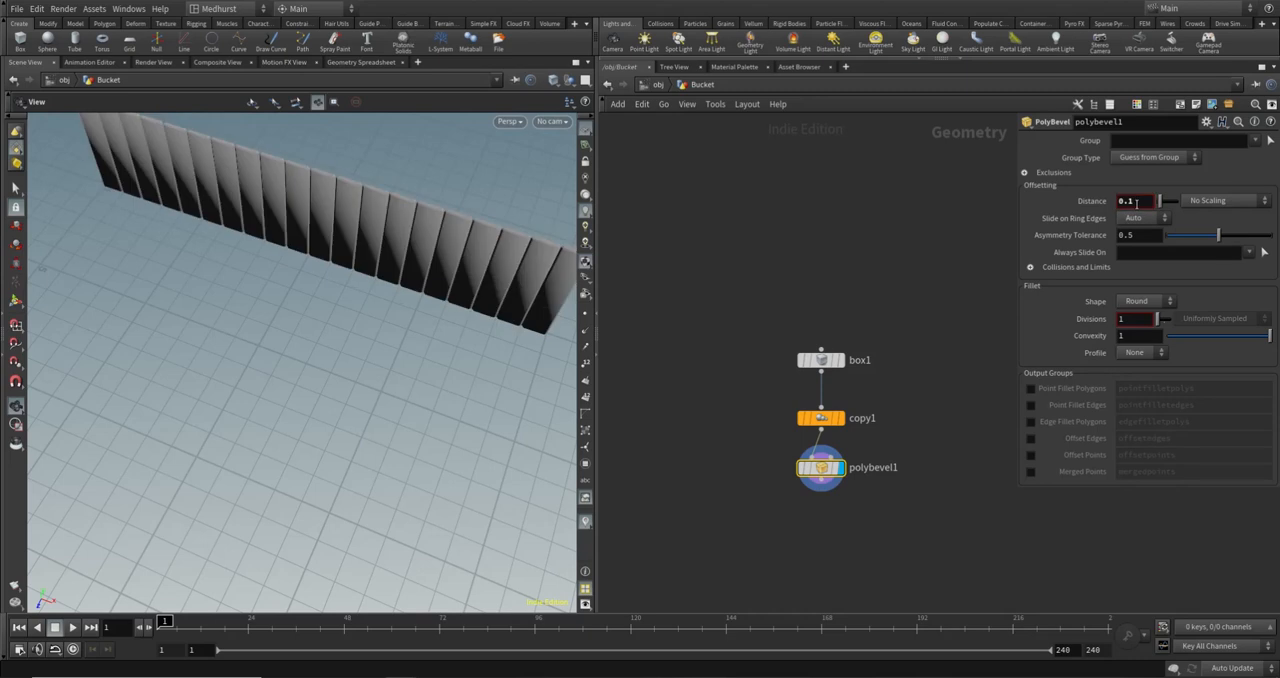
- Switch the viewport to Flat Shaded and set the PolyBevel distance to 0.03
{"action": "left_click", "coordinate": [554, 80]}
{"action": "left_click", "coordinate": [591, 180]}
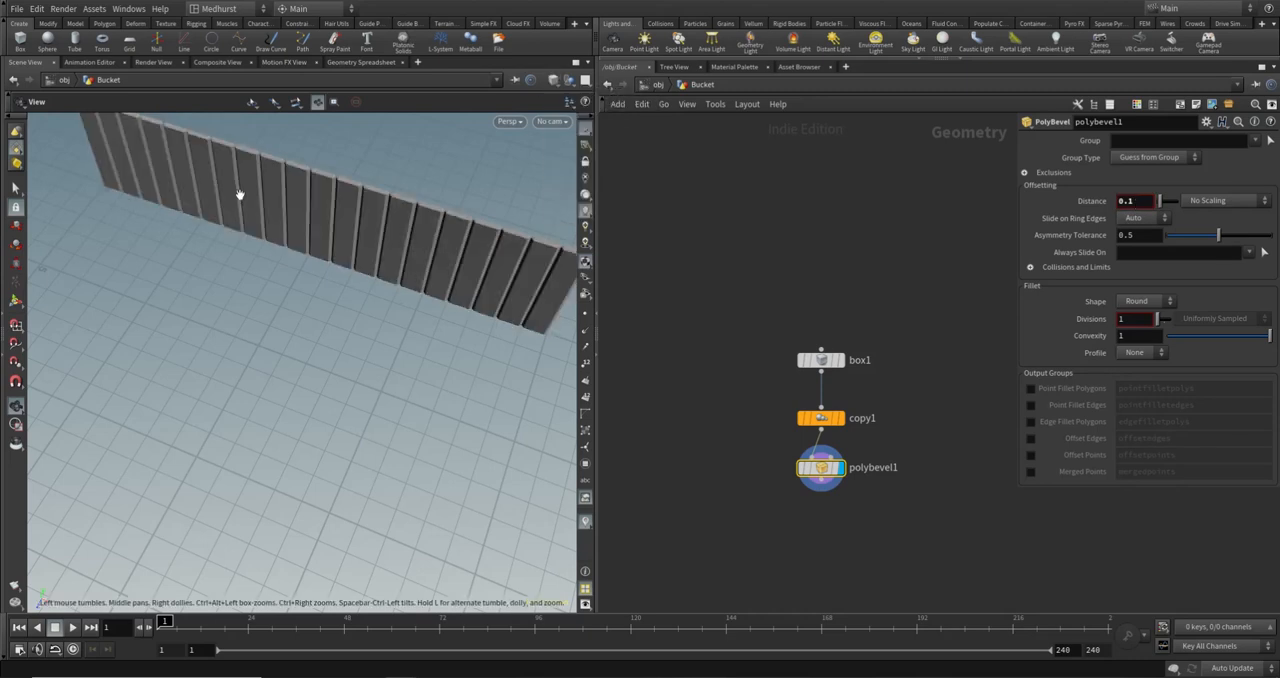
{"action": "mouse_move", "coordinate": [240, 194]}
{"action": "left_mouse_down"}
{"action": "mouse_move", "coordinate": [357, 177]}
{"action": "mouse_move", "coordinate": [291, 169]}
{"action": "left_mouse_up"}
{"action": "right_click_drag", "start_coordinate": [291, 169], "coordinate": [473, 220]}
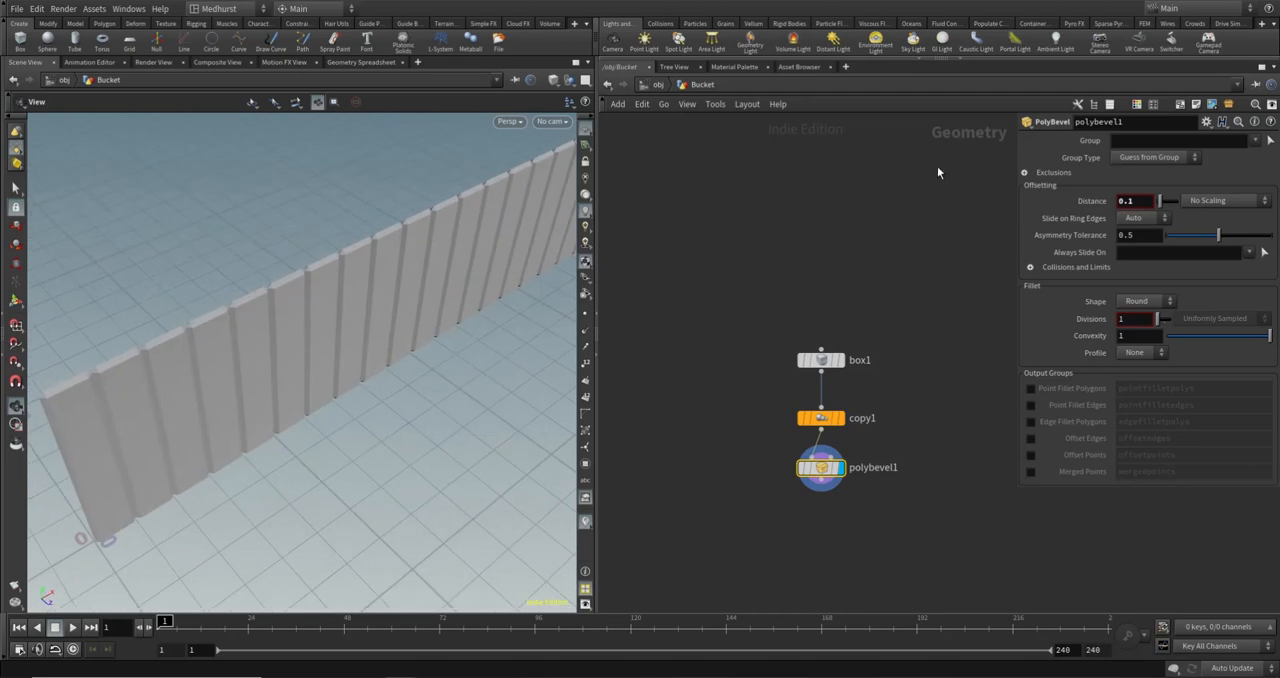
{"action": "left_click", "coordinate": [1151, 201]}
{"action": "type", "text": "03"}
{"action": "key", "text": "Return"}
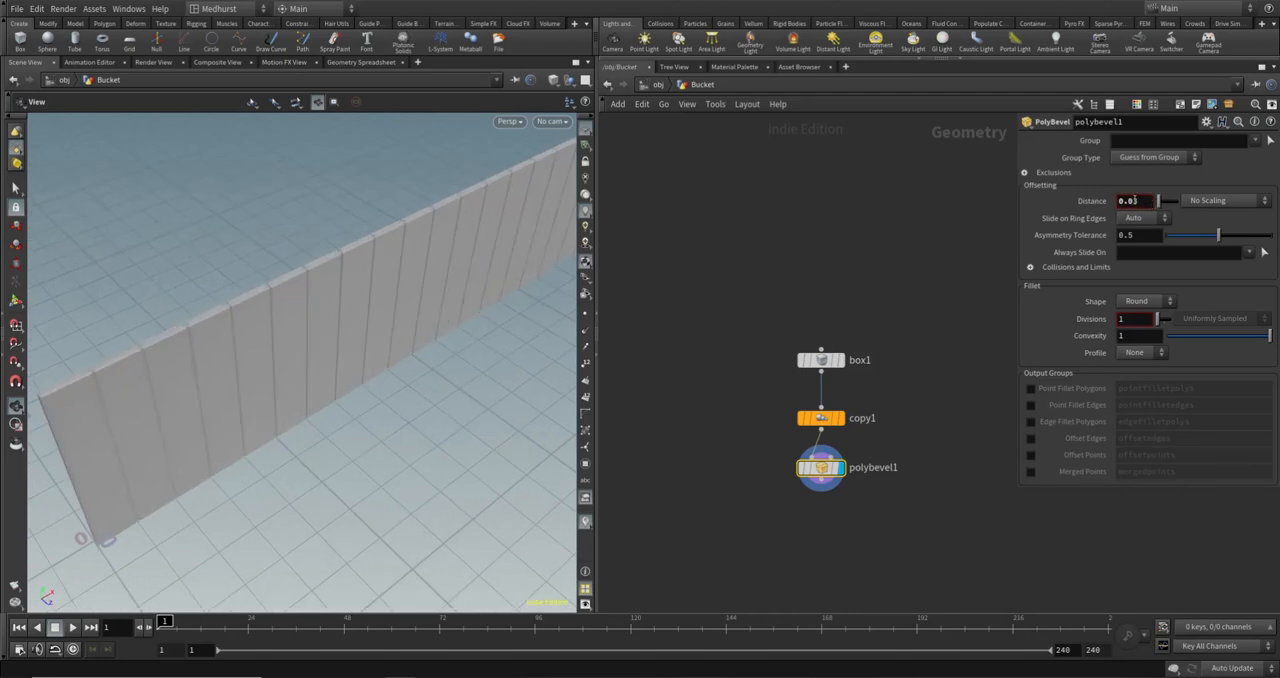
- Set the PolyBevel distance to 0.04 and check the bevelled plank edges up close
{"action": "left_click_drag", "start_coordinate": [510, 272], "coordinate": [466, 171]}
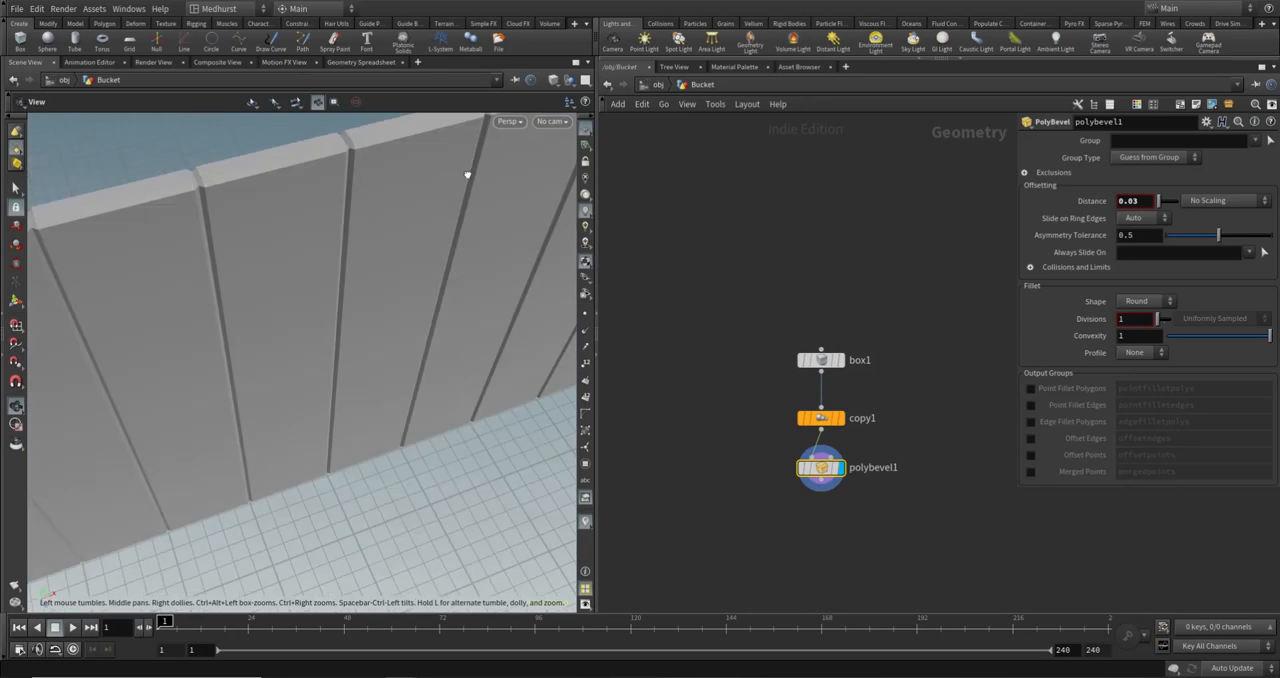
{"action": "left_click", "coordinate": [1139, 201]}
{"action": "key", "text": "BackSpace"}
{"action": "type", "text": "4"}
{"action": "key", "text": "Return"}
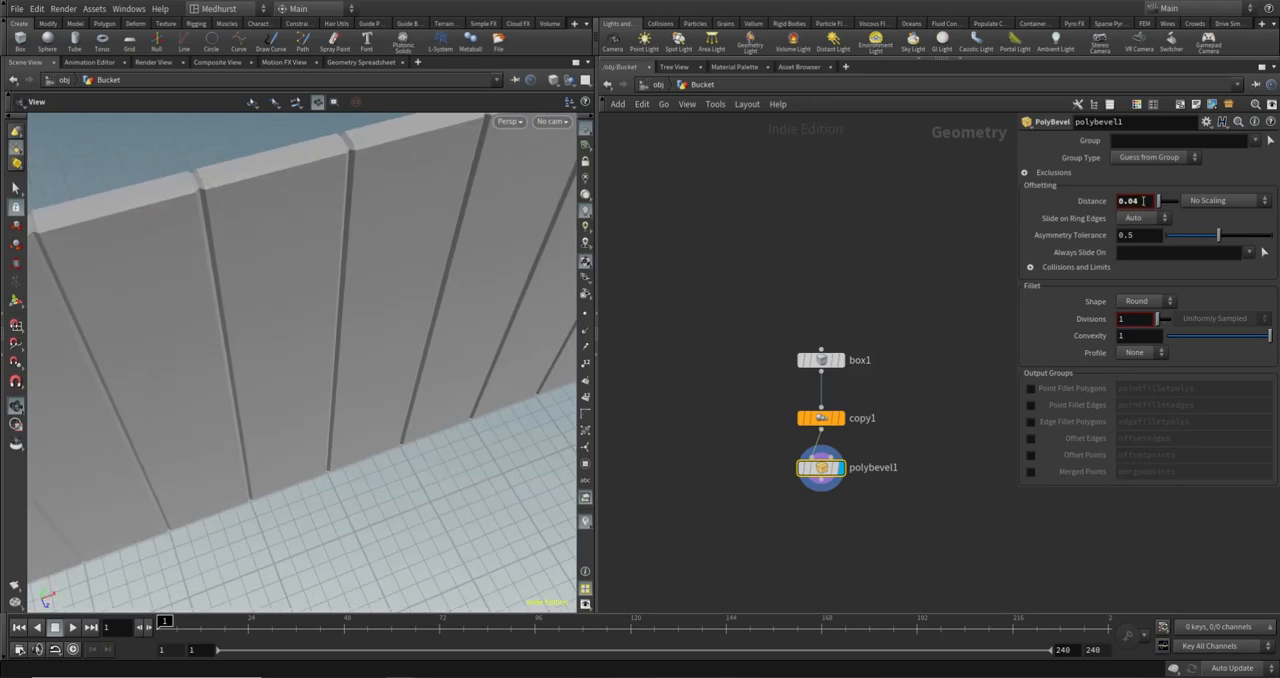
{"action": "scroll", "coordinate": [341, 225], "scroll_direction": "down", "scroll_amount": 5}
{"action": "scroll", "coordinate": [341, 225], "scroll_direction": "up", "scroll_amount": 6}
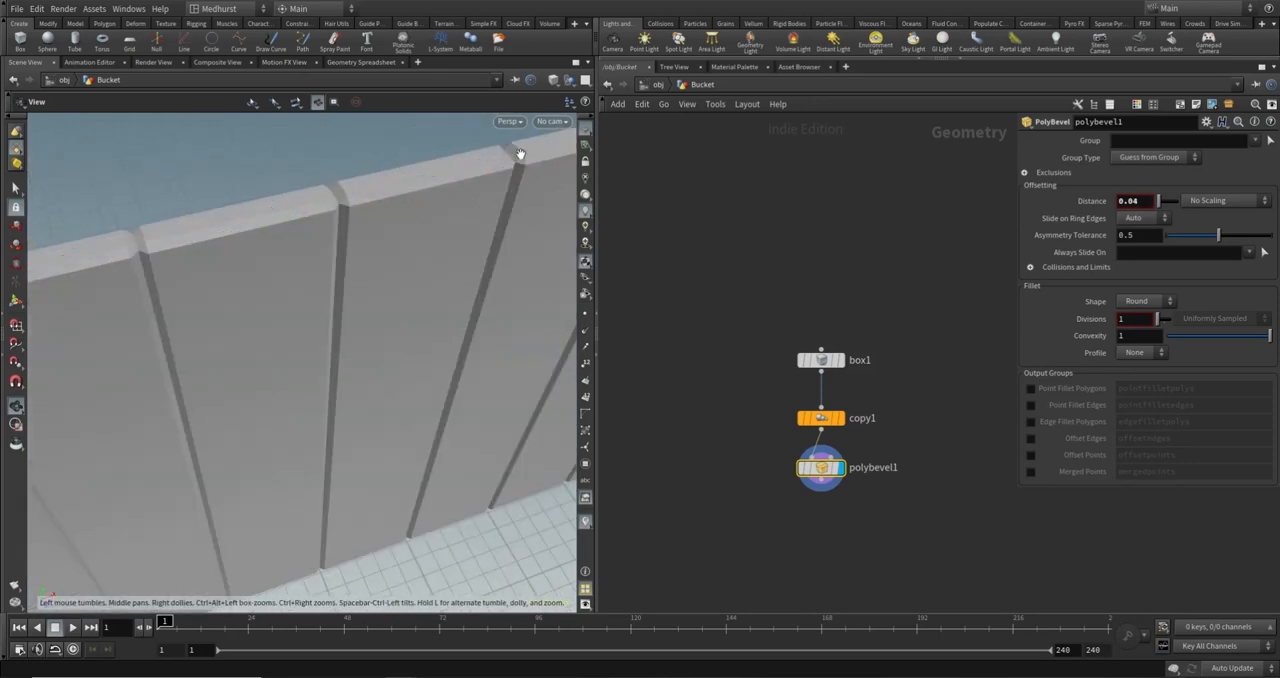
- Switch the viewport to Flat Wire Shaded and examine the bevel at a plank's top corner
{"action": "left_click", "coordinate": [554, 81]}
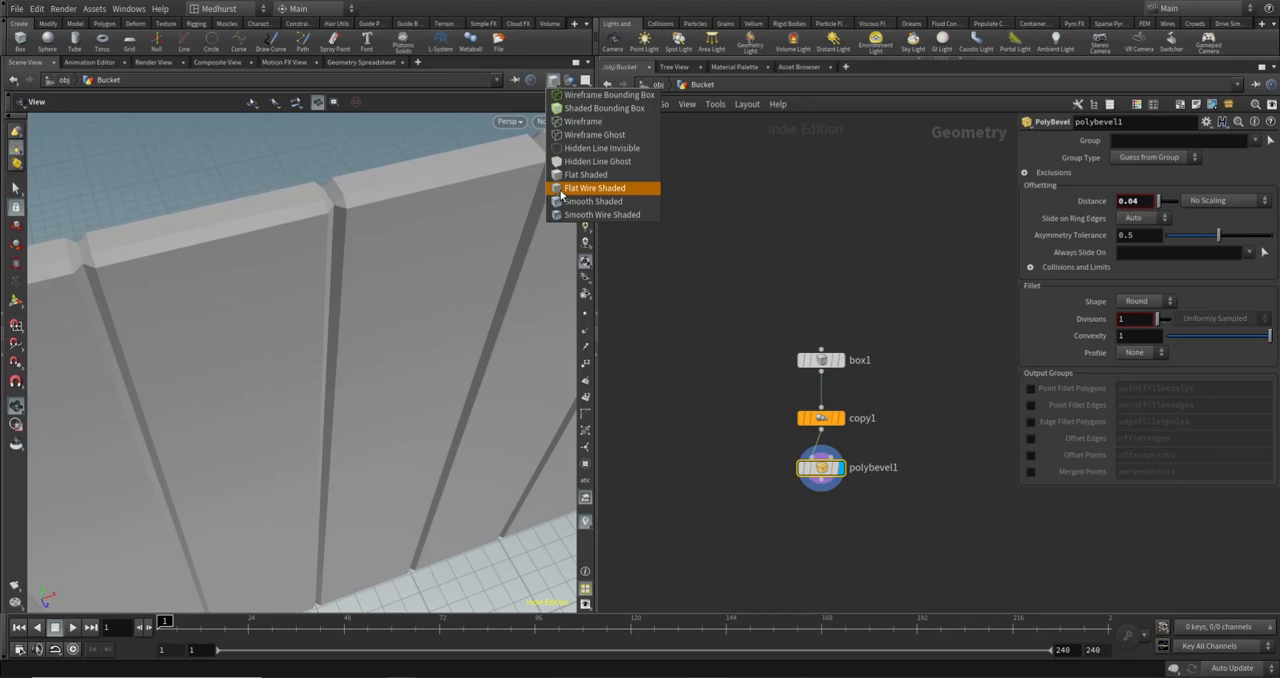
{"action": "left_click", "coordinate": [563, 190]}
{"action": "mouse_move", "coordinate": [354, 204]}
{"action": "left_mouse_down"}
{"action": "mouse_move", "coordinate": [283, 209]}
{"action": "mouse_move", "coordinate": [317, 206]}
{"action": "mouse_move", "coordinate": [323, 191]}
{"action": "mouse_move", "coordinate": [304, 165]}
{"action": "left_mouse_up"}
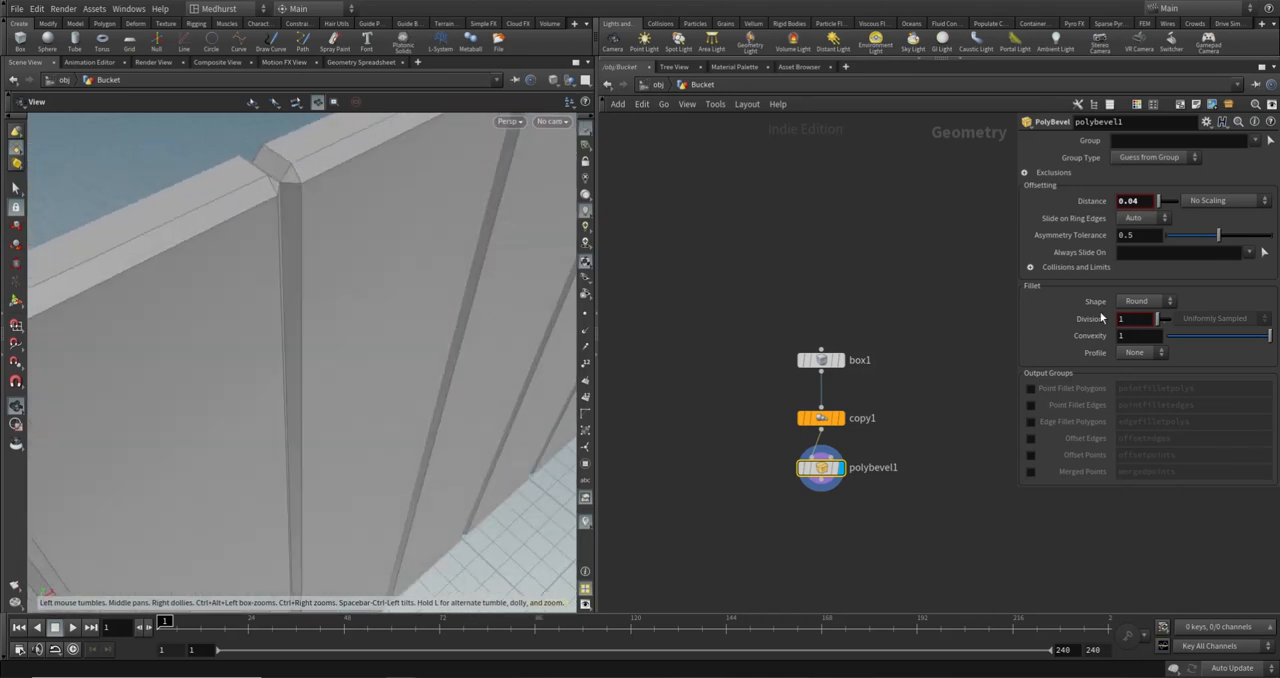
- Set the PolyBevel fillet Divisions to 2 and inspect the rounded edges along the plank row
{"action": "left_click_drag", "start_coordinate": [1146, 319], "coordinate": [968, 342]}
{"action": "type", "text": "2"}
{"action": "key", "text": "Return"}
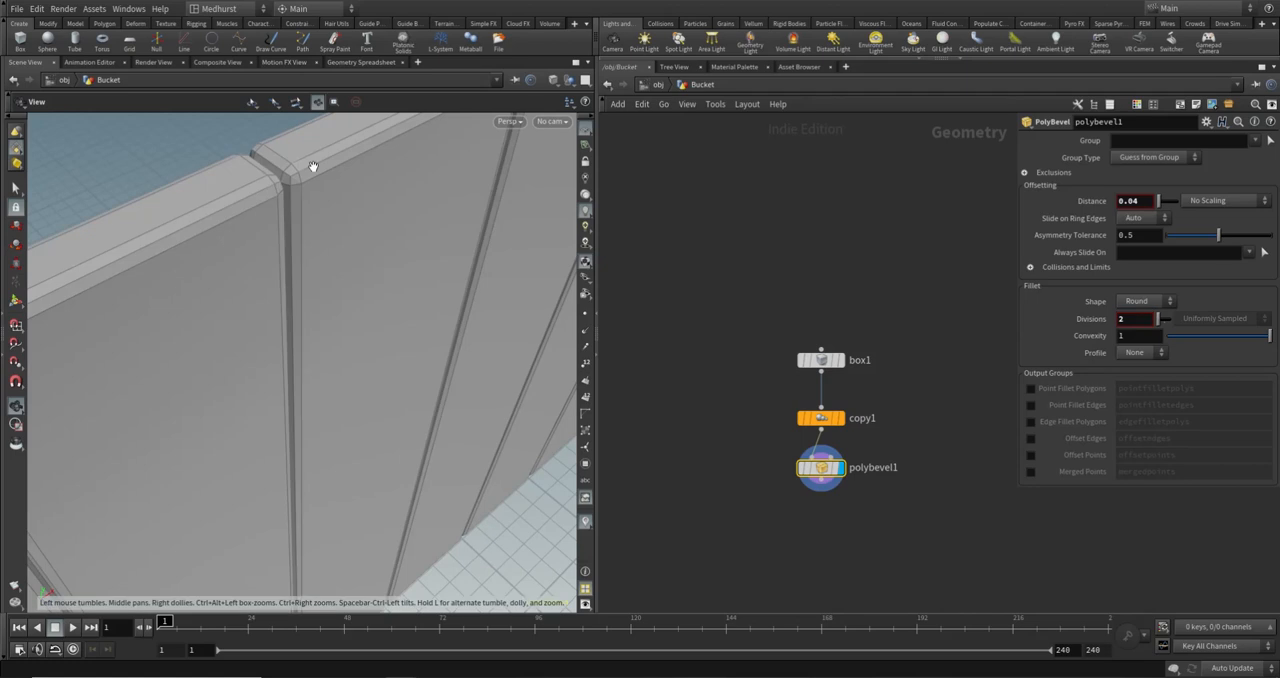
{"action": "scroll", "coordinate": [311, 167], "scroll_direction": "up", "scroll_amount": 2}
{"action": "left_click_drag", "start_coordinate": [281, 167], "coordinate": [289, 242]}
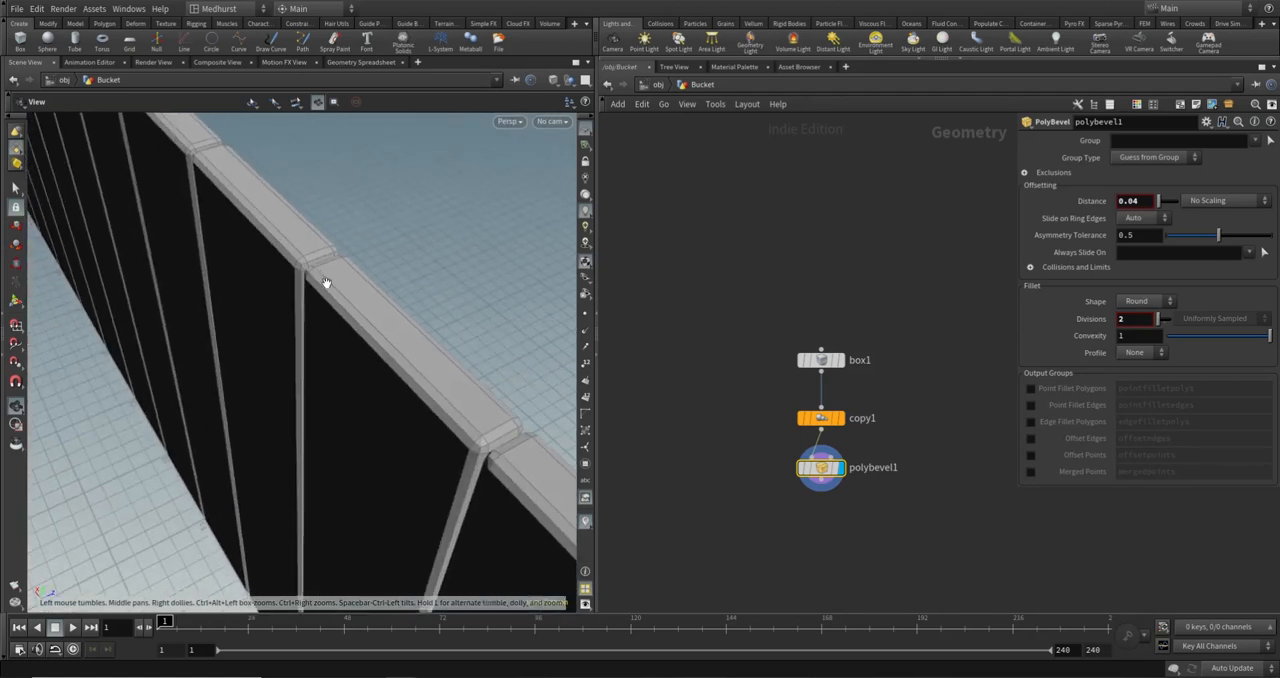
{"action": "left_click_drag", "start_coordinate": [147, 217], "coordinate": [467, 164]}
{"action": "scroll", "coordinate": [468, 243], "scroll_direction": "down", "scroll_amount": 5}
{"action": "left_click_drag", "start_coordinate": [466, 243], "coordinate": [391, 323]}
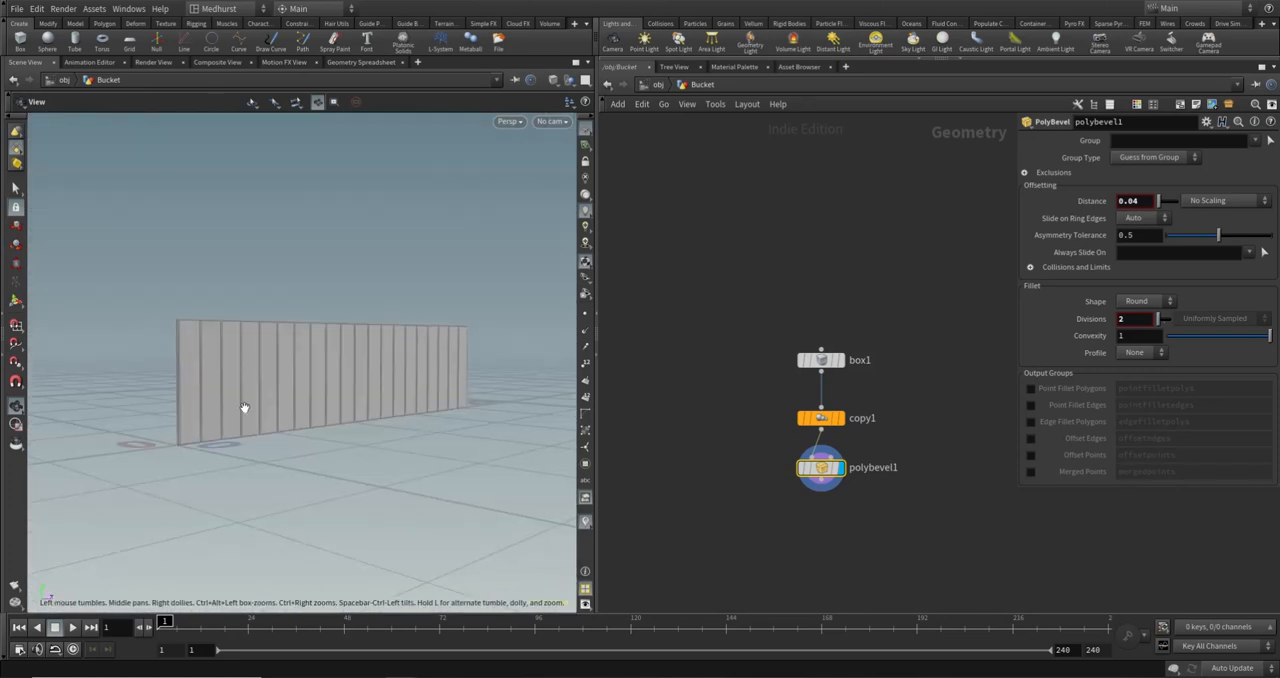
{"action": "left_click_drag", "start_coordinate": [246, 409], "coordinate": [355, 372]}
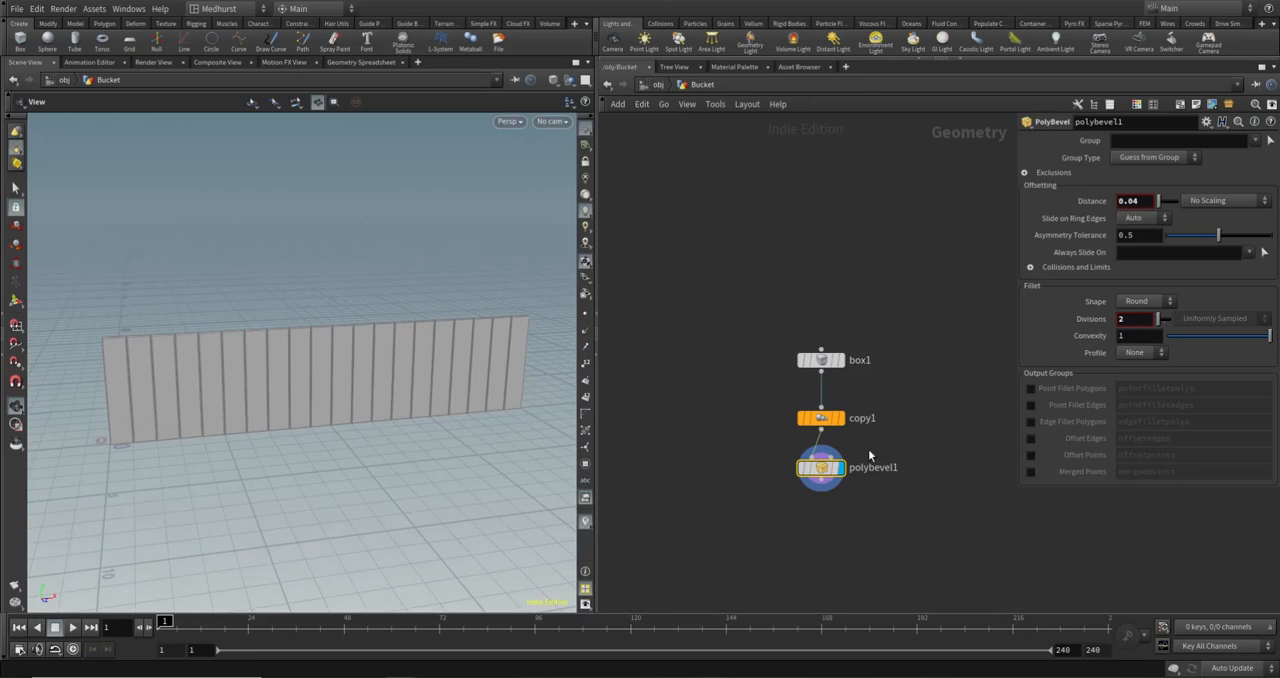
- Test copy1's Total Number, leaving it at 20, and add a Bend node connected below polybevel1
{"action": "left_click", "coordinate": [822, 418]}
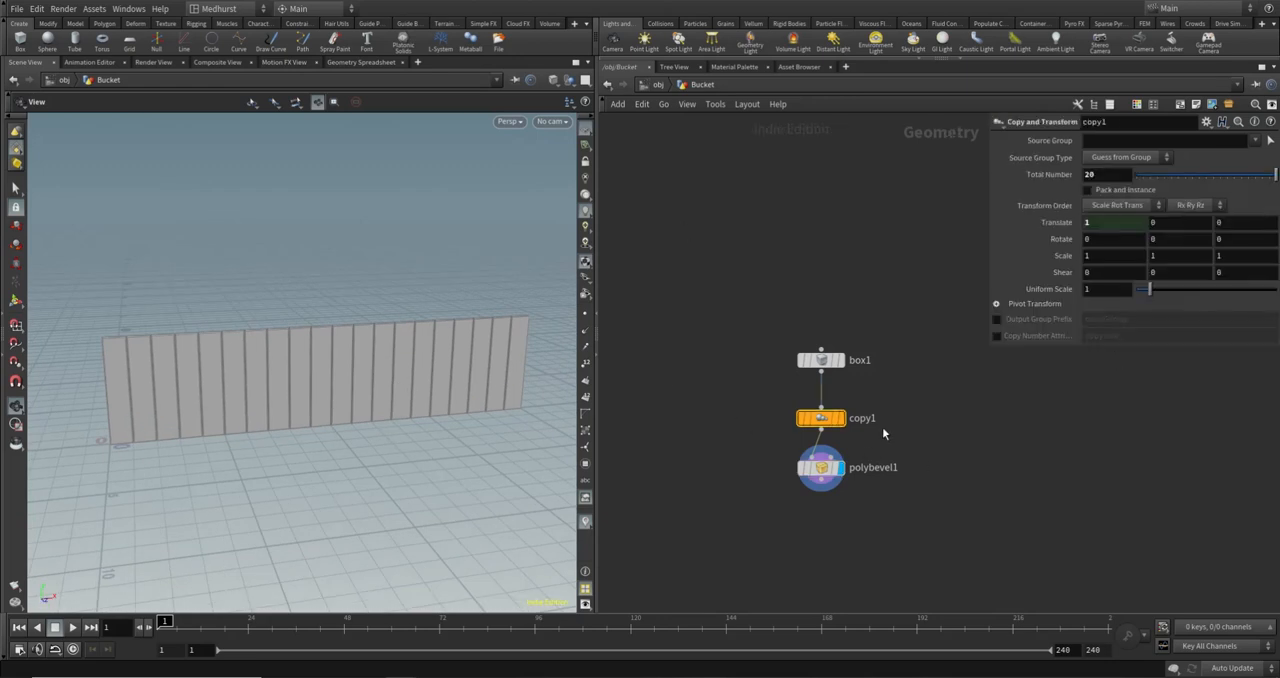
{"action": "mouse_move", "coordinate": [1275, 175]}
{"action": "left_mouse_down"}
{"action": "mouse_move", "coordinate": [1180, 175]}
{"action": "mouse_move", "coordinate": [1276, 175]}
{"action": "left_mouse_up"}
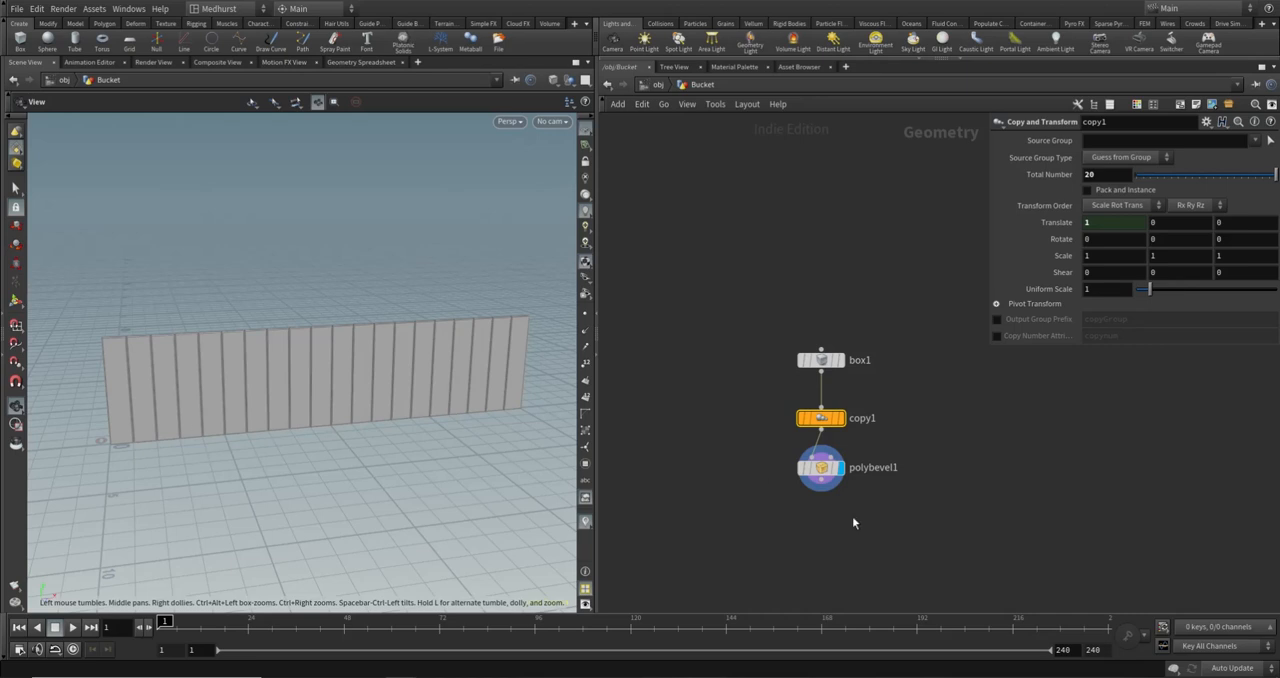
{"action": "key", "text": "Tab"}
{"action": "type", "text": "bend"}
{"action": "key", "text": "Return"}
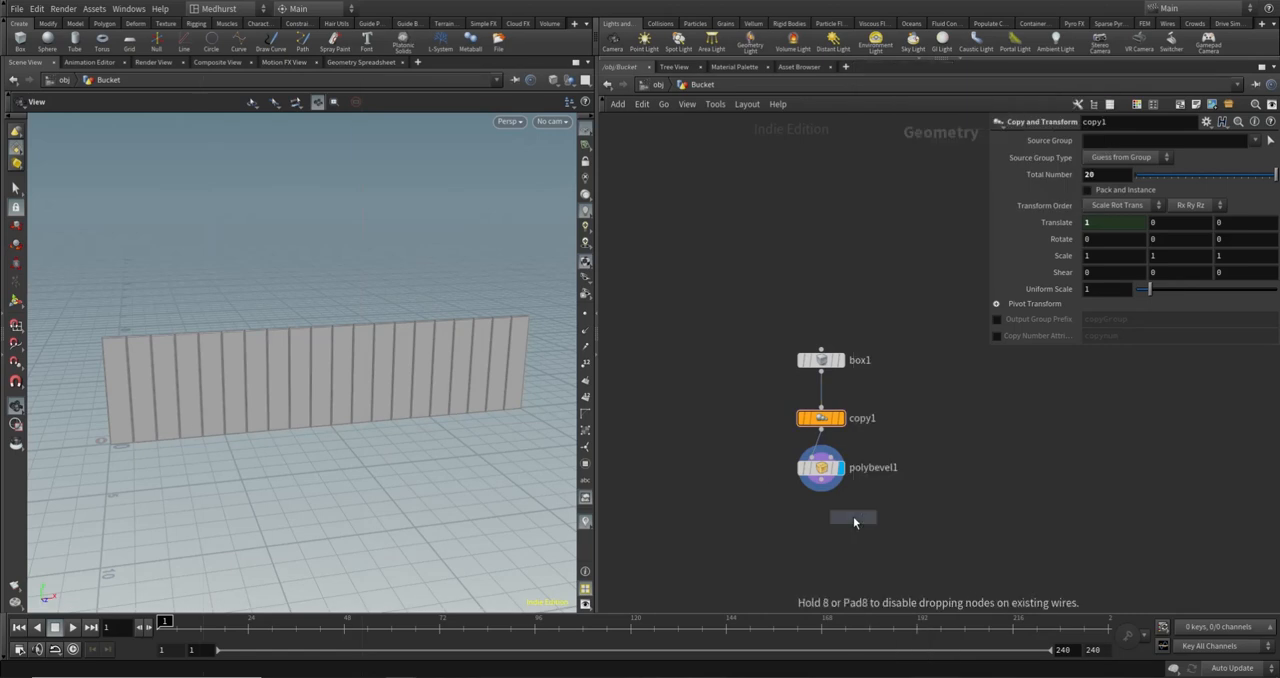
{"action": "left_click", "coordinate": [853, 516]}
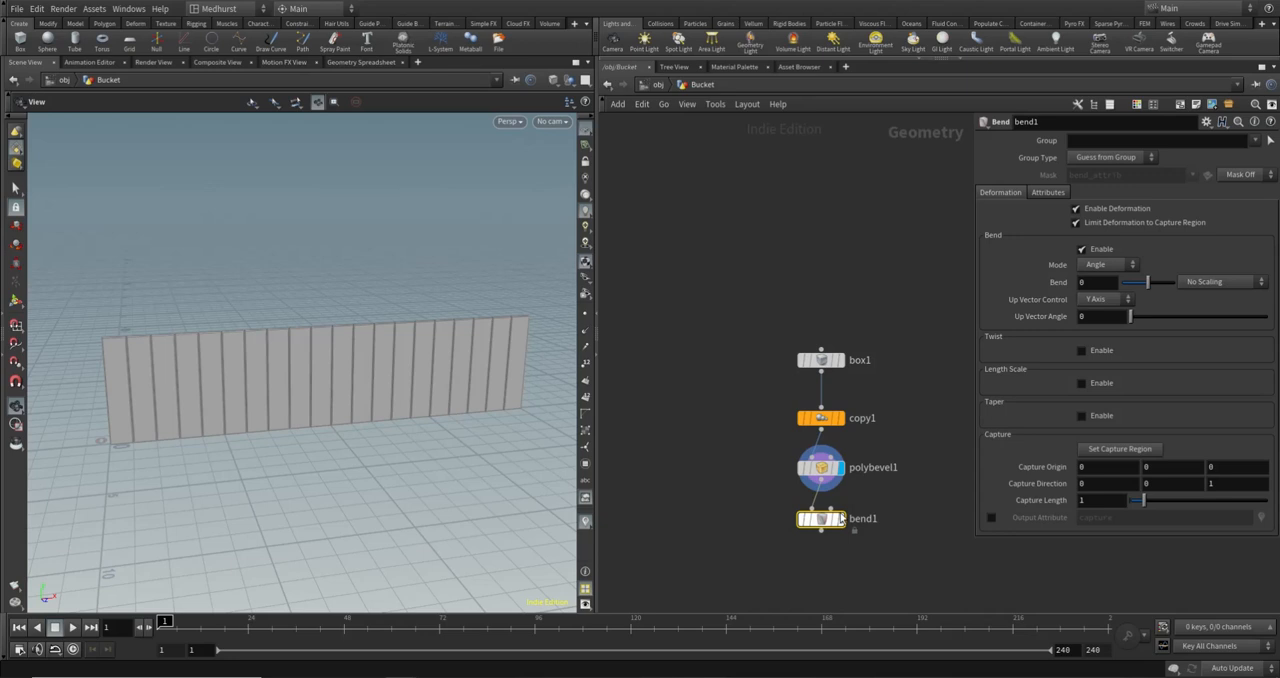
- Display bend1's output and examine its bend handle and capture region around the plank row
{"action": "left_click_drag", "start_coordinate": [820, 526], "coordinate": [819, 530]}
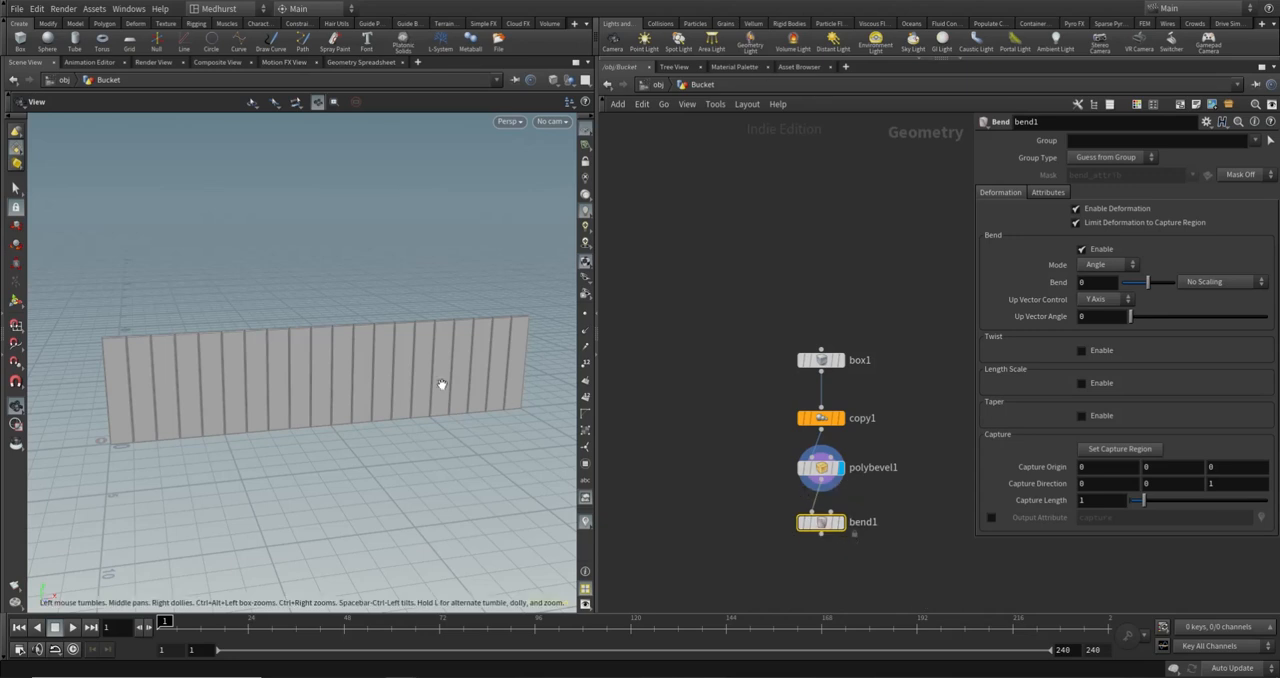
{"action": "scroll", "coordinate": [401, 409], "scroll_direction": "down", "scroll_amount": 4}
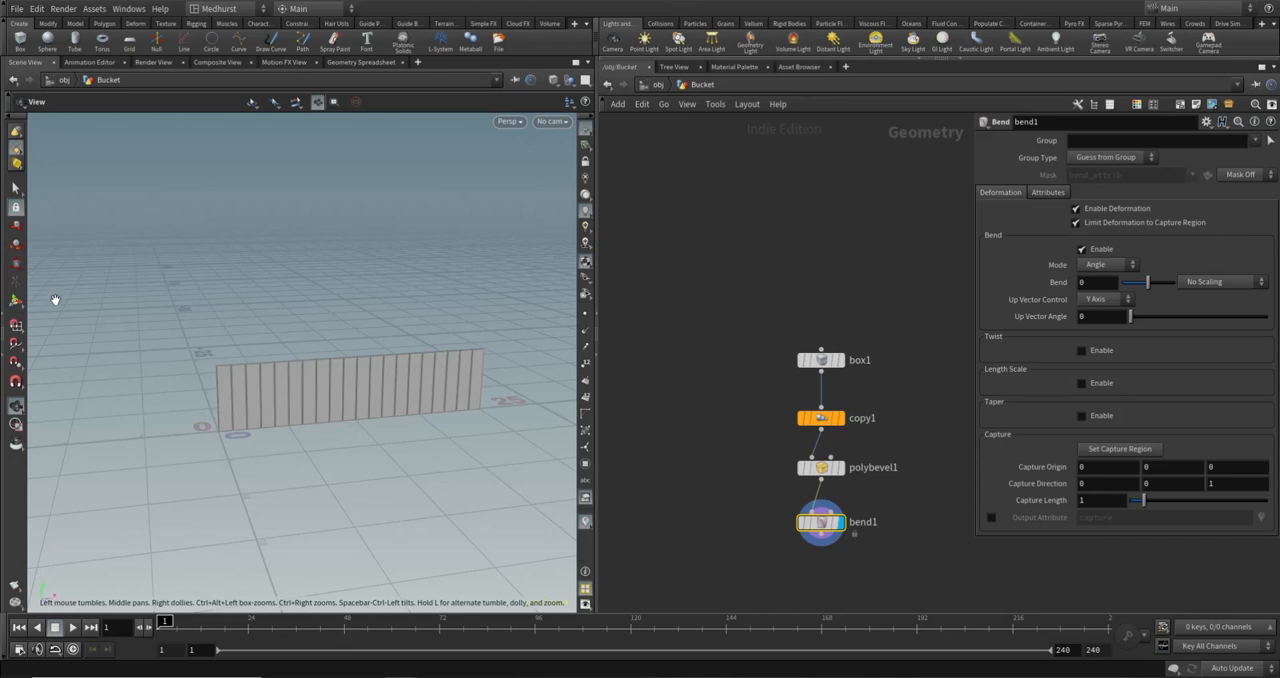
{"action": "left_click_drag", "start_coordinate": [249, 374], "coordinate": [376, 405]}
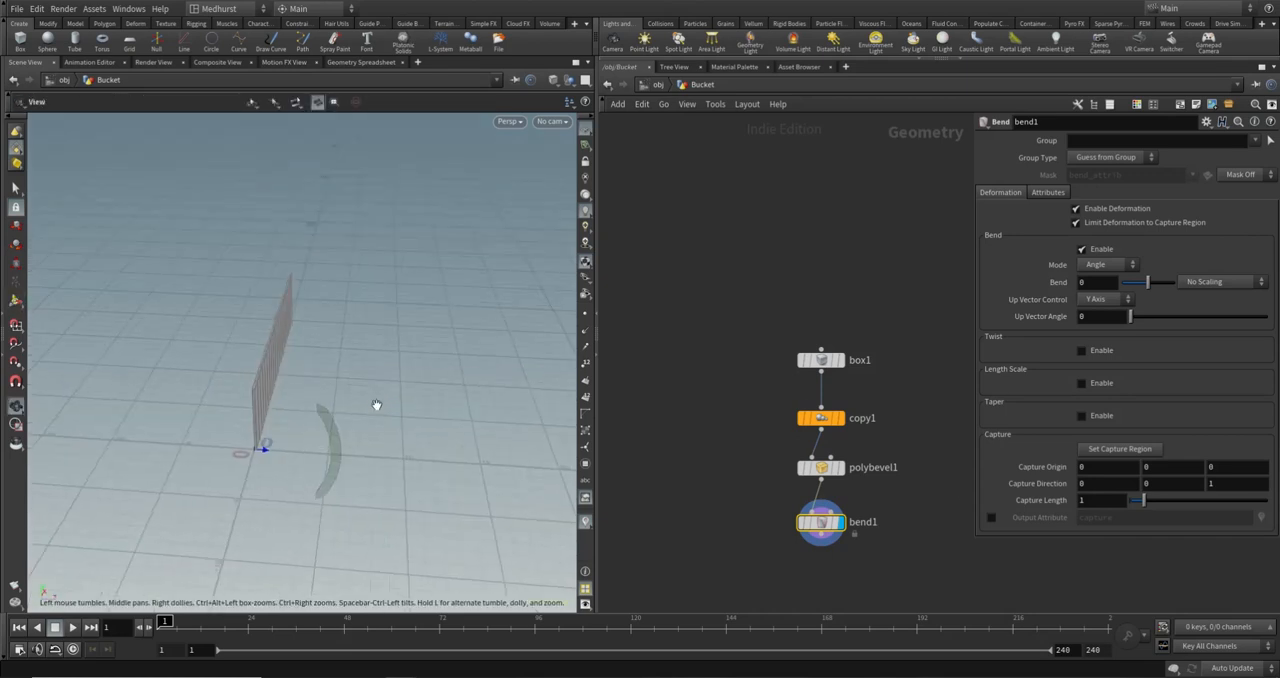
{"action": "key", "text": "Return"}
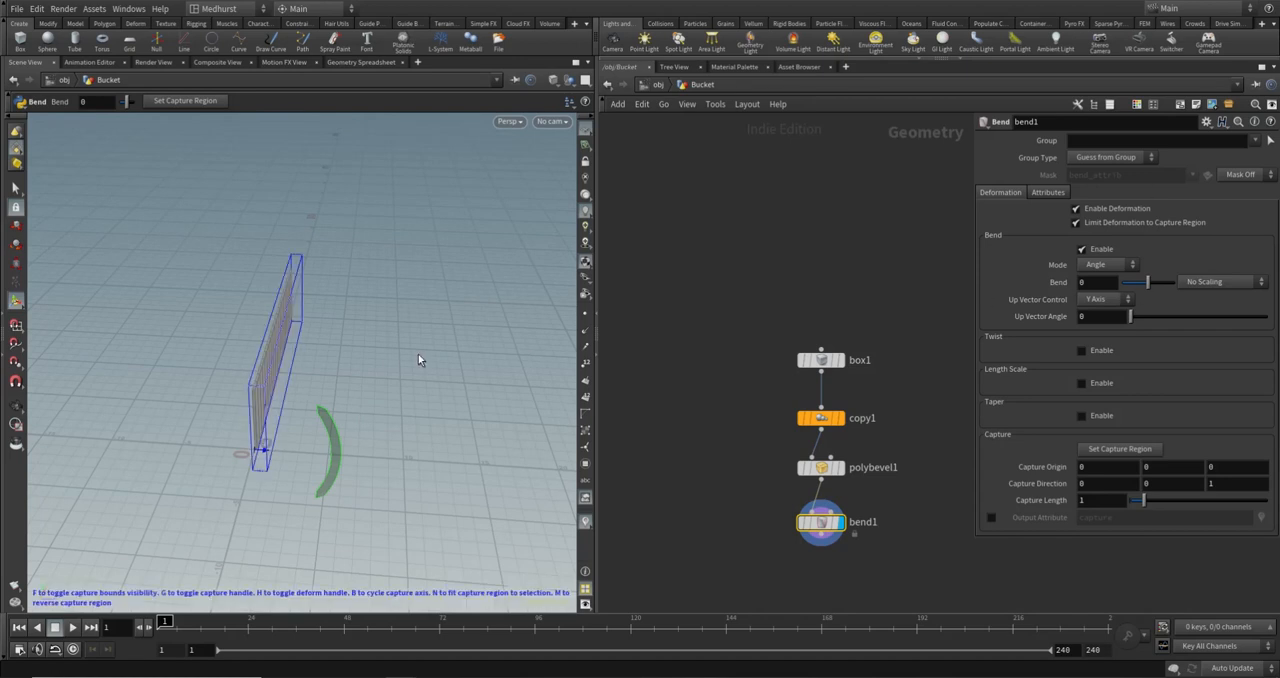
{"action": "mouse_move", "coordinate": [1147, 282]}
{"action": "left_mouse_down"}
{"action": "mouse_move", "coordinate": [1176, 277]}
{"action": "mouse_move", "coordinate": [1147, 282]}
{"action": "left_mouse_up"}
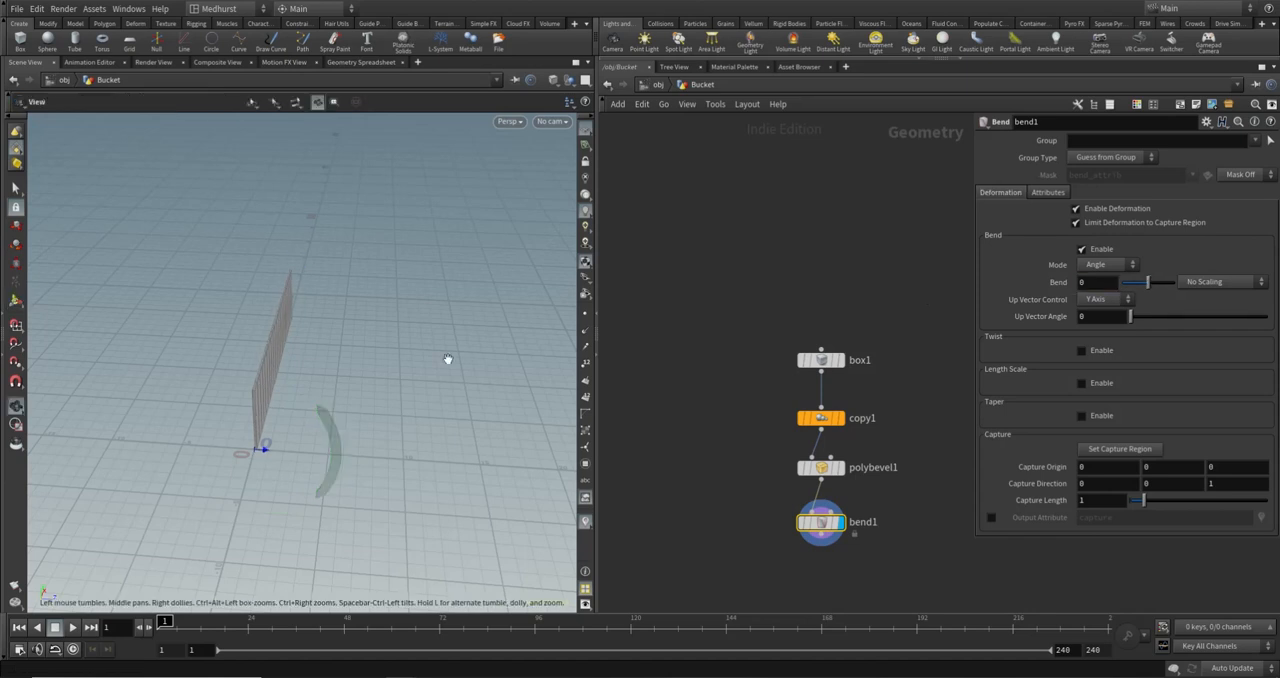
{"action": "left_click_drag", "start_coordinate": [449, 360], "coordinate": [371, 391], "text": "alt"}
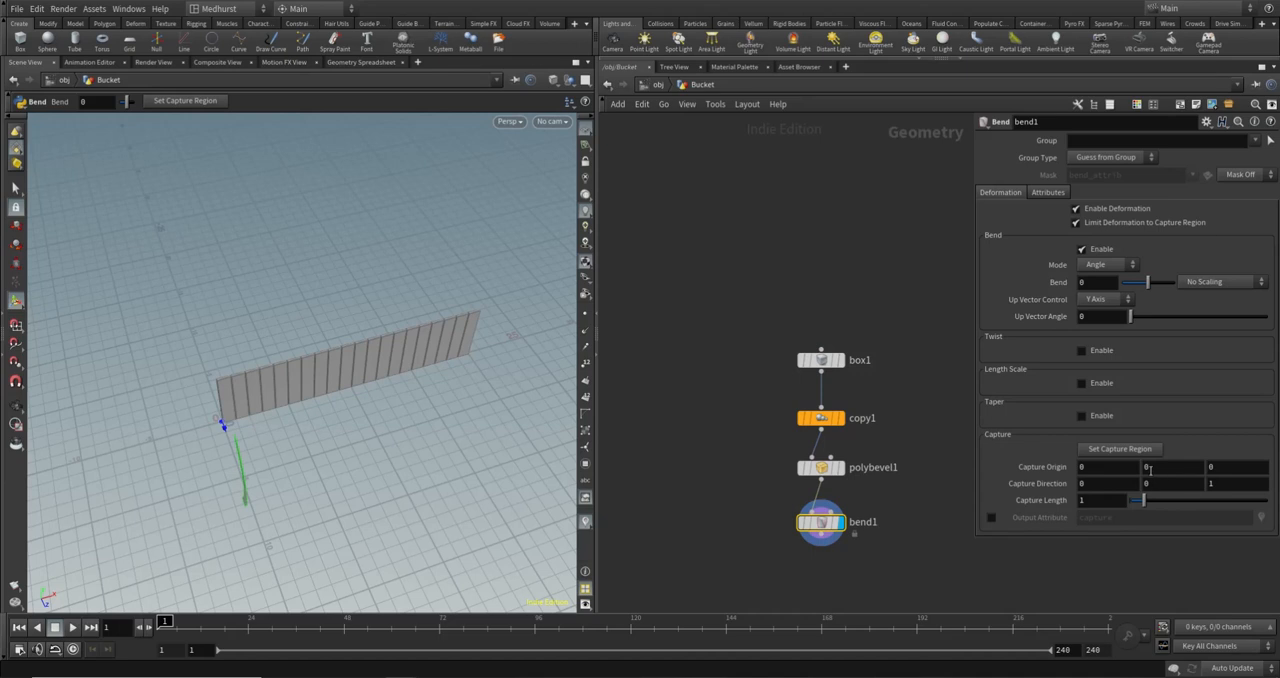
- Set bend1's Capture Direction to 1, 0, 0 so that it follows the length of the plank row
{"action": "mouse_move", "coordinate": [822, 360]}
{"action": "left_click", "coordinate": [1105, 482]}
{"action": "type", "text": "1"}
{"action": "key", "text": "Tab"}
{"action": "key", "text": "Tab"}
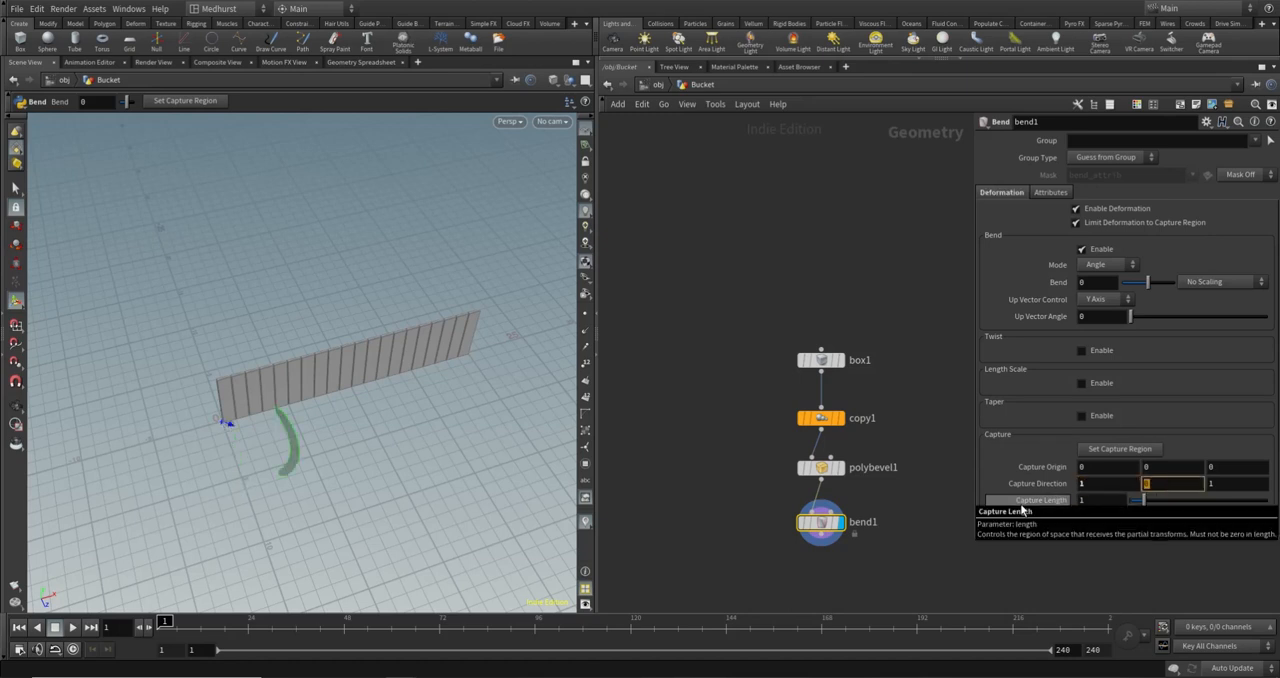
{"action": "type", "text": "0"}
{"action": "key", "text": "Return"}
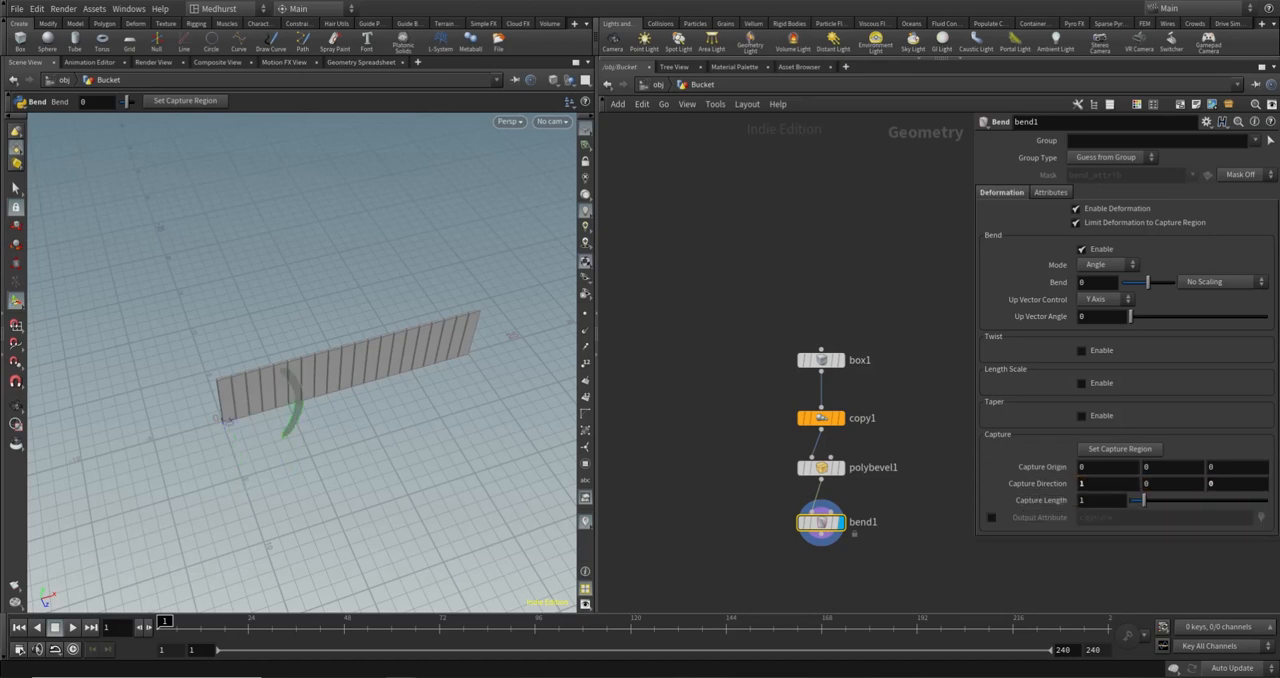
{"action": "left_click_drag", "start_coordinate": [360, 440], "coordinate": [326, 375], "text": "alt"}
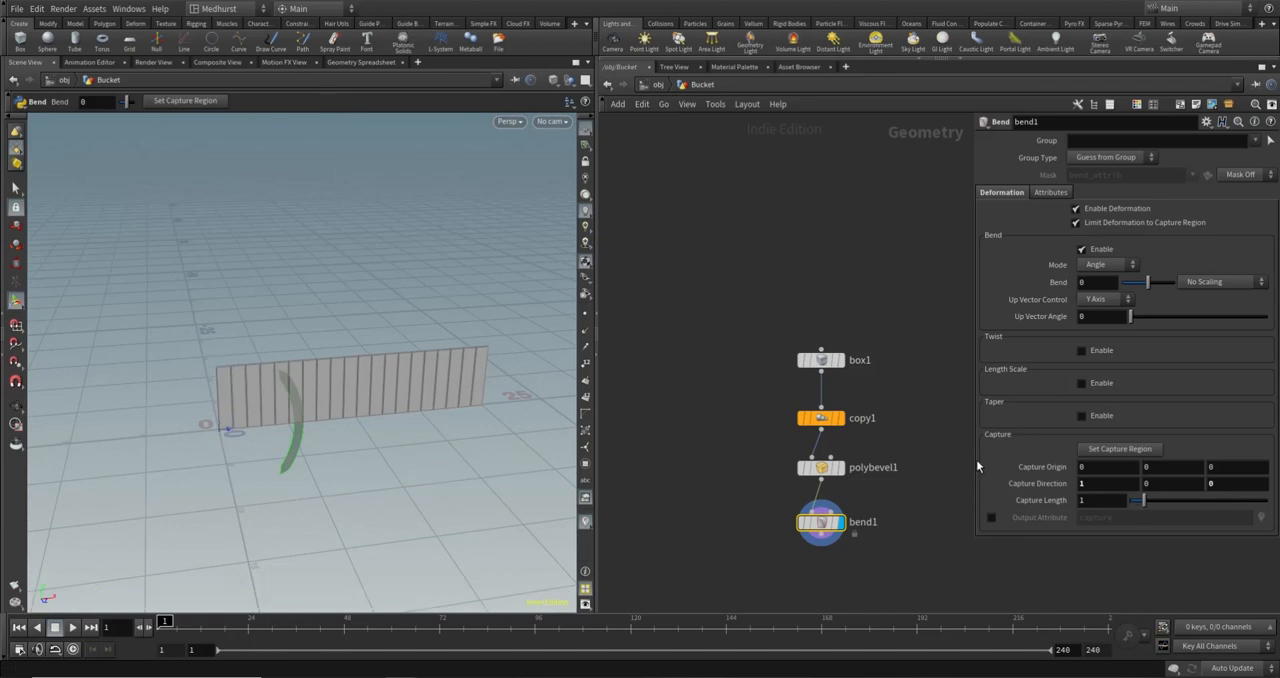
- Test box1's X size at 2, check copy1's linked translation, and return the size to 1
{"action": "mouse_move", "coordinate": [790, 418]}
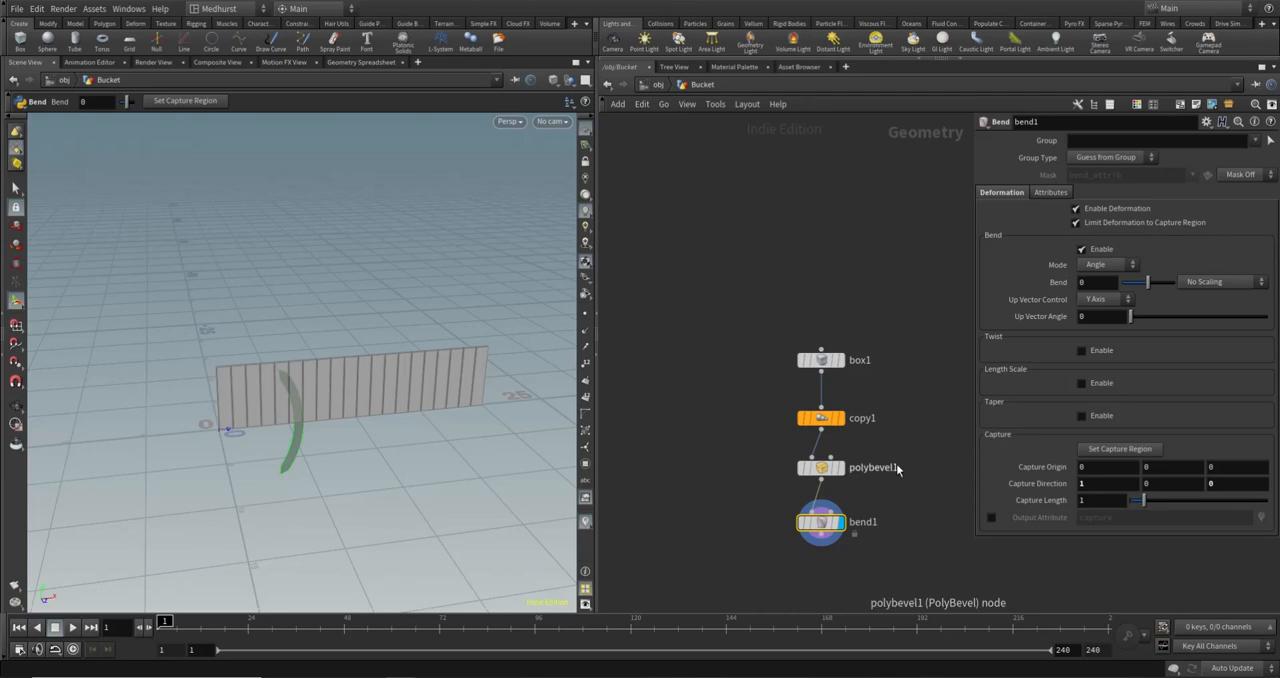
{"action": "left_click", "coordinate": [815, 360]}
{"action": "middle_click_drag", "start_coordinate": [848, 343], "coordinate": [761, 350]}
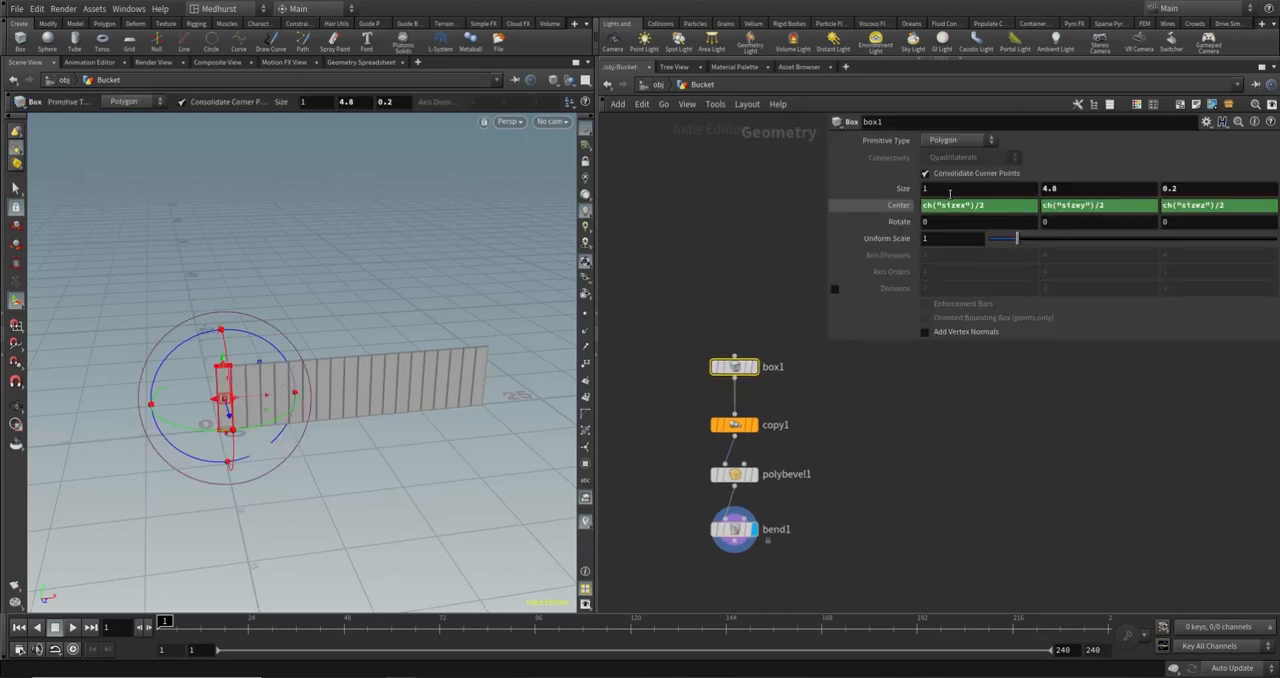
{"action": "middle_click_drag", "start_coordinate": [950, 193], "coordinate": [1026, 206]}
{"action": "left_click", "coordinate": [735, 424]}
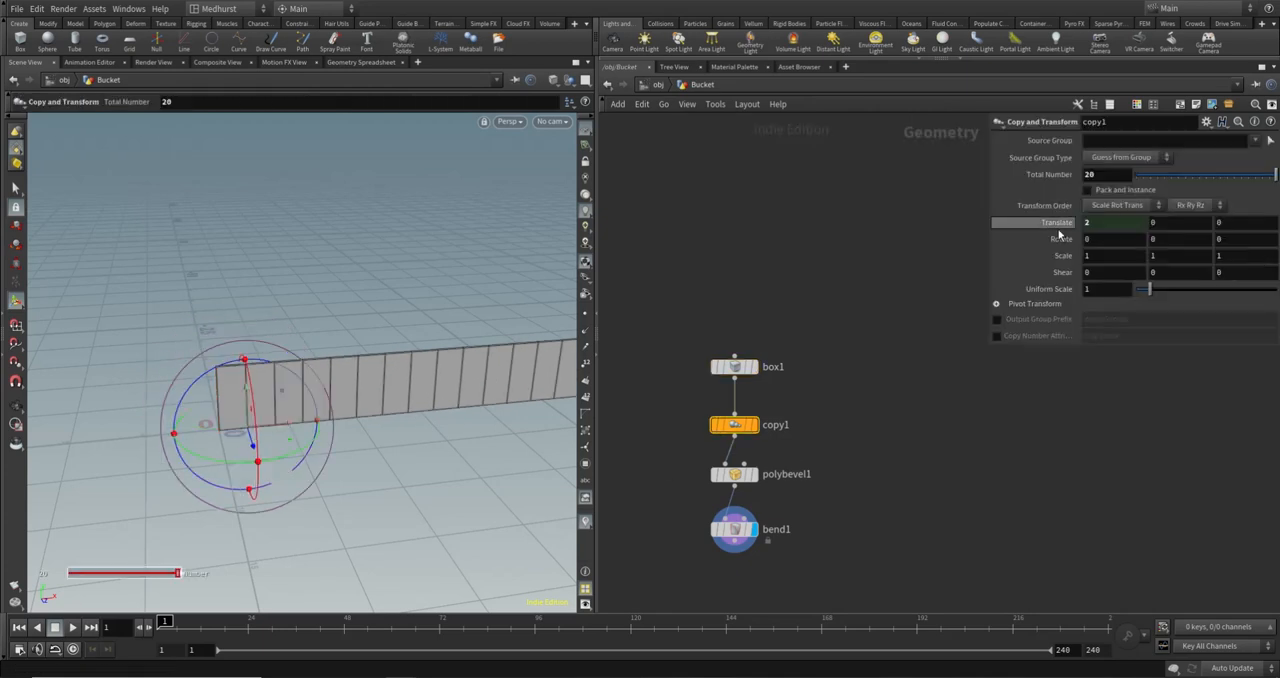
{"action": "left_click", "coordinate": [735, 366]}
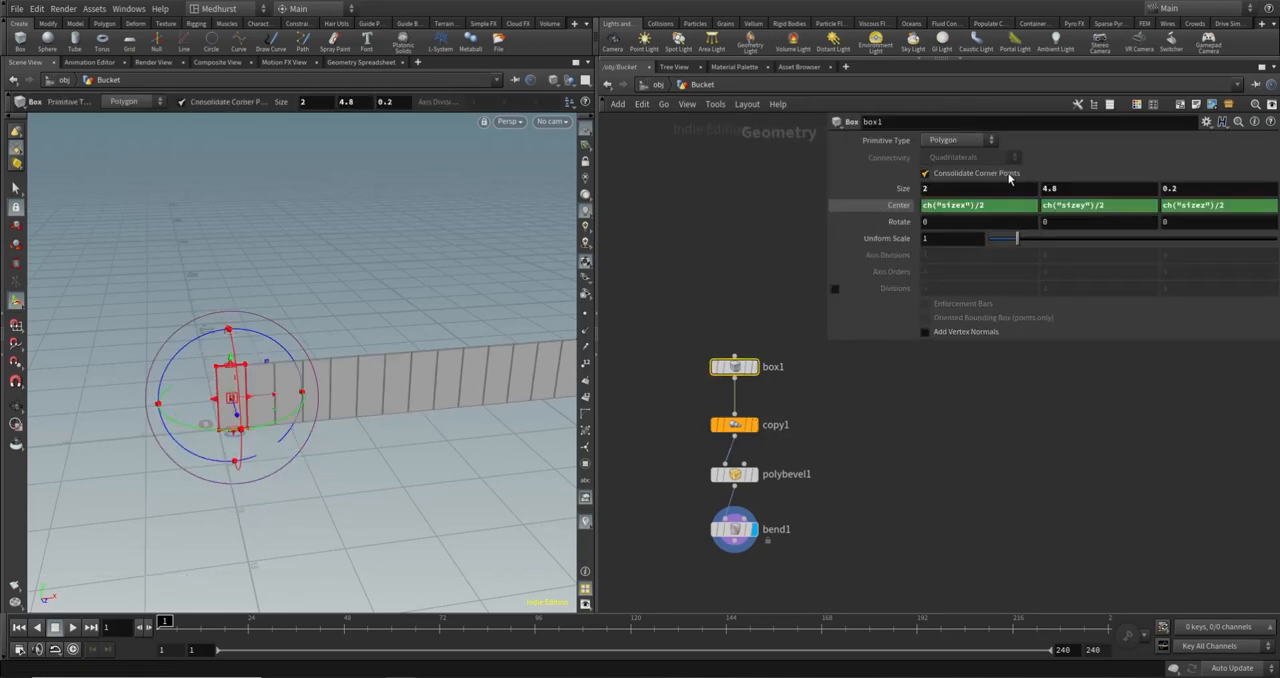
{"action": "middle_click_drag", "start_coordinate": [1008, 180], "coordinate": [960, 191]}
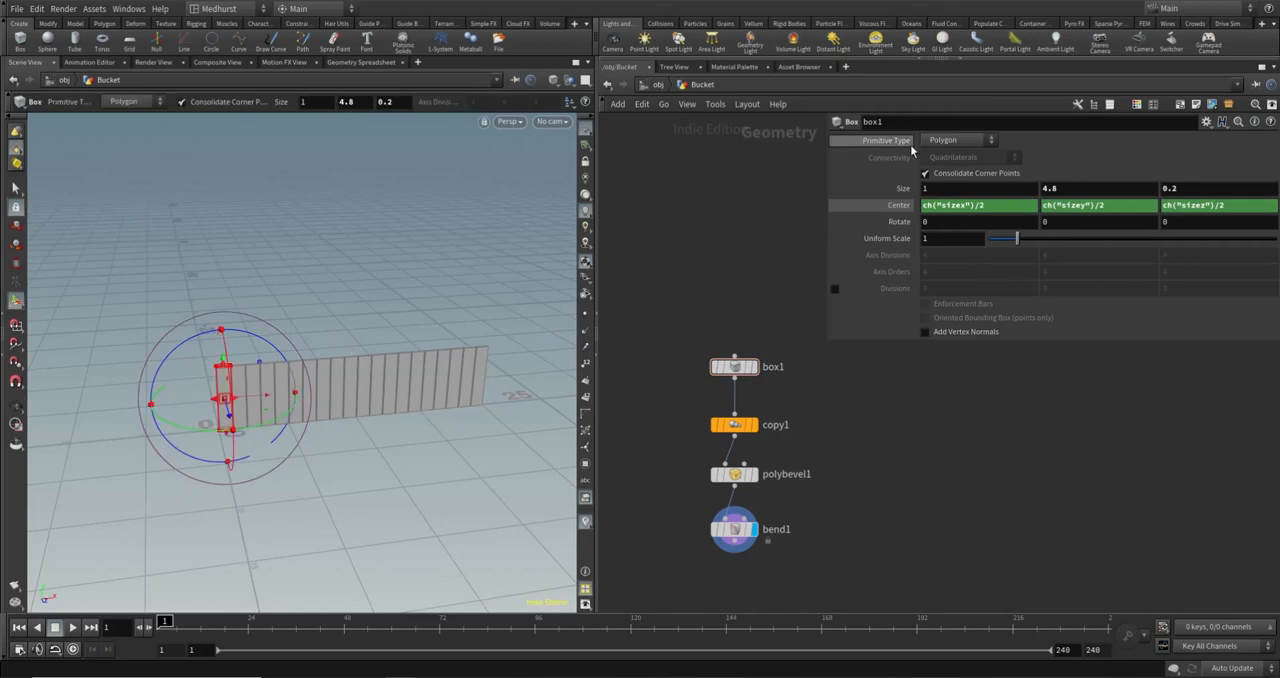
- Reference box1's X size in bend1's Capture Length as ch("../box1/sizex")
{"action": "right_click", "coordinate": [972, 189]}
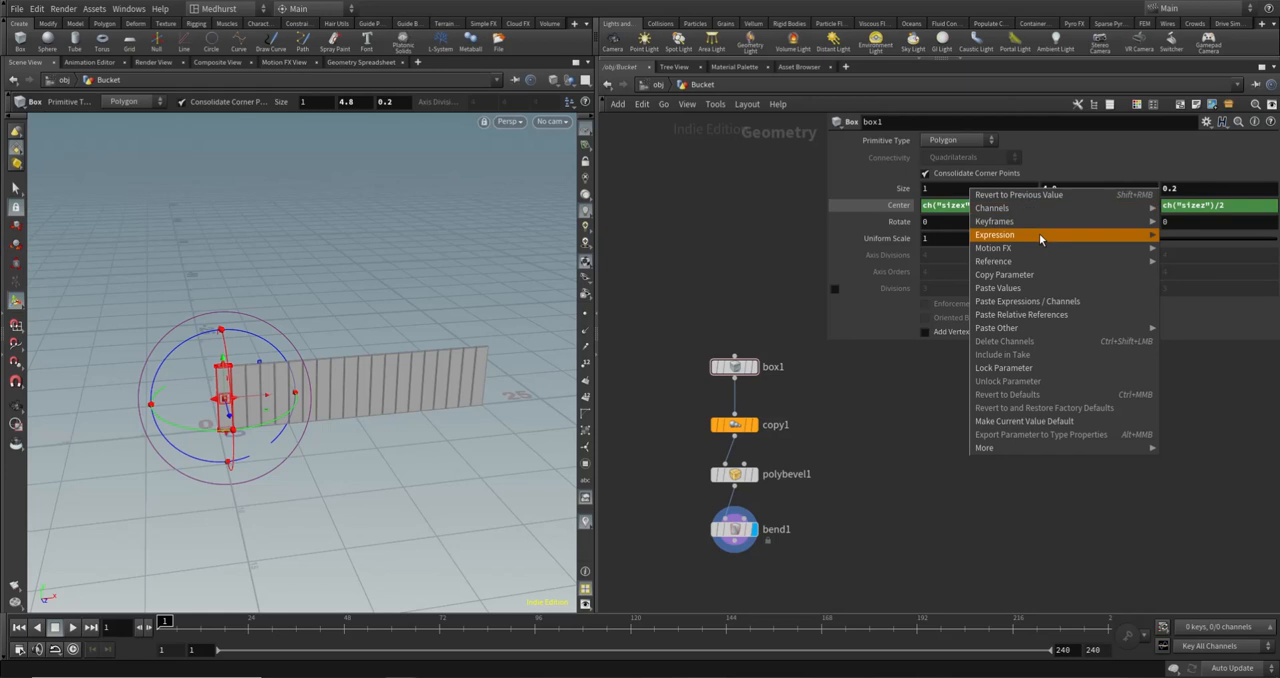
{"action": "left_click", "coordinate": [1027, 277]}
{"action": "left_click", "coordinate": [731, 523]}
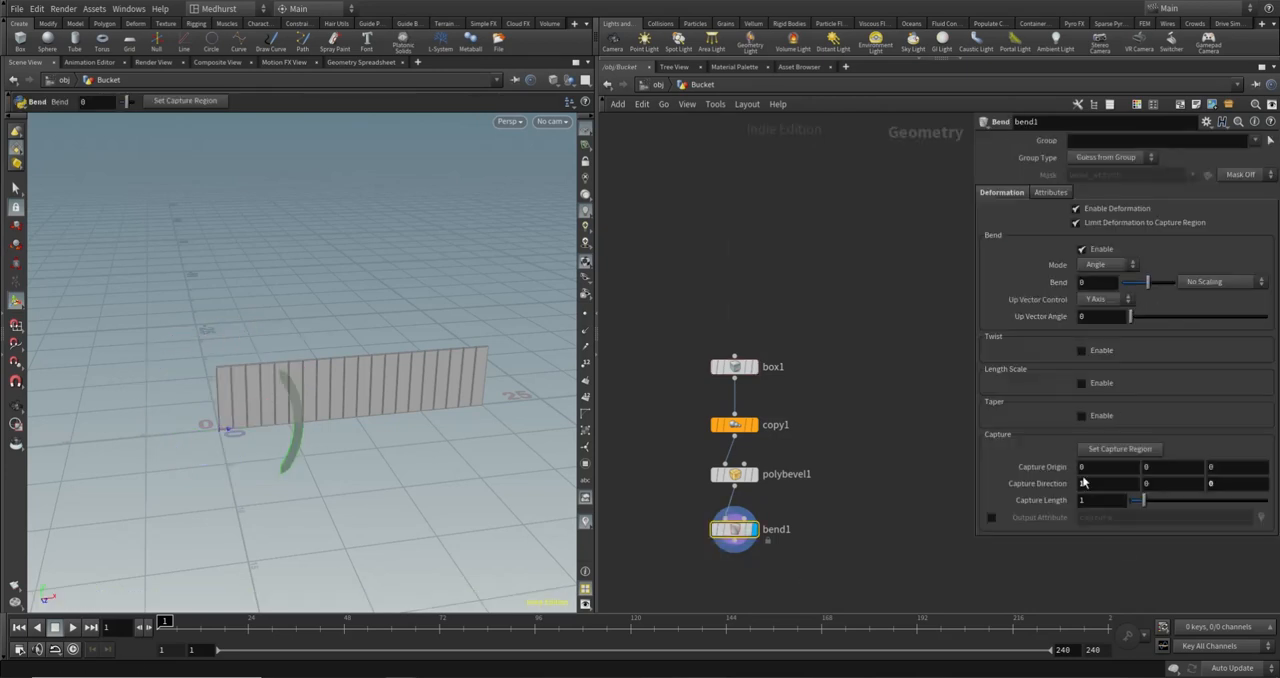
{"action": "right_click", "coordinate": [1107, 501]}
{"action": "left_click", "coordinate": [966, 533]}
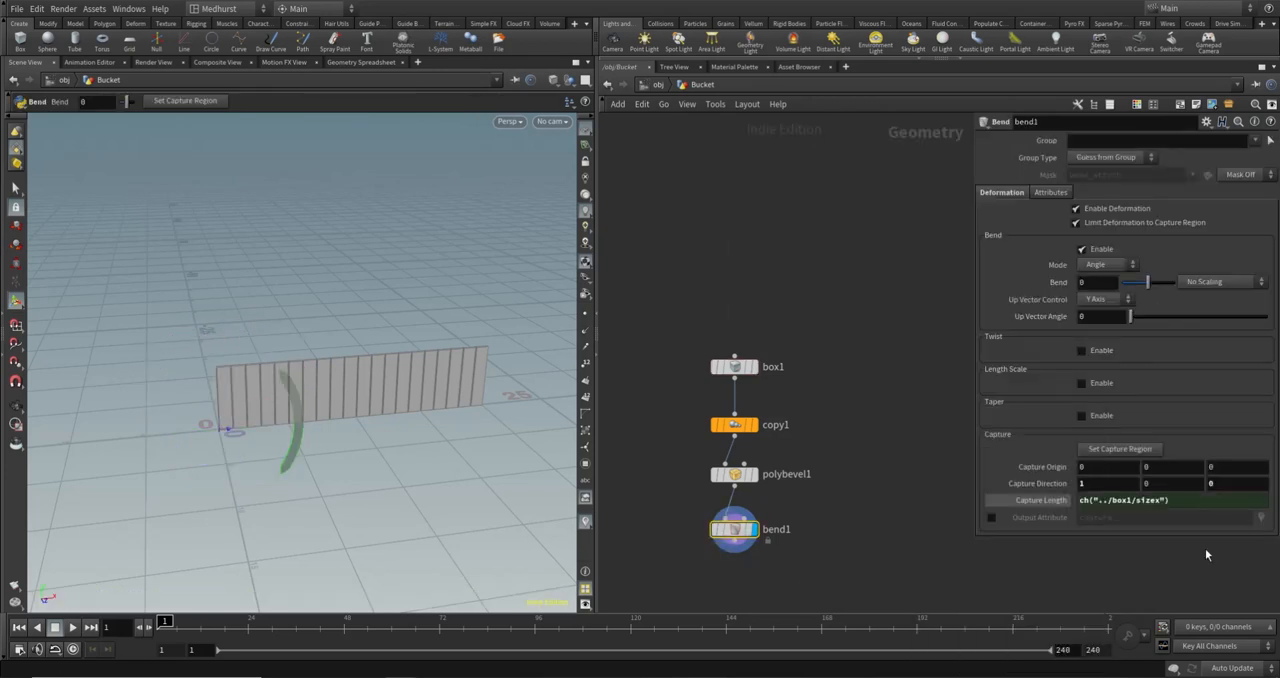
- Multiply bend1's Capture Length by copy1's Total Number, giving ch("../box1/sizex") * ch("../copy1/ncy")
{"action": "left_click", "coordinate": [734, 424]}
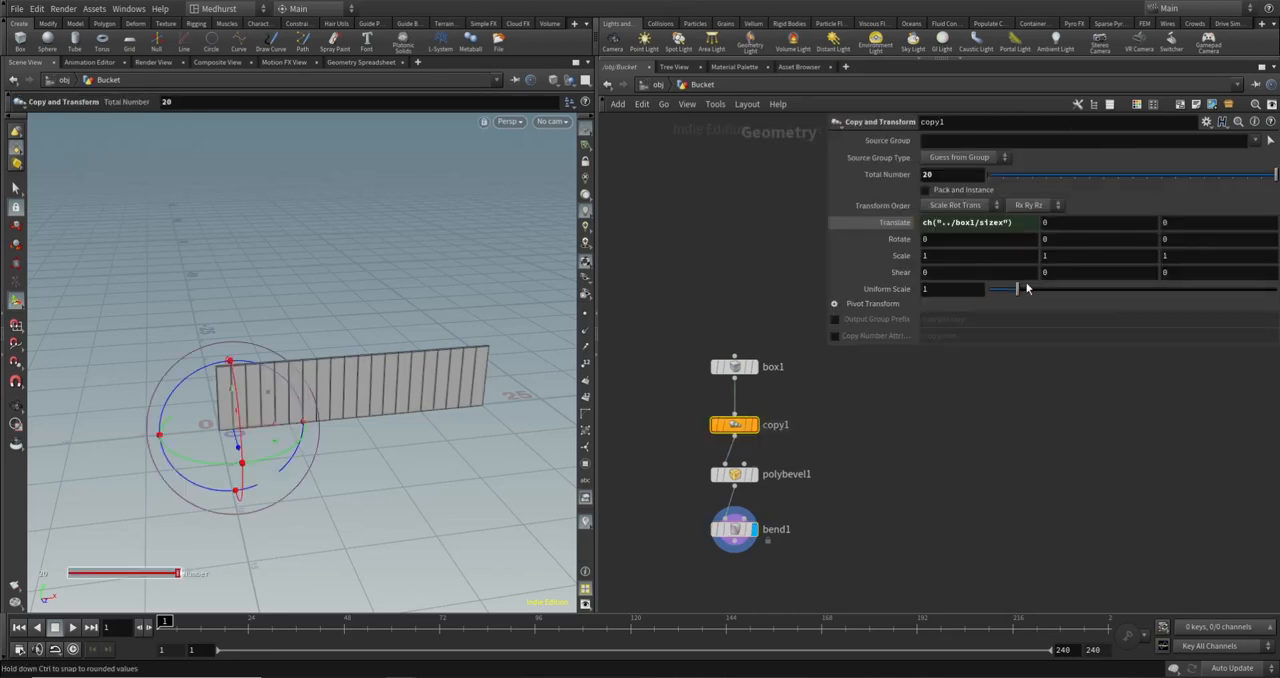
{"action": "right_click", "coordinate": [904, 178]}
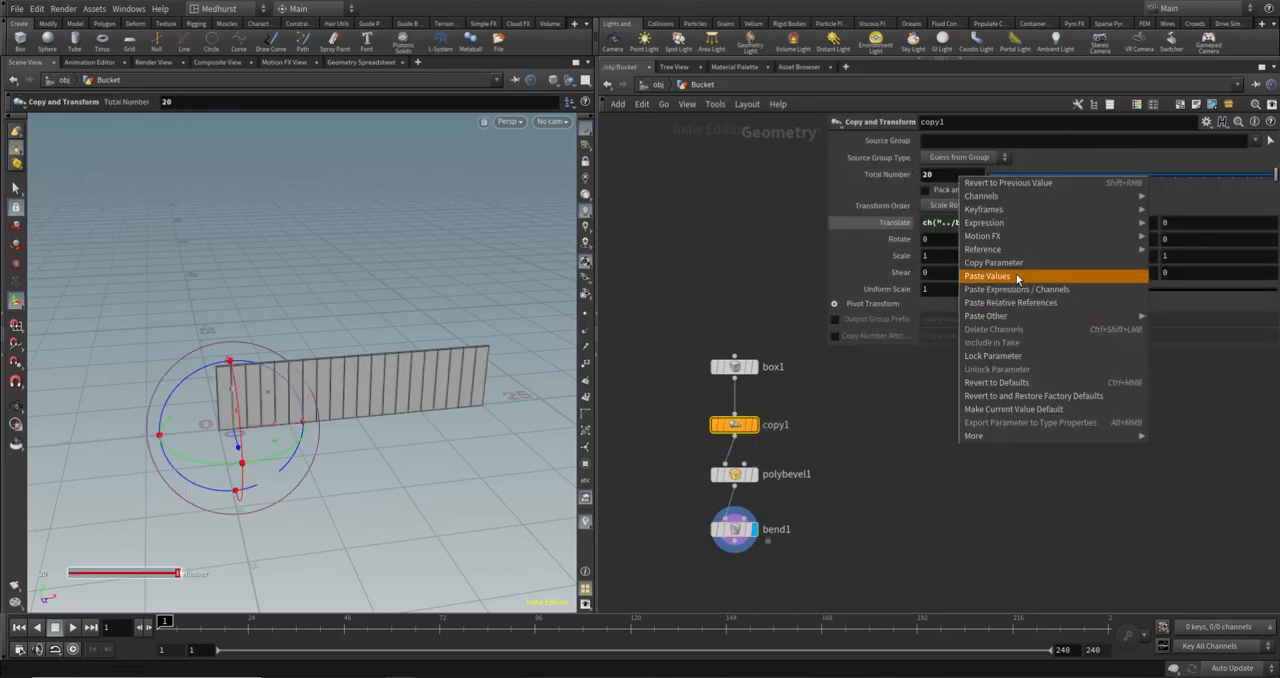
{"action": "left_click", "coordinate": [1013, 264]}
{"action": "left_click", "coordinate": [735, 528]}
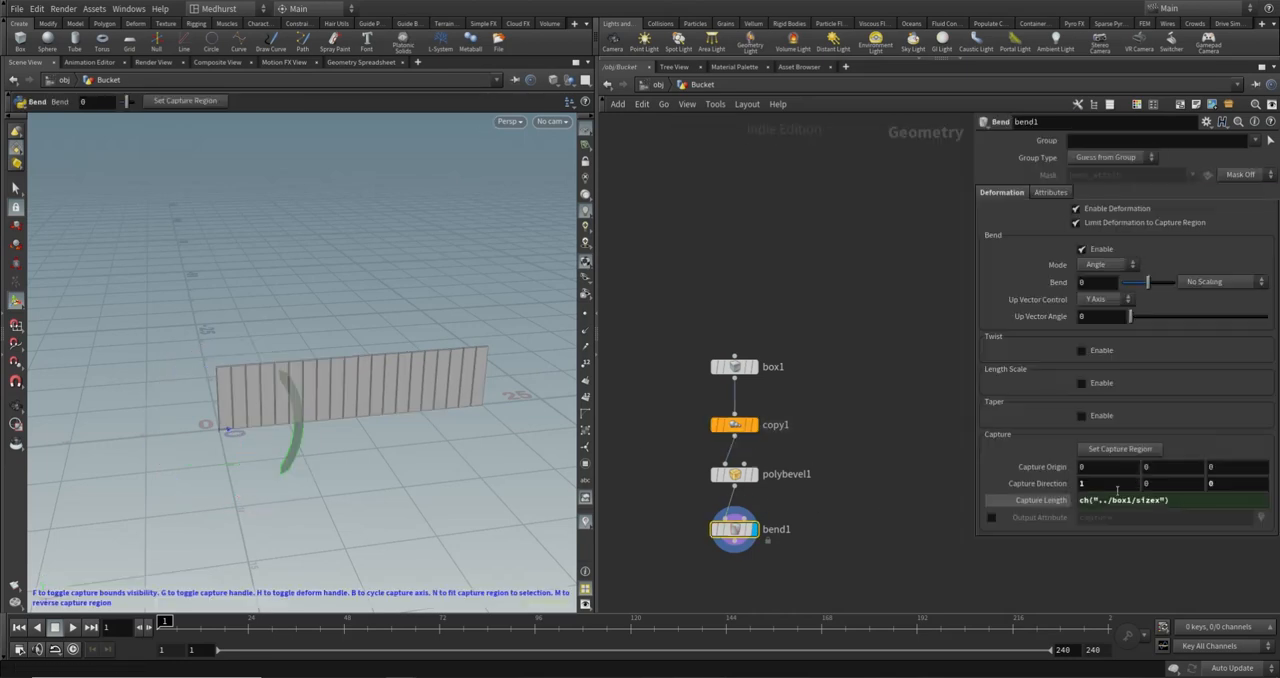
{"action": "left_click", "coordinate": [1170, 502]}
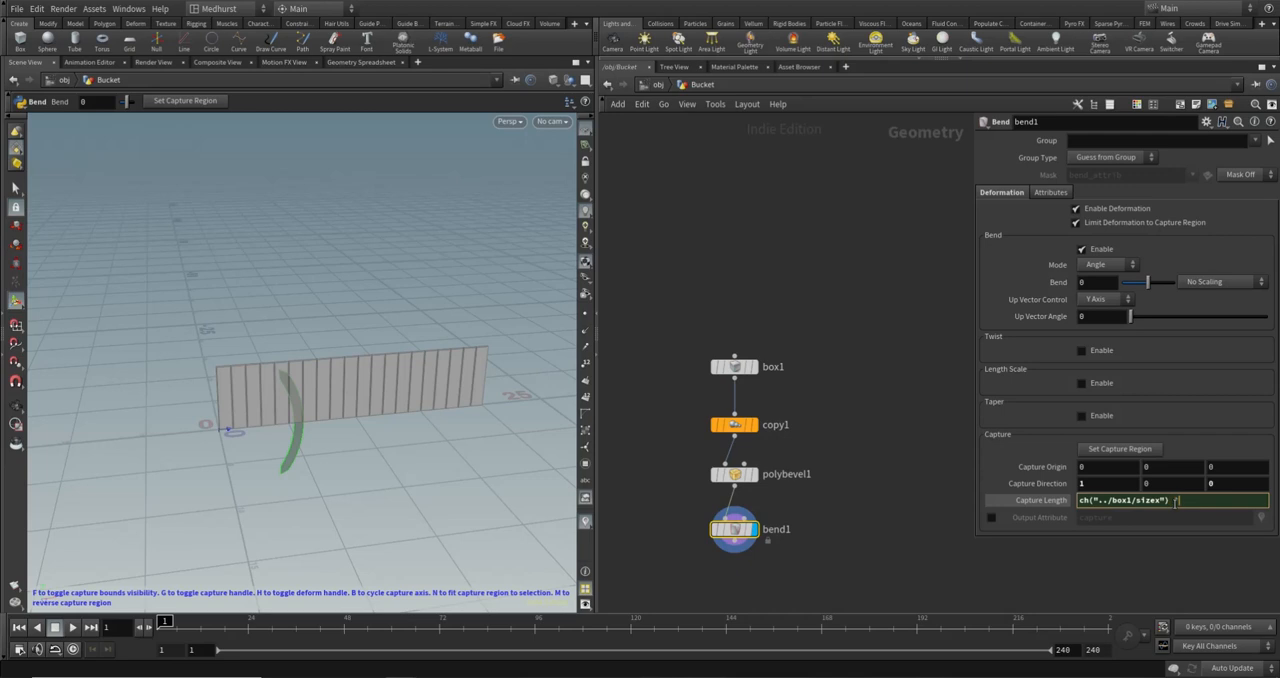
{"action": "type", "text": "*"}
{"action": "right_click", "coordinate": [1178, 503]}
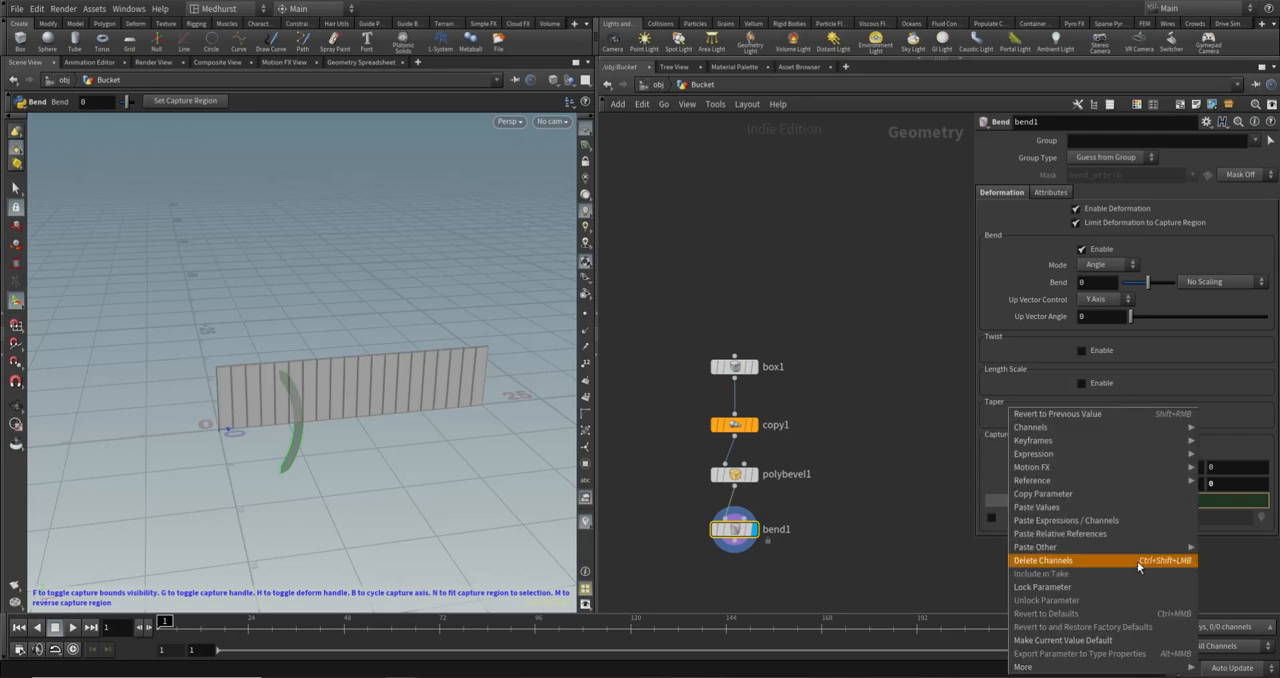
{"action": "left_click", "coordinate": [1114, 533]}
{"action": "key", "text": "Return"}
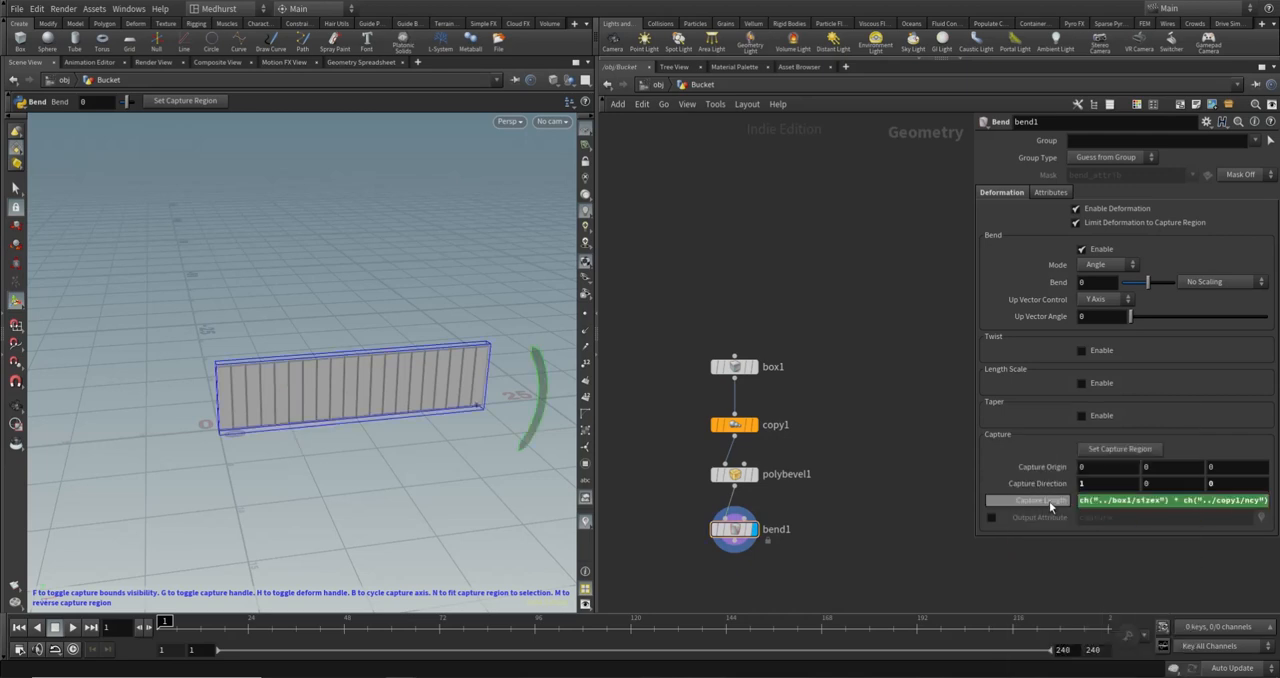
- Set bend1's Bend angle to 30 and view the curved plank row
{"action": "left_click_drag", "start_coordinate": [479, 396], "coordinate": [491, 391], "text": "alt"}
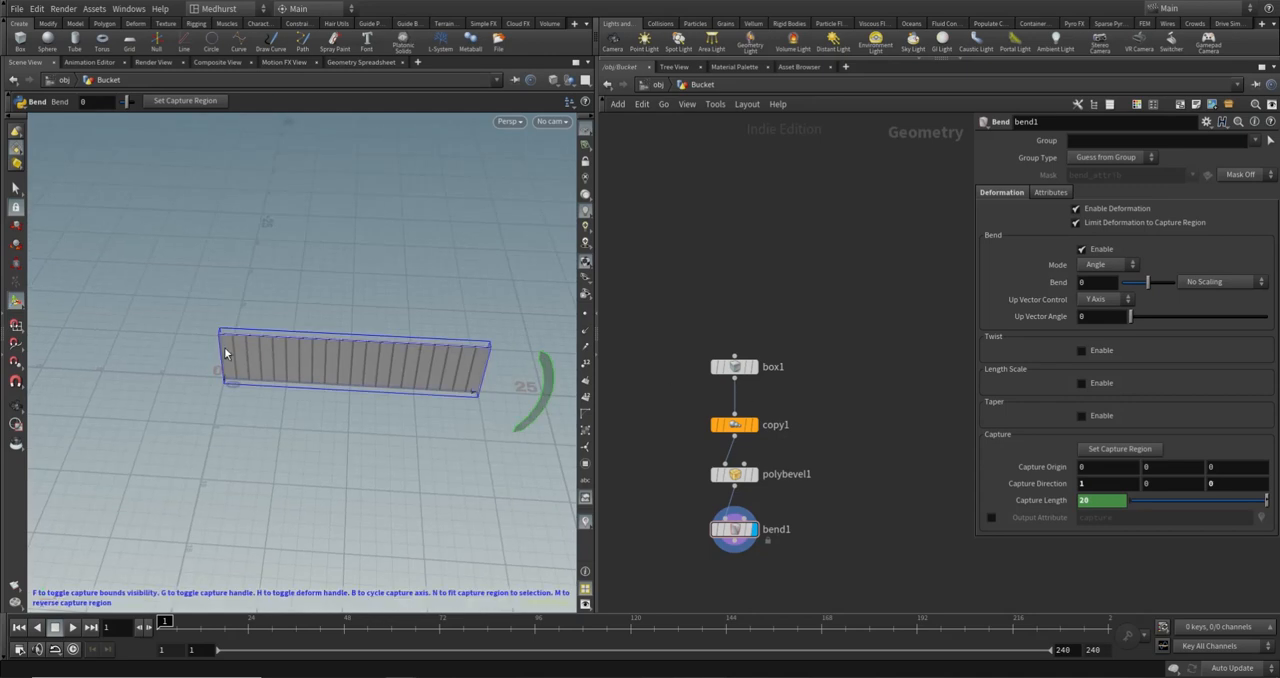
{"action": "mouse_move", "coordinate": [1148, 282]}
{"action": "left_mouse_down"}
{"action": "mouse_move", "coordinate": [1108, 287]}
{"action": "mouse_move", "coordinate": [1198, 288]}
{"action": "mouse_move", "coordinate": [1156, 284]}
{"action": "left_mouse_up"}
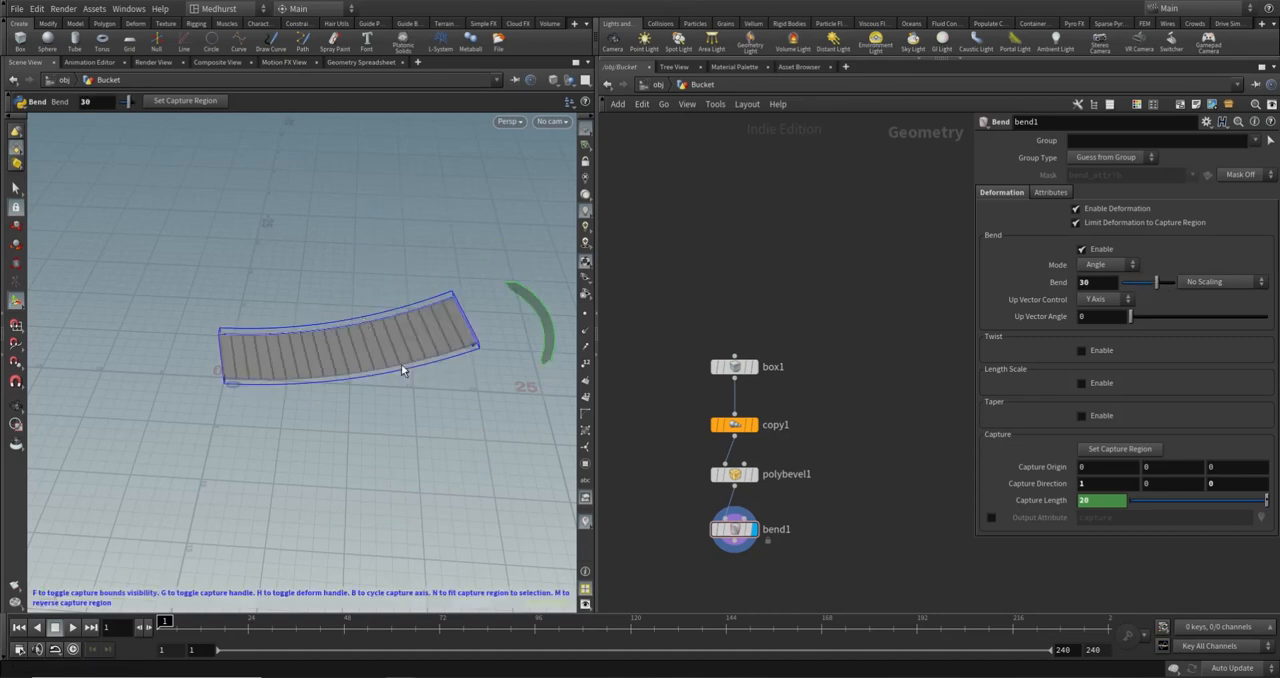
{"action": "left_click_drag", "start_coordinate": [403, 369], "coordinate": [340, 352], "text": "alt"}
- Test the linked capture length with box1's X size at 1.8 and copy1's Total Number at 14
{"action": "left_click", "coordinate": [734, 366]}
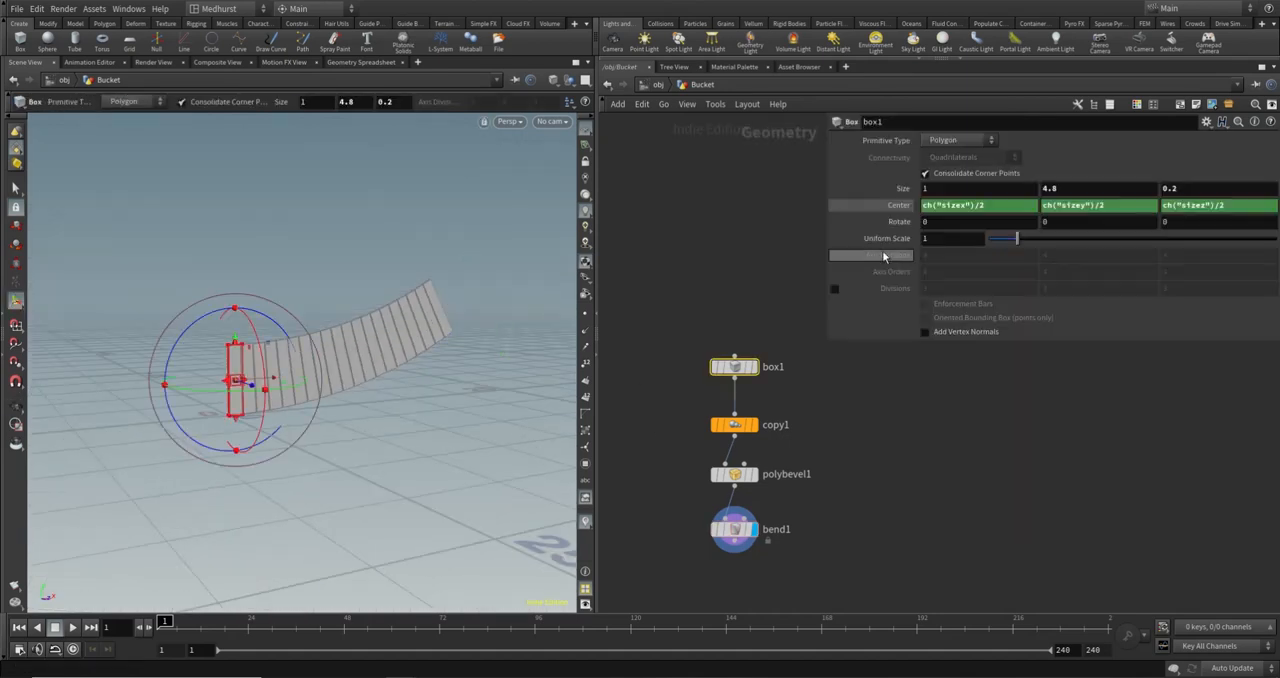
{"action": "mouse_move", "coordinate": [934, 188]}
{"action": "middle_mouse_down"}
{"action": "mouse_move", "coordinate": [952, 196]}
{"action": "mouse_move", "coordinate": [938, 200]}
{"action": "middle_mouse_up"}
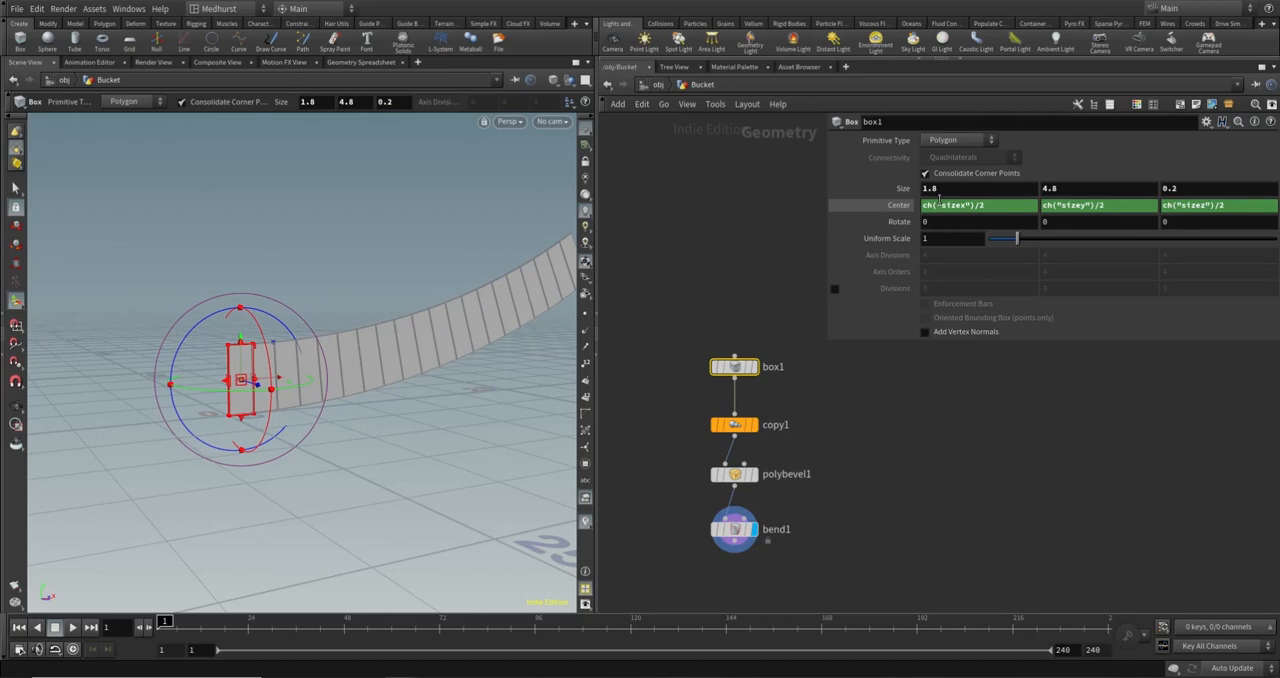
{"action": "left_click", "coordinate": [725, 515]}
{"action": "left_click_drag", "start_coordinate": [548, 409], "coordinate": [371, 392], "text": "alt"}
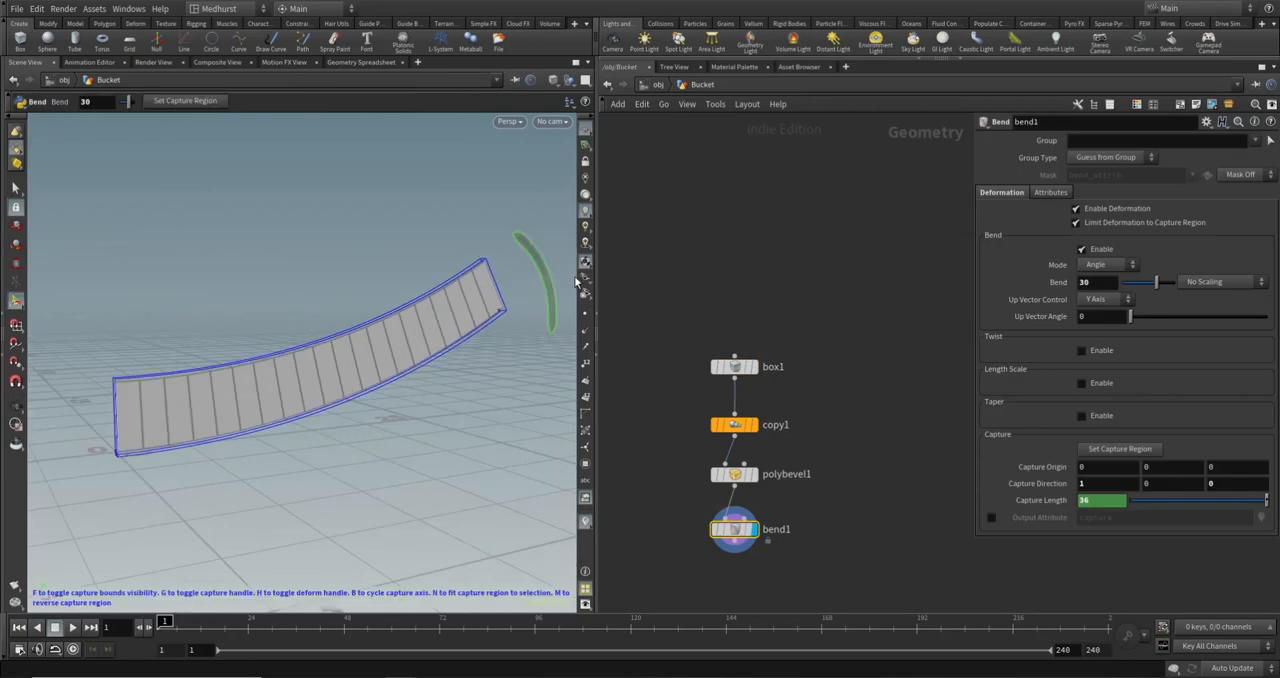
{"action": "left_click", "coordinate": [734, 424]}
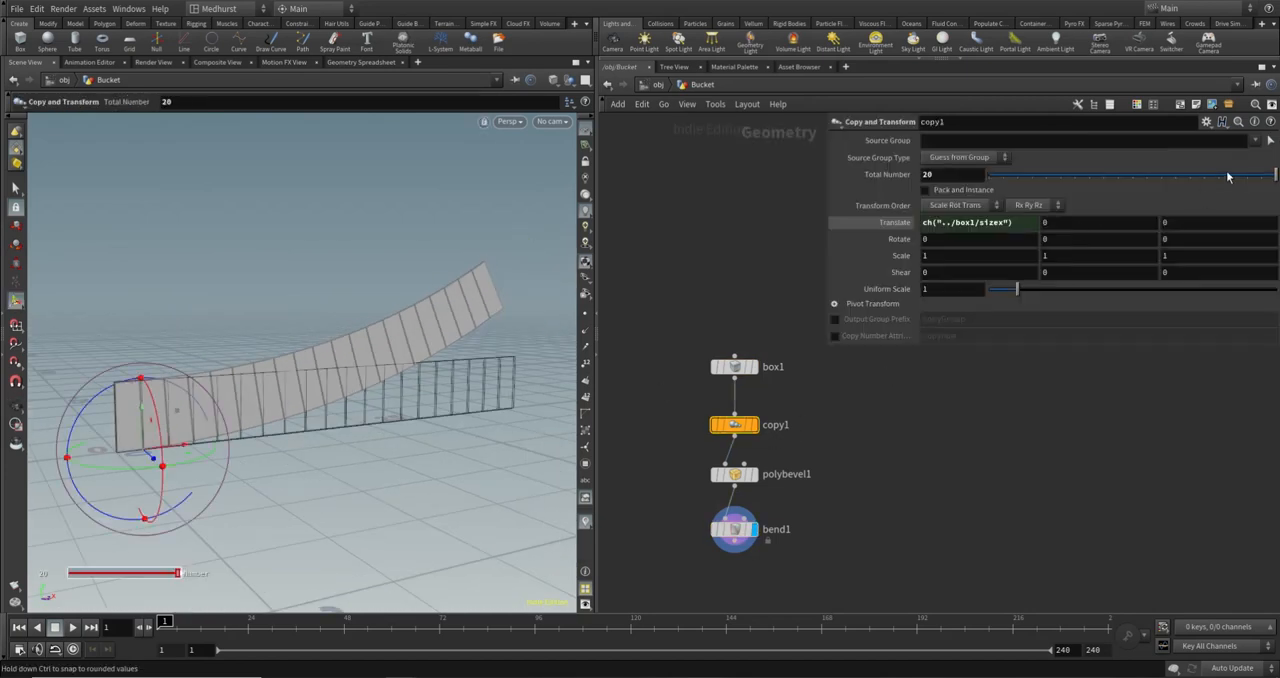
{"action": "left_click_drag", "start_coordinate": [1229, 177], "coordinate": [1189, 178]}
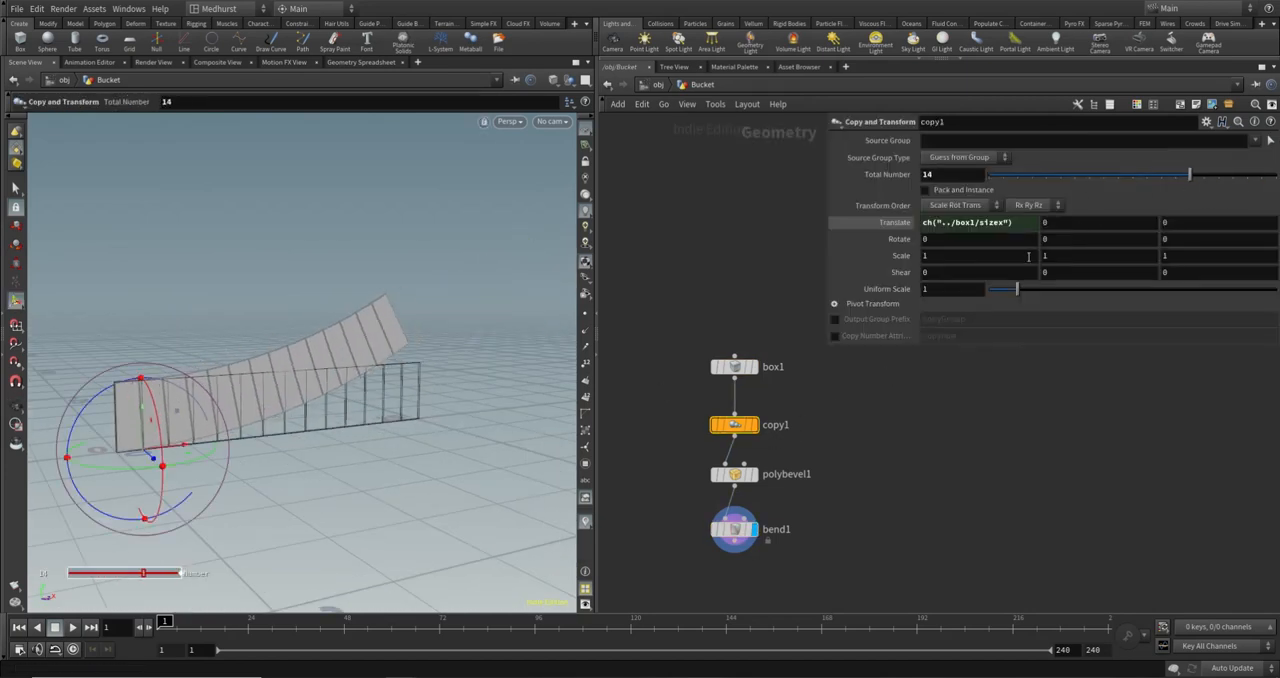
{"action": "left_click", "coordinate": [731, 528]}
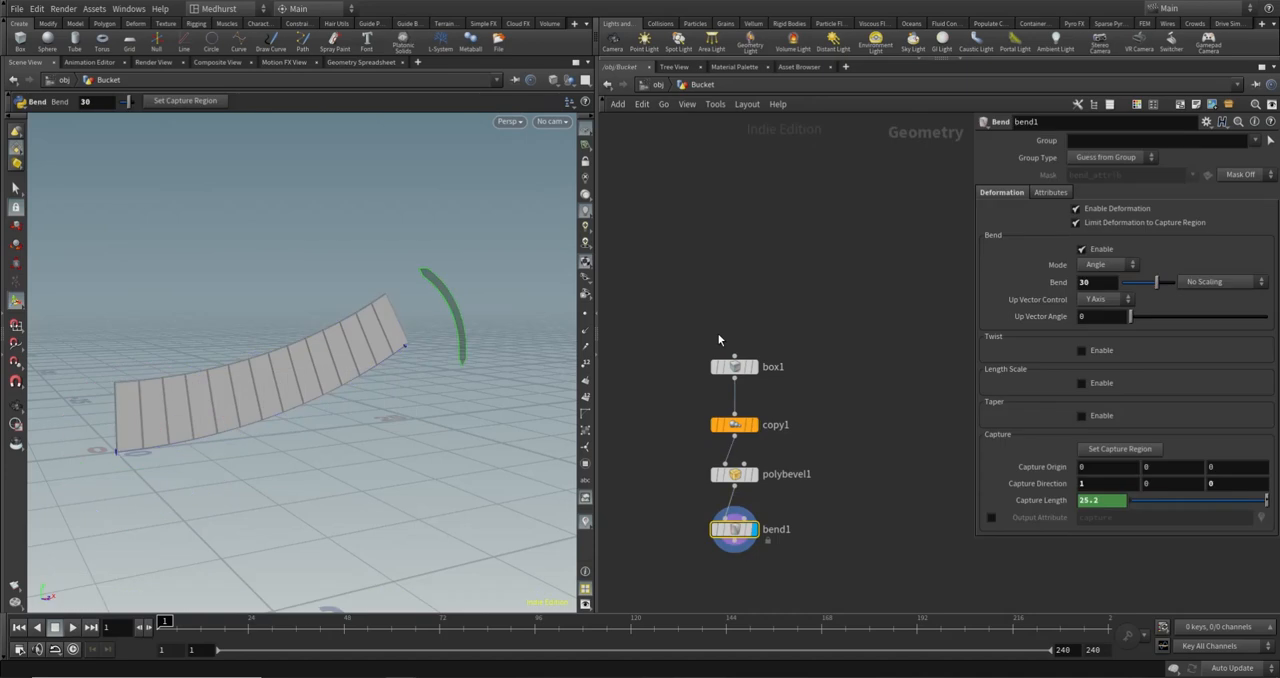
- Restore box1's X size to 1 and copy1's Total Number to 20
{"action": "left_click_drag", "start_coordinate": [666, 328], "coordinate": [822, 414]}
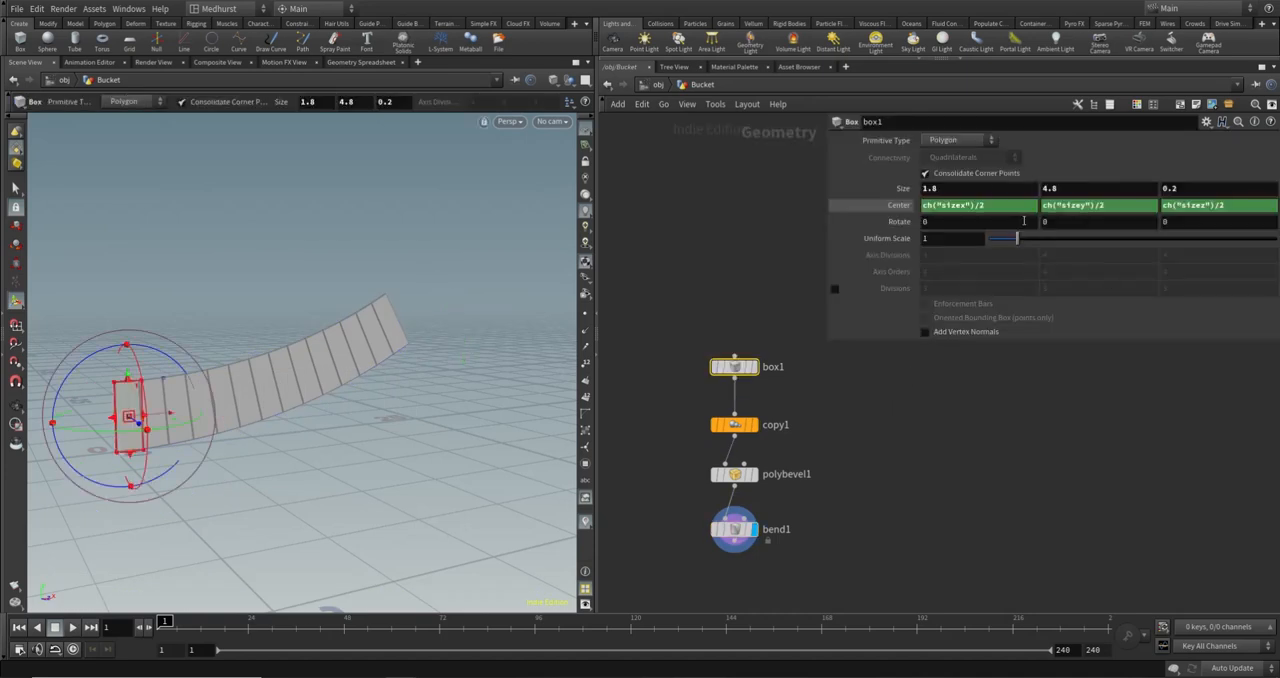
{"action": "left_click", "coordinate": [985, 189]}
{"action": "type", "text": "1"}
{"action": "key", "text": "Return"}
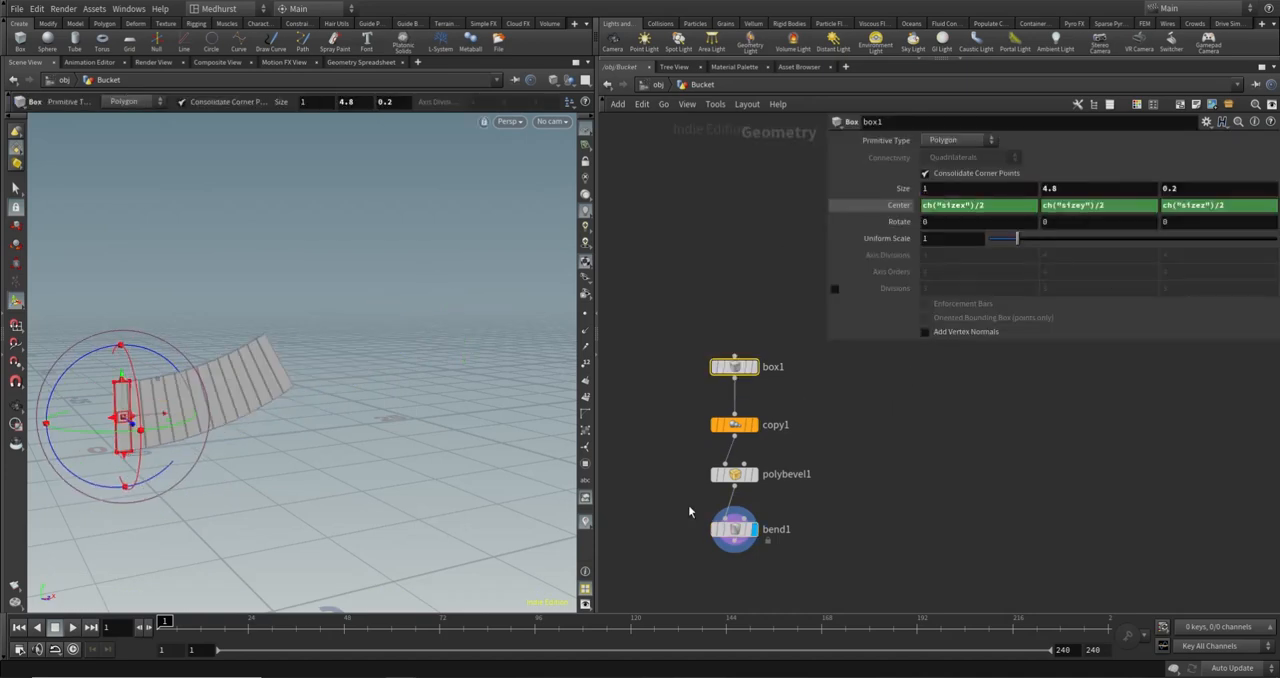
{"action": "left_click", "coordinate": [735, 474]}
{"action": "left_click", "coordinate": [735, 425]}
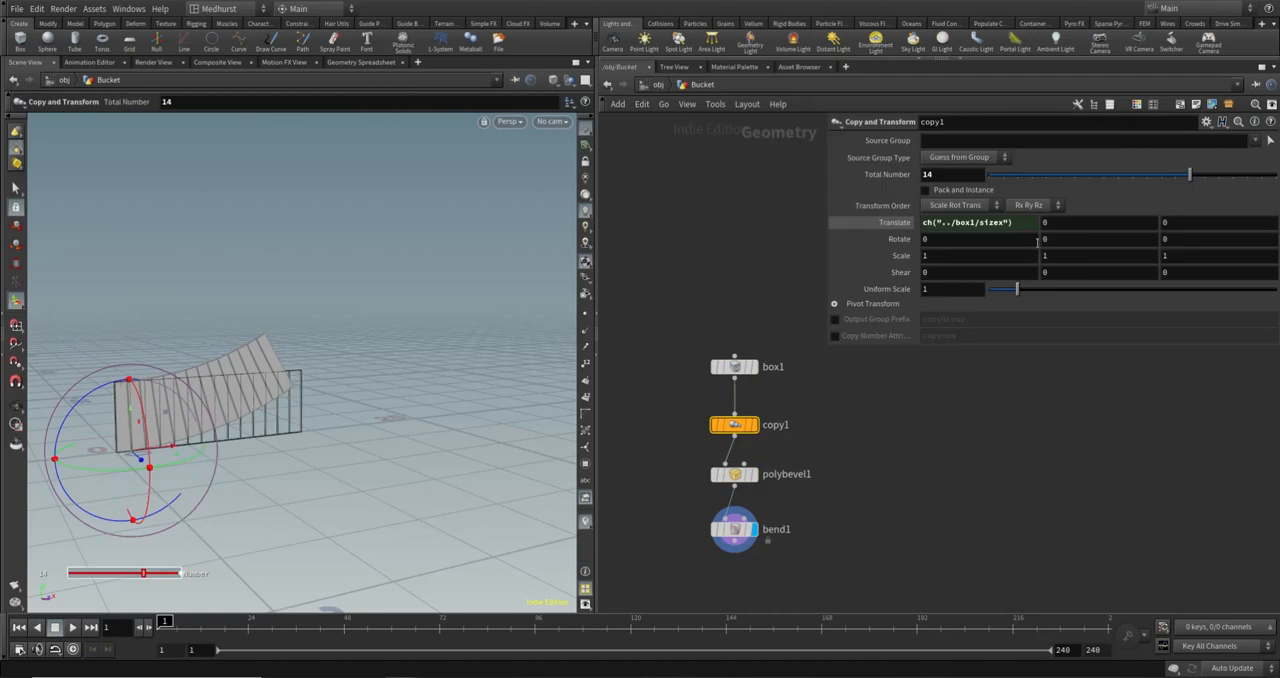
{"action": "double_click", "coordinate": [950, 174]}
{"action": "type", "text": "20"}
{"action": "key", "text": "Return"}
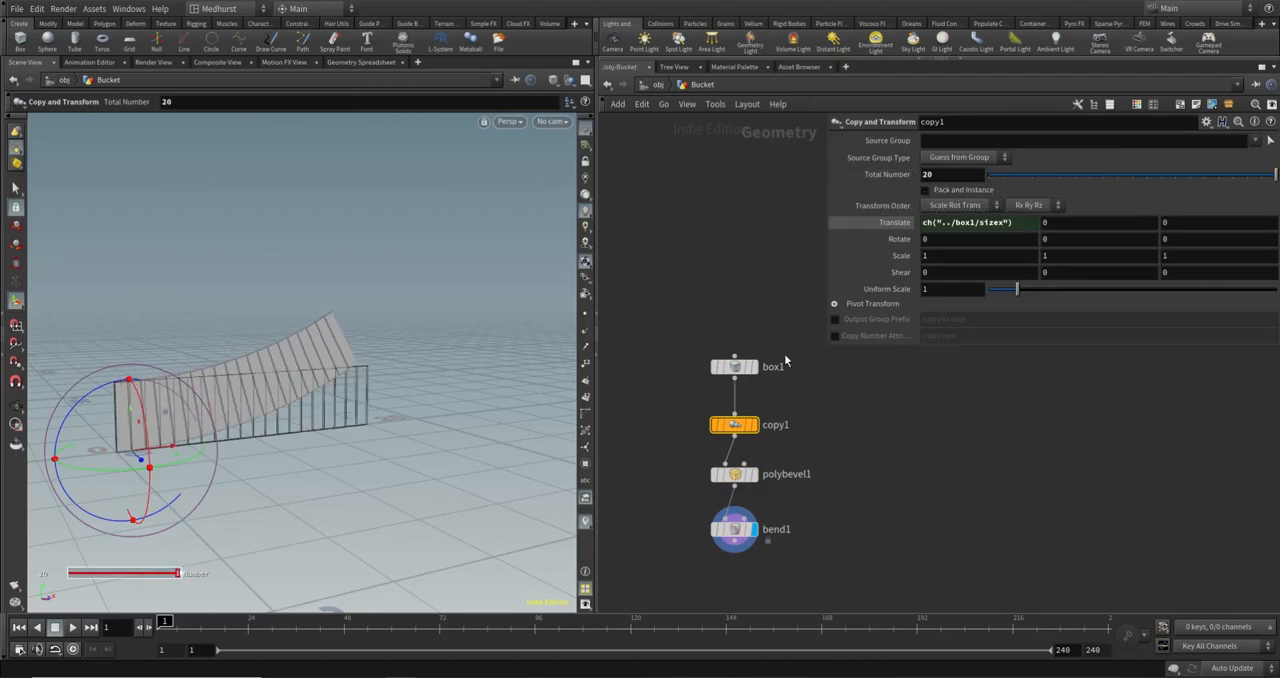
- Reset bend1's Bend angle to 0, try it at about 13.1 and examine the direction in which the planks curve
{"action": "left_click", "coordinate": [716, 529]}
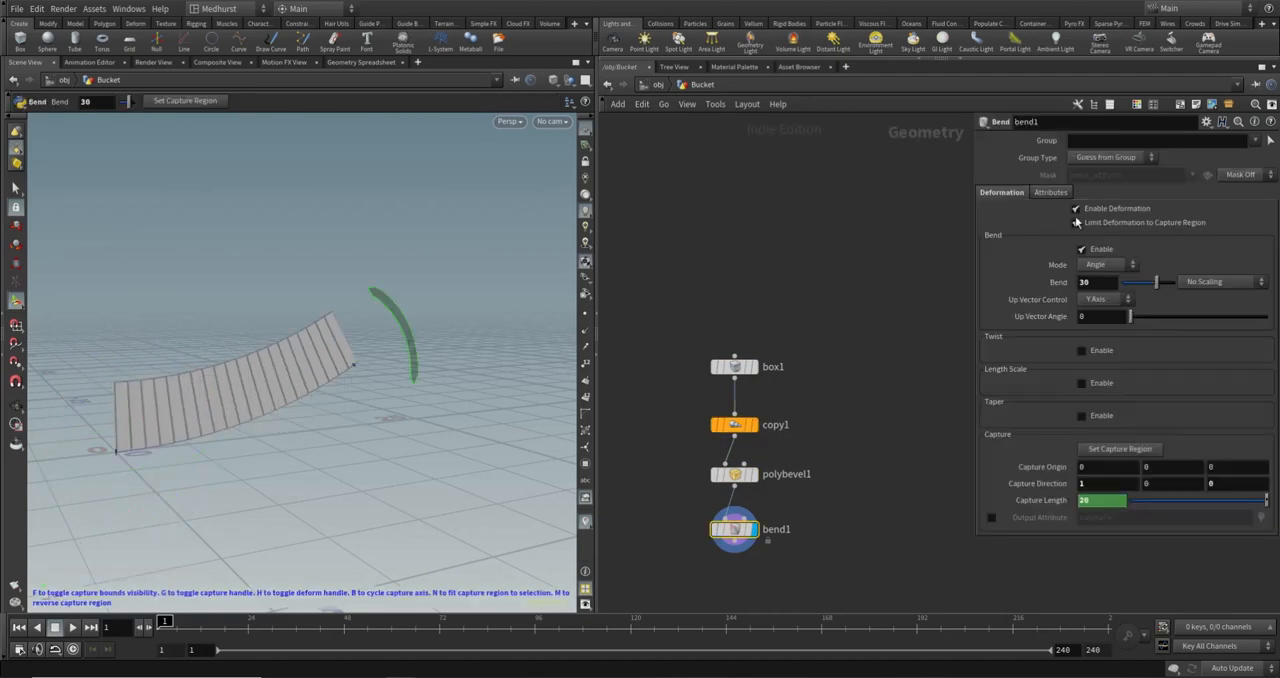
{"action": "left_click_drag", "start_coordinate": [1095, 284], "coordinate": [1070, 290]}
{"action": "type", "text": "0"}
{"action": "key", "text": "Return"}
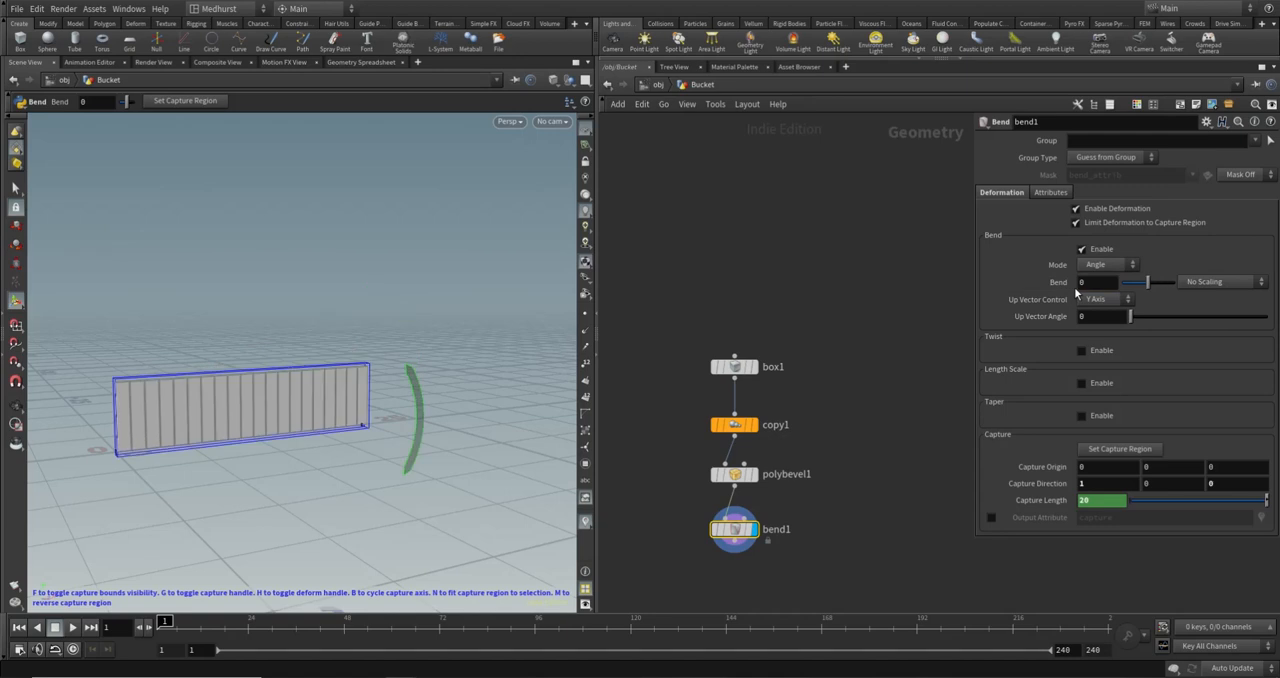
{"action": "left_click_drag", "start_coordinate": [426, 406], "coordinate": [322, 388]}
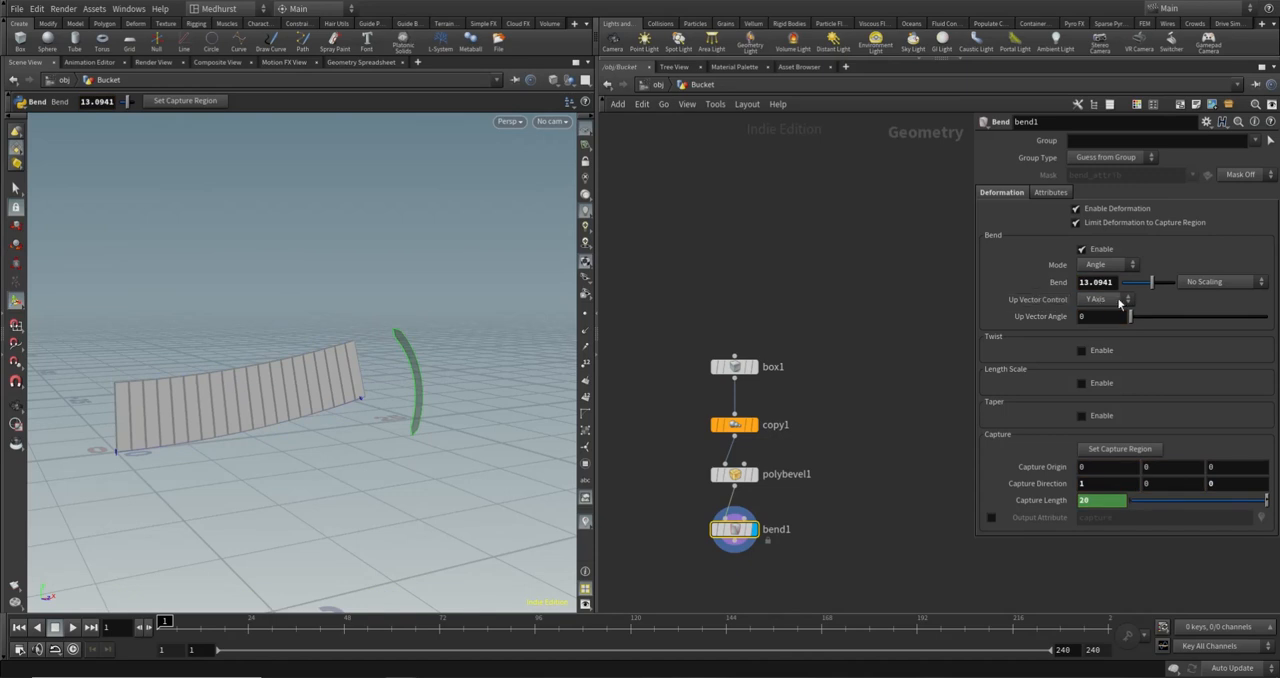
{"action": "left_click_drag", "start_coordinate": [560, 340], "coordinate": [446, 334], "text": "alt"}
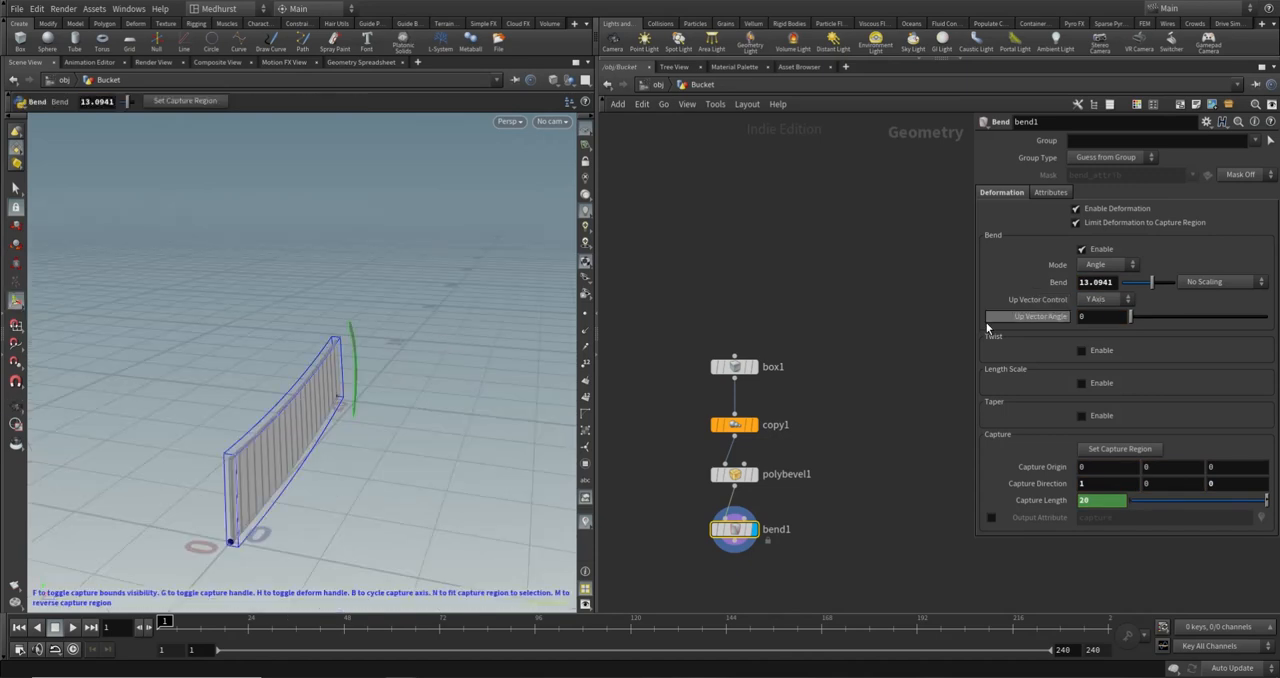
{"action": "left_click_drag", "start_coordinate": [322, 419], "coordinate": [298, 385], "text": "alt"}
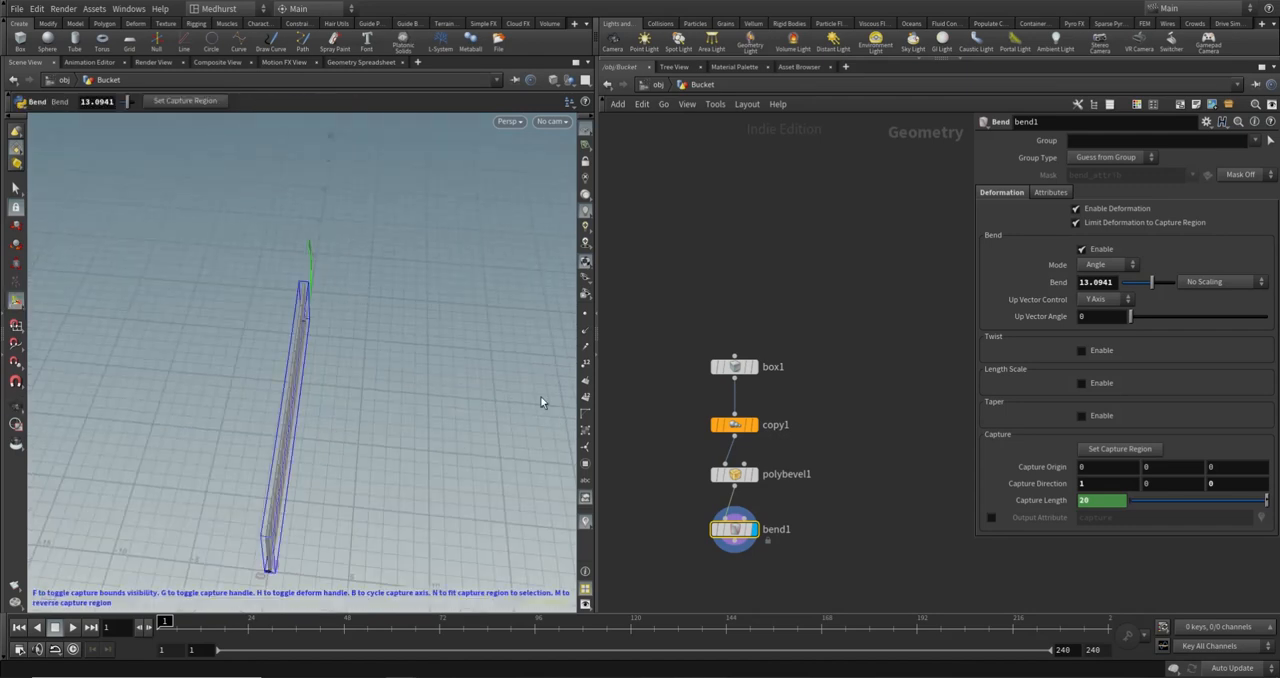
- Set bend1's Up Vector Control to Z Axis and its Bend angle to 360 to close the planks into a ring
{"action": "left_click", "coordinate": [1121, 299]}
{"action": "left_click", "coordinate": [1103, 336]}
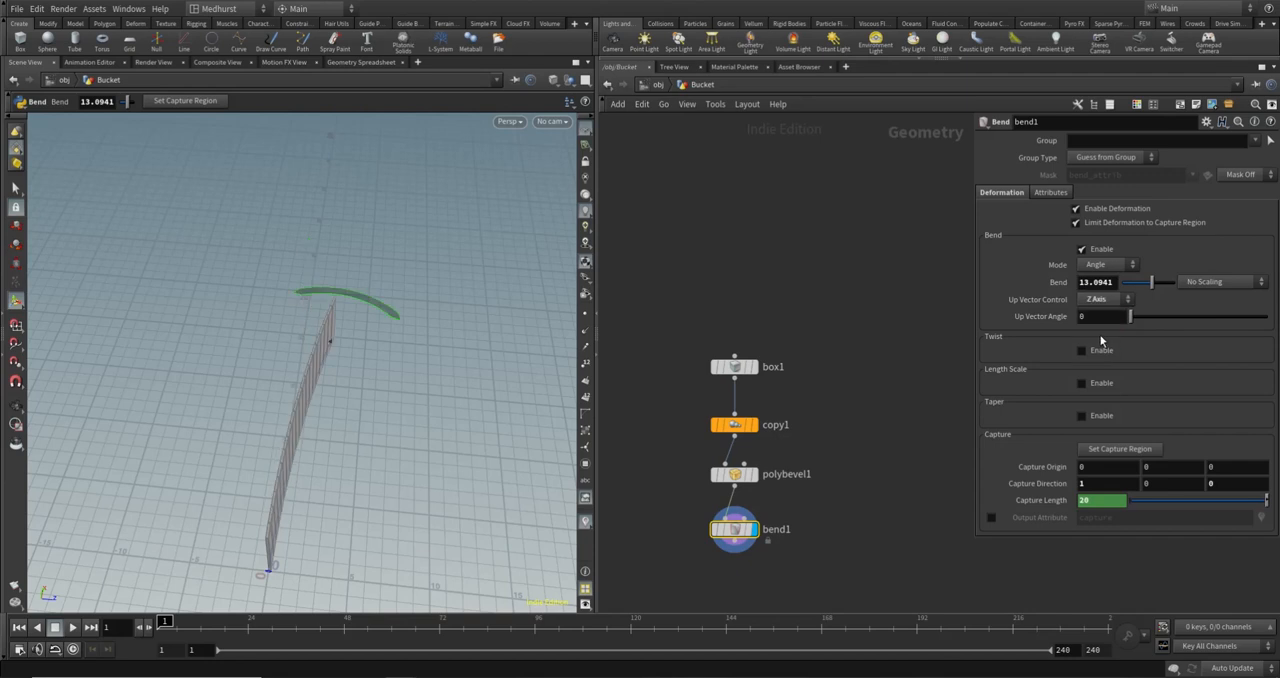
{"action": "double_click", "coordinate": [1111, 283]}
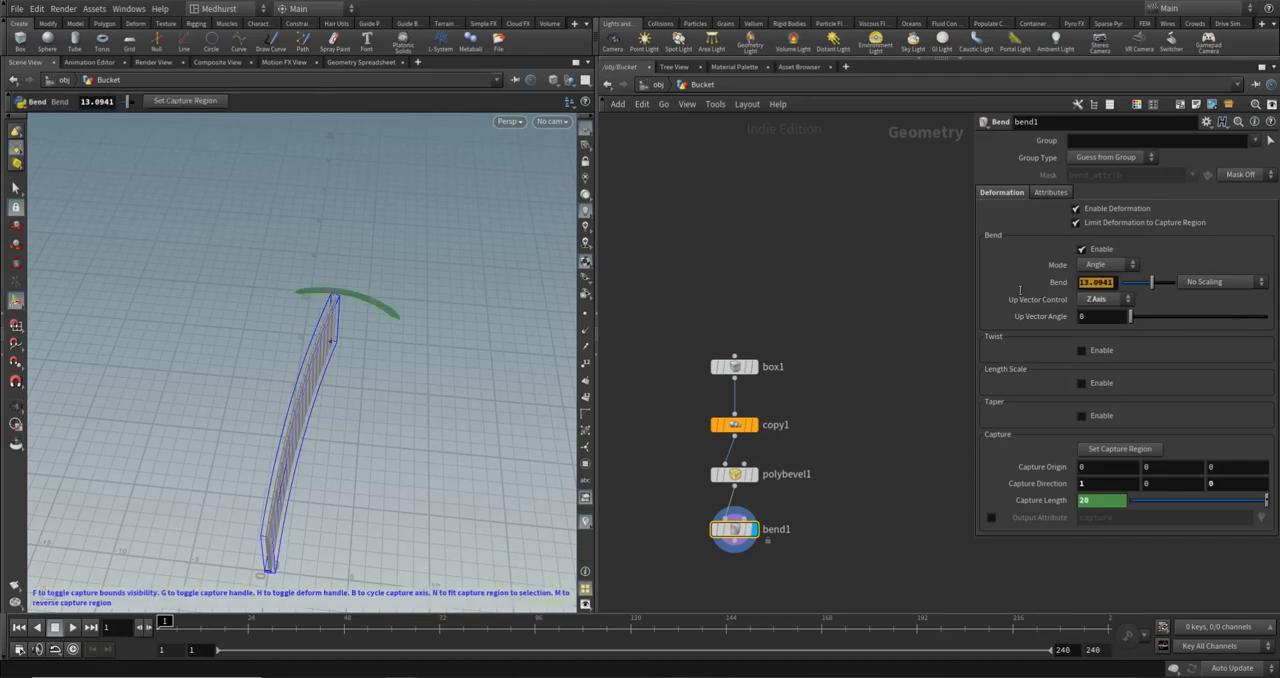
{"action": "type", "text": "360"}
{"action": "key", "text": "Return"}
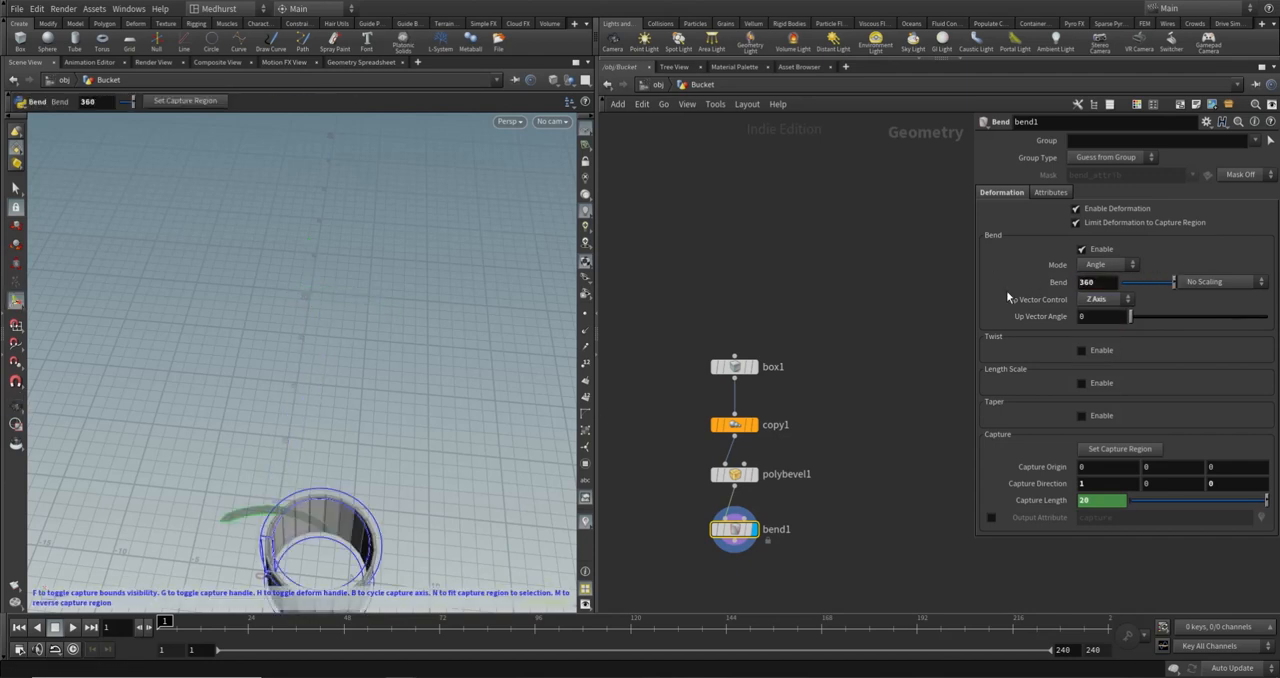
- Move the timeline to frame 73 and inspect the closed plank ring up close
{"action": "middle_click_drag", "start_coordinate": [432, 470], "coordinate": [397, 314], "text": "alt"}
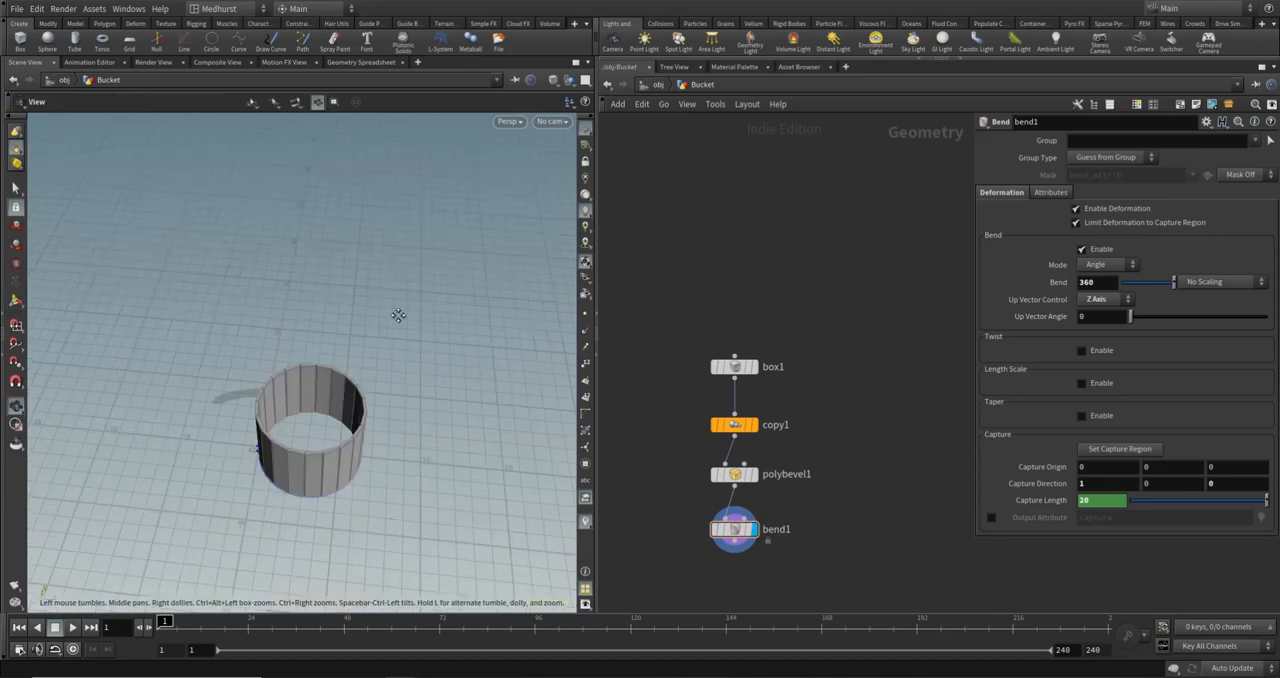
{"action": "left_click_drag", "start_coordinate": [397, 314], "coordinate": [265, 315], "text": "alt"}
{"action": "left_click_drag", "start_coordinate": [190, 630], "coordinate": [443, 626]}
{"action": "key", "text": "Return"}
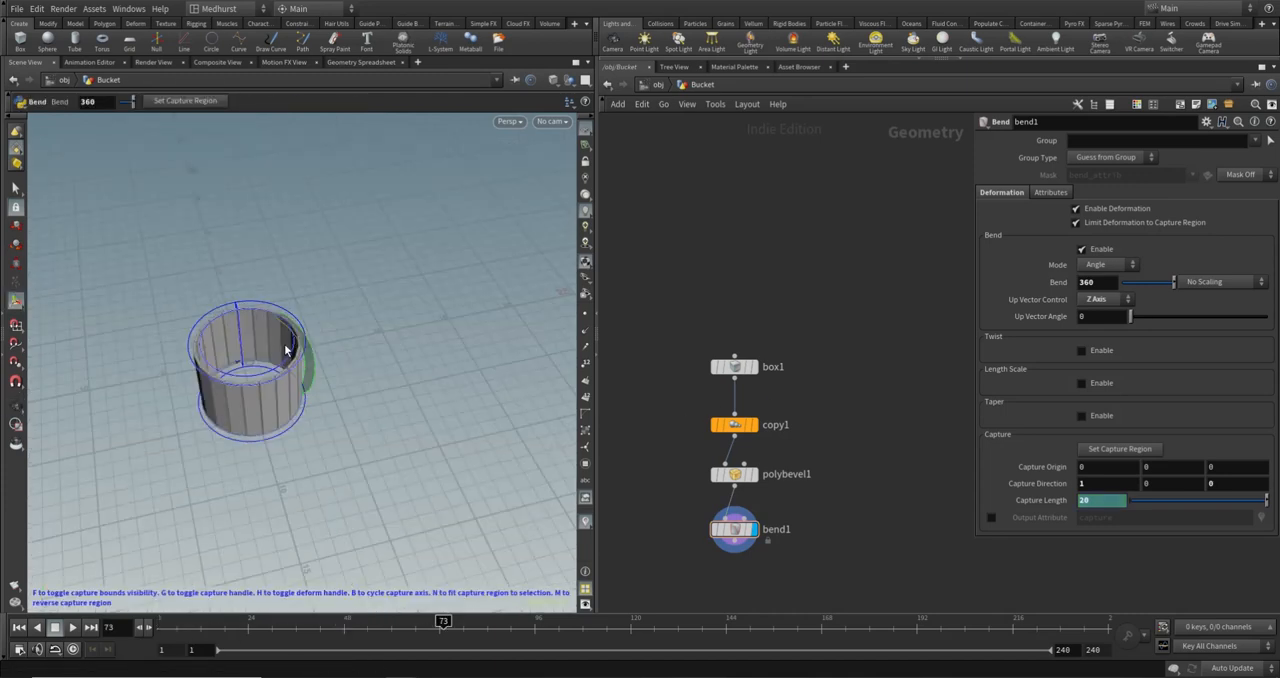
{"action": "right_click_drag", "start_coordinate": [275, 381], "coordinate": [340, 331], "text": "alt"}
{"action": "left_click_drag", "start_coordinate": [340, 331], "coordinate": [354, 328], "text": "alt"}
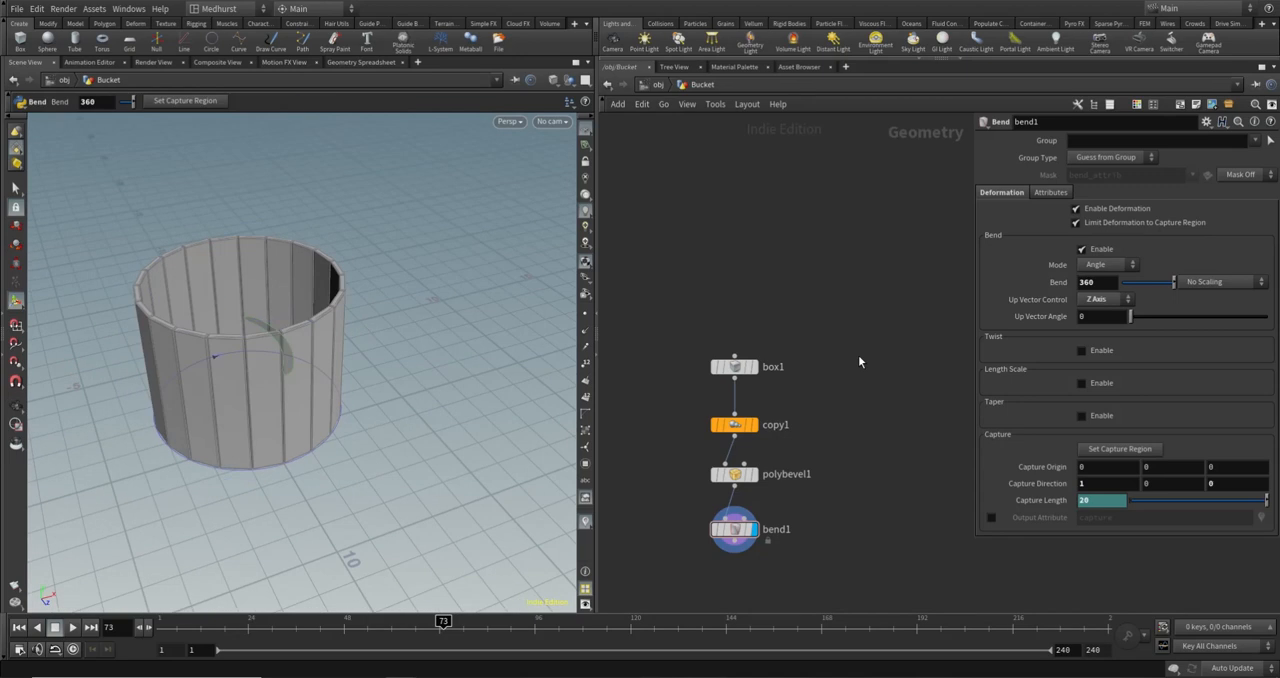
- Test the bucket with copy1's Total Number at 16, look at box1's size, and restore the Total Number to 20
{"action": "left_click_drag", "start_coordinate": [667, 404], "coordinate": [814, 448]}
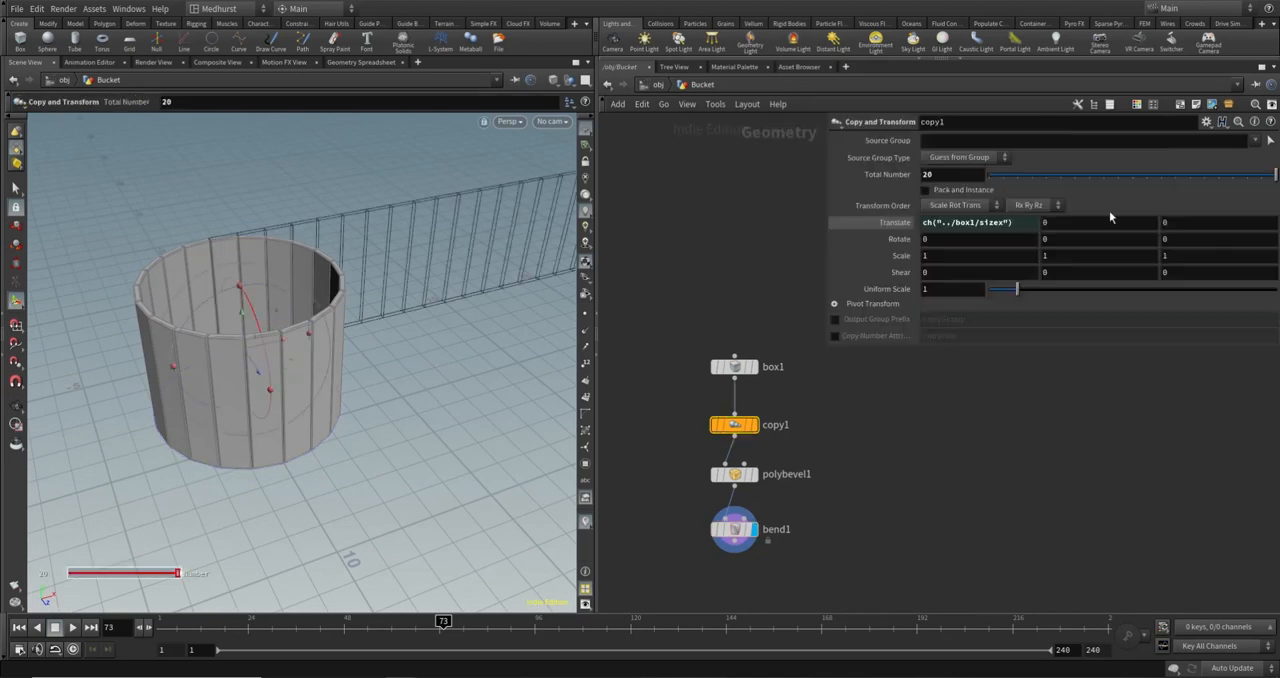
{"action": "left_click_drag", "start_coordinate": [1045, 179], "coordinate": [1187, 190]}
{"action": "left_click_drag", "start_coordinate": [686, 330], "coordinate": [829, 381]}
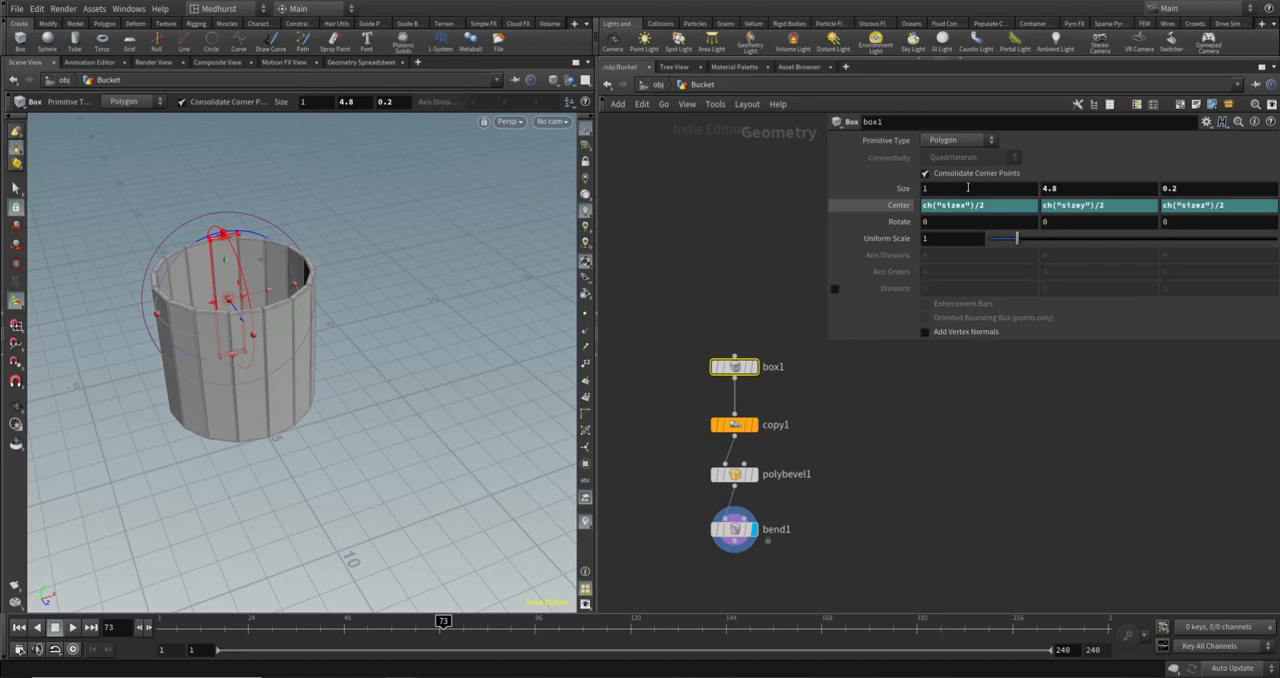
{"action": "mouse_move", "coordinate": [967, 187]}
{"action": "middle_mouse_down"}
{"action": "mouse_move", "coordinate": [1000, 192]}
{"action": "mouse_move", "coordinate": [962, 187]}
{"action": "middle_mouse_up"}
{"action": "left_click", "coordinate": [735, 424]}
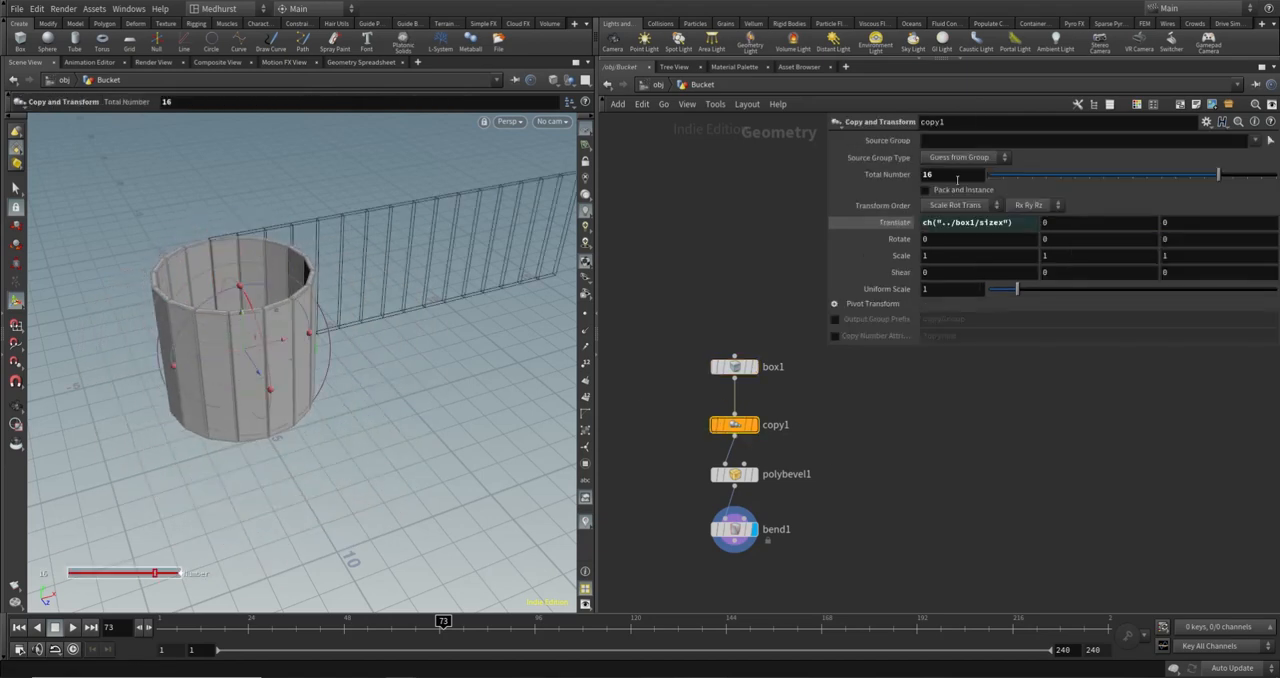
{"action": "left_click_drag", "start_coordinate": [955, 177], "coordinate": [853, 183]}
{"action": "type", "text": "20"}
{"action": "key", "text": "Return"}
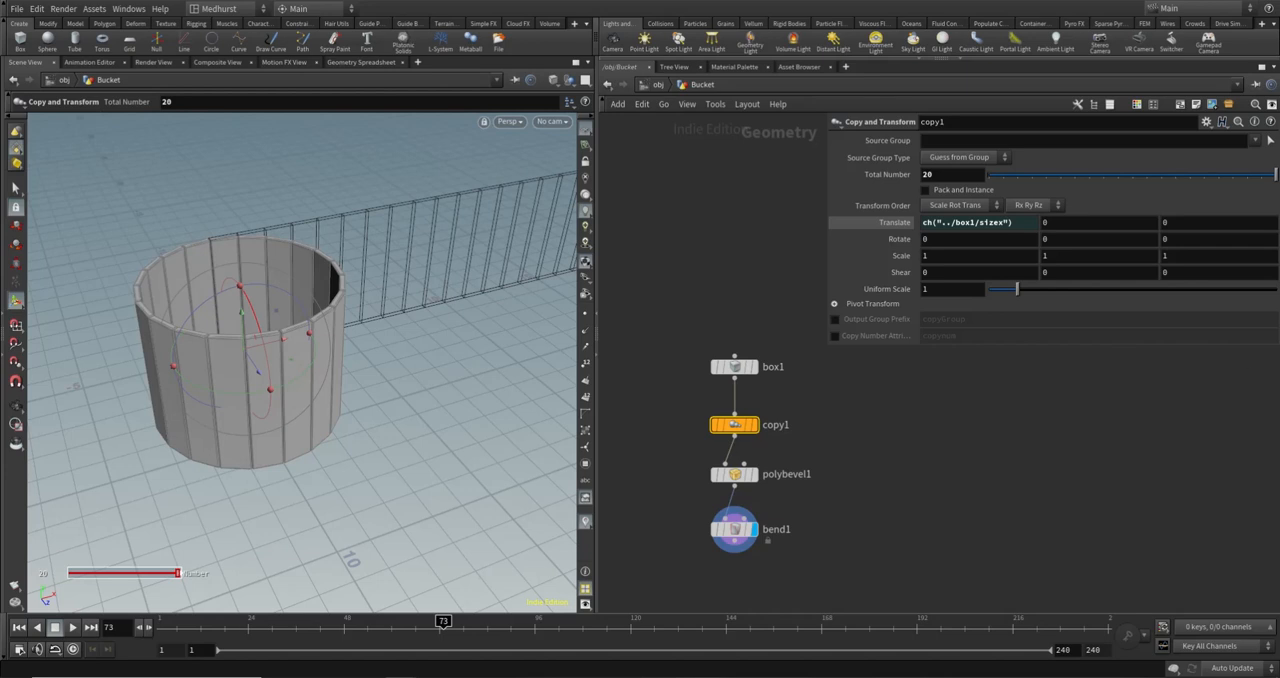
- Add a Transform node after bend1 and display its output
{"action": "middle_click_drag", "start_coordinate": [853, 558], "coordinate": [820, 472]}
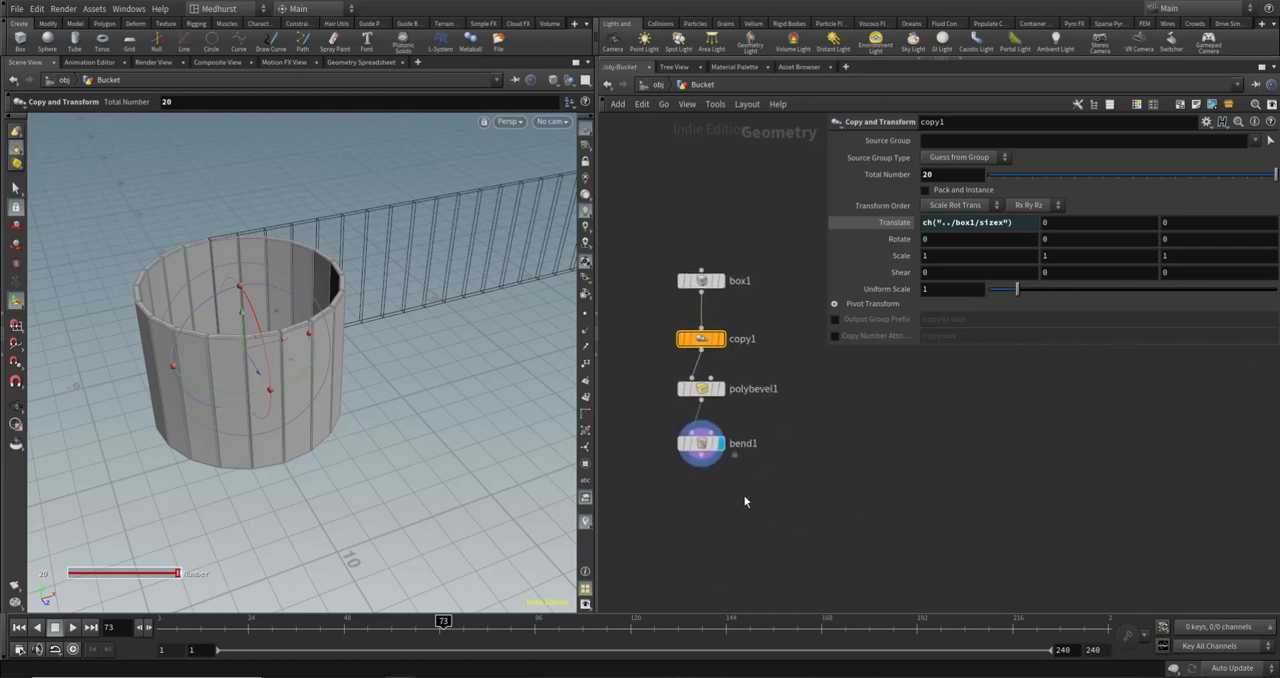
{"action": "key", "text": "Tab"}
{"action": "type", "text": "trans"}
{"action": "key", "text": "Return"}
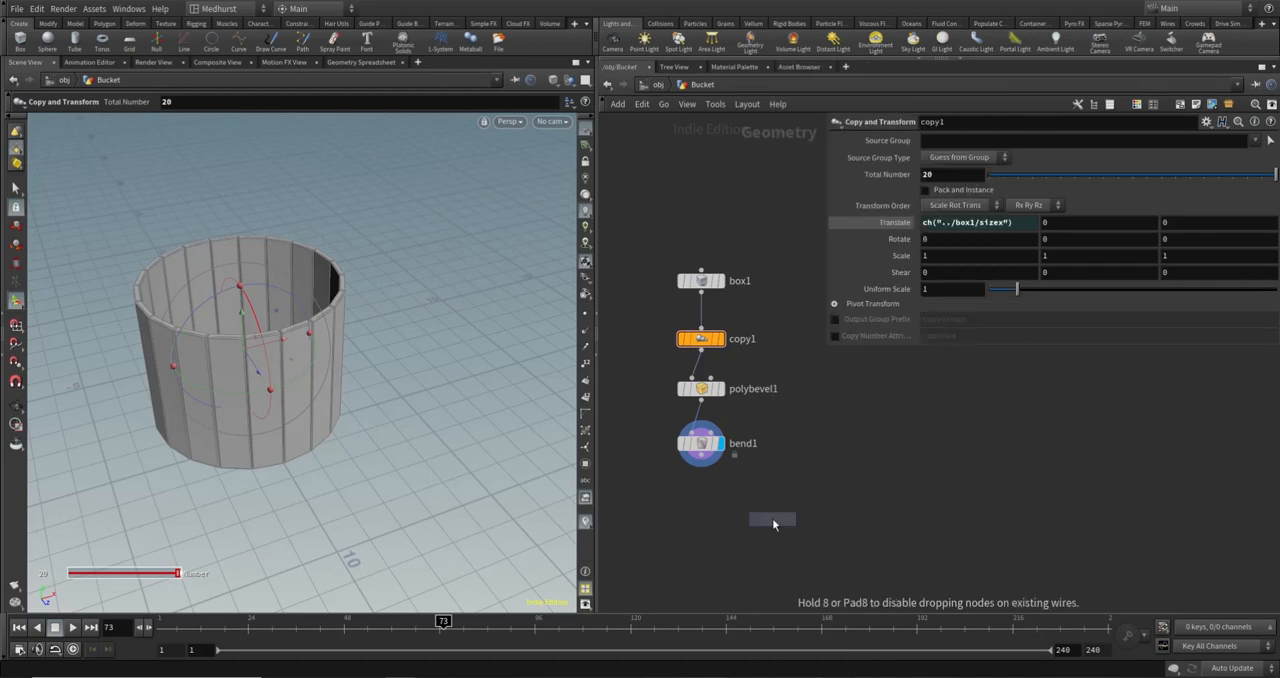
{"action": "left_click", "coordinate": [731, 509]}
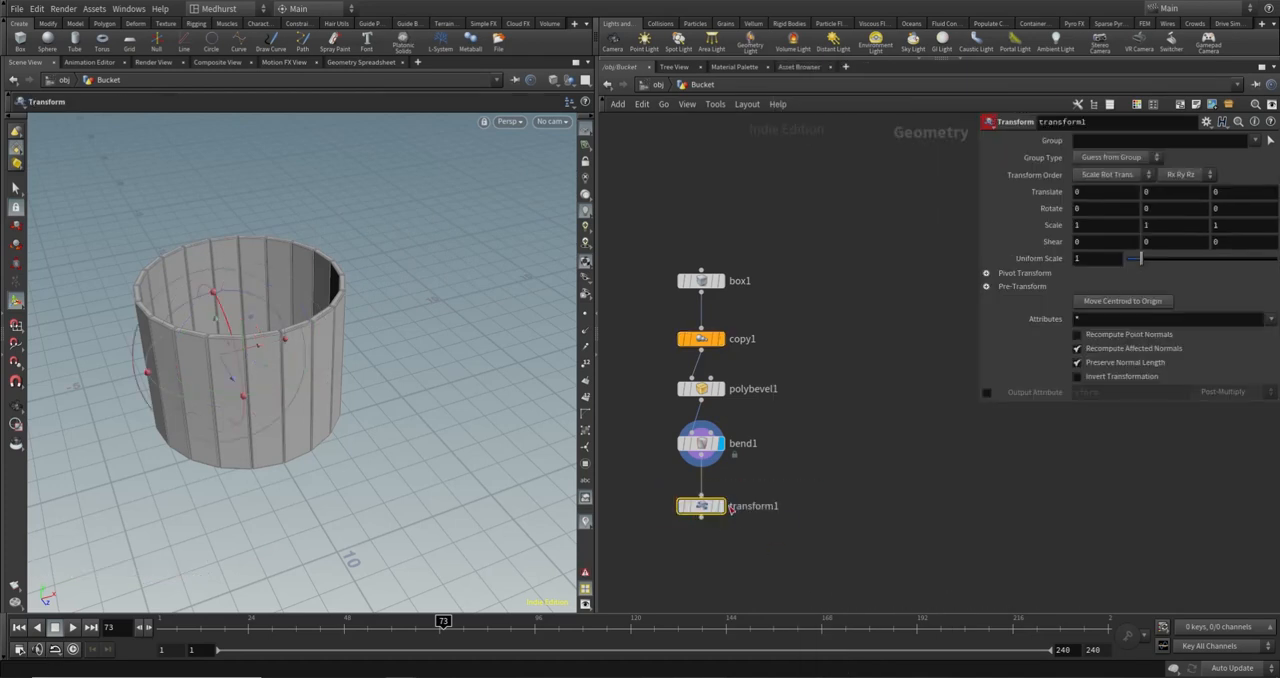
{"action": "left_click", "coordinate": [719, 505]}
{"action": "key", "text": "Escape"}
{"action": "left_click_drag", "start_coordinate": [114, 349], "coordinate": [309, 423]}
{"action": "key", "text": "Return"}
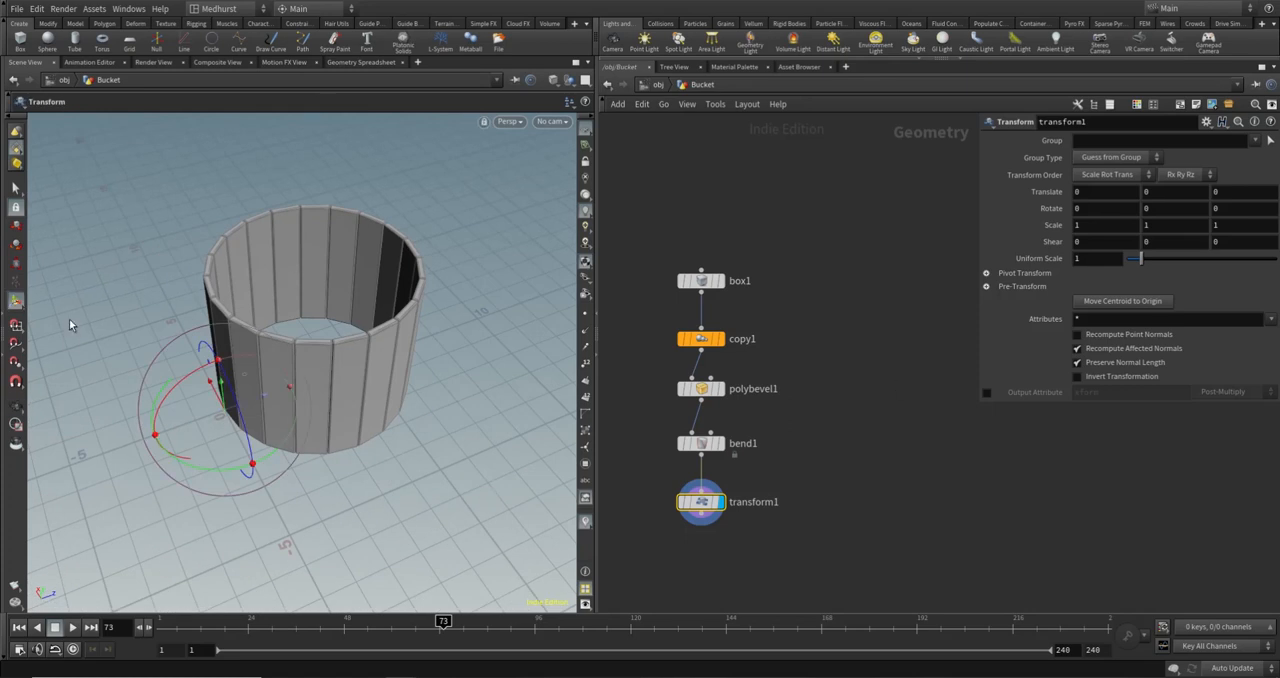
- Shift the bucket toward the world origin by setting transform1's Z translation to -3
{"action": "left_click_drag", "start_coordinate": [262, 438], "coordinate": [272, 386], "text": "alt"}
{"action": "left_click_drag", "start_coordinate": [314, 483], "coordinate": [310, 420], "text": "alt"}
{"action": "left_click_drag", "start_coordinate": [292, 310], "coordinate": [306, 465], "text": "alt"}
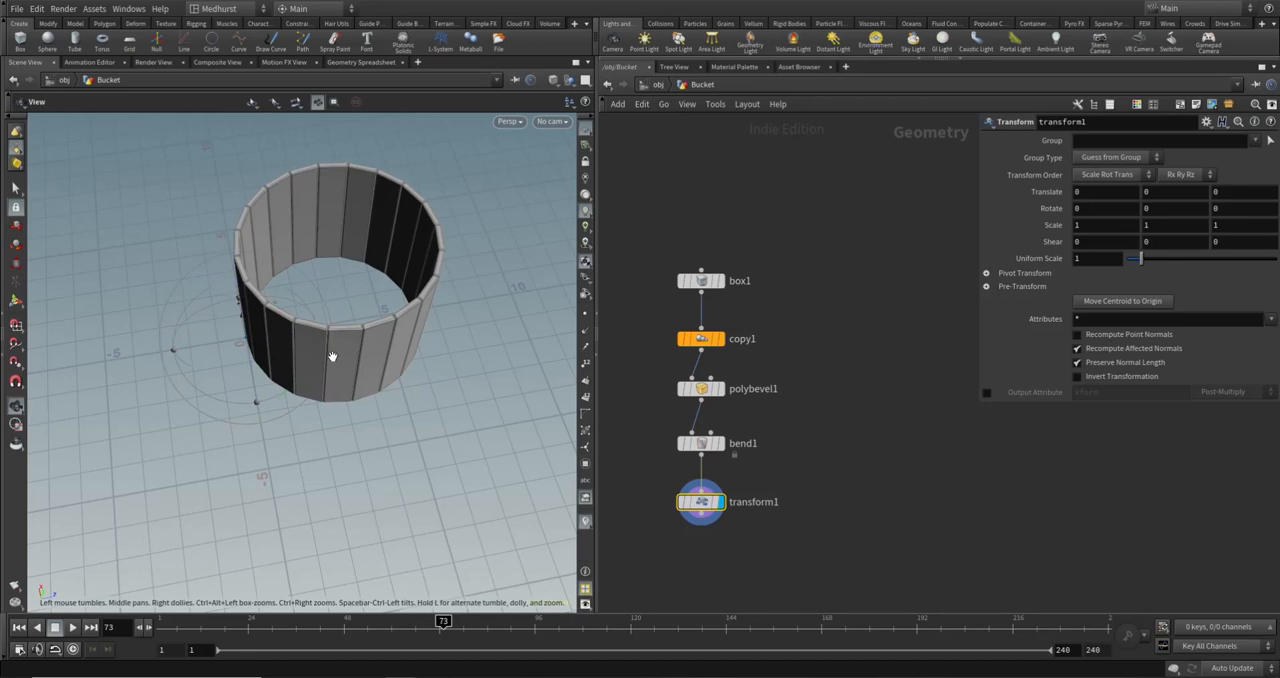
{"action": "left_click_drag", "start_coordinate": [334, 354], "coordinate": [354, 320], "text": "alt"}
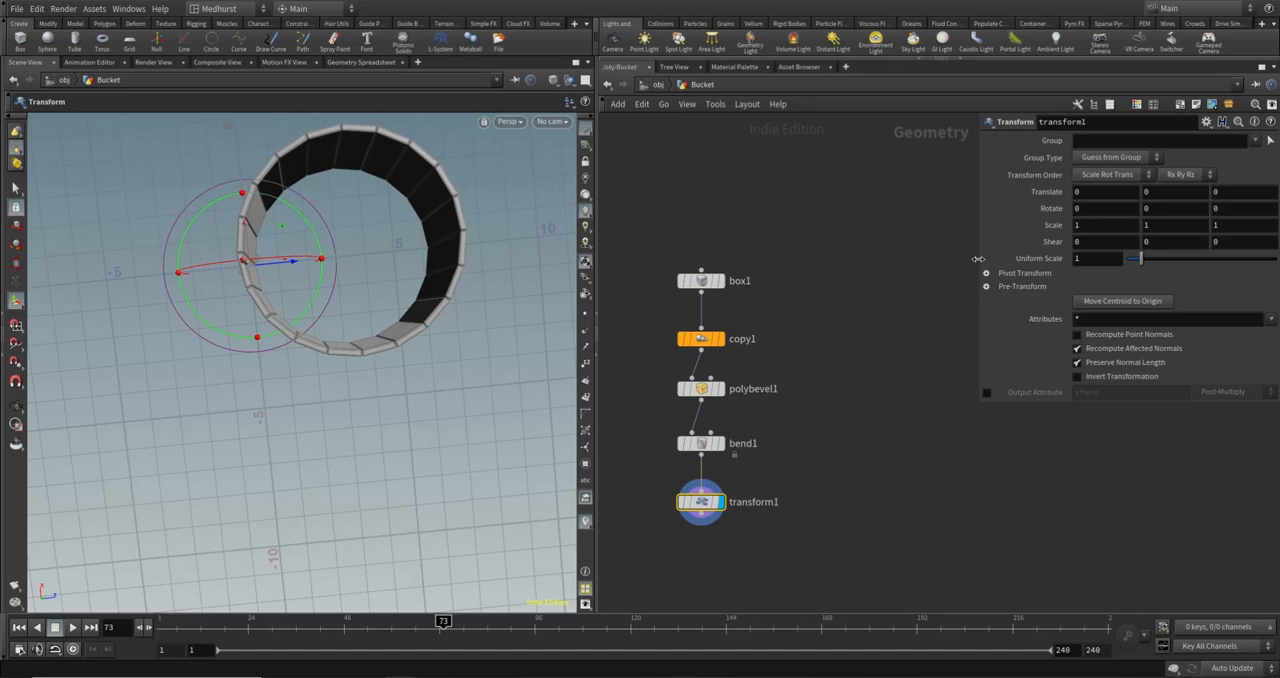
{"action": "left_click_drag", "start_coordinate": [343, 268], "coordinate": [224, 289], "text": "alt"}
{"action": "left_click_drag", "start_coordinate": [292, 238], "coordinate": [316, 288], "text": "alt"}
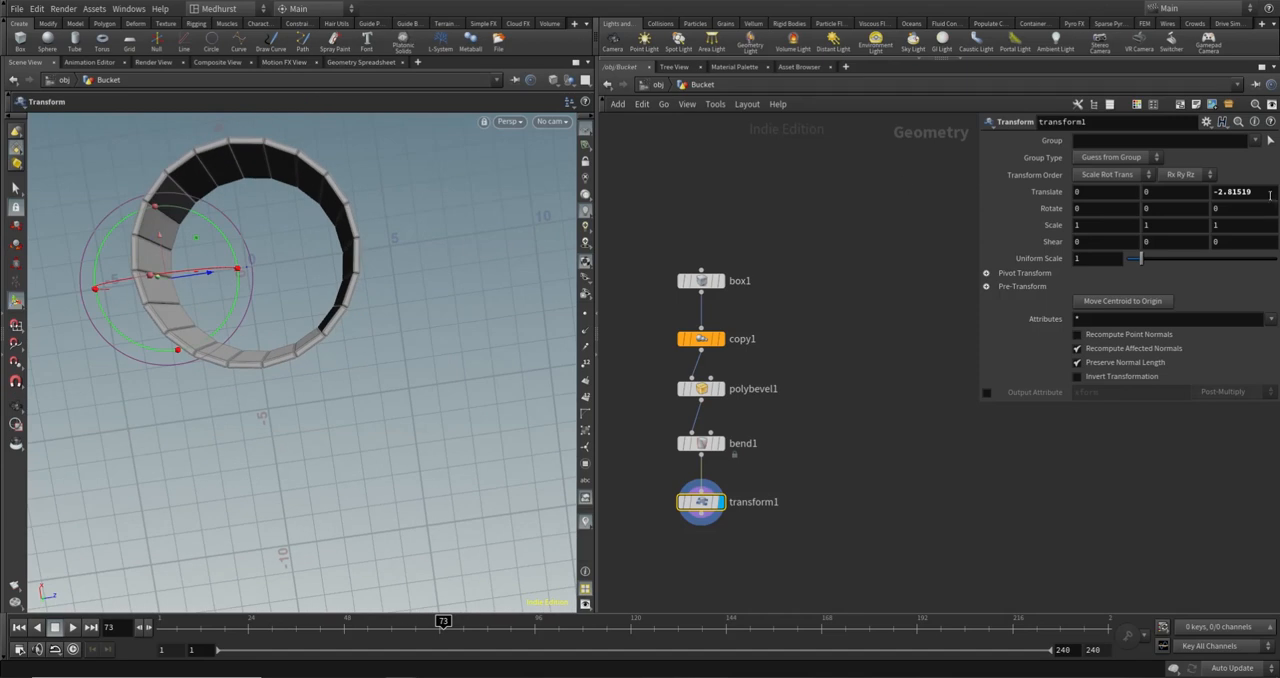
{"action": "left_click_drag", "start_coordinate": [1270, 195], "coordinate": [1000, 218]}
{"action": "type", "text": "-3"}
{"action": "key", "text": "Return"}
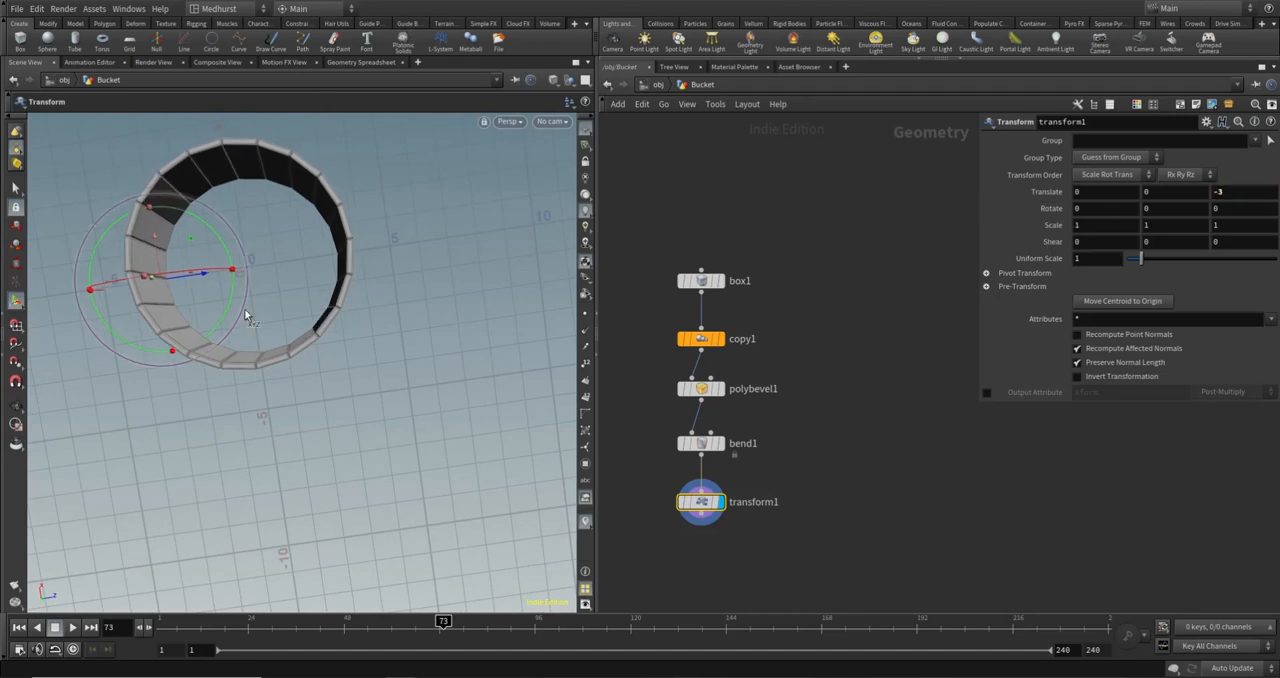
- Center the bucket more precisely in the top view, trying transform1's Z translation at -3.2 and at -3.16
{"action": "left_click", "coordinate": [508, 121]}
{"action": "left_click", "coordinate": [640, 165]}
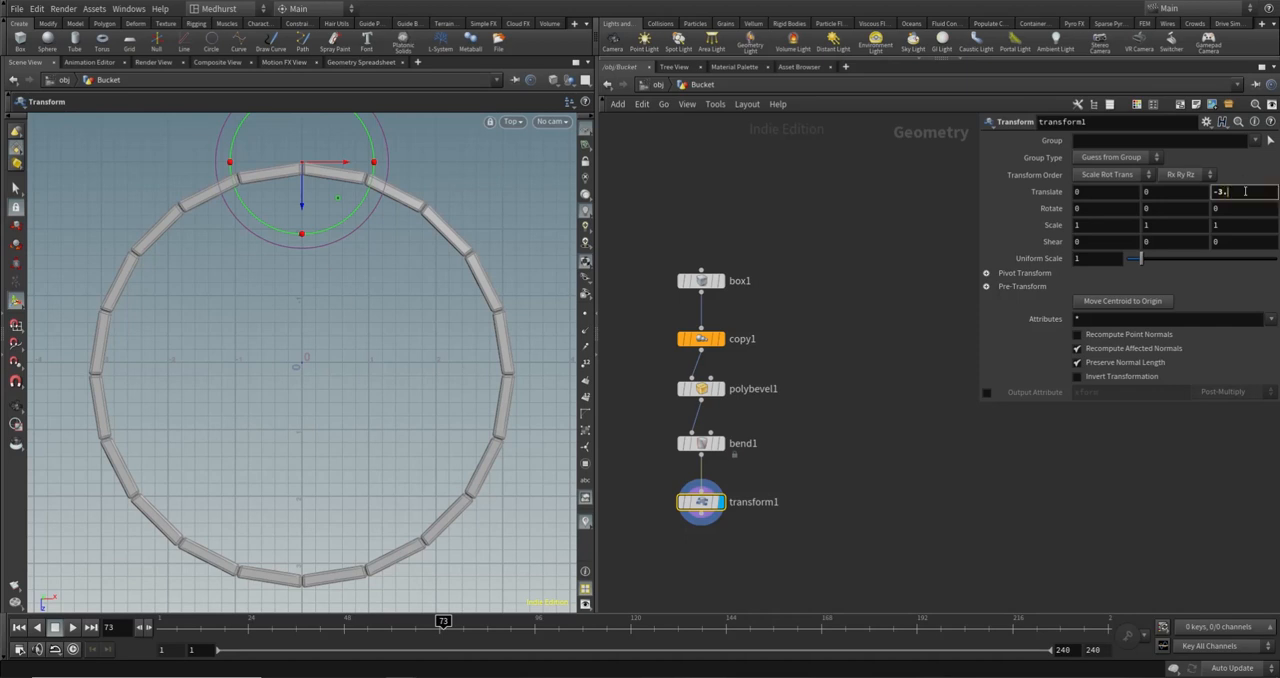
{"action": "type", "text": "2"}
{"action": "key", "text": "Return"}
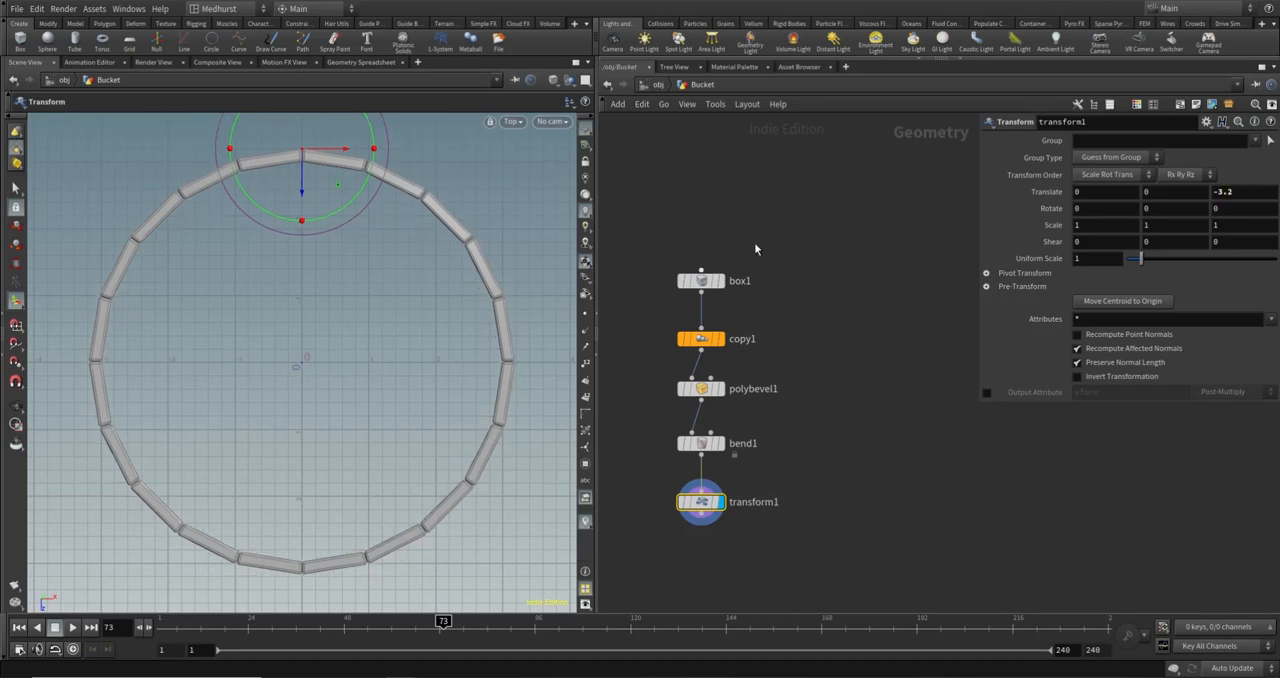
{"action": "left_click", "coordinate": [1248, 194]}
{"action": "type", "text": "16"}
{"action": "key", "text": "Return"}
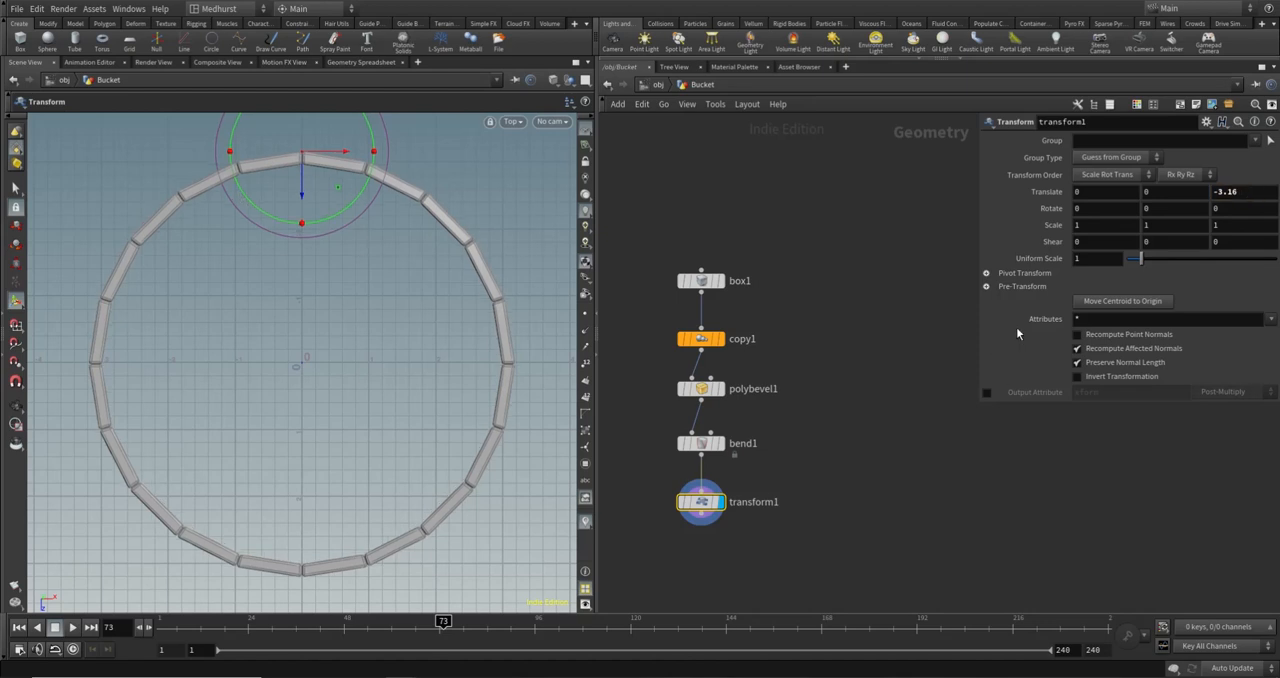
- Move the bucket's centroid to the origin with transform1 and return to the perspective view
{"action": "left_click", "coordinate": [1124, 301]}
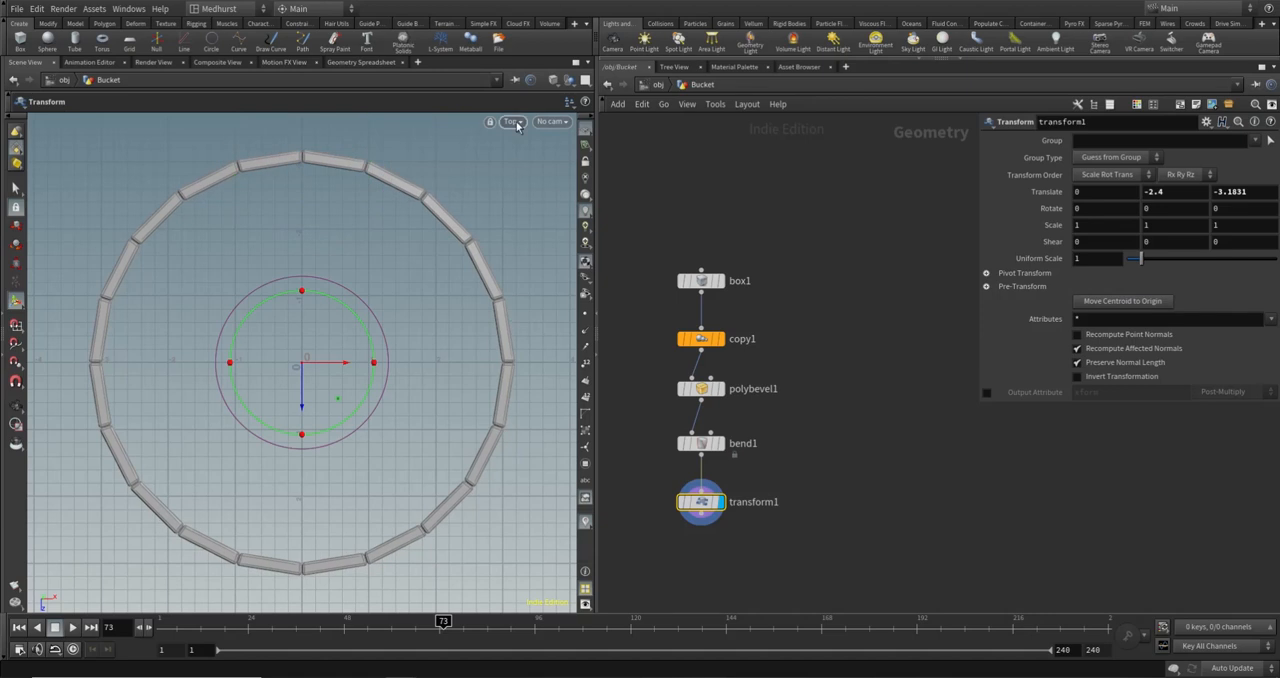
{"action": "left_click", "coordinate": [512, 121]}
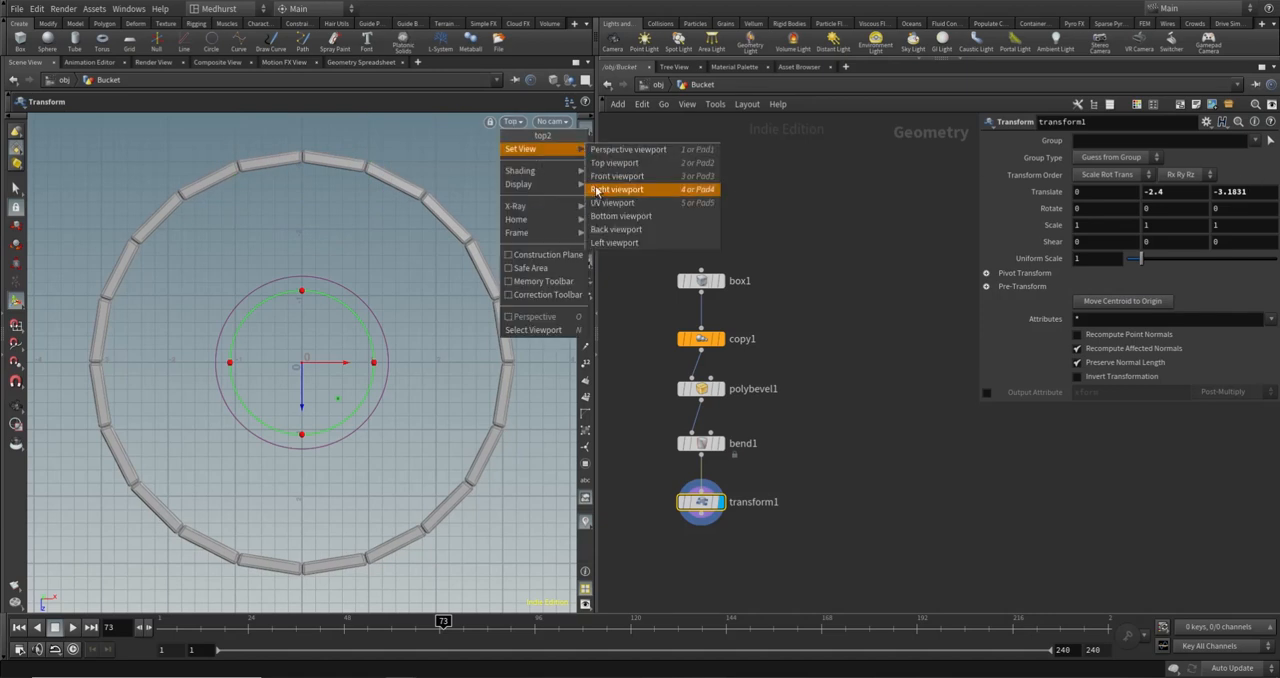
{"action": "left_click", "coordinate": [610, 149]}
{"action": "key", "text": "Escape"}
{"action": "key", "text": "Return"}
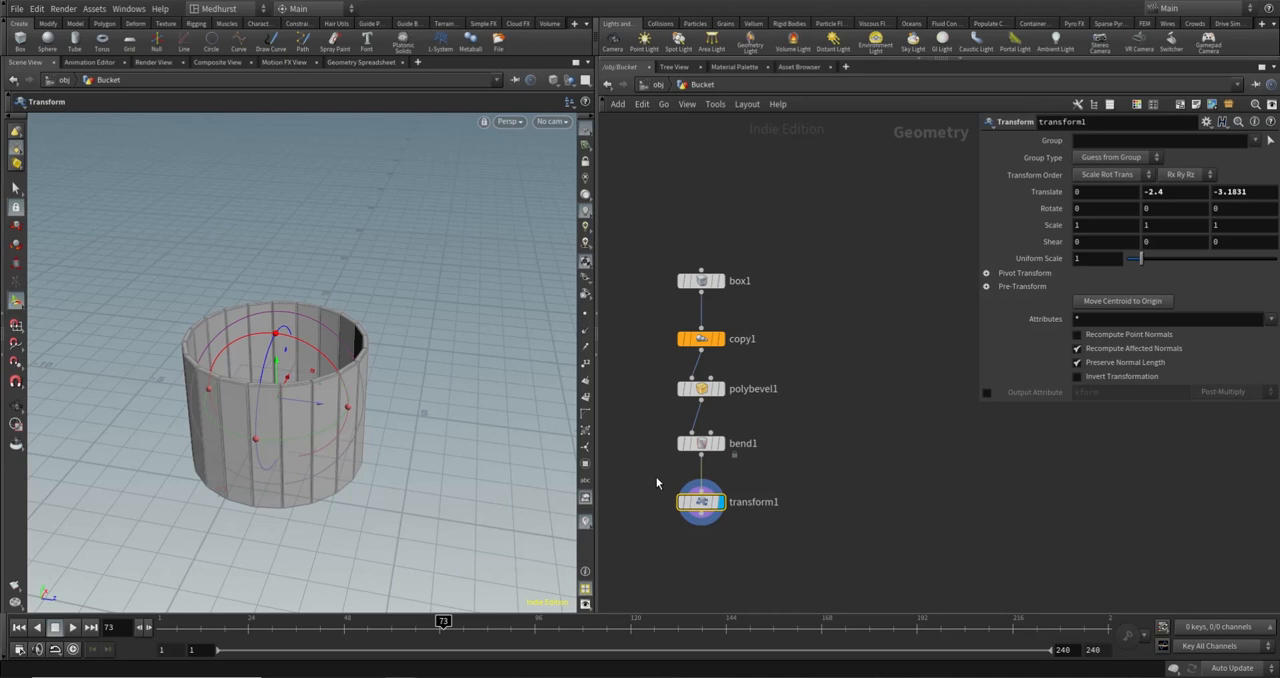
- Delete transform1 and connect a fresh Transform node to bend1's output
{"action": "key", "text": "Delete"}
{"action": "key", "text": "Tab"}
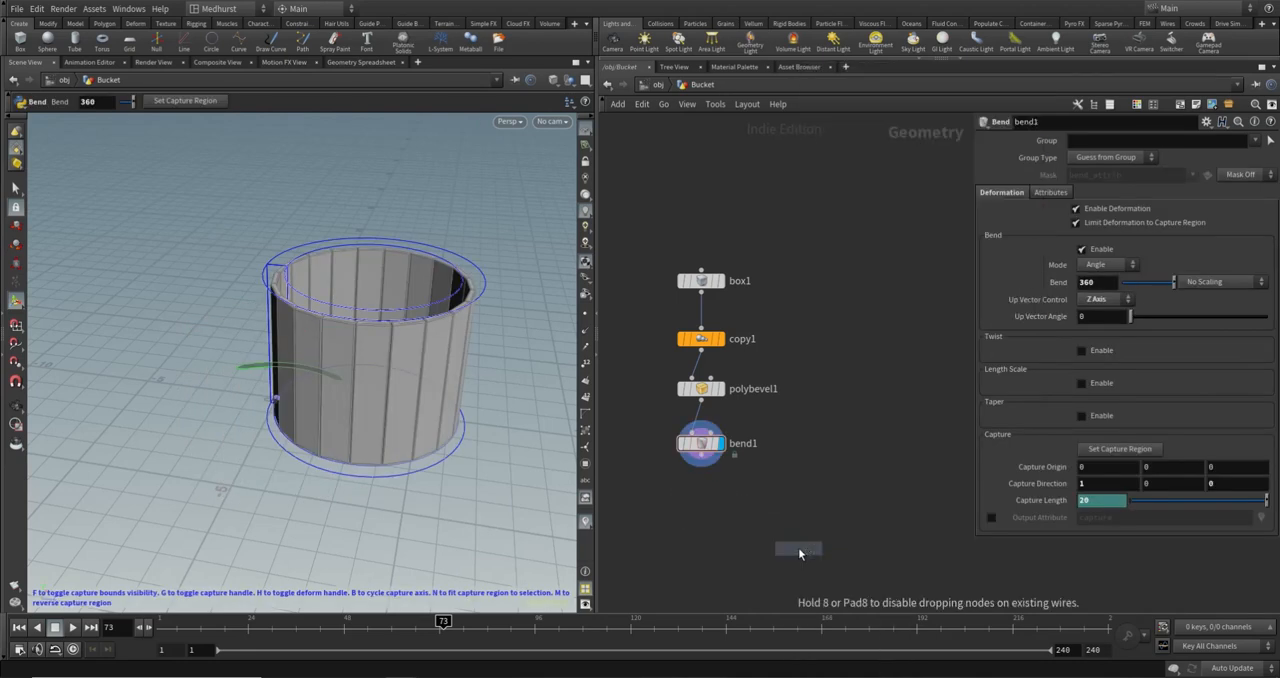
{"action": "left_click", "coordinate": [700, 508]}
{"action": "left_click", "coordinate": [701, 456]}
{"action": "left_click", "coordinate": [701, 497]}
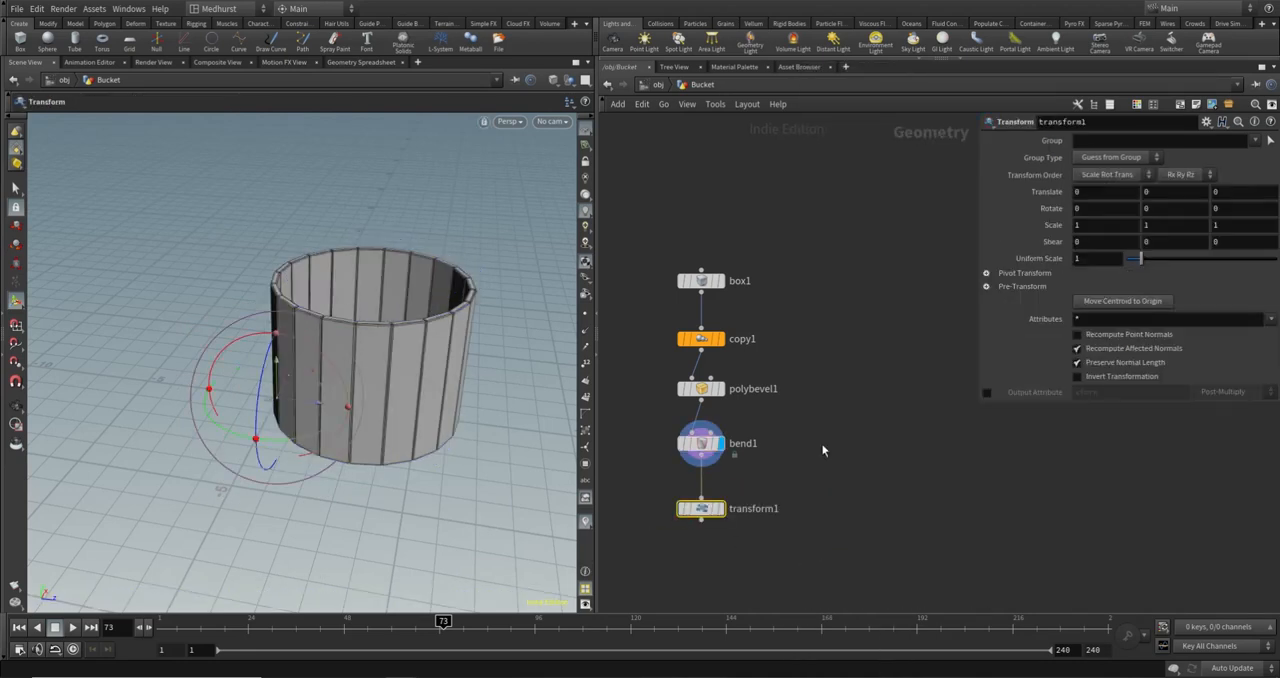
- Move the bucket's centroid to the origin with the new Transform node and display its output
{"action": "left_click_drag", "start_coordinate": [322, 352], "coordinate": [266, 391], "text": "alt"}
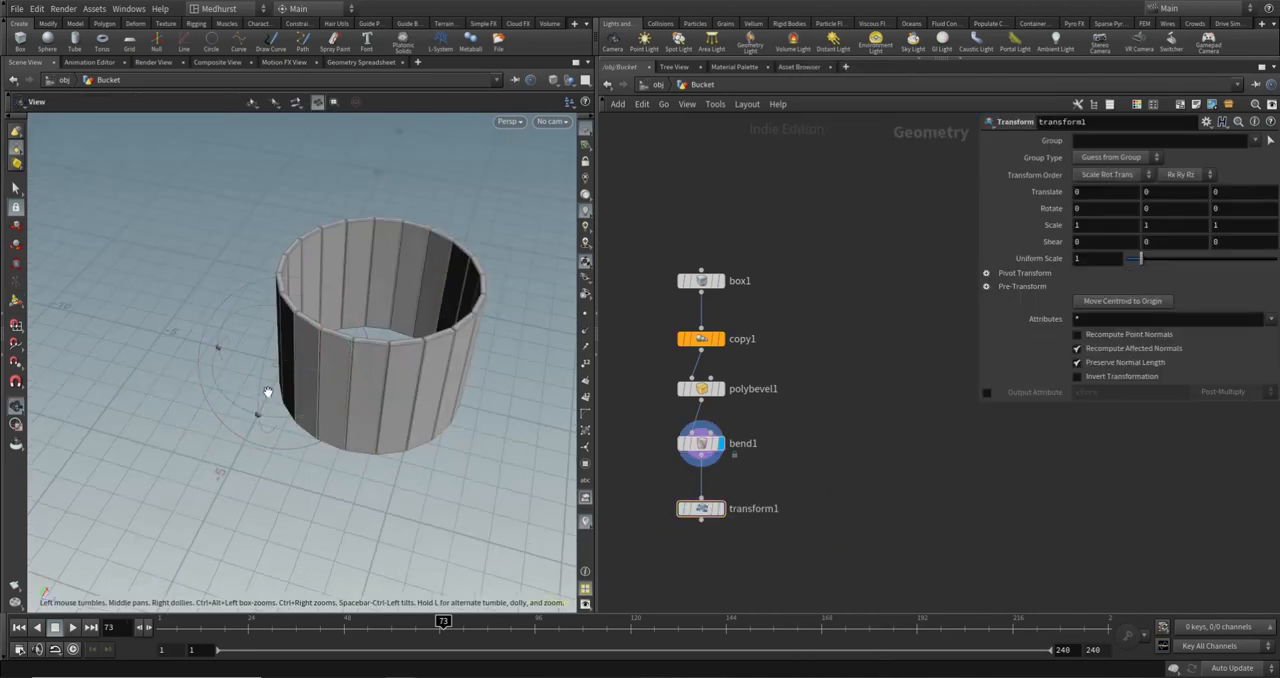
{"action": "left_click", "coordinate": [1122, 301]}
{"action": "left_click", "coordinate": [719, 508]}
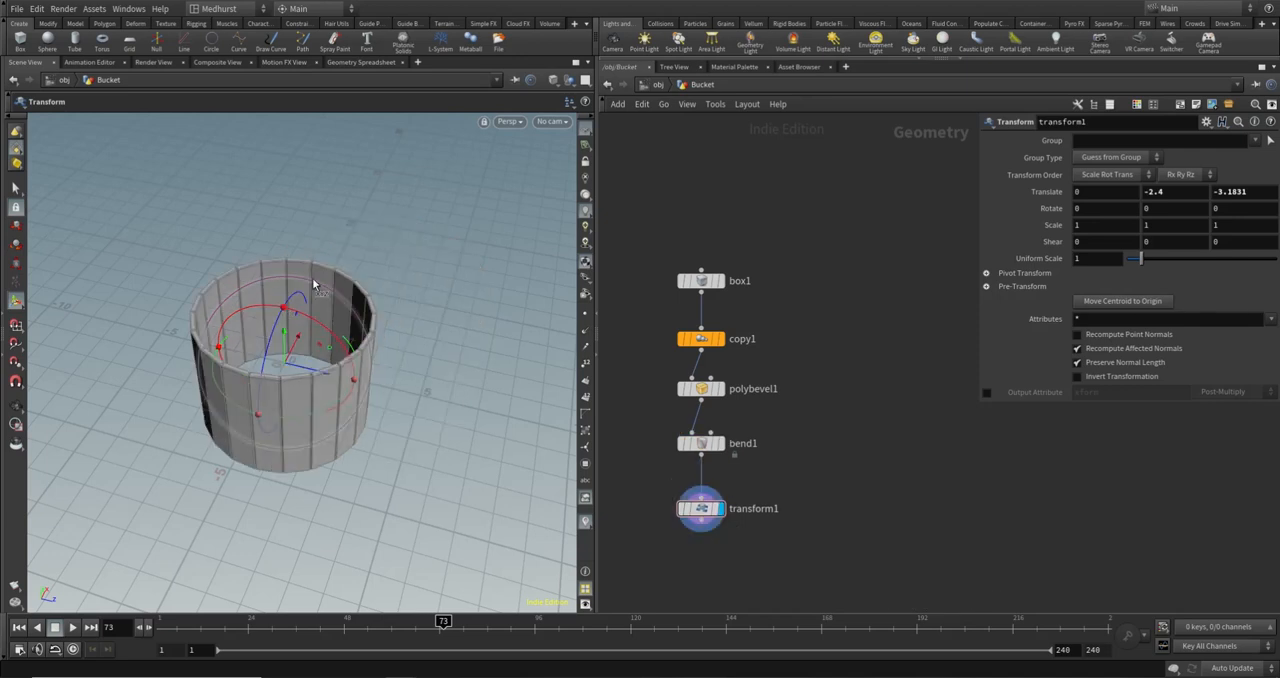
{"action": "left_click_drag", "start_coordinate": [298, 371], "coordinate": [244, 409], "text": "alt"}
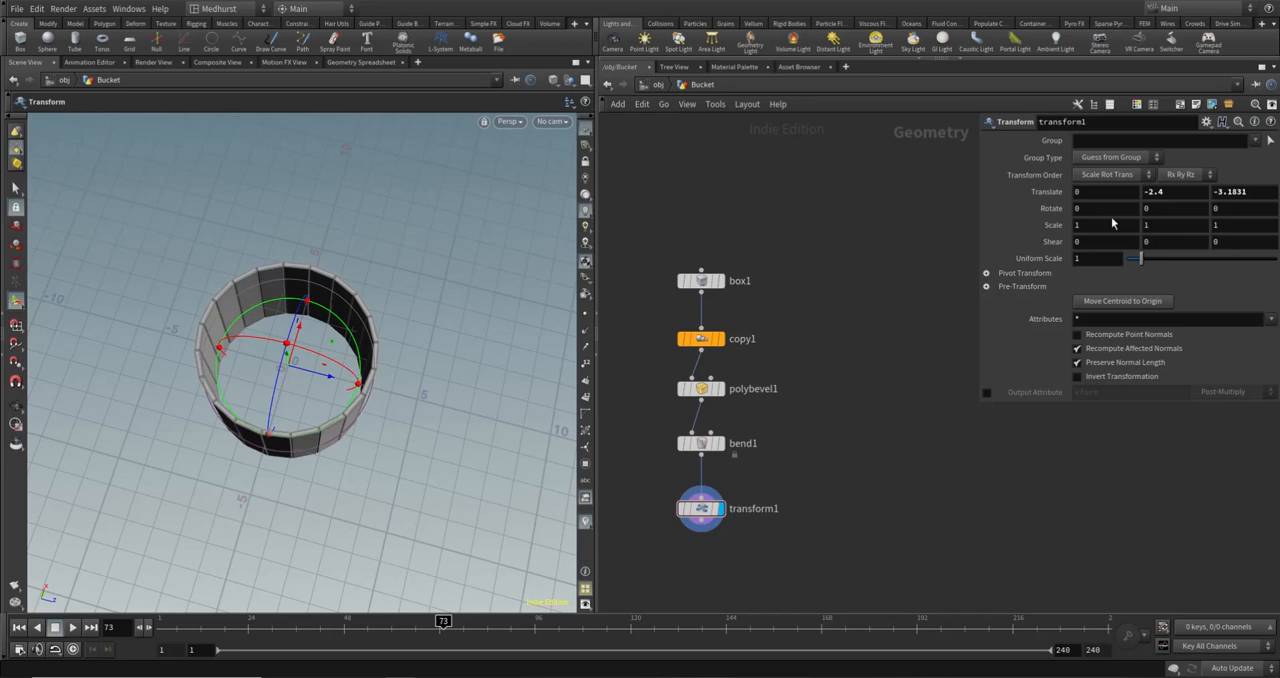
- Reduce copy1's total number to 11 and move the bucket's centroid to the origin again with transform1
{"action": "left_click", "coordinate": [700, 338]}
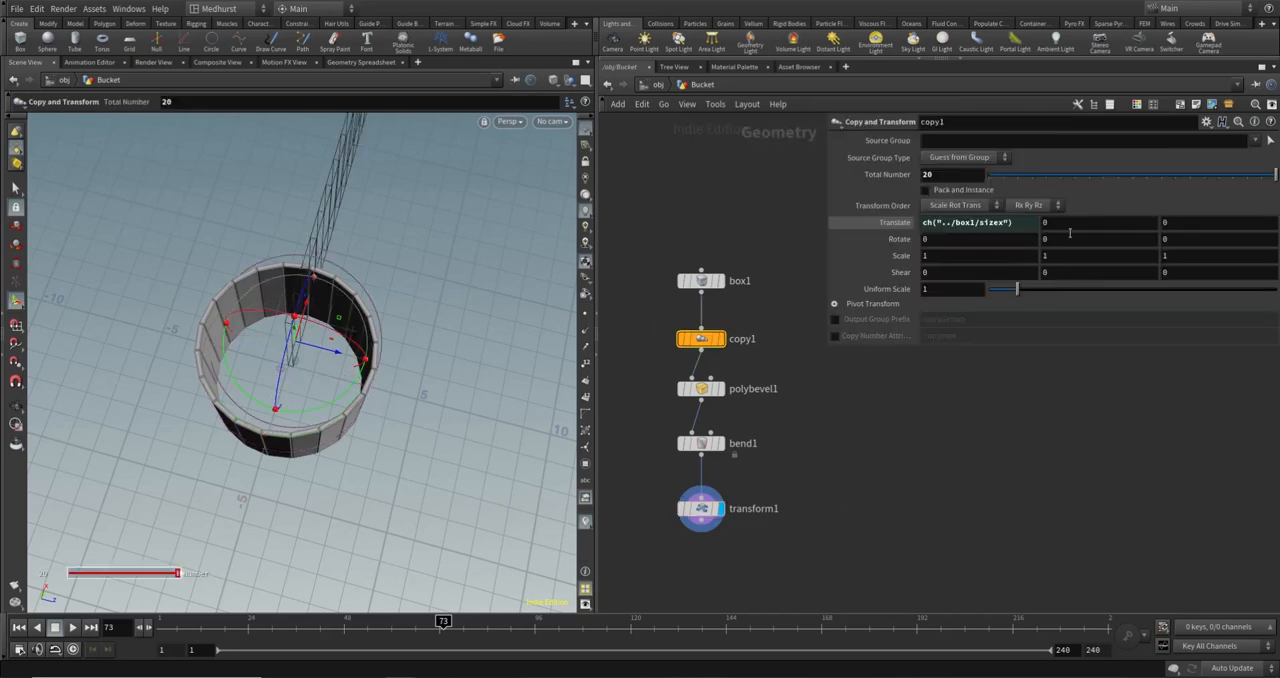
{"action": "left_click", "coordinate": [1146, 178]}
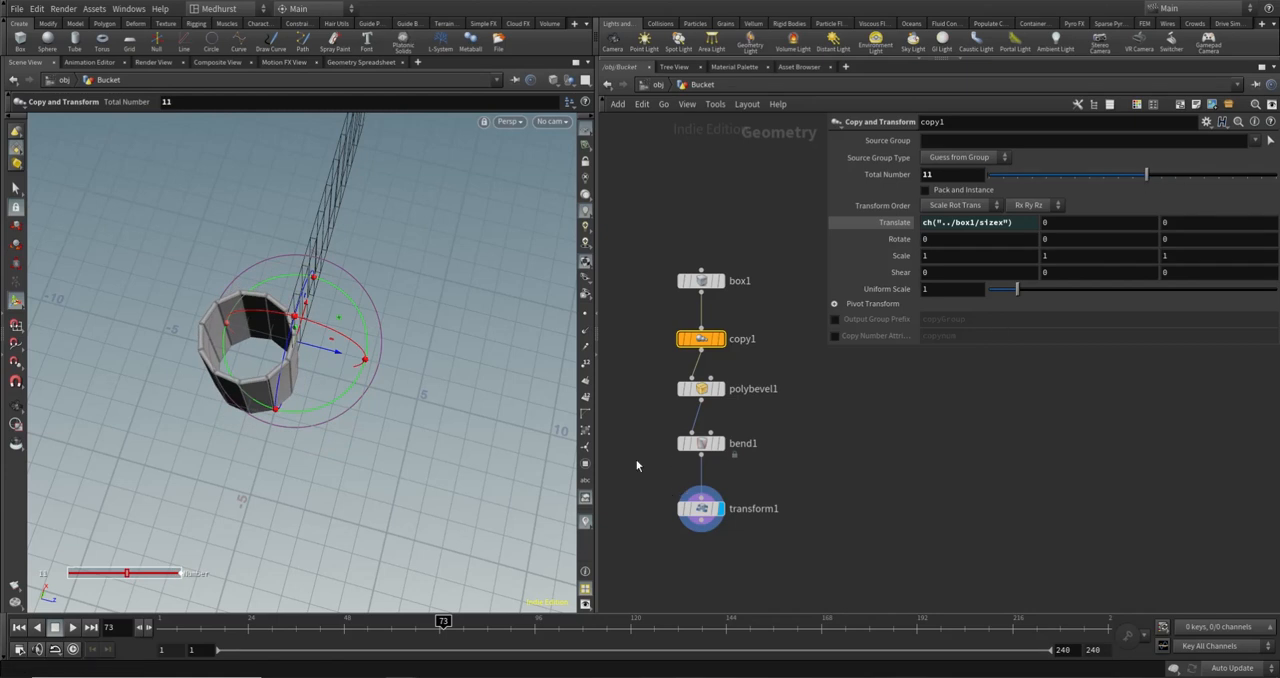
{"action": "left_click", "coordinate": [700, 508]}
{"action": "left_click", "coordinate": [1153, 303]}
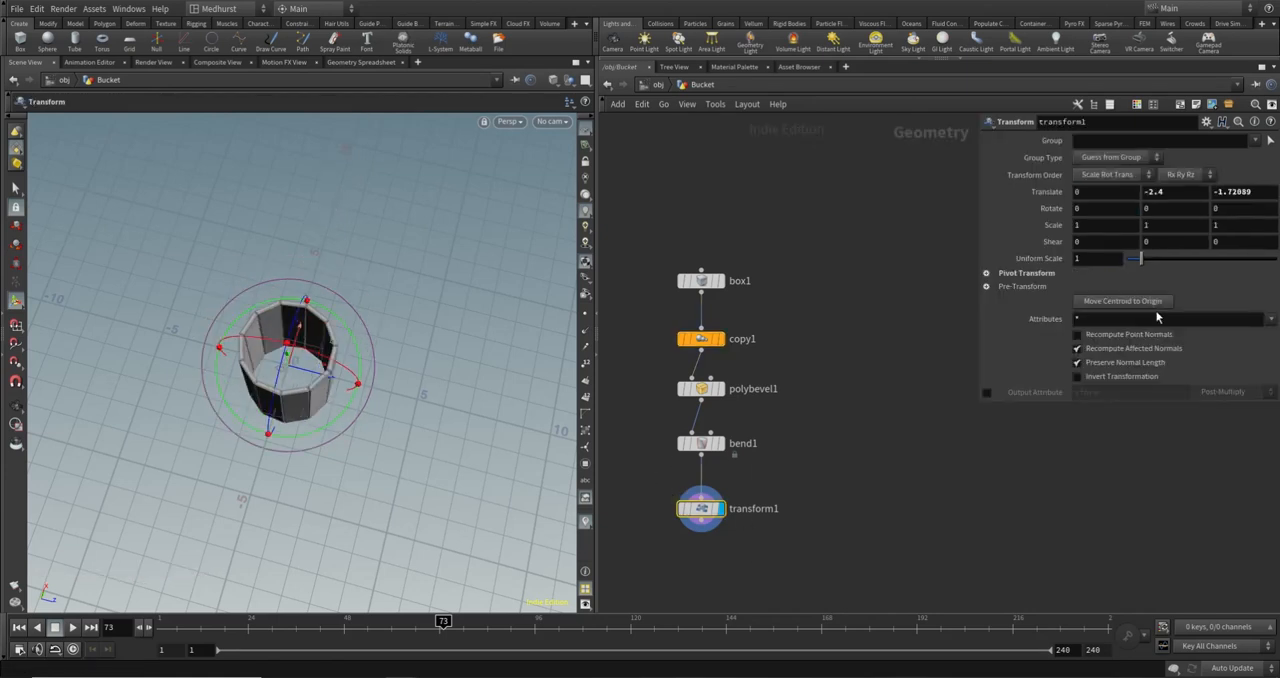
- Set copy1's total number to 20 planks
{"action": "left_click", "coordinate": [700, 338]}
{"action": "double_click", "coordinate": [966, 178]}
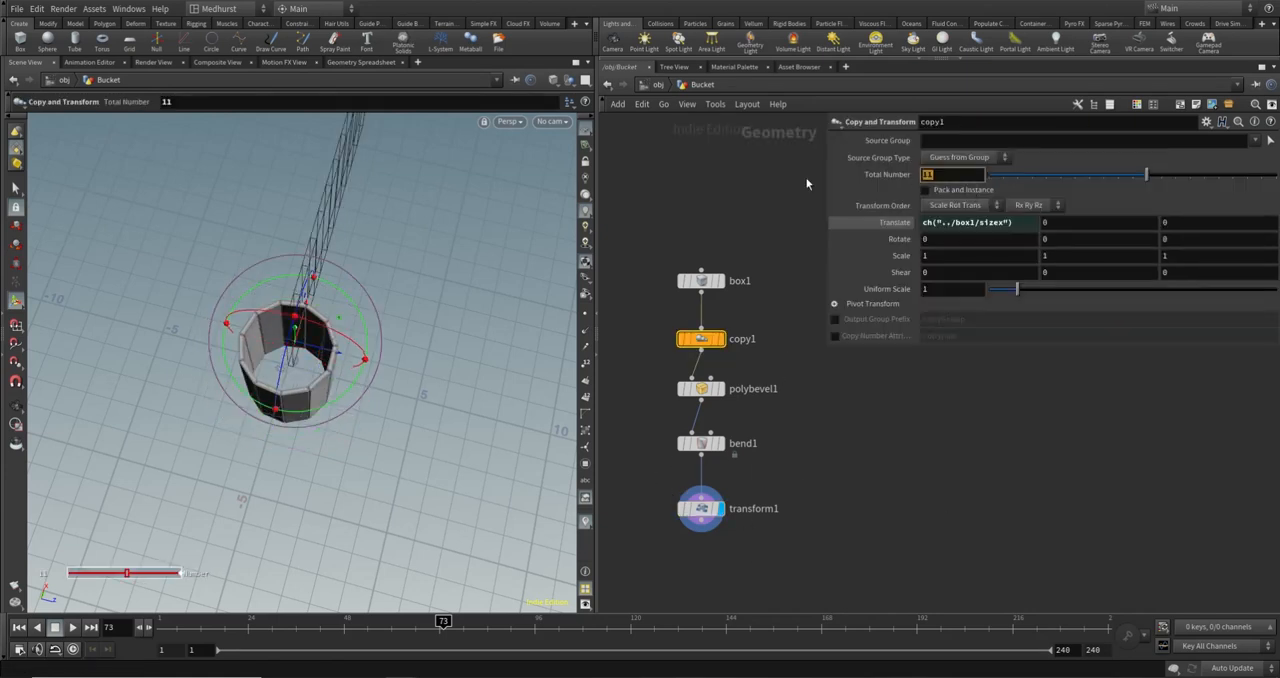
{"action": "type", "text": "20"}
{"action": "key", "text": "Return"}
- Replace transform1 with a fresh Transform node placed below bend1 and connected to its output
{"action": "left_click", "coordinate": [700, 508]}
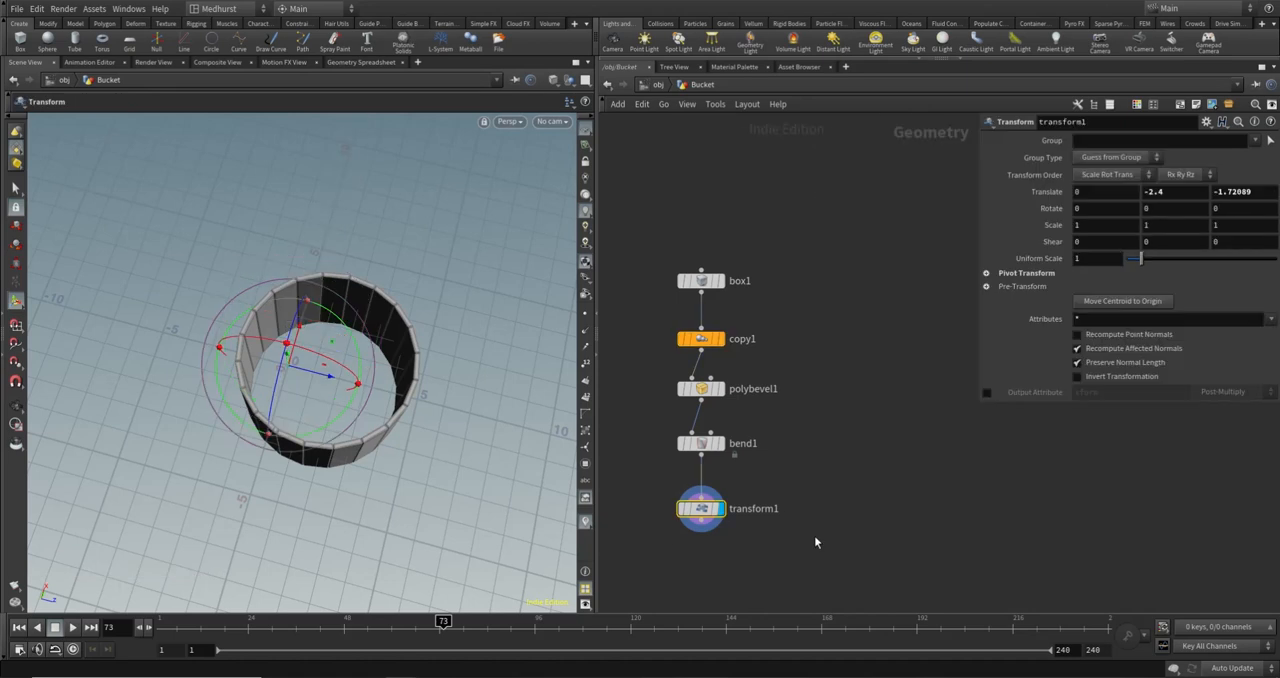
{"action": "key", "text": "Delete"}
{"action": "key", "text": "Tab"}
{"action": "type", "text": "tran"}
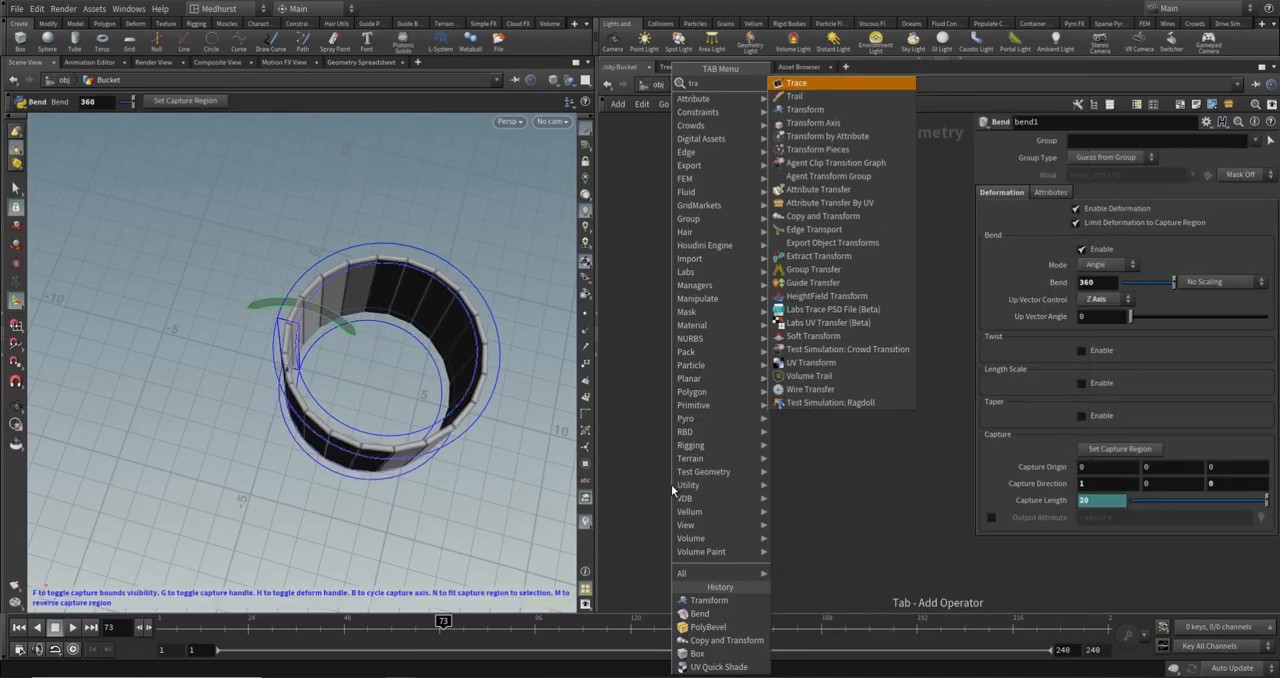
{"action": "key", "text": "Return"}
{"action": "left_click", "coordinate": [685, 499]}
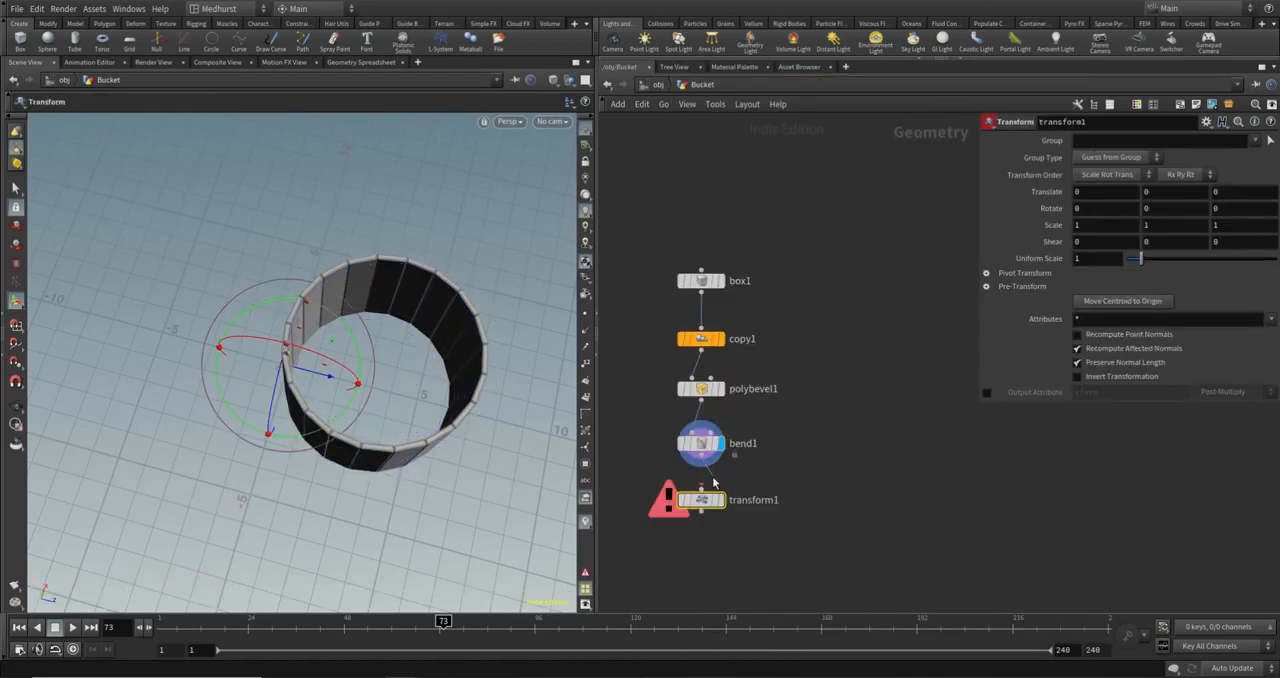
- Begin a bounding-box expression in transform1's Z translation that references the bend node: bbox("../bend1/"
{"action": "left_click", "coordinate": [1245, 191]}
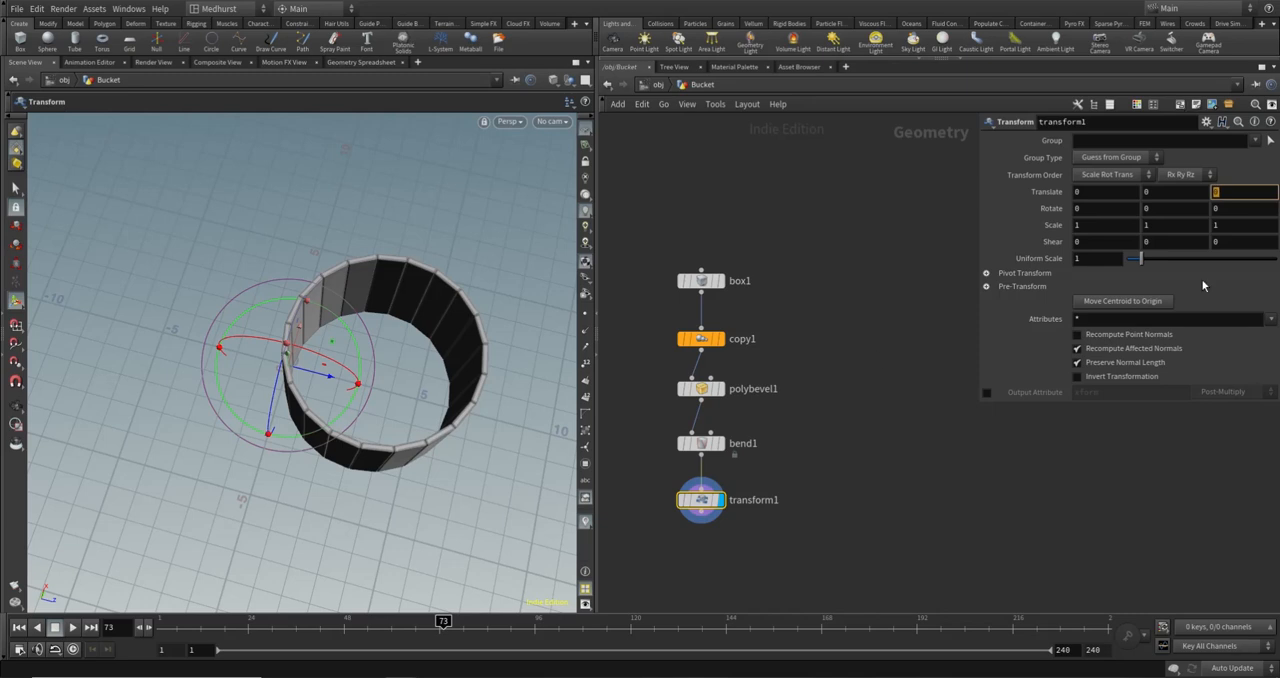
{"action": "type", "text": "bbox("}
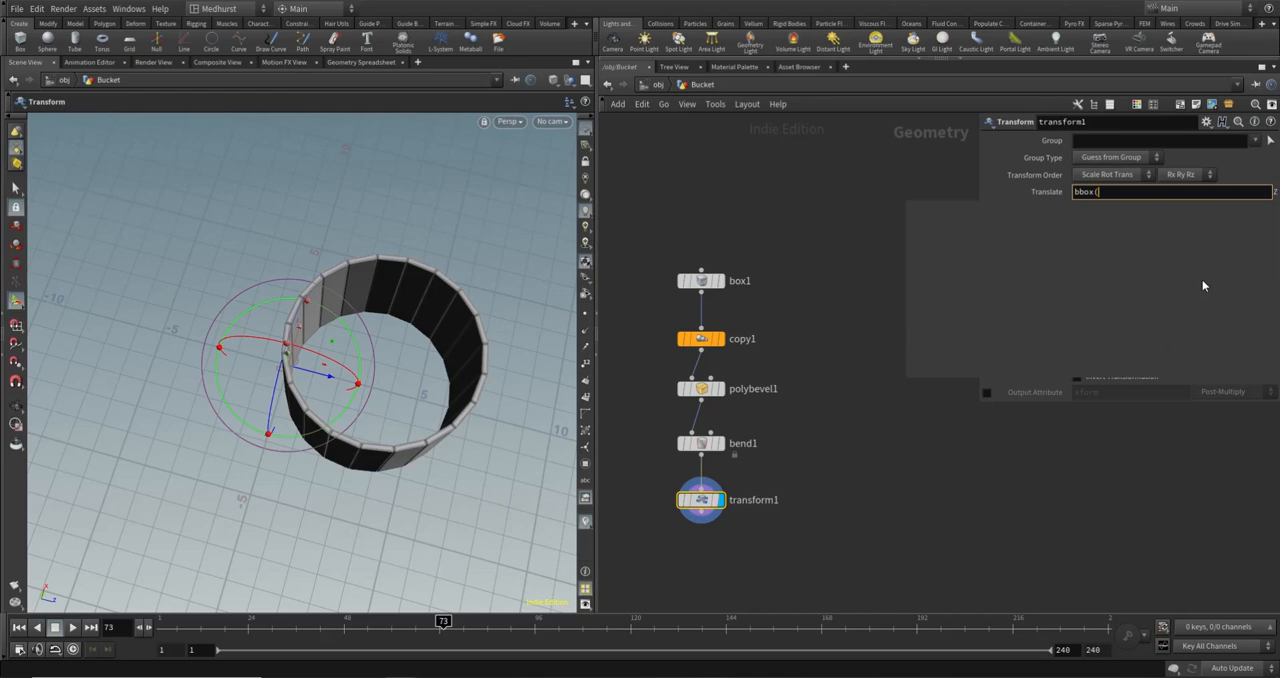
{"action": "type", "text": "\"../"}
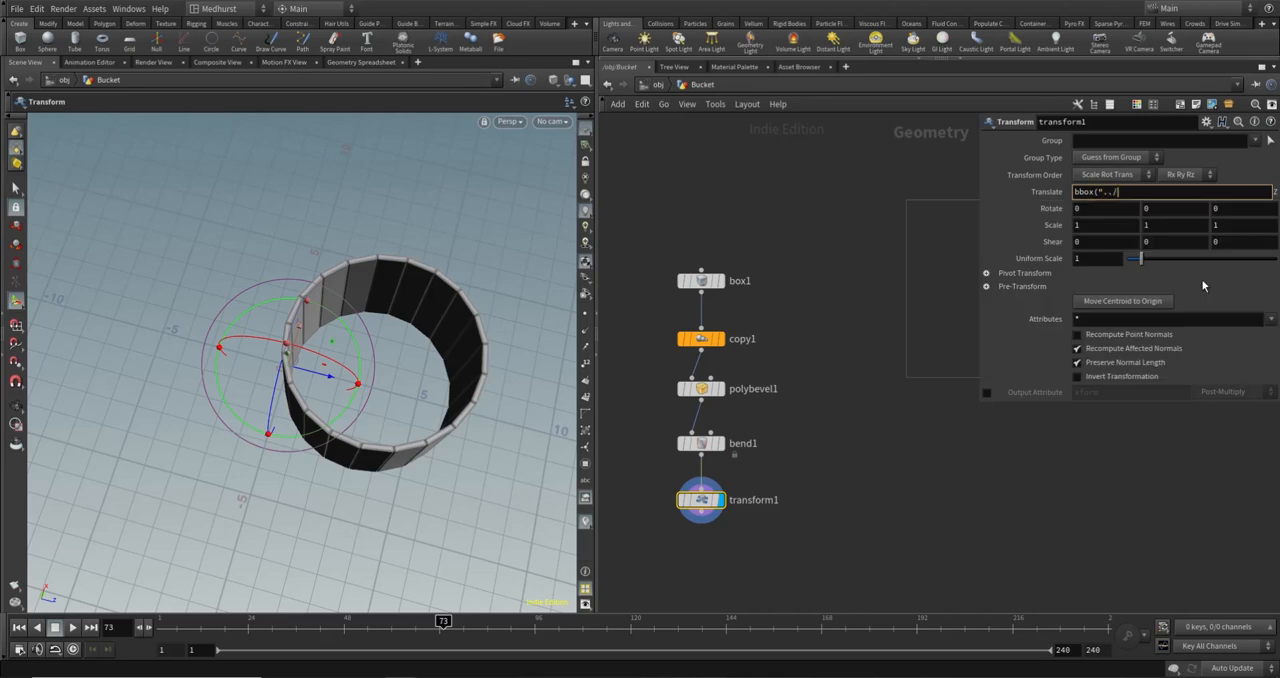
{"action": "type", "text": "bend"}
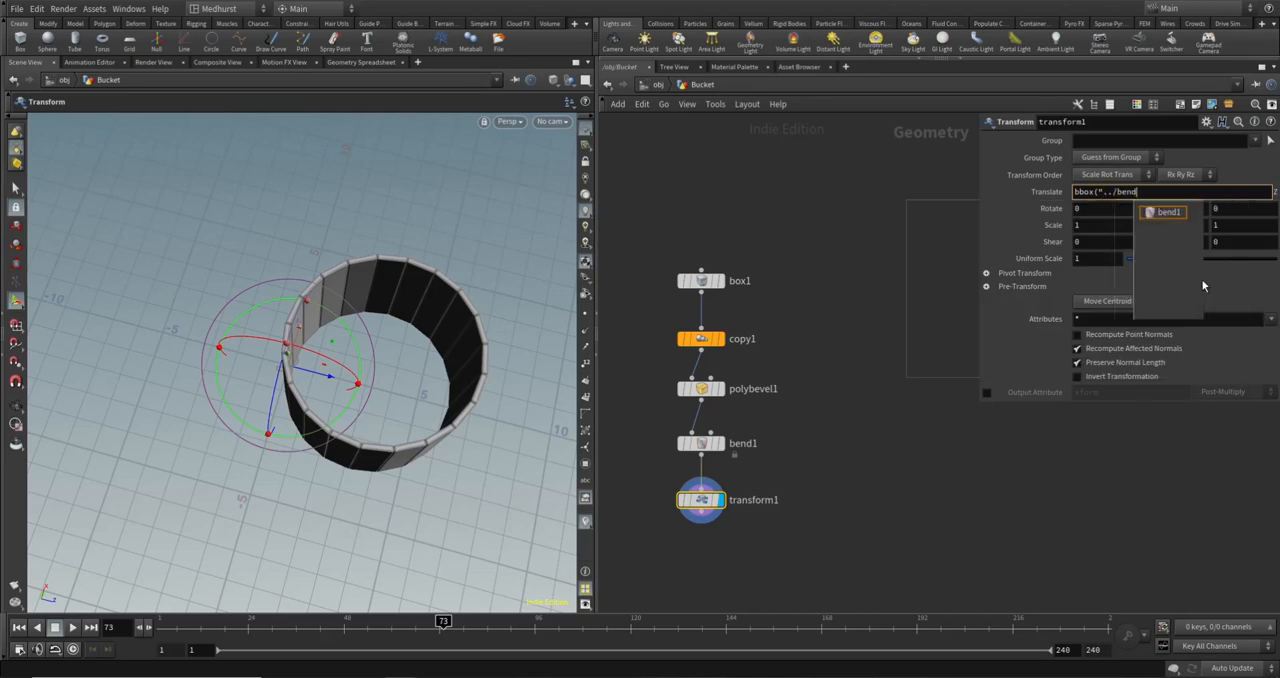
{"action": "type", "text": "1/\""}
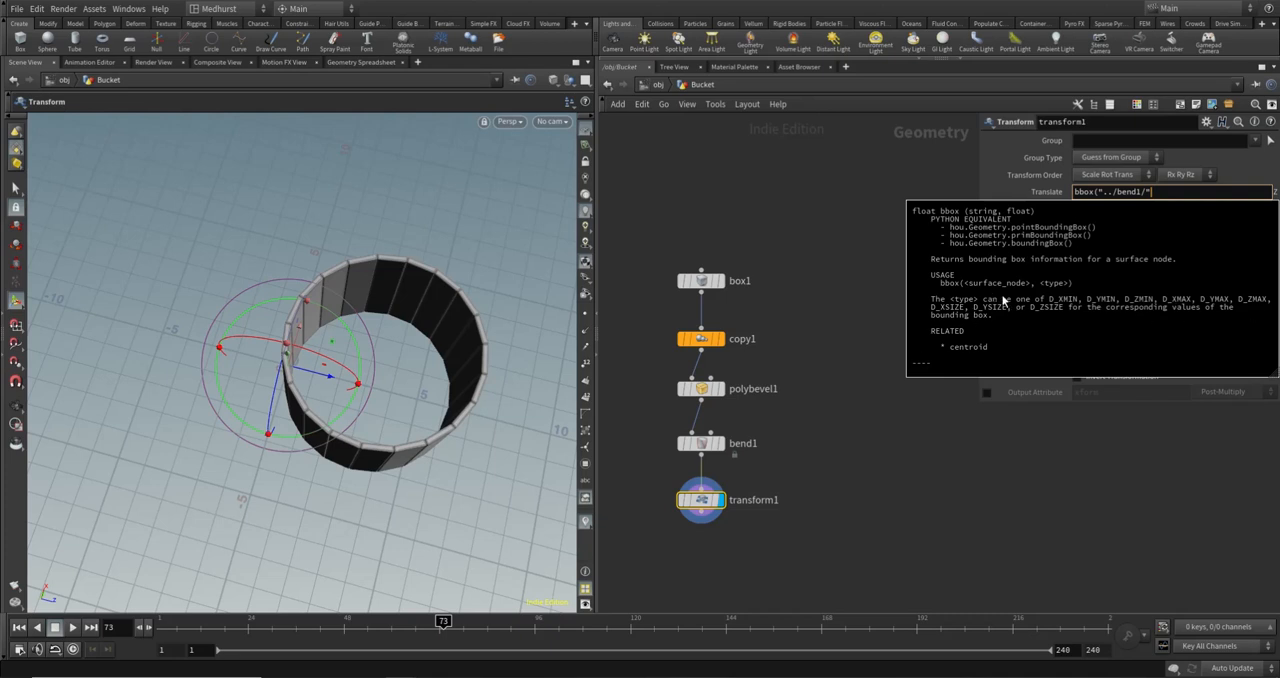
{"action": "left_click", "coordinate": [845, 435]}
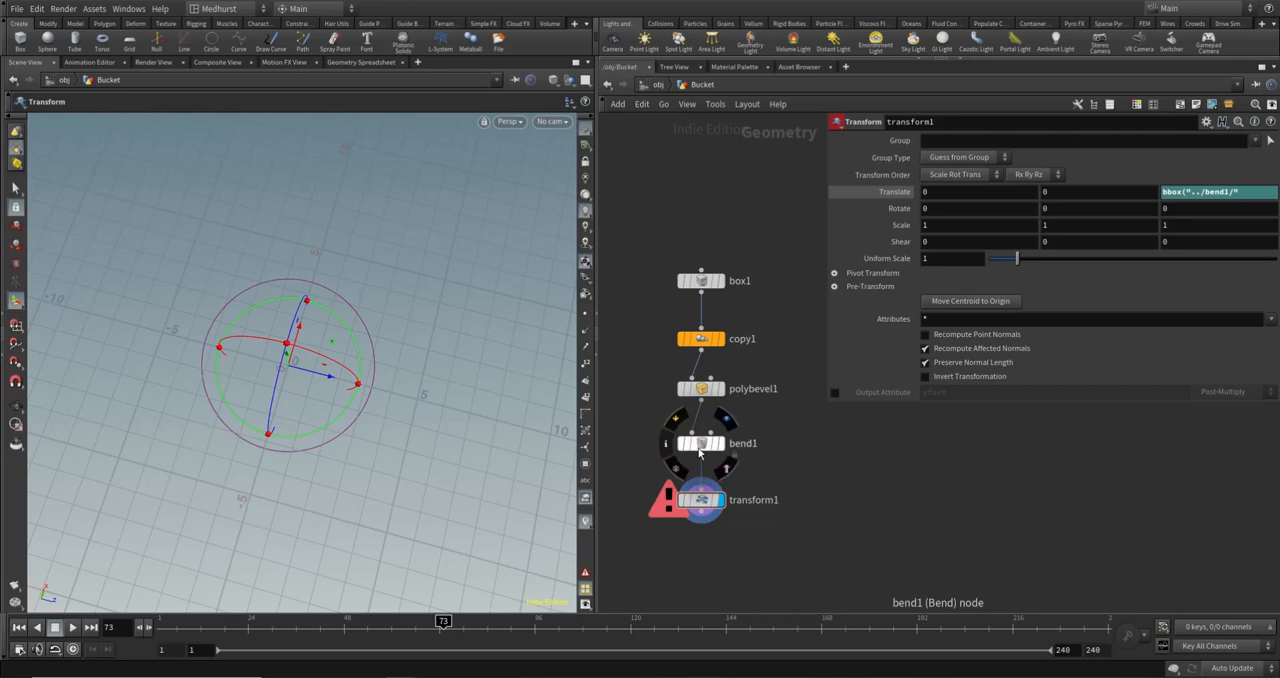
- Check bend1's bounding-box information and complete transform1's Z translation expression as bbox("../bend1/", D_ZSIZE)
{"action": "left_click", "coordinate": [668, 448]}
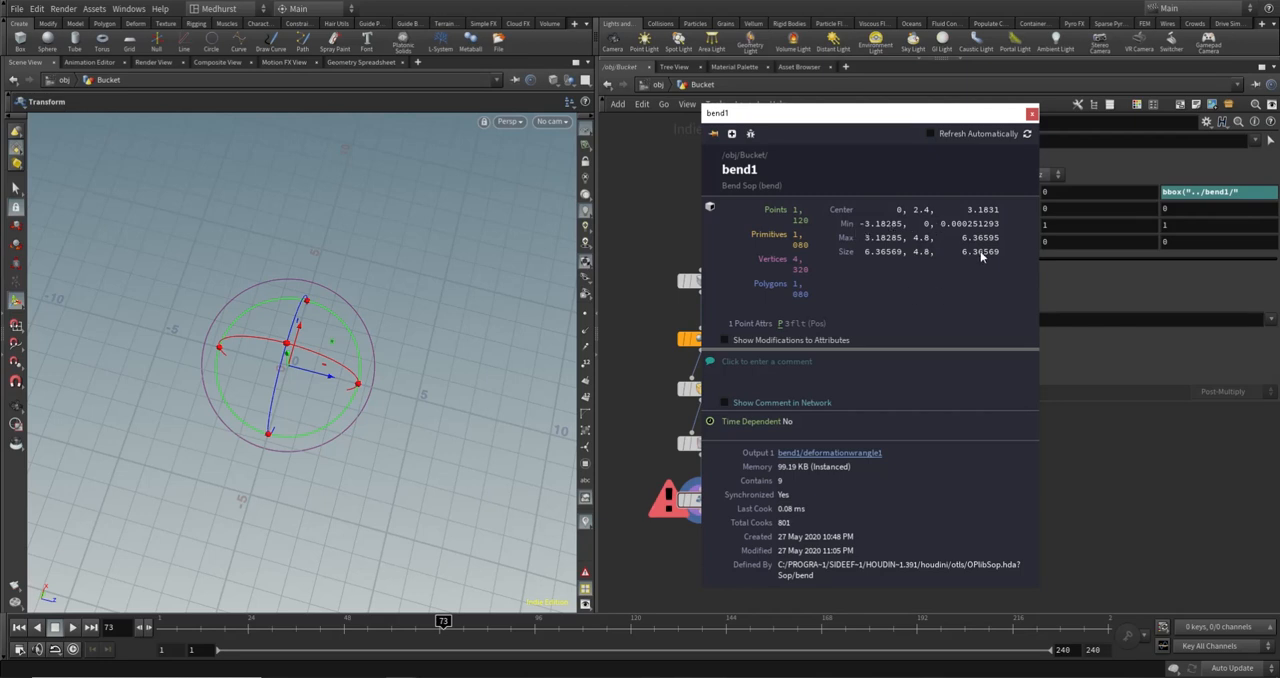
{"action": "left_click", "coordinate": [1032, 114]}
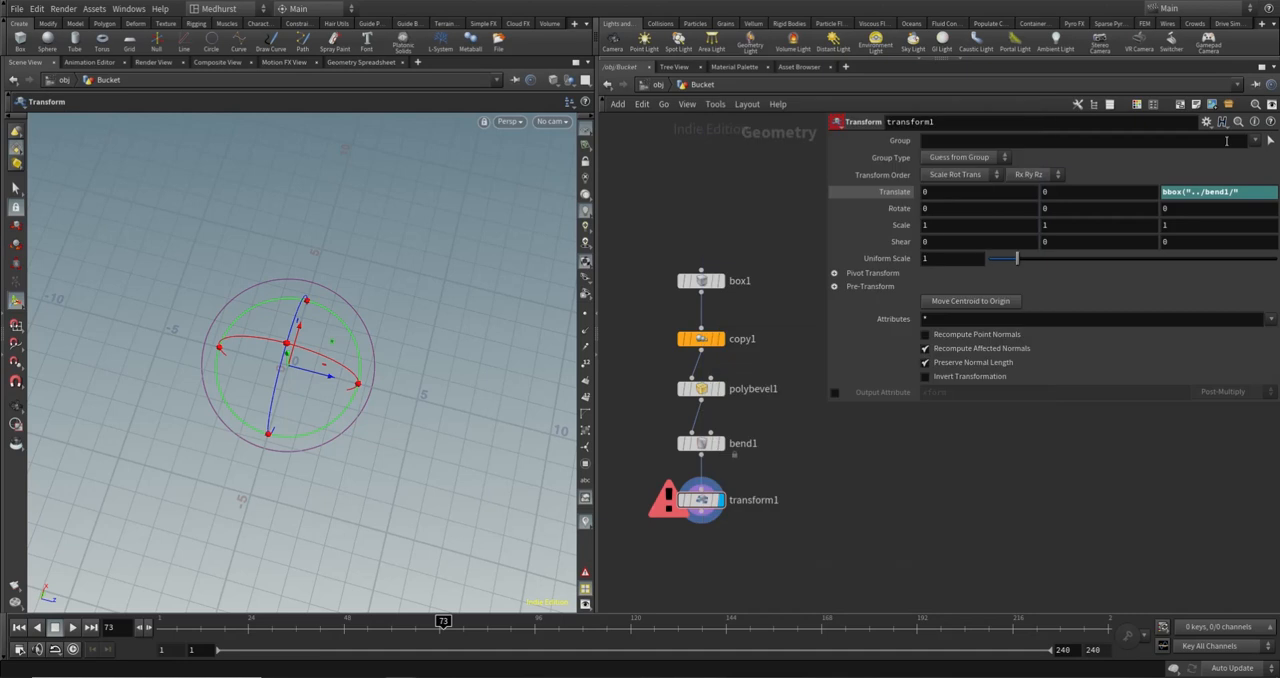
{"action": "left_click", "coordinate": [1245, 191]}
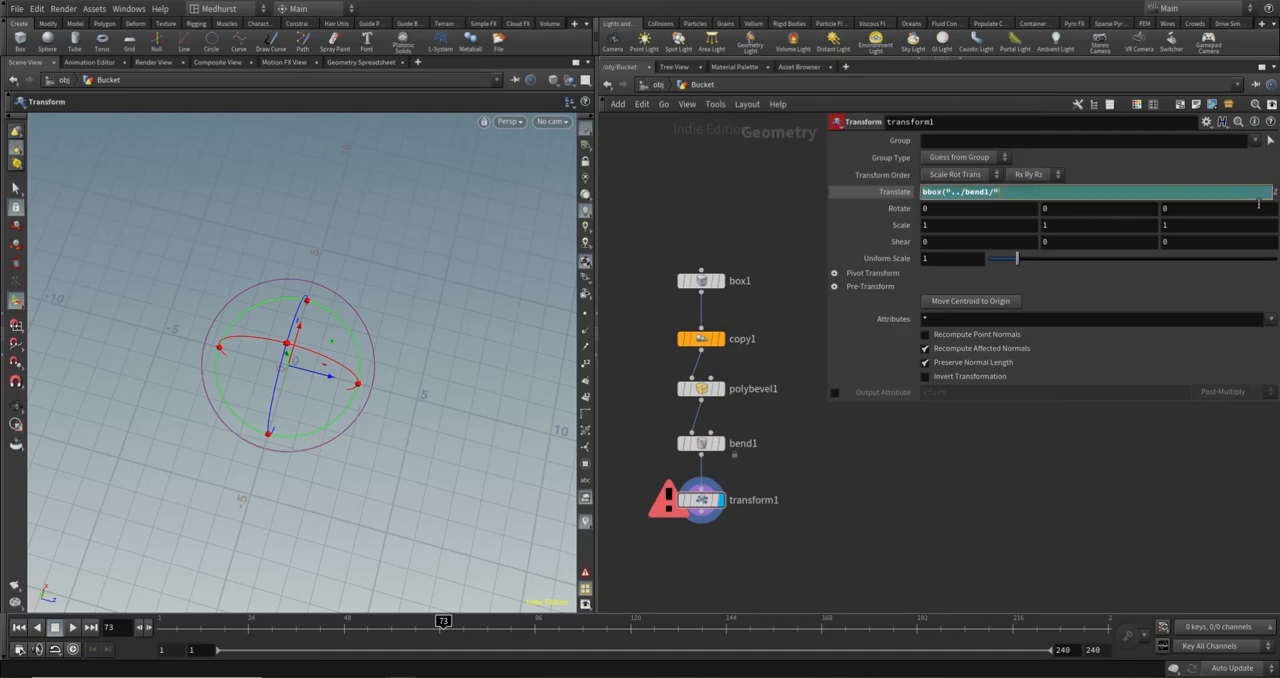
{"action": "type", "text": ", "}
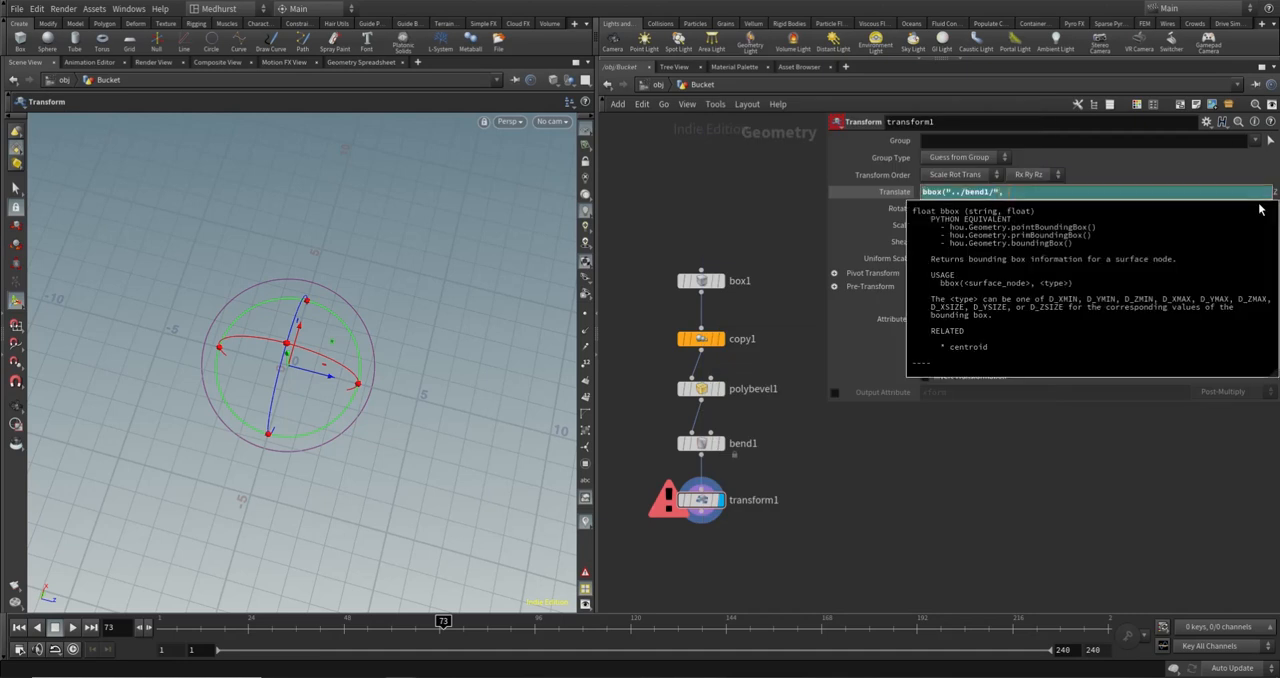
{"action": "type", "text": "D_ZSIZ"}
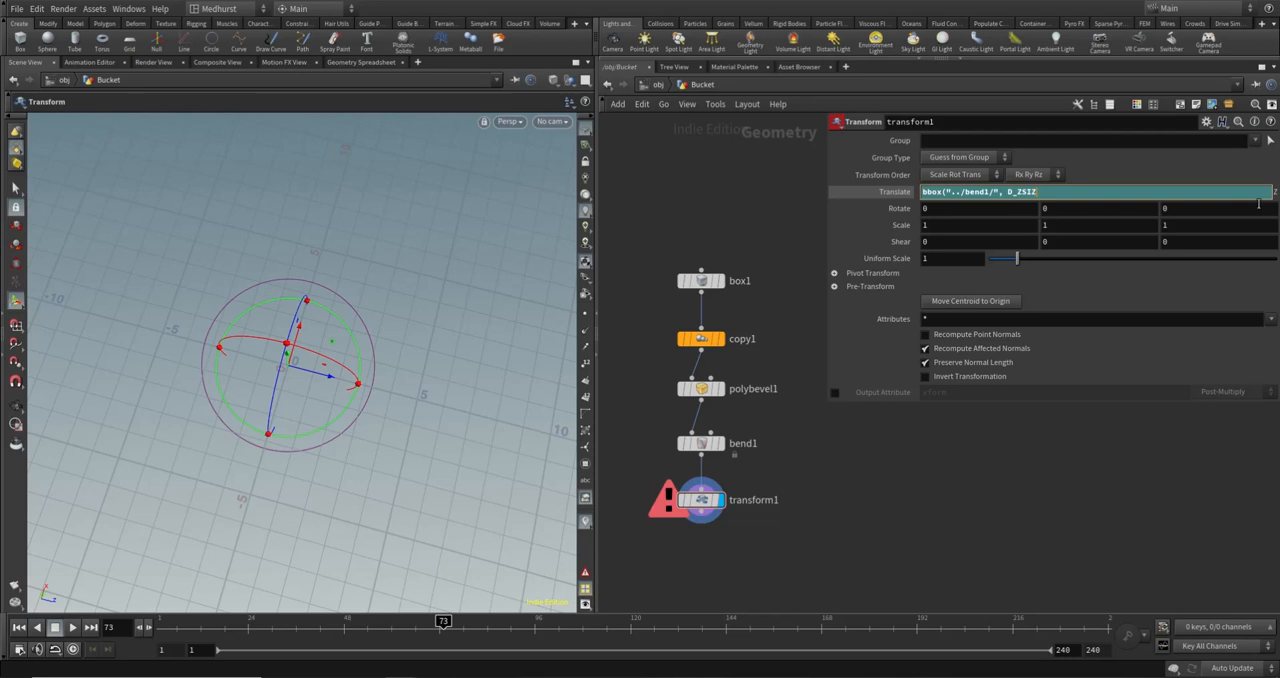
{"action": "type", "text": "E)"}
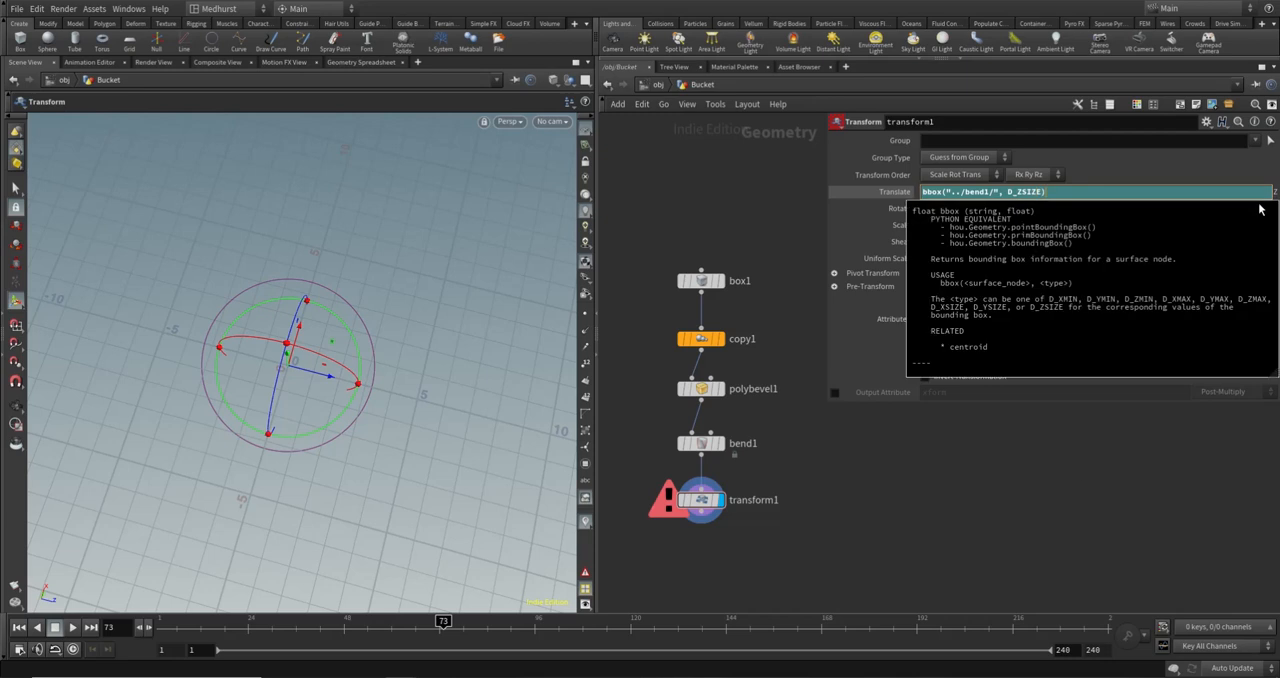
{"action": "key", "text": "Return"}
- Show bend1 as a template wireframe and compare its position with the translated bucket
{"action": "left_click_drag", "start_coordinate": [347, 322], "coordinate": [345, 293]}
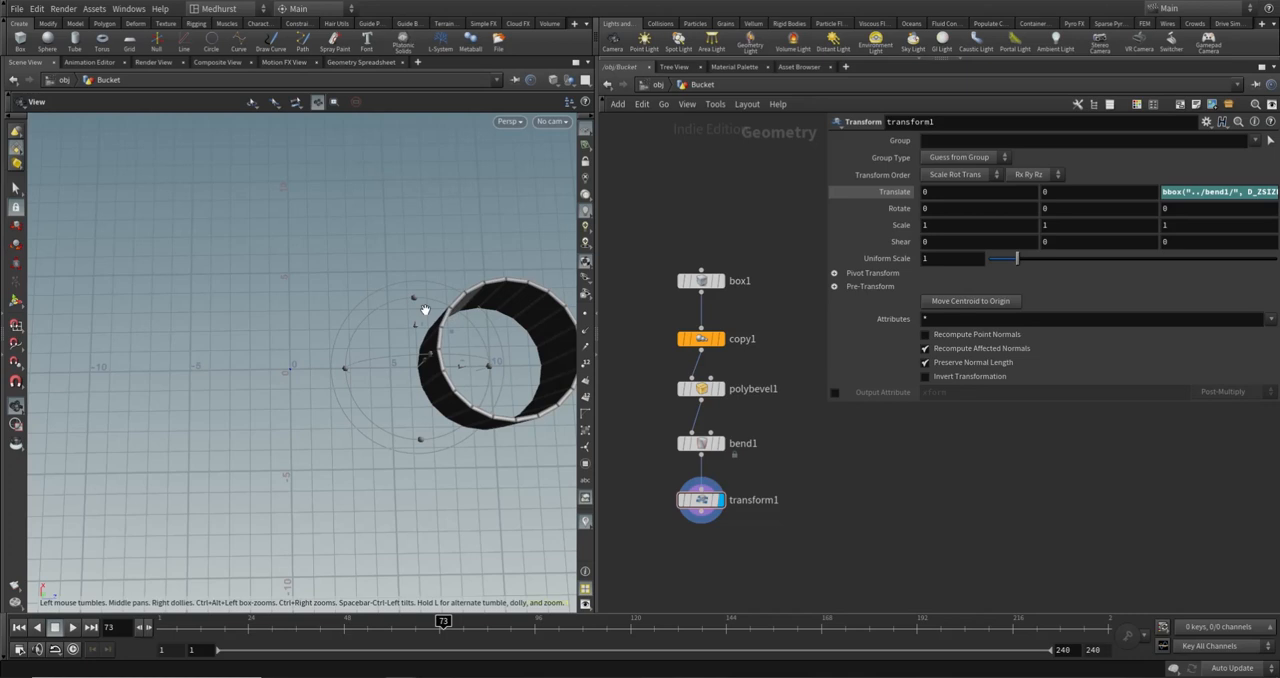
{"action": "middle_click_drag", "start_coordinate": [424, 330], "coordinate": [371, 363], "text": "alt"}
{"action": "left_click_drag", "start_coordinate": [371, 363], "coordinate": [367, 385], "text": "alt"}
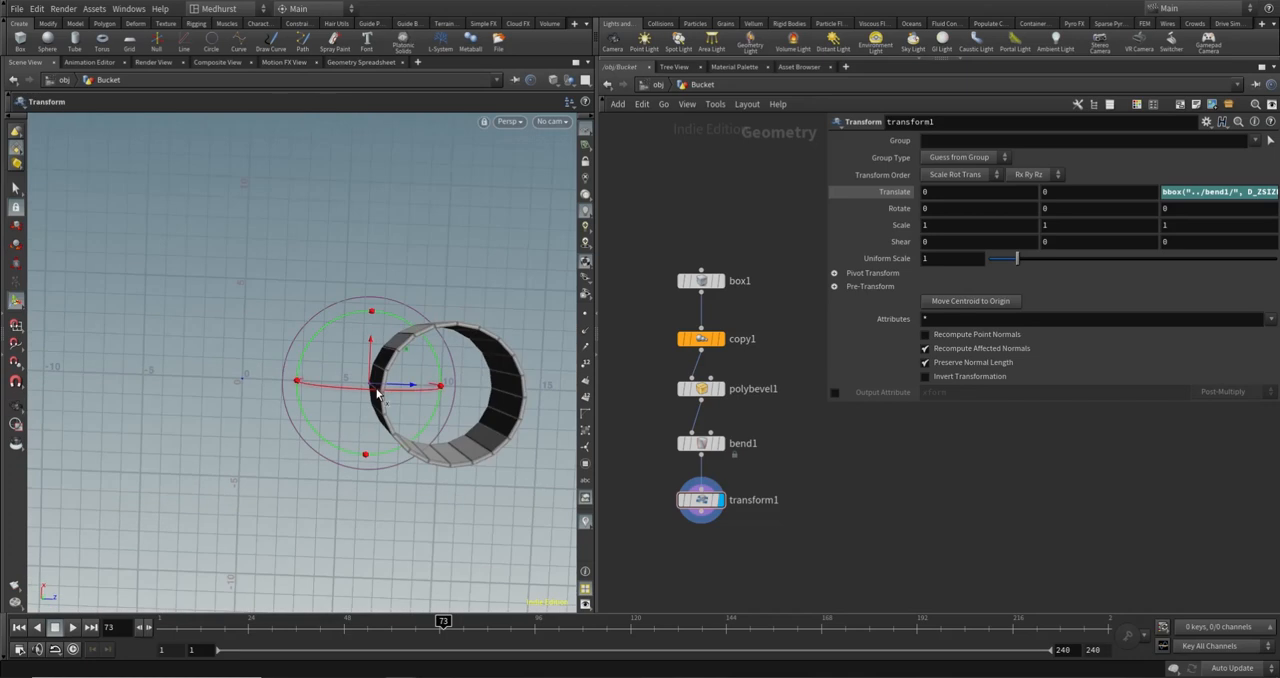
{"action": "left_click", "coordinate": [727, 467]}
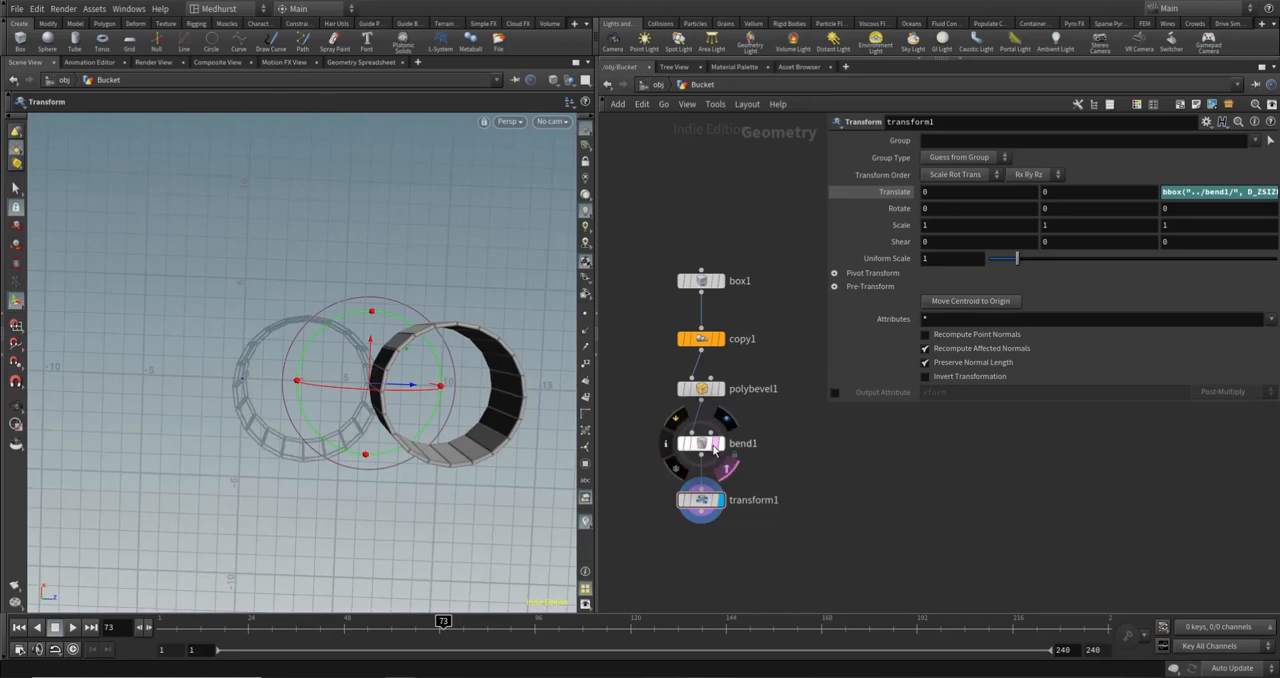
{"action": "left_click_drag", "start_coordinate": [445, 422], "coordinate": [244, 390], "text": "alt"}
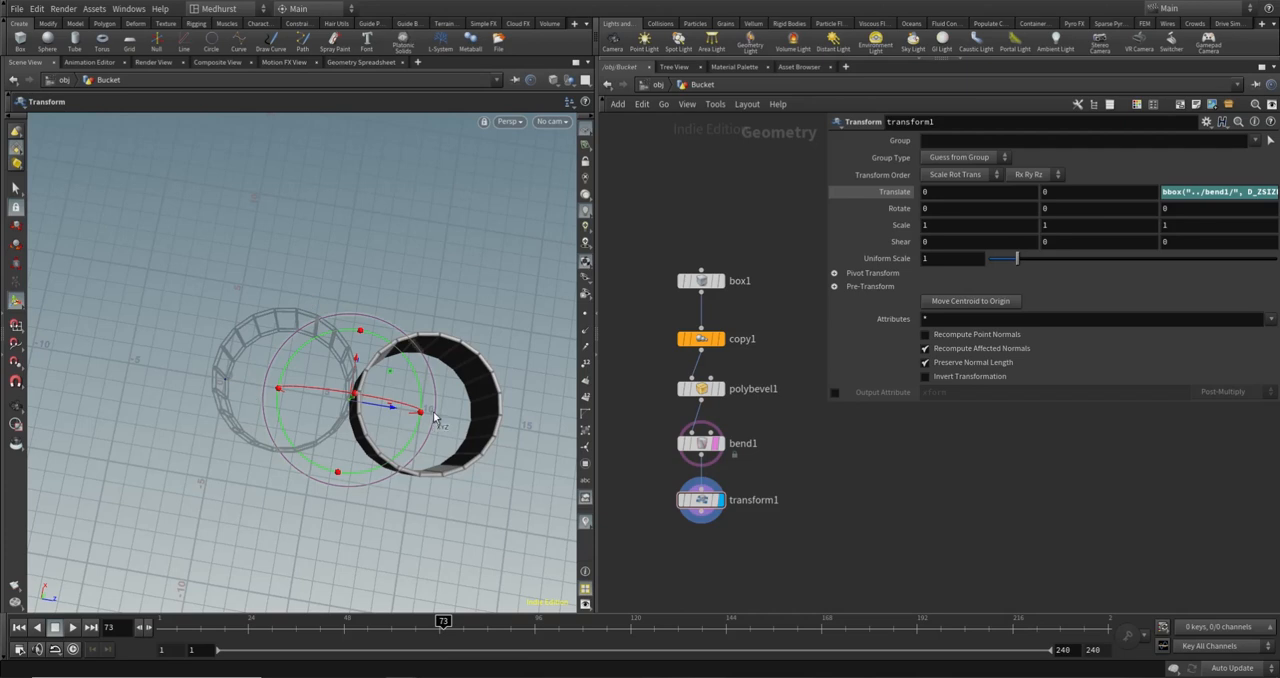
- Halve transform1's Z translation by changing its expression to (bbox("../bend1/", D_ZSIZE)/2)
{"action": "left_click", "coordinate": [1216, 193]}
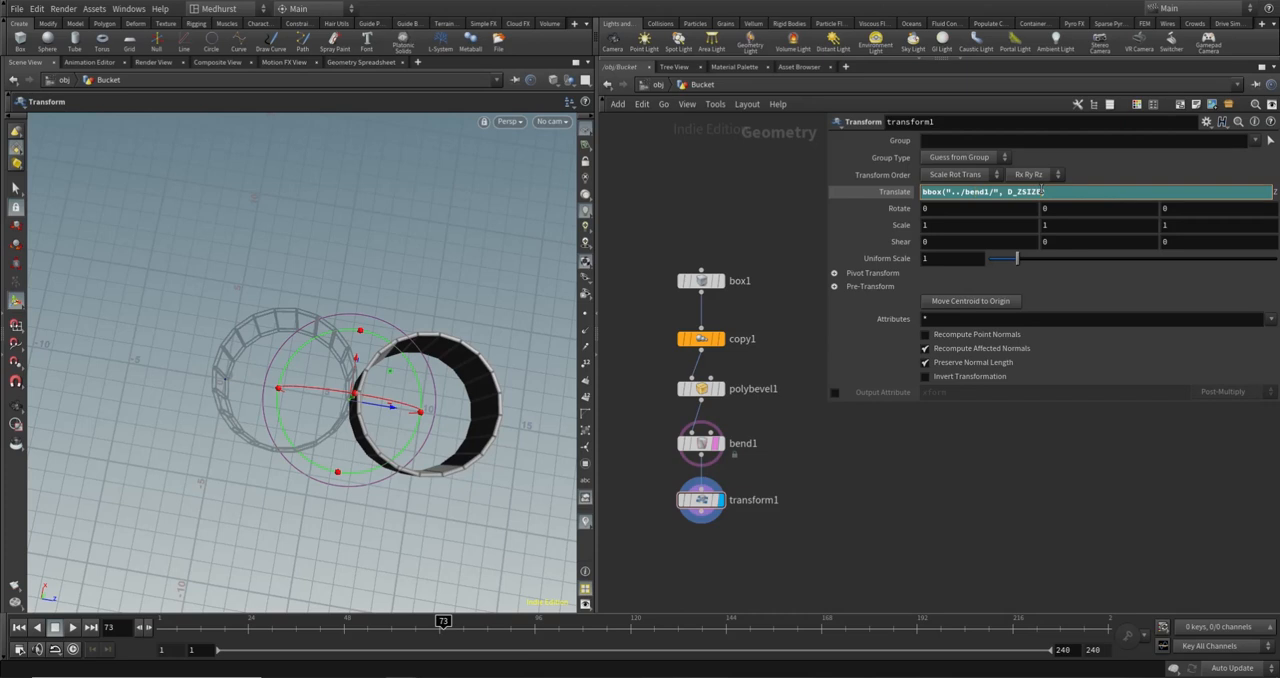
{"action": "key", "text": "Return"}
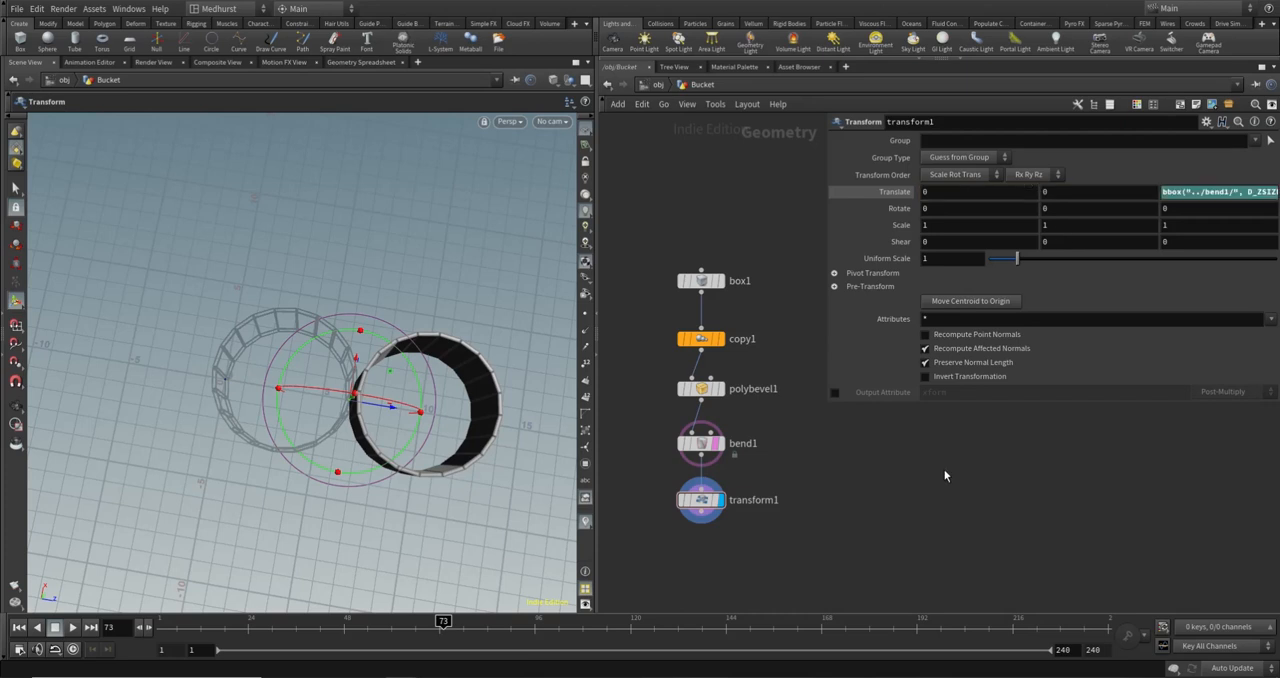
{"action": "left_click", "coordinate": [1225, 193]}
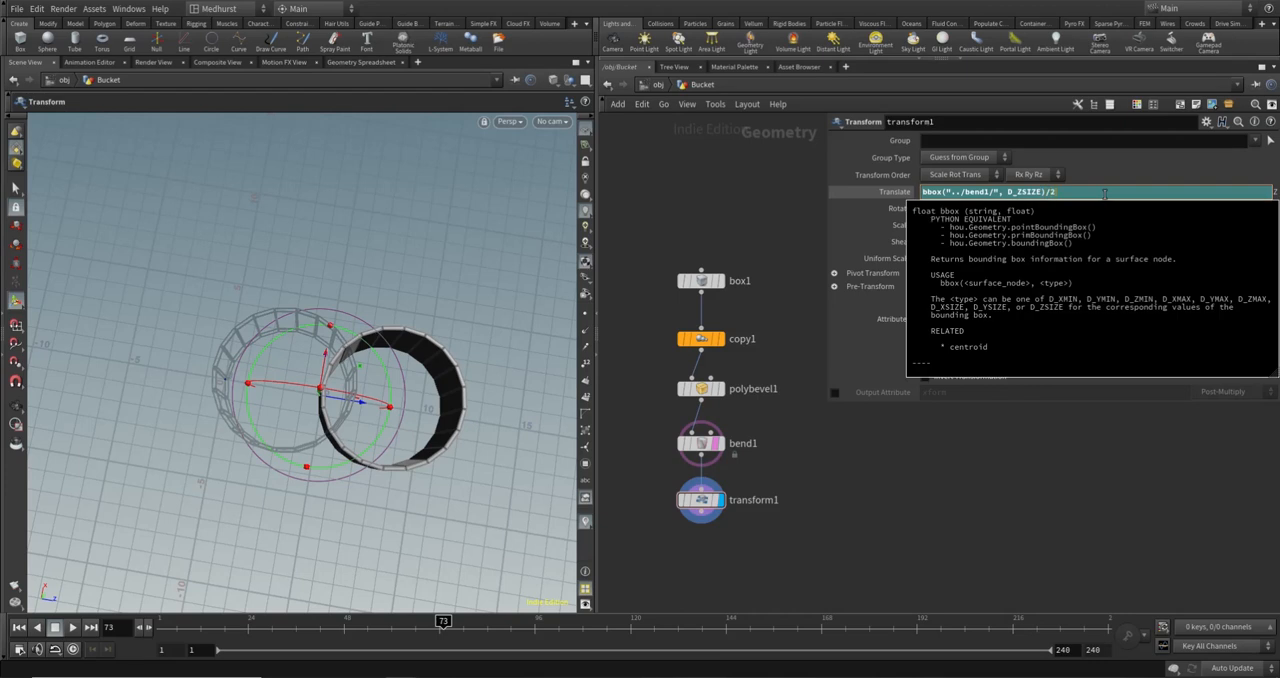
{"action": "type", "text": ")"}
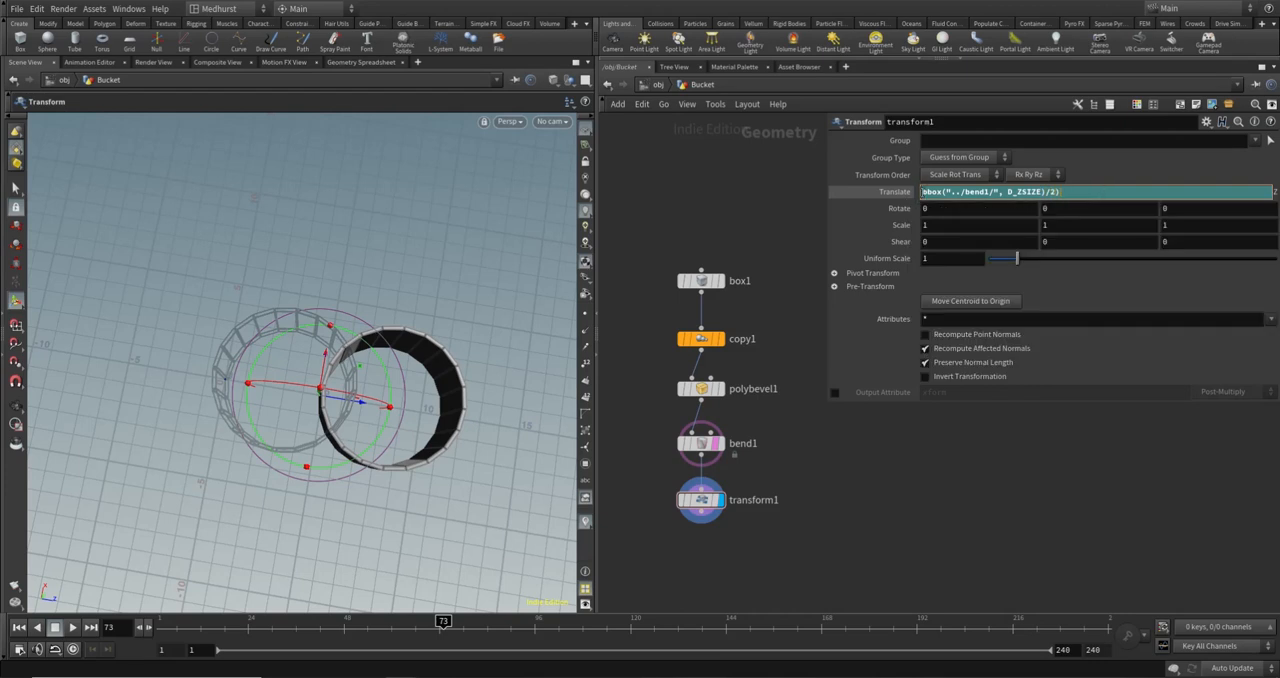
{"action": "type", "text": "("}
{"action": "key", "text": "Return"}
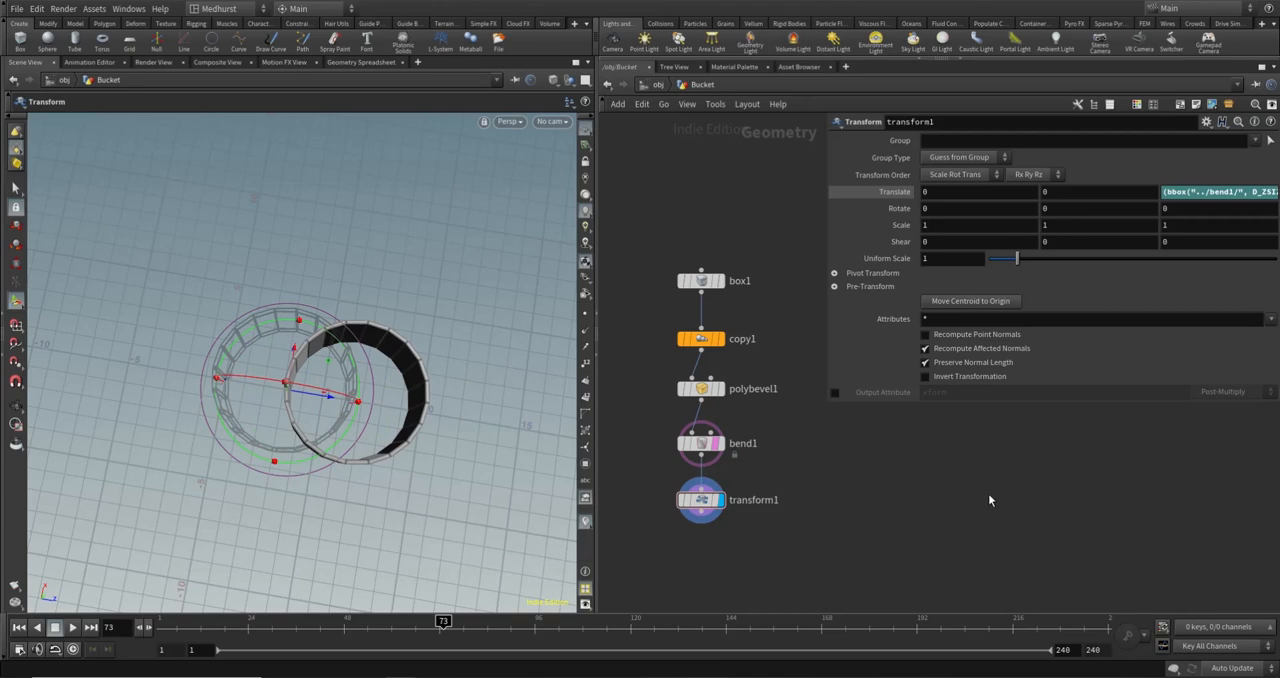
- Reverse the offset direction by changing transform1's Z translation expression to (bbox("../bend1/", D_ZSIZE)/2) * -1
{"action": "left_click_drag", "start_coordinate": [328, 322], "coordinate": [294, 406], "text": "alt"}
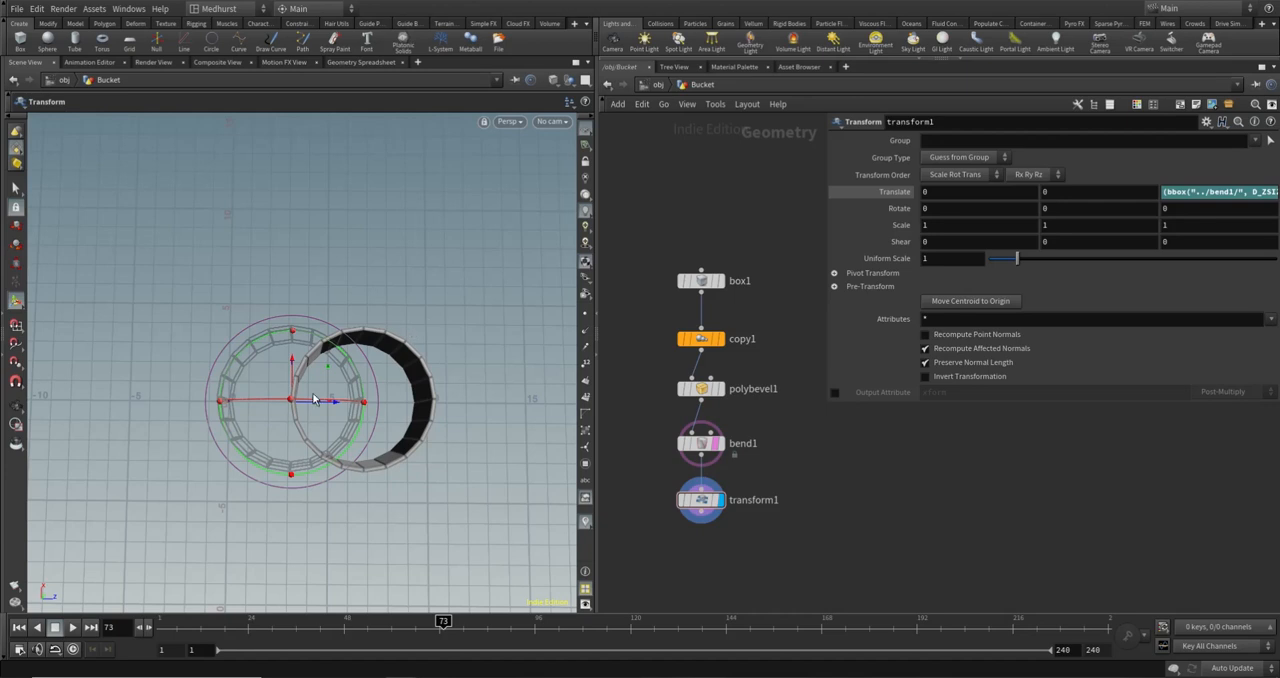
{"action": "left_click_drag", "start_coordinate": [826, 257], "coordinate": [740, 257]}
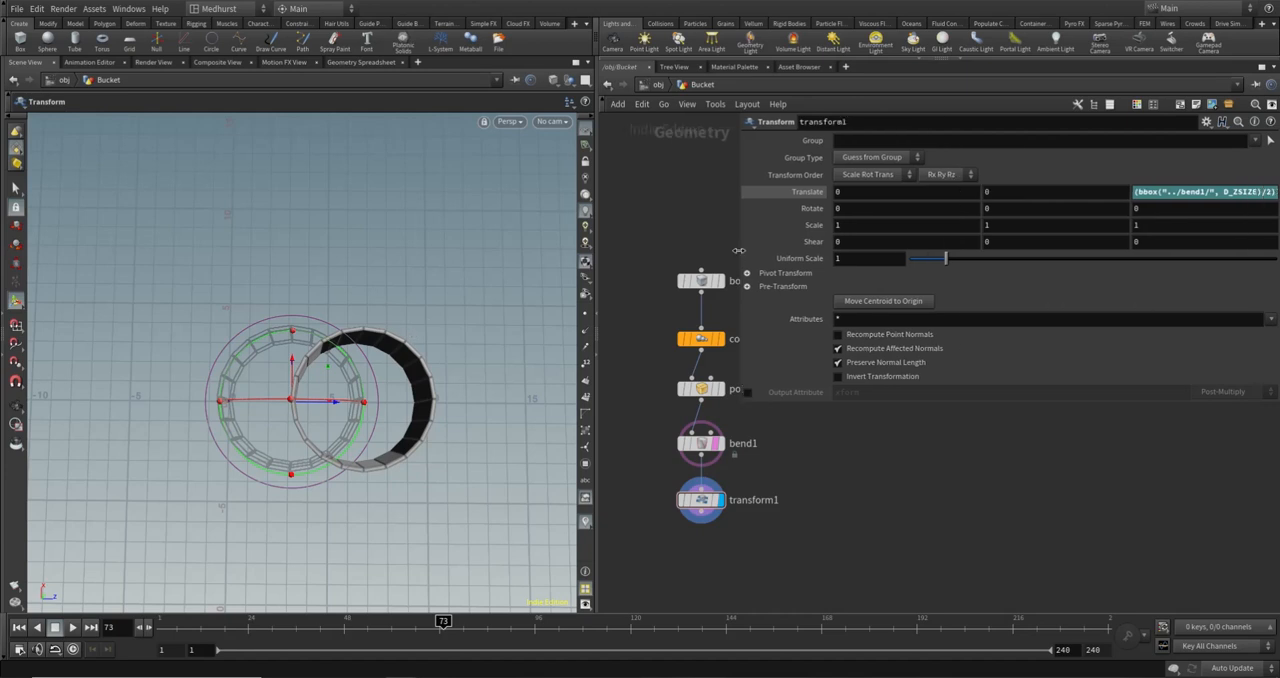
{"action": "left_click", "coordinate": [806, 191]}
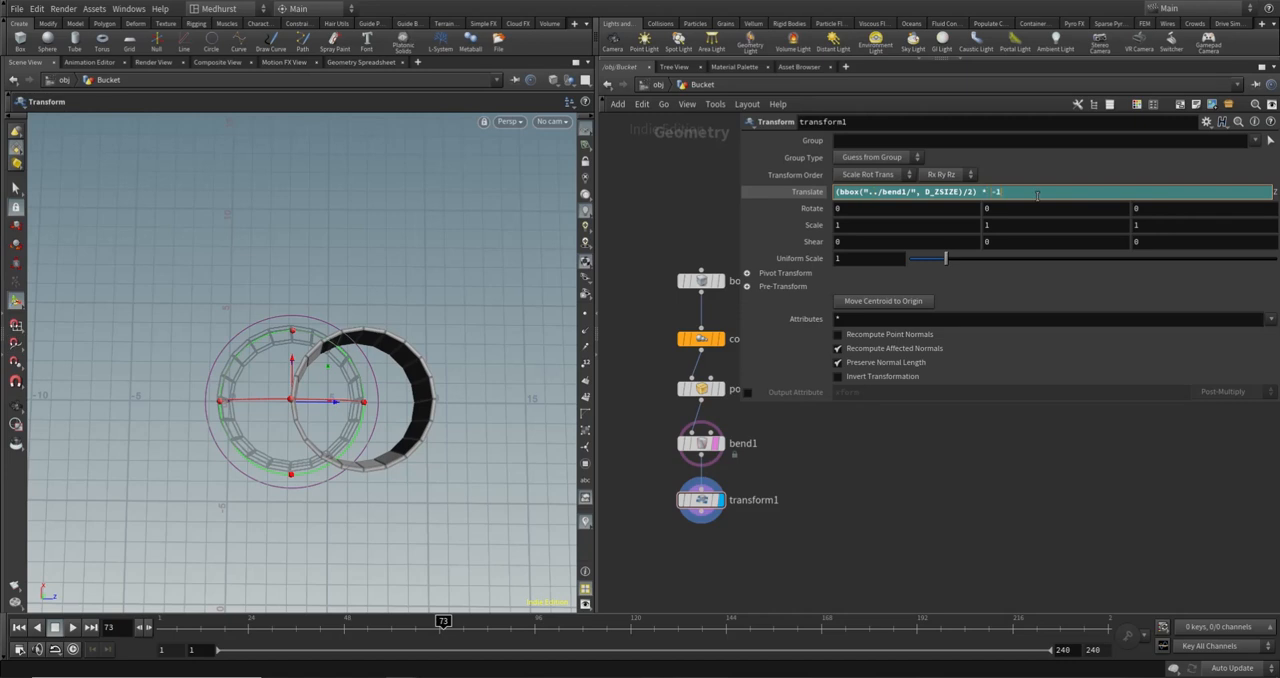
{"action": "key", "text": "Return"}
{"action": "key", "text": "Escape"}
{"action": "left_click_drag", "start_coordinate": [532, 395], "coordinate": [340, 378]}
{"action": "key", "text": "Return"}
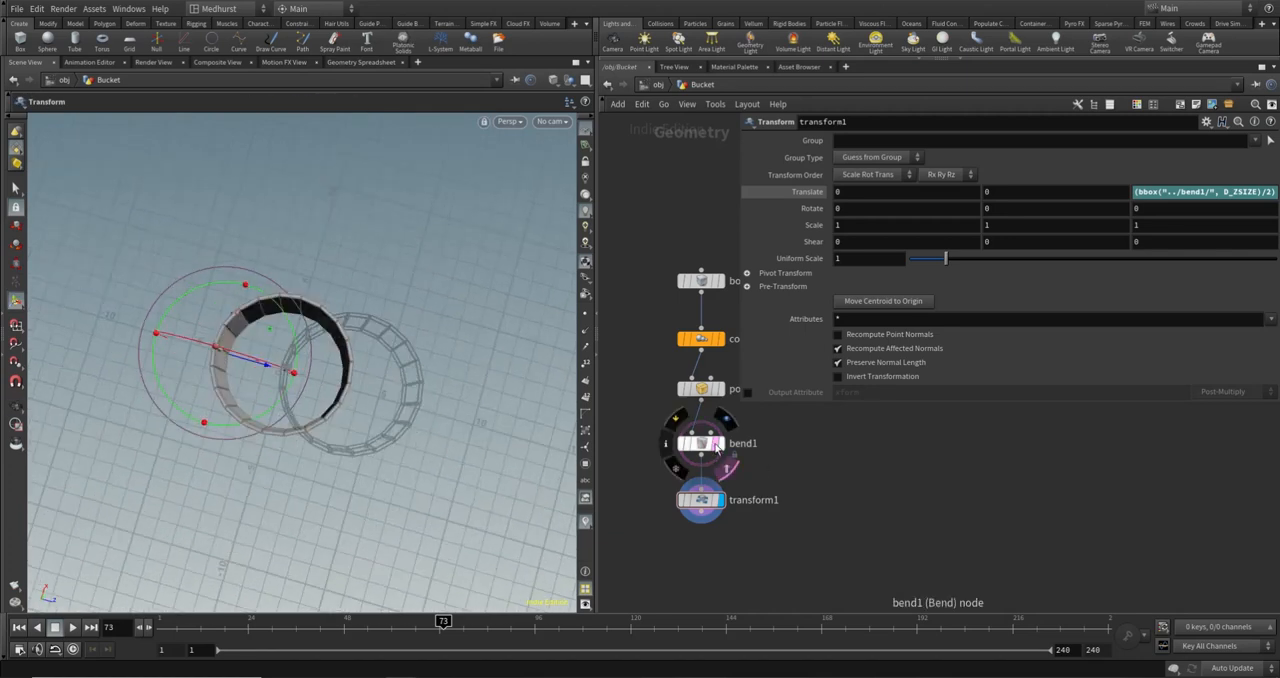
- Turn off bend1's template wireframe, give the node network more room beside the parameters, and view the bucket from the side
{"action": "left_click", "coordinate": [724, 458]}
{"action": "left_click_drag", "start_coordinate": [404, 362], "coordinate": [347, 356], "text": "alt"}
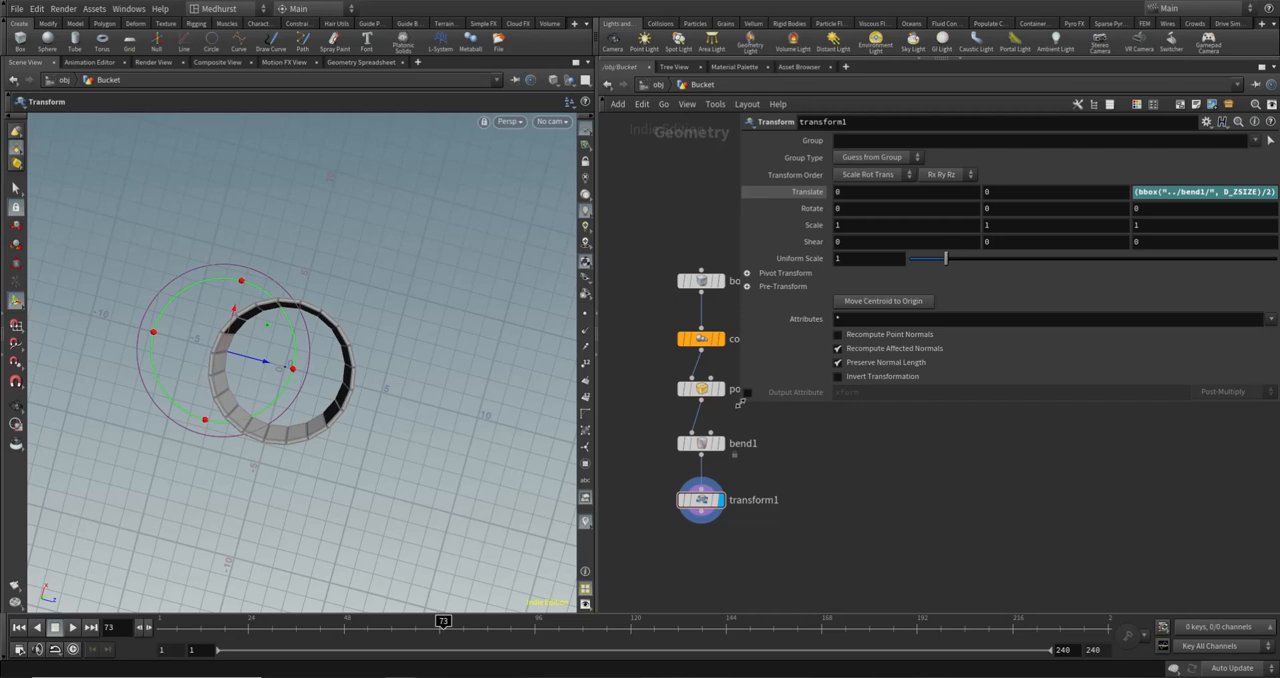
{"action": "left_click_drag", "start_coordinate": [740, 404], "coordinate": [896, 406]}
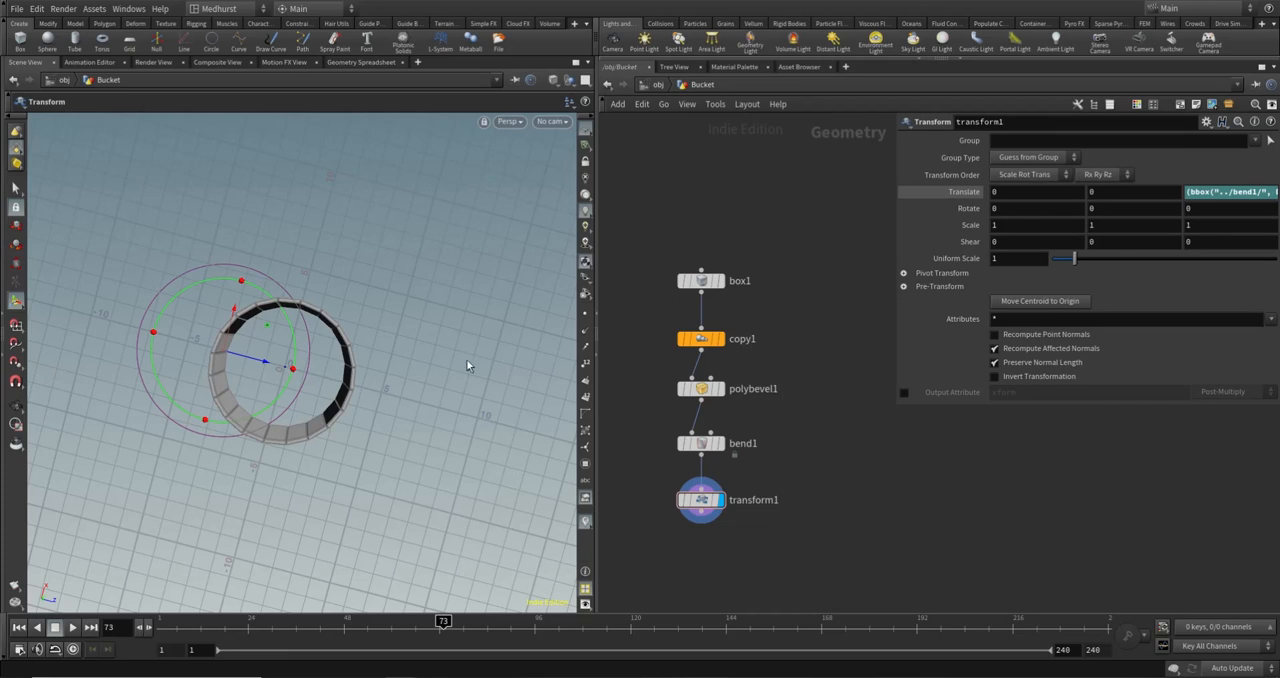
{"action": "left_click_drag", "start_coordinate": [300, 312], "coordinate": [330, 269]}
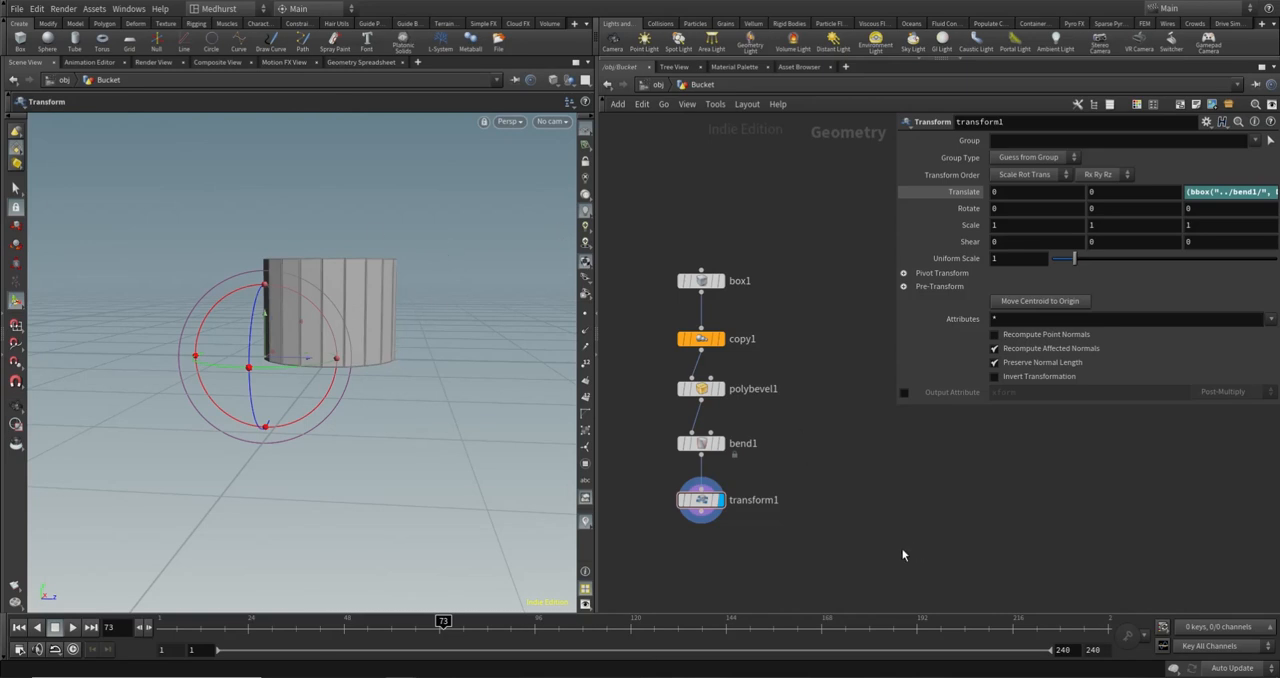
- Add a second Bend node below transform1 and connect transform1's output to its first input
{"action": "key", "text": "Tab"}
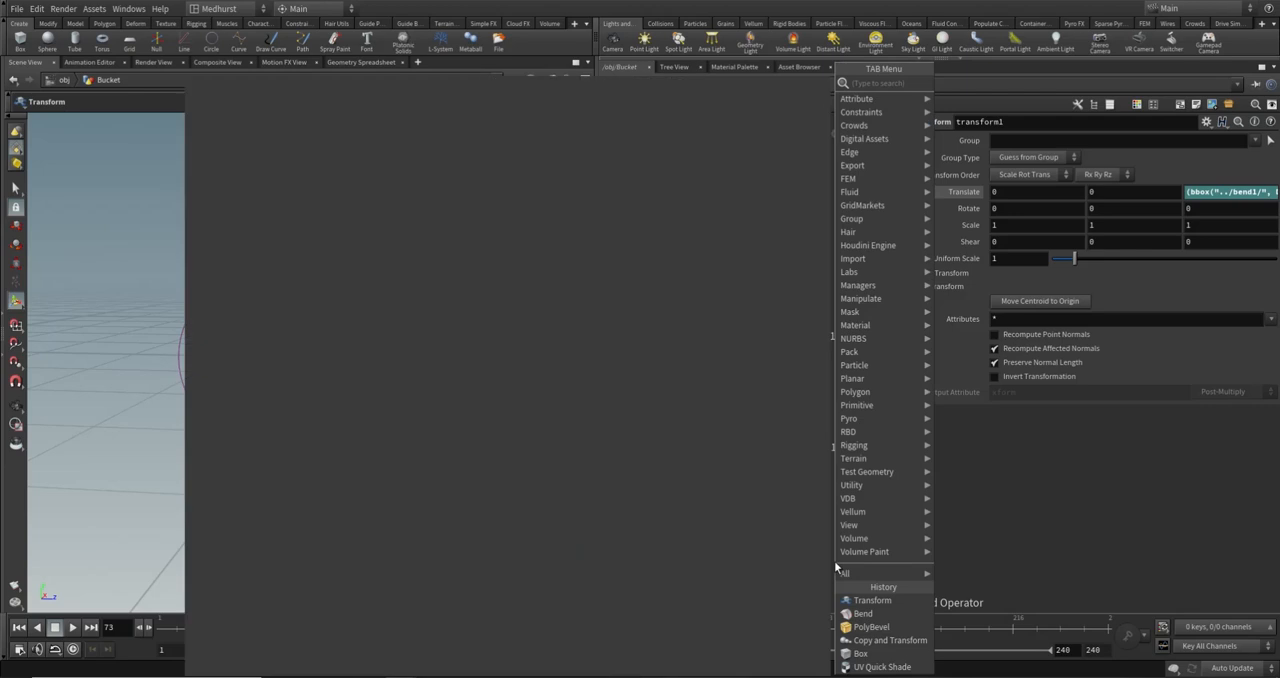
{"action": "type", "text": "bend"}
{"action": "key", "text": "Return"}
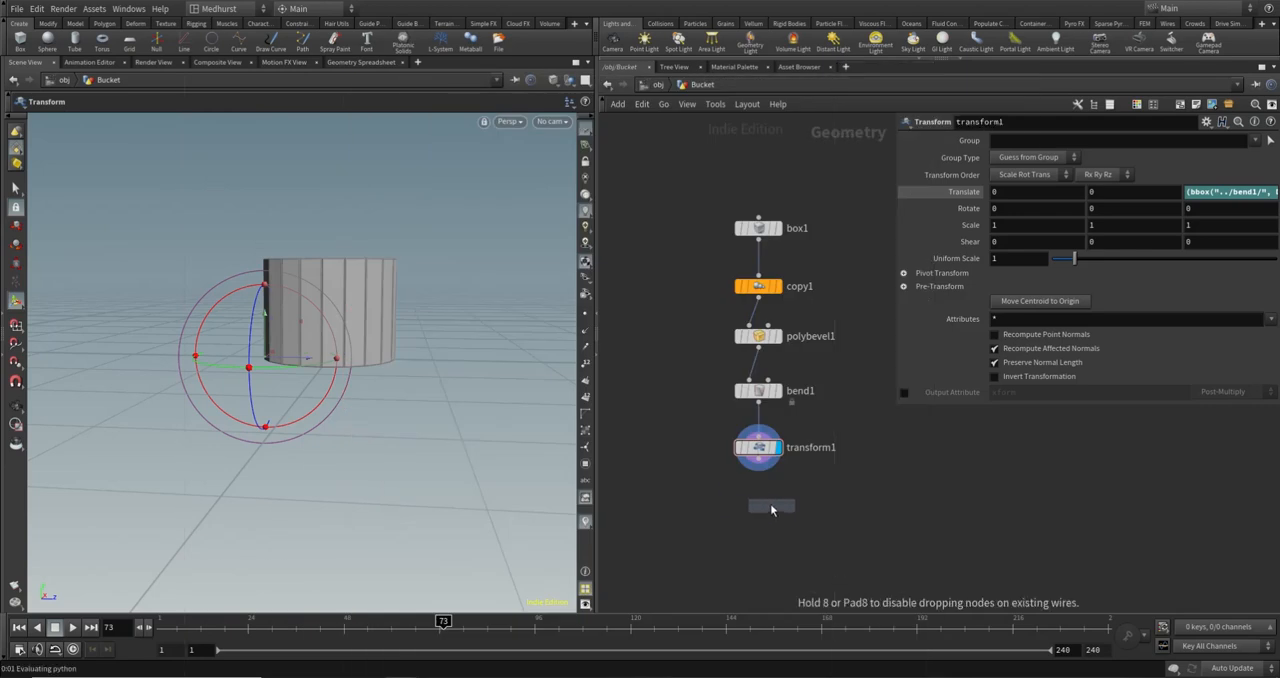
{"action": "left_click", "coordinate": [770, 505]}
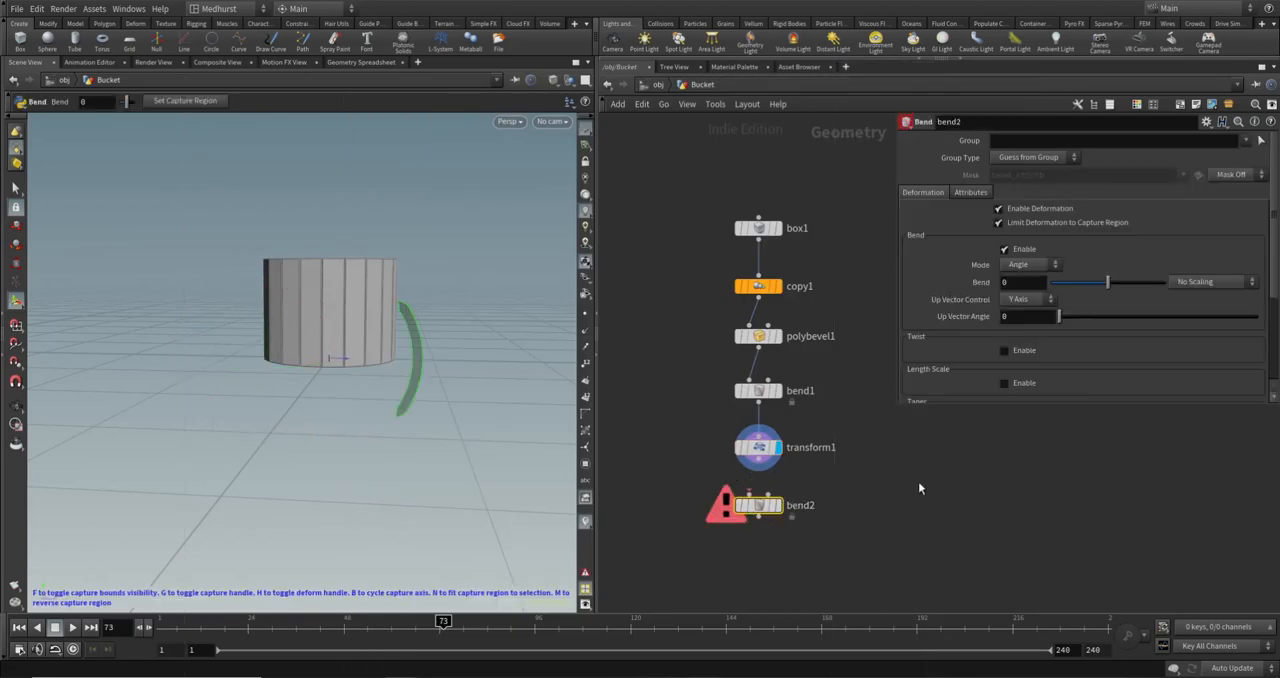
{"action": "left_click", "coordinate": [760, 467]}
{"action": "left_click", "coordinate": [758, 495]}
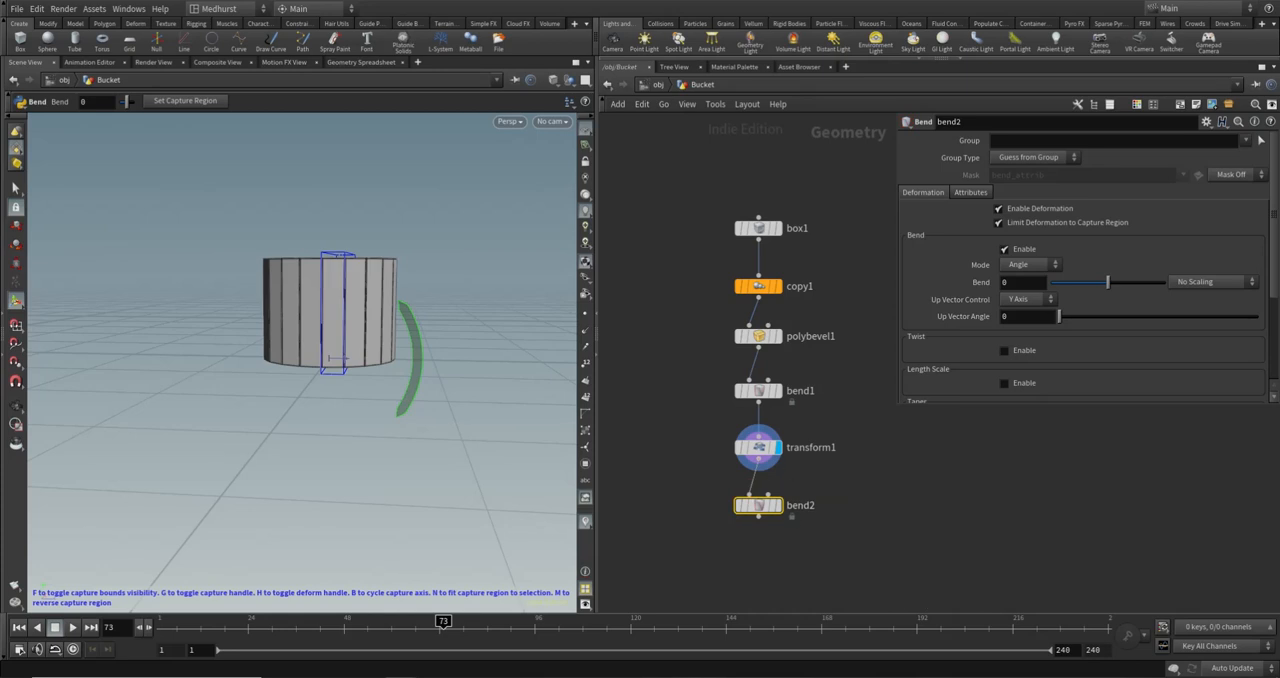
- Disable bend2's bend deformation and set its Capture Direction to 0, 1, 0
{"action": "left_click", "coordinate": [1005, 249]}
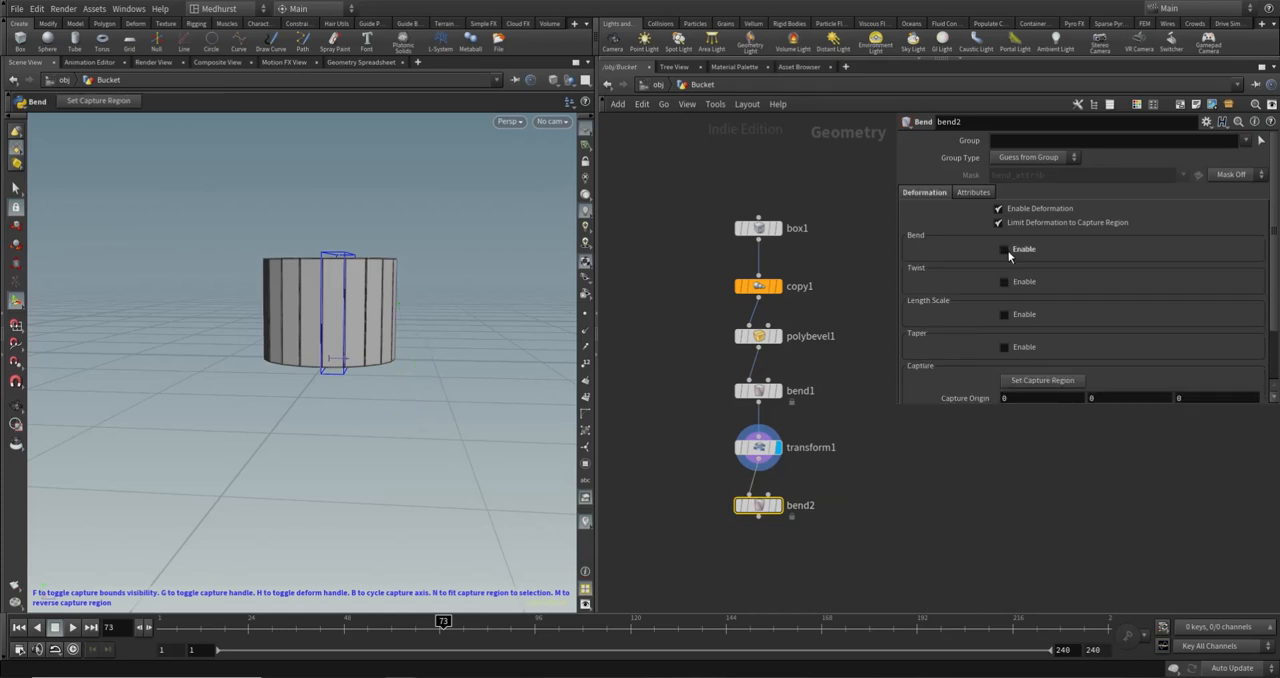
{"action": "left_click_drag", "start_coordinate": [903, 405], "coordinate": [890, 535]}
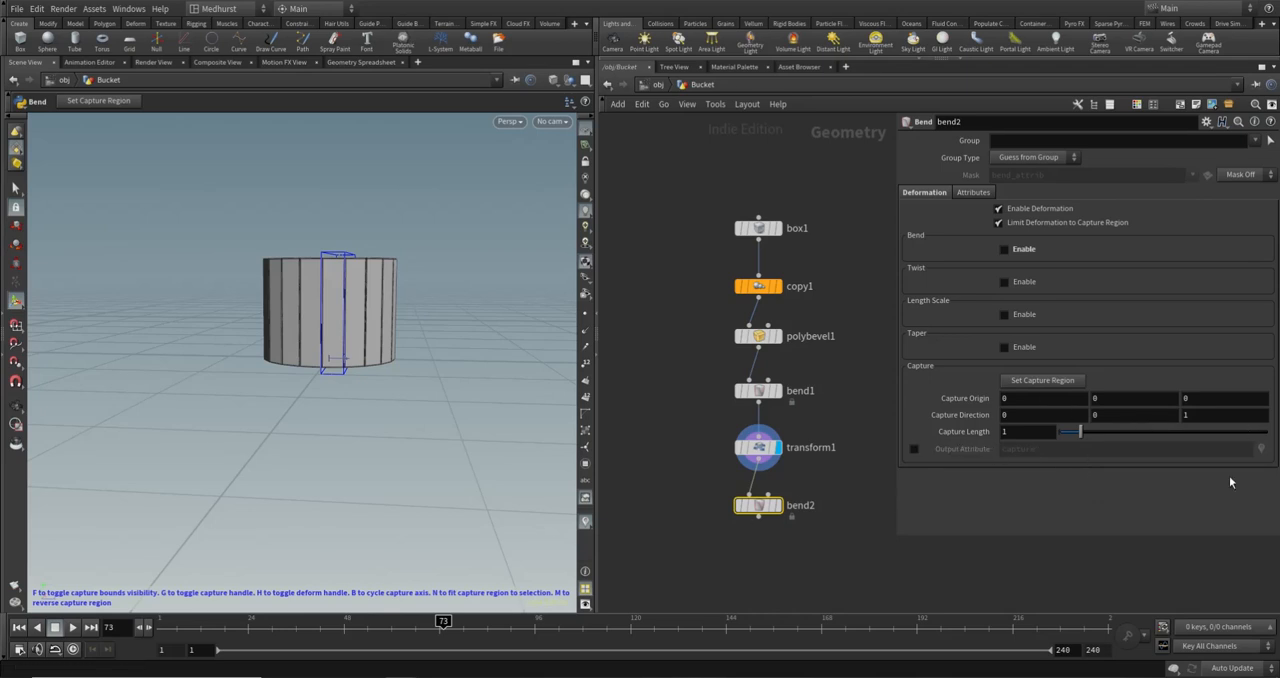
{"action": "left_click", "coordinate": [1100, 416]}
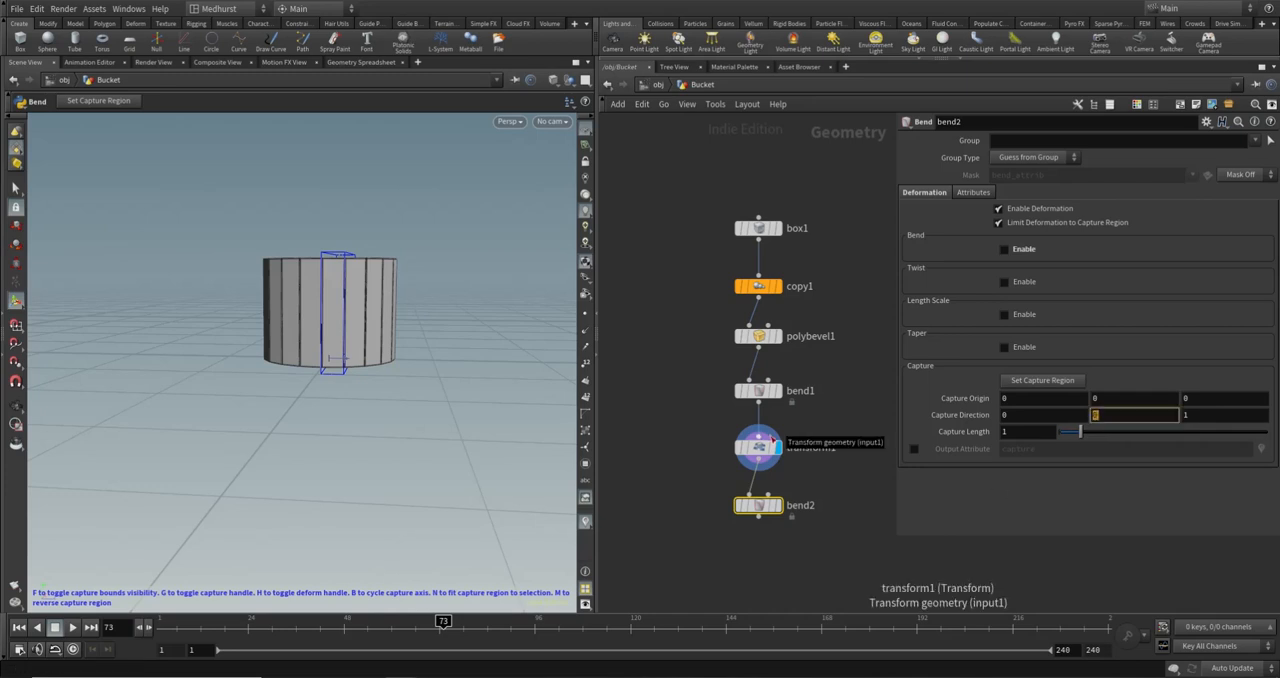
{"action": "left_click_drag", "start_coordinate": [1155, 416], "coordinate": [1022, 422]}
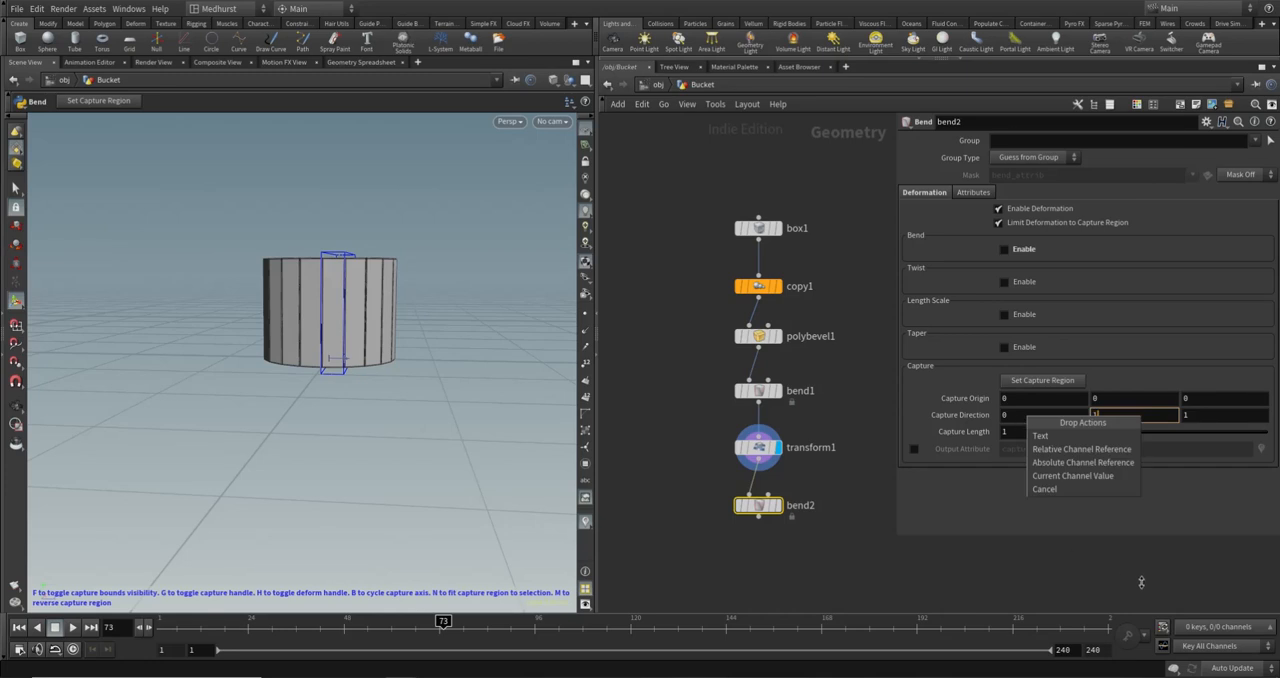
{"action": "key", "text": "Tab"}
{"action": "type", "text": "0"}
{"action": "key", "text": "Return"}
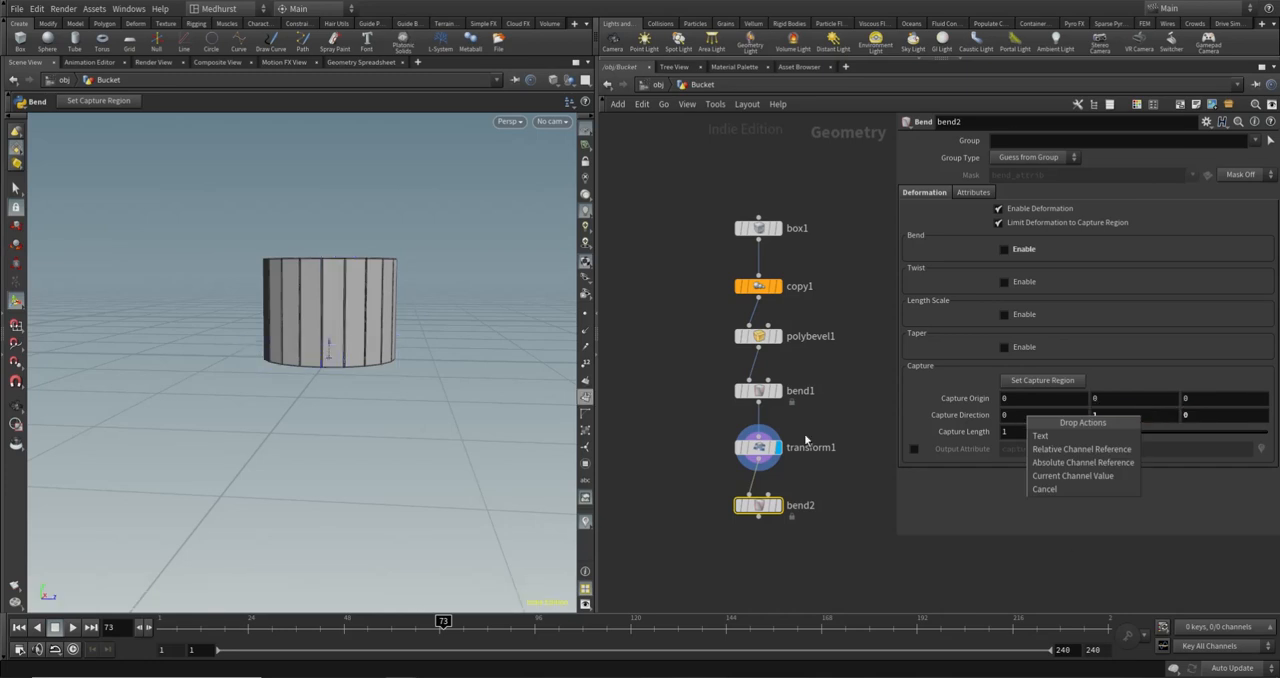
{"action": "left_click", "coordinate": [418, 368]}
{"action": "left_click_drag", "start_coordinate": [421, 368], "coordinate": [446, 406], "text": "alt"}
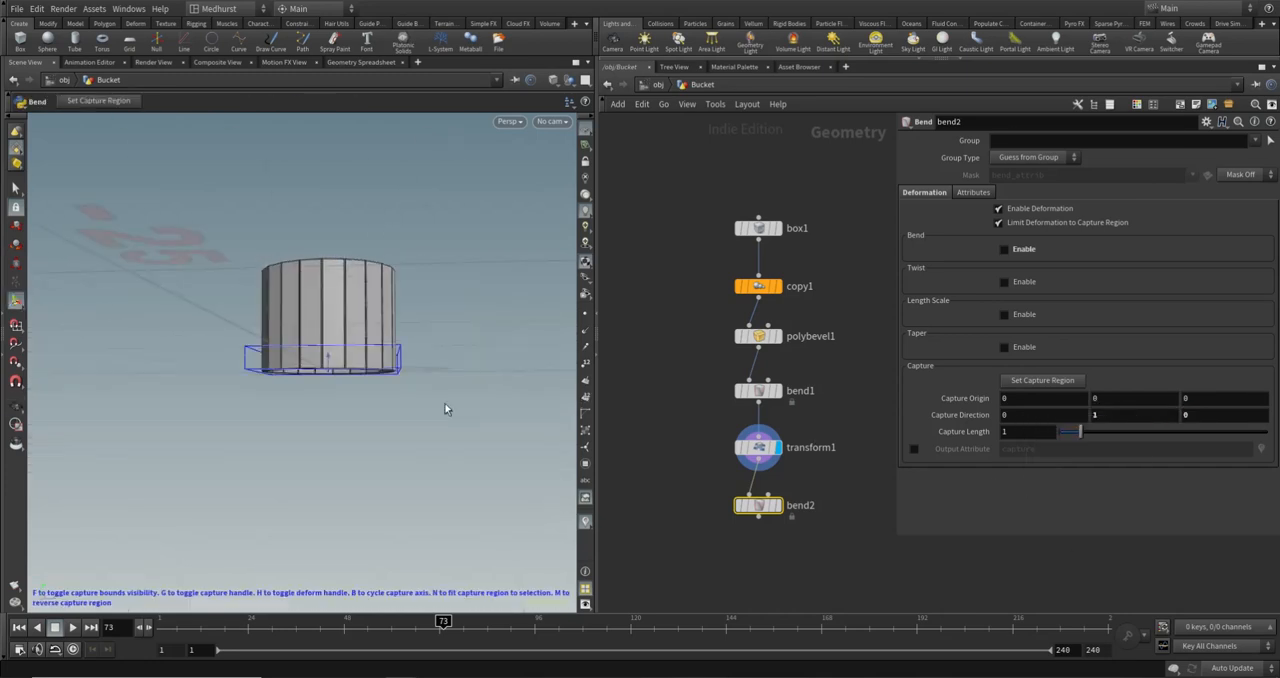
{"action": "key", "text": "Return"}
- Link bend2's Capture Length to box1's Y size with a relative reference and check the capture region around the bucket
{"action": "left_click", "coordinate": [758, 228]}
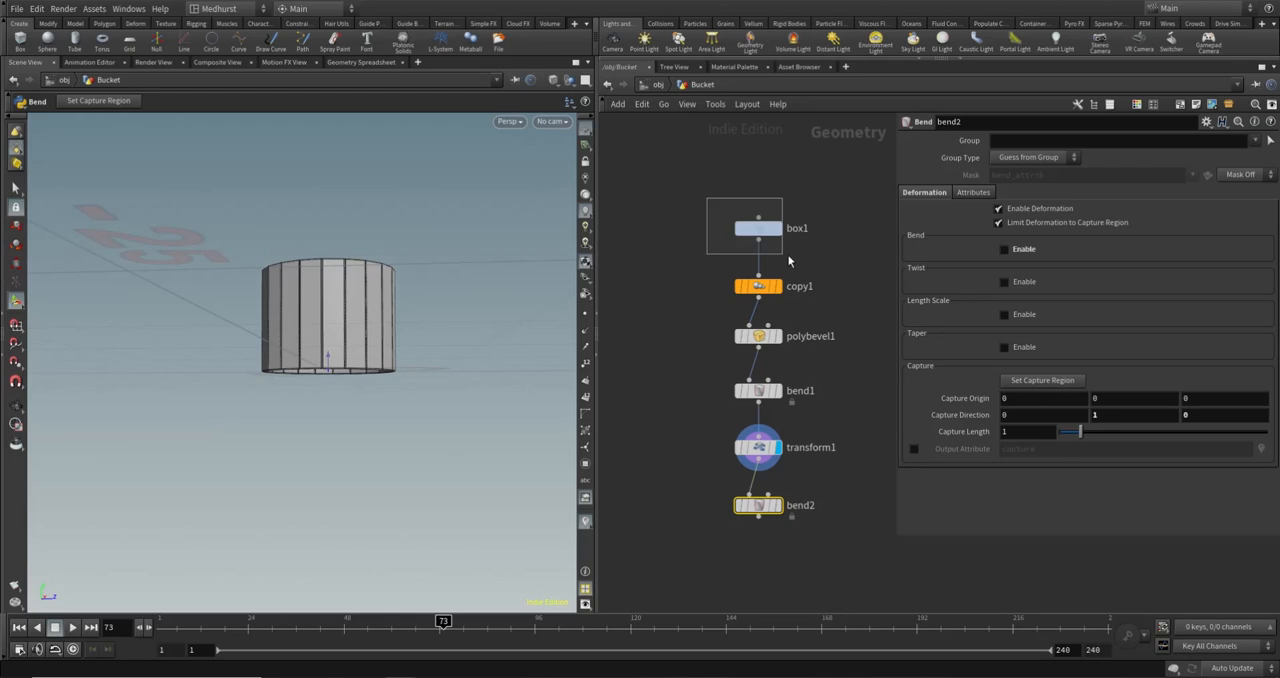
{"action": "right_click", "coordinate": [1140, 188]}
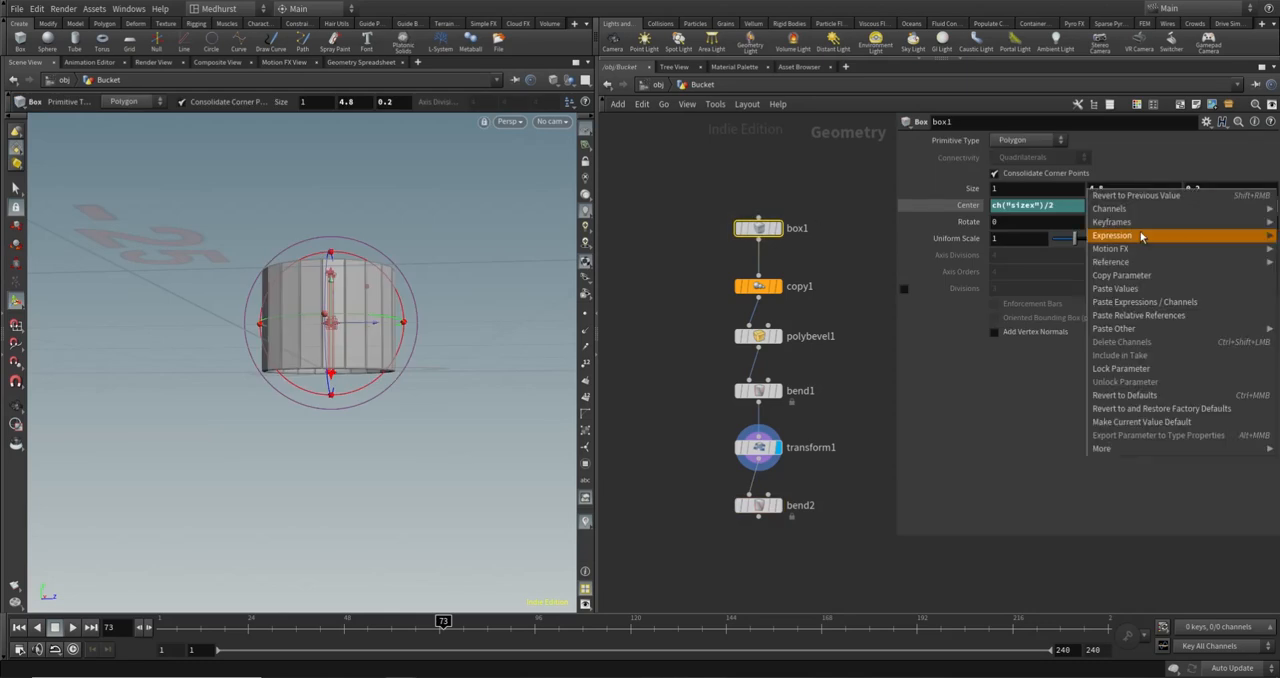
{"action": "left_click", "coordinate": [1130, 276]}
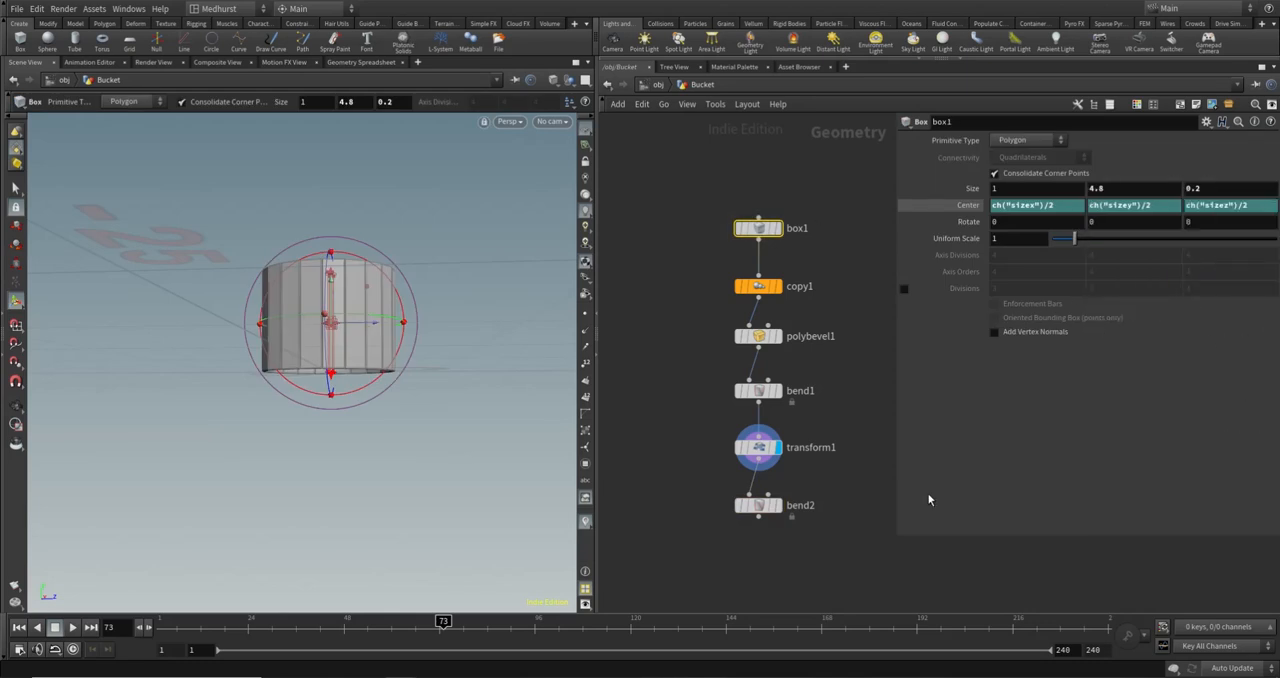
{"action": "left_click", "coordinate": [758, 505]}
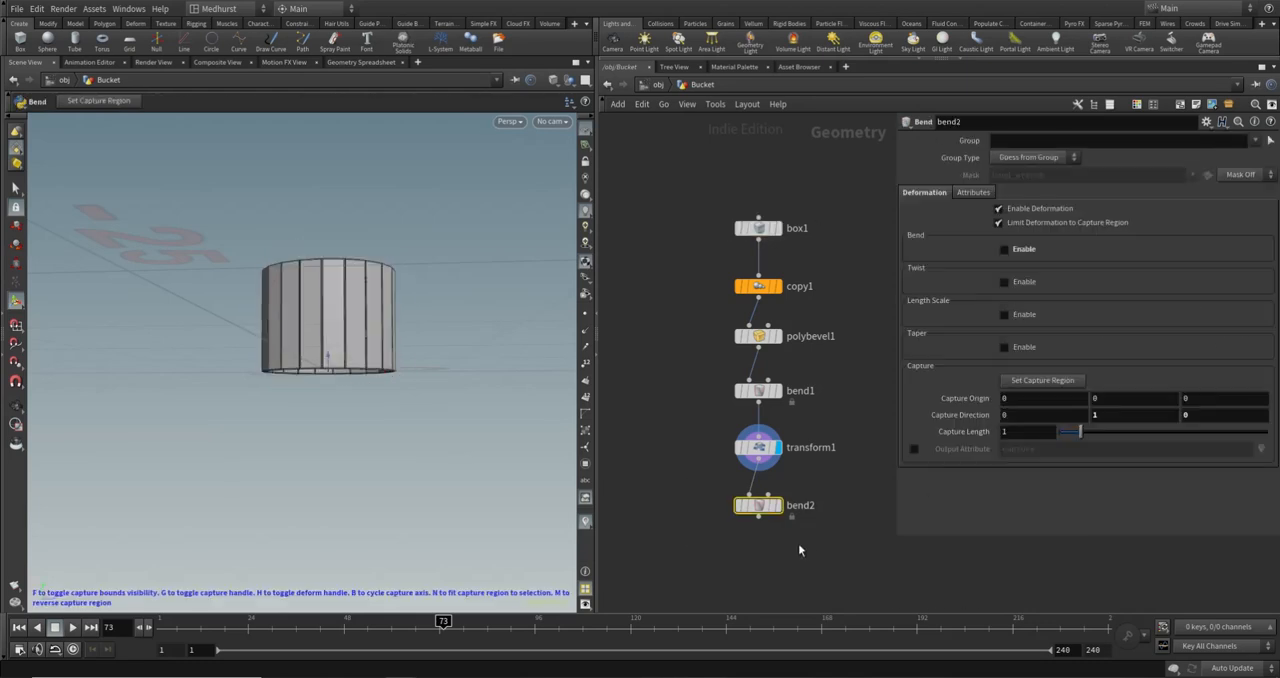
{"action": "right_click", "coordinate": [1019, 434]}
{"action": "left_click", "coordinate": [1061, 537]}
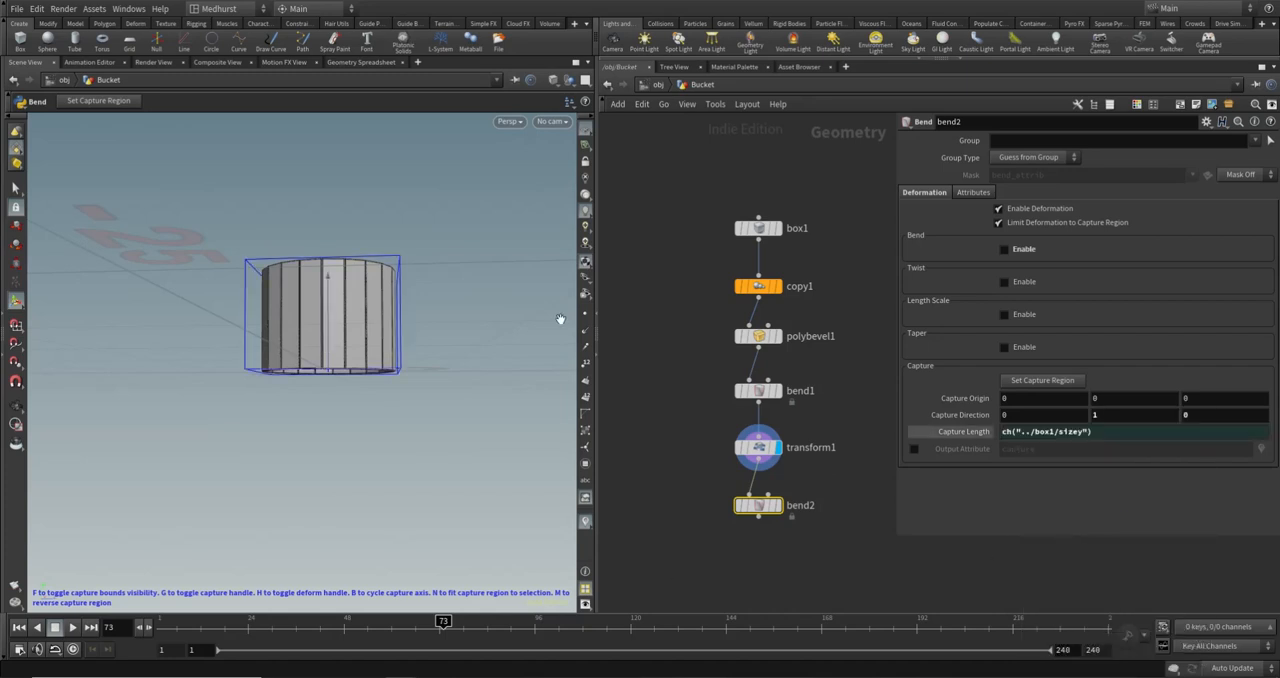
{"action": "left_click_drag", "start_coordinate": [455, 215], "coordinate": [416, 275], "text": "alt"}
{"action": "middle_click_drag", "start_coordinate": [412, 220], "coordinate": [409, 269], "text": "alt"}
{"action": "left_click_drag", "start_coordinate": [409, 269], "coordinate": [374, 373], "text": "alt"}
{"action": "left_click_drag", "start_coordinate": [369, 312], "coordinate": [429, 292], "text": "alt"}
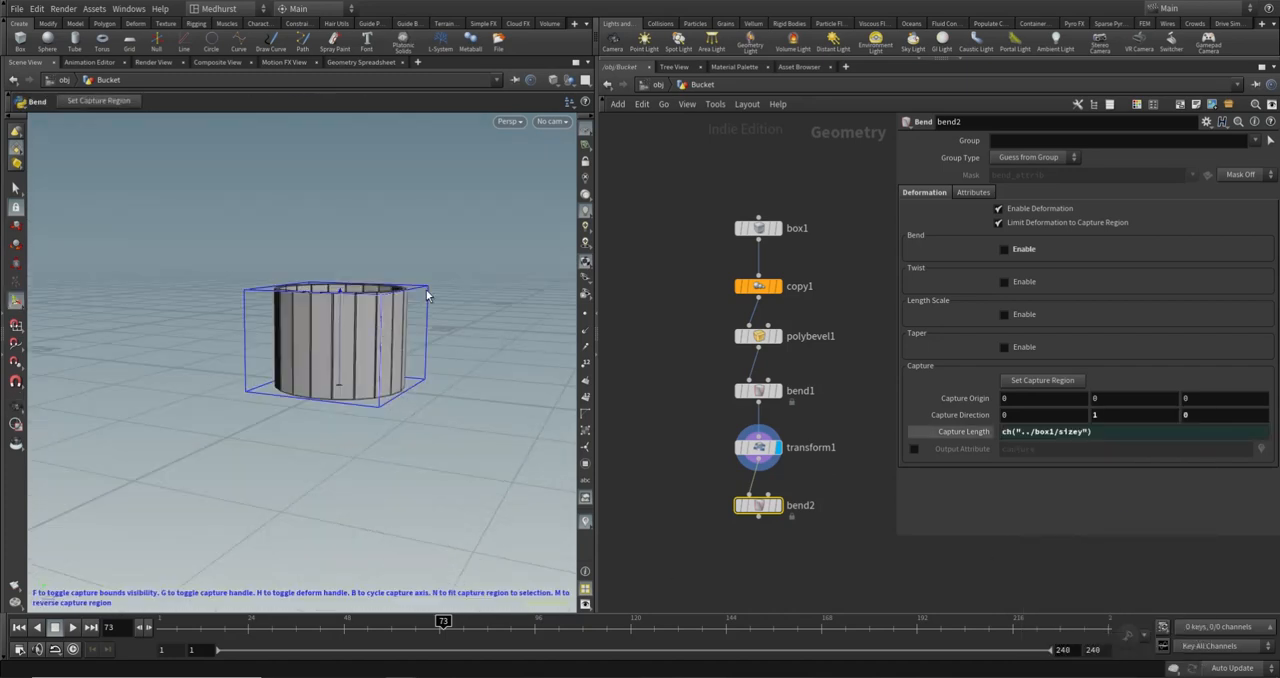
{"action": "left_click_drag", "start_coordinate": [379, 336], "coordinate": [409, 311], "text": "alt"}
- Display bend2, enable its taper deformation and set Taper to 1.15
{"action": "left_click", "coordinate": [783, 509]}
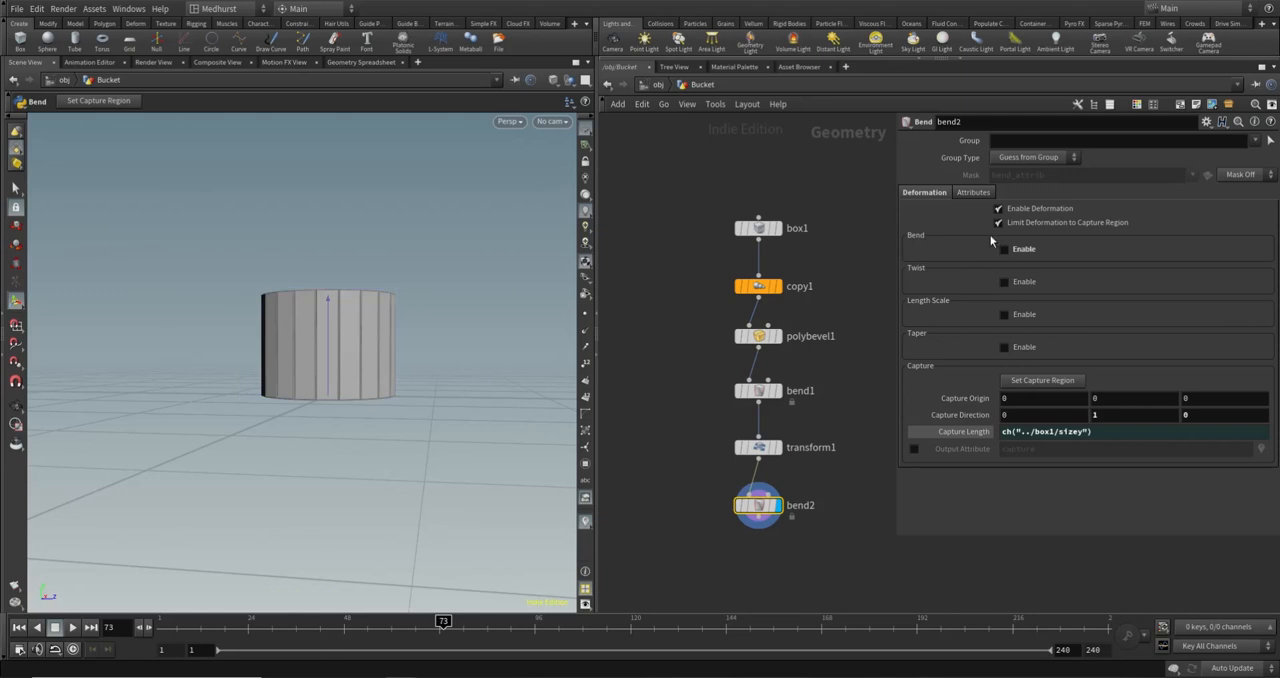
{"action": "left_click", "coordinate": [1005, 347]}
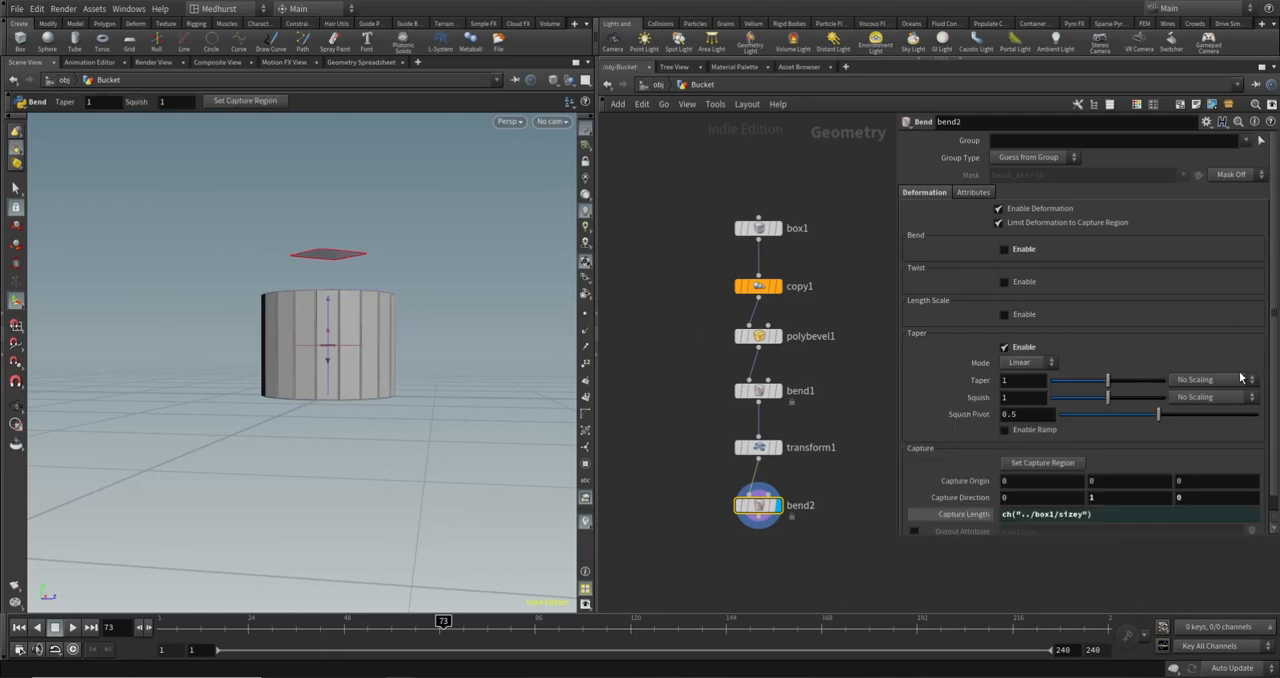
{"action": "left_click_drag", "start_coordinate": [1107, 381], "coordinate": [1119, 380]}
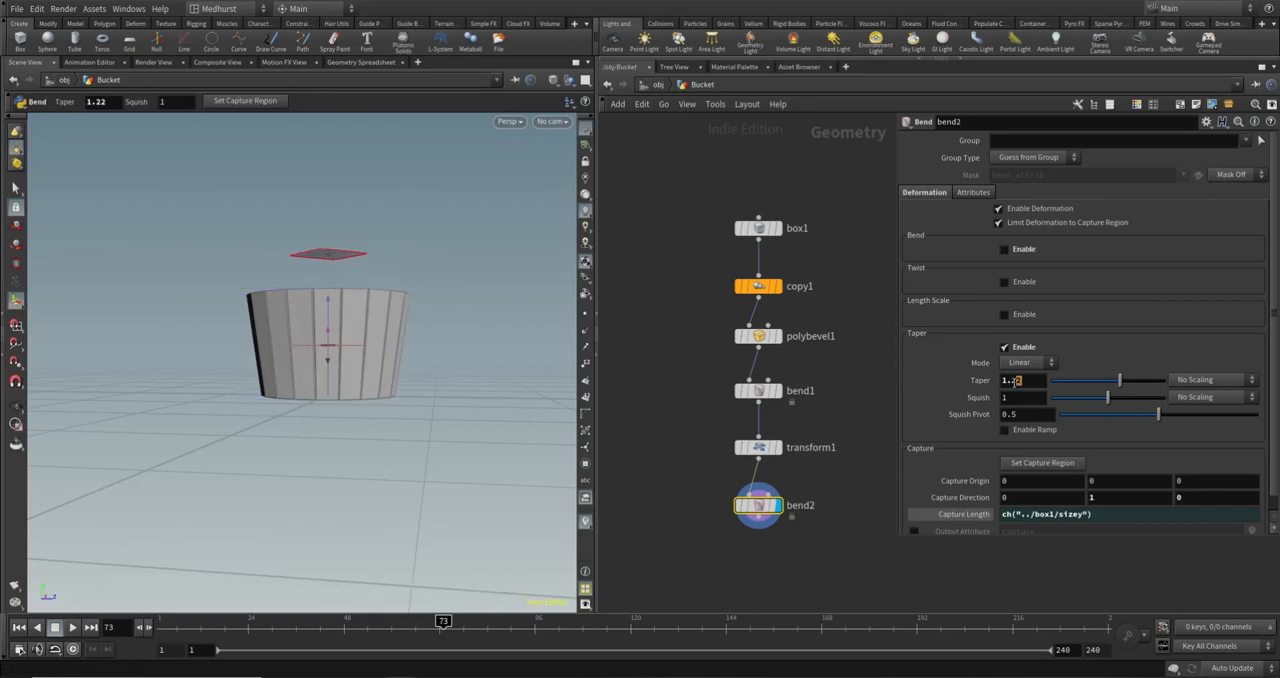
{"action": "double_click", "coordinate": [1016, 380]}
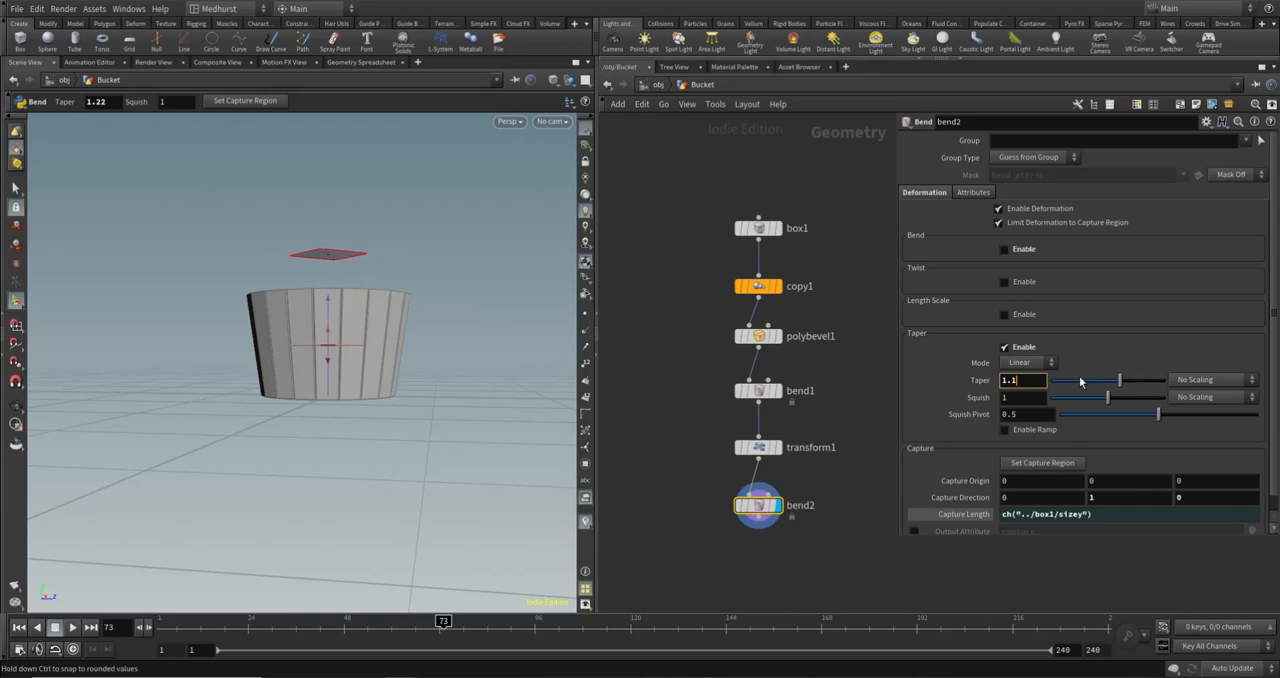
{"action": "type", "text": "1"}
{"action": "type", "text": "5"}
{"action": "key", "text": "Return"}
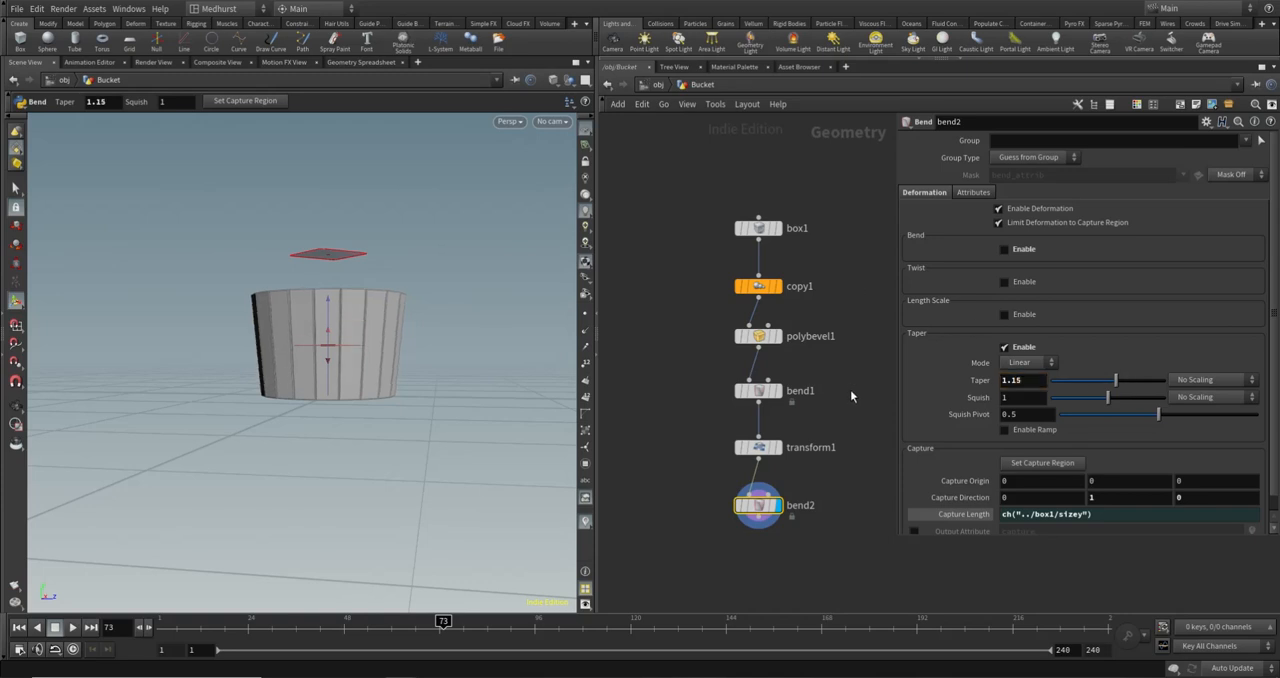
- Vary copy1's Total Number to test the tapered bucket with other plank counts, and return it to 20
{"action": "left_click_drag", "start_coordinate": [360, 251], "coordinate": [425, 235], "text": "alt"}
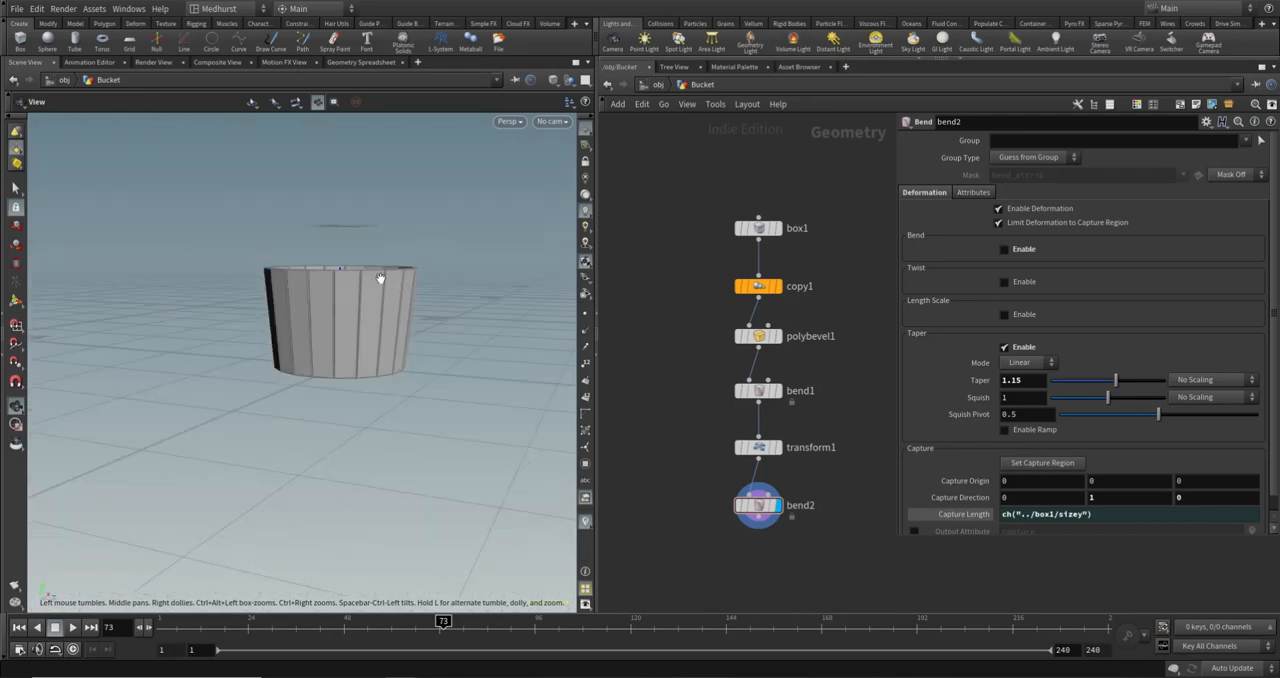
{"action": "left_click_drag", "start_coordinate": [692, 206], "coordinate": [792, 268]}
{"action": "left_click_drag", "start_coordinate": [687, 258], "coordinate": [788, 310]}
{"action": "mouse_move", "coordinate": [1239, 177]}
{"action": "left_mouse_down"}
{"action": "mouse_move", "coordinate": [1174, 176]}
{"action": "mouse_move", "coordinate": [1253, 176]}
{"action": "left_mouse_up"}
{"action": "left_click_drag", "start_coordinate": [1032, 177], "coordinate": [898, 179]}
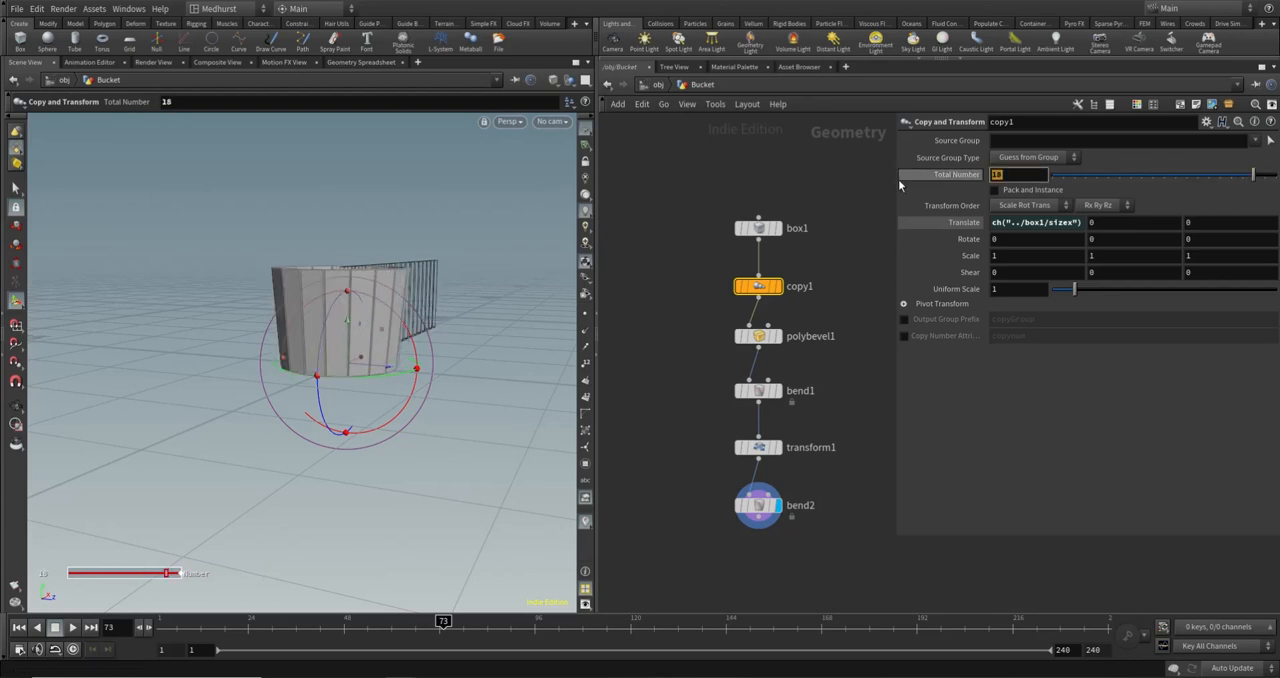
{"action": "type", "text": "20"}
{"action": "key", "text": "Return"}
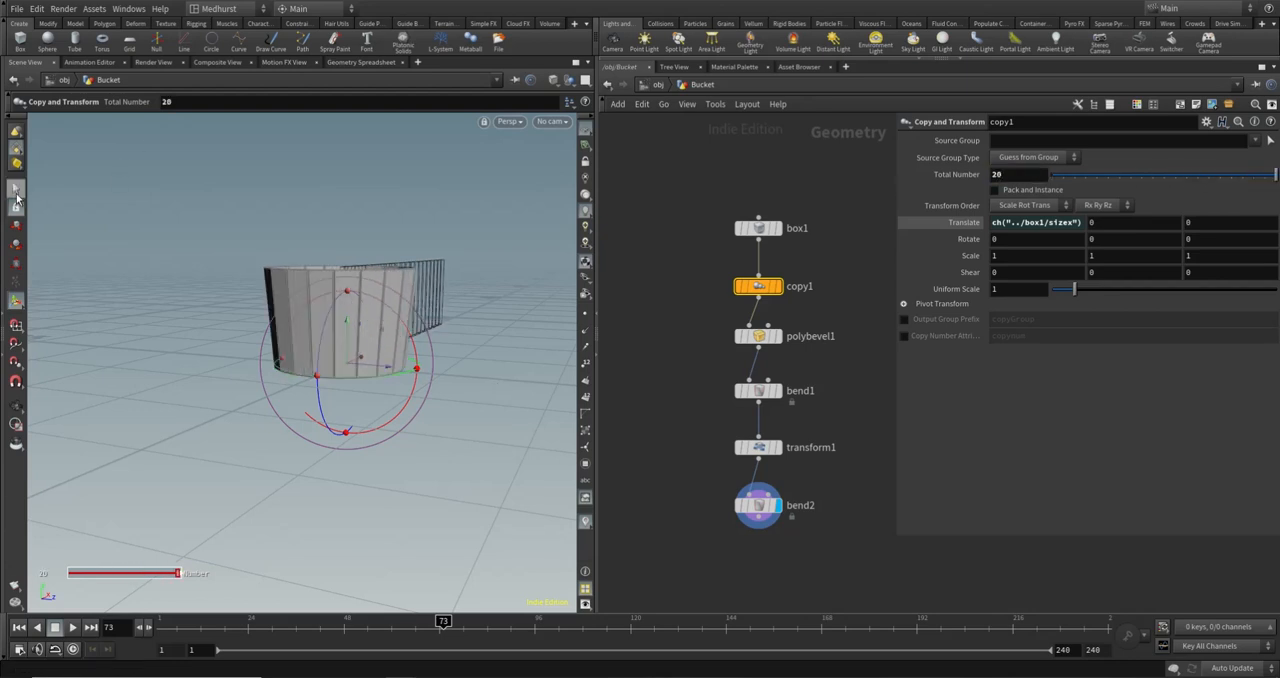
- Hide the copy1 guide geometry and examine the tapered bucket from the side, from above and close up
{"action": "key", "text": "Escape"}
{"action": "left_click_drag", "start_coordinate": [431, 280], "coordinate": [374, 331]}
{"action": "key", "text": "s"}
{"action": "key", "text": "Escape"}
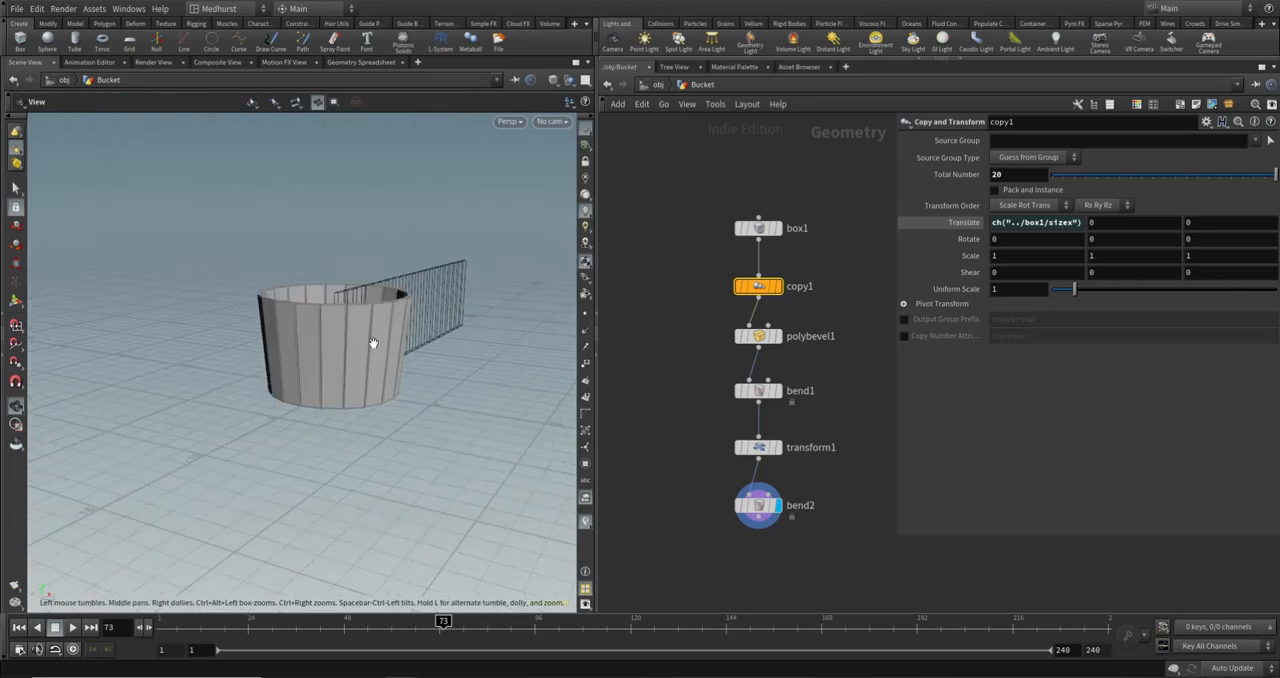
{"action": "key", "text": "Escape"}
{"action": "left_click_drag", "start_coordinate": [326, 295], "coordinate": [308, 314]}
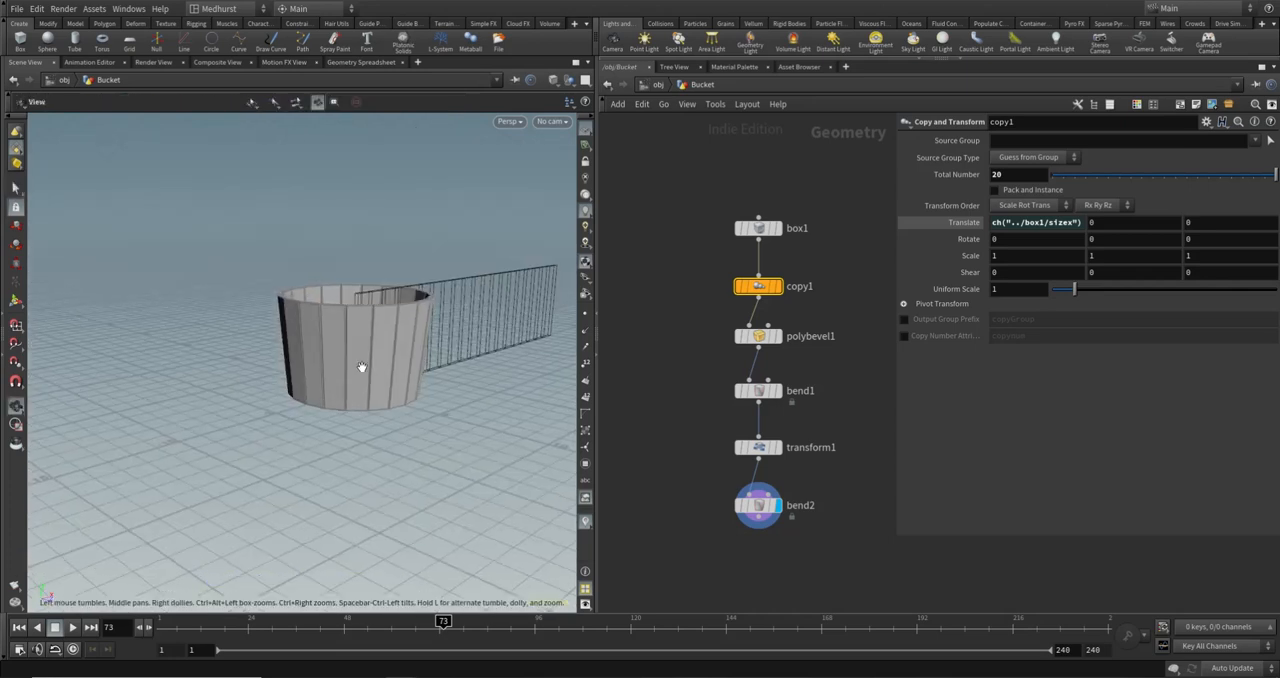
{"action": "left_click_drag", "start_coordinate": [362, 366], "coordinate": [389, 408]}
{"action": "middle_click_drag", "start_coordinate": [361, 288], "coordinate": [311, 314], "text": "alt"}
{"action": "left_click", "coordinate": [674, 252]}
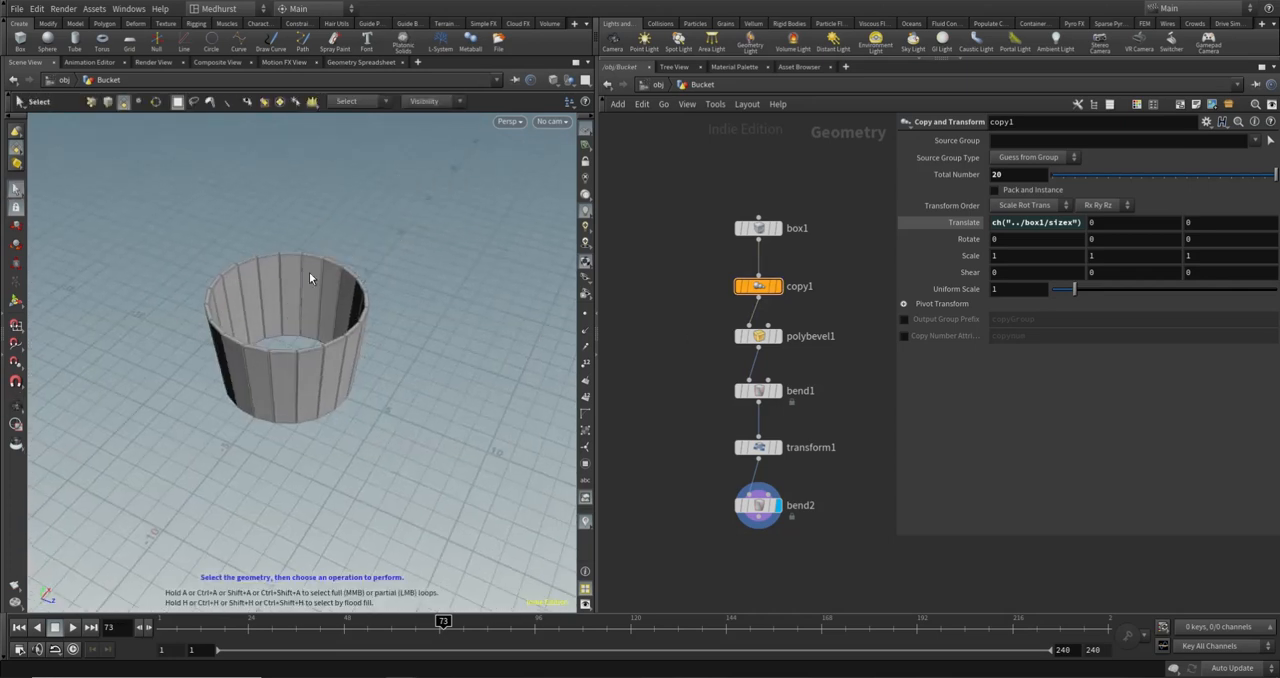
{"action": "left_click_drag", "start_coordinate": [318, 355], "coordinate": [335, 300], "text": "alt"}
{"action": "scroll", "coordinate": [335, 300], "scroll_direction": "up", "scroll_amount": 3}
{"action": "key", "text": "s"}
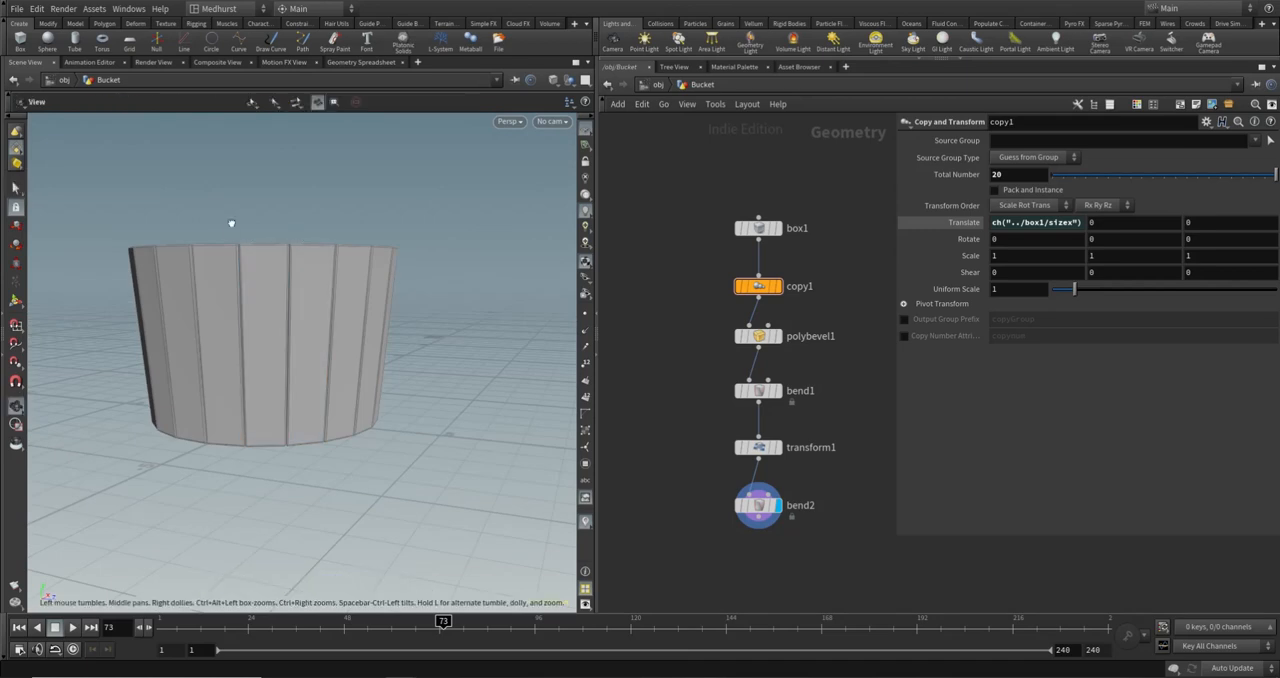
{"action": "left_click_drag", "start_coordinate": [284, 236], "coordinate": [286, 288], "text": "alt"}
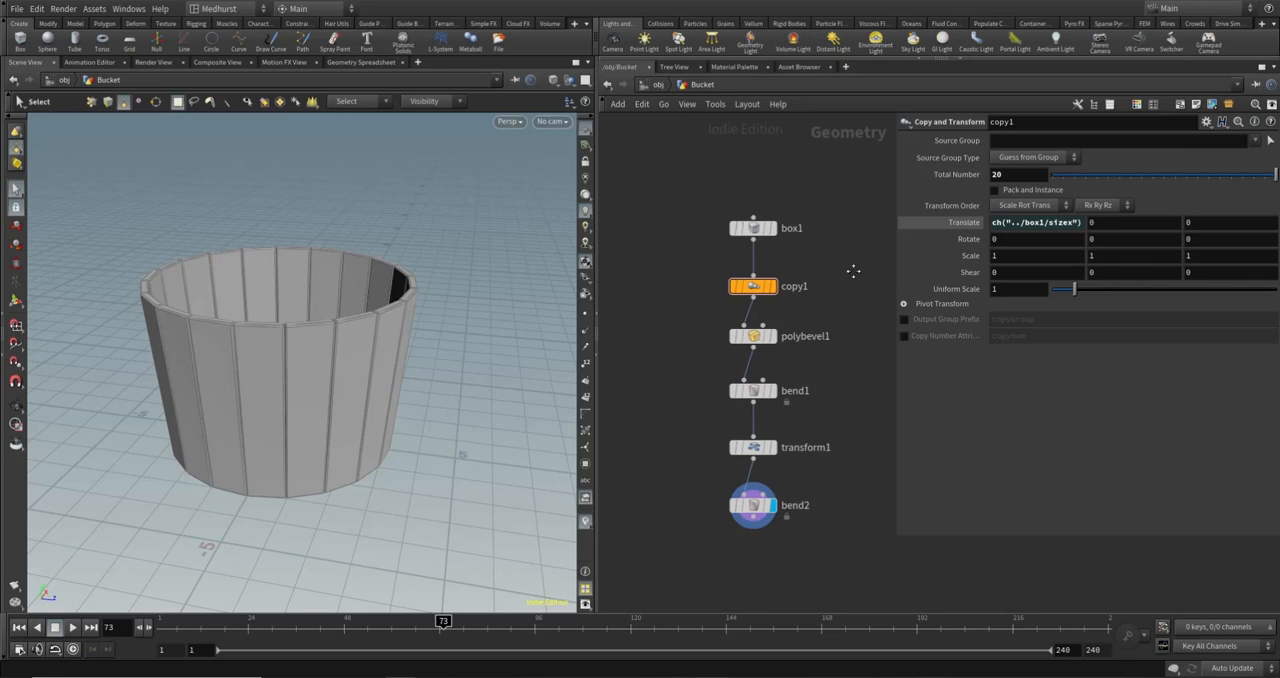
- Add a Group Create node beside copy1 and connect box1's output to it
{"action": "key", "text": "Tab"}
{"action": "type", "text": "group"}
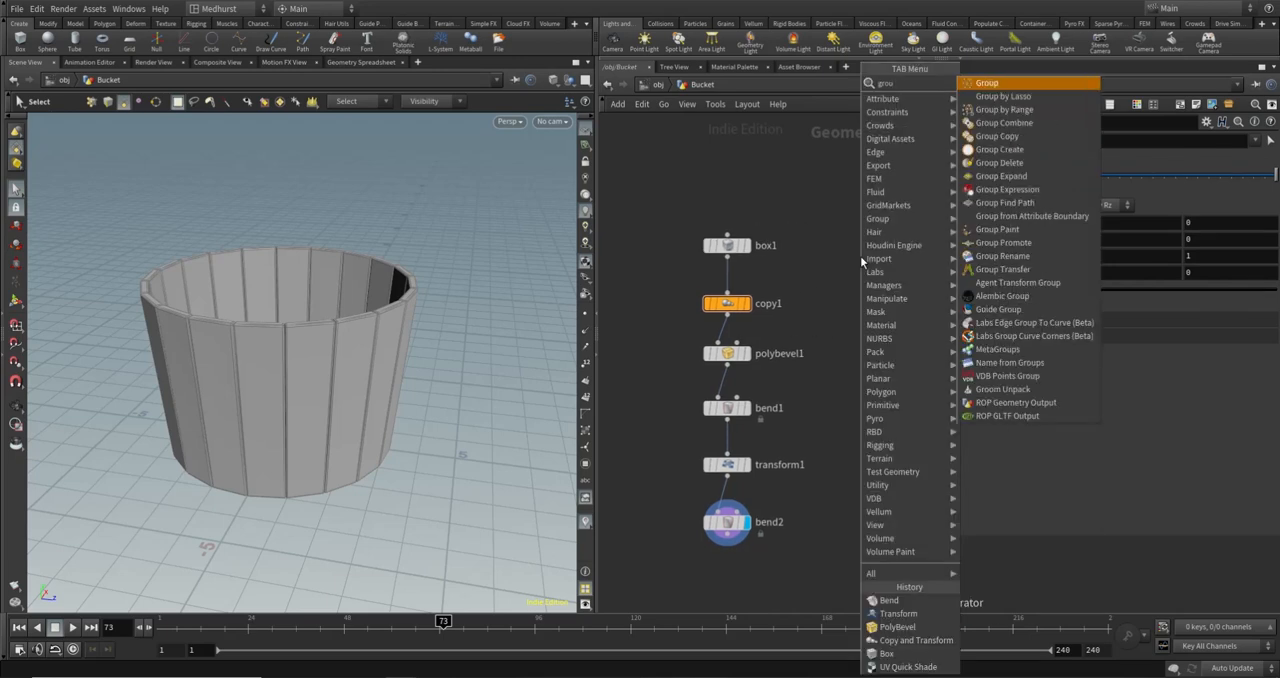
{"action": "key", "text": "Return"}
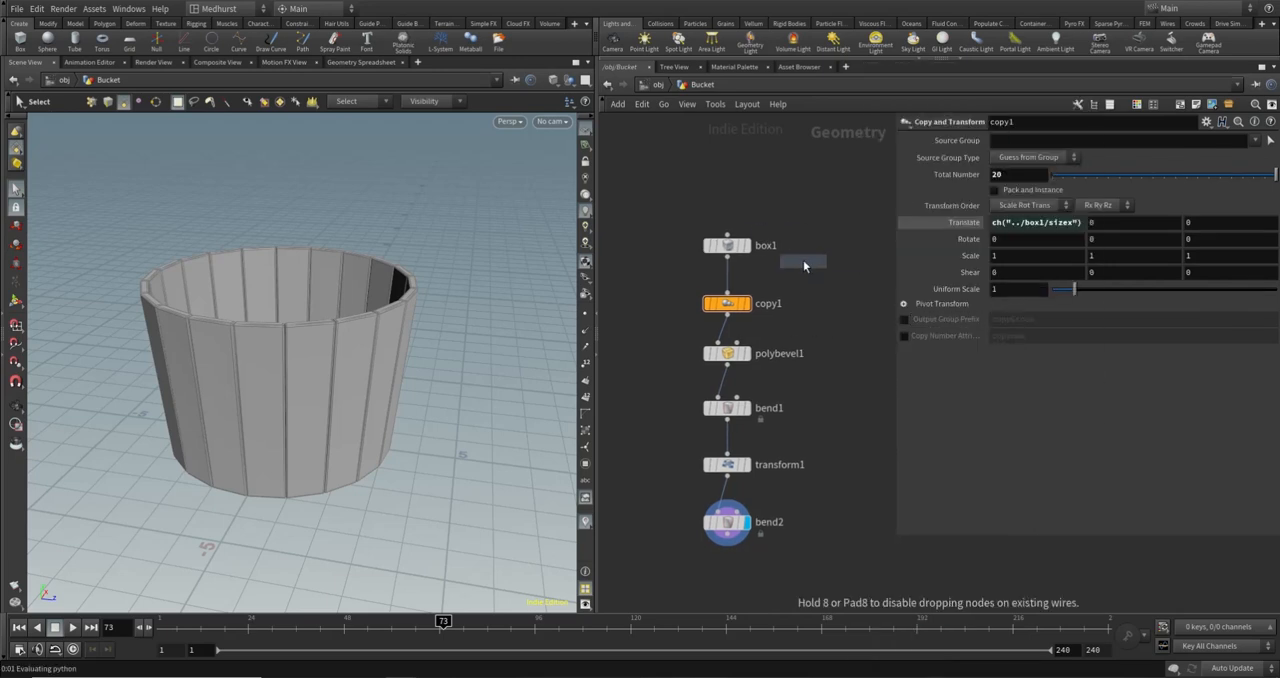
{"action": "left_click", "coordinate": [814, 286]}
{"action": "left_click", "coordinate": [727, 258]}
{"action": "left_click", "coordinate": [805, 275]}
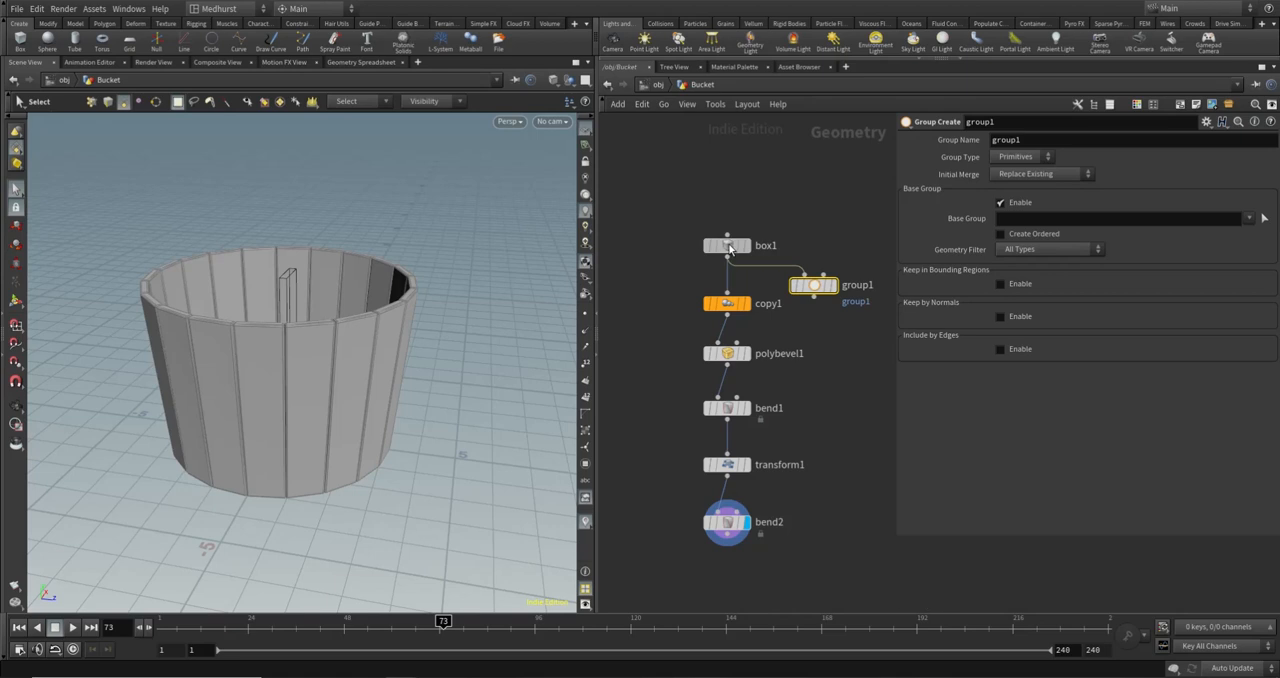
- Display box1's single plank and set the new group node's Group Name to top
{"action": "left_click", "coordinate": [730, 245]}
{"action": "left_click", "coordinate": [744, 245]}
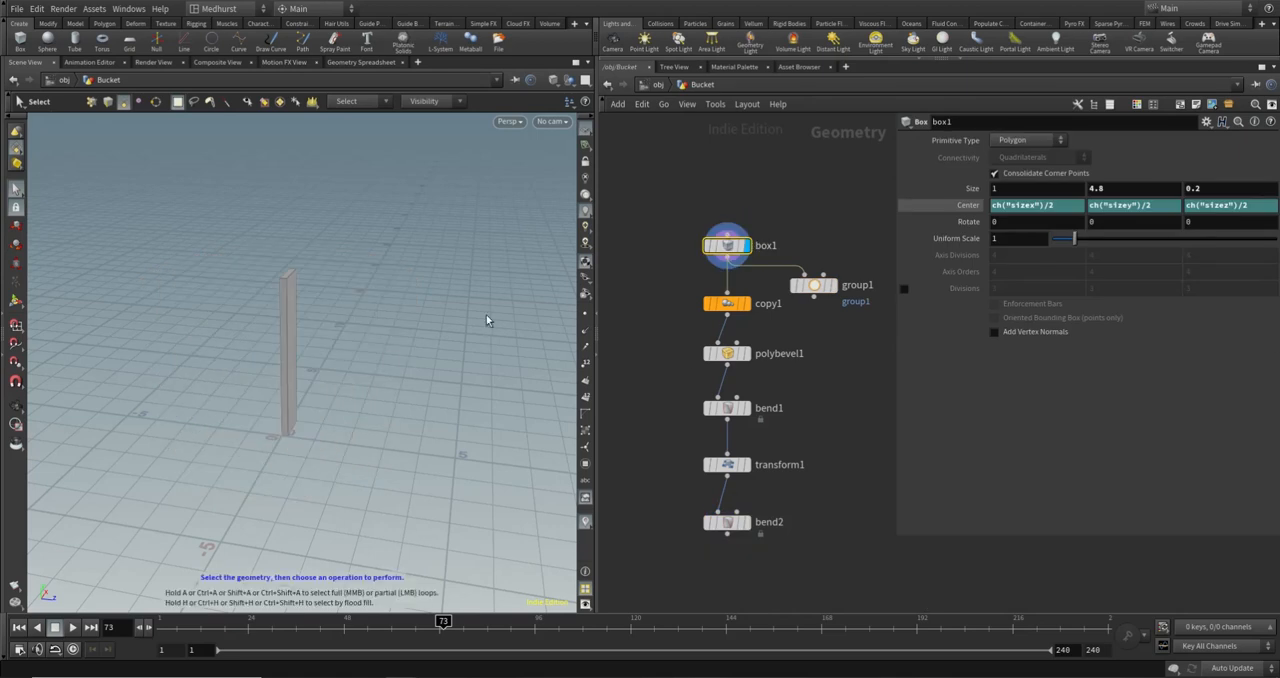
{"action": "left_click", "coordinate": [813, 285]}
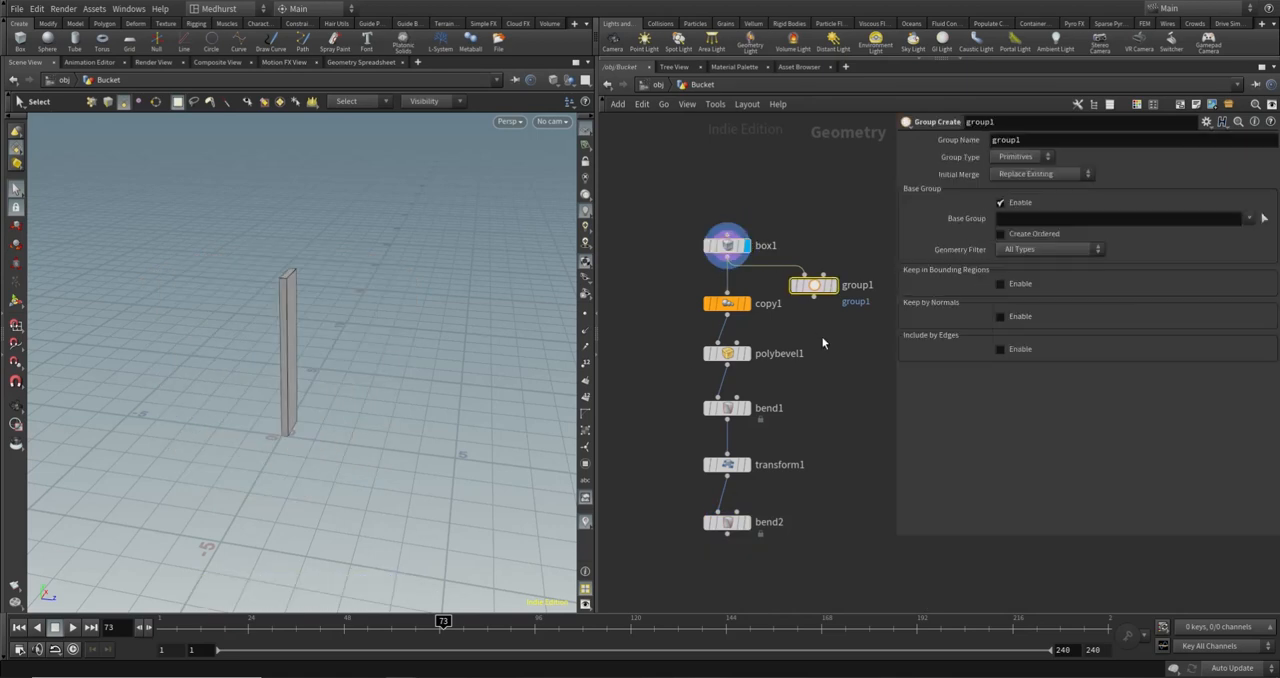
{"action": "double_click", "coordinate": [1050, 137]}
{"action": "type", "text": "top"}
{"action": "key", "text": "Return"}
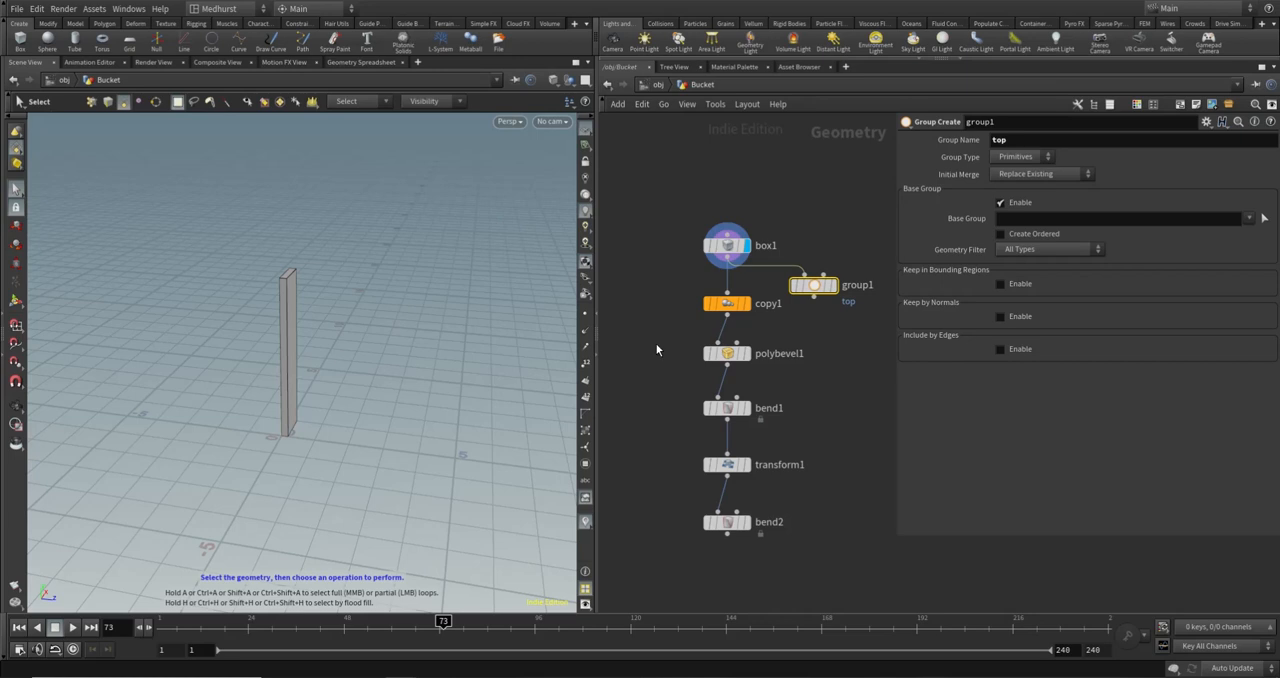
- Examine the plank from several sides with its primitive numbers shown to identify the top face
{"action": "left_click_drag", "start_coordinate": [385, 268], "coordinate": [309, 295], "text": "alt"}
{"action": "scroll", "coordinate": [254, 290], "scroll_direction": "up", "scroll_amount": 5}
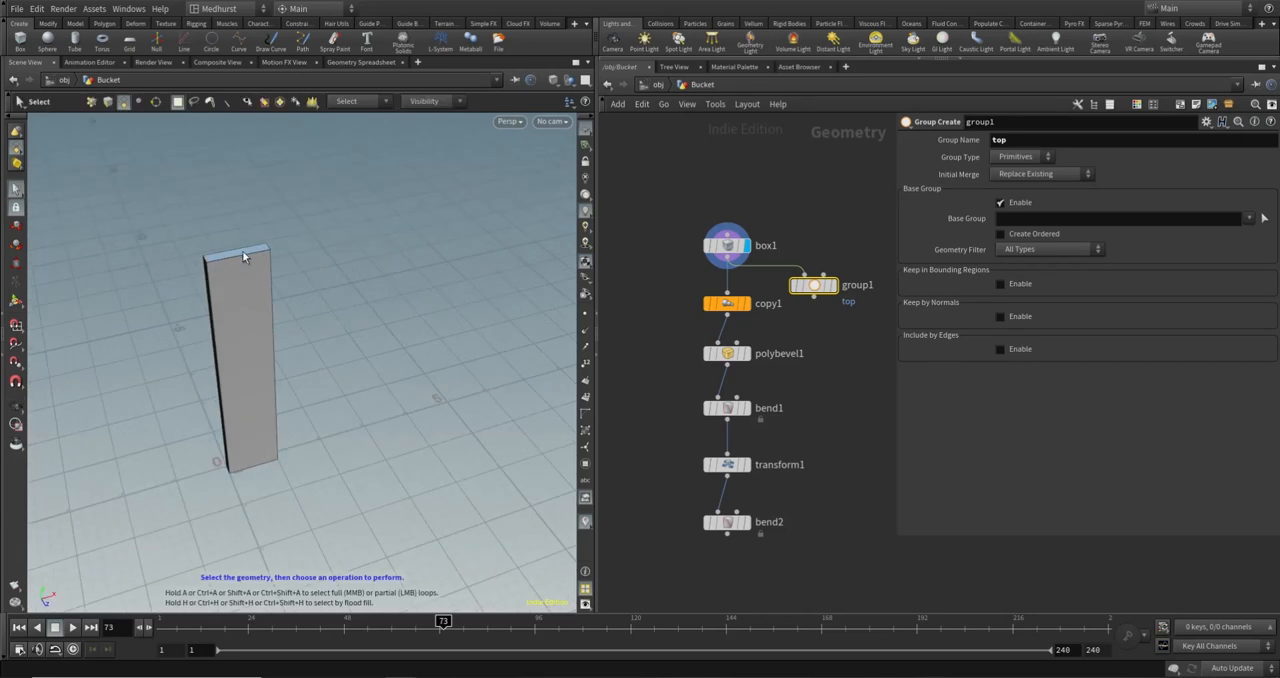
{"action": "left_click_drag", "start_coordinate": [240, 250], "coordinate": [365, 232], "text": "alt"}
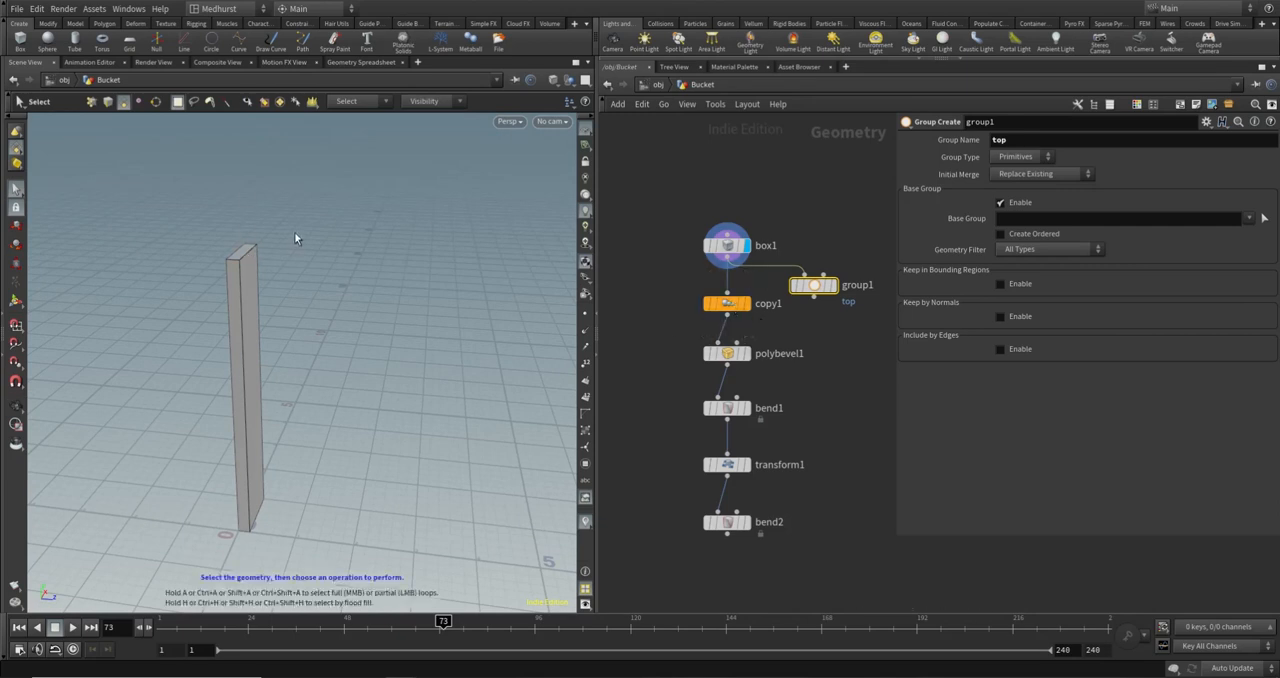
{"action": "left_click_drag", "start_coordinate": [289, 271], "coordinate": [391, 334], "text": "alt"}
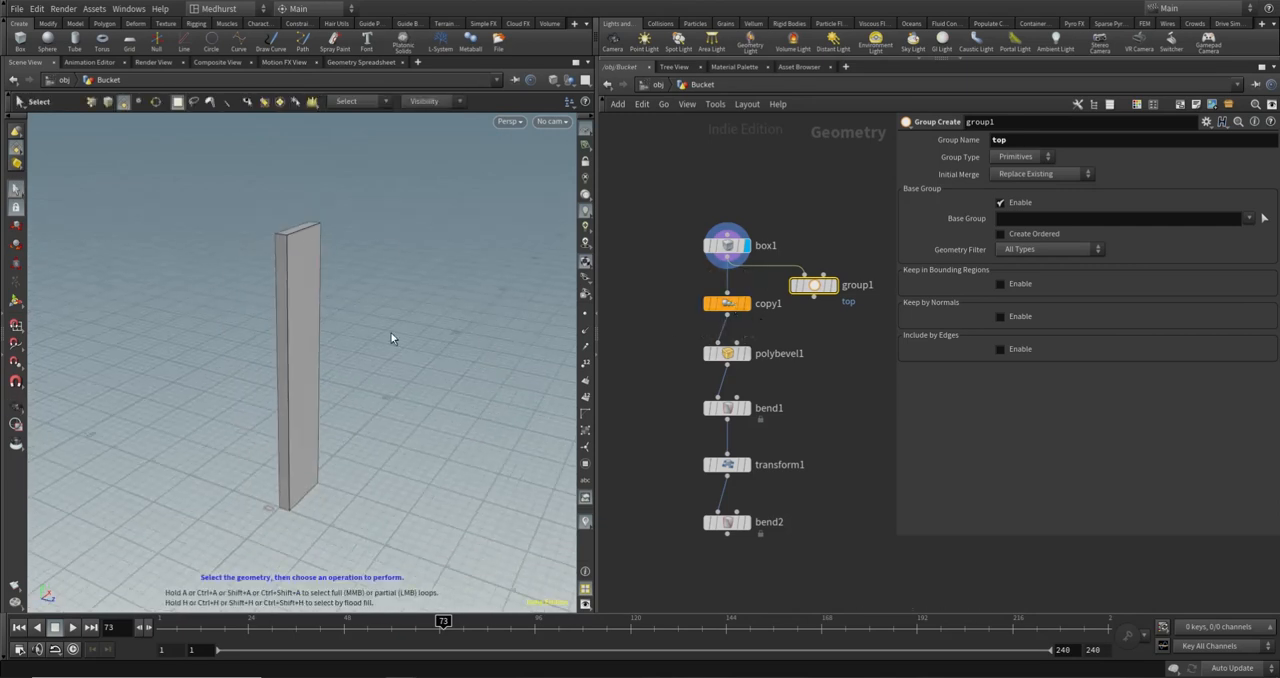
{"action": "left_click", "coordinate": [815, 287]}
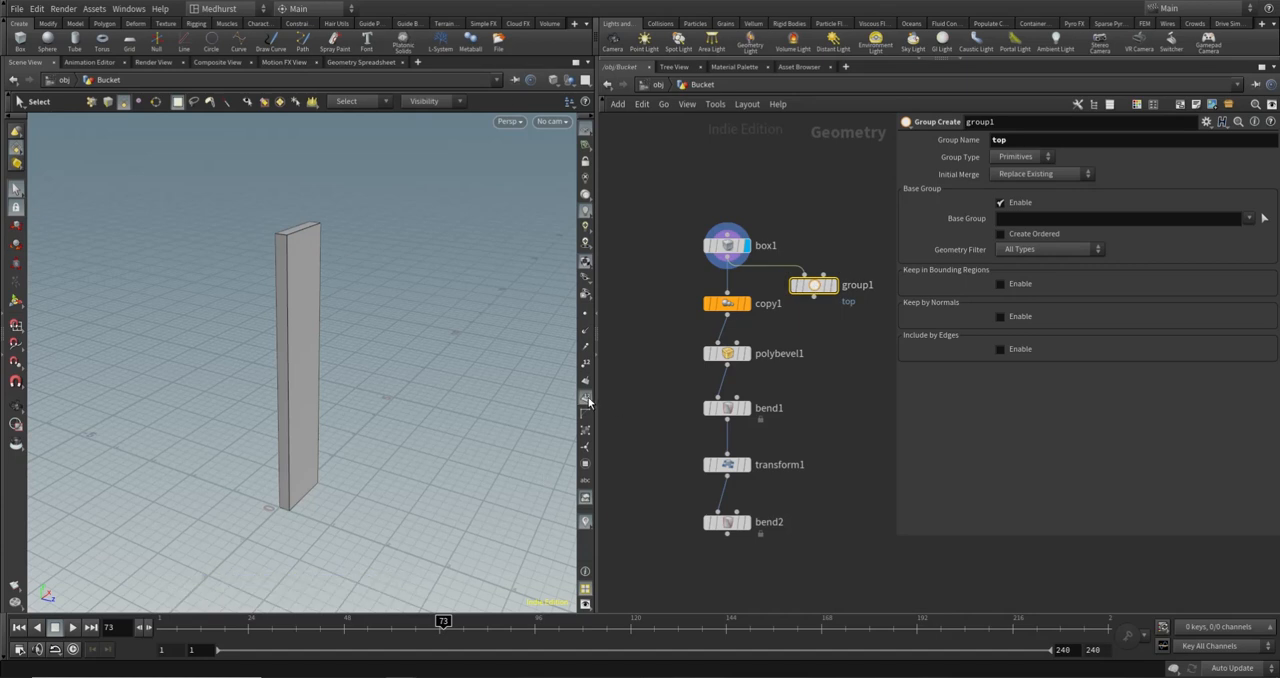
- Try scaling all of box1's Size values together to test the face numbering, and undo the change
{"action": "left_click", "coordinate": [727, 245]}
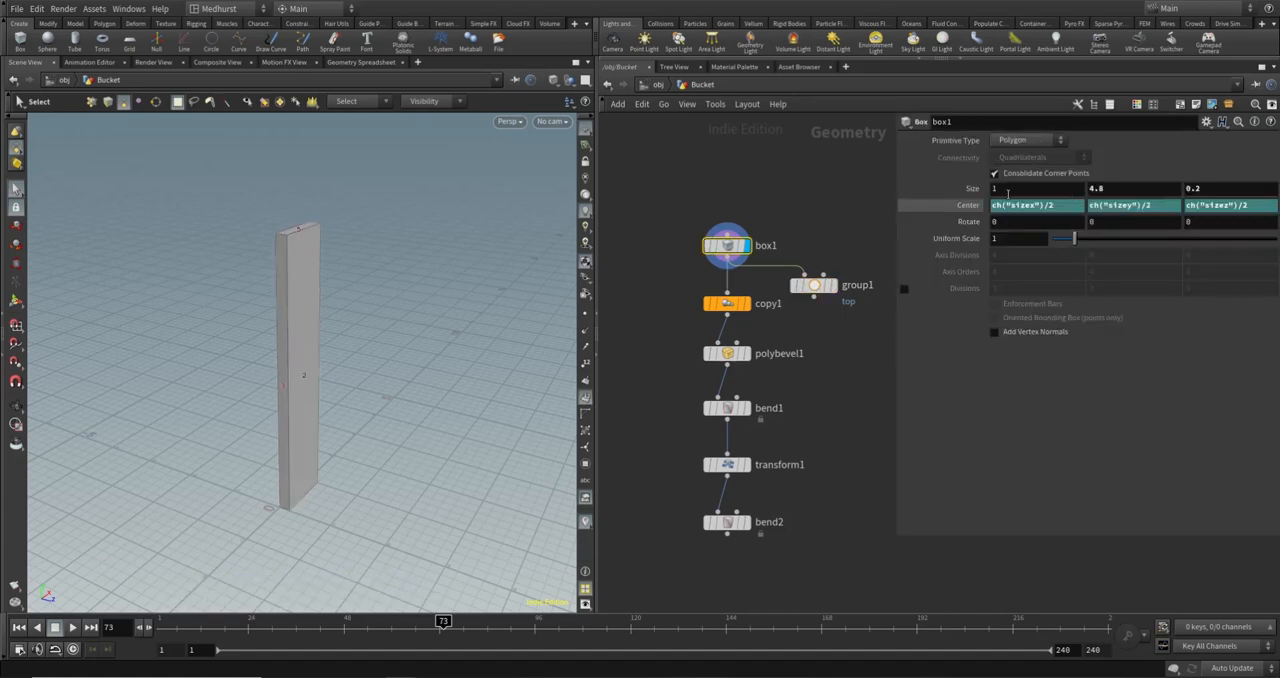
{"action": "mouse_move", "coordinate": [944, 188]}
{"action": "middle_mouse_down"}
{"action": "mouse_move", "coordinate": [944, 210]}
{"action": "mouse_move", "coordinate": [1000, 210]}
{"action": "mouse_move", "coordinate": [930, 211]}
{"action": "mouse_move", "coordinate": [944, 212]}
{"action": "middle_mouse_up"}
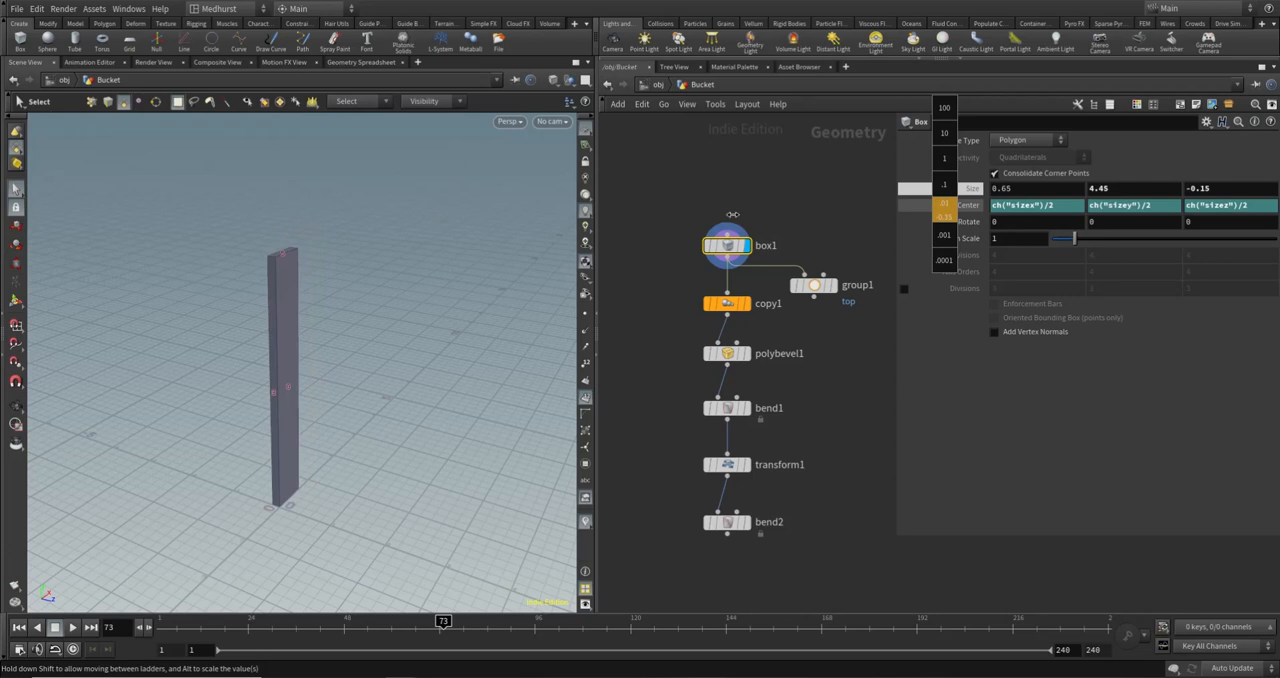
{"action": "middle_click_drag", "start_coordinate": [733, 214], "coordinate": [947, 187]}
{"action": "key", "text": "ctrl+z"}
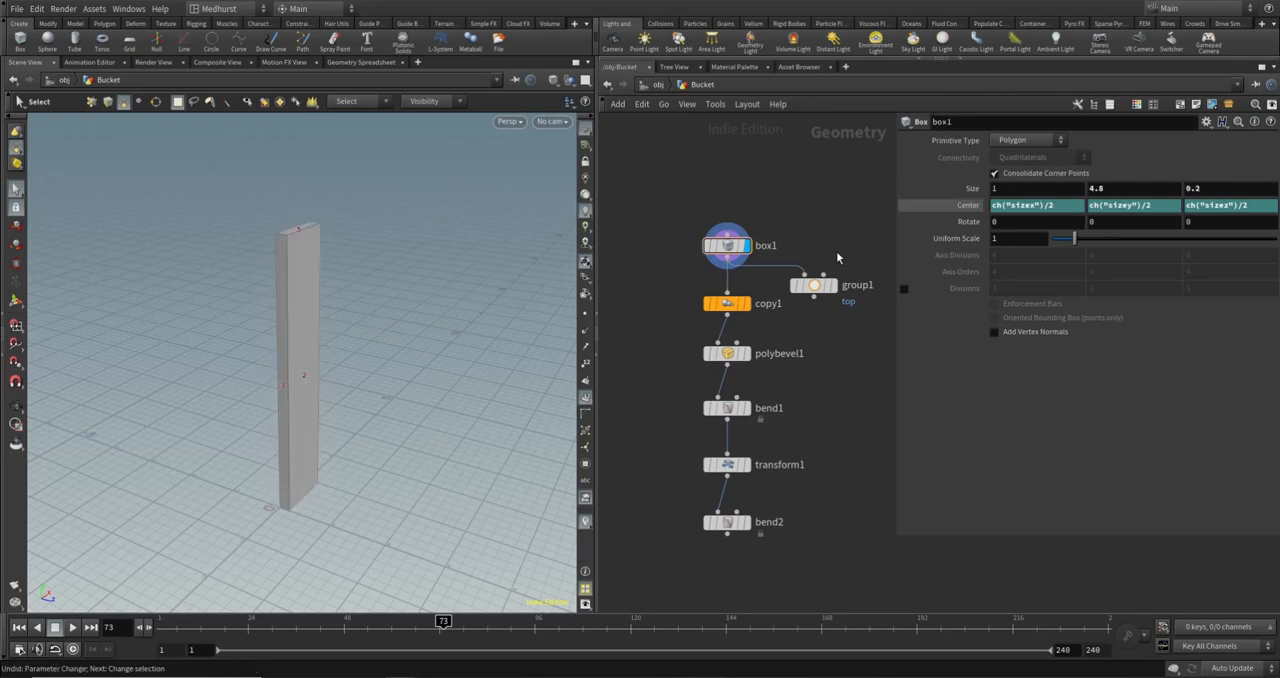
- Set group1's Base Group to primitive 5 and display the group1 node
{"action": "left_click", "coordinate": [814, 285]}
{"action": "left_click", "coordinate": [1023, 217]}
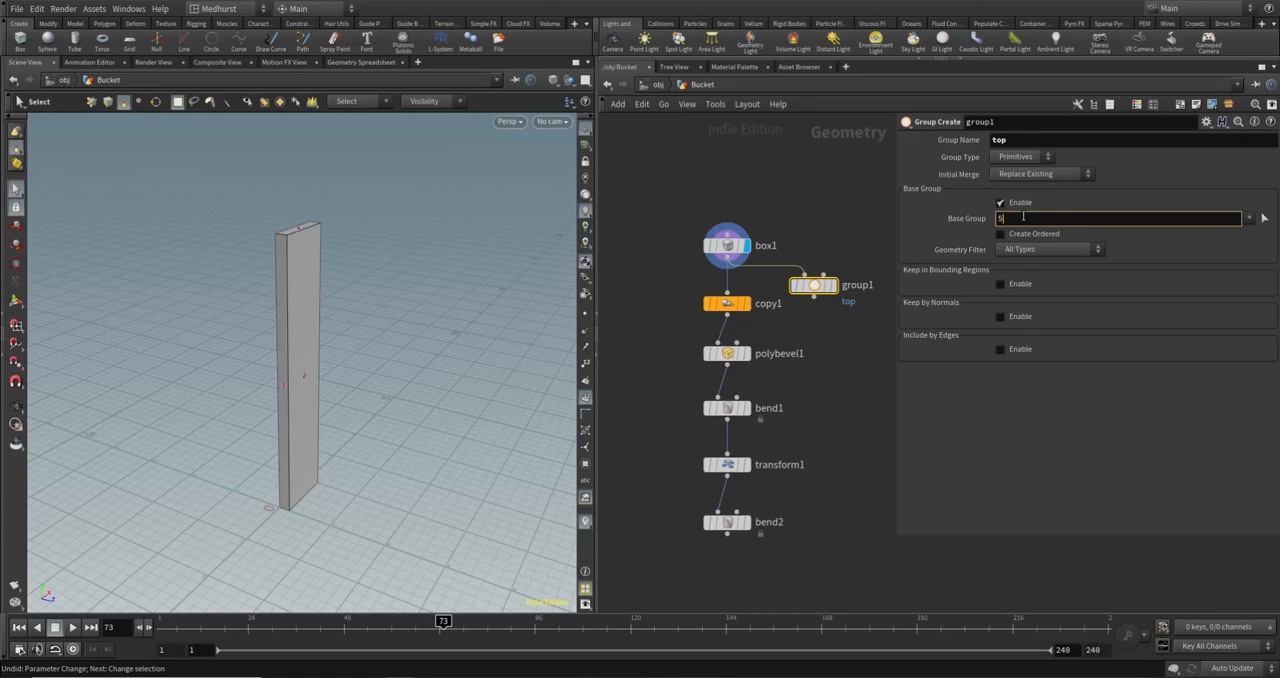
{"action": "type", "text": "5"}
{"action": "key", "text": "Return"}
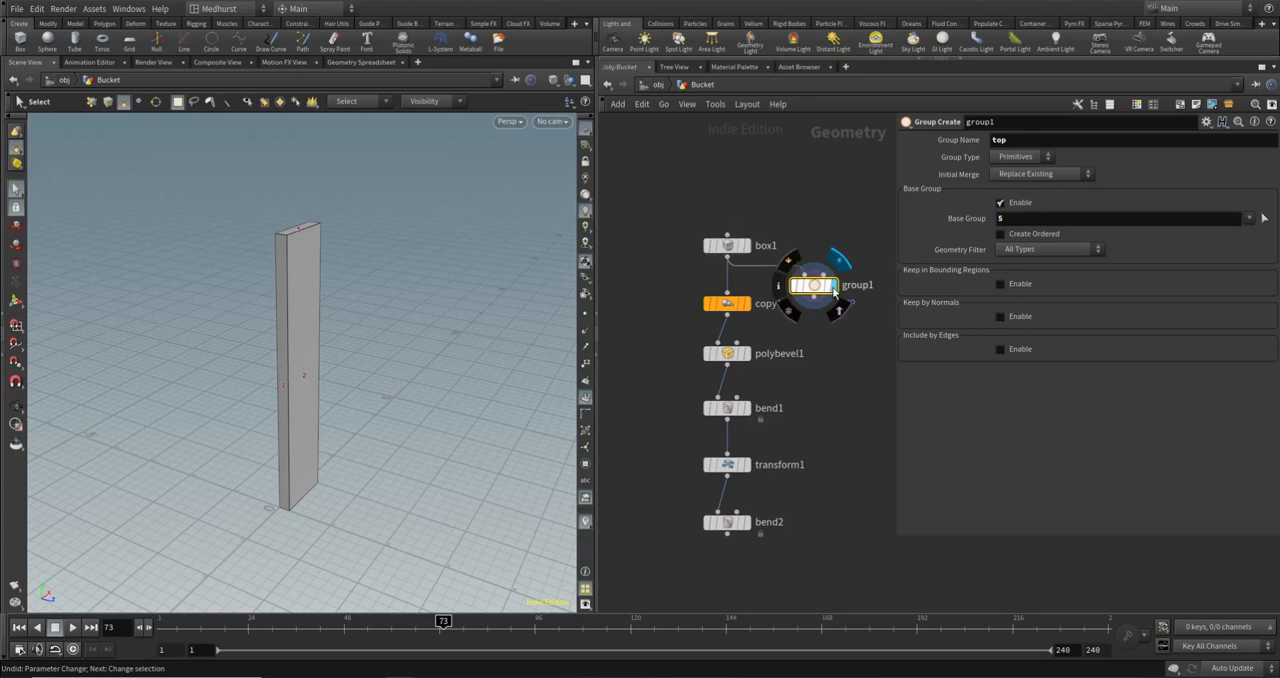
{"action": "left_click", "coordinate": [834, 286]}
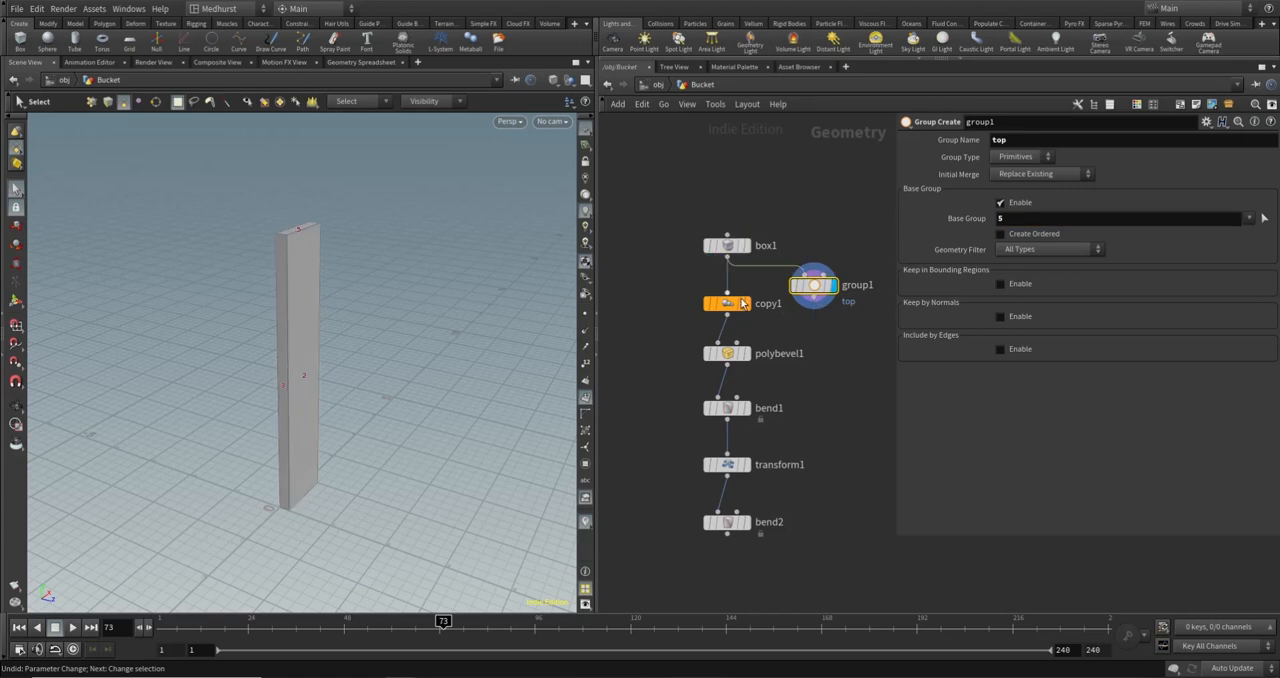
- Check the top group by isolating it with a temporary Blast node set to Delete Non Selected, and delete that node
{"action": "key", "text": "Tab"}
{"action": "type", "text": "blas"}
{"action": "key", "text": "Return"}
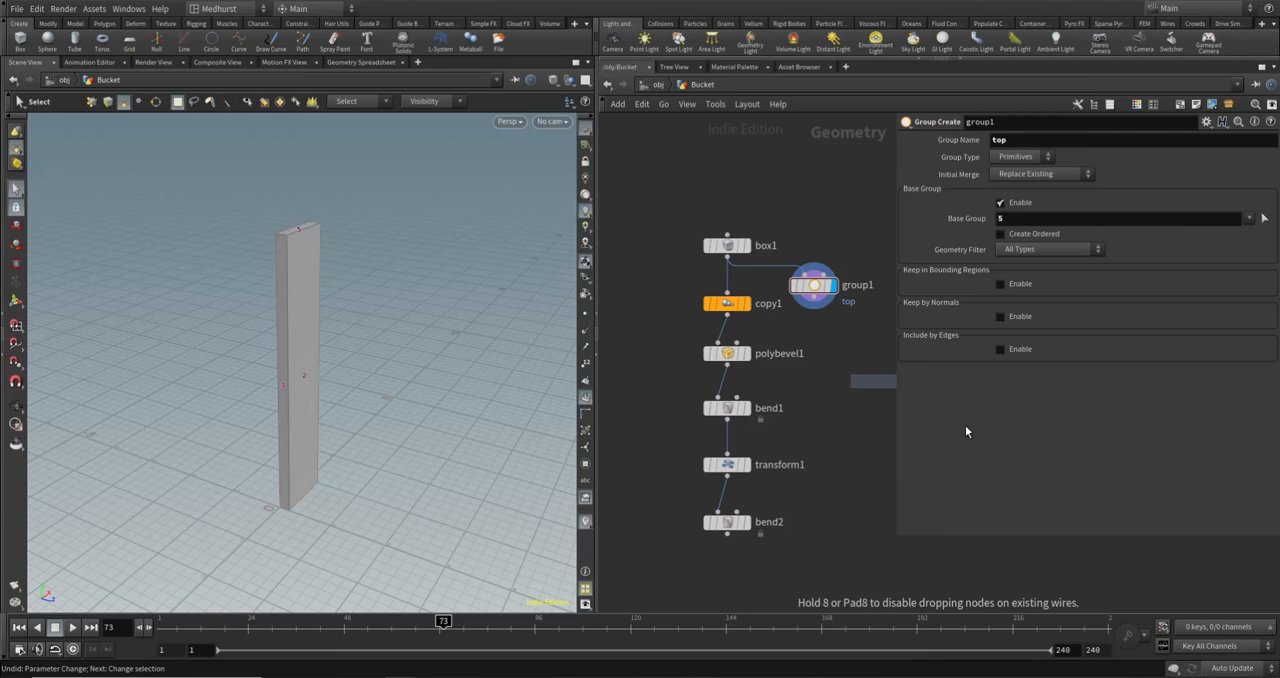
{"action": "left_click", "coordinate": [840, 343]}
{"action": "left_click", "coordinate": [1256, 140]}
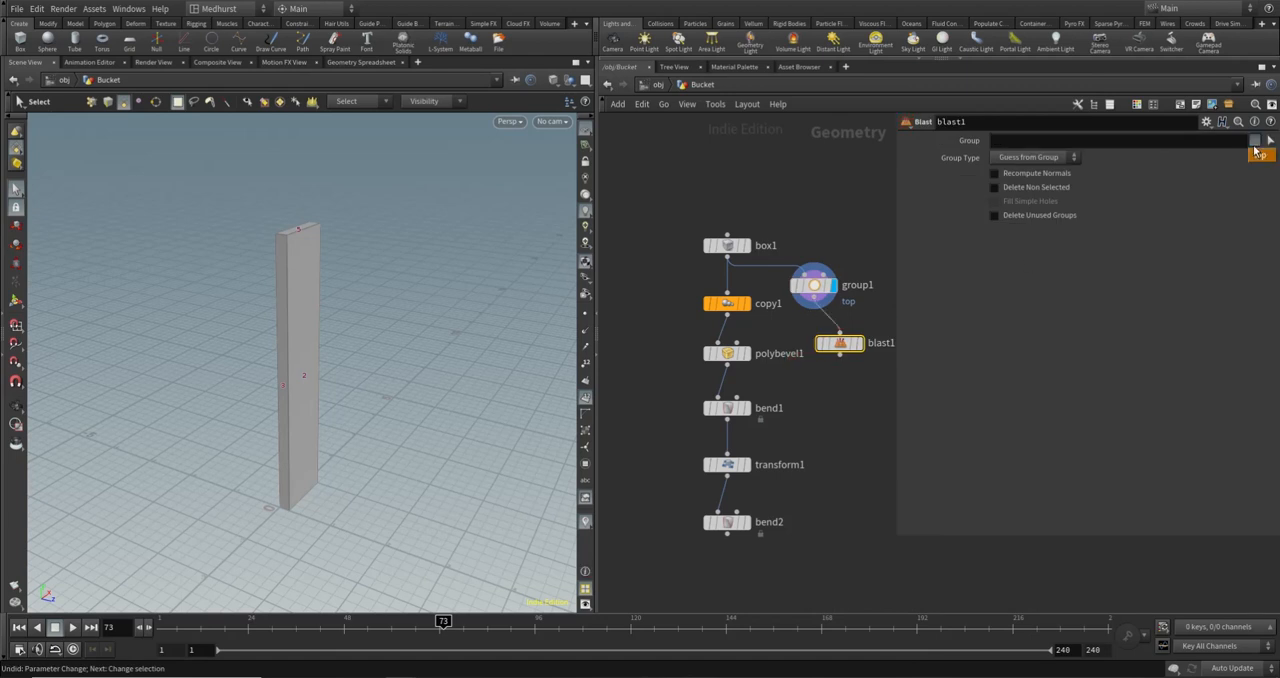
{"action": "left_click", "coordinate": [1258, 157]}
{"action": "left_click", "coordinate": [1048, 186]}
{"action": "left_click", "coordinate": [857, 343]}
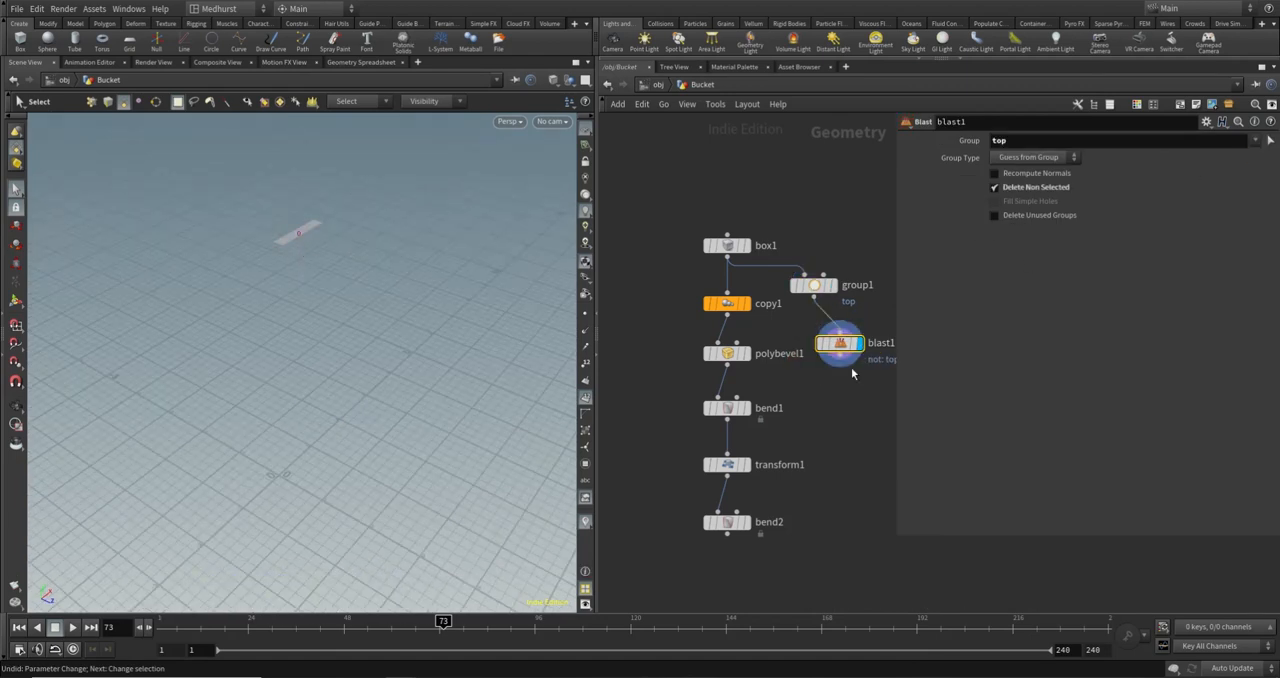
{"action": "key", "text": "Delete"}
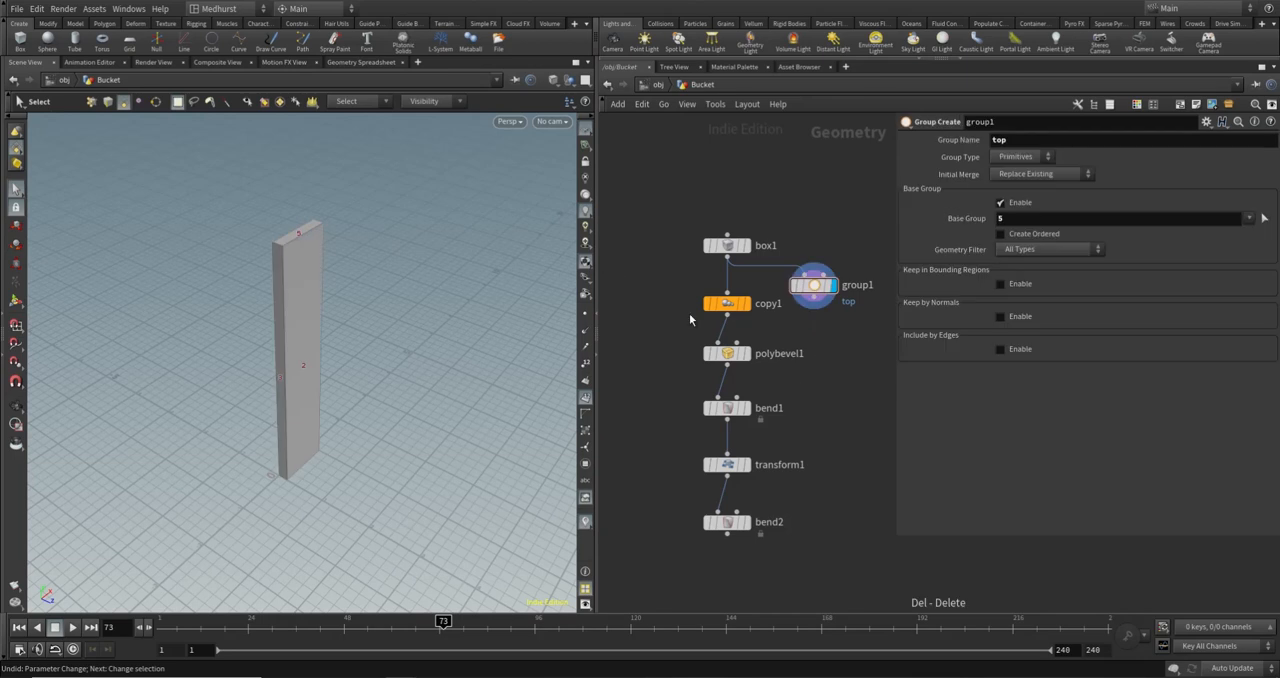
- Insert group1 into the connection between box1 and copy1 and lay out the node network in a tidy chain
{"action": "left_click_drag", "start_coordinate": [815, 287], "coordinate": [816, 277]}
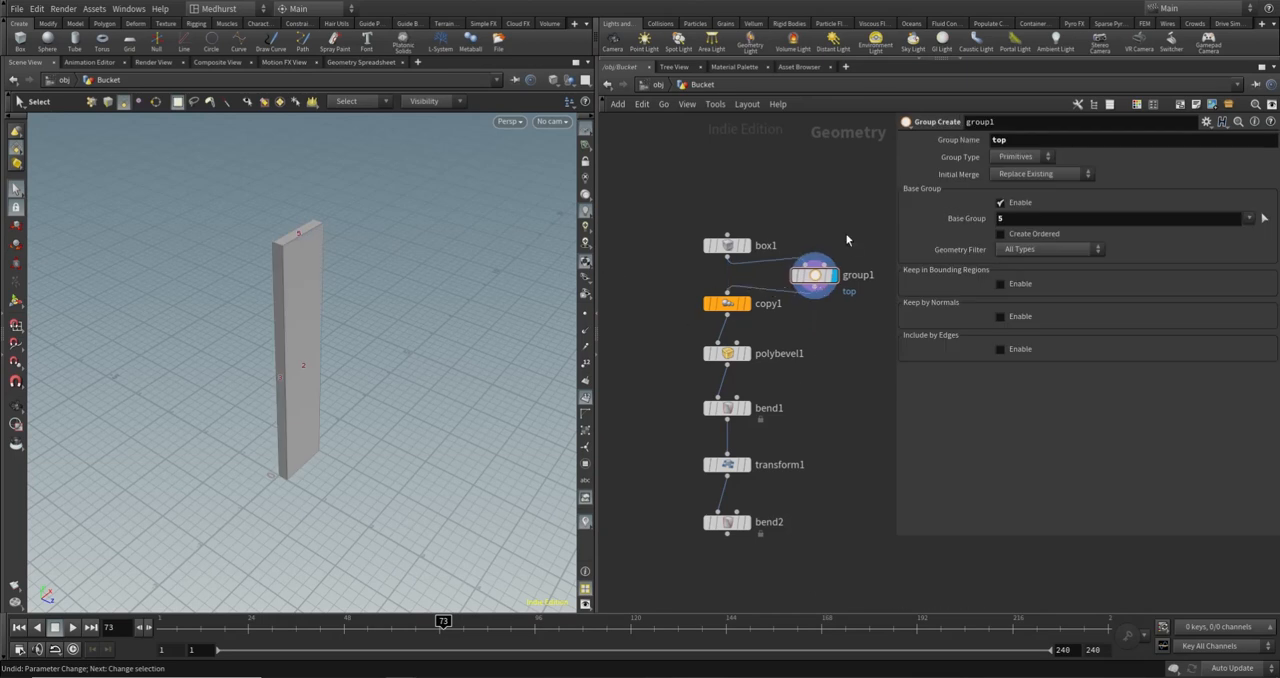
{"action": "key", "text": "l"}
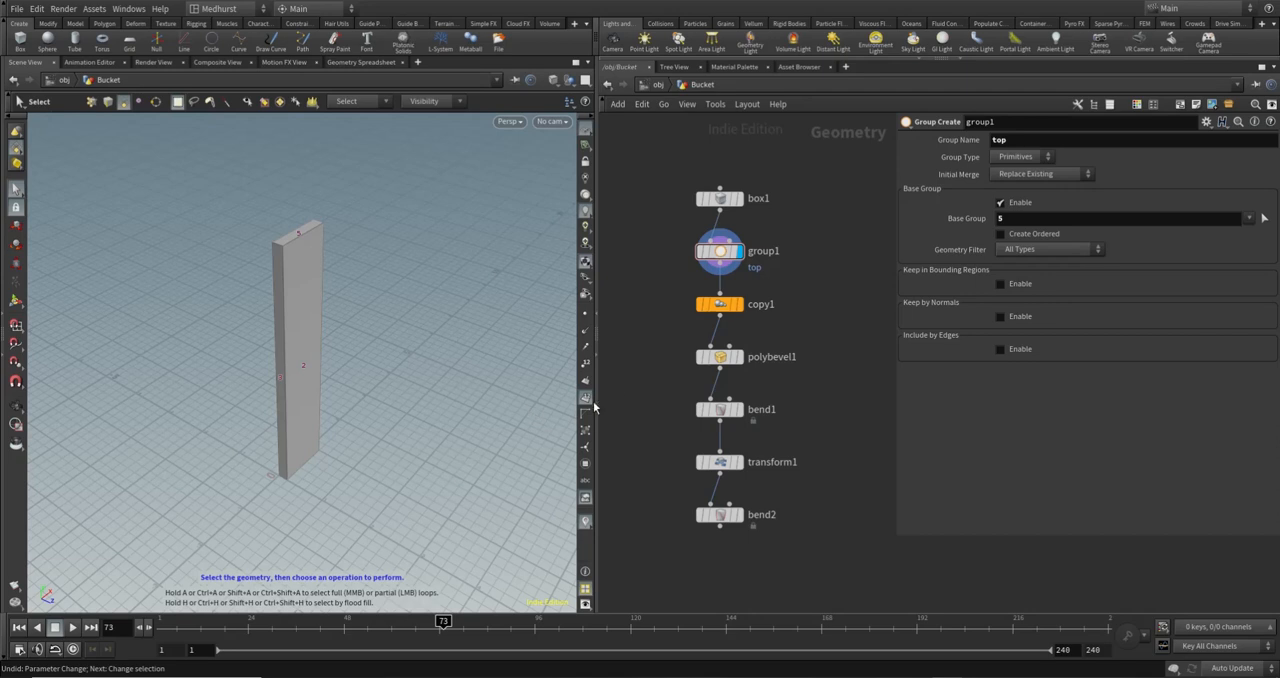
{"action": "left_click_drag", "start_coordinate": [457, 440], "coordinate": [527, 350], "text": "alt"}
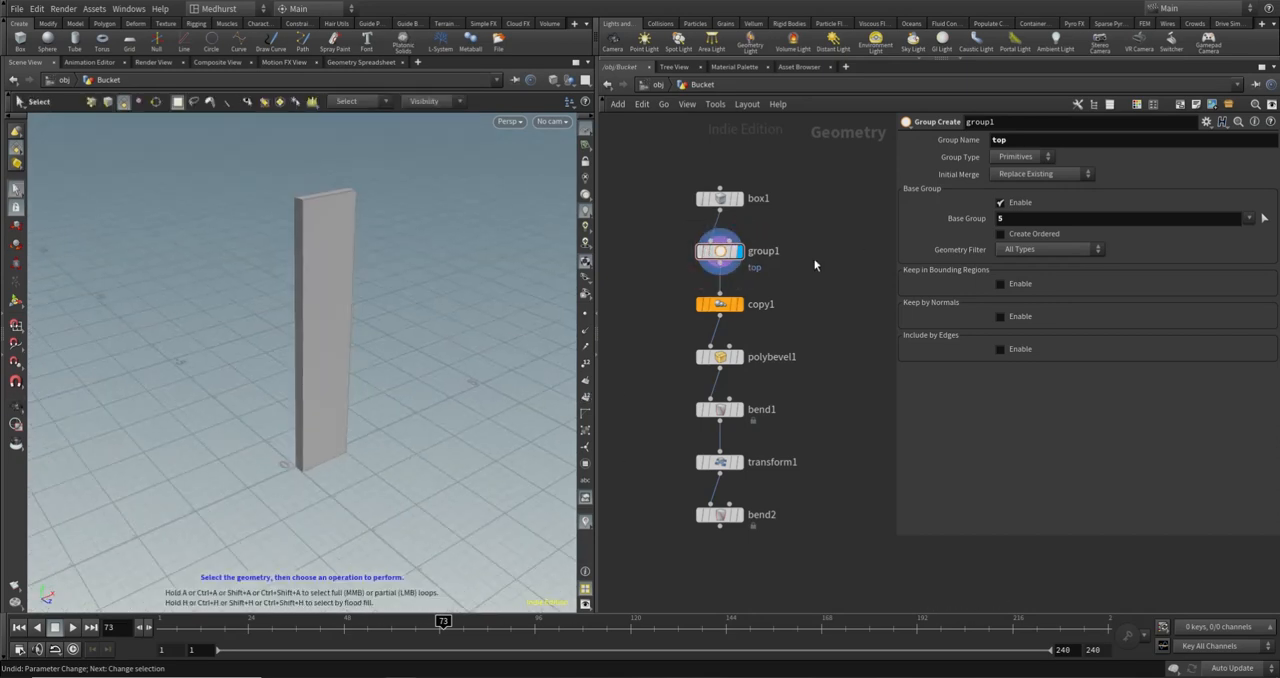
- Enable copy1's Copy Number Attribute with the name copynum
{"action": "left_click", "coordinate": [722, 306]}
{"action": "left_click_drag", "start_coordinate": [390, 247], "coordinate": [144, 269], "text": "alt"}
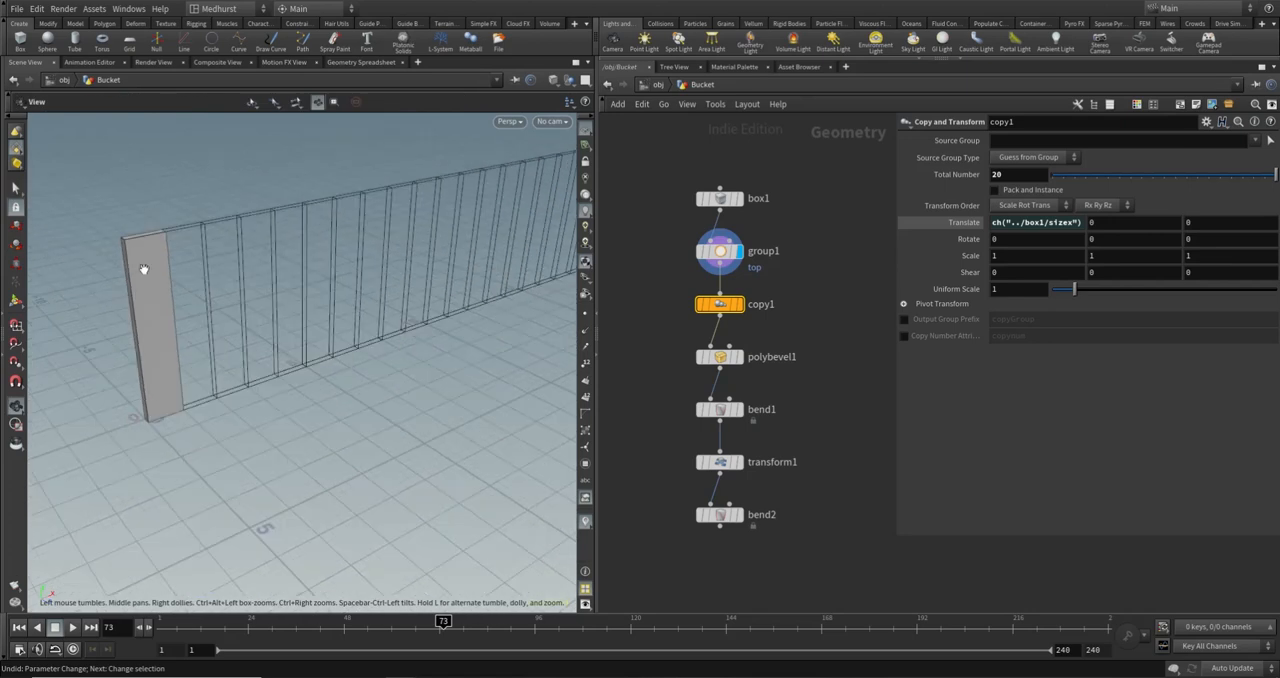
{"action": "left_click_drag", "start_coordinate": [395, 208], "coordinate": [253, 276]}
{"action": "key", "text": "s"}
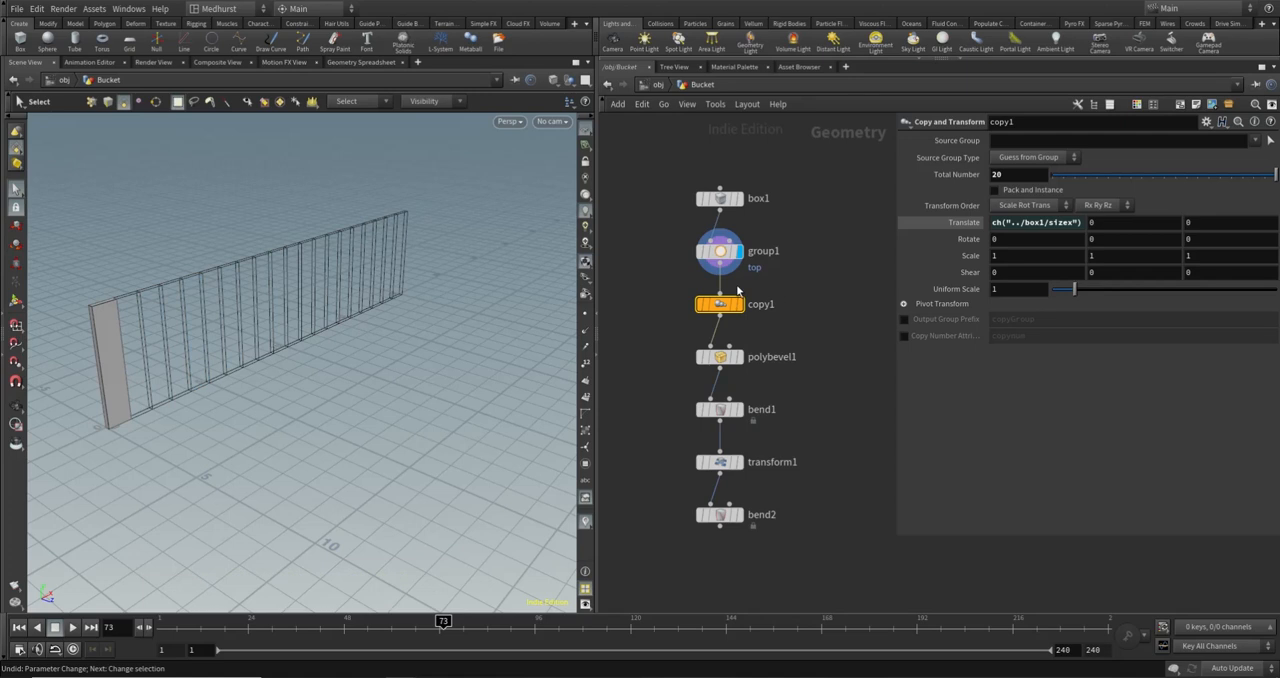
{"action": "mouse_move", "coordinate": [718, 303]}
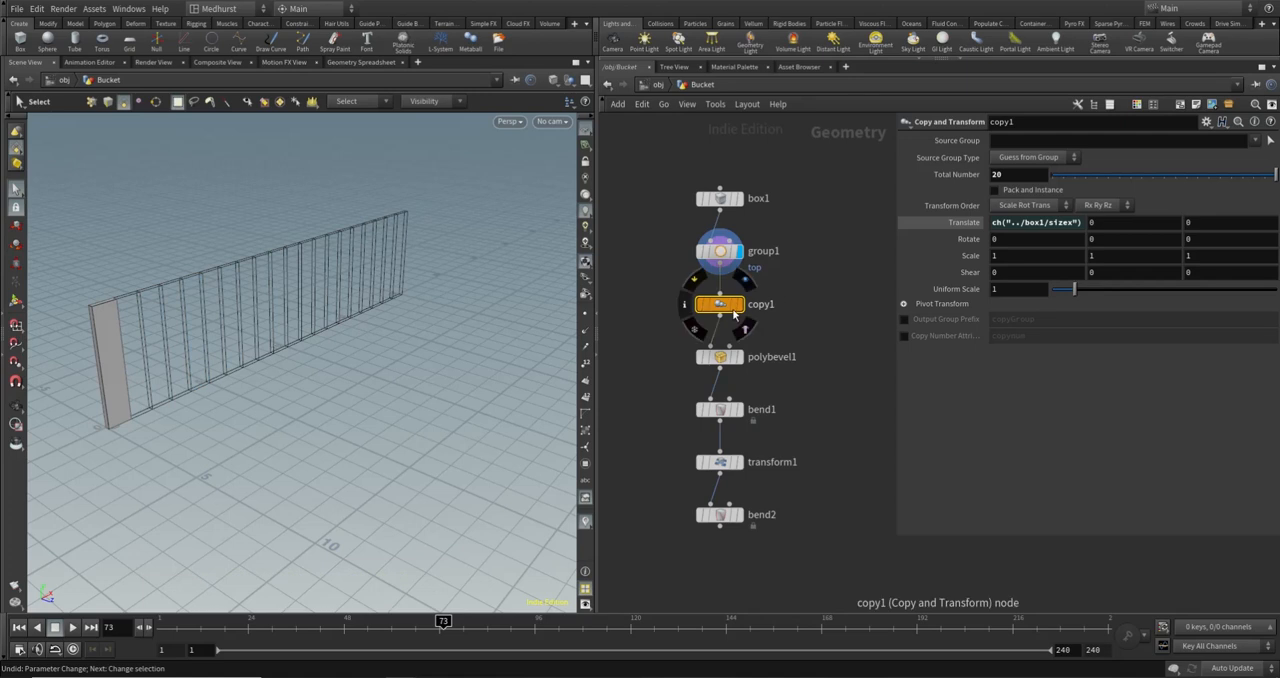
{"action": "left_click", "coordinate": [904, 336]}
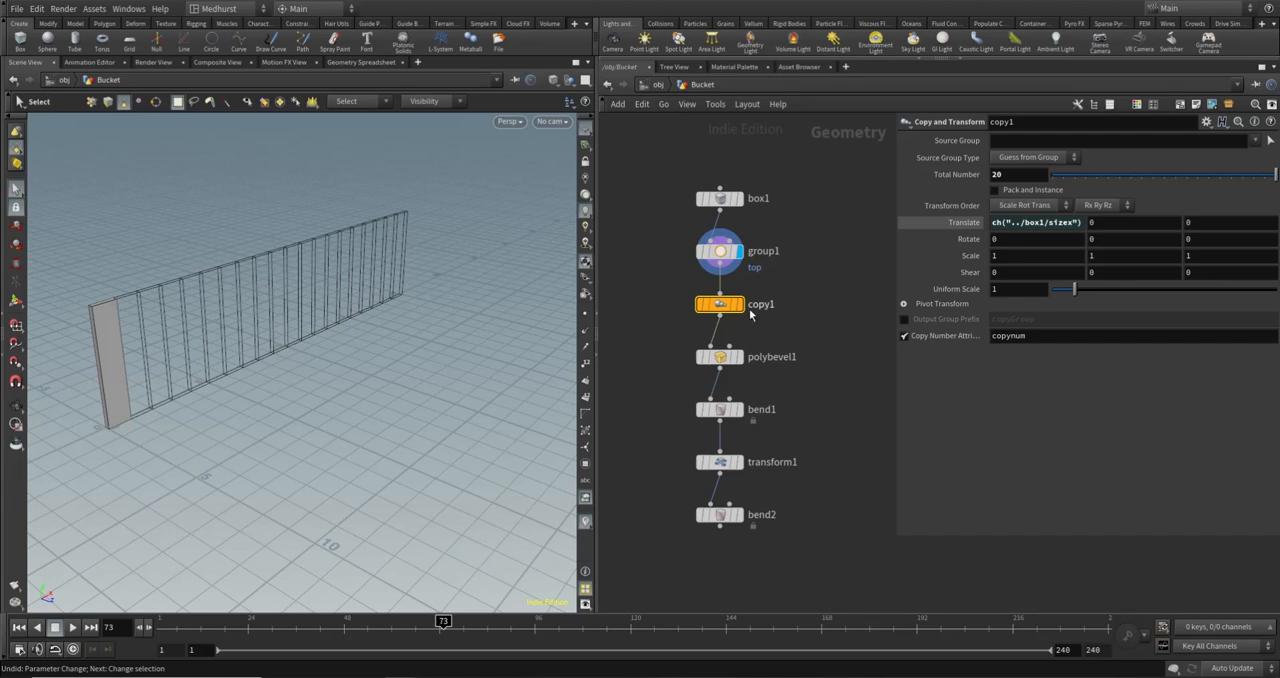
- Inspect copy1's node info for the copynum attribute and top group, and display the copy1 node
{"action": "left_click", "coordinate": [686, 310]}
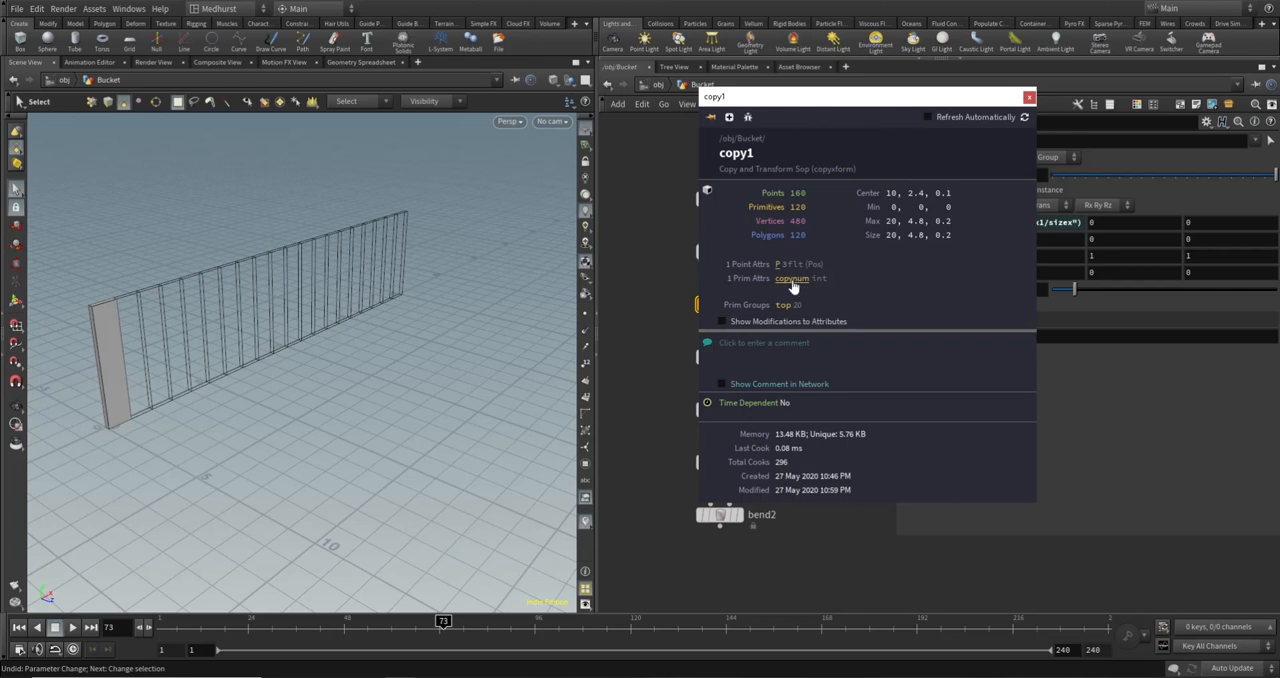
{"action": "left_click", "coordinate": [1031, 97]}
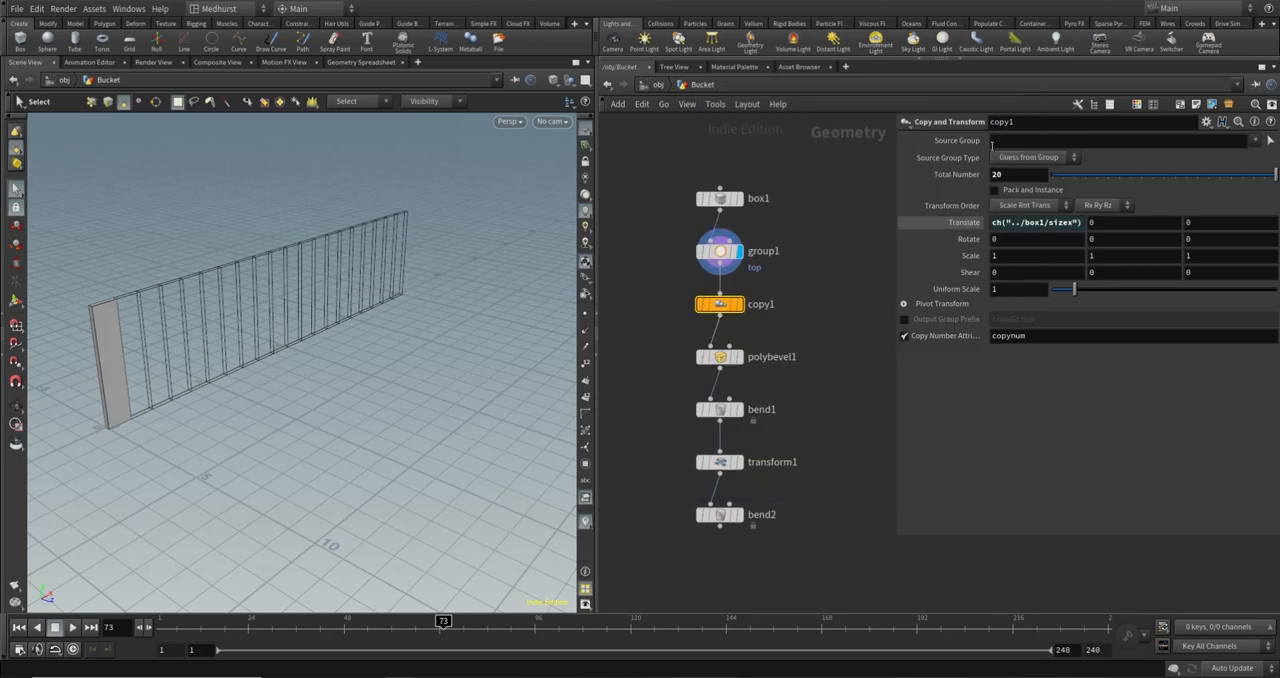
{"action": "left_click", "coordinate": [733, 304]}
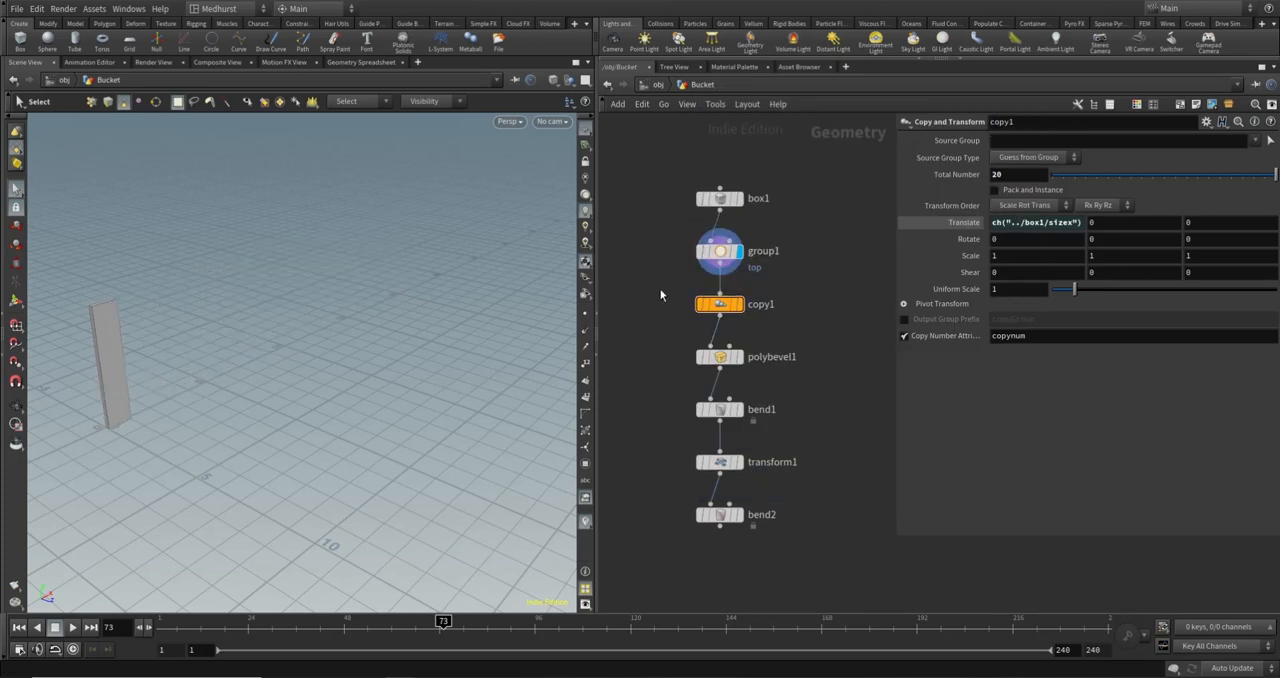
{"action": "left_click", "coordinate": [738, 304]}
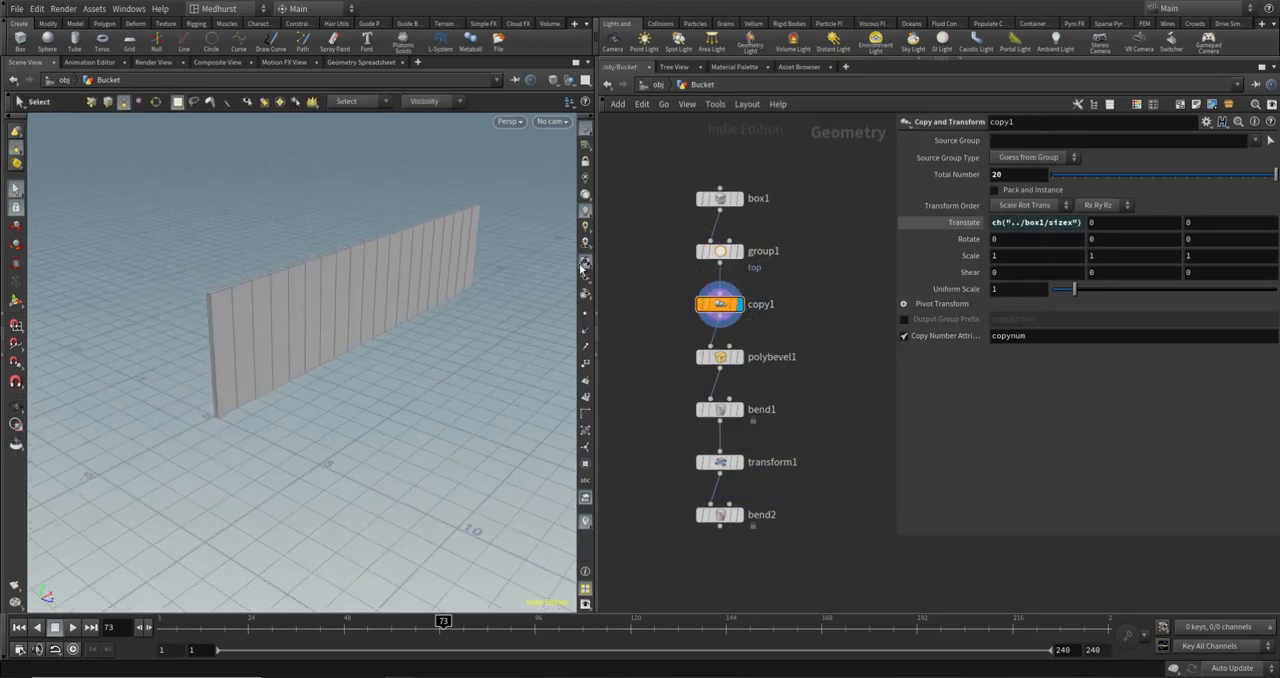
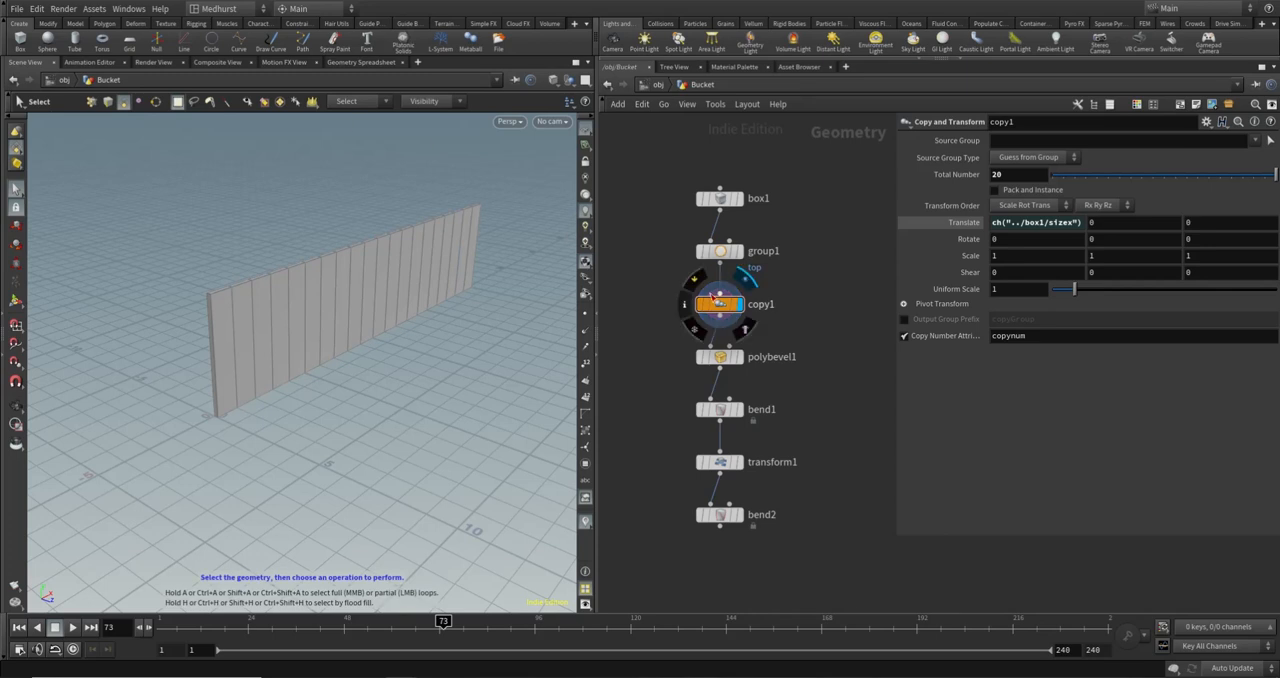
- Check copy1's point and primitive attributes in the Geometry Spreadsheet to find which class holds copynum, and return to the 3D view
{"action": "left_click", "coordinate": [361, 62]}
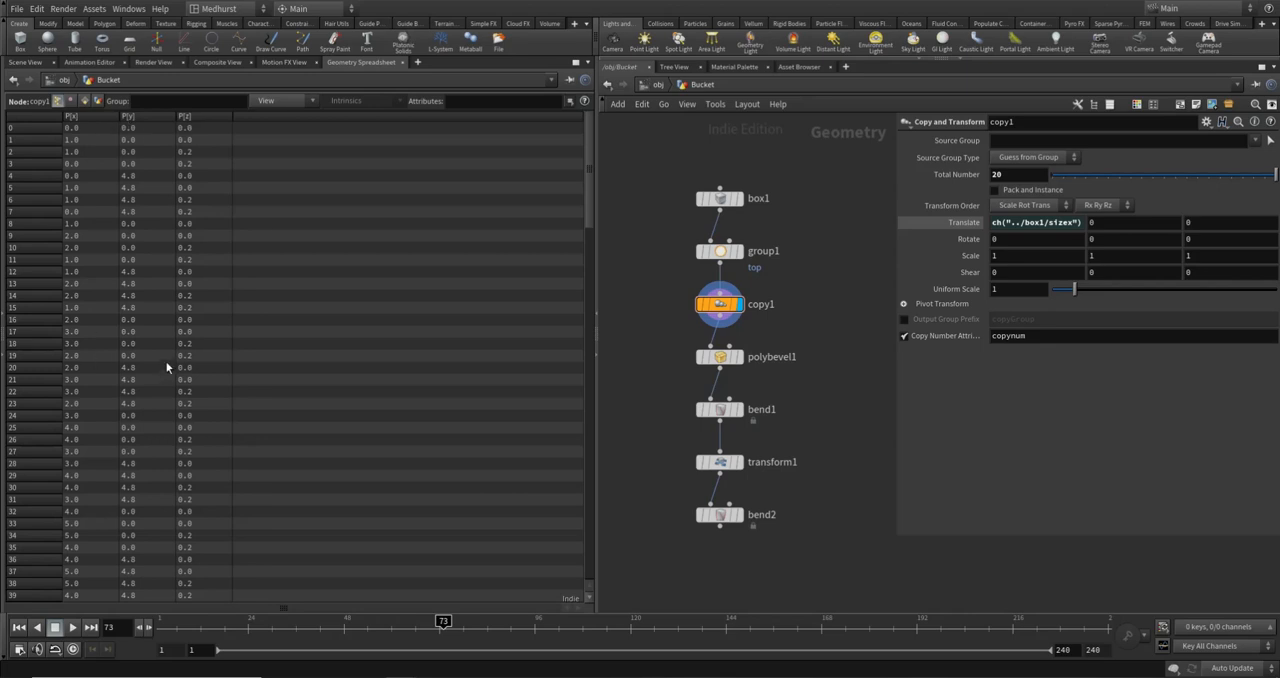
{"action": "left_click", "coordinate": [85, 101]}
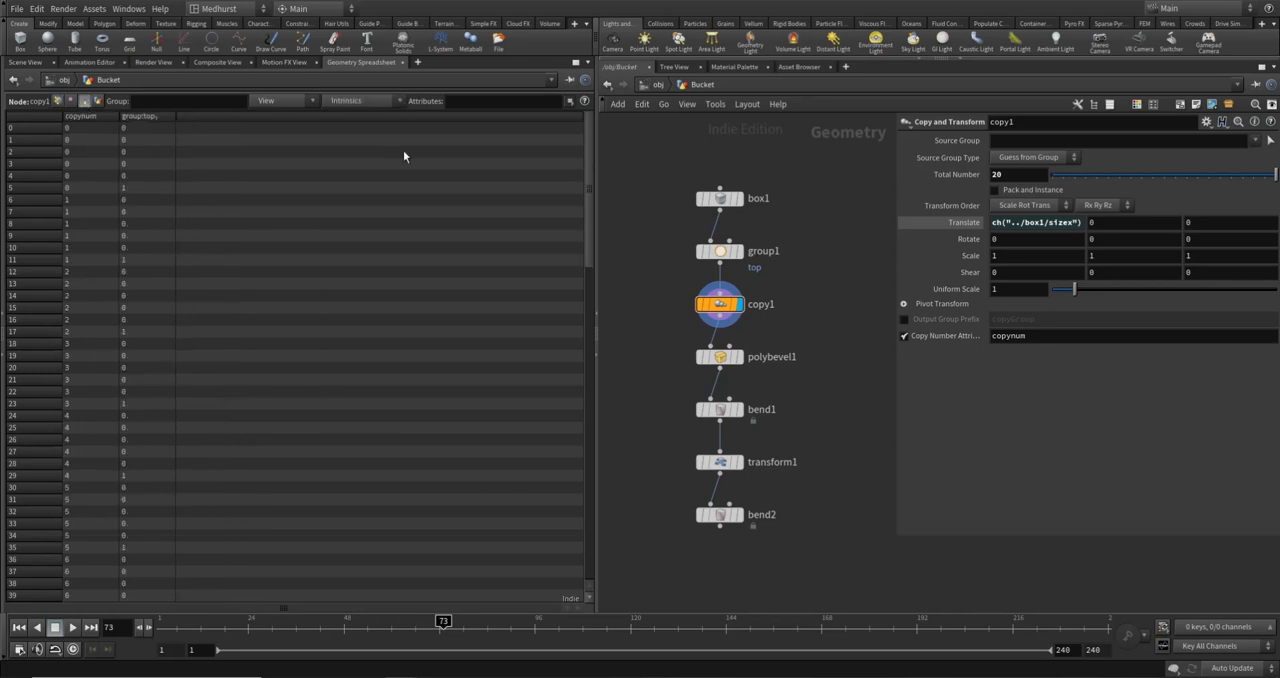
{"action": "left_click", "coordinate": [57, 101]}
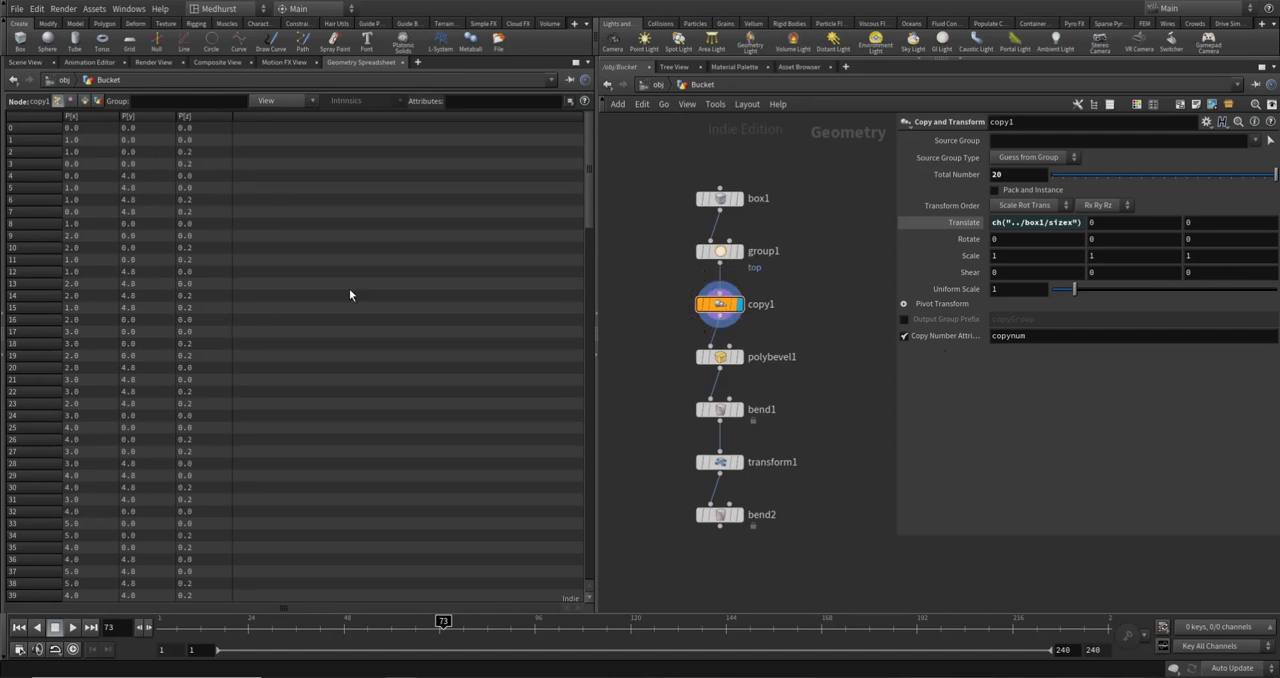
{"action": "left_click", "coordinate": [25, 63]}
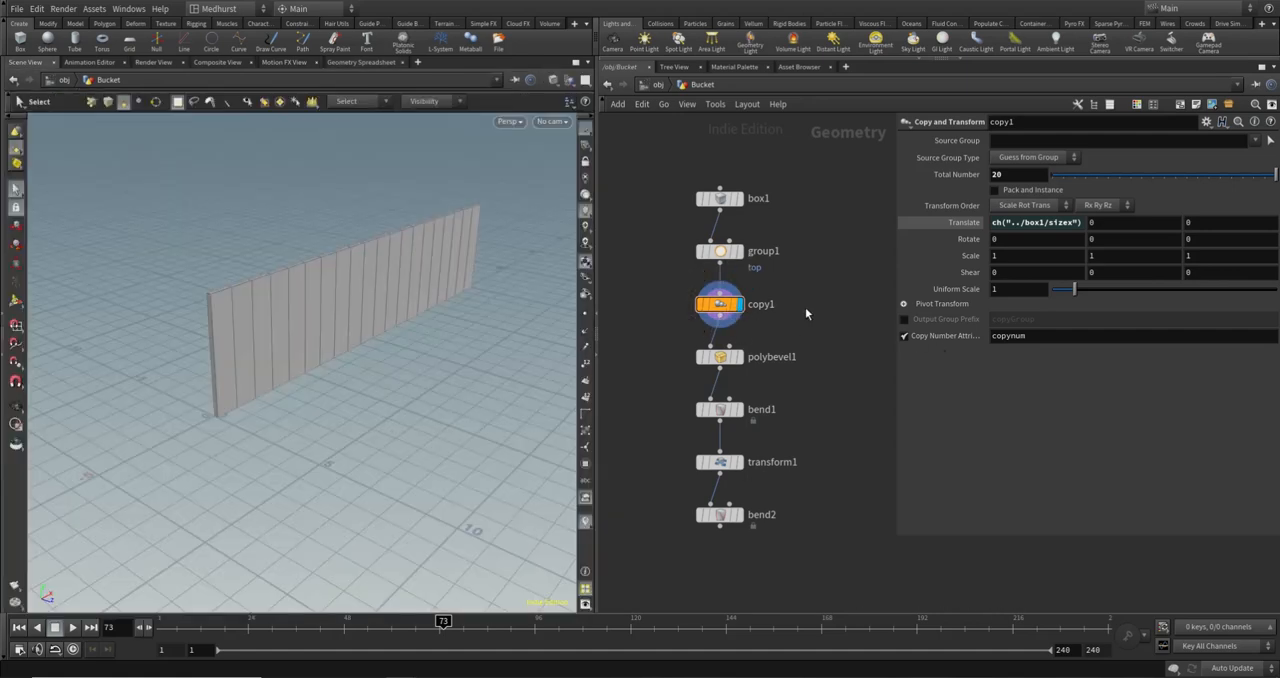
- Insert an Attribute Promote node between copy1 and polybevel1 and make it the displayed node
{"action": "key", "text": "Tab"}
{"action": "type", "text": "attrp"}
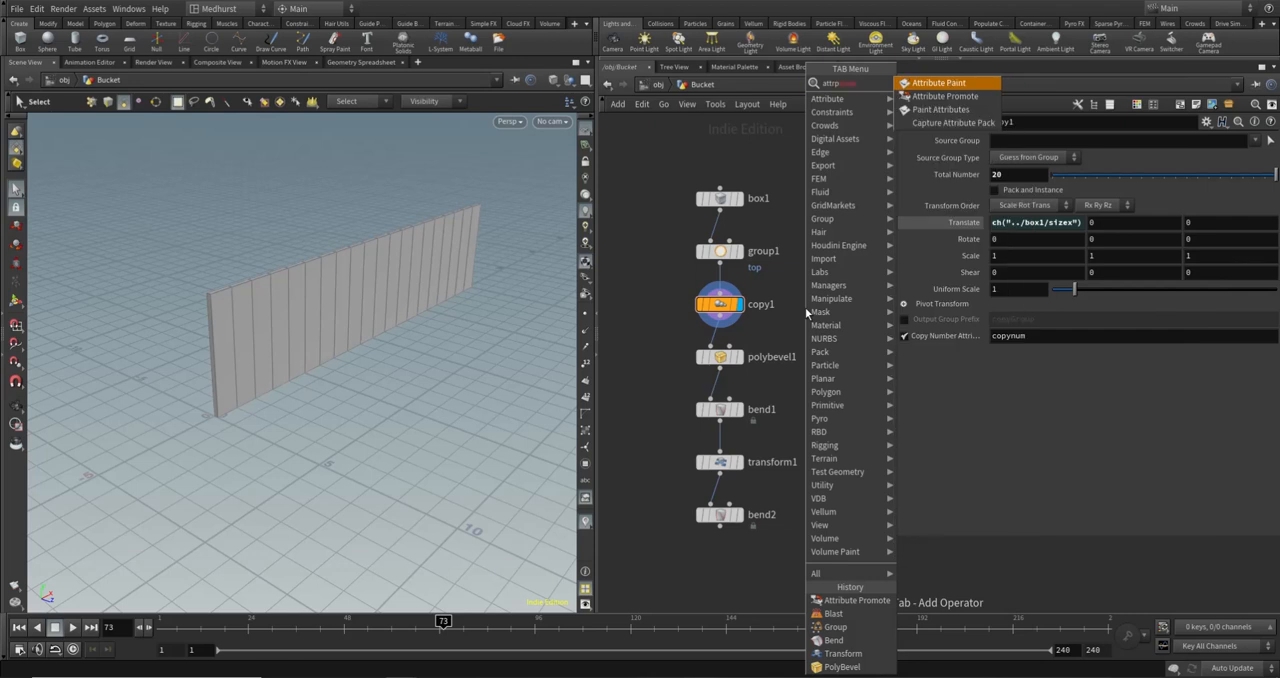
{"action": "key", "text": "Return"}
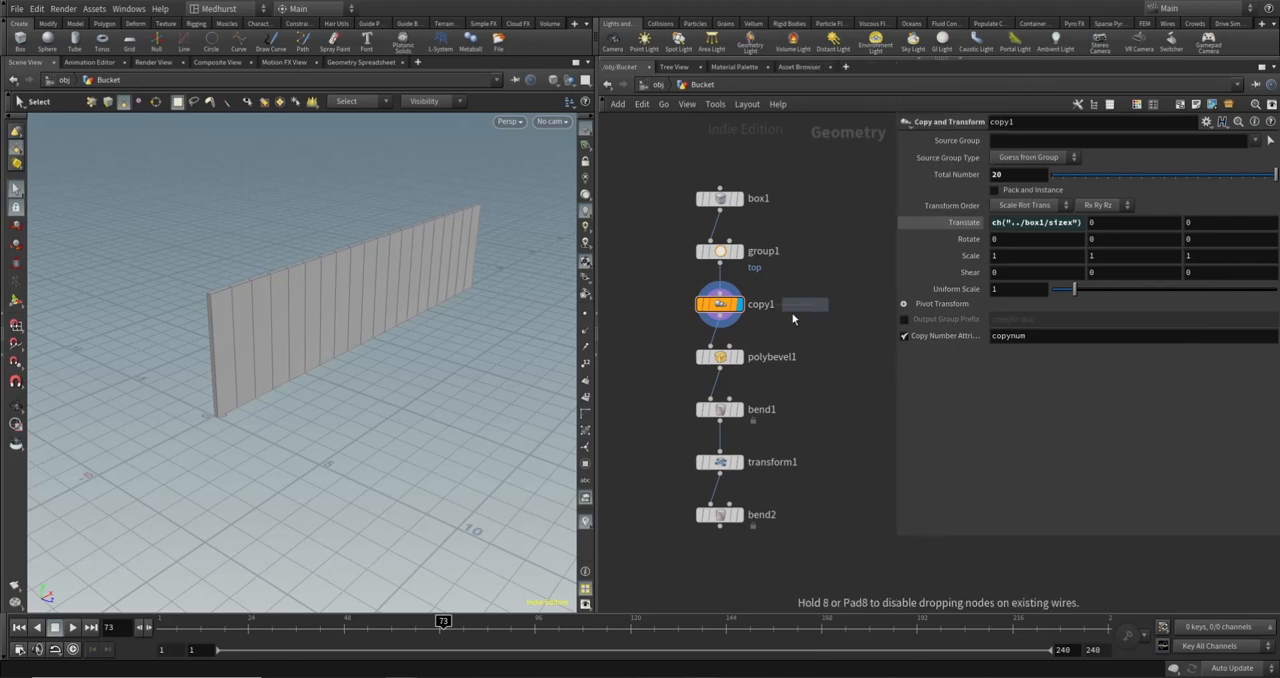
{"action": "left_click", "coordinate": [722, 333]}
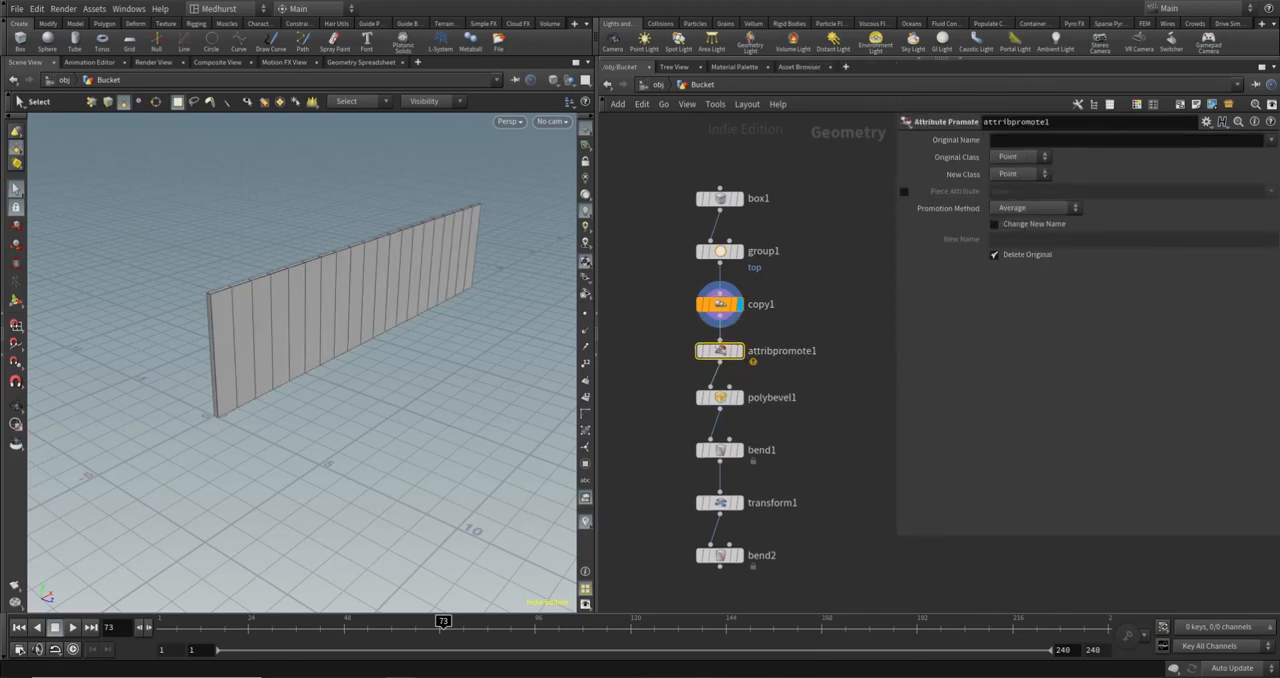
{"action": "left_click", "coordinate": [1272, 140]}
{"action": "left_click", "coordinate": [1187, 167]}
{"action": "left_click", "coordinate": [741, 355]}
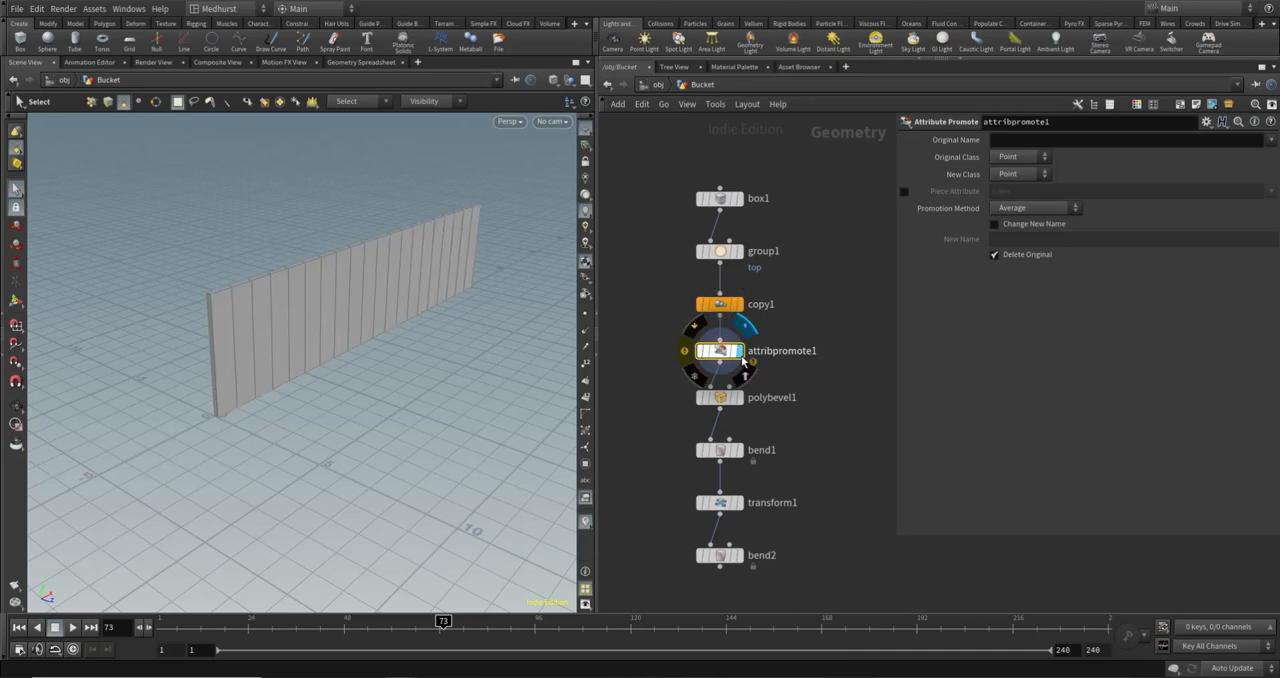
- Set attribpromote1 to promote the copynum attribute from the Primitive class to Point
{"action": "left_click", "coordinate": [1017, 160]}
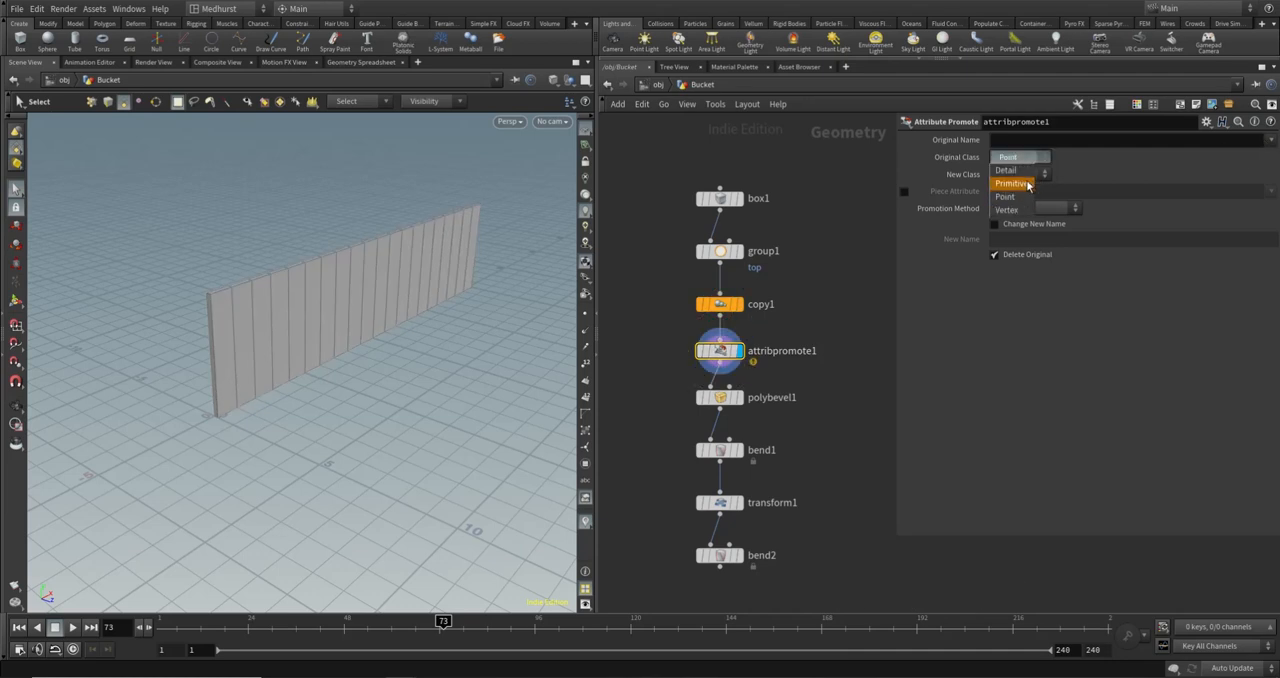
{"action": "left_click", "coordinate": [1029, 187]}
{"action": "left_click", "coordinate": [1271, 140]}
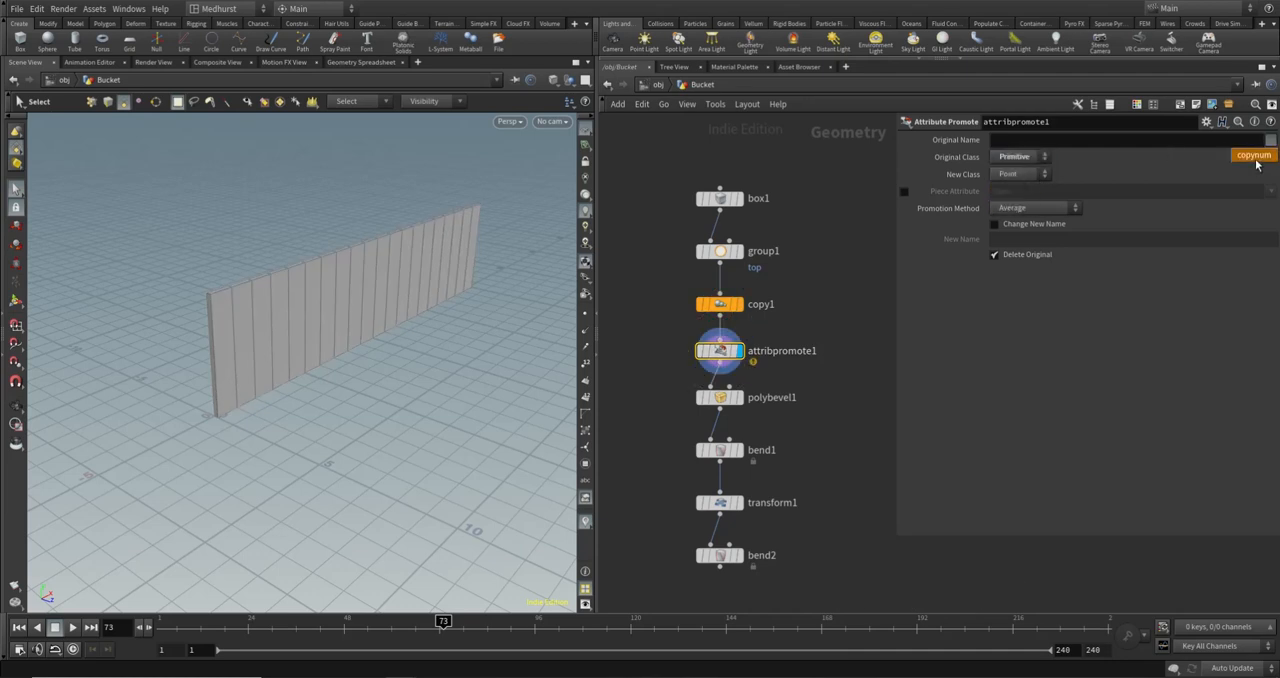
{"action": "left_click", "coordinate": [1245, 155]}
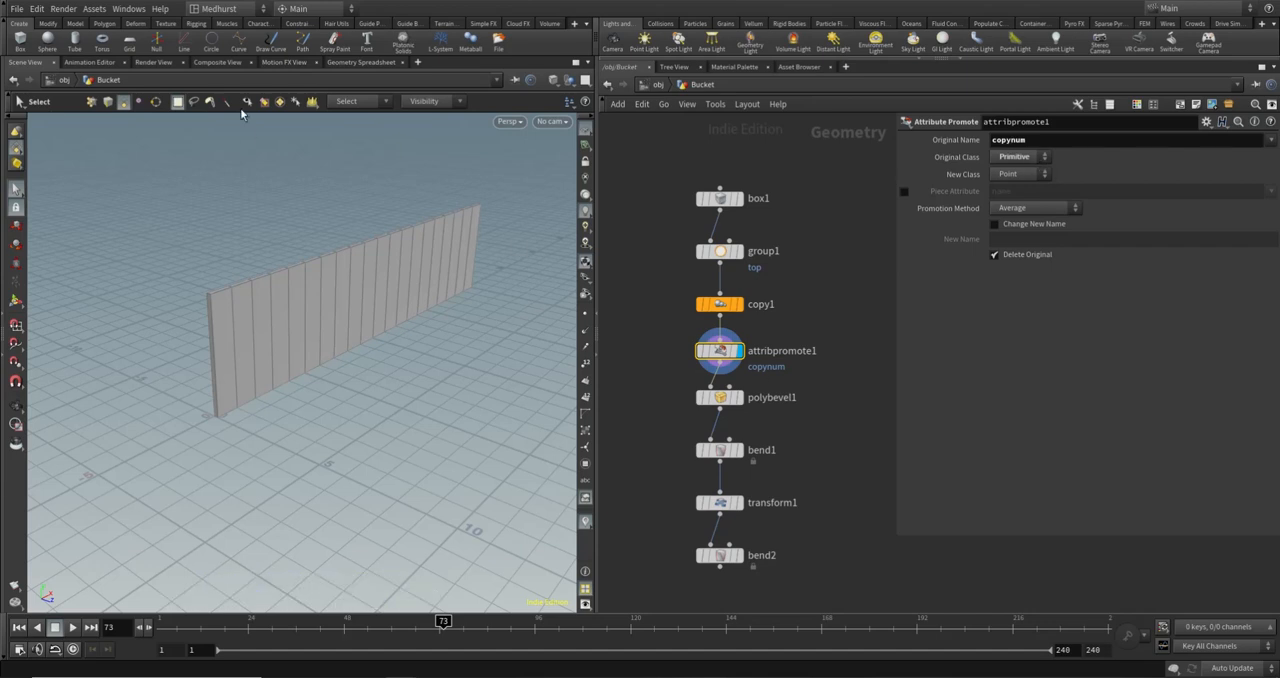
- Check copynum on the points in the Geometry Spreadsheet and set attribpromote1's Promotion Method to First Match
{"action": "left_click", "coordinate": [384, 63]}
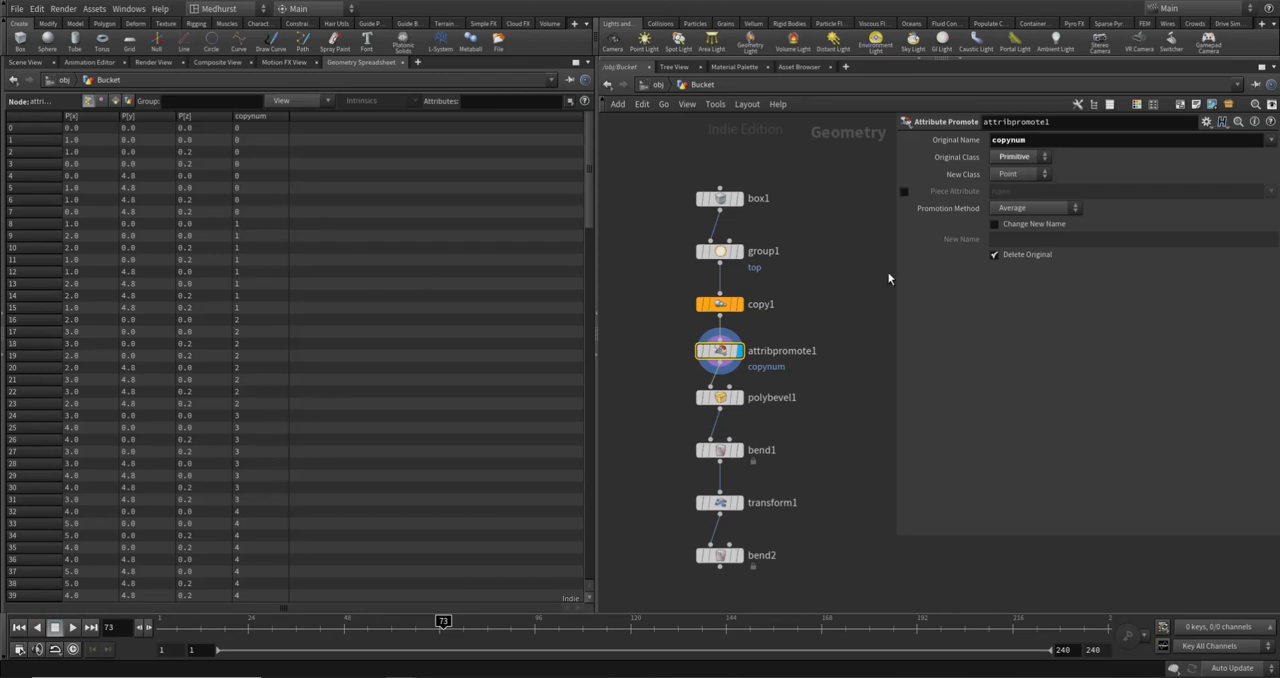
{"action": "left_click", "coordinate": [1057, 213]}
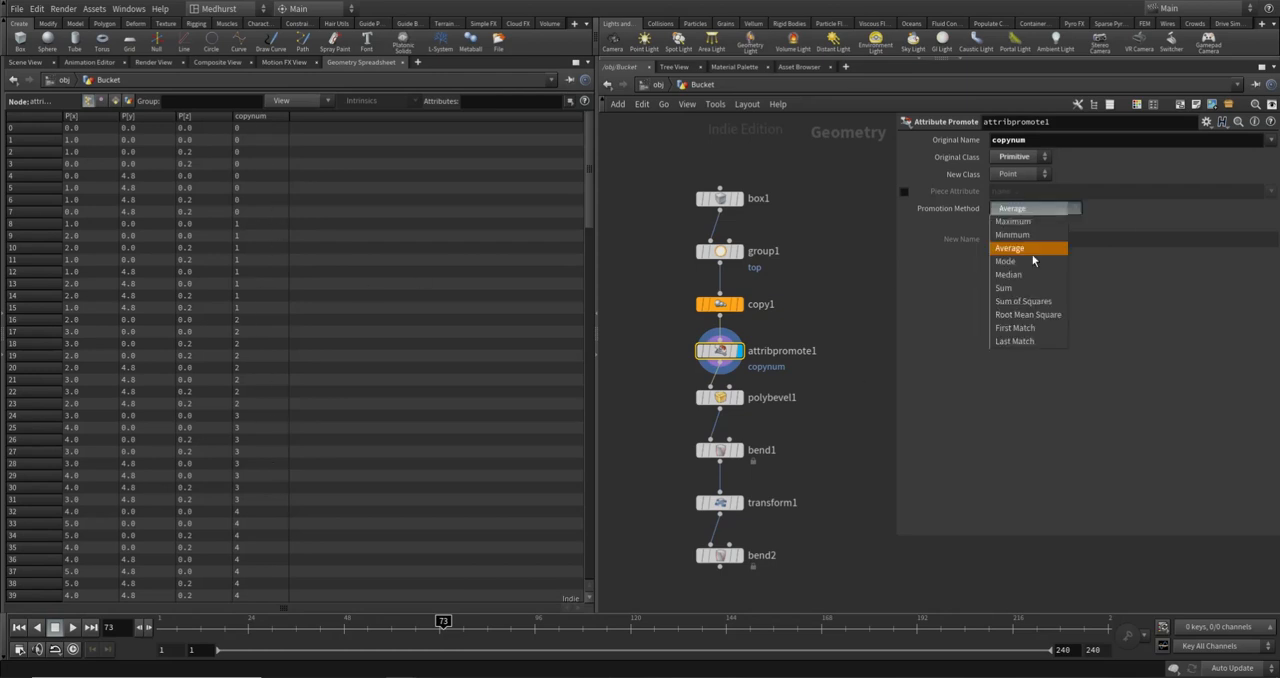
{"action": "left_click", "coordinate": [1017, 327]}
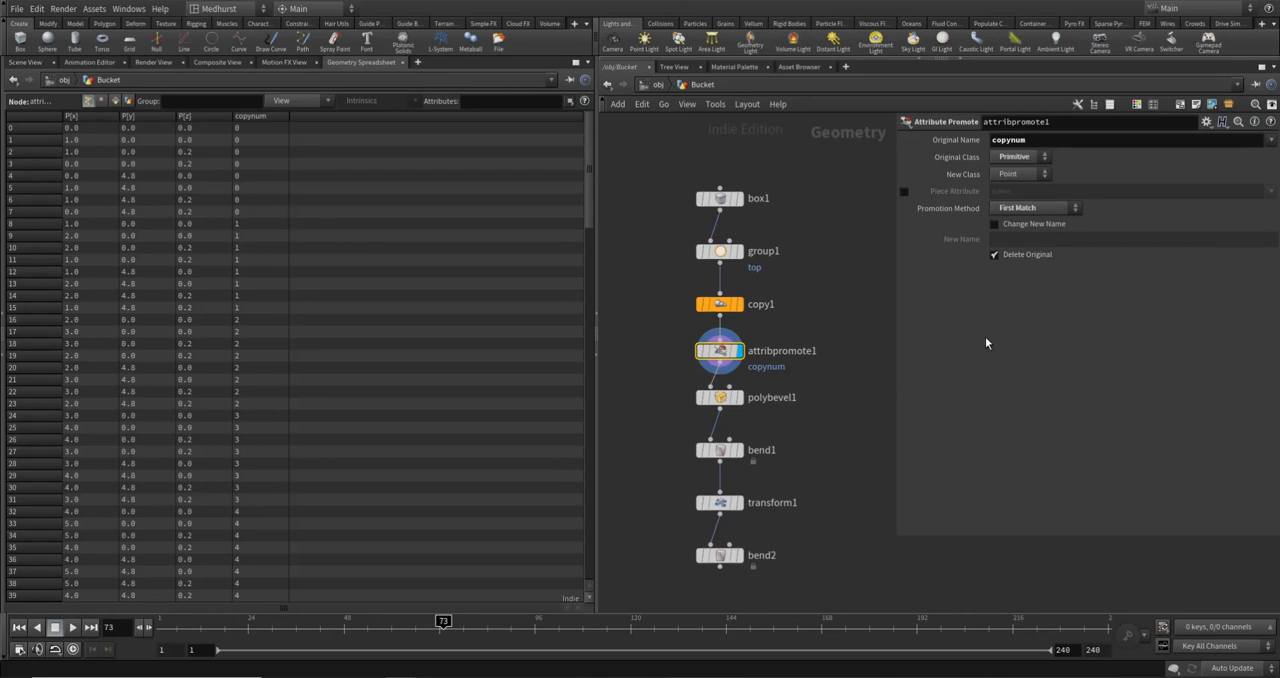
{"action": "left_click", "coordinate": [1060, 208]}
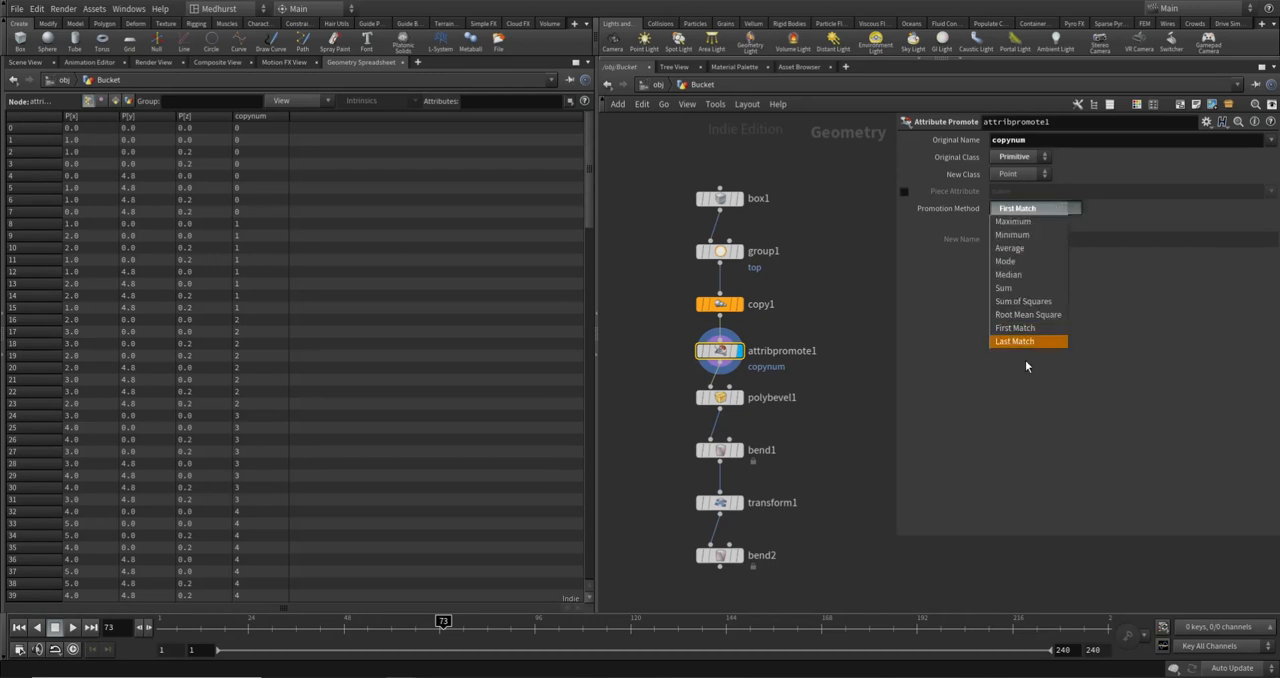
{"action": "left_click", "coordinate": [1072, 370]}
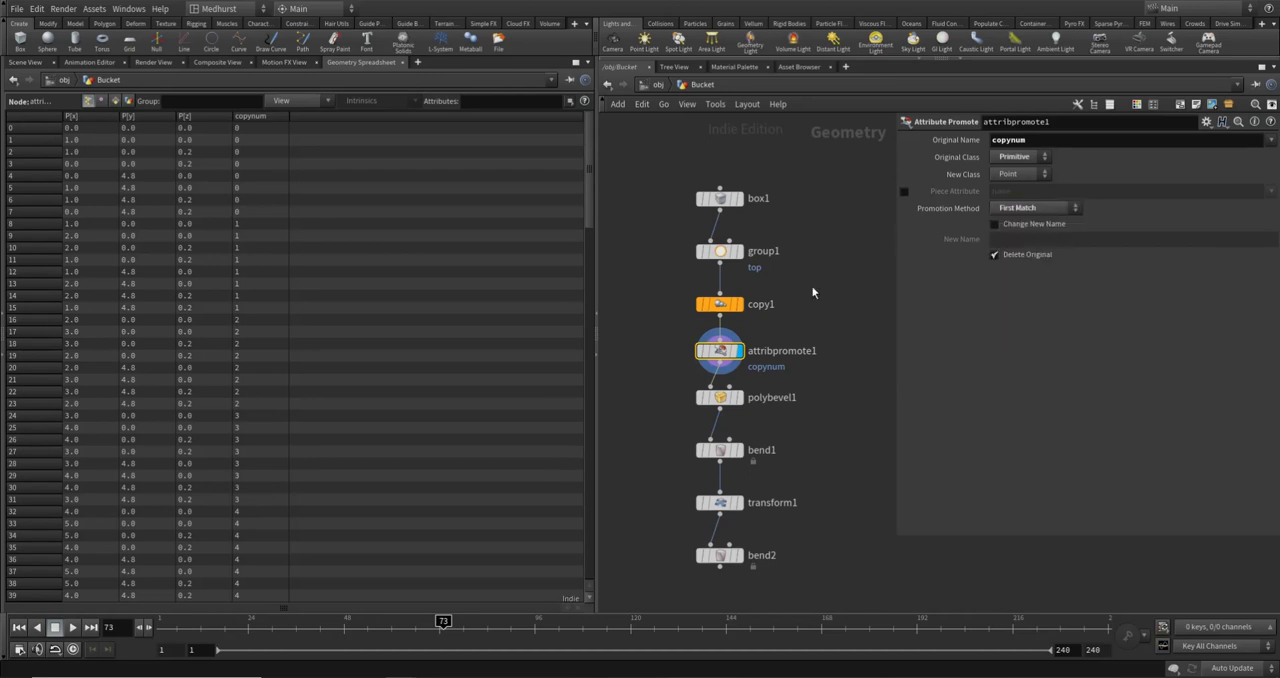
{"action": "left_click", "coordinate": [25, 62]}
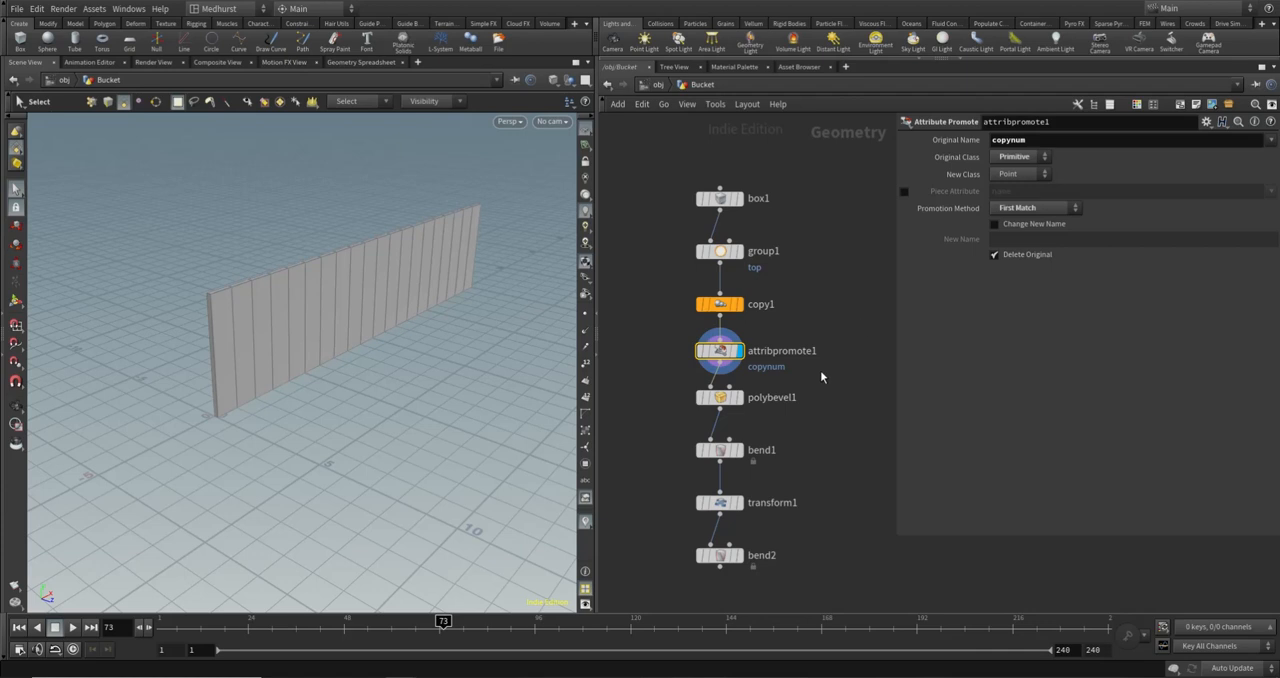
- Insert a Point VOP node between attribpromote1 and polybevel1
{"action": "middle_click_drag", "start_coordinate": [837, 334], "coordinate": [840, 291]}
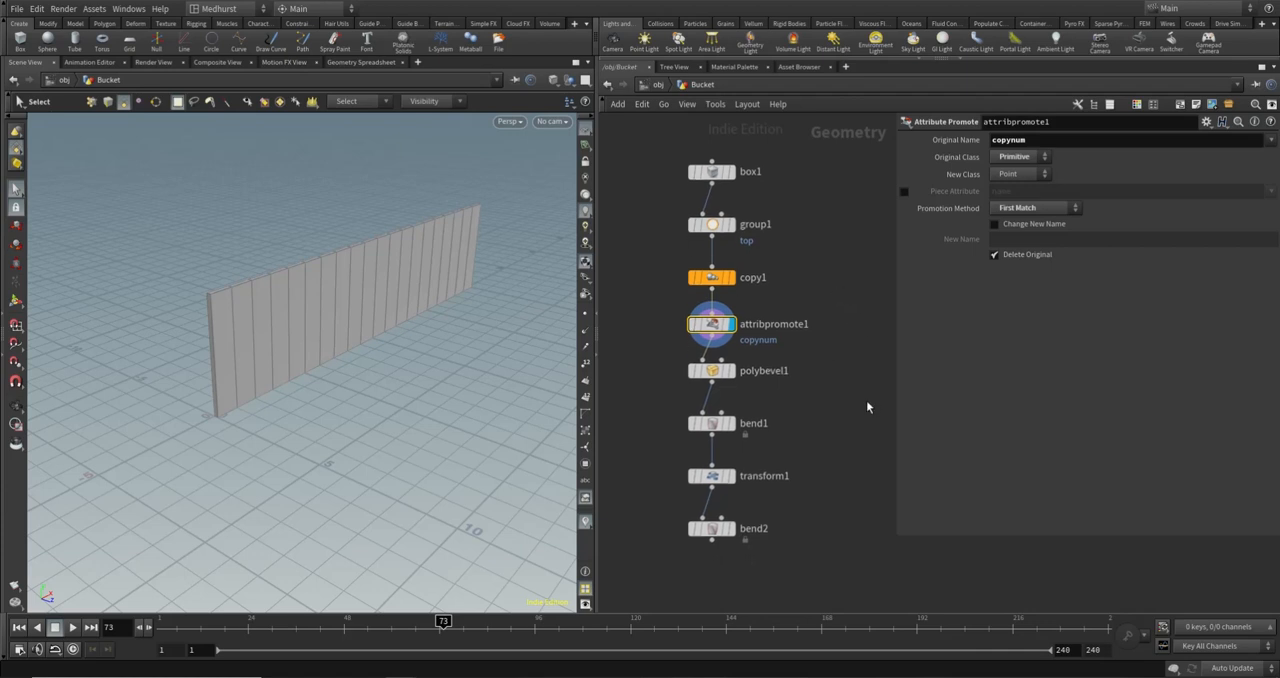
{"action": "key", "text": "Tab"}
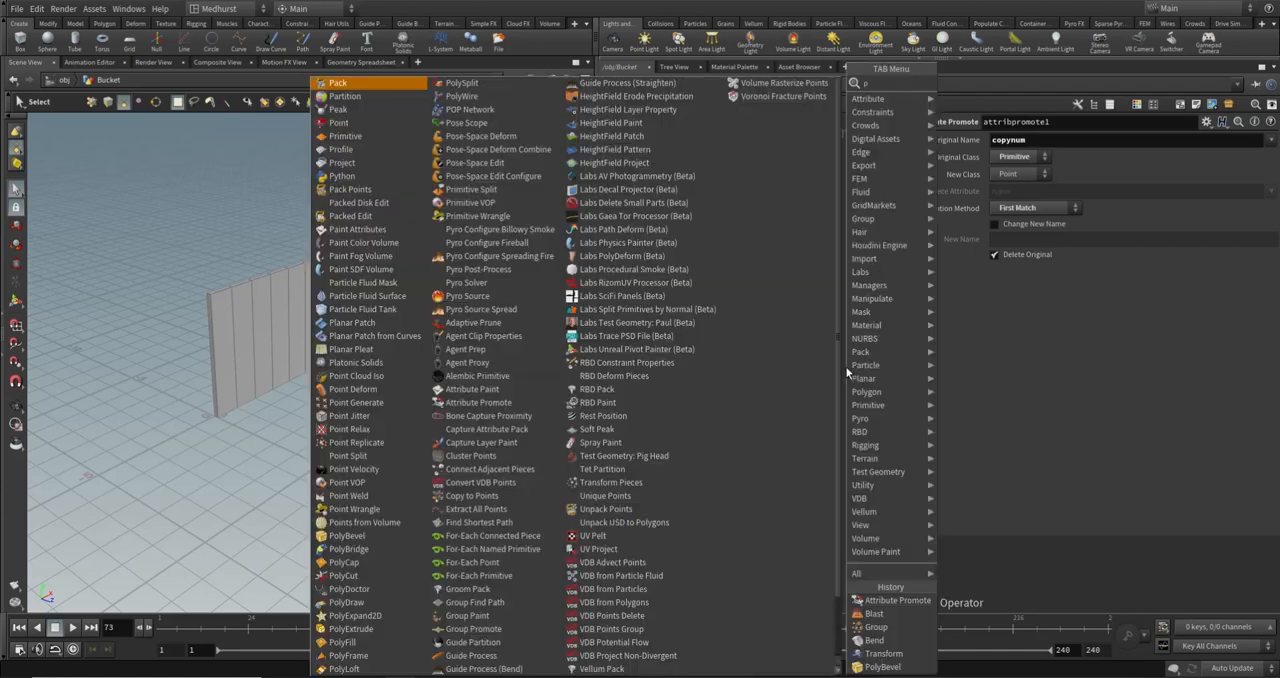
{"action": "key", "text": "Return"}
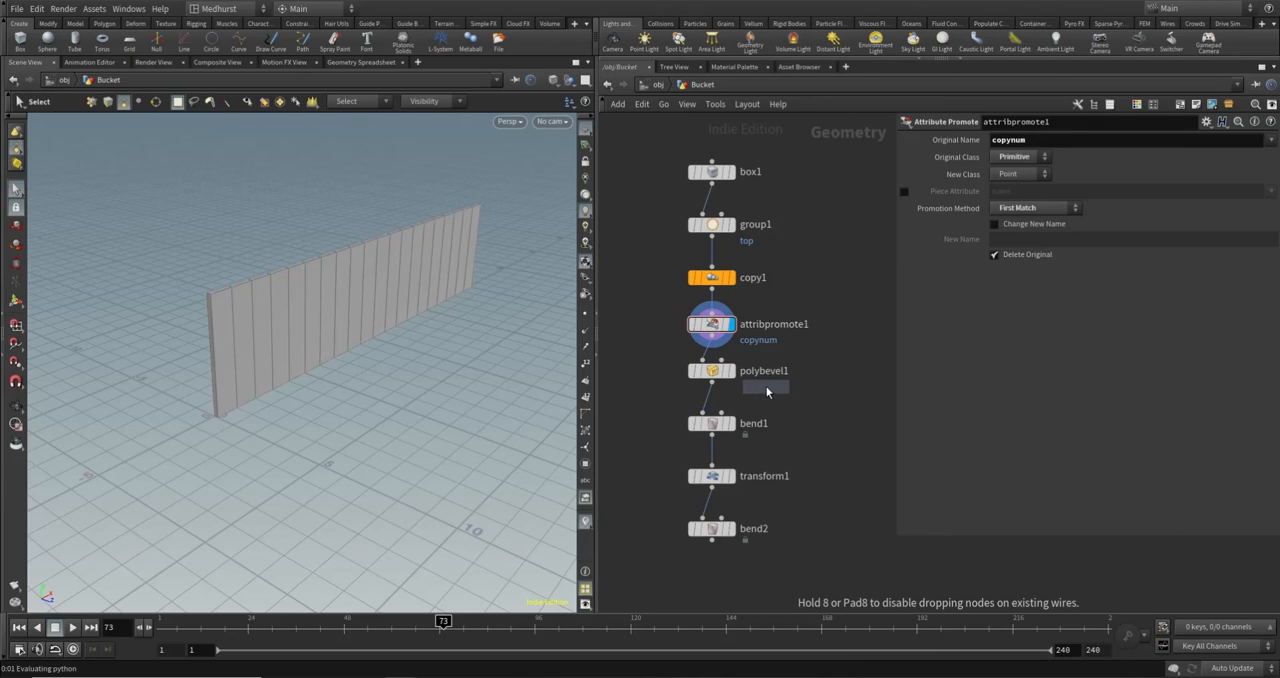
{"action": "left_click", "coordinate": [714, 353]}
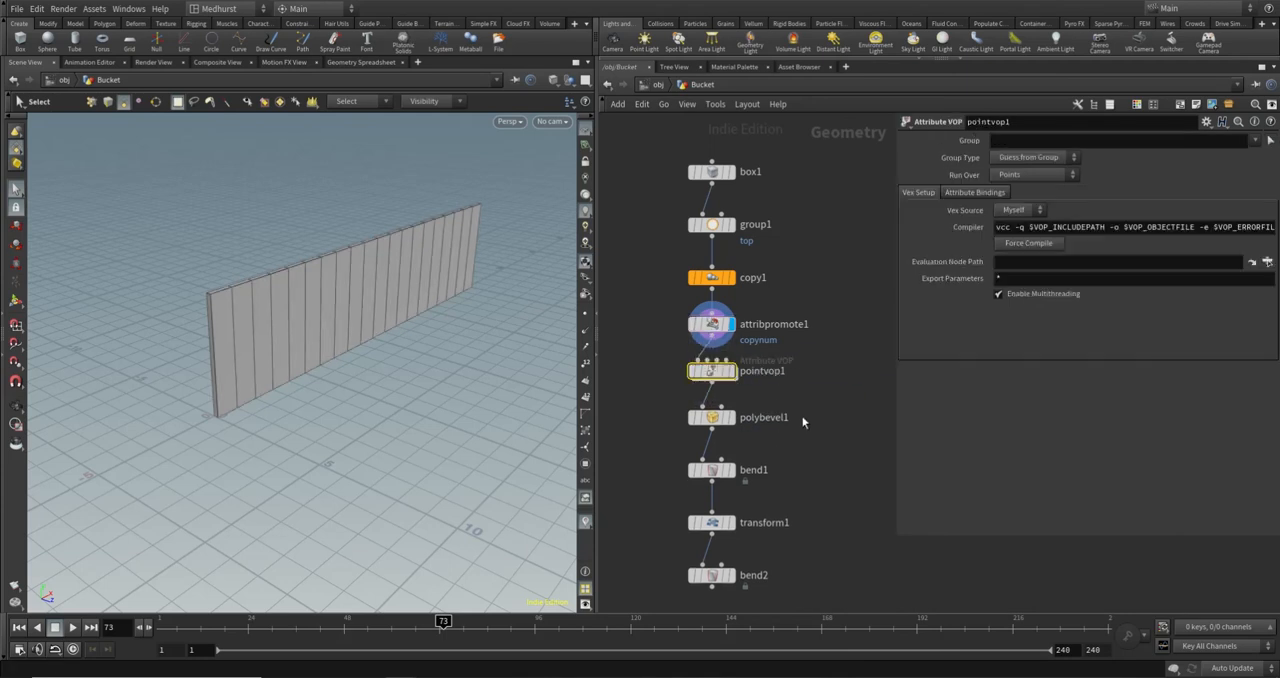
{"action": "mouse_move", "coordinate": [730, 373]}
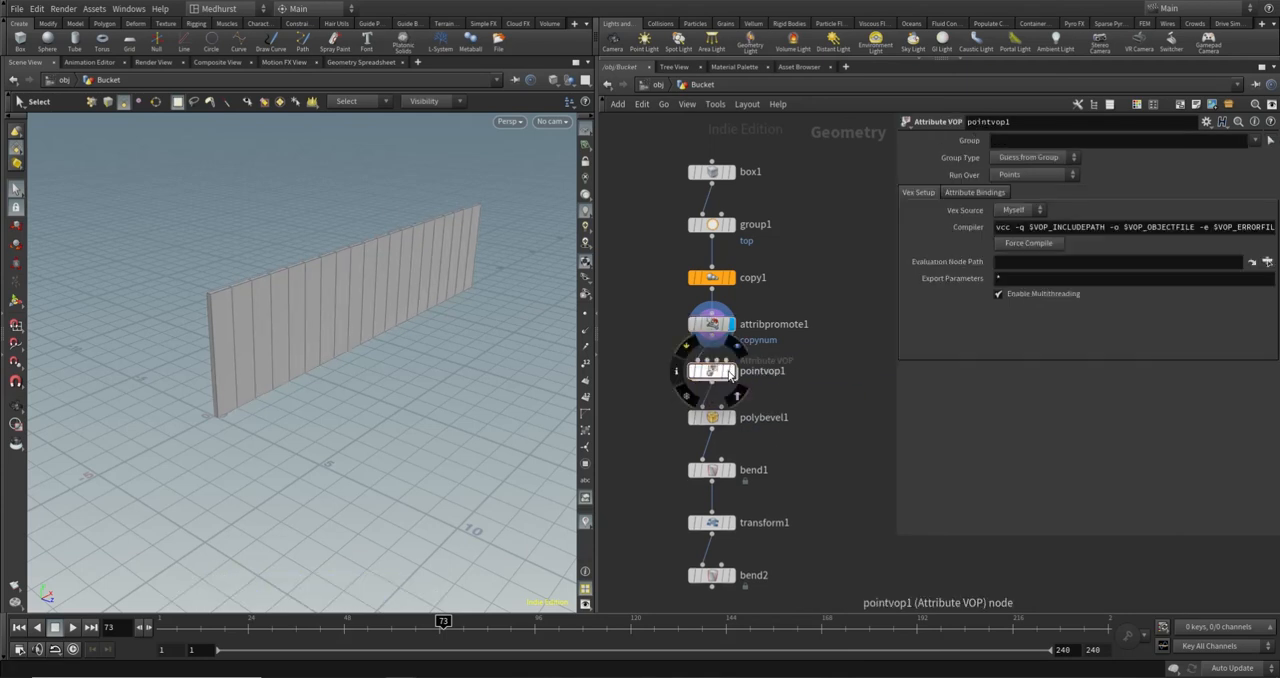
{"action": "key", "text": "Escape"}
{"action": "left_click_drag", "start_coordinate": [300, 300], "coordinate": [355, 319]}
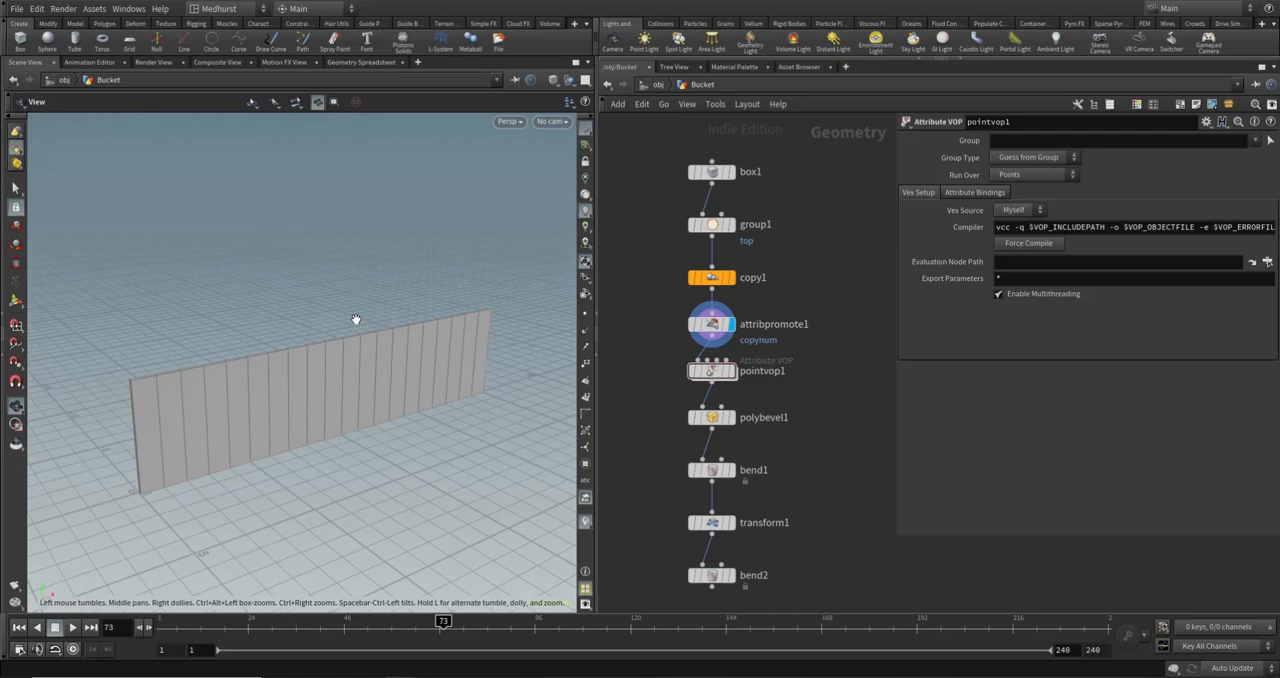
{"action": "key", "text": "s"}
{"action": "mouse_move", "coordinate": [705, 376]}
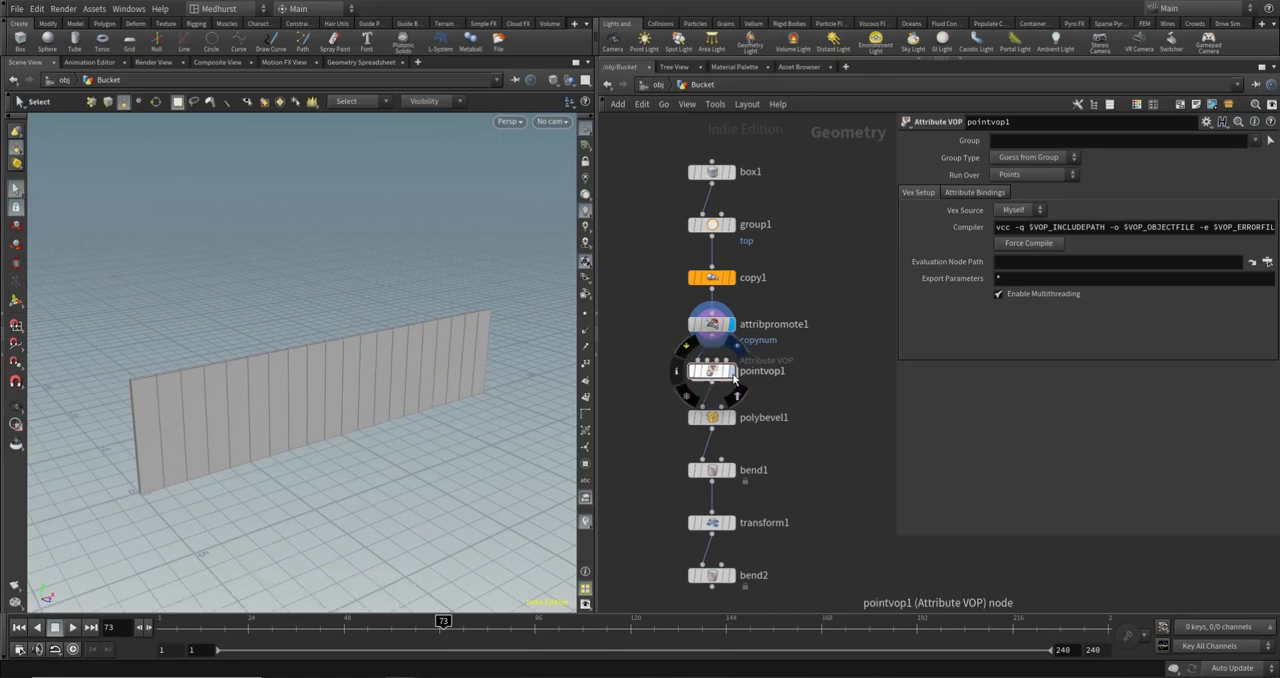
- Enter pointvop1's network and widen its workspace by resizing the viewport and parameter areas
{"action": "double_click", "coordinate": [705, 373]}
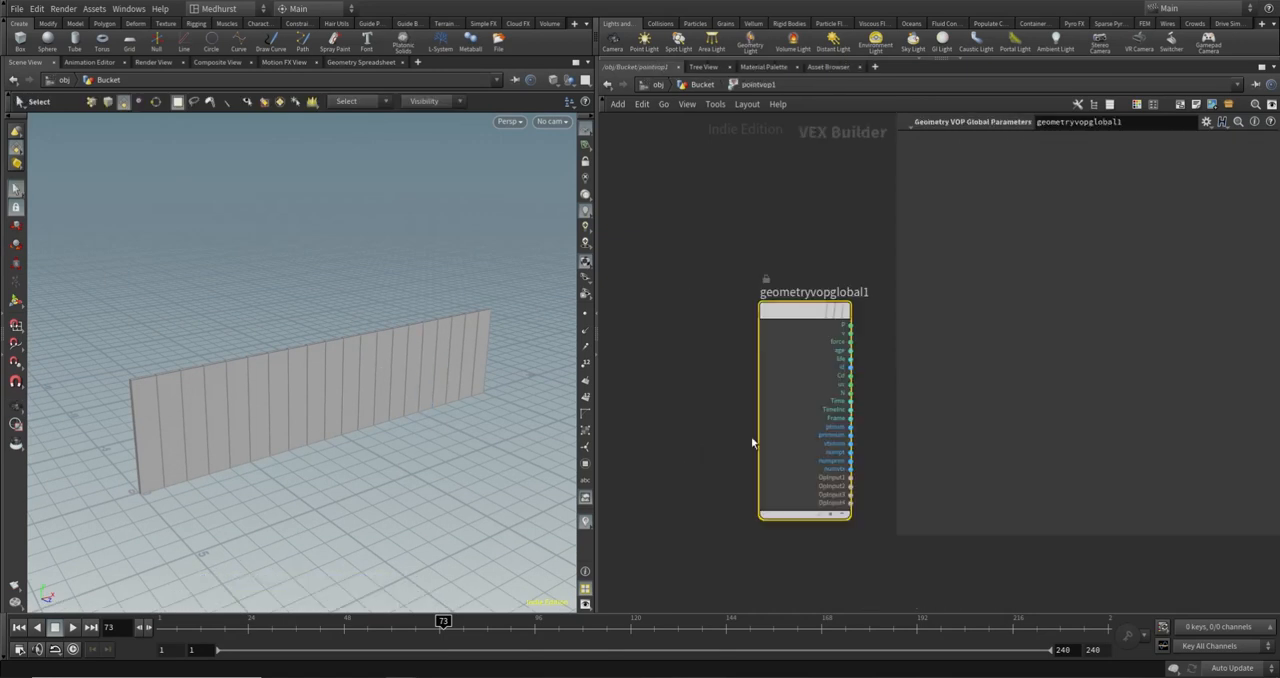
{"action": "left_click_drag", "start_coordinate": [598, 300], "coordinate": [492, 300]}
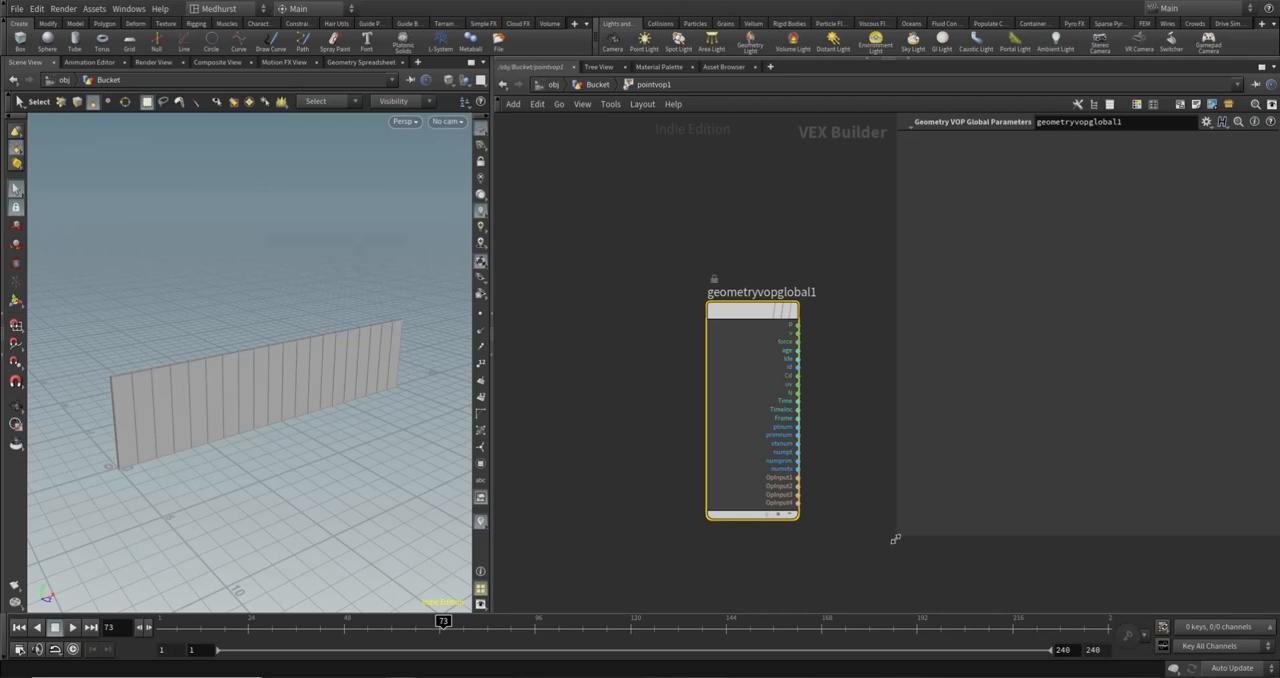
{"action": "left_click_drag", "start_coordinate": [896, 534], "coordinate": [1108, 534]}
{"action": "left_click_drag", "start_coordinate": [737, 413], "coordinate": [559, 317]}
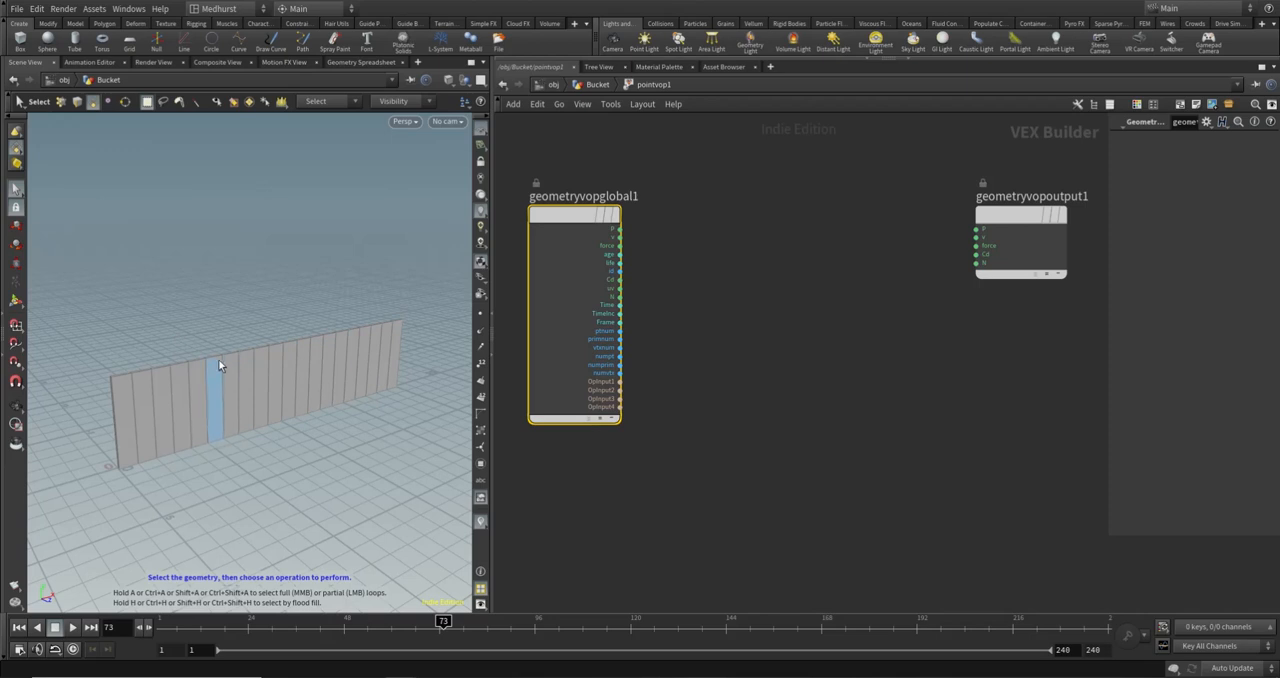
{"action": "left_click", "coordinate": [773, 313]}
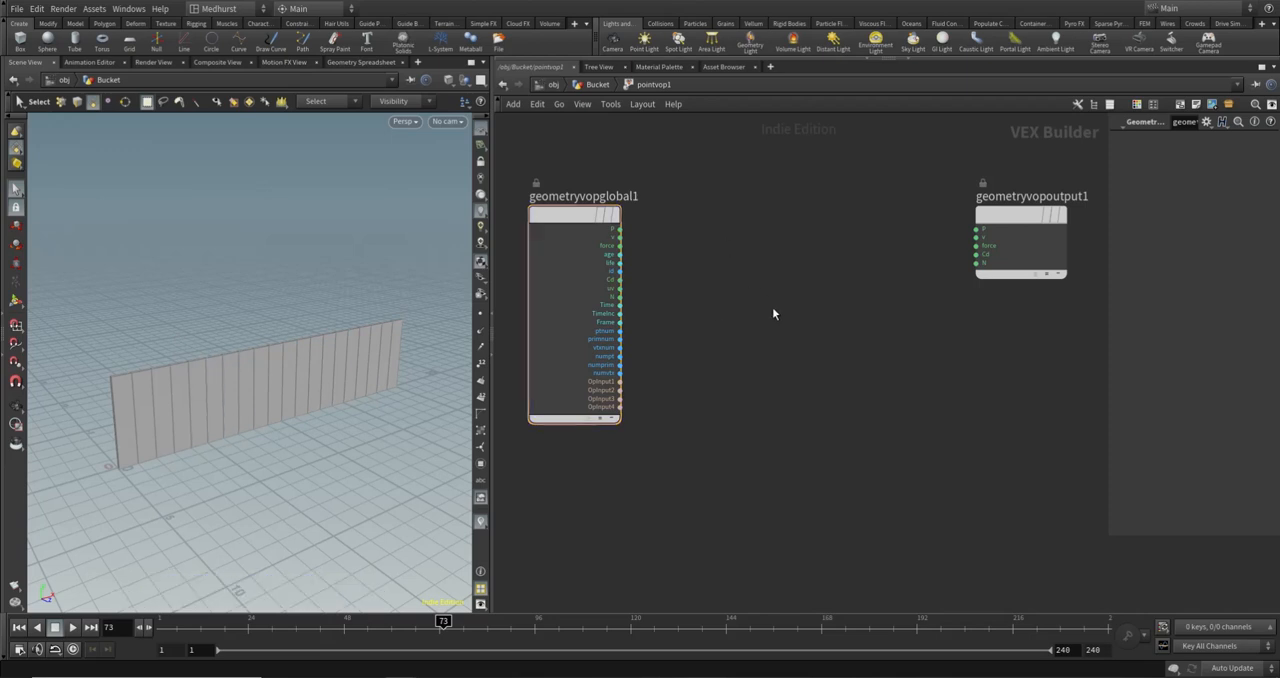
{"action": "key", "text": "Tab"}
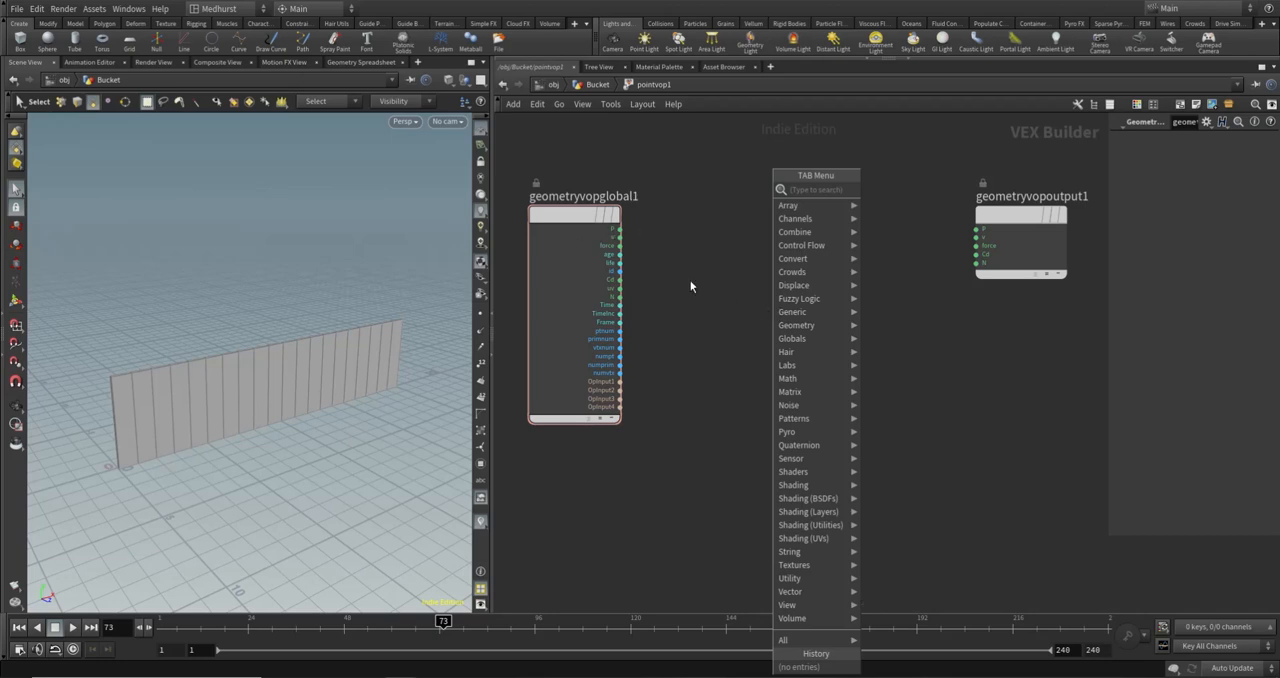
{"action": "type", "text": "vectorto float"}
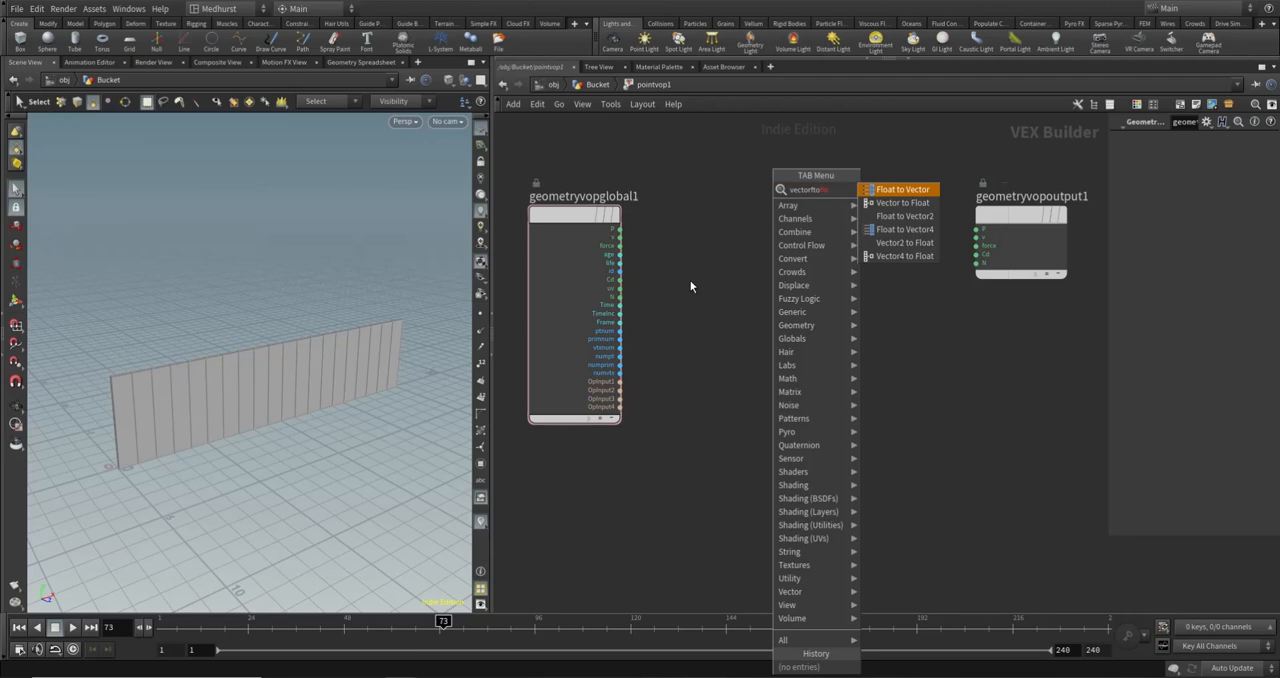
{"action": "key", "text": "Return"}
{"action": "key", "text": "Escape"}
- Add a Vector to Float node and connect geometryvopglobal1's P output to its vec input
{"action": "key", "text": "Tab"}
{"action": "type", "text": "float"}
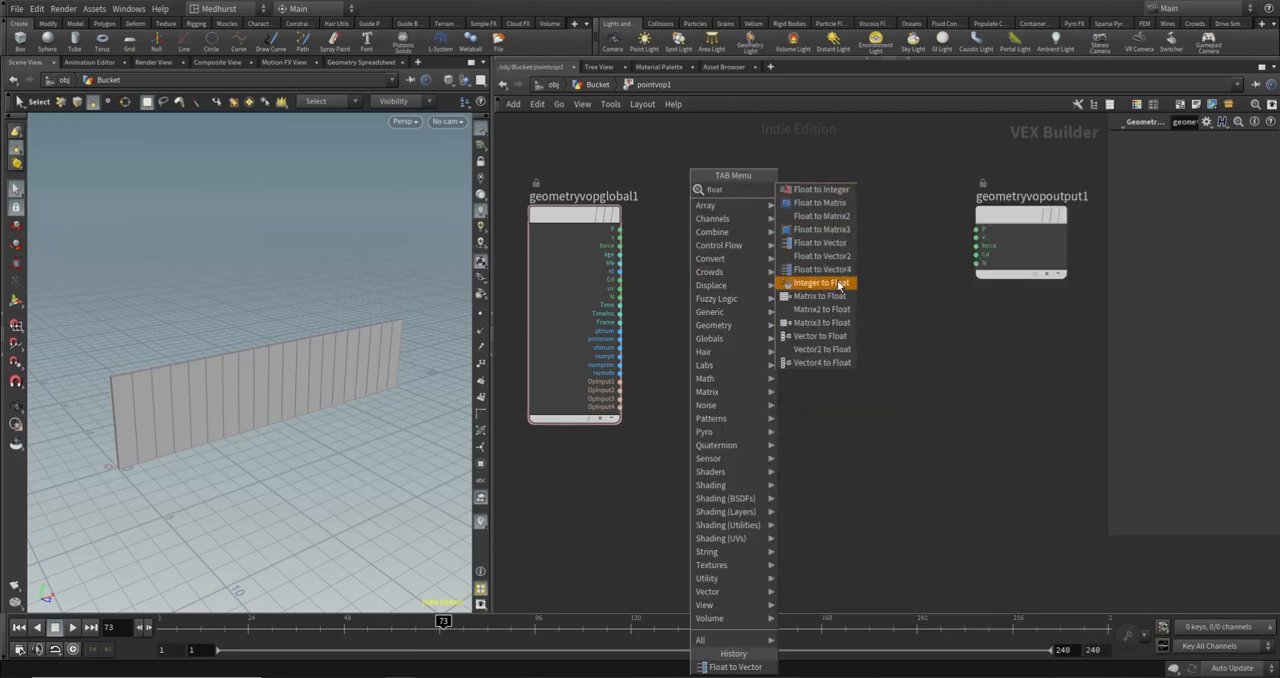
{"action": "left_click", "coordinate": [831, 337]}
{"action": "left_click", "coordinate": [778, 234]}
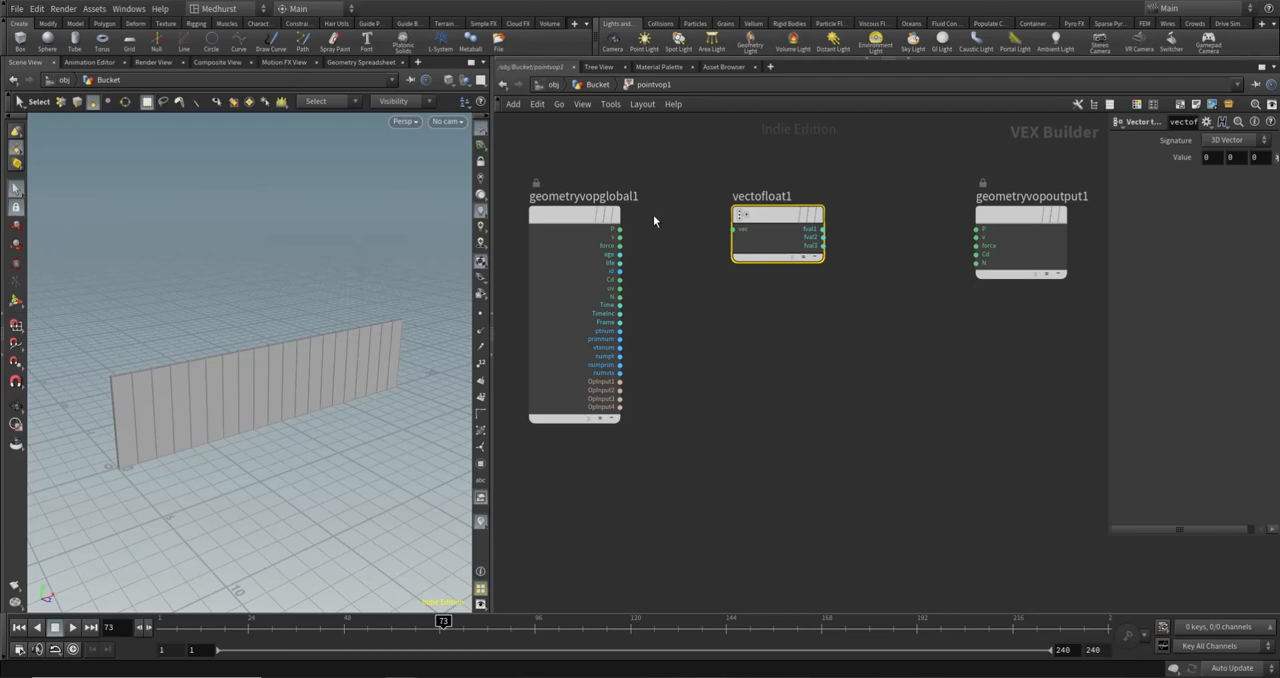
{"action": "left_click", "coordinate": [620, 229]}
{"action": "left_click", "coordinate": [735, 229]}
- Move vectofloat1 close to geometryvopglobal1 and geometryvopoutput1 further away to make room for more nodes between them
{"action": "left_click_drag", "start_coordinate": [766, 223], "coordinate": [700, 223]}
{"action": "left_click", "coordinate": [755, 229]}
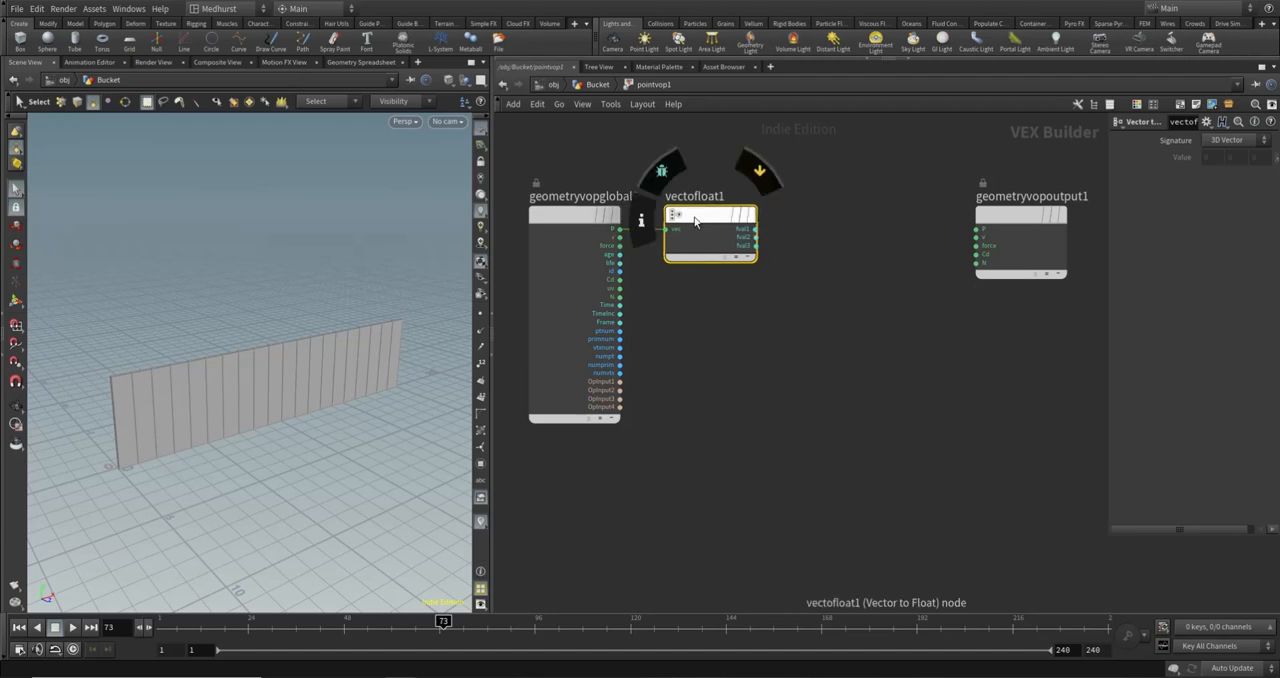
{"action": "left_click_drag", "start_coordinate": [695, 221], "coordinate": [682, 221]}
{"action": "middle_click_drag", "start_coordinate": [771, 295], "coordinate": [680, 294]}
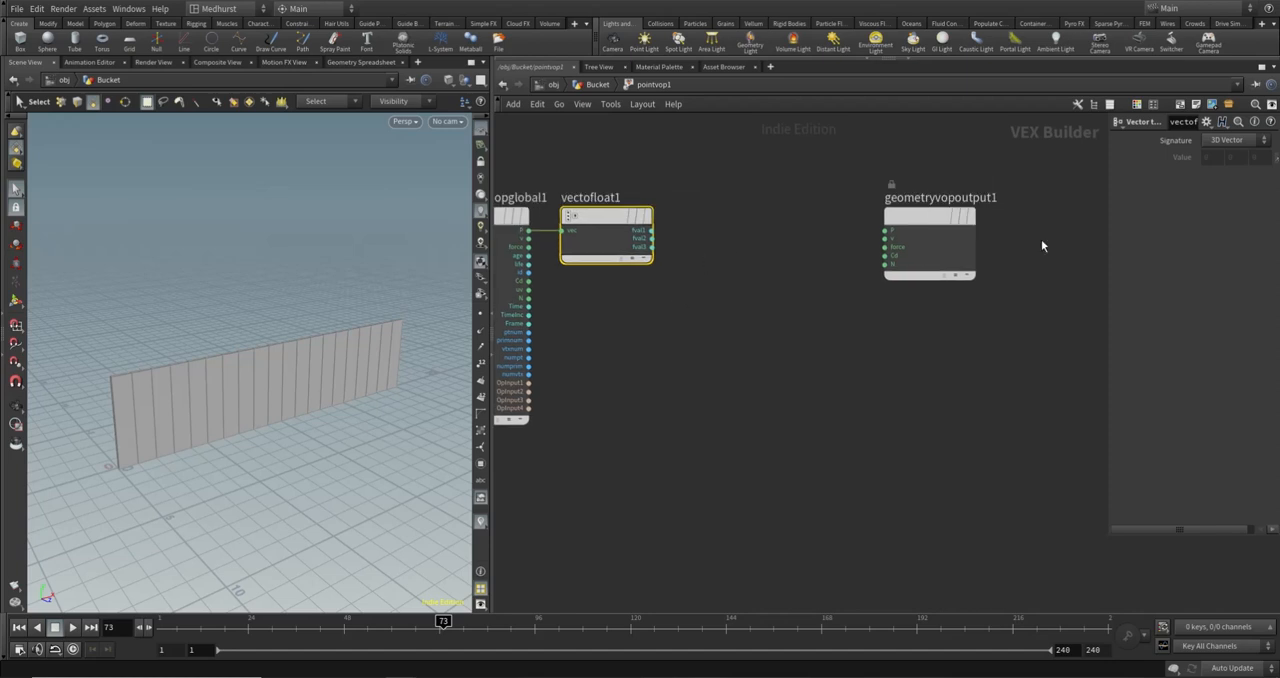
{"action": "left_click_drag", "start_coordinate": [919, 234], "coordinate": [1006, 234]}
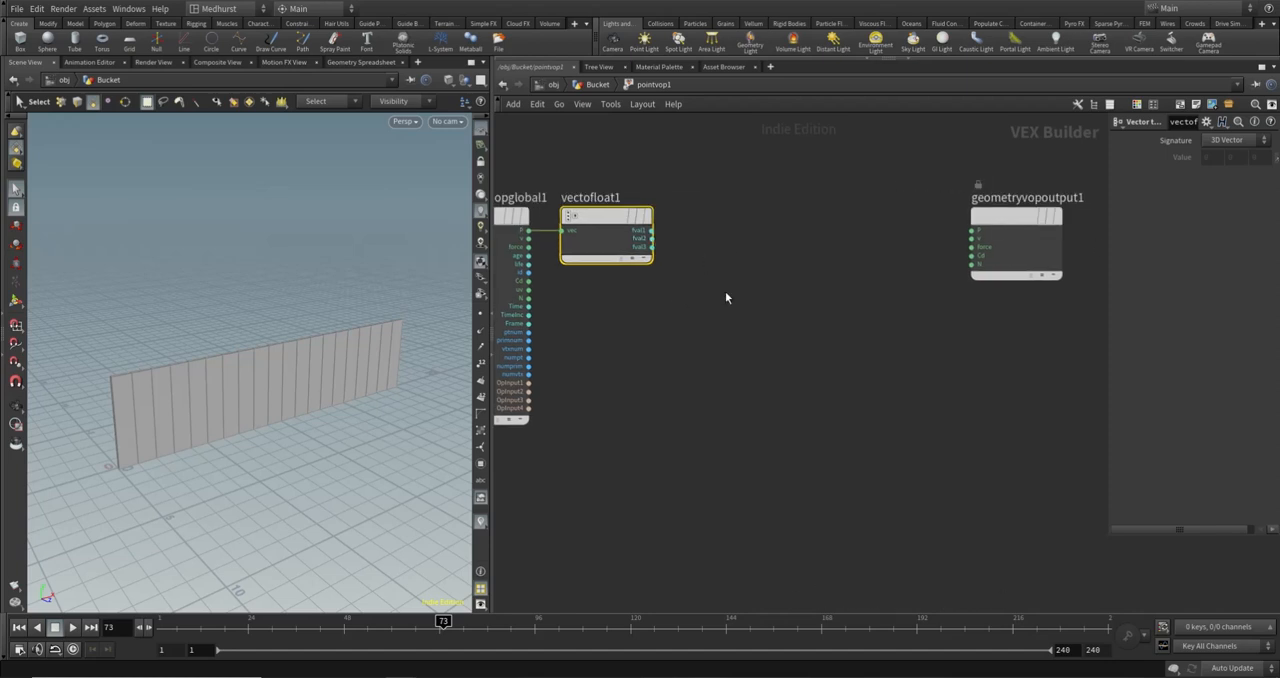
- Add an Add node fed by vectofloat1's fval2 output and place it just below and beyond vectofloat1
{"action": "left_click", "coordinate": [651, 246]}
{"action": "key", "text": "Tab"}
{"action": "type", "text": "add"}
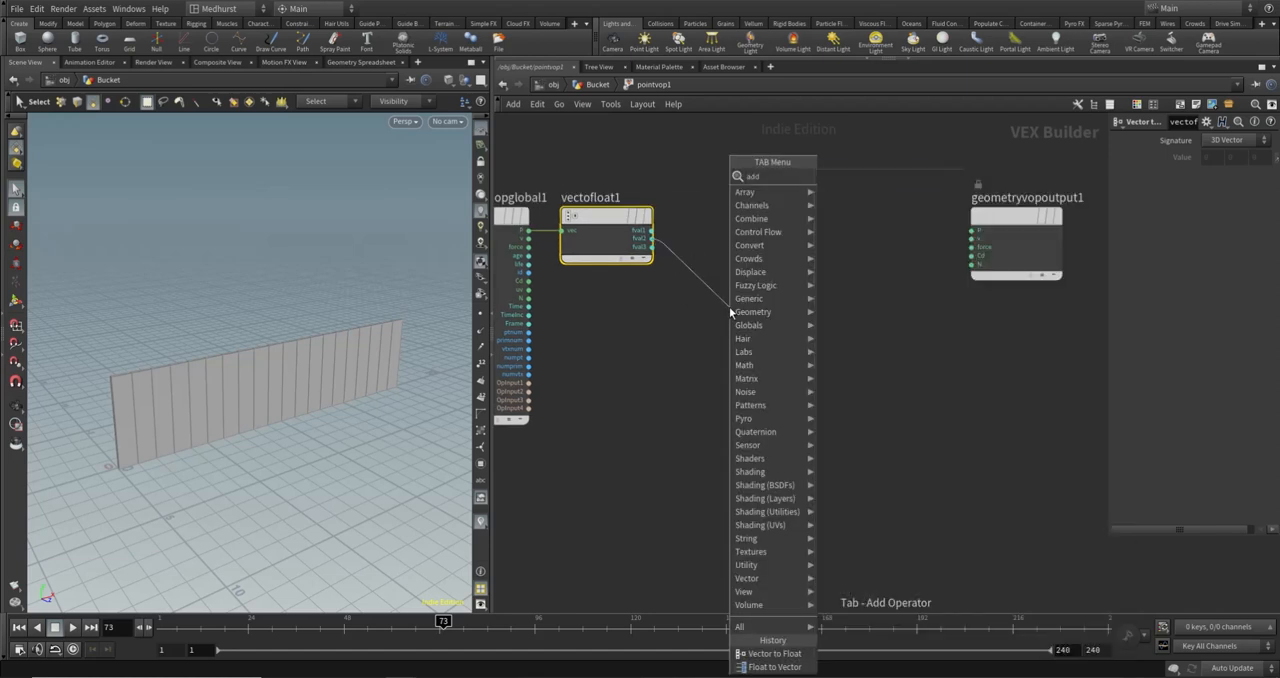
{"action": "key", "text": "Return"}
{"action": "left_click_drag", "start_coordinate": [775, 308], "coordinate": [726, 293]}
{"action": "middle_click_drag", "start_coordinate": [640, 315], "coordinate": [809, 344]}
{"action": "left_click_drag", "start_coordinate": [659, 273], "coordinate": [590, 273]}
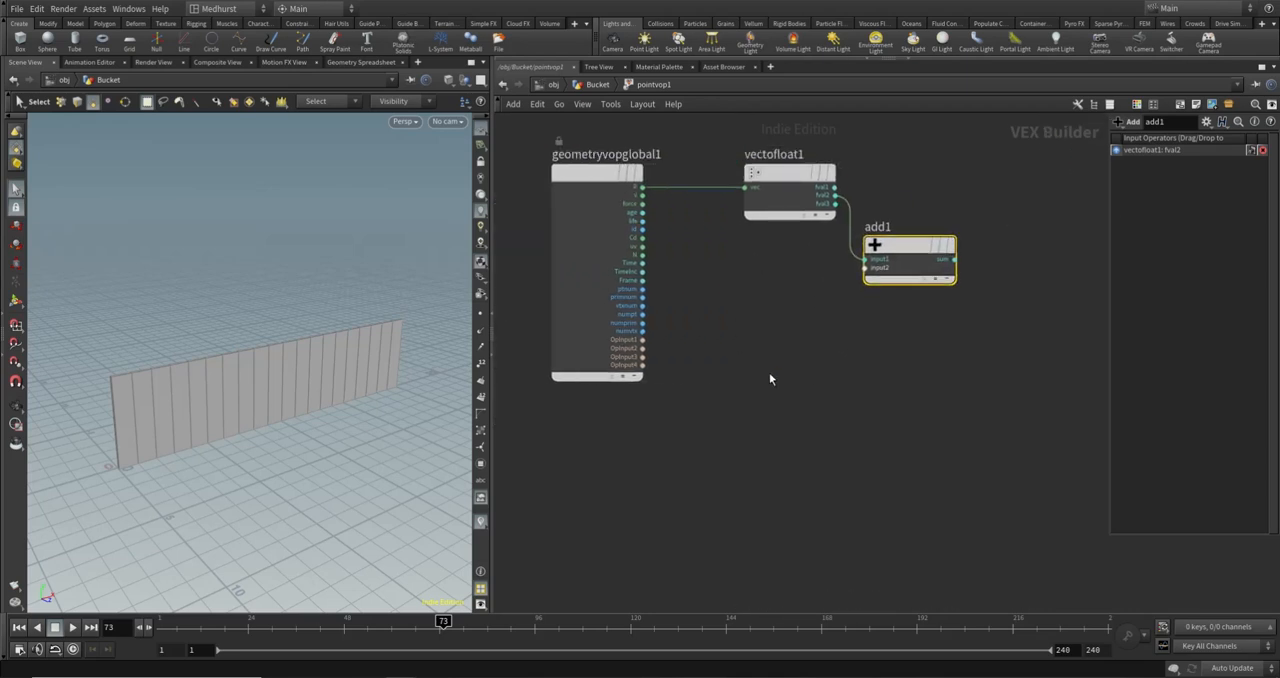
- Add a Random node below vectofloat1
{"action": "key", "text": "Tab"}
{"action": "type", "text": "rand"}
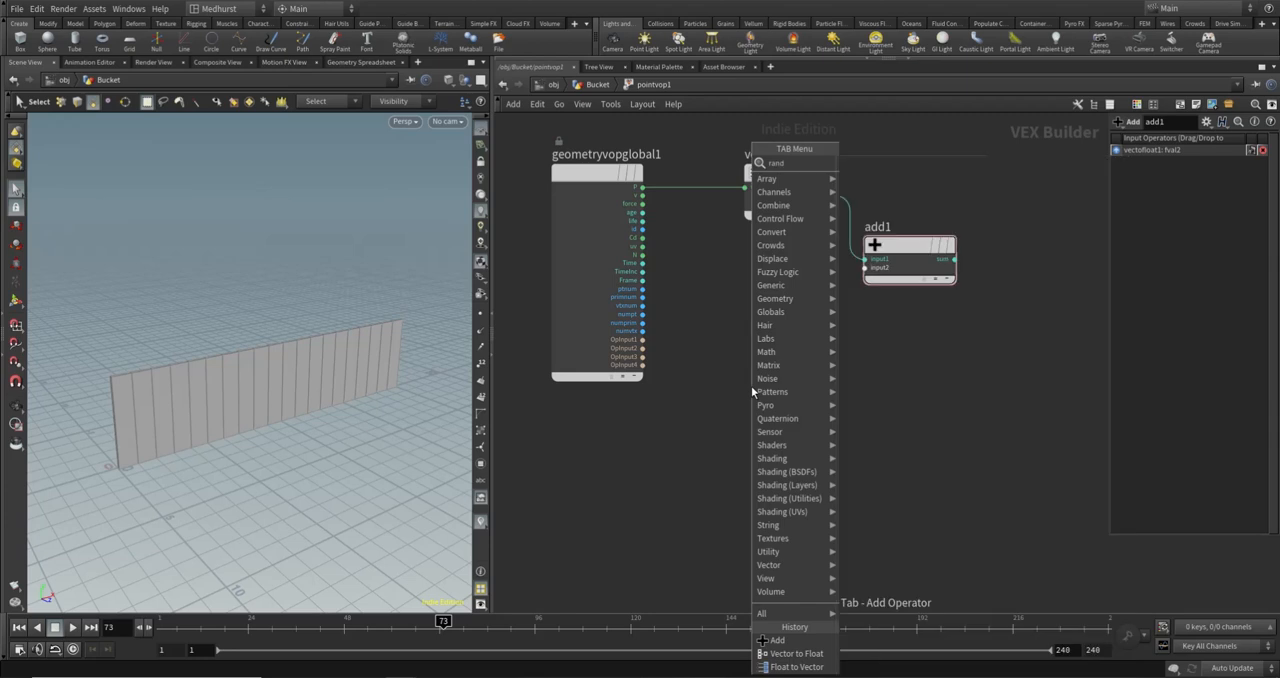
{"action": "key", "text": "Return"}
{"action": "left_click", "coordinate": [751, 386]}
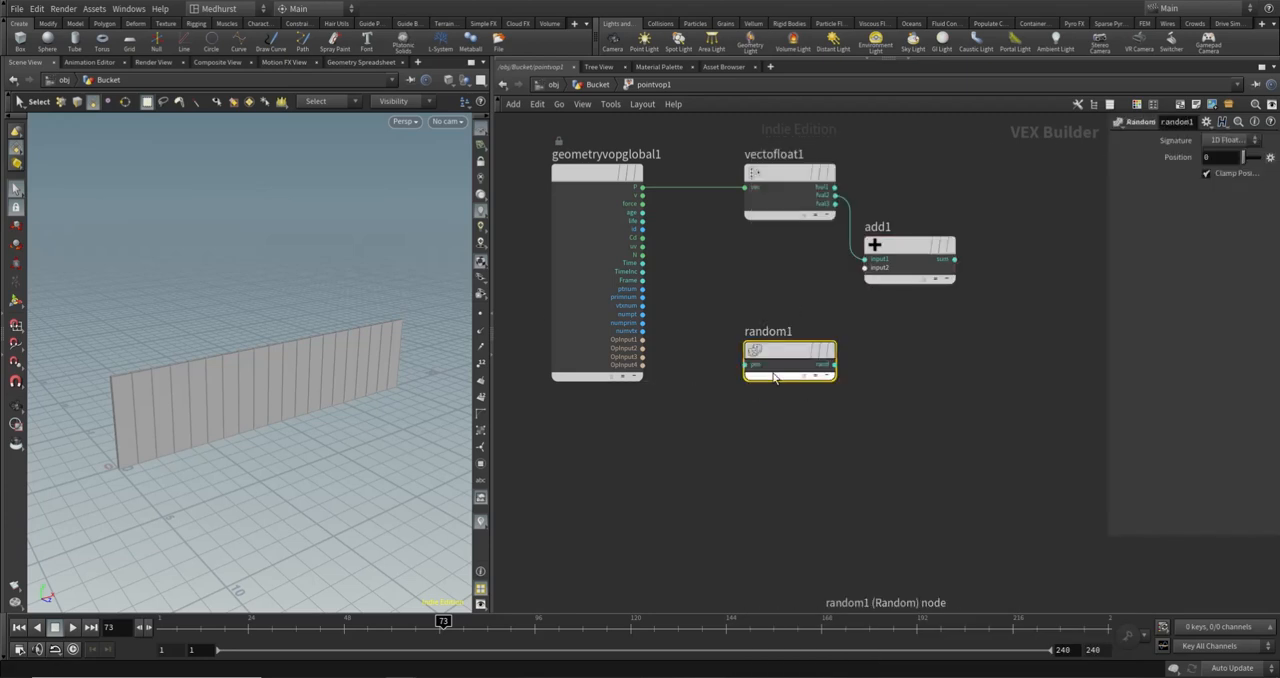
- Make room beside geometryvopglobal1 and add a Bind node named copynum with its type set to Integer
{"action": "left_click_drag", "start_coordinate": [573, 291], "coordinate": [538, 290]}
{"action": "left_click", "coordinate": [657, 463]}
{"action": "key", "text": "Tab"}
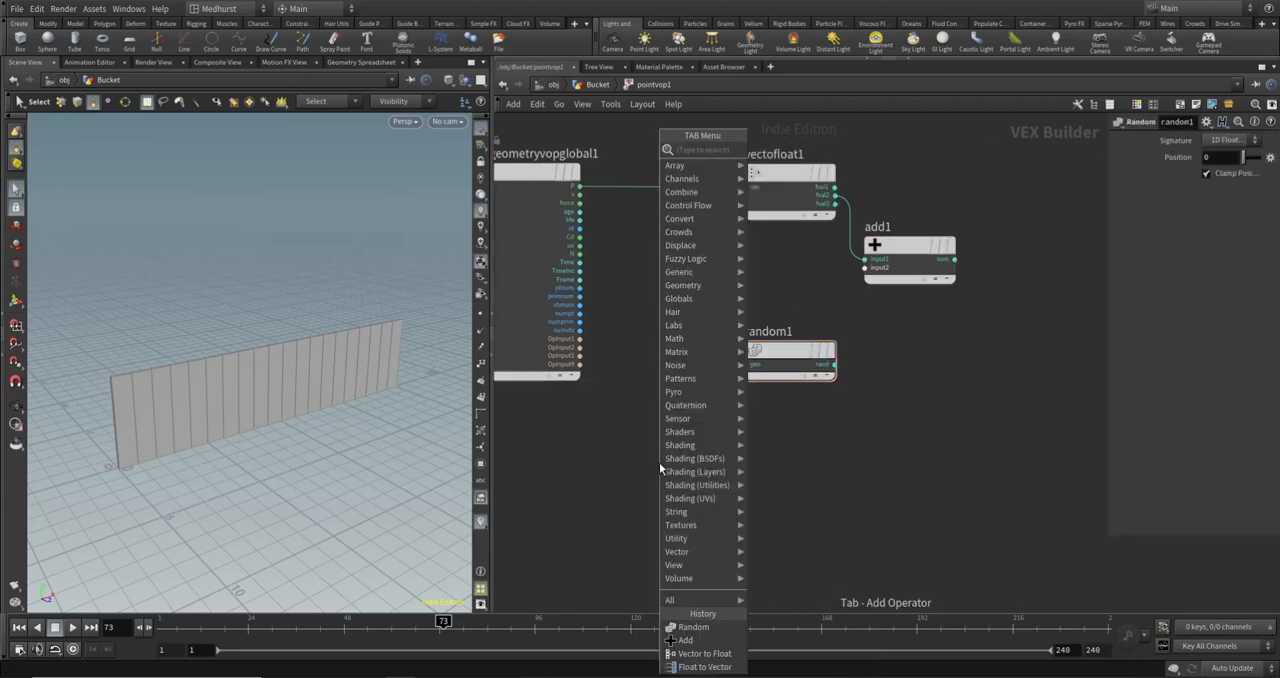
{"action": "type", "text": "bind"}
{"action": "key", "text": "Return"}
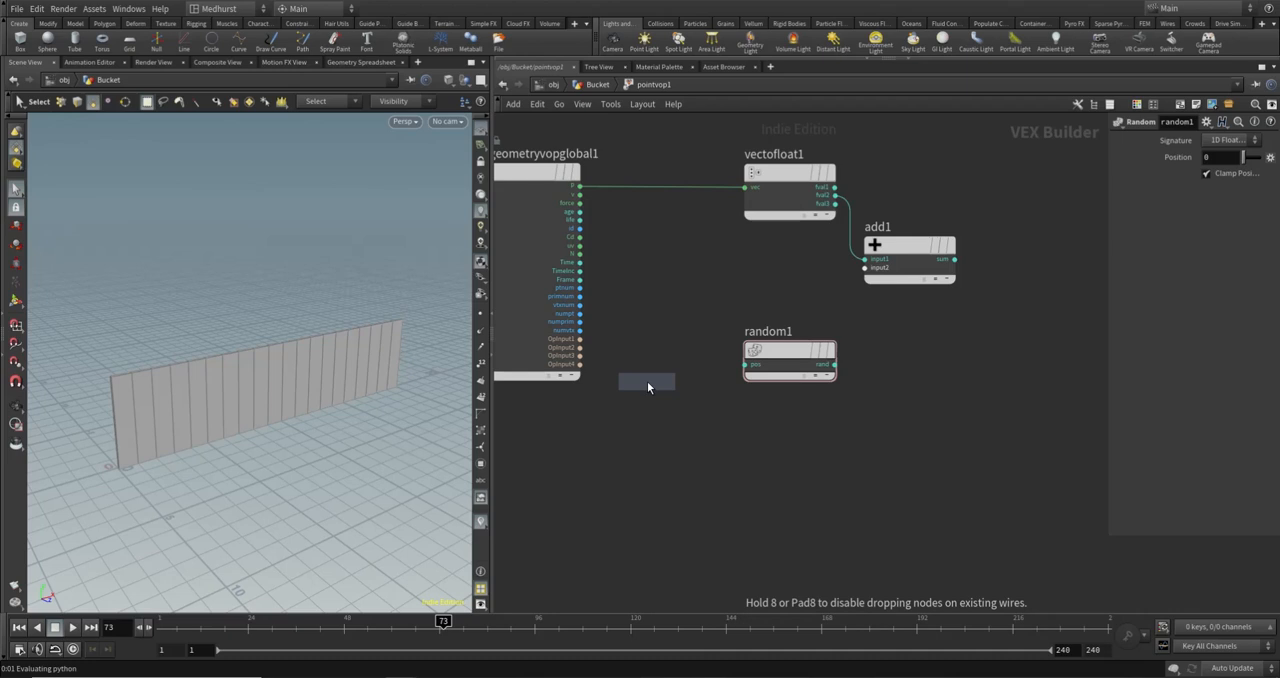
{"action": "left_click", "coordinate": [647, 381]}
{"action": "type", "text": "copynum"}
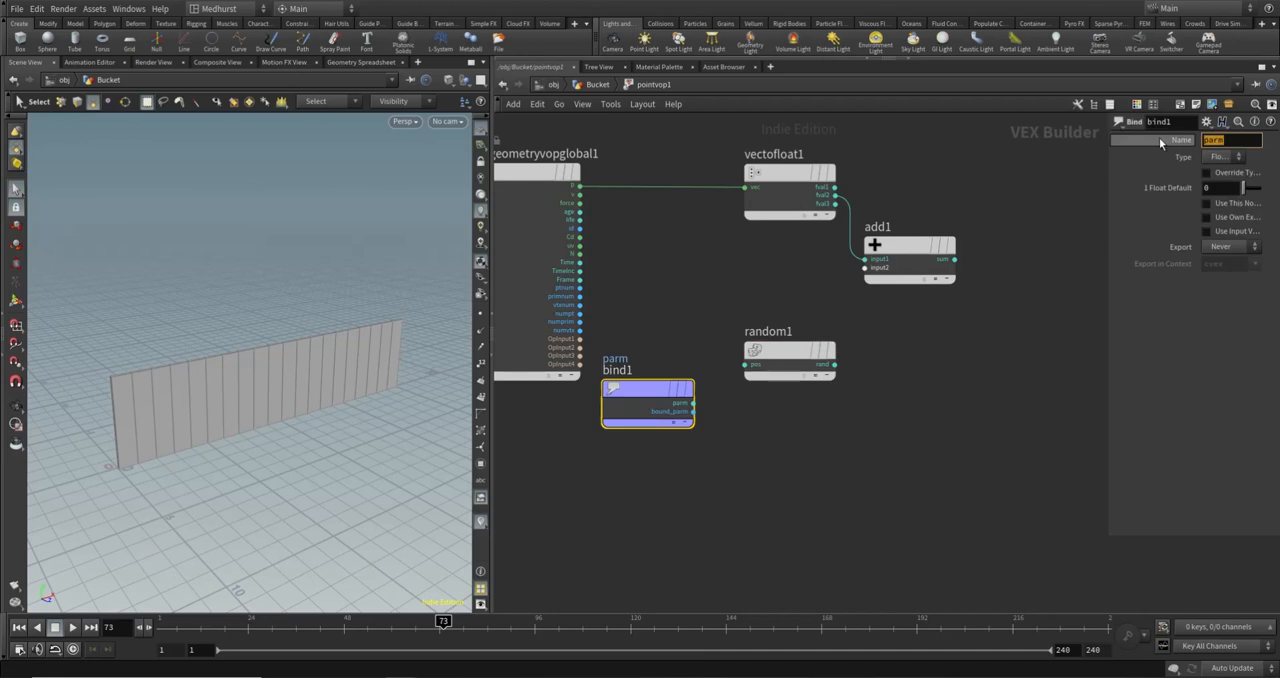
{"action": "key", "text": "Return"}
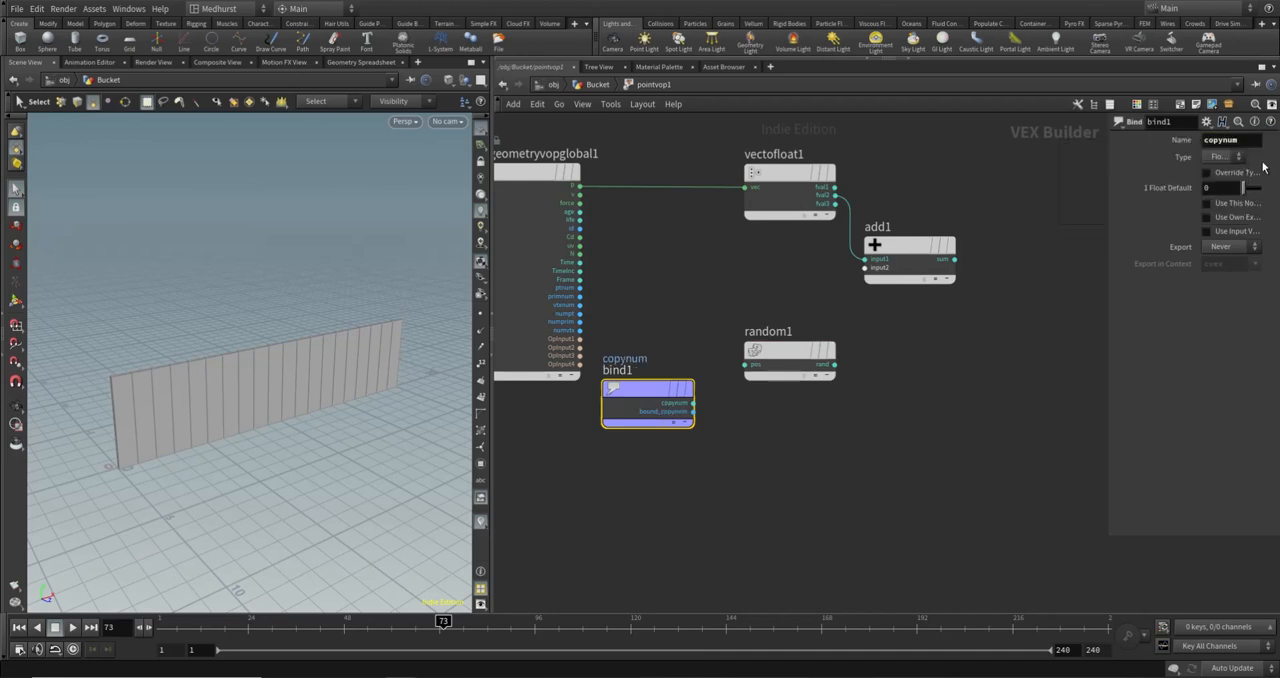
{"action": "left_click", "coordinate": [1222, 157]}
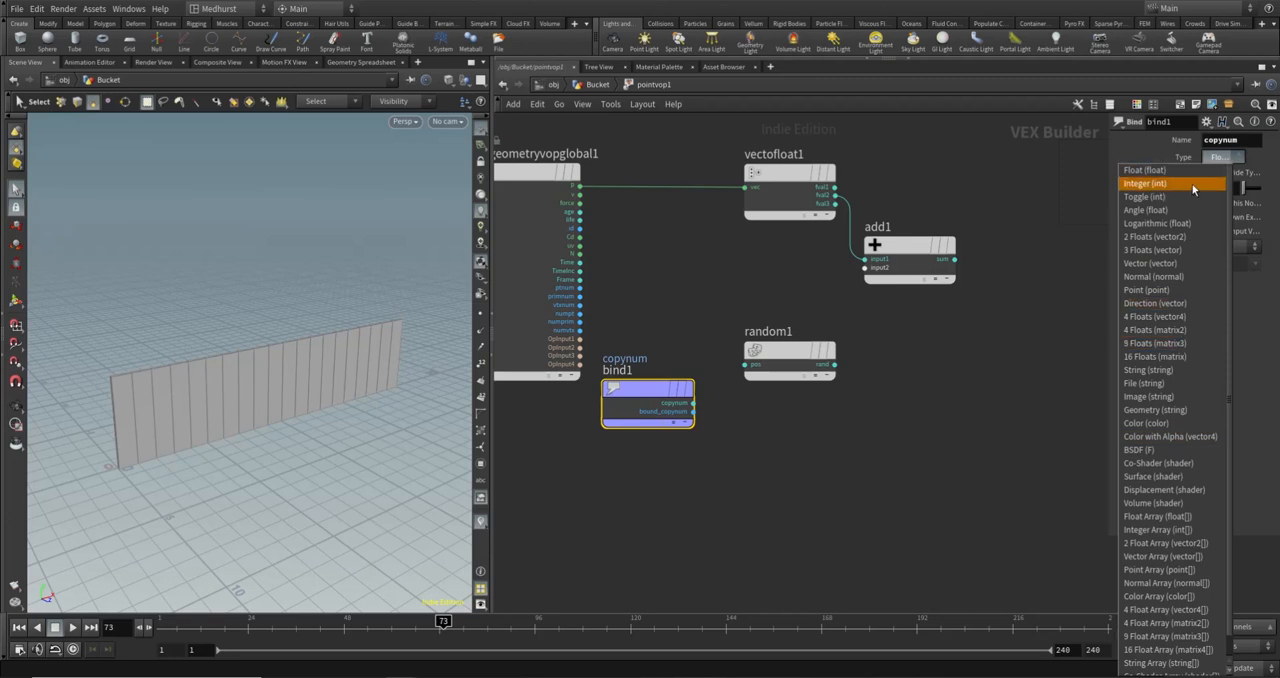
{"action": "left_click", "coordinate": [1193, 185]}
- Connect bind1's copynum output to random1's pos input and random1's rand output to add1's input2
{"action": "left_click", "coordinate": [695, 401]}
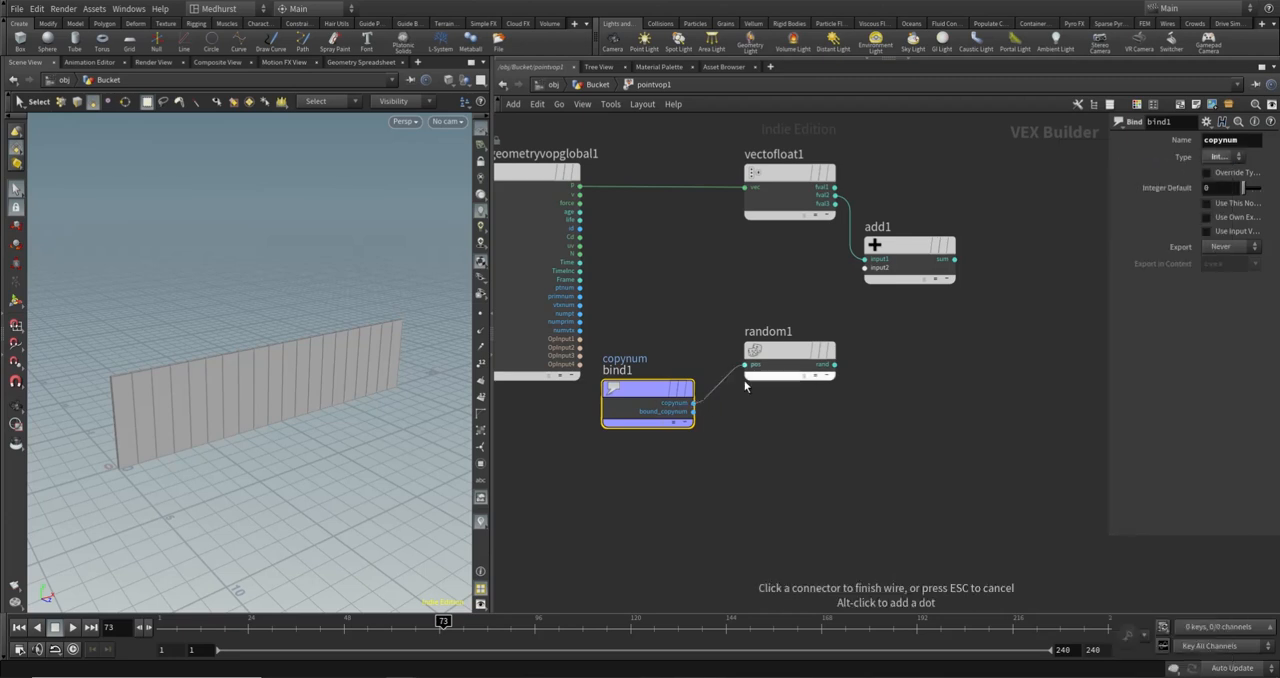
{"action": "left_click", "coordinate": [745, 364]}
{"action": "left_click_drag", "start_coordinate": [805, 352], "coordinate": [790, 390]}
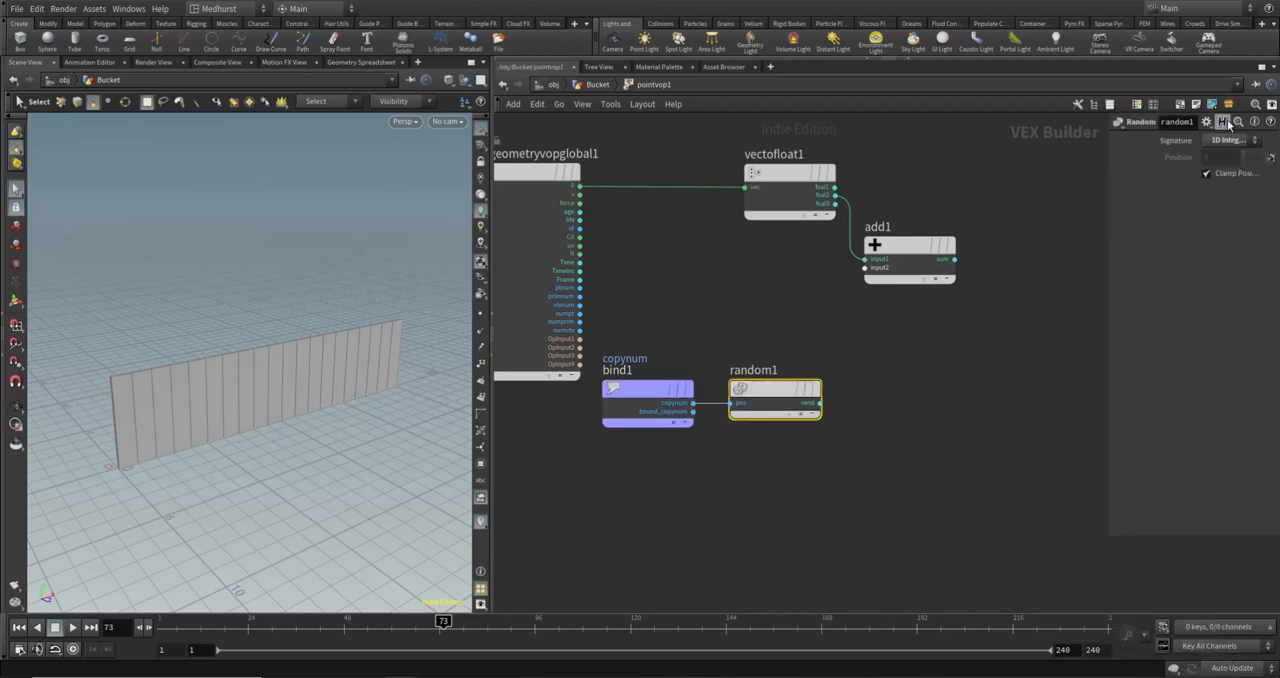
{"action": "left_click_drag", "start_coordinate": [1108, 186], "coordinate": [914, 188]}
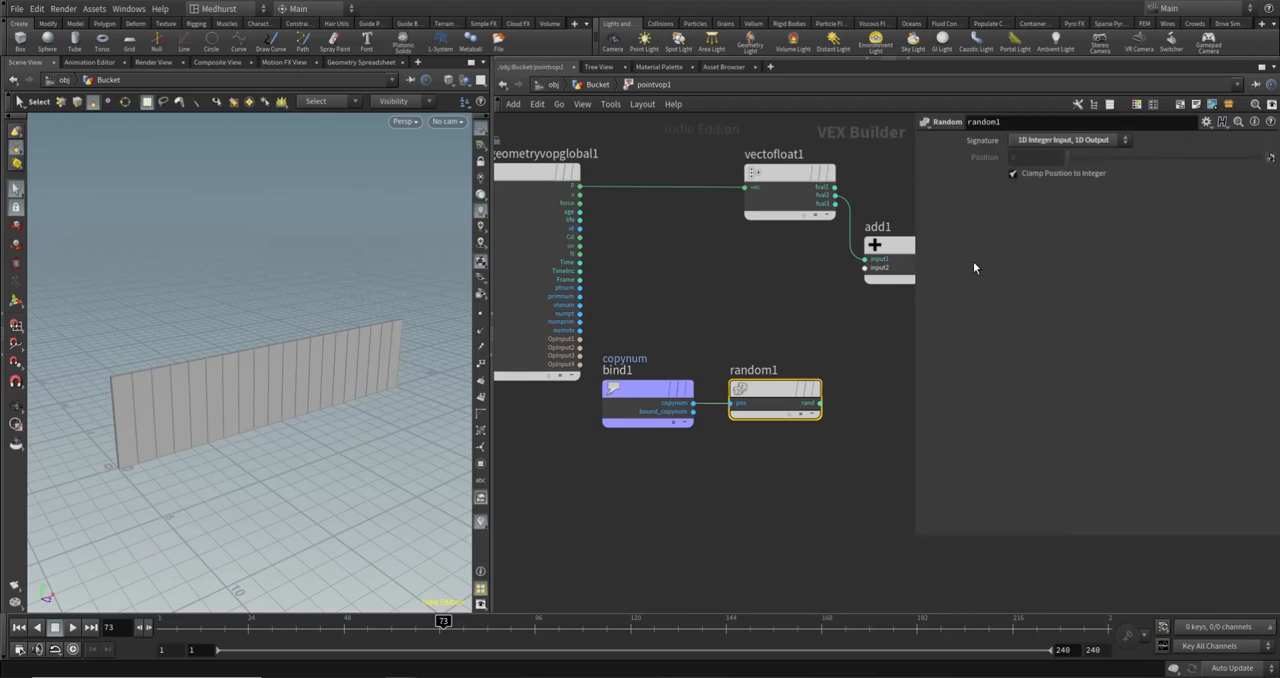
{"action": "left_click_drag", "start_coordinate": [914, 323], "coordinate": [1082, 335]}
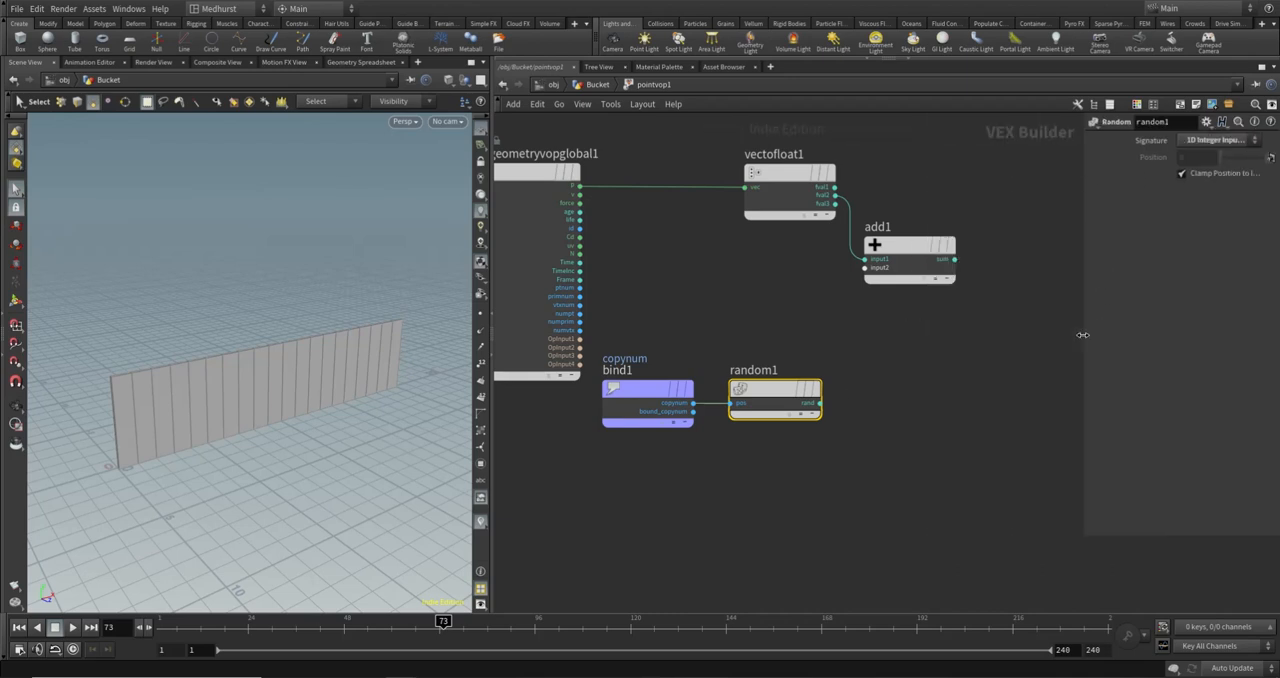
{"action": "left_click", "coordinate": [819, 403]}
{"action": "left_click", "coordinate": [865, 267]}
- Try to connect add1's sum output directly to geometryvopoutput1's P input and check the geometry
{"action": "middle_click_drag", "start_coordinate": [973, 182], "coordinate": [786, 237]}
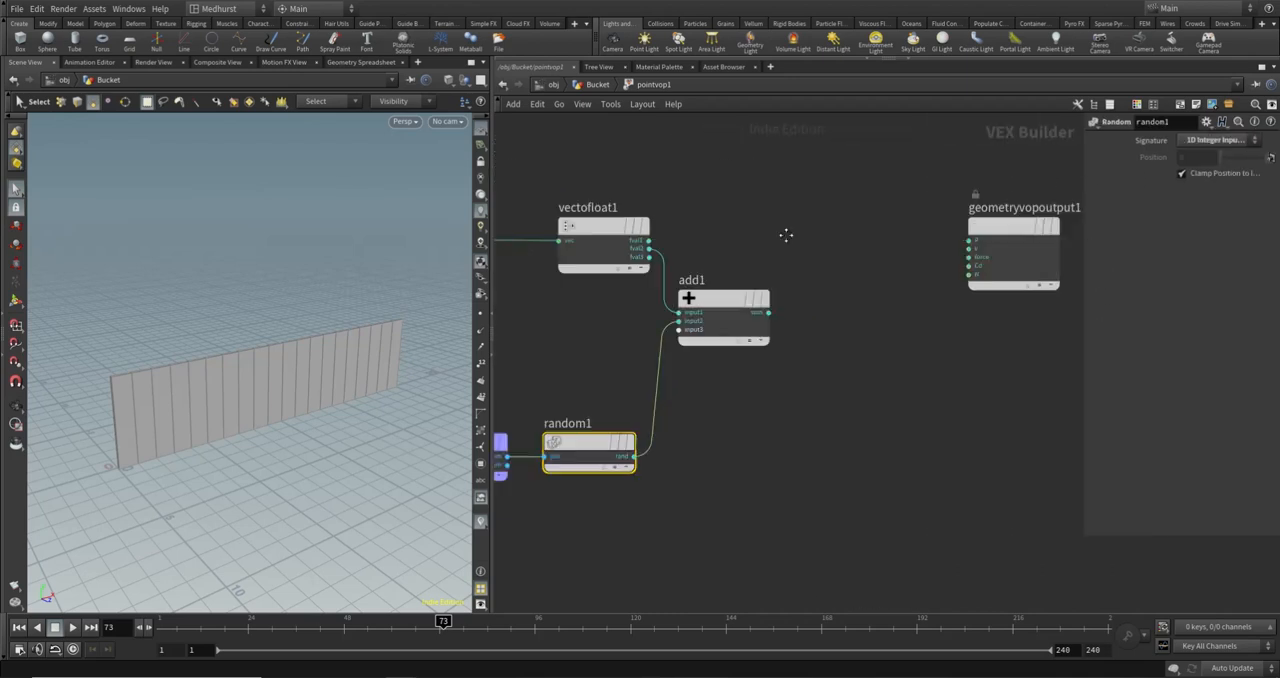
{"action": "left_click", "coordinate": [768, 313]}
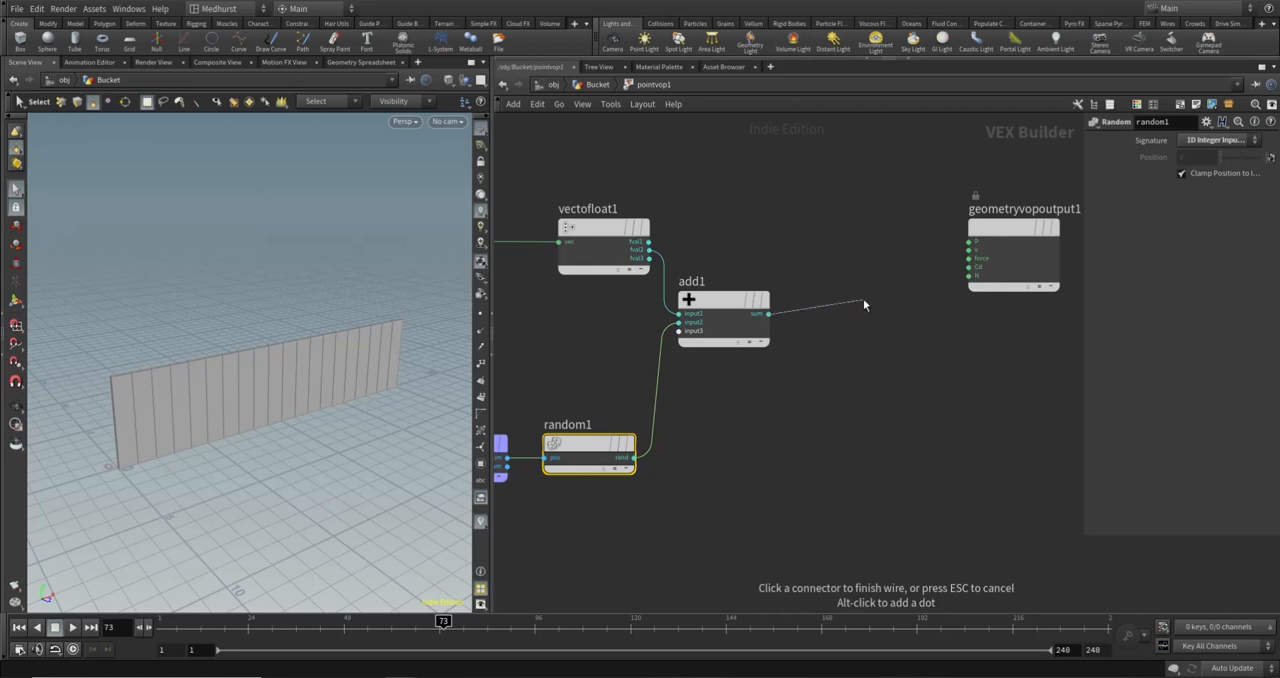
{"action": "left_click", "coordinate": [970, 242]}
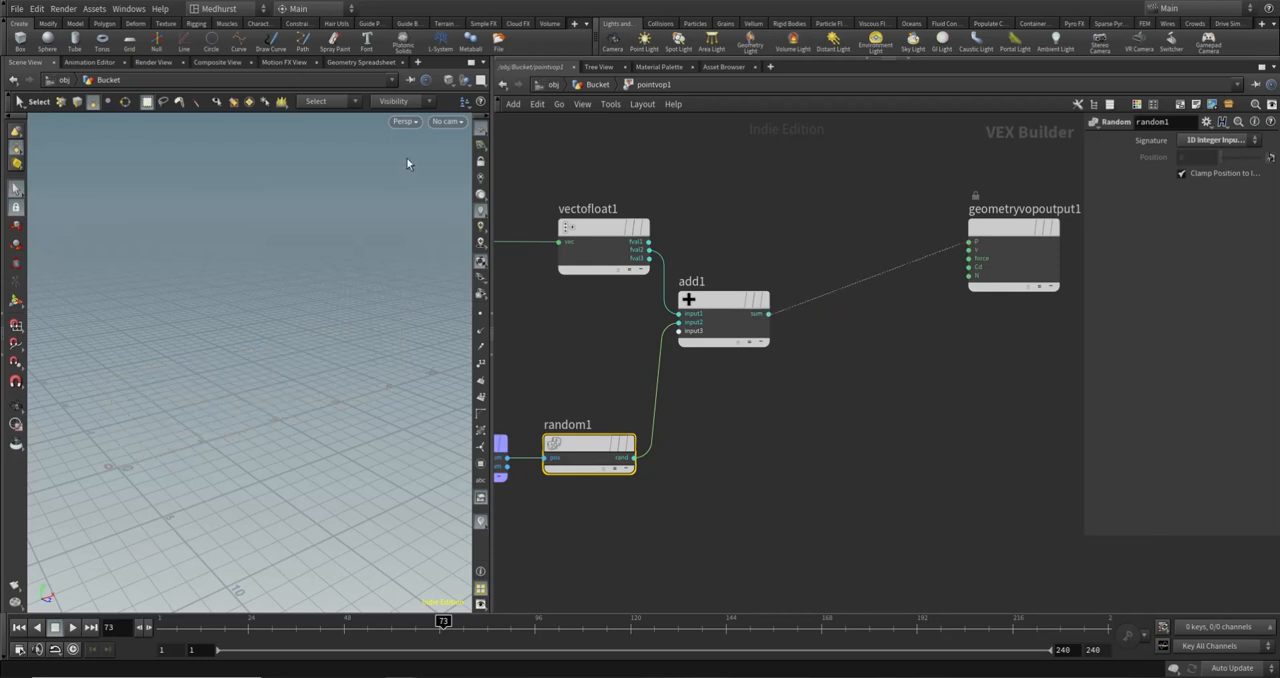
{"action": "key", "text": "space+g"}
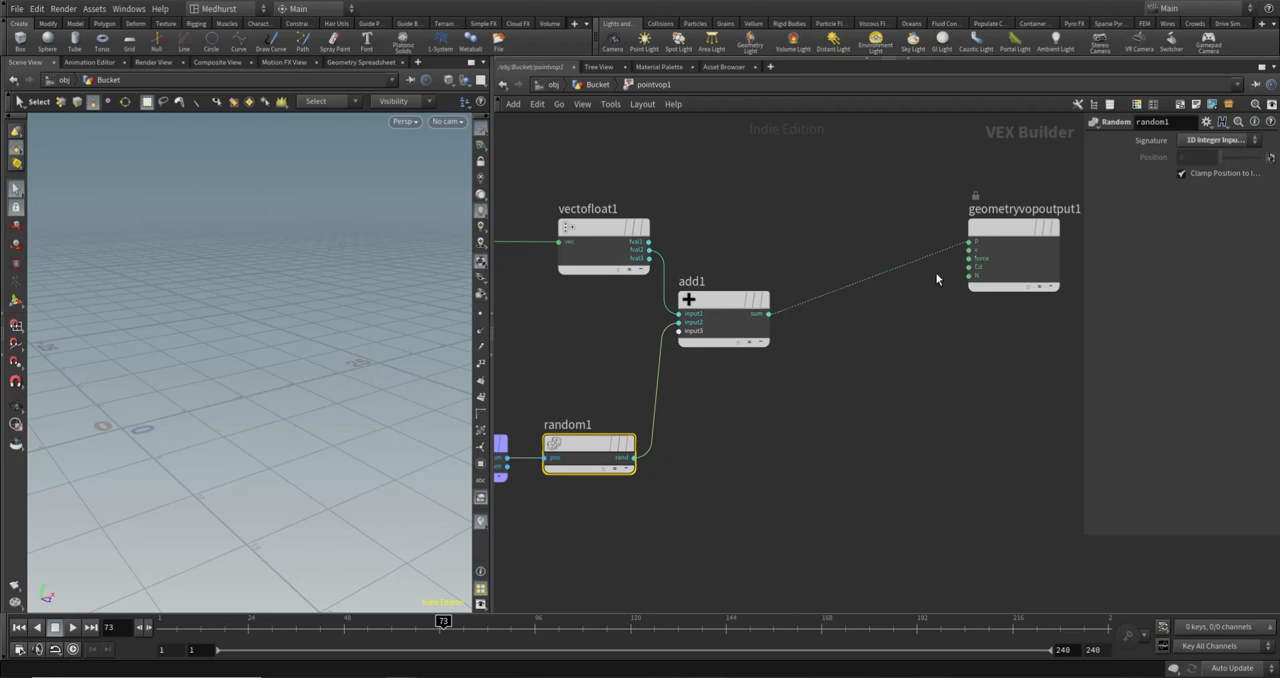
- Add a Float to Vector node between add1 and geometryvopoutput1
{"action": "left_click", "coordinate": [865, 214]}
{"action": "key", "text": "Tab"}
{"action": "type", "text": "floa"}
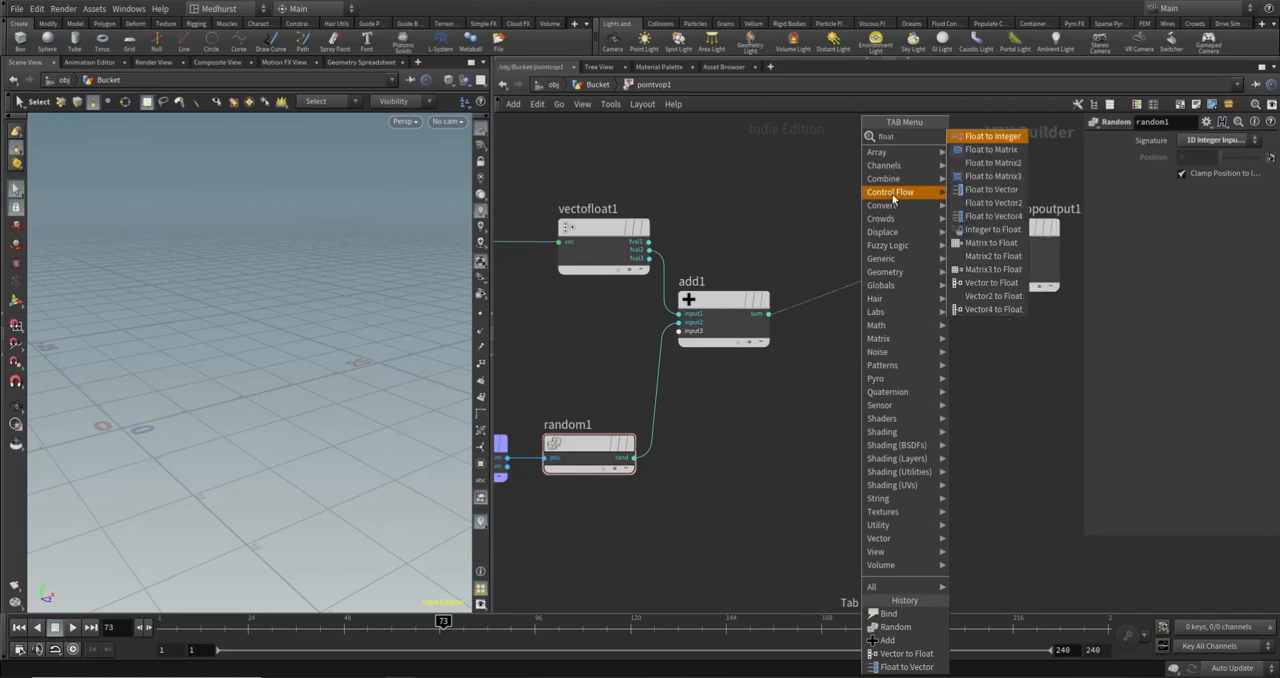
{"action": "left_click", "coordinate": [1004, 195]}
{"action": "left_click", "coordinate": [858, 224]}
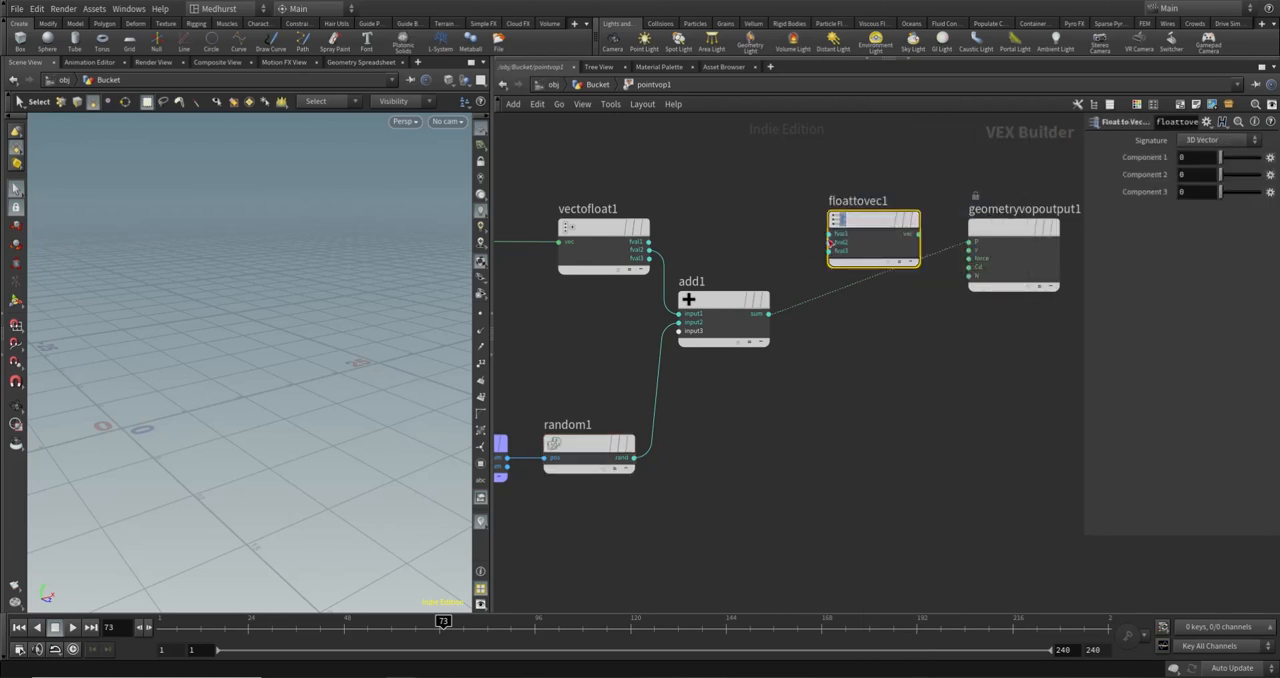
- Connect vectofloat1's fval1 and fval3 to the matching floattovec1 inputs, and add1's sum to its fval2 input
{"action": "left_click", "coordinate": [830, 236]}
{"action": "left_click", "coordinate": [649, 241]}
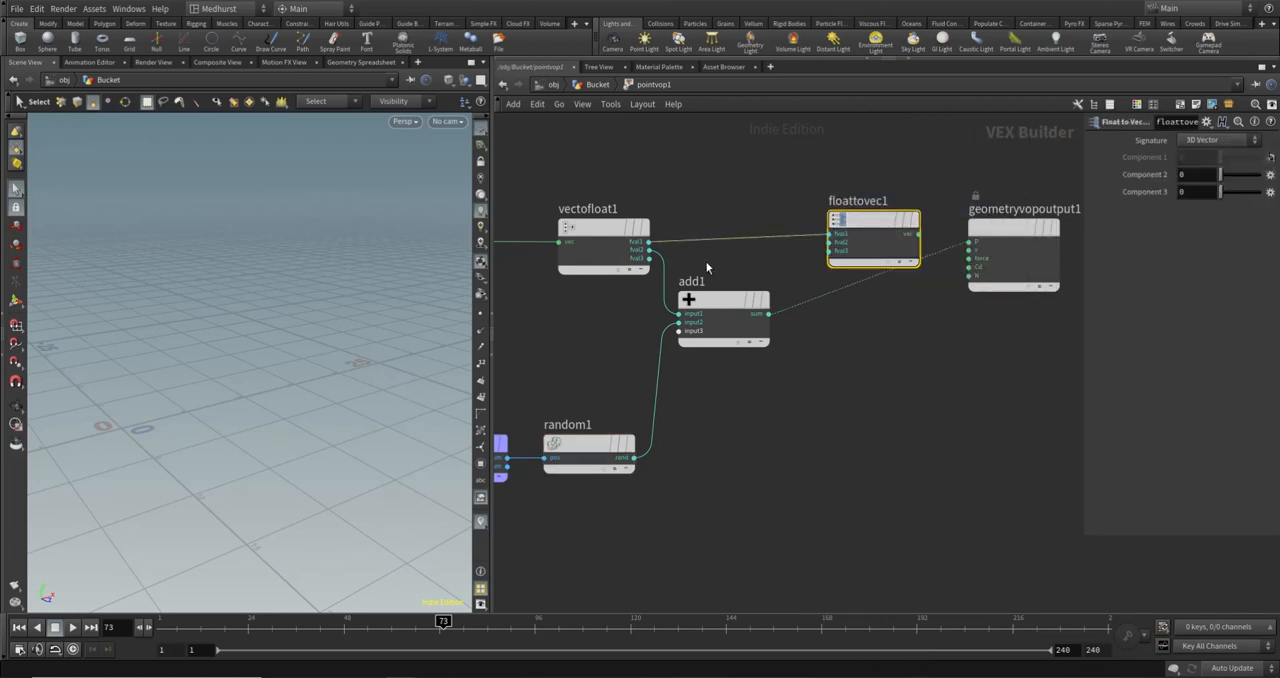
{"action": "left_click", "coordinate": [649, 258]}
{"action": "left_click", "coordinate": [831, 250]}
{"action": "left_click", "coordinate": [768, 315]}
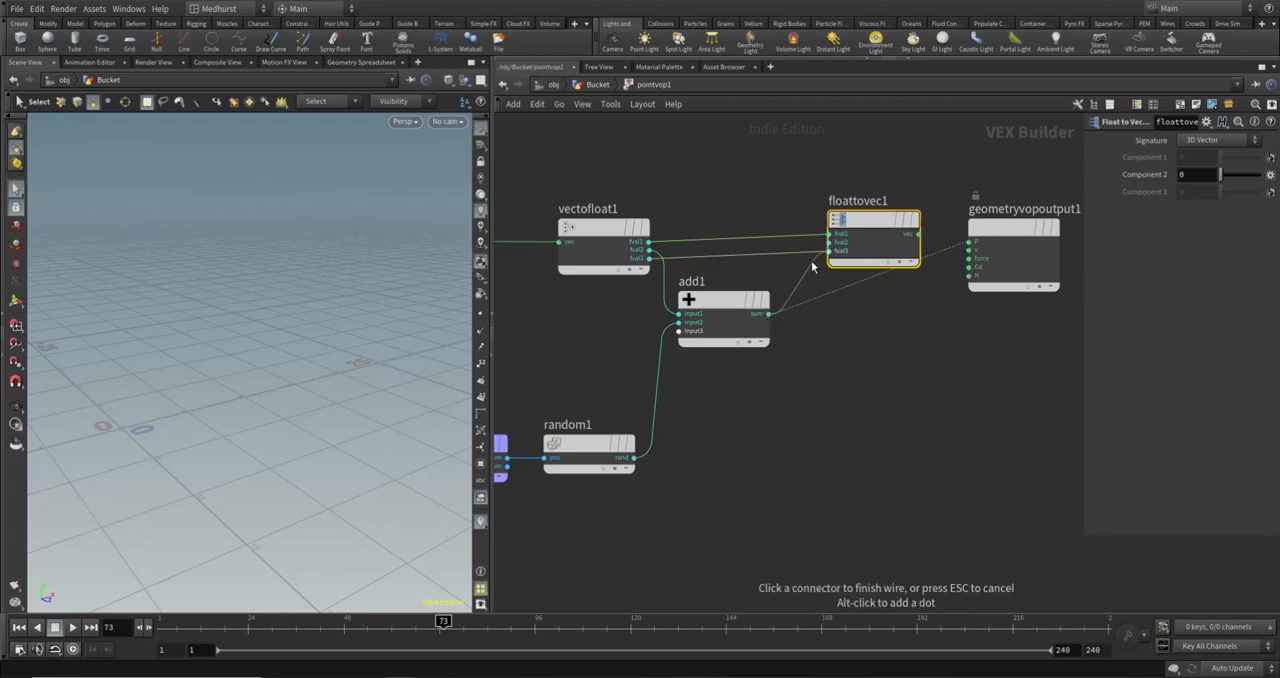
{"action": "left_click", "coordinate": [831, 242]}
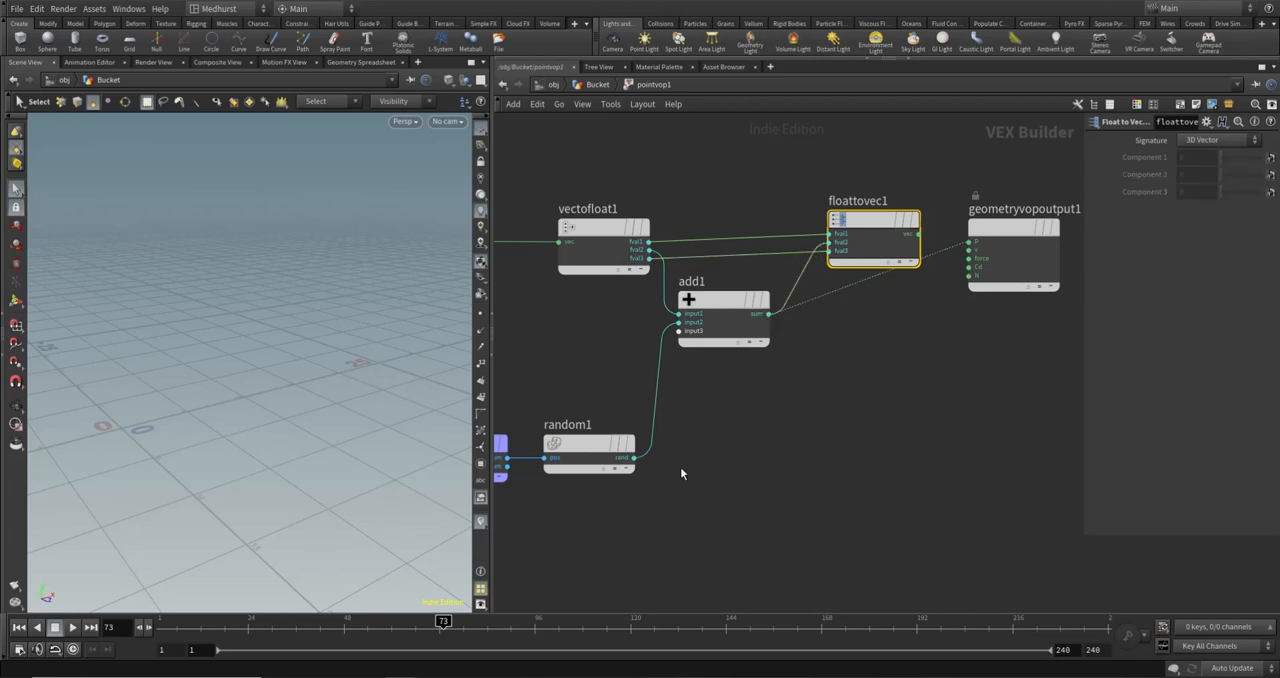
- Connect floattovec1's vec output to geometryvopoutput1's P input and align floattovec1 with the neighbouring nodes
{"action": "left_click", "coordinate": [918, 234]}
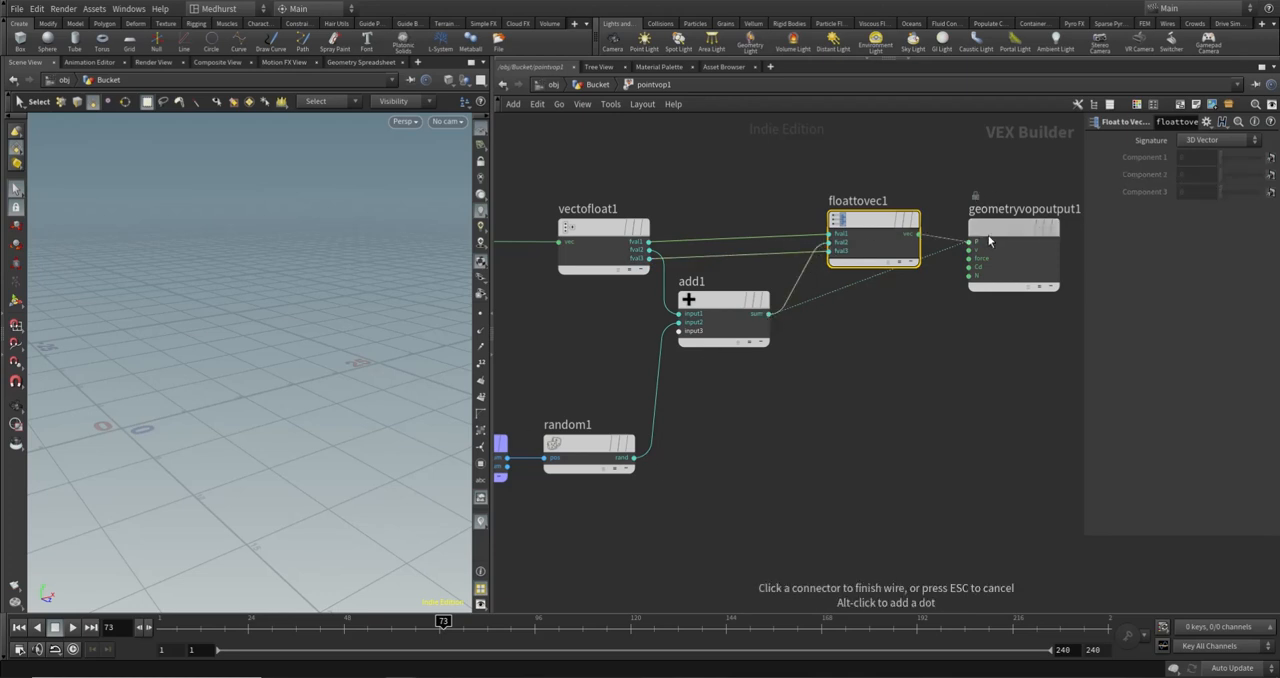
{"action": "left_click", "coordinate": [978, 241]}
{"action": "left_click_drag", "start_coordinate": [873, 227], "coordinate": [889, 235]}
- Inspect the offset planks, then return to the Bucket network and restrict pointvop1 to the top group
{"action": "left_click_drag", "start_coordinate": [251, 362], "coordinate": [320, 352], "text": "alt"}
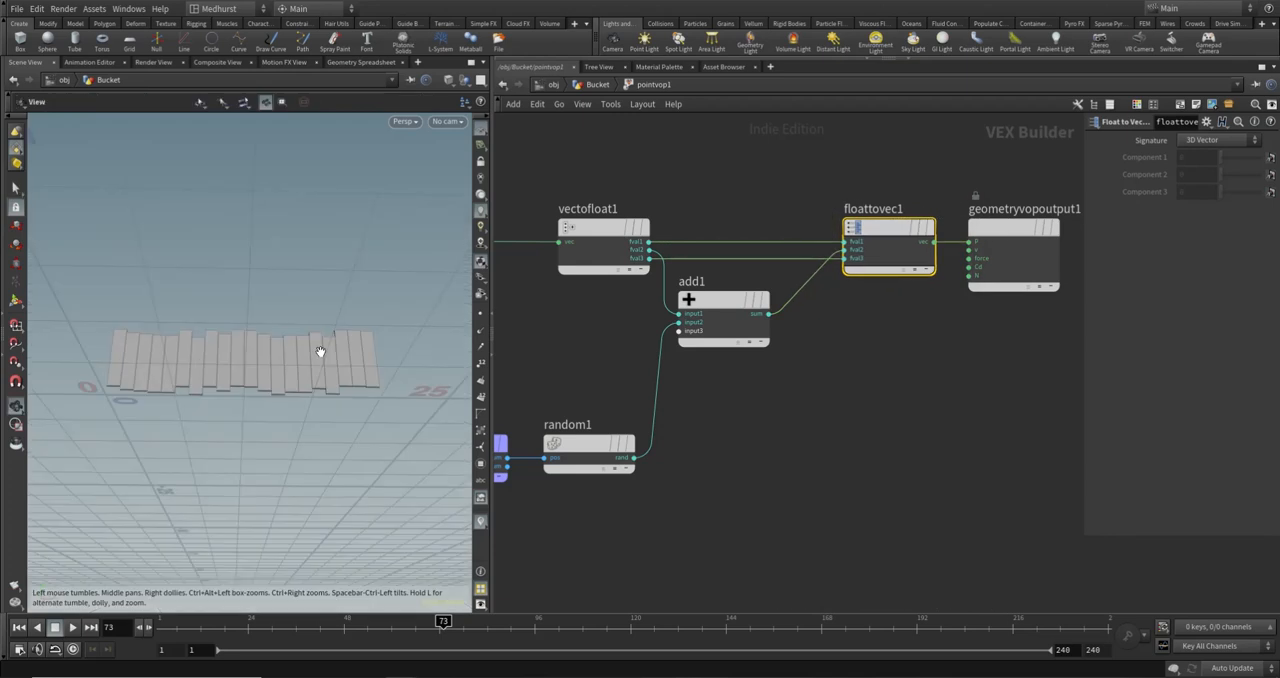
{"action": "left_click_drag", "start_coordinate": [252, 314], "coordinate": [359, 336]}
{"action": "scroll", "coordinate": [271, 370], "scroll_direction": "up", "scroll_amount": 4}
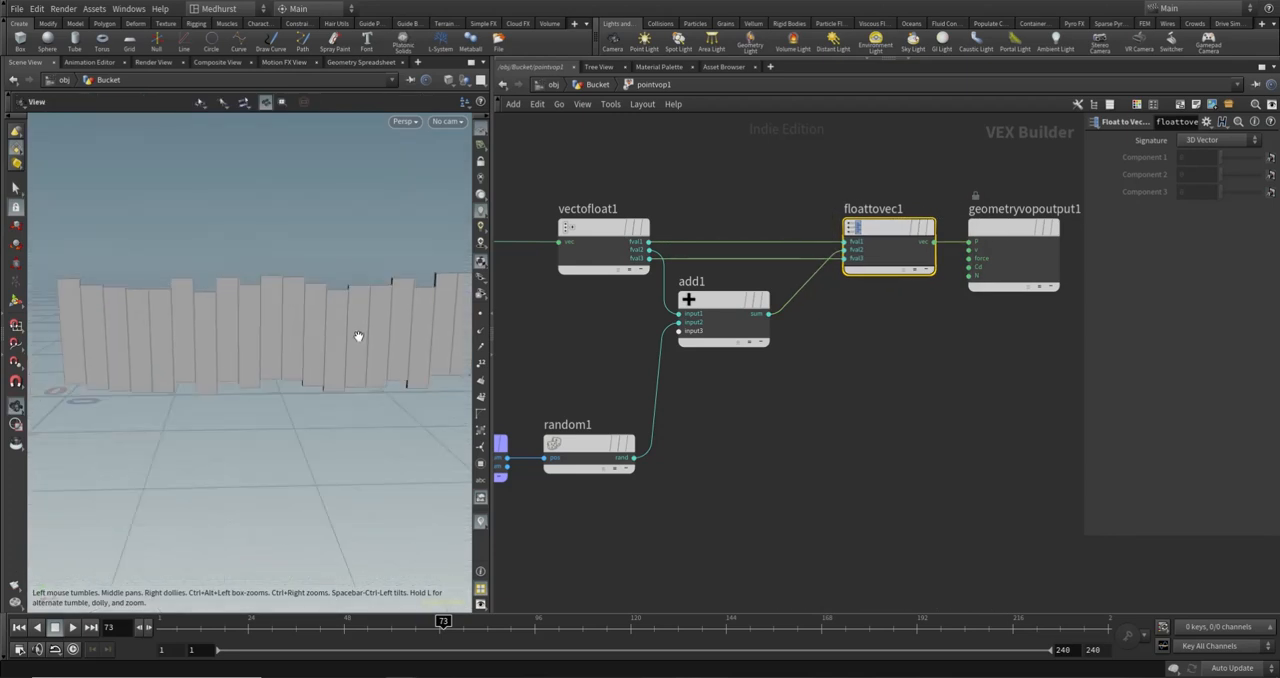
{"action": "scroll", "coordinate": [358, 336], "scroll_direction": "down", "scroll_amount": 3}
{"action": "key", "text": "s"}
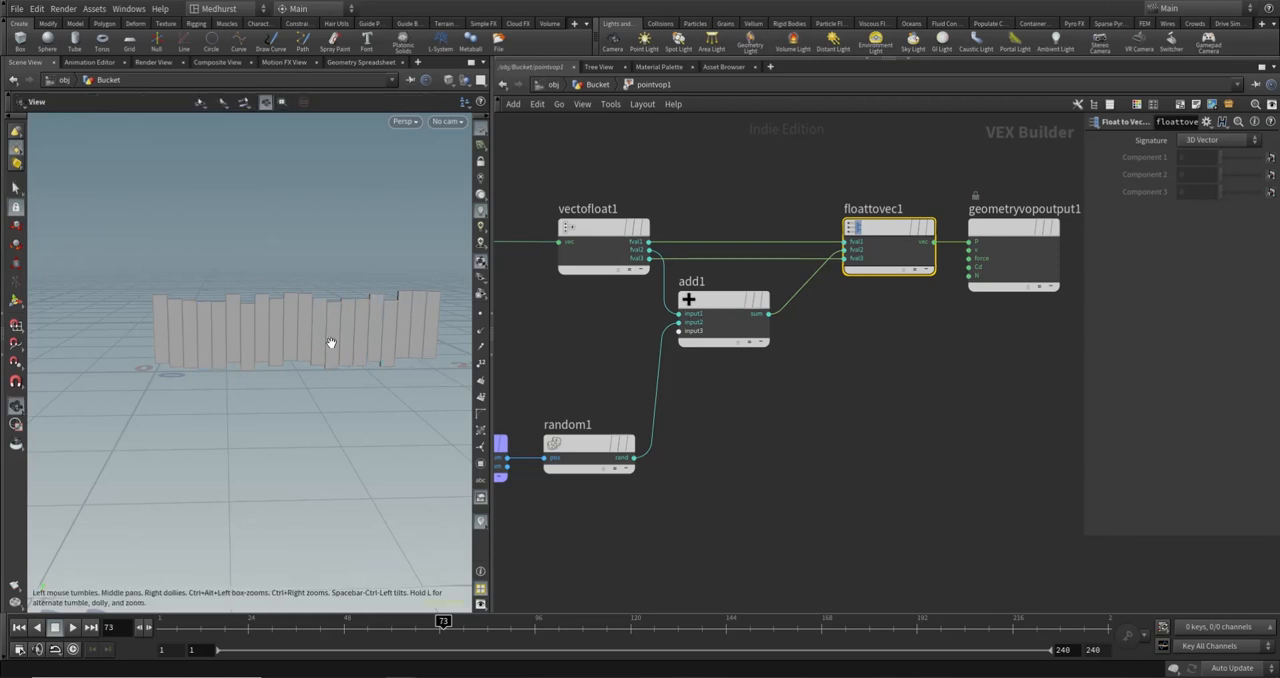
{"action": "left_click_drag", "start_coordinate": [330, 343], "coordinate": [158, 367], "text": "alt"}
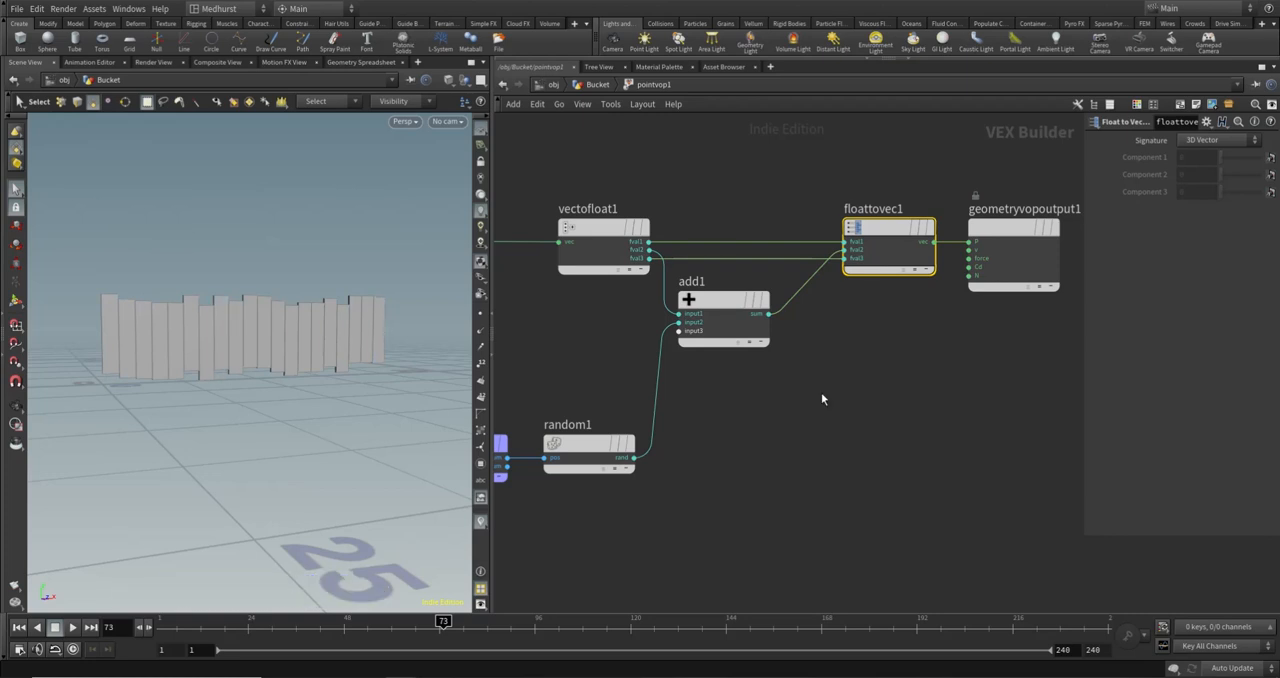
{"action": "left_click", "coordinate": [590, 84]}
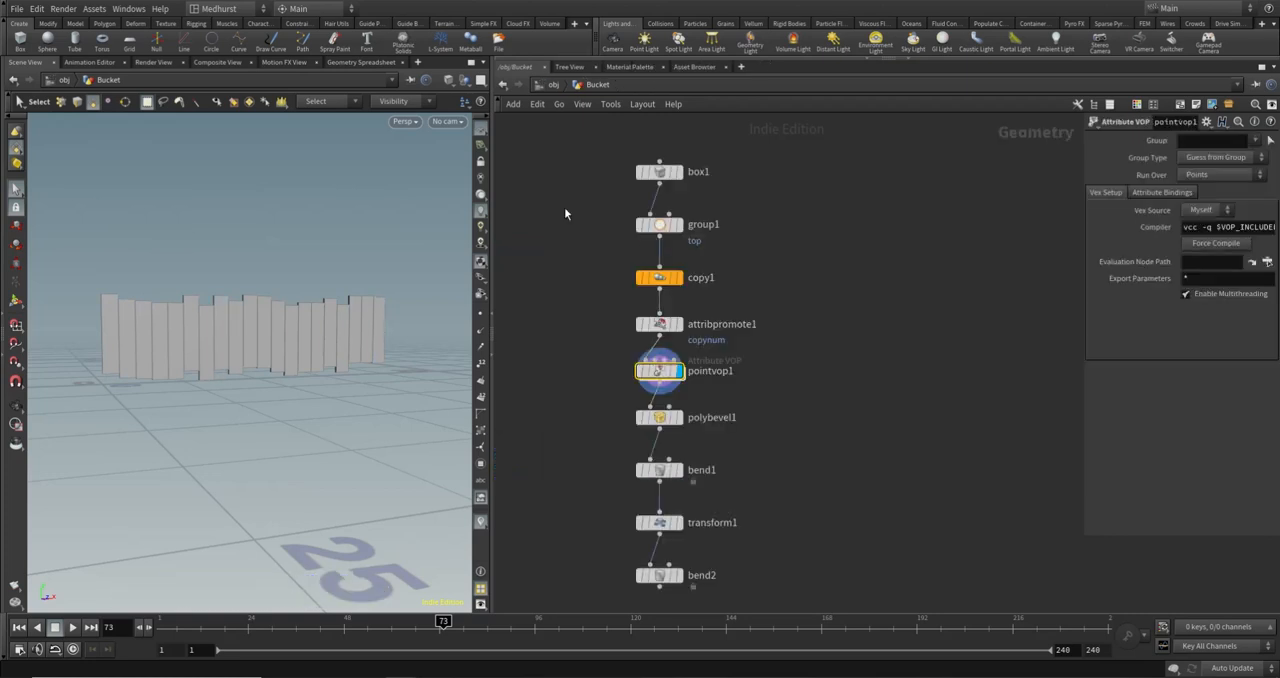
{"action": "left_click", "coordinate": [661, 221]}
{"action": "left_click", "coordinate": [668, 372]}
{"action": "left_click", "coordinate": [1256, 143]}
{"action": "left_click", "coordinate": [1258, 152]}
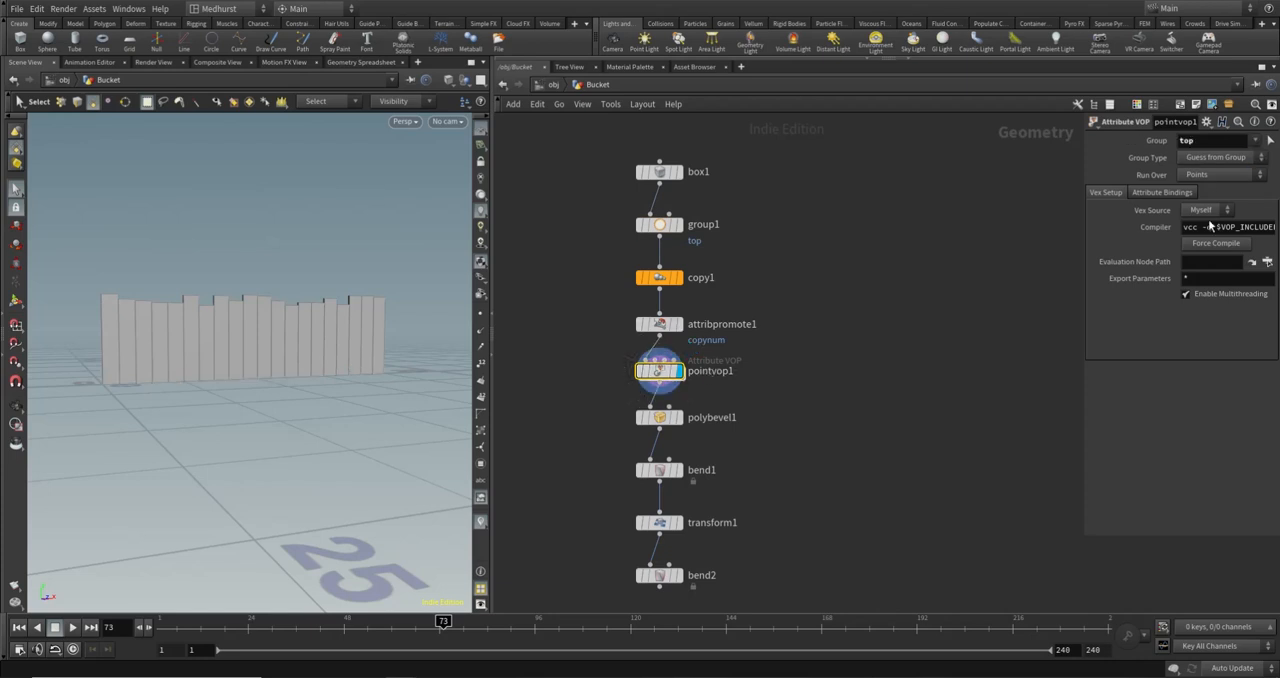
- Widen the parameter area, check the planks' uneven tops, and rename pointvop1 to rand_offset
{"action": "left_click_drag", "start_coordinate": [1081, 239], "coordinate": [889, 232]}
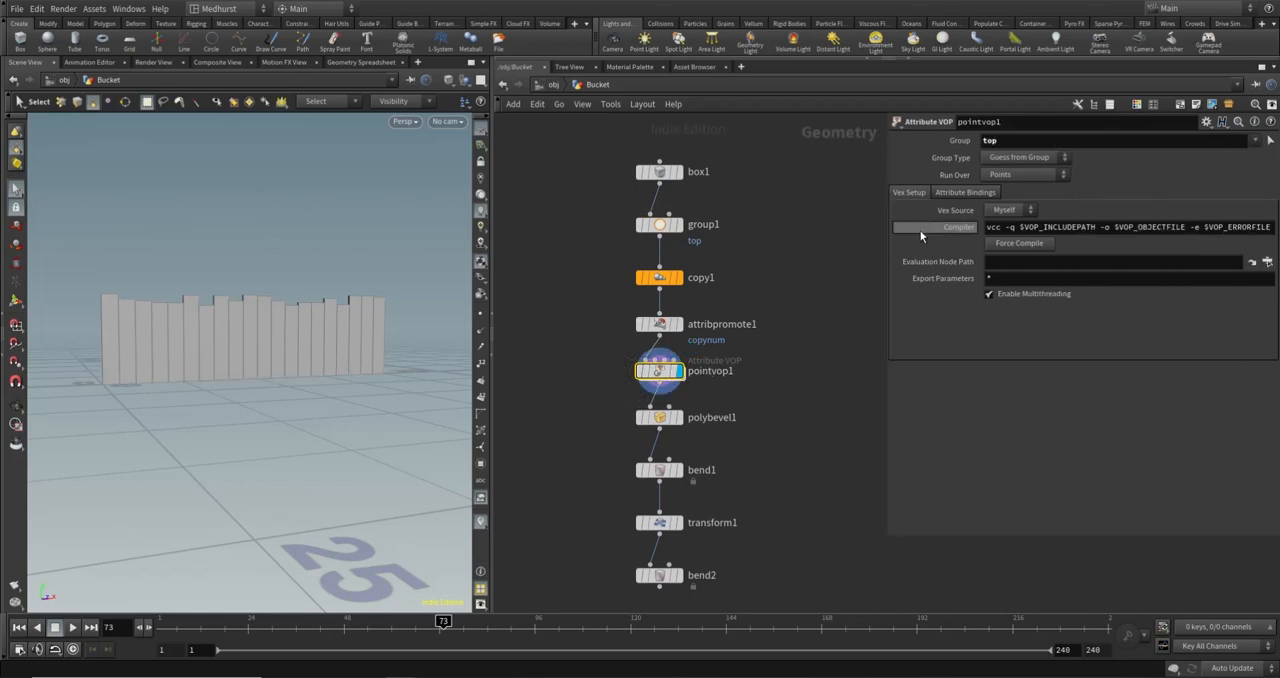
{"action": "left_click", "coordinate": [1256, 141]}
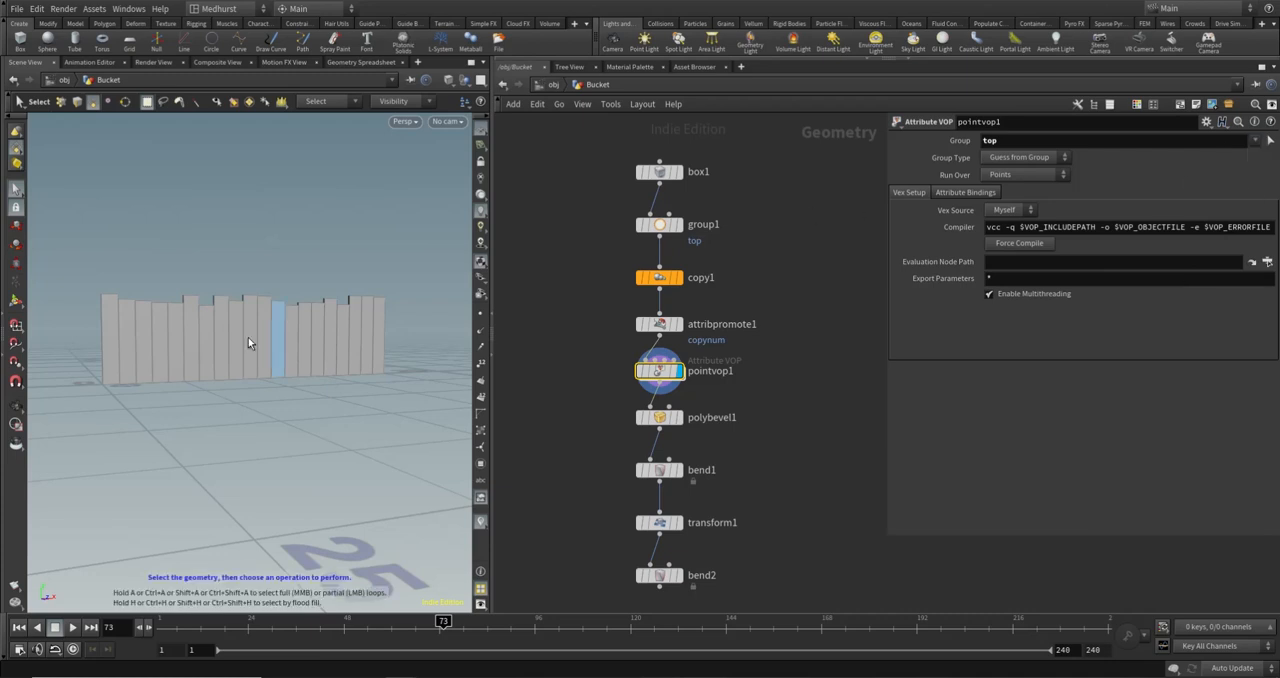
{"action": "mouse_move", "coordinate": [214, 303]}
{"action": "left_mouse_down", "text": "alt"}
{"action": "mouse_move", "coordinate": [223, 314]}
{"action": "mouse_move", "coordinate": [226, 294]}
{"action": "left_mouse_up", "text": "alt"}
{"action": "right_click_drag", "start_coordinate": [226, 294], "coordinate": [205, 320], "text": "alt"}
{"action": "left_click_drag", "start_coordinate": [205, 320], "coordinate": [167, 340], "text": "alt"}
{"action": "double_click", "coordinate": [704, 371]}
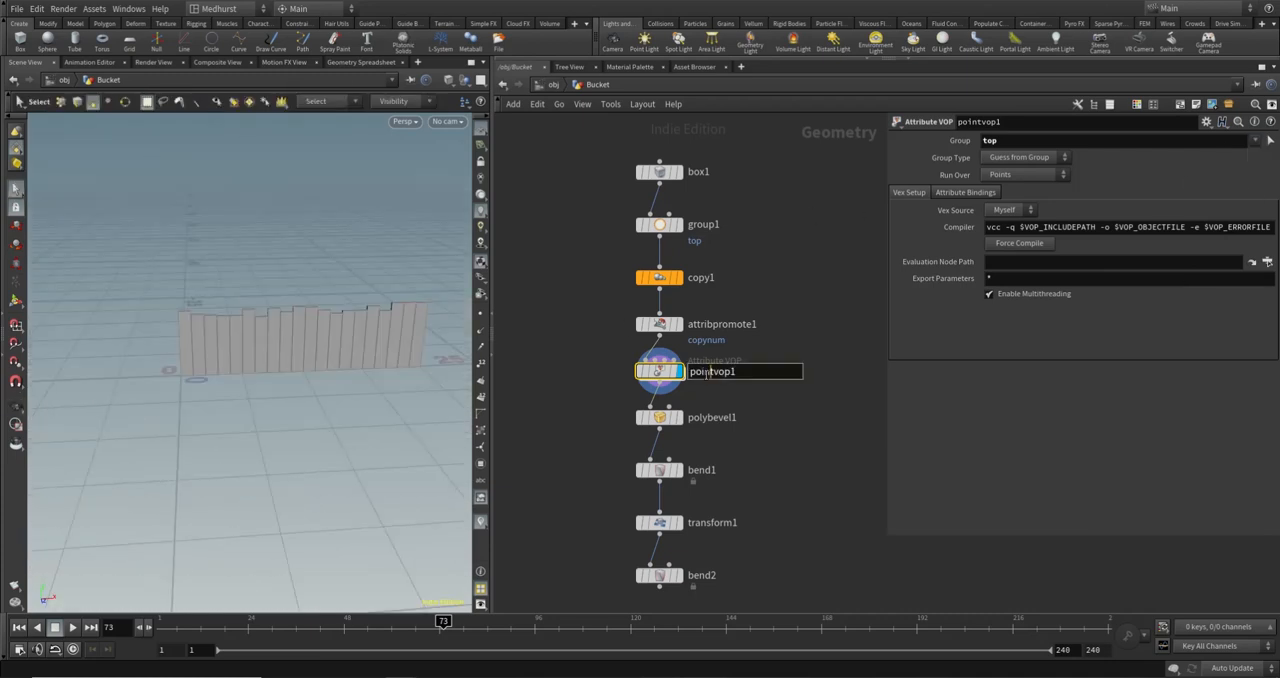
{"action": "type", "text": "ramp"}
{"action": "key", "text": "Return"}
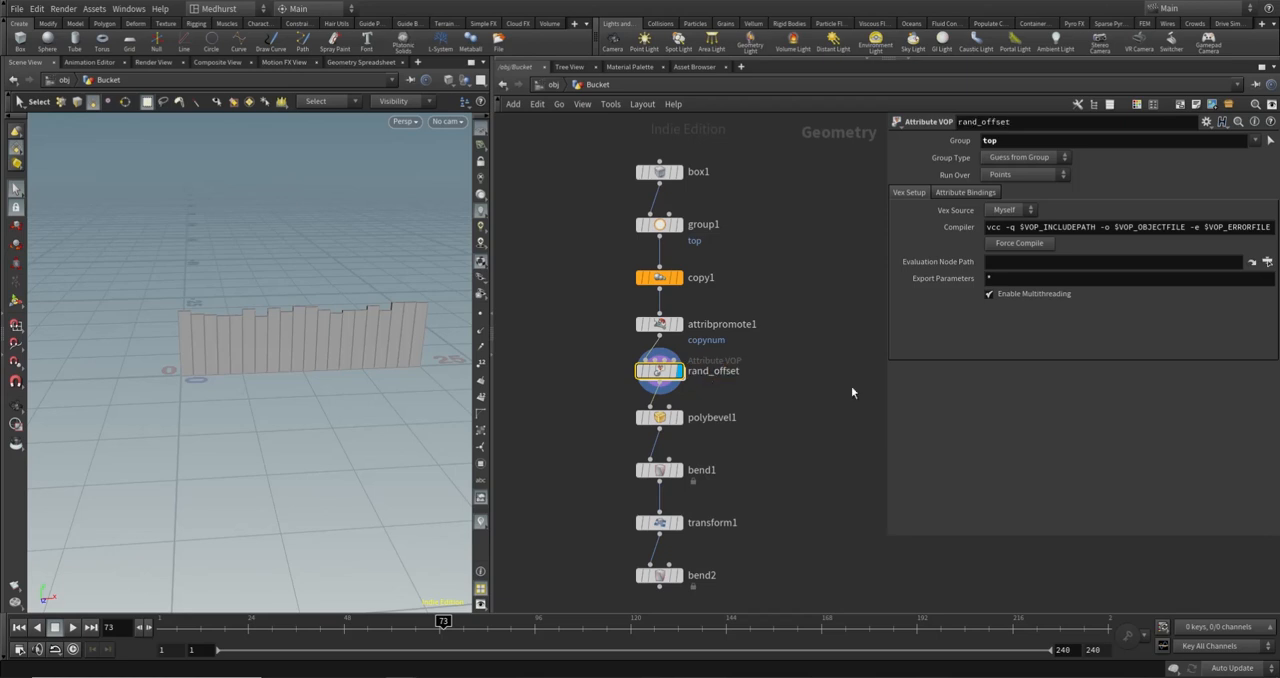
- Open the rand_offset network, check random1's settings, and examine the planks' uneven tops from several angles
{"action": "double_click", "coordinate": [660, 371]}
{"action": "middle_click_drag", "start_coordinate": [735, 418], "coordinate": [799, 315]}
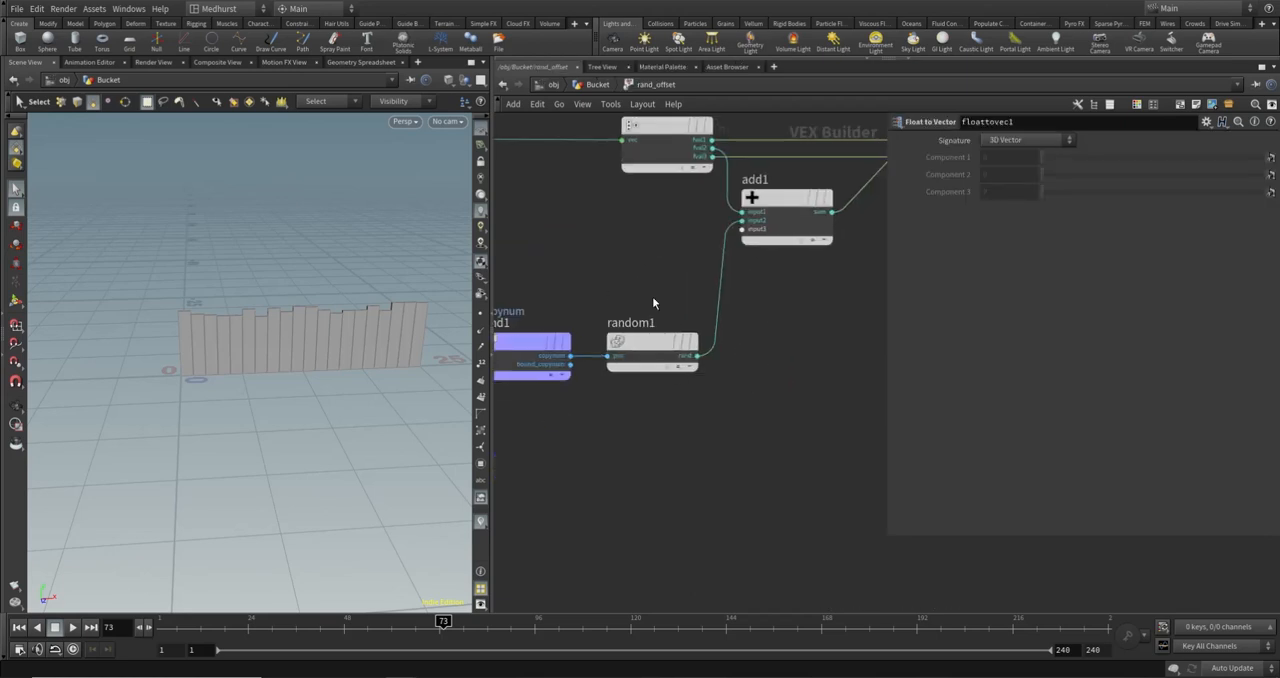
{"action": "left_click", "coordinate": [655, 345]}
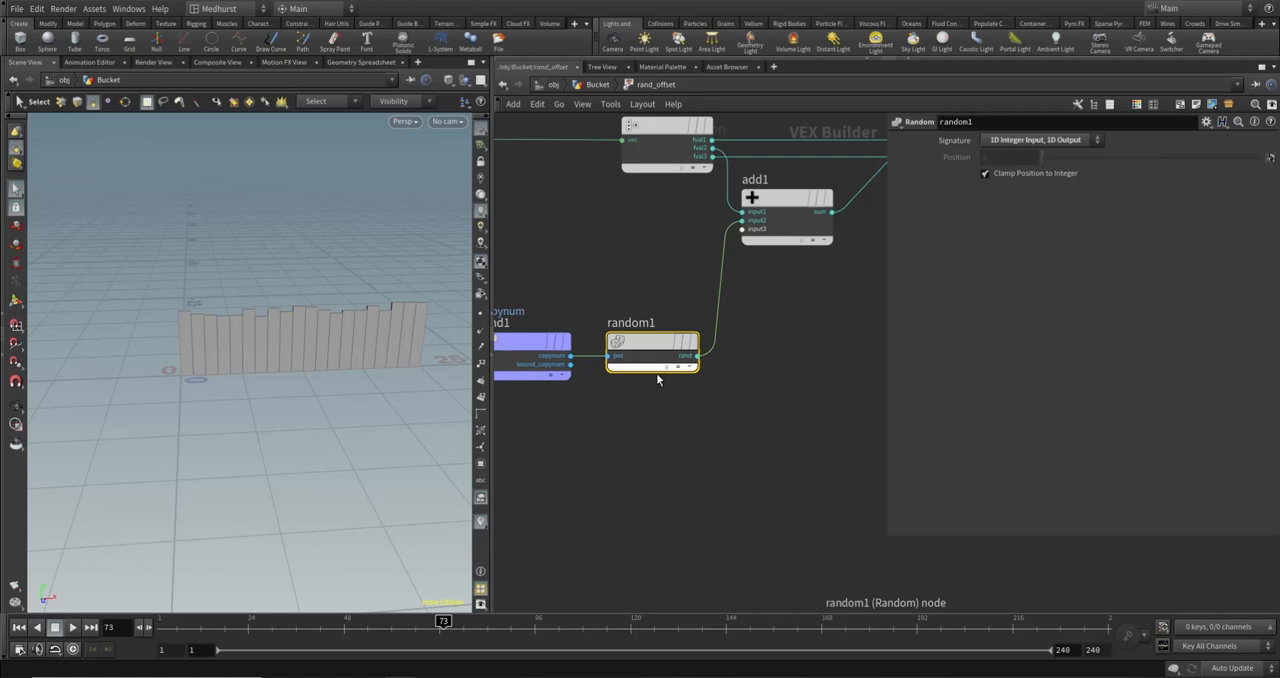
{"action": "mouse_move", "coordinate": [657, 375]}
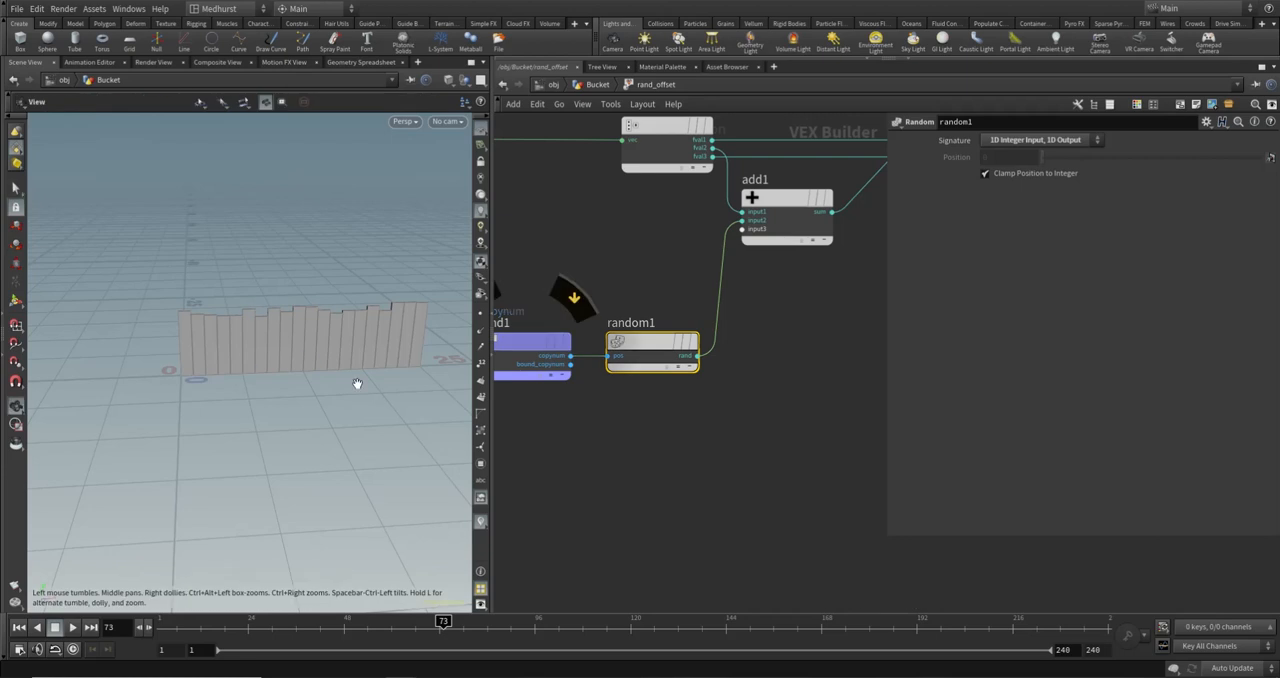
{"action": "left_click_drag", "start_coordinate": [381, 262], "coordinate": [343, 353], "text": "alt"}
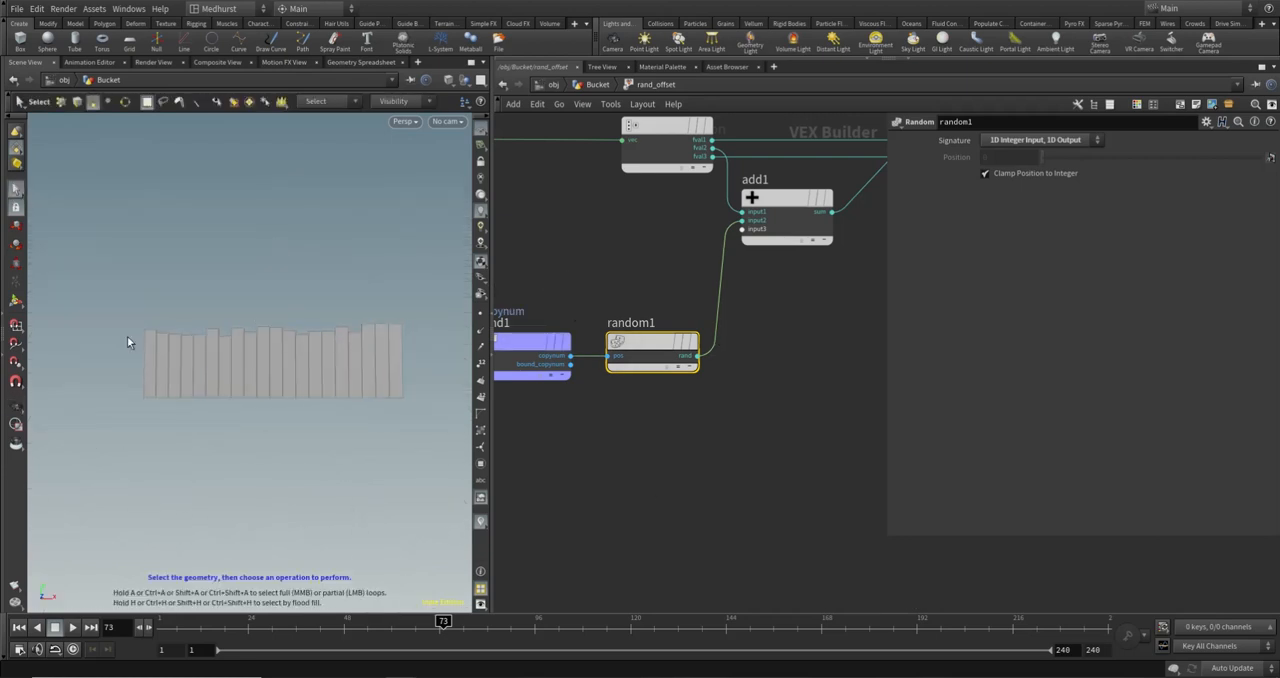
{"action": "left_click_drag", "start_coordinate": [260, 346], "coordinate": [450, 377], "text": "alt"}
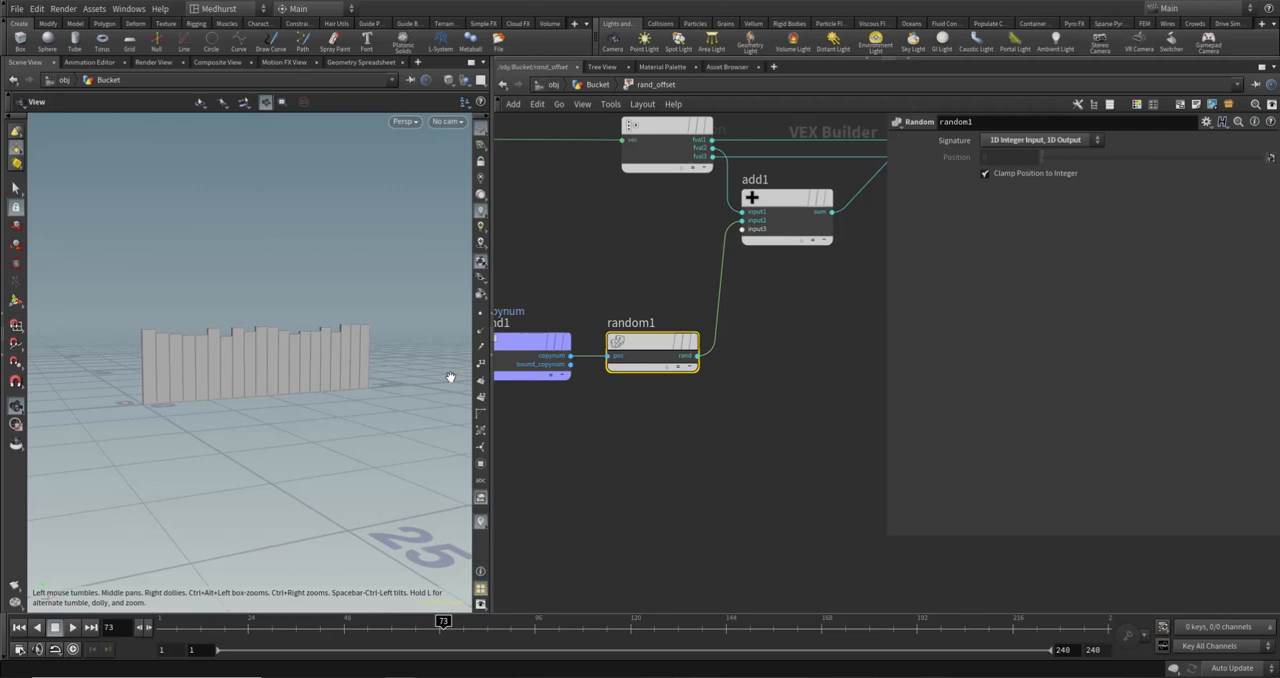
- Add a Fit Range node beside random1 and connect random1's rand output to its val input
{"action": "left_click", "coordinate": [763, 421]}
{"action": "key", "text": "Tab"}
{"action": "type", "text": "fit"}
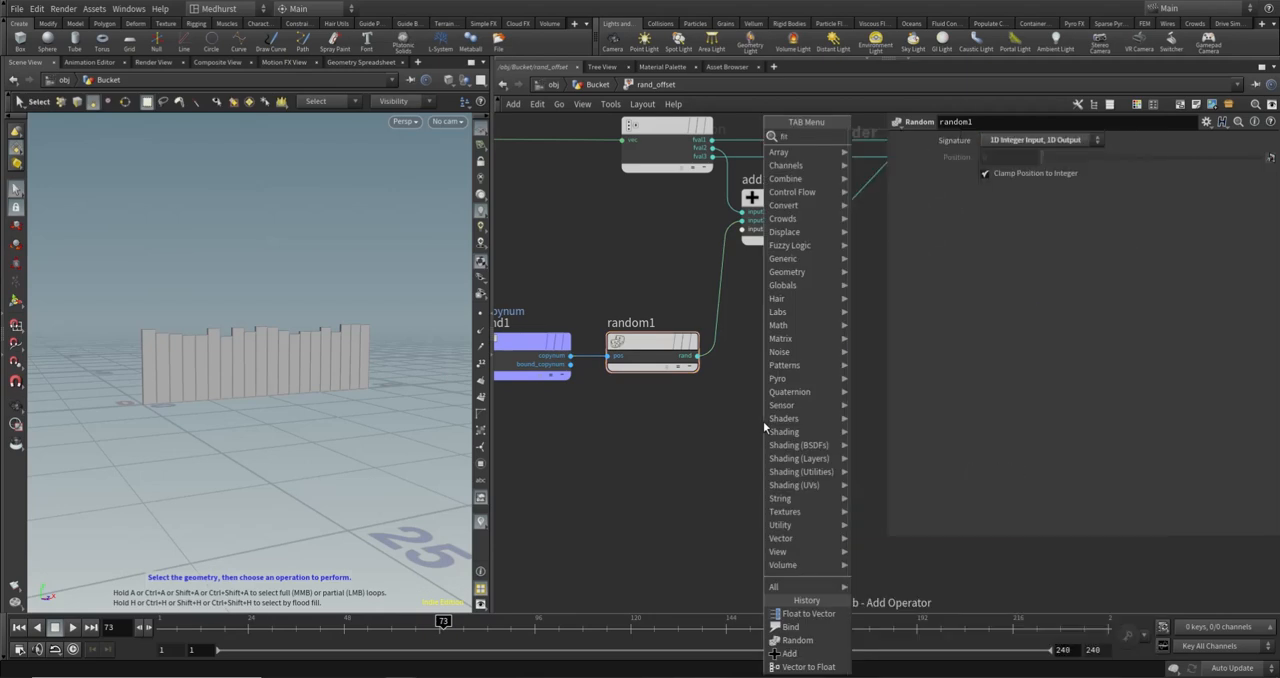
{"action": "key", "text": "Return"}
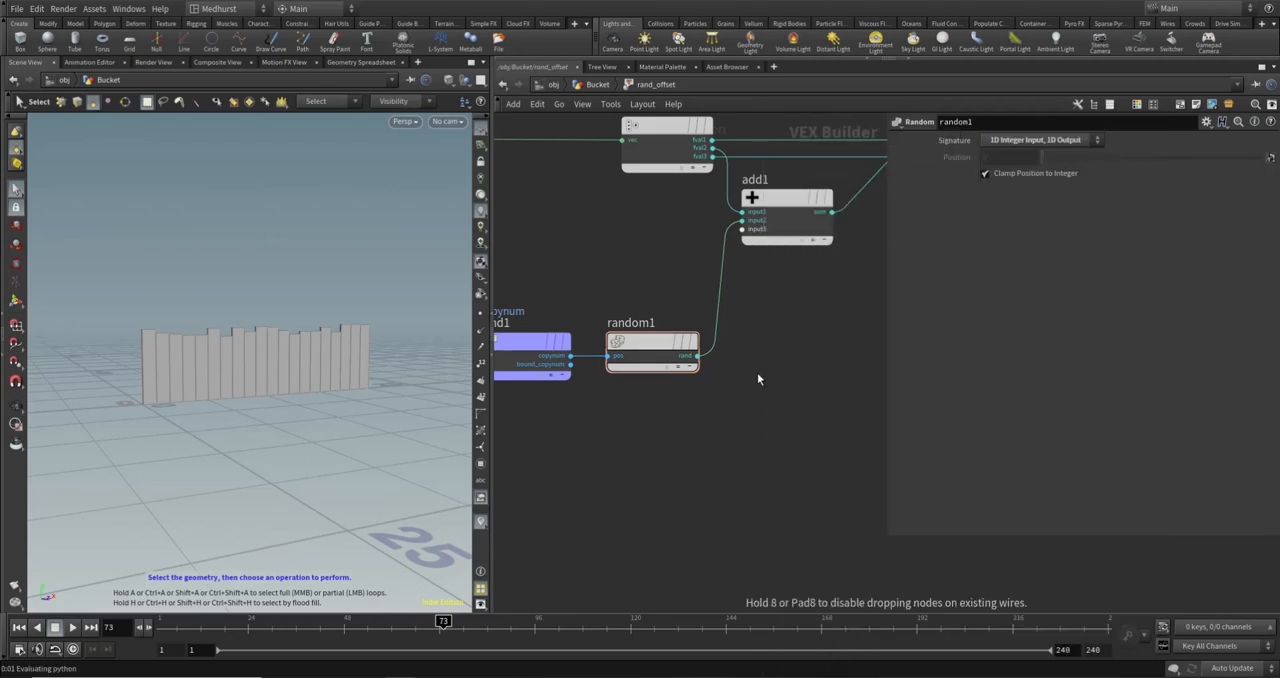
{"action": "left_click", "coordinate": [759, 373]}
{"action": "left_click", "coordinate": [697, 355]}
{"action": "left_click", "coordinate": [733, 394]}
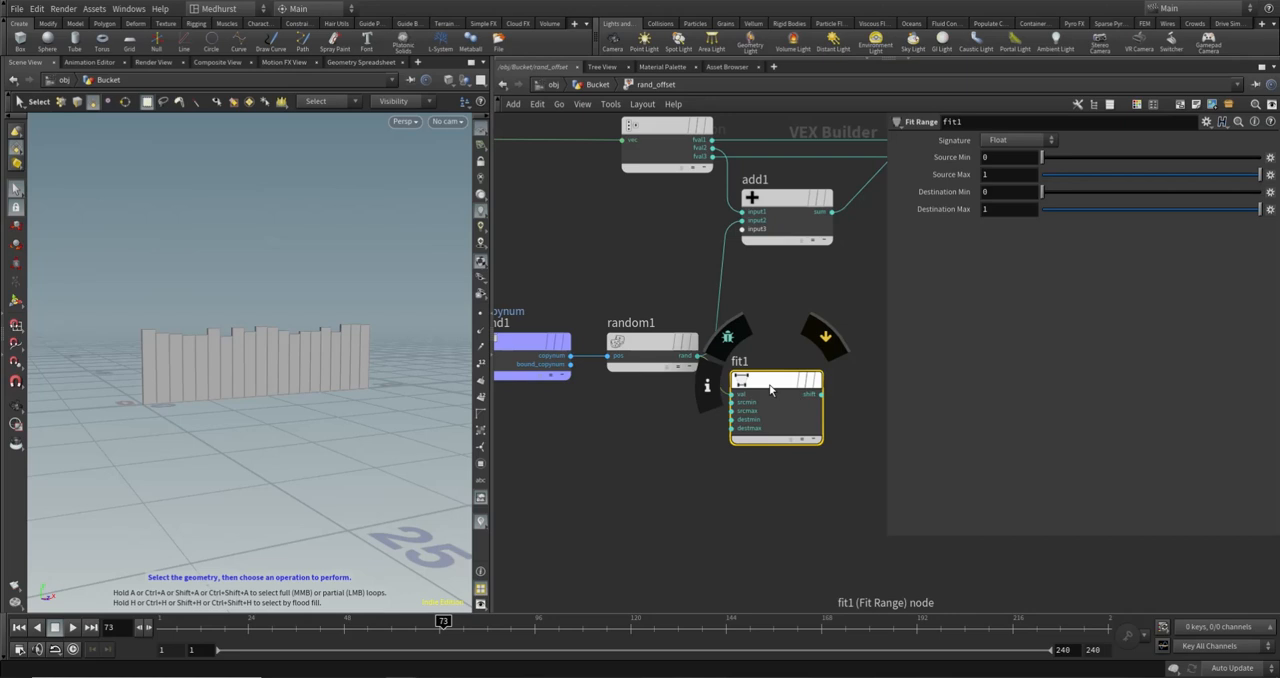
- Align fit1 with random1 and connect its shift output to add1's second input
{"action": "left_click_drag", "start_coordinate": [760, 405], "coordinate": [762, 366]}
{"action": "left_click", "coordinate": [742, 221]}
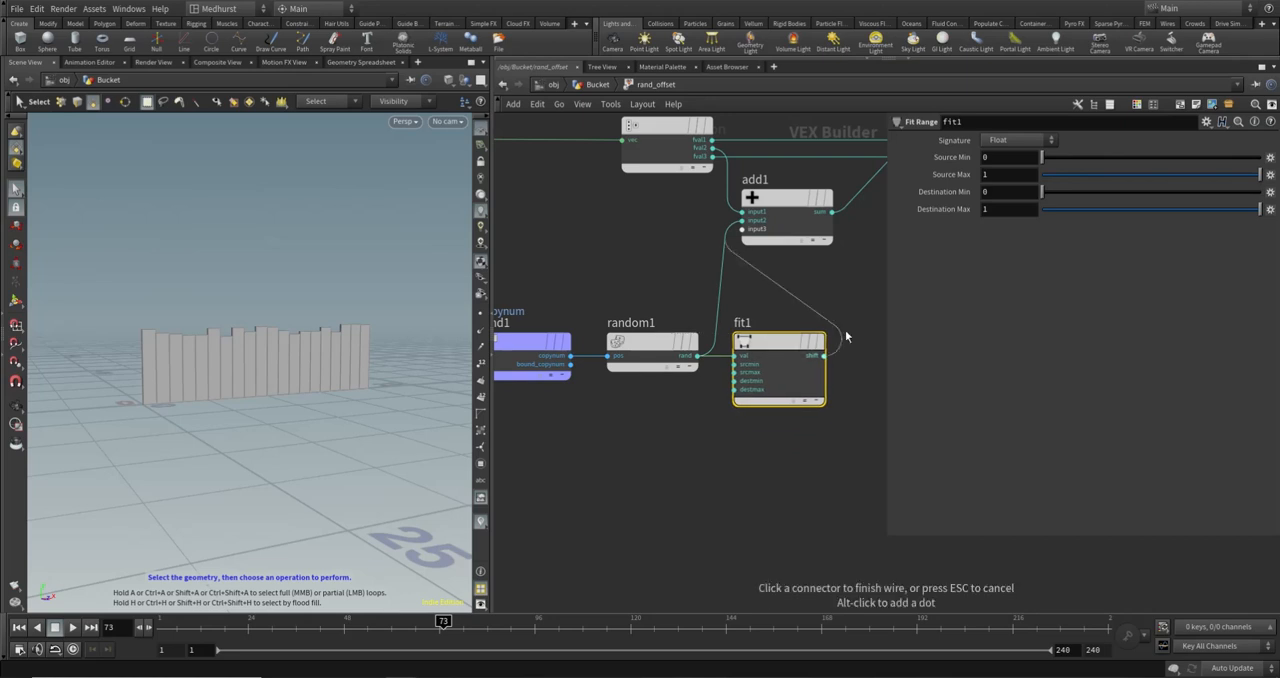
{"action": "left_click", "coordinate": [824, 356]}
- Examine the bind1, random1 and fit1 chain together with fit1's source and destination range settings
{"action": "scroll", "coordinate": [665, 288], "scroll_direction": "down", "scroll_amount": 4}
{"action": "left_click_drag", "start_coordinate": [591, 282], "coordinate": [675, 347]}
{"action": "left_click", "coordinate": [675, 347]}
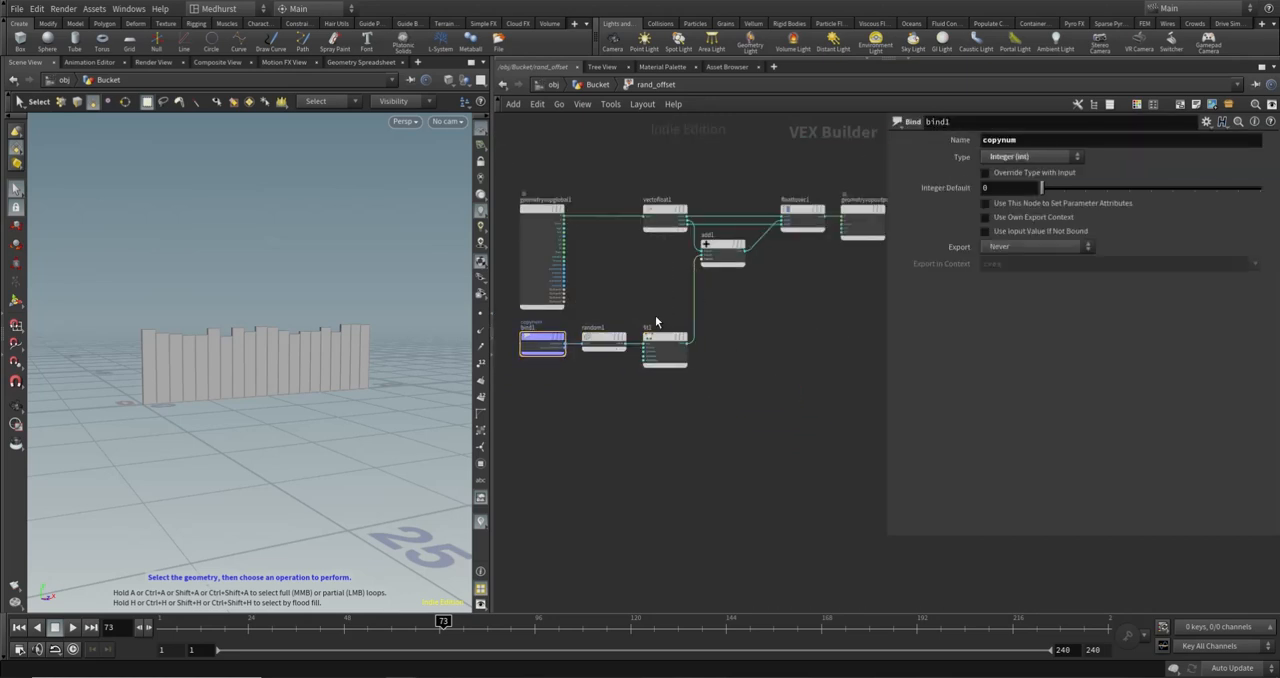
{"action": "scroll", "coordinate": [665, 365], "scroll_direction": "up", "scroll_amount": 3}
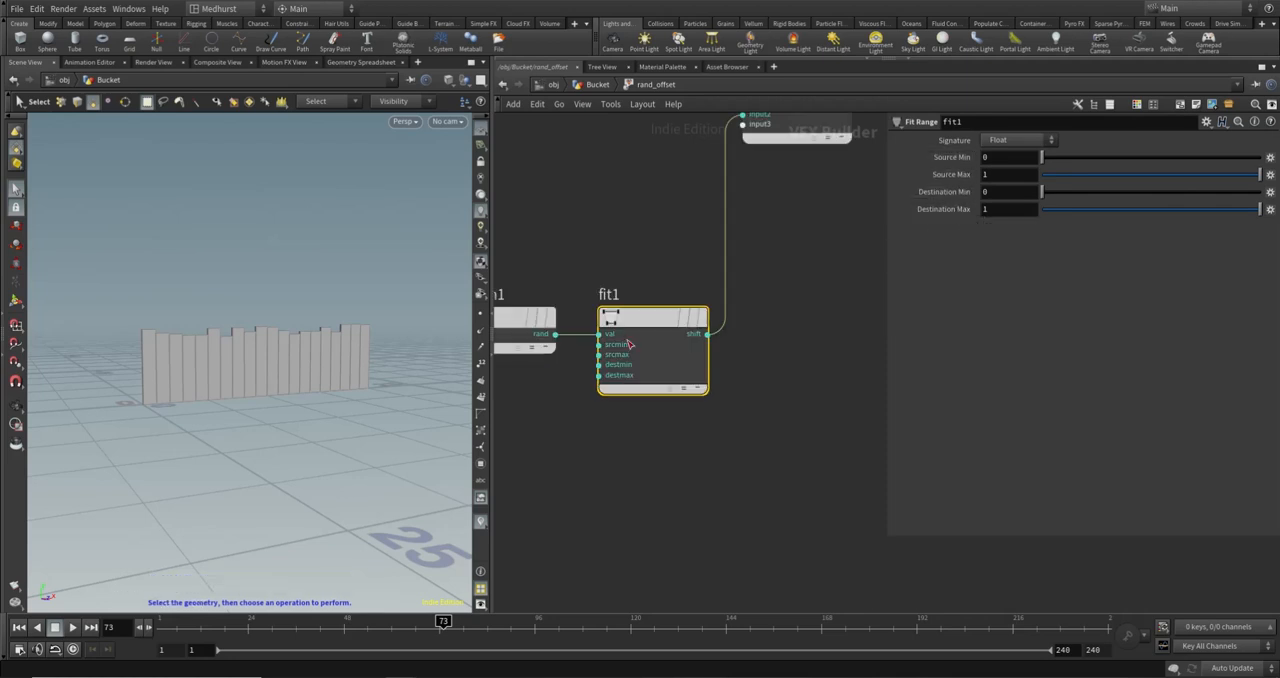
{"action": "middle_click_drag", "start_coordinate": [571, 236], "coordinate": [688, 237]}
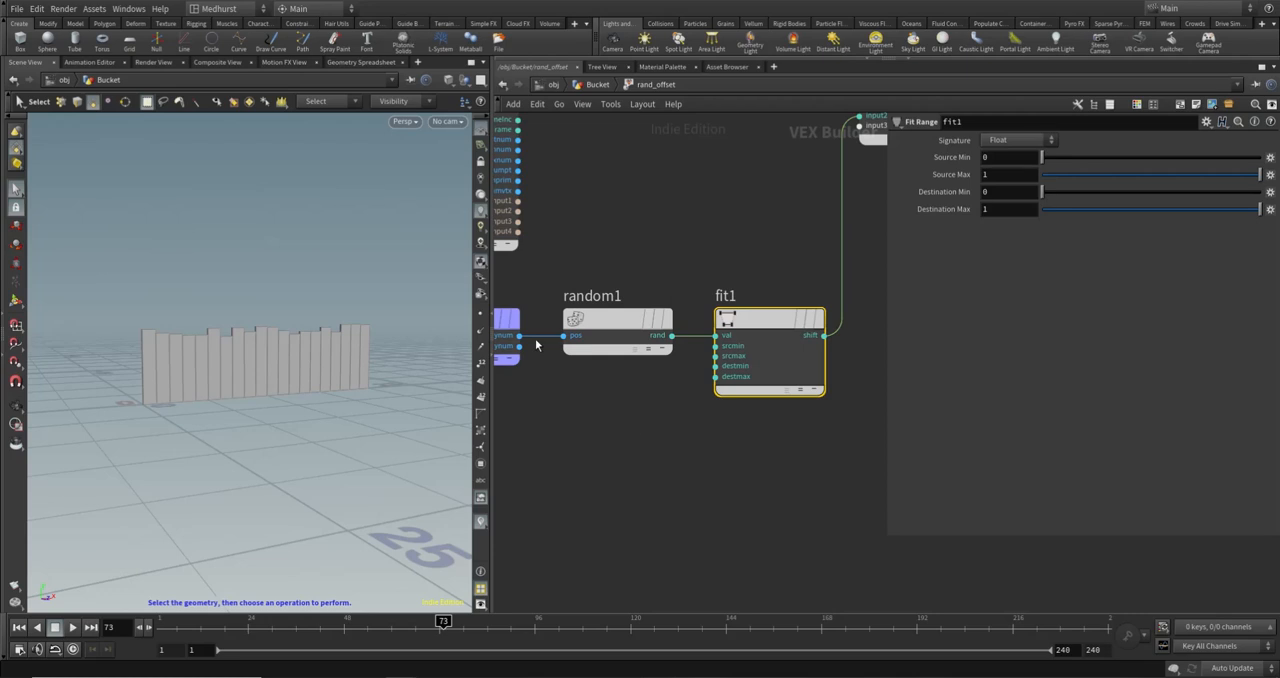
{"action": "middle_click_drag", "start_coordinate": [645, 245], "coordinate": [818, 225]}
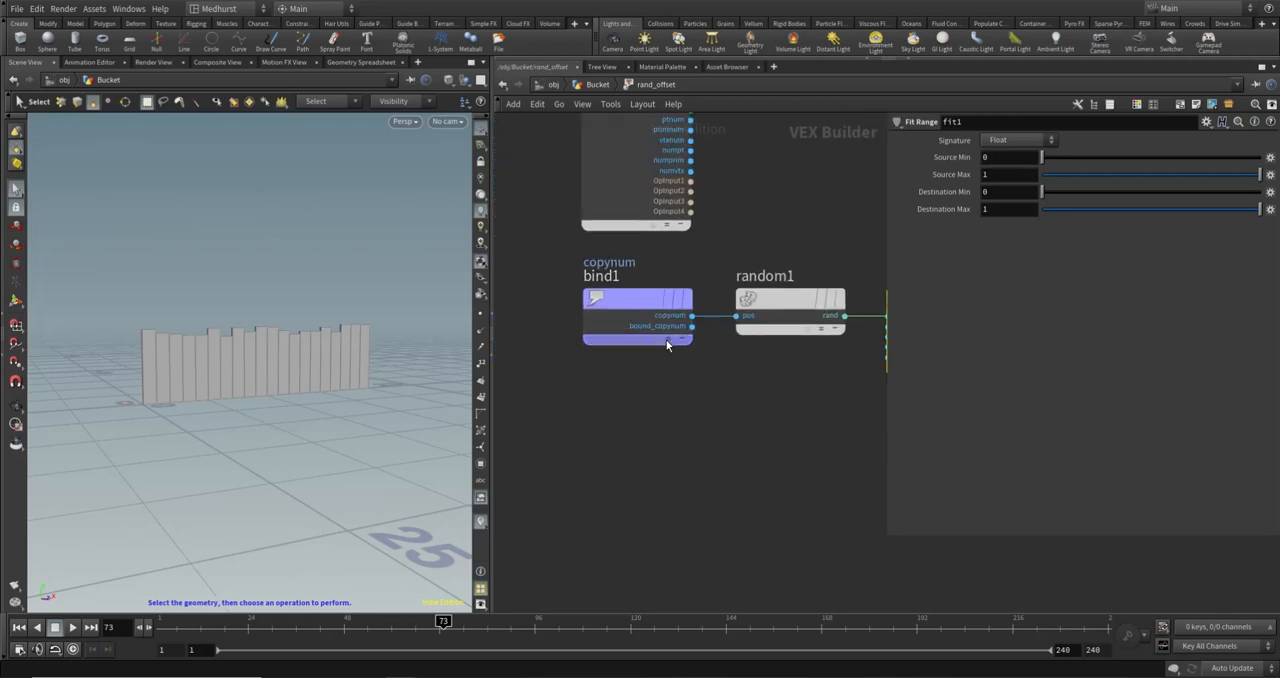
{"action": "middle_click_drag", "start_coordinate": [674, 257], "coordinate": [601, 273]}
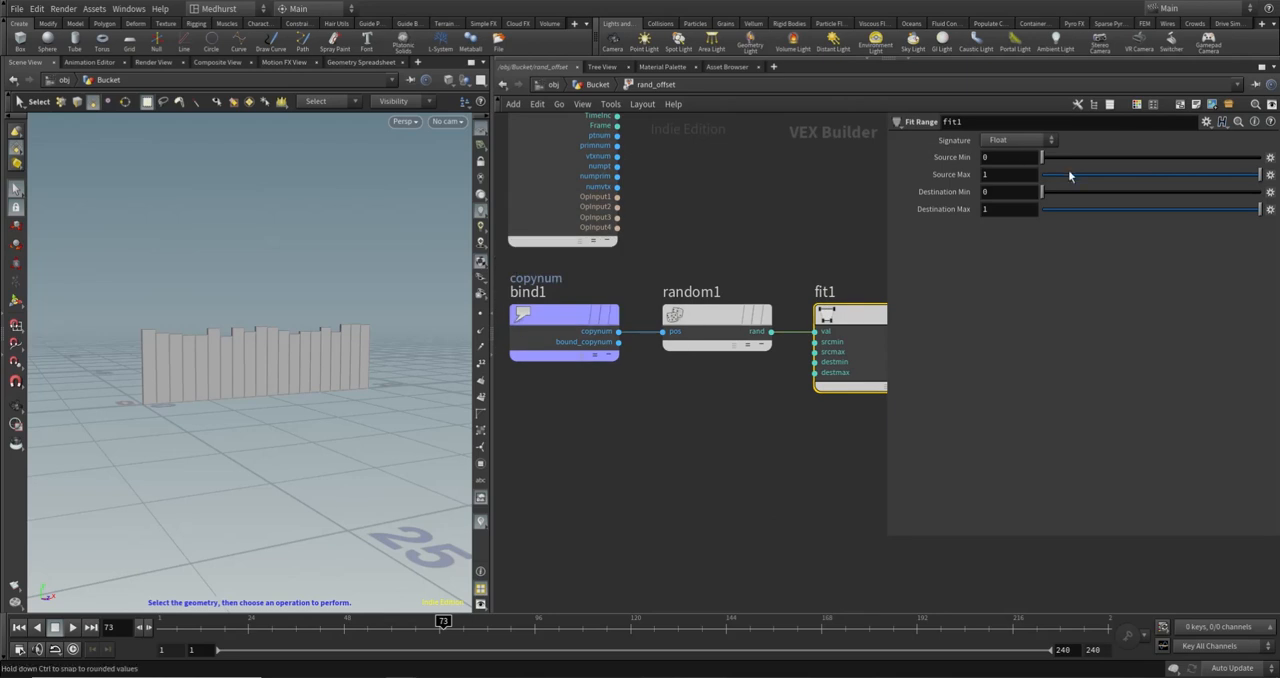
{"action": "middle_click_drag", "start_coordinate": [739, 267], "coordinate": [641, 269]}
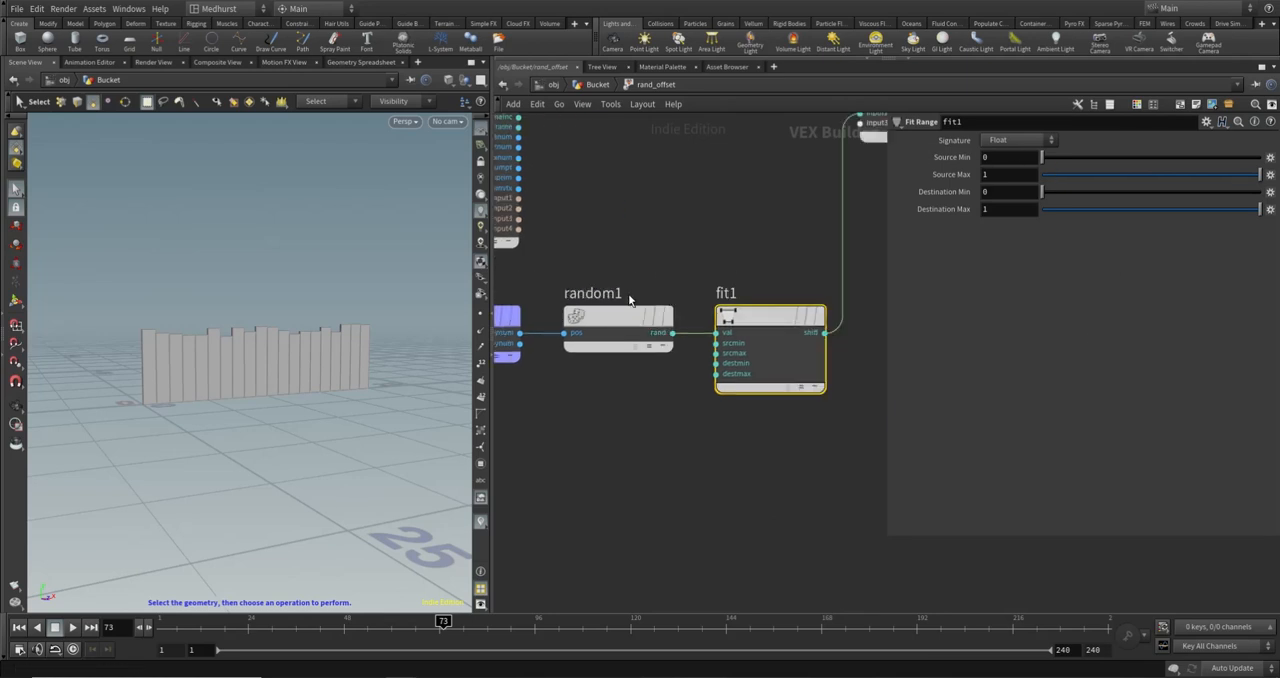
{"action": "middle_click_drag", "start_coordinate": [771, 230], "coordinate": [621, 231]}
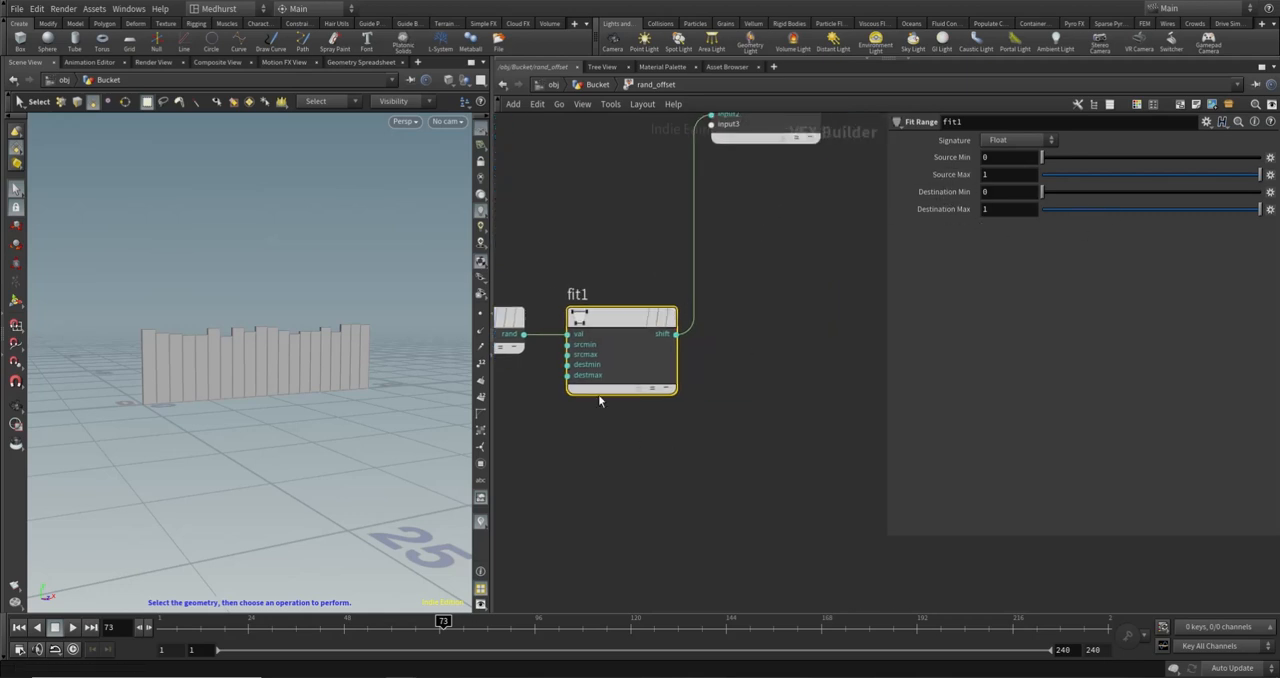
{"action": "middle_click_drag", "start_coordinate": [595, 399], "coordinate": [716, 418]}
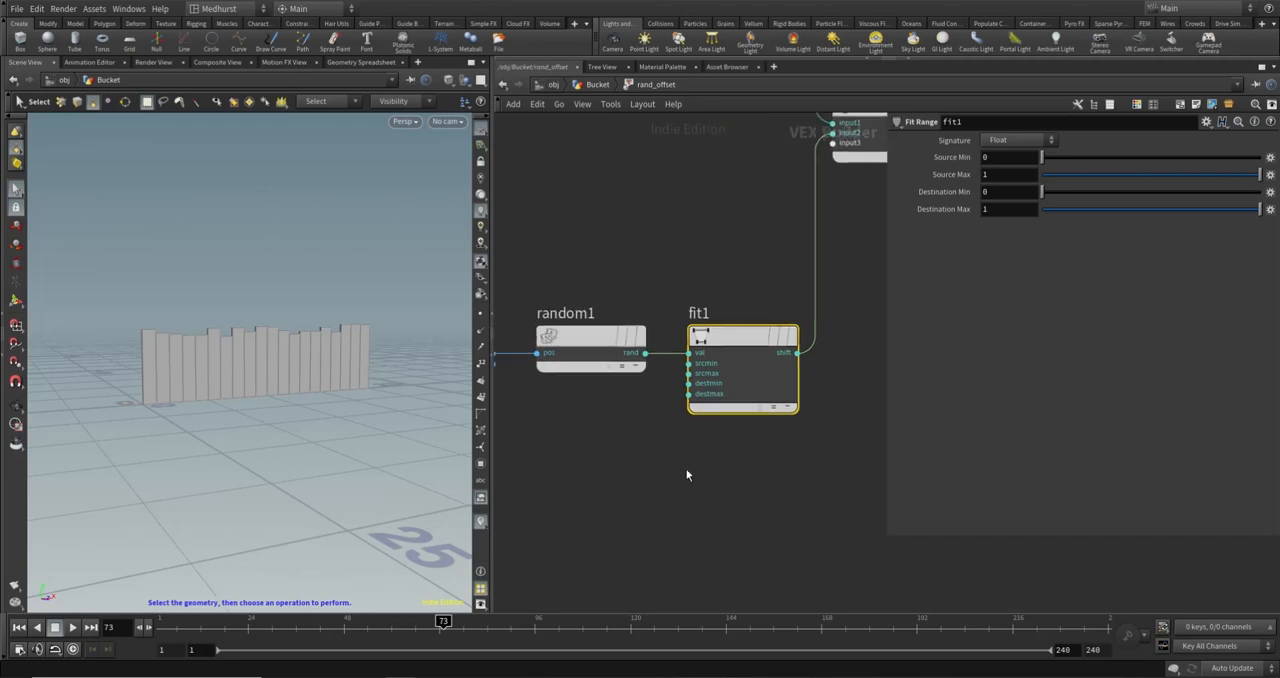
- Promote fit1's destmin and destmax inputs to parameters and return to the Bucket network
{"action": "scroll", "coordinate": [712, 460], "scroll_direction": "up", "scroll_amount": 4}
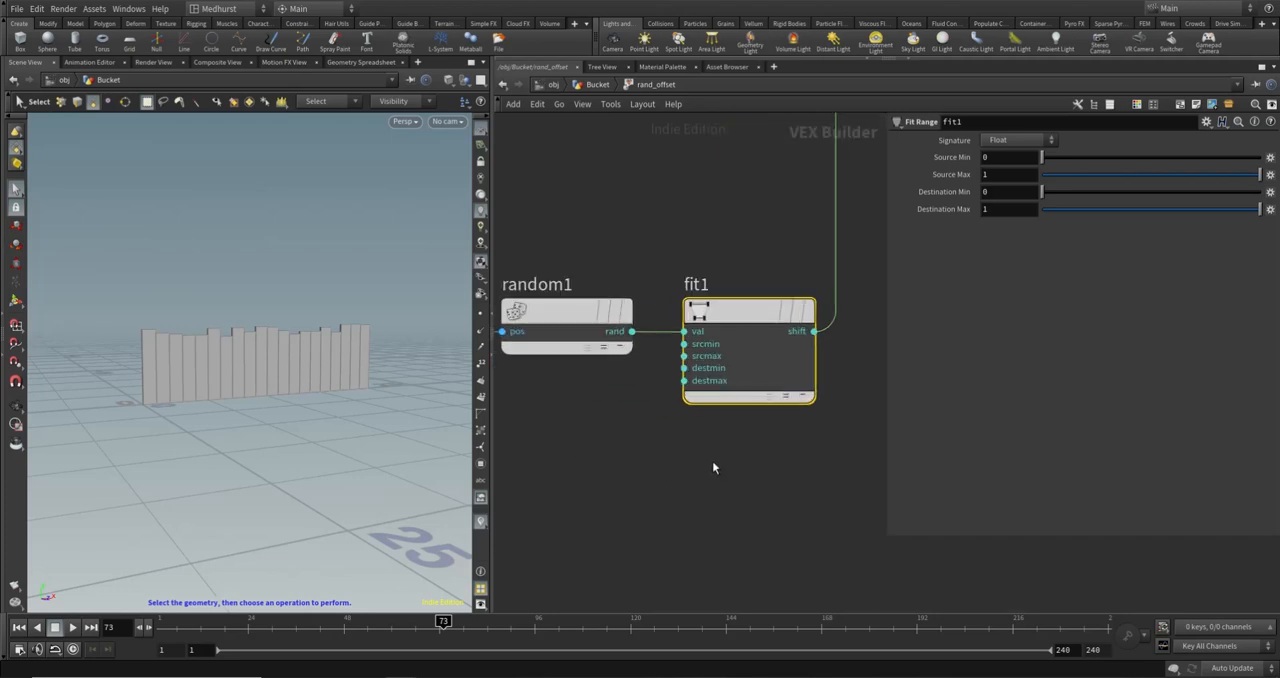
{"action": "right_click", "coordinate": [684, 354]}
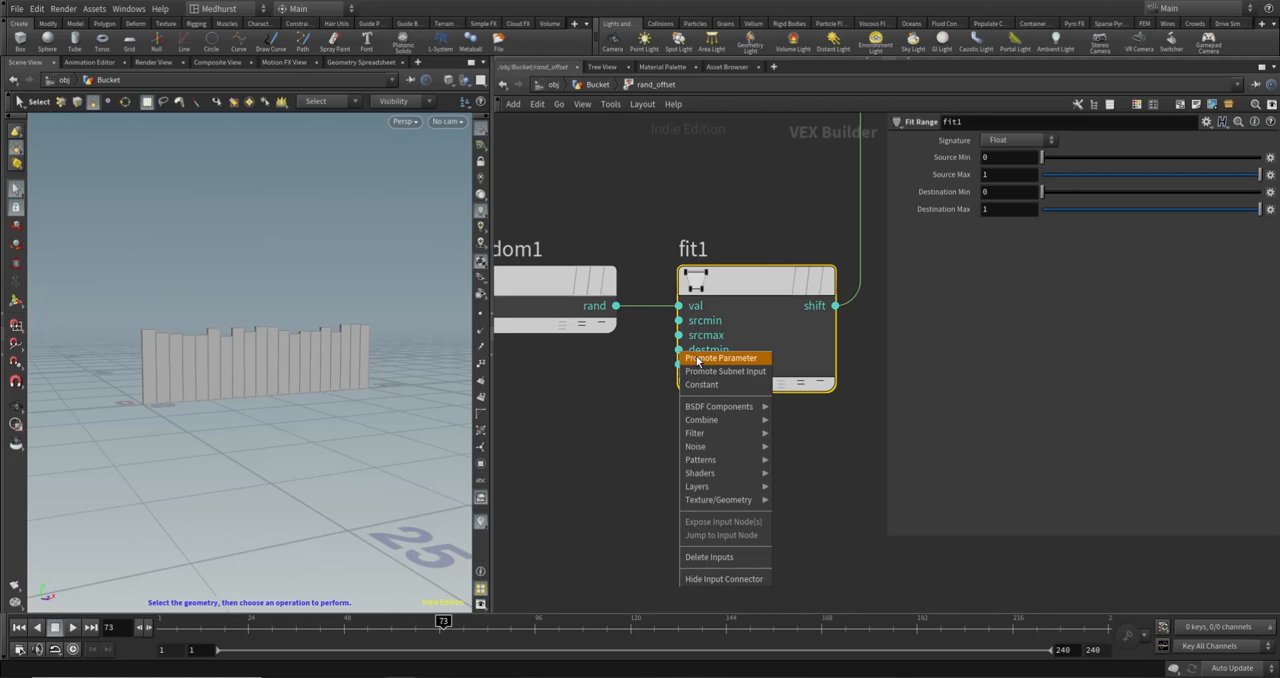
{"action": "left_click", "coordinate": [697, 361]}
{"action": "right_click", "coordinate": [679, 364]}
{"action": "left_click", "coordinate": [705, 370]}
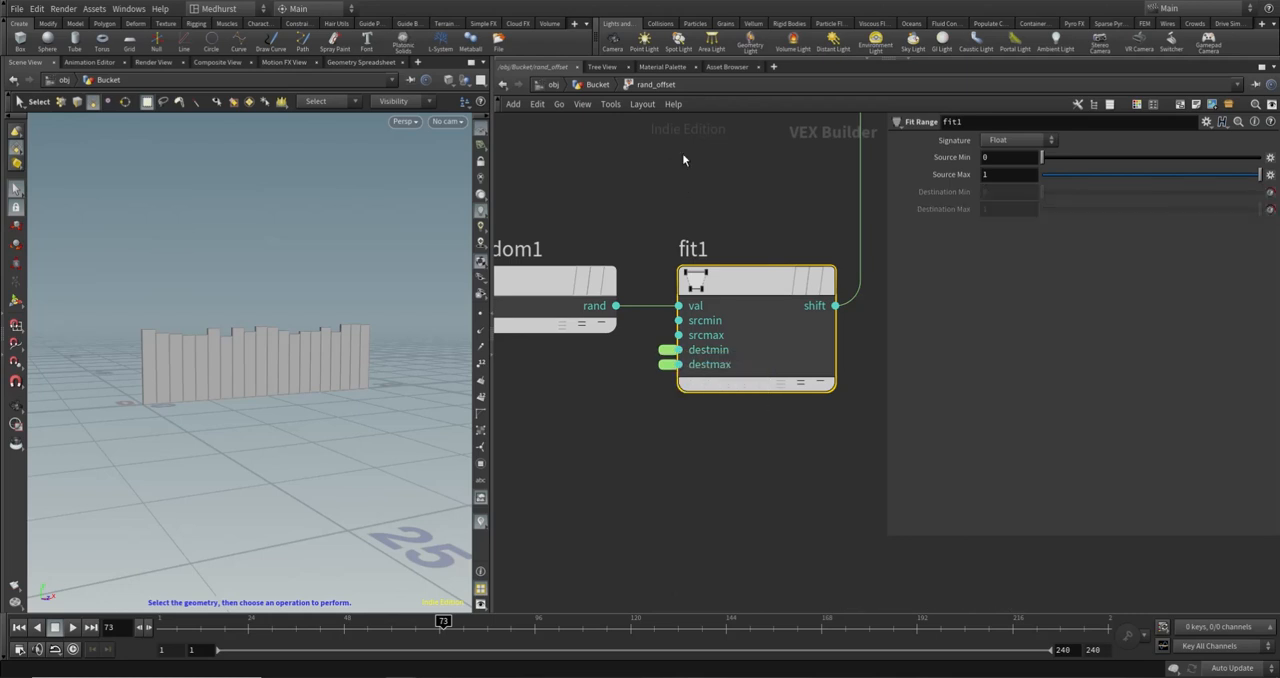
{"action": "left_click", "coordinate": [598, 85]}
{"action": "middle_click_drag", "start_coordinate": [821, 385], "coordinate": [763, 322]}
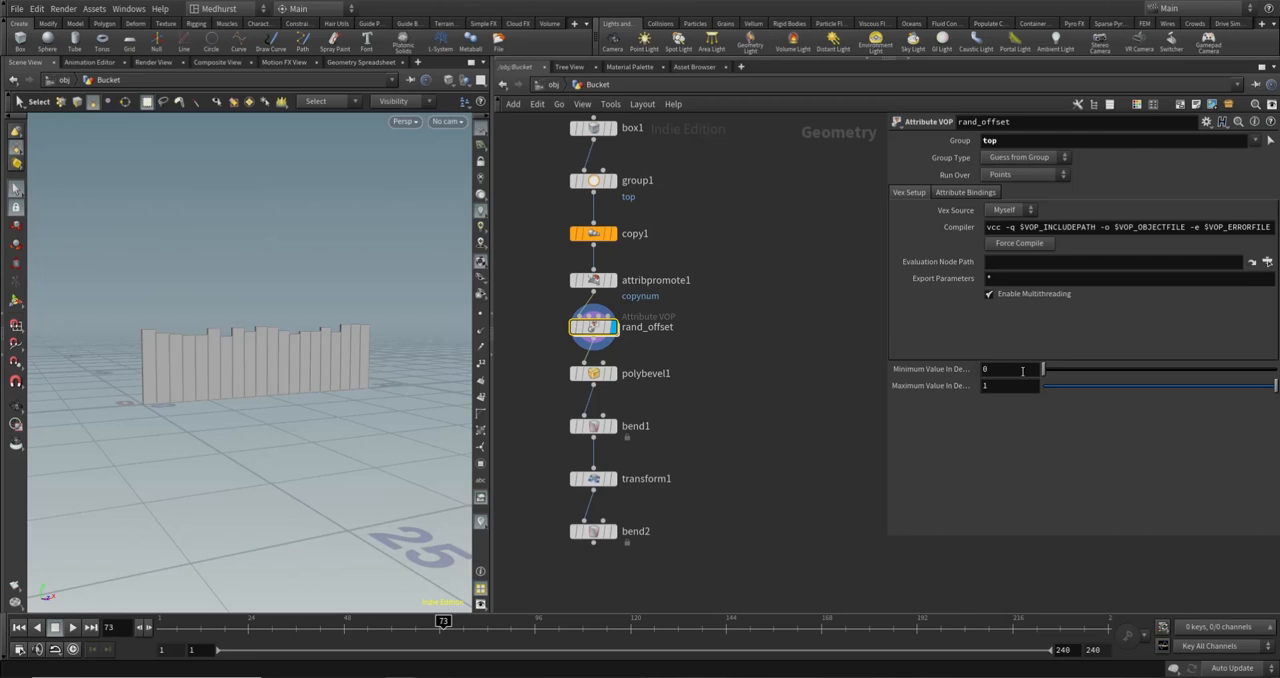
- Try minimum destination values of 0.794 and 1 on rand_offset, and reset the minimum to 0
{"action": "left_click_drag", "start_coordinate": [1048, 372], "coordinate": [1210, 378]}
{"action": "right_click_drag", "start_coordinate": [326, 357], "coordinate": [437, 314], "text": "alt"}
{"action": "left_click_drag", "start_coordinate": [290, 312], "coordinate": [354, 320], "text": "alt"}
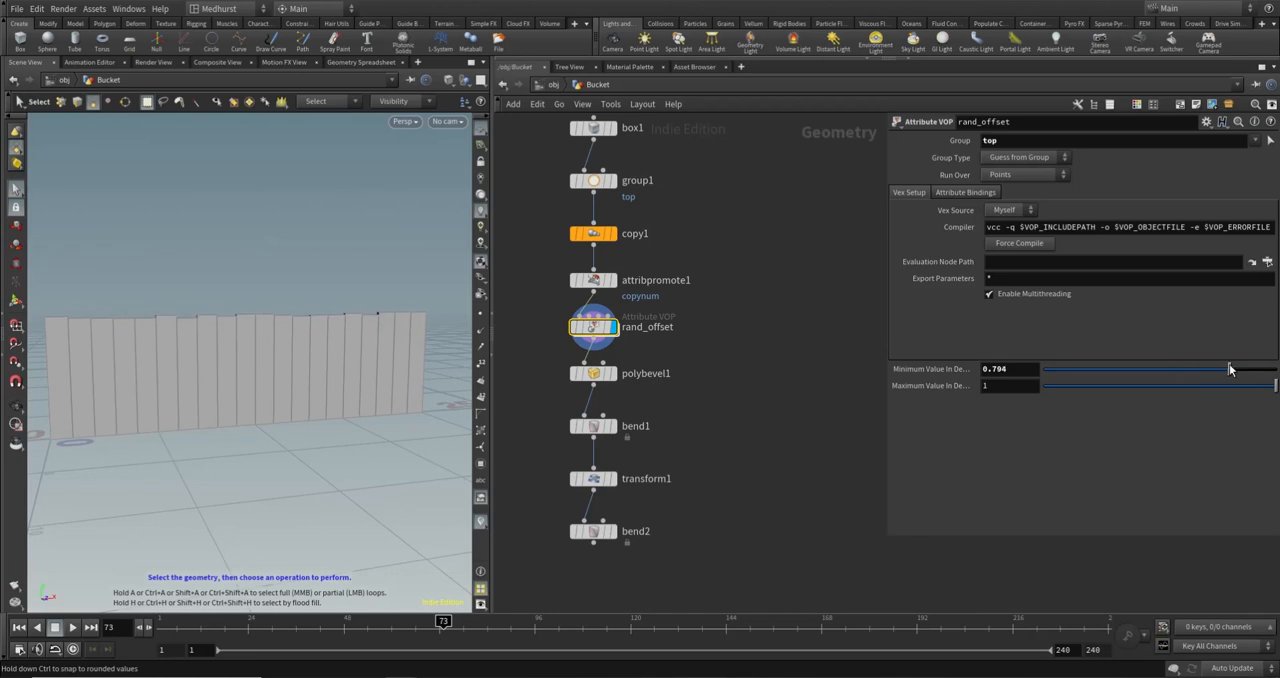
{"action": "left_click_drag", "start_coordinate": [1229, 369], "coordinate": [1277, 370]}
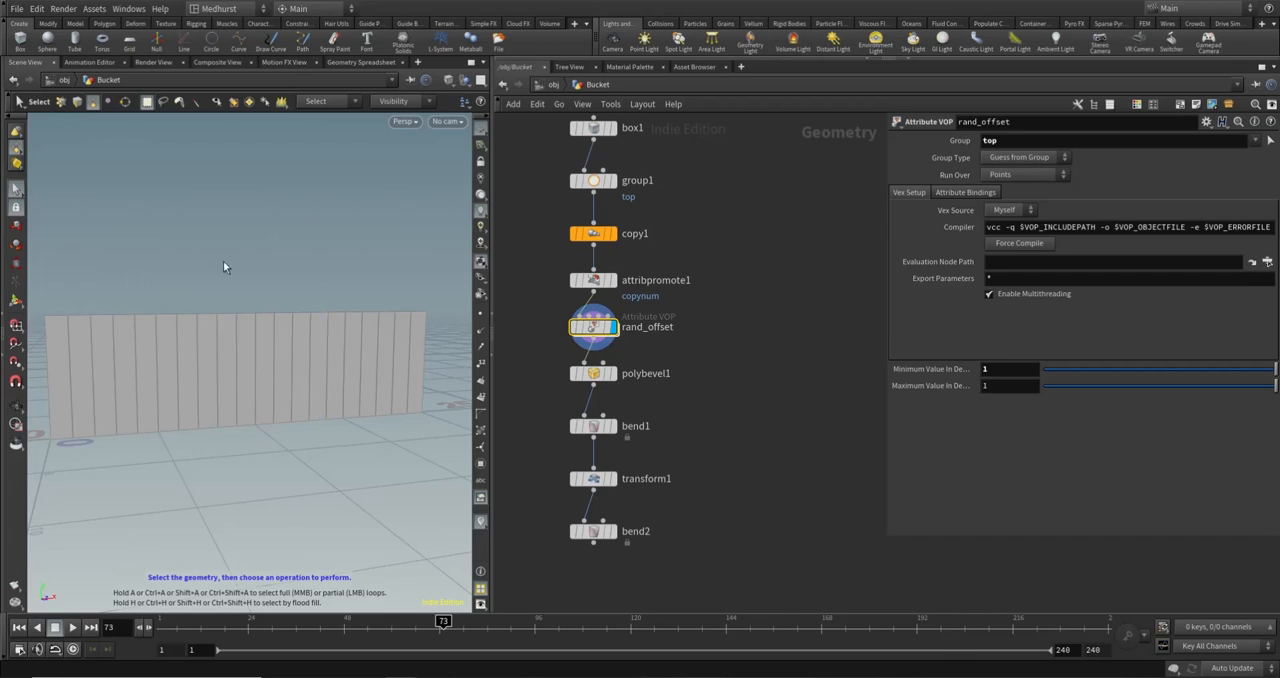
{"action": "left_click_drag", "start_coordinate": [1272, 370], "coordinate": [1030, 375]}
{"action": "key", "text": "Escape"}
{"action": "left_click_drag", "start_coordinate": [288, 267], "coordinate": [285, 332]}
{"action": "key", "text": "s"}
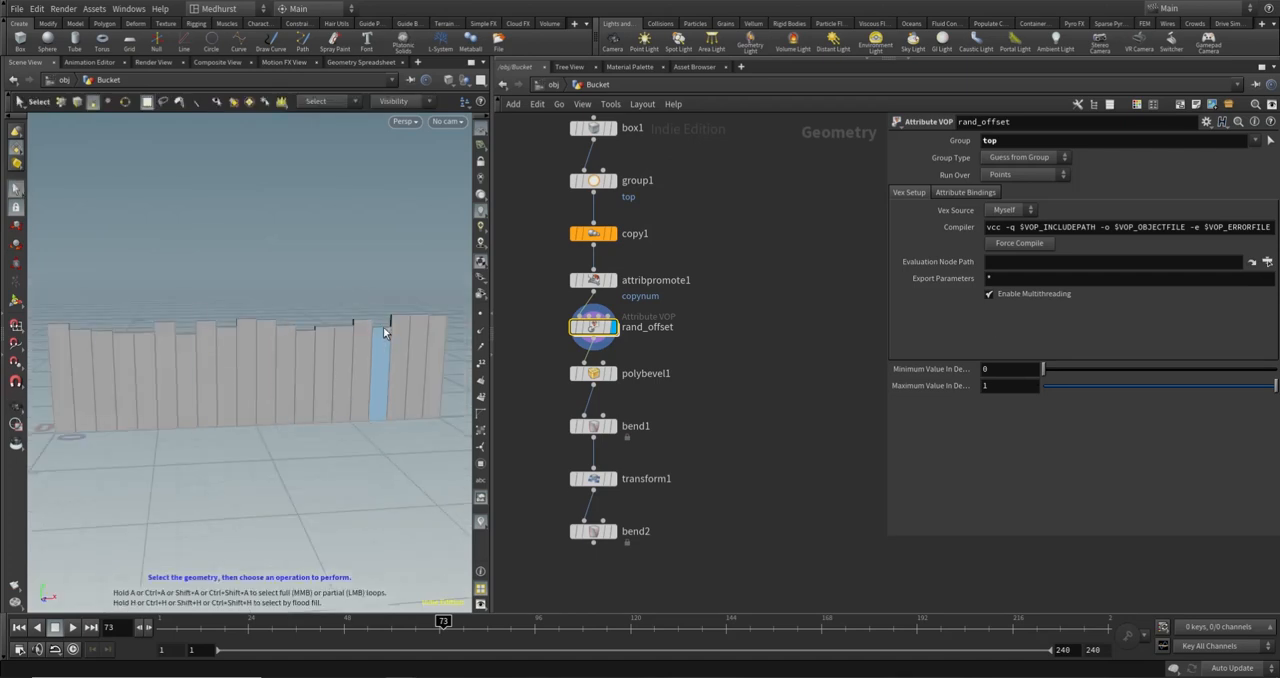
- Try a maximum destination value of 7.7 on rand_offset and view the resulting plank heights
{"action": "middle_click_drag", "start_coordinate": [1002, 386], "coordinate": [1053, 386]}
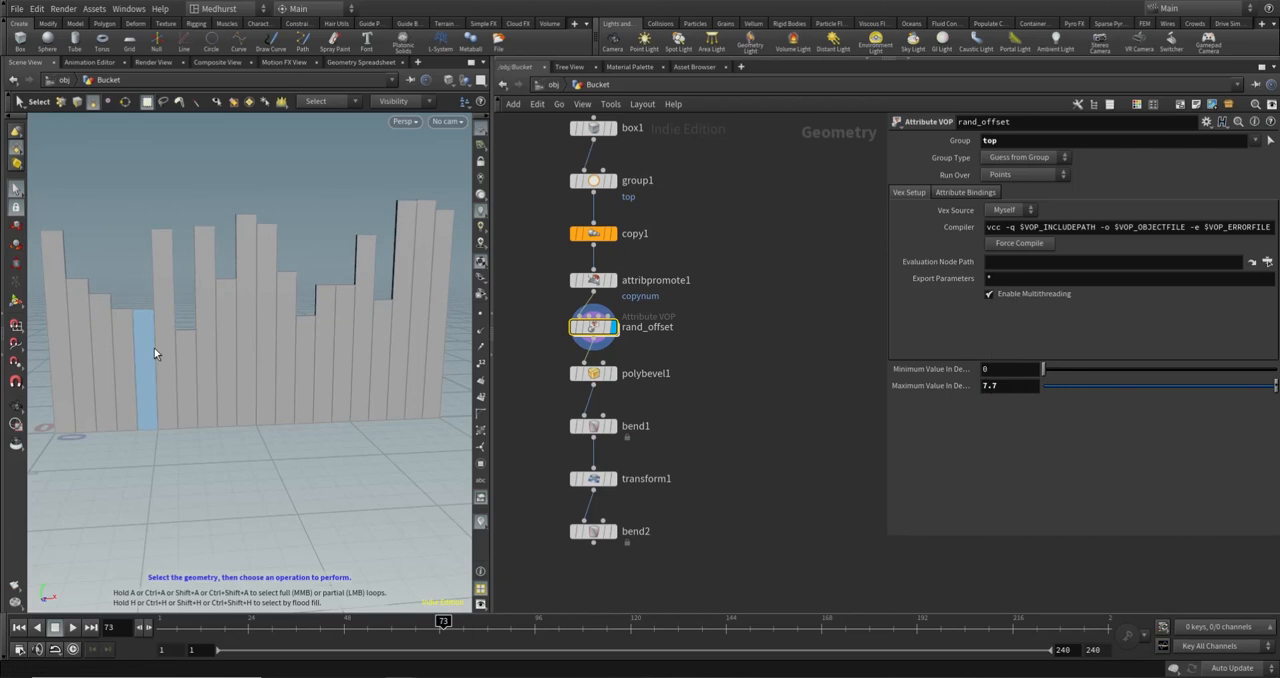
{"action": "scroll", "coordinate": [311, 320], "scroll_direction": "down", "scroll_amount": 3}
{"action": "left_click_drag", "start_coordinate": [311, 320], "coordinate": [300, 282], "text": "alt"}
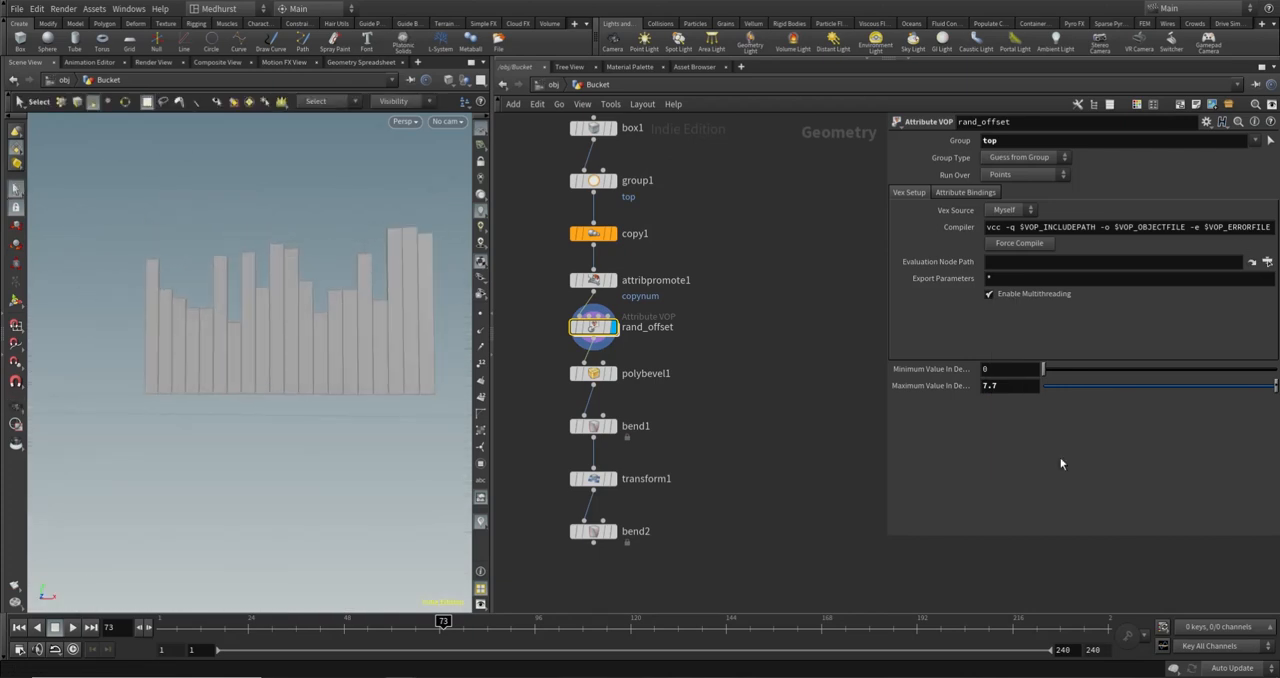
- Set rand_offset's minimum destination value to 0.45 and maximum to 0.65, and delete the maximum parameter's channel
{"action": "left_click_drag", "start_coordinate": [895, 376], "coordinate": [862, 384]}
{"action": "key", "text": "Tab"}
{"action": "type", "text": "0.65"}
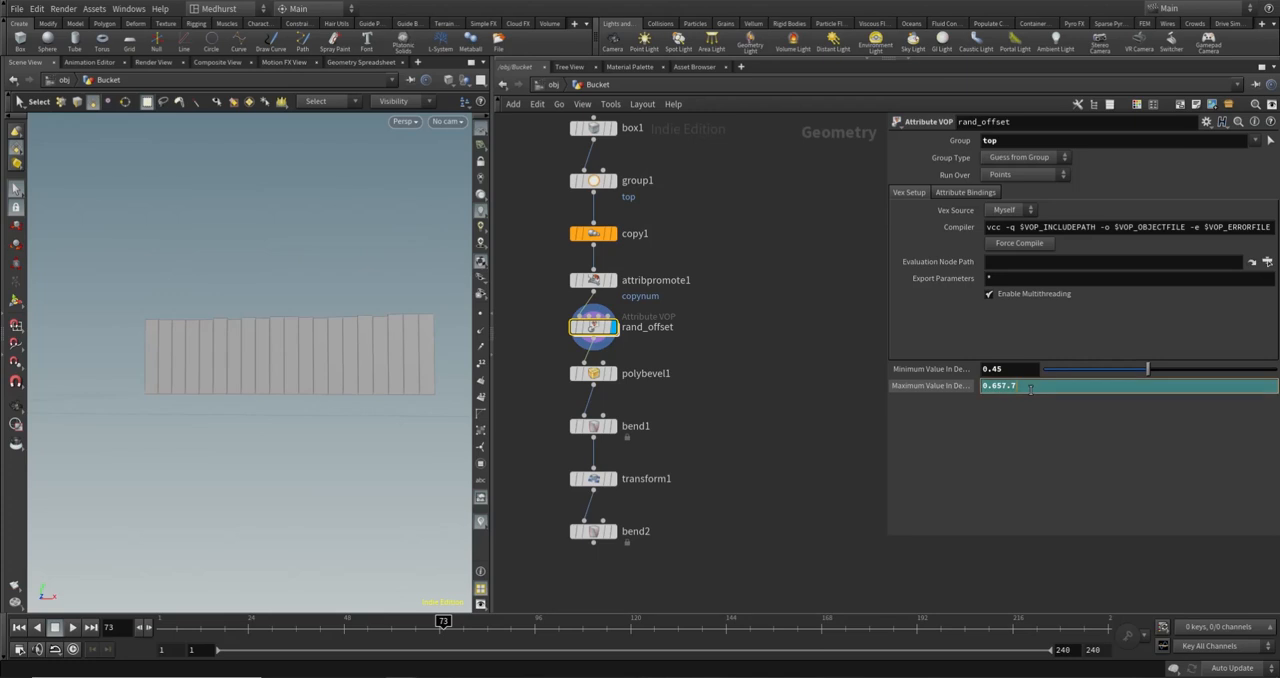
{"action": "key", "text": "BackSpace"}
{"action": "key", "text": "BackSpace"}
{"action": "key", "text": "Return"}
{"action": "right_click", "coordinate": [1030, 389]}
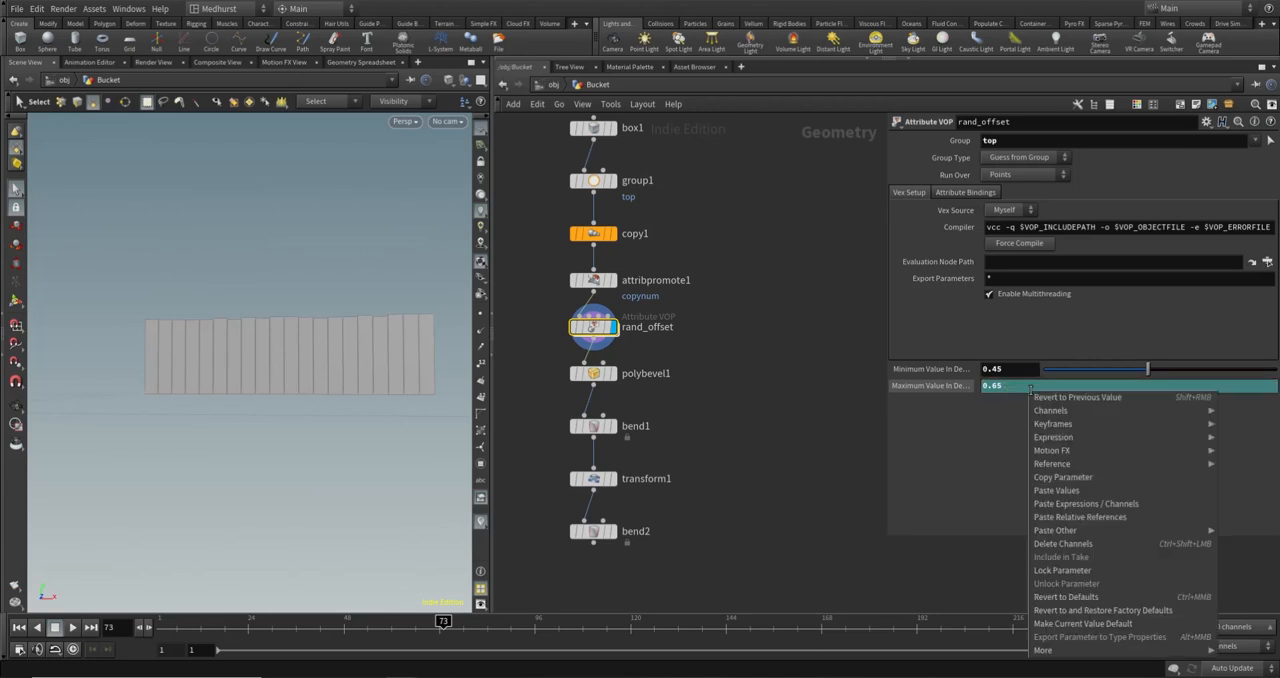
{"action": "left_click", "coordinate": [1124, 543]}
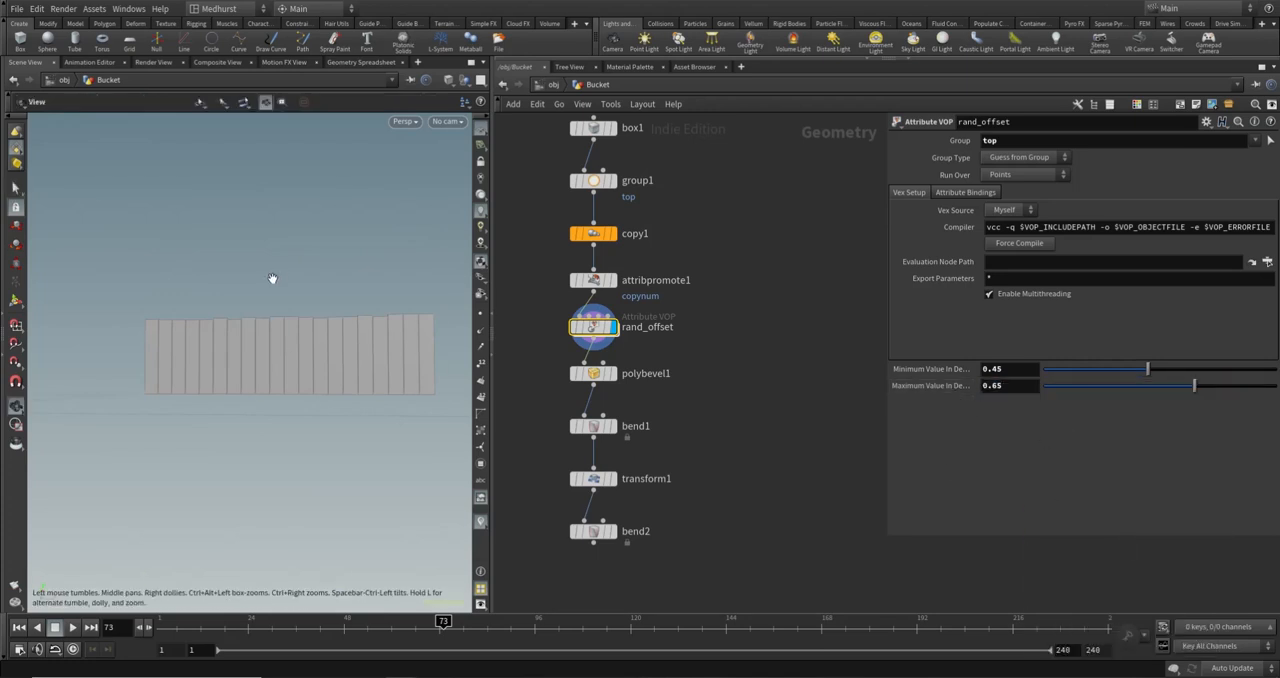
- Examine the height variation along the planks' tops both close up and from a distance
{"action": "left_click_drag", "start_coordinate": [274, 280], "coordinate": [286, 326], "text": "alt"}
{"action": "right_click_drag", "start_coordinate": [286, 326], "coordinate": [383, 311], "text": "alt"}
{"action": "left_click_drag", "start_coordinate": [383, 311], "coordinate": [388, 296], "text": "alt"}
{"action": "right_click_drag", "start_coordinate": [207, 311], "coordinate": [68, 318], "text": "alt"}
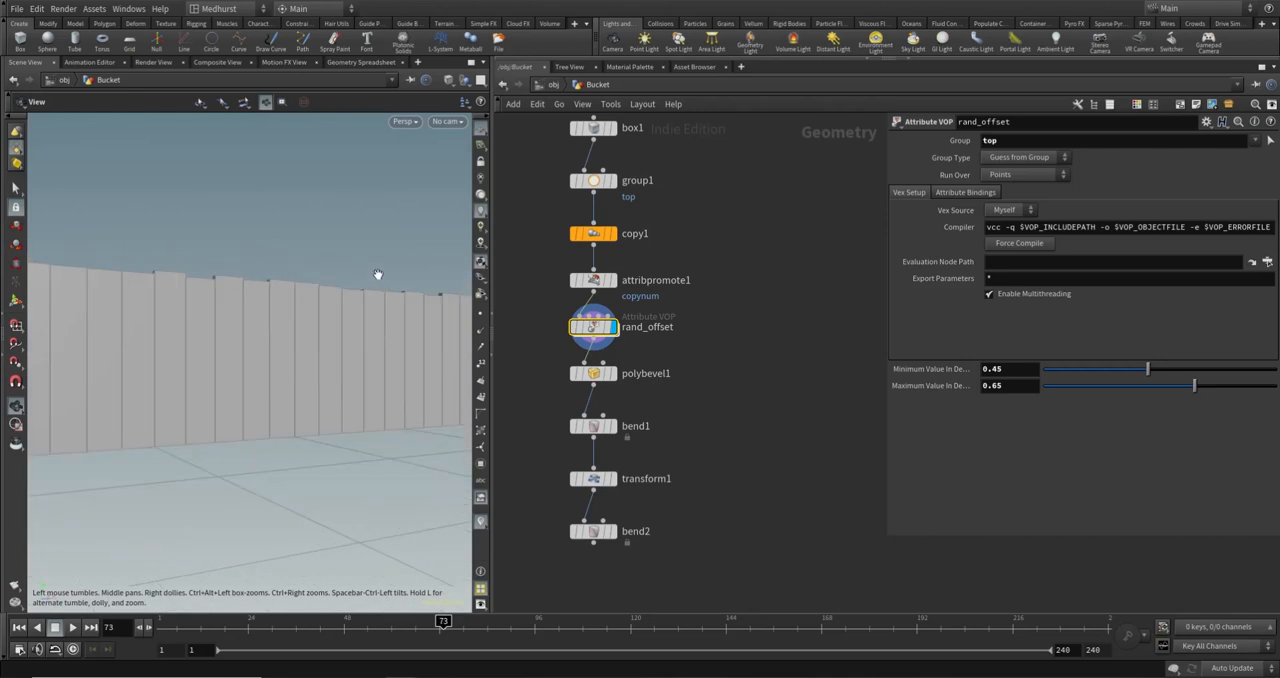
{"action": "left_click_drag", "start_coordinate": [377, 274], "coordinate": [363, 294], "text": "alt"}
{"action": "right_click_drag", "start_coordinate": [320, 262], "coordinate": [272, 308], "text": "alt"}
{"action": "left_click_drag", "start_coordinate": [272, 308], "coordinate": [306, 323], "text": "alt"}
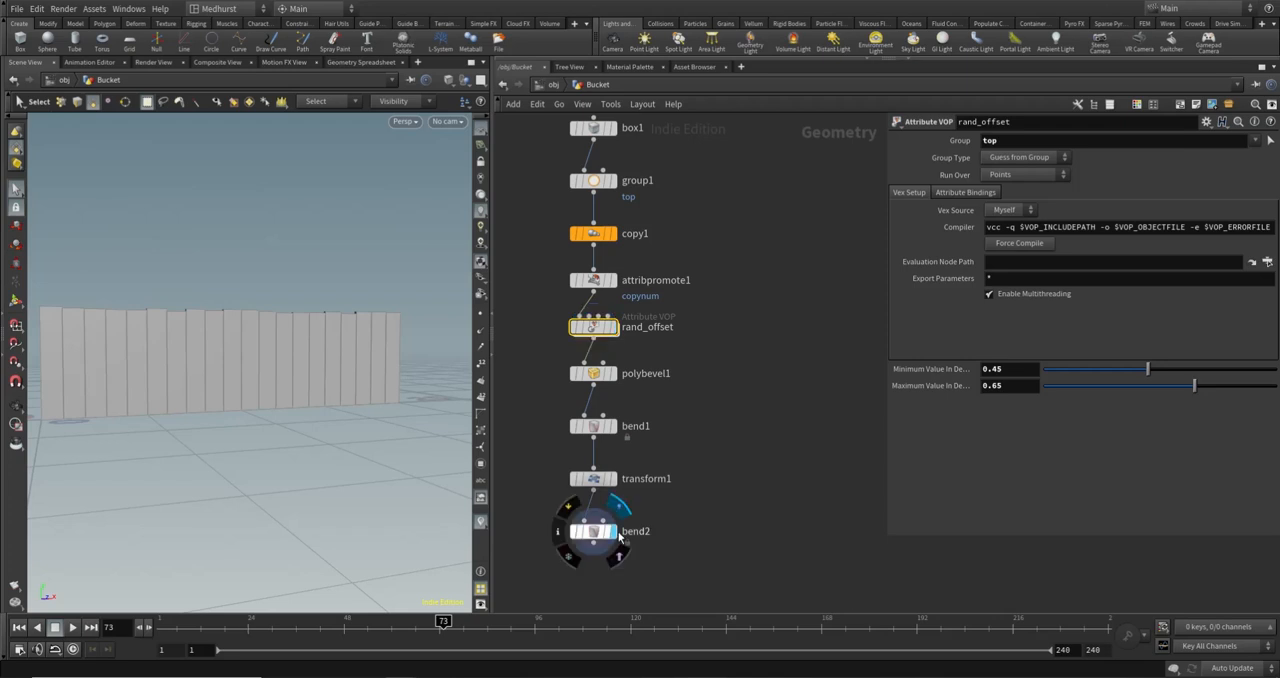
- Display the bent bucket from bend2 and set rand_offset's maximum destination value to 0.765
{"action": "left_click", "coordinate": [613, 531]}
{"action": "left_click", "coordinate": [651, 545]}
{"action": "middle_click_drag", "start_coordinate": [651, 546], "coordinate": [733, 500]}
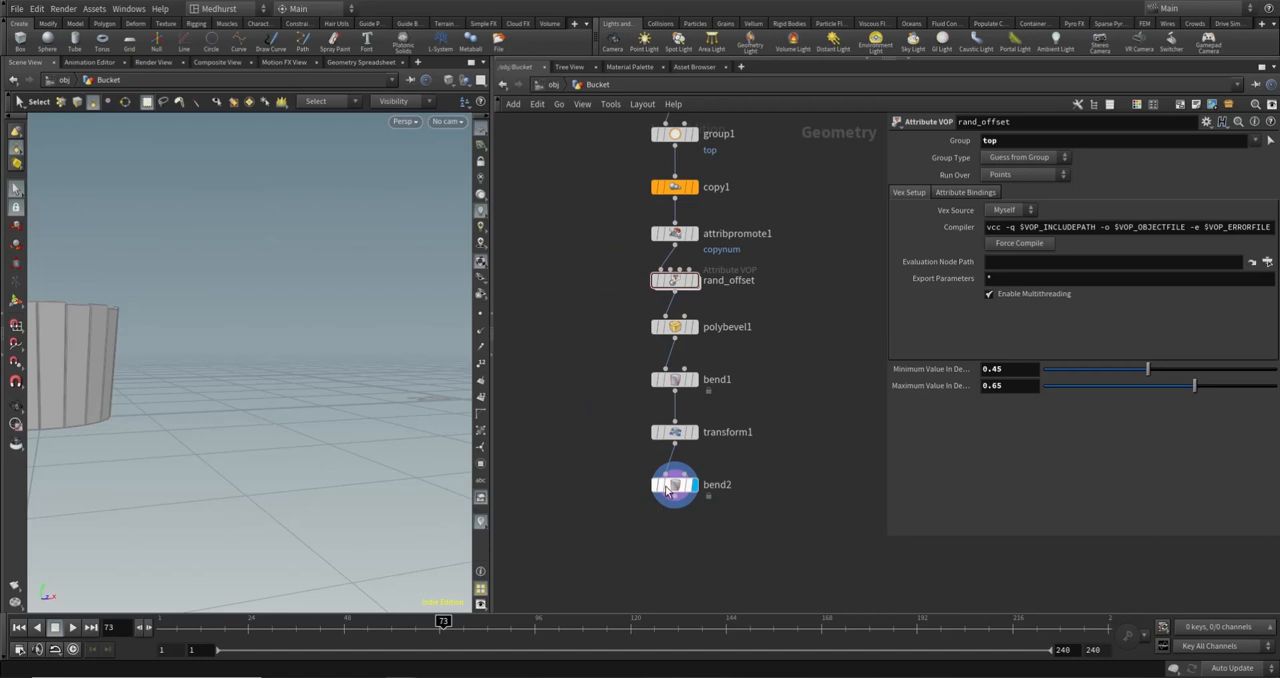
{"action": "left_click_drag", "start_coordinate": [271, 294], "coordinate": [306, 218], "text": "alt"}
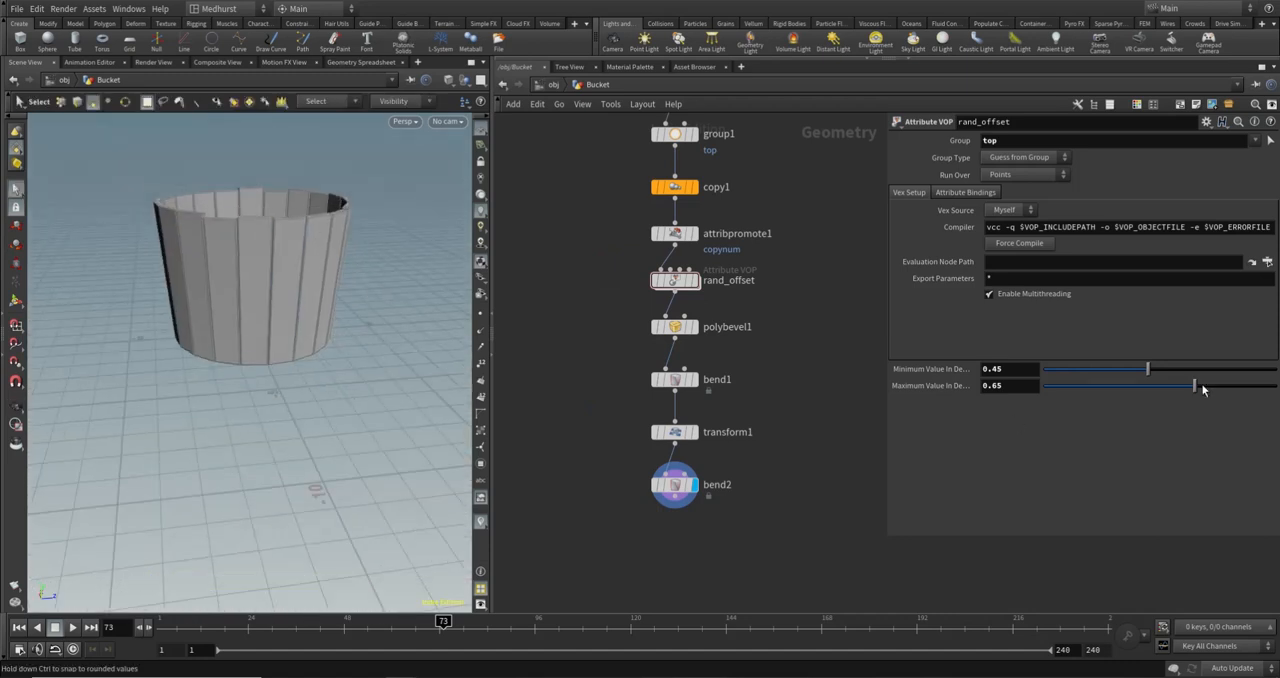
{"action": "left_click_drag", "start_coordinate": [1195, 387], "coordinate": [1226, 390]}
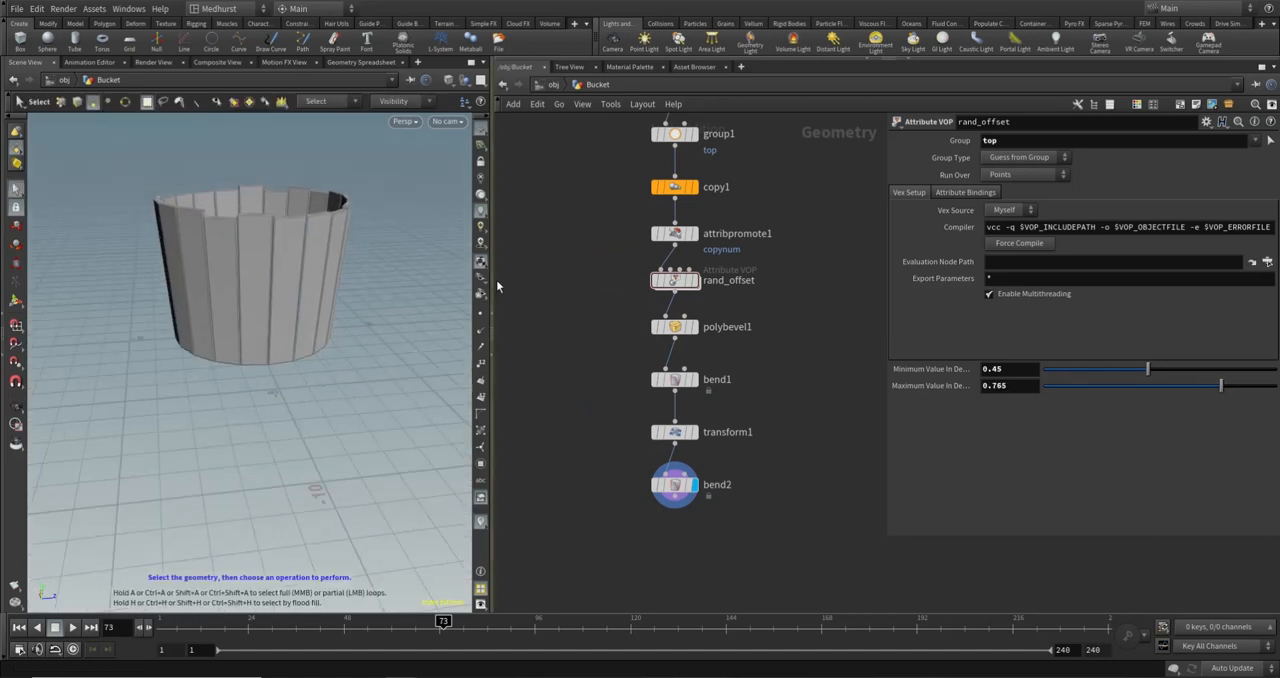
- Check copy1's plank count settings and examine the bucket's rim and open base from several angles
{"action": "left_click", "coordinate": [675, 187]}
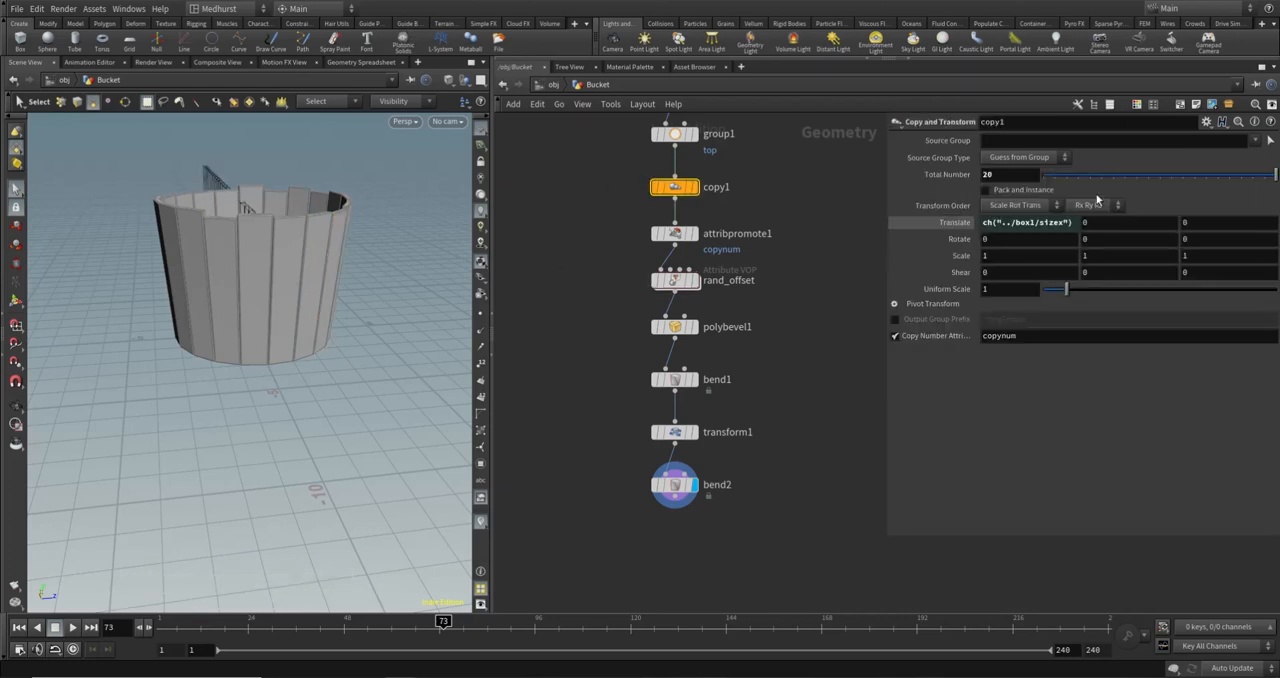
{"action": "mouse_move", "coordinate": [1240, 176]}
{"action": "left_mouse_down"}
{"action": "mouse_move", "coordinate": [1181, 186]}
{"action": "mouse_move", "coordinate": [1262, 178]}
{"action": "left_mouse_up"}
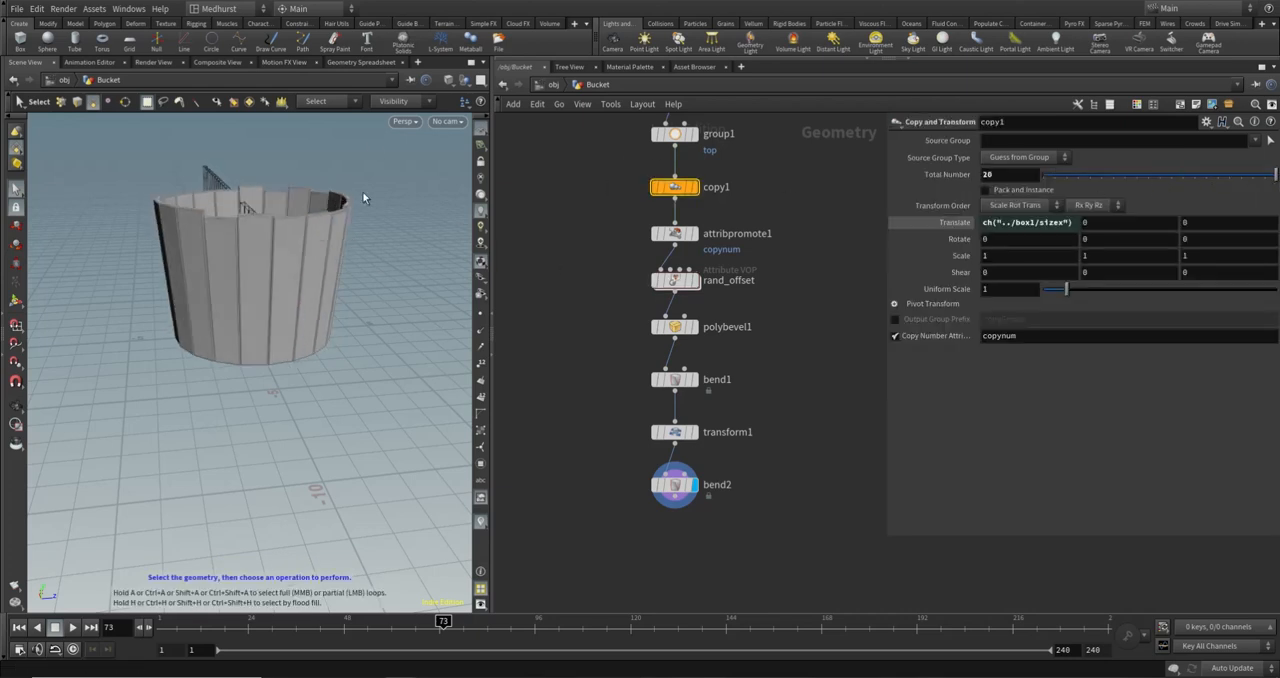
{"action": "left_click_drag", "start_coordinate": [362, 191], "coordinate": [343, 254]}
{"action": "left_click_drag", "start_coordinate": [360, 340], "coordinate": [211, 301]}
{"action": "key", "text": "s"}
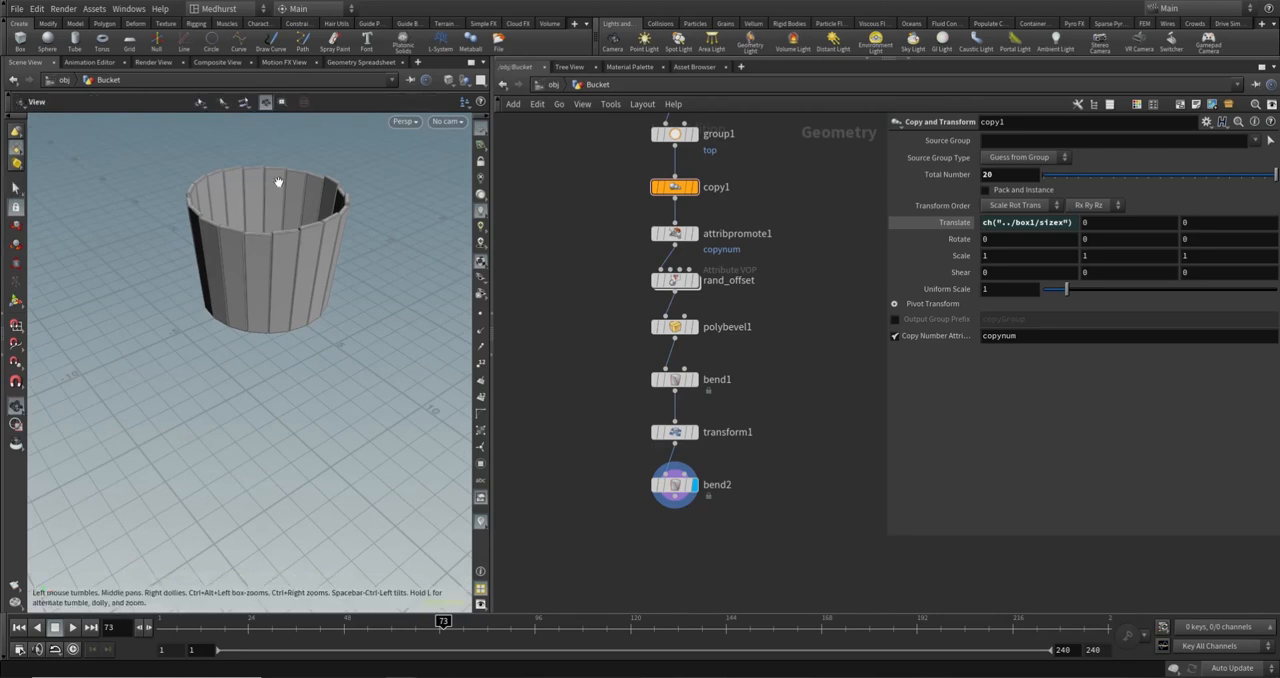
{"action": "left_click_drag", "start_coordinate": [280, 189], "coordinate": [294, 409], "text": "alt"}
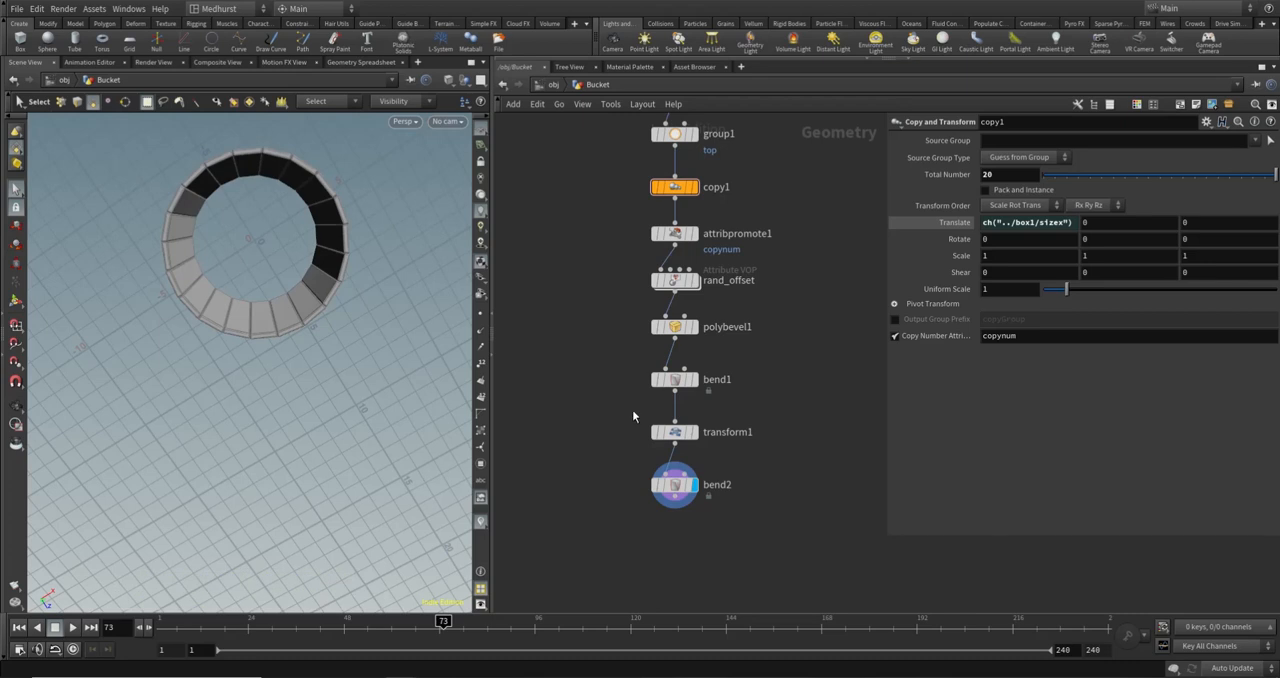
{"action": "left_click_drag", "start_coordinate": [302, 222], "coordinate": [208, 180], "text": "alt"}
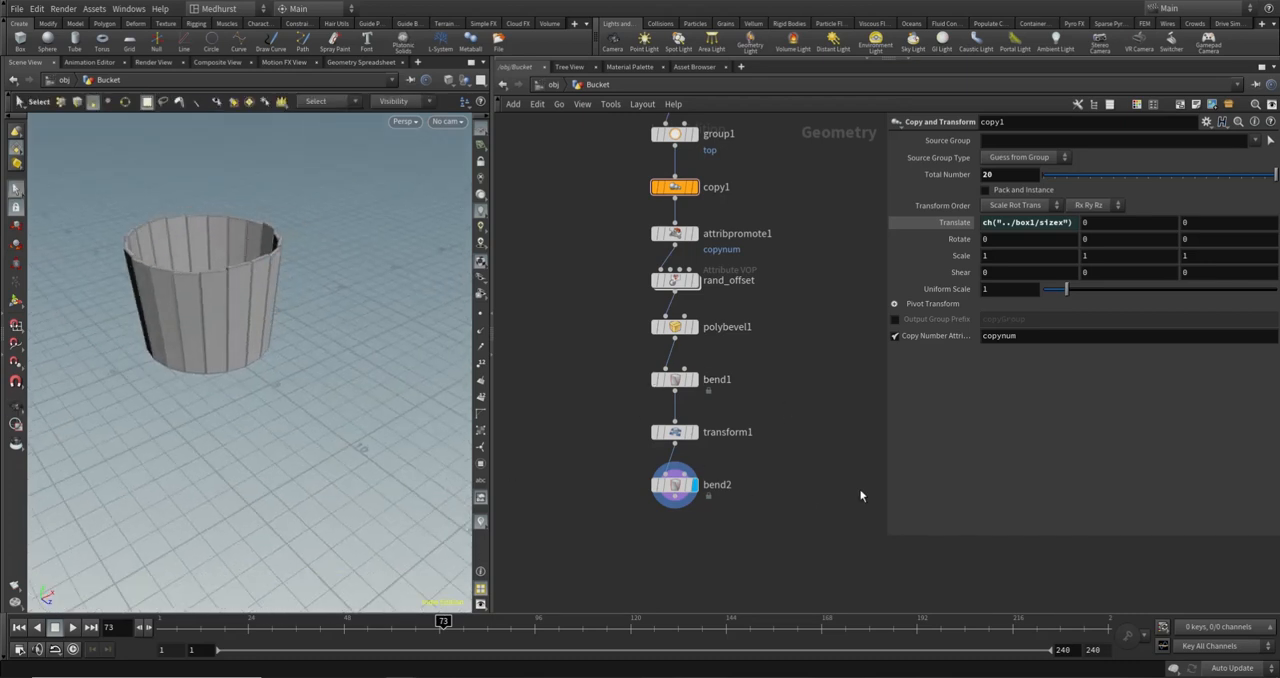
- Add a Tube node beside bend2, wire the bucket geometry into it, and move bend2 aside
{"action": "key", "text": "Tab"}
{"action": "type", "text": "tube"}
{"action": "key", "text": "Return"}
{"action": "left_click", "coordinate": [780, 487]}
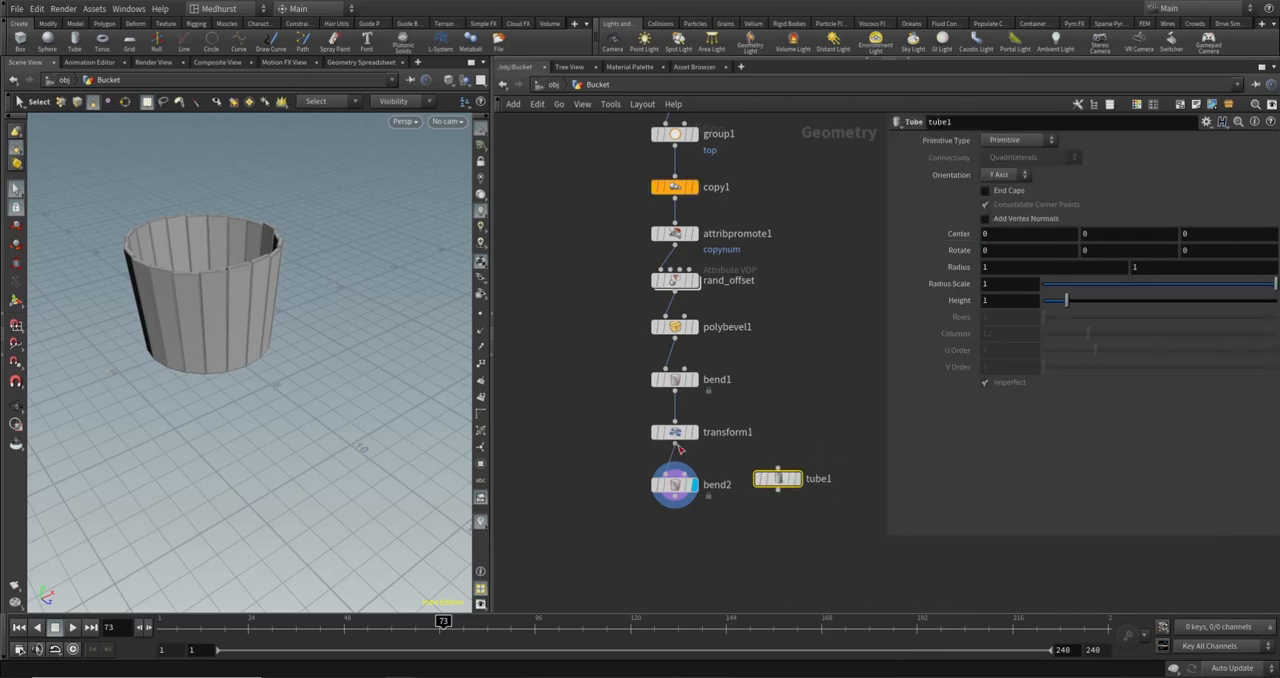
{"action": "left_click_drag", "start_coordinate": [677, 446], "coordinate": [794, 484]}
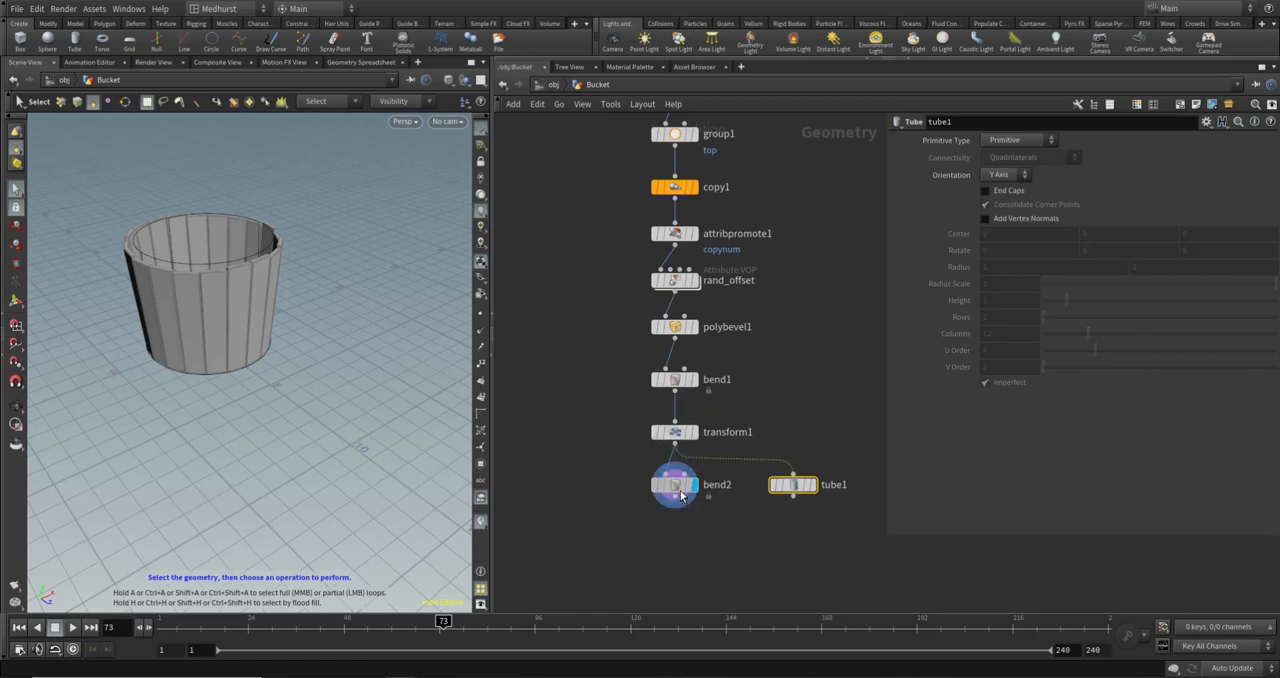
{"action": "left_click_drag", "start_coordinate": [680, 490], "coordinate": [596, 490]}
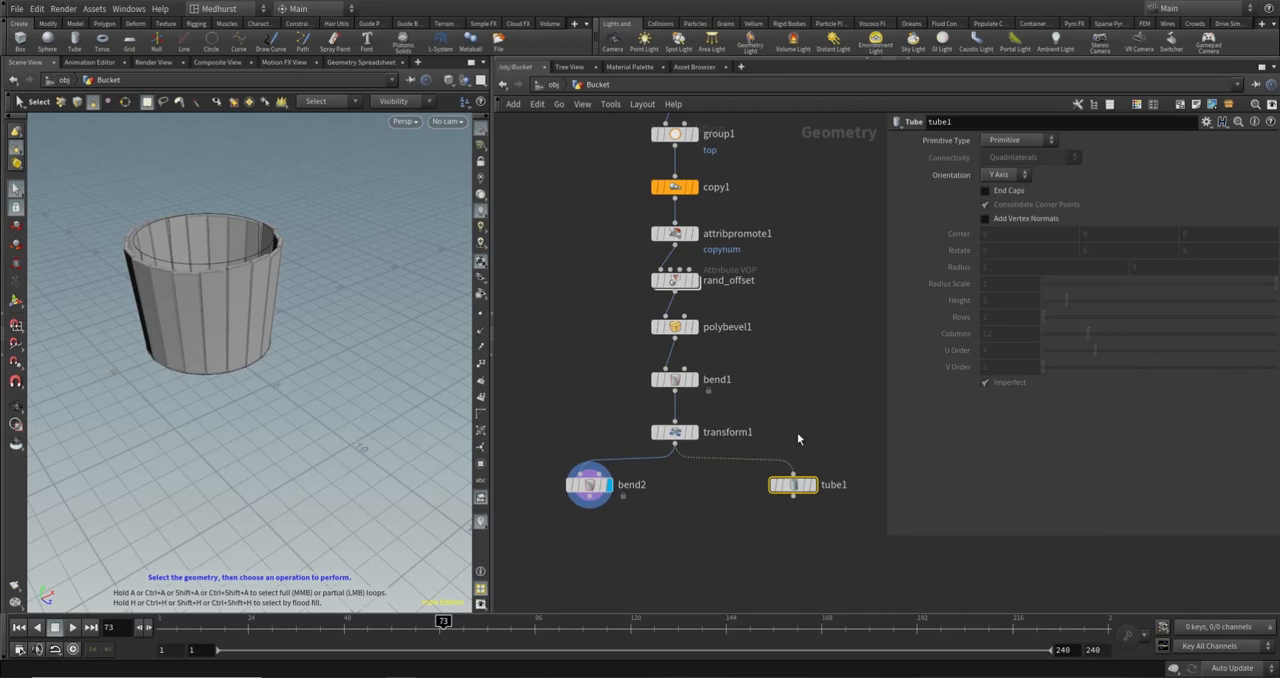
- Rename the bend2 node to taper
{"action": "double_click", "coordinate": [632, 485]}
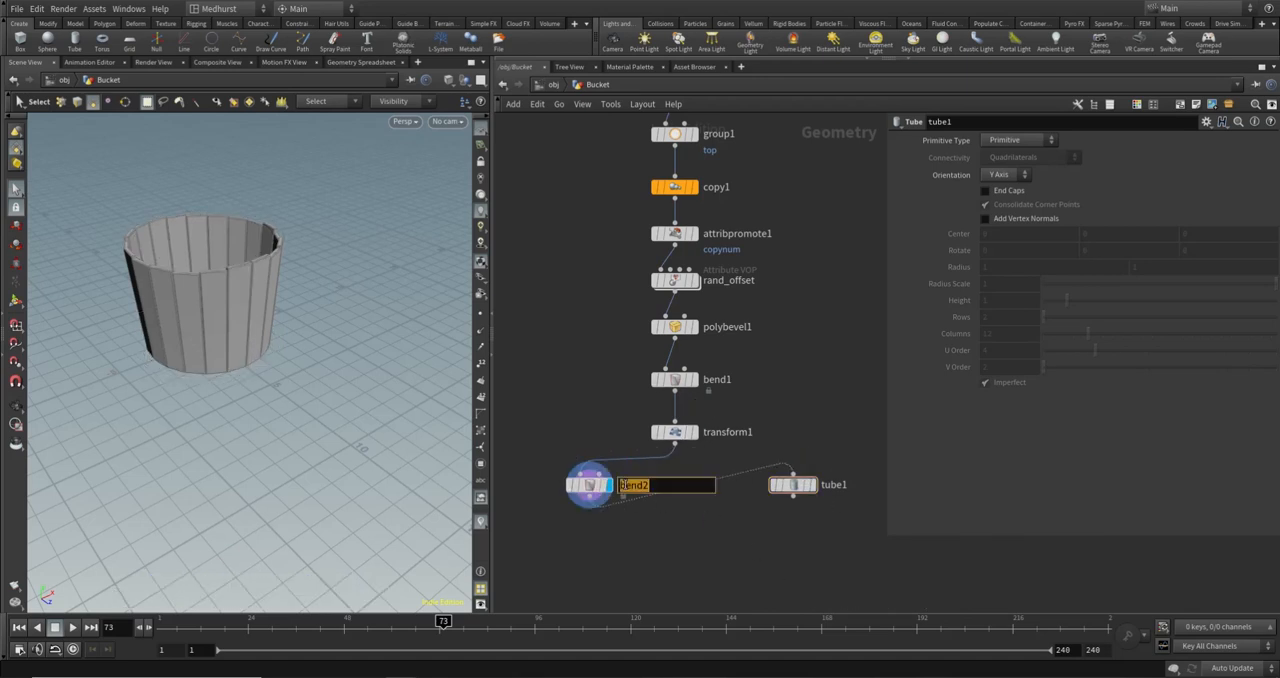
{"action": "type", "text": "taper"}
{"action": "key", "text": "Return"}
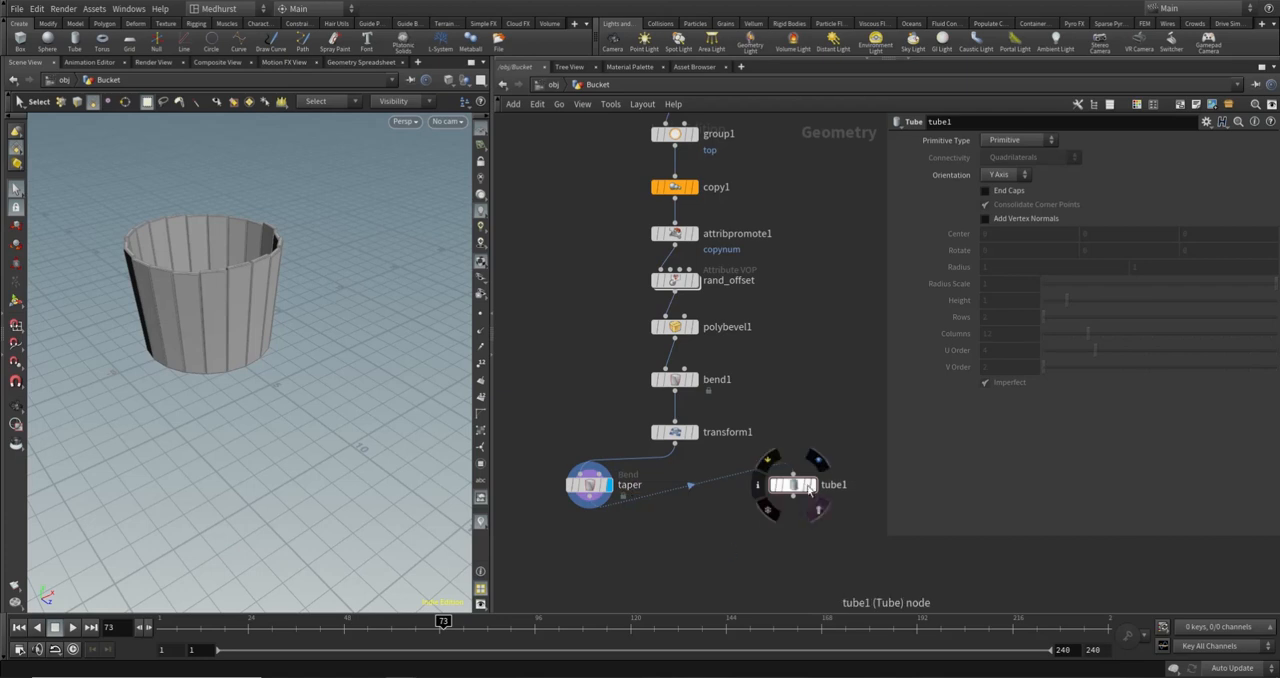
- Place tube1 lower beside taper and show it as a template over the bucket
{"action": "left_click_drag", "start_coordinate": [801, 489], "coordinate": [768, 528]}
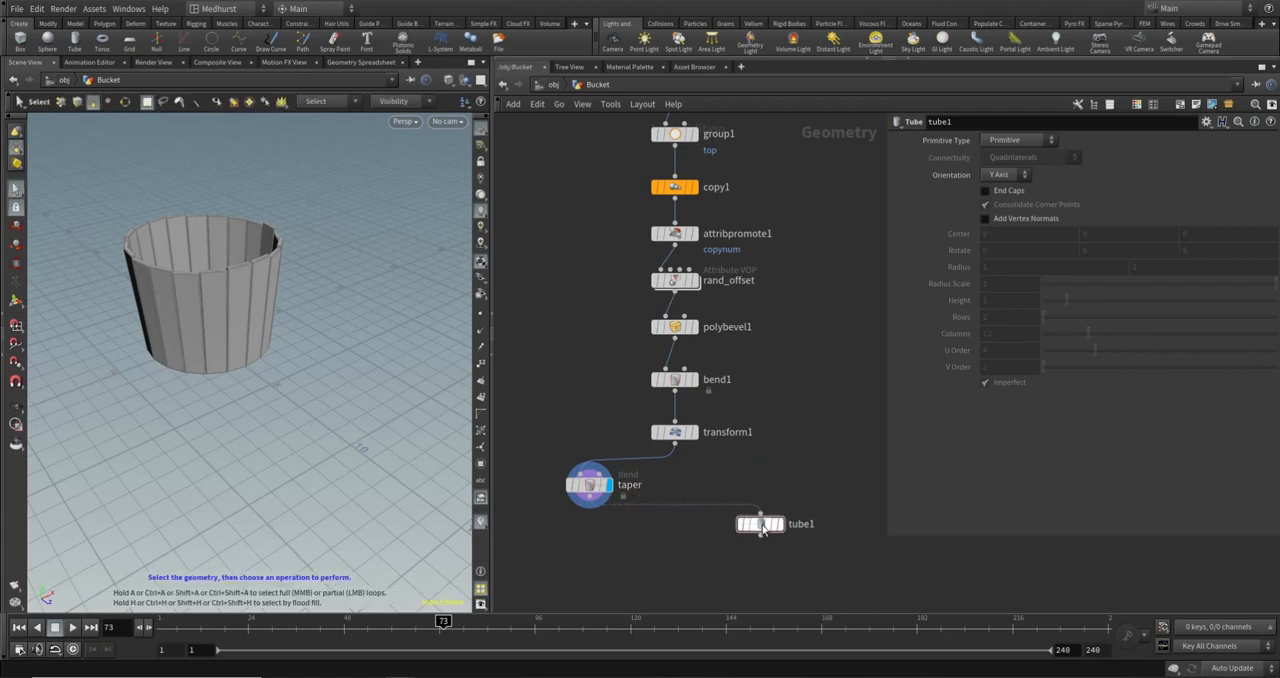
{"action": "mouse_move", "coordinate": [778, 528]}
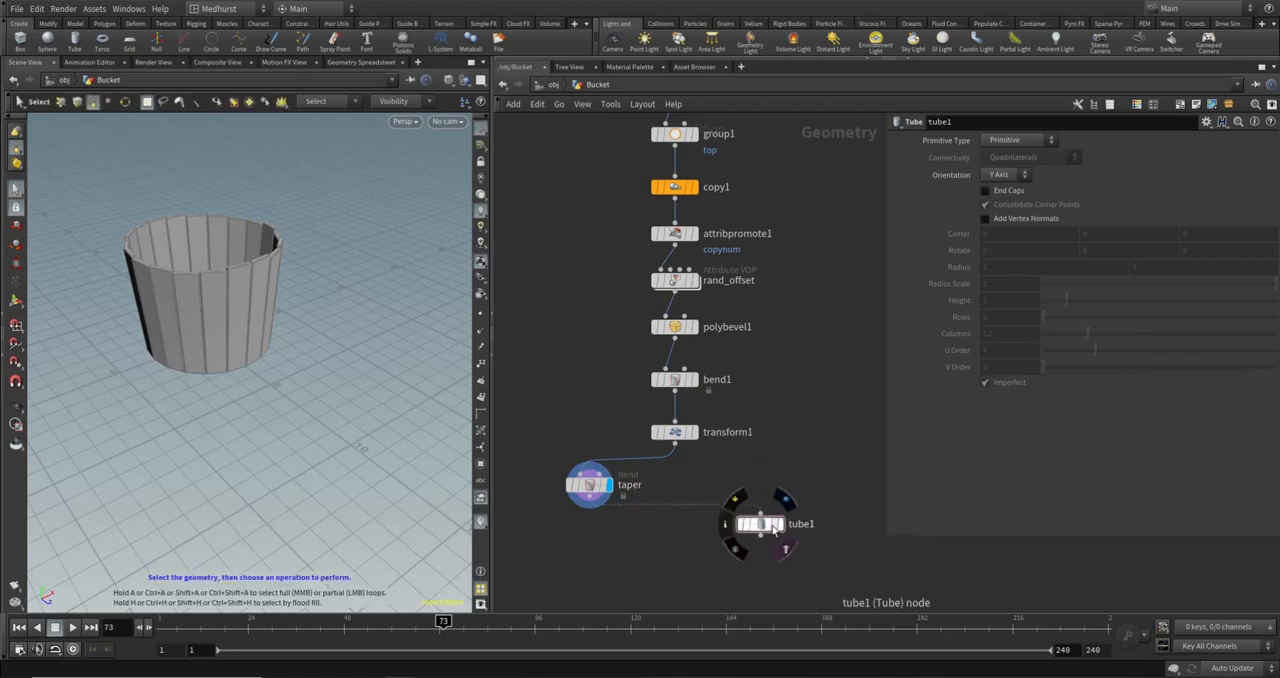
{"action": "left_click", "coordinate": [785, 548]}
{"action": "left_click_drag", "start_coordinate": [251, 346], "coordinate": [221, 315]}
{"action": "scroll", "coordinate": [221, 315], "scroll_direction": "up", "scroll_amount": 3}
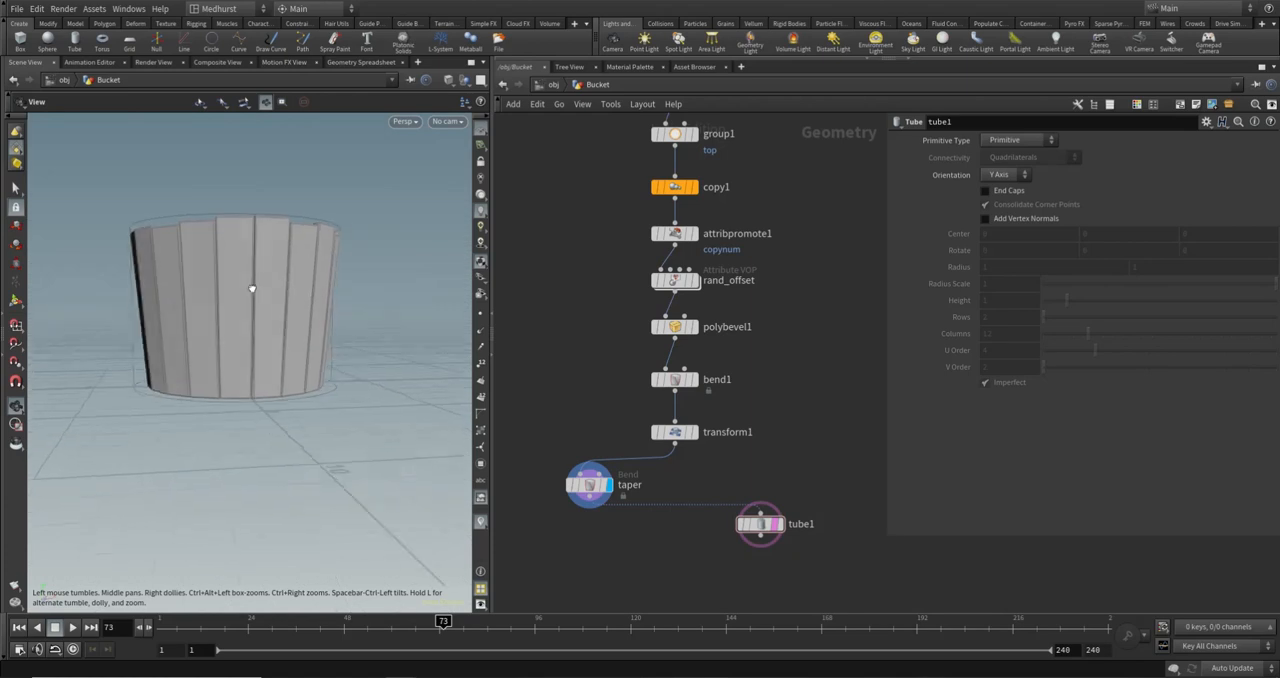
{"action": "key", "text": "s"}
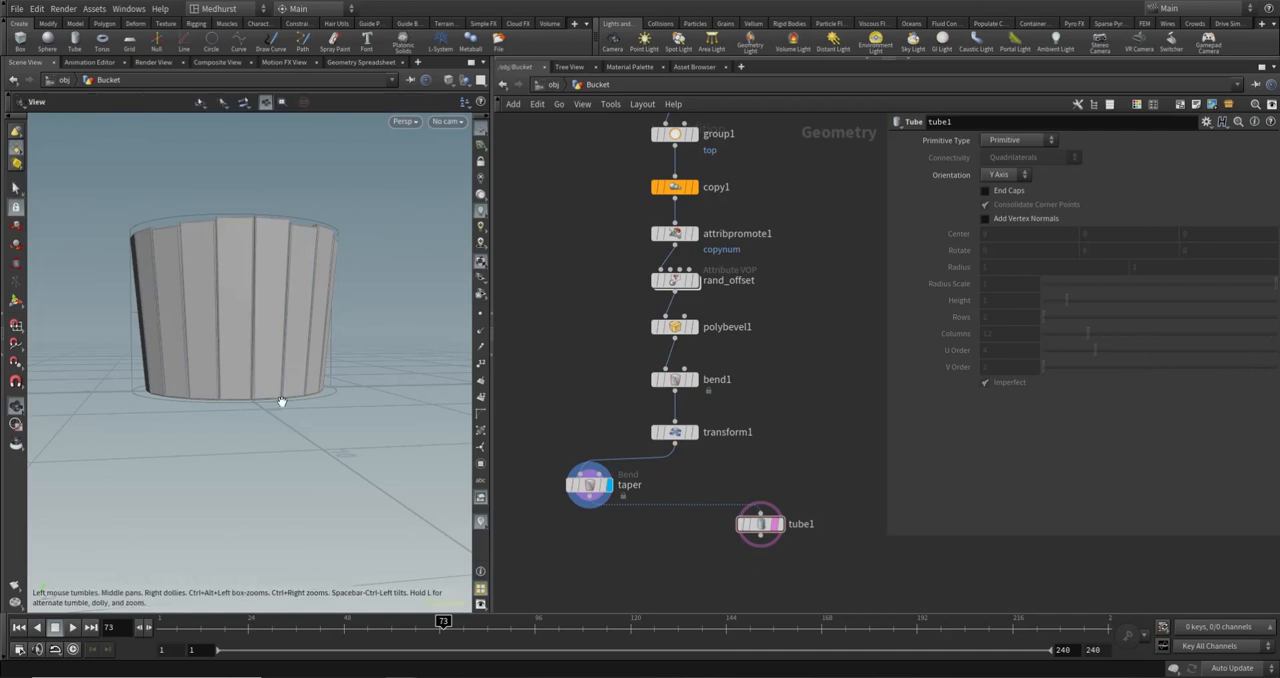
- Compare the tube with the bucket's base, feed tube1 from transform1 instead of taper, and align it beside taper
{"action": "left_click_drag", "start_coordinate": [211, 406], "coordinate": [268, 441], "text": "alt"}
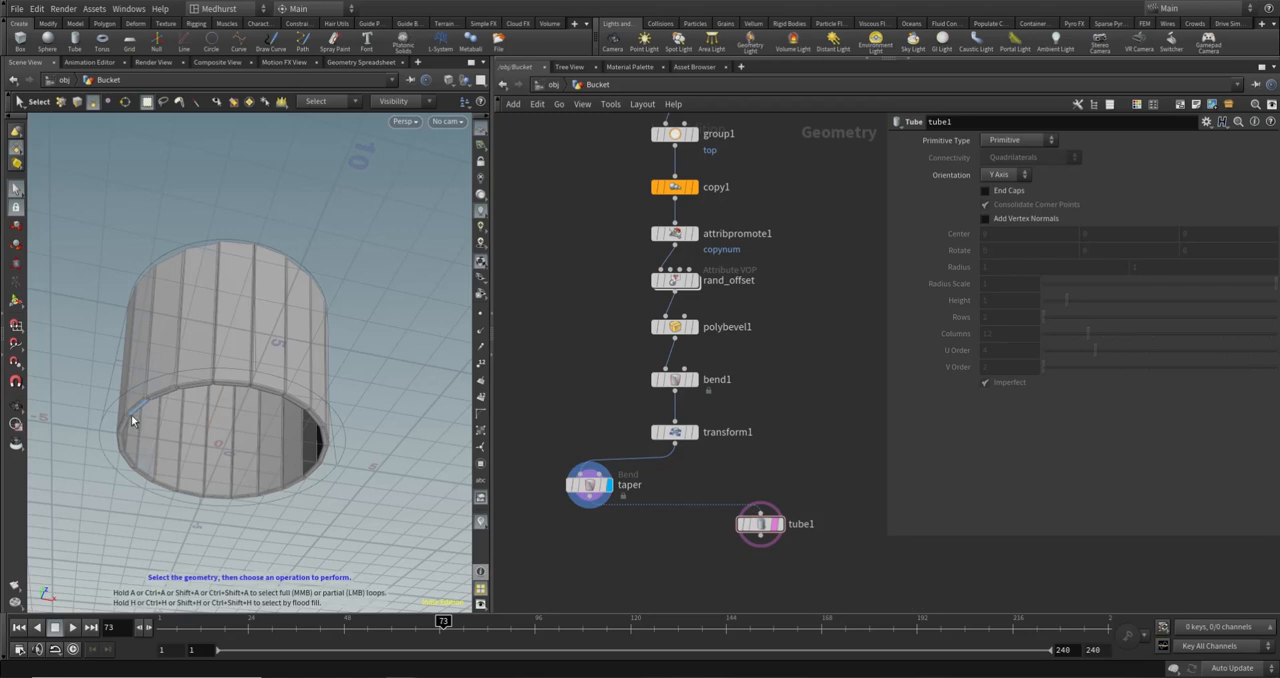
{"action": "left_click_drag", "start_coordinate": [187, 413], "coordinate": [192, 368], "text": "alt"}
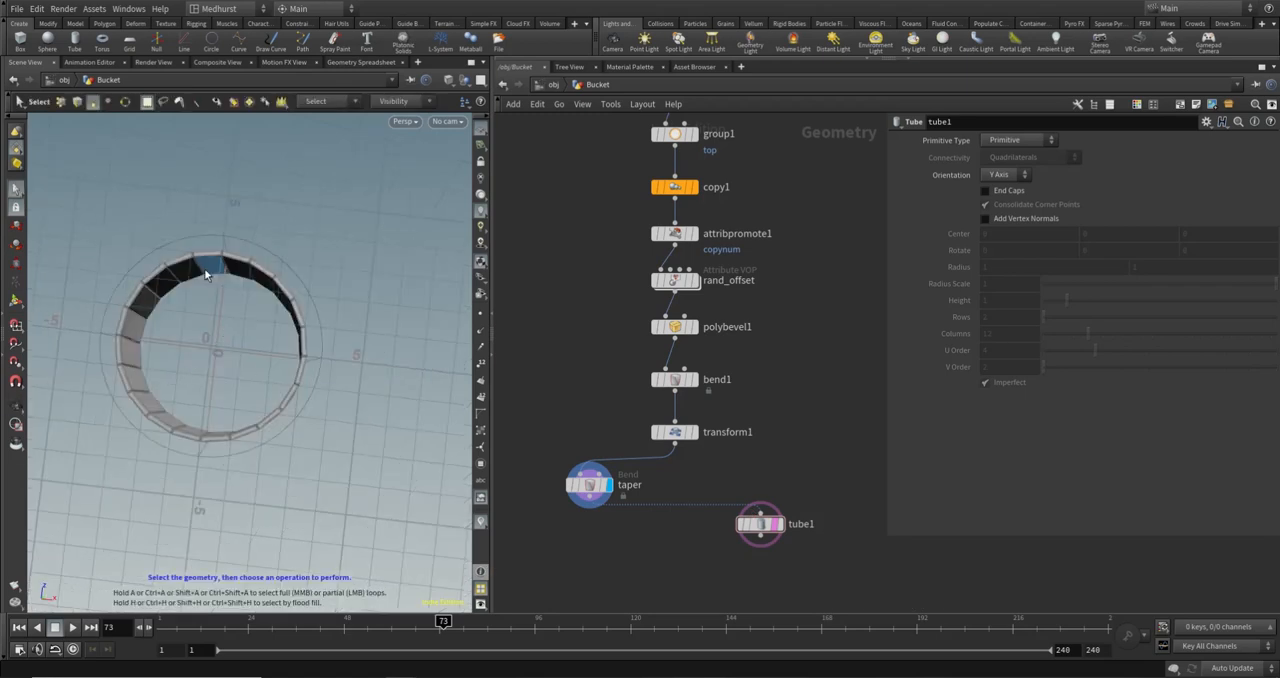
{"action": "left_click_drag", "start_coordinate": [434, 309], "coordinate": [438, 362], "text": "alt"}
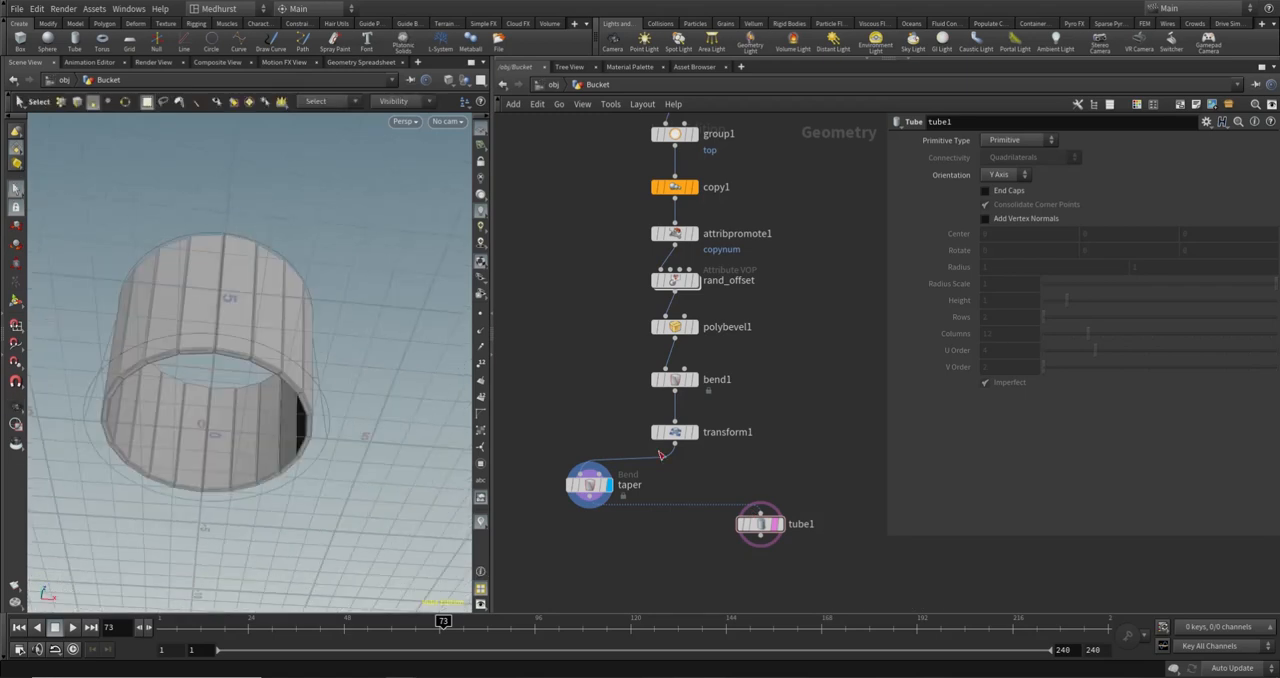
{"action": "left_click", "coordinate": [676, 448]}
{"action": "left_click", "coordinate": [761, 513]}
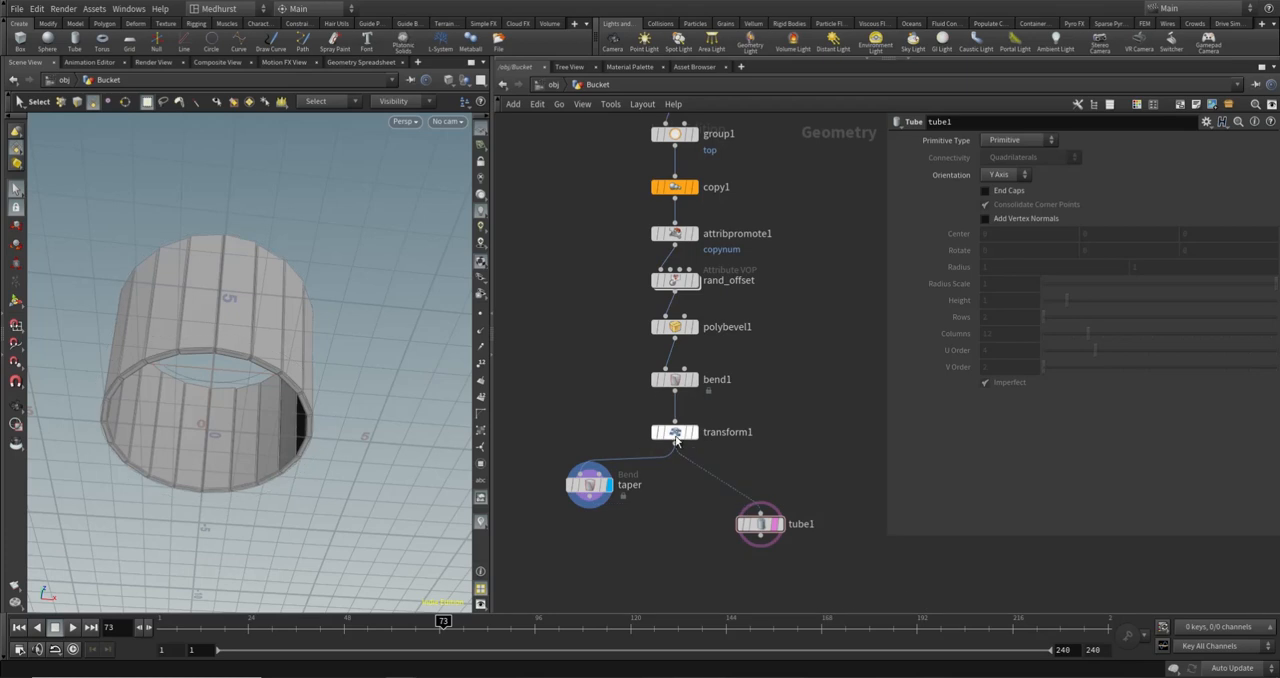
{"action": "left_click_drag", "start_coordinate": [763, 526], "coordinate": [770, 487]}
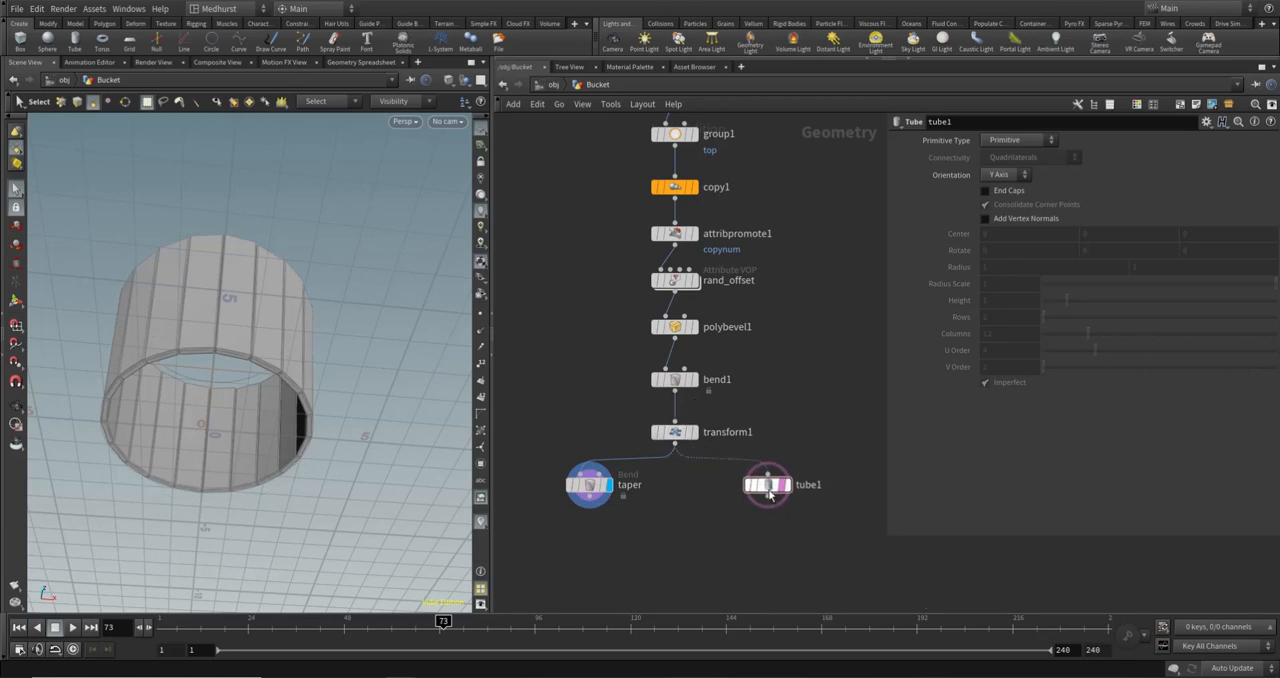
- Set tube1's primitive type to Polygon with 100 columns
{"action": "left_click_drag", "start_coordinate": [318, 300], "coordinate": [324, 330], "text": "alt"}
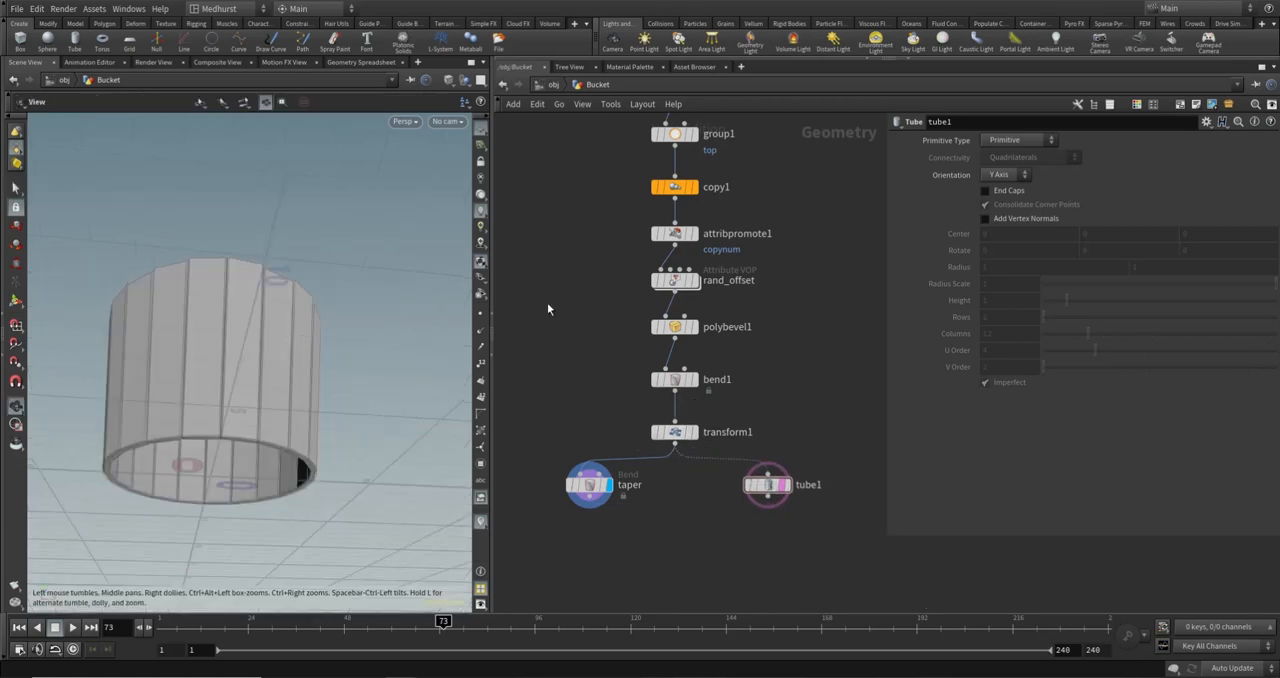
{"action": "key", "text": "s"}
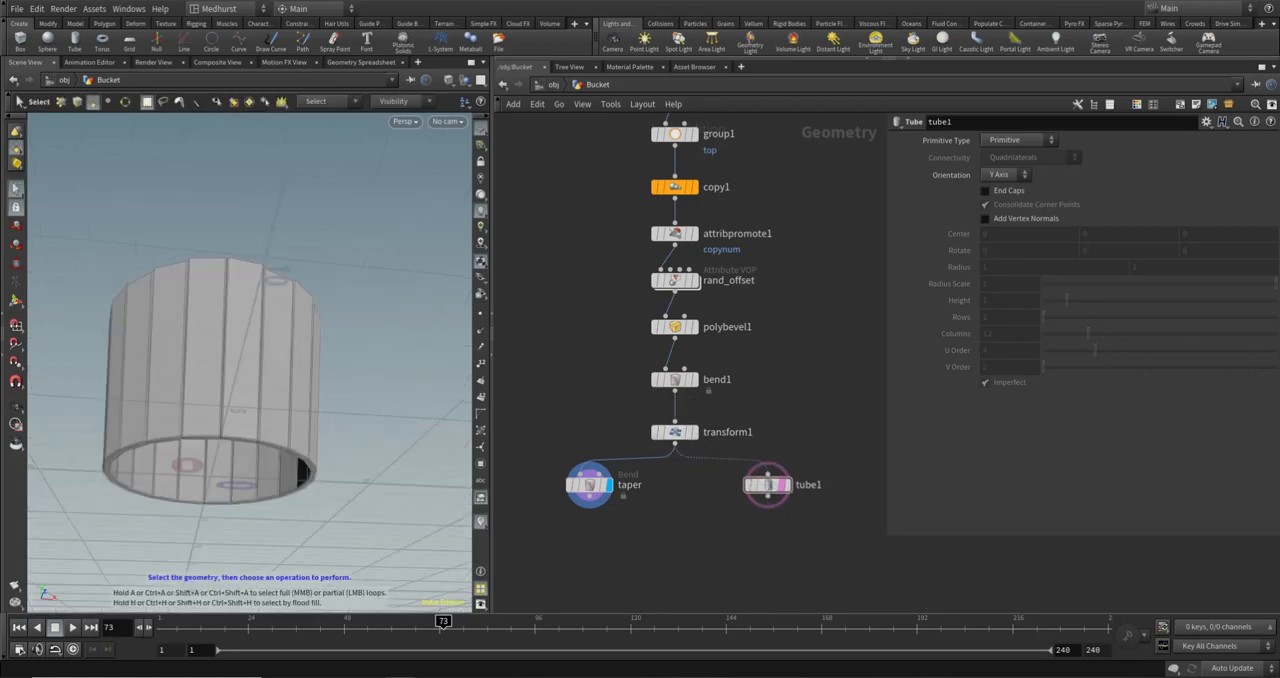
{"action": "left_click", "coordinate": [1029, 142]}
{"action": "left_click", "coordinate": [1030, 167]}
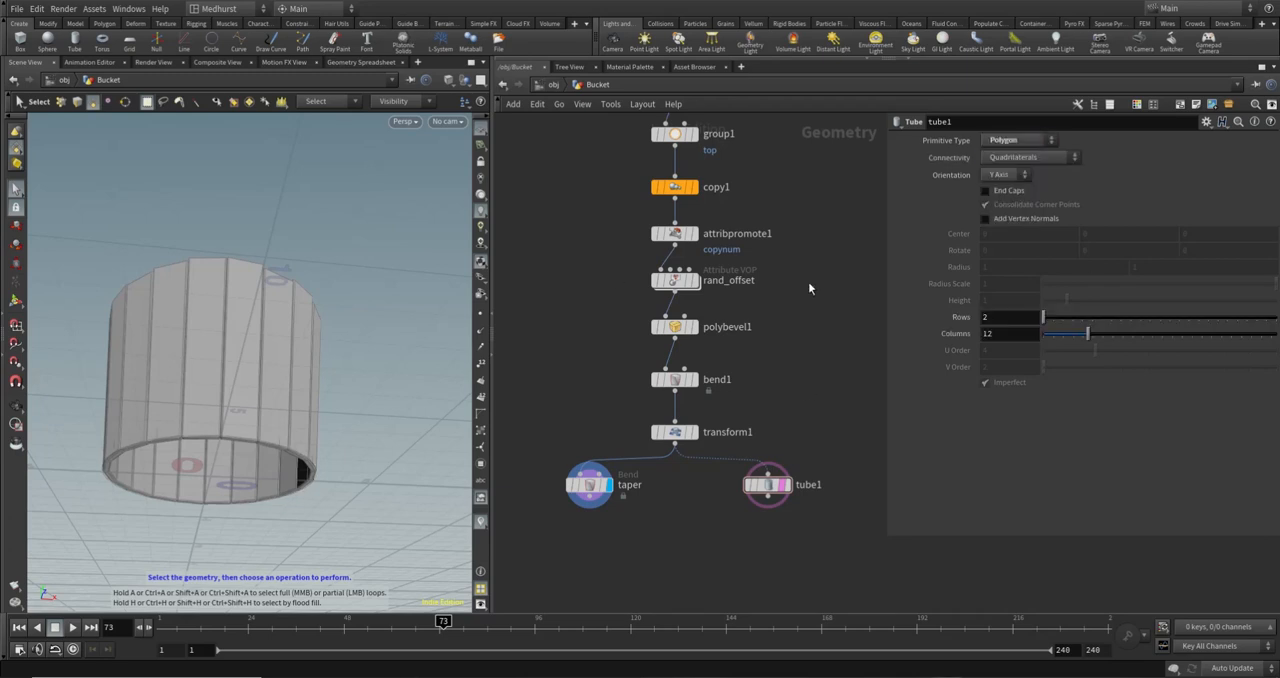
{"action": "double_click", "coordinate": [1018, 335]}
{"action": "type", "text": "100"}
{"action": "key", "text": "Return"}
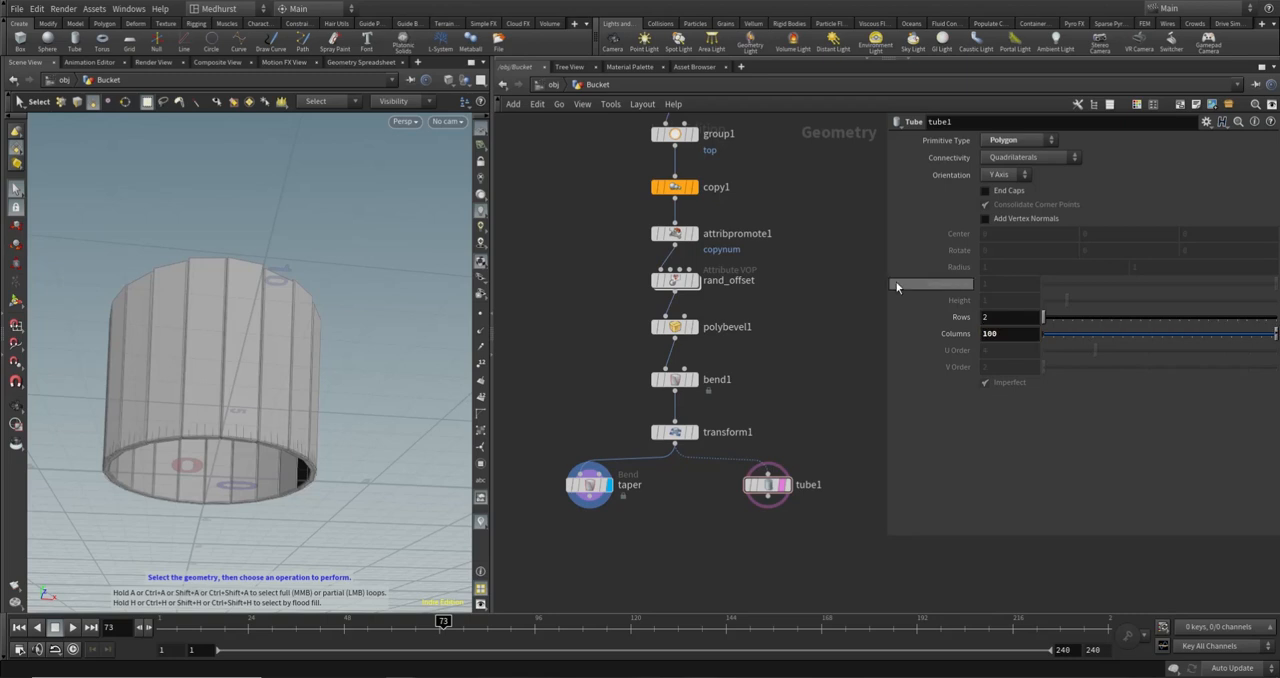
- Display tube1 on its own and examine its shape from above and the side
{"action": "left_click", "coordinate": [786, 485]}
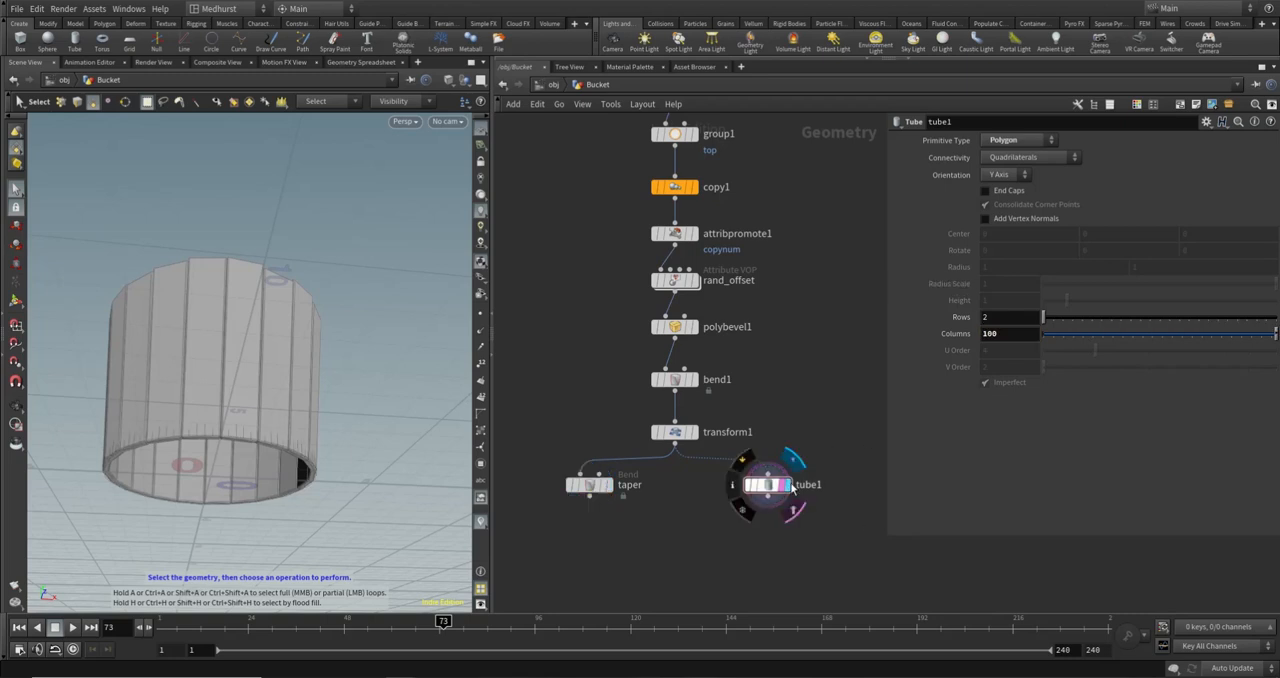
{"action": "key", "text": "Escape"}
{"action": "left_click_drag", "start_coordinate": [355, 500], "coordinate": [284, 350]}
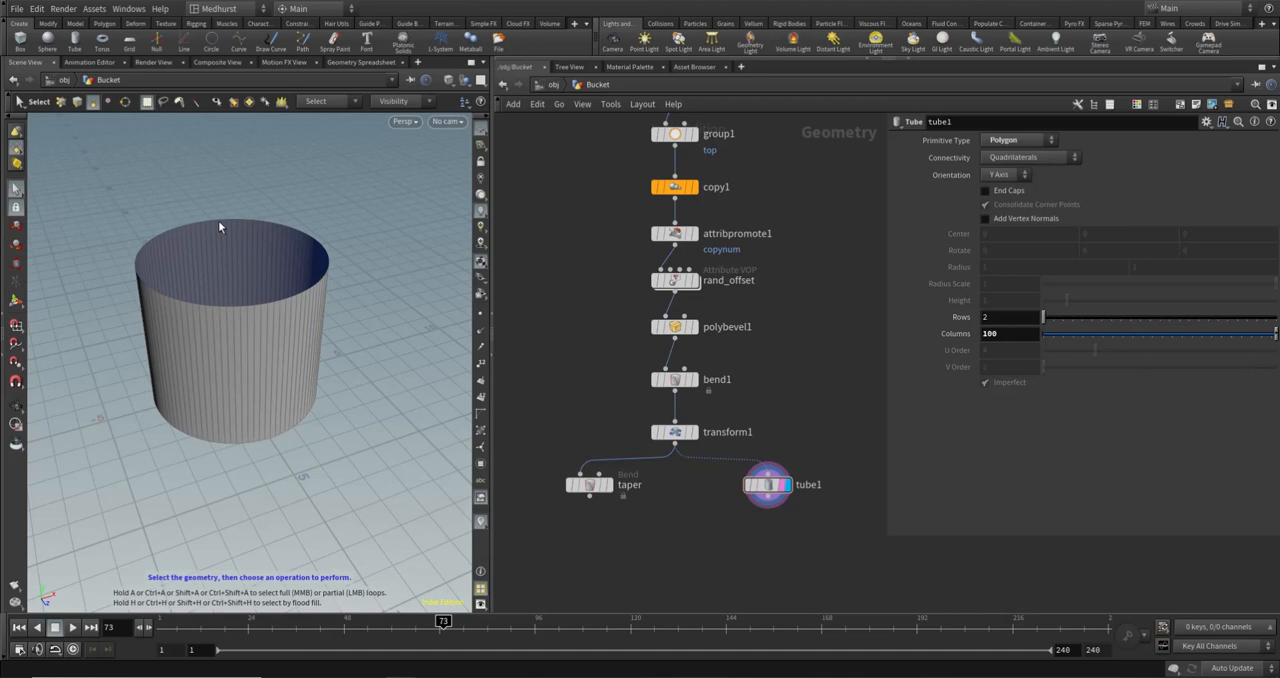
{"action": "key", "text": "Escape"}
{"action": "left_click_drag", "start_coordinate": [277, 366], "coordinate": [193, 220]}
{"action": "key", "text": "s"}
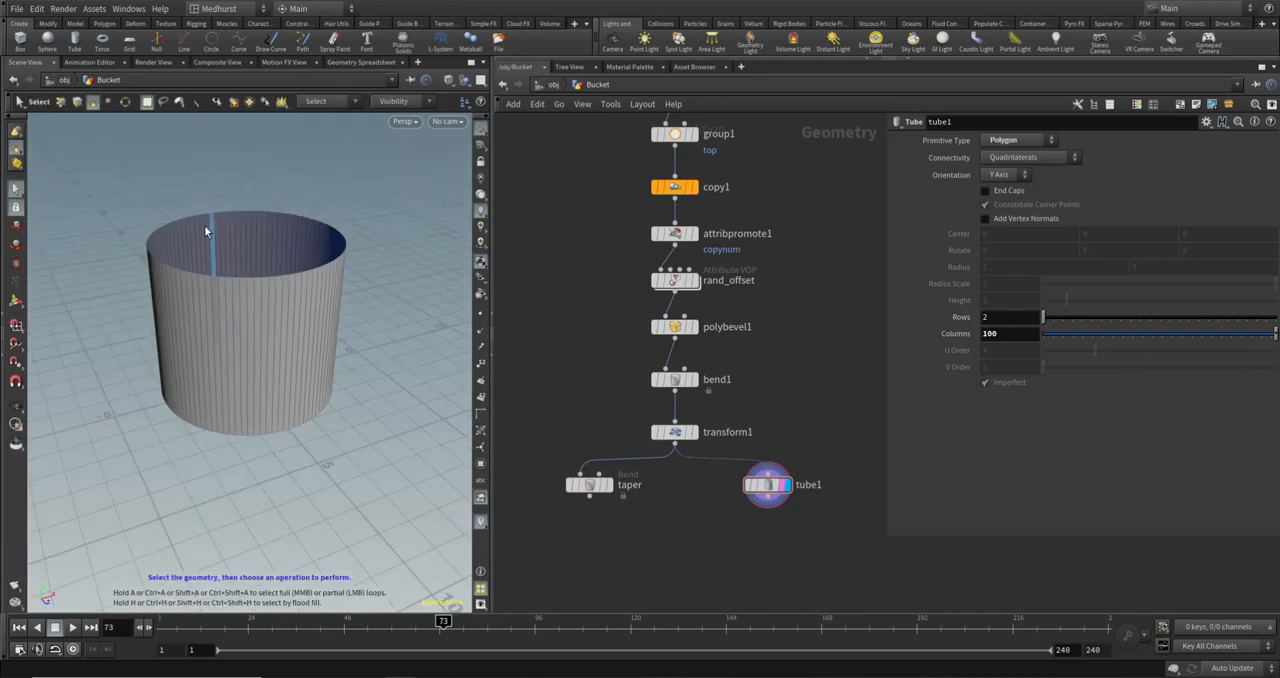
- Add a PolyFill node after tube1 and display its output
{"action": "key", "text": "Tab"}
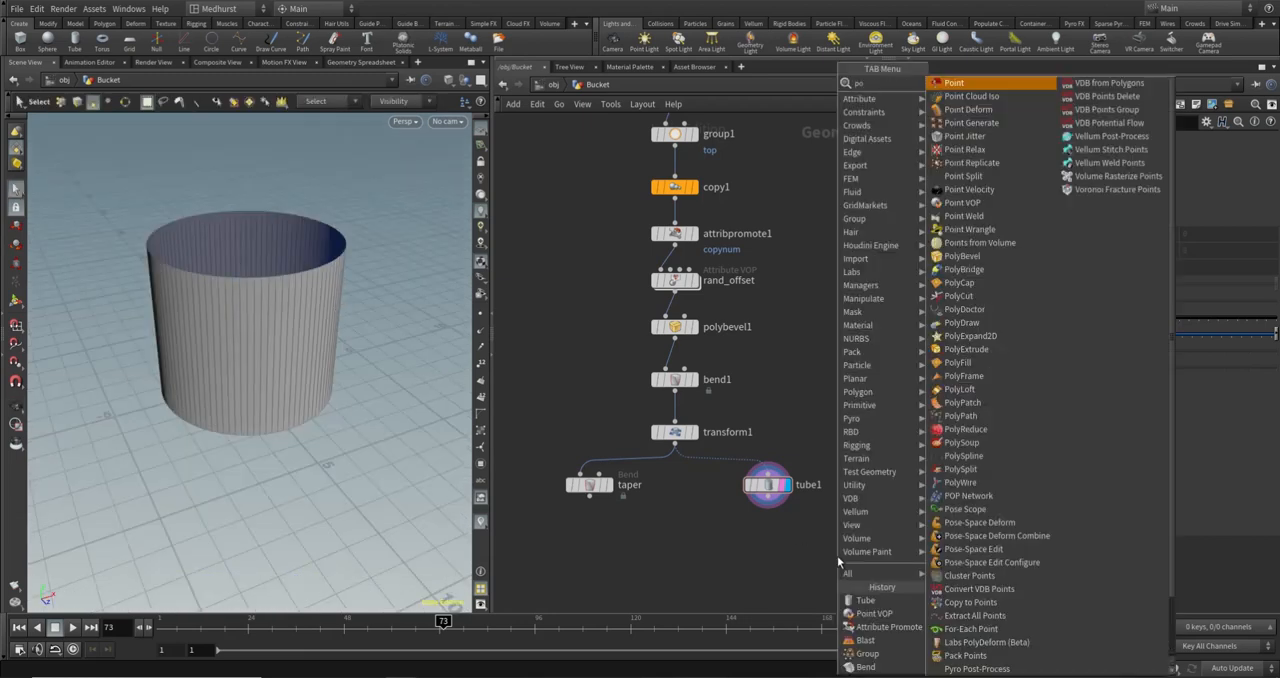
{"action": "key", "text": "Escape"}
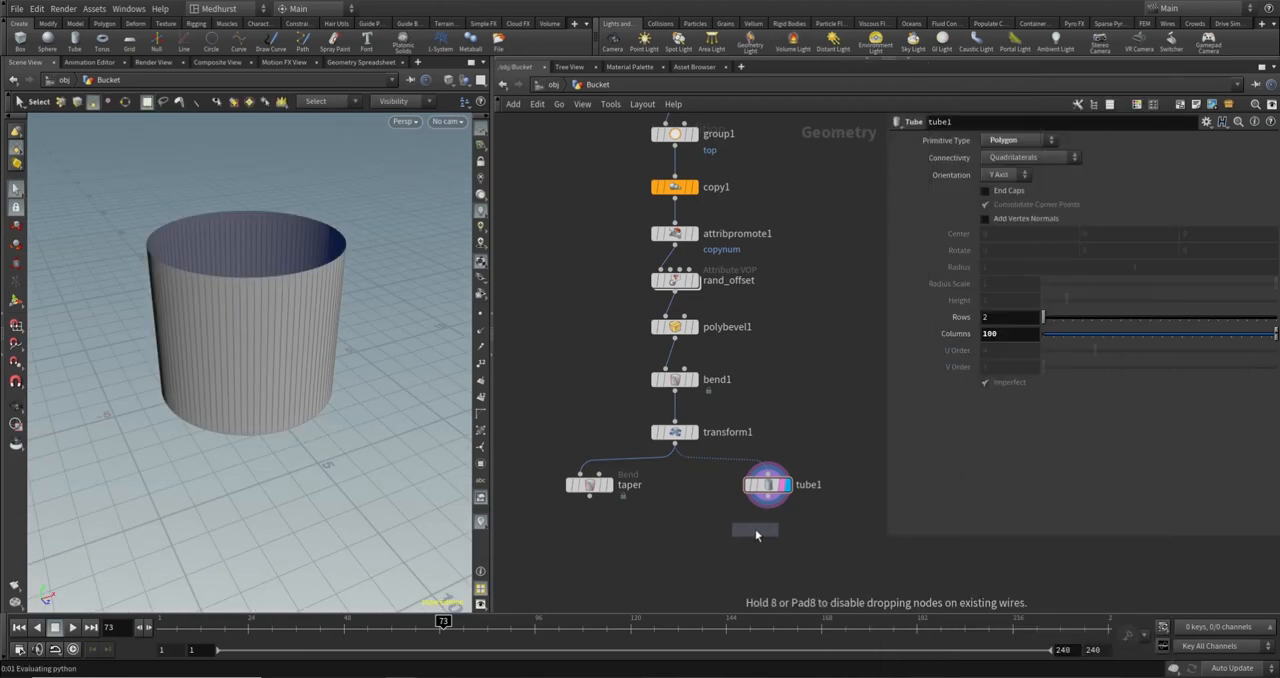
{"action": "left_click", "coordinate": [768, 535]}
{"action": "left_click", "coordinate": [768, 527]}
{"action": "left_click", "coordinate": [768, 502]}
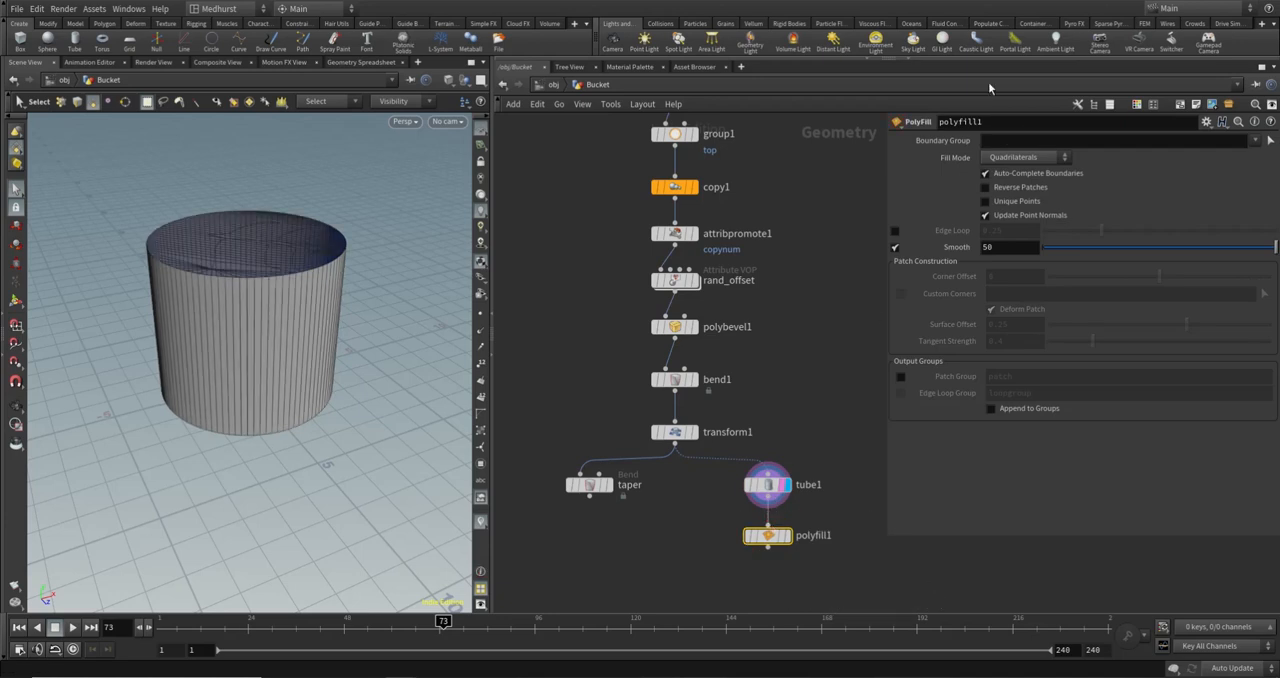
{"action": "left_click", "coordinate": [788, 535]}
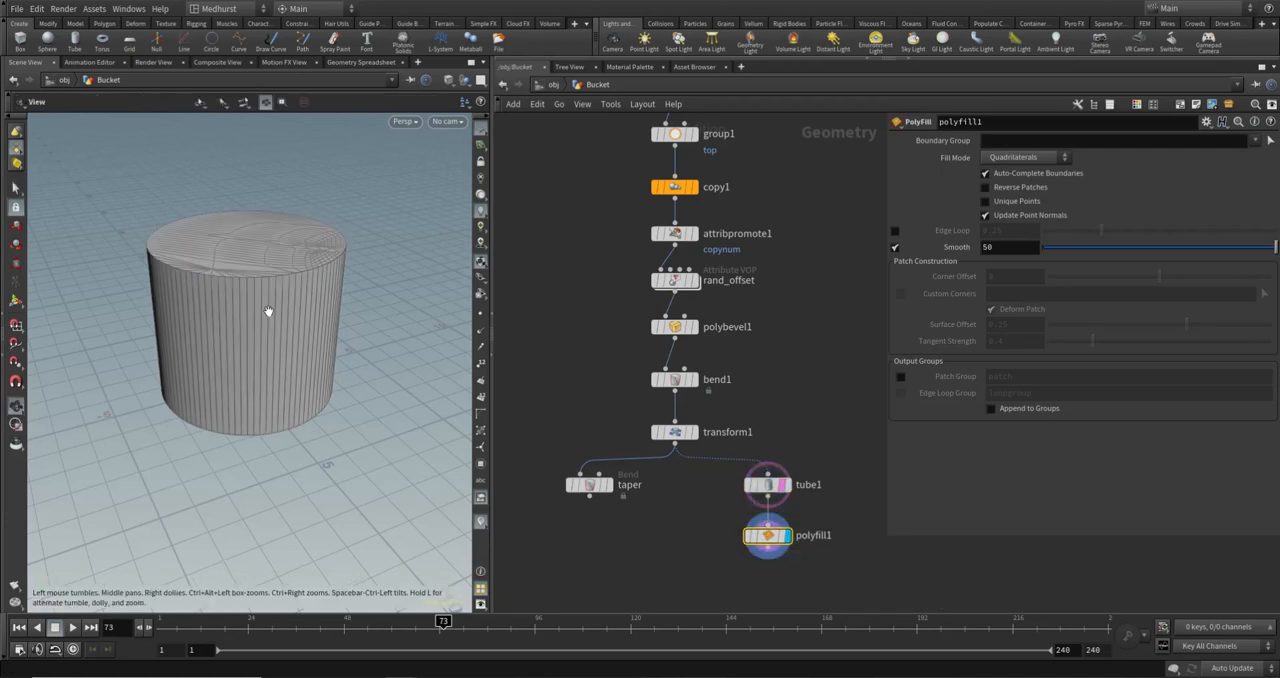
- Set polyfill1's fill mode to Single Polygon for the tube's caps
{"action": "left_click_drag", "start_coordinate": [269, 311], "coordinate": [271, 283], "text": "alt"}
{"action": "scroll", "coordinate": [264, 208], "scroll_direction": "up", "scroll_amount": 4}
{"action": "scroll", "coordinate": [264, 205], "scroll_direction": "down", "scroll_amount": 4}
{"action": "left_click_drag", "start_coordinate": [264, 205], "coordinate": [286, 240], "text": "alt"}
{"action": "left_click", "coordinate": [1005, 158]}
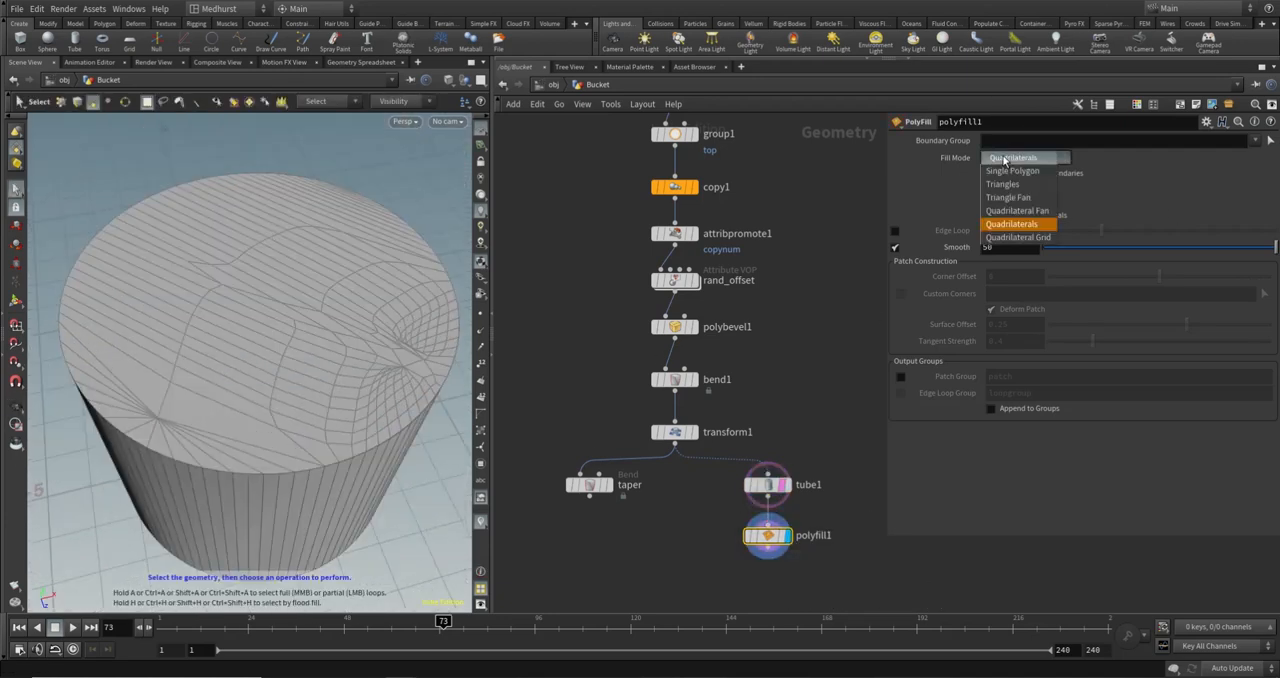
{"action": "left_click", "coordinate": [1036, 172]}
{"action": "scroll", "coordinate": [308, 345], "scroll_direction": "down", "scroll_amount": 5}
{"action": "left_click_drag", "start_coordinate": [243, 460], "coordinate": [287, 400], "text": "alt"}
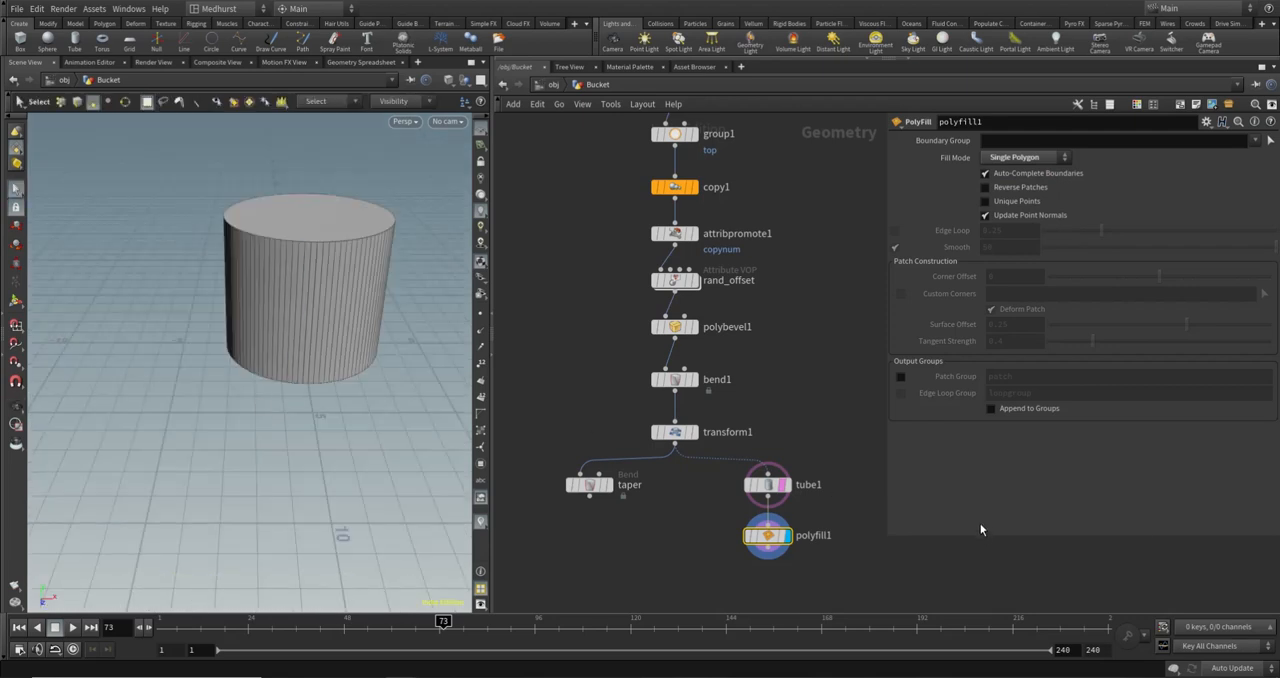
- Add a Blast node below polyfill1 and connect polyfill1's output to its input
{"action": "key", "text": "Escape"}
{"action": "left_click_drag", "start_coordinate": [403, 386], "coordinate": [337, 342]}
{"action": "key", "text": "Tab"}
{"action": "type", "text": "blast"}
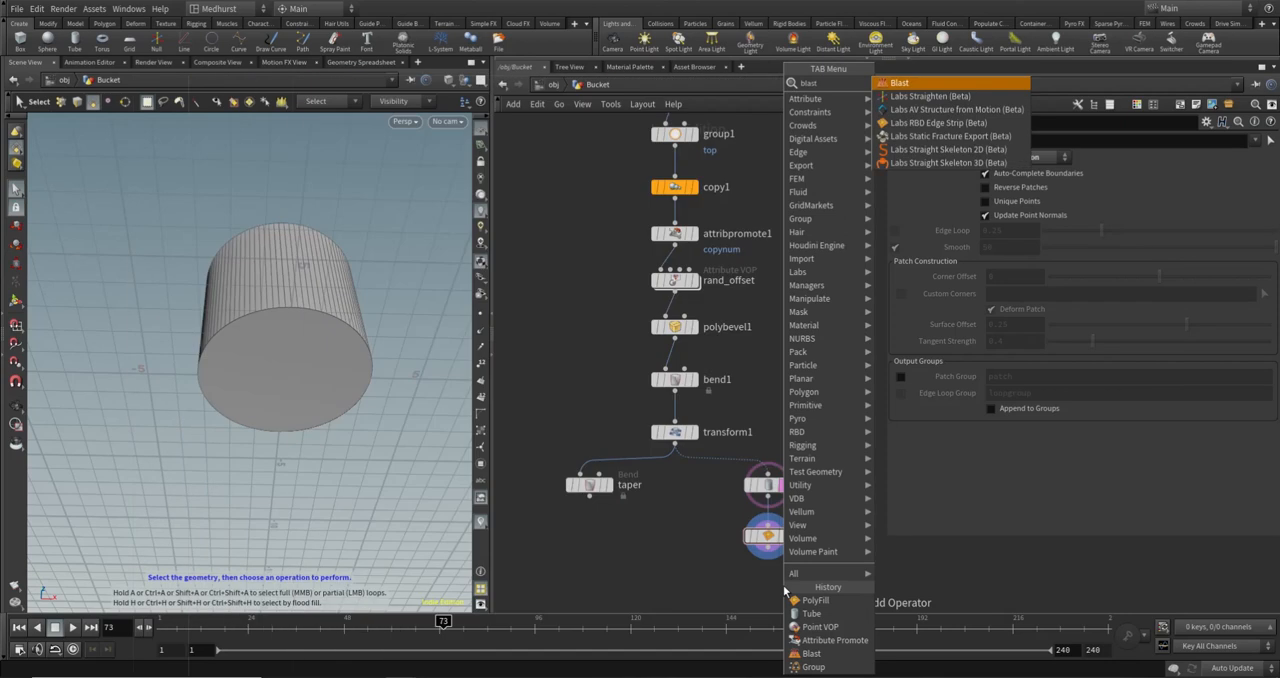
{"action": "key", "text": "Return"}
{"action": "left_click", "coordinate": [781, 538]}
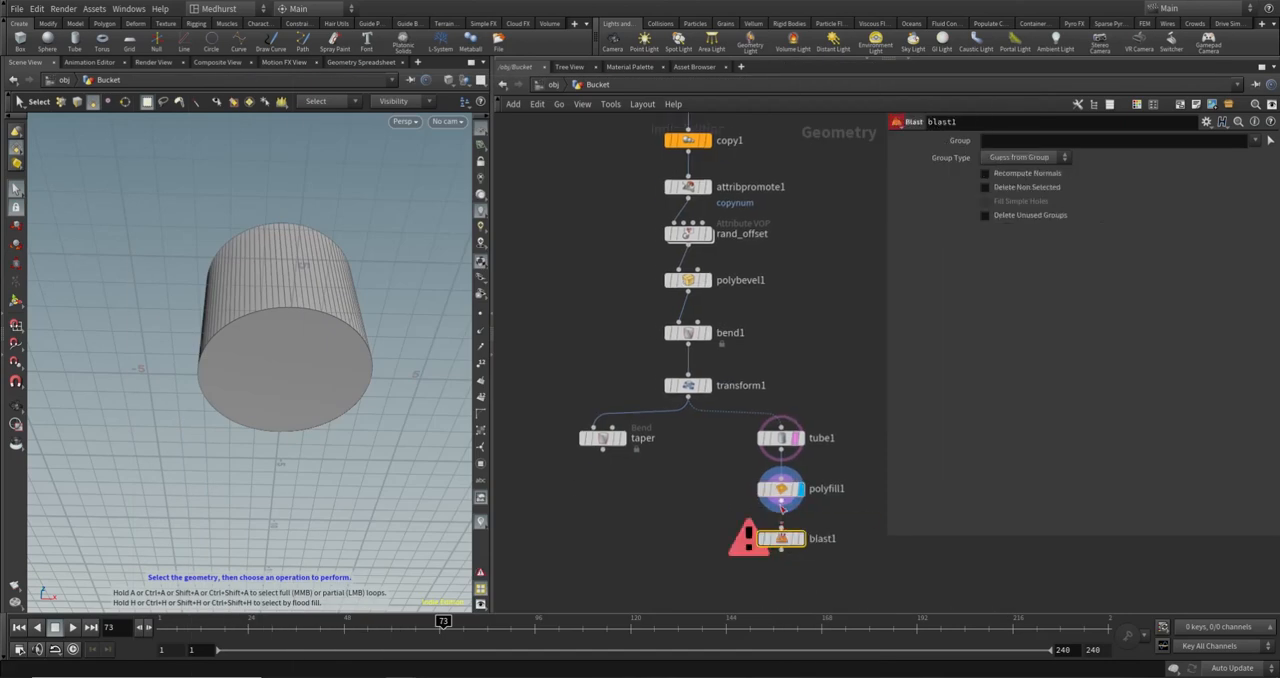
{"action": "left_click", "coordinate": [782, 509]}
{"action": "left_click", "coordinate": [781, 529]}
- Set blast1's group to @P.y>0.01 with group type Points and display its output
{"action": "left_click", "coordinate": [1047, 146]}
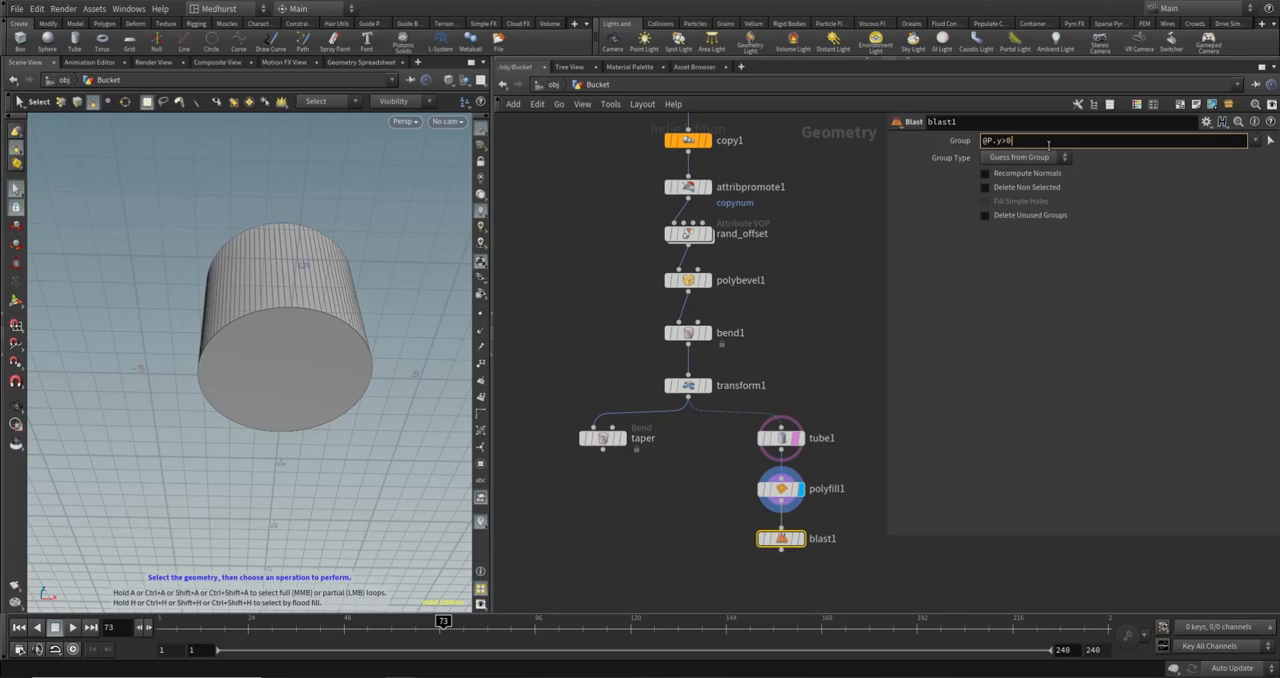
{"action": "type", "text": "@P.y>0.01"}
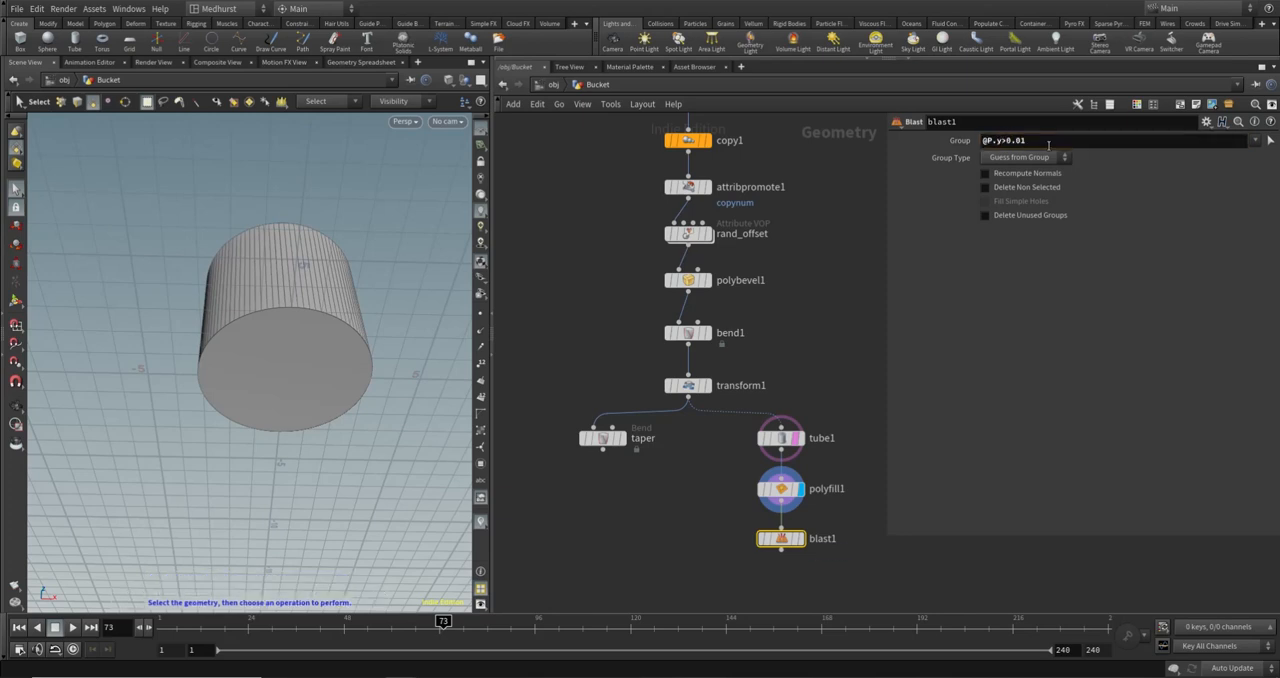
{"action": "key", "text": "Return"}
{"action": "left_click_drag", "start_coordinate": [271, 312], "coordinate": [339, 270], "text": "alt"}
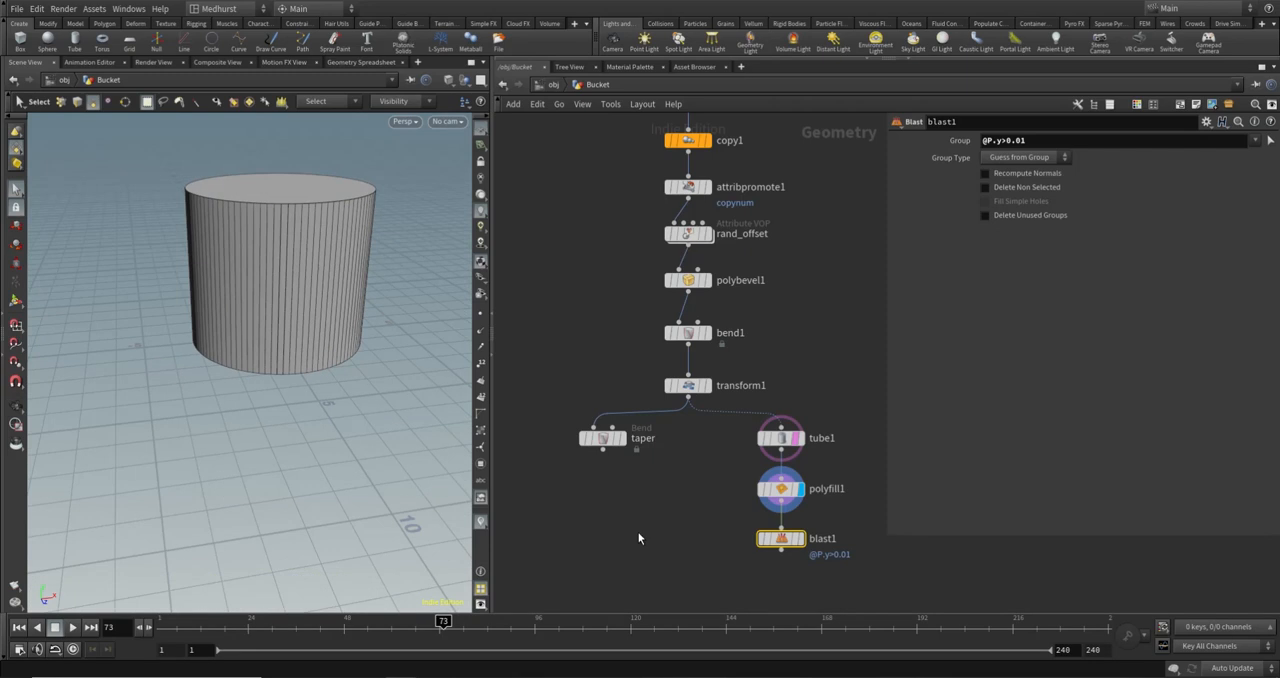
{"action": "left_click", "coordinate": [1036, 160]}
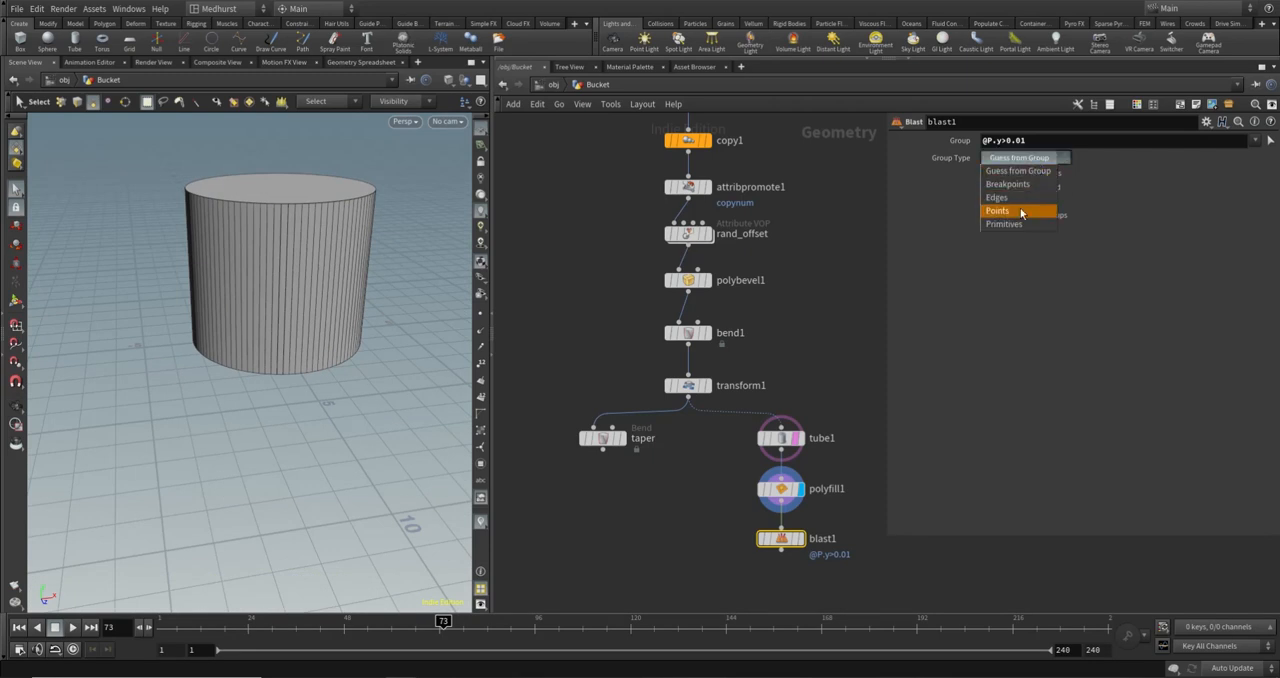
{"action": "left_click", "coordinate": [1022, 207]}
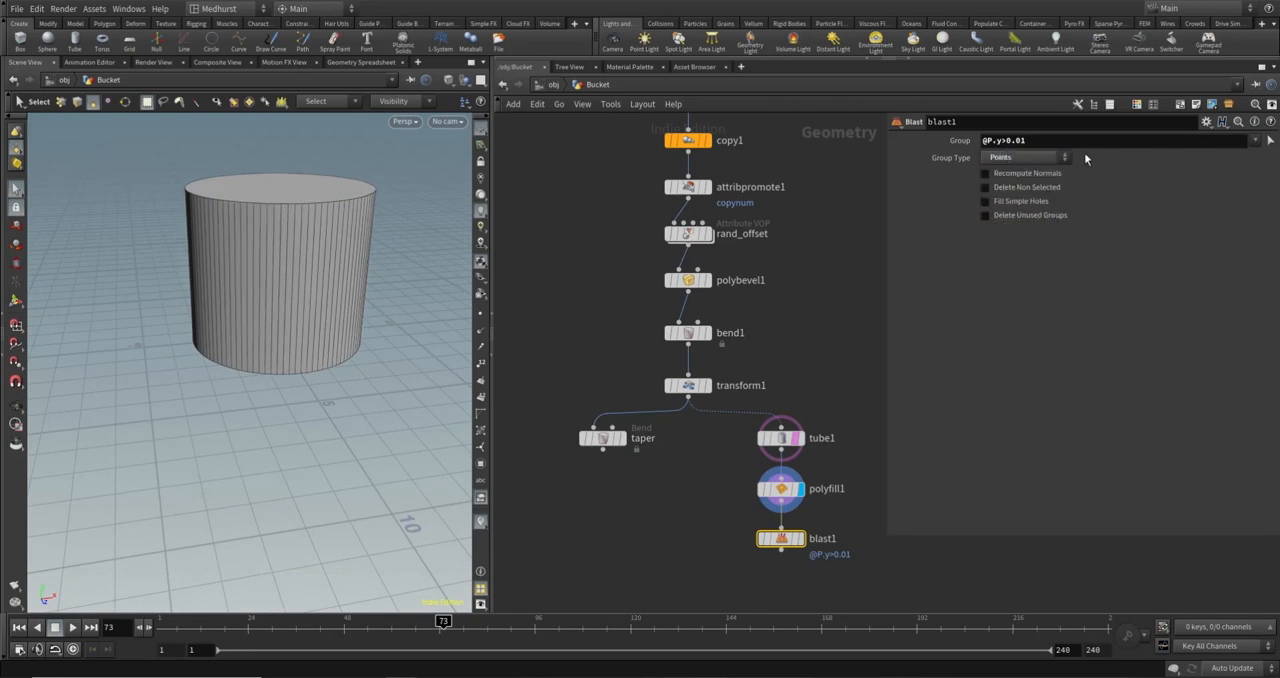
{"action": "left_click", "coordinate": [800, 539]}
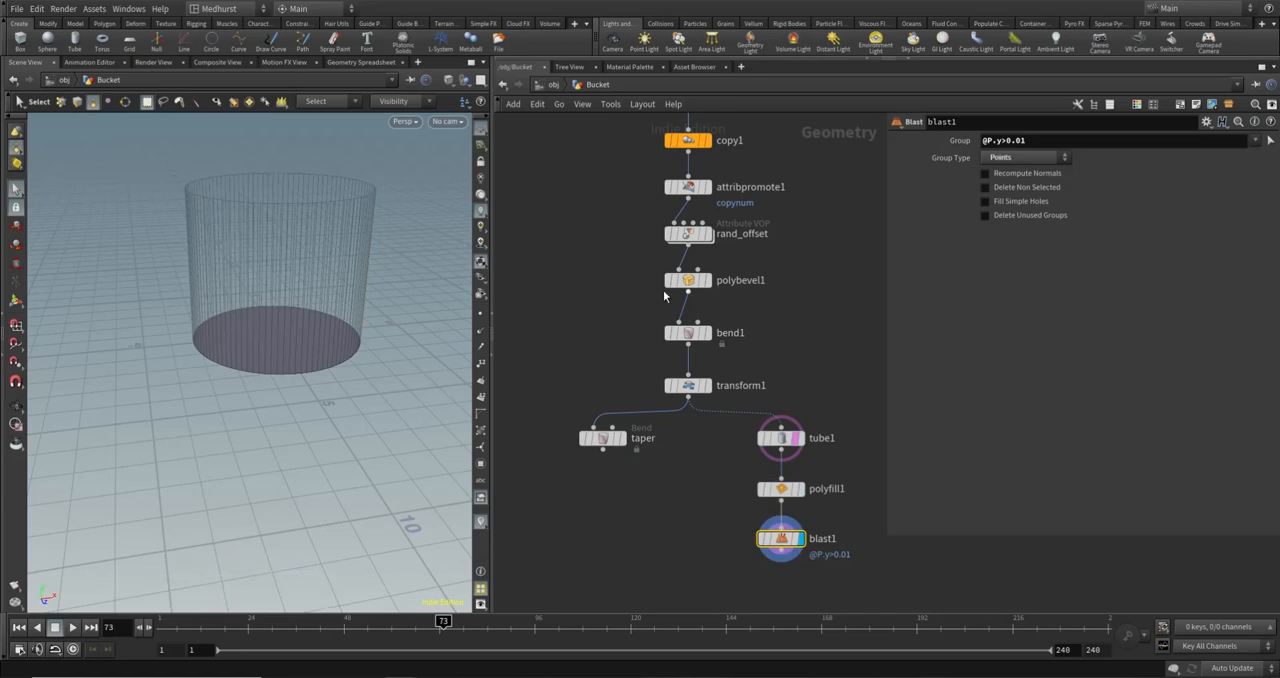
- Show the points in the viewport and compare the outputs of polyfill1 and blast1 from several angles
{"action": "left_click", "coordinate": [481, 314]}
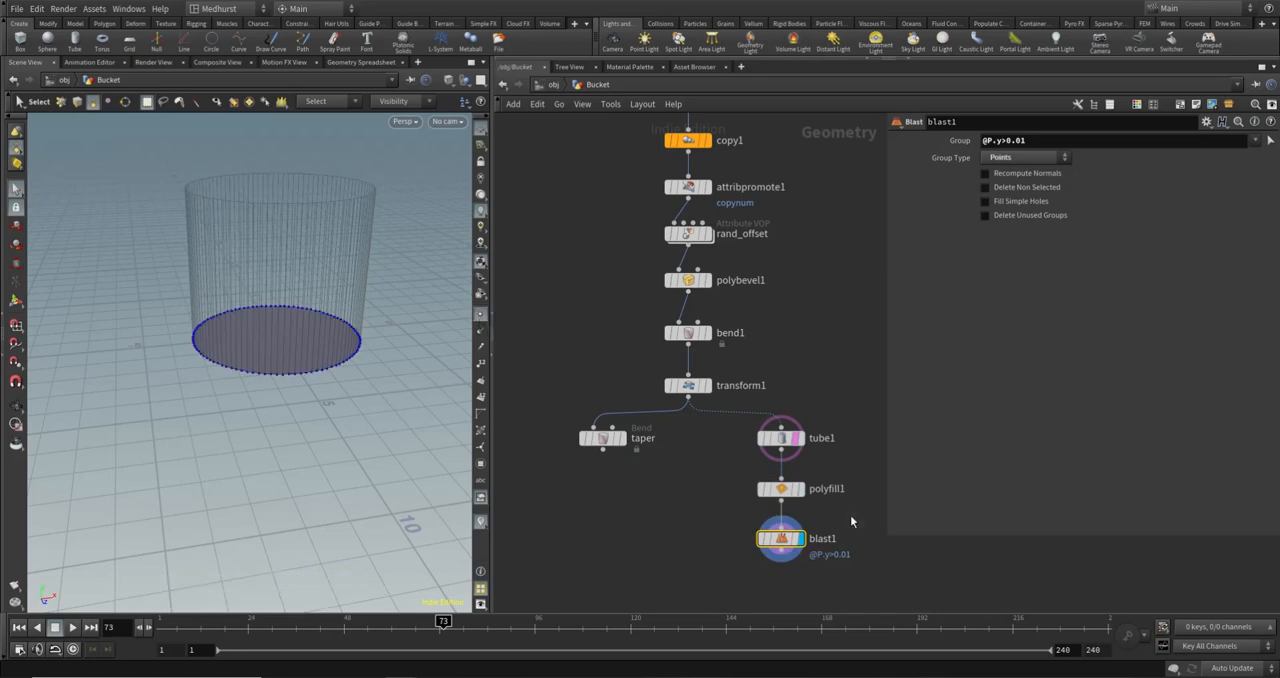
{"action": "left_click", "coordinate": [800, 489]}
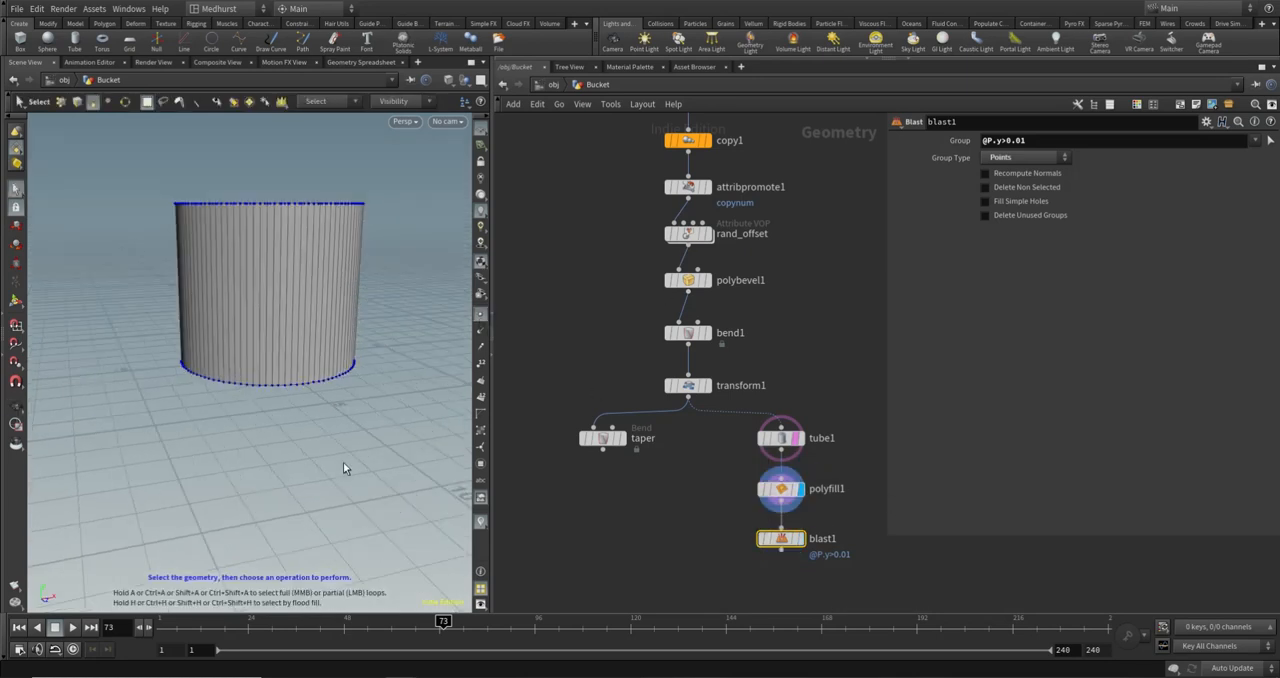
{"action": "left_click_drag", "start_coordinate": [344, 468], "coordinate": [343, 294]}
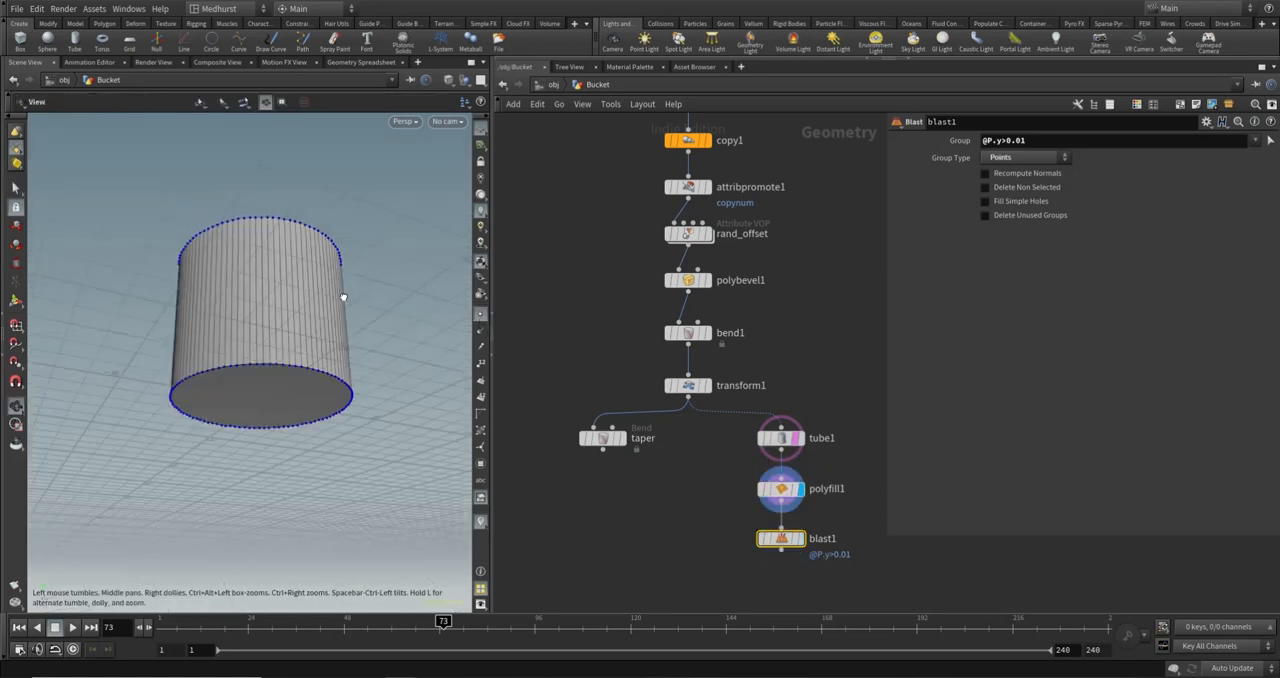
{"action": "left_click", "coordinate": [804, 542]}
{"action": "left_click_drag", "start_coordinate": [292, 250], "coordinate": [277, 346], "text": "alt"}
{"action": "left_click", "coordinate": [826, 490]}
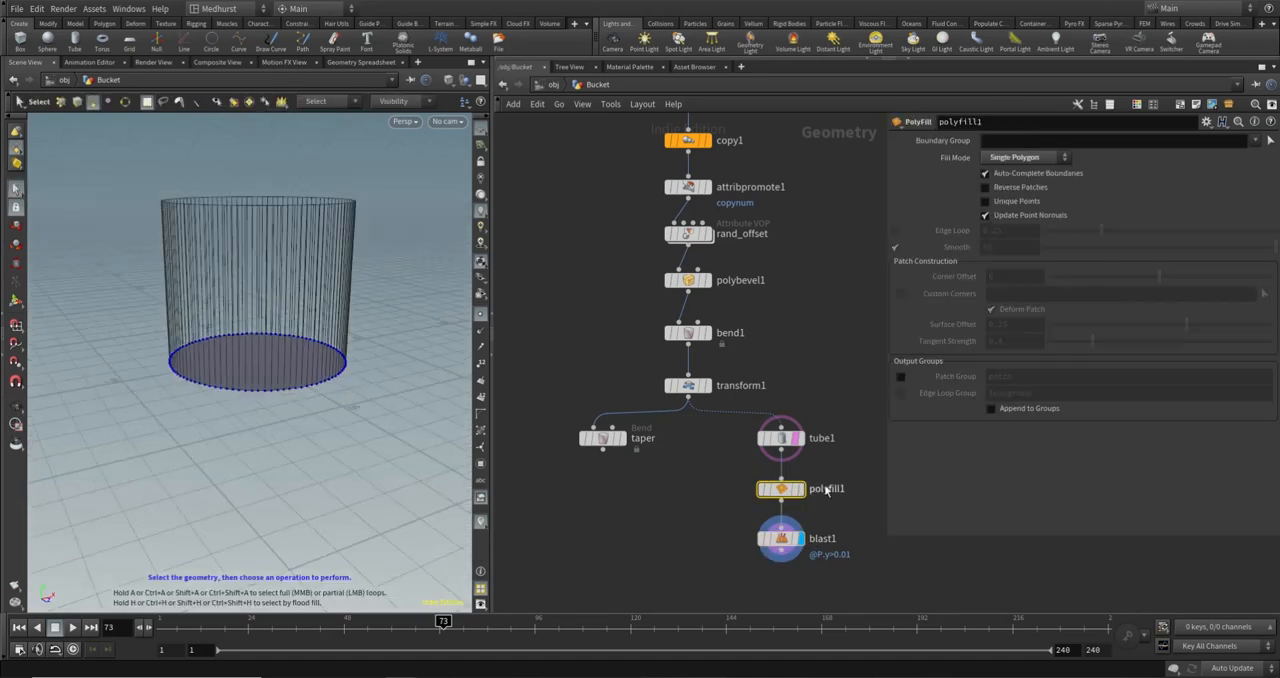
{"action": "middle_click_drag", "start_coordinate": [711, 527], "coordinate": [630, 462]}
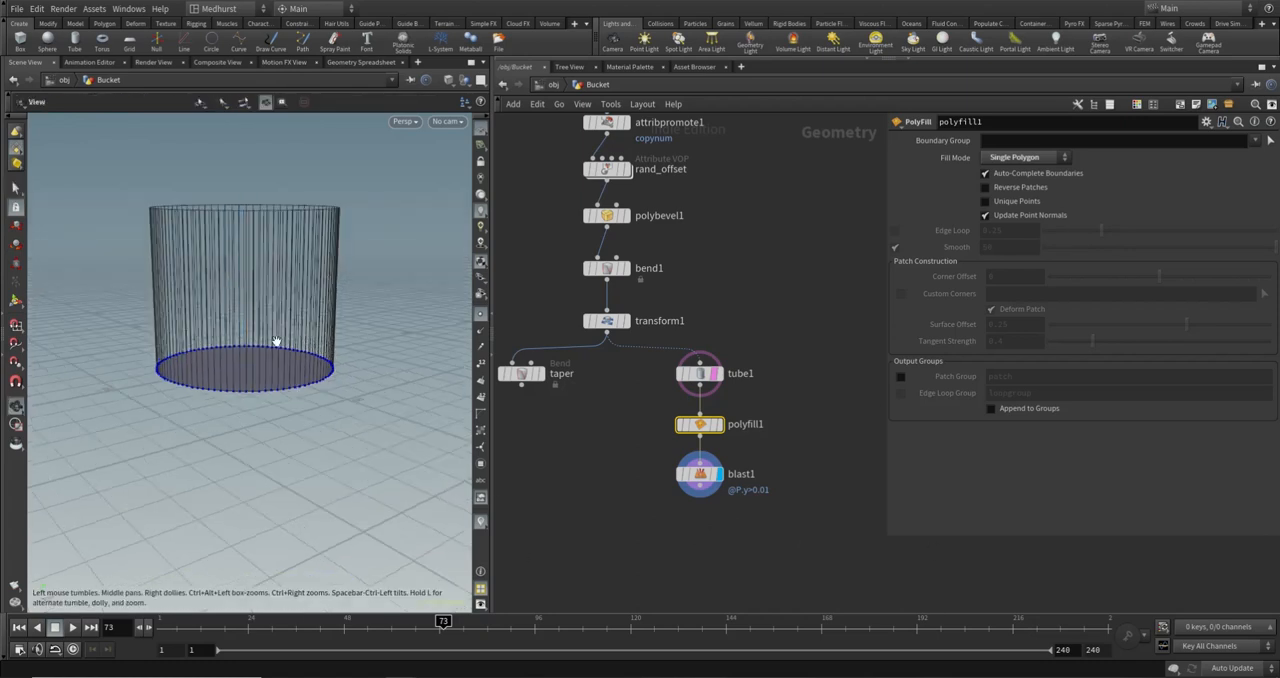
{"action": "left_click_drag", "start_coordinate": [277, 343], "coordinate": [277, 320], "text": "alt"}
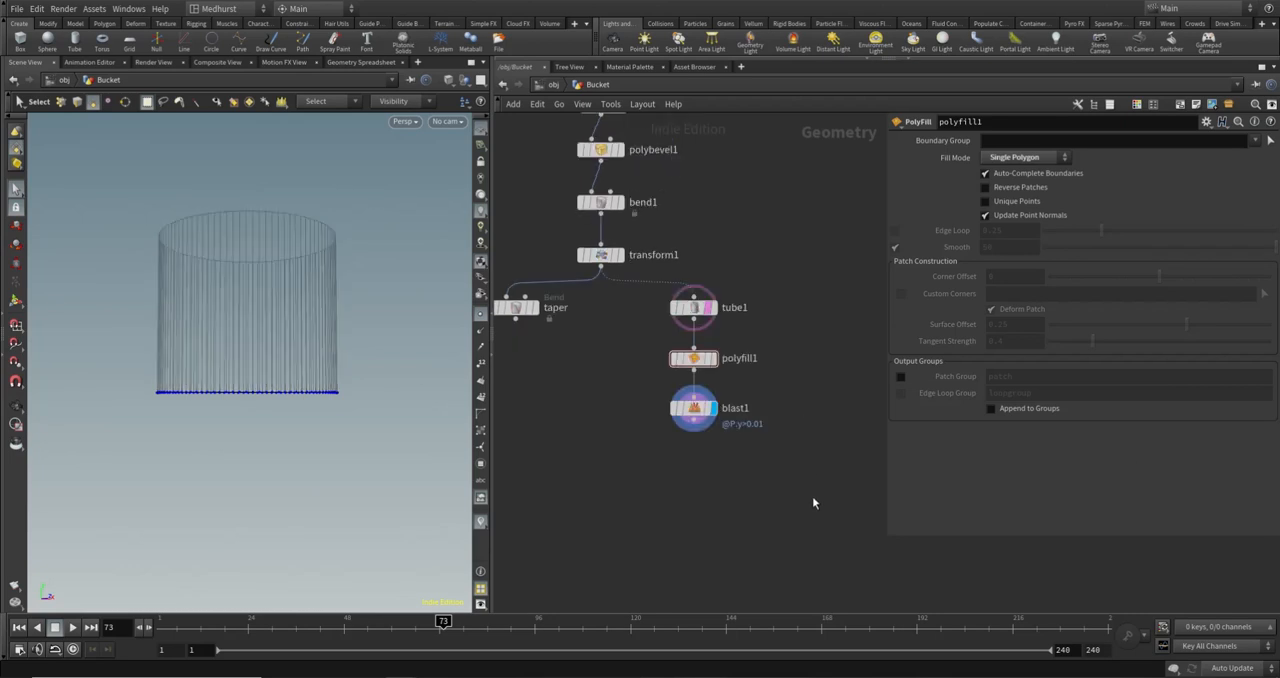
- Add a PolyExtrude node after blast1, wire it in and display its output
{"action": "key", "text": "Tab"}
{"action": "type", "text": "polyextrude"}
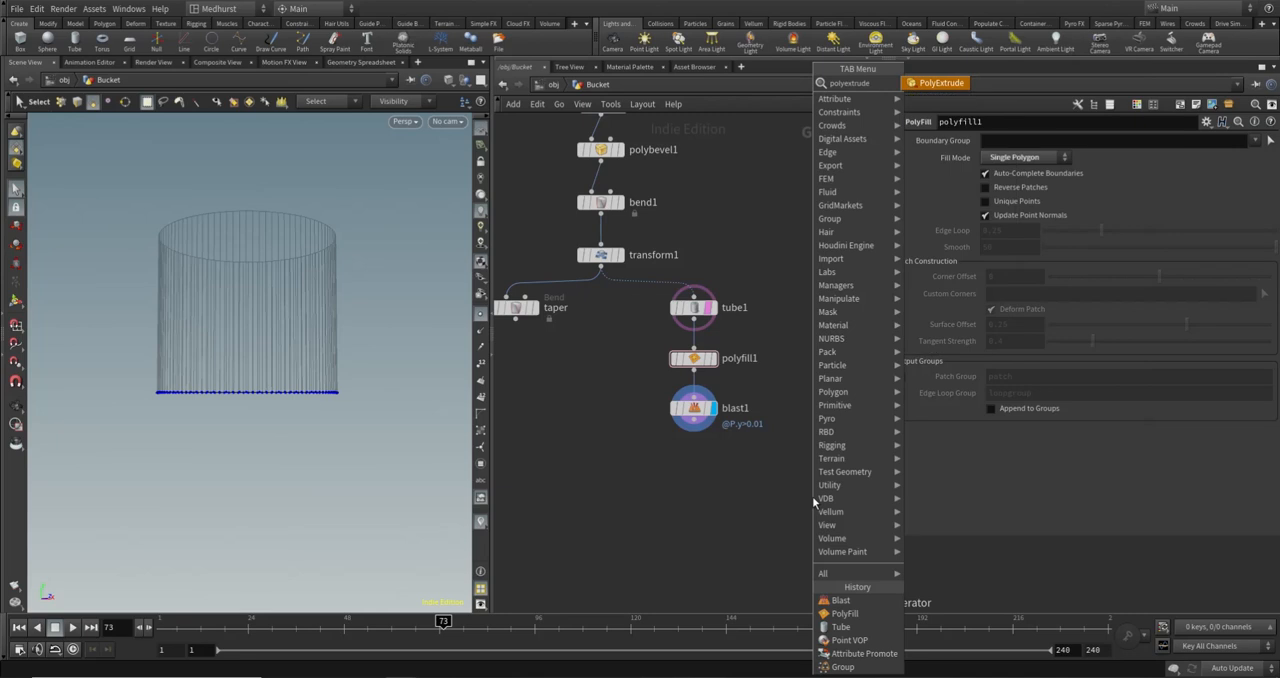
{"action": "key", "text": "Return"}
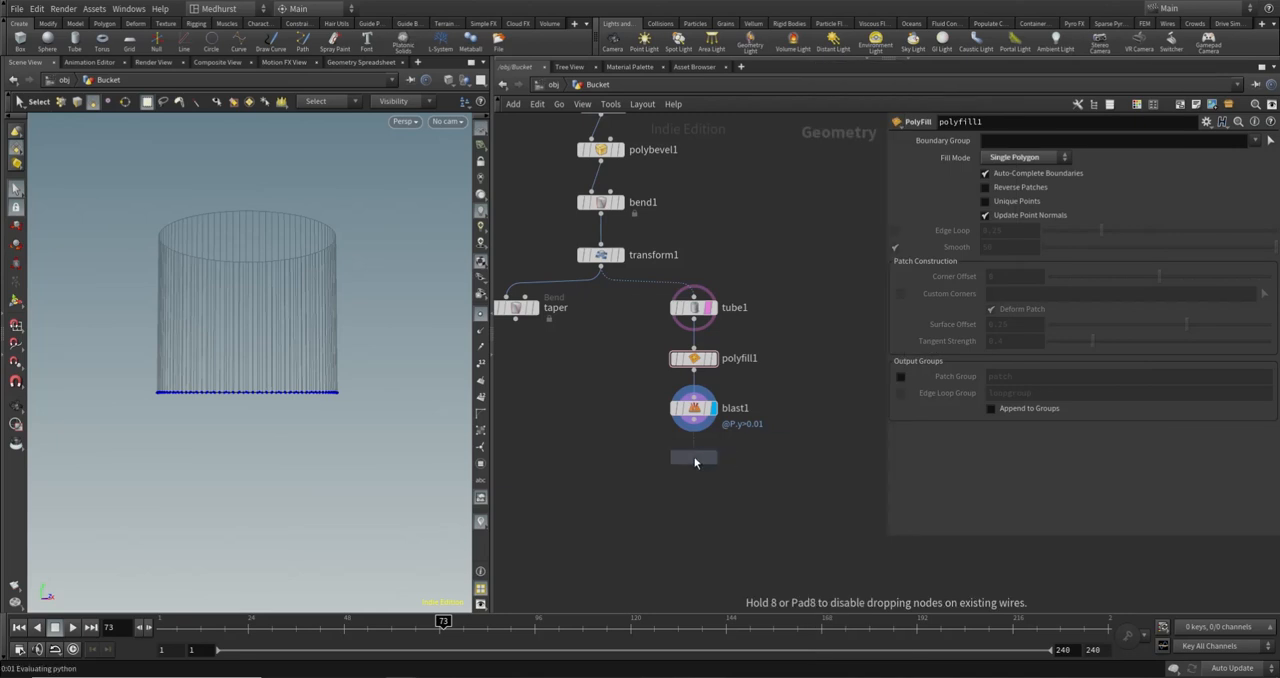
{"action": "left_click", "coordinate": [693, 456]}
{"action": "left_click", "coordinate": [693, 422]}
{"action": "left_click", "coordinate": [690, 450]}
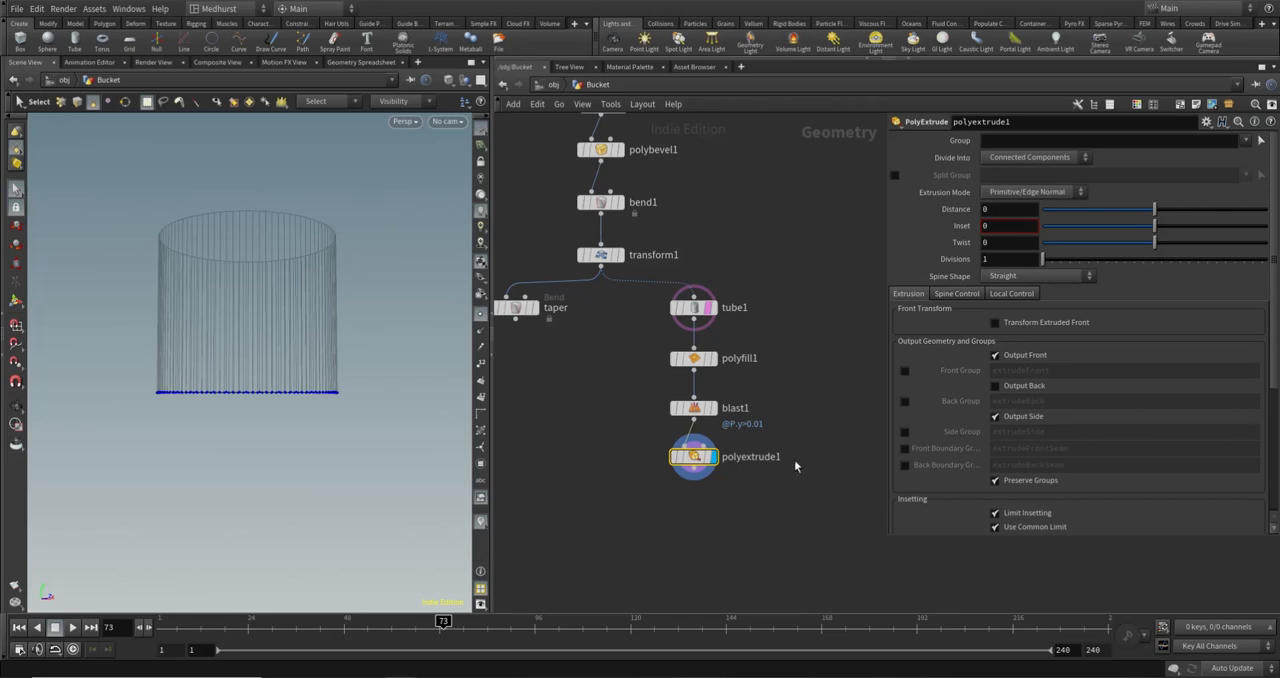
- Set polyextrude1's distance to 0.25 and enable Output Back to close the base disc
{"action": "left_click_drag", "start_coordinate": [291, 329], "coordinate": [358, 359], "text": "alt"}
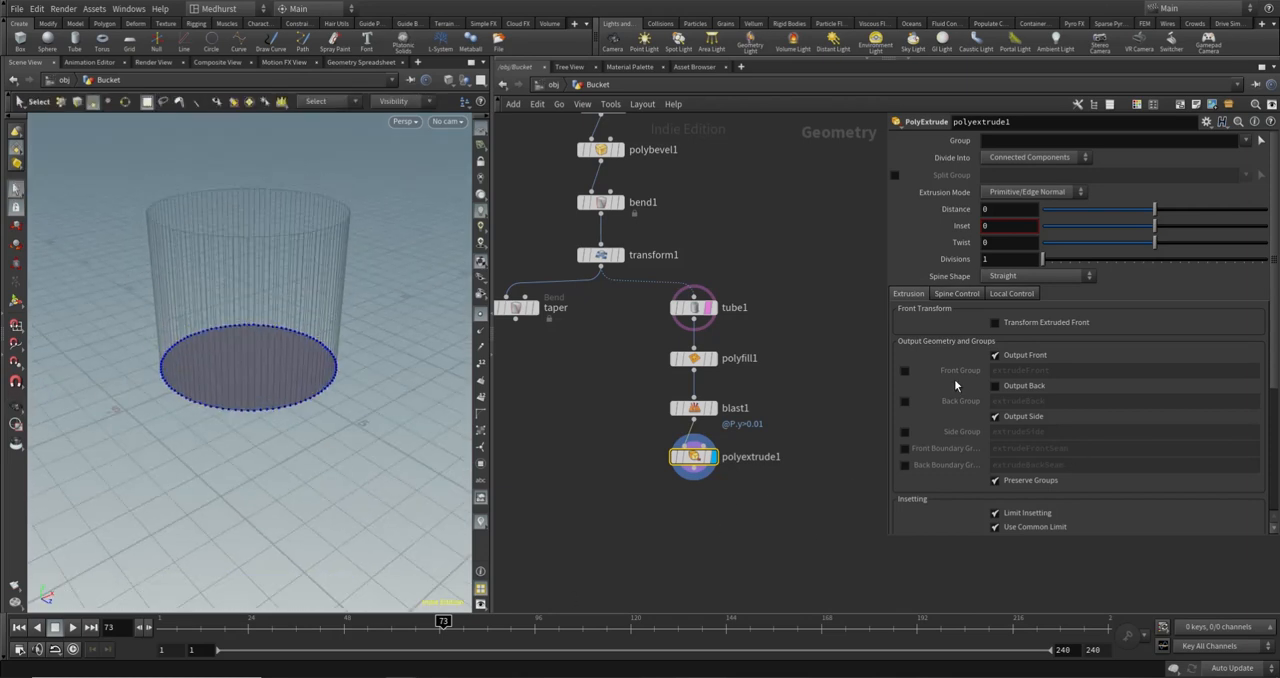
{"action": "left_click", "coordinate": [1015, 211]}
{"action": "type", "text": "0.25"}
{"action": "key", "text": "Return"}
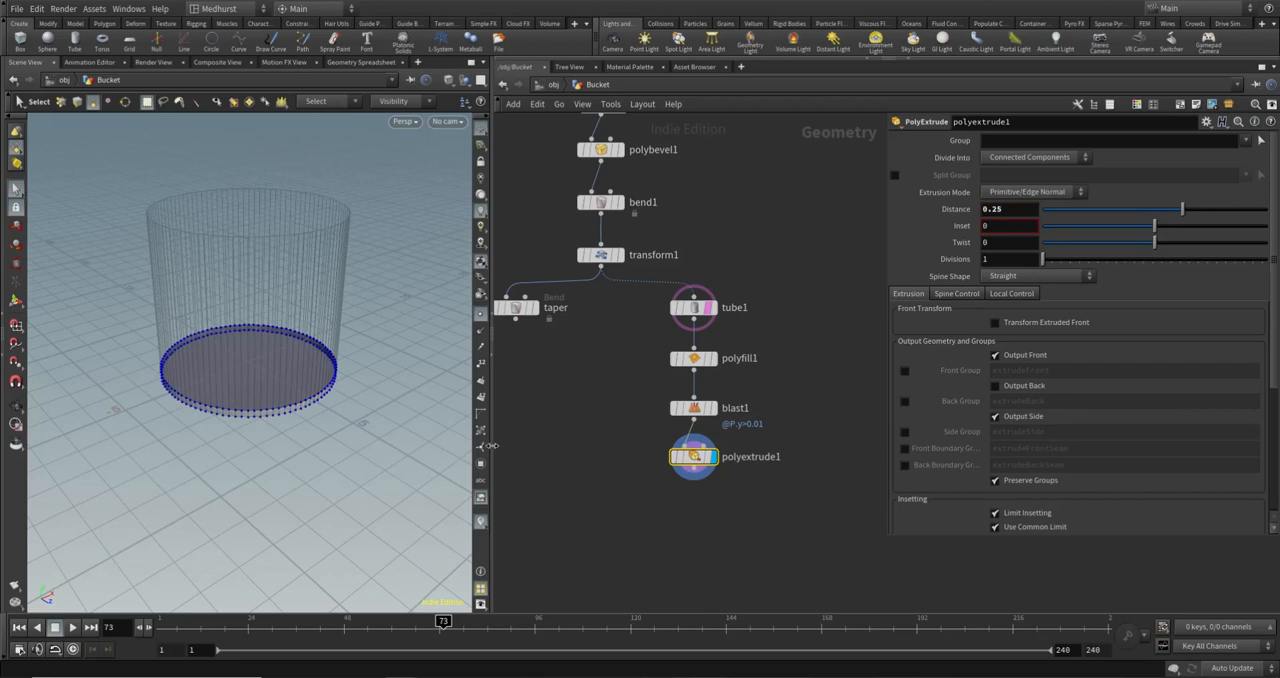
{"action": "left_click_drag", "start_coordinate": [318, 398], "coordinate": [309, 310], "text": "alt"}
{"action": "left_click", "coordinate": [996, 386]}
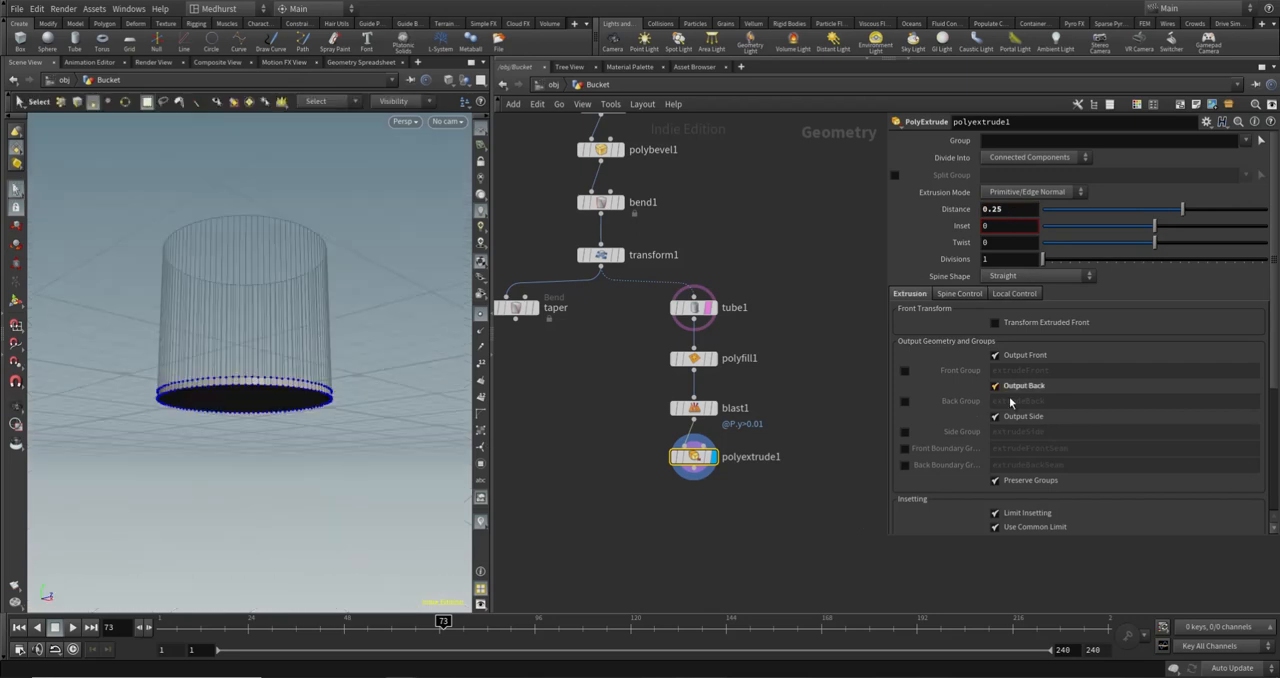
- Show the taper node's planks as a template around the extruded base
{"action": "left_click_drag", "start_coordinate": [321, 425], "coordinate": [286, 395], "text": "alt"}
{"action": "middle_click_drag", "start_coordinate": [626, 361], "coordinate": [674, 387]}
{"action": "left_click", "coordinate": [578, 338]}
{"action": "mouse_move", "coordinate": [221, 346]}
{"action": "left_mouse_down", "text": "alt"}
{"action": "mouse_move", "coordinate": [257, 354]}
{"action": "mouse_move", "coordinate": [254, 307]}
{"action": "mouse_move", "coordinate": [266, 323]}
{"action": "mouse_move", "coordinate": [251, 289]}
{"action": "mouse_move", "coordinate": [337, 356]}
{"action": "mouse_move", "coordinate": [180, 289]}
{"action": "mouse_move", "coordinate": [215, 343]}
{"action": "left_mouse_up", "text": "alt"}
{"action": "scroll", "coordinate": [261, 331], "scroll_direction": "up", "scroll_amount": 4, "text": "alt"}
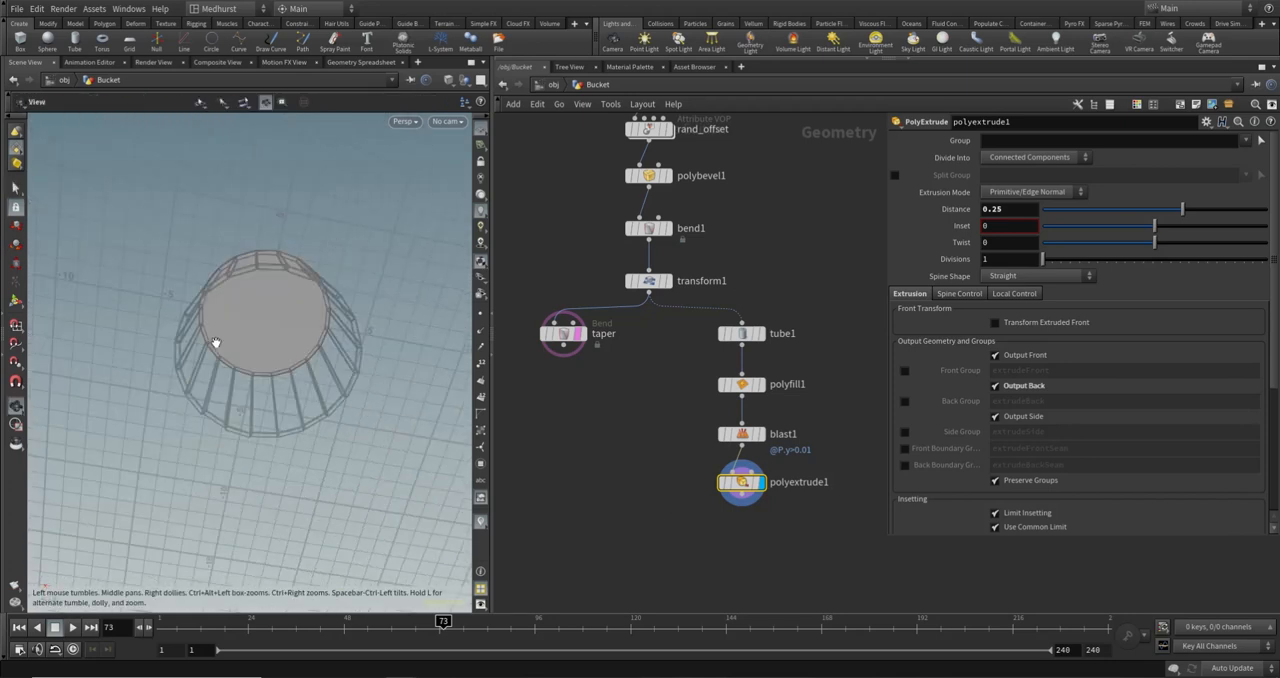
- Examine how the extruded base fits the tapered planks from above, close up and from the side
{"action": "left_click_drag", "start_coordinate": [308, 372], "coordinate": [357, 349], "text": "alt"}
{"action": "left_click_drag", "start_coordinate": [334, 403], "coordinate": [233, 272], "text": "alt"}
{"action": "key", "text": "s"}
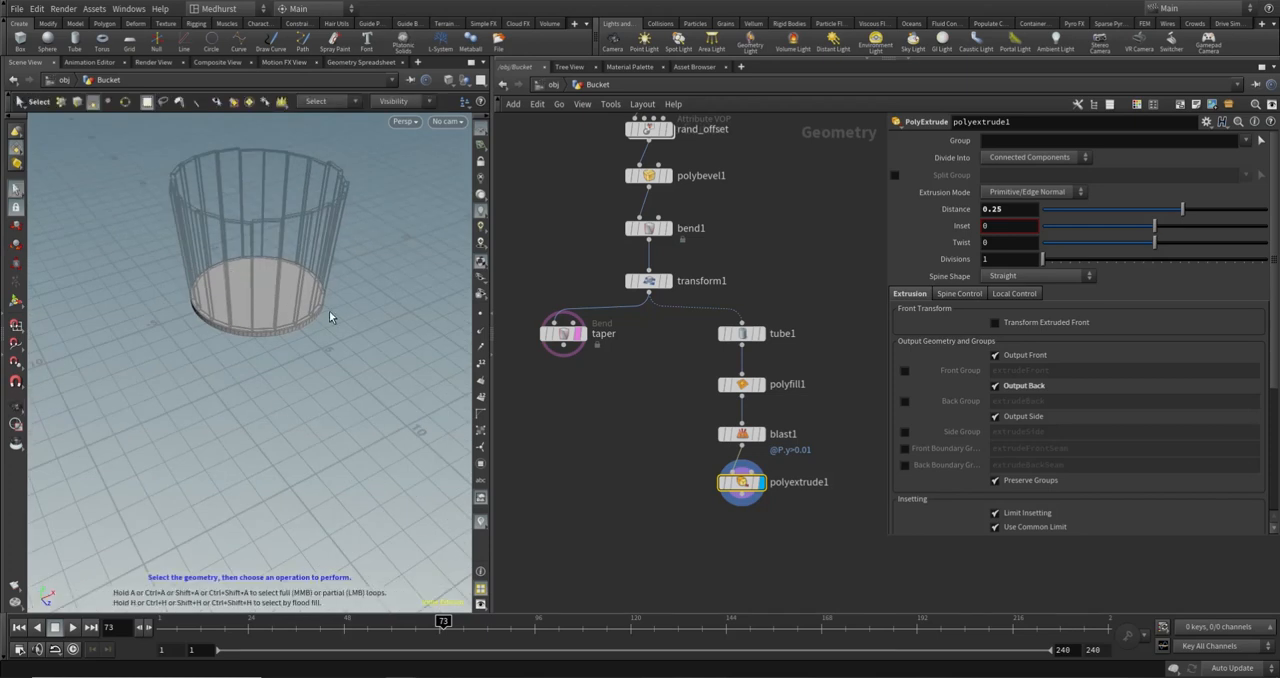
{"action": "key", "text": "Escape"}
{"action": "left_click_drag", "start_coordinate": [329, 310], "coordinate": [279, 214]}
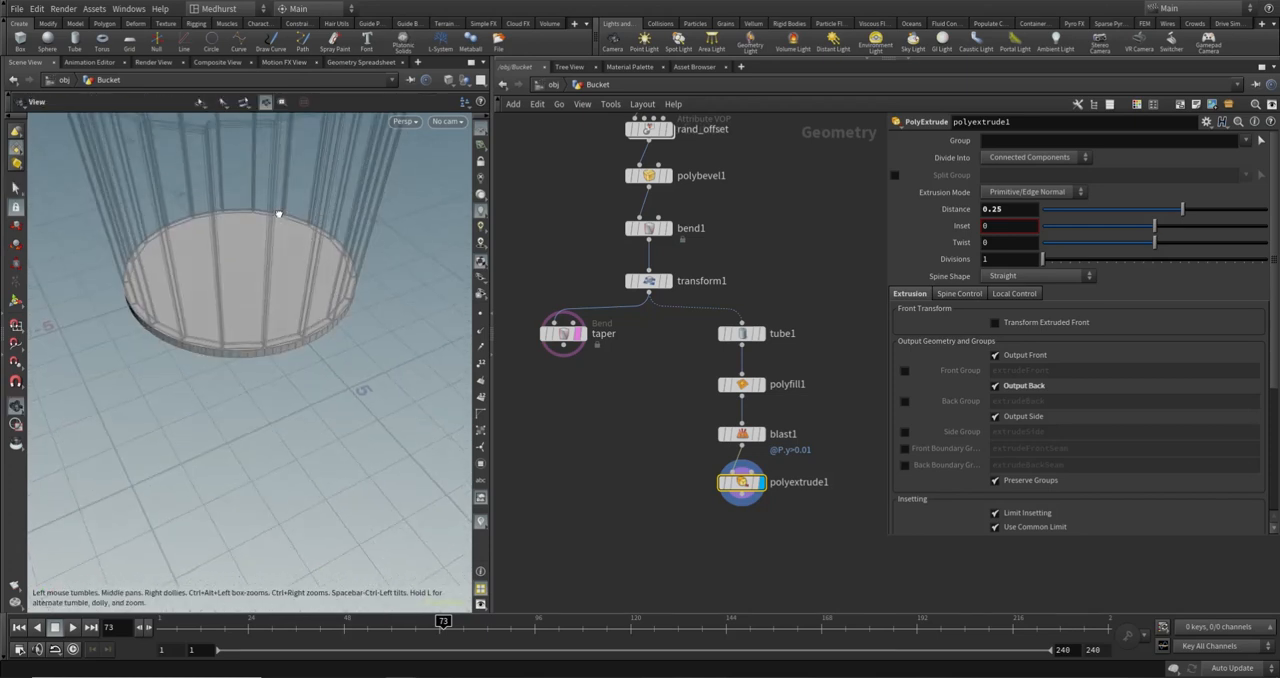
{"action": "key", "text": "s"}
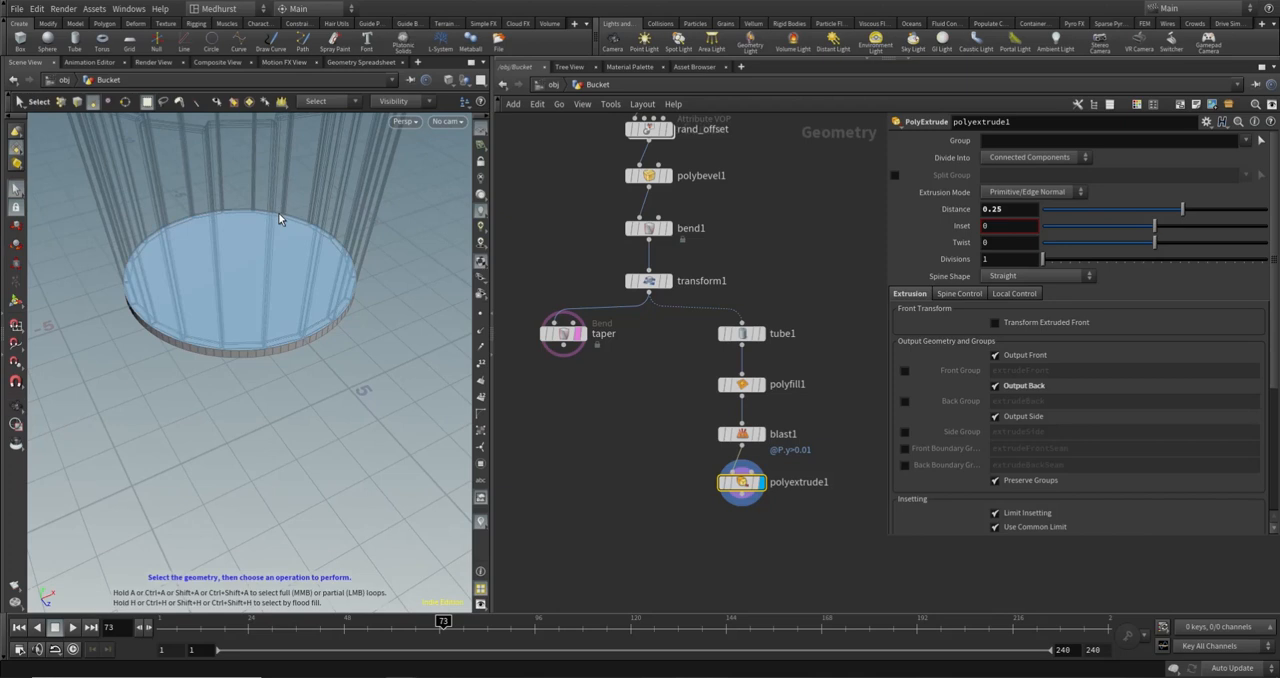
{"action": "key", "text": "Escape"}
{"action": "left_click_drag", "start_coordinate": [335, 391], "coordinate": [282, 330]}
{"action": "key", "text": "s"}
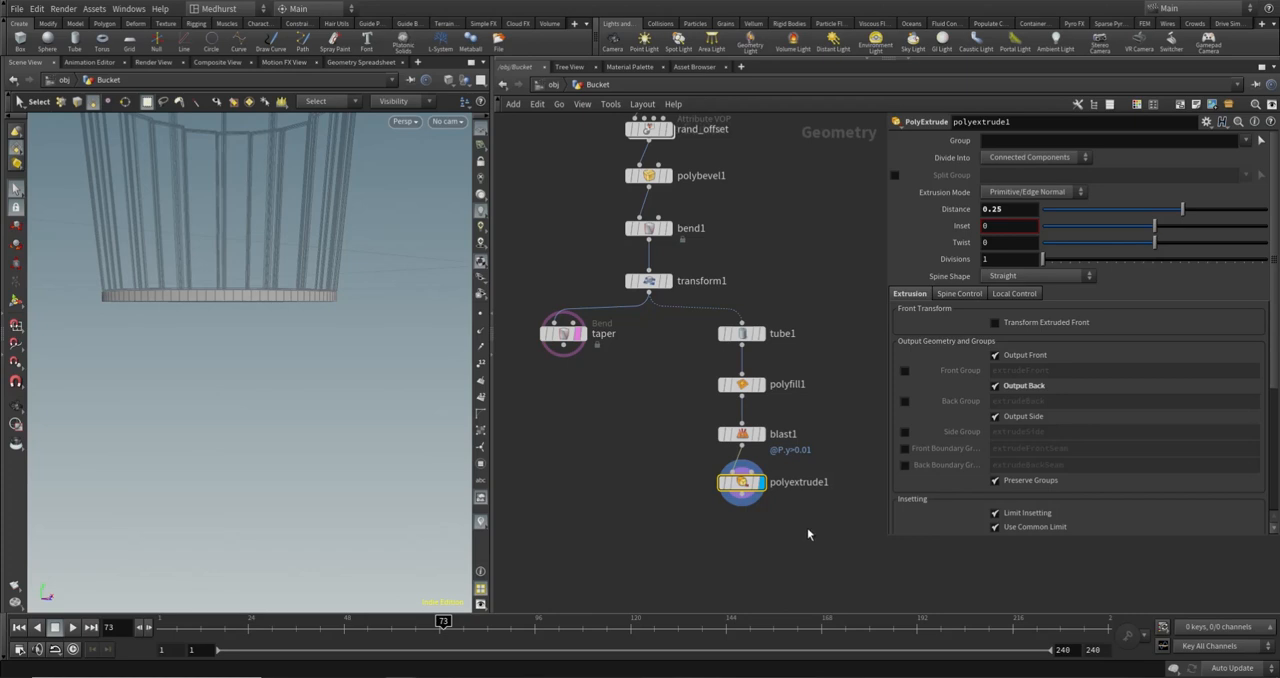
- Add a Voronoi Fracture node below polyextrude1 and delete its accidental duplicate
{"action": "key", "text": "Tab"}
{"action": "type", "text": "voro"}
{"action": "key", "text": "Return"}
{"action": "left_click", "coordinate": [797, 543]}
{"action": "left_click_drag", "start_coordinate": [797, 543], "coordinate": [798, 556], "text": "alt"}
{"action": "middle_click_drag", "start_coordinate": [845, 448], "coordinate": [770, 447]}
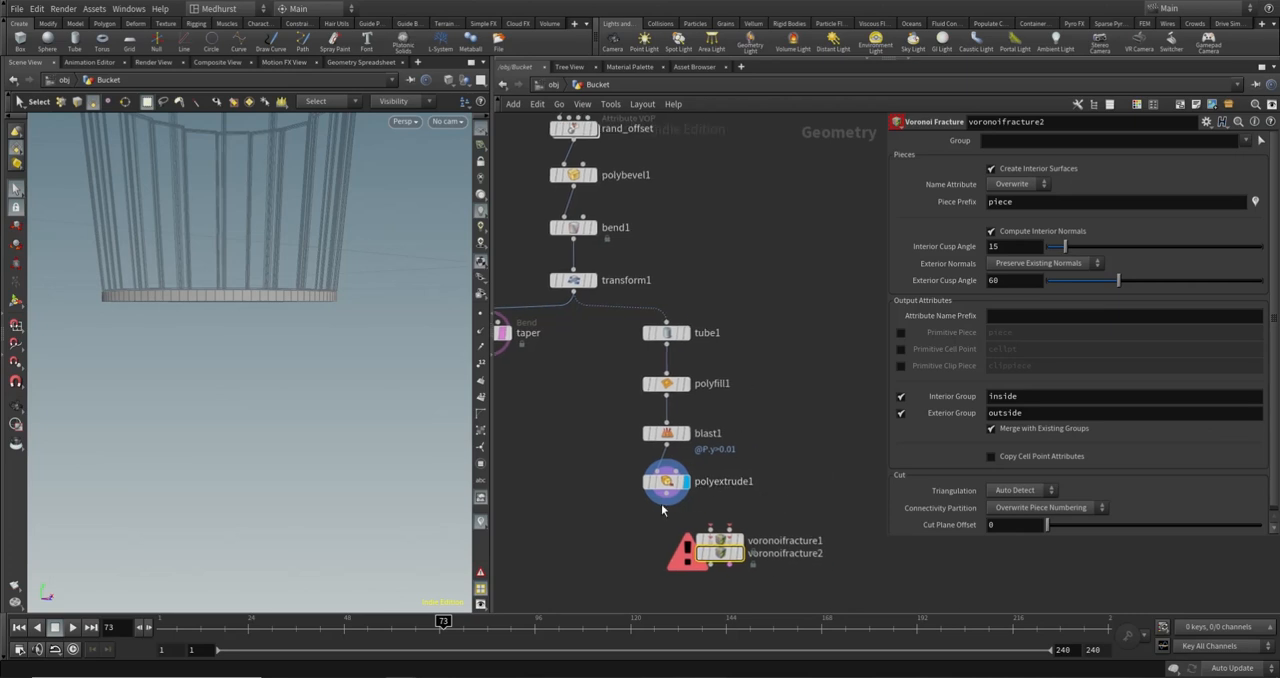
{"action": "left_click_drag", "start_coordinate": [718, 553], "coordinate": [665, 571]}
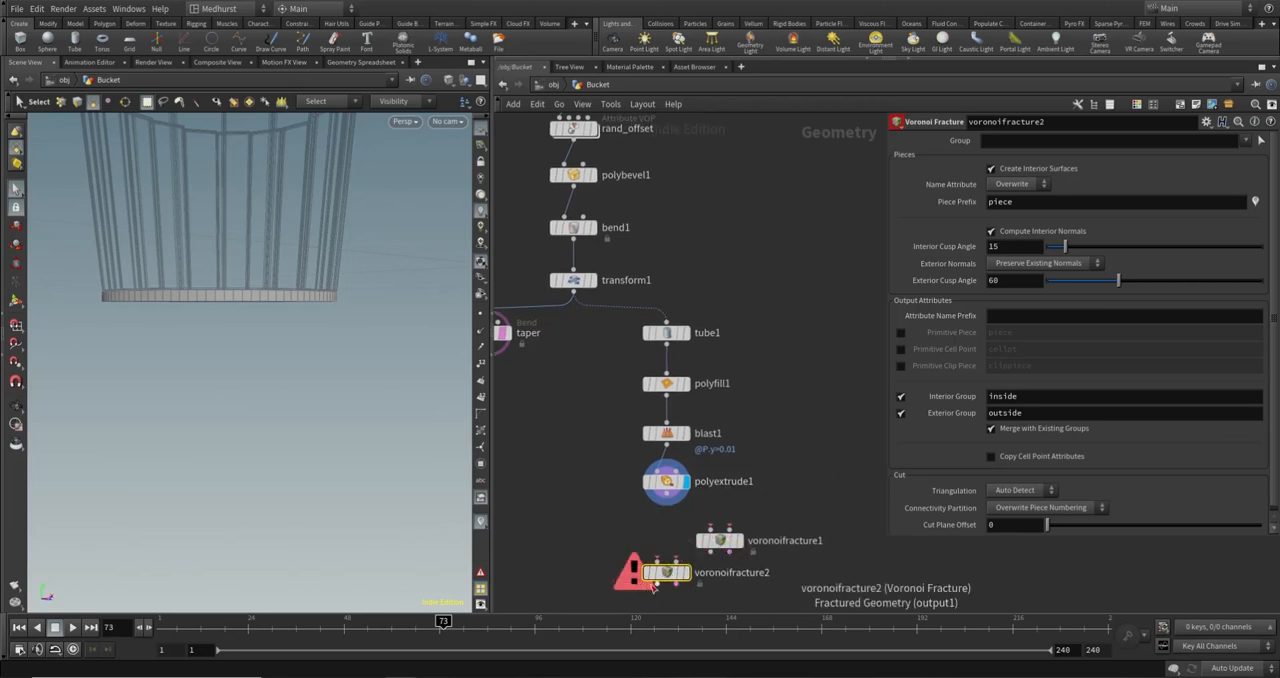
{"action": "key", "text": "Delete"}
- Connect polyextrude1's output to voronoifracture1's Geometry to Fracture input
{"action": "left_click", "coordinate": [667, 503]}
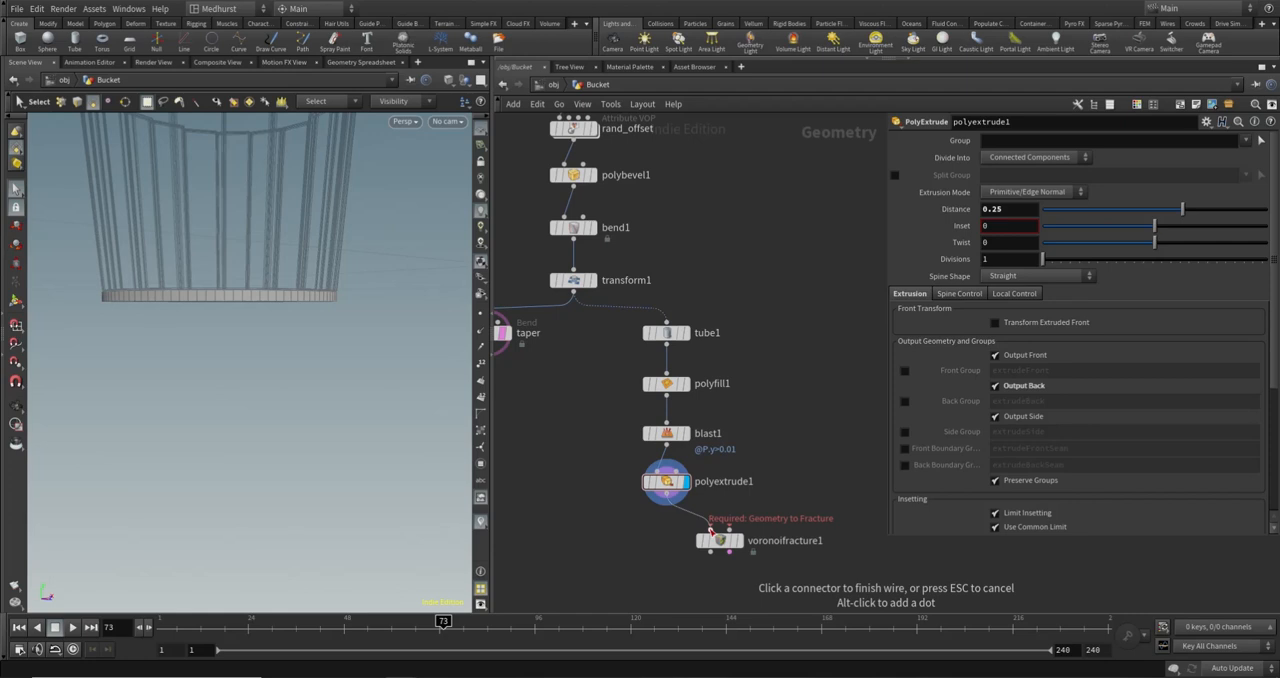
{"action": "left_click", "coordinate": [710, 529]}
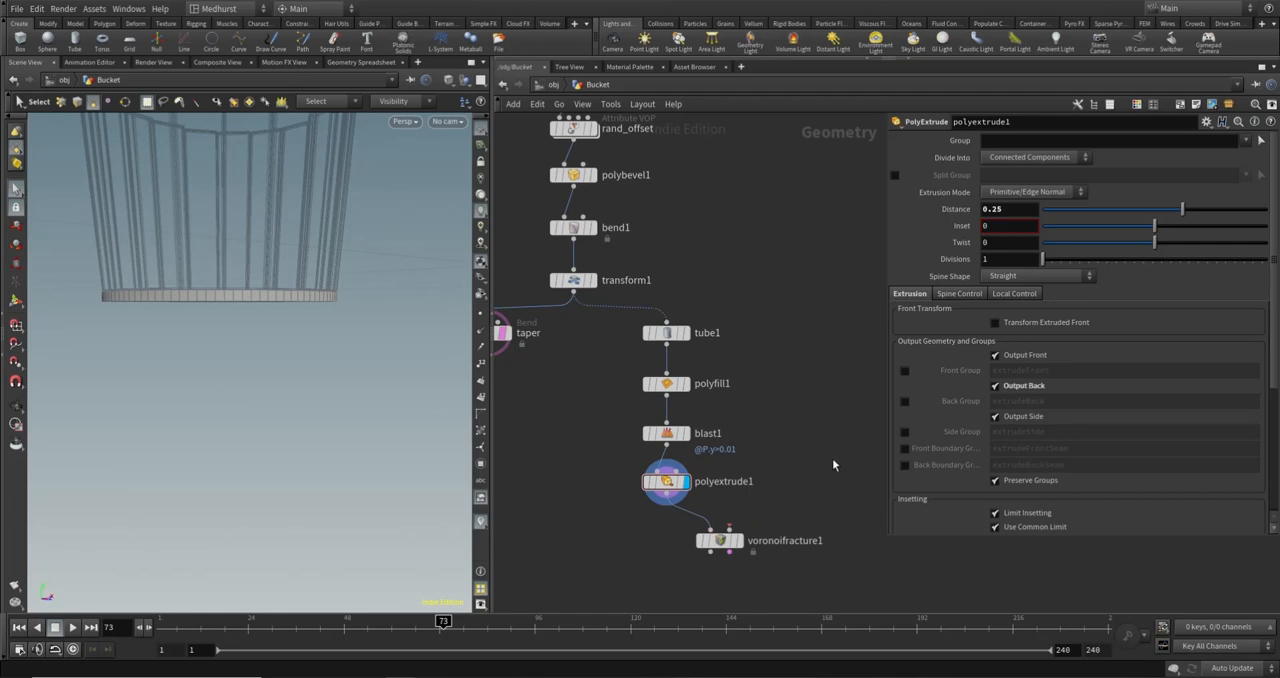
{"action": "key", "text": "Escape"}
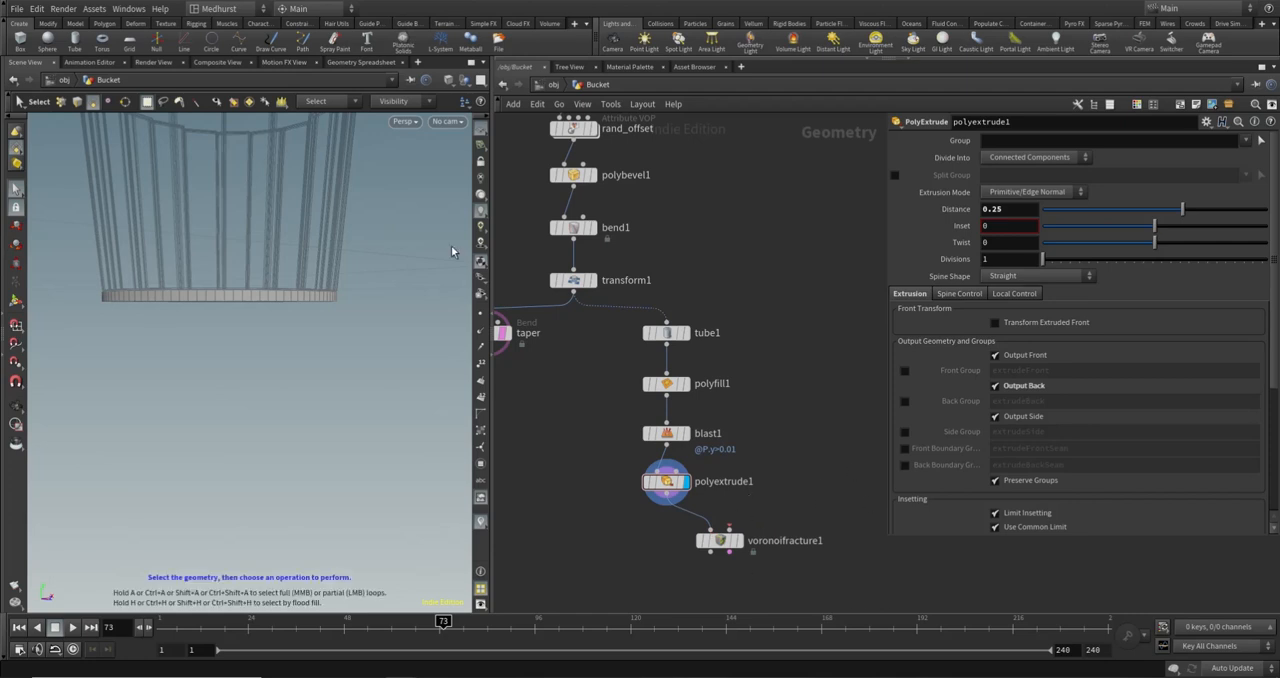
- Add a Line node beside polyextrude1 and display it with polyextrude1 as a template
{"action": "left_click_drag", "start_coordinate": [451, 249], "coordinate": [236, 186]}
{"action": "left_click_drag", "start_coordinate": [293, 303], "coordinate": [406, 338], "text": "alt"}
{"action": "key", "text": "Tab"}
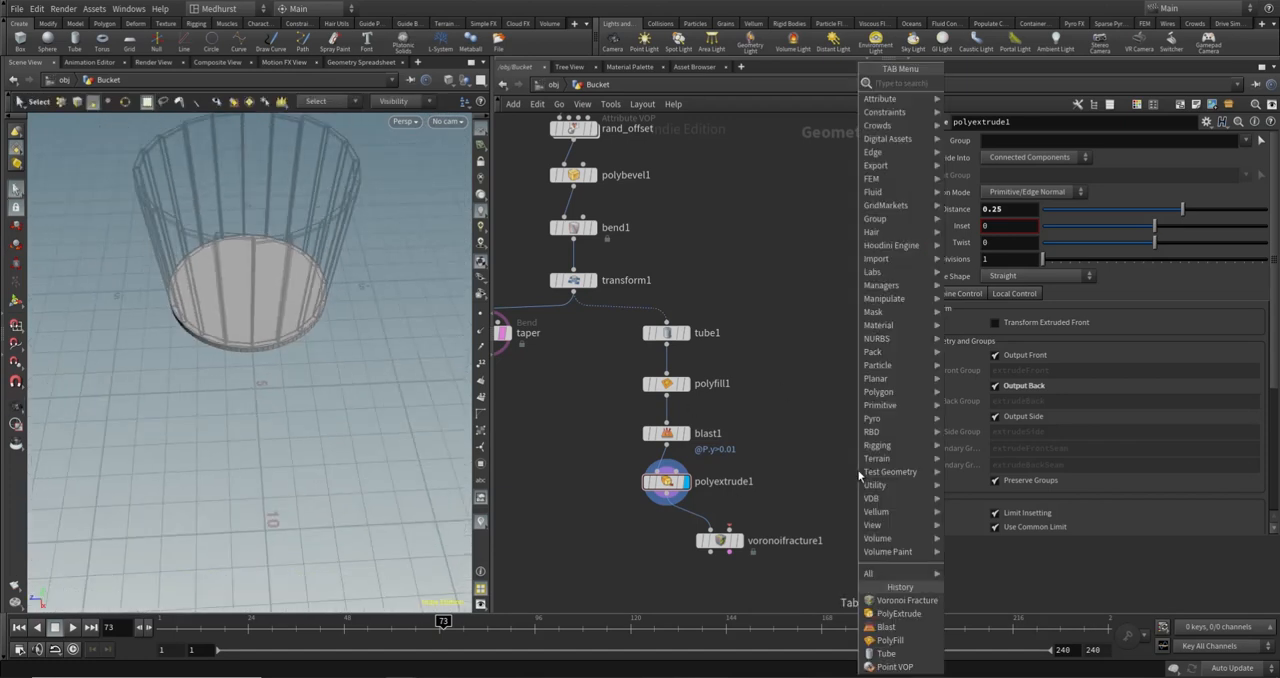
{"action": "type", "text": "line"}
{"action": "key", "text": "Return"}
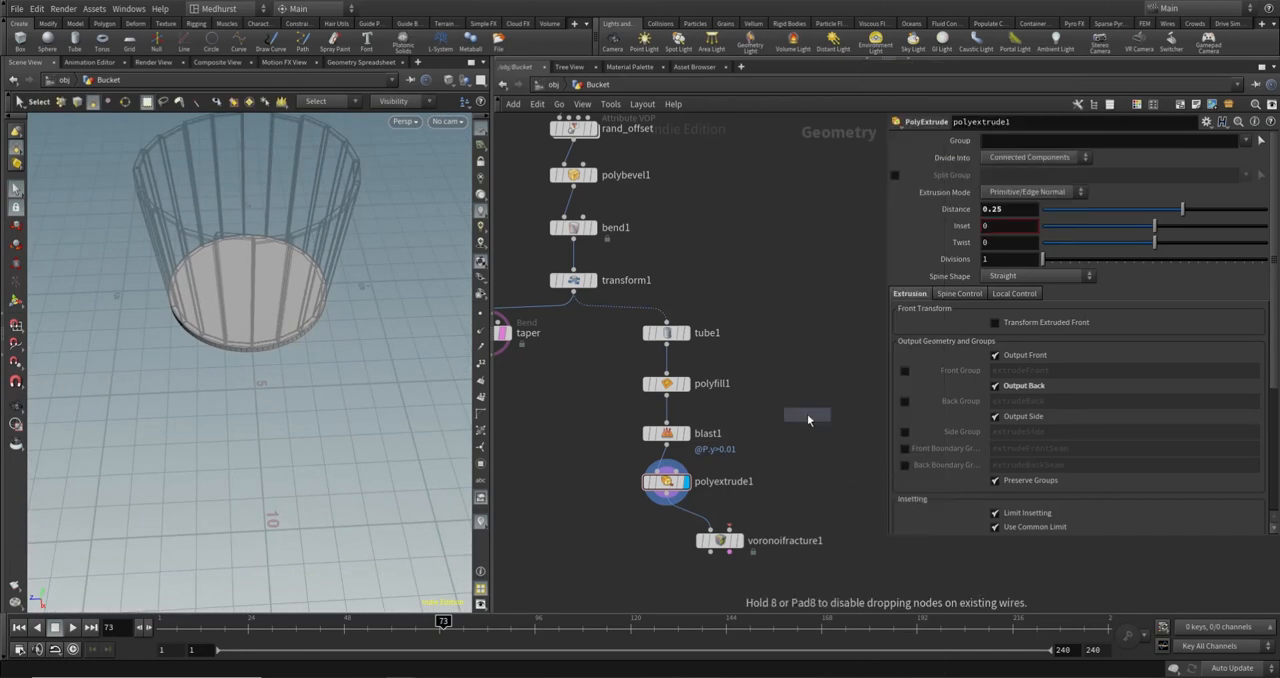
{"action": "left_click", "coordinate": [808, 484]}
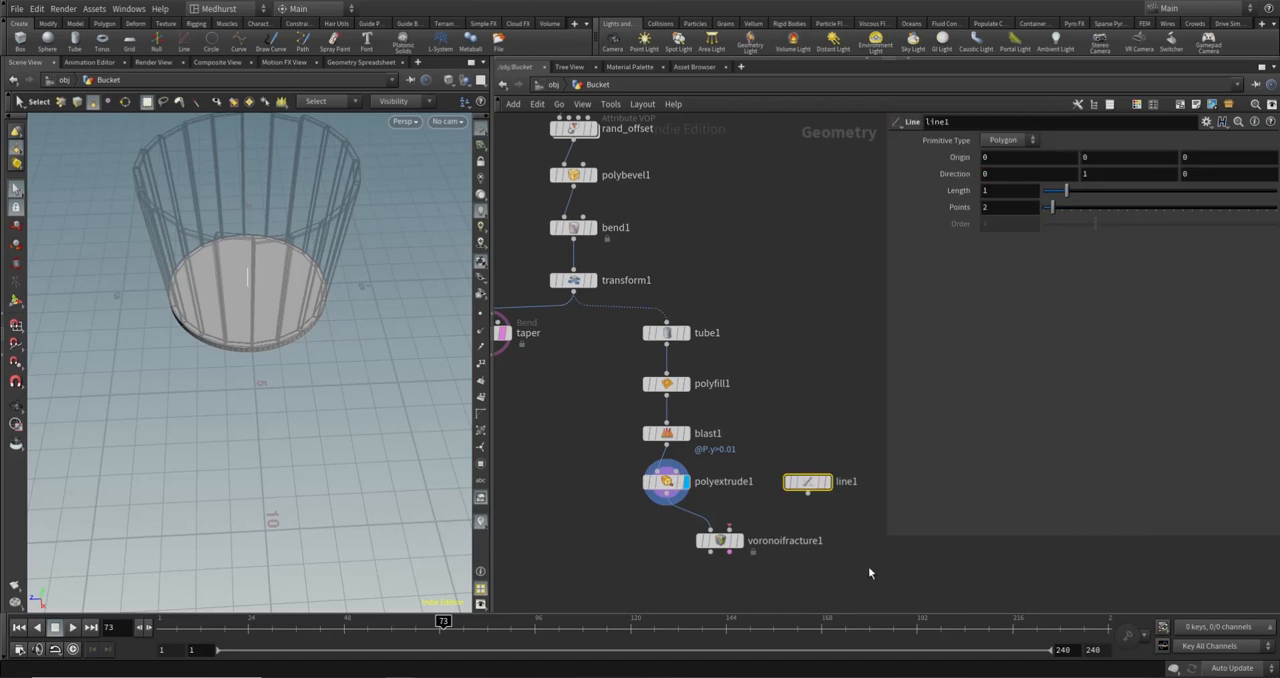
{"action": "left_click", "coordinate": [825, 482]}
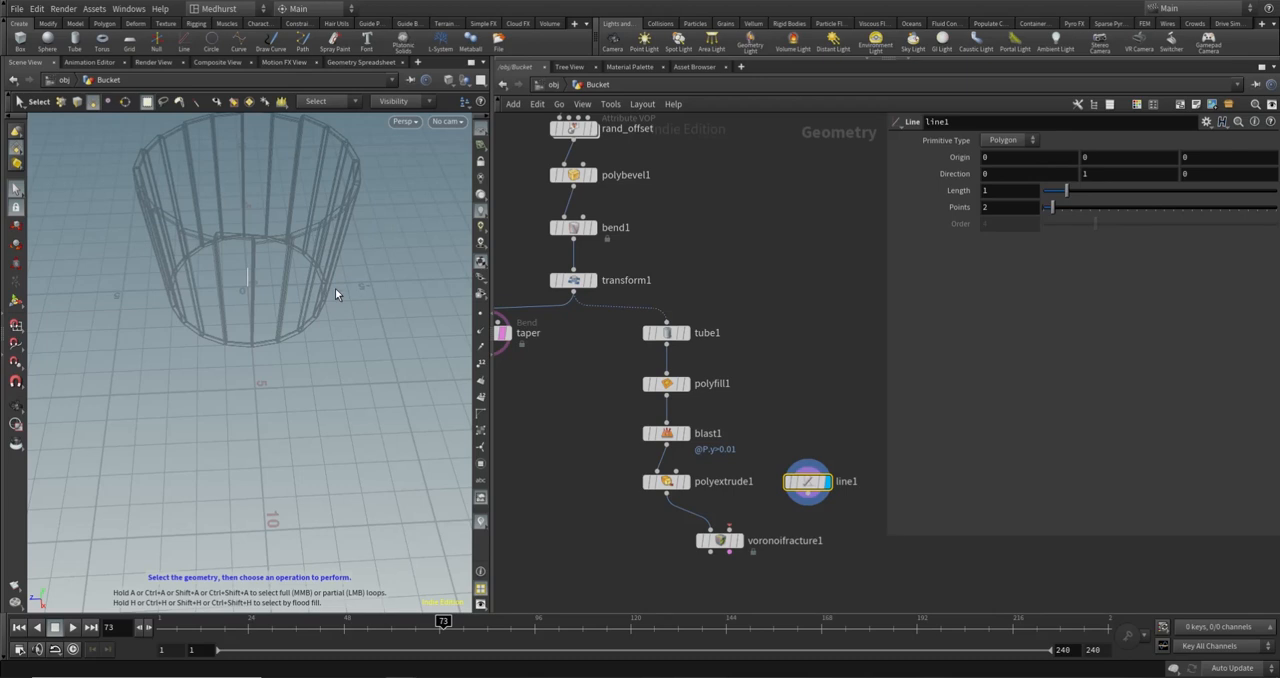
{"action": "left_click", "coordinate": [684, 481]}
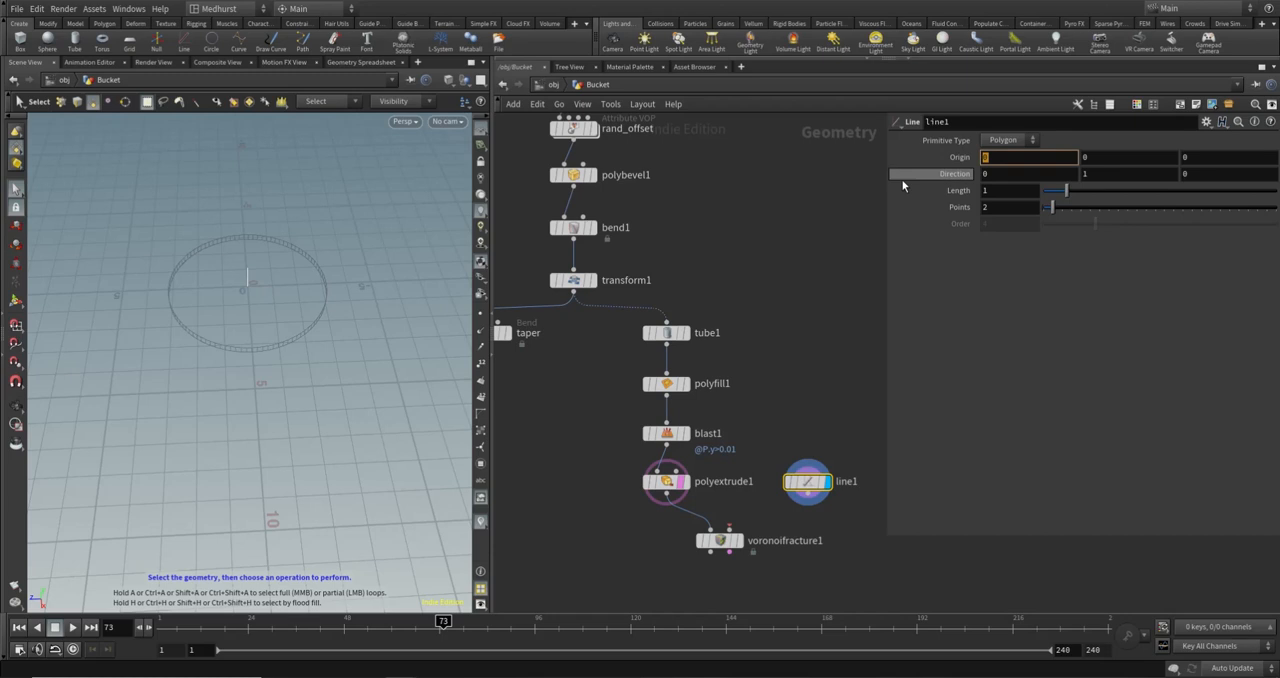
- Set line1's X origin to the expression bbox("../polyextrude1/", D_XSIZE)
{"action": "type", "text": "bbo"}
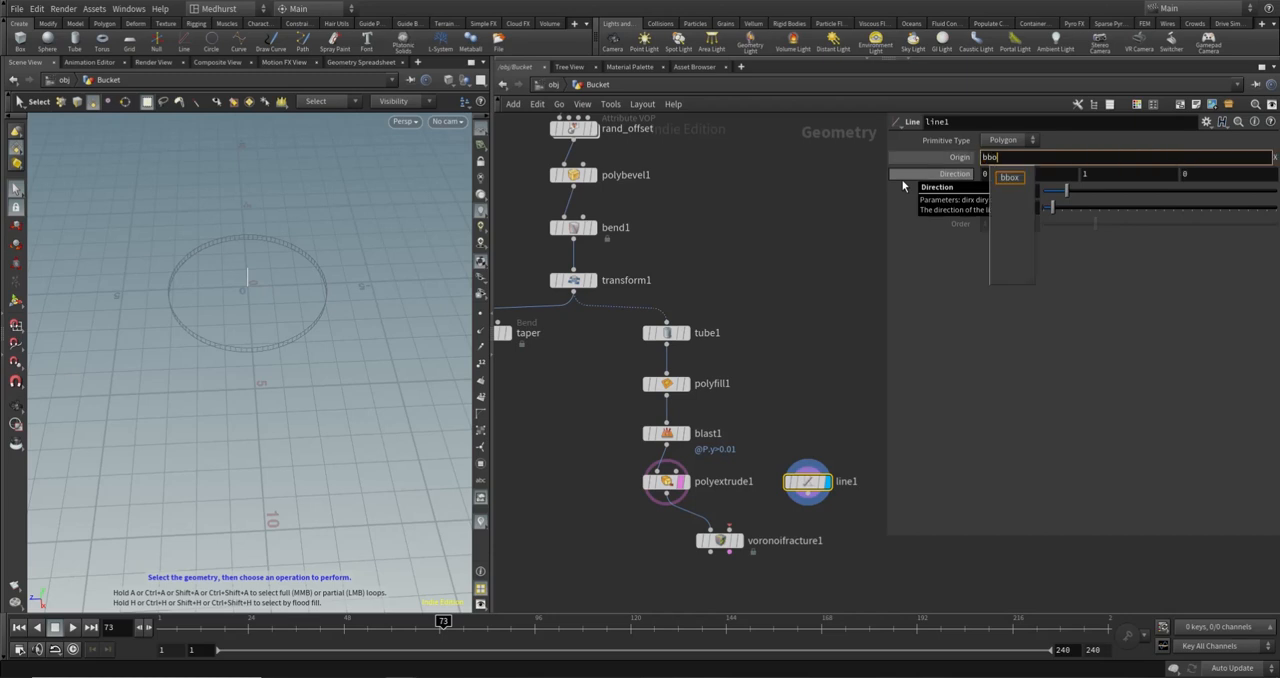
{"action": "type", "text": "x(\".."}
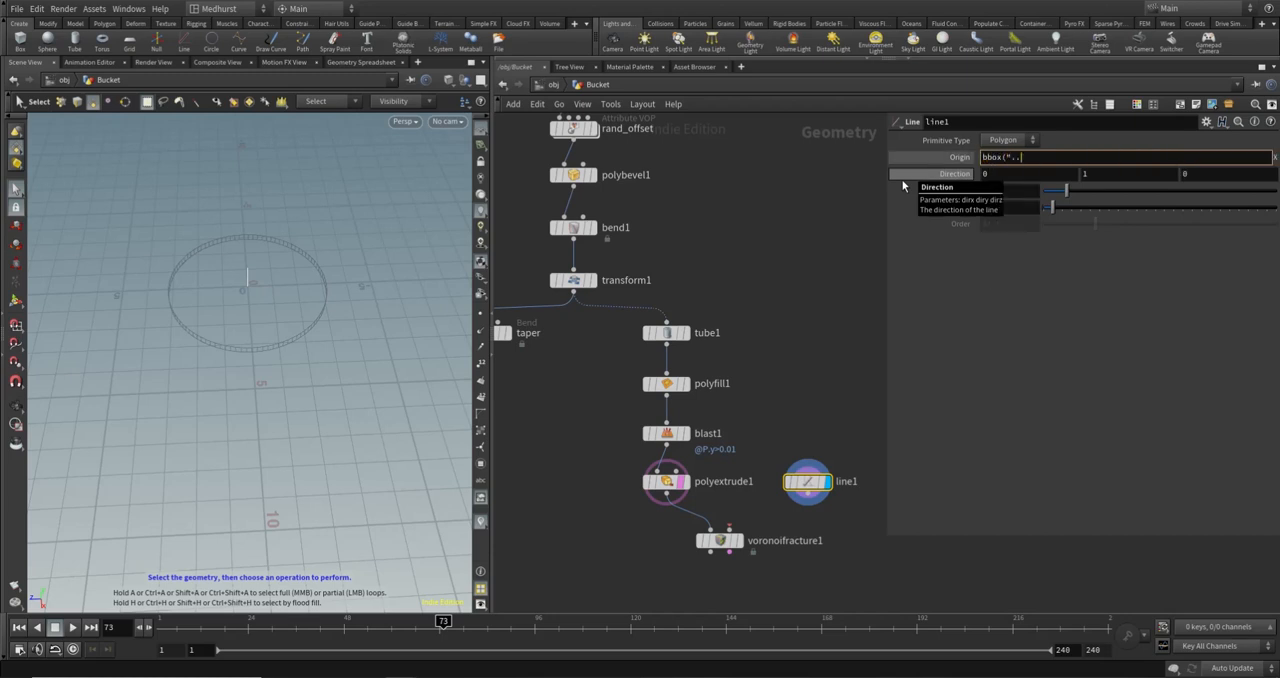
{"action": "type", "text": "/poly"}
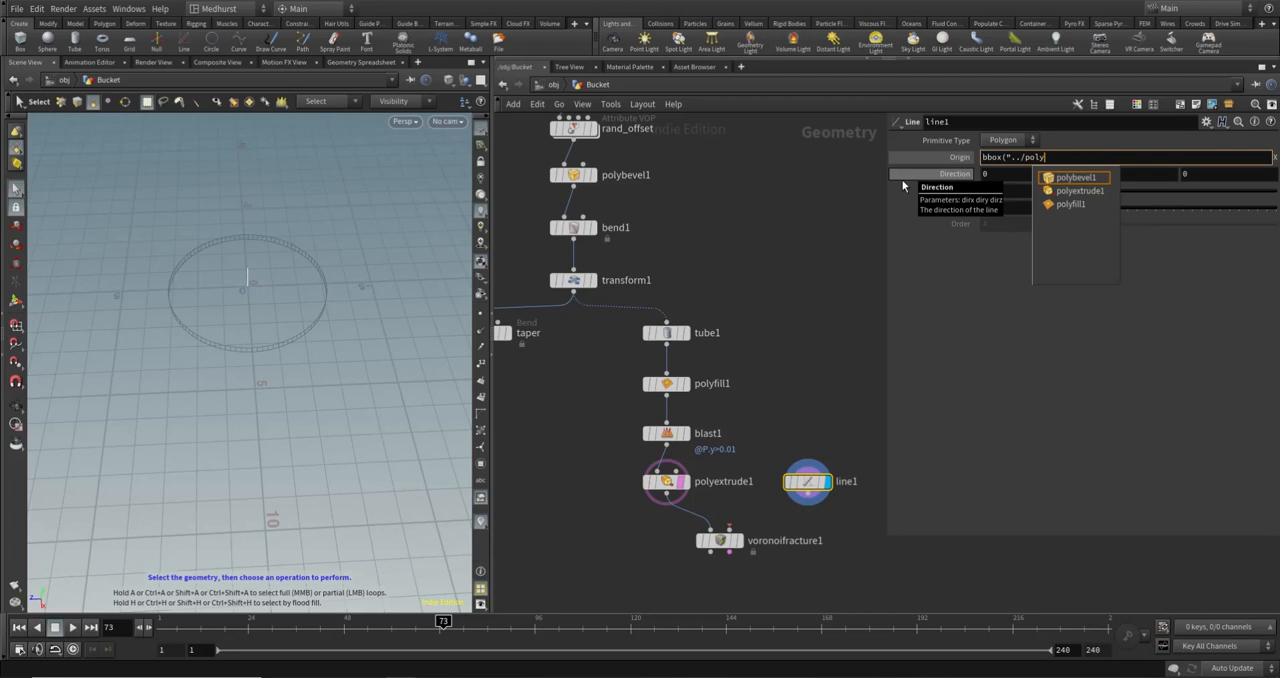
{"action": "type", "text": "extrude1/\""}
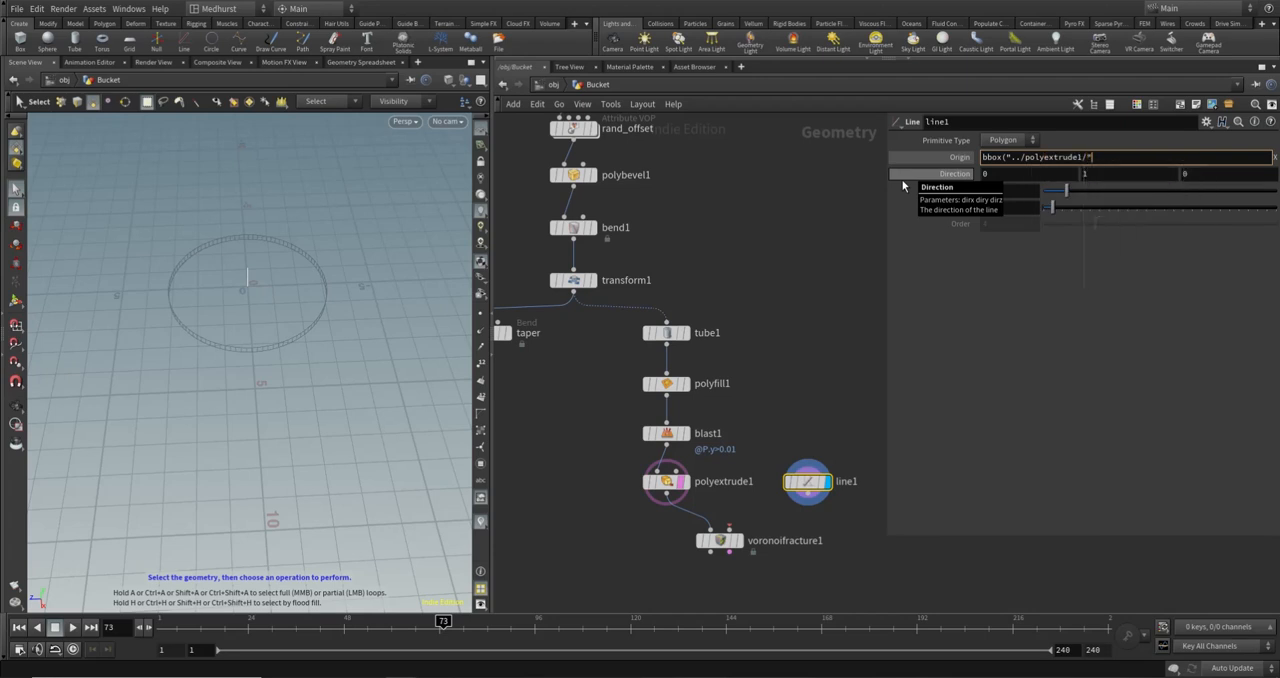
{"action": "type", "text": ", D_XSIZE)"}
{"action": "key", "text": "Return"}
{"action": "left_click_drag", "start_coordinate": [252, 298], "coordinate": [308, 283], "text": "alt"}
- Halve line1's X origin expression so the line starts at the edge of the extruded base
{"action": "left_click", "coordinate": [1050, 157]}
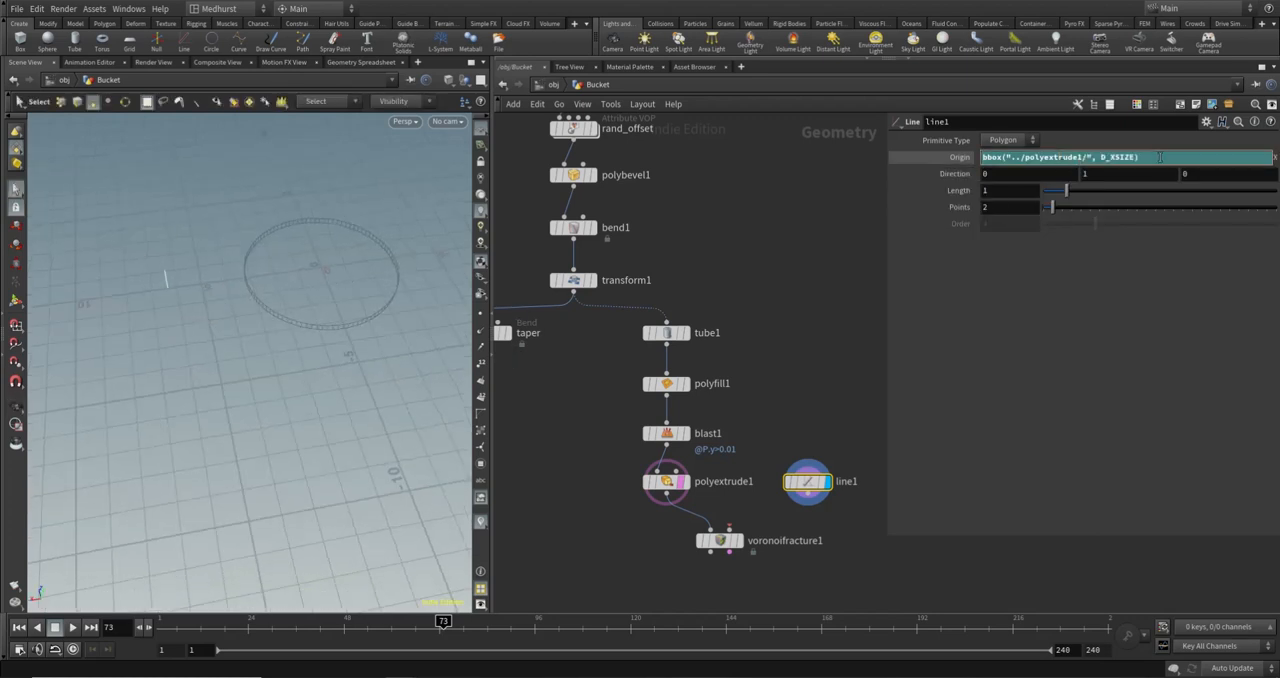
{"action": "type", "text": "/"}
{"action": "key", "text": "Return"}
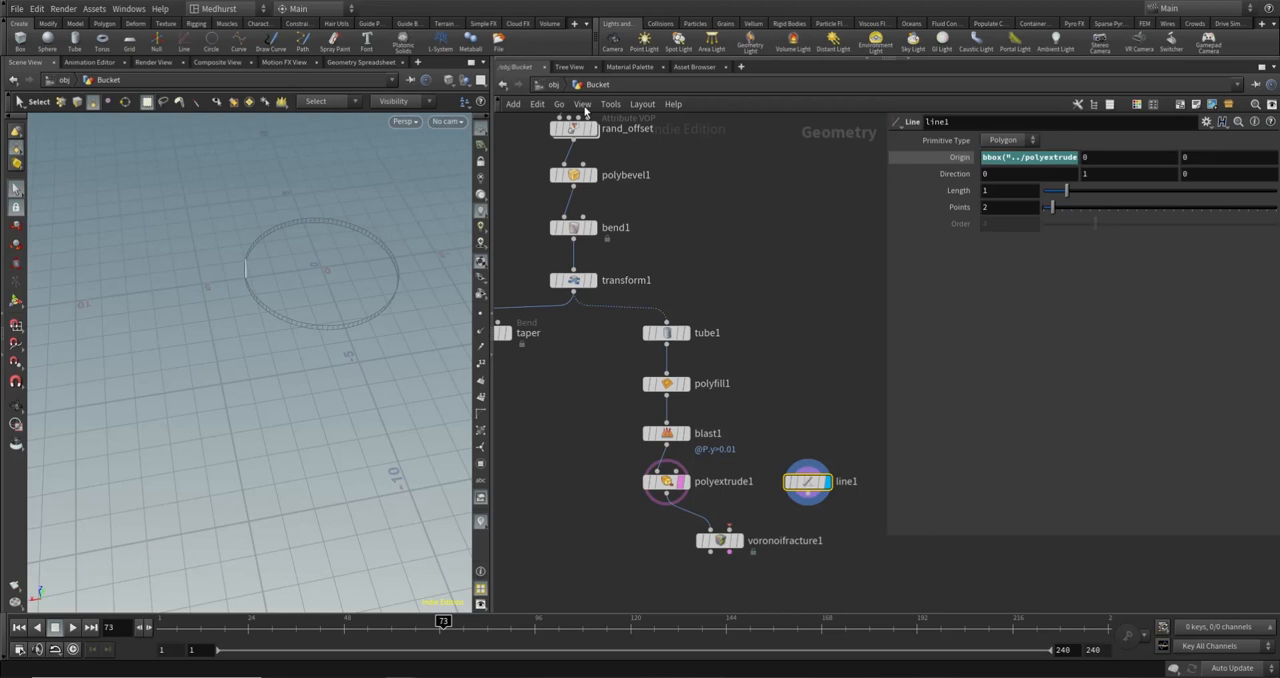
{"action": "left_click_drag", "start_coordinate": [262, 305], "coordinate": [242, 362], "text": "alt"}
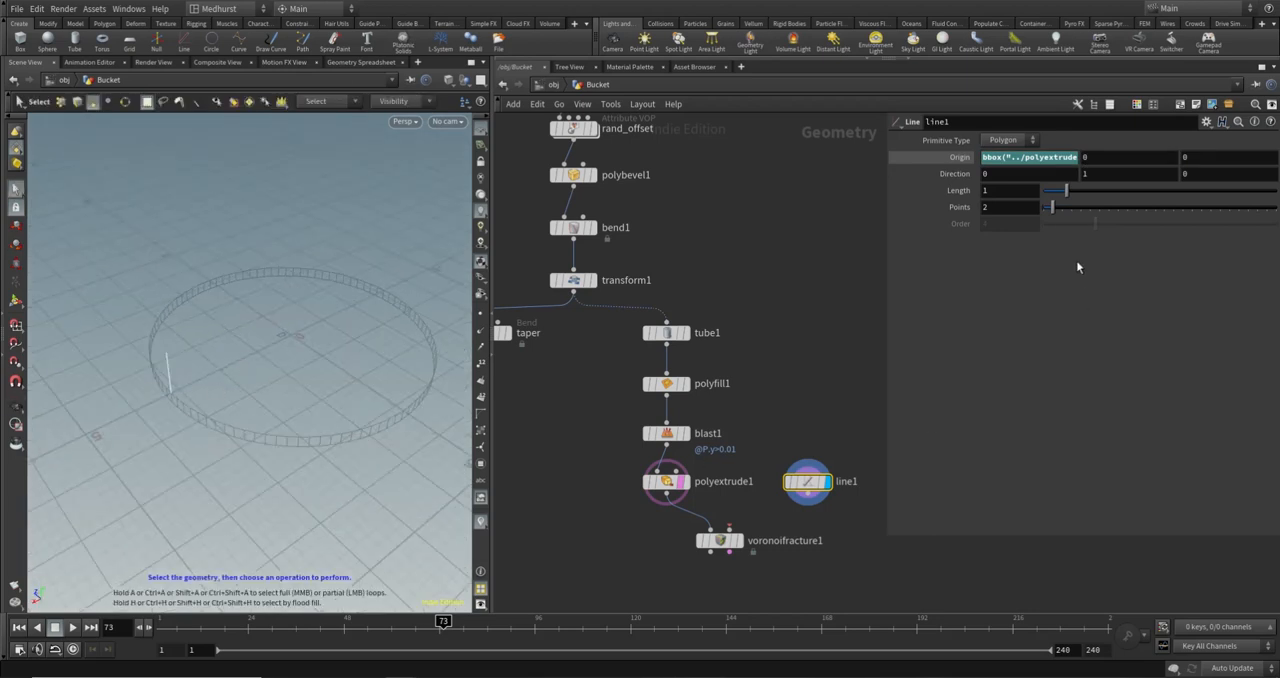
{"action": "mouse_move", "coordinate": [314, 378]}
{"action": "left_mouse_down", "text": "alt"}
{"action": "mouse_move", "coordinate": [289, 374]}
{"action": "mouse_move", "coordinate": [311, 397]}
{"action": "left_mouse_up", "text": "alt"}
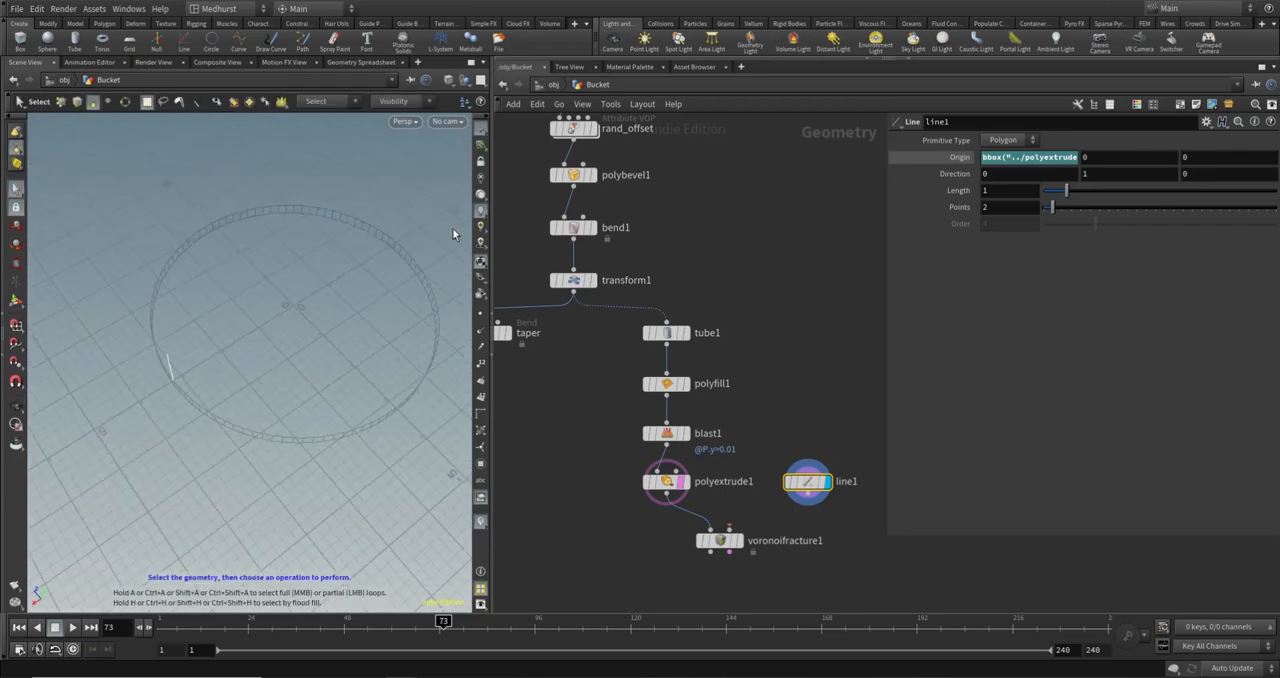
- Set line1's direction to -1, 0, 0 so the line points across the base
{"action": "left_click_drag", "start_coordinate": [289, 349], "coordinate": [273, 273], "text": "alt"}
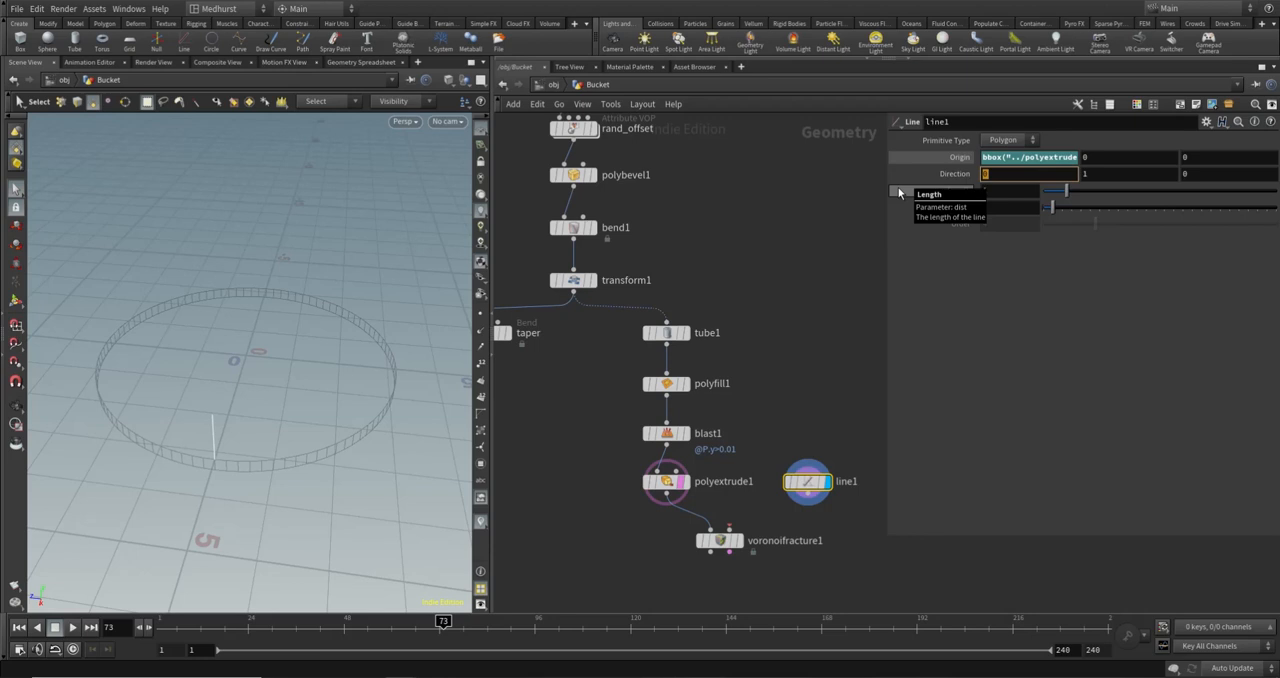
{"action": "type", "text": "-1"}
{"action": "key", "text": "Tab"}
{"action": "type", "text": "0"}
{"action": "key", "text": "Return"}
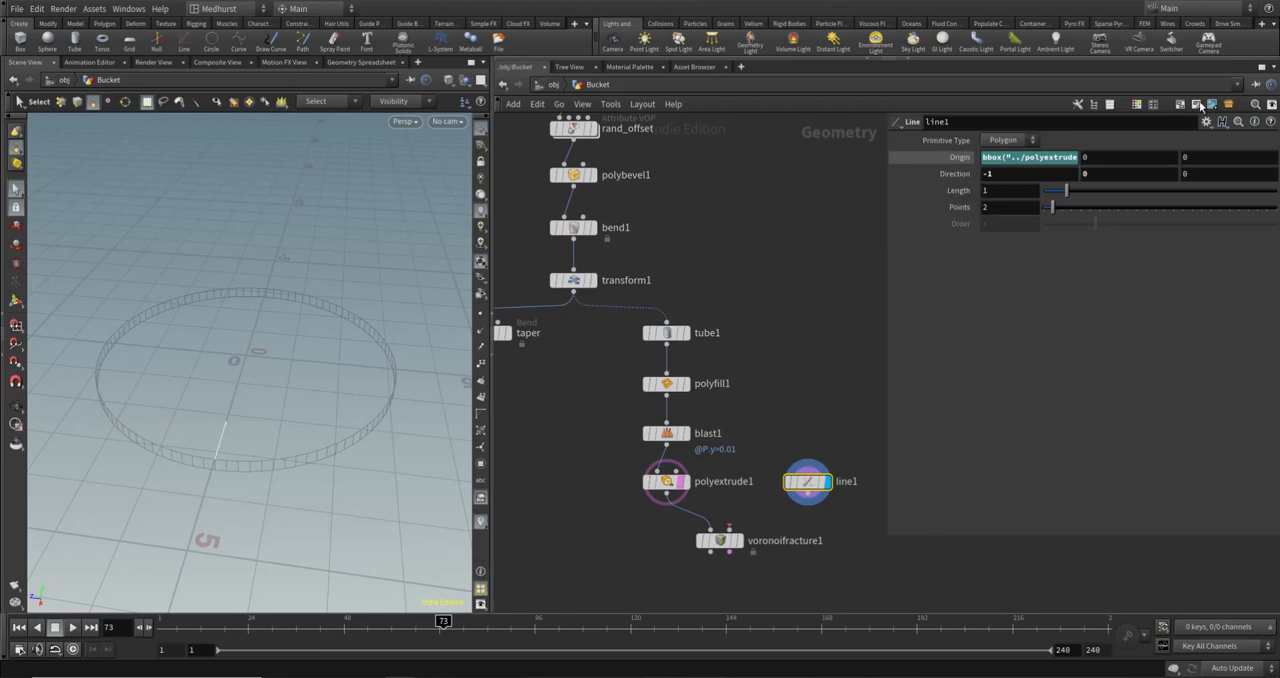
{"action": "key", "text": "Escape"}
{"action": "left_click_drag", "start_coordinate": [318, 377], "coordinate": [263, 397]}
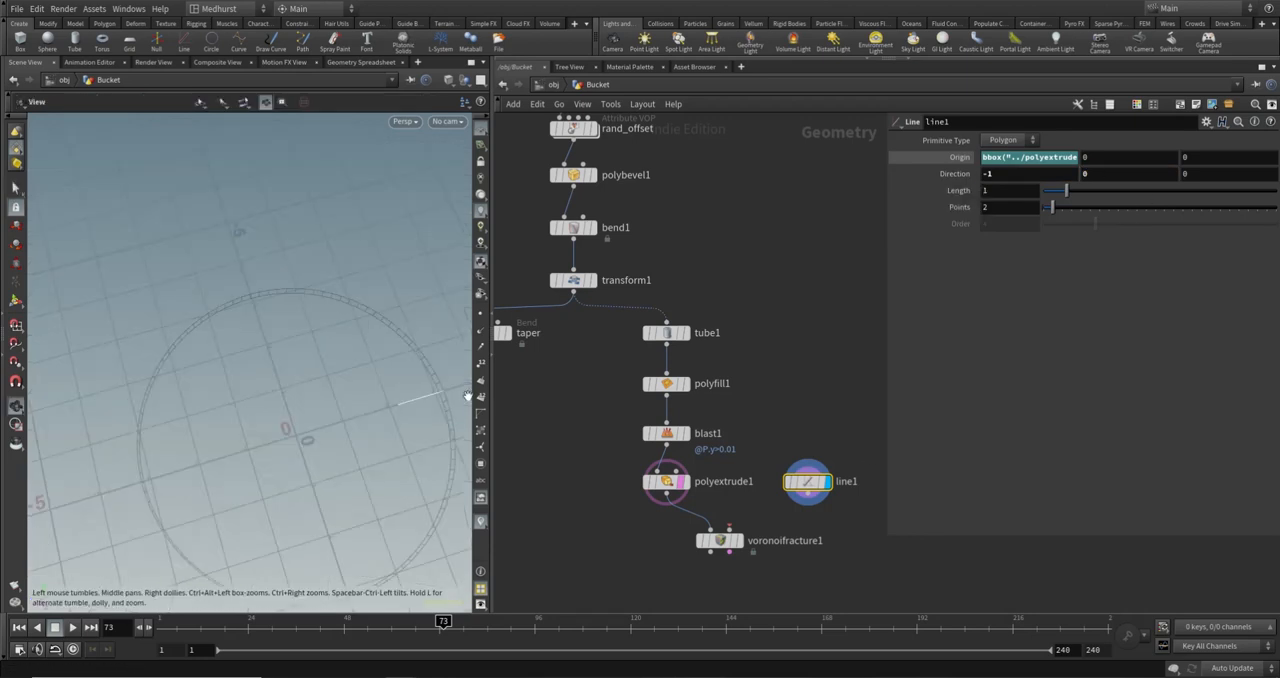
{"action": "key", "text": "s"}
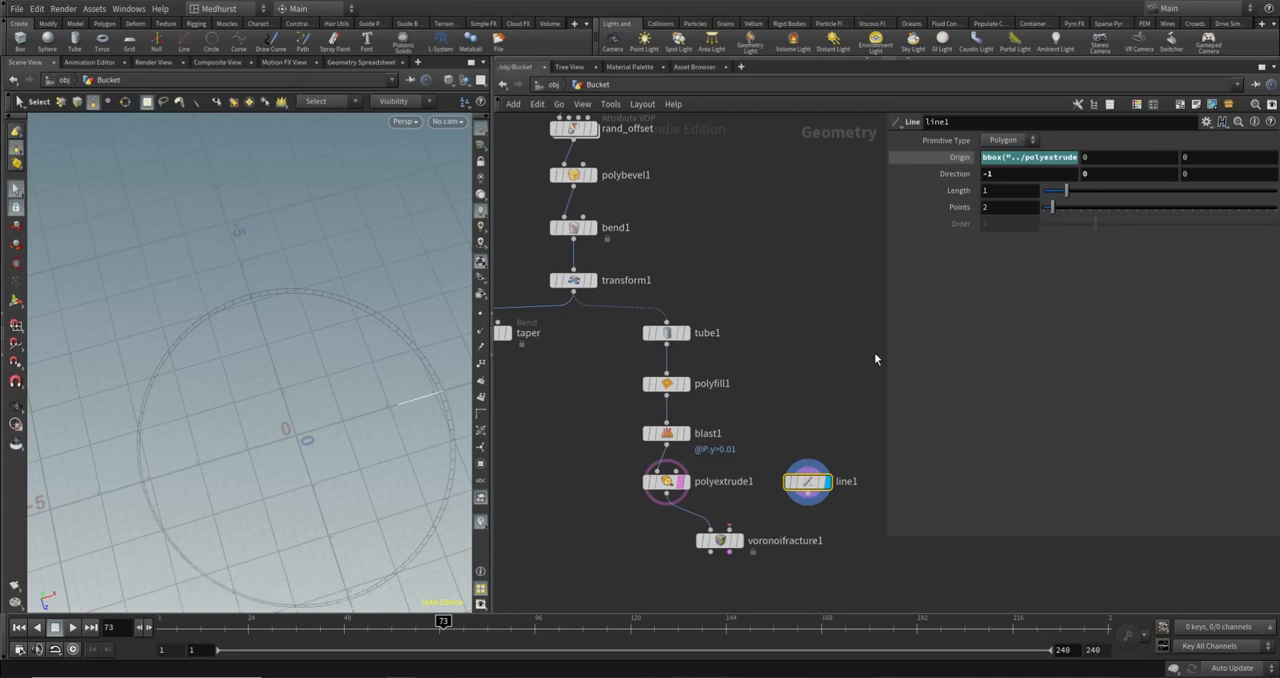
- Set line1's length to the expression bbox("../polyextrude1/", D_XSIZE) so it spans the base
{"action": "left_click", "coordinate": [985, 207]}
{"action": "left_click", "coordinate": [988, 190]}
{"action": "type", "text": "bbox(\"../"}
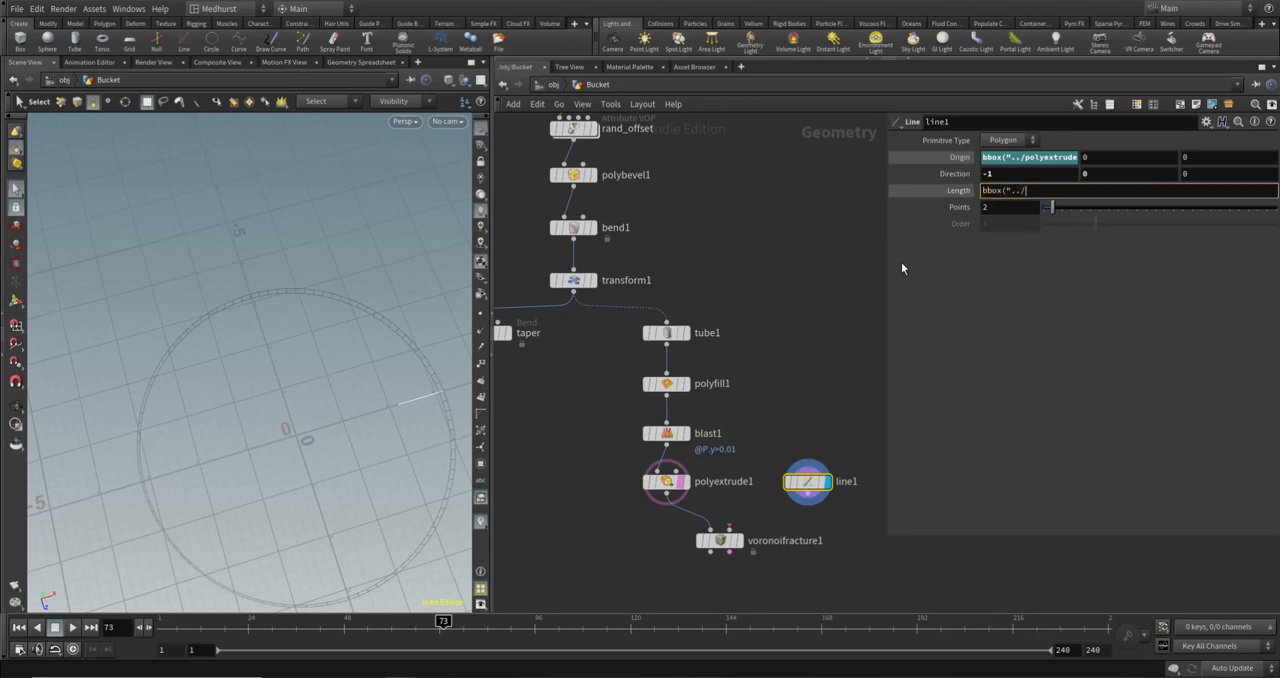
{"action": "type", "text": "pol"}
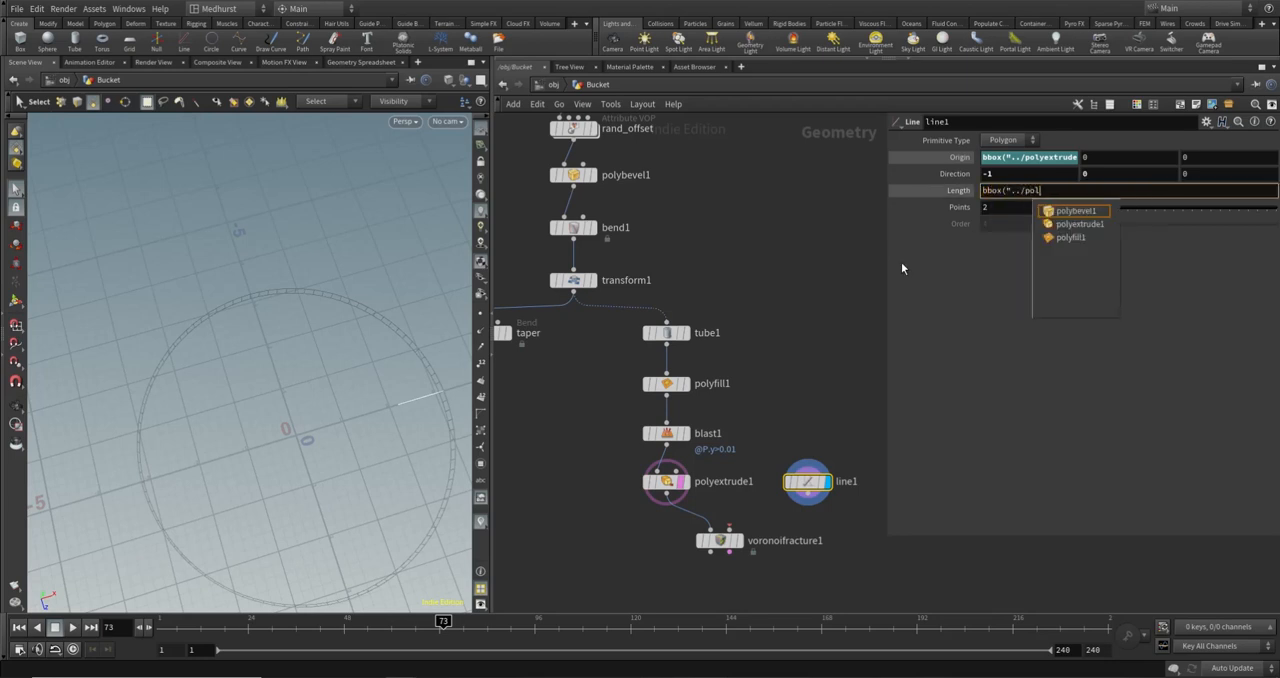
{"action": "key", "text": "Down"}
{"action": "key", "text": "Return"}
{"action": "type", "text": "/"}
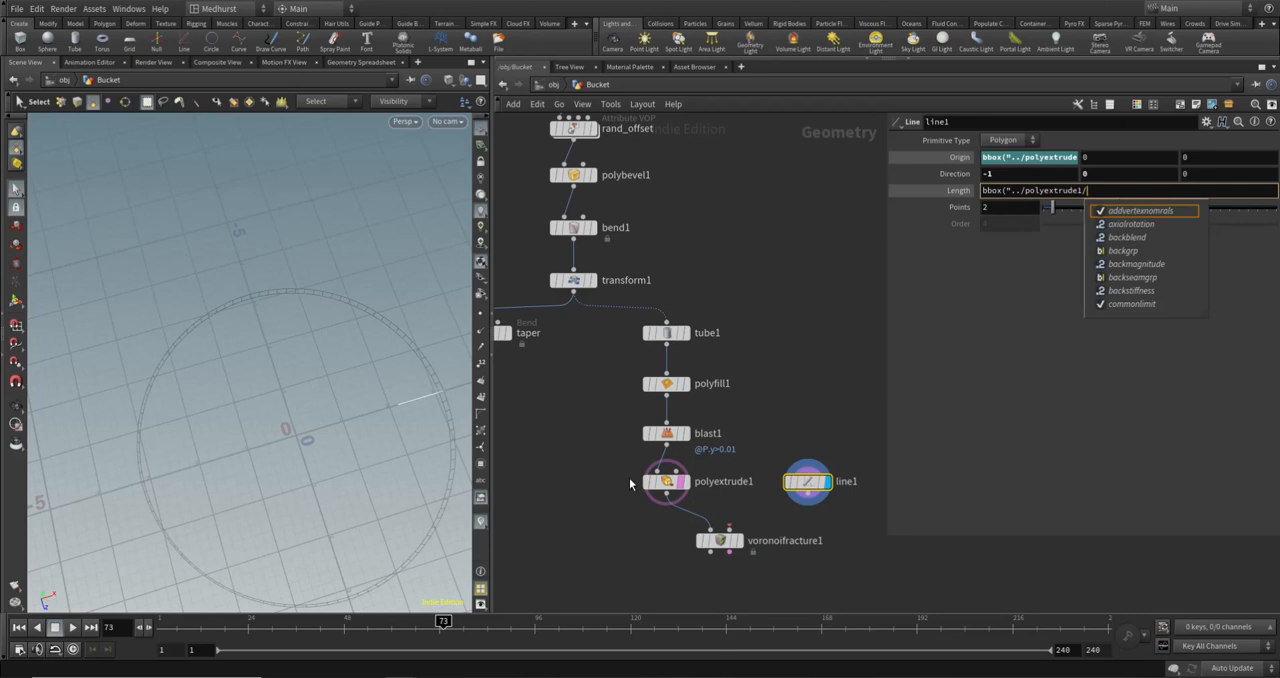
{"action": "left_click", "coordinate": [1104, 189]}
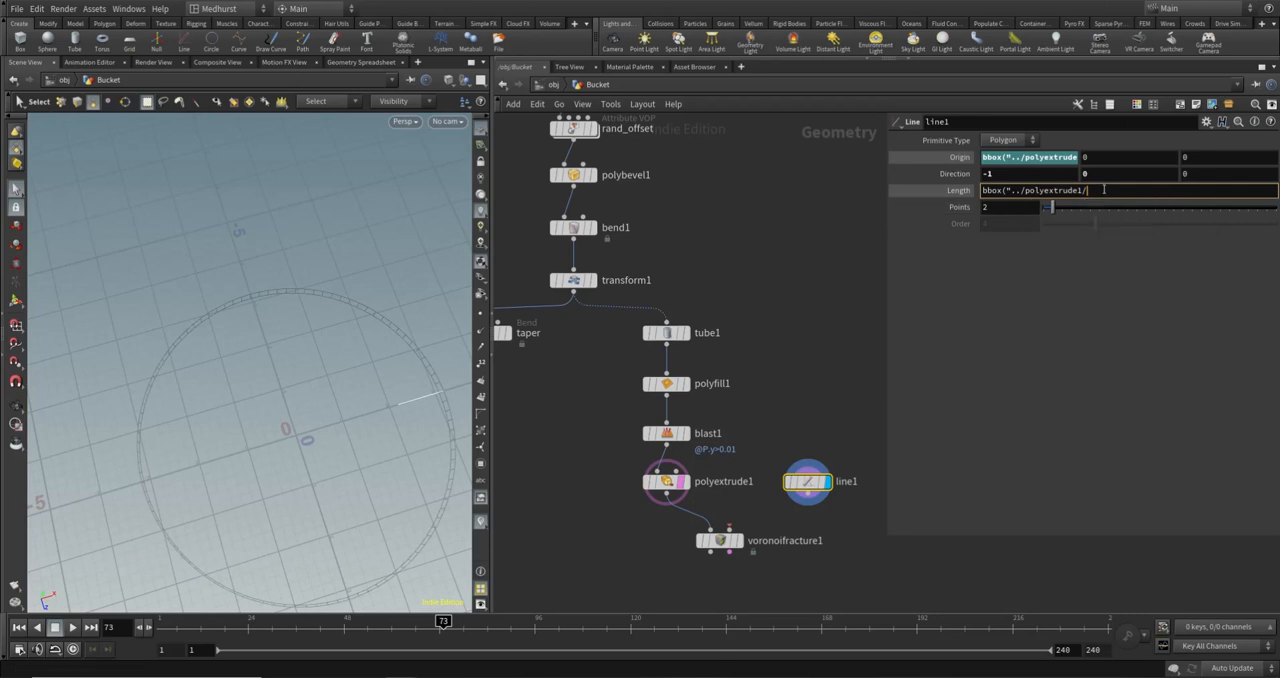
{"action": "type", "text": "\""}
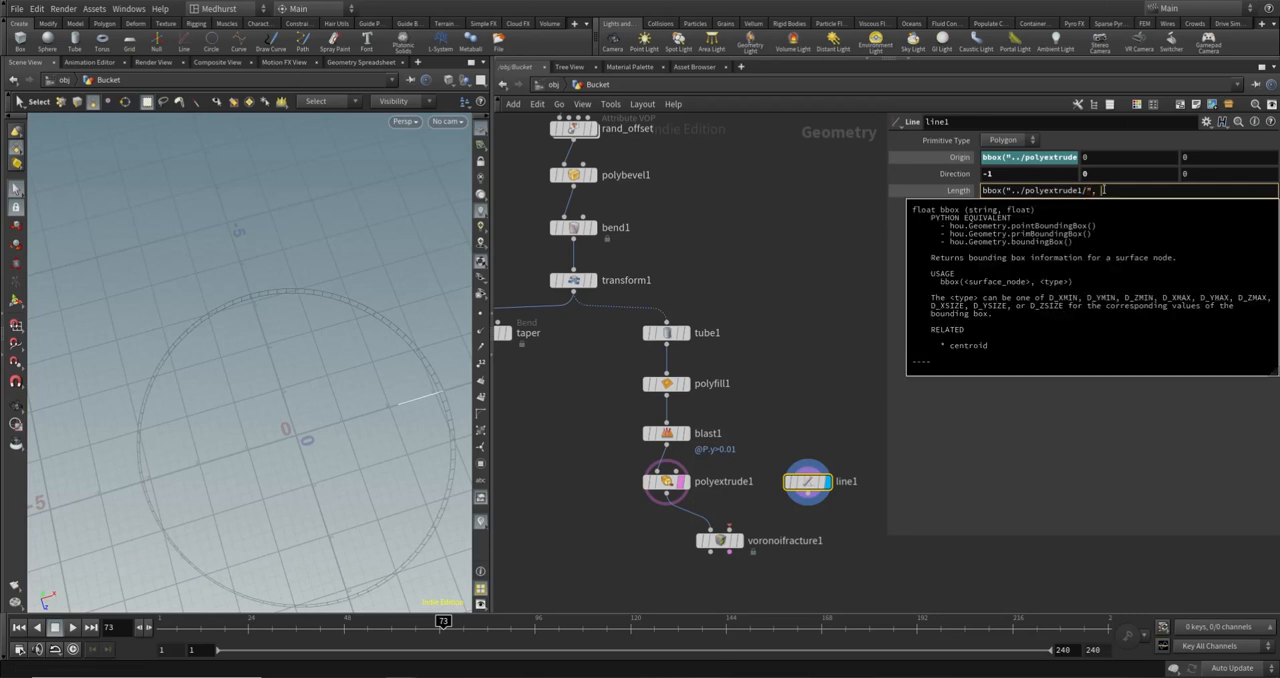
{"action": "type", "text": ", D"}
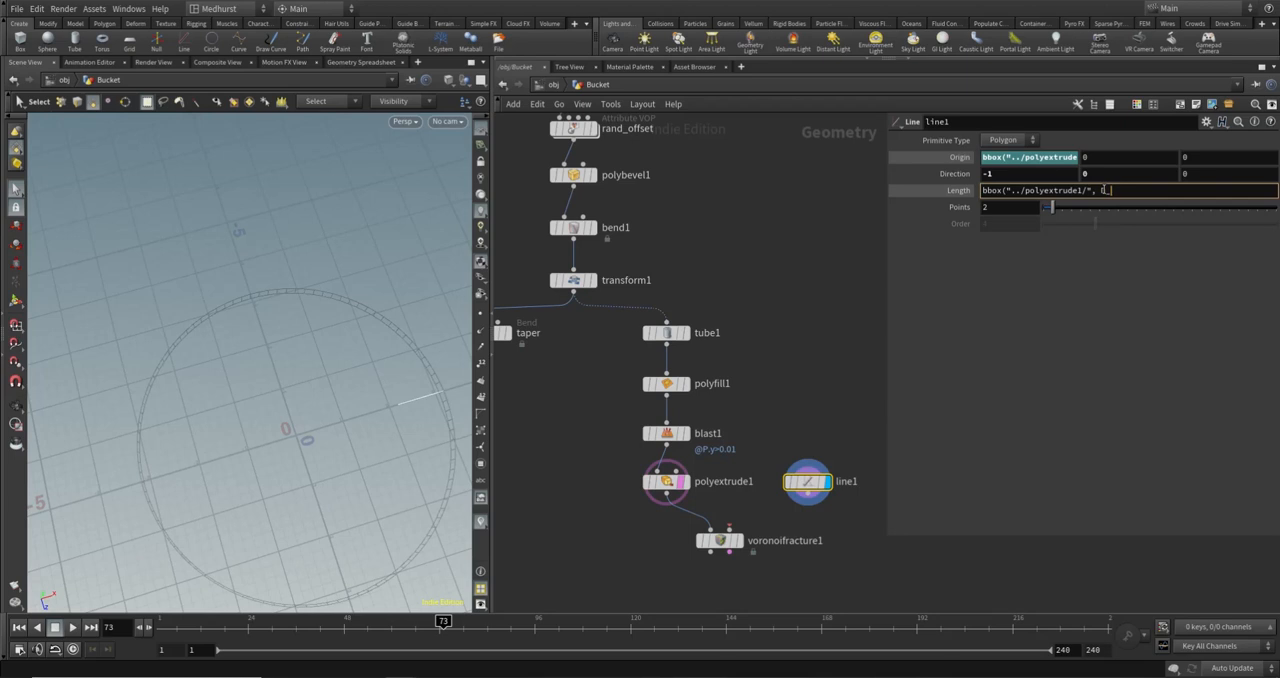
{"action": "type", "text": "_XSIZE)"}
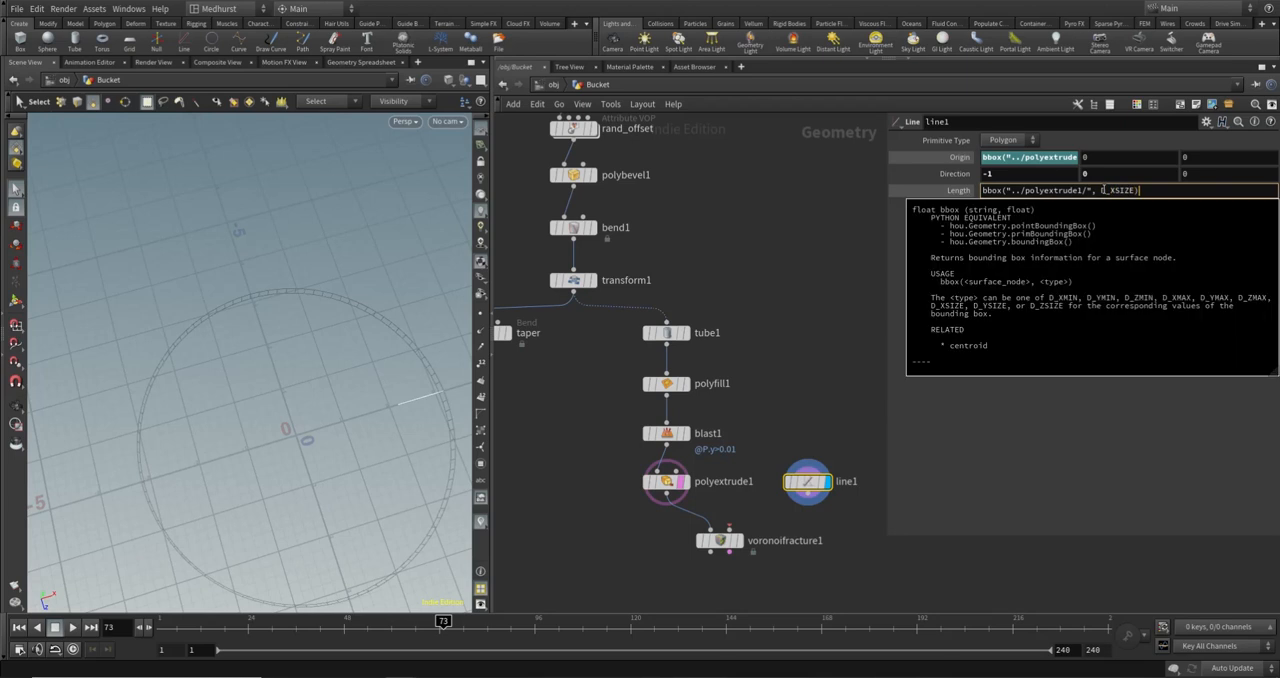
{"action": "key", "text": "Return"}
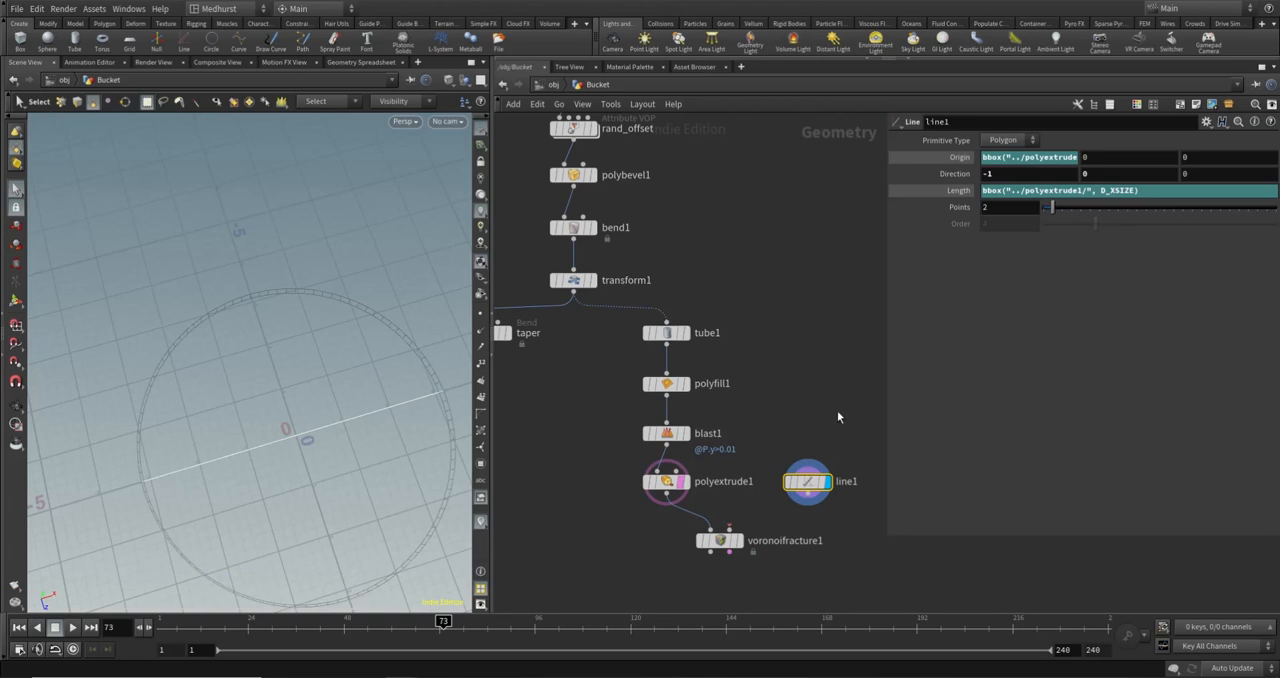
- Connect line1 to voronoifracture1's second input and display the fractured base
{"action": "left_click", "coordinate": [729, 527]}
{"action": "left_click", "coordinate": [806, 497]}
{"action": "left_click", "coordinate": [741, 543]}
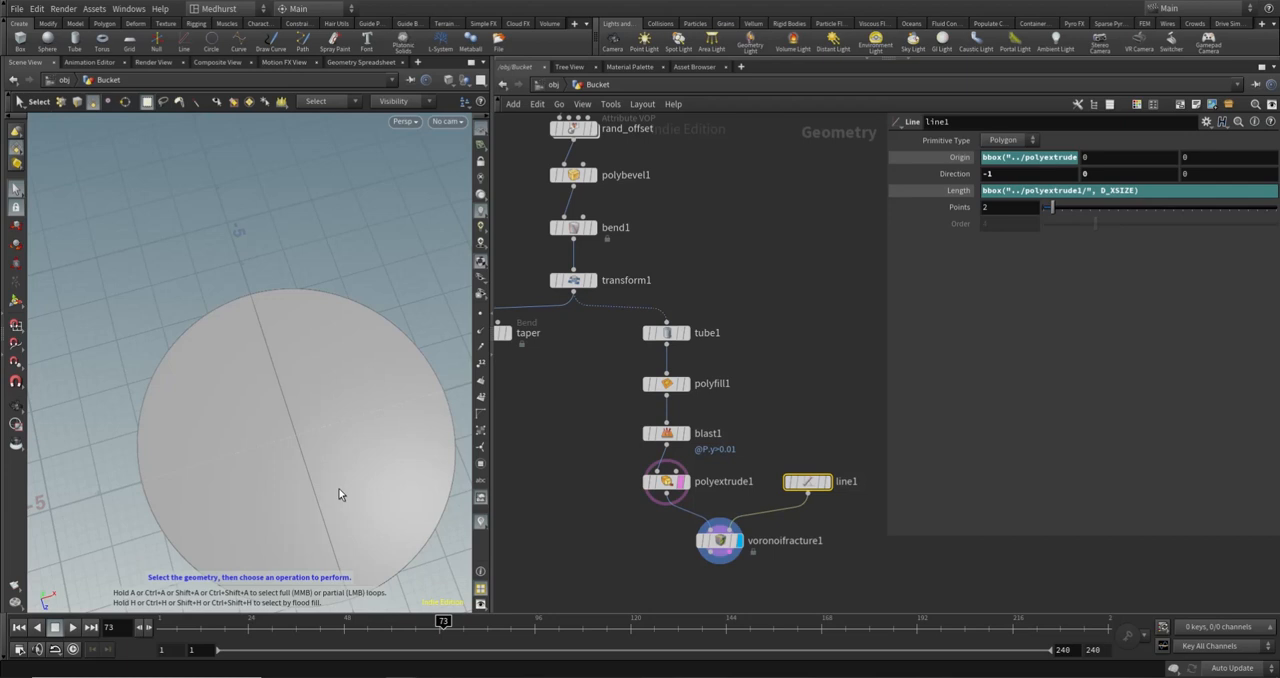
{"action": "right_click_drag", "start_coordinate": [337, 491], "coordinate": [240, 437], "text": "alt"}
{"action": "left_click_drag", "start_coordinate": [240, 437], "coordinate": [280, 435], "text": "alt"}
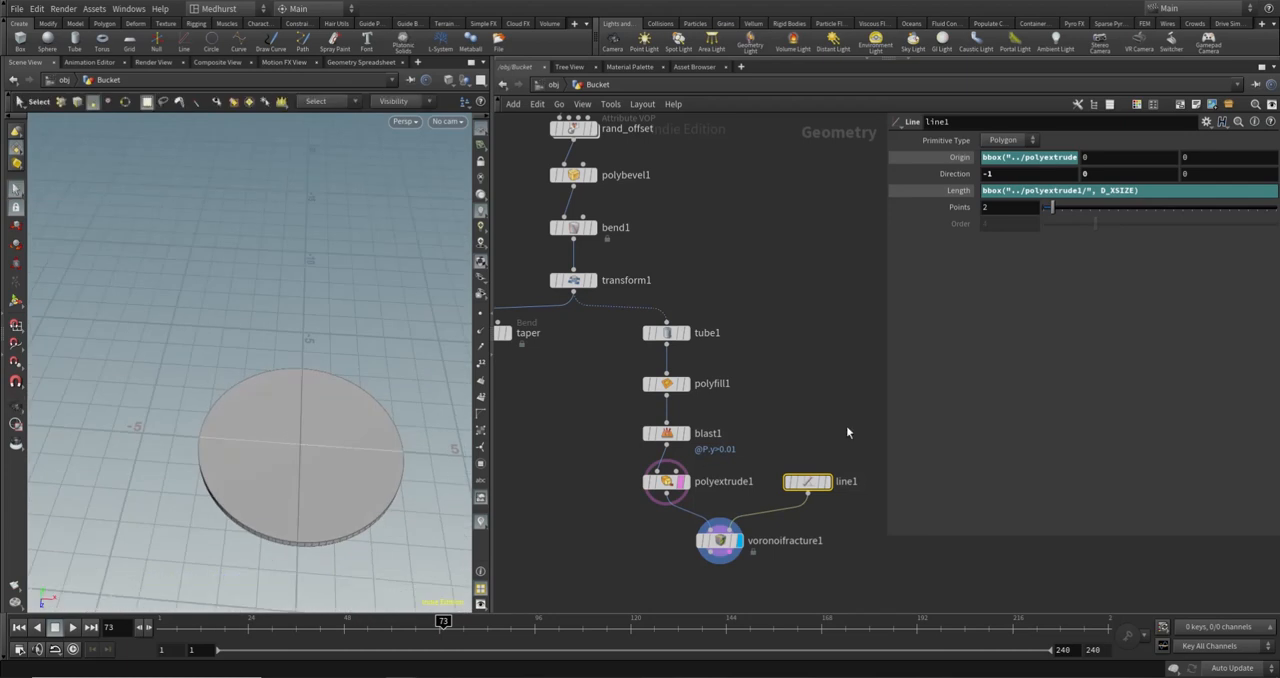
- Shift the line1 node slightly towards polyextrude1 and set its points to 10 to split the base into more strips
{"action": "left_click", "coordinate": [817, 440]}
{"action": "middle_click_drag", "start_coordinate": [389, 441], "coordinate": [333, 378], "text": "alt"}
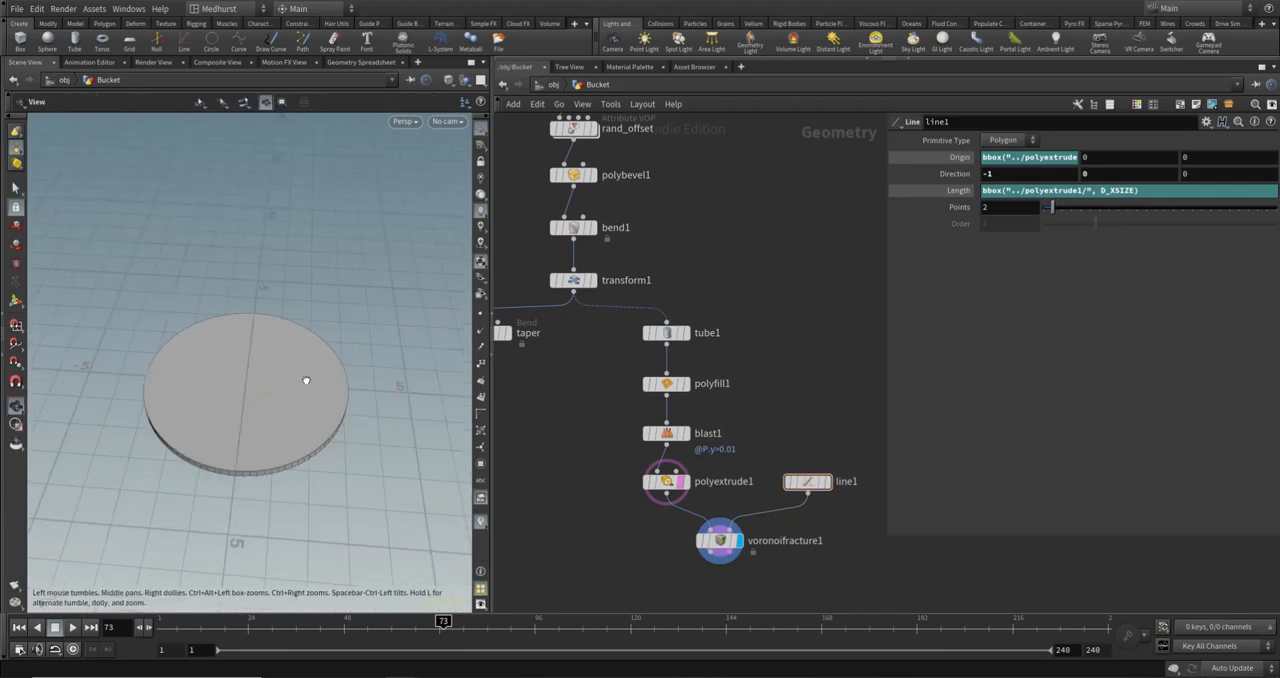
{"action": "left_click_drag", "start_coordinate": [307, 379], "coordinate": [302, 432], "text": "alt"}
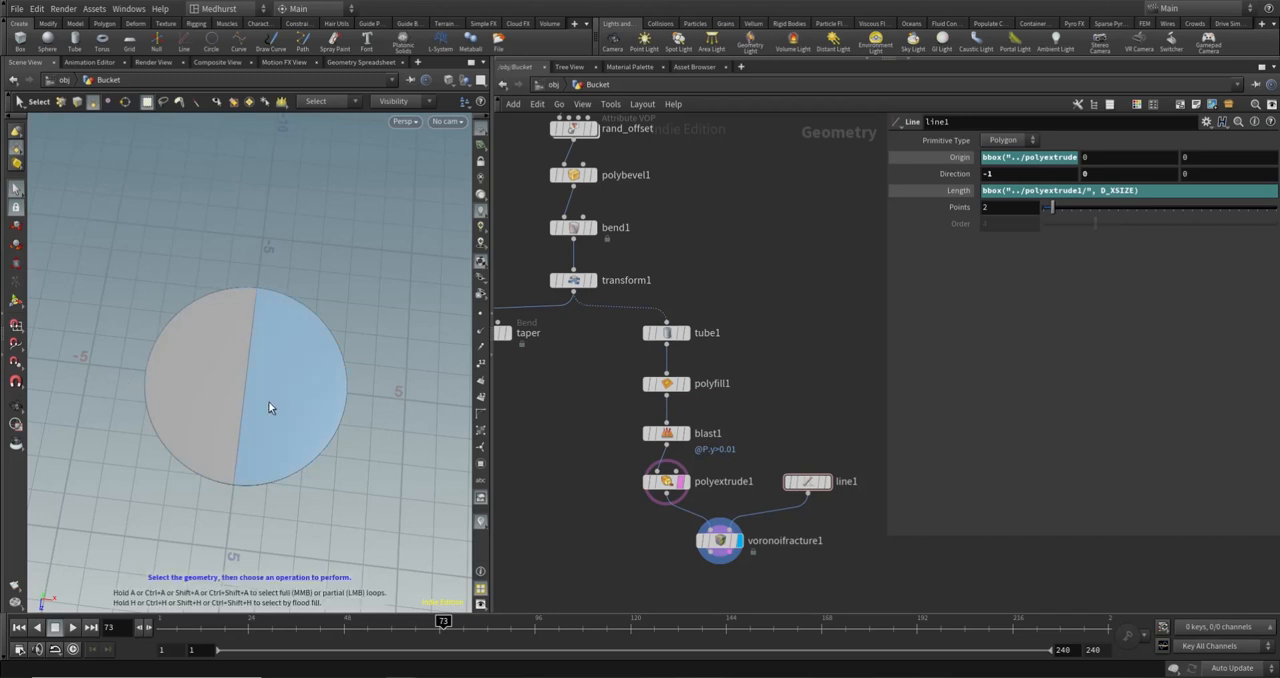
{"action": "left_click_drag", "start_coordinate": [269, 407], "coordinate": [301, 408], "text": "alt"}
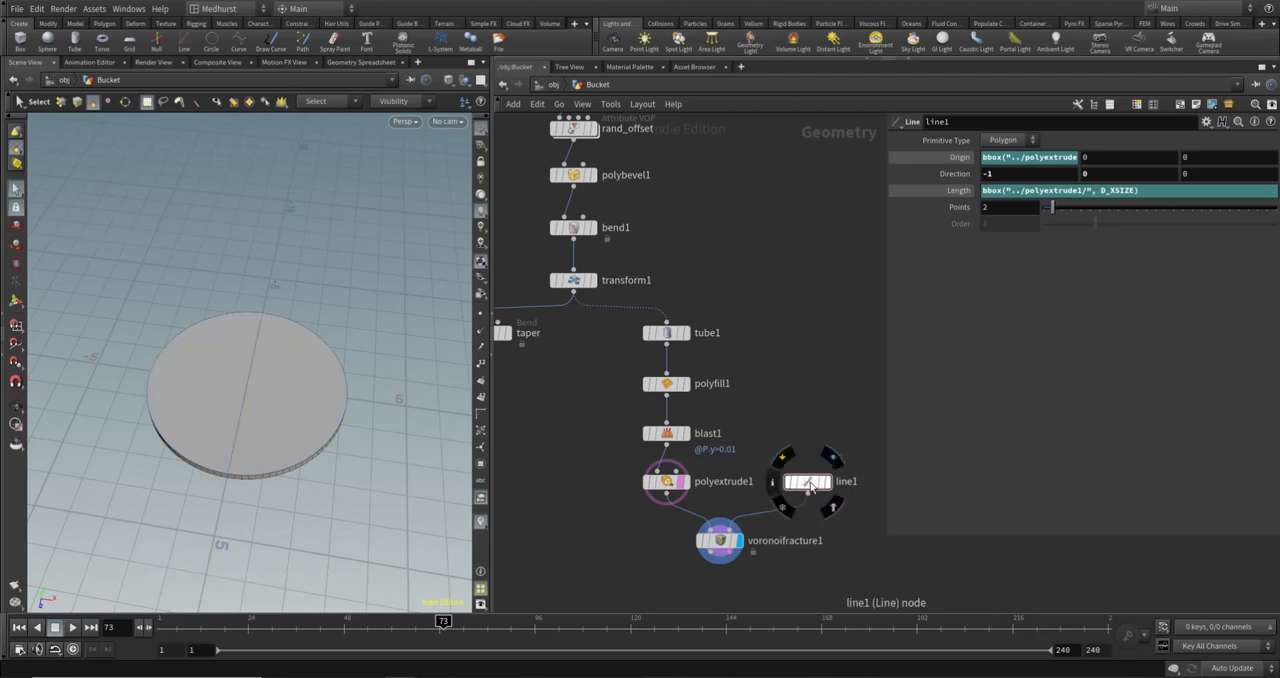
{"action": "left_click_drag", "start_coordinate": [810, 481], "coordinate": [799, 481]}
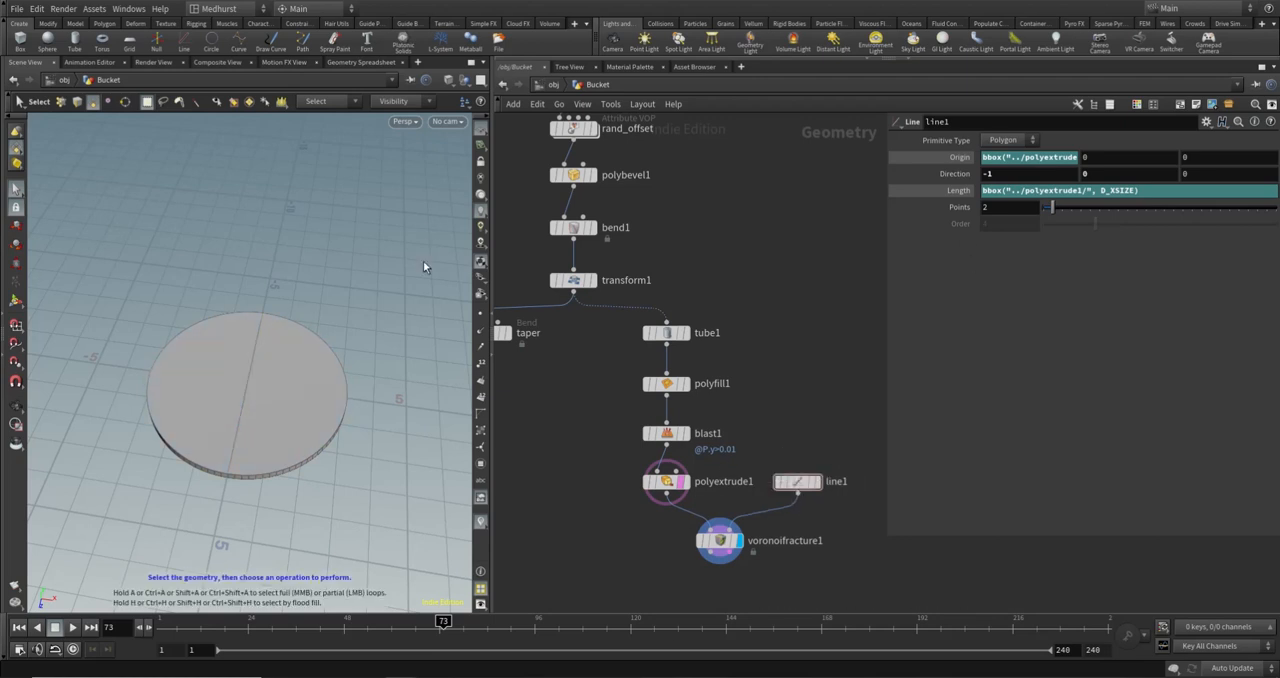
{"action": "left_click_drag", "start_coordinate": [1051, 207], "coordinate": [1090, 209]}
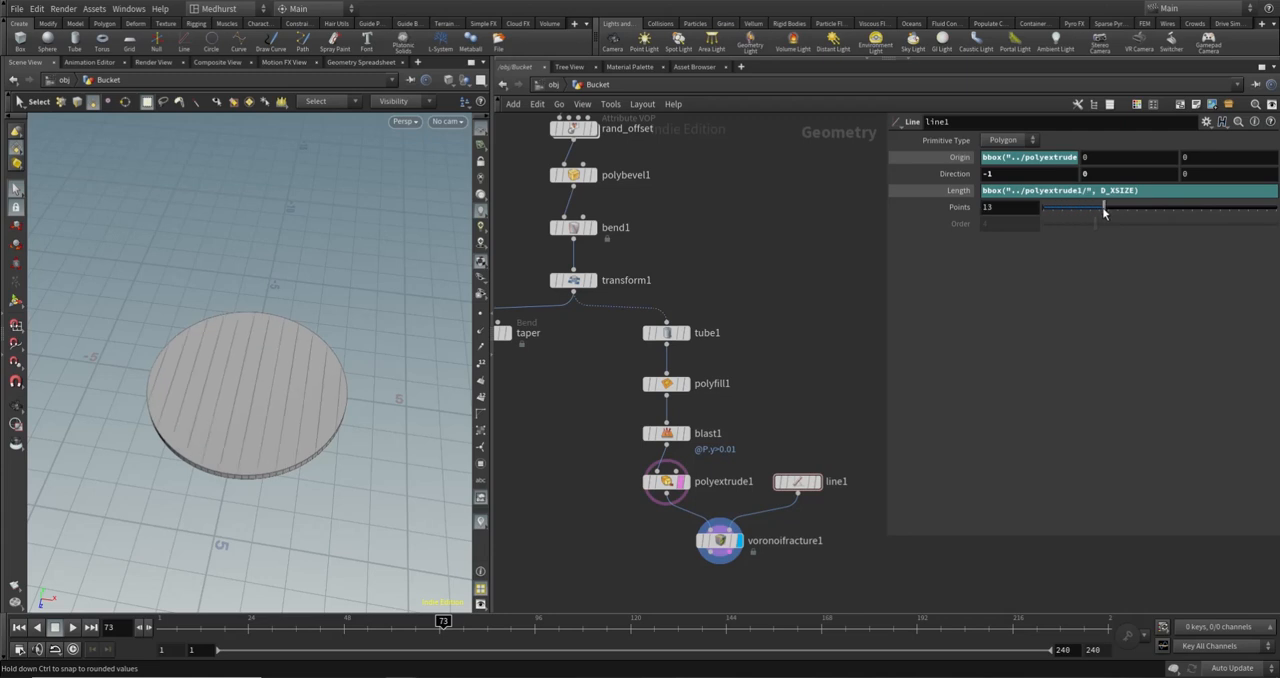
- Add an Exploded View node fed by voronoifracture1's first output and display the separated planks
{"action": "key", "text": "Tab"}
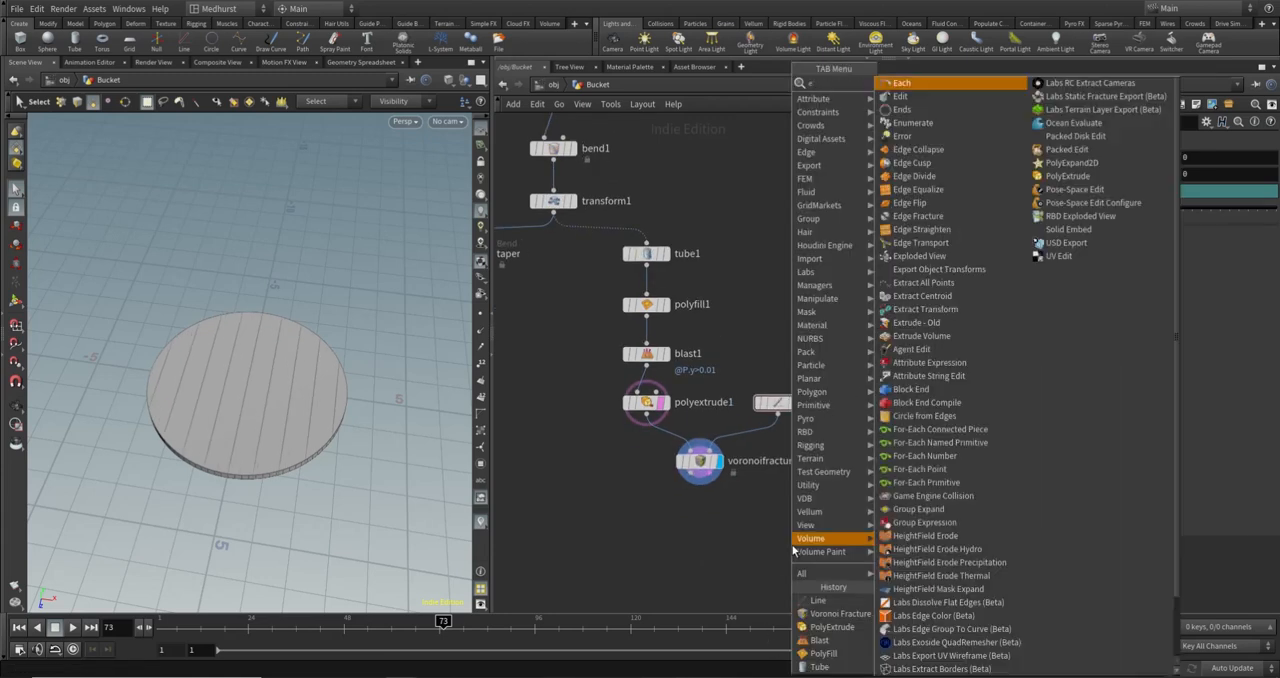
{"action": "left_click", "coordinate": [795, 540]}
{"action": "left_click", "coordinate": [792, 540]}
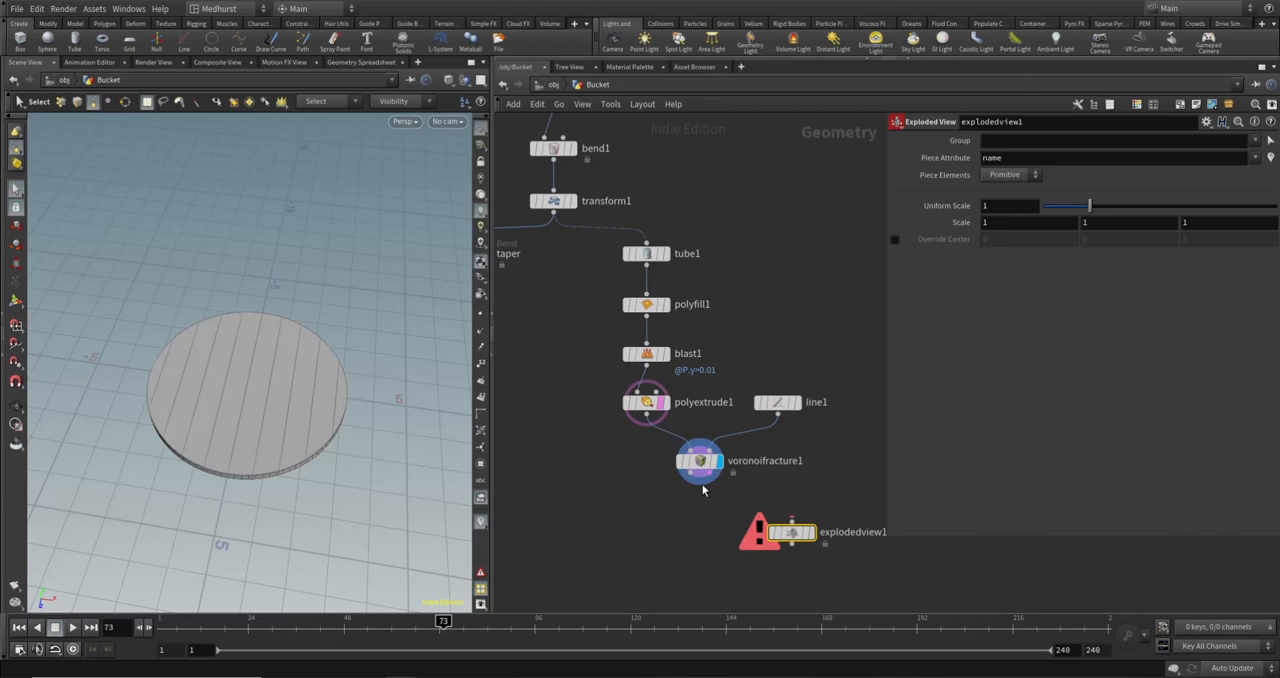
{"action": "left_click", "coordinate": [791, 521]}
{"action": "left_click", "coordinate": [670, 463]}
{"action": "mouse_move", "coordinate": [816, 540]}
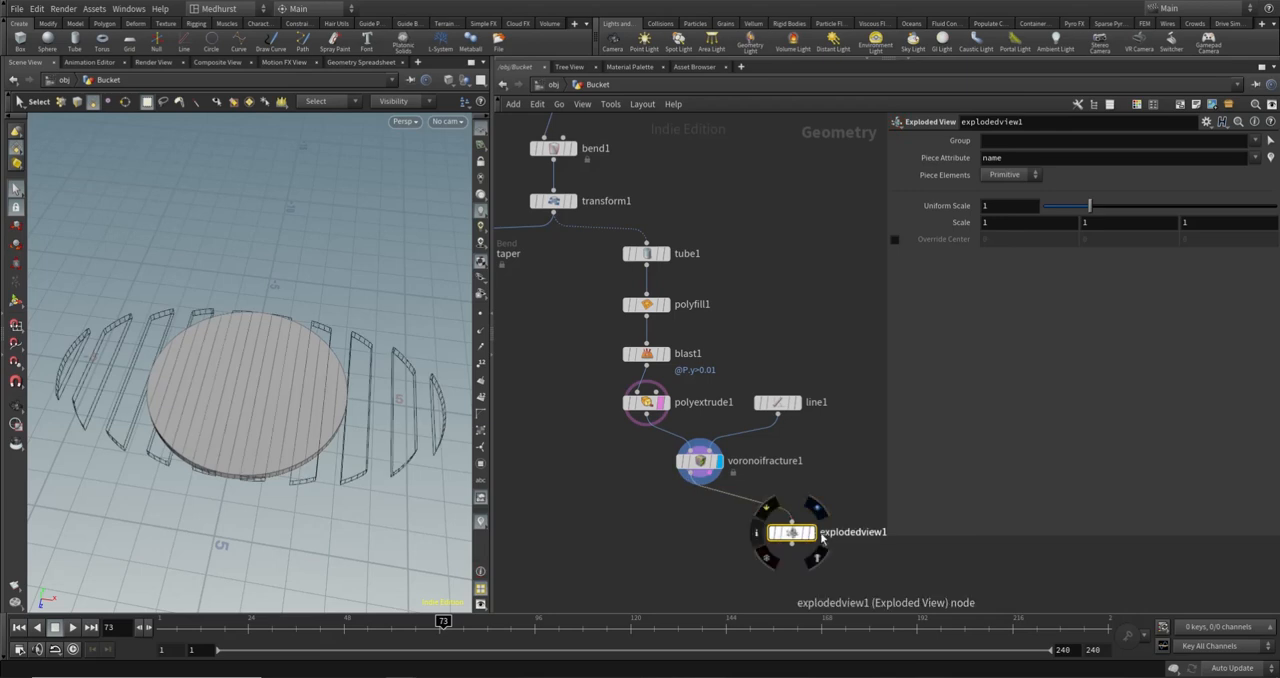
{"action": "left_click", "coordinate": [813, 535]}
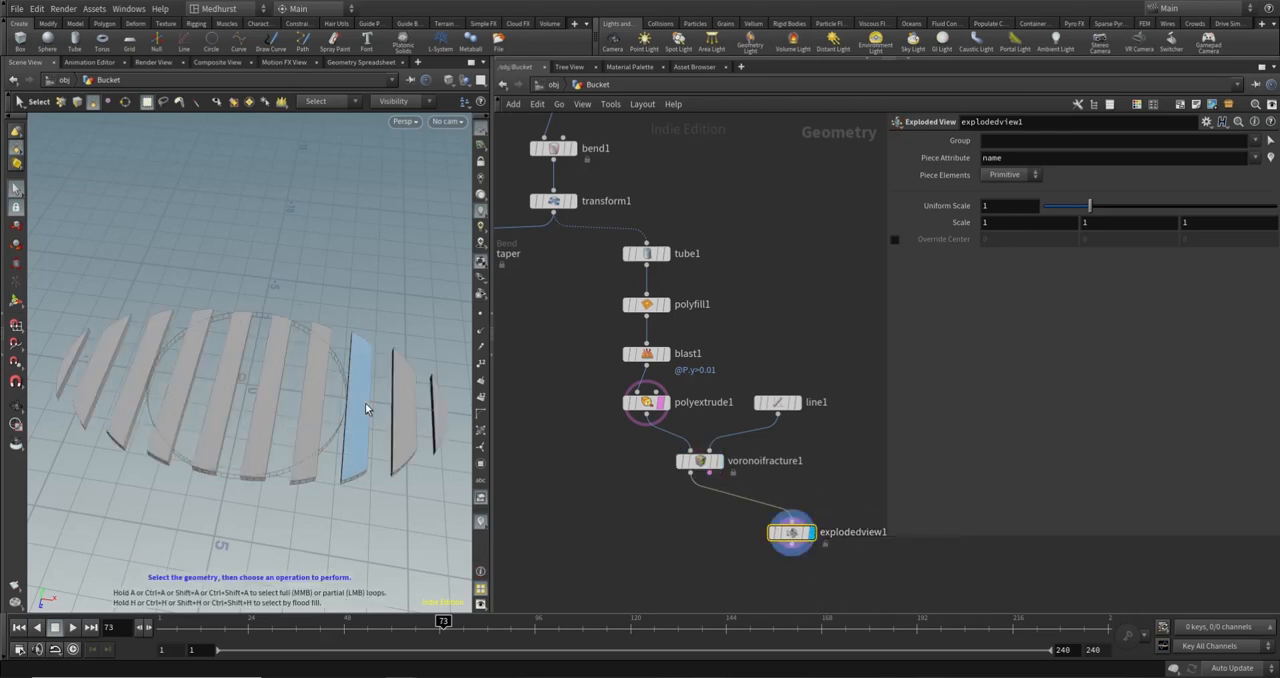
{"action": "left_click_drag", "start_coordinate": [366, 408], "coordinate": [249, 354], "text": "alt"}
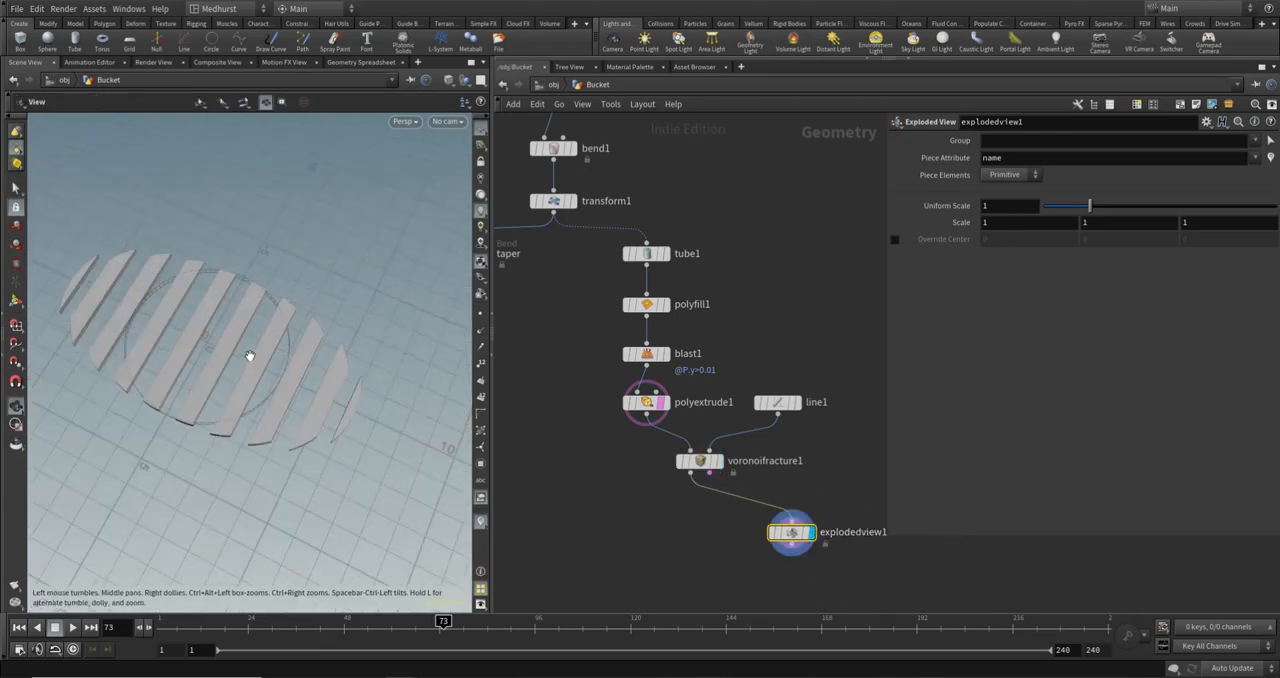
- Reduce line1's points to 5 so the base splits into five wide planks
{"action": "left_click", "coordinate": [774, 417]}
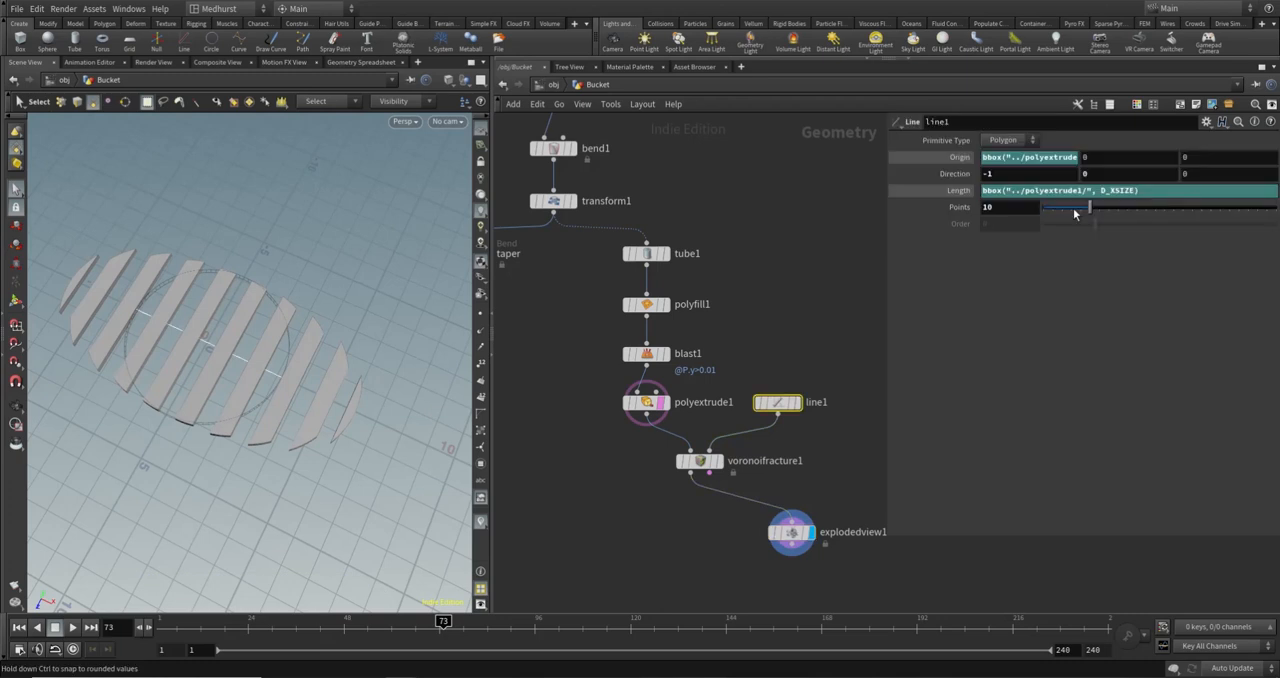
{"action": "left_click_drag", "start_coordinate": [1091, 208], "coordinate": [1067, 218]}
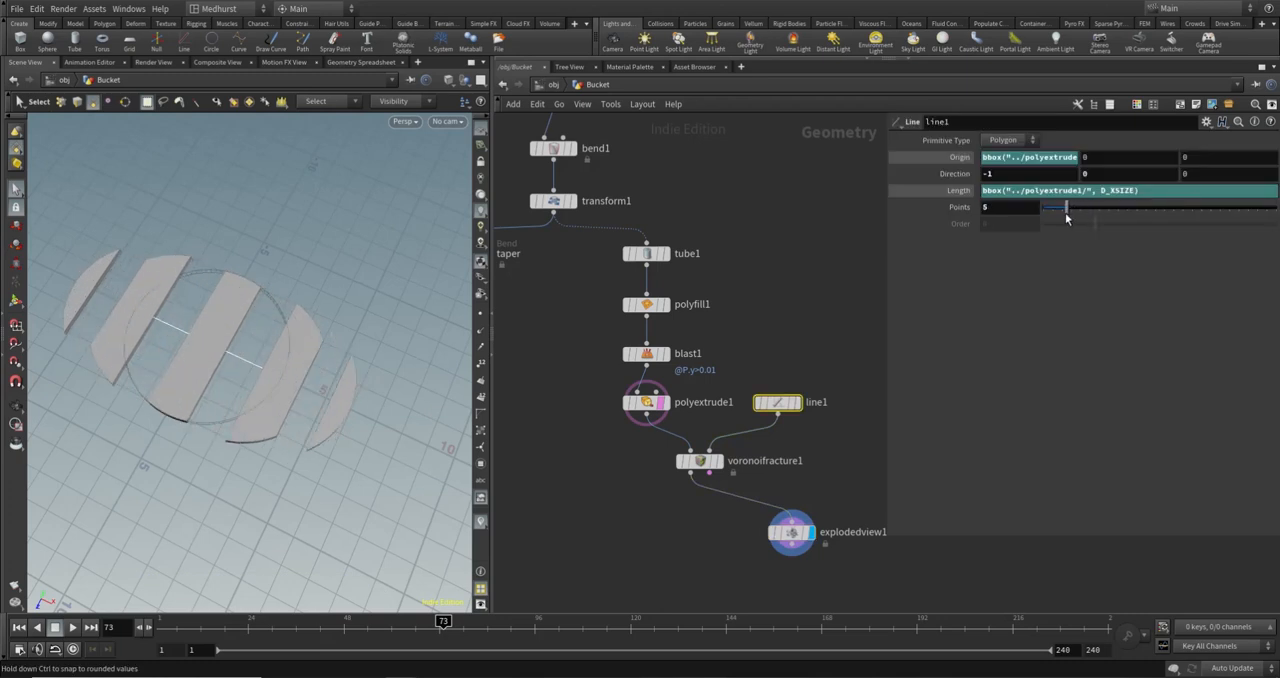
{"action": "key", "text": "Escape"}
{"action": "left_click_drag", "start_coordinate": [123, 371], "coordinate": [183, 318]}
{"action": "key", "text": "s"}
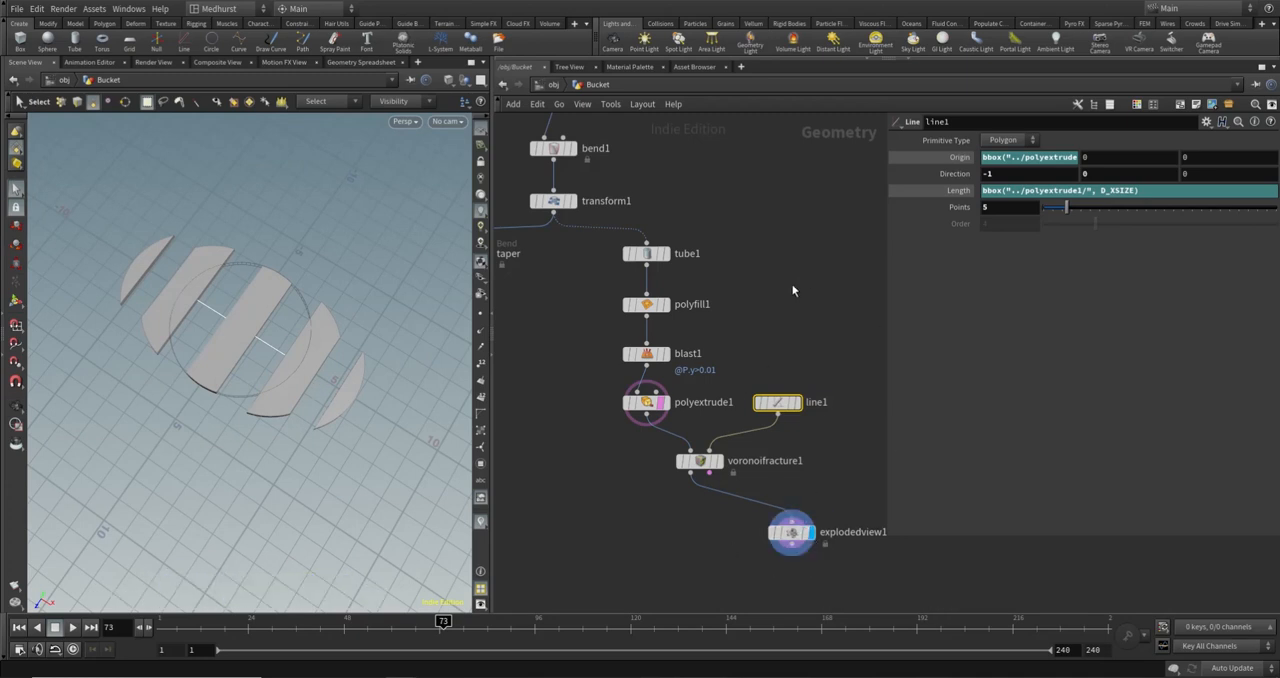
- Try 8 copies in copy1 and a different box1 width to test the base's response, and restore copy1's total number to 20
{"action": "middle_click_drag", "start_coordinate": [680, 175], "coordinate": [721, 322]}
{"action": "middle_click_drag", "start_coordinate": [757, 212], "coordinate": [773, 335]}
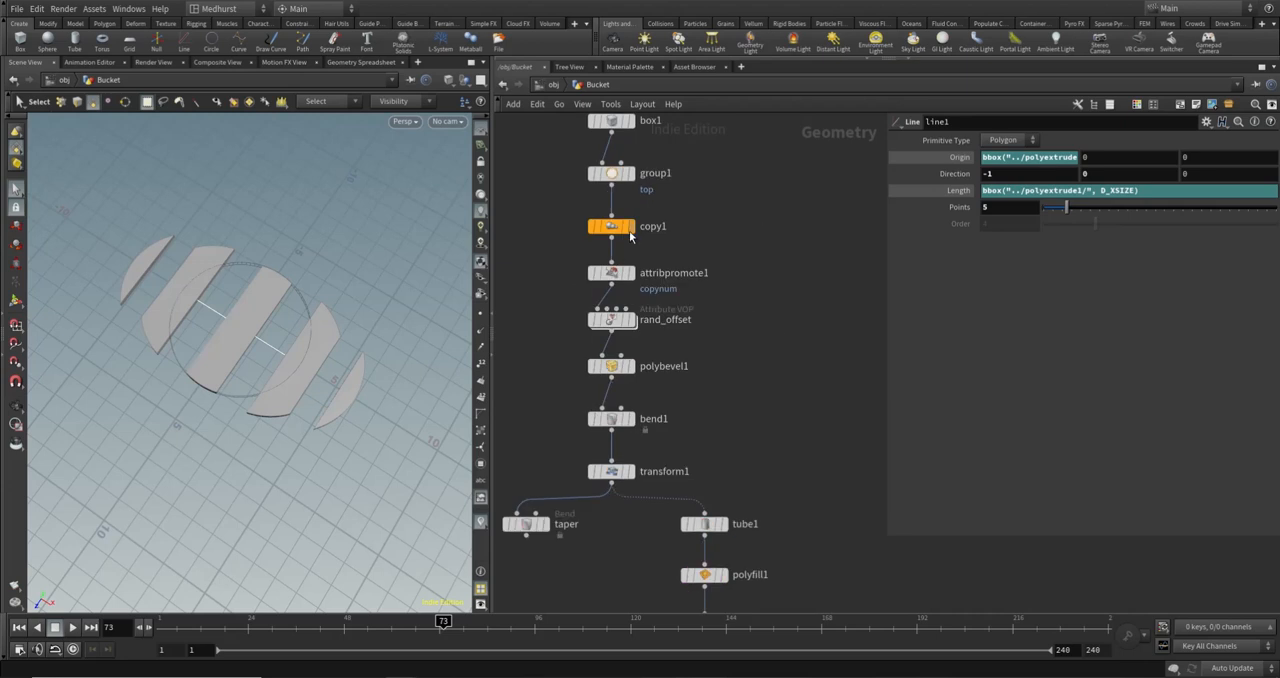
{"action": "left_click_drag", "start_coordinate": [541, 214], "coordinate": [628, 249]}
{"action": "left_click", "coordinate": [1191, 178]}
{"action": "left_click_drag", "start_coordinate": [1191, 176], "coordinate": [1137, 176]}
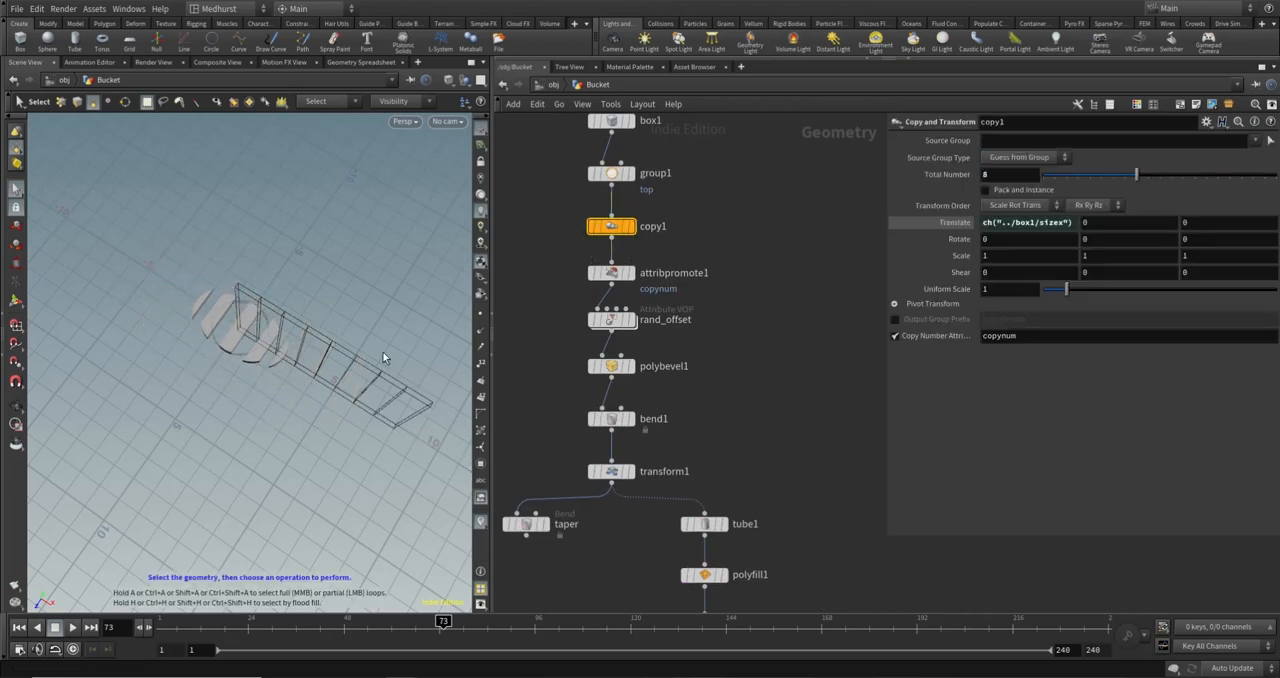
{"action": "left_click", "coordinate": [620, 125]}
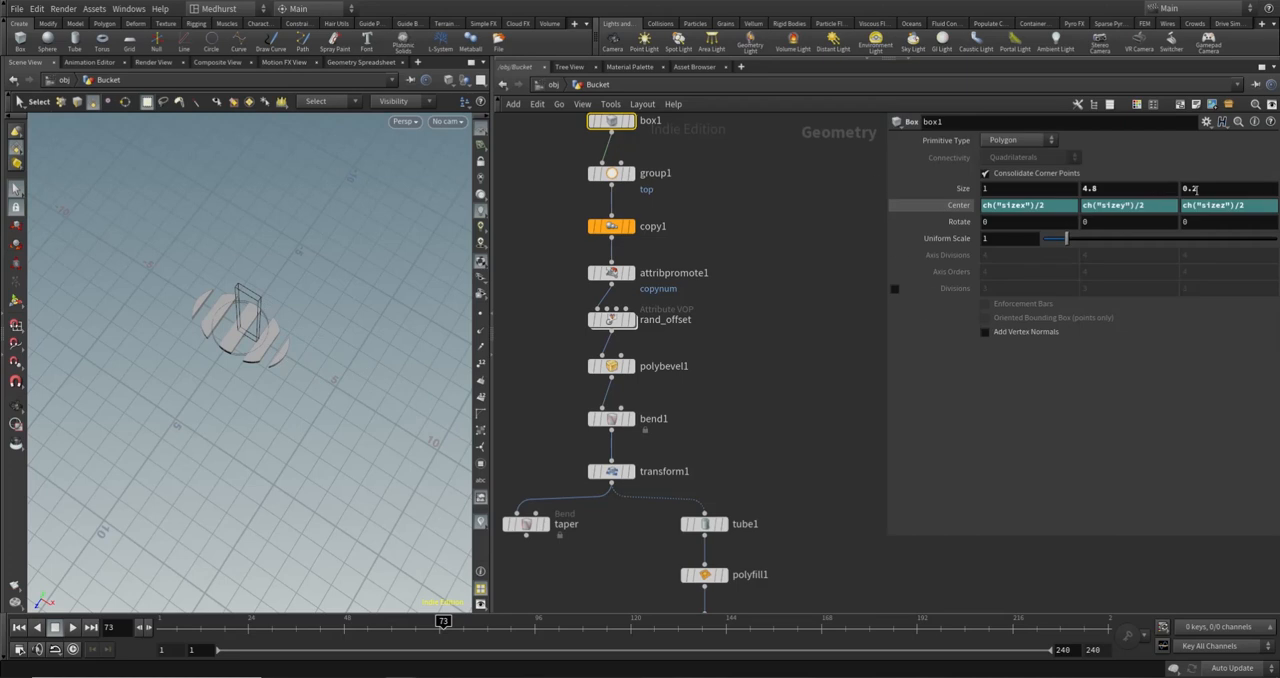
{"action": "middle_click_drag", "start_coordinate": [1035, 194], "coordinate": [1075, 194]}
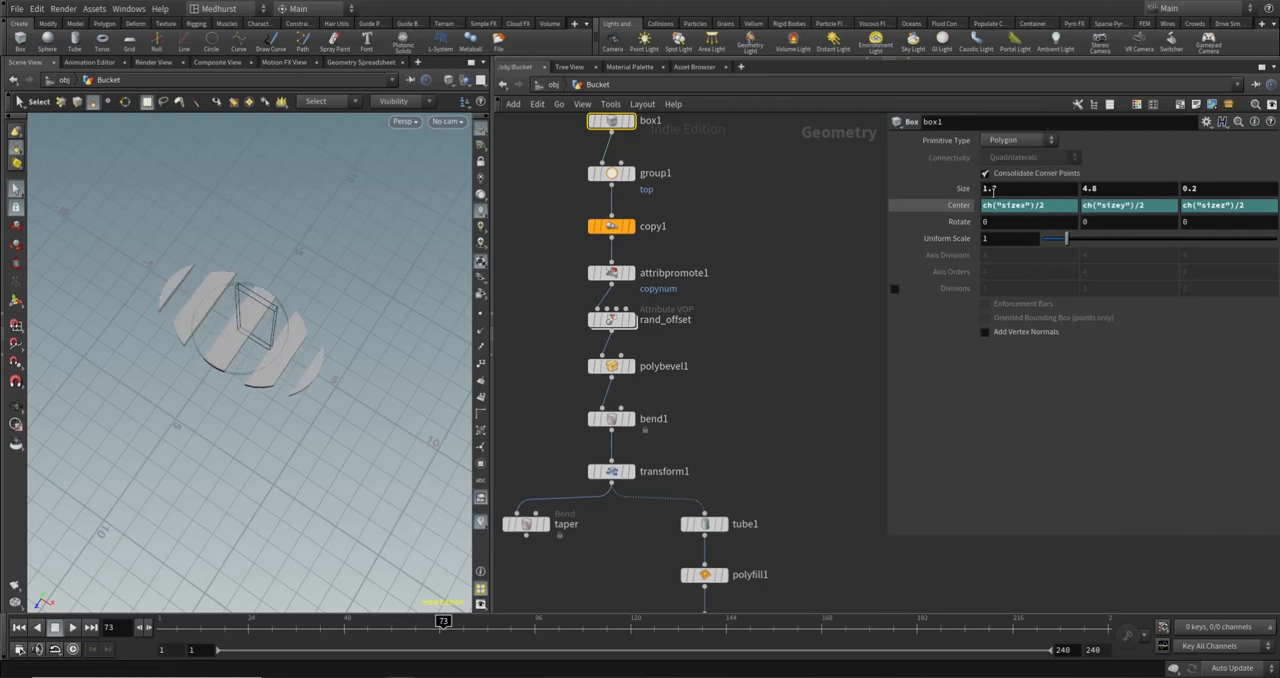
{"action": "left_click", "coordinate": [605, 226]}
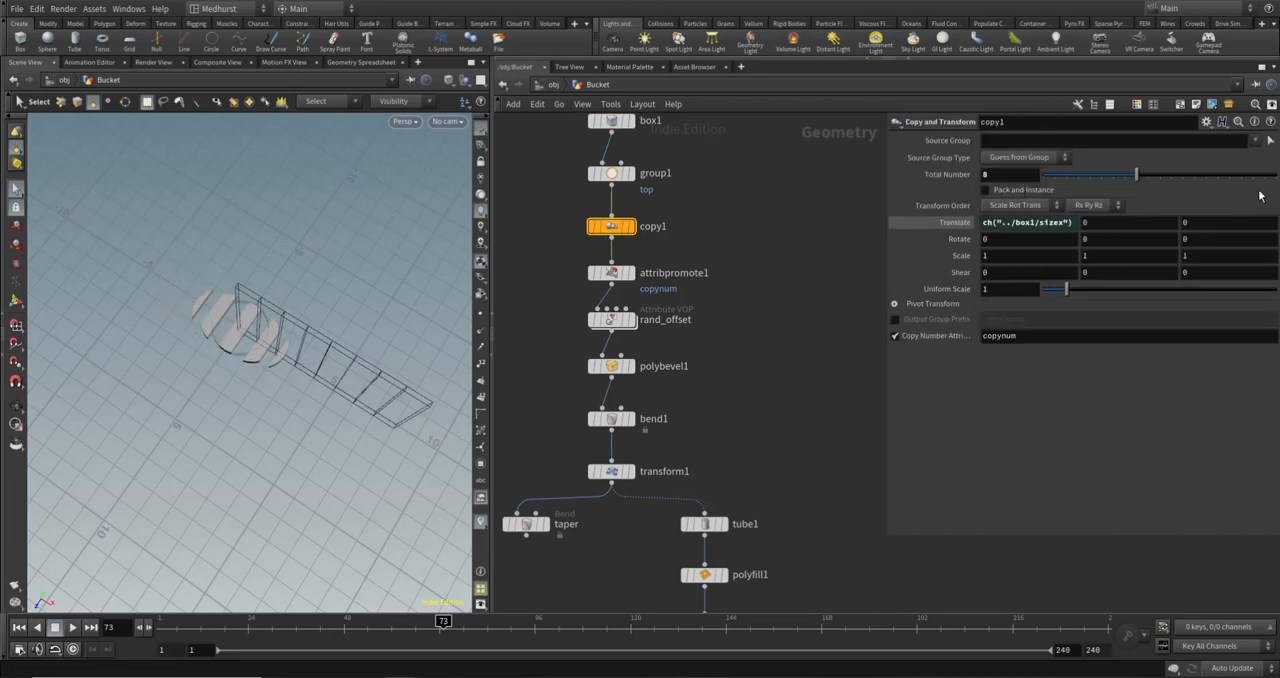
{"action": "double_click", "coordinate": [1010, 176]}
{"action": "key", "text": "Return"}
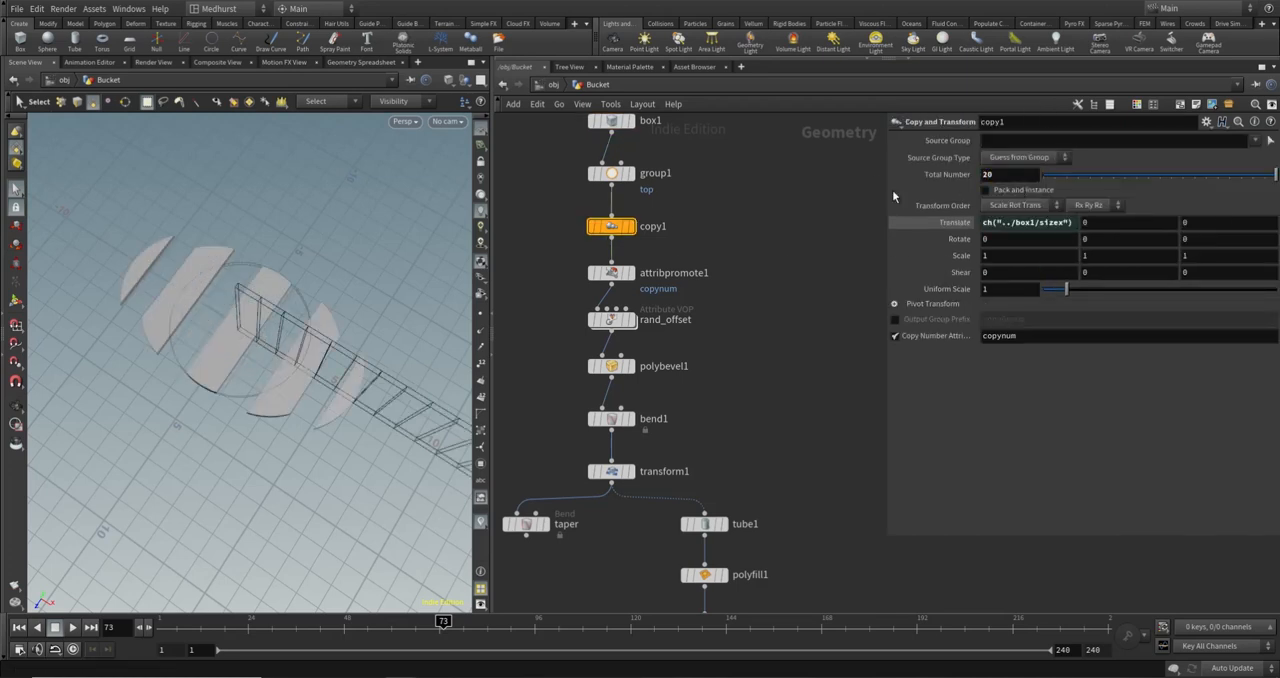
- Try fewer points on line1 to test the base split, and set its points back to 5
{"action": "middle_click_drag", "start_coordinate": [742, 484], "coordinate": [660, 277]}
{"action": "left_click", "coordinate": [752, 466]}
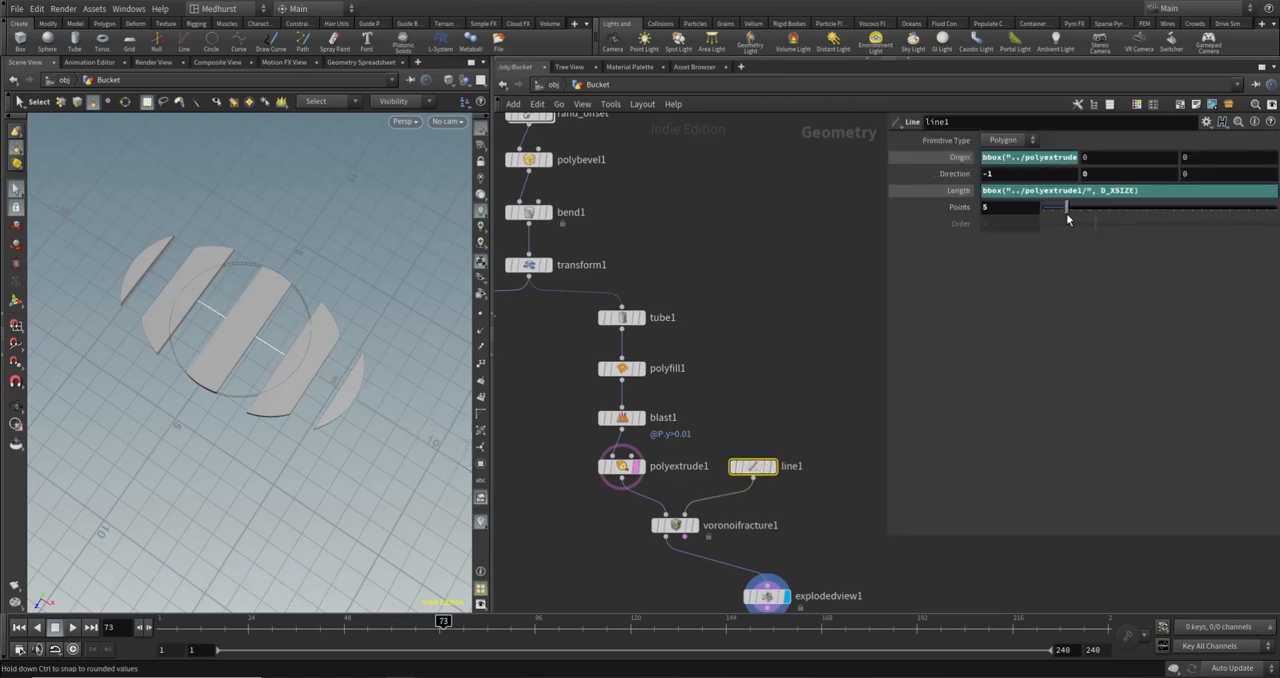
{"action": "mouse_move", "coordinate": [1067, 207]}
{"action": "left_mouse_down"}
{"action": "mouse_move", "coordinate": [1128, 213]}
{"action": "mouse_move", "coordinate": [1053, 208]}
{"action": "left_mouse_up"}
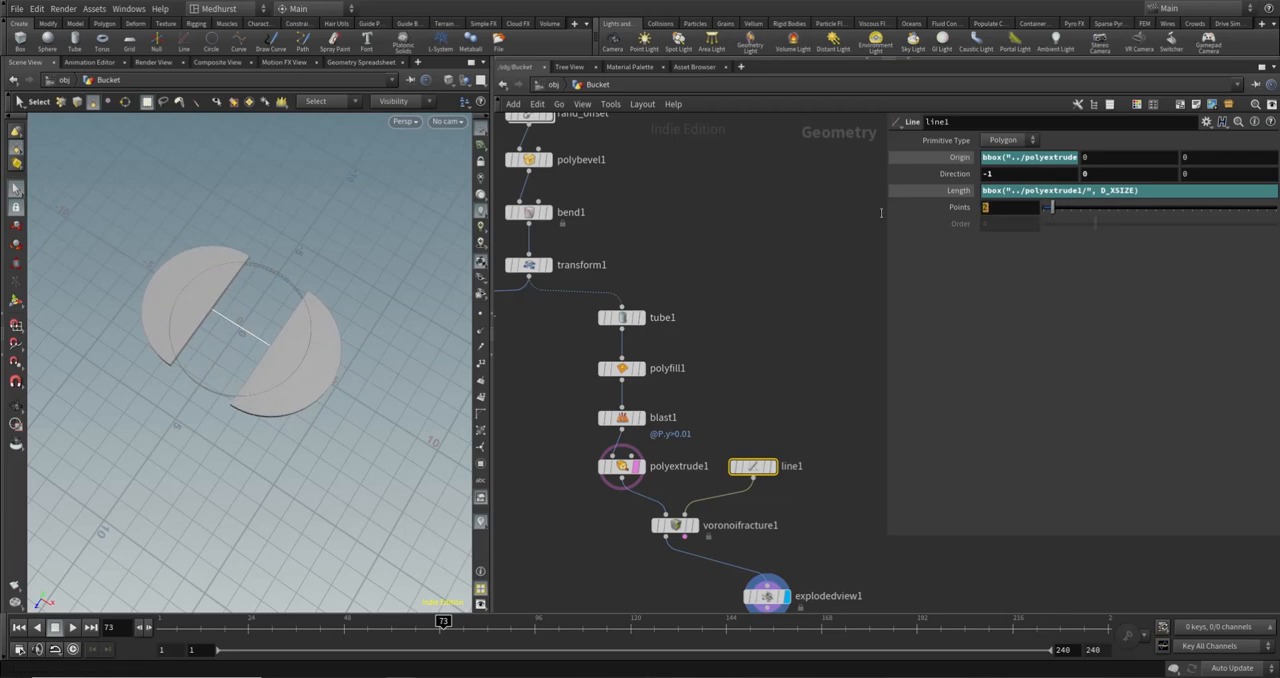
{"action": "type", "text": "5"}
{"action": "key", "text": "Return"}
{"action": "left_click", "coordinate": [747, 313]}
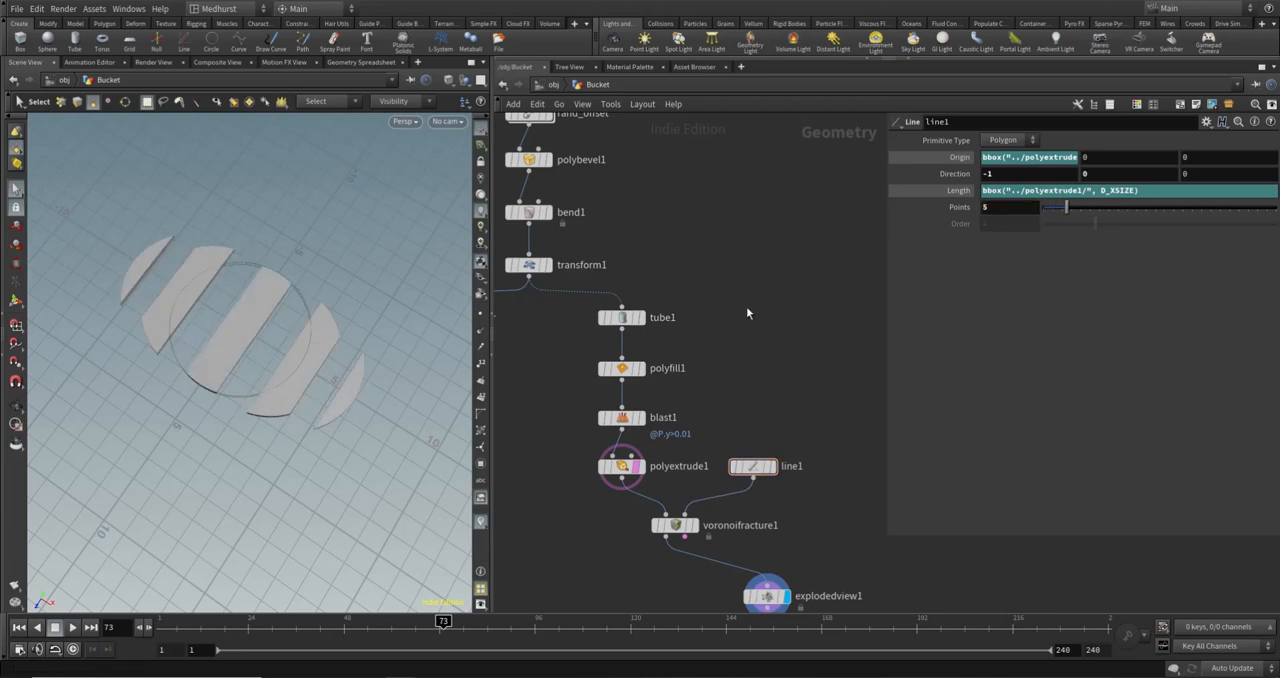
- Add a PolyBevel node below voronoifracture1 and feed its first input from the fracture's first output
{"action": "middle_click_drag", "start_coordinate": [789, 470], "coordinate": [781, 362]}
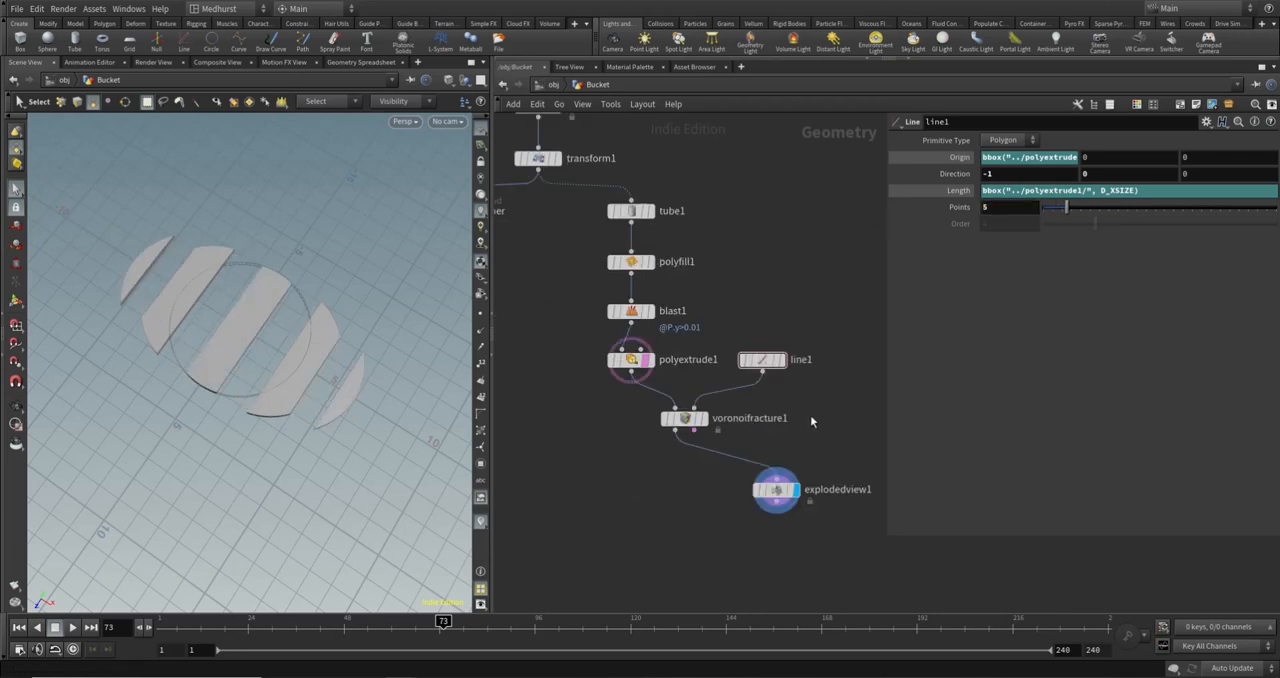
{"action": "middle_click_drag", "start_coordinate": [673, 510], "coordinate": [693, 478]}
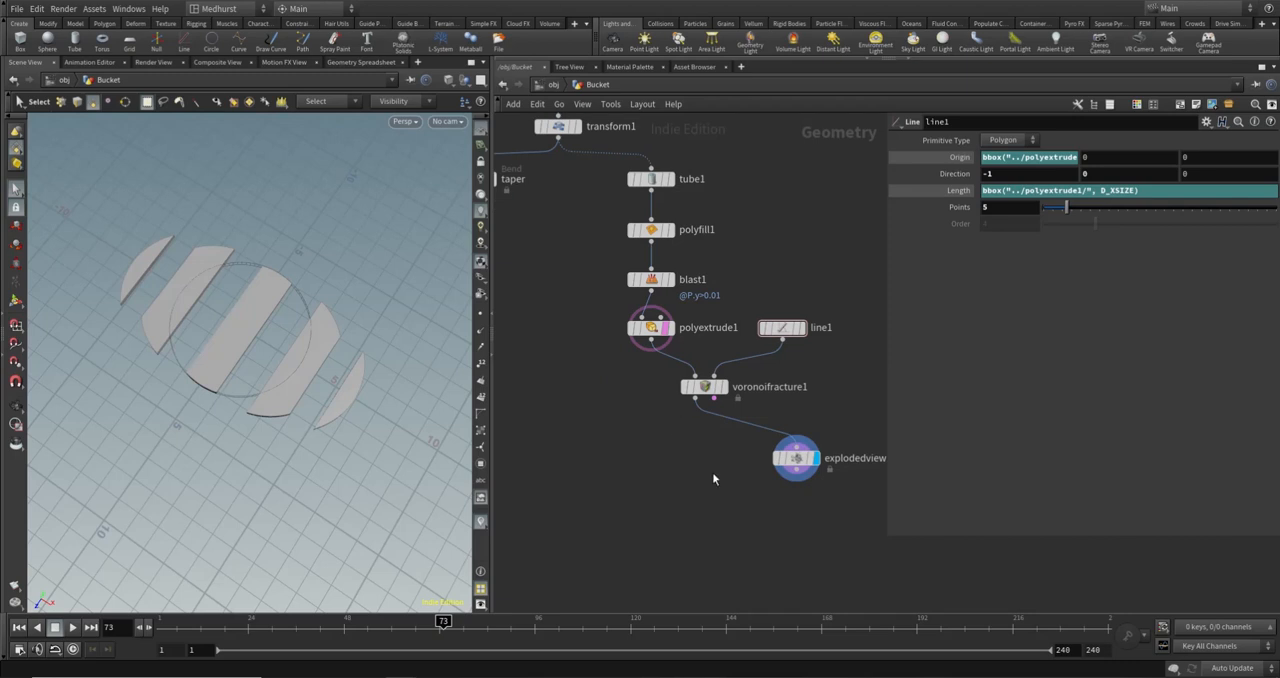
{"action": "key", "text": "Tab"}
{"action": "type", "text": "polybev"}
{"action": "key", "text": "Return"}
{"action": "left_click", "coordinate": [705, 464]}
{"action": "left_click", "coordinate": [695, 398]}
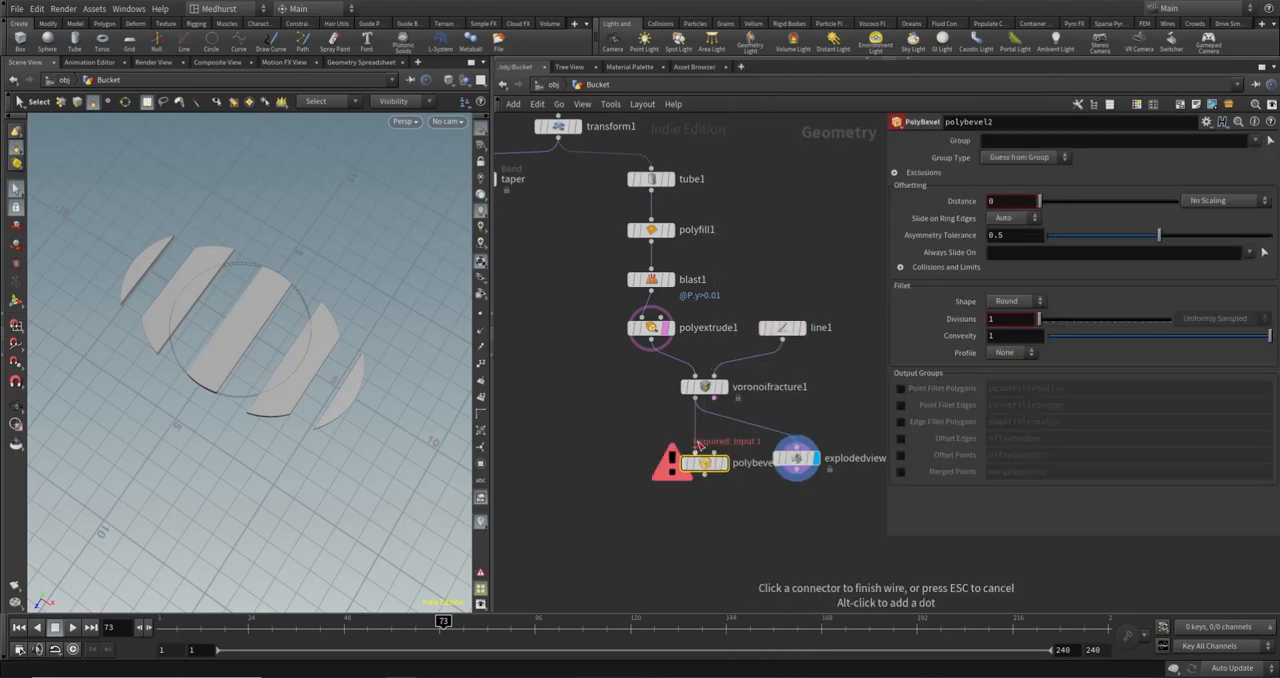
{"action": "left_click", "coordinate": [695, 453]}
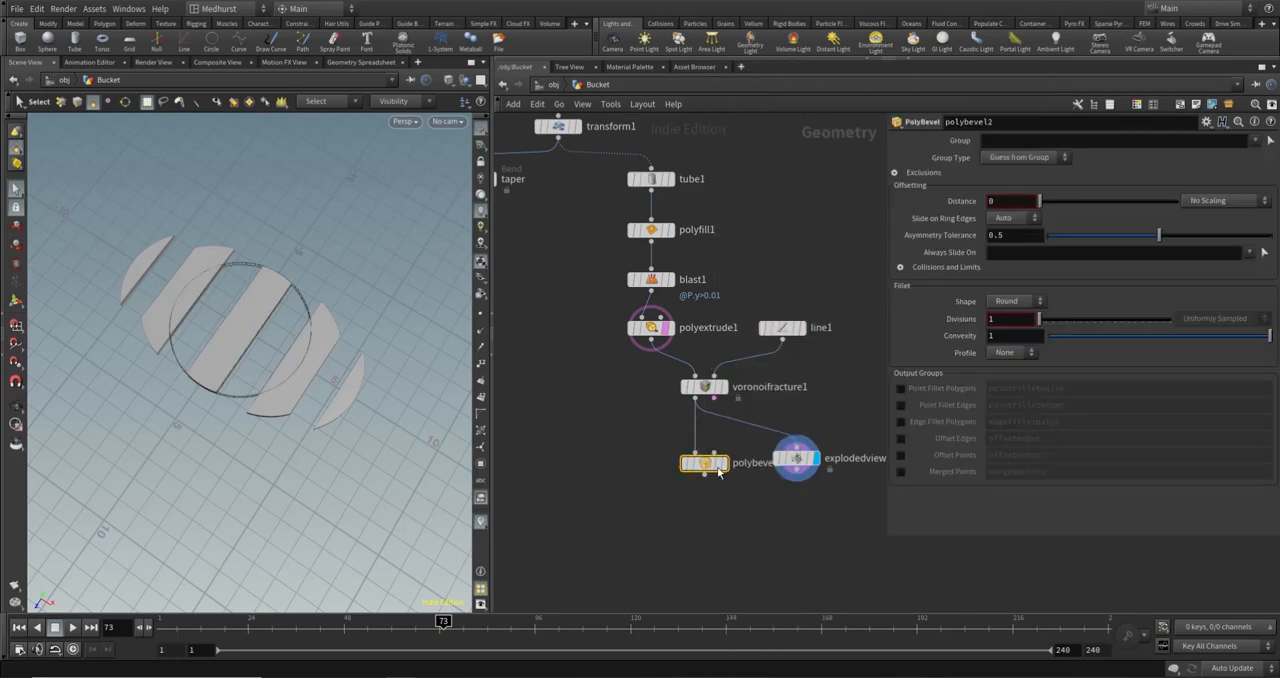
- Display polybevel2 and give it a trial bevel distance of about 0.087
{"action": "left_click", "coordinate": [576, 127]}
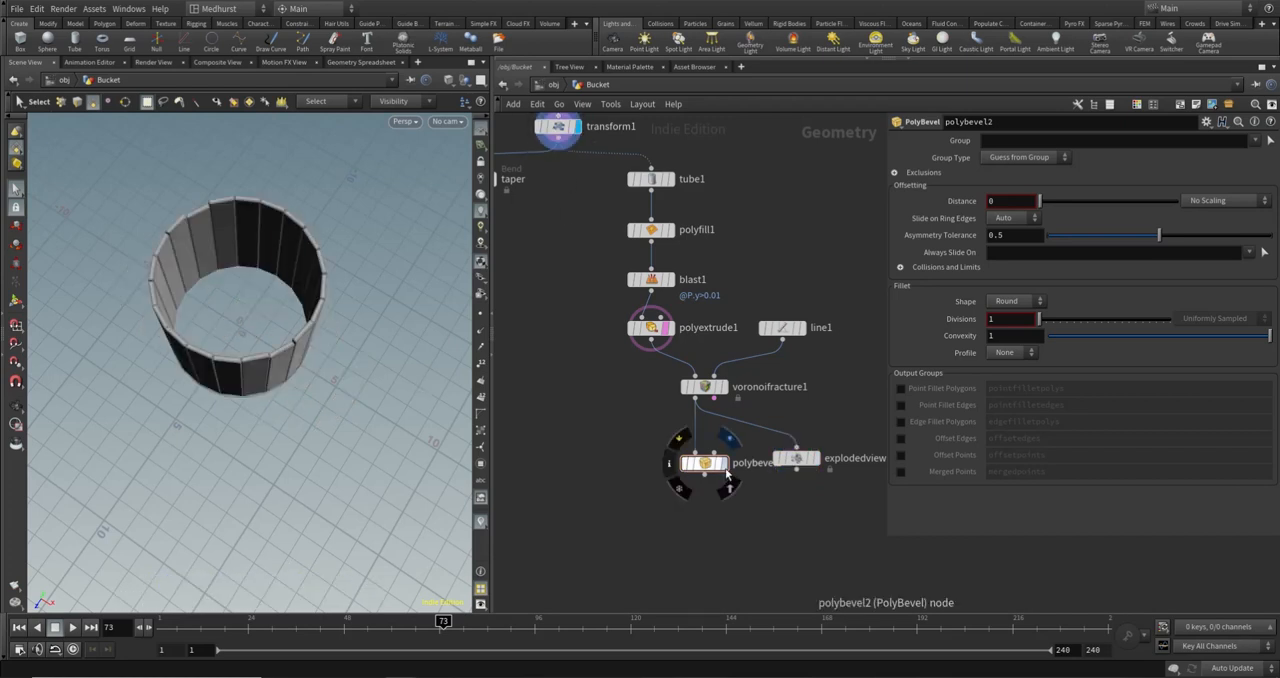
{"action": "left_click", "coordinate": [728, 480]}
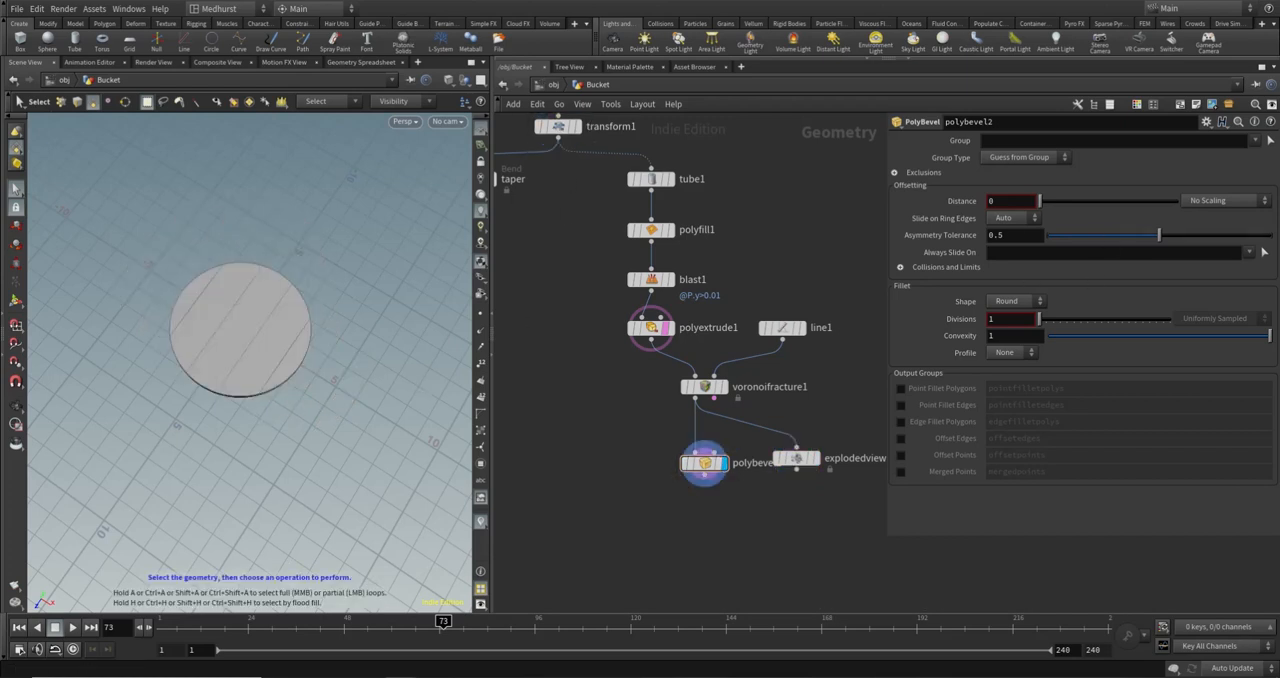
{"action": "left_click_drag", "start_coordinate": [1042, 202], "coordinate": [1054, 202]}
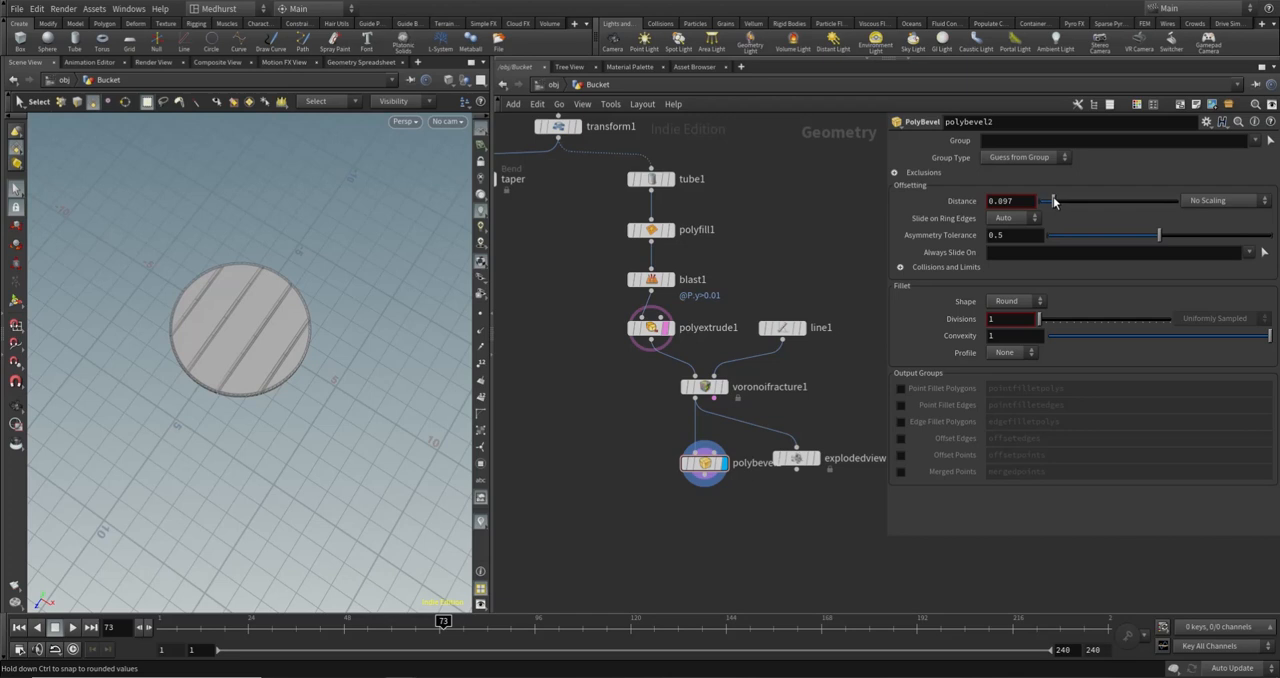
- Inspect the bevelled plank edges up close and set polybevel2's distance to 0.03
{"action": "left_click_drag", "start_coordinate": [264, 384], "coordinate": [291, 305], "text": "alt"}
{"action": "right_click_drag", "start_coordinate": [160, 398], "coordinate": [406, 360], "text": "alt"}
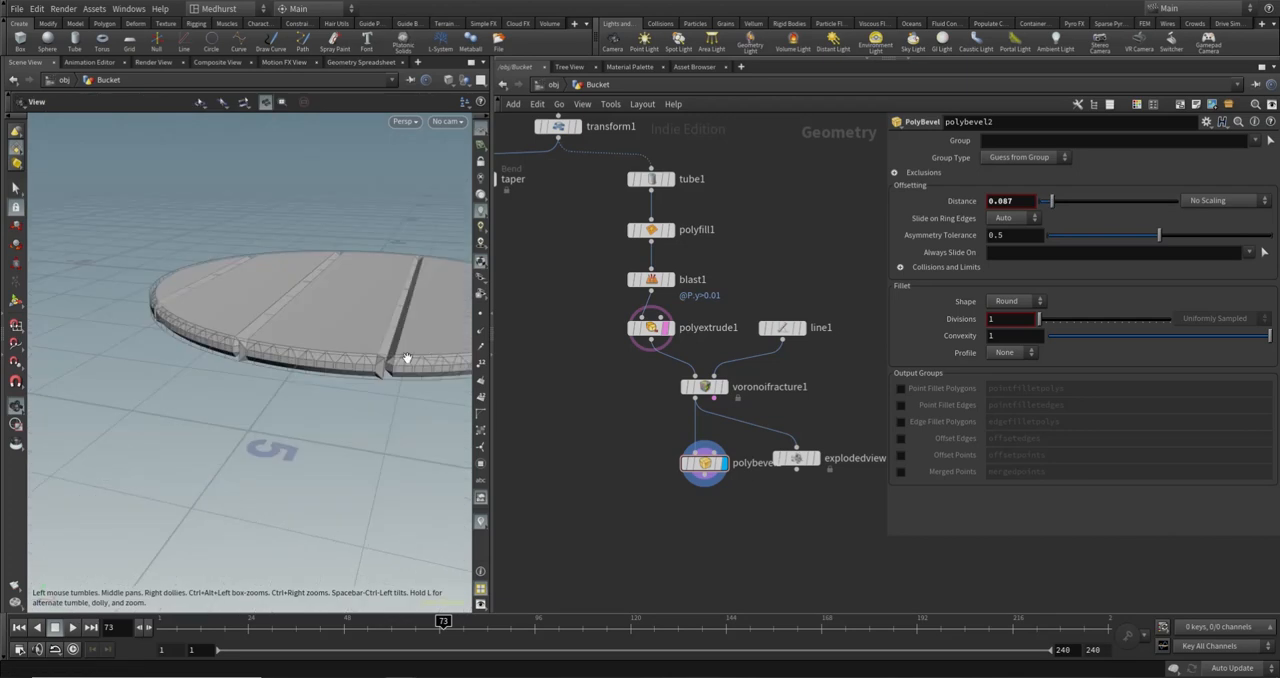
{"action": "mouse_move", "coordinate": [406, 360]}
{"action": "left_mouse_down", "text": "alt"}
{"action": "mouse_move", "coordinate": [375, 376]}
{"action": "mouse_move", "coordinate": [394, 364]}
{"action": "left_mouse_up", "text": "alt"}
{"action": "middle_click_drag", "start_coordinate": [411, 360], "coordinate": [235, 420], "text": "alt"}
{"action": "left_click_drag", "start_coordinate": [235, 420], "coordinate": [417, 380], "text": "alt"}
{"action": "left_click_drag", "start_coordinate": [345, 396], "coordinate": [208, 404], "text": "alt"}
{"action": "middle_click_drag", "start_coordinate": [208, 404], "coordinate": [309, 416], "text": "alt"}
{"action": "left_click_drag", "start_coordinate": [309, 416], "coordinate": [240, 397]}
{"action": "key", "text": "s"}
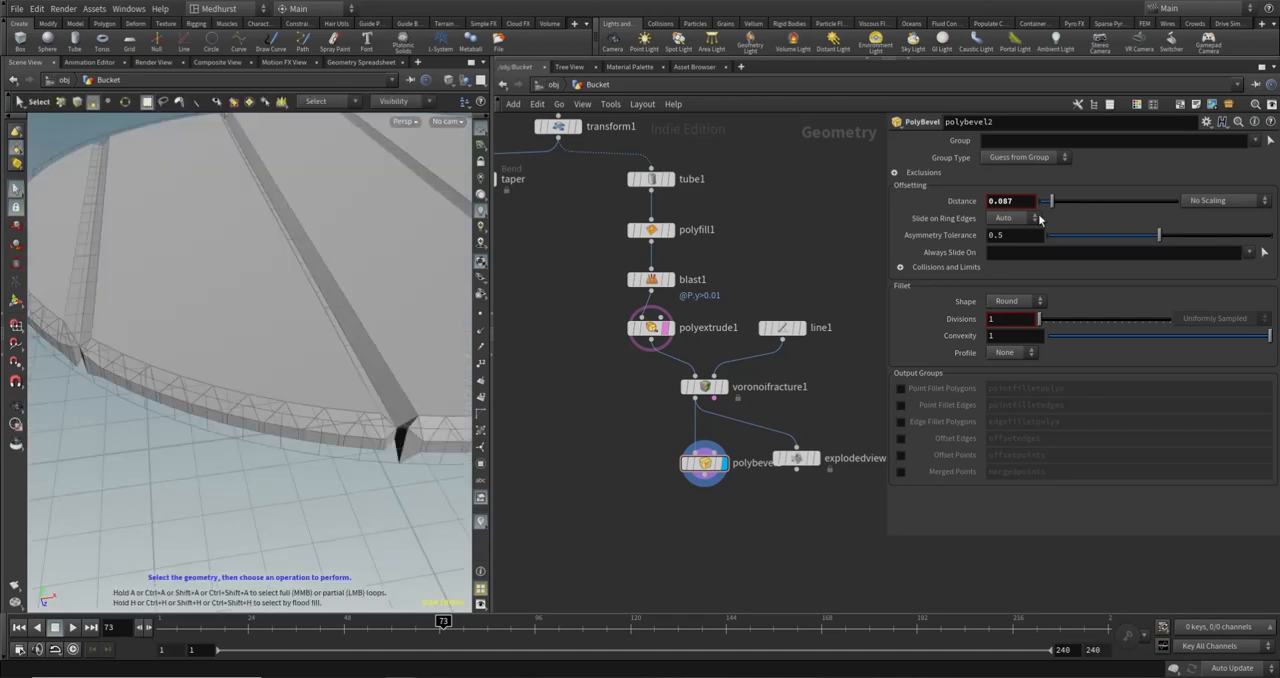
{"action": "left_click", "coordinate": [1015, 203]}
{"action": "type", "text": "0.03"}
{"action": "key", "text": "Return"}
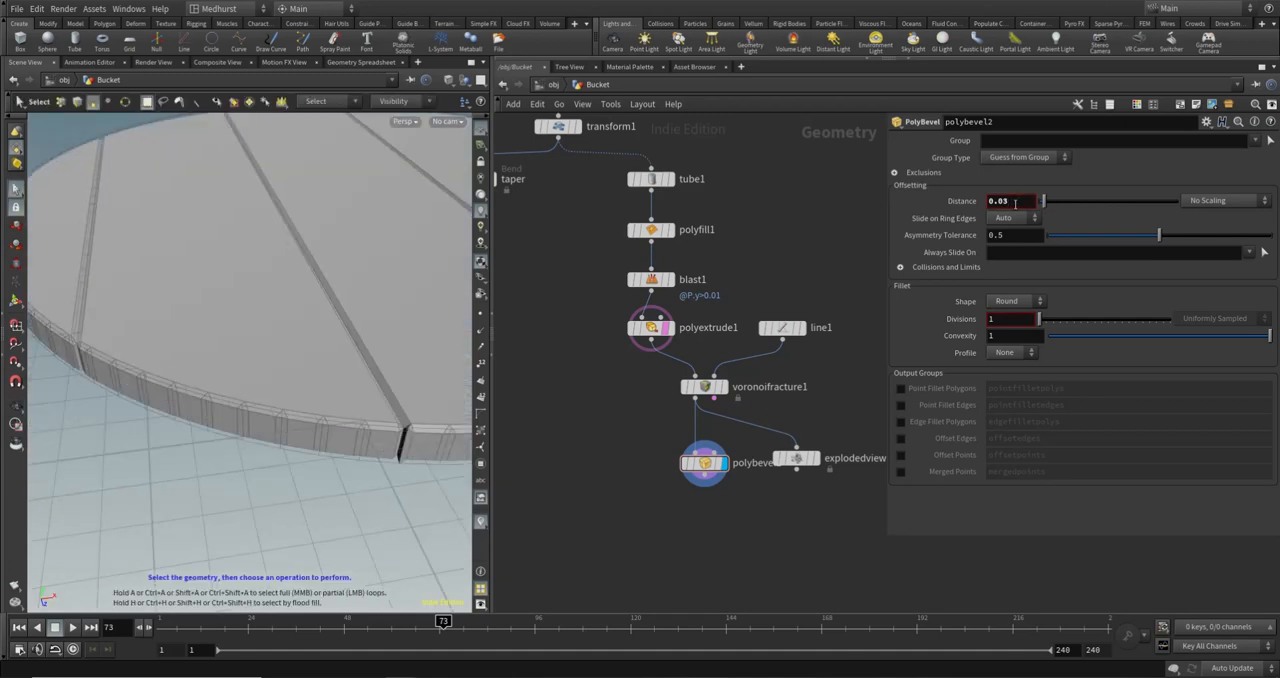
- Examine the bevelled rim and plank seams, and compare them with the unbevelled disc from polyextrude1
{"action": "left_click_drag", "start_coordinate": [409, 238], "coordinate": [335, 352], "text": "alt"}
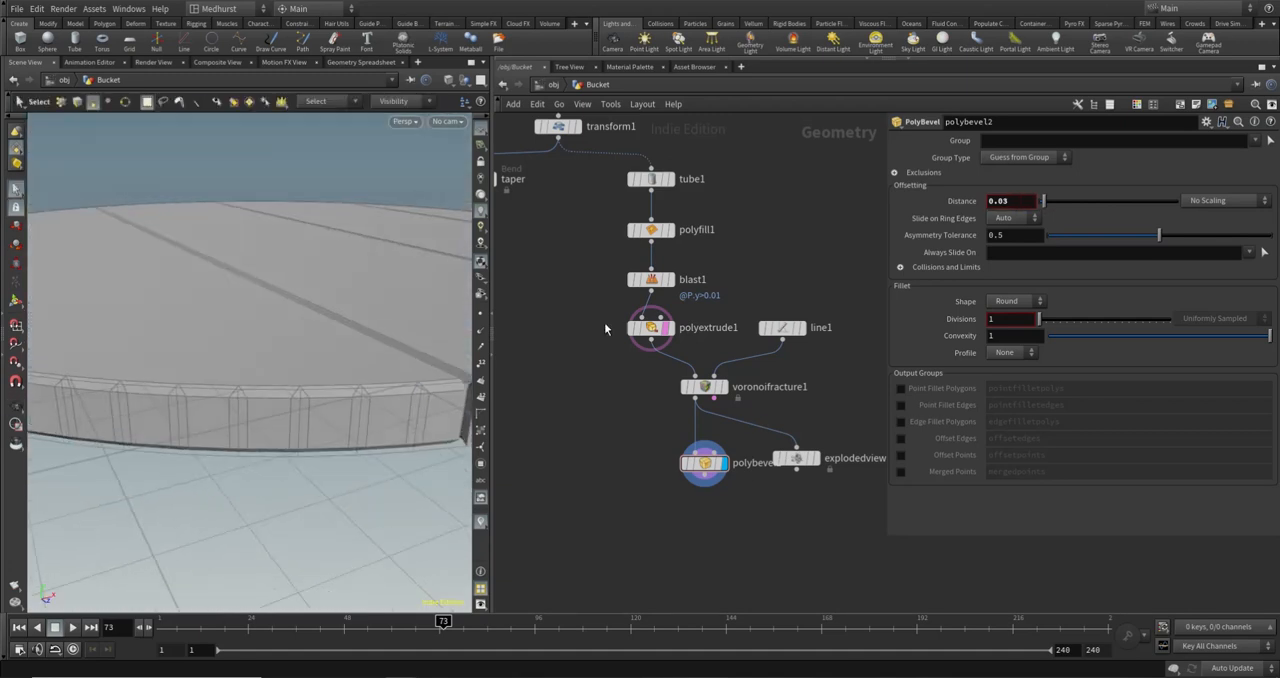
{"action": "key", "text": "Escape"}
{"action": "left_click_drag", "start_coordinate": [314, 394], "coordinate": [351, 306]}
{"action": "key", "text": "s"}
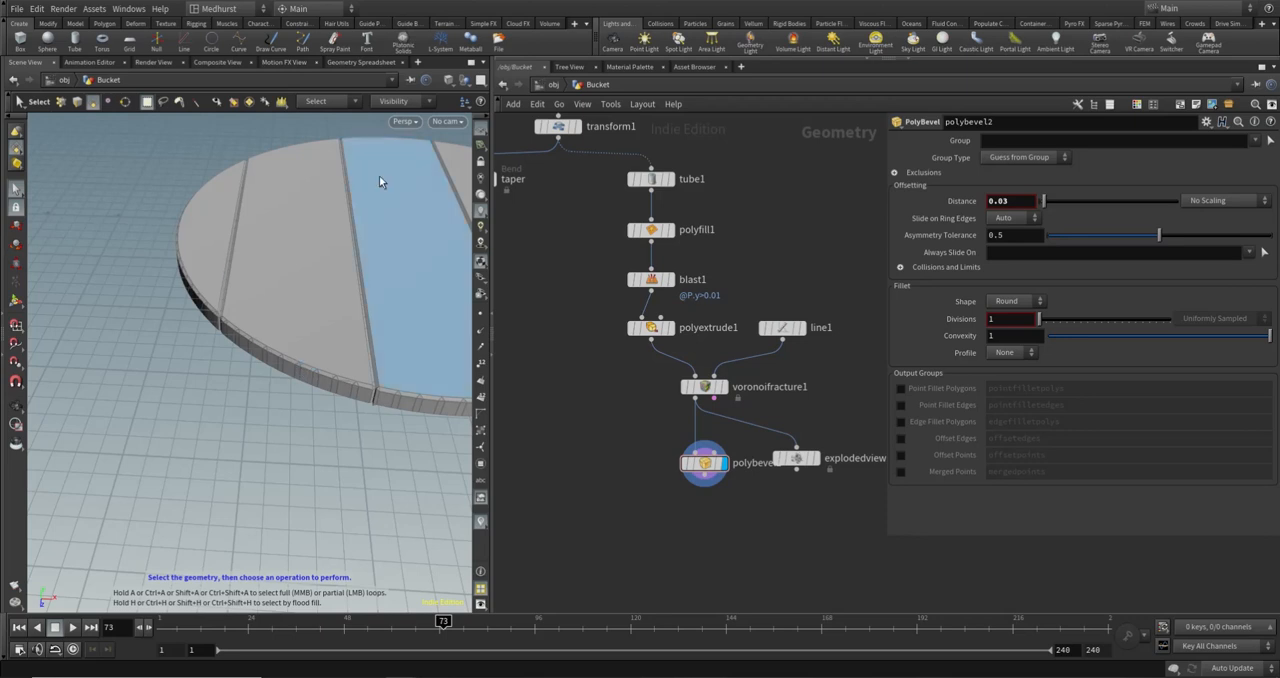
{"action": "middle_click_drag", "start_coordinate": [339, 248], "coordinate": [226, 360], "text": "alt"}
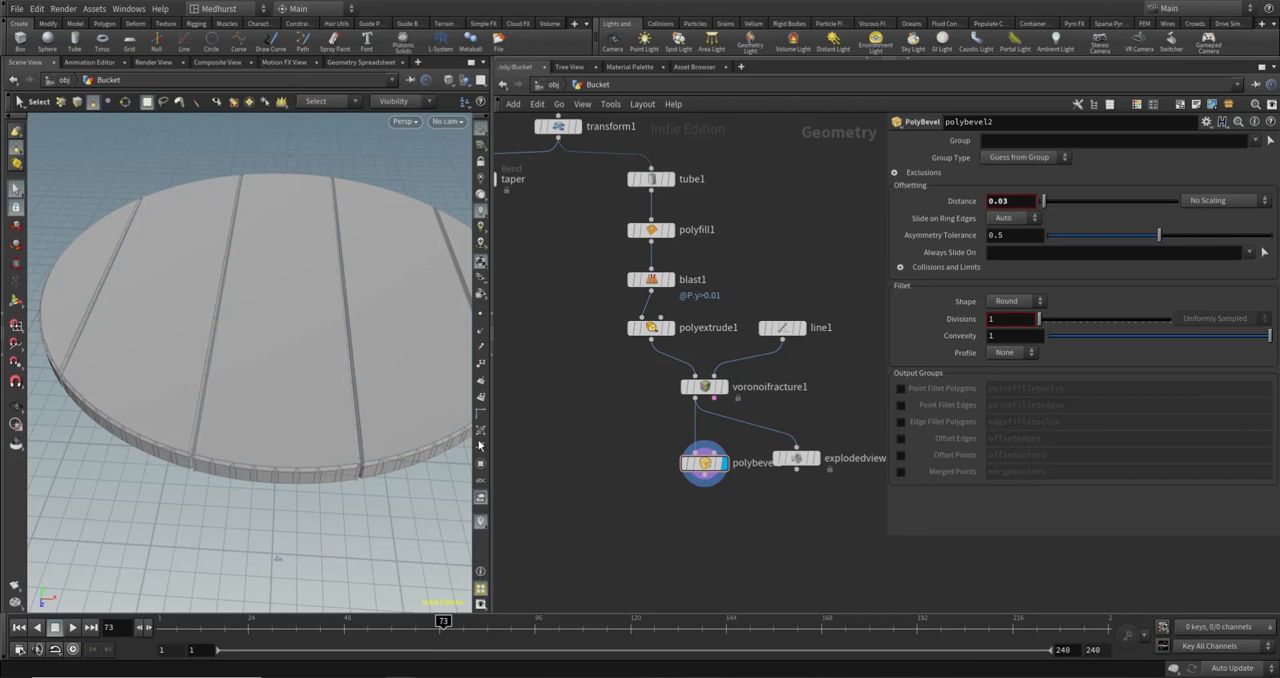
{"action": "left_click", "coordinate": [669, 328]}
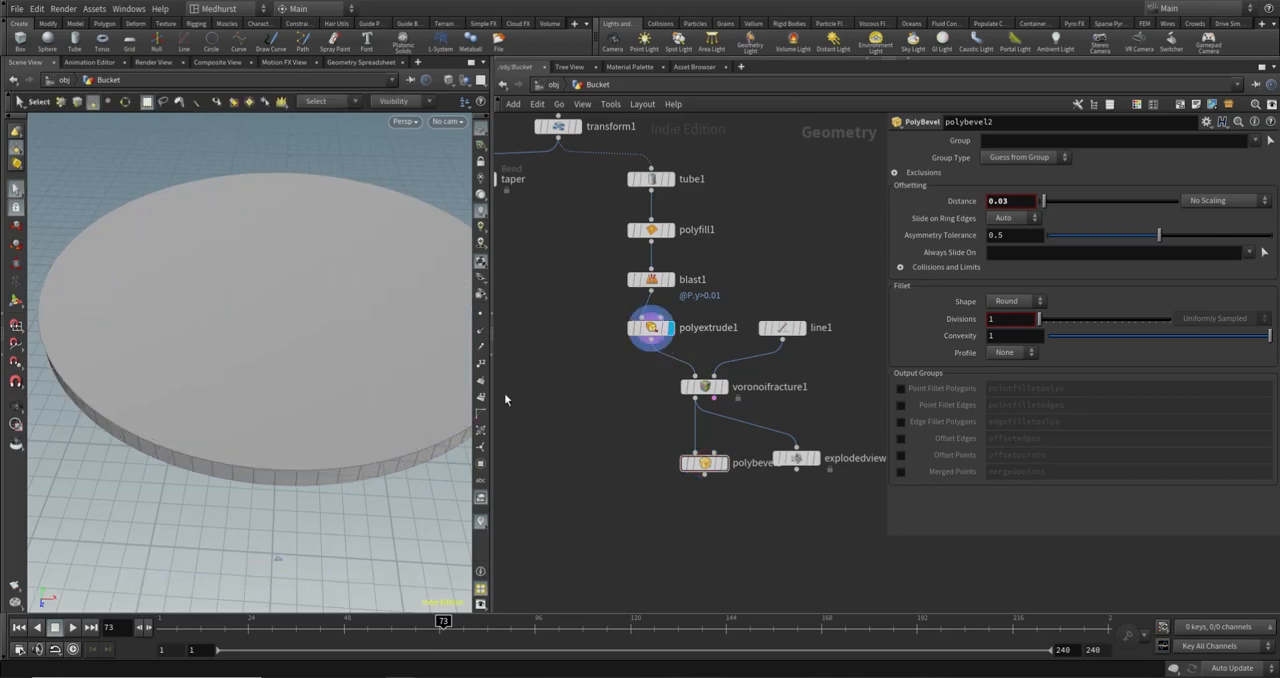
{"action": "left_click_drag", "start_coordinate": [274, 357], "coordinate": [274, 317], "text": "alt"}
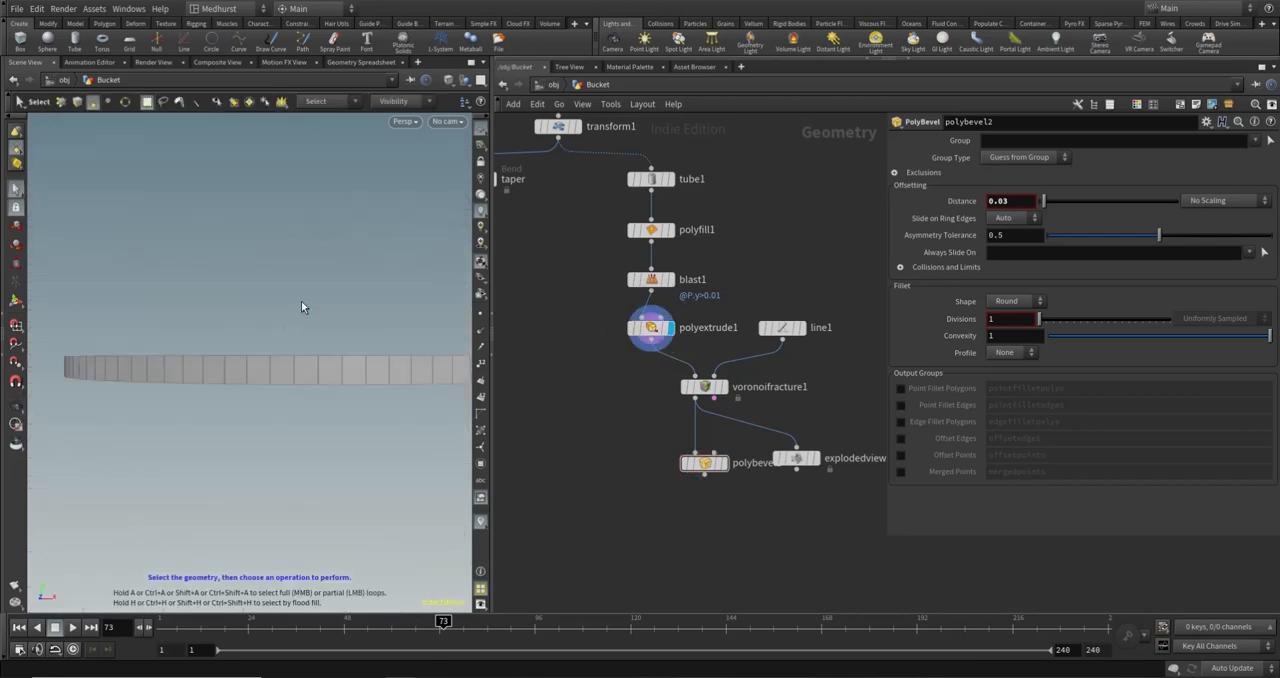
{"action": "left_click_drag", "start_coordinate": [305, 240], "coordinate": [393, 327], "text": "alt"}
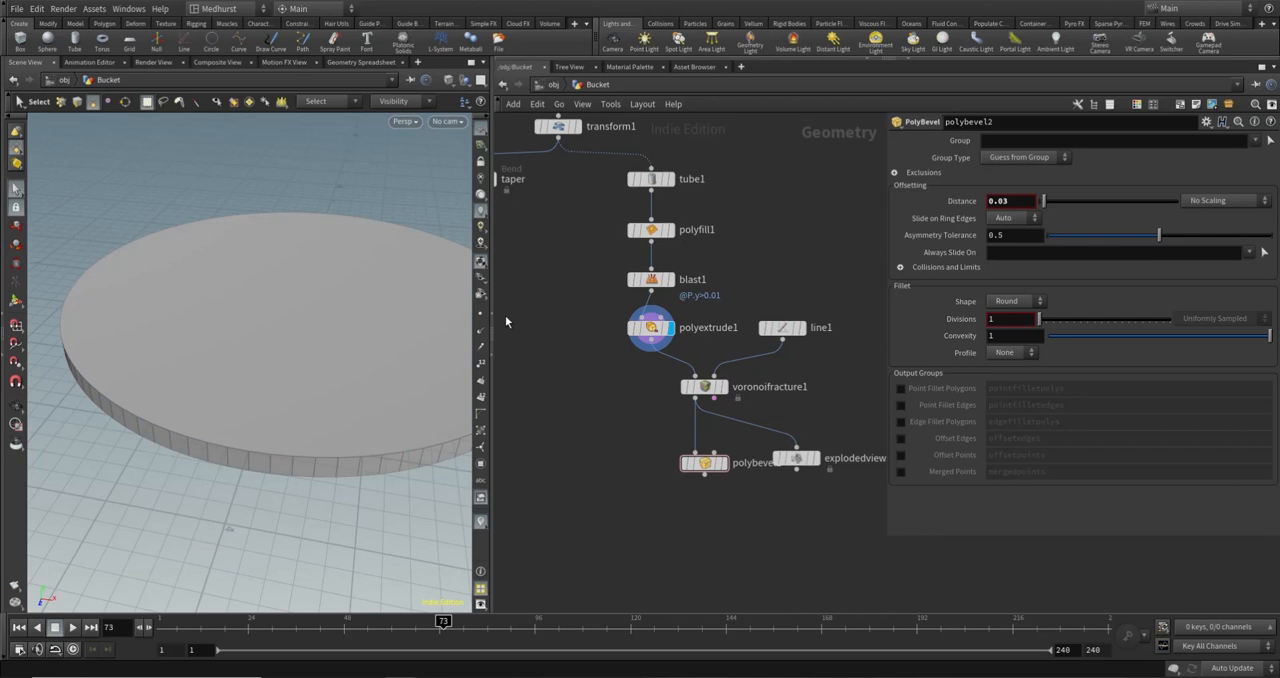
- Enable polyextrude1's front and back output groups and name them front and back
{"action": "mouse_move", "coordinate": [655, 338]}
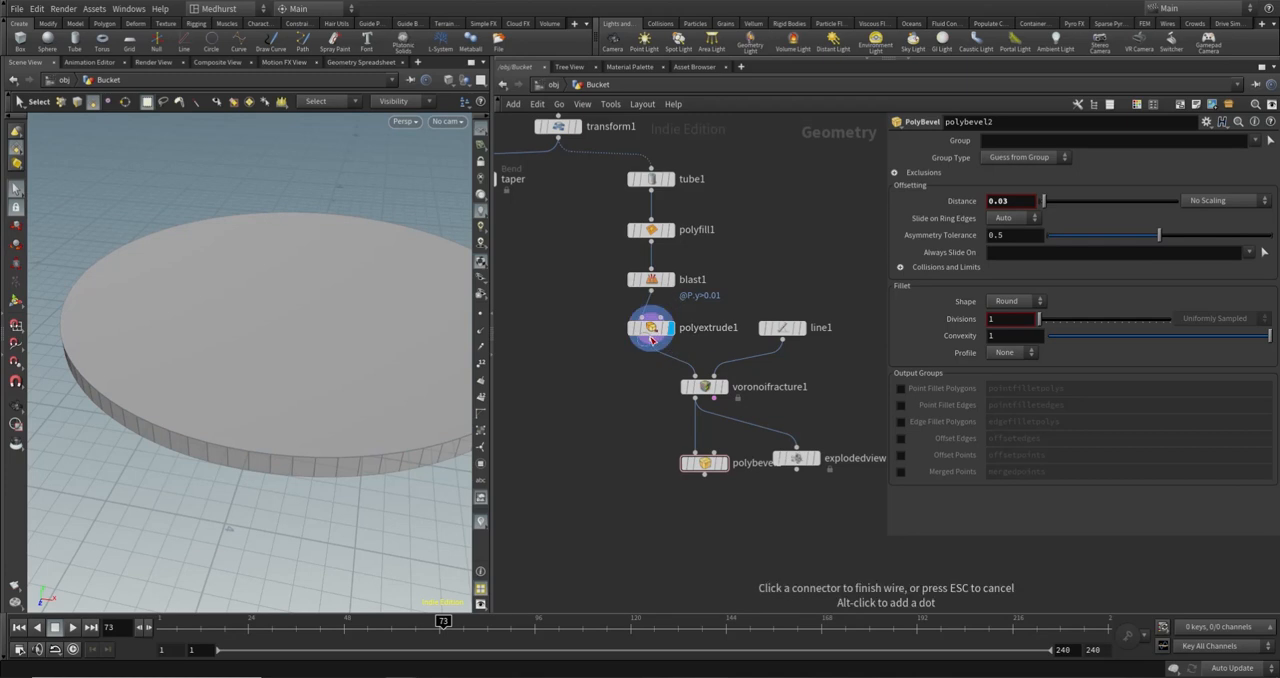
{"action": "left_click", "coordinate": [652, 330]}
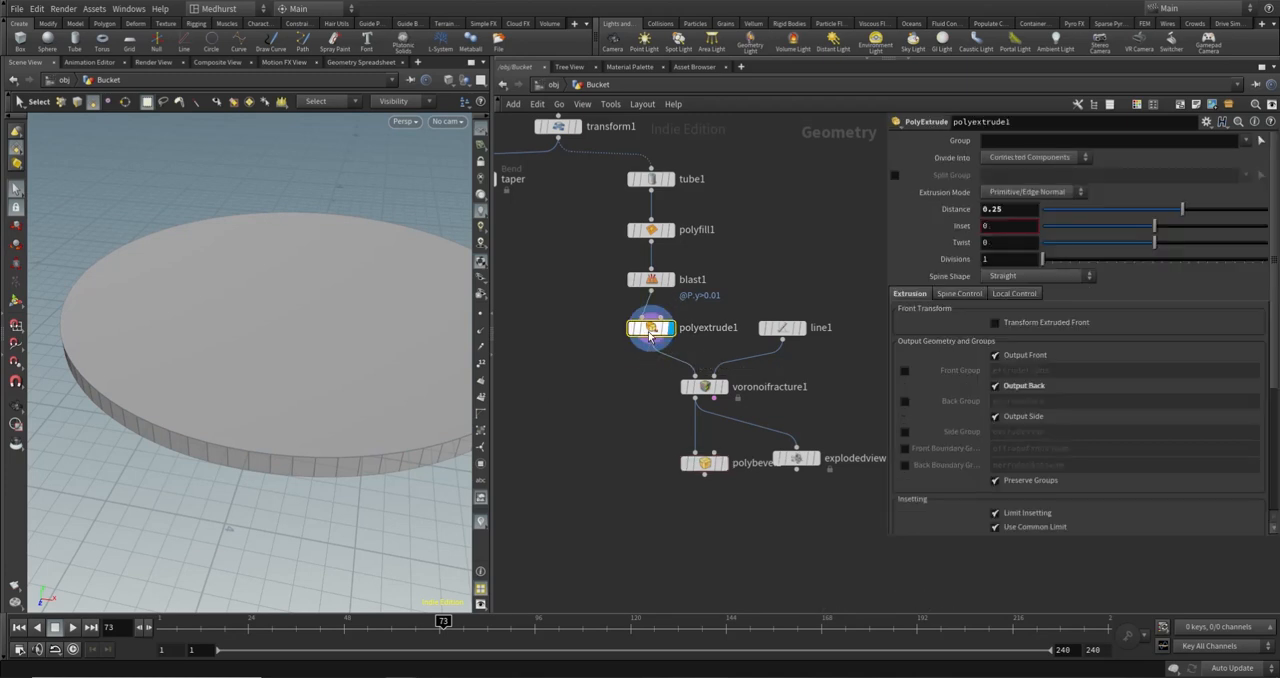
{"action": "left_click", "coordinate": [904, 372]}
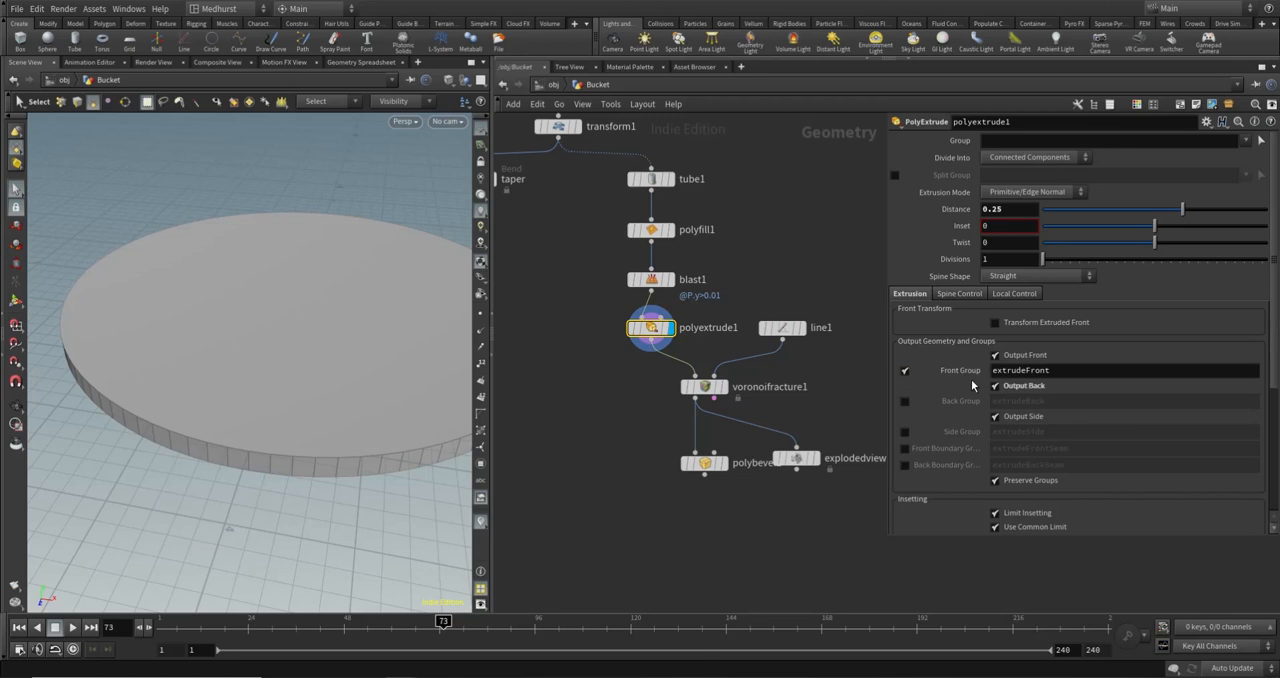
{"action": "left_click", "coordinate": [904, 402]}
{"action": "left_click", "coordinate": [1076, 370]}
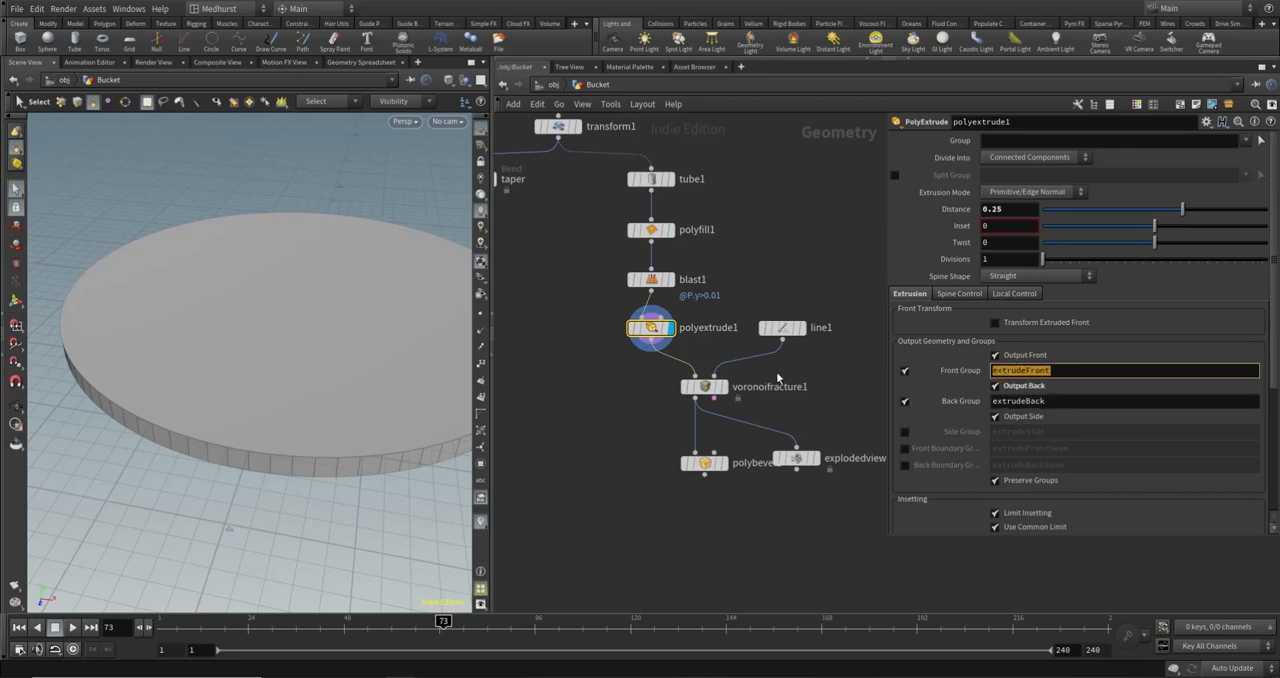
{"action": "type", "text": "front"}
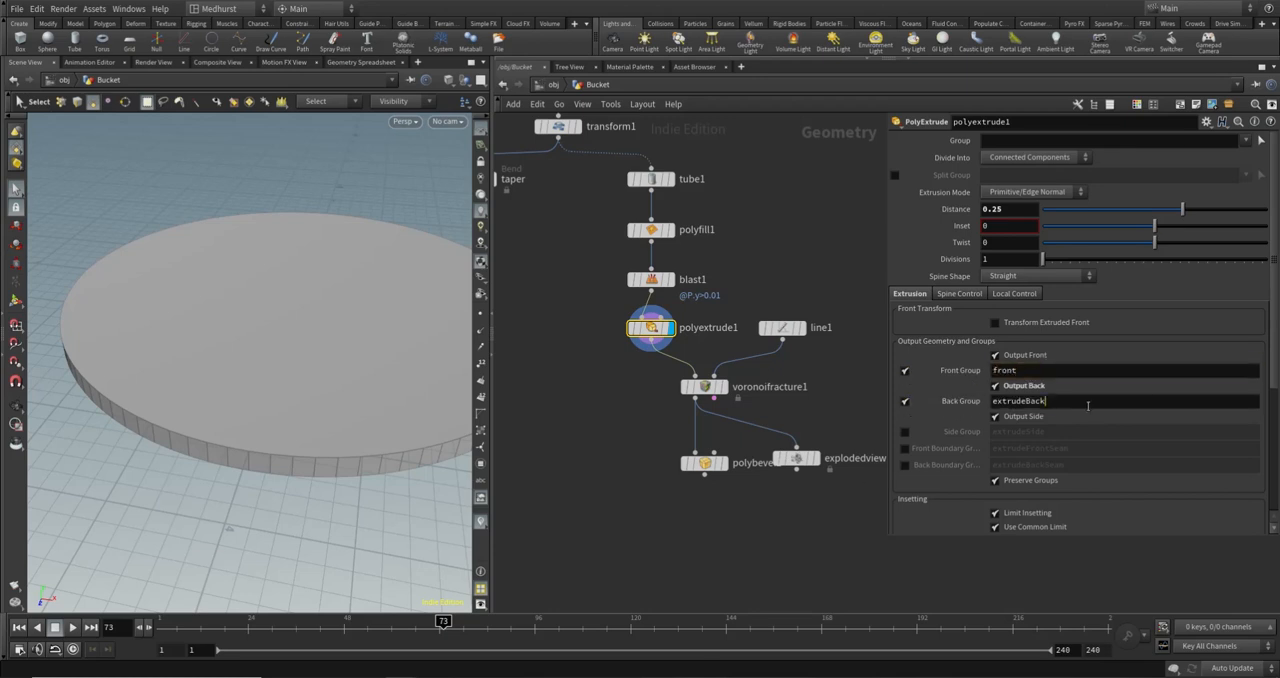
{"action": "key", "text": "Tab"}
{"action": "type", "text": "back"}
{"action": "key", "text": "Return"}
- Display polybevel2 and limit its bevel to the back and front groups, checking the base's rim
{"action": "left_click", "coordinate": [725, 466]}
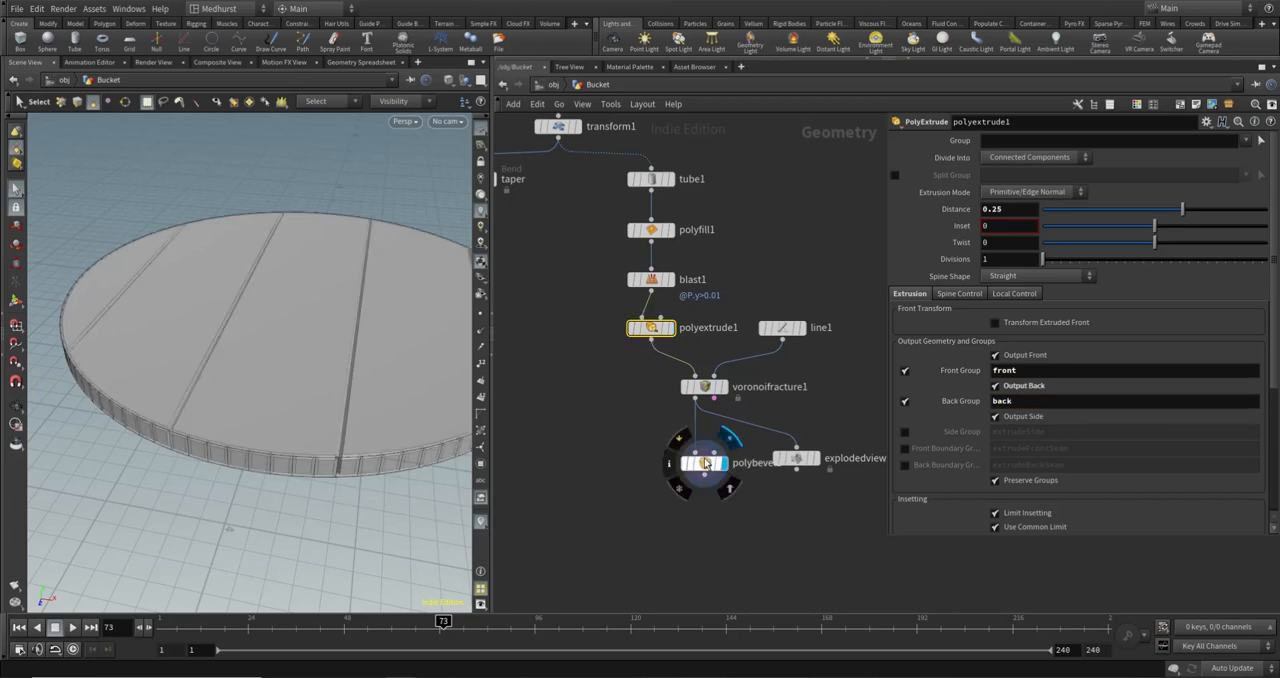
{"action": "left_click", "coordinate": [706, 463]}
{"action": "left_click", "coordinate": [1255, 140]}
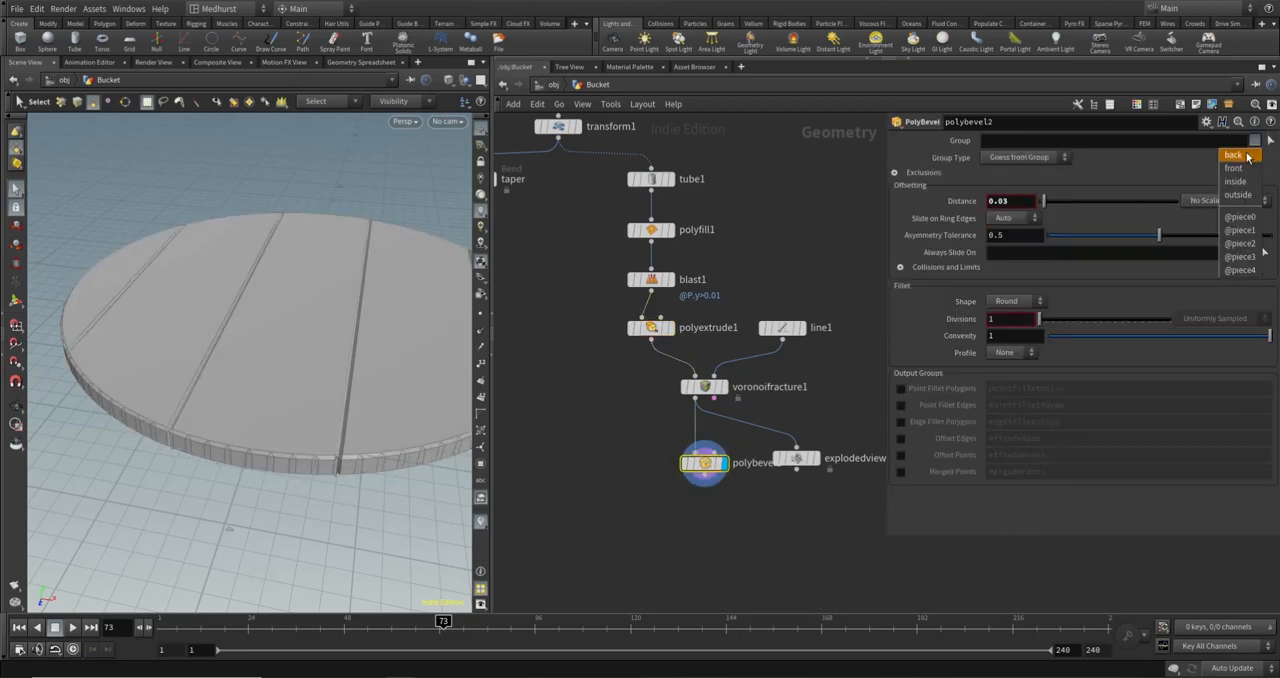
{"action": "left_click", "coordinate": [1240, 155]}
{"action": "left_click", "coordinate": [1255, 140]}
{"action": "left_click", "coordinate": [1237, 171]}
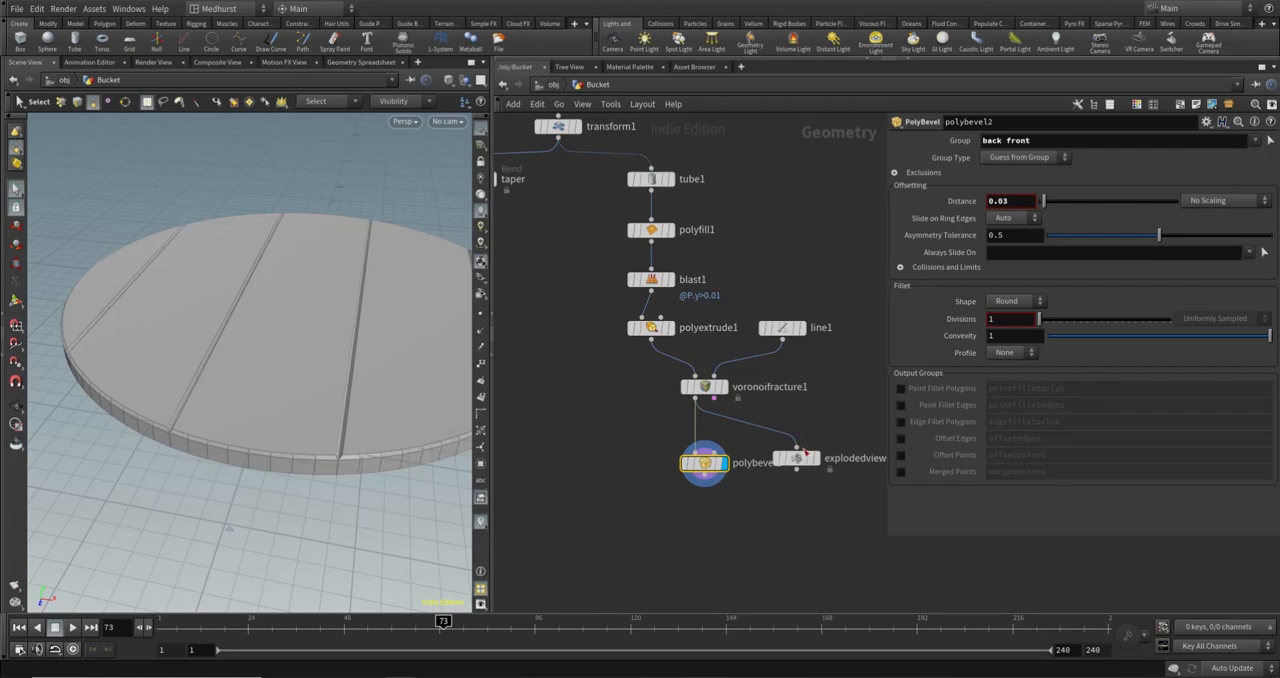
{"action": "left_click", "coordinate": [809, 499]}
{"action": "left_click_drag", "start_coordinate": [160, 405], "coordinate": [188, 339], "text": "alt"}
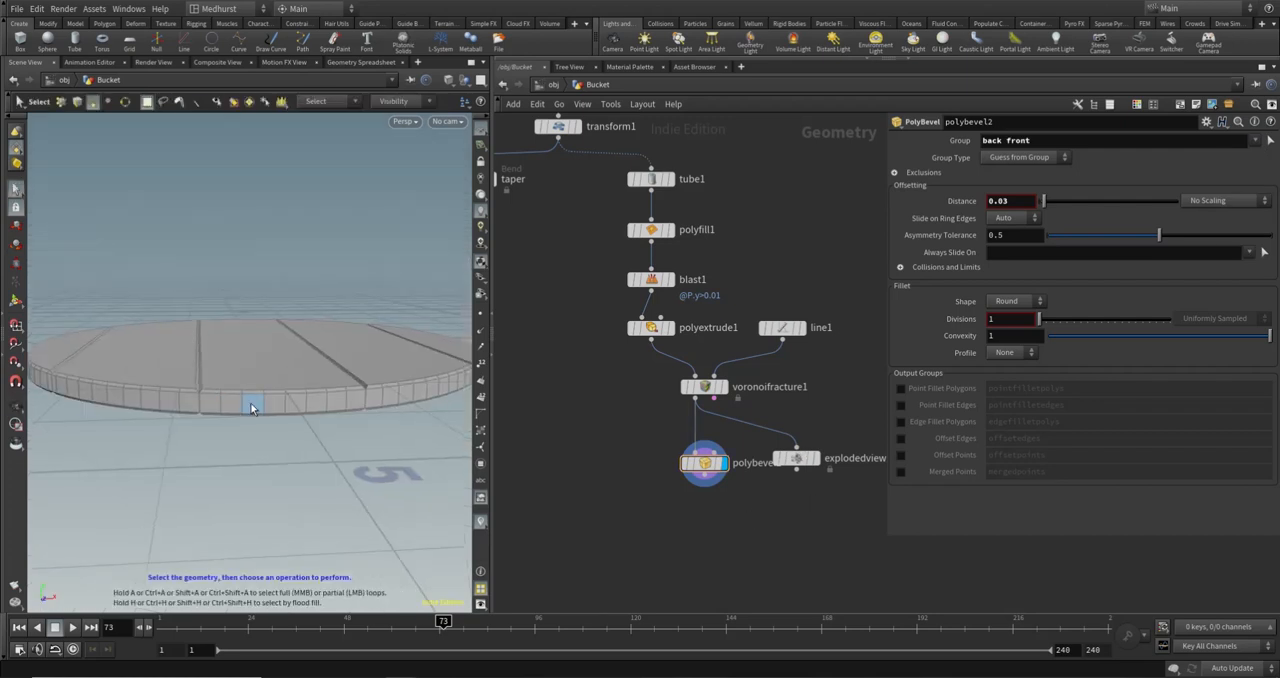
{"action": "key", "text": "Escape"}
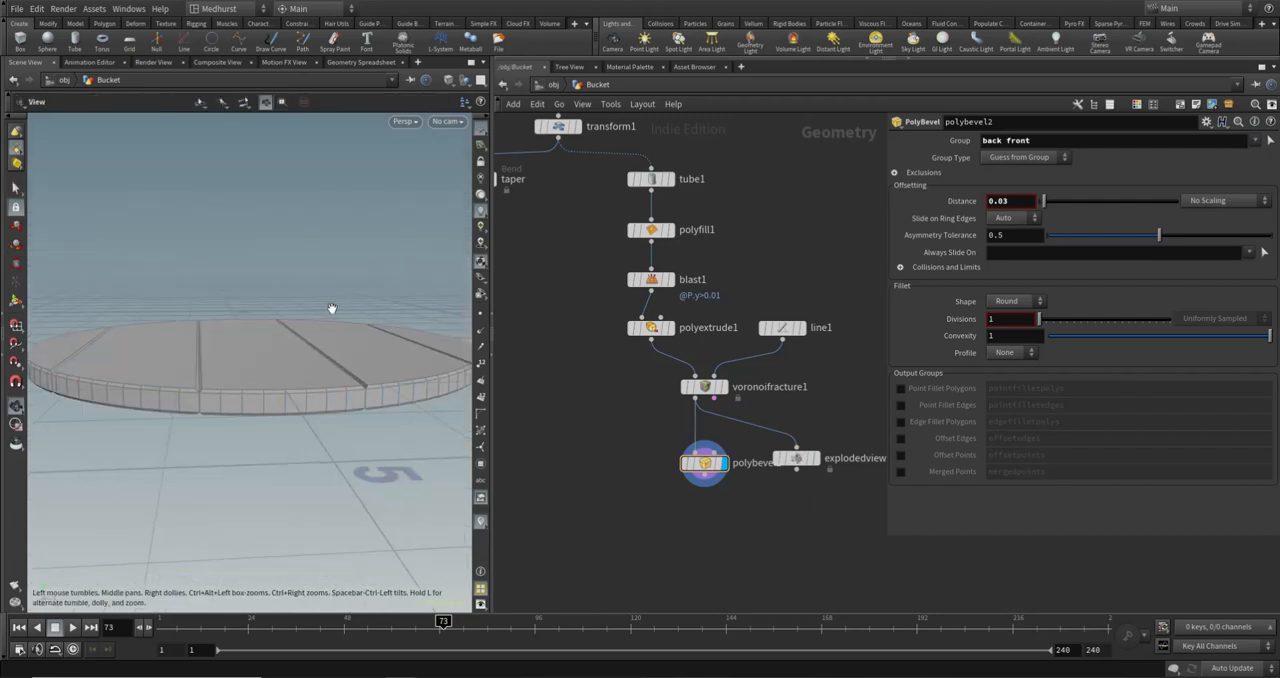
- Feed polybevel2 into explodedview1, display the exploded view to check the separated bevelled planks, and return the display to polybevel2
{"action": "left_click_drag", "start_coordinate": [331, 306], "coordinate": [313, 420]}
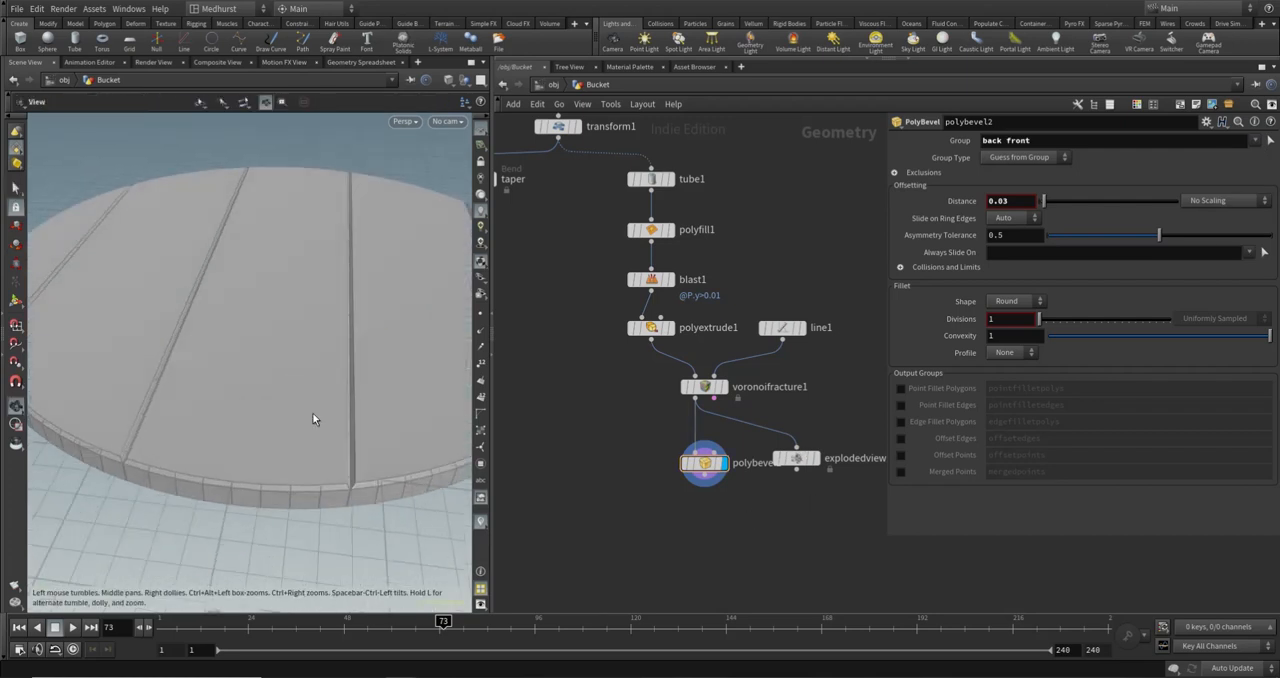
{"action": "left_click", "coordinate": [797, 459]}
{"action": "left_click_drag", "start_coordinate": [704, 477], "coordinate": [797, 450]}
{"action": "left_click", "coordinate": [818, 458]}
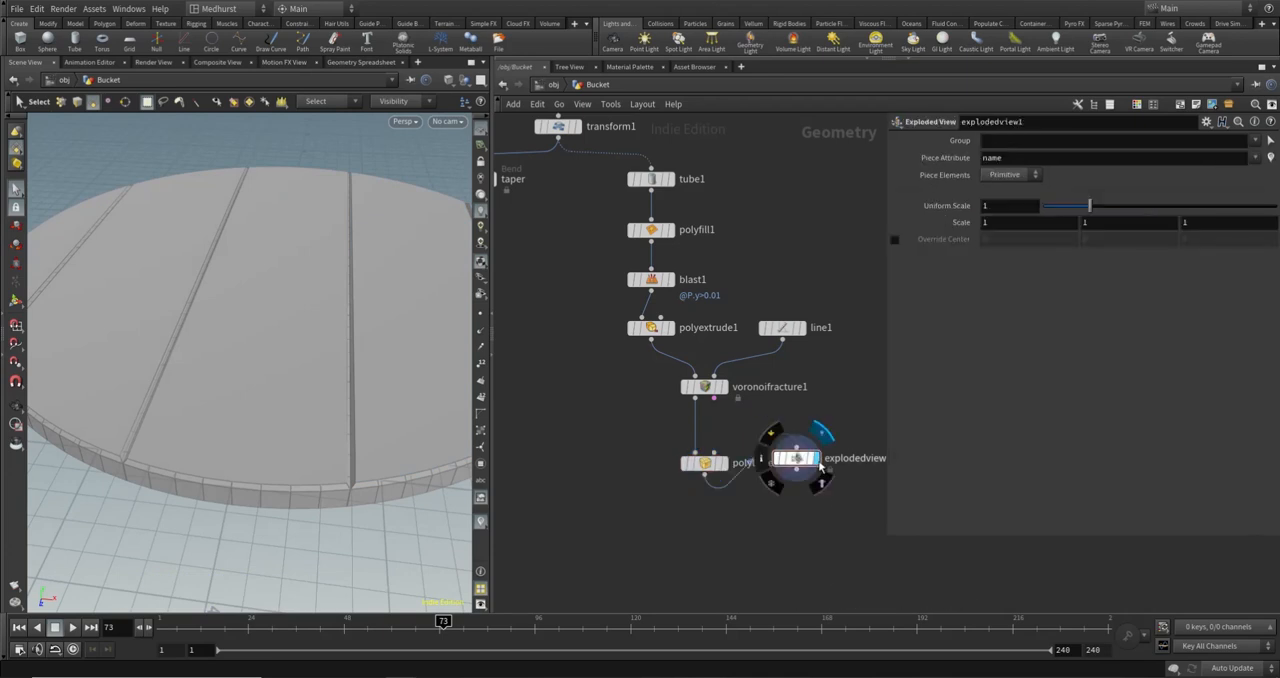
{"action": "key", "text": "Escape"}
{"action": "left_click_drag", "start_coordinate": [200, 331], "coordinate": [320, 426]}
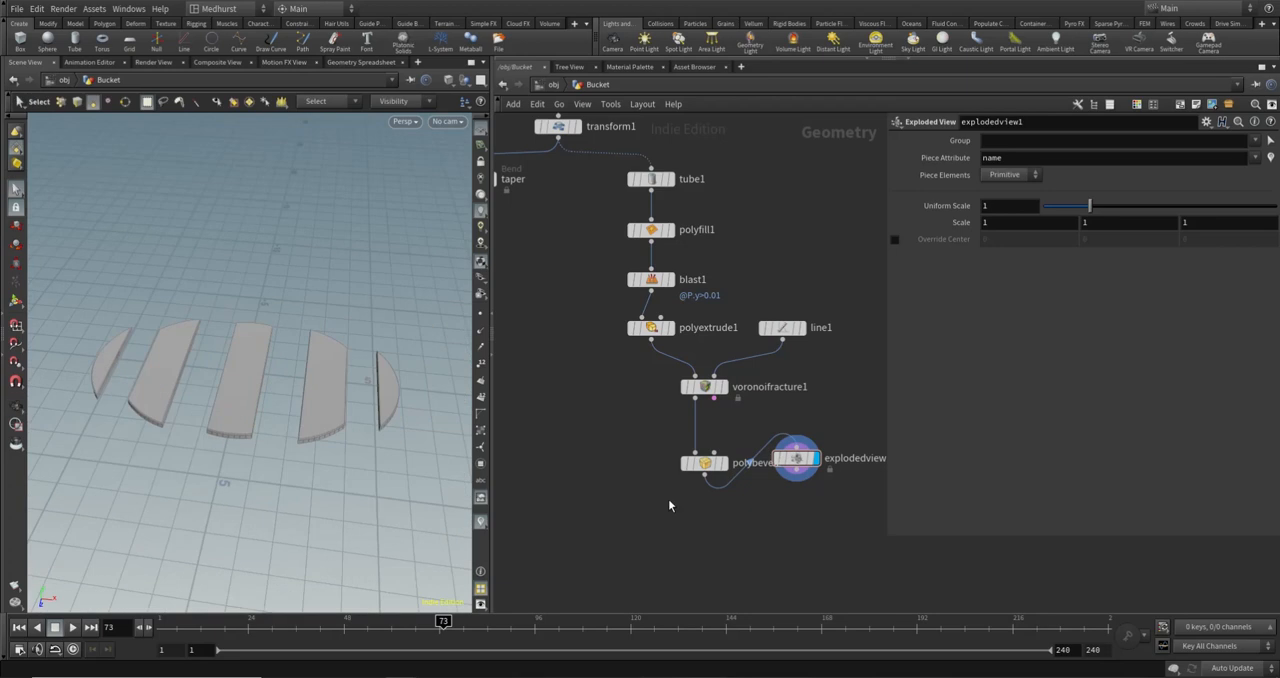
{"action": "left_click", "coordinate": [721, 464]}
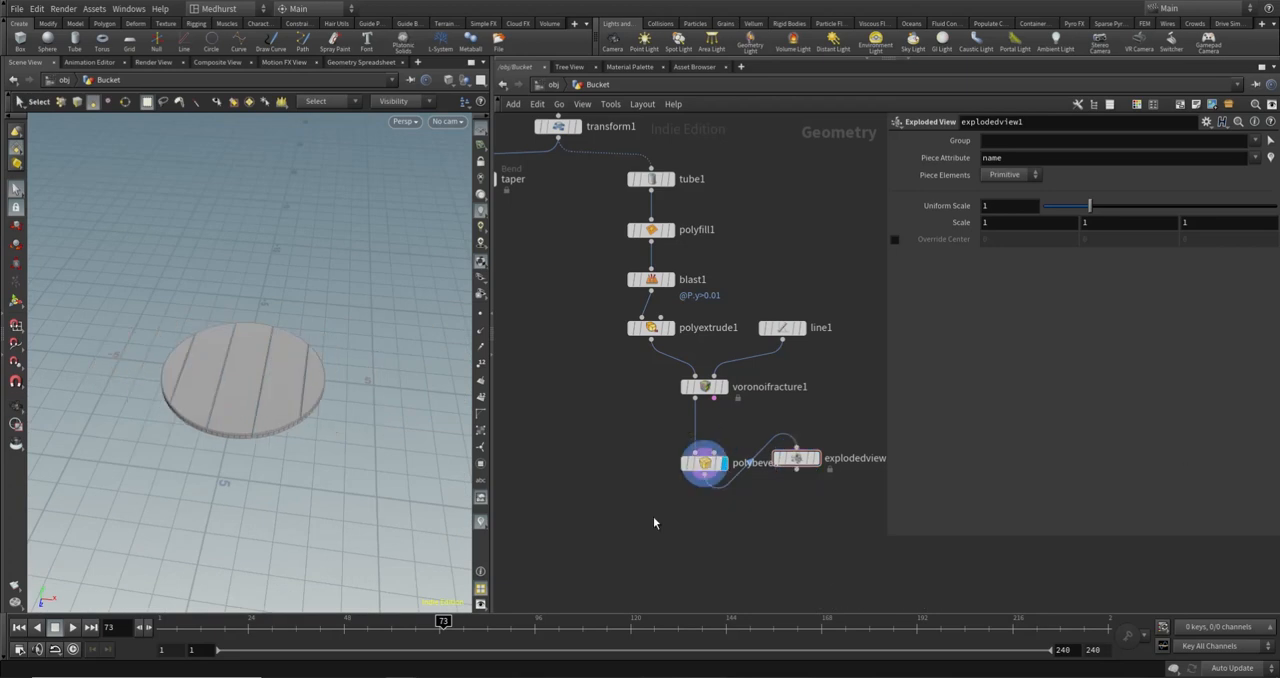
- Add a Null node after polybevel2 and name it OUT_BasePlanks
{"action": "middle_click_drag", "start_coordinate": [684, 578], "coordinate": [725, 538]}
{"action": "key", "text": "Tab"}
{"action": "type", "text": "merge"}
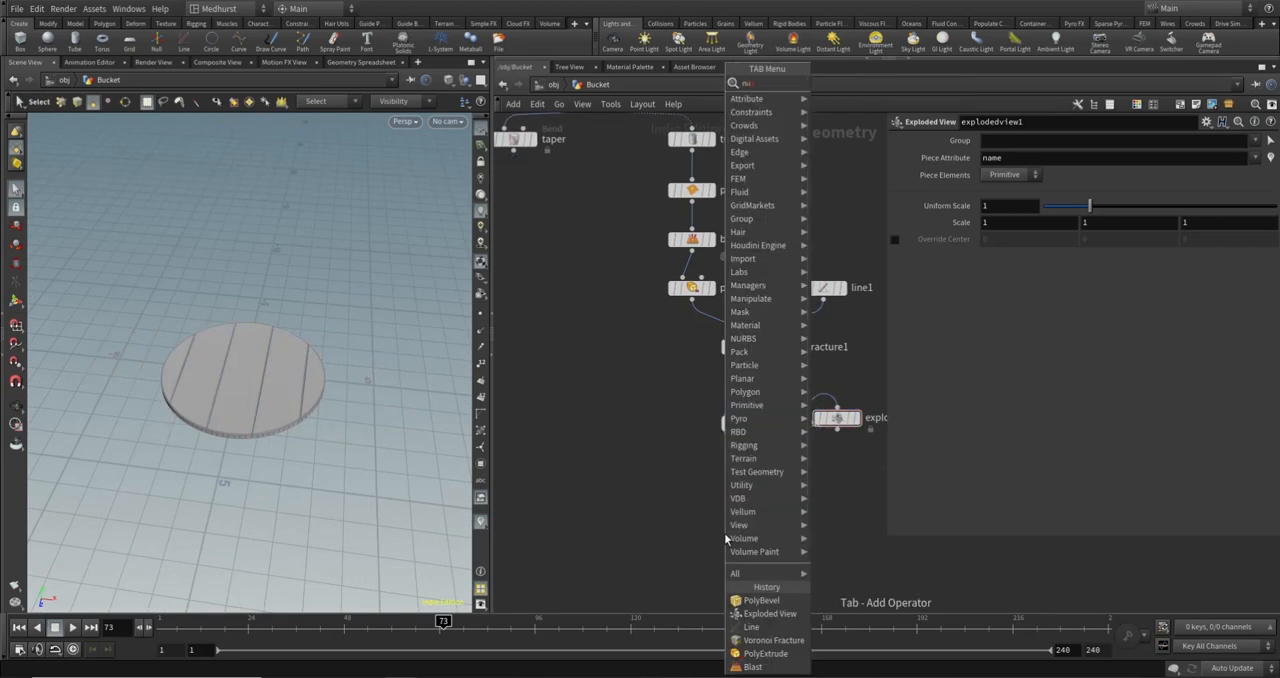
{"action": "key", "text": "Return"}
{"action": "left_click", "coordinate": [745, 487]}
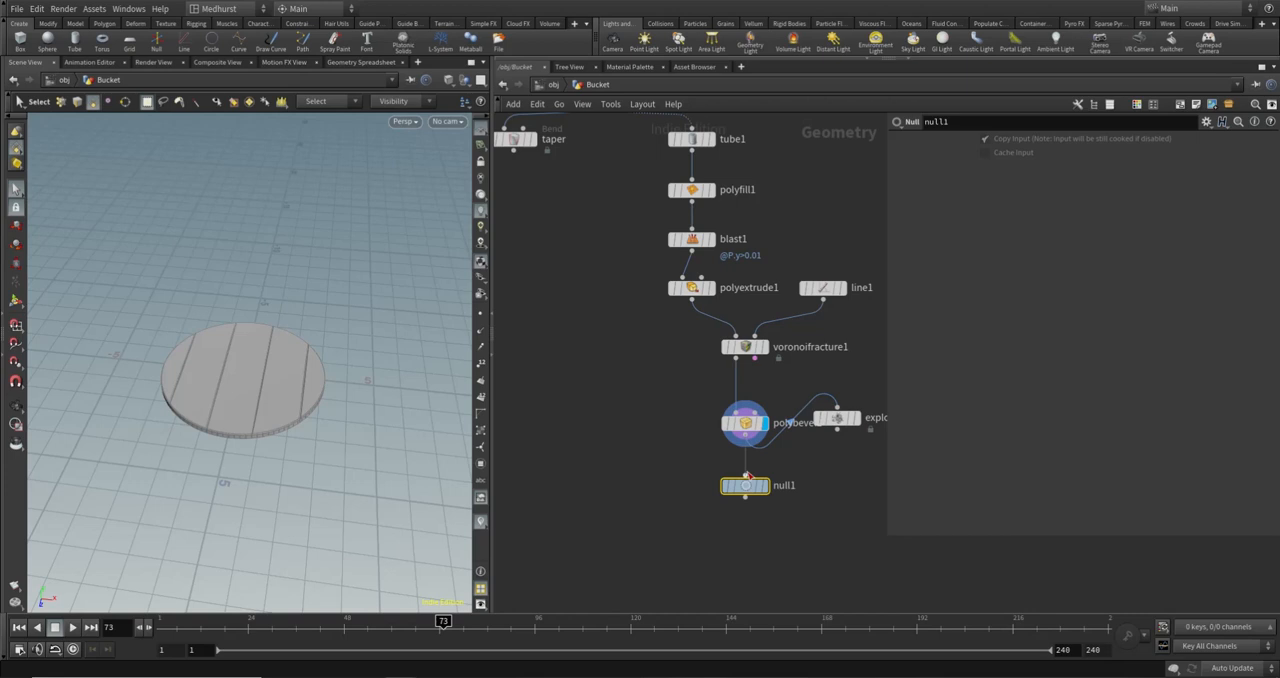
{"action": "double_click", "coordinate": [840, 490]}
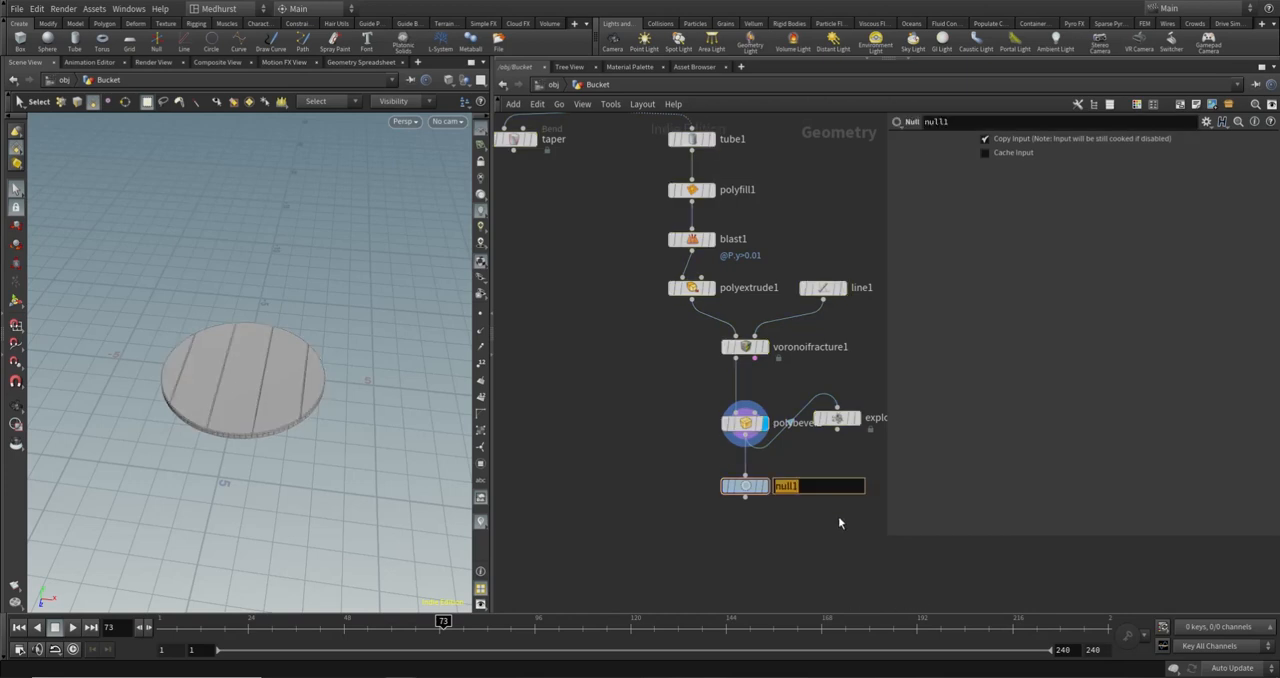
{"action": "type", "text": "OUT_BasePlanks"}
{"action": "key", "text": "Return"}
- Add a Null node after the taper node and name it OUT_BucketShell
{"action": "scroll", "coordinate": [626, 318], "scroll_direction": "down", "scroll_amount": 4}
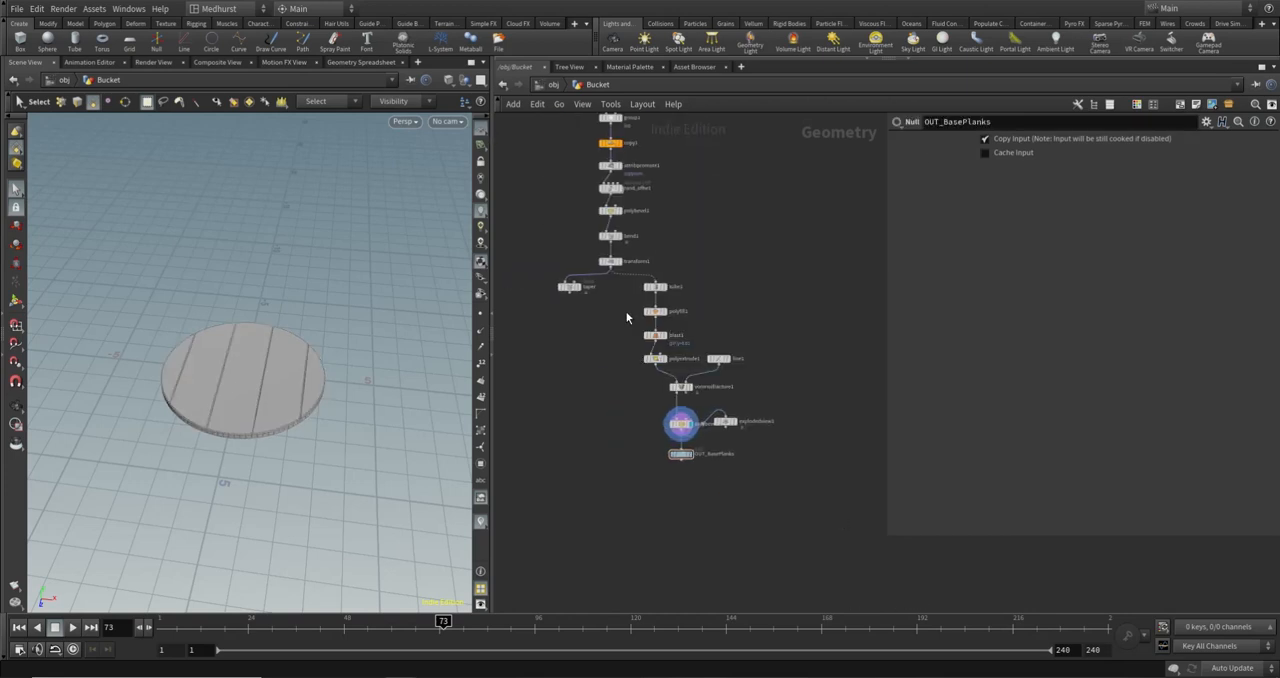
{"action": "middle_click_drag", "start_coordinate": [672, 373], "coordinate": [712, 362]}
{"action": "key", "text": "Tab"}
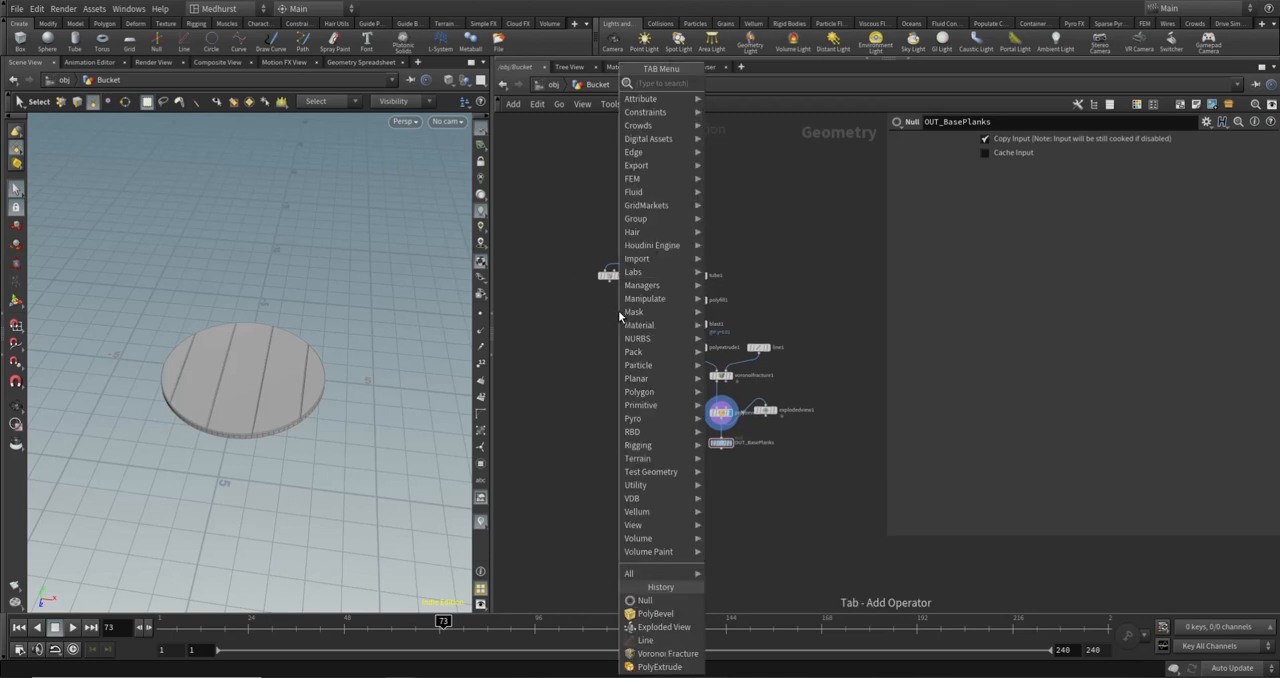
{"action": "type", "text": "null"}
{"action": "key", "text": "Return"}
{"action": "left_click", "coordinate": [612, 306]}
{"action": "scroll", "coordinate": [612, 306], "scroll_direction": "up", "scroll_amount": 3}
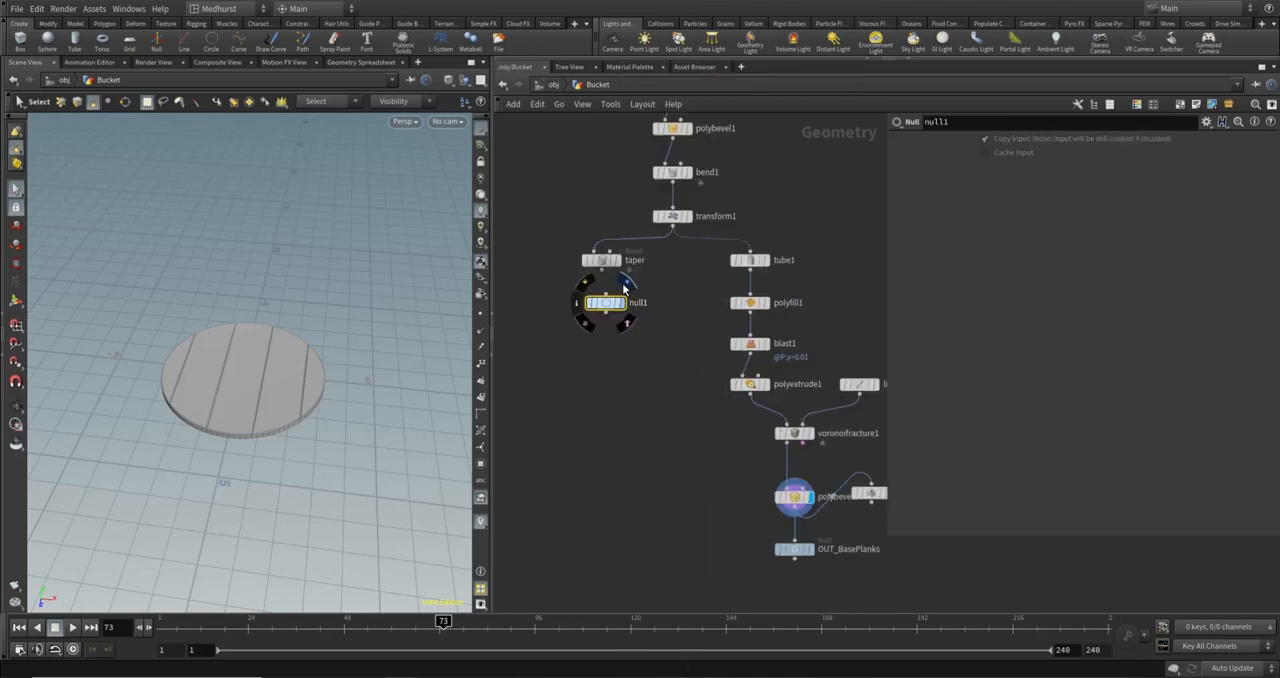
{"action": "left_click", "coordinate": [600, 316]}
{"action": "double_click", "coordinate": [636, 314]}
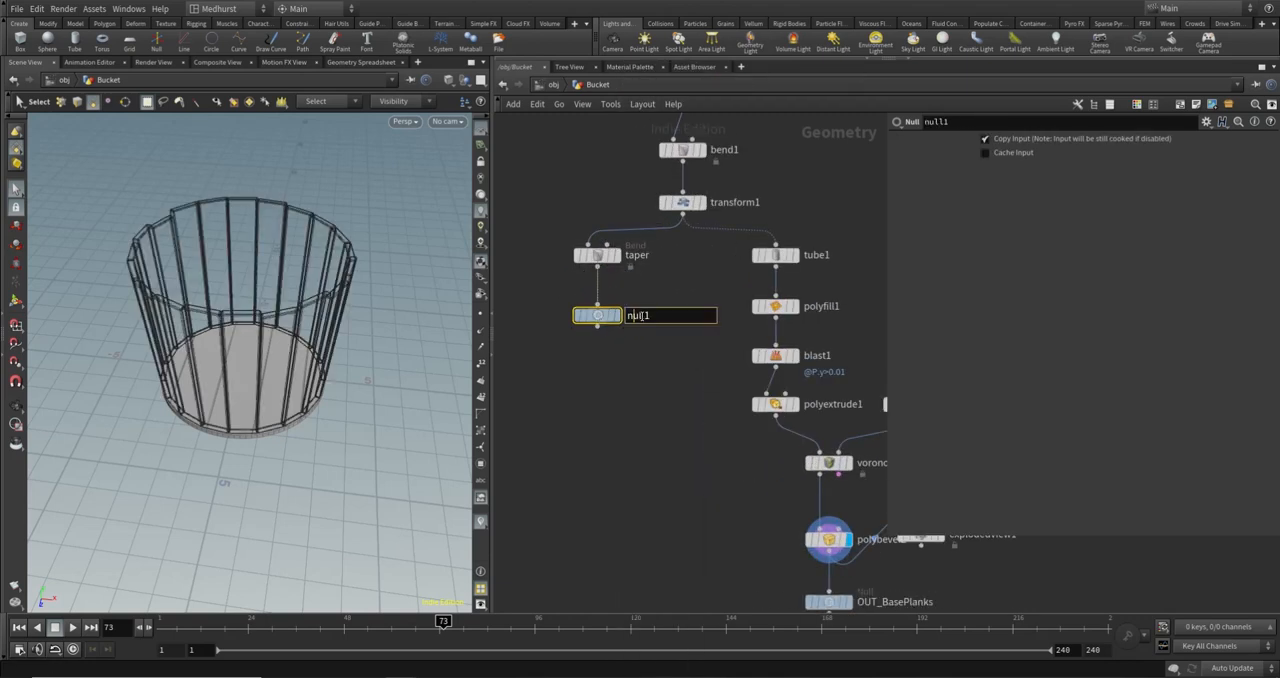
{"action": "type", "text": "OUT_BucketShell"}
{"action": "key", "text": "Return"}
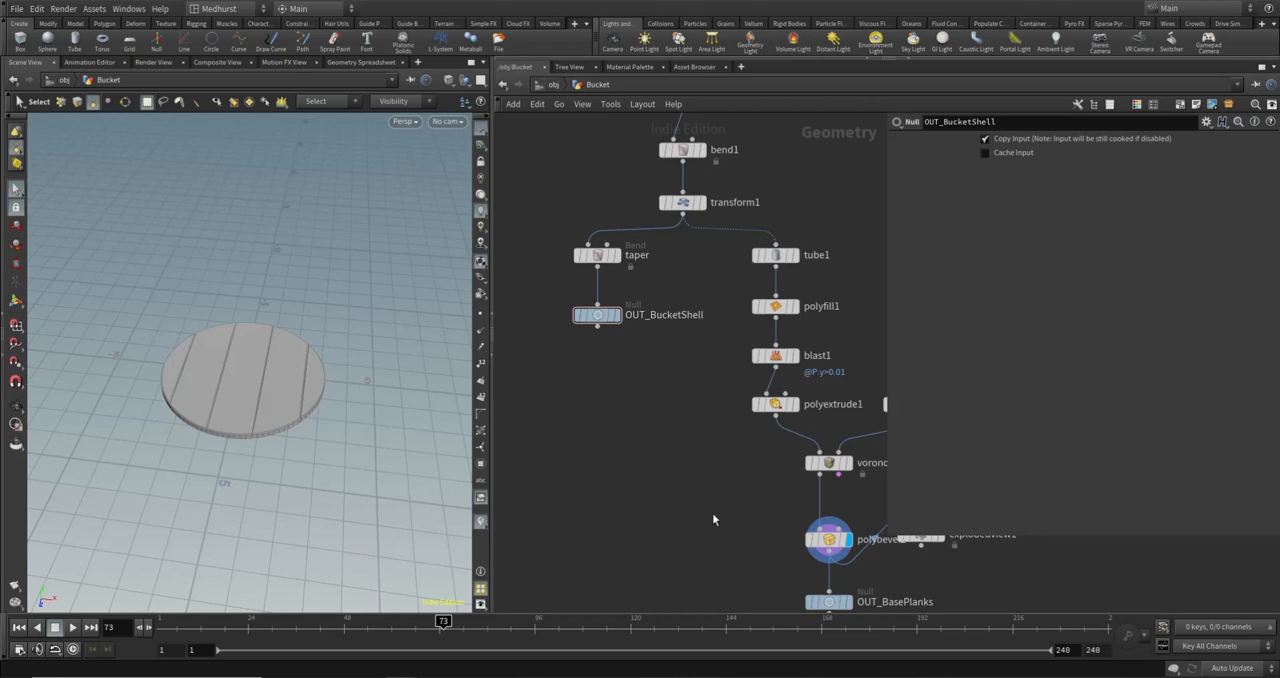
- Add a Merge node to the network below the OUT_BucketShell and OUT_BasePlanks nulls
{"action": "middle_click_drag", "start_coordinate": [712, 519], "coordinate": [677, 400]}
{"action": "scroll", "coordinate": [688, 426], "scroll_direction": "down", "scroll_amount": 3}
{"action": "key", "text": "Tab"}
{"action": "type", "text": "me"}
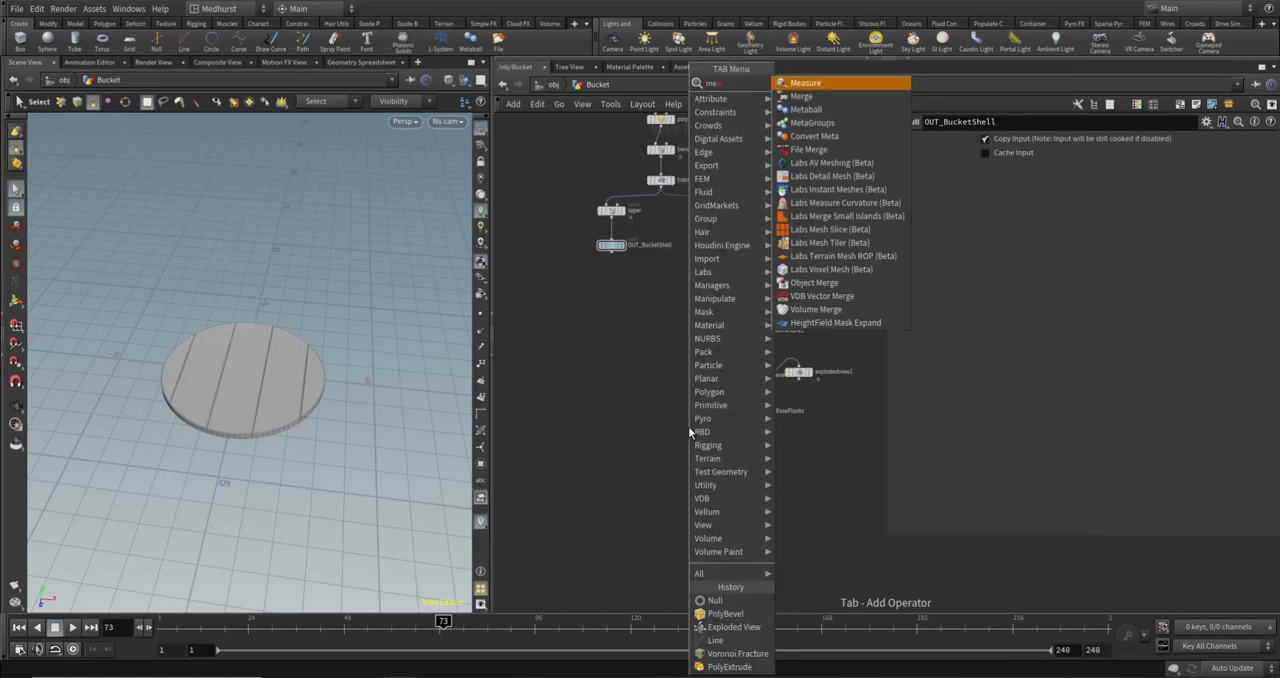
{"action": "key", "text": "BackSpace"}
{"action": "key", "text": "BackSpace"}
{"action": "type", "text": "me"}
{"action": "key", "text": "Down"}
{"action": "key", "text": "Return"}
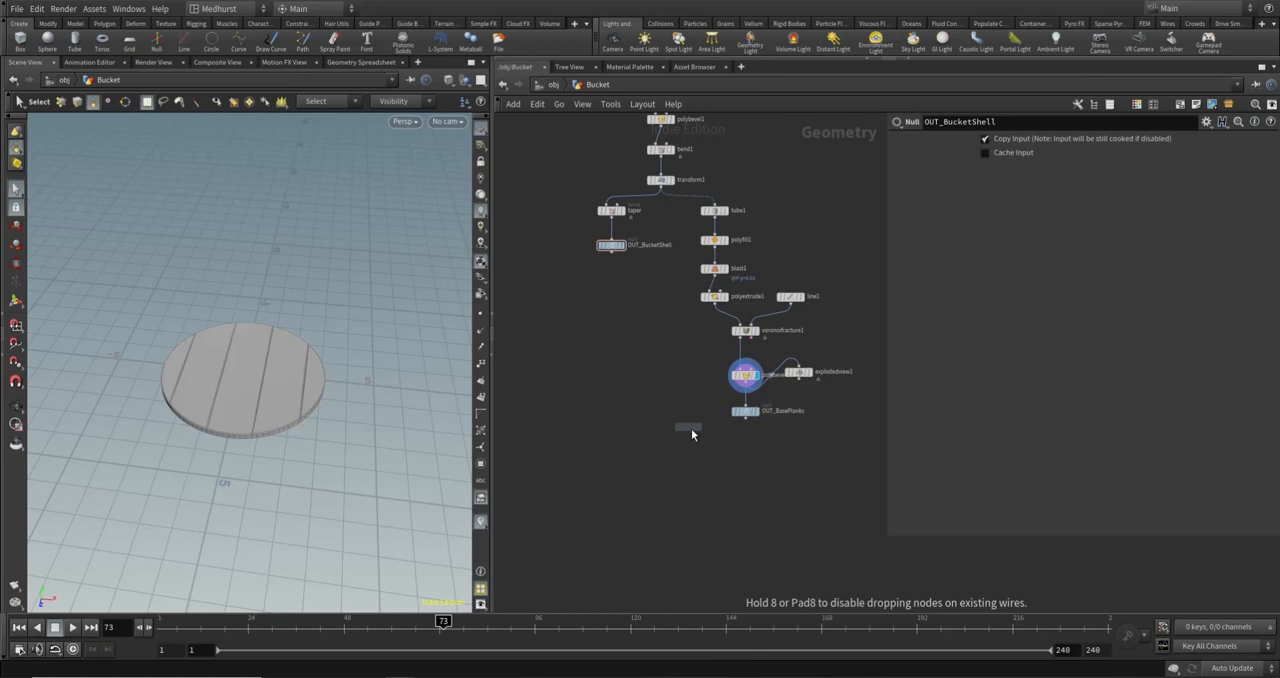
{"action": "left_click", "coordinate": [671, 470]}
- Connect OUT_BucketShell and OUT_BasePlanks to merge1, place it below the shell branch and display it
{"action": "left_click", "coordinate": [611, 251]}
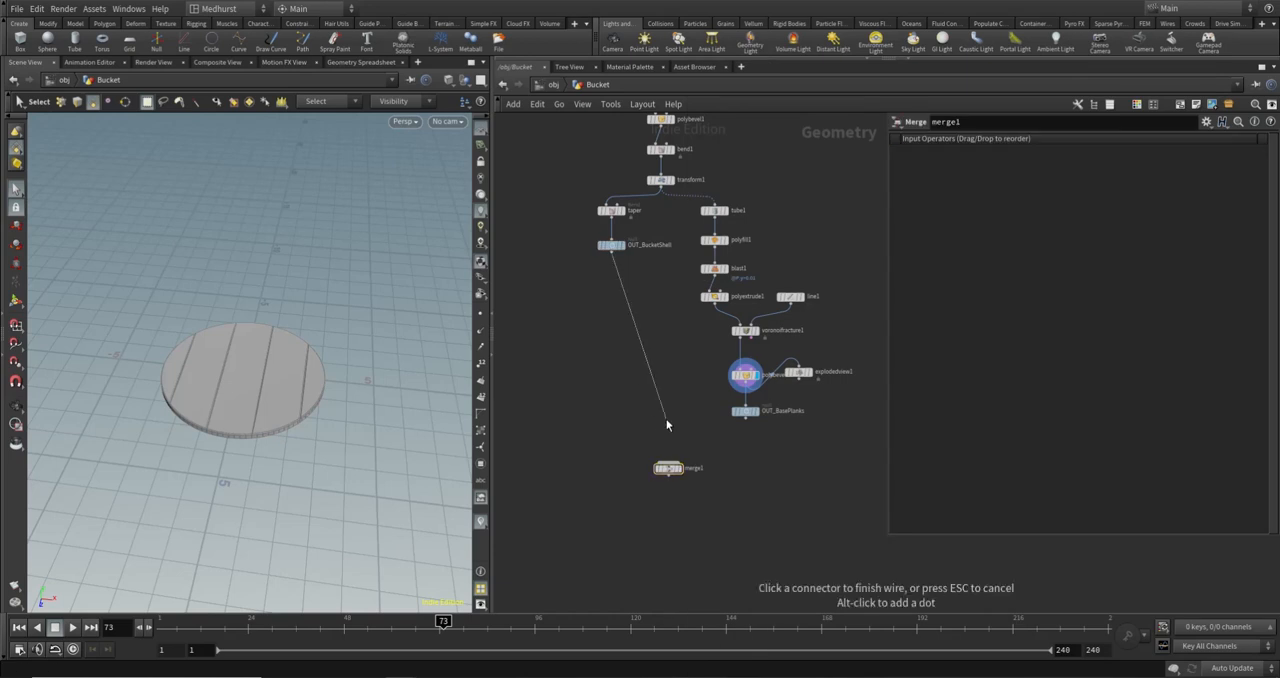
{"action": "left_click", "coordinate": [667, 461]}
{"action": "left_click", "coordinate": [667, 461]}
{"action": "left_click", "coordinate": [745, 418]}
{"action": "left_click_drag", "start_coordinate": [669, 472], "coordinate": [613, 470]}
{"action": "left_click", "coordinate": [628, 466]}
- Switch the viewport to Flat Shaded and check the merged bucket from below and inside
{"action": "left_click_drag", "start_coordinate": [283, 446], "coordinate": [437, 357], "text": "alt"}
{"action": "left_click", "coordinate": [452, 88]}
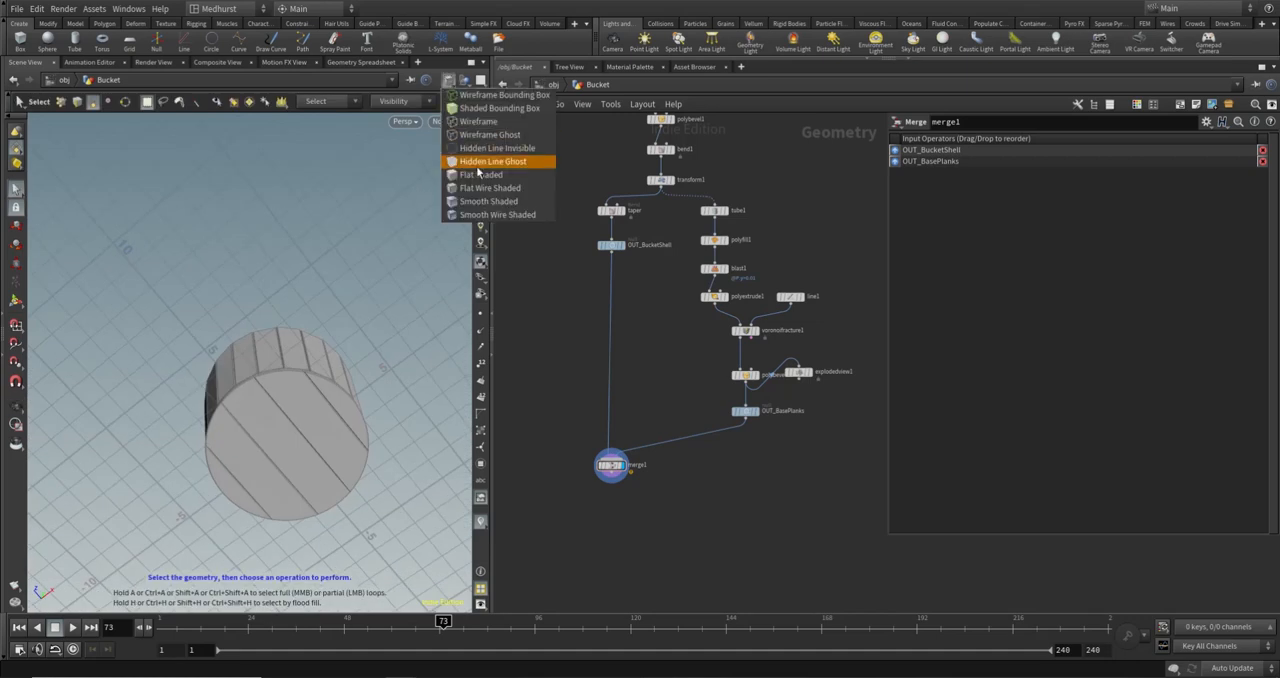
{"action": "left_click", "coordinate": [476, 178]}
{"action": "mouse_move", "coordinate": [337, 223]}
{"action": "left_mouse_down", "text": "alt"}
{"action": "mouse_move", "coordinate": [304, 321]}
{"action": "mouse_move", "coordinate": [277, 263]}
{"action": "mouse_move", "coordinate": [263, 323]}
{"action": "mouse_move", "coordinate": [282, 370]}
{"action": "left_mouse_up", "text": "alt"}
{"action": "left_click_drag", "start_coordinate": [307, 321], "coordinate": [292, 316]}
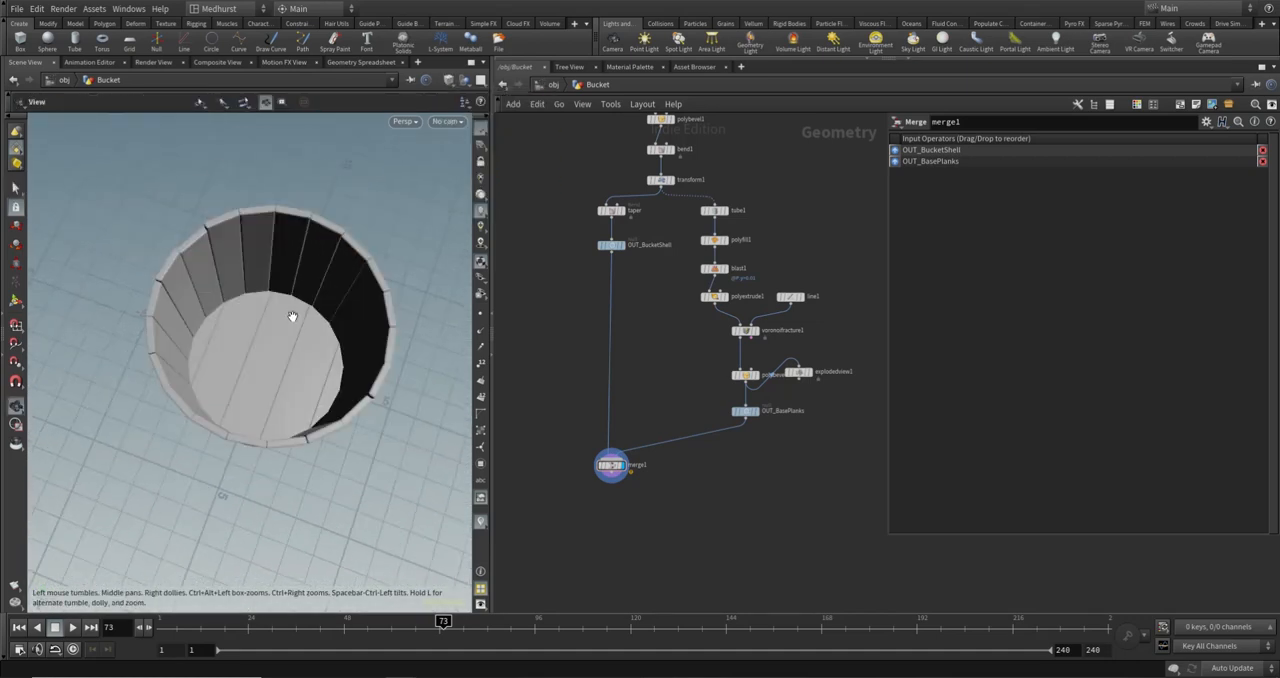
{"action": "key", "text": "s"}
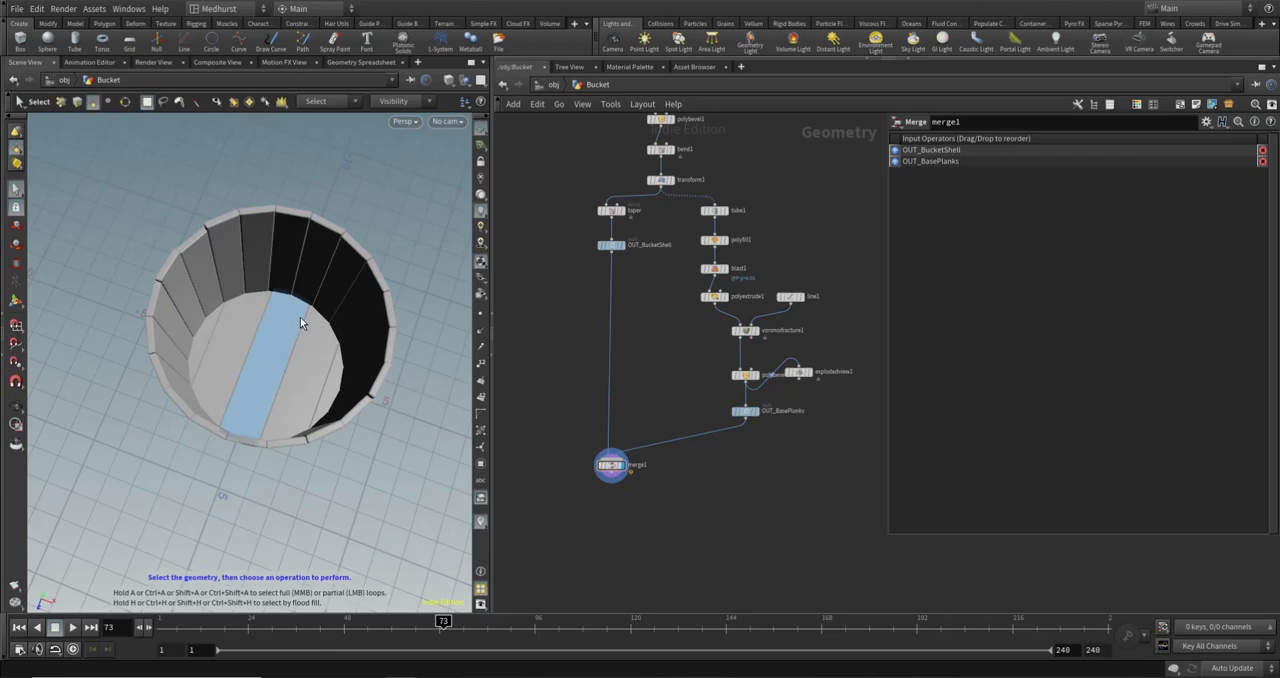
- Link polybevel2's distance to polybevel1's distance with a relative reference
{"action": "scroll", "coordinate": [784, 131], "scroll_direction": "up", "scroll_amount": 3}
{"action": "left_click", "coordinate": [648, 189]}
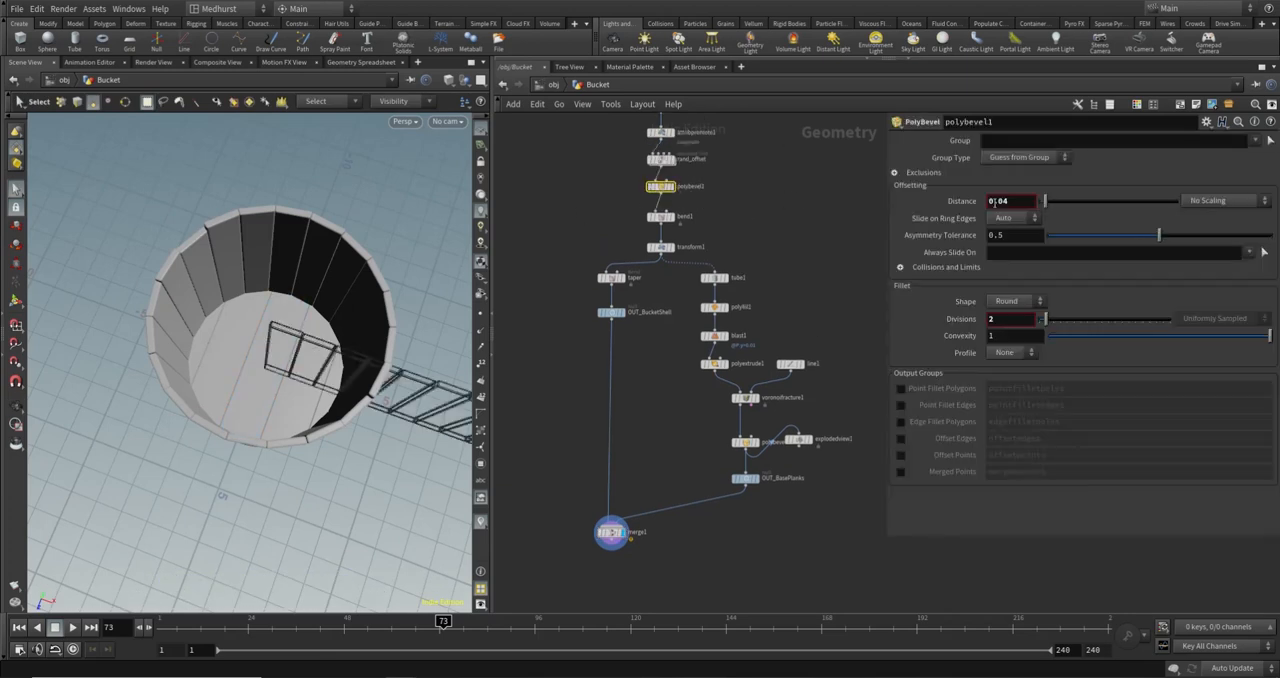
{"action": "right_click", "coordinate": [1027, 203]}
{"action": "left_click", "coordinate": [1075, 292]}
{"action": "left_click", "coordinate": [745, 441]}
{"action": "right_click", "coordinate": [1027, 202]}
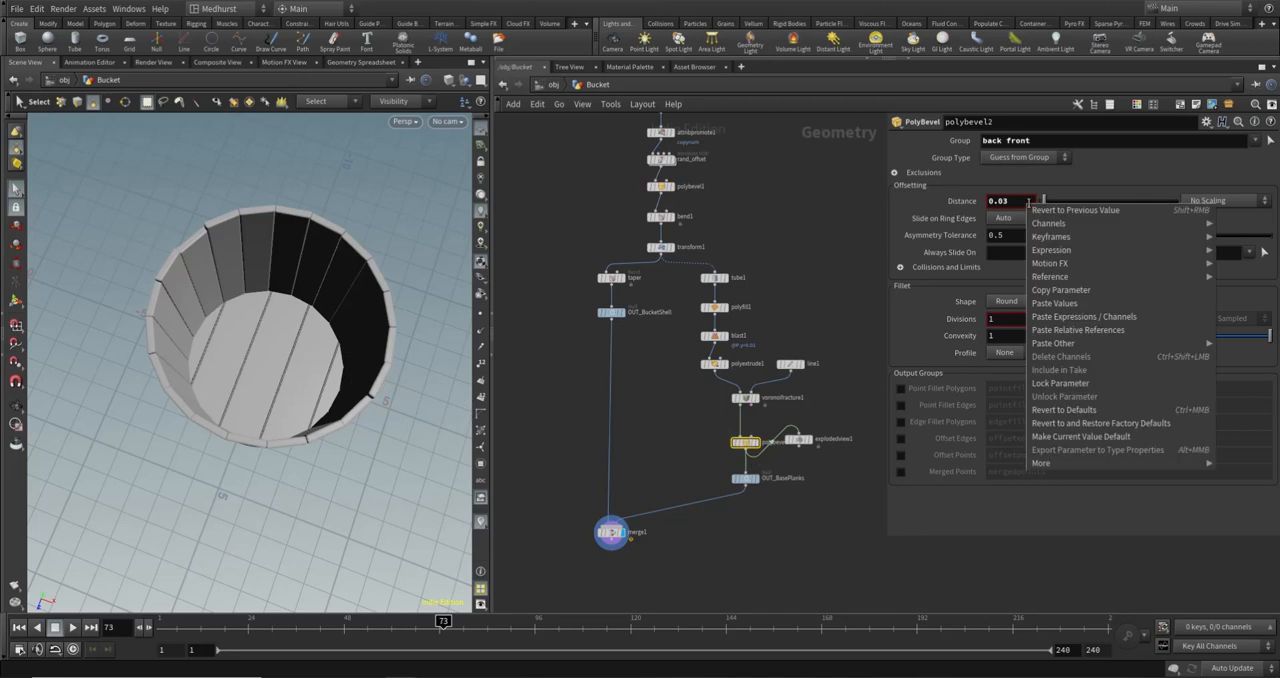
{"action": "left_click", "coordinate": [1073, 329]}
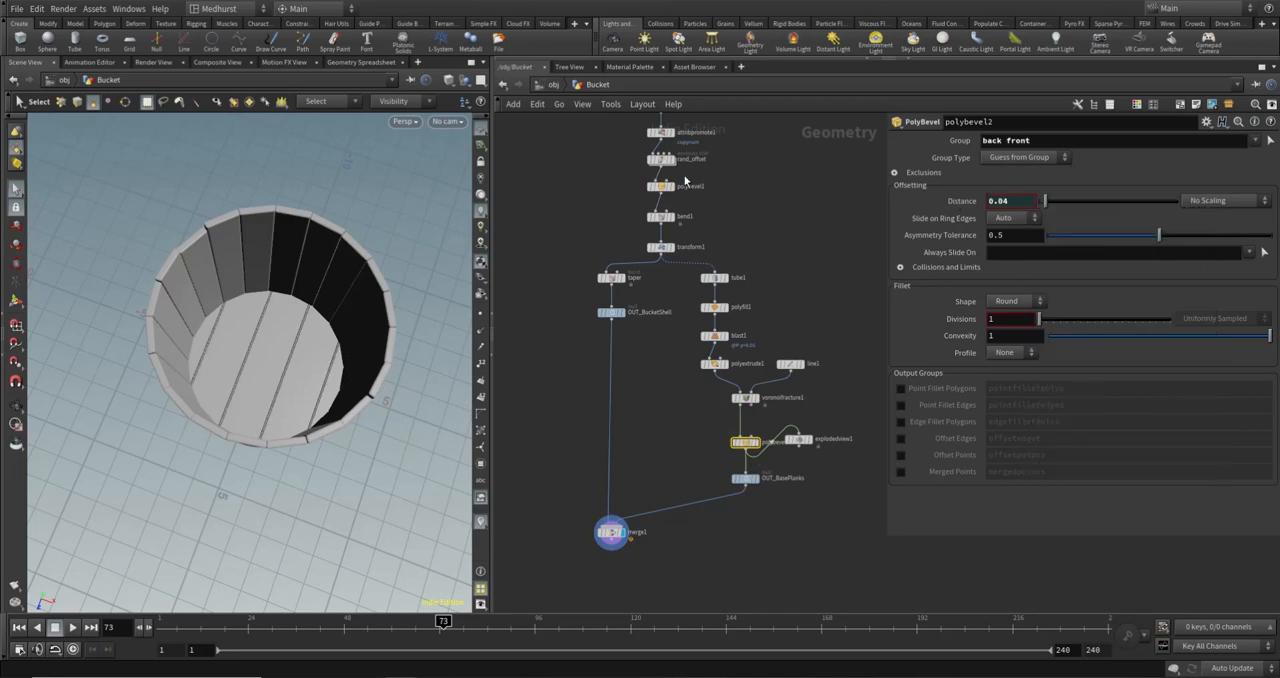
- Delete the explodedview1 node from the base plank branch
{"action": "left_click", "coordinate": [805, 439]}
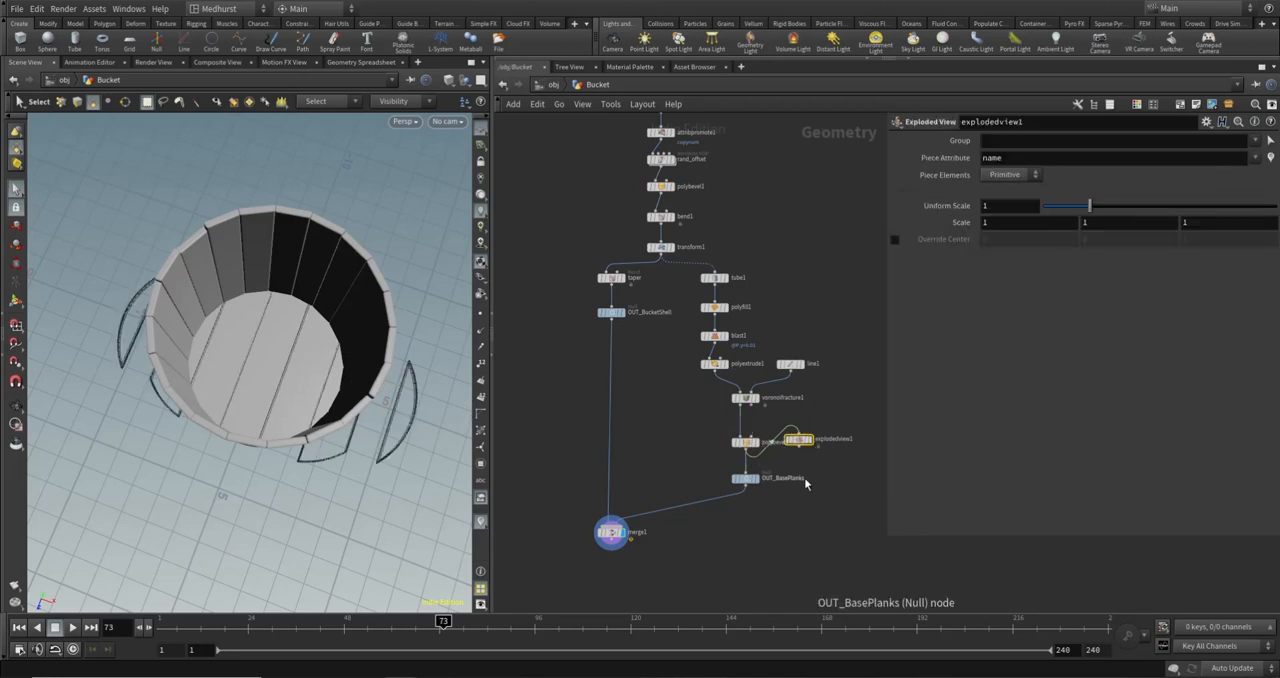
{"action": "key", "text": "Delete"}
{"action": "key", "text": "Escape"}
- Examine the merged bucket from below, above and the side, checking the base planks and the staggered rim
{"action": "left_click_drag", "start_coordinate": [289, 423], "coordinate": [261, 403]}
{"action": "key", "text": "s"}
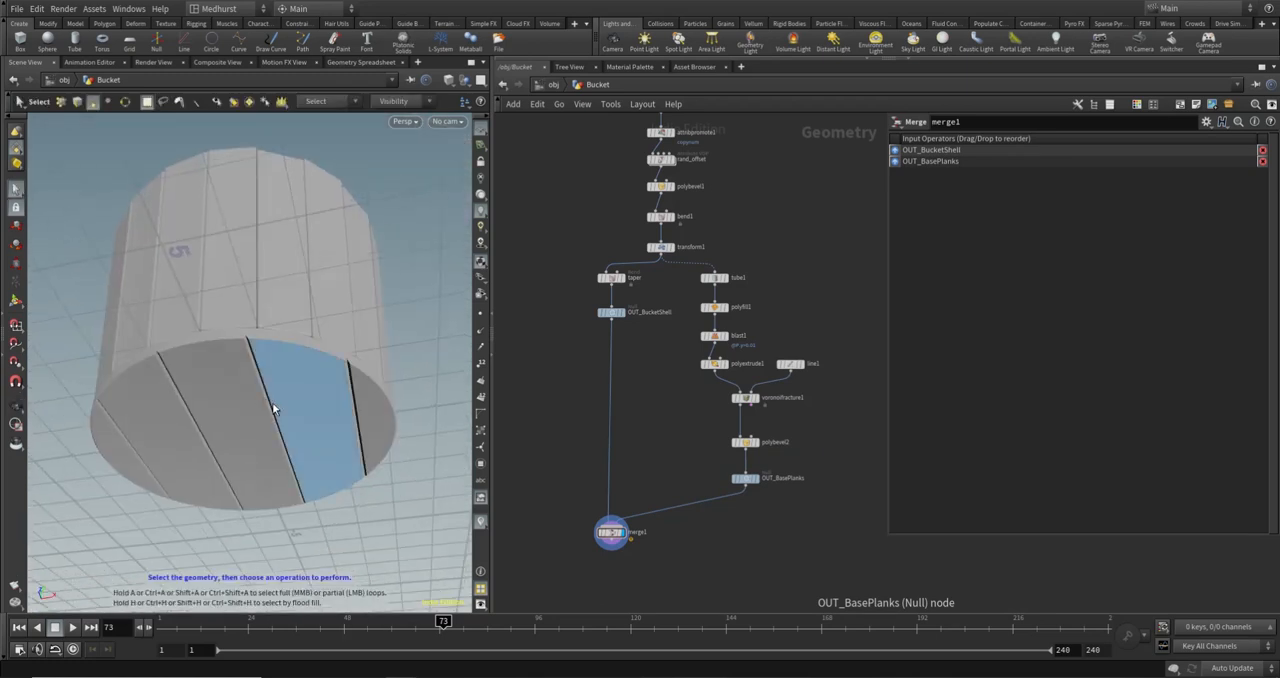
{"action": "left_click_drag", "start_coordinate": [290, 232], "coordinate": [312, 318], "text": "alt"}
{"action": "left_click_drag", "start_coordinate": [330, 240], "coordinate": [297, 302], "text": "alt"}
{"action": "middle_click_drag", "start_coordinate": [257, 218], "coordinate": [277, 306], "text": "alt"}
{"action": "left_click_drag", "start_coordinate": [285, 240], "coordinate": [317, 429], "text": "alt"}
{"action": "right_click_drag", "start_coordinate": [317, 429], "coordinate": [209, 322], "text": "alt"}
{"action": "left_click_drag", "start_coordinate": [257, 312], "coordinate": [254, 271], "text": "alt"}
{"action": "middle_click_drag", "start_coordinate": [300, 337], "coordinate": [244, 286], "text": "alt"}
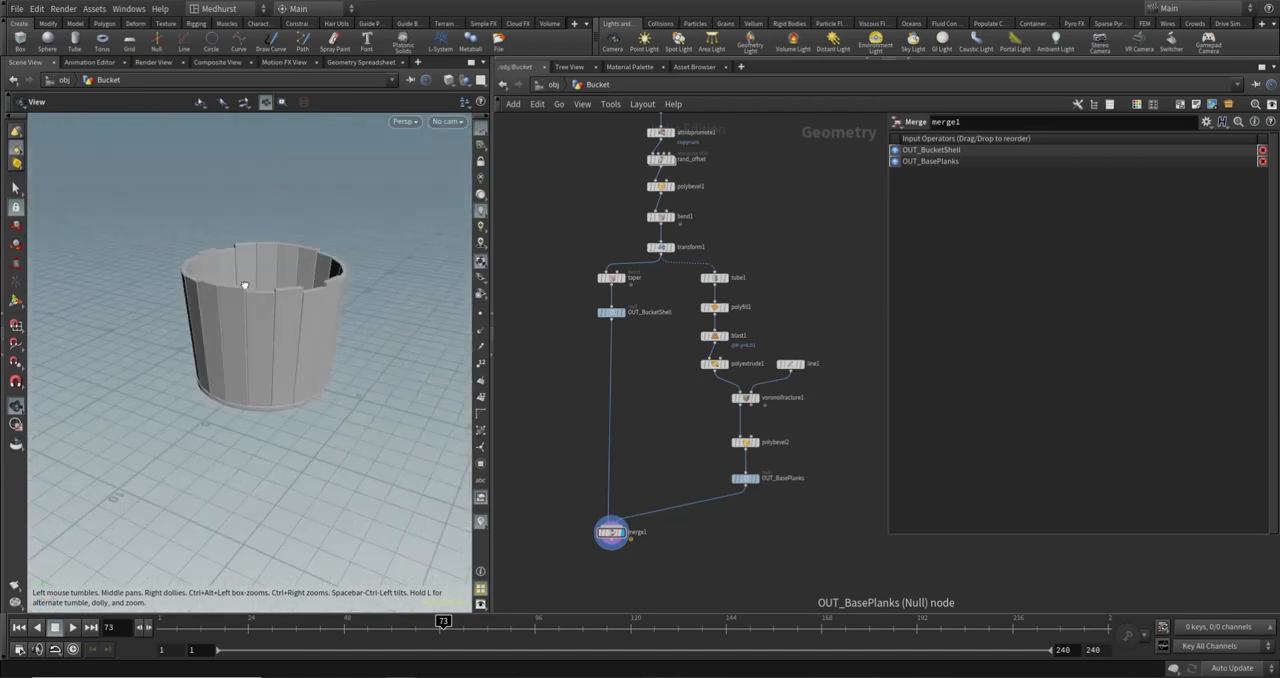
{"action": "left_click_drag", "start_coordinate": [244, 286], "coordinate": [234, 326], "text": "alt"}
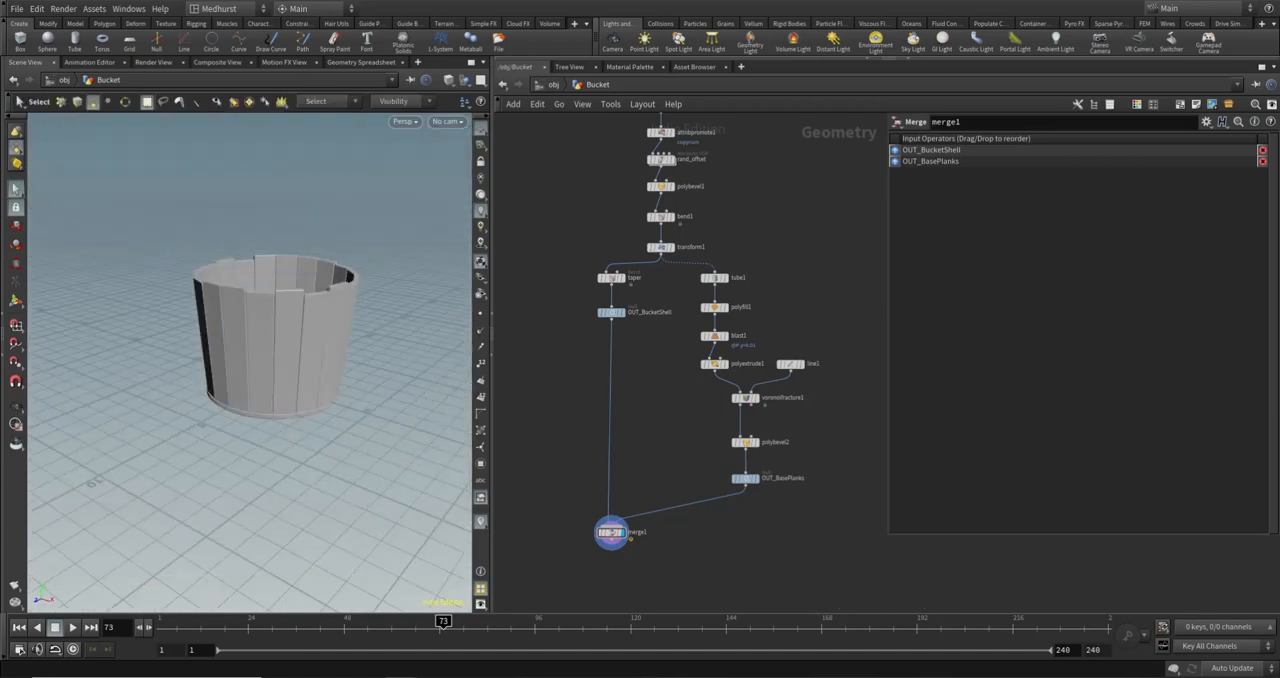
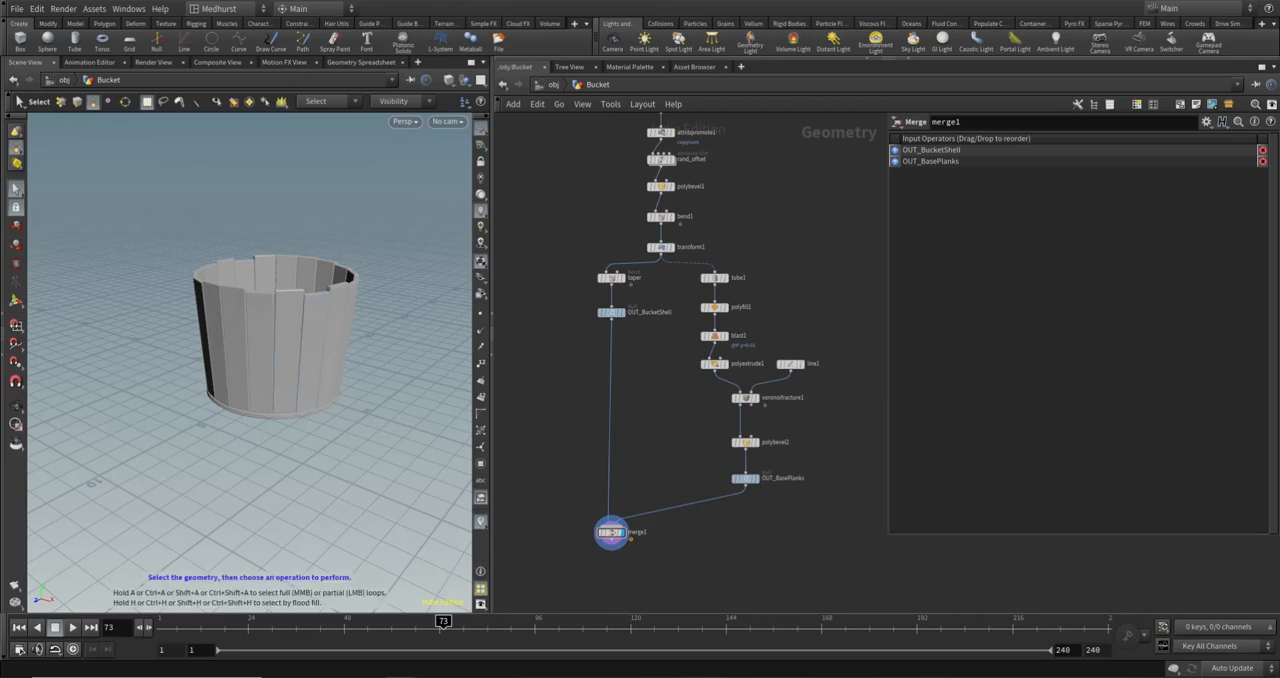
- Add a Clip node after merge1, display its result and rename it bottom
{"action": "middle_click_drag", "start_coordinate": [660, 562], "coordinate": [828, 477]}
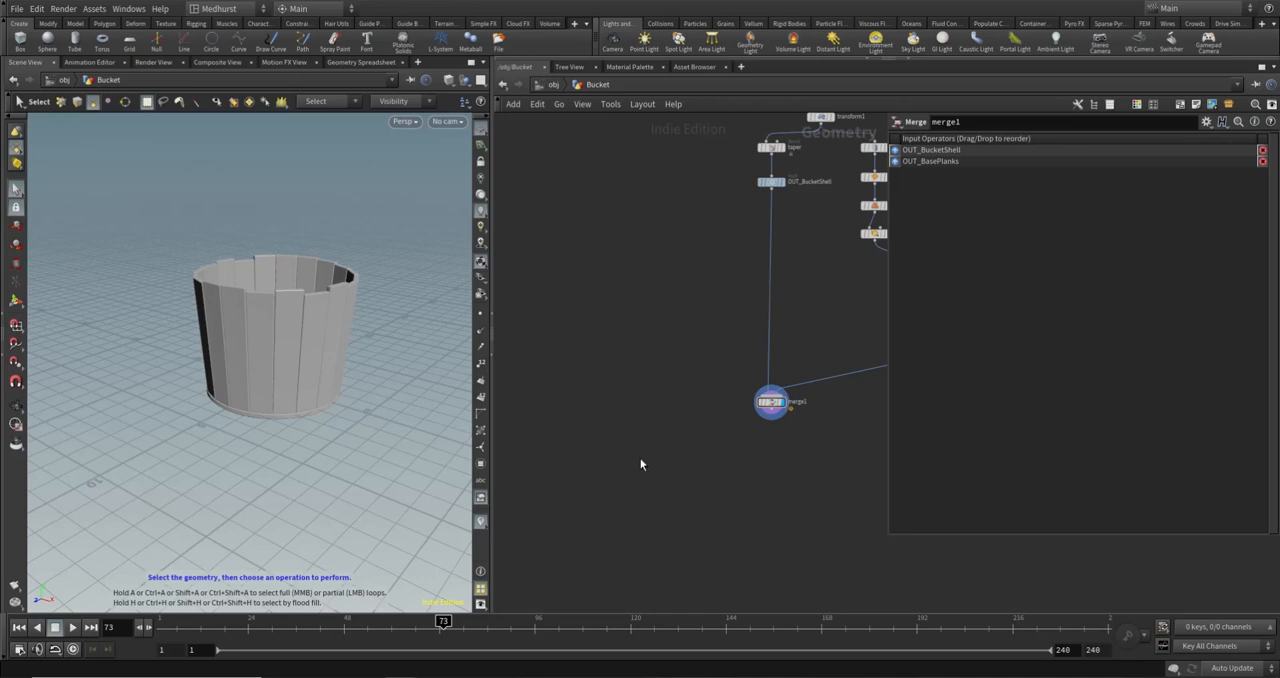
{"action": "key", "text": "Tab"}
{"action": "type", "text": "clip"}
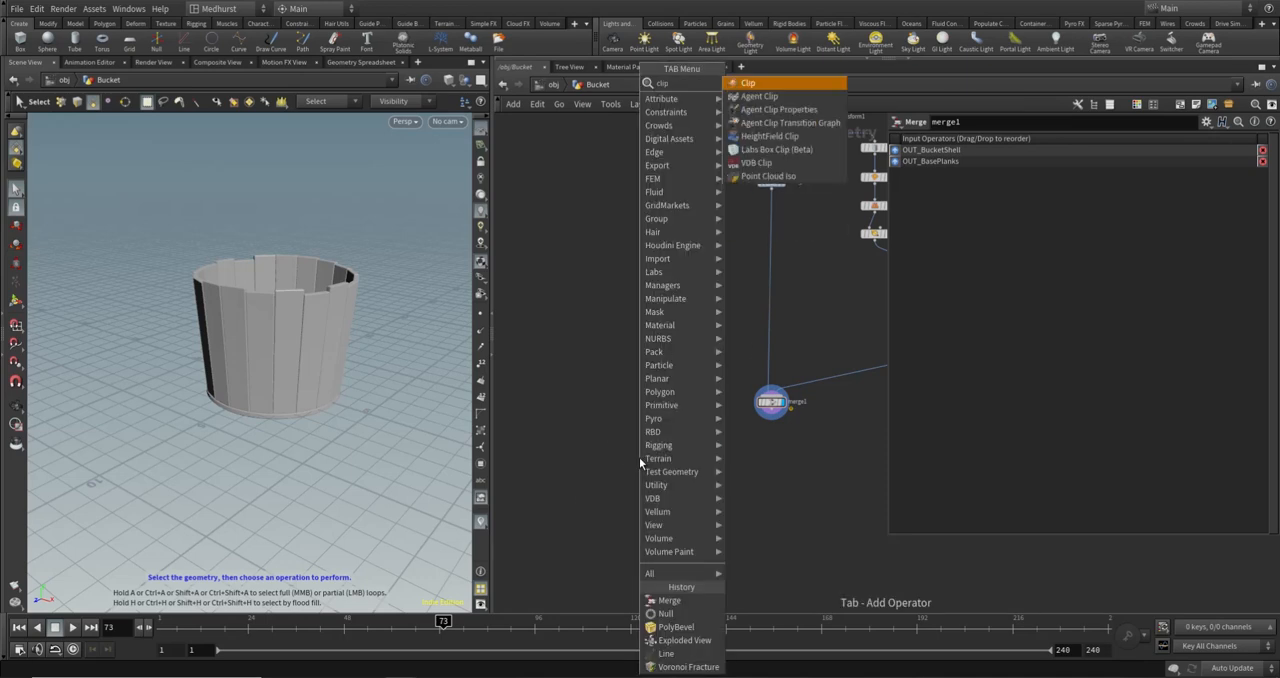
{"action": "key", "text": "Return"}
{"action": "left_click", "coordinate": [692, 436]}
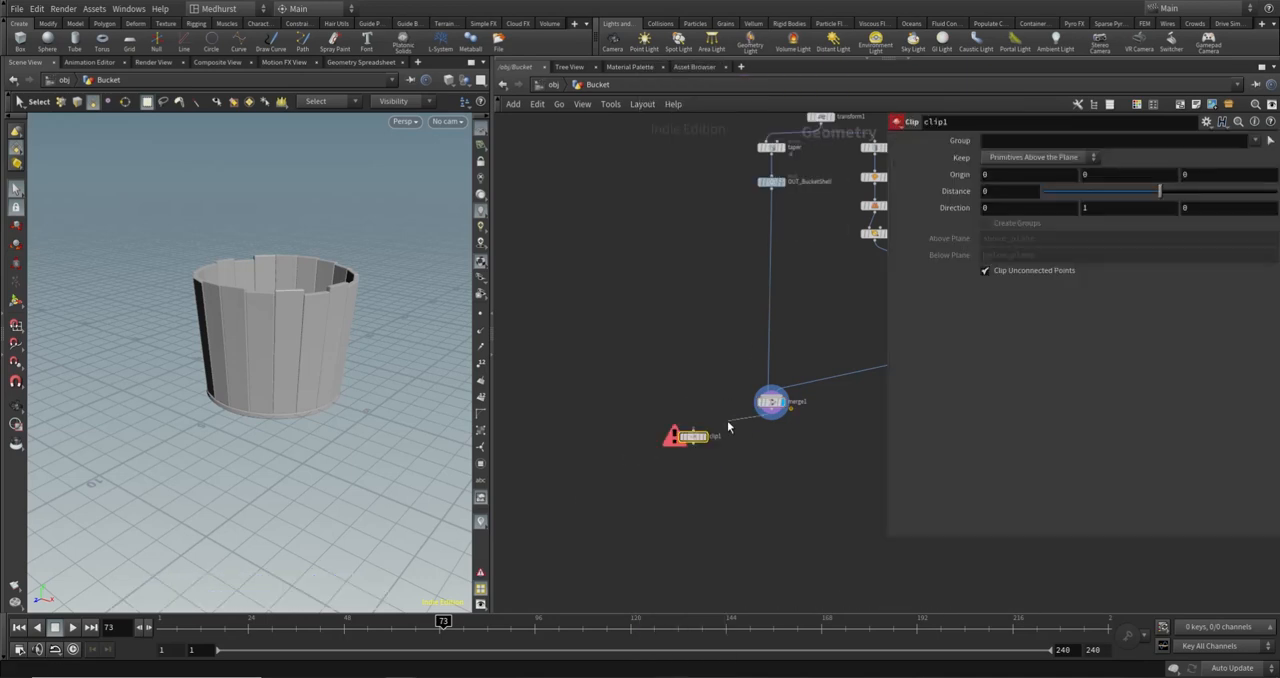
{"action": "left_click_drag", "start_coordinate": [728, 421], "coordinate": [667, 440]}
{"action": "left_click", "coordinate": [679, 440]}
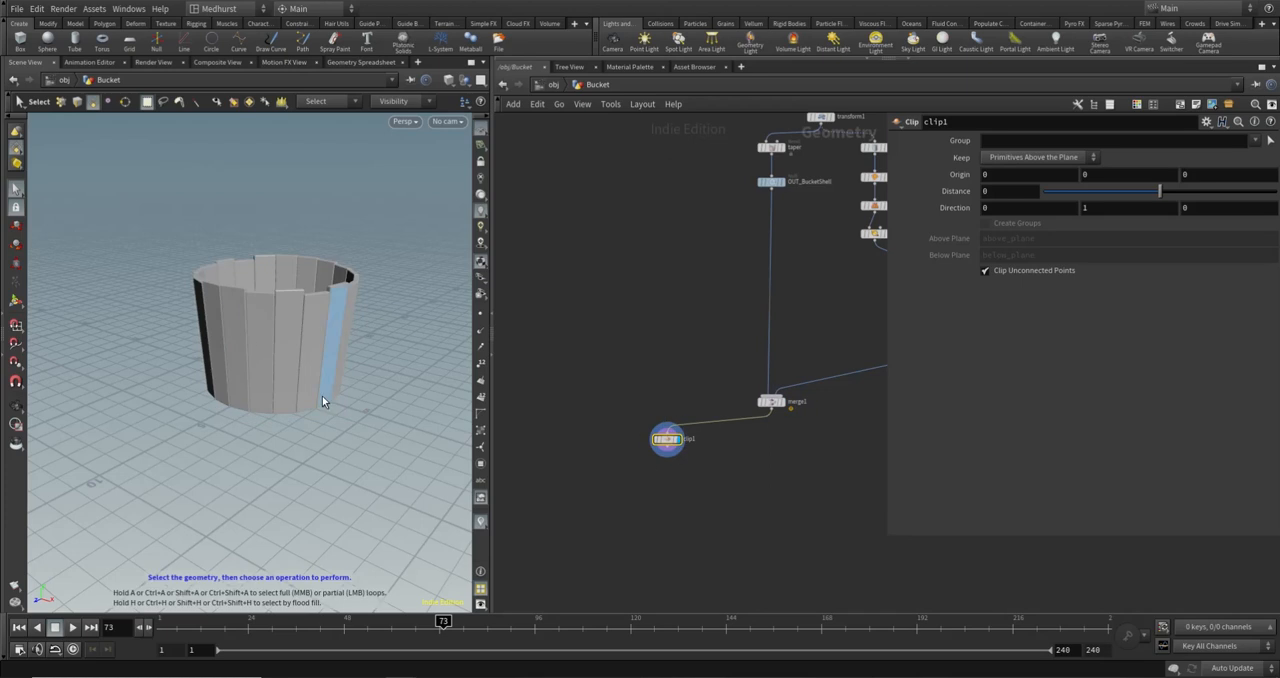
{"action": "double_click", "coordinate": [688, 439]}
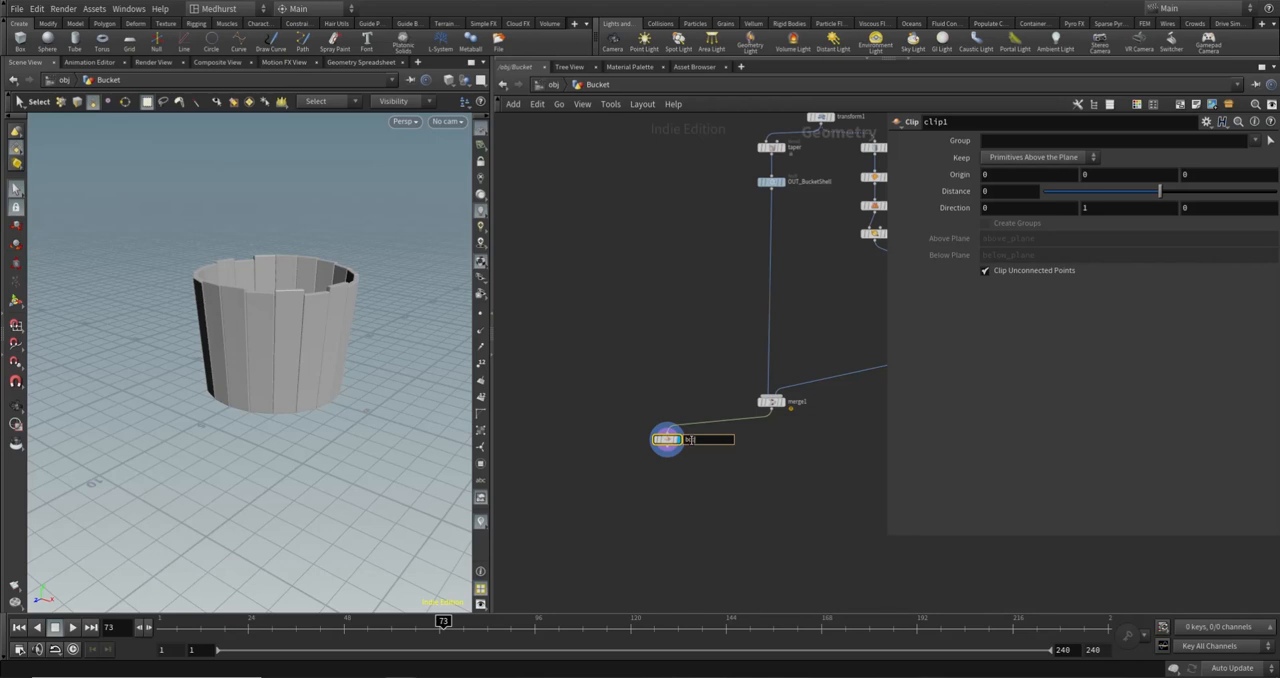
{"action": "key", "text": "Return"}
- Raise the bottom clip plane on the bucket to an Origin Y of about 0.98 and a Distance of about 0.14
{"action": "left_click", "coordinate": [17, 303]}
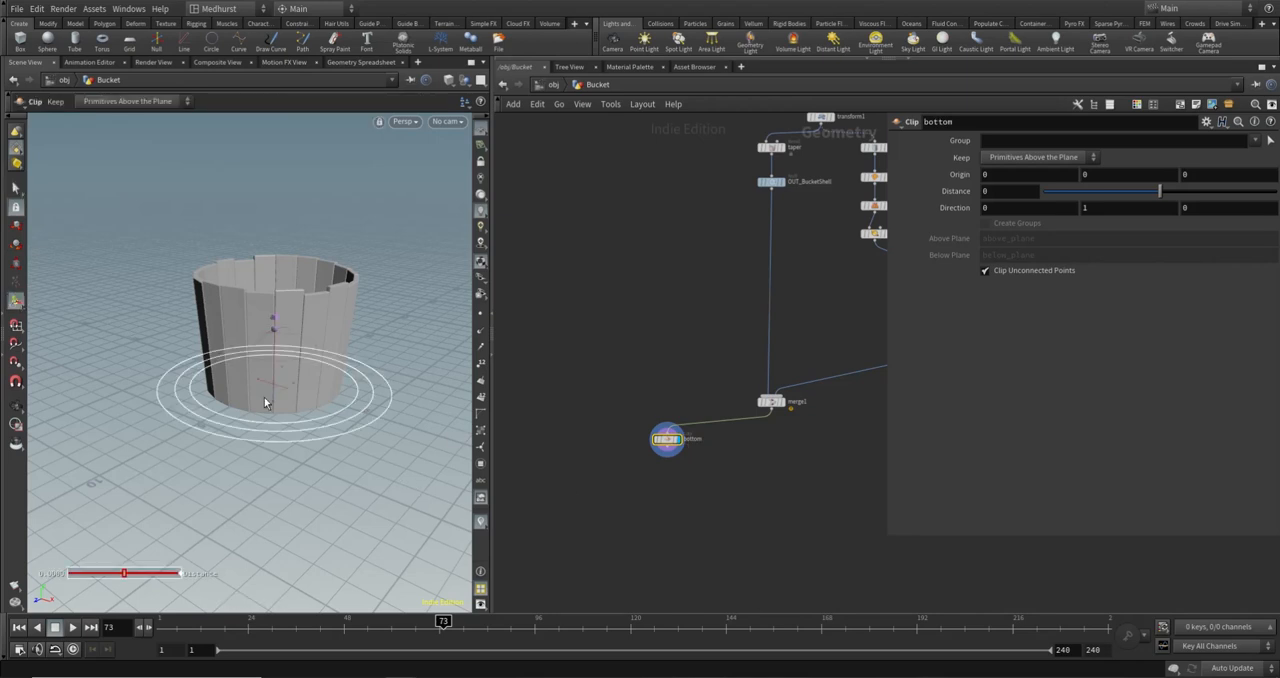
{"action": "mouse_move", "coordinate": [266, 400]}
{"action": "left_mouse_down", "text": "alt"}
{"action": "mouse_move", "coordinate": [294, 391]}
{"action": "mouse_move", "coordinate": [279, 399]}
{"action": "left_mouse_up", "text": "alt"}
{"action": "left_click_drag", "start_coordinate": [279, 399], "coordinate": [233, 391], "text": "alt"}
{"action": "scroll", "coordinate": [233, 391], "scroll_direction": "up", "scroll_amount": 5}
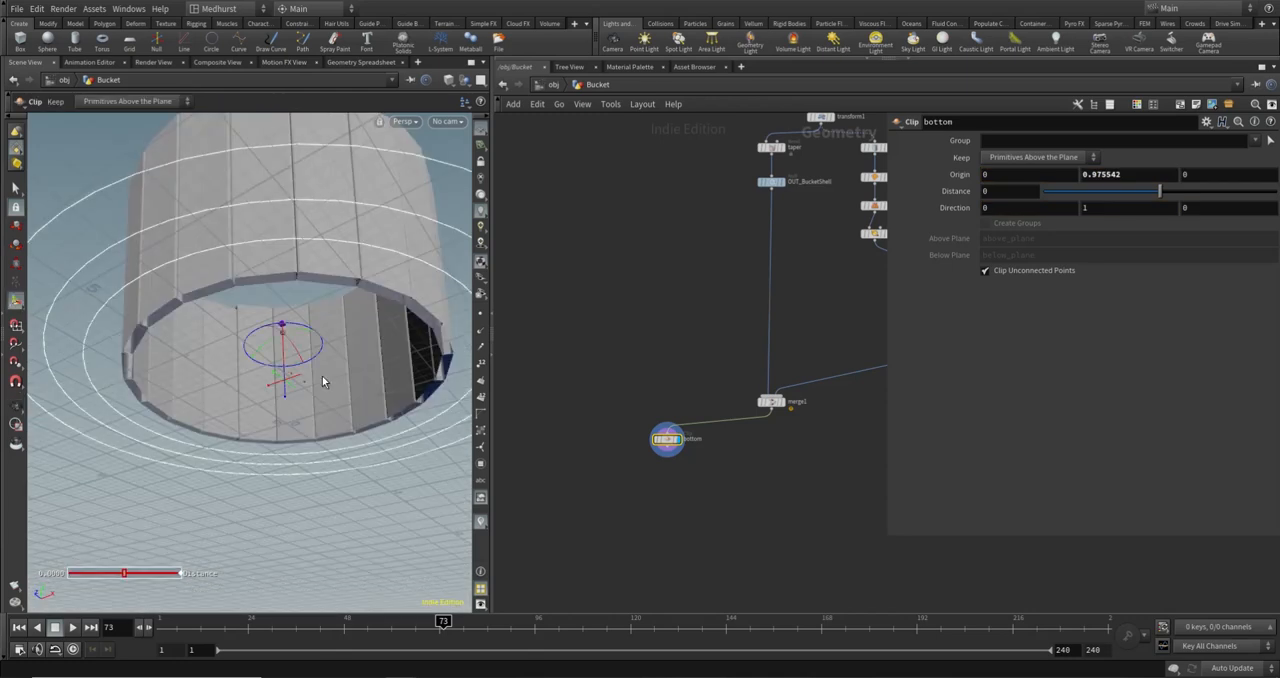
{"action": "left_click_drag", "start_coordinate": [246, 306], "coordinate": [134, 274], "text": "alt"}
{"action": "scroll", "coordinate": [112, 240], "scroll_direction": "down", "scroll_amount": 5}
{"action": "left_click_drag", "start_coordinate": [341, 220], "coordinate": [373, 343], "text": "alt"}
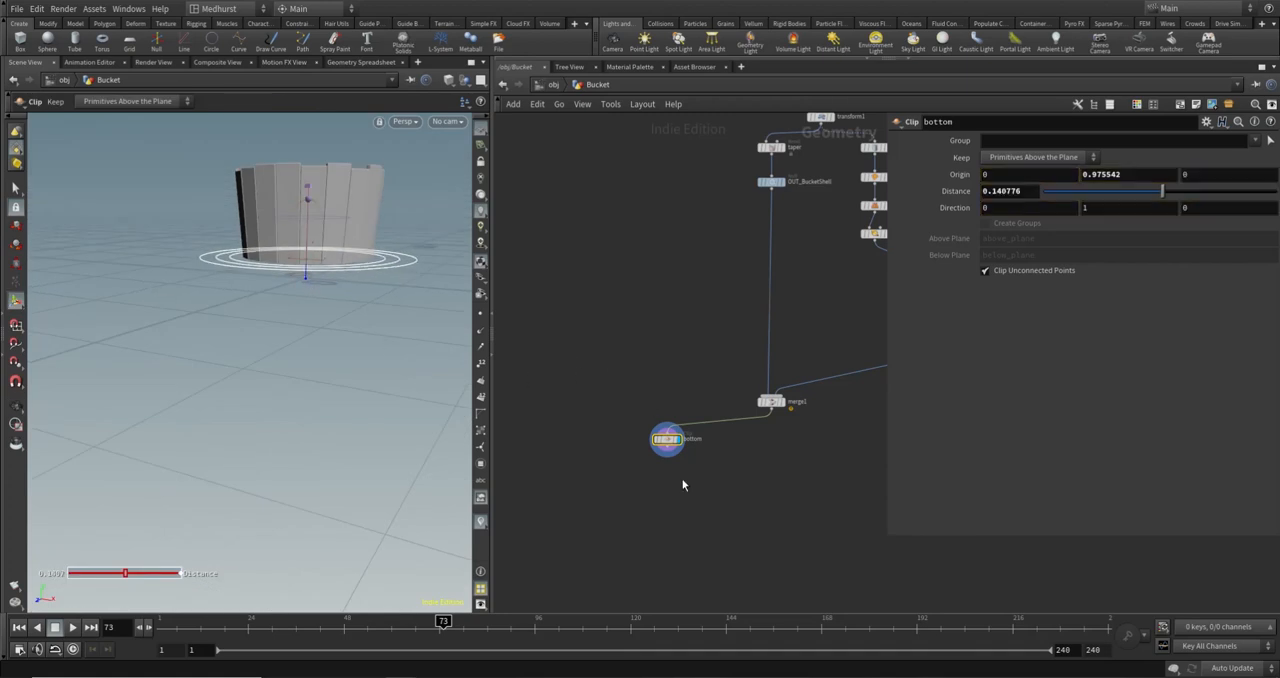
- Add a second Clip node wired below the bottom clip, display its result and rename it top
{"action": "key", "text": "Tab"}
{"action": "type", "text": "clip"}
{"action": "key", "text": "Return"}
{"action": "left_click", "coordinate": [664, 468]}
{"action": "scroll", "coordinate": [668, 466], "scroll_direction": "up", "scroll_amount": 3}
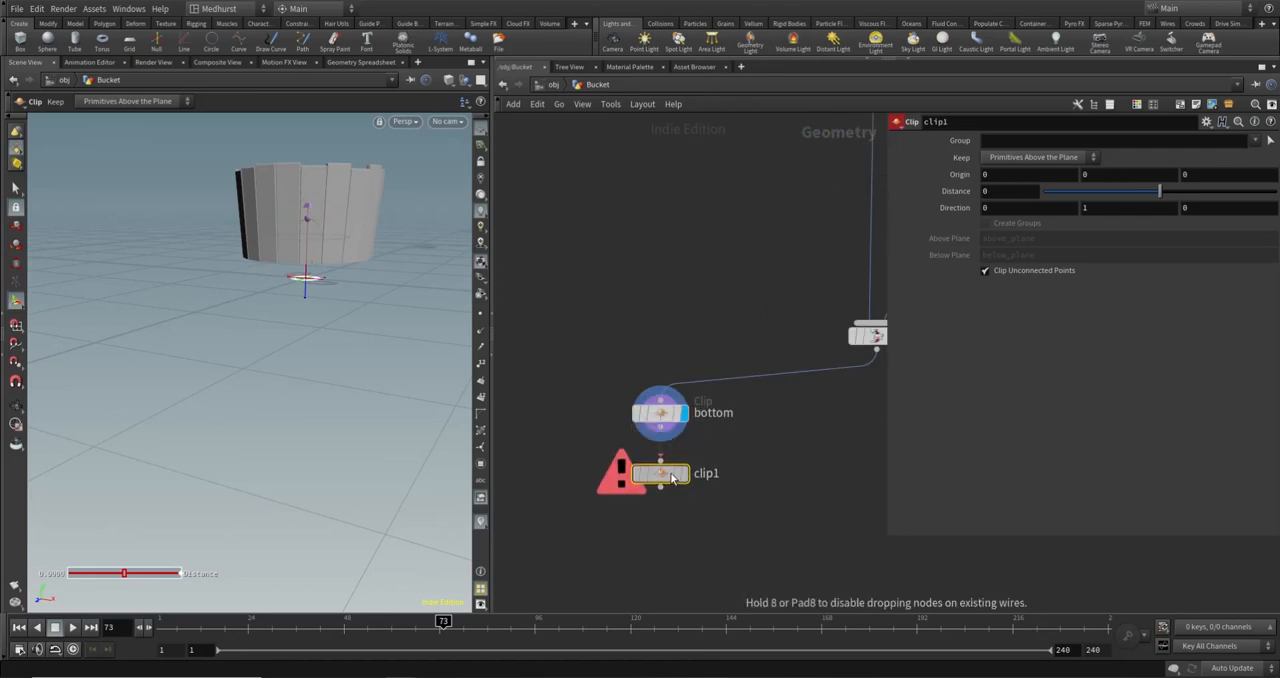
{"action": "left_click", "coordinate": [661, 461]}
{"action": "left_click", "coordinate": [660, 426]}
{"action": "left_click", "coordinate": [684, 473]}
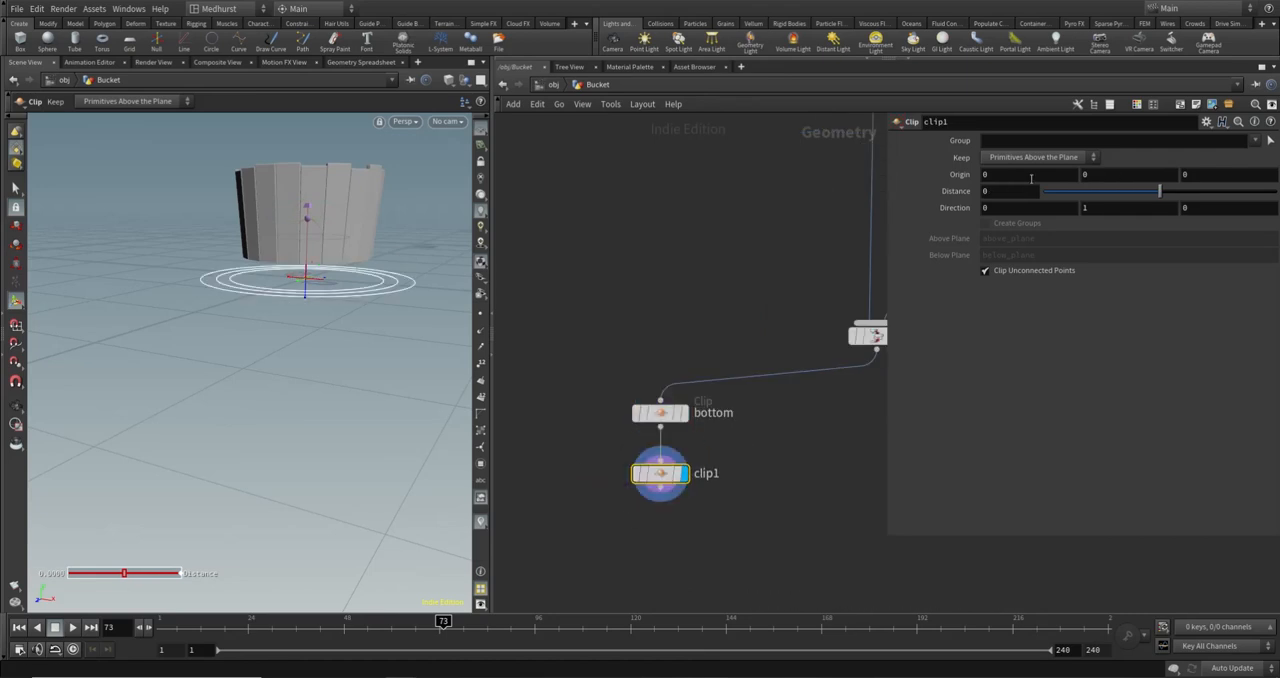
{"action": "double_click", "coordinate": [720, 481]}
{"action": "type", "text": "top"}
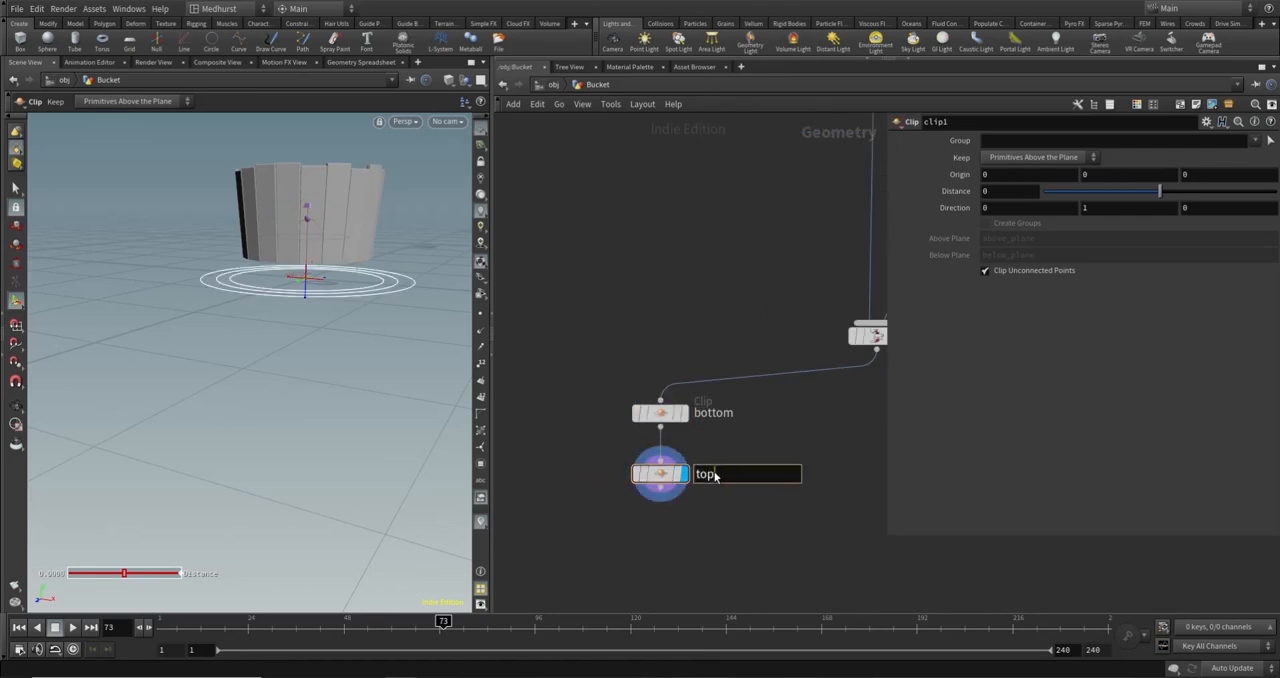
{"action": "key", "text": "Return"}
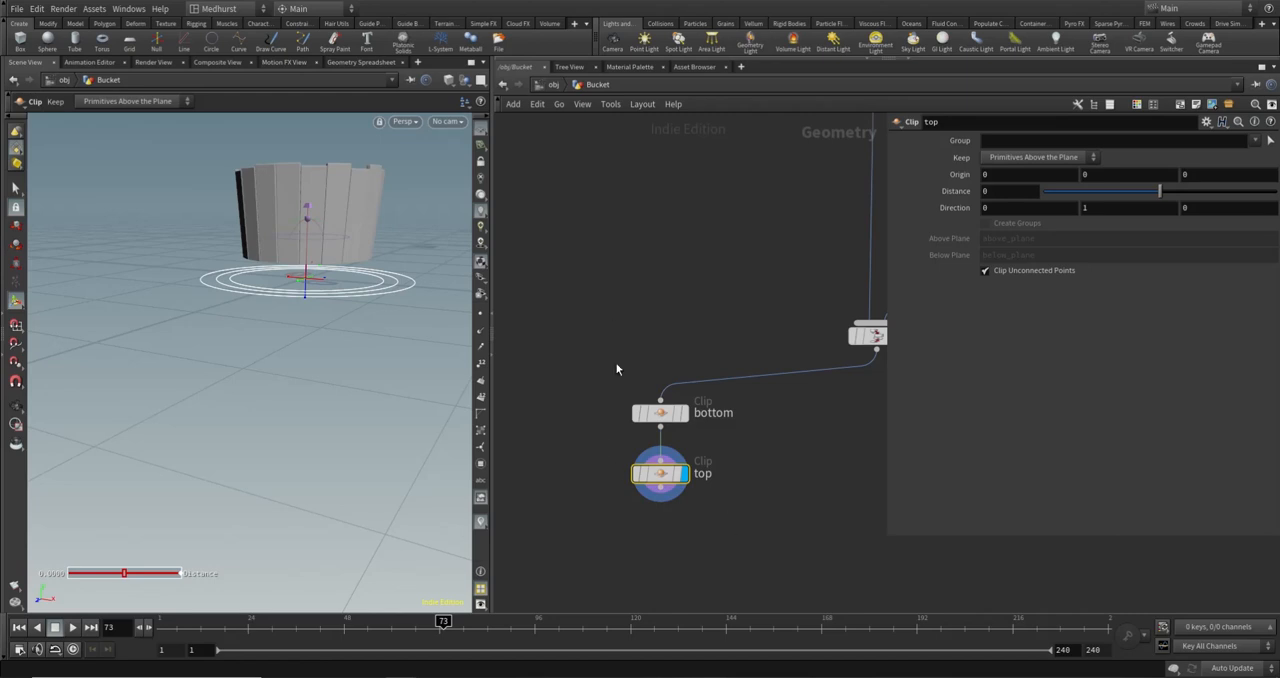
- Colour the bottom and top clip nodes red
{"action": "left_click_drag", "start_coordinate": [616, 369], "coordinate": [977, 558]}
{"action": "key", "text": "c"}
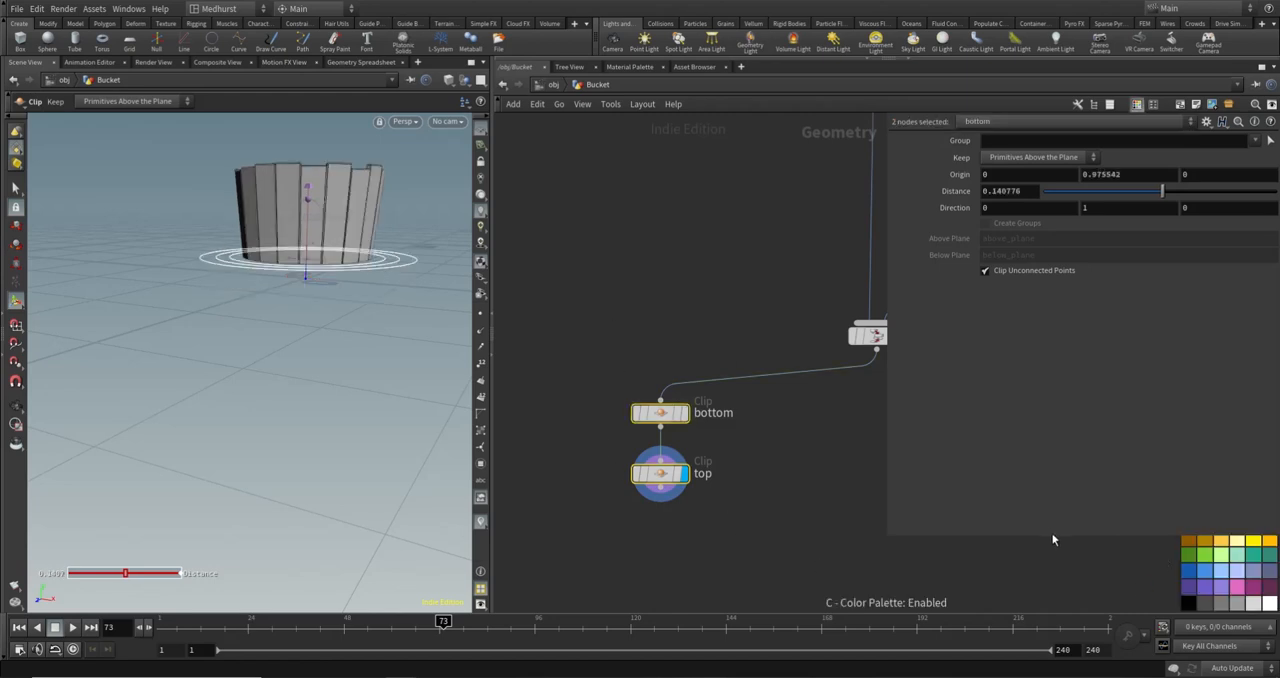
{"action": "left_click_drag", "start_coordinate": [1051, 533], "coordinate": [1053, 462]}
{"action": "left_click", "coordinate": [1221, 524]}
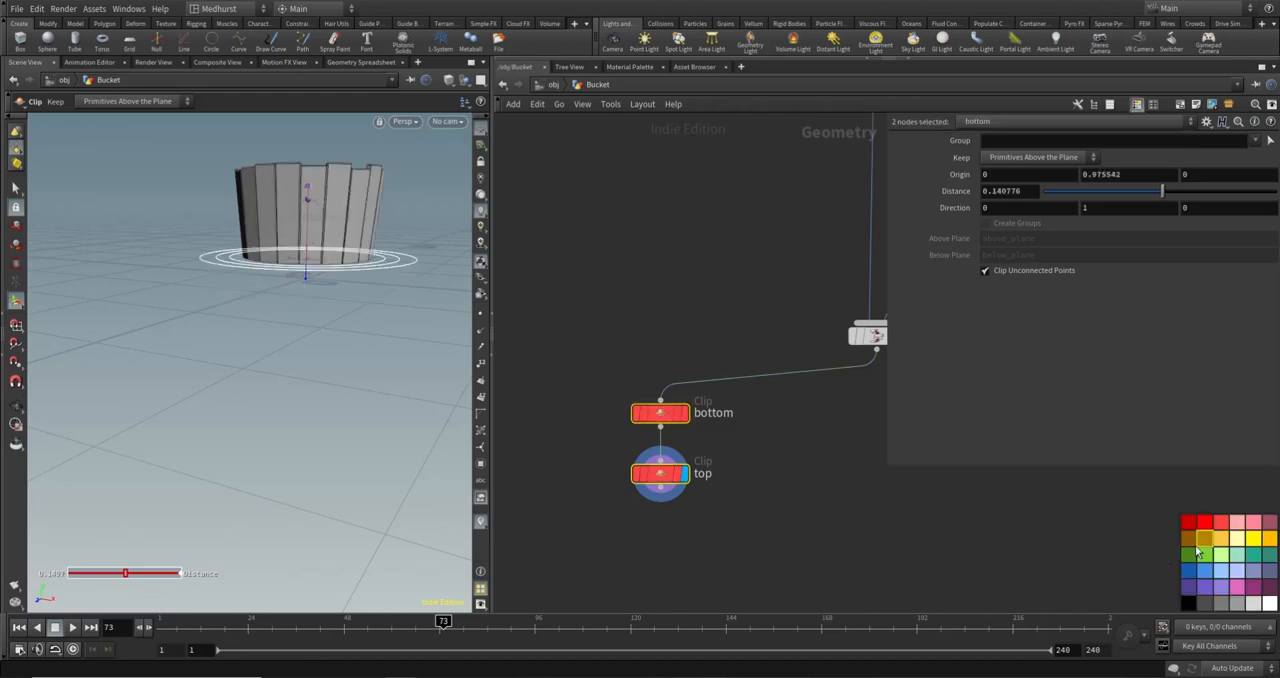
{"action": "left_click", "coordinate": [812, 537]}
{"action": "key", "text": "h"}
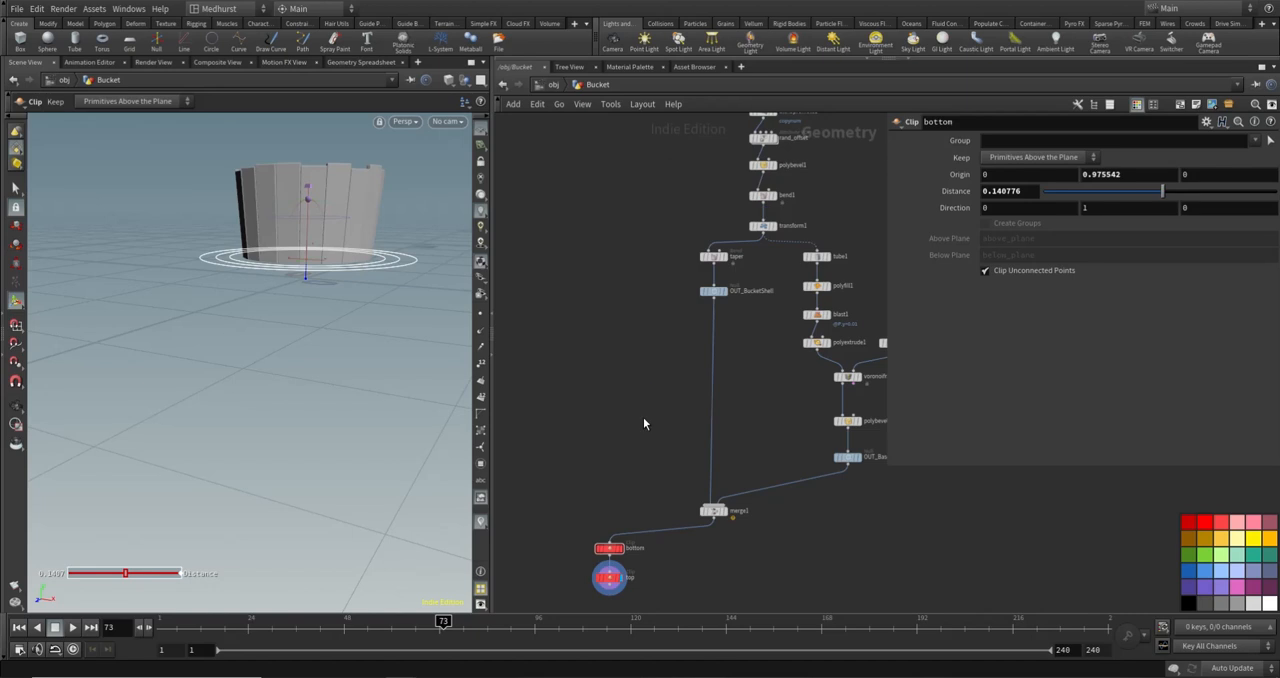
- Set the top clip to keep Primitives Below the Plane and raise its plane to a Distance of about 4.63
{"action": "middle_click_drag", "start_coordinate": [612, 594], "coordinate": [659, 450]}
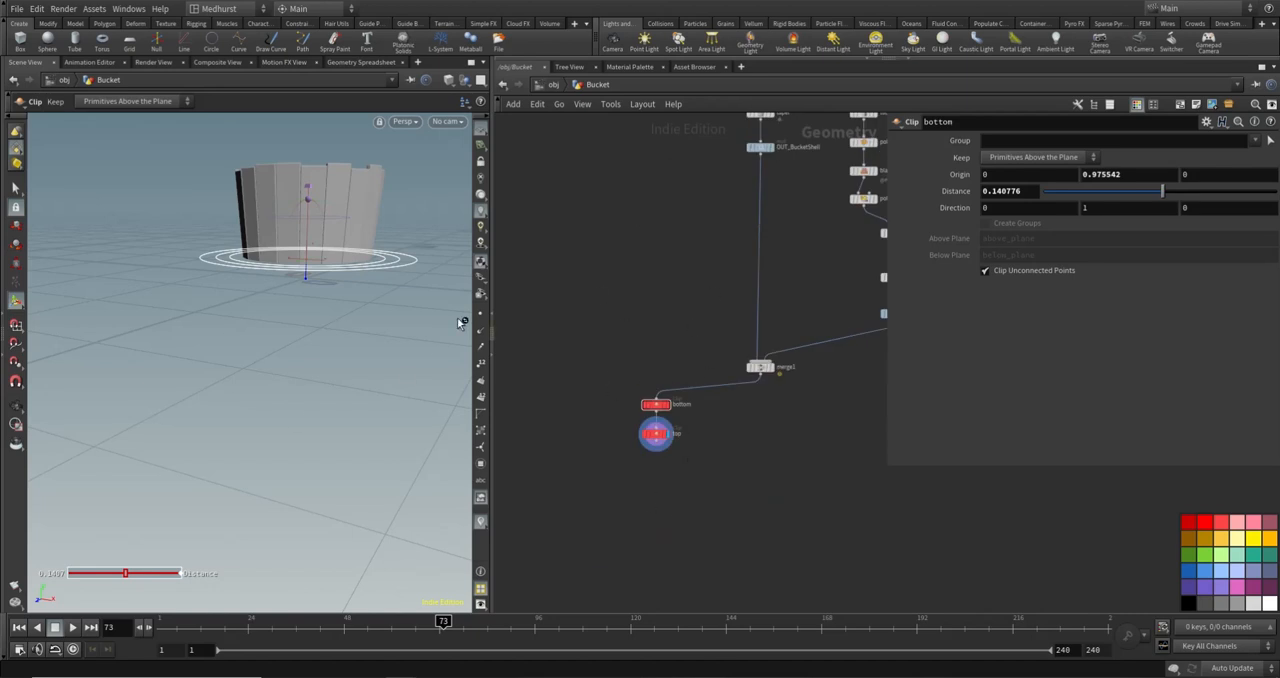
{"action": "left_click", "coordinate": [670, 432]}
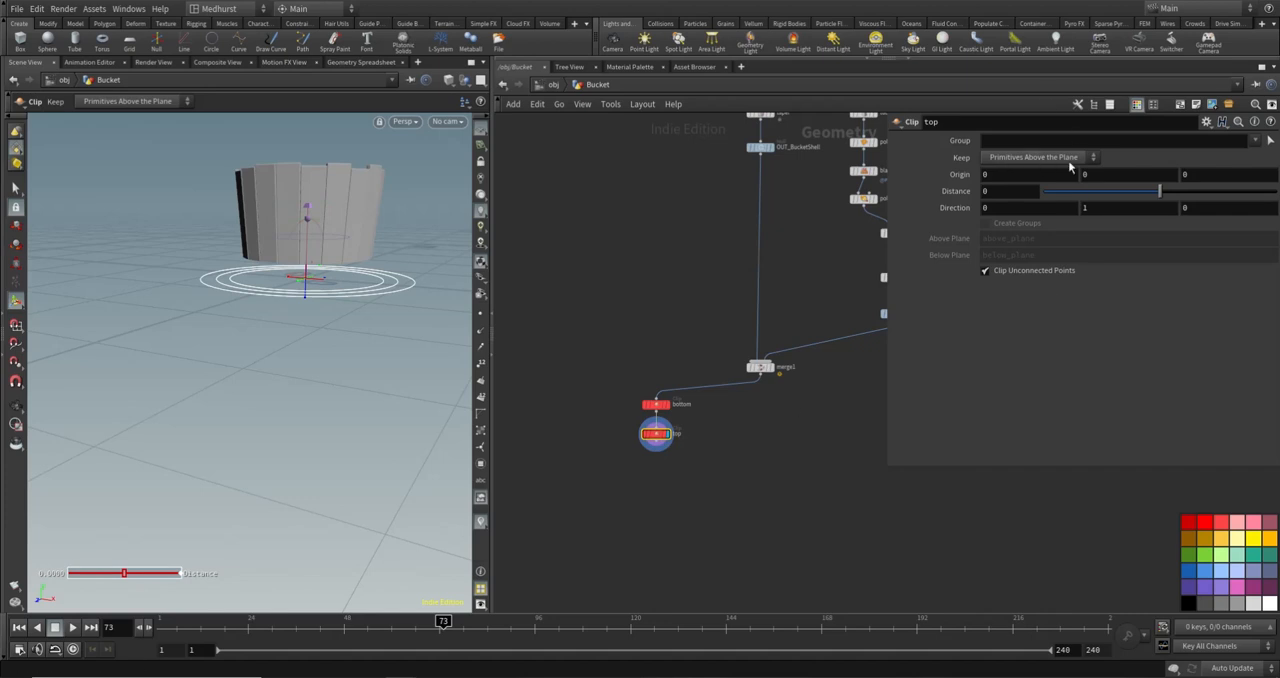
{"action": "left_click", "coordinate": [1066, 158]}
{"action": "left_click", "coordinate": [1048, 185]}
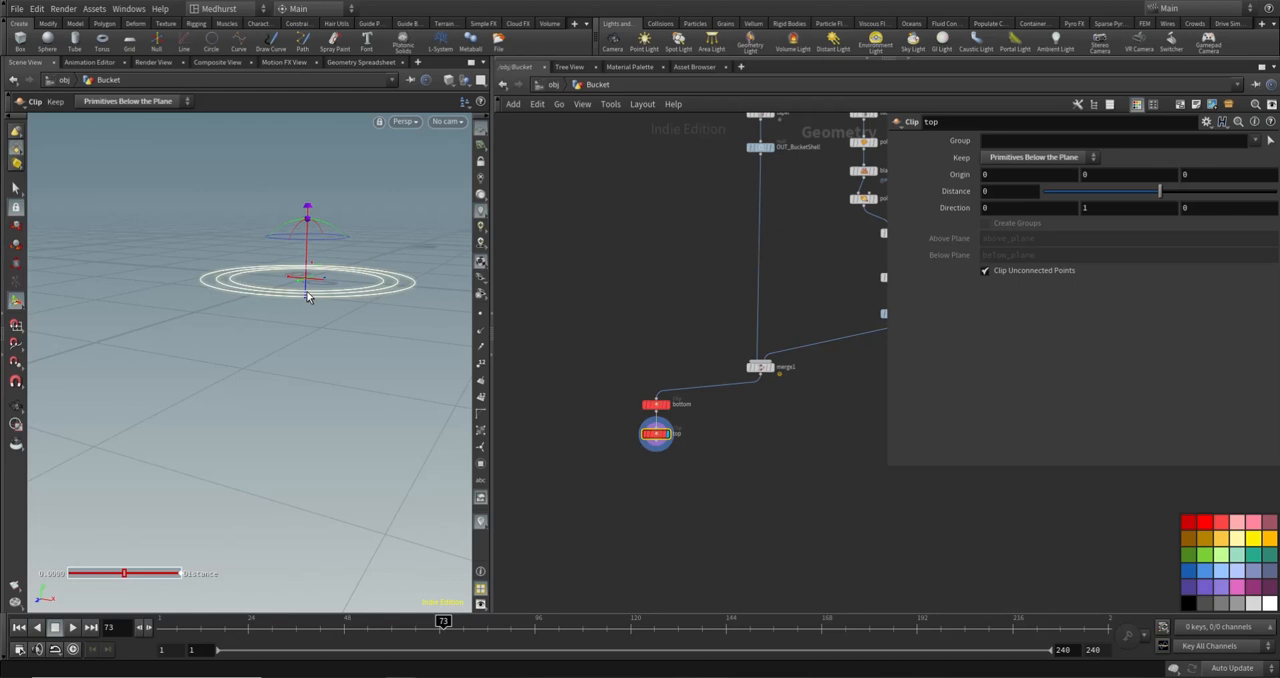
{"action": "left_click_drag", "start_coordinate": [307, 296], "coordinate": [350, 215]}
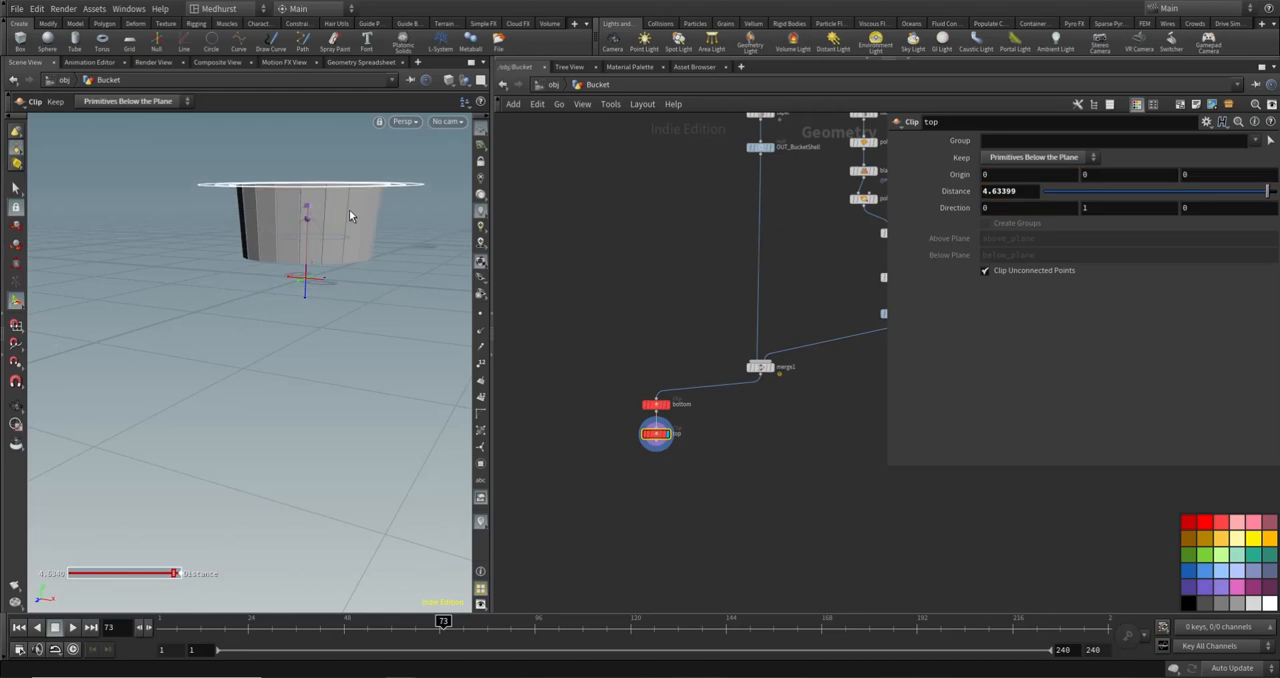
- Try Primitives Above the Plane on the top clip and restore Primitives Below the Plane
{"action": "left_click", "coordinate": [1033, 157]}
{"action": "left_click", "coordinate": [1040, 168]}
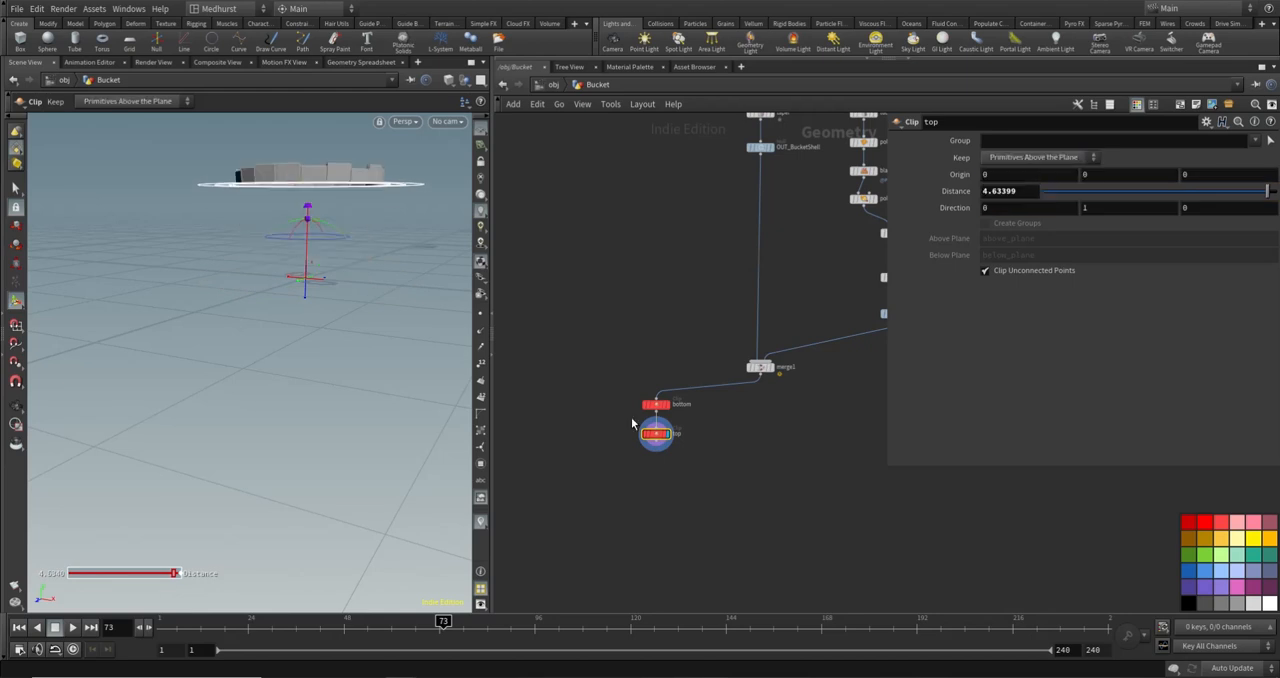
{"action": "left_click", "coordinate": [1035, 157]}
{"action": "left_click", "coordinate": [1035, 178]}
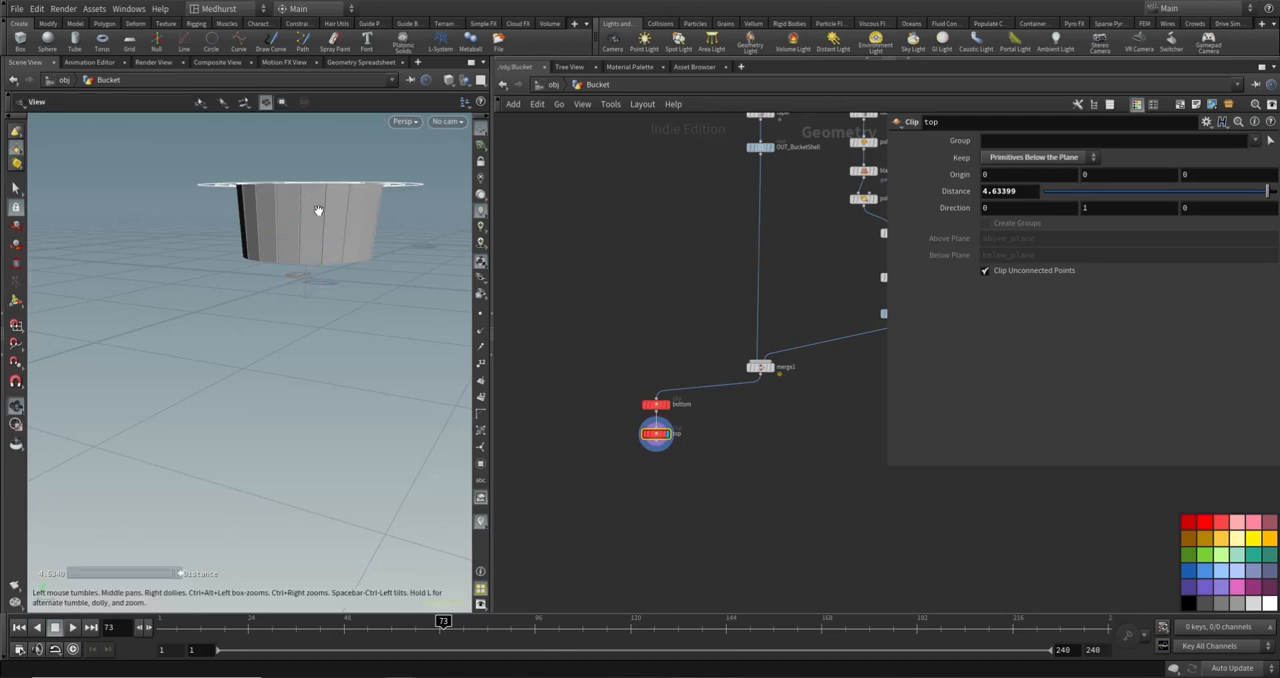
- Show merge1 as a template wireframe and lower the top clip plane to a Distance of about 4.02
{"action": "left_click_drag", "start_coordinate": [317, 211], "coordinate": [329, 246], "text": "alt"}
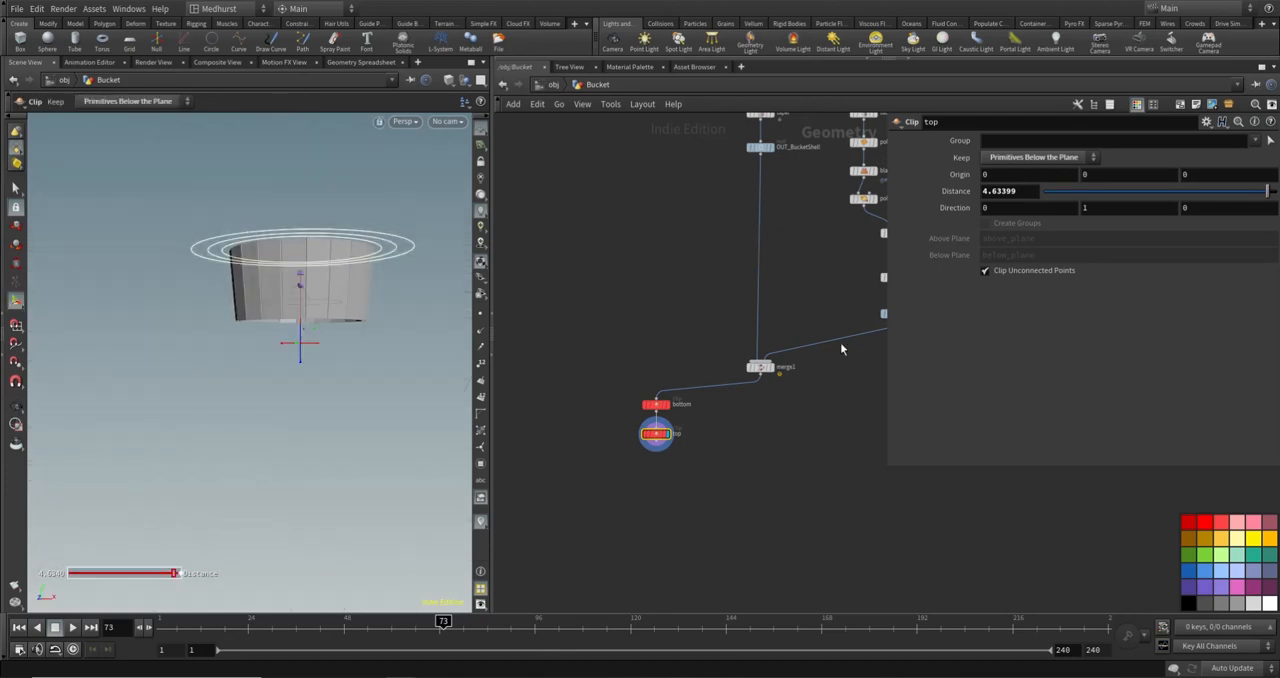
{"action": "left_click", "coordinate": [772, 377]}
{"action": "left_click_drag", "start_coordinate": [334, 231], "coordinate": [387, 255], "text": "alt"}
{"action": "left_click_drag", "start_coordinate": [378, 175], "coordinate": [371, 190], "text": "alt"}
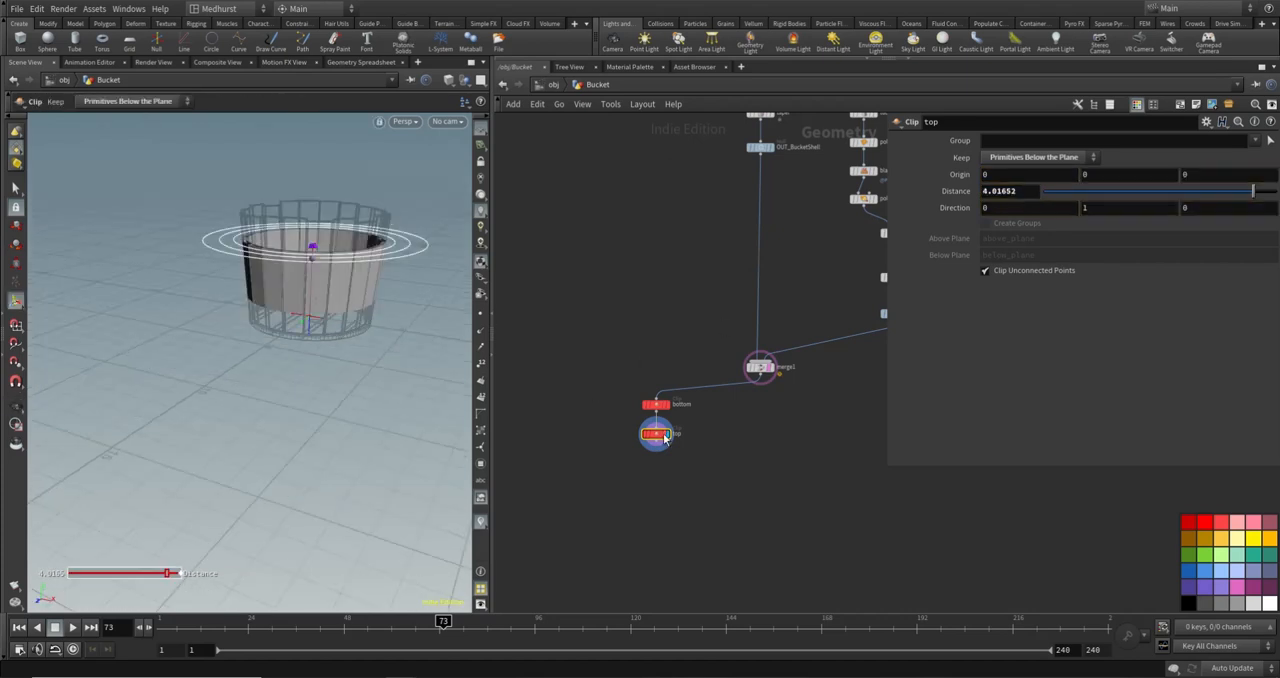
{"action": "left_click_drag", "start_coordinate": [285, 317], "coordinate": [283, 290], "text": "alt"}
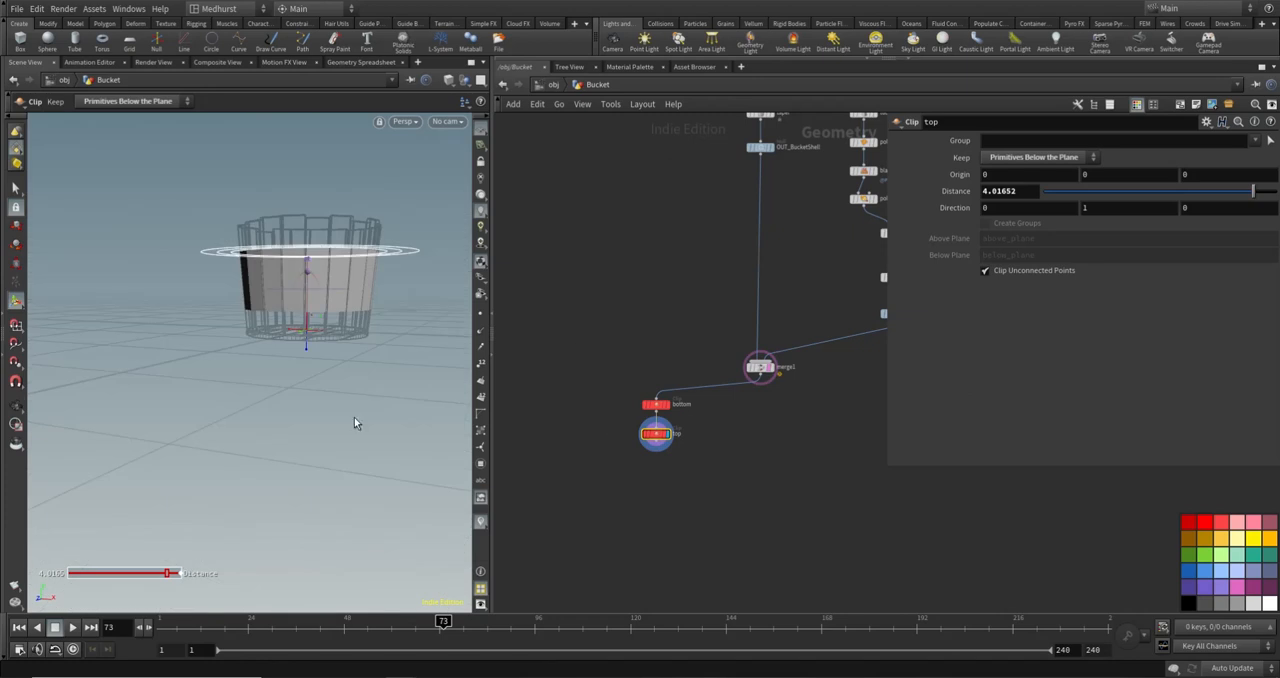
- Add a Tube node fed by the top clip and display its result
{"action": "middle_click_drag", "start_coordinate": [608, 489], "coordinate": [644, 467]}
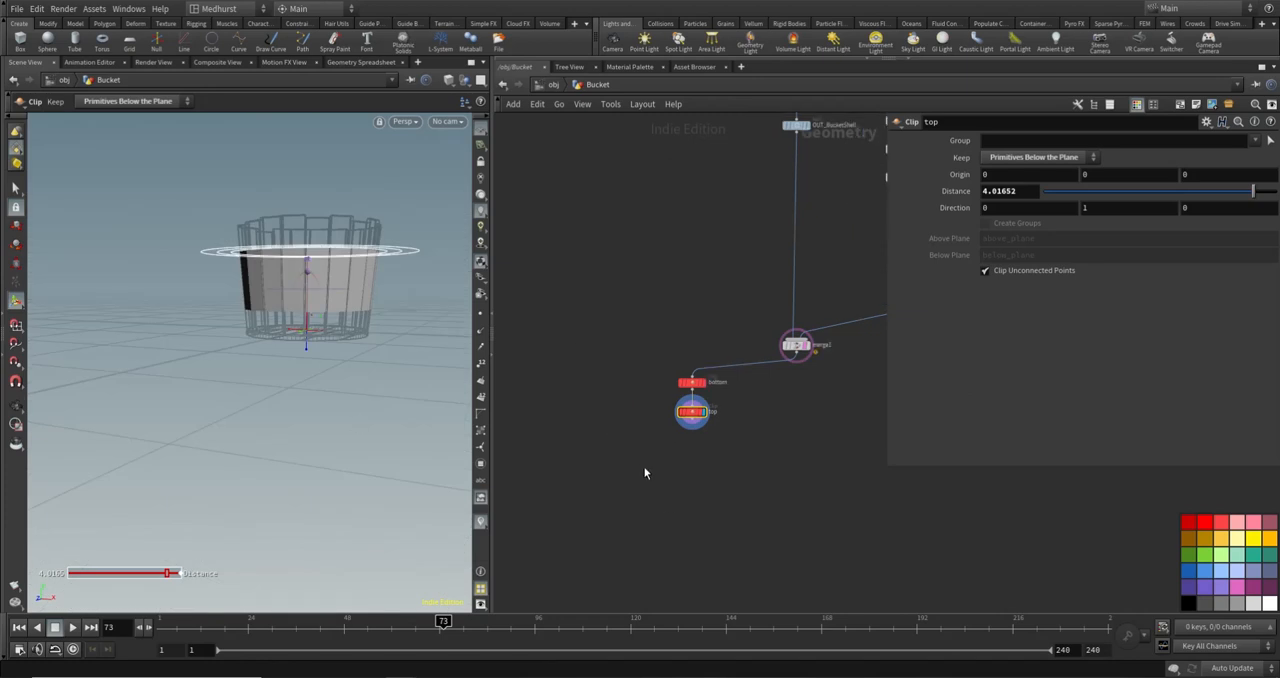
{"action": "key", "text": "Tab"}
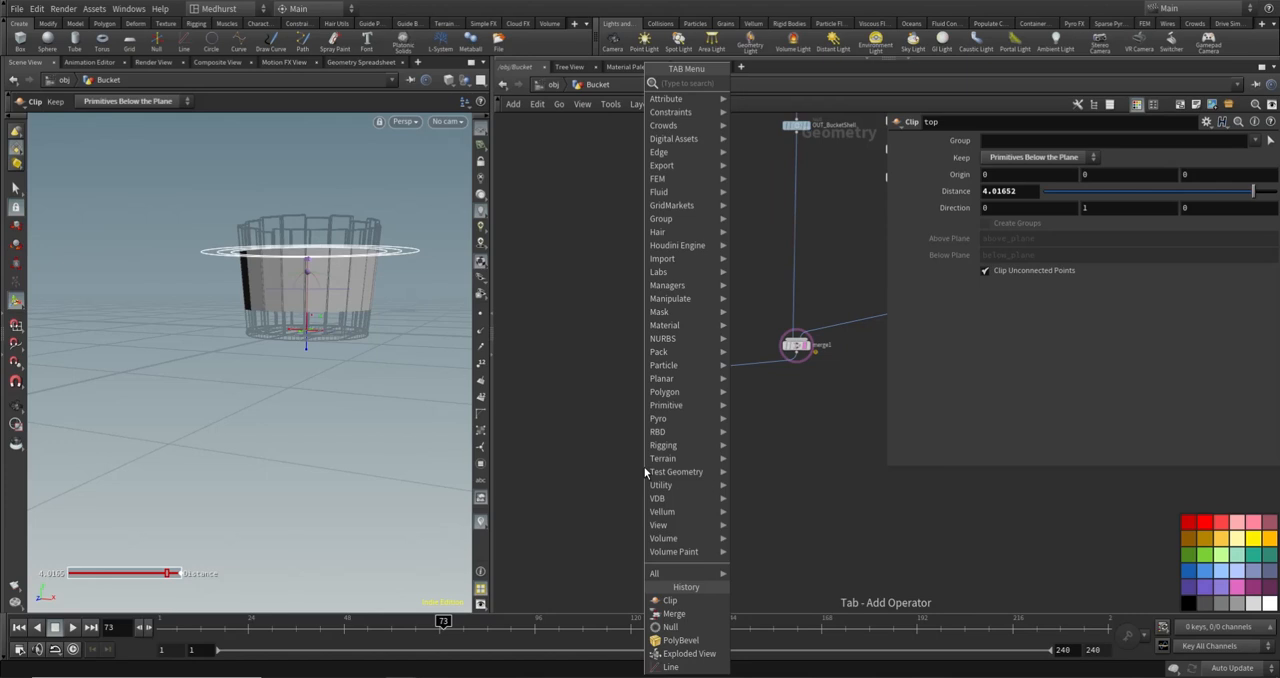
{"action": "type", "text": "clip"}
{"action": "key", "text": "Return"}
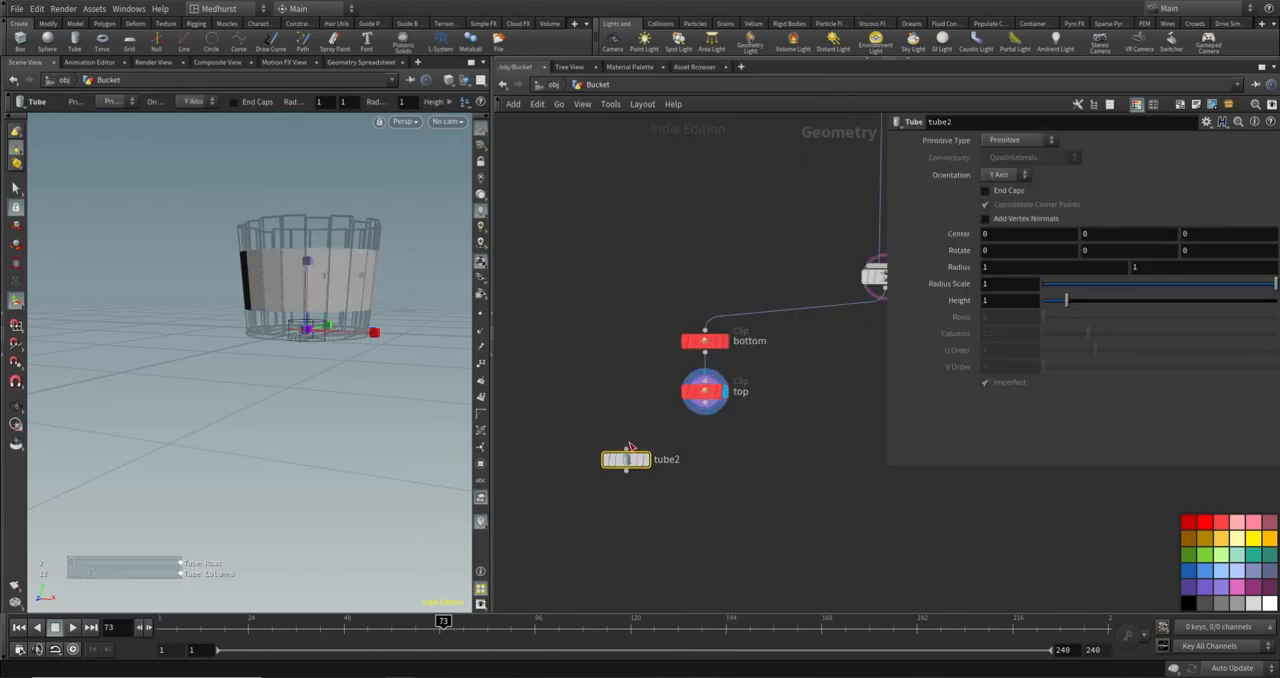
{"action": "left_click", "coordinate": [630, 440]}
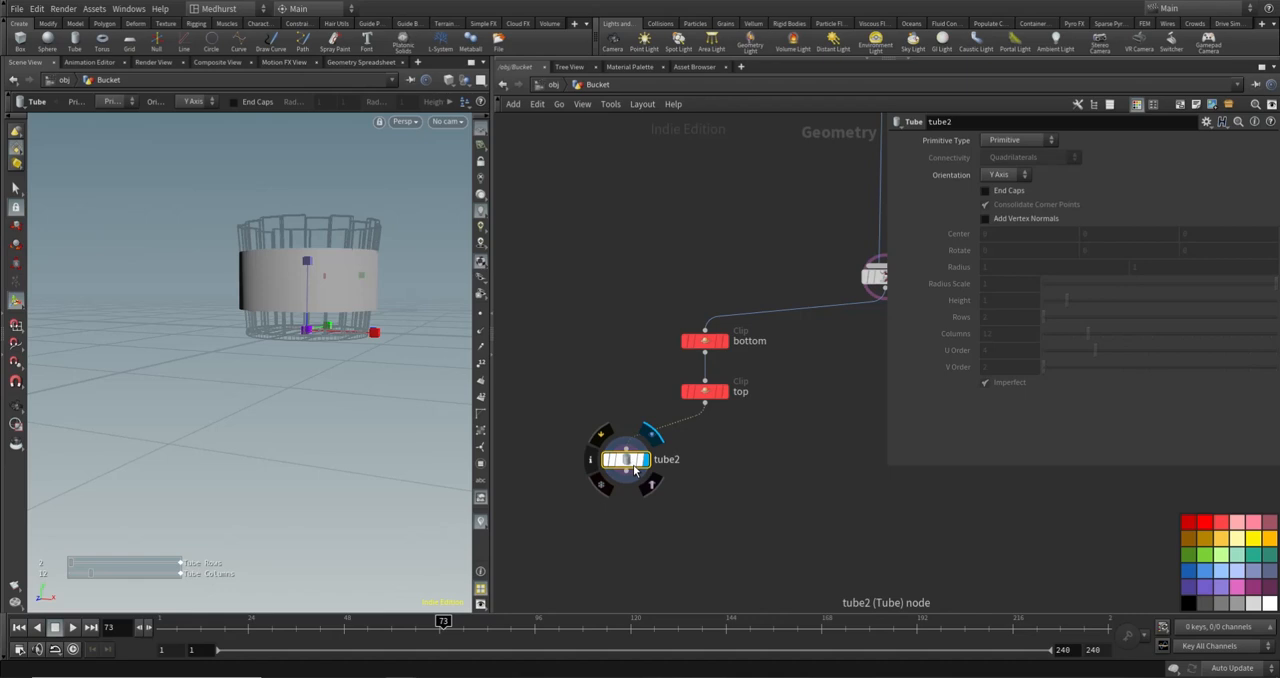
{"action": "left_click_drag", "start_coordinate": [625, 460], "coordinate": [629, 447]}
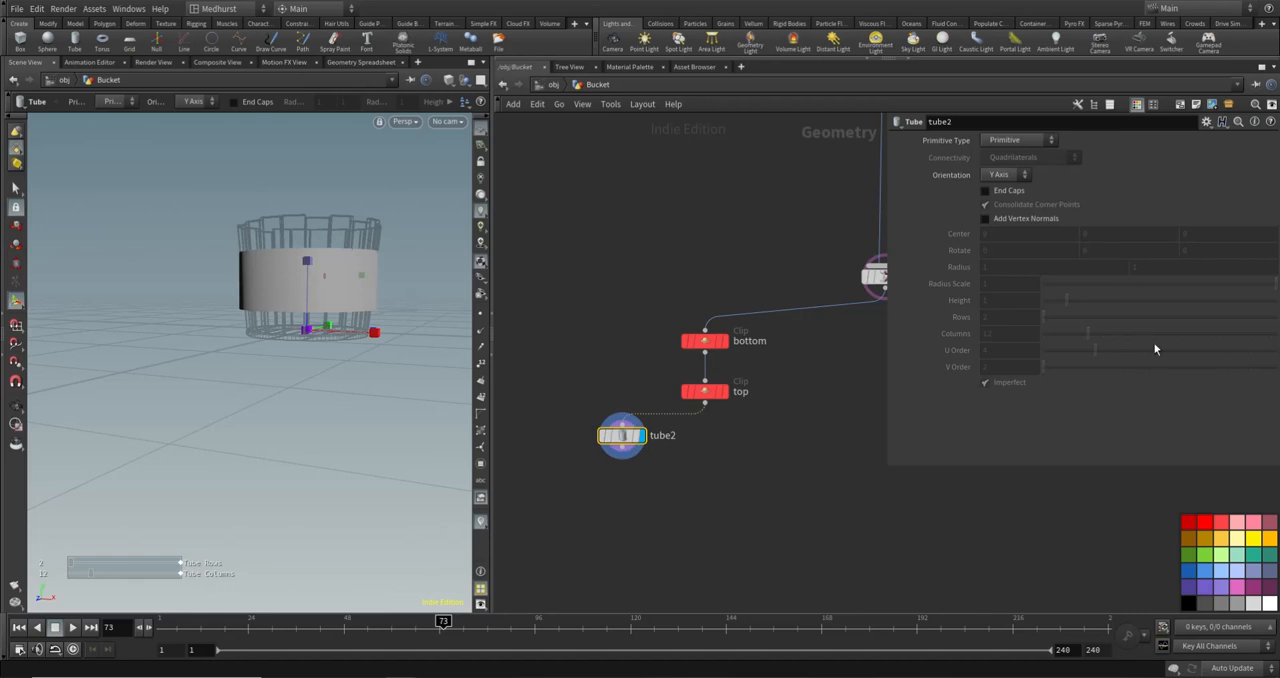
- Set tube2's primitive type to Polygon with 50 columns
{"action": "left_click", "coordinate": [1018, 140]}
{"action": "left_click", "coordinate": [1015, 166]}
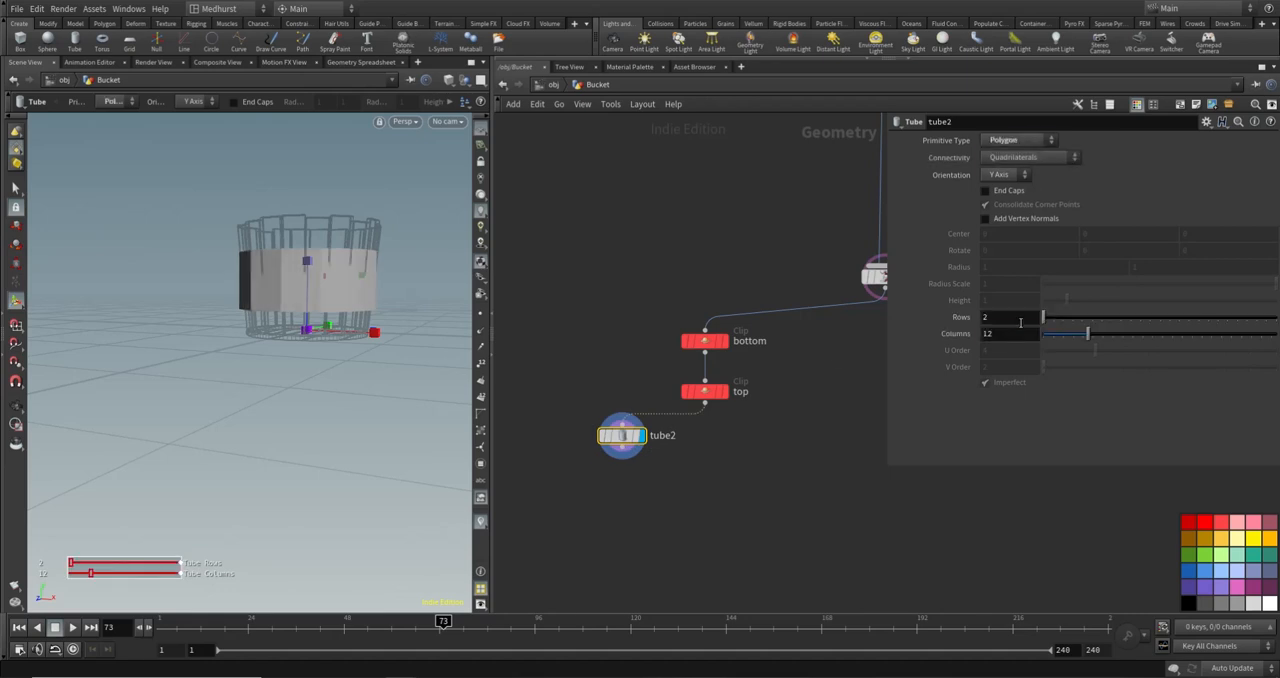
{"action": "key", "text": "Tab"}
{"action": "type", "text": "50"}
{"action": "key", "text": "Return"}
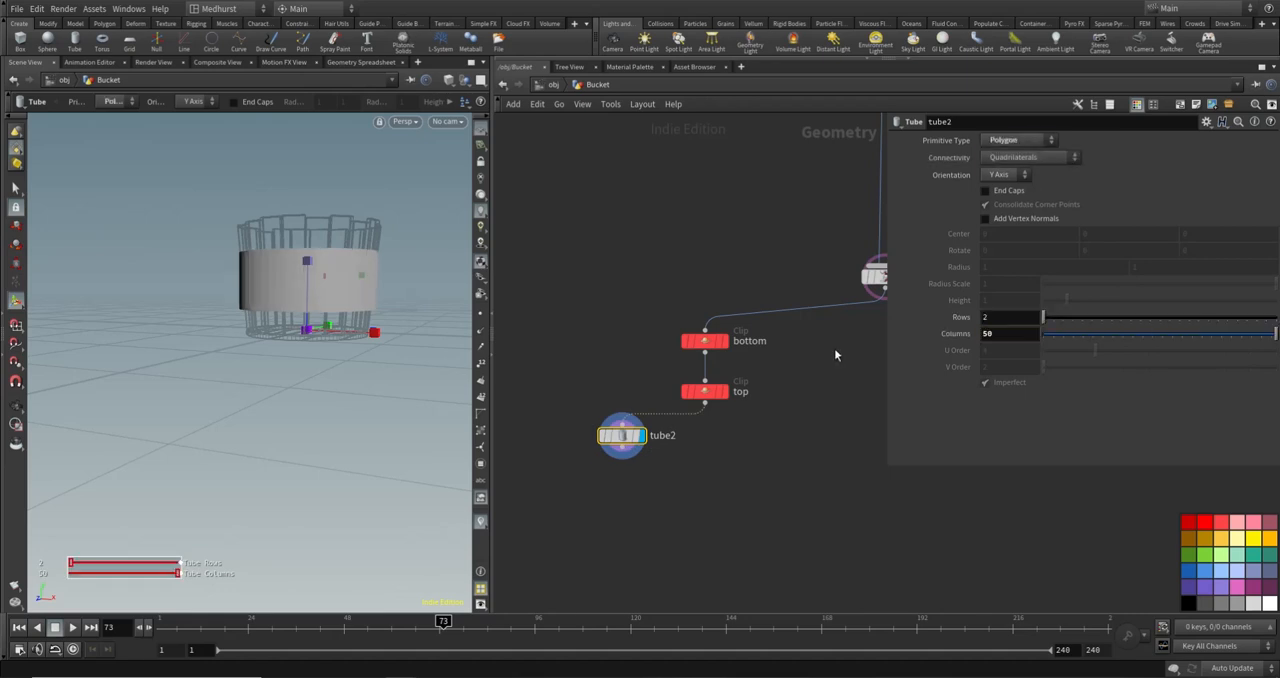
{"action": "key", "text": "Escape"}
{"action": "left_click_drag", "start_coordinate": [223, 215], "coordinate": [322, 246]}
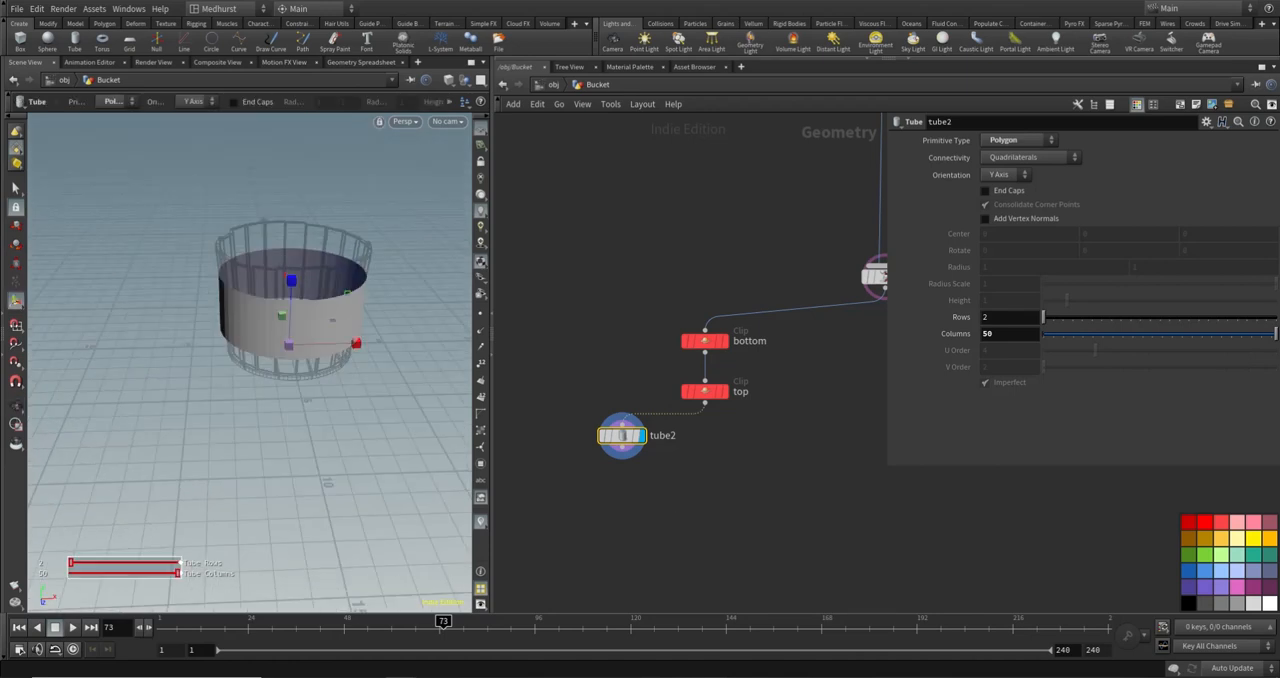
- Add a PolyFill node wired below tube2
{"action": "key", "text": "Tab"}
{"action": "type", "text": "polfil"}
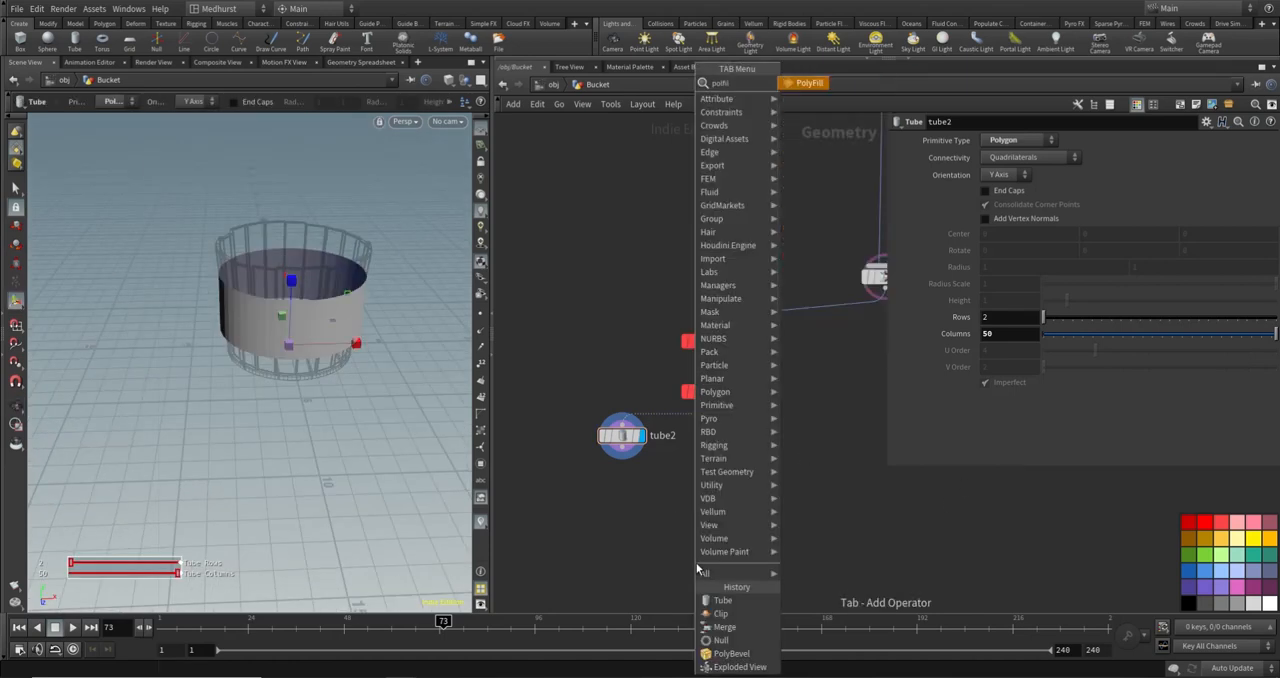
{"action": "key", "text": "Return"}
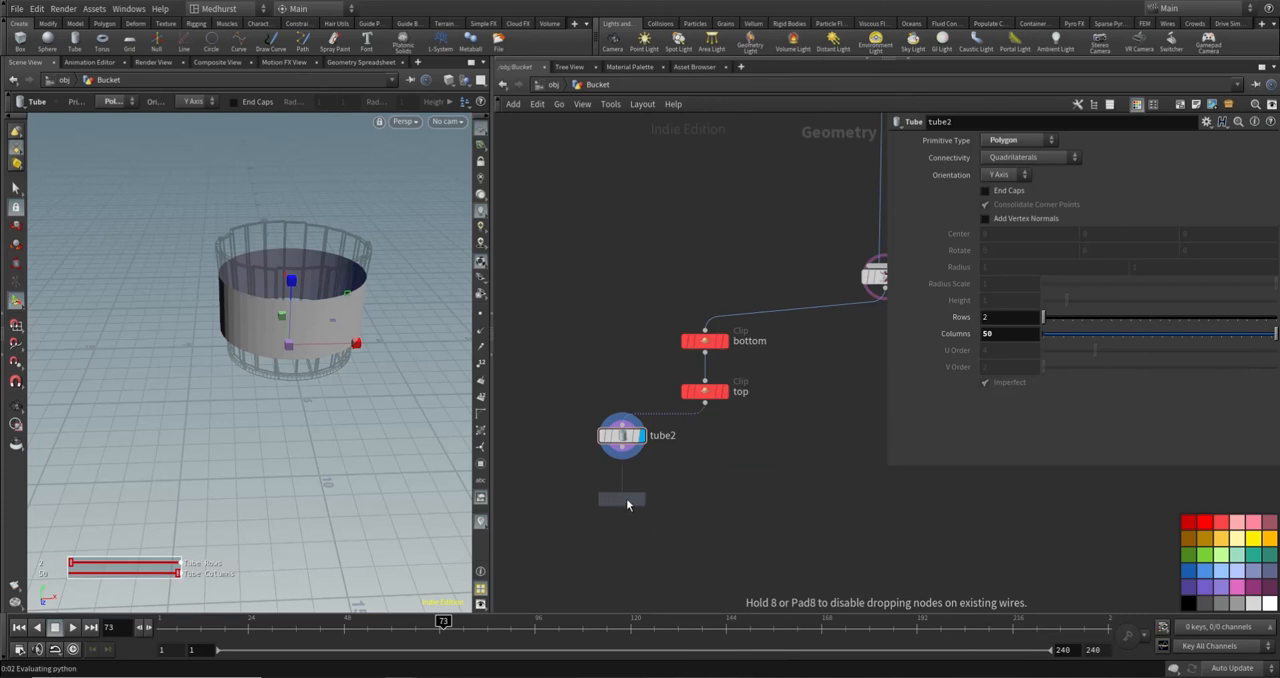
{"action": "left_click", "coordinate": [626, 498]}
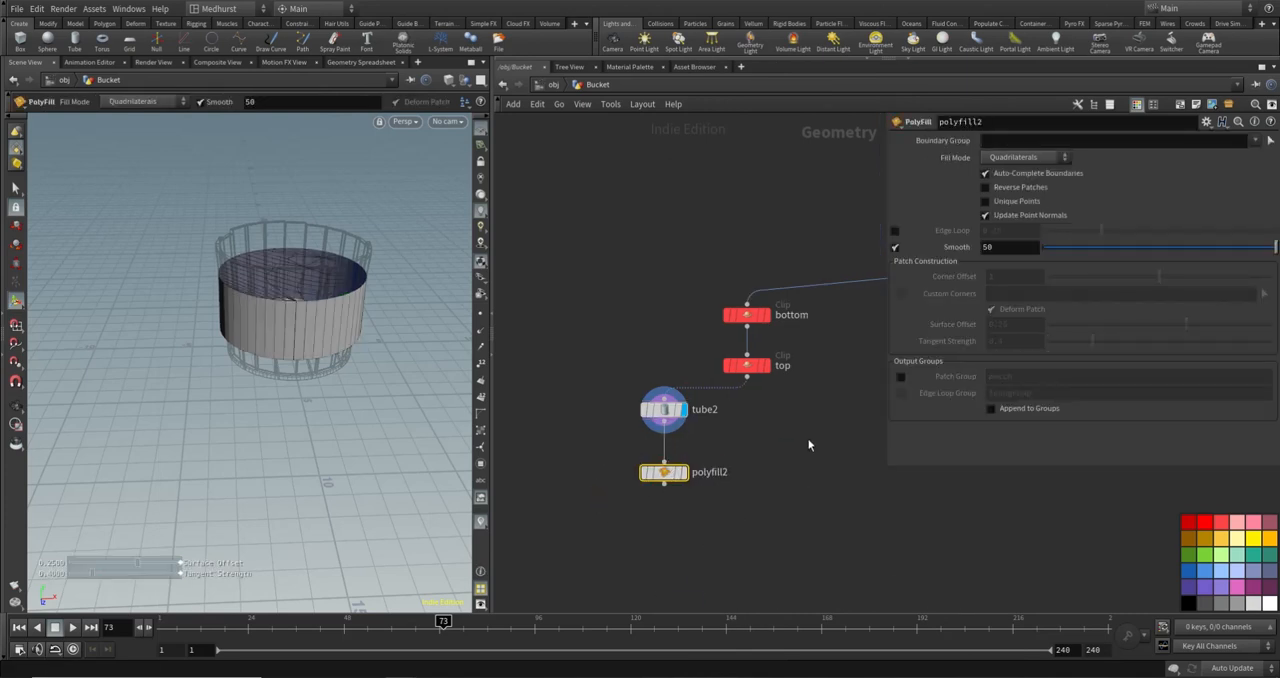
- Display polyfill2's result in Flat Wire Shaded mode and turn off merge1's template wireframe
{"action": "key", "text": "r"}
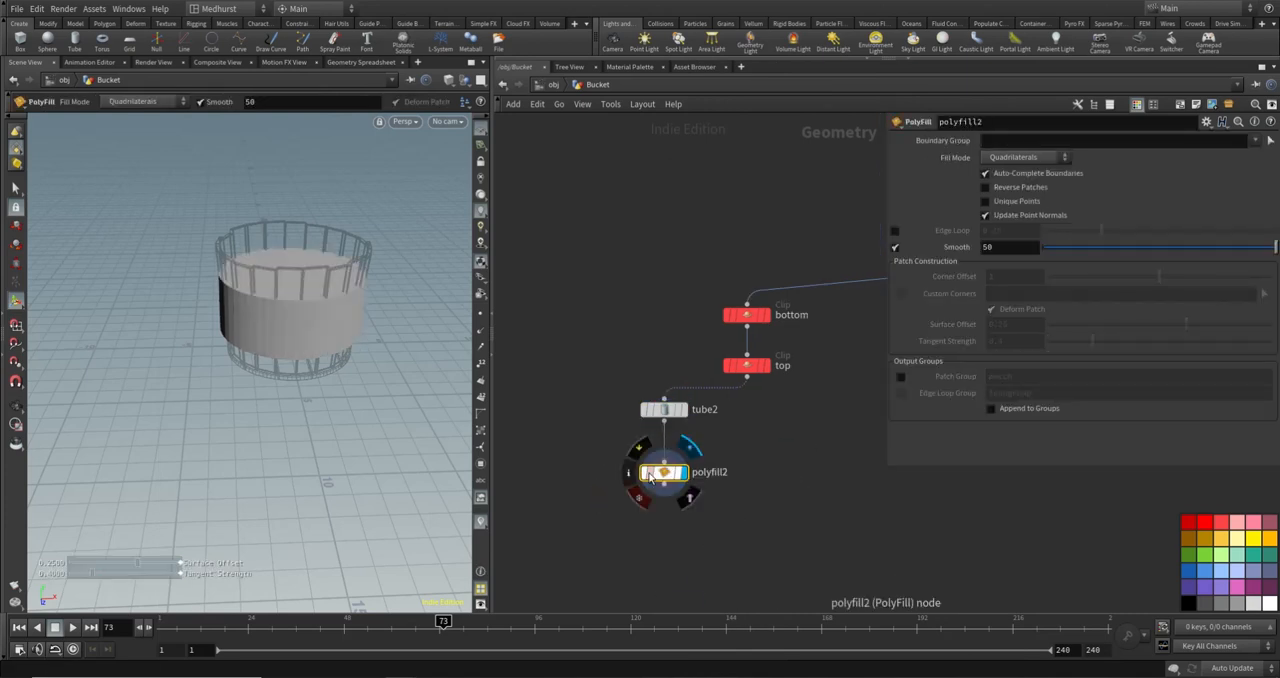
{"action": "left_click", "coordinate": [448, 80]}
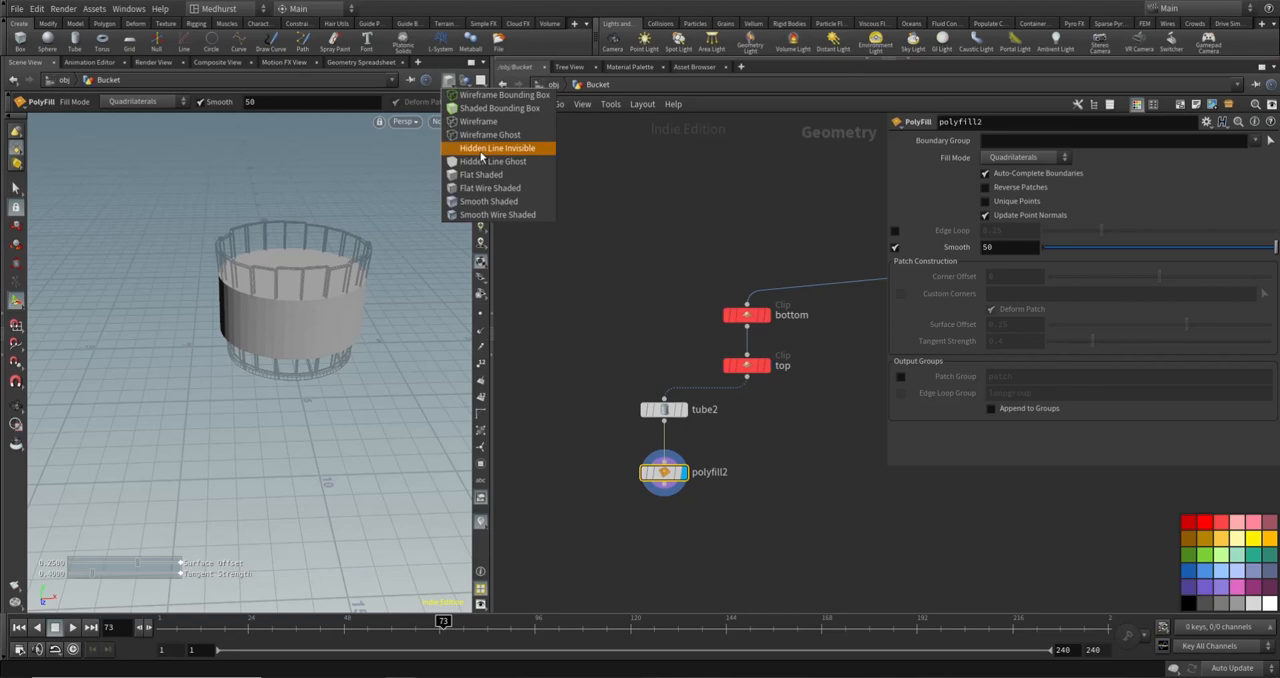
{"action": "left_click", "coordinate": [476, 191]}
{"action": "middle_click_drag", "start_coordinate": [838, 360], "coordinate": [683, 397]}
{"action": "left_click", "coordinate": [782, 287]}
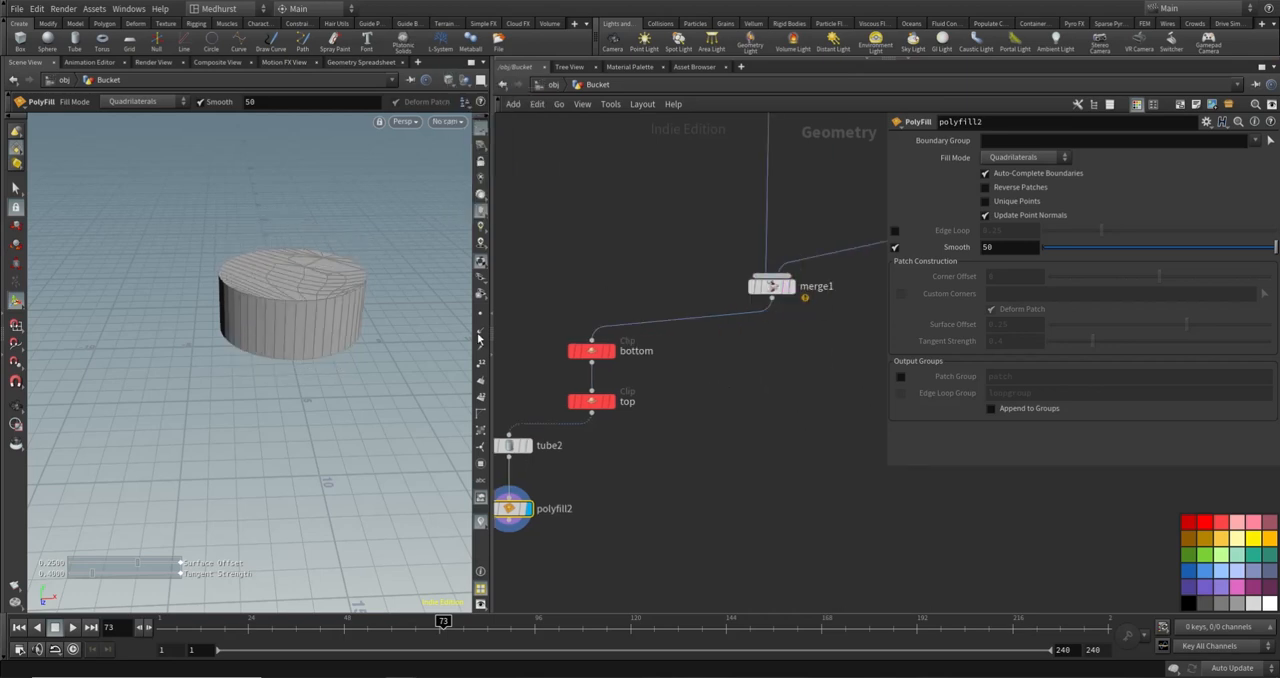
{"action": "left_click_drag", "start_coordinate": [290, 210], "coordinate": [286, 271]}
- Try polyfill2's Quadrilateral Grid fill mode on the tube caps
{"action": "left_click", "coordinate": [1040, 158]}
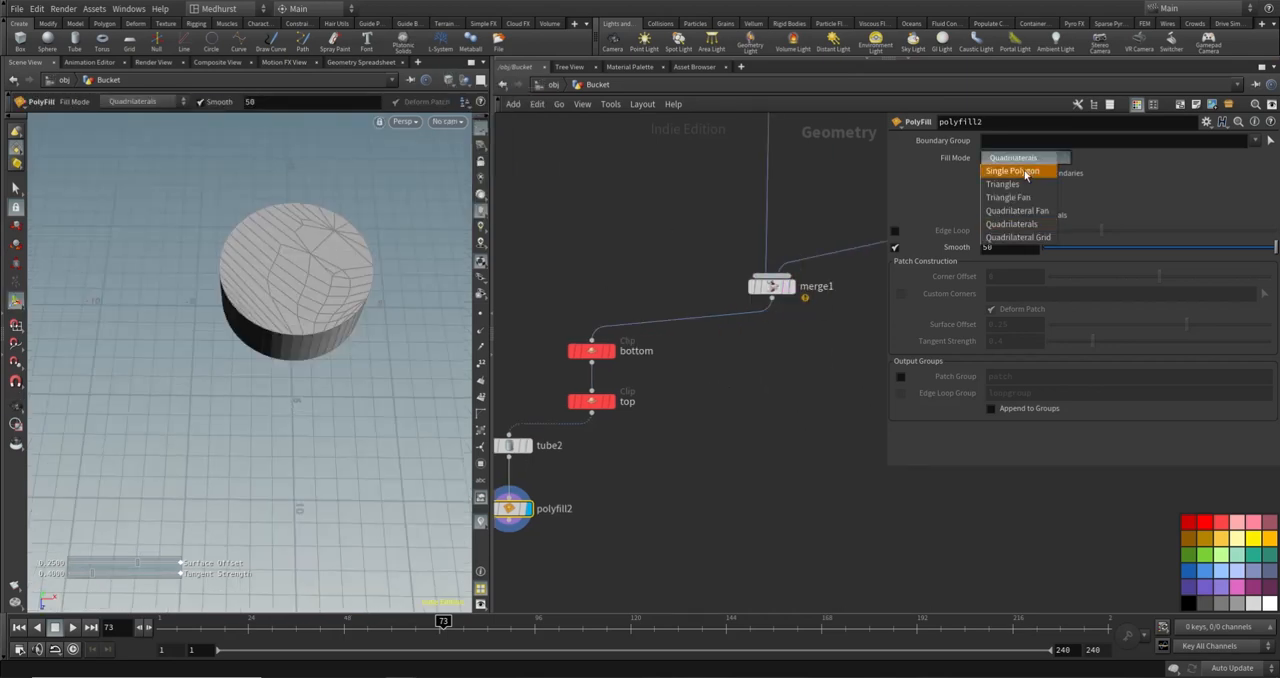
{"action": "left_click", "coordinate": [1012, 224]}
{"action": "key", "text": "Escape"}
{"action": "left_click_drag", "start_coordinate": [406, 315], "coordinate": [336, 223]}
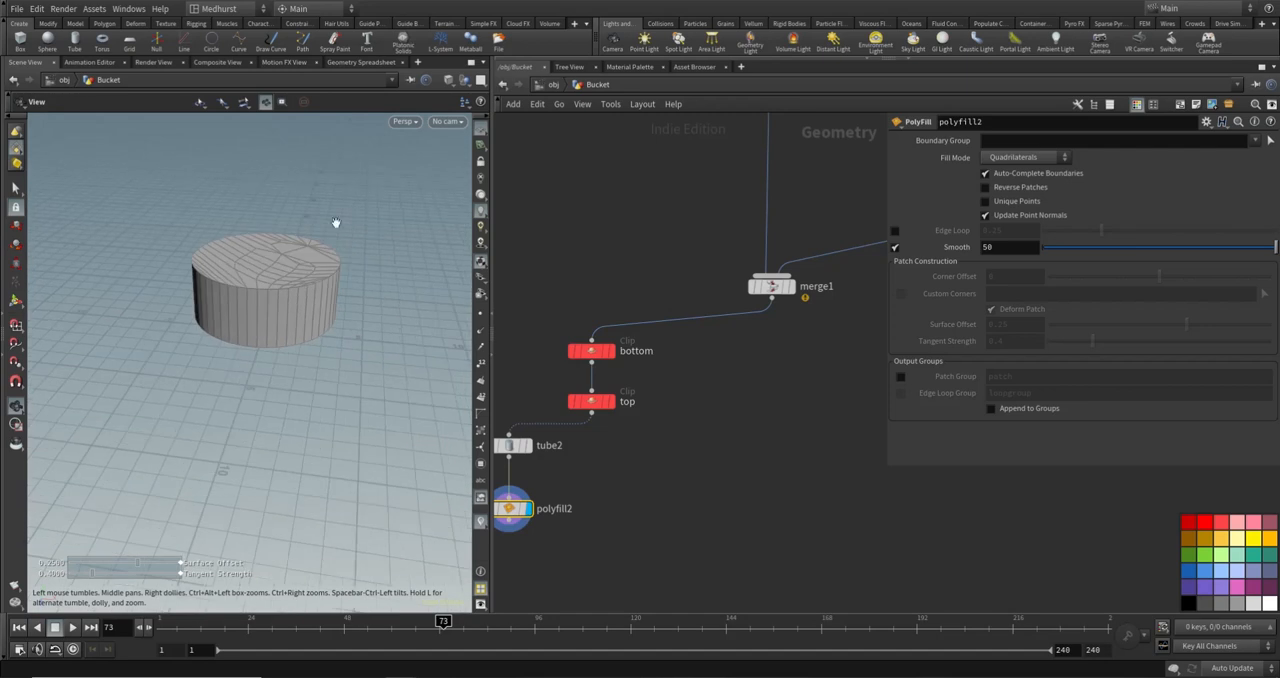
{"action": "key", "text": "Return"}
{"action": "left_click", "coordinate": [1035, 157]}
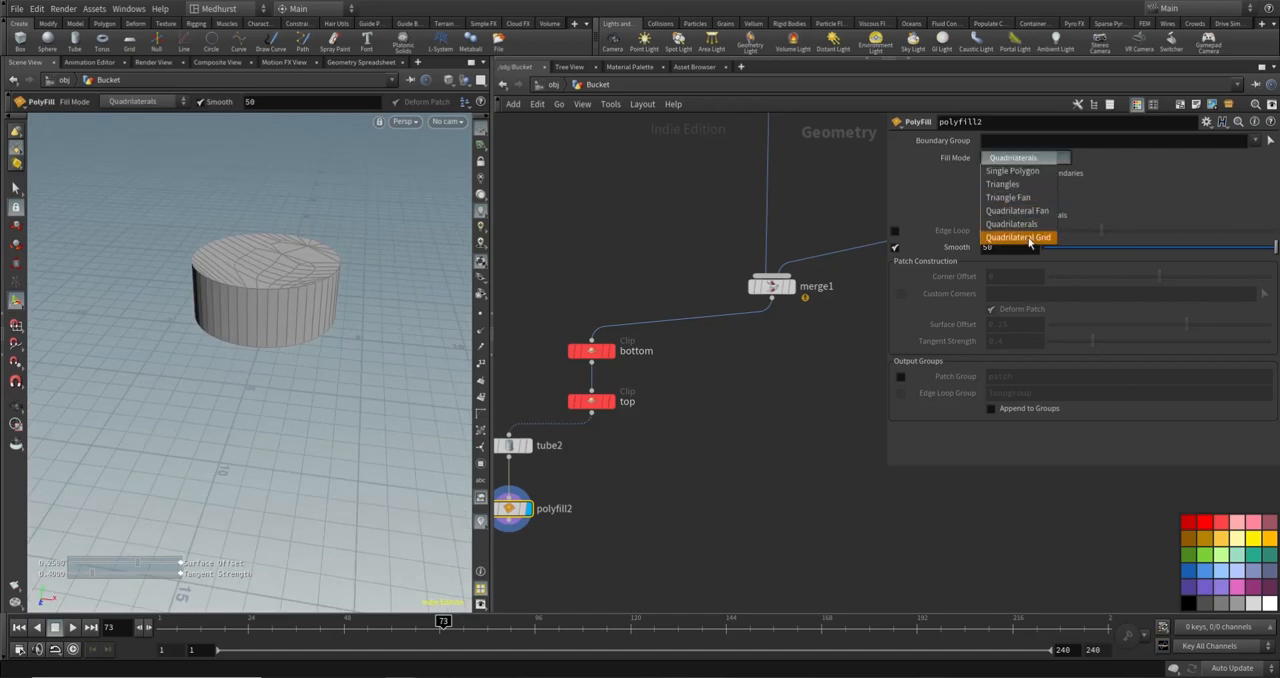
{"action": "left_click", "coordinate": [1030, 237]}
{"action": "left_click_drag", "start_coordinate": [274, 300], "coordinate": [234, 294], "text": "alt"}
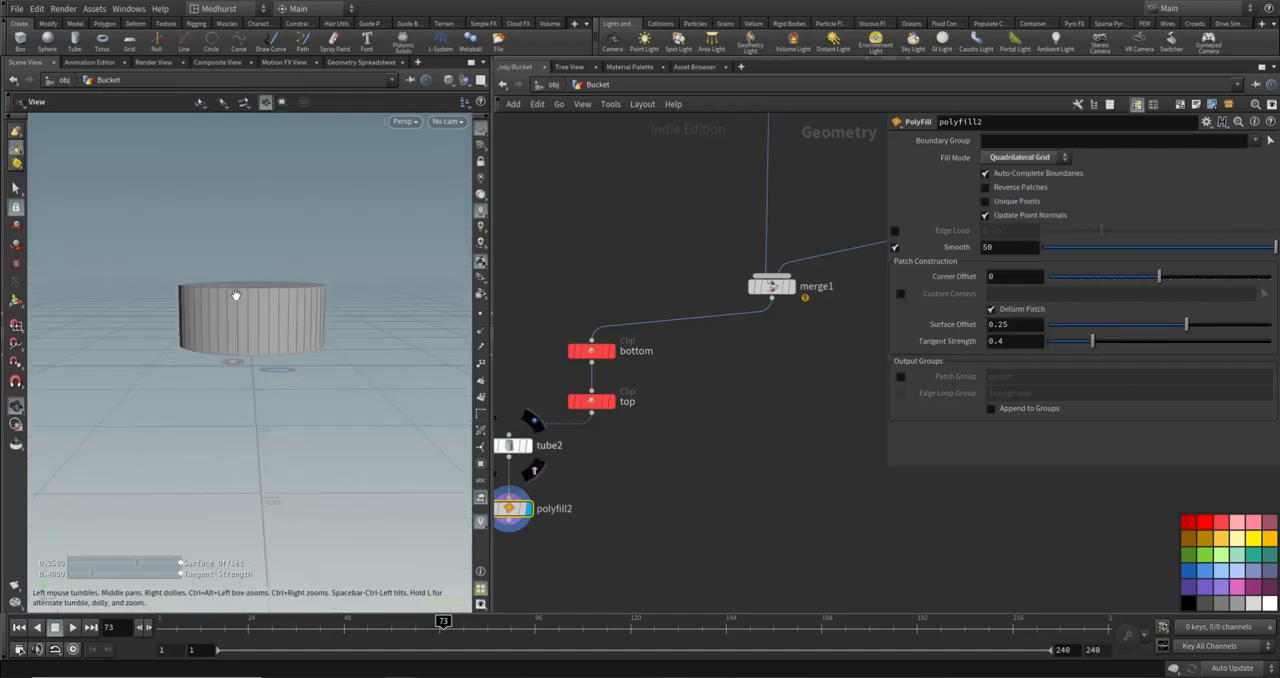
{"action": "right_click_drag", "start_coordinate": [234, 294], "coordinate": [297, 313], "text": "alt"}
{"action": "key", "text": "Return"}
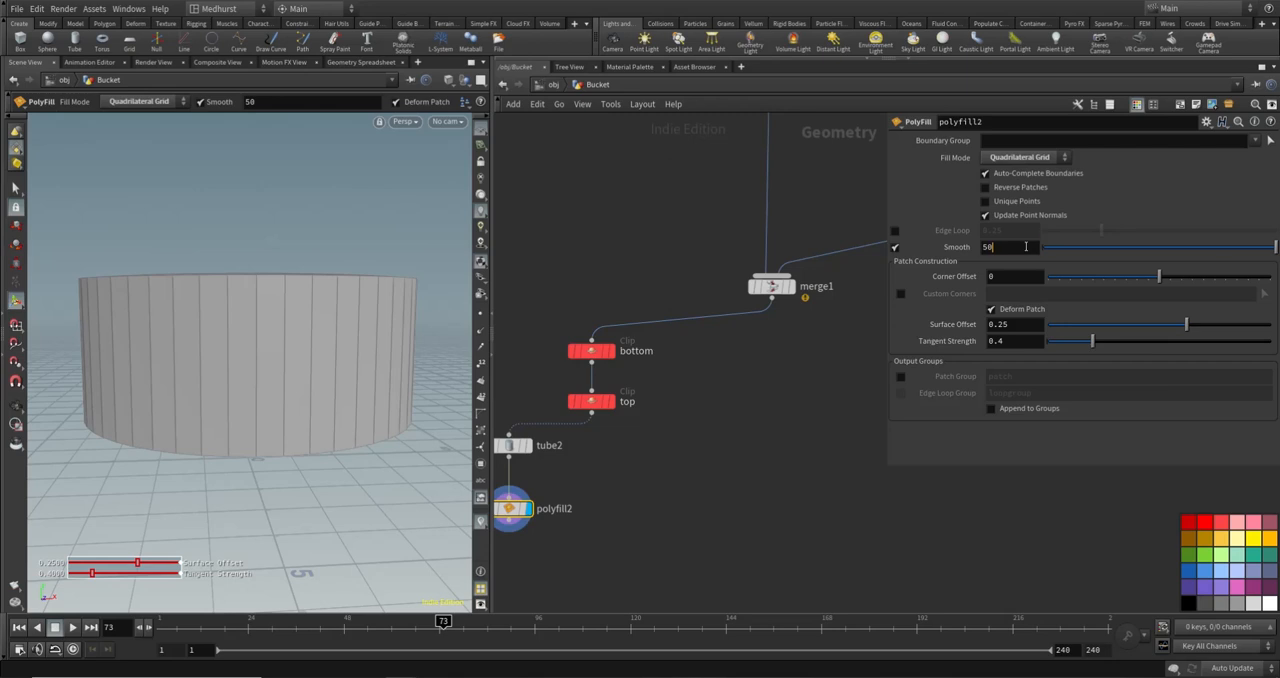
- Set polyfill2's Smooth value to 500000 and check the grid on the top cap
{"action": "left_click", "coordinate": [1025, 246]}
{"action": "type", "text": "0000"}
{"action": "key", "text": "Return"}
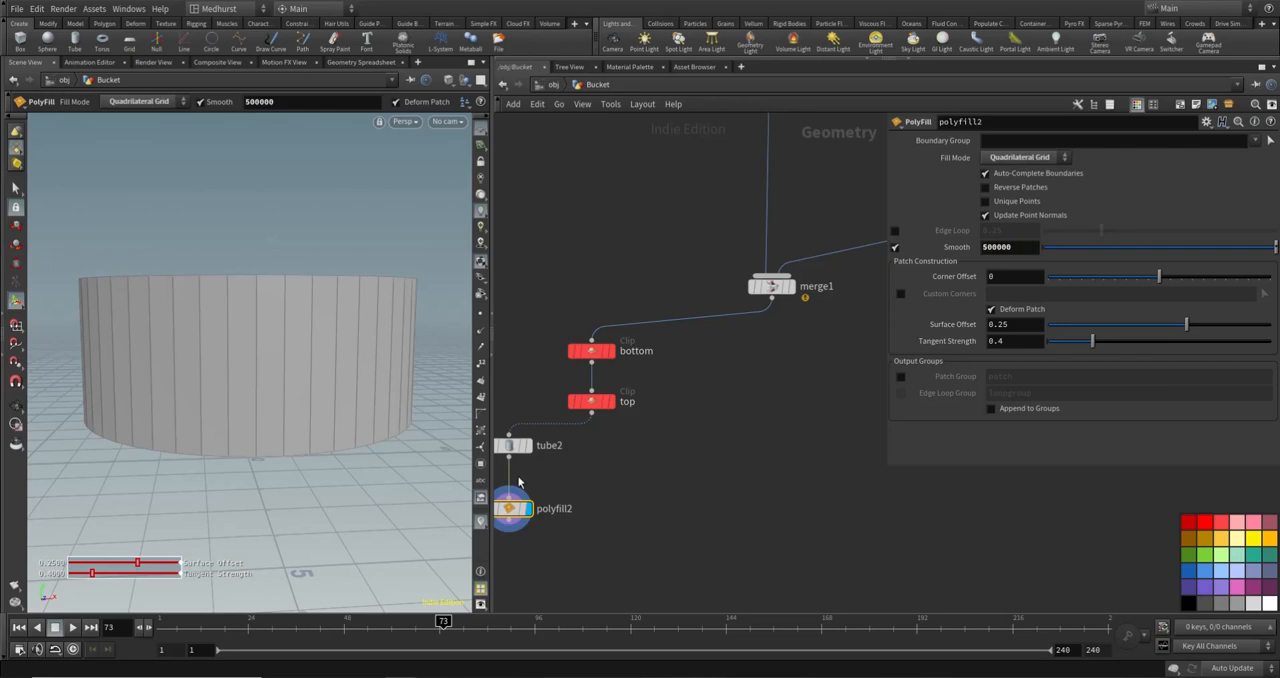
{"action": "left_click_drag", "start_coordinate": [358, 236], "coordinate": [369, 281], "text": "alt"}
{"action": "right_click_drag", "start_coordinate": [369, 281], "coordinate": [277, 249], "text": "alt"}
{"action": "left_click_drag", "start_coordinate": [277, 249], "coordinate": [274, 279], "text": "alt"}
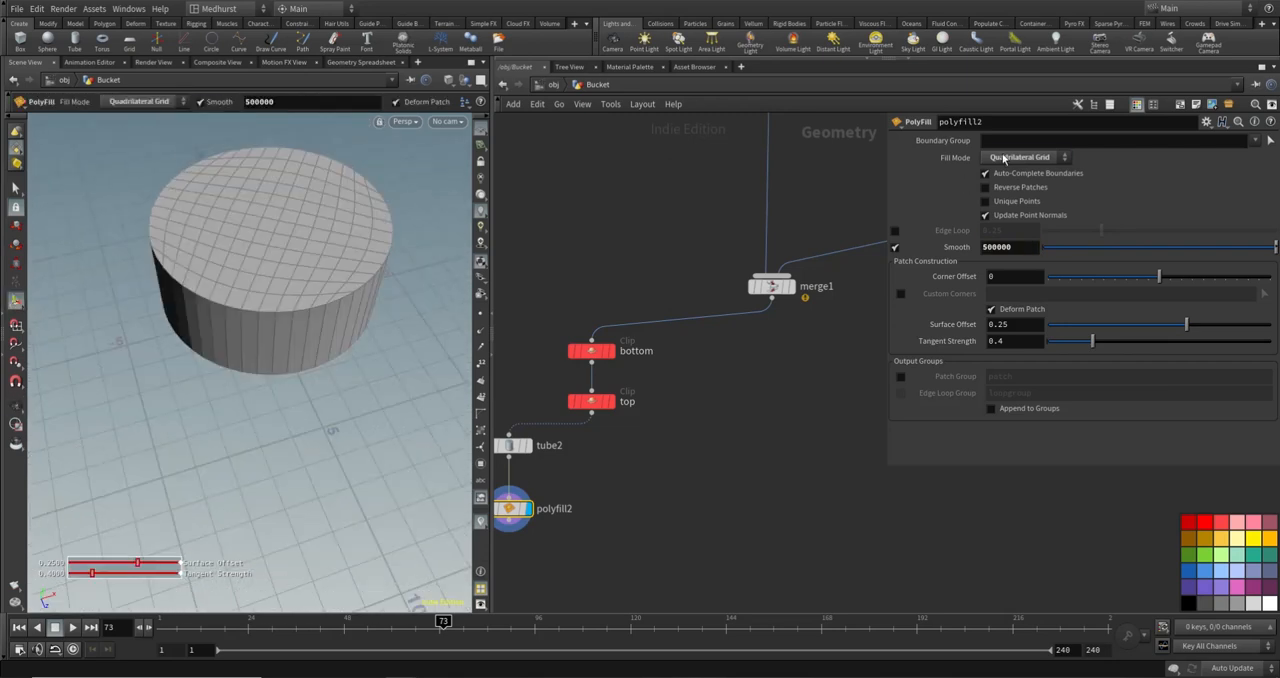
- Set polyfill2's fill mode to Single Polygon and enable its patch output group
{"action": "left_click", "coordinate": [1004, 158]}
{"action": "left_click", "coordinate": [1010, 159]}
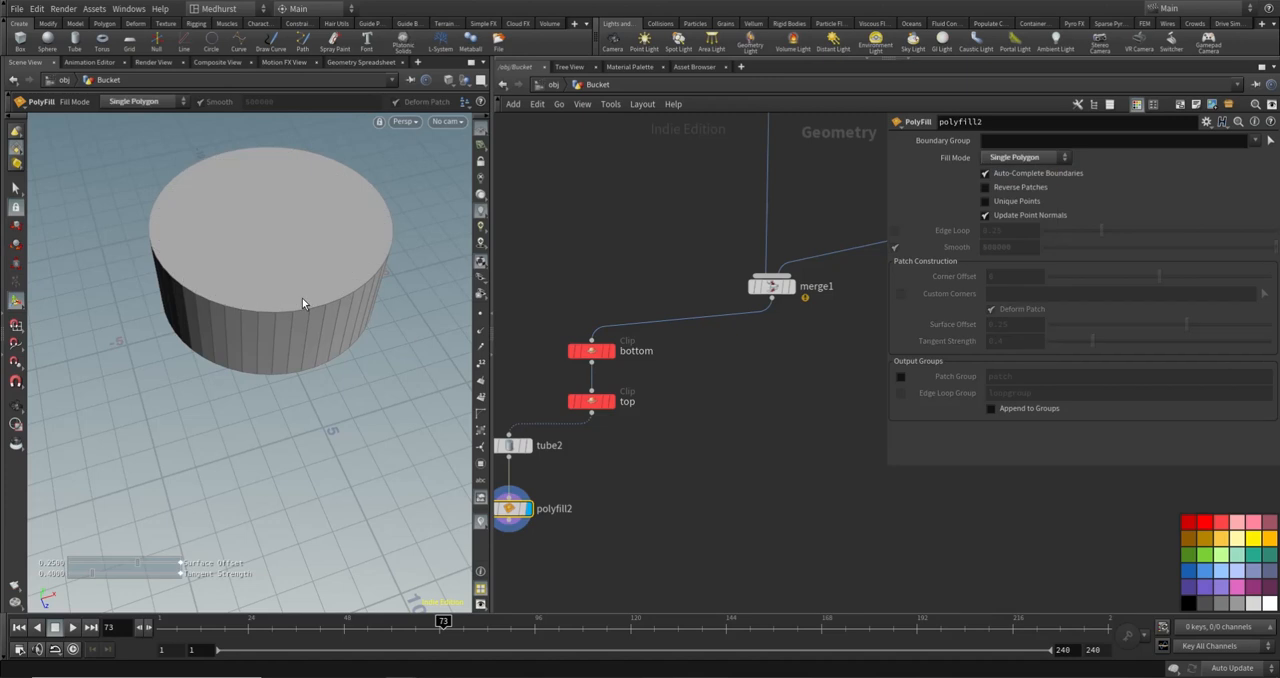
{"action": "left_click_drag", "start_coordinate": [303, 303], "coordinate": [309, 258], "text": "alt"}
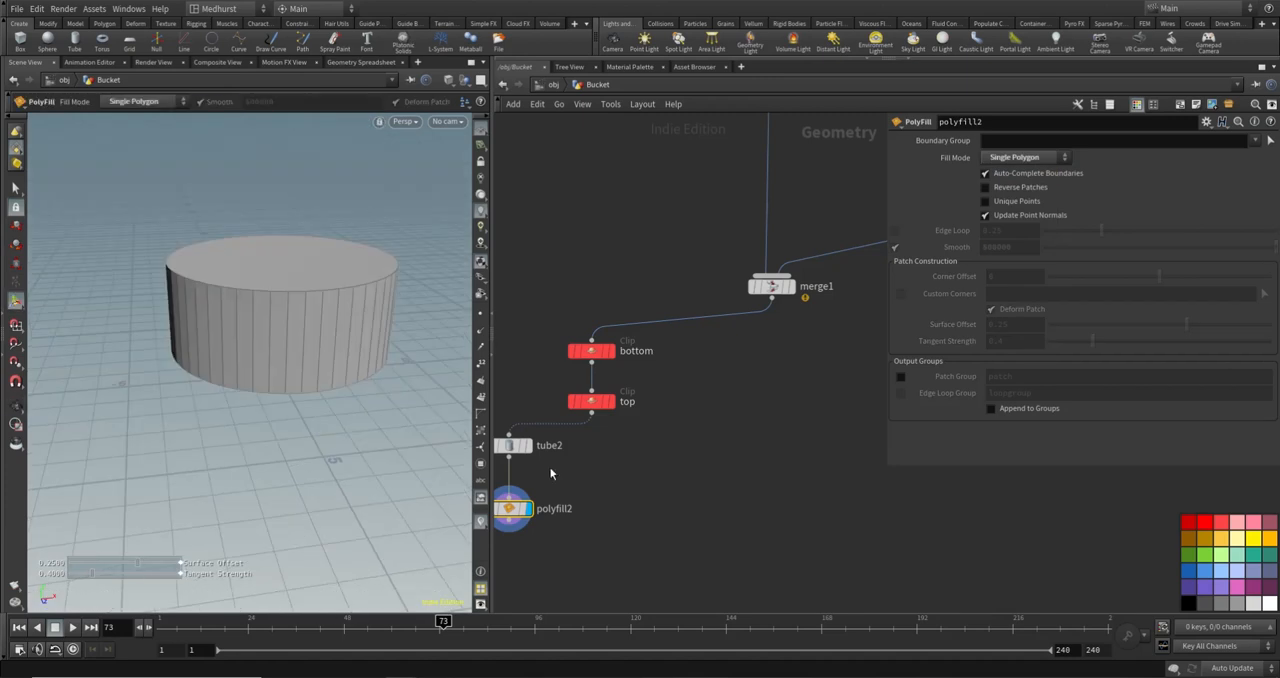
{"action": "left_click", "coordinate": [901, 376]}
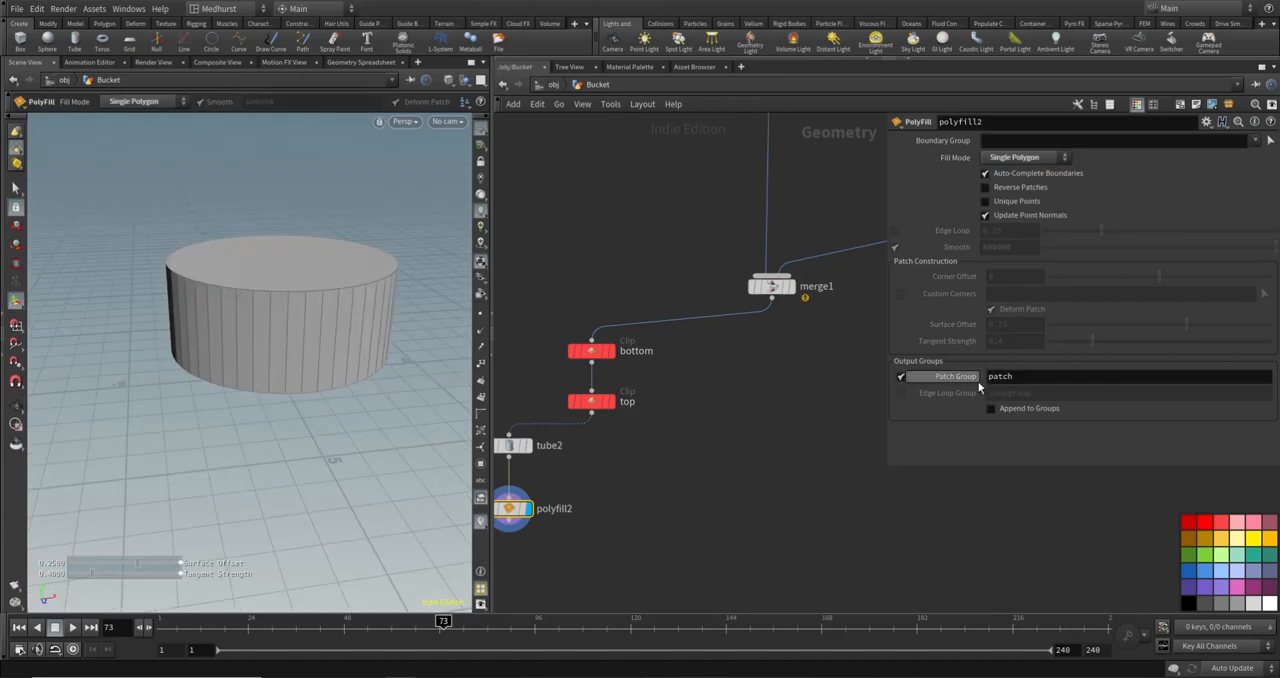
{"action": "left_click_drag", "start_coordinate": [200, 295], "coordinate": [305, 284], "text": "alt"}
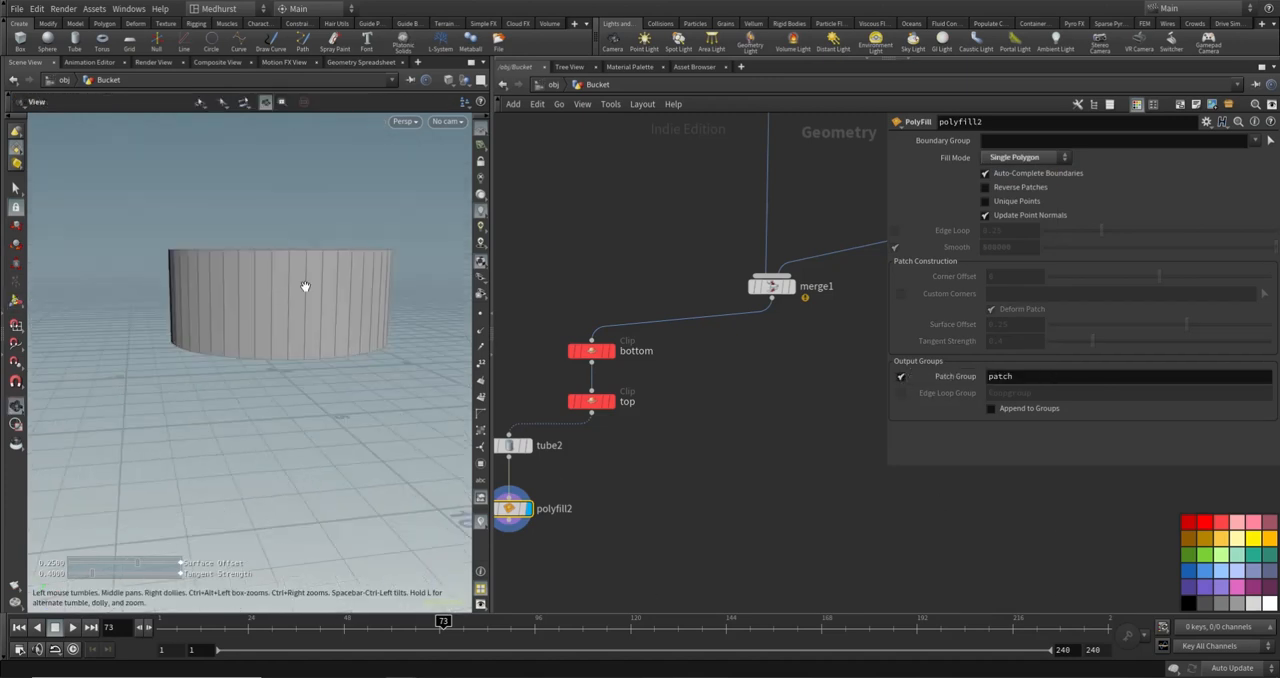
- Add a Blast node wired below polyfill2
{"action": "middle_click_drag", "start_coordinate": [683, 527], "coordinate": [740, 464]}
{"action": "left_click", "coordinate": [634, 542]}
{"action": "key", "text": "Tab"}
{"action": "type", "text": "null"}
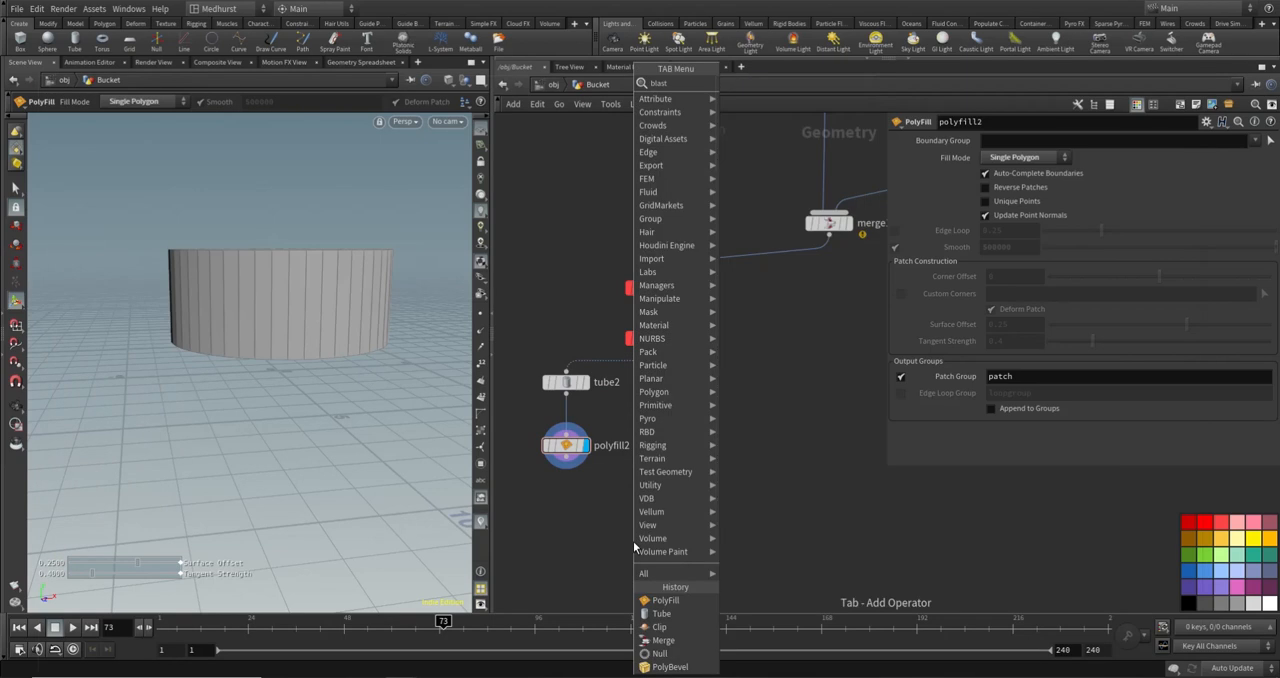
{"action": "key", "text": "Return"}
{"action": "left_click", "coordinate": [576, 515]}
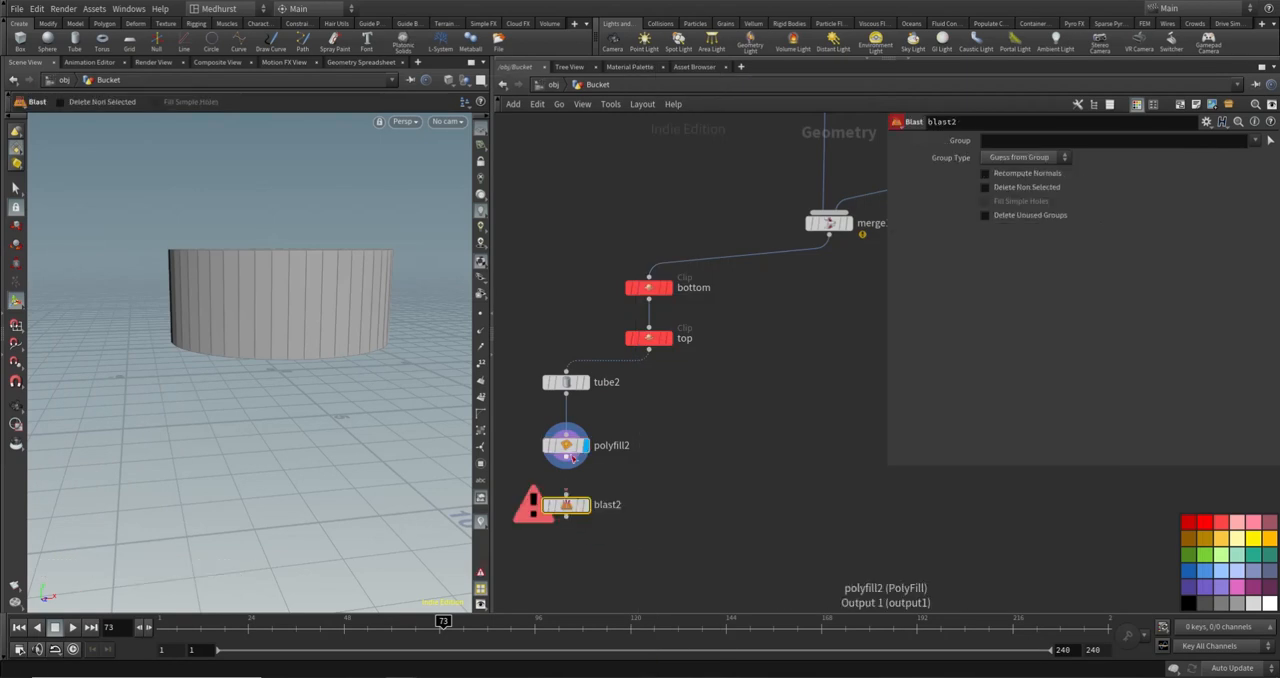
{"action": "left_click", "coordinate": [566, 463]}
{"action": "left_click", "coordinate": [566, 494]}
- Set blast2 to delete everything except the patch group and display its result
{"action": "left_click_drag", "start_coordinate": [290, 256], "coordinate": [381, 296], "text": "alt"}
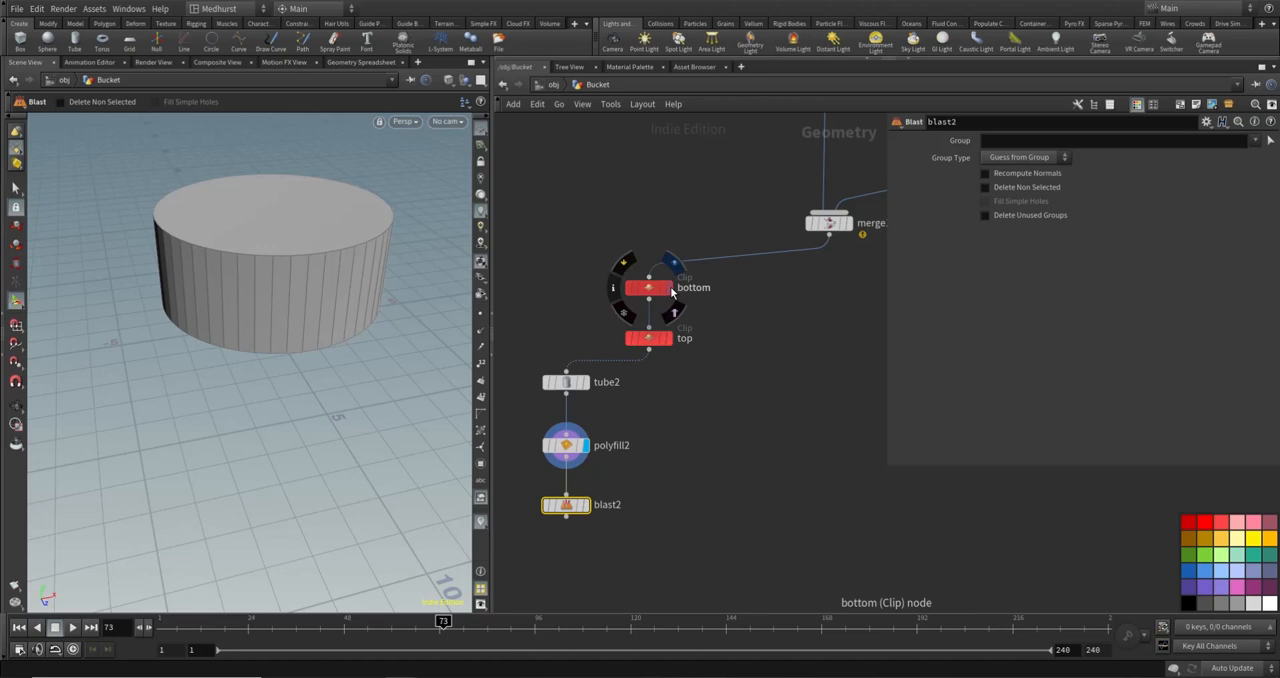
{"action": "mouse_move", "coordinate": [650, 345]}
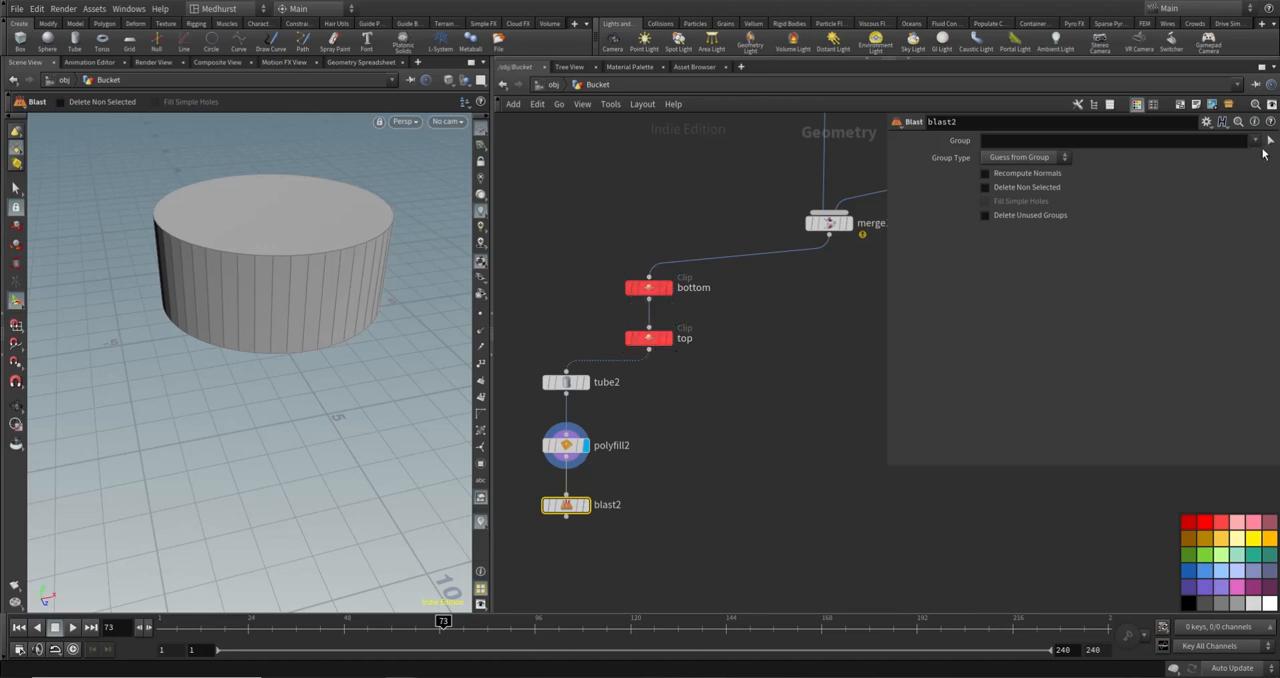
{"action": "left_click", "coordinate": [1255, 140]}
{"action": "left_click", "coordinate": [1245, 162]}
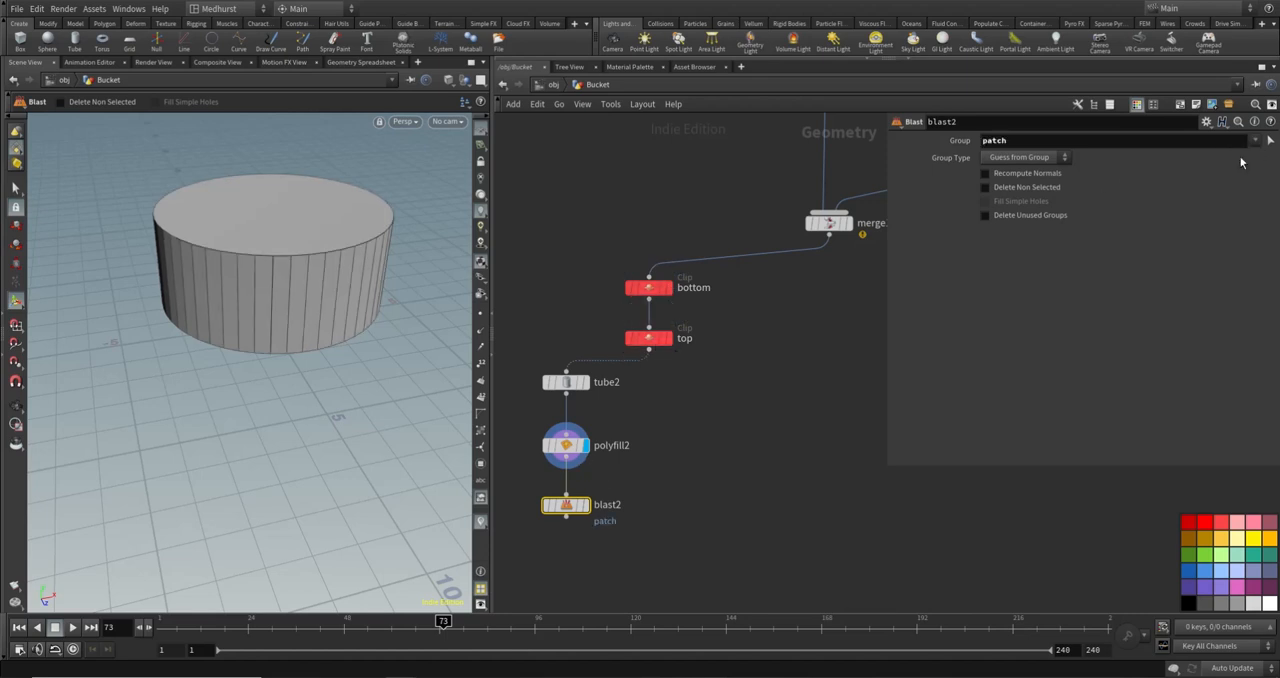
{"action": "left_click", "coordinate": [589, 508]}
{"action": "left_click", "coordinate": [1020, 186]}
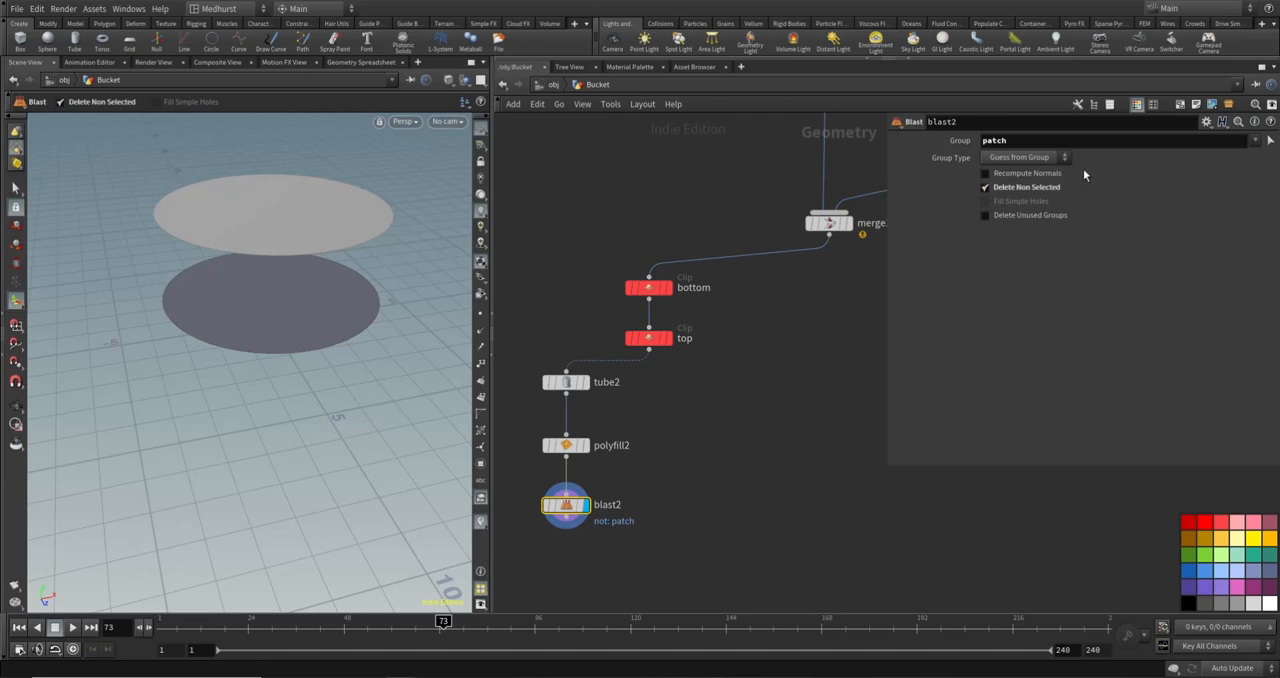
{"action": "left_click_drag", "start_coordinate": [272, 351], "coordinate": [243, 300]}
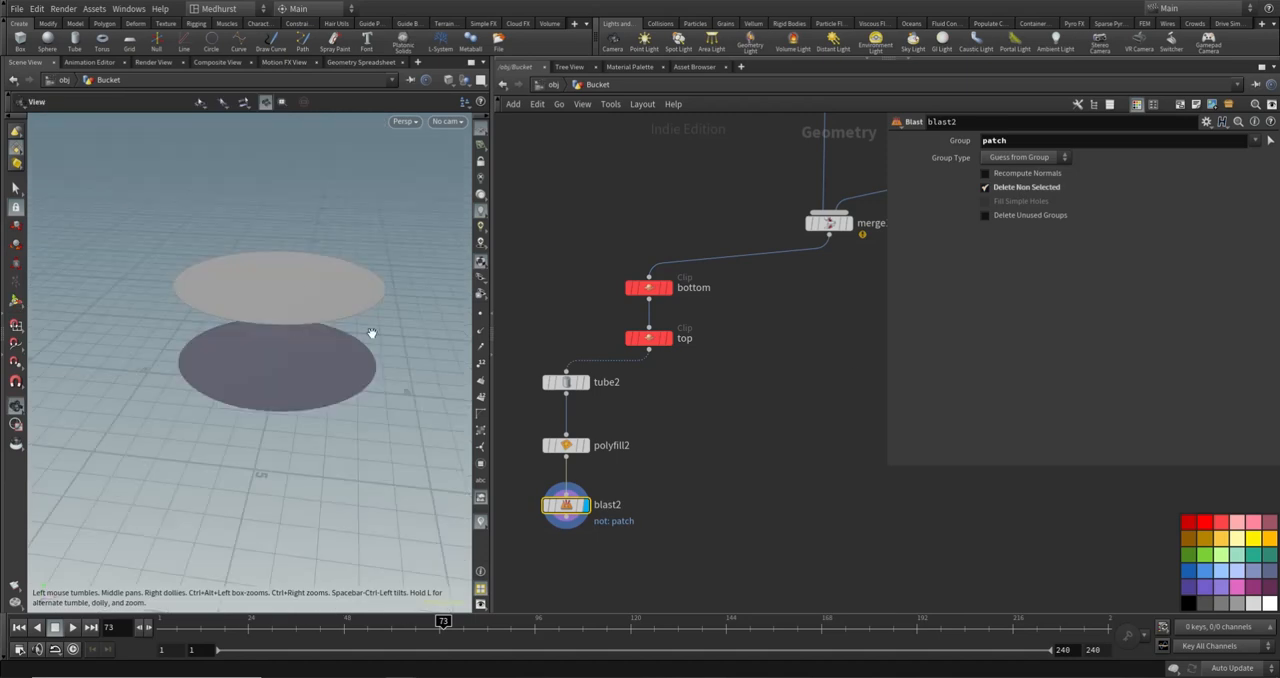
- Add a PolyExtrude node wired below blast2 and display its result
{"action": "middle_click_drag", "start_coordinate": [747, 546], "coordinate": [836, 505]}
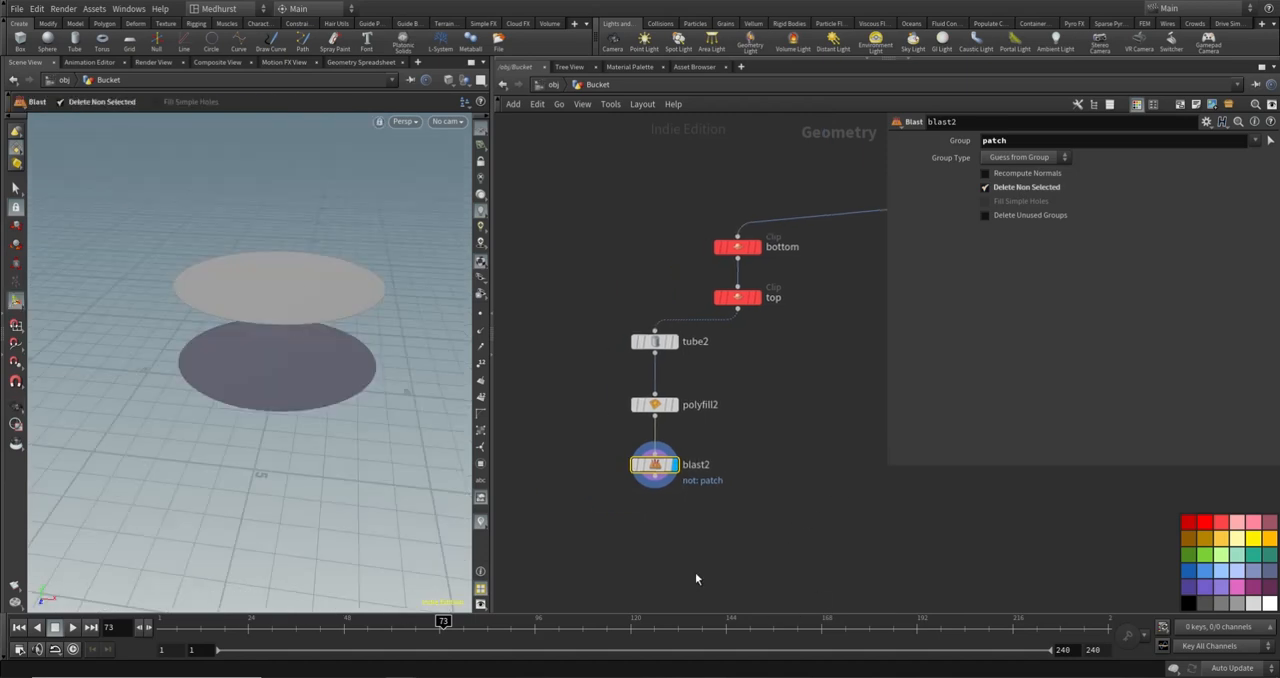
{"action": "left_click_drag", "start_coordinate": [318, 404], "coordinate": [314, 342], "text": "alt"}
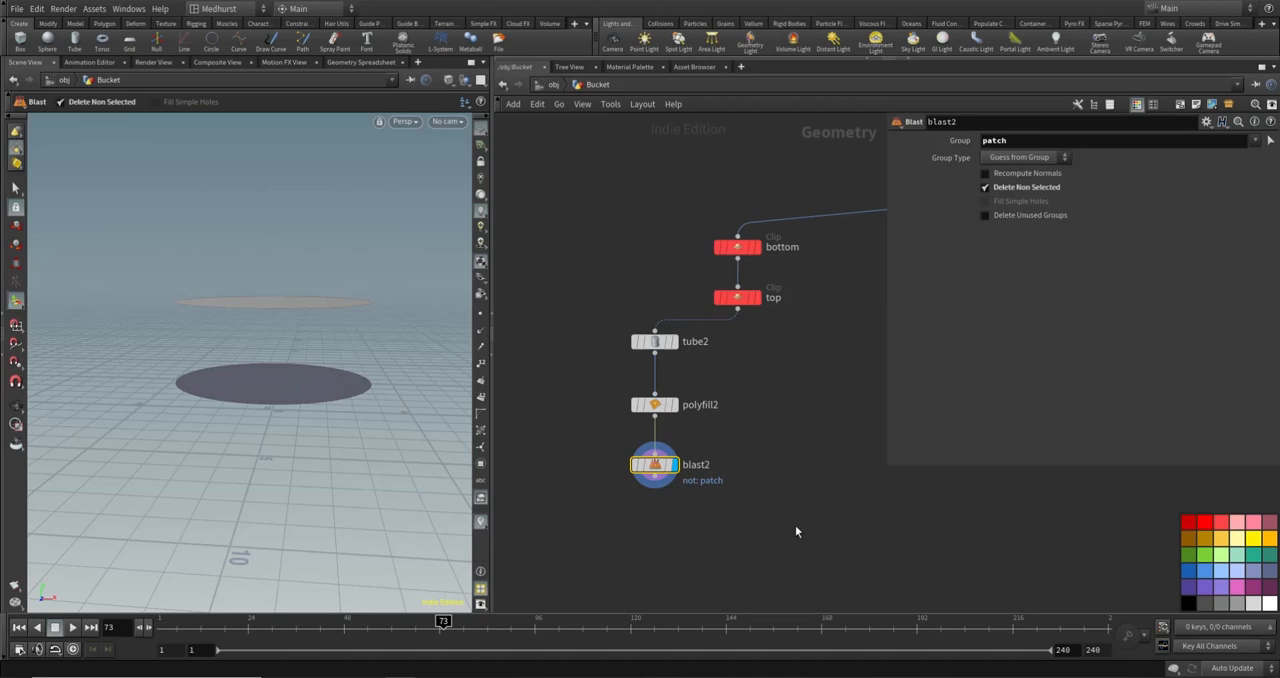
{"action": "key", "text": "Tab"}
{"action": "type", "text": "polyext"}
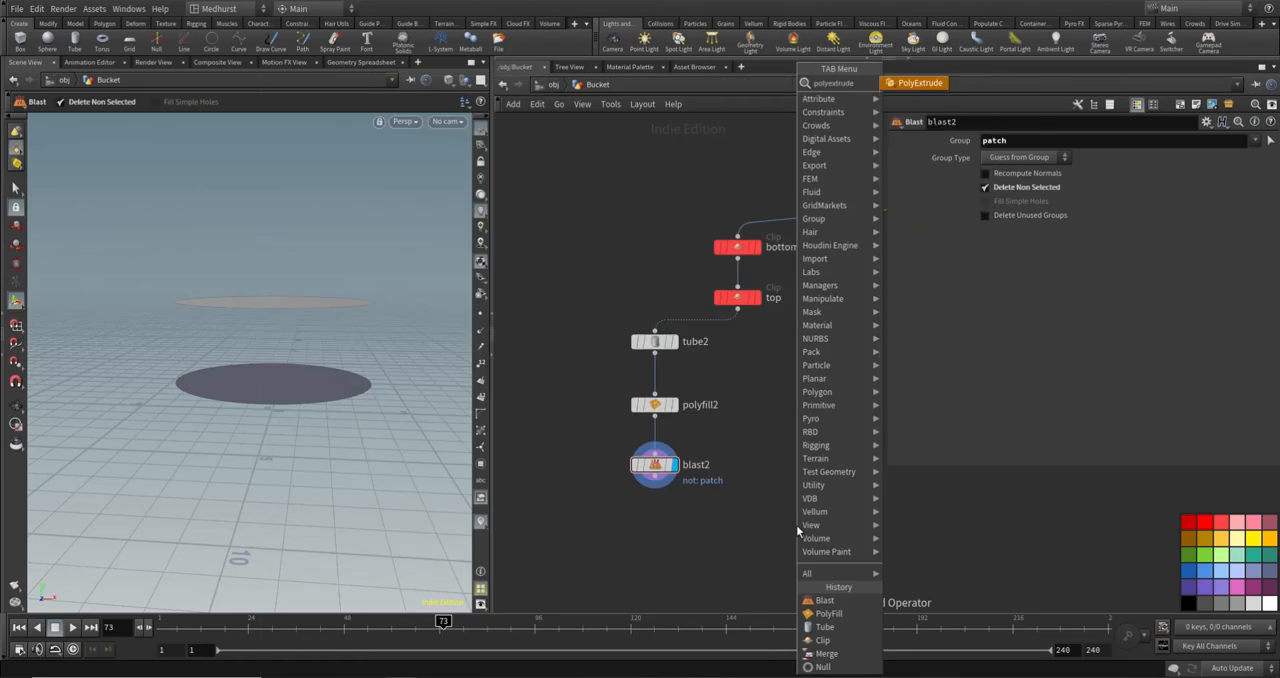
{"action": "type", "text": "rude"}
{"action": "key", "text": "Return"}
{"action": "left_click", "coordinate": [654, 524]}
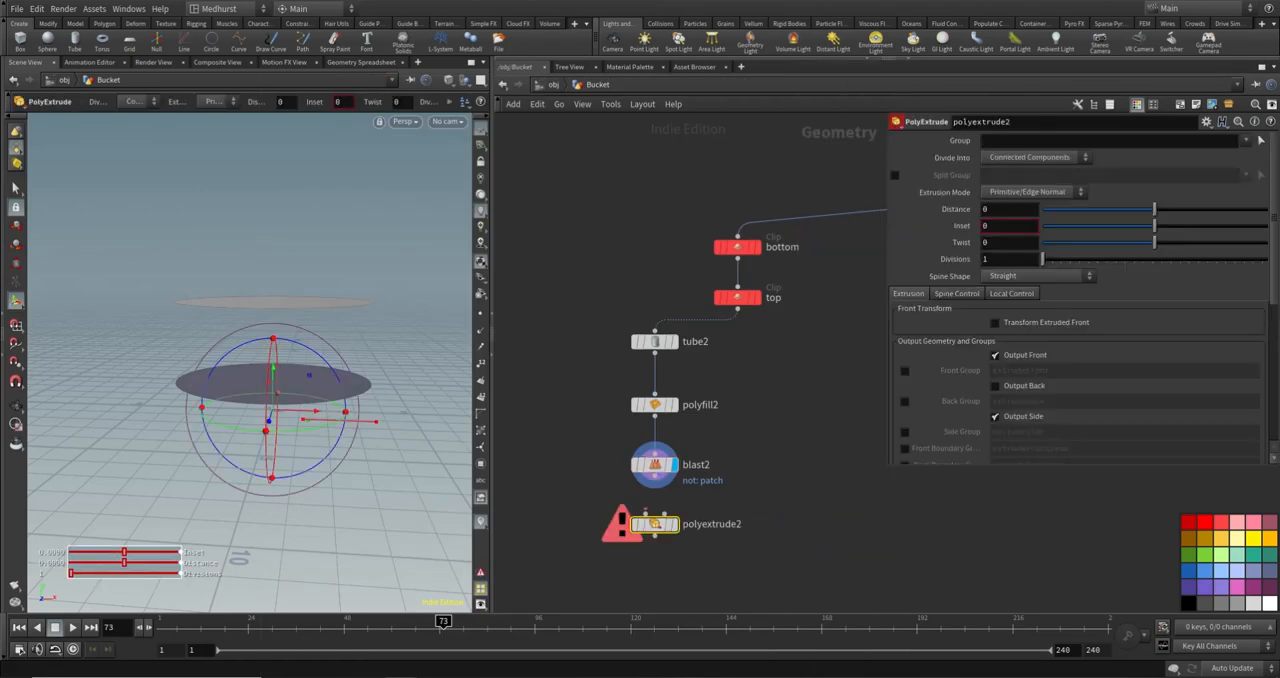
{"action": "left_click", "coordinate": [657, 486]}
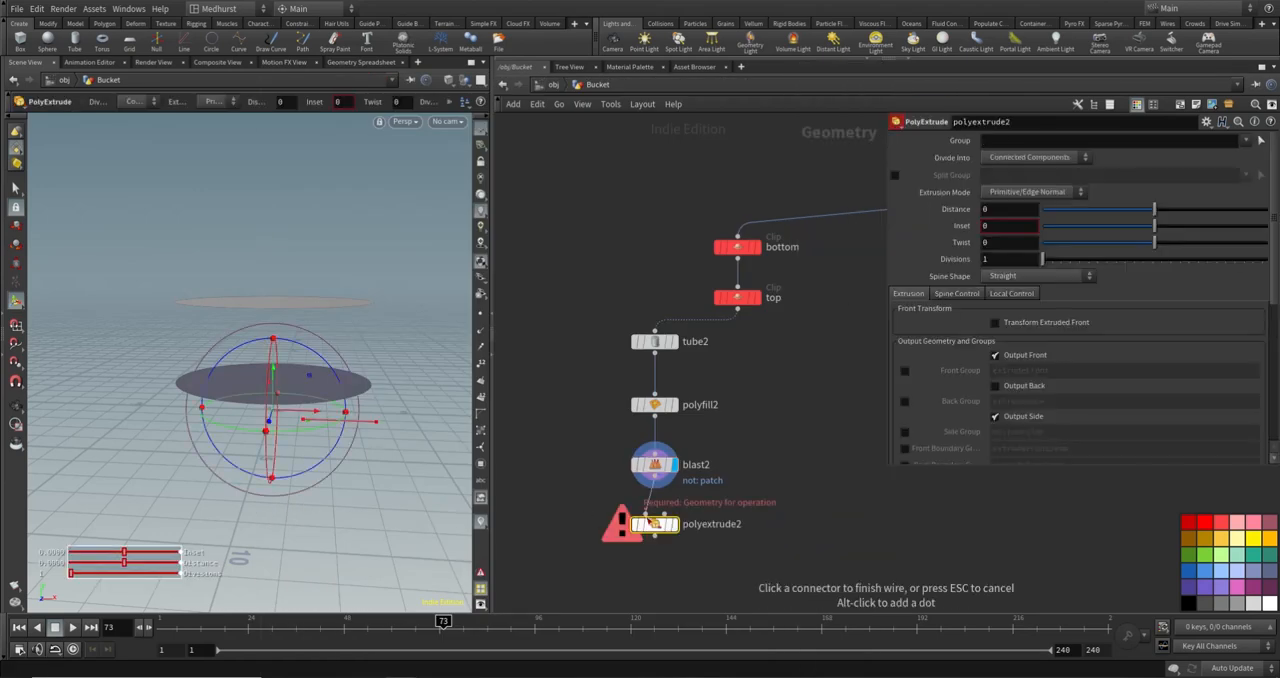
{"action": "left_click", "coordinate": [654, 514]}
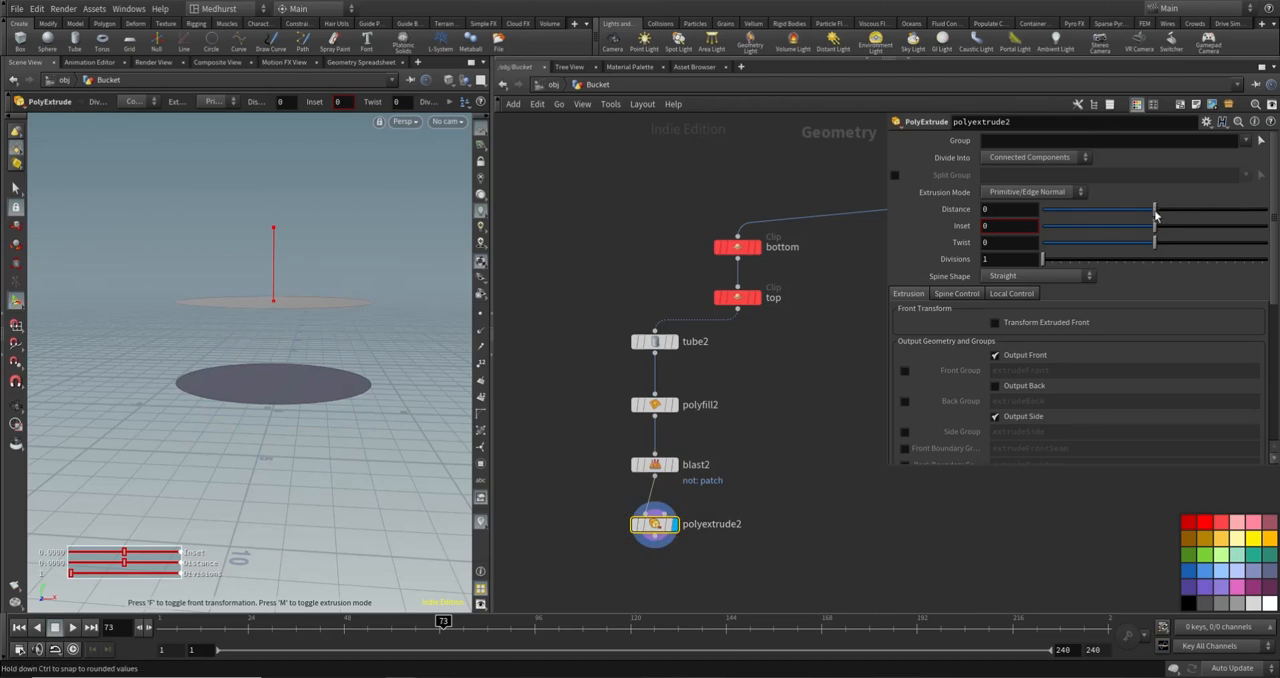
- Try extruding both discs at a Distance of about -0.339 and inspect the side faces
{"action": "left_click_drag", "start_coordinate": [1157, 211], "coordinate": [1200, 212]}
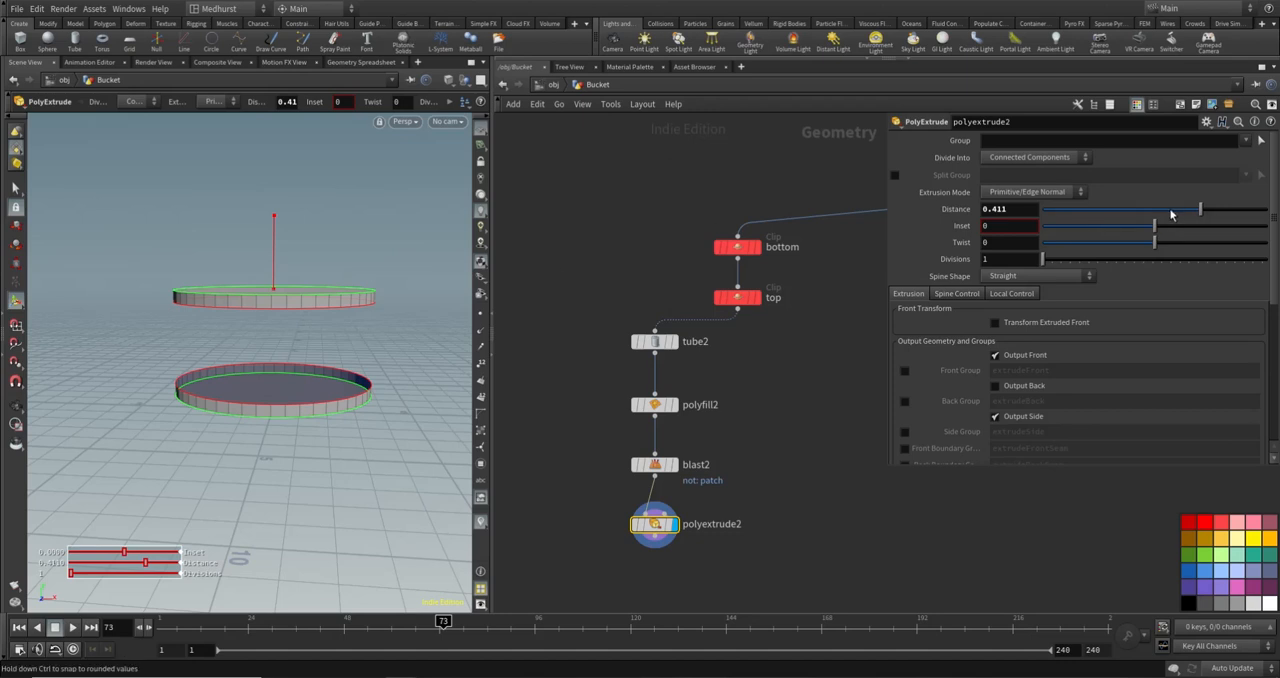
{"action": "left_click_drag", "start_coordinate": [1187, 215], "coordinate": [1116, 214]}
{"action": "left_click_drag", "start_coordinate": [341, 389], "coordinate": [314, 377], "text": "alt"}
{"action": "scroll", "coordinate": [334, 360], "scroll_direction": "up", "scroll_amount": 5}
{"action": "left_click_drag", "start_coordinate": [199, 438], "coordinate": [324, 387], "text": "alt"}
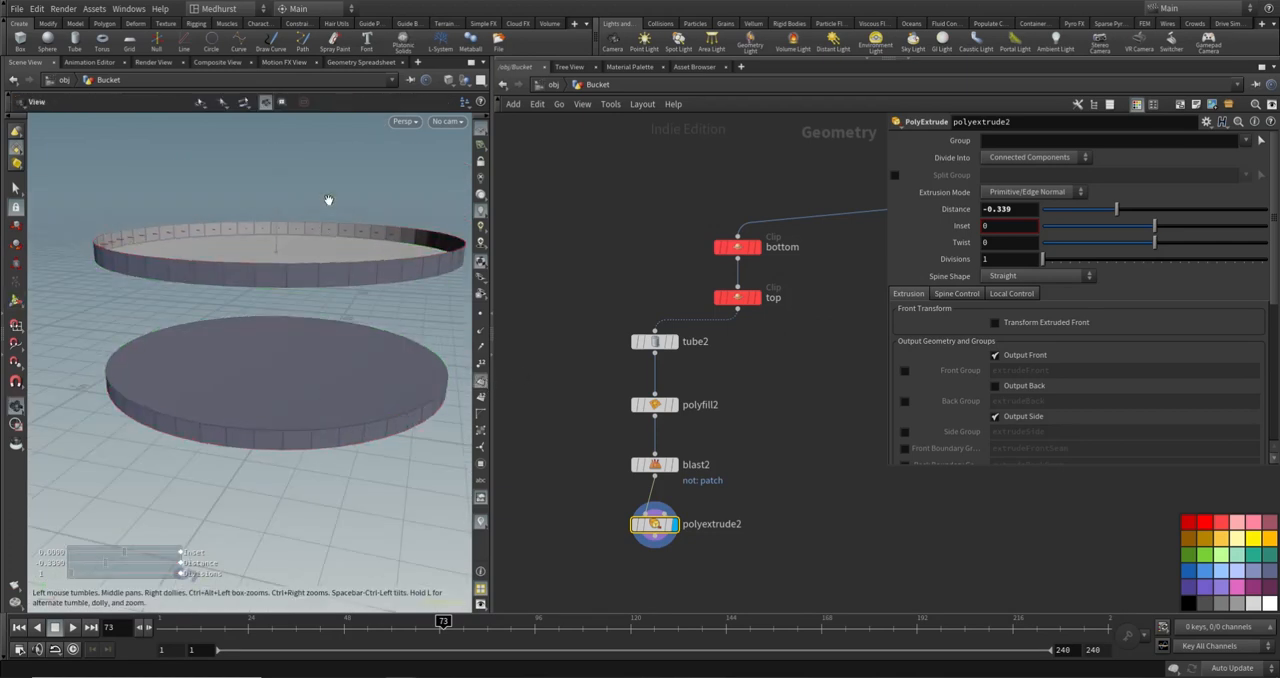
{"action": "left_click_drag", "start_coordinate": [328, 200], "coordinate": [180, 239], "text": "alt"}
{"action": "right_click_drag", "start_coordinate": [78, 245], "coordinate": [142, 236], "text": "alt"}
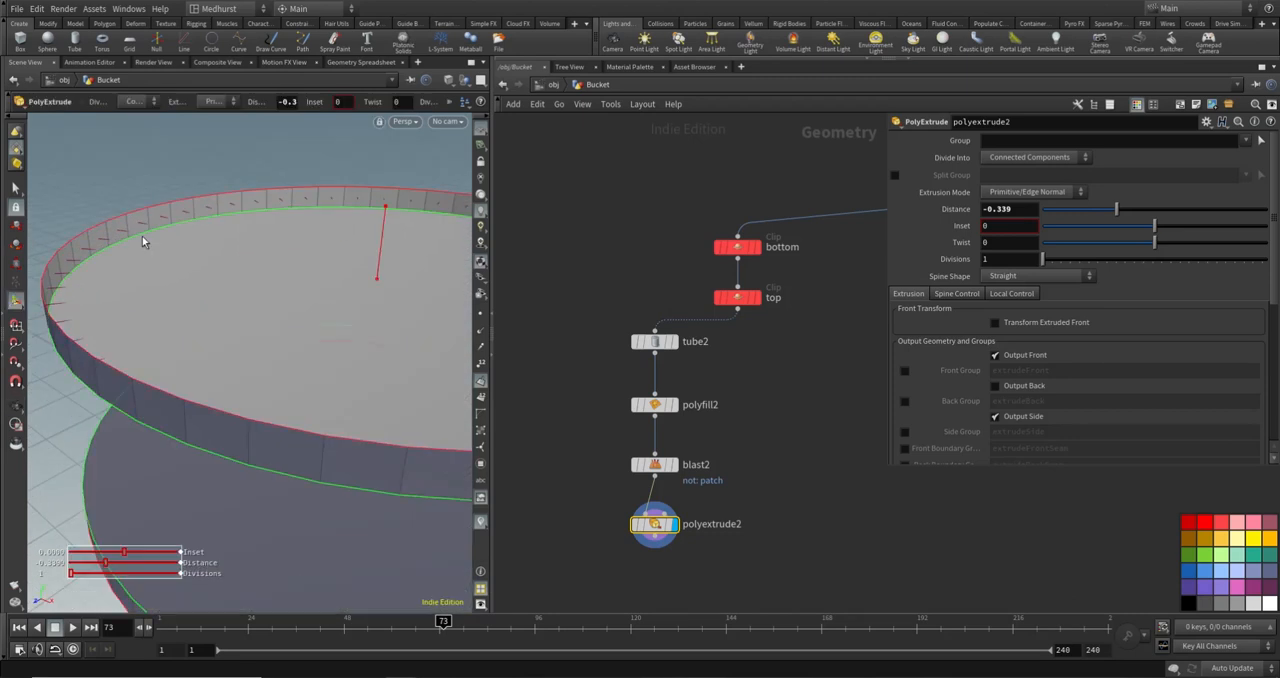
{"action": "middle_click_drag", "start_coordinate": [142, 236], "coordinate": [184, 220], "text": "alt"}
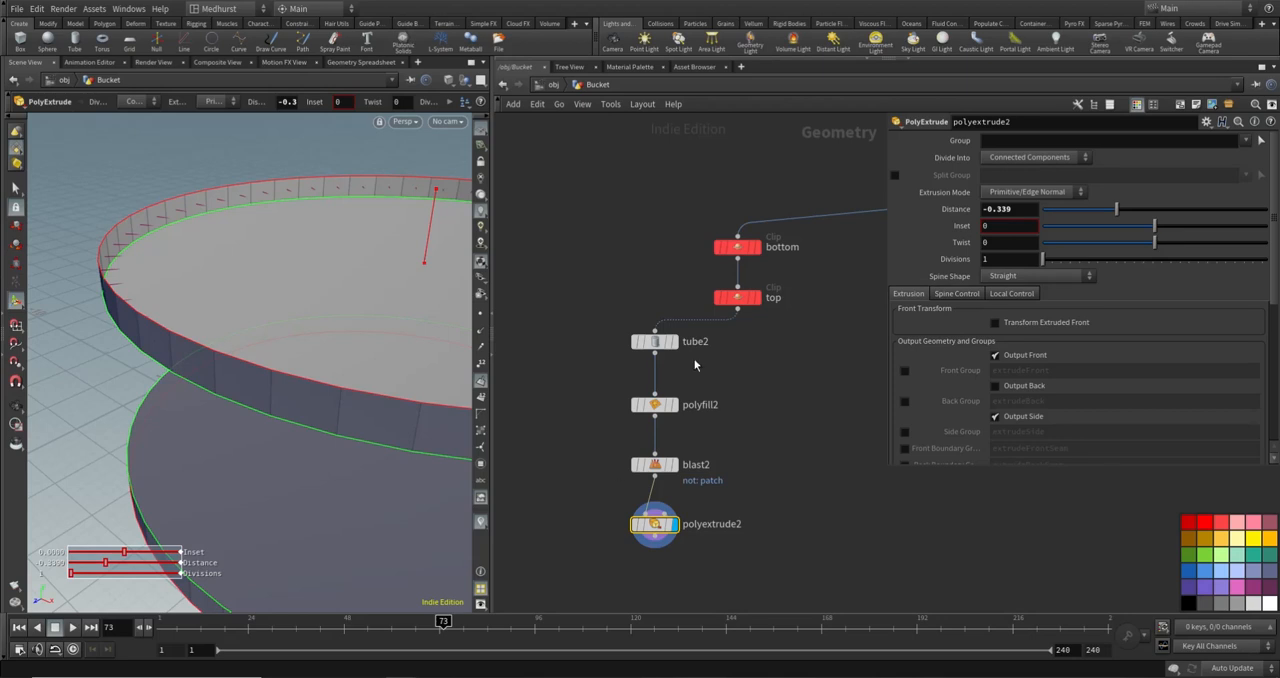
- Insert a Reverse node between blast2 and polyextrude2
{"action": "key", "text": "Tab"}
{"action": "type", "text": "r"}
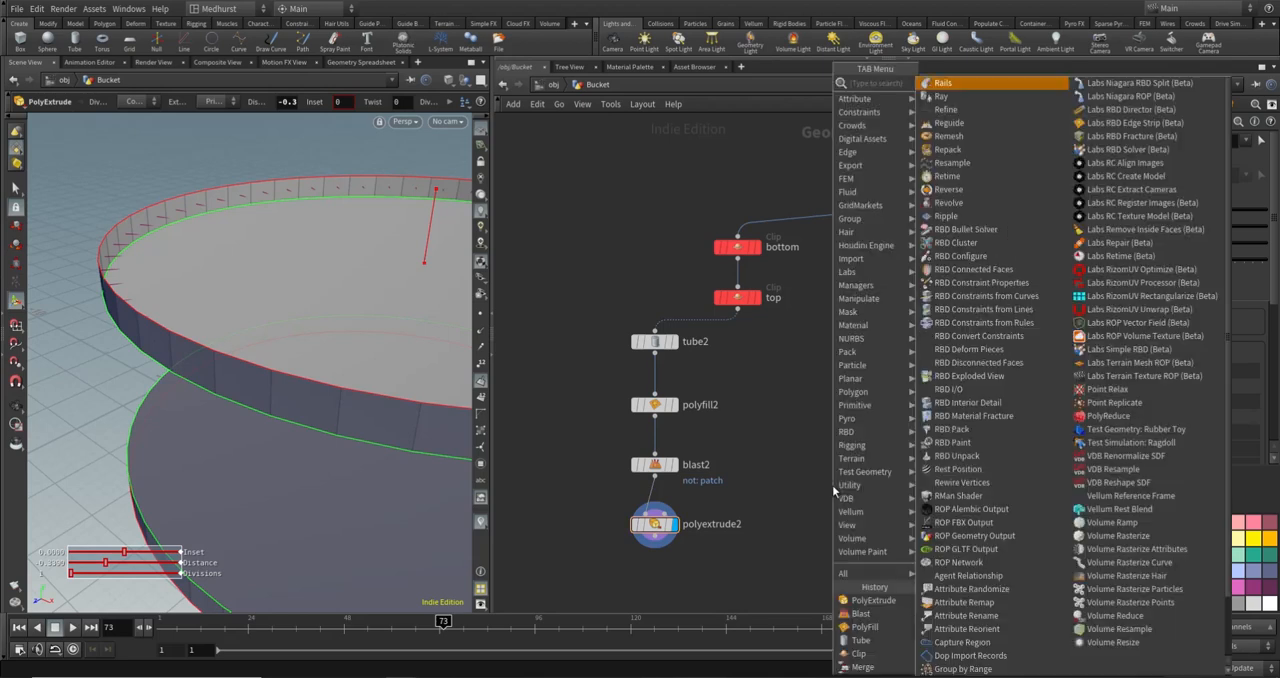
{"action": "type", "text": "ev"}
{"action": "key", "text": "Return"}
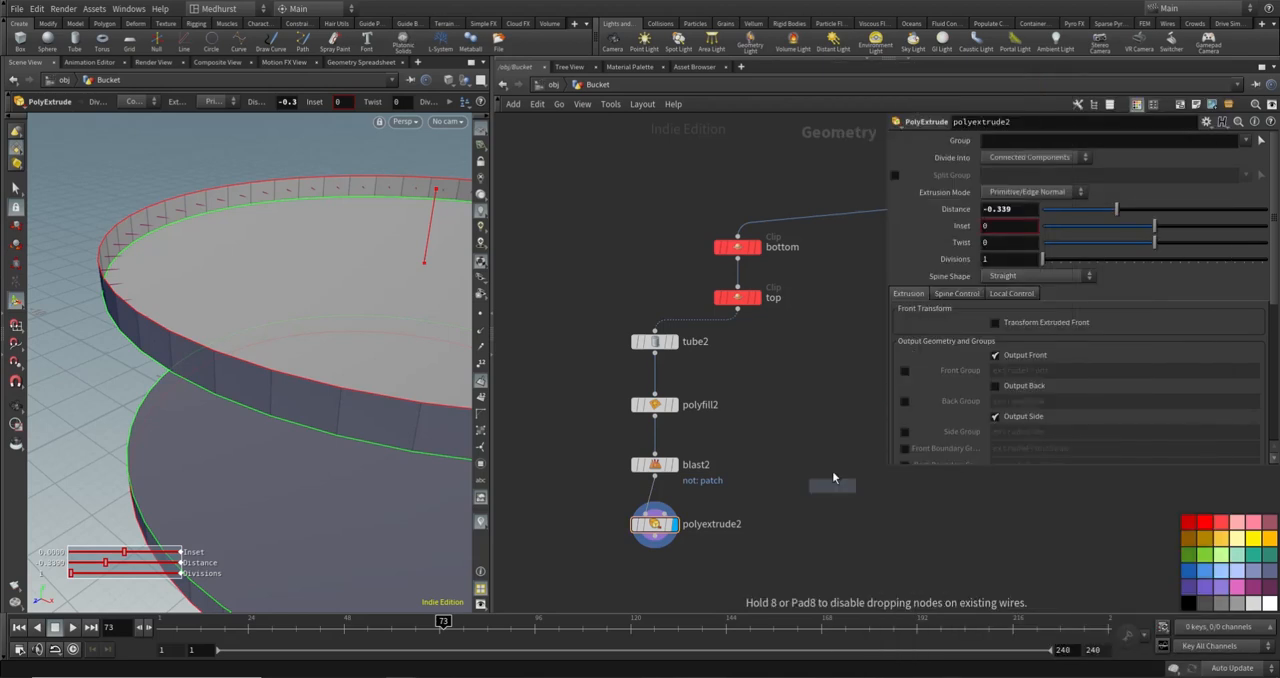
{"action": "middle_click_drag", "start_coordinate": [725, 568], "coordinate": [783, 462]}
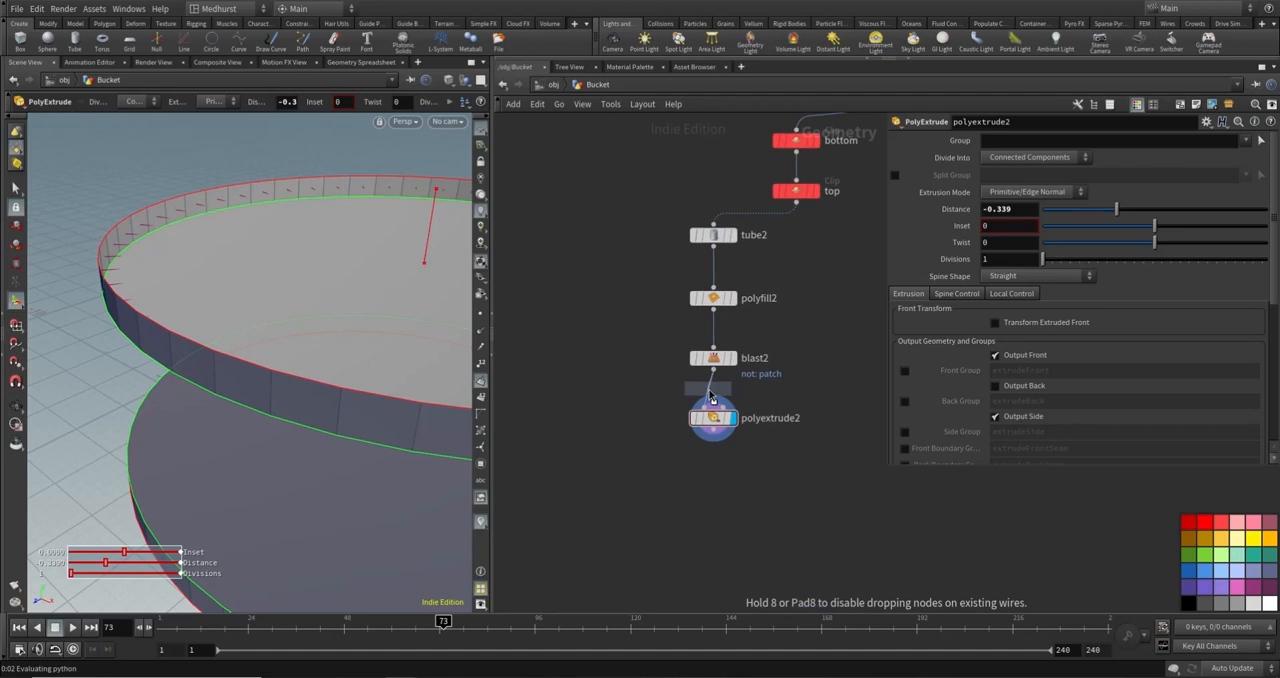
{"action": "left_click", "coordinate": [708, 395]}
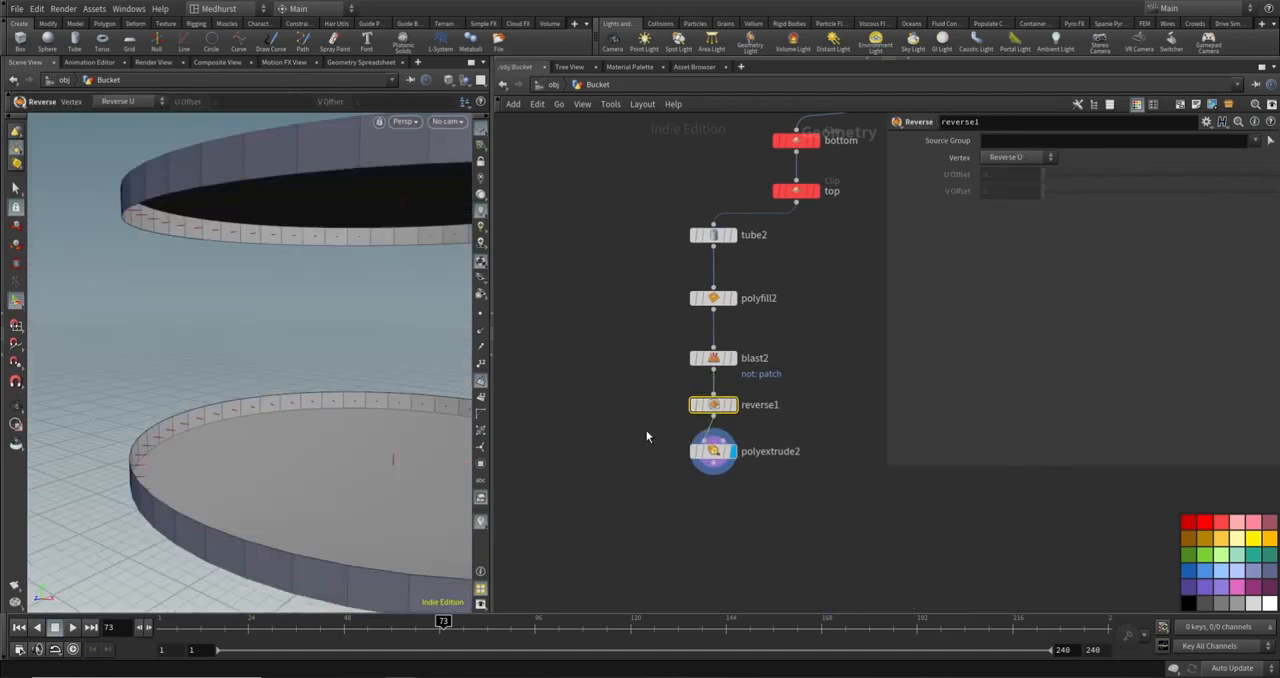
- Set polyextrude2's Distance to about 0.405 and bypass the reverse1 node
{"action": "left_click", "coordinate": [713, 451]}
{"action": "left_click_drag", "start_coordinate": [1128, 214], "coordinate": [1202, 214]}
{"action": "left_click", "coordinate": [694, 404]}
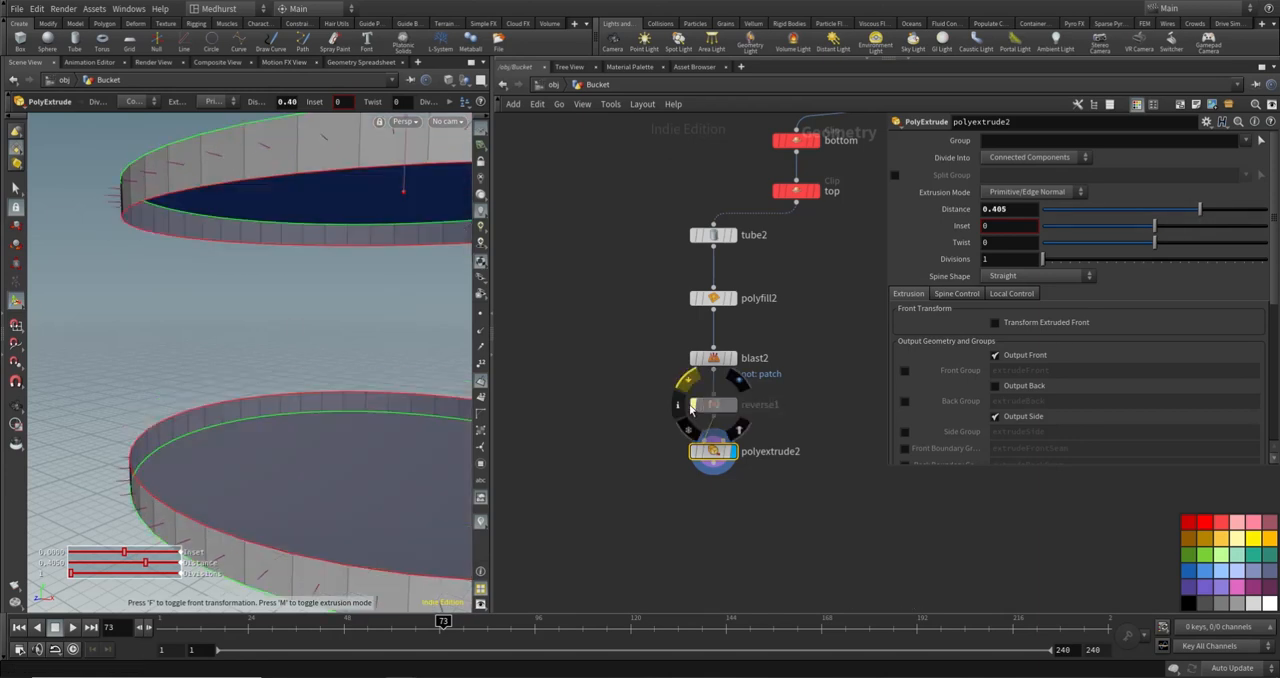
- Re-enable the bypassed reverse1 node so both discs extrude with flipped normals, and inspect the side faces
{"action": "right_click_drag", "start_coordinate": [323, 317], "coordinate": [249, 309], "text": "alt"}
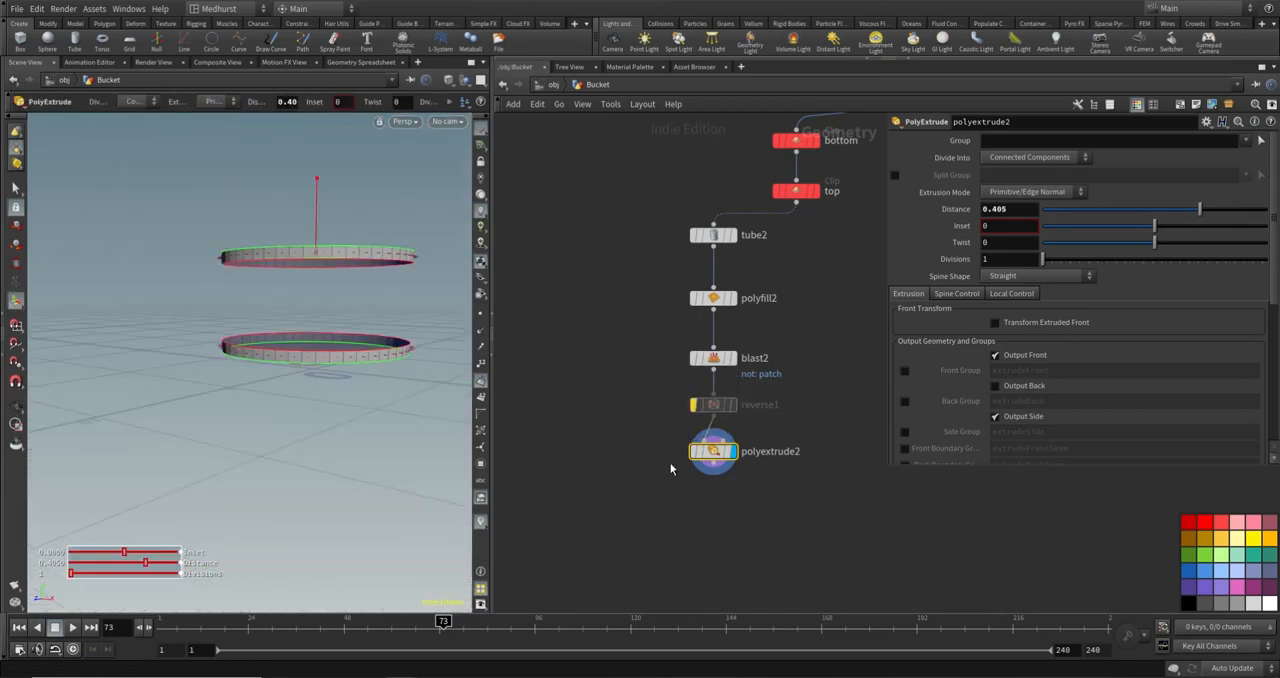
{"action": "left_click", "coordinate": [694, 405]}
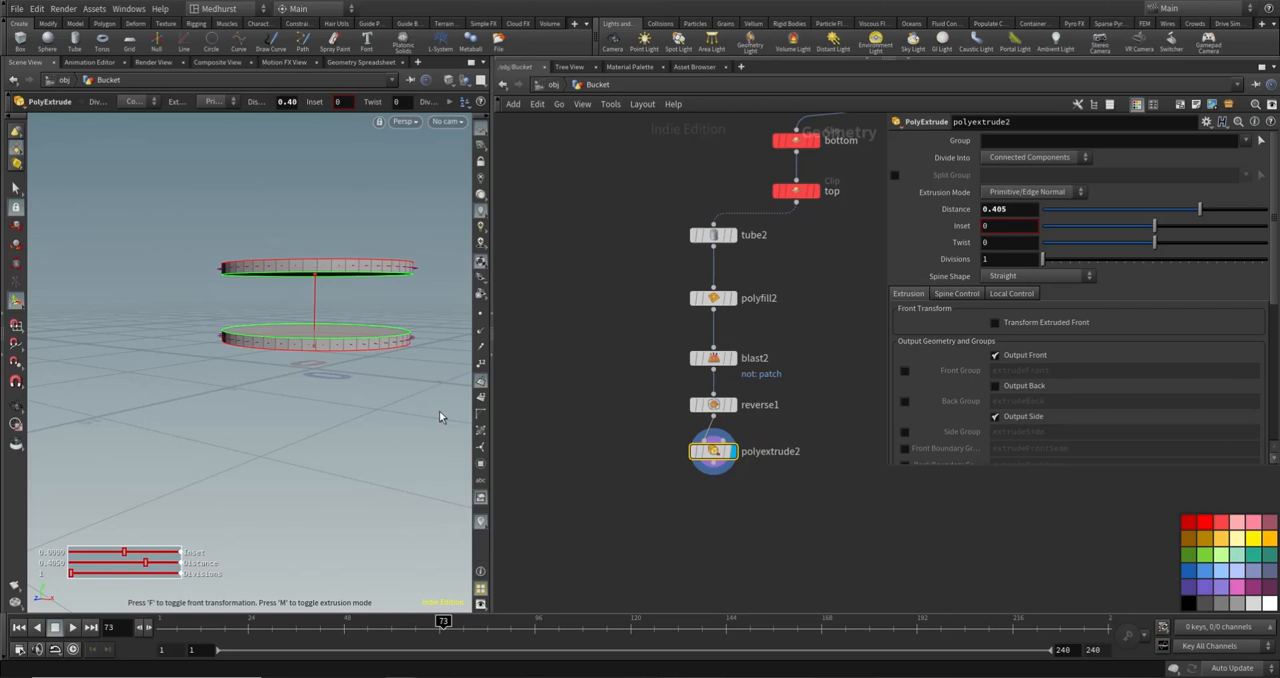
{"action": "left_click_drag", "start_coordinate": [334, 276], "coordinate": [316, 332], "text": "alt"}
{"action": "left_click_drag", "start_coordinate": [290, 291], "coordinate": [291, 274], "text": "alt"}
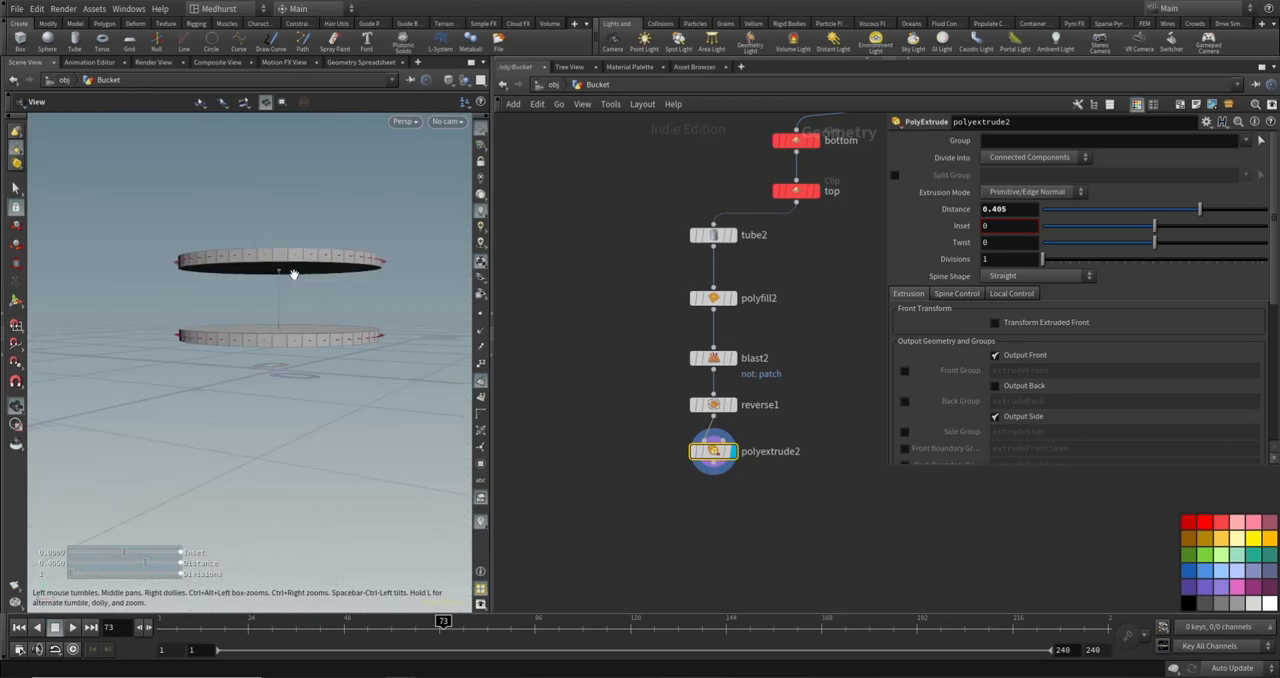
{"action": "right_click_drag", "start_coordinate": [291, 274], "coordinate": [309, 283], "text": "alt"}
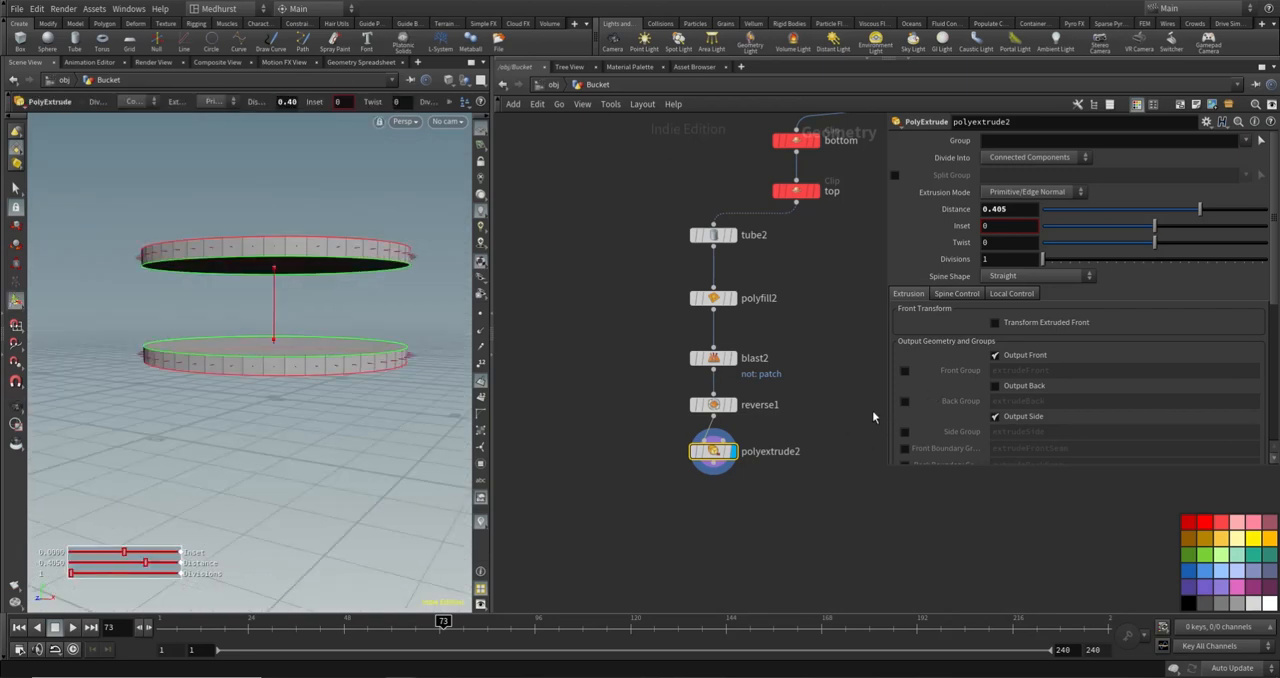
- Turn off Output Front on polyextrude2 to keep only the extruded side bands
{"action": "left_click", "coordinate": [995, 356]}
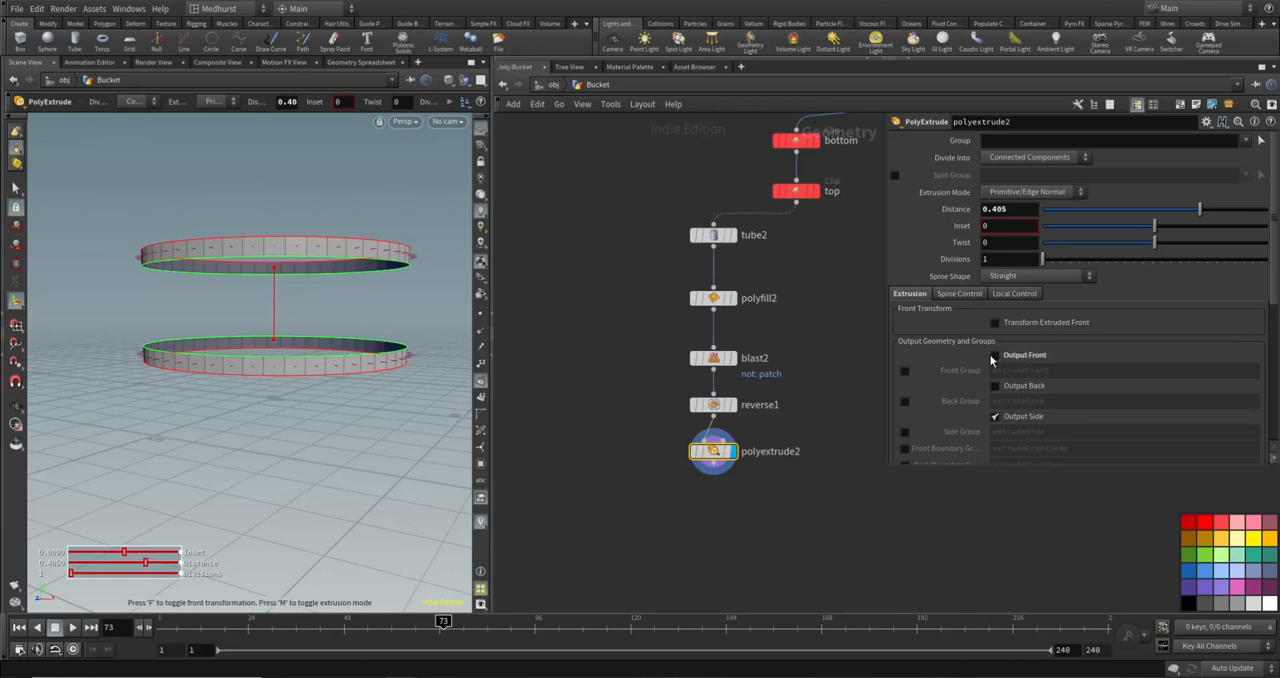
{"action": "left_click_drag", "start_coordinate": [203, 303], "coordinate": [355, 305], "text": "alt"}
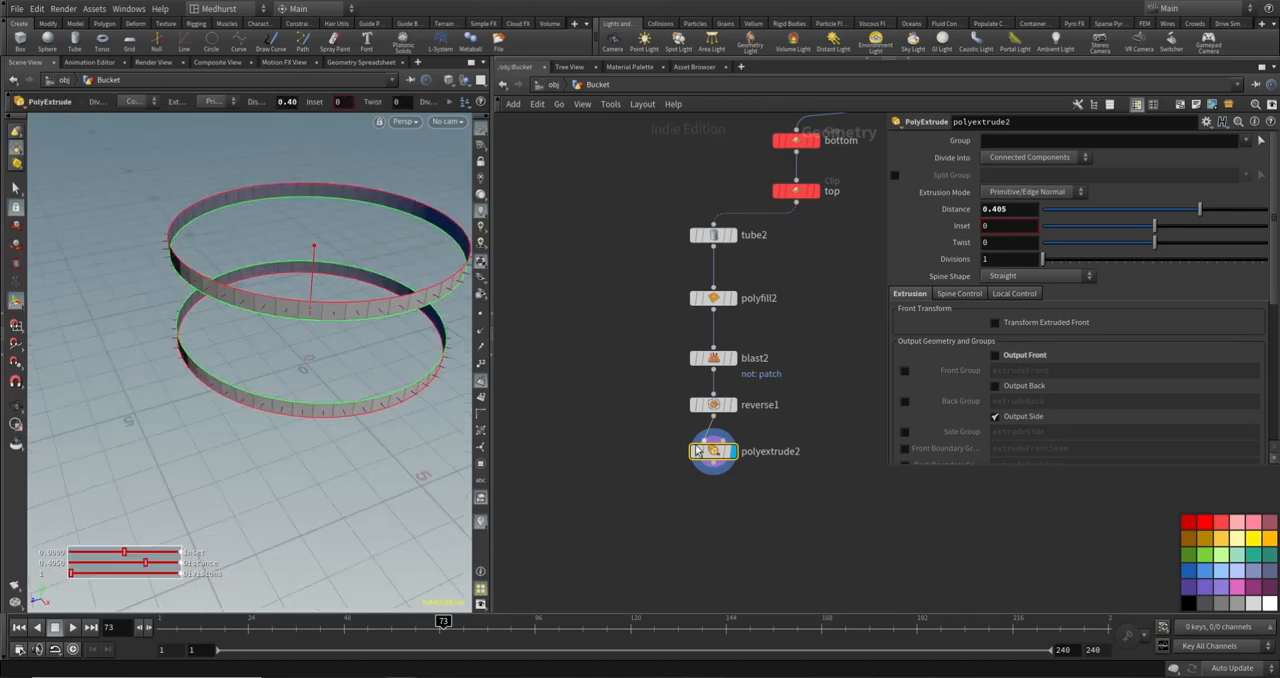
{"action": "left_click_drag", "start_coordinate": [716, 453], "coordinate": [716, 457]}
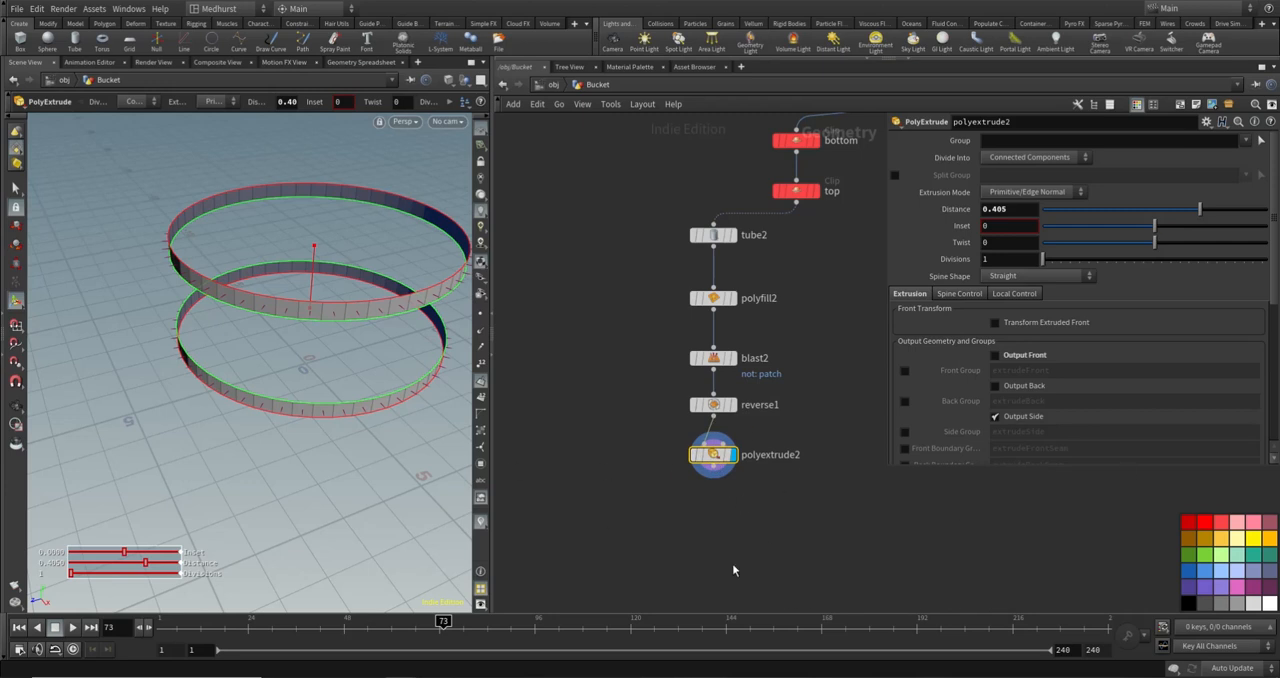
- Add a Ray node below polyextrude2 and feed polyextrude2 into its first input
{"action": "key", "text": "Tab"}
{"action": "key", "text": "Escape"}
{"action": "middle_click_drag", "start_coordinate": [837, 551], "coordinate": [726, 526]}
{"action": "key", "text": "Tab"}
{"action": "key", "text": "Escape"}
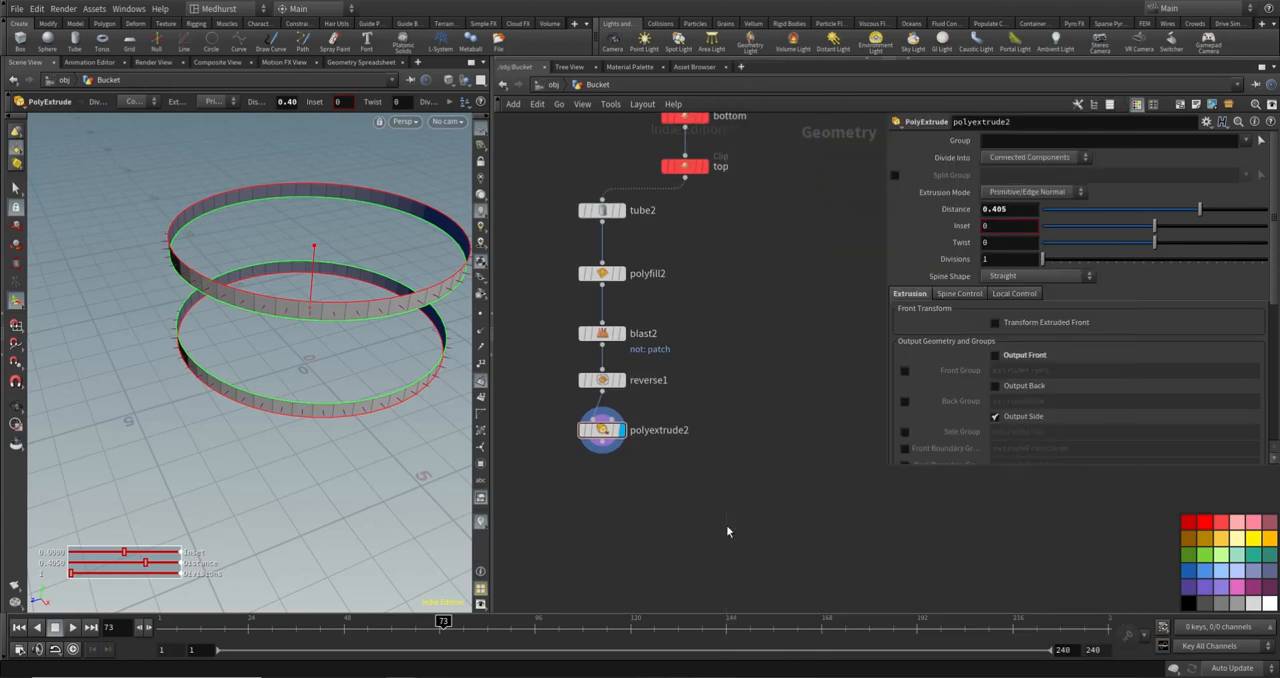
{"action": "left_click", "coordinate": [654, 495]}
{"action": "left_click", "coordinate": [602, 442]}
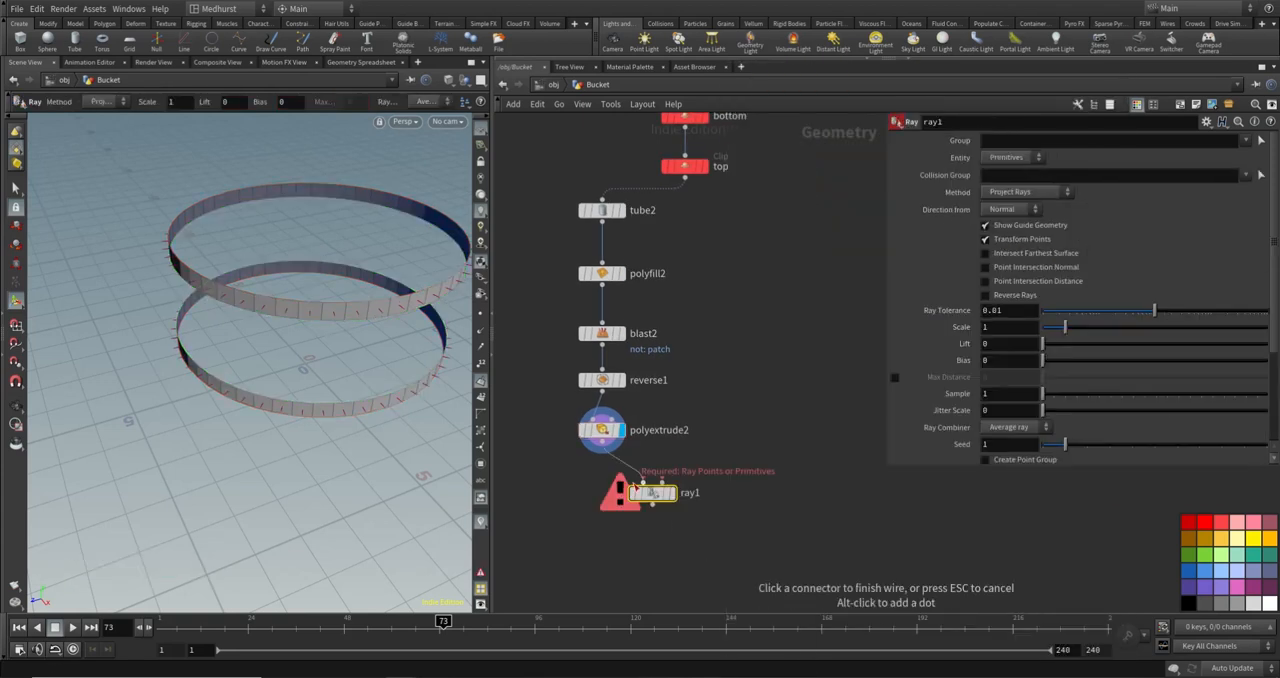
{"action": "left_click", "coordinate": [641, 483]}
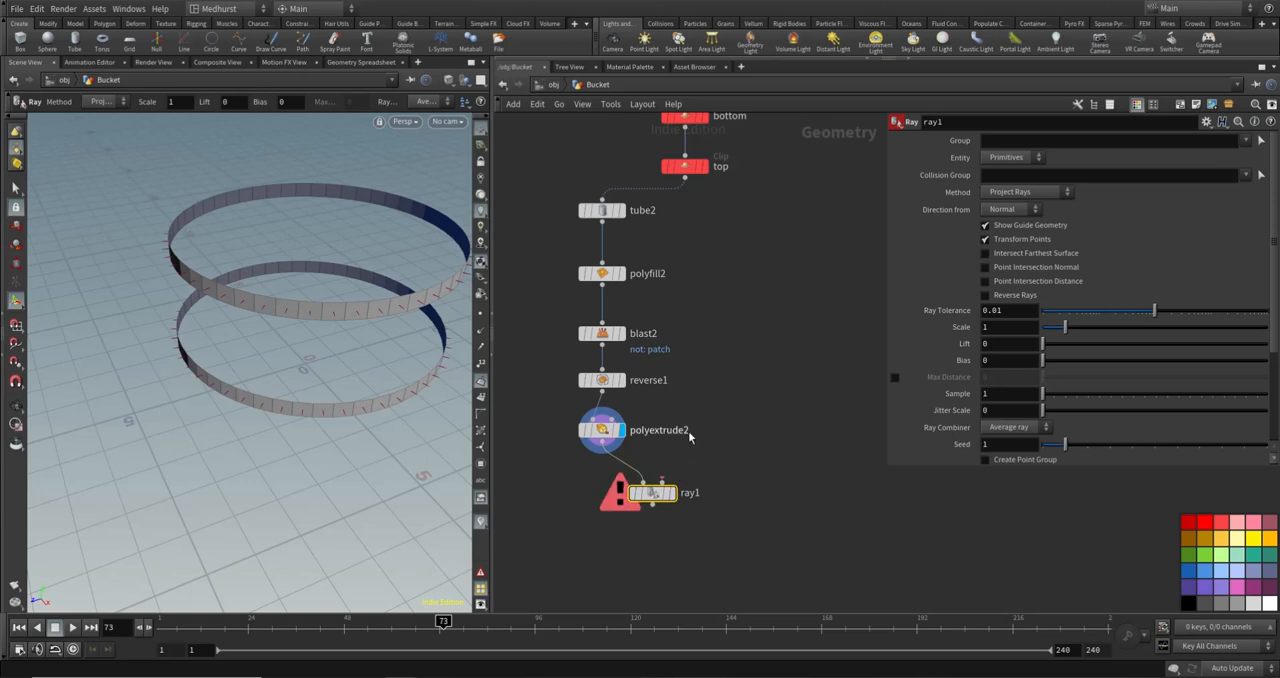
- Wire the top clip node into ray1's second input and display ray1's result
{"action": "left_click", "coordinate": [662, 480]}
{"action": "left_click", "coordinate": [685, 178]}
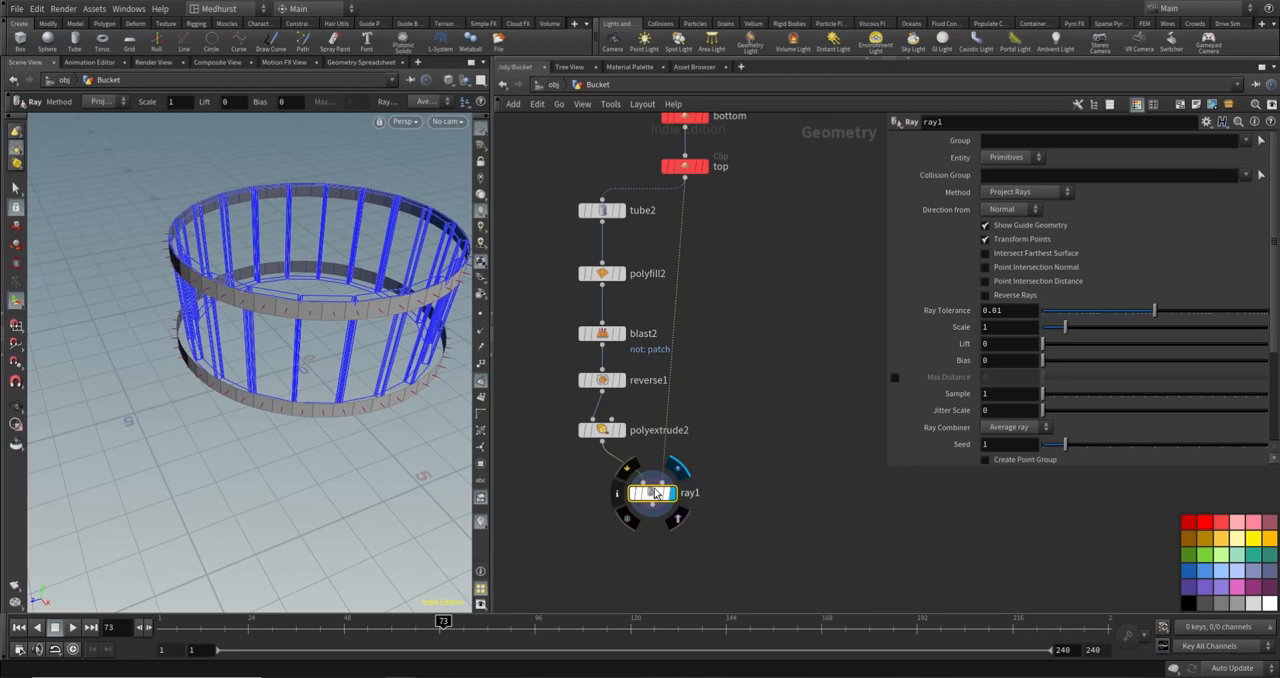
{"action": "left_click_drag", "start_coordinate": [678, 497], "coordinate": [696, 497]}
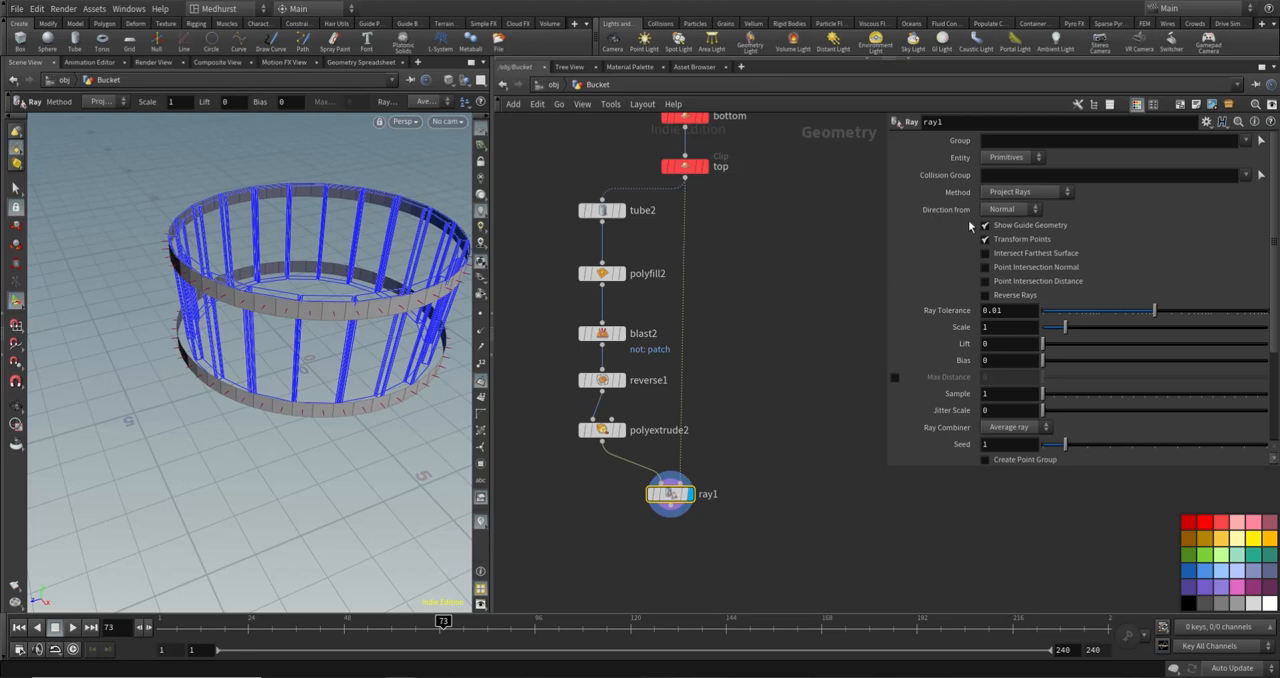
- Try the Minimum Distance method on the ray1 node
{"action": "left_click", "coordinate": [1022, 192]}
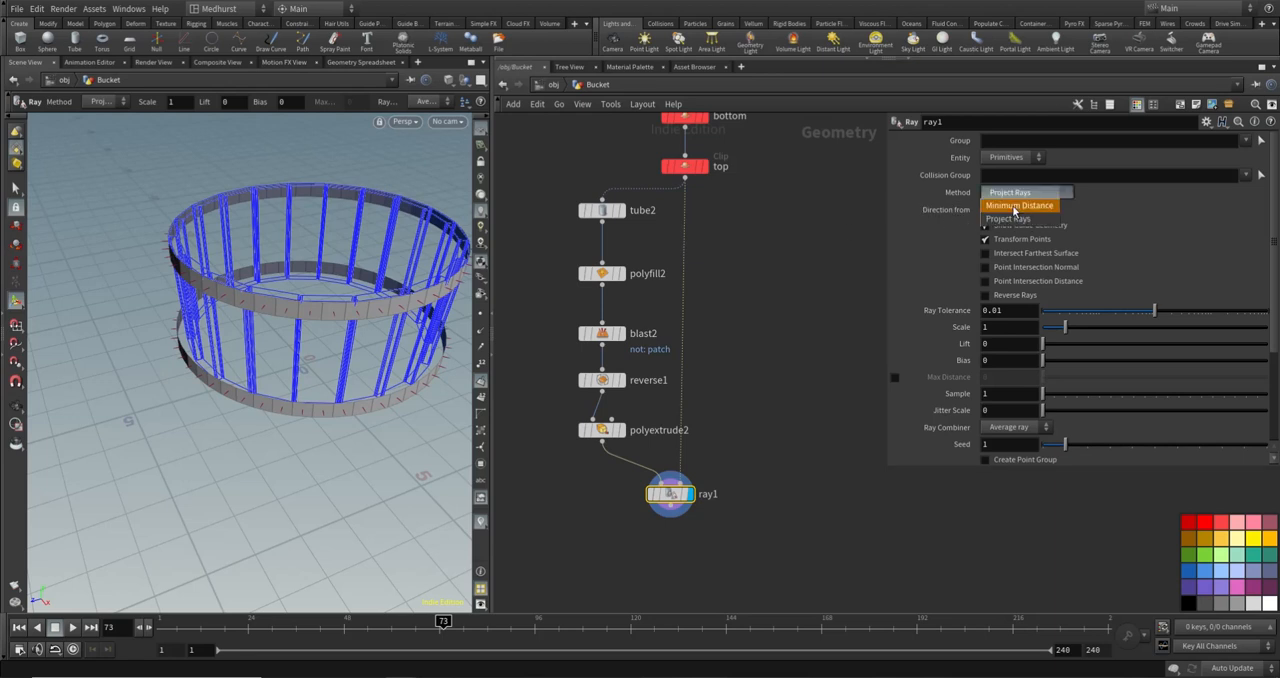
{"action": "left_click", "coordinate": [1012, 201]}
{"action": "left_click", "coordinate": [1011, 204]}
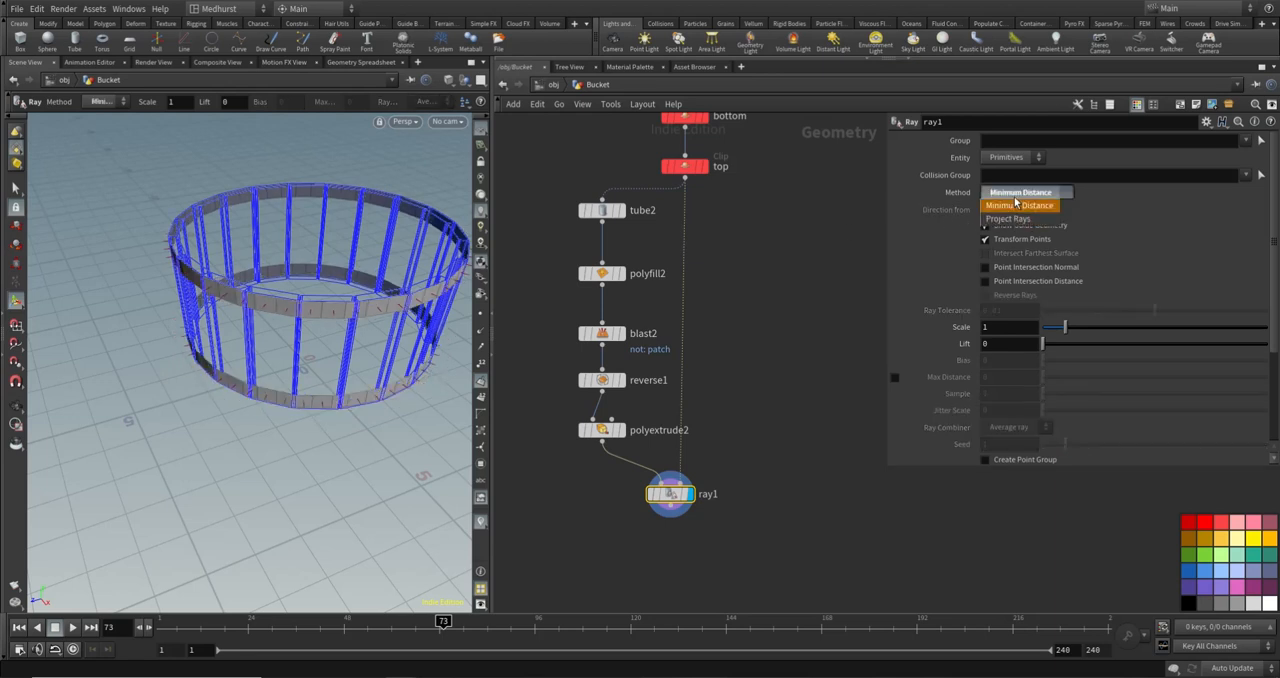
{"action": "left_click", "coordinate": [1010, 191]}
{"action": "key", "text": "Escape"}
{"action": "left_click_drag", "start_coordinate": [289, 305], "coordinate": [246, 273], "text": "alt"}
- Insert a Reverse node between polyextrude2 and ray1, aligned under polyextrude2
{"action": "middle_click_drag", "start_coordinate": [562, 514], "coordinate": [568, 469]}
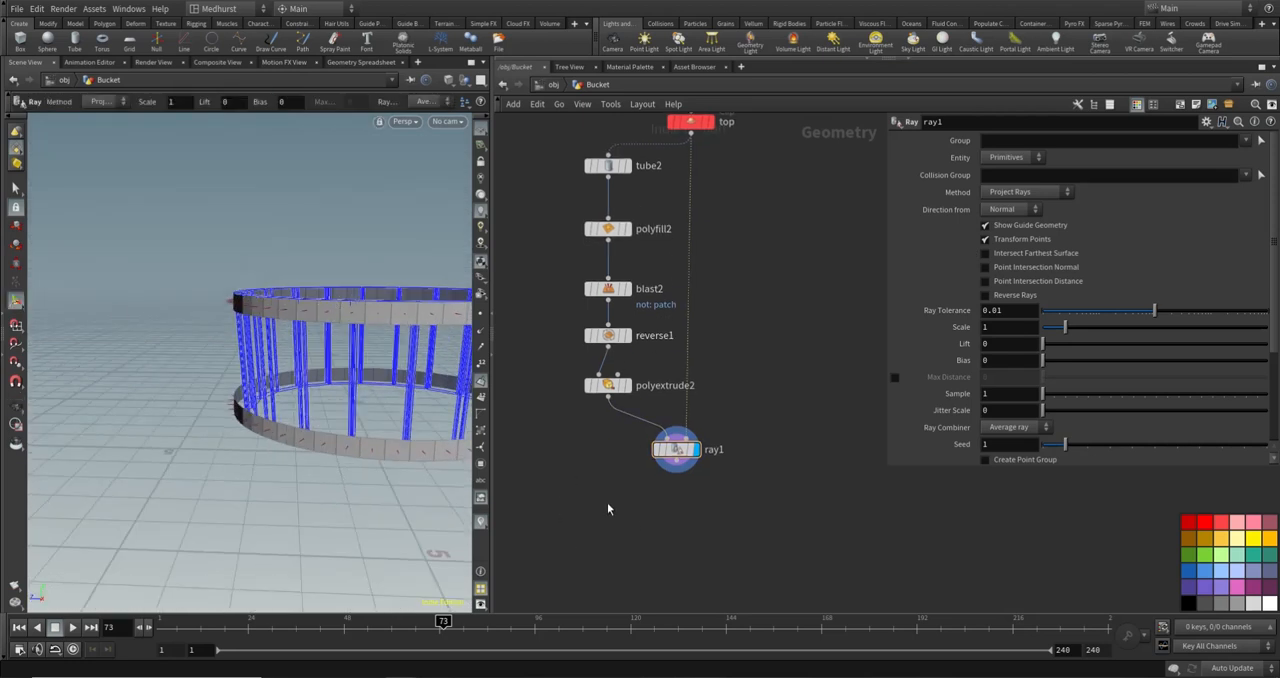
{"action": "key", "text": "Tab"}
{"action": "type", "text": "reve"}
{"action": "key", "text": "Return"}
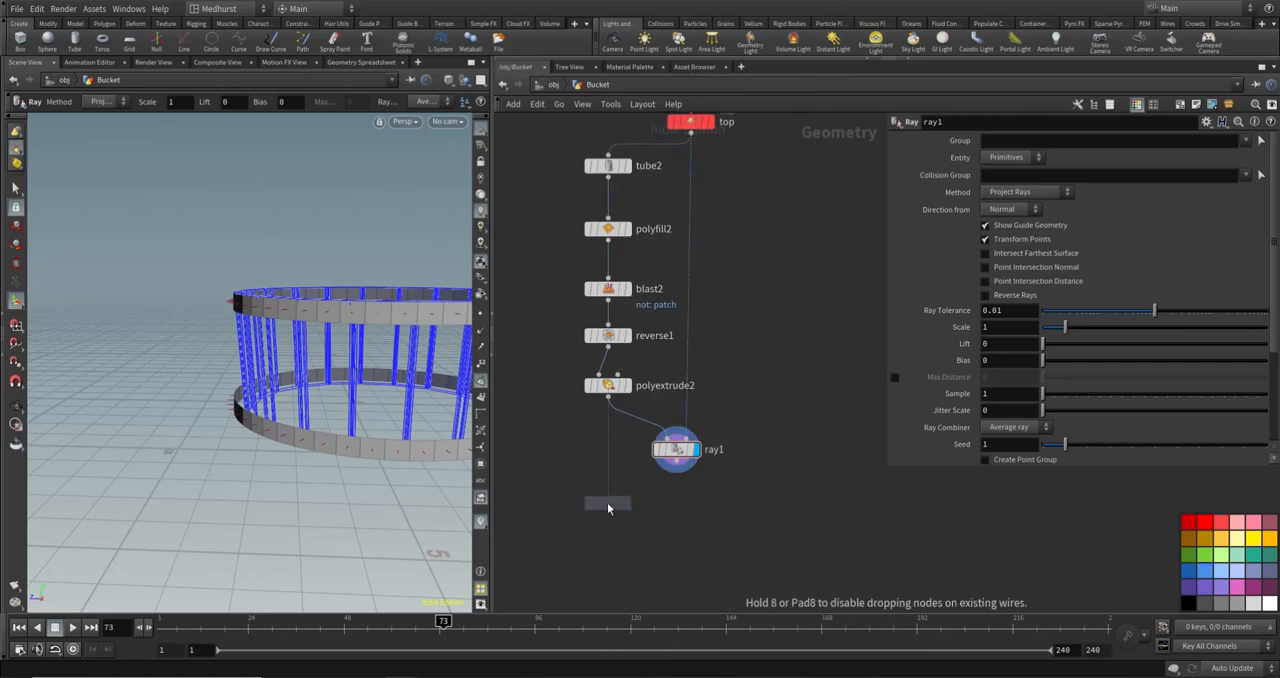
{"action": "left_click", "coordinate": [629, 418]}
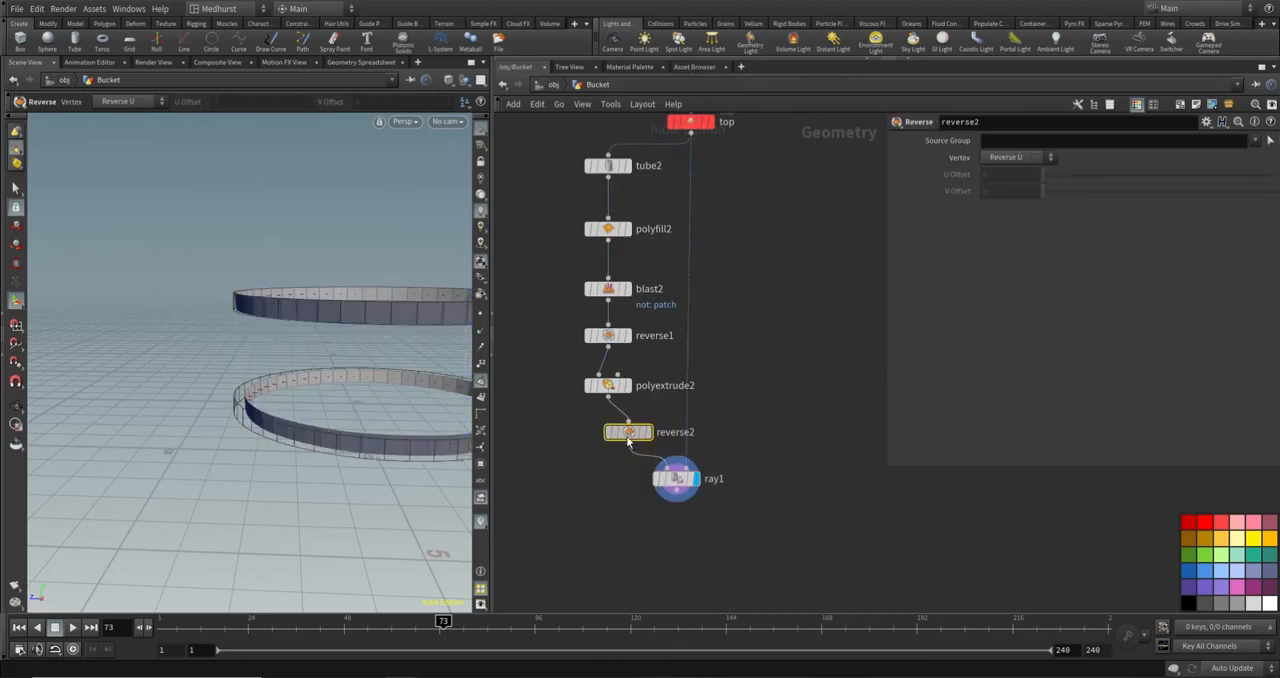
{"action": "left_click_drag", "start_coordinate": [237, 352], "coordinate": [377, 248], "text": "alt"}
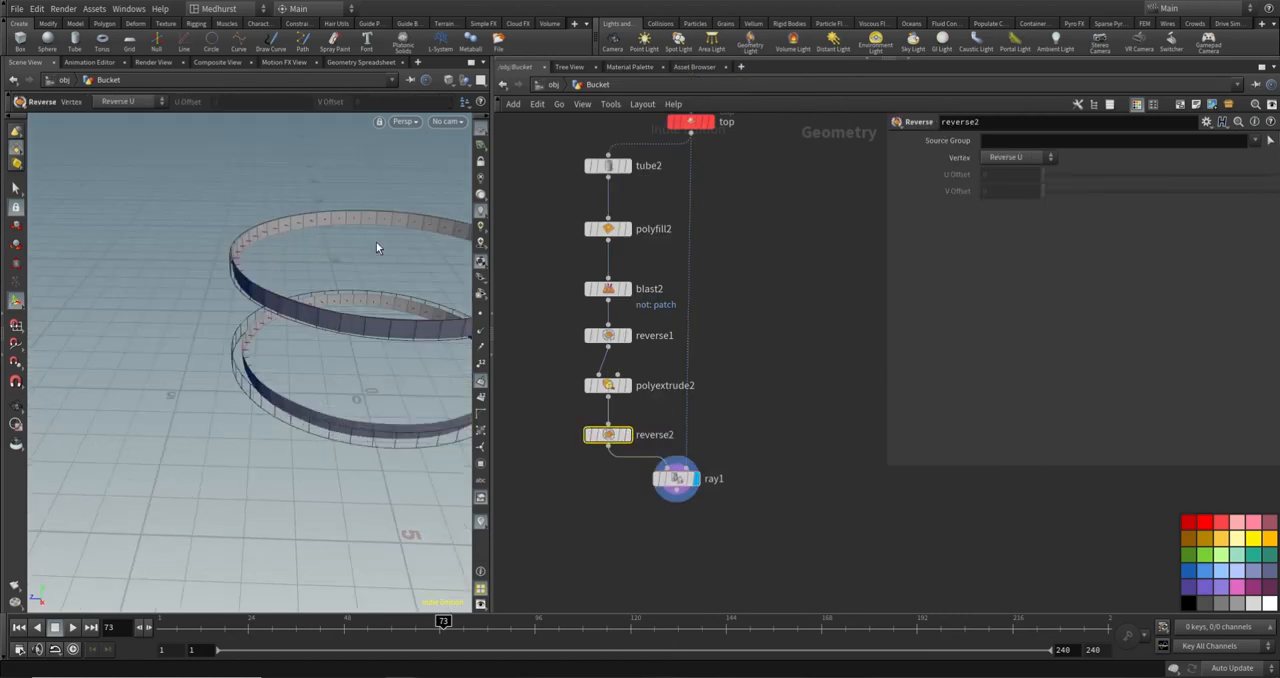
- Set ray1's Scale to 0.98 and inspect the projected bands
{"action": "left_click", "coordinate": [674, 484]}
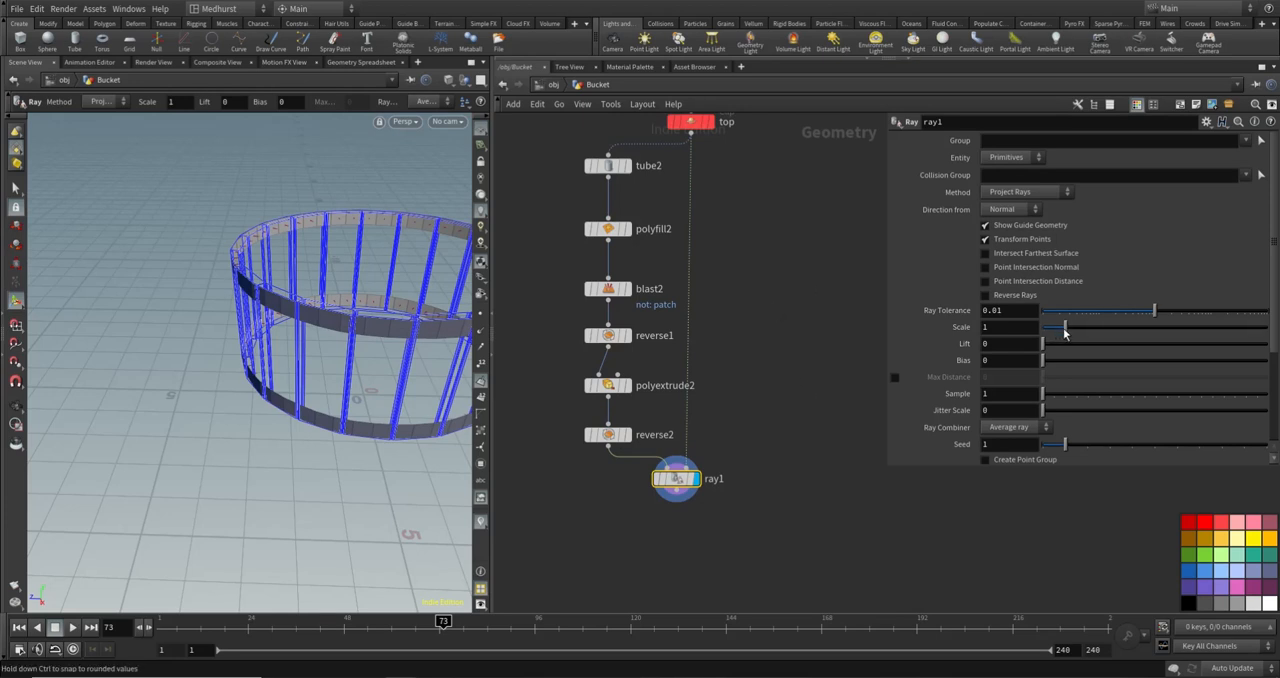
{"action": "left_click_drag", "start_coordinate": [1065, 334], "coordinate": [1061, 327]}
{"action": "left_click", "coordinate": [1030, 327]}
{"action": "type", "text": "0."}
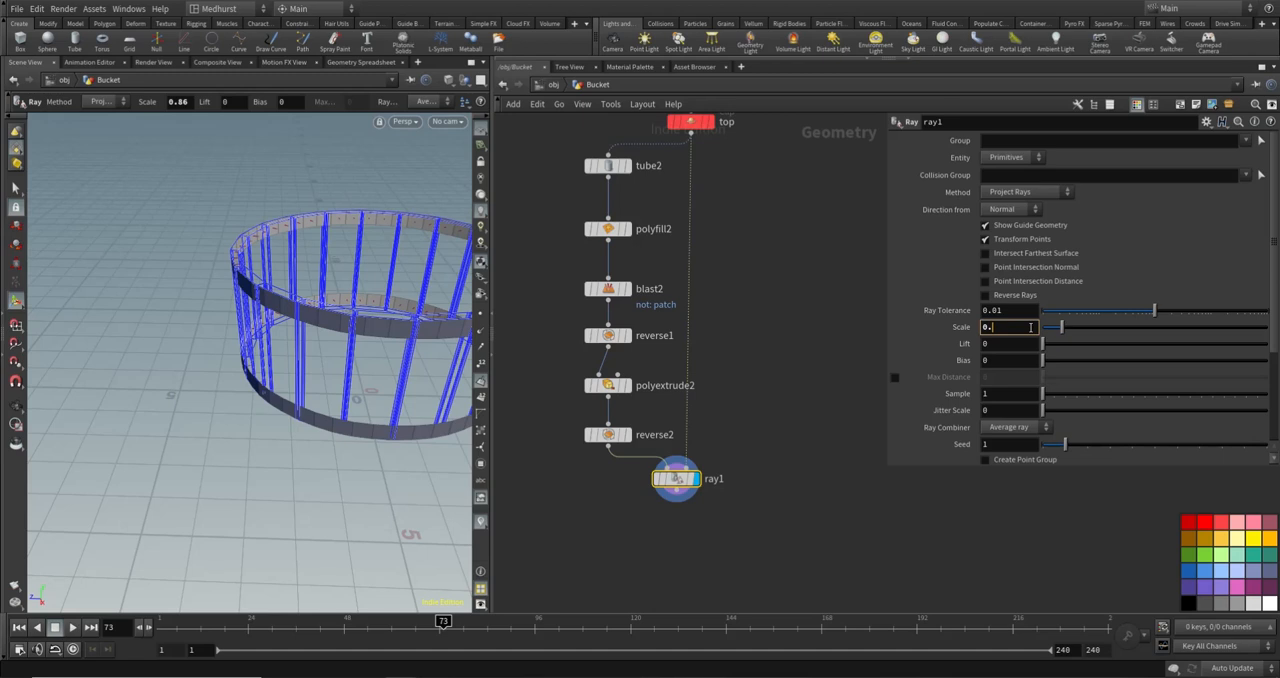
{"action": "type", "text": "98"}
{"action": "key", "text": "Return"}
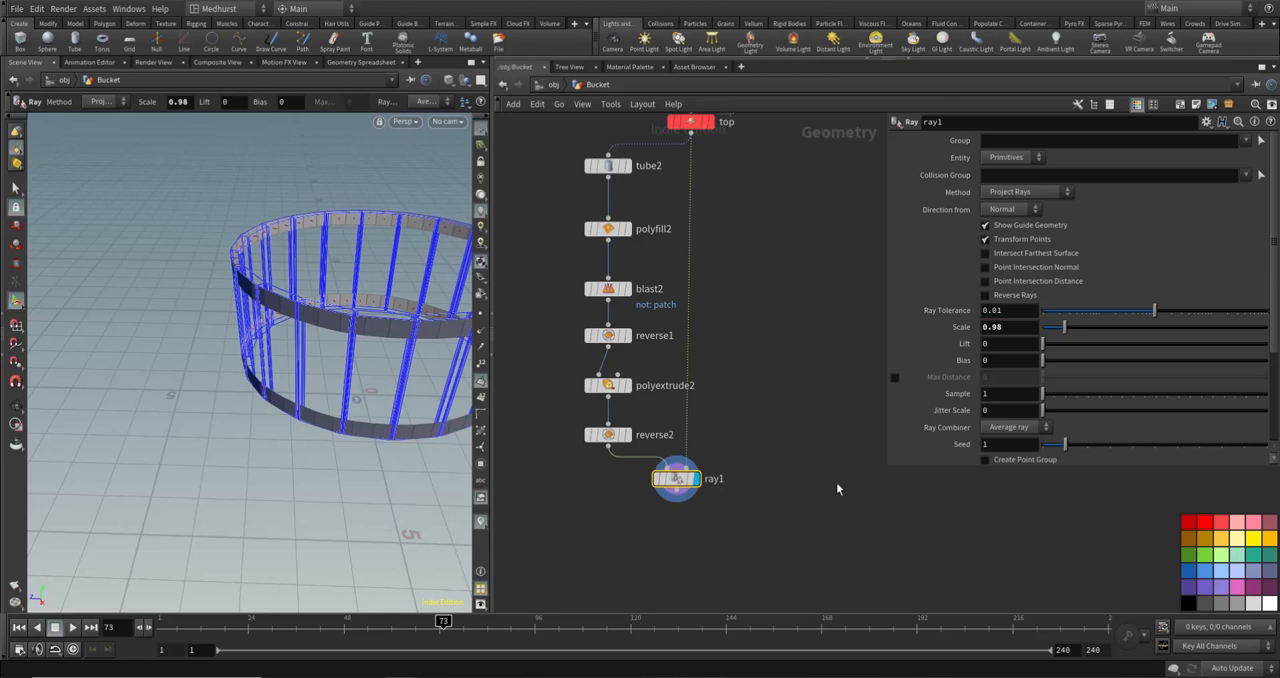
{"action": "left_click_drag", "start_coordinate": [304, 374], "coordinate": [276, 350], "text": "alt"}
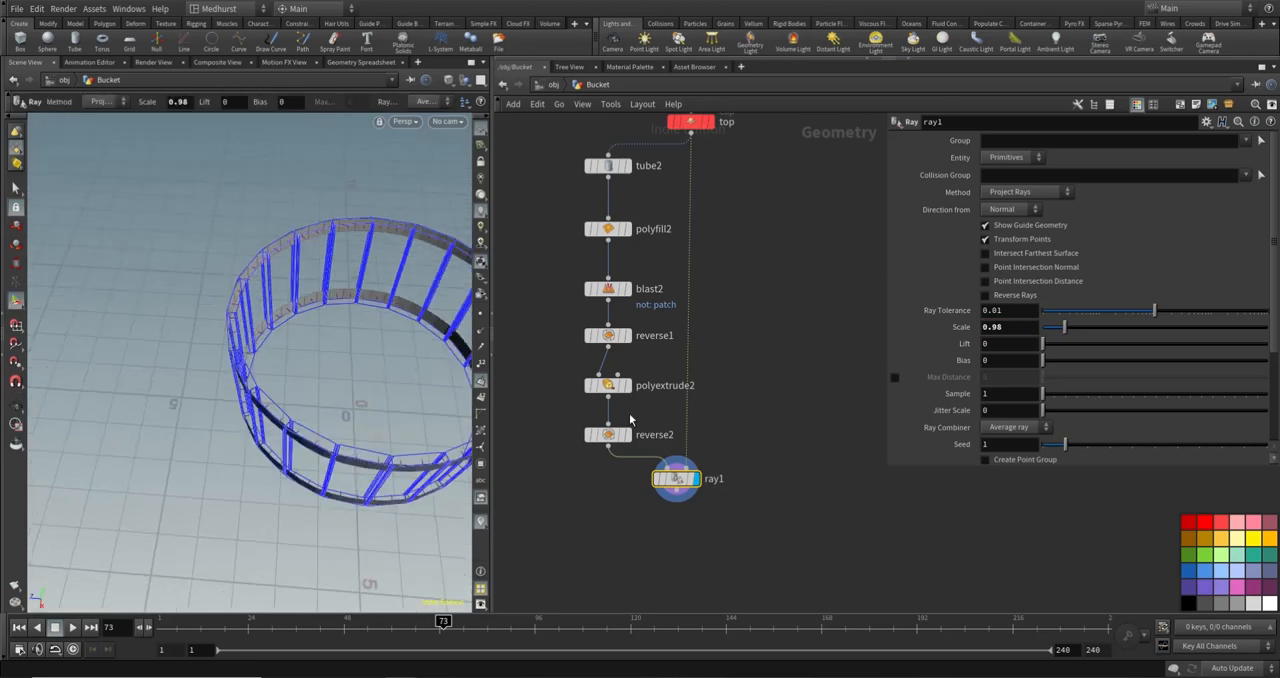
- Add another Reverse node wired below ray1, display its result and inspect the bands' normals
{"action": "key", "text": "Tab"}
{"action": "type", "text": "re"}
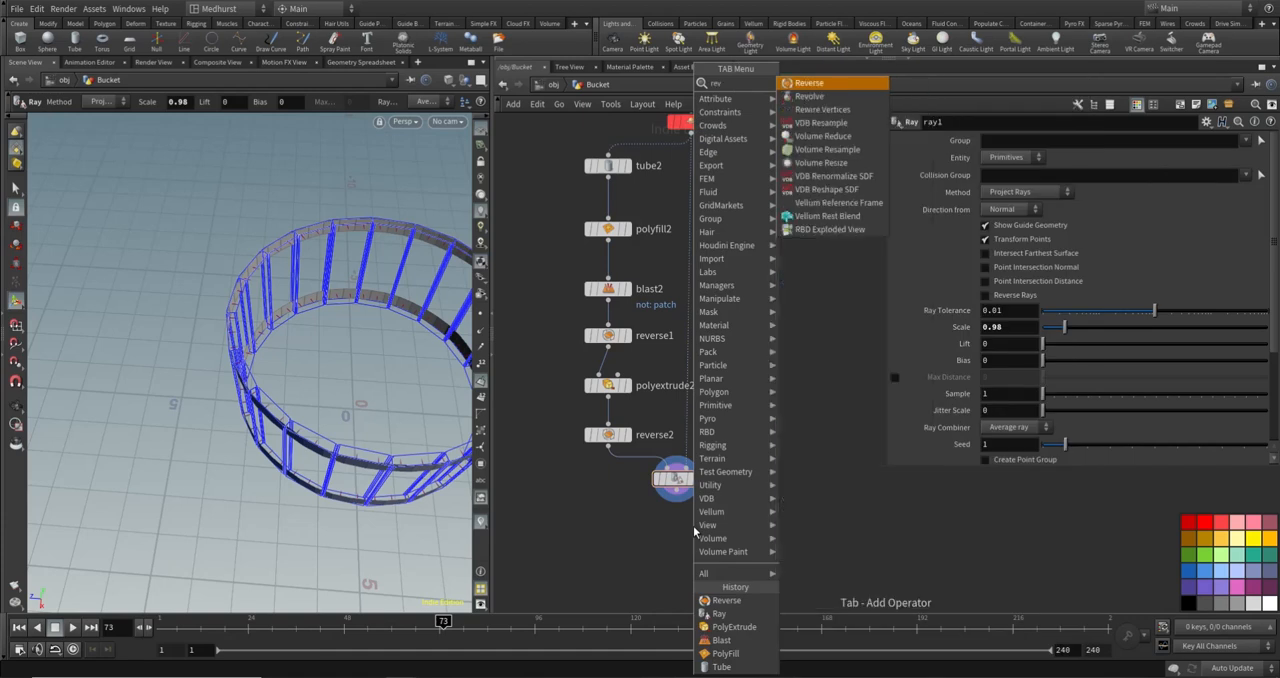
{"action": "key", "text": "Return"}
{"action": "left_click", "coordinate": [684, 494]}
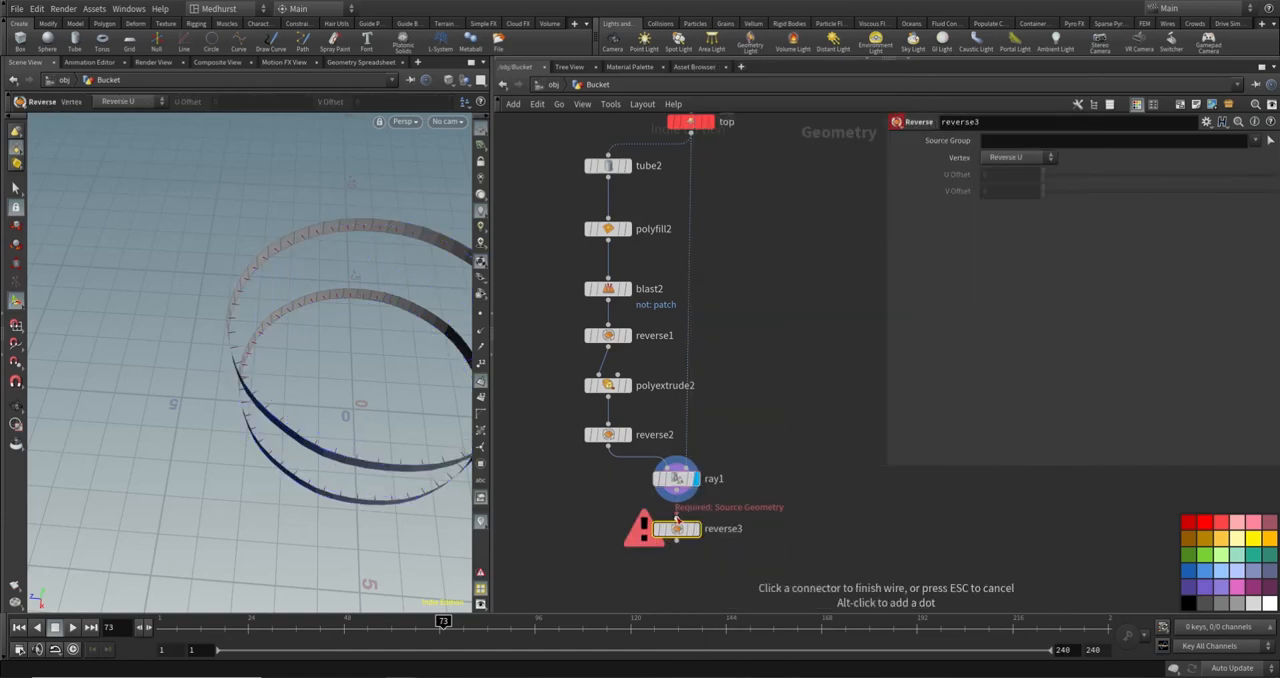
{"action": "left_click", "coordinate": [677, 517]}
{"action": "left_click", "coordinate": [694, 527]}
{"action": "key", "text": "Escape"}
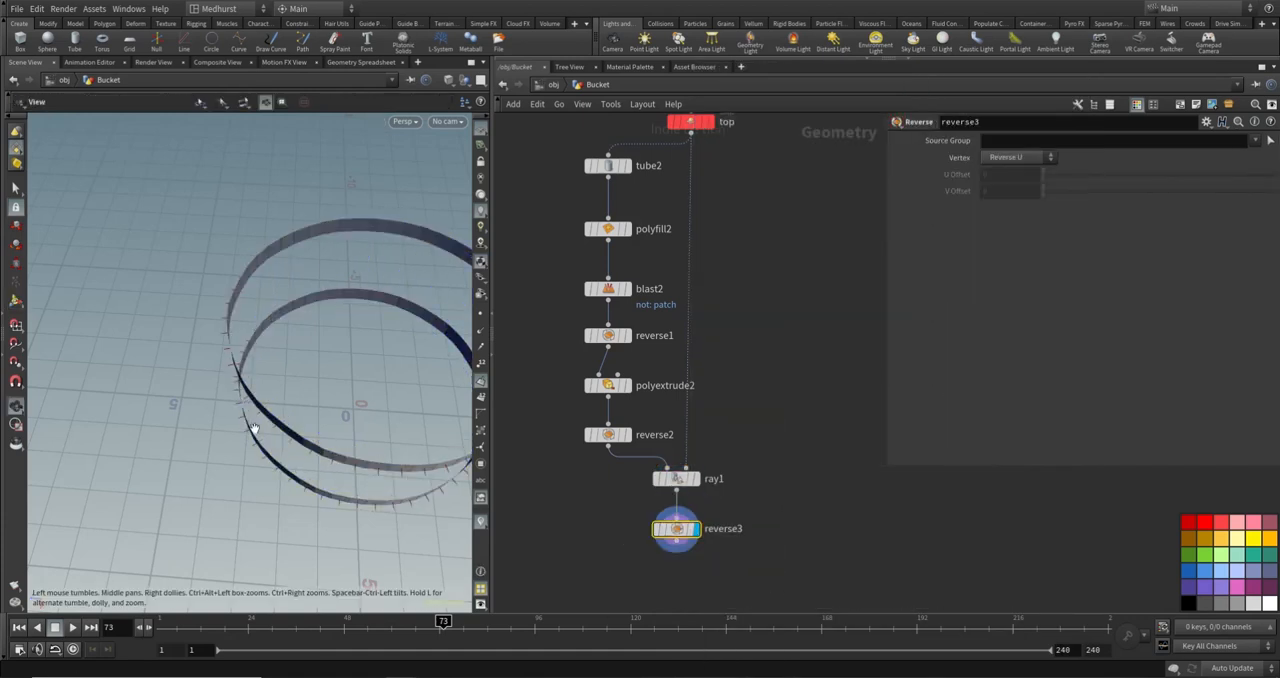
{"action": "left_click_drag", "start_coordinate": [251, 429], "coordinate": [212, 224]}
{"action": "key", "text": "Return"}
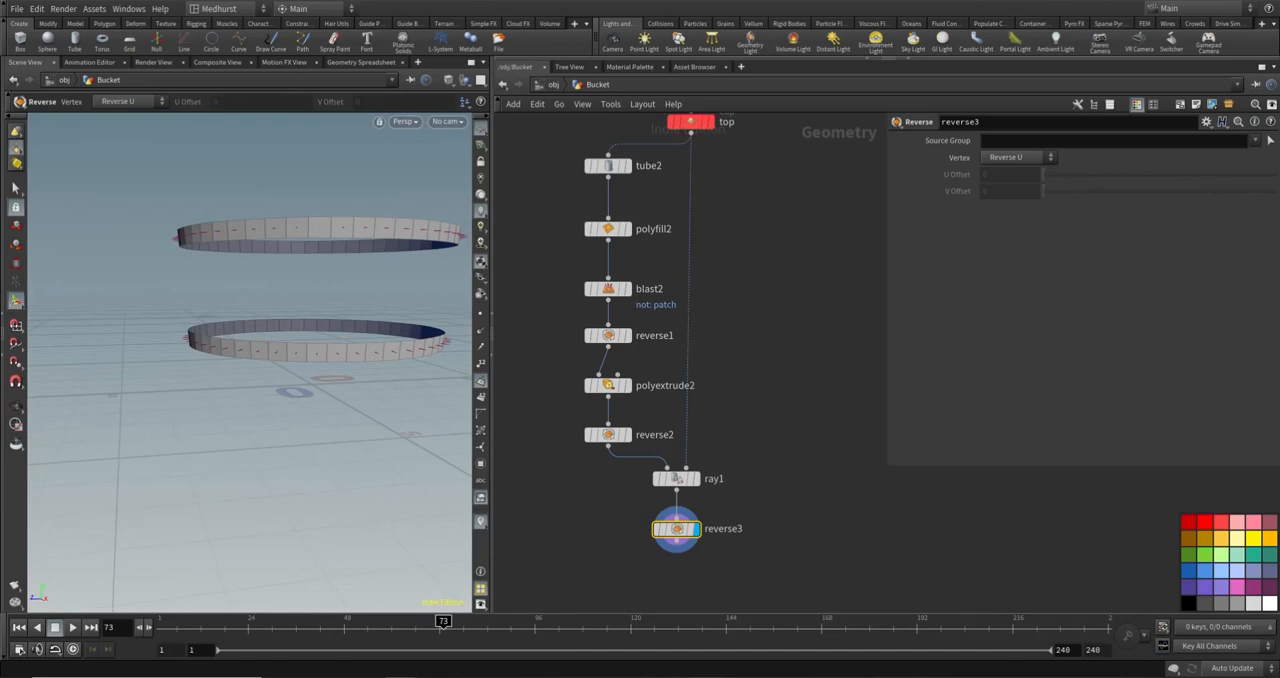
- Add a PolyExtrude node wired below reverse3 and display its result
{"action": "middle_click_drag", "start_coordinate": [791, 555], "coordinate": [810, 502]}
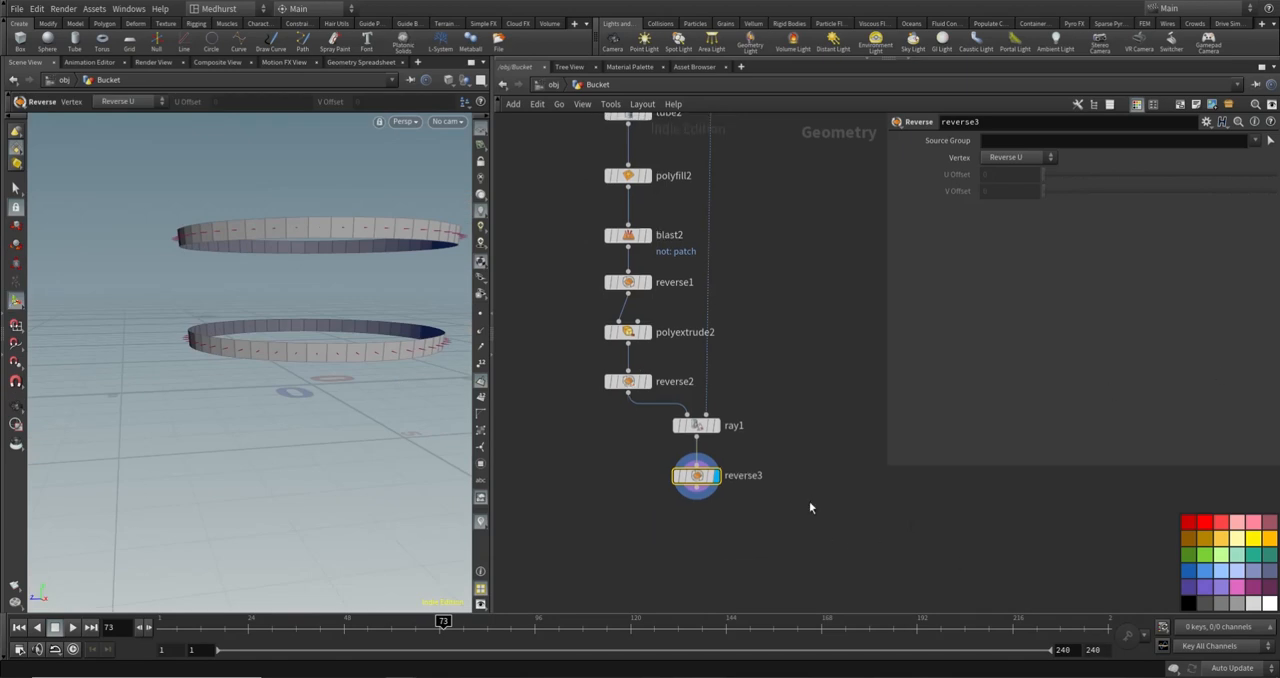
{"action": "left_click", "coordinate": [784, 539]}
{"action": "key", "text": "Tab"}
{"action": "type", "text": "polyext"}
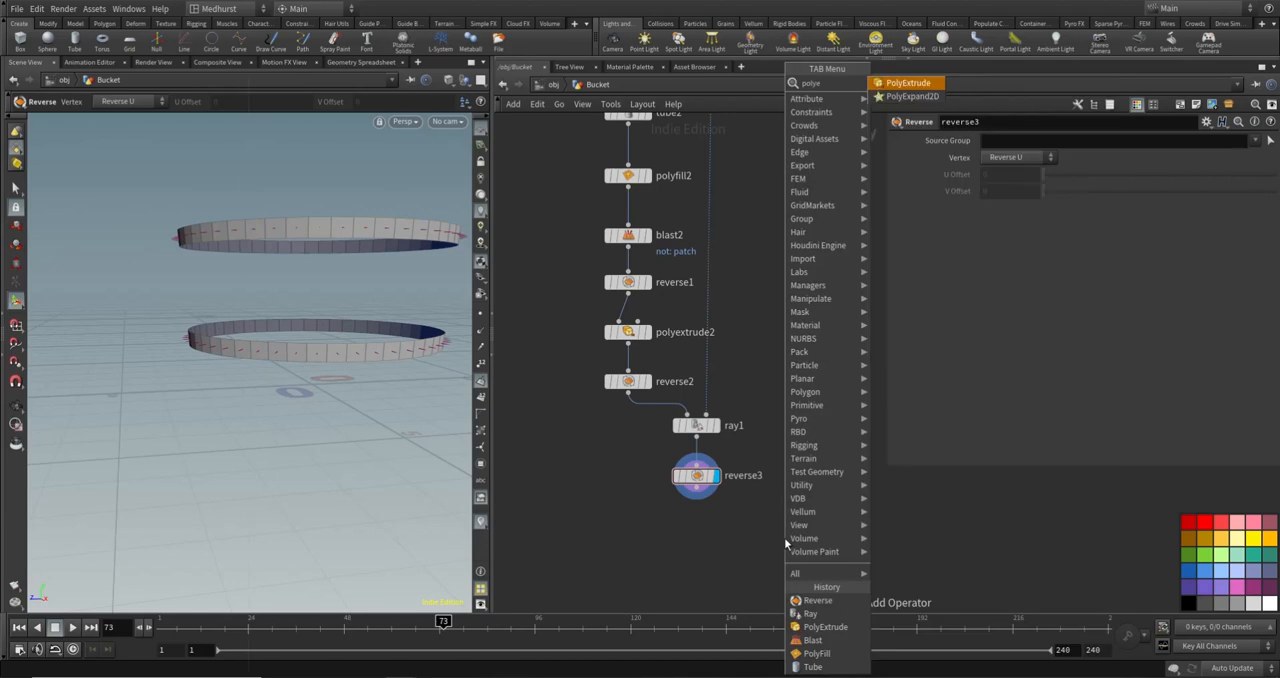
{"action": "key", "text": "Return"}
{"action": "left_click", "coordinate": [692, 528]}
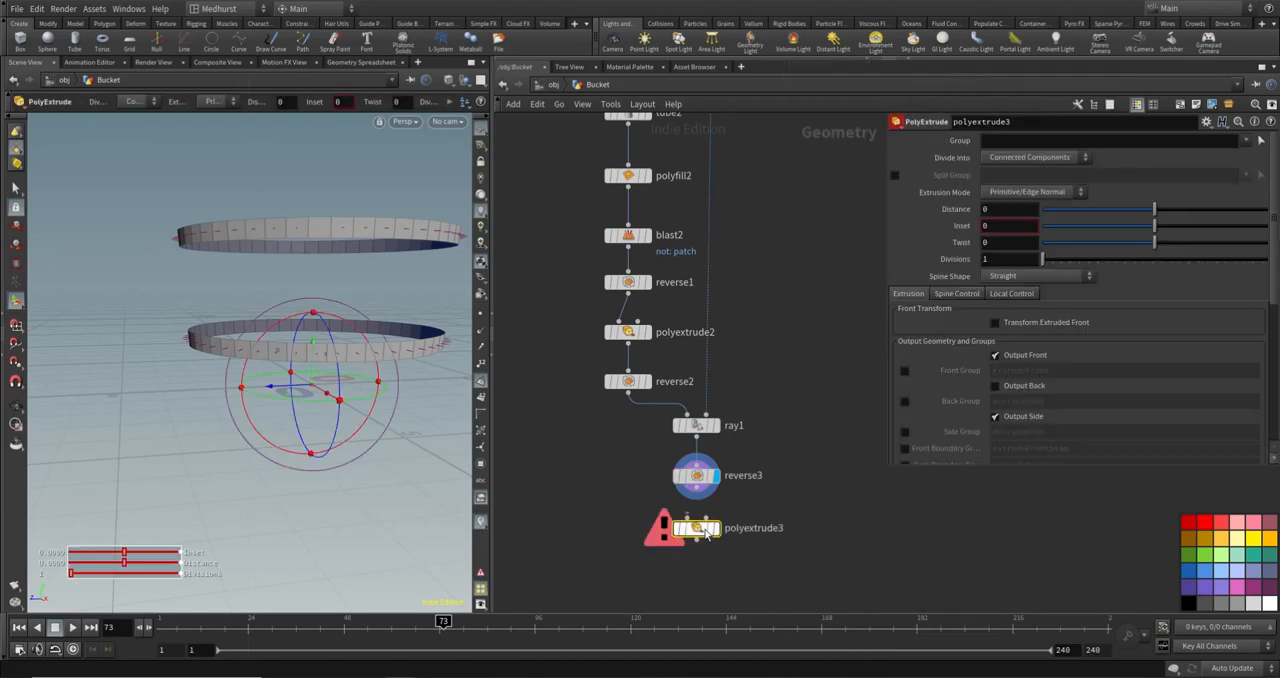
{"action": "left_click", "coordinate": [697, 517]}
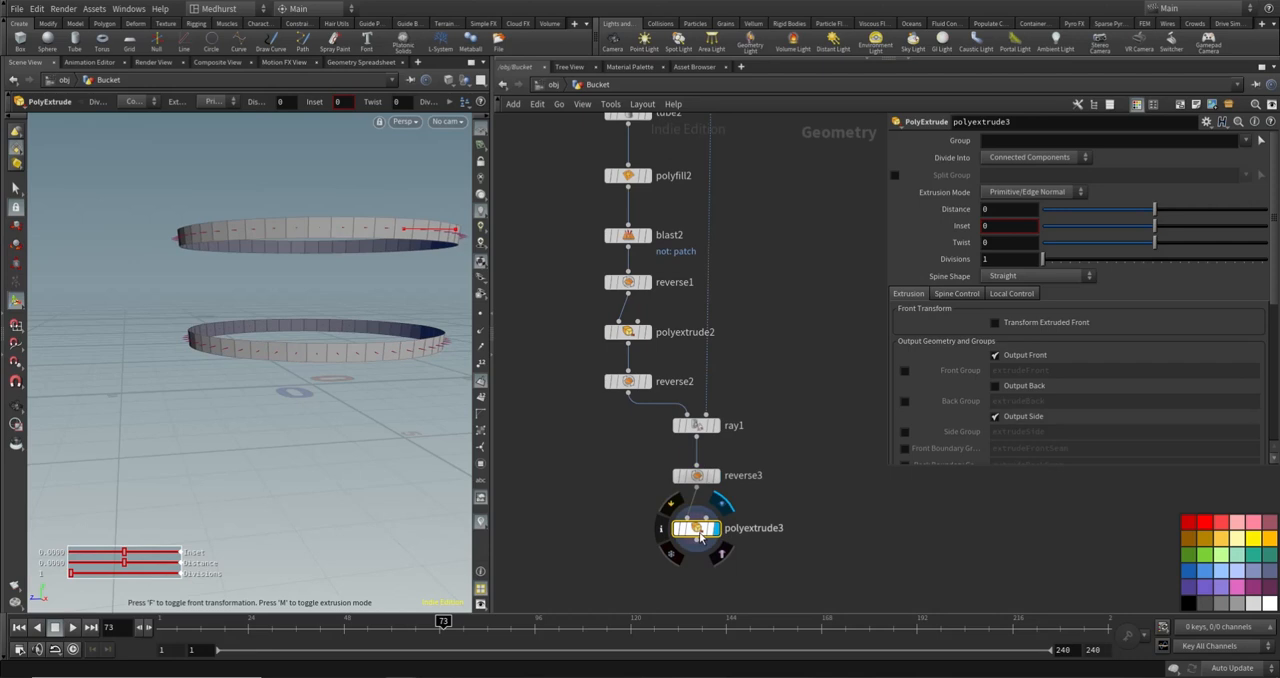
- Thicken the bands by setting polyextrude3's Distance to about 0.143 and turning on Output Back
{"action": "left_click_drag", "start_coordinate": [1156, 213], "coordinate": [1172, 209]}
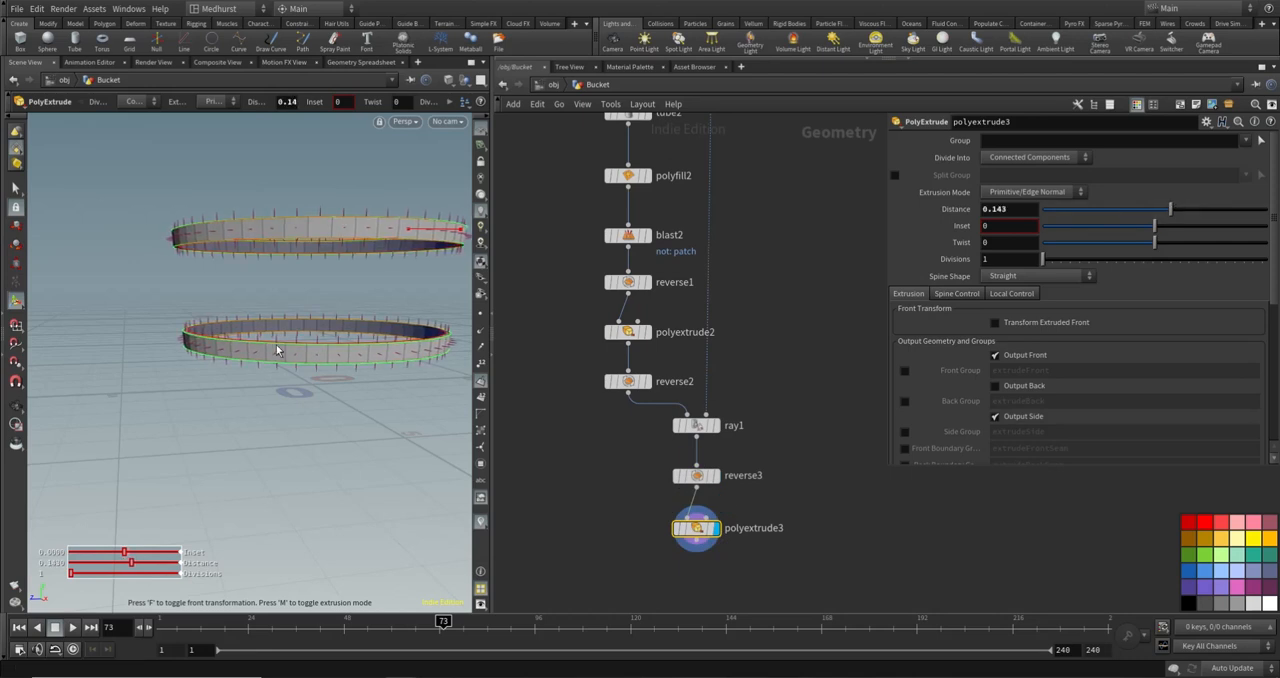
{"action": "left_click_drag", "start_coordinate": [278, 350], "coordinate": [343, 266], "text": "alt"}
{"action": "scroll", "coordinate": [343, 266], "scroll_direction": "up", "scroll_amount": 4}
{"action": "scroll", "coordinate": [345, 268], "scroll_direction": "down", "scroll_amount": 4}
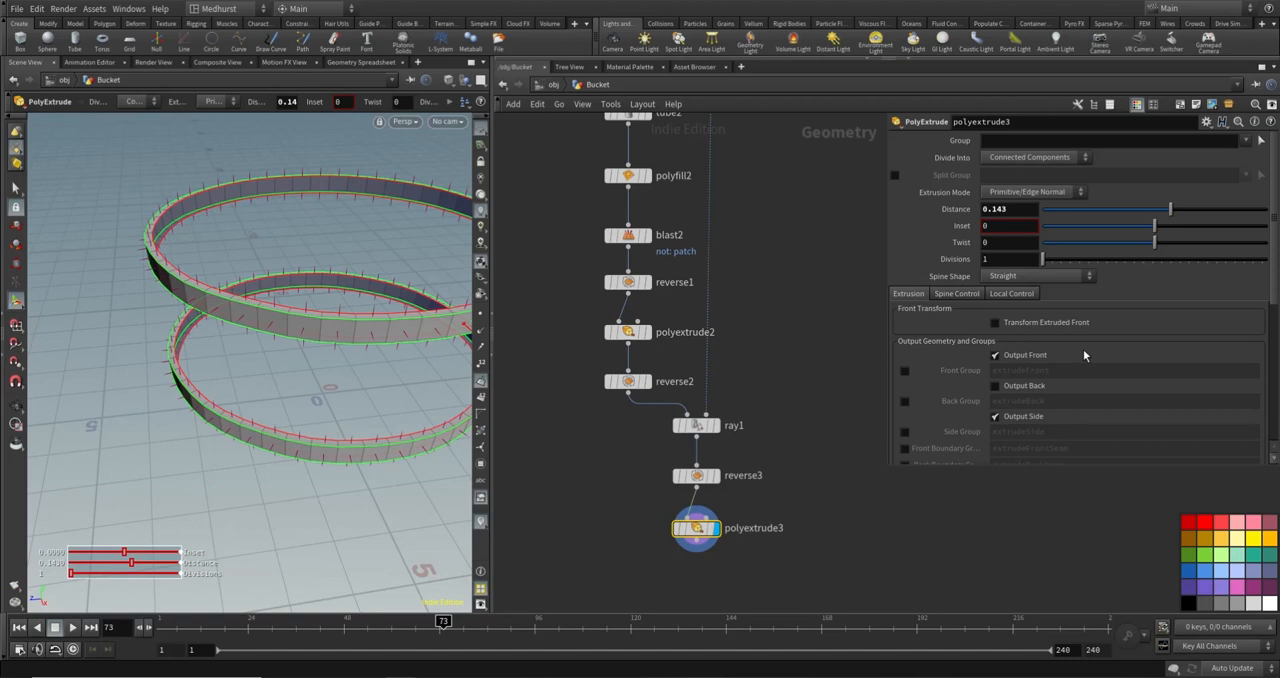
{"action": "left_click", "coordinate": [994, 386]}
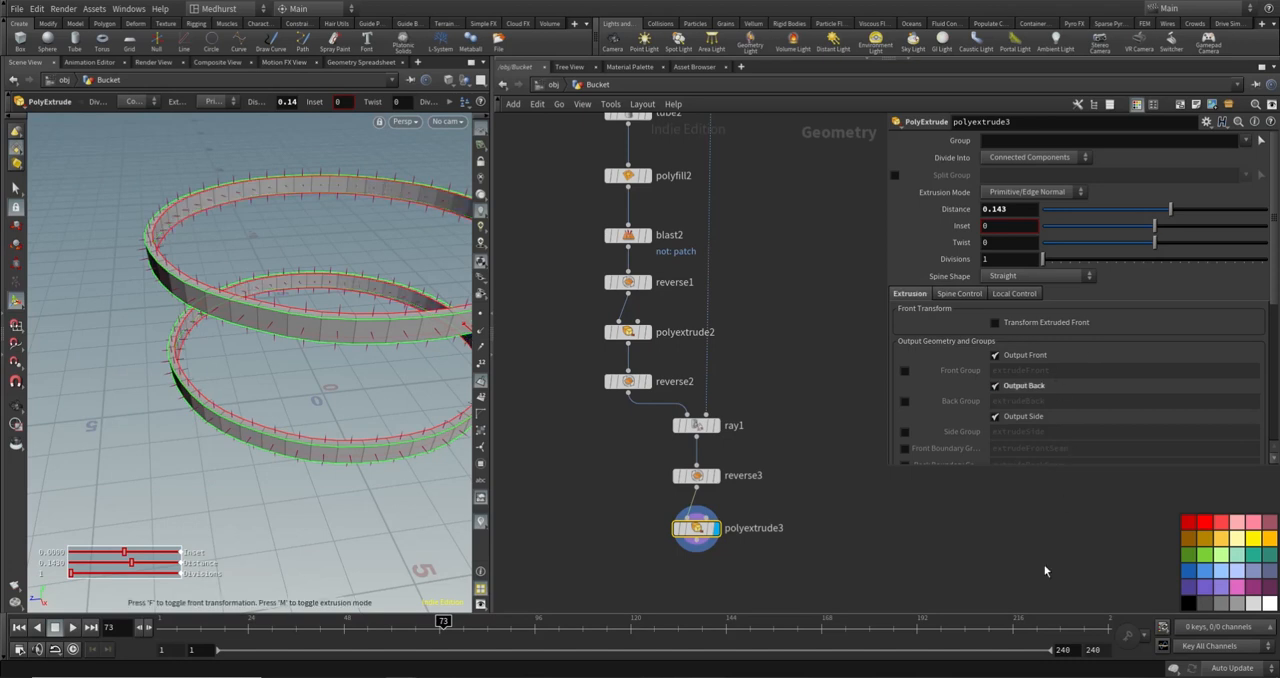
- Add a Null node wired below polyextrude3 and name it OUT_Rings
{"action": "middle_click_drag", "start_coordinate": [611, 522], "coordinate": [564, 428]}
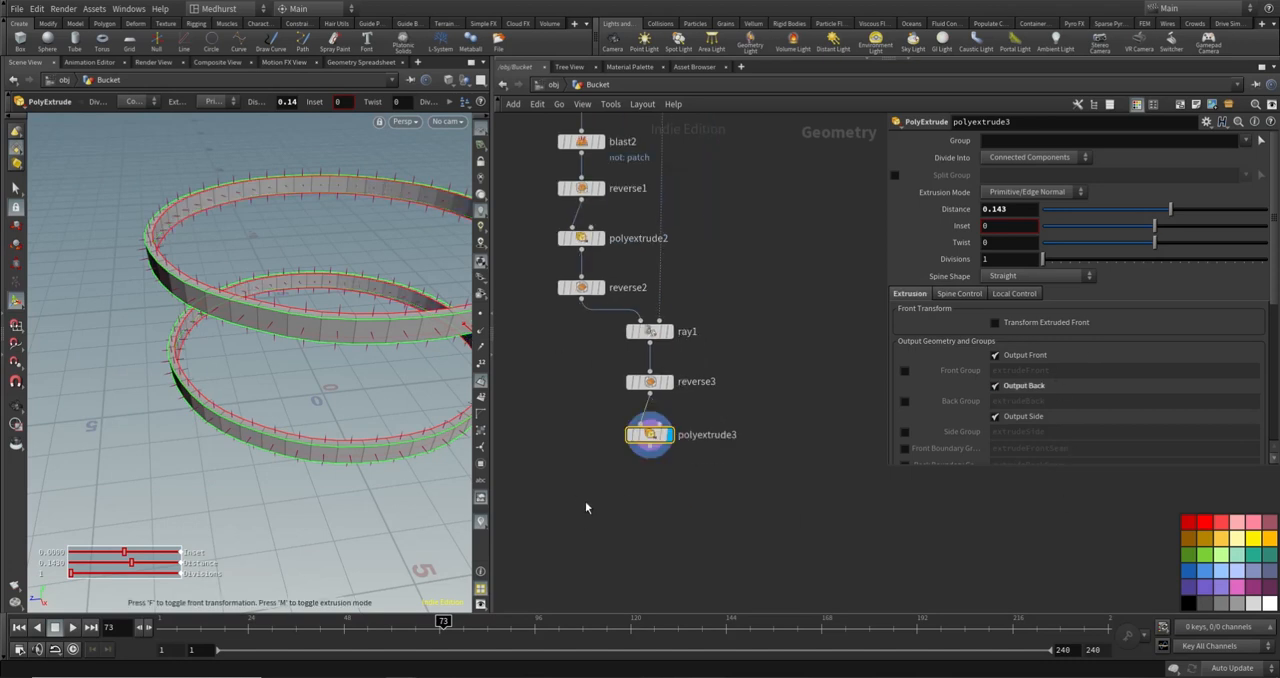
{"action": "key", "text": "Tab"}
{"action": "type", "text": "merge"}
{"action": "key", "text": "Return"}
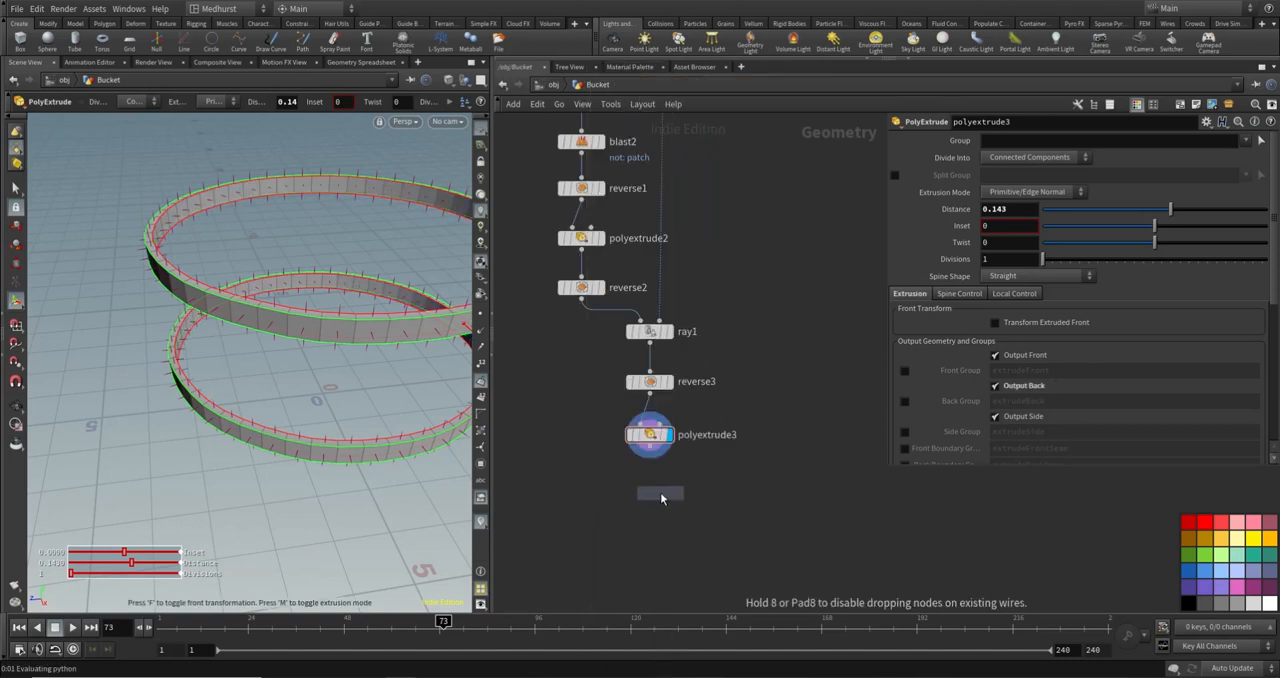
{"action": "left_click", "coordinate": [652, 491]}
{"action": "left_click", "coordinate": [650, 483]}
{"action": "left_click", "coordinate": [650, 483]}
{"action": "double_click", "coordinate": [689, 491]}
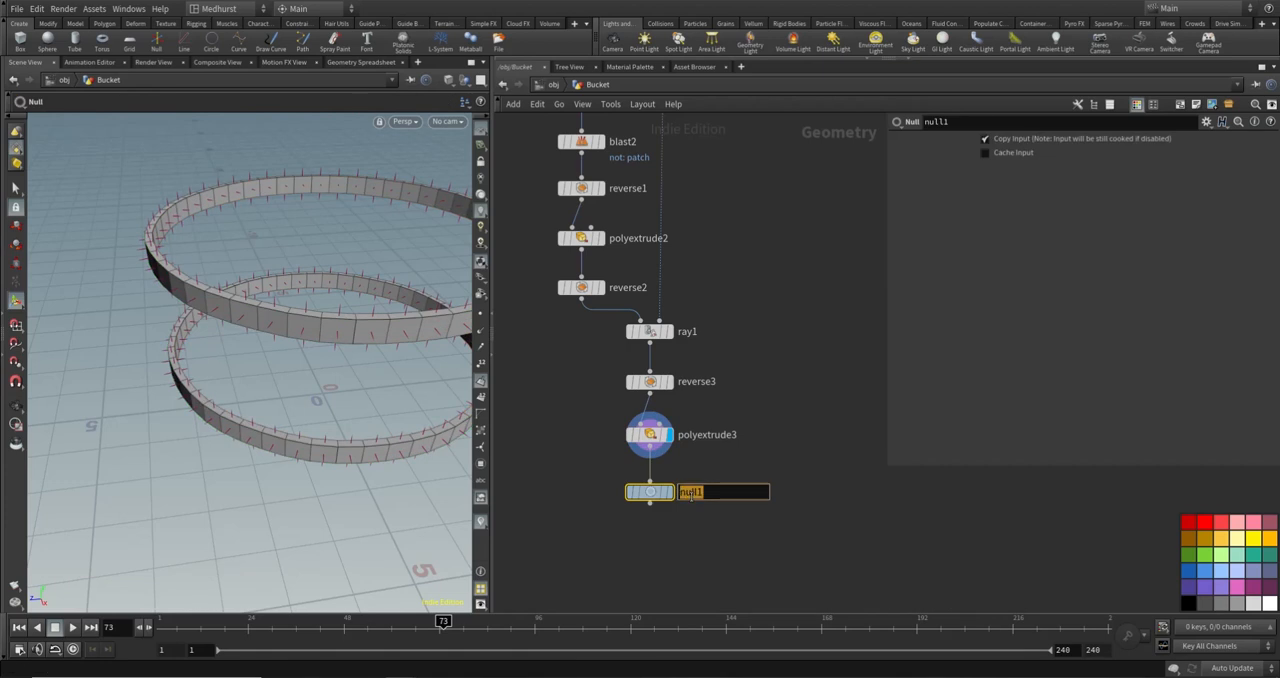
{"action": "key", "text": "Return"}
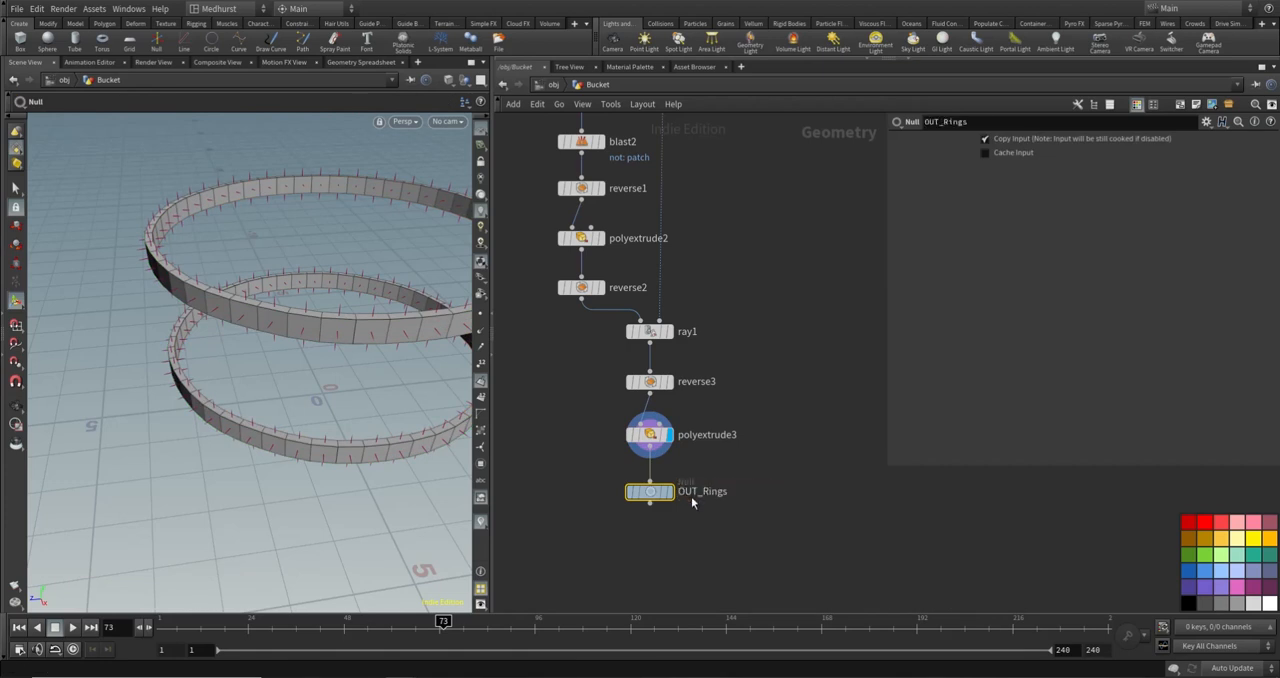
- Add a Merge node beside and slightly below OUT_Rings
{"action": "scroll", "coordinate": [785, 440], "scroll_direction": "down", "scroll_amount": 3}
{"action": "middle_click_drag", "start_coordinate": [817, 431], "coordinate": [712, 490]}
{"action": "scroll", "coordinate": [713, 493], "scroll_direction": "down", "scroll_amount": 1}
{"action": "key", "text": "Tab"}
{"action": "type", "text": "merge"}
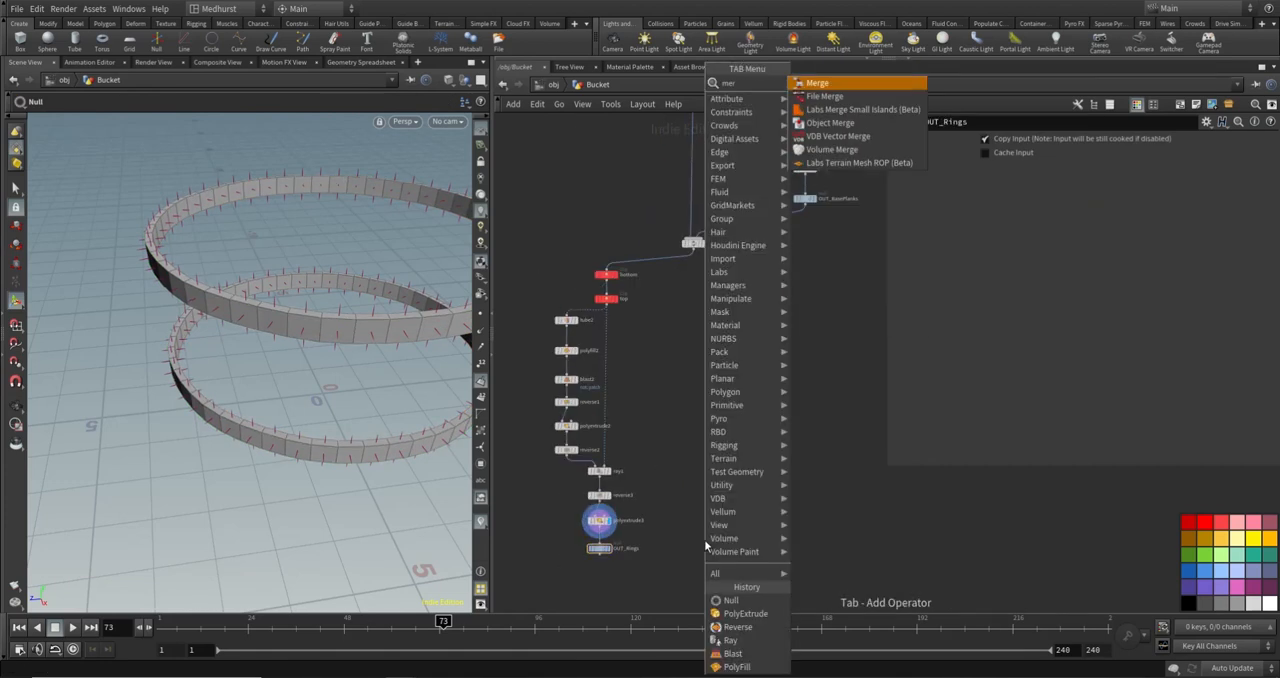
{"action": "key", "text": "Return"}
{"action": "left_click", "coordinate": [653, 577]}
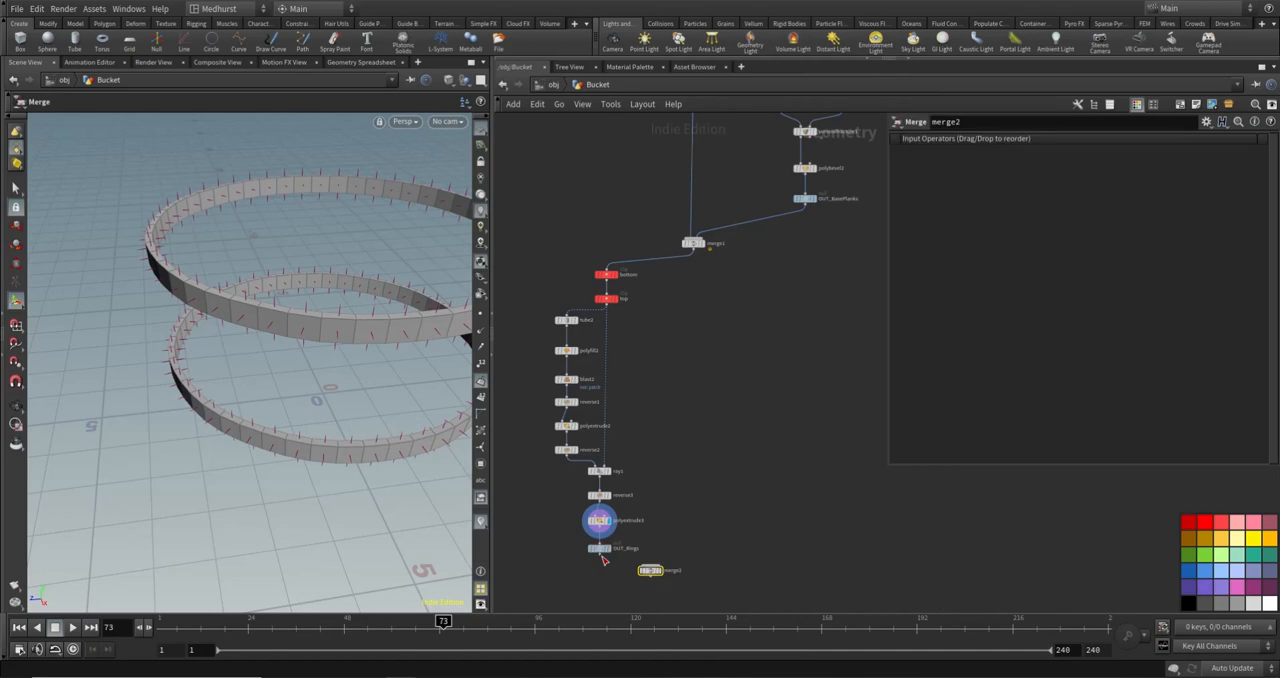
- Wire OUT_Rings and merge1 into merge2, and place merge2 below merge1
{"action": "left_click", "coordinate": [600, 556]}
{"action": "left_click", "coordinate": [650, 565]}
{"action": "left_click", "coordinate": [650, 565]}
{"action": "left_click", "coordinate": [695, 294]}
{"action": "left_click", "coordinate": [602, 557]}
{"action": "left_click", "coordinate": [650, 565]}
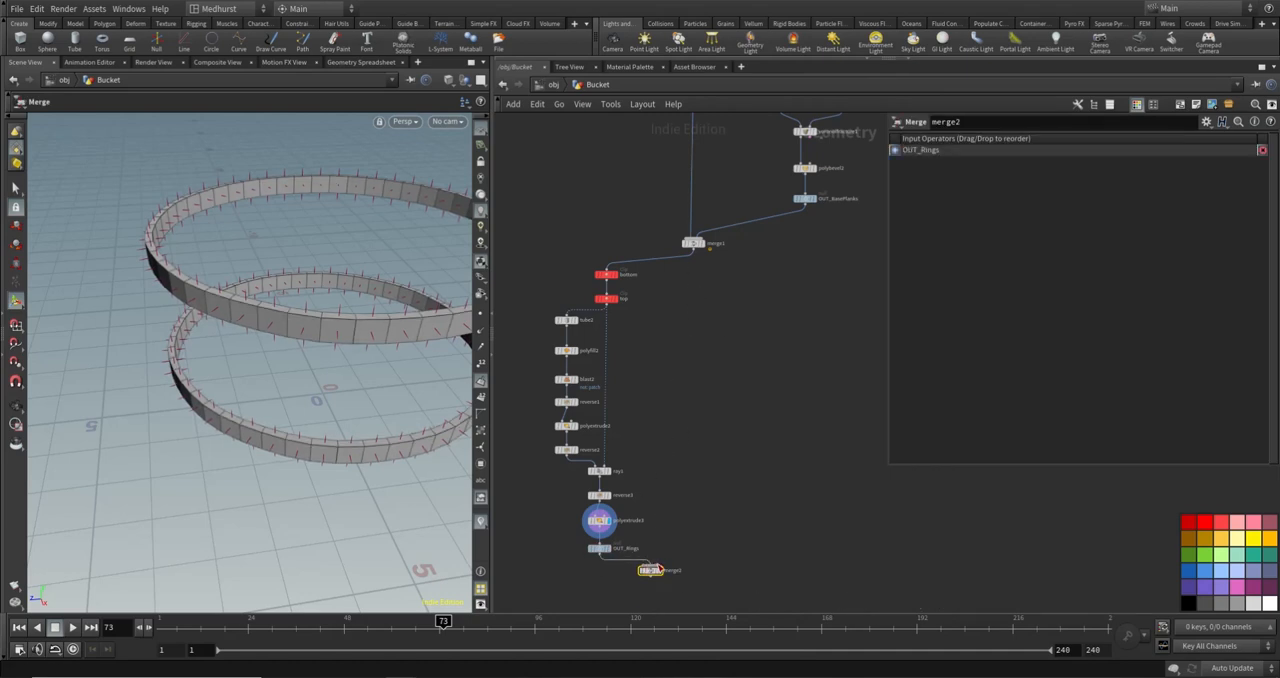
{"action": "left_click", "coordinate": [650, 565]}
{"action": "left_click", "coordinate": [693, 250]}
{"action": "left_click_drag", "start_coordinate": [651, 572], "coordinate": [695, 575]}
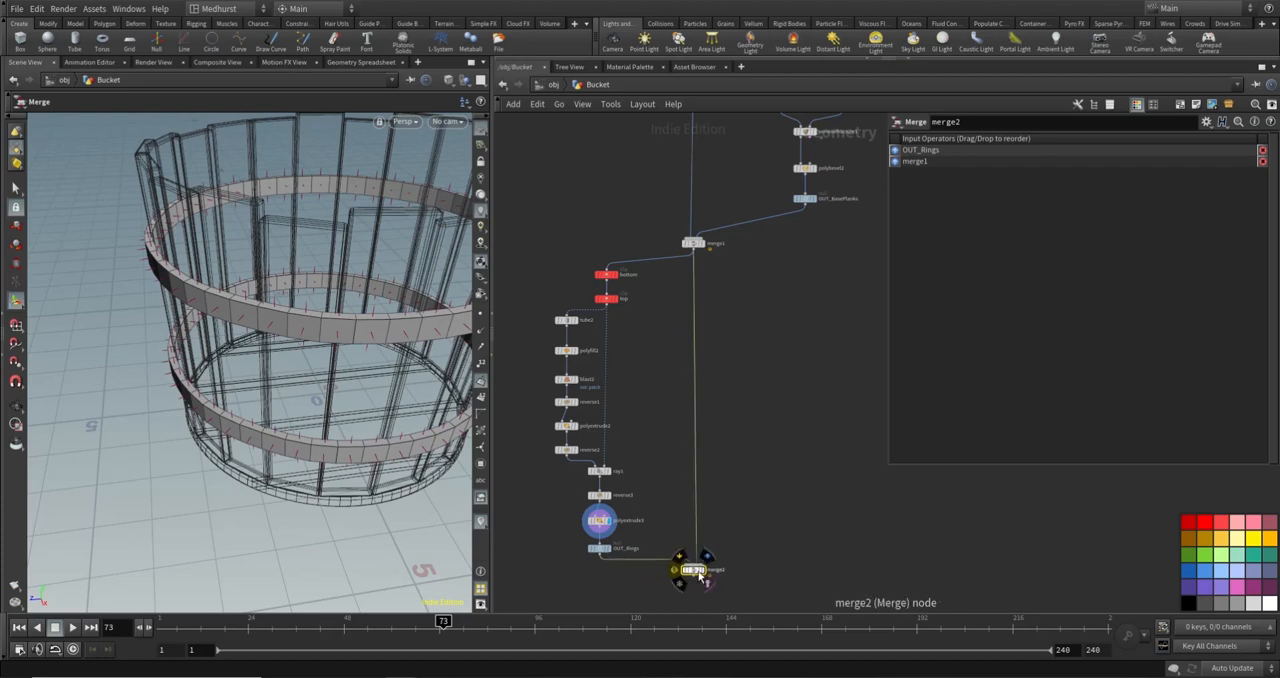
- Display merge2's result, turn off the normals display and inspect the bucket with its bands
{"action": "left_click", "coordinate": [703, 570]}
{"action": "key", "text": "Escape"}
{"action": "scroll", "coordinate": [358, 275], "scroll_direction": "down", "scroll_amount": 3}
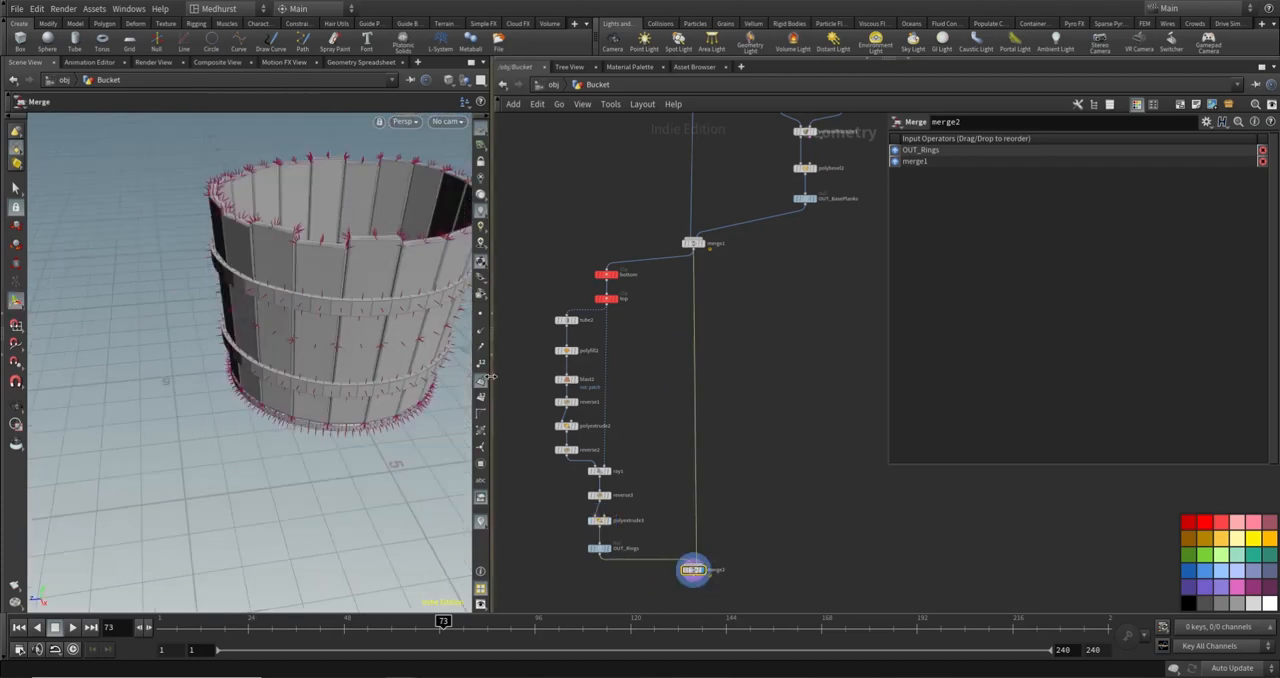
{"action": "left_click", "coordinate": [481, 381]}
{"action": "left_click_drag", "start_coordinate": [369, 317], "coordinate": [326, 325], "text": "alt"}
{"action": "left_click_drag", "start_coordinate": [308, 243], "coordinate": [268, 229], "text": "alt"}
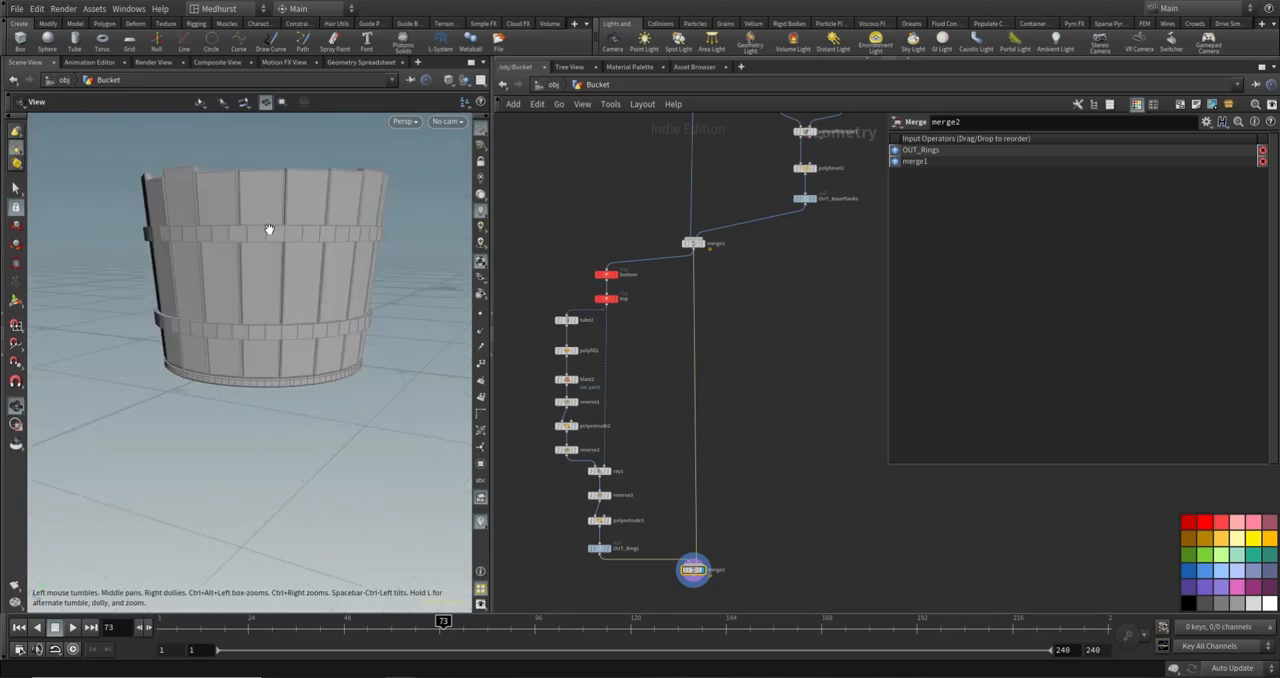
- Set copy1's Total Number to 14 and inspect the bucket
{"action": "middle_click_drag", "start_coordinate": [723, 188], "coordinate": [731, 503]}
{"action": "left_click", "coordinate": [742, 203]}
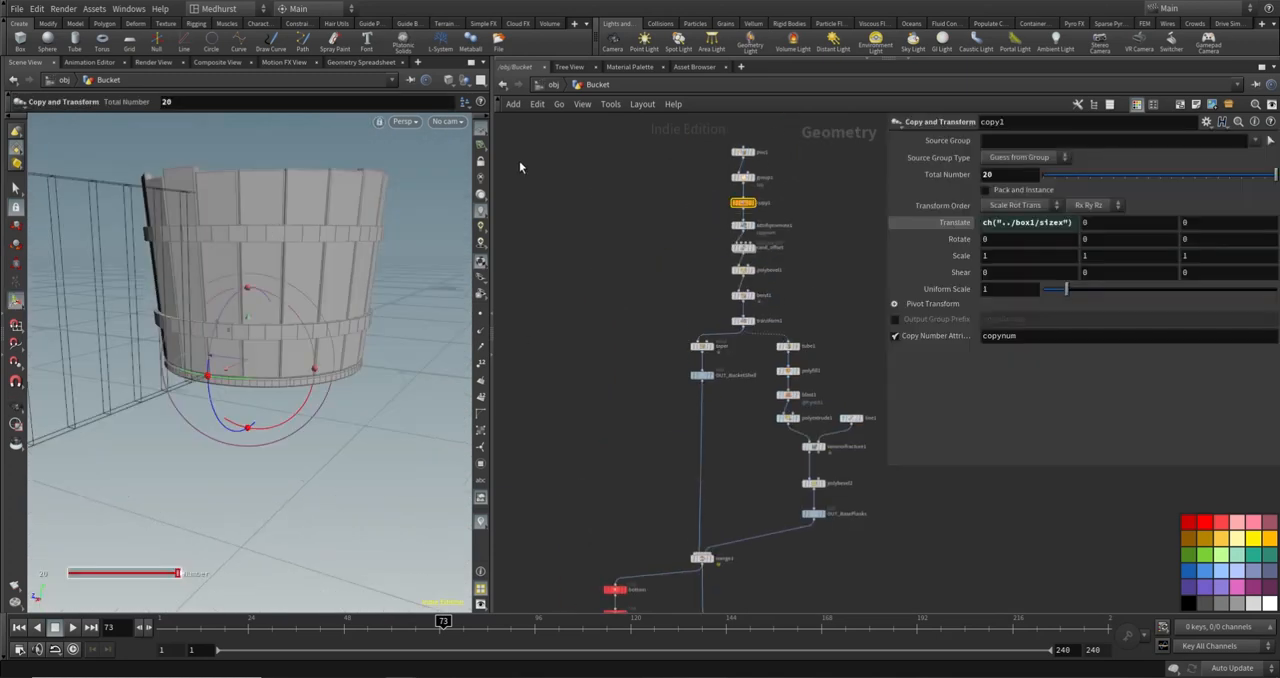
{"action": "mouse_move", "coordinate": [1198, 176]}
{"action": "left_mouse_down"}
{"action": "mouse_move", "coordinate": [1232, 178]}
{"action": "mouse_move", "coordinate": [1185, 178]}
{"action": "mouse_move", "coordinate": [1208, 181]}
{"action": "left_mouse_up"}
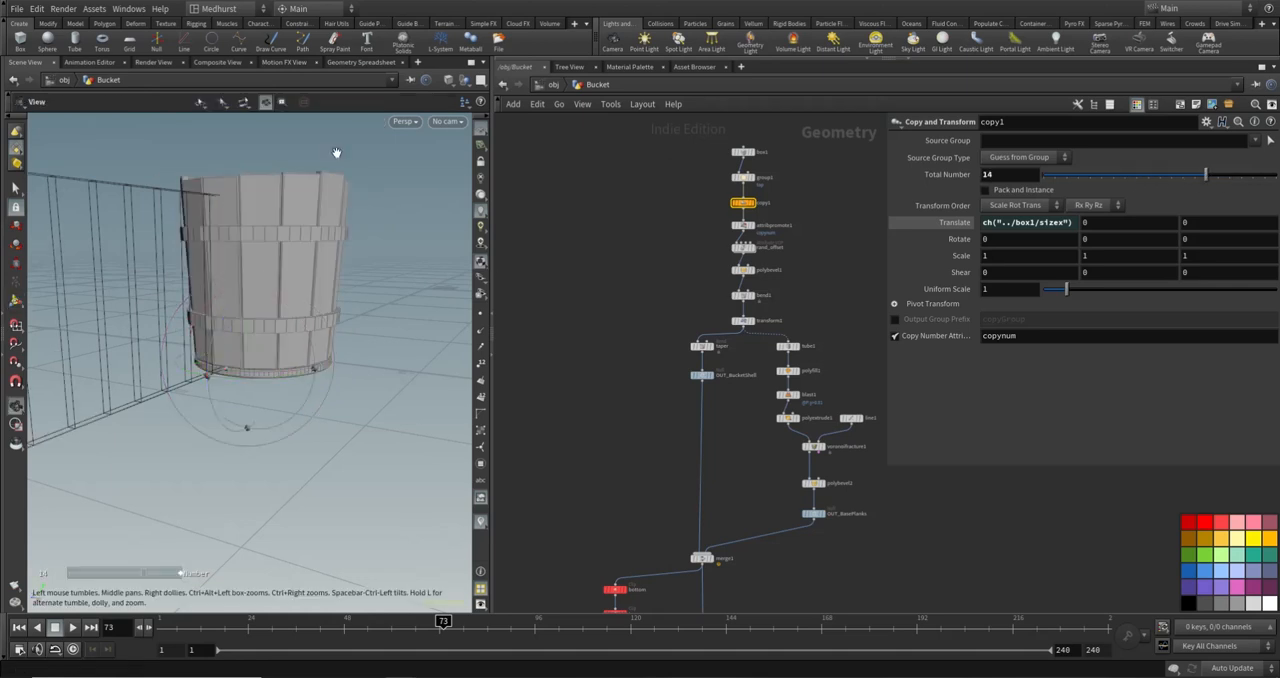
{"action": "left_click_drag", "start_coordinate": [337, 154], "coordinate": [395, 225], "text": "alt"}
- Set box1's X size to 1.7 and inspect the widened bucket
{"action": "left_click", "coordinate": [742, 152]}
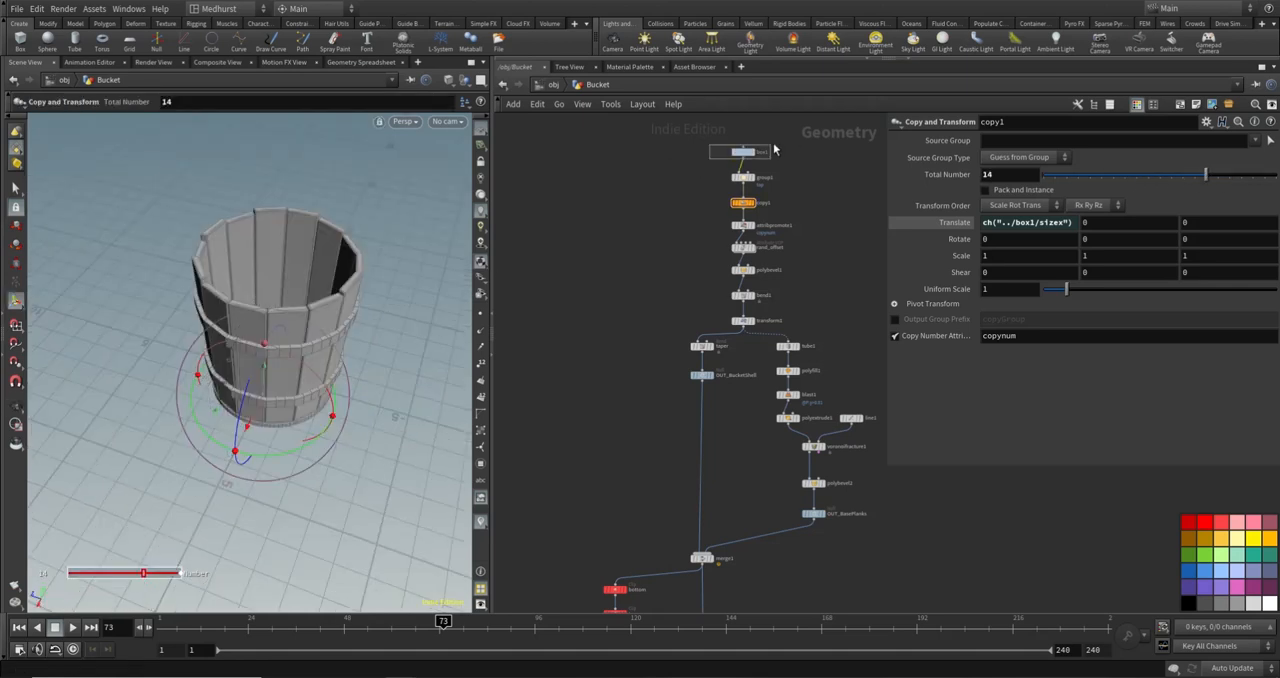
{"action": "middle_click_drag", "start_coordinate": [1022, 188], "coordinate": [1066, 190]}
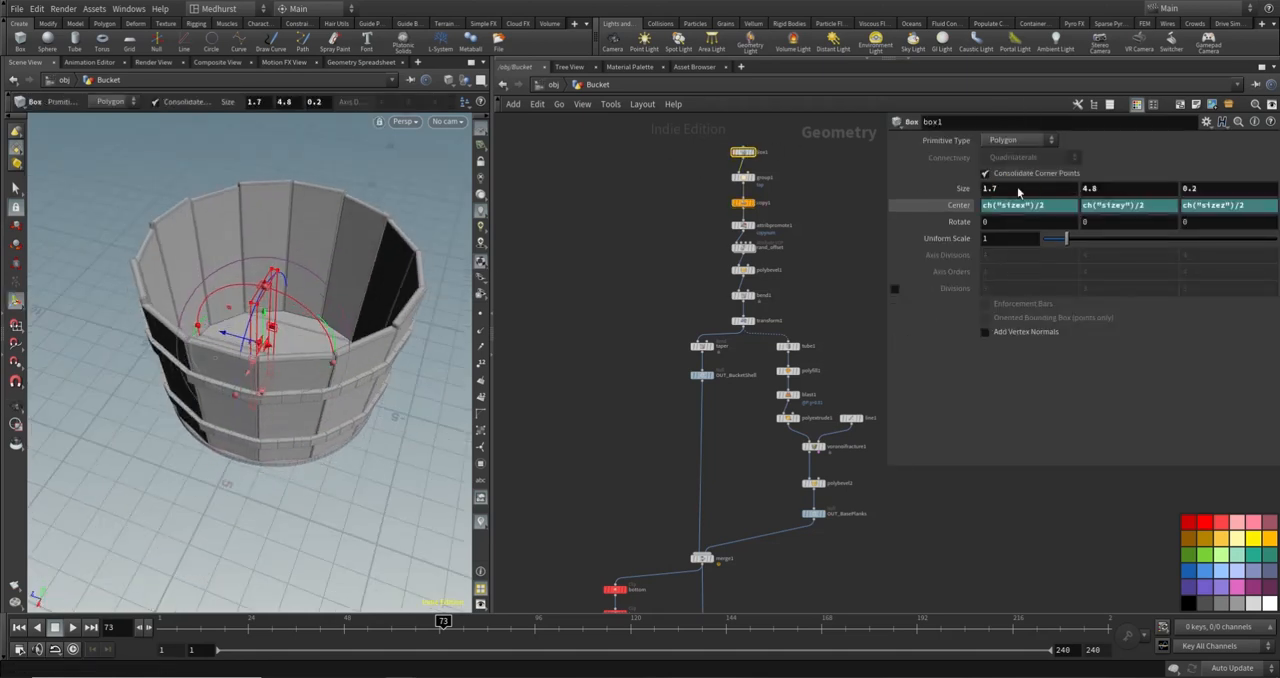
{"action": "left_click_drag", "start_coordinate": [143, 340], "coordinate": [203, 285], "text": "alt"}
{"action": "scroll", "coordinate": [203, 285], "scroll_direction": "down", "scroll_amount": 3}
{"action": "key", "text": "Return"}
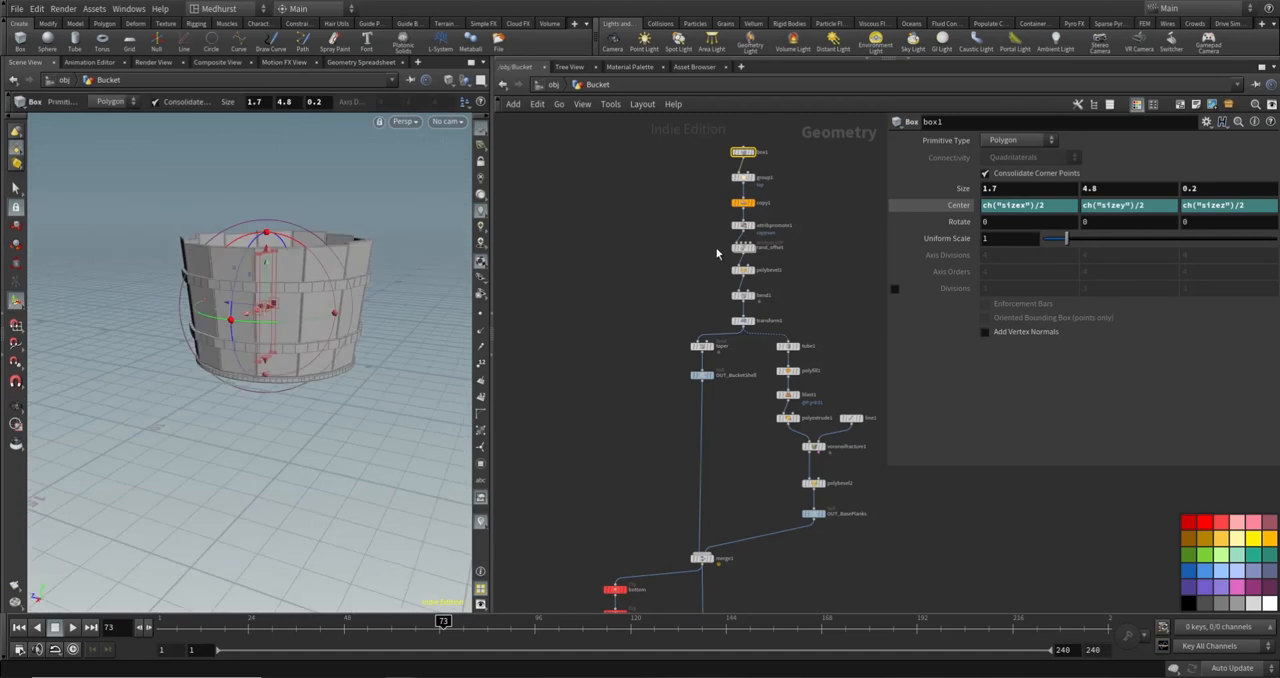
- Vary rand_offset's minimum value, ending at 0.484, and inspect the planks' upper edges
{"action": "left_click", "coordinate": [740, 248]}
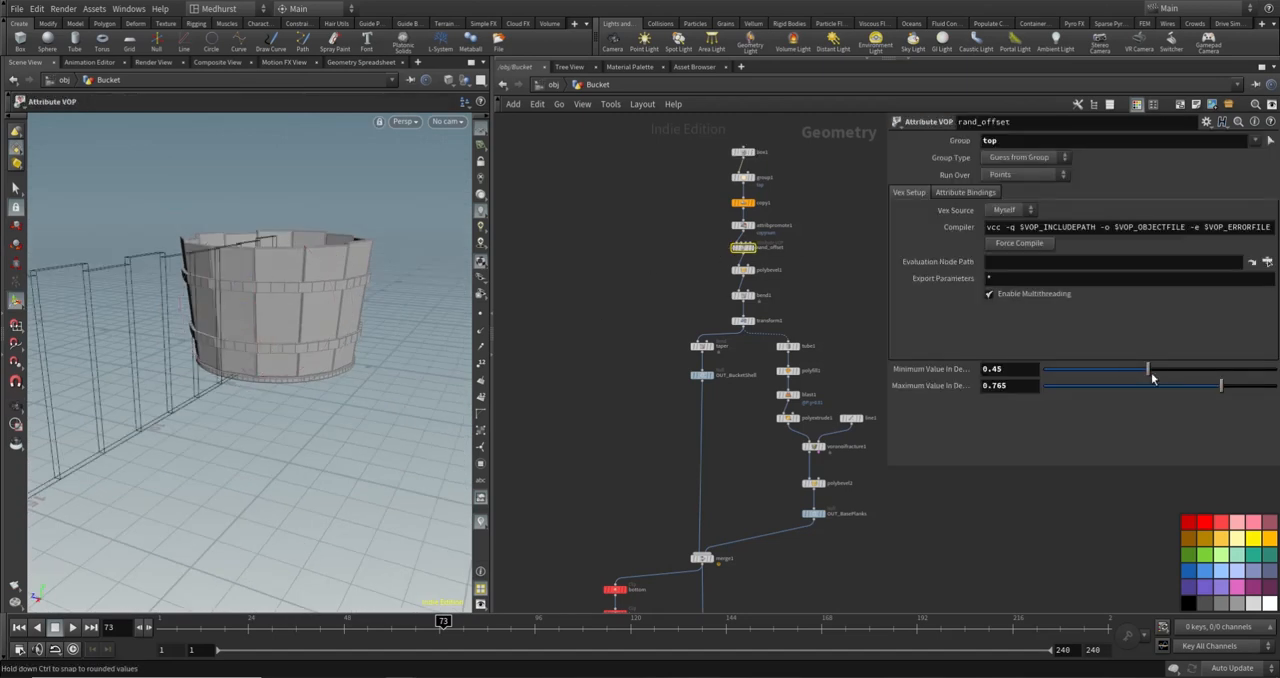
{"action": "left_click_drag", "start_coordinate": [1147, 368], "coordinate": [1068, 368]}
{"action": "left_click_drag", "start_coordinate": [312, 256], "coordinate": [362, 232], "text": "alt"}
{"action": "left_click_drag", "start_coordinate": [1068, 368], "coordinate": [1155, 368]}
{"action": "left_click_drag", "start_coordinate": [374, 254], "coordinate": [291, 353]}
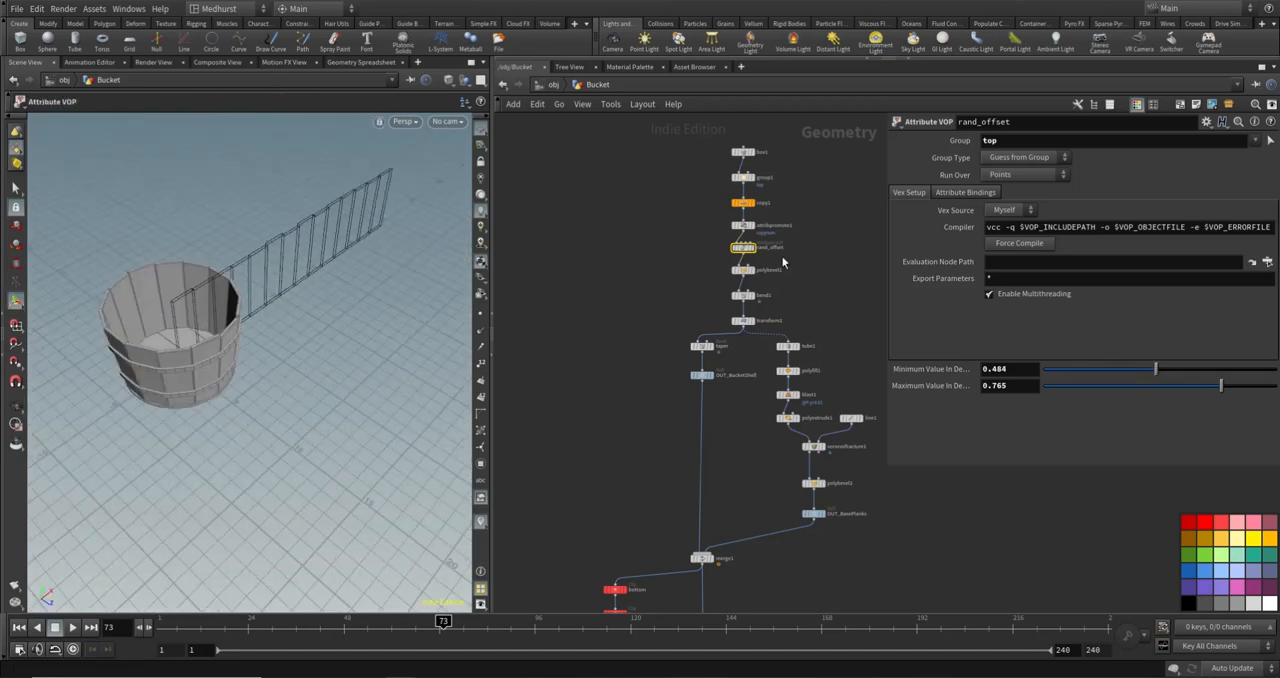
- Set box1's X size to 1 and copy1's Total Number to 20
{"action": "left_click", "coordinate": [743, 152]}
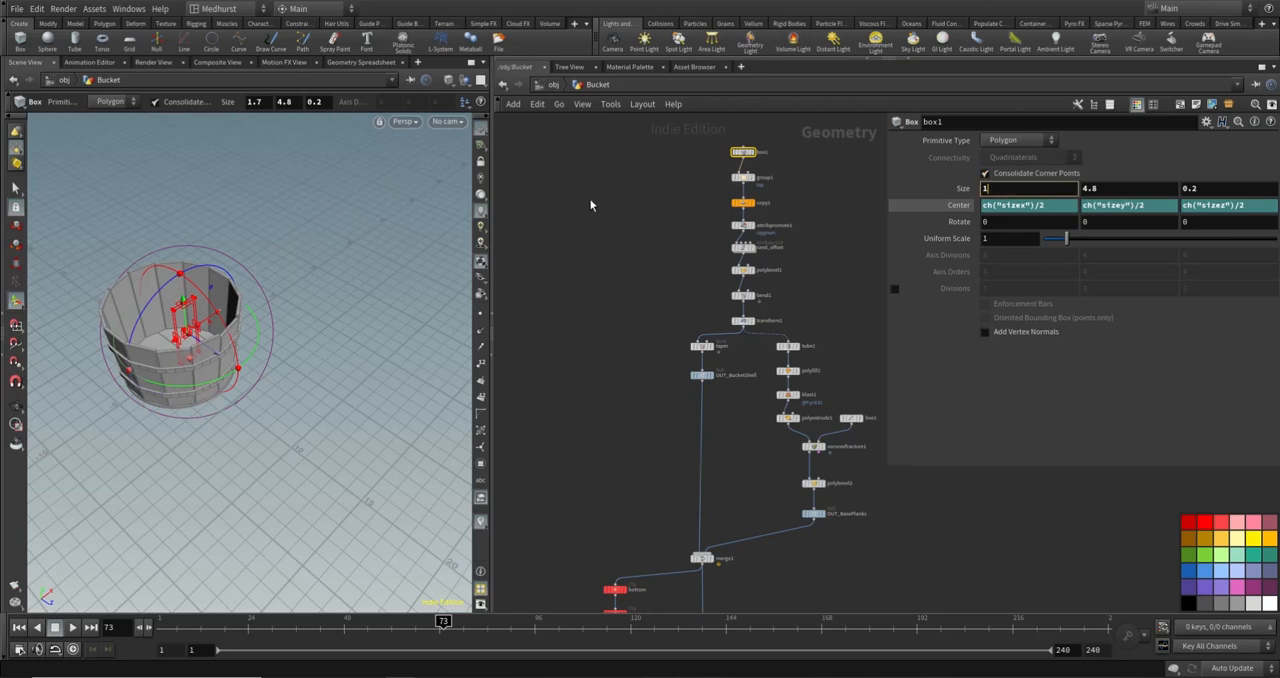
{"action": "left_click", "coordinate": [741, 203]}
{"action": "type", "text": "20"}
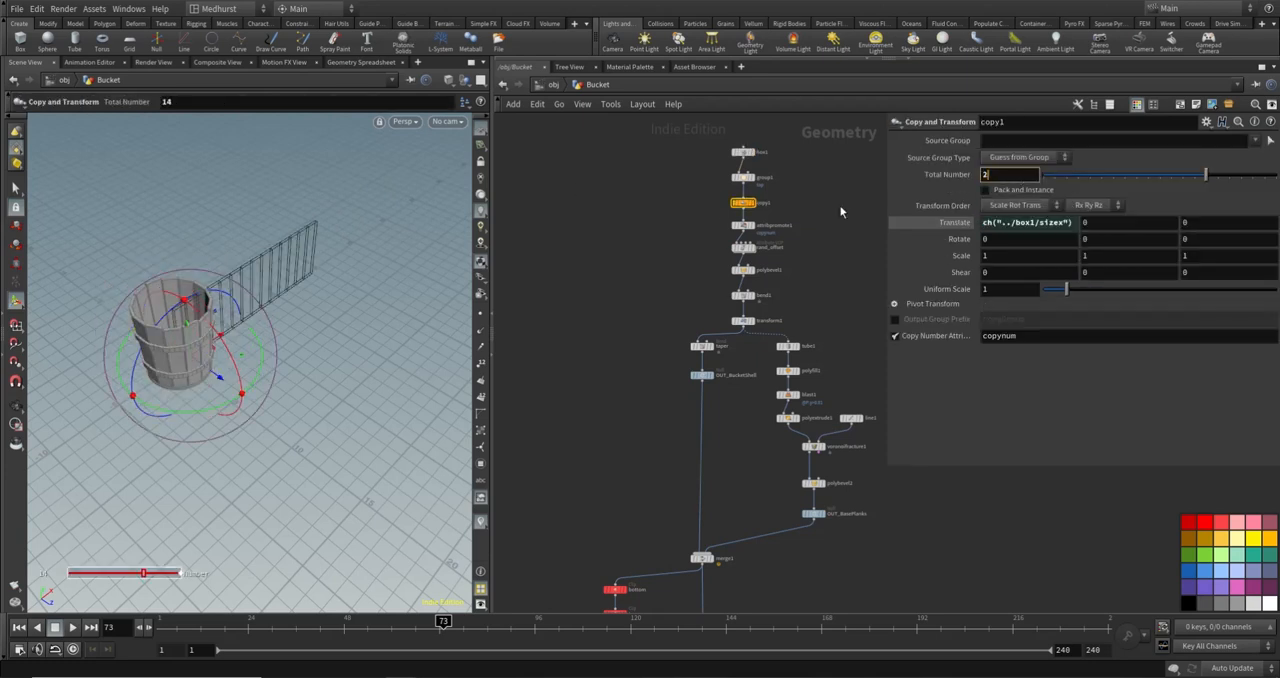
{"action": "key", "text": "Return"}
- Examine the bucket's planks and bands from several angles, up close and from above
{"action": "middle_click_drag", "start_coordinate": [564, 518], "coordinate": [640, 331]}
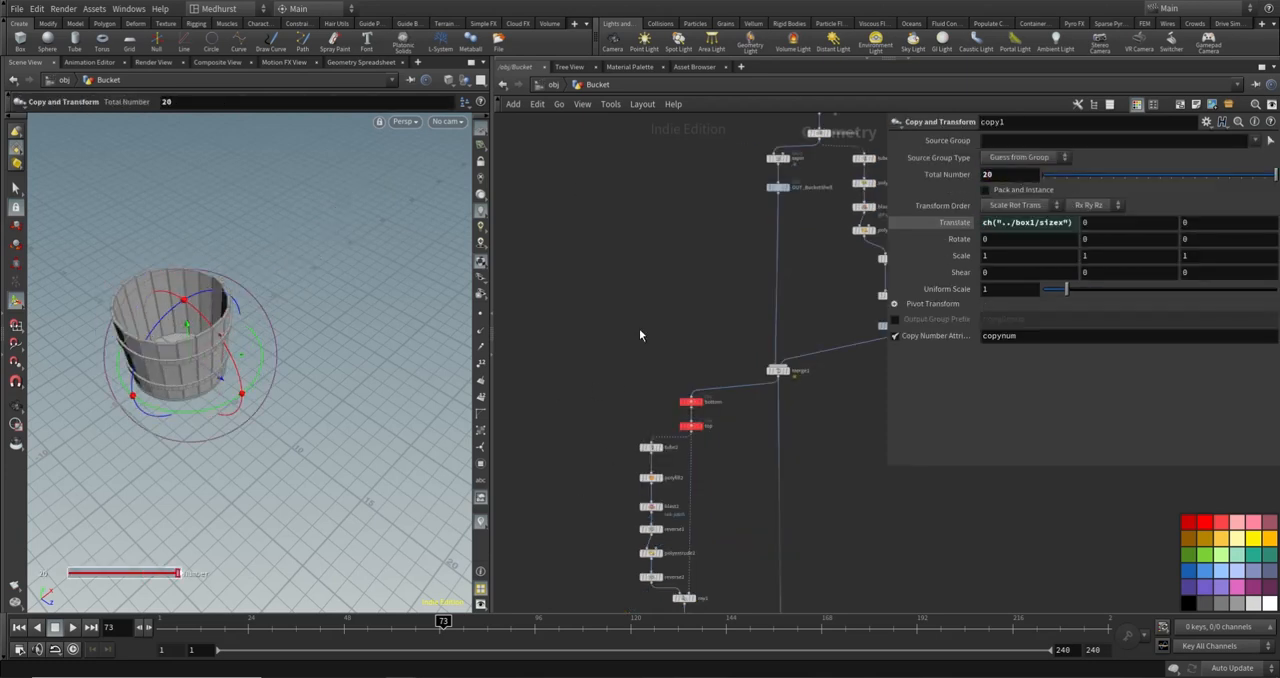
{"action": "left_click_drag", "start_coordinate": [72, 343], "coordinate": [208, 294]}
{"action": "key", "text": "Return"}
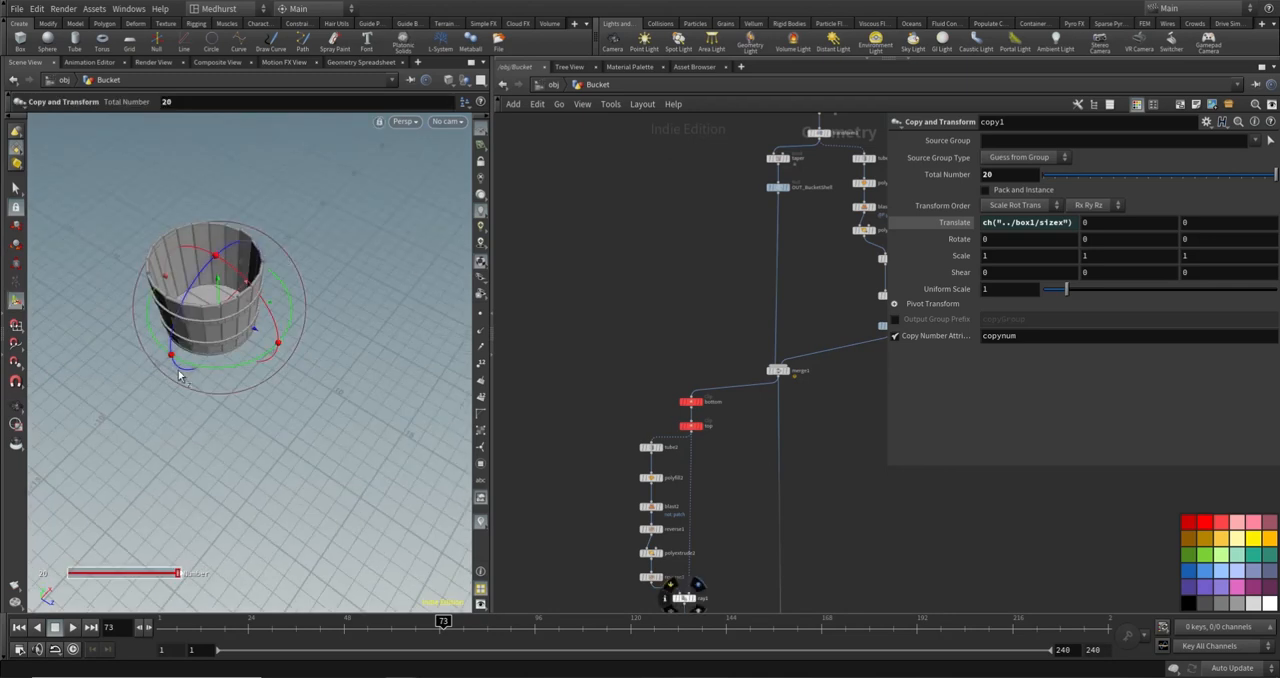
{"action": "left_click", "coordinate": [17, 190]}
{"action": "left_click_drag", "start_coordinate": [238, 325], "coordinate": [225, 302], "text": "alt"}
{"action": "scroll", "coordinate": [248, 291], "scroll_direction": "up", "scroll_amount": 5}
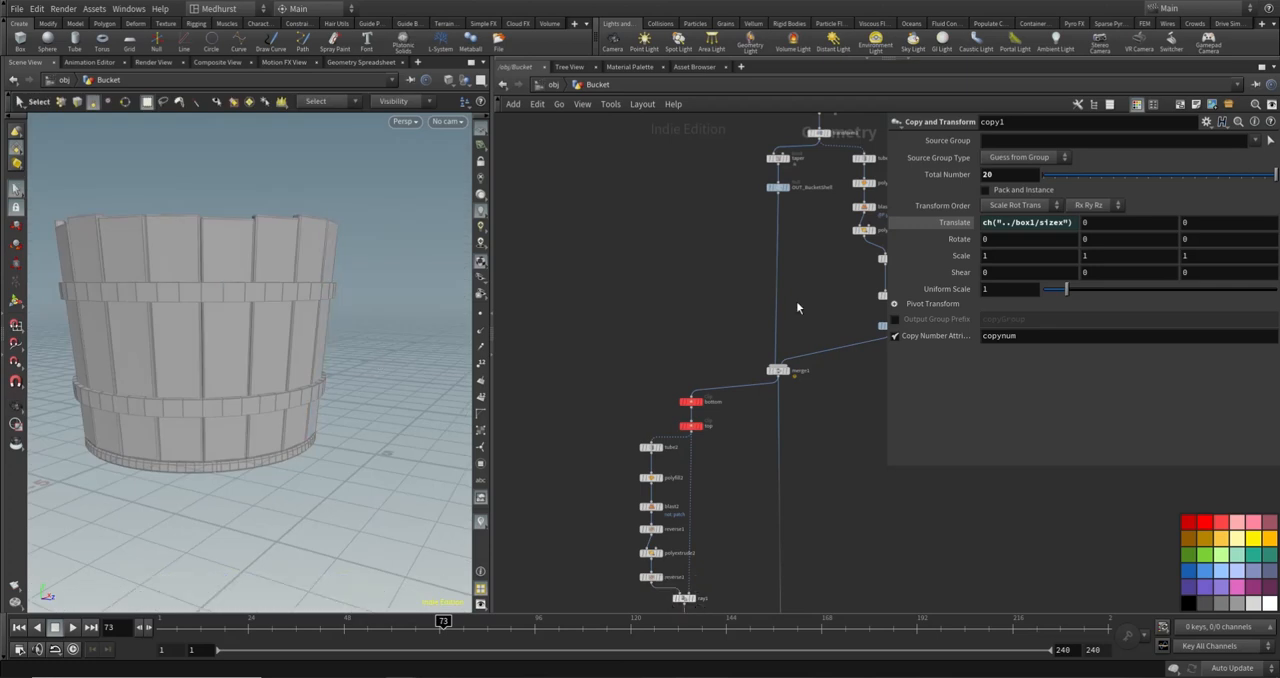
{"action": "key", "text": "Escape"}
{"action": "left_click_drag", "start_coordinate": [206, 294], "coordinate": [280, 266]}
{"action": "key", "text": "s"}
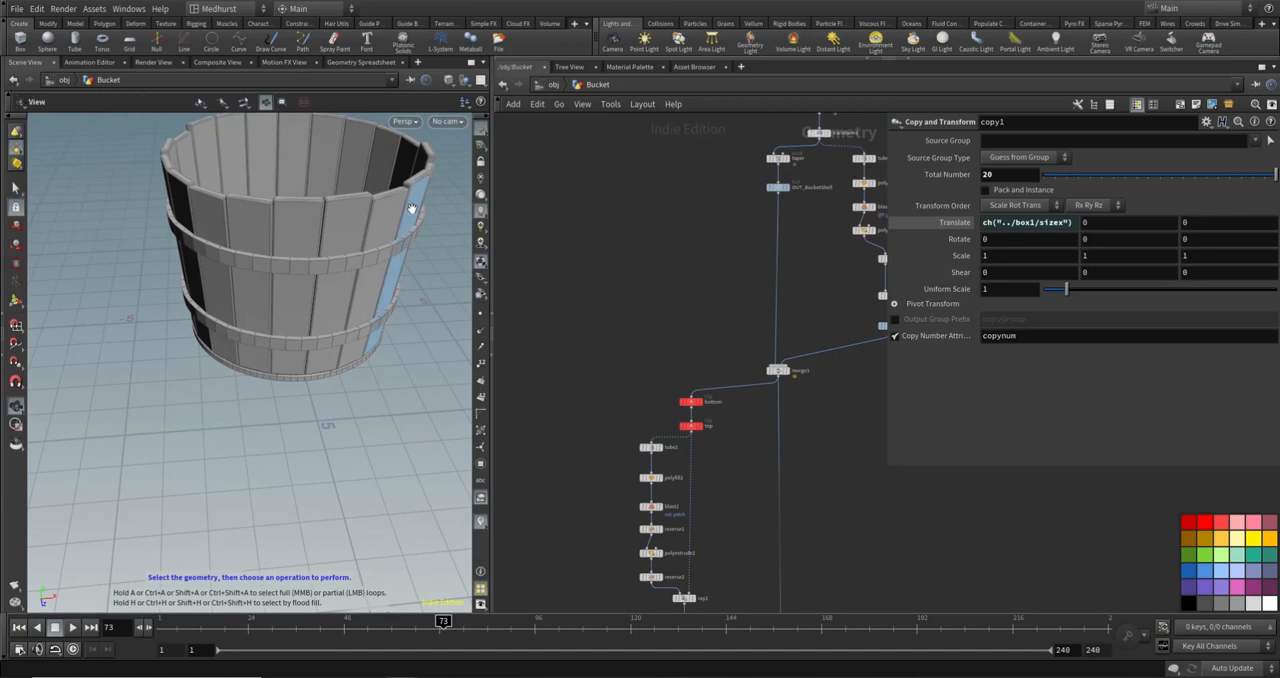
{"action": "left_click_drag", "start_coordinate": [411, 209], "coordinate": [306, 214], "text": "alt"}
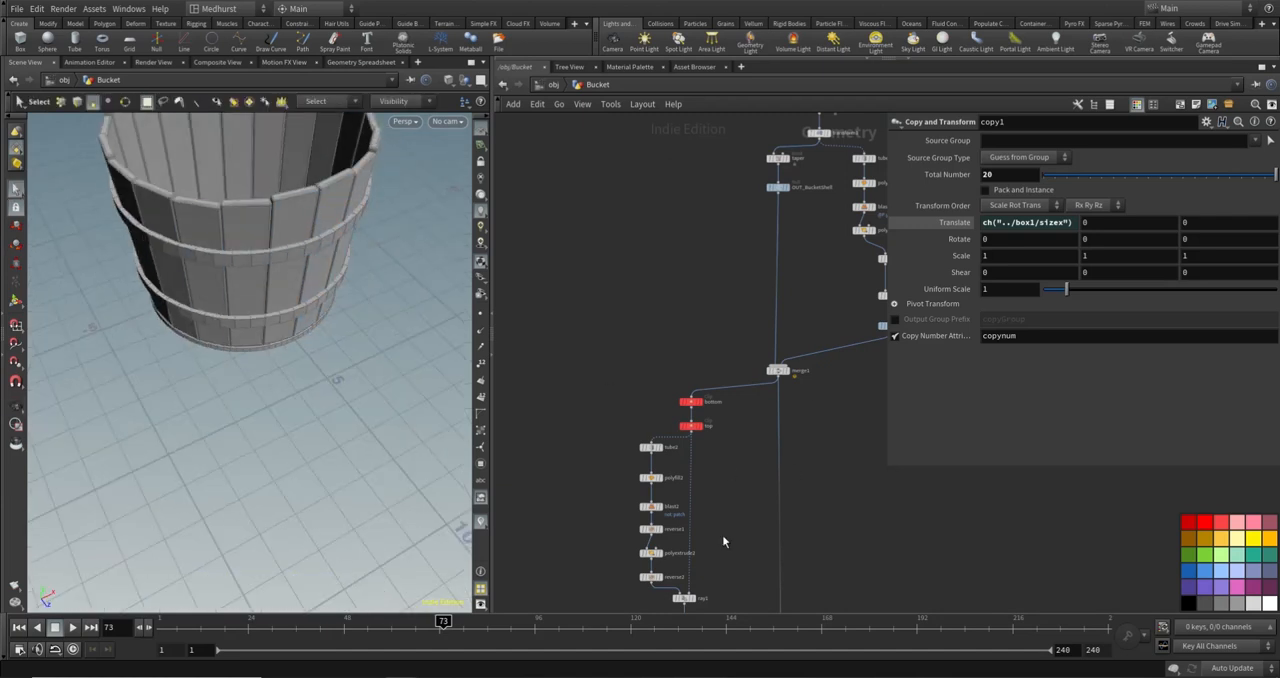
- Display OUT_Rings, then enable polyextrude3's Front Group and name it front
{"action": "middle_click_drag", "start_coordinate": [724, 541], "coordinate": [684, 349]}
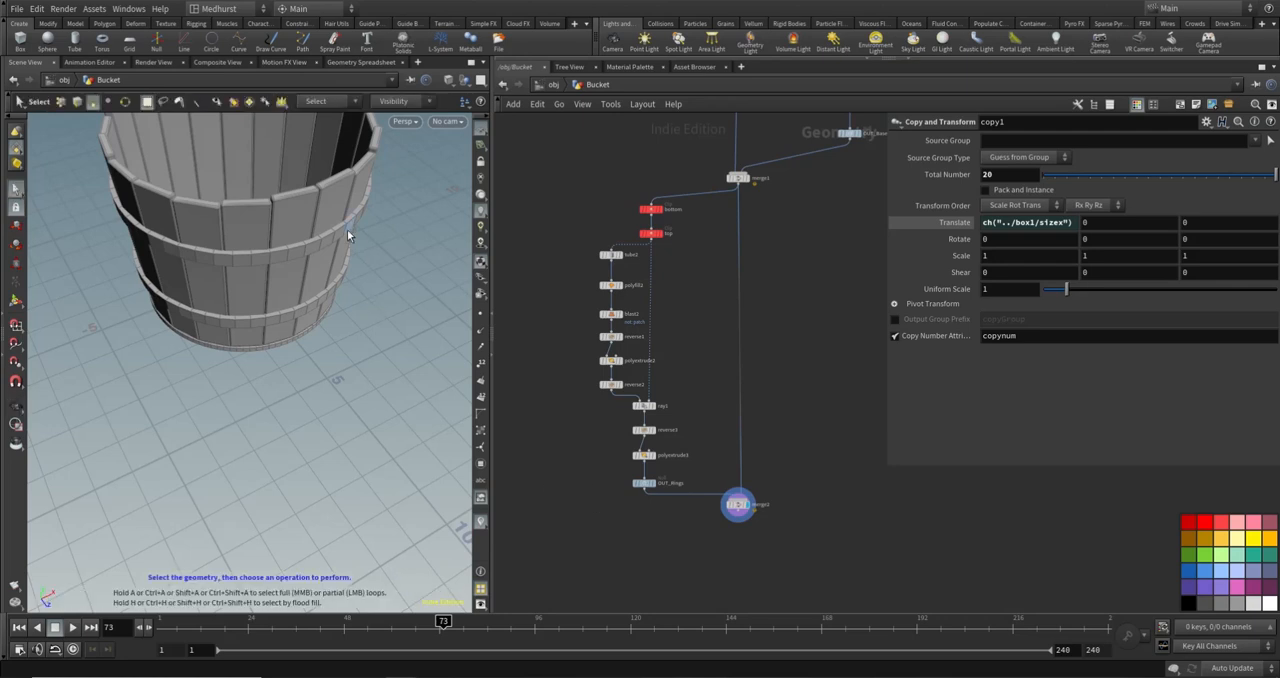
{"action": "left_click", "coordinate": [654, 483]}
{"action": "left_click_drag", "start_coordinate": [176, 250], "coordinate": [297, 277]}
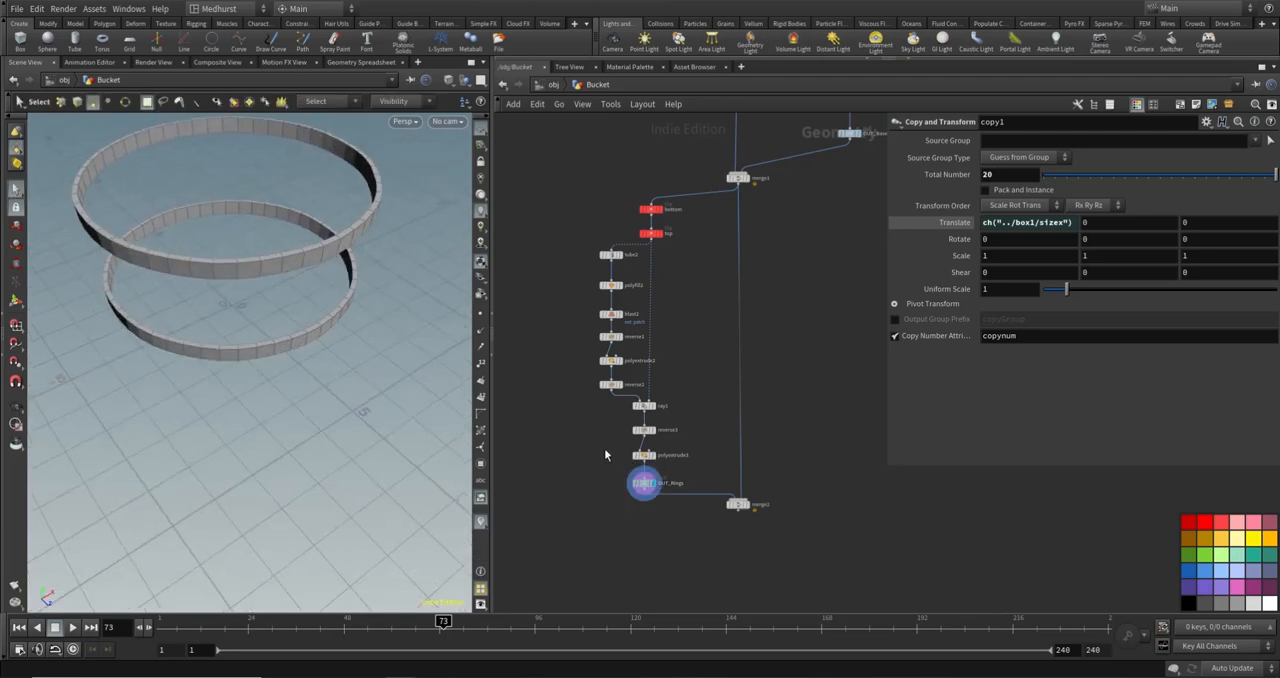
{"action": "left_click", "coordinate": [644, 455]}
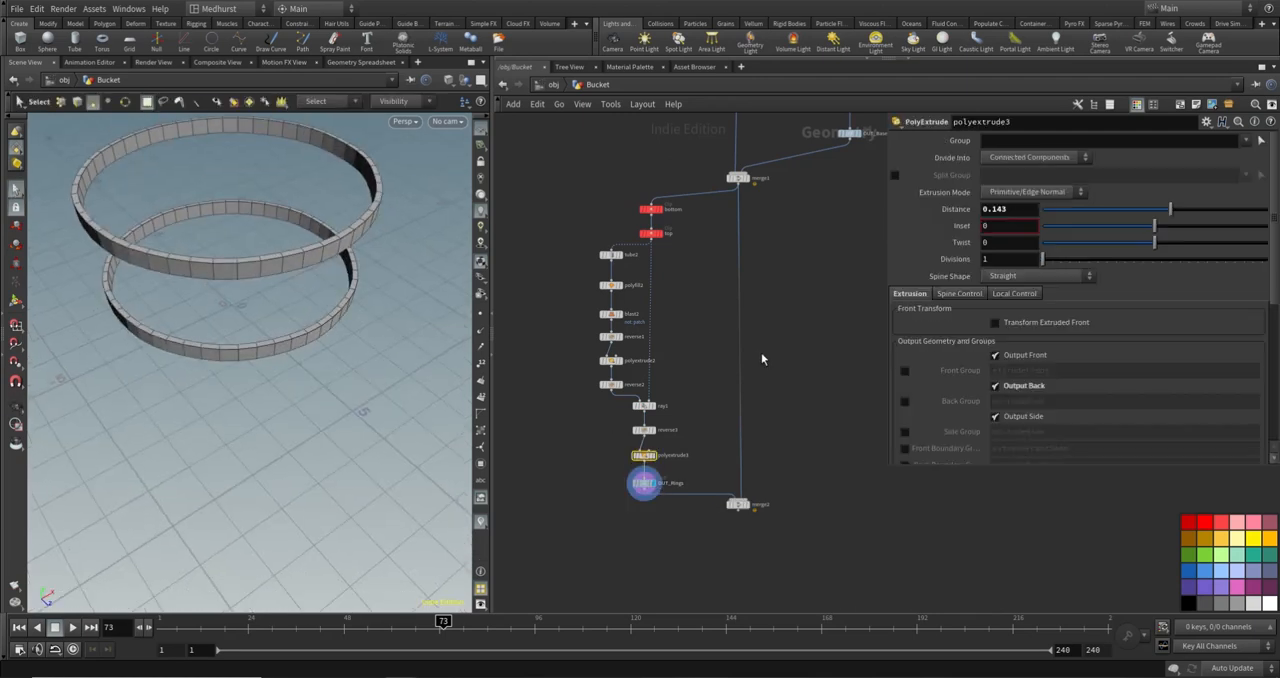
{"action": "left_click", "coordinate": [905, 371]}
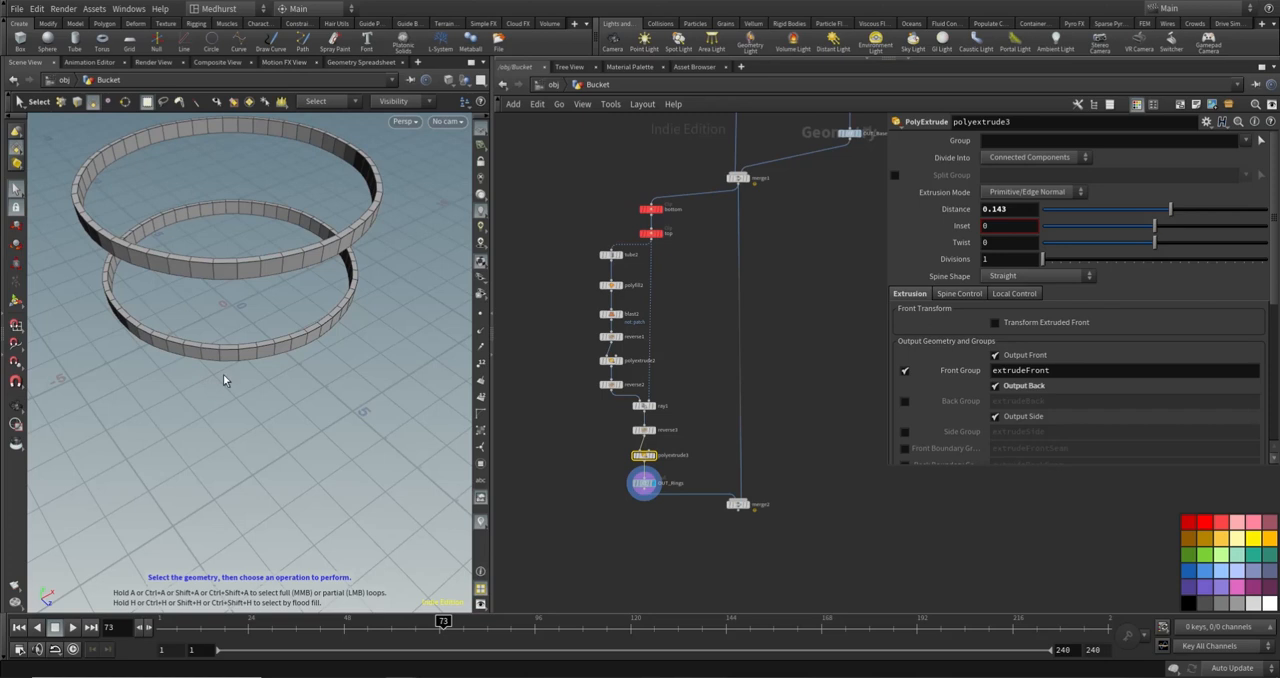
{"action": "left_click_drag", "start_coordinate": [1052, 372], "coordinate": [920, 378]}
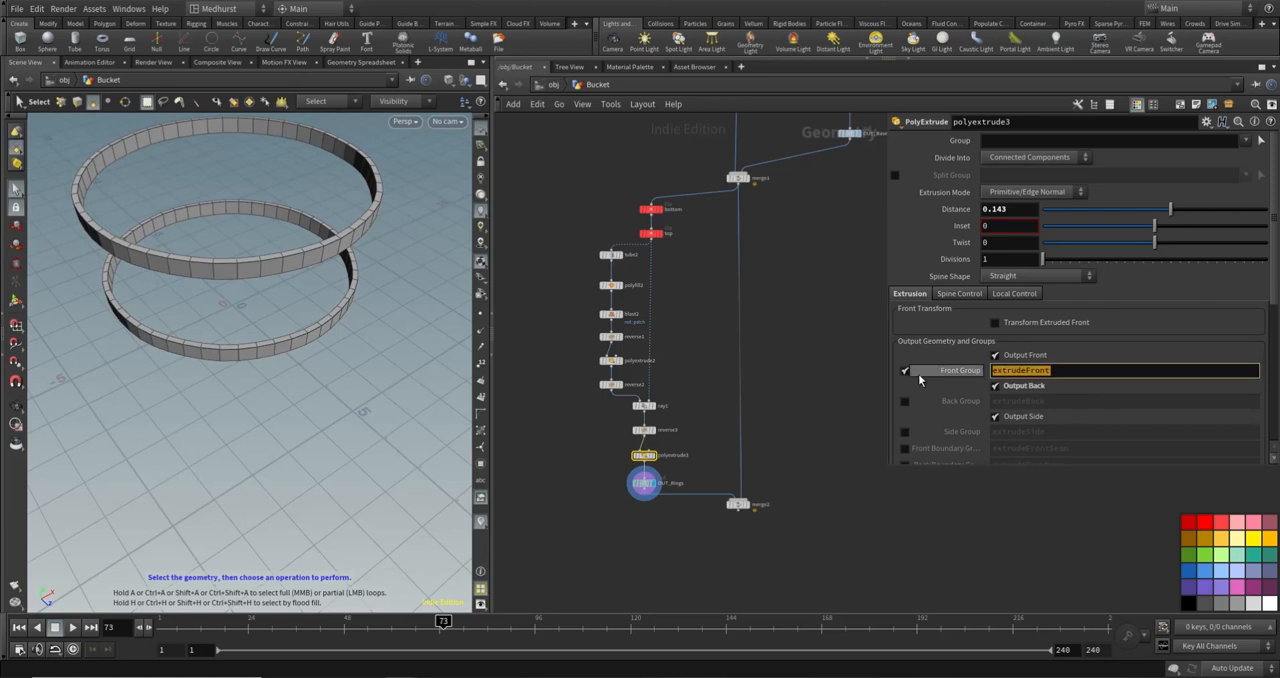
{"action": "type", "text": "front"}
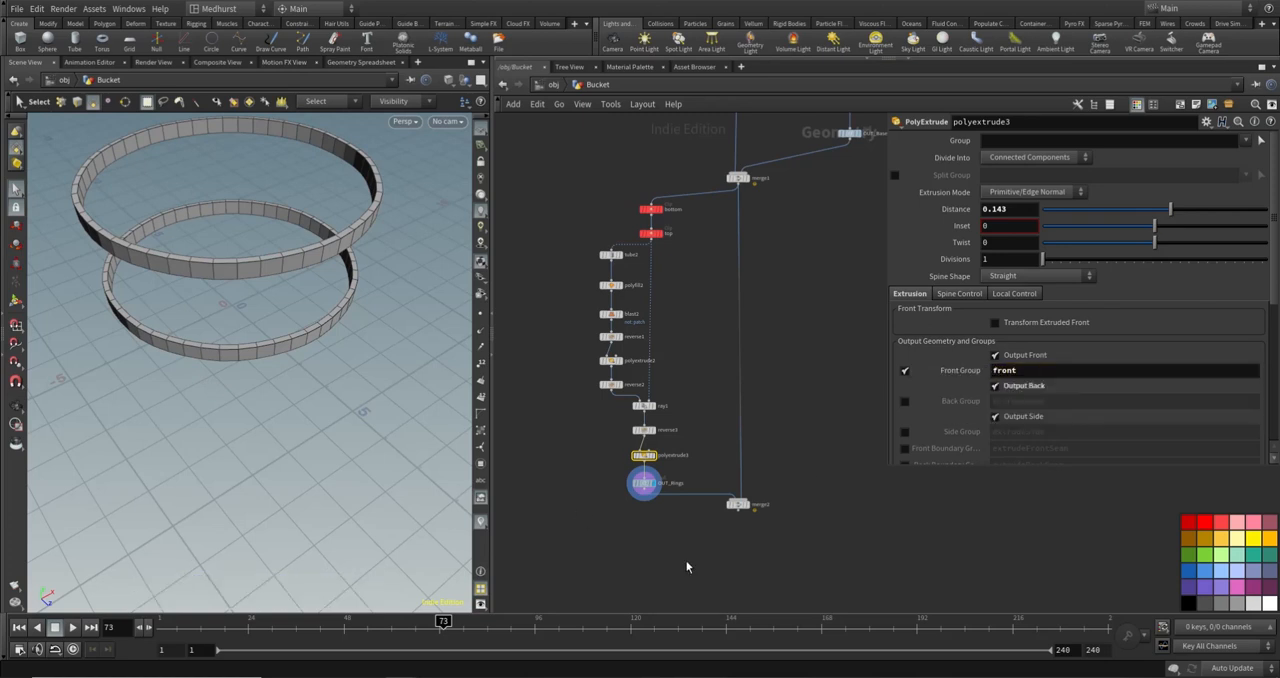
- Add a Blast node wired below OUT_Rings
{"action": "middle_click_drag", "start_coordinate": [680, 586], "coordinate": [710, 526]}
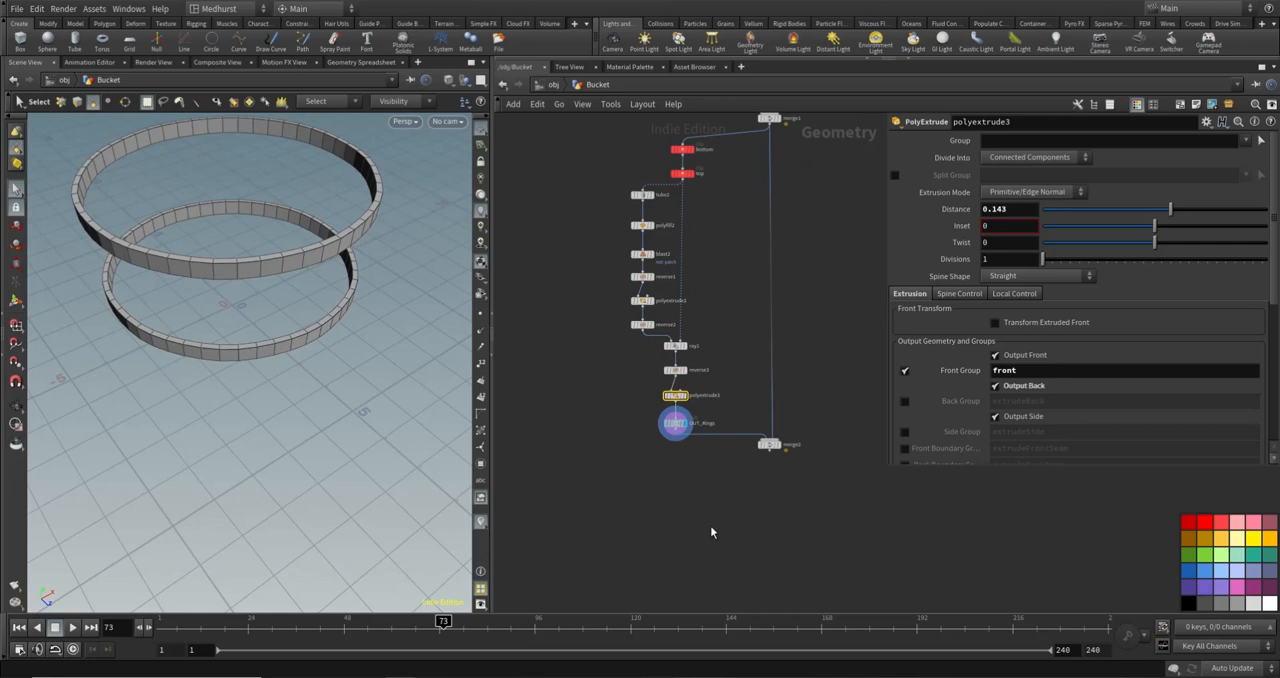
{"action": "left_click", "coordinate": [712, 531]}
{"action": "key", "text": "Tab"}
{"action": "type", "text": "box"}
{"action": "key", "text": "Return"}
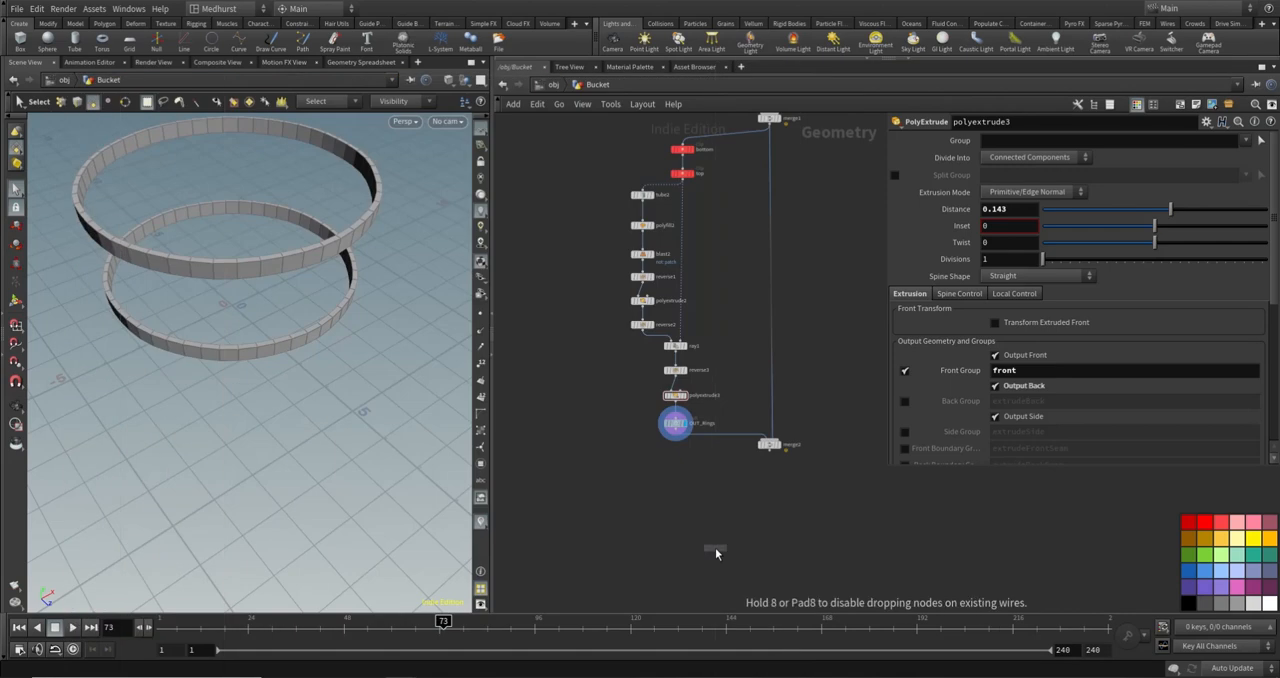
{"action": "left_click", "coordinate": [674, 470]}
{"action": "left_click_drag", "start_coordinate": [679, 434], "coordinate": [683, 468]}
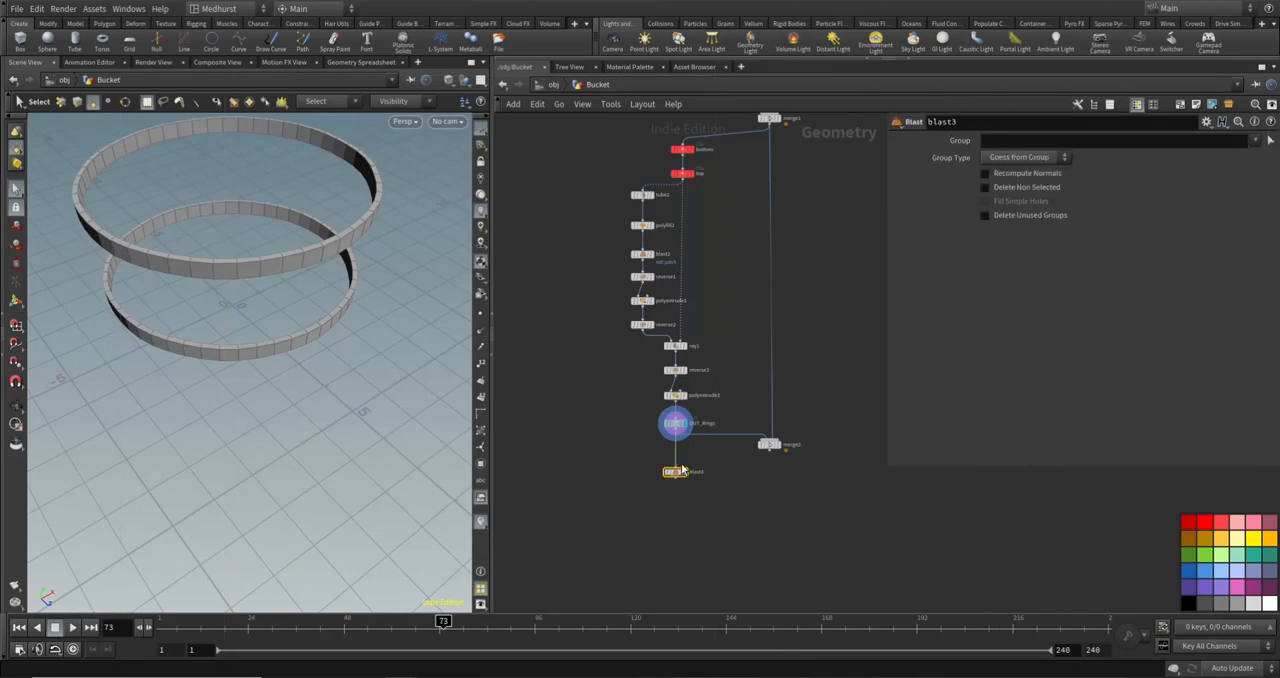
- Set blast3's Group to front, turn on Delete Non Selected and display its result
{"action": "left_click", "coordinate": [1255, 140]}
{"action": "left_click", "coordinate": [1245, 169]}
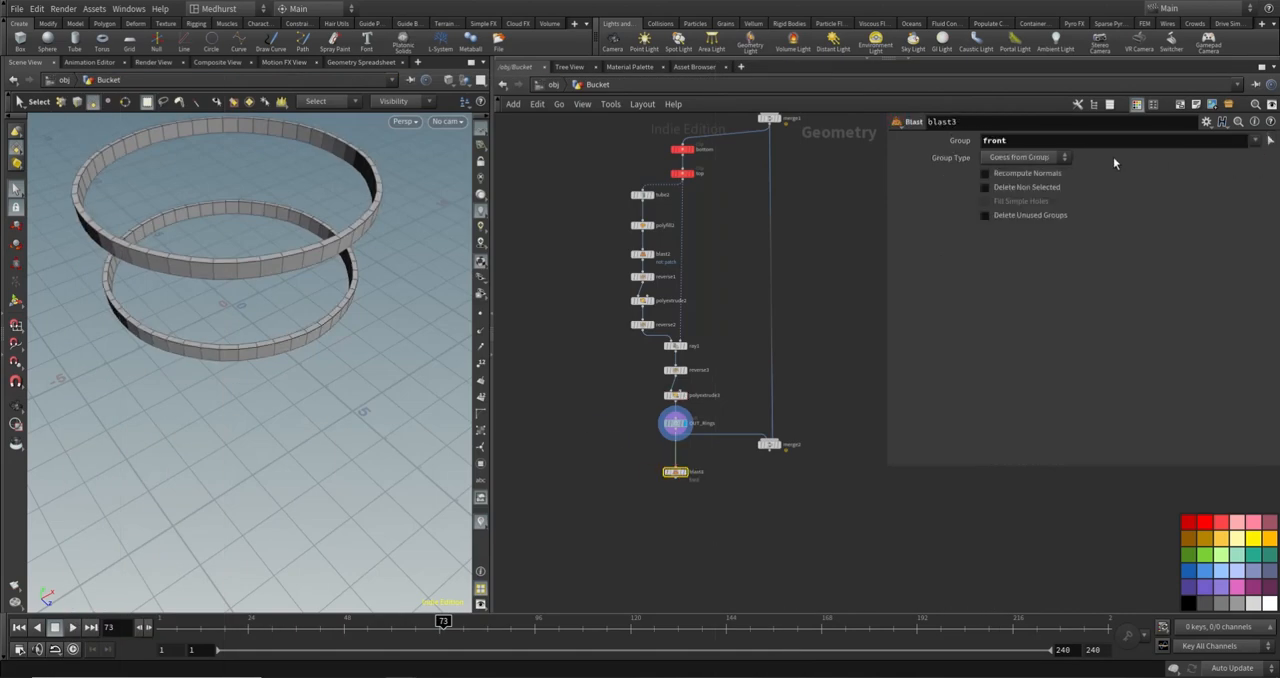
{"action": "left_click", "coordinate": [1033, 188]}
{"action": "left_click", "coordinate": [686, 471]}
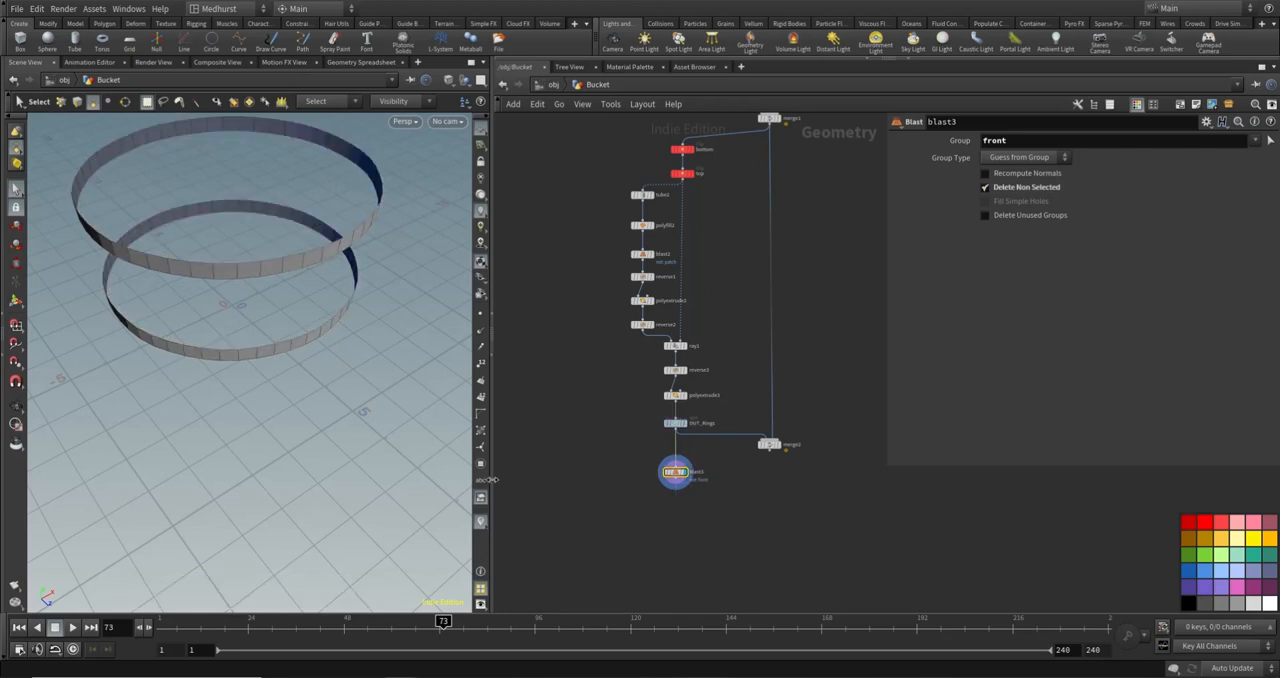
{"action": "left_click_drag", "start_coordinate": [318, 300], "coordinate": [362, 255], "text": "alt"}
{"action": "scroll", "coordinate": [682, 494], "scroll_direction": "up", "scroll_amount": 3}
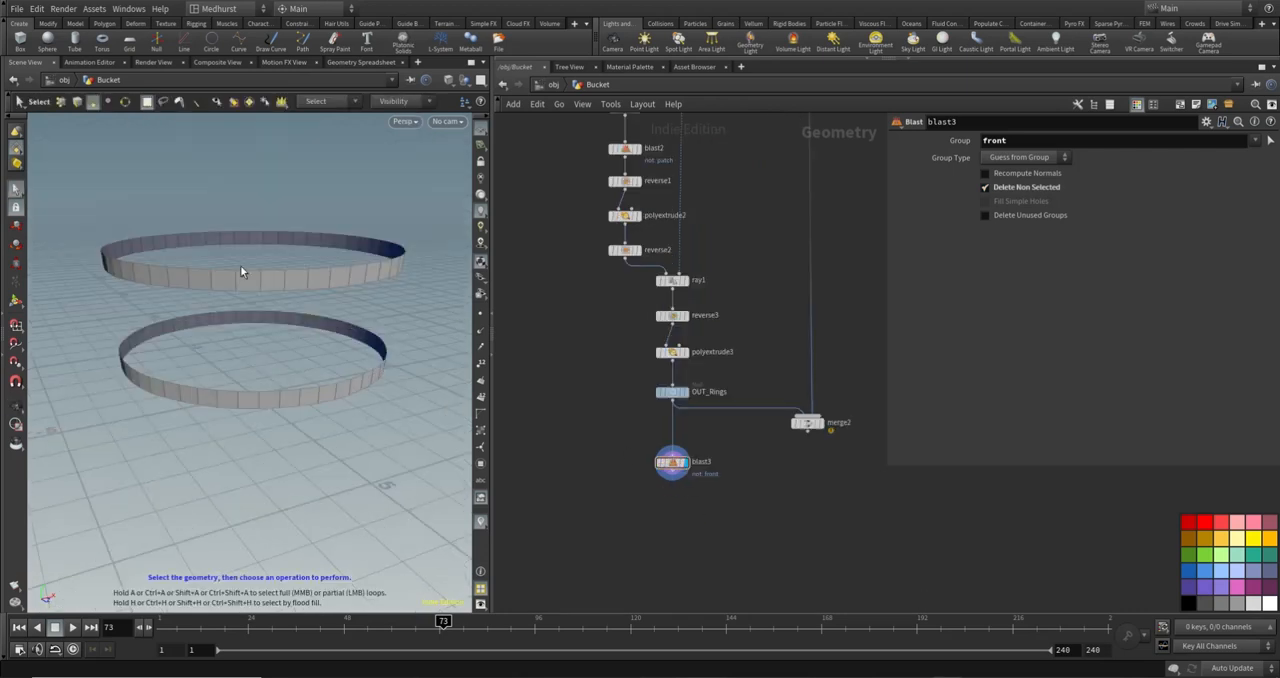
{"action": "left_click_drag", "start_coordinate": [240, 271], "coordinate": [266, 295], "text": "alt"}
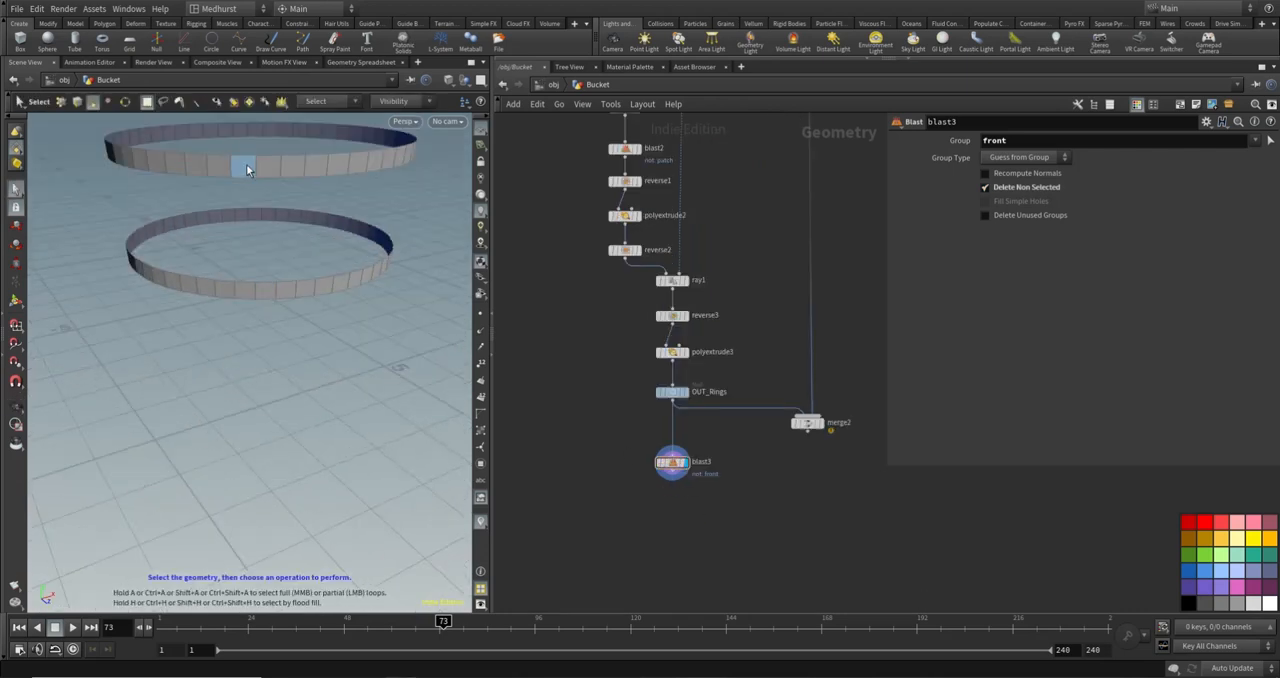
{"action": "left_click_drag", "start_coordinate": [234, 169], "coordinate": [246, 209], "text": "alt"}
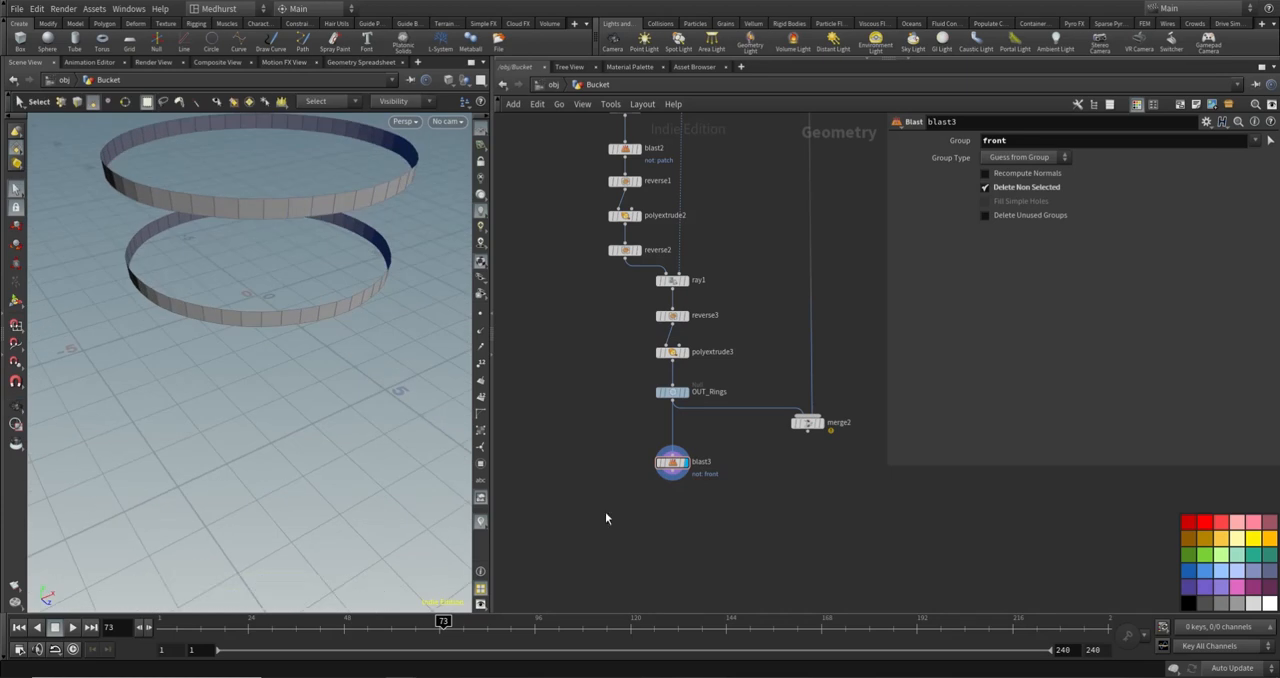
{"action": "key", "text": "Tab"}
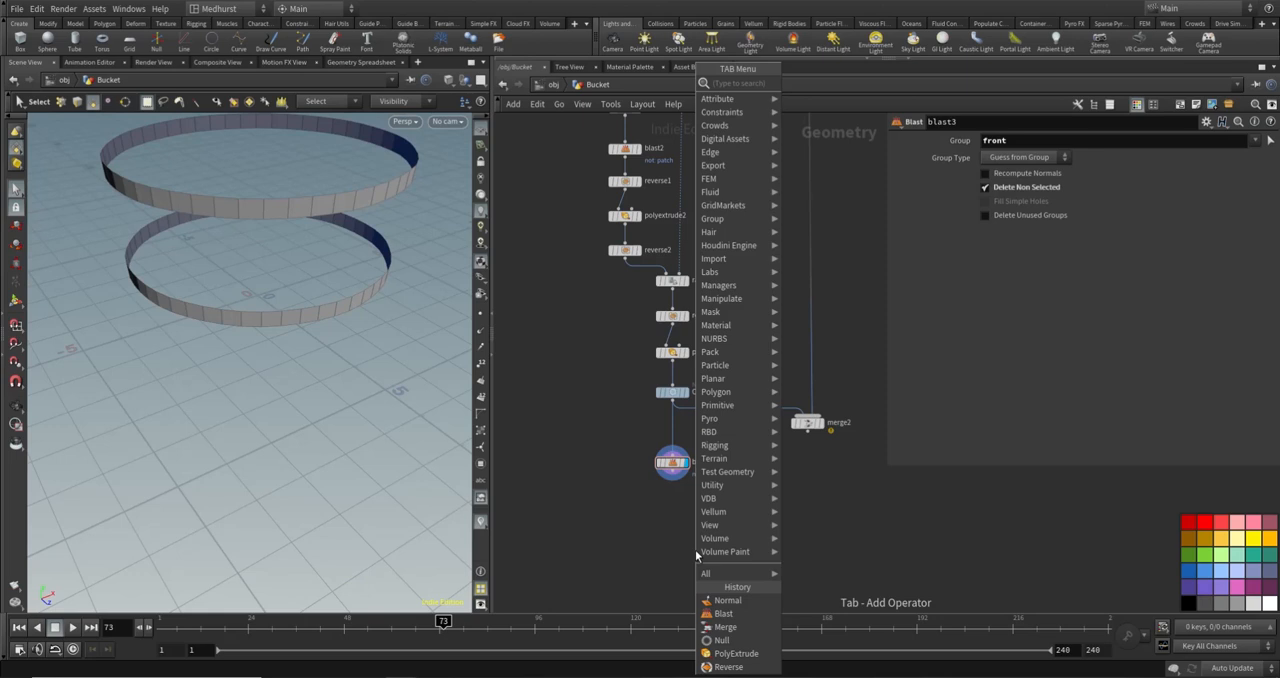
{"action": "type", "text": "fus"}
{"action": "key", "text": "Return"}
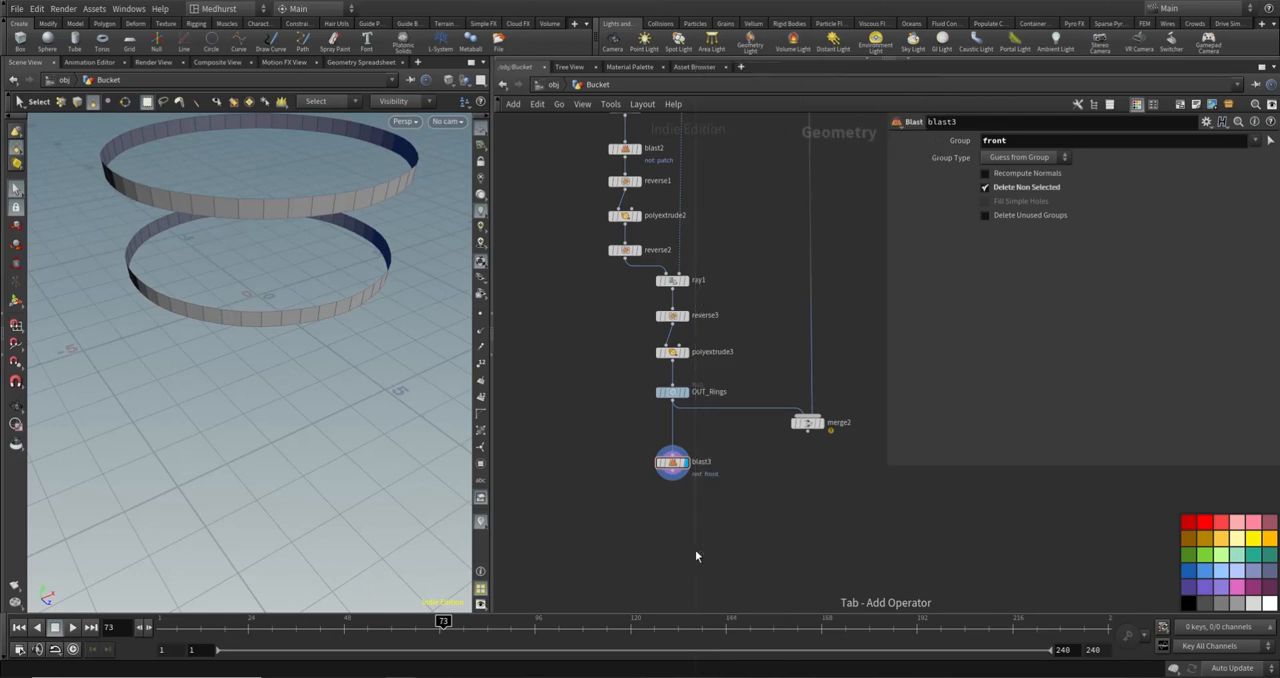
{"action": "key", "text": "Escape"}
- Add a Facet node wired below blast3, turn on Unique Points and display its result
{"action": "key", "text": "Tab"}
{"action": "type", "text": "facet"}
{"action": "key", "text": "Return"}
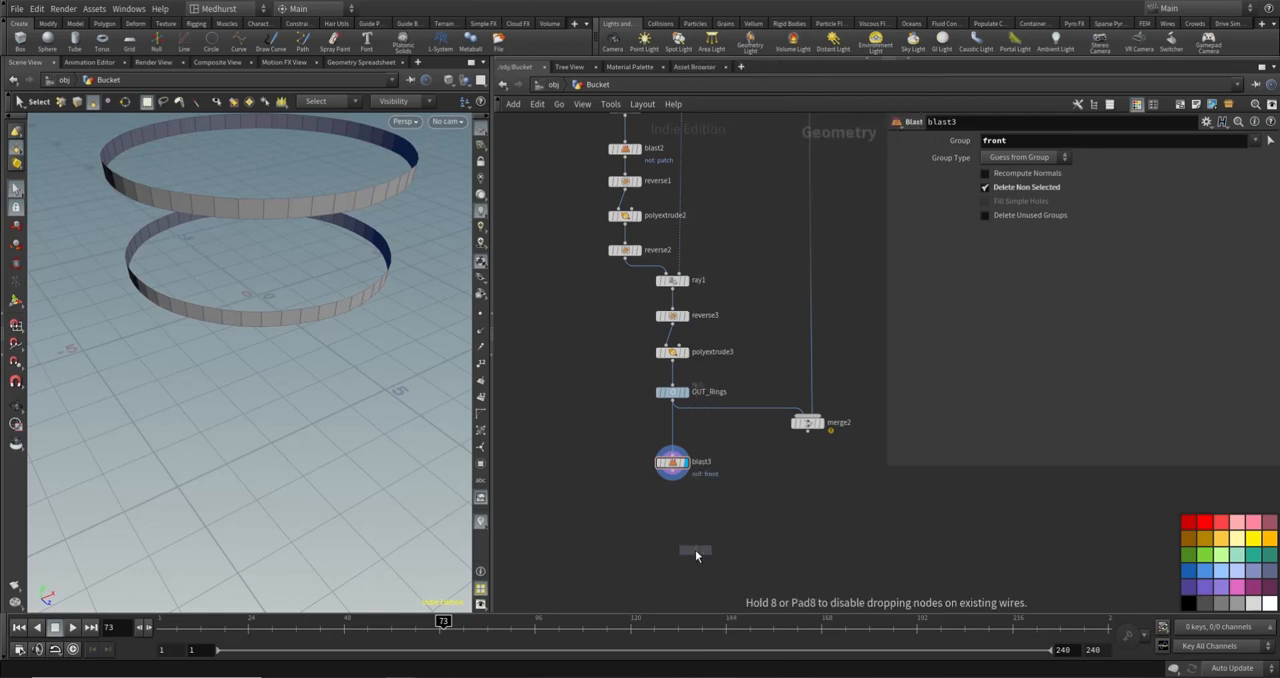
{"action": "left_click", "coordinate": [673, 514]}
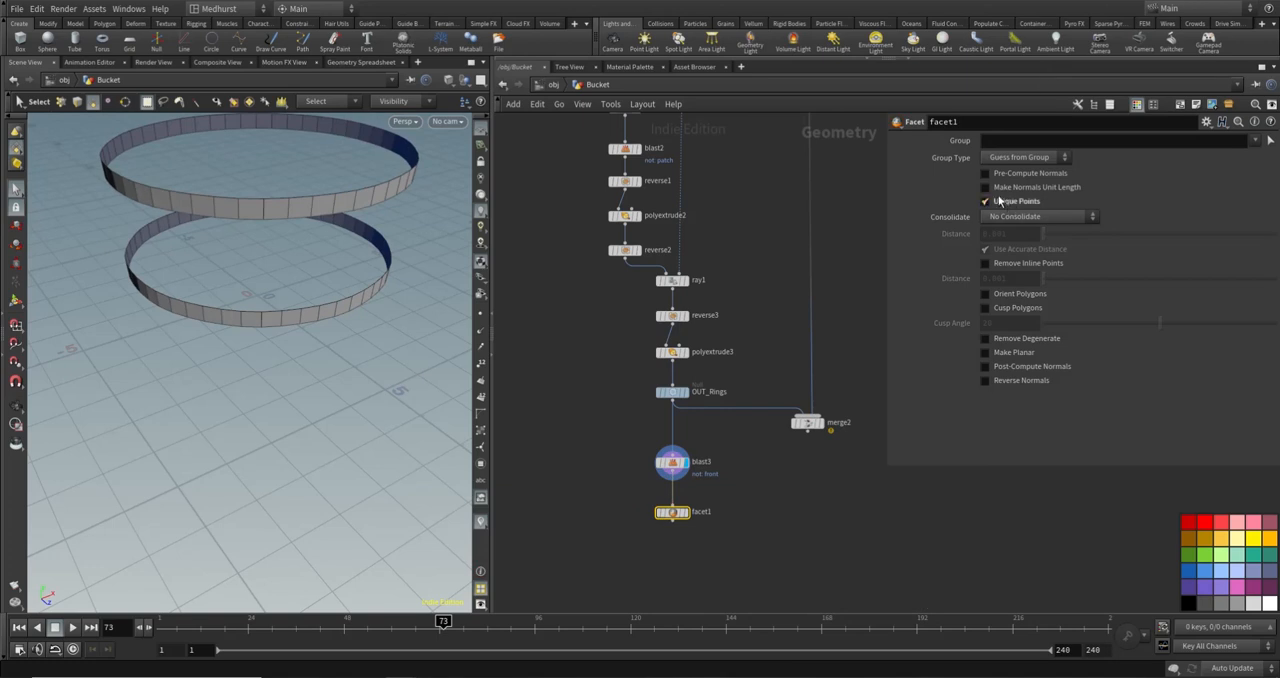
{"action": "left_click", "coordinate": [686, 512]}
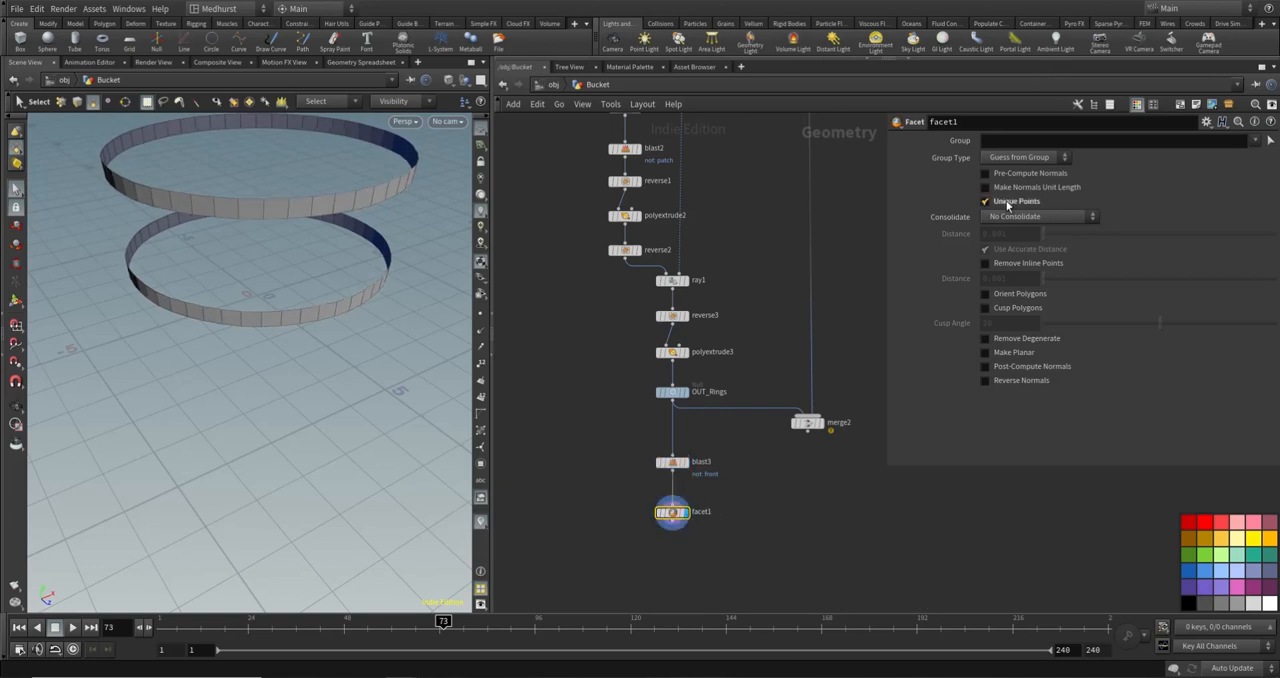
- Show the bands' points in the viewport and switch the display from facet1 to blast3 for comparison
{"action": "left_click", "coordinate": [484, 314]}
{"action": "scroll", "coordinate": [251, 180], "scroll_direction": "up", "scroll_amount": 5}
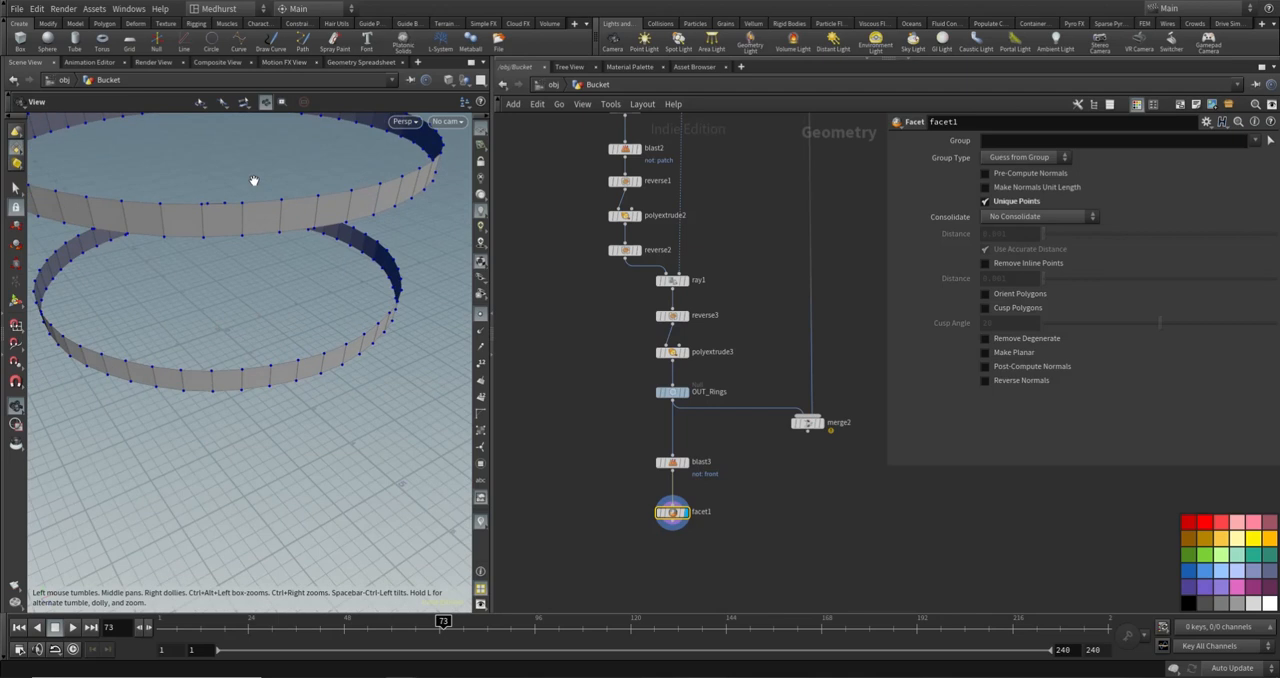
{"action": "left_click_drag", "start_coordinate": [306, 217], "coordinate": [271, 206], "text": "alt"}
{"action": "left_click", "coordinate": [690, 464]}
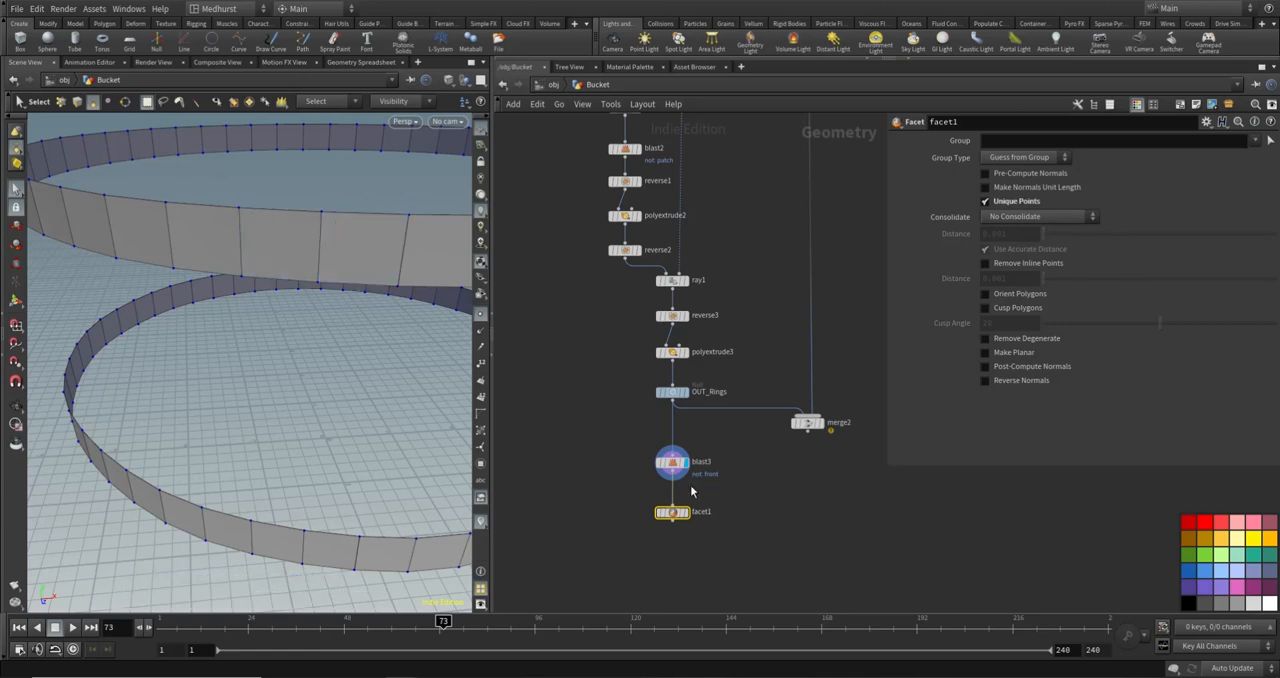
{"action": "left_click", "coordinate": [672, 462]}
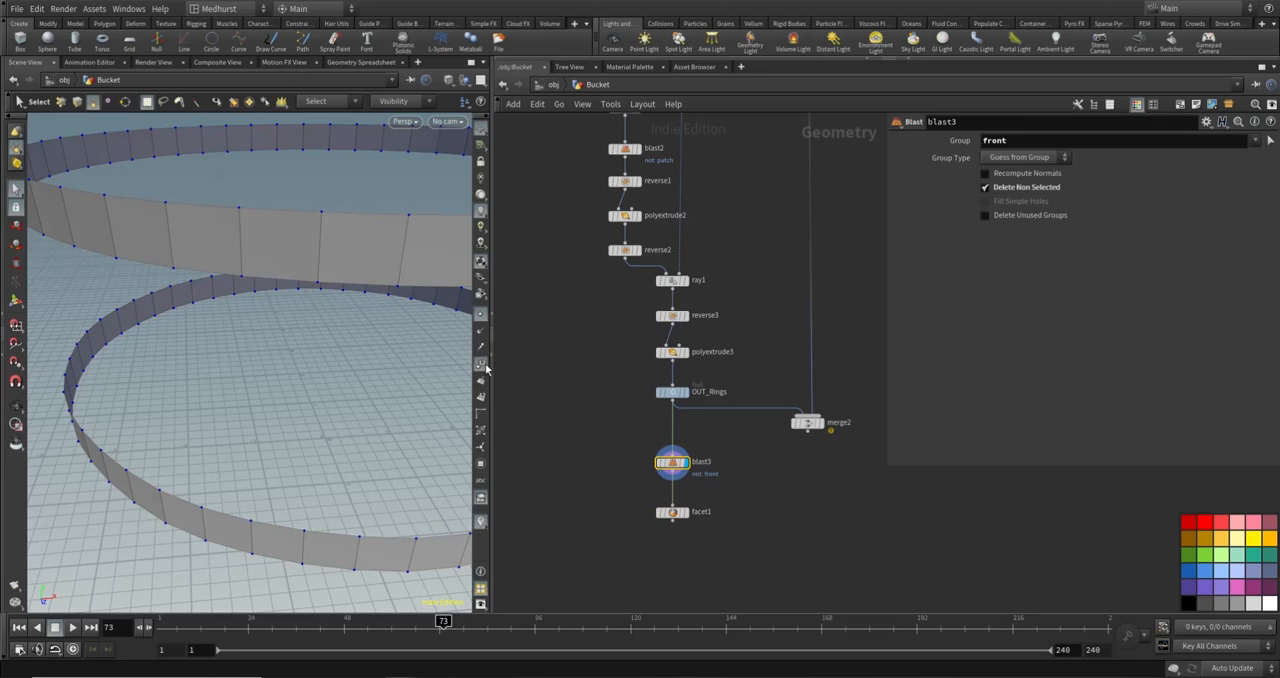
- Show point numbers to compare shared corners between blast3 and facet1, then hide the points and numbers with facet1 displayed
{"action": "left_click", "coordinate": [482, 364]}
{"action": "scroll", "coordinate": [337, 225], "scroll_direction": "up", "scroll_amount": 5}
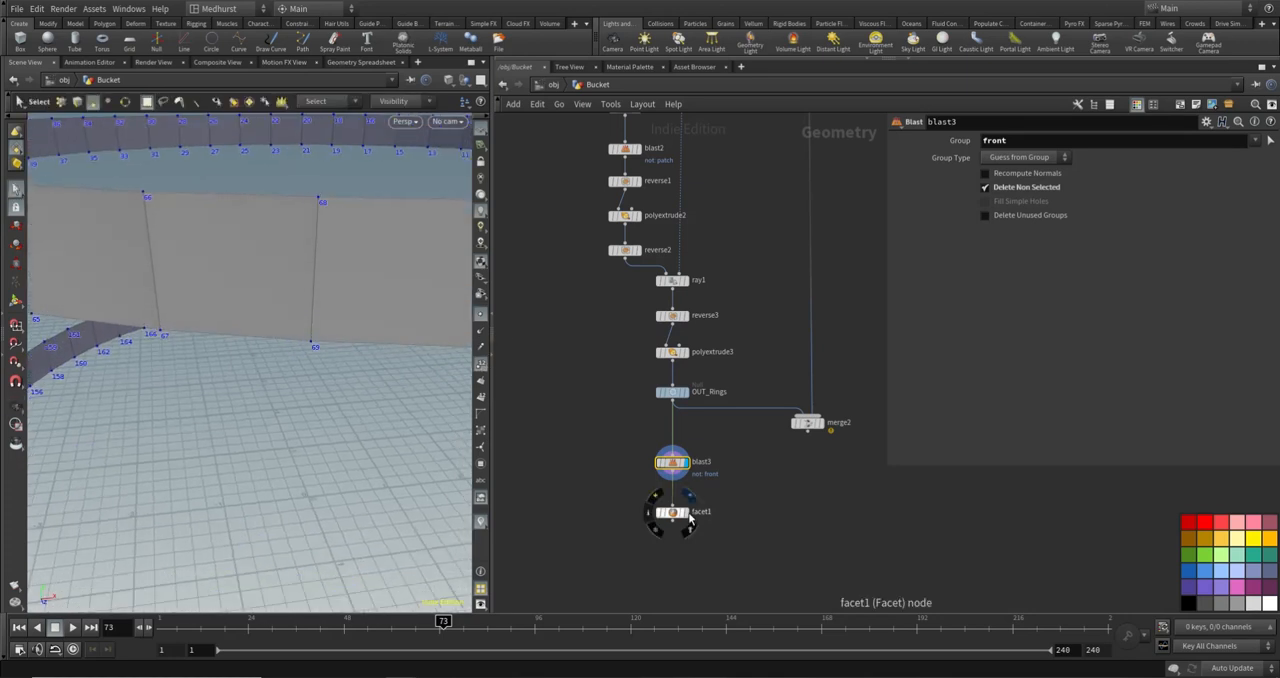
{"action": "left_click", "coordinate": [689, 512]}
{"action": "scroll", "coordinate": [318, 184], "scroll_direction": "up", "scroll_amount": 5}
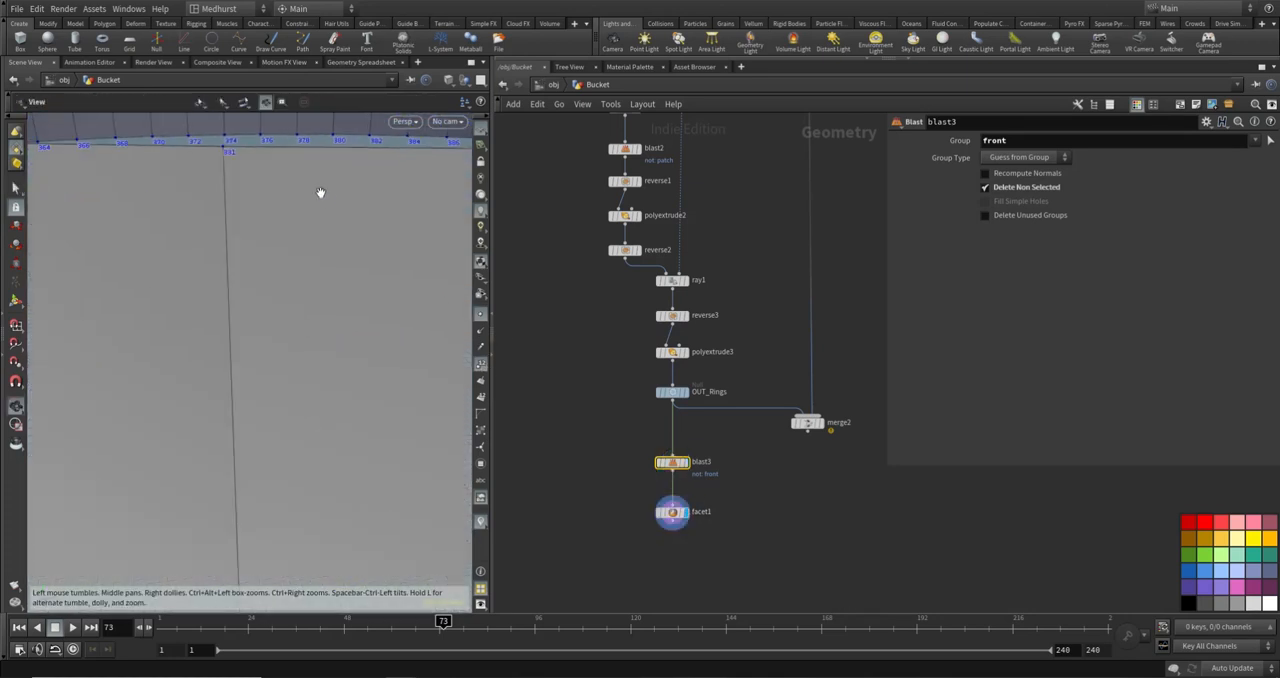
{"action": "scroll", "coordinate": [249, 168], "scroll_direction": "down", "scroll_amount": 6}
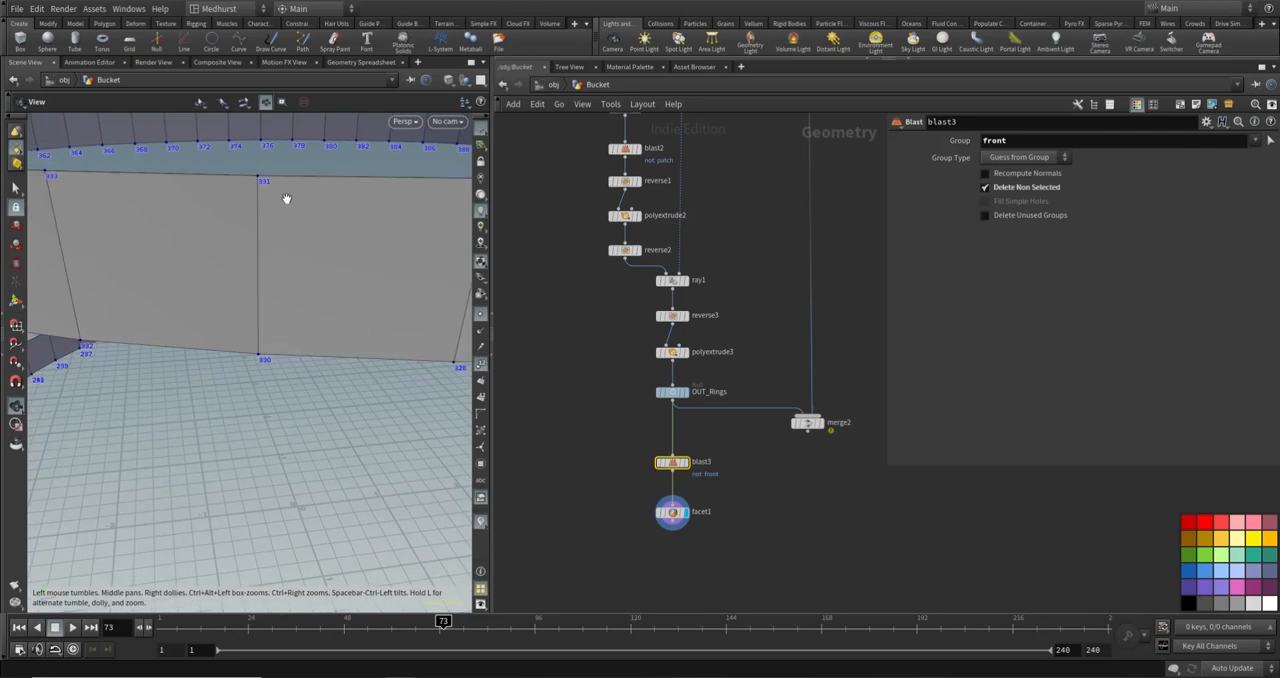
{"action": "scroll", "coordinate": [294, 200], "scroll_direction": "down", "scroll_amount": 8}
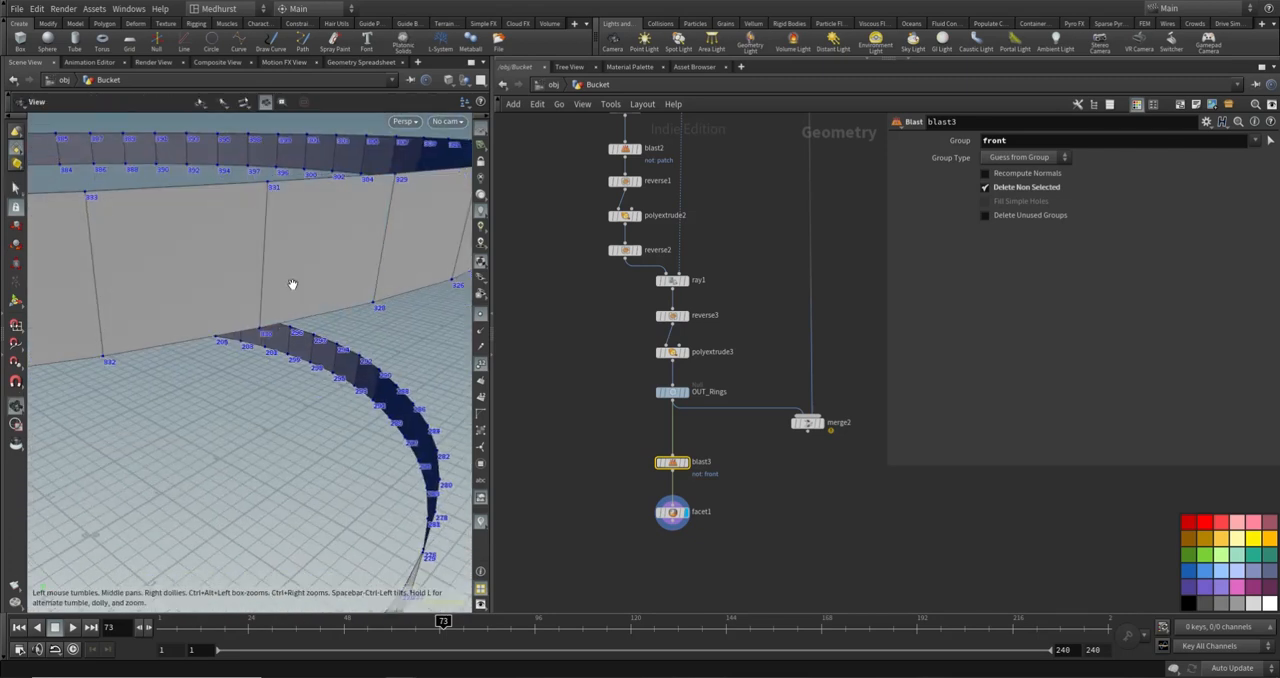
{"action": "left_click_drag", "start_coordinate": [294, 200], "coordinate": [307, 266], "text": "alt"}
{"action": "left_click", "coordinate": [745, 515]}
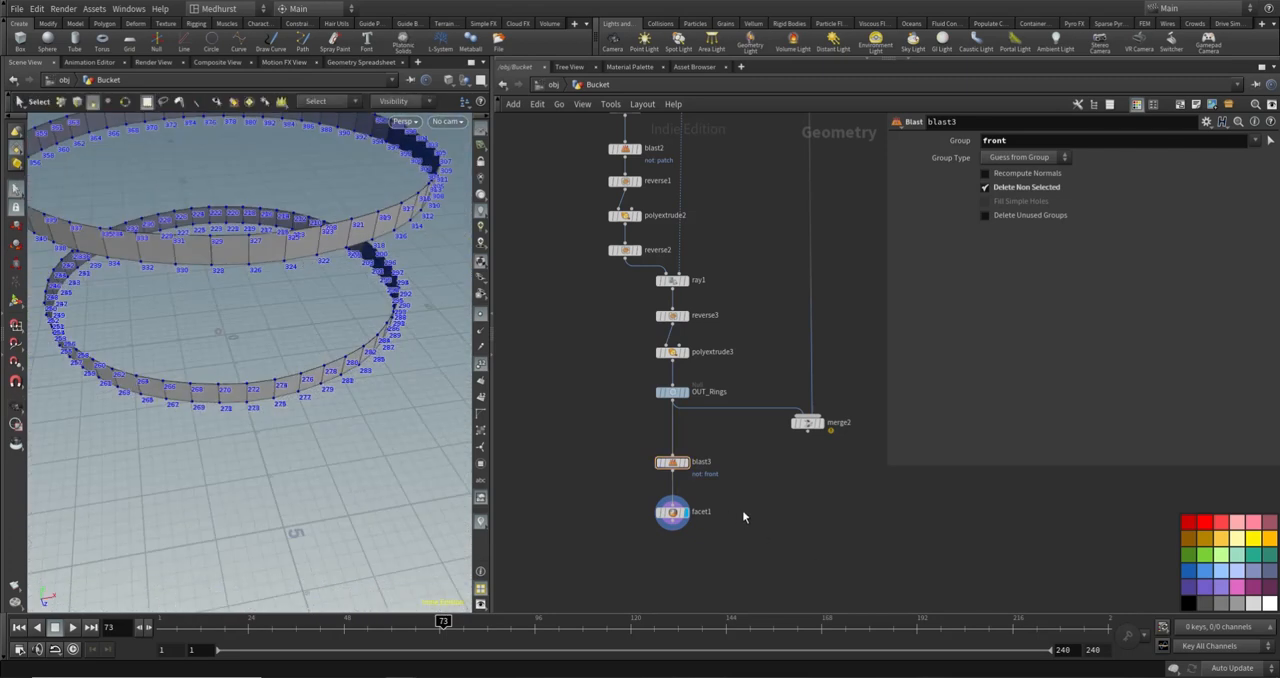
{"action": "left_click", "coordinate": [481, 365]}
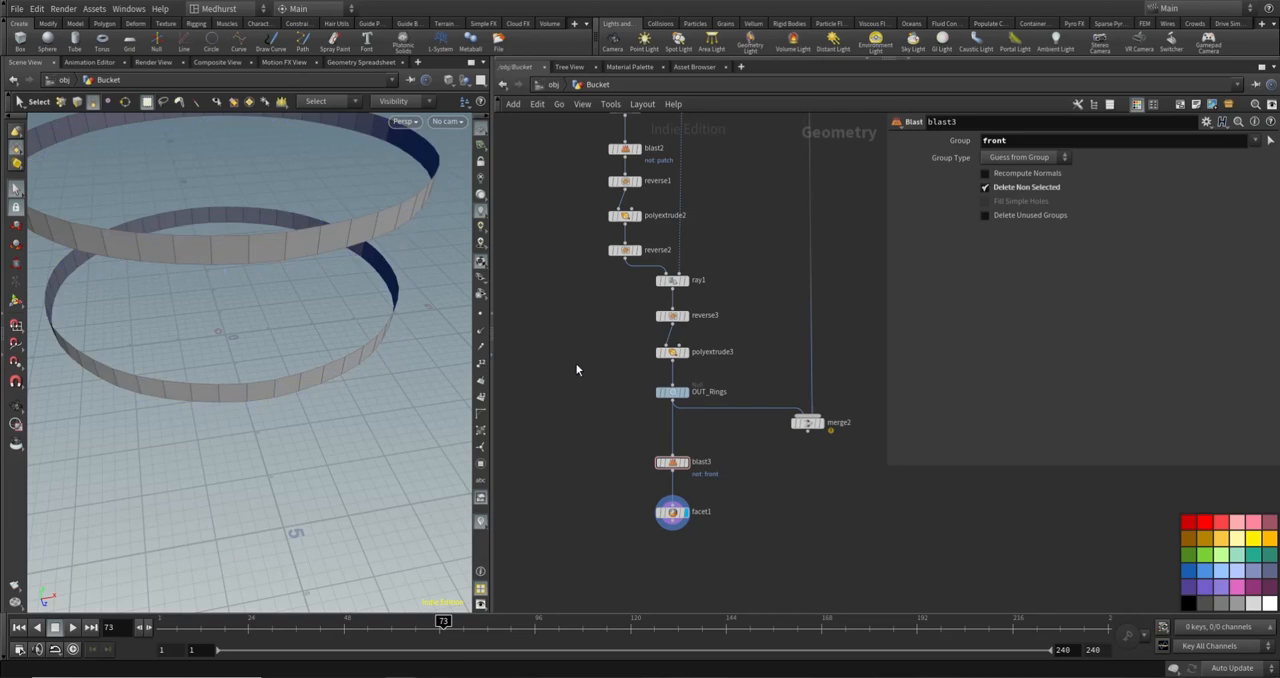
- Add an Assemble node wired below facet1
{"action": "middle_click_drag", "start_coordinate": [744, 539], "coordinate": [789, 508]}
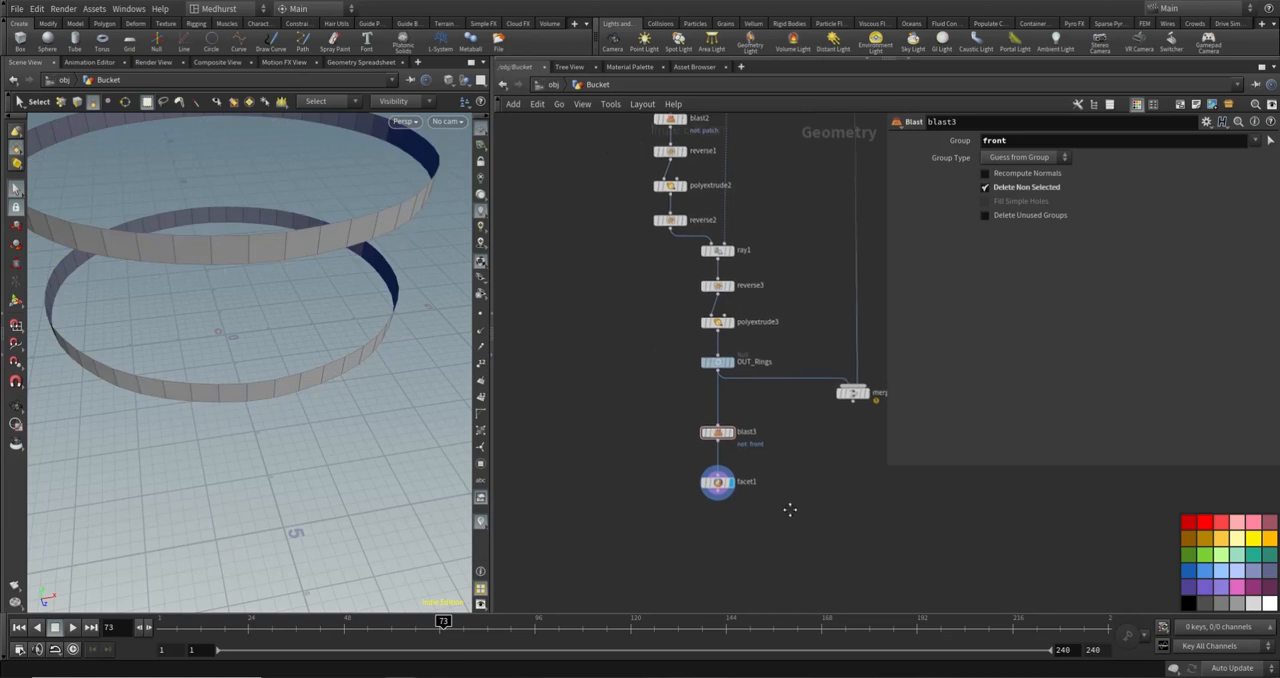
{"action": "key", "text": "Tab"}
{"action": "type", "text": "assem"}
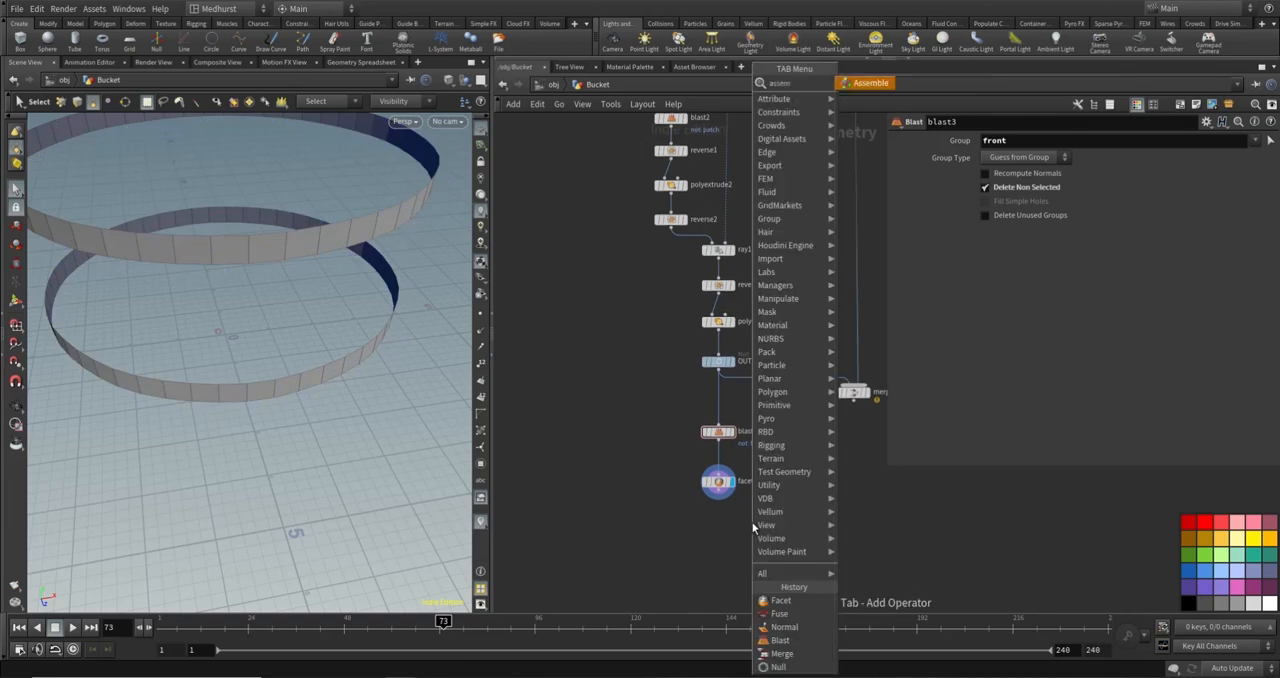
{"action": "key", "text": "Return"}
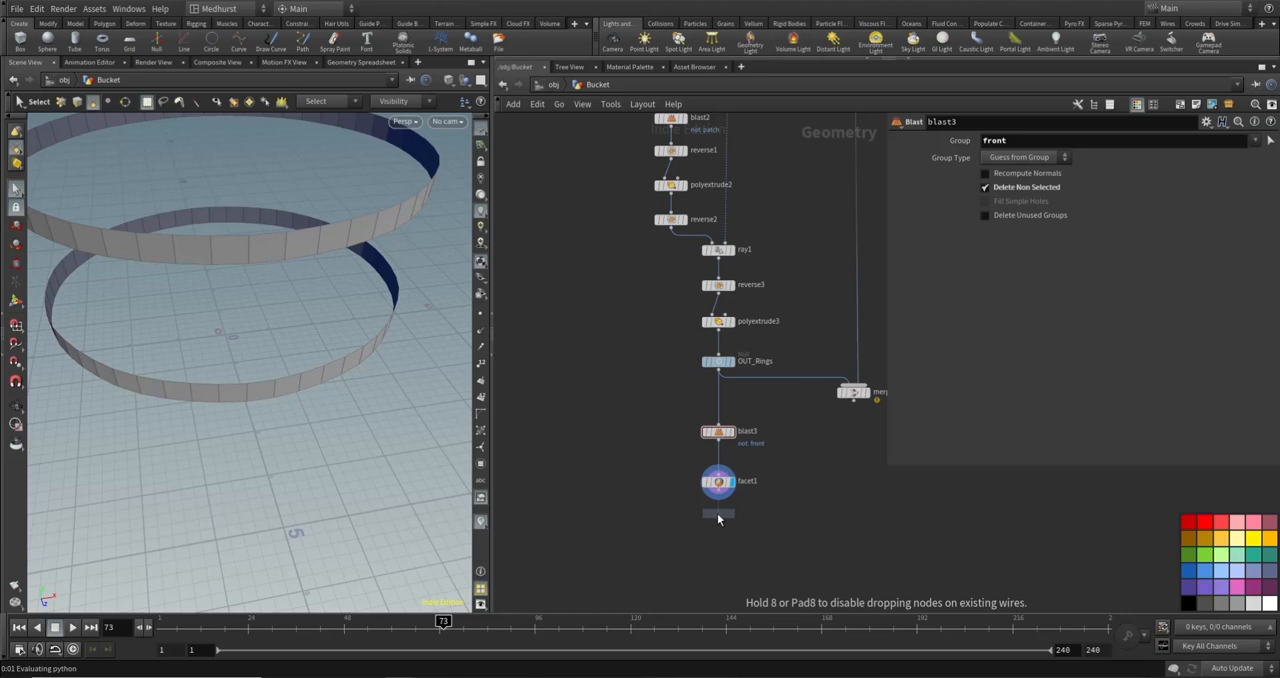
{"action": "left_click", "coordinate": [718, 514]}
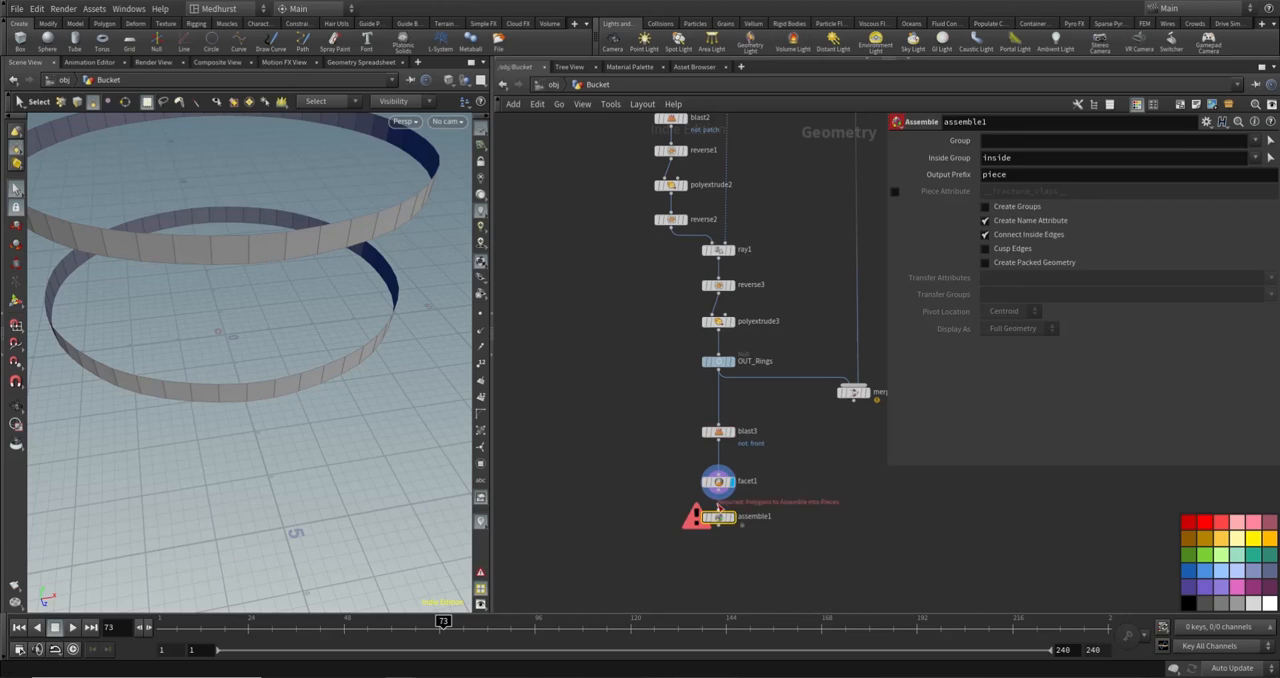
- Turn on Create Packed Geometry in assemble1, display its result and set Display As to Centroid
{"action": "left_click", "coordinate": [1032, 263]}
{"action": "left_click", "coordinate": [730, 517]}
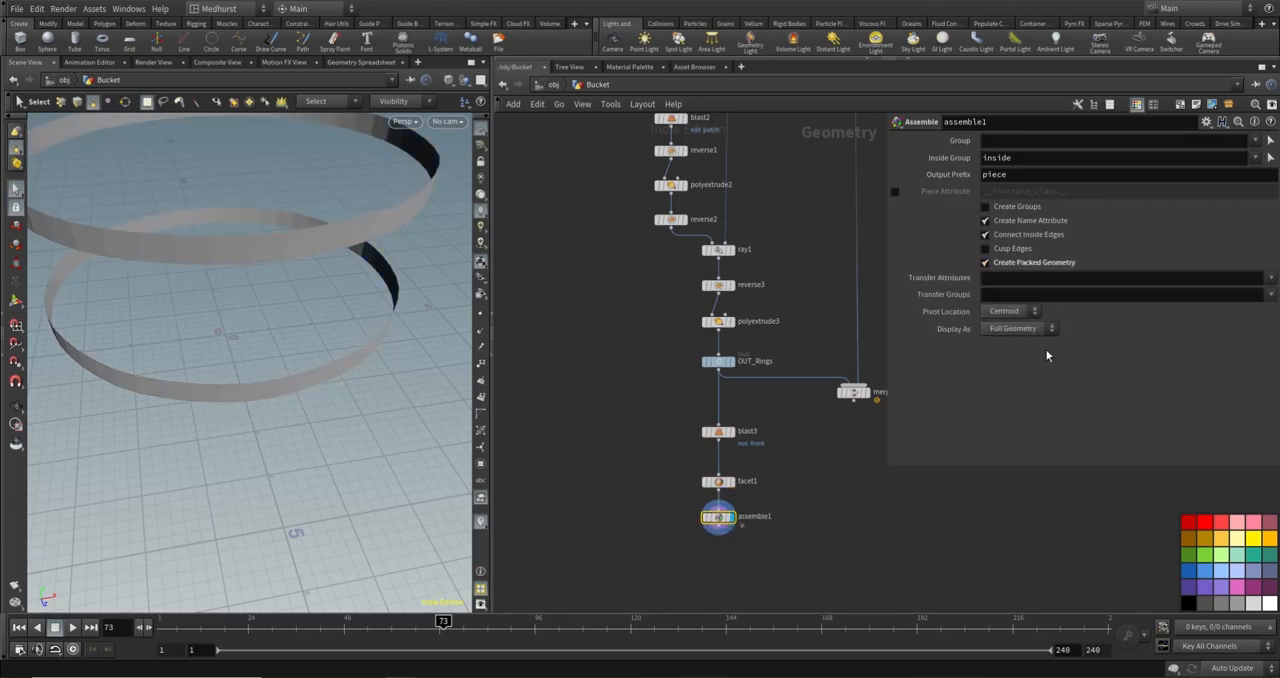
{"action": "left_click", "coordinate": [1015, 328]}
{"action": "left_click", "coordinate": [1005, 382]}
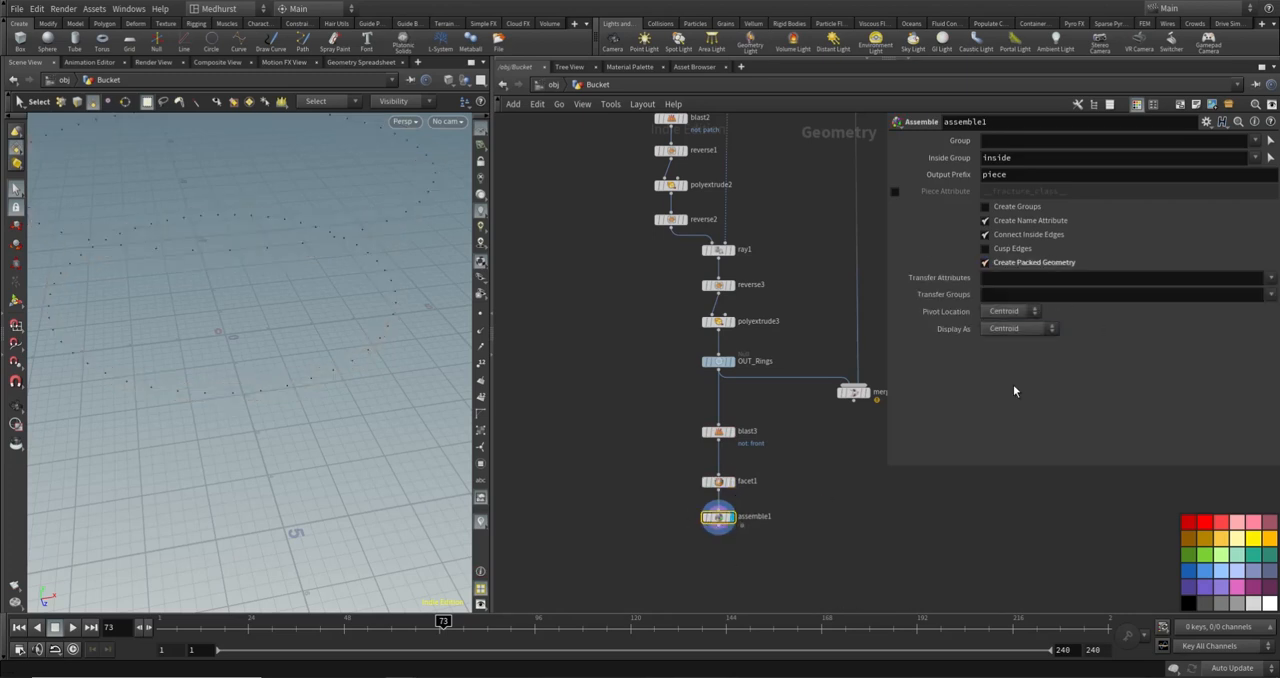
- Template facet1 over the displayed assemble1 points and examine how the centroids line up with the band faces
{"action": "left_click_drag", "start_coordinate": [237, 169], "coordinate": [186, 267], "text": "alt"}
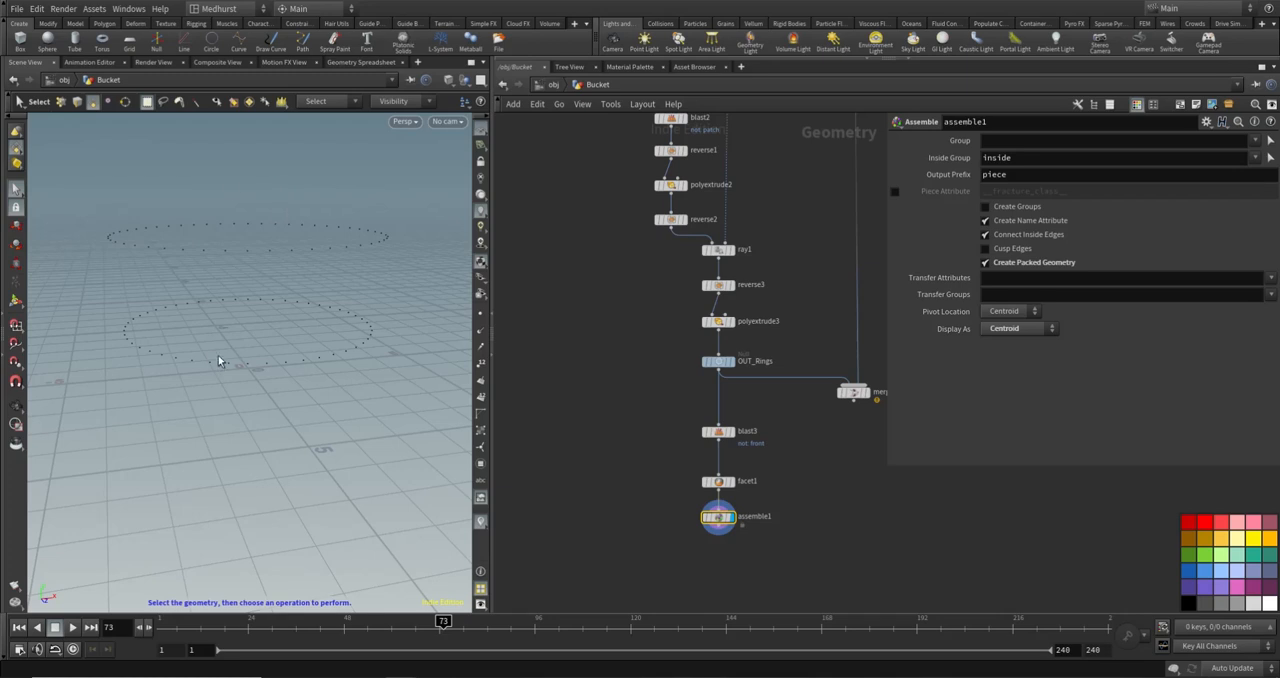
{"action": "key", "text": "Escape"}
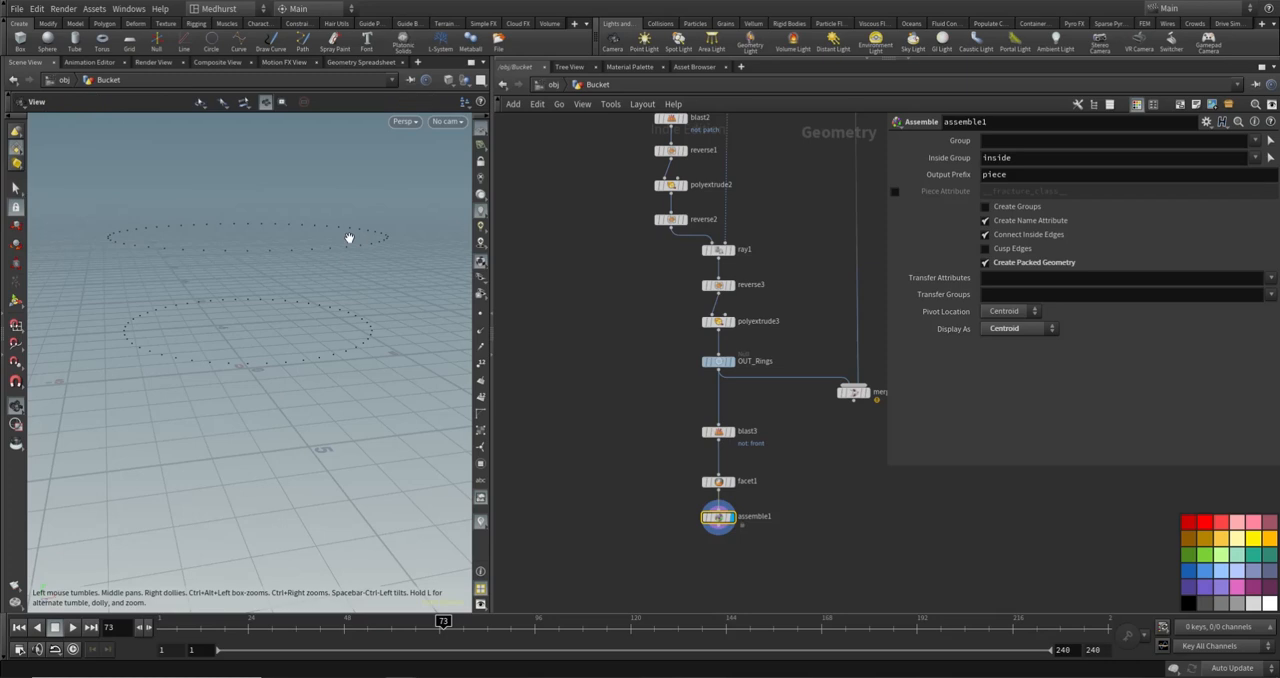
{"action": "left_click_drag", "start_coordinate": [349, 238], "coordinate": [333, 219]}
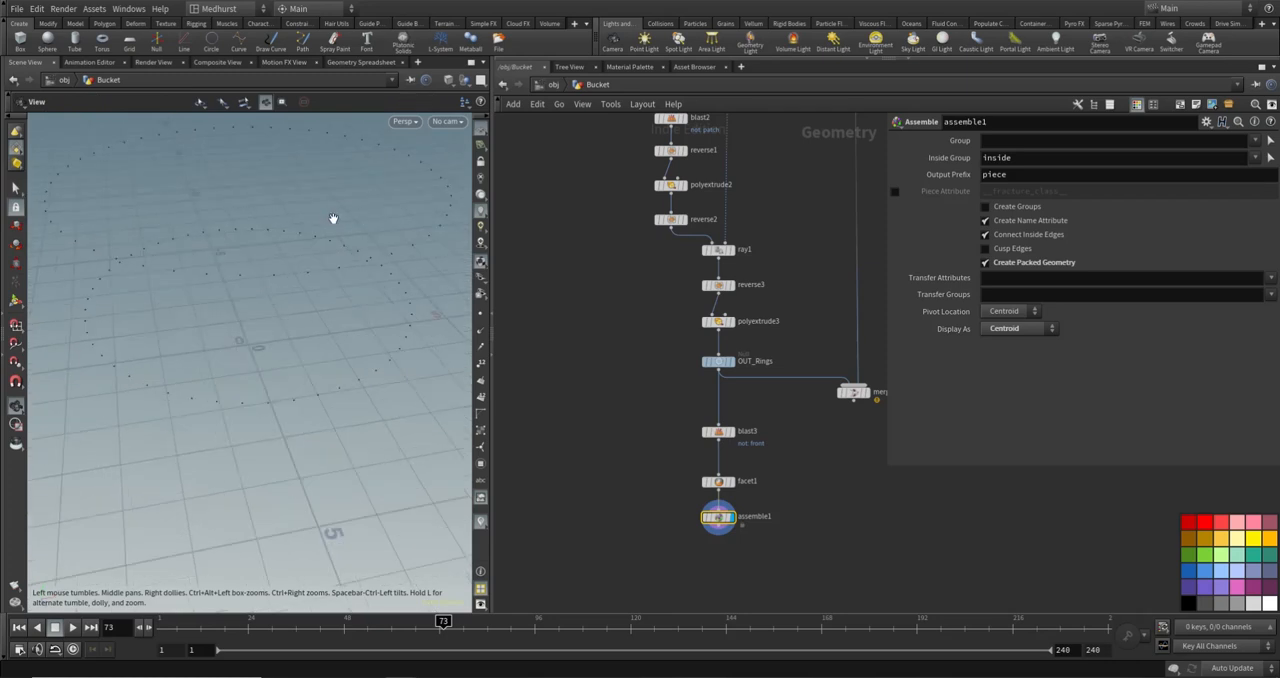
{"action": "scroll", "coordinate": [344, 266], "scroll_direction": "down", "scroll_amount": 1}
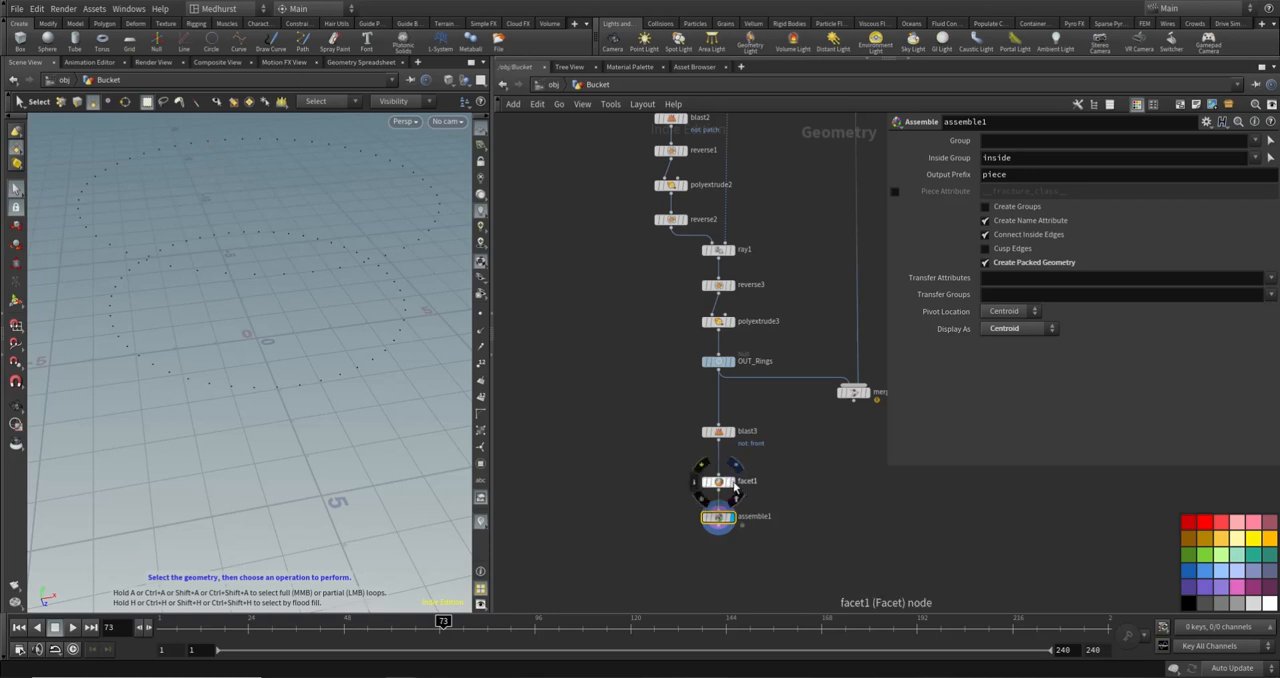
{"action": "left_click", "coordinate": [735, 475]}
{"action": "left_click_drag", "start_coordinate": [239, 365], "coordinate": [315, 224], "text": "alt"}
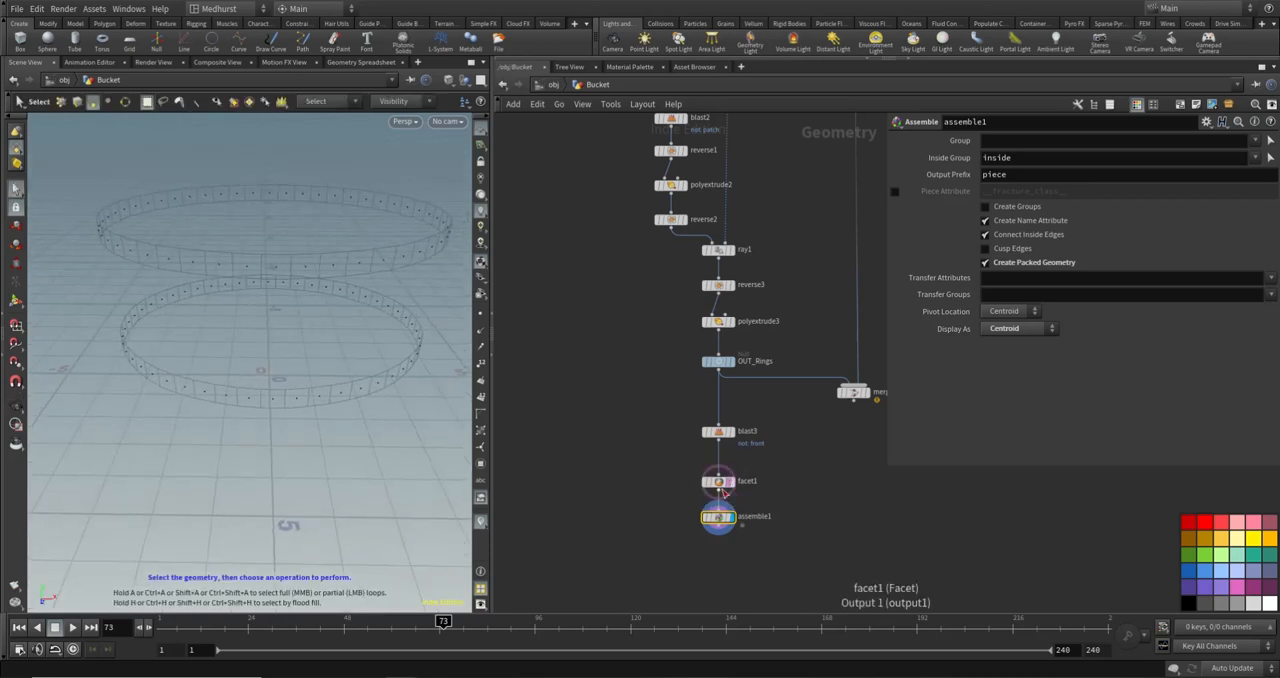
- Take facet1 out of the chain and wire blast3 directly into assemble1 to compare the centroids
{"action": "left_click_drag", "start_coordinate": [718, 481], "coordinate": [762, 480]}
{"action": "left_click", "coordinate": [718, 440]}
{"action": "left_click", "coordinate": [718, 506]}
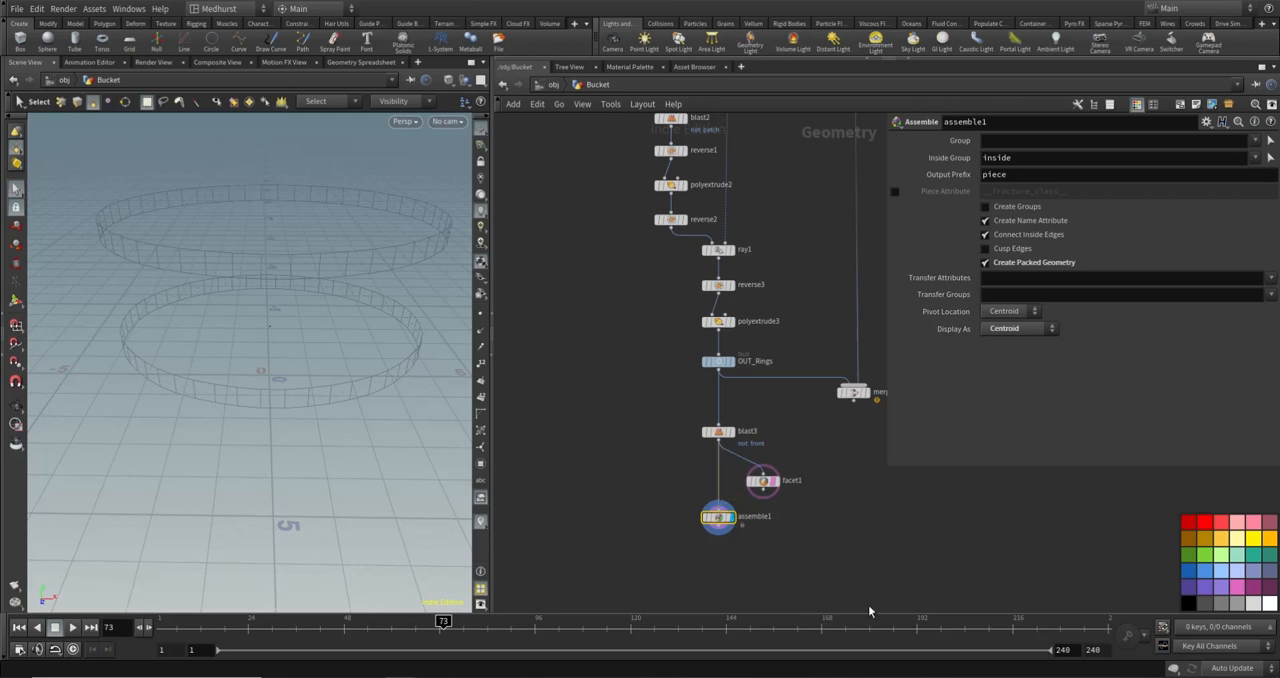
{"action": "left_click_drag", "start_coordinate": [329, 320], "coordinate": [280, 337], "text": "alt"}
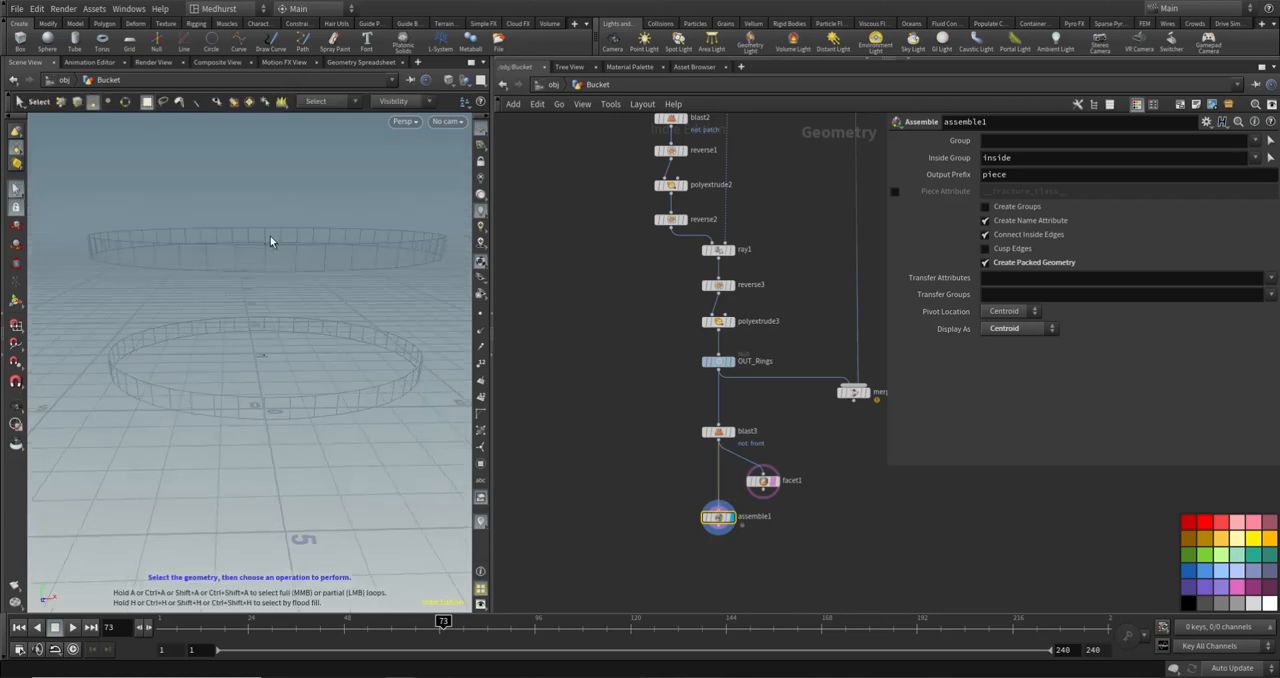
- Reconnect facet1 between blast3 and assemble1, align it in the chain and turn off its template display
{"action": "left_click", "coordinate": [722, 503]}
{"action": "left_click", "coordinate": [761, 490]}
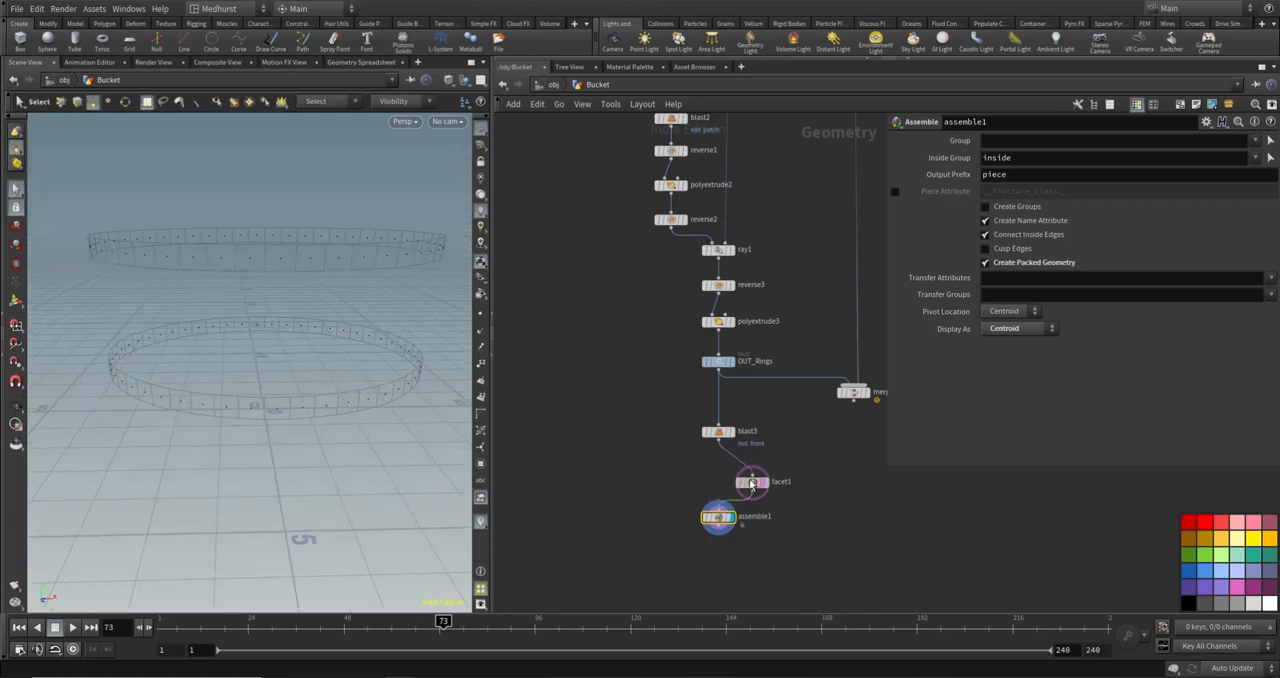
{"action": "left_click_drag", "start_coordinate": [762, 481], "coordinate": [718, 476]}
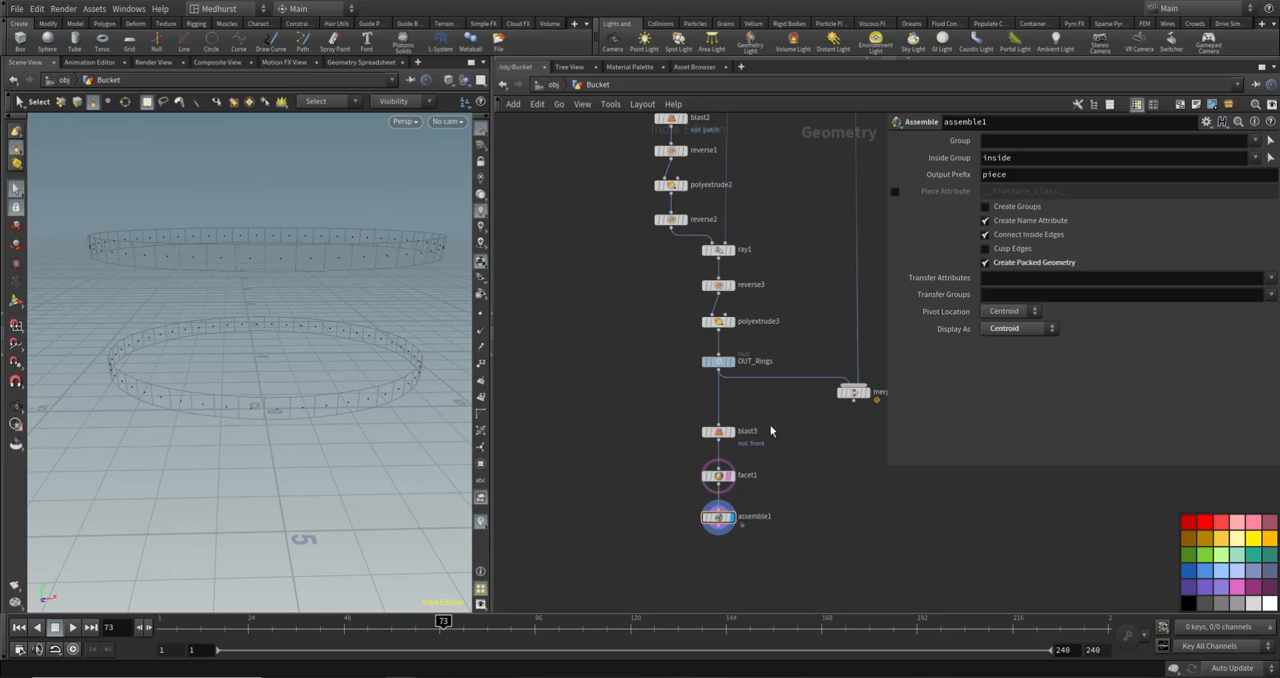
{"action": "left_click", "coordinate": [736, 489]}
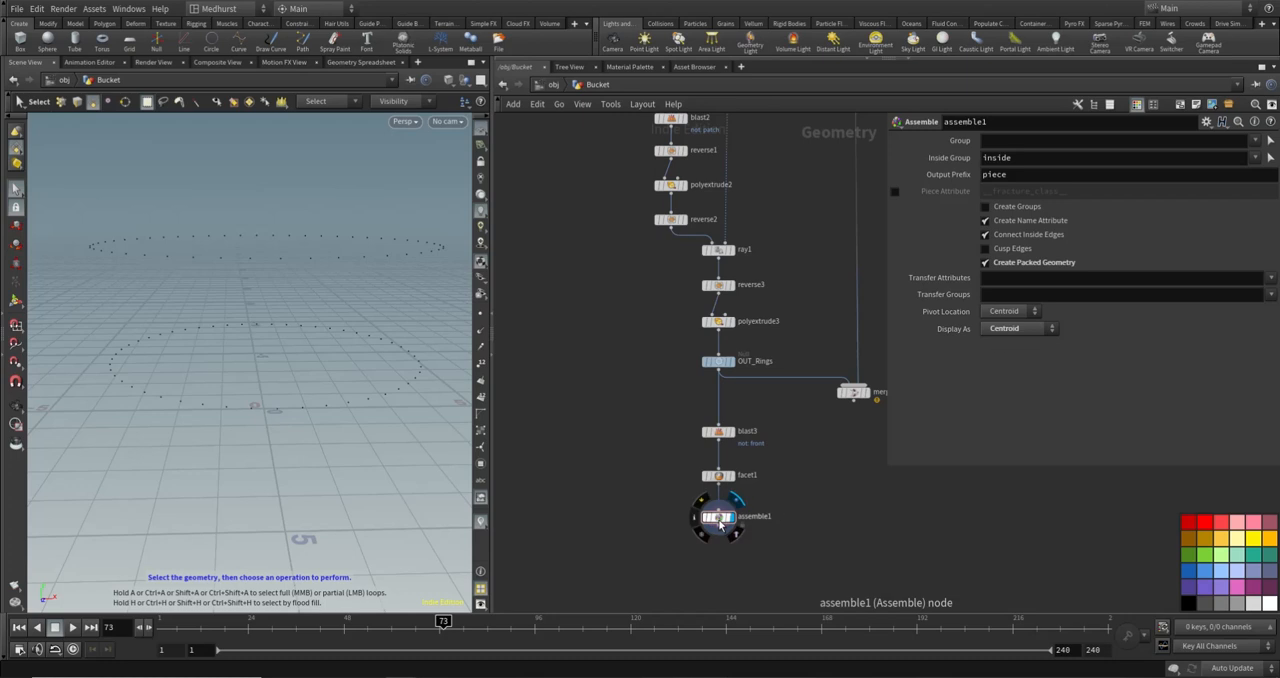
- Check assemble1's point, primitive and packed fragment counts in its node information, then close it
{"action": "middle_click", "coordinate": [736, 517]}
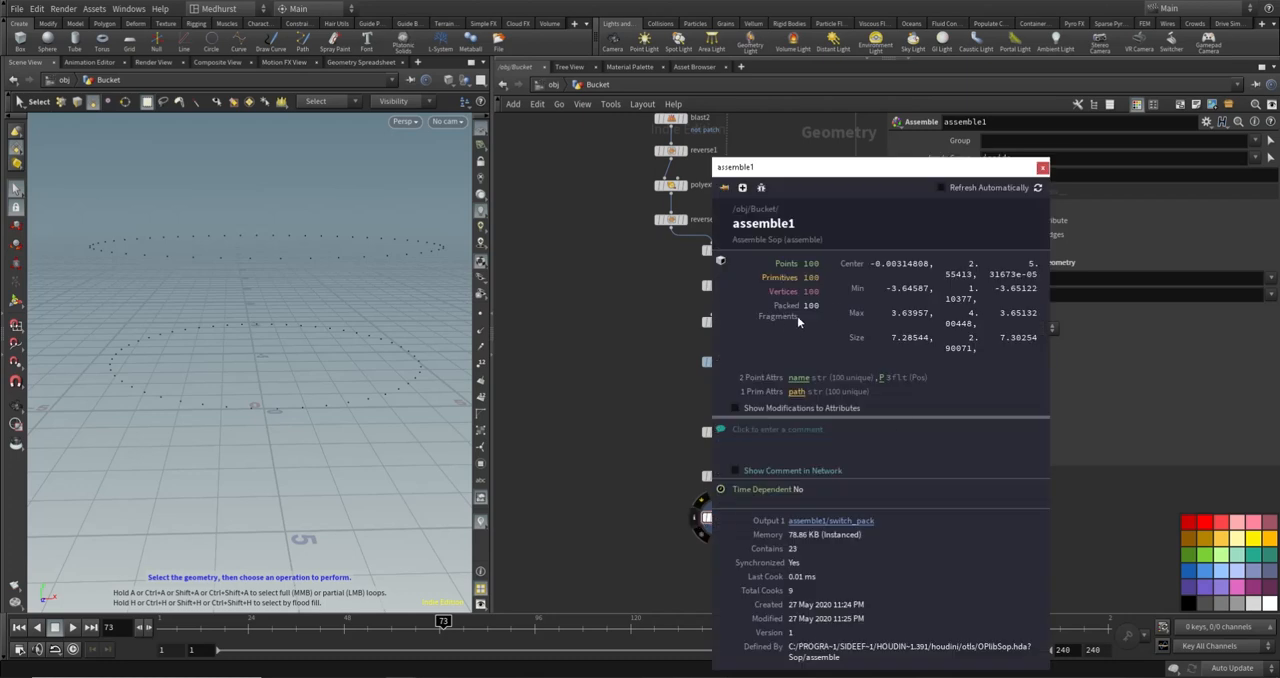
{"action": "left_click", "coordinate": [1043, 169]}
{"action": "middle_click_drag", "start_coordinate": [718, 554], "coordinate": [703, 495]}
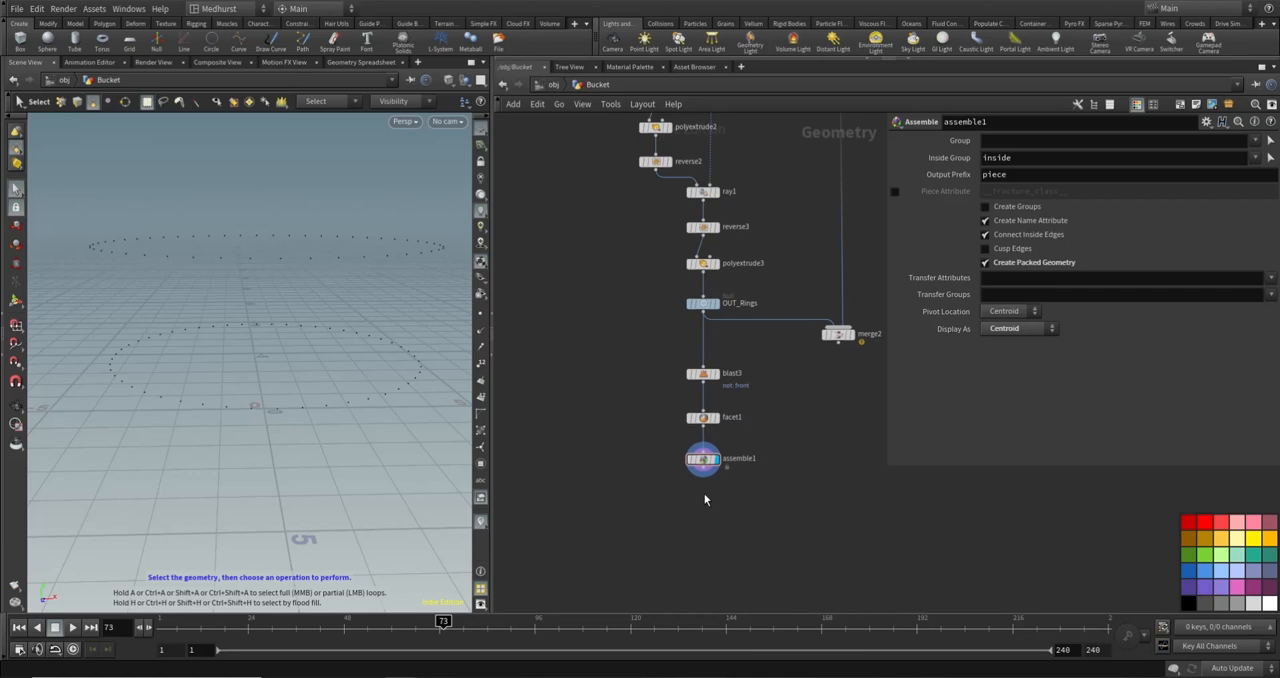
- Append an Add node to assemble1 that deletes the geometry but keeps the points, and display it
{"action": "scroll", "coordinate": [703, 495], "scroll_direction": "up", "scroll_amount": 1}
{"action": "key", "text": "Tab"}
{"action": "type", "text": "add"}
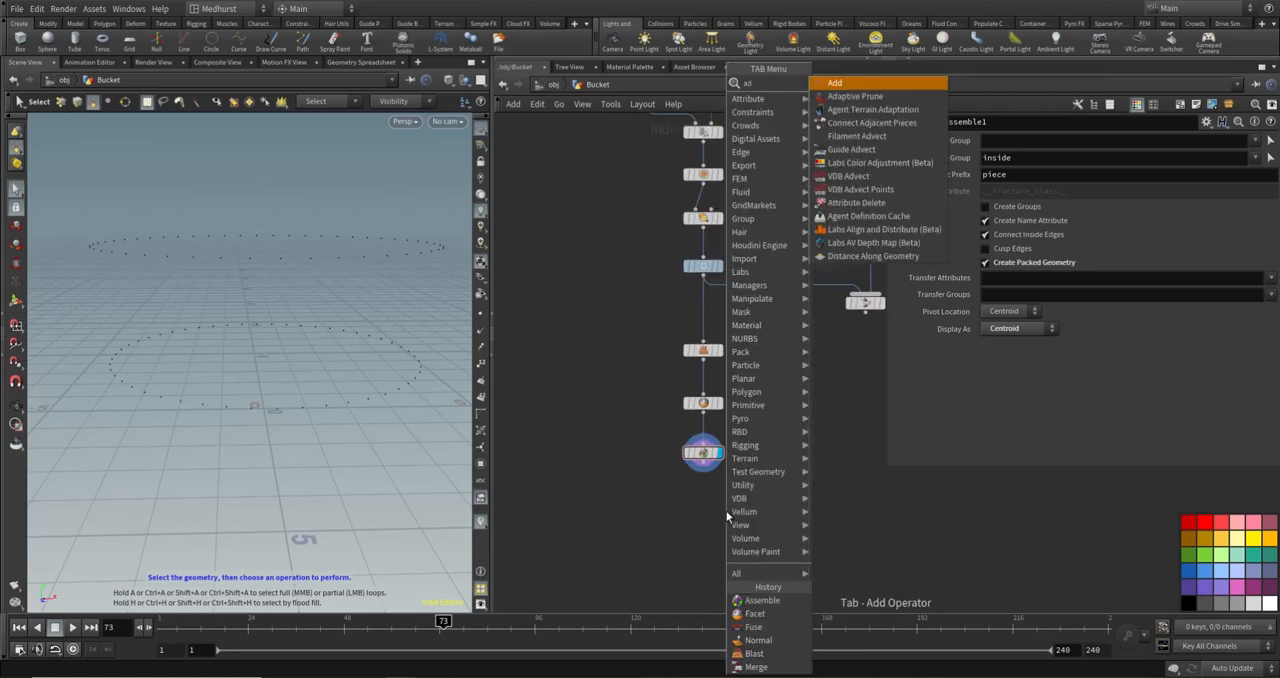
{"action": "key", "text": "Return"}
{"action": "left_click", "coordinate": [703, 503]}
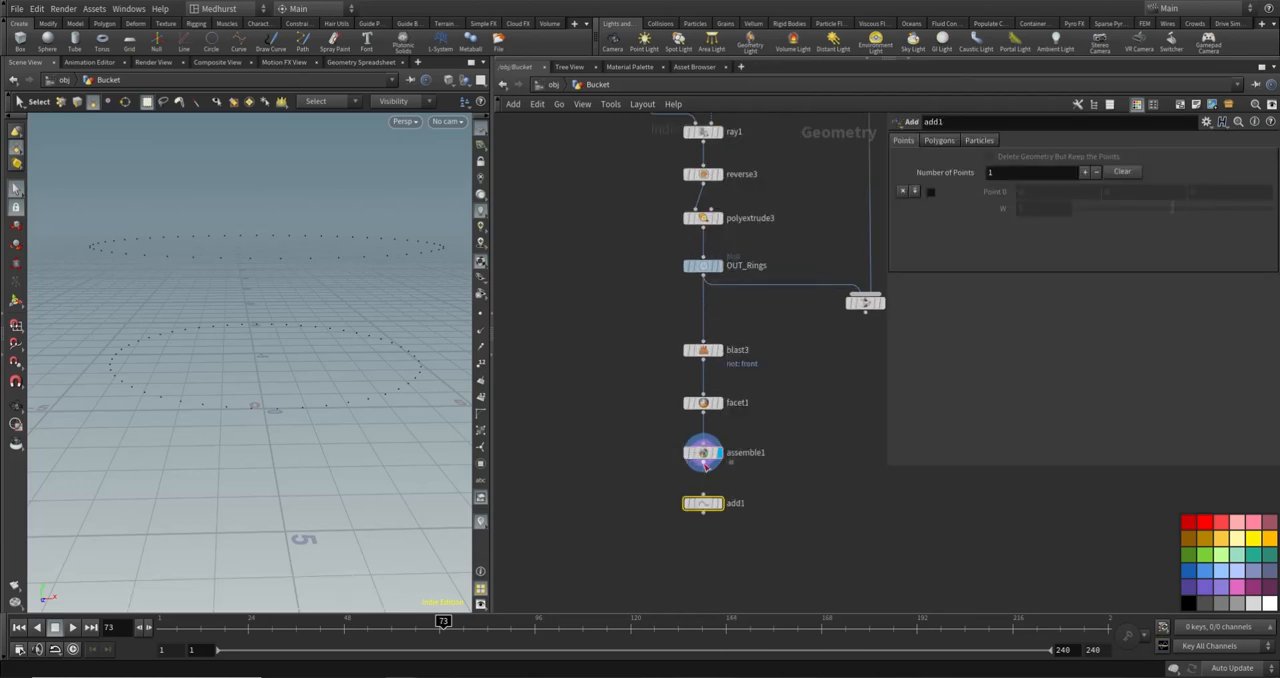
{"action": "left_click", "coordinate": [990, 157]}
{"action": "left_click", "coordinate": [719, 503]}
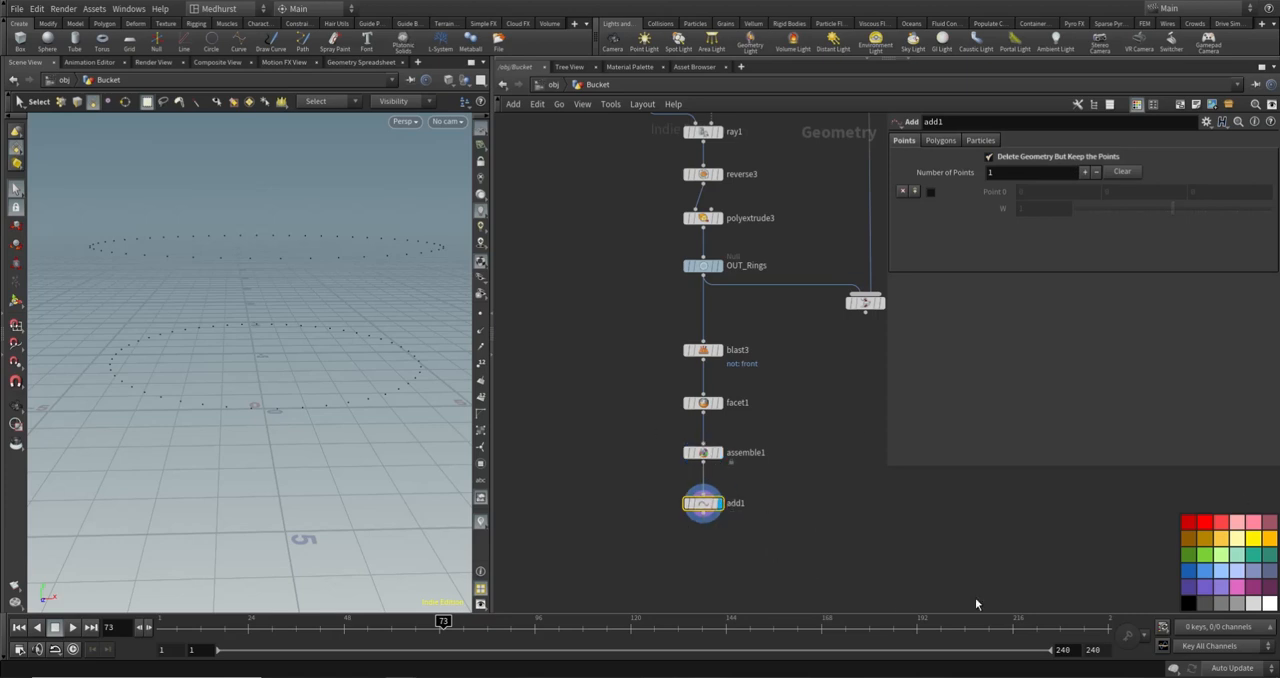
- Place a new Tube node in empty space beside the assemble1 and add1 chain
{"action": "middle_click_drag", "start_coordinate": [578, 461], "coordinate": [657, 441]}
{"action": "key", "text": "Tab"}
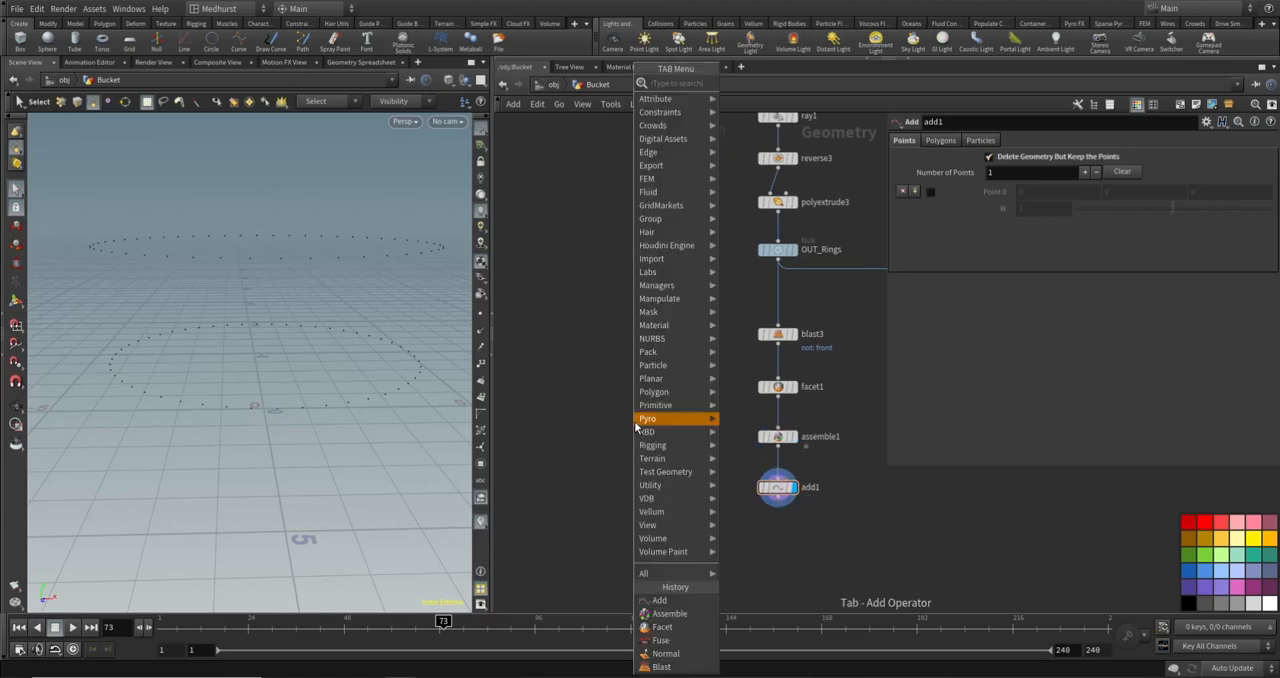
{"action": "mouse_move", "coordinate": [640, 419]}
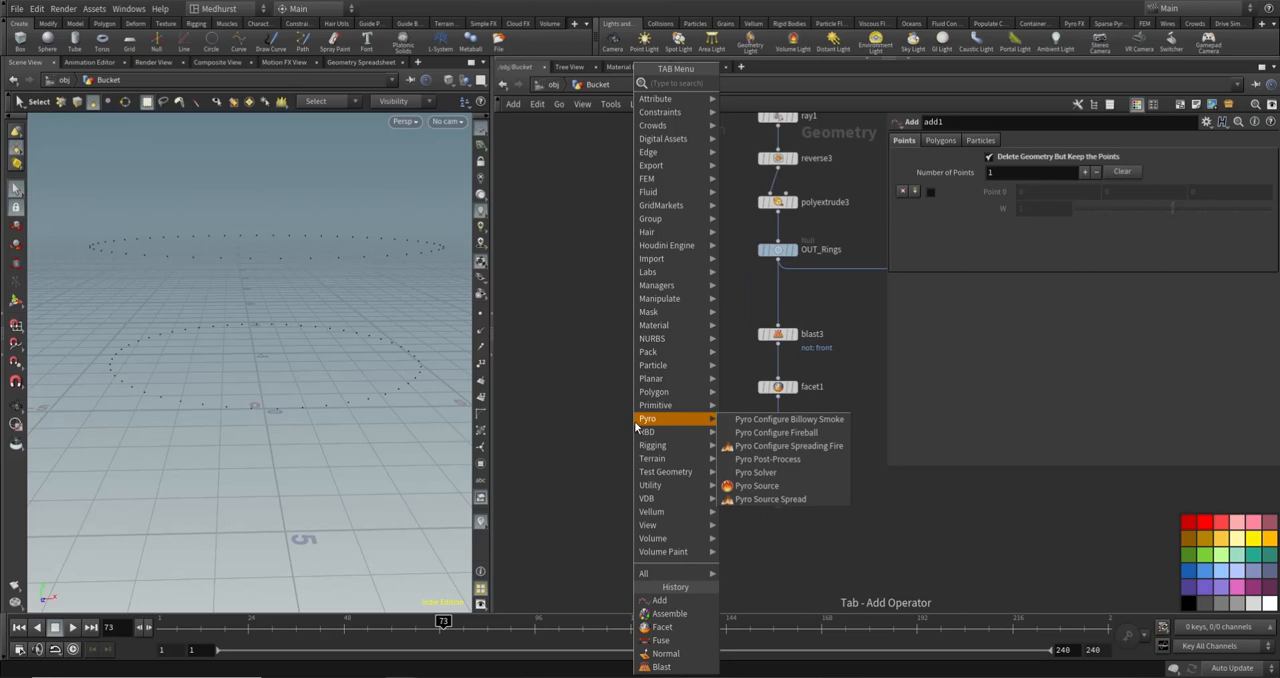
{"action": "type", "text": "tu"}
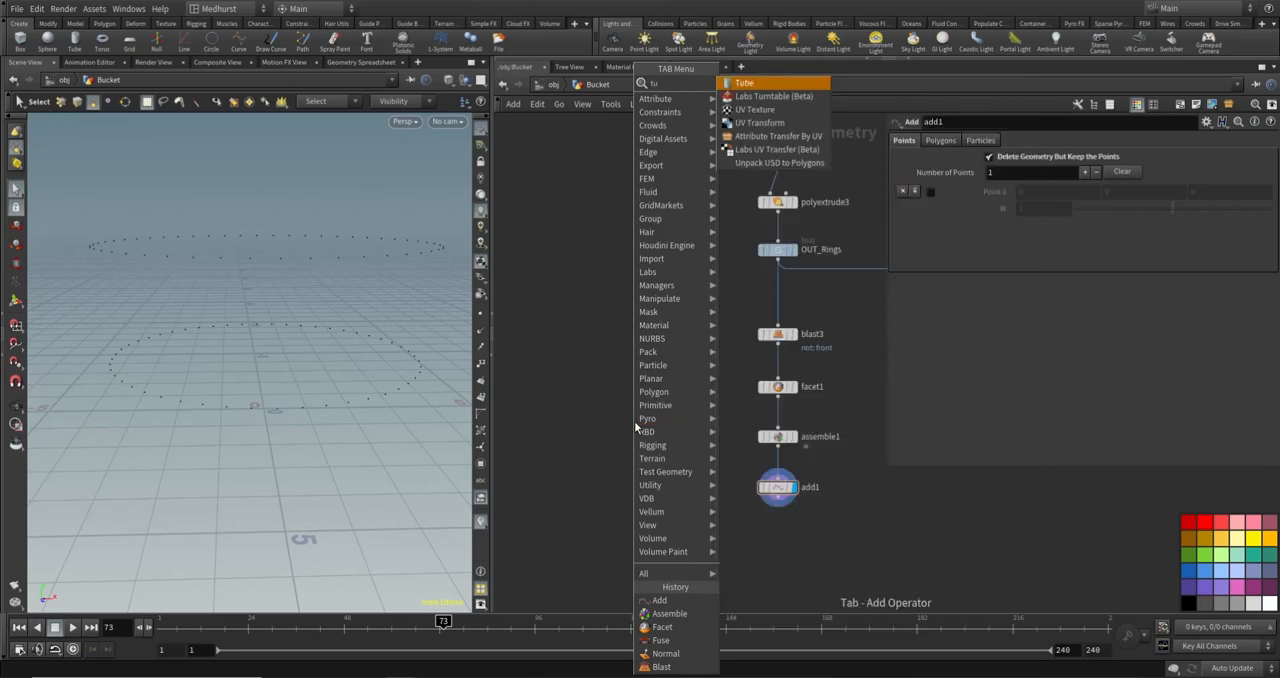
{"action": "key", "text": "Return"}
{"action": "left_click", "coordinate": [616, 445]}
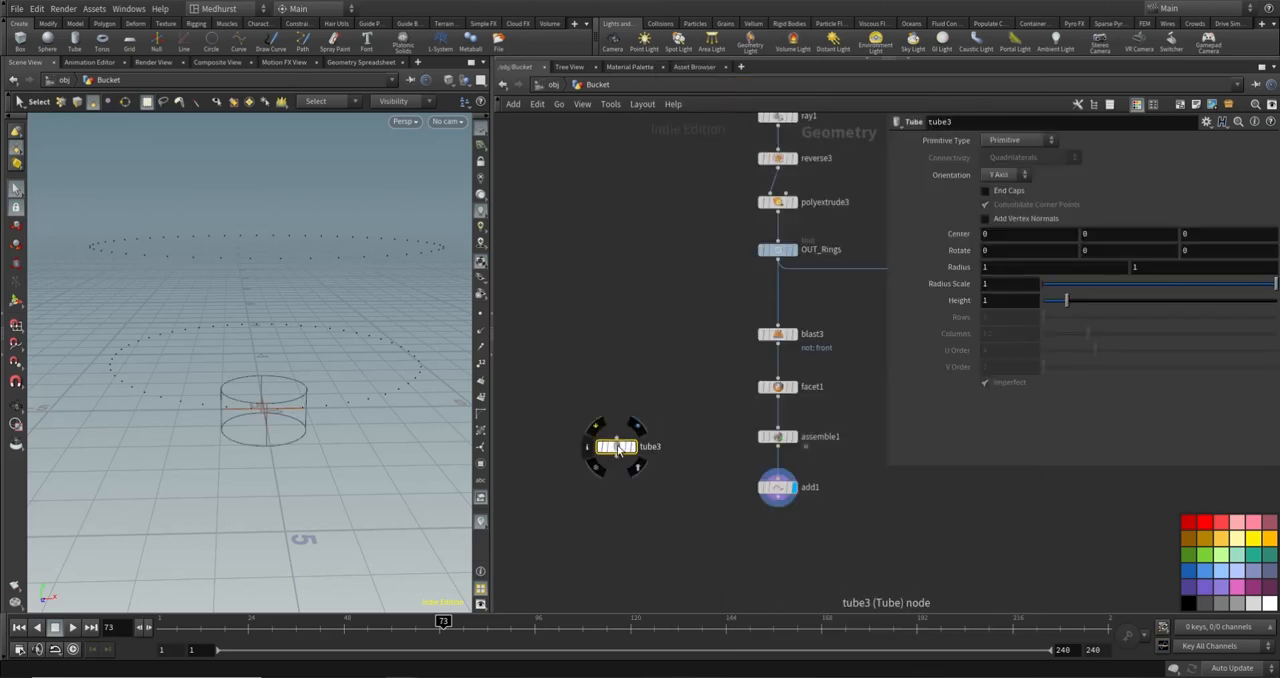
- Set tube3 to the Polygon primitive type with 6 columns and orient it along the Z axis
{"action": "left_click", "coordinate": [1000, 141]}
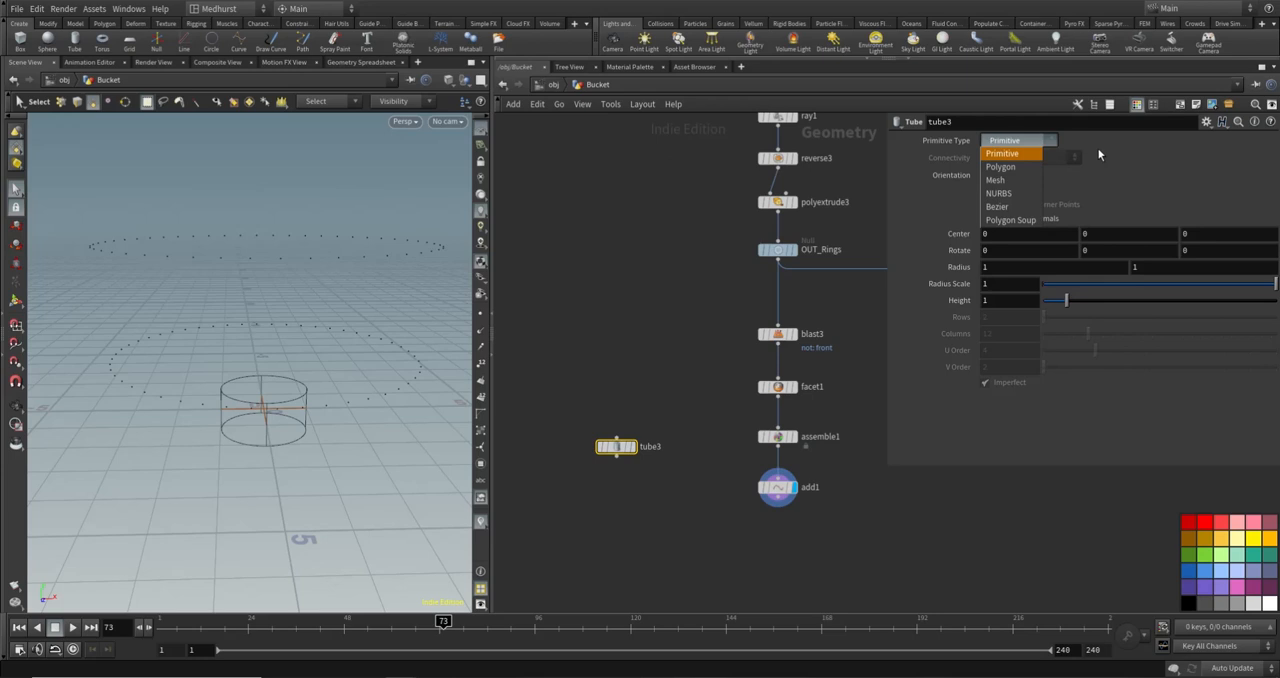
{"action": "left_click", "coordinate": [1002, 167]}
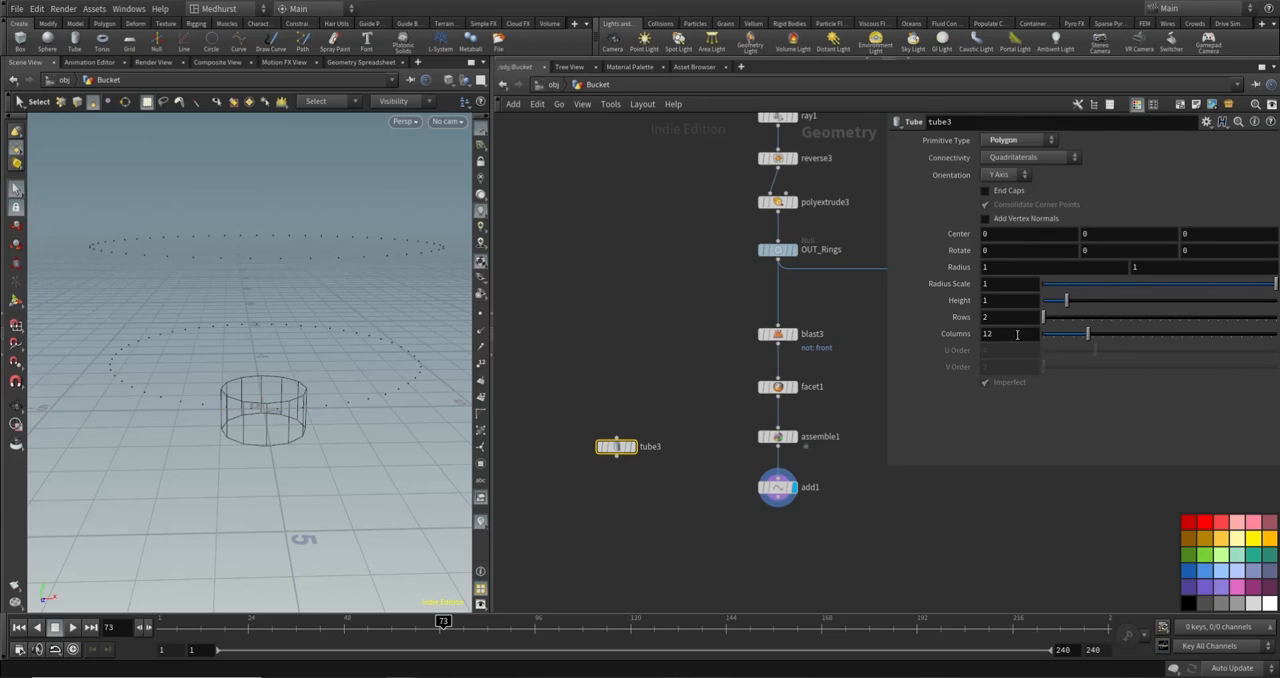
{"action": "left_click", "coordinate": [1017, 335]}
{"action": "type", "text": "6"}
{"action": "key", "text": "Return"}
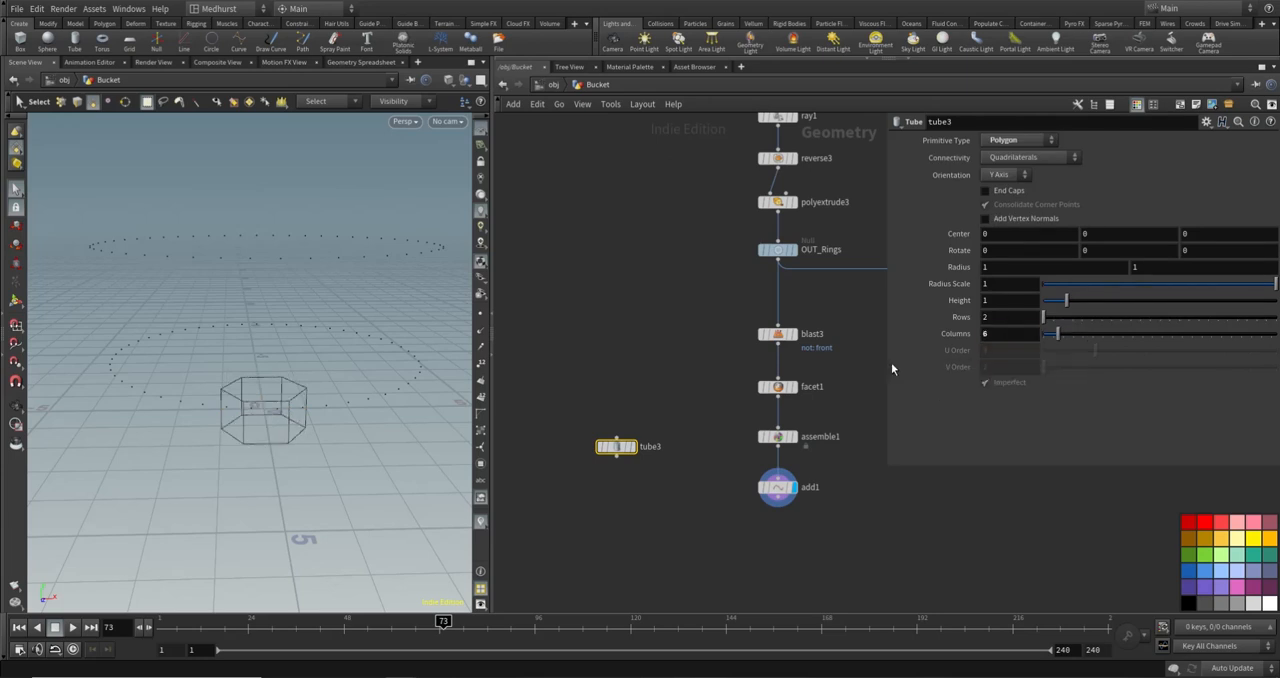
{"action": "left_click", "coordinate": [998, 174]}
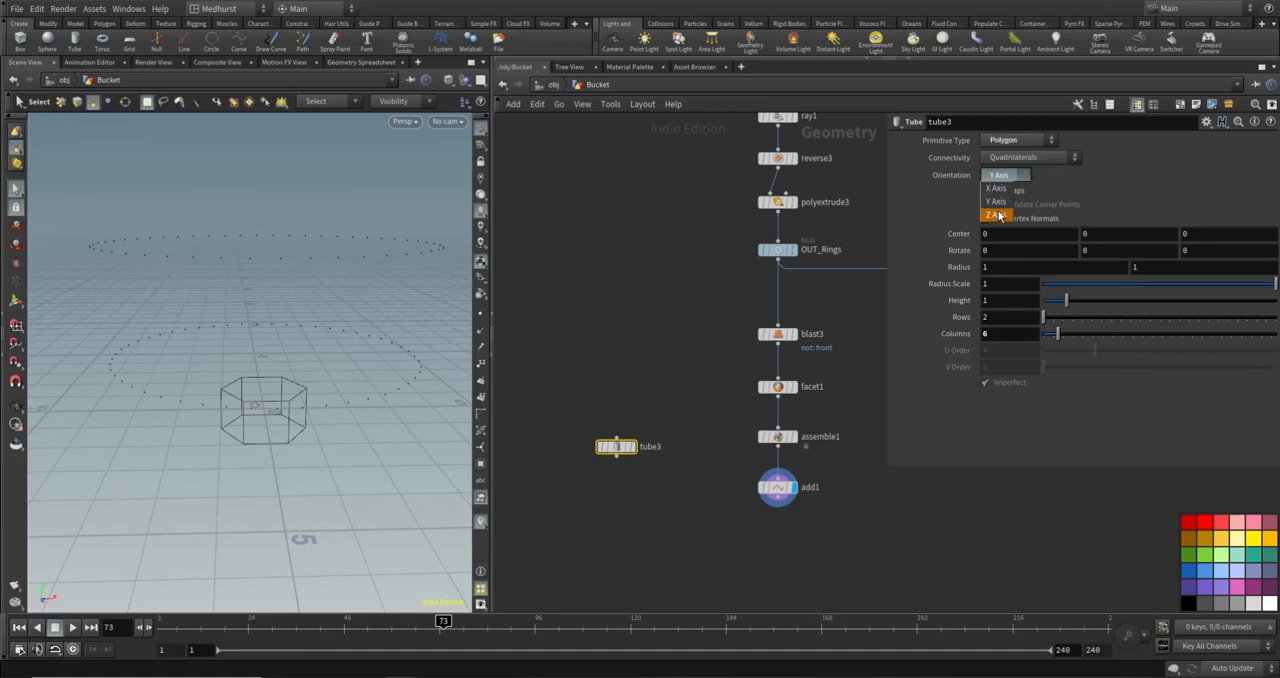
{"action": "left_click", "coordinate": [1000, 211]}
{"action": "left_click_drag", "start_coordinate": [349, 395], "coordinate": [294, 371], "text": "alt"}
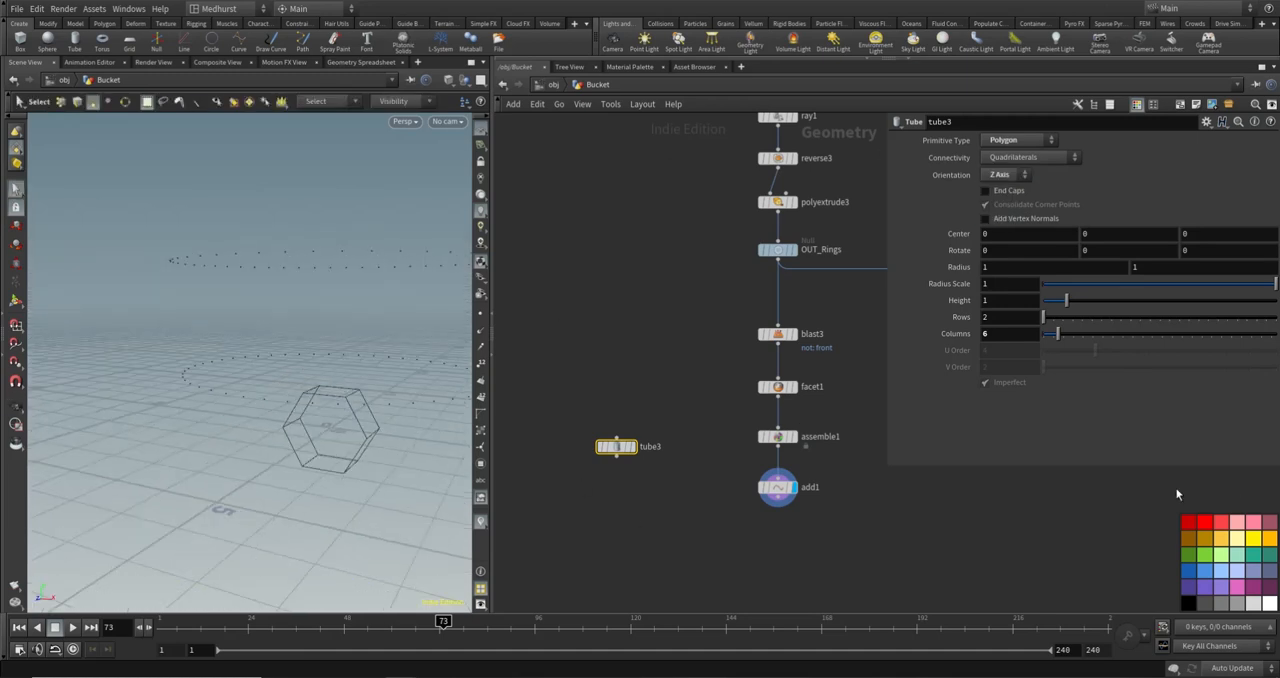
- Add a PolyFill node below tube3, wire the tube into it and display the capped shape
{"action": "left_click", "coordinate": [608, 523]}
{"action": "key", "text": "Tab"}
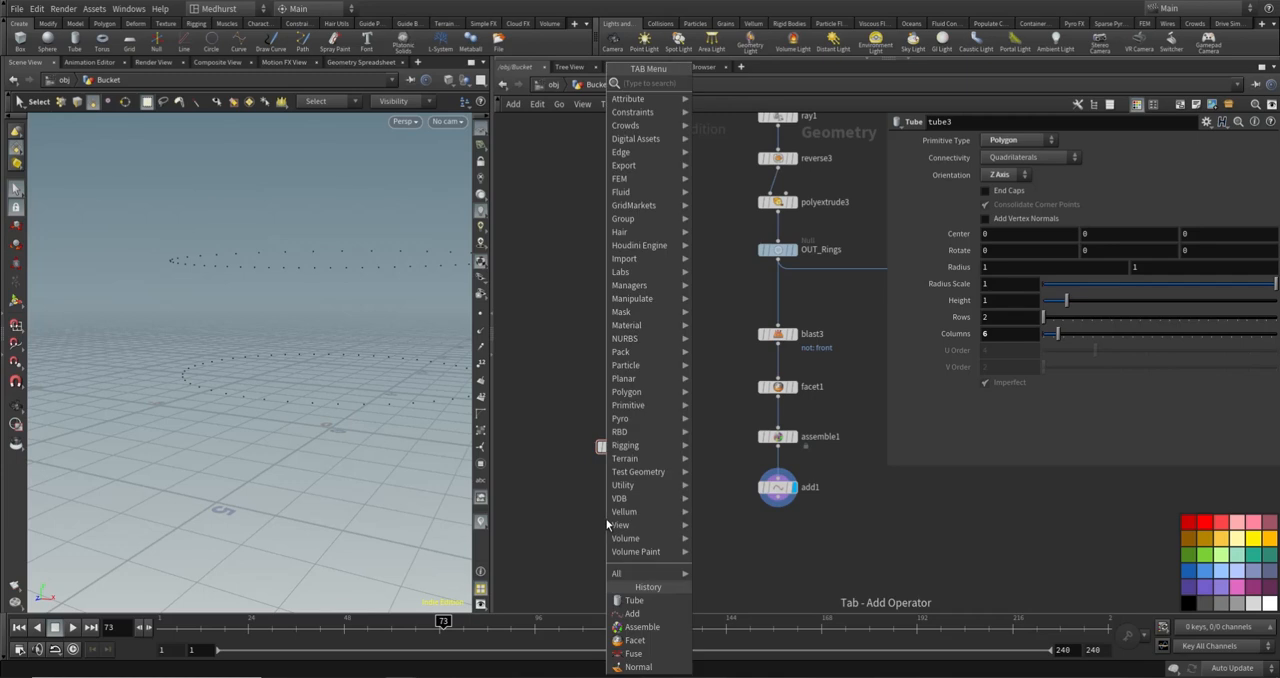
{"action": "type", "text": "polyfill"}
{"action": "key", "text": "Return"}
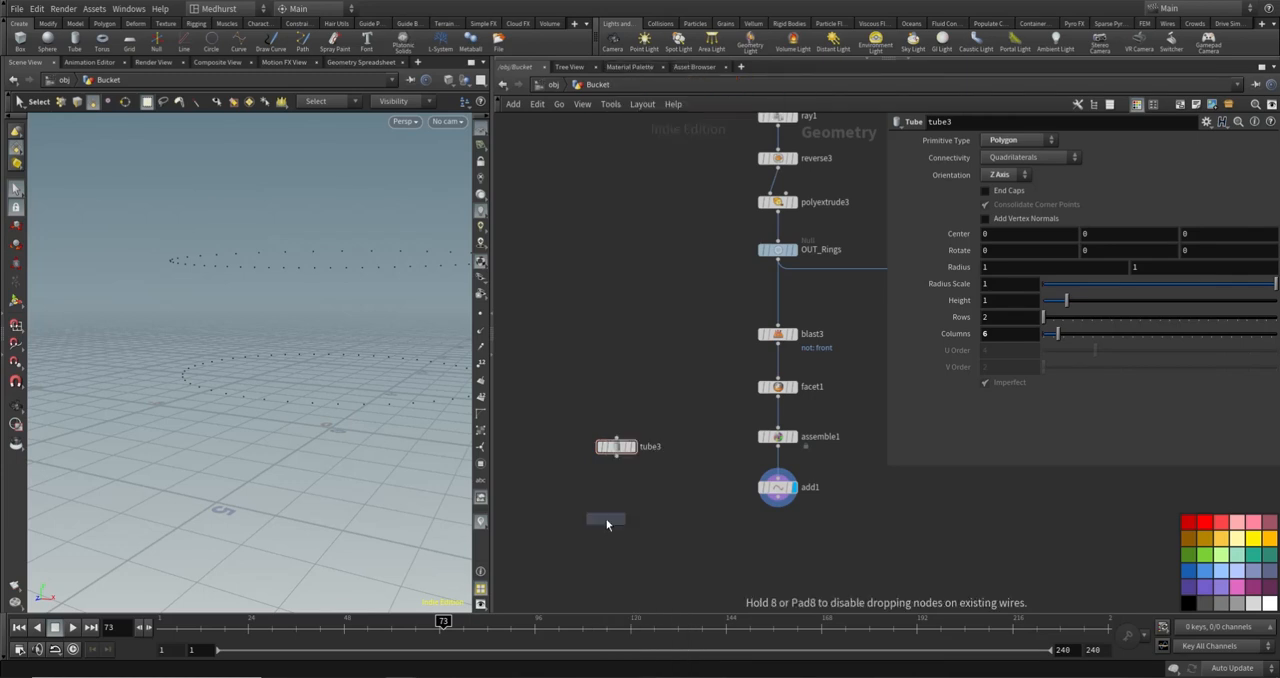
{"action": "left_click", "coordinate": [615, 510]}
{"action": "left_click", "coordinate": [617, 459]}
{"action": "left_click", "coordinate": [616, 500]}
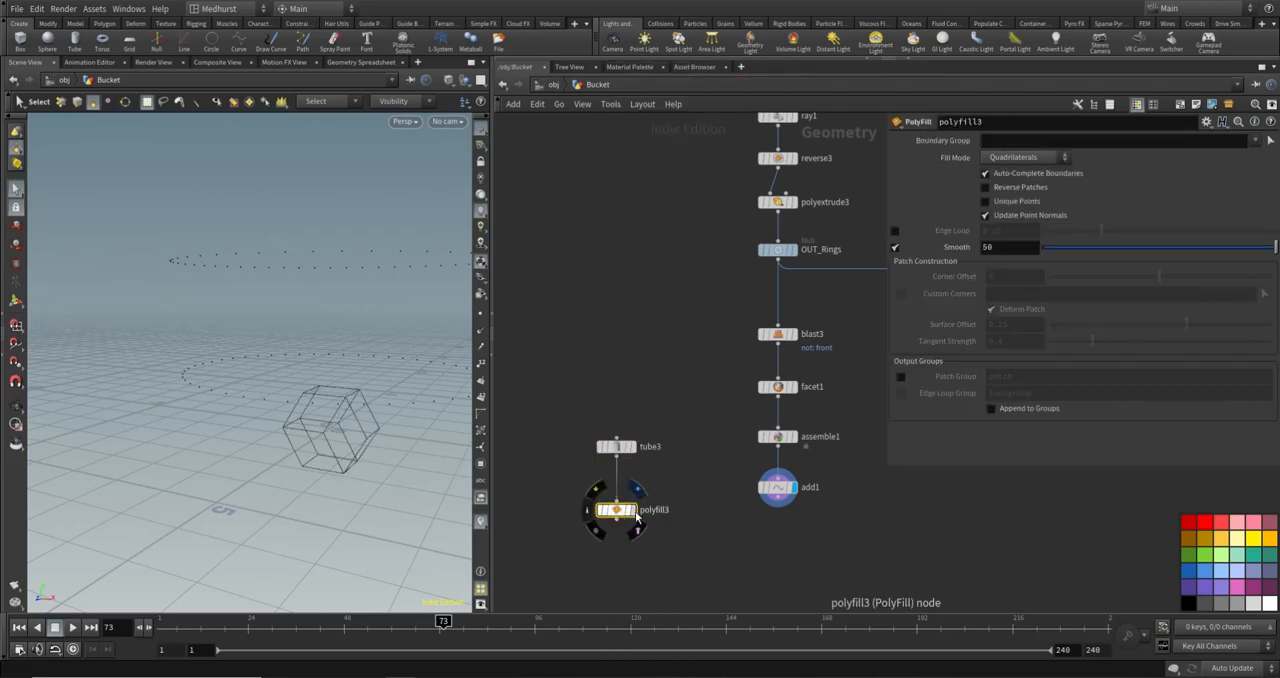
{"action": "left_click", "coordinate": [632, 510]}
- Compare the Quadrilateral Grid and Quadrilateral Fan fill modes on polyfill3, return to Quadrilaterals and inspect the caps
{"action": "left_click", "coordinate": [1025, 157]}
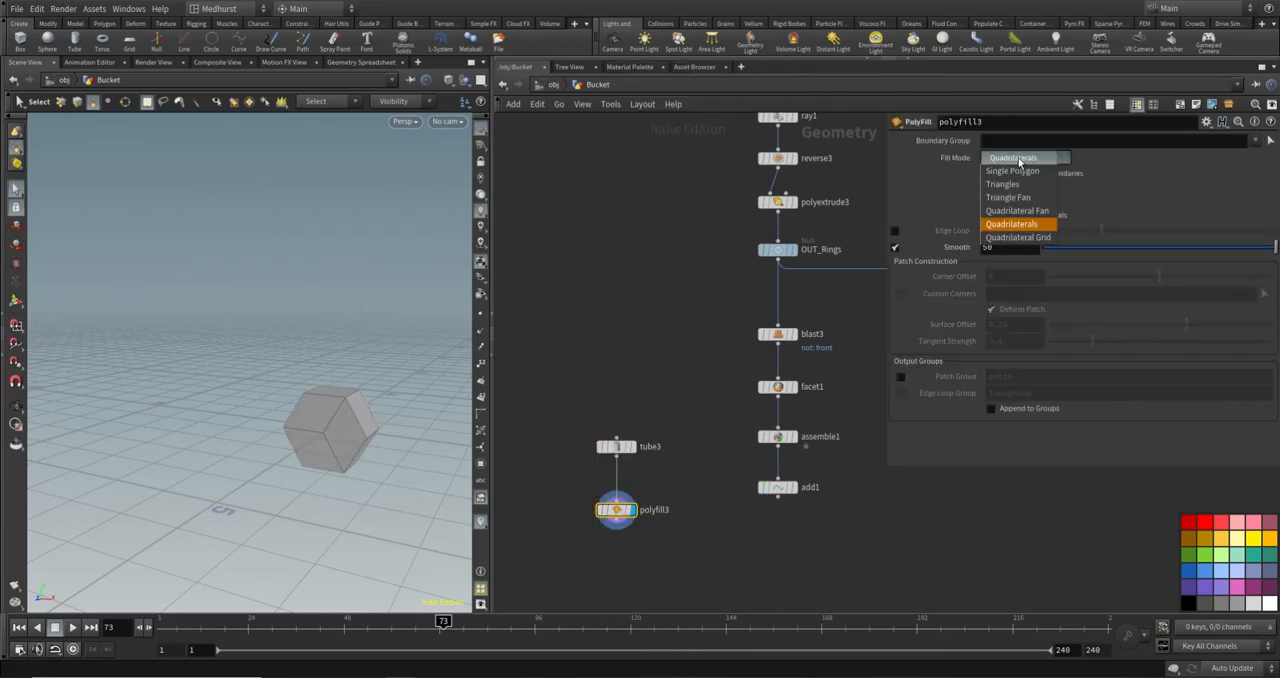
{"action": "left_click", "coordinate": [1020, 230]}
{"action": "left_click", "coordinate": [1021, 160]}
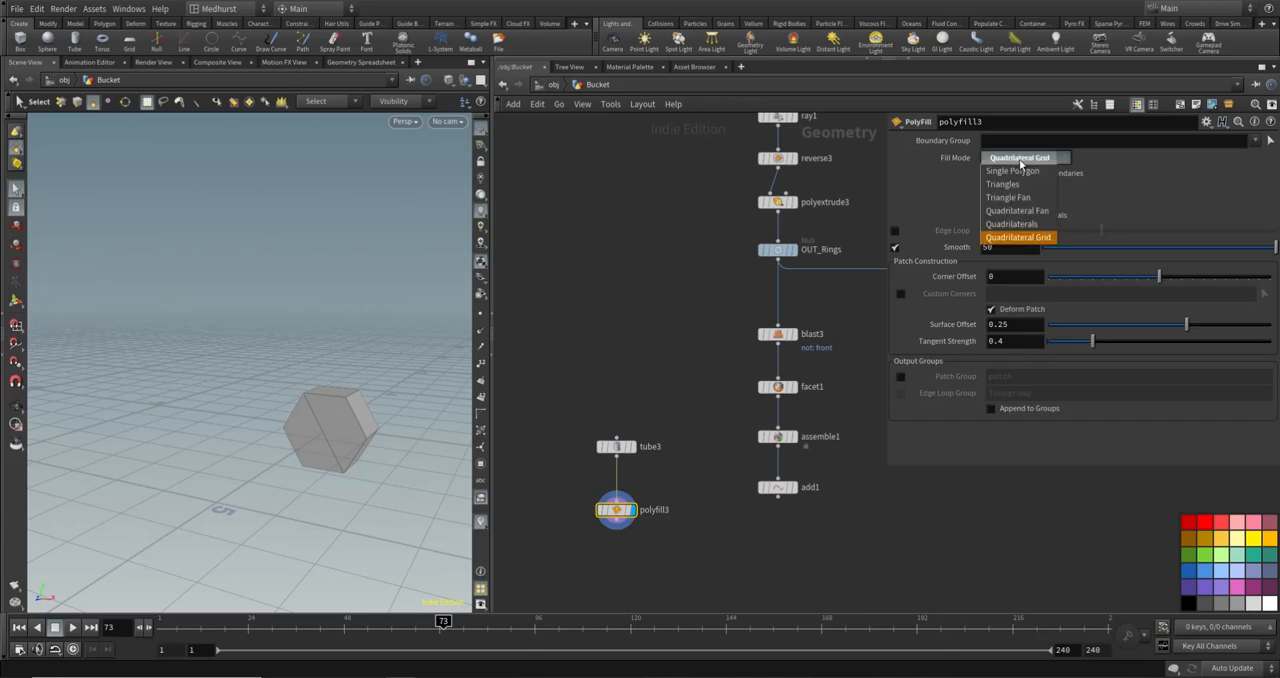
{"action": "left_click", "coordinate": [1050, 212]}
{"action": "left_click", "coordinate": [1030, 159]}
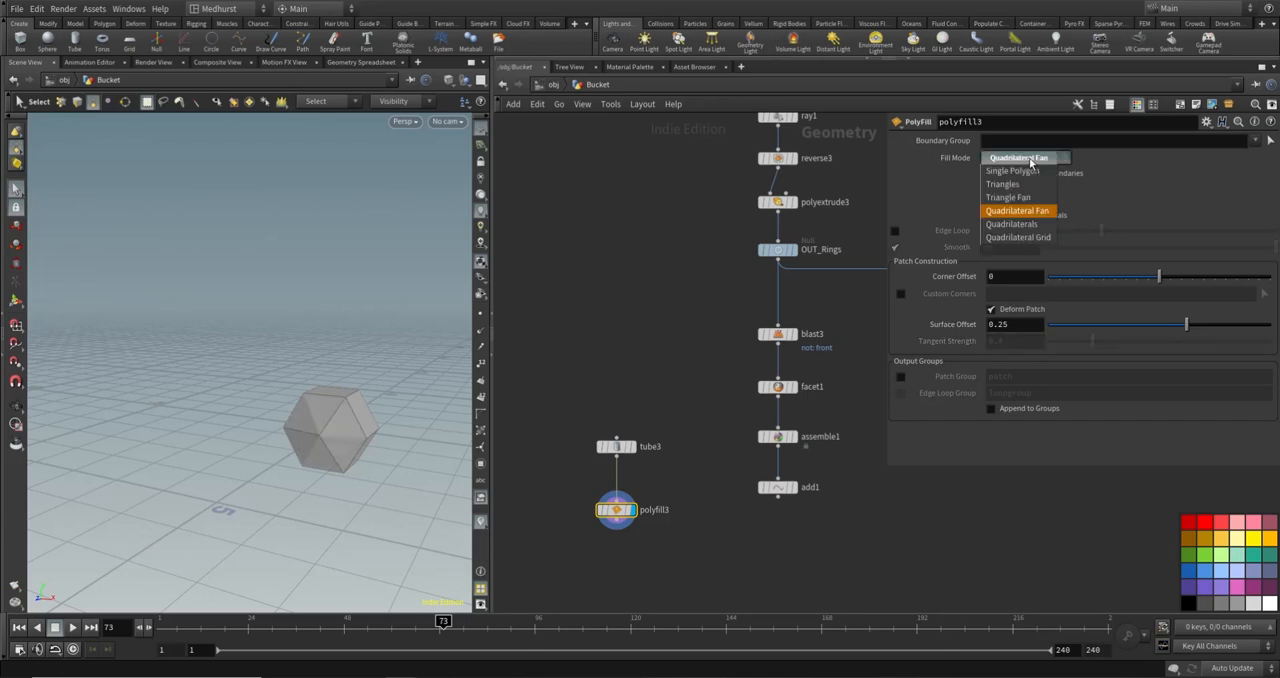
{"action": "left_click", "coordinate": [1012, 224]}
{"action": "key", "text": "Escape"}
{"action": "mouse_move", "coordinate": [337, 423]}
{"action": "left_mouse_down"}
{"action": "mouse_move", "coordinate": [326, 406]}
{"action": "mouse_move", "coordinate": [358, 430]}
{"action": "left_mouse_up"}
{"action": "key", "text": "s"}
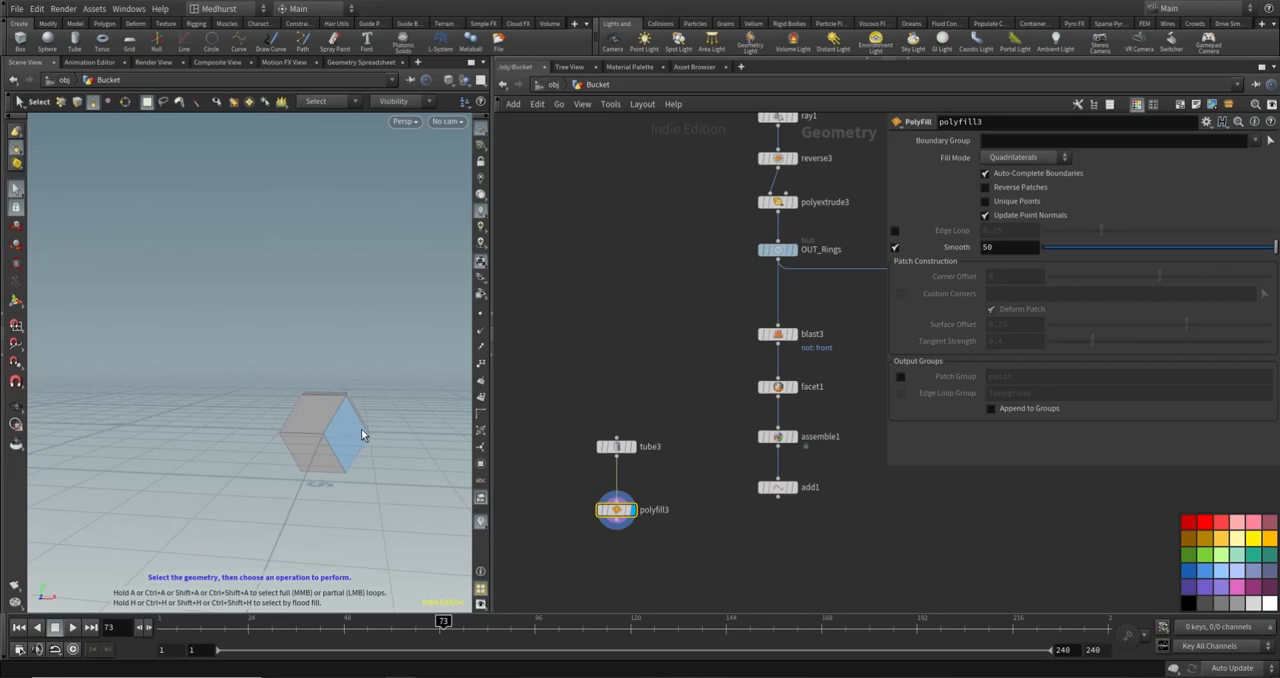
- Add a PolyBevel node after polyfill3, display it and set its bevel distance to 0.046
{"action": "scroll", "coordinate": [702, 575], "scroll_direction": "up", "scroll_amount": 3}
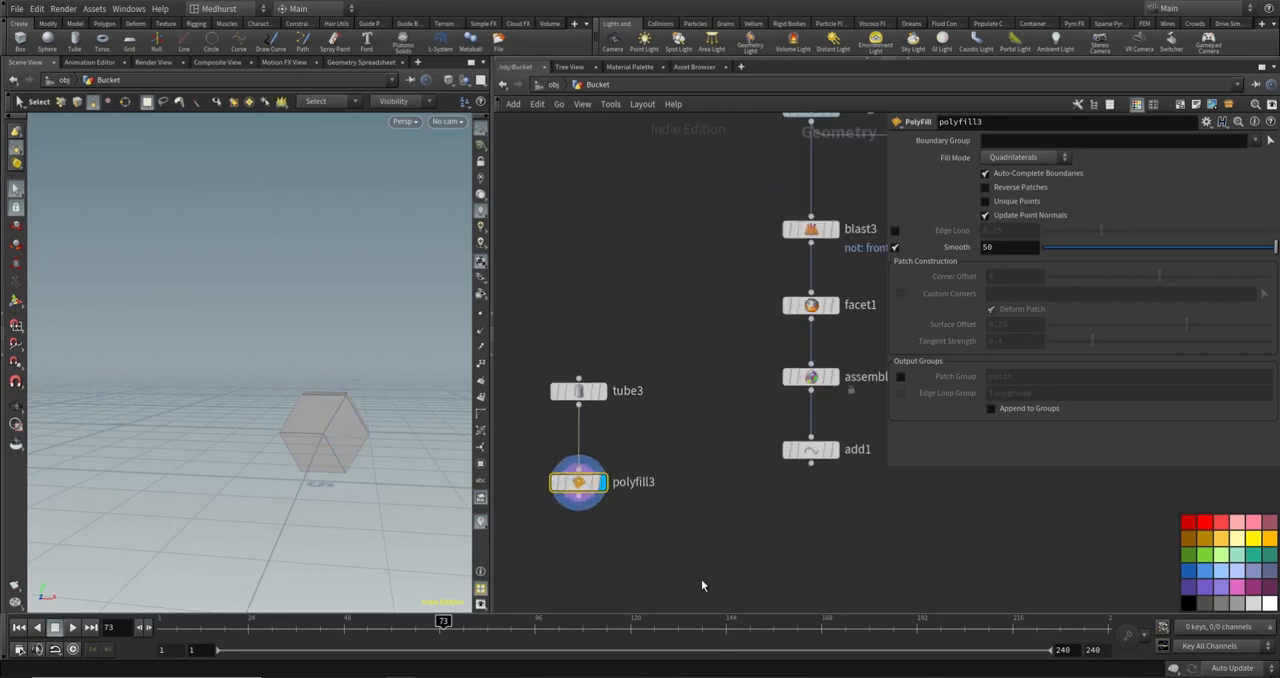
{"action": "key", "text": "Tab"}
{"action": "type", "text": "poly"}
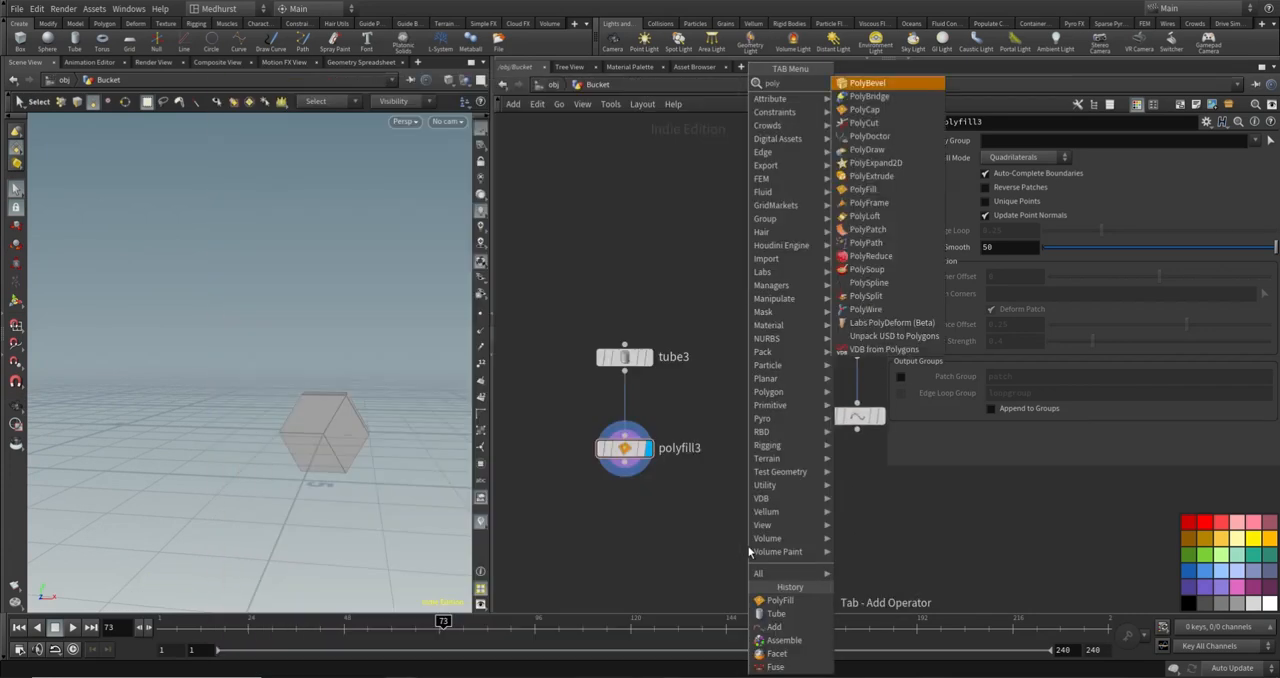
{"action": "key", "text": "Return"}
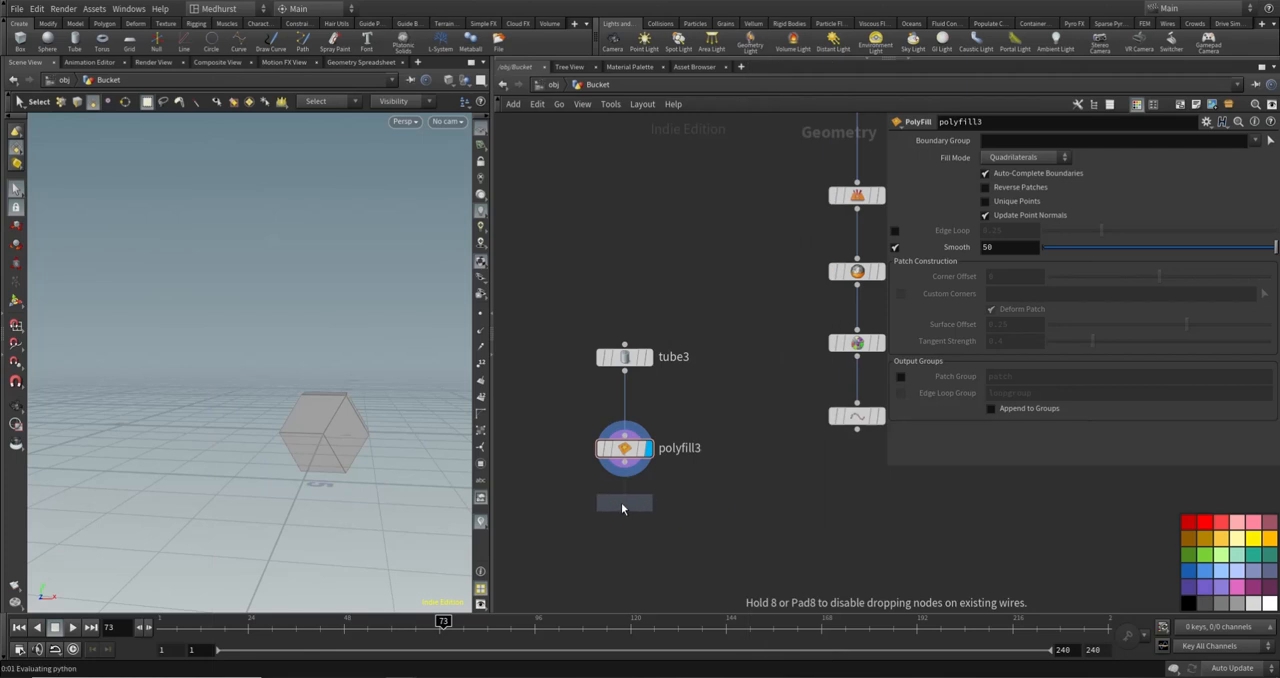
{"action": "left_click", "coordinate": [614, 513]}
{"action": "left_click", "coordinate": [624, 462]}
{"action": "left_click", "coordinate": [606, 497]}
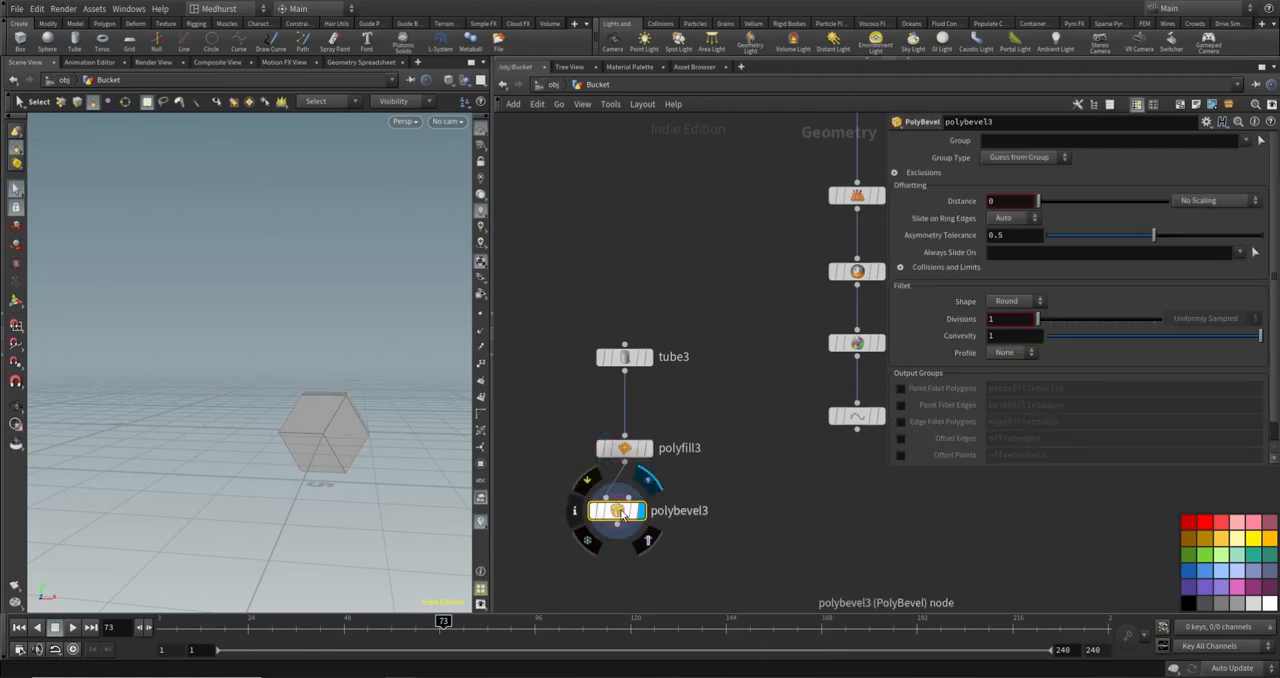
{"action": "left_click_drag", "start_coordinate": [1040, 204], "coordinate": [1046, 213]}
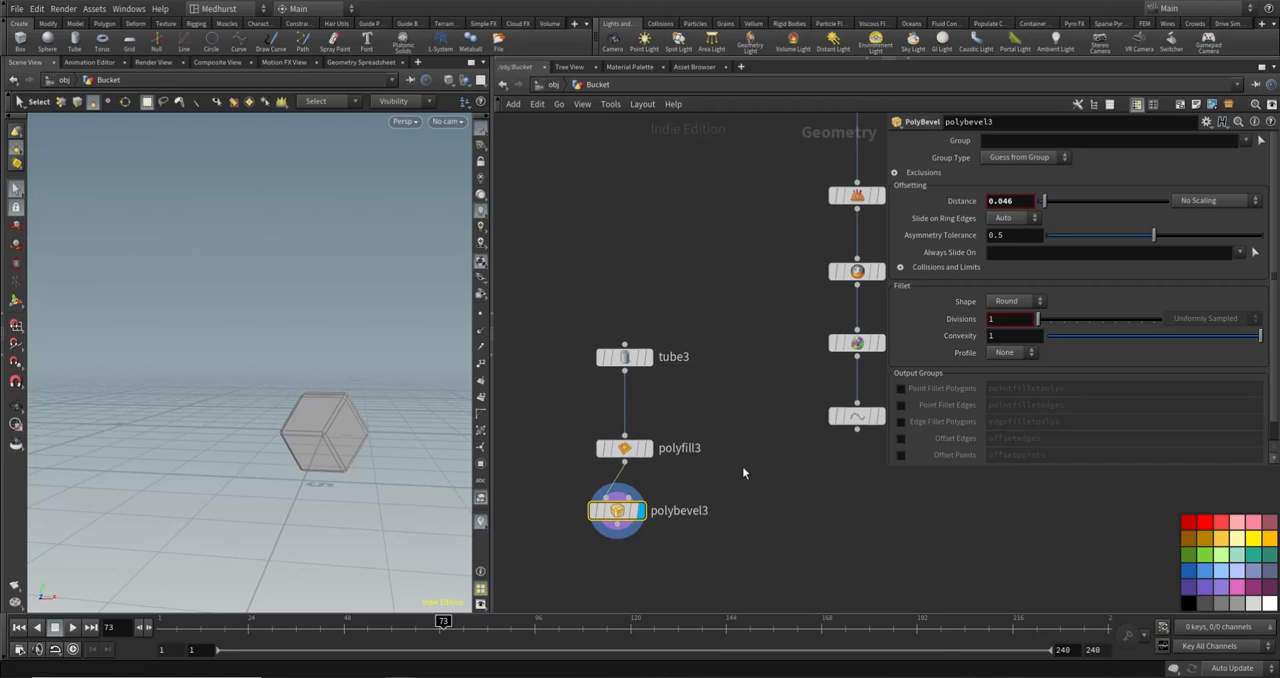
- Enable the patch group output on polyfill3 and set polybevel3's group to "* ^patch"
{"action": "left_click", "coordinate": [624, 448]}
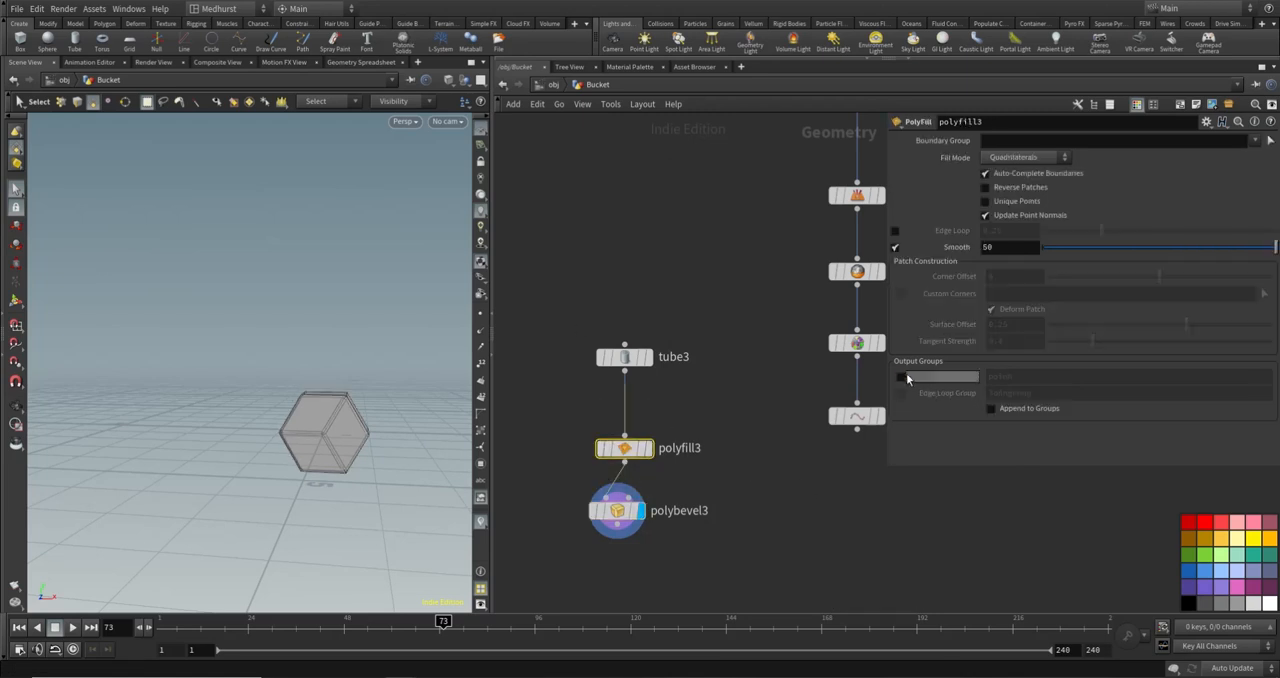
{"action": "left_click", "coordinate": [900, 376]}
{"action": "left_click_drag", "start_coordinate": [624, 522], "coordinate": [631, 534]}
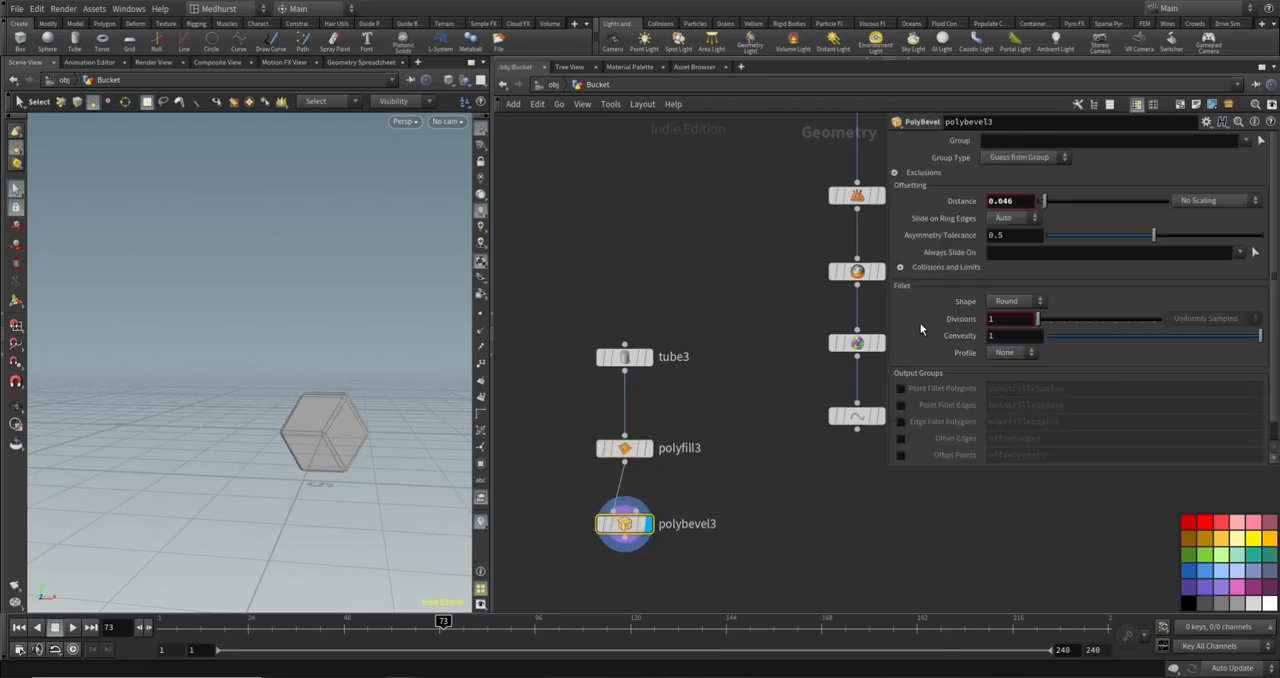
{"action": "left_click", "coordinate": [1028, 141]}
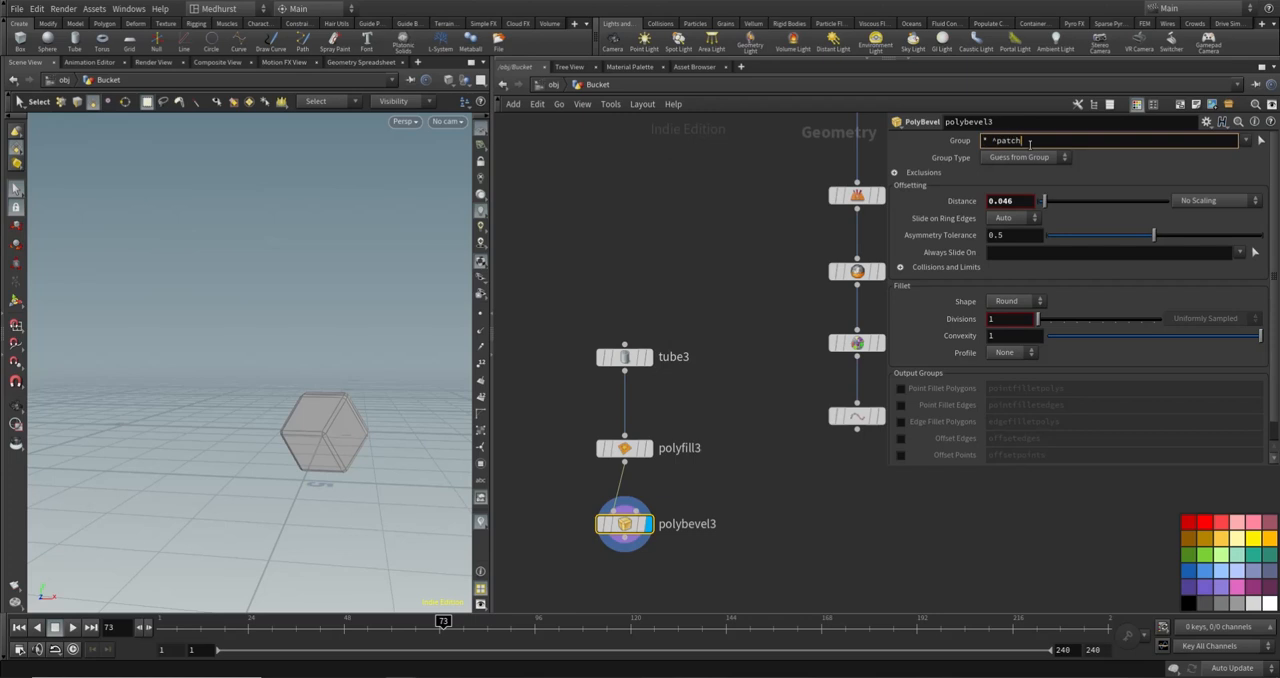
{"action": "type", "text": "* ^patch"}
{"action": "key", "text": "Return"}
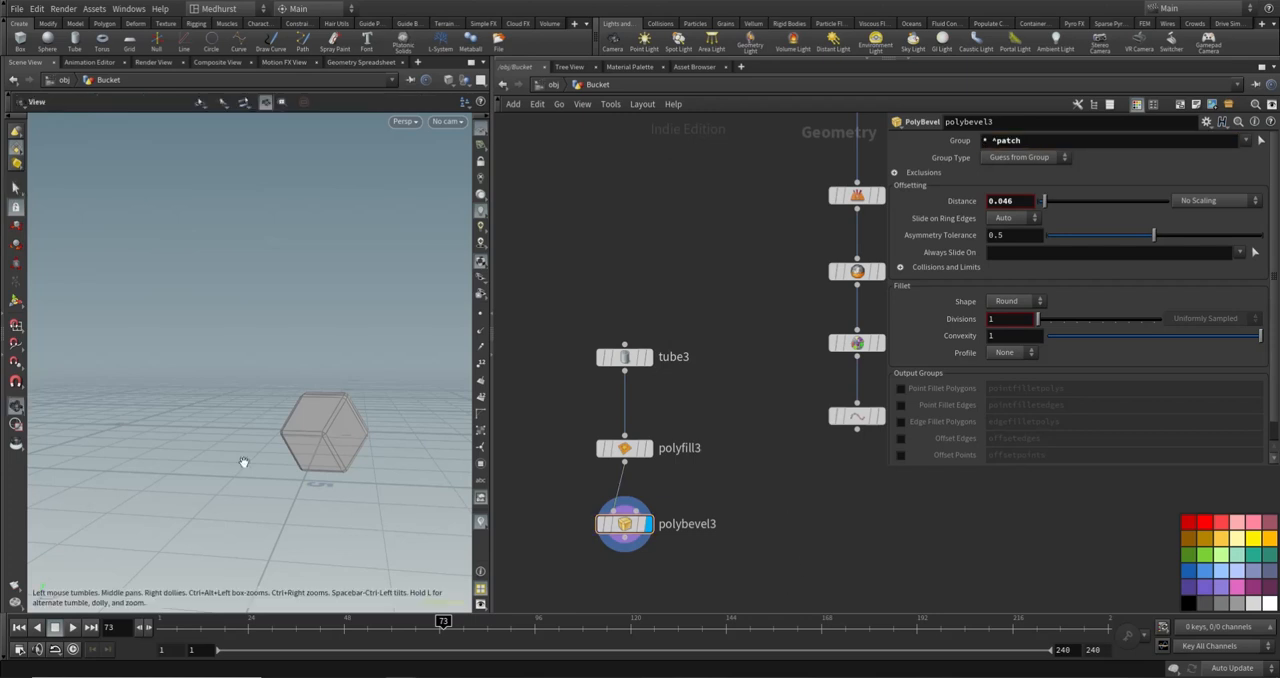
- Set polybevel3's fillet divisions to 2 and inspect the bevelled hexagon's edges up close
{"action": "left_click_drag", "start_coordinate": [340, 402], "coordinate": [320, 437], "text": "alt"}
{"action": "right_click_drag", "start_coordinate": [320, 437], "coordinate": [349, 366], "text": "alt"}
{"action": "left_click_drag", "start_coordinate": [349, 366], "coordinate": [354, 394], "text": "alt"}
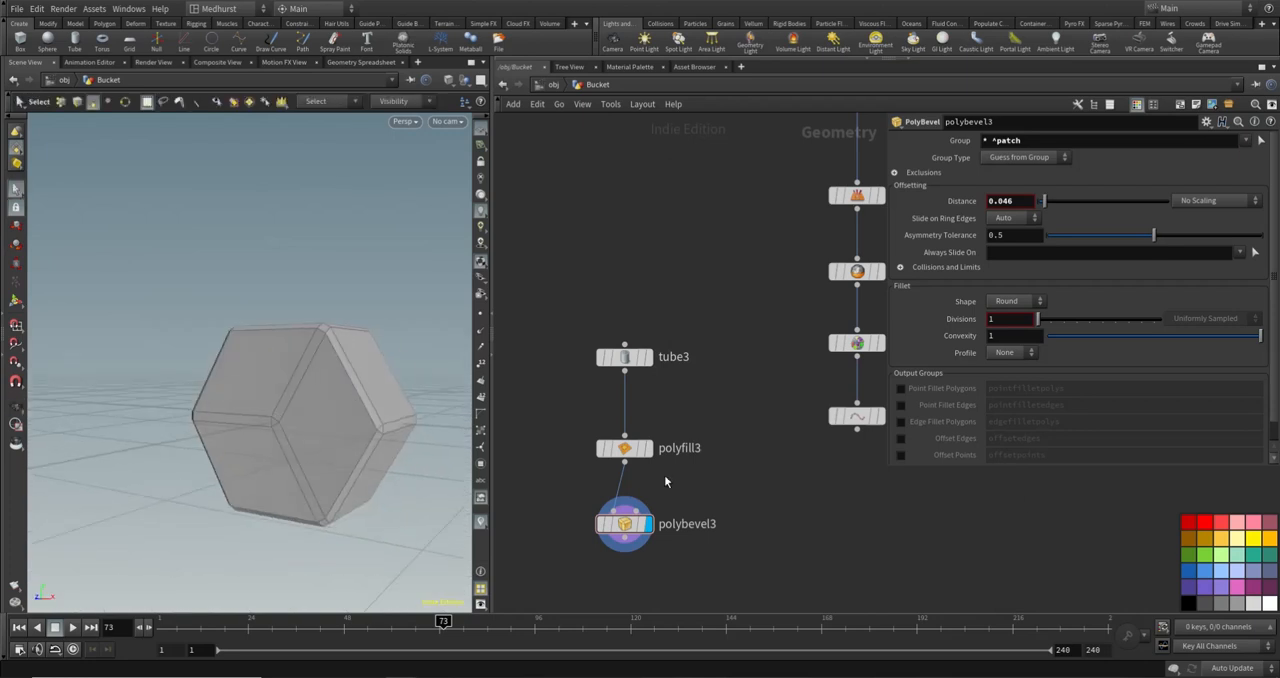
{"action": "left_click_drag", "start_coordinate": [1010, 319], "coordinate": [869, 353]}
{"action": "type", "text": "2"}
{"action": "key", "text": "Return"}
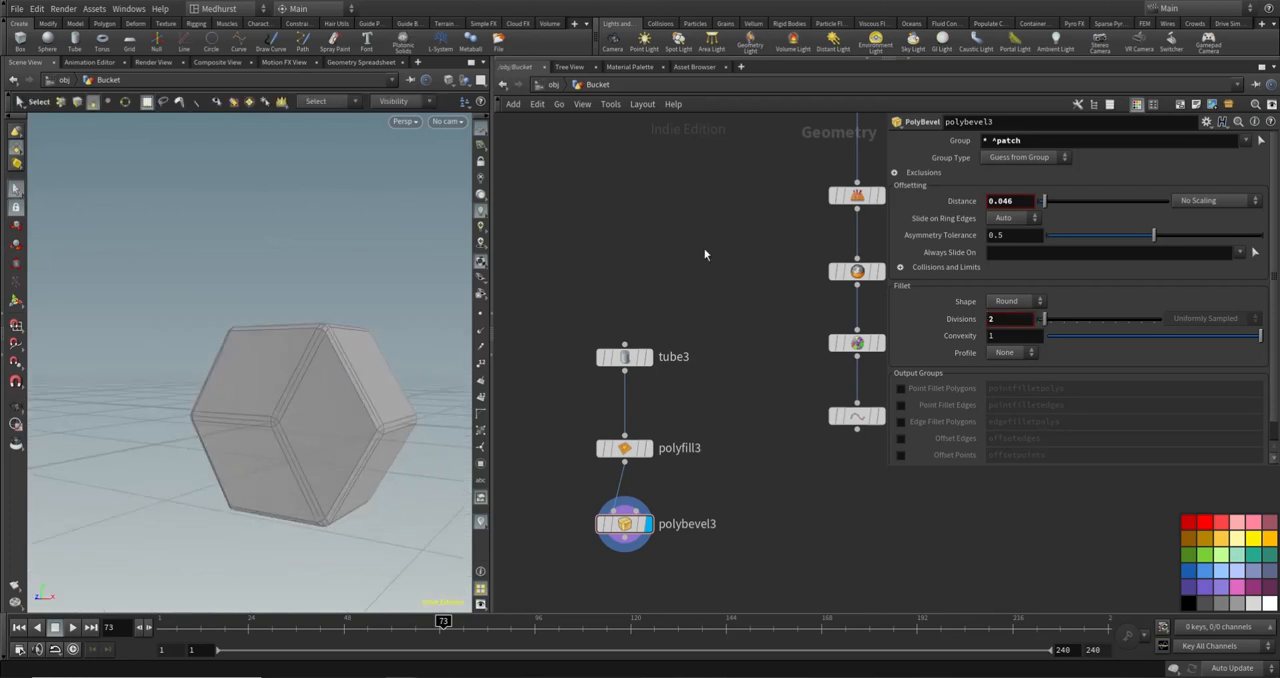
{"action": "left_click_drag", "start_coordinate": [346, 354], "coordinate": [280, 383], "text": "alt"}
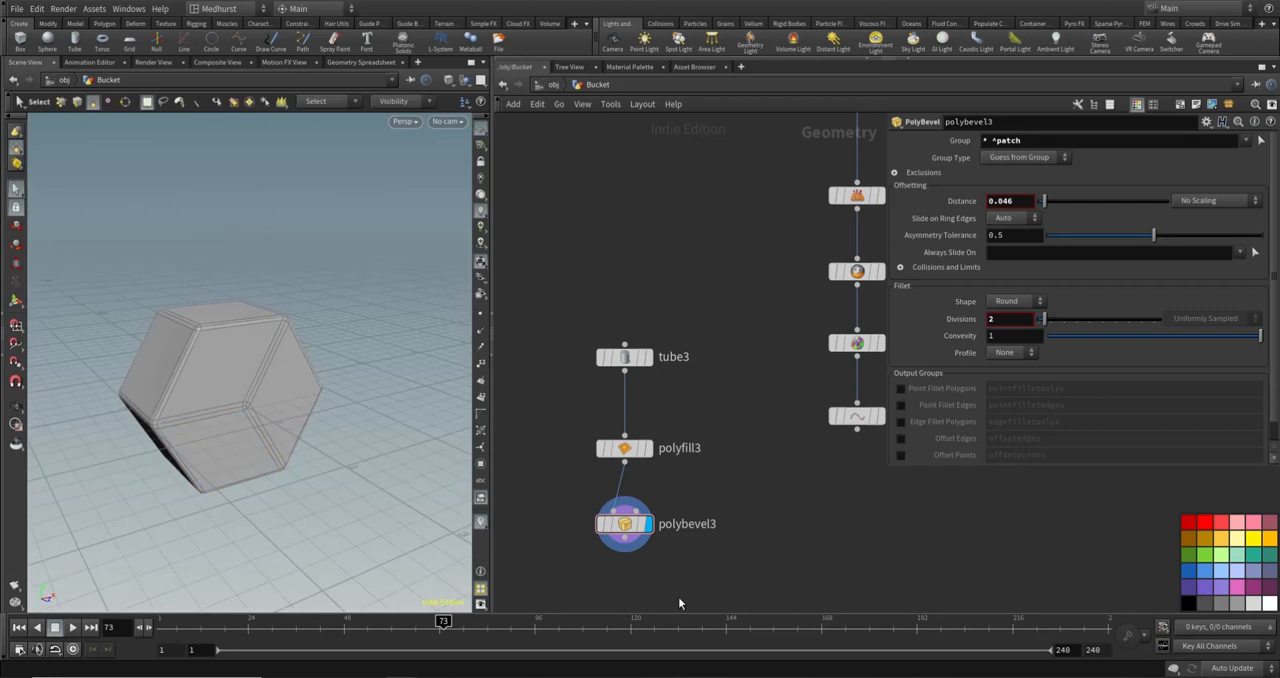
- Append a Transform node below polybevel3
{"action": "middle_click_drag", "start_coordinate": [749, 536], "coordinate": [781, 483]}
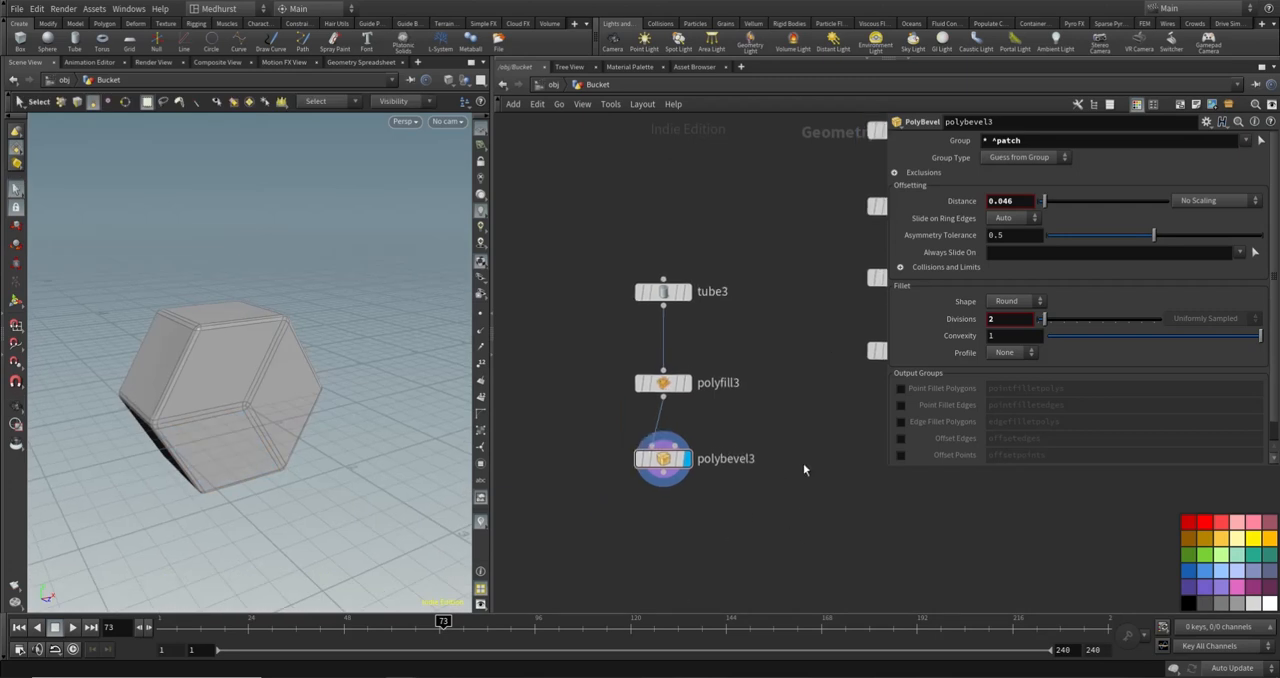
{"action": "key", "text": "Tab"}
{"action": "type", "text": "tran"}
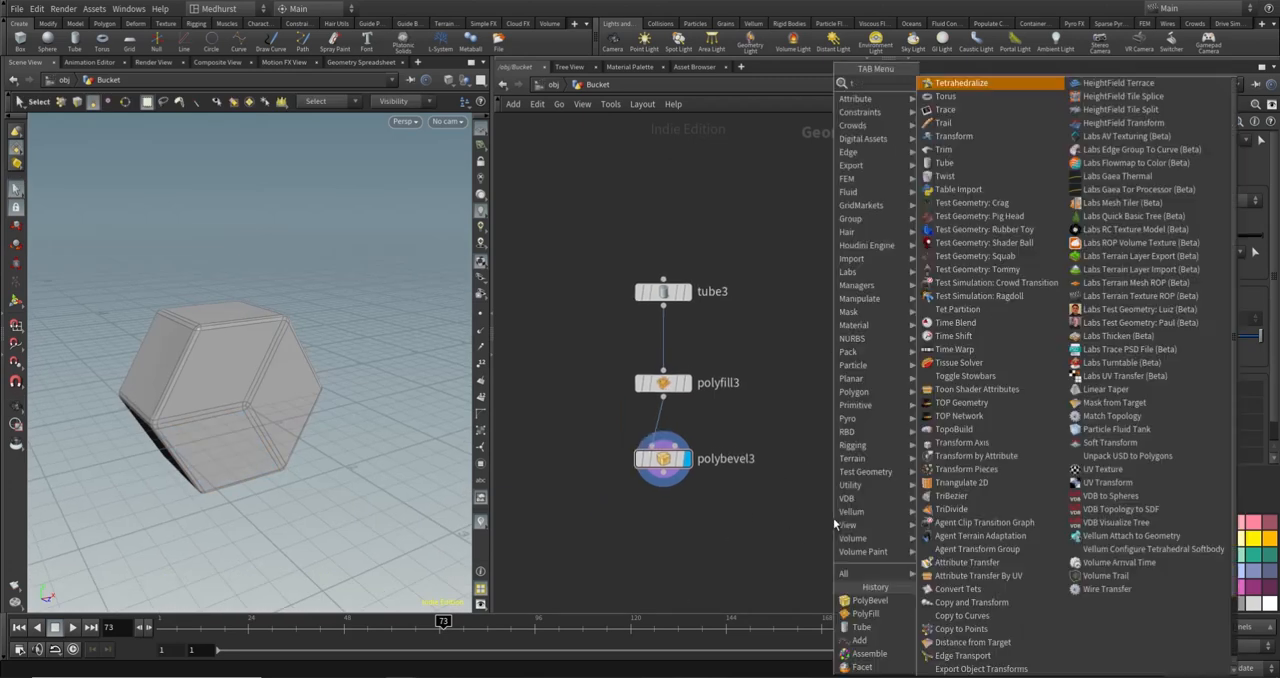
{"action": "key", "text": "Return"}
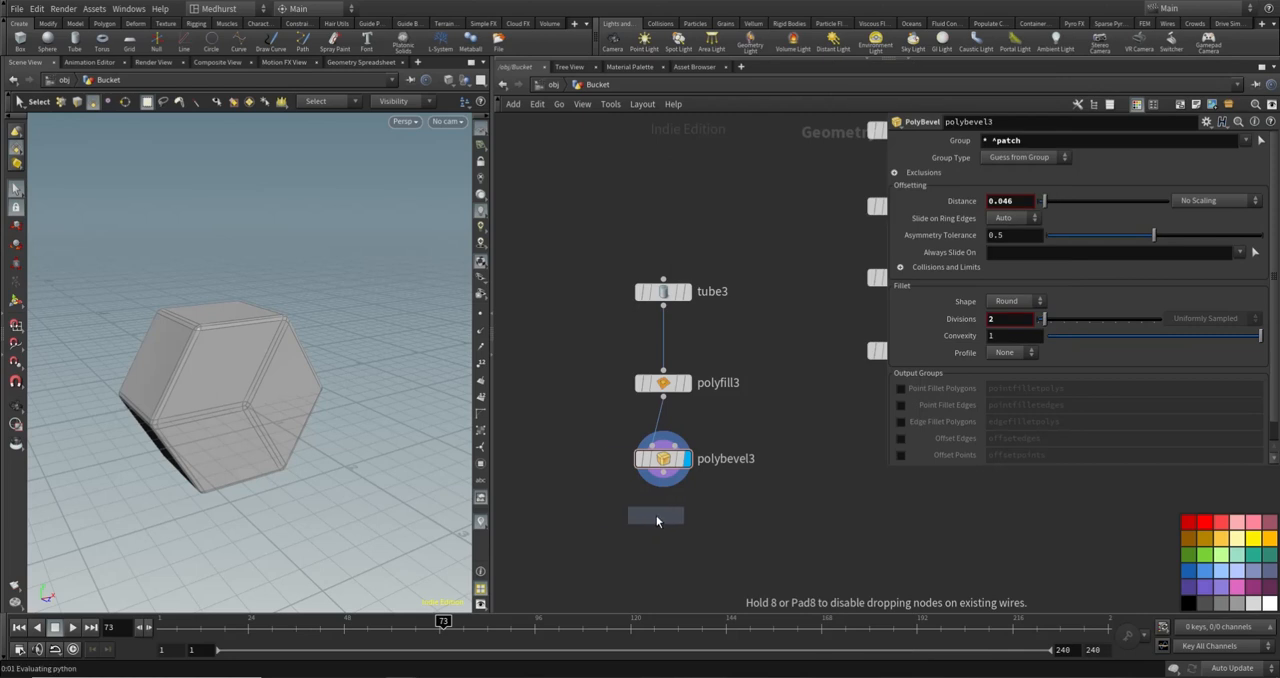
{"action": "left_click", "coordinate": [656, 513]}
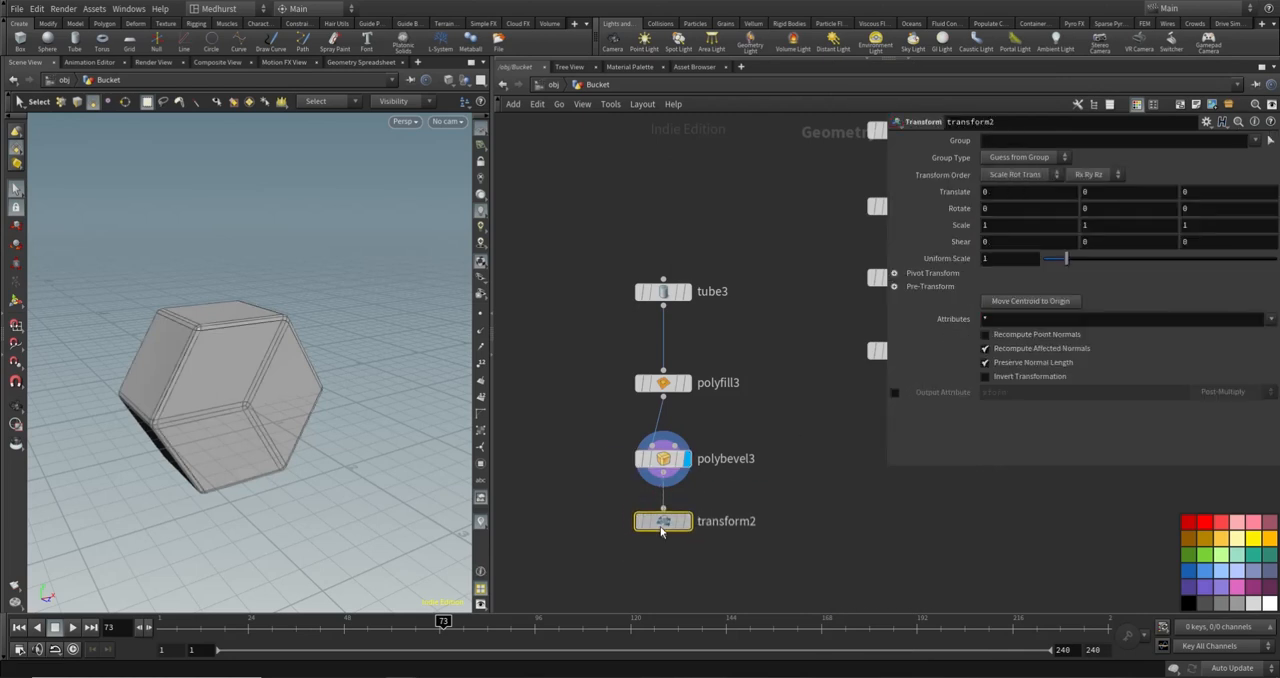
- Set transform2's uniform scale to 0.2 and display the scaled-down hexagonal bolt
{"action": "key", "text": "h"}
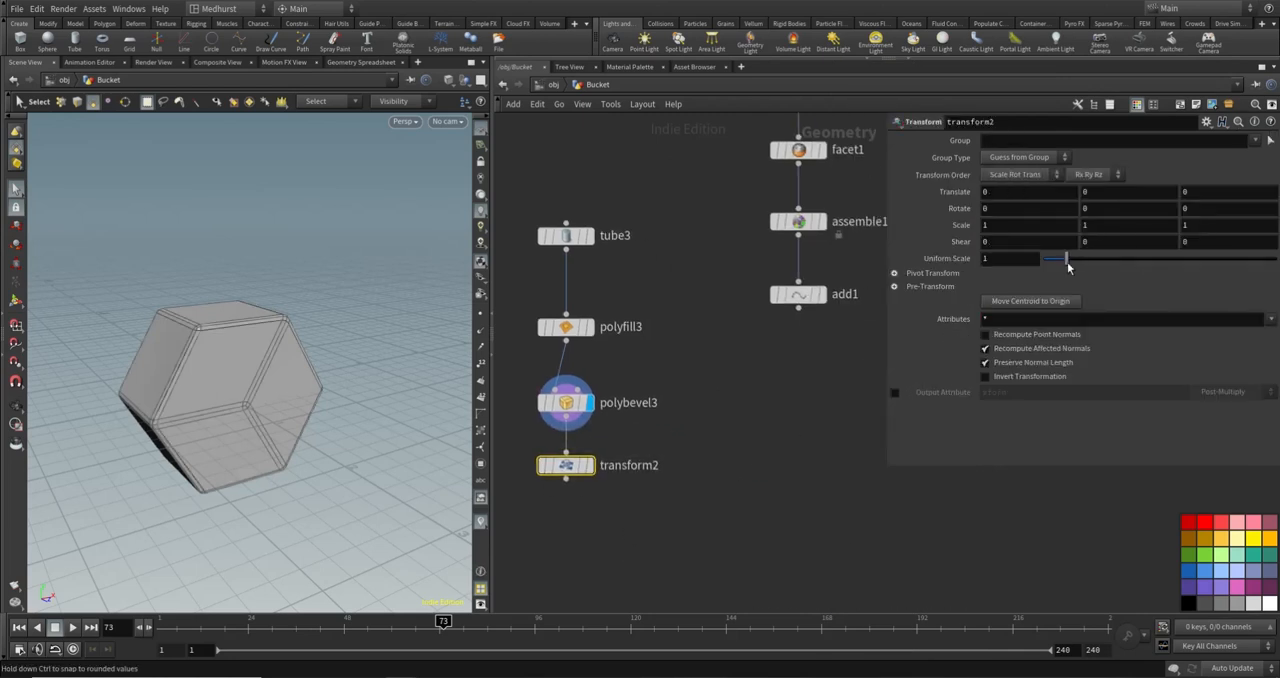
{"action": "left_click_drag", "start_coordinate": [1012, 261], "coordinate": [892, 281]}
{"action": "type", "text": "0.2"}
{"action": "key", "text": "Return"}
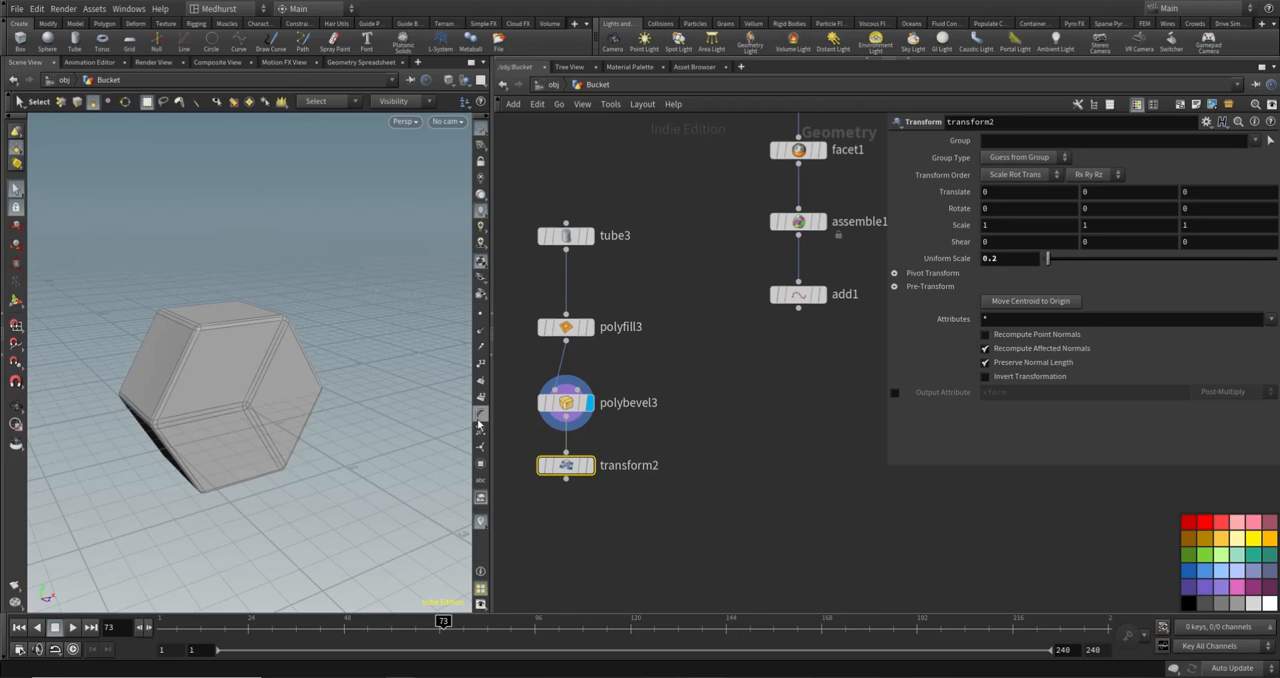
{"action": "left_click", "coordinate": [590, 465]}
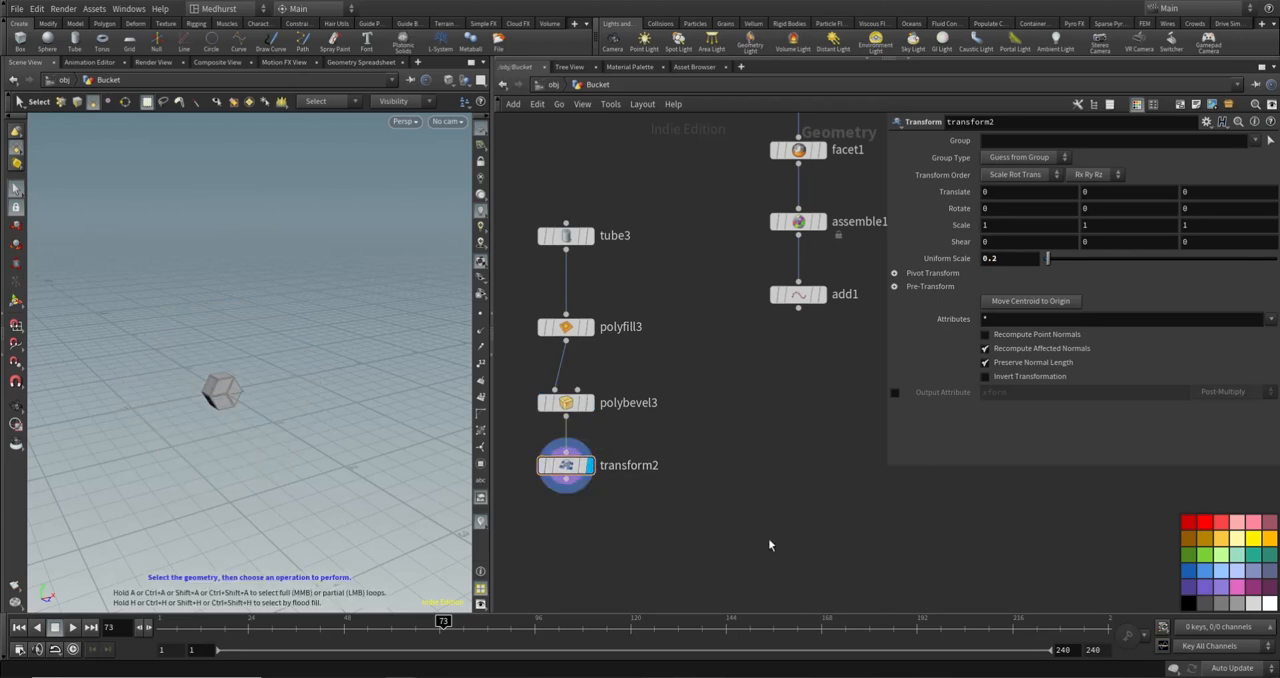
- Add a Copy to Points node below transform2, using transform2's output as the geometry to copy
{"action": "scroll", "coordinate": [724, 433], "scroll_direction": "down", "scroll_amount": 2}
{"action": "key", "text": "Tab"}
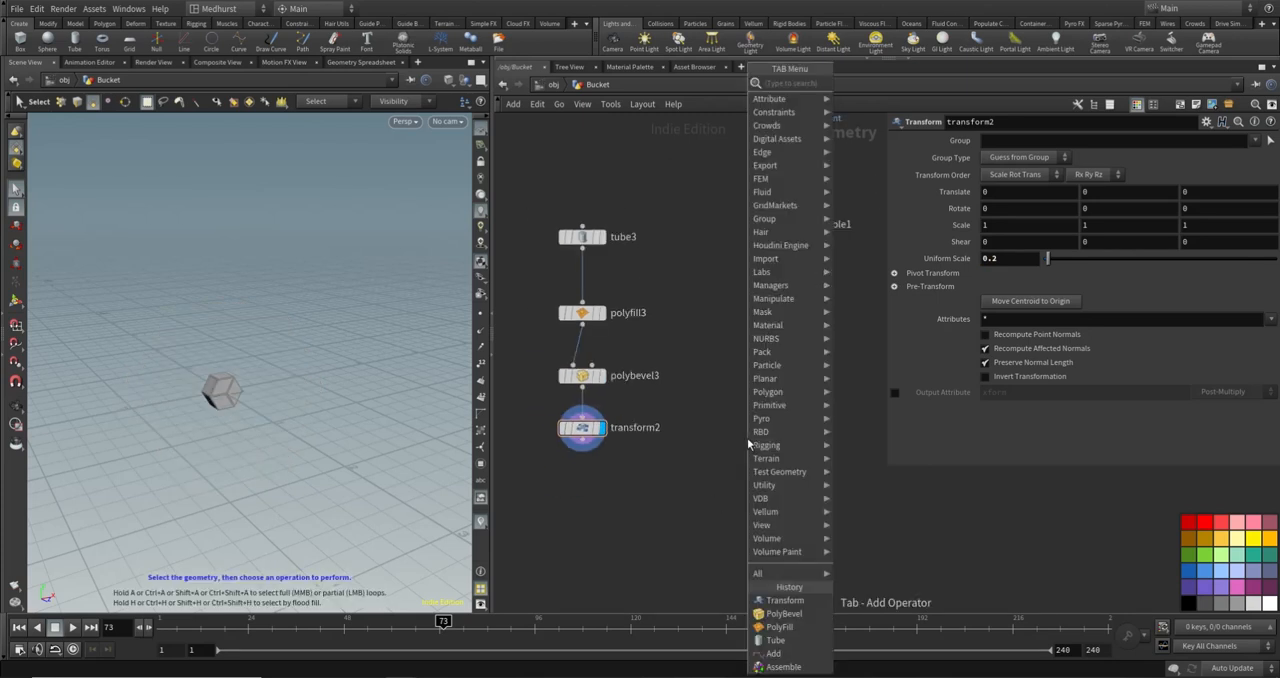
{"action": "type", "text": "copytopoints"}
{"action": "key", "text": "Return"}
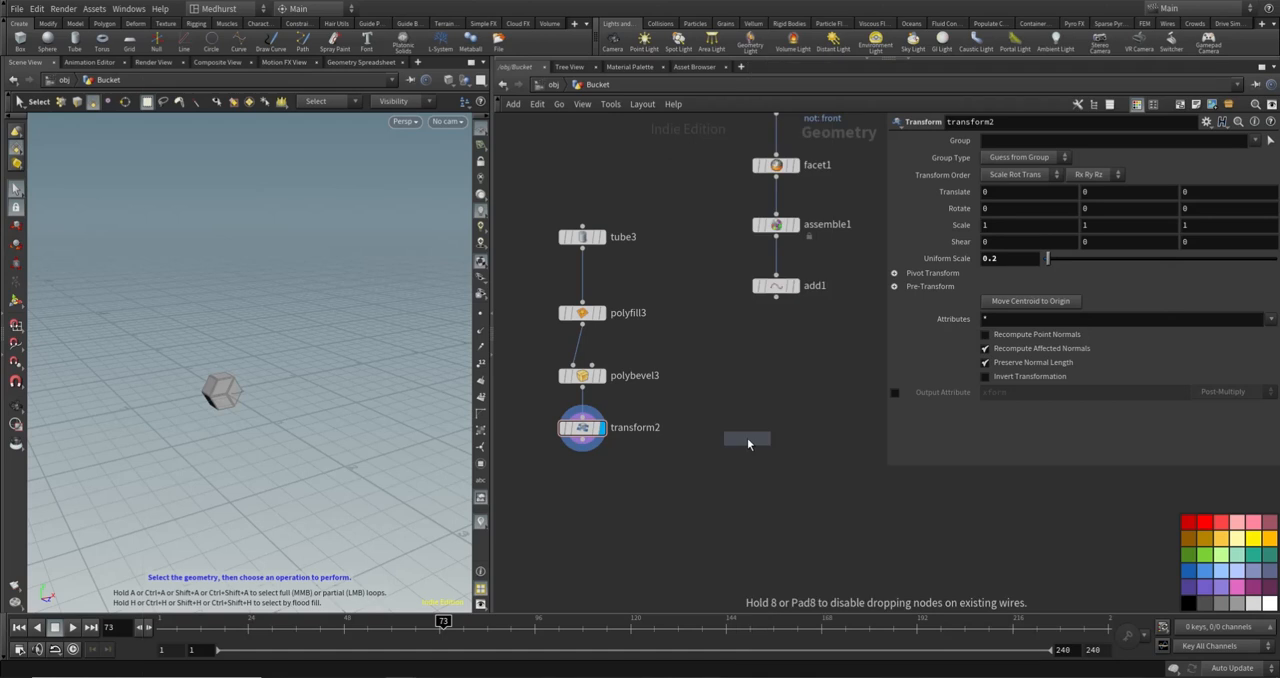
{"action": "left_click", "coordinate": [724, 492]}
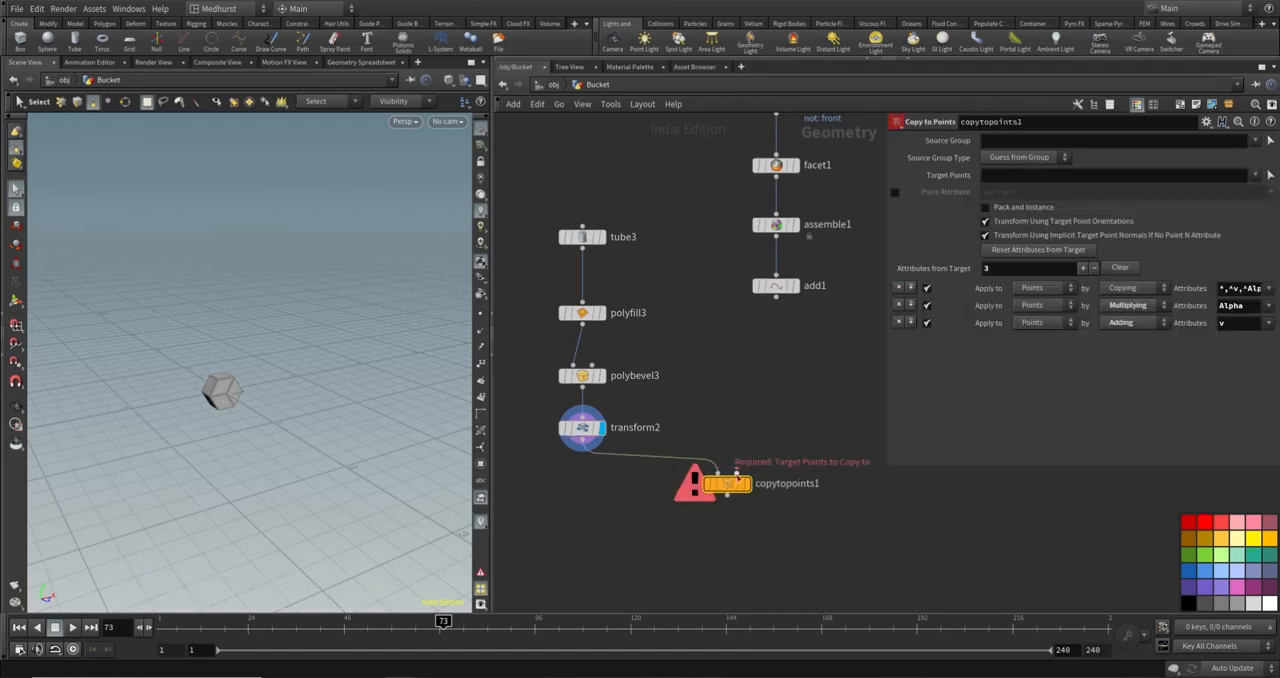
- Connect add1 as copytopoints1's target points, display the node and align it beneath add1, viewing the copied bolts
{"action": "left_click", "coordinate": [737, 473]}
{"action": "left_click", "coordinate": [776, 297]}
{"action": "left_click", "coordinate": [746, 484]}
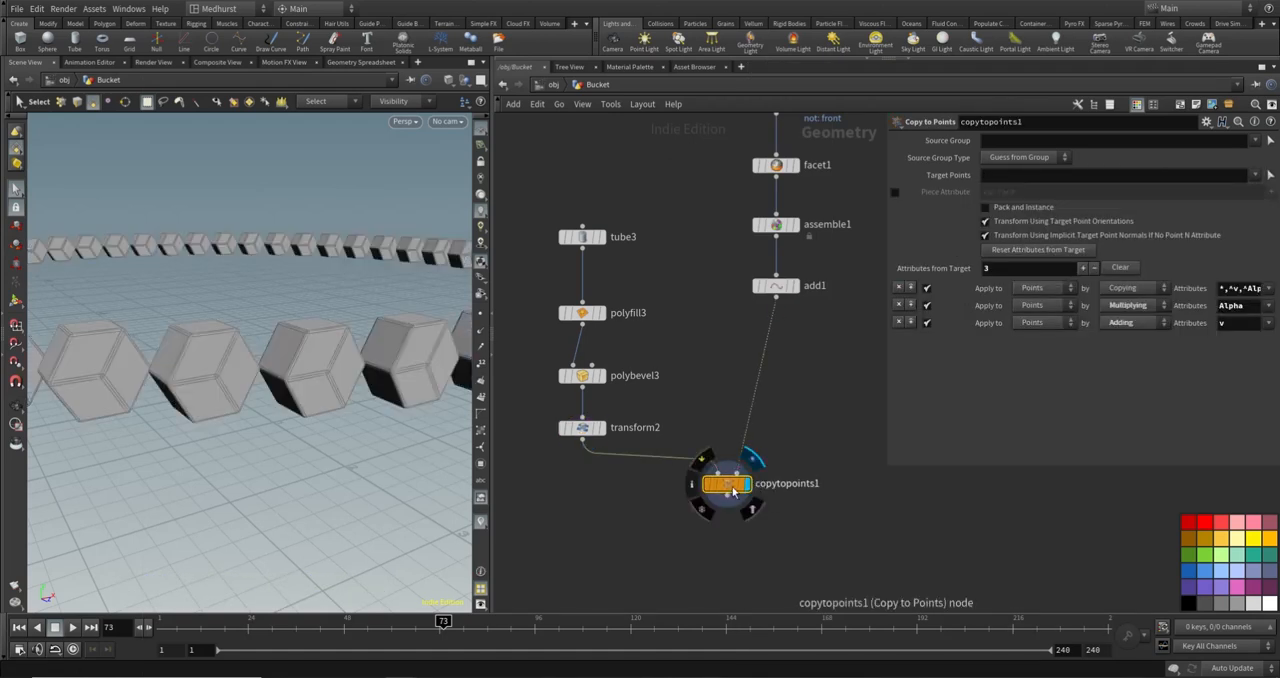
{"action": "left_click_drag", "start_coordinate": [727, 484], "coordinate": [767, 492]}
{"action": "right_click_drag", "start_coordinate": [307, 333], "coordinate": [166, 286], "text": "alt"}
{"action": "left_click_drag", "start_coordinate": [166, 286], "coordinate": [261, 242], "text": "alt"}
{"action": "scroll", "coordinate": [261, 242], "scroll_direction": "up", "scroll_amount": 3}
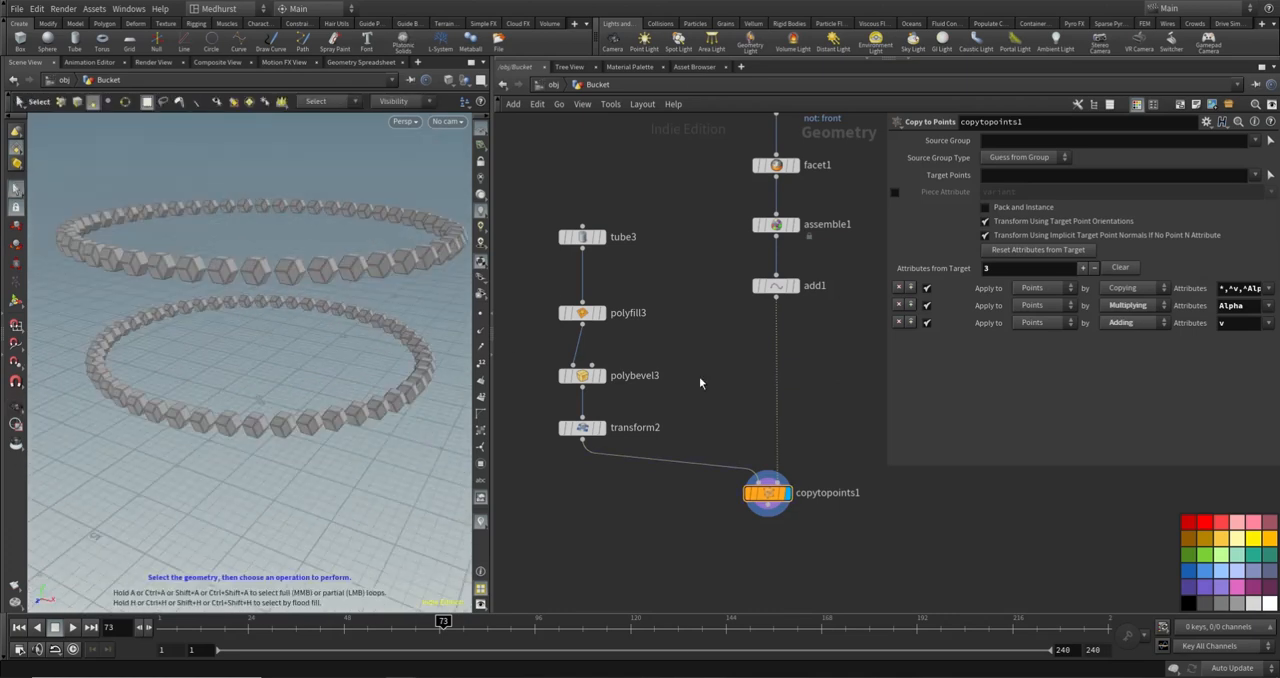
- Insert an Attribute Wrangle between add1 and copytopoints1 with the expression v@up = set(0,1,0);
{"action": "key", "text": "Tab"}
{"action": "type", "text": "att"}
{"action": "key", "text": "Return"}
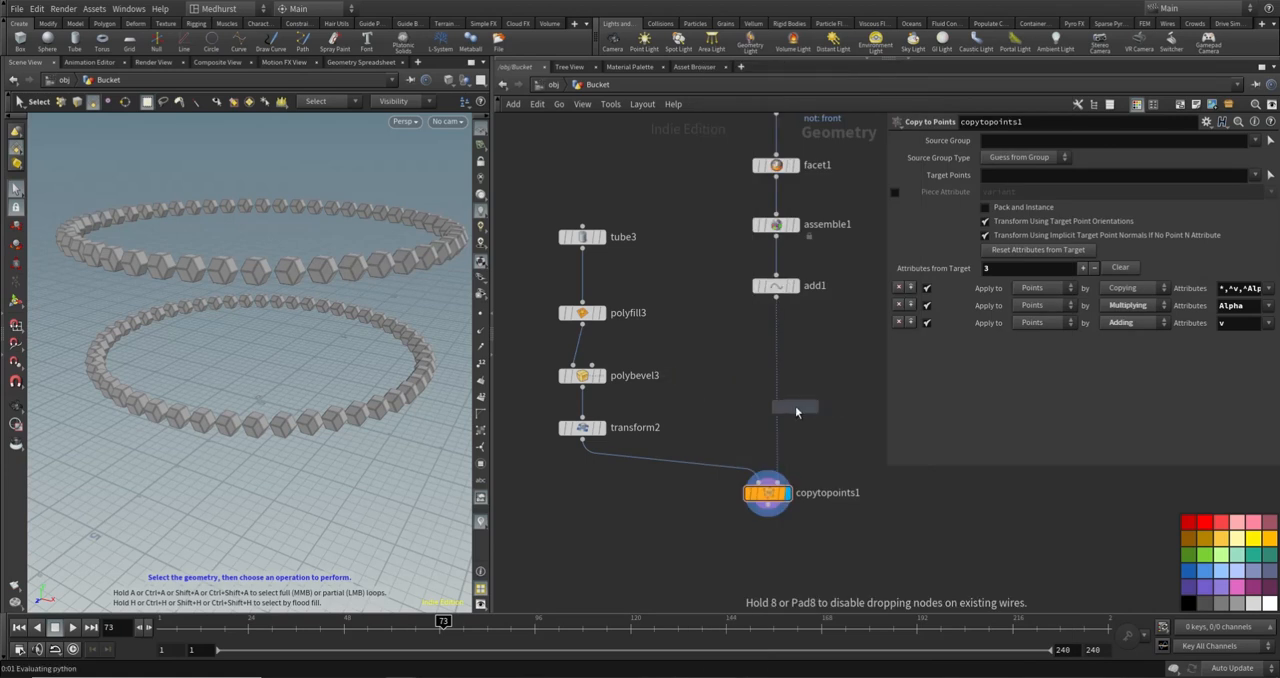
{"action": "left_click", "coordinate": [781, 422]}
{"action": "left_click", "coordinate": [984, 251]}
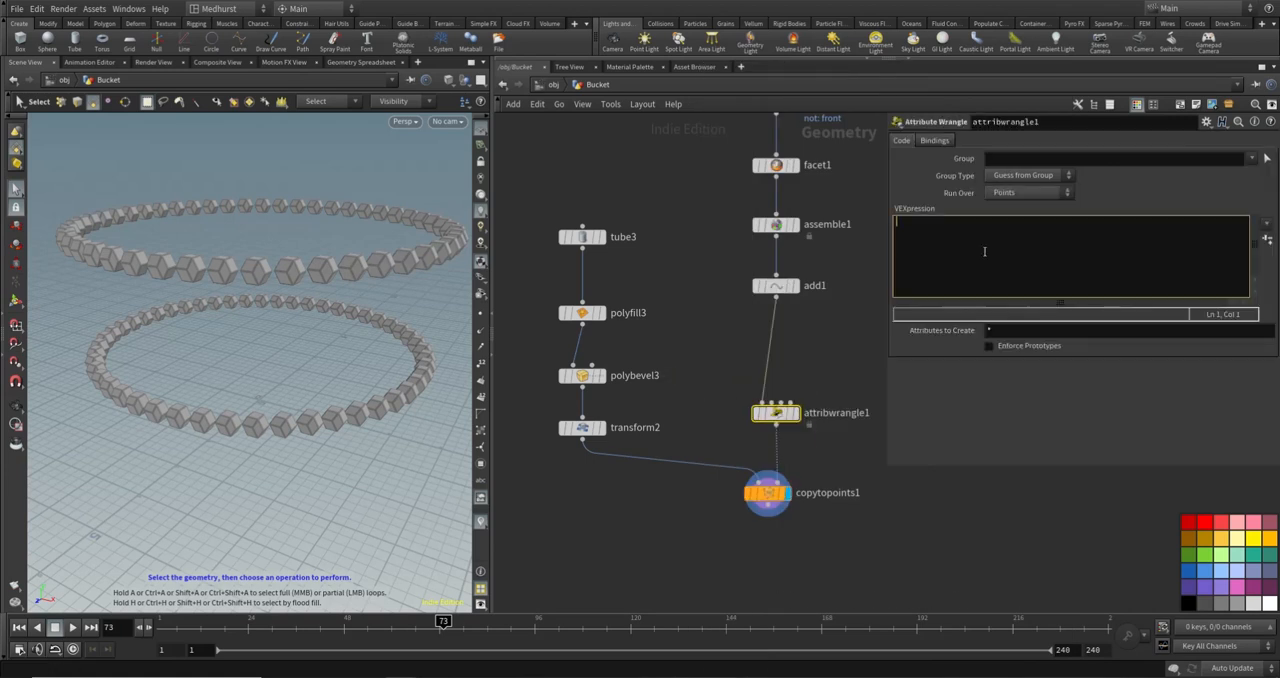
{"action": "type", "text": "v@up = set(0,1,0);"}
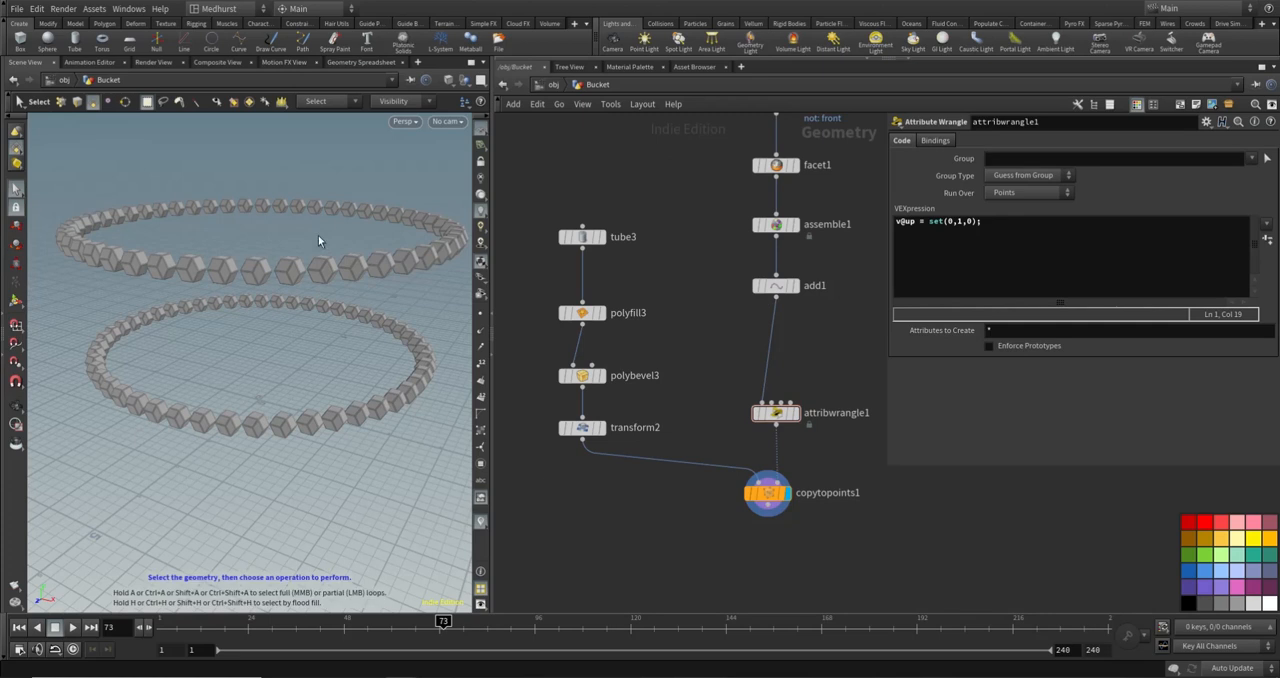
- Display attribwrangle1 with point normals turned on and examine the orientation of the target points
{"action": "left_click_drag", "start_coordinate": [320, 241], "coordinate": [230, 282], "text": "alt"}
{"action": "left_click", "coordinate": [794, 413]}
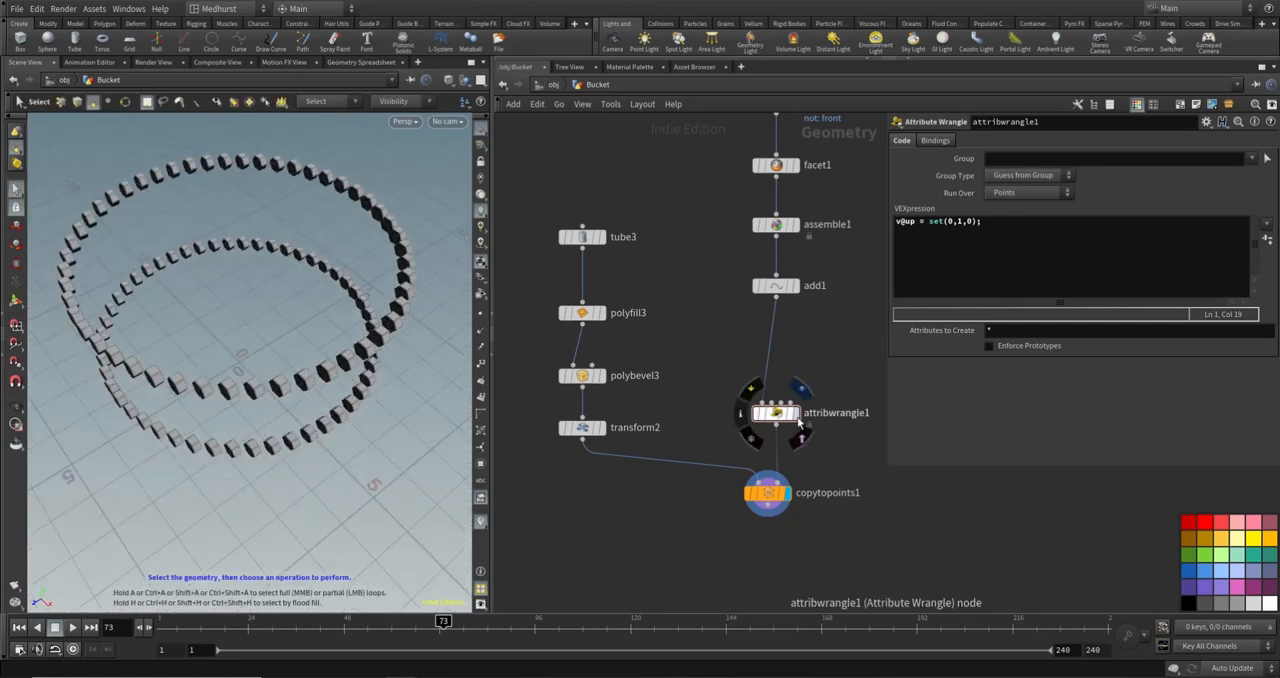
{"action": "left_click", "coordinate": [481, 331]}
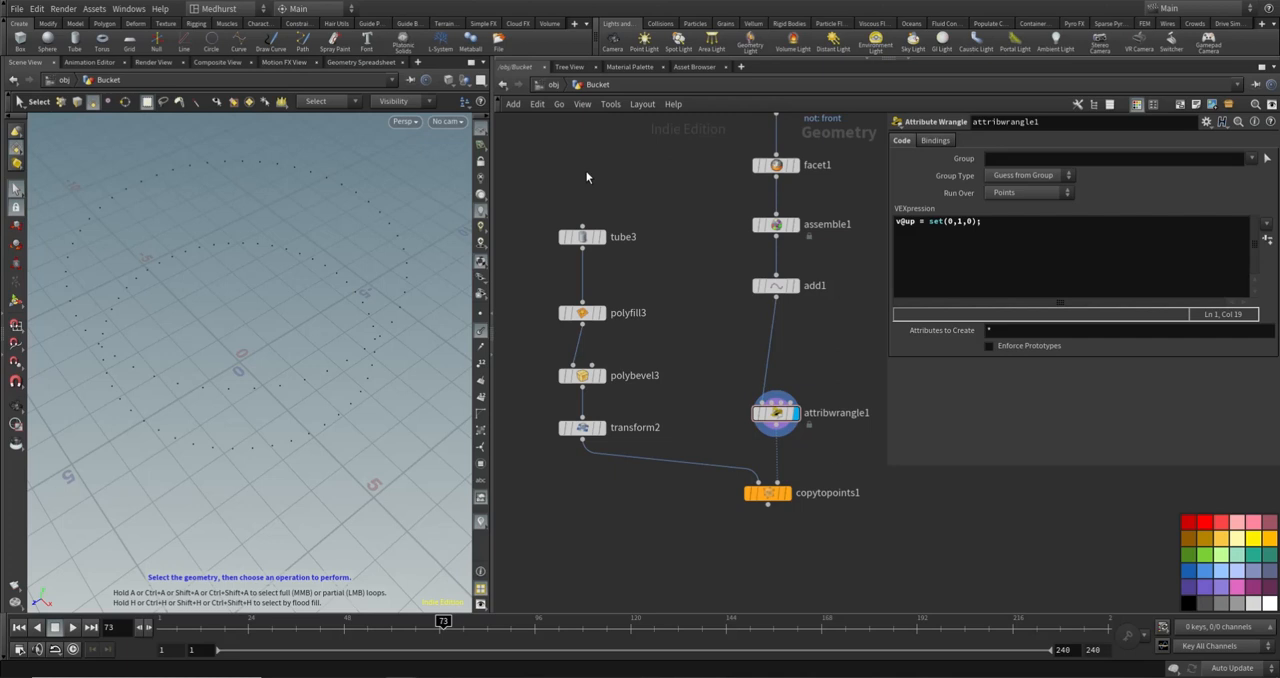
{"action": "left_click_drag", "start_coordinate": [325, 308], "coordinate": [272, 238], "text": "alt"}
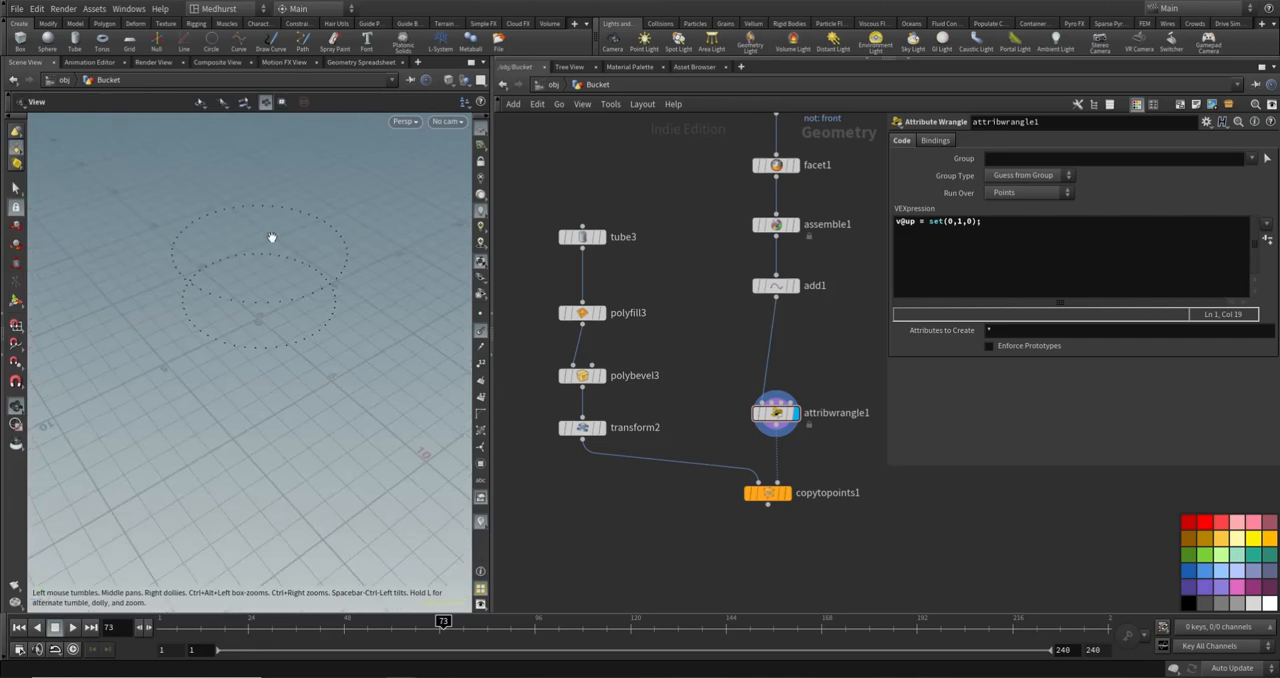
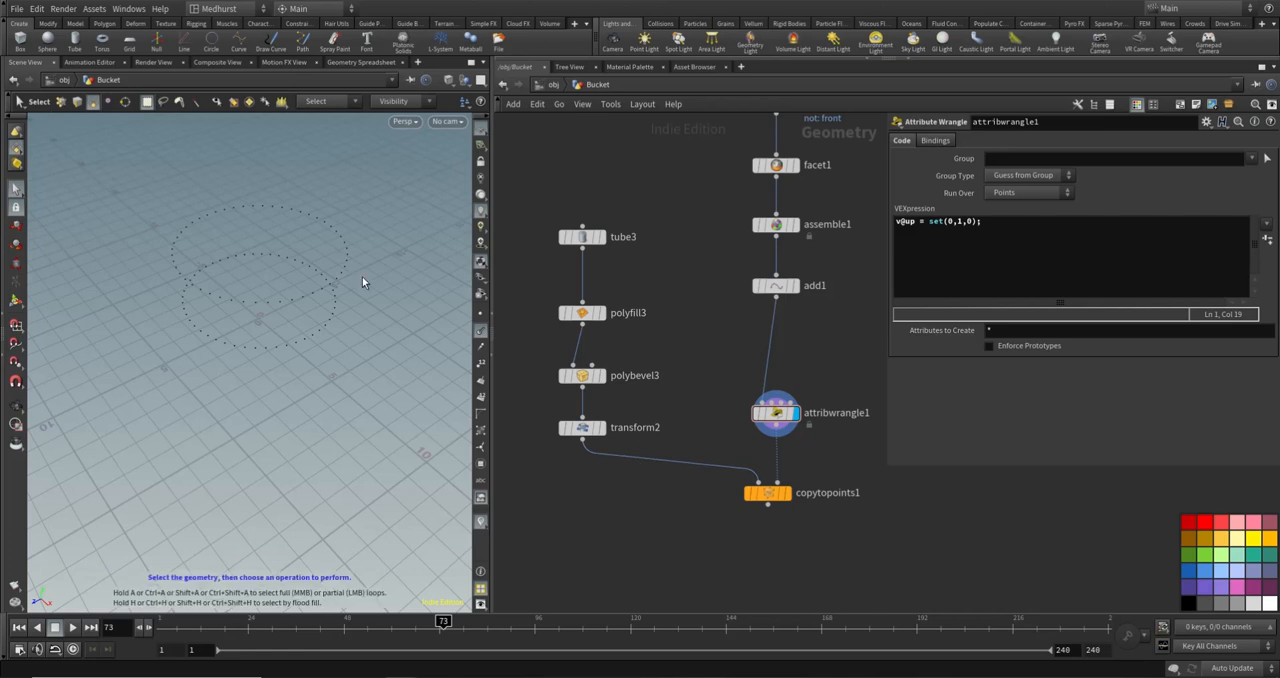
- Display blast3 to view the isolated front faces of the two bands
{"action": "left_click_drag", "start_coordinate": [357, 283], "coordinate": [343, 330], "text": "alt"}
{"action": "middle_click_drag", "start_coordinate": [712, 176], "coordinate": [668, 256]}
{"action": "left_click_drag", "start_coordinate": [736, 275], "coordinate": [736, 247]}
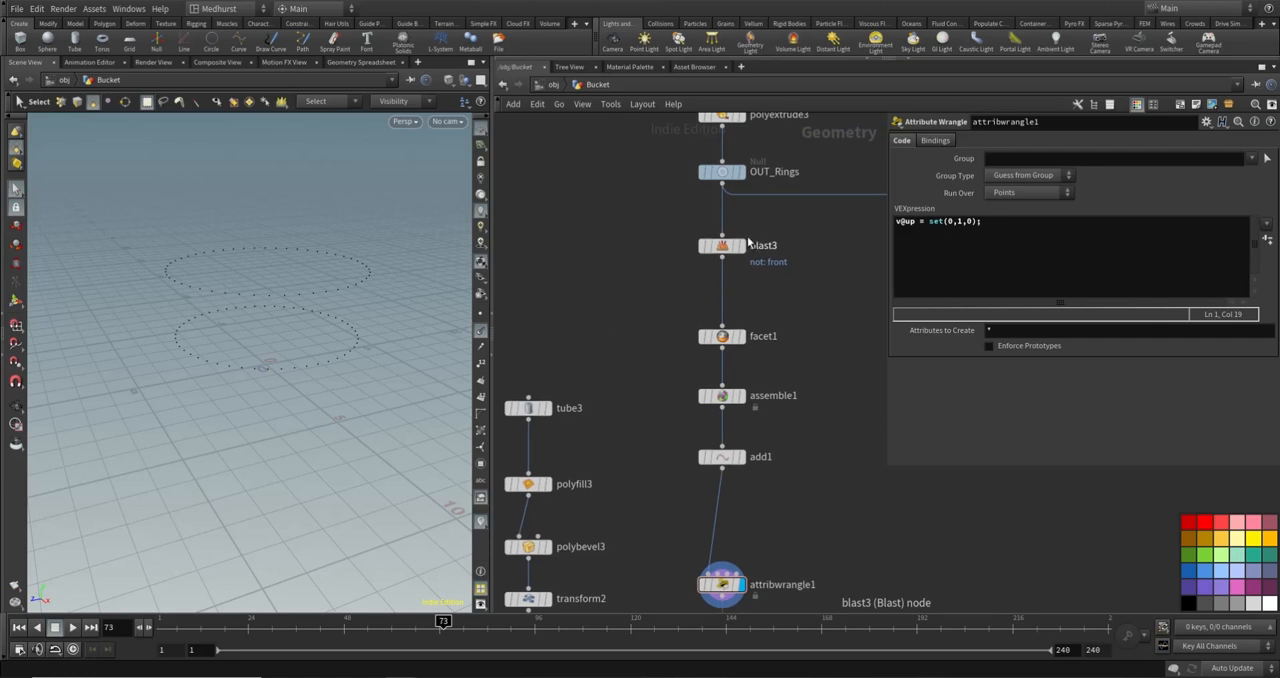
{"action": "mouse_move", "coordinate": [742, 246]}
{"action": "left_click", "coordinate": [748, 223]}
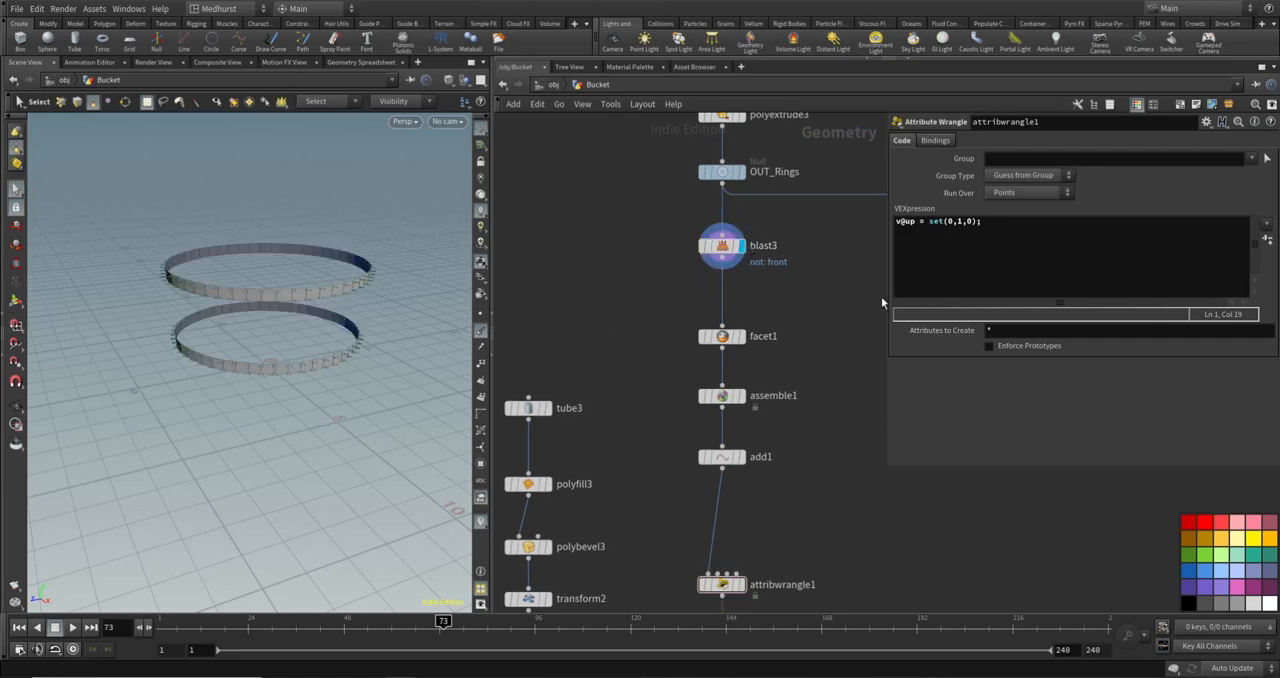
- Insert a Normal node between blast3 and facet1 and add its normals to Primitives
{"action": "key", "text": "Tab"}
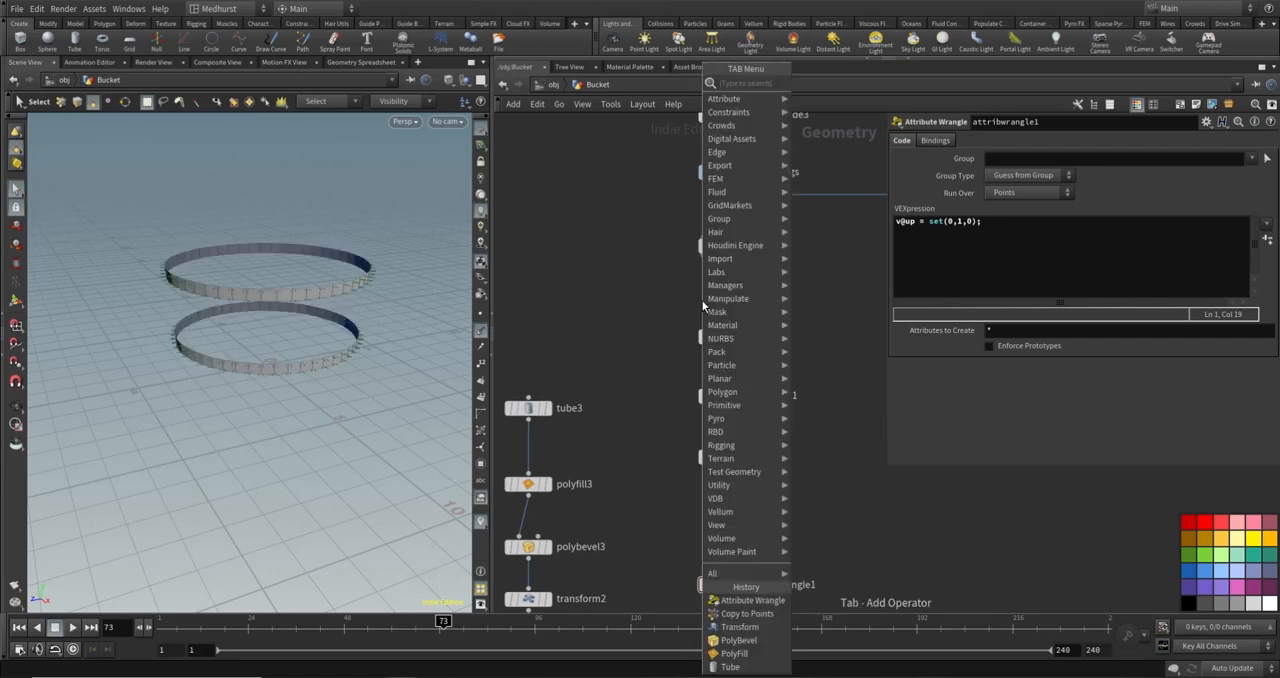
{"action": "type", "text": "nom"}
{"action": "key", "text": "Return"}
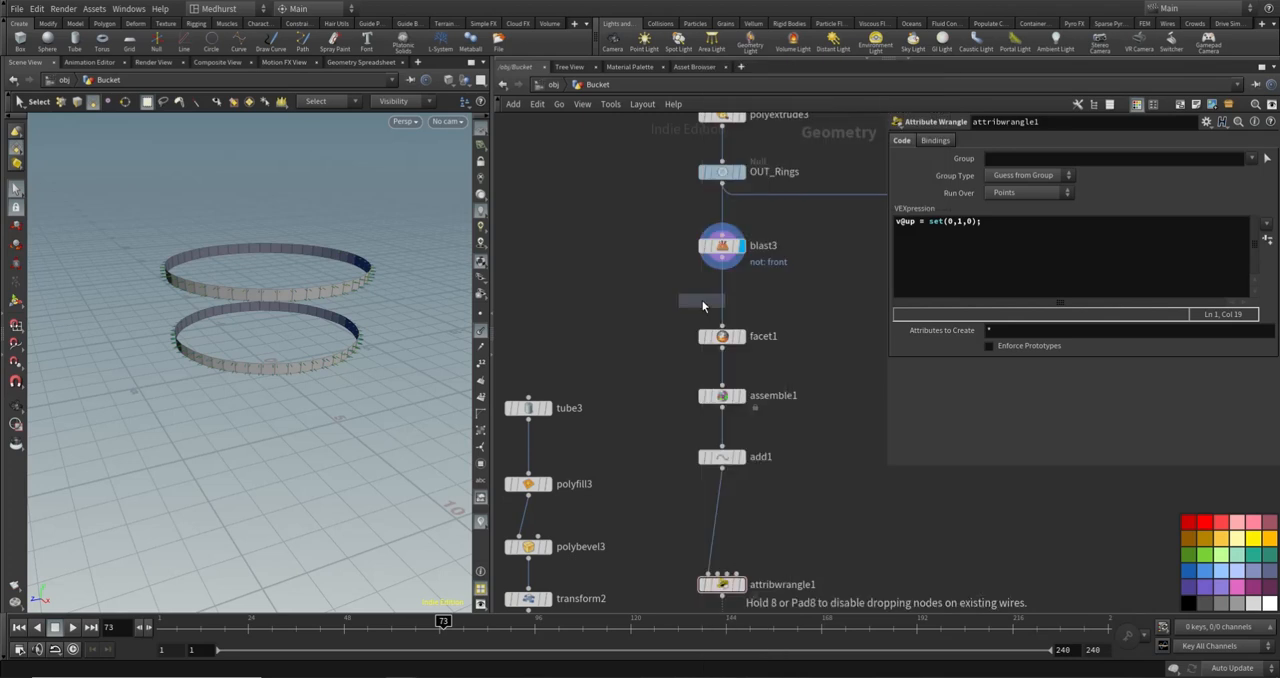
{"action": "left_click", "coordinate": [724, 292]}
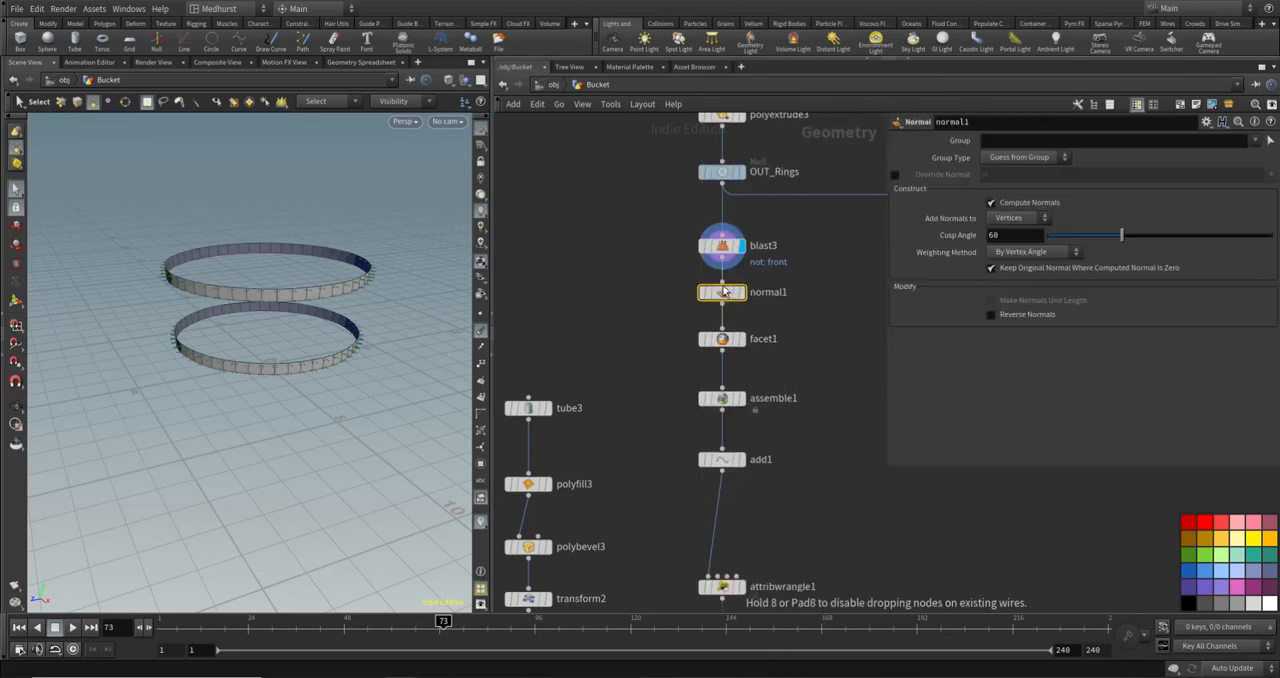
{"action": "left_click", "coordinate": [1027, 219]}
{"action": "left_click", "coordinate": [1022, 250]}
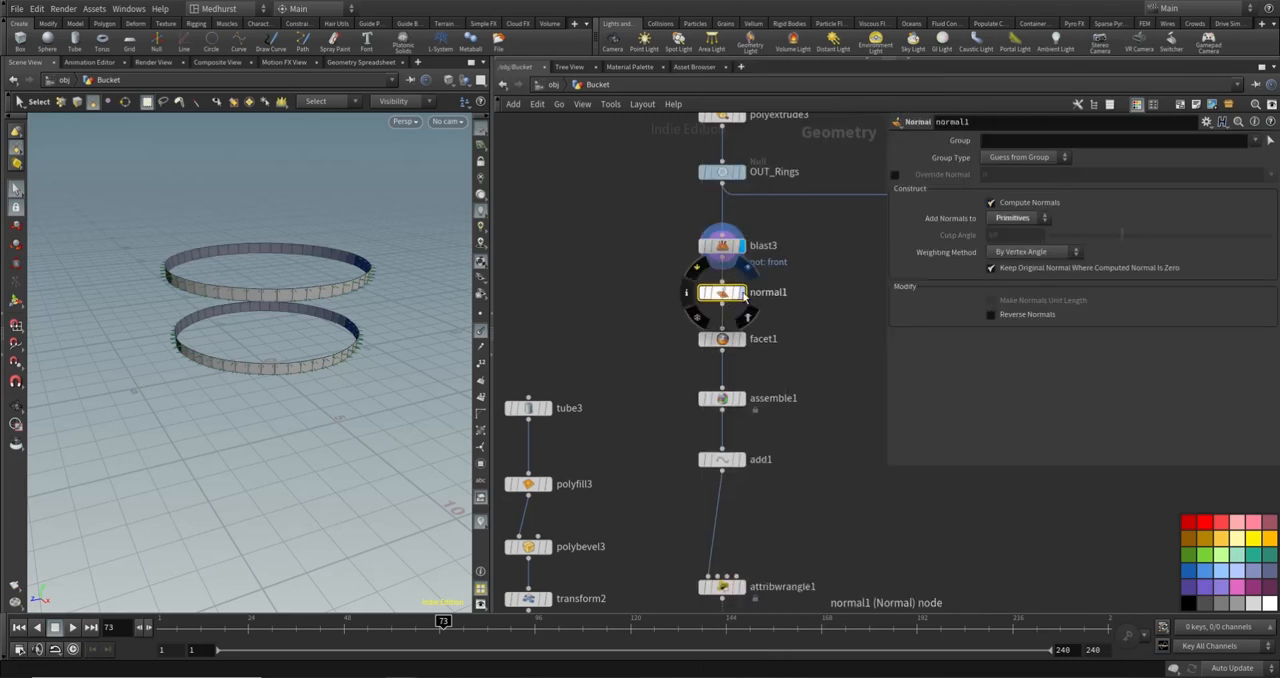
- Display normal1 with primitive normals shown instead of point normals and examine their direction around both bands
{"action": "left_click", "coordinate": [743, 294]}
{"action": "left_click_drag", "start_coordinate": [243, 288], "coordinate": [239, 228], "text": "alt"}
{"action": "right_click_drag", "start_coordinate": [239, 228], "coordinate": [257, 283], "text": "alt"}
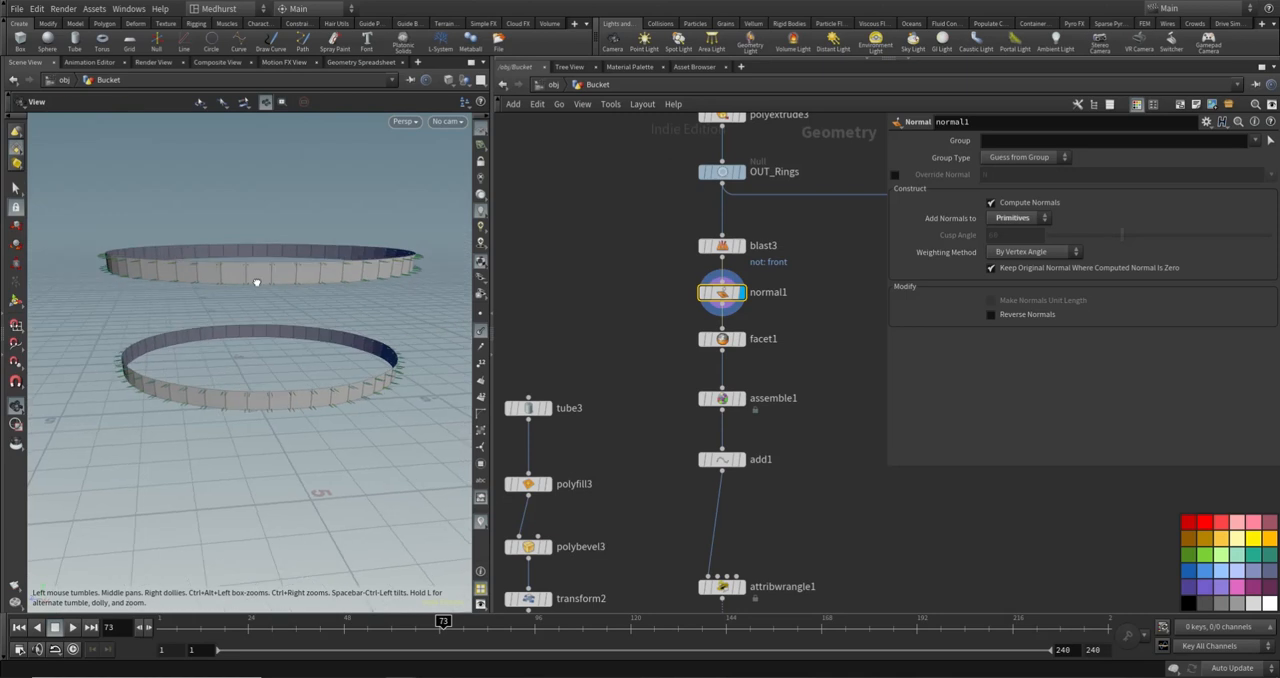
{"action": "left_click", "coordinate": [483, 333]}
{"action": "left_click", "coordinate": [481, 382]}
{"action": "left_click_drag", "start_coordinate": [346, 297], "coordinate": [289, 342], "text": "alt"}
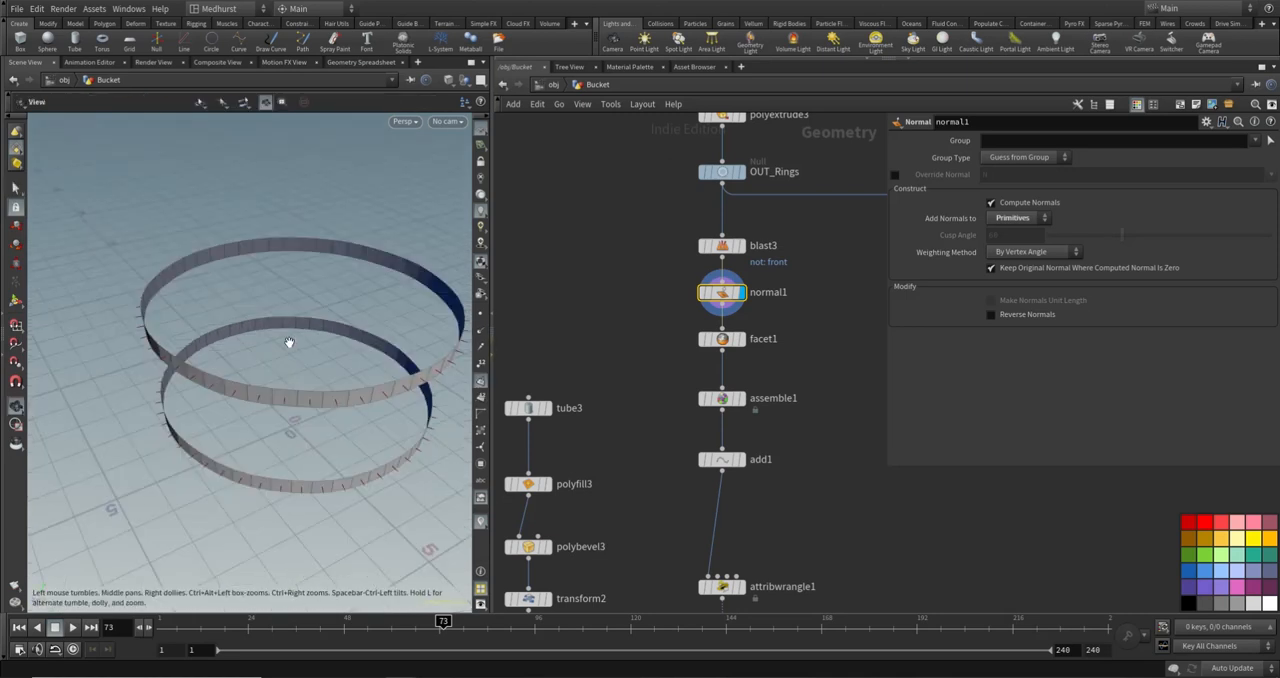
- Insert an Attribute Promote between normal1 and facet1, promoting N from Primitive to Point
{"action": "key", "text": "Tab"}
{"action": "type", "text": "attr"}
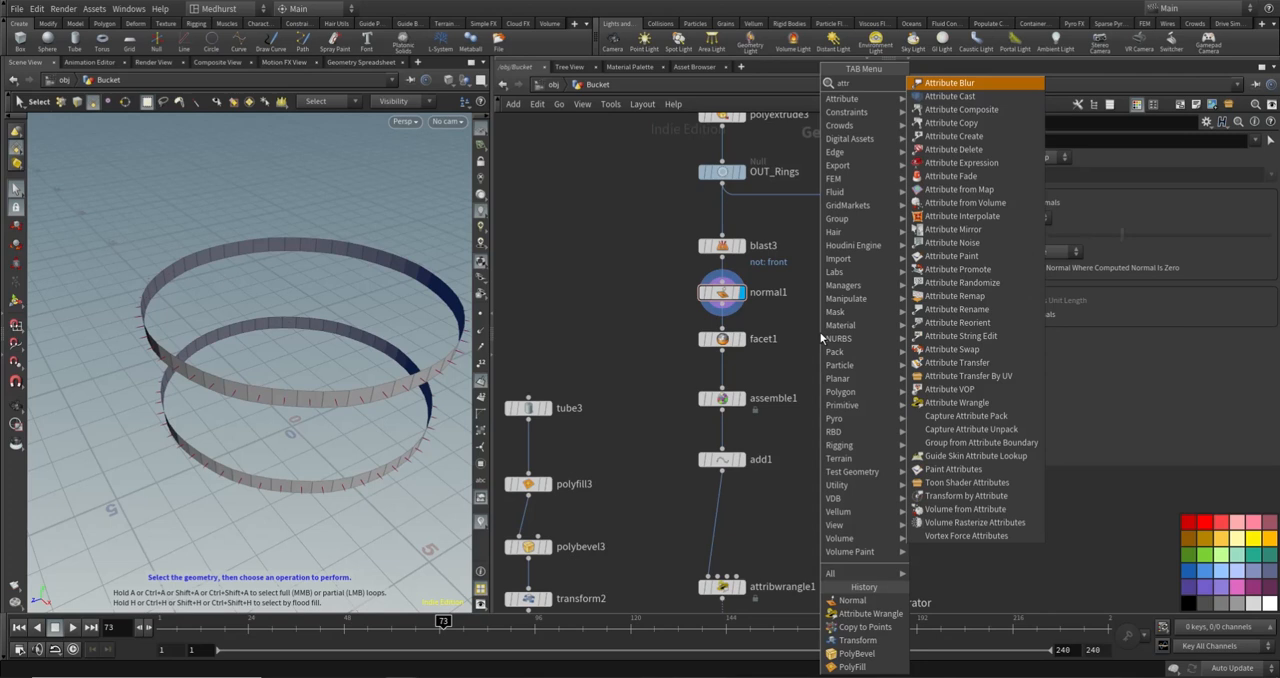
{"action": "type", "text": "p"}
{"action": "key", "text": "Return"}
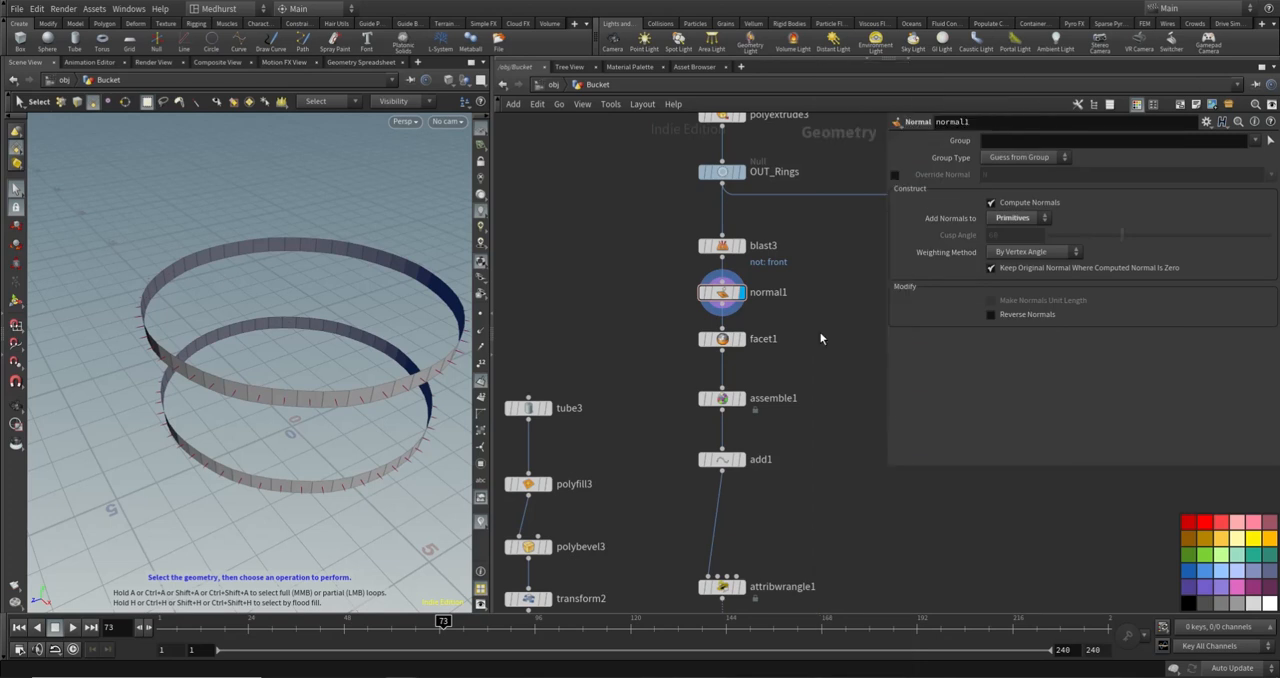
{"action": "left_click", "coordinate": [745, 334]}
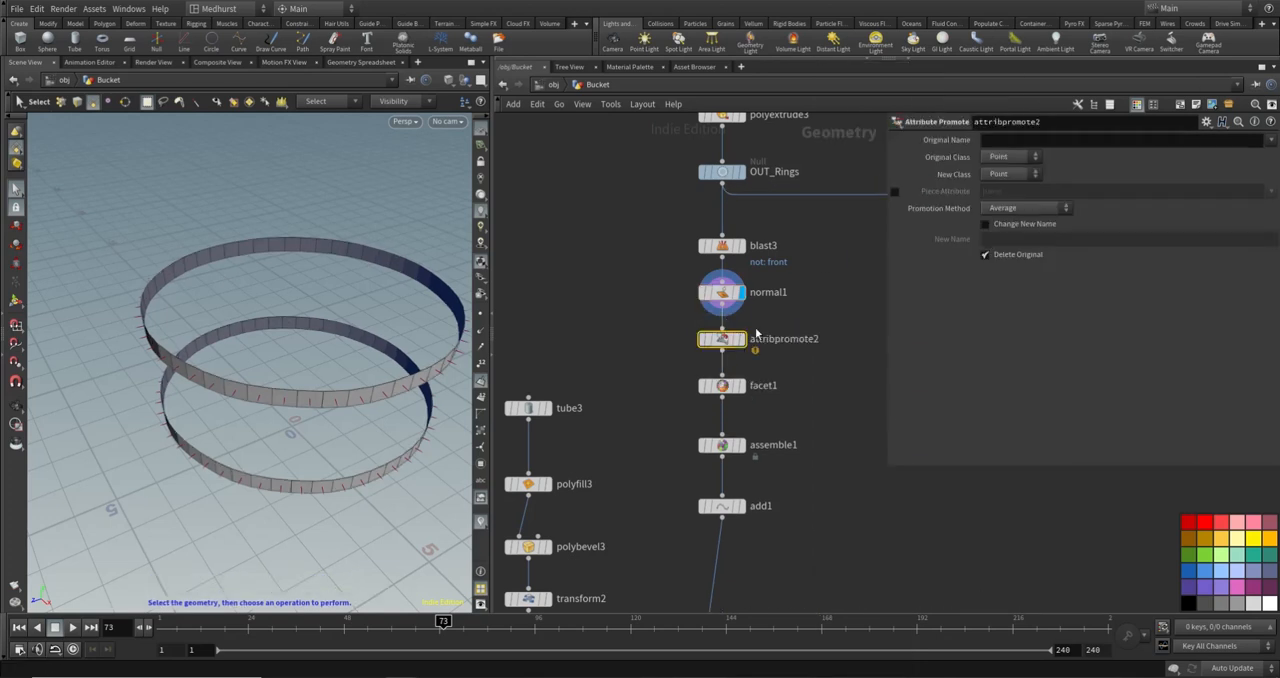
{"action": "left_click", "coordinate": [1036, 157]}
{"action": "left_click", "coordinate": [1005, 189]}
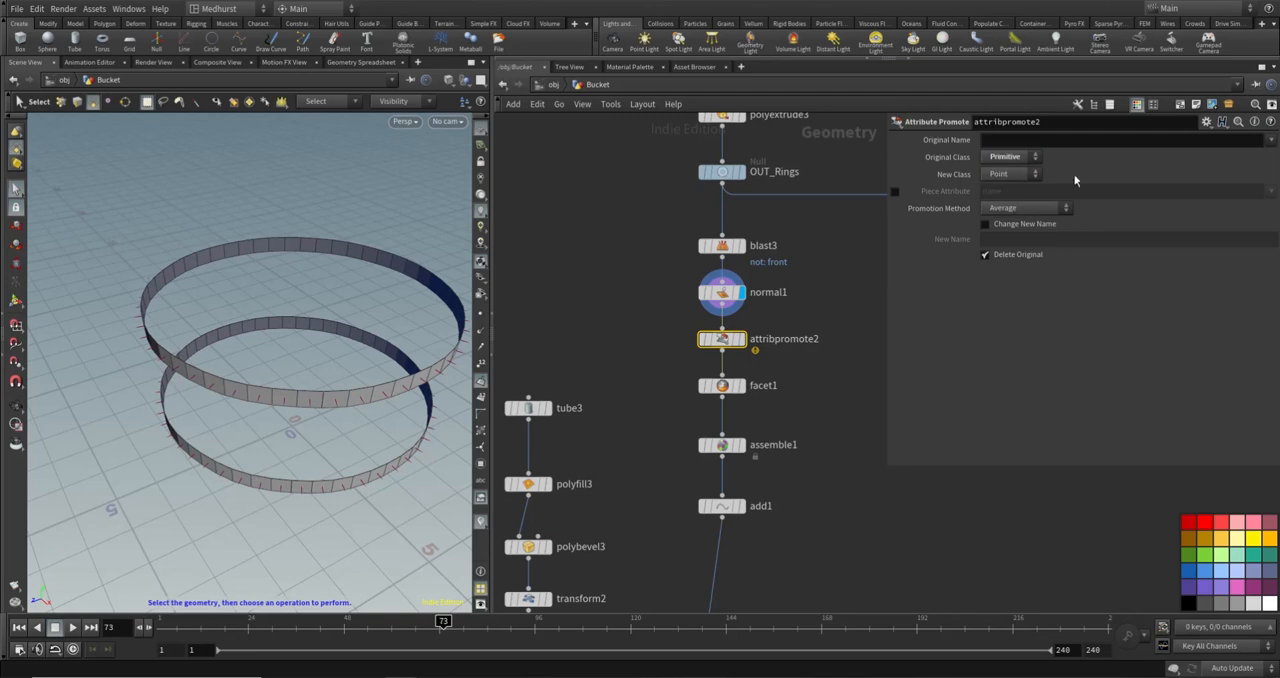
{"action": "left_click", "coordinate": [1270, 140]}
{"action": "left_click", "coordinate": [1245, 153]}
- Check blast3's geometry information for existing attributes and display that node
{"action": "left_click", "coordinate": [697, 247]}
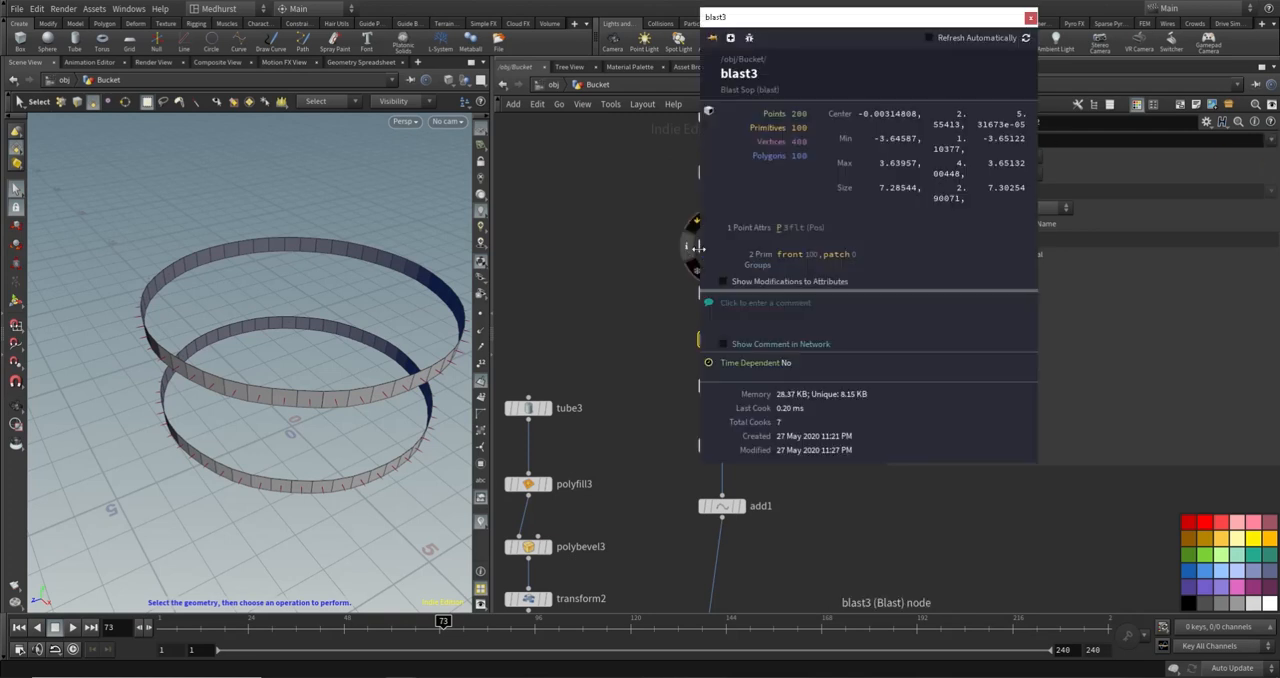
{"action": "left_click", "coordinate": [1030, 17]}
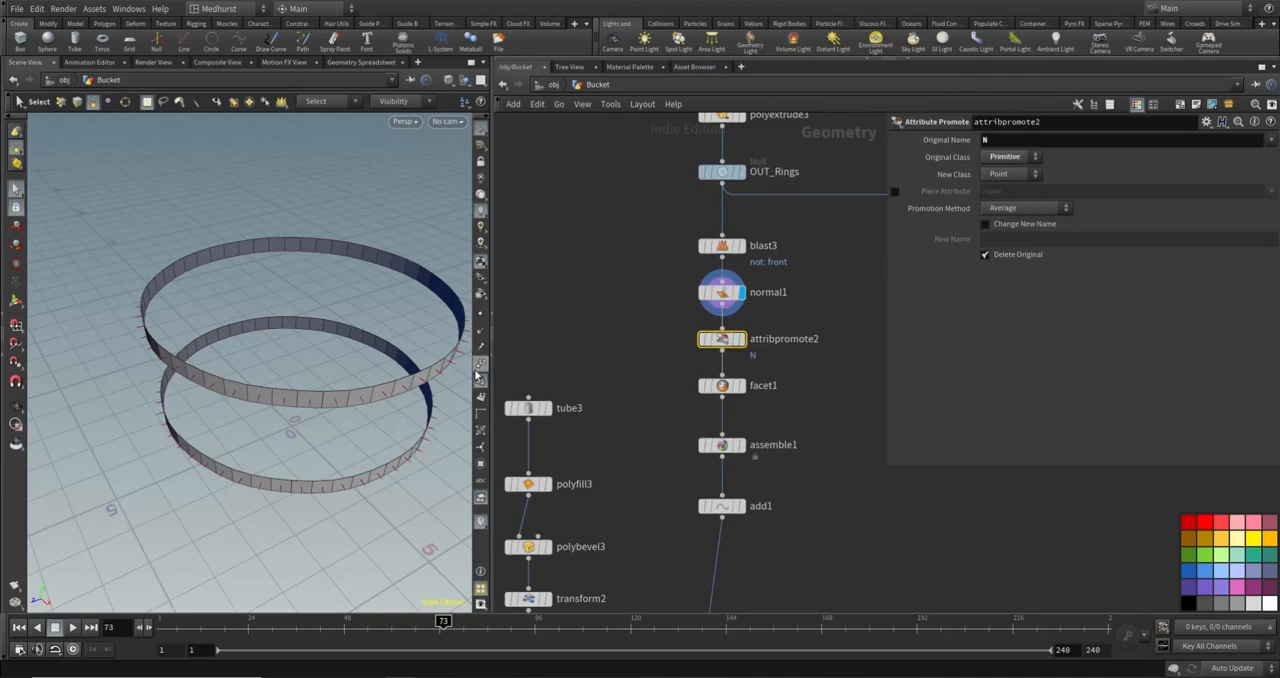
{"action": "left_click", "coordinate": [738, 250]}
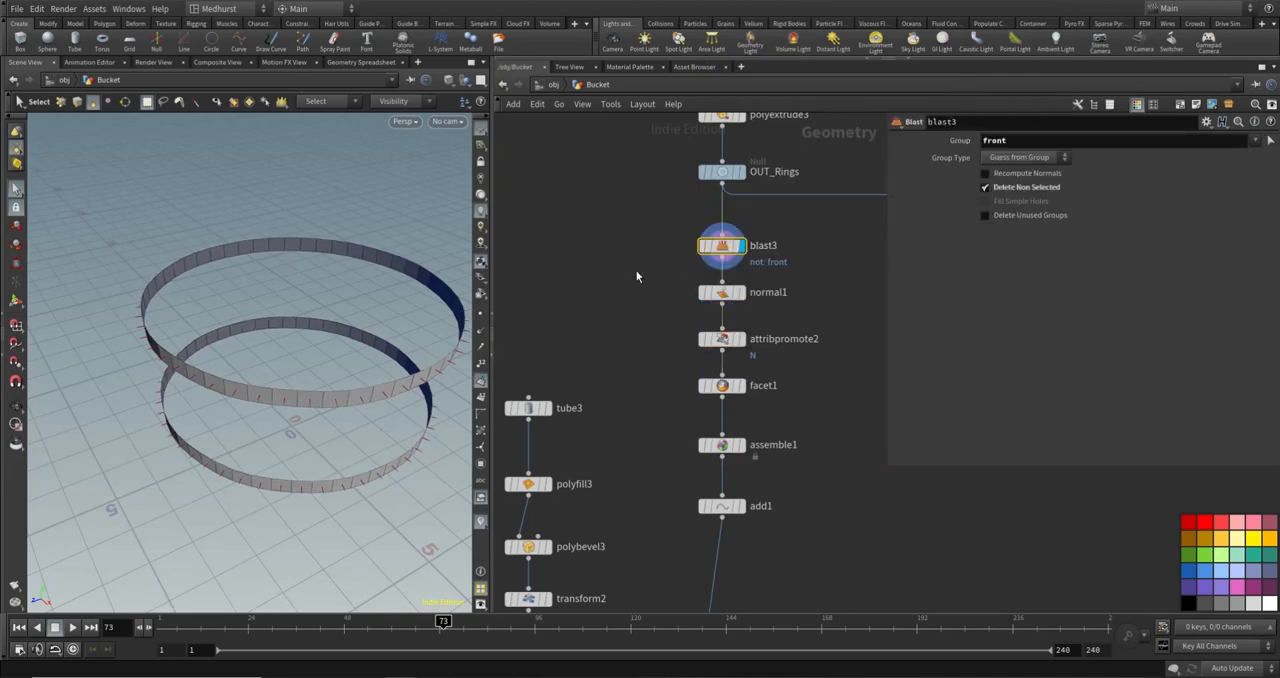
{"action": "middle_click", "coordinate": [763, 256]}
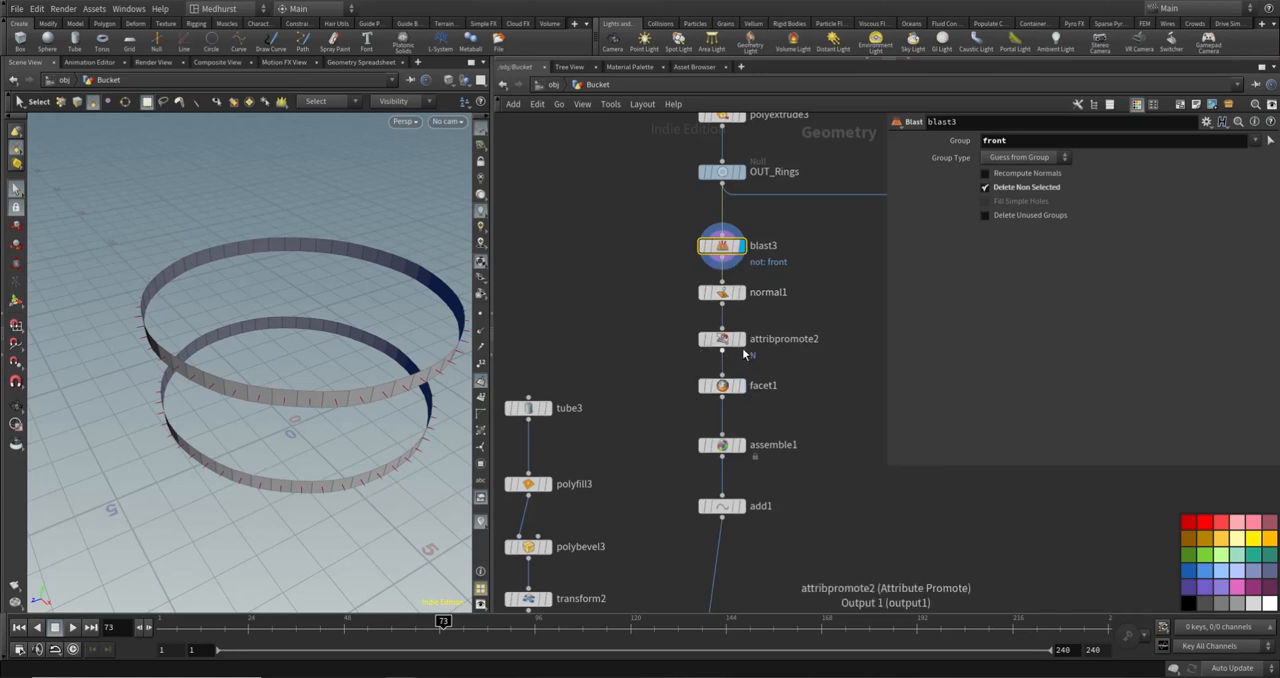
- Display attribpromote2 and examine the point normals around the bands from the side
{"action": "left_click", "coordinate": [736, 341]}
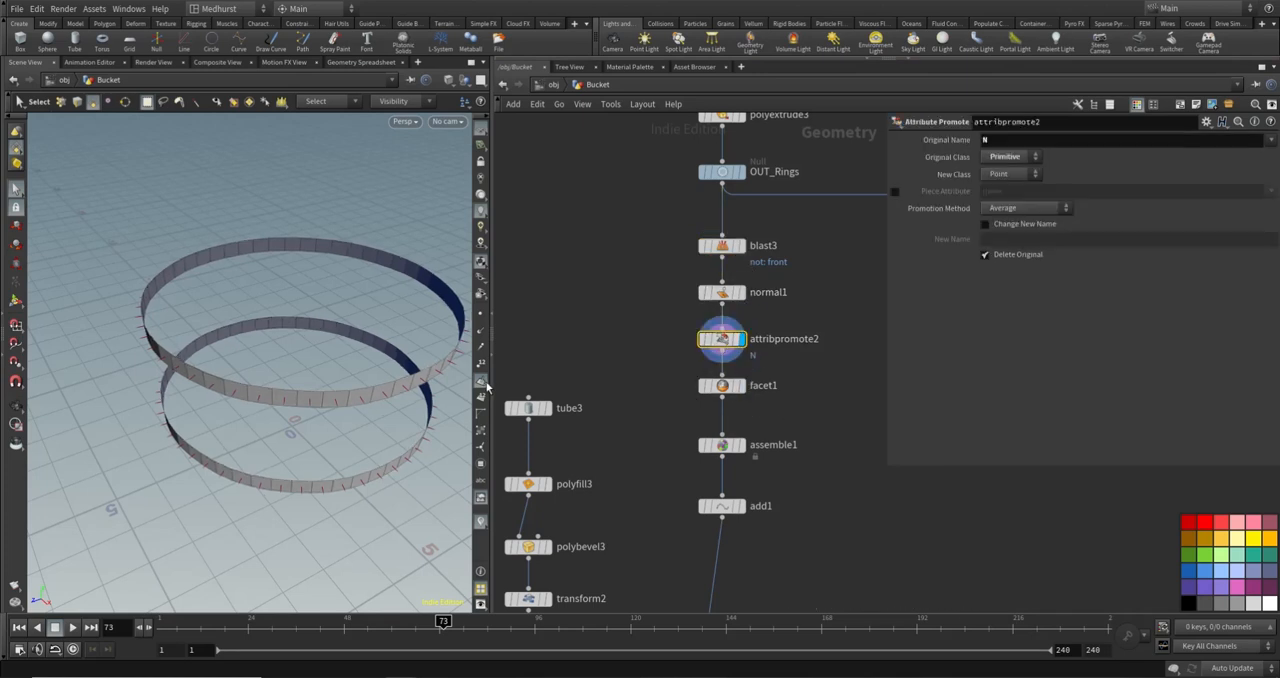
{"action": "key", "text": "Escape"}
{"action": "left_click_drag", "start_coordinate": [400, 350], "coordinate": [175, 268]}
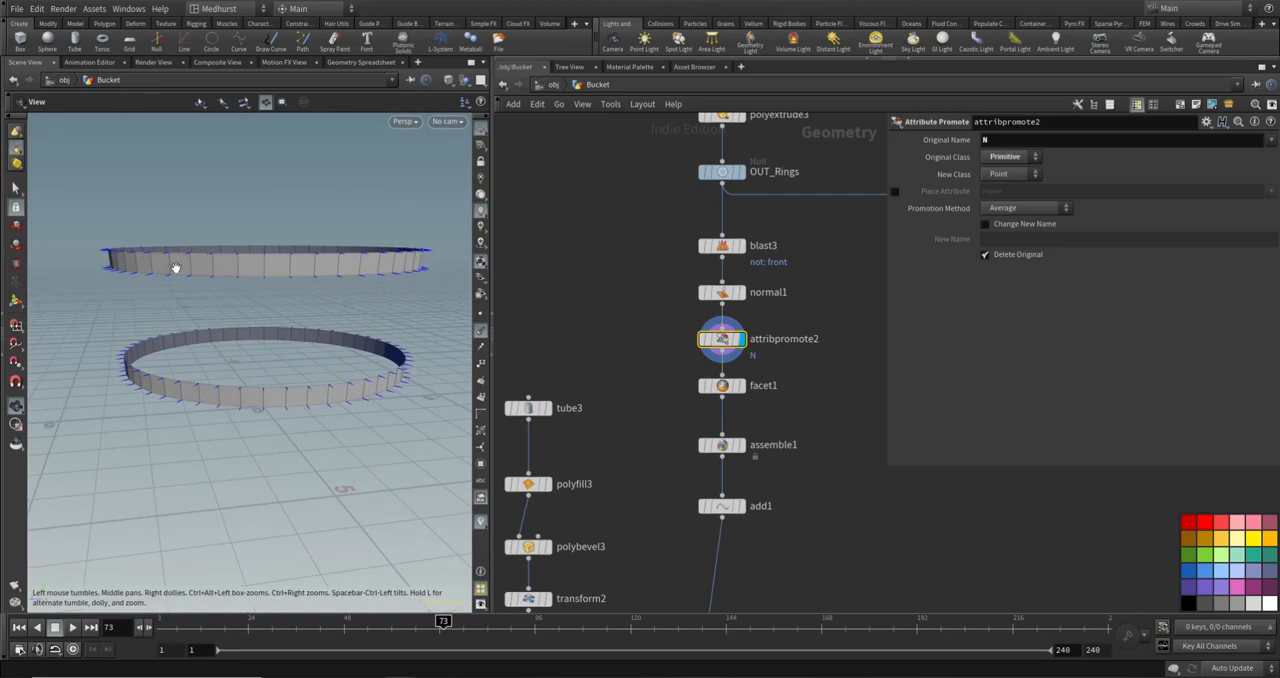
{"action": "key", "text": "s"}
- Set assemble1 to transfer the attribute N to its packed pieces
{"action": "left_click", "coordinate": [720, 446]}
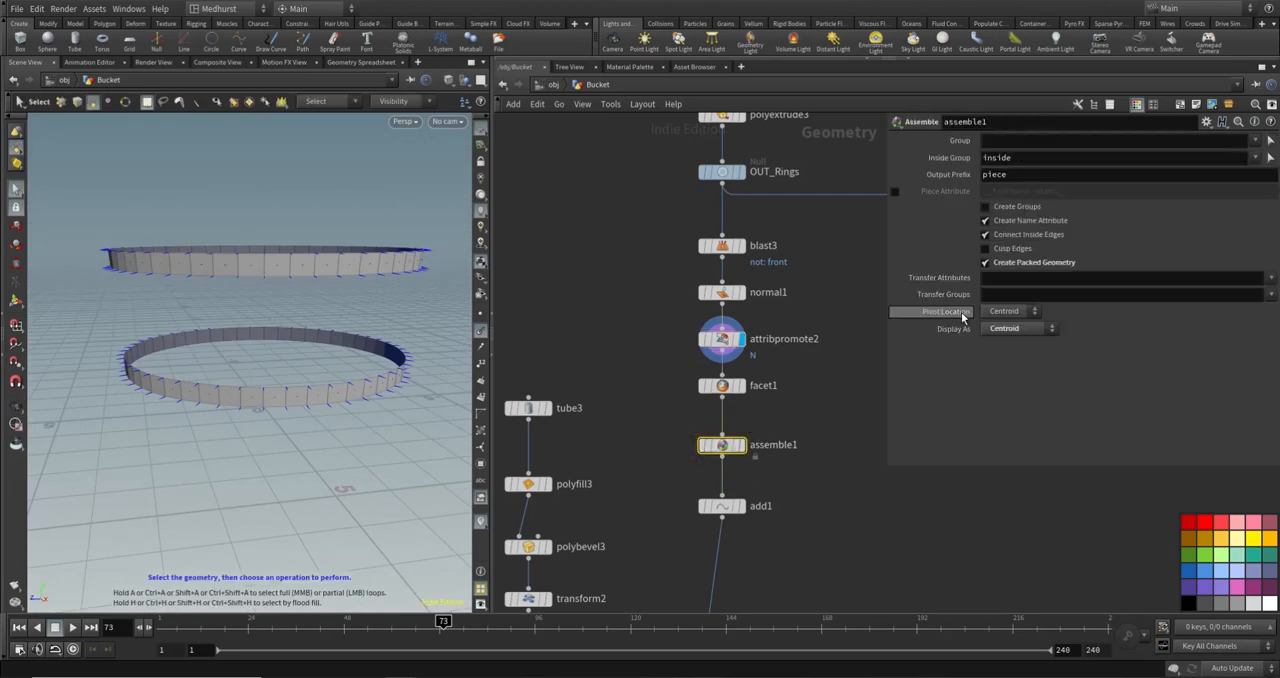
{"action": "left_click", "coordinate": [1027, 276]}
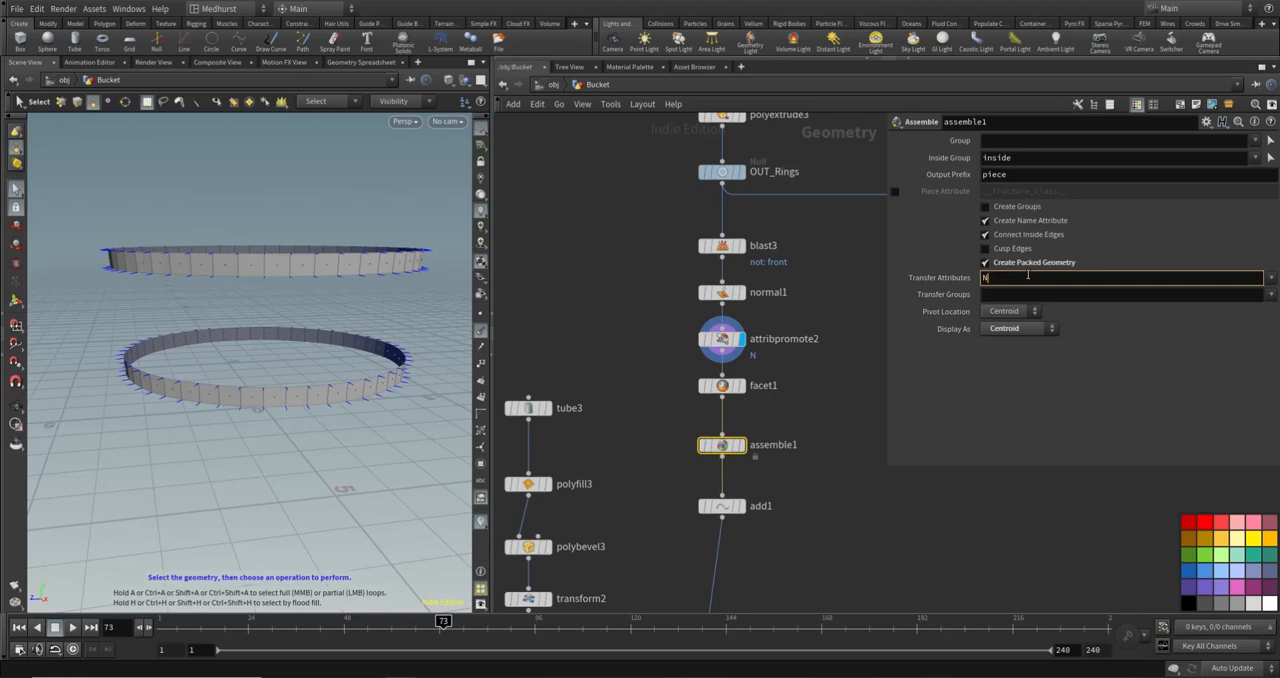
{"action": "key", "text": "Return"}
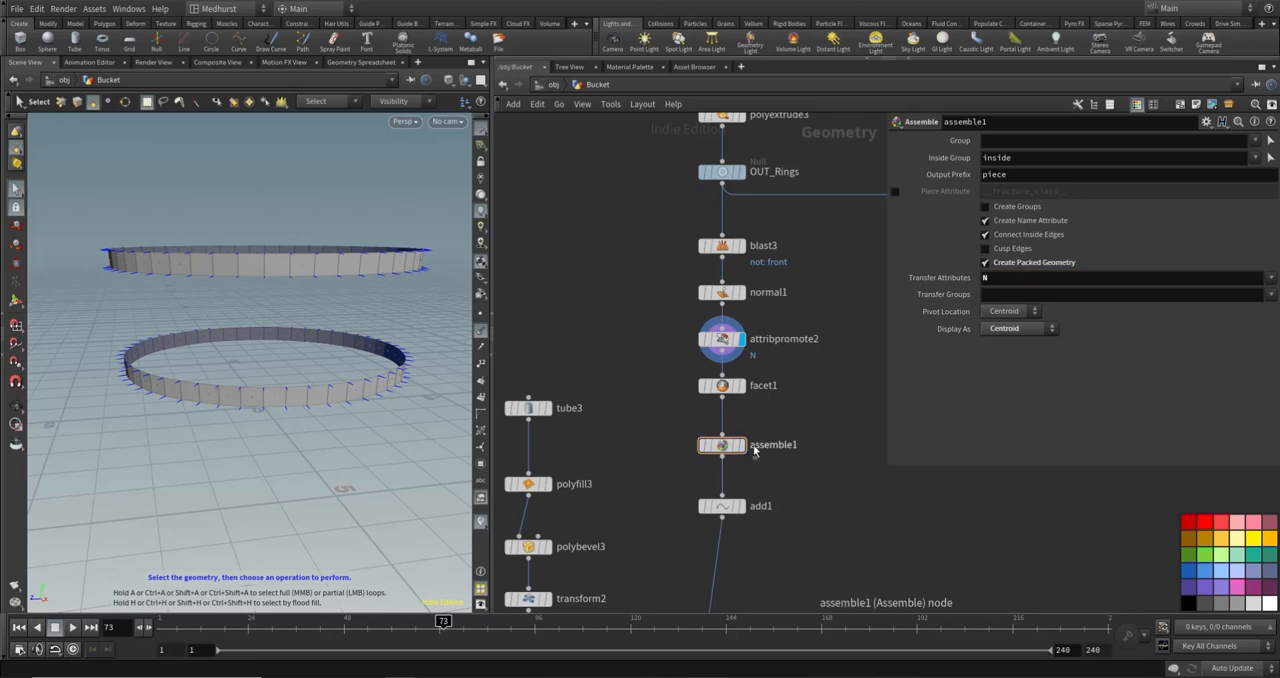
- Display add1 to check the transferred normals, then display copytopoints1 and examine the orientation of the copied bolts
{"action": "left_click", "coordinate": [741, 506]}
{"action": "left_click_drag", "start_coordinate": [440, 409], "coordinate": [280, 252], "text": "alt"}
{"action": "middle_click_drag", "start_coordinate": [698, 566], "coordinate": [762, 301]}
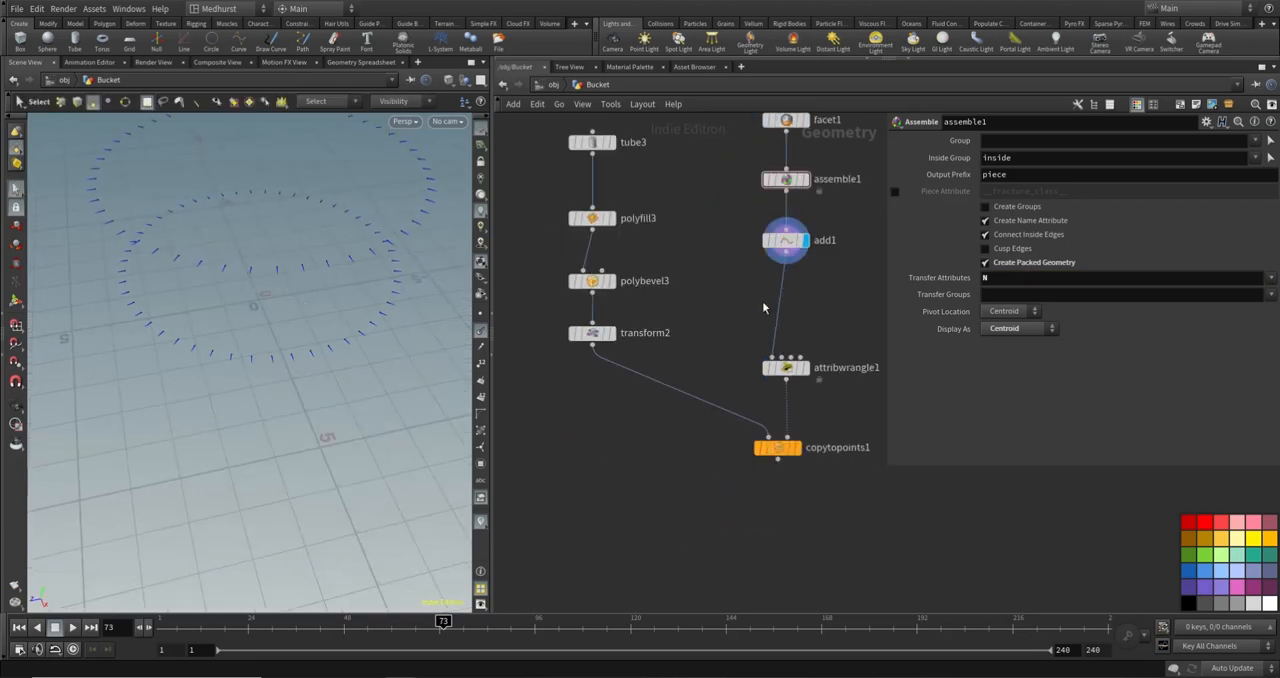
{"action": "left_click", "coordinate": [797, 447]}
{"action": "key", "text": "Escape"}
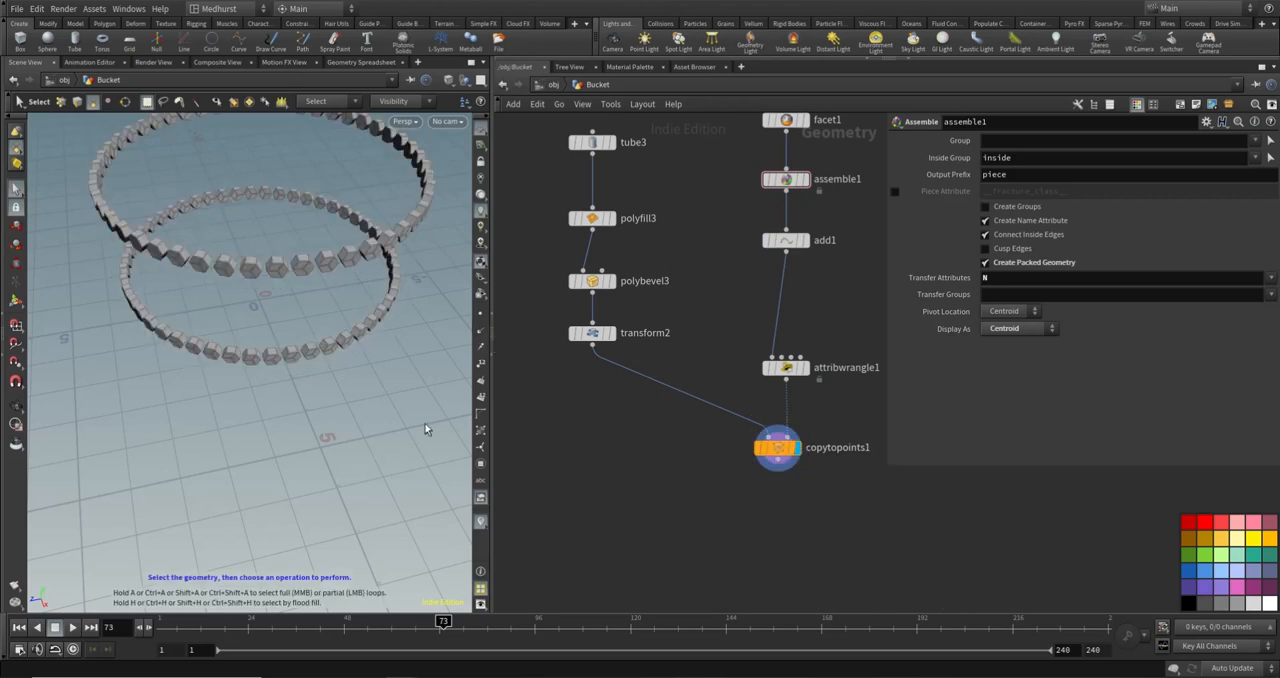
{"action": "left_click_drag", "start_coordinate": [423, 429], "coordinate": [487, 410]}
{"action": "key", "text": "s"}
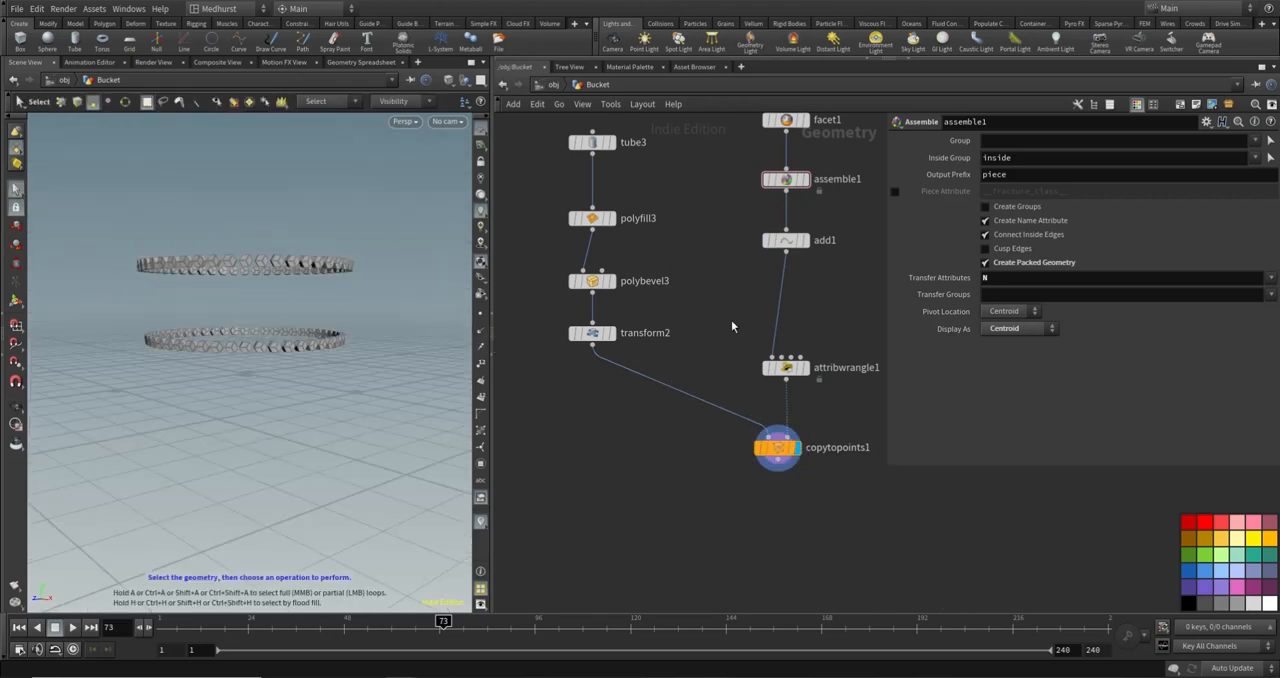
- Add a Merge node below and beside copytopoints1
{"action": "scroll", "coordinate": [808, 343], "scroll_direction": "down", "scroll_amount": 5}
{"action": "key", "text": "Tab"}
{"action": "type", "text": "mer"}
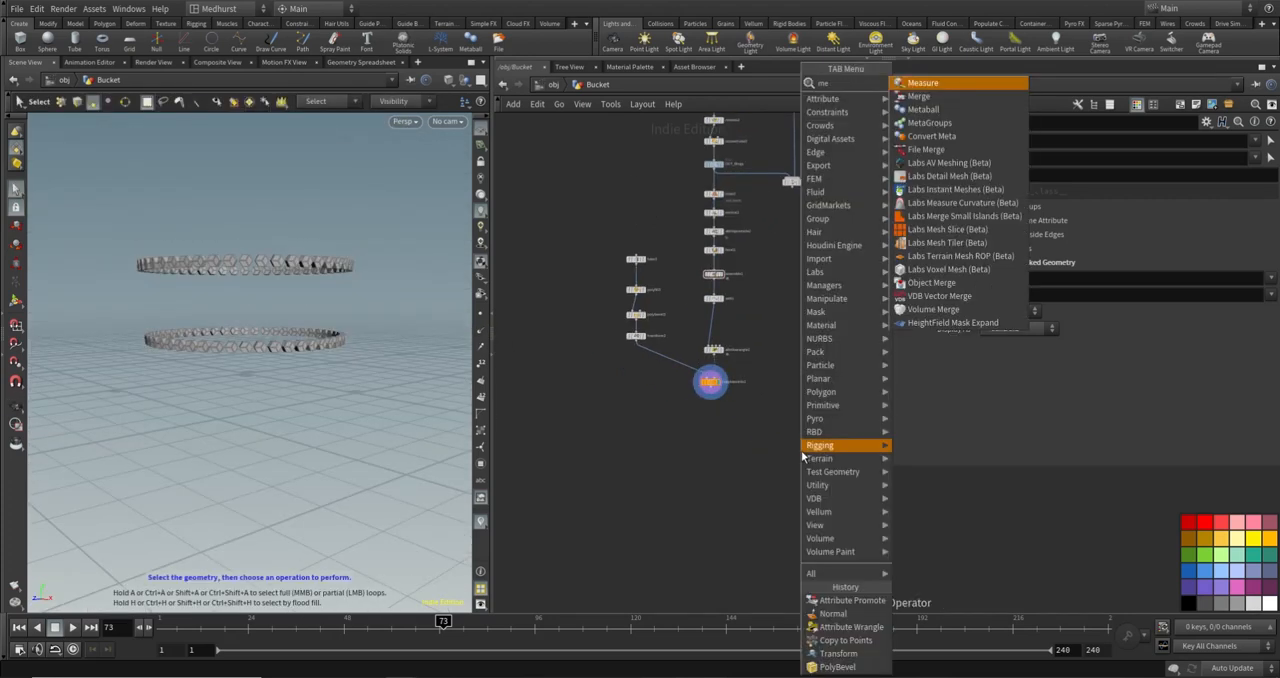
{"action": "key", "text": "Return"}
{"action": "left_click", "coordinate": [779, 419]}
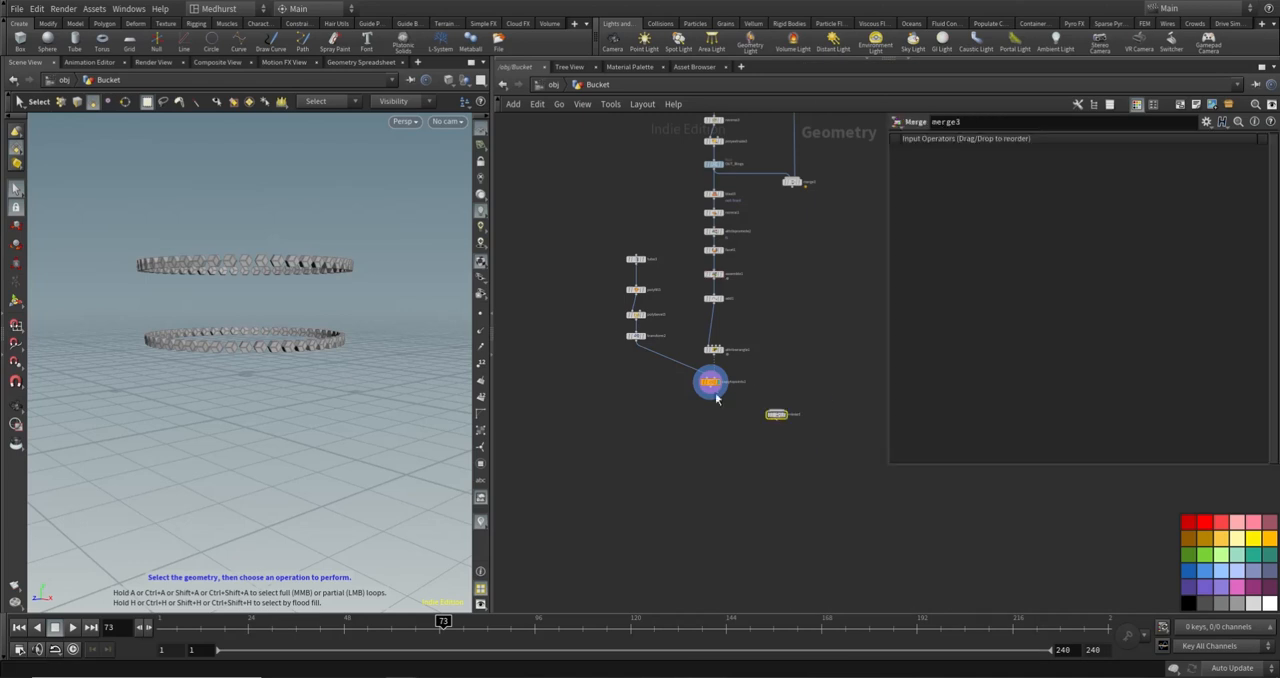
- Connect copytopoints1 and merge2 as inputs of the new merge3 node
{"action": "left_click", "coordinate": [712, 393]}
{"action": "left_click", "coordinate": [776, 408]}
{"action": "left_click", "coordinate": [777, 408]}
{"action": "left_click", "coordinate": [730, 490]}
{"action": "scroll", "coordinate": [724, 395], "scroll_direction": "up", "scroll_amount": 5}
{"action": "left_click", "coordinate": [690, 380]}
{"action": "left_click", "coordinate": [854, 437]}
{"action": "left_click", "coordinate": [854, 437]}
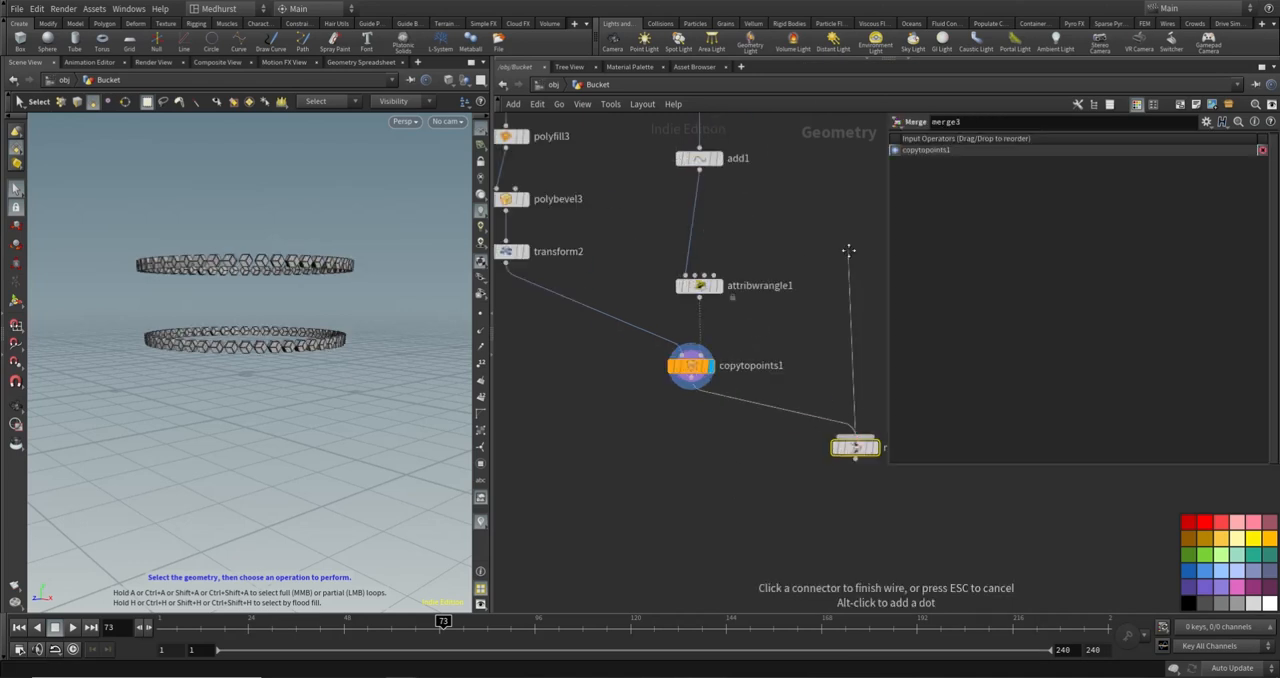
{"action": "middle_click_drag", "start_coordinate": [847, 225], "coordinate": [712, 529]}
{"action": "left_click", "coordinate": [757, 186]}
{"action": "scroll", "coordinate": [745, 300], "scroll_direction": "down", "scroll_amount": 5}
{"action": "mouse_move", "coordinate": [731, 449]}
{"action": "left_mouse_down"}
{"action": "mouse_move", "coordinate": [720, 456]}
{"action": "mouse_move", "coordinate": [738, 456]}
{"action": "left_mouse_up"}
- Insert a Null between copytopoints1 and merge3, align it beneath copytopoints1 and rename it OUT_Bolts
{"action": "left_click", "coordinate": [623, 498]}
{"action": "key", "text": "Tab"}
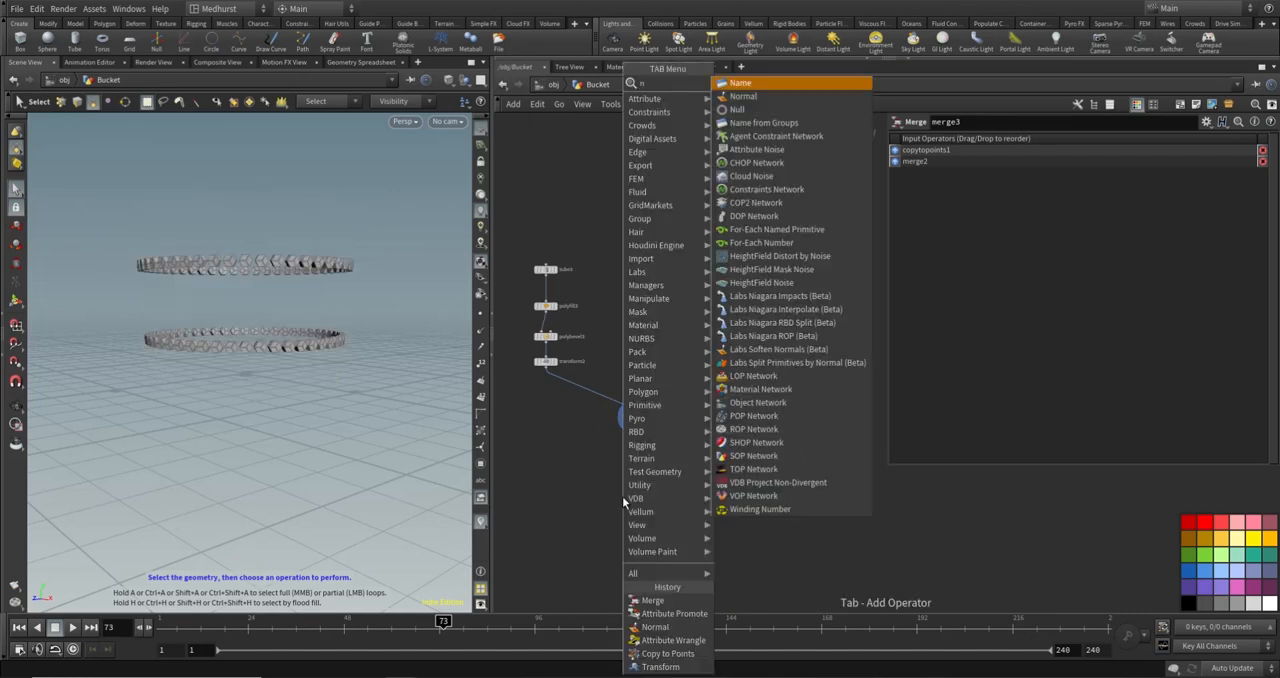
{"action": "key", "text": "Escape"}
{"action": "left_click", "coordinate": [691, 442]}
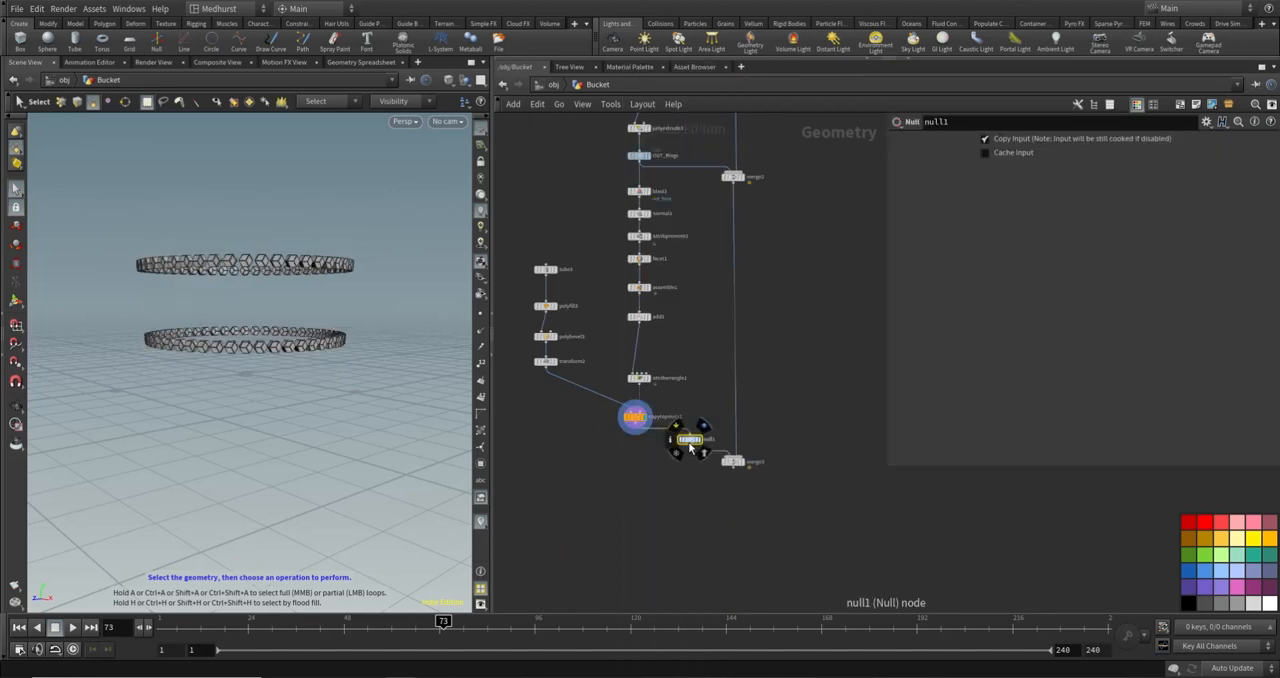
{"action": "left_click_drag", "start_coordinate": [689, 442], "coordinate": [634, 447]}
{"action": "double_click", "coordinate": [652, 442]}
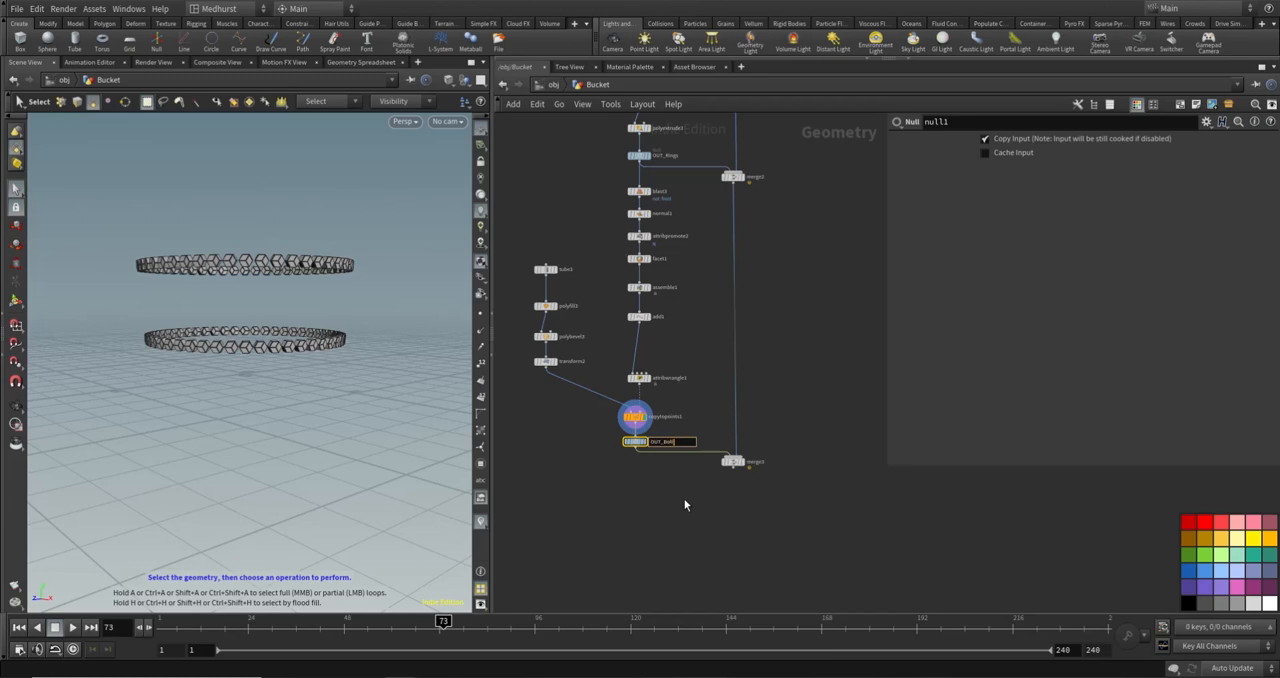
{"action": "type", "text": "OUT_Bolts"}
{"action": "key", "text": "Return"}
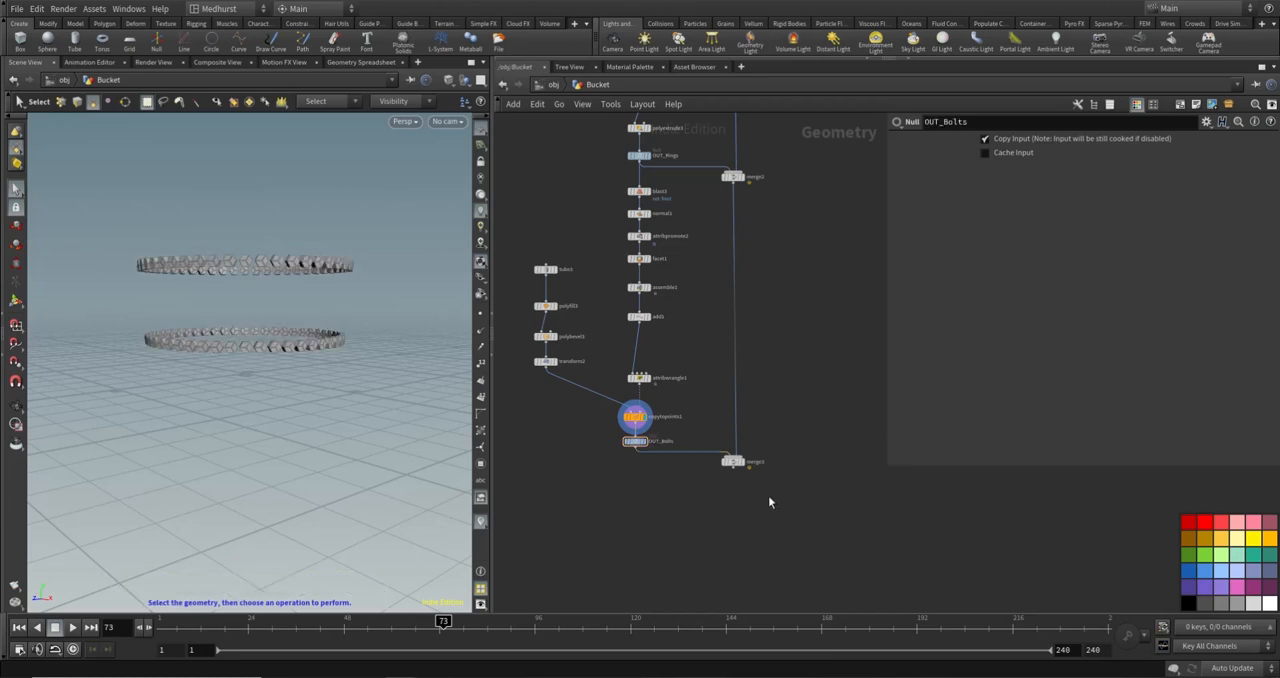
- Display merge3 and set transform2's uniform scale to 0.1 to shrink the bolts on the bands
{"action": "left_click", "coordinate": [741, 461]}
{"action": "scroll", "coordinate": [240, 290], "scroll_direction": "up", "scroll_amount": 8}
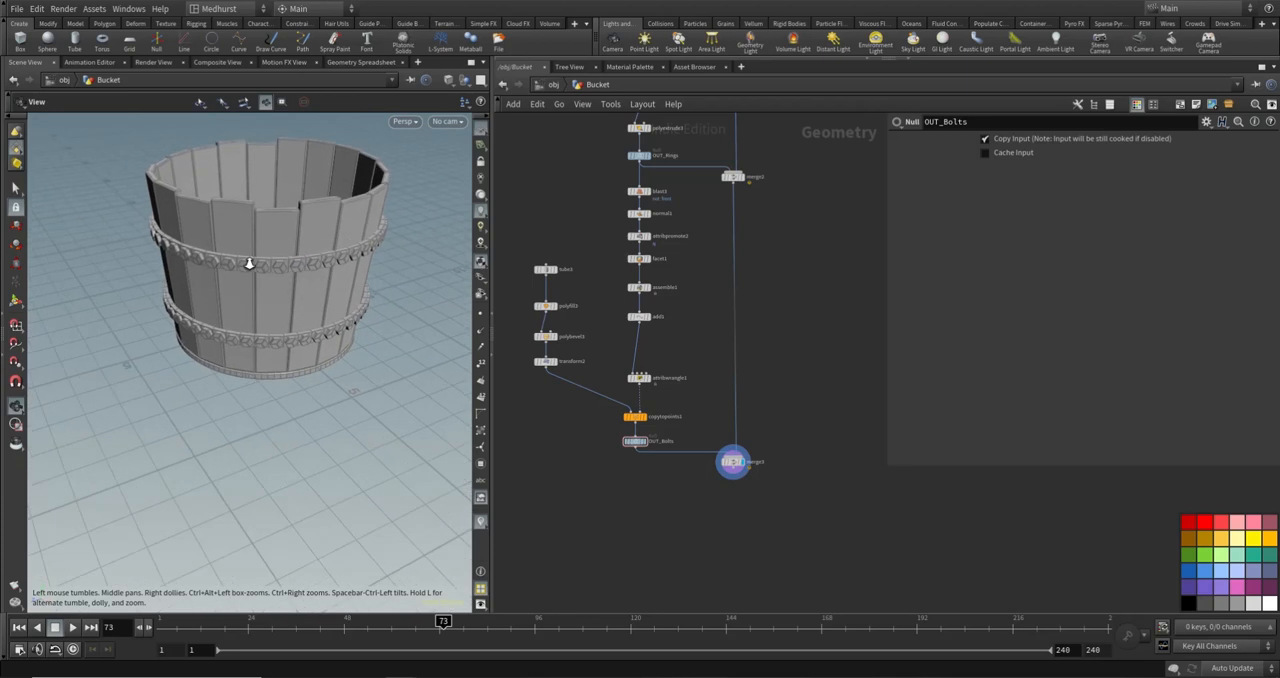
{"action": "left_click", "coordinate": [545, 362]}
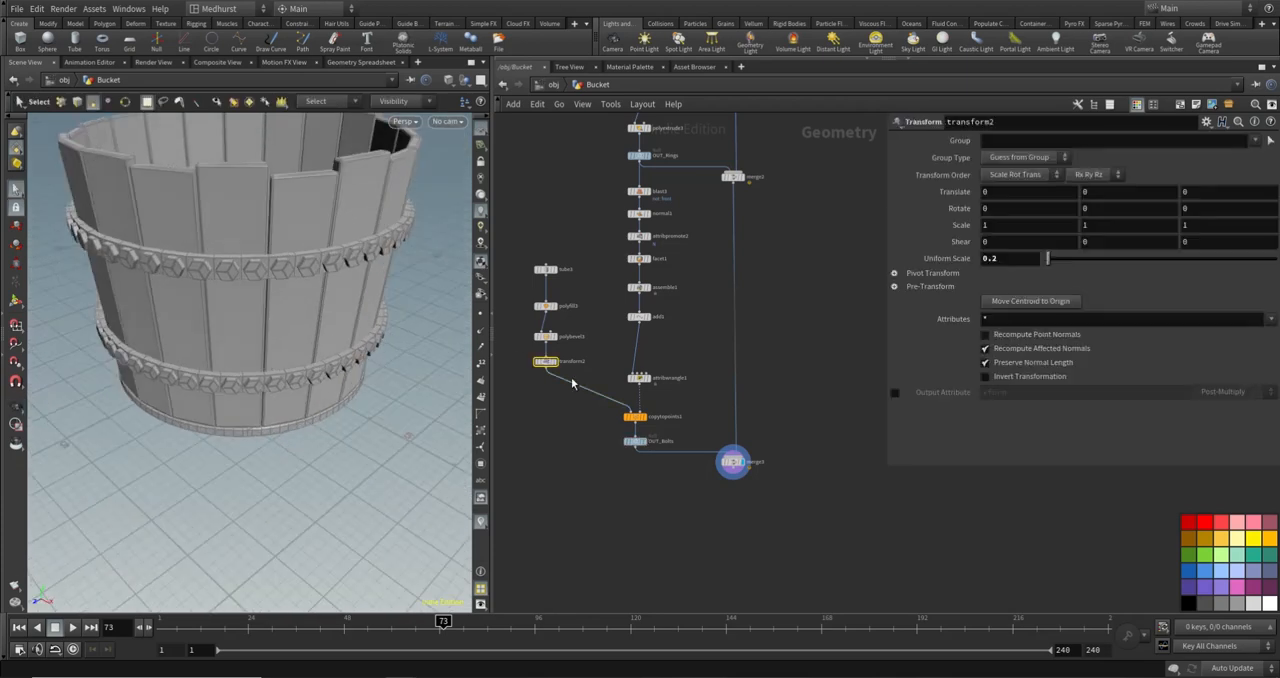
{"action": "left_click", "coordinate": [1026, 259]}
{"action": "key", "text": "BackSpace"}
{"action": "type", "text": "1"}
{"action": "key", "text": "Return"}
- Examine the resized bolts on both bands of the assembled bucket from several angles
{"action": "key", "text": "space"}
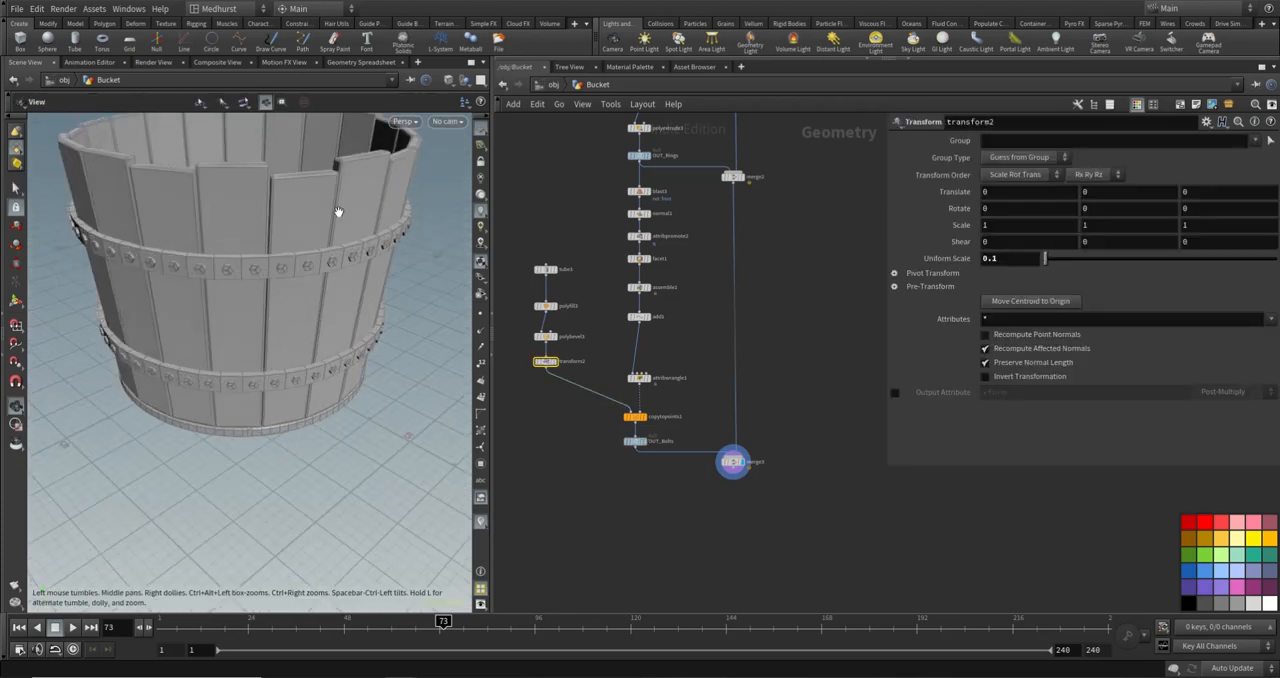
{"action": "right_click_drag", "start_coordinate": [339, 211], "coordinate": [237, 220]}
{"action": "left_click_drag", "start_coordinate": [237, 220], "coordinate": [280, 248]}
{"action": "middle_click_drag", "start_coordinate": [237, 167], "coordinate": [308, 270]}
{"action": "left_click_drag", "start_coordinate": [308, 270], "coordinate": [291, 243]}
{"action": "scroll", "coordinate": [274, 286], "scroll_direction": "up", "scroll_amount": 4}
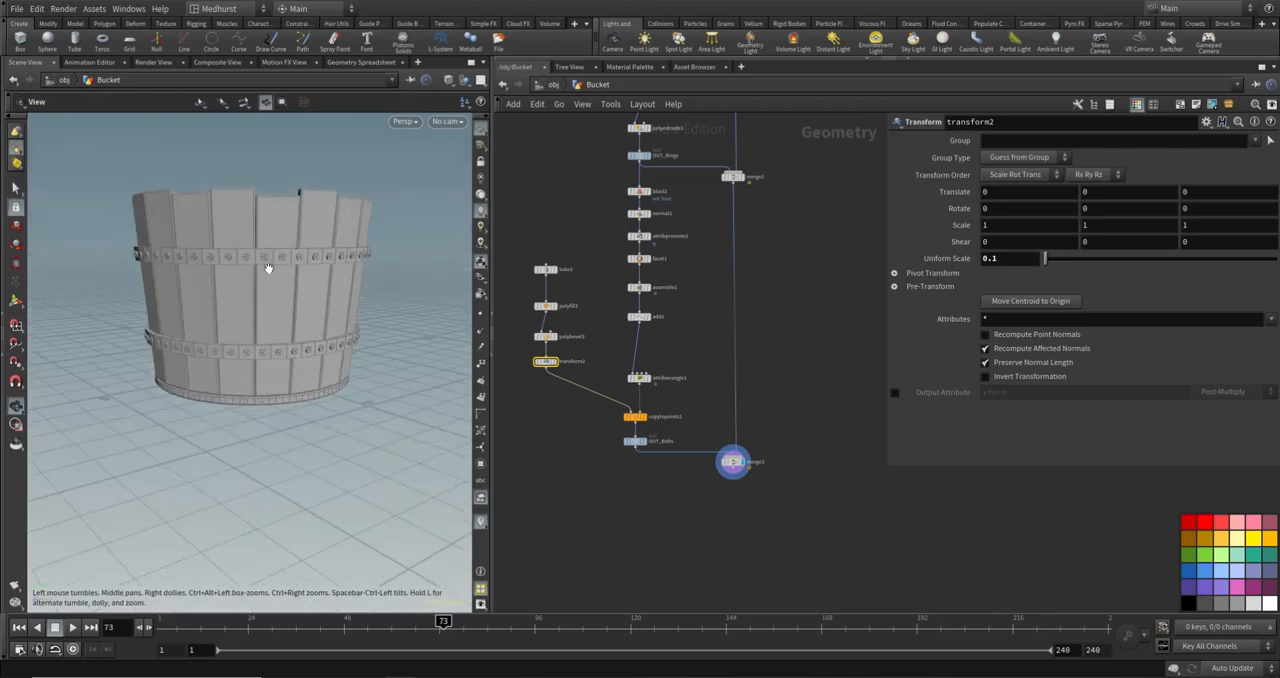
{"action": "left_click_drag", "start_coordinate": [360, 307], "coordinate": [303, 253]}
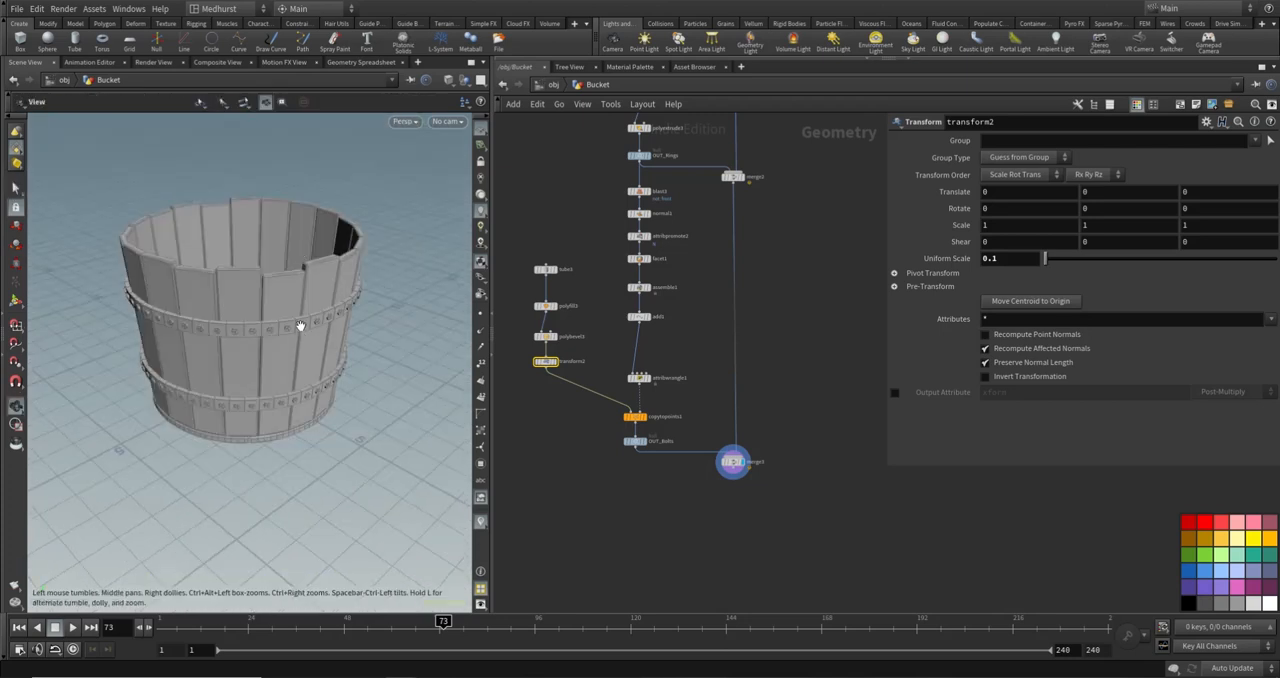
- Add a Delete node fed by attribpromote2, display it and set its operation to Delete by Range
{"action": "left_click_drag", "start_coordinate": [300, 322], "coordinate": [296, 333]}
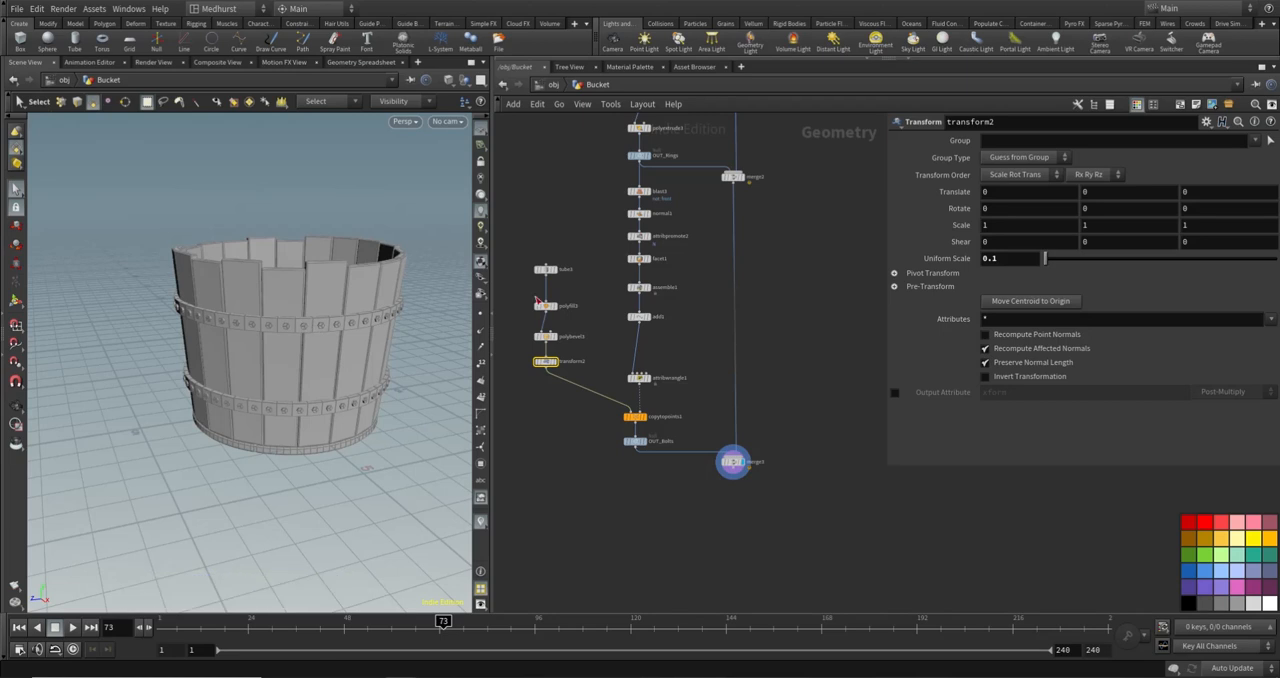
{"action": "left_click", "coordinate": [647, 190]}
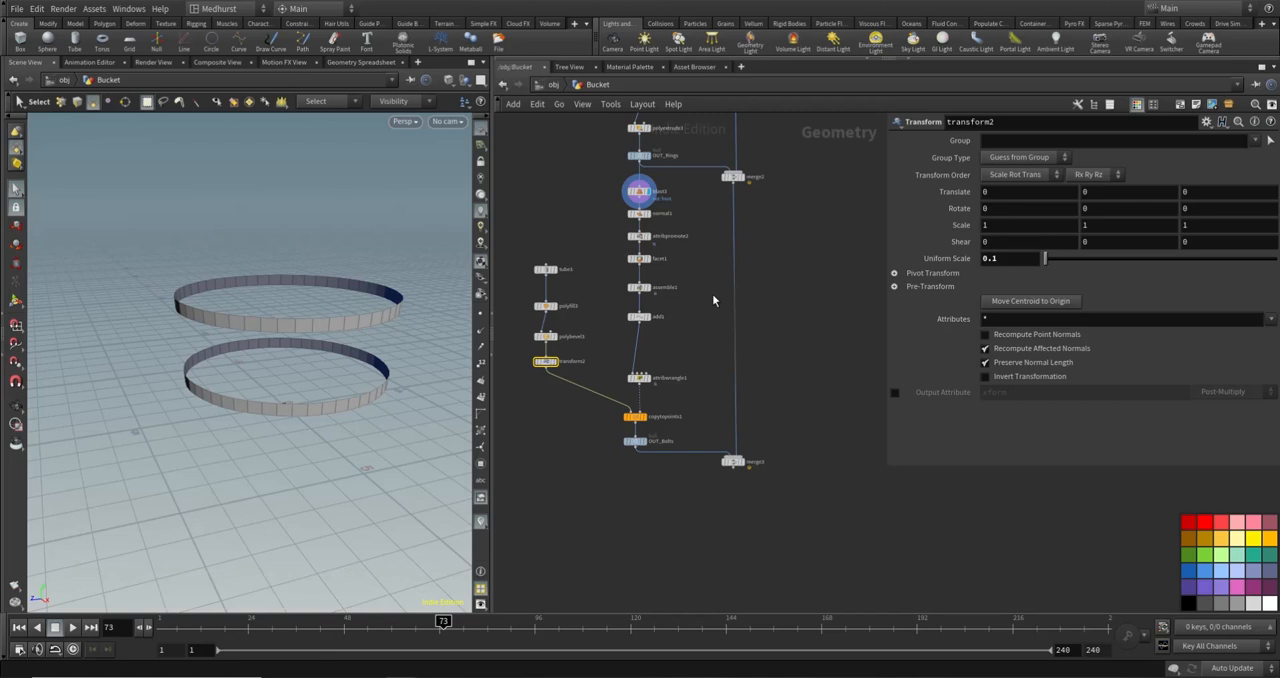
{"action": "scroll", "coordinate": [712, 293], "scroll_direction": "up", "scroll_amount": 5}
{"action": "key", "text": "Tab"}
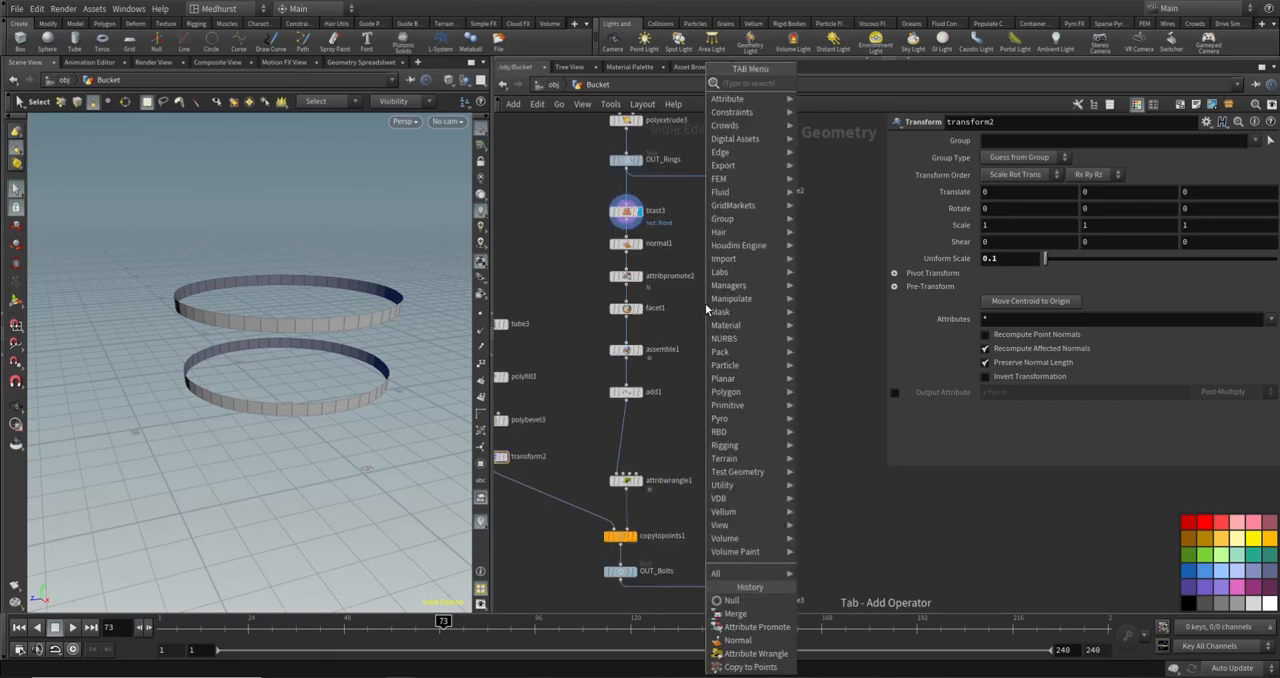
{"action": "type", "text": "conn"}
{"action": "key", "text": "Return"}
{"action": "left_click", "coordinate": [705, 303]}
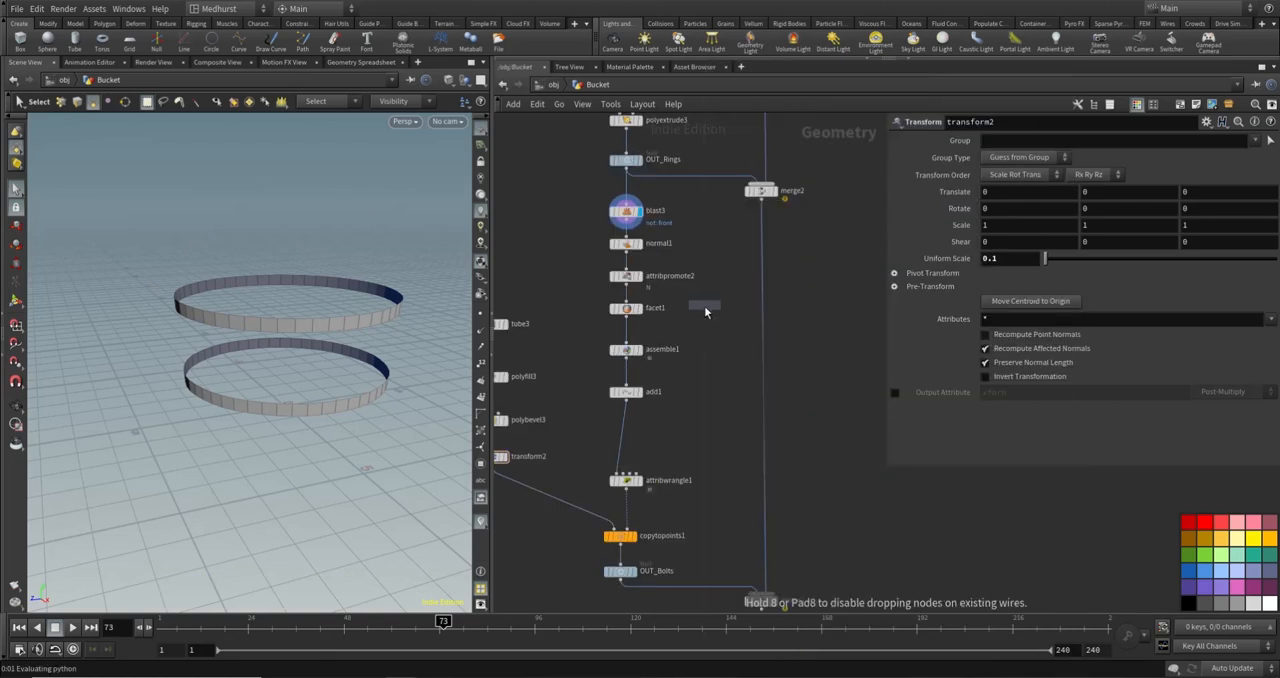
{"action": "left_click", "coordinate": [703, 300]}
{"action": "left_click", "coordinate": [607, 288]}
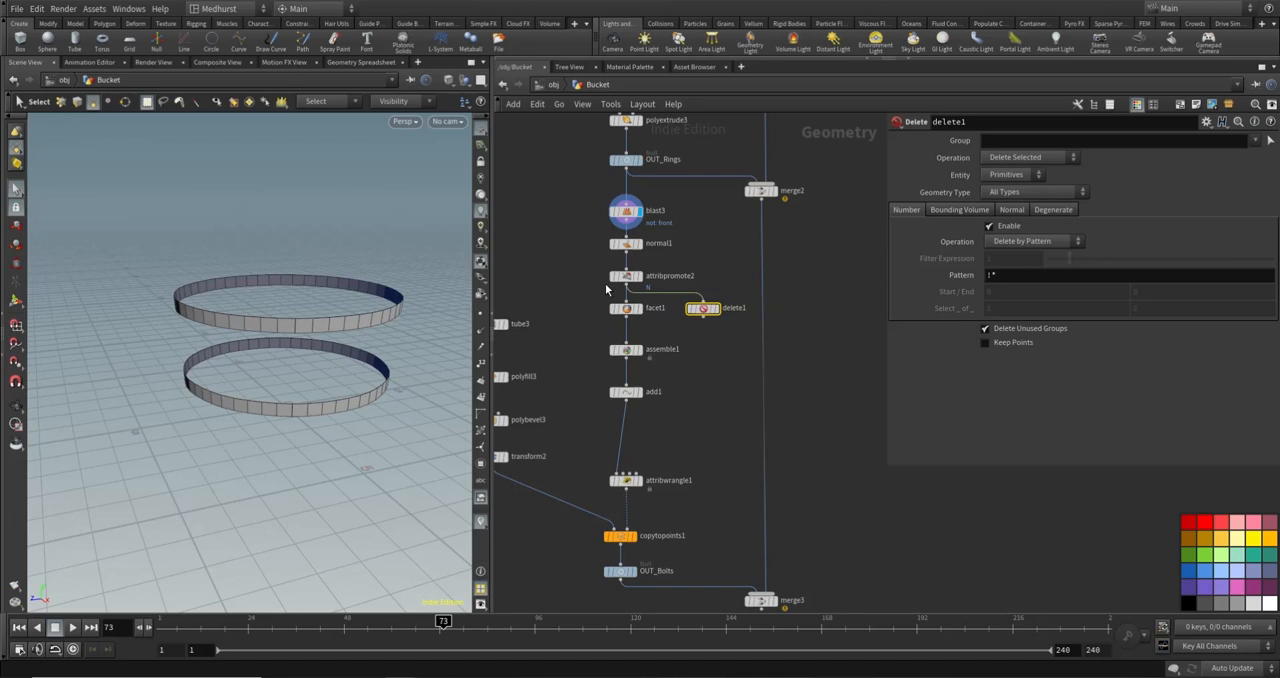
{"action": "left_click", "coordinate": [715, 312]}
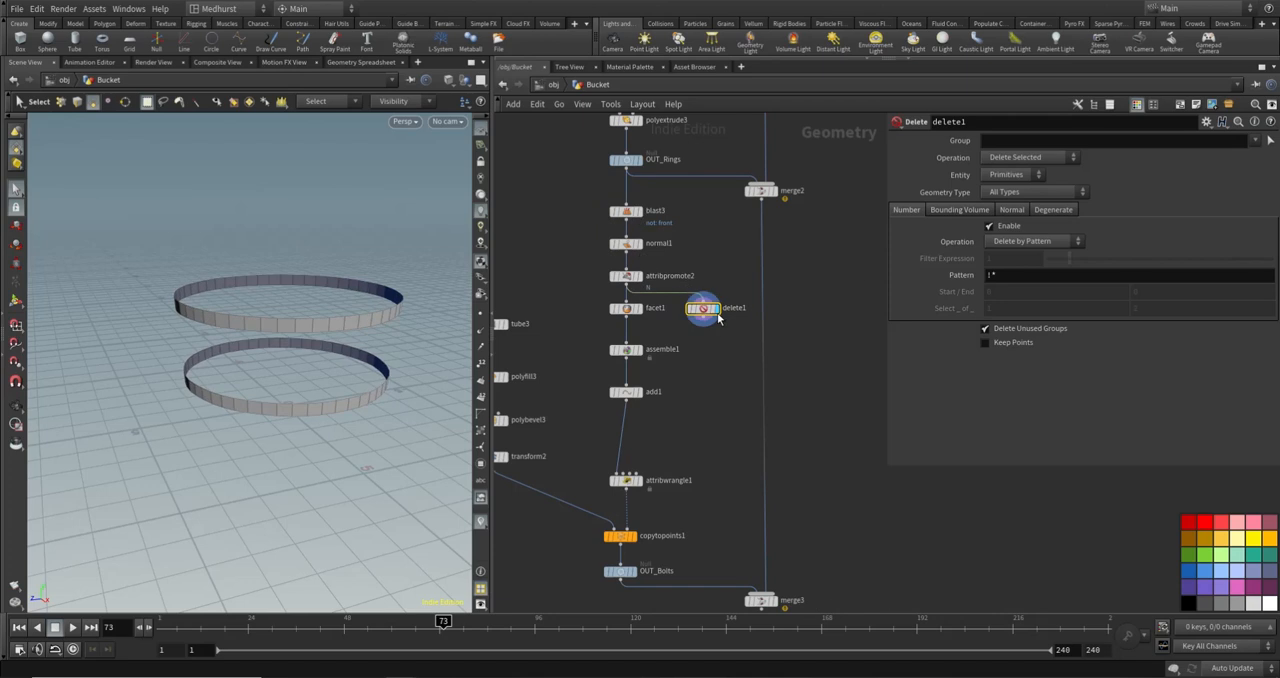
{"action": "left_click", "coordinate": [1035, 246]}
{"action": "left_click", "coordinate": [1042, 266]}
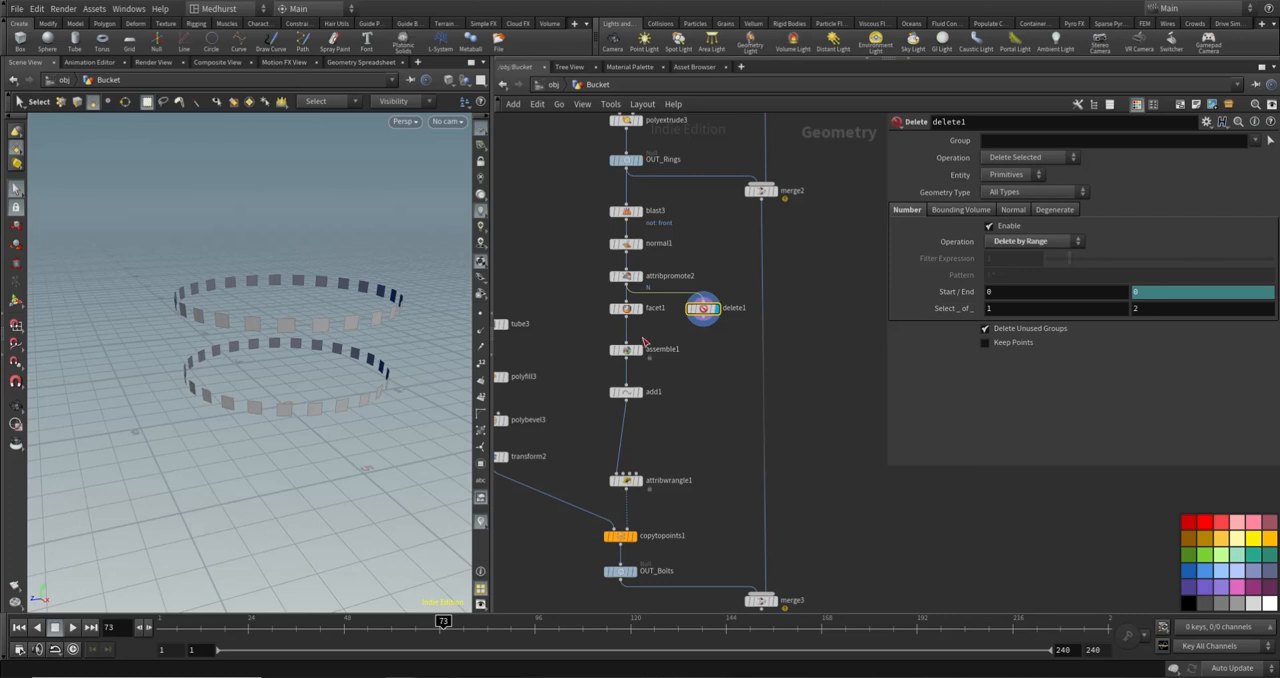
- Remove the facet1 node and insert delete1 in its place between attribpromote2 and assemble1
{"action": "left_click_drag", "start_coordinate": [626, 312], "coordinate": [568, 315]}
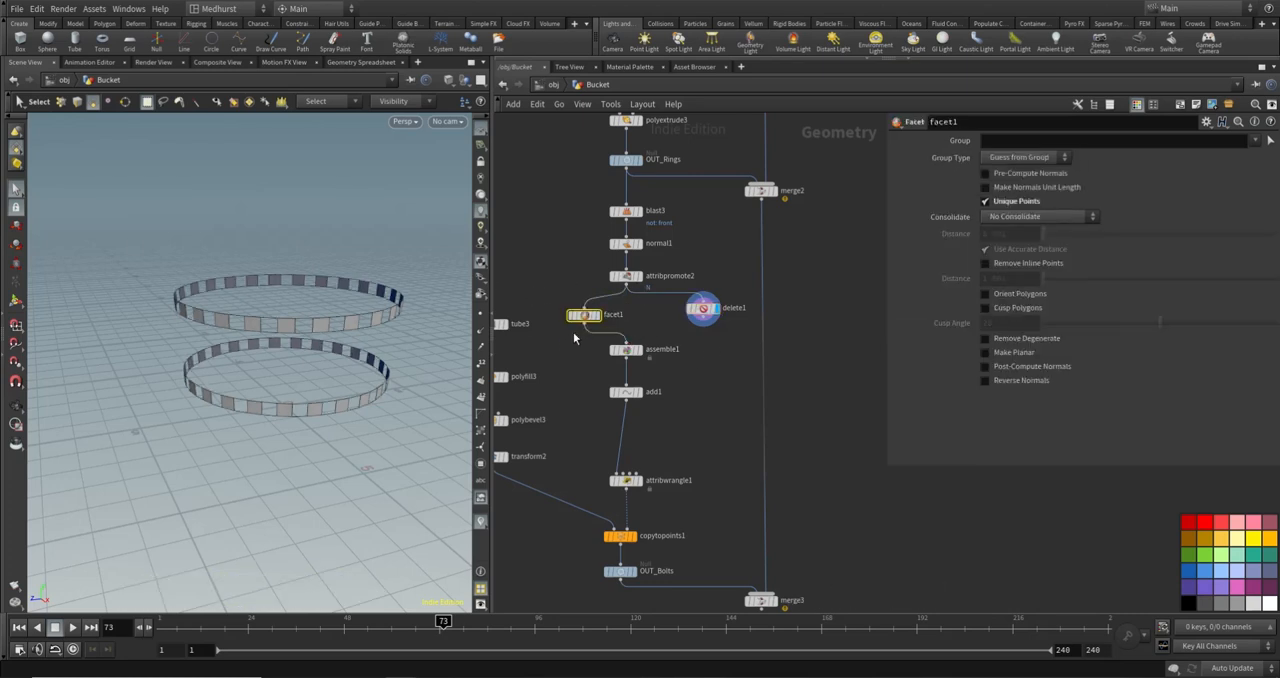
{"action": "key", "text": "Delete"}
{"action": "left_click_drag", "start_coordinate": [626, 343], "coordinate": [631, 315]}
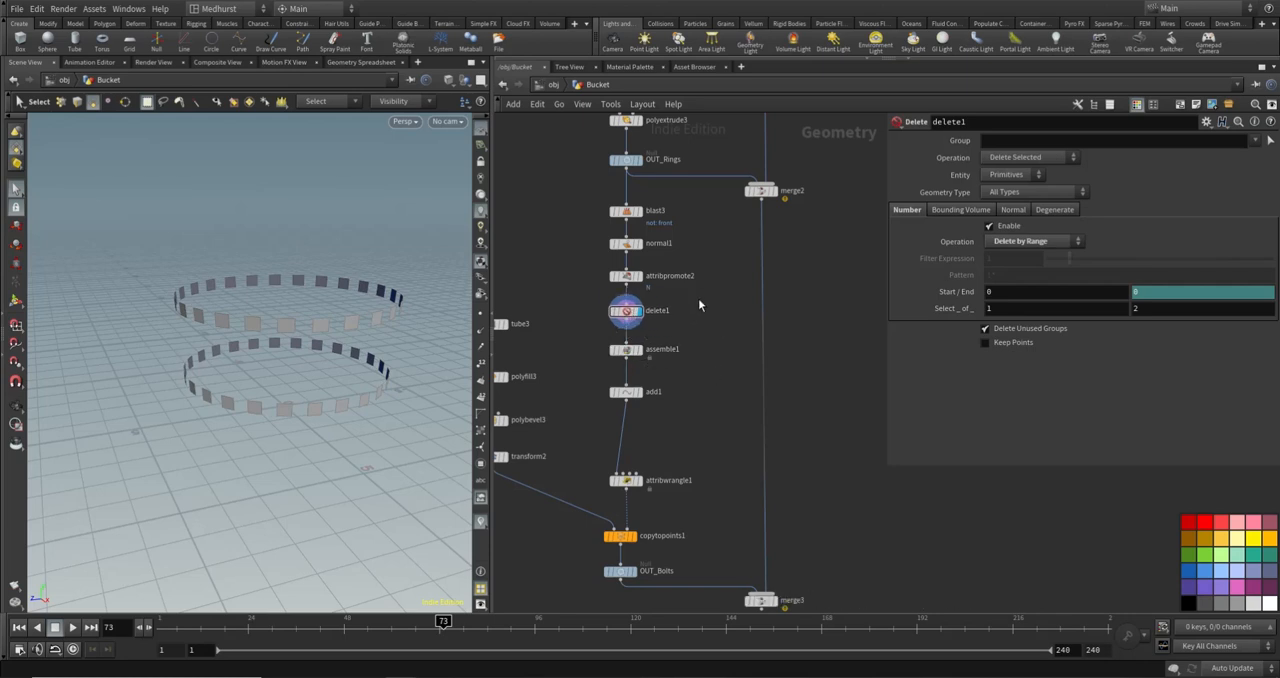
- Display OUT_Bolts, switch the display to merge3 and examine the bolt spacing around the bucket
{"action": "middle_click_drag", "start_coordinate": [729, 587], "coordinate": [716, 400]}
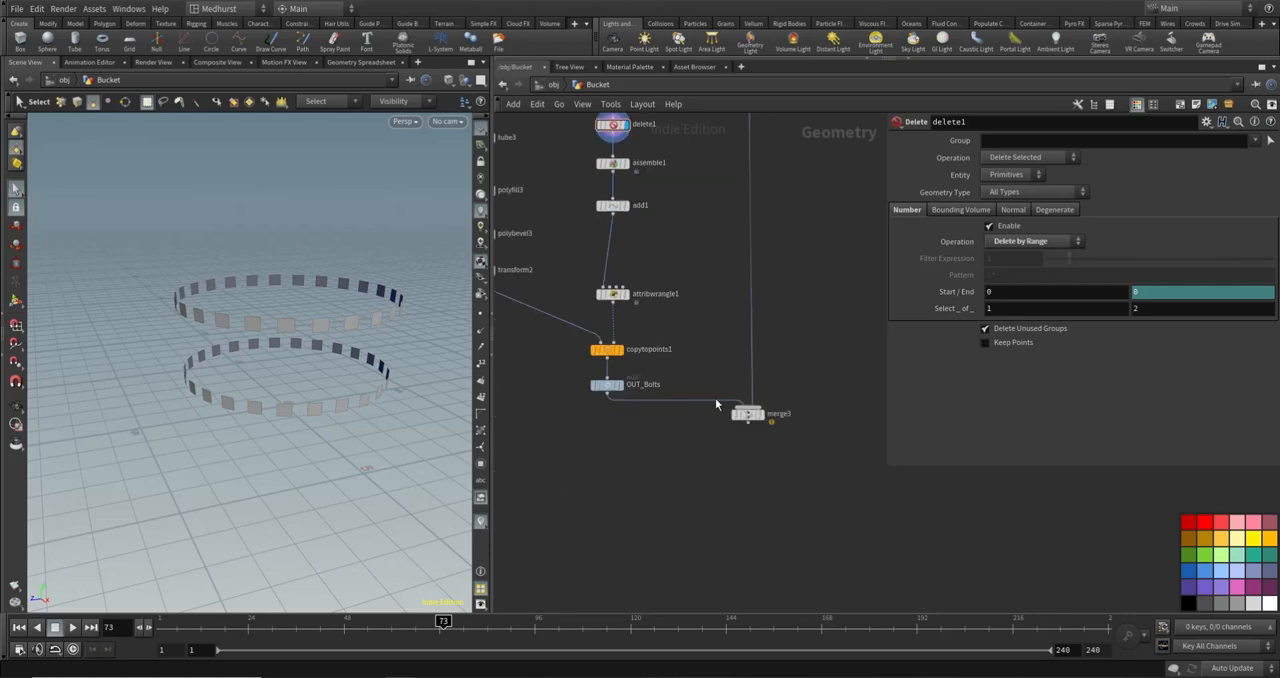
{"action": "left_click", "coordinate": [621, 386]}
{"action": "left_click_drag", "start_coordinate": [271, 300], "coordinate": [354, 268], "text": "alt"}
{"action": "key", "text": "s"}
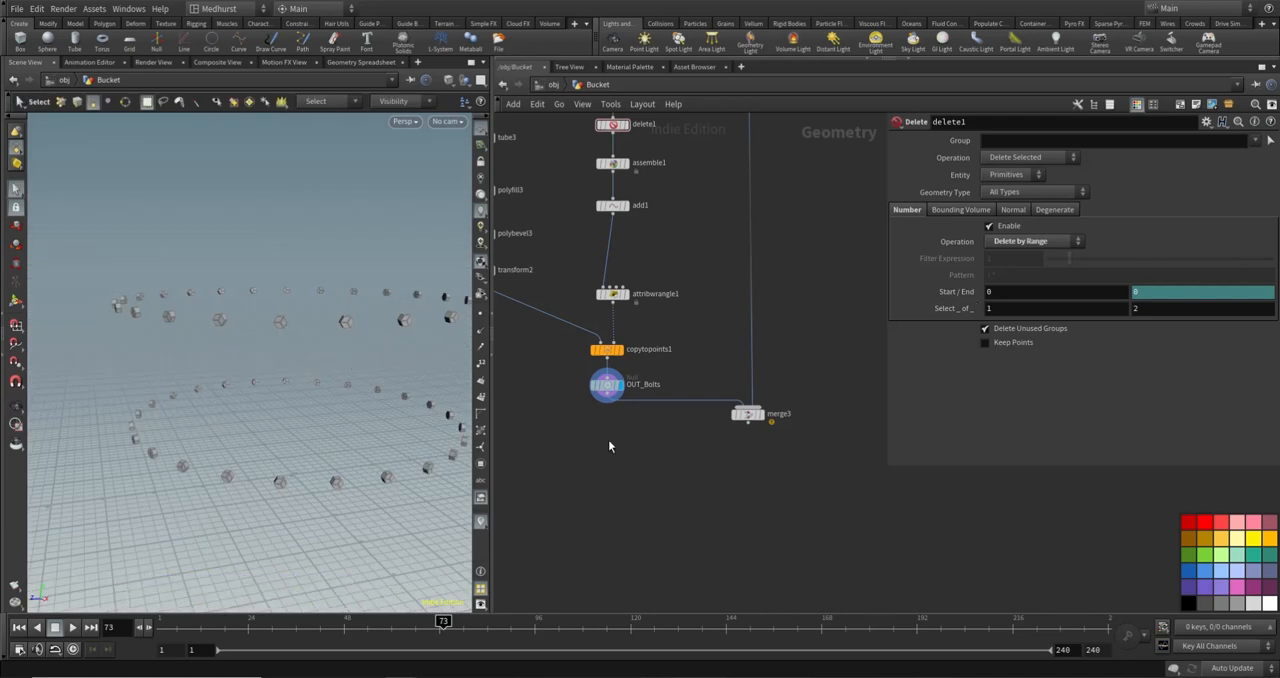
{"action": "left_click", "coordinate": [757, 413]}
{"action": "key", "text": "Escape"}
{"action": "scroll", "coordinate": [343, 280], "scroll_direction": "up", "scroll_amount": 5}
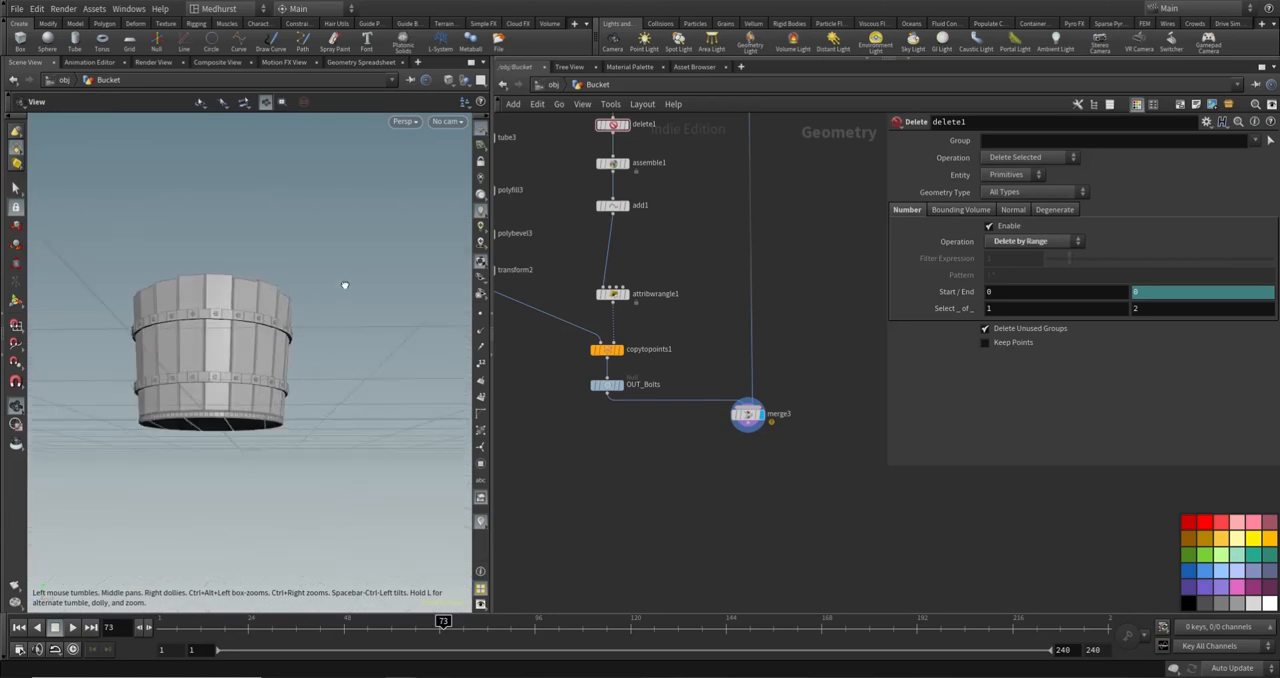
{"action": "type", "text": "s"}
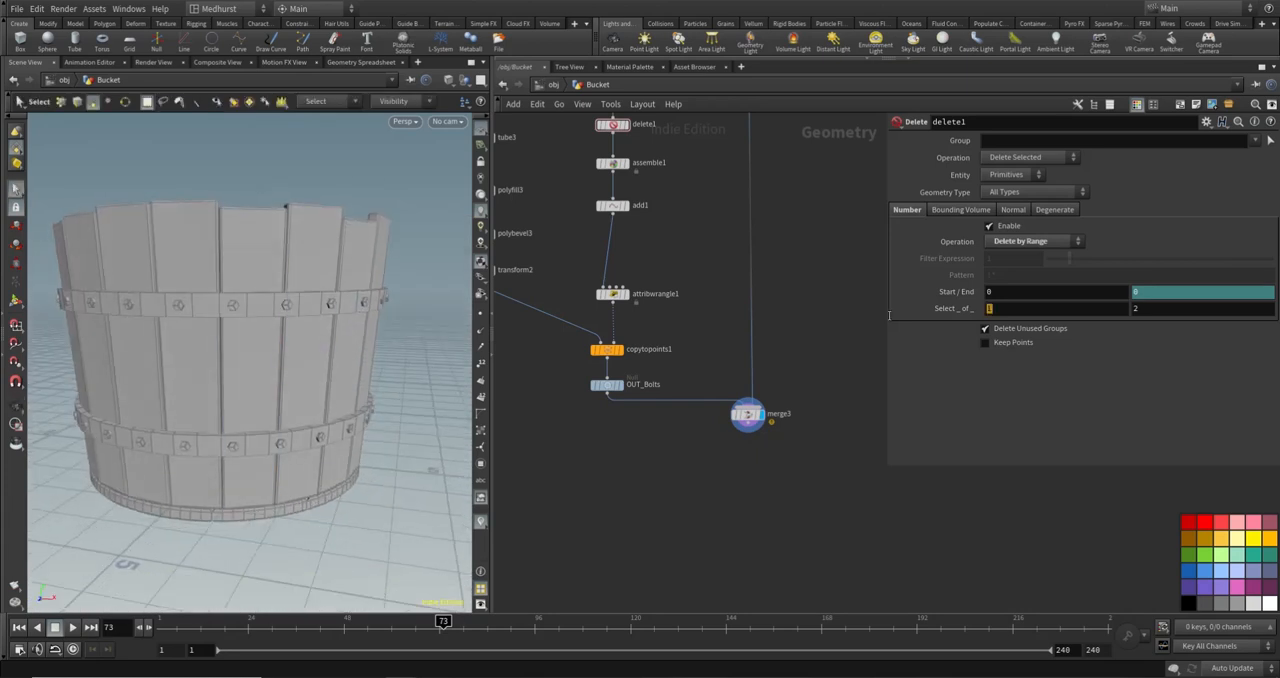
{"action": "type", "text": "3"}
- Try setting delete1's range selection to 3 of 4 to thin out the bolts further
{"action": "key", "text": "Tab"}
{"action": "type", "text": "4"}
{"action": "key", "text": "Return"}
{"action": "scroll", "coordinate": [231, 360], "scroll_direction": "down", "scroll_amount": 3}
{"action": "left_click_drag", "start_coordinate": [231, 360], "coordinate": [380, 364], "text": "alt"}
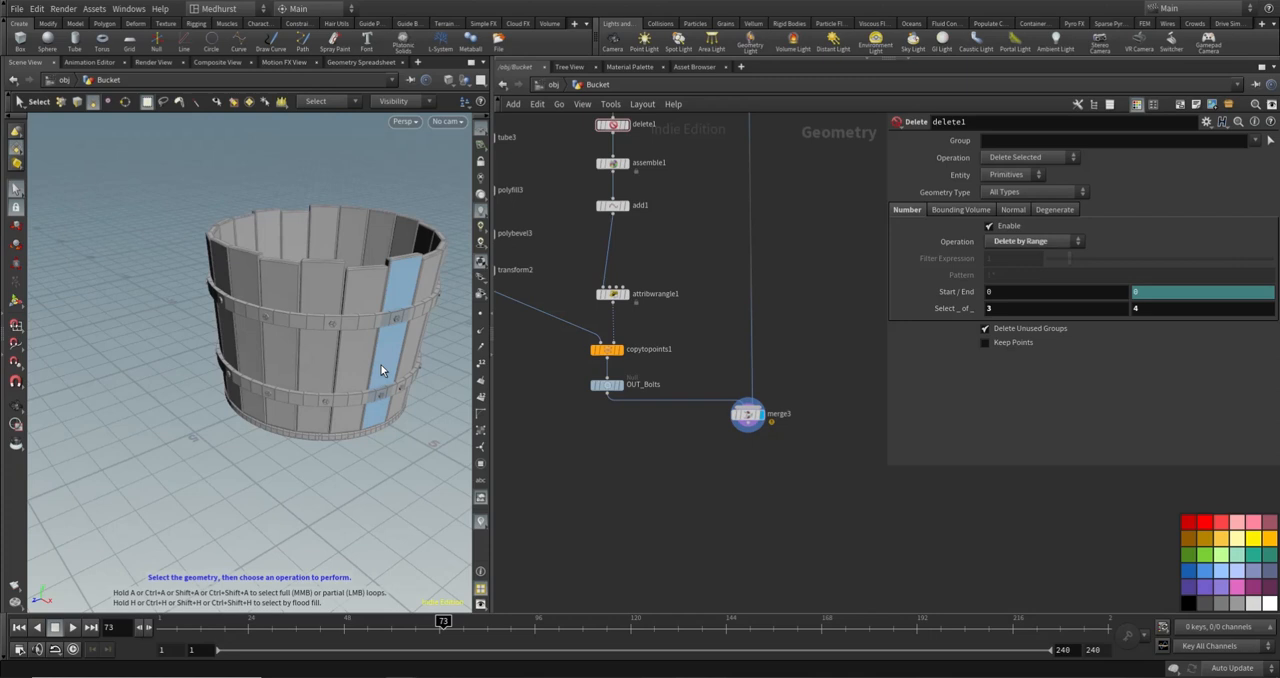
- Set transform2's uniform scale to 0.15 to enlarge the bolts
{"action": "middle_click_drag", "start_coordinate": [550, 341], "coordinate": [639, 395]}
{"action": "left_click", "coordinate": [566, 324]}
{"action": "left_click", "coordinate": [1012, 258]}
{"action": "type", "text": "0.1"}
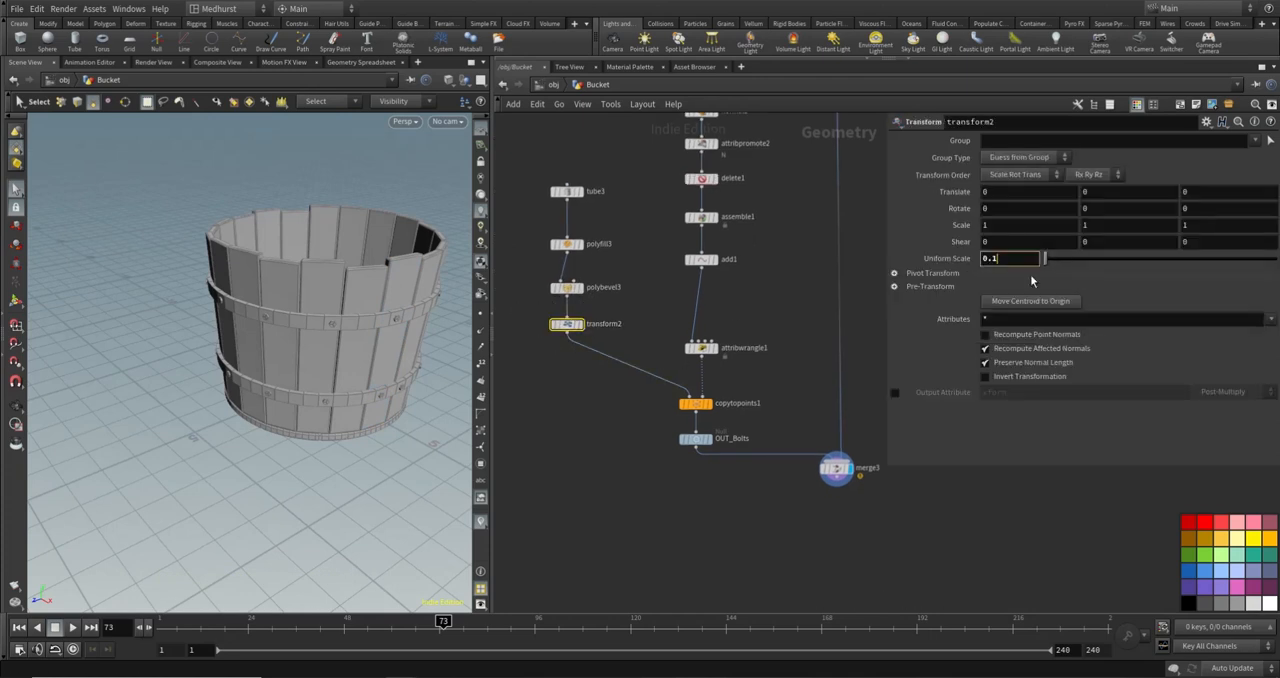
{"action": "key", "text": "Return"}
{"action": "type", "text": "15"}
{"action": "key", "text": "Return"}
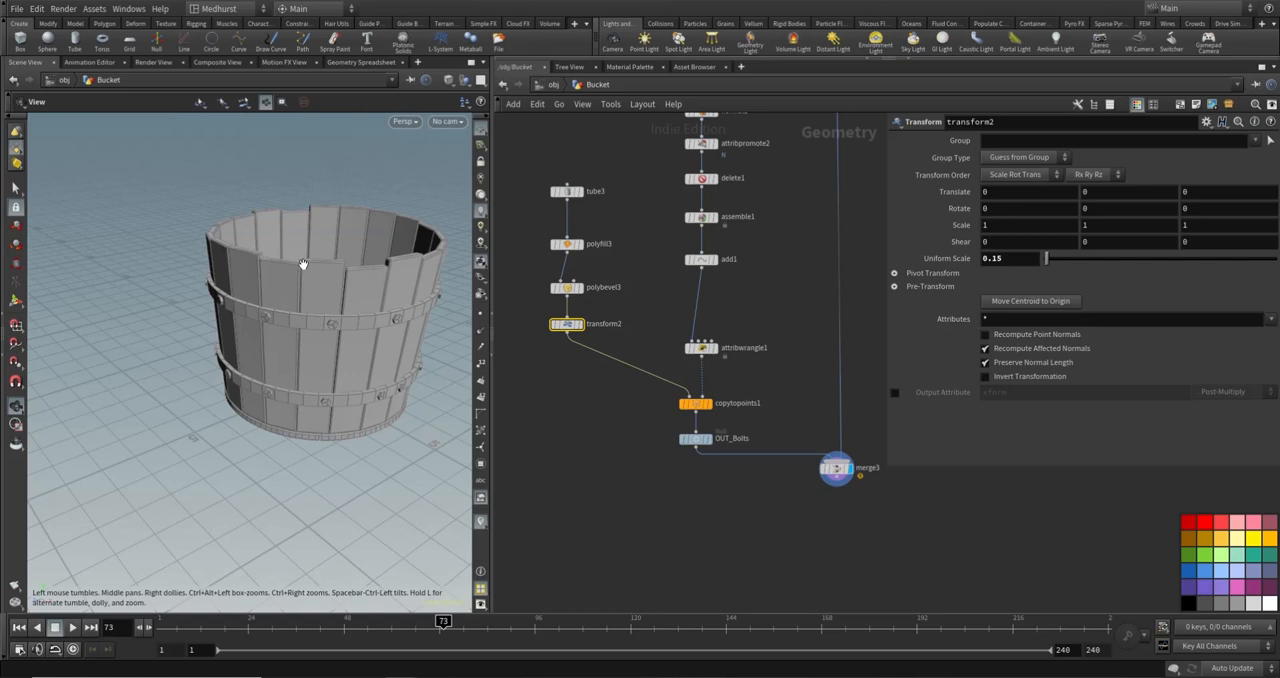
- Examine the size and distribution of the enlarged bolts on both bands from several angles
{"action": "scroll", "coordinate": [303, 266], "scroll_direction": "up", "scroll_amount": 3}
{"action": "left_click_drag", "start_coordinate": [303, 266], "coordinate": [268, 268], "text": "alt"}
{"action": "middle_click_drag", "start_coordinate": [376, 278], "coordinate": [88, 277], "text": "alt"}
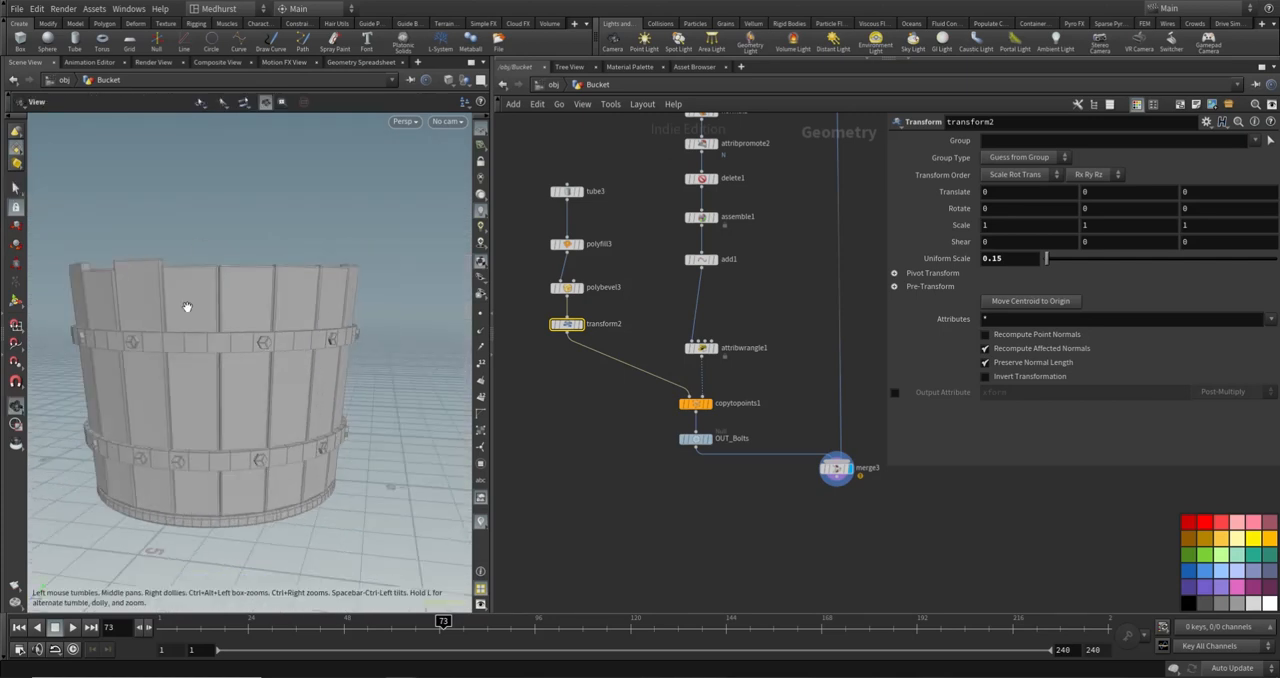
{"action": "left_click_drag", "start_coordinate": [186, 306], "coordinate": [225, 330], "text": "alt"}
{"action": "right_click_drag", "start_coordinate": [225, 330], "coordinate": [189, 300], "text": "alt"}
{"action": "left_click_drag", "start_coordinate": [189, 300], "coordinate": [165, 277], "text": "alt"}
{"action": "middle_click_drag", "start_coordinate": [165, 277], "coordinate": [228, 279], "text": "alt"}
{"action": "left_click_drag", "start_coordinate": [228, 279], "coordinate": [296, 302], "text": "alt"}
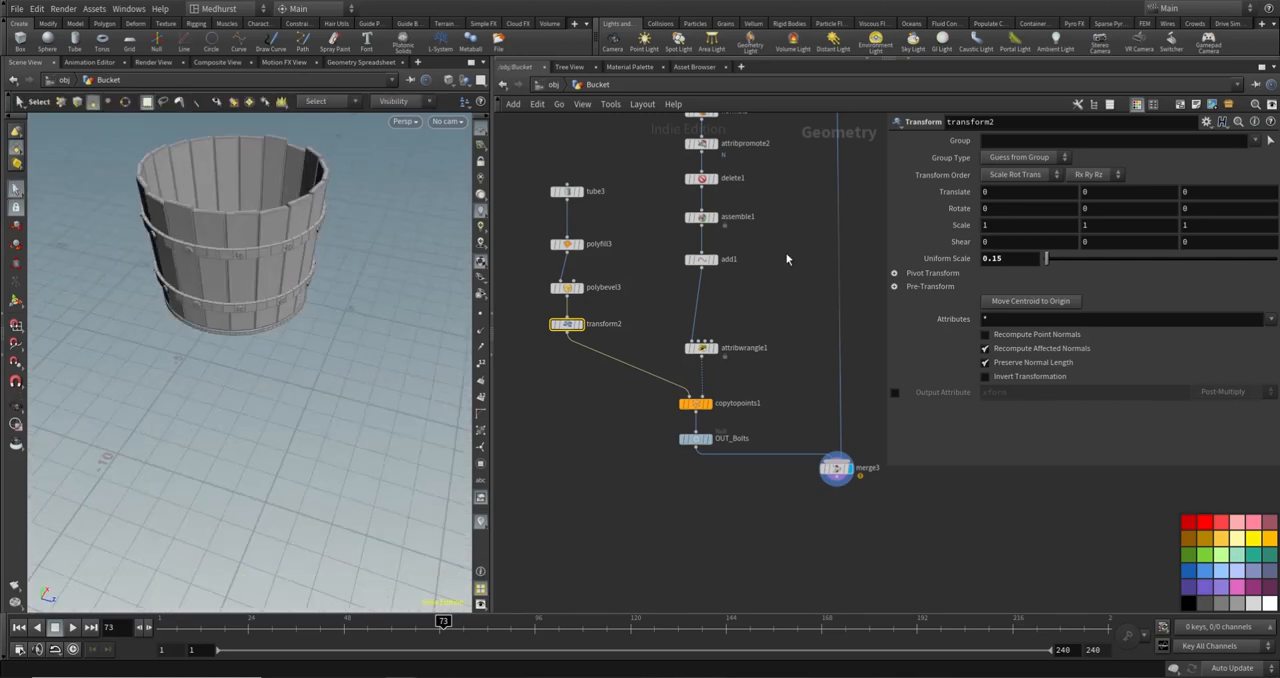
- Set delete1's range selection to 1 of 2 for bolts on alternate band segments
{"action": "middle_click_drag", "start_coordinate": [786, 259], "coordinate": [775, 353]}
{"action": "left_click", "coordinate": [690, 272]}
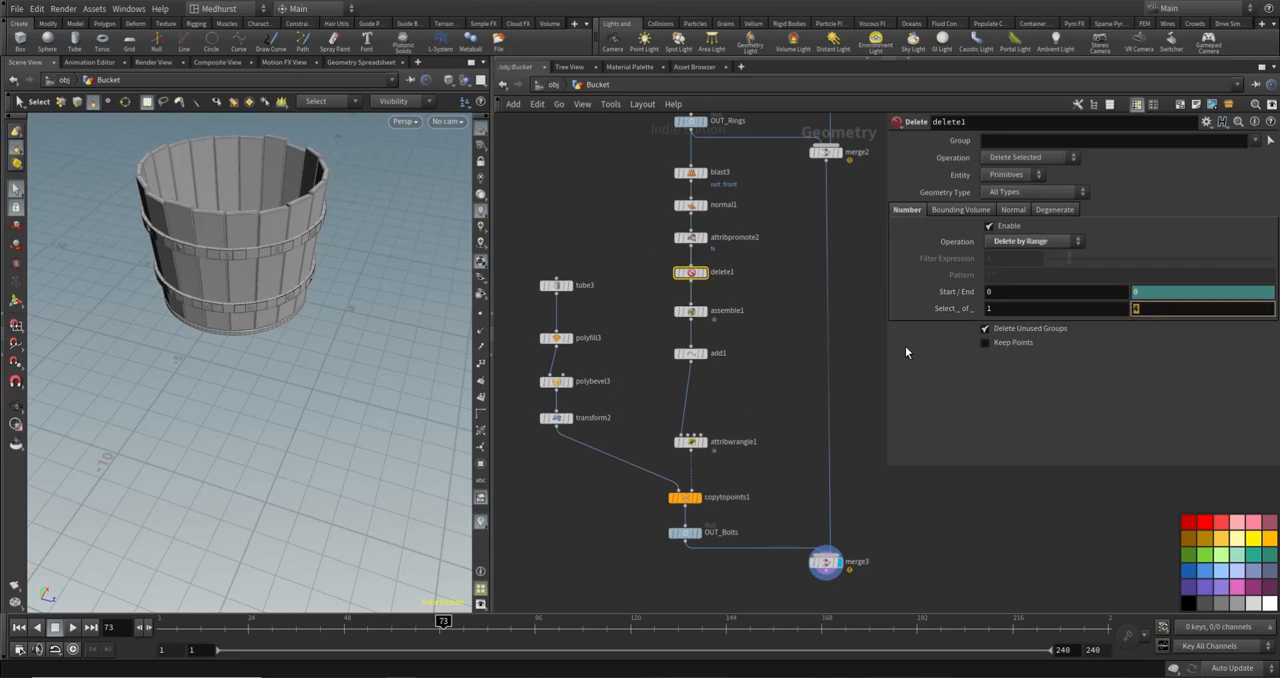
{"action": "type", "text": "2"}
{"action": "key", "text": "Return"}
{"action": "left_click", "coordinate": [764, 375]}
{"action": "left_click_drag", "start_coordinate": [333, 338], "coordinate": [301, 266], "text": "alt"}
{"action": "left_click_drag", "start_coordinate": [354, 203], "coordinate": [352, 258], "text": "alt"}
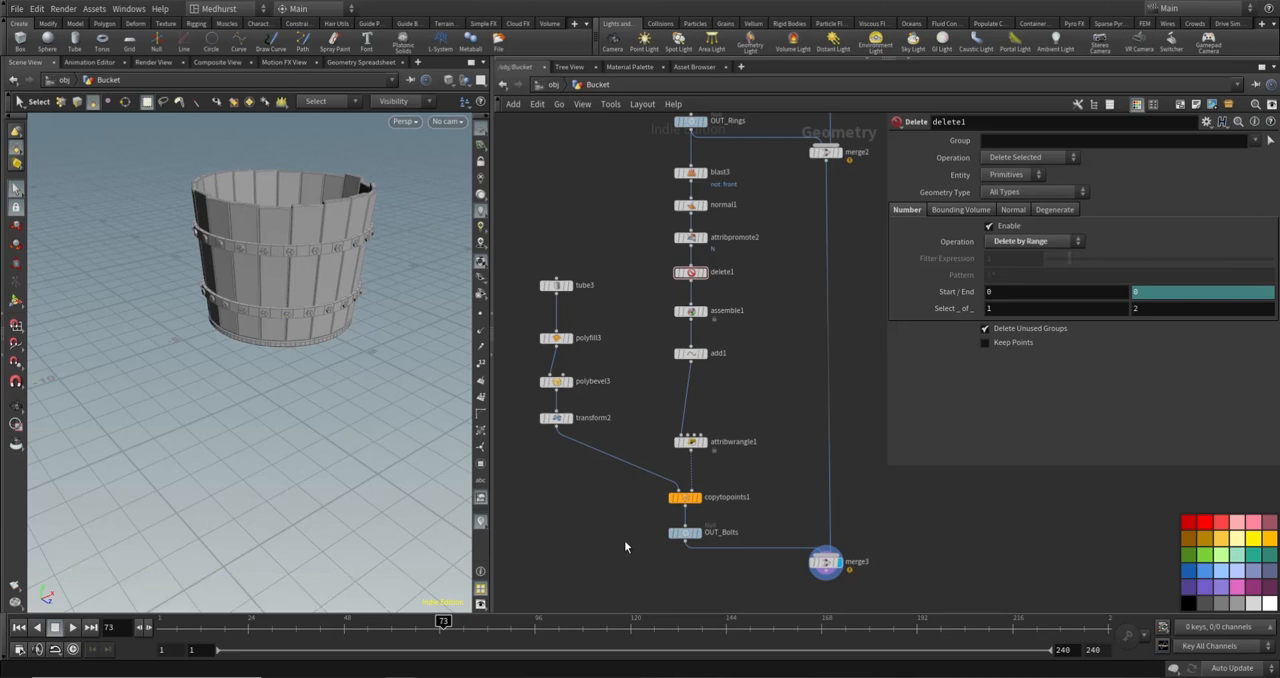
- Test the procedural setup by changing copy1's total number to 11, restore it to 20 and inspect the bucket
{"action": "scroll", "coordinate": [732, 451], "scroll_direction": "down", "scroll_amount": 5}
{"action": "middle_click_drag", "start_coordinate": [771, 183], "coordinate": [748, 413]}
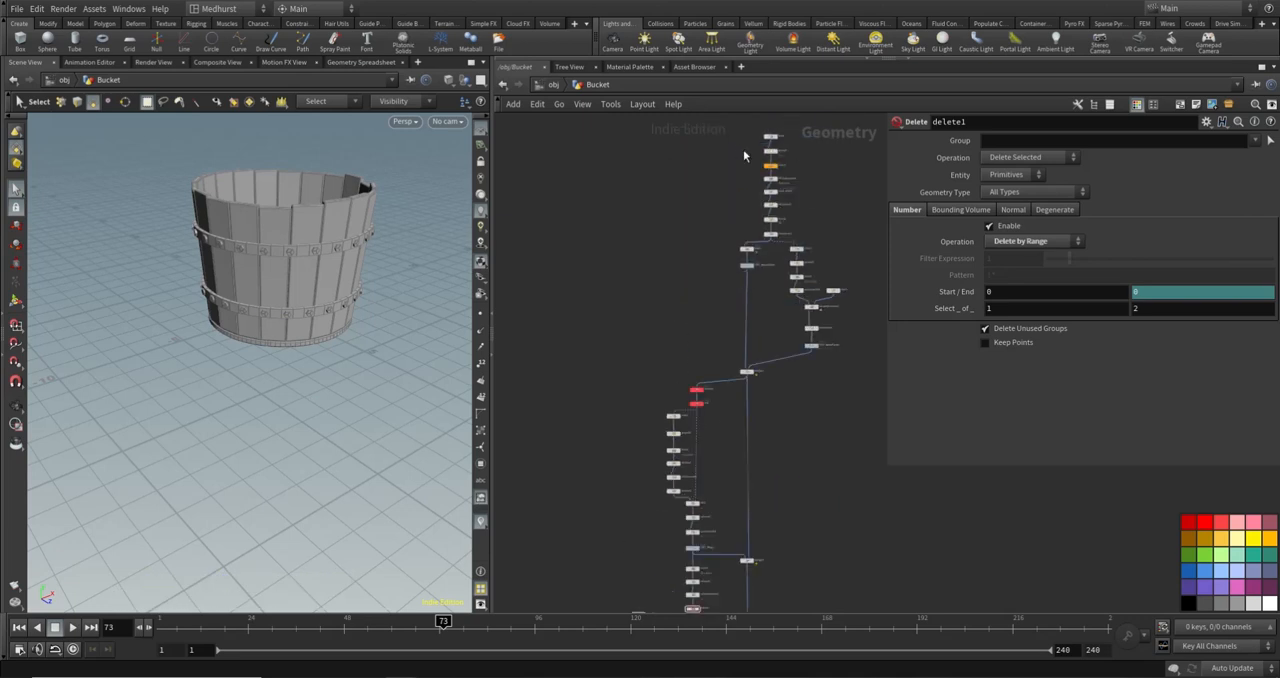
{"action": "left_click", "coordinate": [770, 165]}
{"action": "left_click_drag", "start_coordinate": [1143, 177], "coordinate": [1170, 178]}
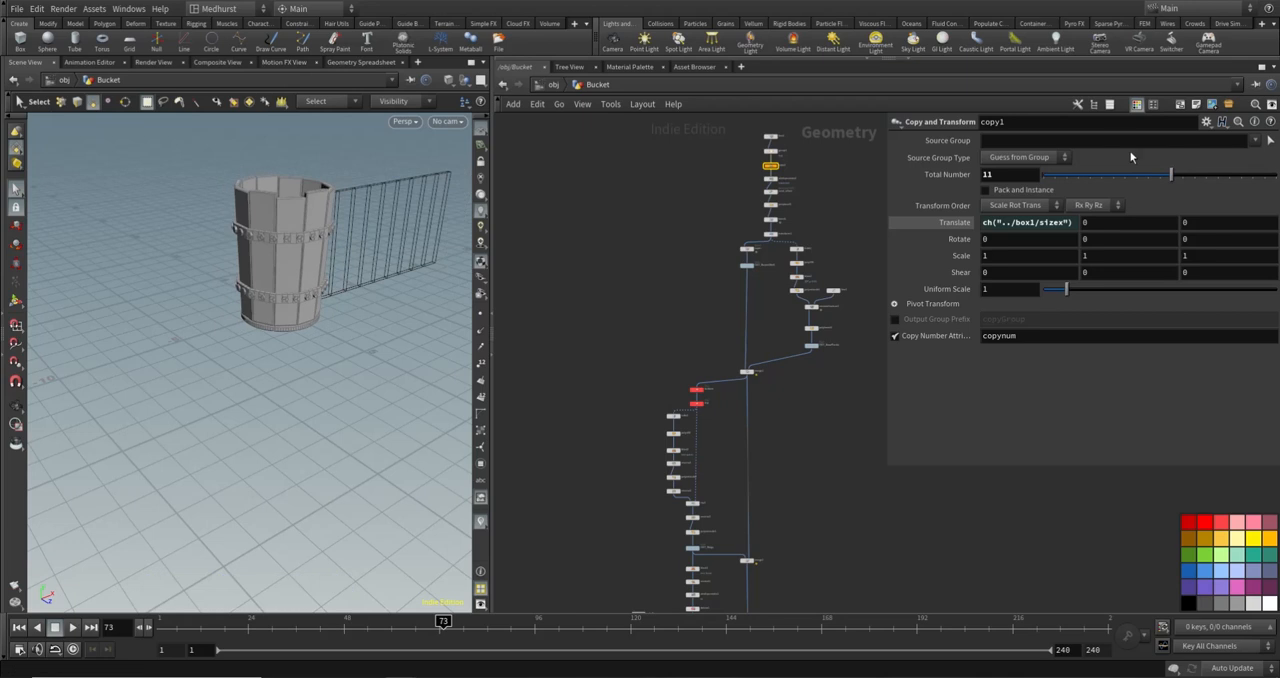
{"action": "type", "text": "20"}
{"action": "key", "text": "Return"}
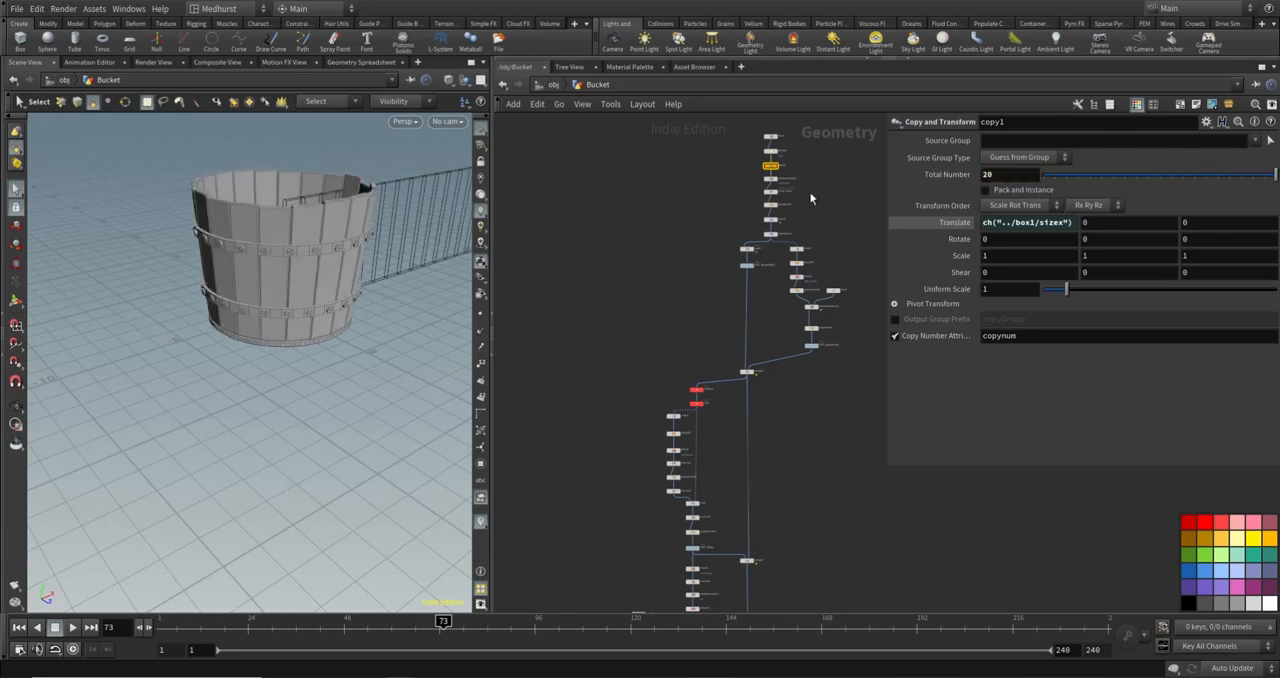
{"action": "middle_click_drag", "start_coordinate": [816, 558], "coordinate": [754, 318]}
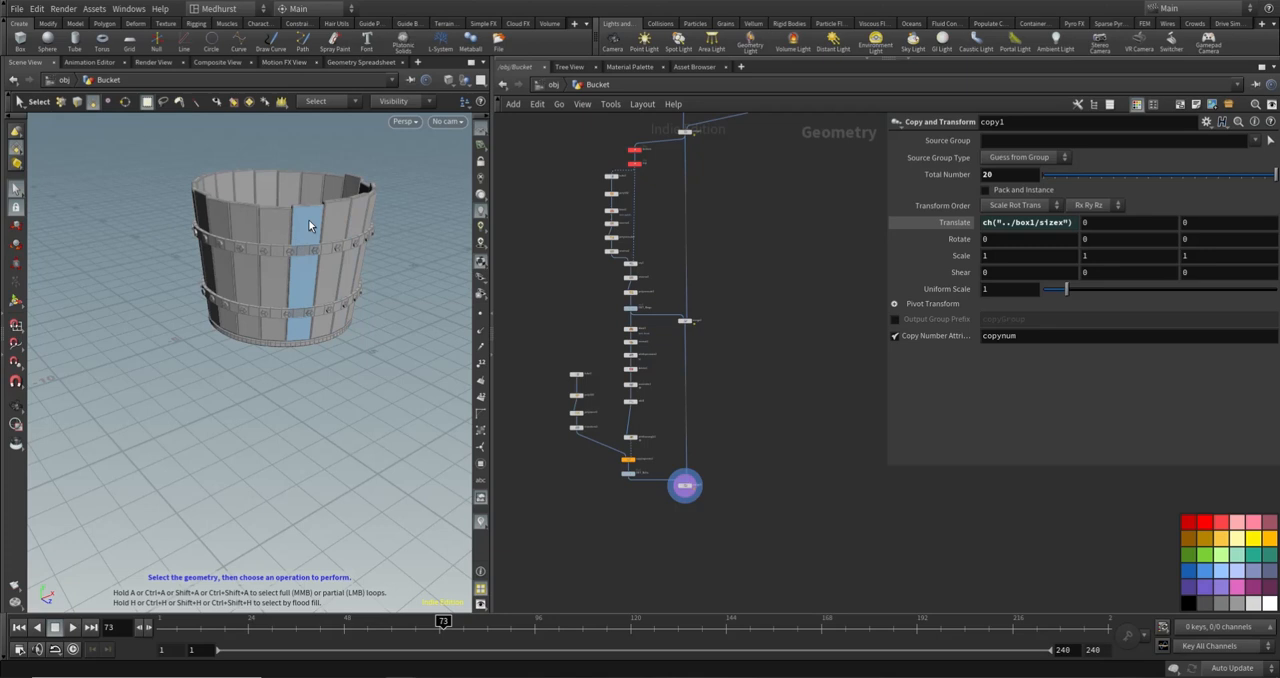
{"action": "key", "text": "Escape"}
{"action": "left_click_drag", "start_coordinate": [266, 200], "coordinate": [380, 197]}
{"action": "middle_click_drag", "start_coordinate": [760, 329], "coordinate": [775, 388]}
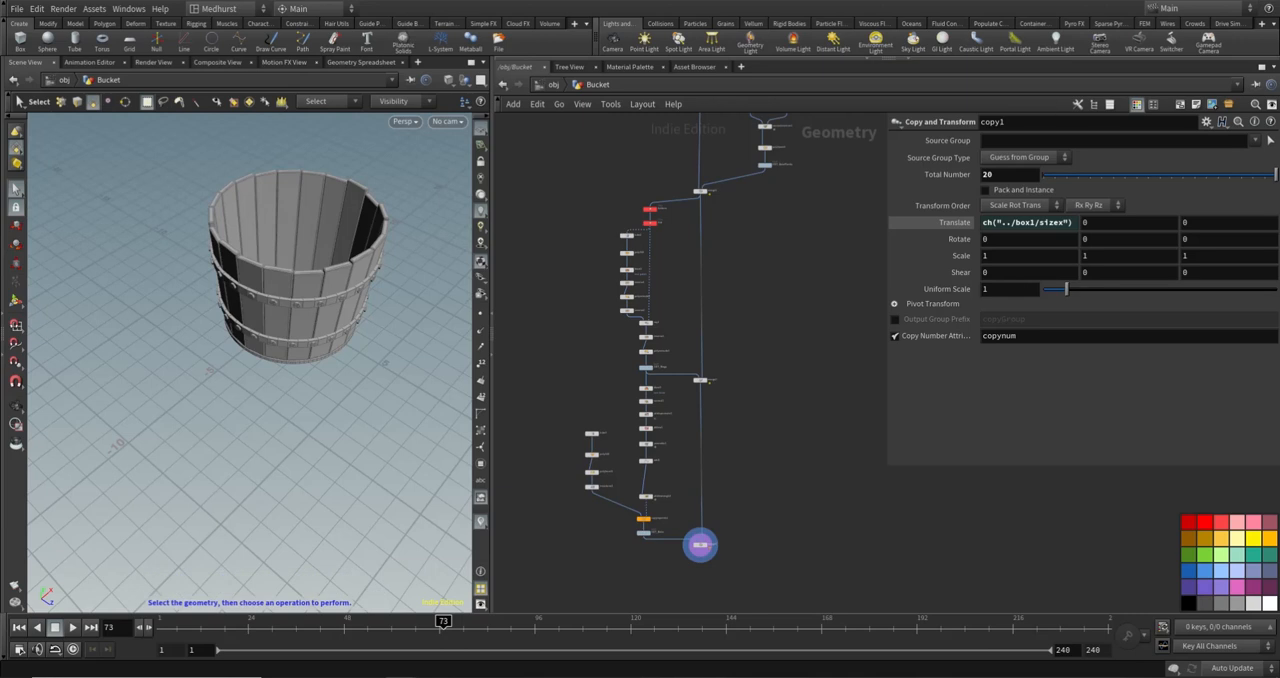
{"action": "left_click_drag", "start_coordinate": [306, 306], "coordinate": [307, 279], "text": "alt"}
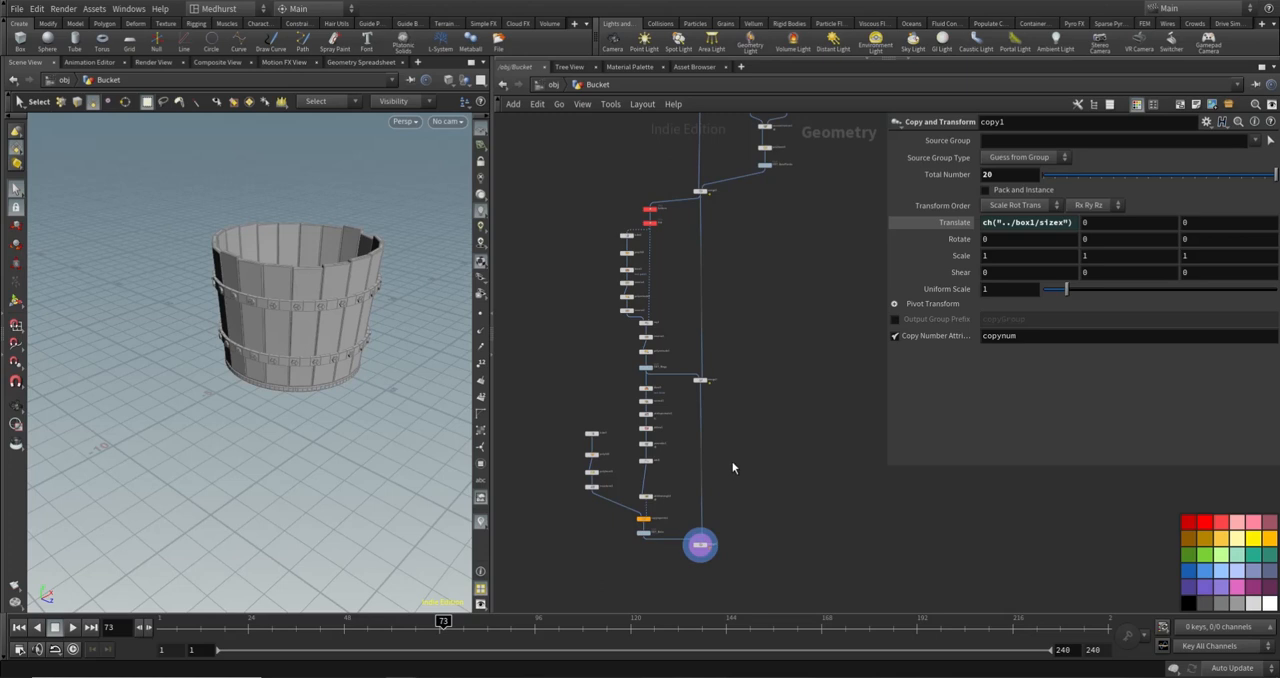
- Add an unconnected Circle node to the network beside merge3
{"action": "middle_click_drag", "start_coordinate": [732, 462], "coordinate": [744, 434]}
{"action": "middle_click_drag", "start_coordinate": [771, 507], "coordinate": [763, 508]}
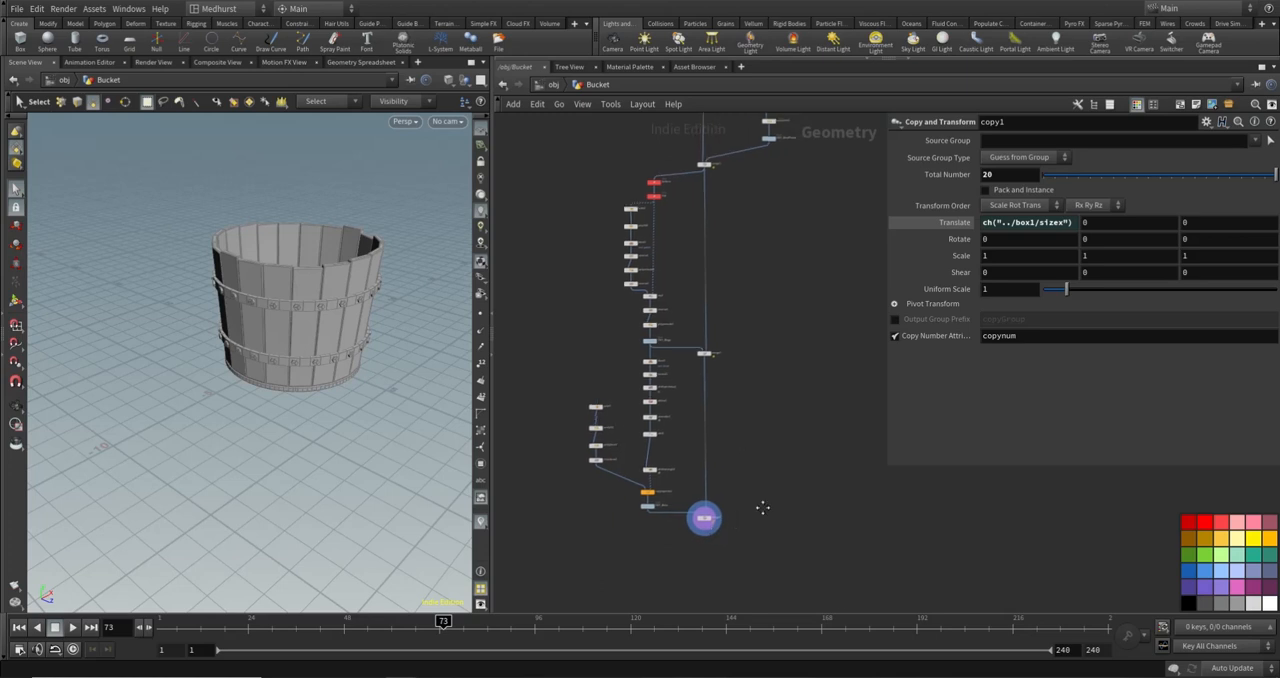
{"action": "key", "text": "Tab"}
{"action": "type", "text": "cir"}
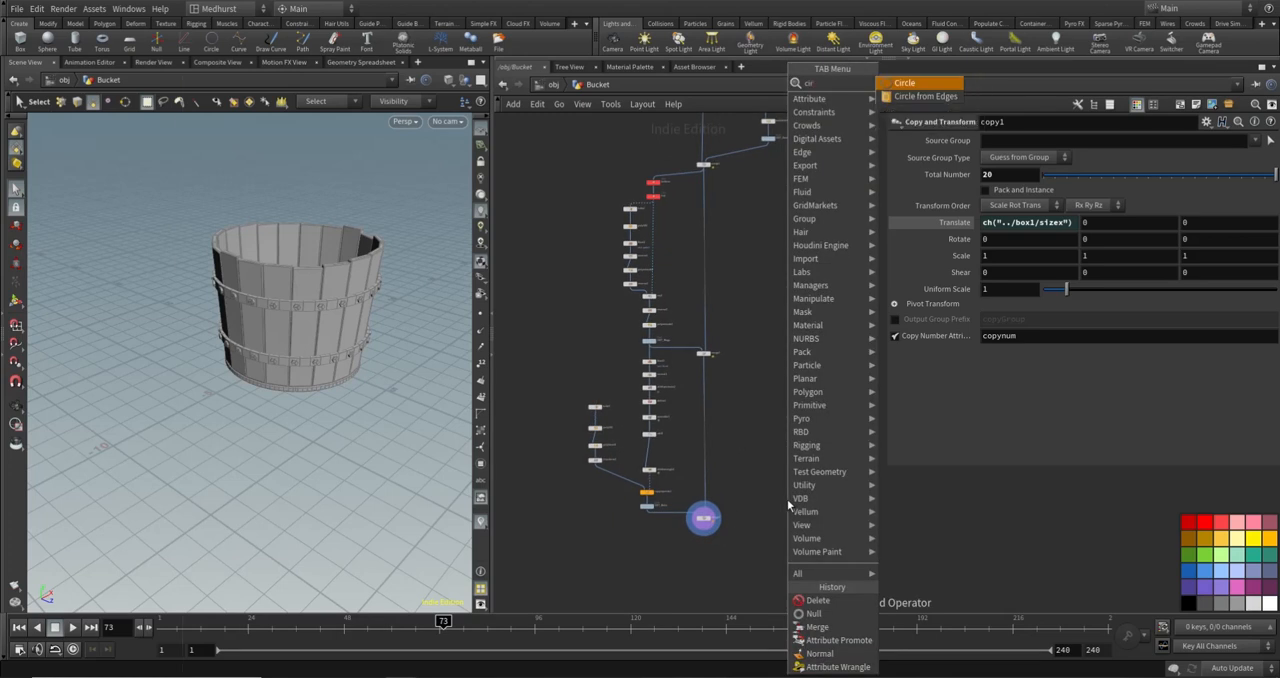
{"action": "key", "text": "Return"}
{"action": "left_click", "coordinate": [786, 497]}
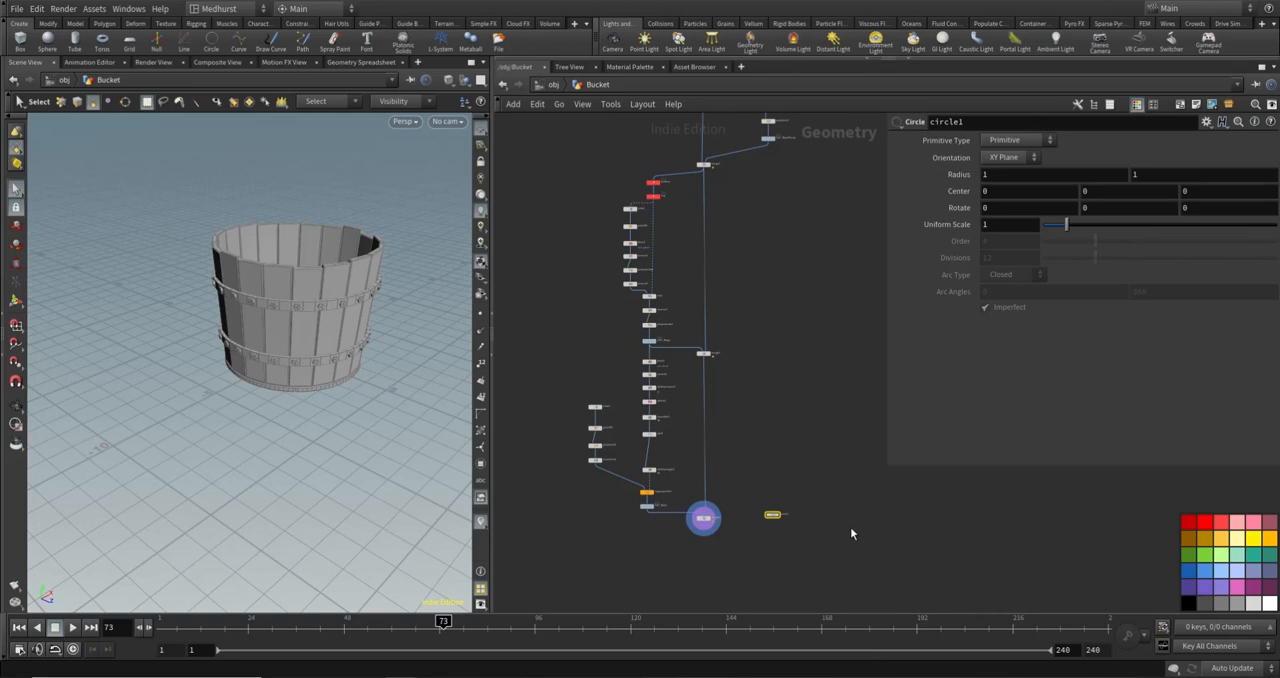
- Add an unconnected Draw Curve node beside circle1 and display it
{"action": "key", "text": "Tab"}
{"action": "type", "text": "drawc"}
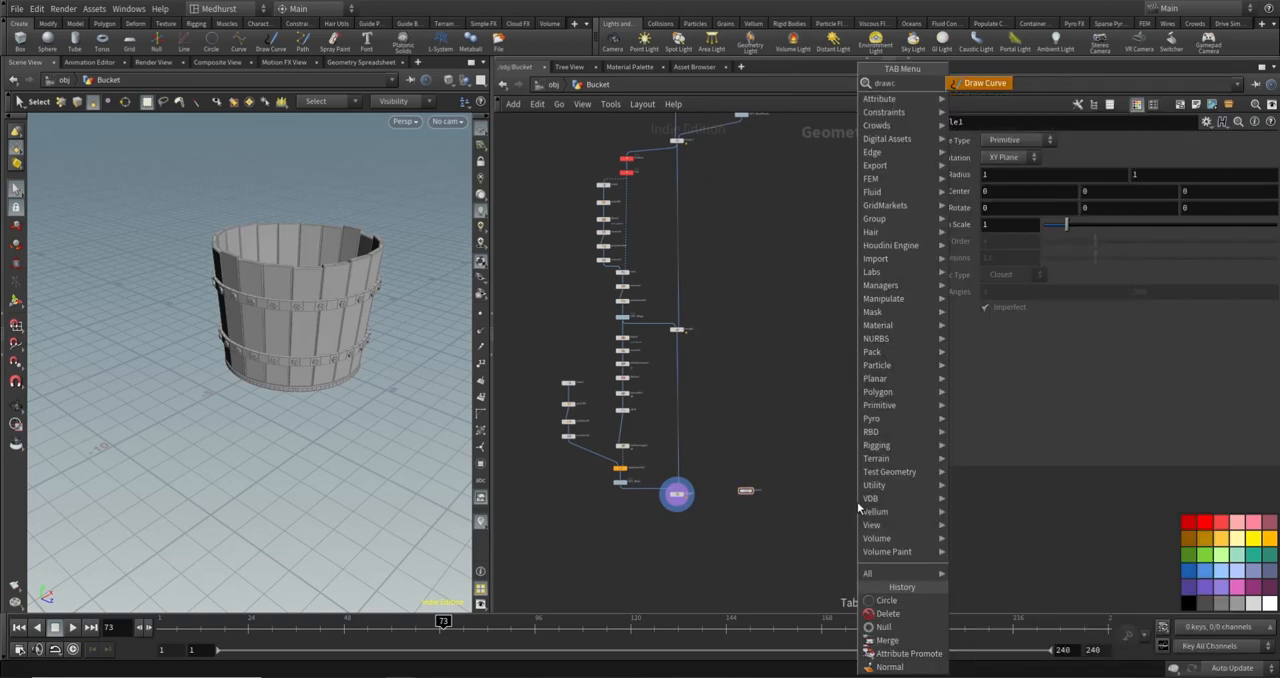
{"action": "key", "text": "Return"}
{"action": "left_click", "coordinate": [851, 499]}
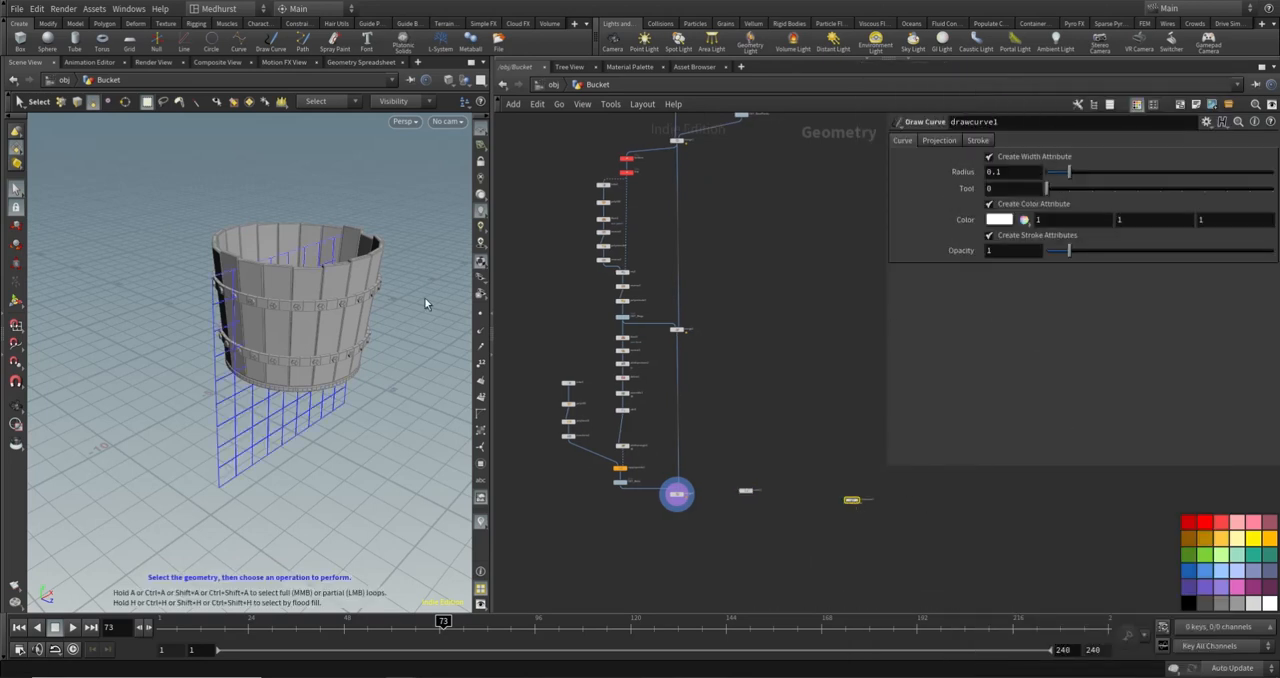
{"action": "scroll", "coordinate": [854, 508], "scroll_direction": "up", "scroll_amount": 5}
{"action": "left_click", "coordinate": [861, 487]}
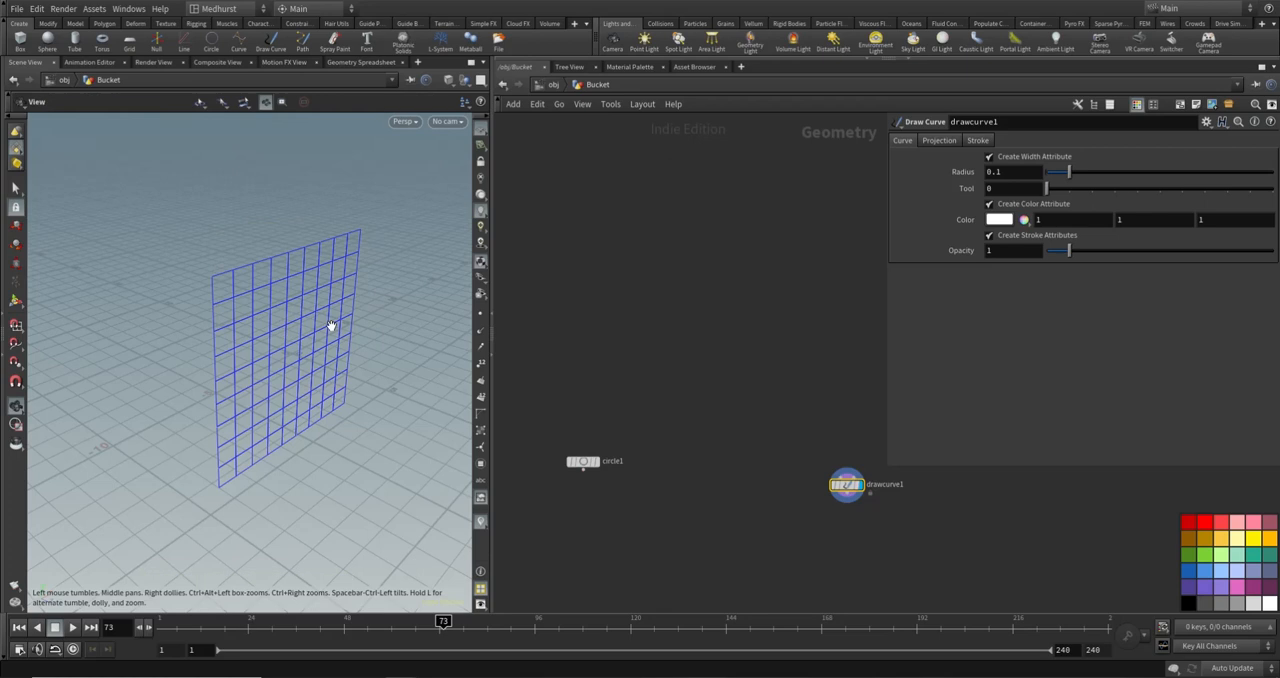
- Sketch an arched outline with a flat base and a rounded loop inside it on drawcurve1's XY plane grid
{"action": "left_click_drag", "start_coordinate": [330, 322], "coordinate": [47, 281], "text": "alt"}
{"action": "middle_click_drag", "start_coordinate": [258, 329], "coordinate": [191, 312], "text": "alt"}
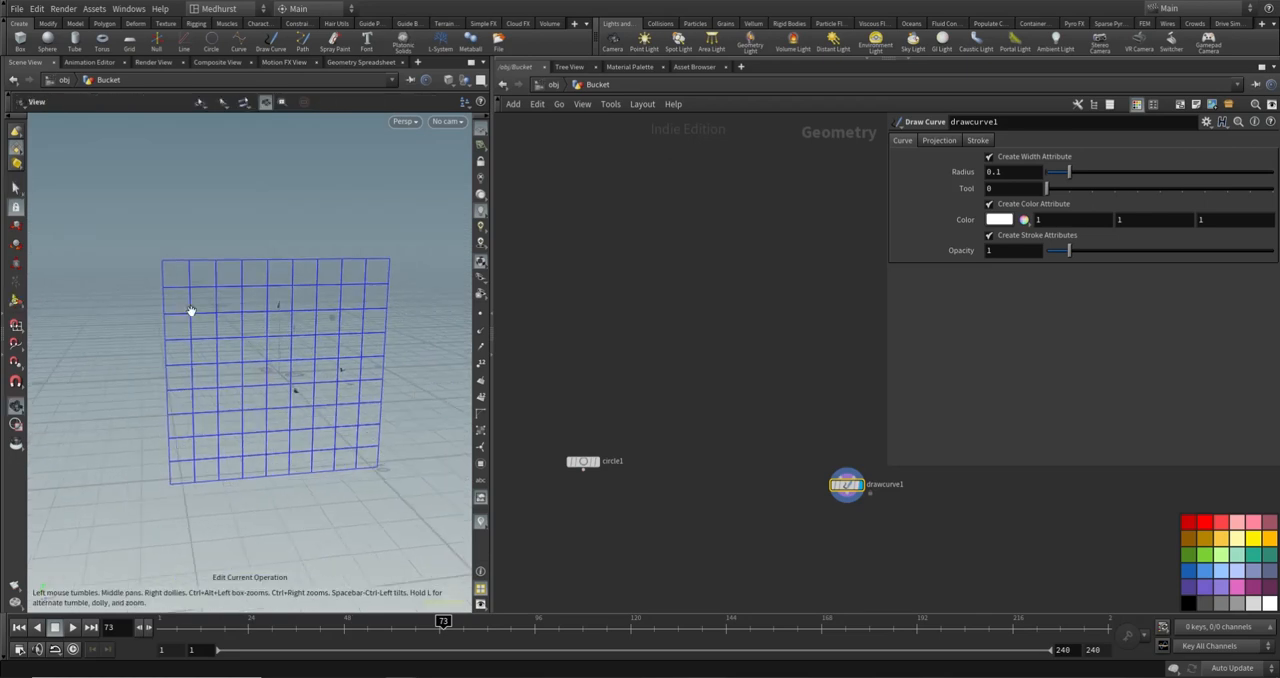
{"action": "mouse_move", "coordinate": [233, 372]}
{"action": "left_mouse_down"}
{"action": "mouse_move", "coordinate": [241, 294]}
{"action": "mouse_move", "coordinate": [317, 306]}
{"action": "mouse_move", "coordinate": [315, 364]}
{"action": "mouse_move", "coordinate": [232, 377]}
{"action": "left_mouse_up"}
{"action": "mouse_move", "coordinate": [254, 297]}
{"action": "left_mouse_down"}
{"action": "mouse_move", "coordinate": [246, 325]}
{"action": "mouse_move", "coordinate": [266, 346]}
{"action": "mouse_move", "coordinate": [289, 345]}
{"action": "mouse_move", "coordinate": [302, 304]}
{"action": "mouse_move", "coordinate": [266, 289]}
{"action": "mouse_move", "coordinate": [250, 300]}
{"action": "left_mouse_up"}
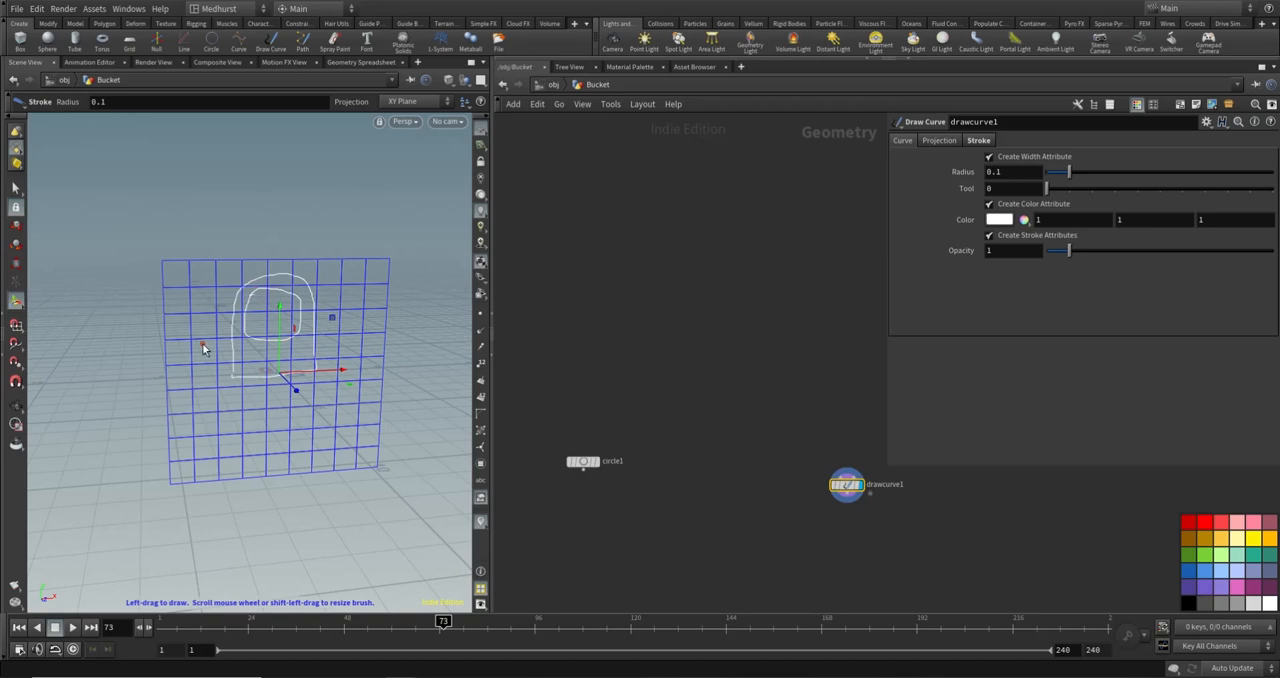
{"action": "middle_click_drag", "start_coordinate": [612, 373], "coordinate": [757, 349]}
{"action": "middle_click_drag", "start_coordinate": [522, 445], "coordinate": [607, 382]}
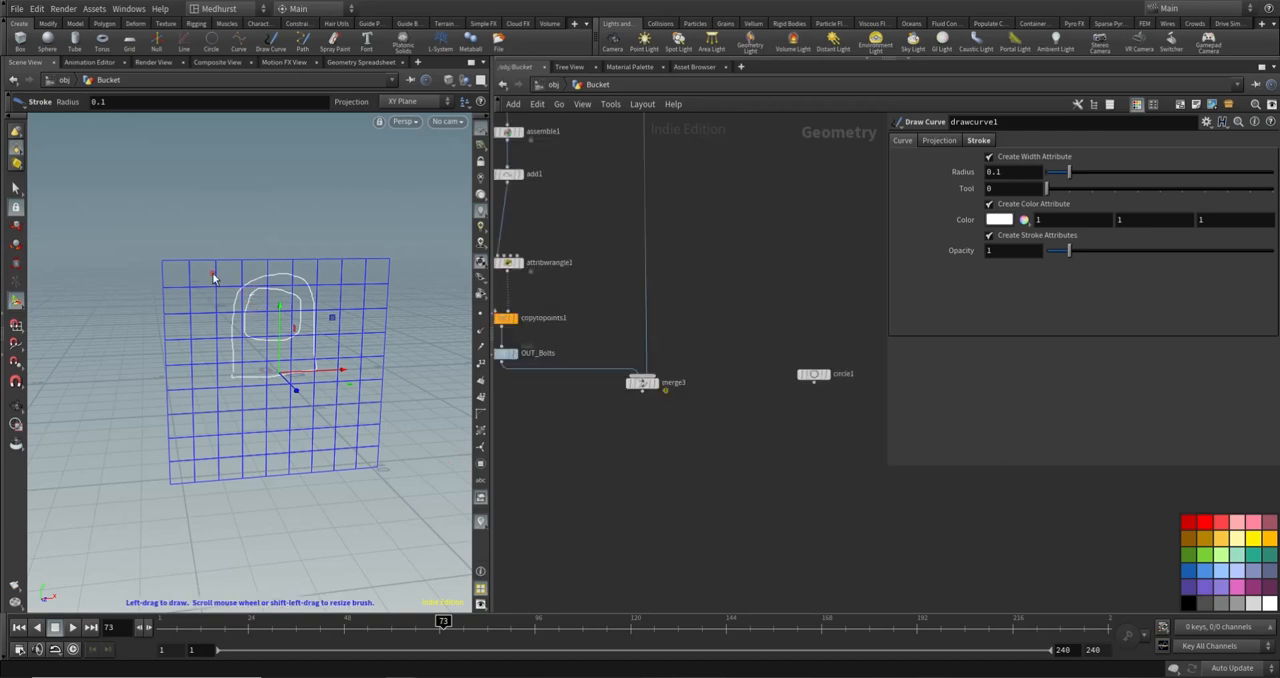
- Delete the drawcurve1 node and reposition circle1 beside merge3
{"action": "middle_click_drag", "start_coordinate": [769, 371], "coordinate": [560, 364]}
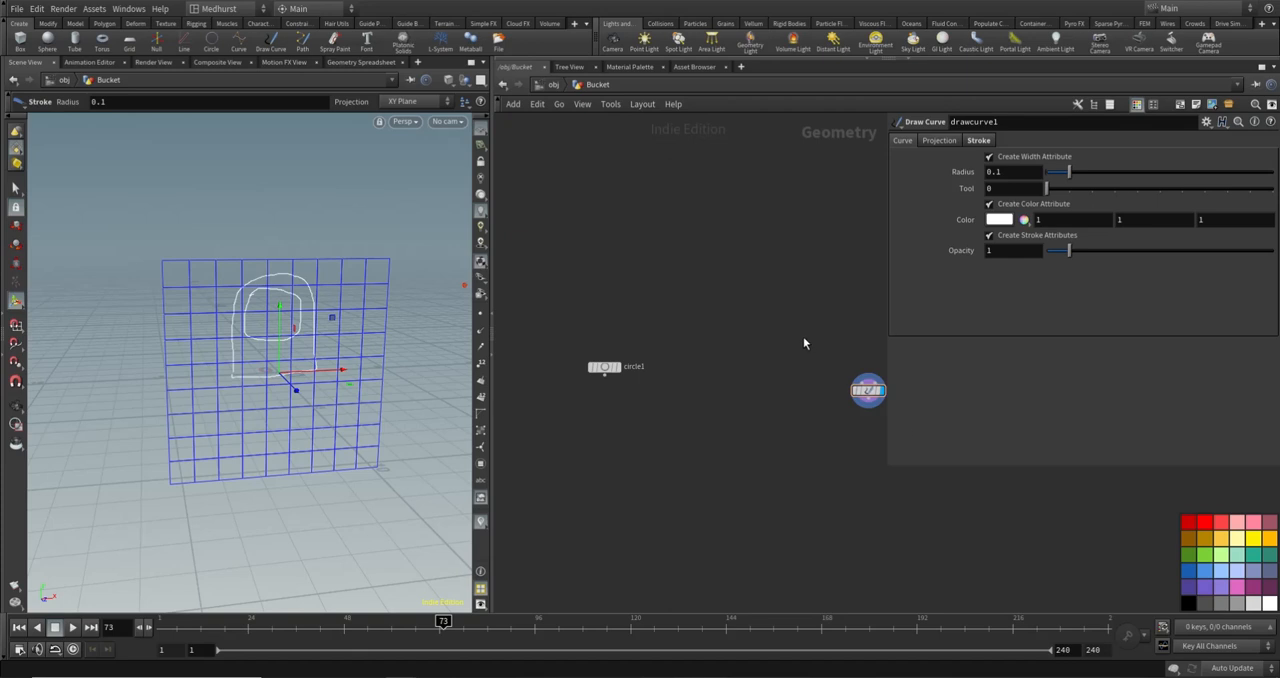
{"action": "key", "text": "Delete"}
{"action": "middle_click_drag", "start_coordinate": [712, 367], "coordinate": [748, 395]}
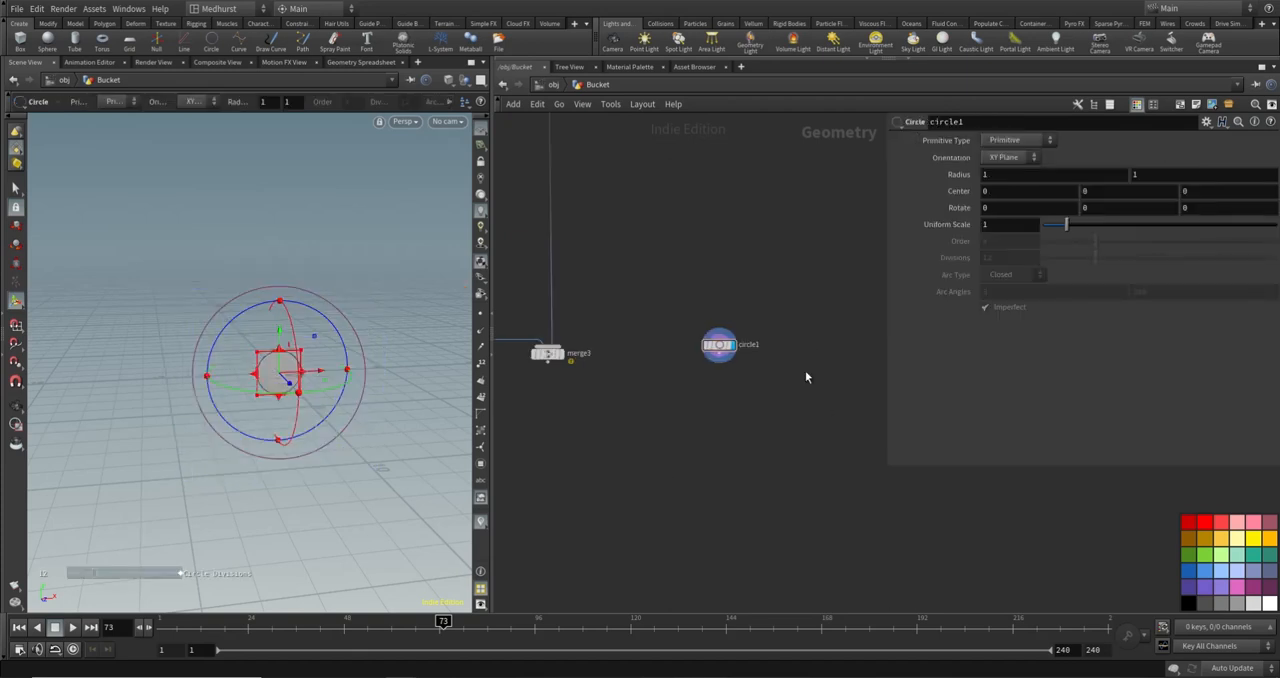
{"action": "left_click_drag", "start_coordinate": [721, 349], "coordinate": [761, 358]}
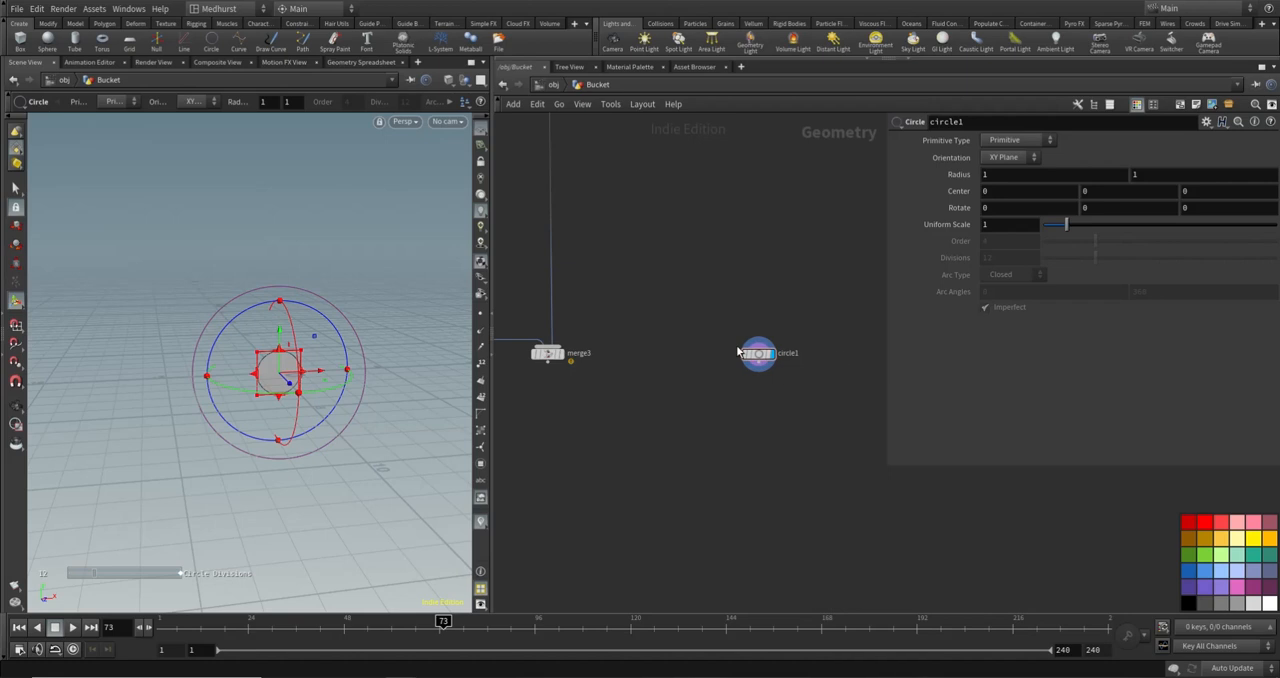
- Set circle1's primitive type to Polygon, its uniform scale to 0.6 and its divisions to 50
{"action": "left_click", "coordinate": [1015, 141]}
{"action": "left_click", "coordinate": [1012, 166]}
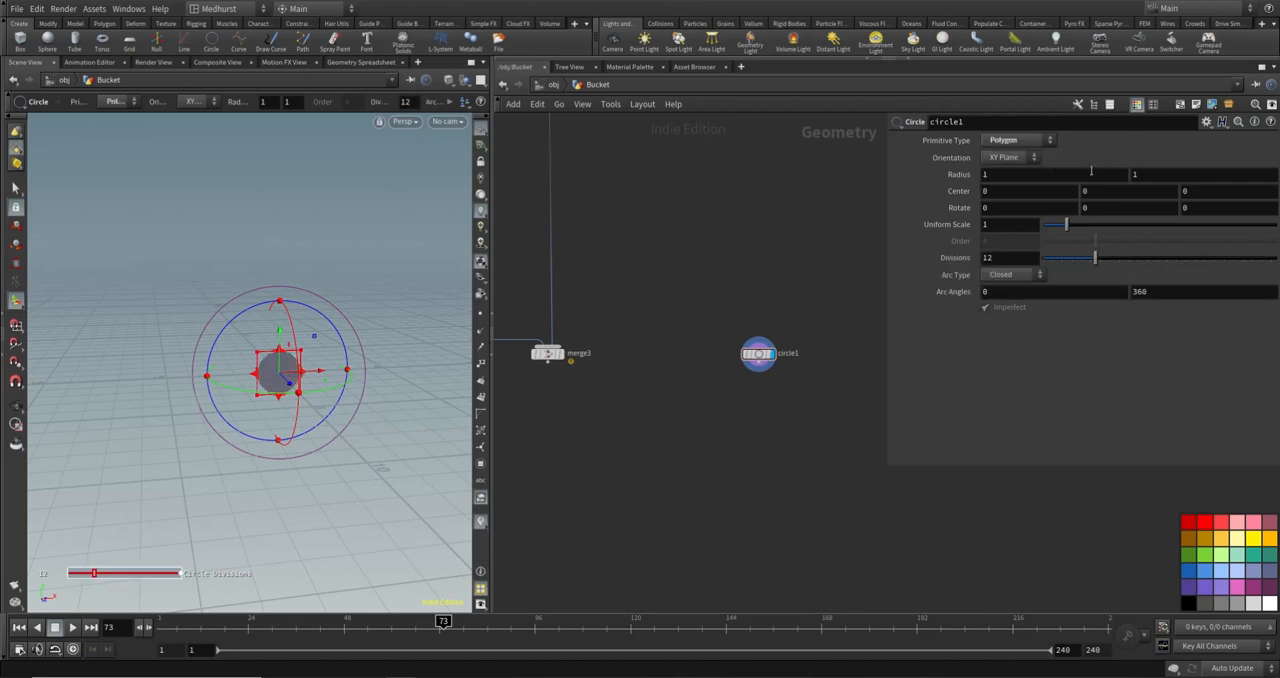
{"action": "left_click", "coordinate": [1026, 224]}
{"action": "type", "text": "0.6"}
{"action": "key", "text": "Return"}
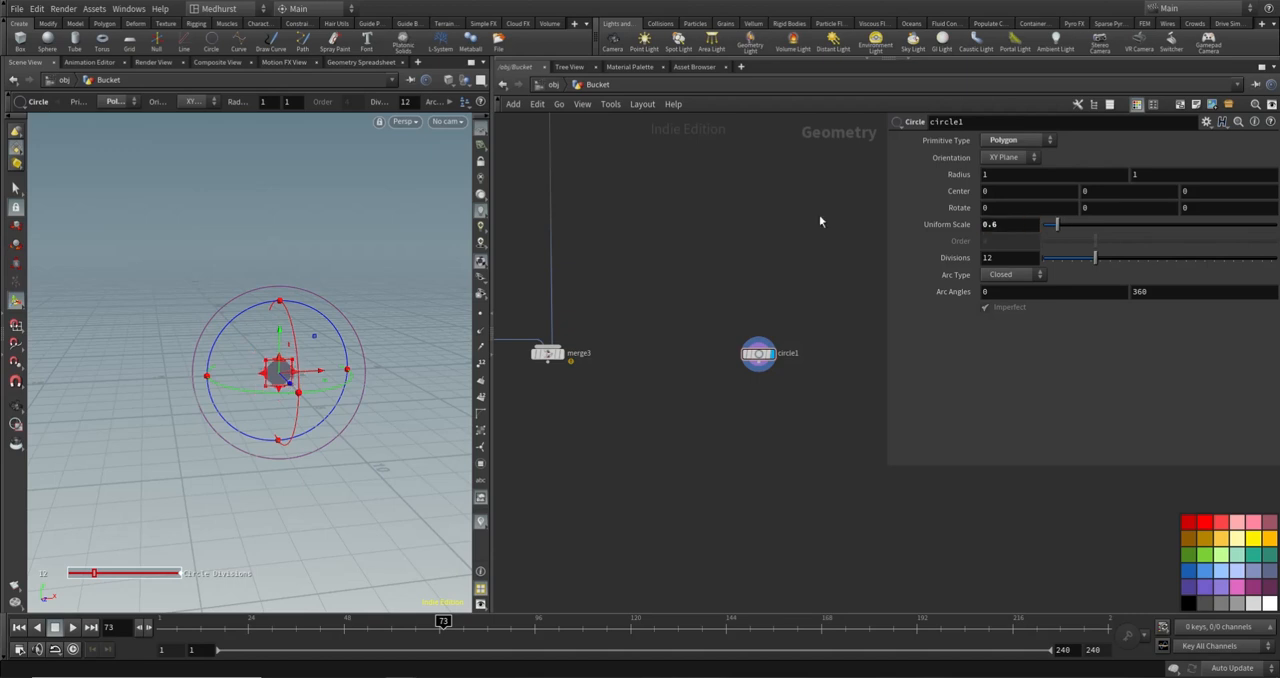
{"action": "left_click", "coordinate": [1010, 257]}
{"action": "type", "text": "50"}
{"action": "key", "text": "Return"}
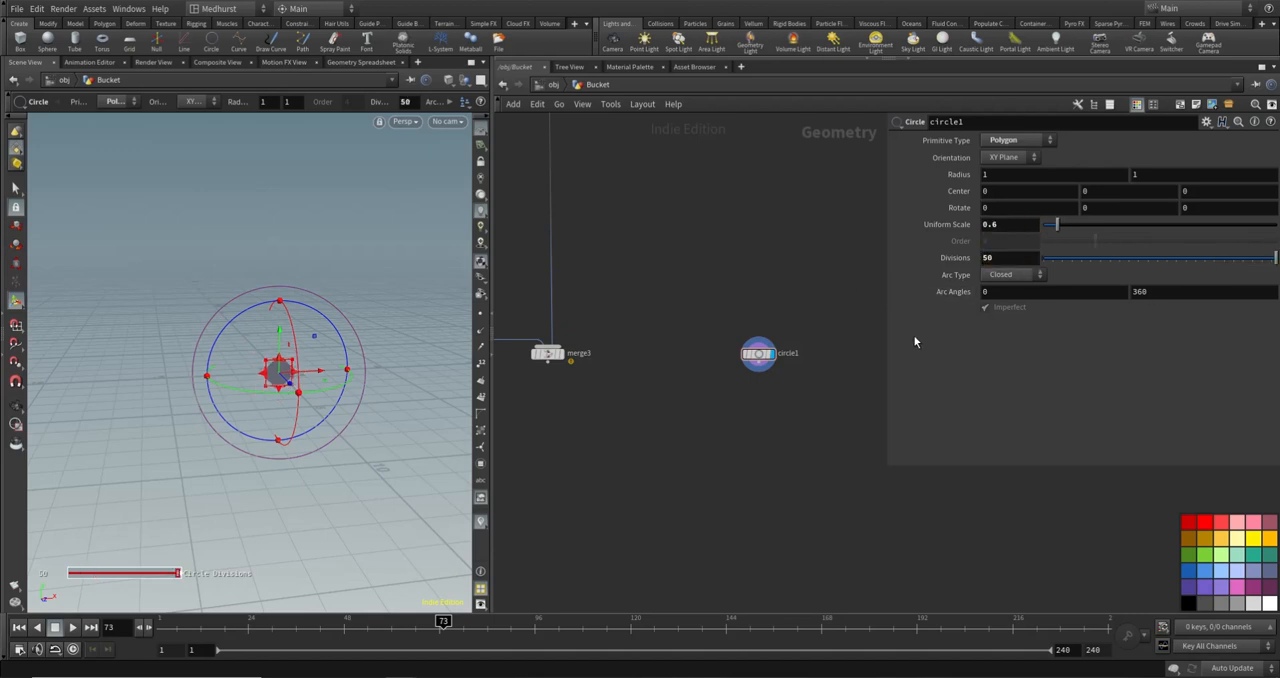
- Add a Clip node below circle1 and connect it to the circle's output
{"action": "key", "text": "Tab"}
{"action": "type", "text": "clip"}
{"action": "key", "text": "Return"}
{"action": "left_click", "coordinate": [758, 390]}
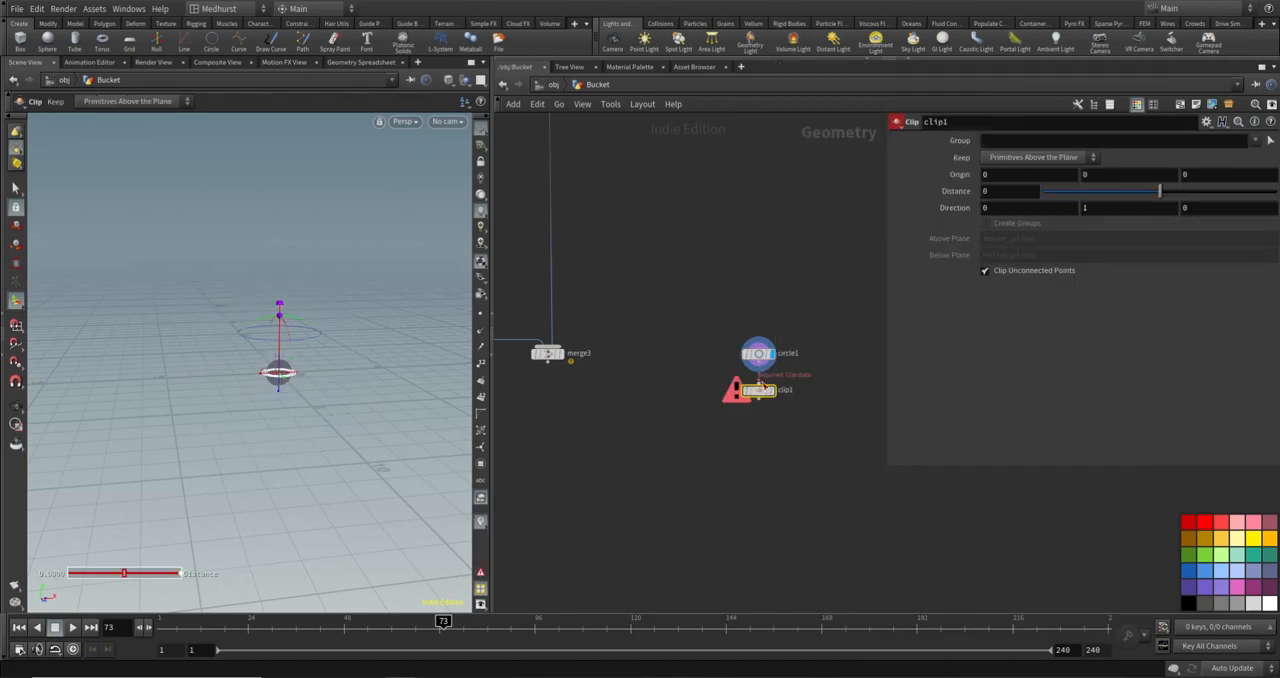
- Frame the clipped half circle in the viewport and turn on its point number display
{"action": "key", "text": "space+g"}
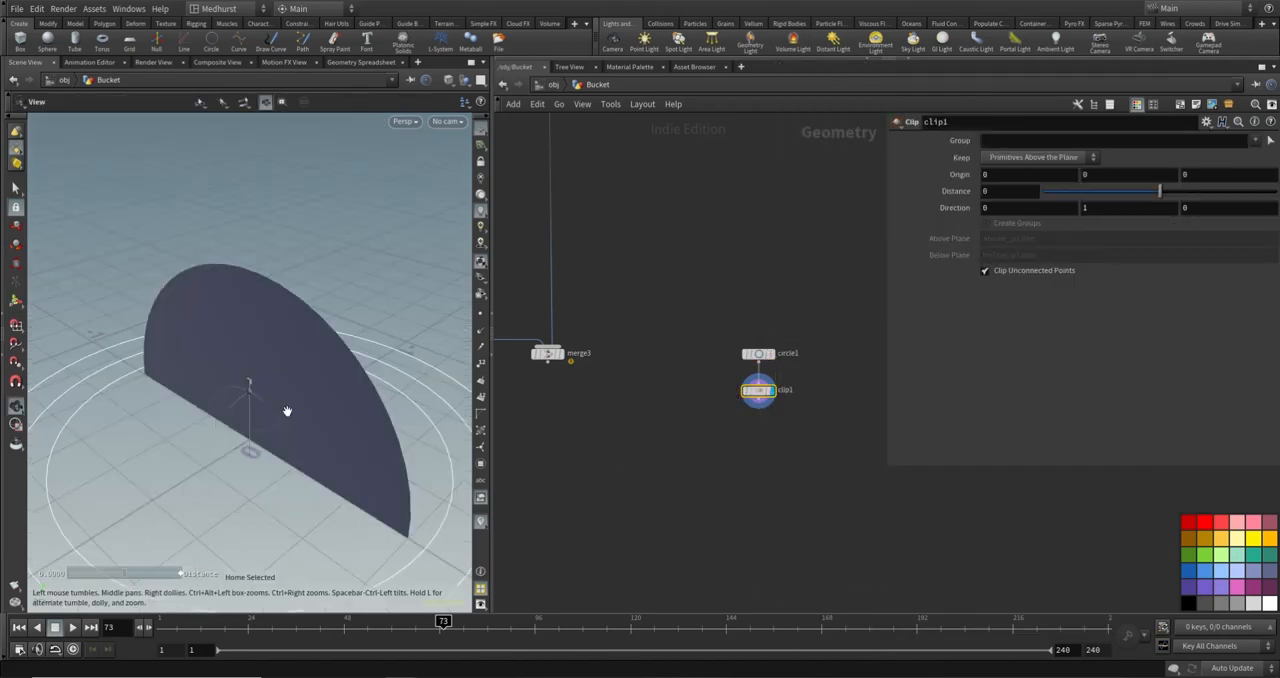
{"action": "left_click_drag", "start_coordinate": [280, 377], "coordinate": [283, 351], "text": "alt"}
{"action": "scroll", "coordinate": [283, 351], "scroll_direction": "down", "scroll_amount": 3}
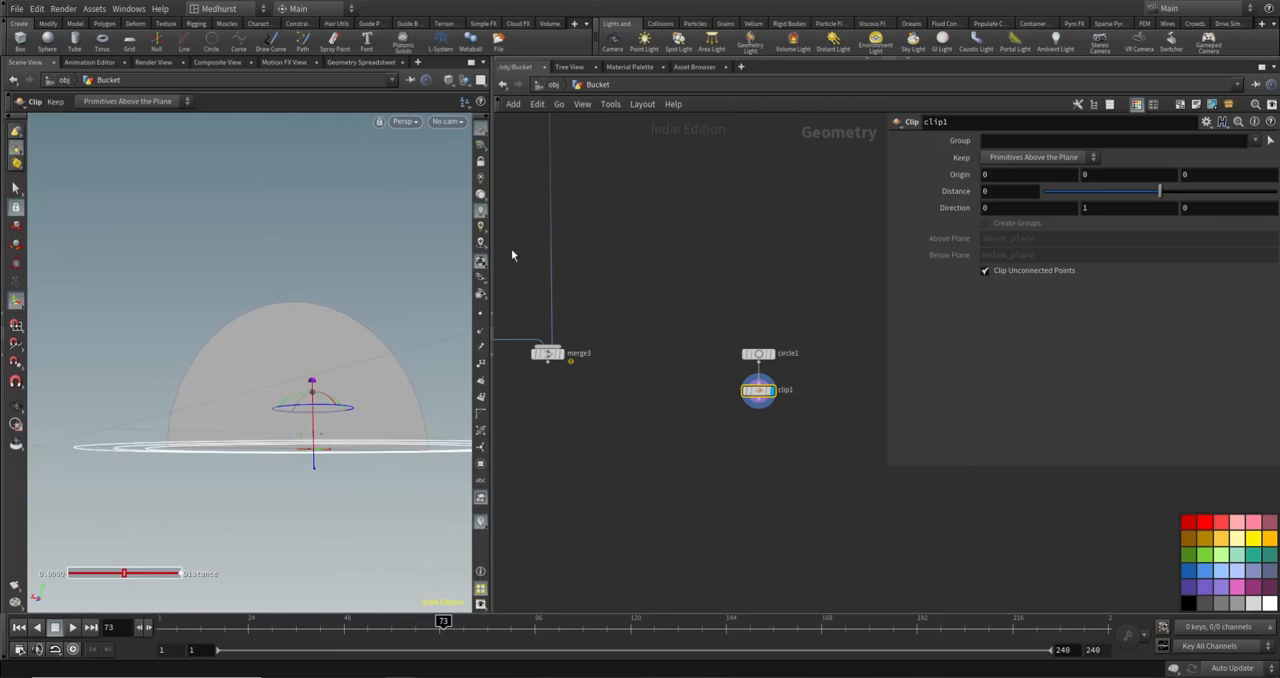
{"action": "left_click", "coordinate": [480, 363]}
{"action": "left_click_drag", "start_coordinate": [306, 363], "coordinate": [335, 463], "text": "alt"}
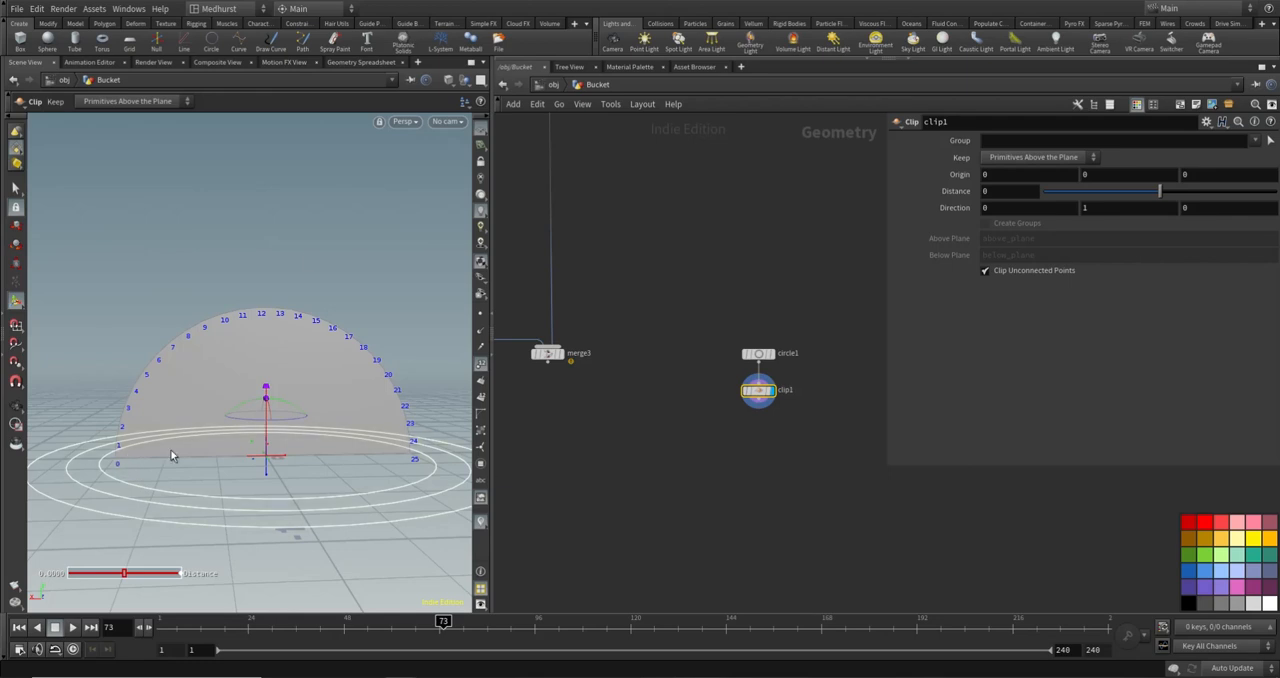
- Add an Attribute Wrangle node below clip1 and wire clip1 into its first input
{"action": "middle_click_drag", "start_coordinate": [752, 441], "coordinate": [761, 426]}
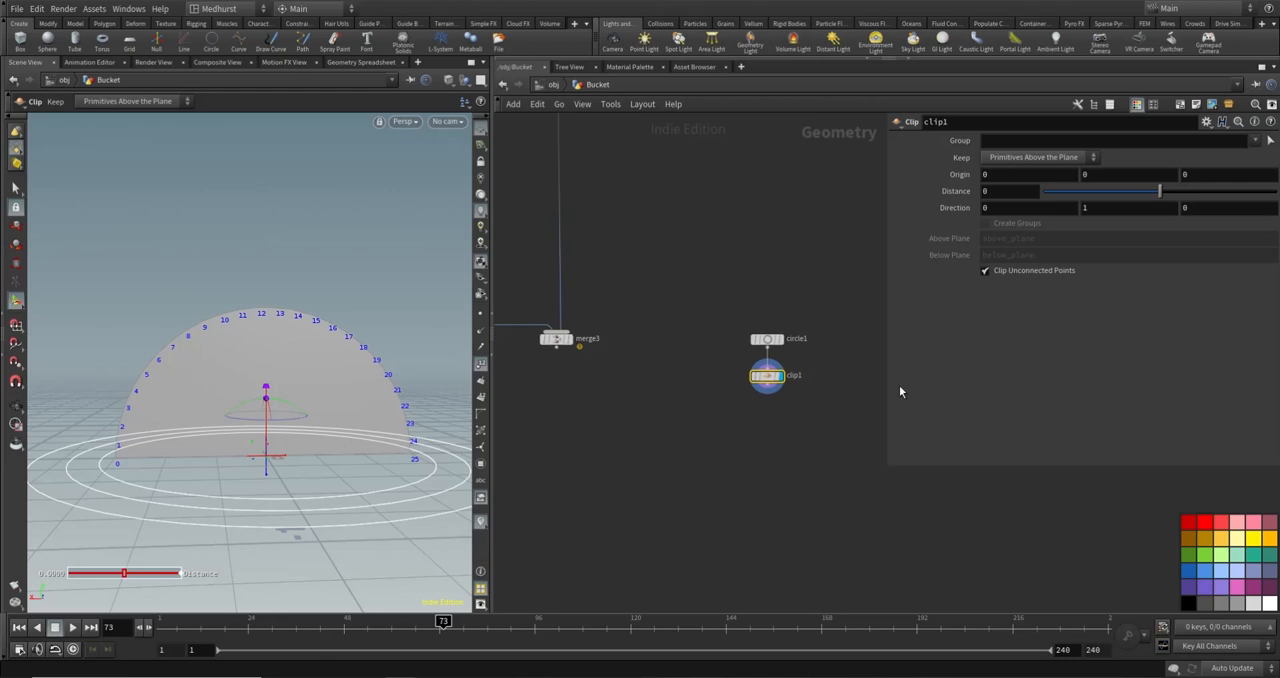
{"action": "left_click", "coordinate": [795, 434]}
{"action": "key", "text": "Tab"}
{"action": "type", "text": "add"}
{"action": "key", "text": "Return"}
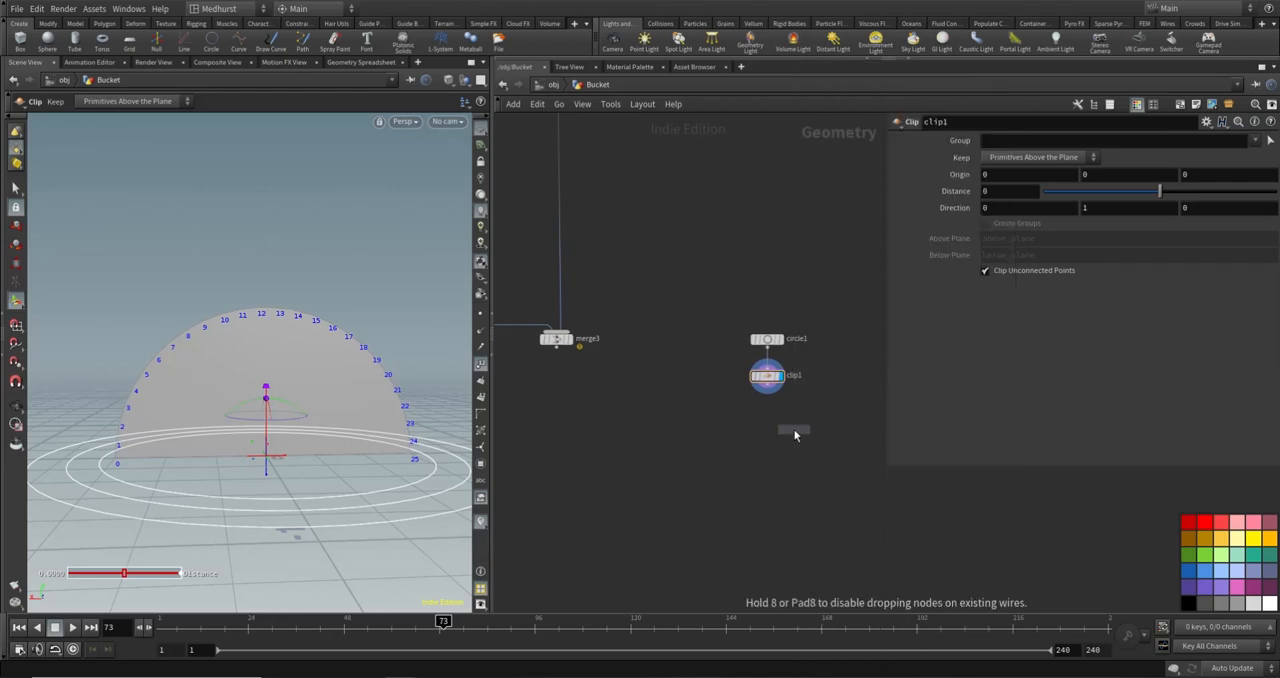
{"action": "left_click", "coordinate": [766, 414]}
{"action": "left_click", "coordinate": [767, 392]}
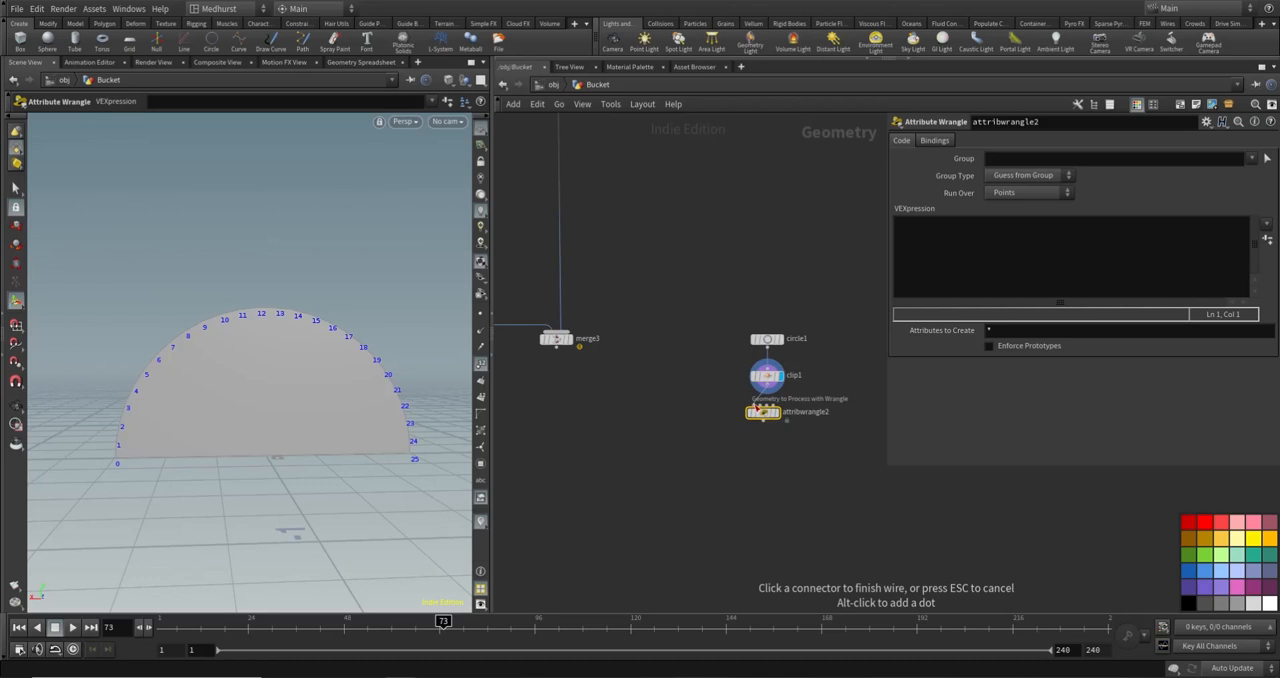
{"action": "left_click", "coordinate": [763, 406]}
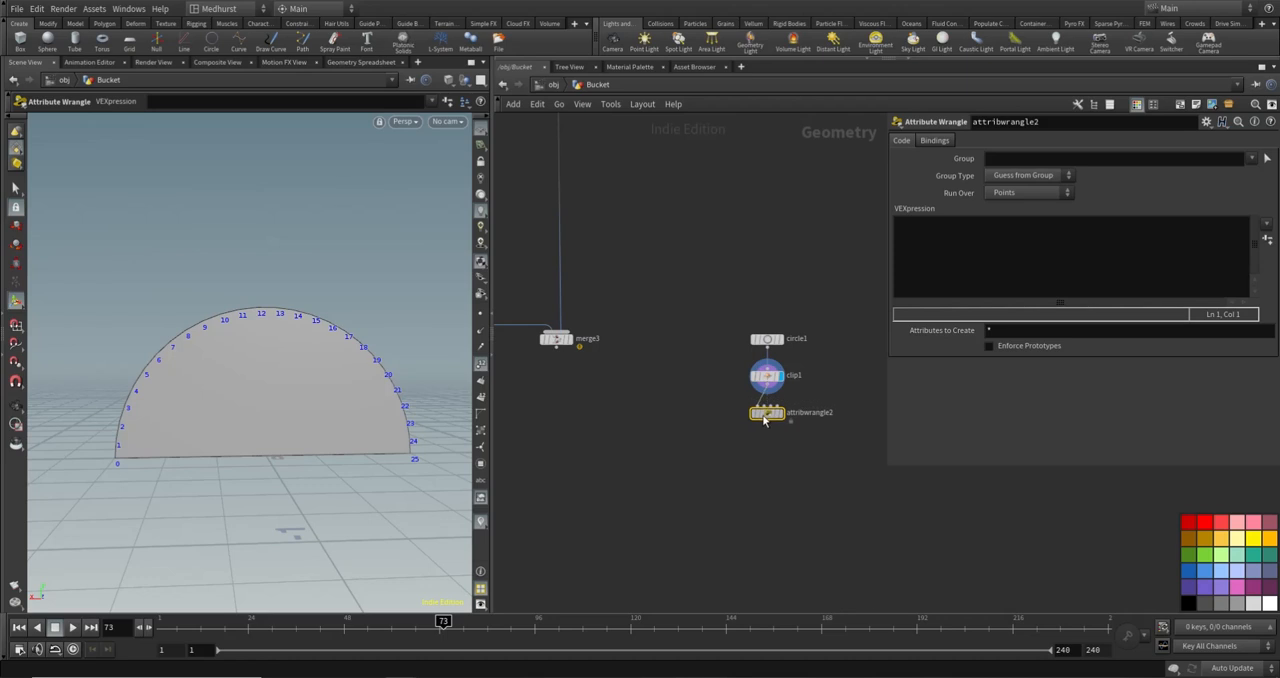
{"action": "left_click", "coordinate": [1064, 279]}
{"action": "type", "text": "if(@pt"}
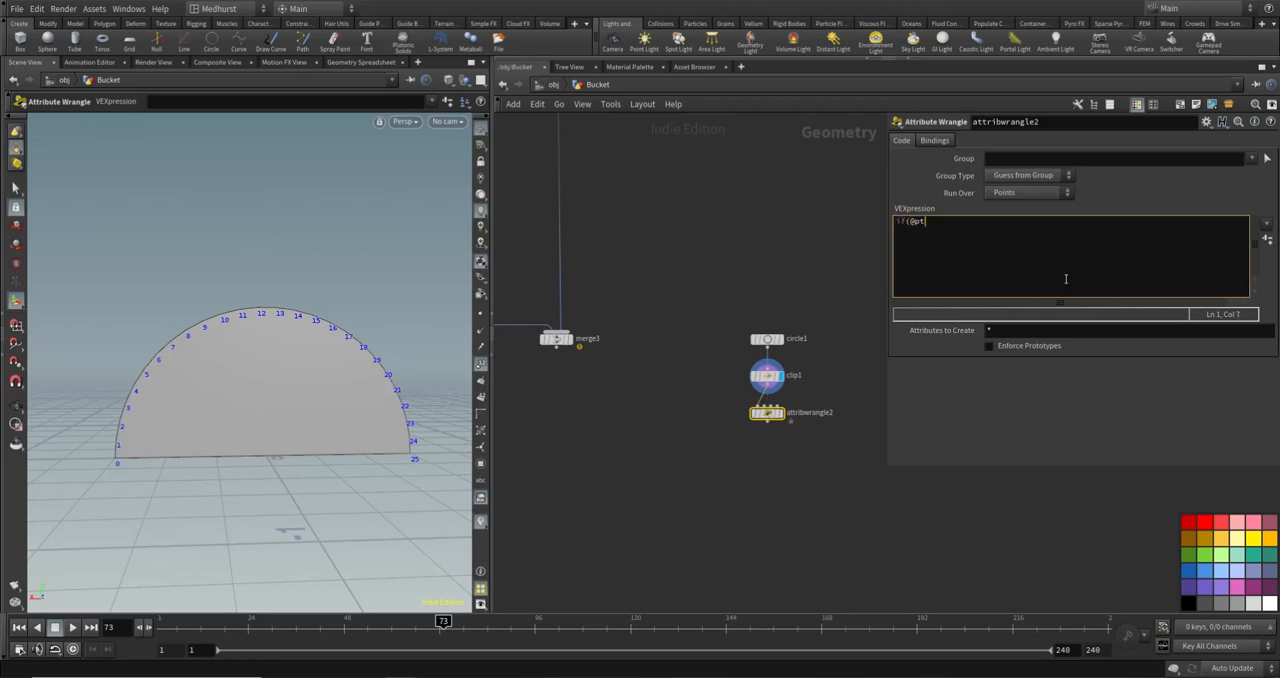
{"action": "type", "text": "num==0 || @ptnum==npo"}
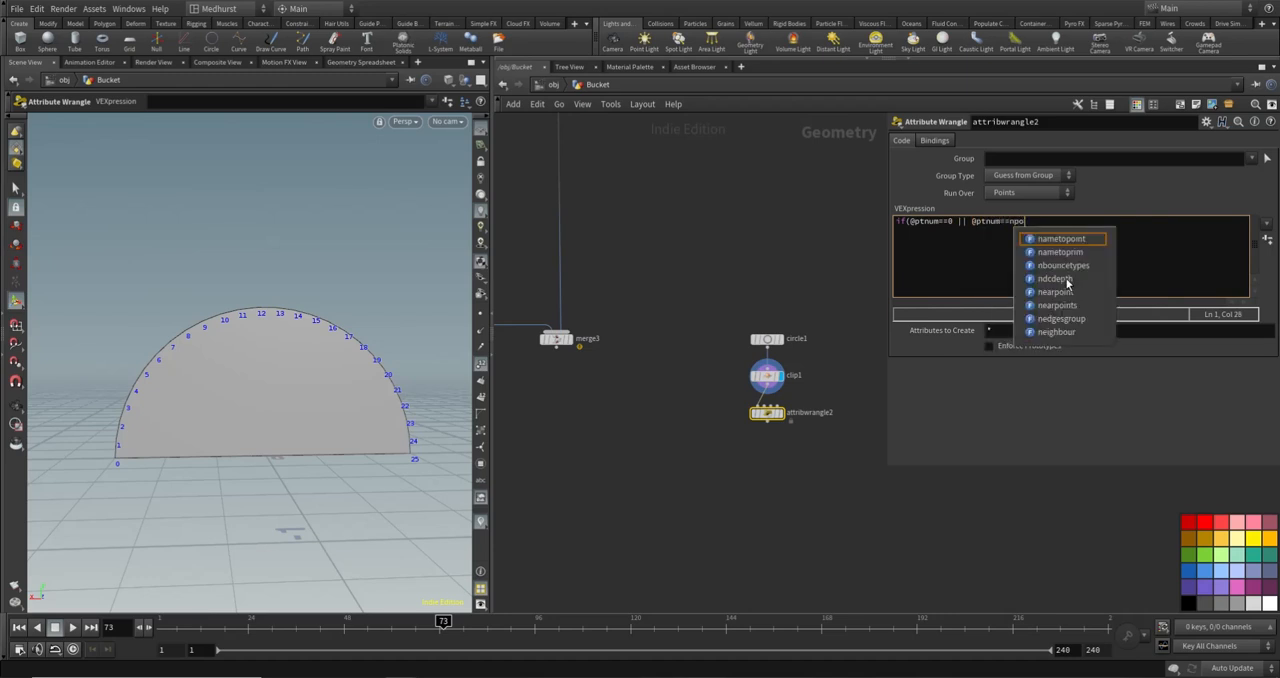
{"action": "type", "text": "ints"}
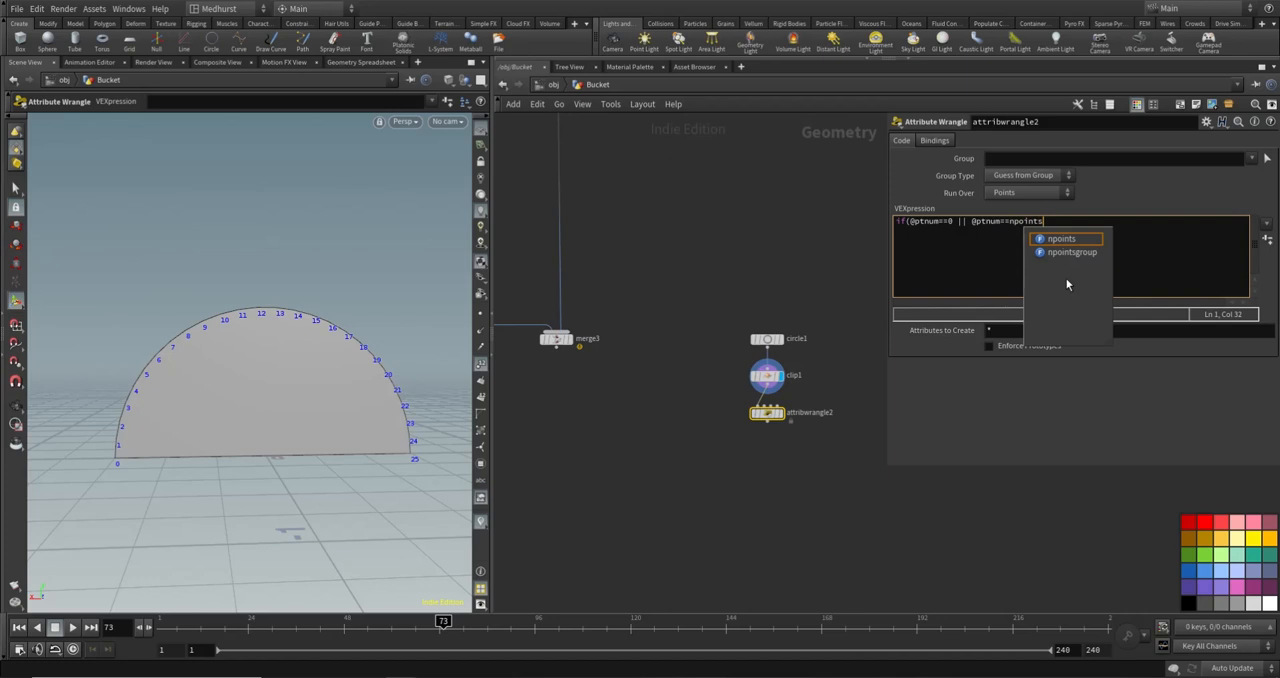
{"action": "type", "text": "(0)-1){"}
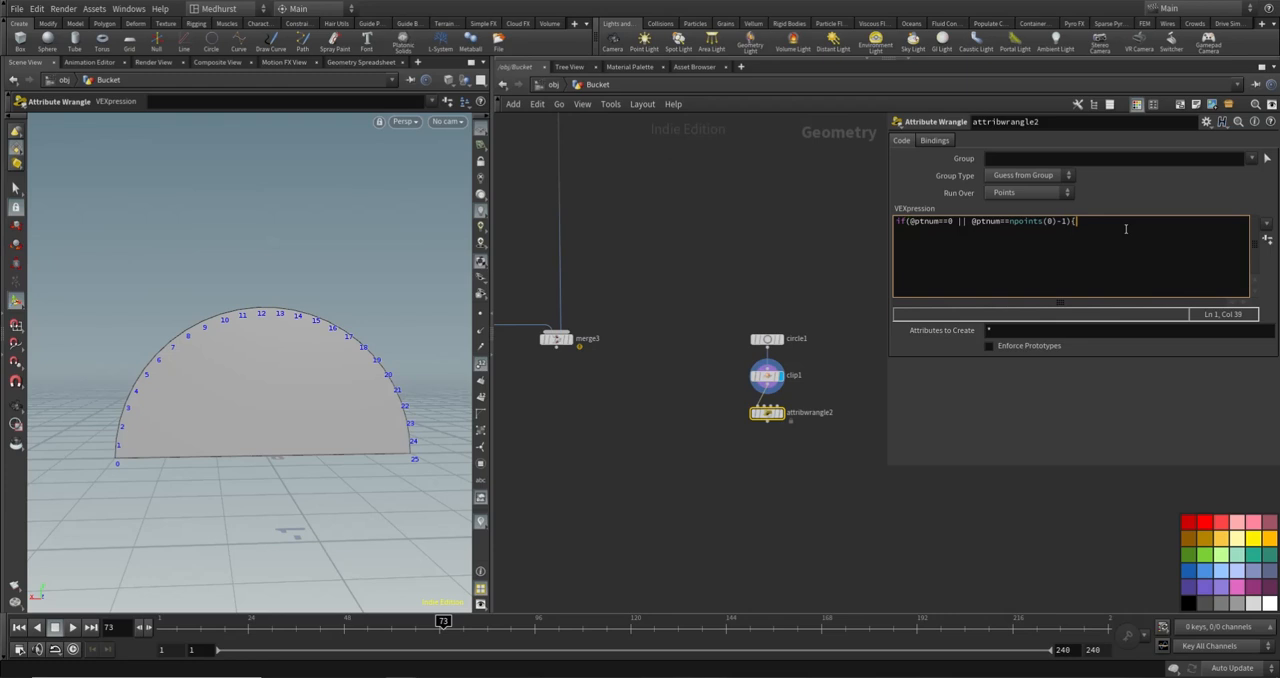
{"action": "key", "text": "Return"}
{"action": "type", "text": "@group_ends = 1;"}
{"action": "key", "text": "Return"}
- Display attribwrangle2 and check its node information for the ends point group
{"action": "left_click", "coordinate": [781, 413]}
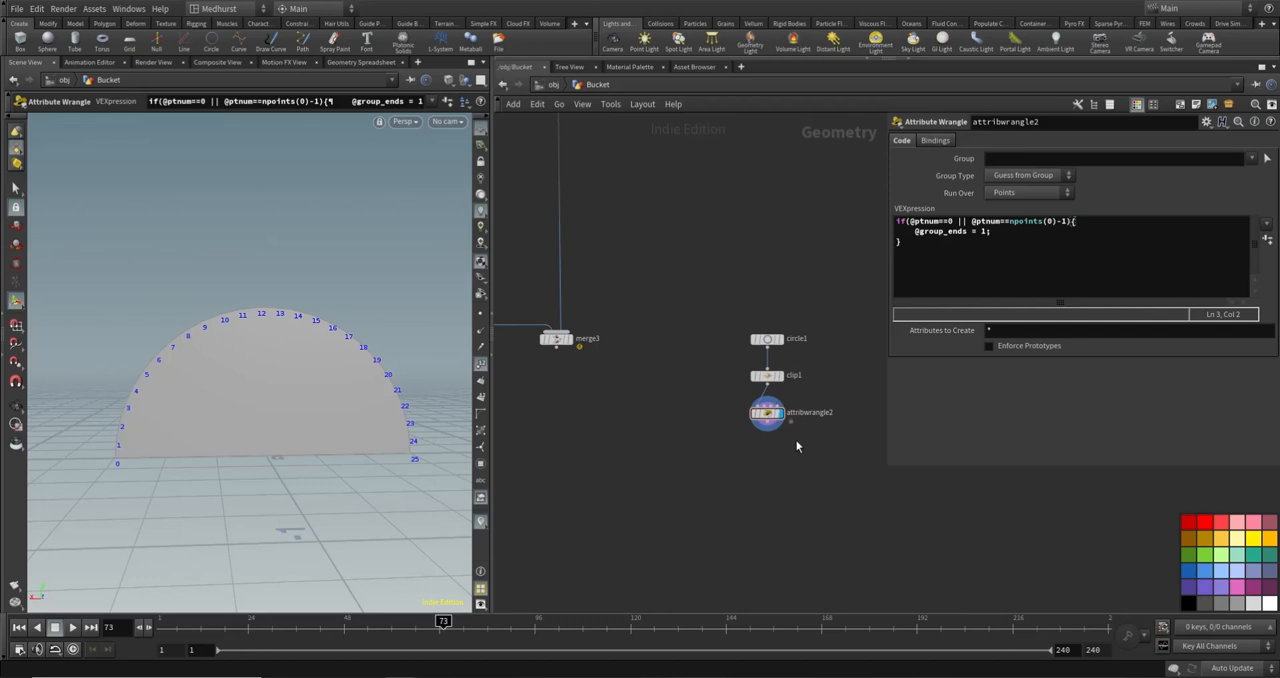
{"action": "left_click", "coordinate": [745, 413]}
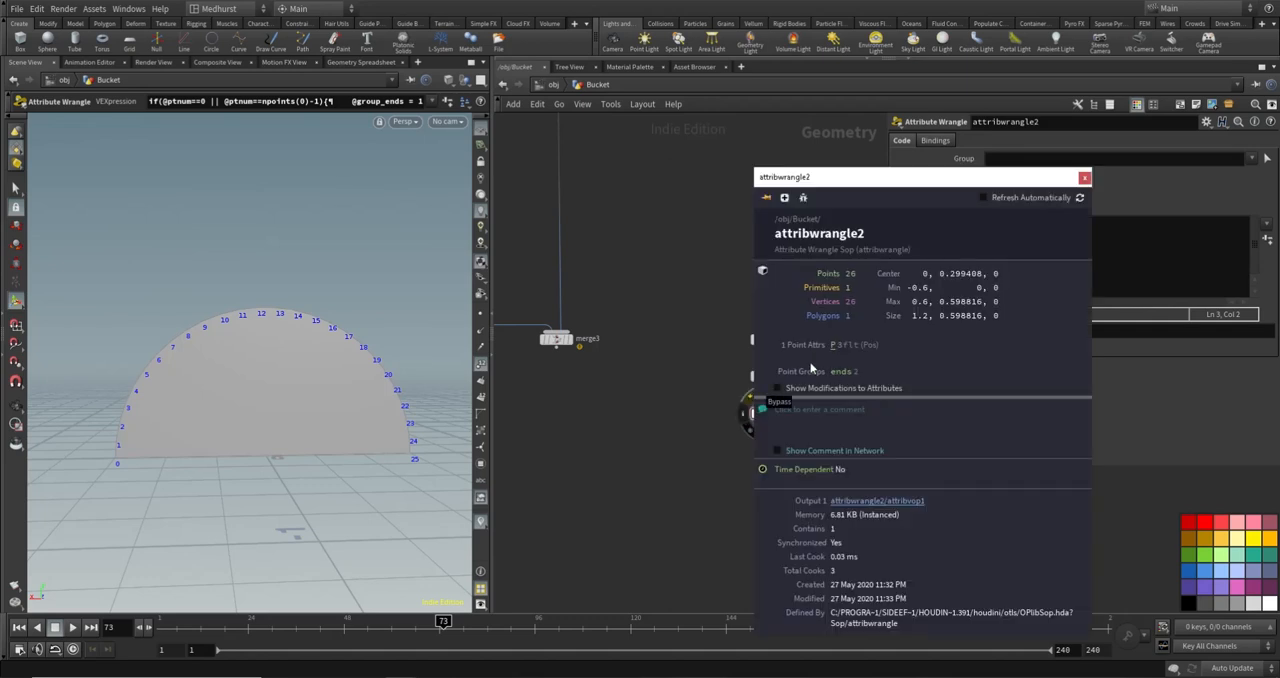
{"action": "left_click", "coordinate": [1085, 178]}
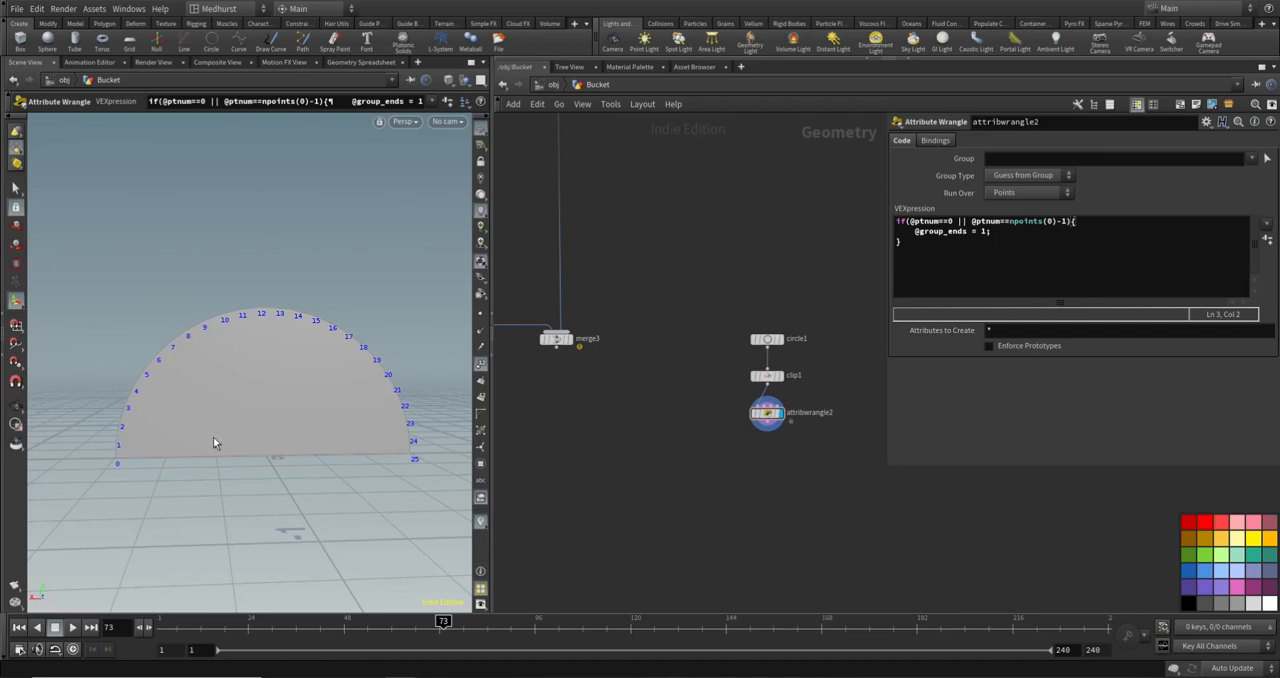
- Add a Group Promote node below attribwrangle2
{"action": "mouse_move", "coordinate": [799, 415]}
{"action": "key", "text": "Tab"}
{"action": "type", "text": "group"}
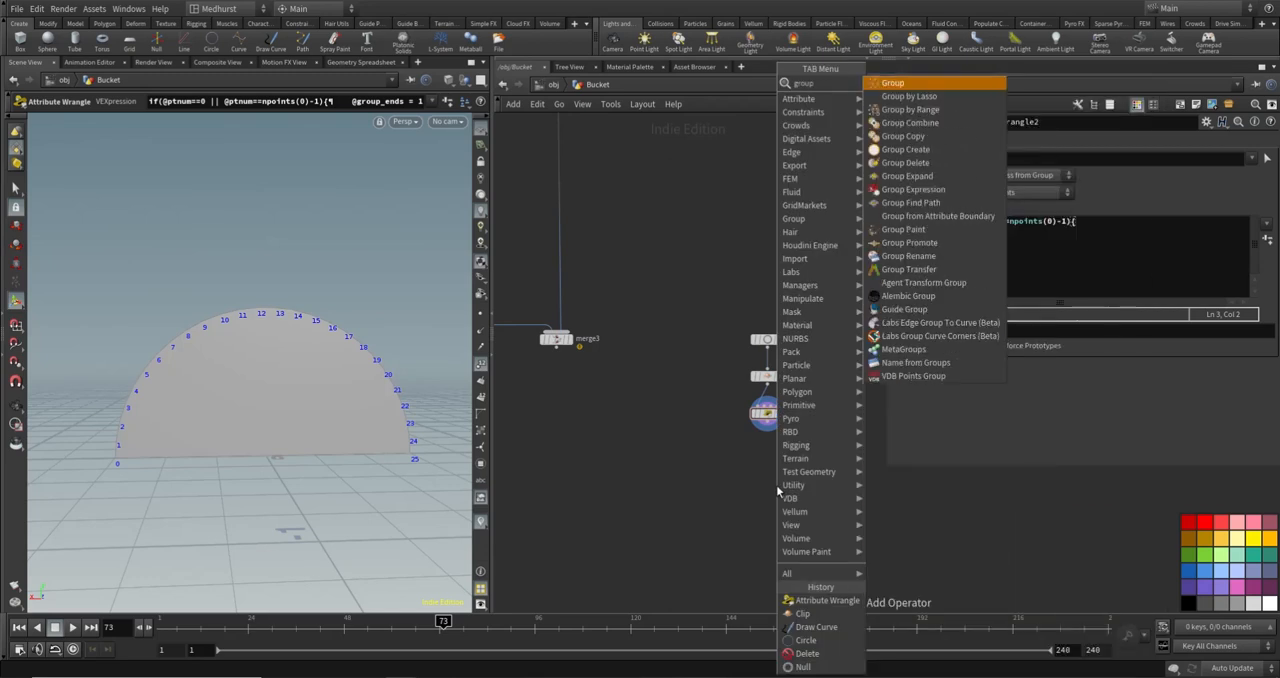
{"action": "key", "text": "Return"}
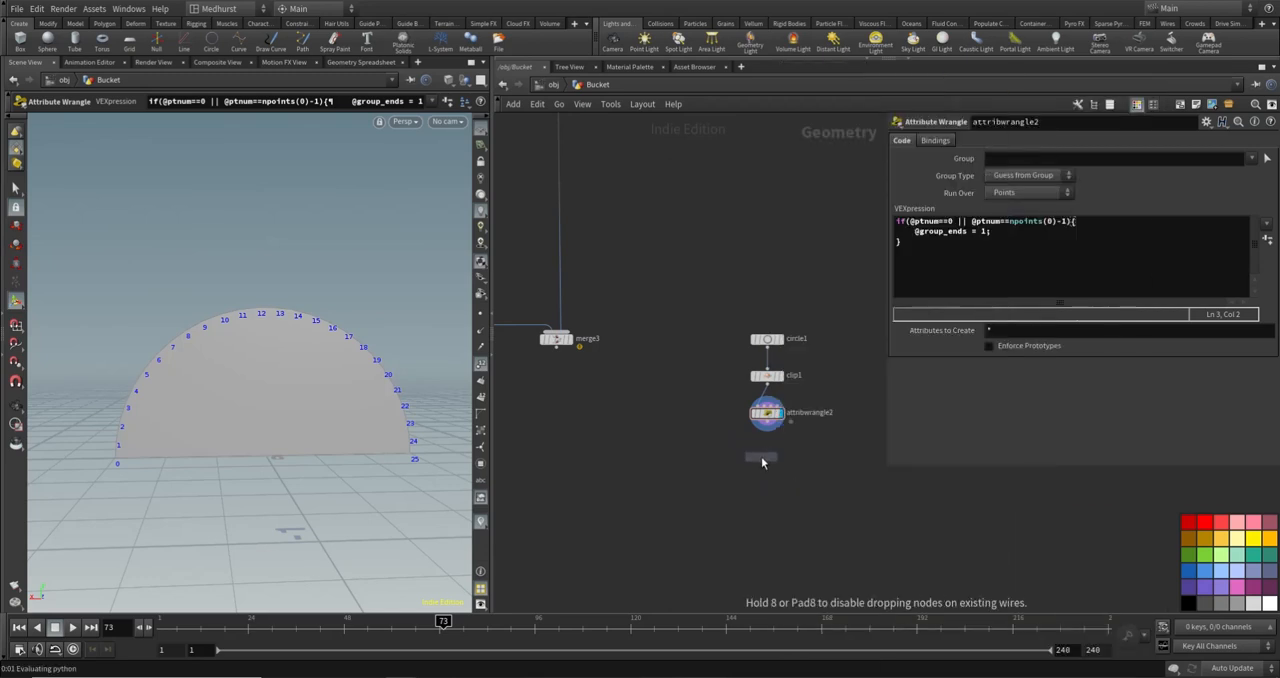
{"action": "left_click", "coordinate": [761, 456]}
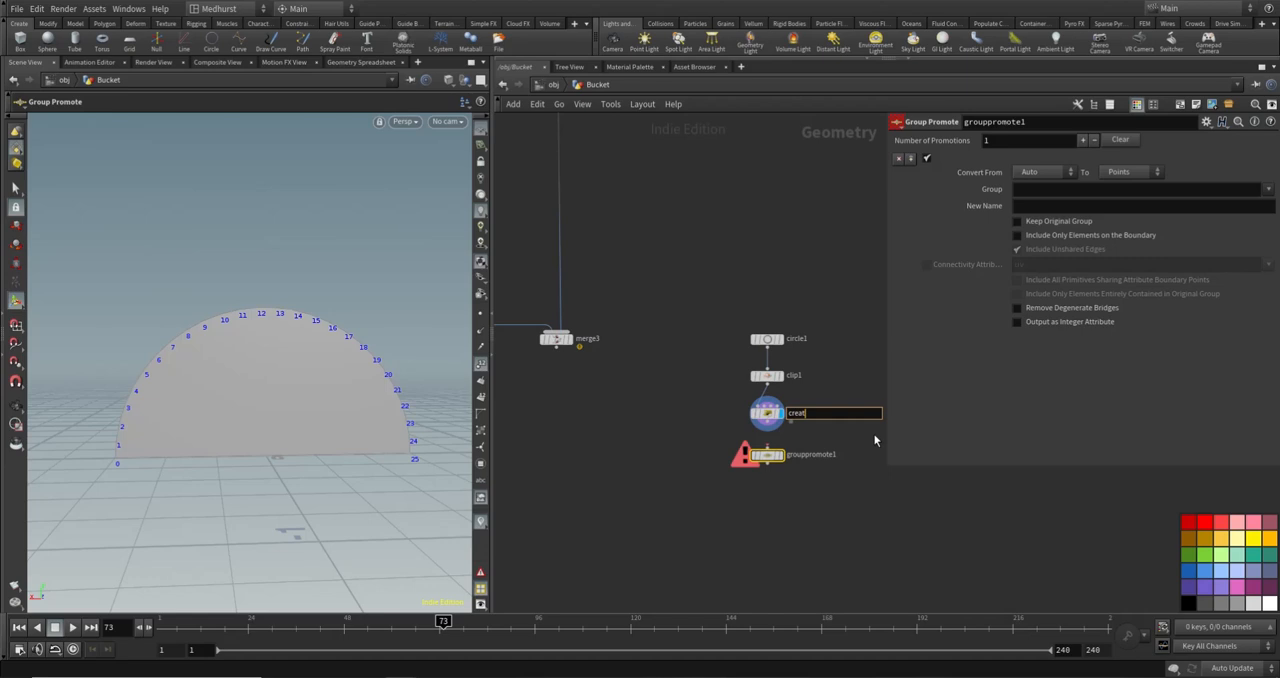
- Rename attribwrangle2 to create_ends and connect its output to grouppromote1
{"action": "type", "text": "ds"}
{"action": "key", "text": "Return"}
{"action": "scroll", "coordinate": [704, 459], "scroll_direction": "up", "scroll_amount": 4}
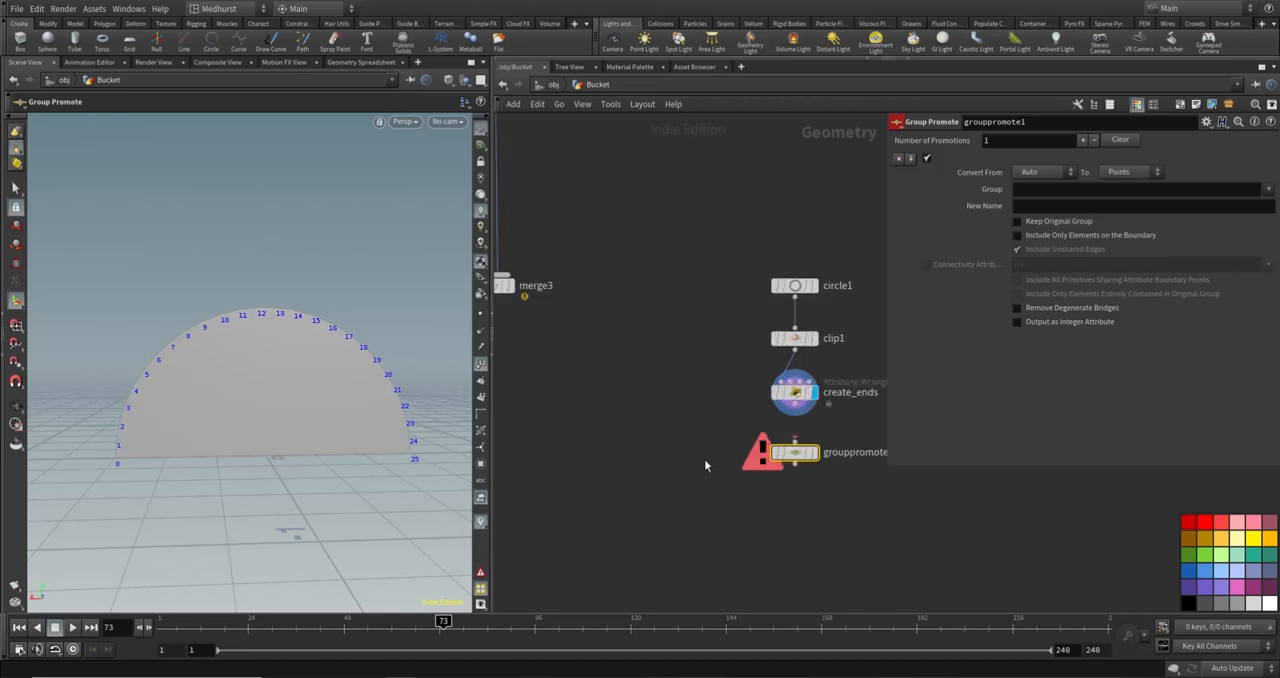
{"action": "left_click", "coordinate": [815, 394]}
{"action": "left_click", "coordinate": [815, 427]}
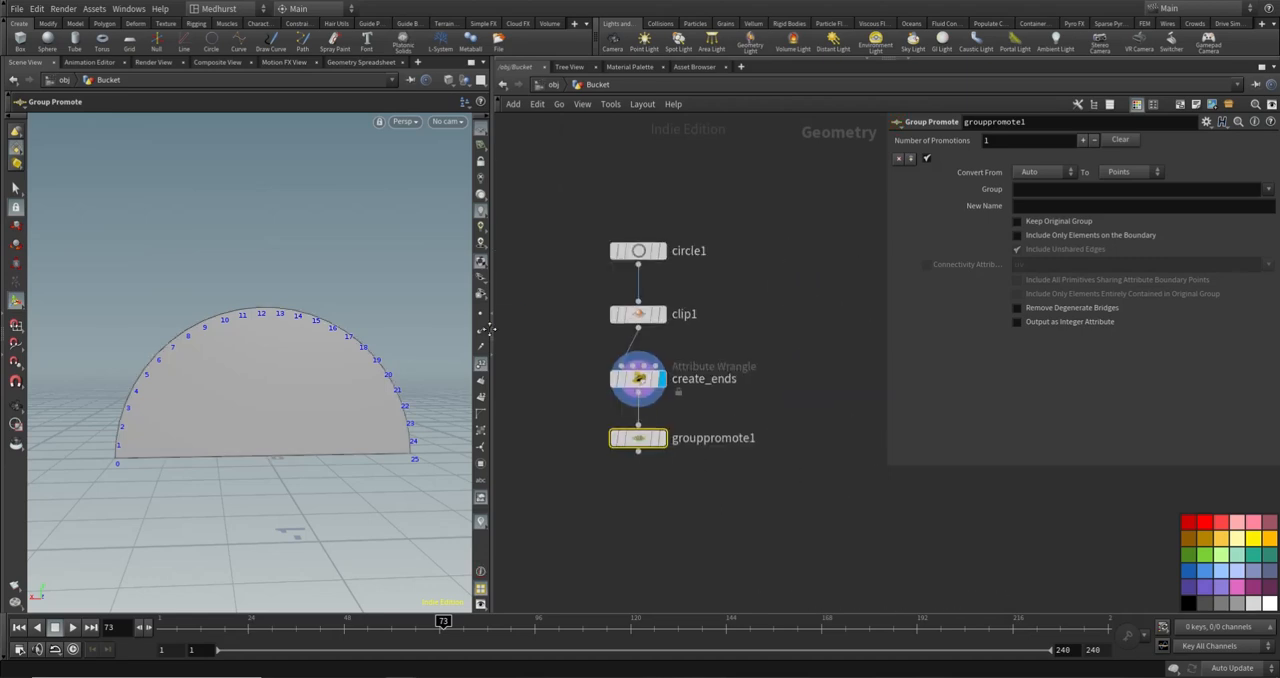
- Set grouppromote1 to convert the ends group from Points to Edges and display the node
{"action": "left_click", "coordinate": [1064, 176]}
{"action": "left_click", "coordinate": [1029, 212]}
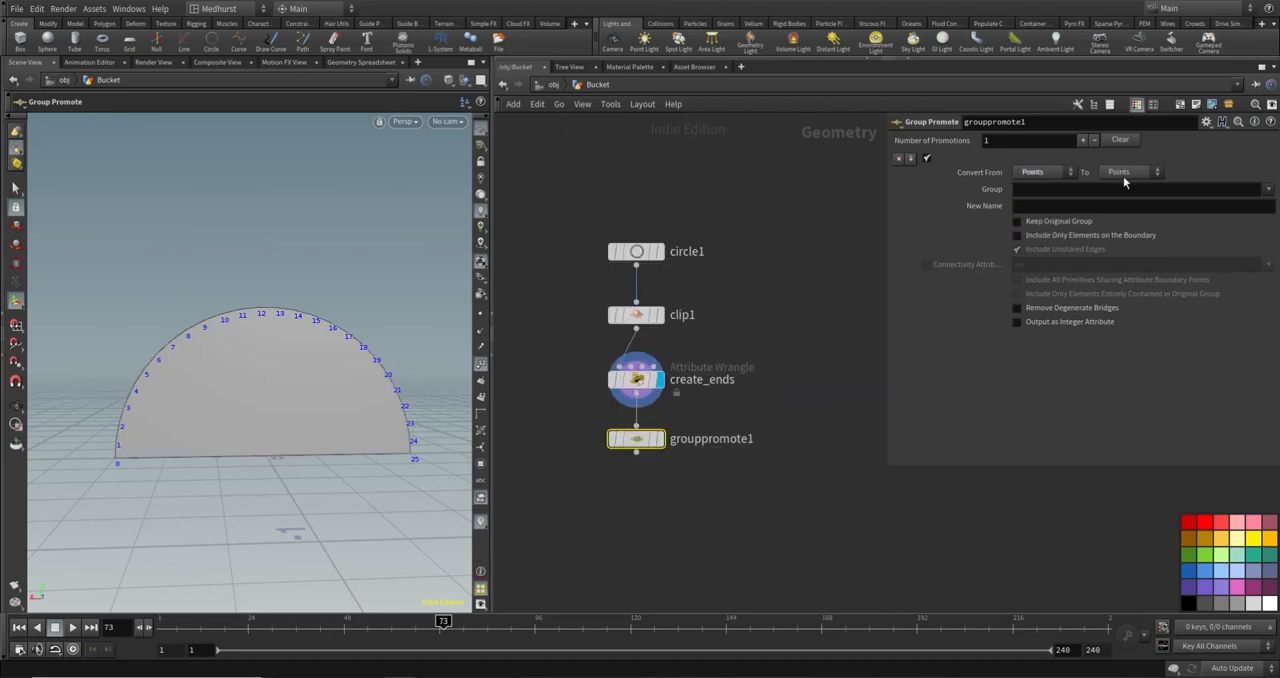
{"action": "left_click", "coordinate": [1128, 172]}
{"action": "left_click", "coordinate": [1124, 212]}
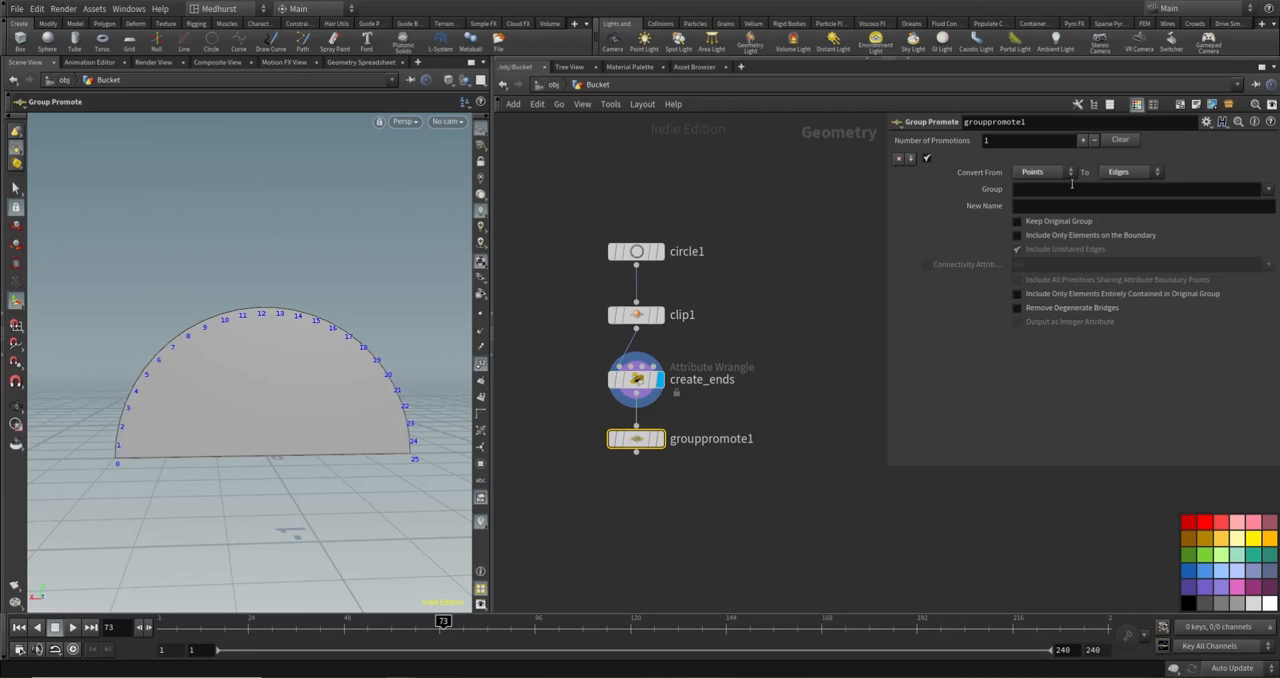
{"action": "left_click", "coordinate": [1268, 189]}
{"action": "left_click", "coordinate": [1258, 203]}
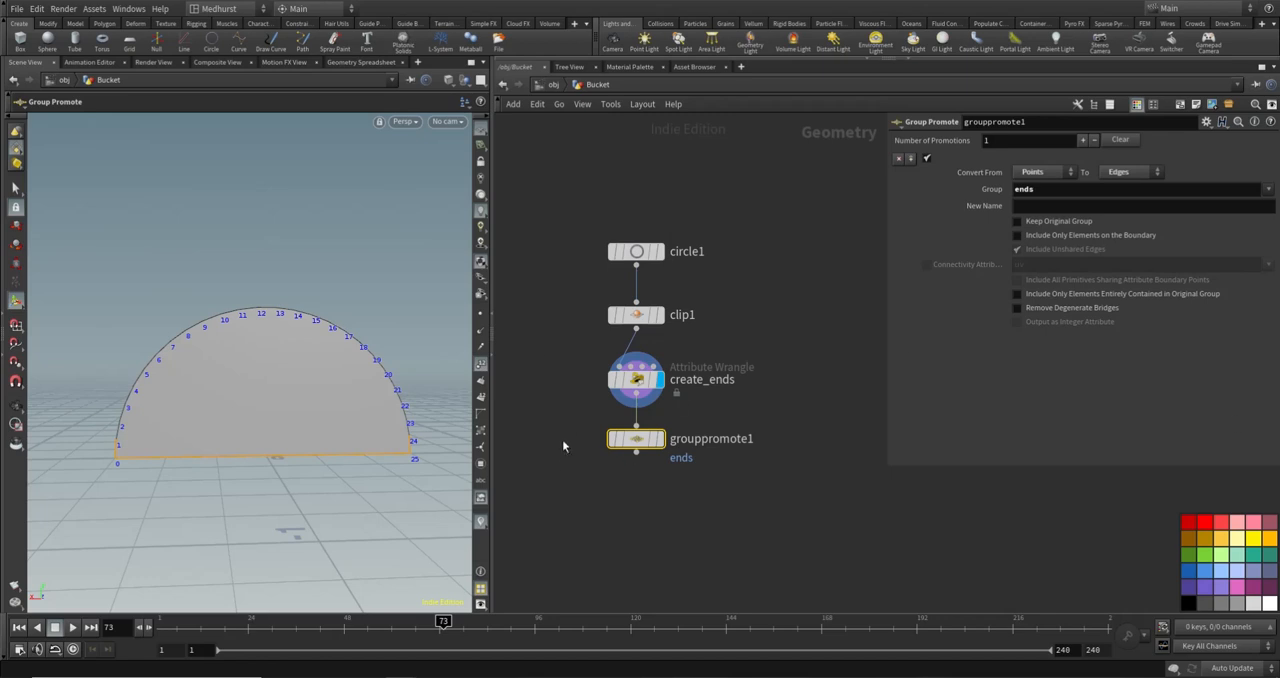
{"action": "left_click", "coordinate": [659, 438]}
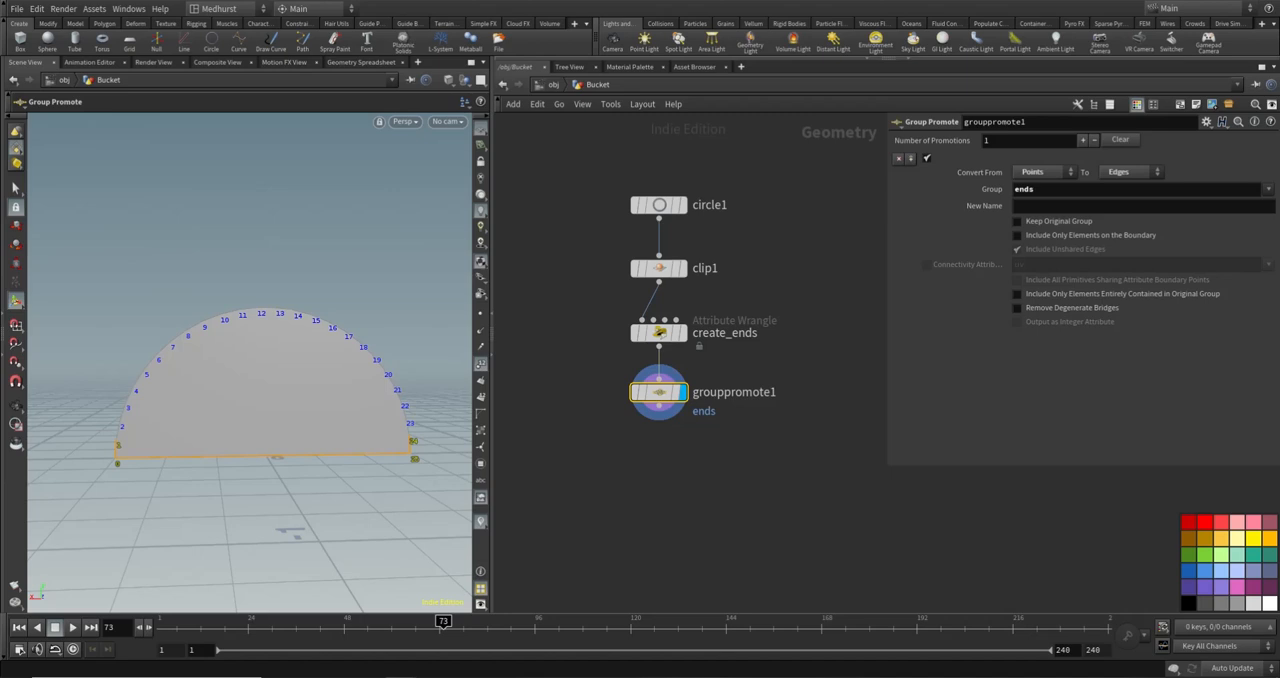
- Add a PolyExtrude node below grouppromote1 and connect it to that node's output
{"action": "key", "text": "Tab"}
{"action": "type", "text": "polyextrude"}
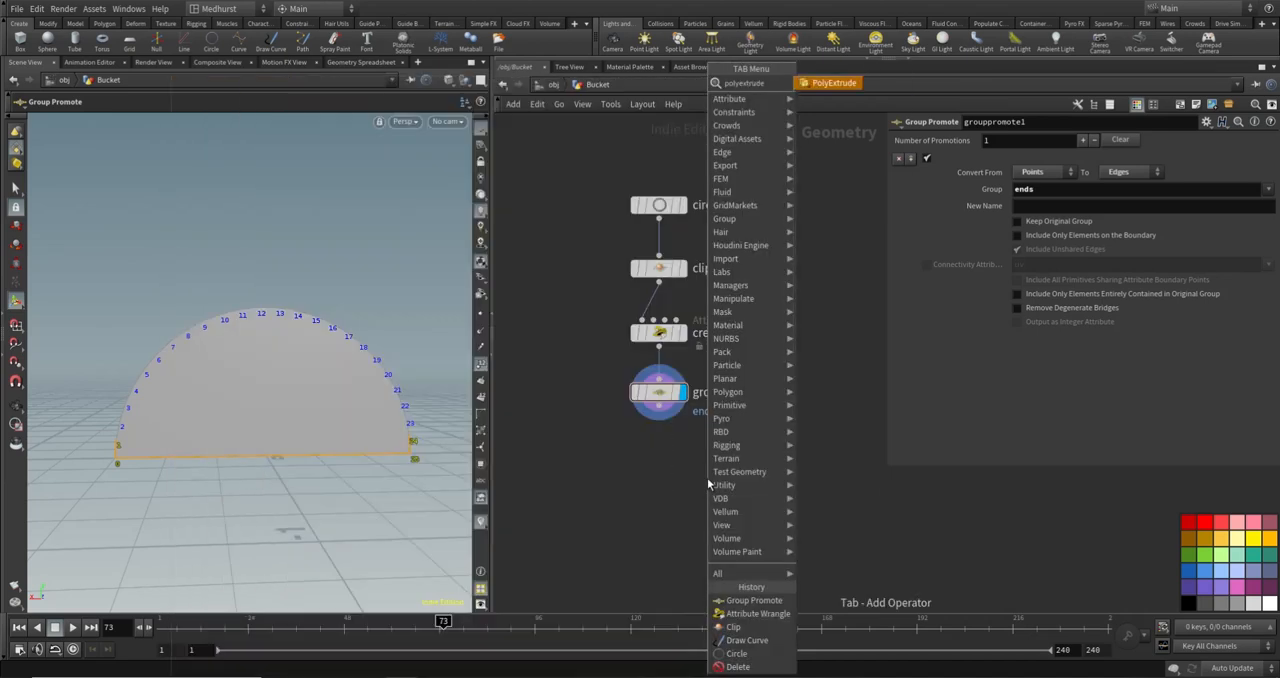
{"action": "key", "text": "Return"}
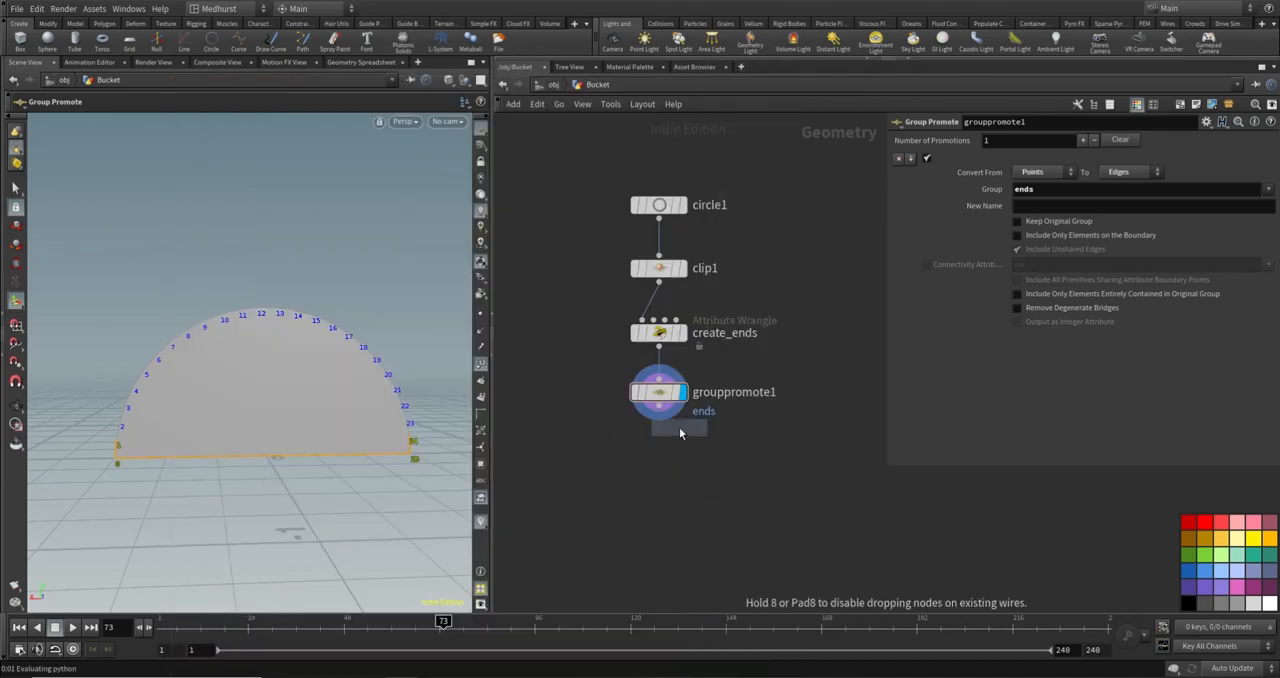
{"action": "left_click", "coordinate": [655, 456]}
{"action": "left_click_drag", "start_coordinate": [660, 407], "coordinate": [660, 459]}
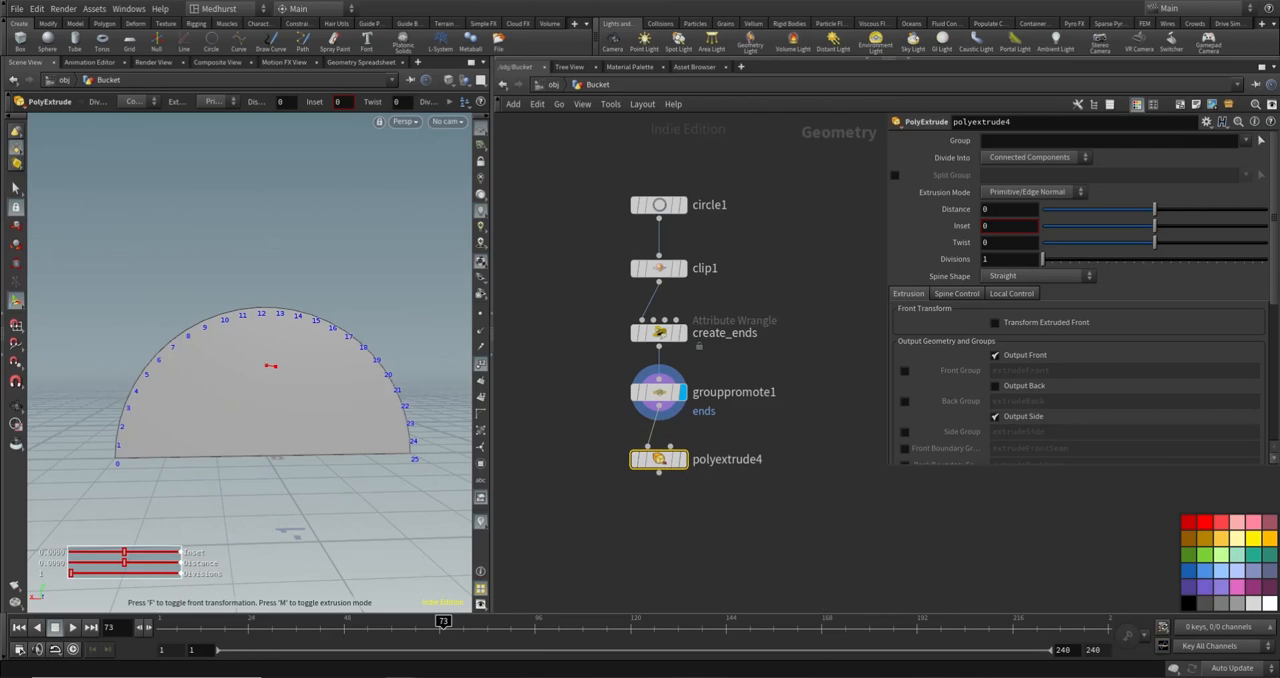
- Restrict polyextrude4 to the ends group, display it and set its extrusion distance to 0.137
{"action": "left_click", "coordinate": [1246, 140]}
{"action": "left_click", "coordinate": [1150, 166]}
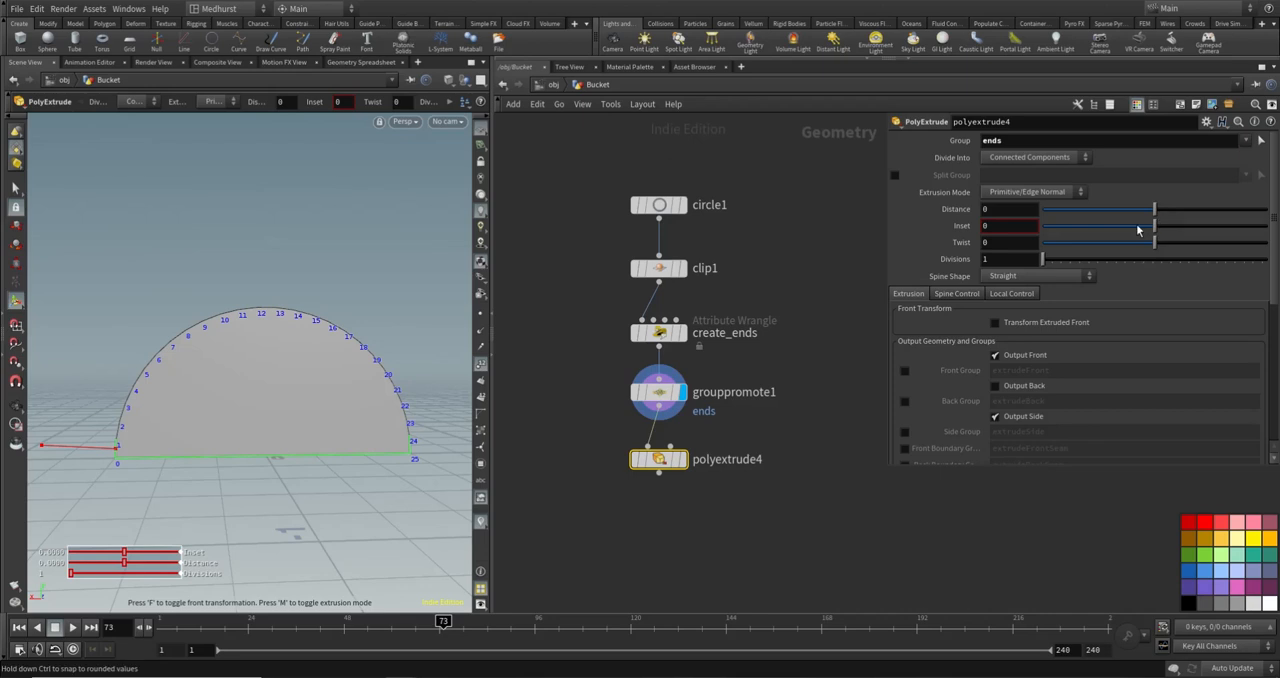
{"action": "left_click", "coordinate": [683, 459]}
{"action": "mouse_move", "coordinate": [1161, 211]}
{"action": "left_mouse_down"}
{"action": "mouse_move", "coordinate": [1190, 210]}
{"action": "mouse_move", "coordinate": [1169, 210]}
{"action": "left_mouse_up"}
{"action": "left_click_drag", "start_coordinate": [297, 426], "coordinate": [401, 428], "text": "alt"}
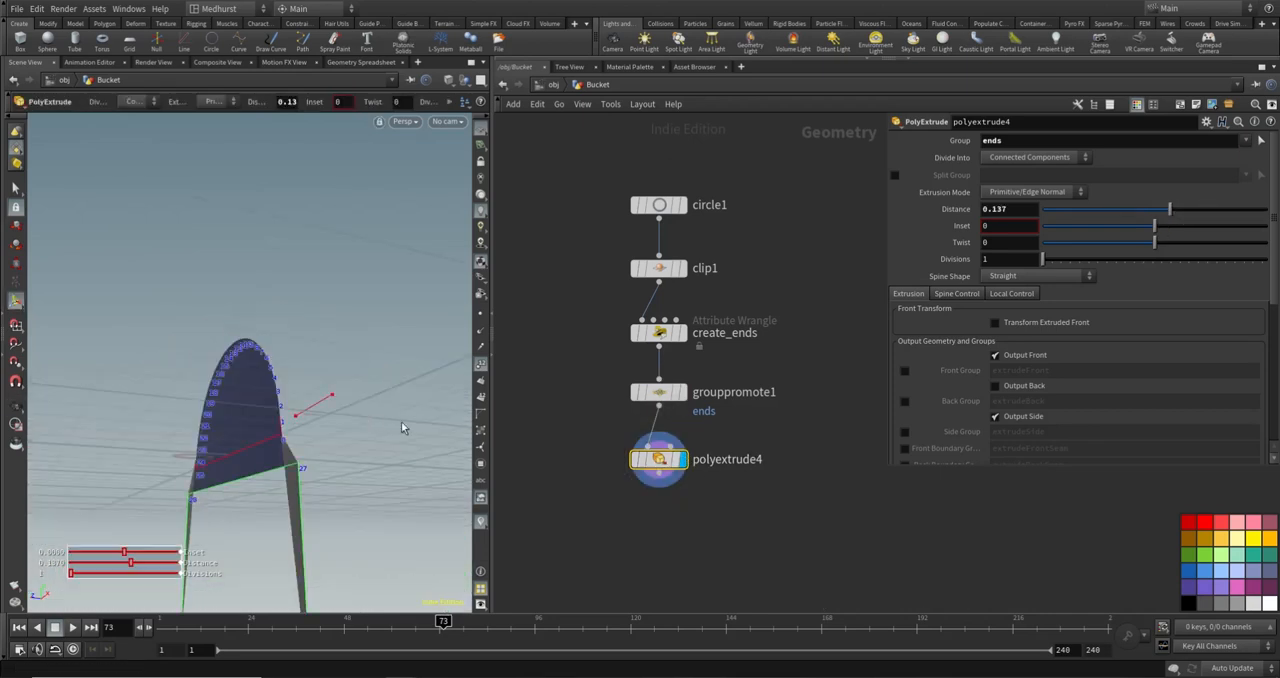
- Set polyextrude4's extrusion distance to 0 and enable Transform Extruded Front
{"action": "double_click", "coordinate": [996, 210]}
{"action": "type", "text": "0"}
{"action": "key", "text": "Return"}
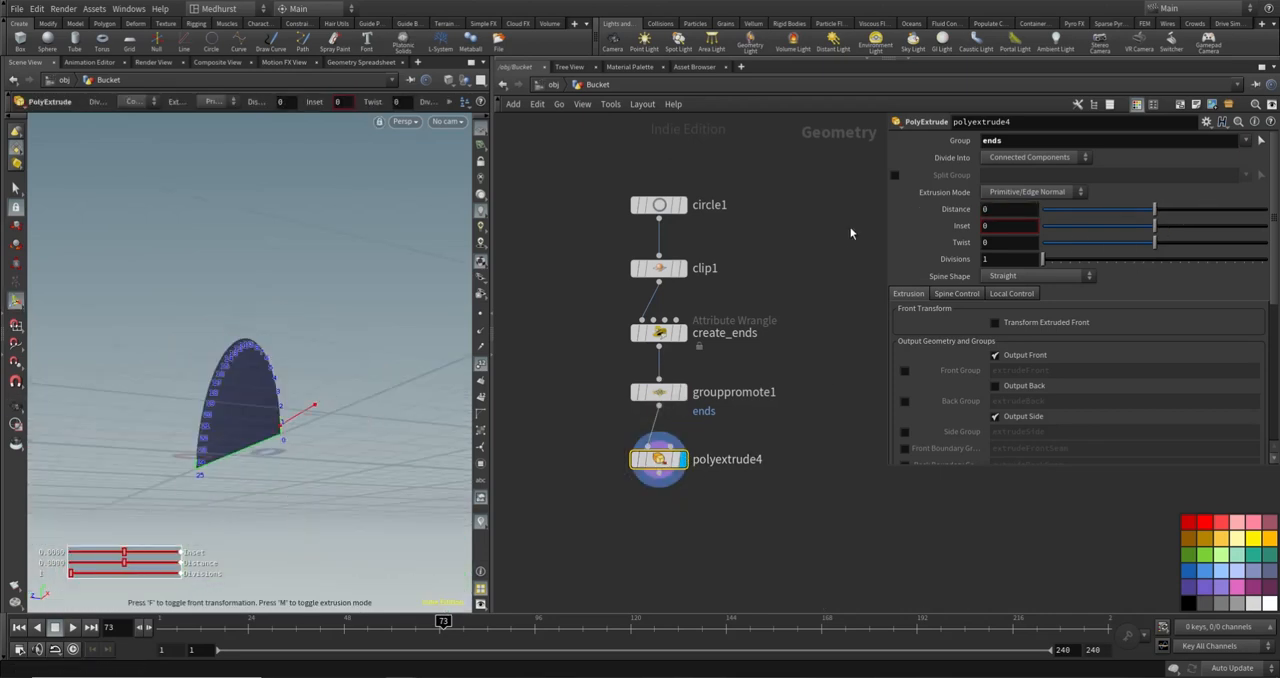
{"action": "left_click", "coordinate": [995, 323]}
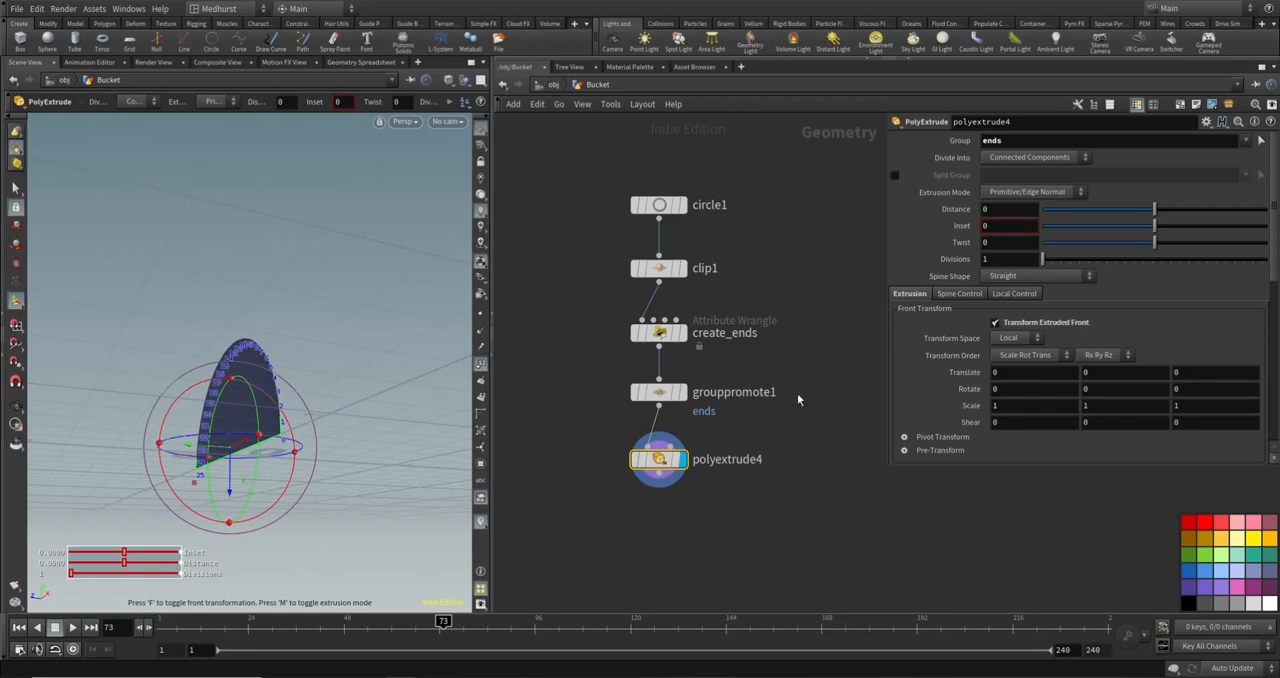
- Turn off the point number display in the viewport
{"action": "left_click_drag", "start_coordinate": [171, 408], "coordinate": [91, 322], "text": "alt"}
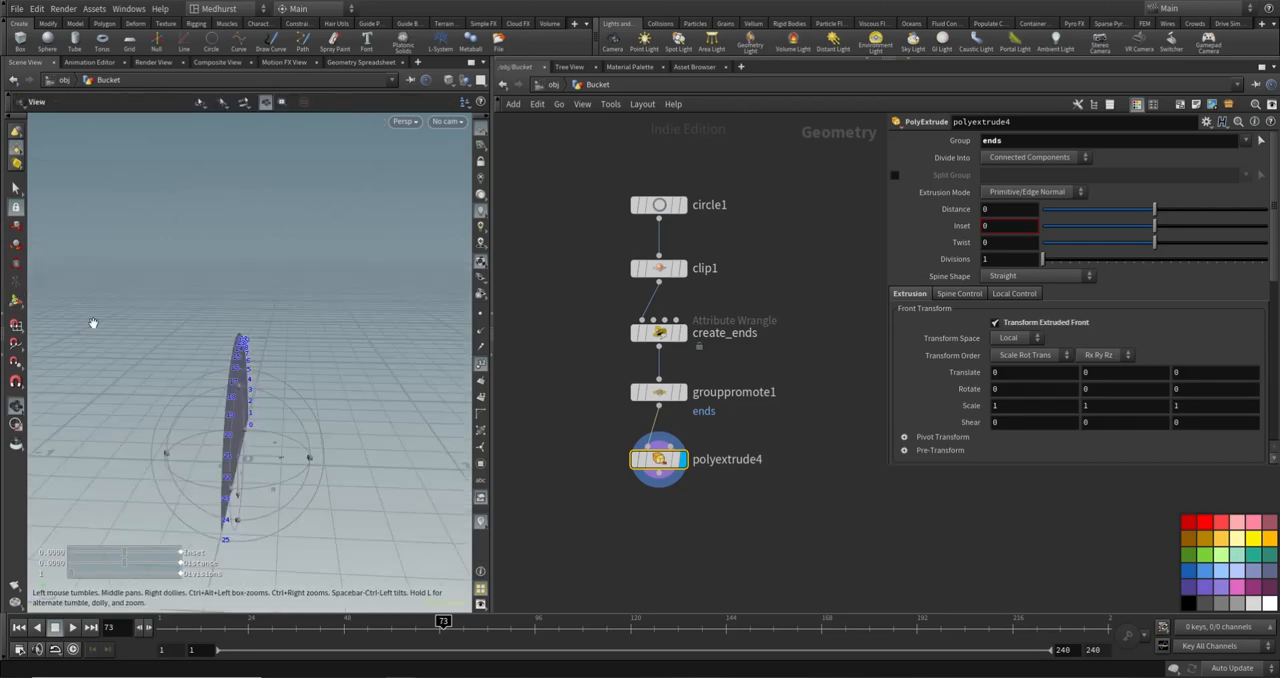
{"action": "left_click", "coordinate": [480, 367]}
{"action": "left_click_drag", "start_coordinate": [165, 362], "coordinate": [417, 322], "text": "alt"}
{"action": "middle_click_drag", "start_coordinate": [370, 352], "coordinate": [303, 309], "text": "alt"}
{"action": "left_click_drag", "start_coordinate": [303, 309], "coordinate": [325, 302], "text": "alt"}
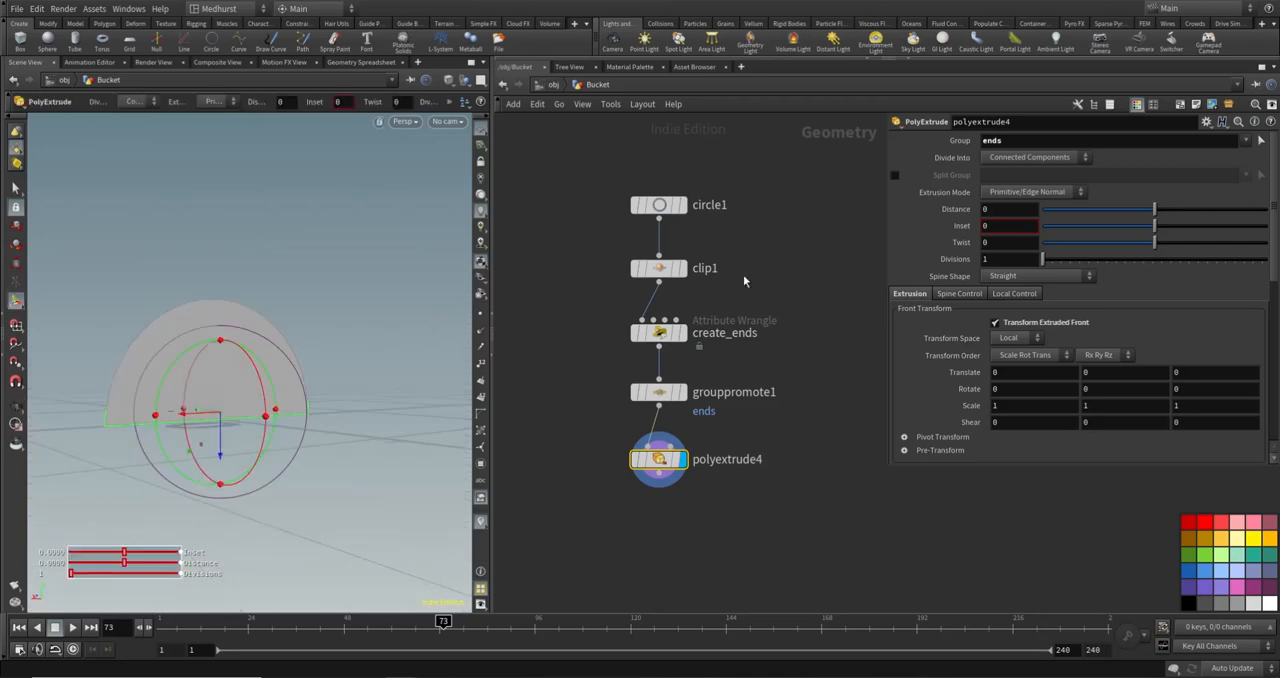
- Translate polyextrude4's extruded front by 0.8 along Z to extend the flat edge of the half circle
{"action": "middle_click_drag", "start_coordinate": [1223, 375], "coordinate": [1256, 368]}
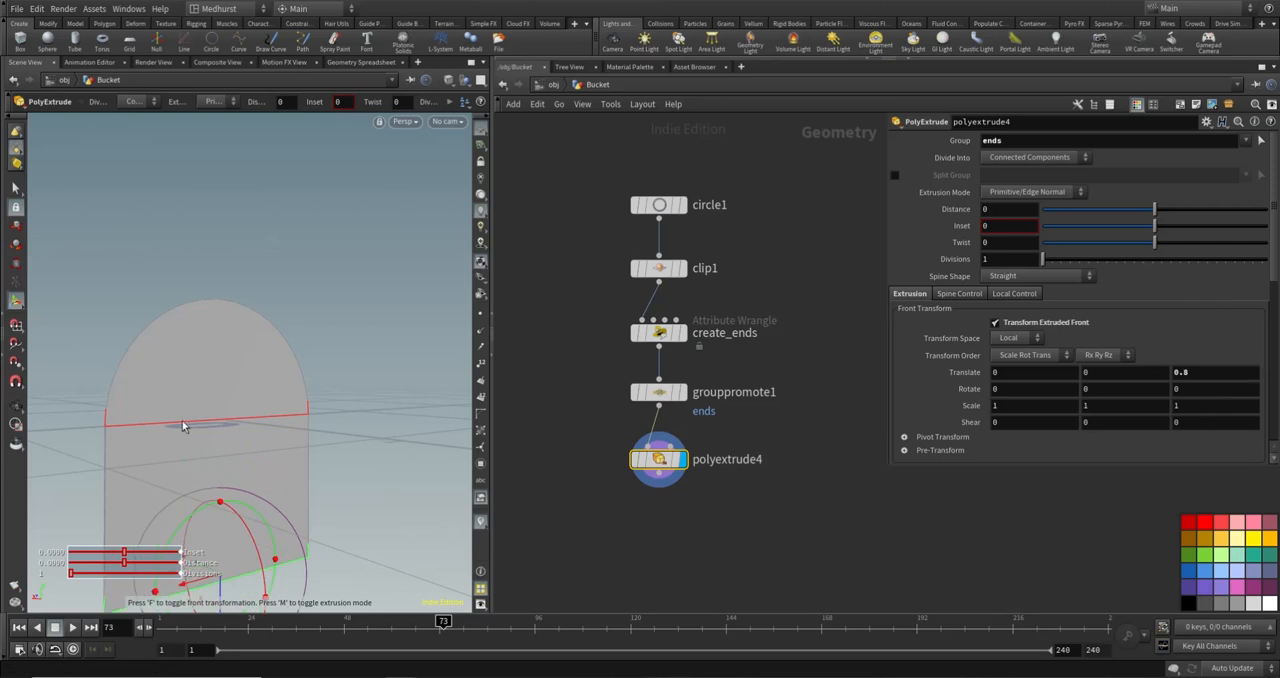
{"action": "key", "text": "Escape"}
{"action": "left_click_drag", "start_coordinate": [334, 452], "coordinate": [209, 345]}
{"action": "key", "text": "Return"}
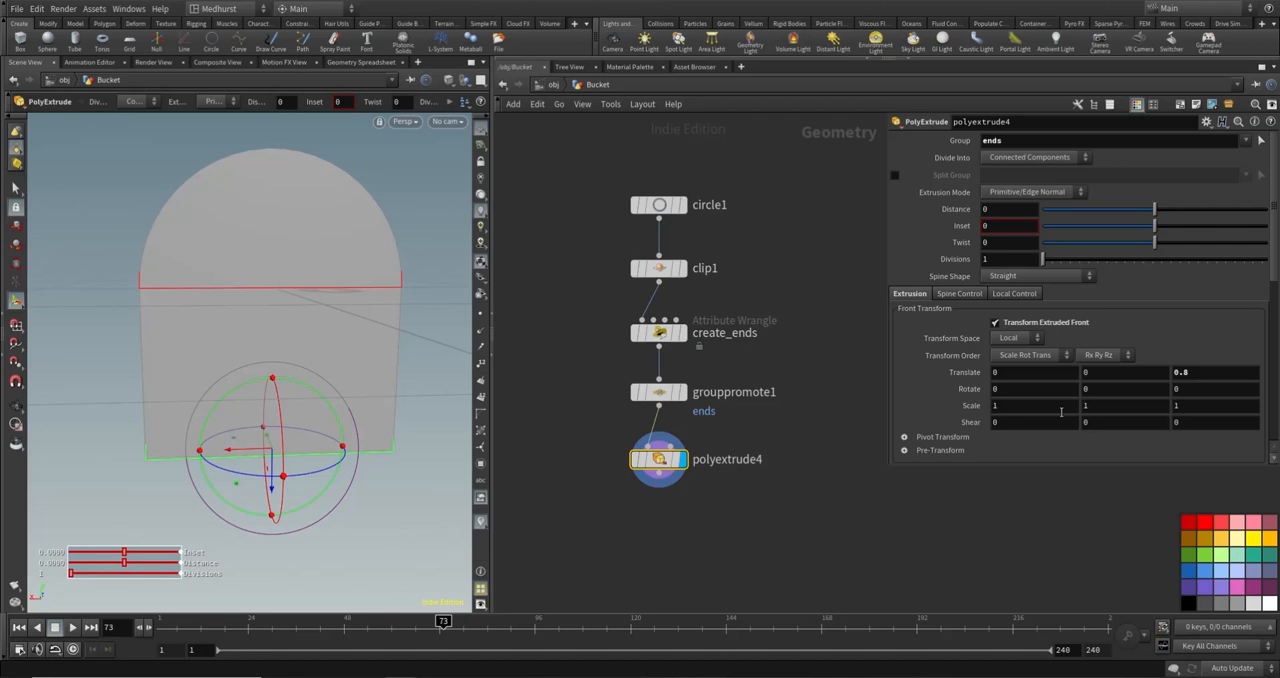
- Add a Transform node below polyextrude4 and connect it to that node's output
{"action": "middle_click_drag", "start_coordinate": [718, 523], "coordinate": [720, 469]}
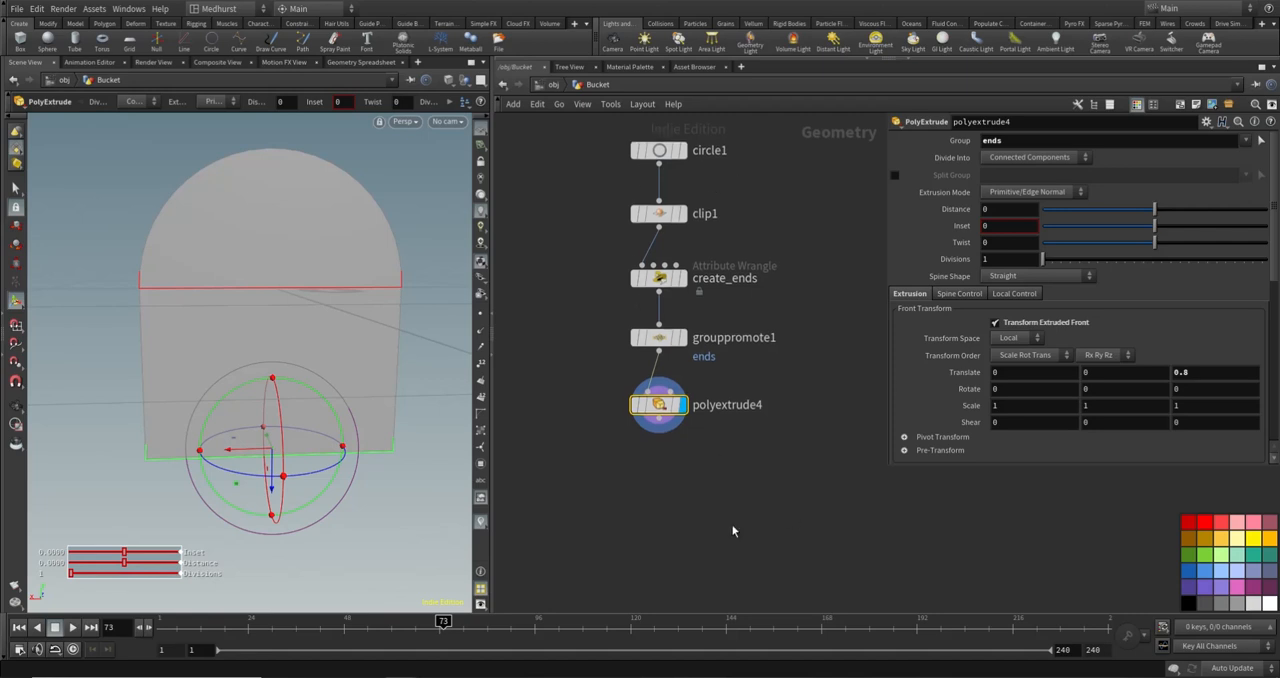
{"action": "key", "text": "Tab"}
{"action": "type", "text": "trans"}
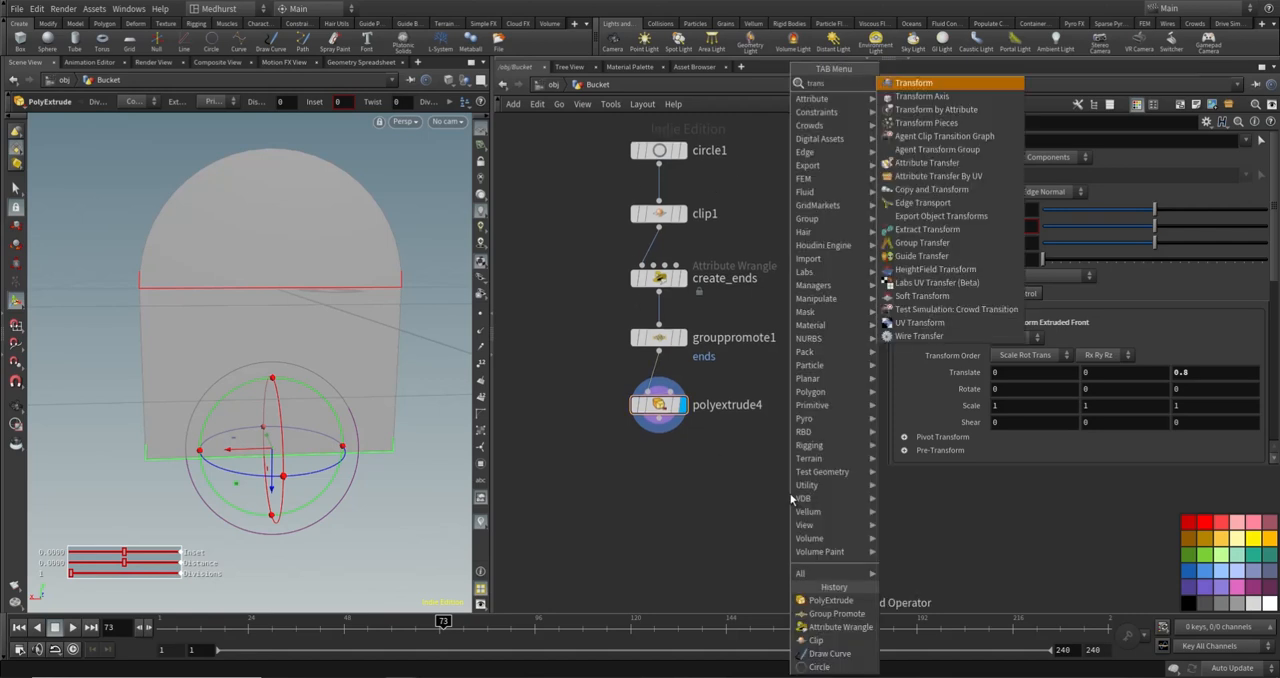
{"action": "key", "text": "Return"}
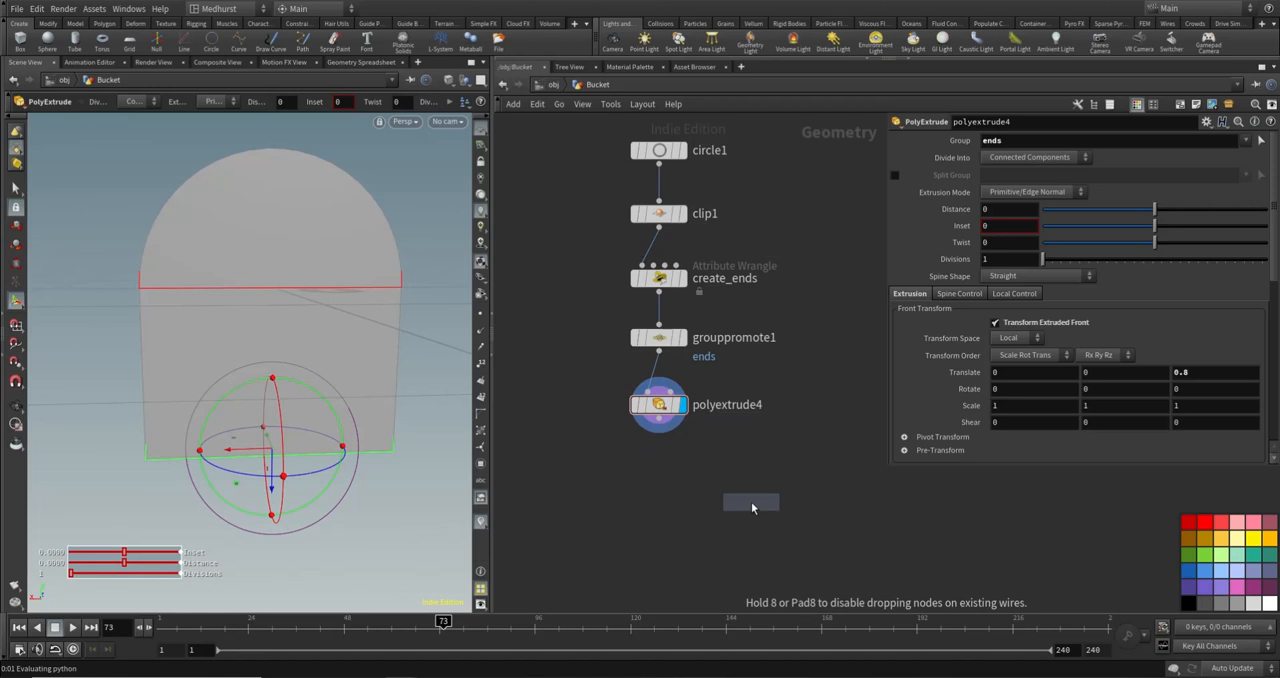
{"action": "left_click", "coordinate": [662, 474]}
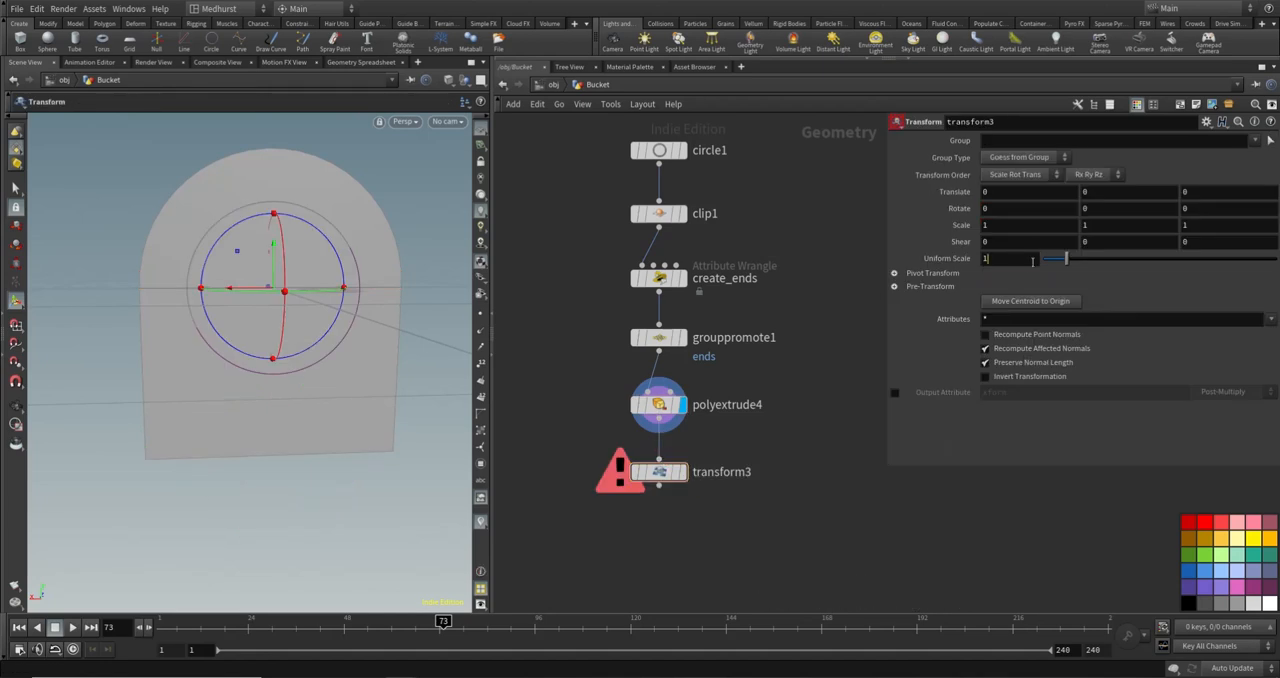
- Set transform3's uniform scale to 0.55 and display the node
{"action": "left_click_drag", "start_coordinate": [1033, 260], "coordinate": [878, 290]}
{"action": "type", "text": "0.55"}
{"action": "key", "text": "Return"}
{"action": "left_click", "coordinate": [684, 472]}
{"action": "left_click_drag", "start_coordinate": [232, 285], "coordinate": [321, 340], "text": "alt"}
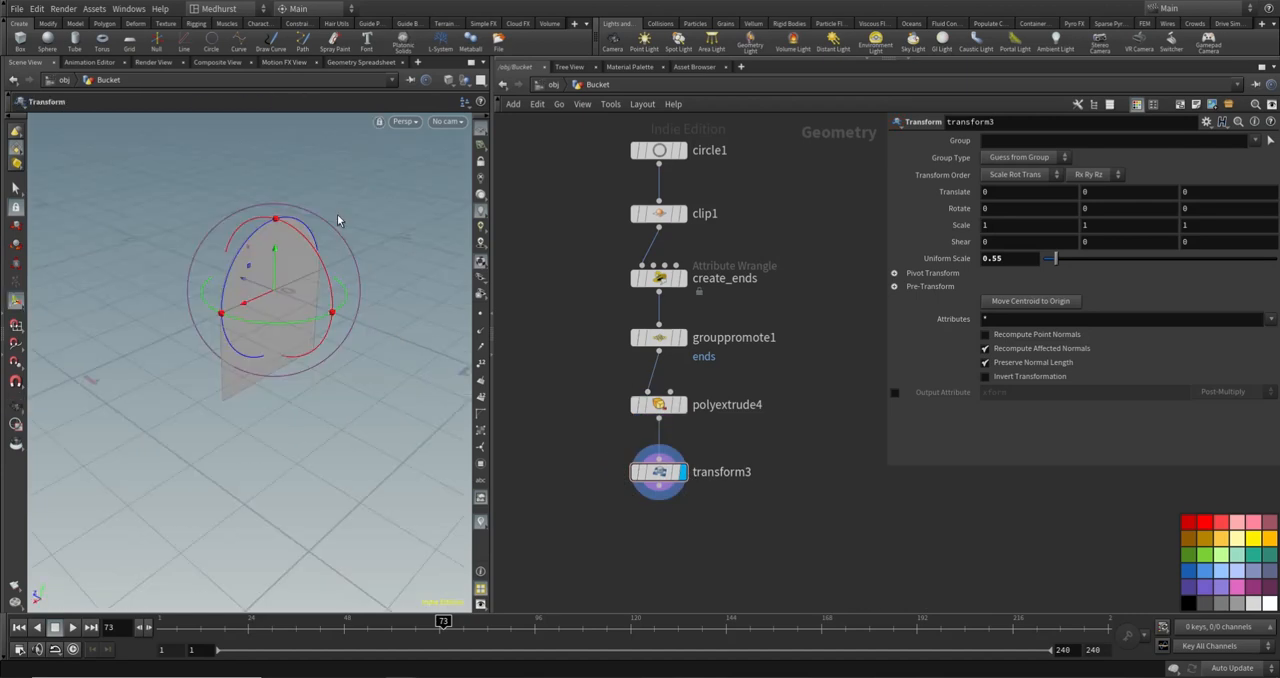
- Template polyextrude4 to compare the full-size arch outline with the scaled arch
{"action": "key", "text": "s"}
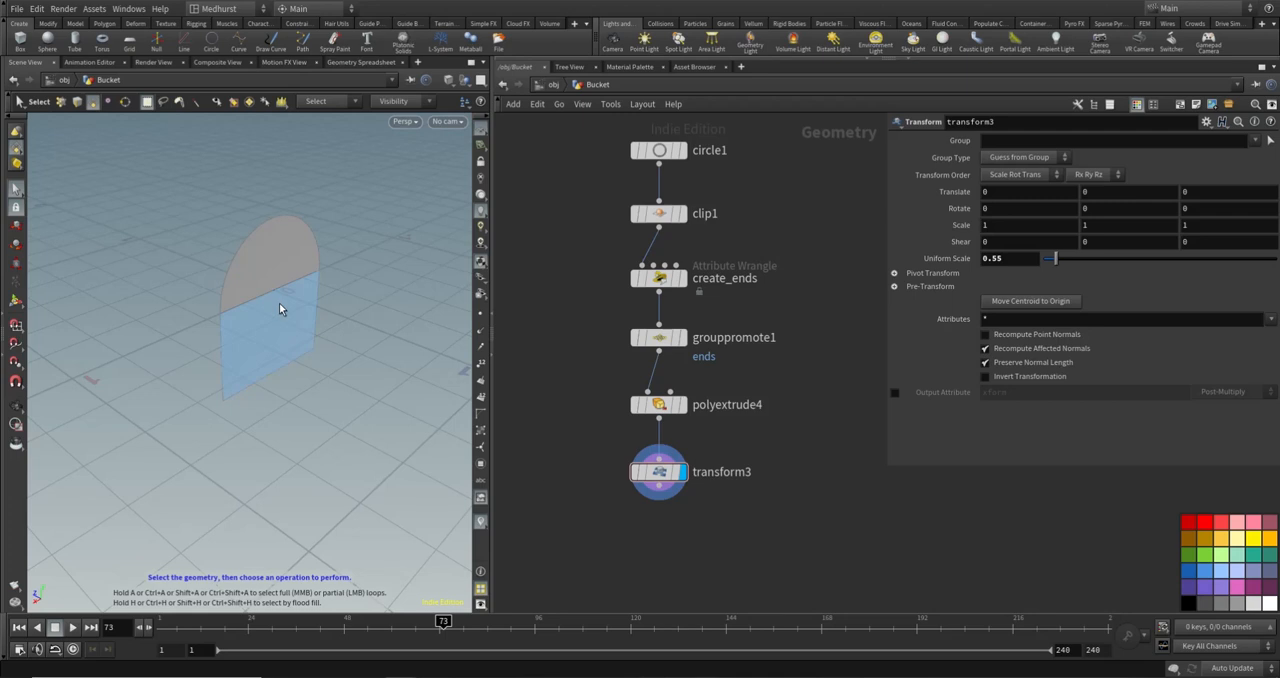
{"action": "key", "text": "Escape"}
{"action": "left_click_drag", "start_coordinate": [266, 264], "coordinate": [309, 277]}
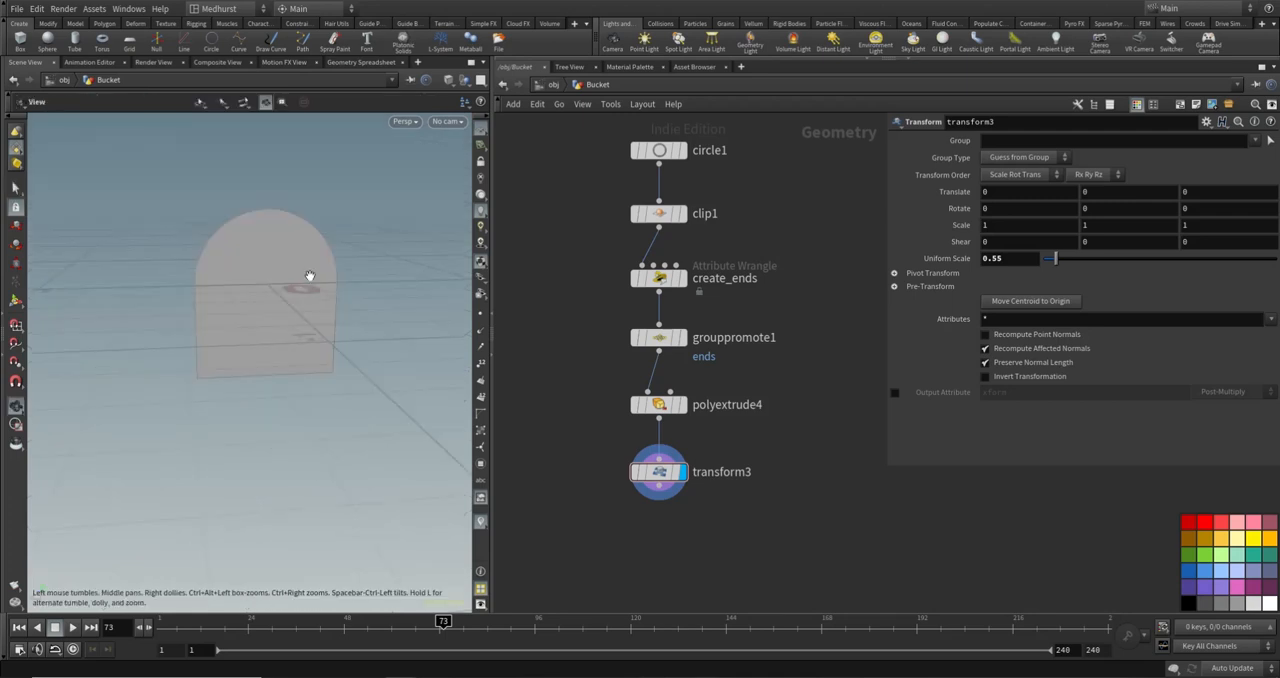
{"action": "key", "text": "s"}
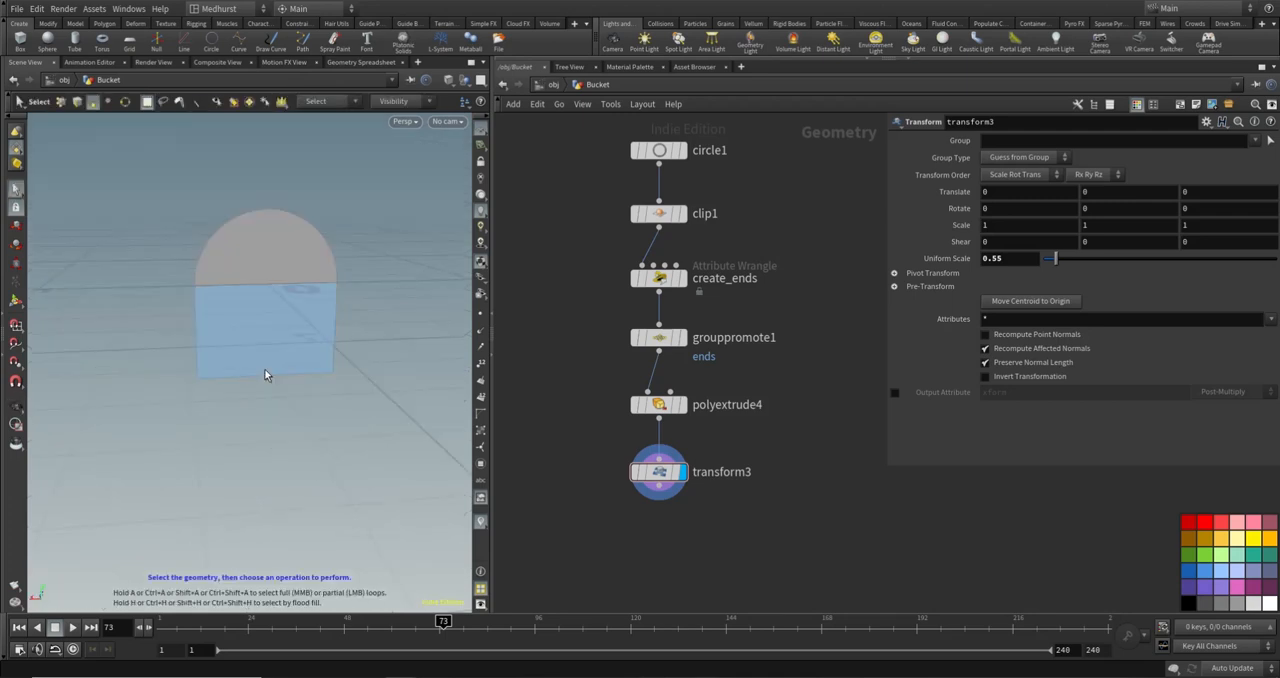
{"action": "left_click", "coordinate": [677, 409]}
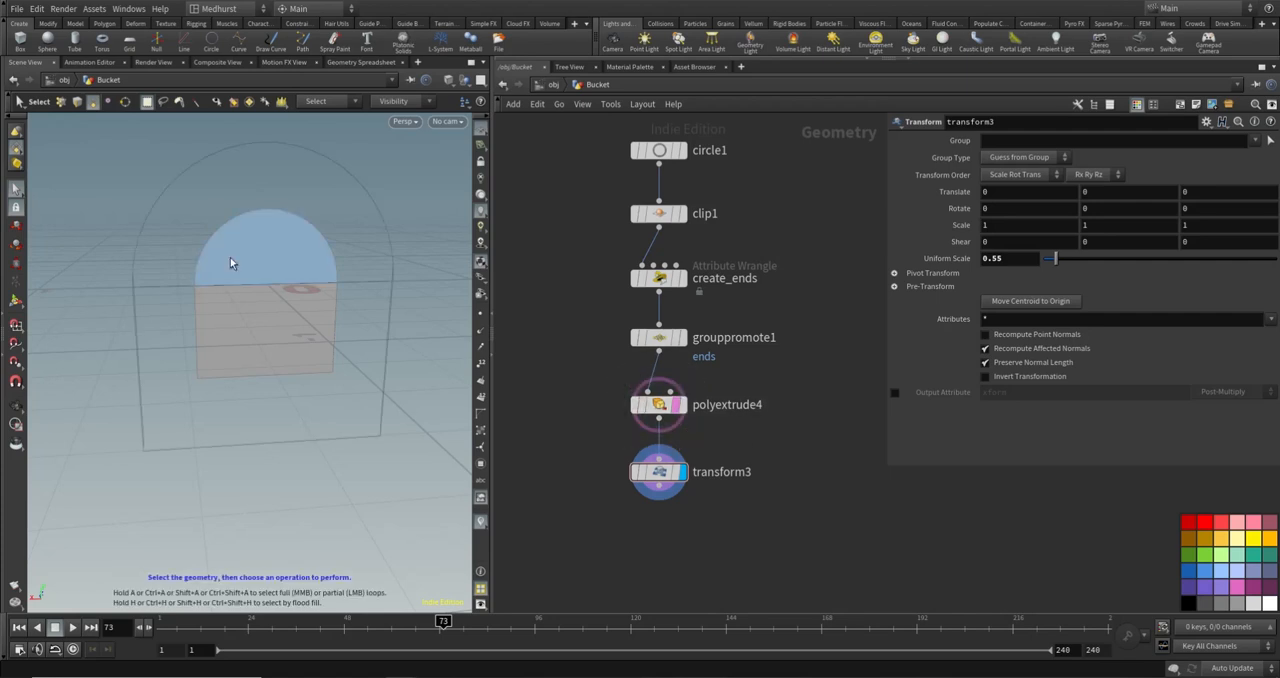
- Add a PolyExtrude node below transform3, connect it to that node's output and display it
{"action": "middle_click_drag", "start_coordinate": [669, 551], "coordinate": [716, 529]}
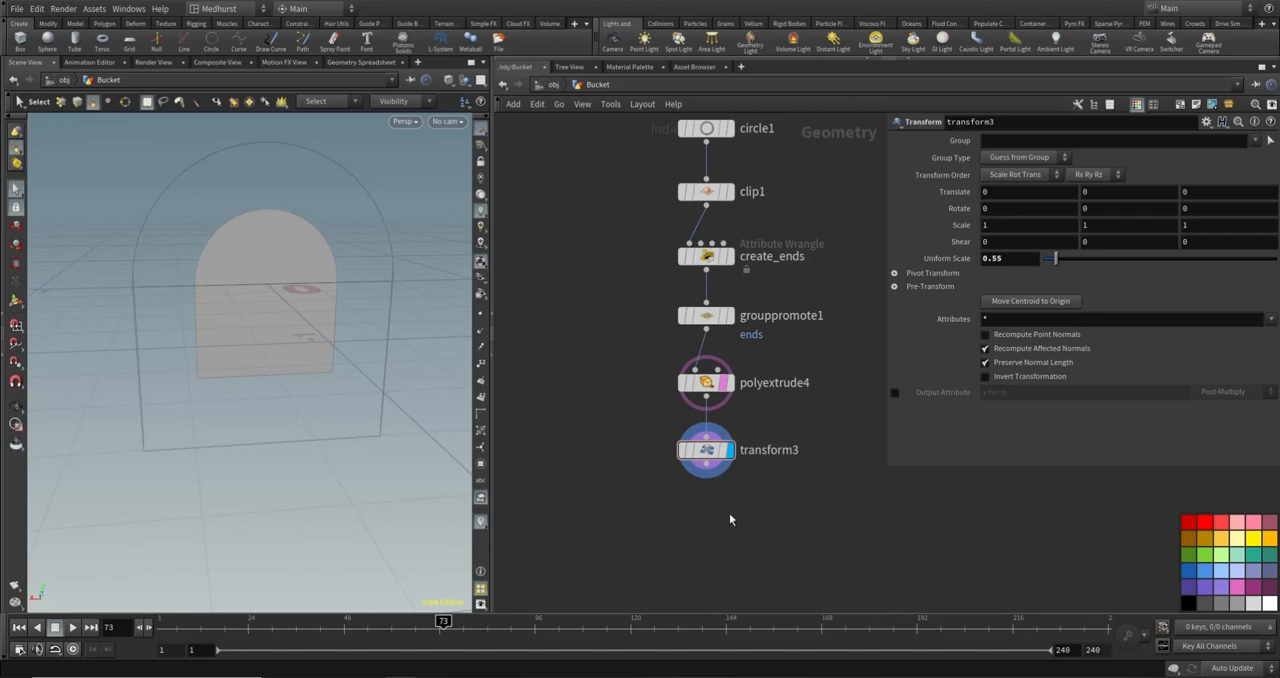
{"action": "key", "text": "Tab"}
{"action": "type", "text": "polyextr"}
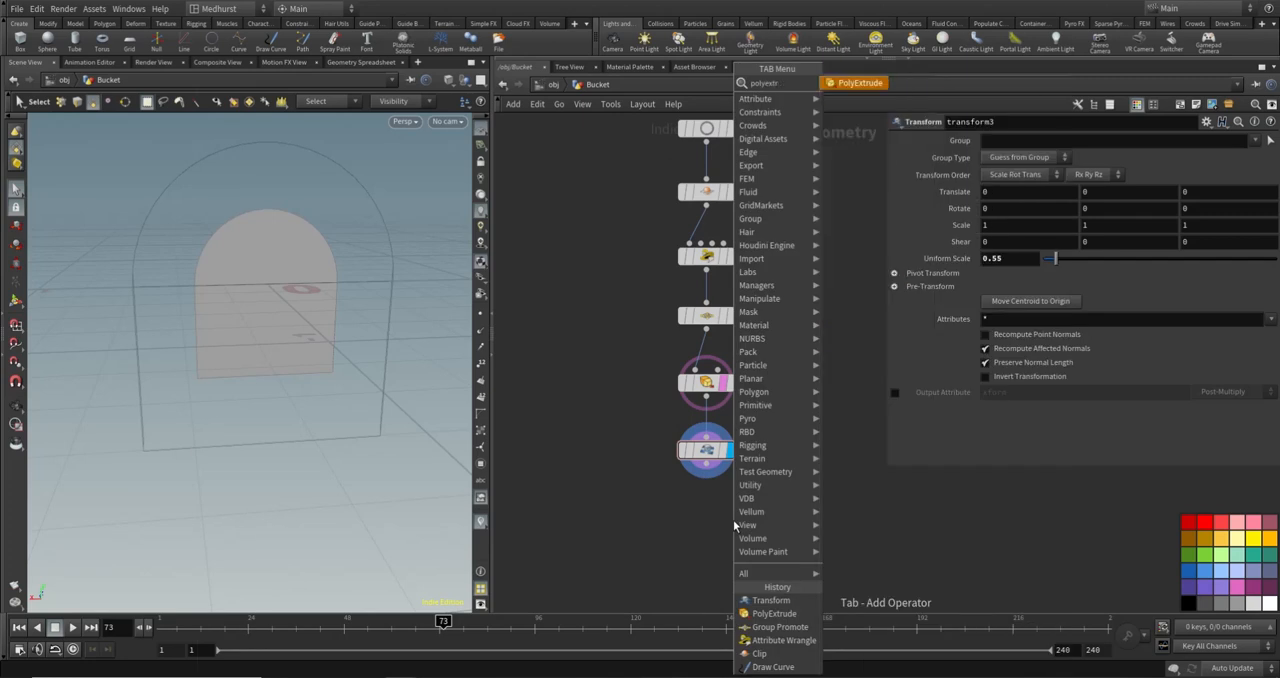
{"action": "key", "text": "Return"}
{"action": "left_click", "coordinate": [732, 519]}
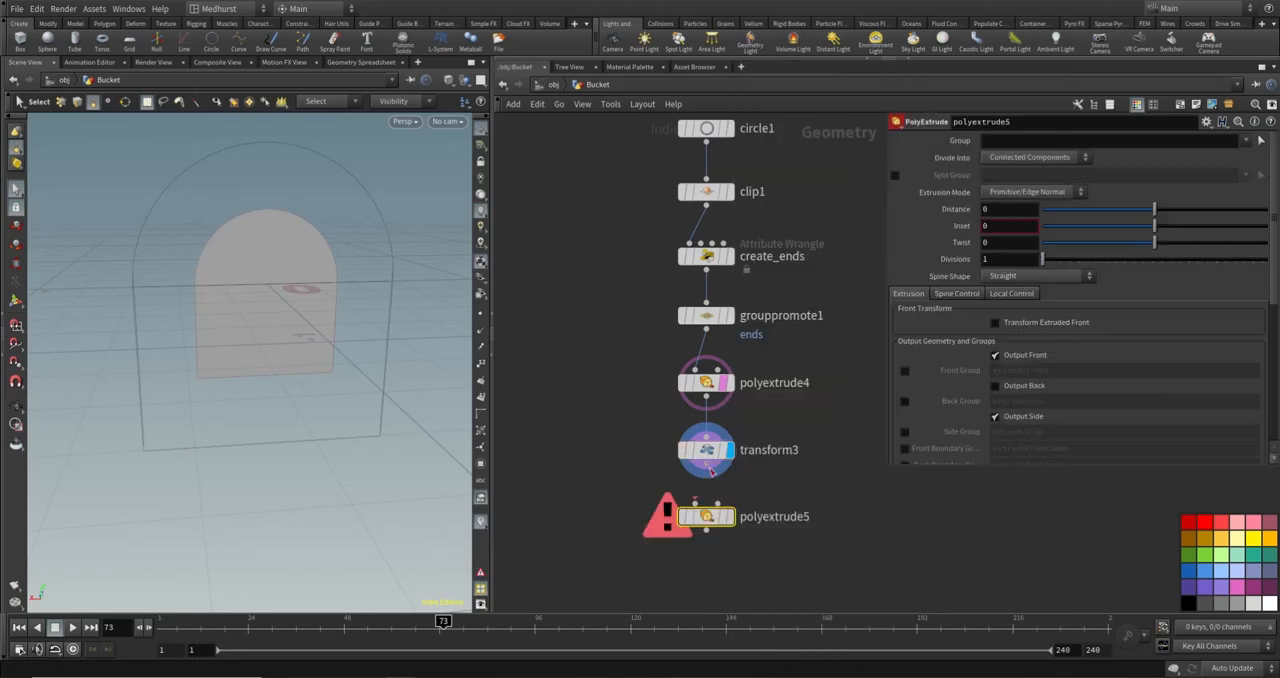
{"action": "left_click", "coordinate": [728, 516]}
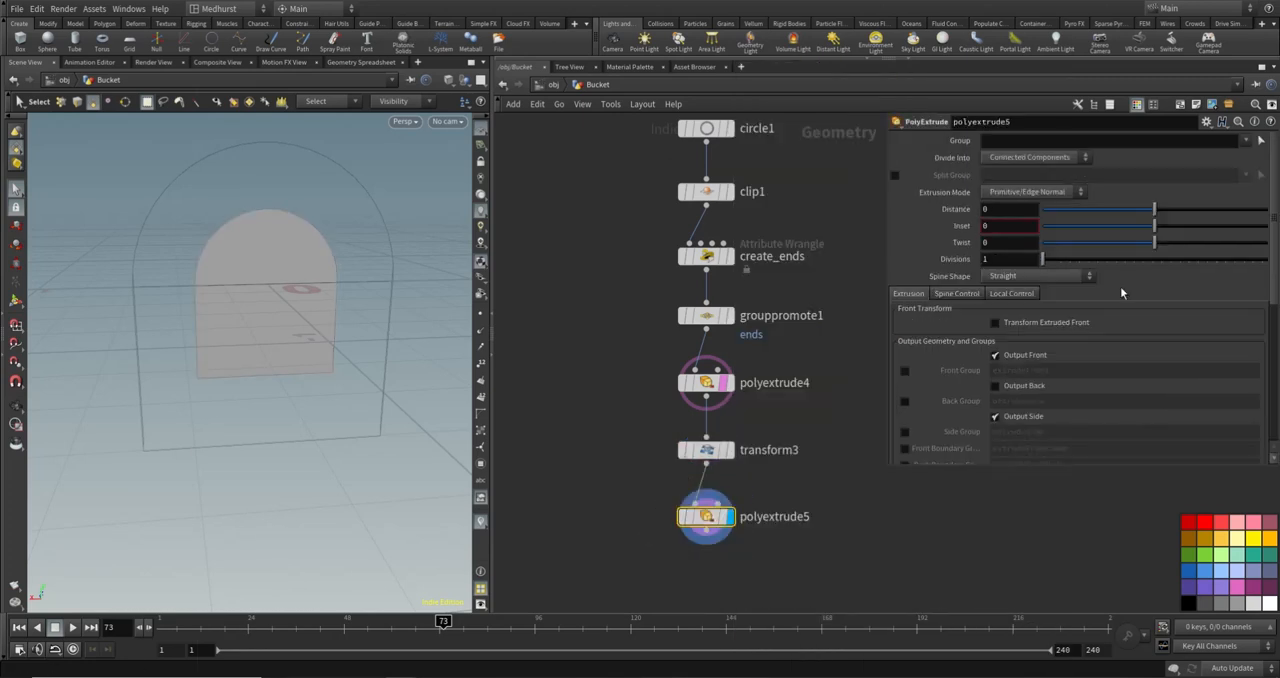
- Try an inset on polyextrude5 and reset it to 0
{"action": "mouse_move", "coordinate": [1157, 229]}
{"action": "left_mouse_down"}
{"action": "mouse_move", "coordinate": [1183, 230]}
{"action": "mouse_move", "coordinate": [1172, 231]}
{"action": "left_mouse_up"}
{"action": "left_click_drag", "start_coordinate": [1021, 225], "coordinate": [862, 255]}
{"action": "type", "text": "0"}
{"action": "key", "text": "Return"}
- Enable Transform Extruded Front on polyextrude5 and scale the front to 1.8 on all three axes
{"action": "left_click", "coordinate": [995, 323]}
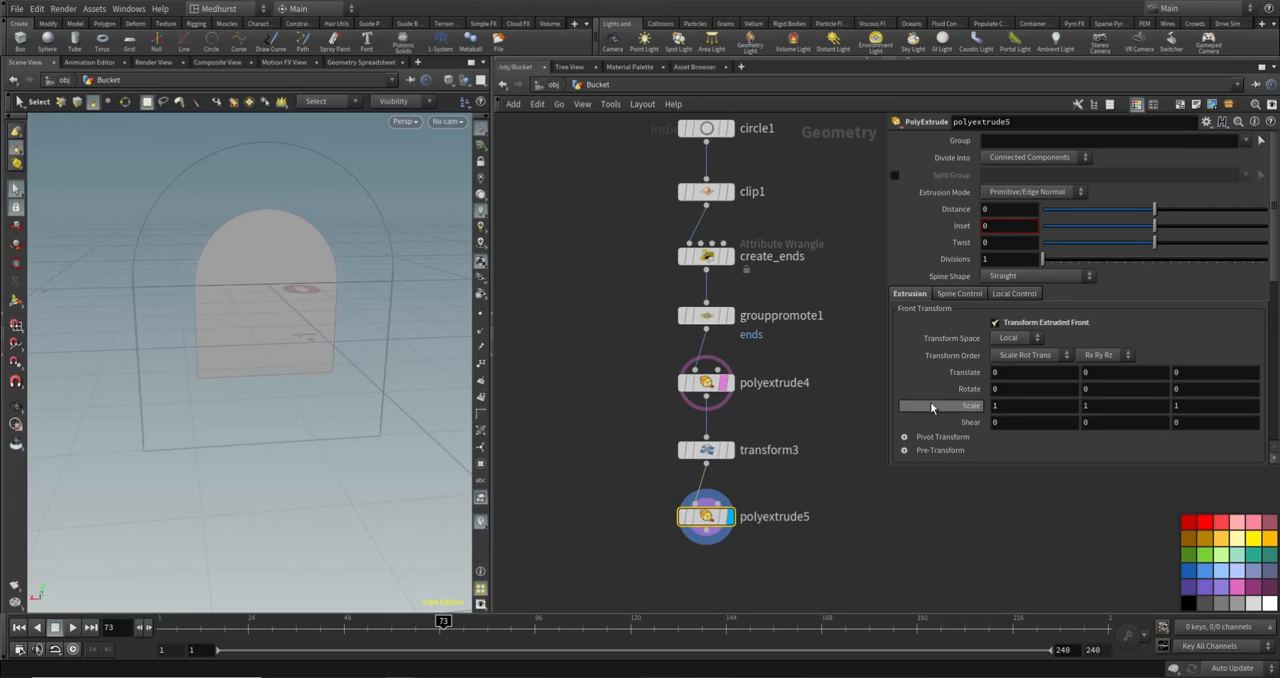
{"action": "middle_click_drag", "start_coordinate": [963, 405], "coordinate": [1018, 401]}
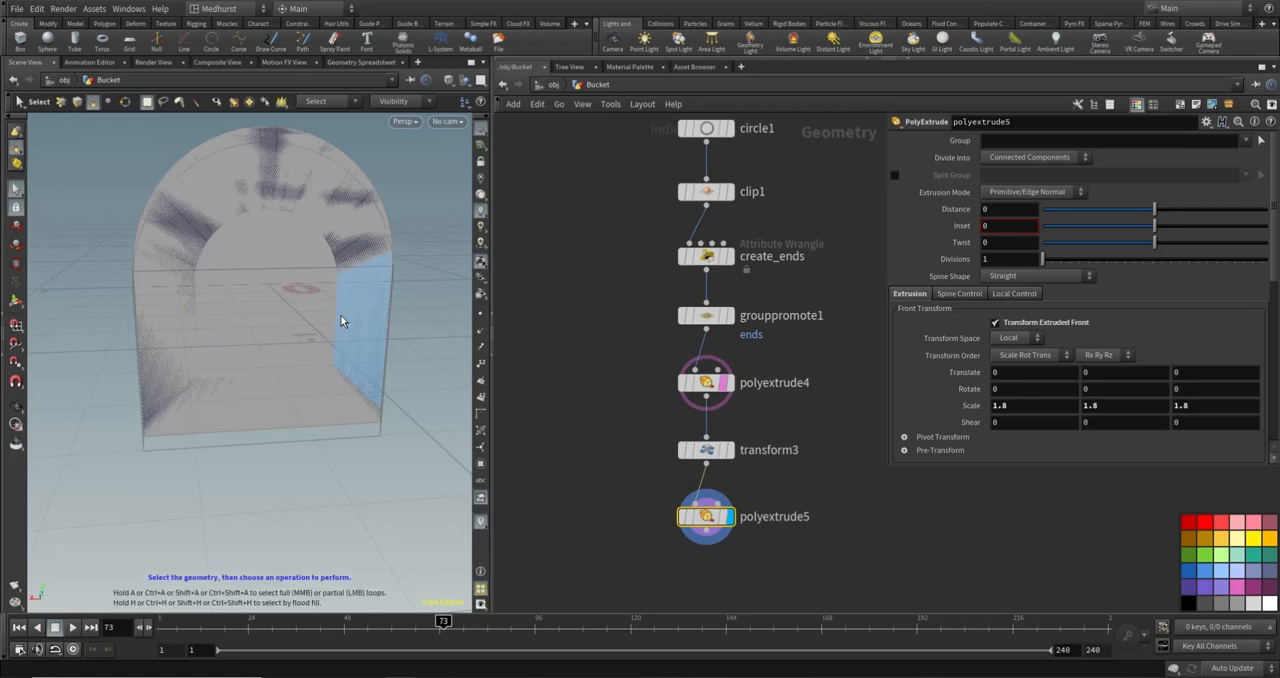
{"action": "key", "text": "Escape"}
{"action": "left_click_drag", "start_coordinate": [343, 318], "coordinate": [400, 262]}
{"action": "key", "text": "s"}
- Disable Output Front on polyextrude5 to leave an open arched frame
{"action": "scroll", "coordinate": [977, 343], "scroll_direction": "down", "scroll_amount": 5}
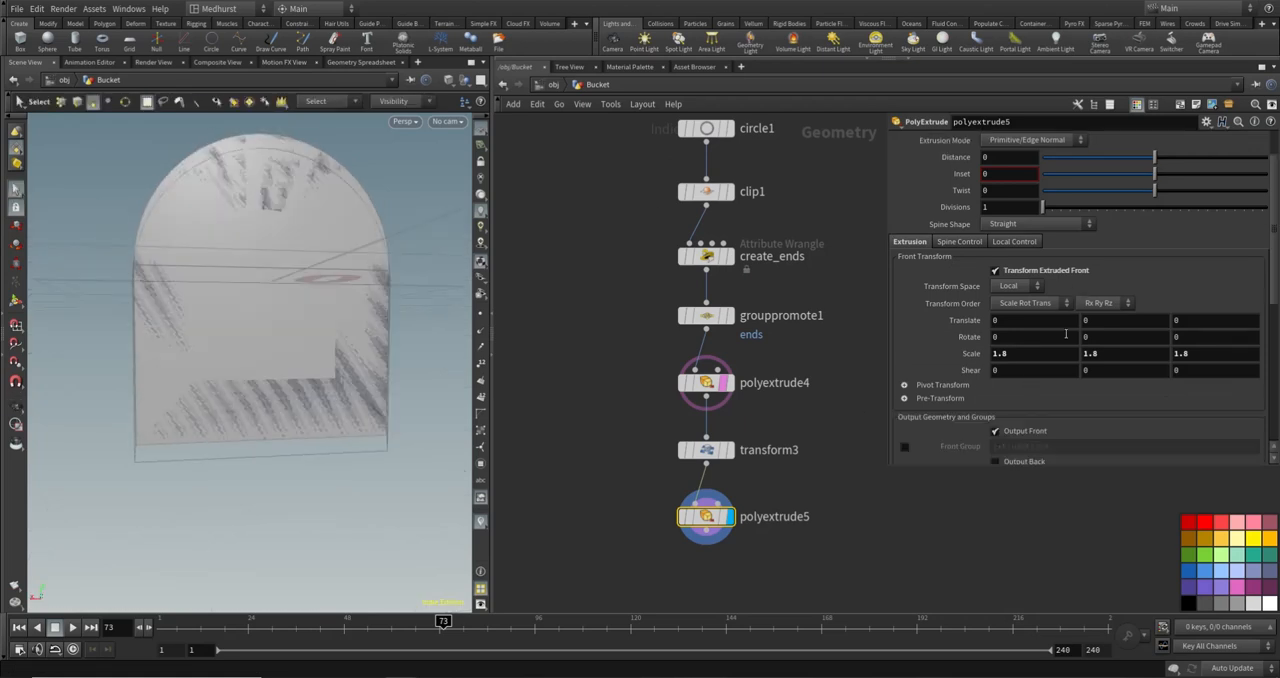
{"action": "left_click", "coordinate": [996, 310]}
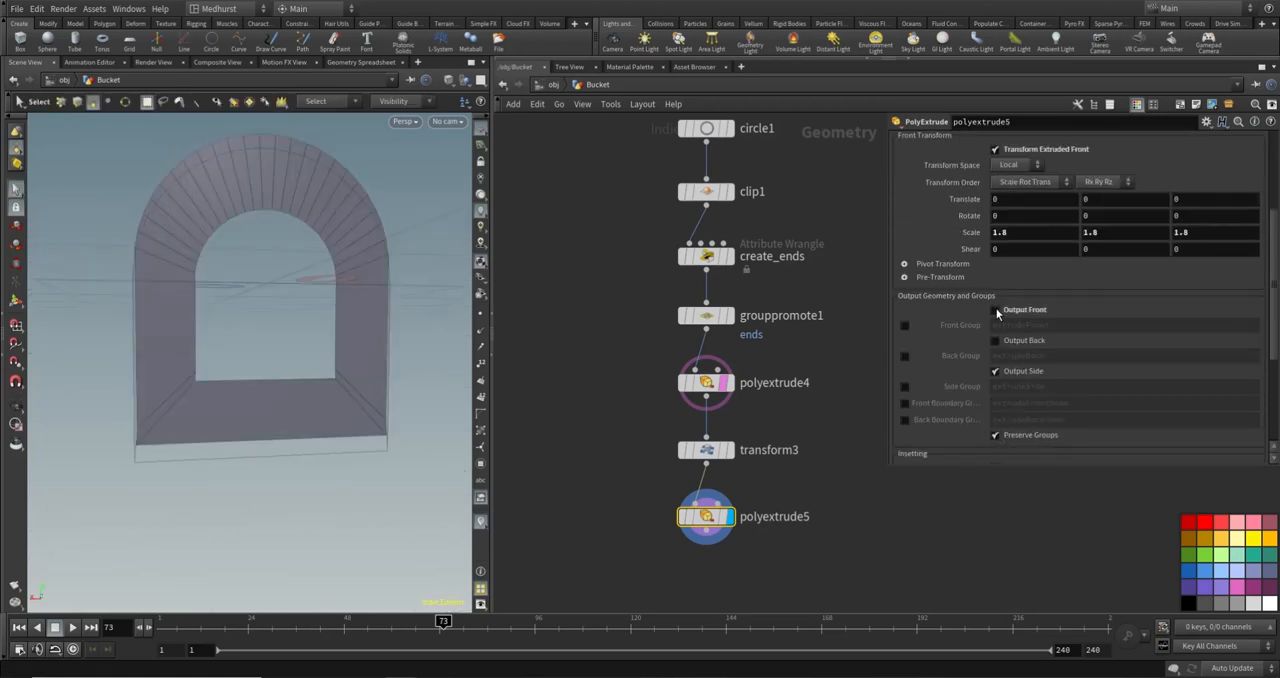
{"action": "left_click_drag", "start_coordinate": [450, 285], "coordinate": [369, 337], "text": "alt"}
{"action": "scroll", "coordinate": [411, 263], "scroll_direction": "down", "scroll_amount": 3}
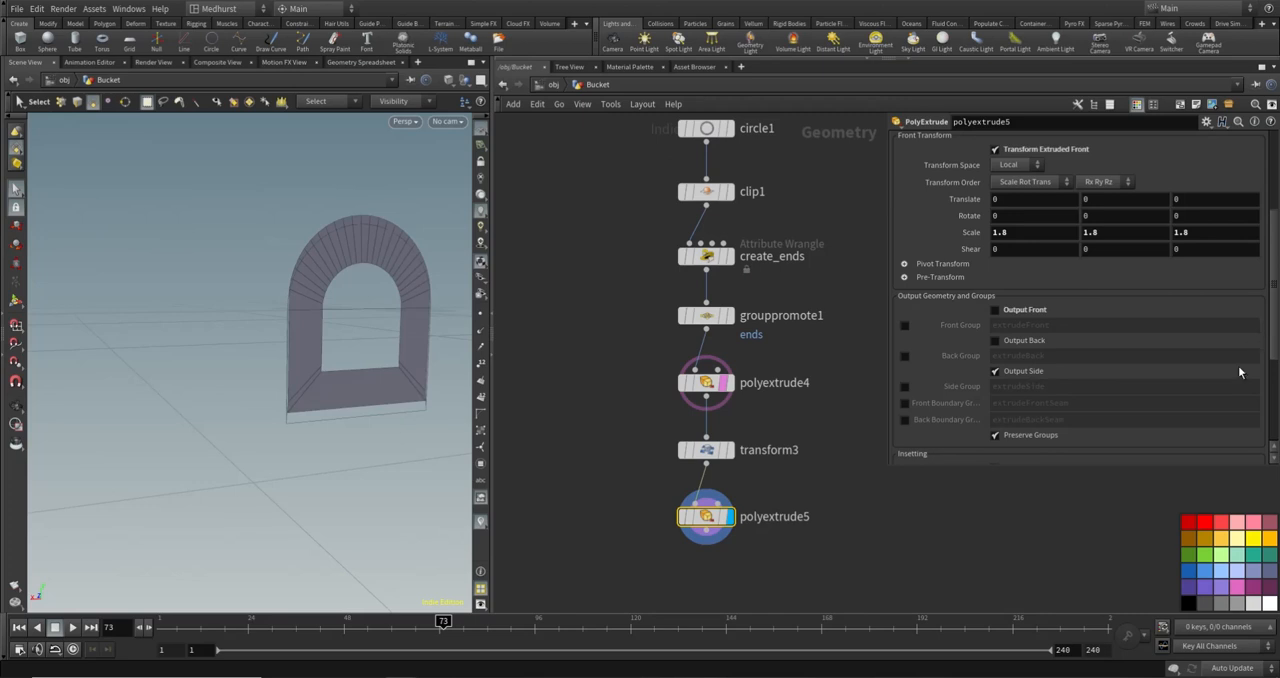
- Add another PolyExtrude node below polyextrude5 and connect it to that node's output
{"action": "key", "text": "Tab"}
{"action": "type", "text": "polyext"}
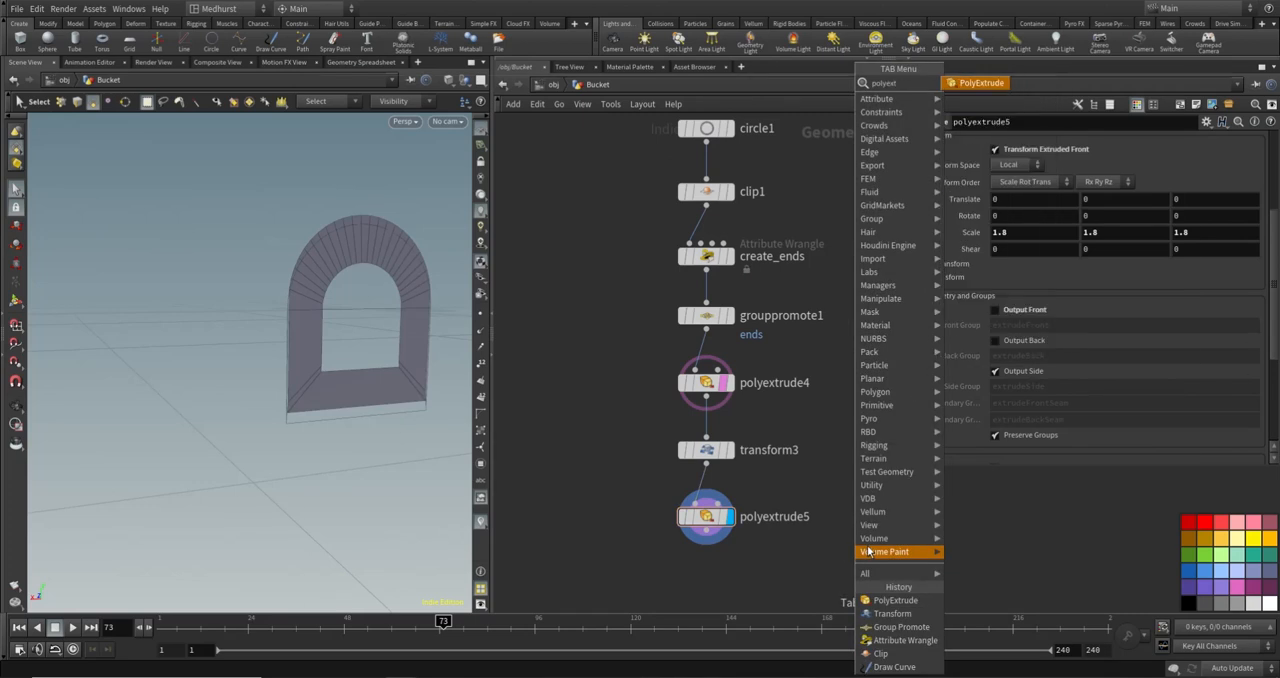
{"action": "key", "text": "Return"}
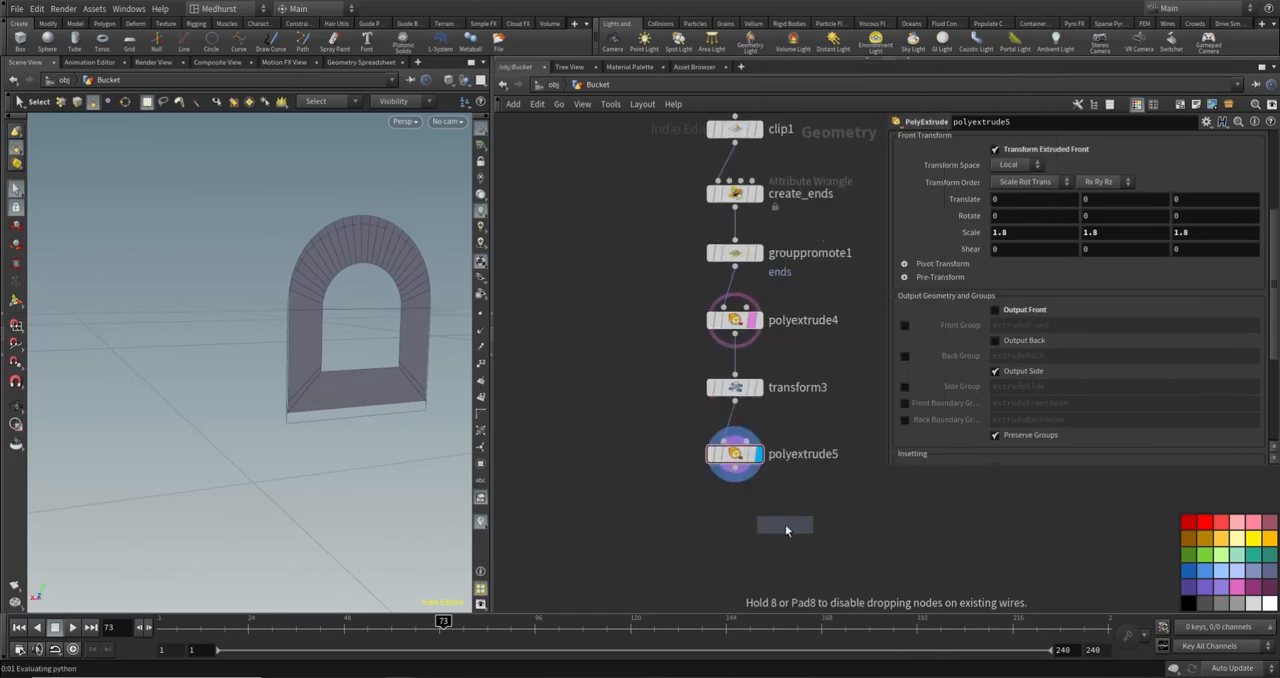
{"action": "left_click", "coordinate": [735, 518]}
{"action": "left_click_drag", "start_coordinate": [740, 481], "coordinate": [735, 515]}
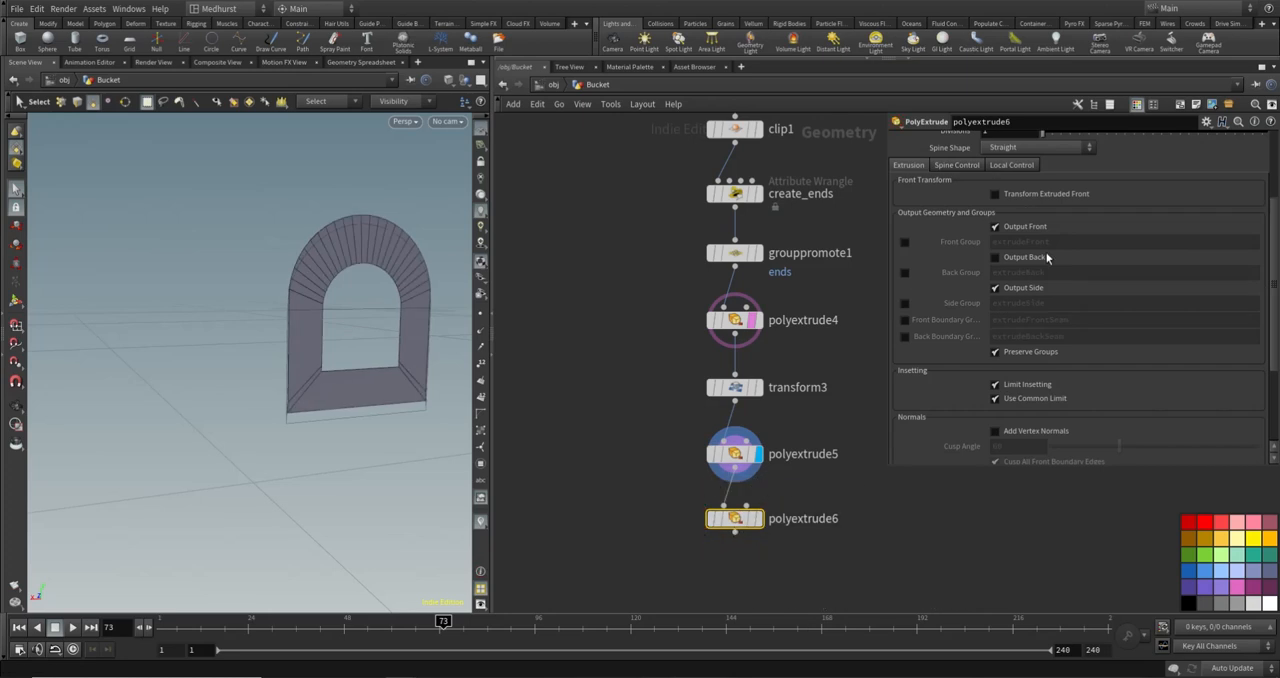
- Set polyextrude6's distance to 0.19, display the node and enable Output Back to thicken the arched frame
{"action": "left_click", "coordinate": [1176, 174]}
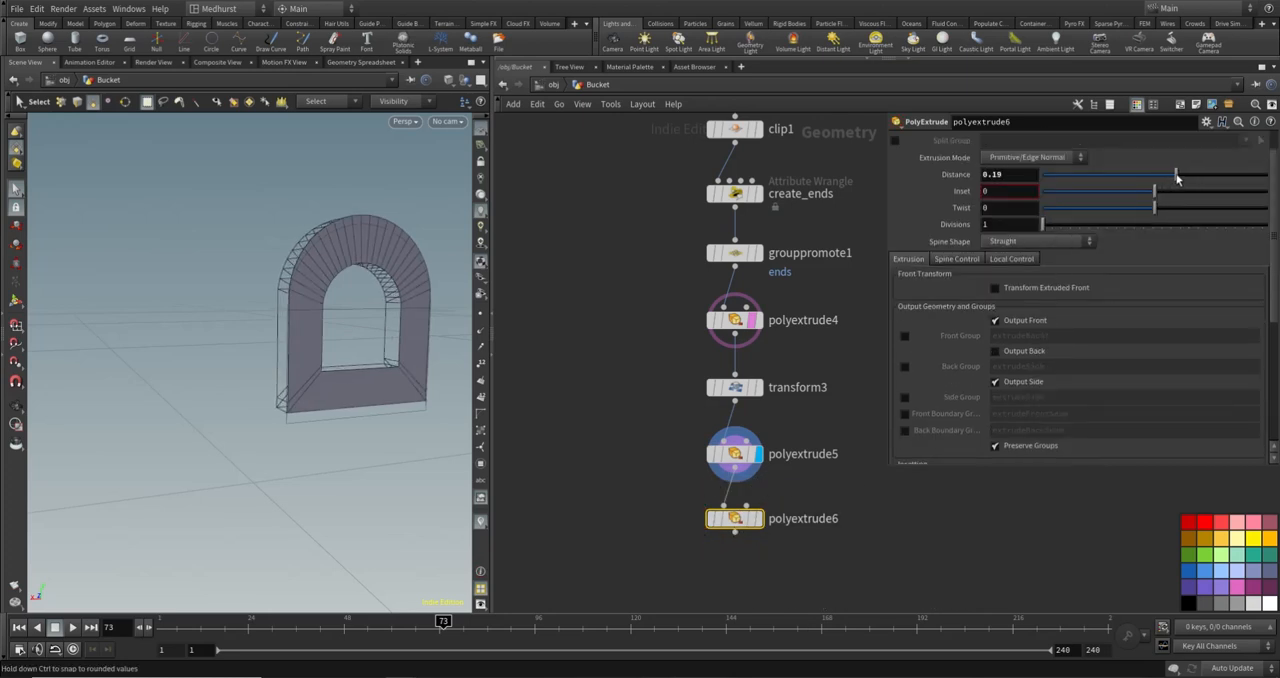
{"action": "left_click", "coordinate": [760, 518]}
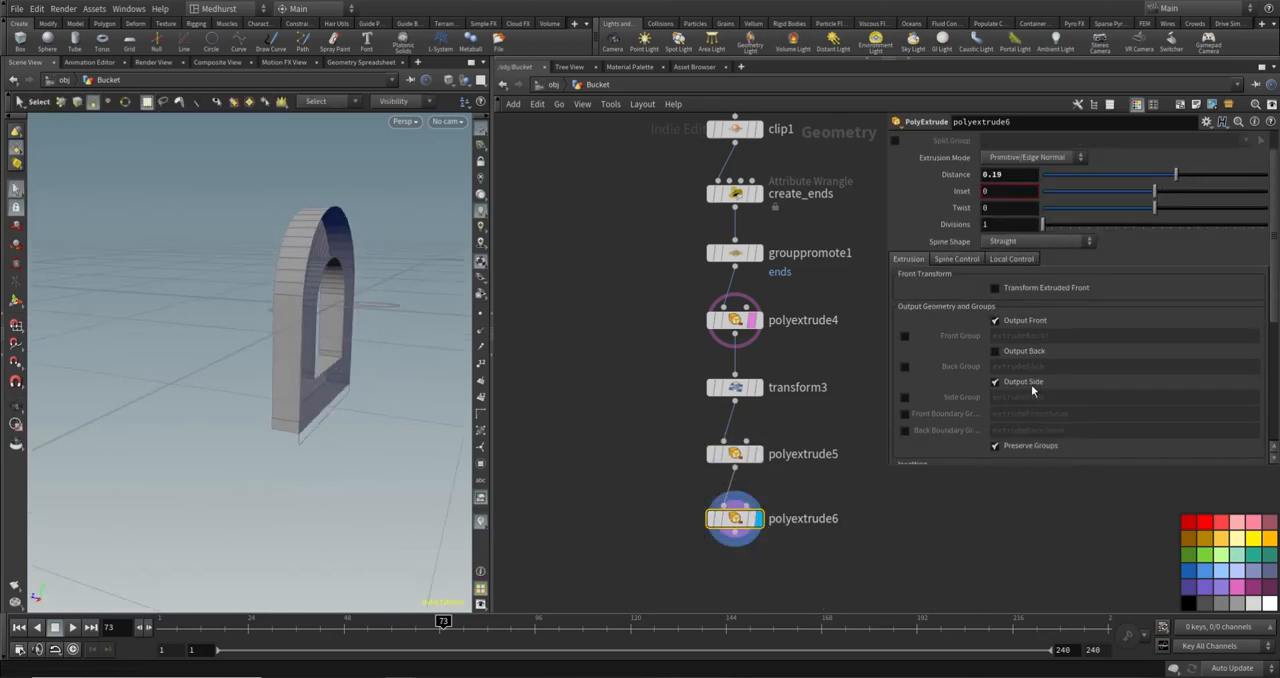
{"action": "left_click", "coordinate": [995, 352]}
{"action": "left_click_drag", "start_coordinate": [414, 523], "coordinate": [312, 337], "text": "alt"}
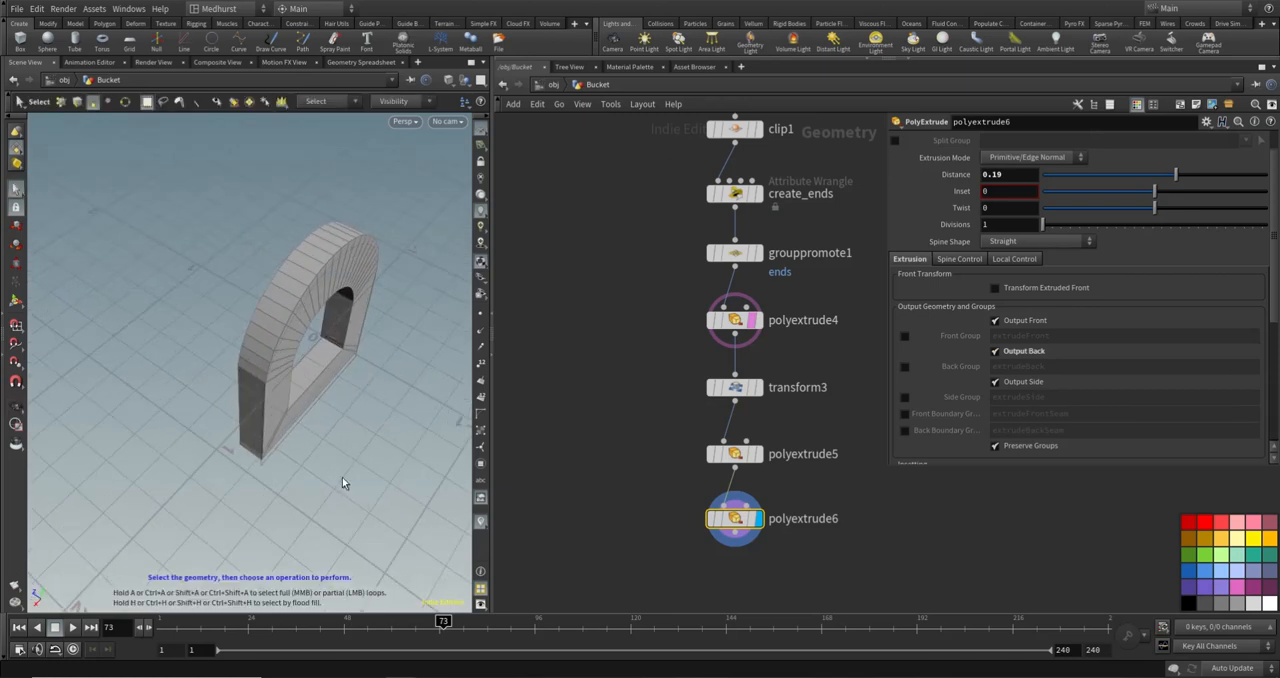
{"action": "left_click_drag", "start_coordinate": [416, 393], "coordinate": [300, 334], "text": "alt"}
{"action": "right_click_drag", "start_coordinate": [356, 337], "coordinate": [226, 374], "text": "alt"}
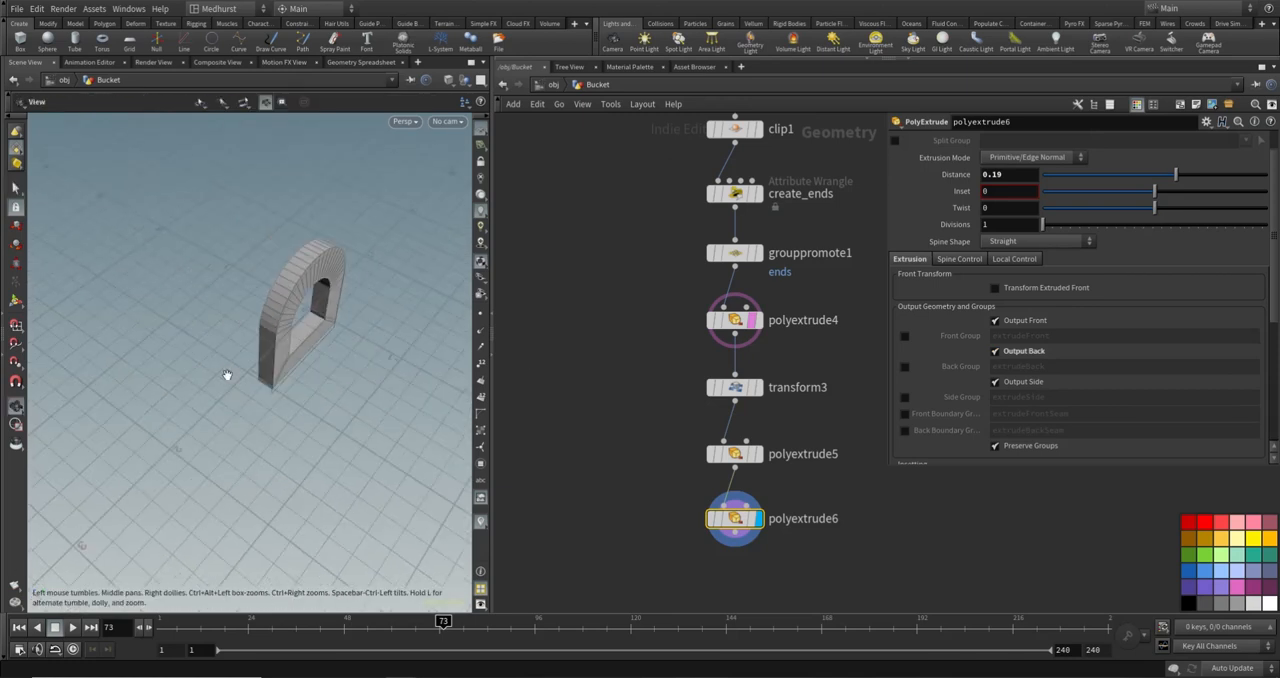
{"action": "key", "text": "s"}
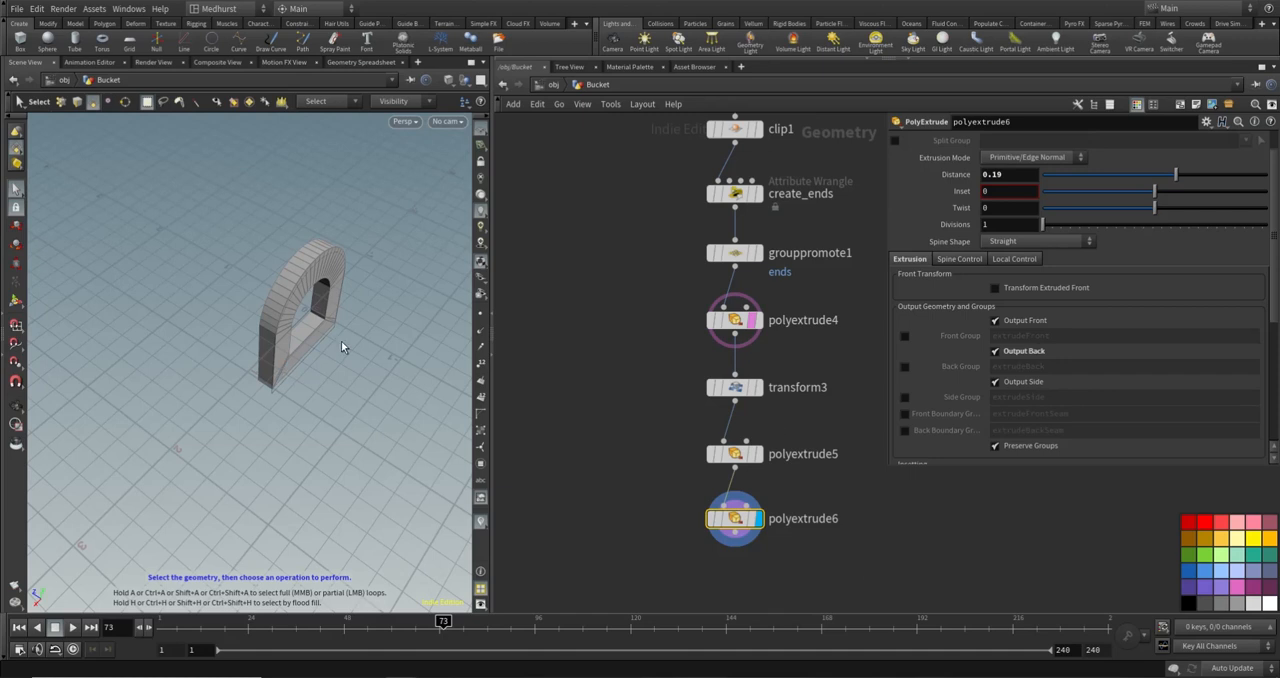
{"action": "left_click_drag", "start_coordinate": [341, 347], "coordinate": [366, 314], "text": "alt"}
- Display the merge node that combines the bucket body with its bolts and examine the bucket's rim
{"action": "scroll", "coordinate": [645, 354], "scroll_direction": "down", "scroll_amount": 3}
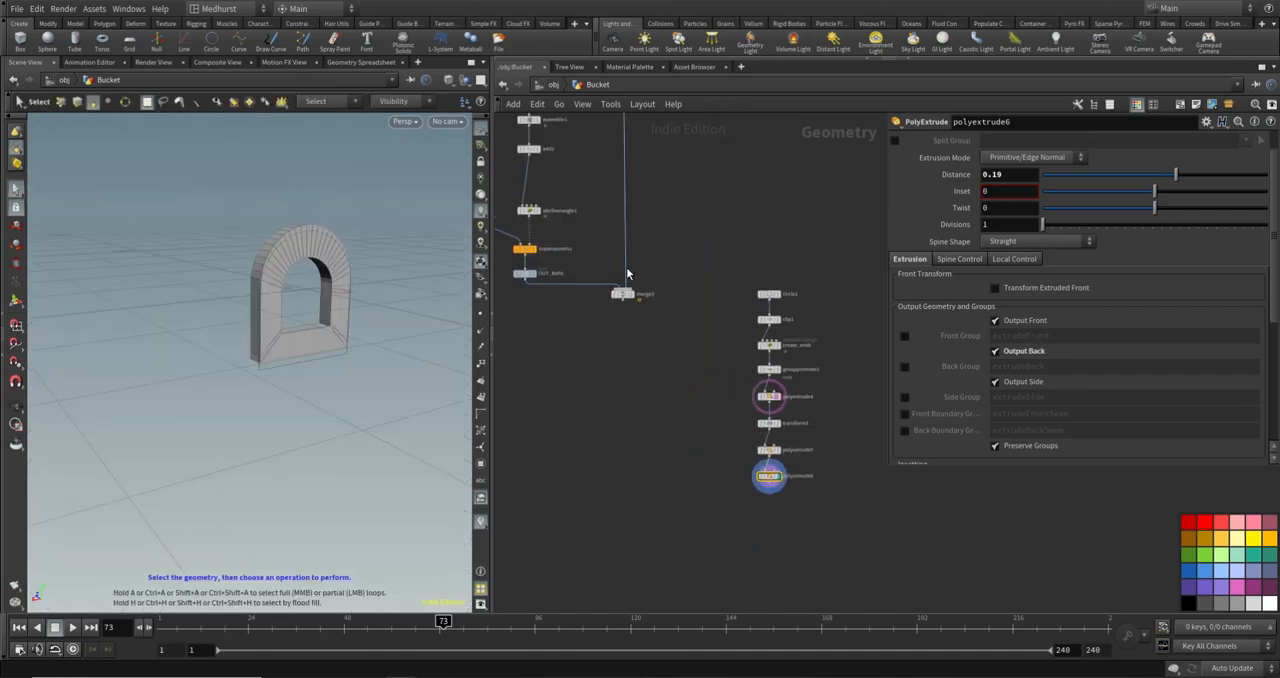
{"action": "left_click", "coordinate": [633, 295]}
{"action": "right_click_drag", "start_coordinate": [367, 306], "coordinate": [232, 245], "text": "alt"}
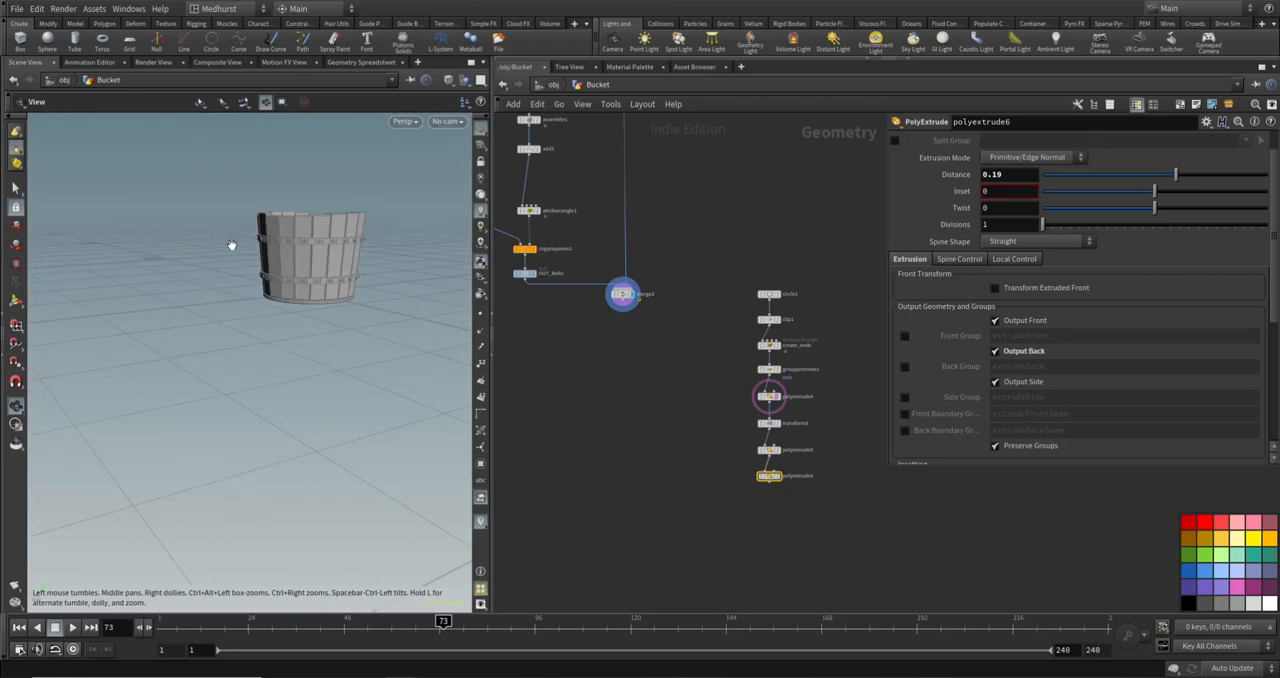
{"action": "left_click_drag", "start_coordinate": [232, 245], "coordinate": [308, 471], "text": "alt"}
{"action": "scroll", "coordinate": [271, 268], "scroll_direction": "up", "scroll_amount": 5}
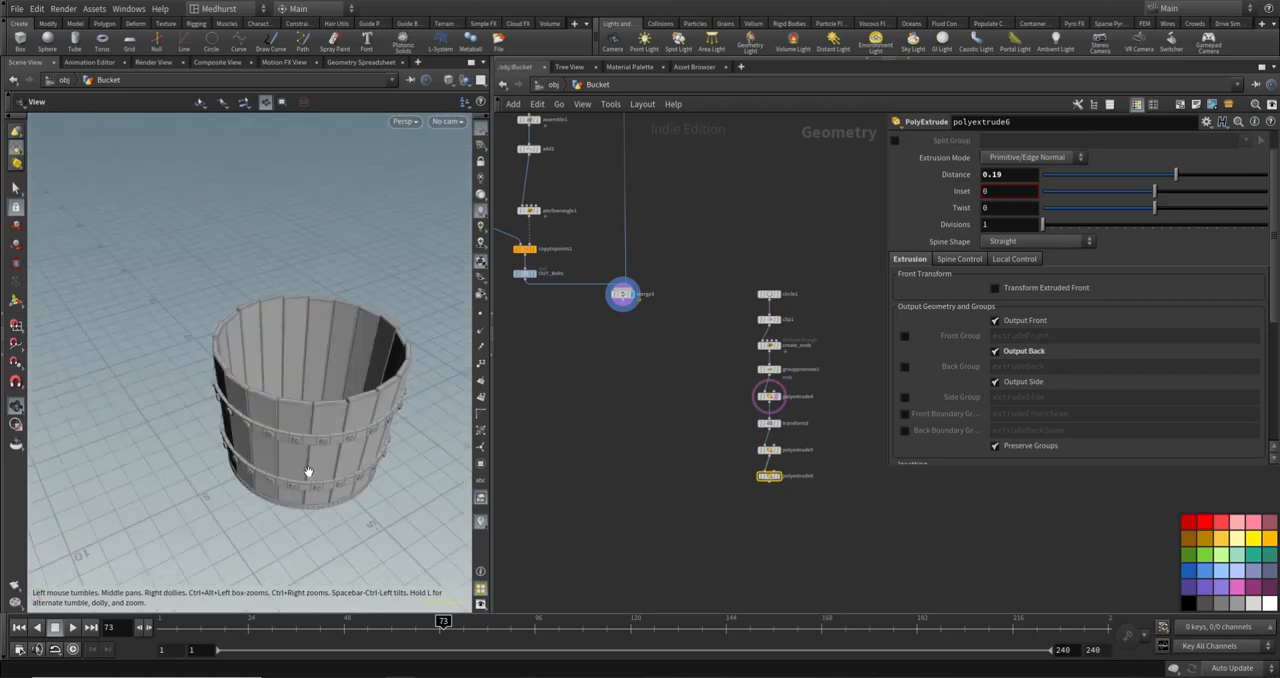
- Create an Add node between the merge node and the arch node chain, and enable its first point
{"action": "left_click_drag", "start_coordinate": [228, 338], "coordinate": [158, 318]}
{"action": "key", "text": "s"}
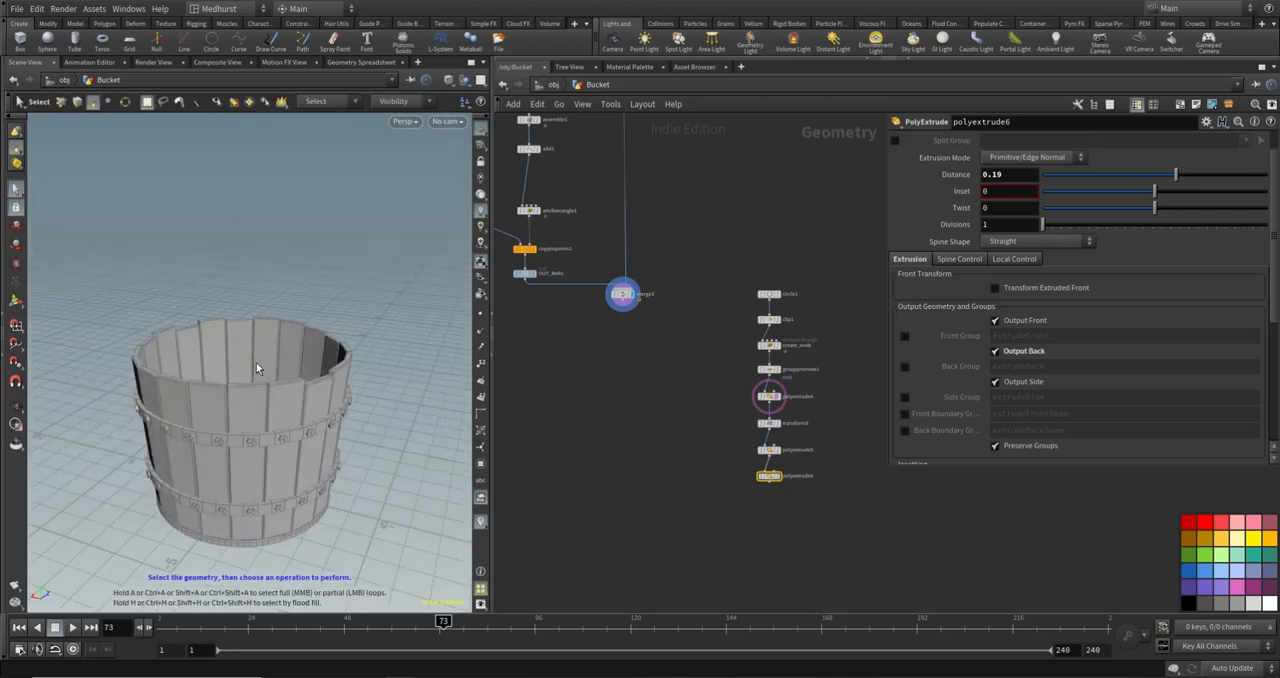
{"action": "key", "text": "Escape"}
{"action": "mouse_move", "coordinate": [256, 368]}
{"action": "left_mouse_down"}
{"action": "mouse_move", "coordinate": [253, 413]}
{"action": "mouse_move", "coordinate": [257, 371]}
{"action": "left_mouse_up"}
{"action": "key", "text": "s"}
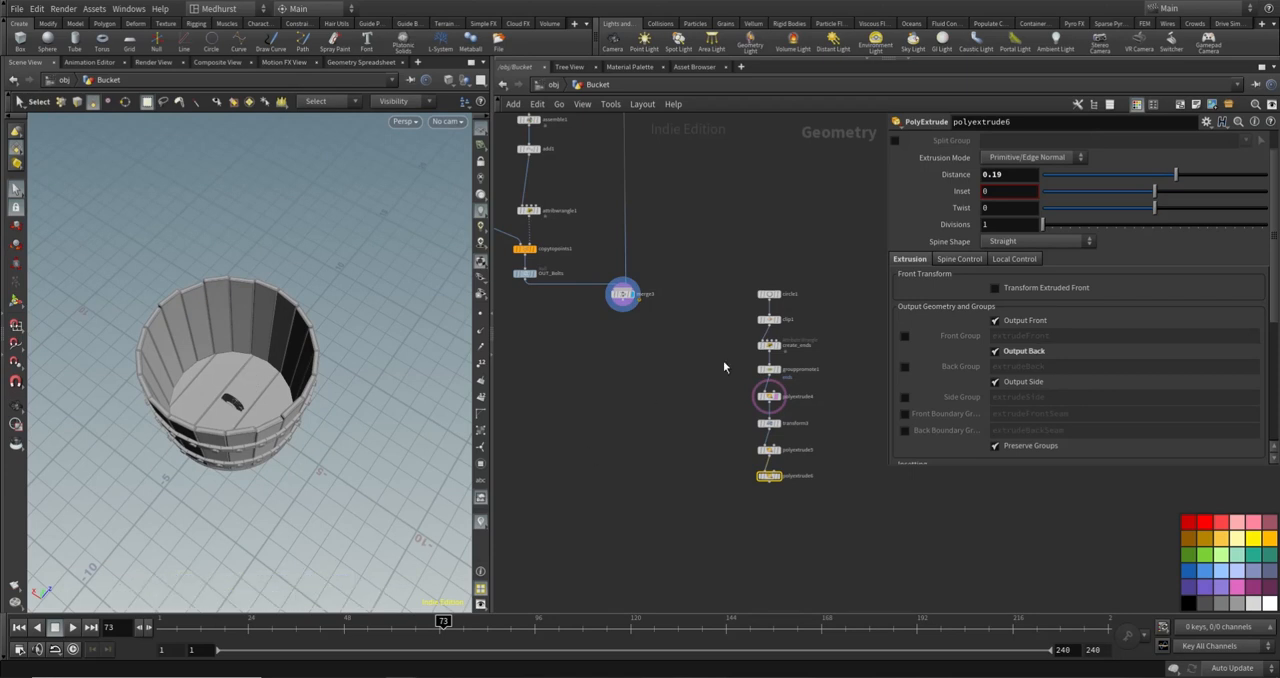
{"action": "middle_click_drag", "start_coordinate": [727, 366], "coordinate": [709, 343]}
{"action": "key", "text": "Tab"}
{"action": "type", "text": "ad"}
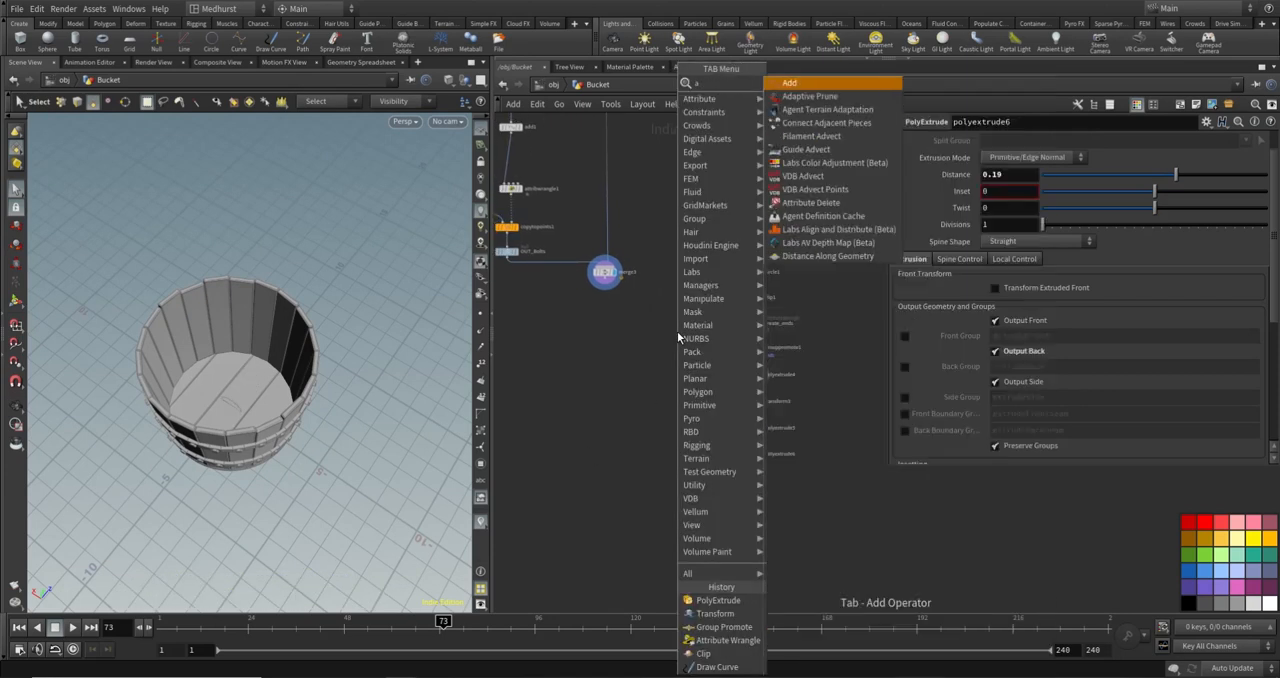
{"action": "key", "text": "Return"}
{"action": "left_click", "coordinate": [677, 331]}
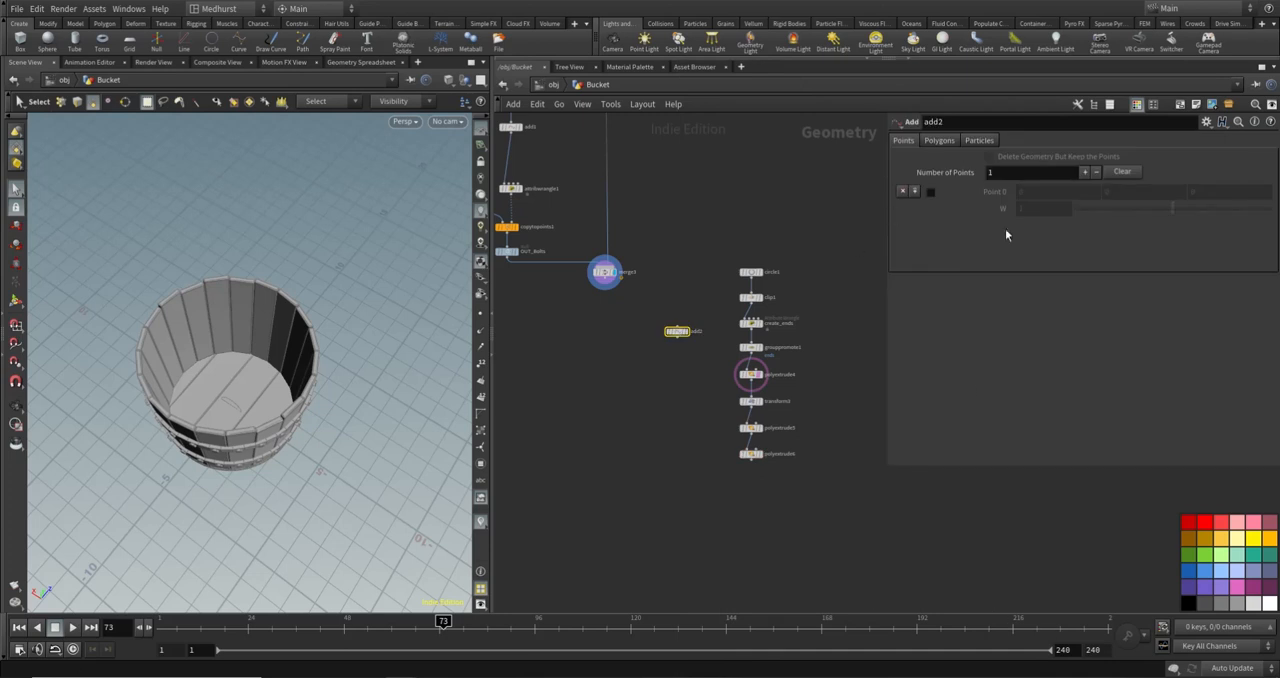
{"action": "left_click", "coordinate": [931, 191]}
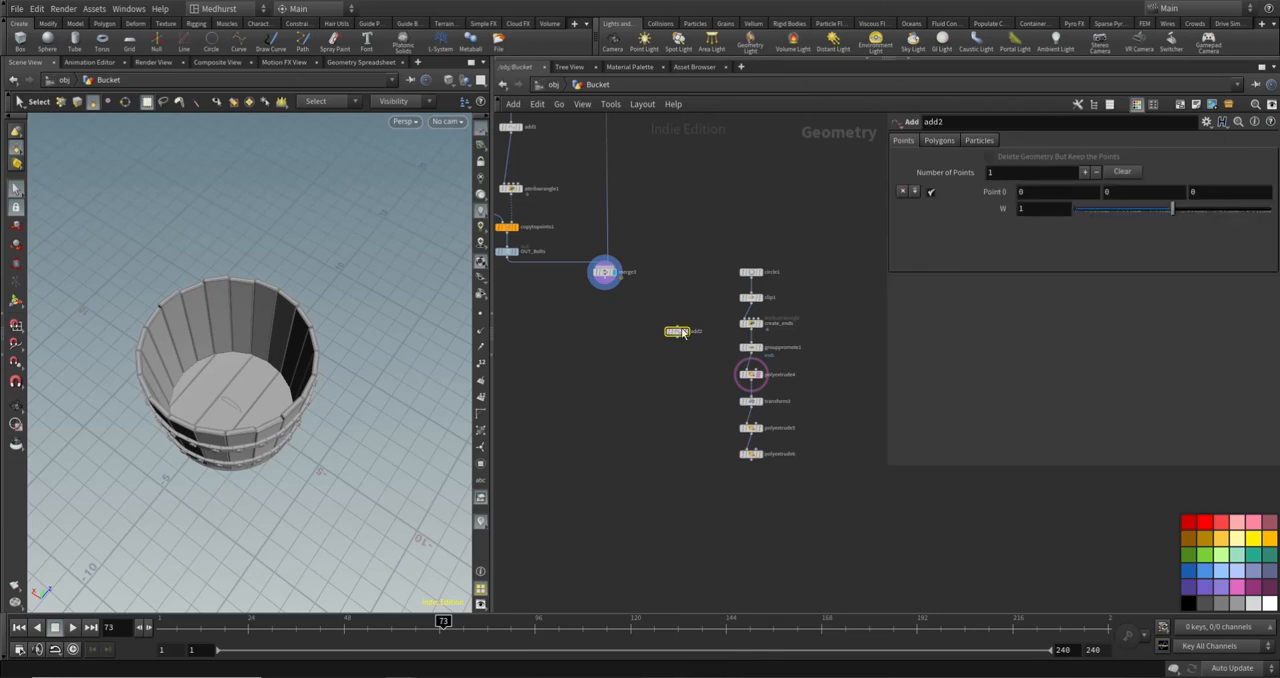
- Set the X position of add2's point to the expression bbox("../OUT_BasePlanks/", D_XSIZE)
{"action": "mouse_move", "coordinate": [240, 300]}
{"action": "left_mouse_down", "text": "alt"}
{"action": "mouse_move", "coordinate": [206, 323]}
{"action": "mouse_move", "coordinate": [249, 300]}
{"action": "mouse_move", "coordinate": [289, 340]}
{"action": "mouse_move", "coordinate": [255, 313]}
{"action": "left_mouse_up", "text": "alt"}
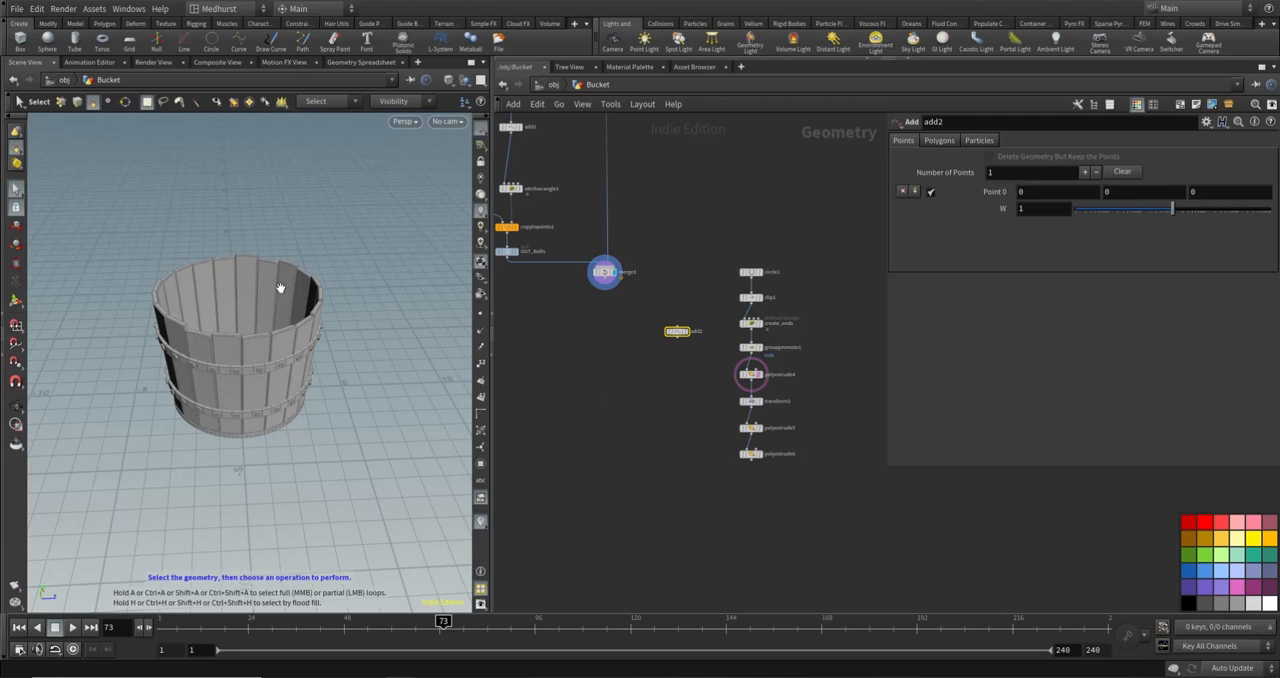
{"action": "left_click_drag", "start_coordinate": [278, 287], "coordinate": [361, 250], "text": "alt"}
{"action": "key", "text": "Escape"}
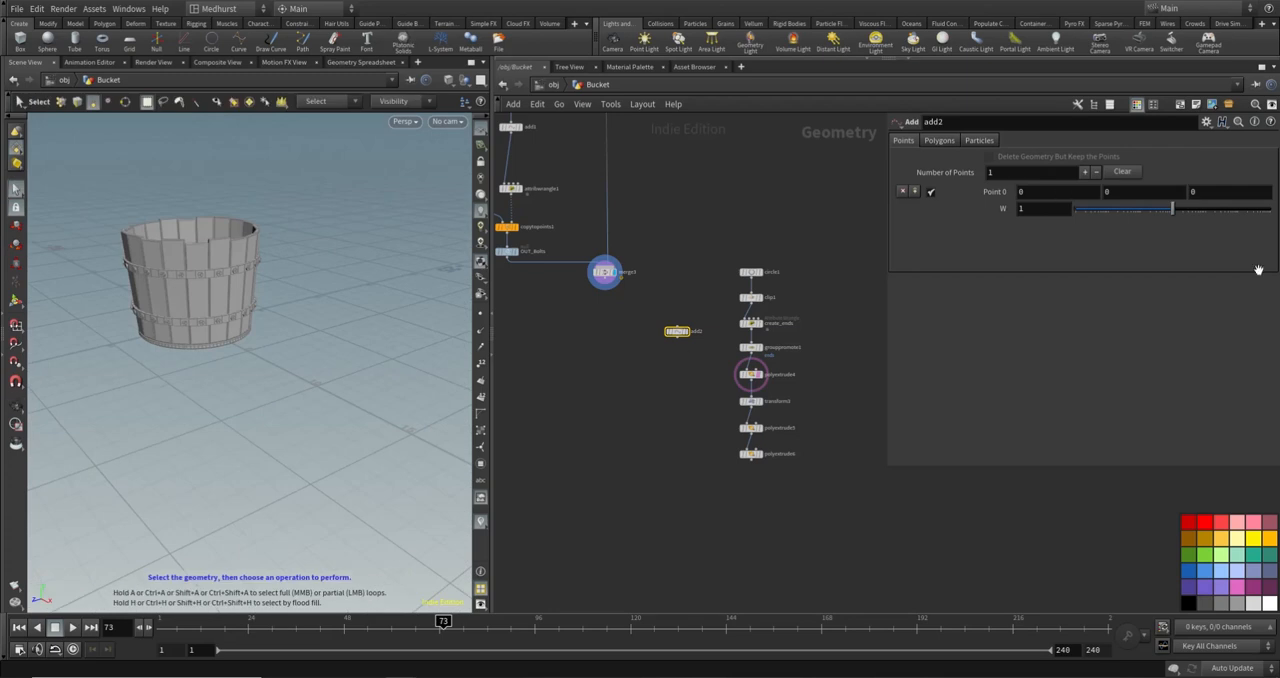
{"action": "type", "text": "bb"}
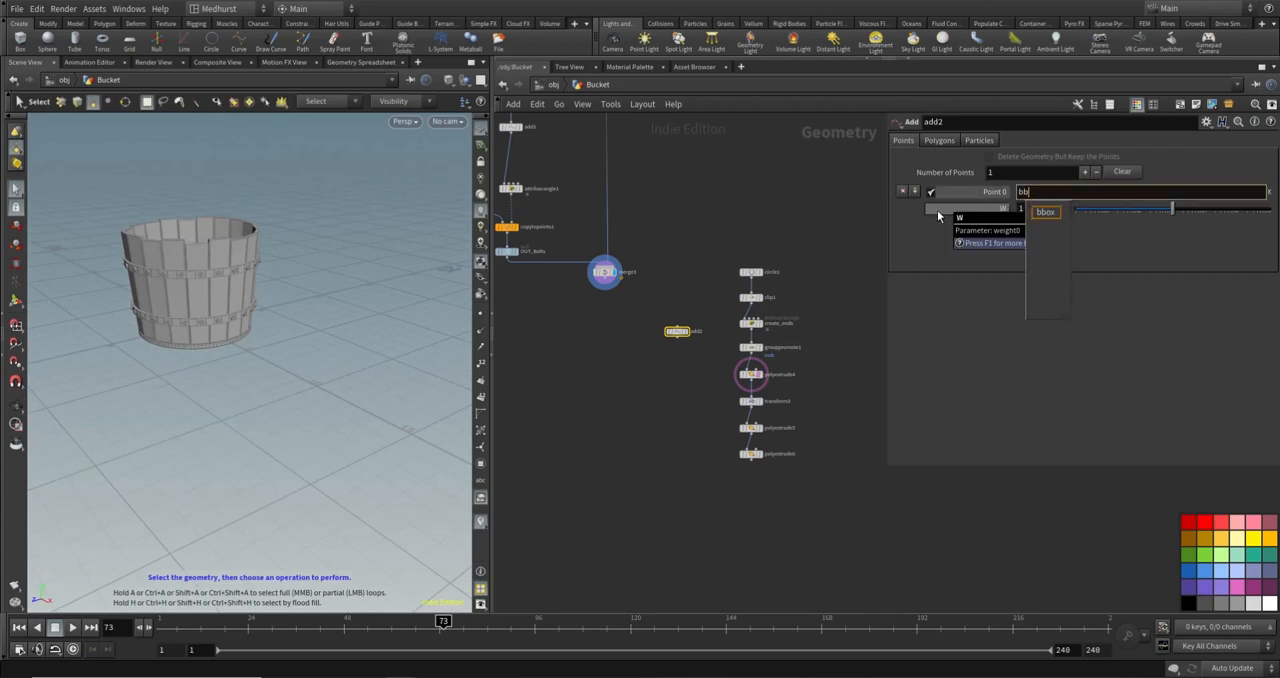
{"action": "type", "text": "ox("}
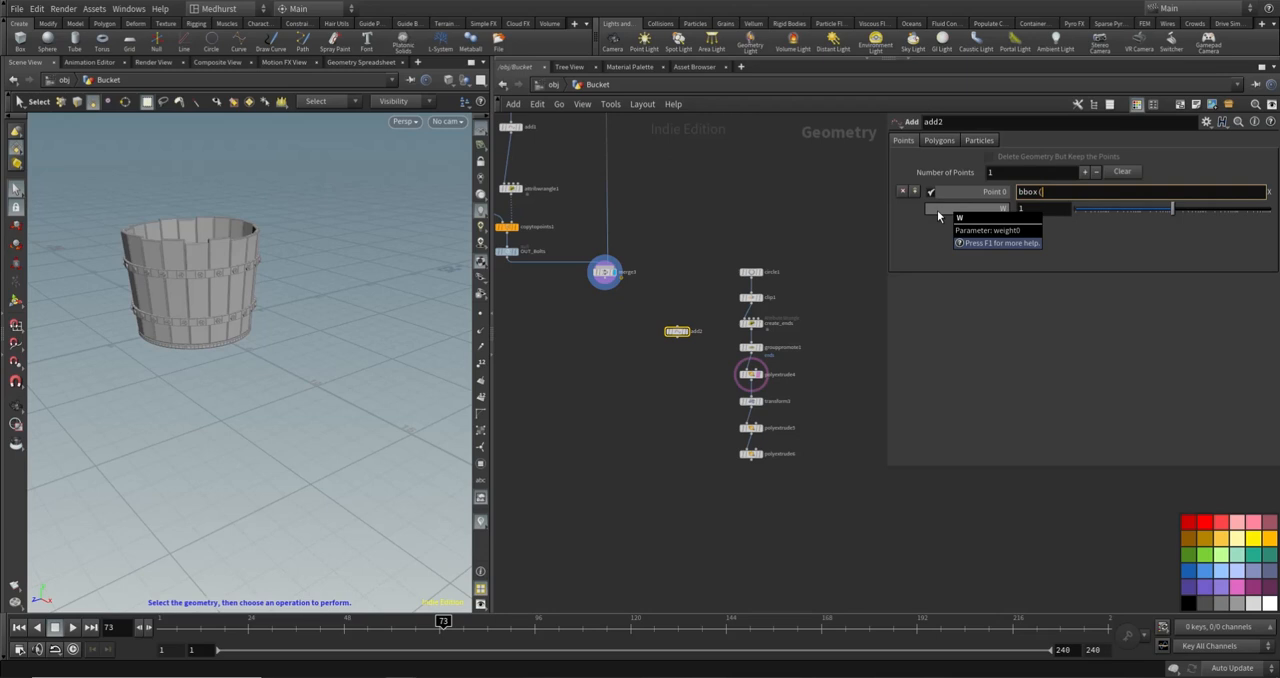
{"action": "type", "text": "\"../"}
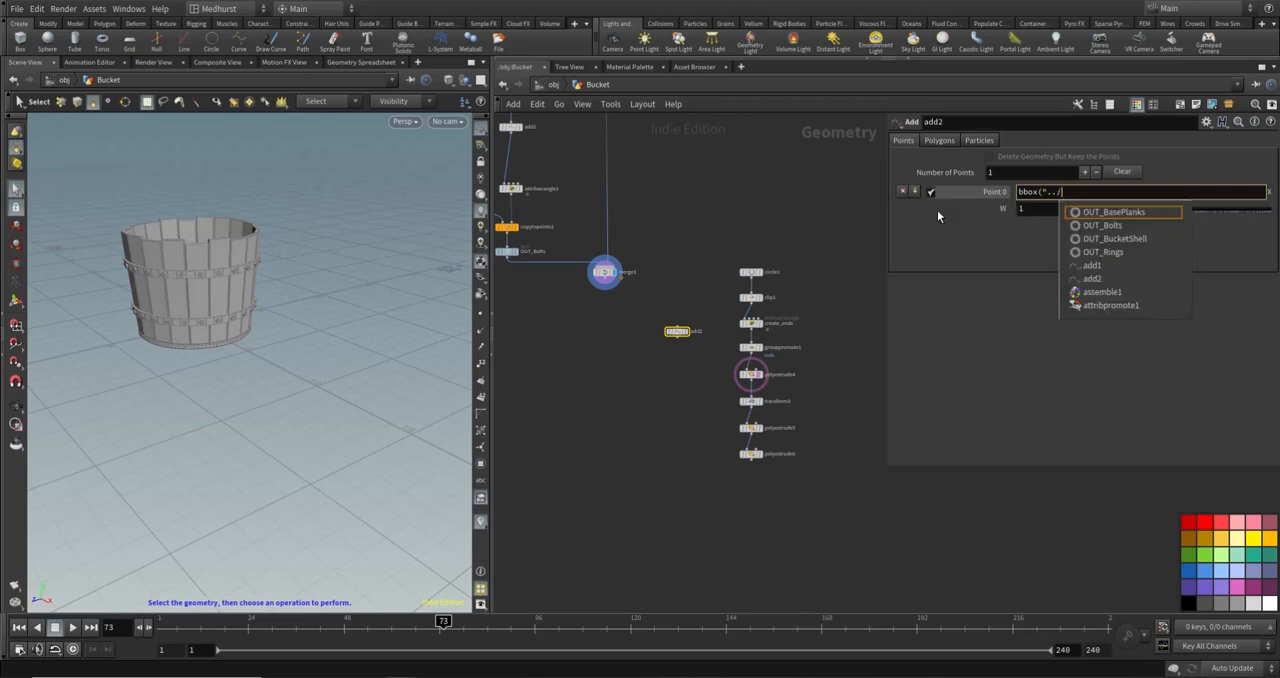
{"action": "type", "text": "o"}
{"action": "key", "text": "BackSpace"}
{"action": "type", "text": "OU"}
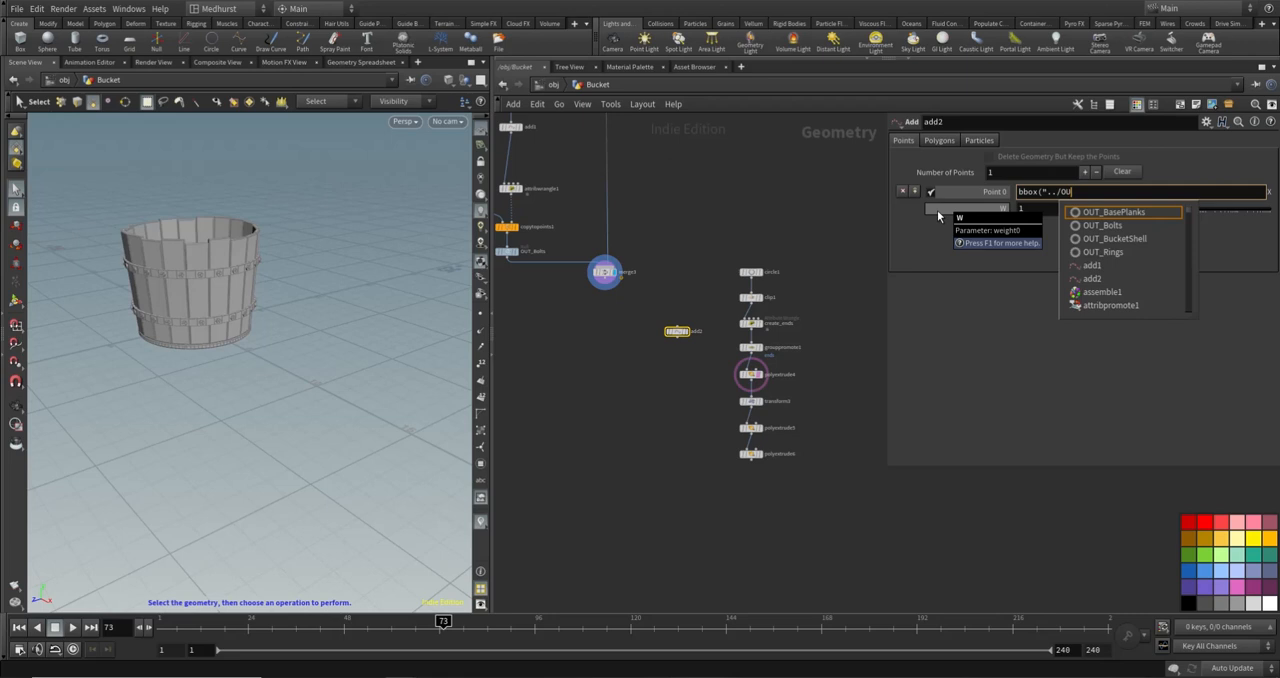
{"action": "type", "text": "T_BasePlanks/"}
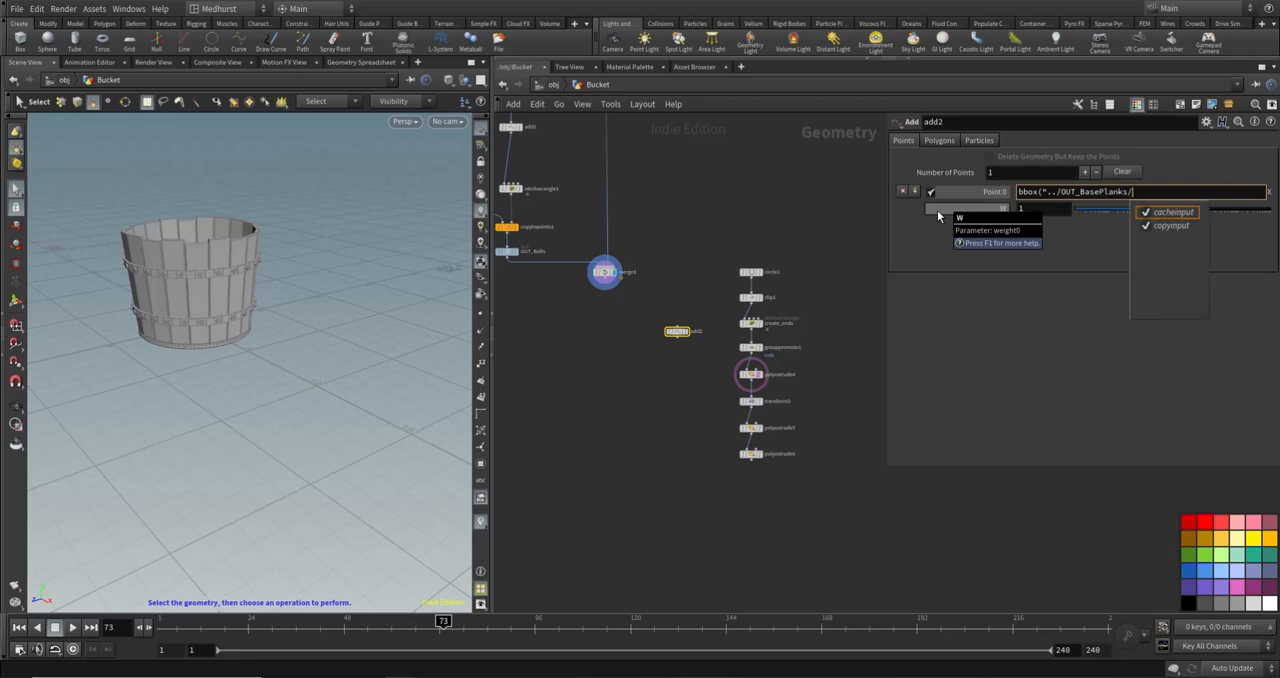
{"action": "type", "text": "\", D_XSIZE)/2"}
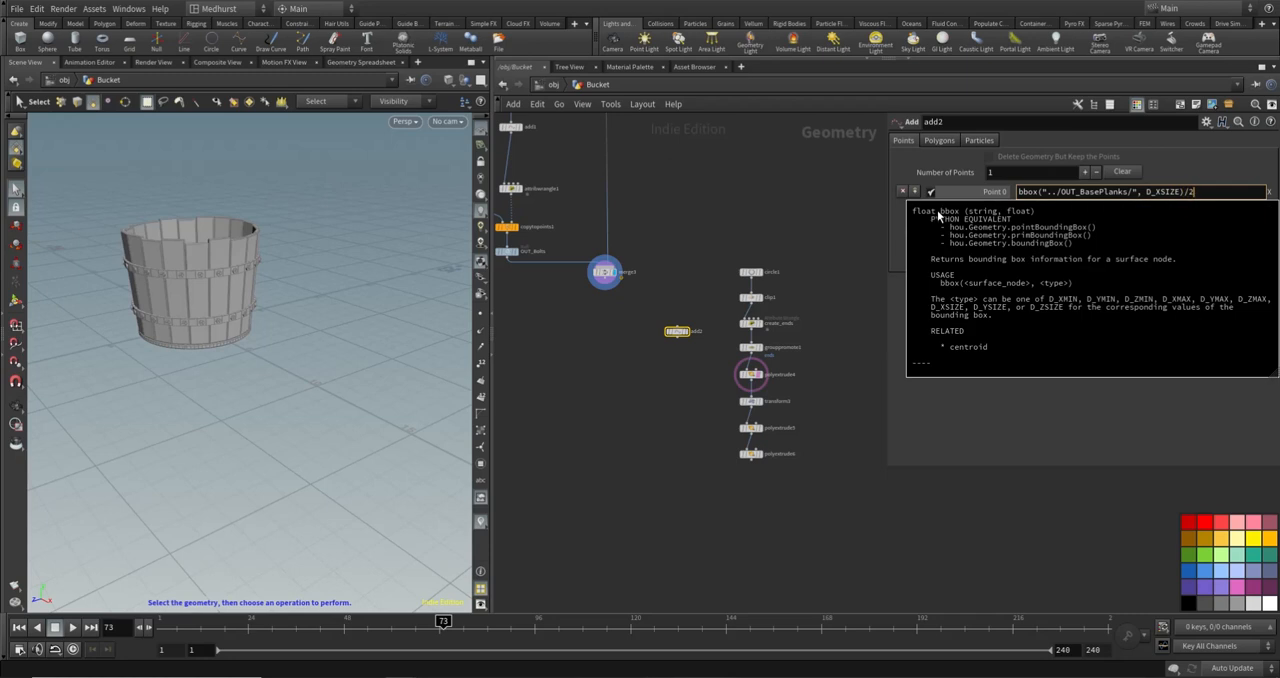
{"action": "key", "text": "Return"}
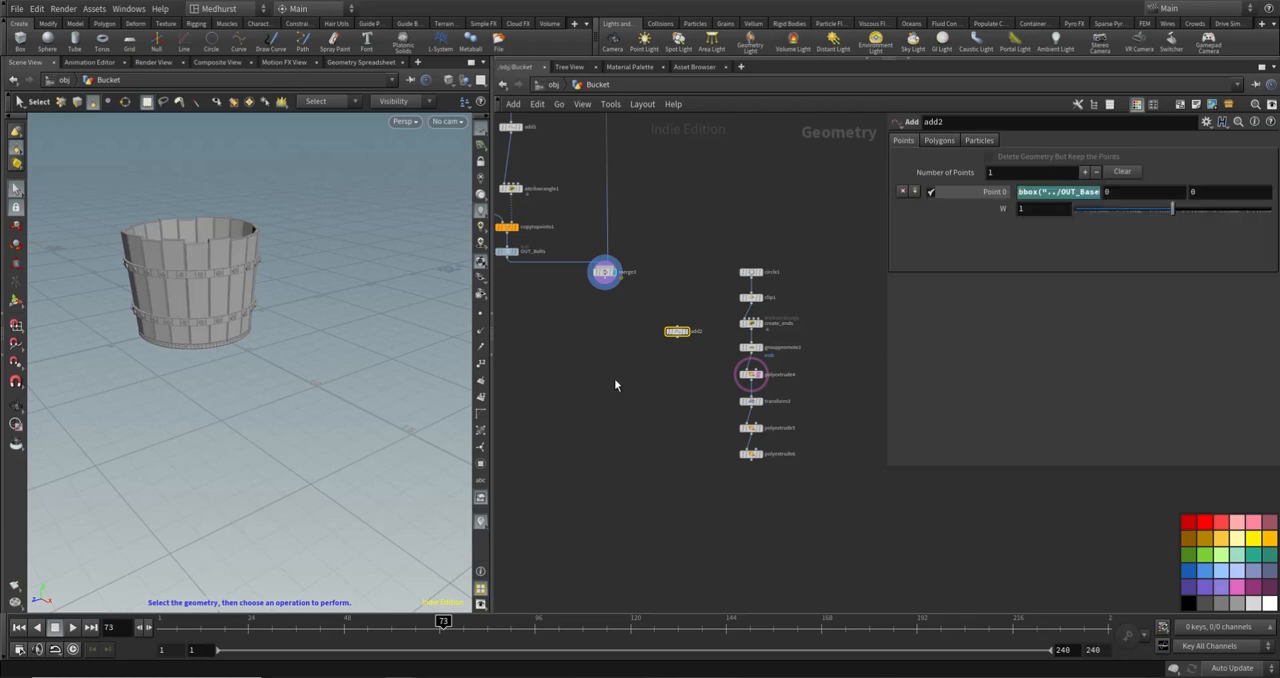
- Display add2 and template merge3 to compare the point with a wireframe of the bucket
{"action": "left_click", "coordinate": [686, 332]}
{"action": "left_click_drag", "start_coordinate": [303, 348], "coordinate": [316, 358], "text": "alt"}
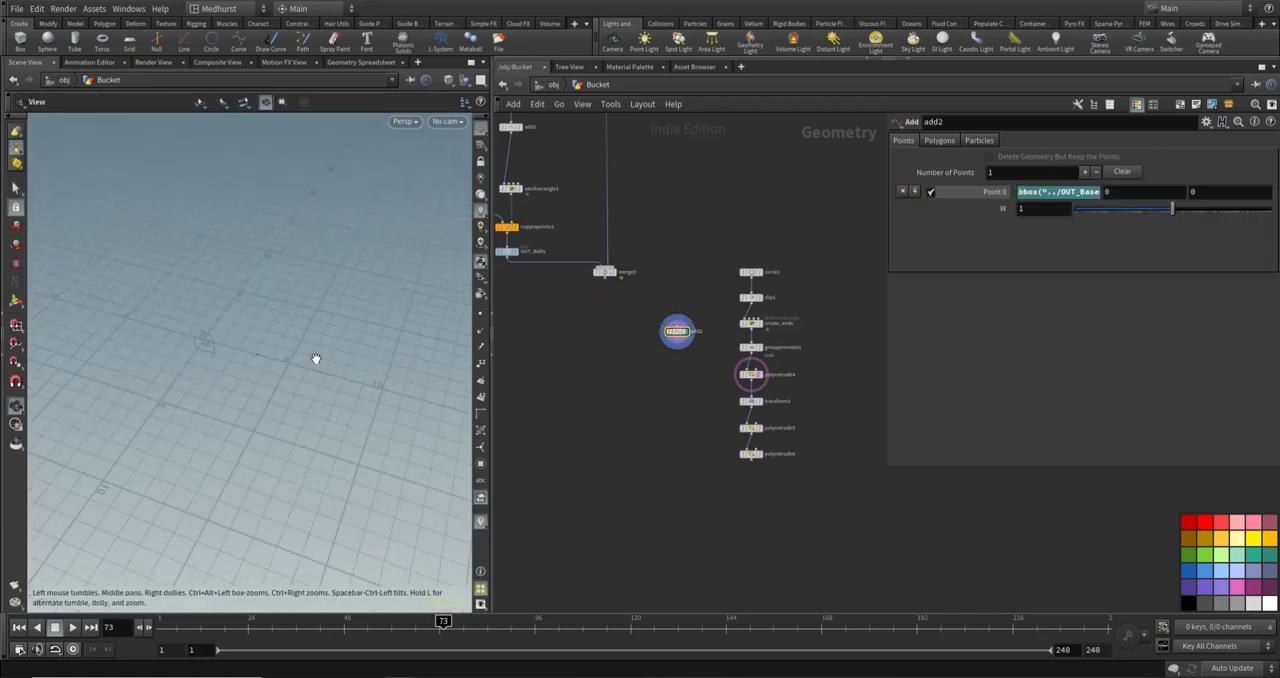
{"action": "scroll", "coordinate": [669, 209], "scroll_direction": "up", "scroll_amount": 4}
{"action": "left_click", "coordinate": [640, 352]}
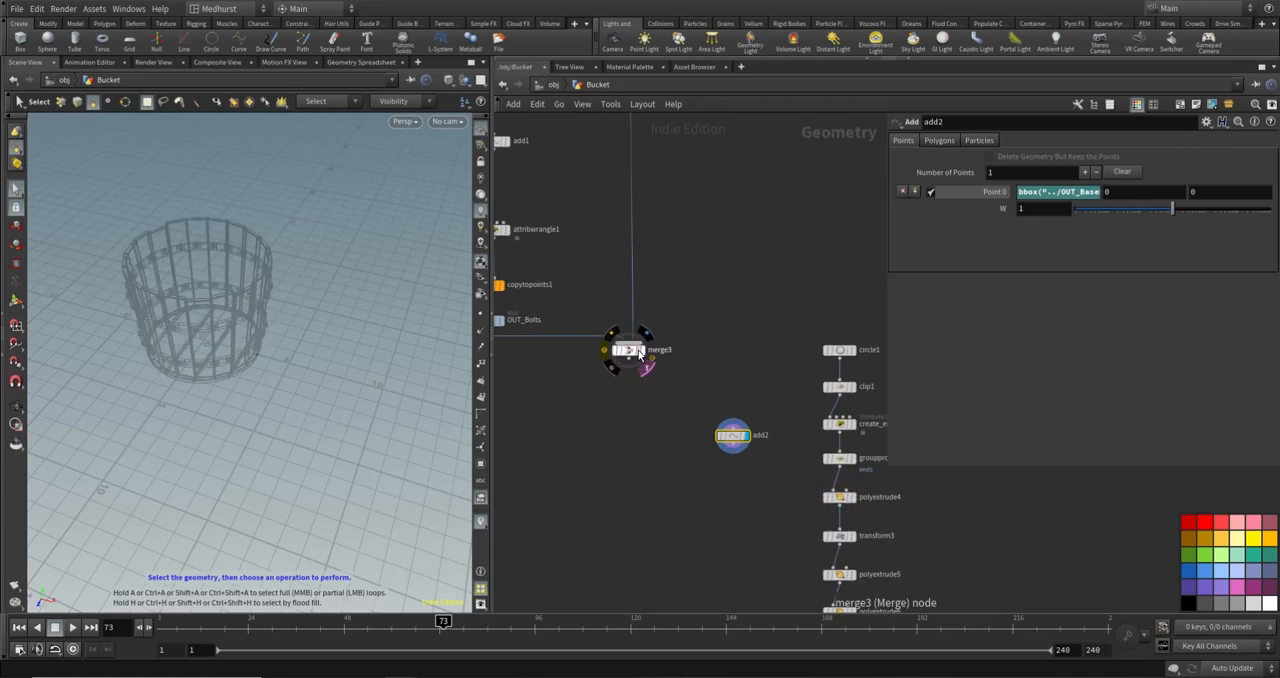
{"action": "left_click_drag", "start_coordinate": [232, 282], "coordinate": [251, 276], "text": "alt"}
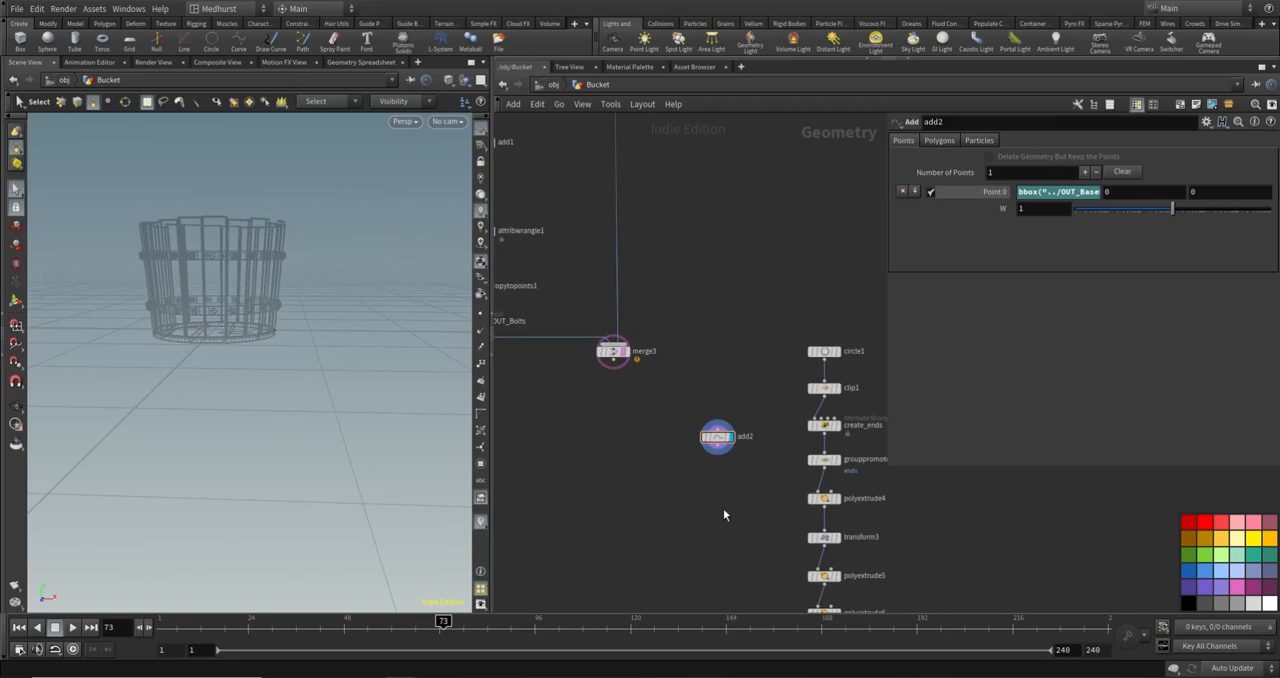
- Add a Transform node directly below add2 and connect it to that node's output
{"action": "key", "text": "Tab"}
{"action": "type", "text": "tra"}
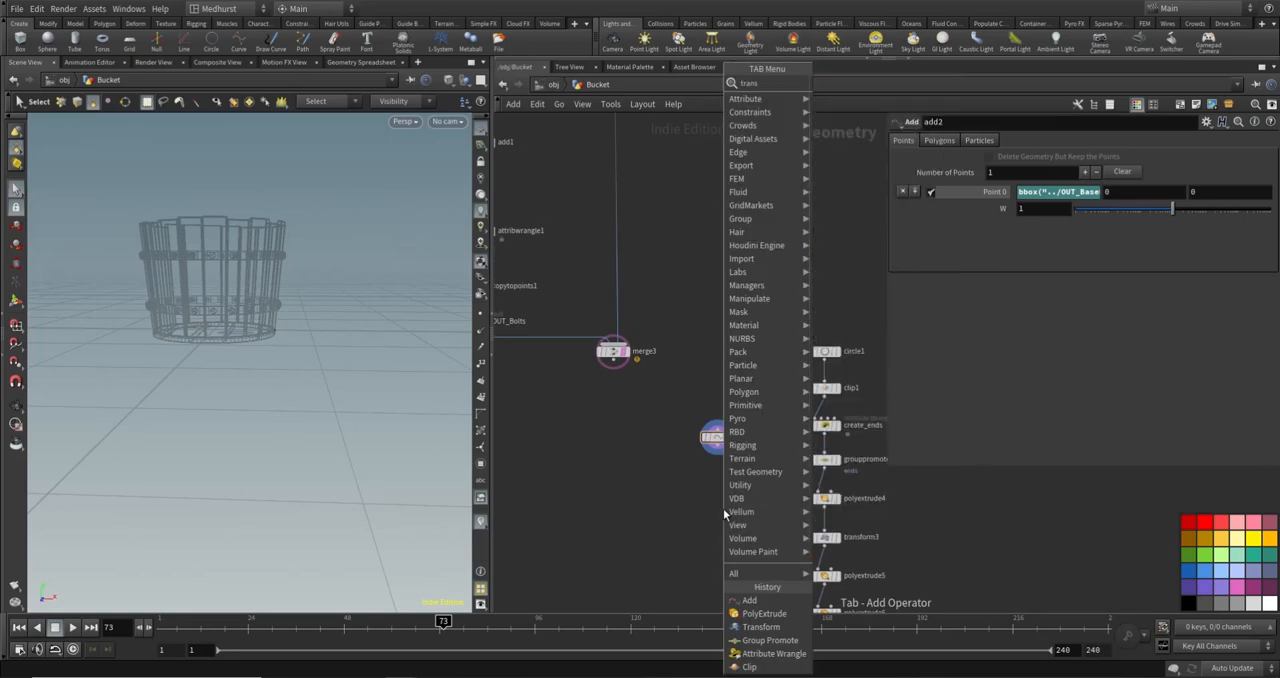
{"action": "key", "text": "Return"}
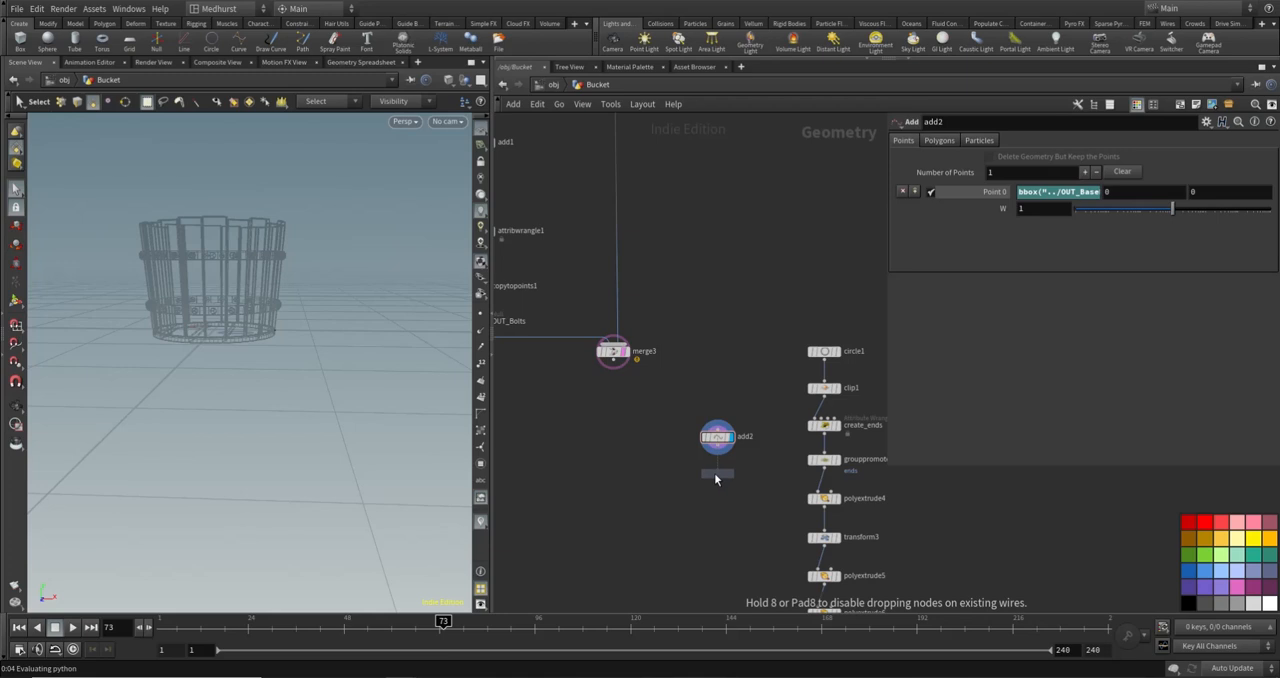
{"action": "left_click", "coordinate": [717, 473]}
{"action": "left_click_drag", "start_coordinate": [722, 476], "coordinate": [718, 481]}
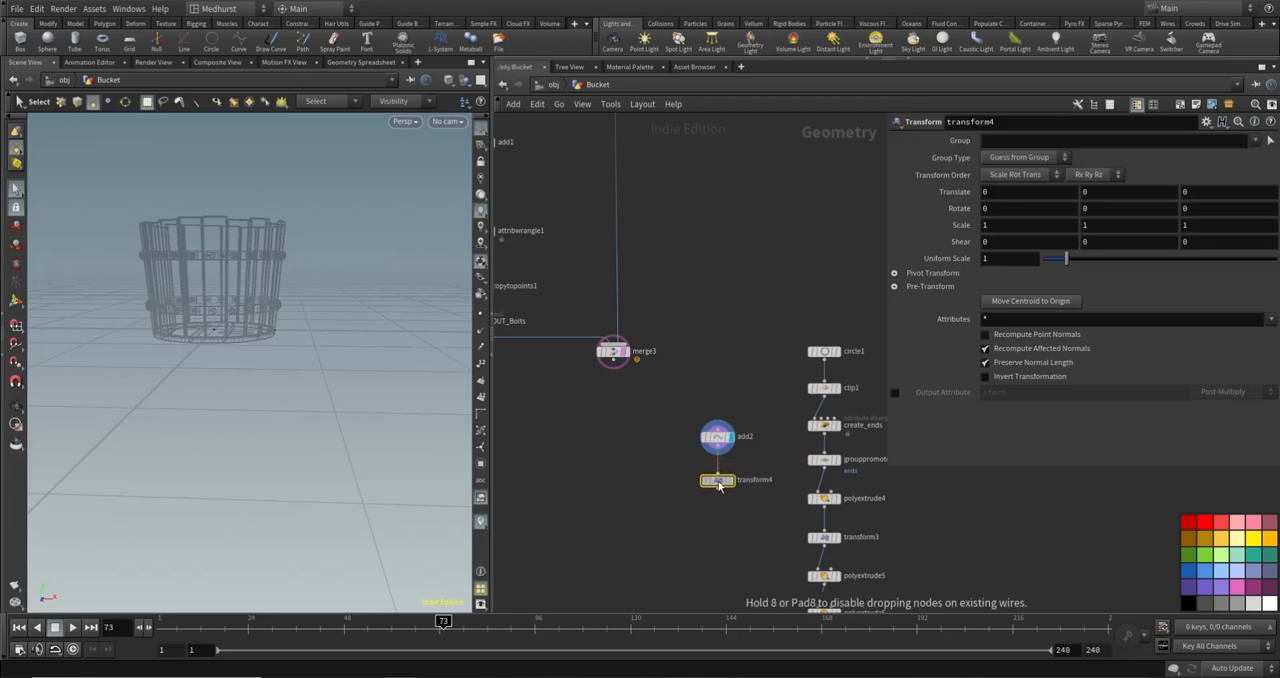
- Copy the Y size parameter of box1 at the start of the bucket's node network
{"action": "scroll", "coordinate": [700, 320], "scroll_direction": "down", "scroll_amount": 4}
{"action": "middle_click_drag", "start_coordinate": [712, 216], "coordinate": [712, 600]}
{"action": "middle_click_drag", "start_coordinate": [765, 135], "coordinate": [773, 300]}
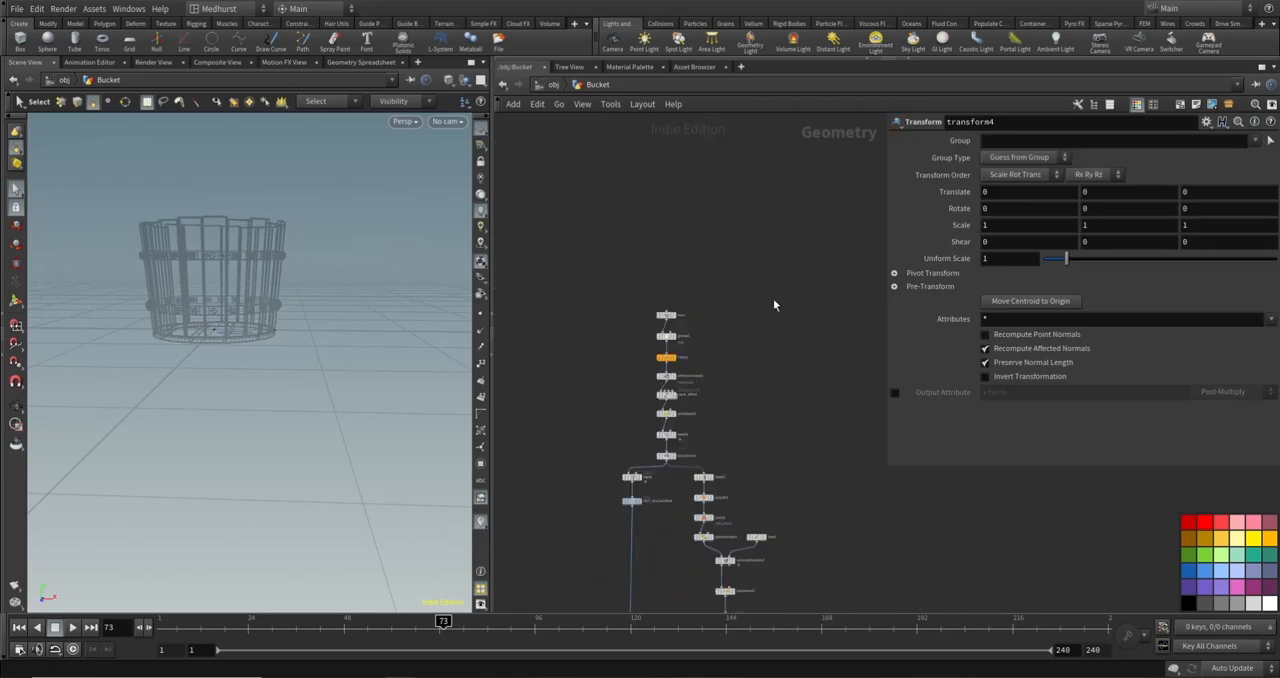
{"action": "scroll", "coordinate": [773, 300], "scroll_direction": "up", "scroll_amount": 3}
{"action": "left_click", "coordinate": [555, 335]}
{"action": "right_click", "coordinate": [1122, 190]}
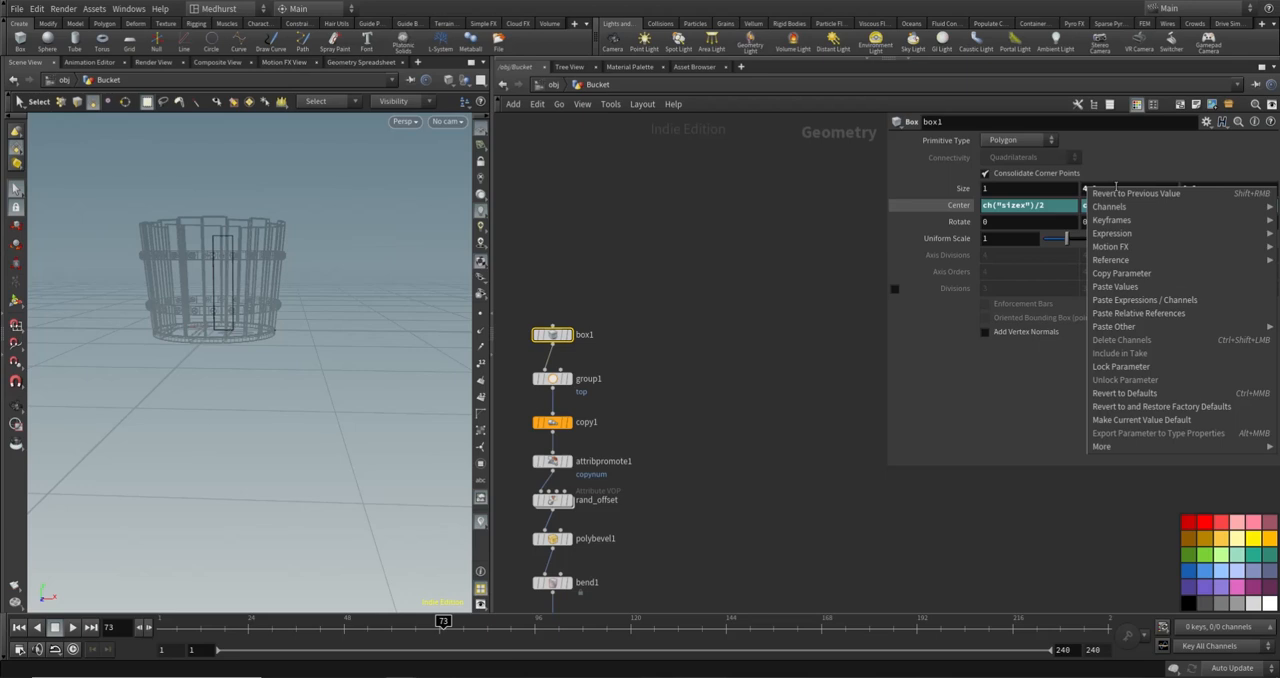
{"action": "left_click", "coordinate": [1122, 276]}
- Paste the copied parameter as a relative reference into transform4's Y translation, giving ch("../box1/sizey")
{"action": "middle_click_drag", "start_coordinate": [806, 602], "coordinate": [766, 331]}
{"action": "scroll", "coordinate": [765, 331], "scroll_direction": "down", "scroll_amount": 5}
{"action": "middle_click_drag", "start_coordinate": [748, 550], "coordinate": [744, 120]}
{"action": "scroll", "coordinate": [742, 302], "scroll_direction": "up", "scroll_amount": 5}
{"action": "left_click", "coordinate": [671, 359]}
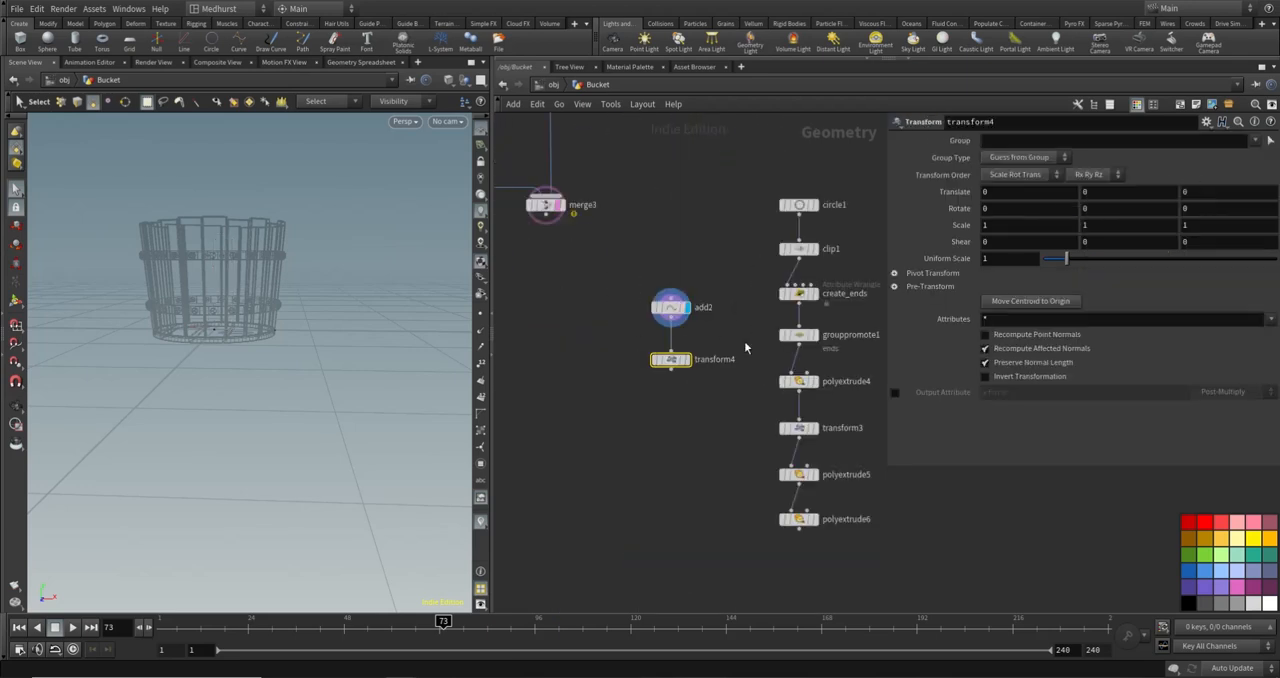
{"action": "right_click", "coordinate": [1122, 195]}
{"action": "left_click", "coordinate": [1146, 318]}
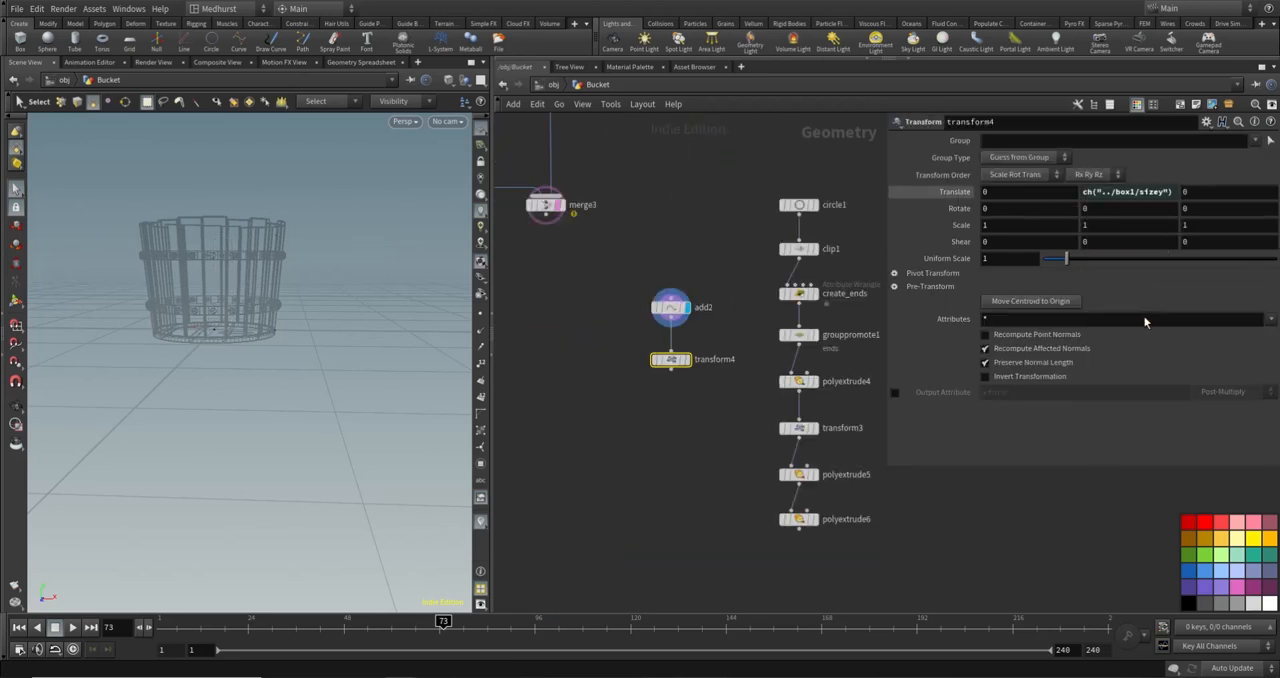
- Add a Copy and Transform node below transform4 and connect it to that node's output
{"action": "key", "text": "Escape"}
{"action": "left_click_drag", "start_coordinate": [219, 232], "coordinate": [257, 297]}
{"action": "scroll", "coordinate": [281, 322], "scroll_direction": "up", "scroll_amount": 5}
{"action": "key", "text": "s"}
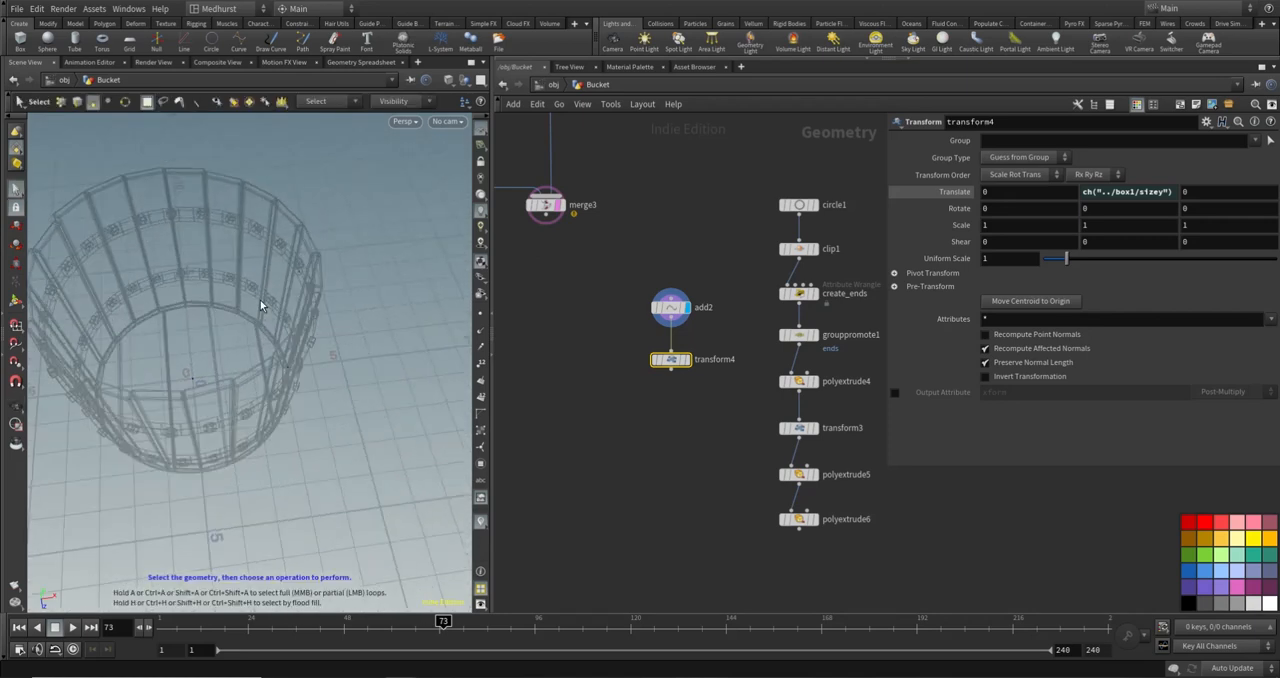
{"action": "key", "text": "Escape"}
{"action": "left_click_drag", "start_coordinate": [280, 290], "coordinate": [225, 254]}
{"action": "key", "text": "s"}
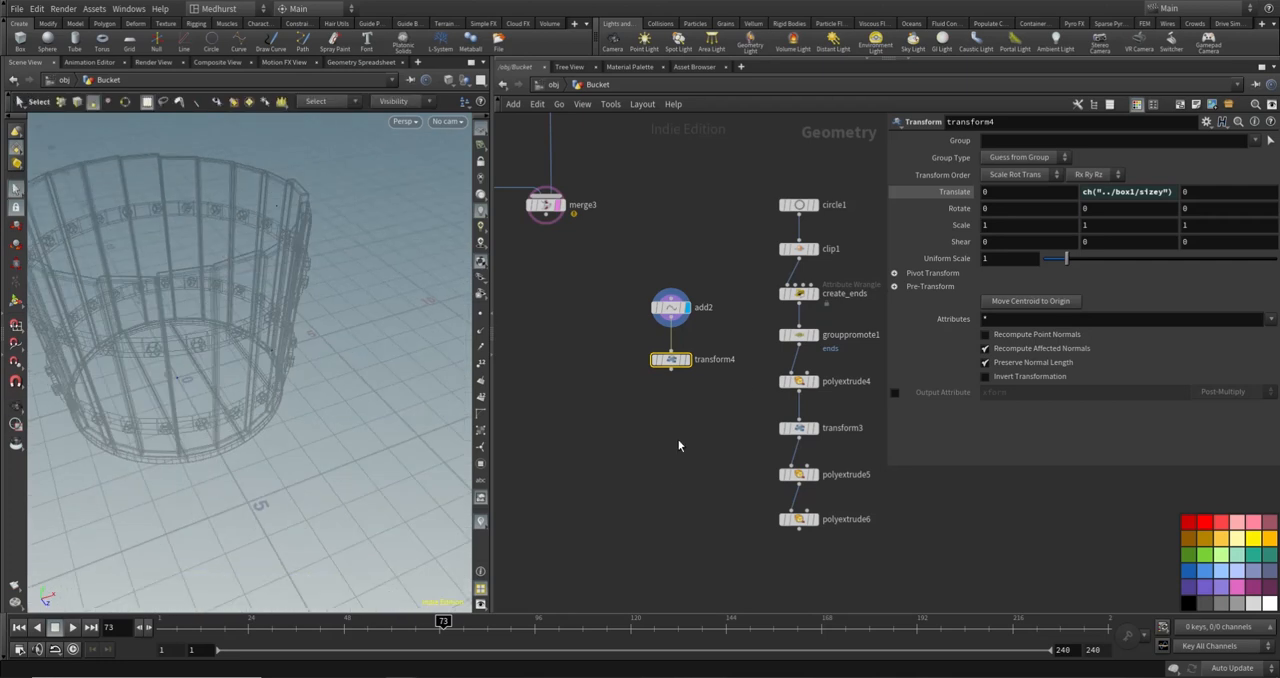
{"action": "key", "text": "Tab"}
{"action": "type", "text": "copy"}
{"action": "key", "text": "Return"}
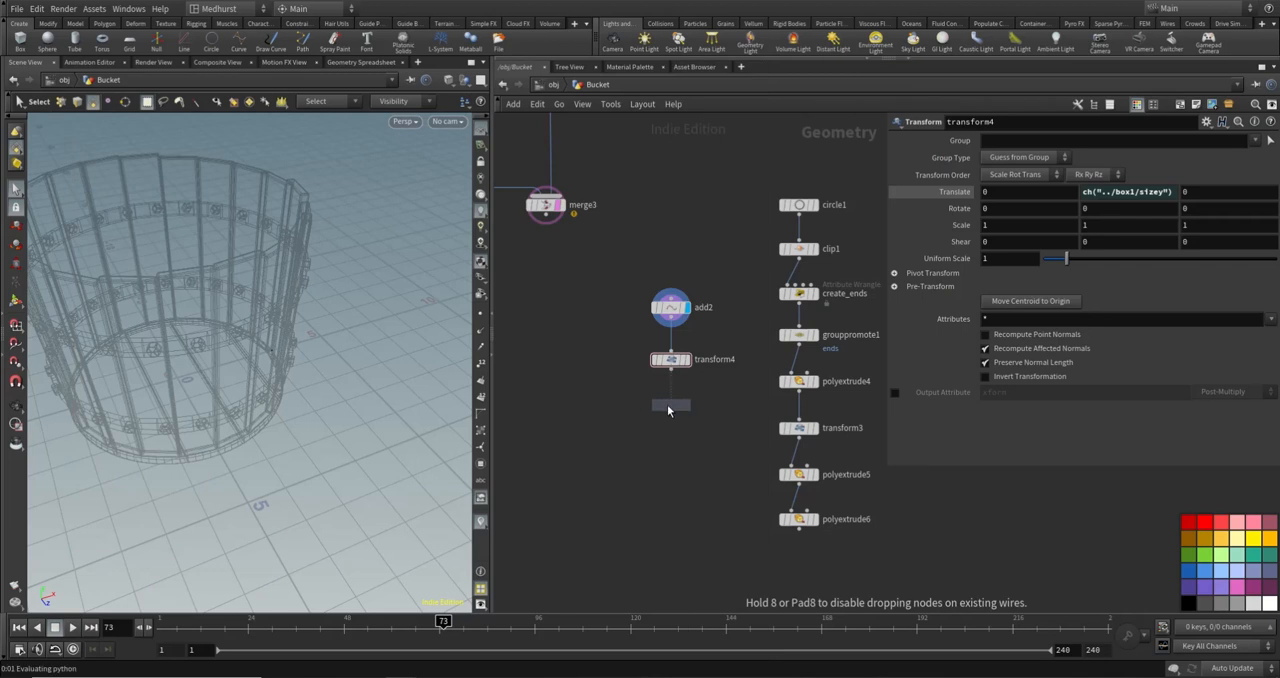
{"action": "left_click", "coordinate": [670, 425]}
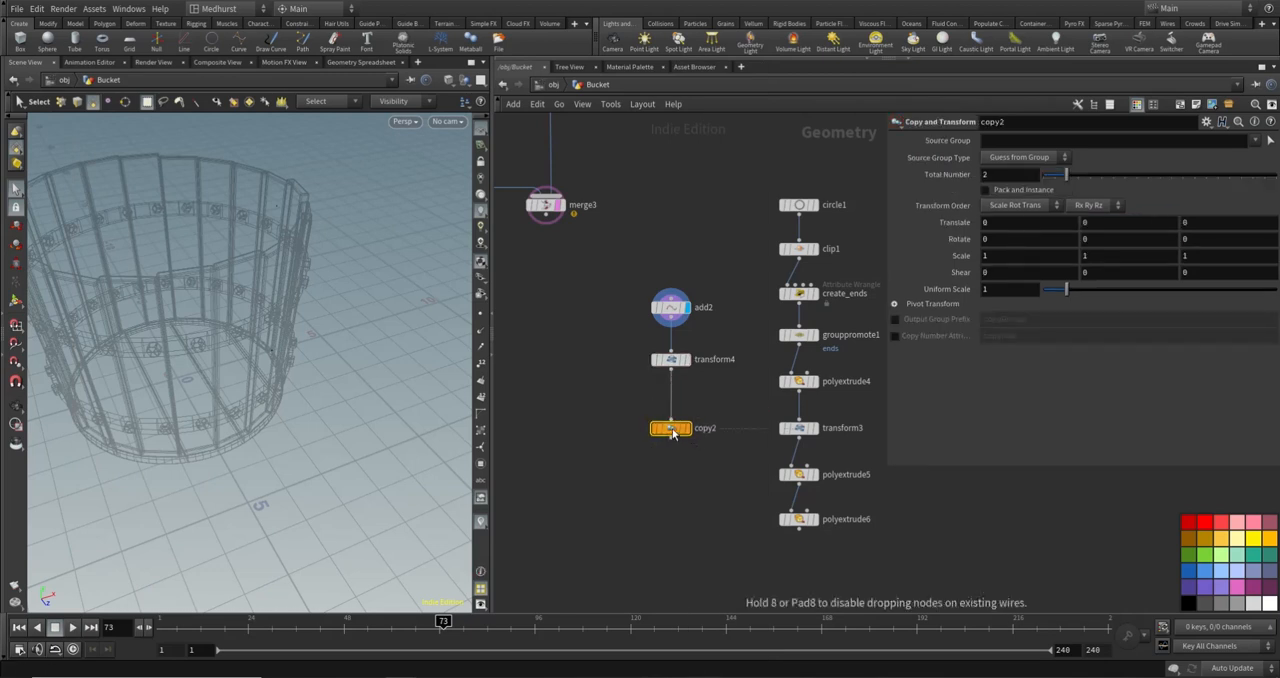
{"action": "left_click_drag", "start_coordinate": [670, 430], "coordinate": [670, 417]}
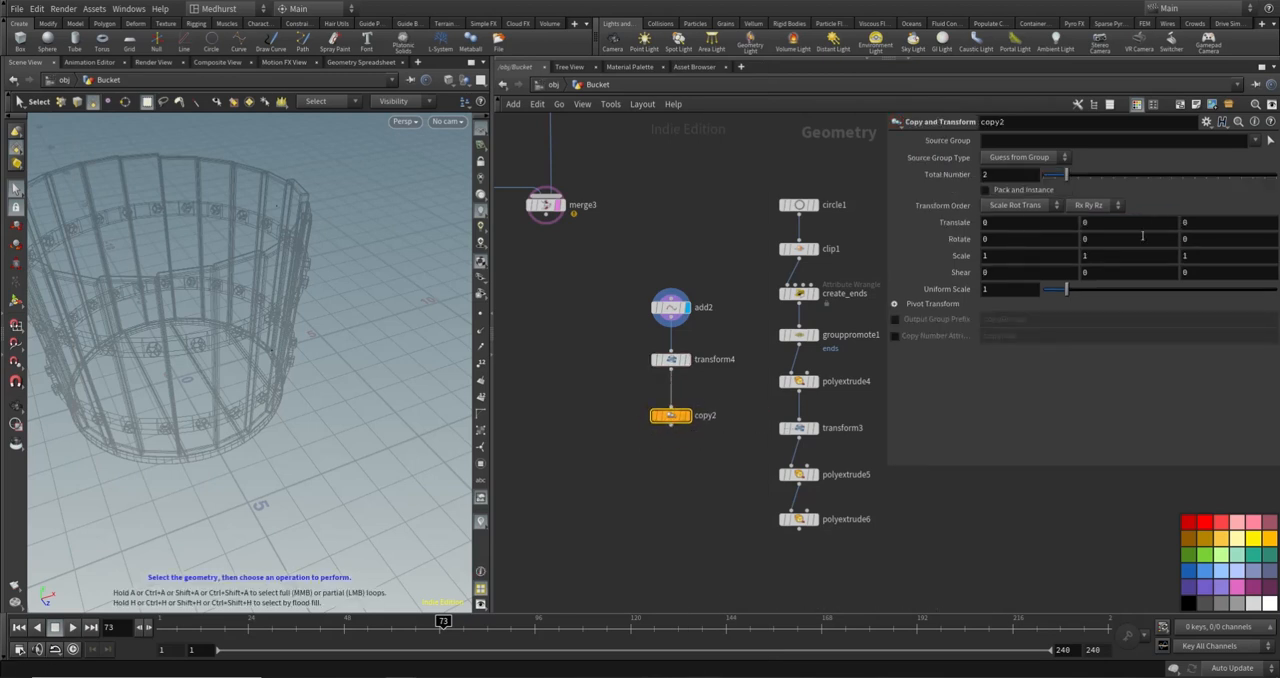
- Set copy2's Y rotation to 180 and display the node to get two points on opposite sides of the bucket
{"action": "left_click", "coordinate": [1142, 238]}
{"action": "type", "text": "180"}
{"action": "key", "text": "Return"}
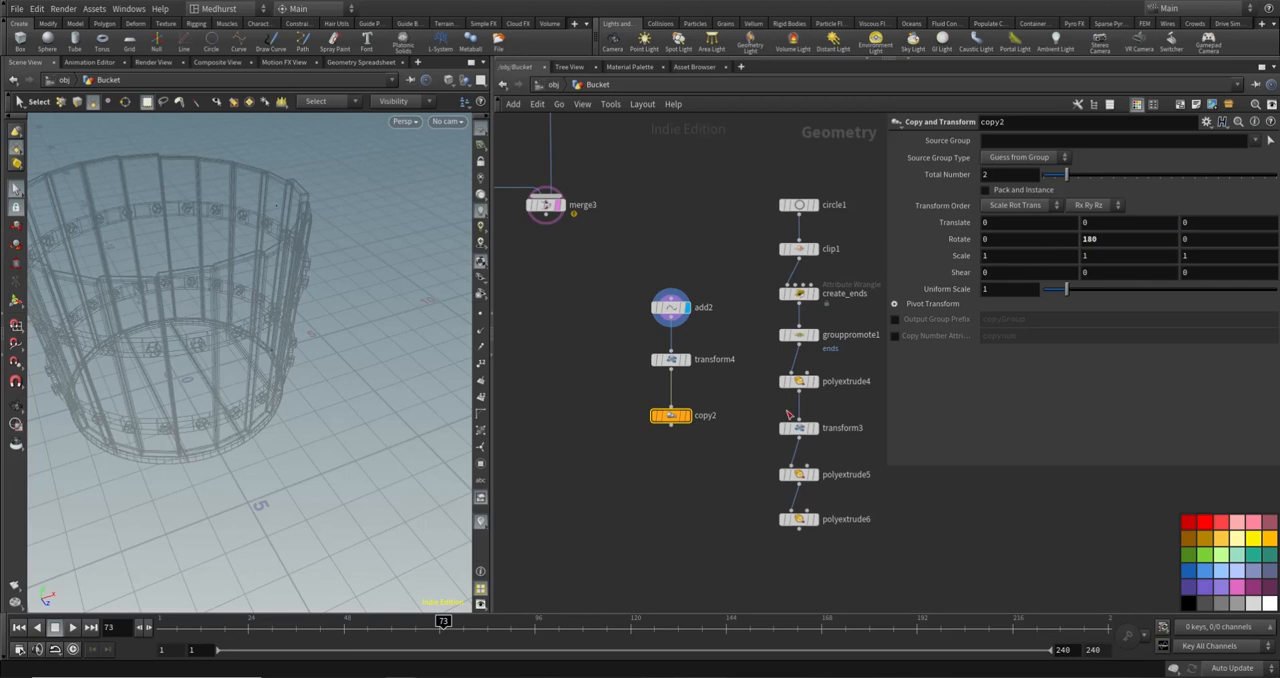
{"action": "left_click", "coordinate": [685, 415]}
{"action": "left_click_drag", "start_coordinate": [260, 250], "coordinate": [249, 209]}
{"action": "key", "text": "s"}
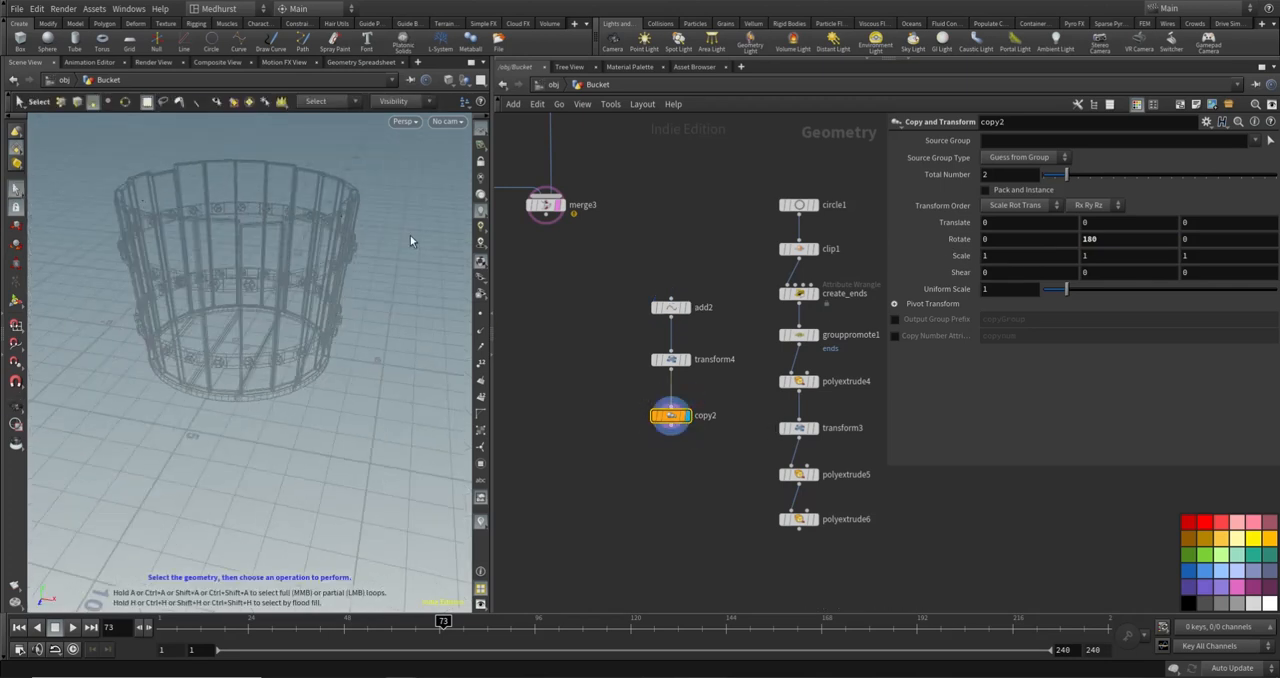
{"action": "key", "text": "Escape"}
{"action": "right_click_drag", "start_coordinate": [214, 208], "coordinate": [325, 230]}
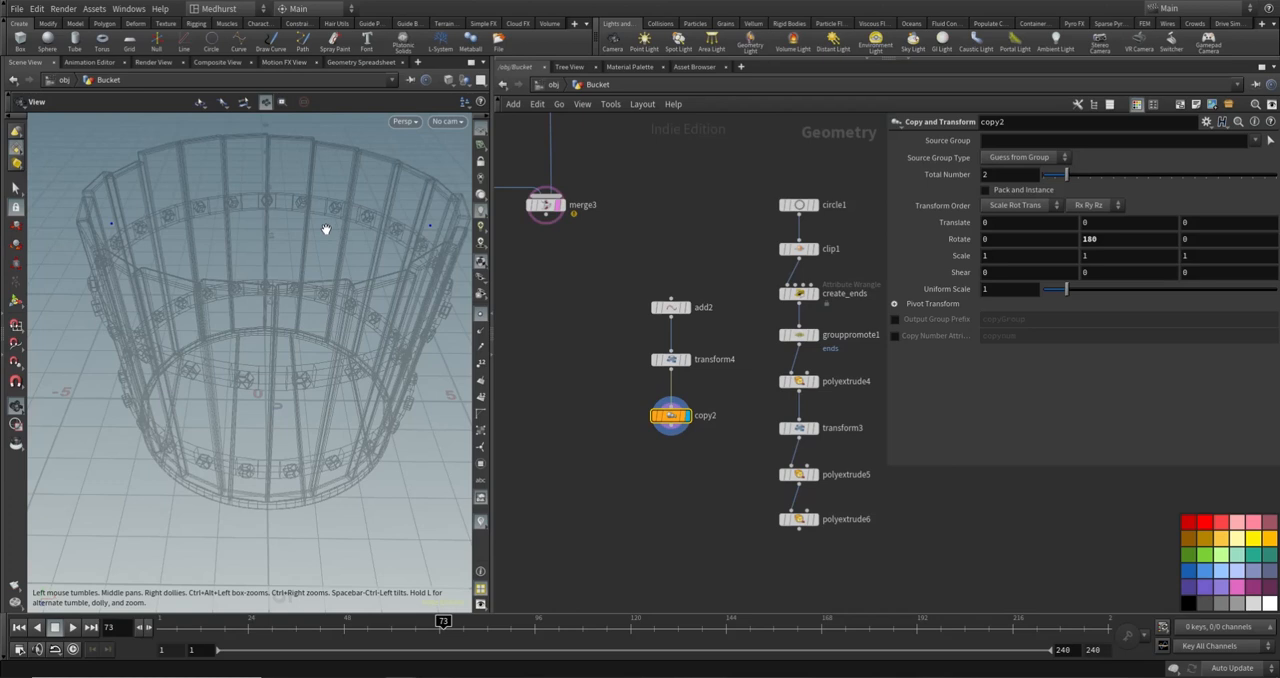
{"action": "key", "text": "s"}
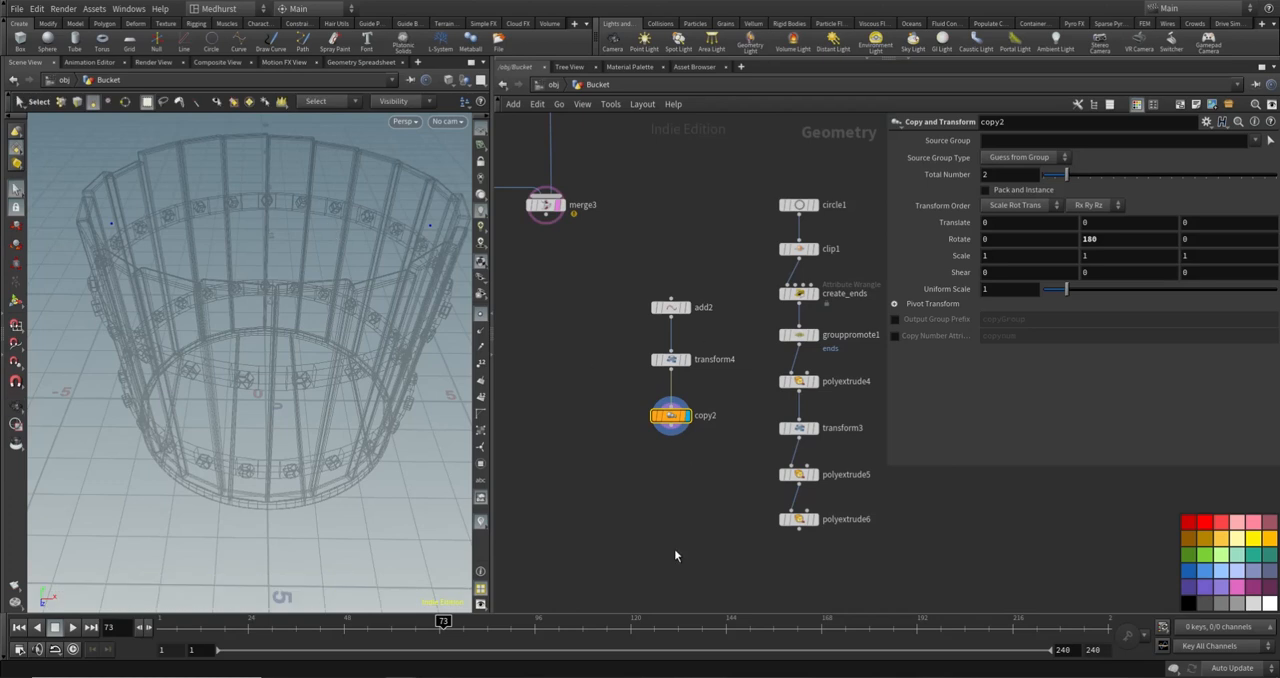
- Add a Copy to Points node below copy2 and the arch node chain
{"action": "key", "text": "Tab"}
{"action": "type", "text": "cop"}
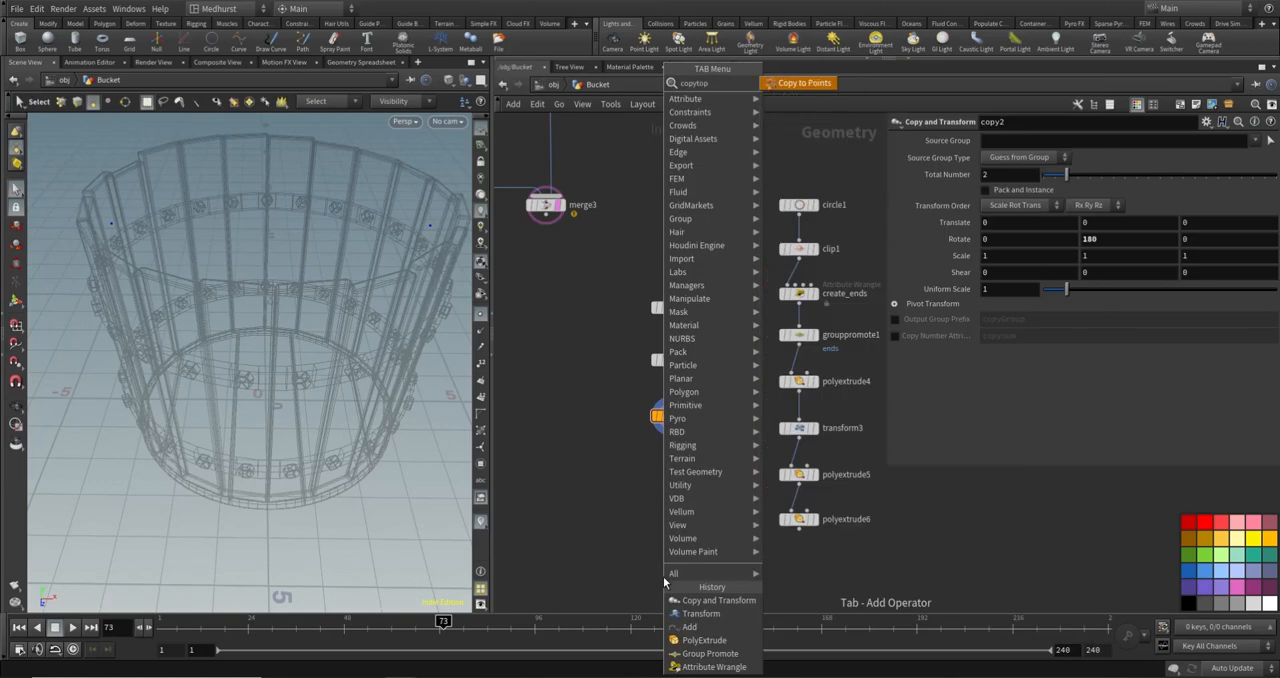
{"action": "key", "text": "Return"}
{"action": "left_click", "coordinate": [670, 582]}
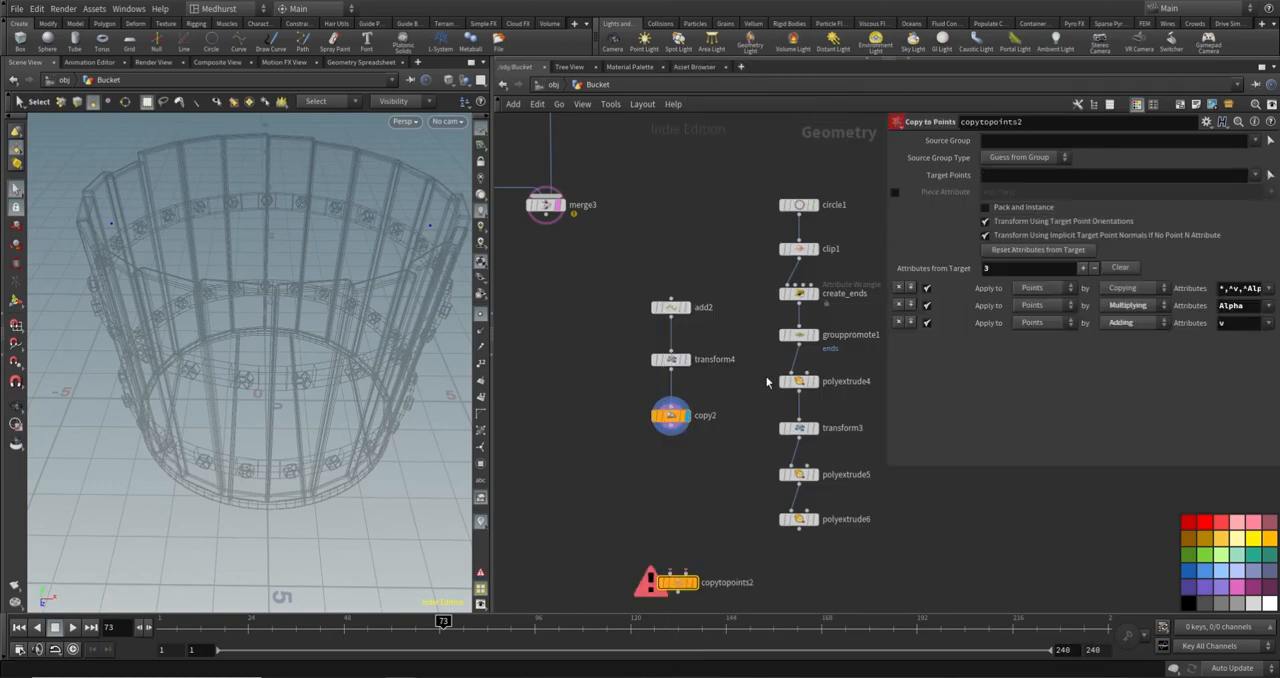
- Connect polyextrude6 as the source and copy2 as the target points of copytopoints2, and display the copied arches on the bucket
{"action": "left_click", "coordinate": [686, 572]}
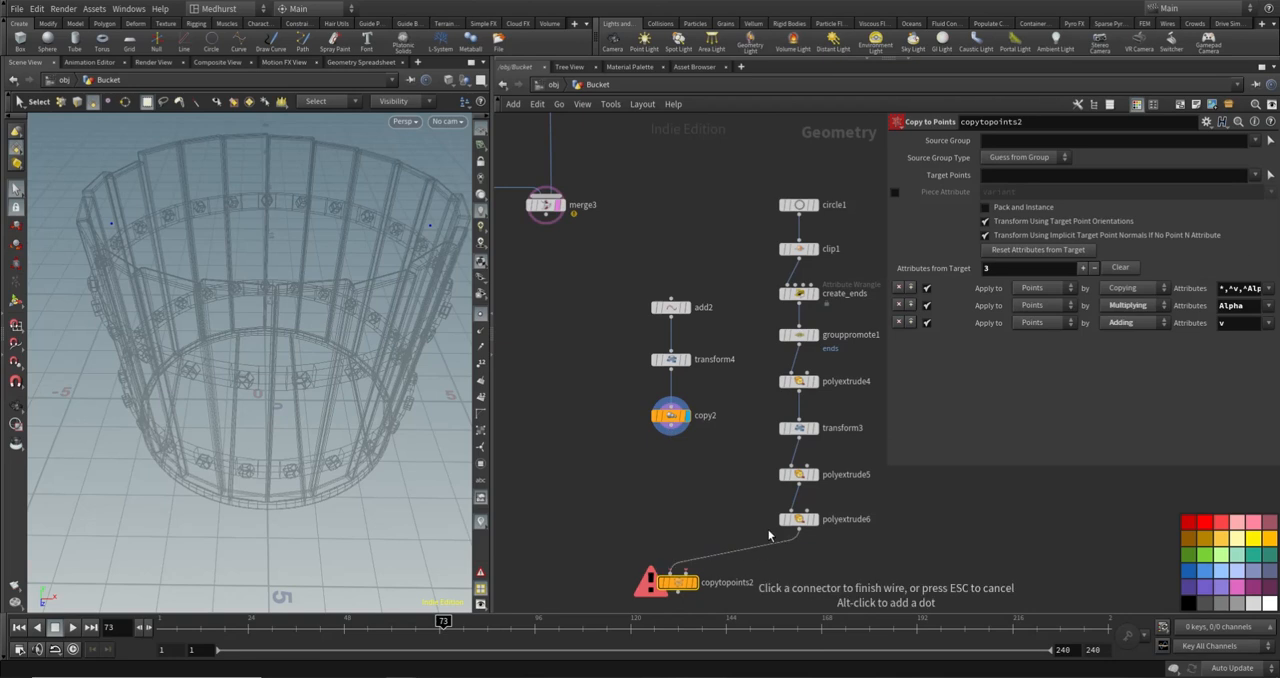
{"action": "left_click", "coordinate": [798, 529]}
{"action": "left_click", "coordinate": [673, 572]}
{"action": "left_click", "coordinate": [665, 451]}
{"action": "left_click", "coordinate": [694, 582]}
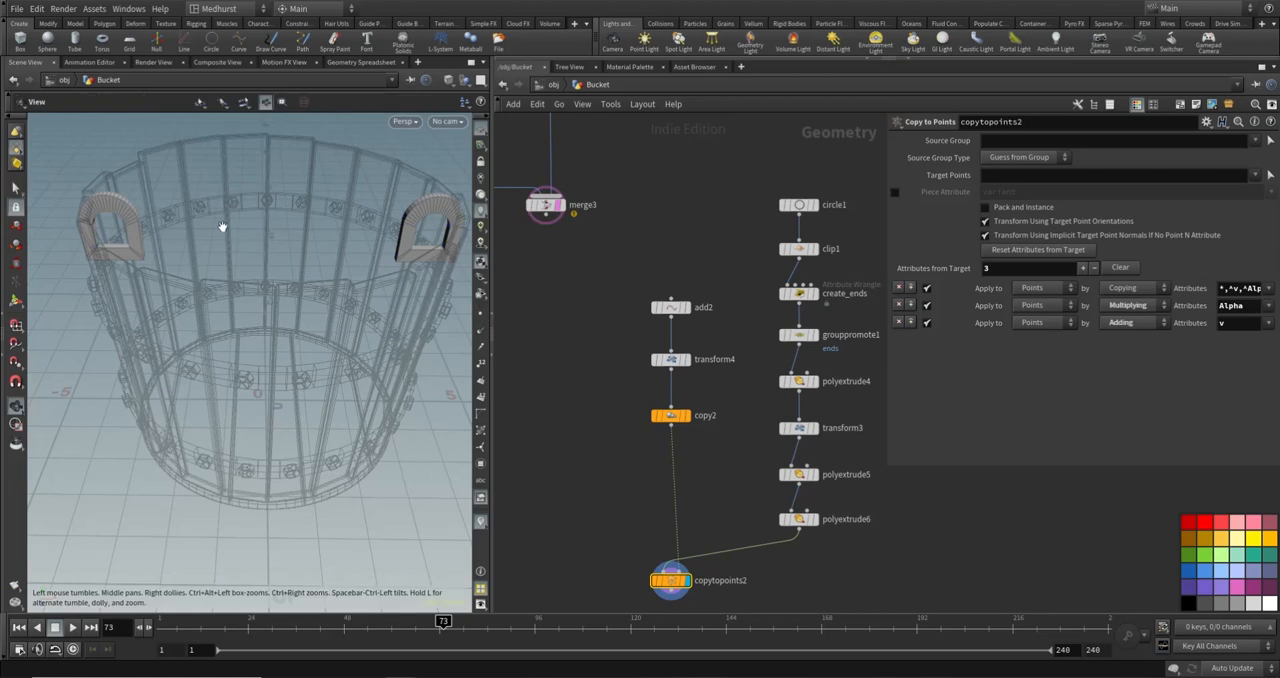
{"action": "left_click_drag", "start_coordinate": [223, 223], "coordinate": [460, 236], "text": "alt"}
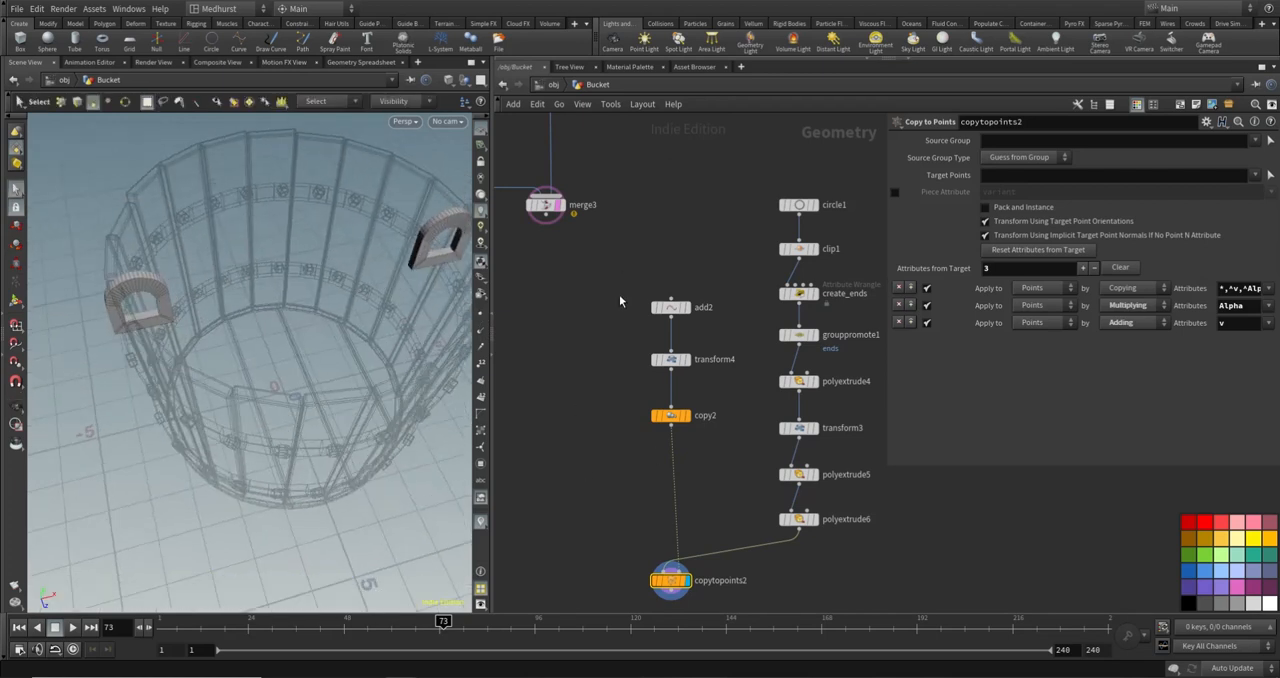
- Add a Ray node below copy2, in the space between the merge3 and copytopoints2 nodes
{"action": "middle_click_drag", "start_coordinate": [575, 363], "coordinate": [604, 338]}
{"action": "left_click_drag", "start_coordinate": [690, 231], "coordinate": [718, 308]}
{"action": "middle_click_drag", "start_coordinate": [596, 287], "coordinate": [597, 332]}
{"action": "left_click", "coordinate": [637, 411]}
{"action": "key", "text": "Tab"}
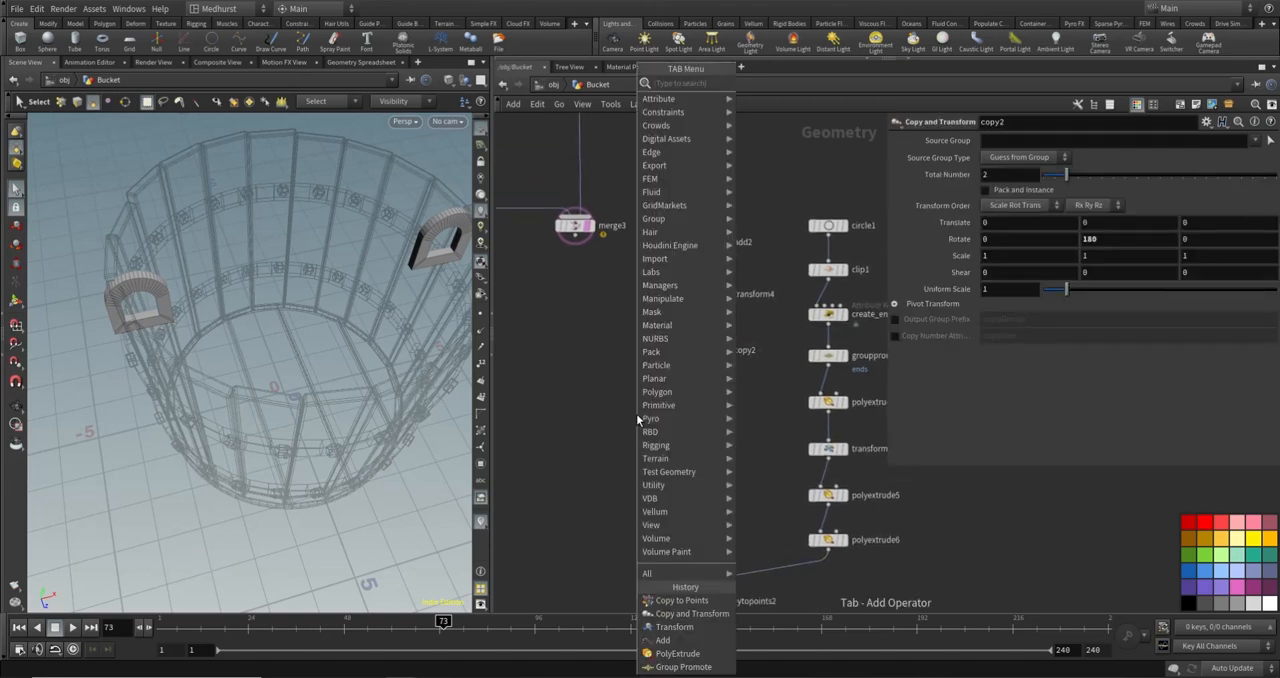
{"action": "type", "text": "null"}
{"action": "key", "text": "Return"}
{"action": "left_click", "coordinate": [656, 404]}
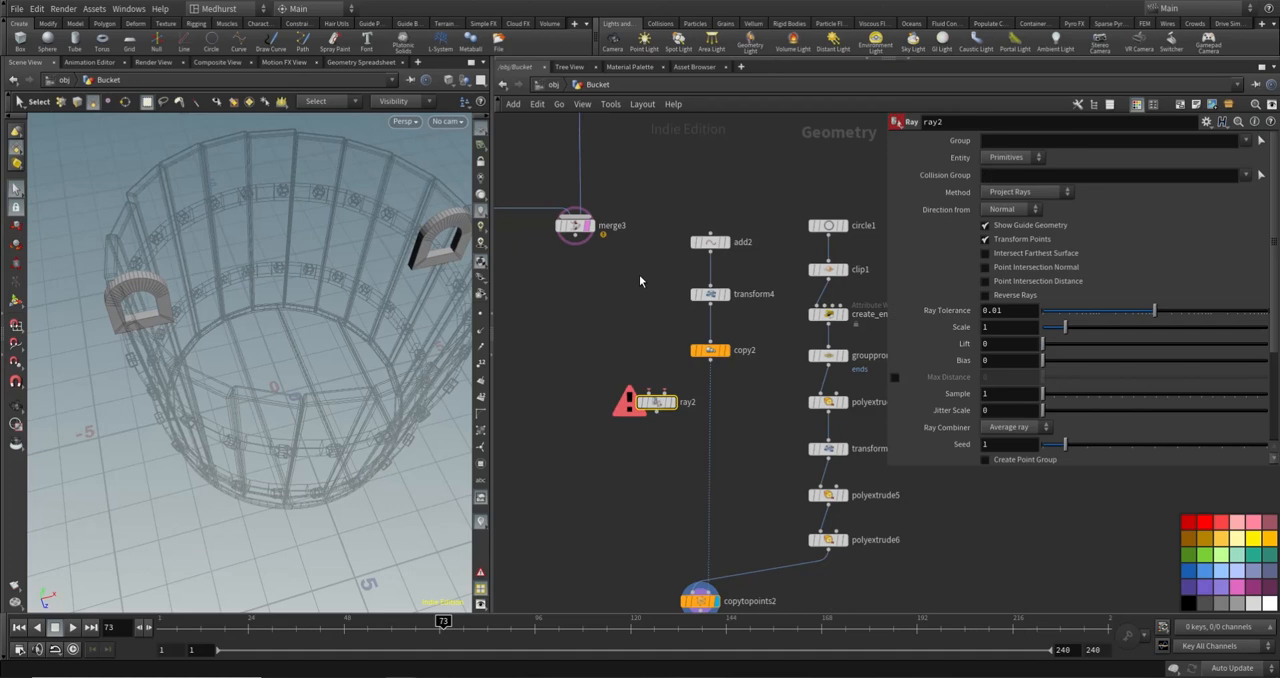
- Connect copy2 to ray2's first input and merge3 to its second input, and display ray2
{"action": "left_click", "coordinate": [649, 391]}
{"action": "left_click", "coordinate": [710, 361]}
{"action": "left_click", "coordinate": [664, 391]}
{"action": "left_click", "coordinate": [572, 258]}
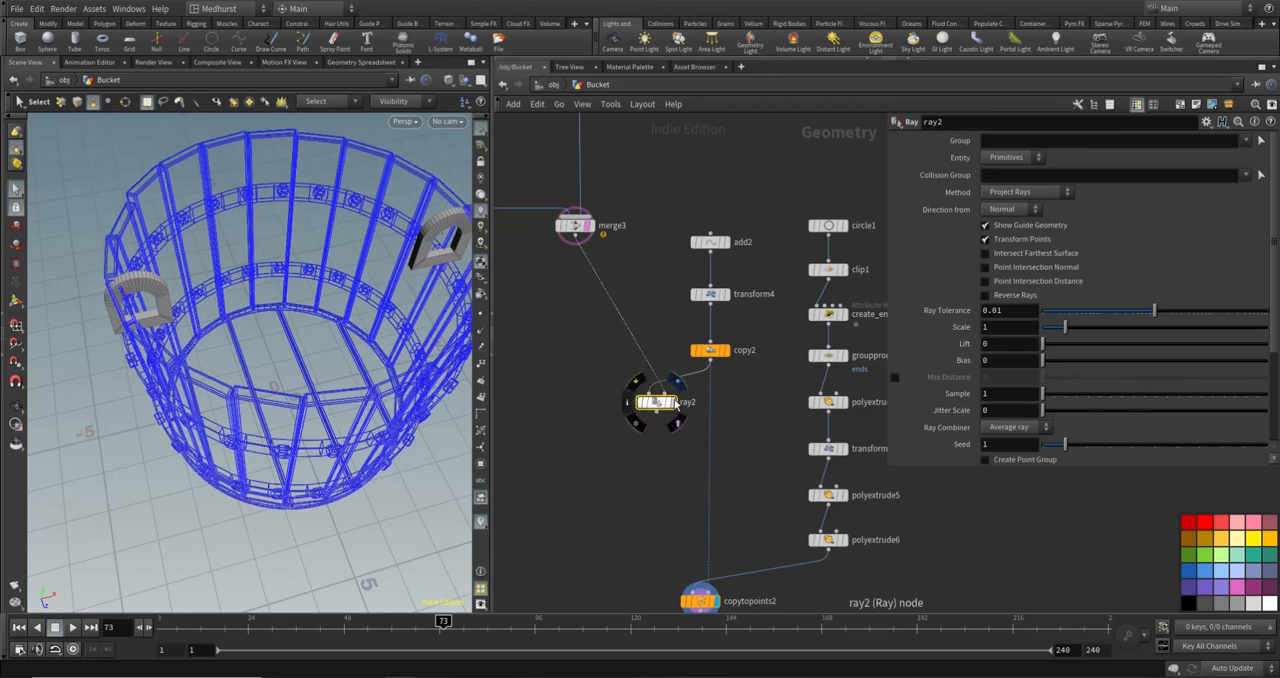
- Try the Minimum Distance method on ray2 and return it to Project Rays
{"action": "left_click", "coordinate": [1026, 192]}
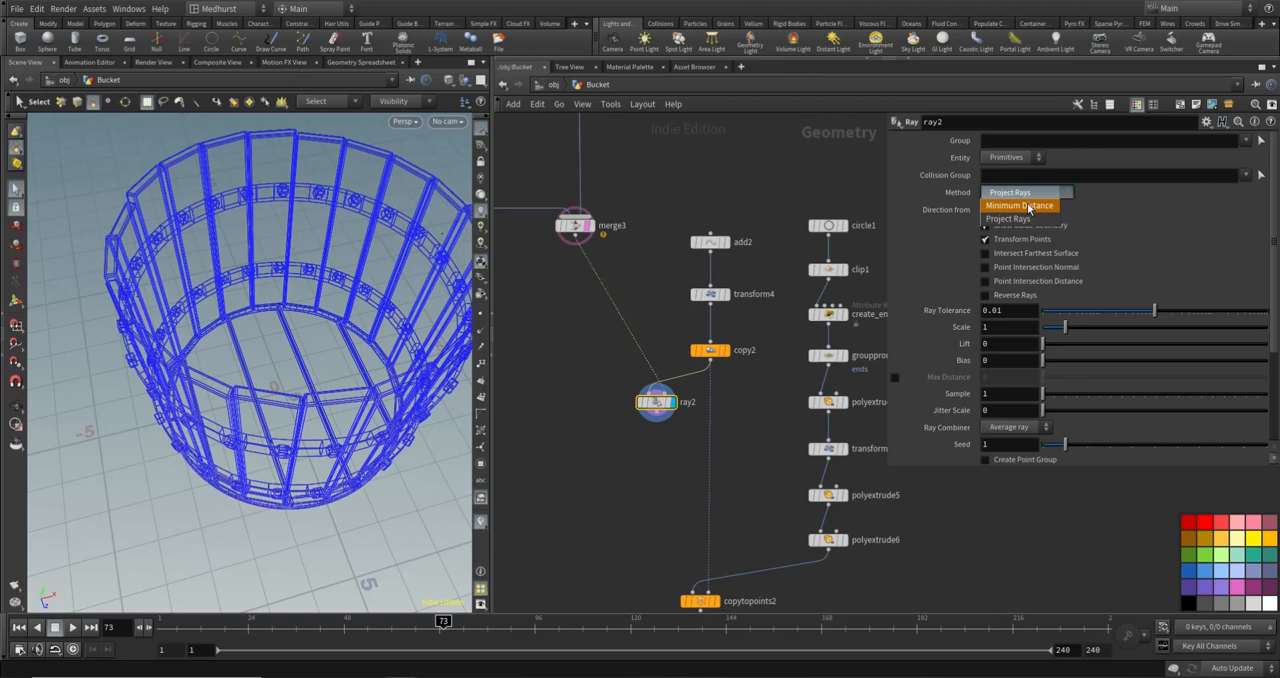
{"action": "left_click", "coordinate": [1012, 206]}
{"action": "key", "text": "Escape"}
{"action": "mouse_move", "coordinate": [266, 249]}
{"action": "left_mouse_down"}
{"action": "mouse_move", "coordinate": [159, 224]}
{"action": "mouse_move", "coordinate": [169, 240]}
{"action": "mouse_move", "coordinate": [180, 209]}
{"action": "mouse_move", "coordinate": [206, 206]}
{"action": "mouse_move", "coordinate": [249, 264]}
{"action": "mouse_move", "coordinate": [255, 250]}
{"action": "left_mouse_up"}
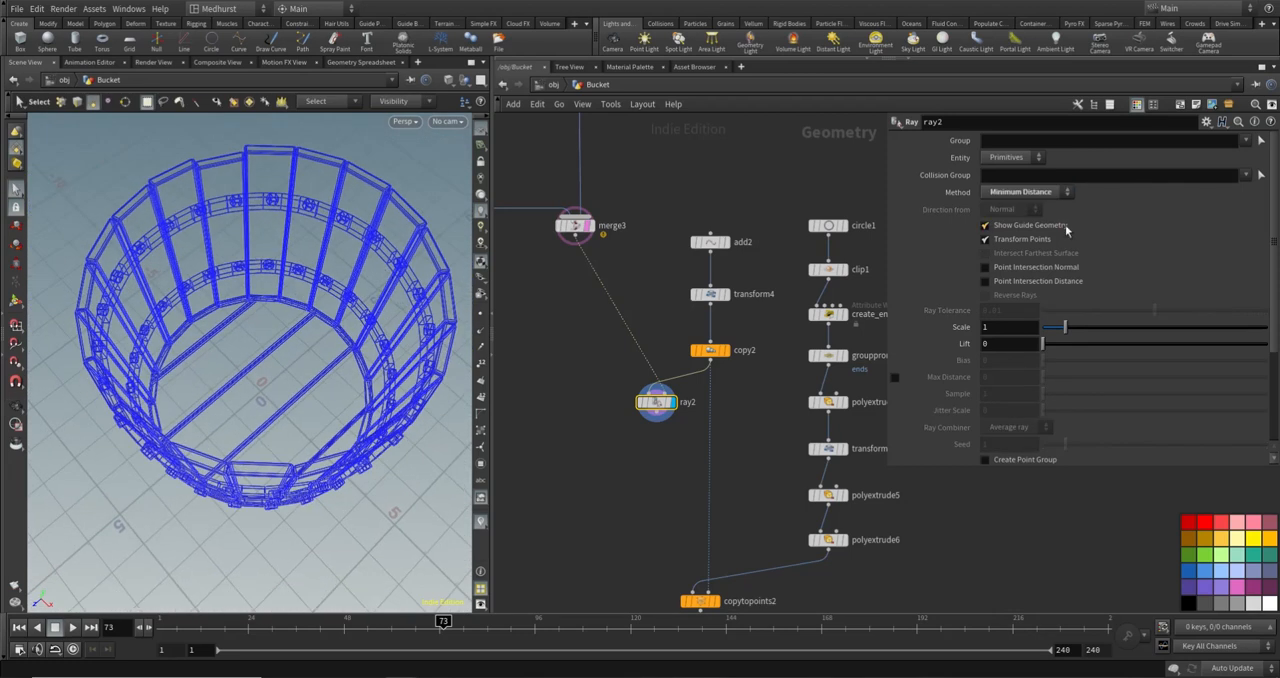
{"action": "left_click", "coordinate": [1056, 194]}
{"action": "left_click", "coordinate": [1048, 206]}
{"action": "key", "text": "s"}
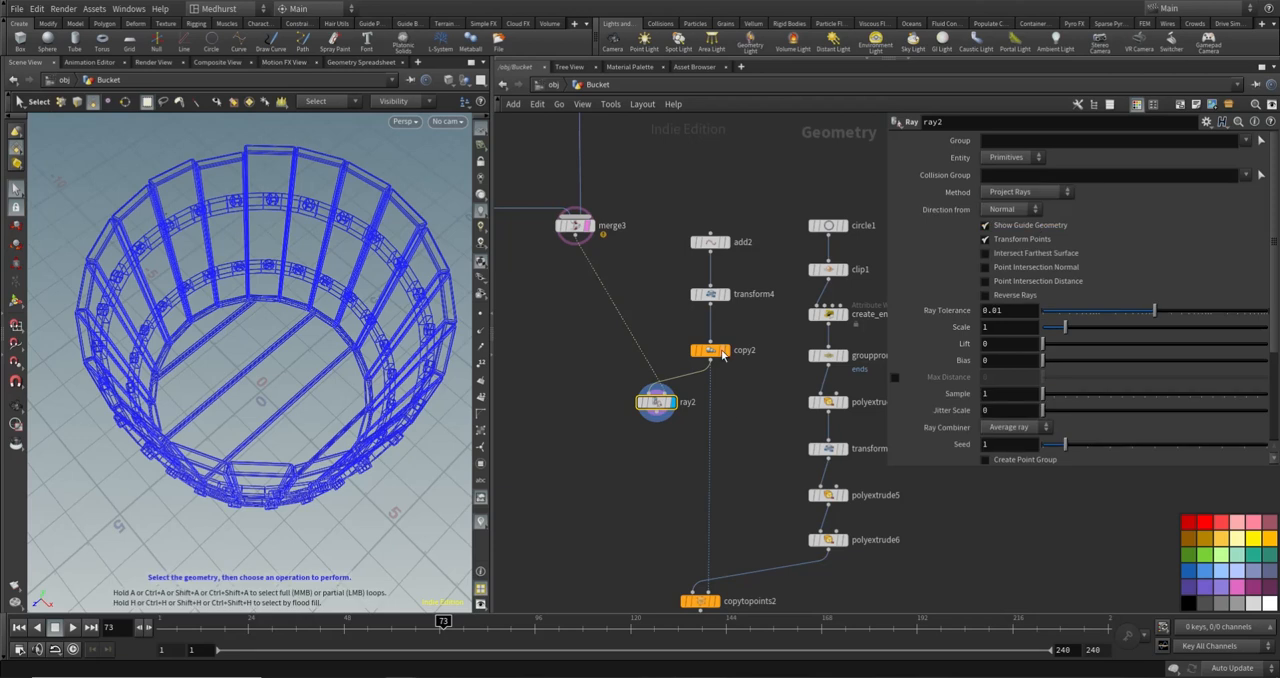
- Move add2 a little farther above transform4, display it, and turn off merge3's template to show the point alone
{"action": "left_click", "coordinate": [729, 297]}
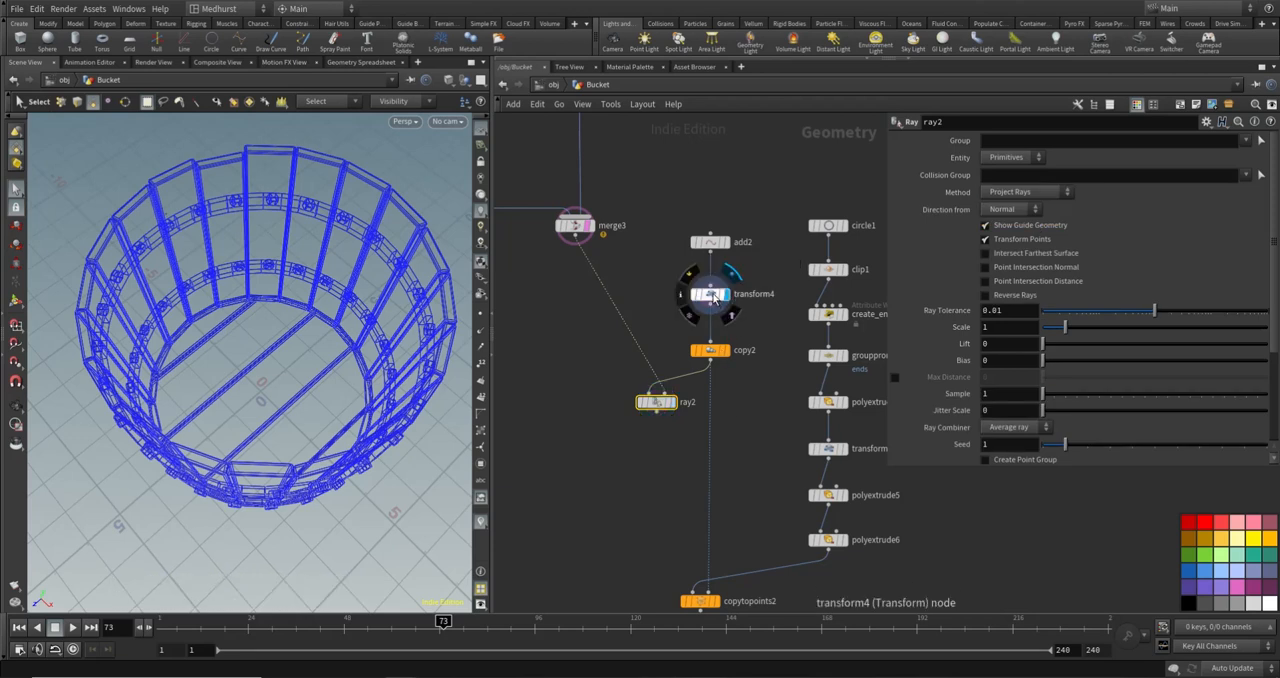
{"action": "left_click", "coordinate": [710, 294]}
{"action": "left_click_drag", "start_coordinate": [287, 343], "coordinate": [351, 272]}
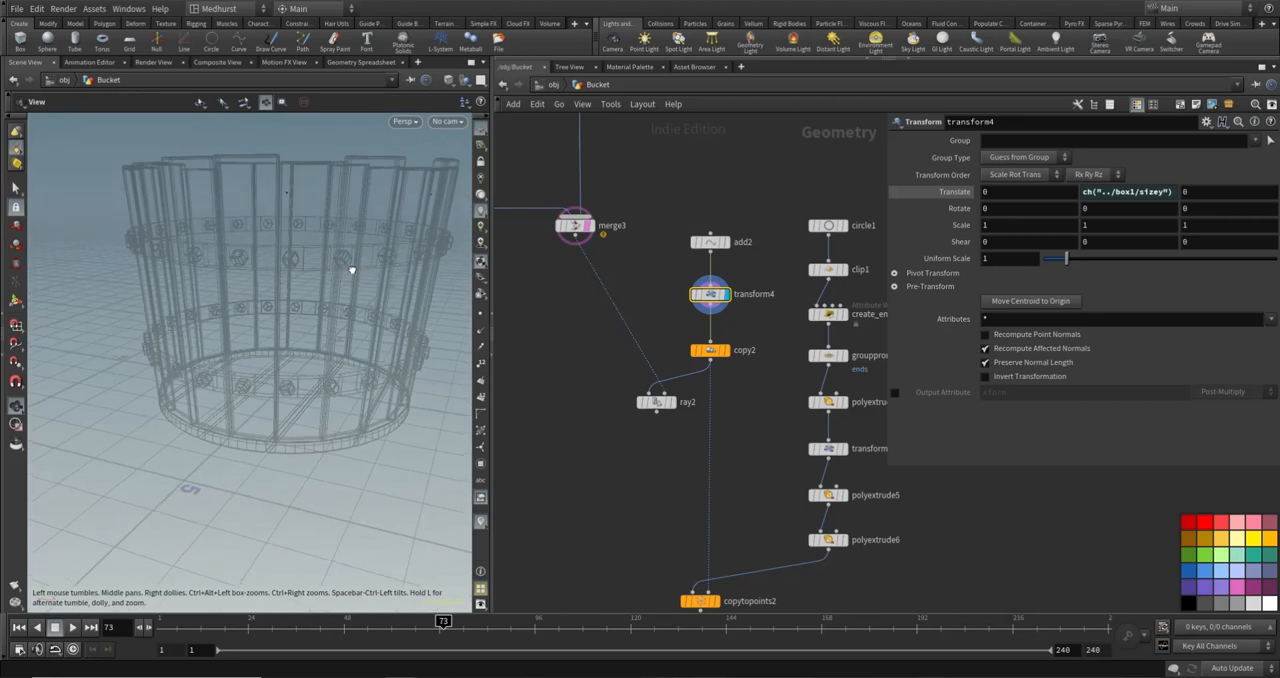
{"action": "left_click", "coordinate": [728, 242]}
{"action": "left_click_drag", "start_coordinate": [711, 242], "coordinate": [711, 229]}
{"action": "left_click_drag", "start_coordinate": [763, 181], "coordinate": [712, 243]}
{"action": "left_click", "coordinate": [587, 229]}
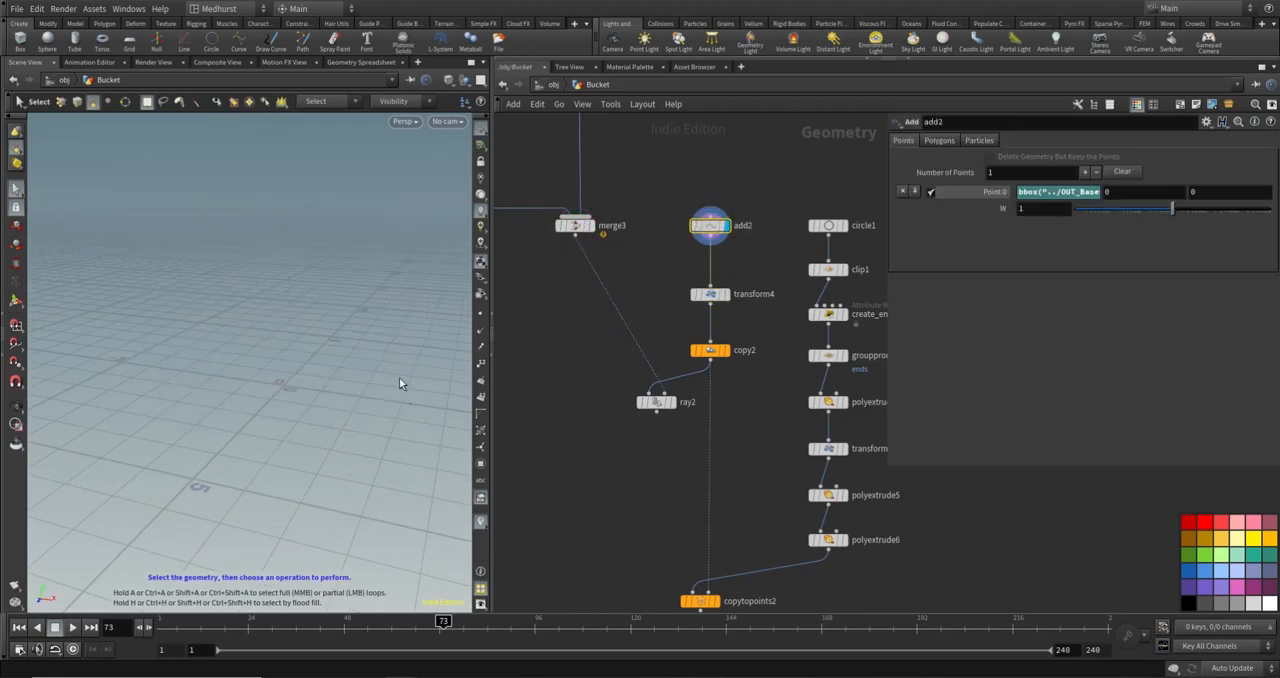
{"action": "left_click_drag", "start_coordinate": [305, 338], "coordinate": [358, 372], "text": "alt"}
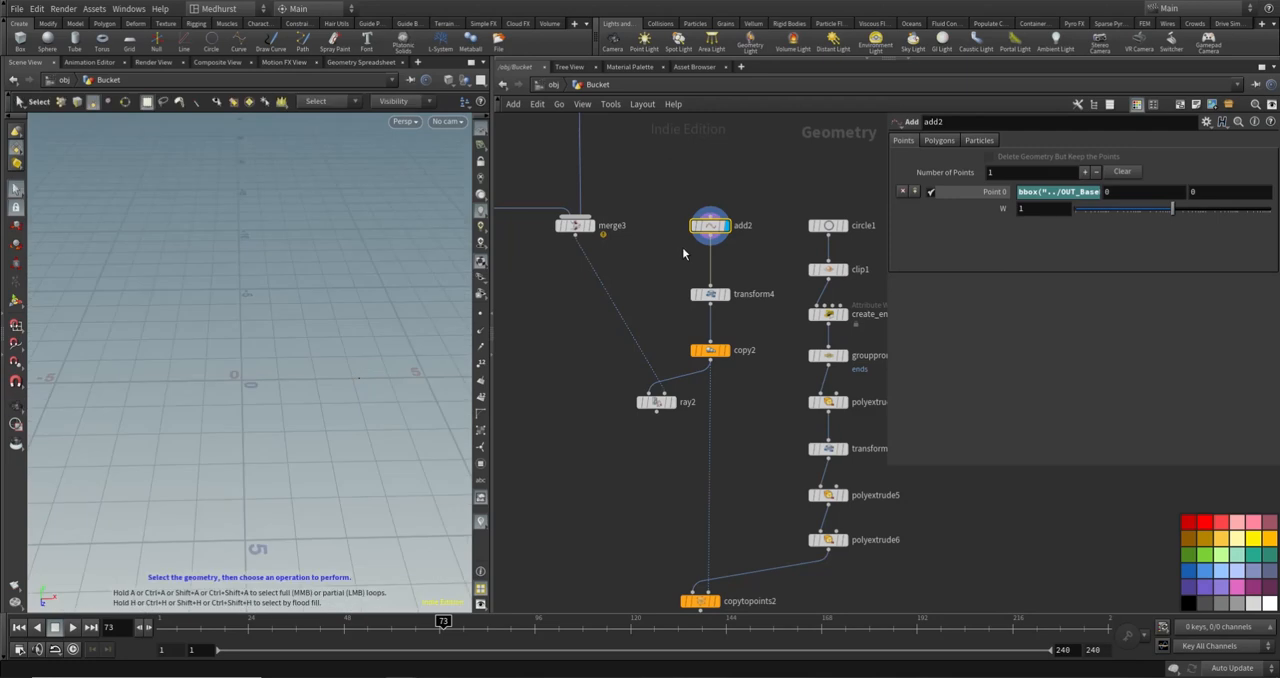
- Insert an Attribute Wrangle node between add2 and transform4
{"action": "key", "text": "Tab"}
{"action": "type", "text": "at"}
{"action": "key", "text": "Return"}
{"action": "left_click", "coordinate": [724, 262]}
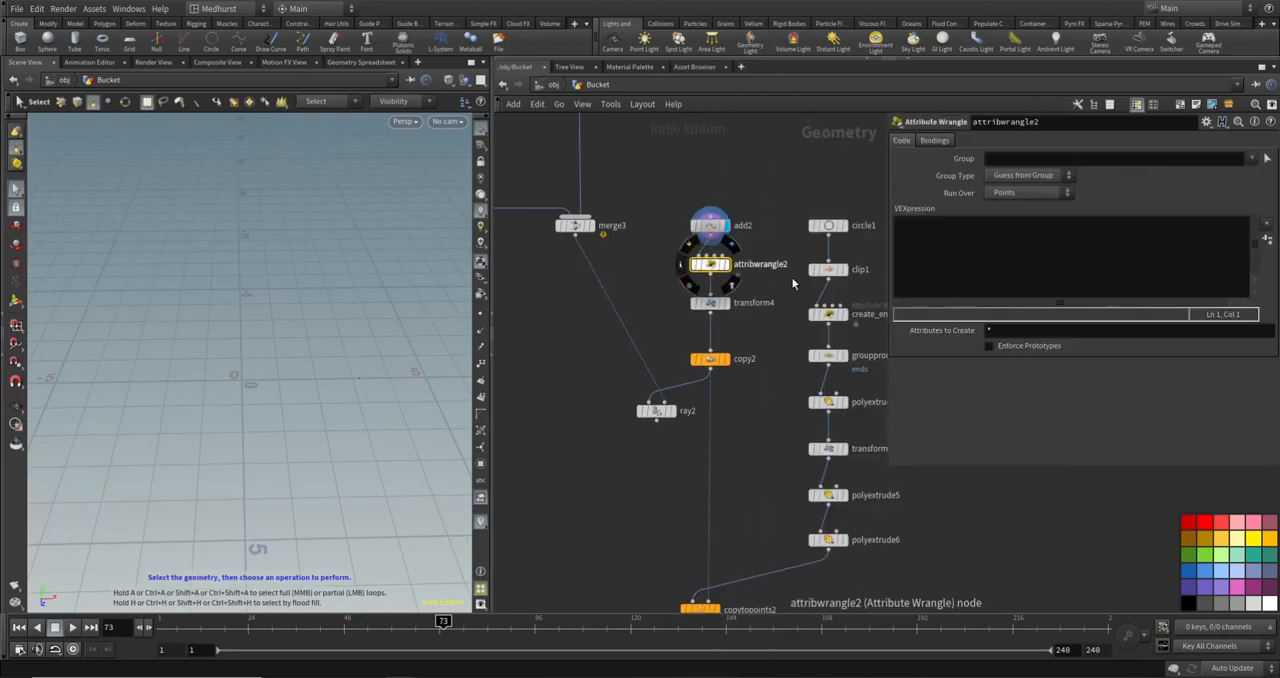
- Write the wrangle code "vector zero = set(0,0,0);" and "@N = normalize(zero-@P);" to give the point a normal
{"action": "left_click", "coordinate": [964, 254]}
{"action": "type", "text": "vector "}
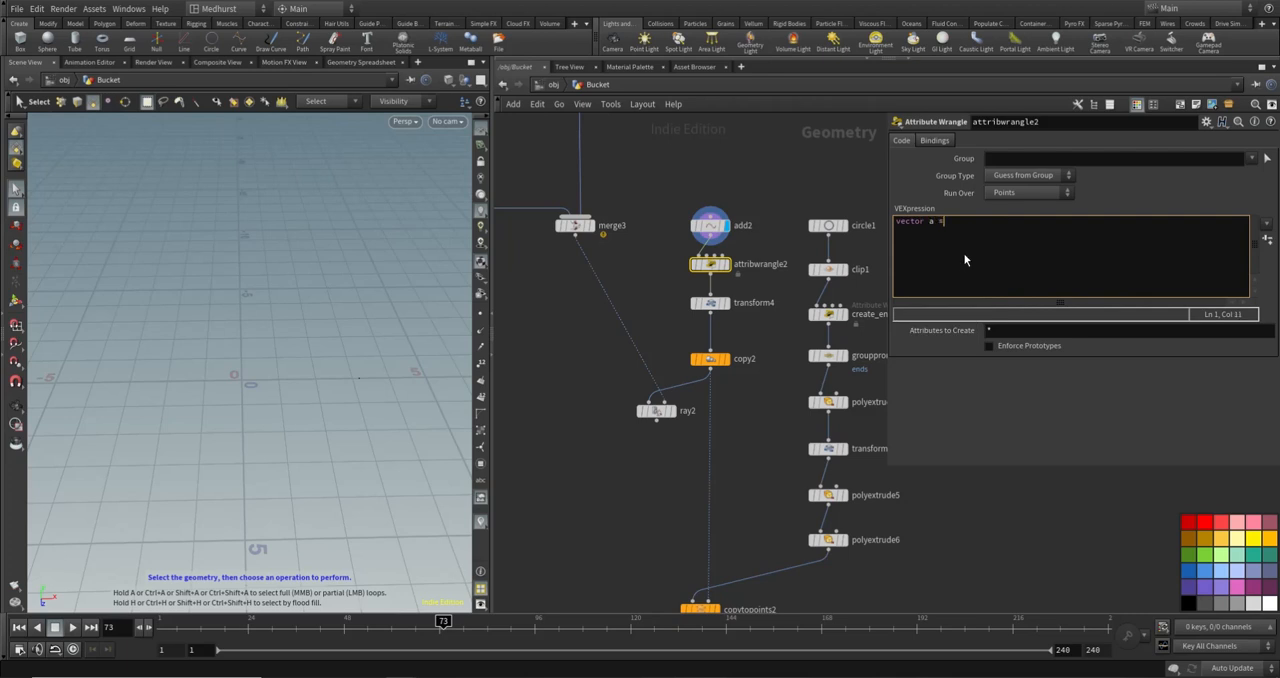
{"action": "type", "text": "zero"}
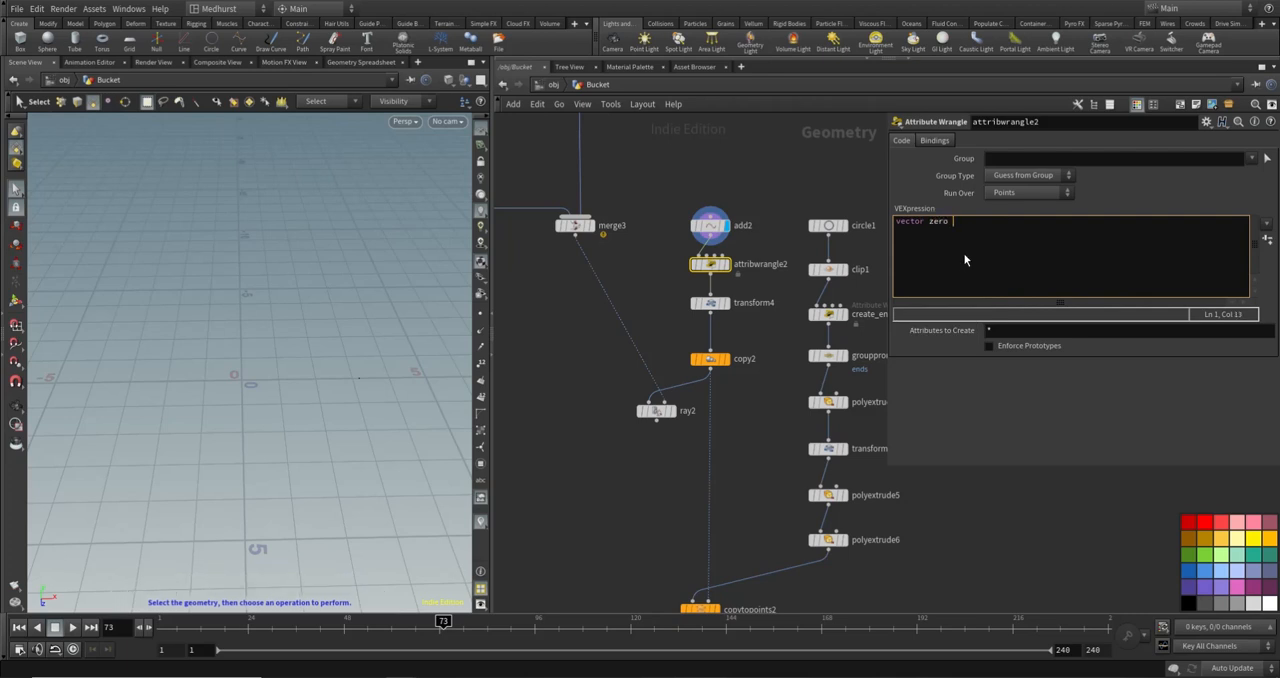
{"action": "type", "text": " = set(0,0,0);"}
{"action": "key", "text": "Return"}
{"action": "type", "text": "@N = norma"}
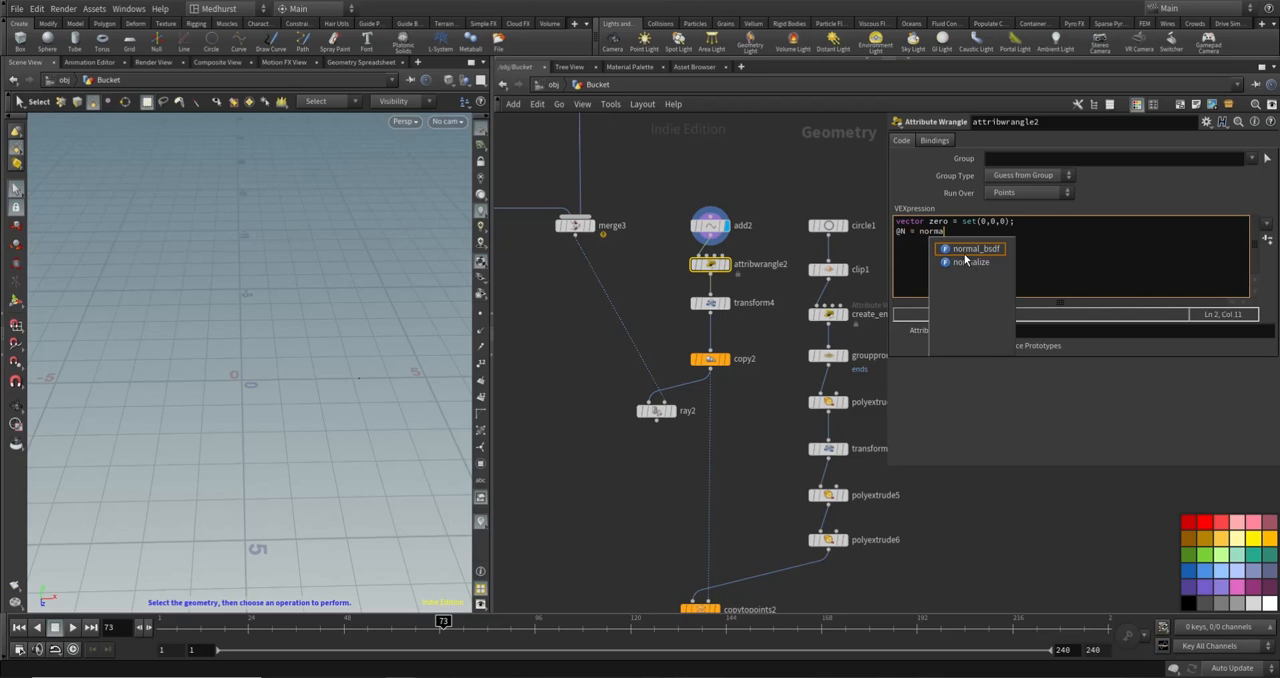
{"action": "type", "text": "lize(zero"}
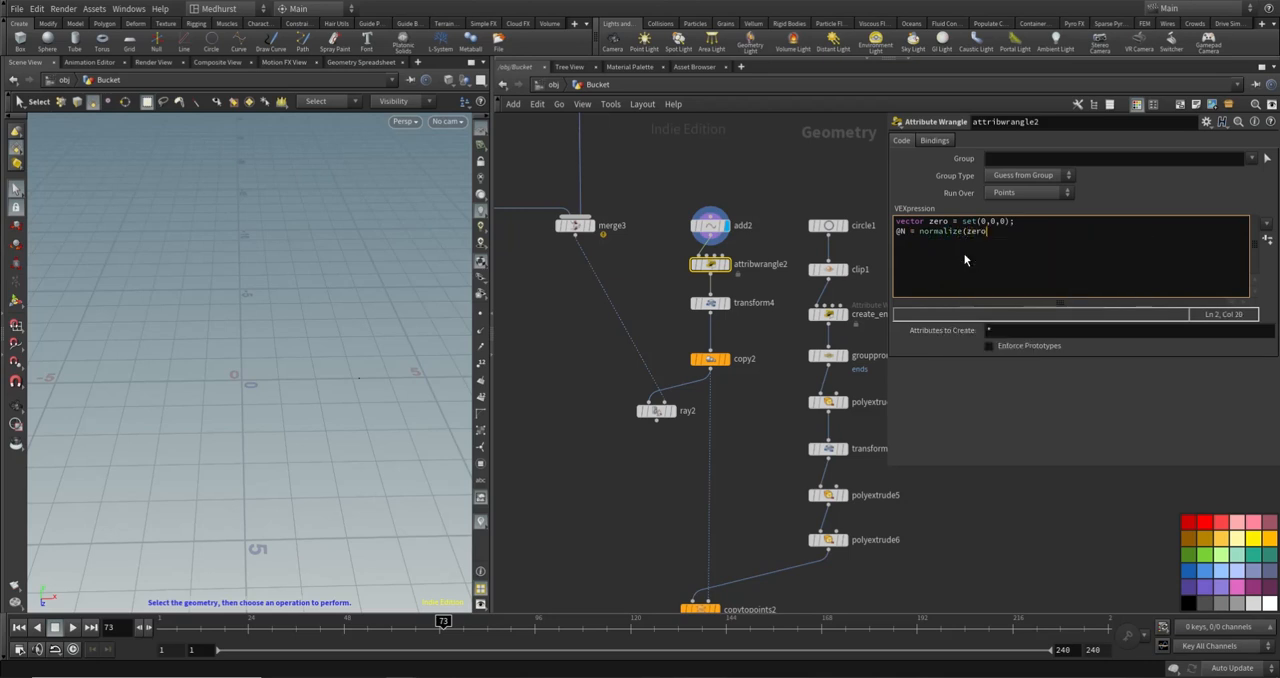
{"action": "type", "text": "-@P);"}
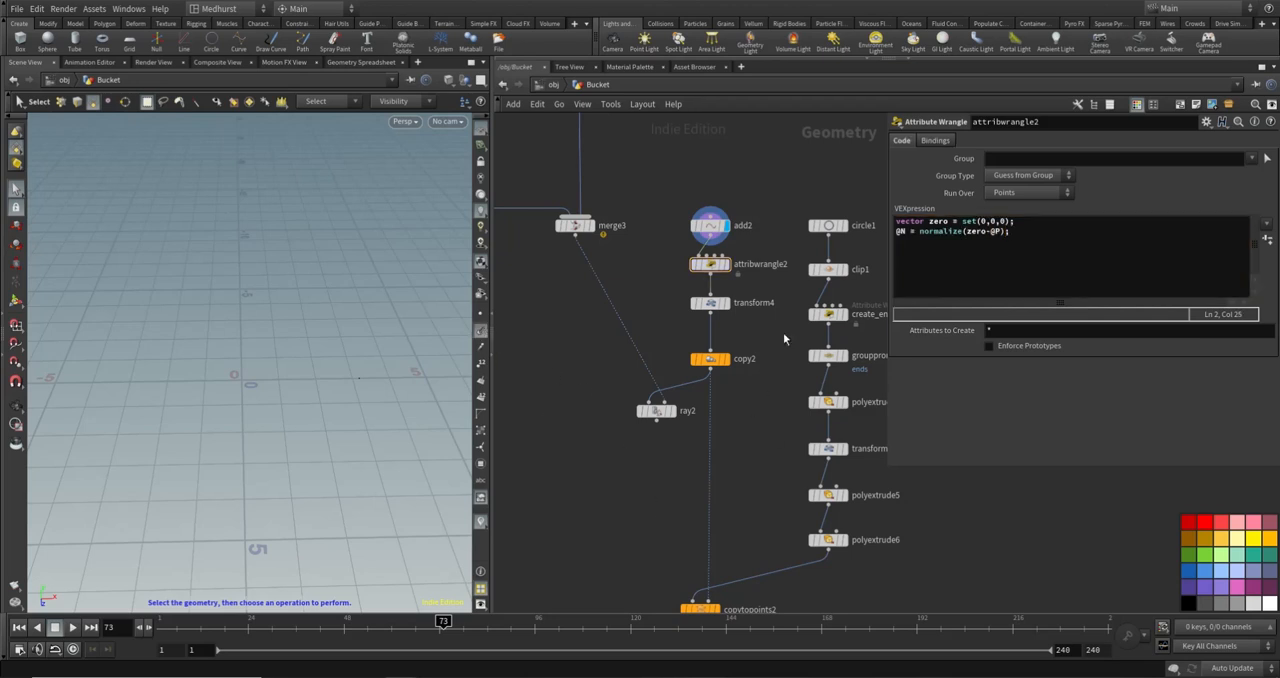
- Display the wrangle, reverse its normal by multiplying the normalize expression by -1, and display copy2 with both points
{"action": "left_click", "coordinate": [727, 265]}
{"action": "scroll", "coordinate": [373, 376], "scroll_direction": "up", "scroll_amount": 4, "text": "alt"}
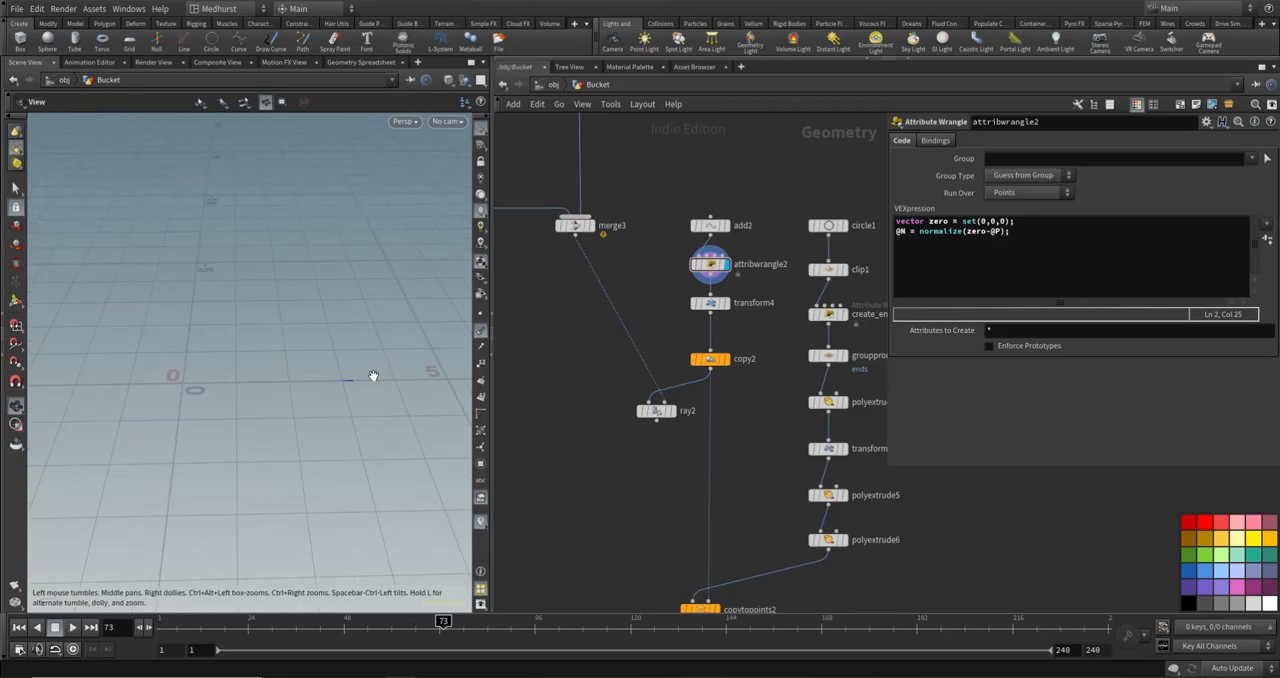
{"action": "key", "text": "s"}
{"action": "left_click", "coordinate": [1007, 232]}
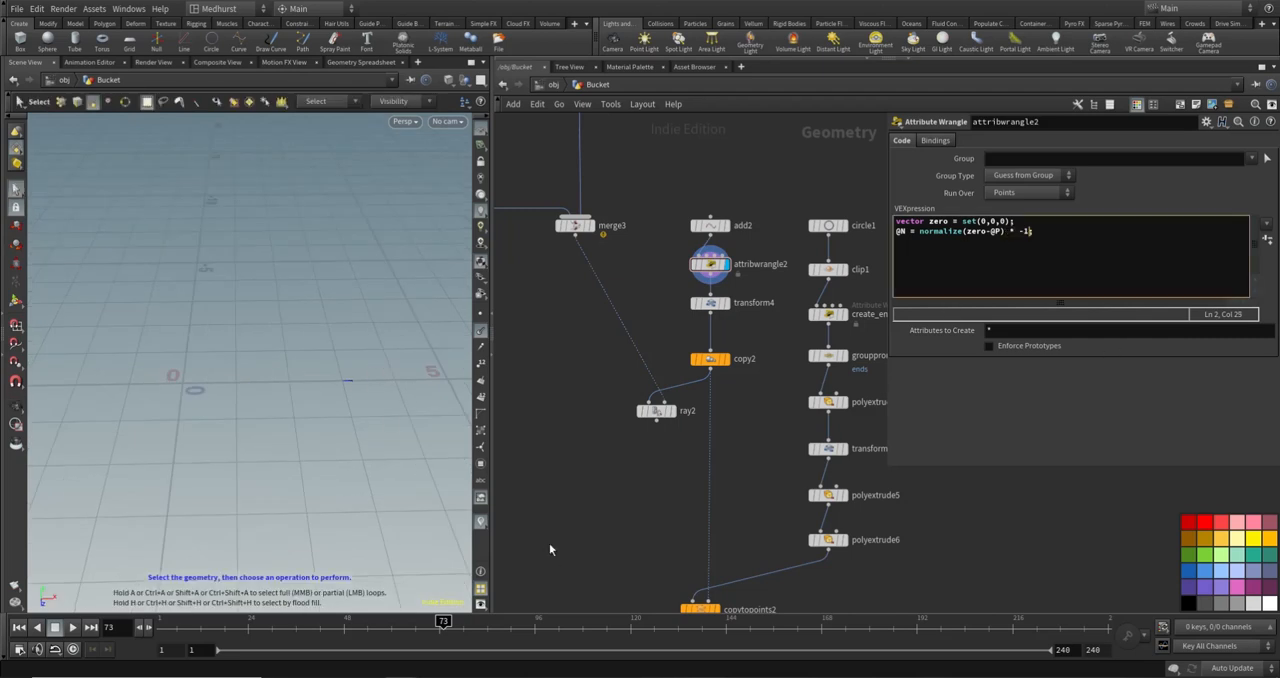
{"action": "type", "text": ";"}
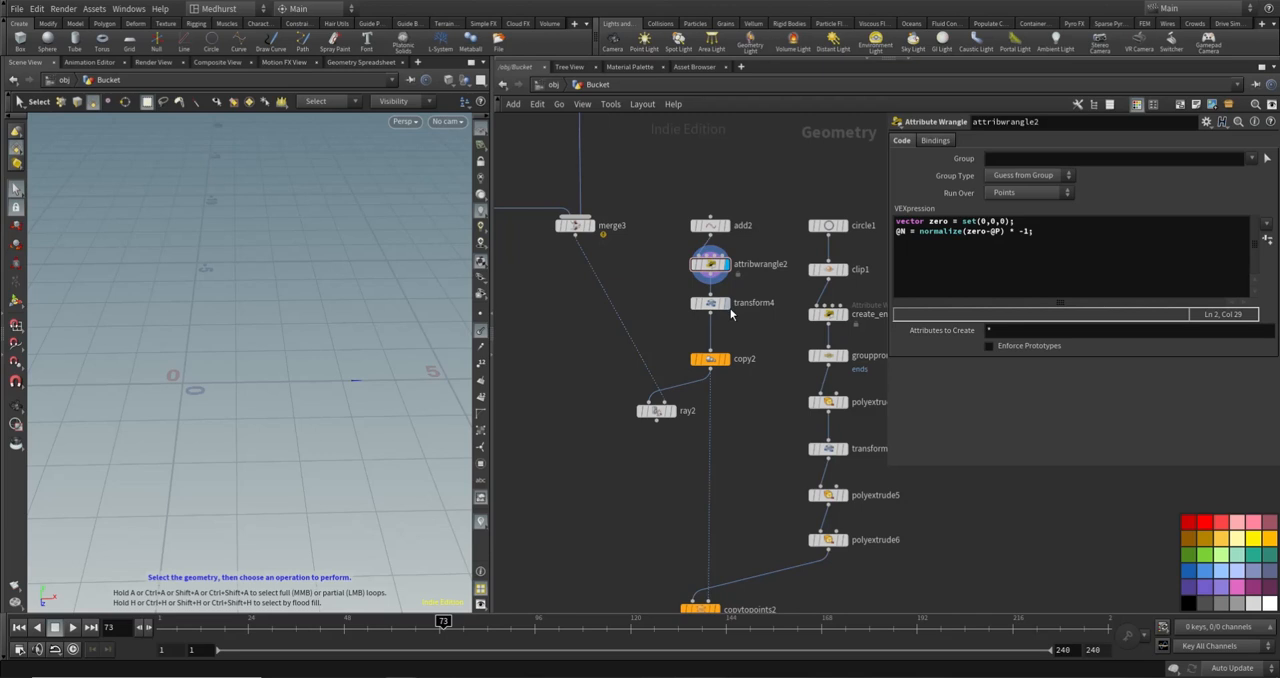
{"action": "left_click", "coordinate": [733, 365]}
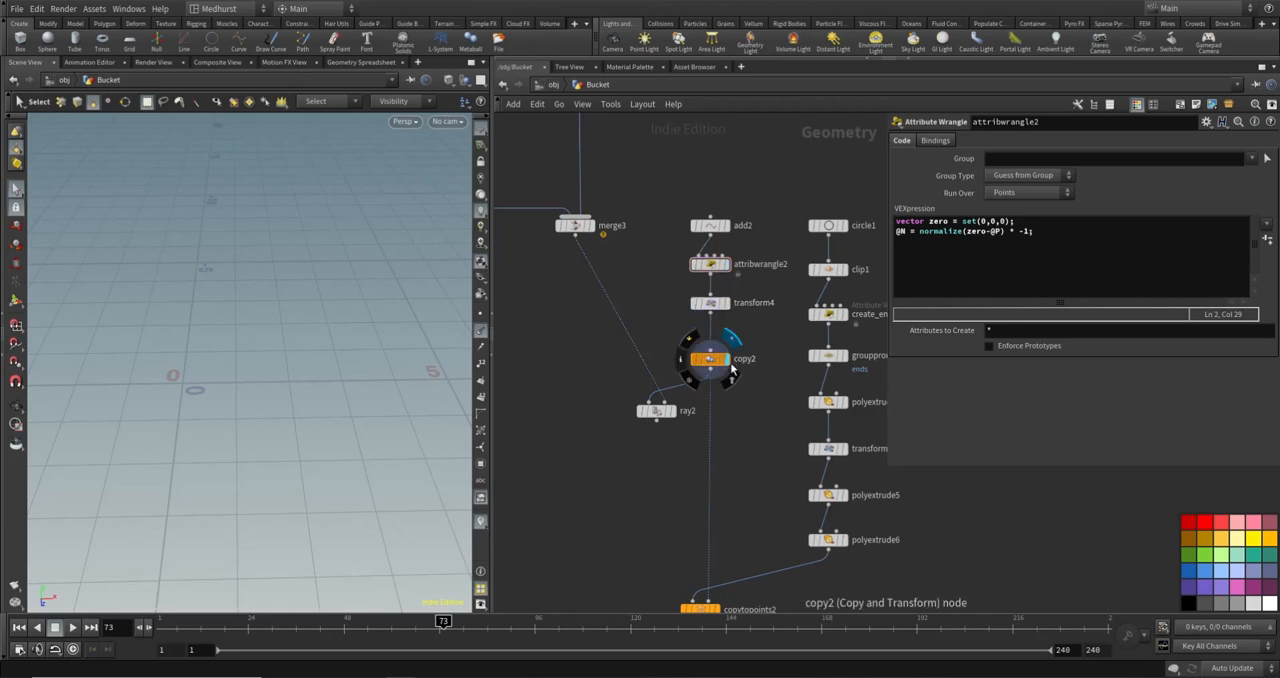
{"action": "key", "text": "space+g"}
{"action": "key", "text": "s"}
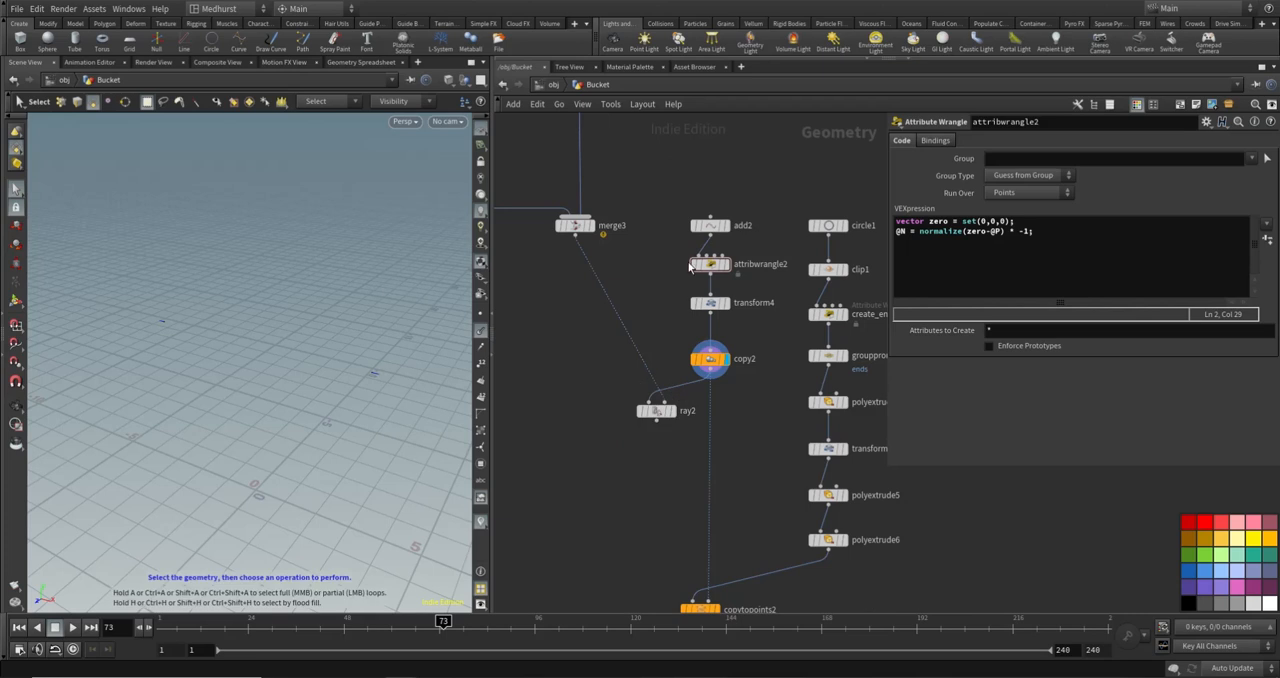
- Move ray2 directly below merge3, display it, and turn off its Show Guide Geometry option
{"action": "left_click_drag", "start_coordinate": [660, 417], "coordinate": [579, 411]}
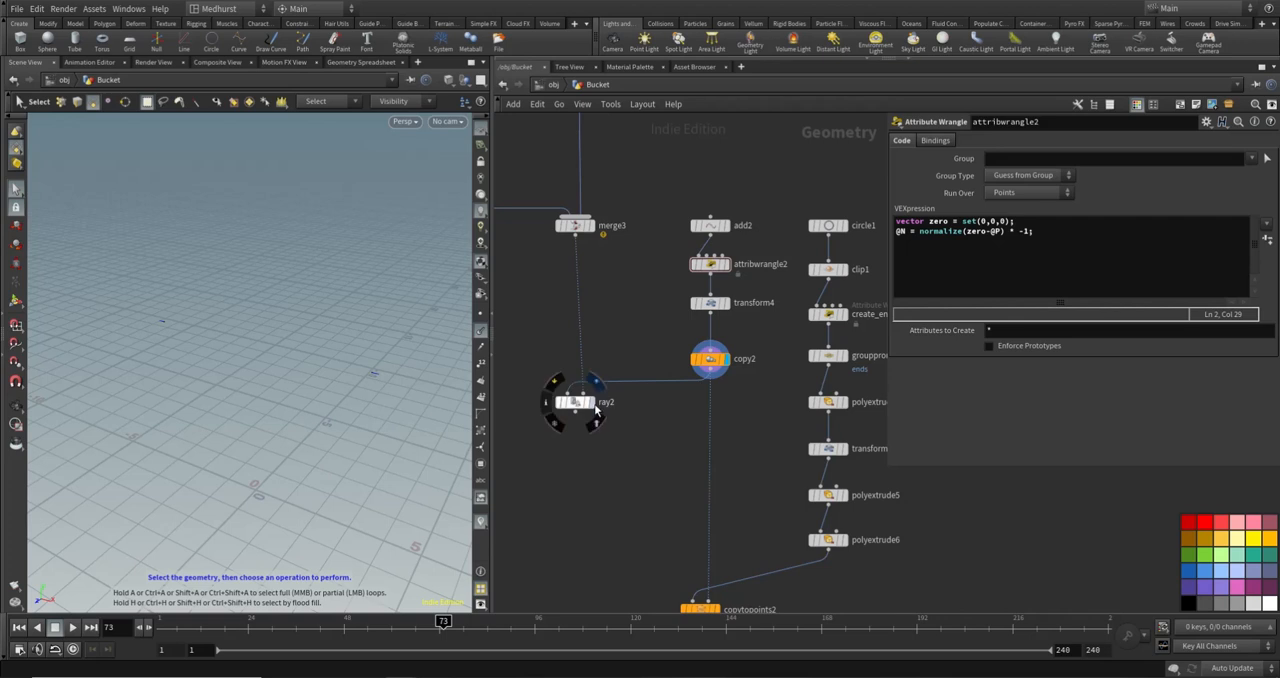
{"action": "left_click", "coordinate": [598, 386]}
{"action": "left_click", "coordinate": [576, 402]}
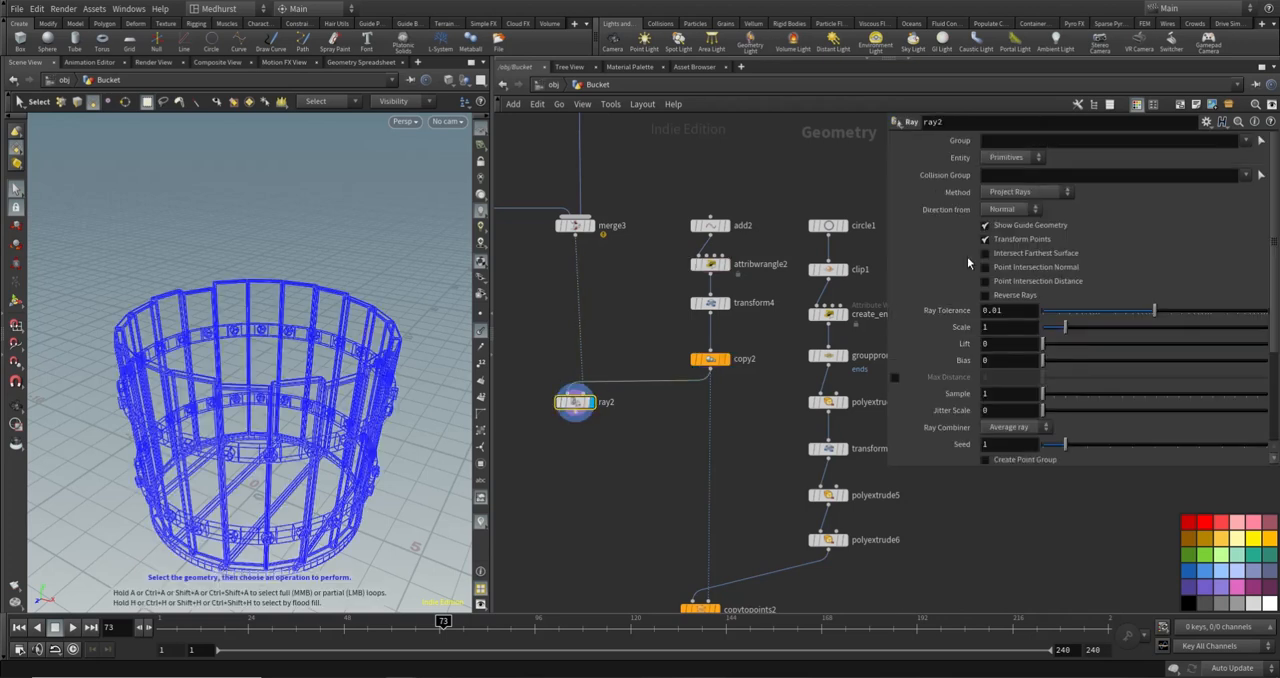
{"action": "left_click", "coordinate": [1007, 226]}
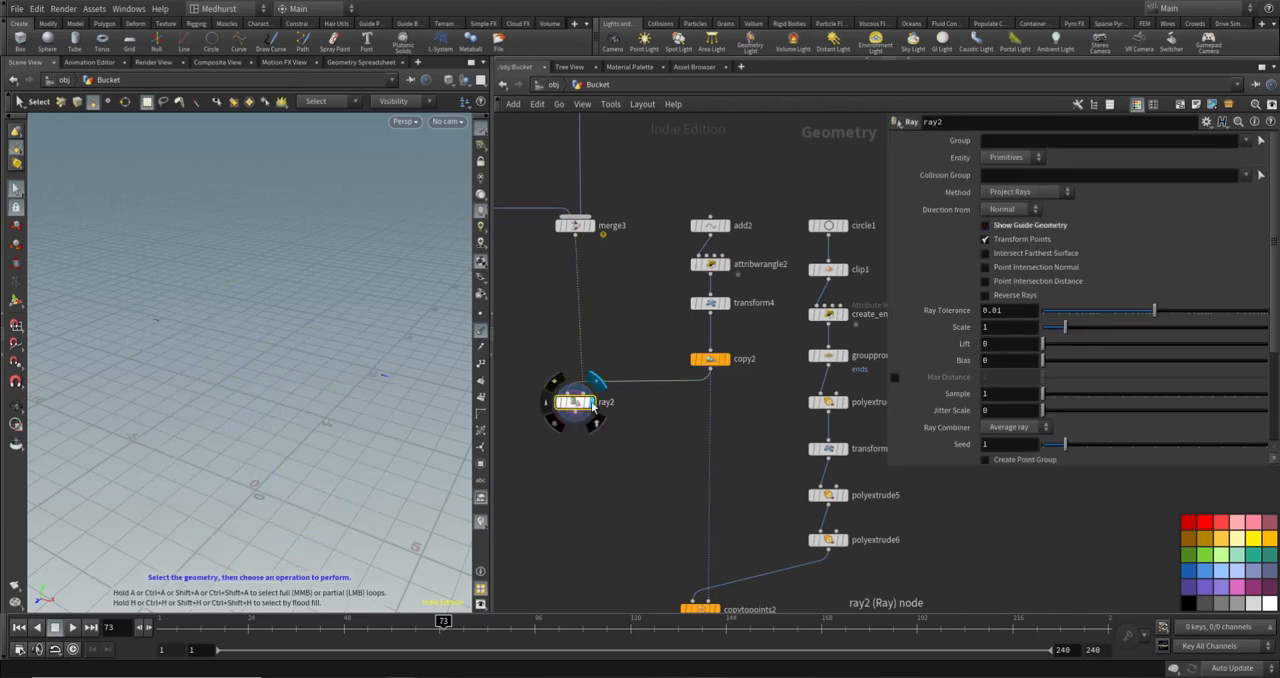
- Show merge3 as a template and examine where the projected points sit on the bucket's planks
{"action": "left_click", "coordinate": [594, 242]}
{"action": "left_click_drag", "start_coordinate": [425, 368], "coordinate": [357, 329], "text": "alt"}
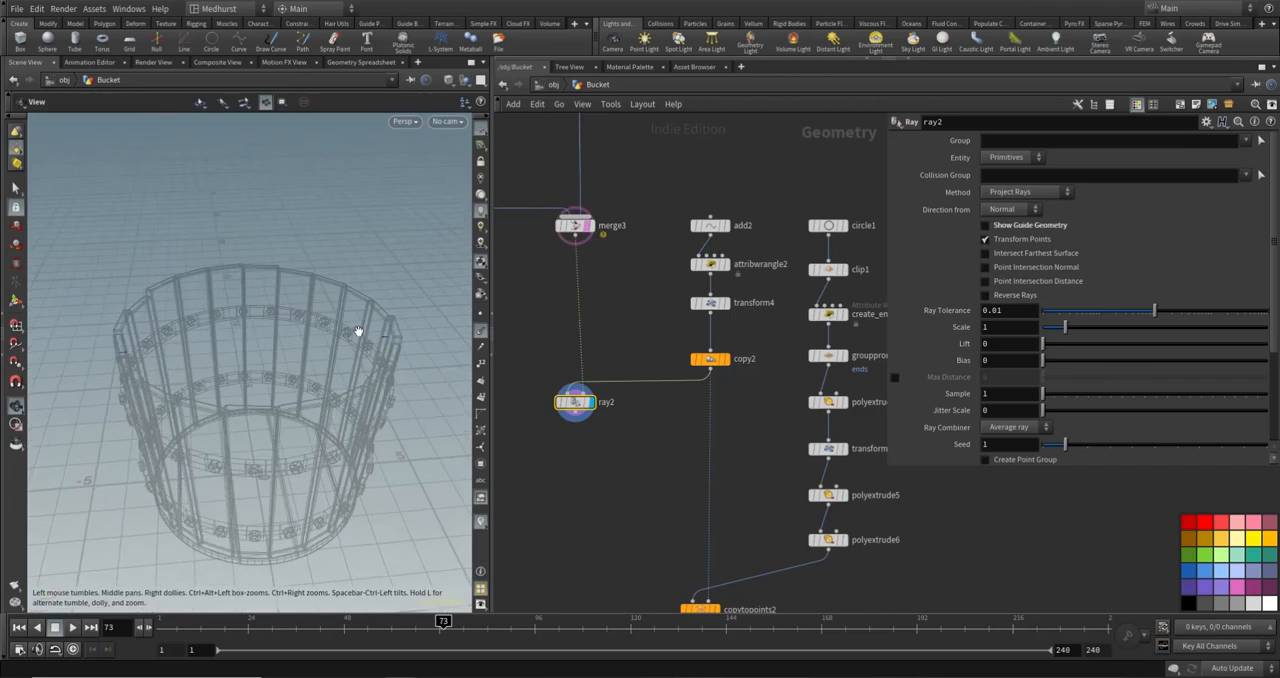
{"action": "right_click_drag", "start_coordinate": [357, 329], "coordinate": [421, 341], "text": "alt"}
{"action": "left_click_drag", "start_coordinate": [421, 341], "coordinate": [186, 289]}
{"action": "key", "text": "s"}
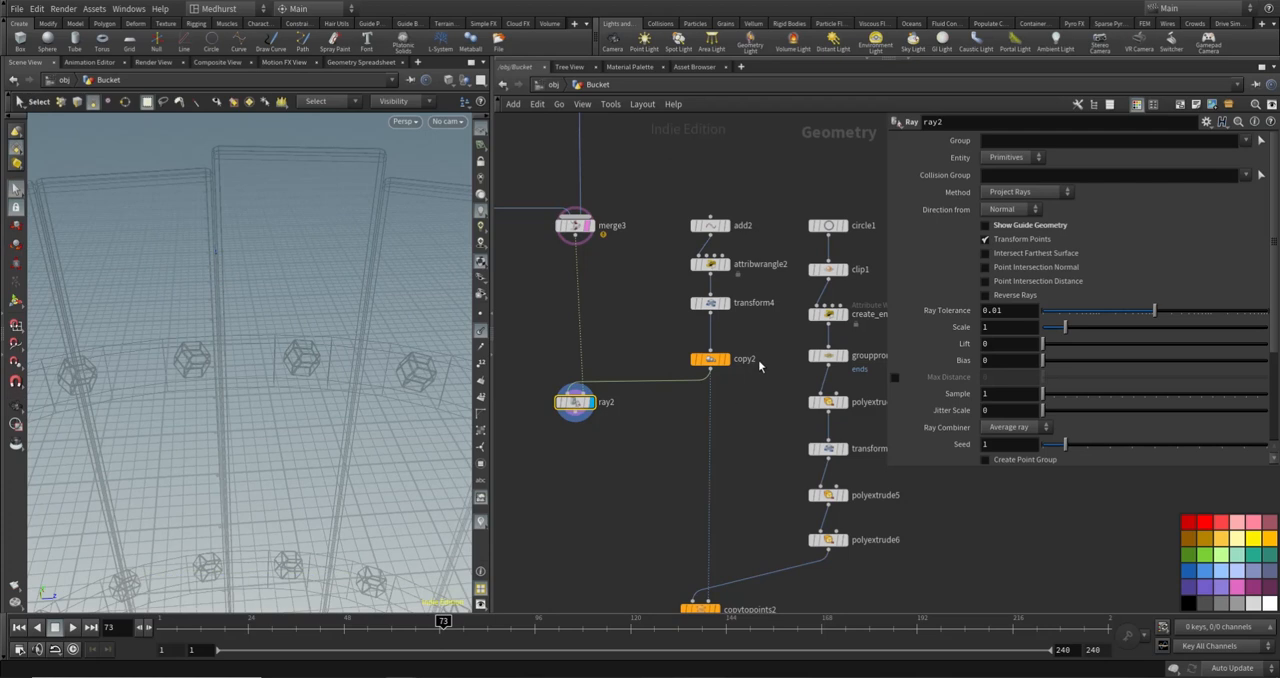
{"action": "key", "text": "Tab"}
{"action": "type", "text": "tran"}
{"action": "key", "text": "Return"}
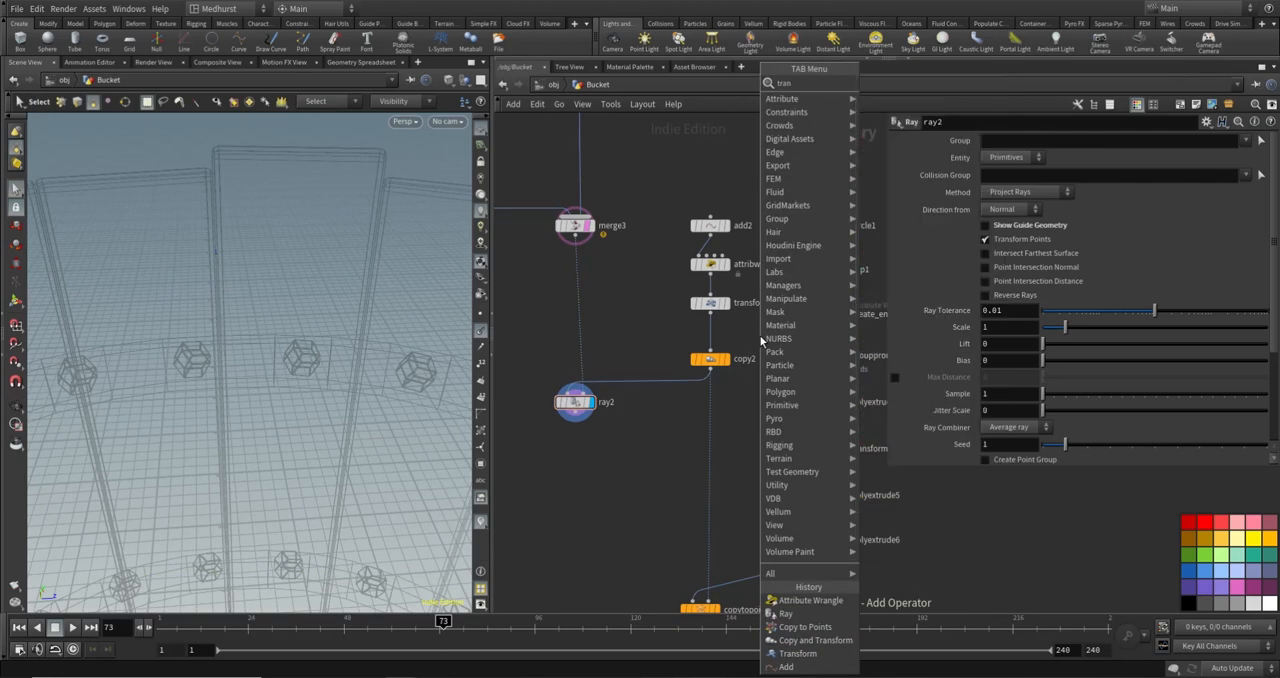
{"action": "key", "text": "Escape"}
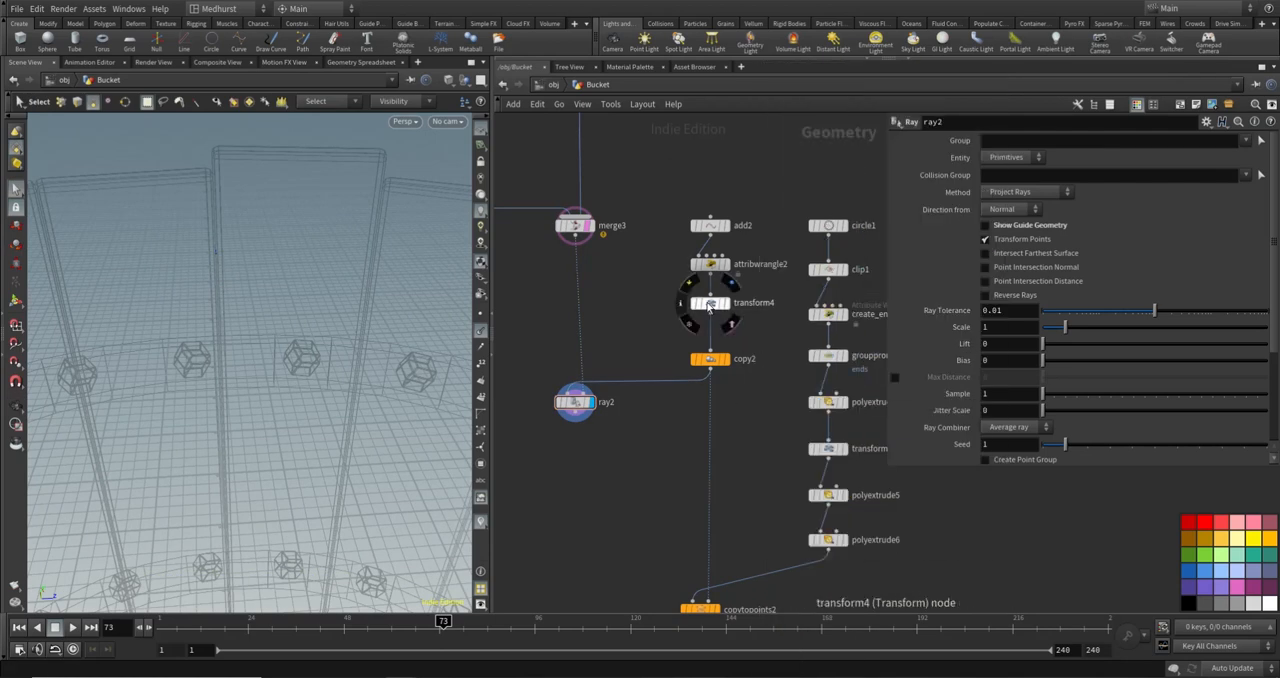
- Set transform4's Y rotation to -7.8 to shift the points to the middle of a plank
{"action": "left_click", "coordinate": [710, 302]}
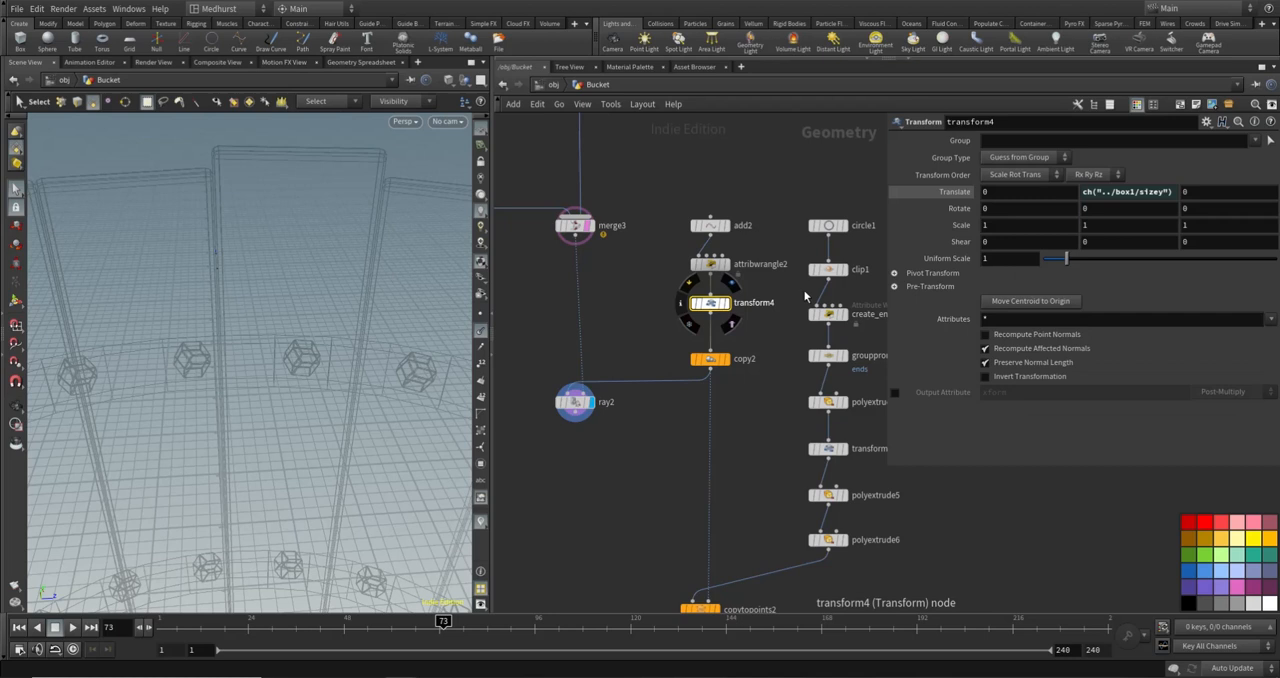
{"action": "middle_click", "coordinate": [1141, 212]}
{"action": "middle_click_drag", "start_coordinate": [1141, 212], "coordinate": [1077, 208]}
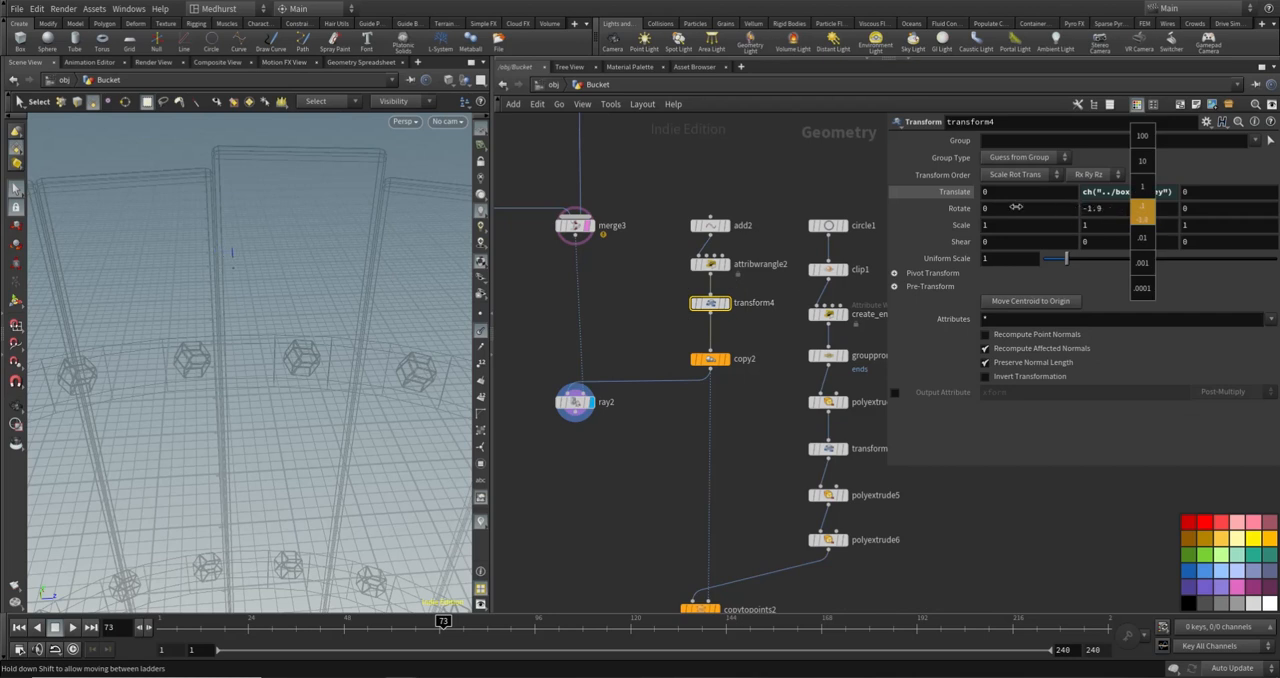
{"action": "middle_click_drag", "start_coordinate": [882, 200], "coordinate": [700, 200]}
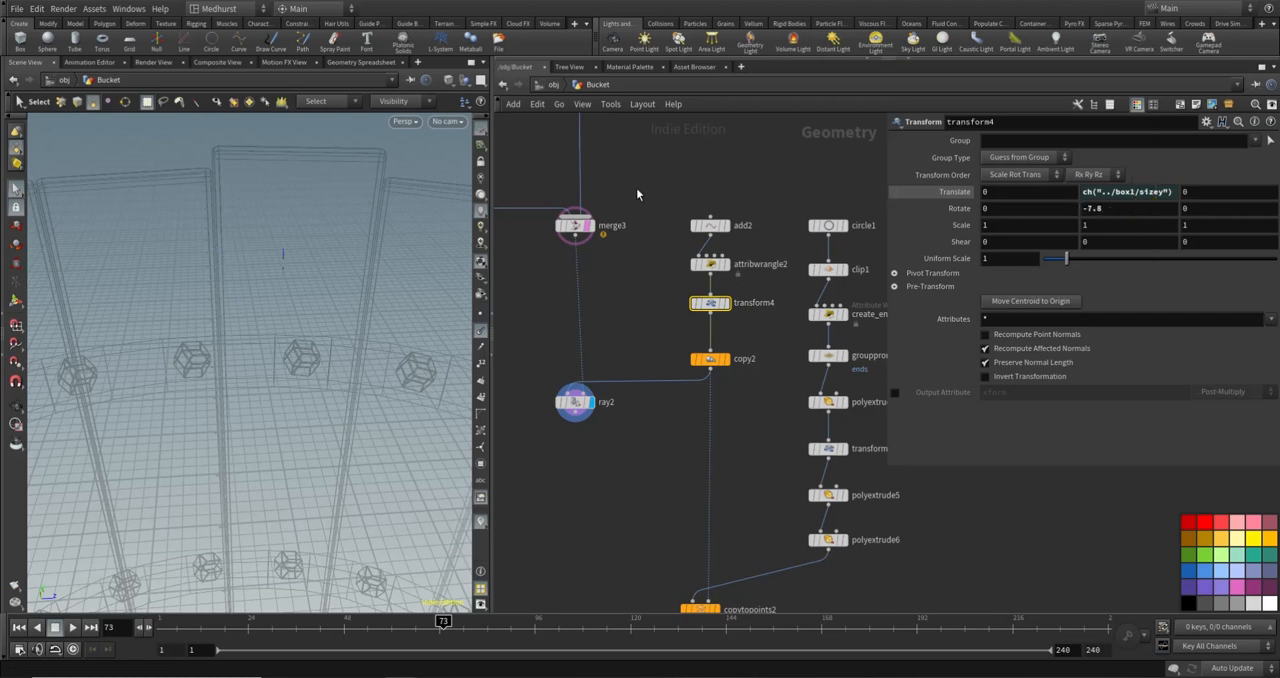
{"action": "left_click", "coordinate": [710, 178]}
{"action": "left_click_drag", "start_coordinate": [389, 200], "coordinate": [156, 279], "text": "alt"}
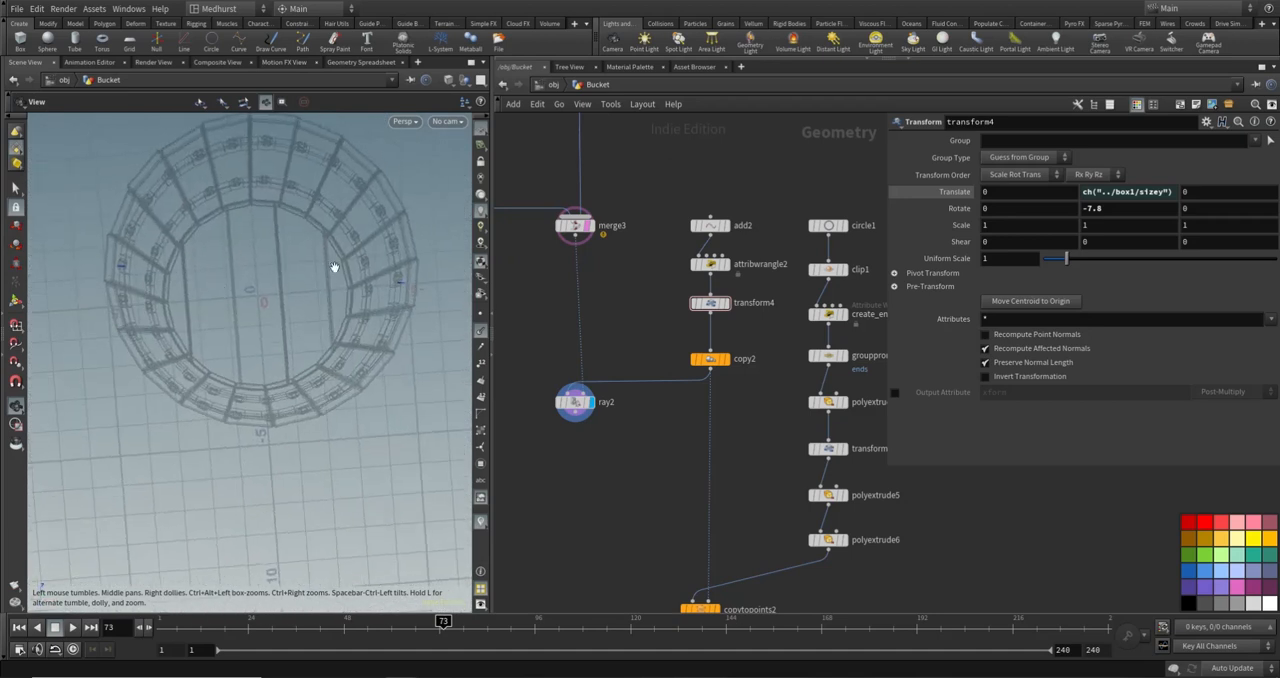
- Try a Total Number of 18 on copy1 to change the bucket's plank count, and undo the change
{"action": "key", "text": "s"}
{"action": "key", "text": "h"}
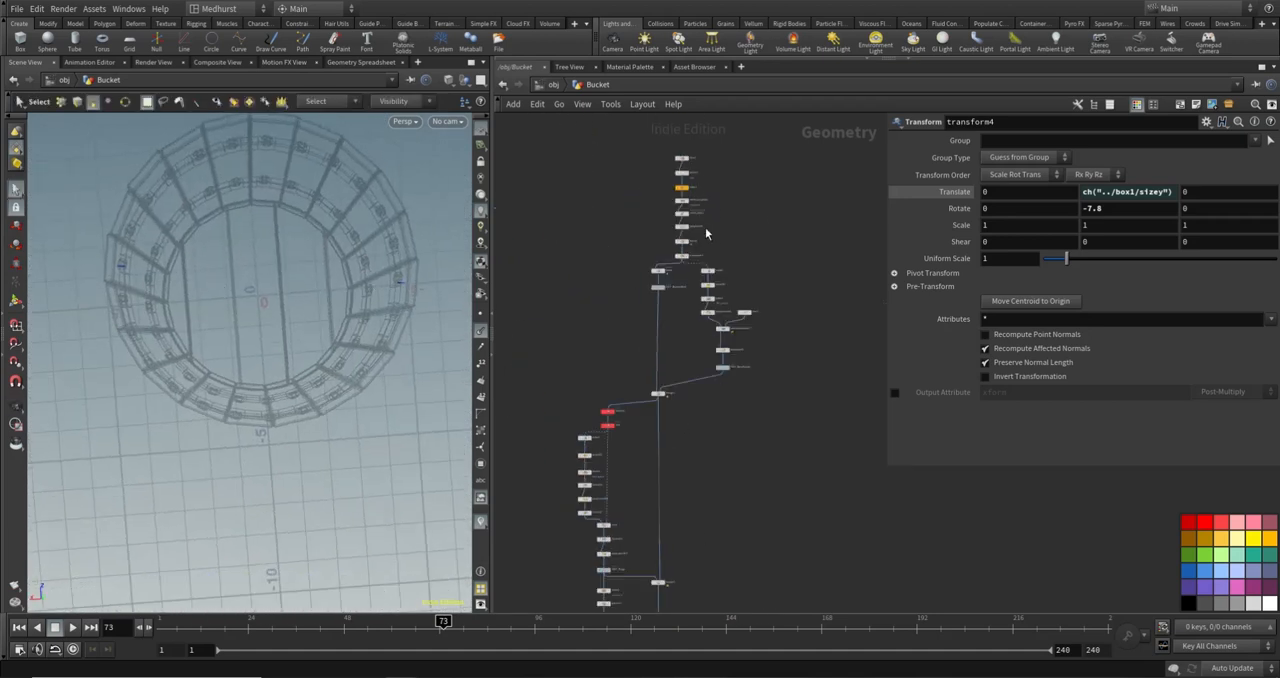
{"action": "left_click", "coordinate": [681, 188]}
{"action": "left_click_drag", "start_coordinate": [1000, 172], "coordinate": [950, 175]}
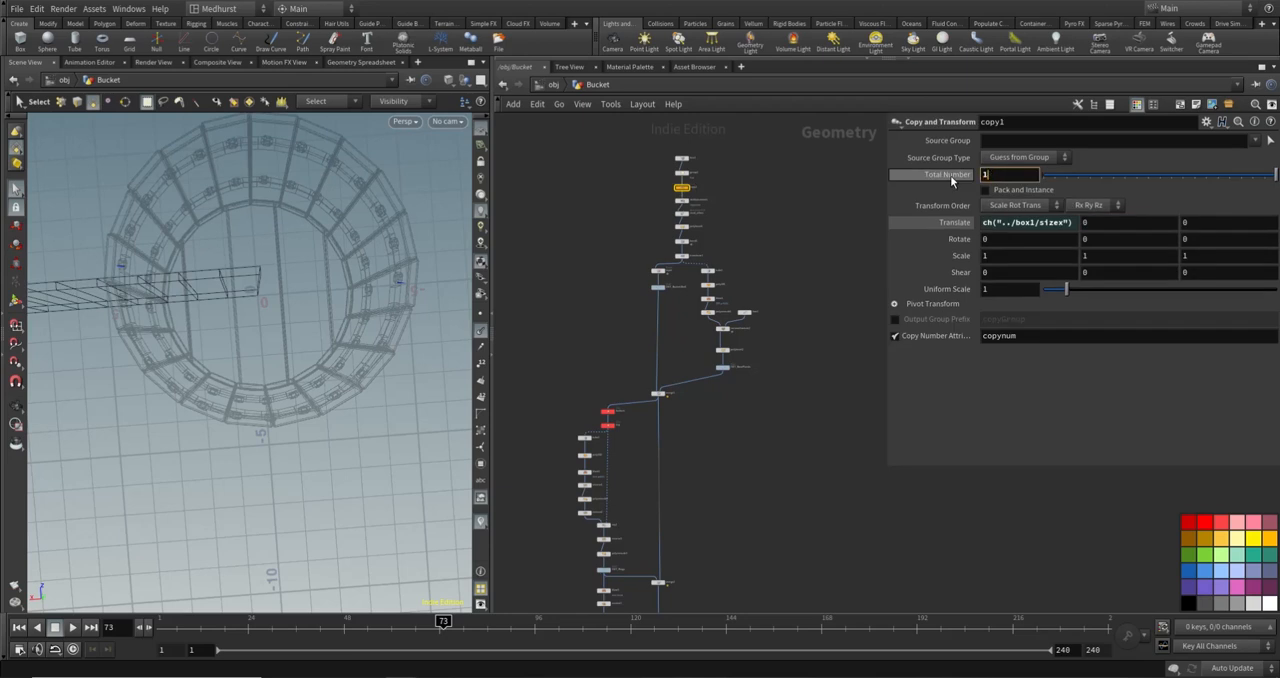
{"action": "type", "text": "18"}
{"action": "key", "text": "Return"}
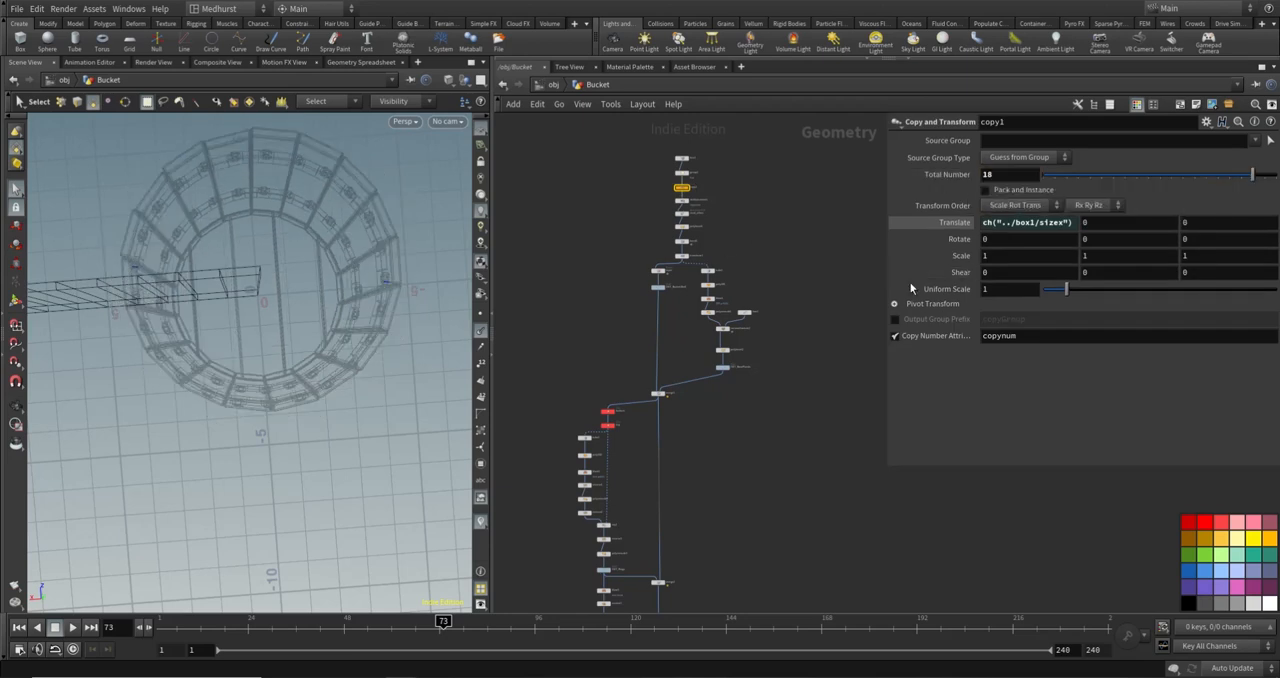
{"action": "key", "text": "ctrl+z"}
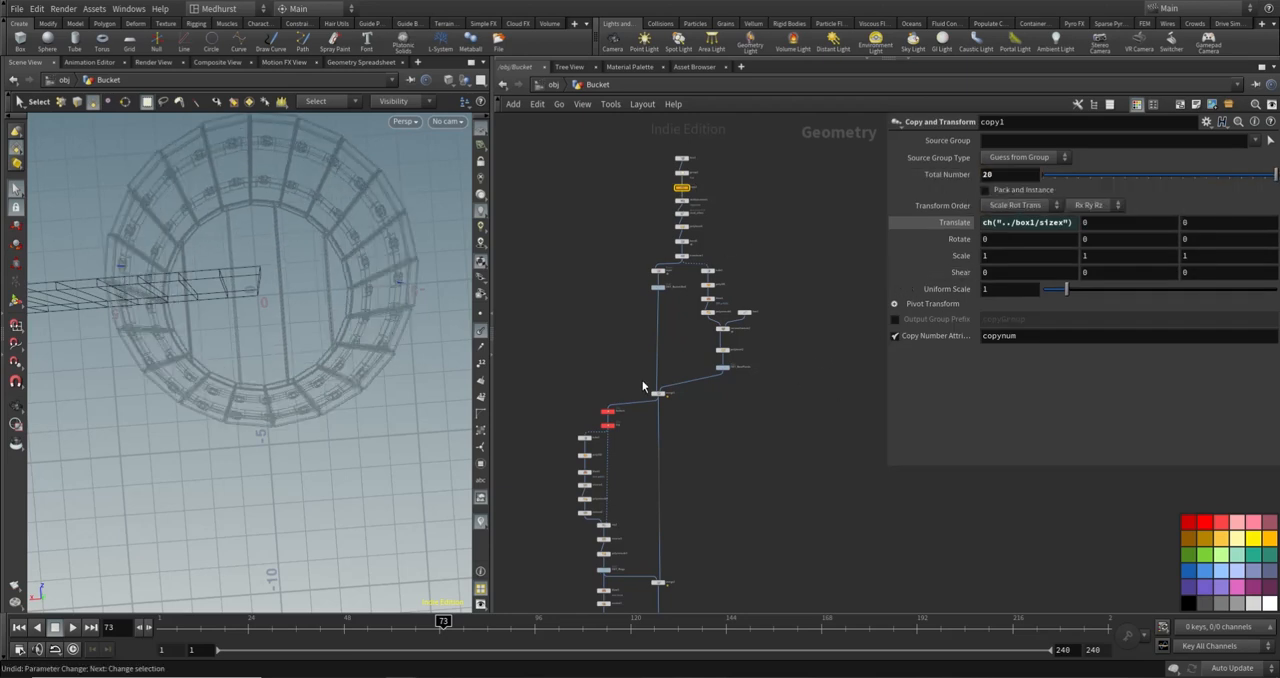
- Set transform4's Y rotation to 0
{"action": "scroll", "coordinate": [687, 322], "scroll_direction": "up", "scroll_amount": 6}
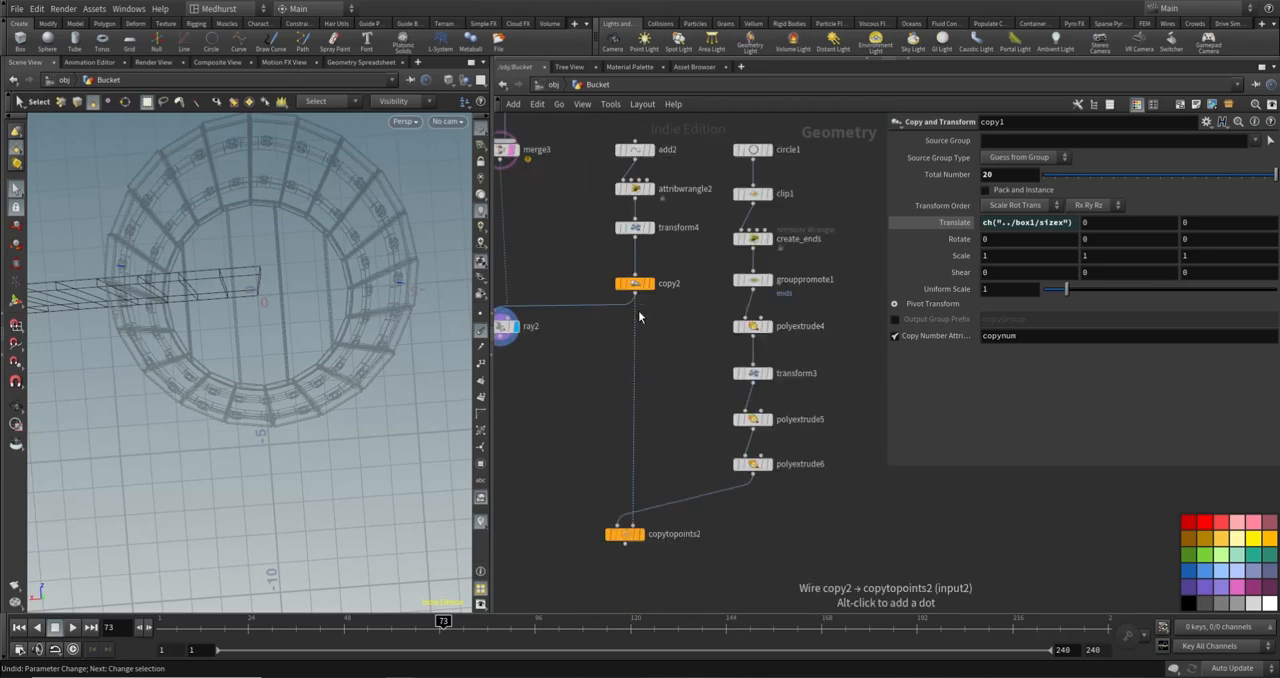
{"action": "left_click", "coordinate": [634, 227]}
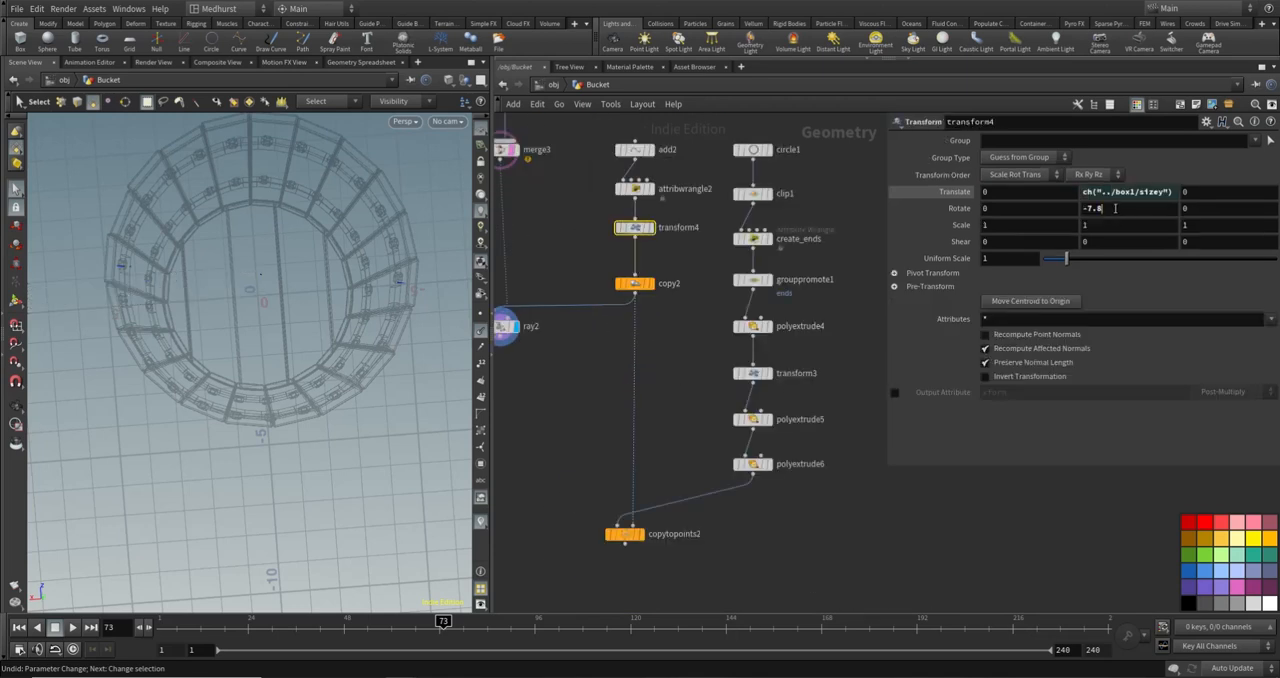
{"action": "left_click_drag", "start_coordinate": [1090, 210], "coordinate": [1084, 212]}
{"action": "type", "text": "0"}
{"action": "key", "text": "Return"}
- Place ray2 and copytopoints2 directly below copy2, feeding ray2 into copytopoints2's second input, and route the merge3 wire through a dot
{"action": "left_click", "coordinate": [627, 394]}
{"action": "middle_click_drag", "start_coordinate": [573, 365], "coordinate": [690, 362]}
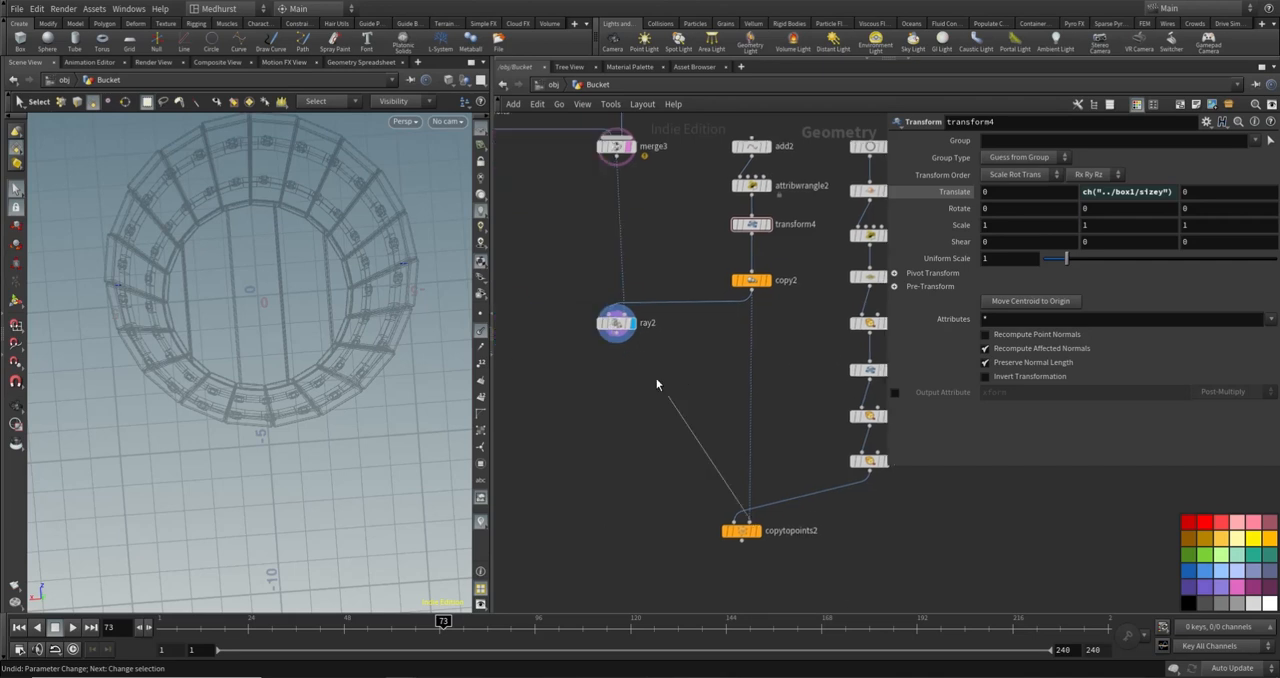
{"action": "left_click_drag", "start_coordinate": [616, 322], "coordinate": [752, 330]}
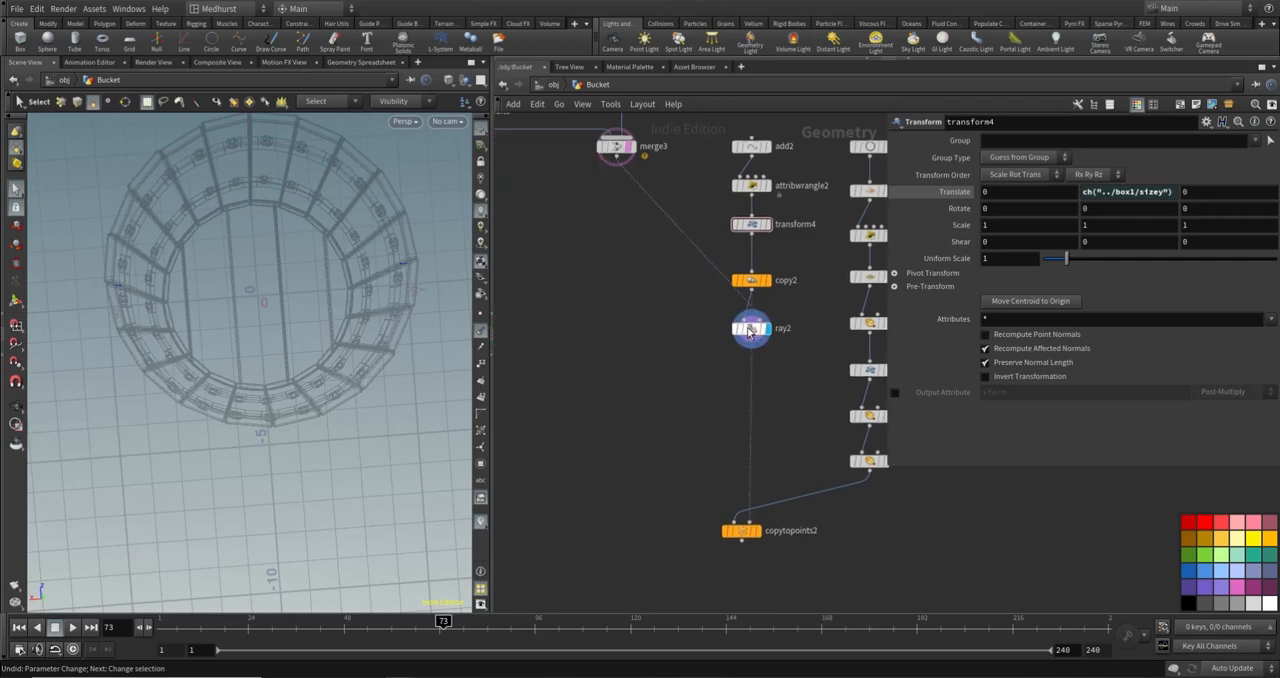
{"action": "left_click_drag", "start_coordinate": [679, 229], "coordinate": [671, 312], "text": "alt"}
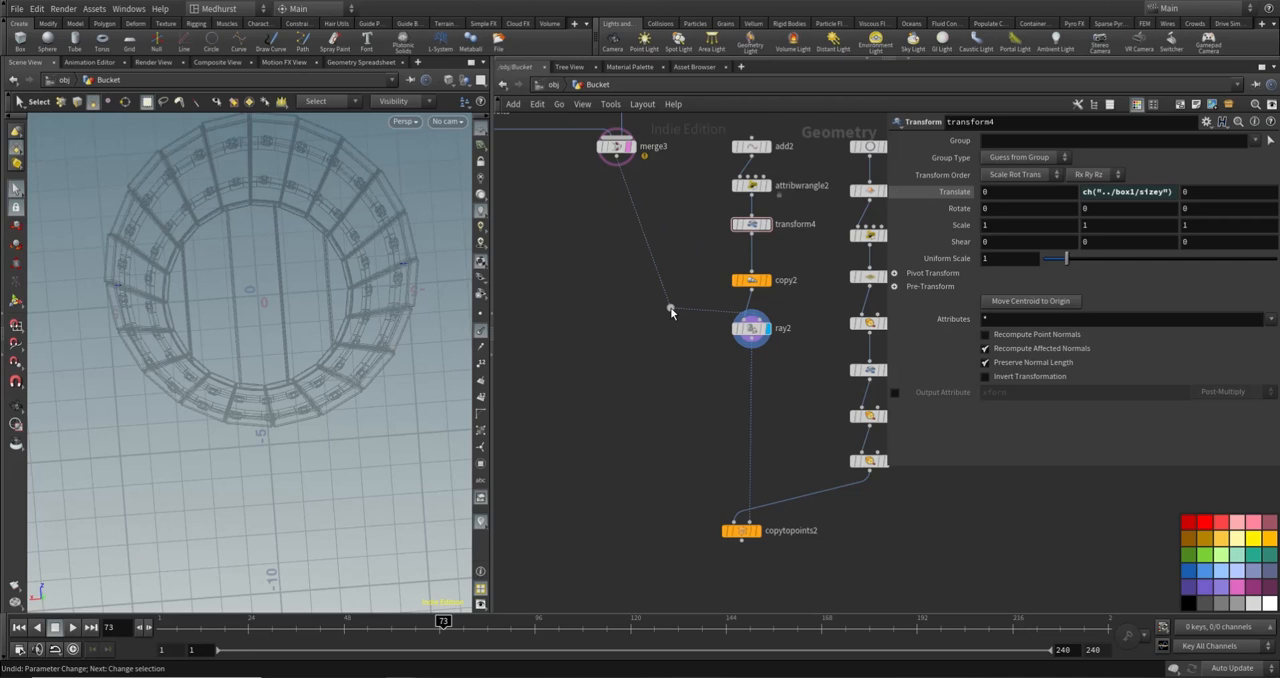
{"action": "left_click_drag", "start_coordinate": [743, 534], "coordinate": [754, 510]}
- Display copytopoints2 to show the arched frames on the bucket, and hide the normals in the viewport
{"action": "left_click", "coordinate": [768, 507]}
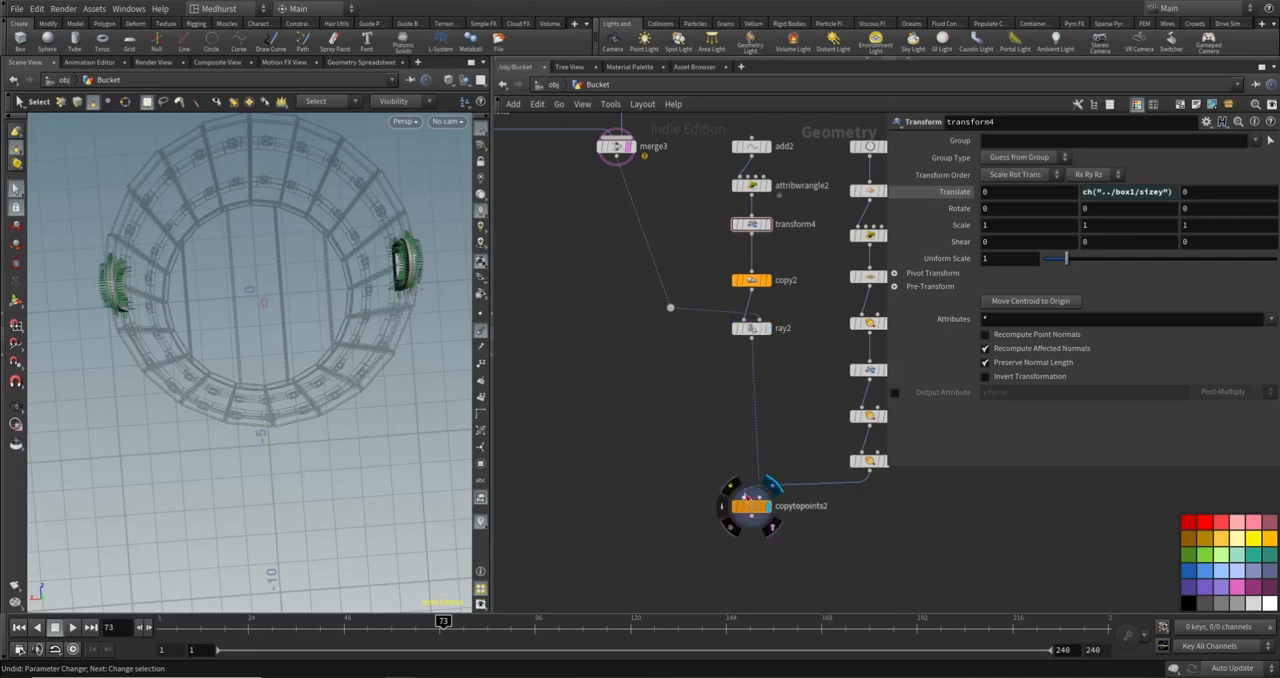
{"action": "left_click_drag", "start_coordinate": [347, 292], "coordinate": [265, 202], "text": "alt"}
{"action": "key", "text": "s"}
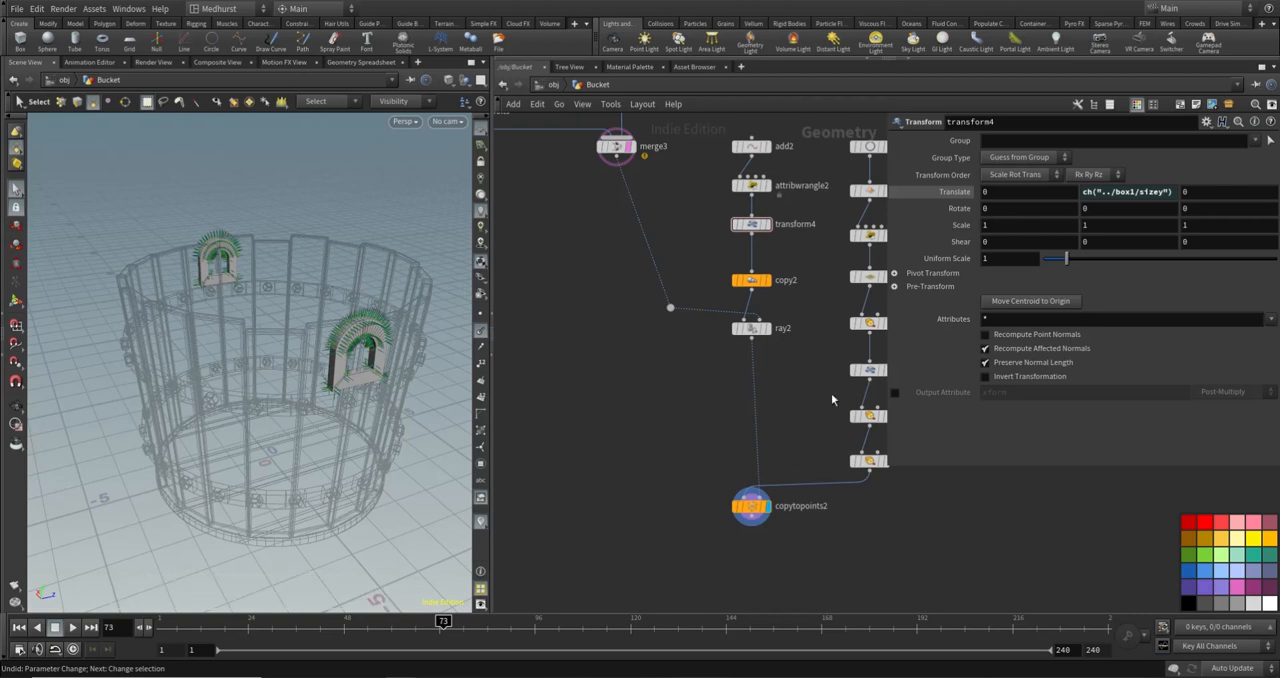
{"action": "middle_click_drag", "start_coordinate": [832, 398], "coordinate": [741, 481]}
{"action": "left_click_drag", "start_coordinate": [245, 312], "coordinate": [335, 354], "text": "alt"}
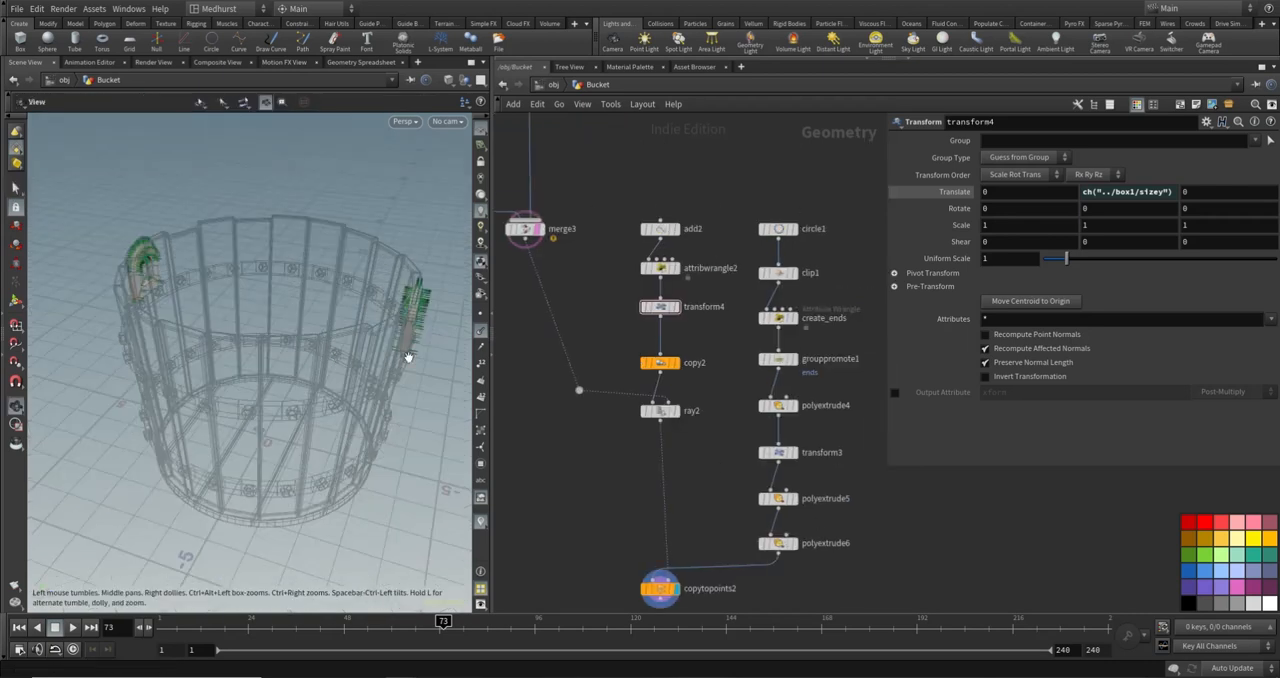
{"action": "left_click", "coordinate": [482, 332]}
{"action": "left_click_drag", "start_coordinate": [292, 290], "coordinate": [215, 271], "text": "alt"}
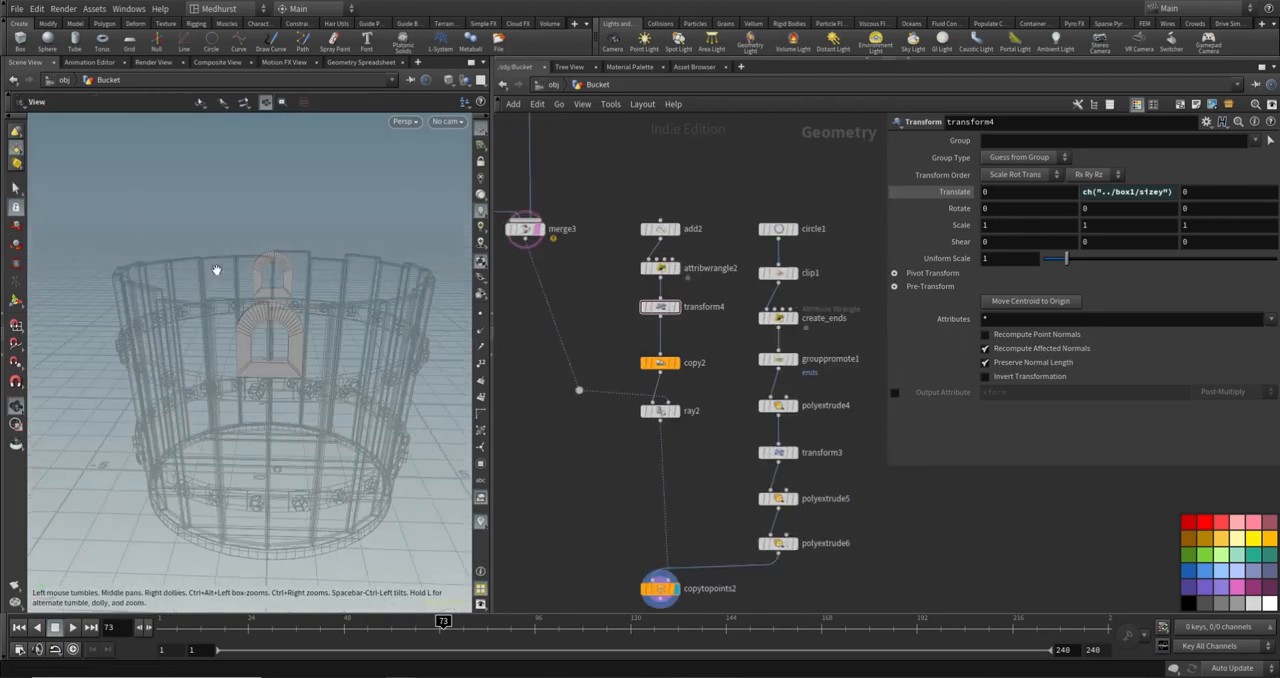
{"action": "left_click_drag", "start_coordinate": [274, 334], "coordinate": [197, 338], "text": "alt"}
- Insert a Transform node between polyextrude6 and copytopoints2 and set its Uniform Scale to 0.49
{"action": "key", "text": "Tab"}
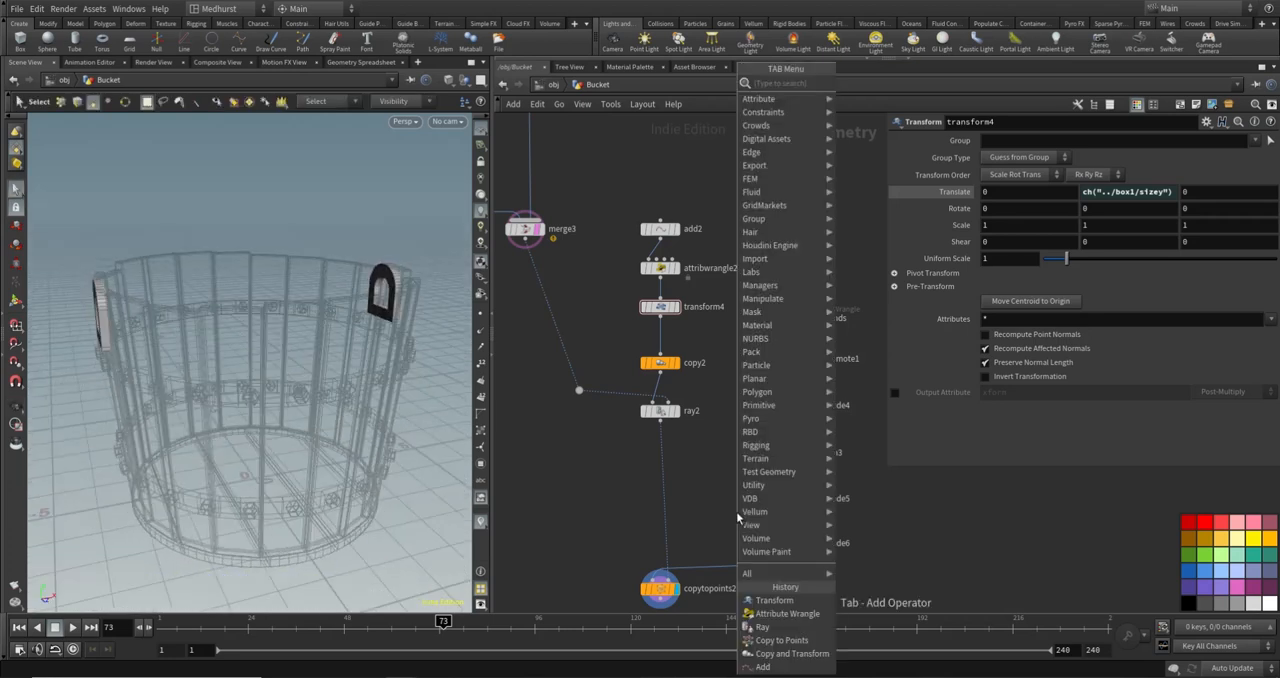
{"action": "key", "text": "Escape"}
{"action": "key", "text": "Tab"}
{"action": "type", "text": "tran"}
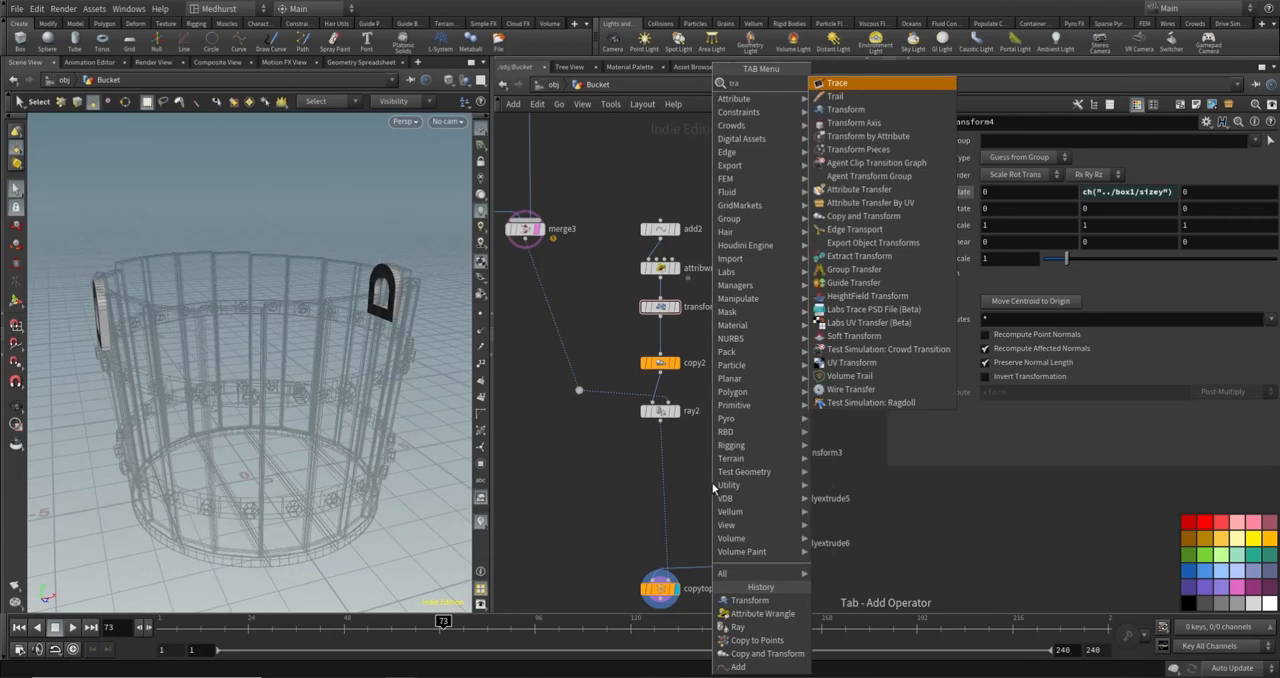
{"action": "key", "text": "Return"}
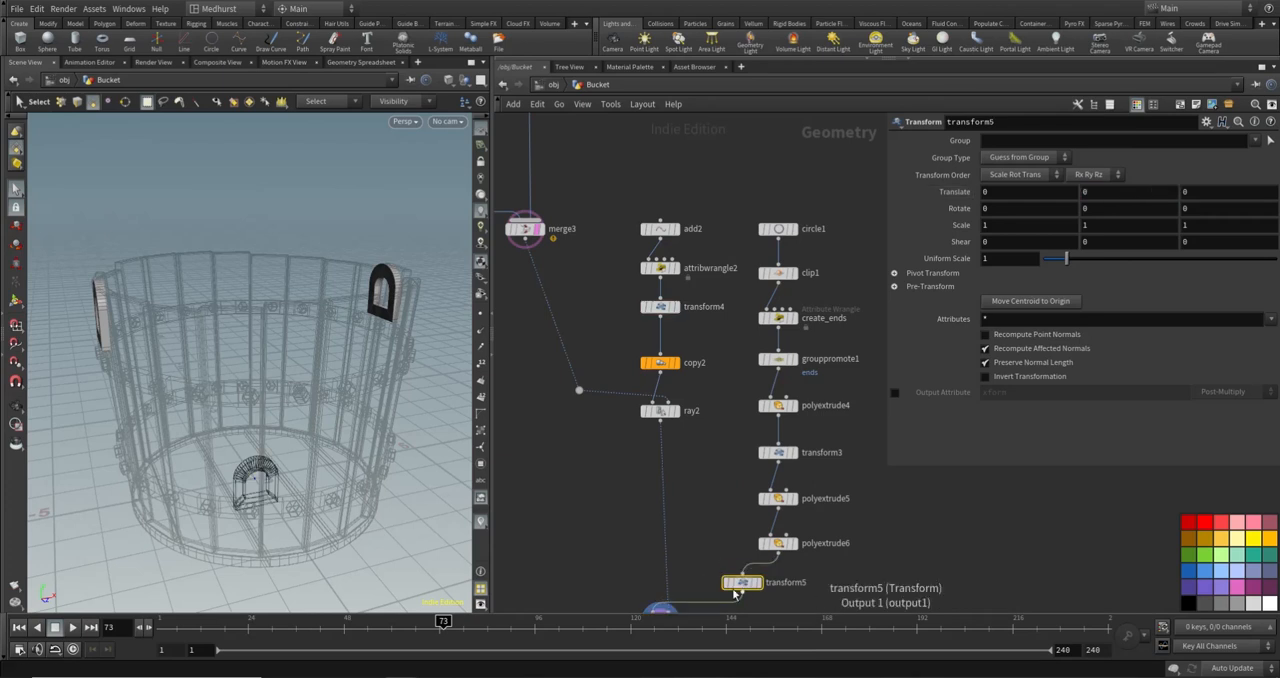
{"action": "left_click", "coordinate": [776, 583]}
{"action": "left_click_drag", "start_coordinate": [1066, 258], "coordinate": [1056, 264]}
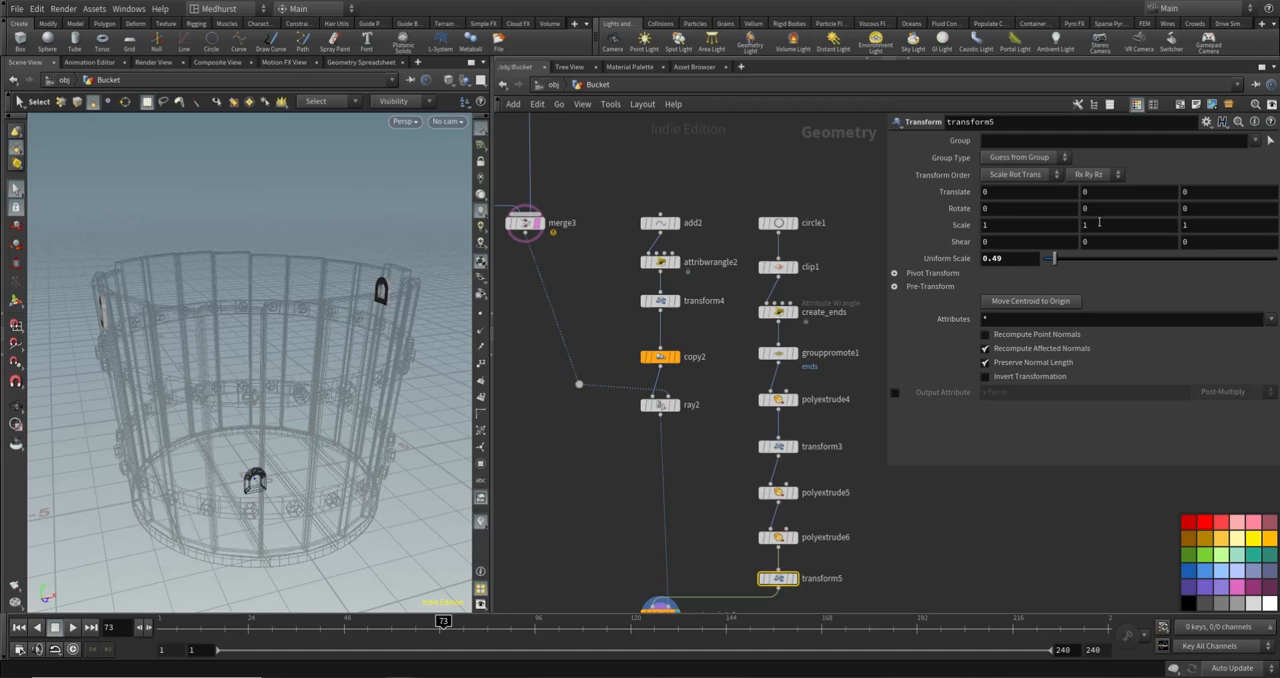
- Offset the arched frames with transform5 by setting its translation to 0.8 in Y and 0.07 in Z
{"action": "middle_click_drag", "start_coordinate": [1099, 195], "coordinate": [1160, 200]}
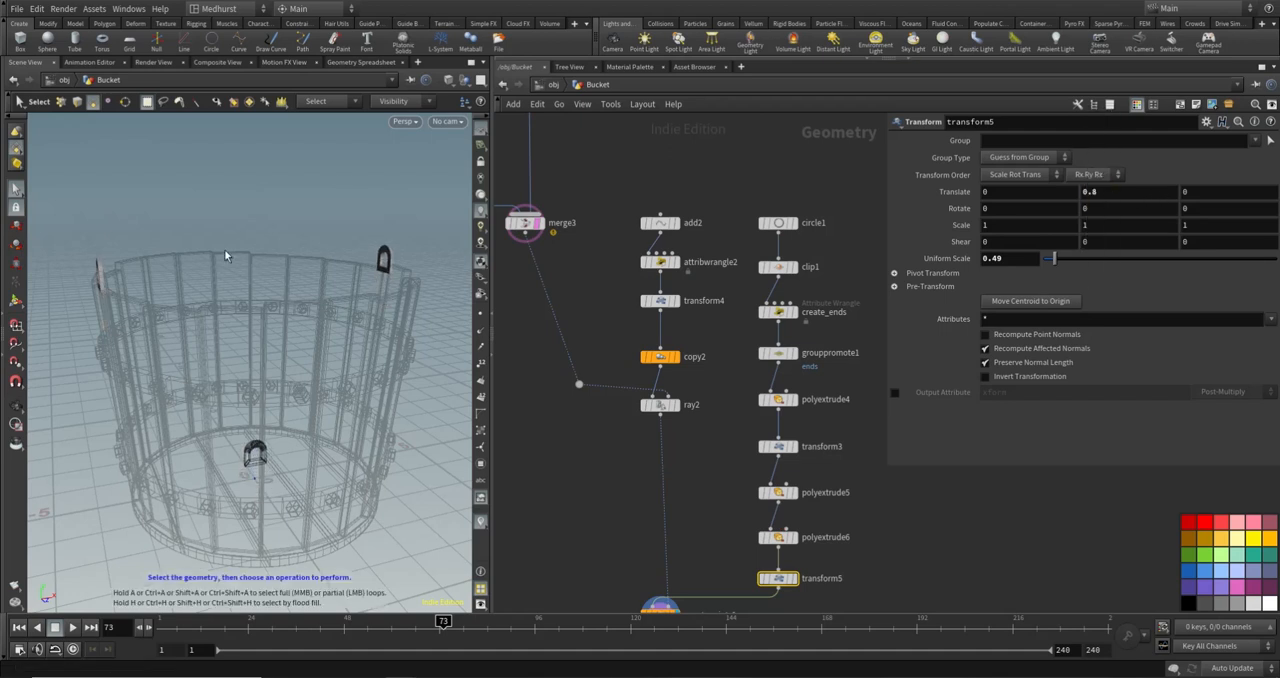
{"action": "left_click_drag", "start_coordinate": [117, 243], "coordinate": [141, 303], "text": "alt"}
{"action": "scroll", "coordinate": [90, 307], "scroll_direction": "up", "scroll_amount": 3, "text": "alt"}
{"action": "scroll", "coordinate": [94, 304], "scroll_direction": "up", "scroll_amount": 3, "text": "alt"}
{"action": "left_click_drag", "start_coordinate": [241, 250], "coordinate": [378, 280]}
{"action": "left_click_drag", "start_coordinate": [409, 236], "coordinate": [423, 246]}
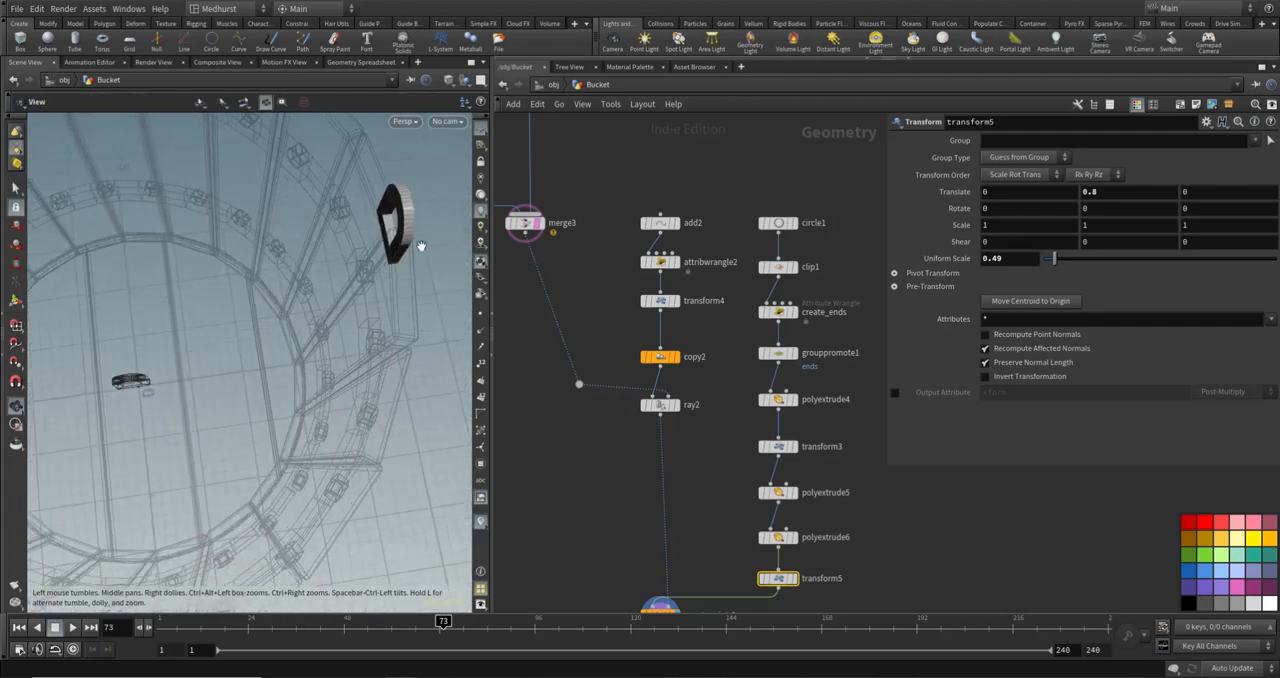
{"action": "key", "text": "s"}
{"action": "middle_click_drag", "start_coordinate": [1046, 191], "coordinate": [1062, 188]}
{"action": "key", "text": "ctrl+z"}
{"action": "middle_click_drag", "start_coordinate": [1191, 194], "coordinate": [1138, 195]}
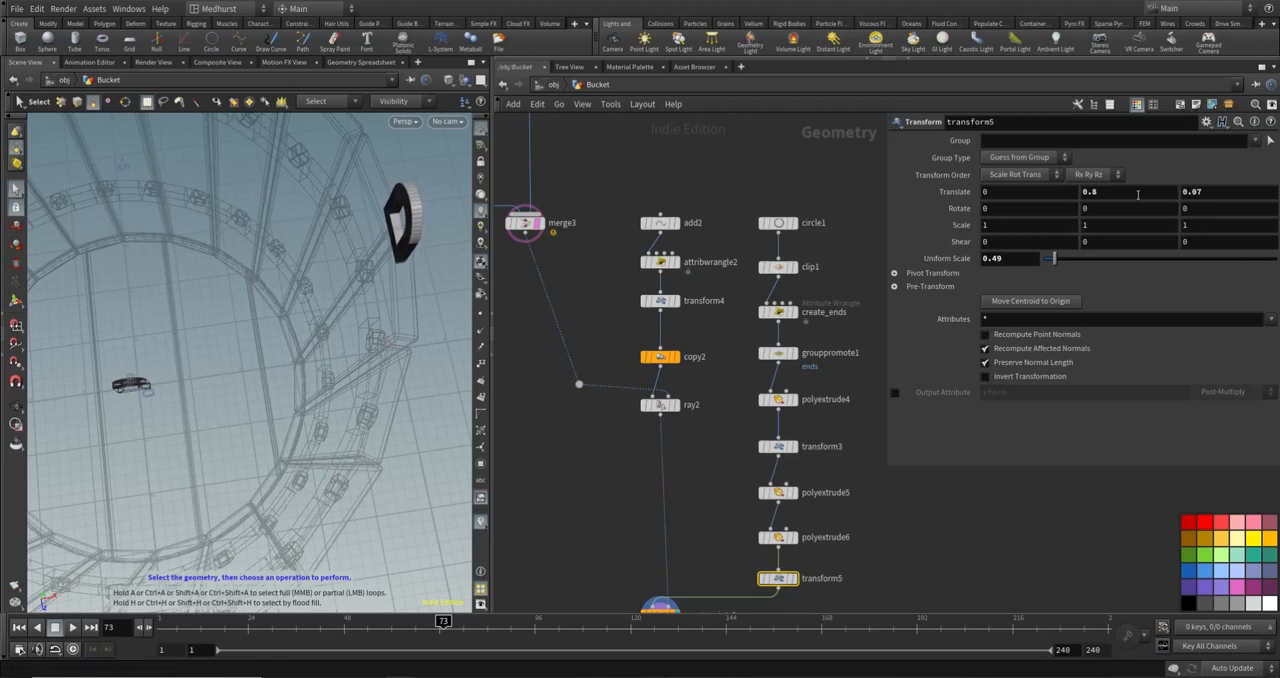
{"action": "key", "text": "Escape"}
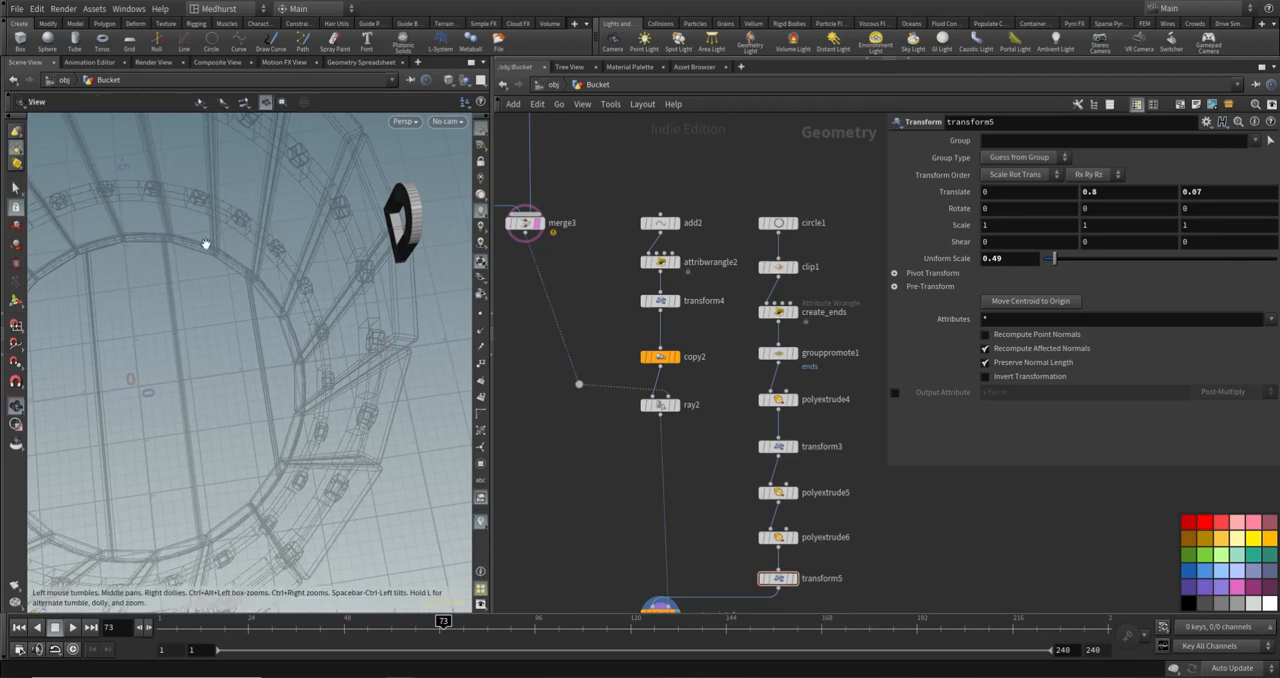
- Add a Null node below copytopoints2 and wire copytopoints2's output into it
{"action": "left_click_drag", "start_coordinate": [204, 243], "coordinate": [326, 244]}
{"action": "scroll", "coordinate": [349, 229], "scroll_direction": "down", "scroll_amount": 3}
{"action": "key", "text": "s"}
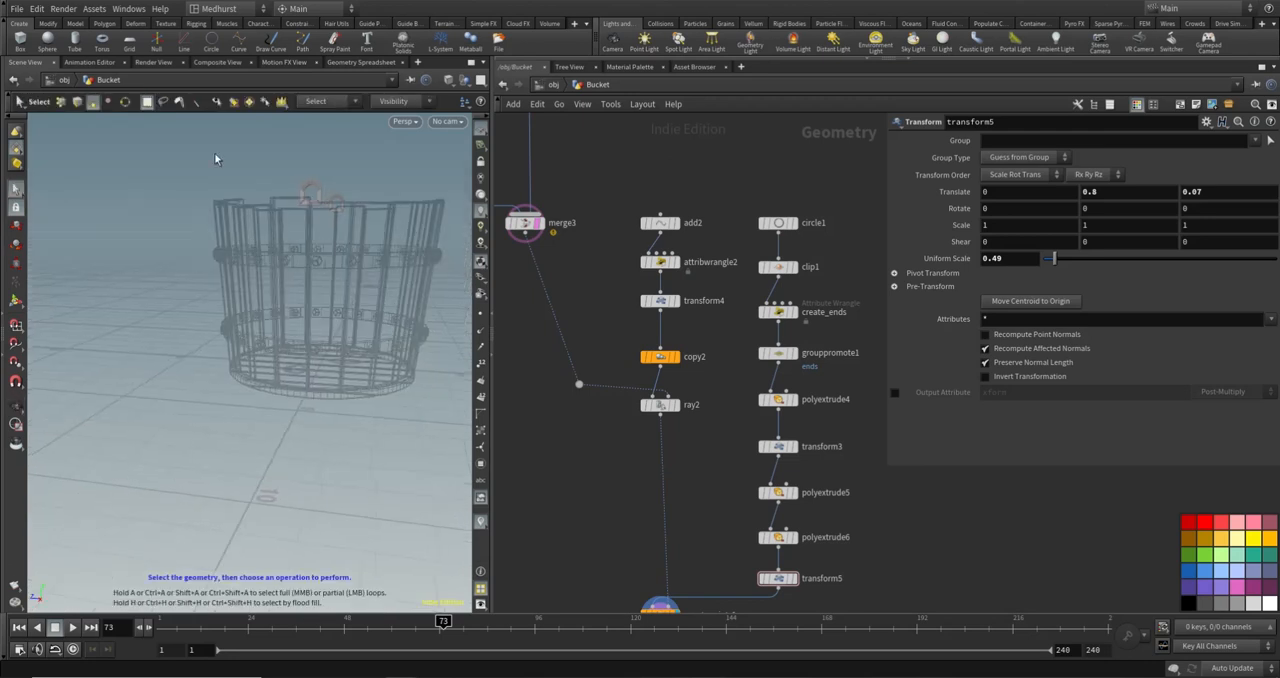
{"action": "left_click_drag", "start_coordinate": [257, 203], "coordinate": [251, 213], "text": "alt"}
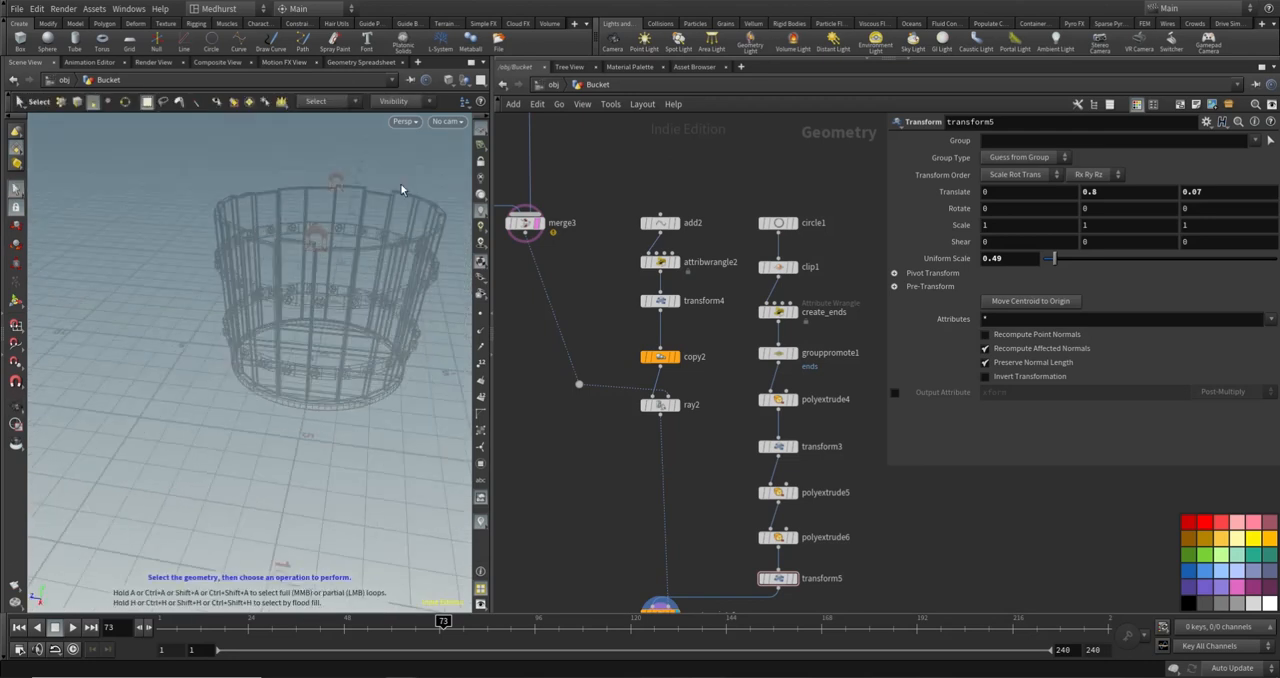
{"action": "left_click_drag", "start_coordinate": [360, 249], "coordinate": [317, 217], "text": "alt"}
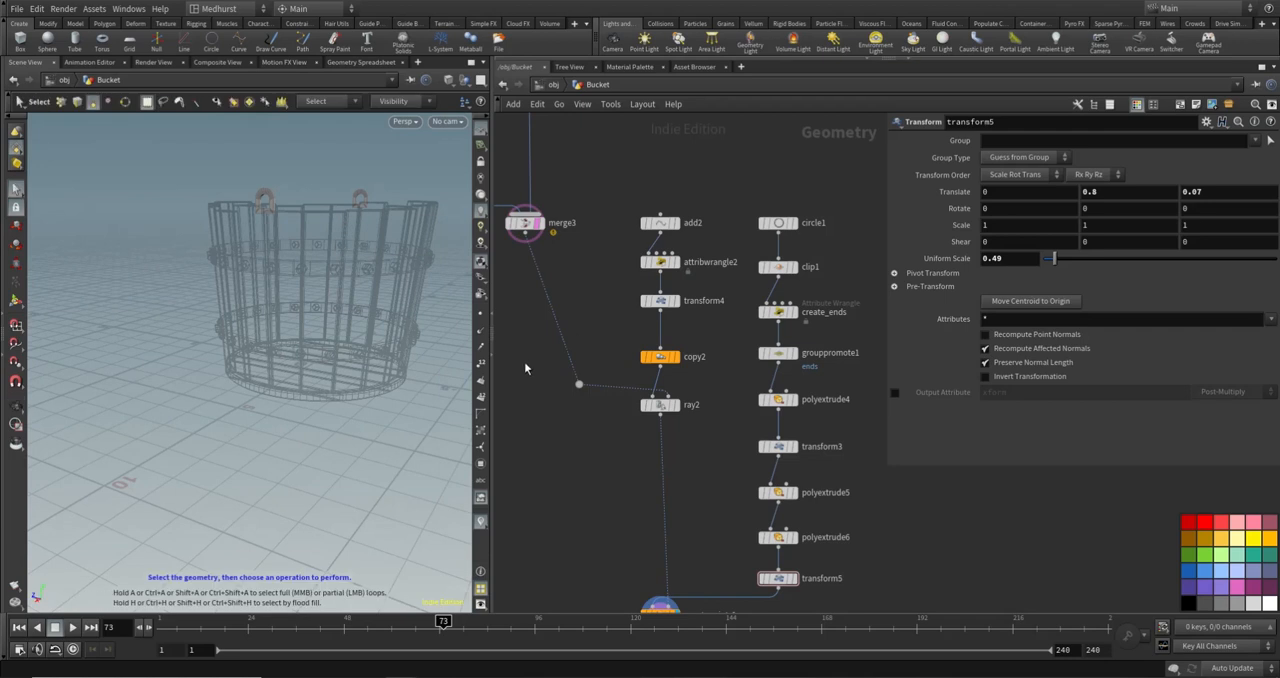
{"action": "middle_click_drag", "start_coordinate": [524, 361], "coordinate": [499, 199]}
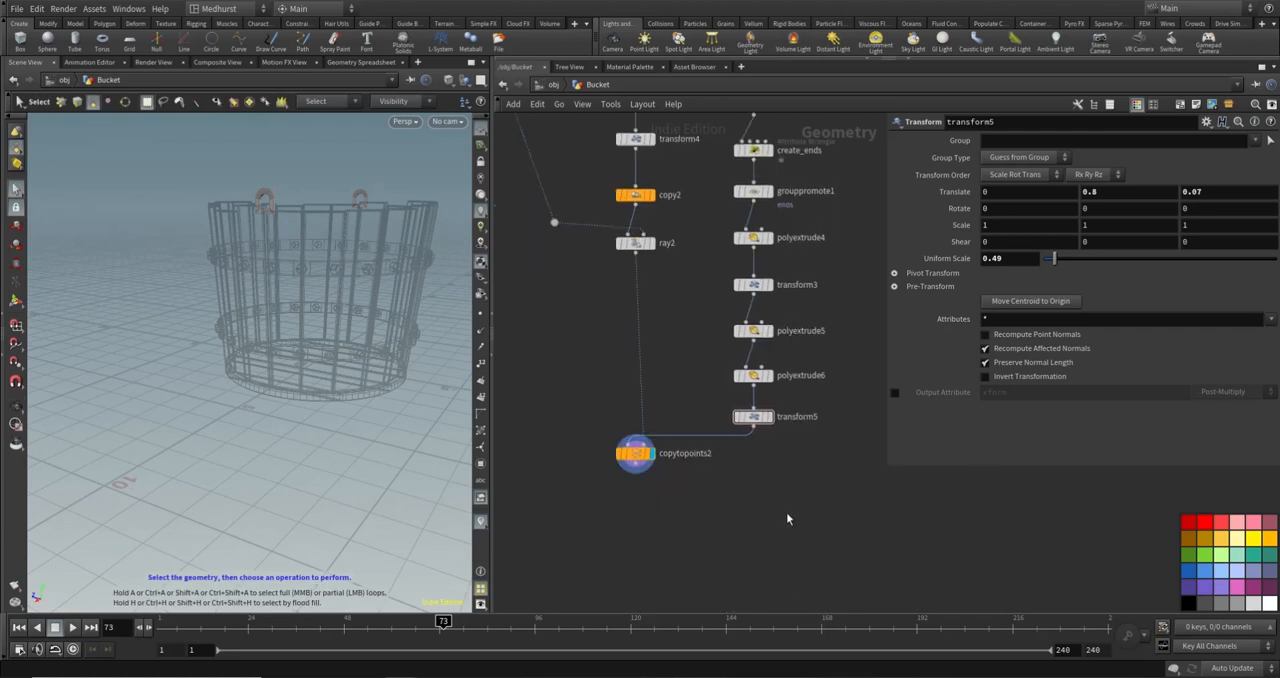
{"action": "key", "text": "Tab"}
{"action": "type", "text": "add"}
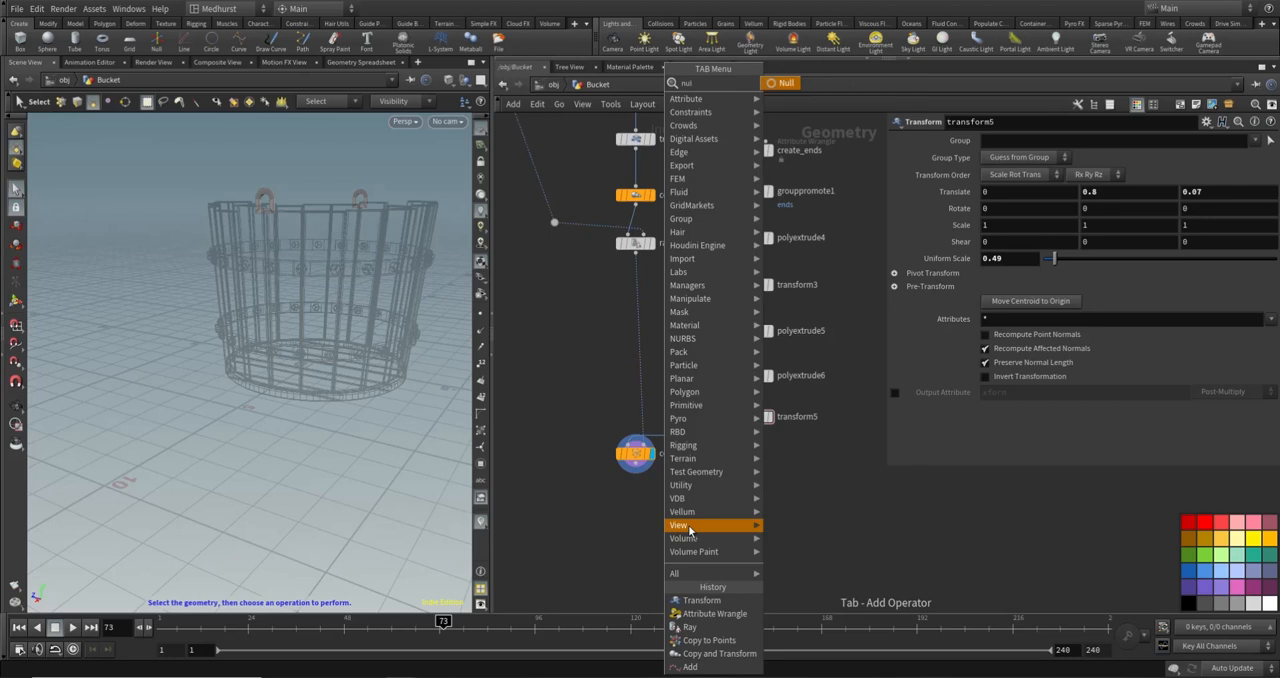
{"action": "key", "text": "Return"}
{"action": "left_click", "coordinate": [635, 508]}
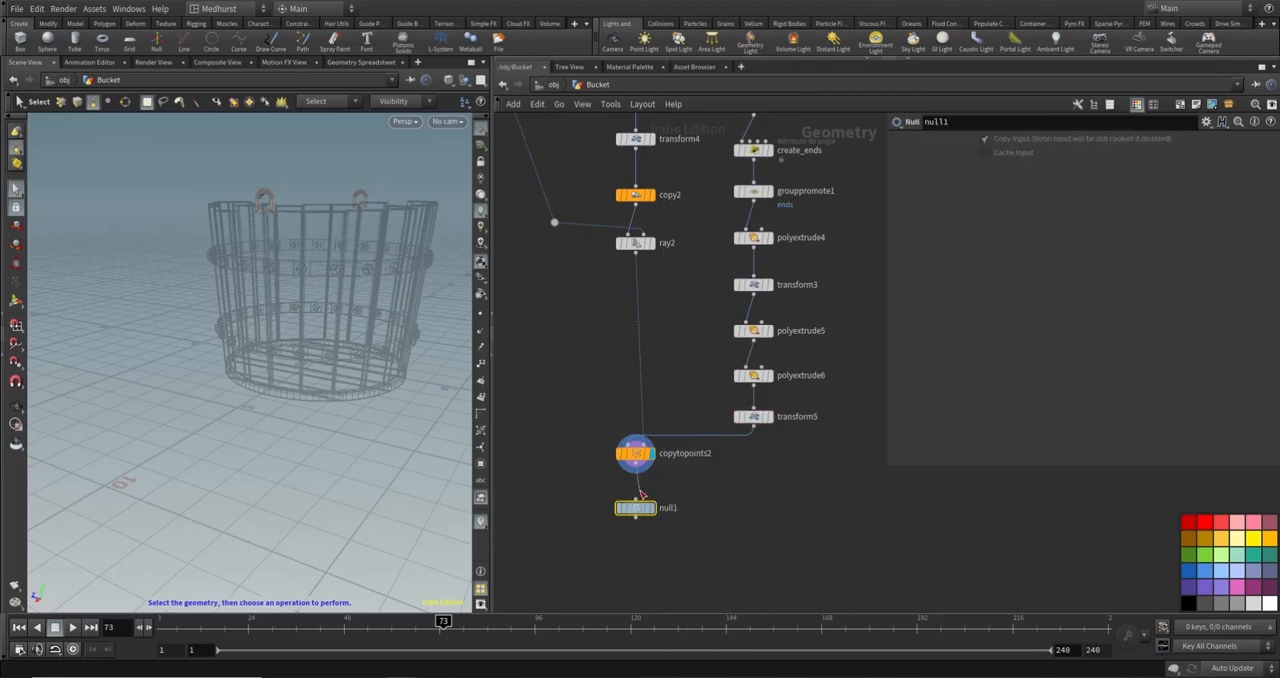
- Rename the null node OUT_Hinges and display it
{"action": "double_click", "coordinate": [672, 509]}
{"action": "type", "text": "OUT"}
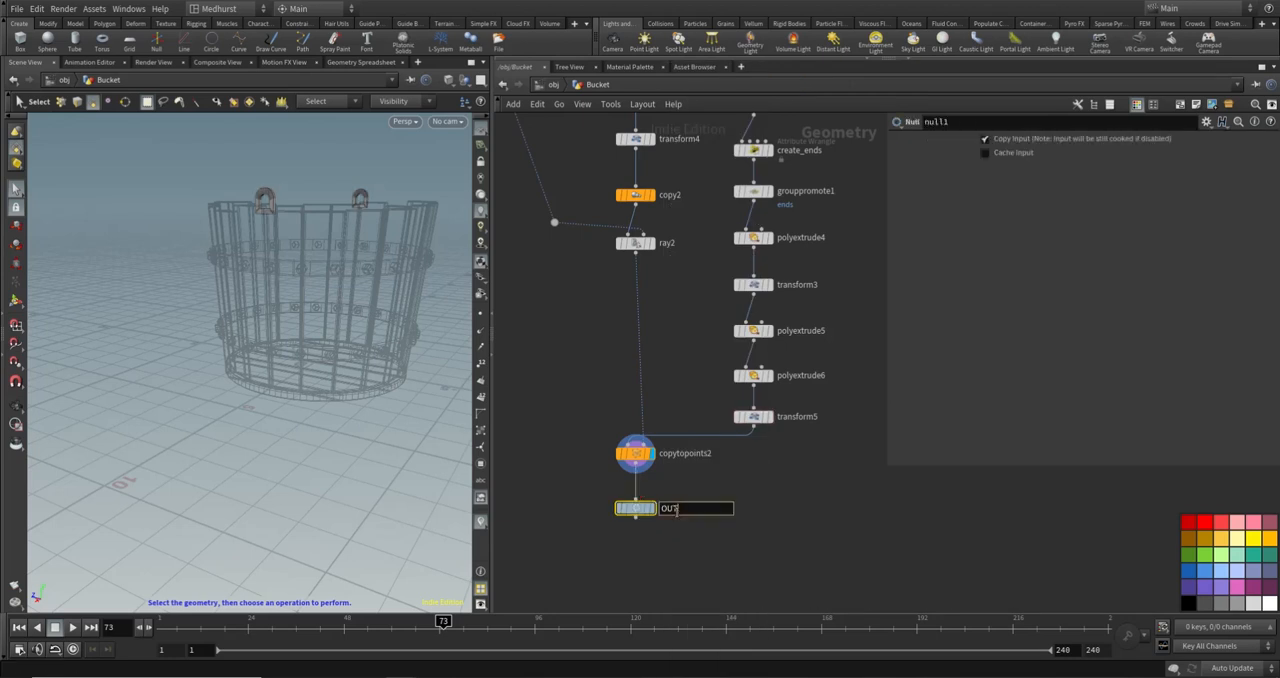
{"action": "type", "text": "_Hinges"}
{"action": "key", "text": "Return"}
{"action": "left_click", "coordinate": [651, 508]}
- Compact the hinge network by moving copytopoints2, OUT_Hinges and the circle1-to-transform5 chain upward beside the add2 chain
{"action": "scroll", "coordinate": [700, 485], "scroll_direction": "down", "scroll_amount": 3}
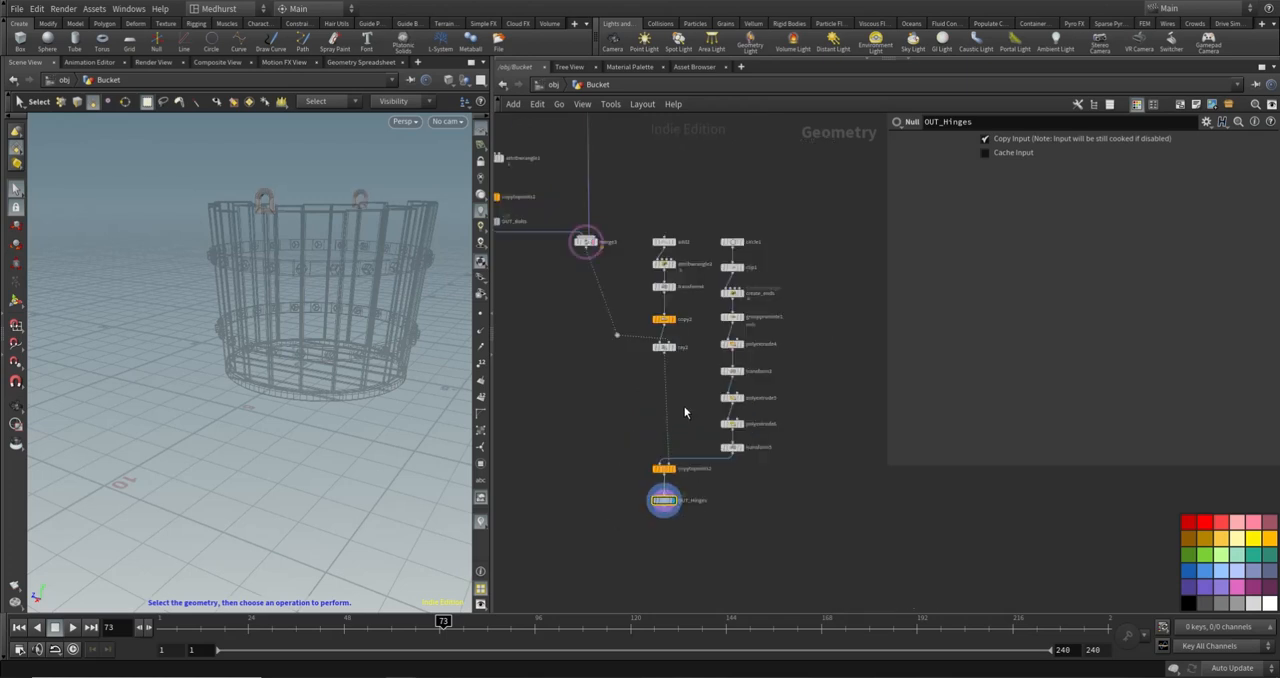
{"action": "left_click_drag", "start_coordinate": [624, 440], "coordinate": [667, 393]}
{"action": "left_click_drag", "start_coordinate": [742, 196], "coordinate": [662, 360]}
{"action": "left_click", "coordinate": [620, 380]}
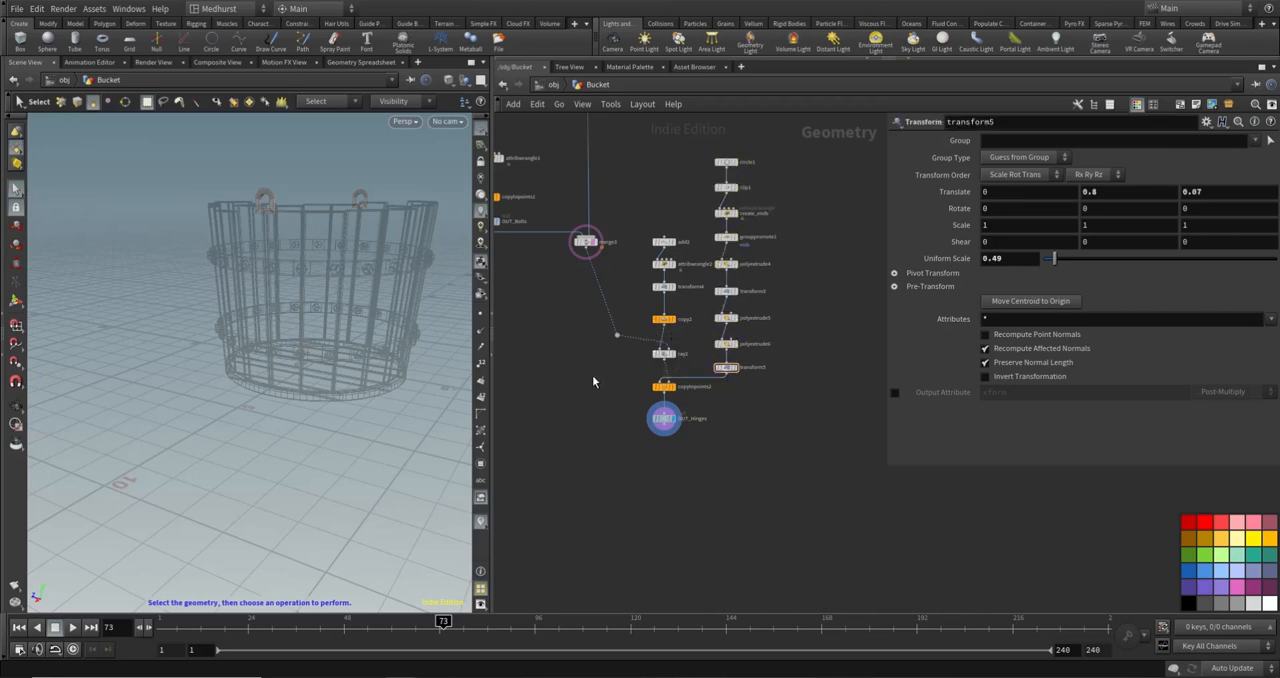
- Add a Merge node below merge3, beside the hinge network
{"action": "middle_click_drag", "start_coordinate": [592, 377], "coordinate": [639, 395]}
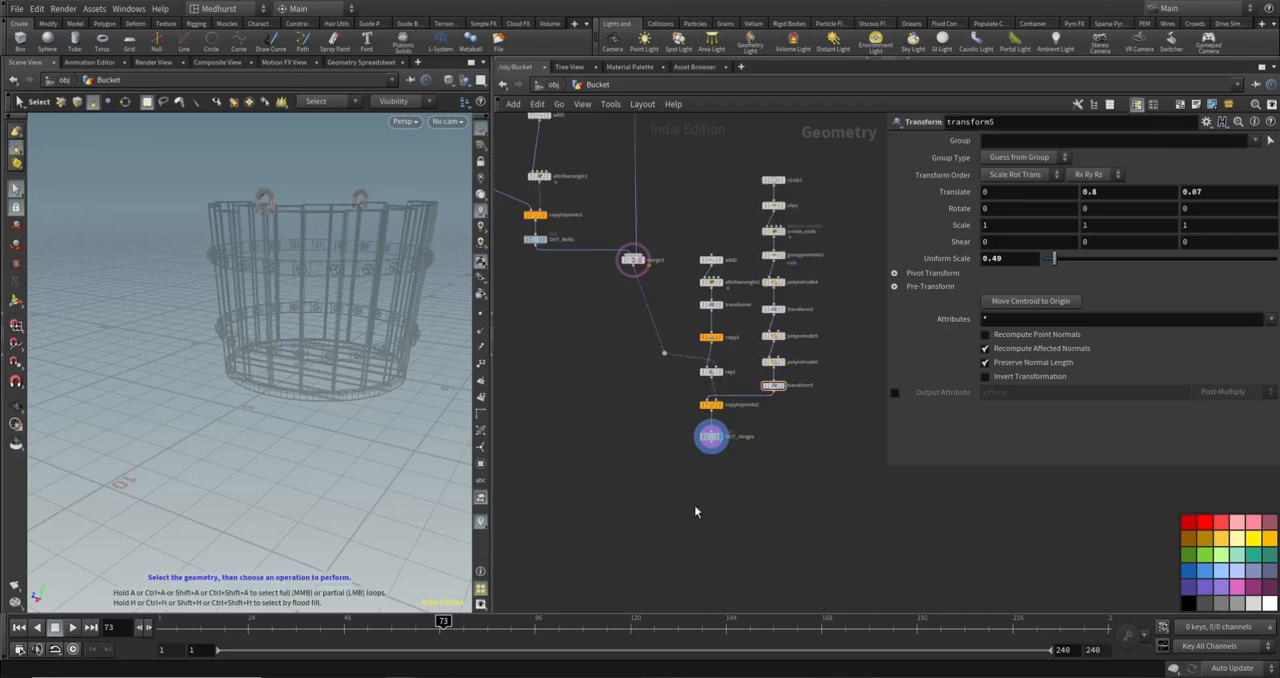
{"action": "key", "text": "Tab"}
{"action": "type", "text": "merg"}
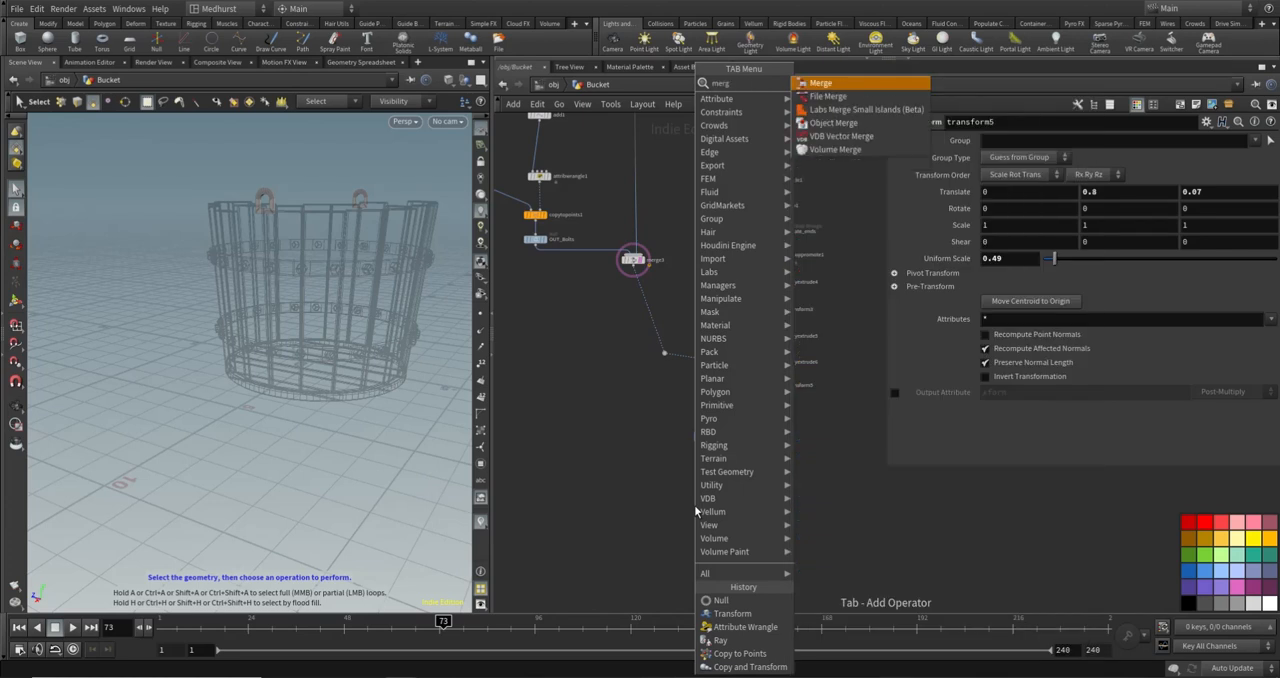
{"action": "key", "text": "Return"}
{"action": "left_click", "coordinate": [650, 495]}
- Wire merge3 and OUT_Hinges into merge4, align it below merge3, and display the combined bucket
{"action": "left_click", "coordinate": [631, 270]}
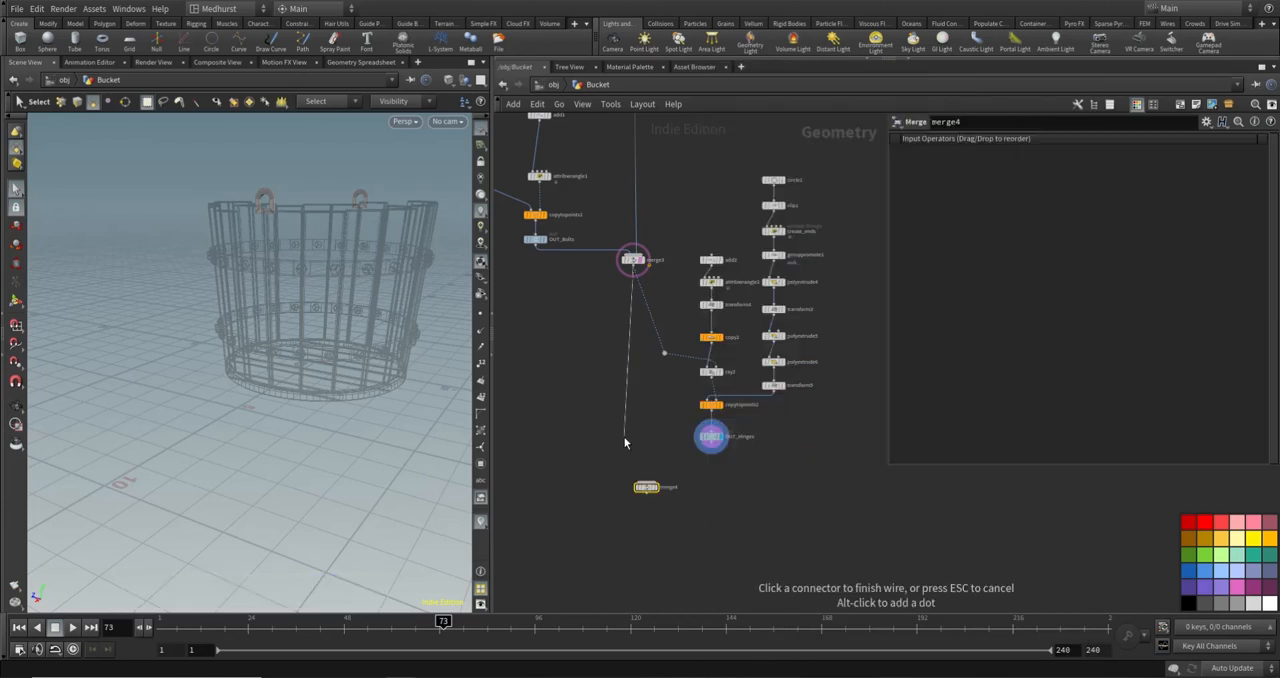
{"action": "left_click", "coordinate": [632, 460]}
{"action": "left_click", "coordinate": [633, 268]}
{"action": "left_click", "coordinate": [645, 484]}
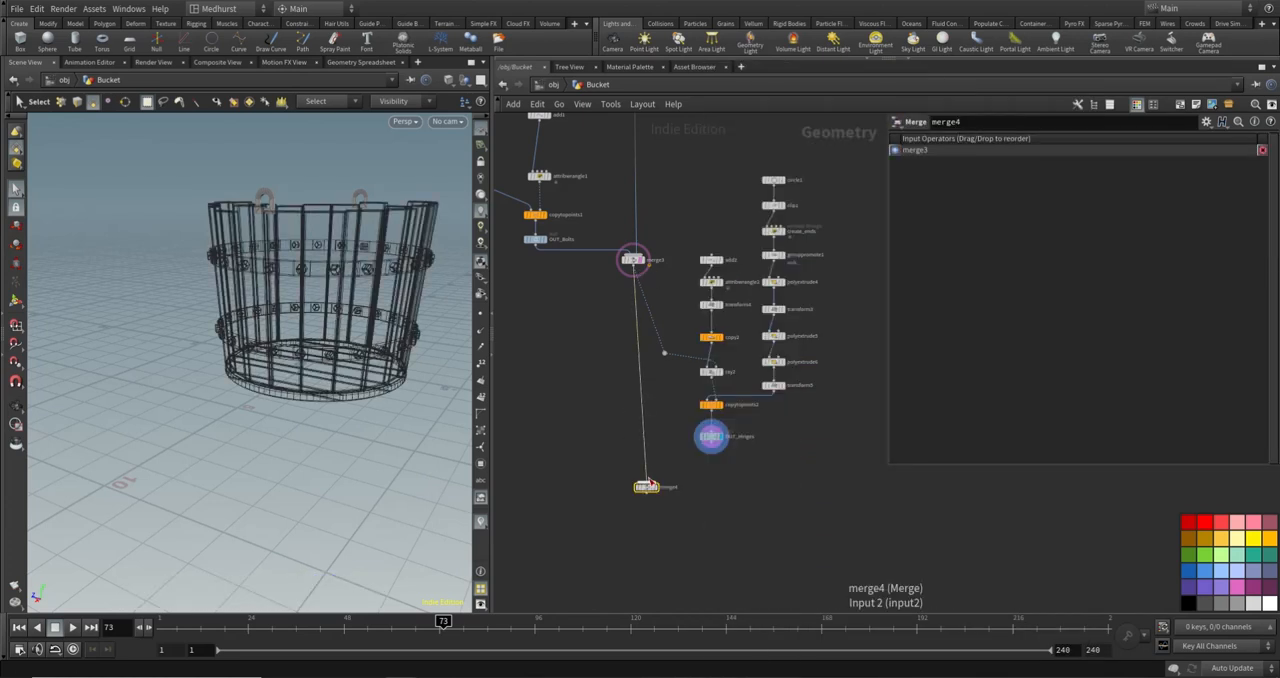
{"action": "left_click", "coordinate": [714, 452]}
{"action": "left_click", "coordinate": [659, 490]}
{"action": "left_click_drag", "start_coordinate": [648, 488], "coordinate": [632, 467]}
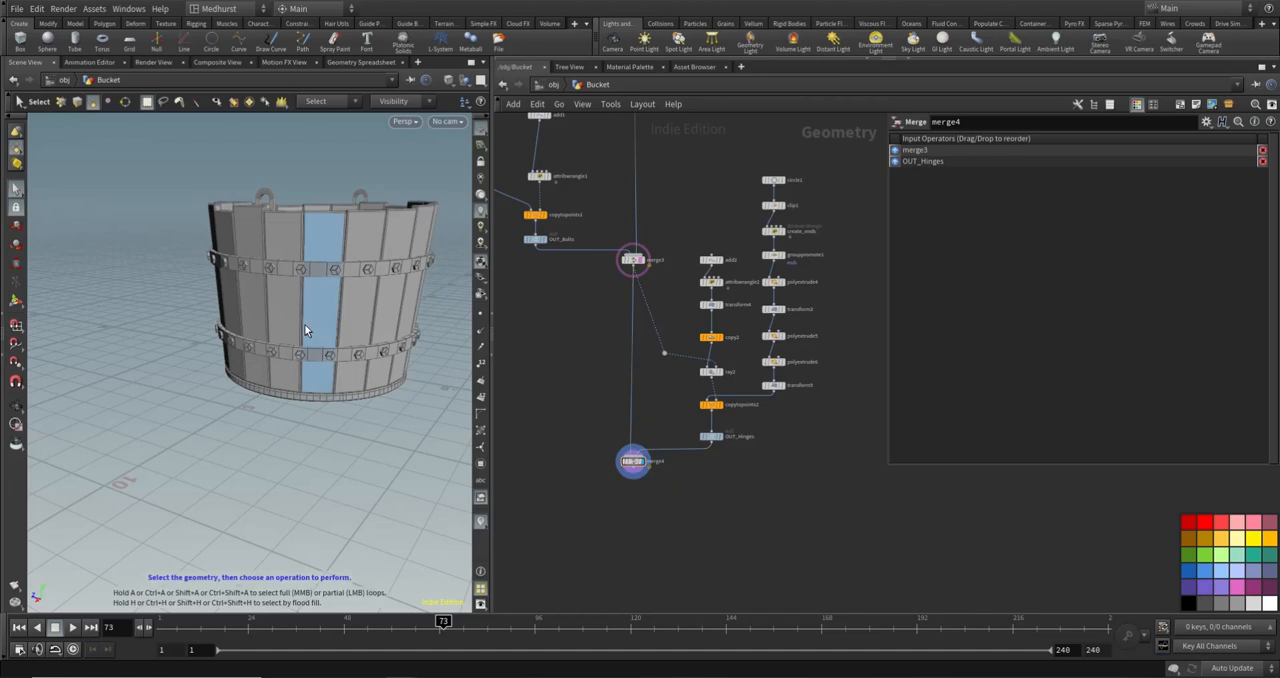
- Turn off the template display of merge3 and inspect the combined bucket with its hinges from several angles
{"action": "scroll", "coordinate": [300, 310], "scroll_direction": "down", "scroll_amount": 4}
{"action": "left_click_drag", "start_coordinate": [299, 252], "coordinate": [385, 295], "text": "alt"}
{"action": "scroll", "coordinate": [651, 265], "scroll_direction": "up", "scroll_amount": 4}
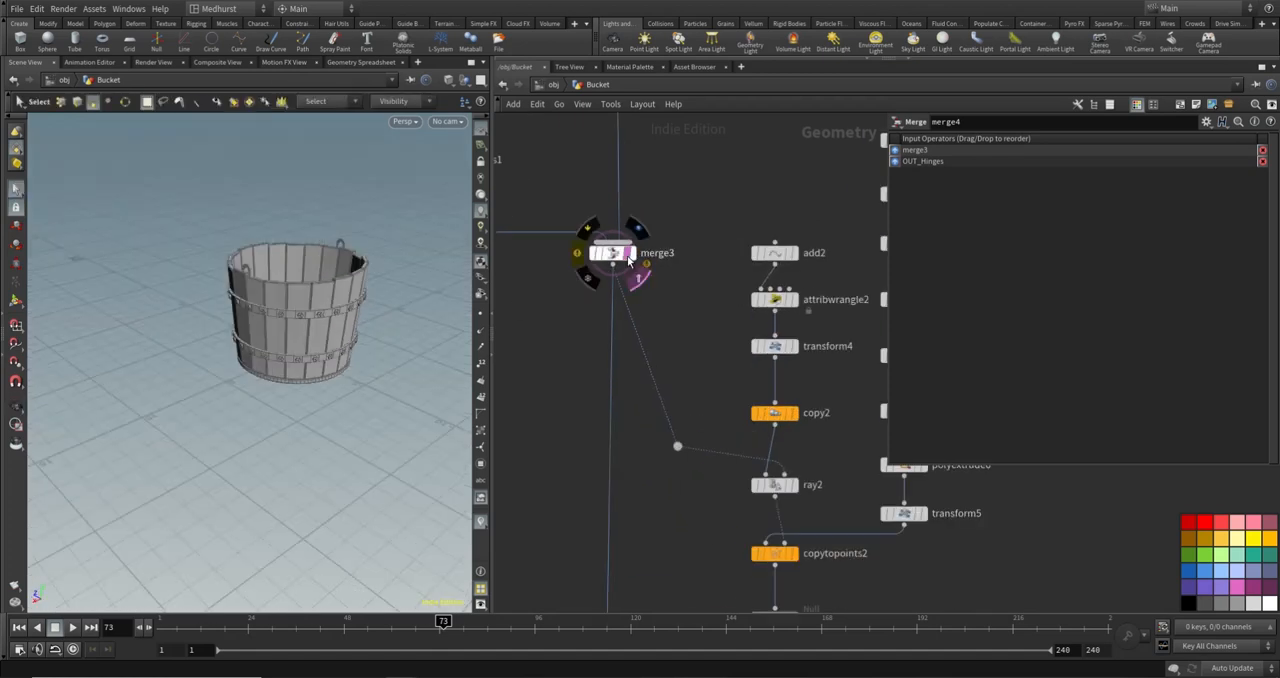
{"action": "left_click", "coordinate": [637, 275]}
{"action": "mouse_move", "coordinate": [258, 316]}
{"action": "left_mouse_down", "text": "alt"}
{"action": "mouse_move", "coordinate": [240, 277]}
{"action": "mouse_move", "coordinate": [344, 262]}
{"action": "mouse_move", "coordinate": [240, 304]}
{"action": "left_mouse_up", "text": "alt"}
{"action": "scroll", "coordinate": [288, 298], "scroll_direction": "up", "scroll_amount": 5}
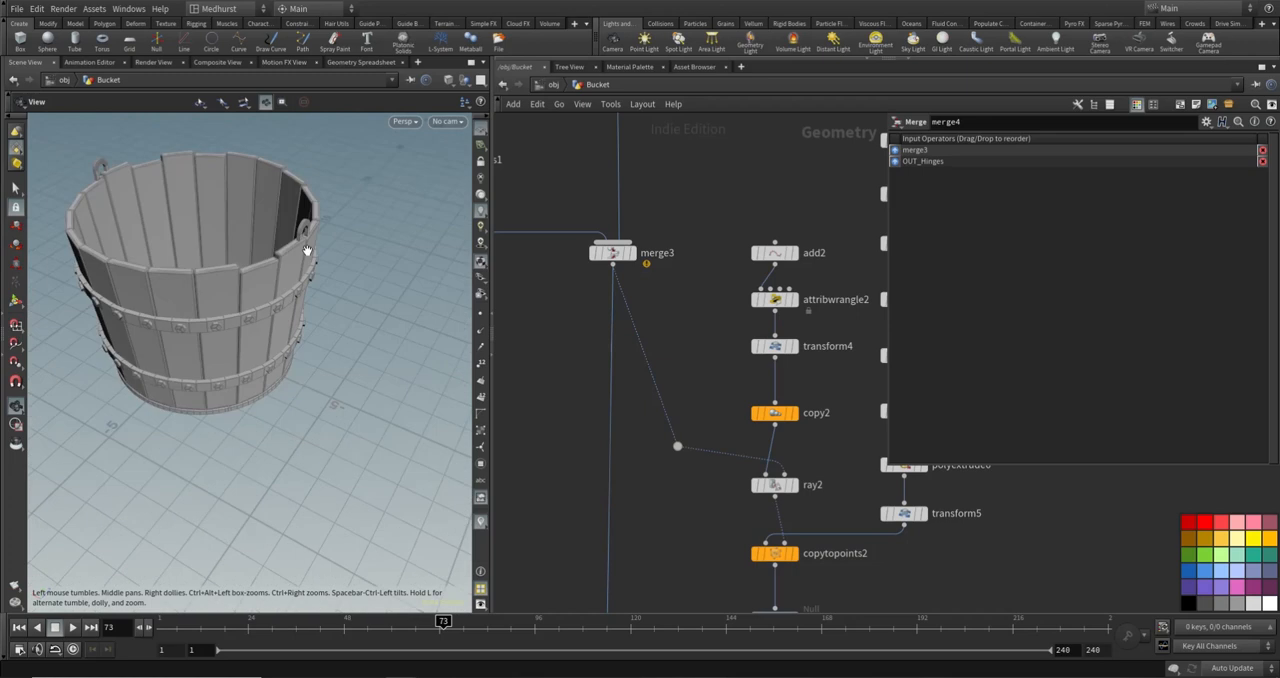
{"action": "left_click_drag", "start_coordinate": [306, 251], "coordinate": [266, 274]}
{"action": "scroll", "coordinate": [229, 246], "scroll_direction": "down", "scroll_amount": 2}
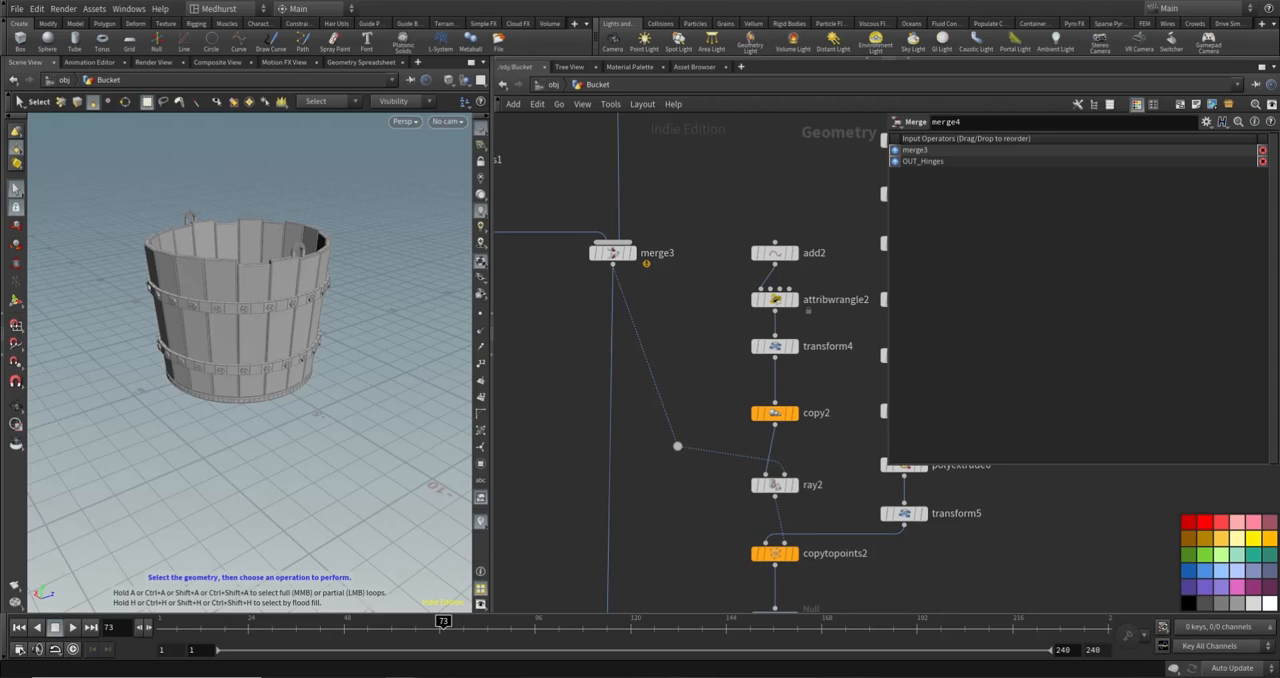
- Add a Circle node below OUT_Hinges, beside merge4, as the start of a new chain
{"action": "scroll", "coordinate": [685, 347], "scroll_direction": "down", "scroll_amount": 5}
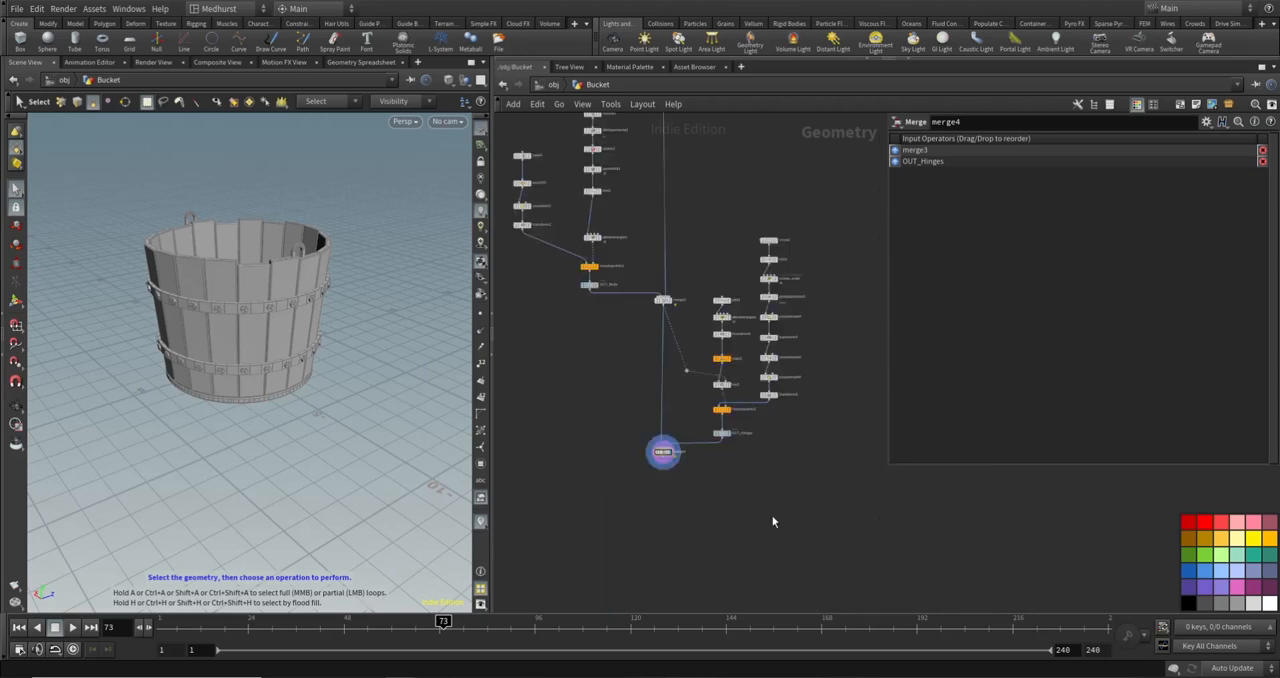
{"action": "key", "text": "Tab"}
{"action": "type", "text": "cir"}
{"action": "key", "text": "Return"}
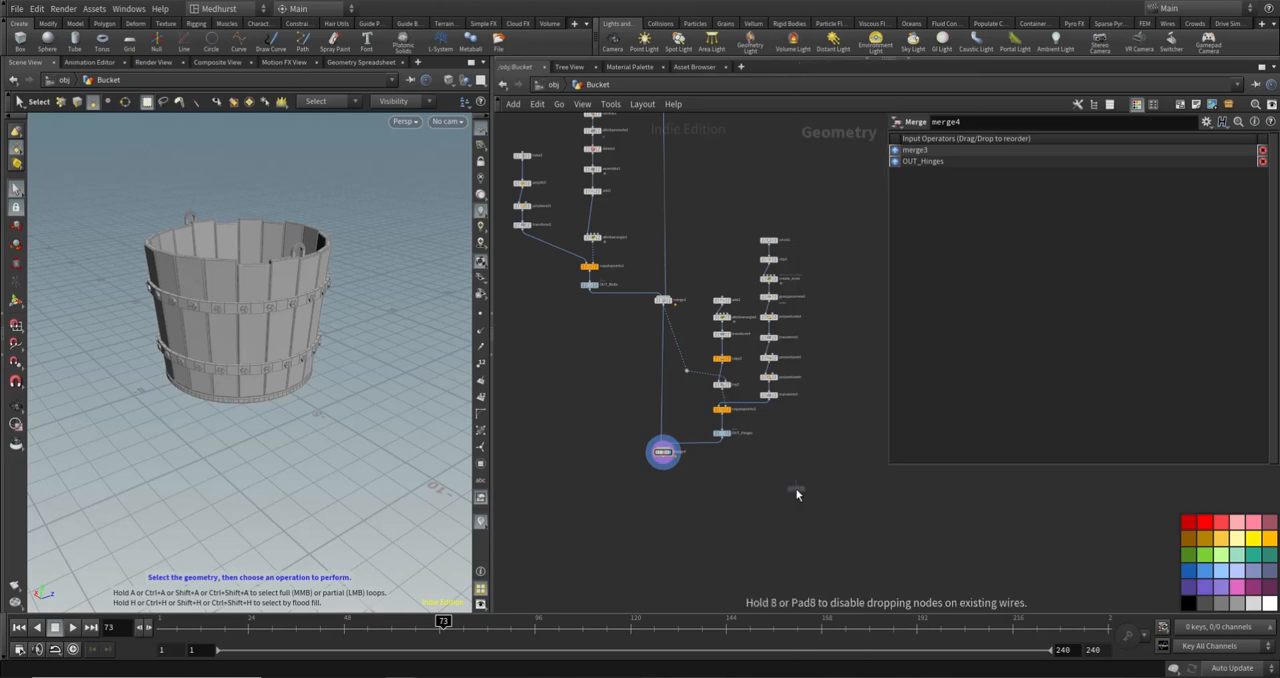
{"action": "left_click", "coordinate": [740, 487]}
{"action": "left_click_drag", "start_coordinate": [155, 188], "coordinate": [286, 212], "text": "alt"}
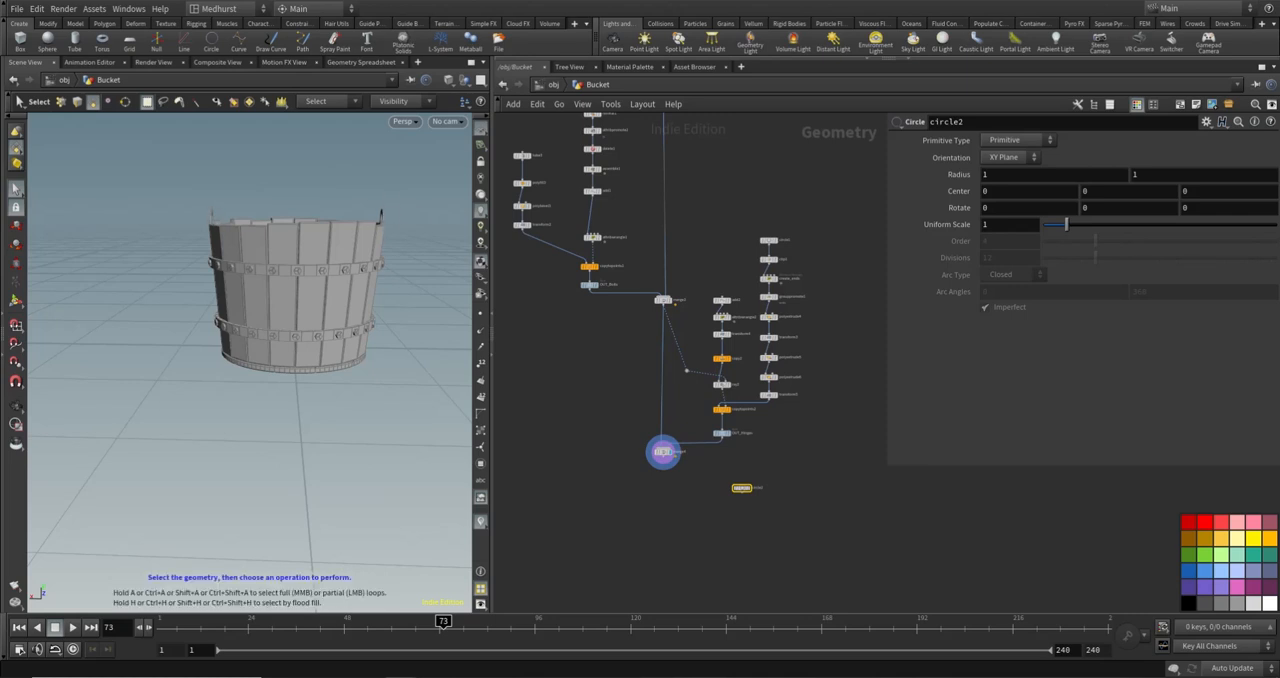
{"action": "mouse_move", "coordinate": [740, 489]}
{"action": "left_mouse_down"}
{"action": "mouse_move", "coordinate": [728, 474]}
{"action": "mouse_move", "coordinate": [753, 478]}
{"action": "mouse_move", "coordinate": [742, 486]}
{"action": "left_mouse_up"}
- Drive circle2's first radius with a bbox expression on ../OUT_Hinges/ using D_XSIZE, divided by 2
{"action": "left_click", "coordinate": [1006, 174]}
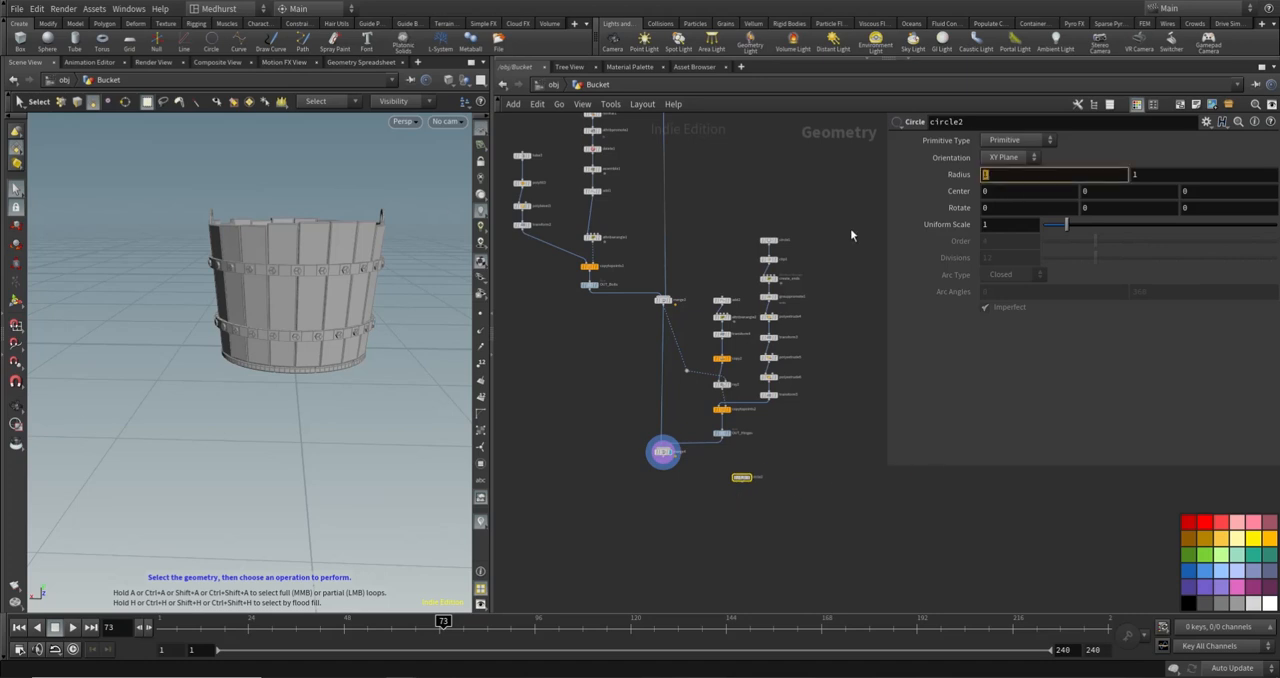
{"action": "type", "text": "bbox("}
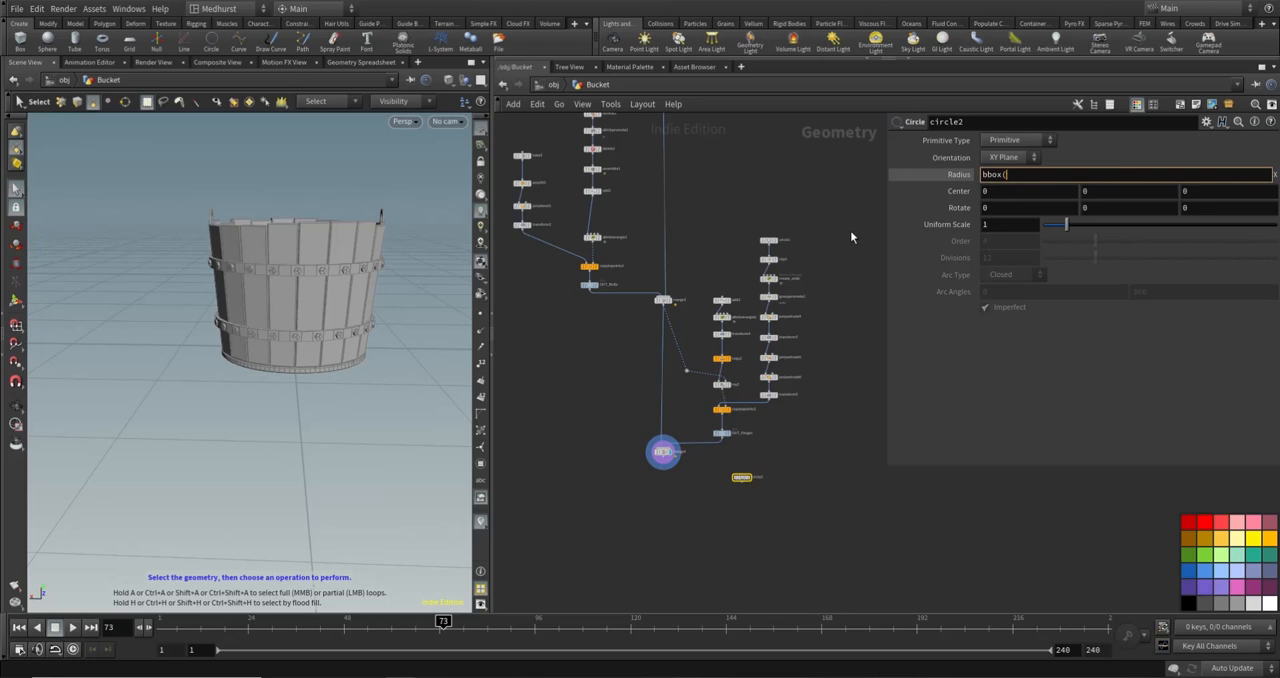
{"action": "type", "text": "\"../OUT"}
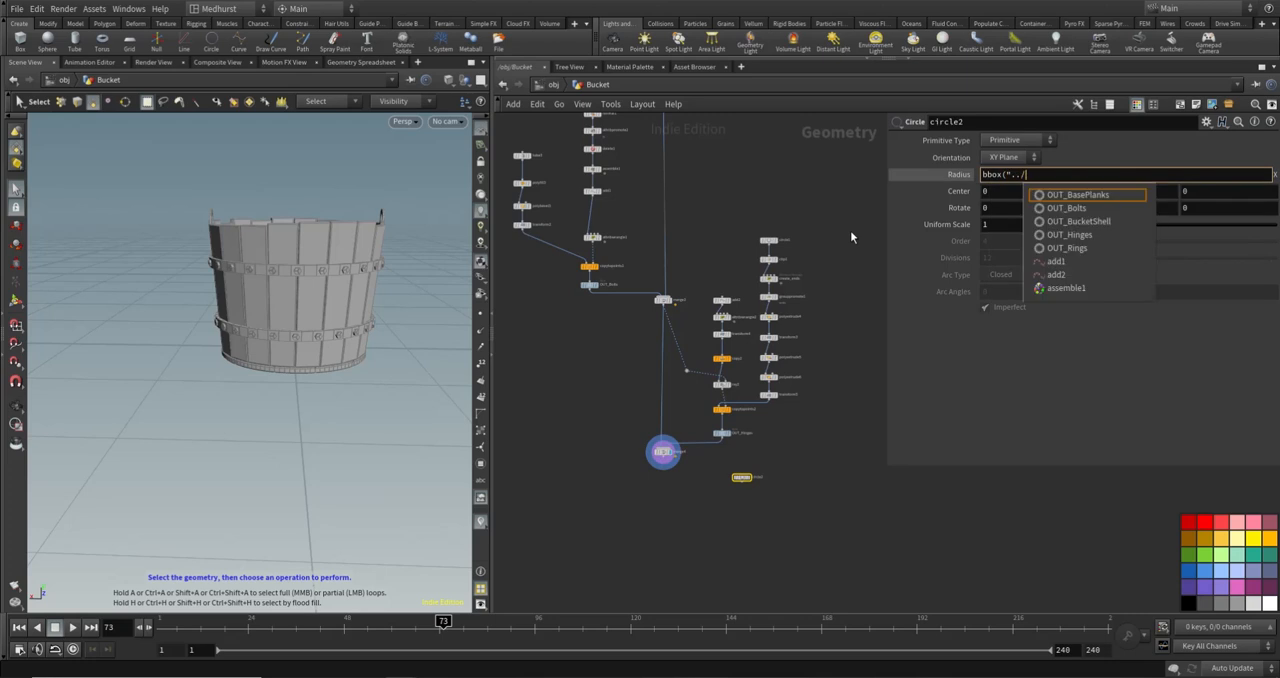
{"action": "key", "text": "Down"}
{"action": "key", "text": "Down"}
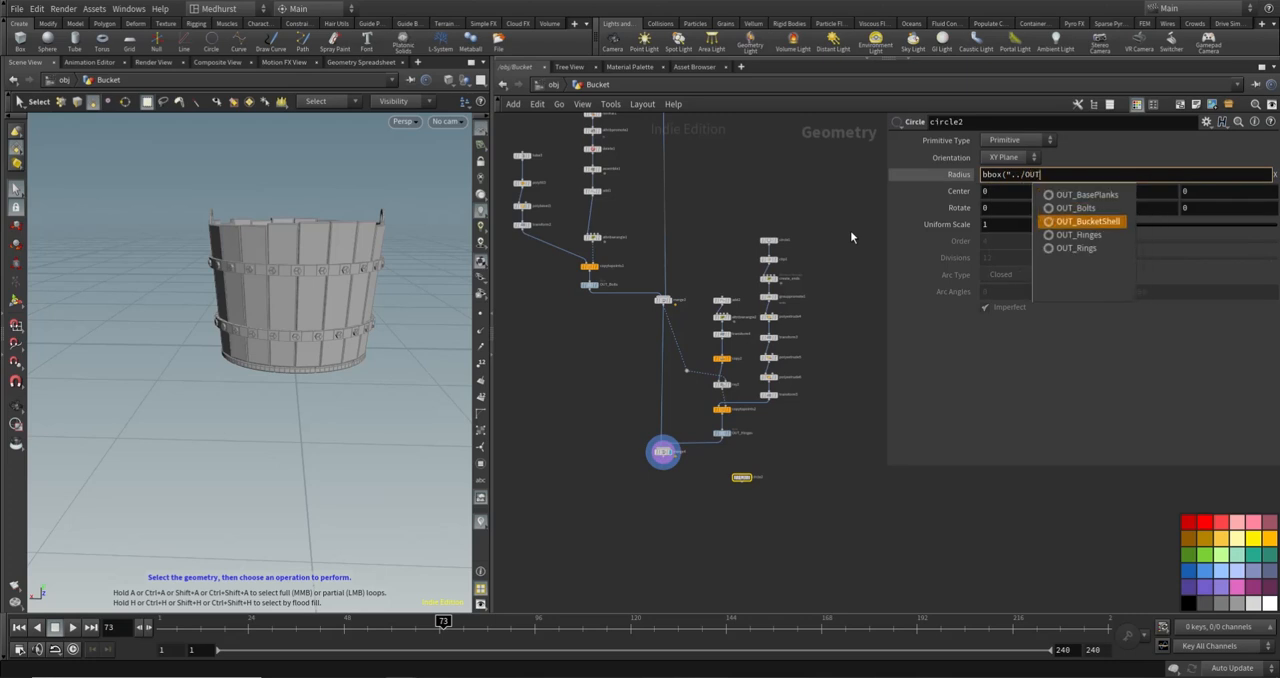
{"action": "key", "text": "Down"}
{"action": "key", "text": "Return"}
{"action": "type", "text": "/\""}
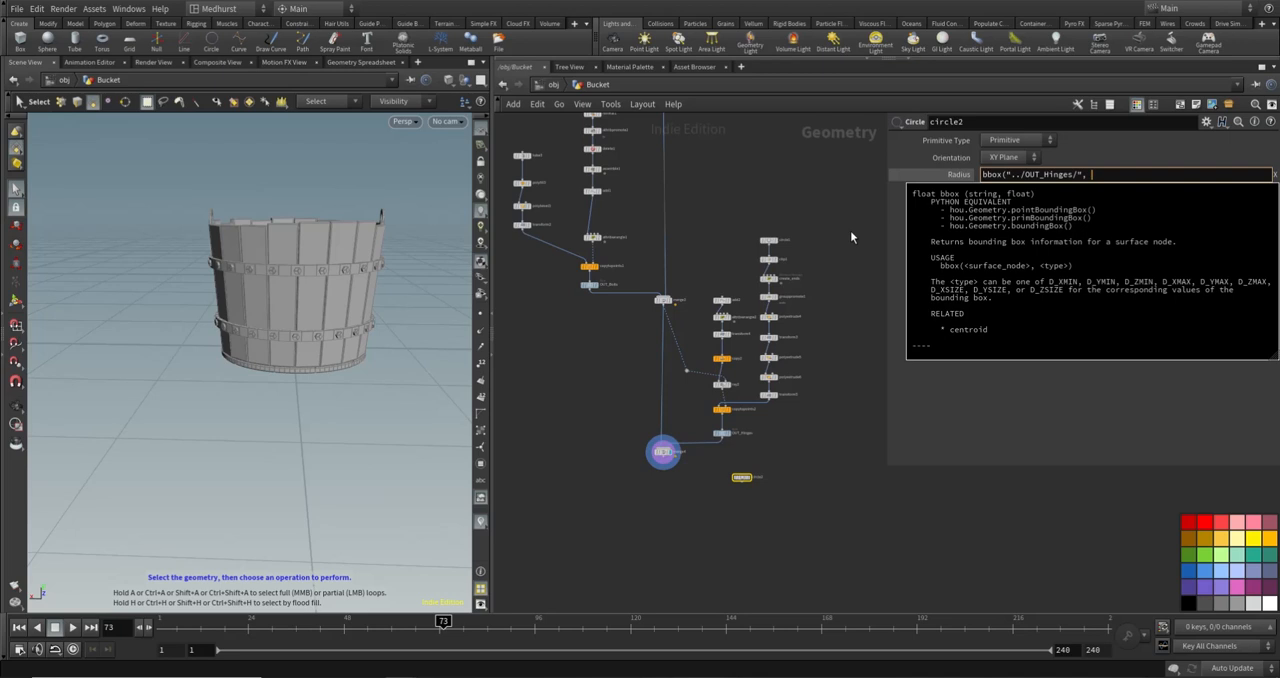
{"action": "type", "text": ", D_XSIZE"}
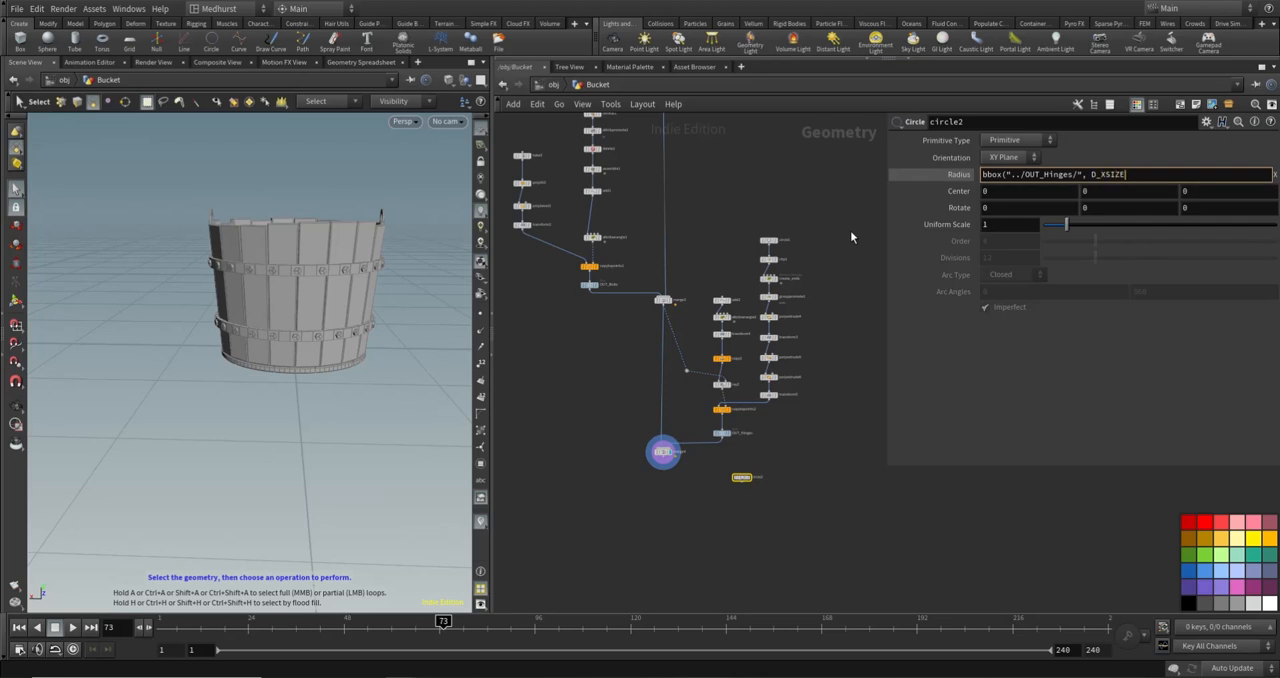
{"action": "type", "text": "/2)"}
{"action": "key", "text": "Return"}
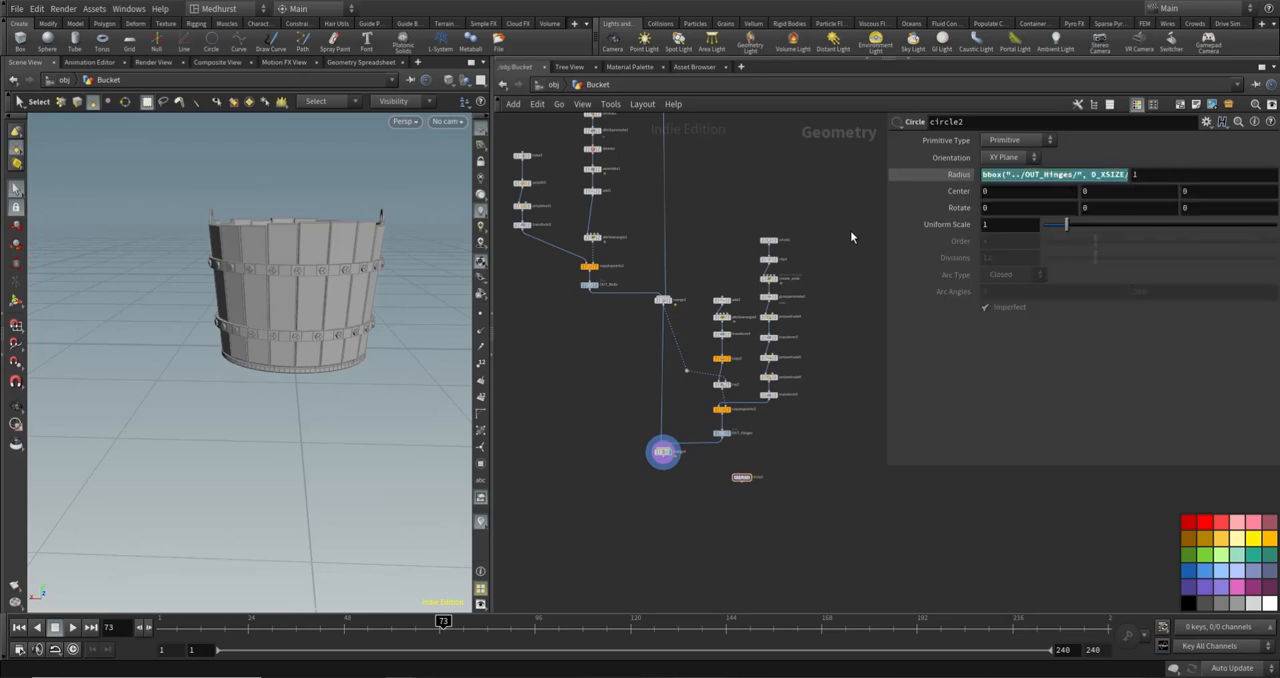
- Set circle2's primitive type to Polygon and template it over the displayed bucket
{"action": "scroll", "coordinate": [760, 475], "scroll_direction": "up", "scroll_amount": 3}
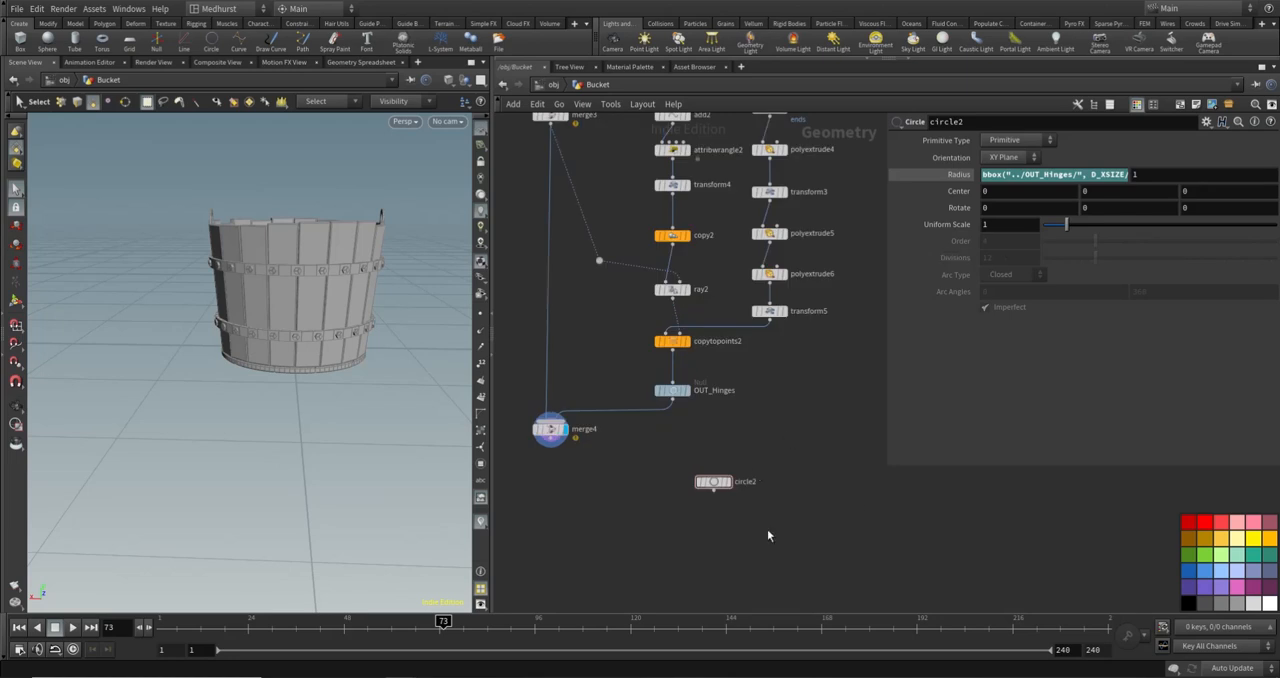
{"action": "left_click", "coordinate": [1013, 140]}
{"action": "left_click", "coordinate": [1005, 157]}
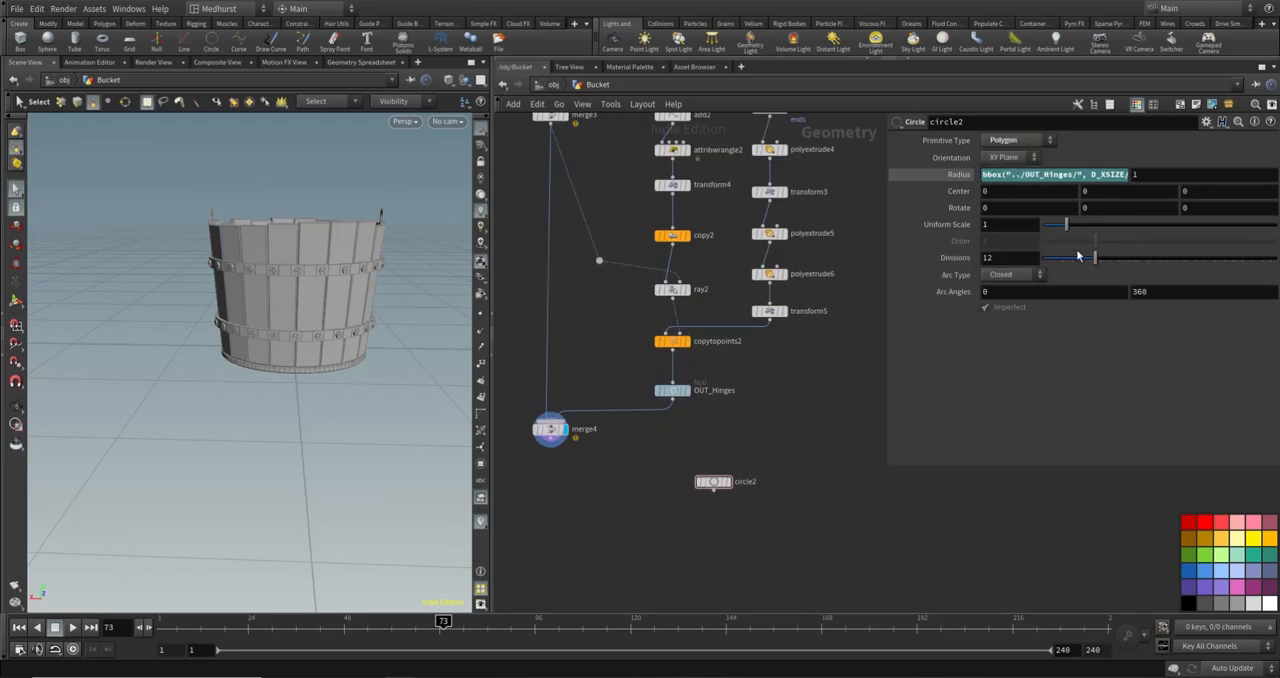
{"action": "left_click", "coordinate": [724, 483]}
{"action": "mouse_move", "coordinate": [340, 318]}
{"action": "left_mouse_down", "text": "alt"}
{"action": "mouse_move", "coordinate": [351, 374]}
{"action": "mouse_move", "coordinate": [418, 477]}
{"action": "mouse_move", "coordinate": [351, 417]}
{"action": "mouse_move", "coordinate": [343, 337]}
{"action": "left_mouse_up", "text": "alt"}
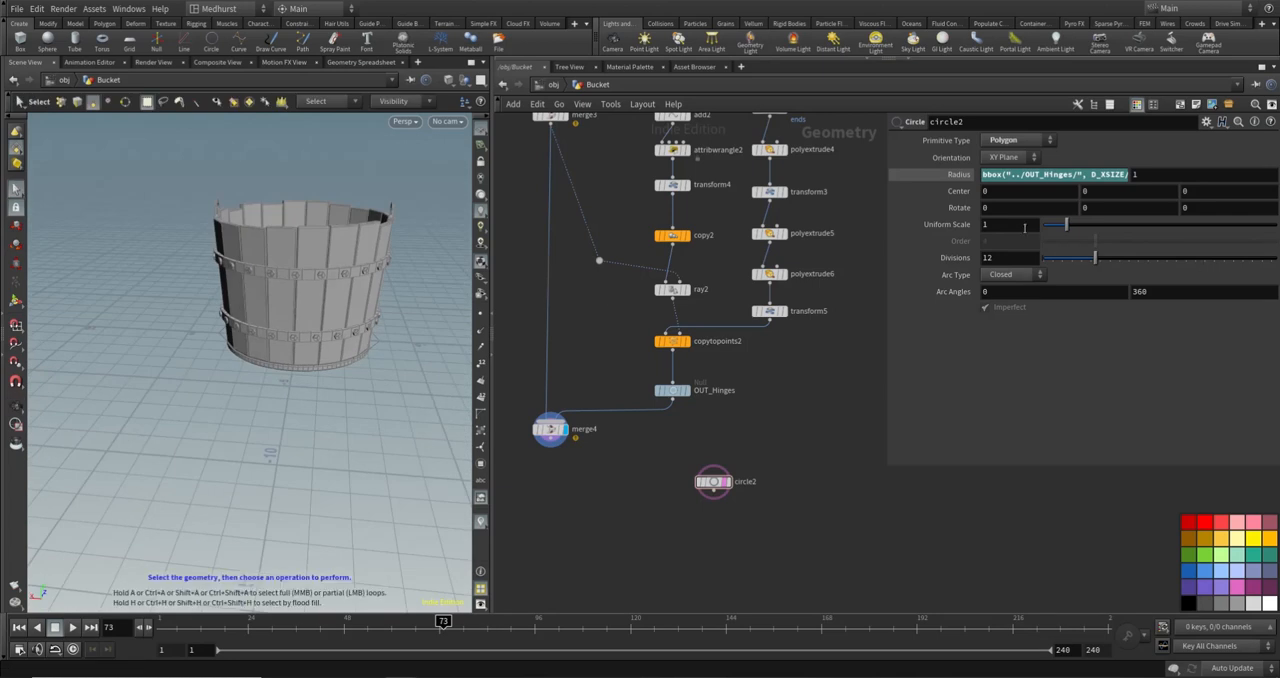
- Set circle2's Y center to a centroid expression on ../OUT_Hinges/ using D_Y
{"action": "double_click", "coordinate": [1123, 189]}
{"action": "type", "text": "centroid"}
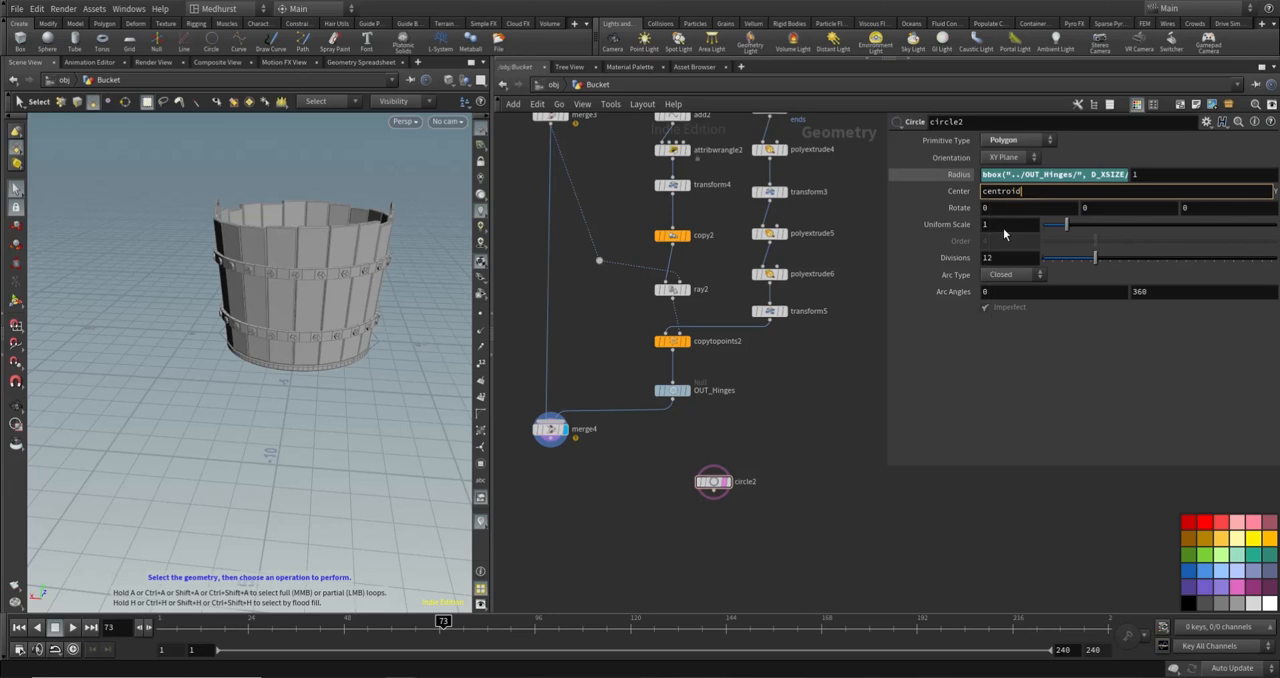
{"action": "type", "text": "(\"../"}
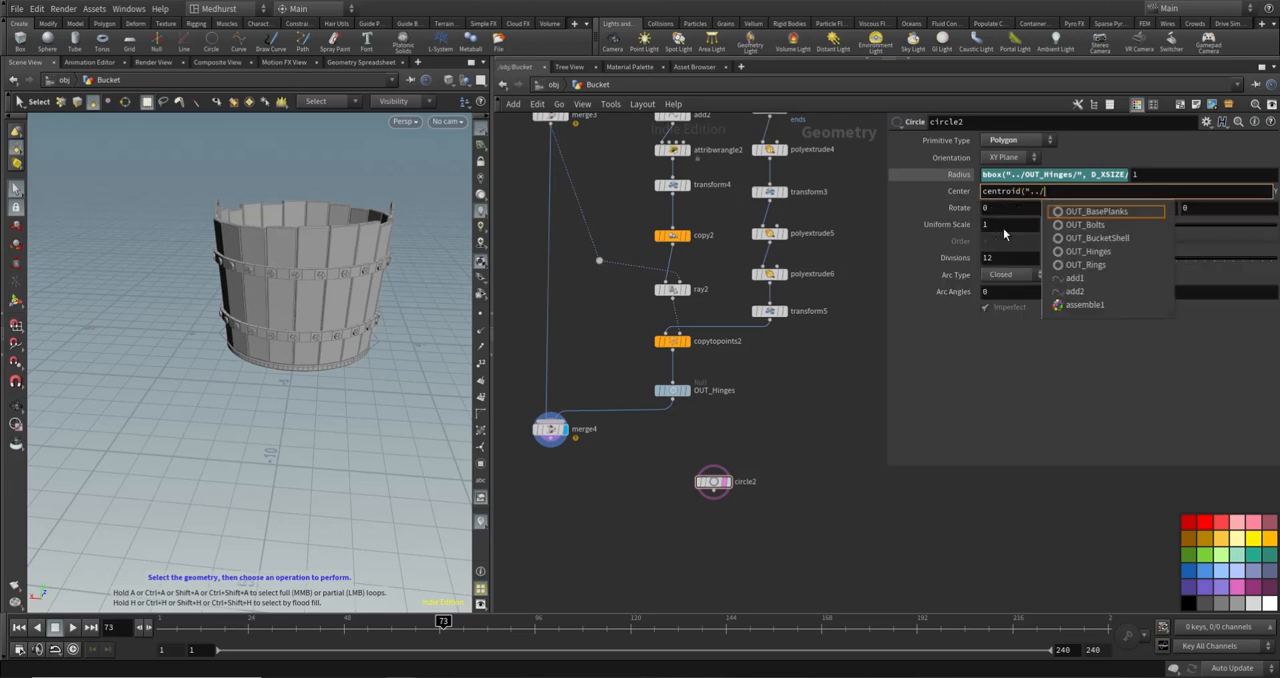
{"action": "key", "text": "Down"}
{"action": "key", "text": "Down"}
{"action": "key", "text": "Down"}
{"action": "key", "text": "Return"}
{"action": "type", "text": "\","}
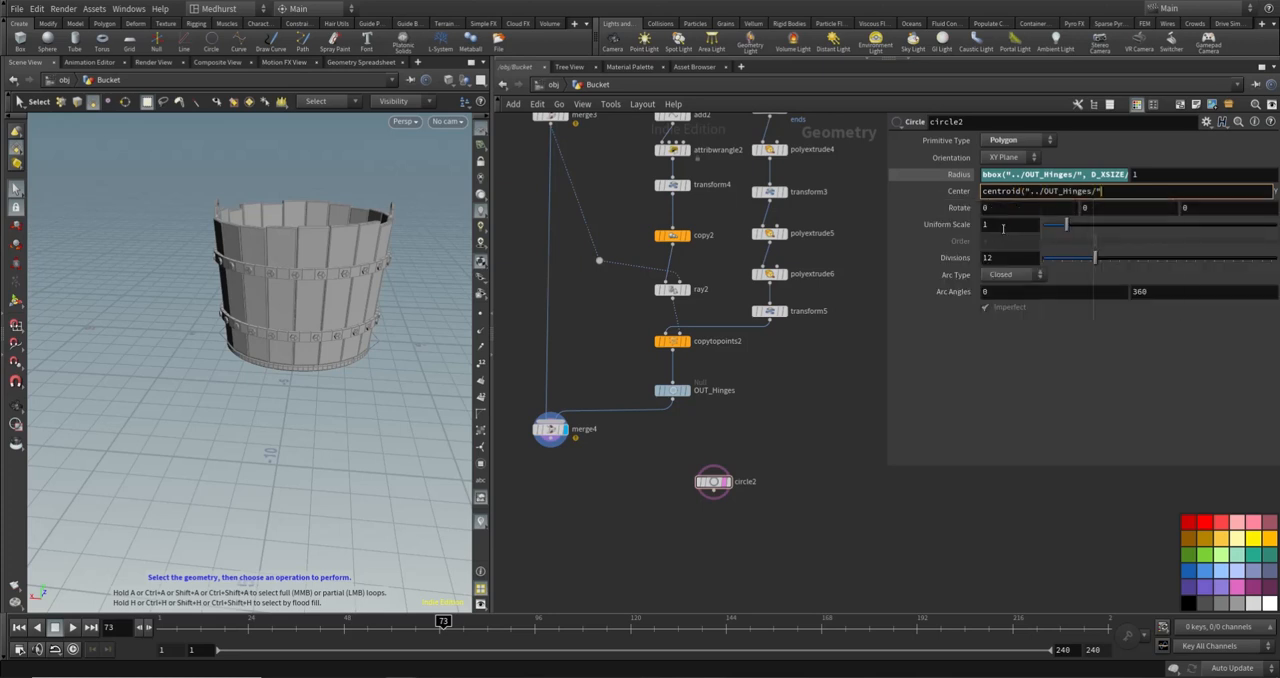
{"action": "type", "text": " D_Y"}
{"action": "key", "text": "Return"}
{"action": "key", "text": "Escape"}
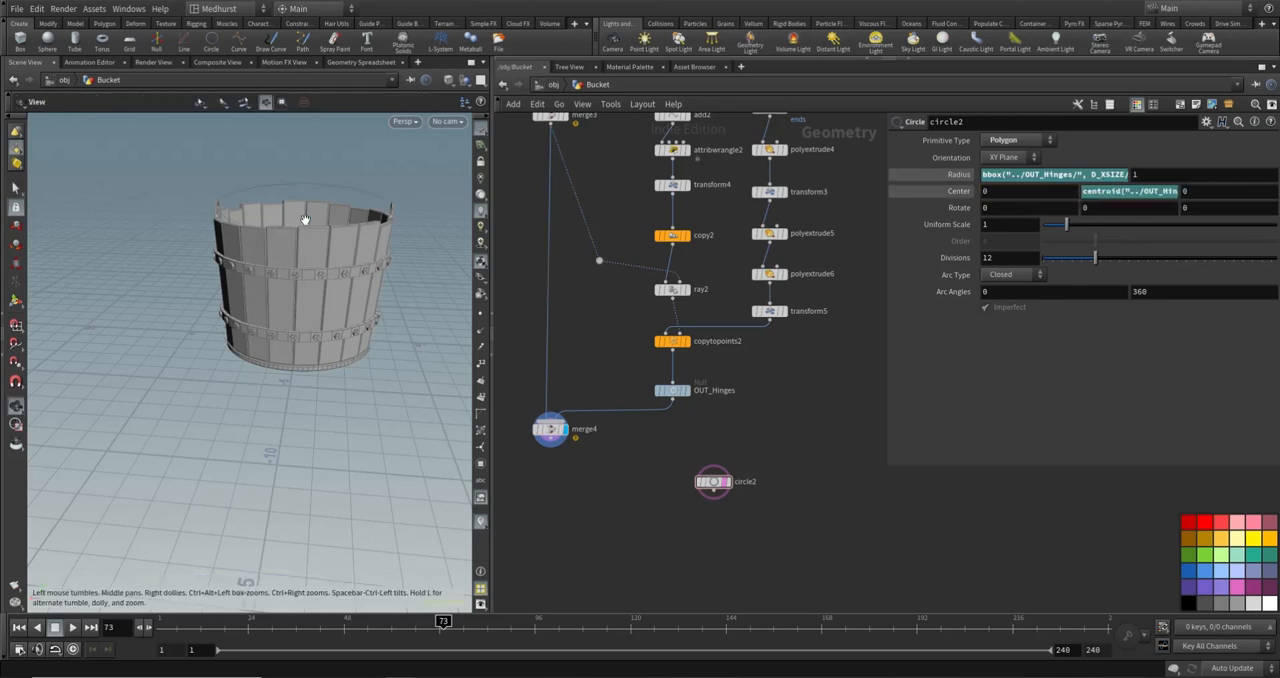
- Examine the templated circle's position and width against the two hinges on the bucket rim
{"action": "left_click_drag", "start_coordinate": [300, 214], "coordinate": [360, 180]}
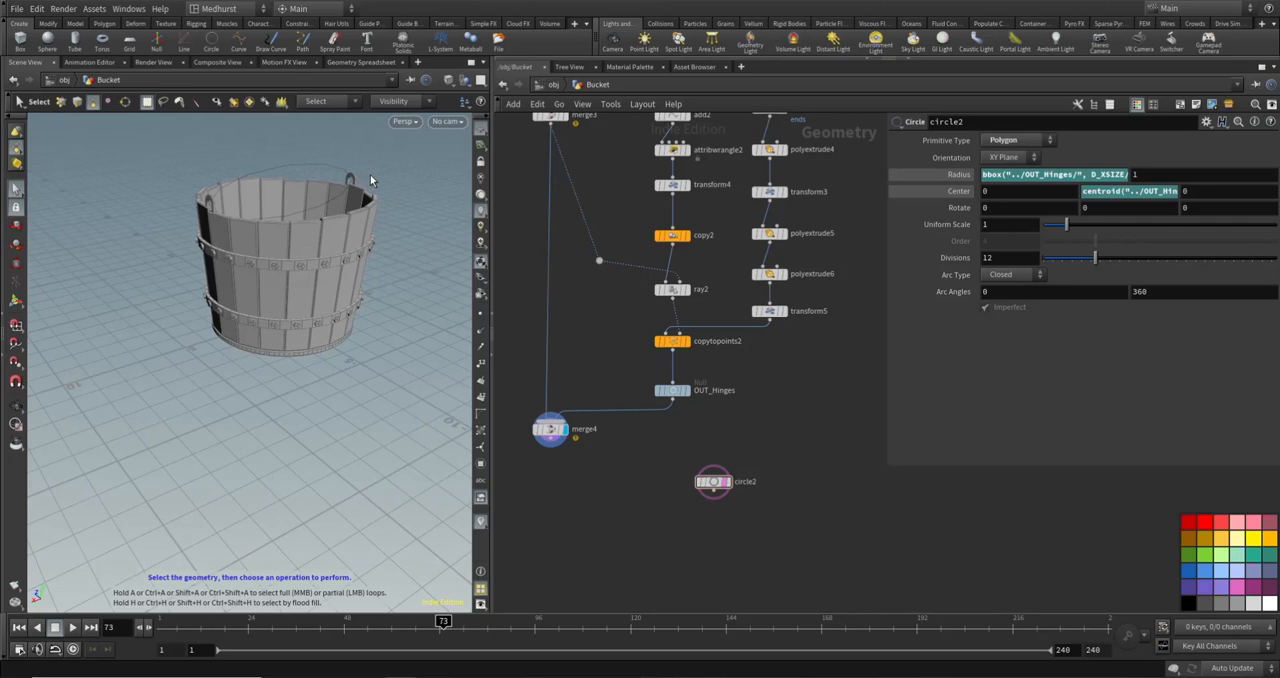
{"action": "middle_click_drag", "start_coordinate": [288, 198], "coordinate": [294, 237]}
{"action": "scroll", "coordinate": [331, 249], "scroll_direction": "up", "scroll_amount": 6}
{"action": "key", "text": "s"}
{"action": "left_click_drag", "start_coordinate": [331, 251], "coordinate": [71, 212]}
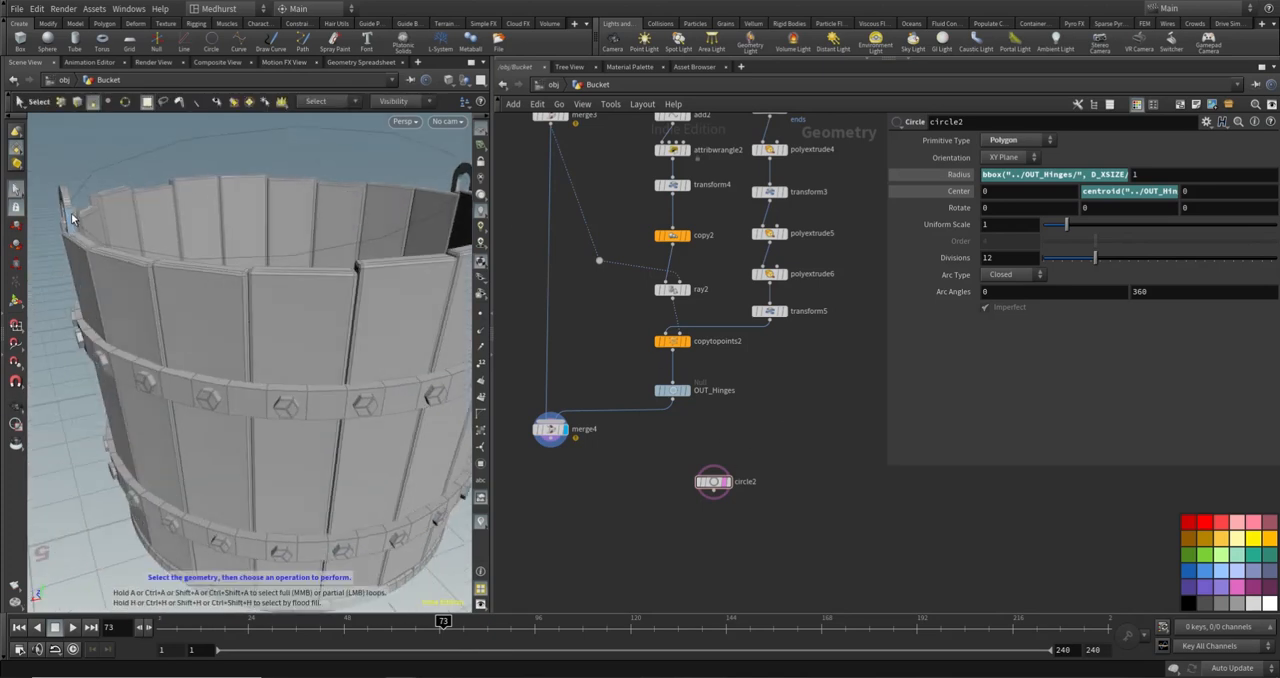
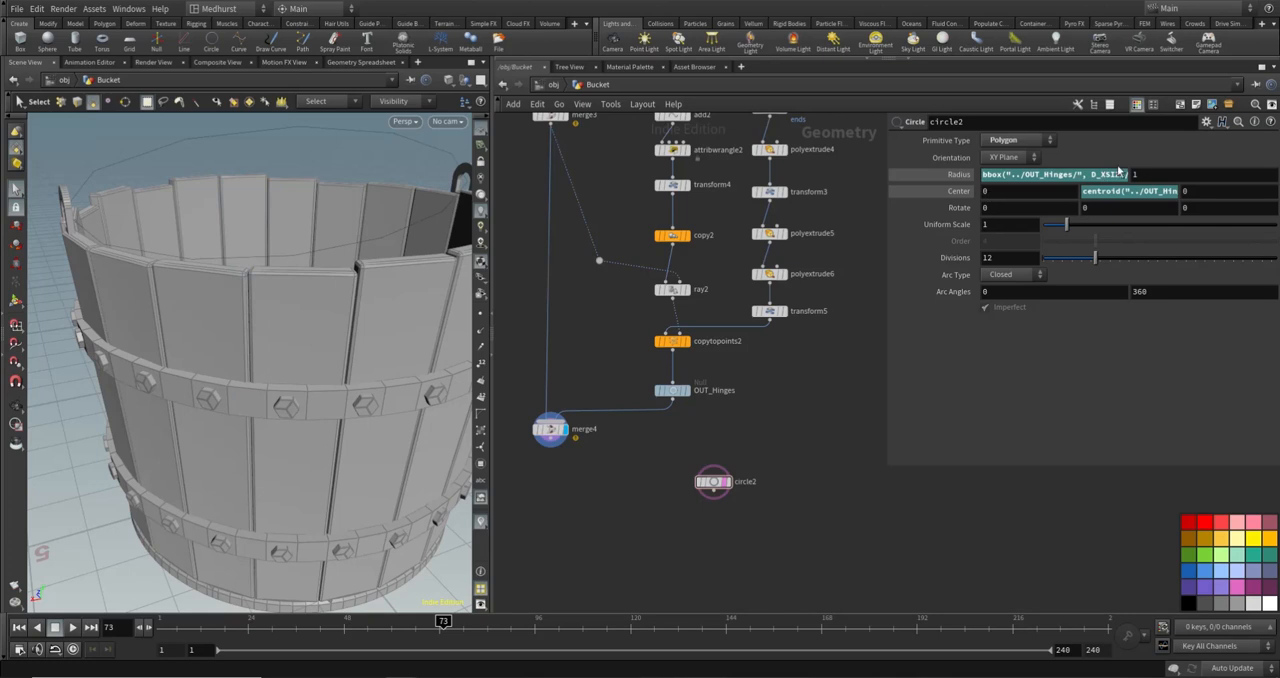
- Link circle2's second radius value to its first radius with a pasted relative reference
{"action": "left_click", "coordinate": [955, 175]}
{"action": "right_click", "coordinate": [1024, 176]}
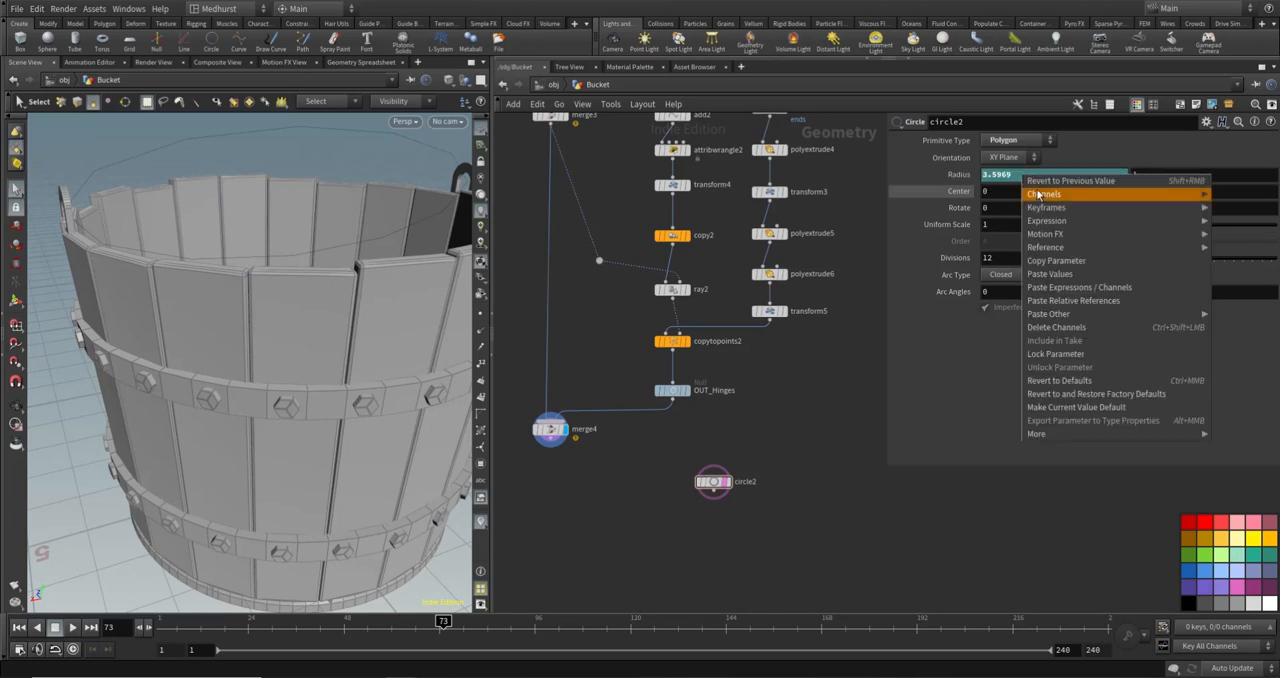
{"action": "left_click", "coordinate": [1063, 263]}
{"action": "right_click", "coordinate": [1157, 177]}
{"action": "left_click", "coordinate": [1168, 305]}
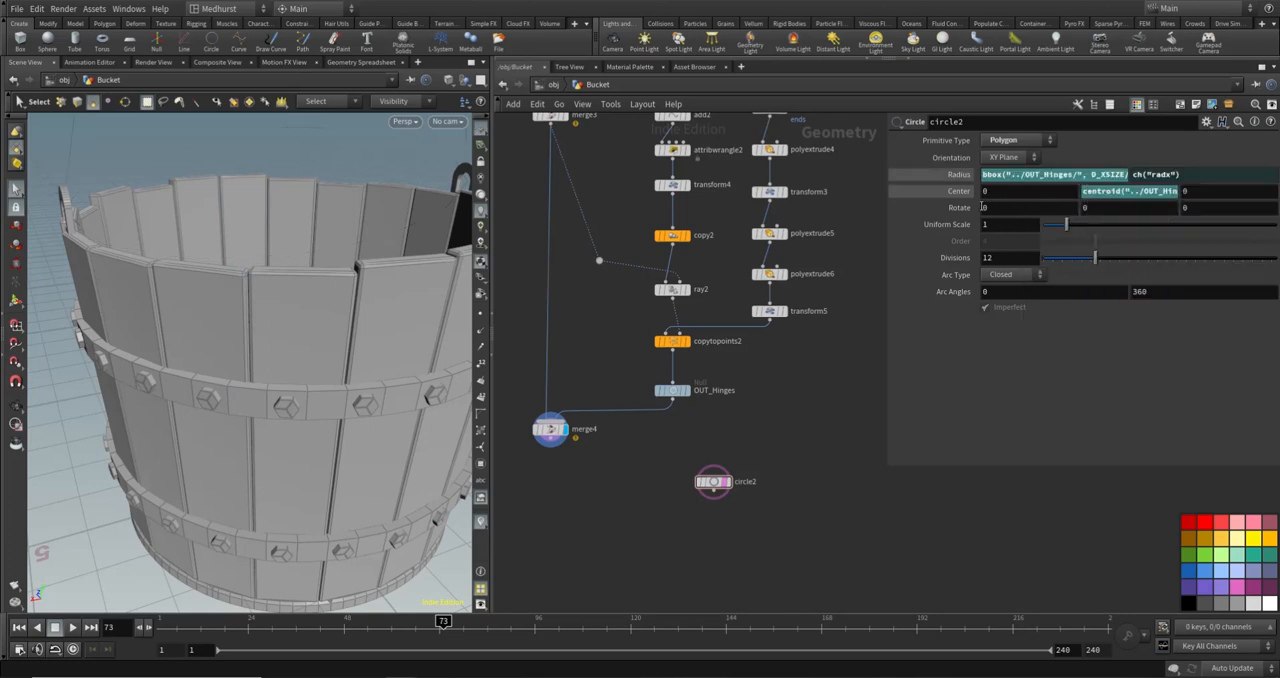
{"action": "left_click", "coordinate": [964, 176]}
- Display circle2 on its own and make it an Open Arc with an end angle of 180
{"action": "right_click_drag", "start_coordinate": [327, 177], "coordinate": [199, 157], "text": "alt"}
{"action": "left_click_drag", "start_coordinate": [366, 187], "coordinate": [329, 237]}
{"action": "right_click_drag", "start_coordinate": [329, 237], "coordinate": [372, 256]}
{"action": "left_click_drag", "start_coordinate": [372, 256], "coordinate": [336, 262]}
{"action": "left_click", "coordinate": [726, 482]}
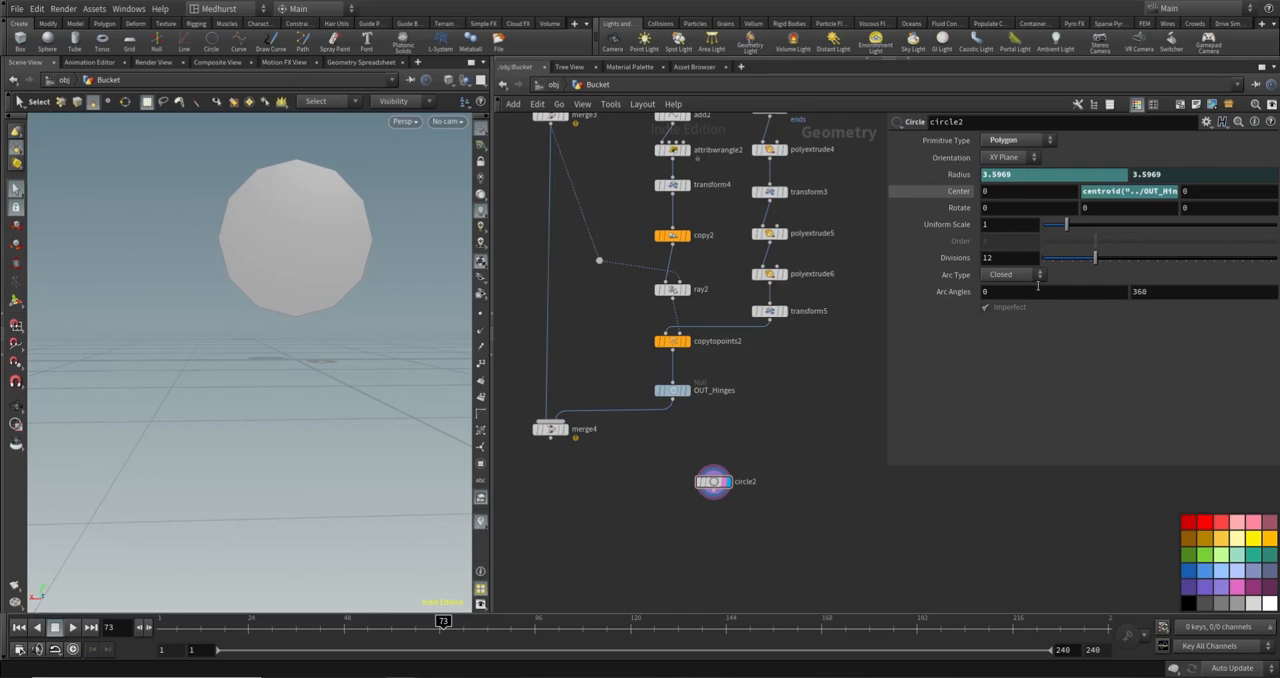
{"action": "left_click", "coordinate": [1012, 274]}
{"action": "left_click", "coordinate": [1008, 302]}
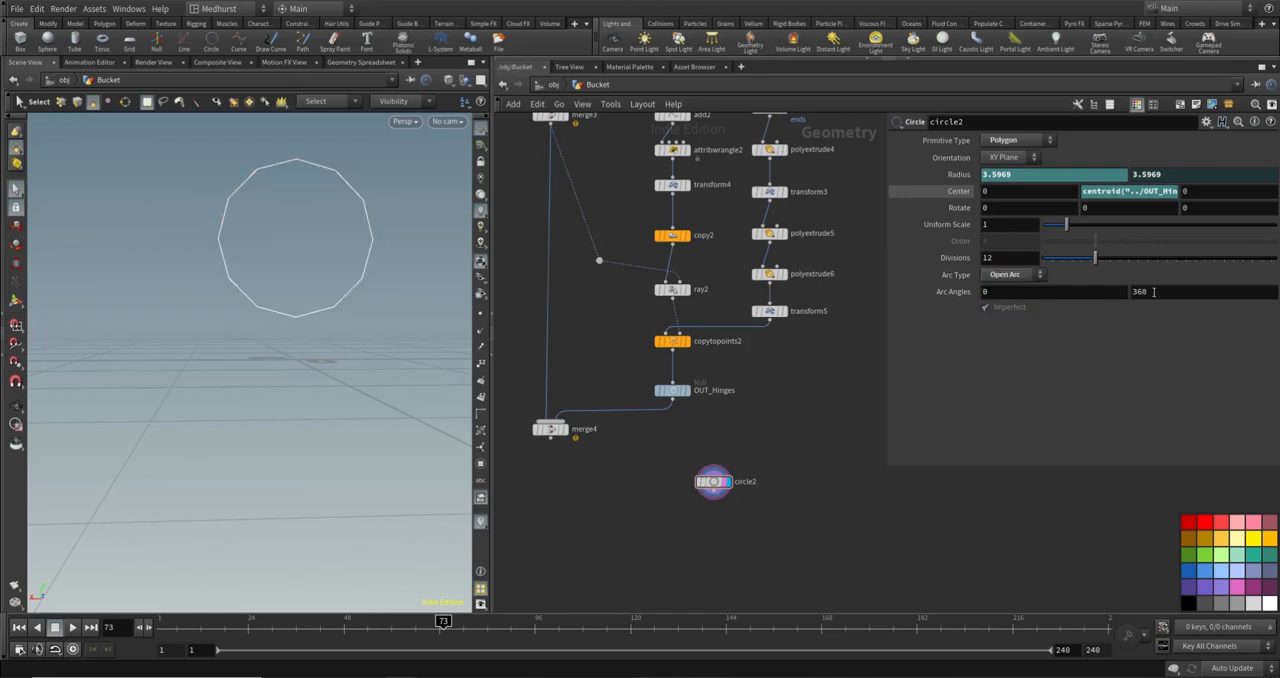
{"action": "left_click_drag", "start_coordinate": [1154, 292], "coordinate": [1012, 321]}
{"action": "type", "text": "180"}
{"action": "key", "text": "Return"}
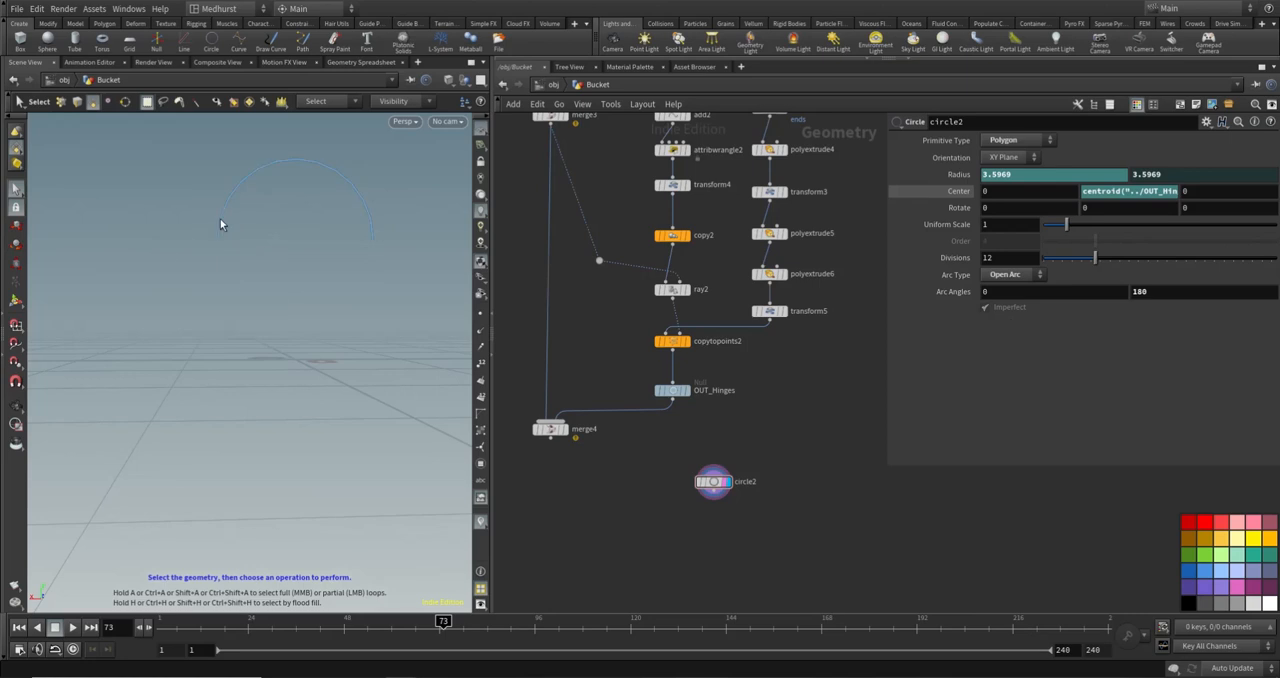
- Try arc angles of 90 to 270 on circle2, and restore them to 0 and 180
{"action": "left_click_drag", "start_coordinate": [1003, 292], "coordinate": [946, 307]}
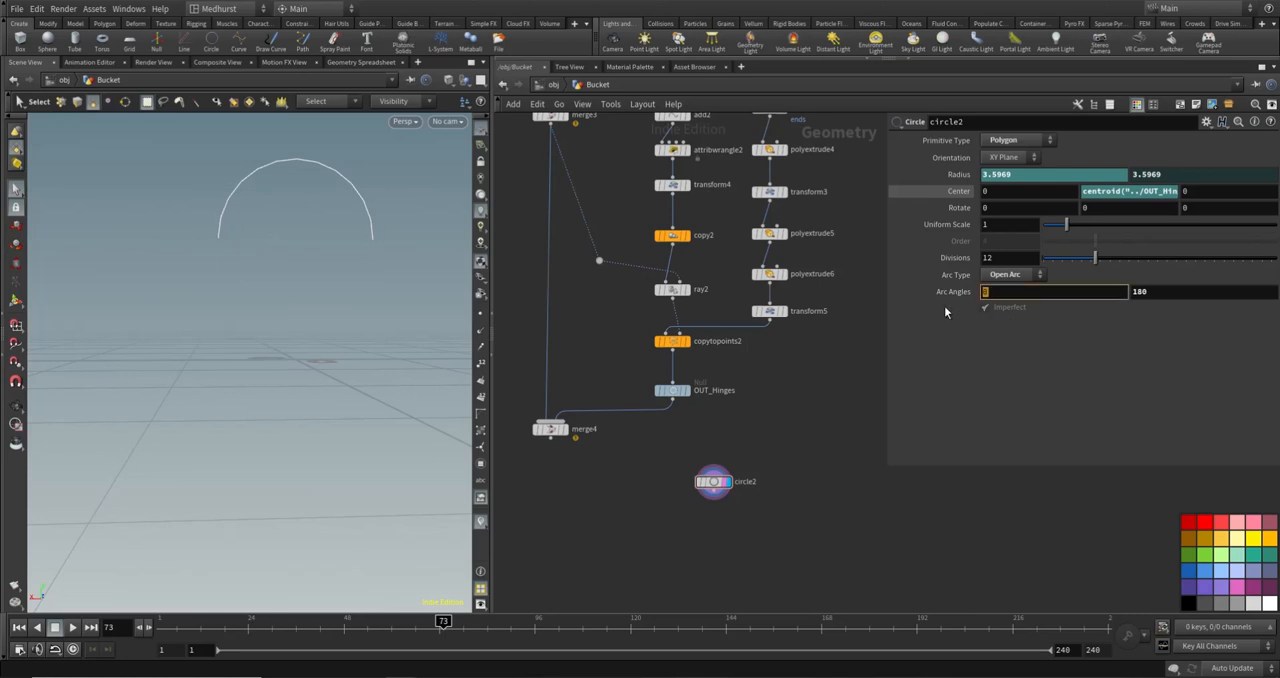
{"action": "type", "text": "90"}
{"action": "key", "text": "Tab"}
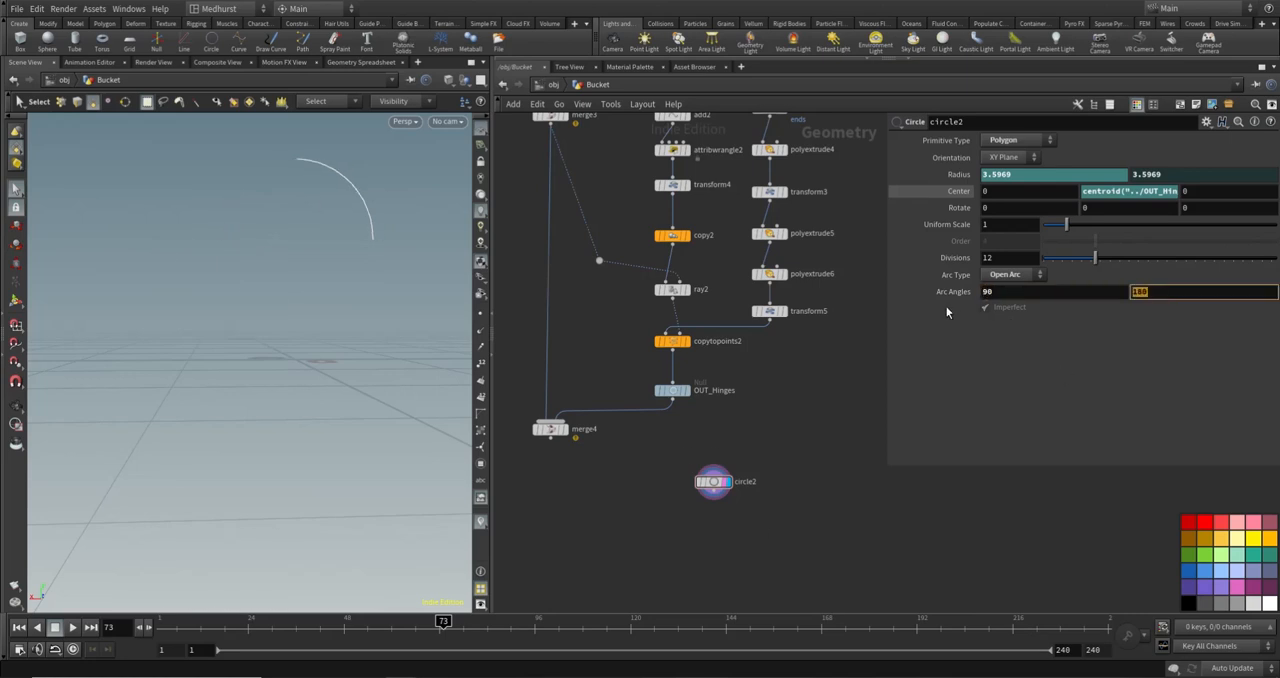
{"action": "type", "text": "270"}
{"action": "key", "text": "Return"}
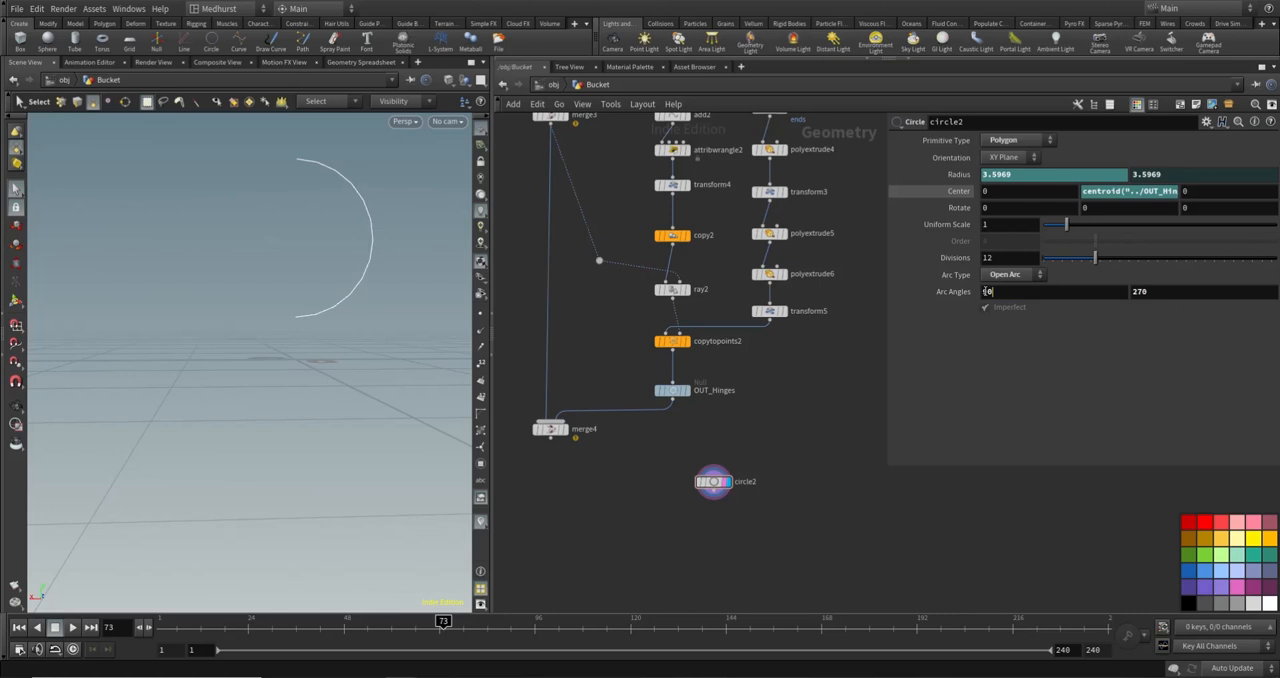
{"action": "left_click_drag", "start_coordinate": [987, 292], "coordinate": [870, 320]}
{"action": "type", "text": "0"}
{"action": "key", "text": "Tab"}
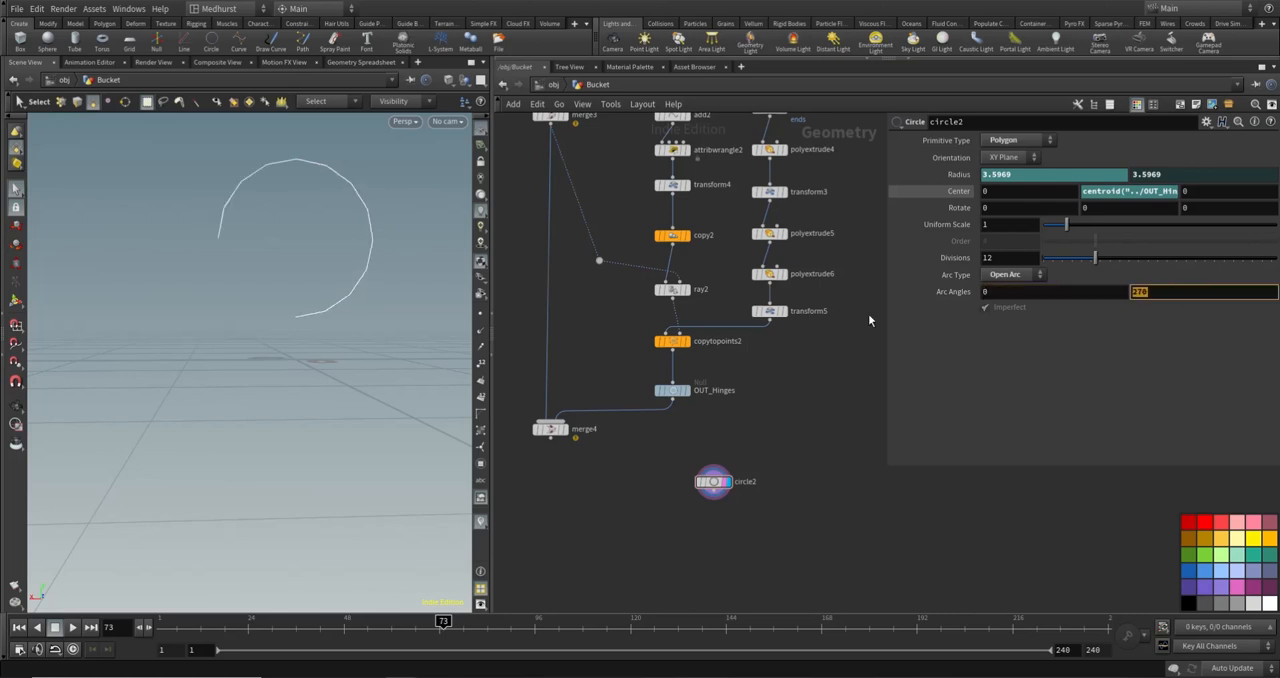
{"action": "type", "text": "180"}
{"action": "key", "text": "Return"}
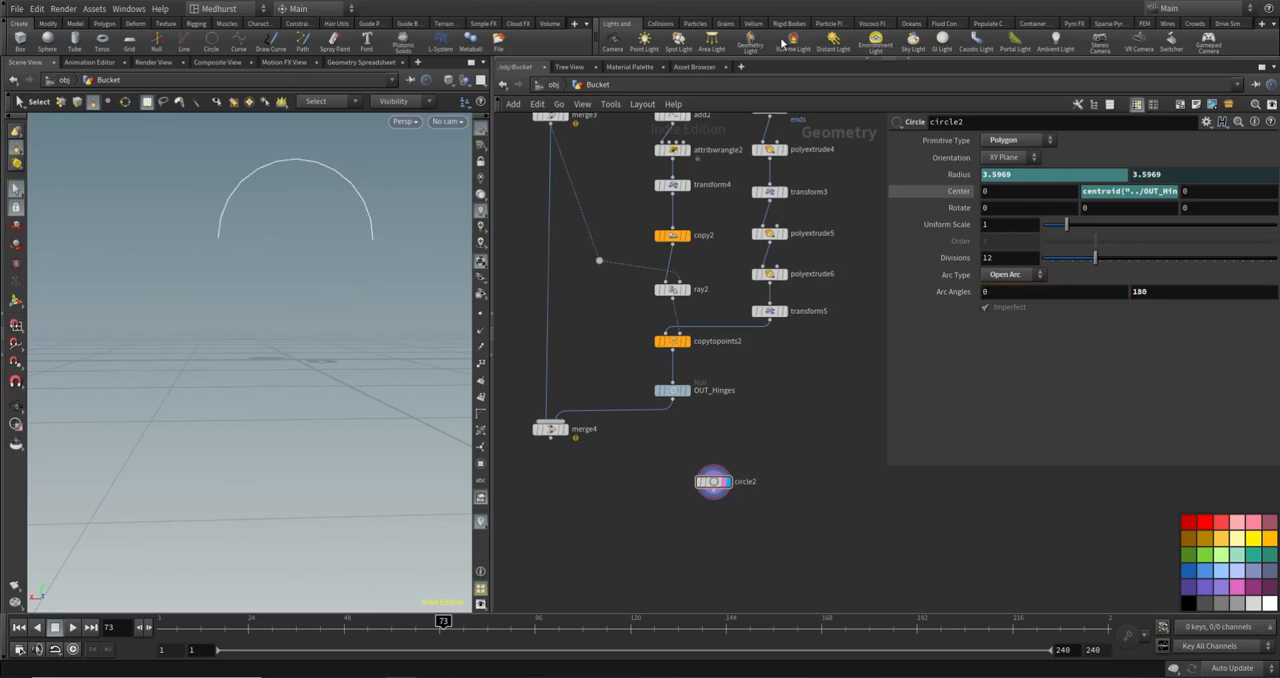
- Set circle2's divisions to 100
{"action": "left_click", "coordinate": [988, 258]}
{"action": "type", "text": "100"}
{"action": "key", "text": "Return"}
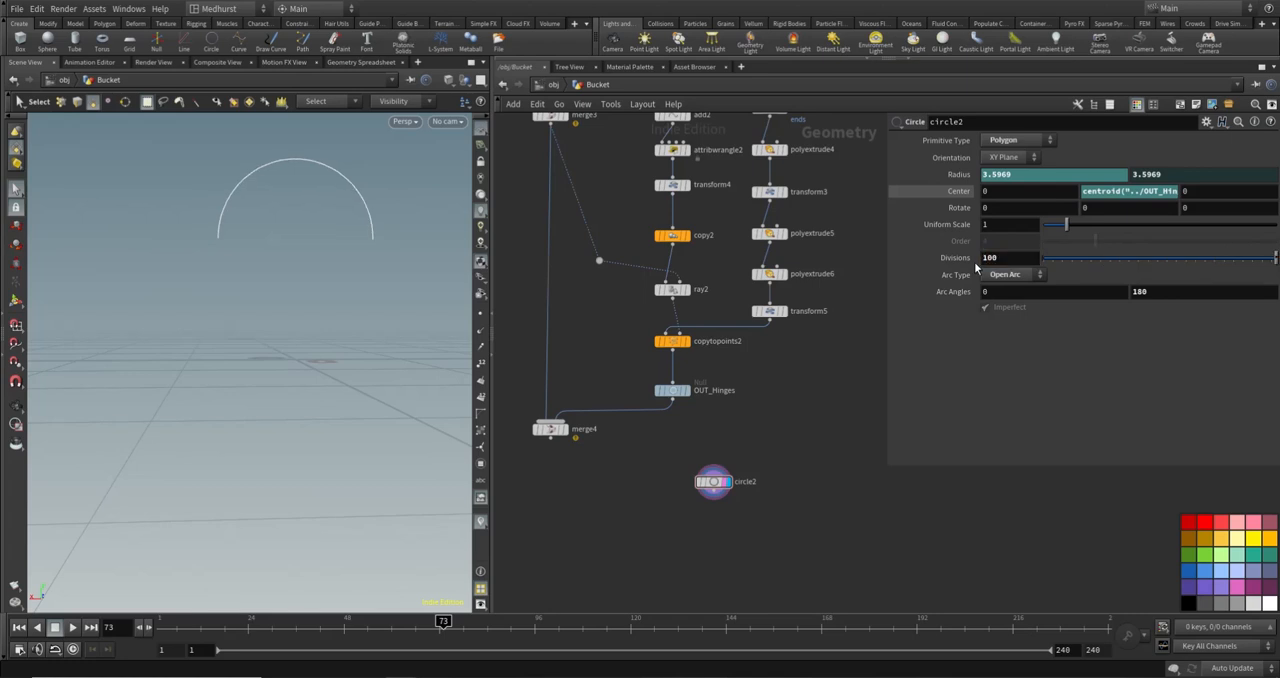
{"action": "left_click", "coordinate": [479, 317]}
{"action": "left_click", "coordinate": [479, 317]}
- Show merge4 as a template for reference and set circle2's uniform scale to 0.97 to fit the arc to the hinges
{"action": "left_click", "coordinate": [562, 433]}
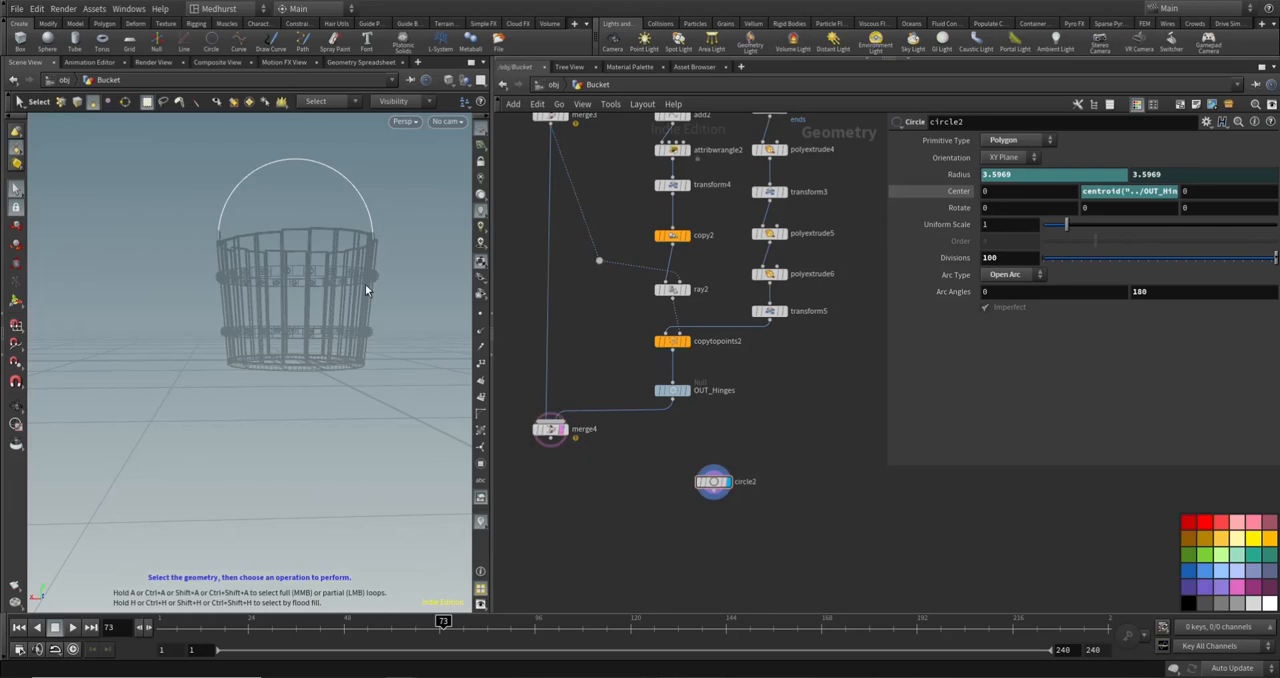
{"action": "left_click_drag", "start_coordinate": [365, 284], "coordinate": [323, 257], "text": "alt"}
{"action": "right_click_drag", "start_coordinate": [323, 257], "coordinate": [214, 251], "text": "alt"}
{"action": "left_click_drag", "start_coordinate": [214, 251], "coordinate": [226, 237], "text": "alt"}
{"action": "right_click_drag", "start_coordinate": [226, 237], "coordinate": [197, 228], "text": "alt"}
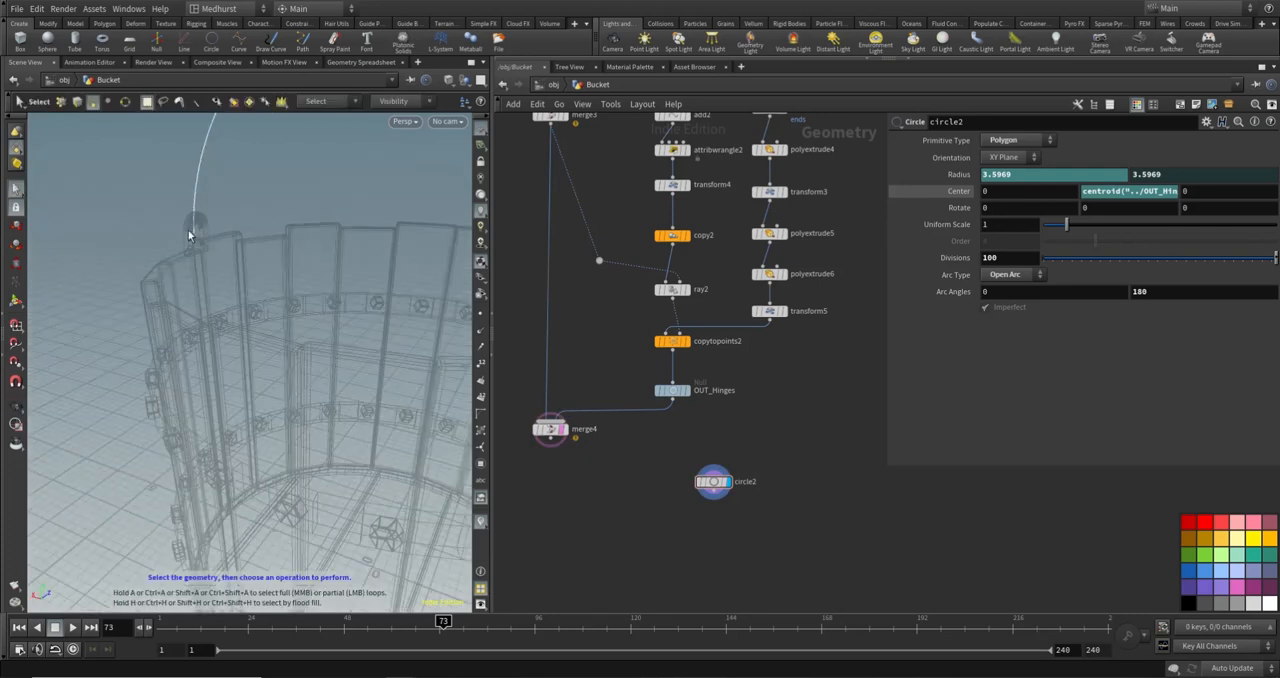
{"action": "left_click_drag", "start_coordinate": [201, 214], "coordinate": [186, 244], "text": "alt"}
{"action": "right_click_drag", "start_coordinate": [153, 282], "coordinate": [309, 277], "text": "alt"}
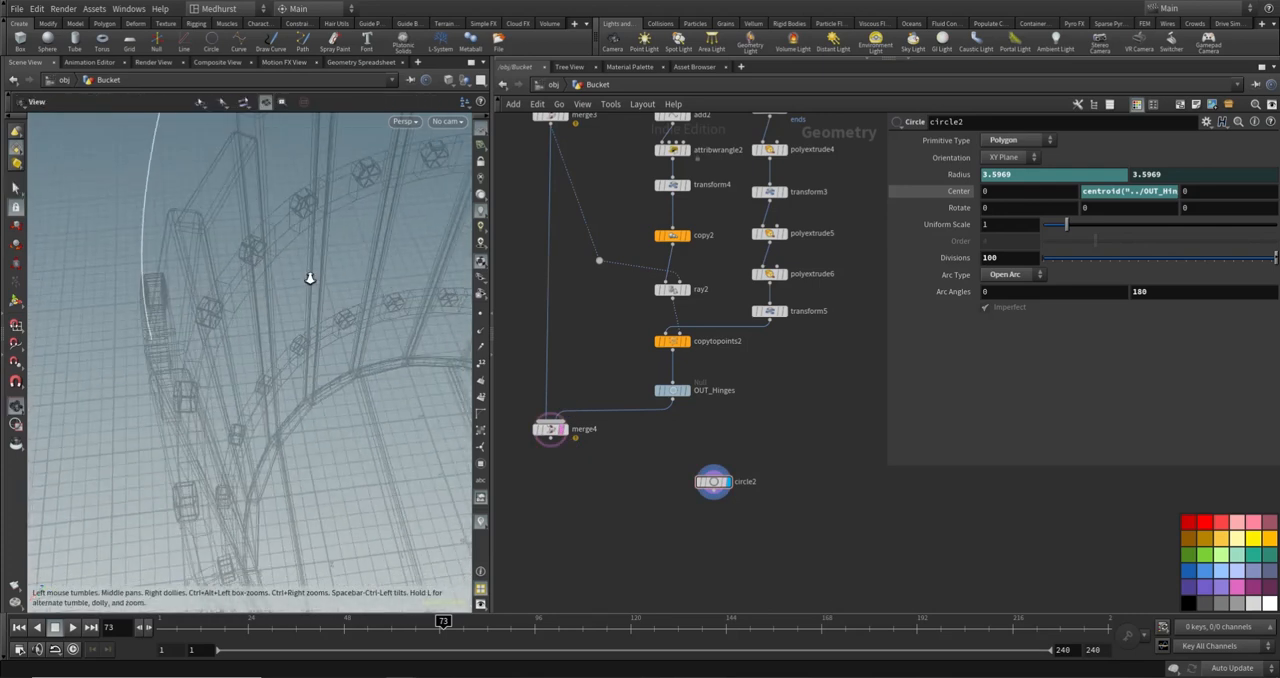
{"action": "left_click_drag", "start_coordinate": [309, 277], "coordinate": [216, 308], "text": "alt"}
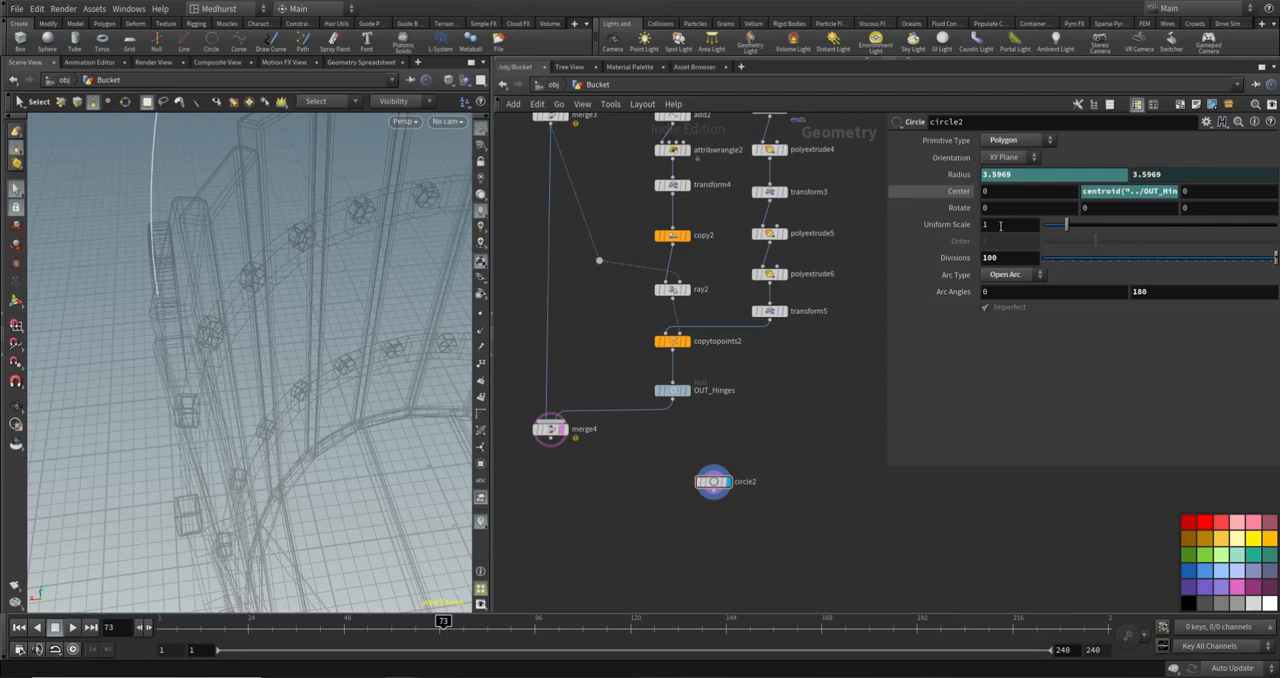
{"action": "middle_click_drag", "start_coordinate": [1000, 226], "coordinate": [976, 247]}
{"action": "left_click_drag", "start_coordinate": [294, 214], "coordinate": [257, 243], "text": "alt"}
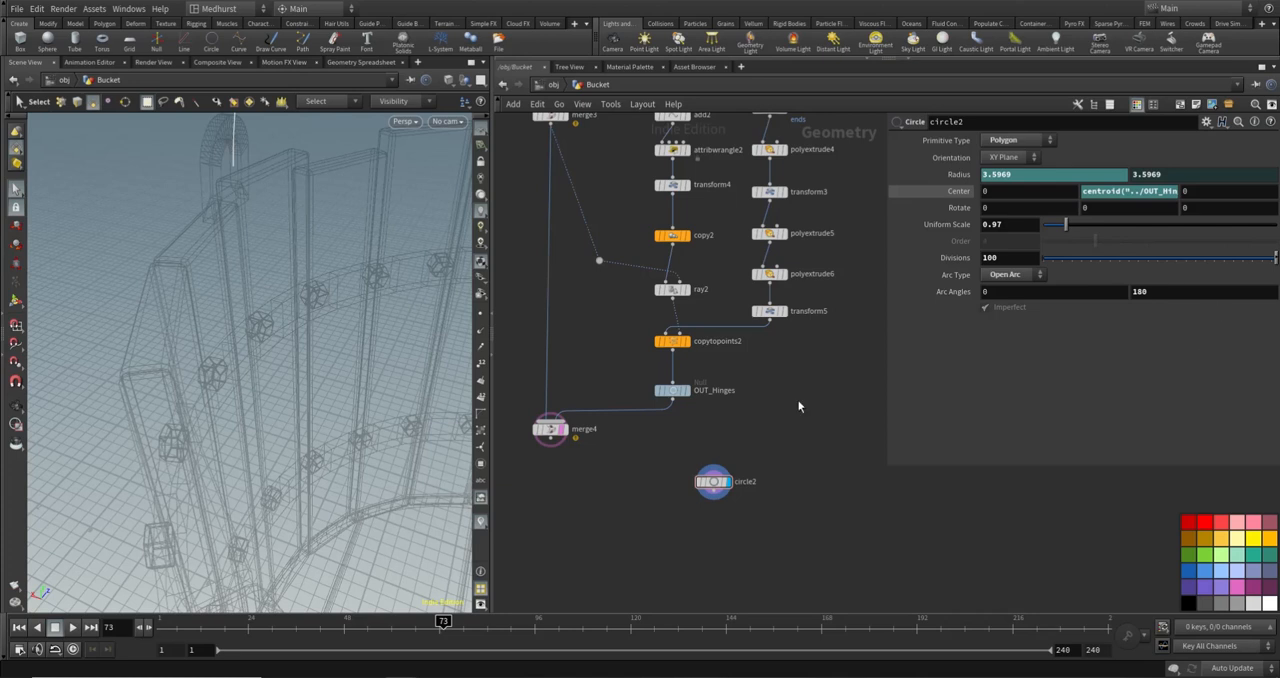
- Add a Clip node below circle2 and connect circle2's output to it
{"action": "key", "text": "Tab"}
{"action": "type", "text": "clip"}
{"action": "key", "text": "Return"}
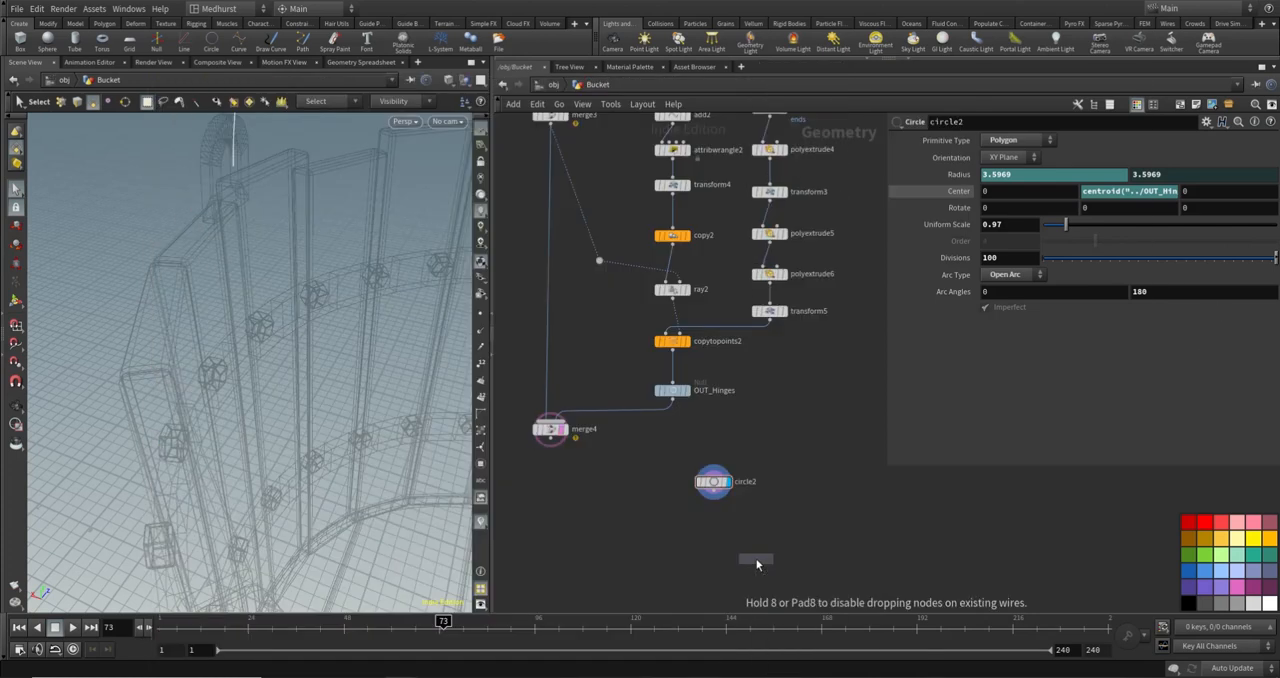
{"action": "left_click", "coordinate": [713, 500]}
{"action": "left_click", "coordinate": [713, 500]}
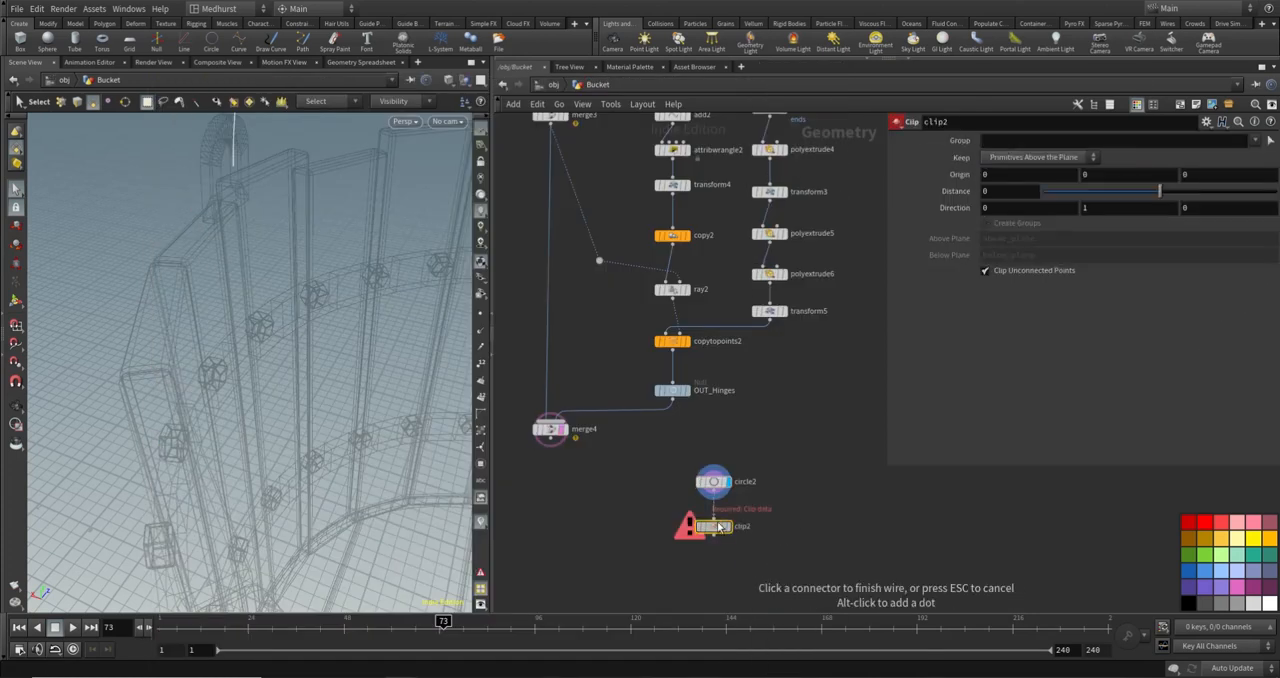
{"action": "left_click", "coordinate": [713, 518]}
- Set the Clip direction to 1, 0, 0 and display the node so only half of the arc is kept
{"action": "left_click_drag", "start_coordinate": [1047, 211], "coordinate": [858, 238]}
{"action": "type", "text": "1"}
{"action": "key", "text": "Tab"}
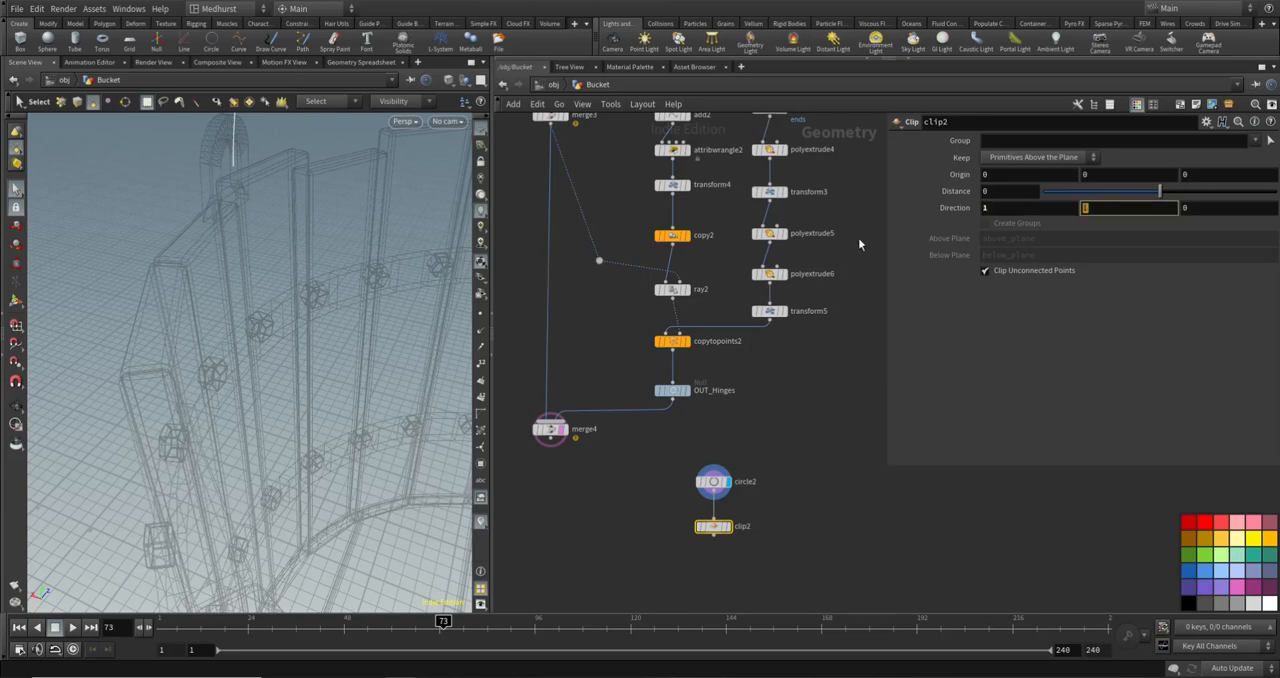
{"action": "type", "text": "0"}
{"action": "key", "text": "Return"}
{"action": "left_click", "coordinate": [730, 527]}
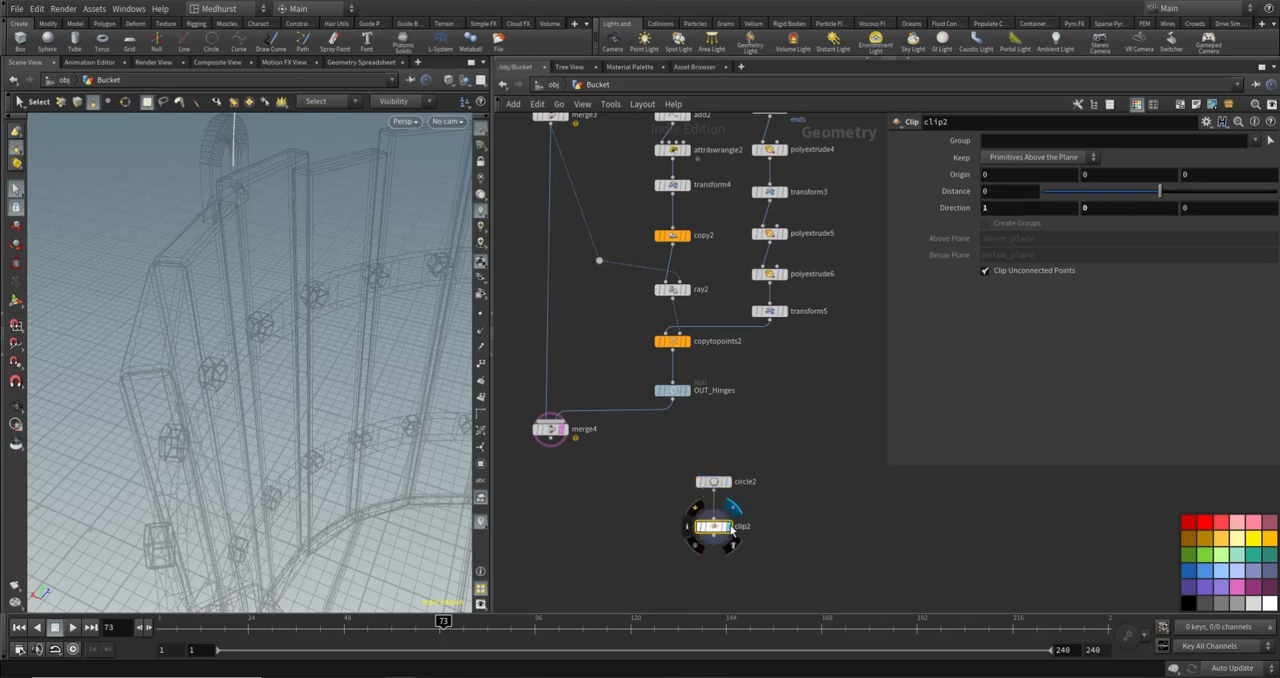
{"action": "right_click_drag", "start_coordinate": [225, 325], "coordinate": [211, 280], "text": "alt"}
{"action": "left_click_drag", "start_coordinate": [257, 283], "coordinate": [300, 192], "text": "alt"}
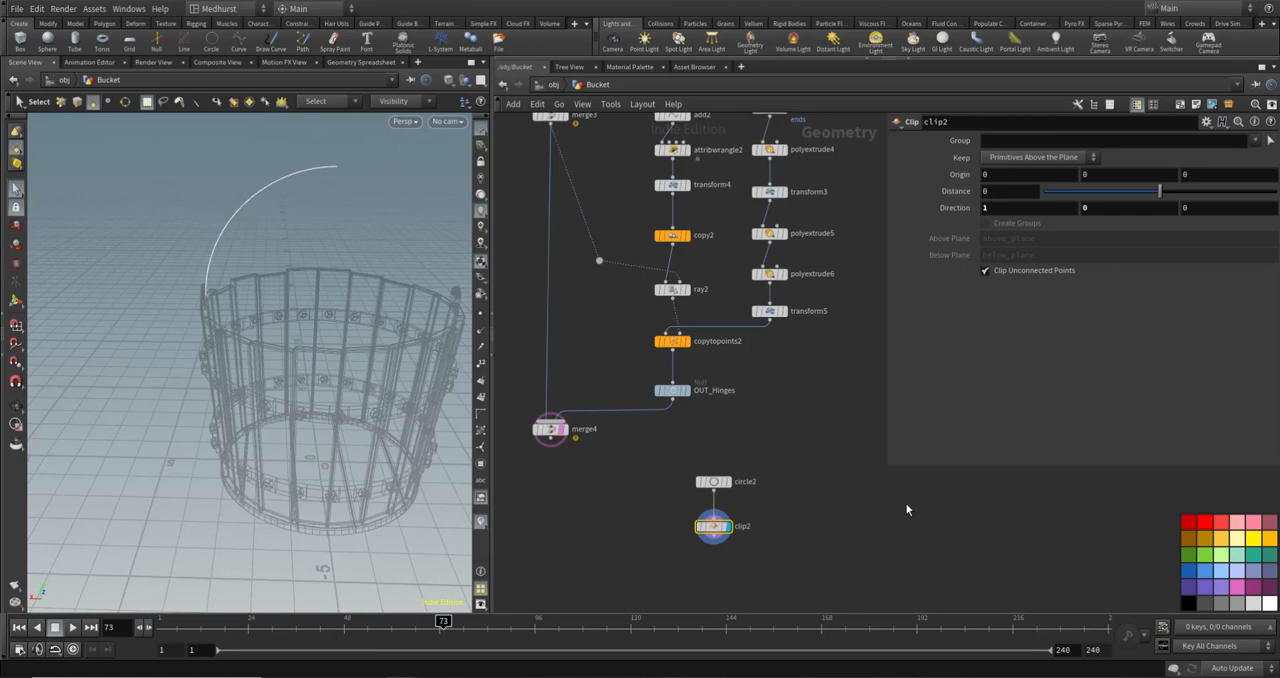
- Add a Blast node below clip2 and connect clip2's output to it
{"action": "key", "text": "Tab"}
{"action": "type", "text": "bla"}
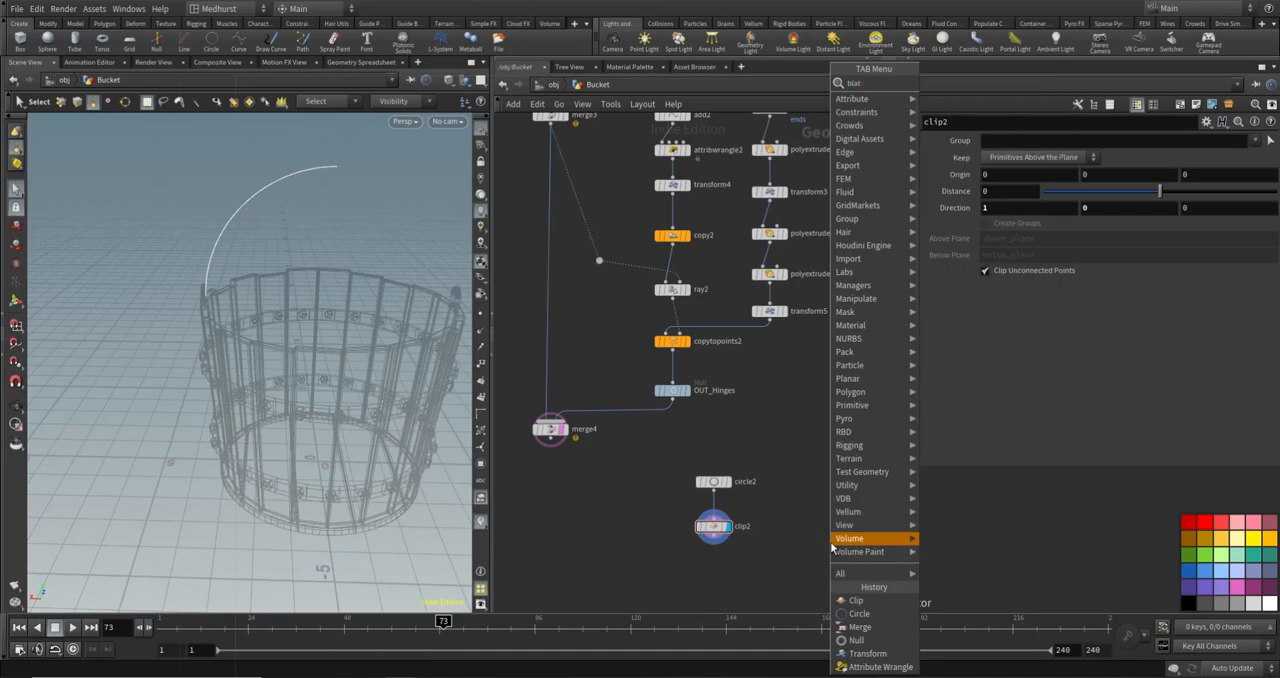
{"action": "type", "text": "st"}
{"action": "key", "text": "Return"}
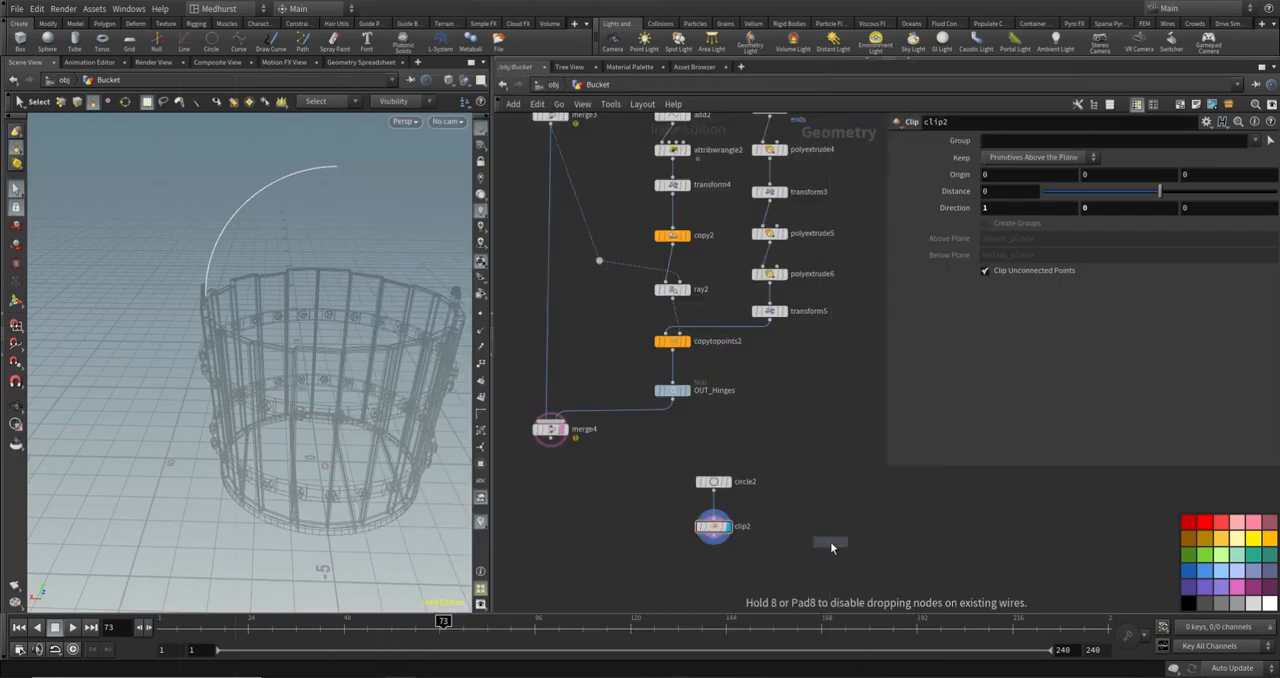
{"action": "left_click", "coordinate": [783, 563]}
{"action": "left_click", "coordinate": [713, 542]}
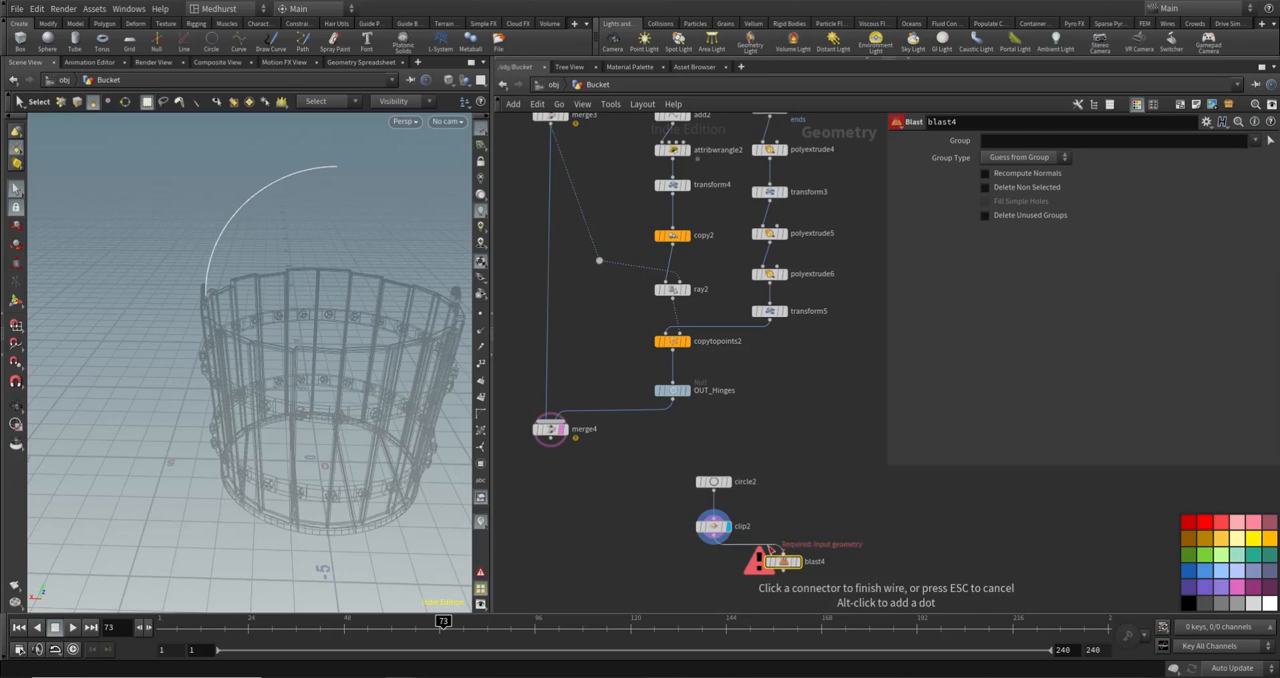
{"action": "left_click", "coordinate": [771, 550]}
- Set the Blast to group 0 with group type Points and Delete Non Selected enabled, and display its result with the bucket template
{"action": "left_click", "coordinate": [1043, 140]}
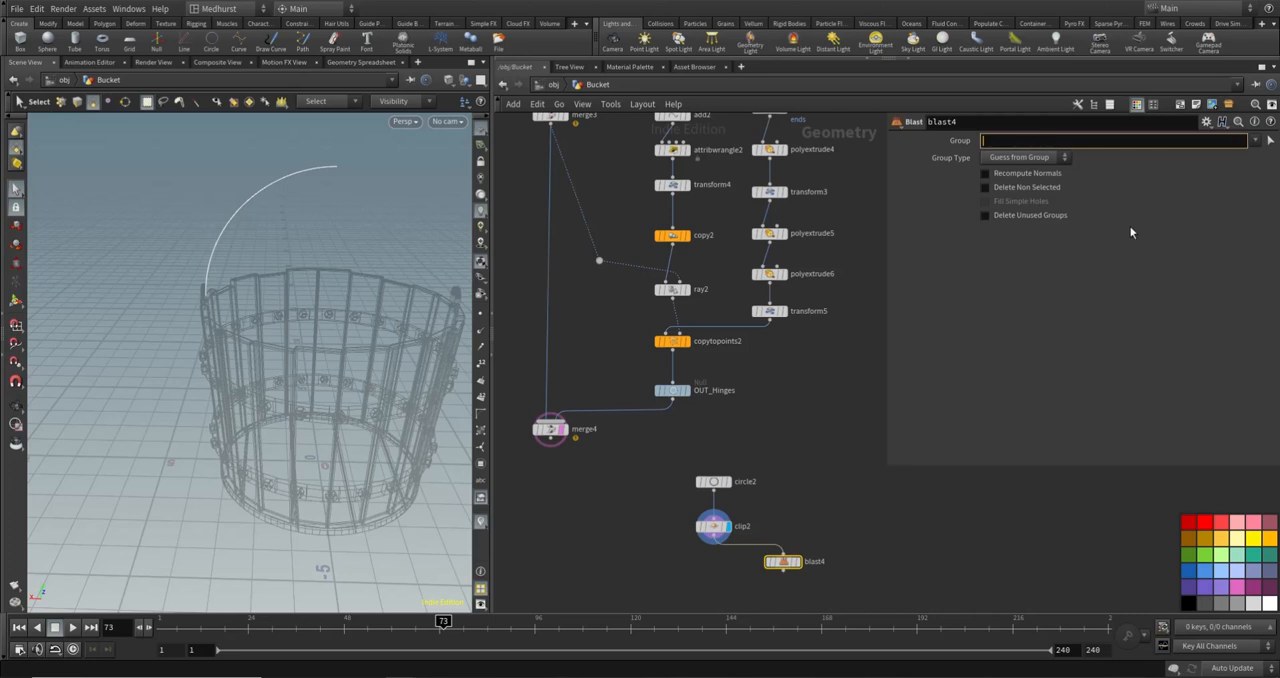
{"action": "type", "text": "0"}
{"action": "key", "text": "Return"}
{"action": "left_click", "coordinate": [1048, 189]}
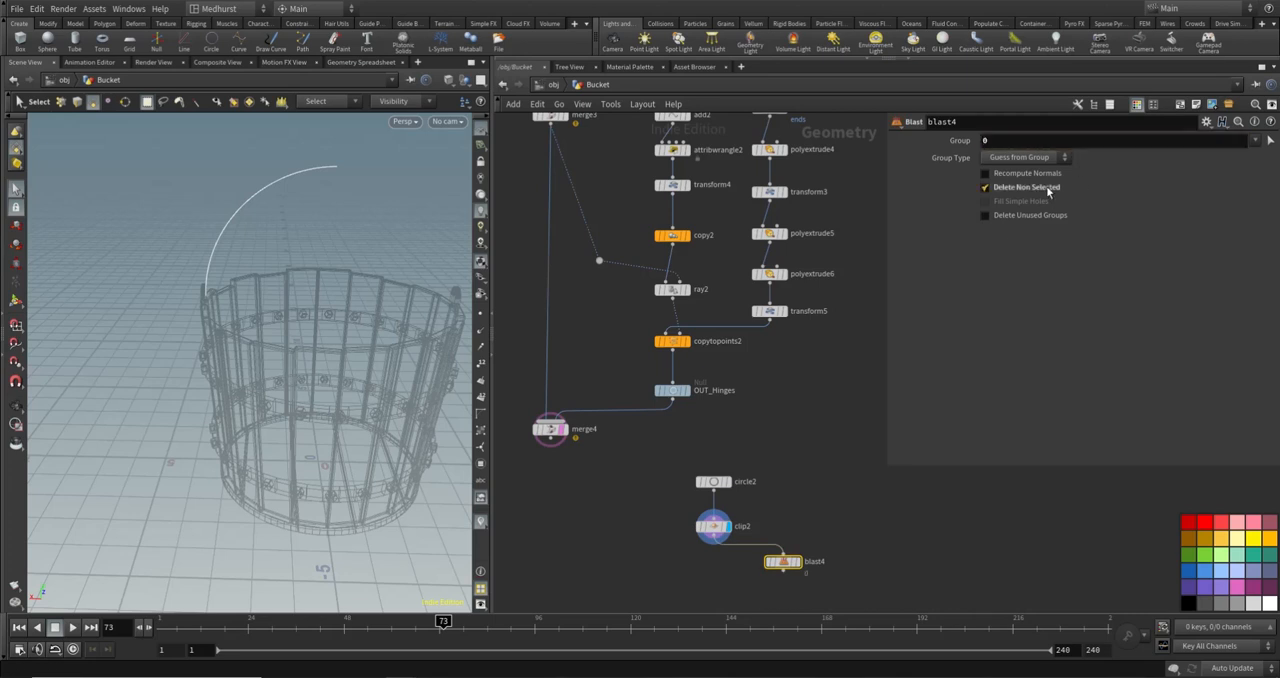
{"action": "left_click", "coordinate": [800, 563]}
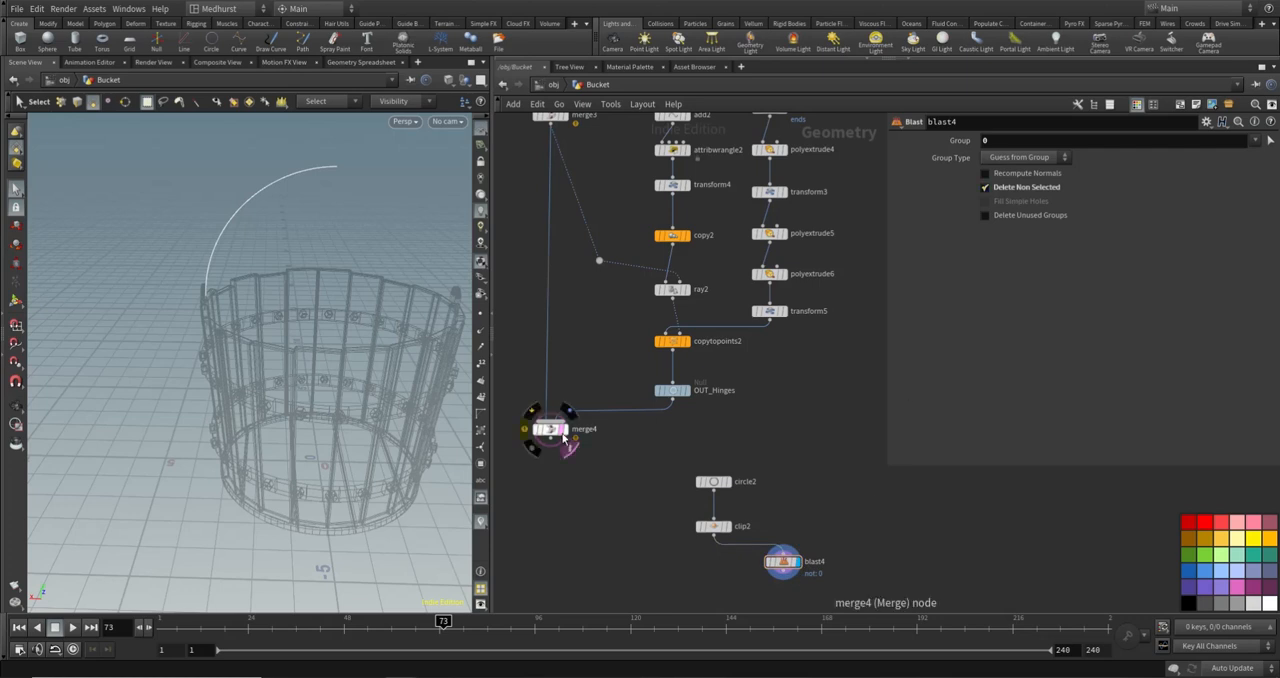
{"action": "left_click", "coordinate": [566, 443]}
{"action": "left_click", "coordinate": [1033, 157]}
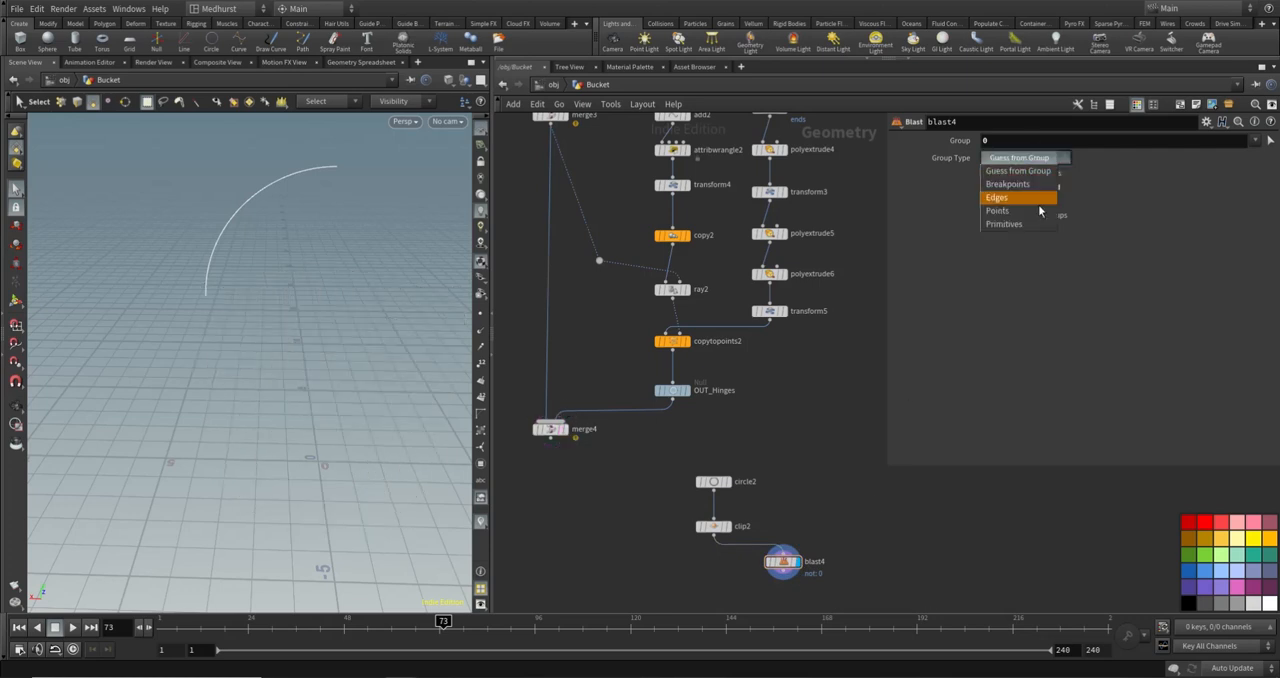
{"action": "left_click", "coordinate": [1015, 214]}
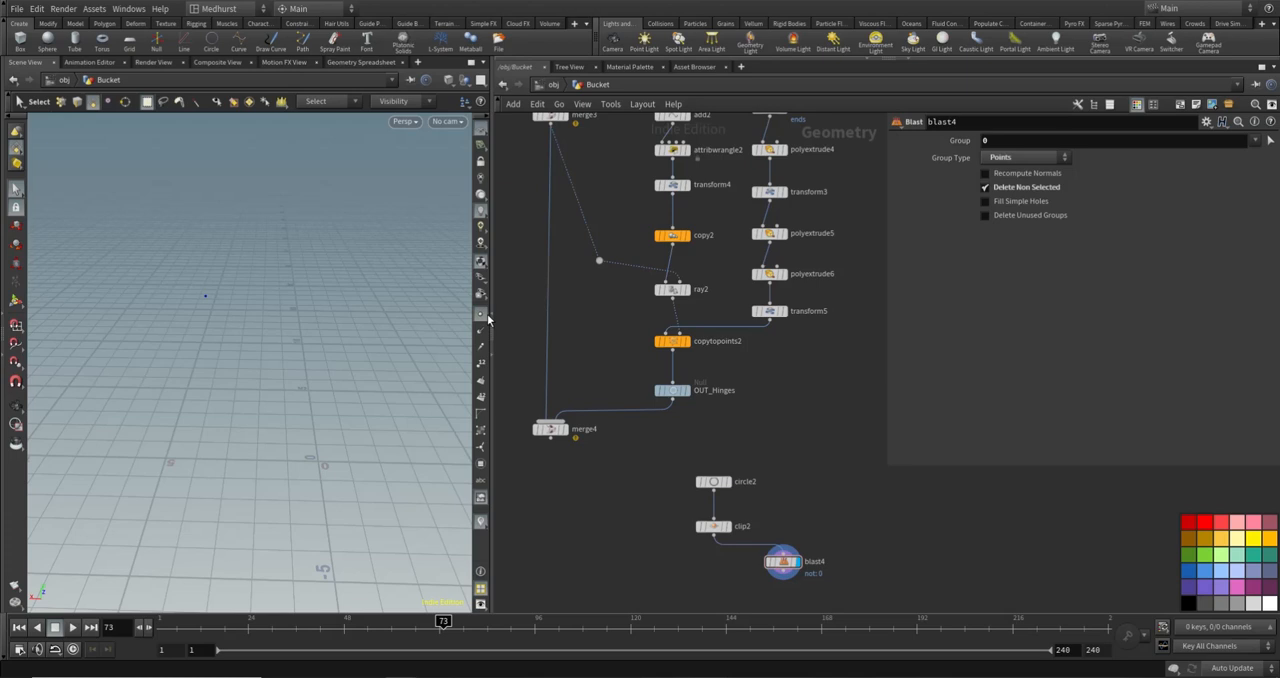
{"action": "left_click", "coordinate": [567, 440]}
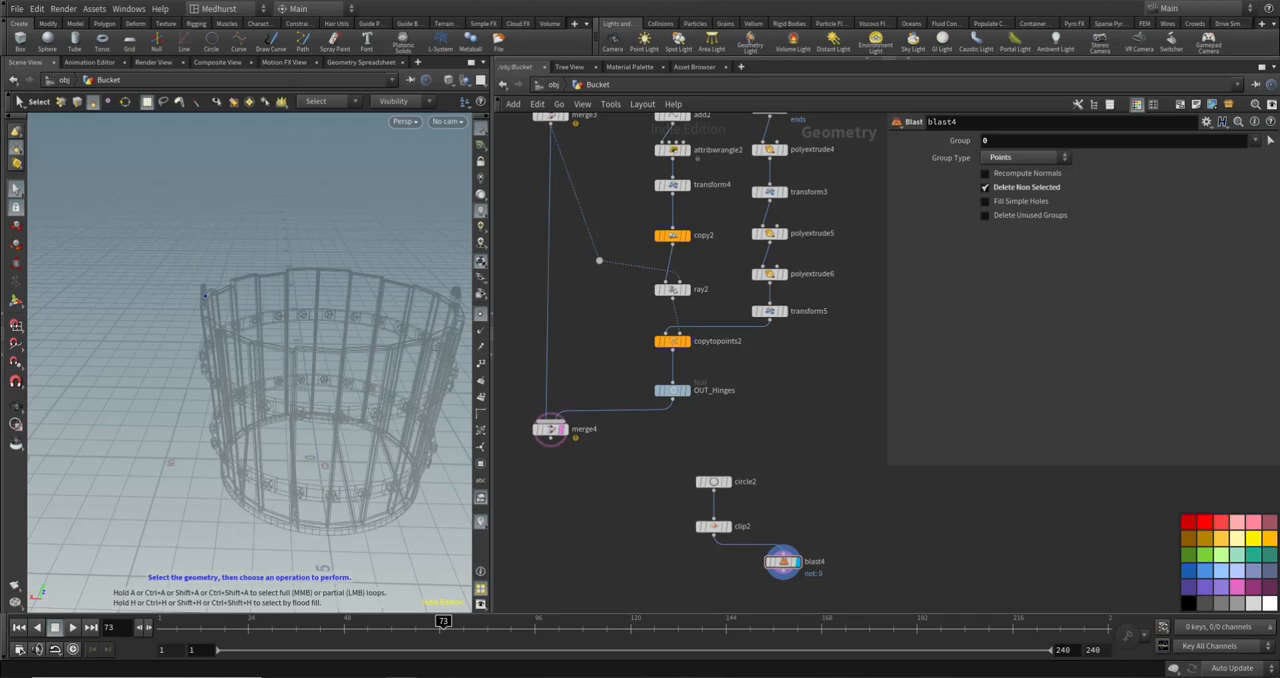
- Add a Copy to Points node below blast4 and connect blast4 to its target points input
{"action": "middle_click_drag", "start_coordinate": [872, 540], "coordinate": [827, 509]}
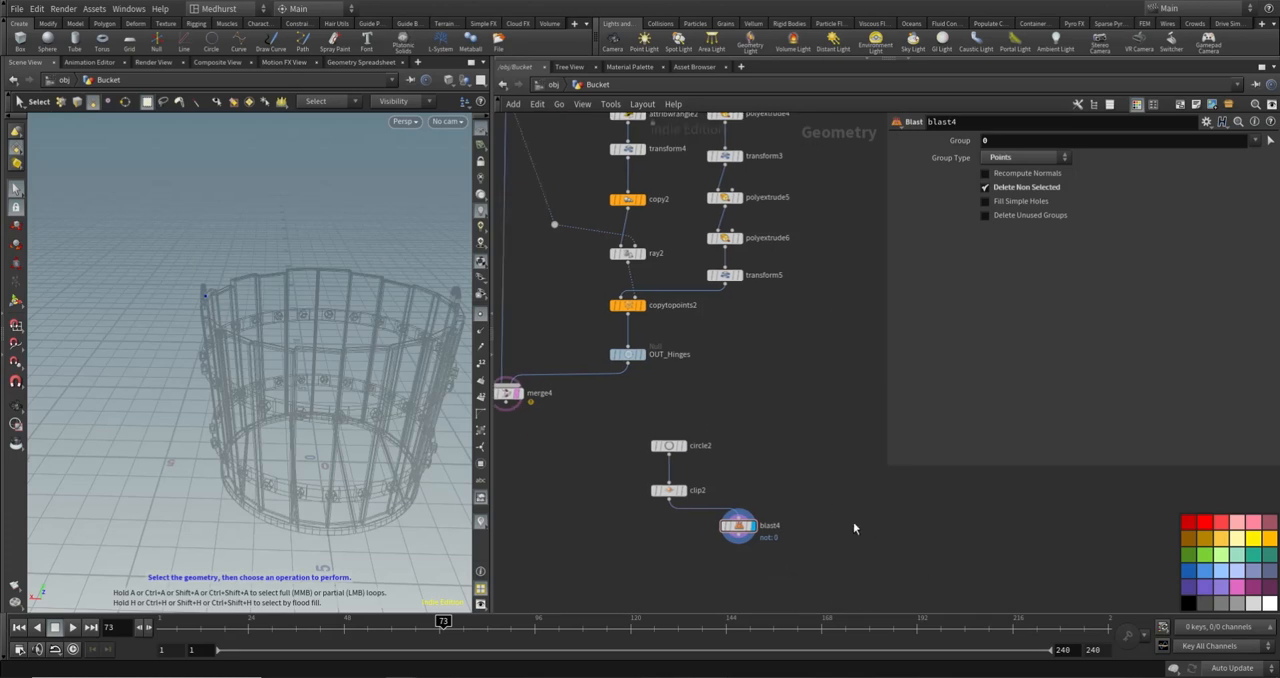
{"action": "key", "text": "Tab"}
{"action": "type", "text": "copy"}
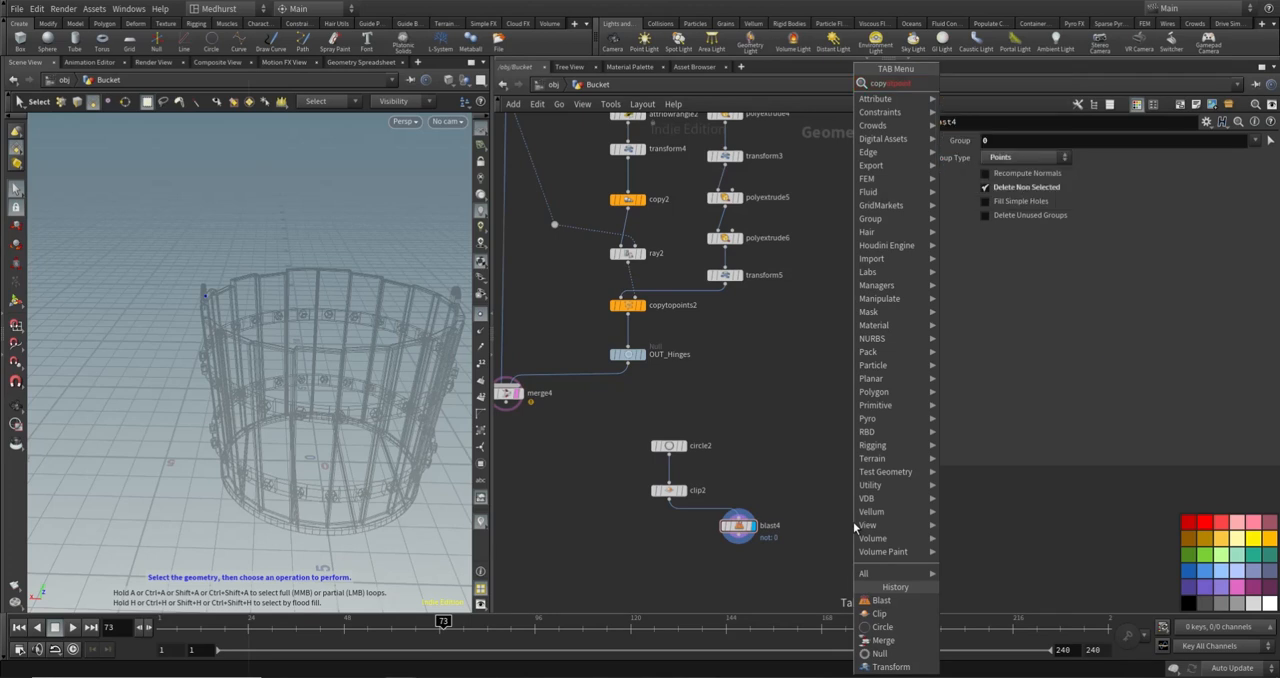
{"action": "key", "text": "Down"}
{"action": "key", "text": "Down"}
{"action": "key", "text": "Down"}
{"action": "key", "text": "Return"}
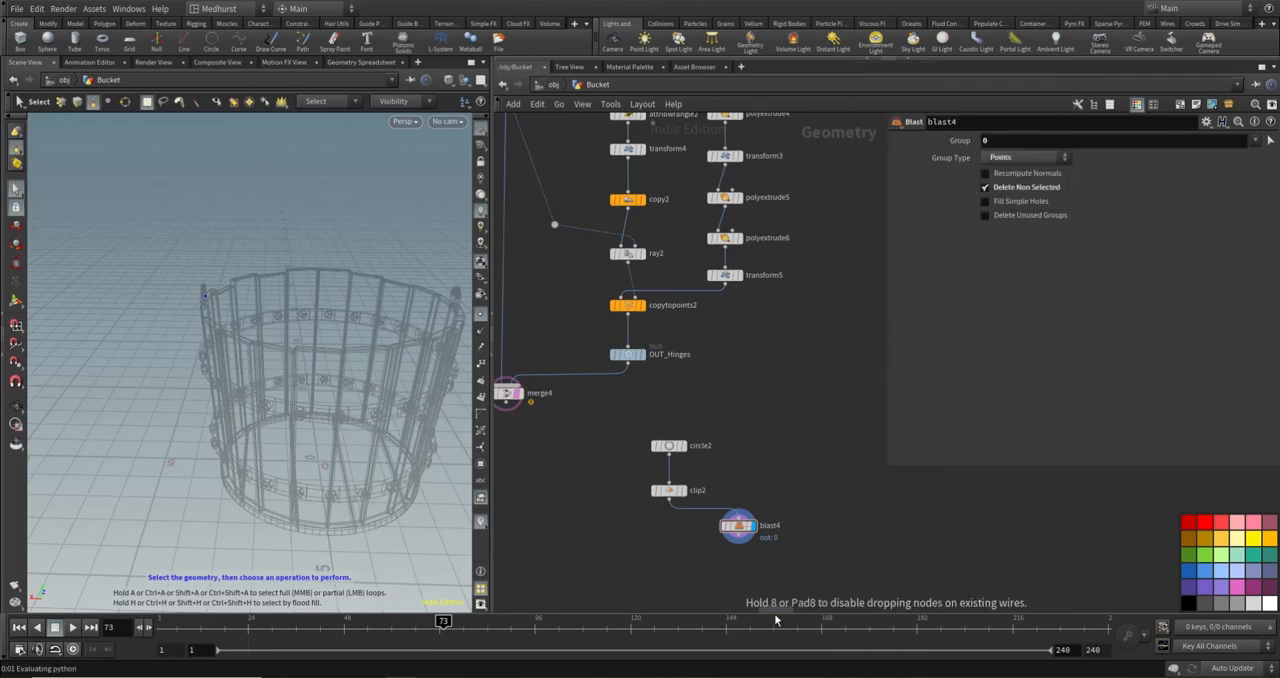
{"action": "left_click", "coordinate": [764, 562]}
{"action": "left_click_drag", "start_coordinate": [764, 548], "coordinate": [743, 582]}
- Add a new Circle node beside blast4
{"action": "key", "text": "Tab"}
{"action": "type", "text": "cir"}
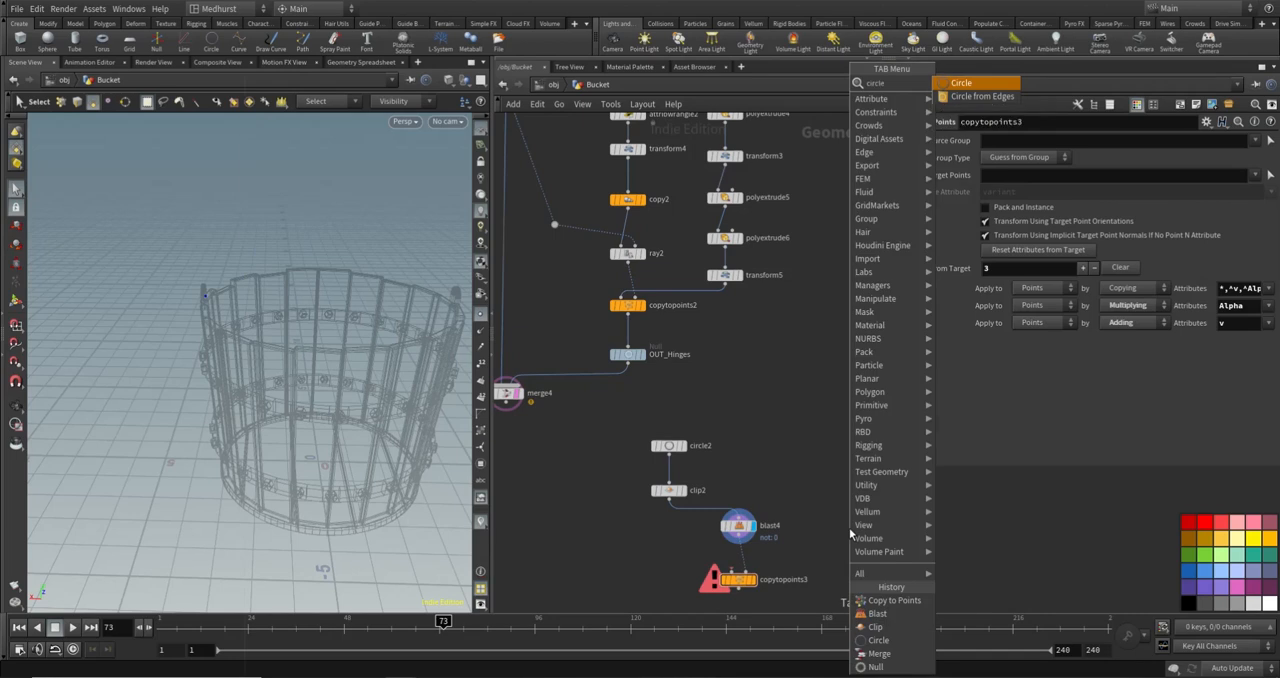
{"action": "key", "text": "Return"}
{"action": "left_click", "coordinate": [850, 533]}
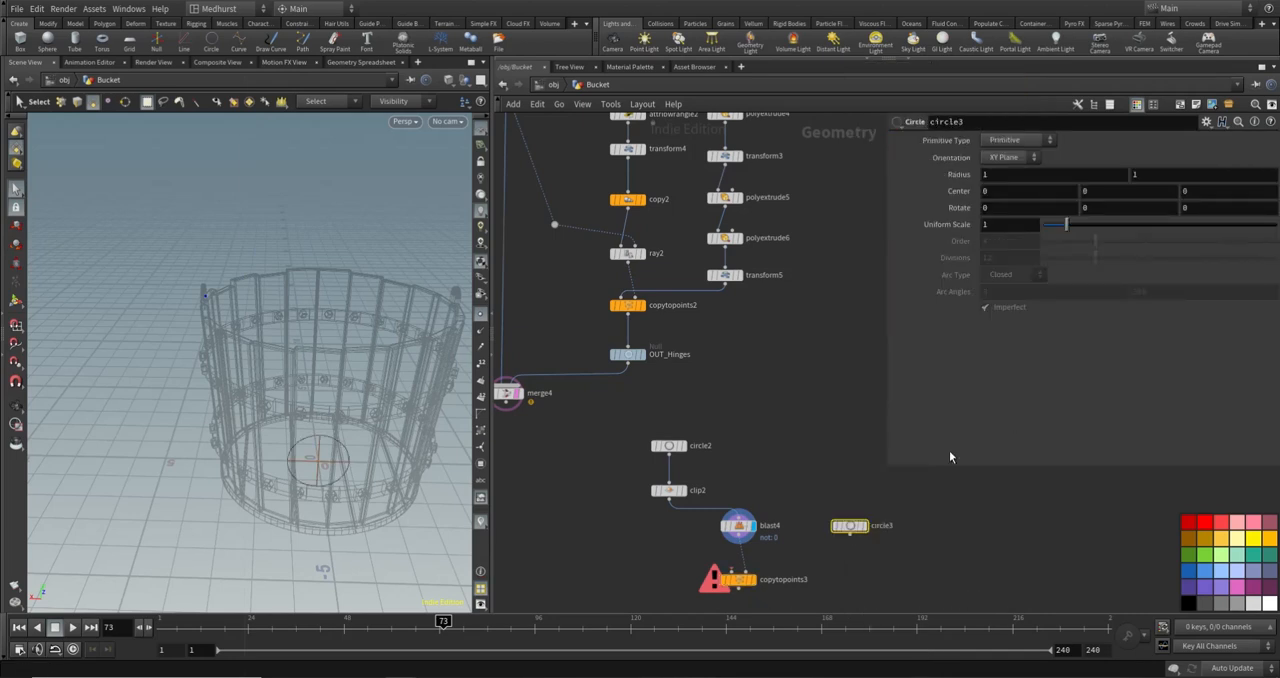
- Set circle3's radius to 0.2 and 0.3, and display the circle in the viewport
{"action": "left_click", "coordinate": [1000, 174]}
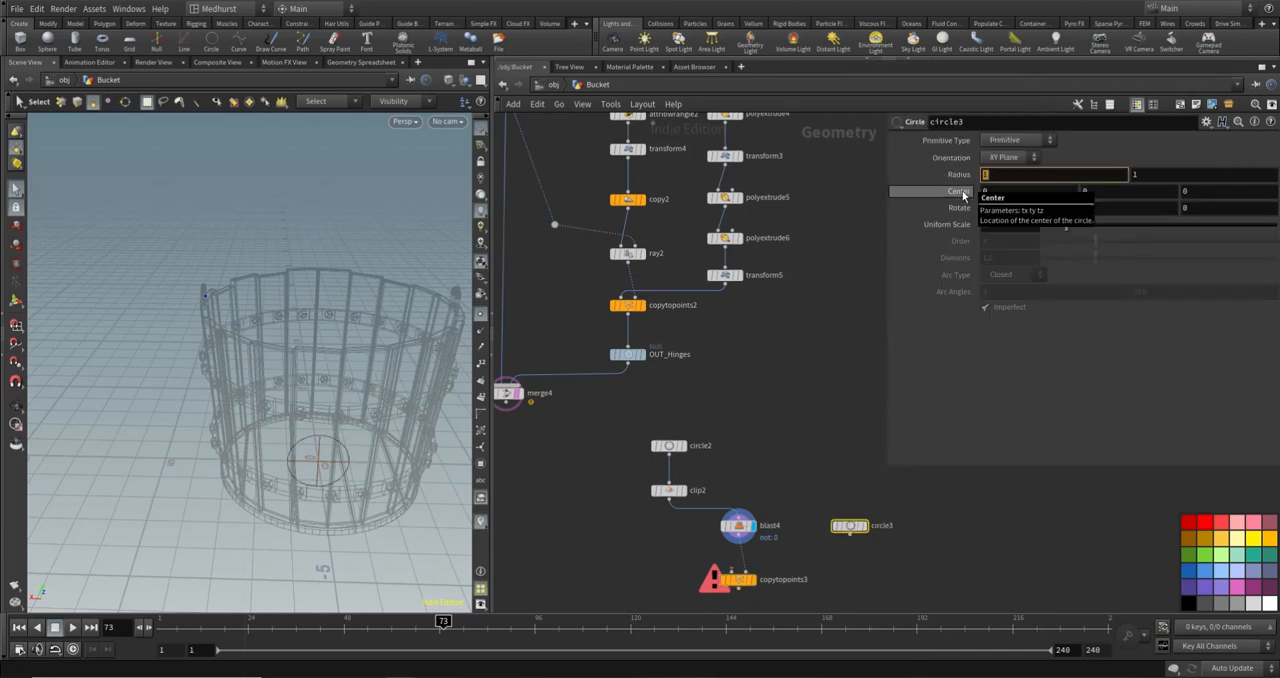
{"action": "type", "text": "0.2"}
{"action": "key", "text": "Tab"}
{"action": "type", "text": "0."}
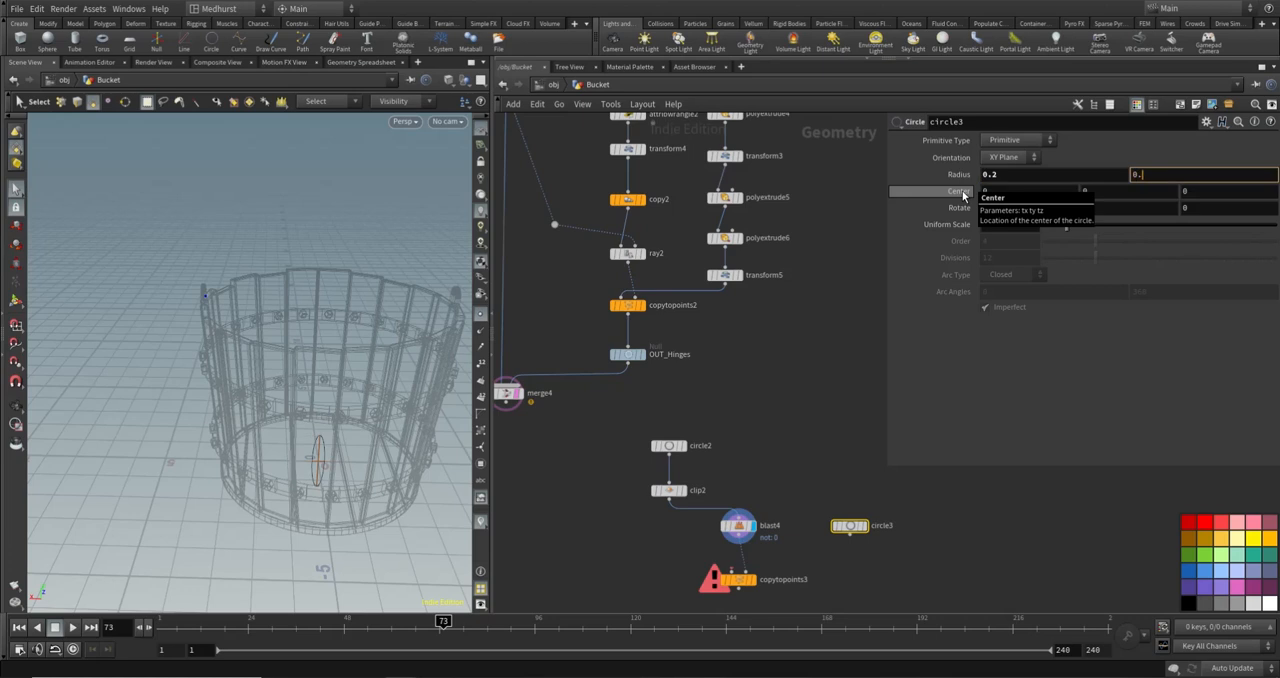
{"action": "type", "text": "3"}
{"action": "key", "text": "Return"}
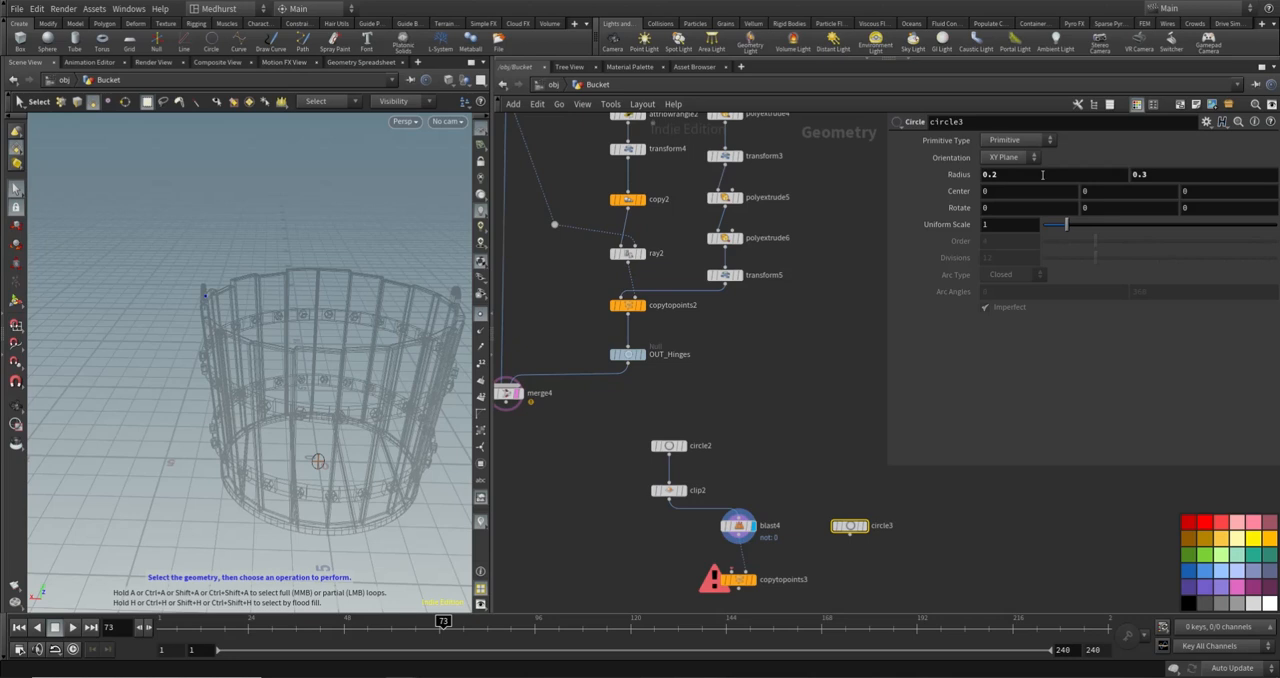
{"action": "left_click", "coordinate": [864, 526]}
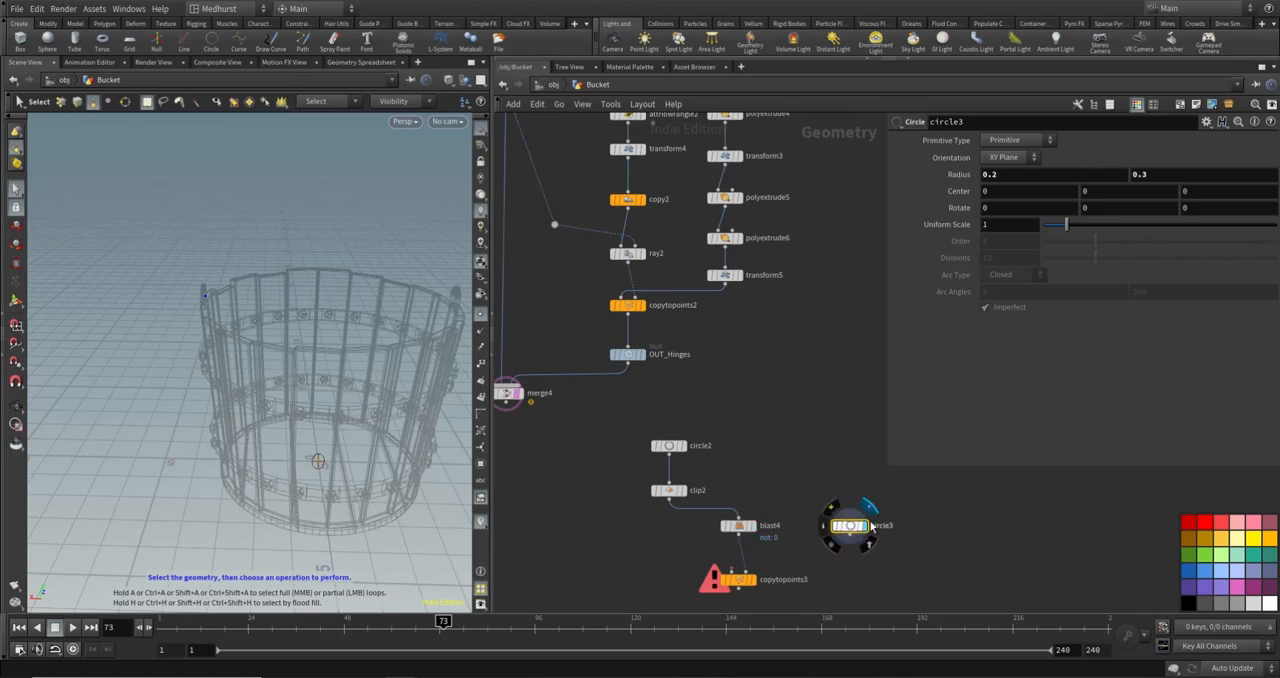
{"action": "key", "text": "space+g"}
{"action": "left_click_drag", "start_coordinate": [289, 420], "coordinate": [257, 363], "text": "alt"}
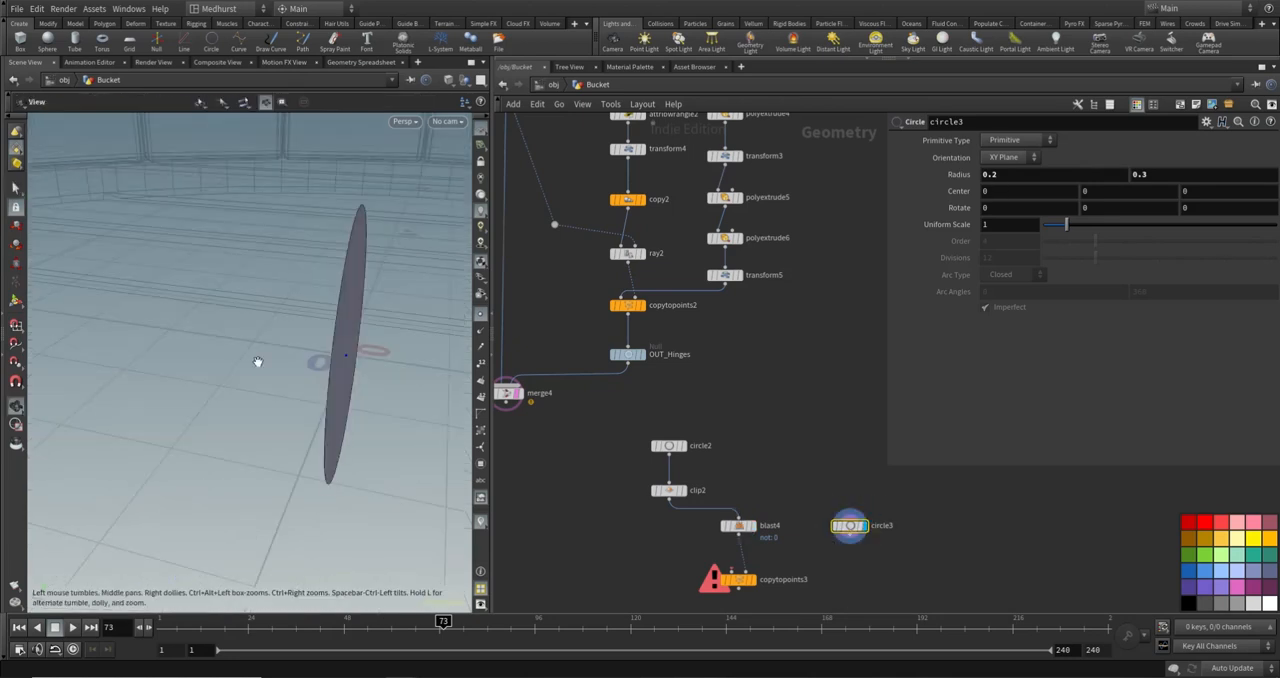
{"action": "left_click_drag", "start_coordinate": [341, 316], "coordinate": [446, 338], "text": "alt"}
{"action": "right_click_drag", "start_coordinate": [446, 338], "coordinate": [246, 397], "text": "alt"}
{"action": "left_click_drag", "start_coordinate": [246, 397], "coordinate": [309, 391], "text": "alt"}
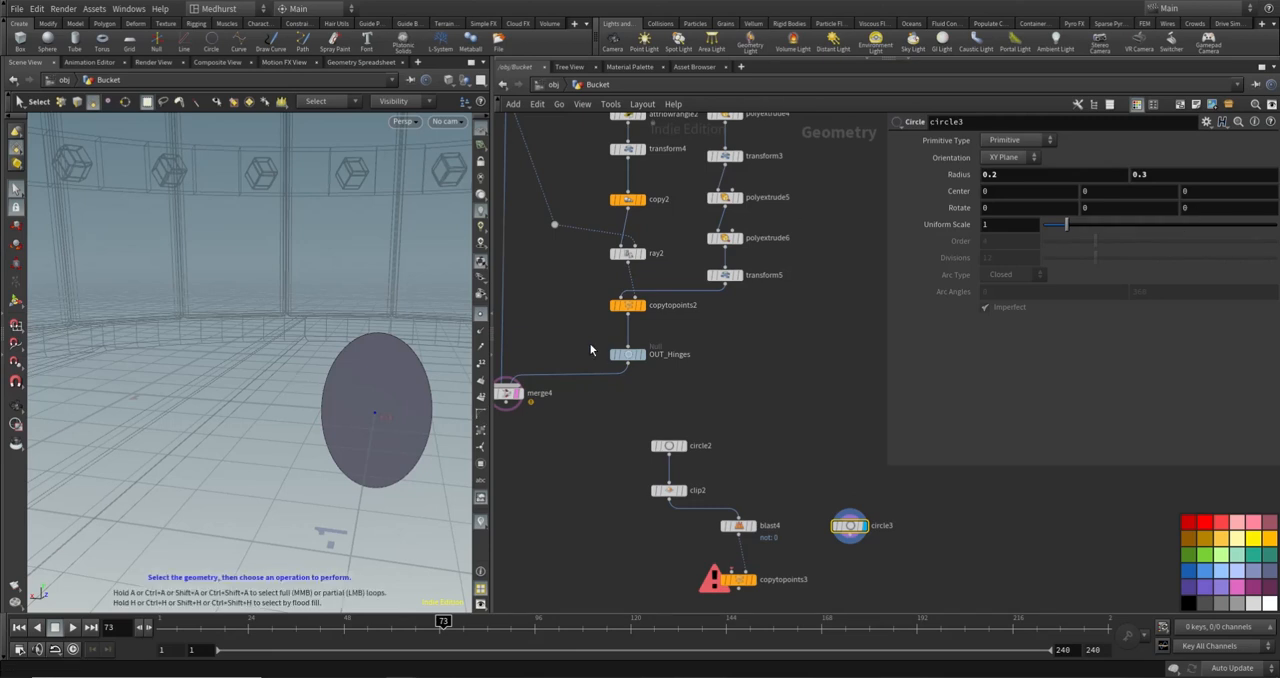
- Link circle3's X center to its X radius with a copied parameter reference
{"action": "right_click", "coordinate": [1002, 174]}
{"action": "left_click", "coordinate": [1031, 261]}
{"action": "right_click", "coordinate": [1003, 190]}
{"action": "left_click", "coordinate": [1051, 296]}
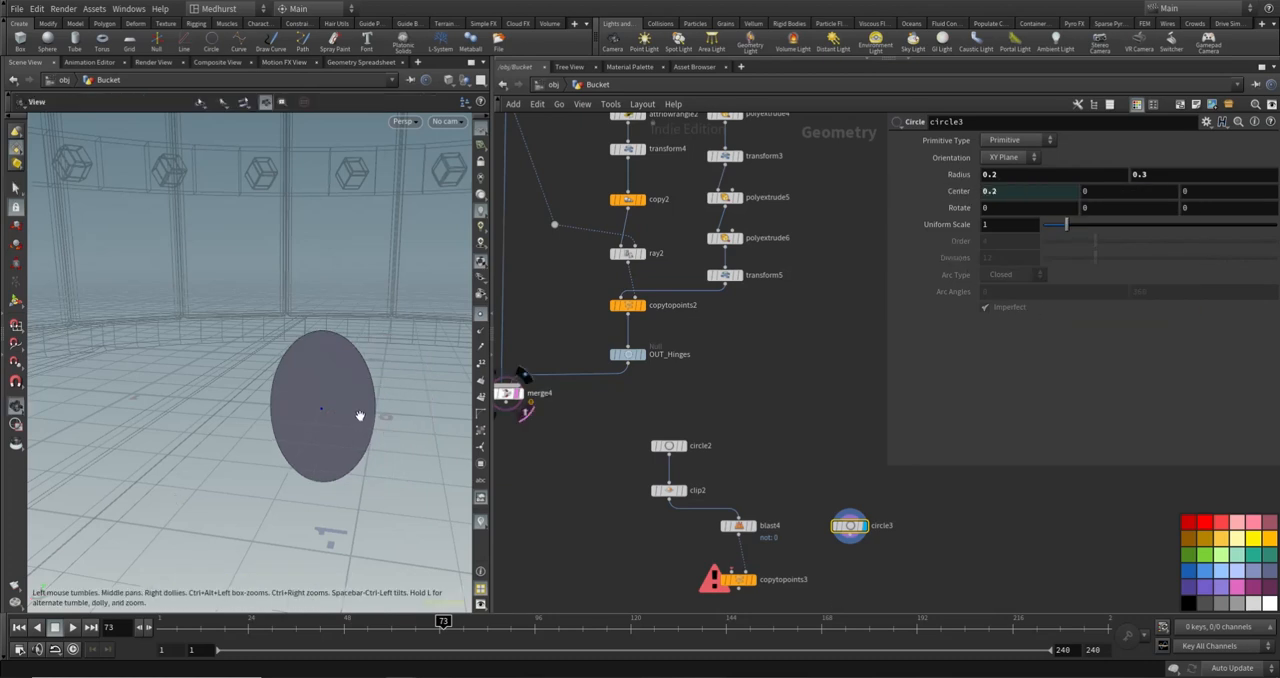
{"action": "middle_click_drag", "start_coordinate": [361, 417], "coordinate": [346, 408], "text": "alt"}
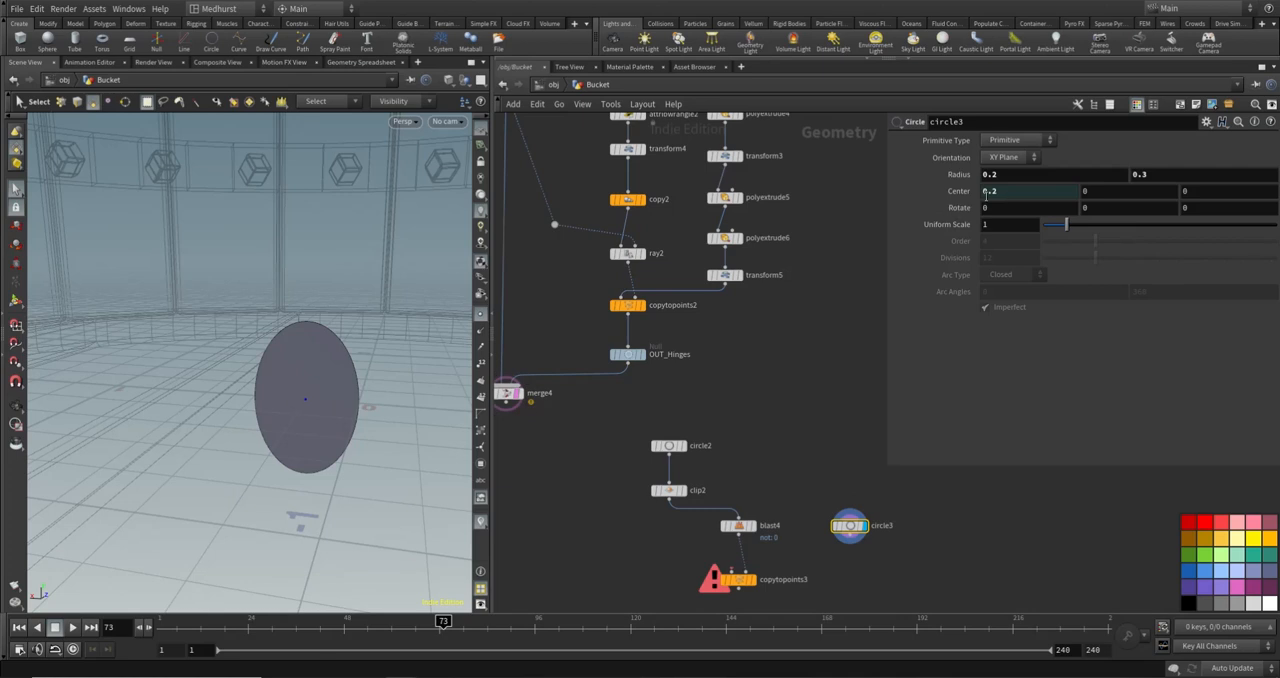
{"action": "key", "text": "Escape"}
{"action": "left_click_drag", "start_coordinate": [349, 334], "coordinate": [168, 366]}
{"action": "key", "text": "s"}
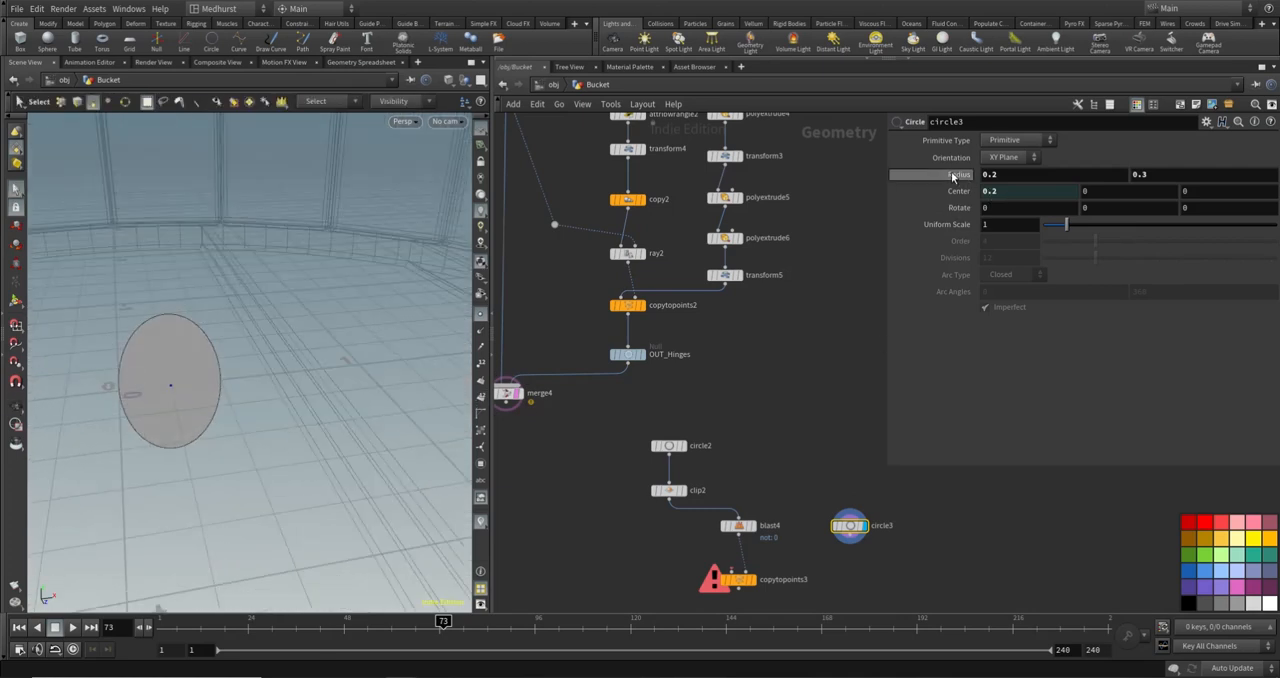
{"action": "left_click_drag", "start_coordinate": [268, 345], "coordinate": [340, 334], "text": "alt"}
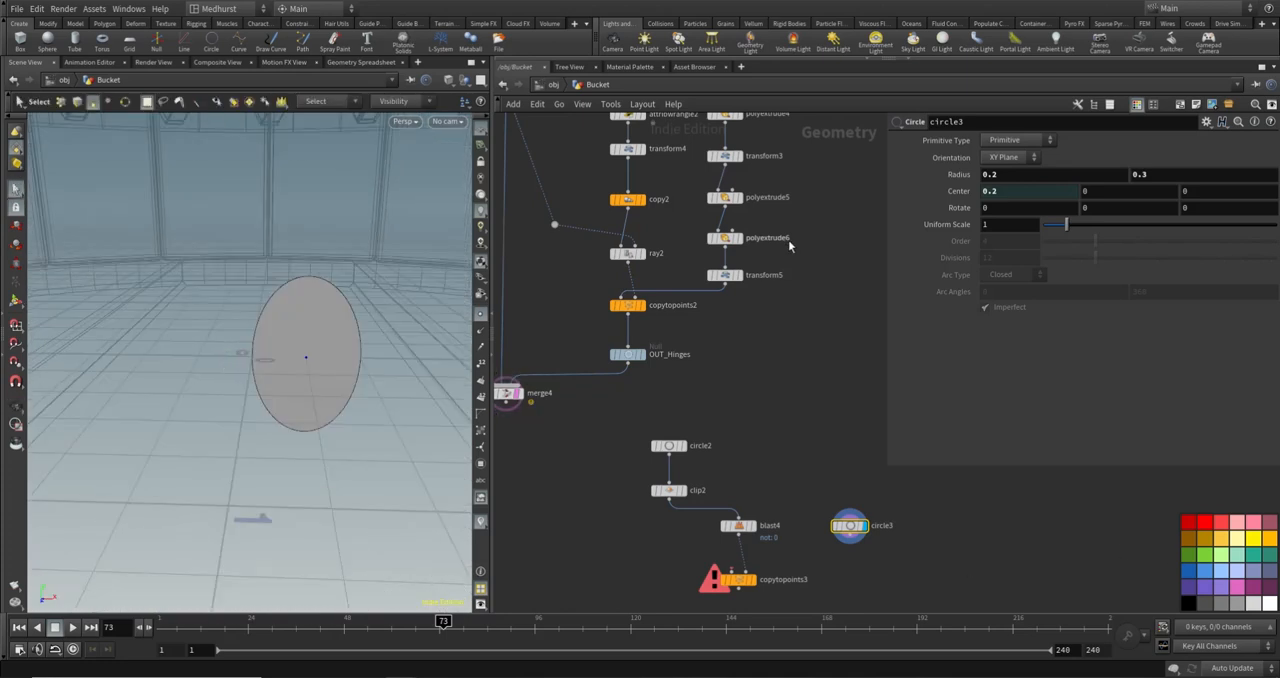
- Change circle3's primitive type to Polygon and set its divisions to 34
{"action": "left_click", "coordinate": [1015, 140]}
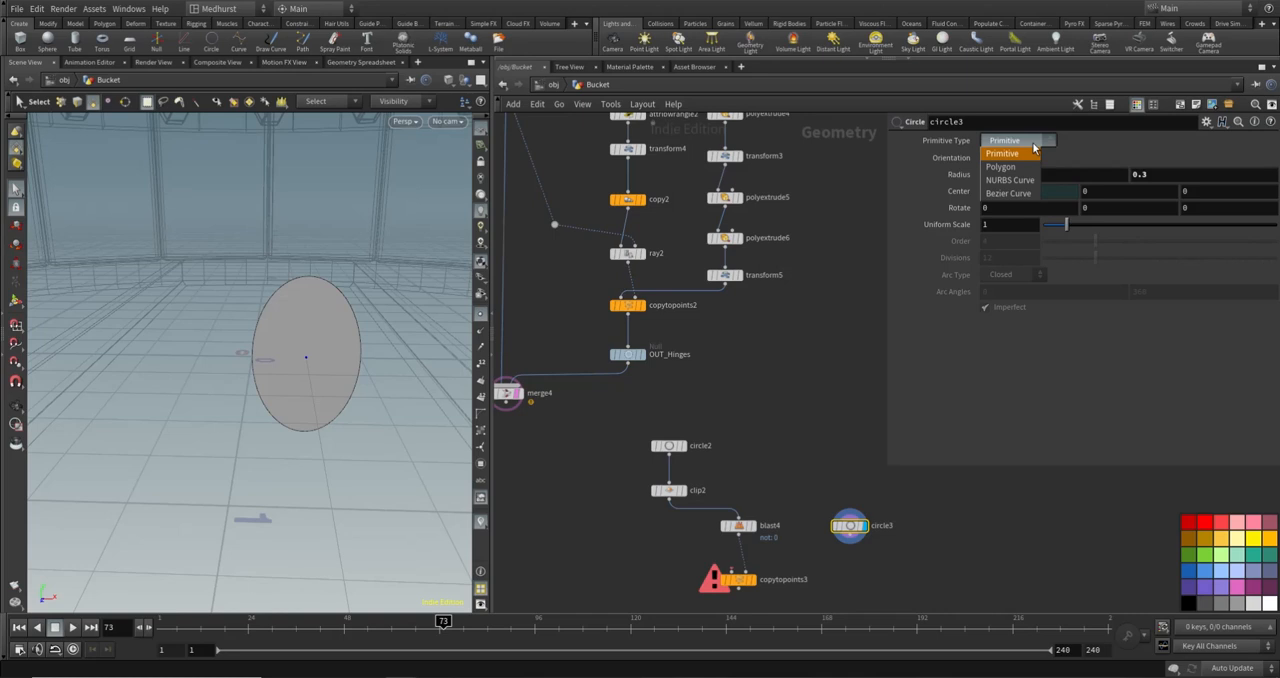
{"action": "left_click", "coordinate": [1016, 160]}
{"action": "left_click_drag", "start_coordinate": [993, 259], "coordinate": [889, 286]}
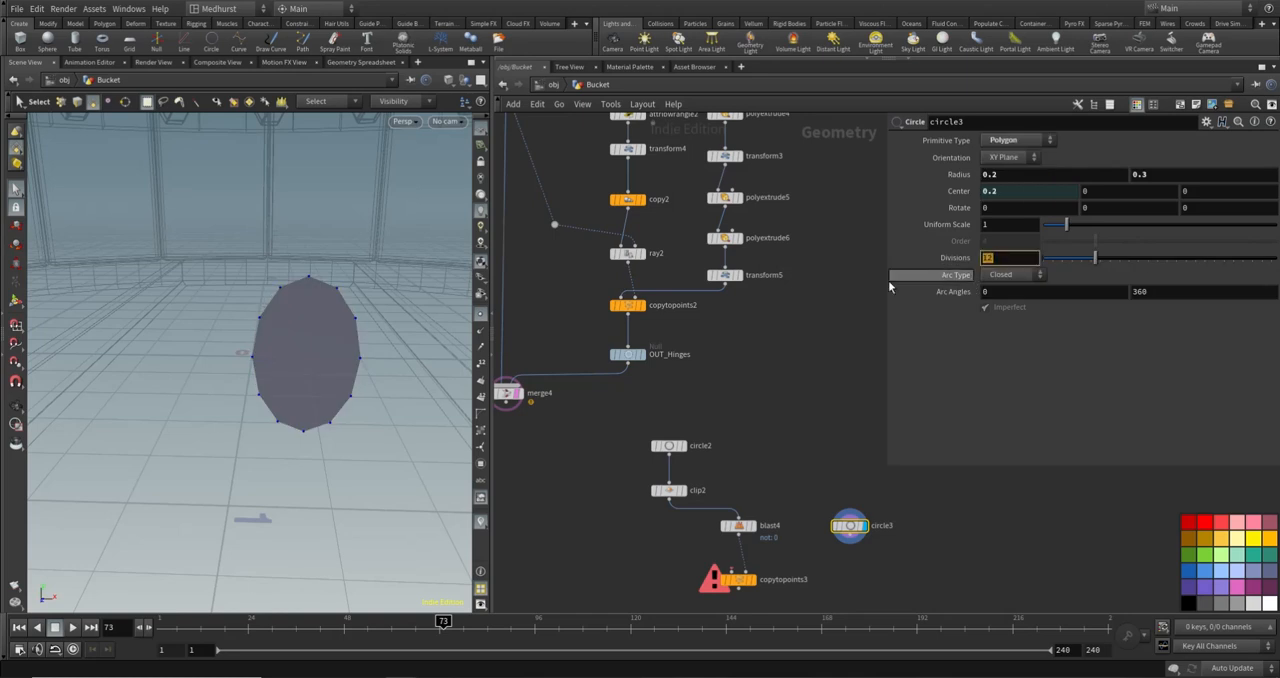
{"action": "type", "text": "34"}
{"action": "key", "text": "Return"}
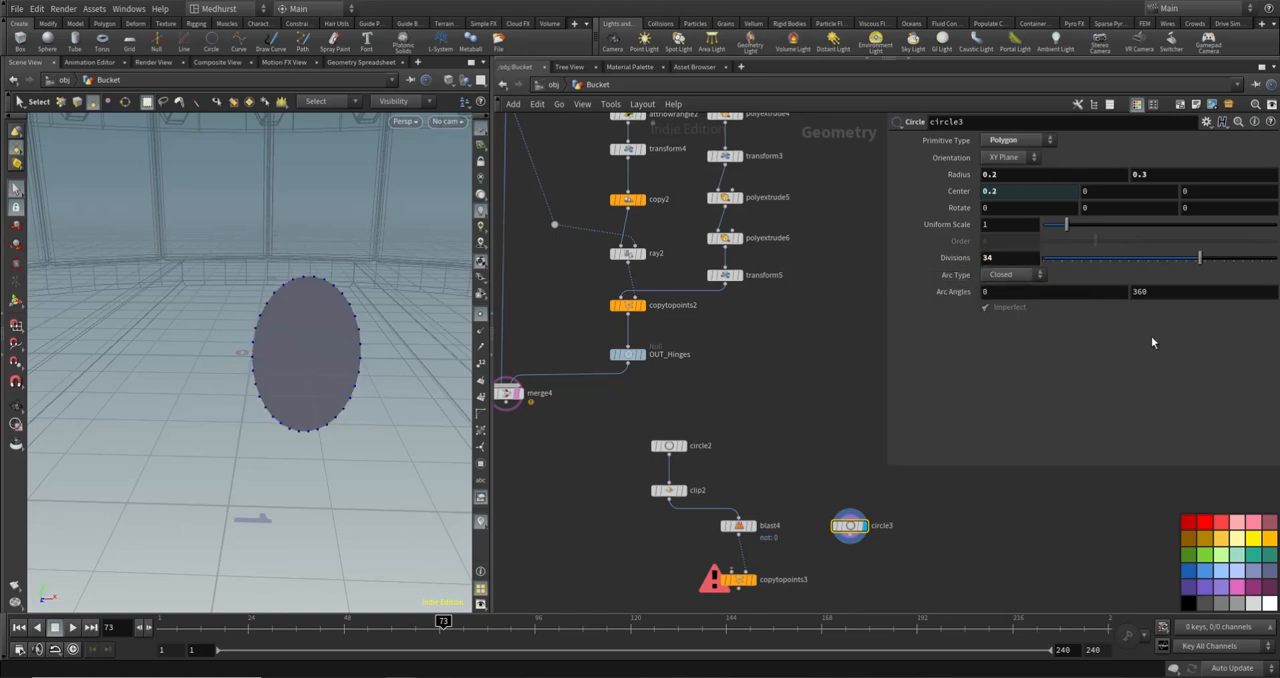
- Make circle3 an Open Arc with a start angle of 180
{"action": "left_click", "coordinate": [1010, 274]}
{"action": "left_click", "coordinate": [1006, 290]}
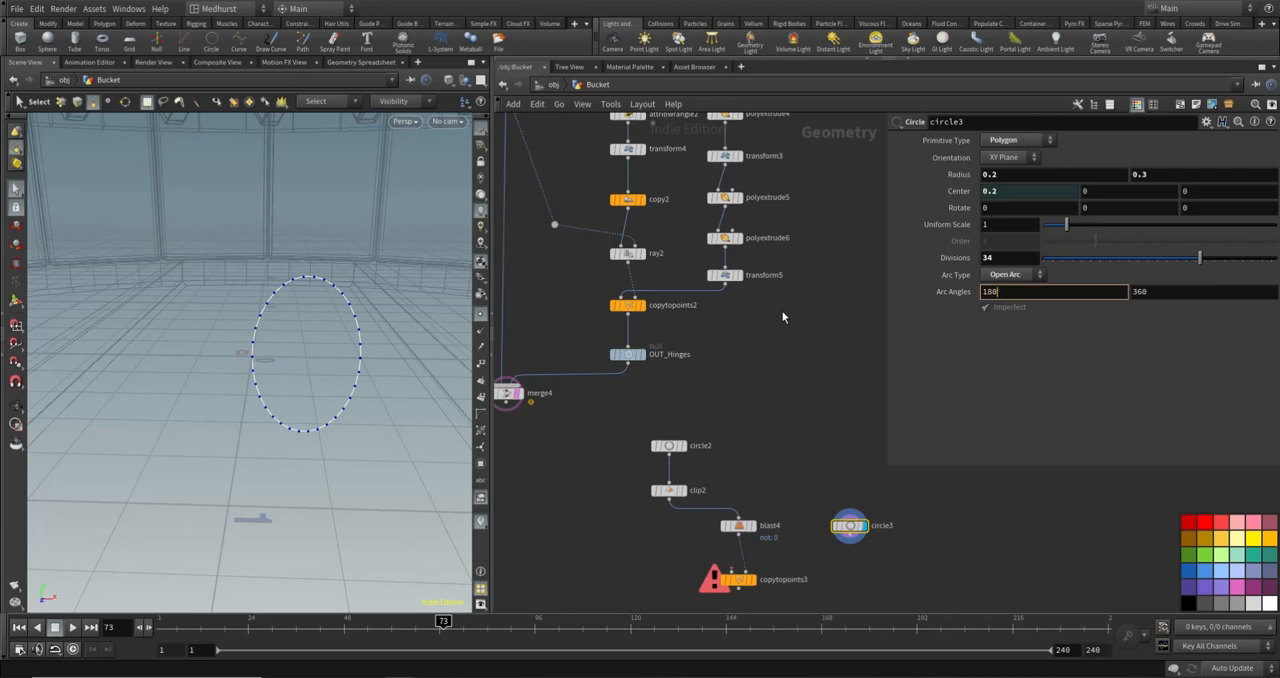
{"action": "type", "text": "180"}
{"action": "key", "text": "Return"}
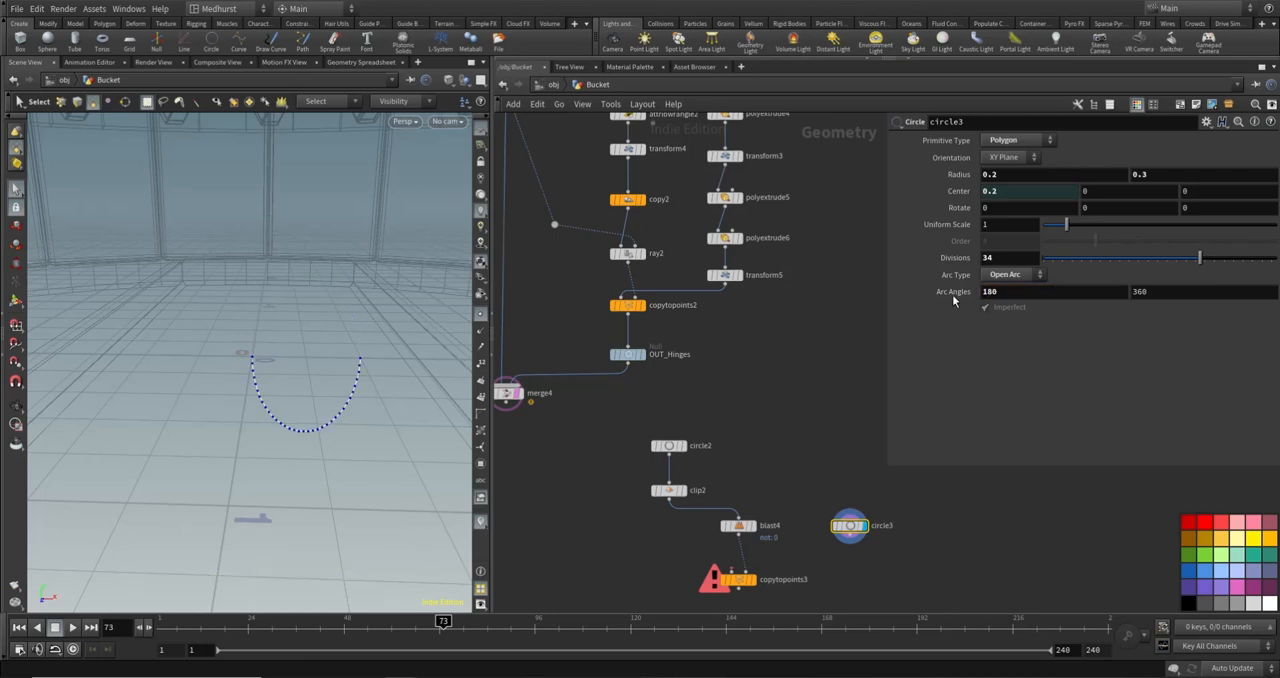
{"action": "left_click", "coordinate": [656, 445]}
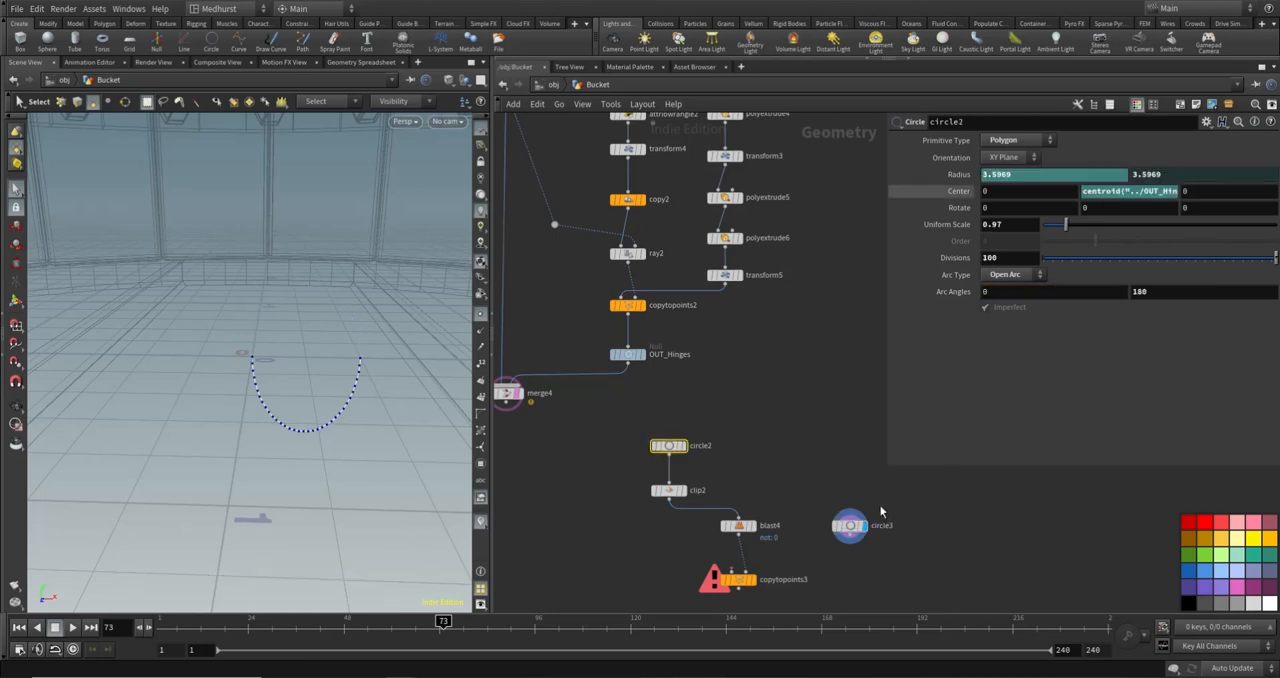
{"action": "left_click", "coordinate": [850, 525]}
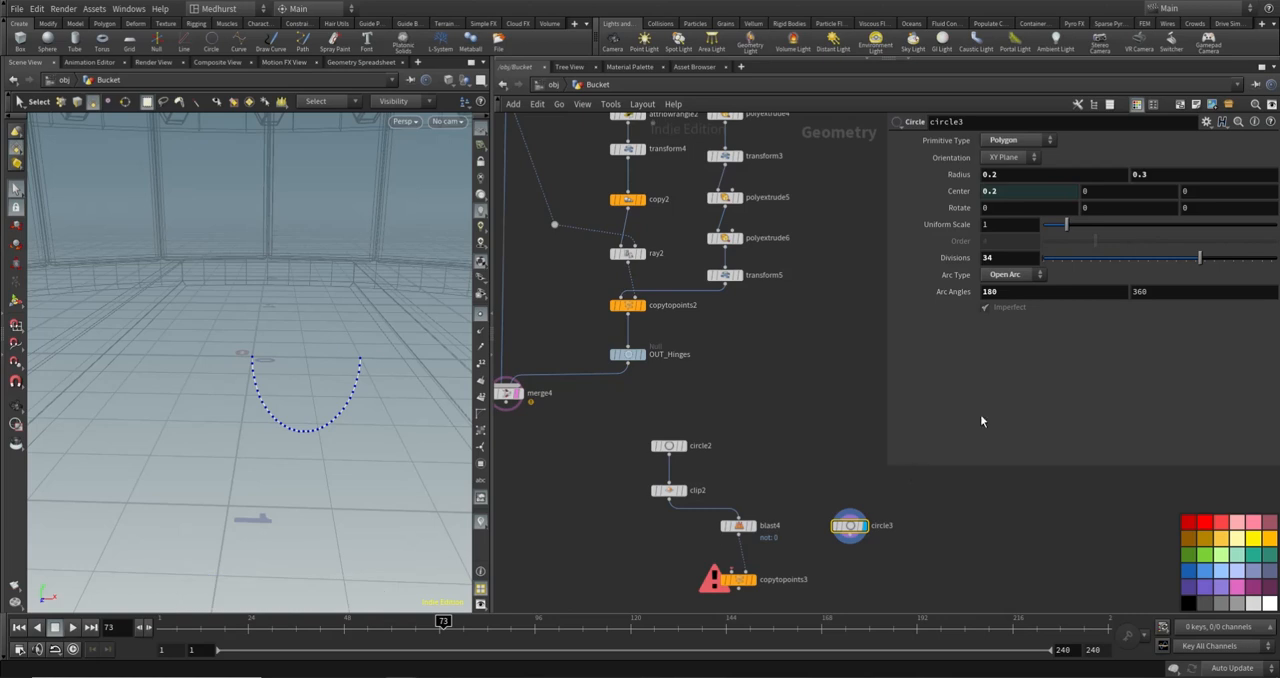
- Connect circle3 to the geometry input of copytopoints3 and display the copied arc at the hinge
{"action": "left_click_drag", "start_coordinate": [732, 571], "coordinate": [850, 536]}
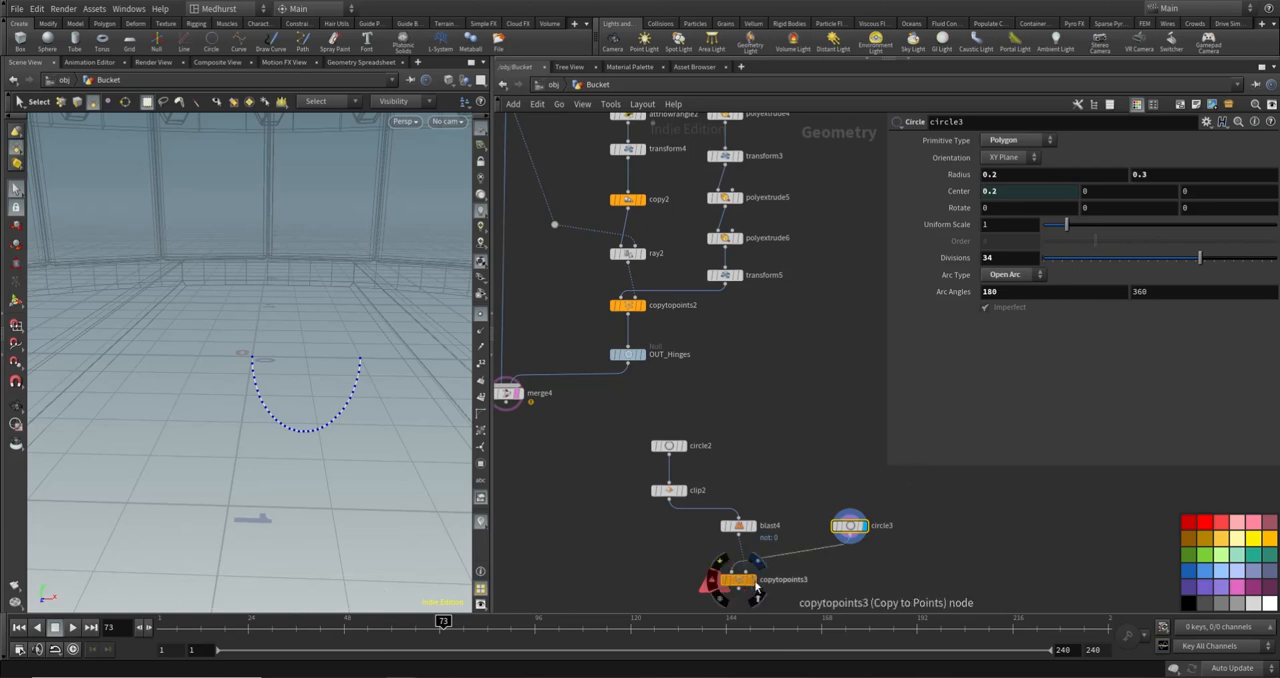
{"action": "left_click", "coordinate": [756, 572]}
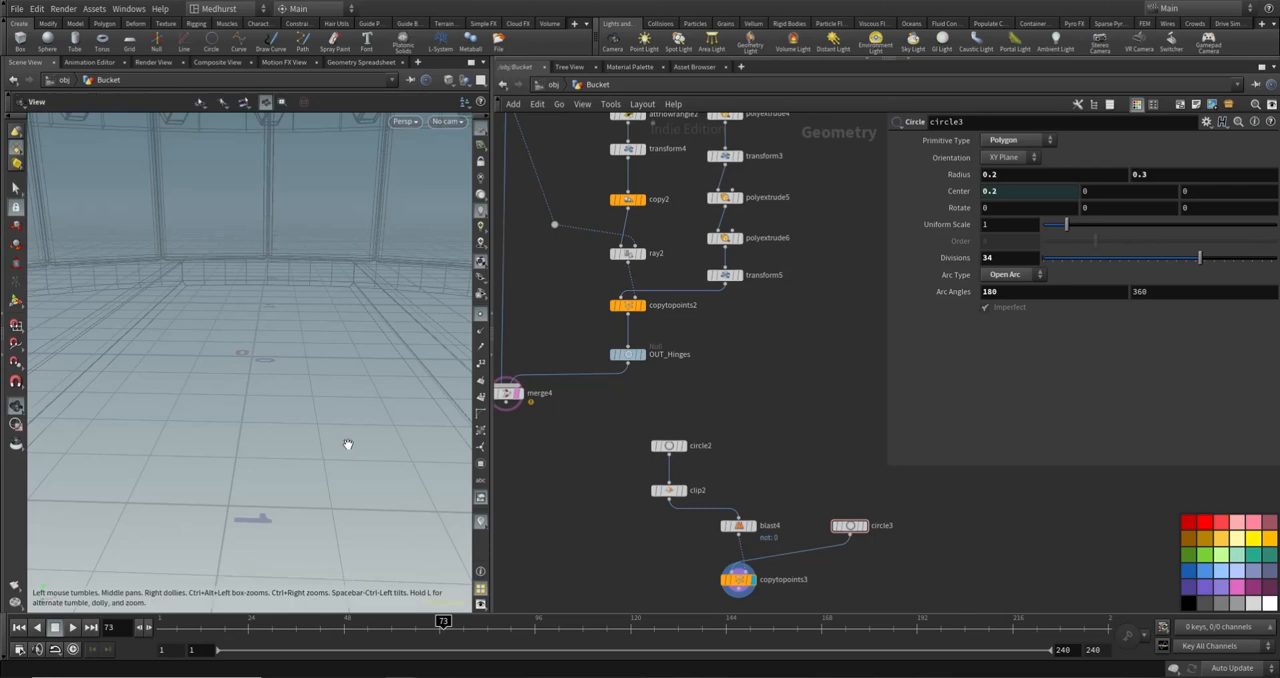
{"action": "key", "text": "space+g"}
{"action": "left_click_drag", "start_coordinate": [290, 376], "coordinate": [240, 263], "text": "alt"}
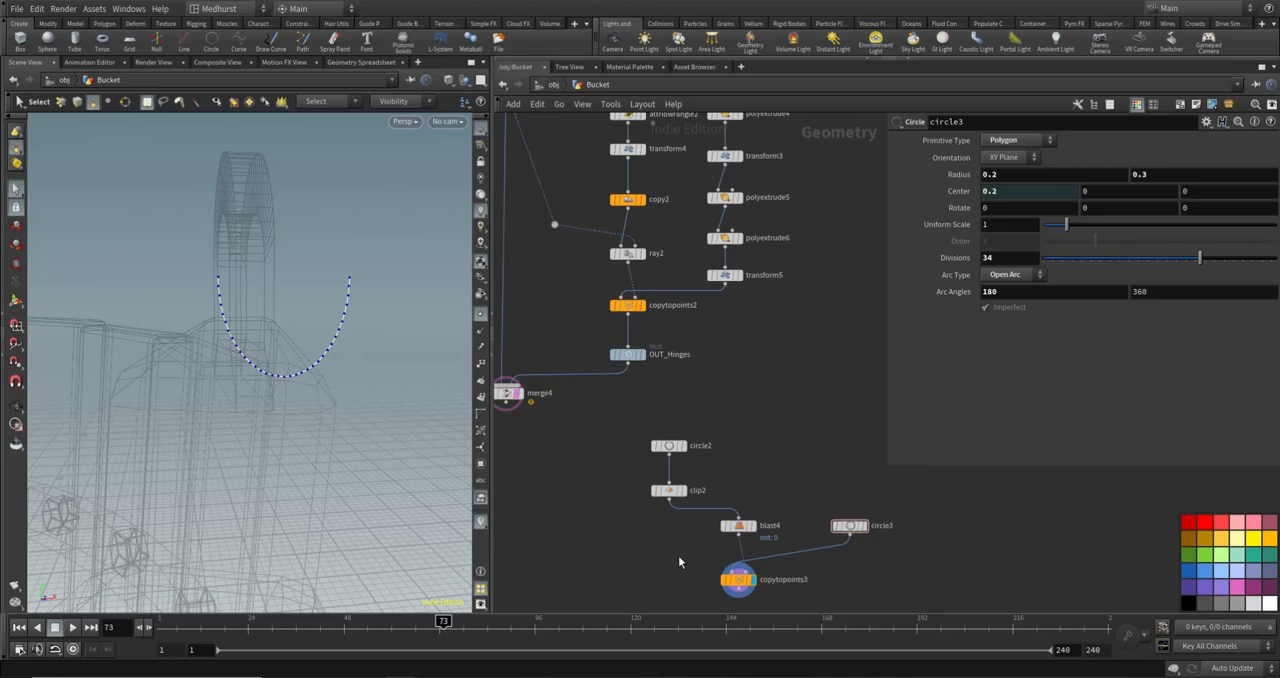
- Add a Merge node below copytopoints3, connect clip2 and copytopoints3 to it, and display the merged result
{"action": "middle_click_drag", "start_coordinate": [679, 557], "coordinate": [725, 490]}
{"action": "key", "text": "Tab"}
{"action": "type", "text": "merge"}
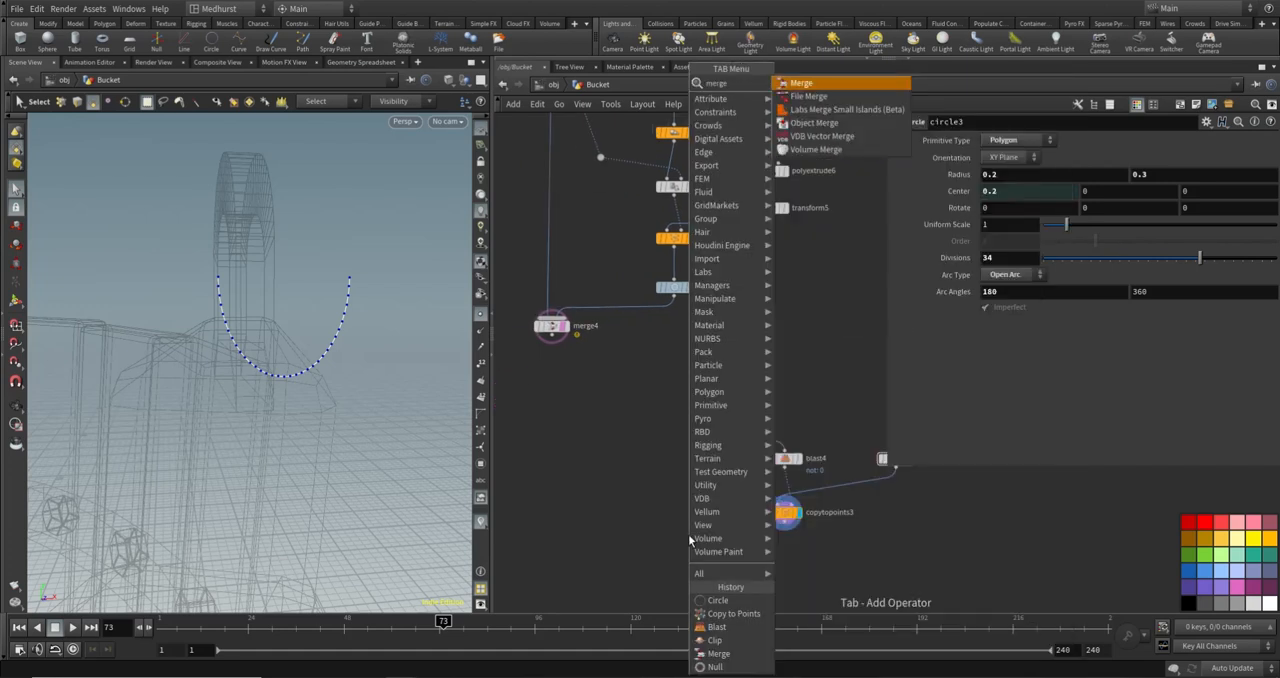
{"action": "key", "text": "Return"}
{"action": "left_click", "coordinate": [705, 550]}
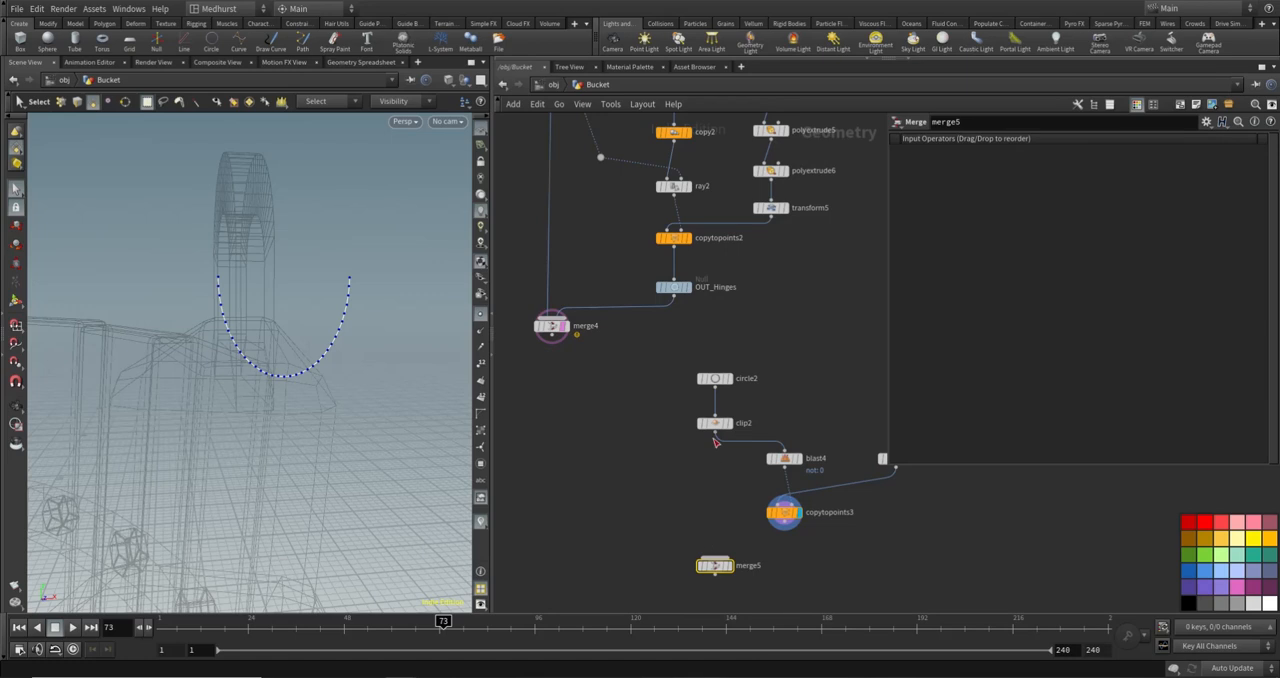
{"action": "left_click_drag", "start_coordinate": [715, 434], "coordinate": [791, 531]}
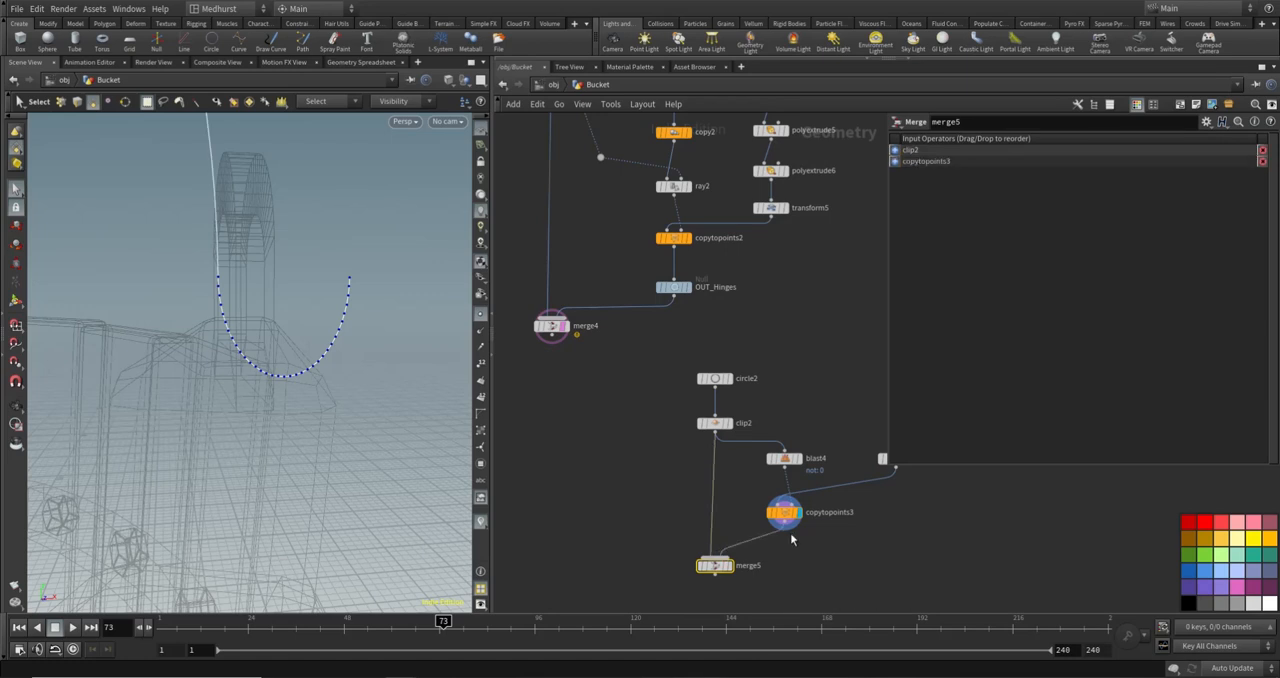
{"action": "left_click", "coordinate": [733, 568]}
{"action": "scroll", "coordinate": [243, 240], "scroll_direction": "down", "scroll_amount": 10, "text": "alt"}
{"action": "left_click_drag", "start_coordinate": [297, 194], "coordinate": [300, 320], "text": "alt"}
{"action": "scroll", "coordinate": [302, 320], "scroll_direction": "up", "scroll_amount": 8, "text": "alt"}
- Add a Join node below merge5, connect merge5 to it, and display its result
{"action": "middle_click_drag", "start_coordinate": [622, 558], "coordinate": [610, 496]}
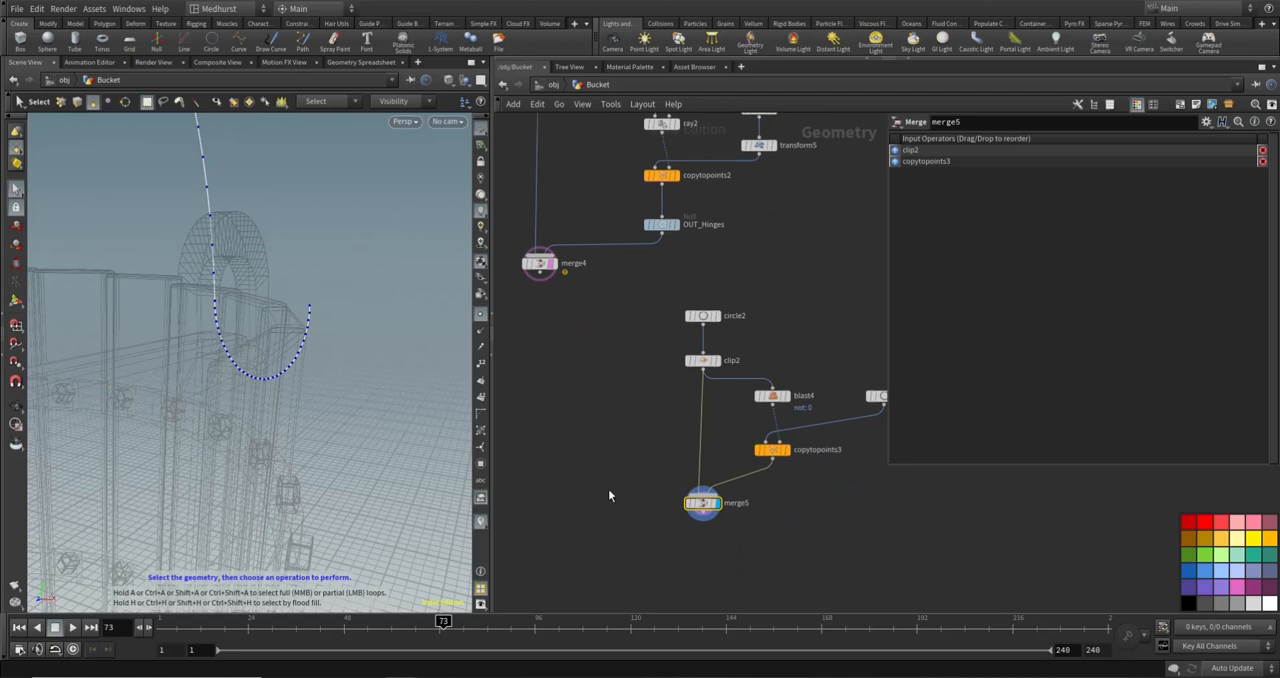
{"action": "key", "text": "Tab"}
{"action": "type", "text": "joi"}
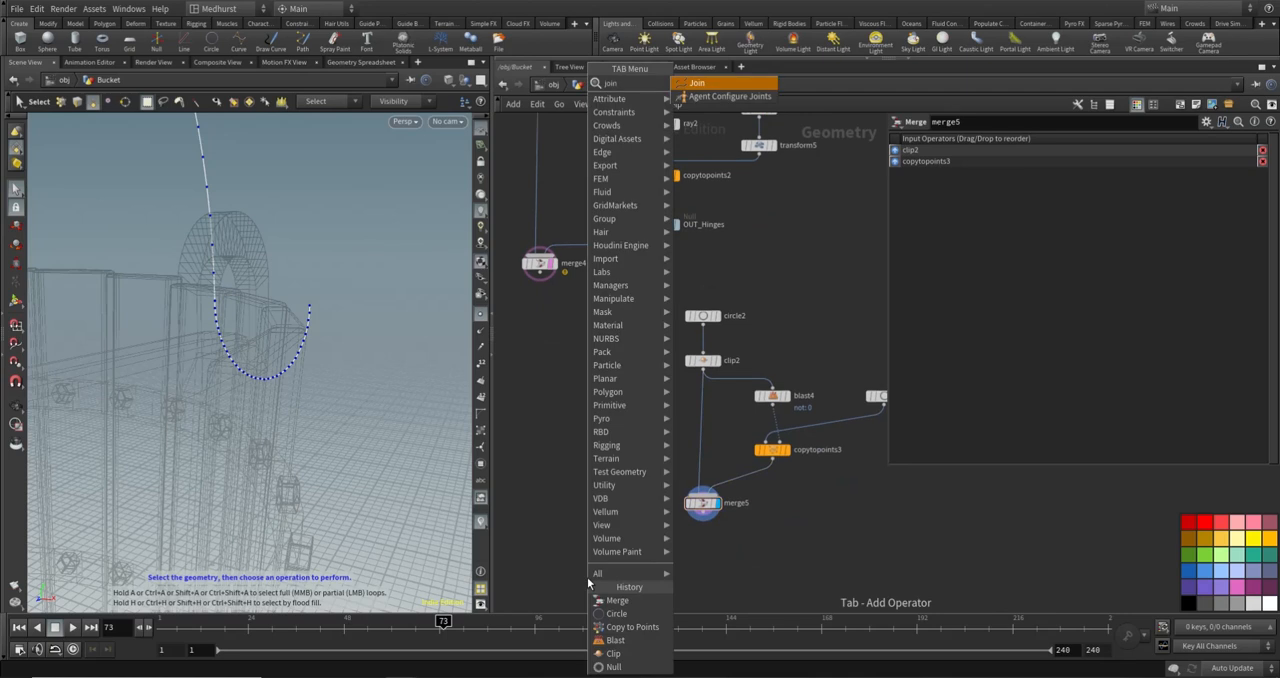
{"action": "type", "text": "n"}
{"action": "key", "text": "Return"}
{"action": "left_click", "coordinate": [705, 555]}
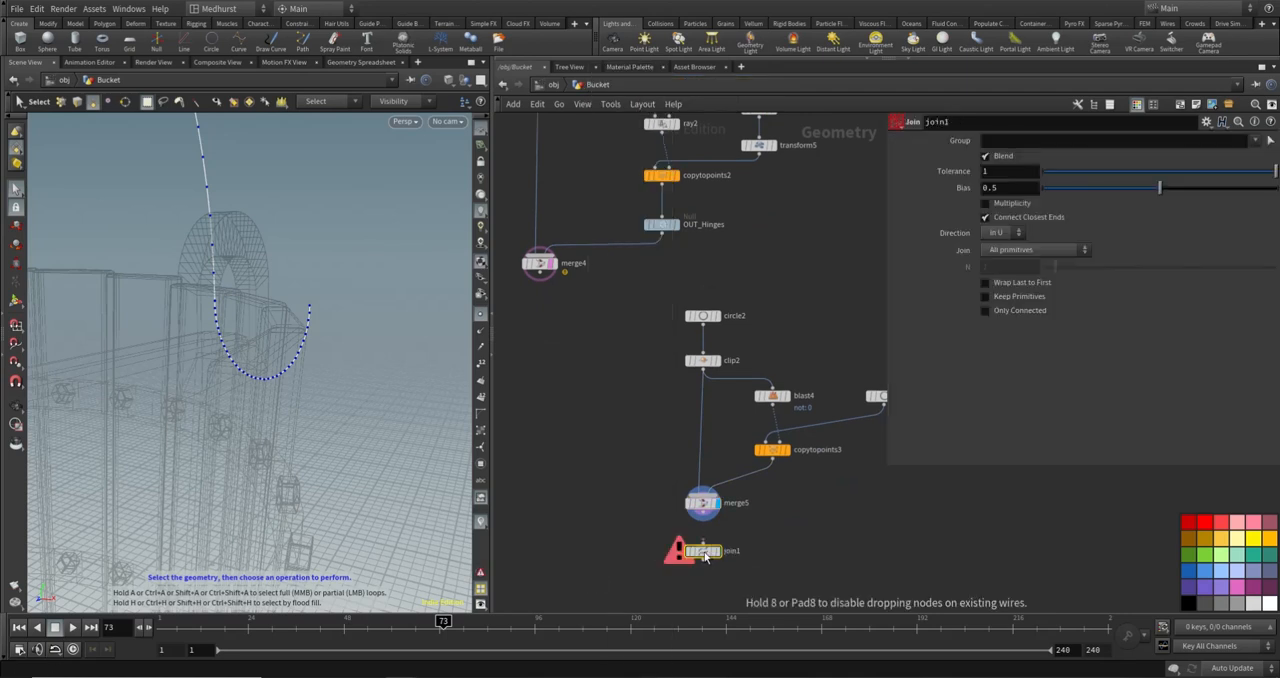
{"action": "scroll", "coordinate": [705, 554], "scroll_direction": "up", "scroll_amount": 3}
{"action": "left_click", "coordinate": [703, 538]}
{"action": "left_click", "coordinate": [704, 485]}
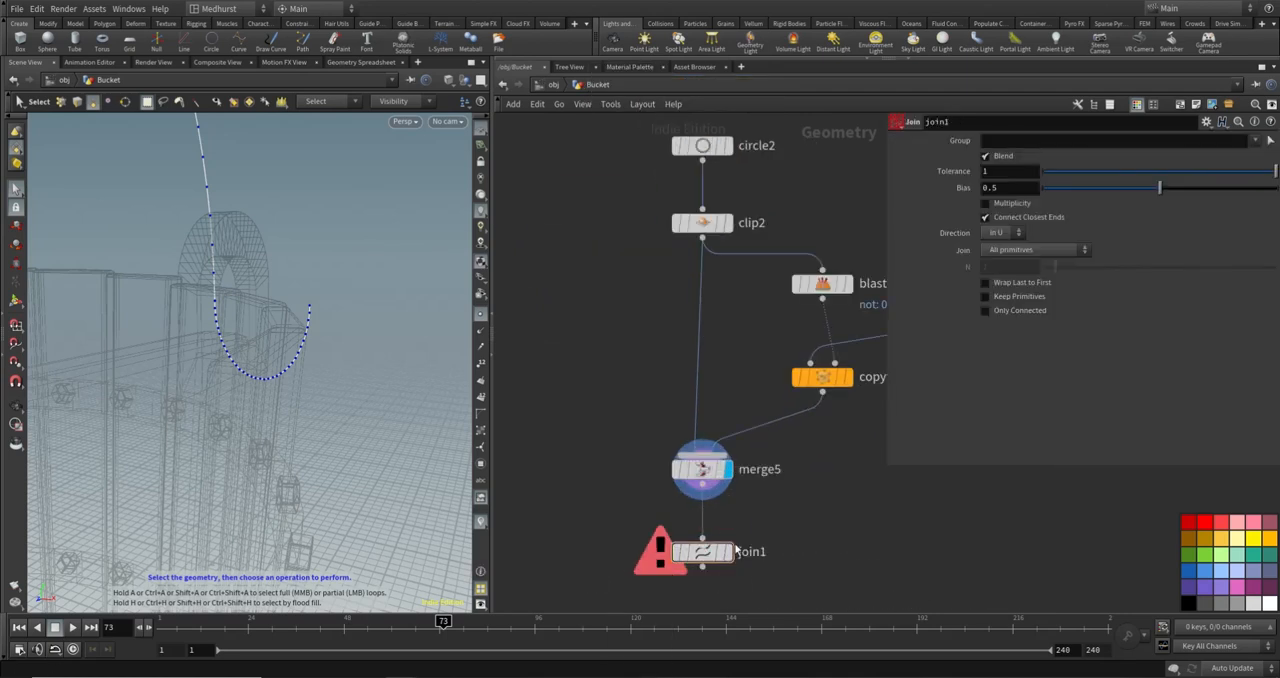
{"action": "left_click", "coordinate": [729, 551]}
- Add and display a Smooth node fed by join1, with its strength set to 45.7
{"action": "key", "text": "Tab"}
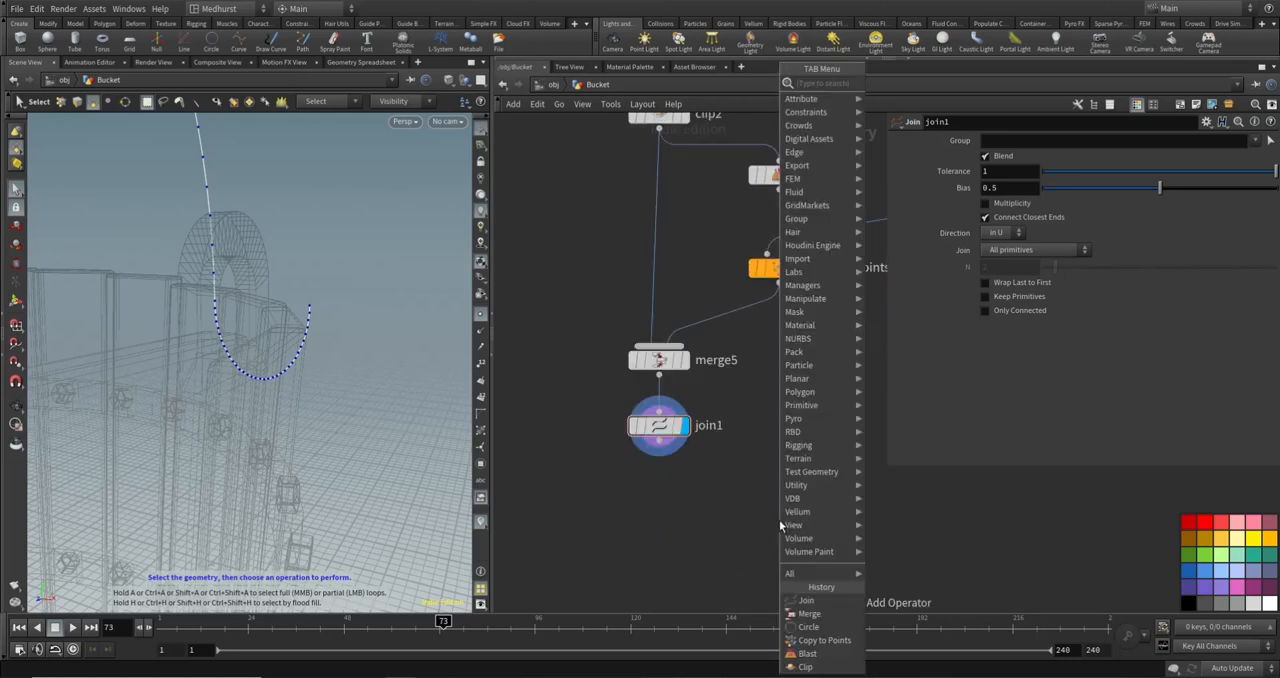
{"action": "type", "text": "smoo"}
{"action": "key", "text": "Return"}
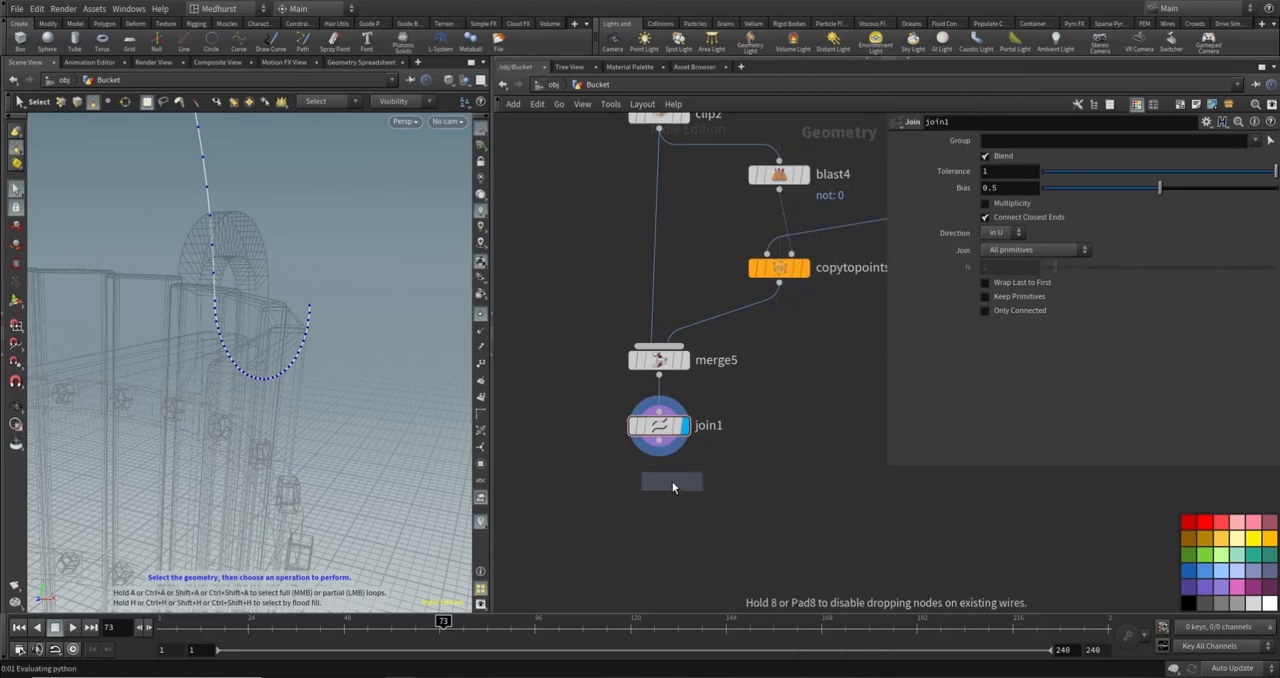
{"action": "left_click", "coordinate": [662, 500]}
{"action": "left_click", "coordinate": [659, 441]}
{"action": "left_click", "coordinate": [659, 484]}
{"action": "left_click", "coordinate": [686, 499]}
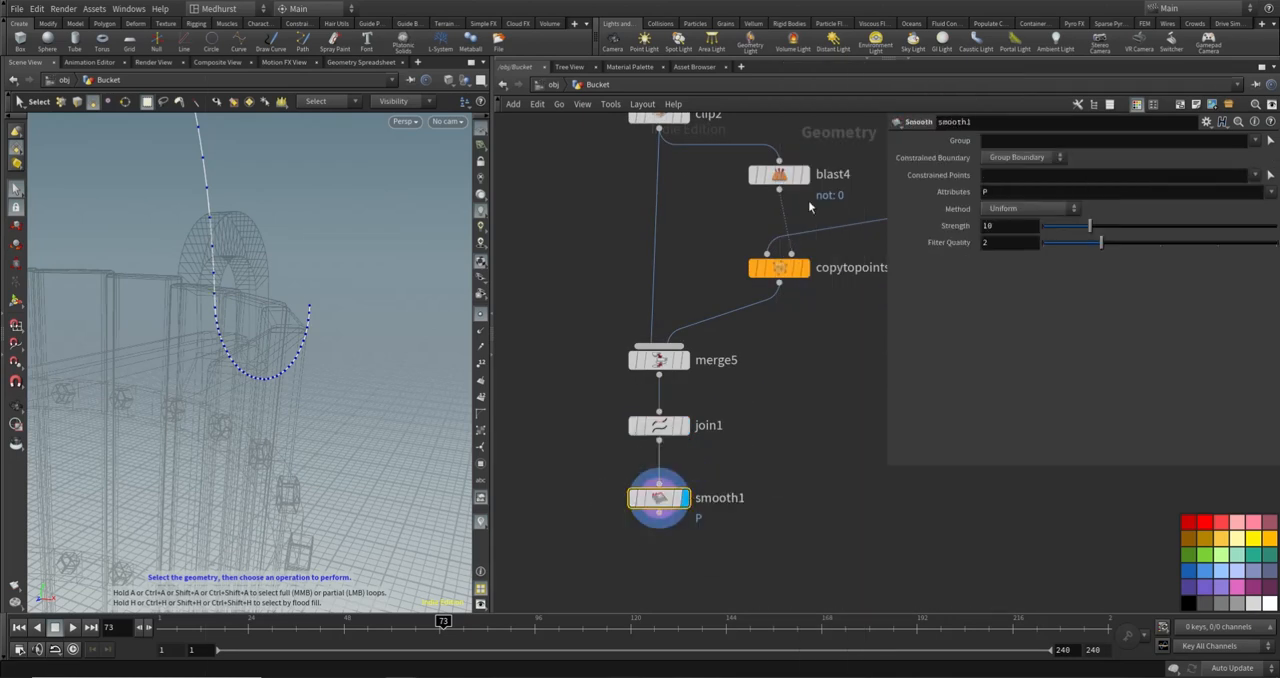
{"action": "left_click_drag", "start_coordinate": [1089, 226], "coordinate": [1256, 226]}
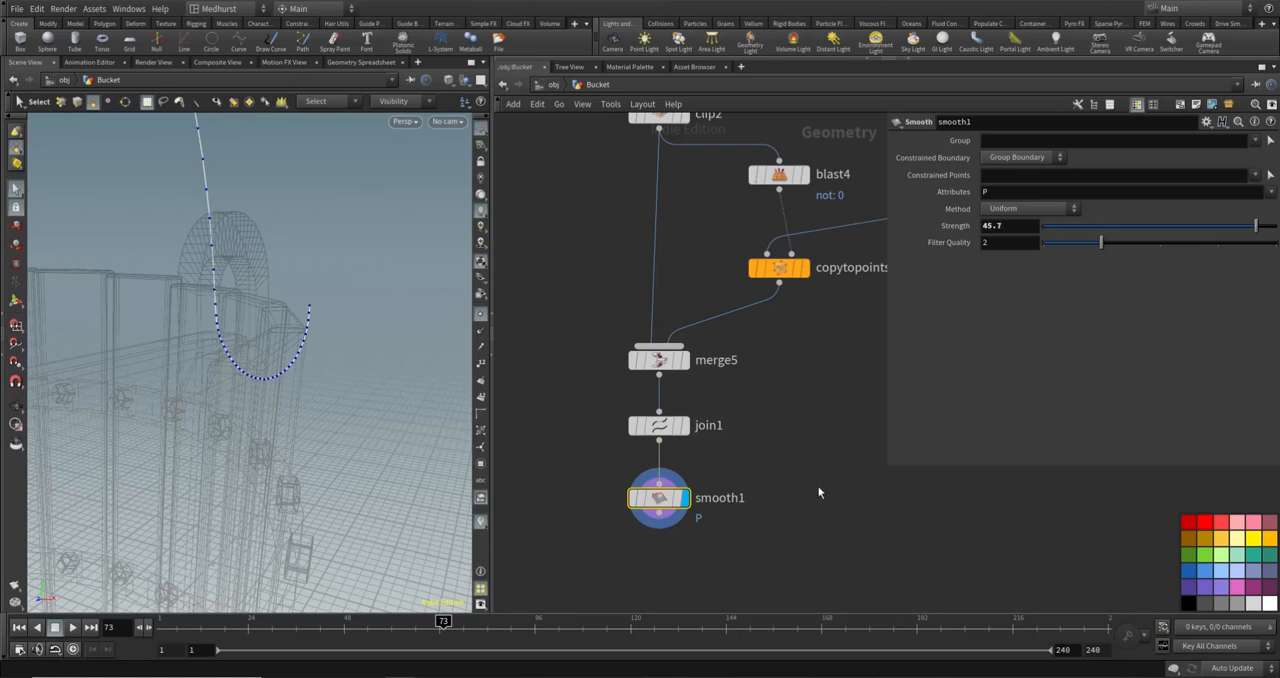
- Add a Mirror node below smooth1, connected to smooth1's output, and display its result
{"action": "middle_click_drag", "start_coordinate": [792, 519], "coordinate": [810, 420]}
{"action": "left_click", "coordinate": [770, 476]}
{"action": "key", "text": "Tab"}
{"action": "type", "text": "res"}
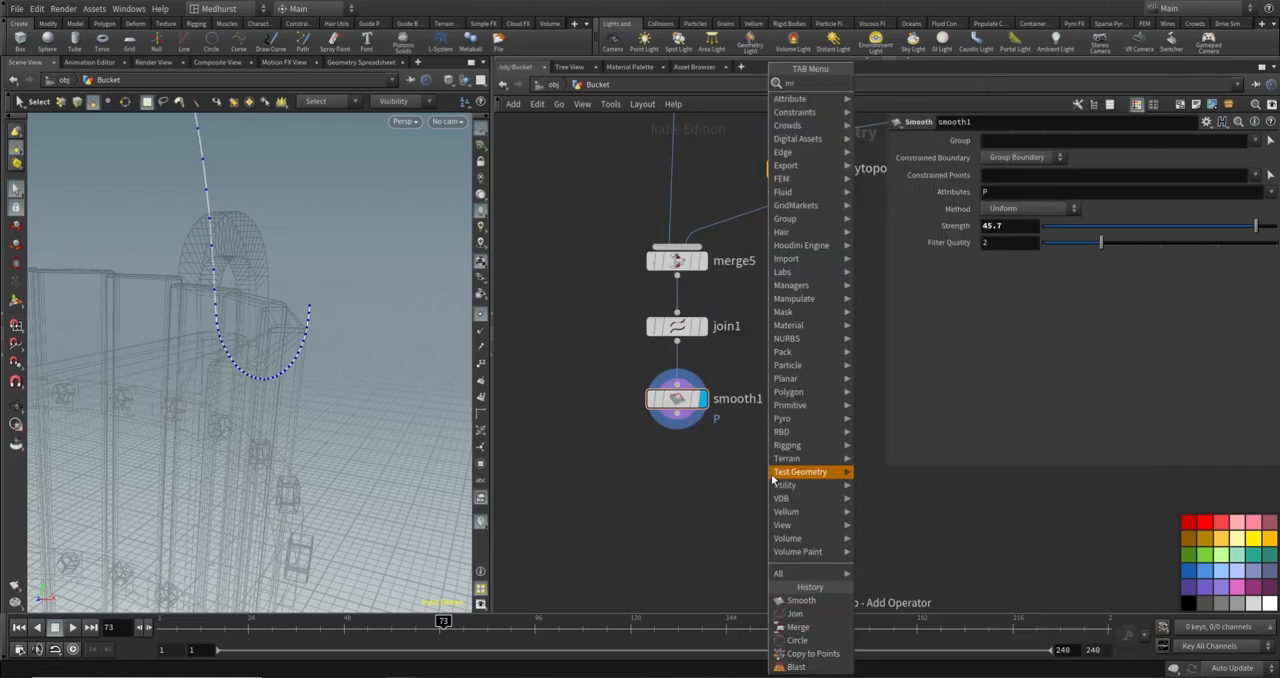
{"action": "key", "text": "Return"}
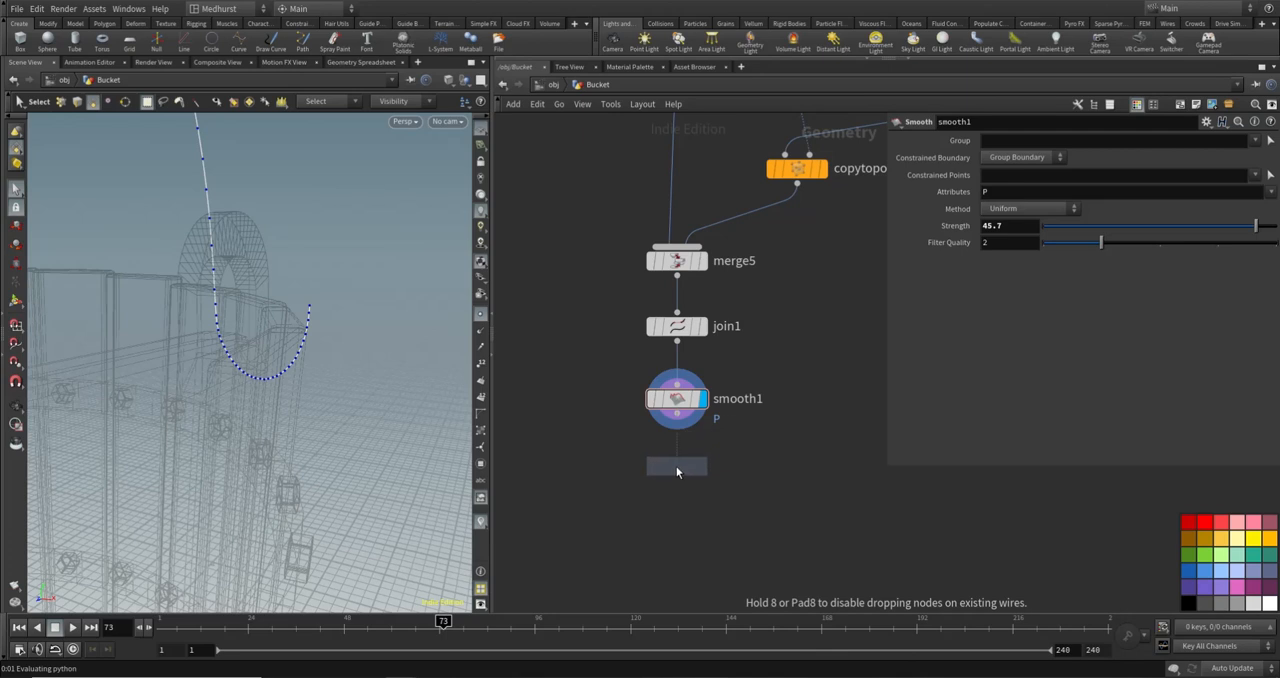
{"action": "left_click", "coordinate": [677, 467]}
{"action": "double_click", "coordinate": [713, 469]}
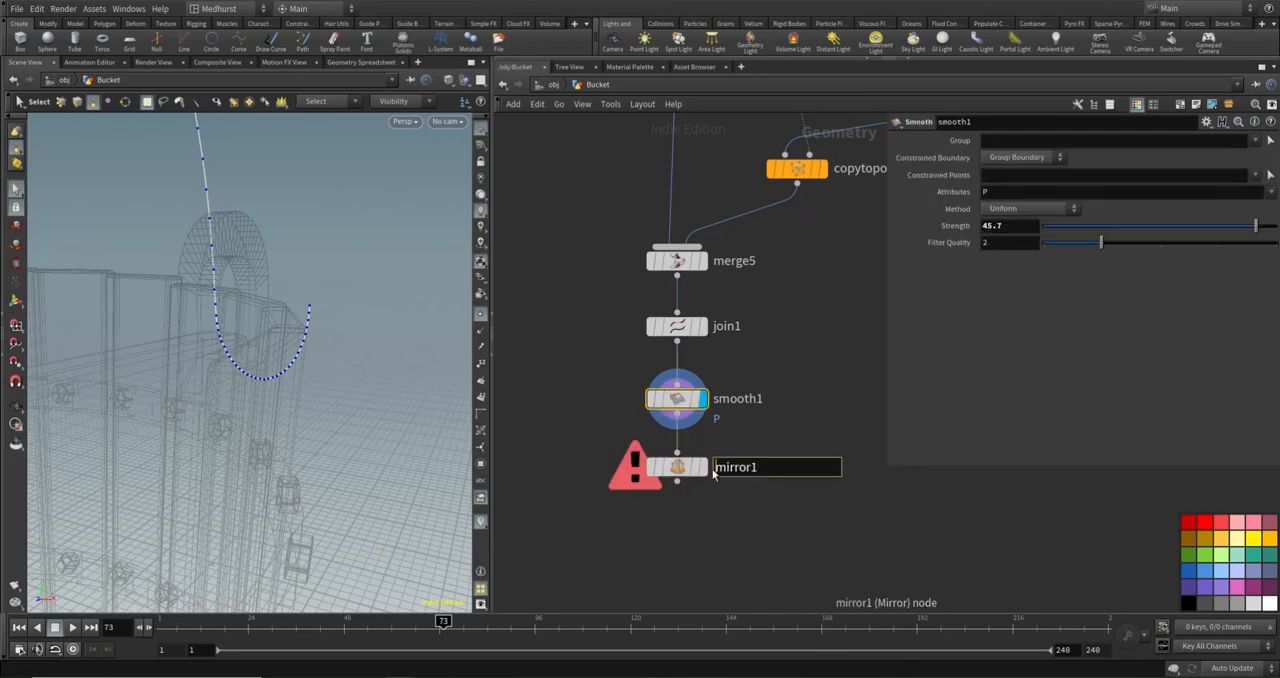
{"action": "left_click", "coordinate": [699, 511]}
{"action": "left_click", "coordinate": [703, 467]}
{"action": "left_click", "coordinate": [680, 467]}
{"action": "left_click_drag", "start_coordinate": [372, 315], "coordinate": [290, 290], "text": "alt"}
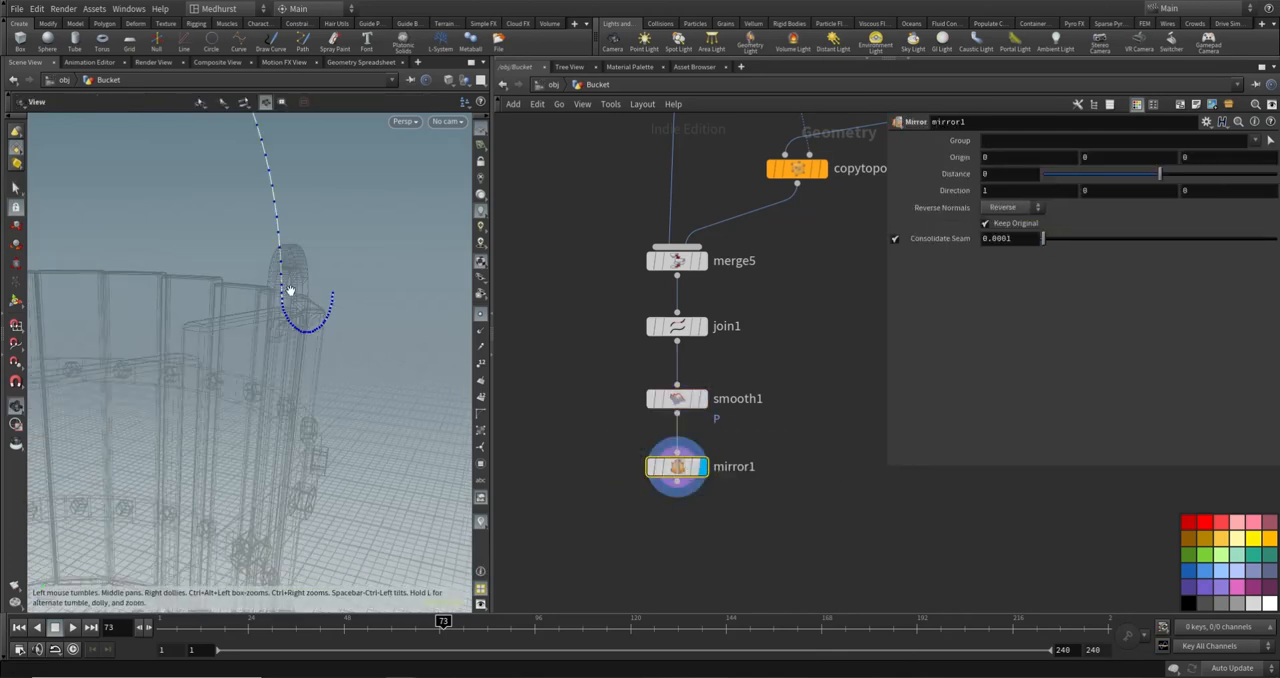
- Add a Transform node below mirror1, connected to its output, and display its result
{"action": "right_click_drag", "start_coordinate": [290, 290], "coordinate": [371, 215], "text": "alt"}
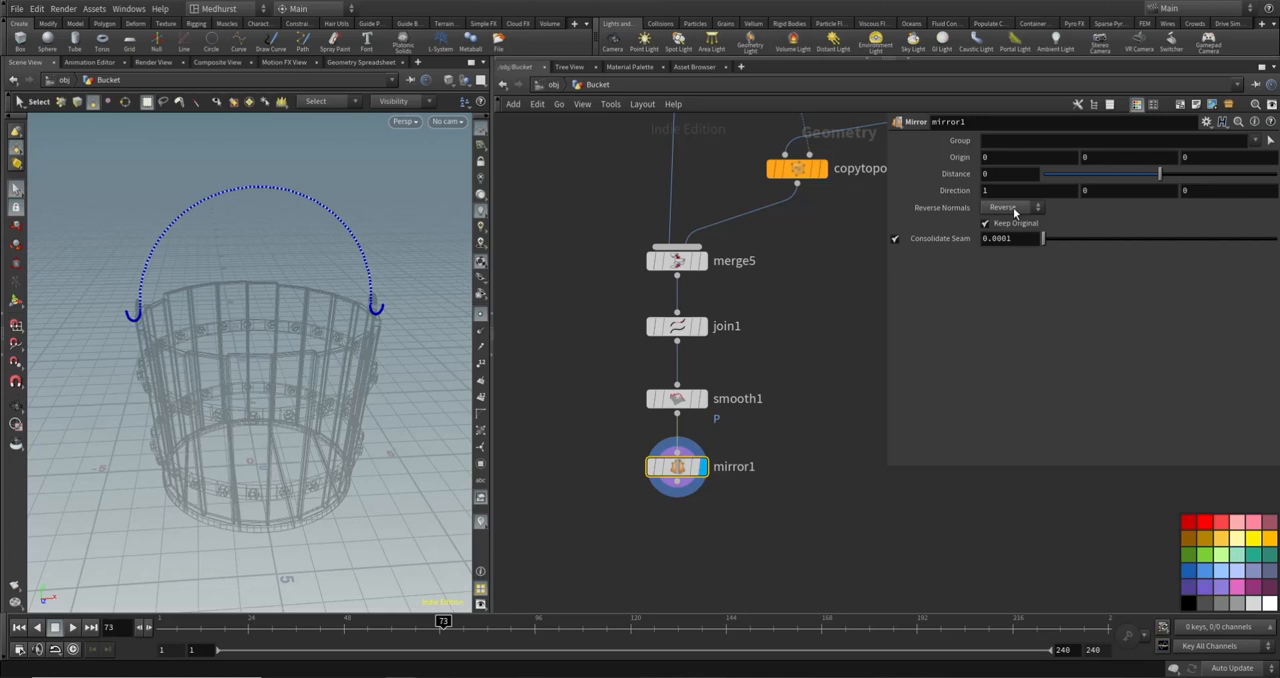
{"action": "left_click_drag", "start_coordinate": [305, 232], "coordinate": [274, 277], "text": "alt"}
{"action": "right_click_drag", "start_coordinate": [252, 274], "coordinate": [314, 314], "text": "alt"}
{"action": "left_click_drag", "start_coordinate": [312, 318], "coordinate": [303, 270], "text": "alt"}
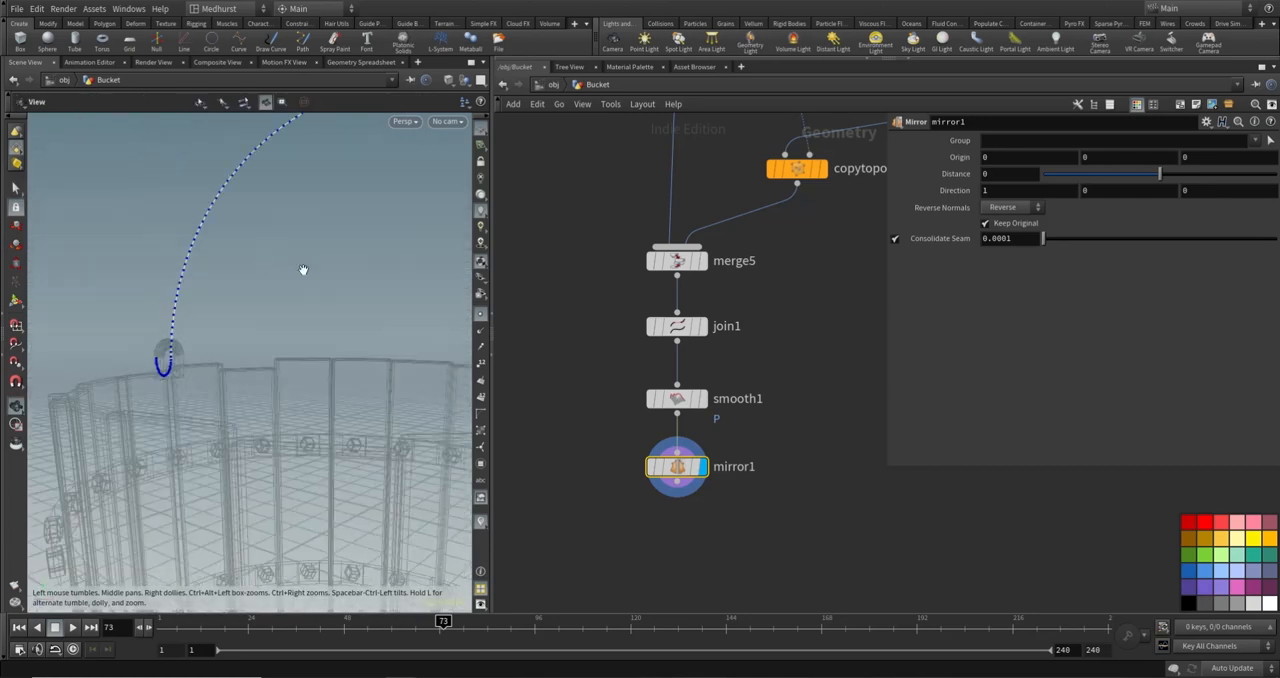
{"action": "right_click_drag", "start_coordinate": [303, 270], "coordinate": [277, 289], "text": "alt"}
{"action": "left_click_drag", "start_coordinate": [277, 289], "coordinate": [297, 312], "text": "alt"}
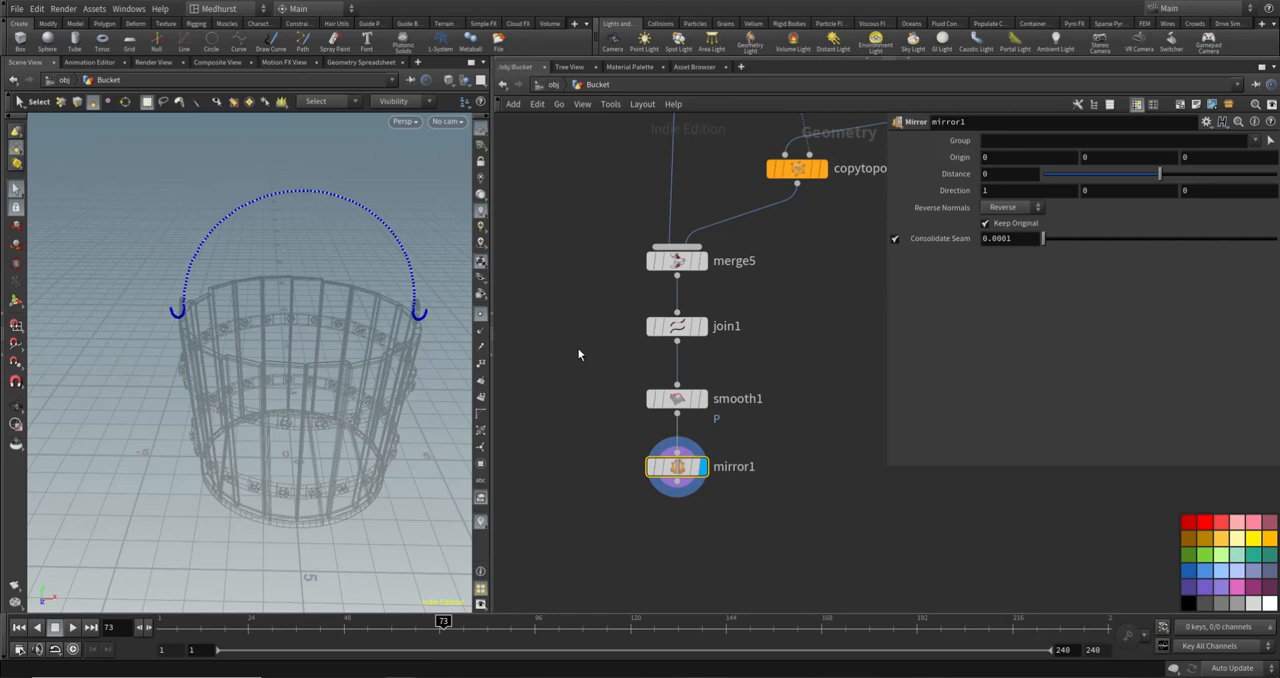
{"action": "key", "text": "Tab"}
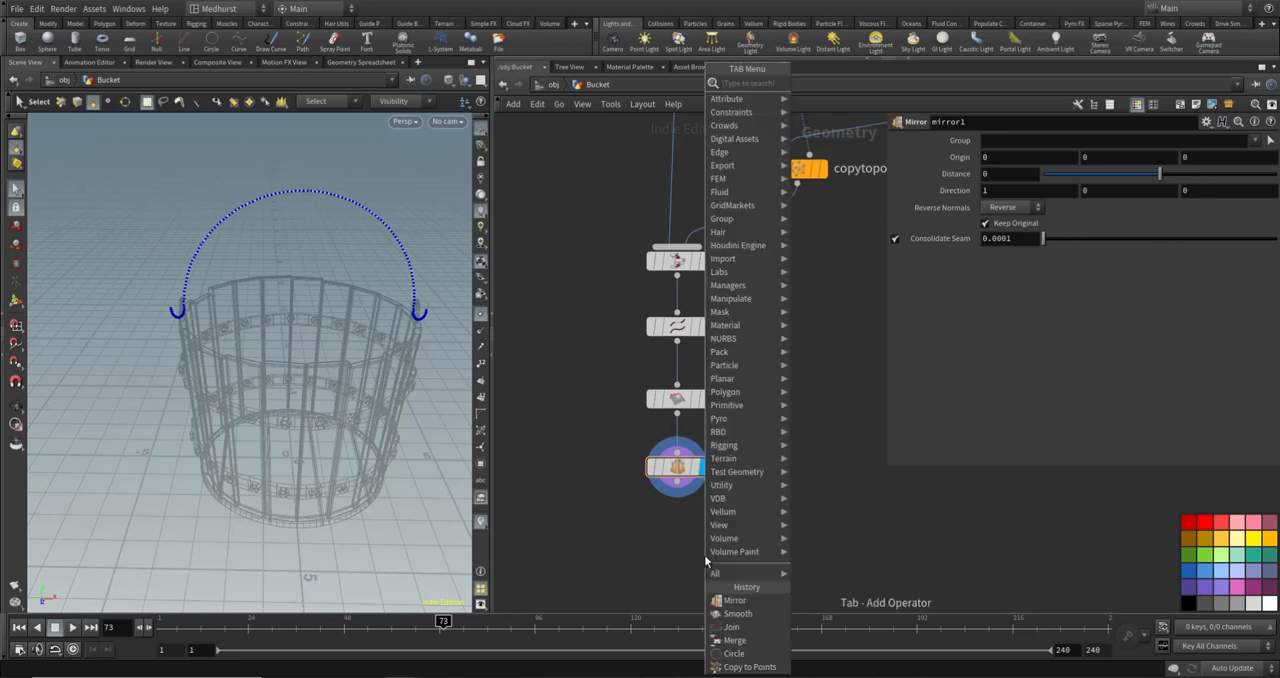
{"action": "type", "text": "tr"}
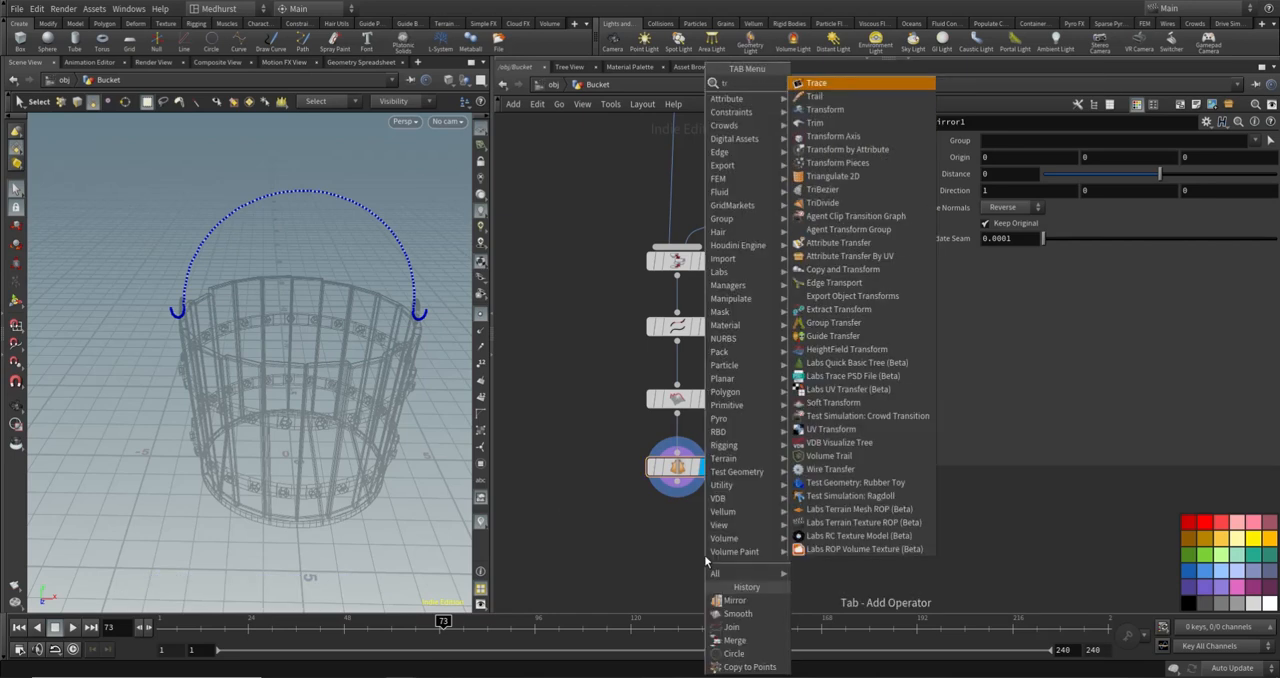
{"action": "key", "text": "Down"}
{"action": "key", "text": "Down"}
{"action": "key", "text": "Return"}
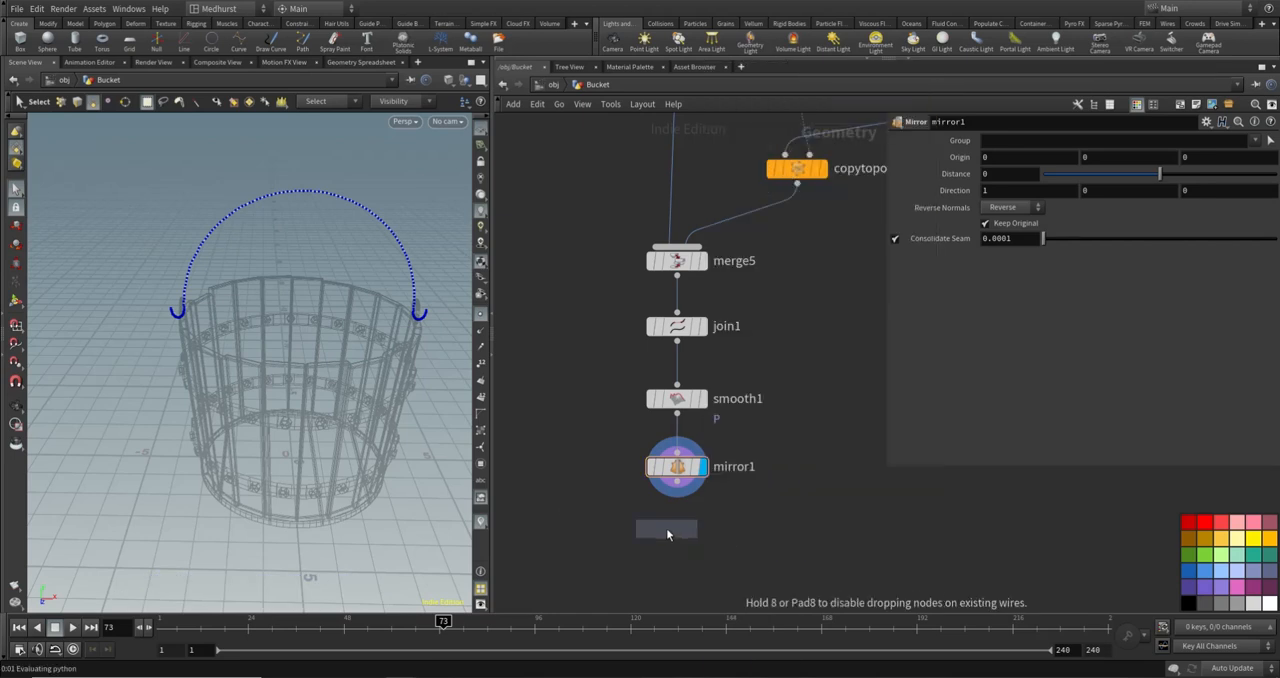
{"action": "left_click", "coordinate": [668, 534]}
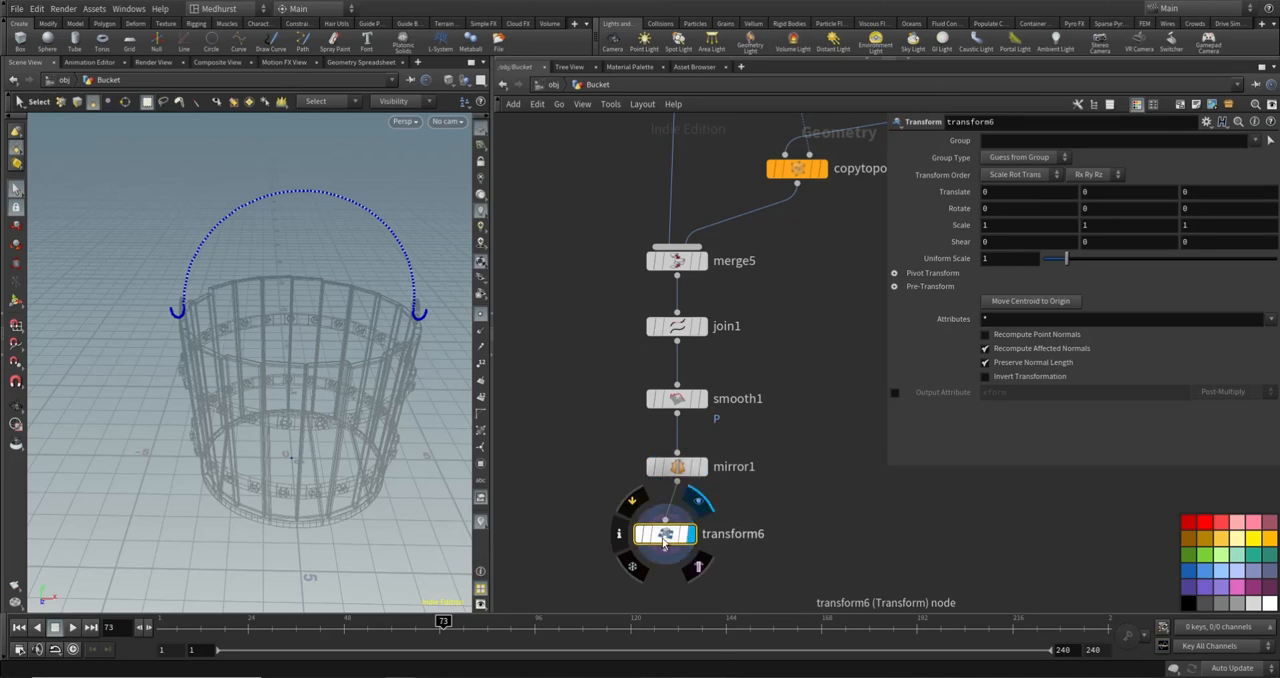
- In the front view with the transform handles shown, set transform6's pivot translate Y to 8
{"action": "left_click", "coordinate": [895, 273]}
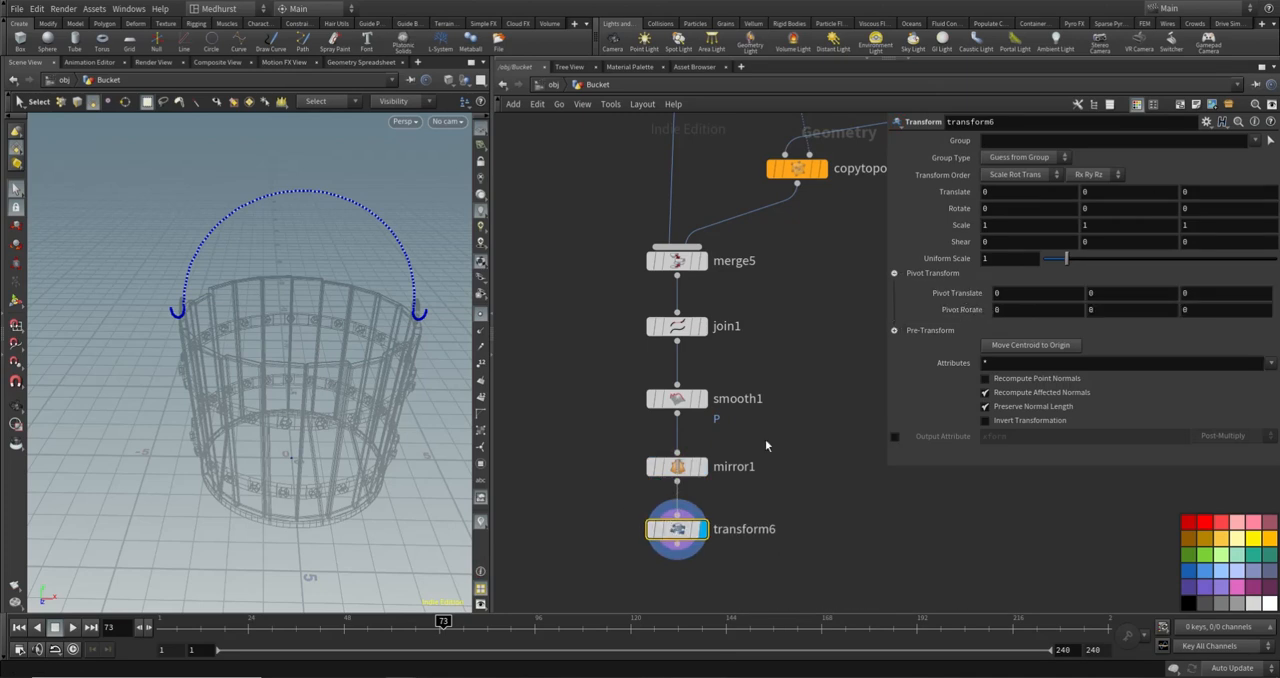
{"action": "left_click", "coordinate": [405, 121]}
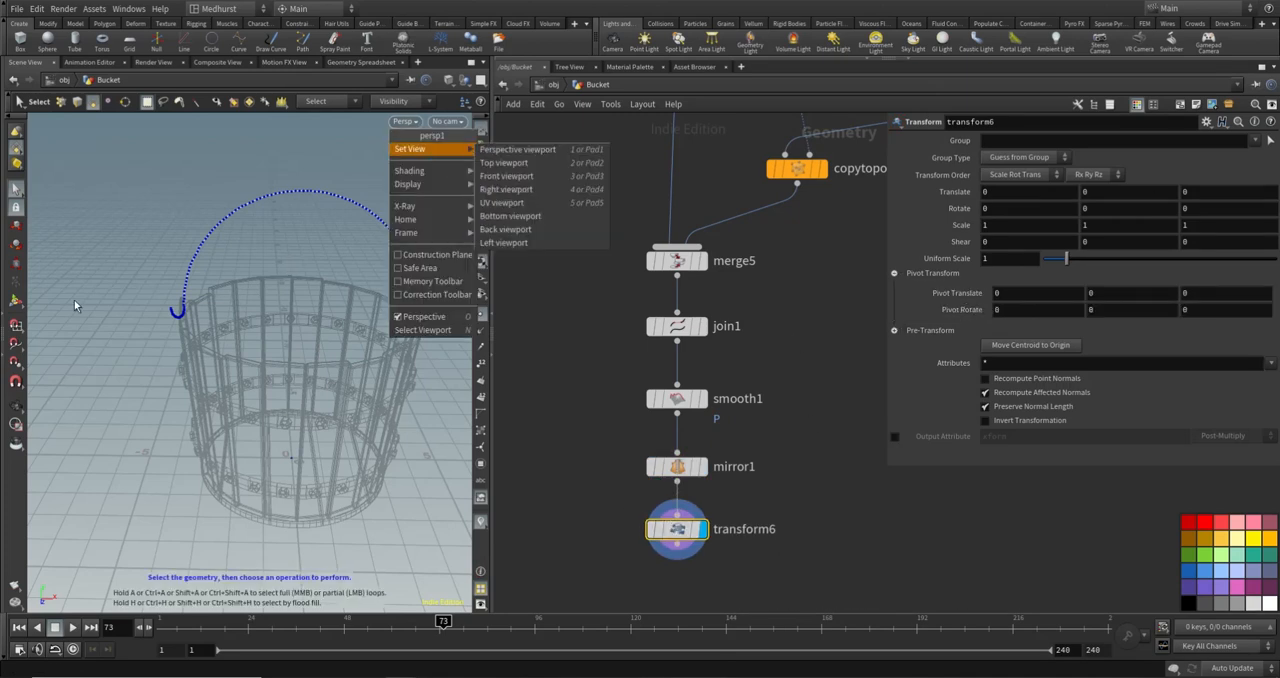
{"action": "left_click", "coordinate": [506, 176]}
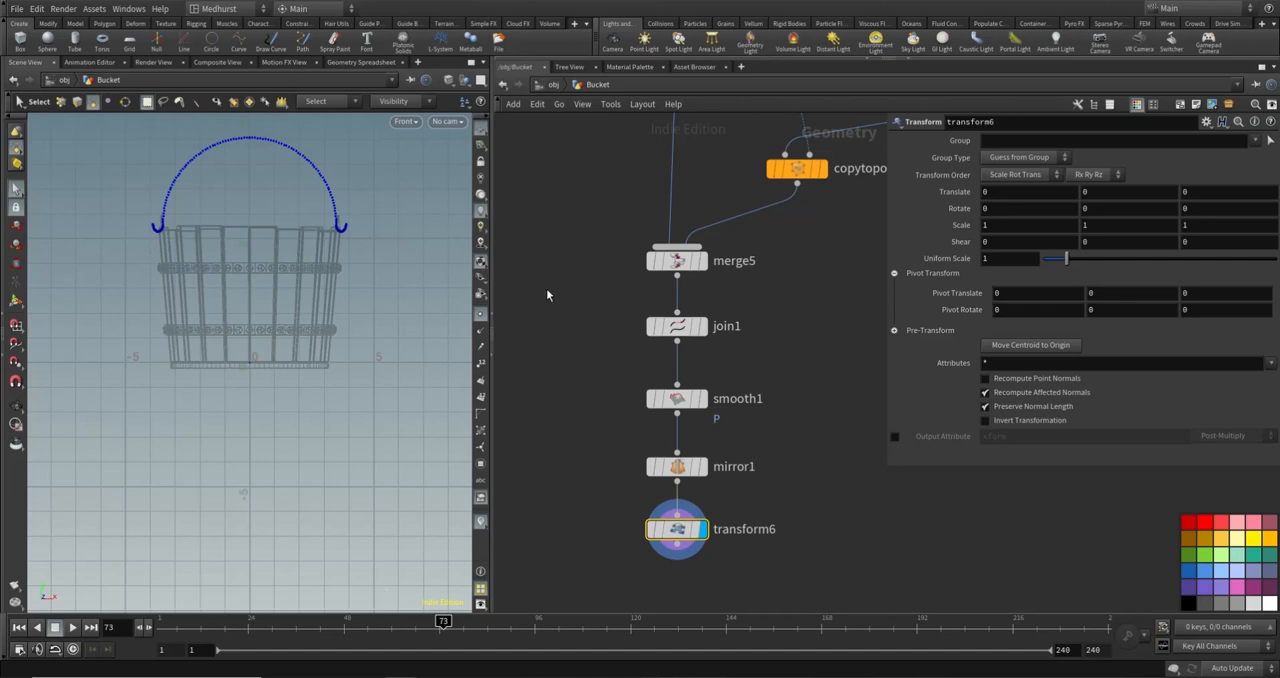
{"action": "left_click", "coordinate": [16, 300]}
{"action": "mouse_move", "coordinate": [1100, 293]}
{"action": "middle_mouse_down"}
{"action": "mouse_move", "coordinate": [1200, 293]}
{"action": "mouse_move", "coordinate": [1106, 309]}
{"action": "middle_mouse_up"}
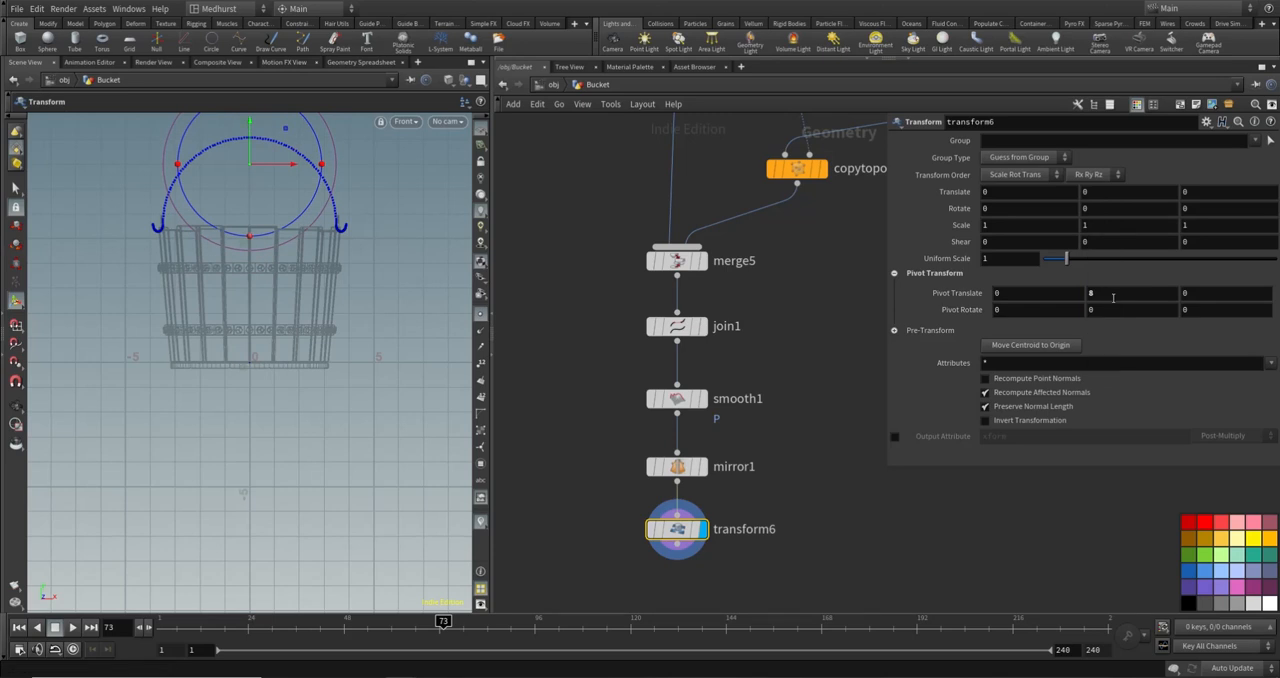
- Set transform6's group to @P>`chs("py")`, referencing the pivot's Y value, and its group type to Points
{"action": "right_click", "coordinate": [1111, 293]}
{"action": "left_click", "coordinate": [1135, 378]}
{"action": "left_click", "coordinate": [1034, 142]}
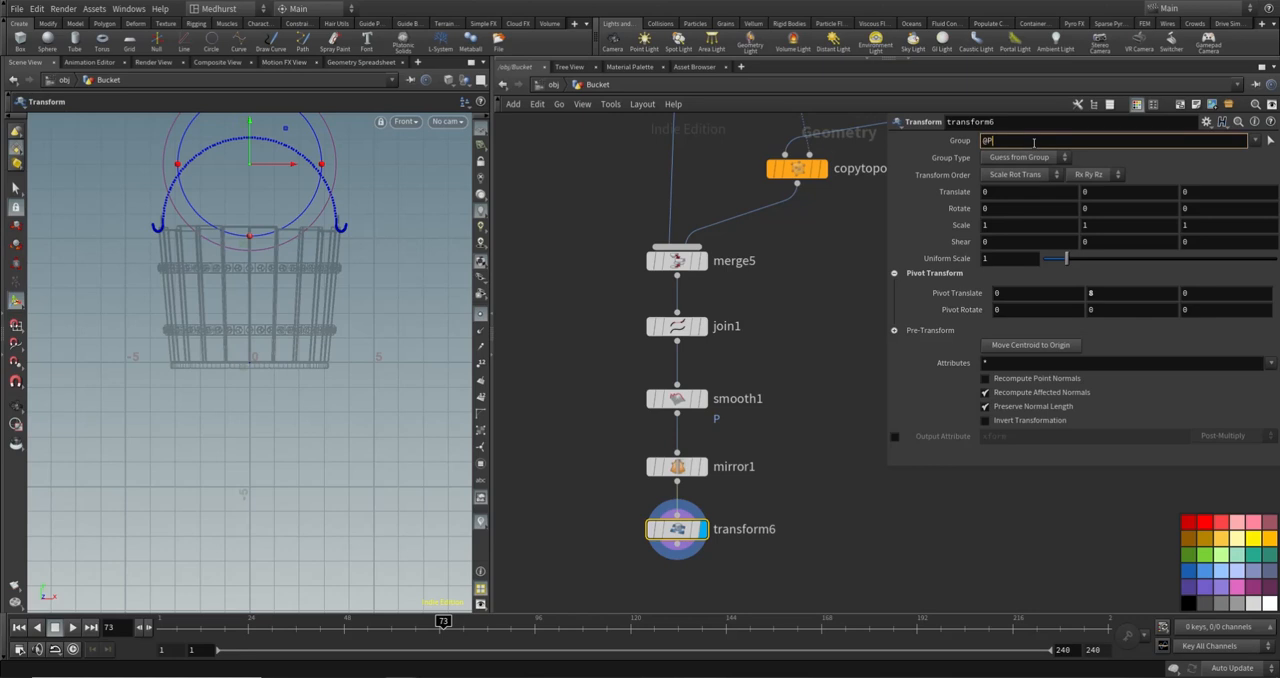
{"action": "right_click", "coordinate": [1034, 142]}
{"action": "left_click", "coordinate": [1100, 255]}
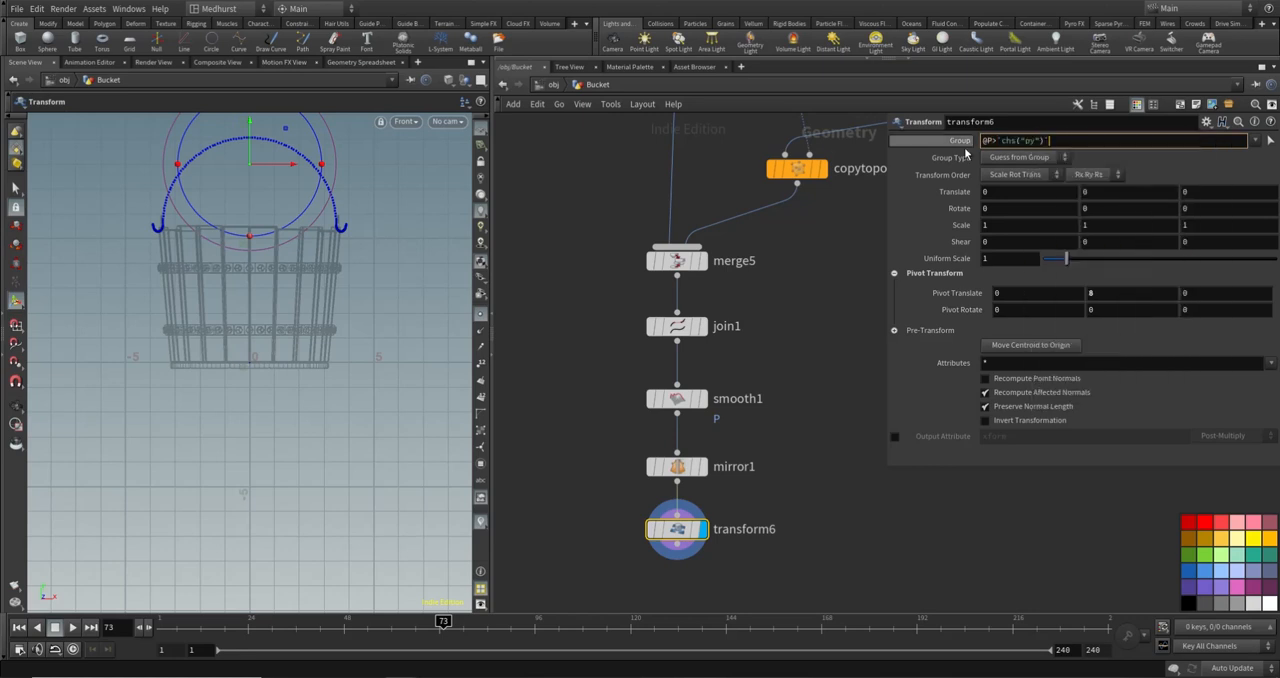
{"action": "left_click", "coordinate": [1060, 160]}
{"action": "left_click", "coordinate": [1022, 206]}
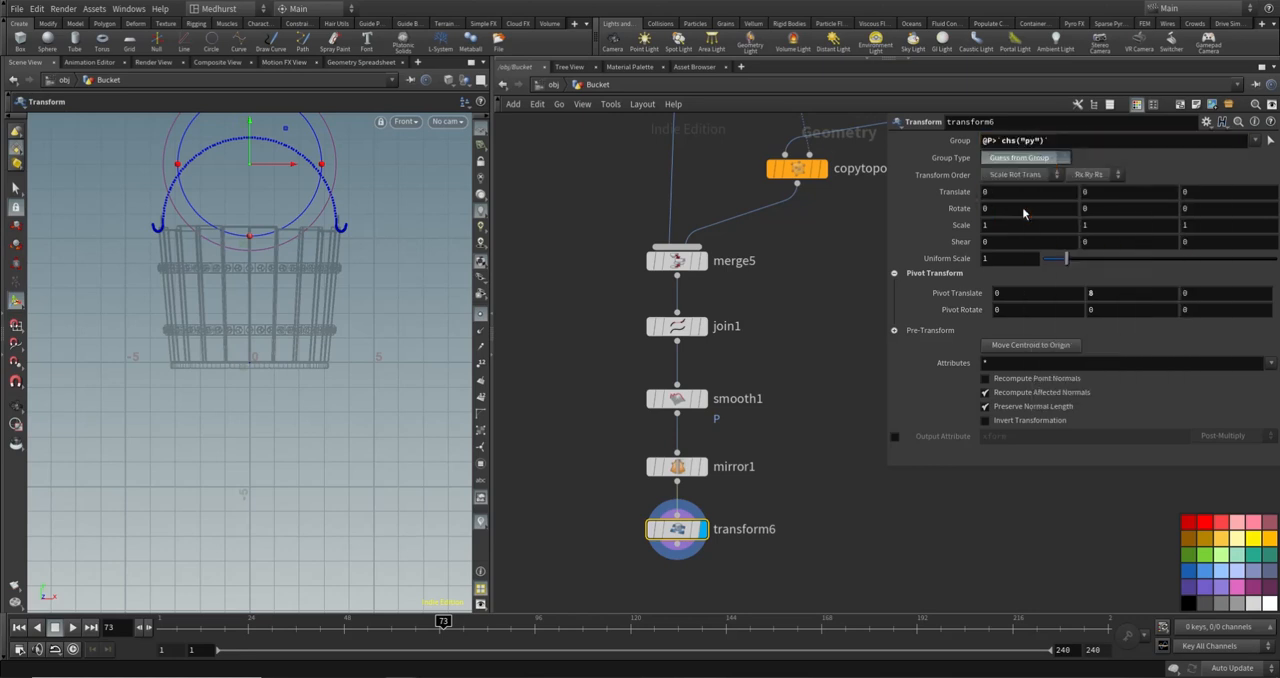
- Set transform6's Y scale to 0 and correct the group expression to @P.y>`chs("py")`
{"action": "left_click", "coordinate": [1130, 225]}
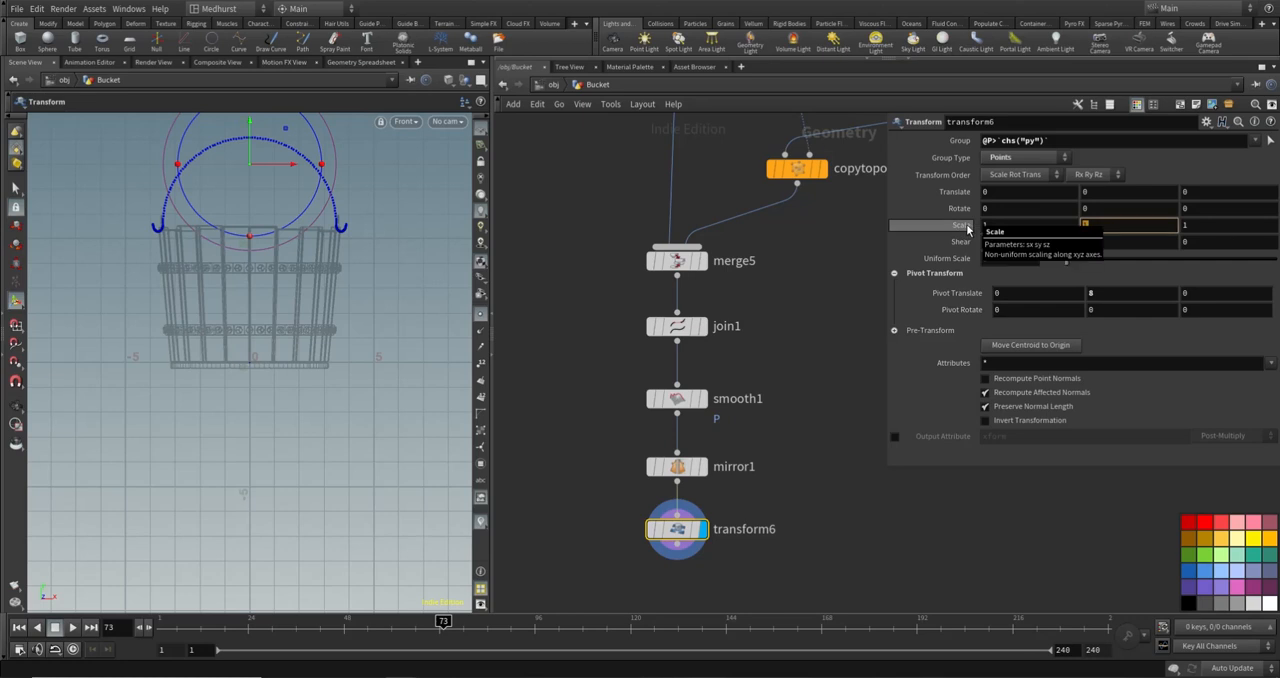
{"action": "type", "text": "0"}
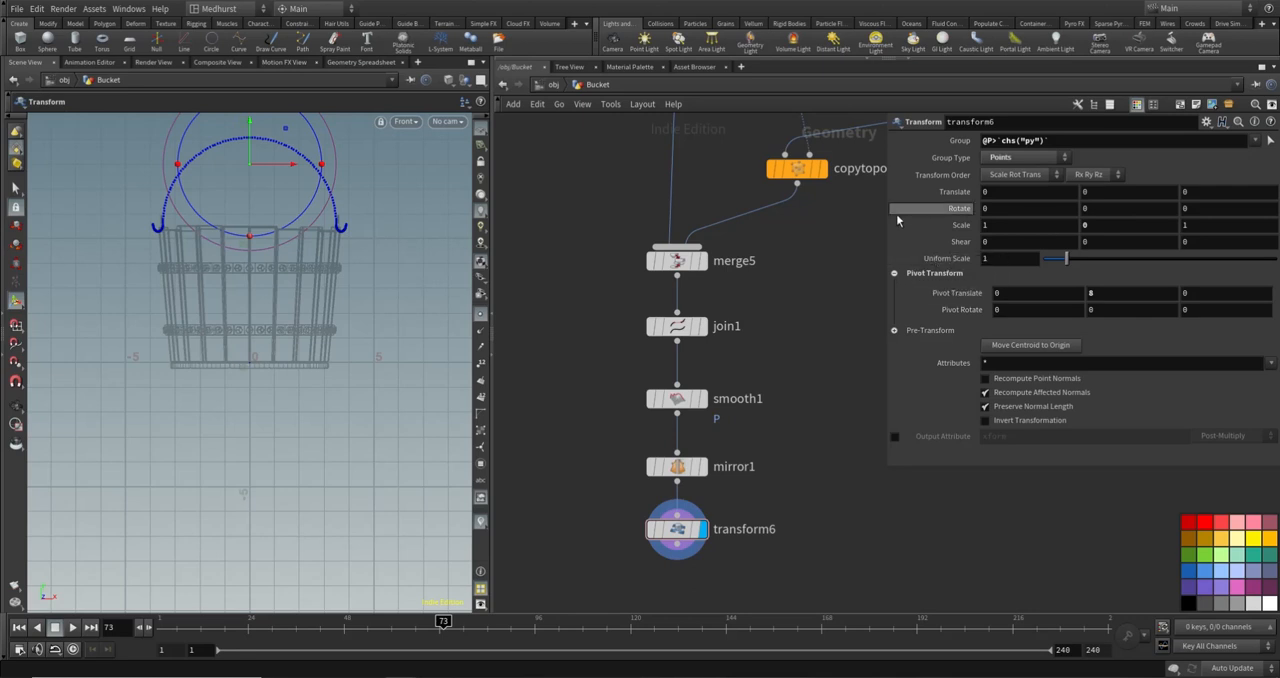
{"action": "left_click", "coordinate": [984, 141]}
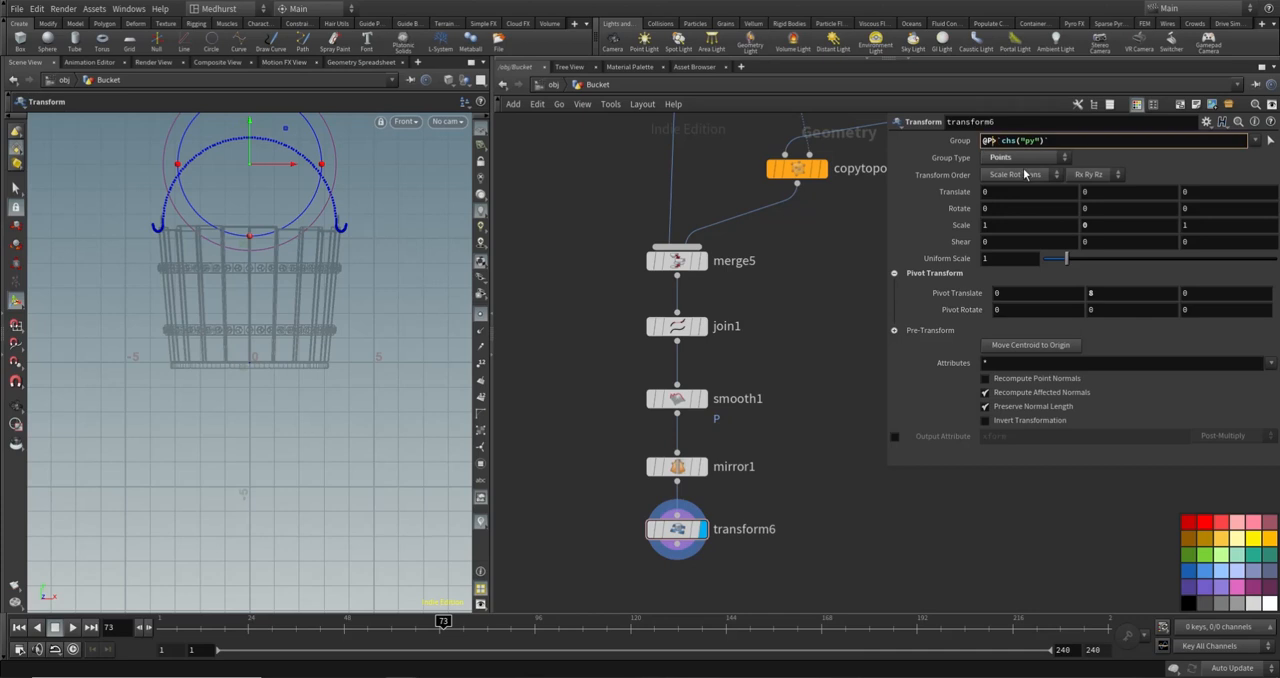
{"action": "type", "text": ".y"}
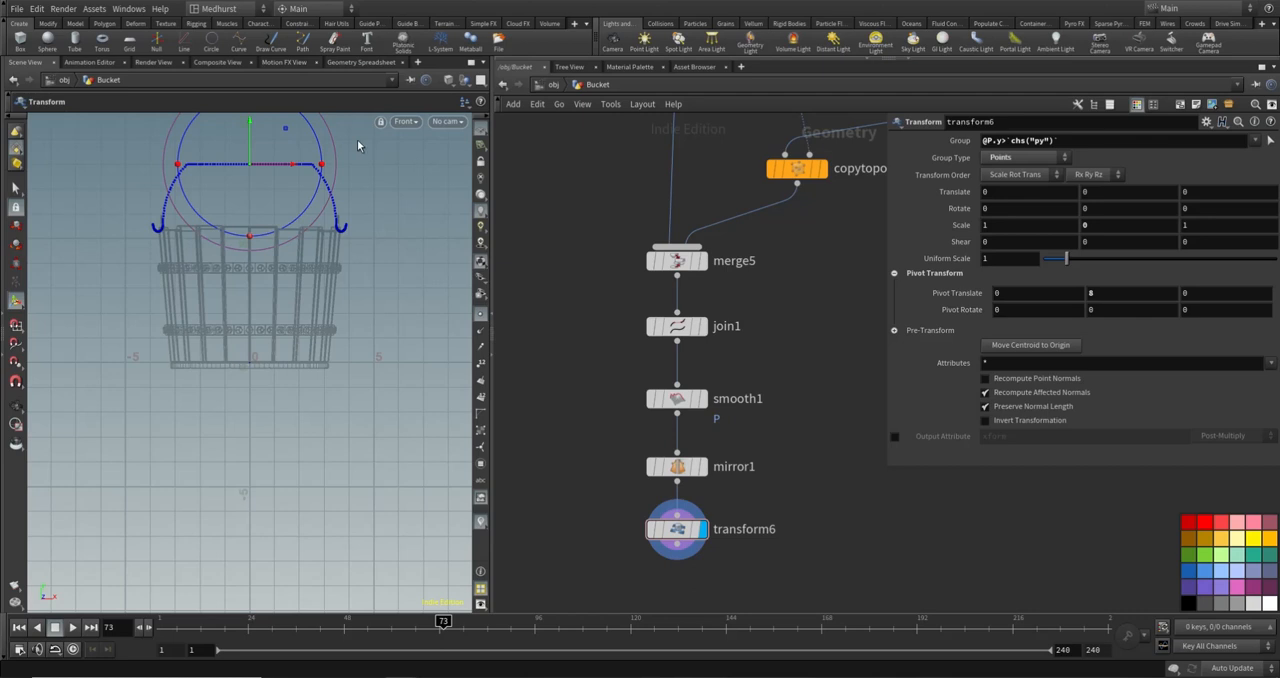
- Return to the perspective view and set transform6's pivot translate Y to 8.7
{"action": "left_click", "coordinate": [408, 123]}
{"action": "mouse_move", "coordinate": [414, 149]}
{"action": "left_click", "coordinate": [497, 149]}
{"action": "left_click", "coordinate": [412, 123]}
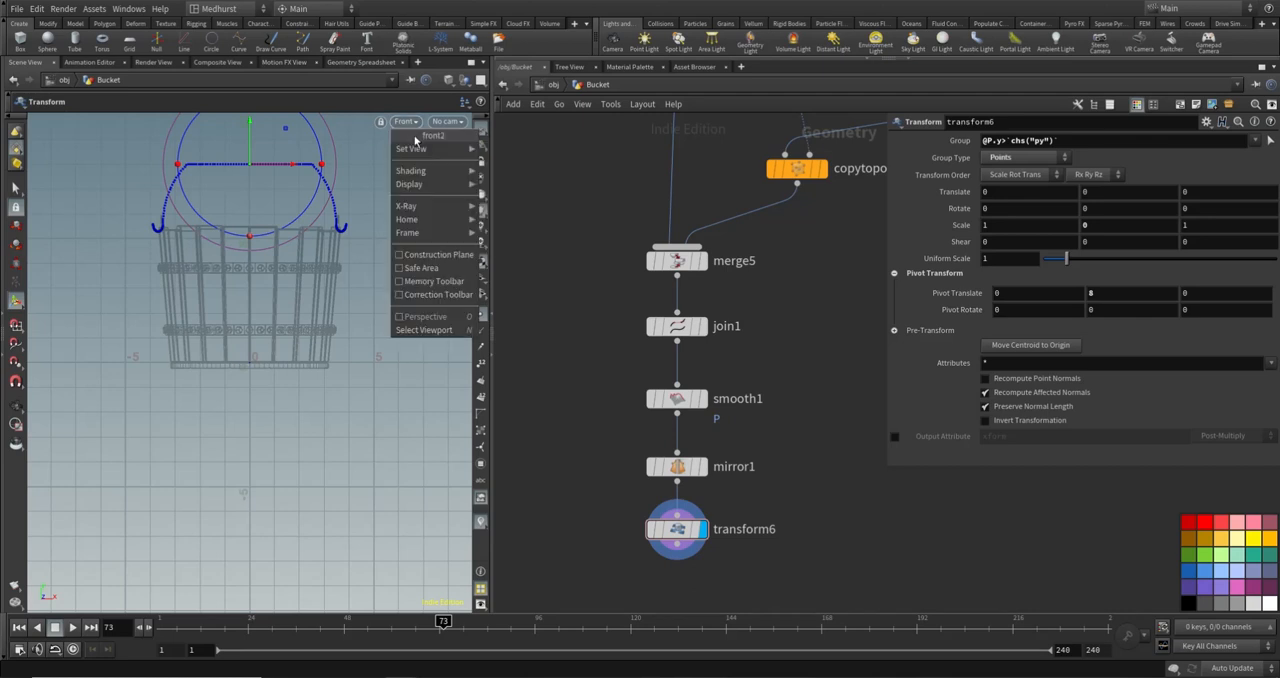
{"action": "left_click", "coordinate": [534, 151]}
{"action": "left_click_drag", "start_coordinate": [318, 238], "coordinate": [310, 175], "text": "alt"}
{"action": "middle_click_drag", "start_coordinate": [340, 194], "coordinate": [326, 220], "text": "alt"}
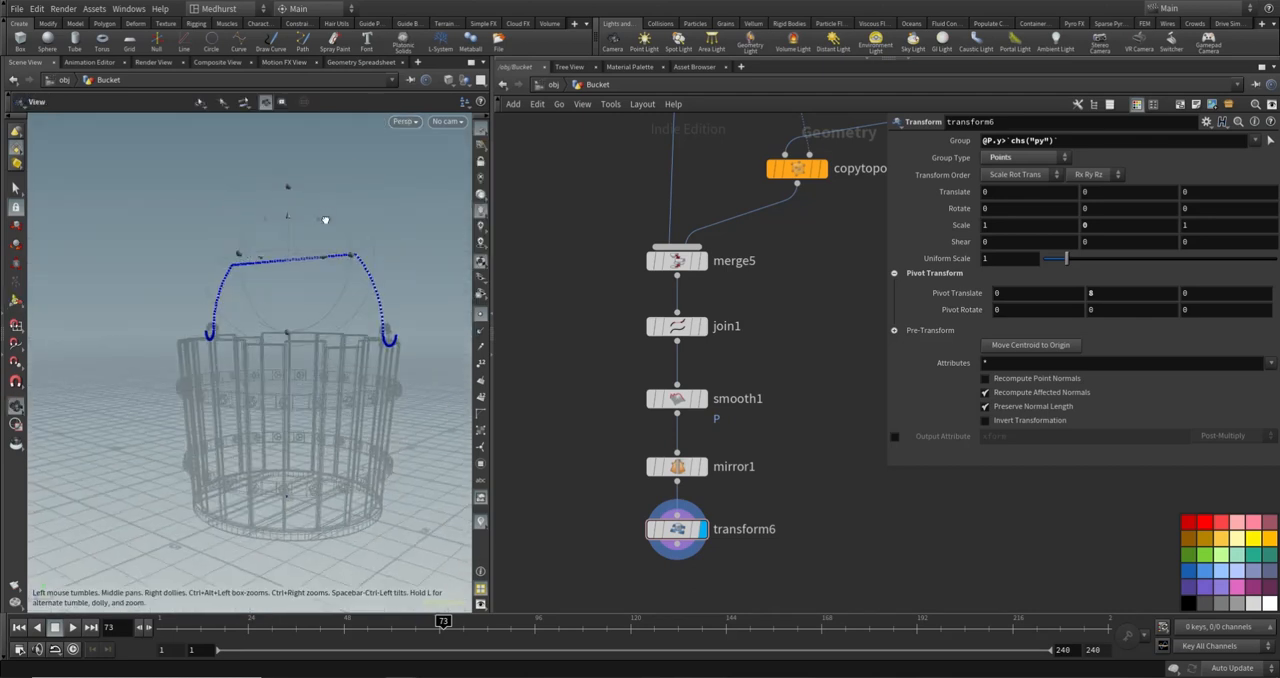
{"action": "left_click_drag", "start_coordinate": [326, 220], "coordinate": [278, 278], "text": "alt"}
{"action": "middle_click_drag", "start_coordinate": [1101, 299], "coordinate": [1145, 287]}
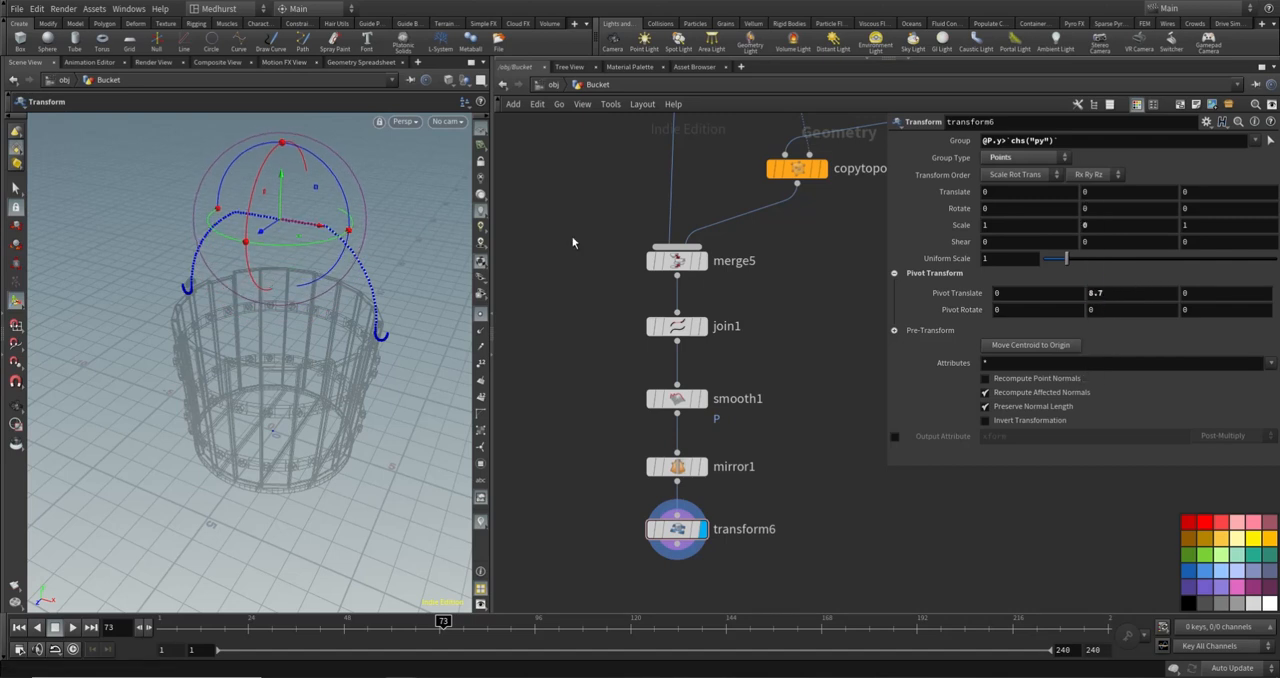
- Add a PolyWire node below transform6, connected to its output, and display its result
{"action": "left_click_drag", "start_coordinate": [286, 238], "coordinate": [350, 196], "text": "alt"}
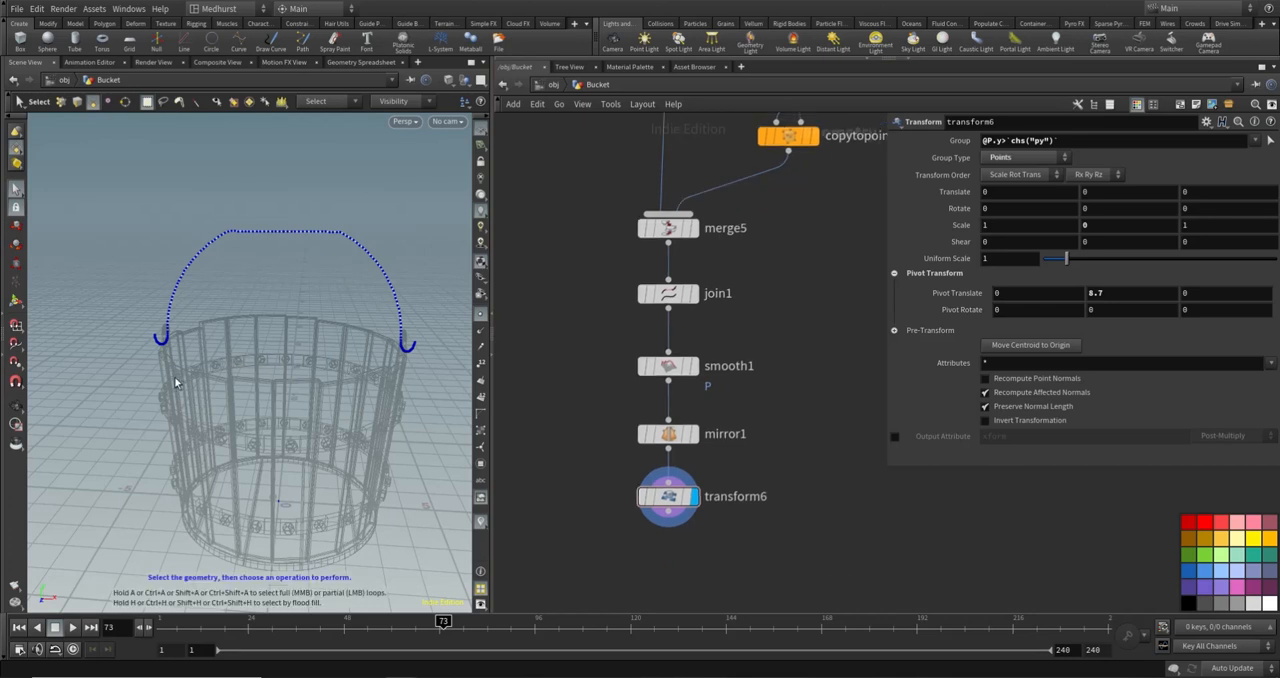
{"action": "key", "text": "Tab"}
{"action": "type", "text": "resam"}
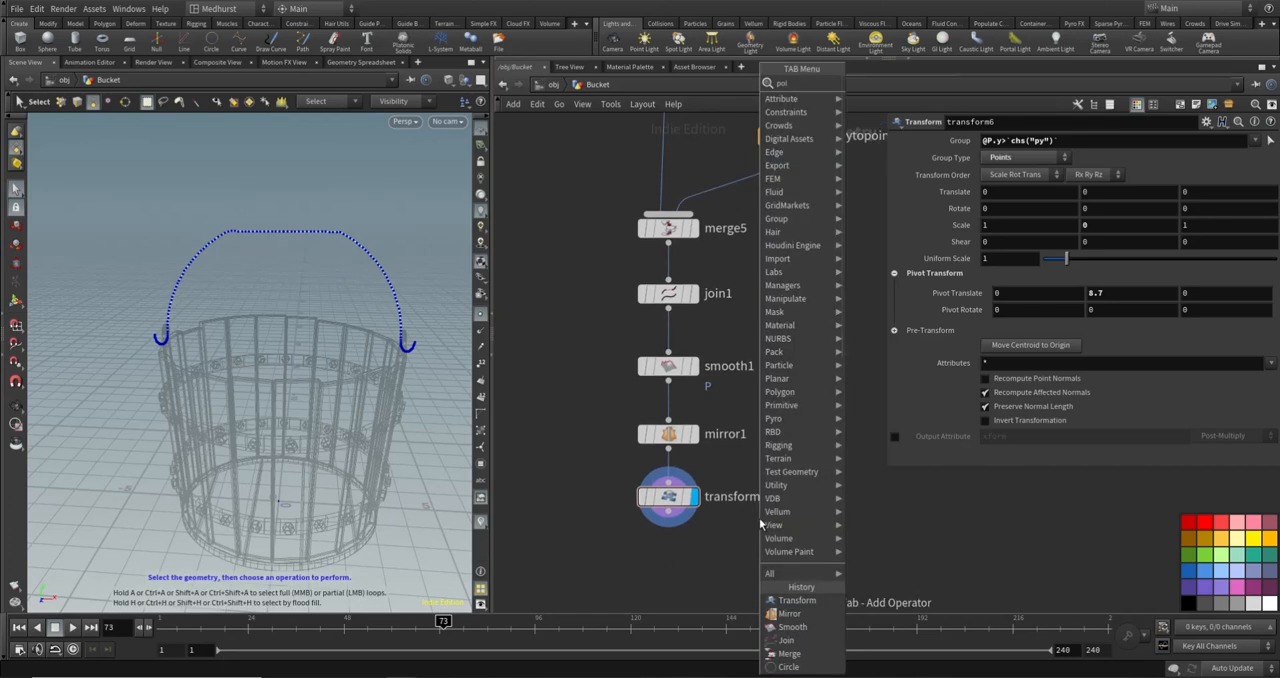
{"action": "key", "text": "Return"}
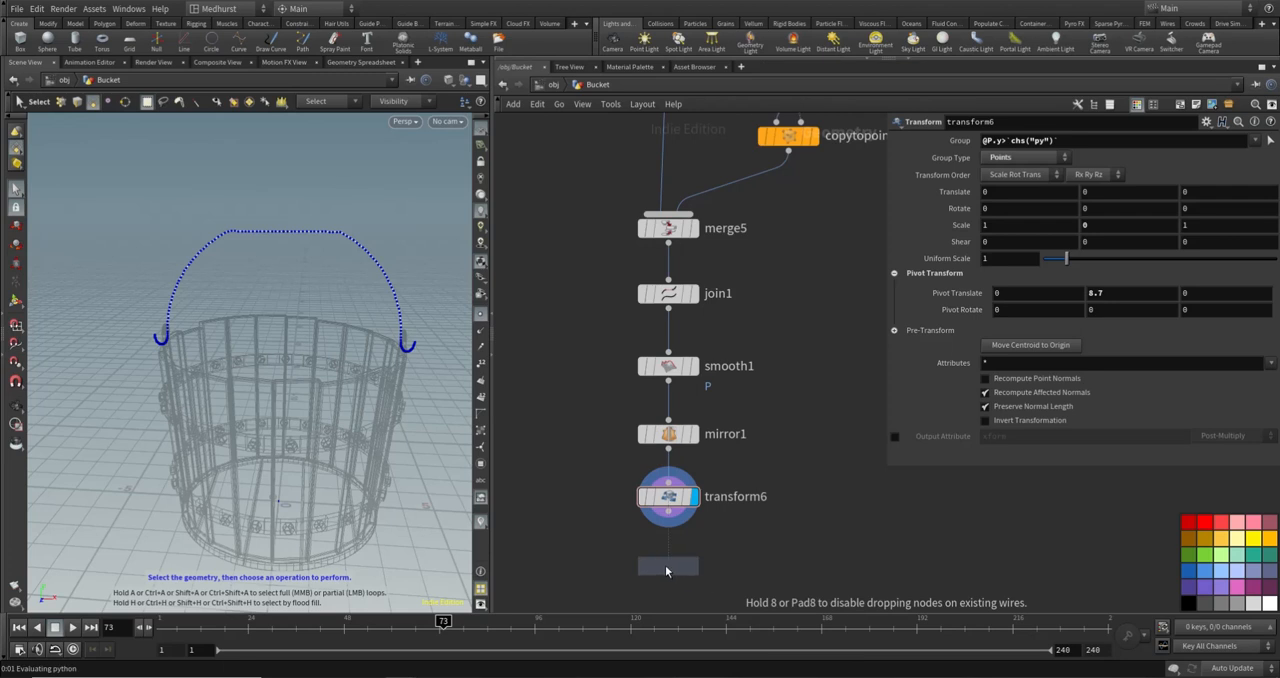
{"action": "left_click", "coordinate": [669, 570]}
{"action": "left_click", "coordinate": [668, 512]}
{"action": "left_click", "coordinate": [668, 552]}
{"action": "left_click", "coordinate": [692, 566]}
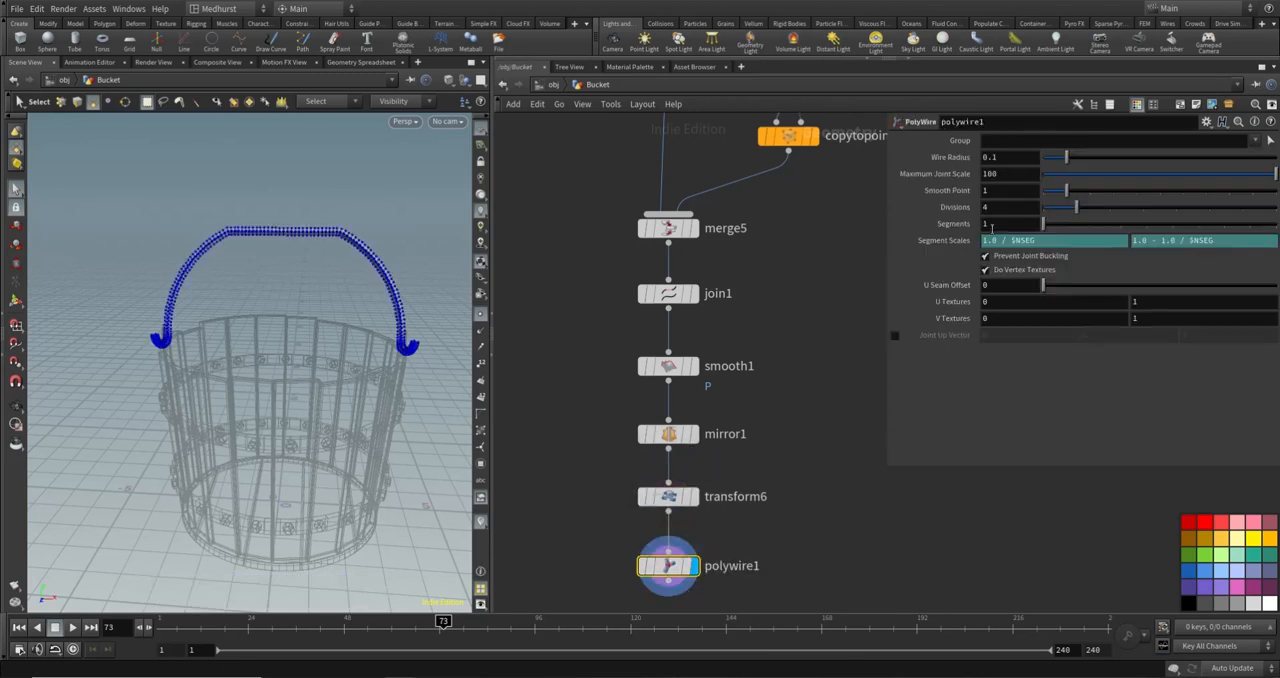
- Set polywire1's divisions to 20 and its wire radius to 0.05
{"action": "left_click", "coordinate": [1000, 207]}
{"action": "type", "text": "20"}
{"action": "key", "text": "Return"}
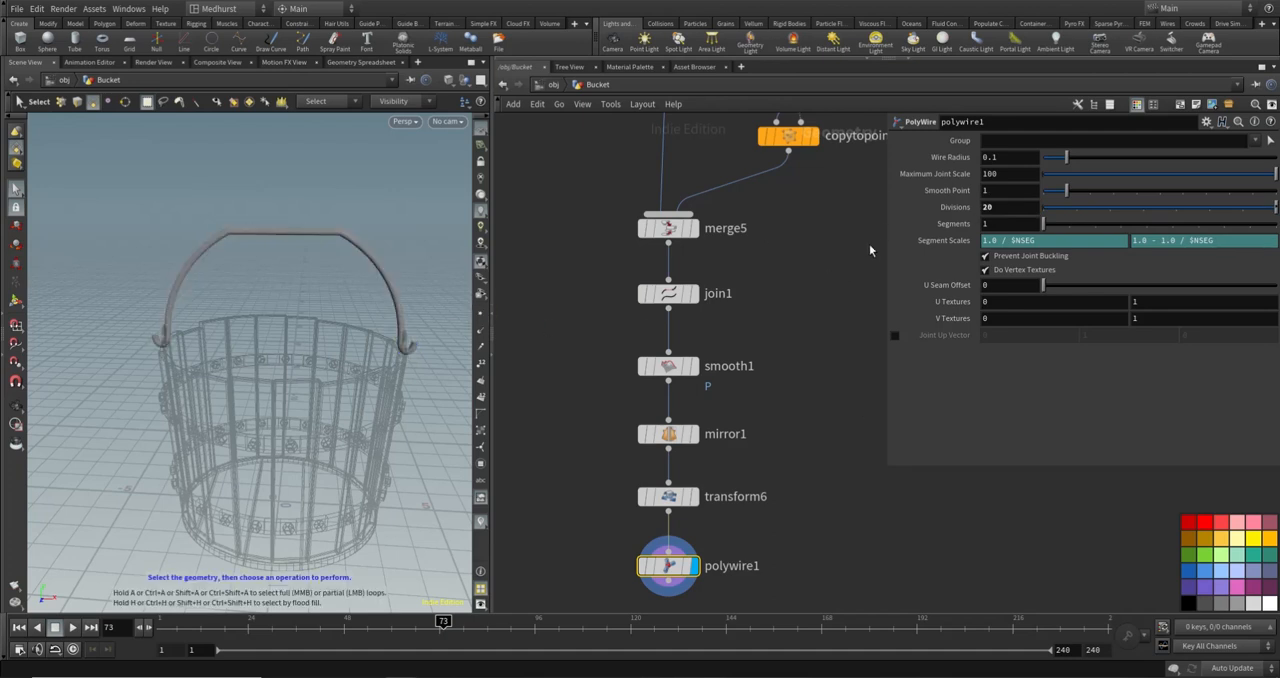
{"action": "left_click", "coordinate": [1001, 159]}
{"action": "type", "text": "0.05"}
{"action": "key", "text": "Return"}
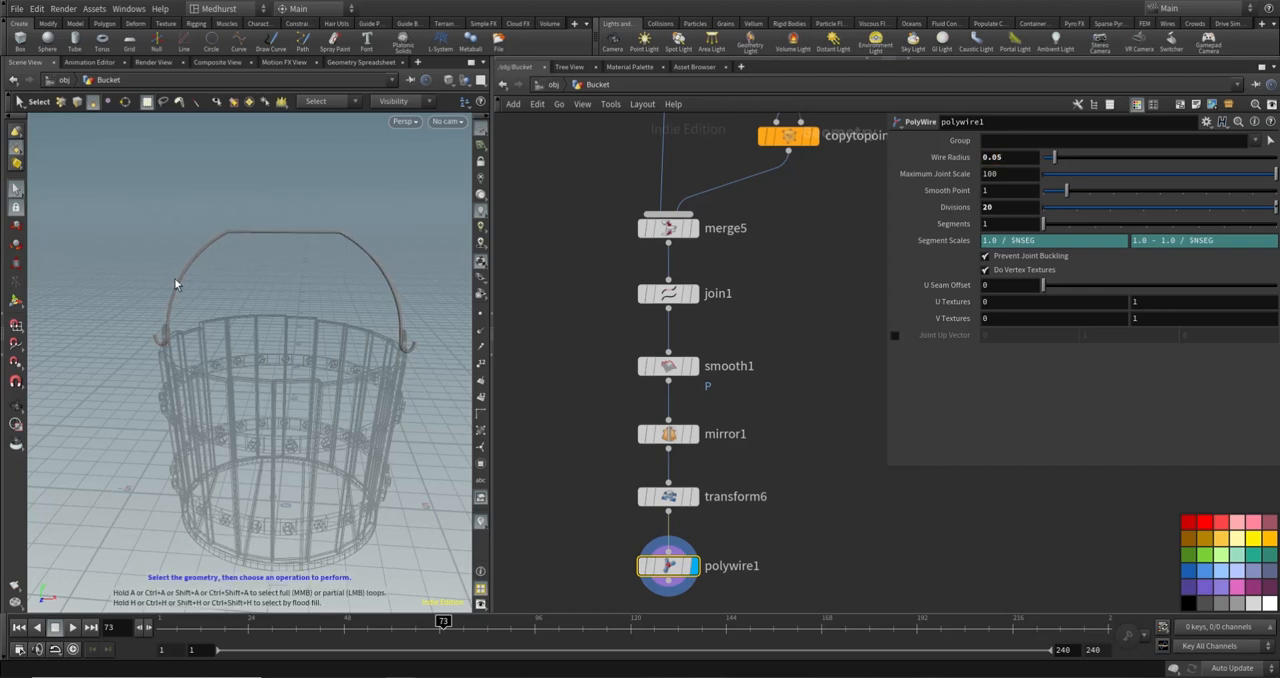
{"action": "left_click_drag", "start_coordinate": [356, 236], "coordinate": [320, 253], "text": "alt"}
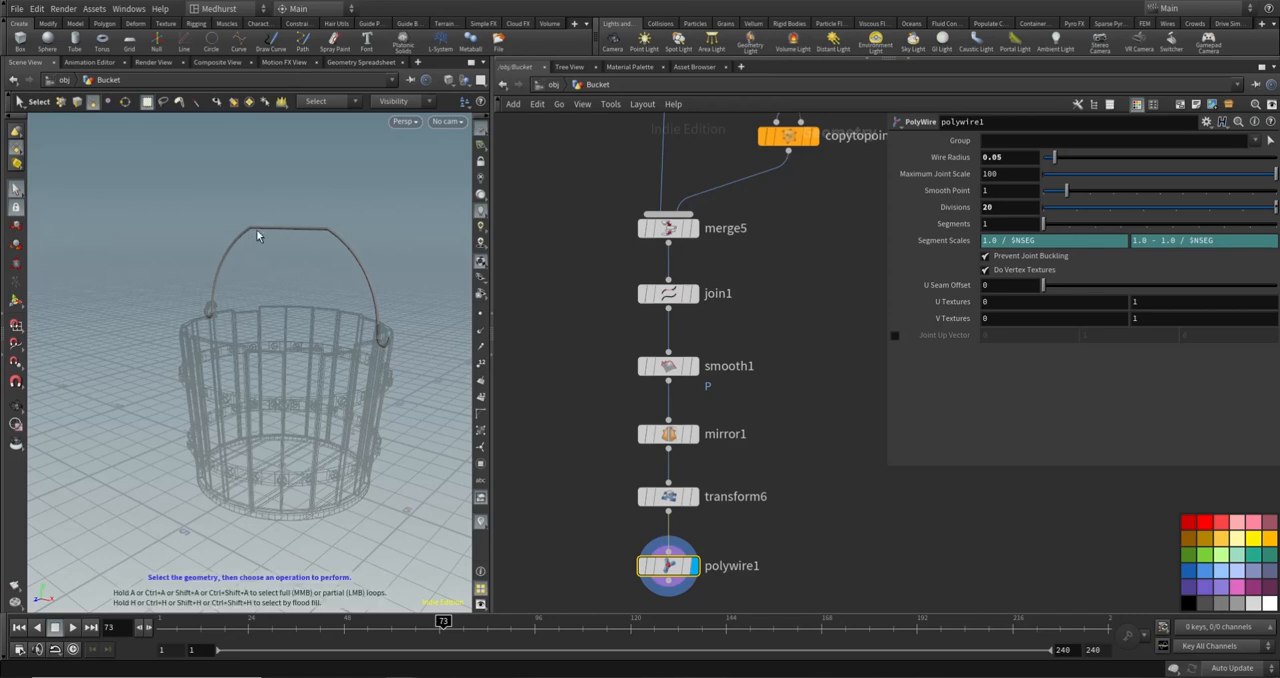
{"action": "left_click", "coordinate": [1015, 158]}
{"action": "type", "text": "@wid"}
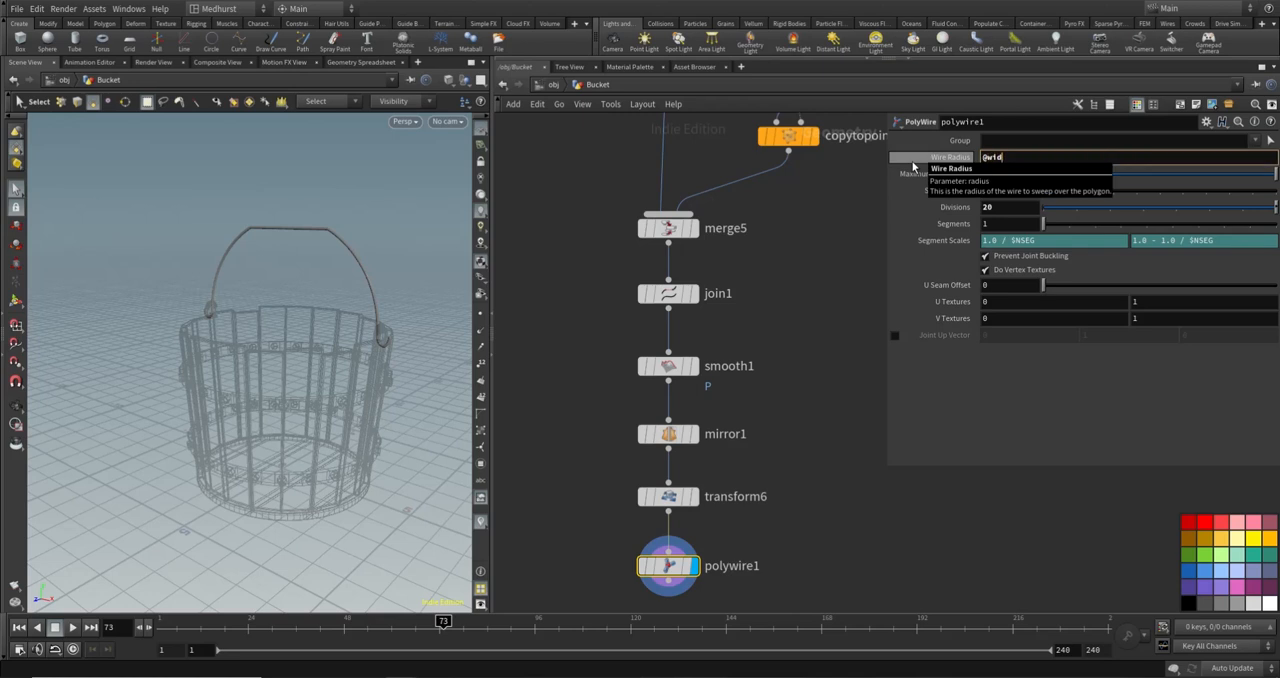
{"action": "type", "text": "th"}
{"action": "key", "text": "ctrl+a"}
{"action": "type", "text": "0.05"}
{"action": "key", "text": "Return"}
{"action": "left_click", "coordinate": [837, 356]}
{"action": "left_click_drag", "start_coordinate": [303, 296], "coordinate": [343, 300], "text": "alt"}
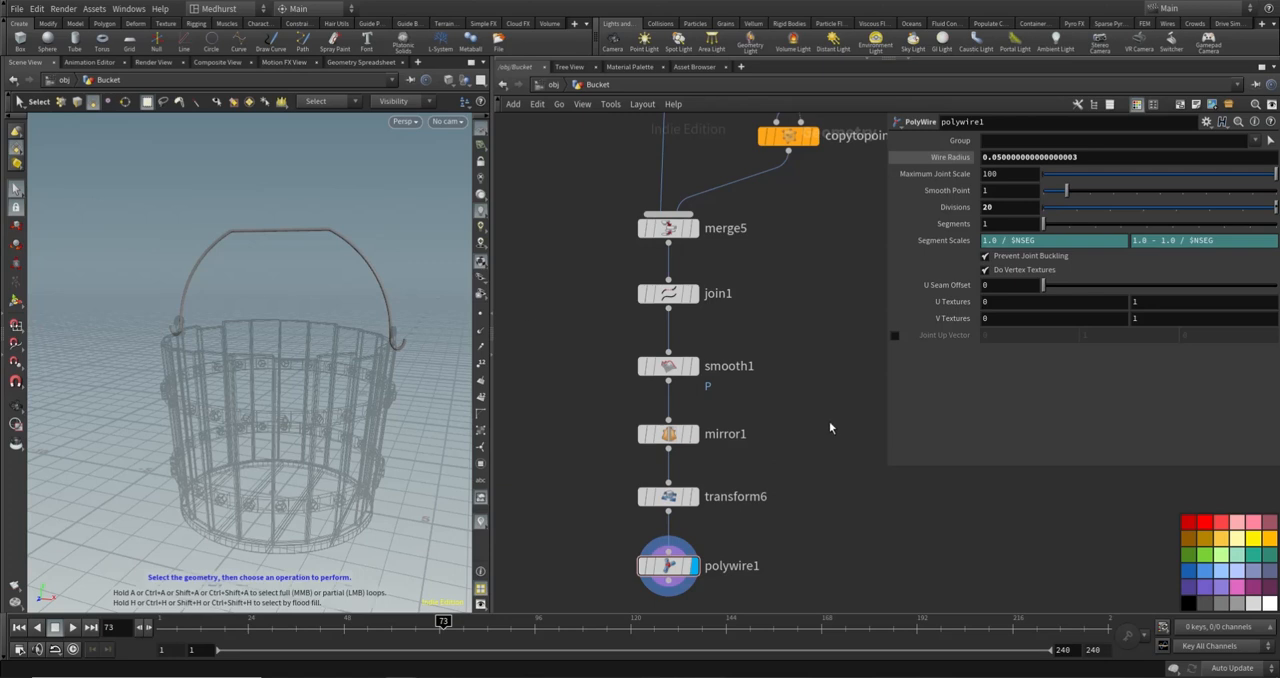
- Add a Null node below polywire1, connected to its output
{"action": "middle_click_drag", "start_coordinate": [829, 423], "coordinate": [757, 408]}
{"action": "scroll", "coordinate": [790, 338], "scroll_direction": "down", "scroll_amount": 2}
{"action": "middle_click_drag", "start_coordinate": [721, 494], "coordinate": [729, 431]}
{"action": "key", "text": "Tab"}
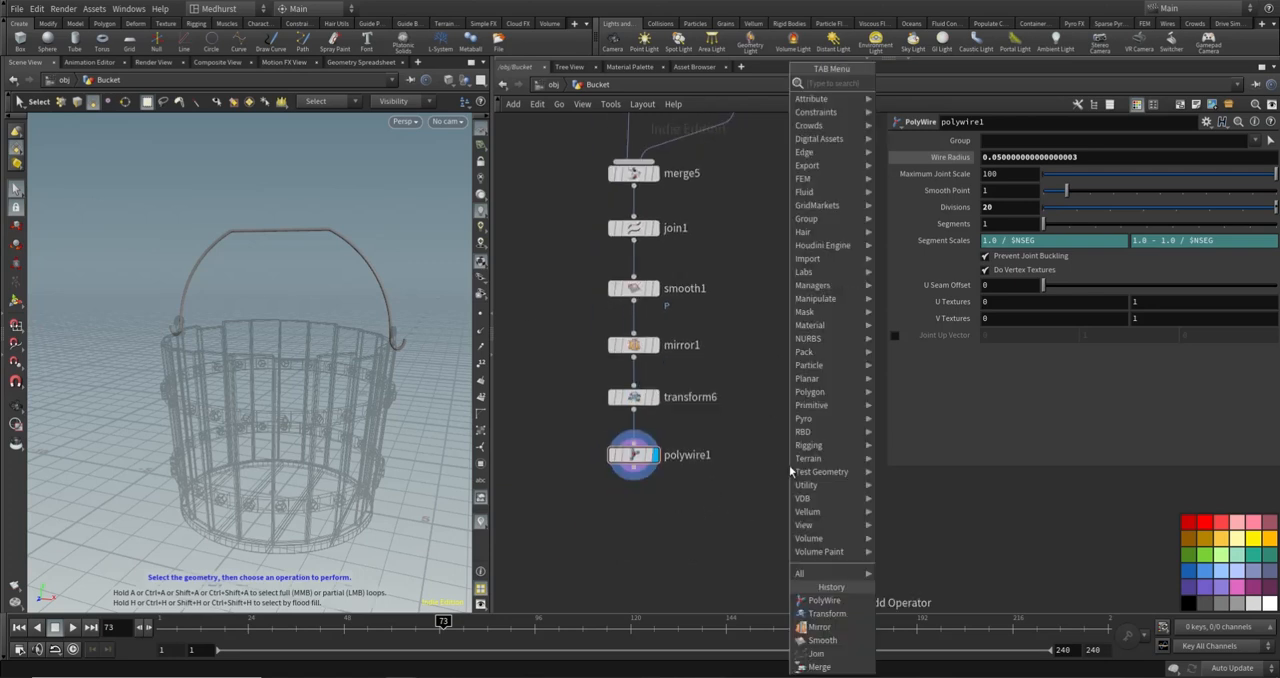
{"action": "type", "text": "null"}
{"action": "key", "text": "Return"}
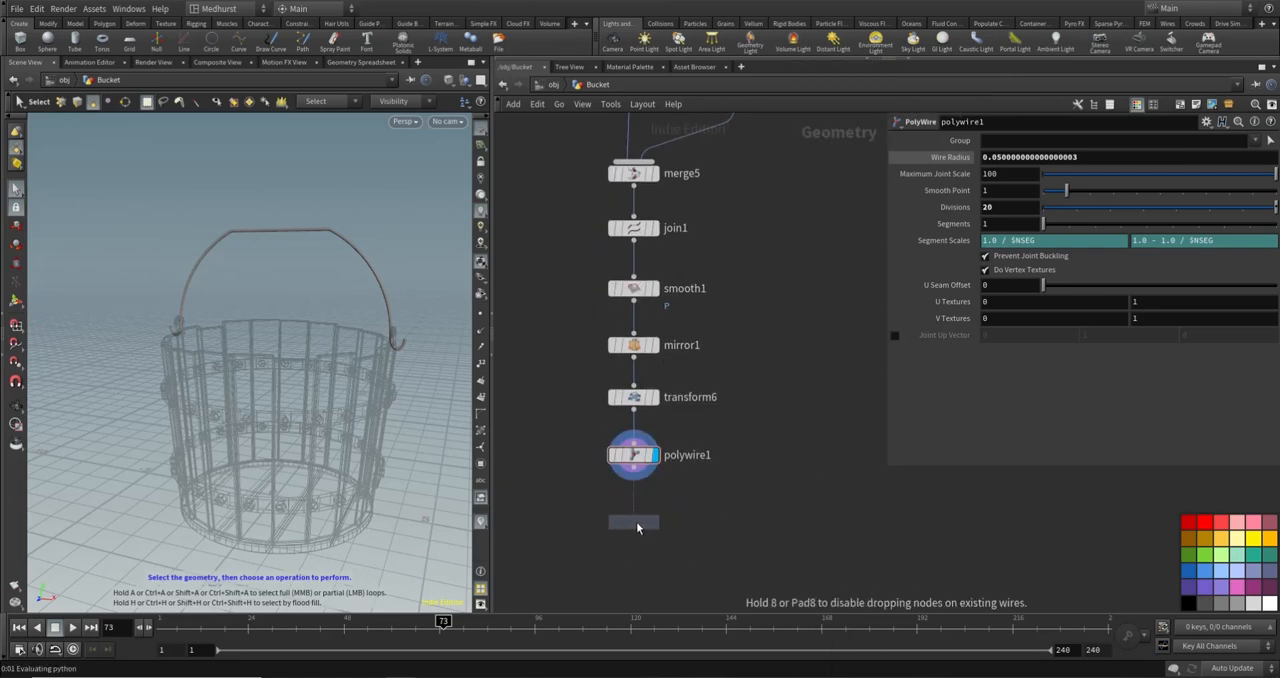
{"action": "left_click", "coordinate": [628, 522]}
- Rename the null node OUT_Handlebar and align it directly under polywire1
{"action": "double_click", "coordinate": [670, 523]}
{"action": "type", "text": "OUT_Ha"}
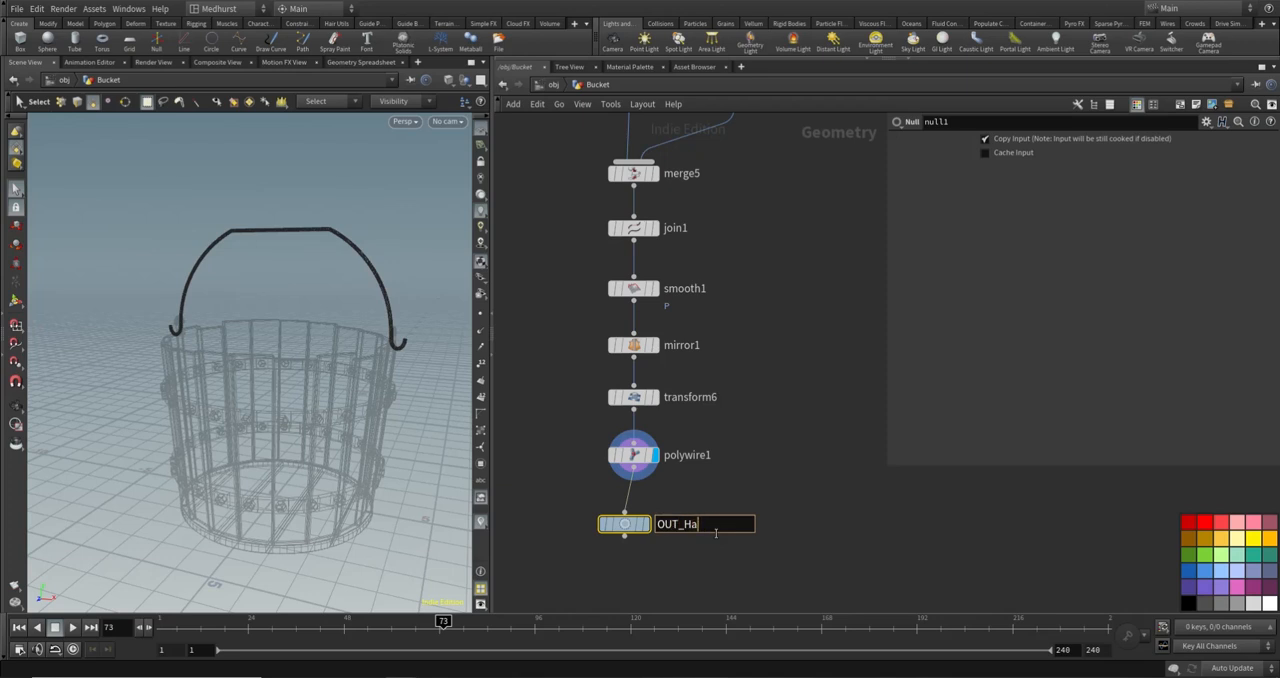
{"action": "type", "text": "Nndlebar"}
{"action": "key", "text": "Return"}
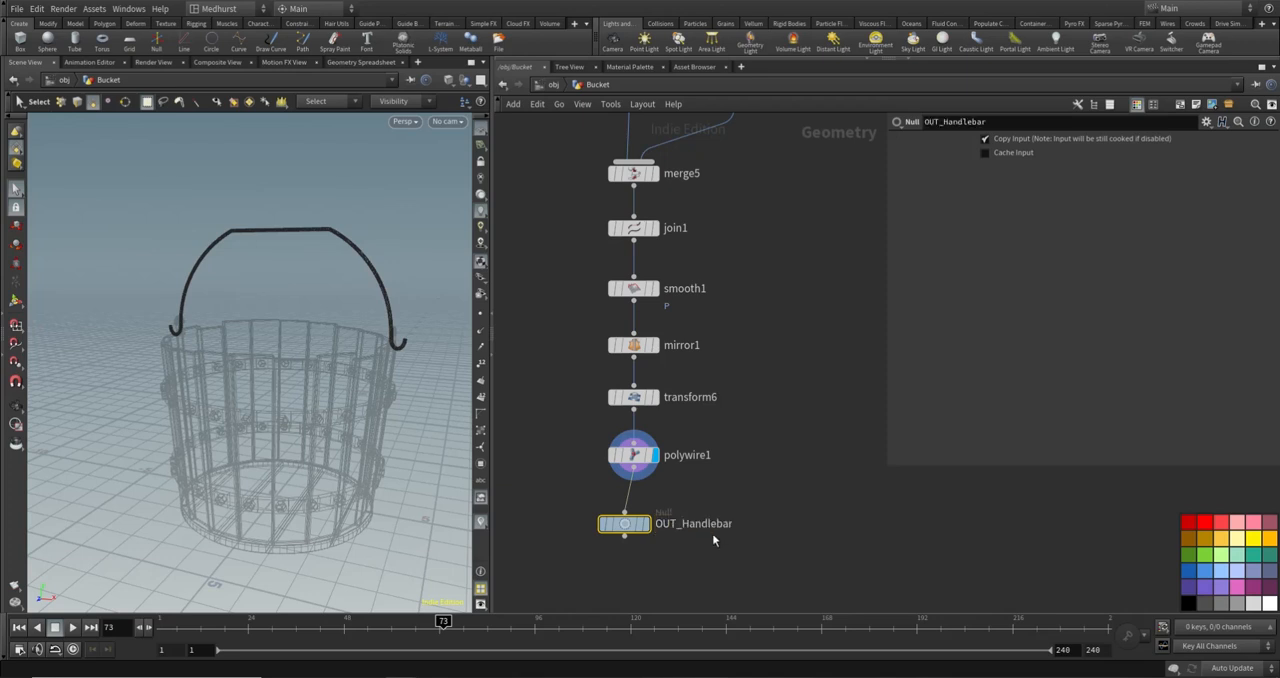
{"action": "left_click_drag", "start_coordinate": [640, 526], "coordinate": [648, 516]}
{"action": "left_click_drag", "start_coordinate": [325, 314], "coordinate": [388, 344], "text": "alt"}
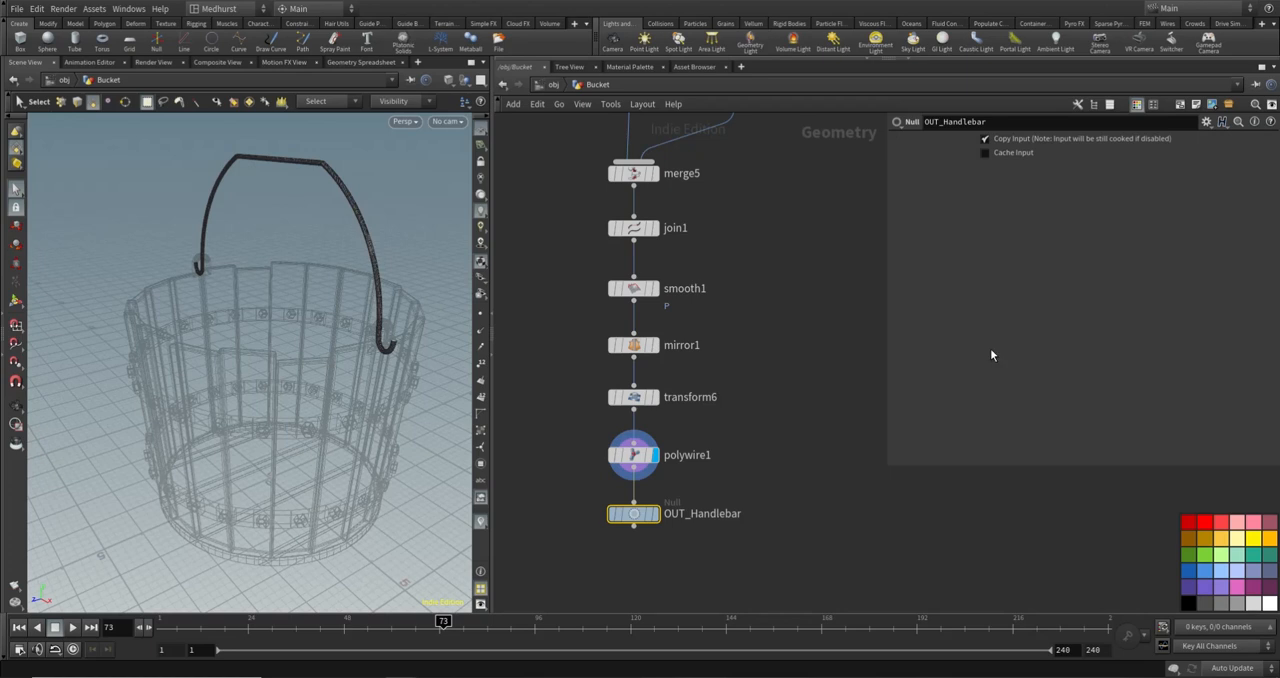
- Add a Line node beside the handlebar node chain
{"action": "scroll", "coordinate": [723, 354], "scroll_direction": "down", "scroll_amount": 5}
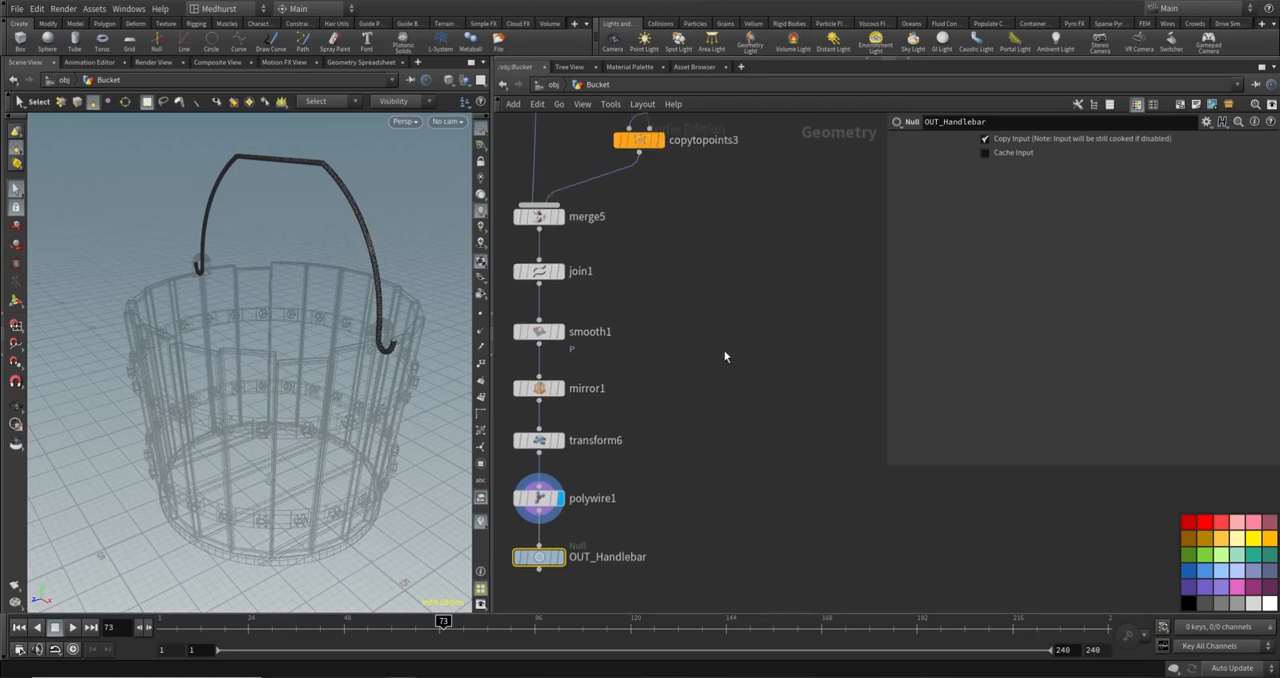
{"action": "key", "text": "Tab"}
{"action": "type", "text": "lin"}
{"action": "key", "text": "Return"}
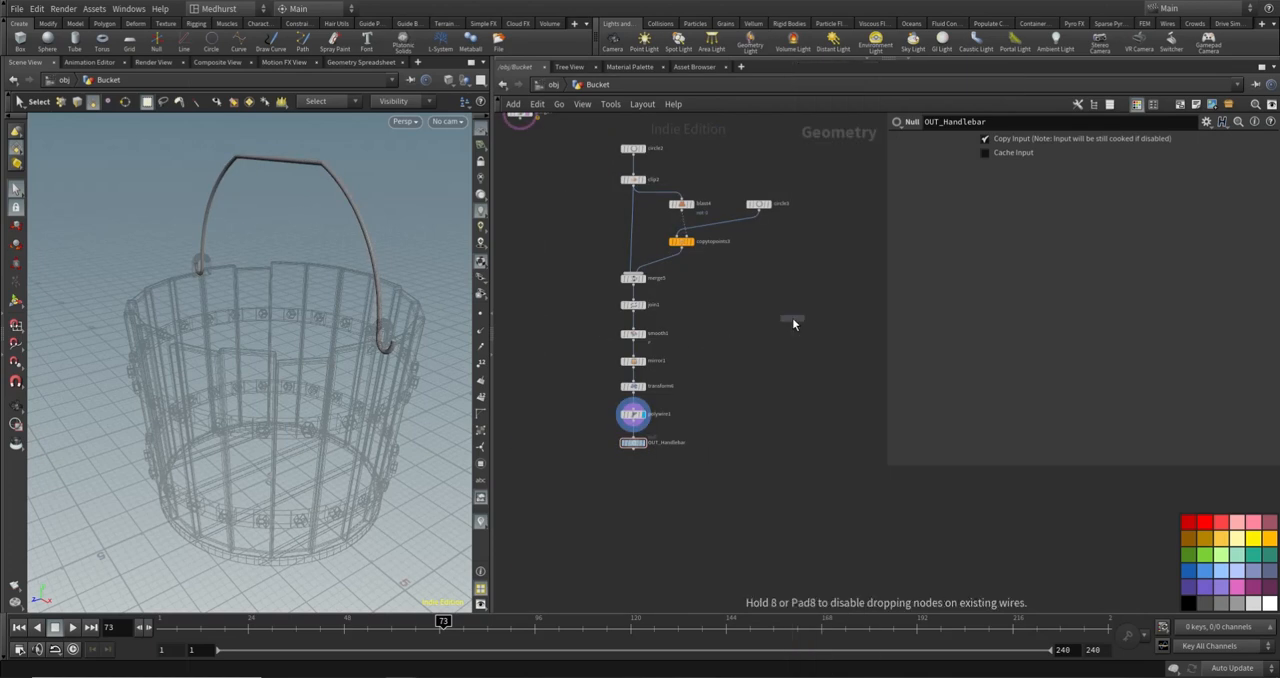
{"action": "left_click", "coordinate": [805, 347]}
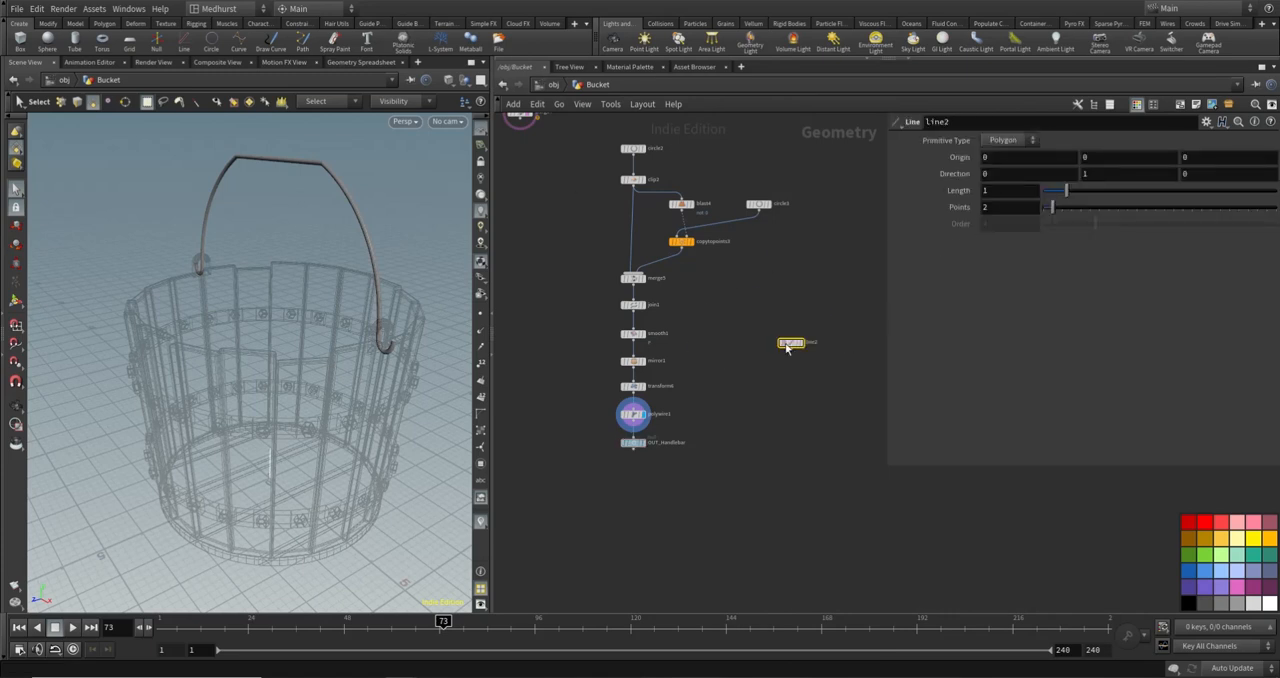
- Set line2's Y origin to the expression bbox("../OUT_Handlebar/", D_YMAX)
{"action": "mouse_move", "coordinate": [787, 347]}
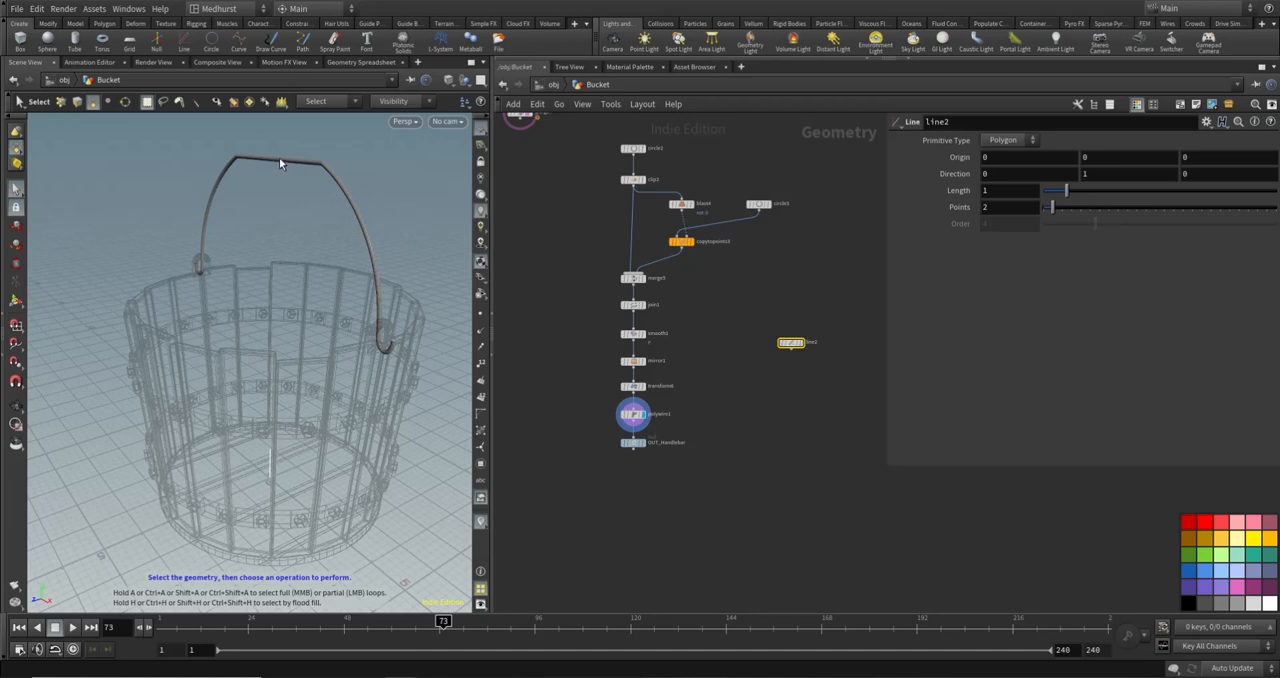
{"action": "left_click", "coordinate": [1126, 155]}
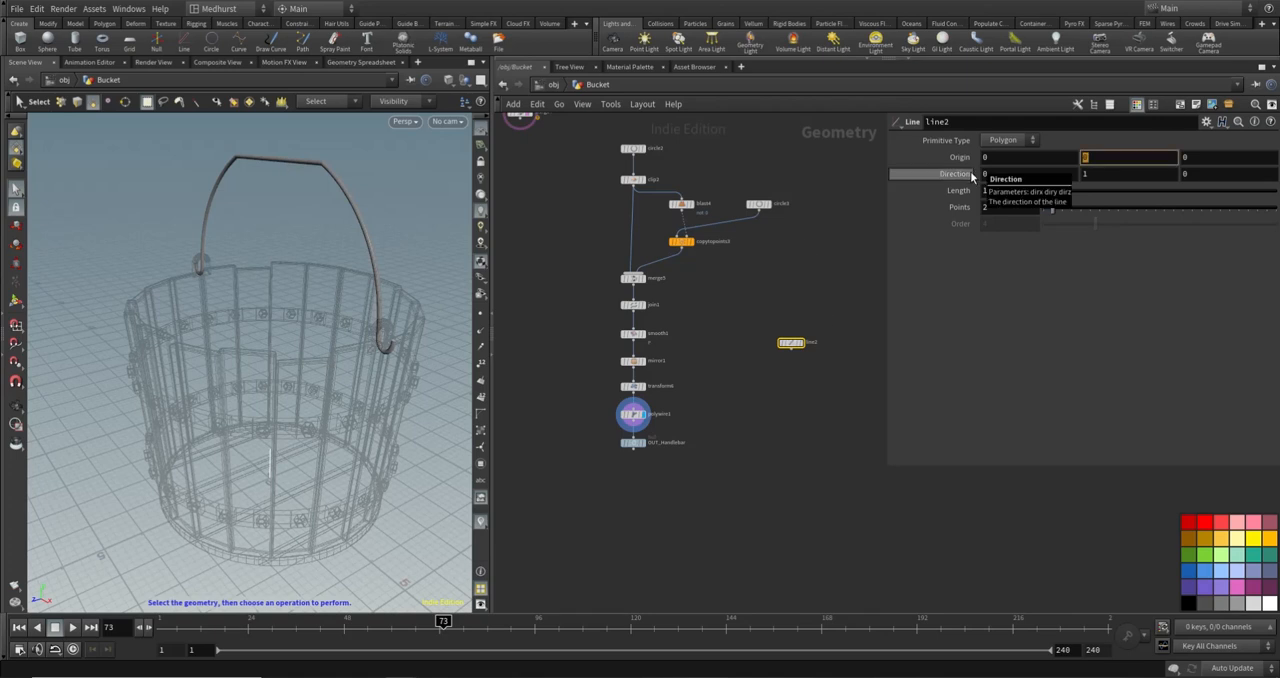
{"action": "type", "text": "bbo"}
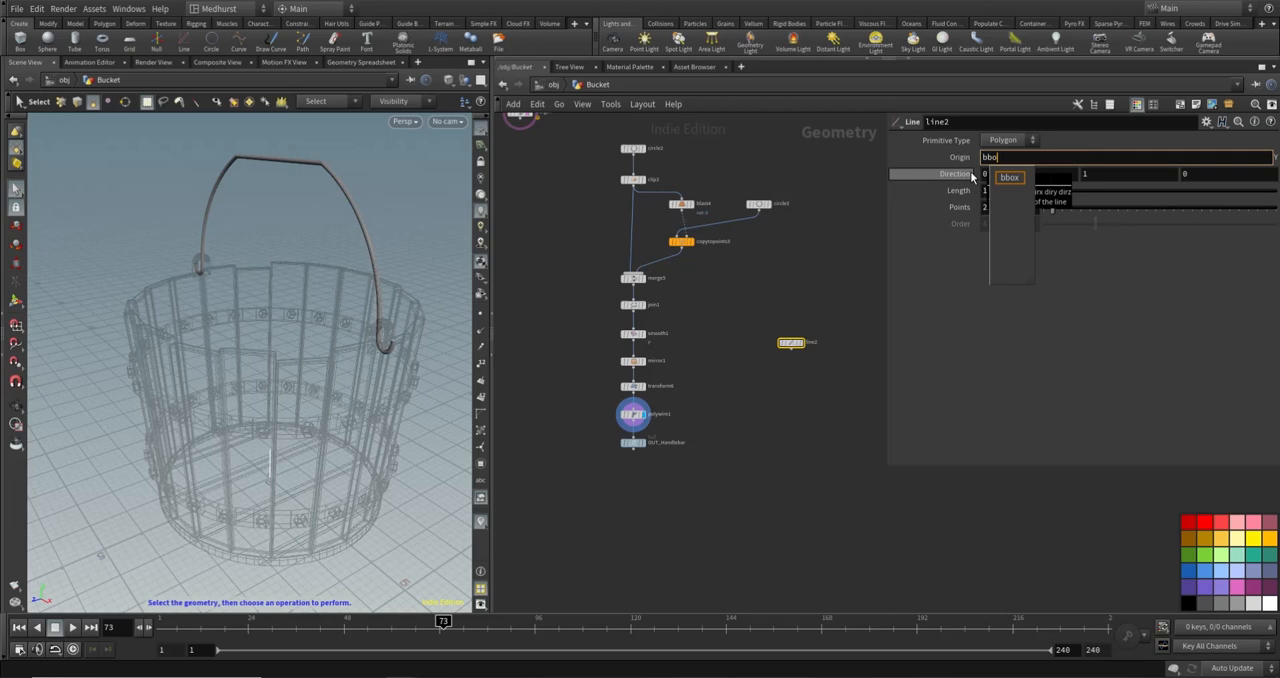
{"action": "type", "text": "x"}
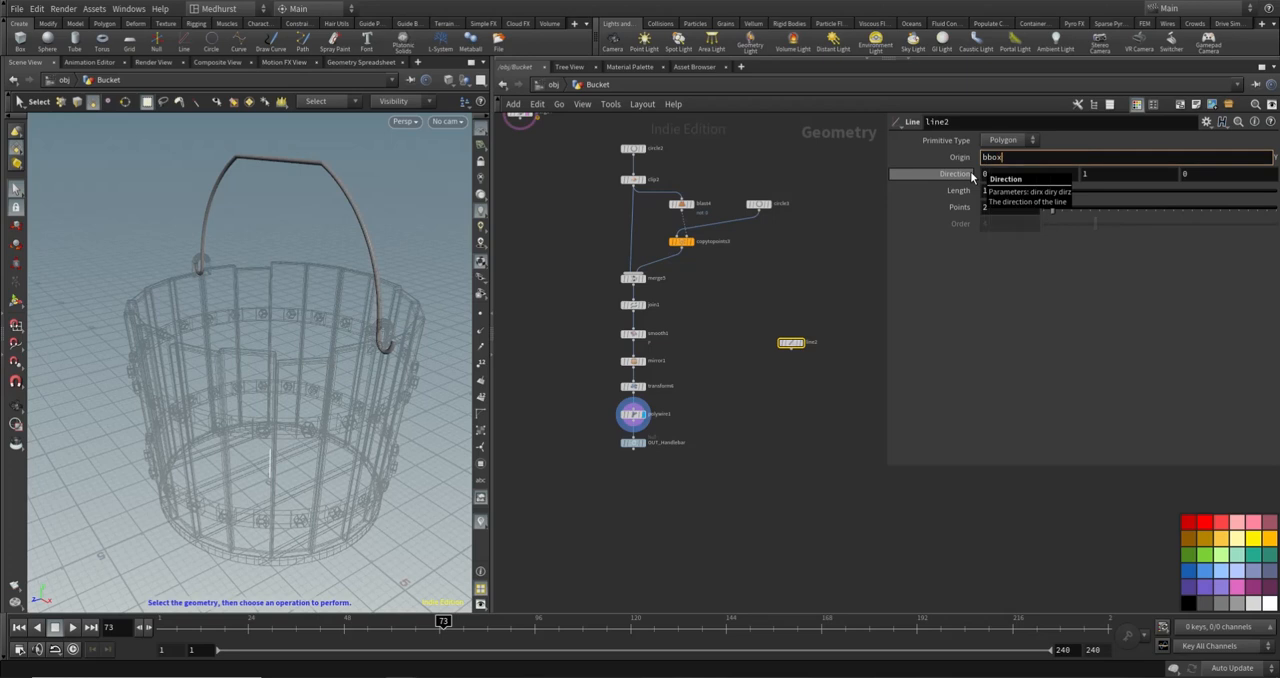
{"action": "type", "text": "("}
{"action": "key", "text": "BackSpace"}
{"action": "key", "text": "BackSpace"}
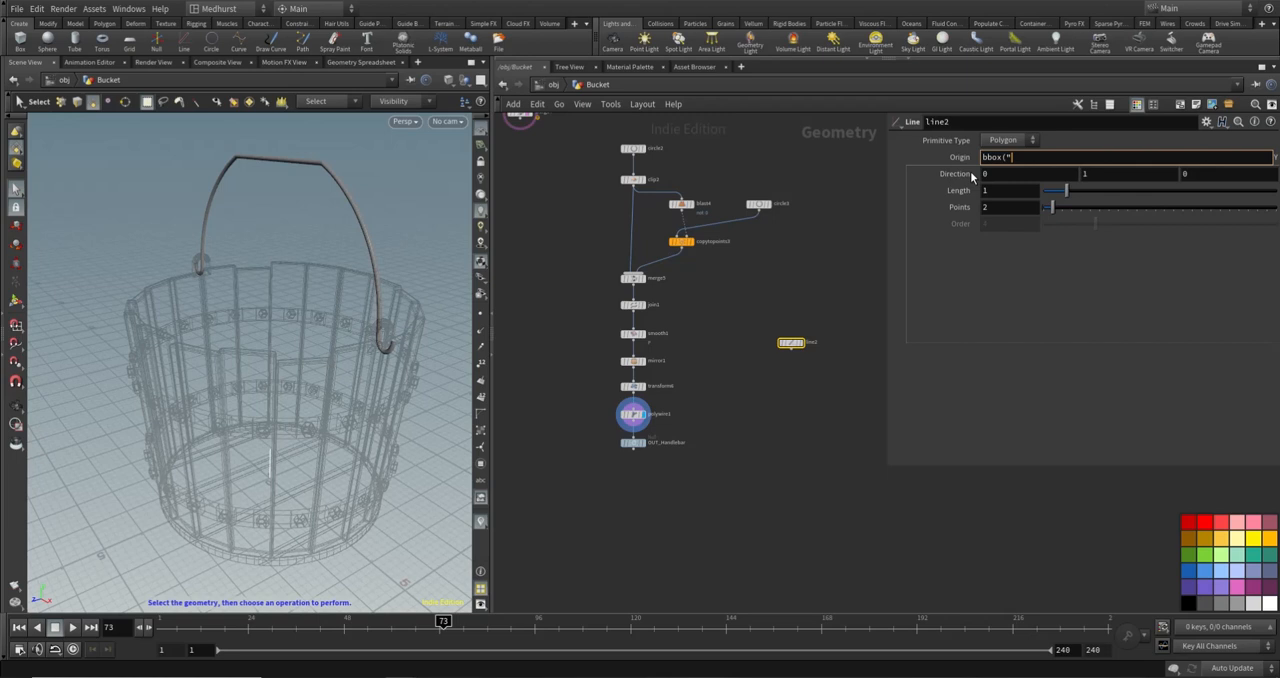
{"action": "type", "text": "../"}
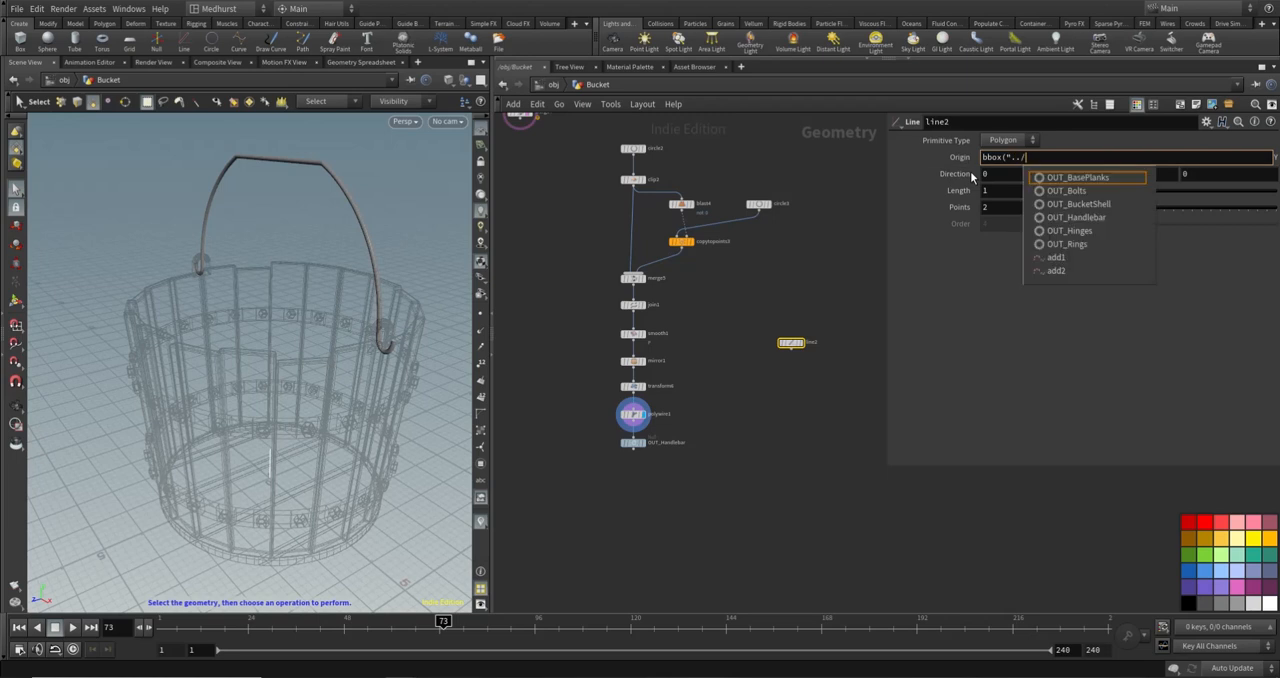
{"action": "type", "text": "OU"}
{"action": "key", "text": "Down"}
{"action": "key", "text": "Down"}
{"action": "key", "text": "Down"}
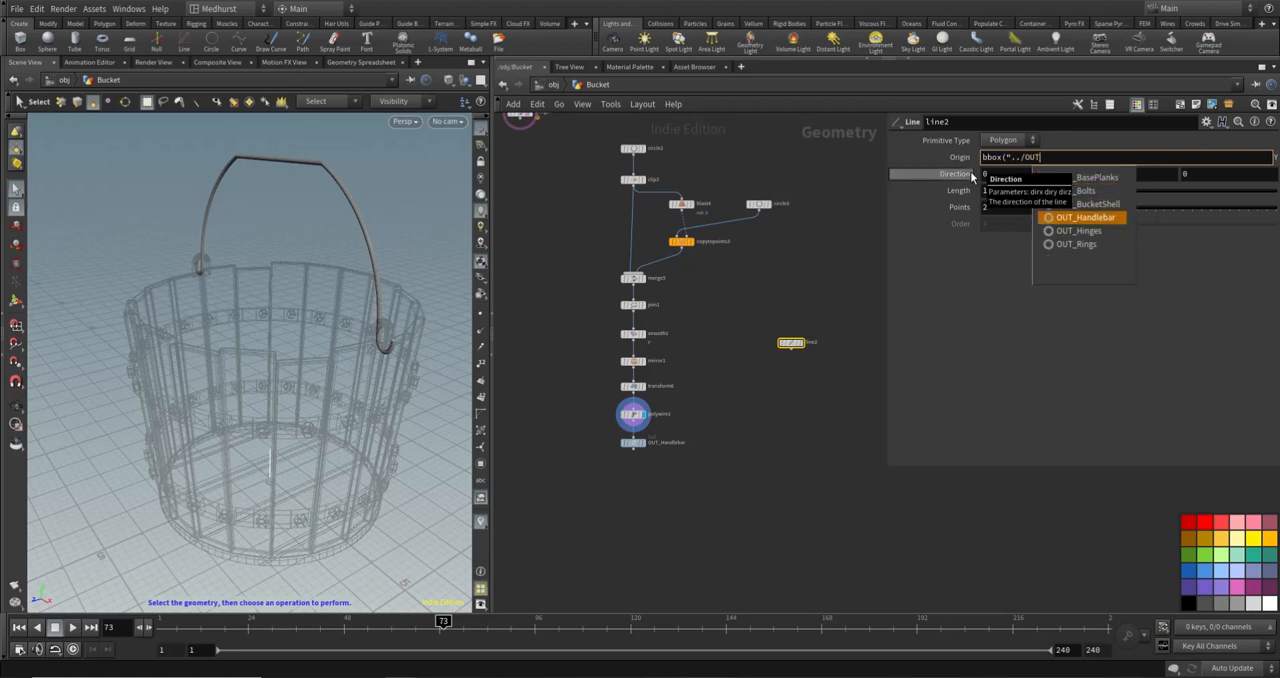
{"action": "key", "text": "Return"}
{"action": "type", "text": "\", D"}
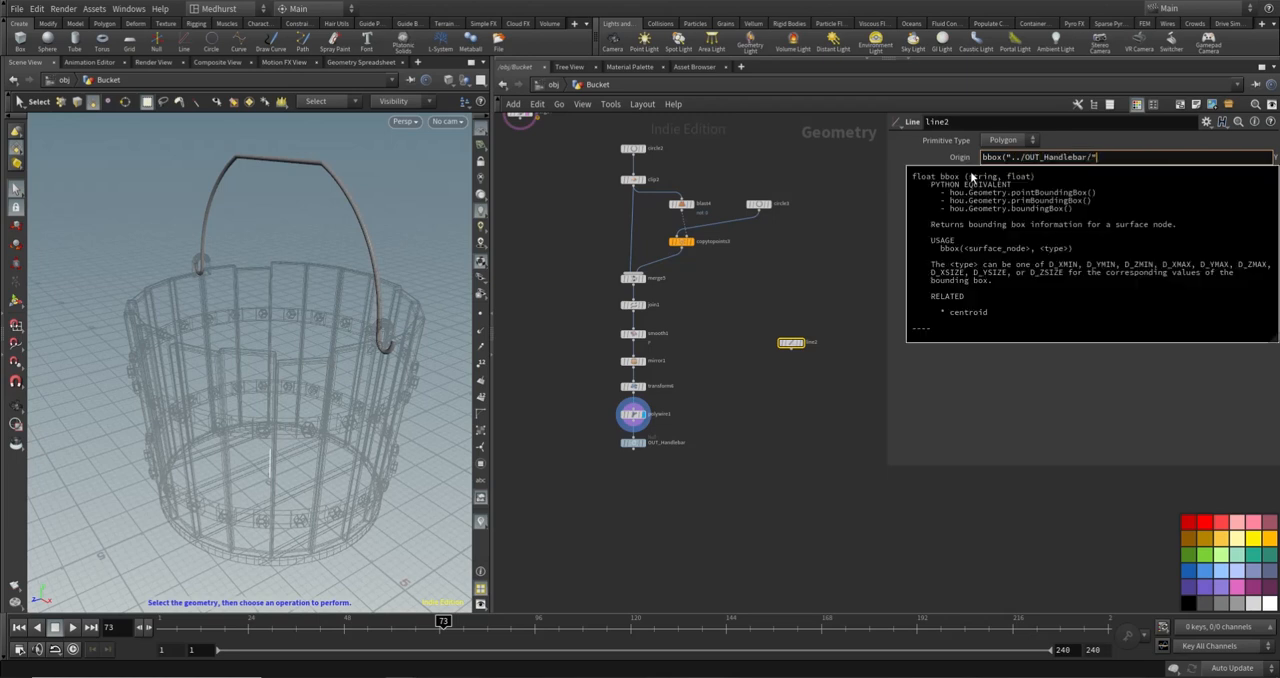
{"action": "type", "text": "_"}
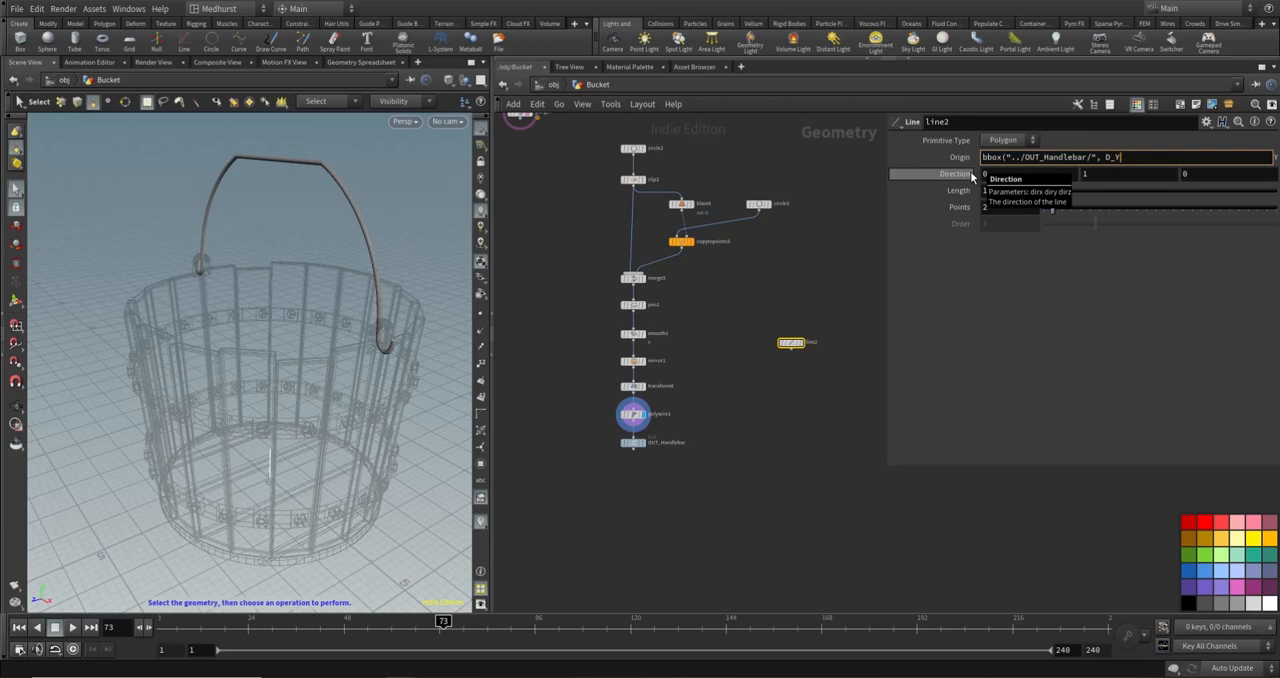
{"action": "type", "text": "YMAX)"}
{"action": "key", "text": "Return"}
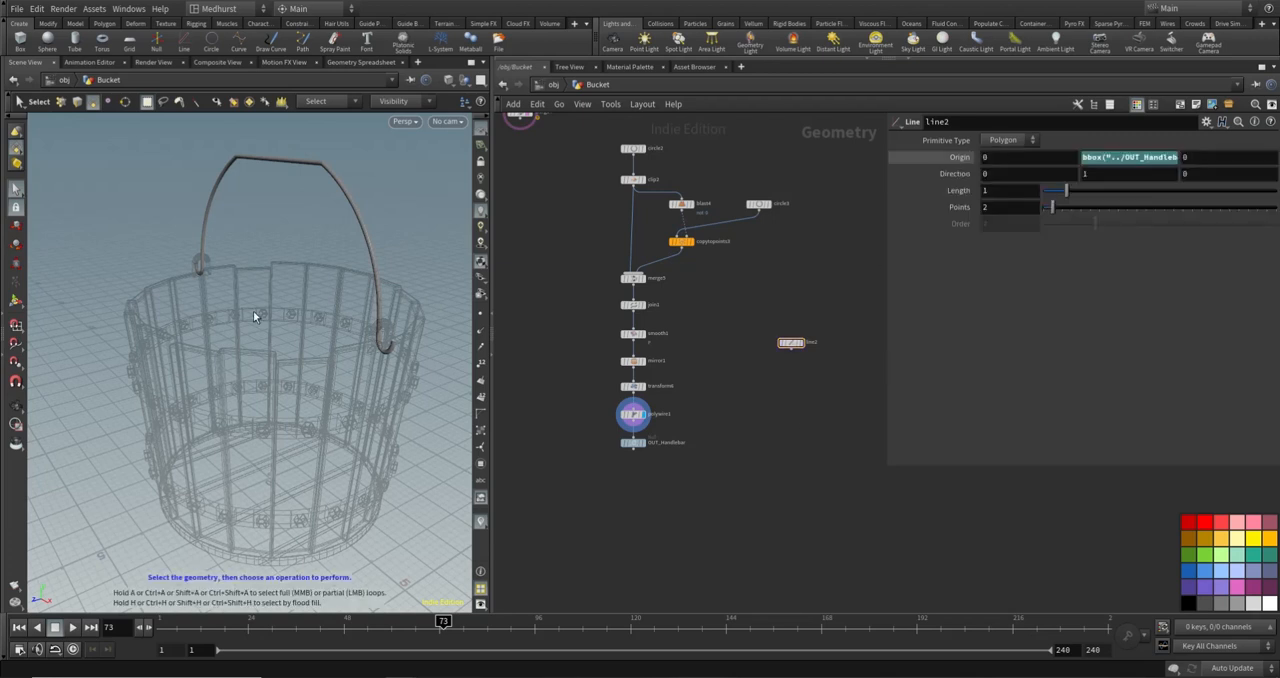
- Template line2 and examine where the line starts relative to the handle's flat top
{"action": "left_click", "coordinate": [797, 342]}
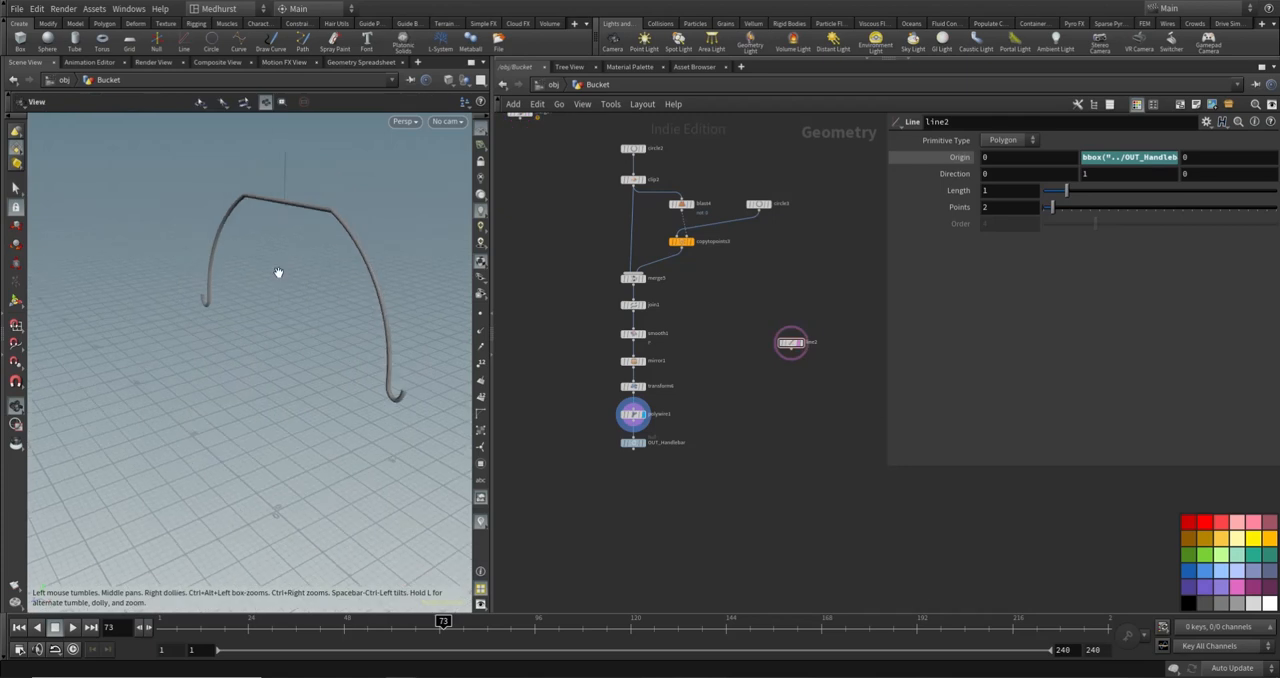
{"action": "left_click_drag", "start_coordinate": [278, 272], "coordinate": [423, 195]}
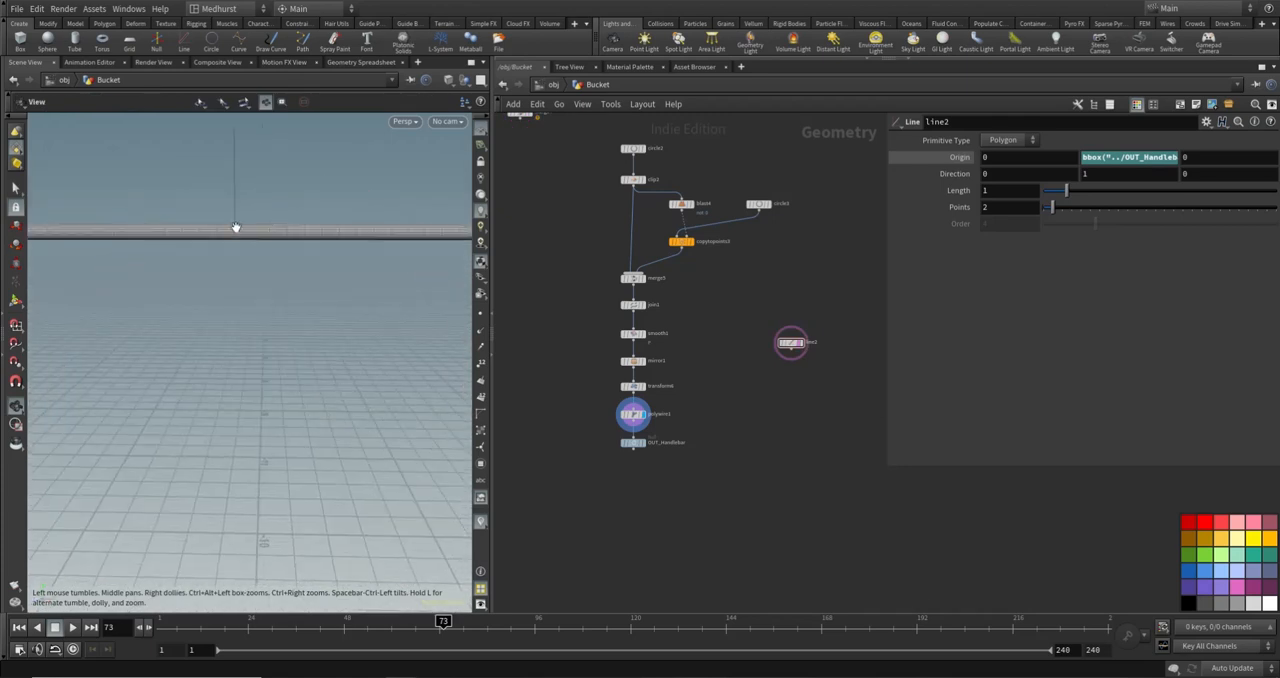
{"action": "key", "text": "s"}
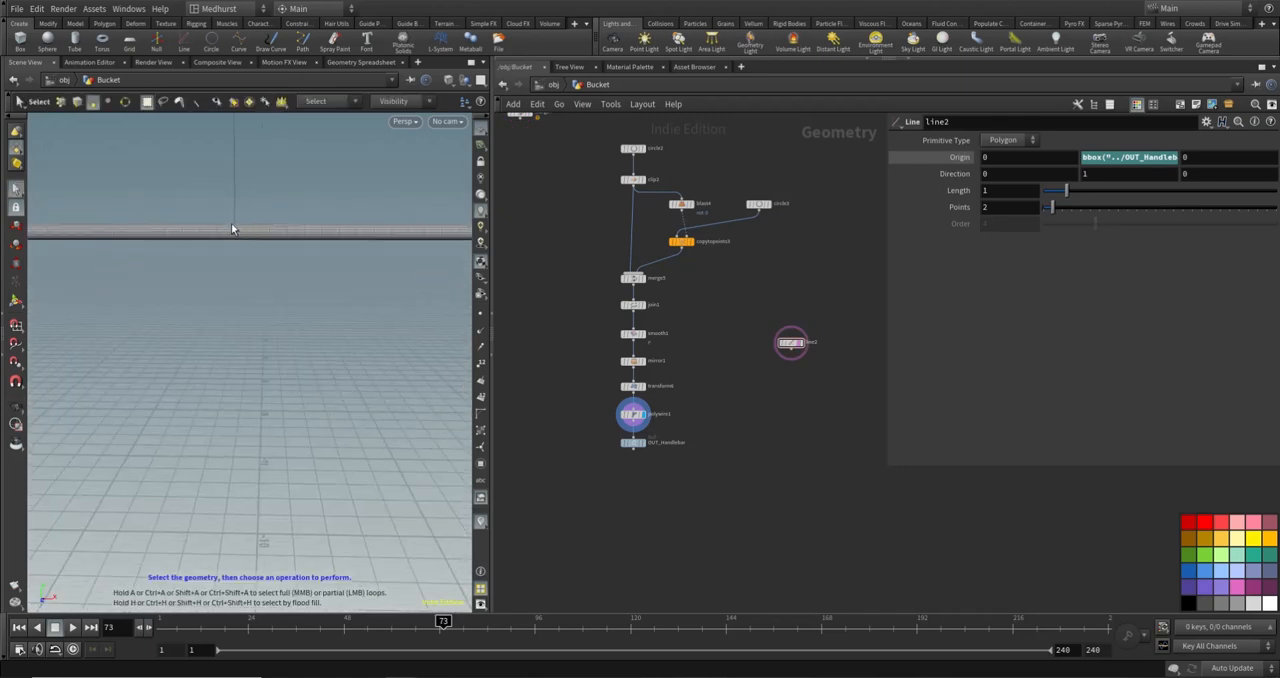
{"action": "key", "text": "Escape"}
{"action": "left_click_drag", "start_coordinate": [289, 212], "coordinate": [231, 212]}
{"action": "key", "text": "s"}
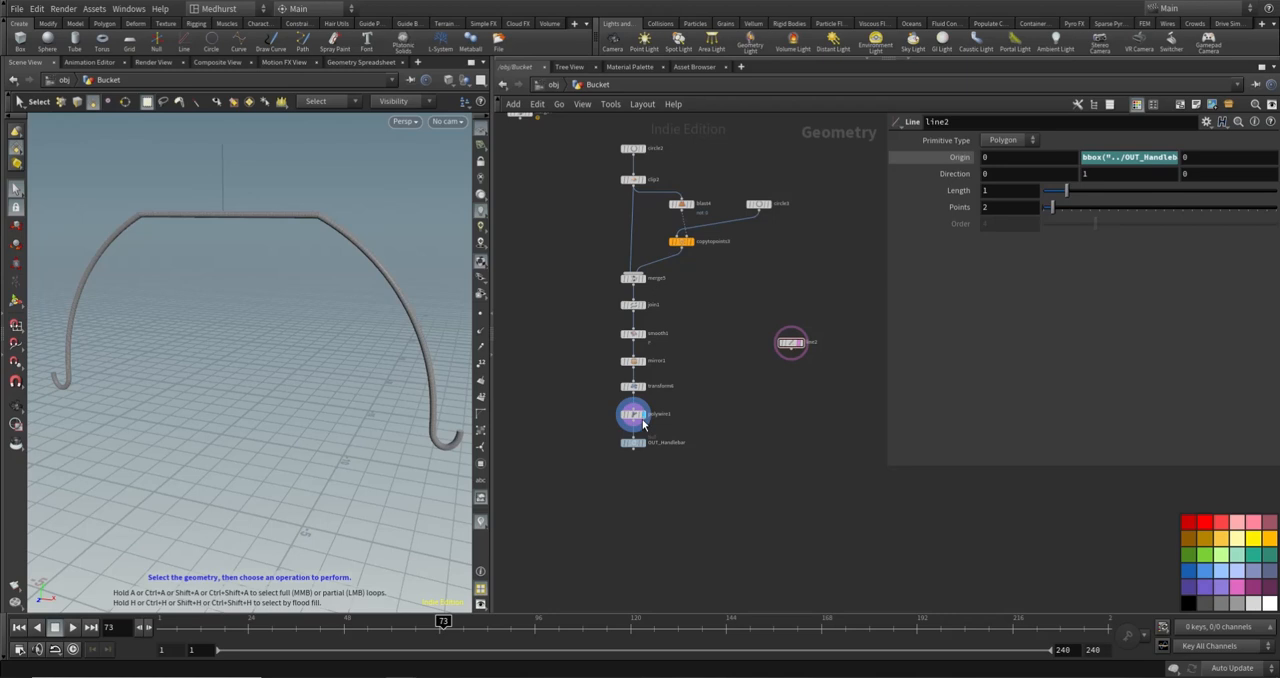
{"action": "scroll", "coordinate": [186, 194], "scroll_direction": "up", "scroll_amount": 5}
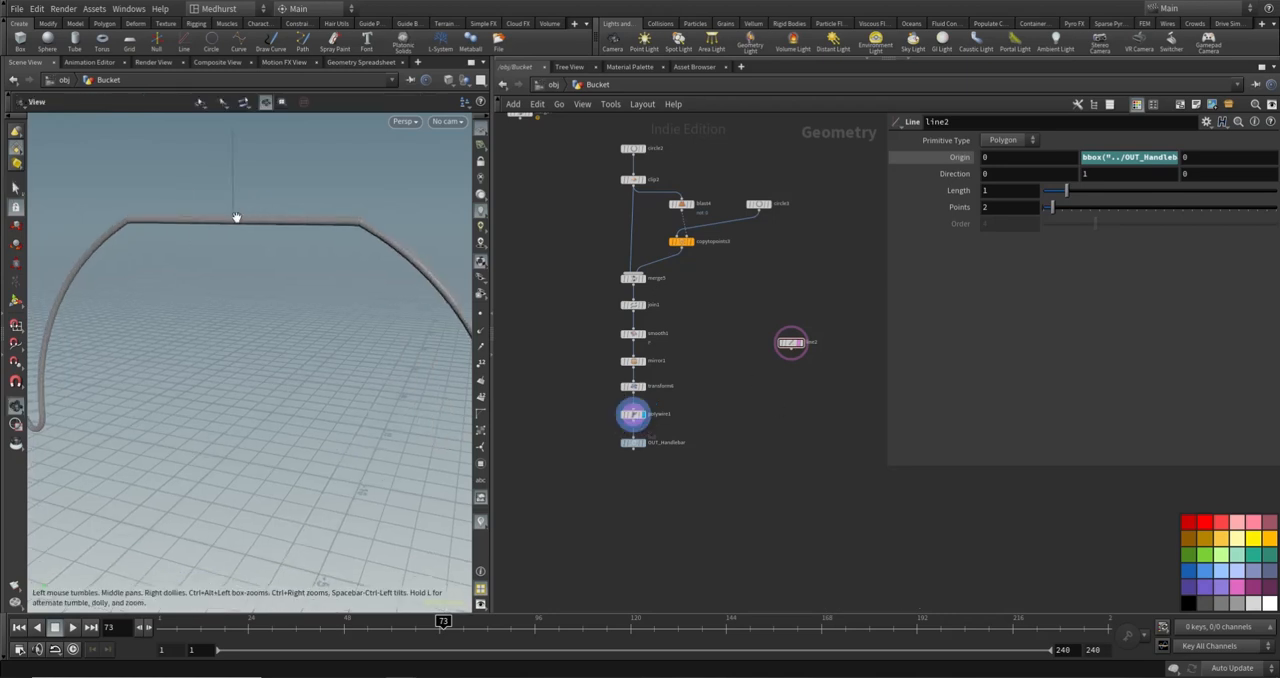
- Copy polywire1's wire radius parameter for use as a reference
{"action": "left_click", "coordinate": [632, 414]}
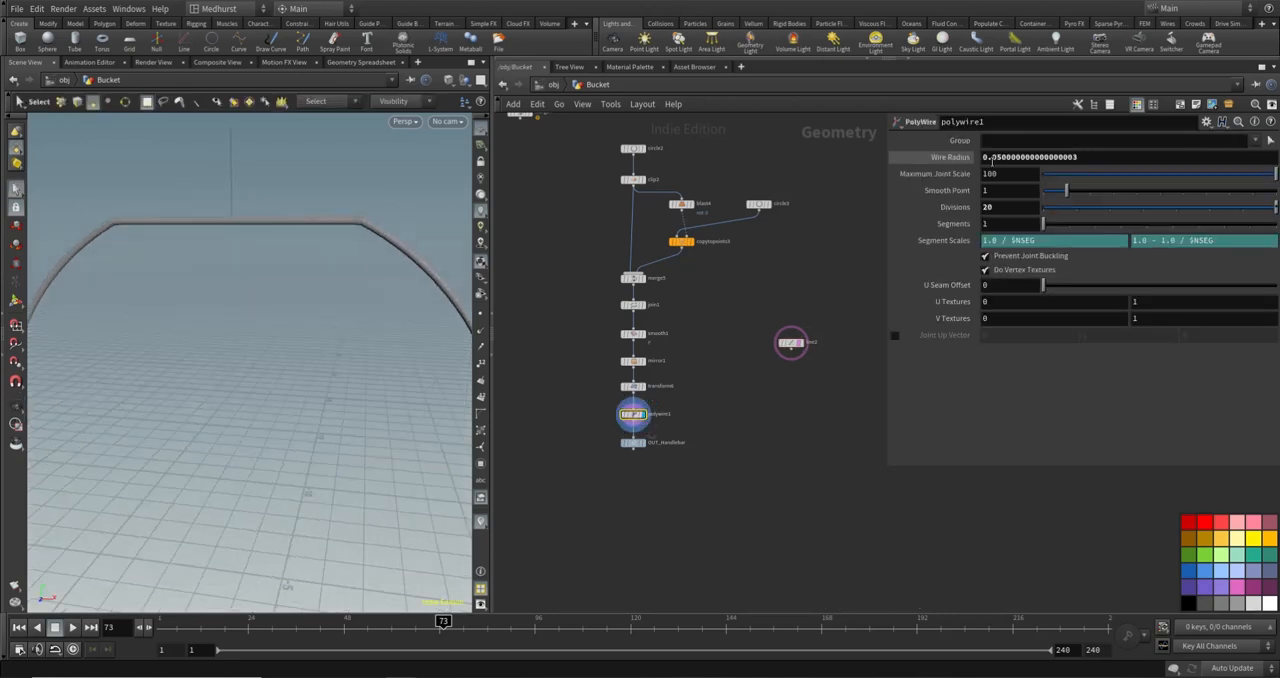
{"action": "right_click", "coordinate": [976, 157]}
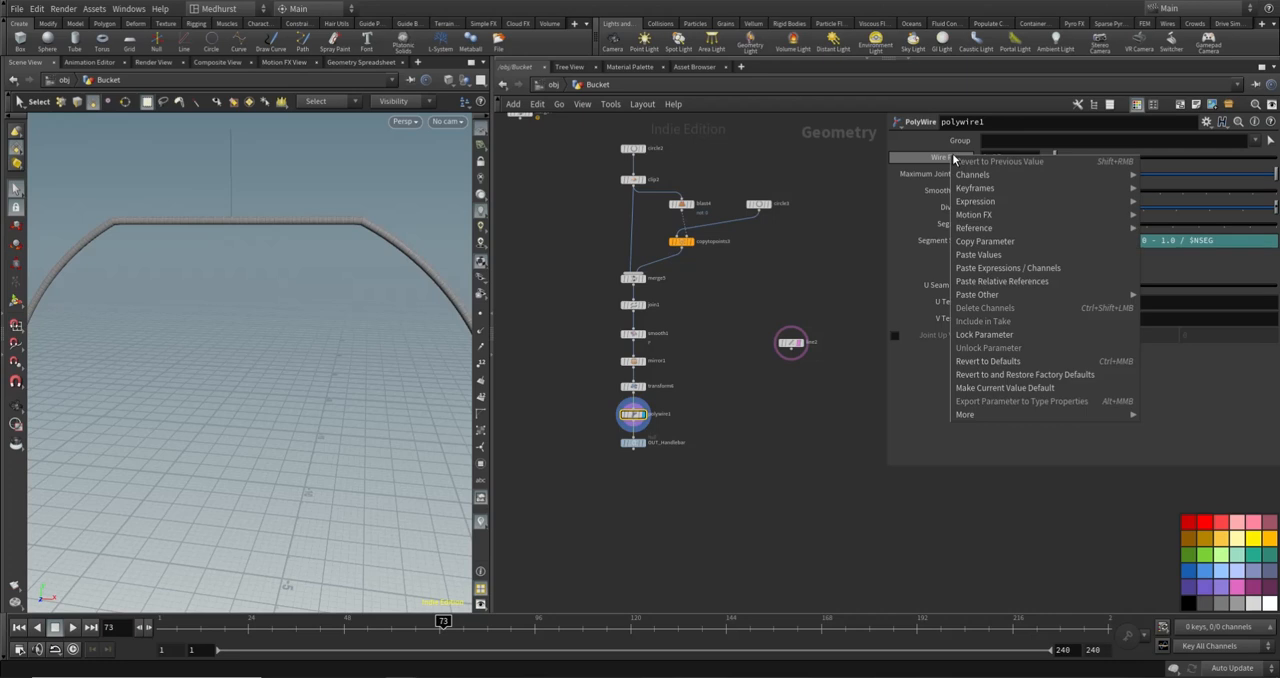
{"action": "left_click", "coordinate": [1014, 229]}
- Extend line2's Y origin expression to subtract half the wire radius, adding - (ch("../polywire1/radius")/2)
{"action": "left_click_drag", "start_coordinate": [790, 356], "coordinate": [789, 353]}
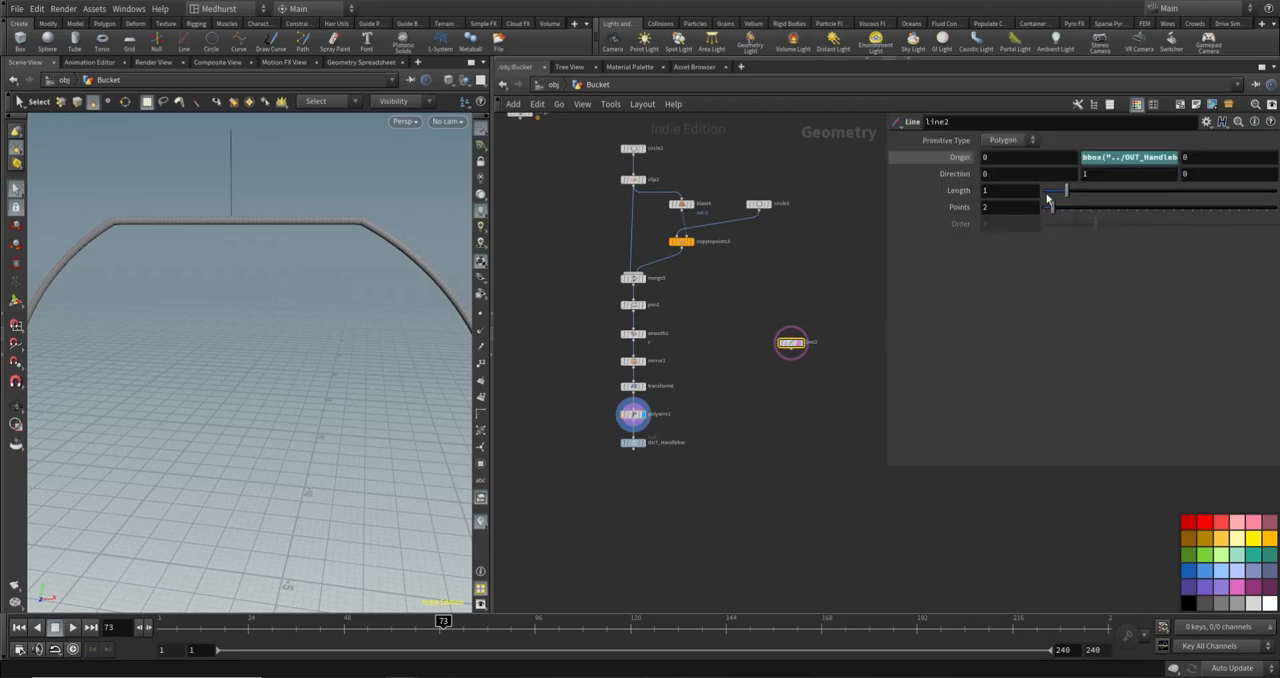
{"action": "left_click", "coordinate": [1122, 157]}
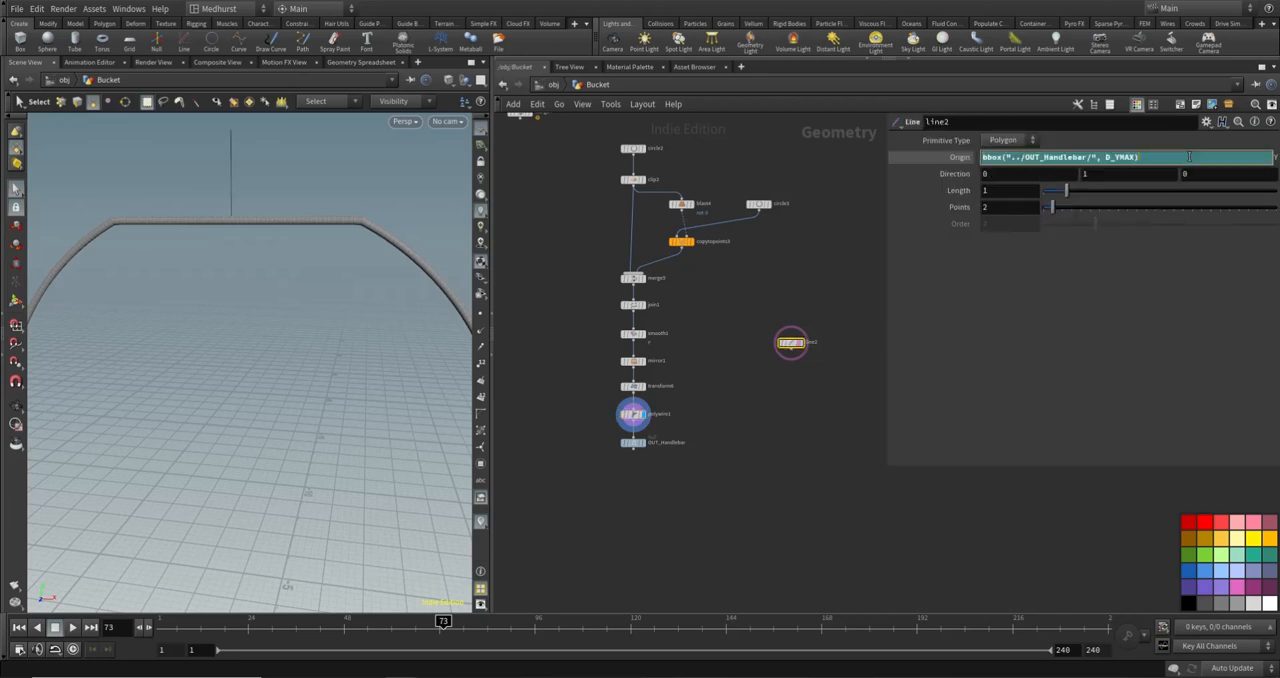
{"action": "type", "text": "-"}
{"action": "right_click", "coordinate": [1189, 156]}
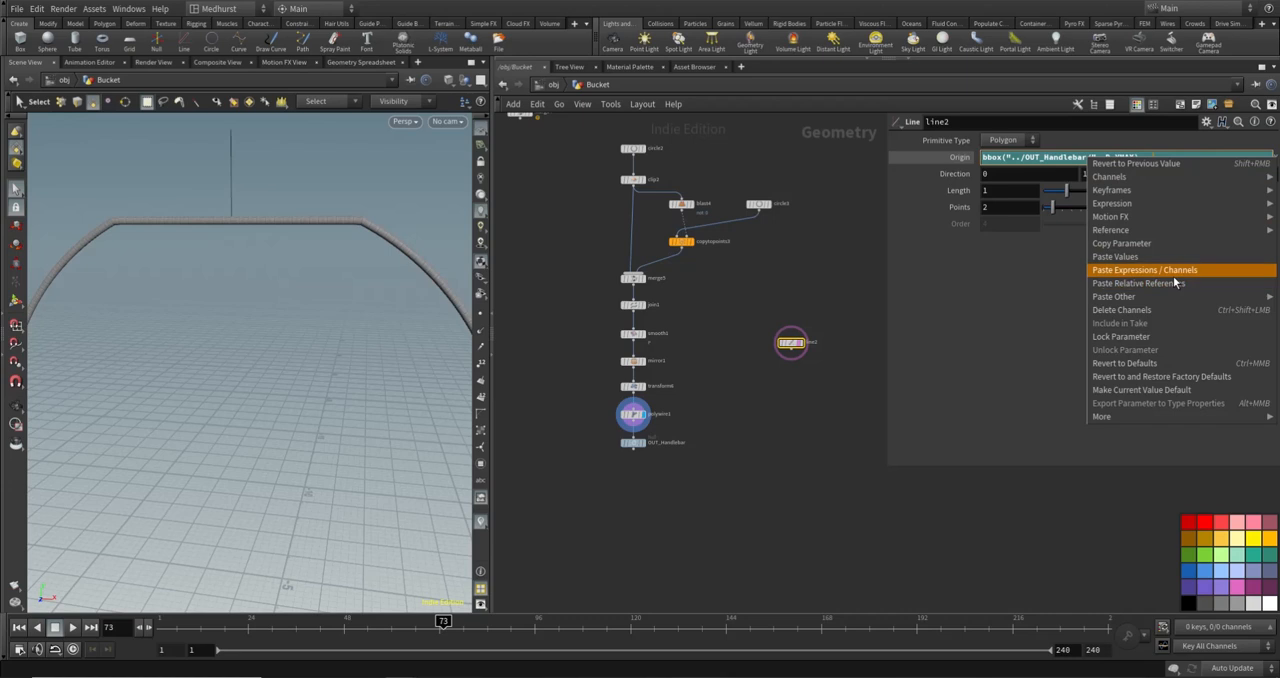
{"action": "right_click", "coordinate": [1189, 152]}
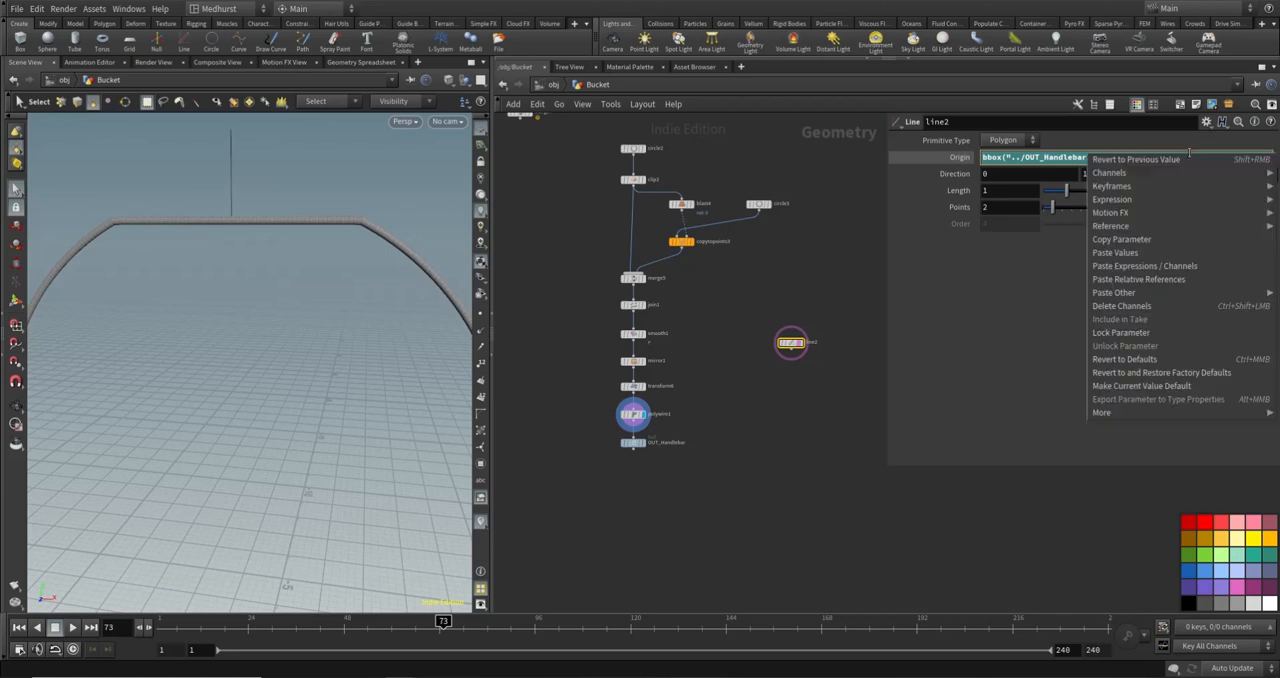
{"action": "left_click", "coordinate": [859, 273]}
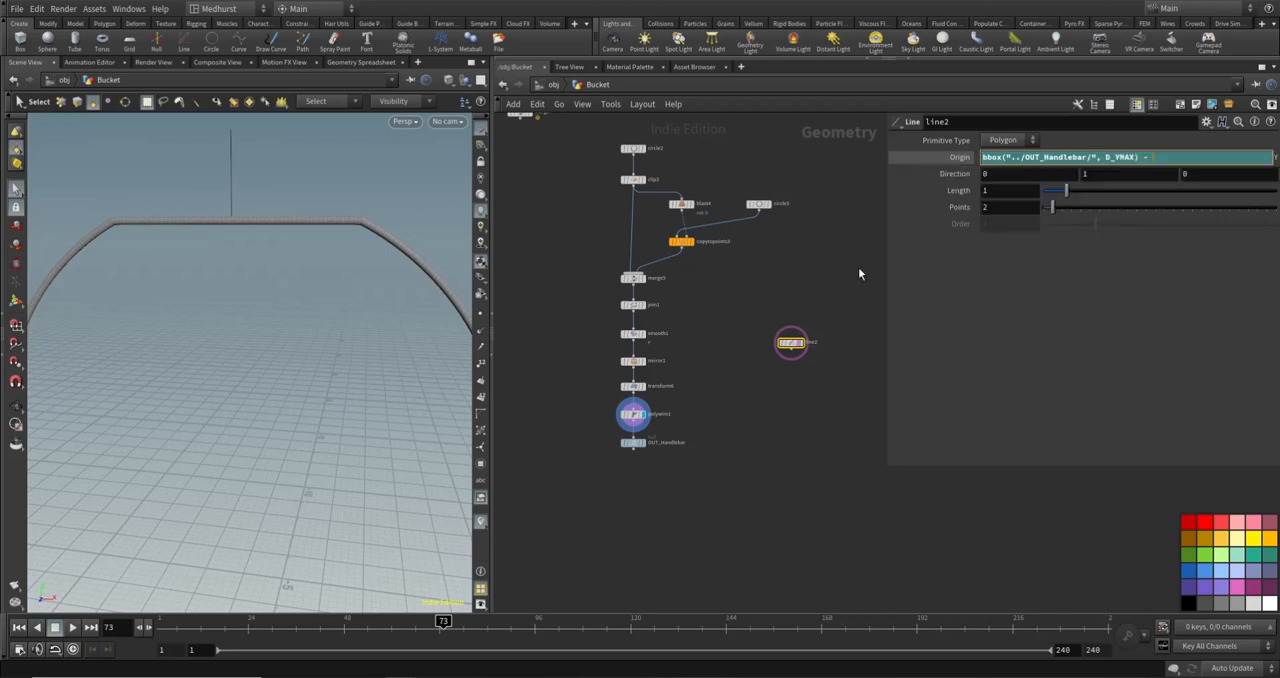
{"action": "type", "text": "("}
{"action": "right_click", "coordinate": [1185, 158]}
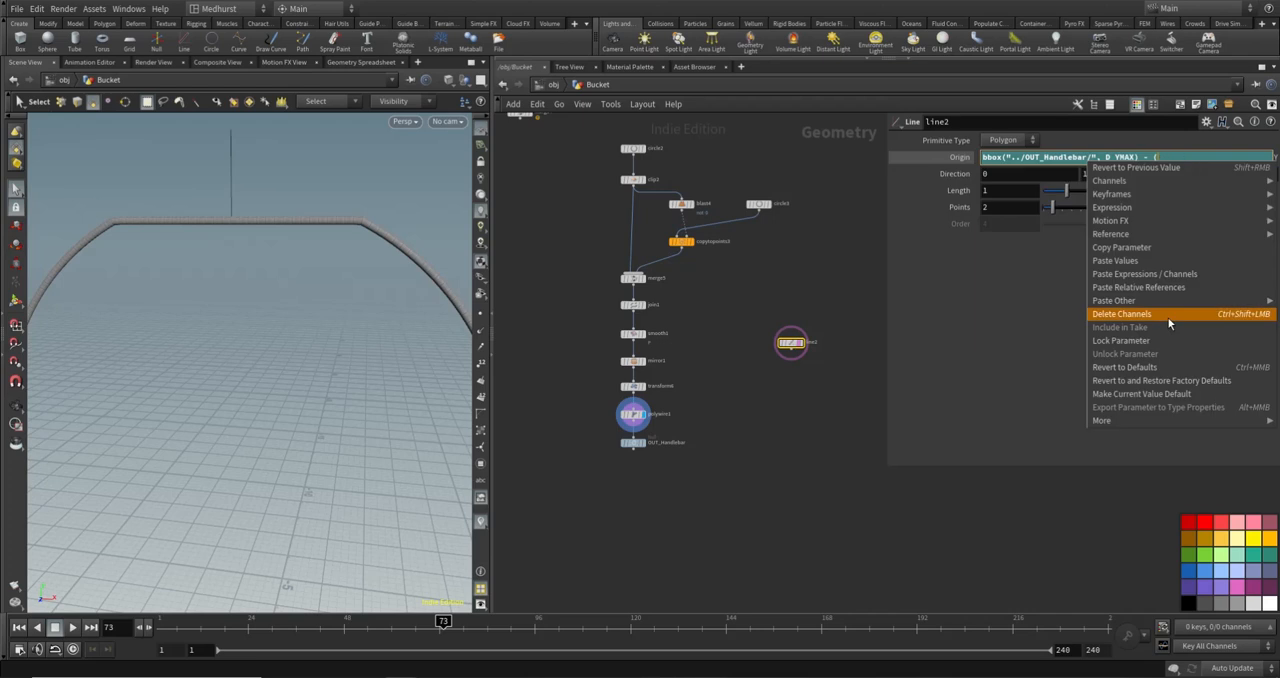
{"action": "left_click", "coordinate": [1168, 291]}
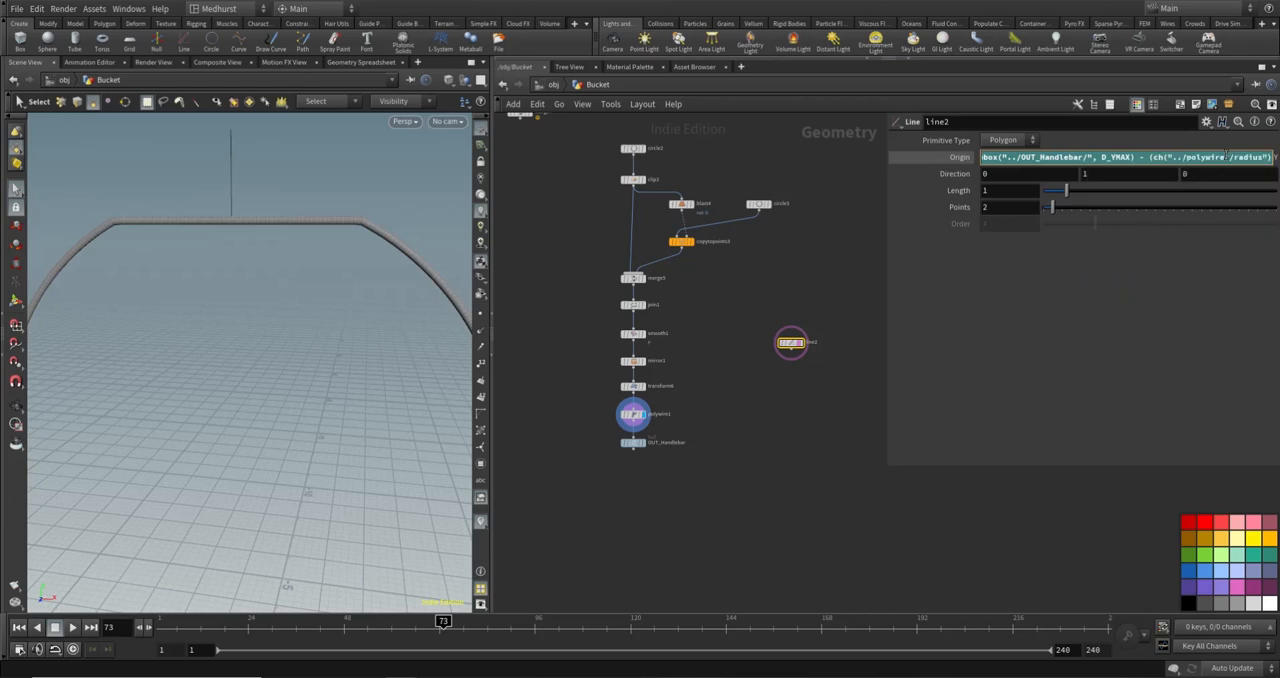
{"action": "type", "text": "/2"}
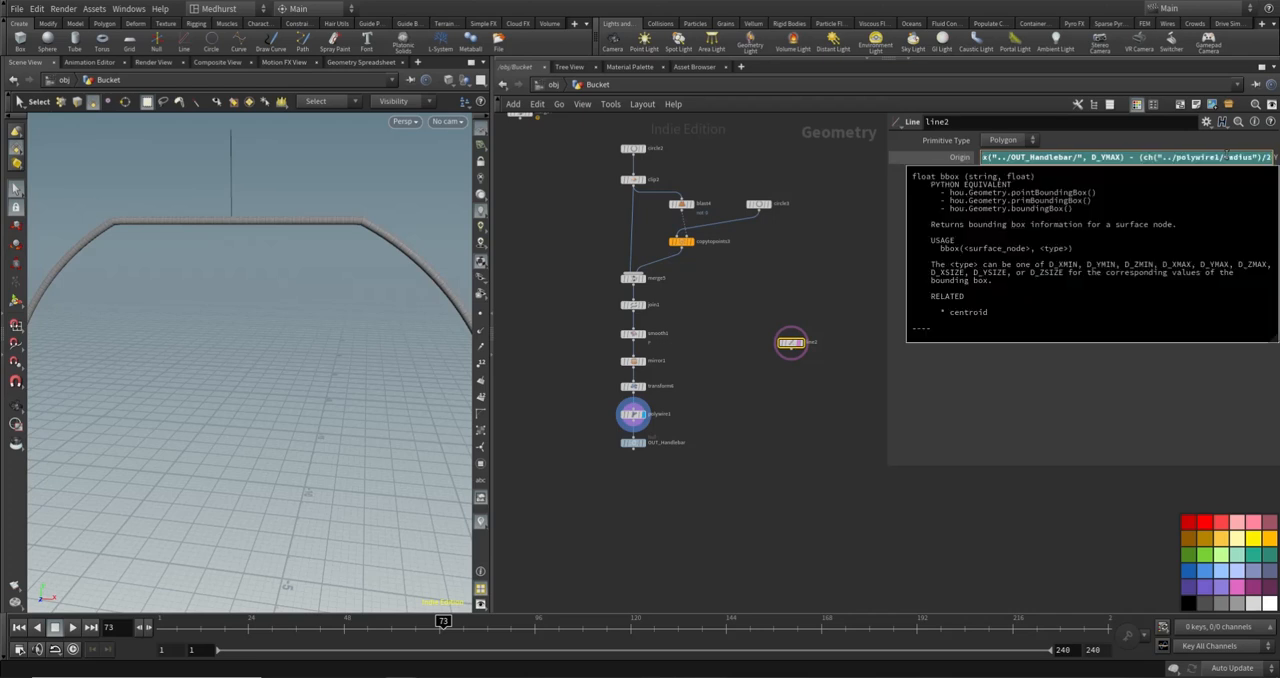
{"action": "key", "text": "Return"}
- Display line2 with OUT_Handlebar templated and check the line's start point against the wire's cross-section
{"action": "left_click", "coordinate": [796, 476]}
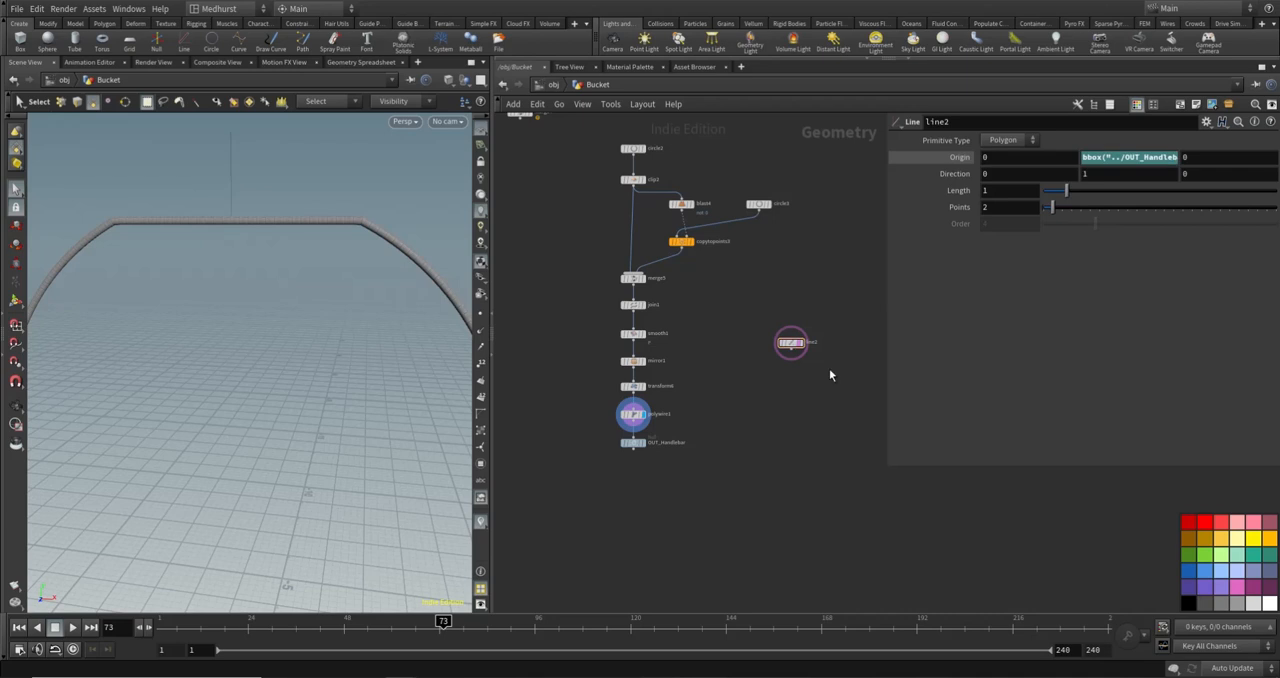
{"action": "left_click", "coordinate": [640, 444]}
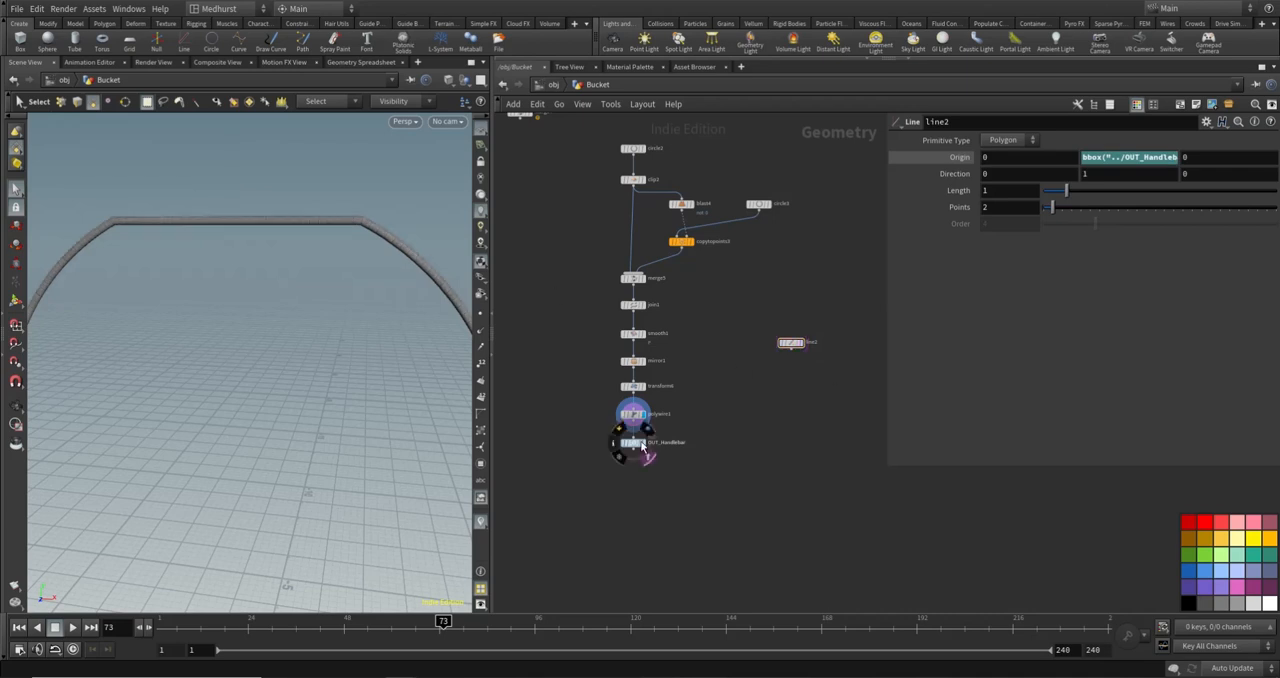
{"action": "left_click", "coordinate": [803, 344]}
{"action": "key", "text": "Escape"}
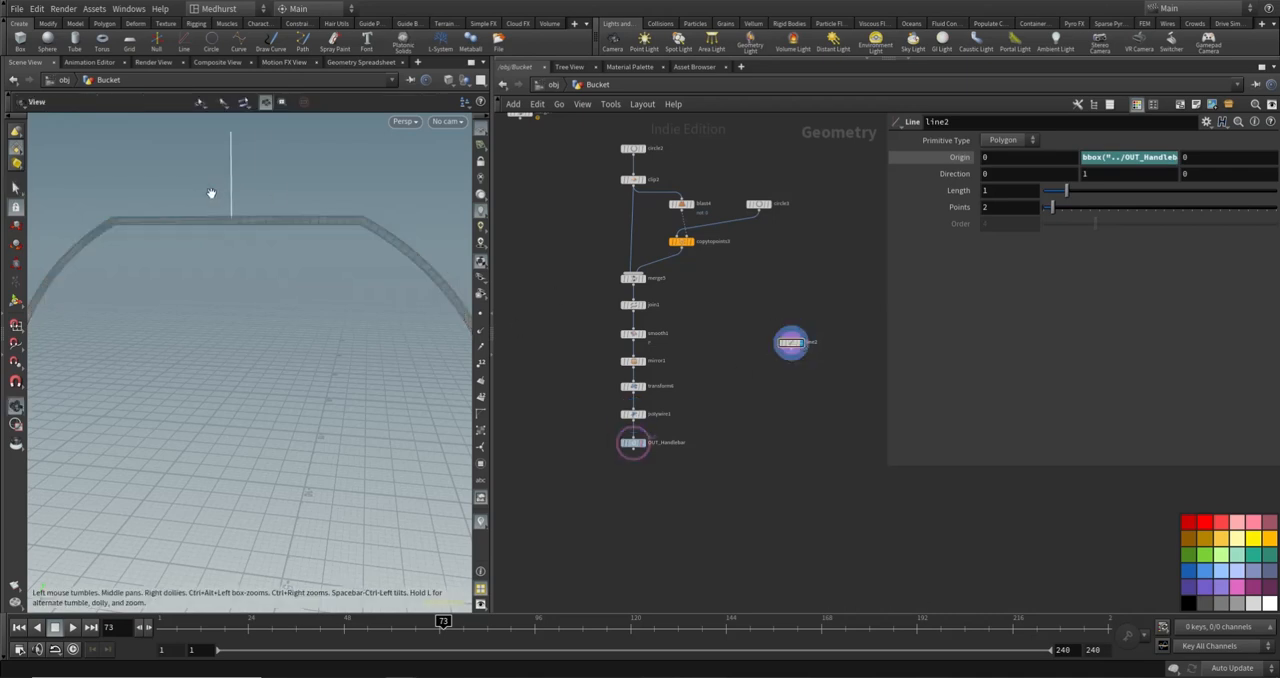
{"action": "left_click_drag", "start_coordinate": [214, 194], "coordinate": [342, 224]}
{"action": "mouse_move", "coordinate": [263, 237]}
{"action": "left_mouse_down"}
{"action": "mouse_move", "coordinate": [333, 224]}
{"action": "mouse_move", "coordinate": [286, 234]}
{"action": "left_mouse_up"}
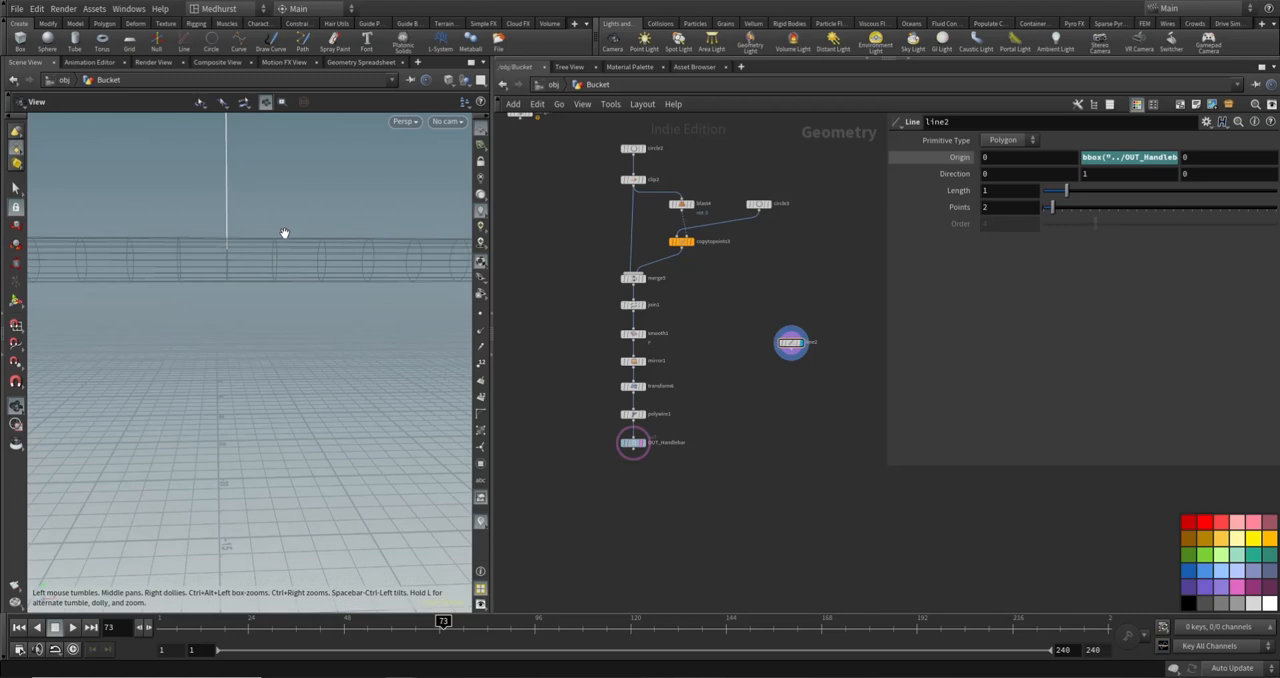
{"action": "key", "text": "s"}
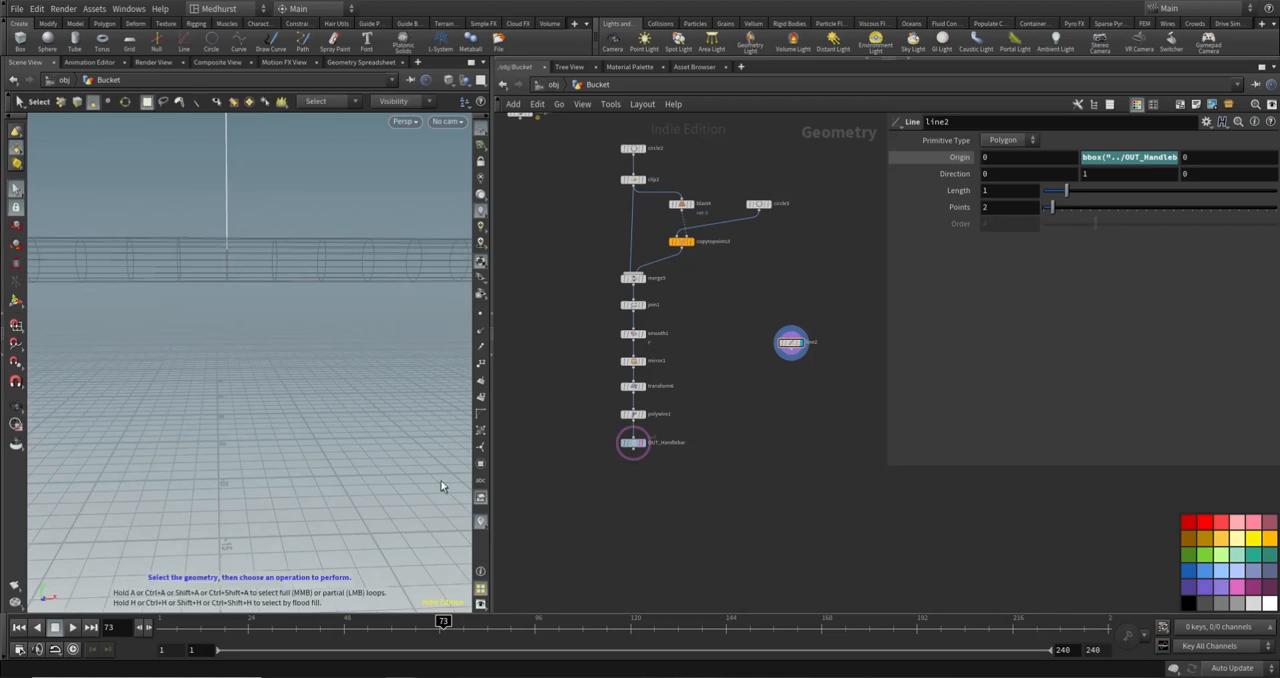
- Edit line2's Y origin expression to subtract the full polywire1 radius by removing the division by 2
{"action": "left_click", "coordinate": [1137, 157]}
{"action": "left_click_drag", "start_coordinate": [888, 211], "coordinate": [745, 205]}
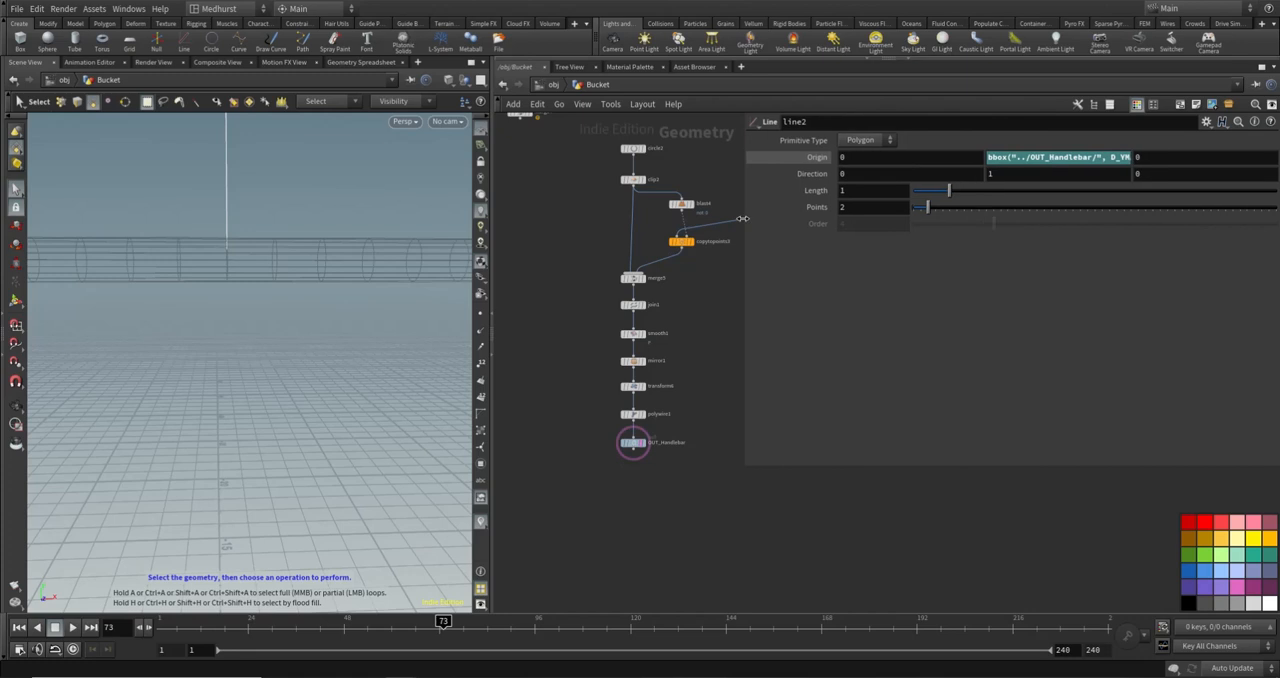
{"action": "left_click", "coordinate": [1212, 156]}
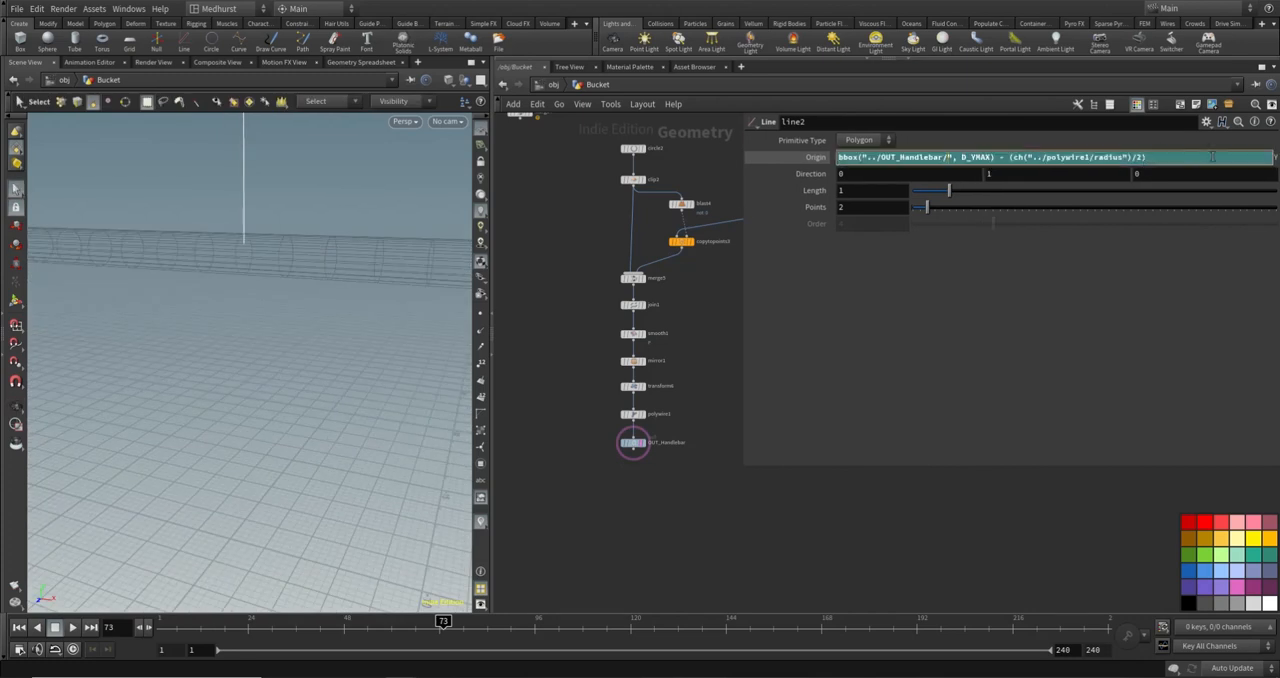
{"action": "key", "text": "BackSpace"}
{"action": "key", "text": "BackSpace"}
{"action": "key", "text": "Return"}
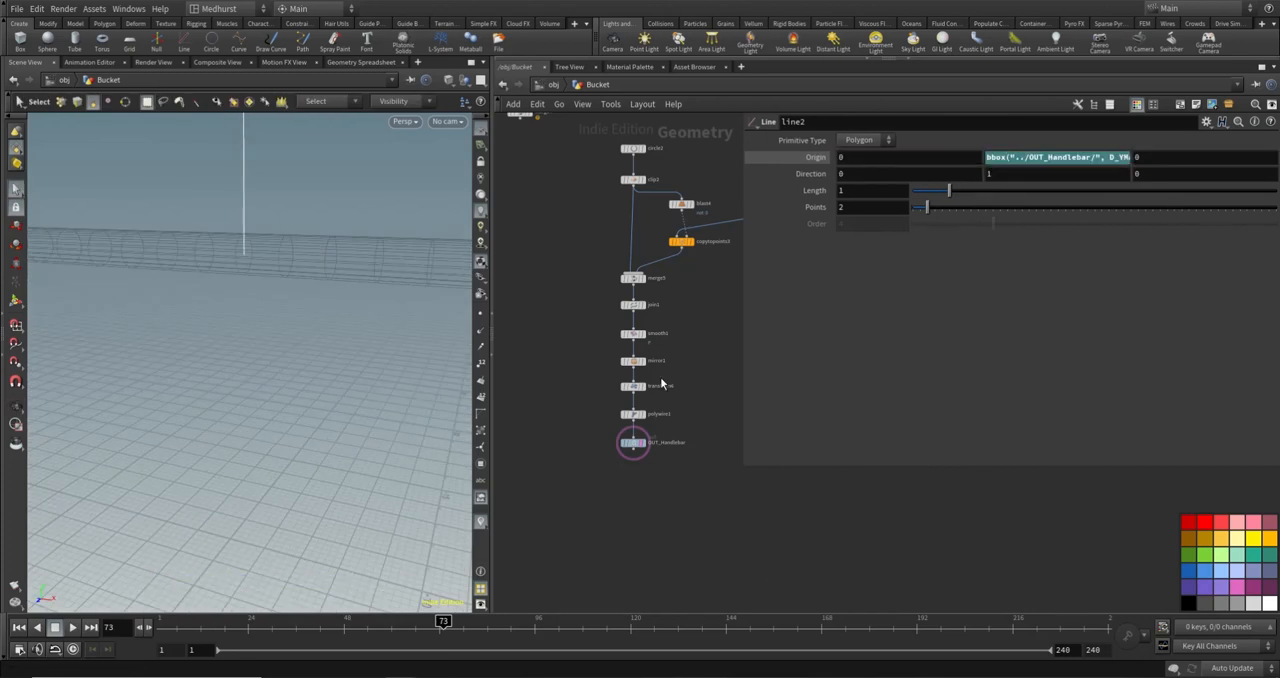
{"action": "left_click_drag", "start_coordinate": [745, 467], "coordinate": [1048, 495]}
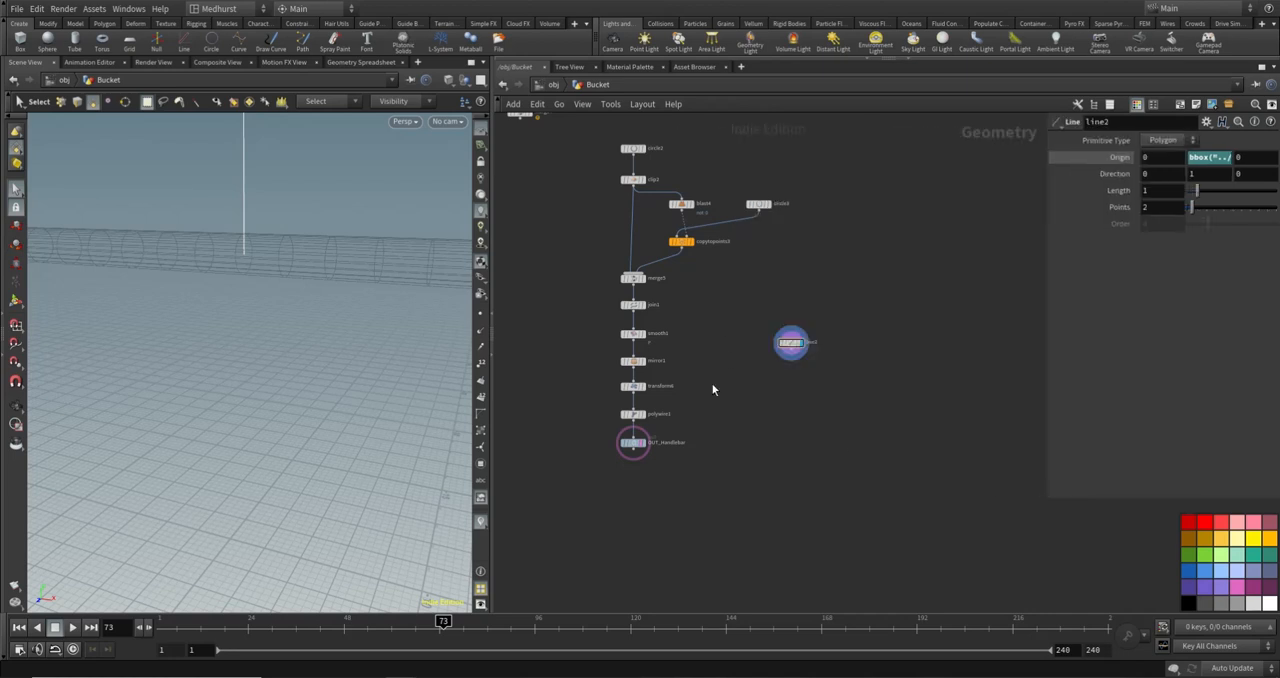
- Set line2's direction to 1, 0, 0 so it runs along the handle's flat top
{"action": "left_click", "coordinate": [1150, 174]}
{"action": "type", "text": "1"}
{"action": "key", "text": "Tab"}
{"action": "type", "text": "0"}
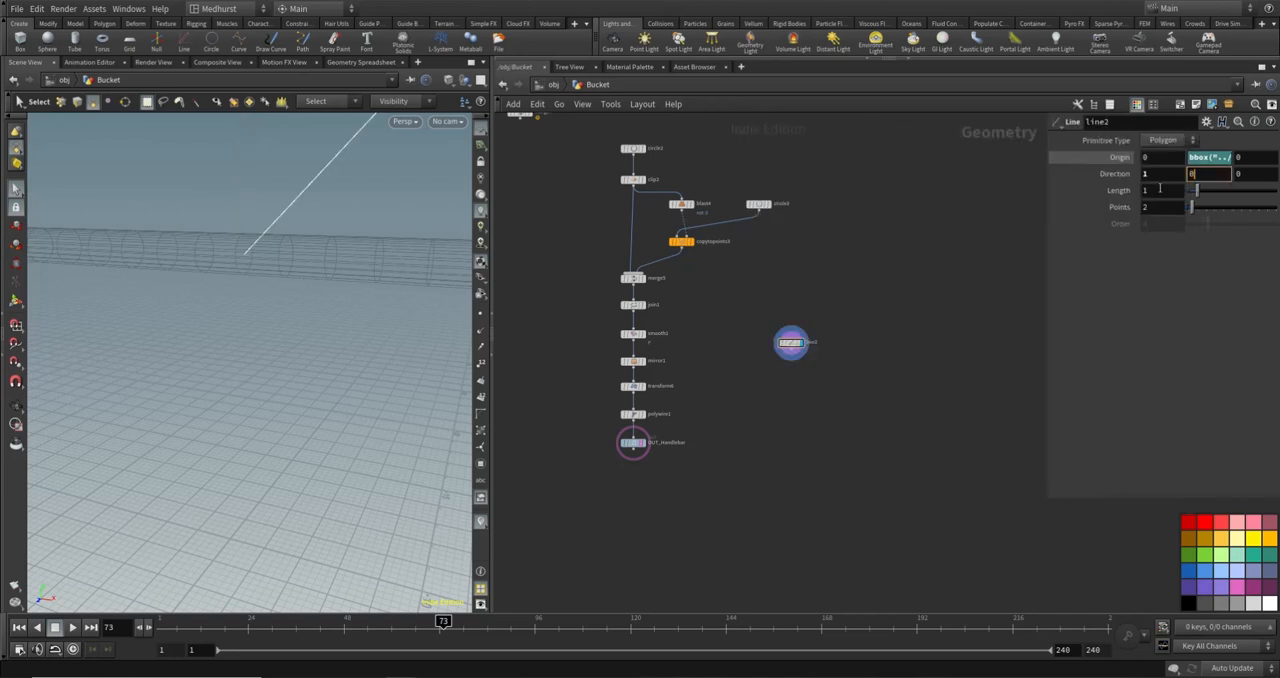
{"action": "key", "text": "Return"}
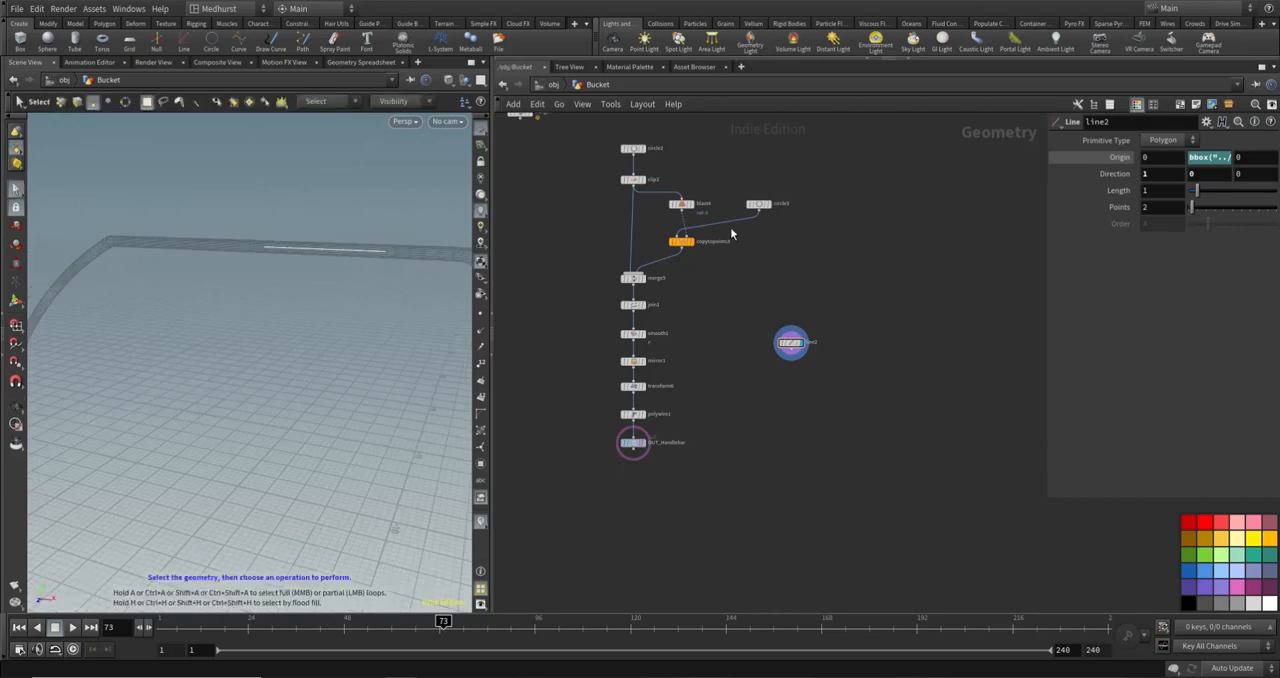
- Set line2's length to about 1.53 to reach the end of the handle's flat top, and its points to 25
{"action": "left_click_drag", "start_coordinate": [1195, 190], "coordinate": [1201, 191]}
{"action": "key", "text": "Escape"}
{"action": "left_click_drag", "start_coordinate": [420, 233], "coordinate": [409, 237]}
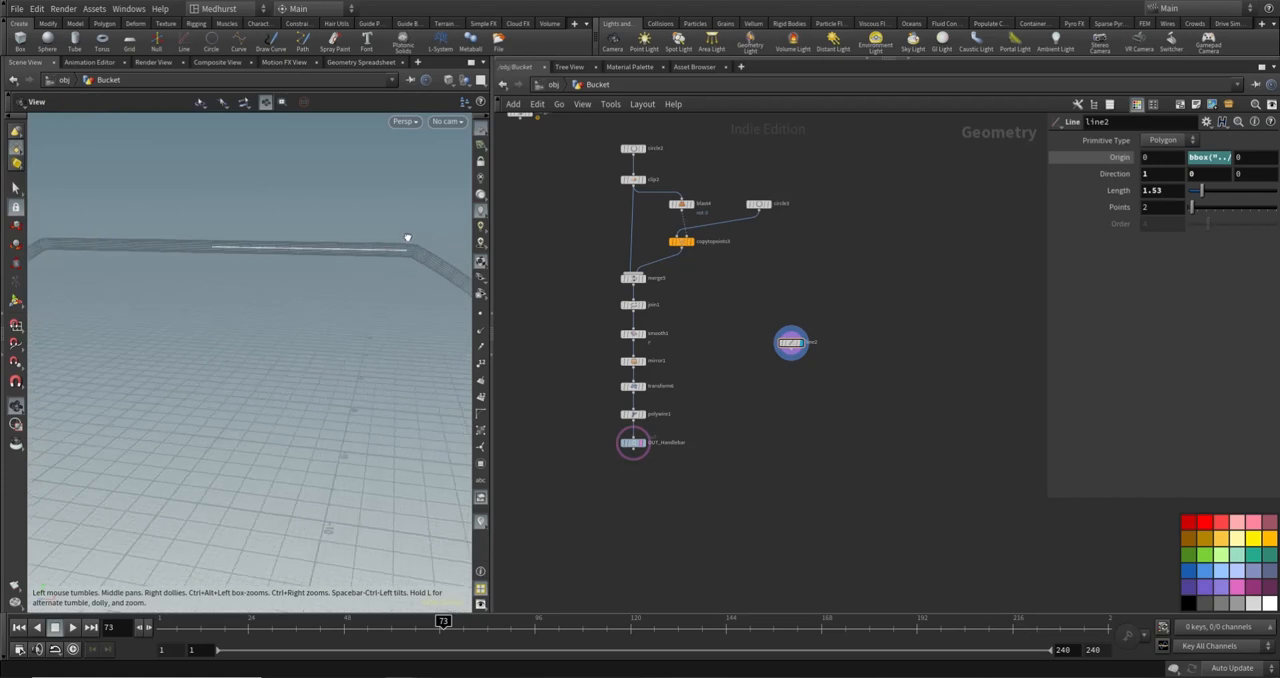
{"action": "key", "text": "s"}
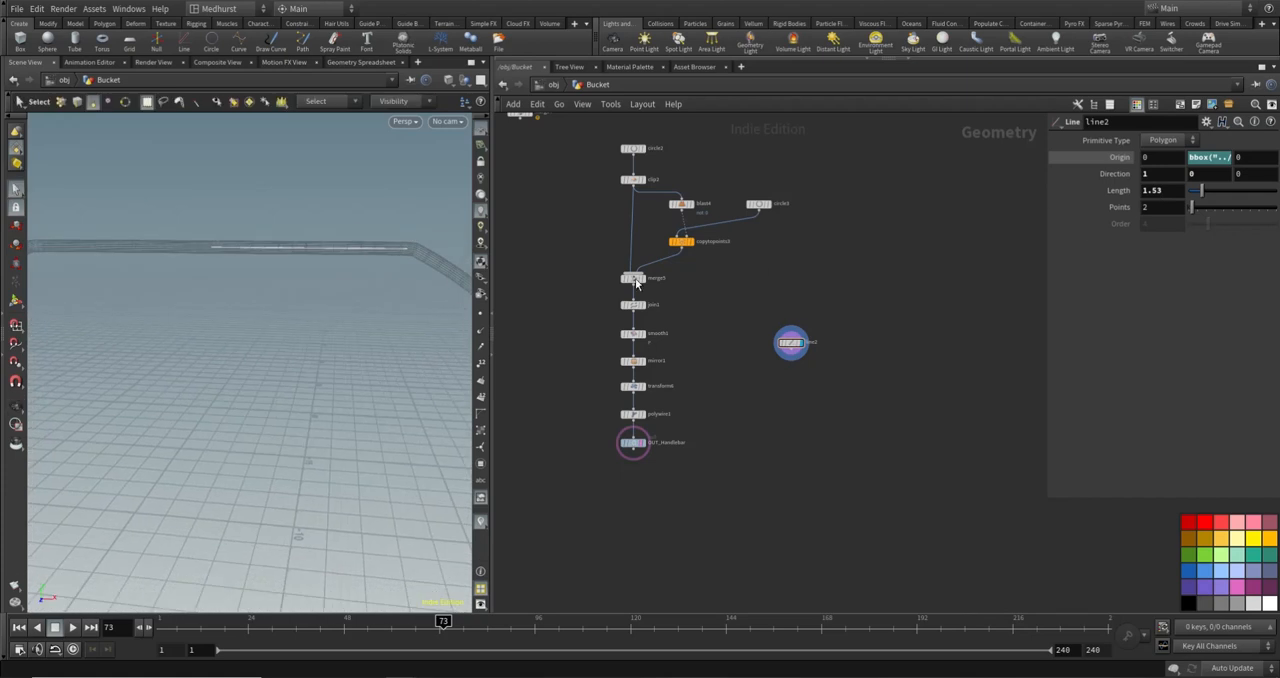
{"action": "scroll", "coordinate": [131, 331], "scroll_direction": "down", "scroll_amount": 5, "text": "alt"}
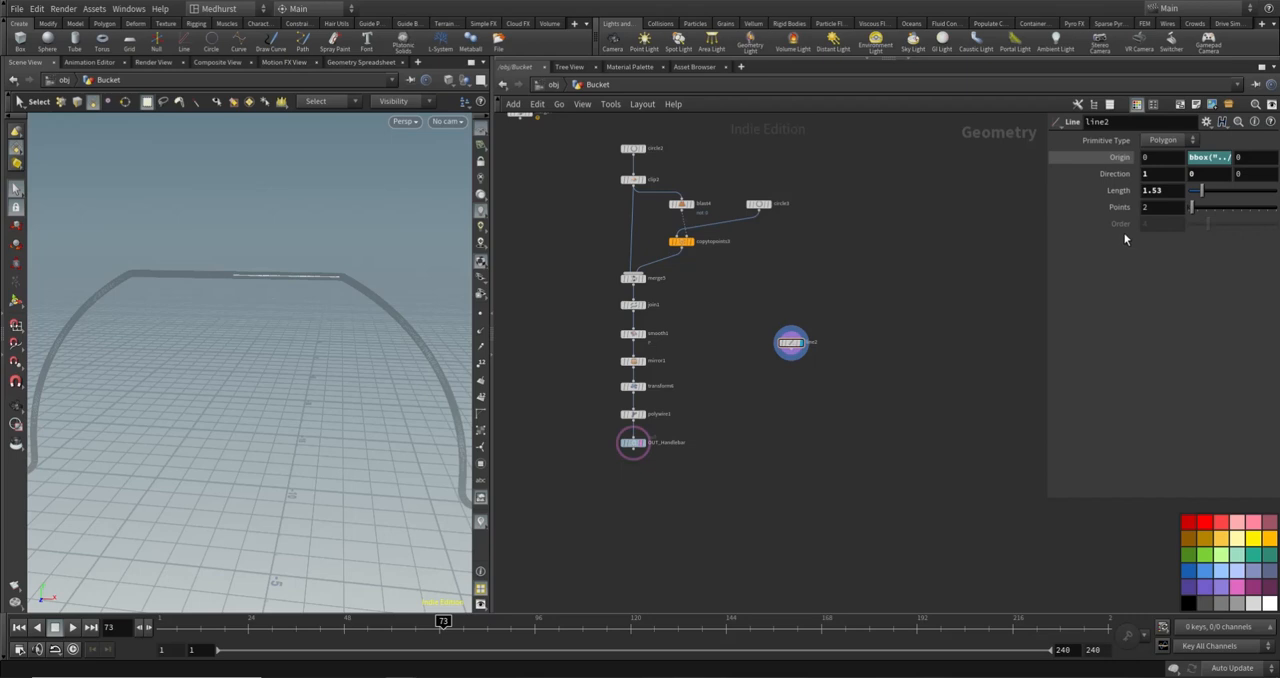
{"action": "type", "text": "25"}
{"action": "key", "text": "Return"}
- Add a Resample node directly below line2 and wire it to the line
{"action": "key", "text": "Tab"}
{"action": "type", "text": "resa"}
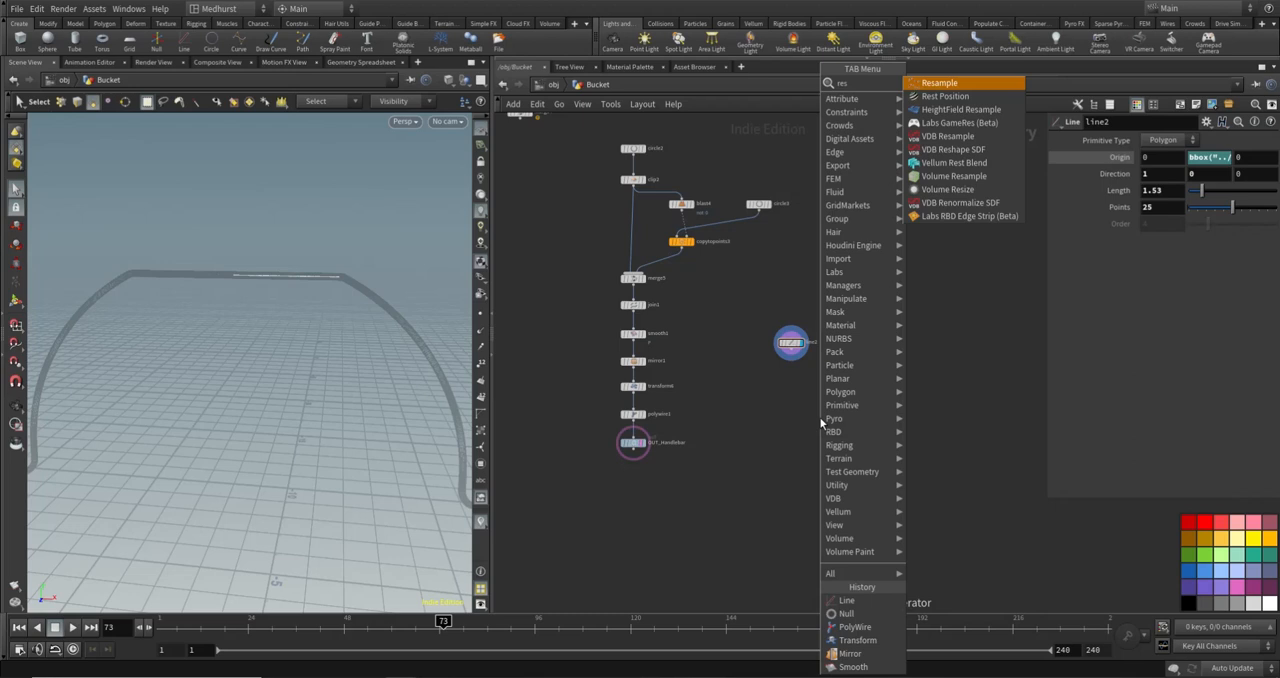
{"action": "key", "text": "Return"}
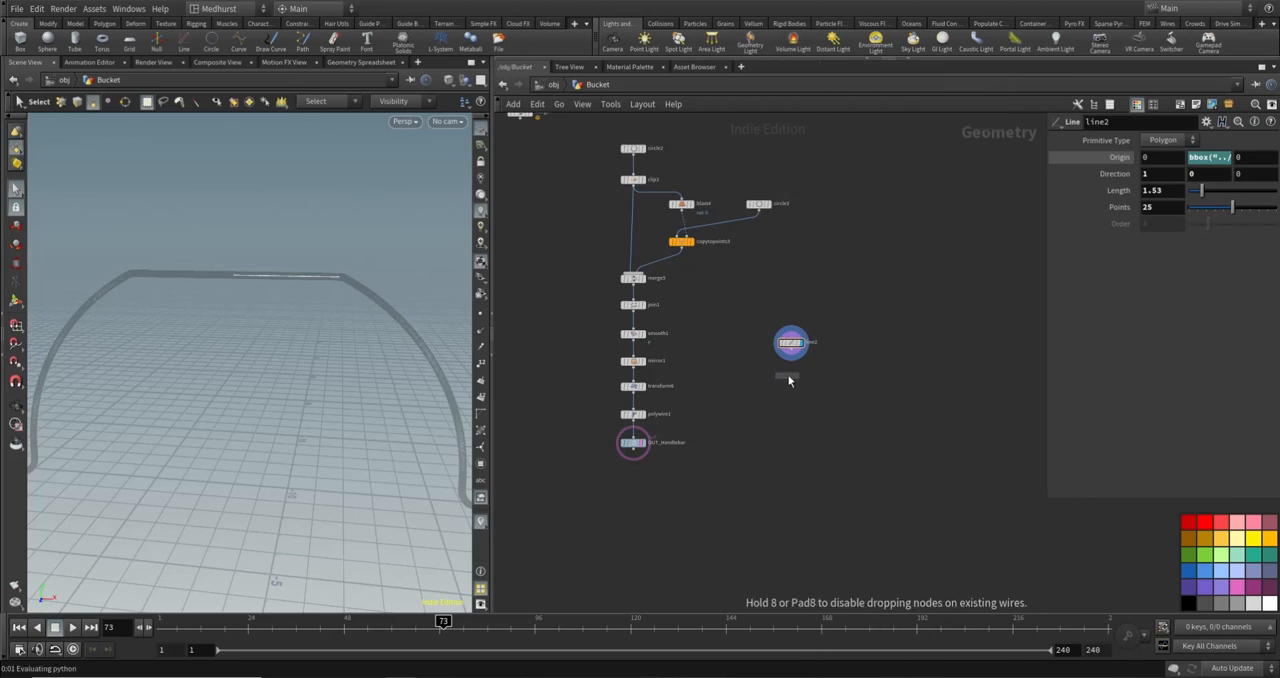
{"action": "left_click", "coordinate": [790, 376]}
{"action": "scroll", "coordinate": [786, 343], "scroll_direction": "up", "scroll_amount": 2}
{"action": "left_click_drag", "start_coordinate": [783, 343], "coordinate": [782, 370]}
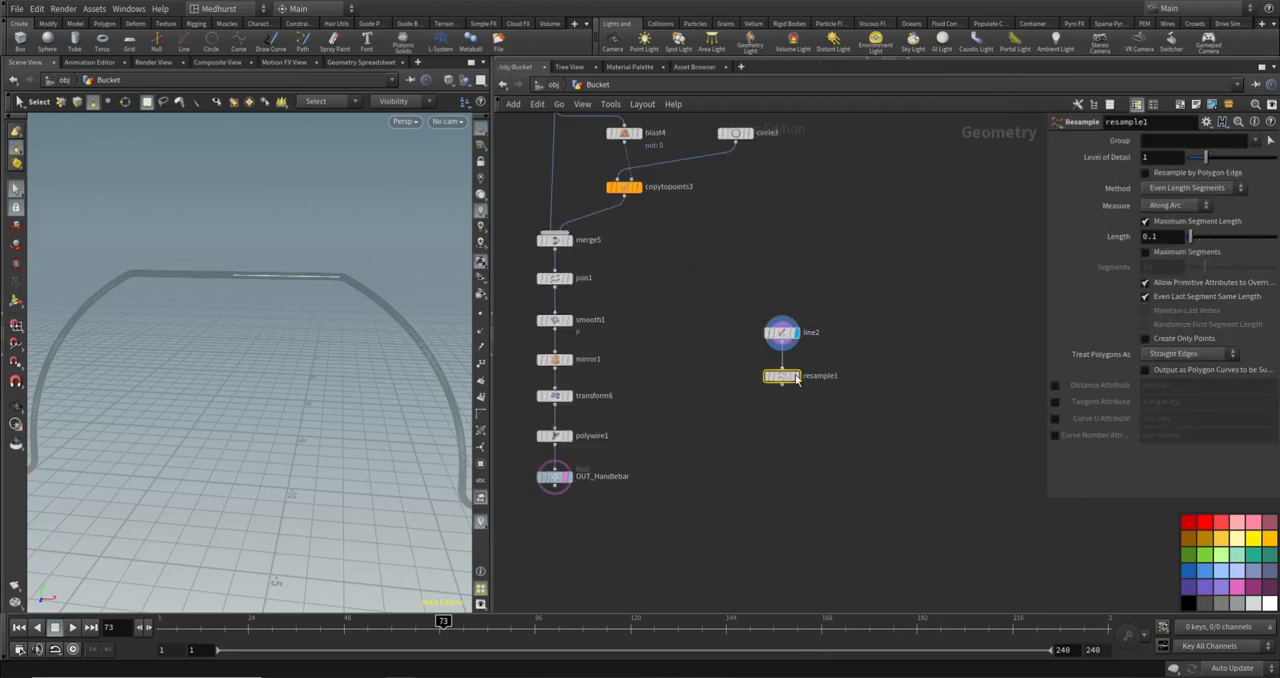
- Turn off OUT_Handlebar's template and examine line2 with its points shown in the viewport
{"action": "left_click", "coordinate": [570, 490]}
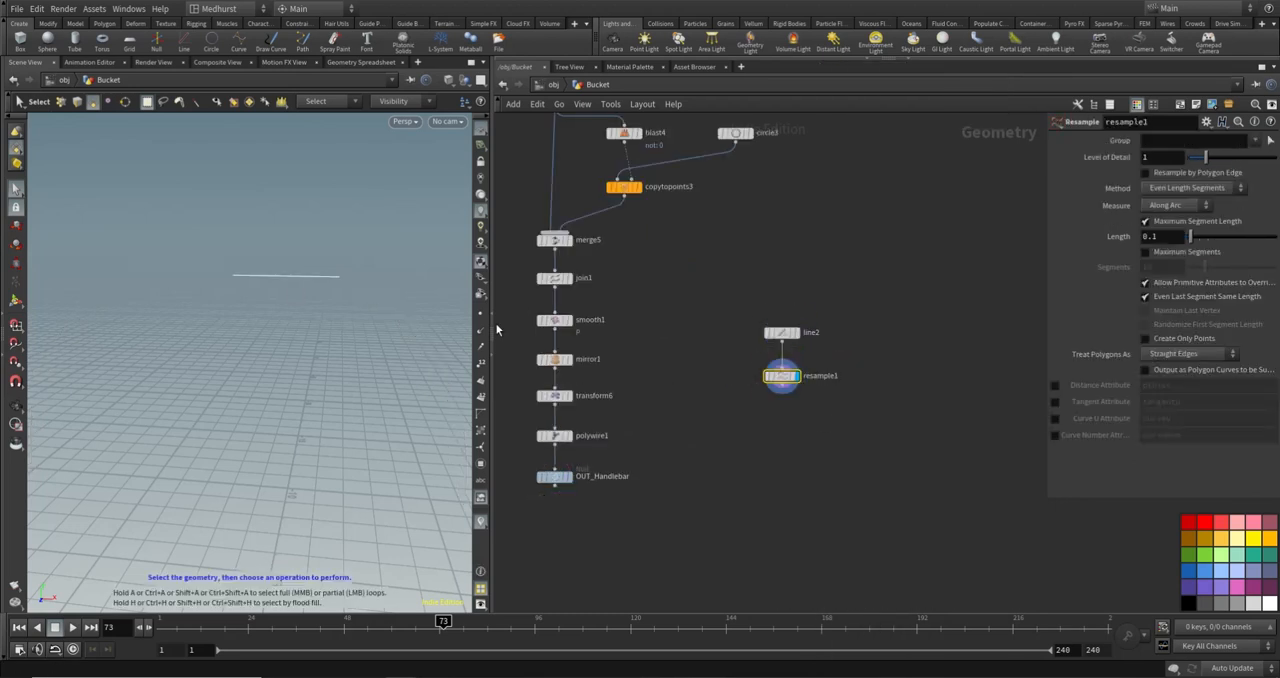
{"action": "left_click", "coordinate": [481, 313]}
{"action": "left_click", "coordinate": [796, 332]}
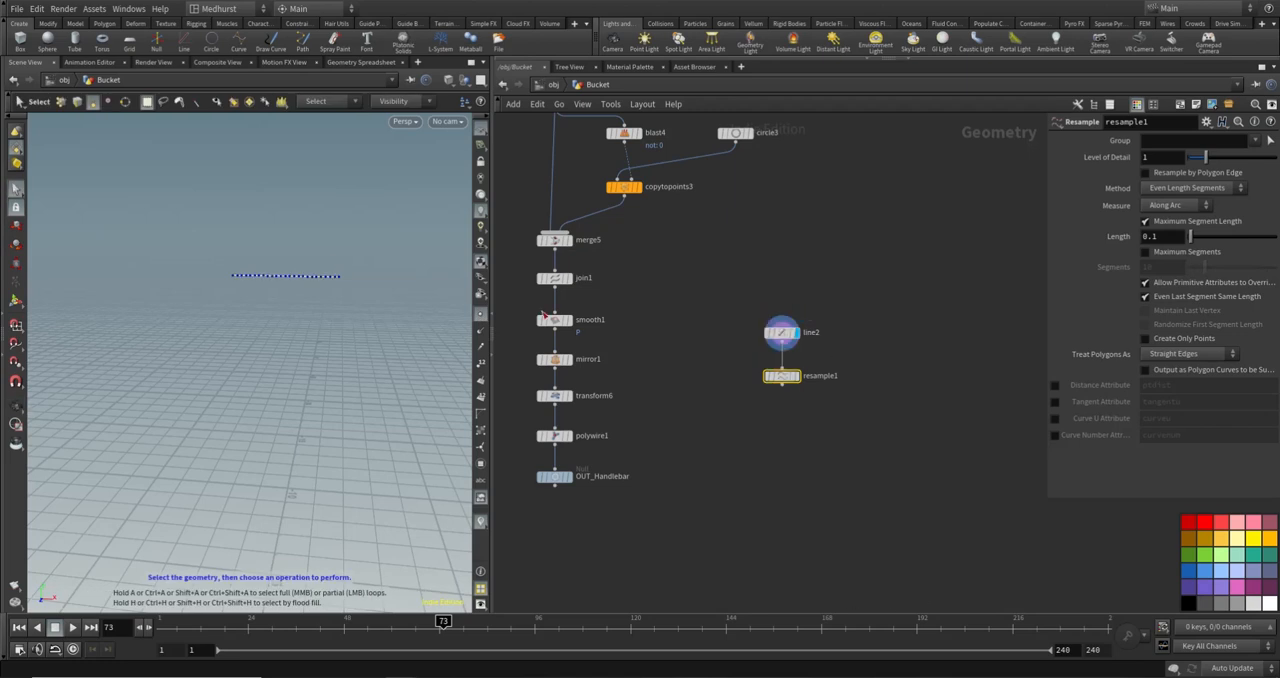
{"action": "scroll", "coordinate": [437, 288], "scroll_direction": "up", "scroll_amount": 3}
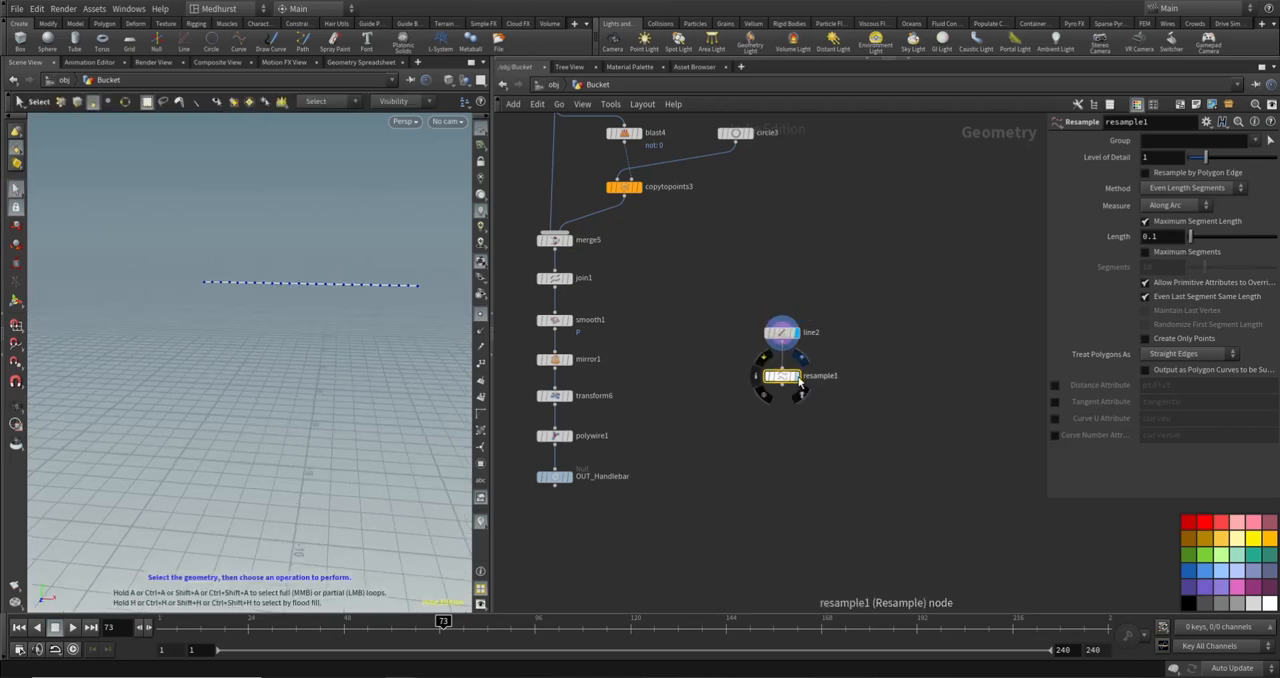
- Display resample1 and disable its Maximum Segment Length
{"action": "left_click", "coordinate": [796, 376]}
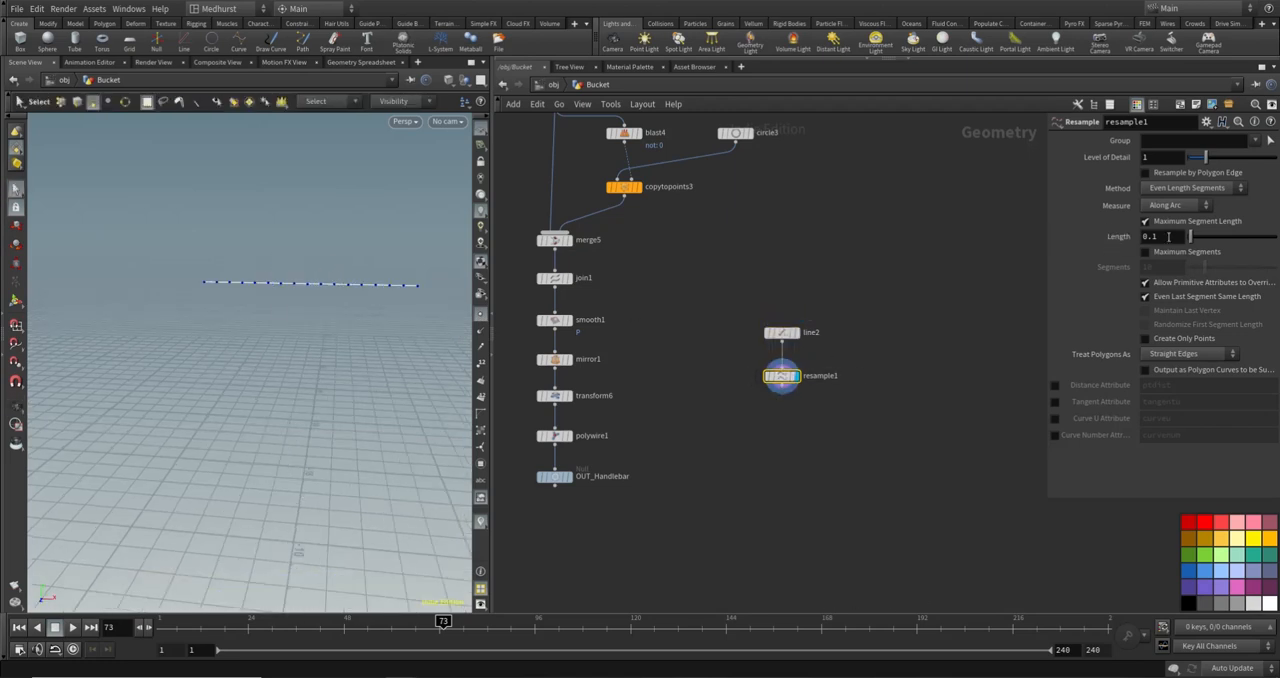
{"action": "left_click", "coordinate": [1146, 221]}
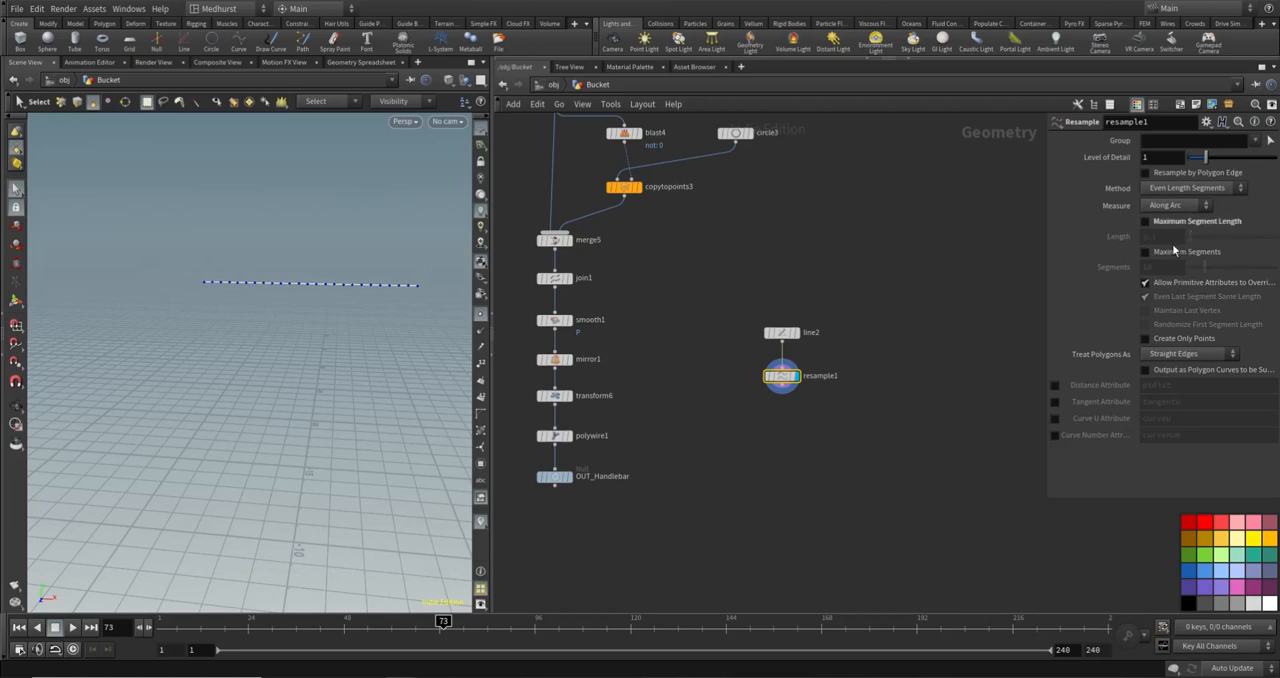
- Try resampling the line by Maximum Segments with 28 segments
{"action": "left_click", "coordinate": [1146, 252]}
{"action": "left_click_drag", "start_coordinate": [1206, 269], "coordinate": [1247, 274]}
{"action": "left_click_drag", "start_coordinate": [1243, 278], "coordinate": [1236, 278]}
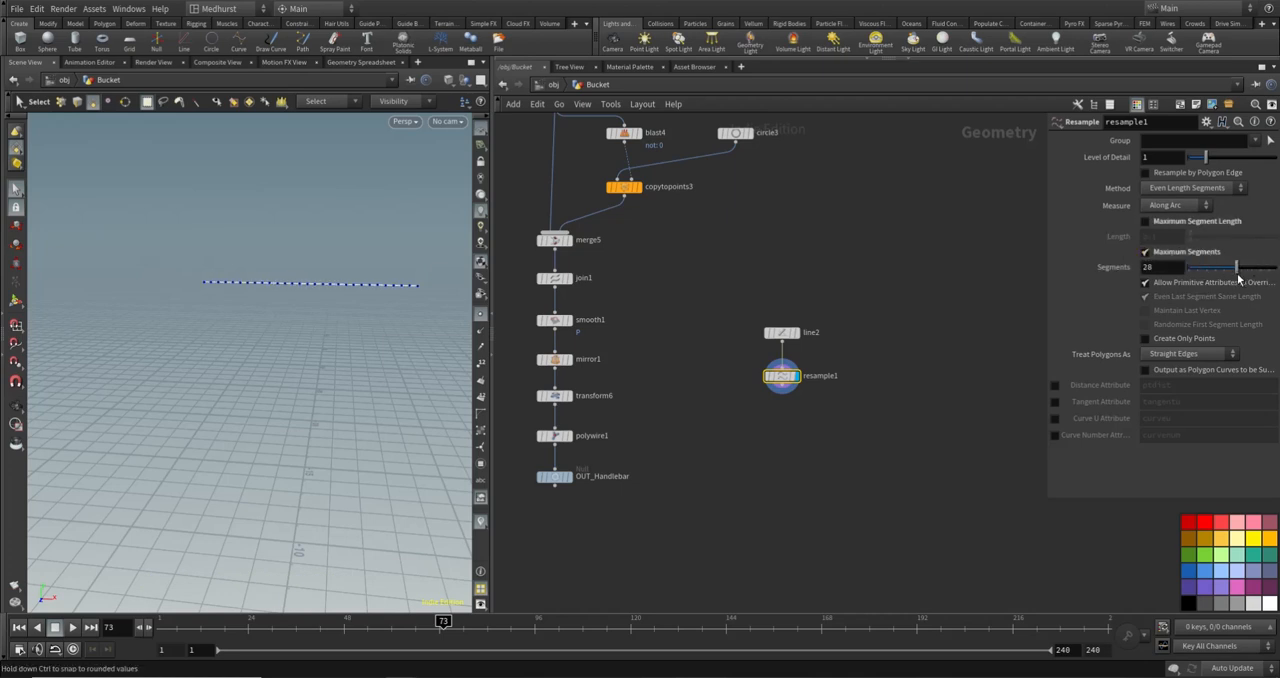
{"action": "left_click", "coordinate": [1146, 254]}
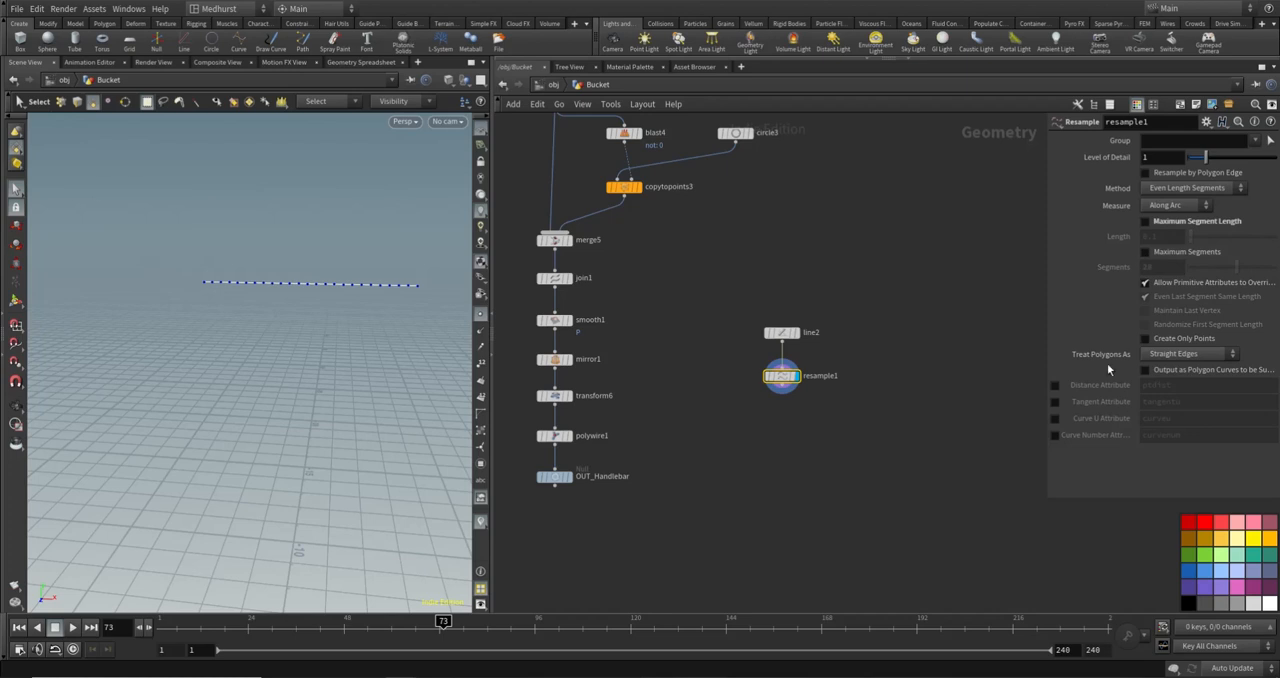
- Enable resample1's Curve U Attribute as curveu and add a Point VOP node below it
{"action": "left_click", "coordinate": [1055, 418]}
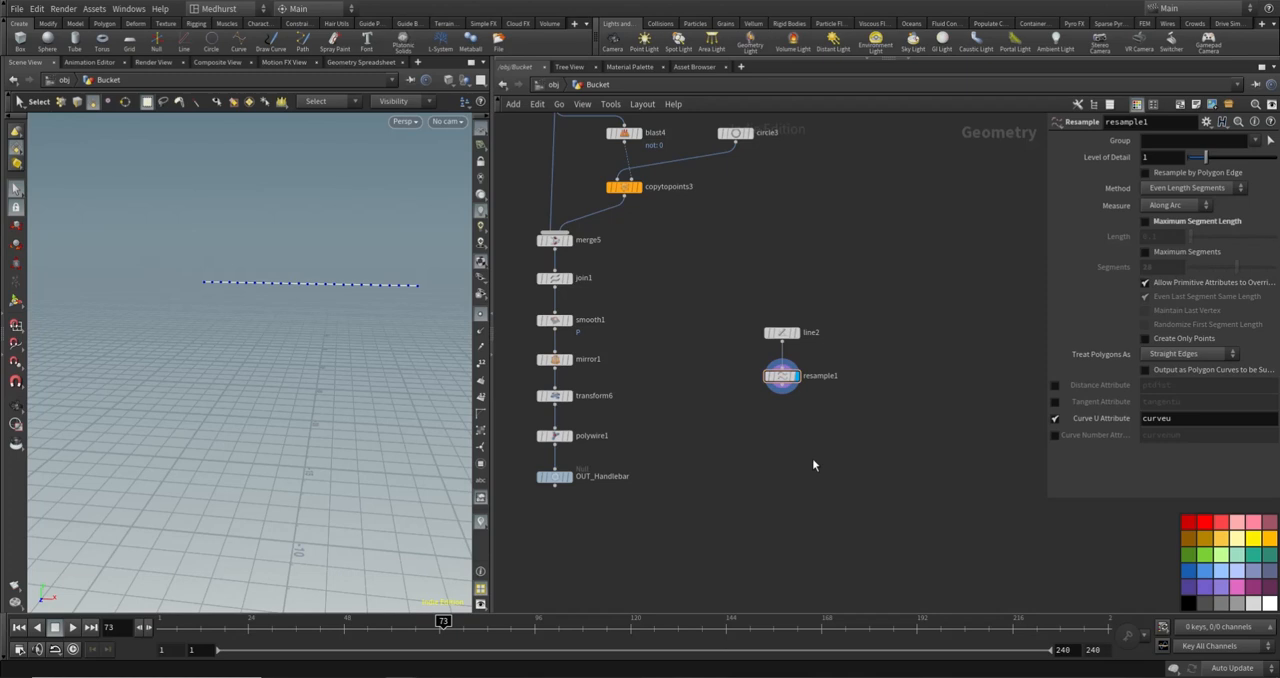
{"action": "key", "text": "Tab"}
{"action": "type", "text": "pointvo"}
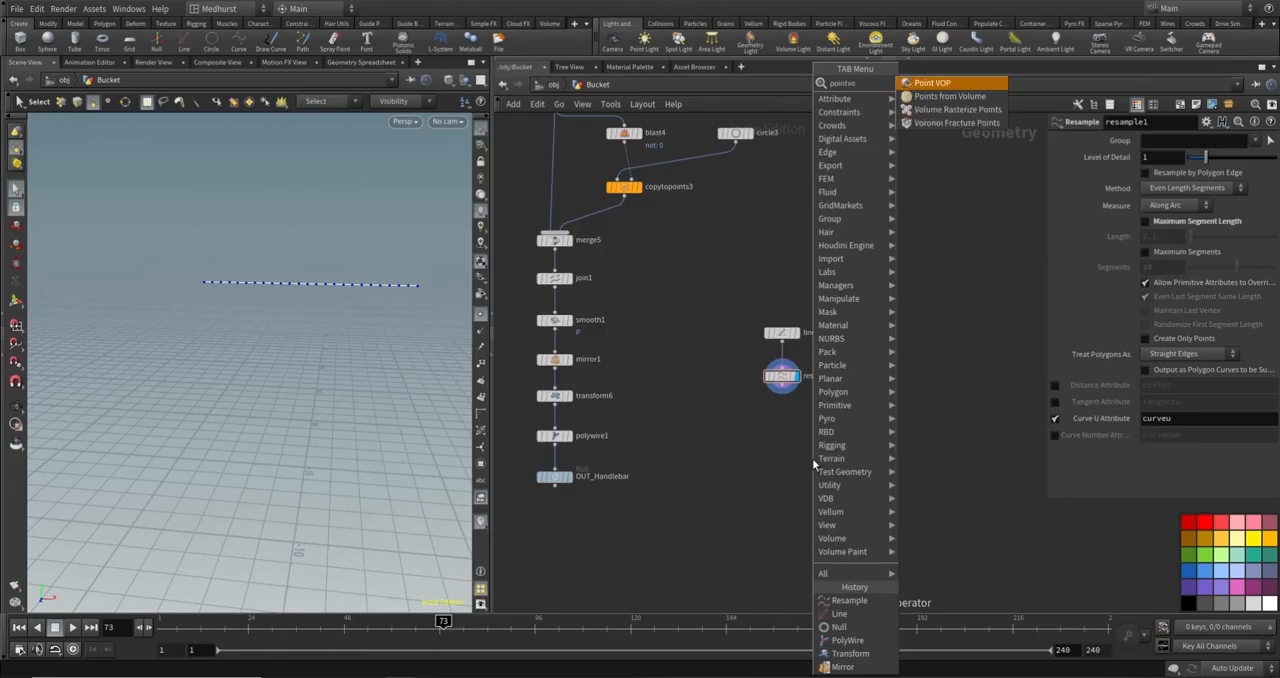
{"action": "key", "text": "Return"}
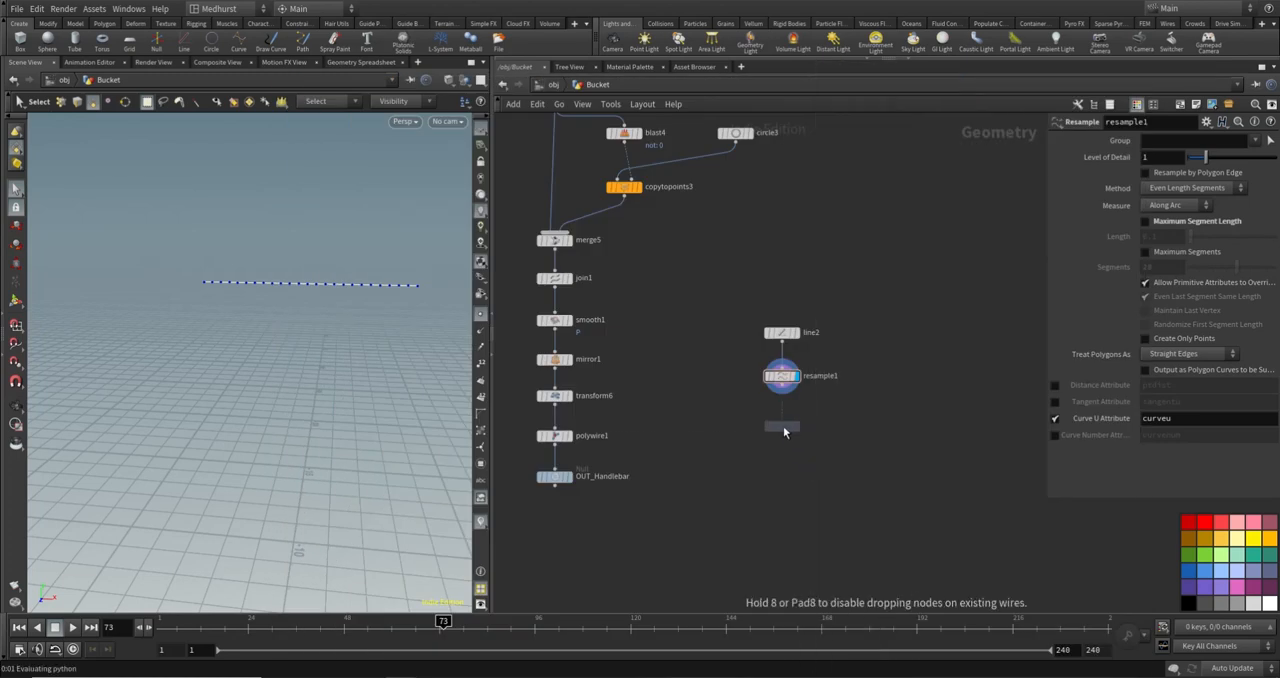
{"action": "left_click", "coordinate": [784, 430]}
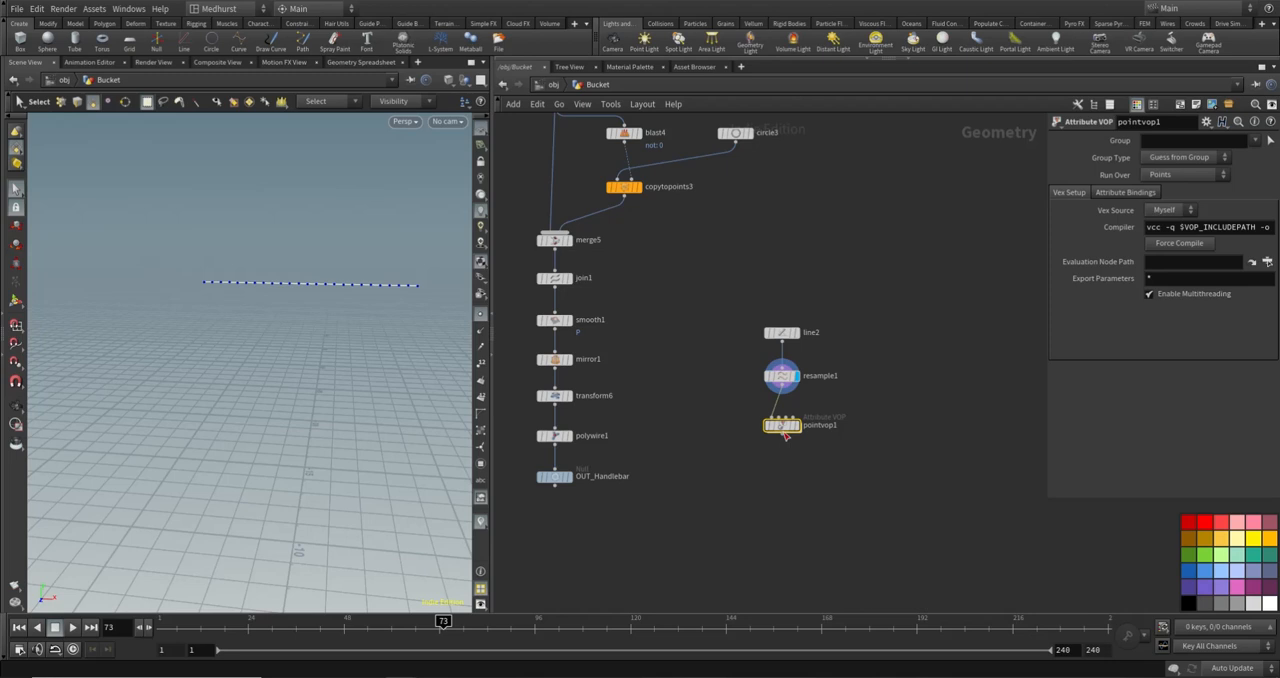
{"action": "left_click_drag", "start_coordinate": [785, 431], "coordinate": [785, 423]}
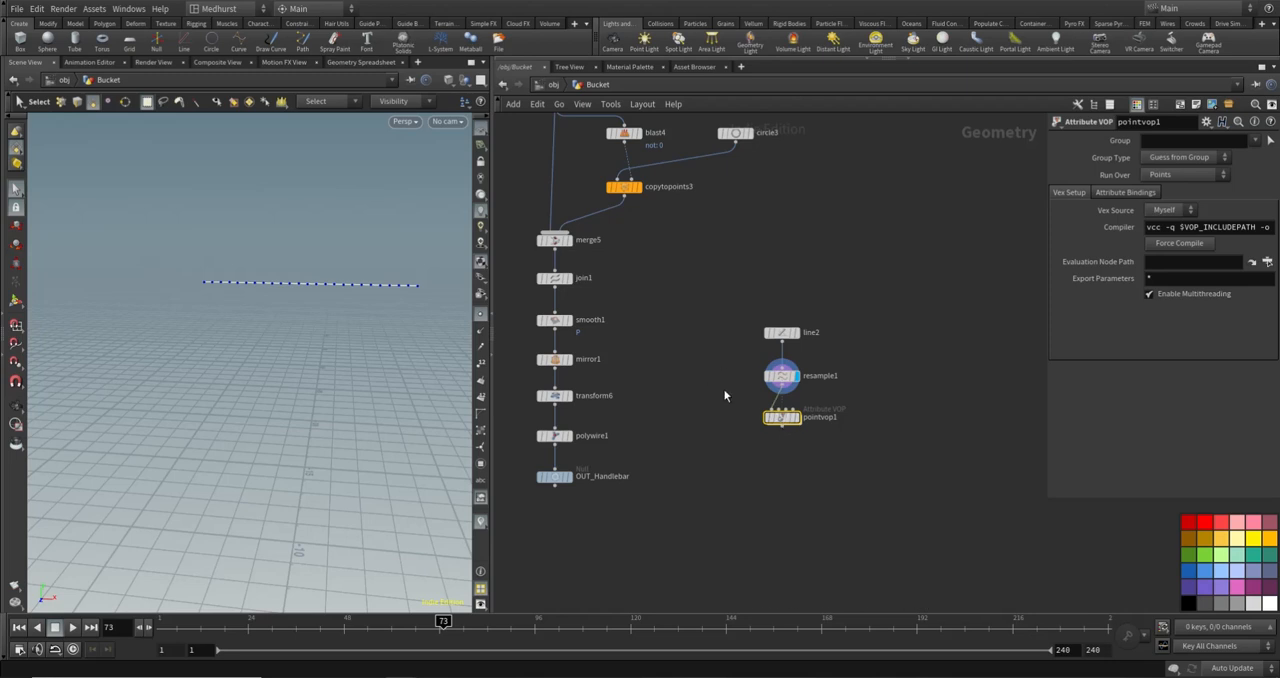
- Inside pointvop1, add a Bind node that reads the curveu attribute
{"action": "left_click", "coordinate": [782, 375]}
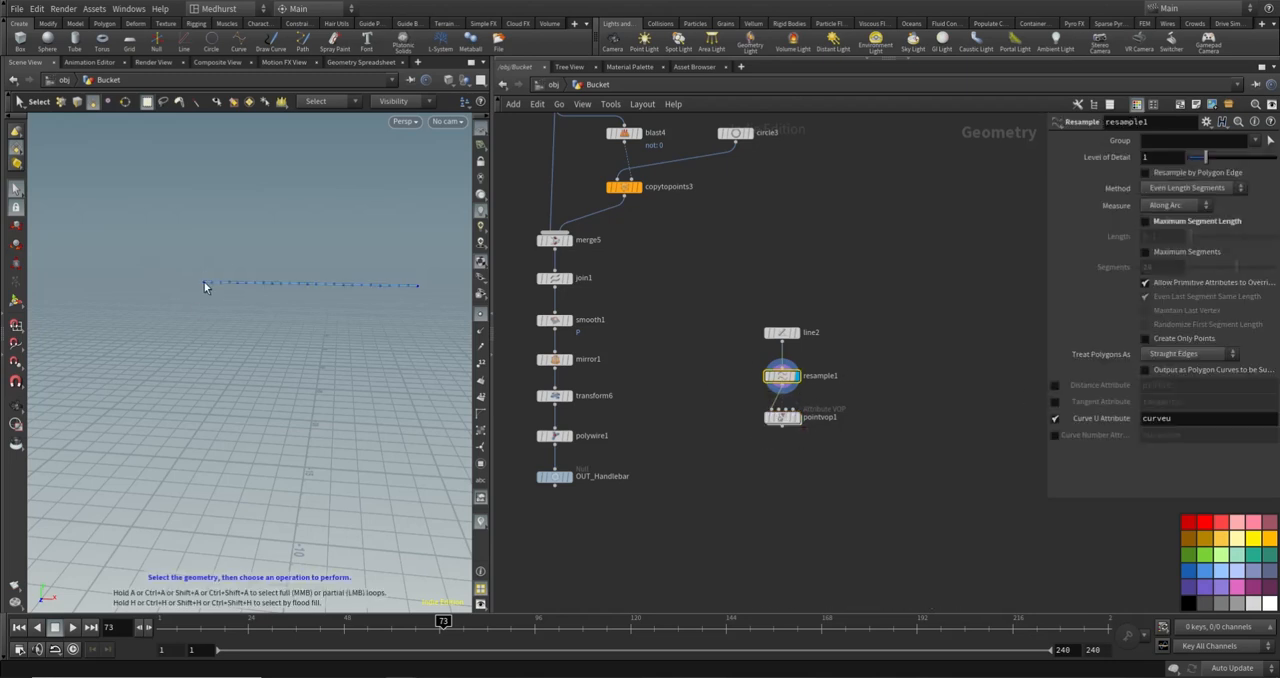
{"action": "double_click", "coordinate": [781, 416]}
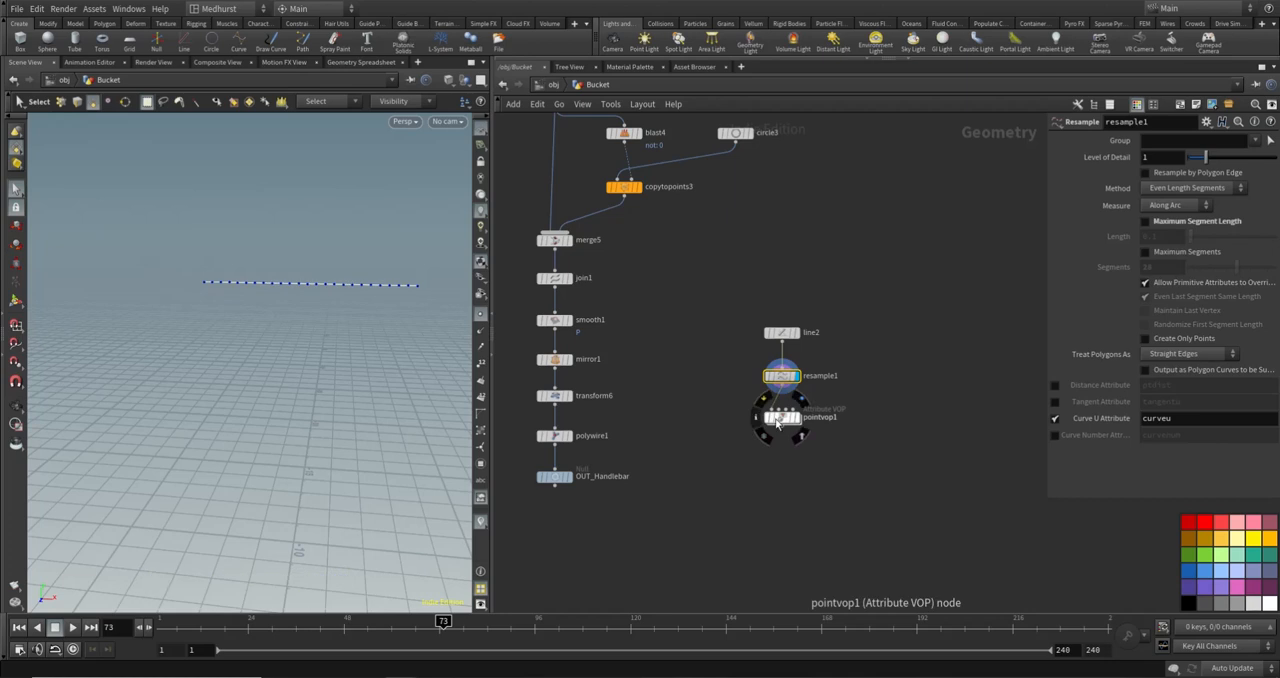
{"action": "key", "text": "Tab"}
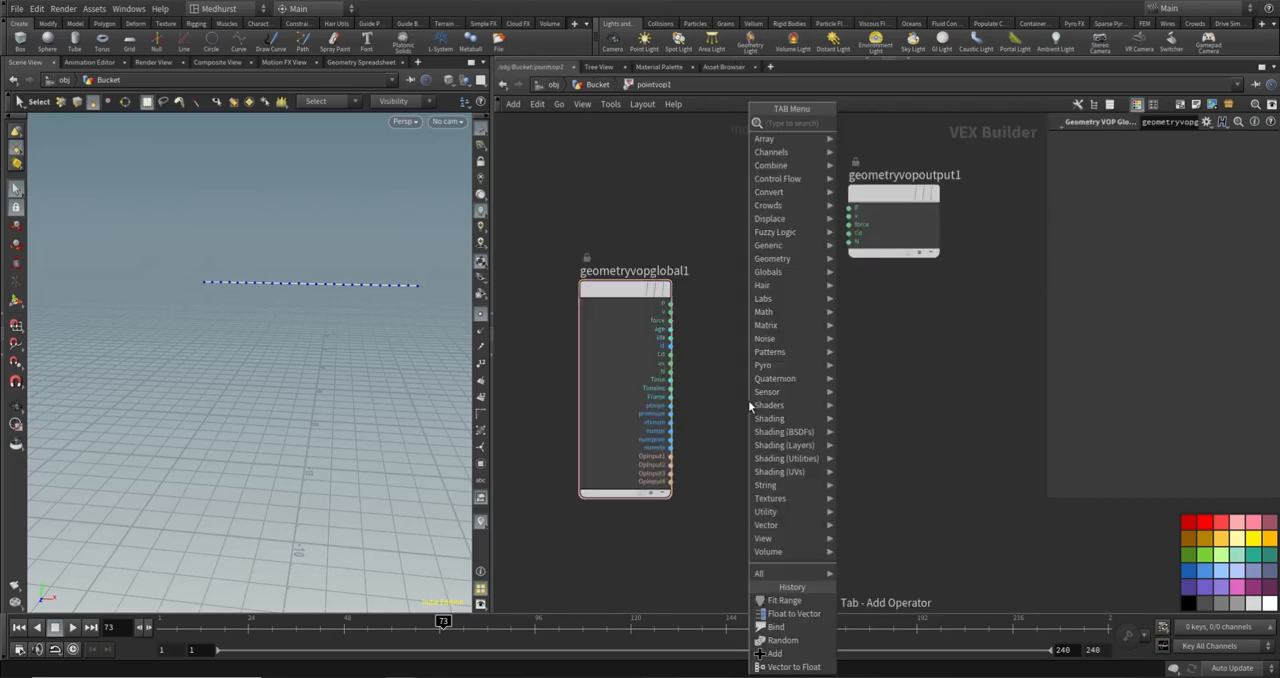
{"action": "type", "text": "bind"}
{"action": "key", "text": "Return"}
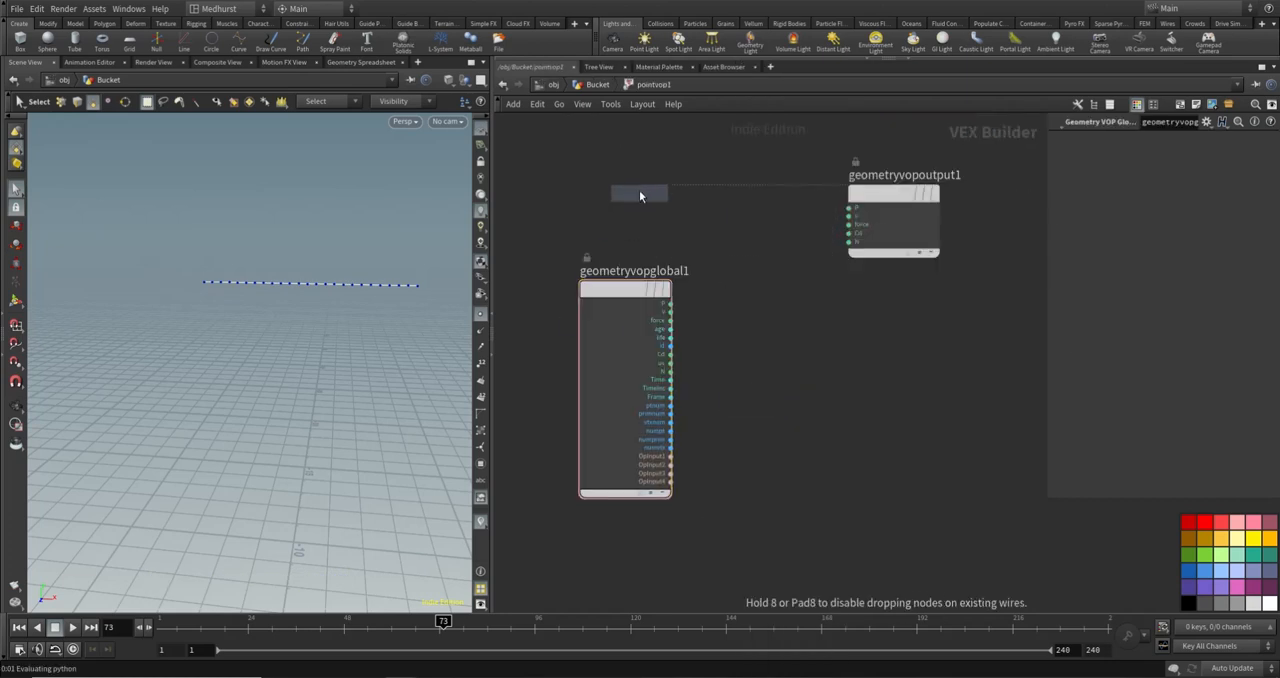
{"action": "left_click", "coordinate": [639, 190]}
{"action": "type", "text": "curveu"}
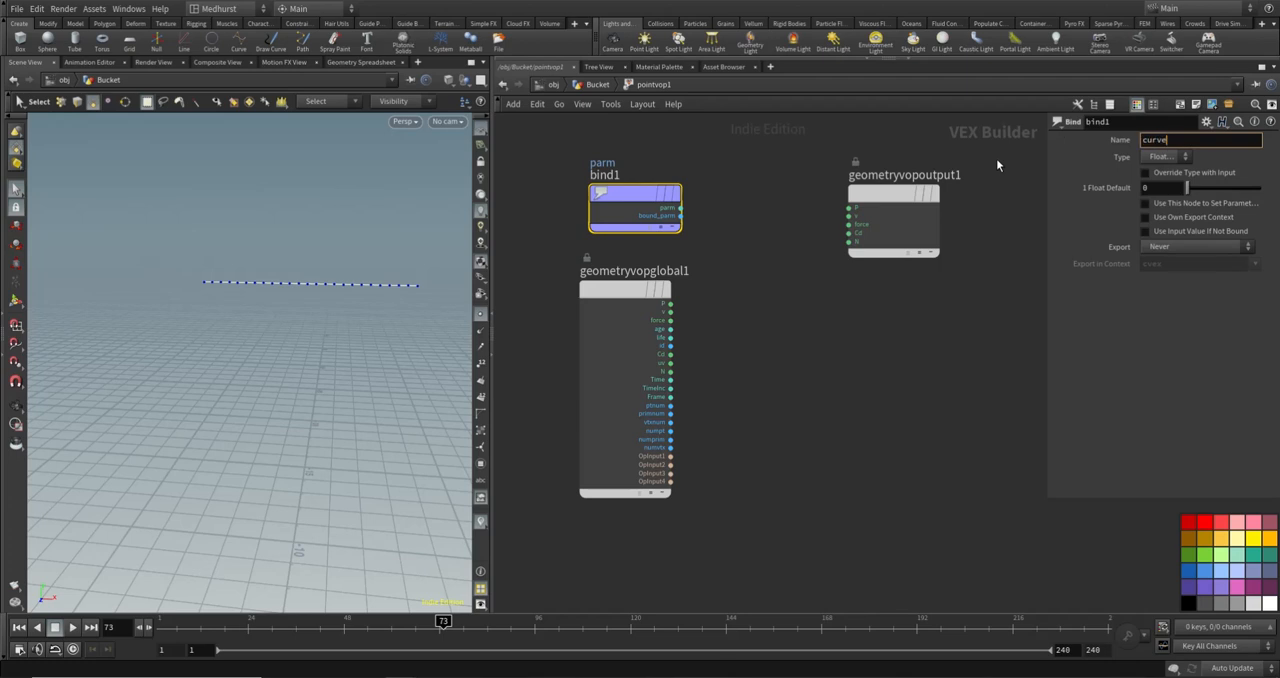
{"action": "key", "text": "Return"}
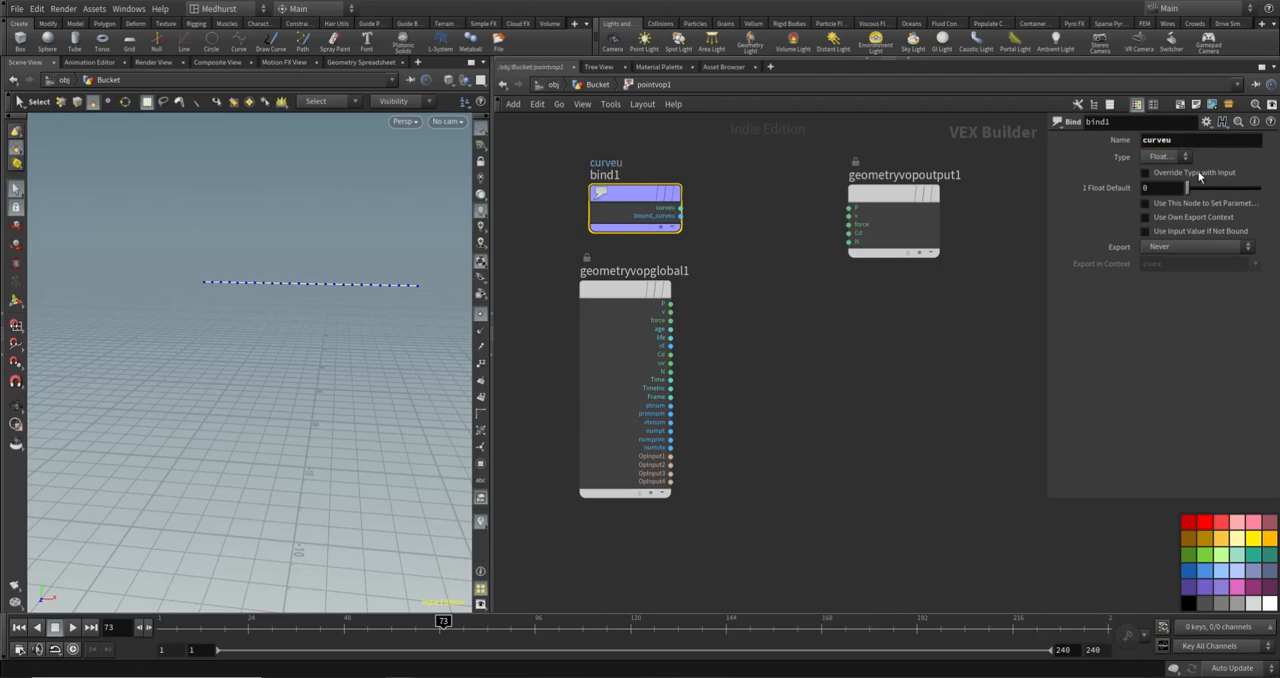
- Connect curveu to the geometry output's Cd and display pointvop1 to check the colour gradient along the line
{"action": "left_click", "coordinate": [849, 233]}
{"action": "left_click", "coordinate": [681, 208]}
{"action": "left_click", "coordinate": [600, 86]}
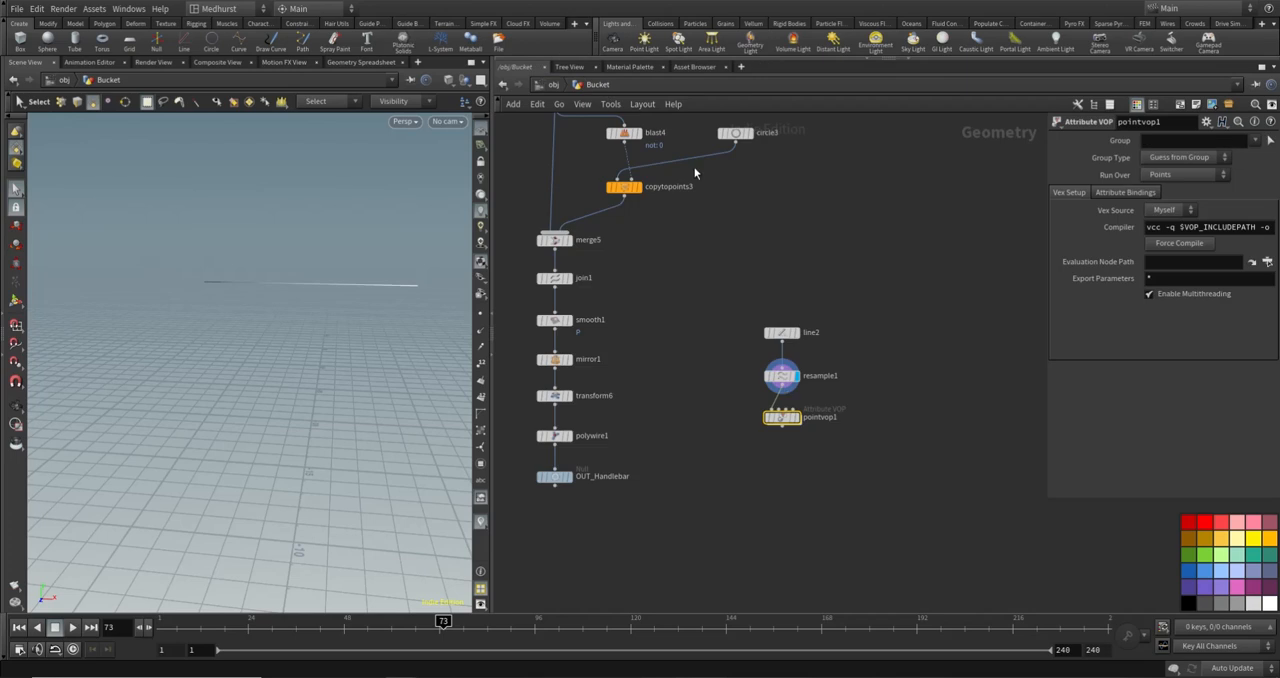
{"action": "left_click", "coordinate": [797, 418]}
{"action": "key", "text": "Escape"}
{"action": "left_click_drag", "start_coordinate": [395, 350], "coordinate": [400, 292]}
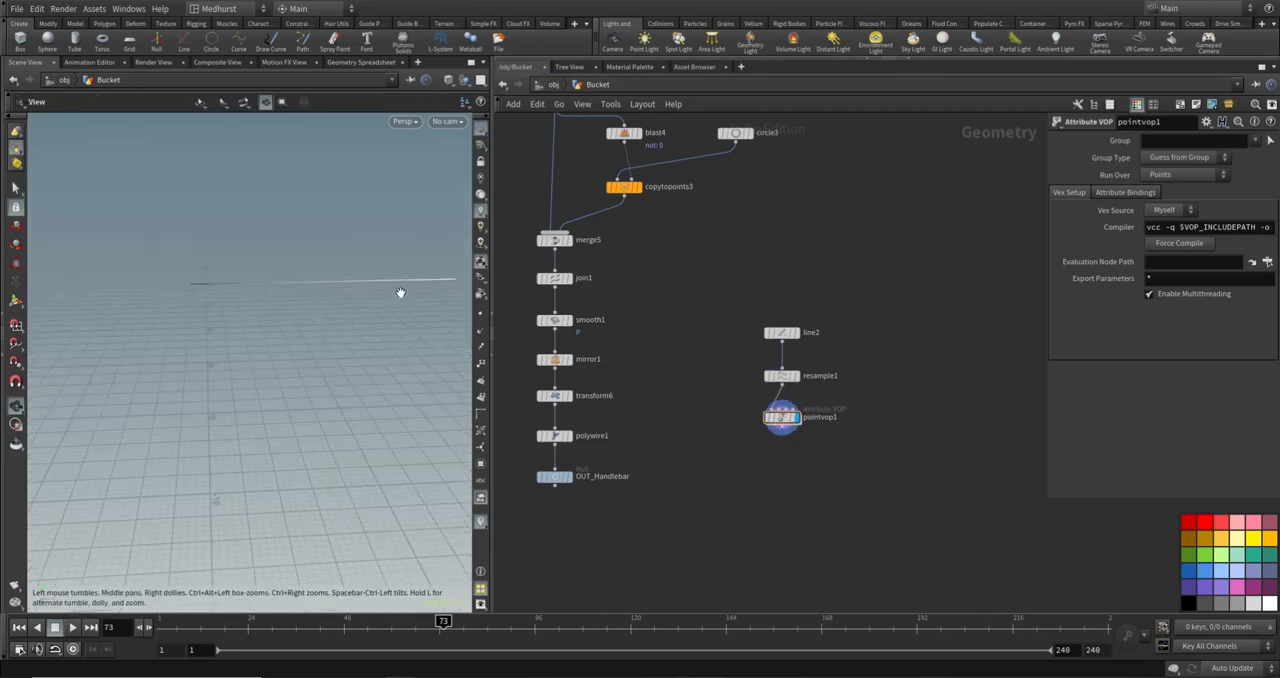
{"action": "key", "text": "s"}
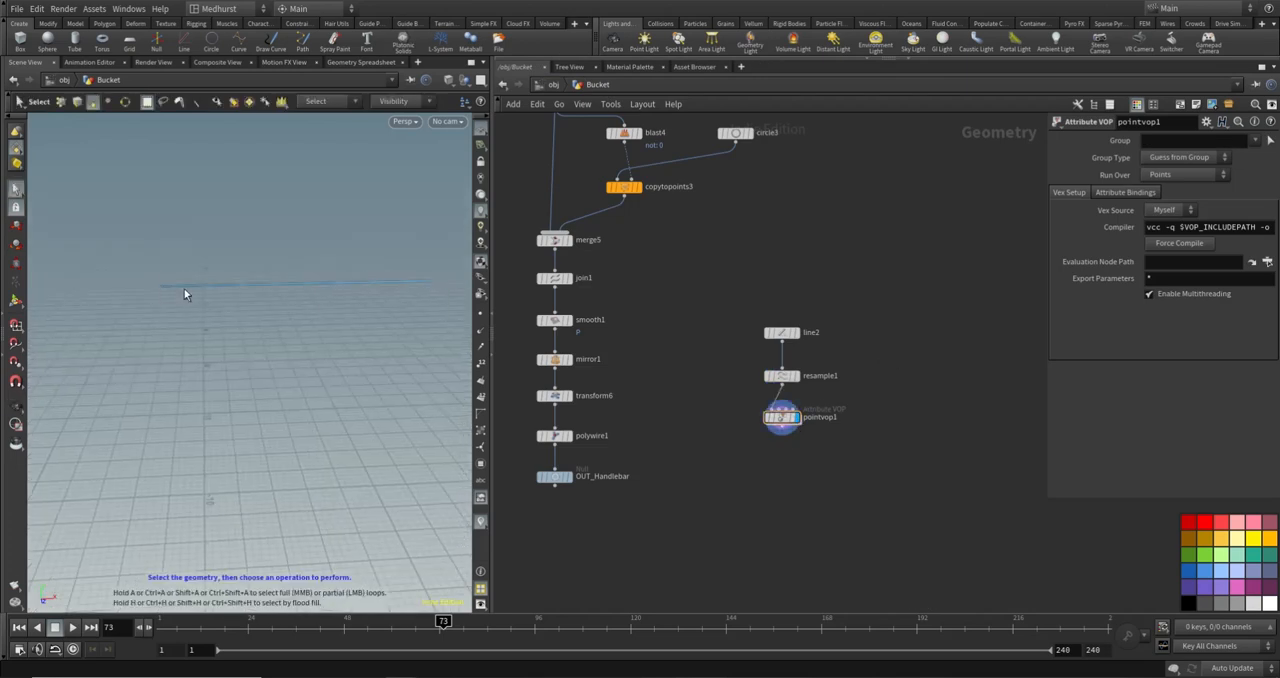
- Rearrange the network inside pointvop1, spacing the global inputs away from the output and placing bind1 below the output node
{"action": "double_click", "coordinate": [781, 417]}
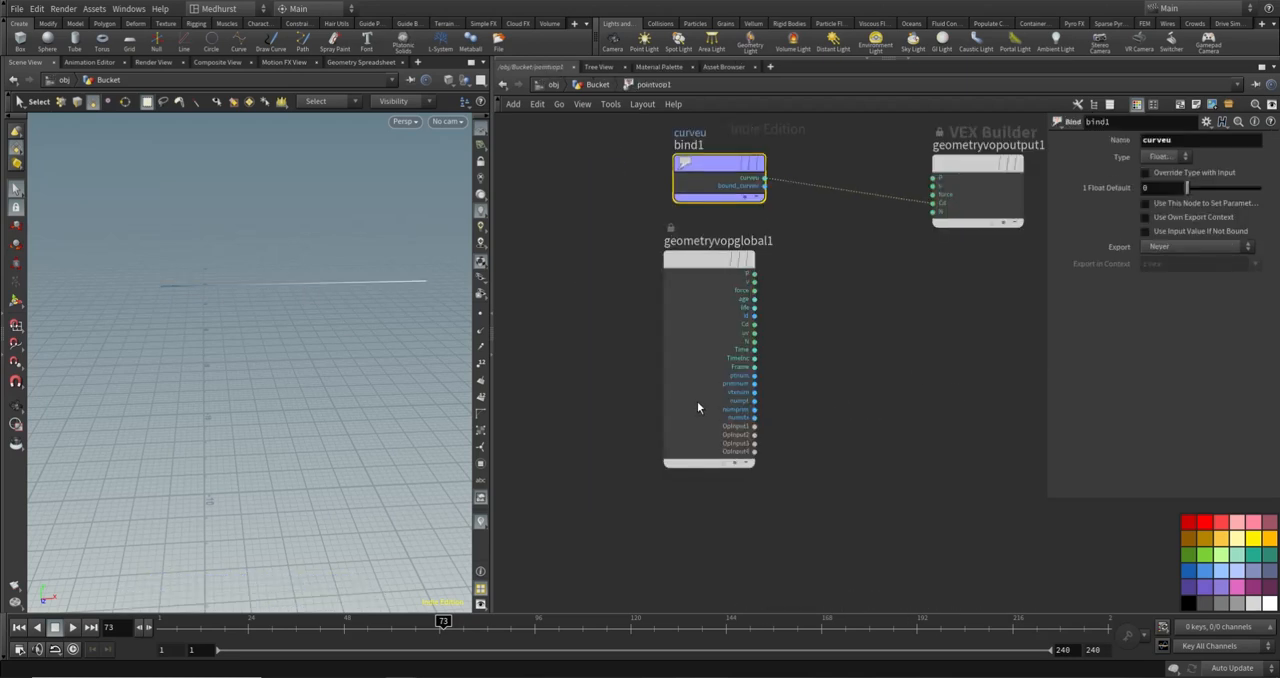
{"action": "left_click_drag", "start_coordinate": [697, 409], "coordinate": [578, 441]}
{"action": "left_click_drag", "start_coordinate": [720, 180], "coordinate": [878, 405]}
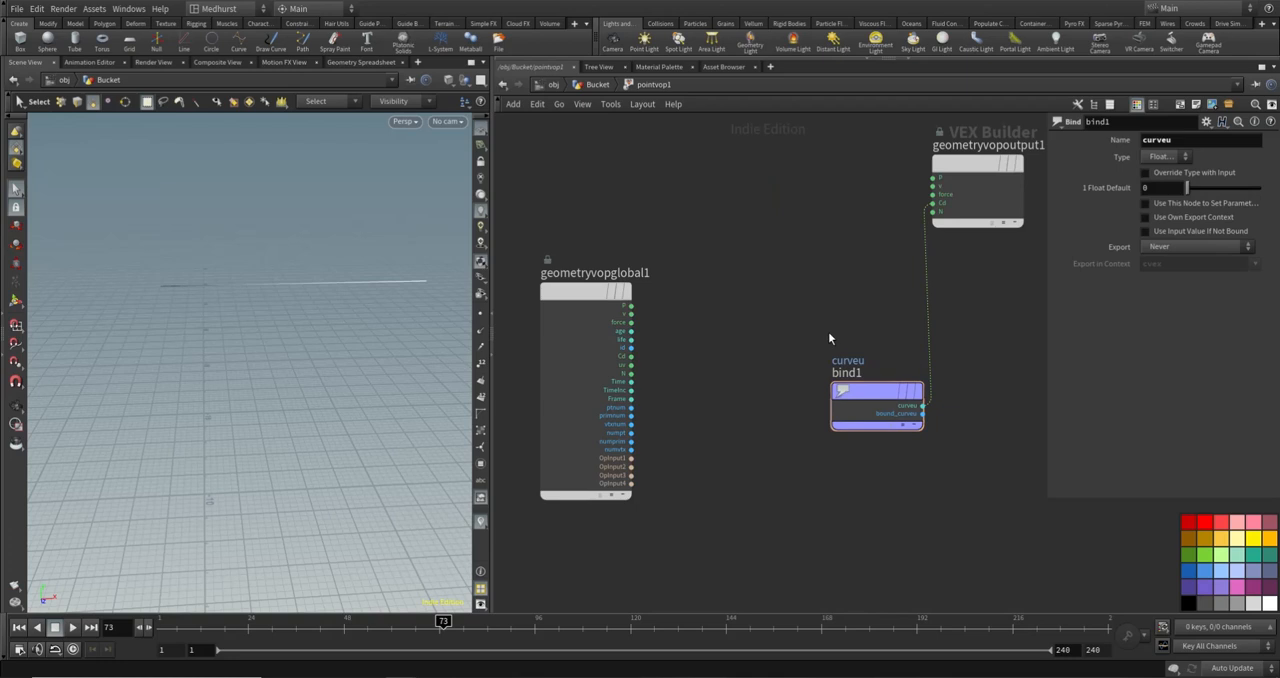
- Add a Vector to Float node inside pointvop1, feed it the global P, and align it beside the global inputs
{"action": "key", "text": "Tab"}
{"action": "type", "text": "vecto"}
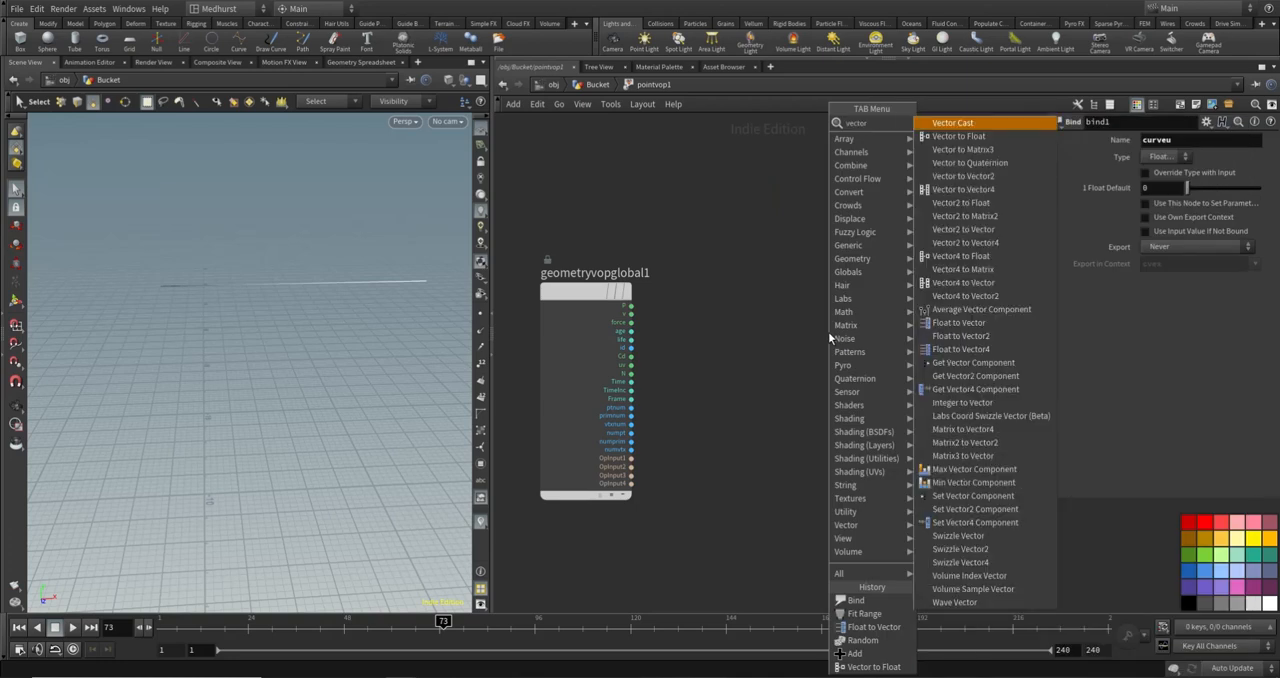
{"action": "key", "text": "Down"}
{"action": "key", "text": "Return"}
{"action": "left_click", "coordinate": [762, 285]}
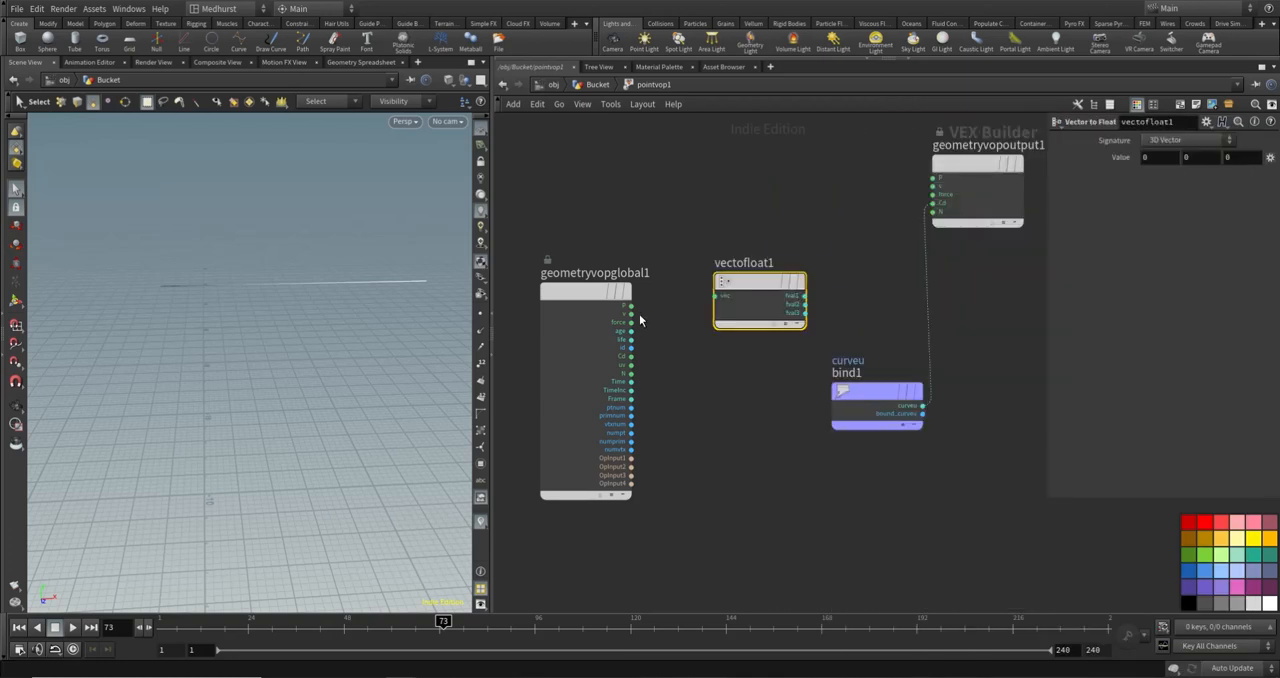
{"action": "left_click_drag", "start_coordinate": [706, 292], "coordinate": [726, 294]}
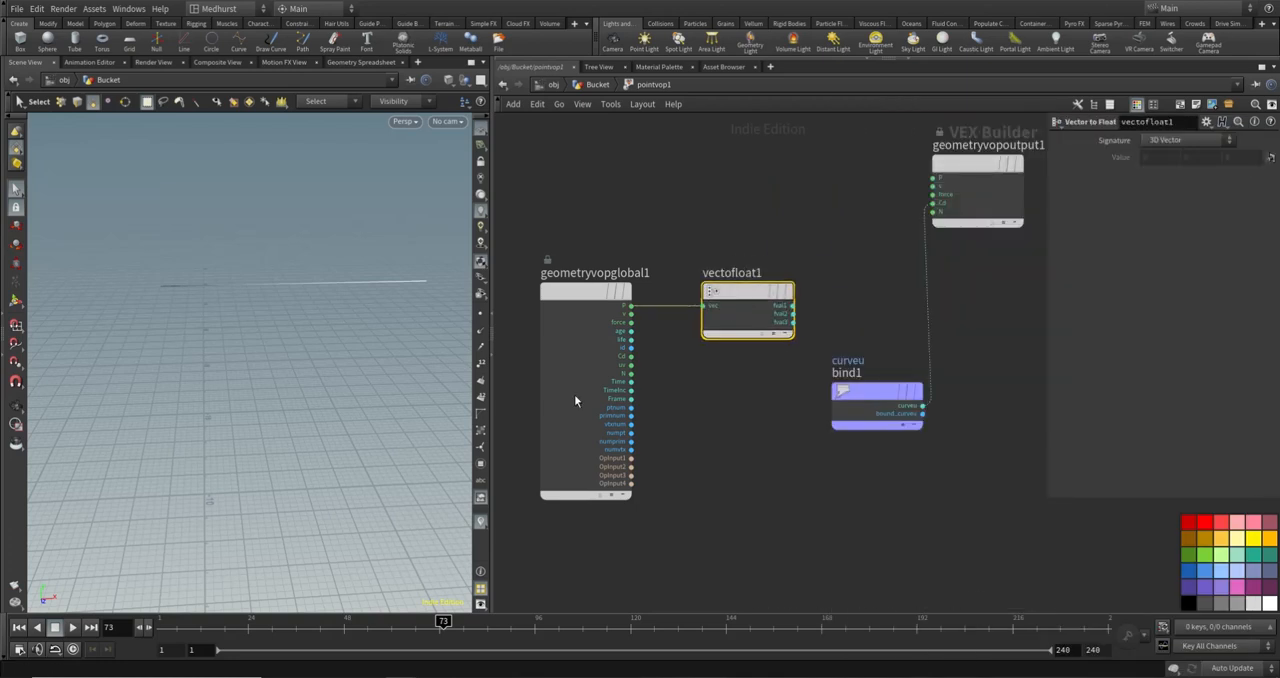
- Move bind1 lower in the network and add an Add node that takes vectofloat1's fval2 as its first input
{"action": "left_click_drag", "start_coordinate": [849, 391], "coordinate": [719, 508]}
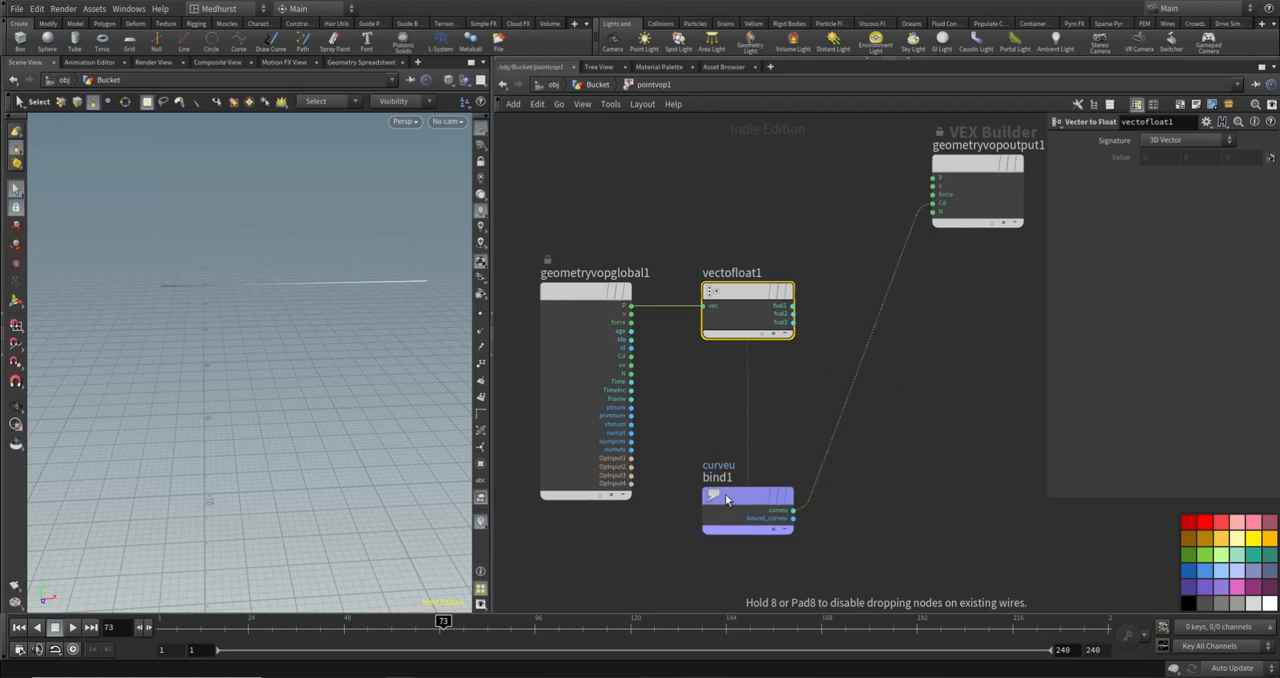
{"action": "left_click", "coordinate": [911, 433]}
{"action": "key", "text": "Tab"}
{"action": "type", "text": "add"}
{"action": "key", "text": "Return"}
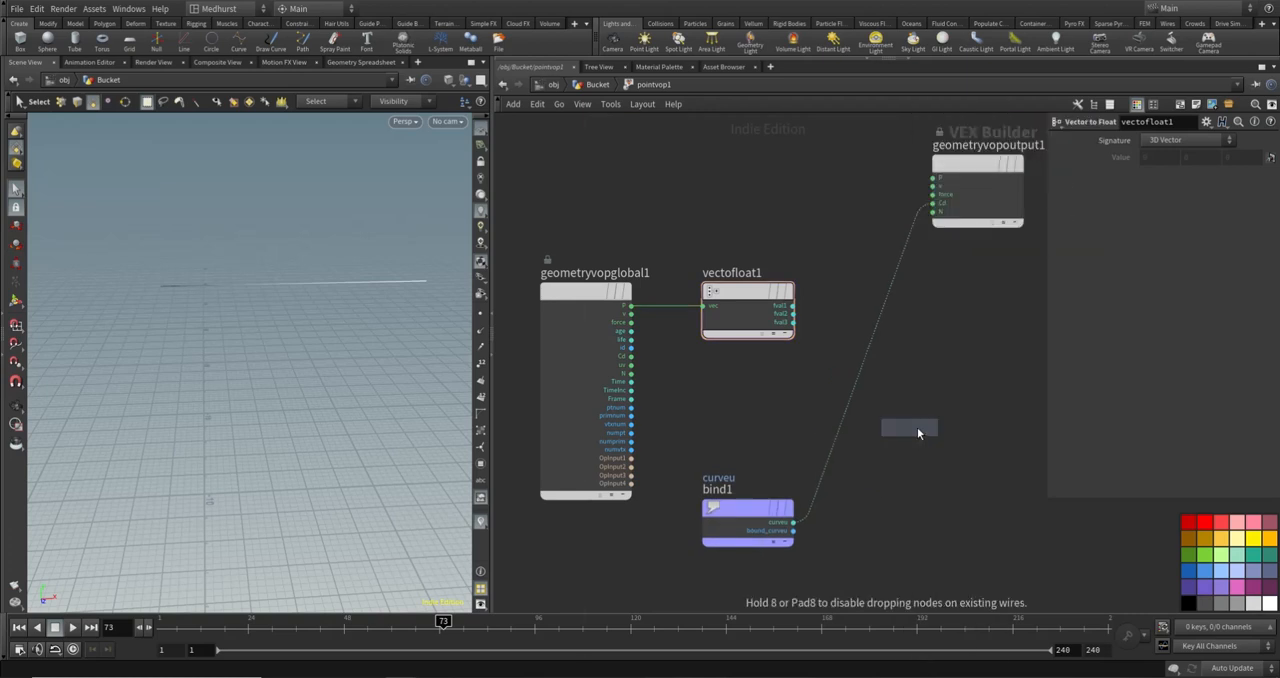
{"action": "left_click", "coordinate": [917, 427]}
{"action": "left_click", "coordinate": [792, 314]}
{"action": "left_click", "coordinate": [901, 399]}
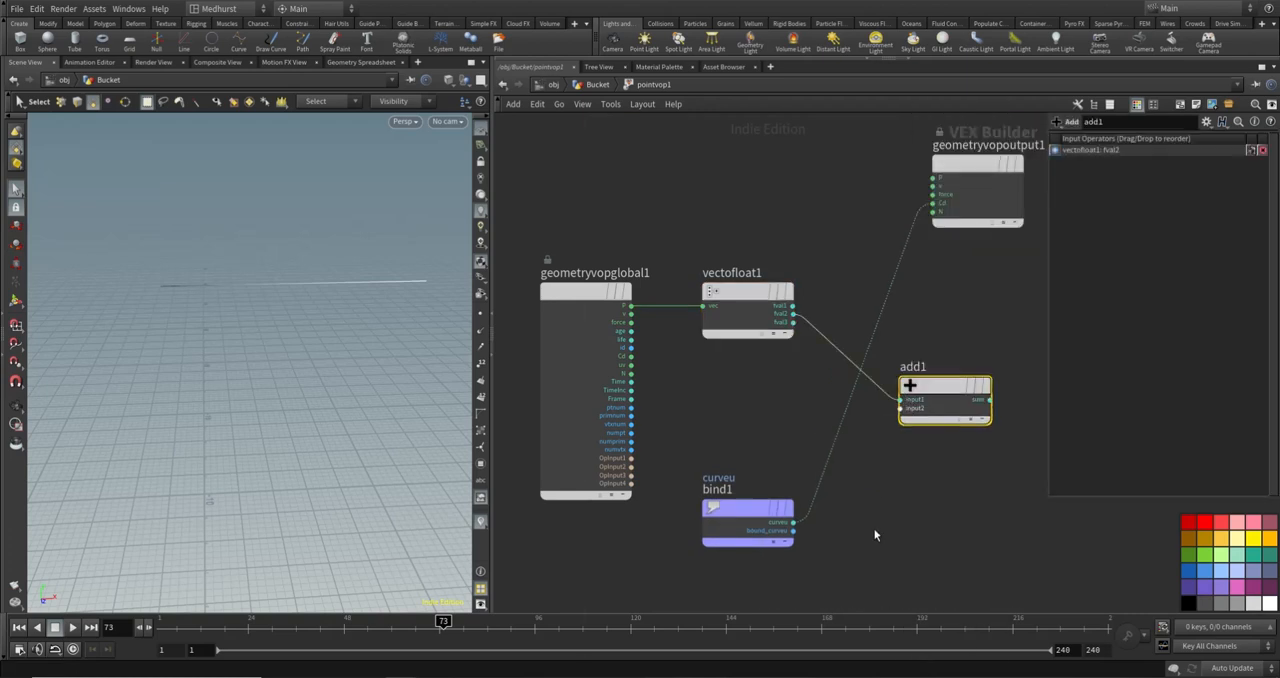
- Place bind1 under the global inputs and add a Ramp Parameter beside it with Ramp Type set to Spline Ramp (float)
{"action": "middle_click_drag", "start_coordinate": [873, 534], "coordinate": [948, 389]}
{"action": "left_click_drag", "start_coordinate": [822, 371], "coordinate": [658, 418]}
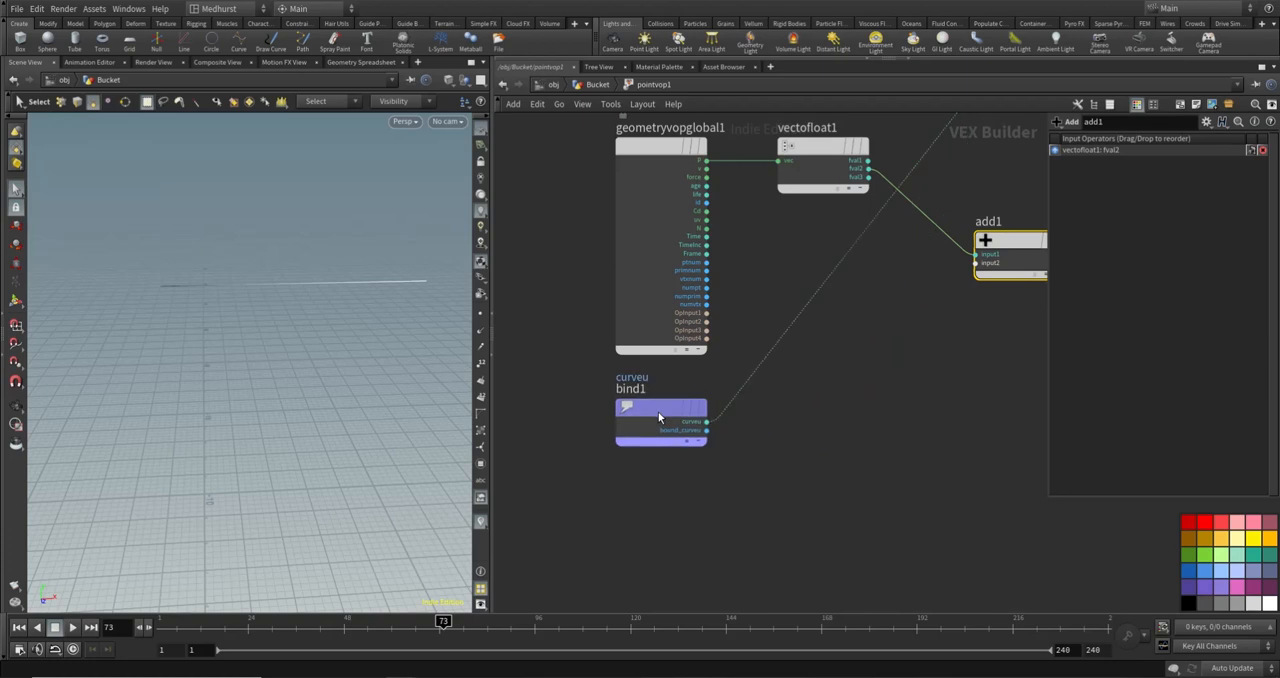
{"action": "key", "text": "Tab"}
{"action": "key", "text": "Escape"}
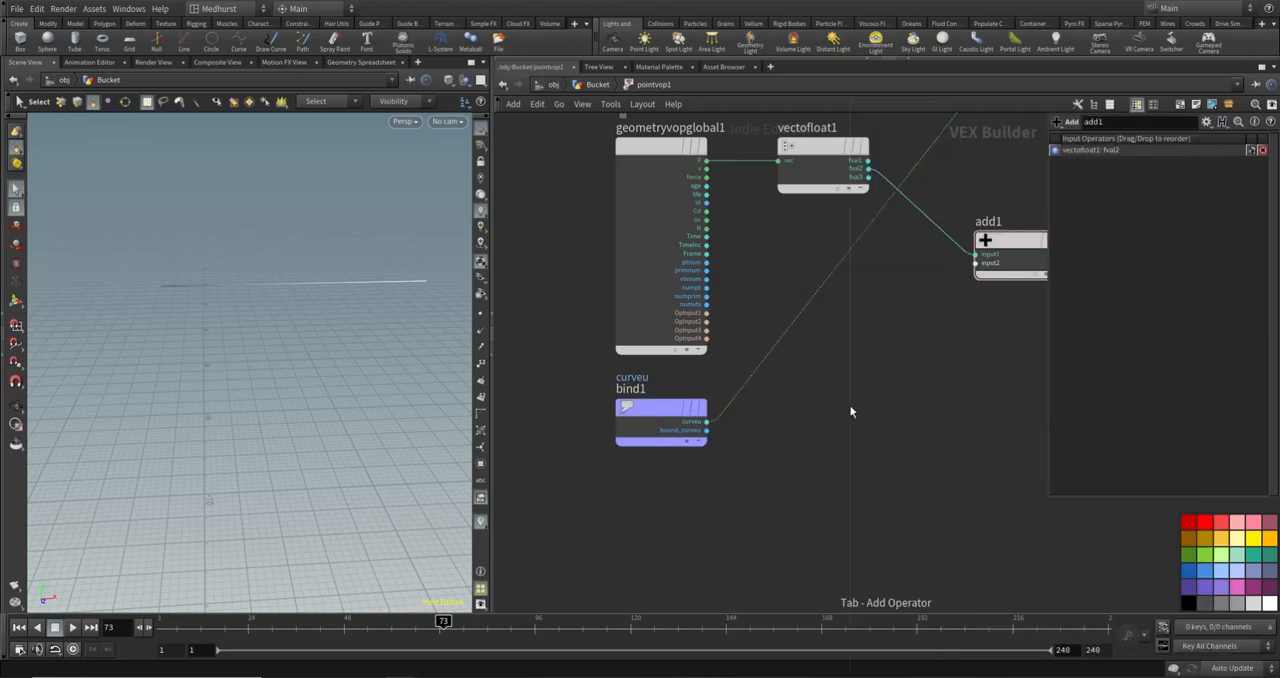
{"action": "left_click", "coordinate": [826, 436]}
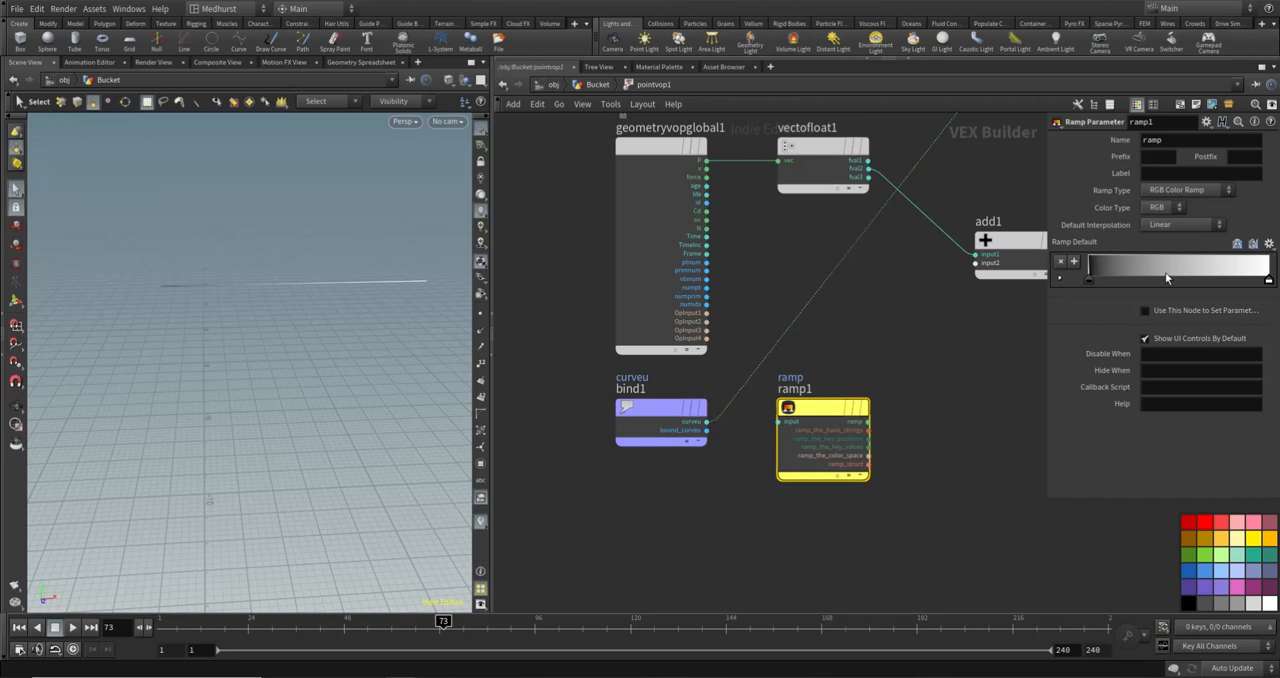
{"action": "left_click", "coordinate": [1203, 190]}
{"action": "left_click", "coordinate": [1201, 211]}
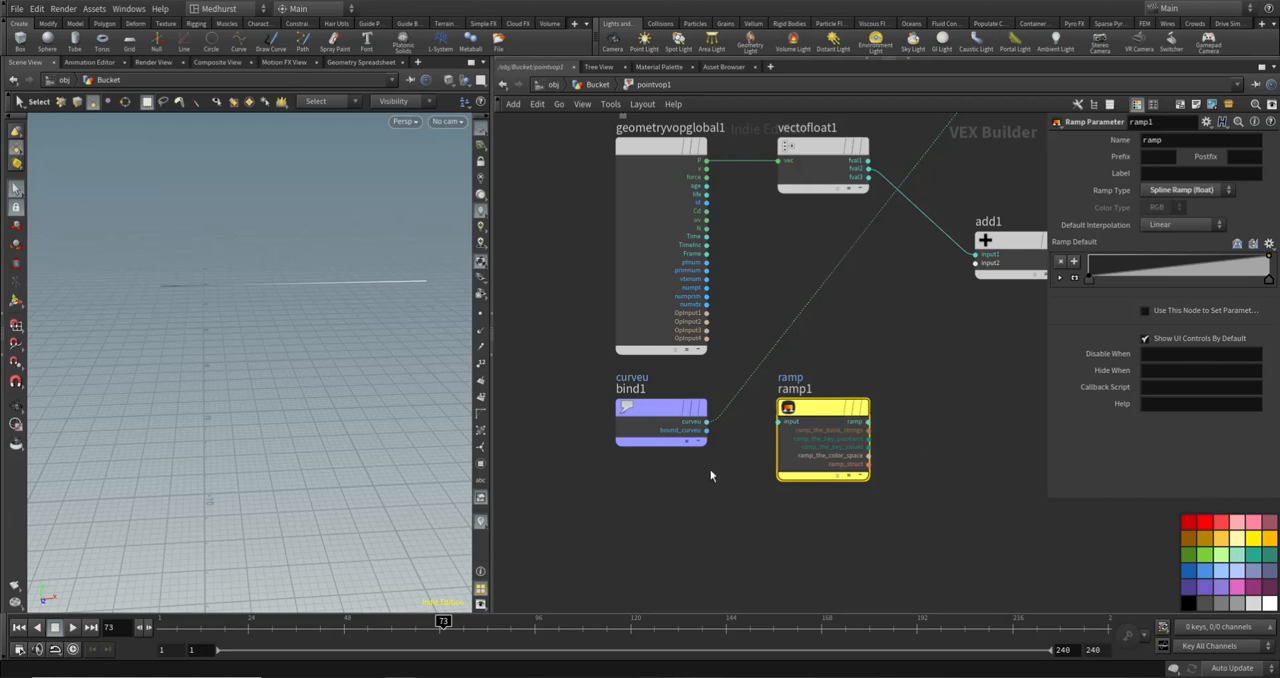
{"action": "key", "text": "Tab"}
{"action": "type", "text": "fit"}
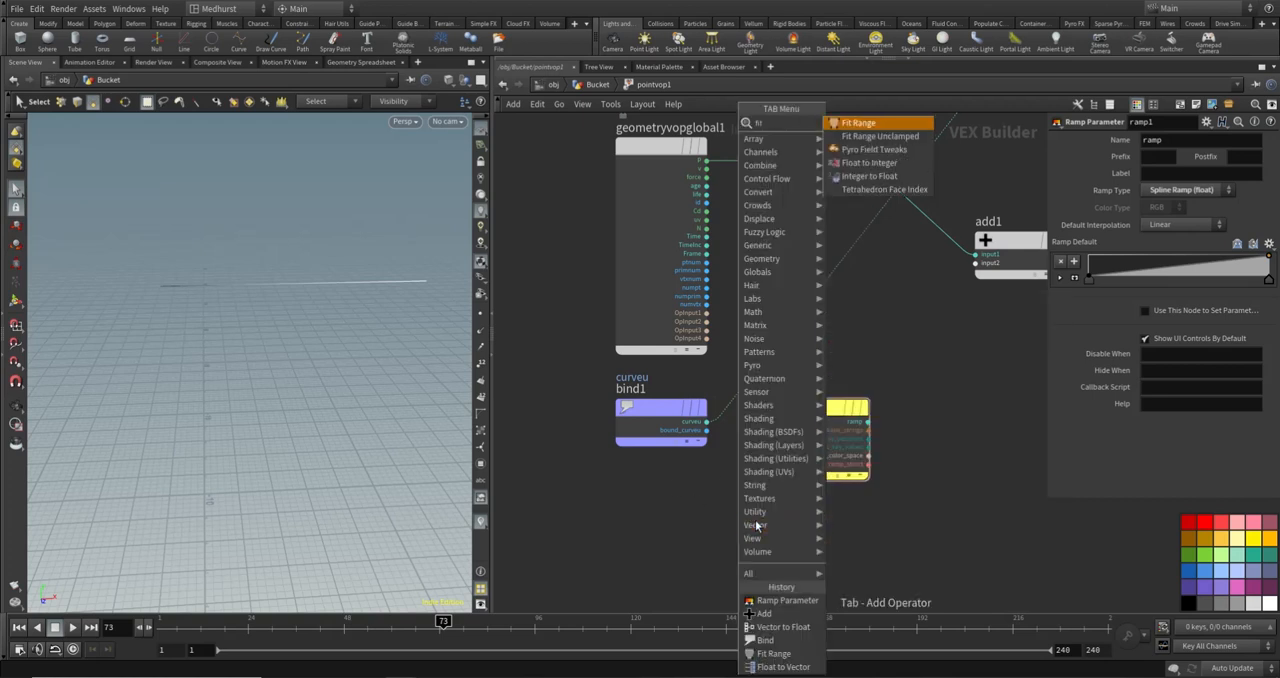
{"action": "key", "text": "Escape"}
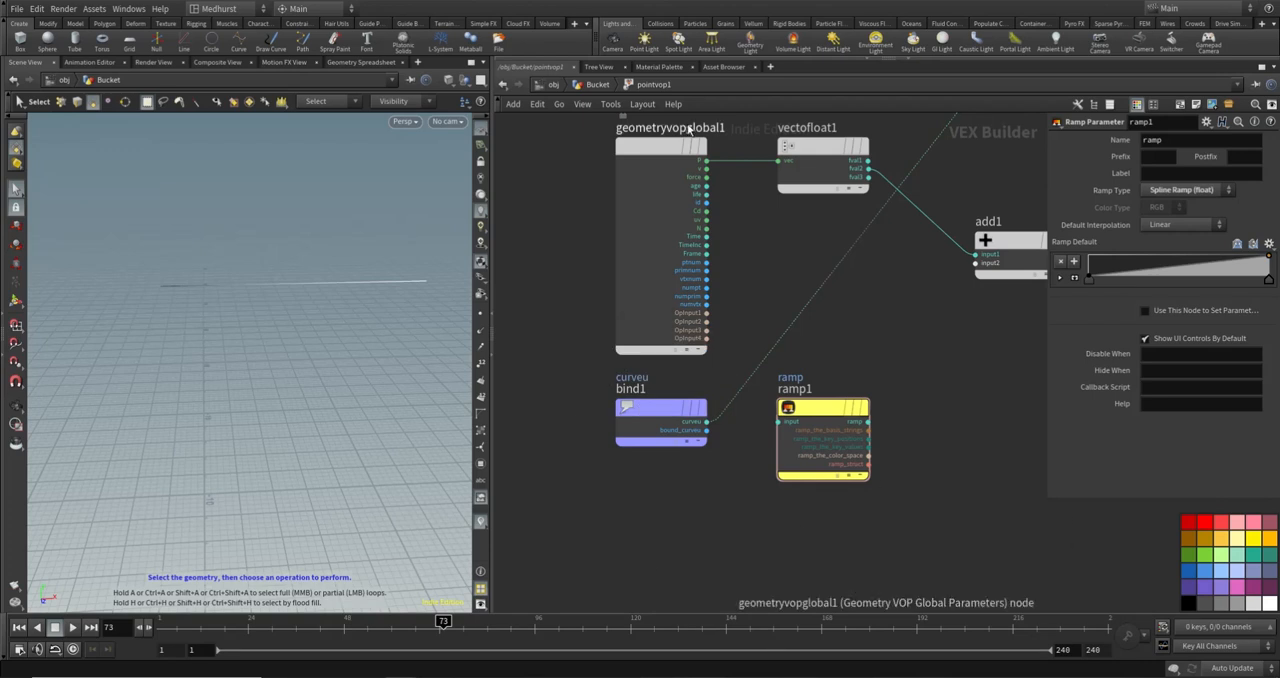
{"action": "left_click", "coordinate": [597, 84]}
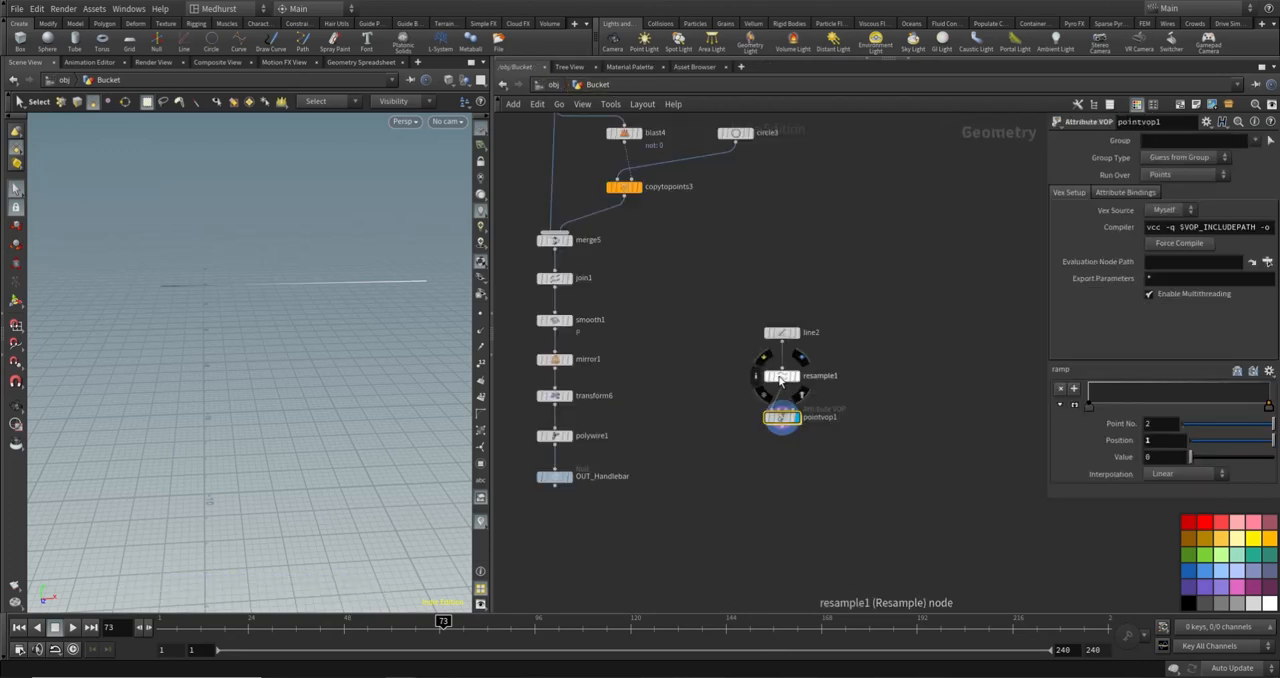
{"action": "double_click", "coordinate": [782, 417]}
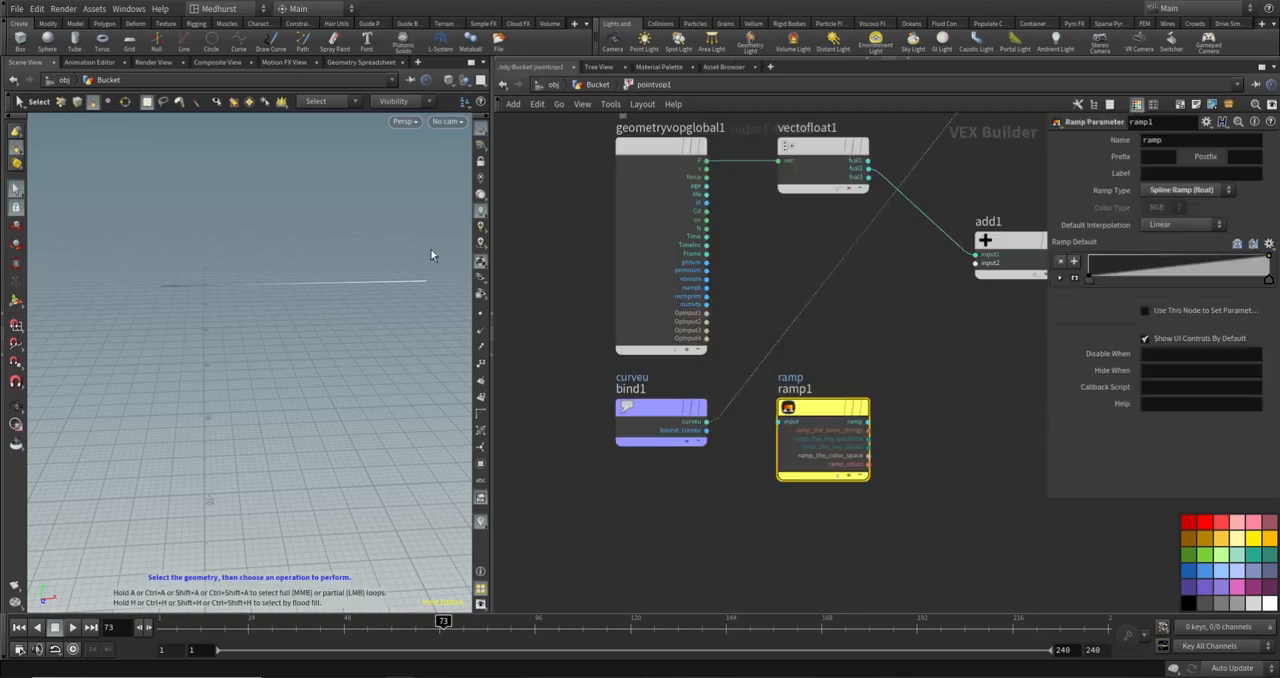
- Connect bind1's curveu to ramp1's input and ramp1's output to the second input of add1
{"action": "left_click", "coordinate": [706, 421]}
{"action": "left_click", "coordinate": [779, 421]}
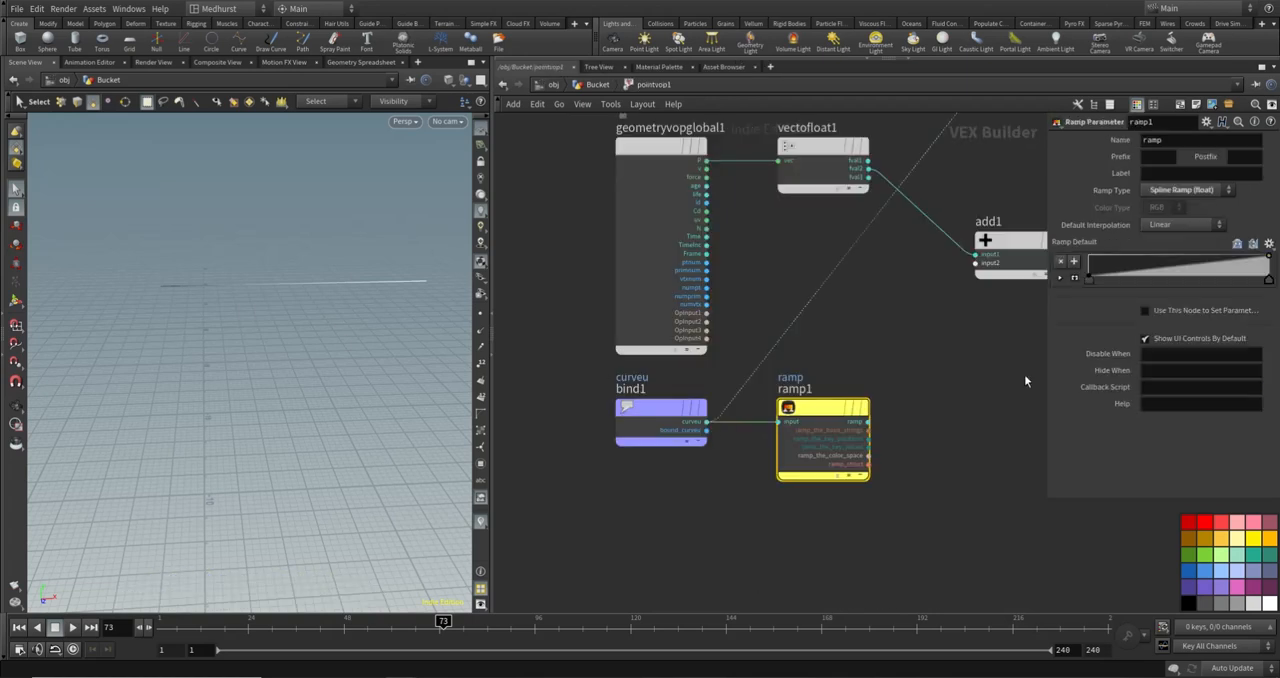
{"action": "left_click", "coordinate": [976, 263]}
{"action": "left_click", "coordinate": [868, 421]}
{"action": "middle_click_drag", "start_coordinate": [961, 287], "coordinate": [749, 369]}
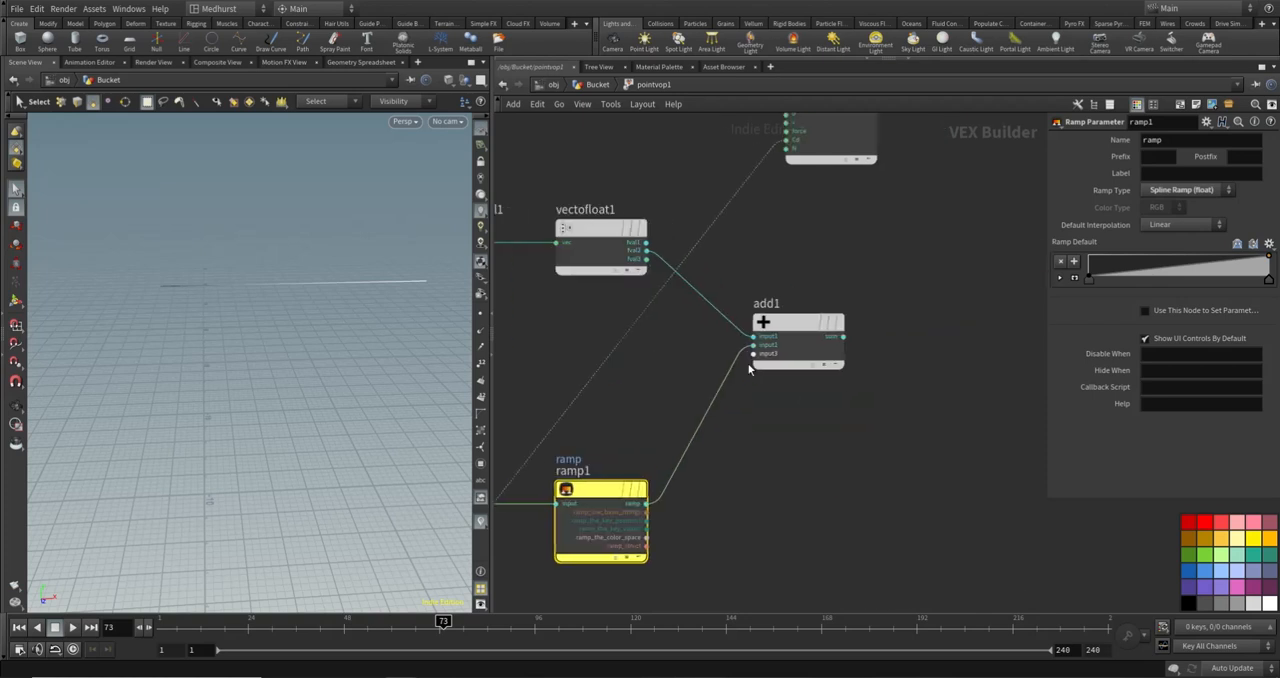
- Add a Float to Vector node and wire fval1 and fval3 from vectofloat1 to matching inputs and add1's sum to fval2
{"action": "key", "text": "Tab"}
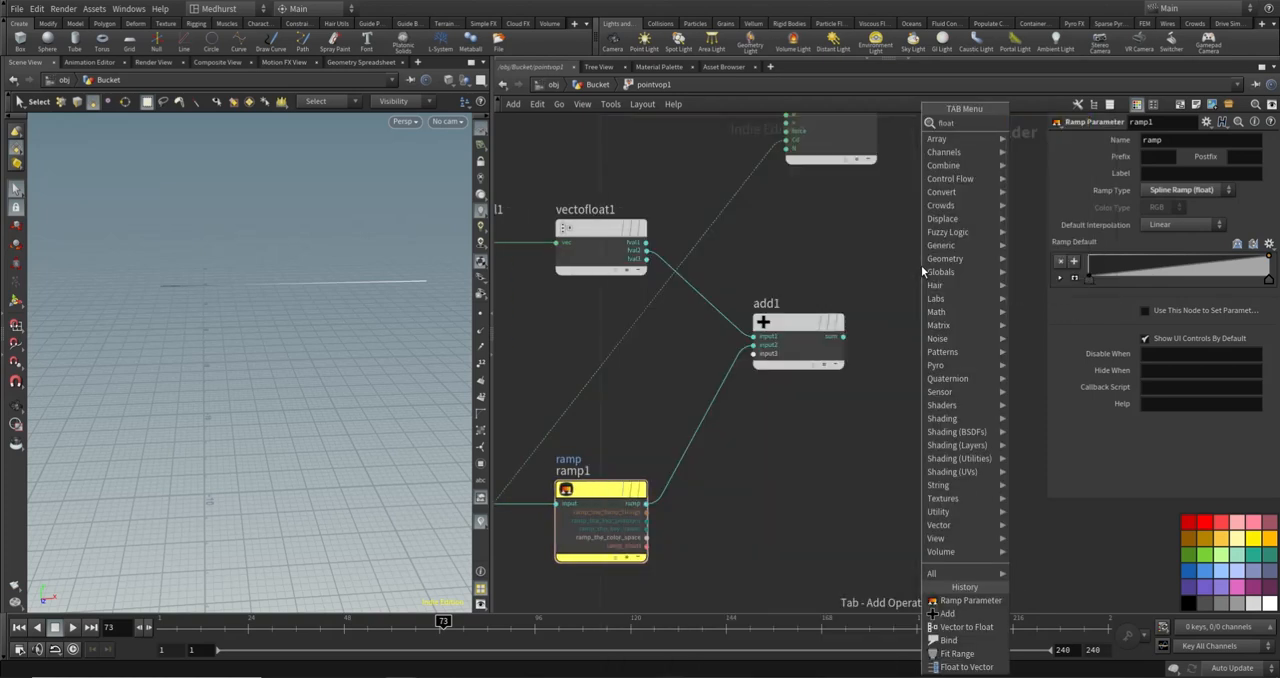
{"action": "type", "text": "floattove"}
{"action": "key", "text": "Return"}
{"action": "left_click", "coordinate": [920, 263]}
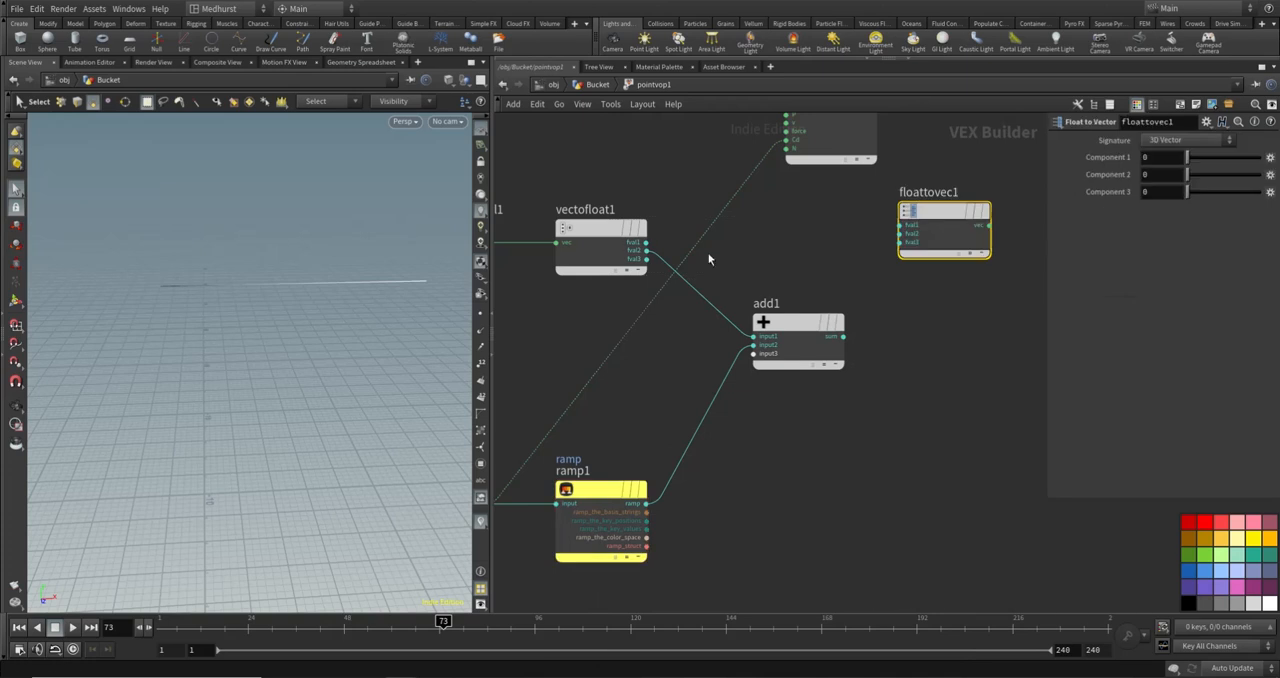
{"action": "left_click", "coordinate": [645, 242]}
{"action": "left_click", "coordinate": [901, 225]}
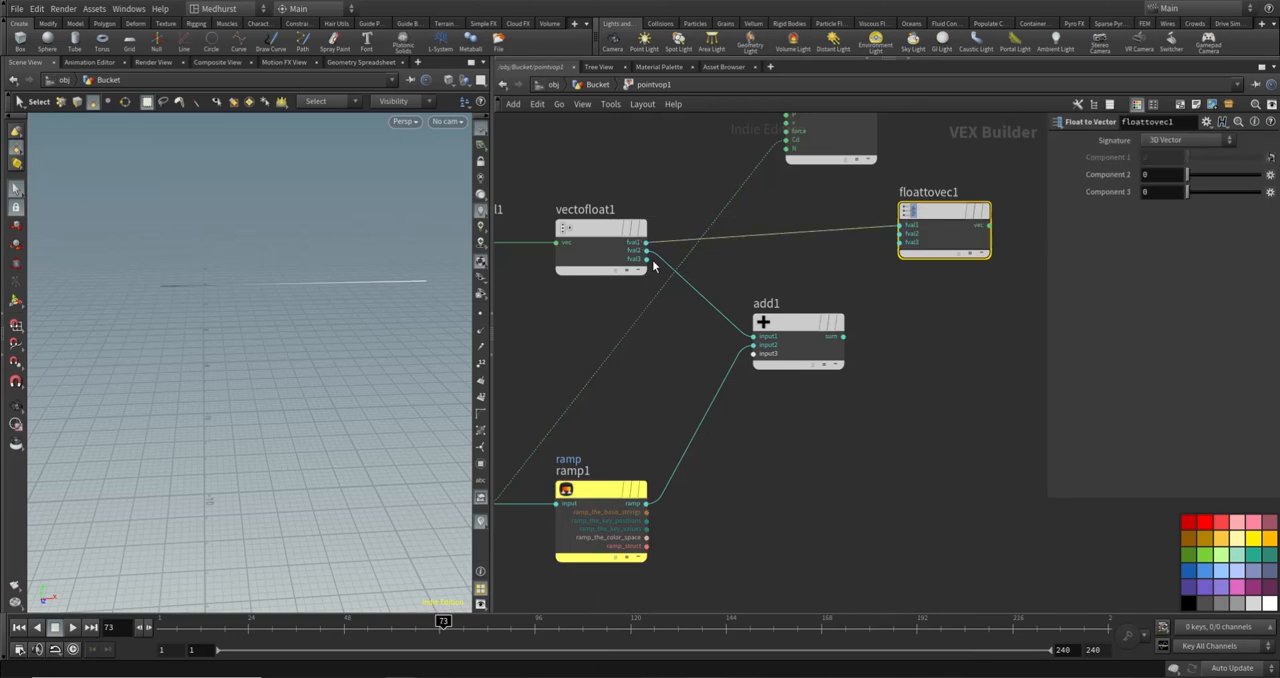
{"action": "left_click", "coordinate": [646, 259]}
{"action": "left_click", "coordinate": [900, 242]}
{"action": "left_click", "coordinate": [900, 233]}
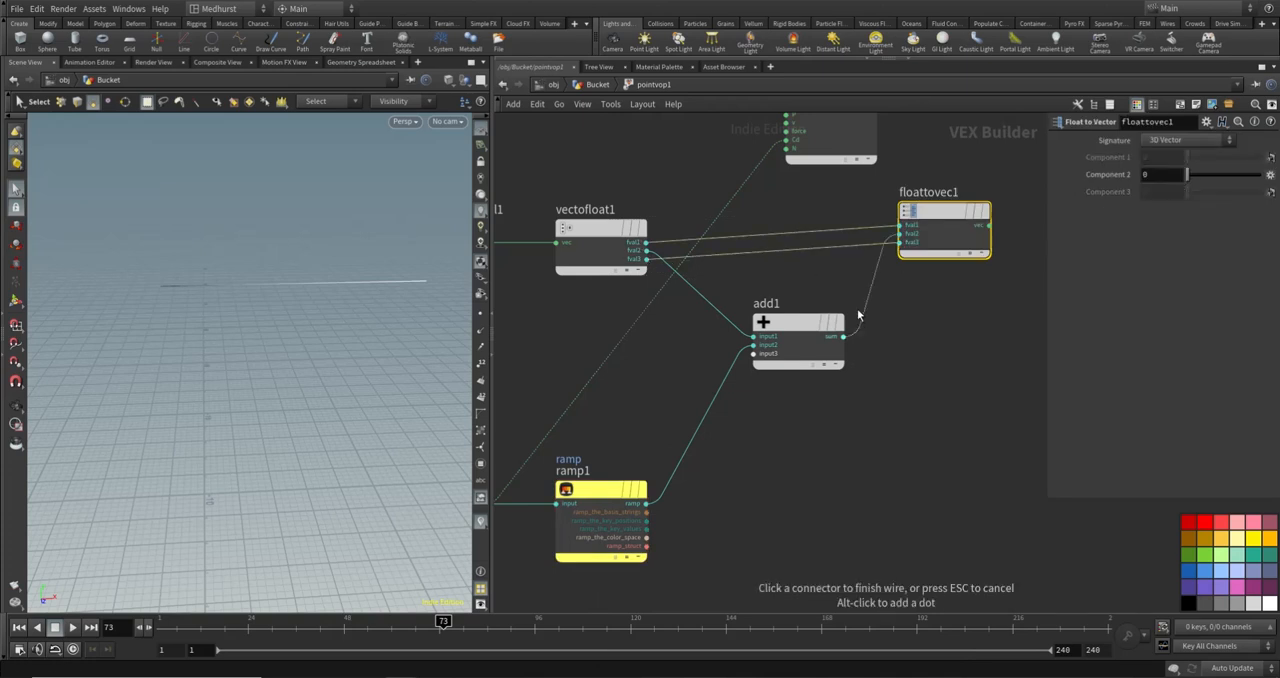
{"action": "left_click", "coordinate": [811, 338]}
{"action": "left_click_drag", "start_coordinate": [811, 338], "coordinate": [786, 335]}
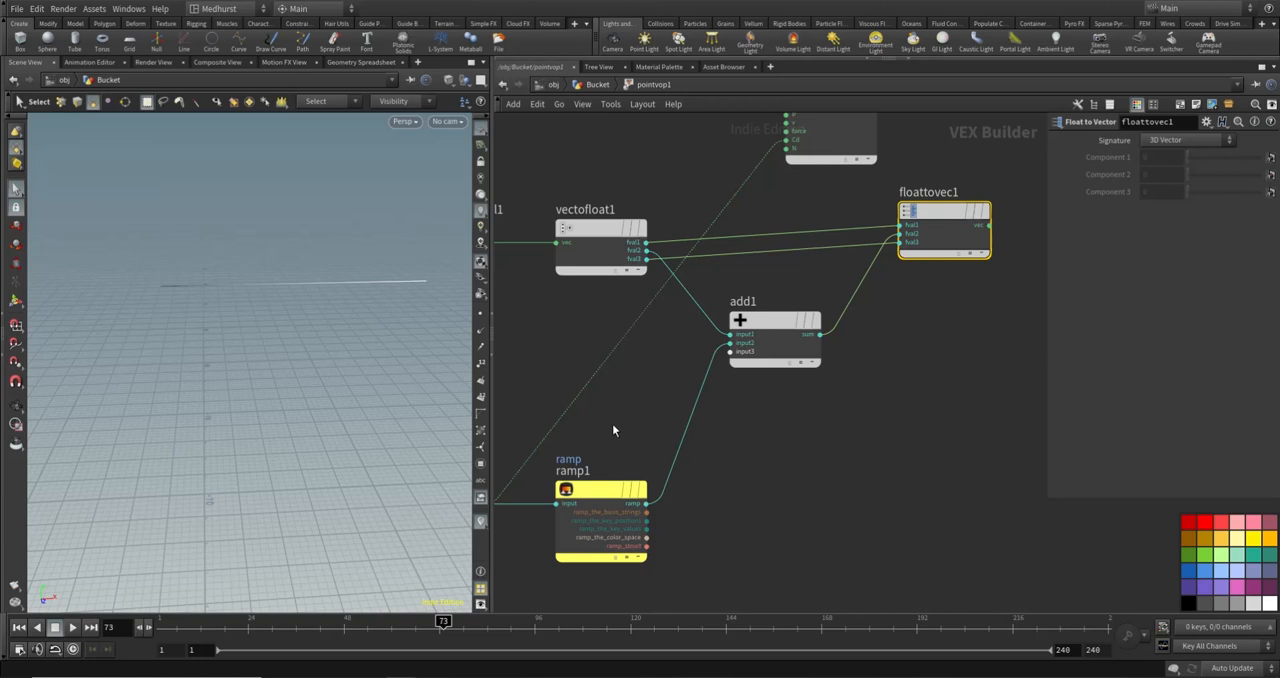
- Cut the curveu wire to Cd, connect floattovec1's vector to P on the geometry output, and align both nodes
{"action": "middle_click_drag", "start_coordinate": [612, 424], "coordinate": [769, 360]}
{"action": "scroll", "coordinate": [814, 353], "scroll_direction": "down", "scroll_amount": 5}
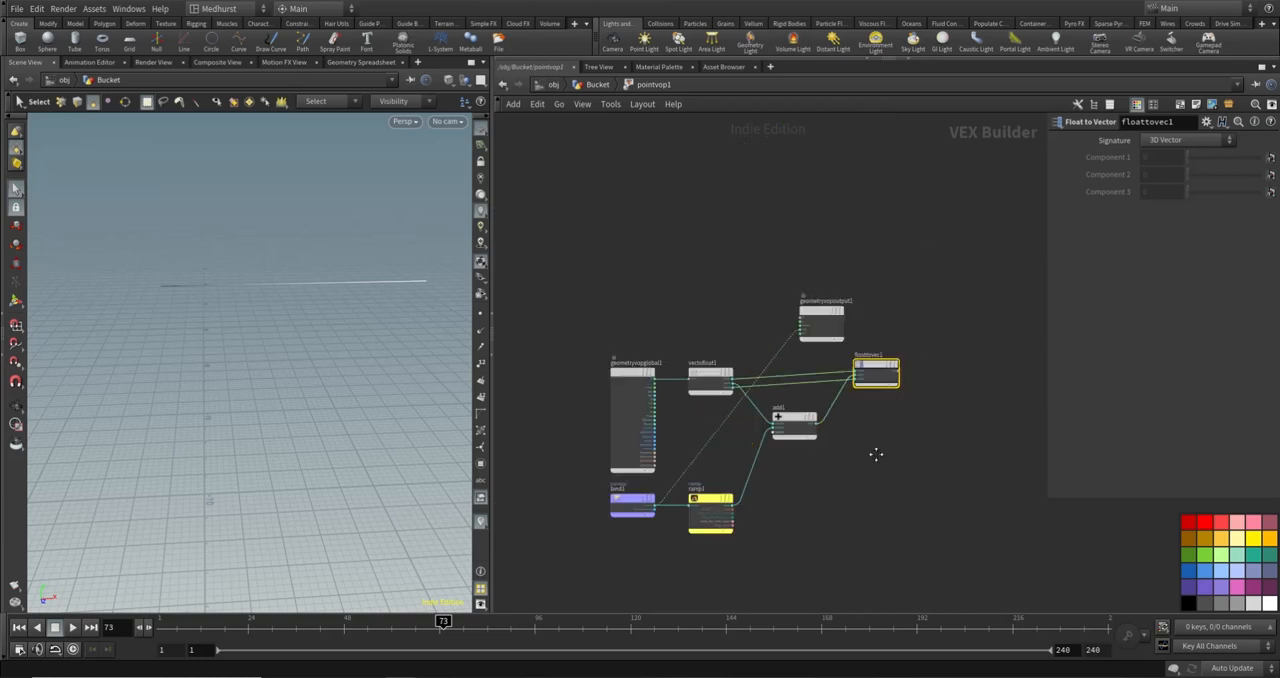
{"action": "mouse_move", "coordinate": [806, 316]}
{"action": "left_mouse_down"}
{"action": "mouse_move", "coordinate": [963, 452]}
{"action": "mouse_move", "coordinate": [871, 503]}
{"action": "left_mouse_up"}
{"action": "key", "text": "y"}
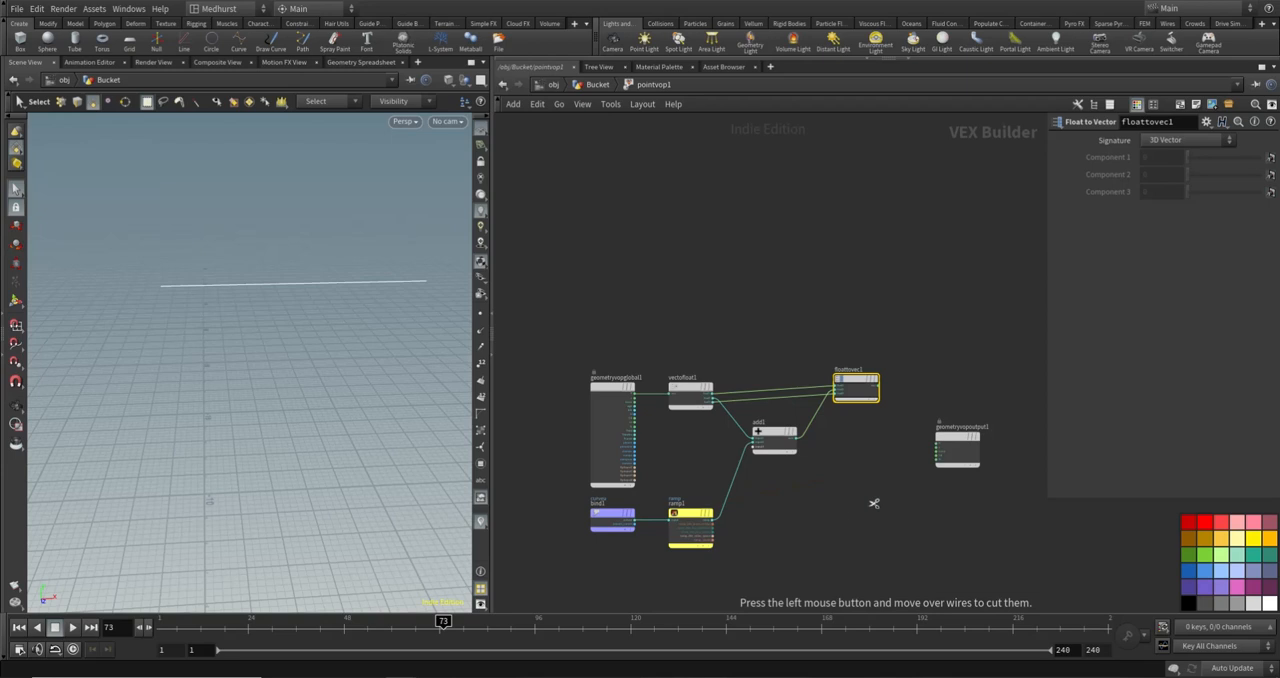
{"action": "scroll", "coordinate": [912, 436], "scroll_direction": "up", "scroll_amount": 3}
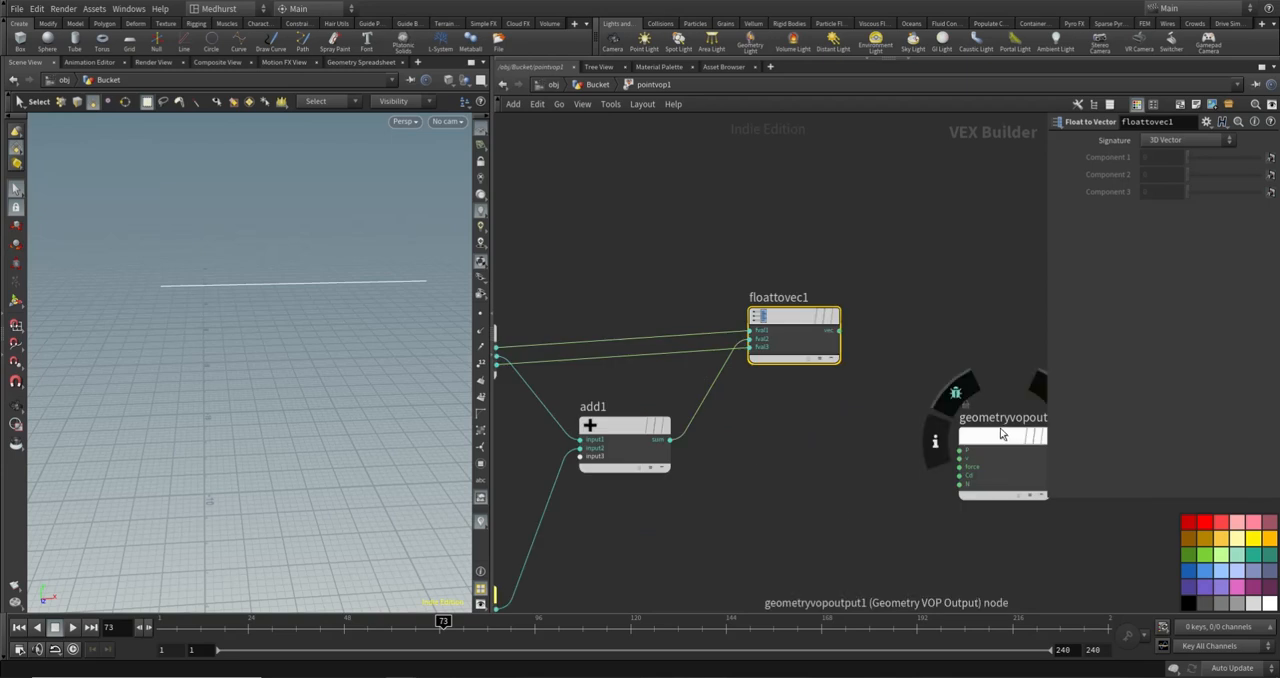
{"action": "left_click_drag", "start_coordinate": [1001, 434], "coordinate": [963, 314]}
{"action": "left_click", "coordinate": [923, 333]}
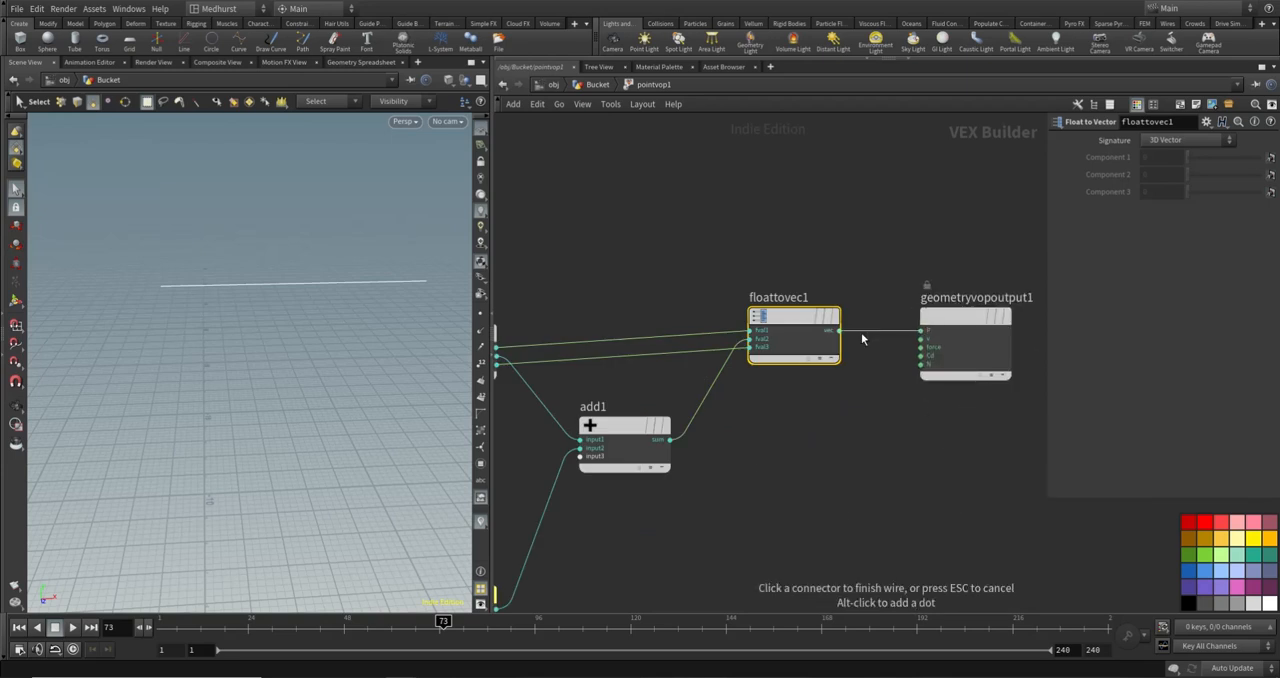
{"action": "left_click", "coordinate": [838, 330]}
{"action": "scroll", "coordinate": [814, 276], "scroll_direction": "down", "scroll_amount": 3}
{"action": "left_click_drag", "start_coordinate": [810, 300], "coordinate": [810, 308]}
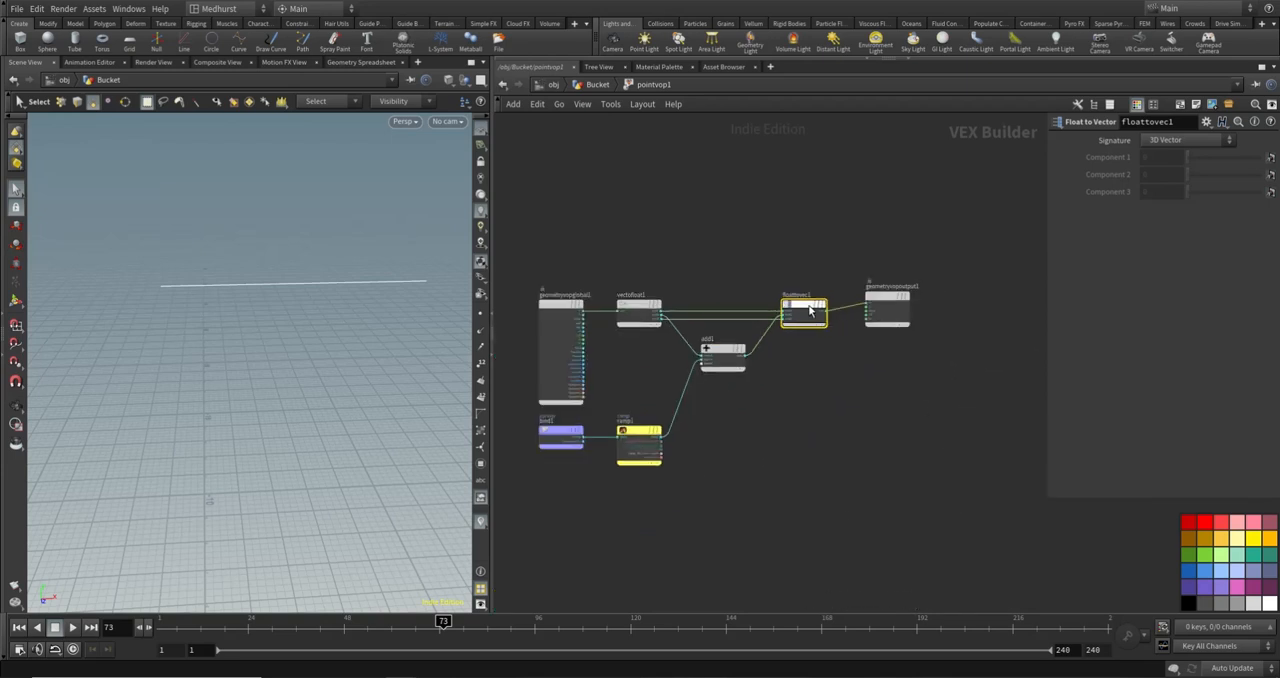
{"action": "left_click_drag", "start_coordinate": [892, 304], "coordinate": [888, 312]}
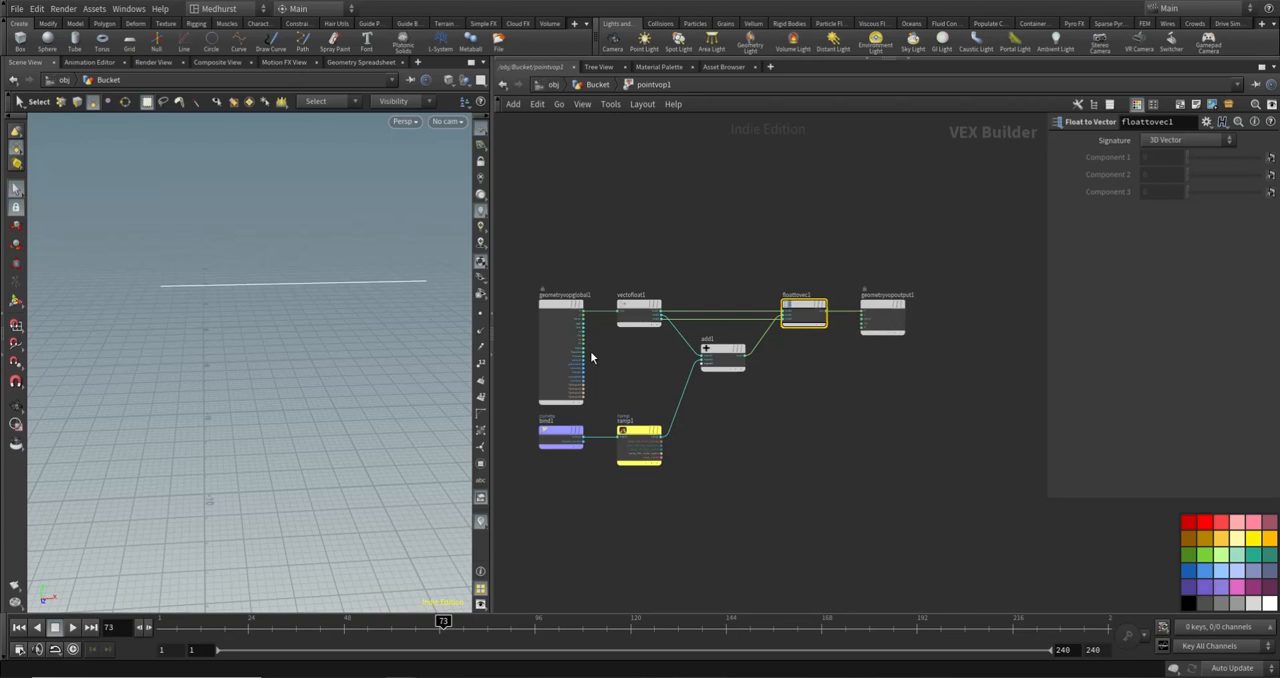
- Return to the Bucket network and test pointvop1's ramp with a central peak, shoulder points and a zero-value point at position 0.75
{"action": "left_click", "coordinate": [580, 88]}
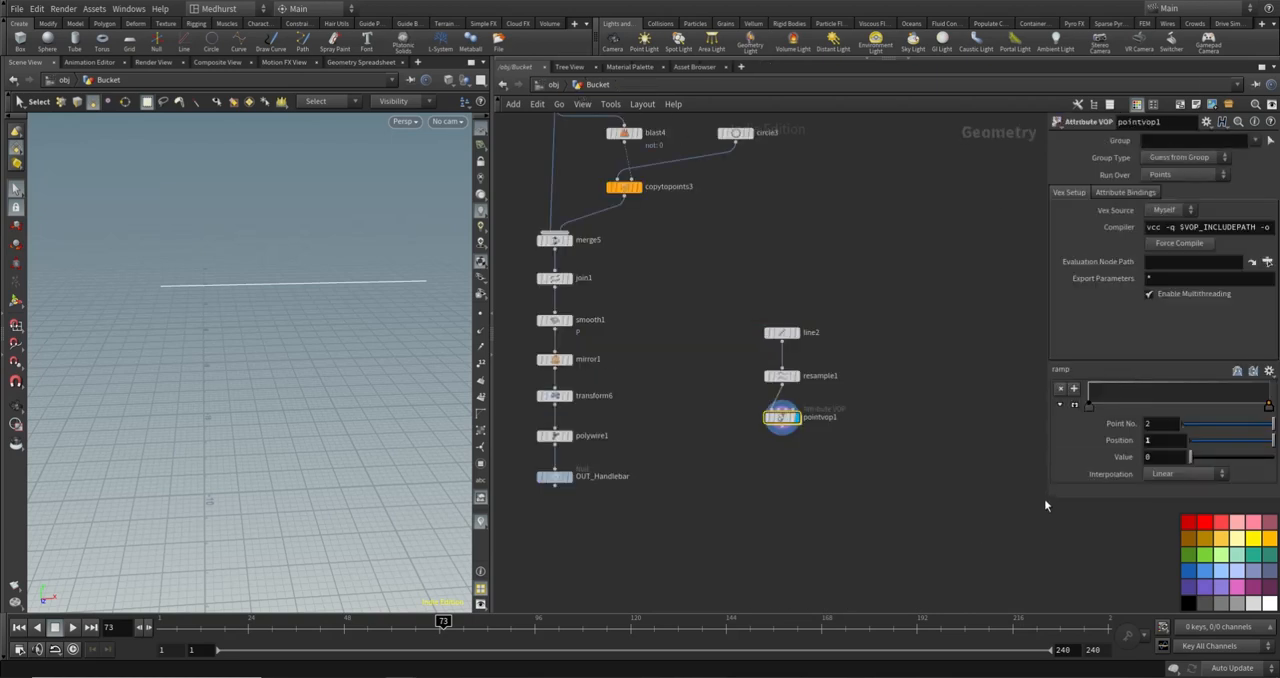
{"action": "left_click_drag", "start_coordinate": [1047, 300], "coordinate": [908, 300]}
{"action": "left_click_drag", "start_coordinate": [1104, 403], "coordinate": [1104, 381]}
{"action": "right_click_drag", "start_coordinate": [280, 288], "coordinate": [154, 281], "text": "alt"}
{"action": "left_click_drag", "start_coordinate": [260, 232], "coordinate": [392, 262], "text": "alt"}
{"action": "left_click_drag", "start_coordinate": [1012, 400], "coordinate": [1051, 388]}
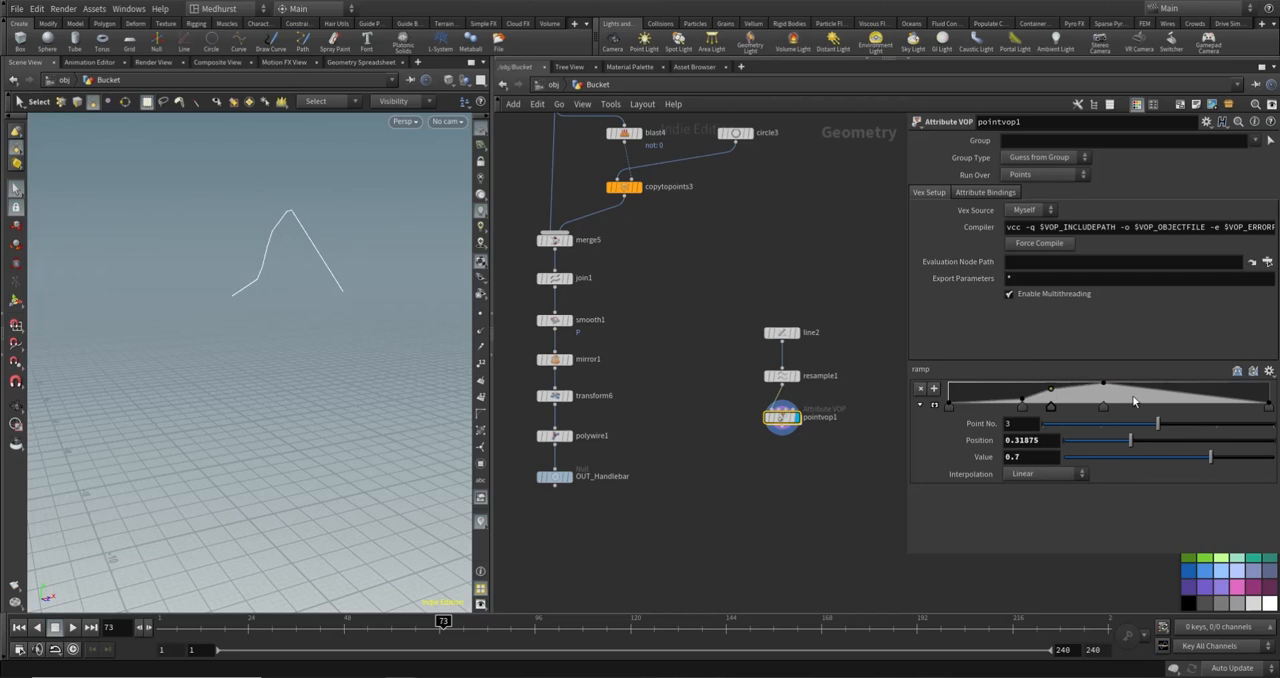
{"action": "left_click_drag", "start_coordinate": [1157, 394], "coordinate": [1190, 408]}
{"action": "left_click", "coordinate": [1199, 400]}
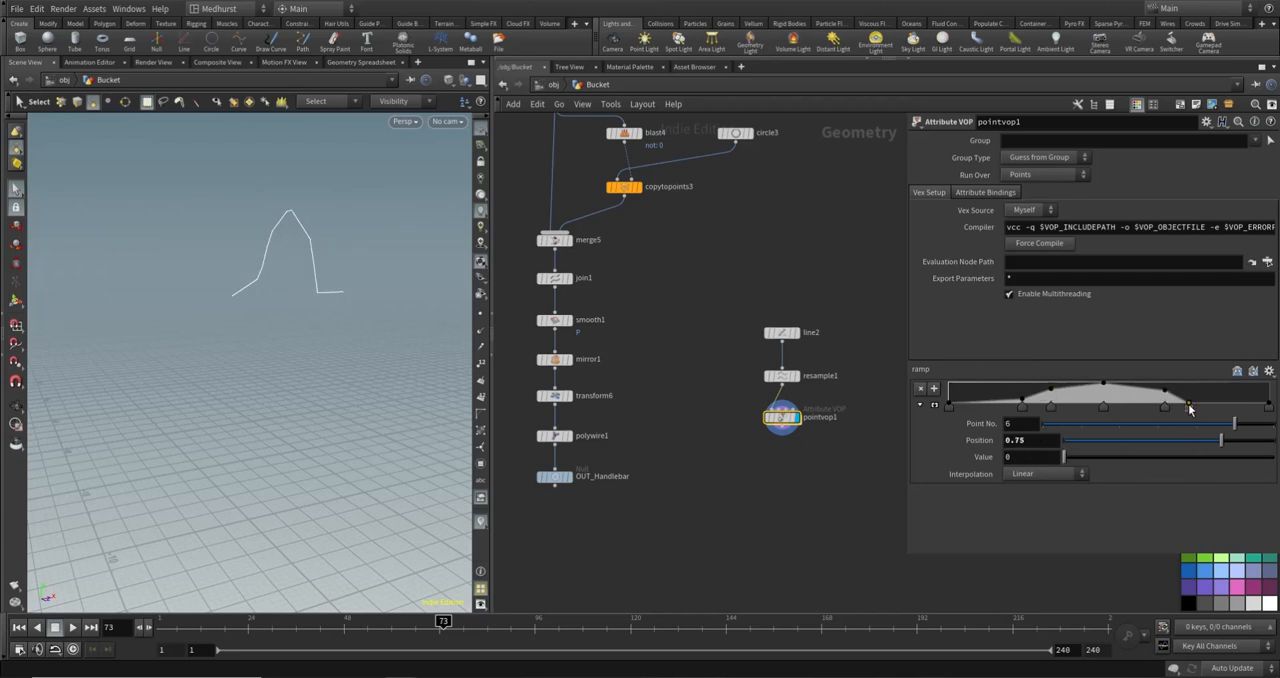
{"action": "left_click_drag", "start_coordinate": [366, 257], "coordinate": [337, 264], "text": "alt"}
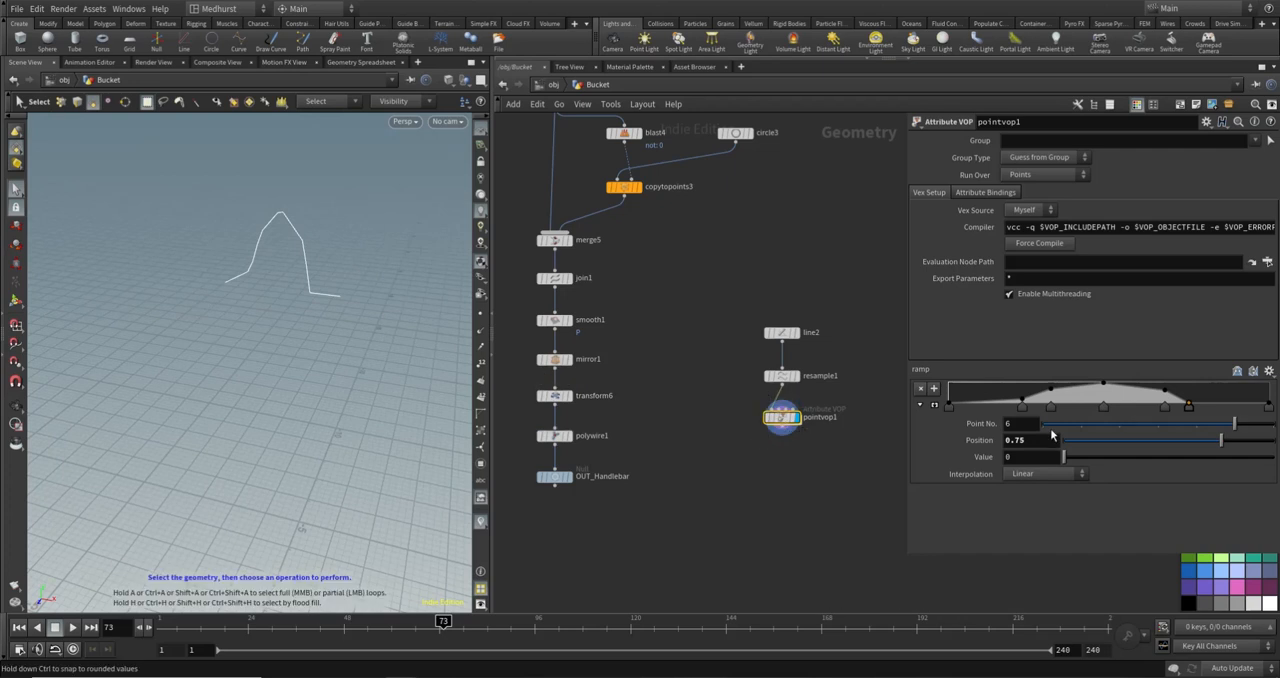
- Enlarge pointvop1's ramp editor and delete all intermediate ramp points, keeping only the two end points
{"action": "left_click", "coordinate": [933, 404]}
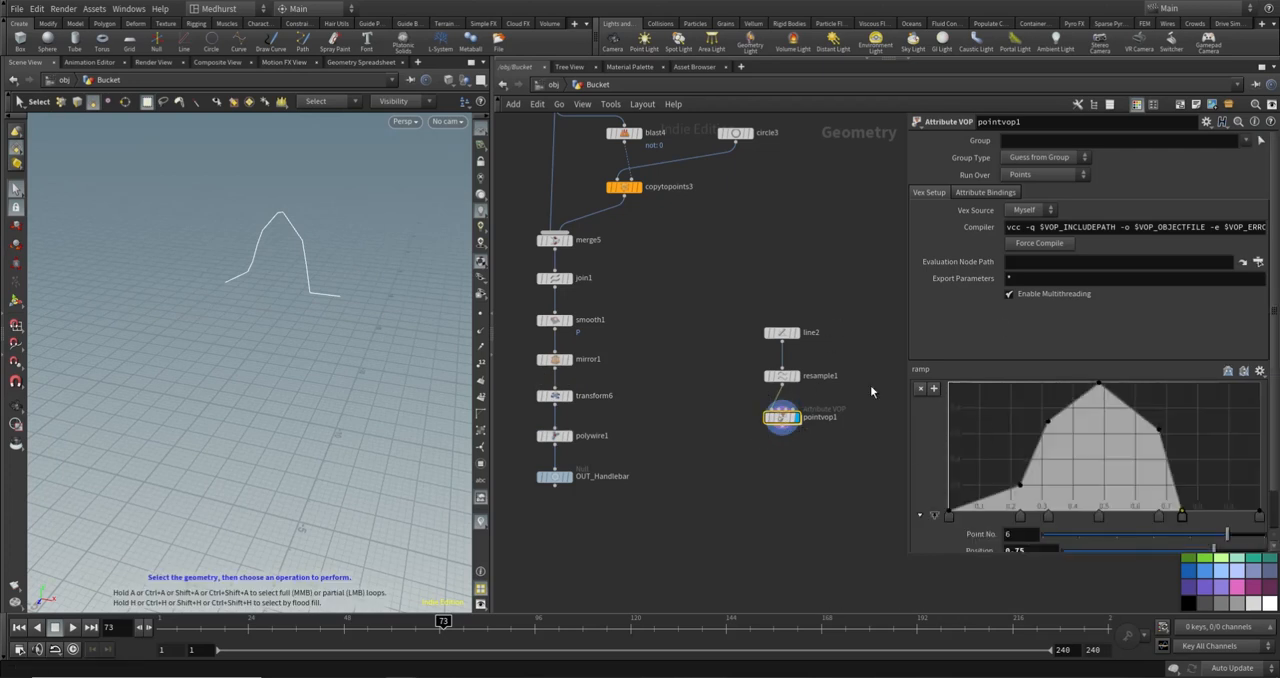
{"action": "left_click", "coordinate": [1021, 516], "text": "ctrl"}
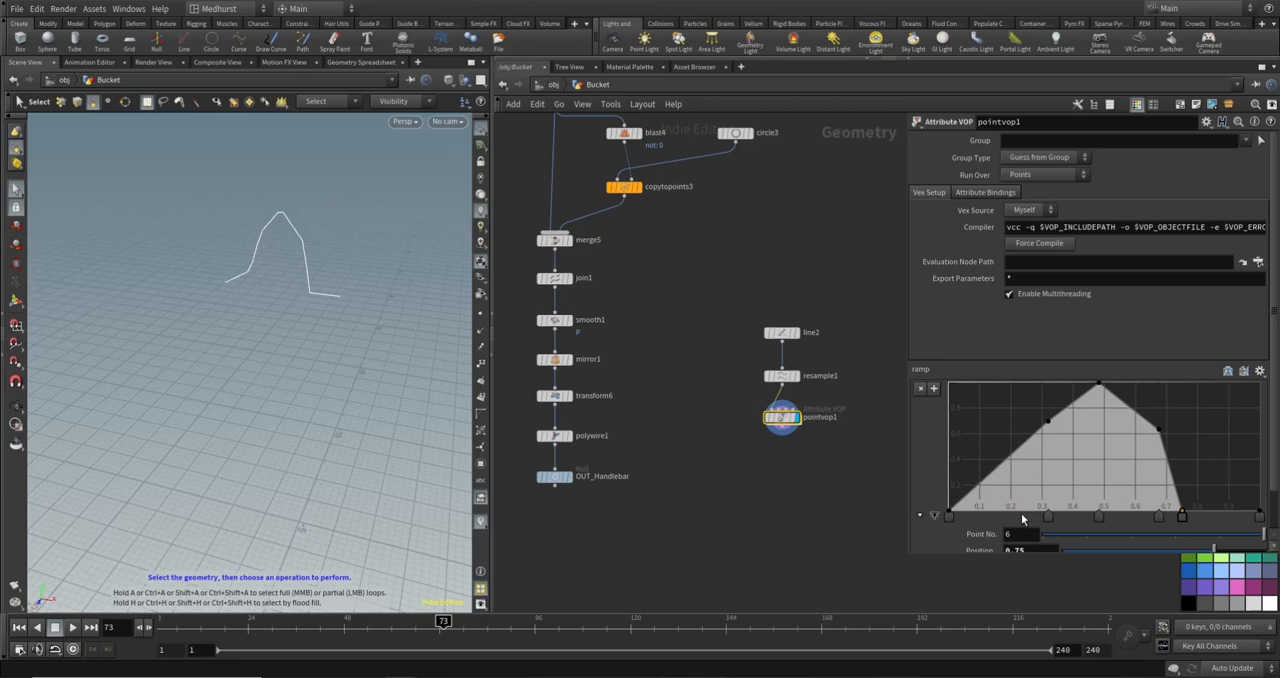
{"action": "left_click", "coordinate": [1048, 516], "text": "ctrl"}
{"action": "left_click", "coordinate": [1099, 516], "text": "ctrl"}
{"action": "left_click", "coordinate": [1160, 518], "text": "ctrl"}
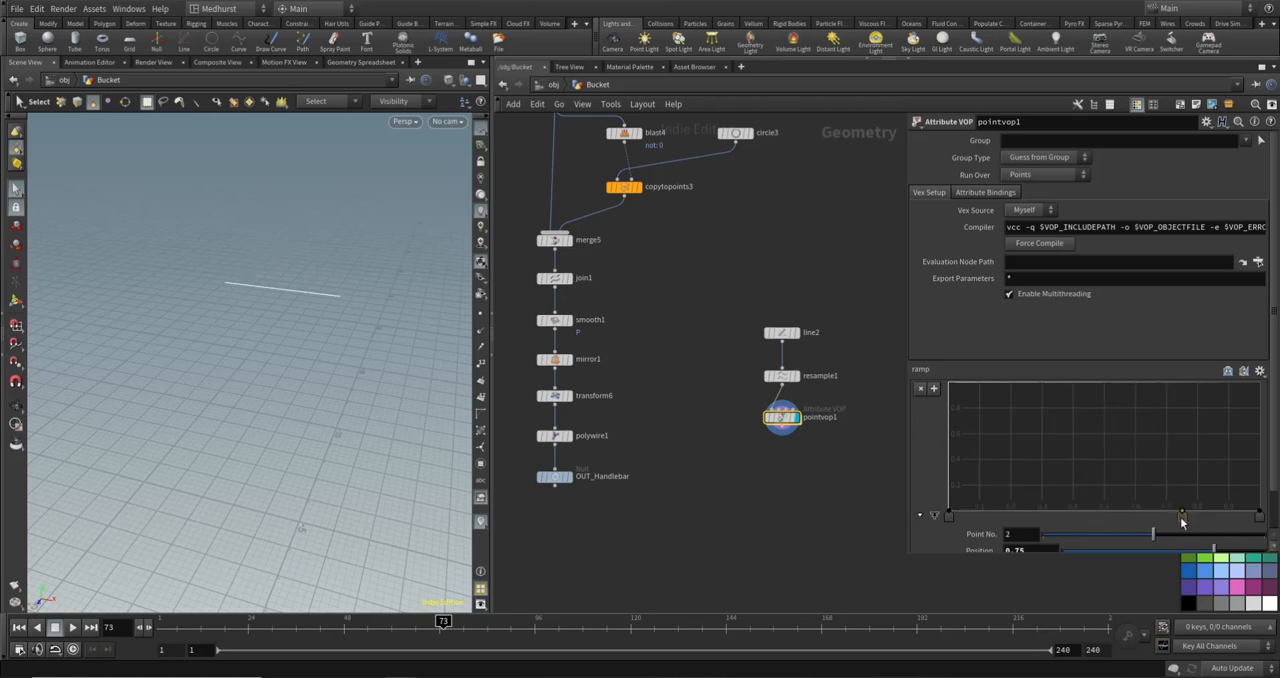
{"action": "left_click", "coordinate": [1260, 518]}
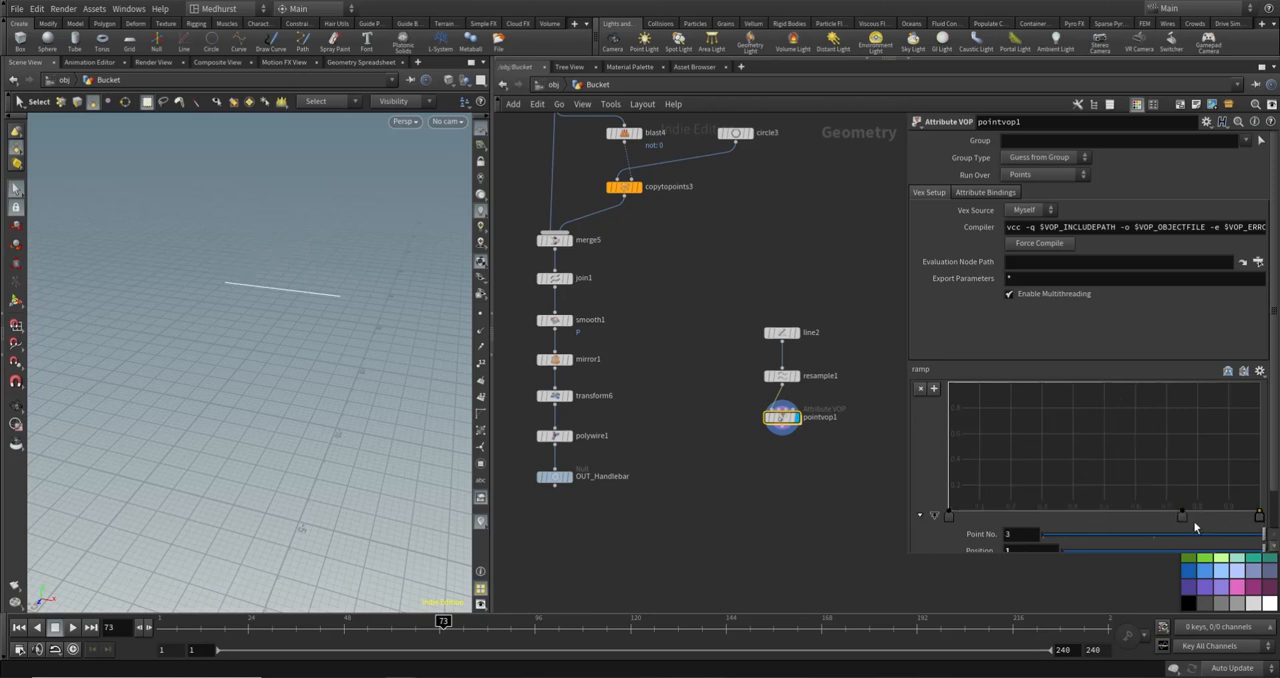
- Open pointvop1's network and insert a Multiply node on the wire between ramp1 and add1, positioned beside ramp1
{"action": "double_click", "coordinate": [781, 418]}
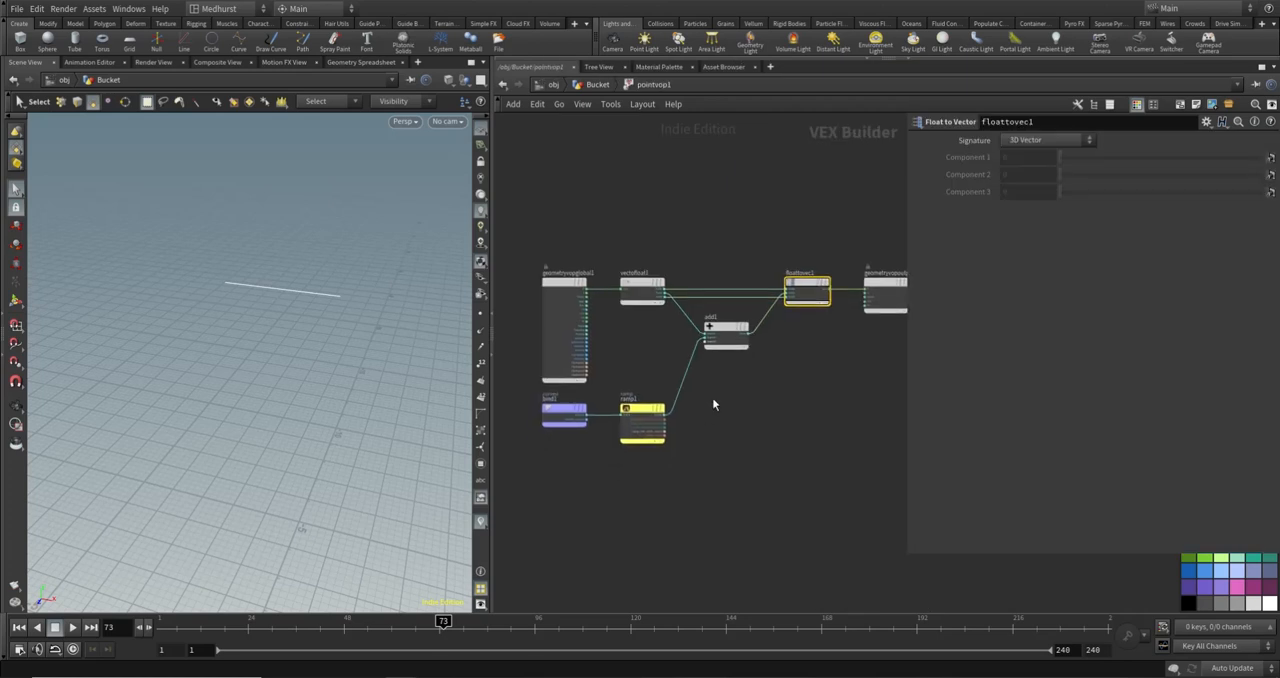
{"action": "key", "text": "Tab"}
{"action": "key", "text": "Escape"}
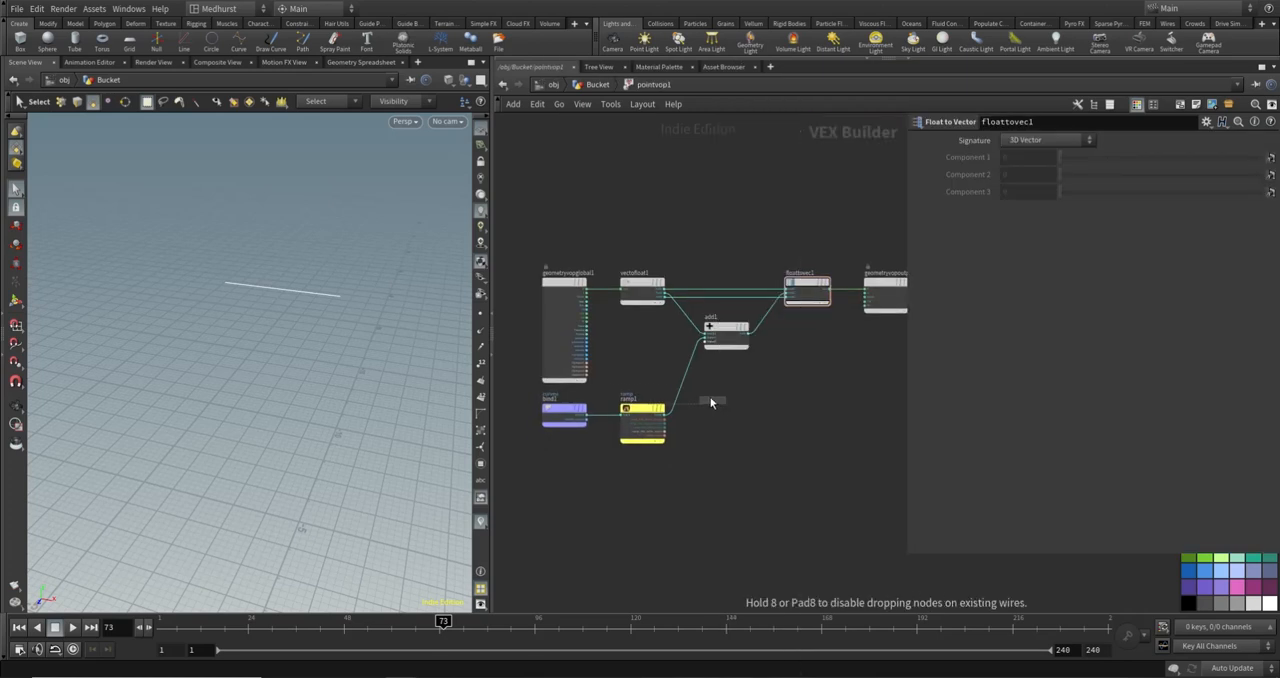
{"action": "left_click", "coordinate": [683, 383]}
{"action": "left_click_drag", "start_coordinate": [688, 388], "coordinate": [726, 422]}
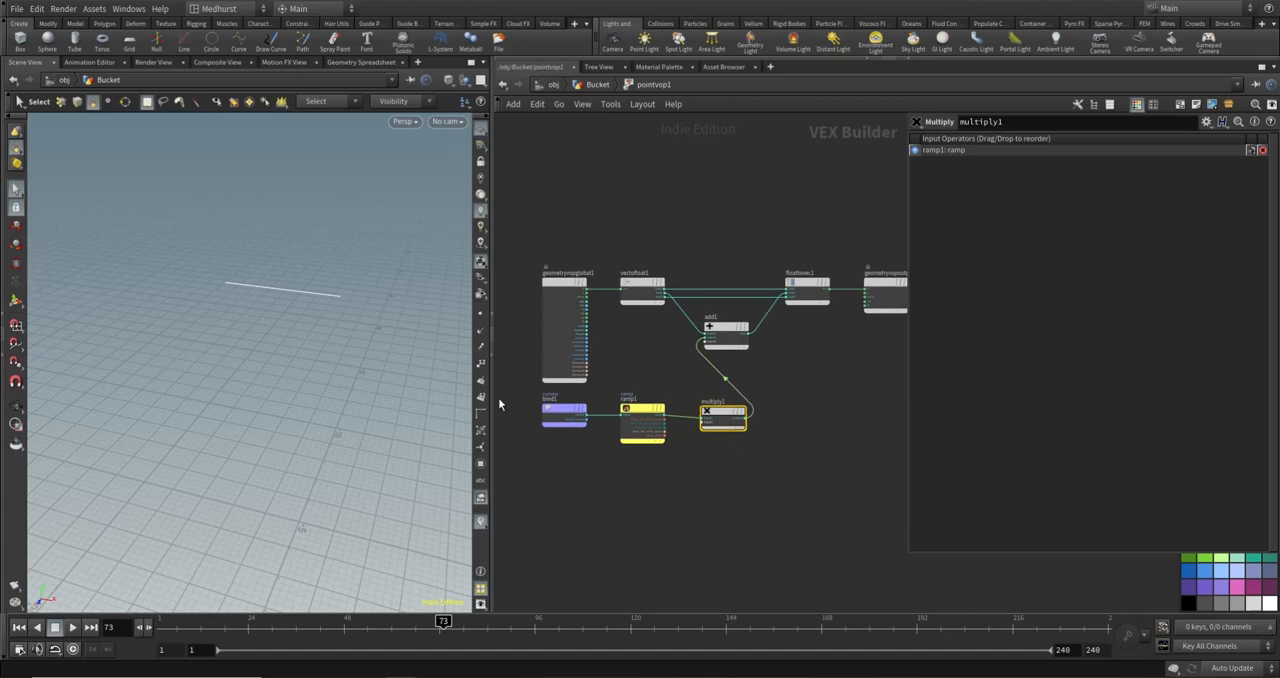
{"action": "left_click_drag", "start_coordinate": [512, 398], "coordinate": [673, 421]}
{"action": "left_click", "coordinate": [547, 468]}
{"action": "left_click_drag", "start_coordinate": [549, 406], "coordinate": [613, 422]}
{"action": "left_click_drag", "start_coordinate": [592, 382], "coordinate": [669, 419]}
{"action": "left_click", "coordinate": [734, 414]}
- Promote multiply1's input2 to a parameter and open the promoted parameter's settings
{"action": "scroll", "coordinate": [635, 416], "scroll_direction": "up", "scroll_amount": 4}
{"action": "scroll", "coordinate": [615, 455], "scroll_direction": "up", "scroll_amount": 4}
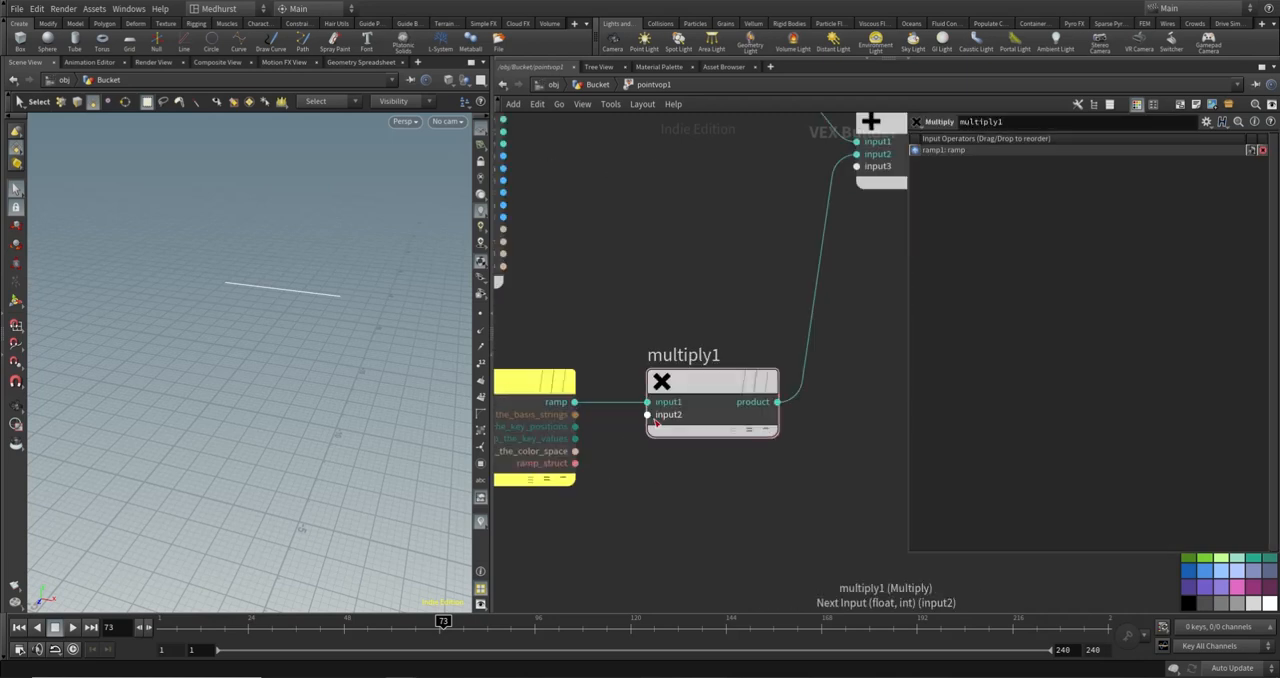
{"action": "right_click", "coordinate": [657, 421]}
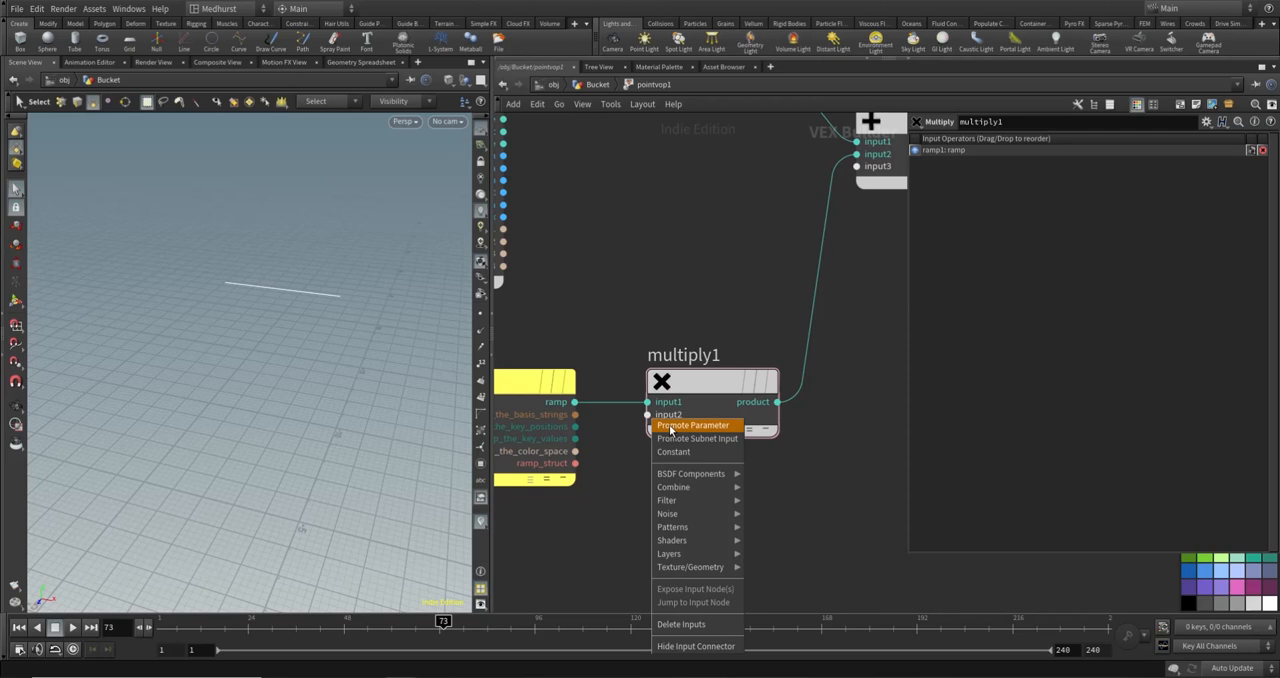
{"action": "left_click", "coordinate": [667, 429]}
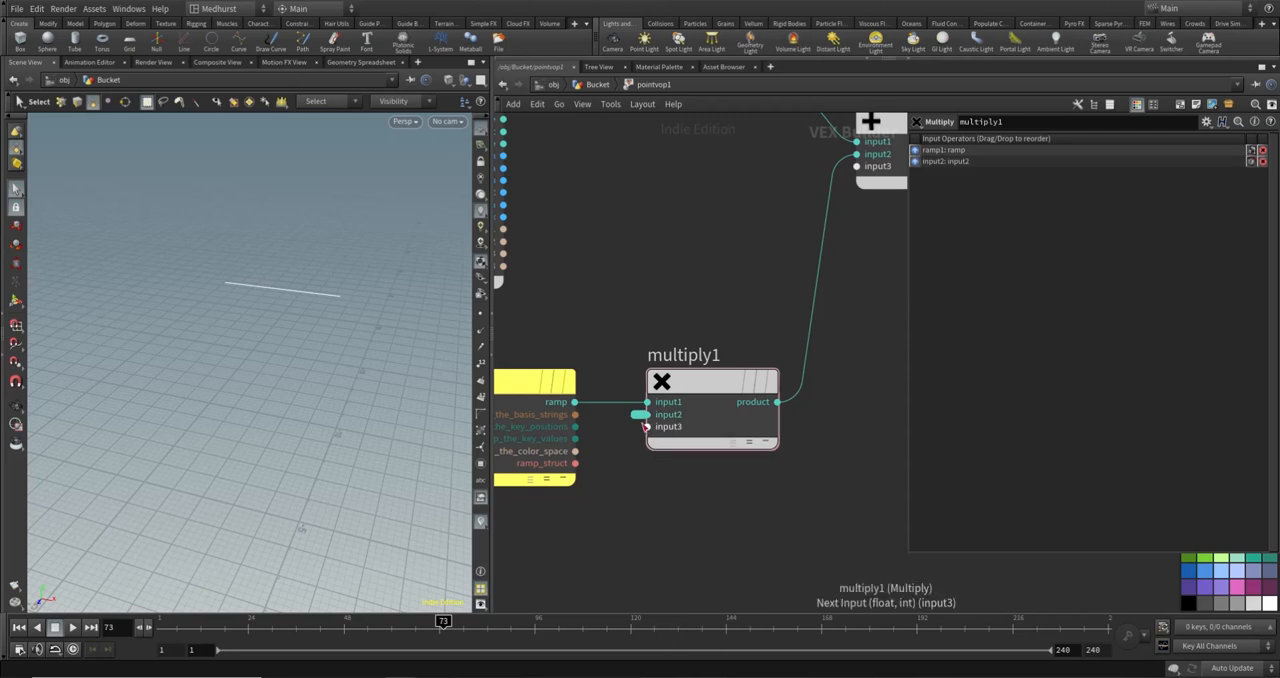
{"action": "left_click", "coordinate": [639, 414]}
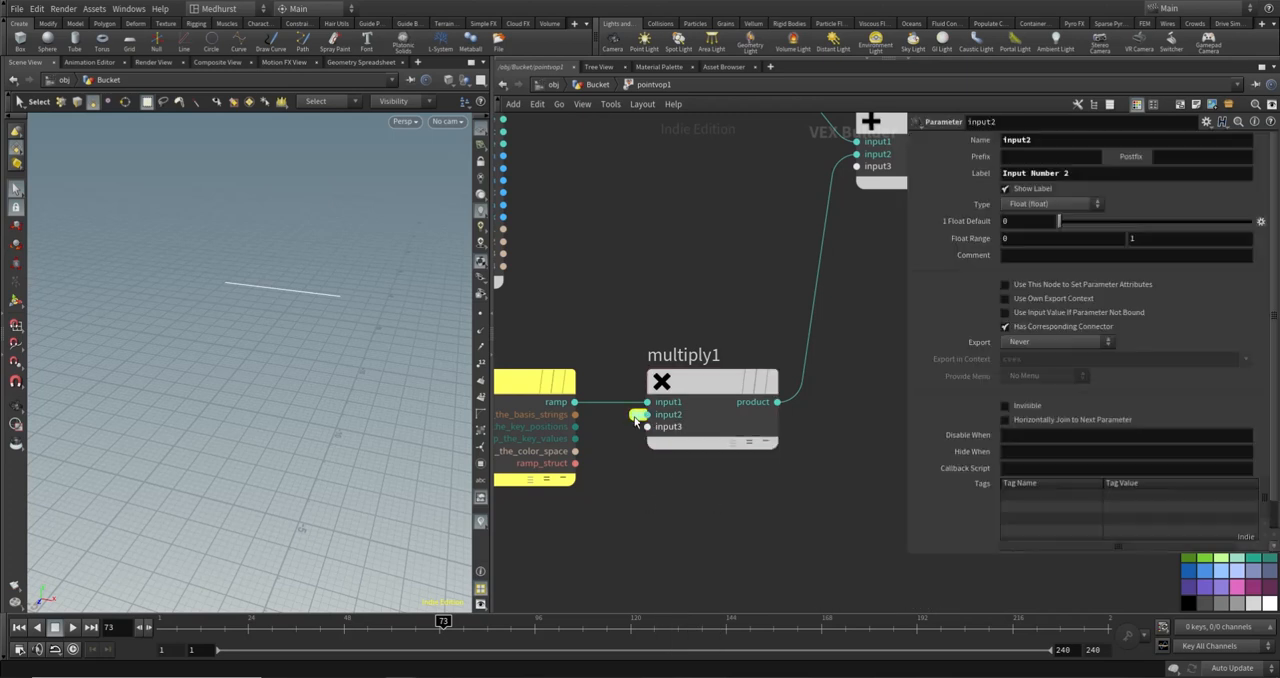
- Name the promoted parameter multiply and label it Multiply
{"action": "left_click", "coordinate": [1079, 140]}
{"action": "type", "text": "mult"}
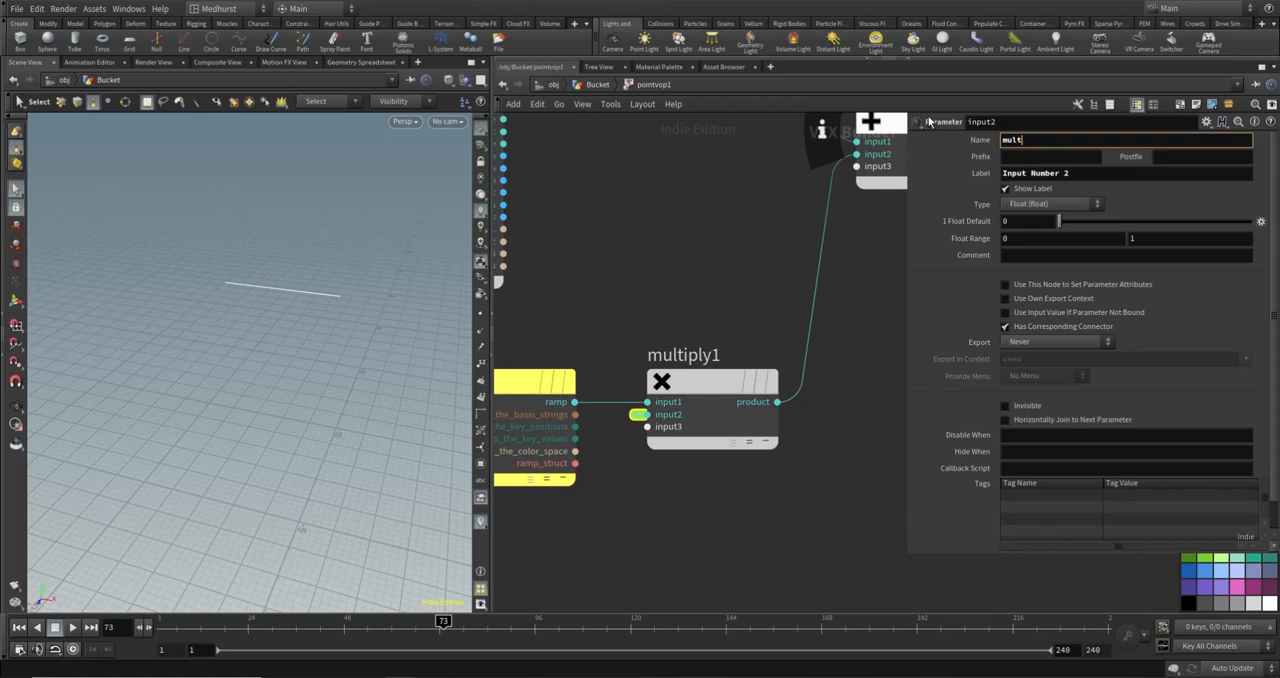
{"action": "type", "text": "iply"}
{"action": "left_click", "coordinate": [1070, 176]}
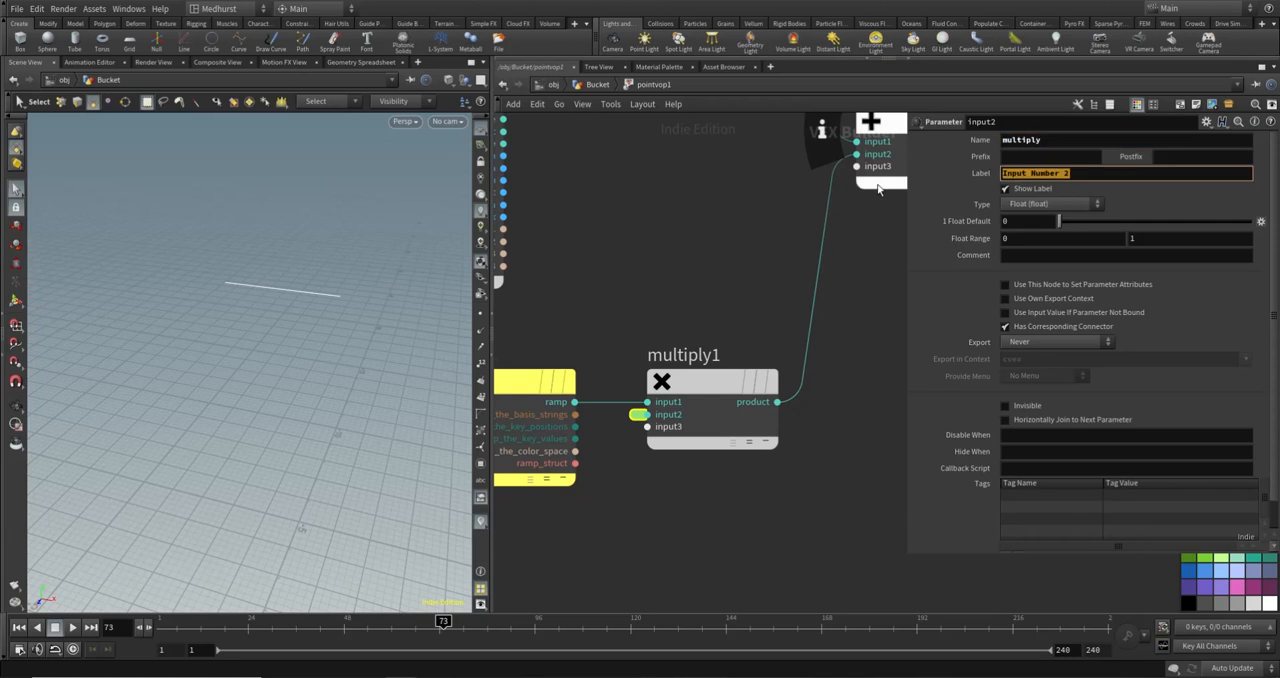
{"action": "type", "text": "Multiply"}
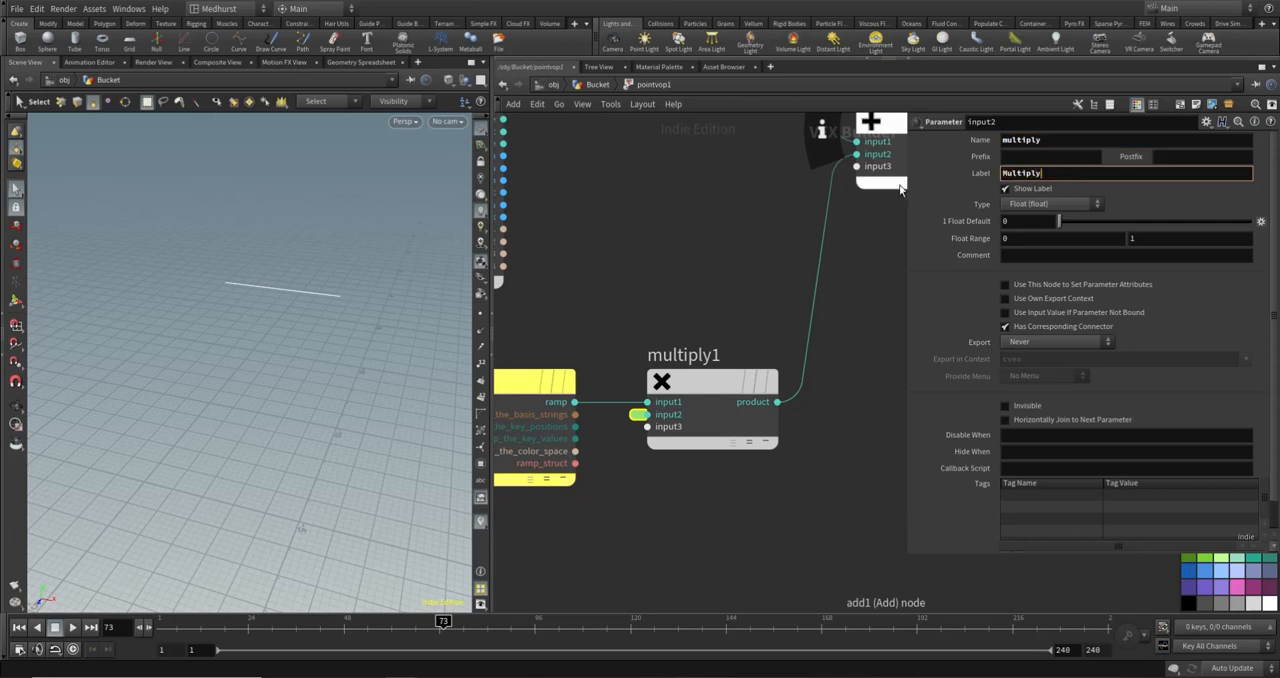
{"action": "left_click", "coordinate": [652, 213]}
- Place a standalone Parameter node below ramp1 and delete it
{"action": "middle_click_drag", "start_coordinate": [686, 431], "coordinate": [782, 351]}
{"action": "key", "text": "Tab"}
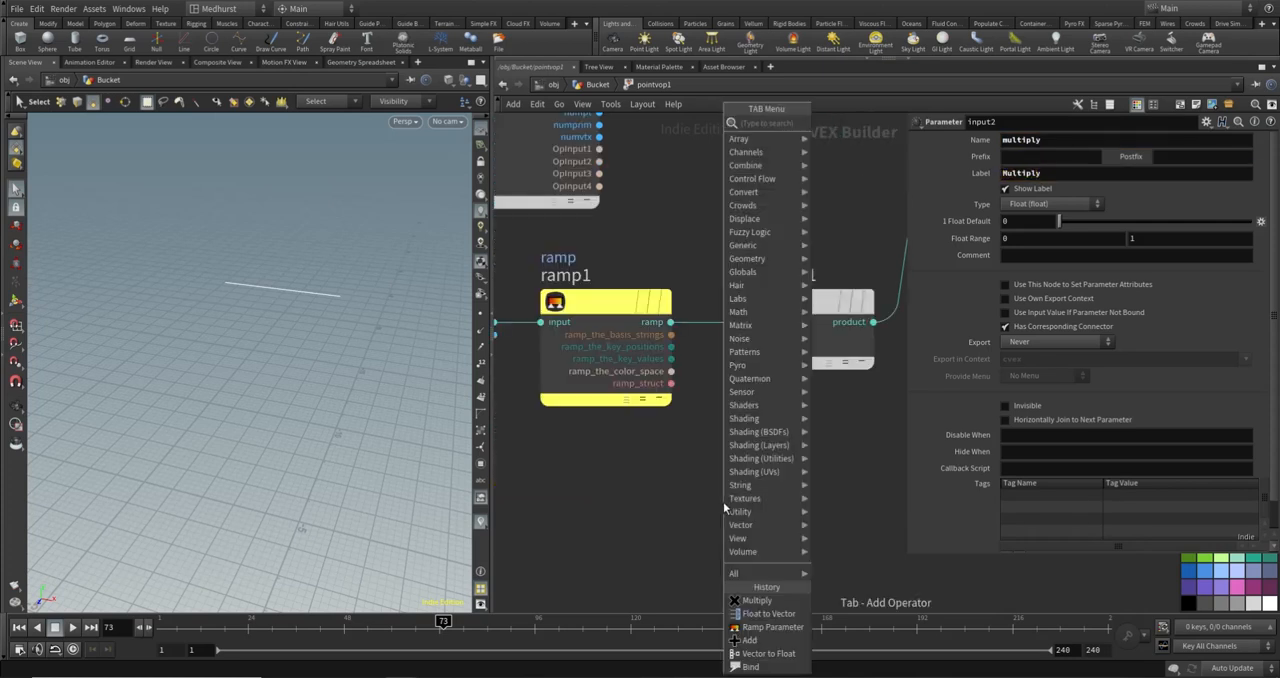
{"action": "type", "text": "par"}
{"action": "key", "text": "Return"}
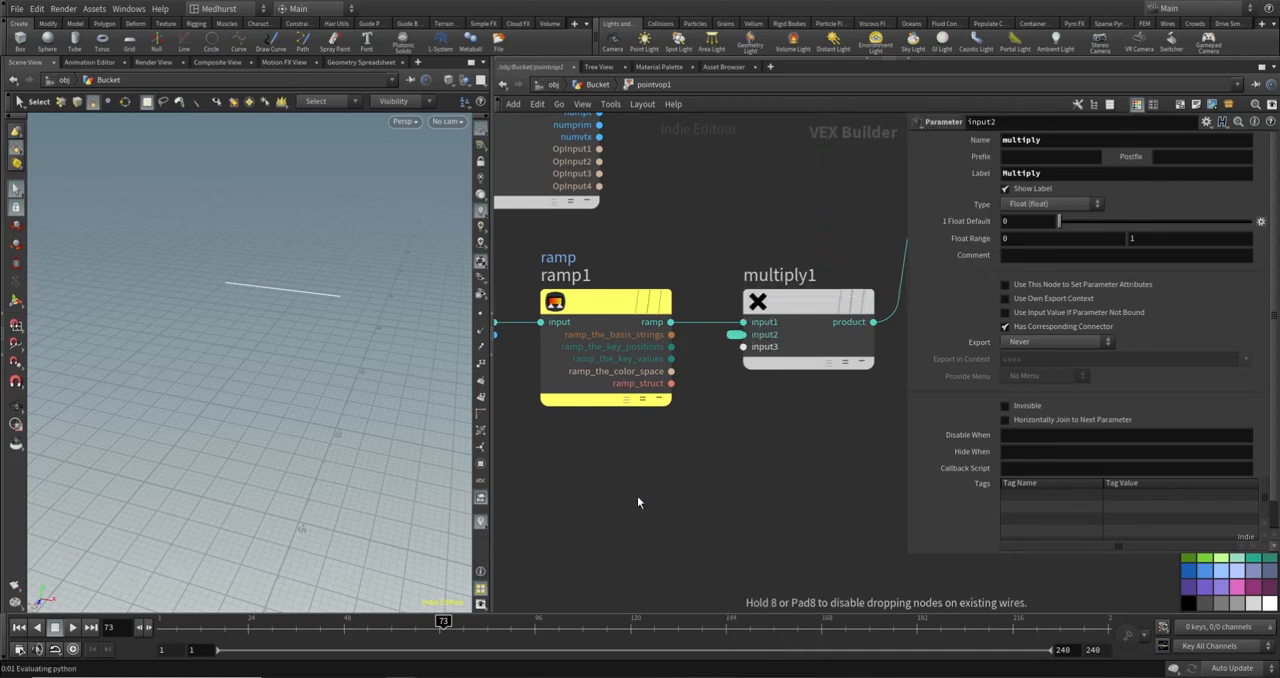
{"action": "left_click", "coordinate": [620, 515]}
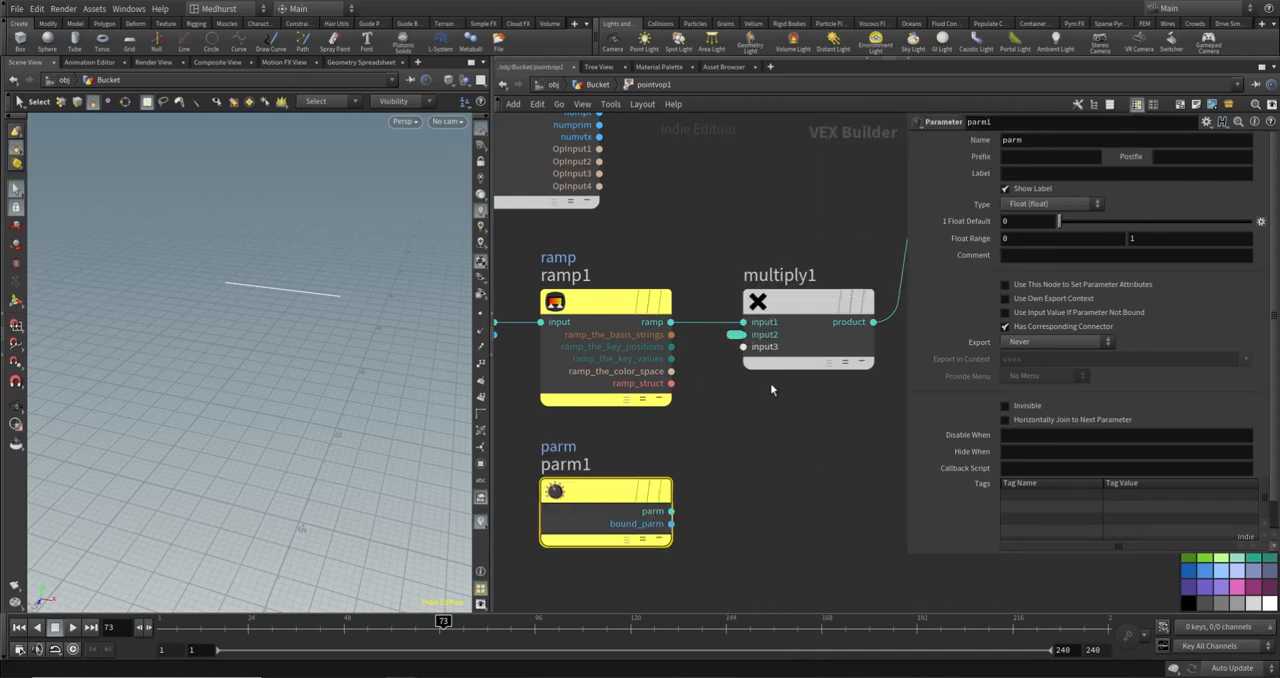
{"action": "left_click_drag", "start_coordinate": [740, 462], "coordinate": [538, 552]}
{"action": "key", "text": "Delete"}
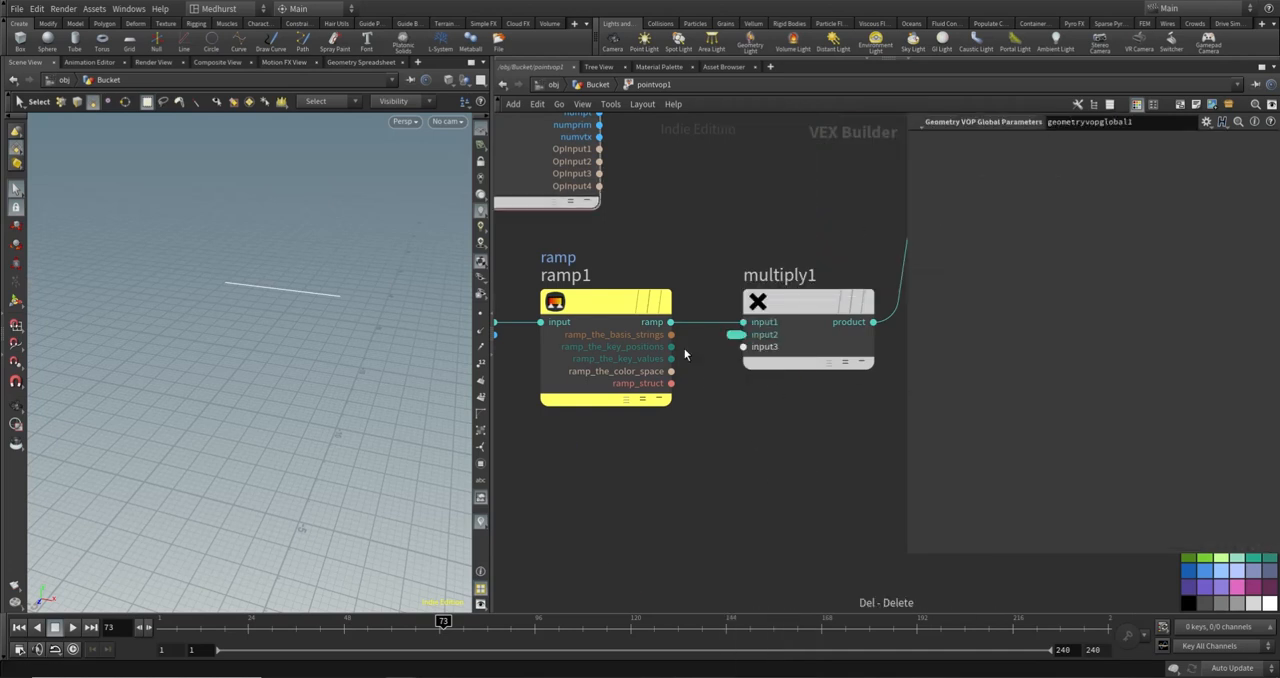
- Return to the Bucket network and add a peak to pointvop1's ramp at position 0.447917 with value 1
{"action": "scroll", "coordinate": [764, 356], "scroll_direction": "down", "scroll_amount": 5}
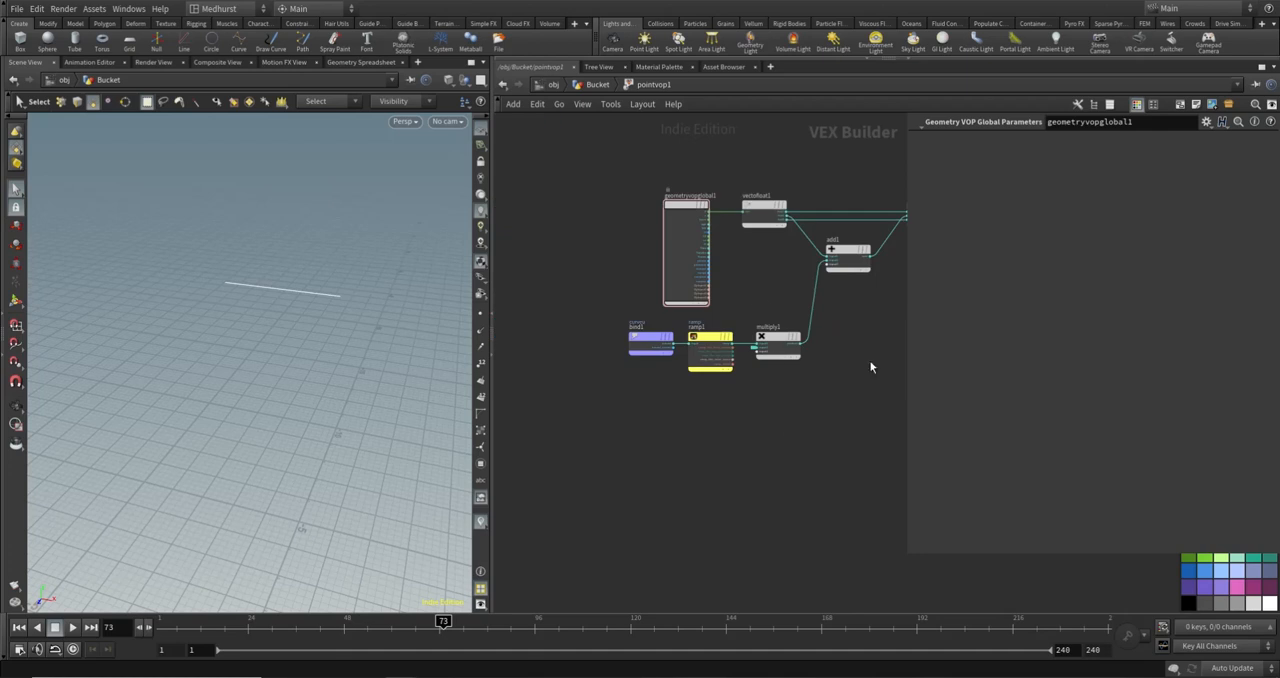
{"action": "middle_click_drag", "start_coordinate": [900, 246], "coordinate": [785, 285]}
{"action": "left_click", "coordinate": [597, 84]}
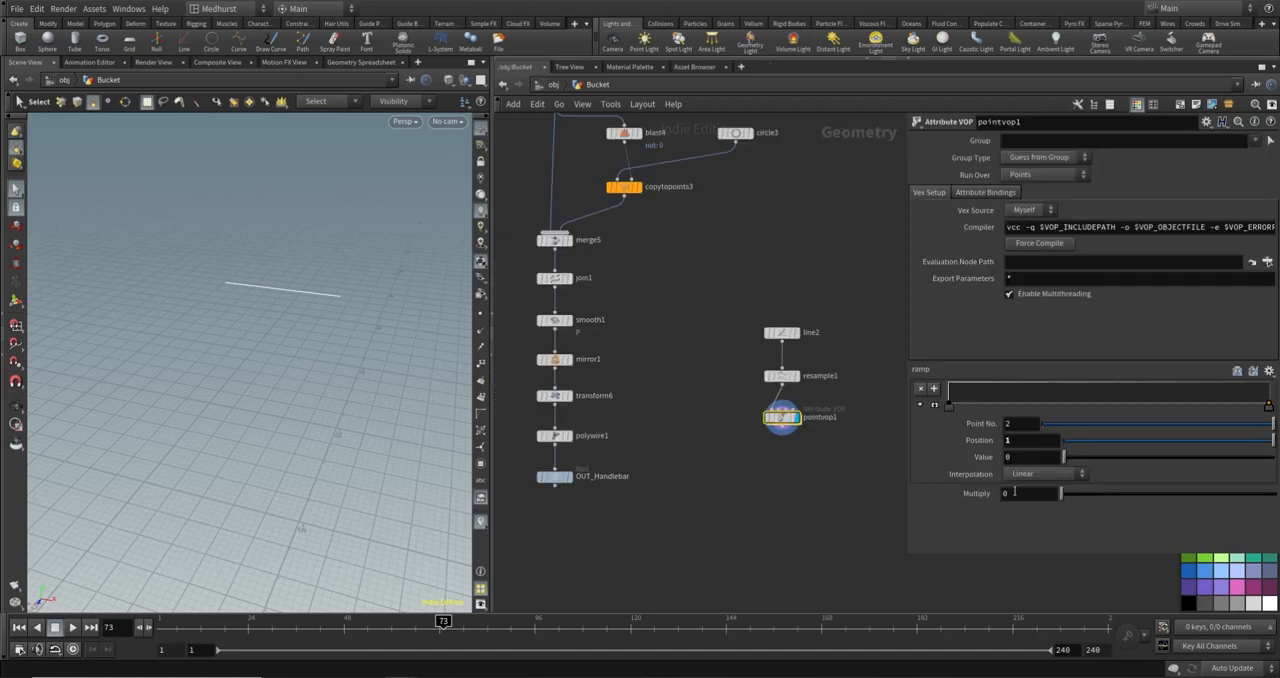
{"action": "left_click_drag", "start_coordinate": [1033, 405], "coordinate": [1092, 382]}
- Test pointvop1's Multiply amount, set it back to 0, and show OUT_Handlebar as a template alongside the grip line
{"action": "left_click_drag", "start_coordinate": [1072, 500], "coordinate": [1233, 502]}
{"action": "left_click_drag", "start_coordinate": [1261, 505], "coordinate": [1015, 488]}
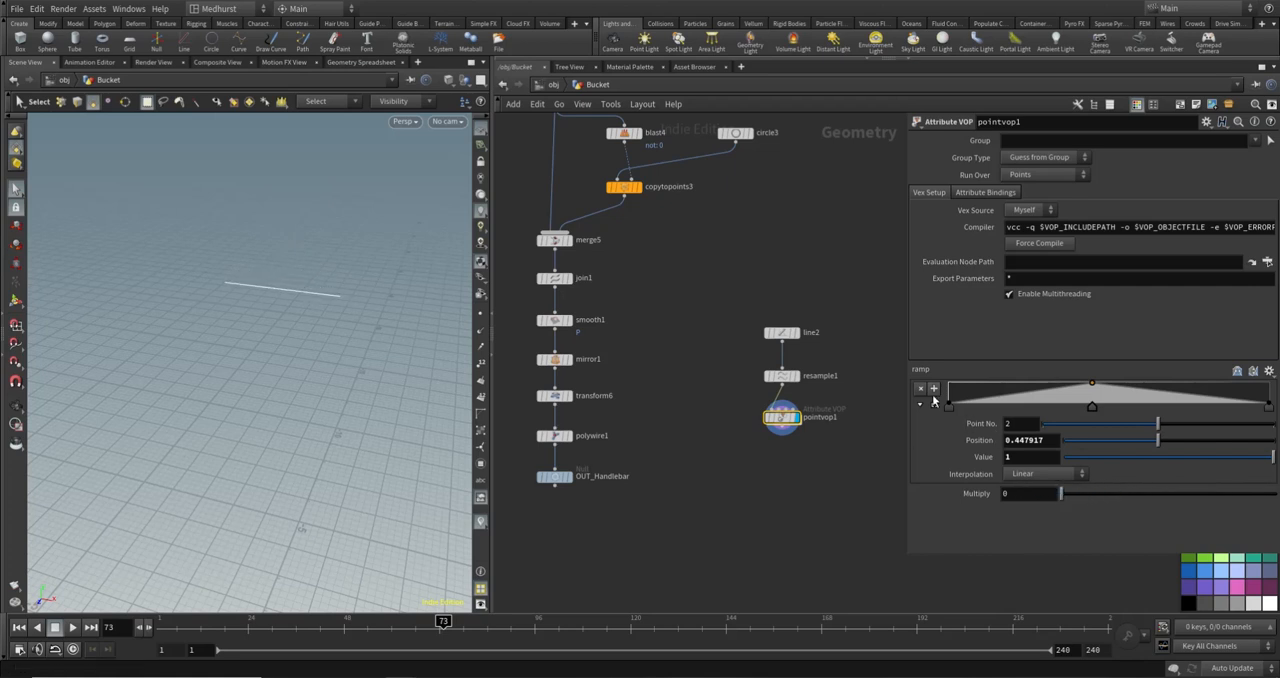
{"action": "left_click", "coordinate": [567, 476]}
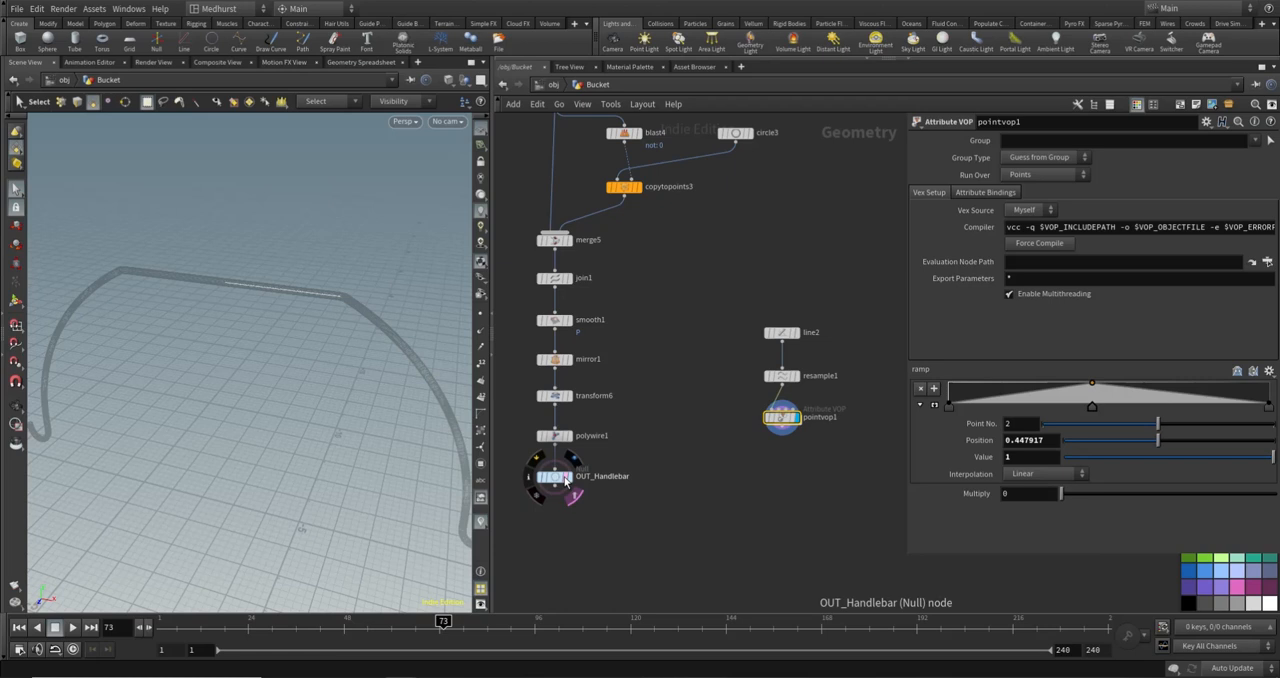
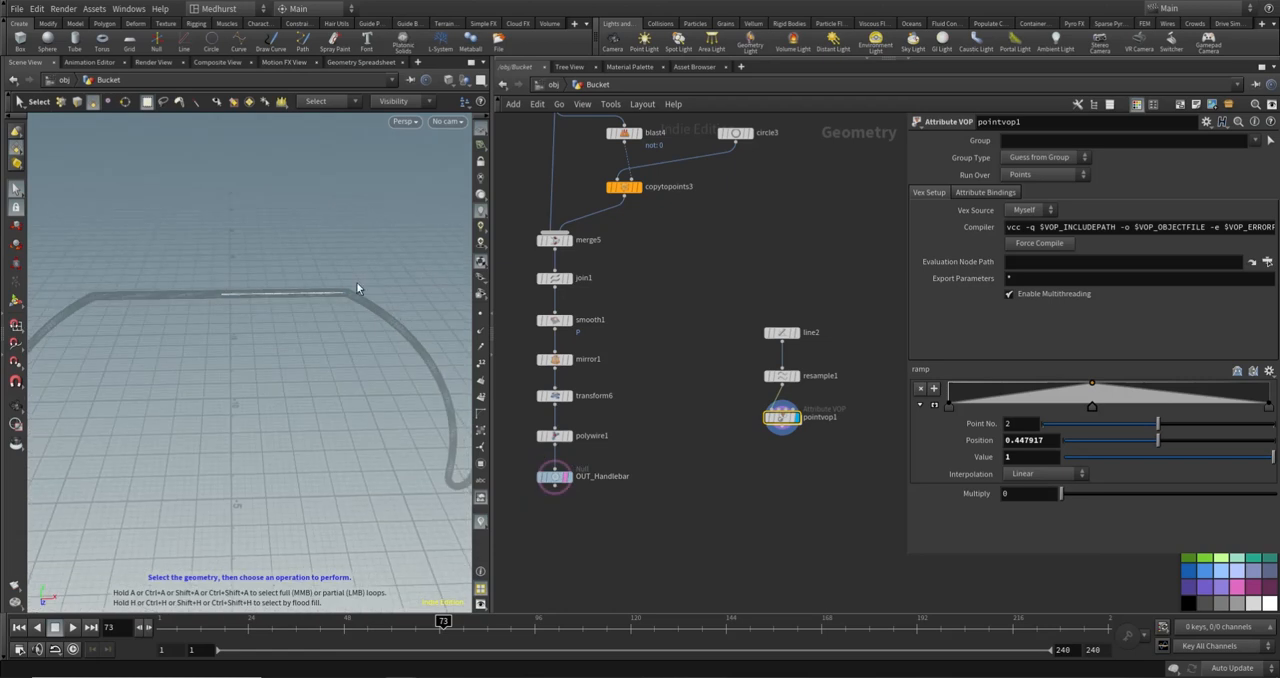
- Remove the middle peak from pointvop1's ramp and set both end points' interpolation to B-Spline
{"action": "left_click", "coordinate": [947, 406]}
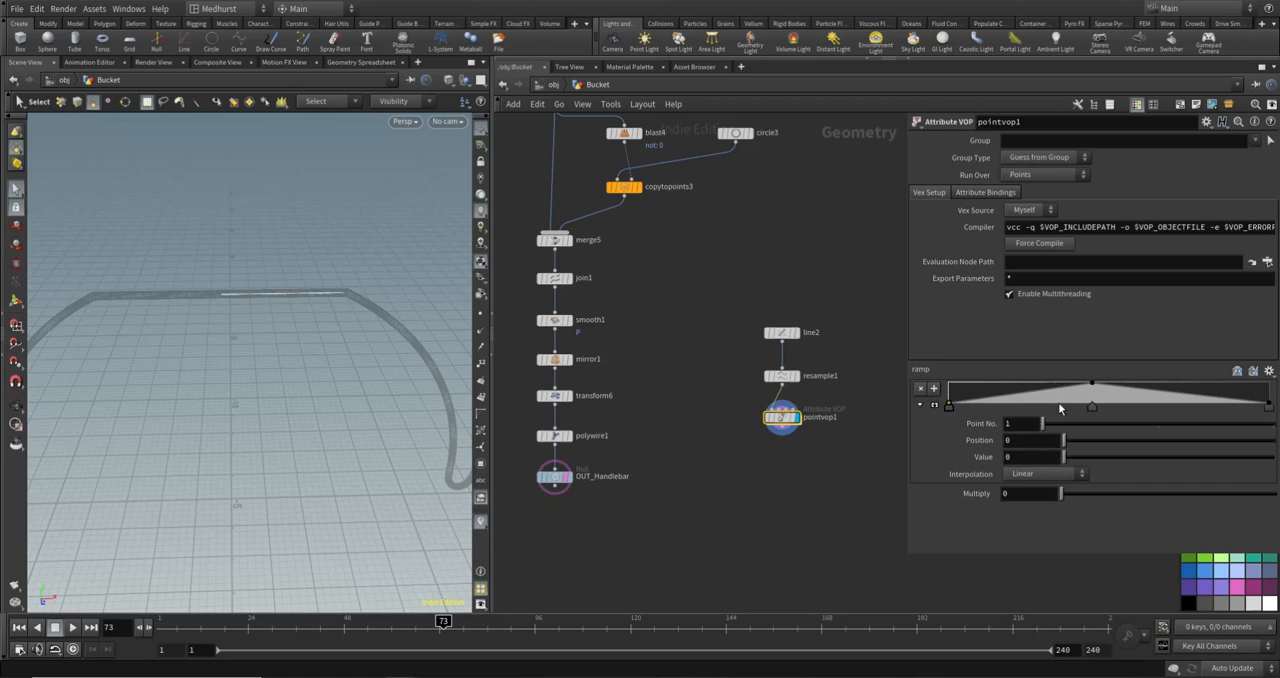
{"action": "left_click", "coordinate": [1090, 407], "text": "ctrl"}
{"action": "left_click", "coordinate": [1045, 474]}
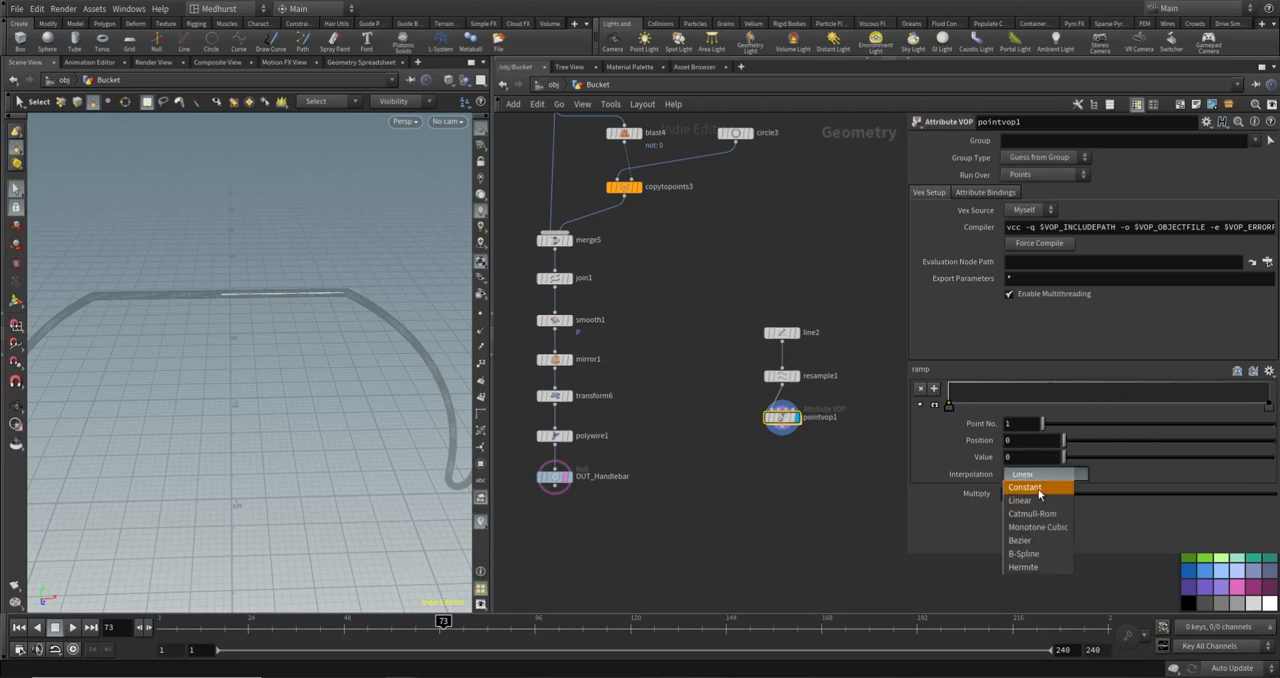
{"action": "left_click", "coordinate": [1036, 554]}
{"action": "left_click", "coordinate": [1269, 406]}
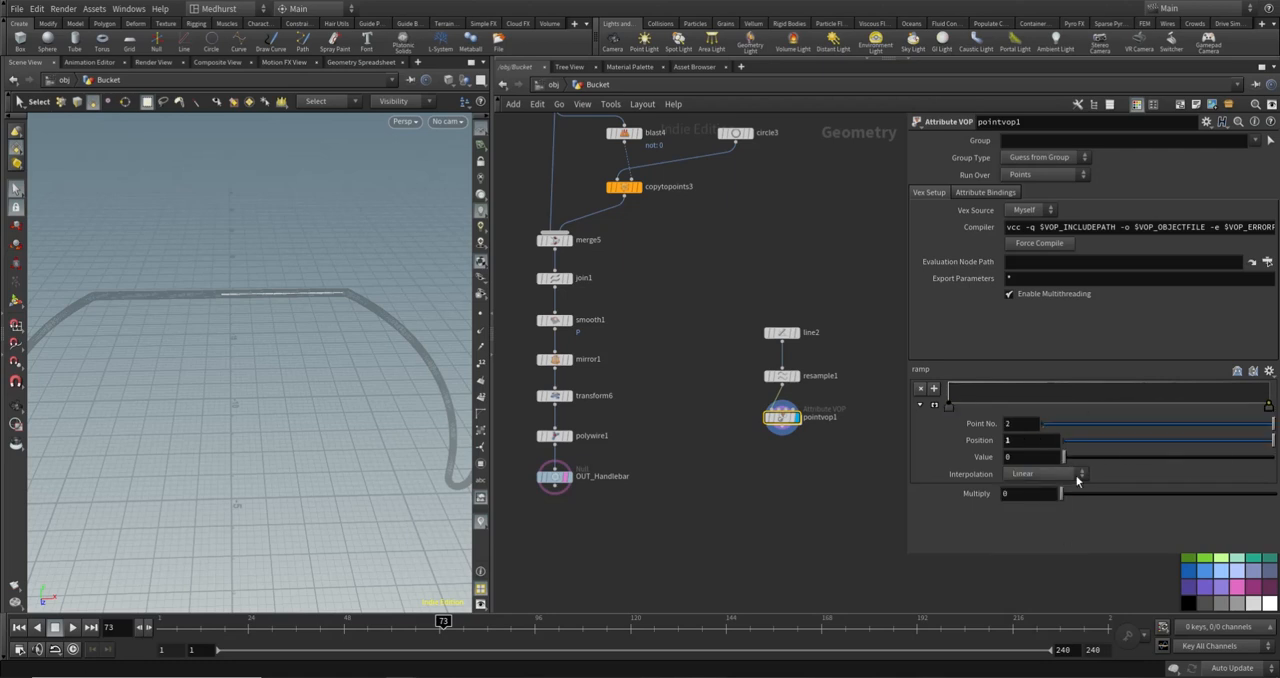
{"action": "left_click", "coordinate": [1078, 476]}
{"action": "left_click", "coordinate": [1045, 555]}
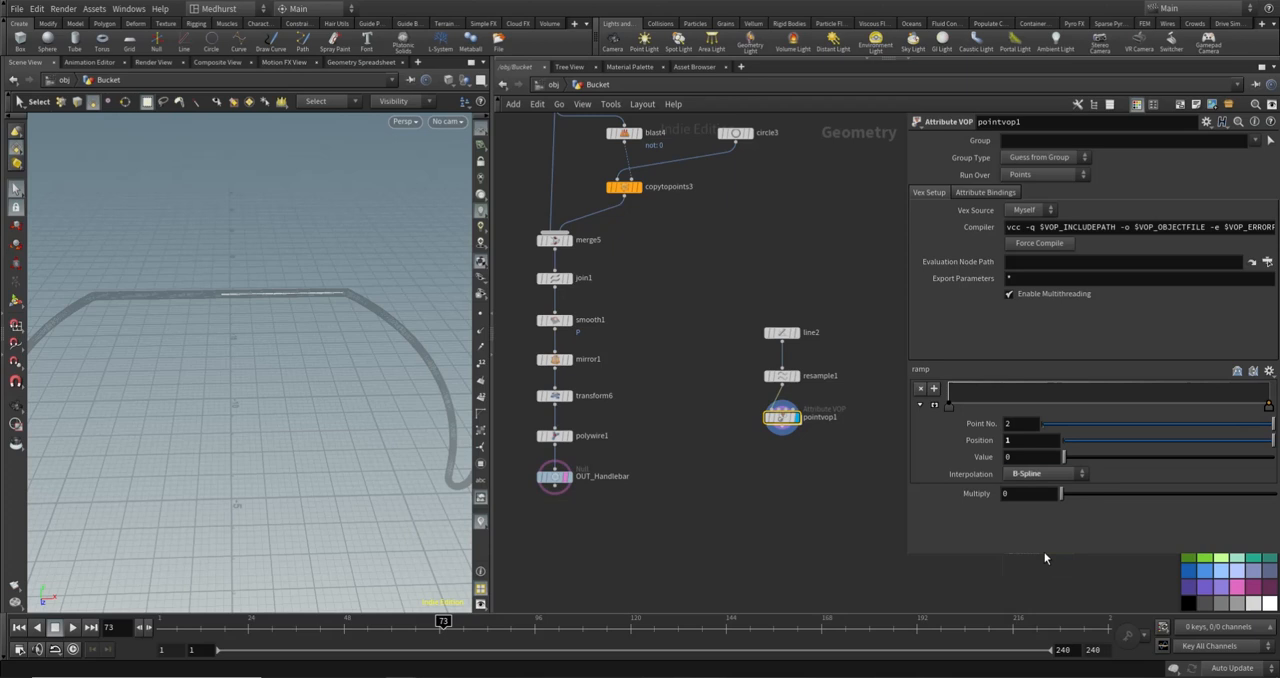
- Set the ramp's first point to value 1, add a middle point at position 0.527083 with value 0.8, and set Multiply to 1
{"action": "left_click", "coordinate": [948, 405]}
{"action": "left_click_drag", "start_coordinate": [1063, 456], "coordinate": [1273, 456]}
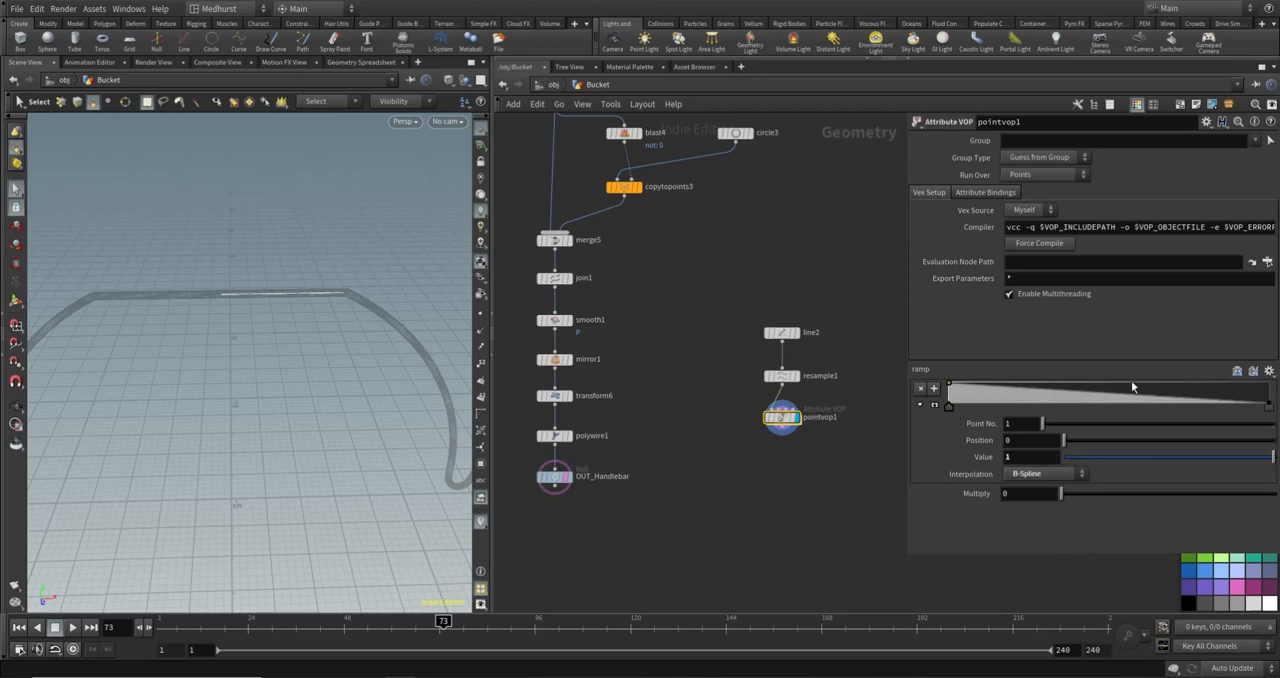
{"action": "left_click_drag", "start_coordinate": [1117, 395], "coordinate": [1115, 403]}
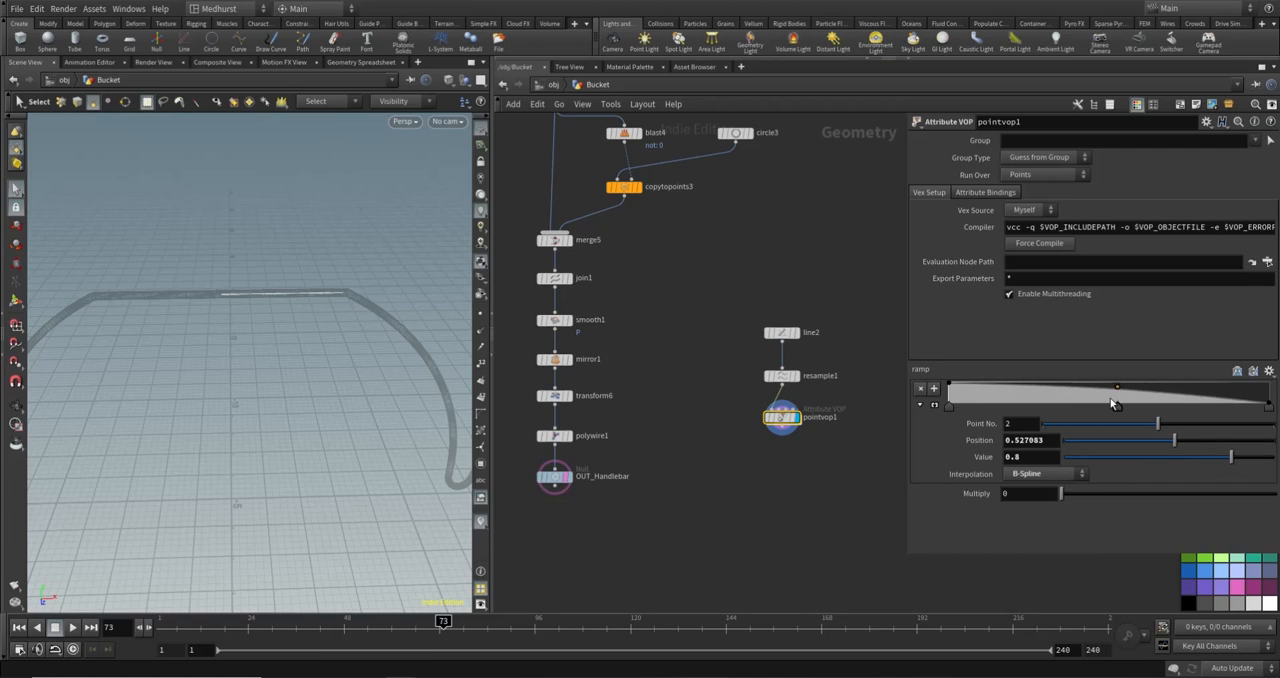
{"action": "left_click", "coordinate": [1007, 497]}
{"action": "type", "text": "1"}
{"action": "key", "text": "Return"}
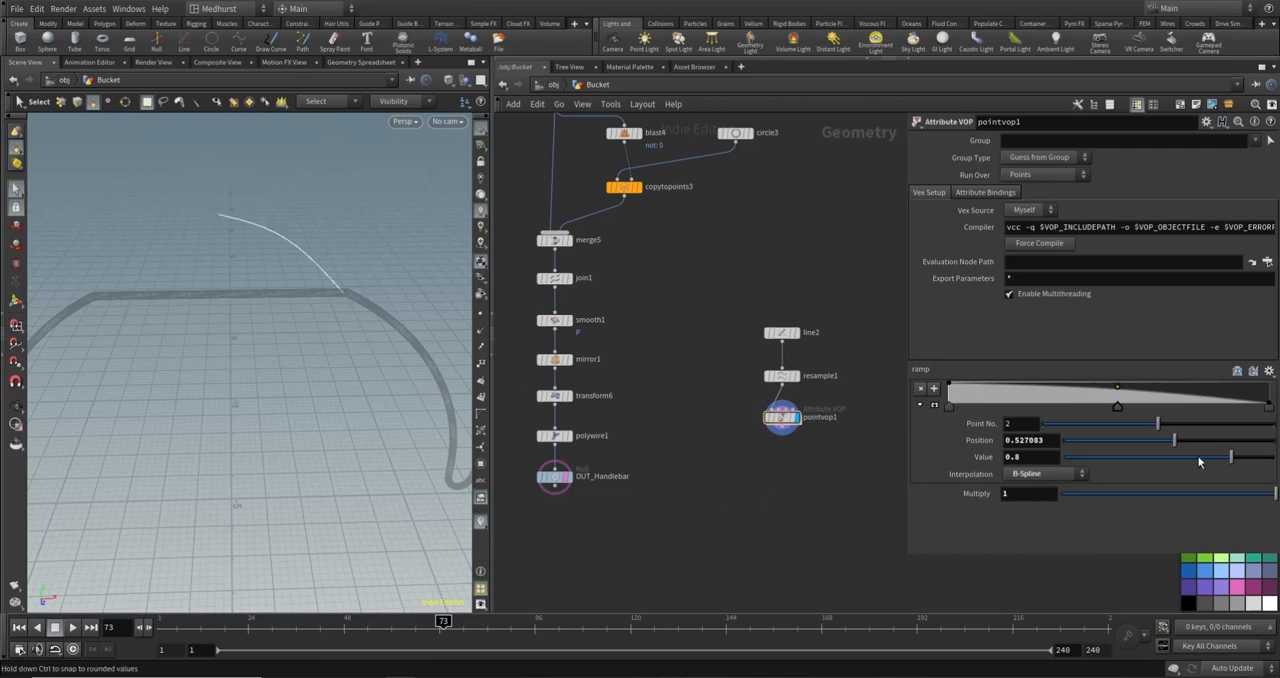
- Flatten the ramp with value 1 points up to position 0.883333 and at its end, adding a dip at position 0.791667
{"action": "left_click_drag", "start_coordinate": [1119, 392], "coordinate": [1232, 384]}
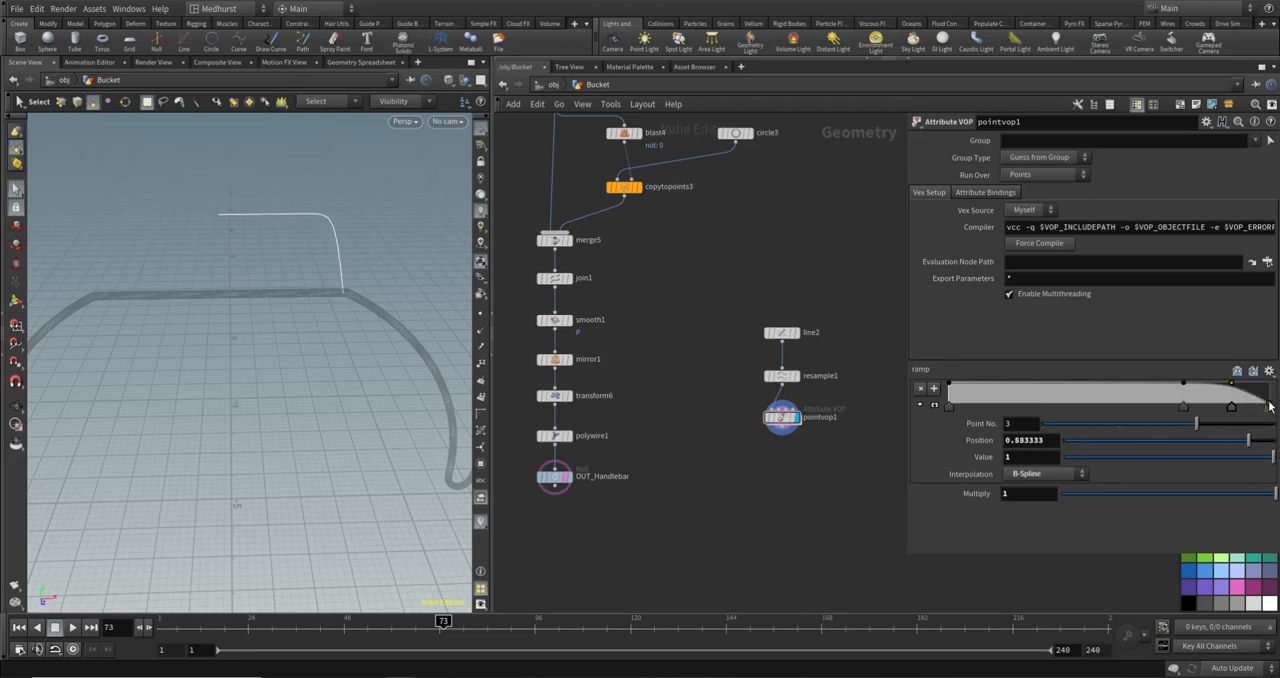
{"action": "left_click", "coordinate": [1269, 407]}
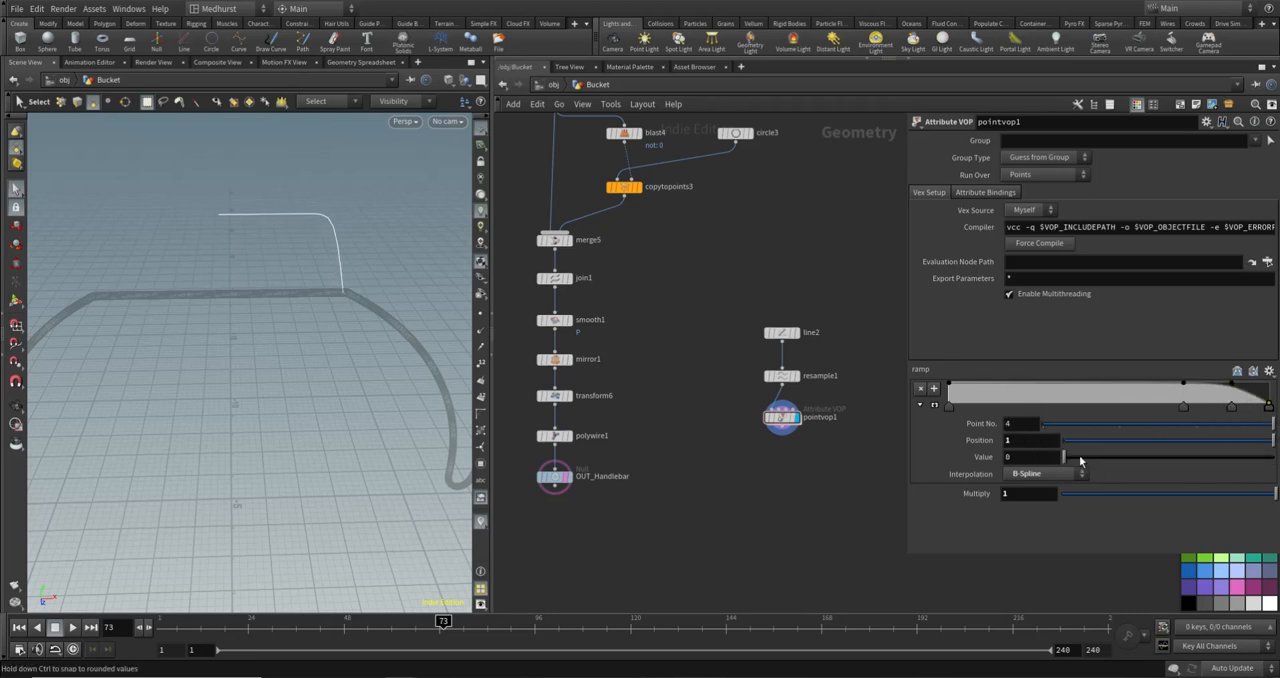
{"action": "left_click_drag", "start_coordinate": [1079, 455], "coordinate": [1275, 456]}
{"action": "left_click_drag", "start_coordinate": [1203, 387], "coordinate": [1202, 388]}
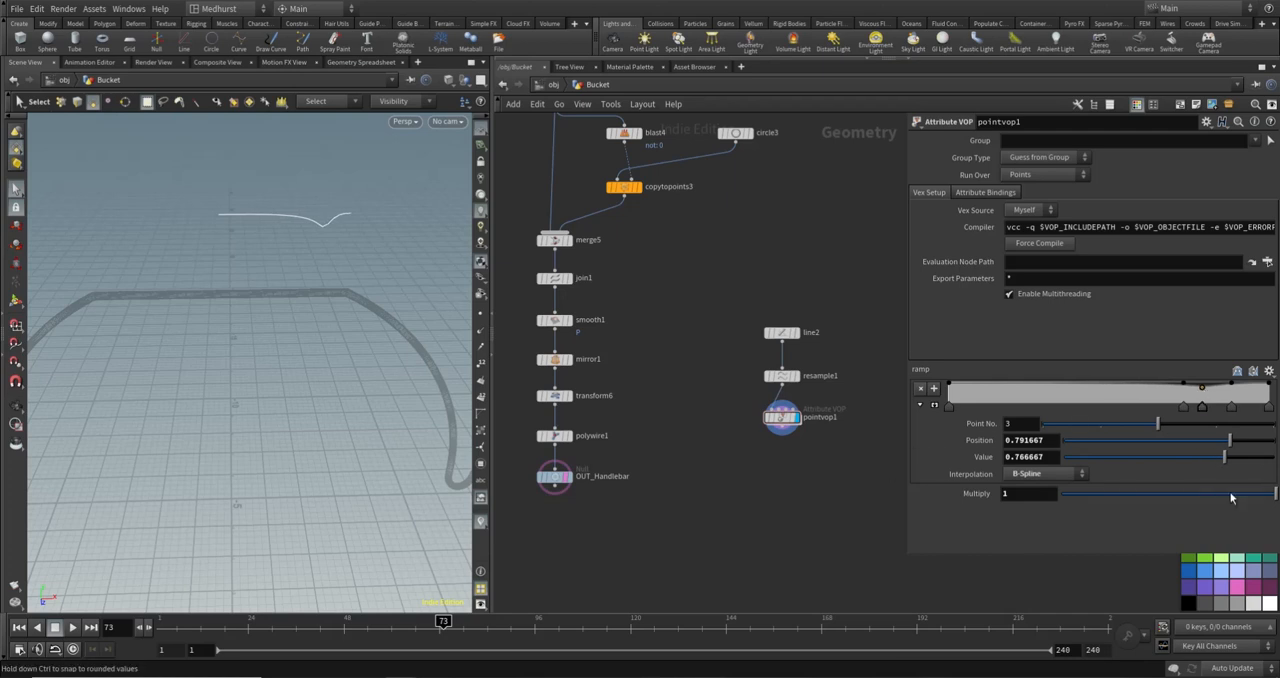
- Set pointvop1's Multiply to 0.208 and deepen the ramp's dip to value 0.446
{"action": "left_click_drag", "start_coordinate": [1230, 497], "coordinate": [1105, 497]}
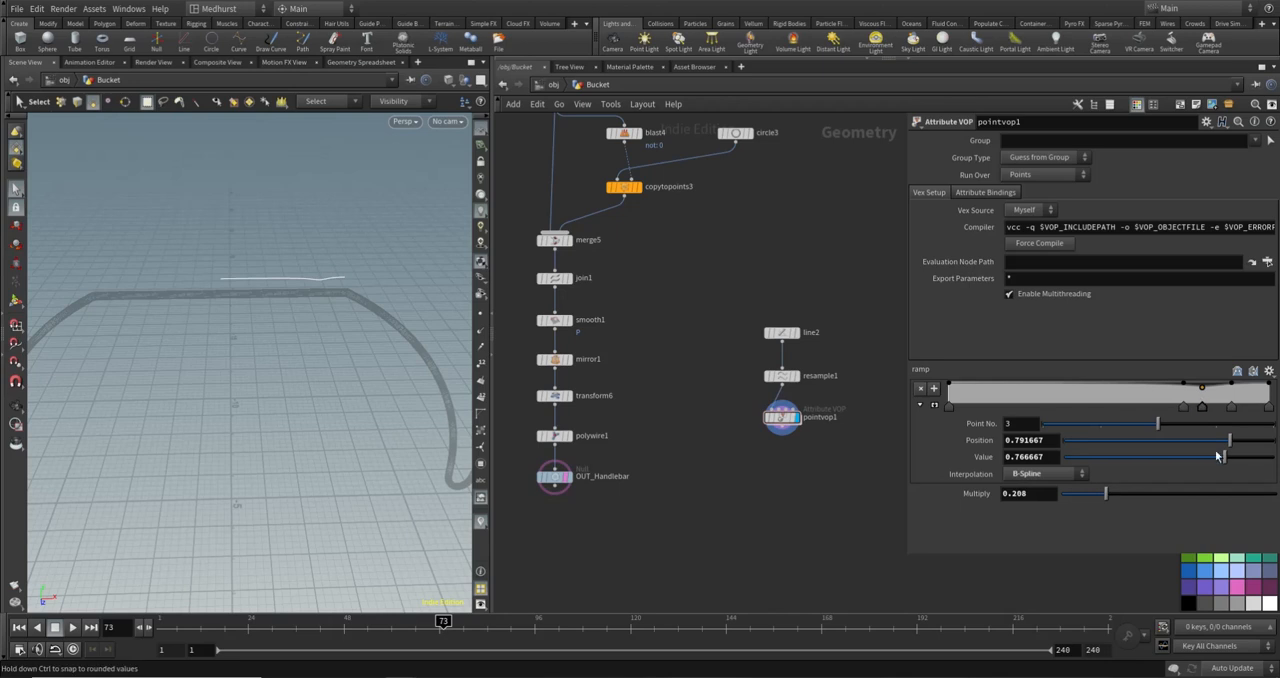
{"action": "left_click_drag", "start_coordinate": [1224, 457], "coordinate": [1158, 460]}
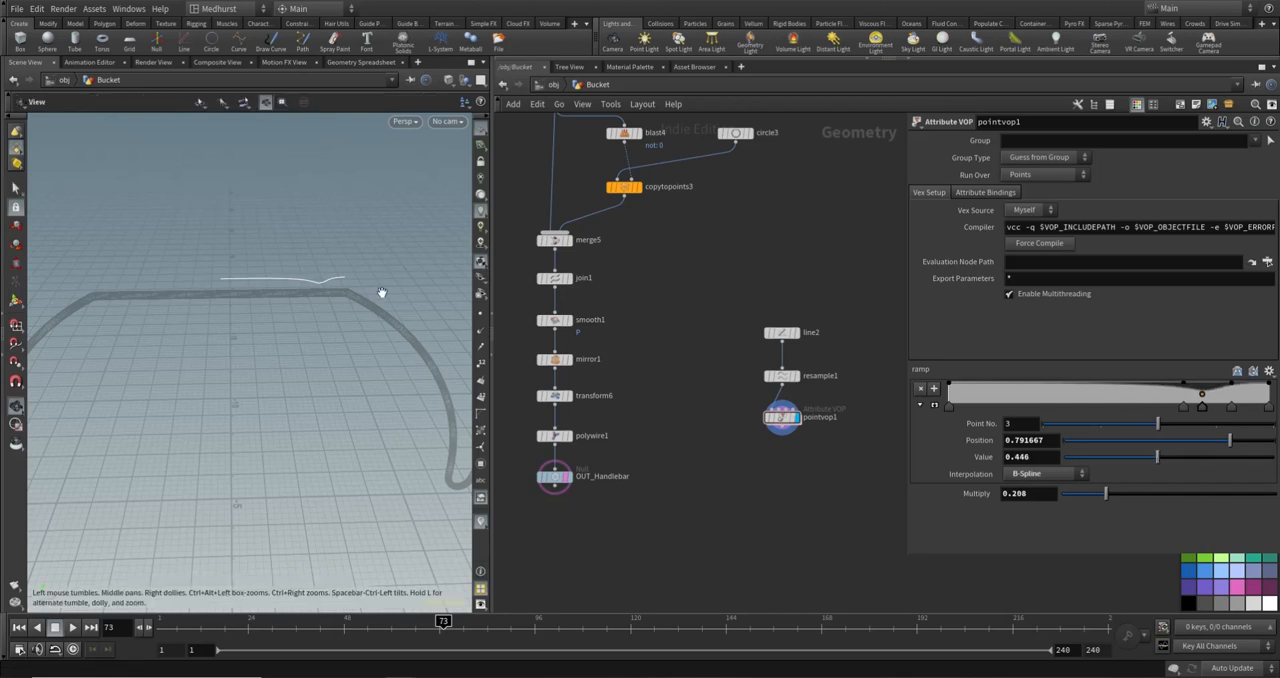
{"action": "left_click_drag", "start_coordinate": [380, 291], "coordinate": [340, 278], "text": "alt"}
{"action": "scroll", "coordinate": [340, 278], "scroll_direction": "up", "scroll_amount": 1}
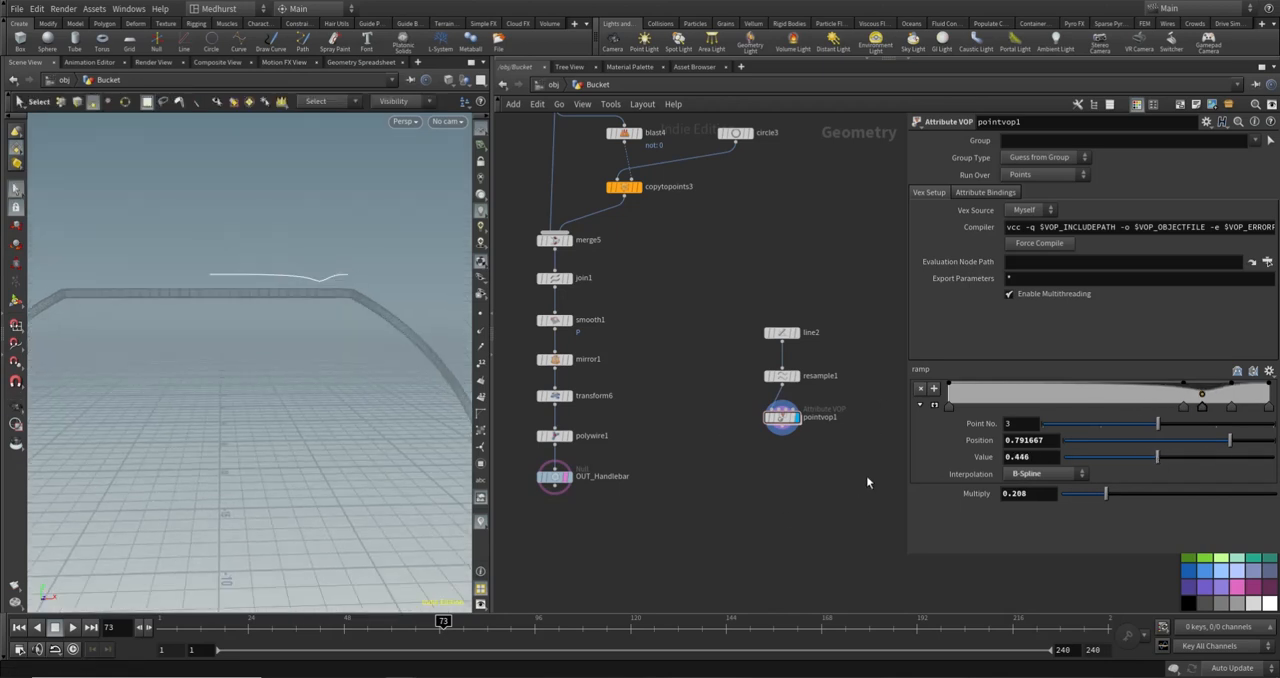
- Add a Revolve node below pointvop1 and display its result
{"action": "middle_click_drag", "start_coordinate": [860, 526], "coordinate": [832, 486]}
{"action": "key", "text": "Tab"}
{"action": "type", "text": "r"}
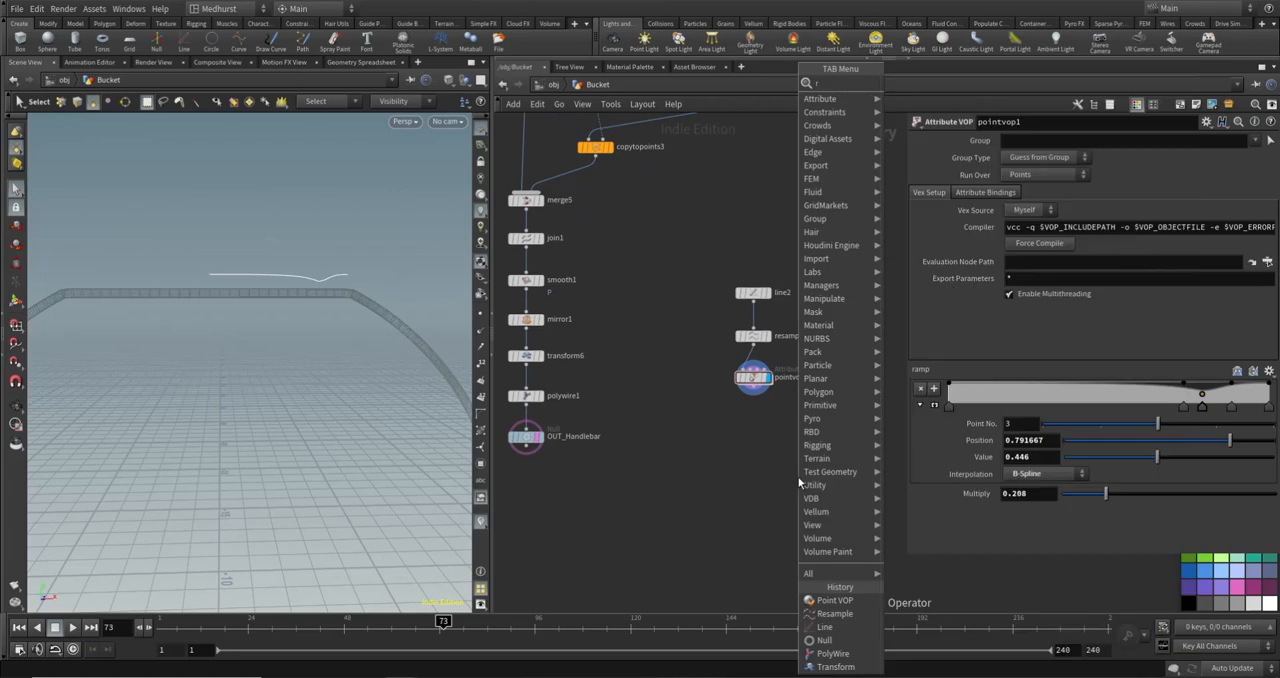
{"action": "type", "text": "ev"}
{"action": "key", "text": "Return"}
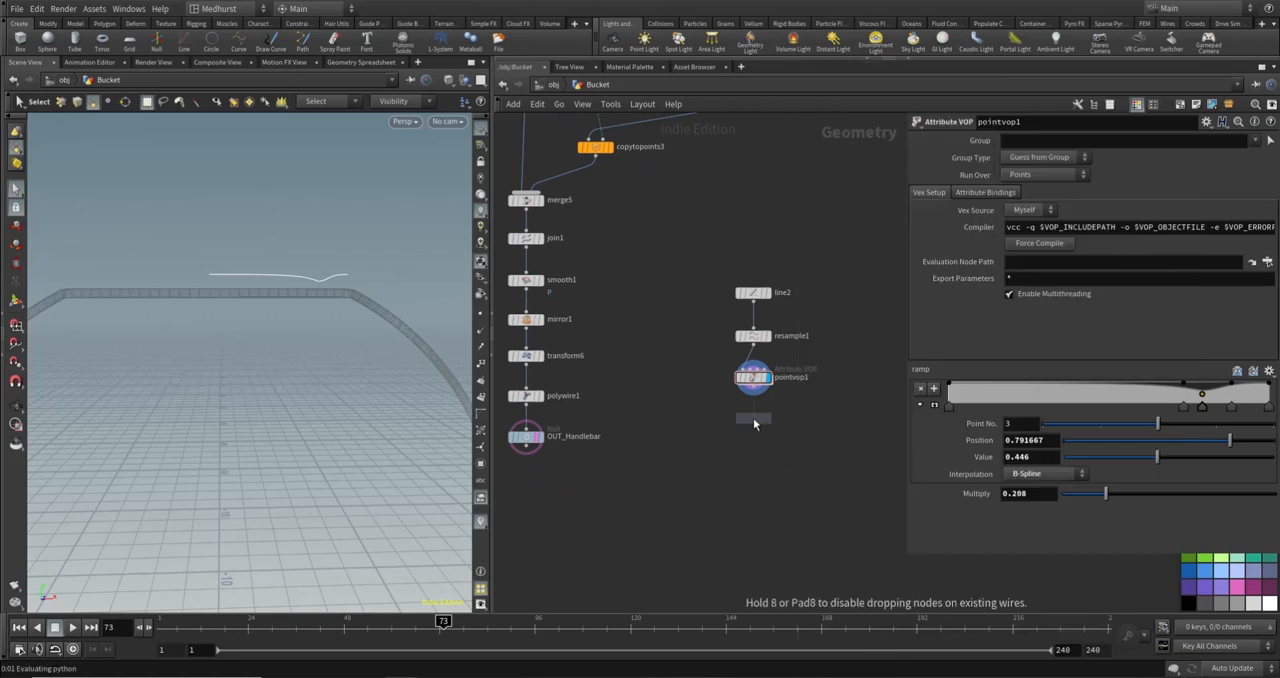
{"action": "left_click", "coordinate": [753, 421]}
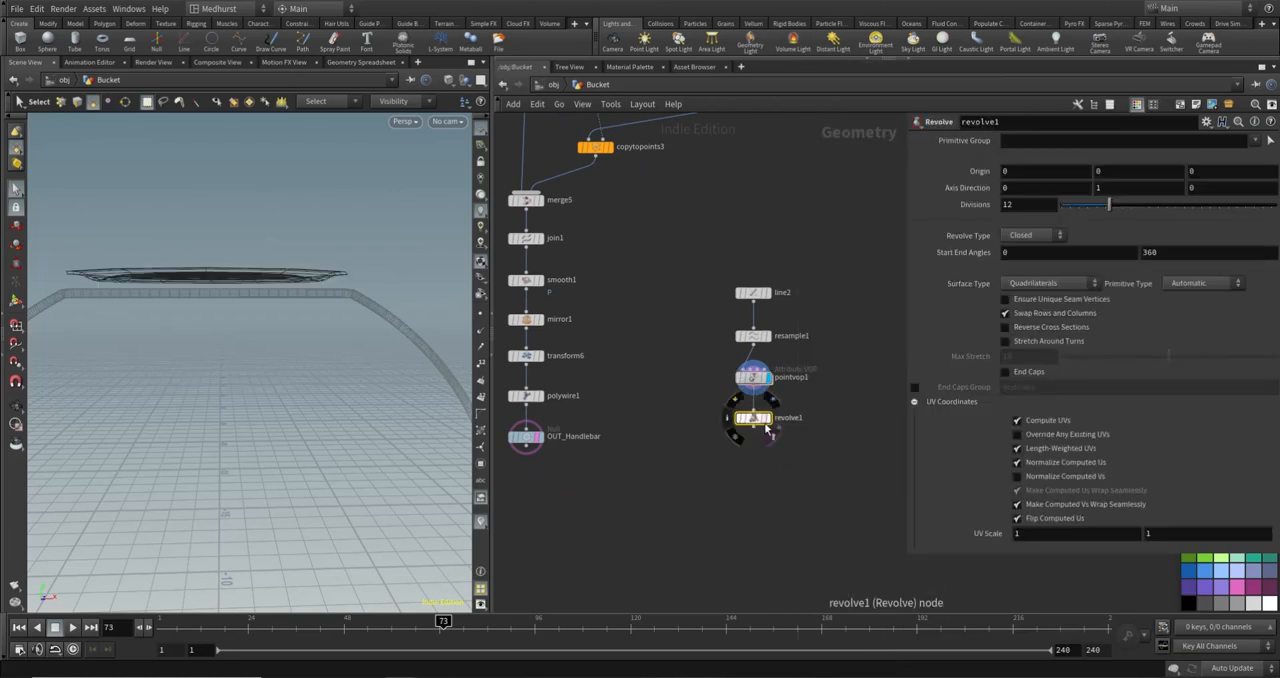
{"action": "left_click", "coordinate": [768, 420]}
{"action": "left_click_drag", "start_coordinate": [262, 235], "coordinate": [249, 329], "text": "alt"}
{"action": "mouse_move", "coordinate": [236, 172]}
{"action": "left_mouse_down", "text": "alt"}
{"action": "mouse_move", "coordinate": [209, 186]}
{"action": "mouse_move", "coordinate": [172, 262]}
{"action": "left_mouse_up", "text": "alt"}
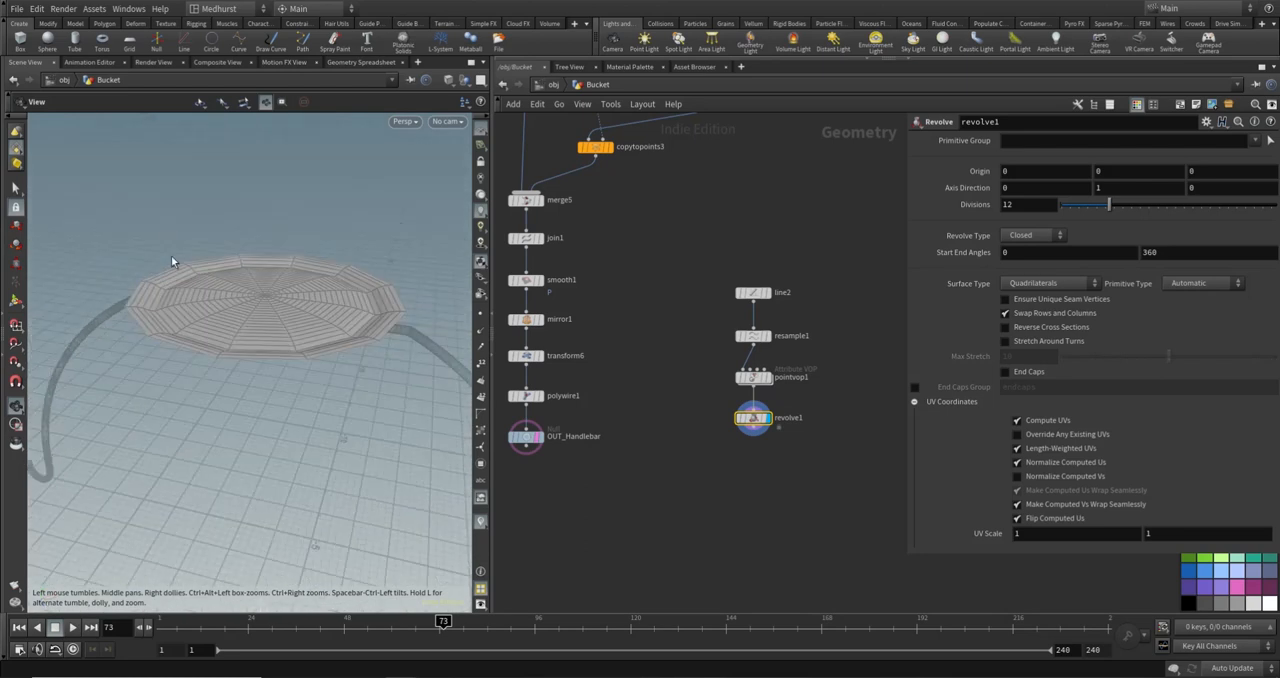
- Set revolve1's axis direction to 1, 0, 0
{"action": "key", "text": "s"}
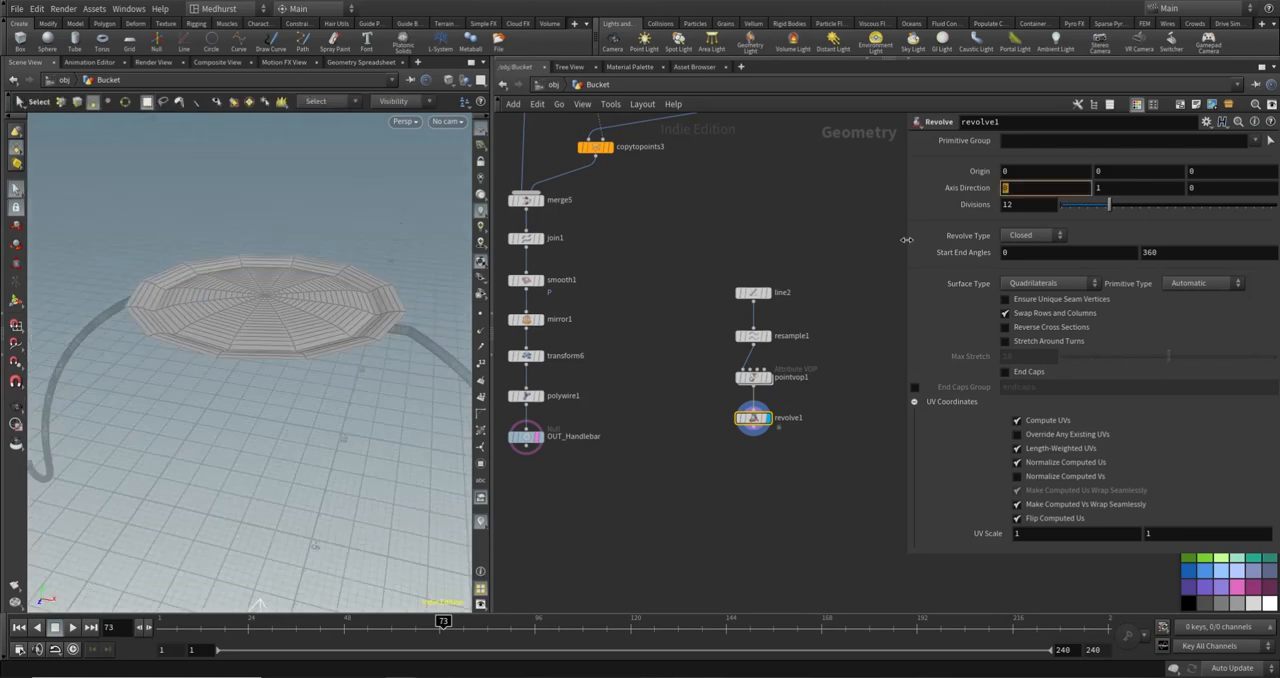
{"action": "key", "text": "Tab"}
{"action": "type", "text": "0"}
{"action": "key", "text": "Return"}
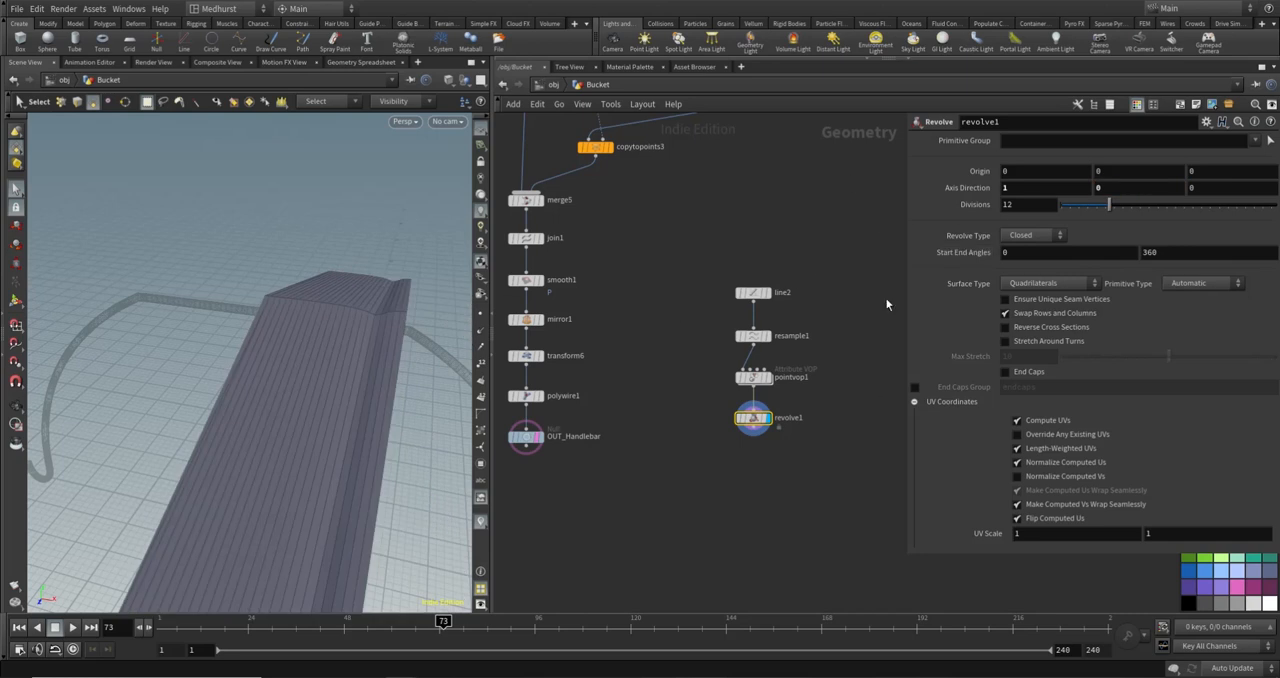
{"action": "key", "text": "Escape"}
{"action": "left_click_drag", "start_coordinate": [314, 326], "coordinate": [392, 452]}
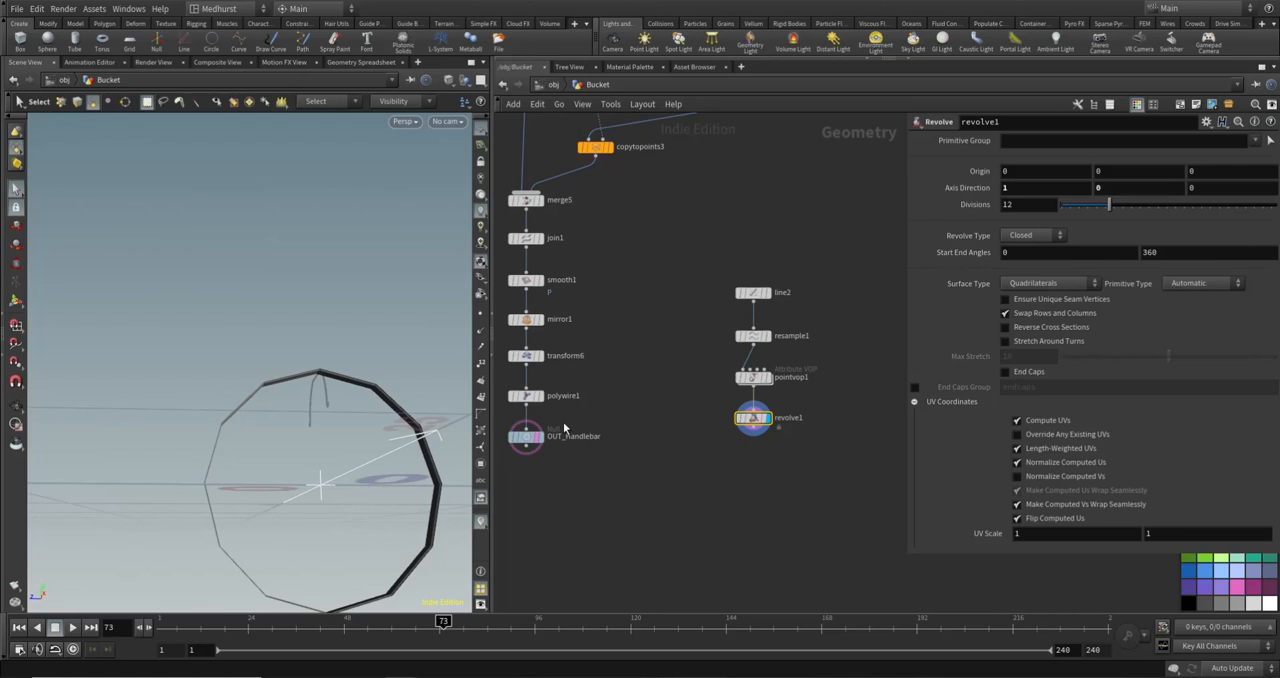
- Copy line2's Y origin and paste it as a relative reference into revolve1's Y origin
{"action": "left_click", "coordinate": [753, 296]}
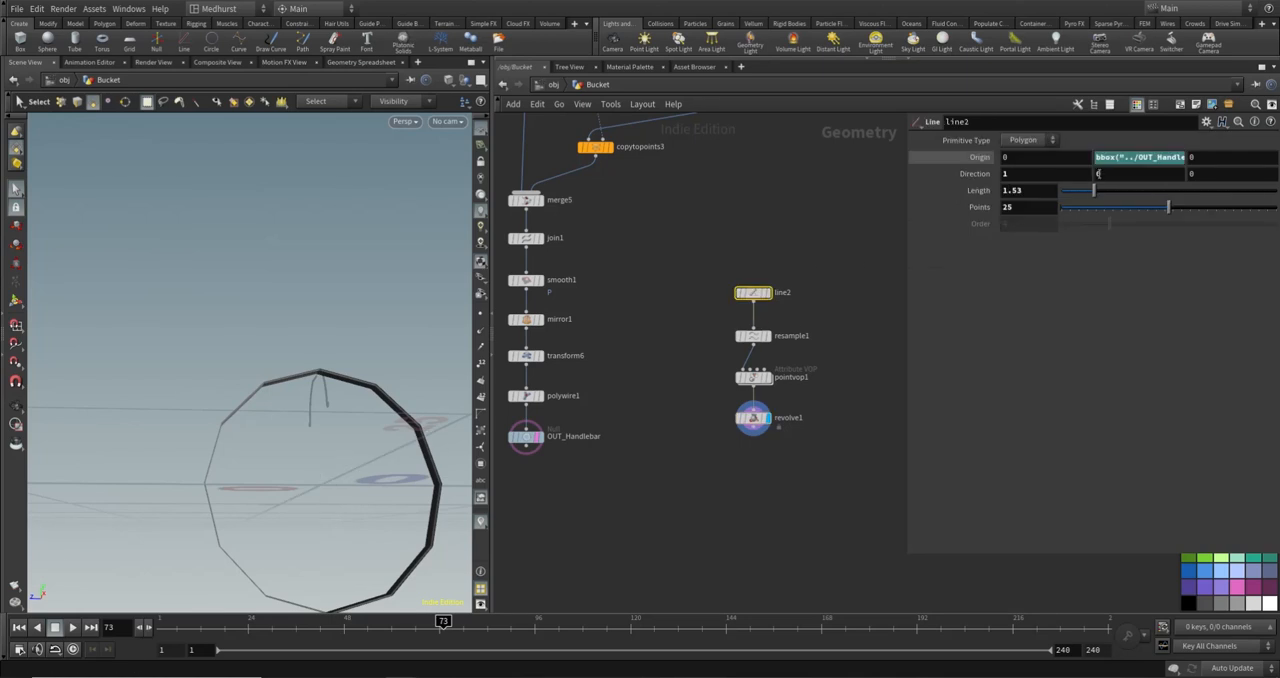
{"action": "right_click", "coordinate": [1133, 159]}
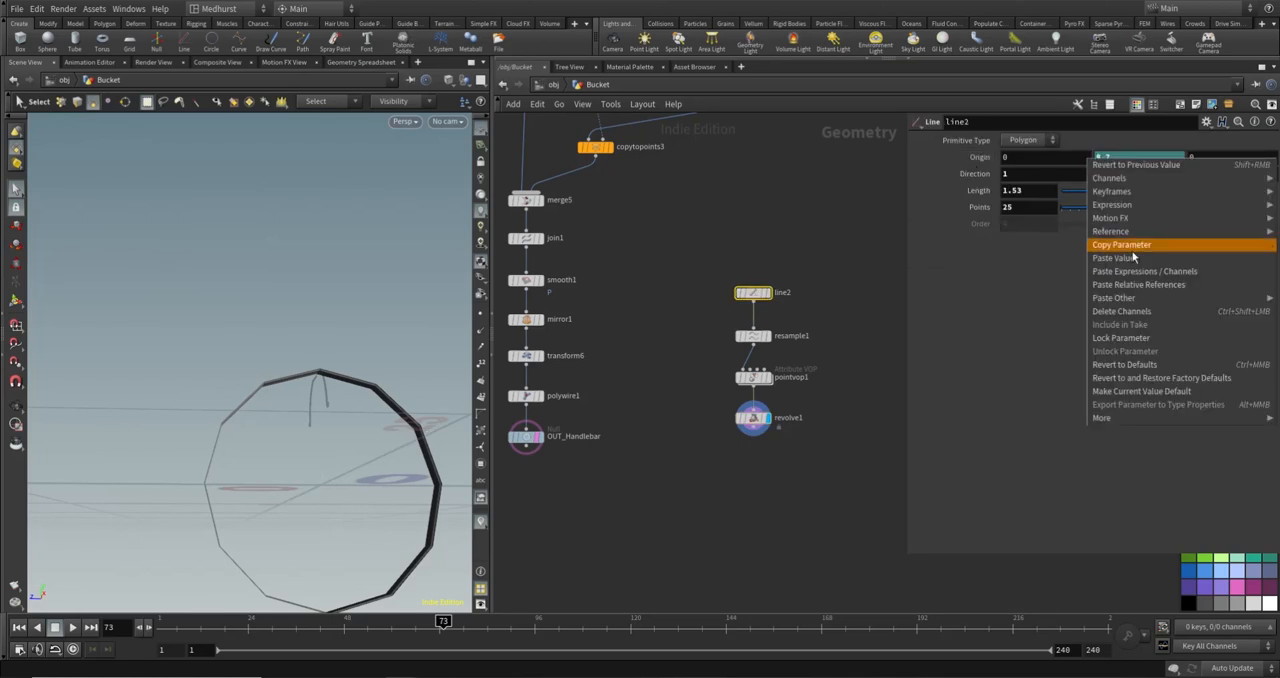
{"action": "left_click", "coordinate": [1134, 251]}
{"action": "left_click", "coordinate": [753, 418]}
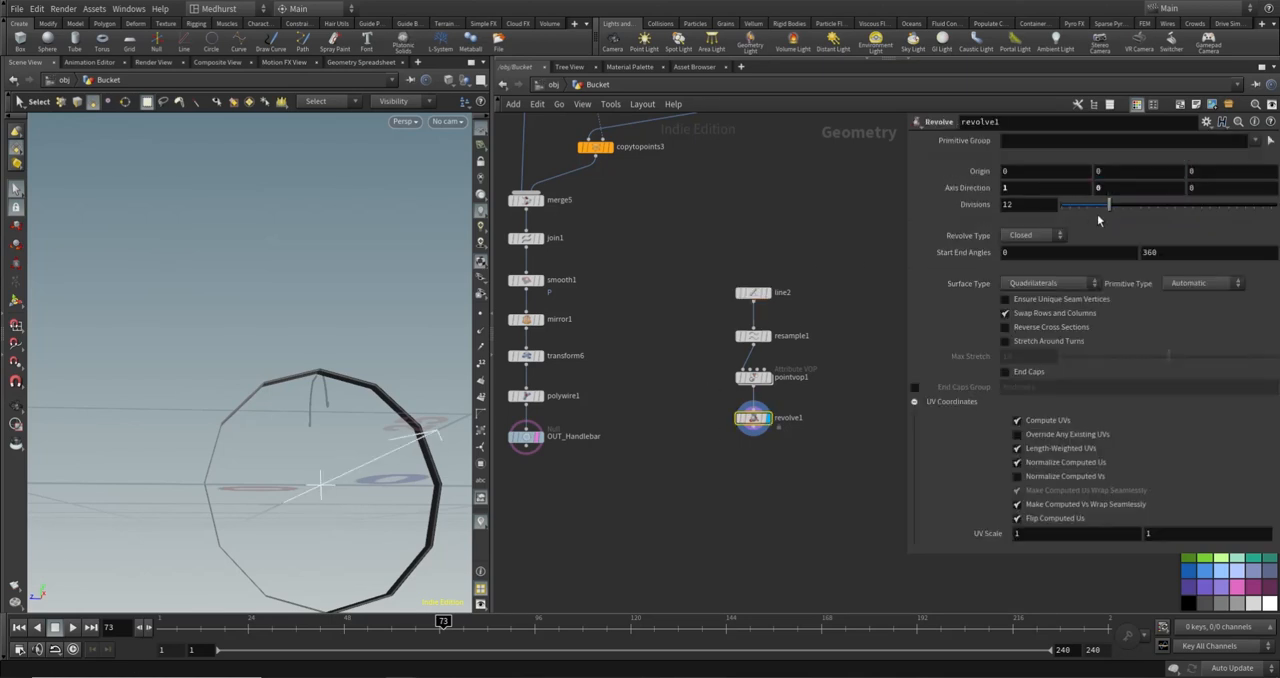
{"action": "right_click", "coordinate": [1092, 172]}
{"action": "left_click", "coordinate": [1139, 303]}
{"action": "left_click_drag", "start_coordinate": [430, 352], "coordinate": [280, 362], "text": "alt"}
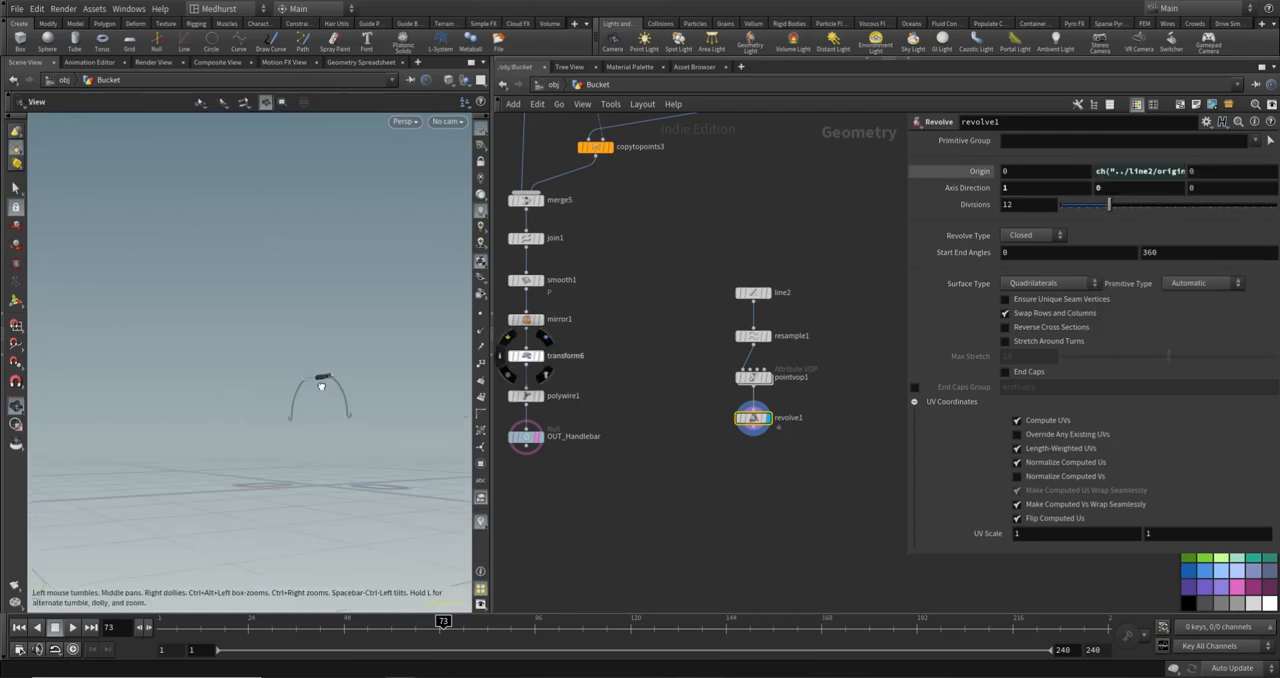
{"action": "right_click_drag", "start_coordinate": [280, 362], "coordinate": [585, 340], "text": "alt"}
{"action": "left_click_drag", "start_coordinate": [356, 372], "coordinate": [423, 374], "text": "alt"}
{"action": "key", "text": "s"}
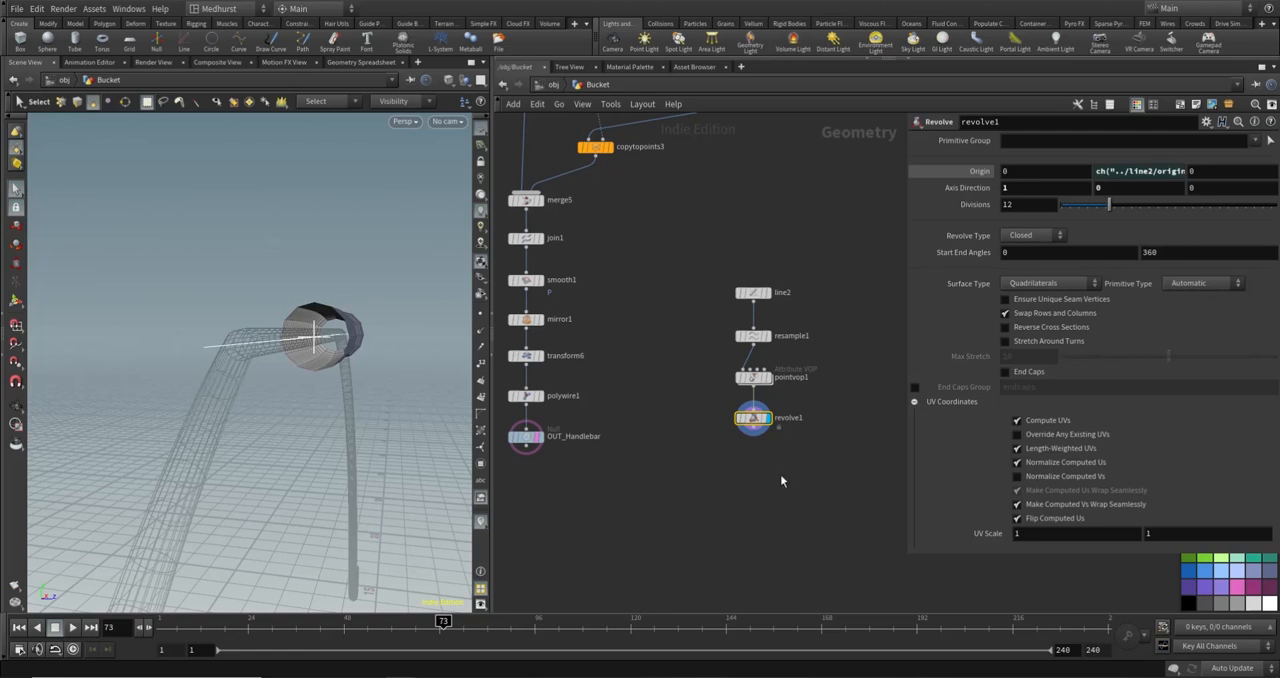
- Add a Mirror node below revolve1 and display it to complete both halves of the grip
{"action": "key", "text": "Tab"}
{"action": "type", "text": "mirr"}
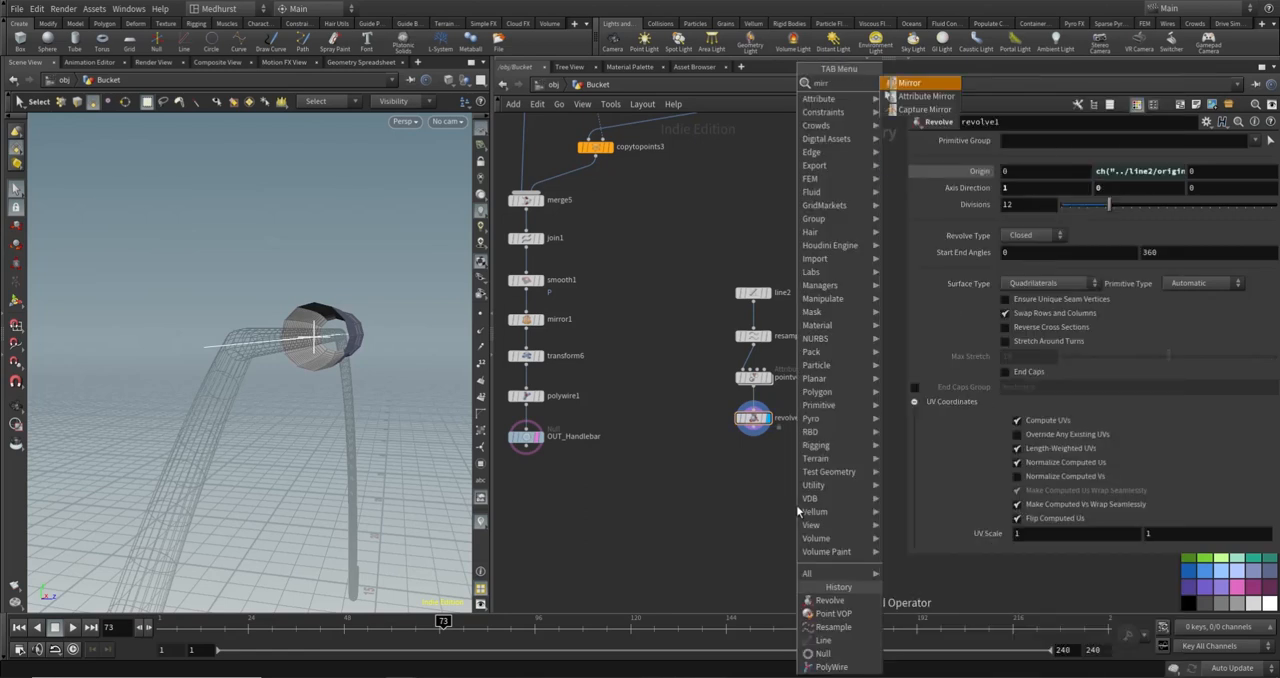
{"action": "key", "text": "Return"}
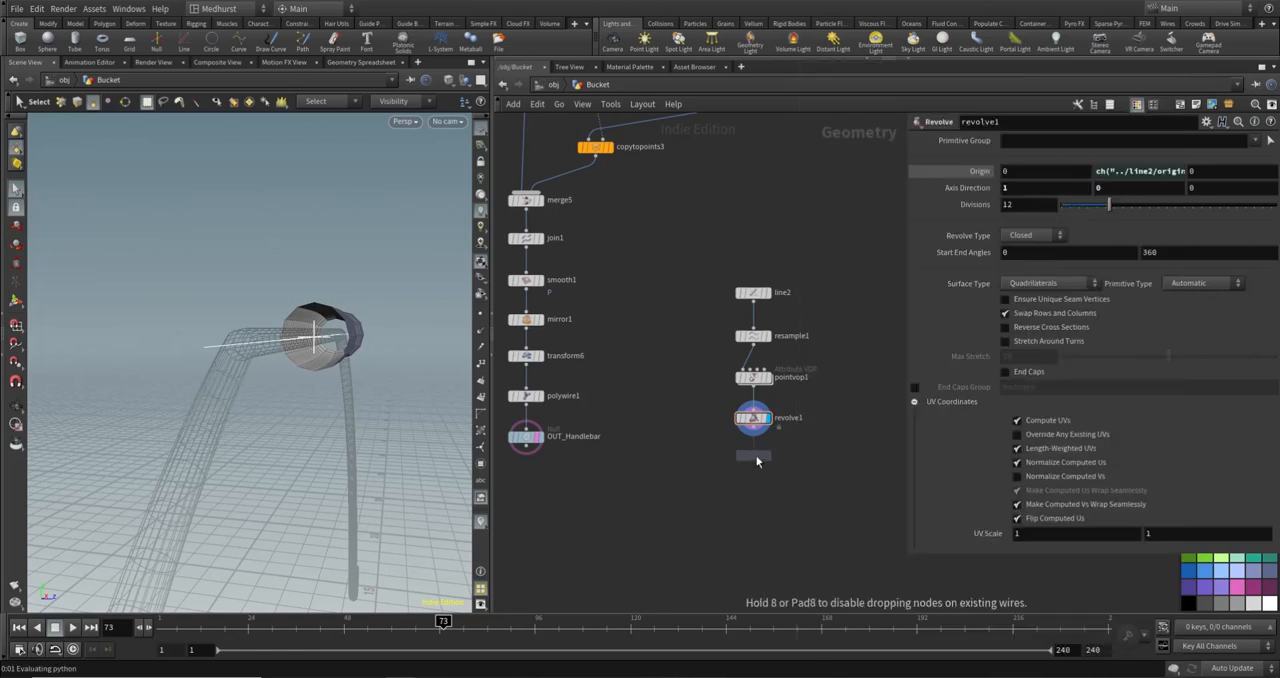
{"action": "left_click", "coordinate": [756, 454]}
{"action": "left_click", "coordinate": [756, 432]}
{"action": "left_click", "coordinate": [753, 448]}
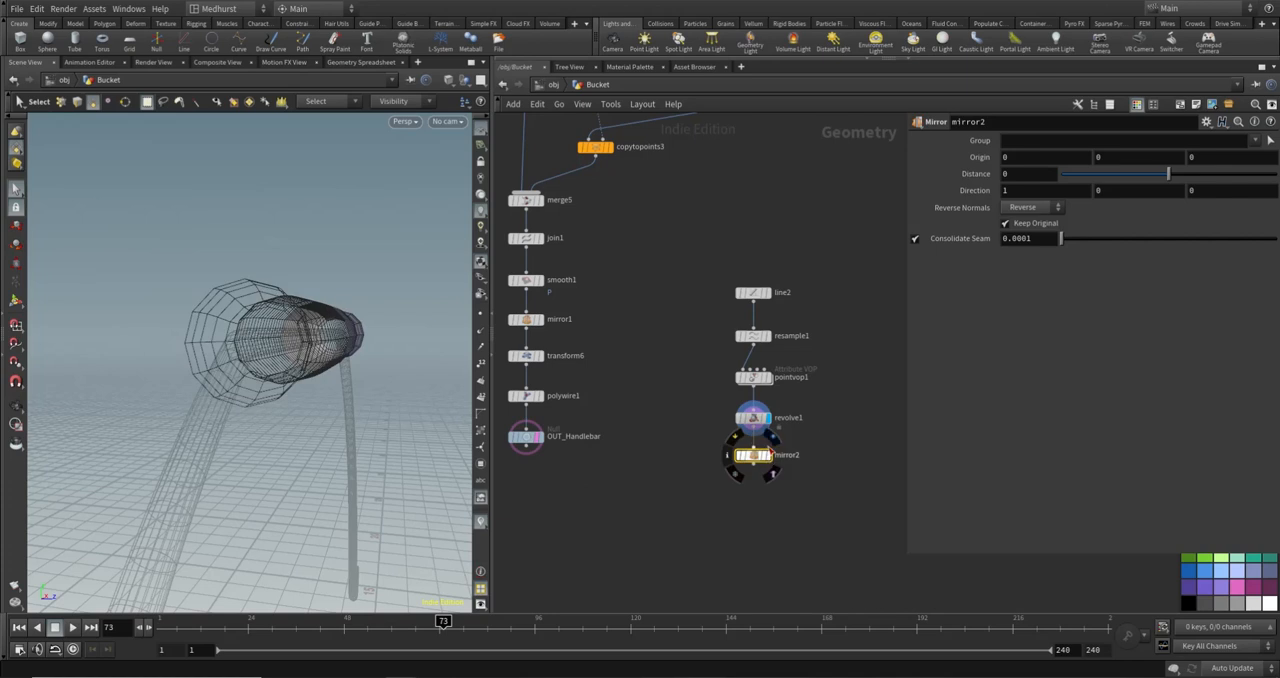
{"action": "key", "text": "Escape"}
{"action": "left_click_drag", "start_coordinate": [280, 375], "coordinate": [286, 326]}
{"action": "scroll", "coordinate": [223, 346], "scroll_direction": "down", "scroll_amount": 5}
{"action": "scroll", "coordinate": [280, 308], "scroll_direction": "up", "scroll_amount": 4}
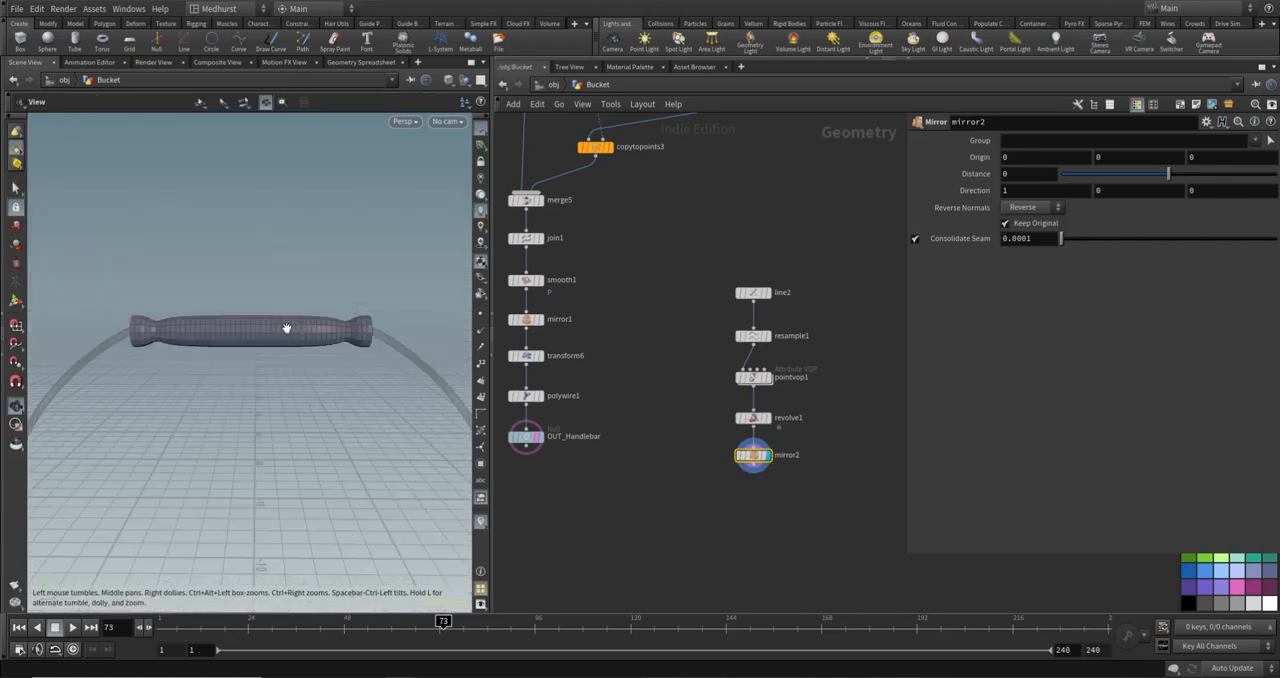
{"action": "scroll", "coordinate": [286, 326], "scroll_direction": "up", "scroll_amount": 4}
- Add a shallow dip to pointvop1's ramp at position 0.295833 with value 0.766667, flanked by two points at value 1
{"action": "left_click", "coordinate": [752, 377]}
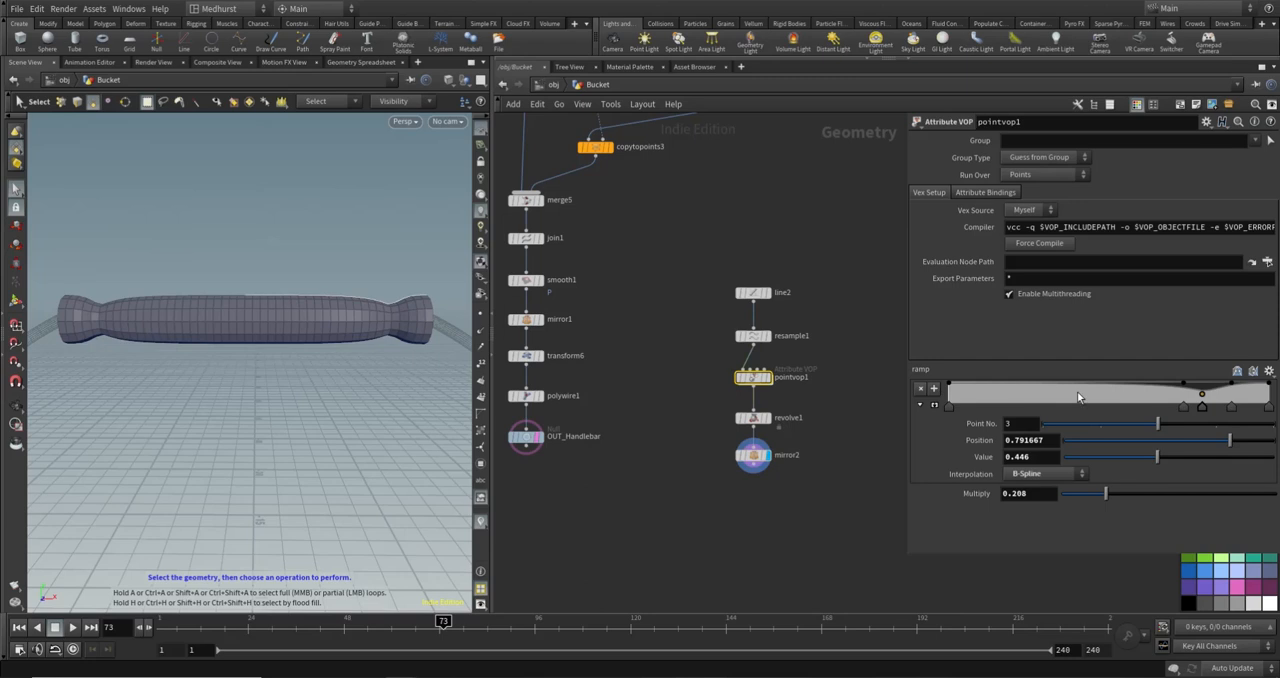
{"action": "left_click", "coordinate": [1081, 384]}
{"action": "left_click_drag", "start_coordinate": [1038, 390], "coordinate": [1038, 392]}
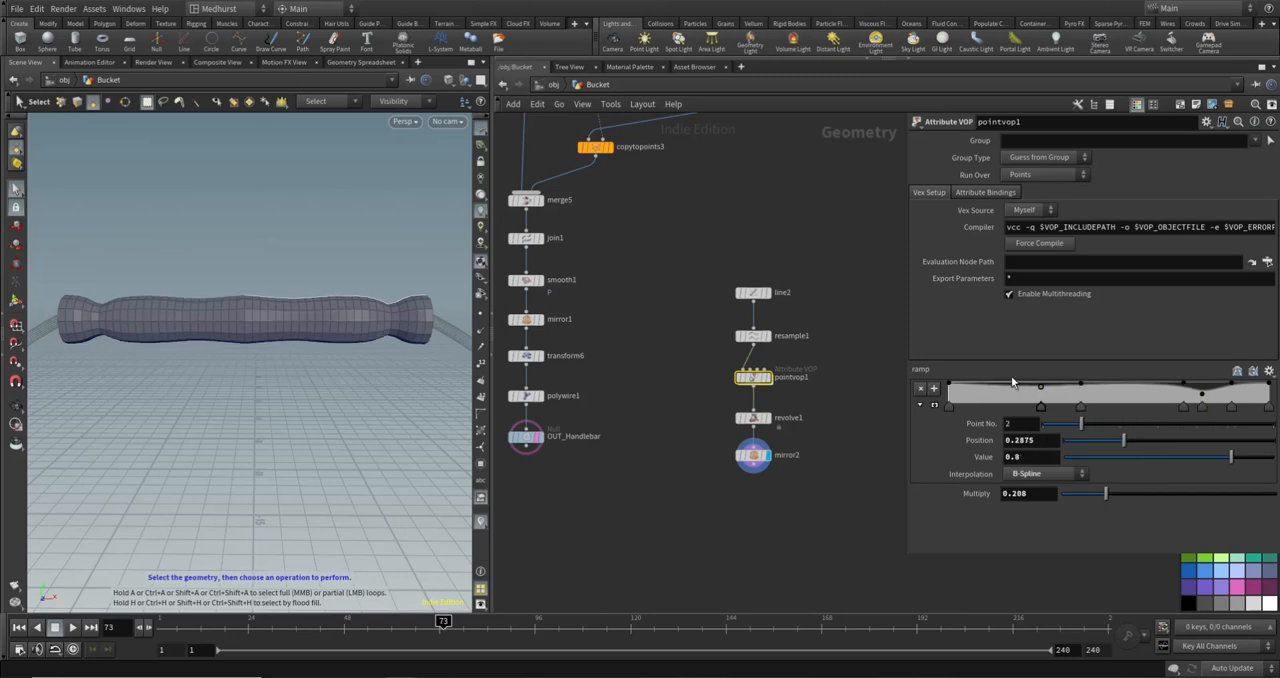
{"action": "left_click_drag", "start_coordinate": [957, 388], "coordinate": [1043, 393]}
{"action": "scroll", "coordinate": [248, 315], "scroll_direction": "down", "scroll_amount": 3}
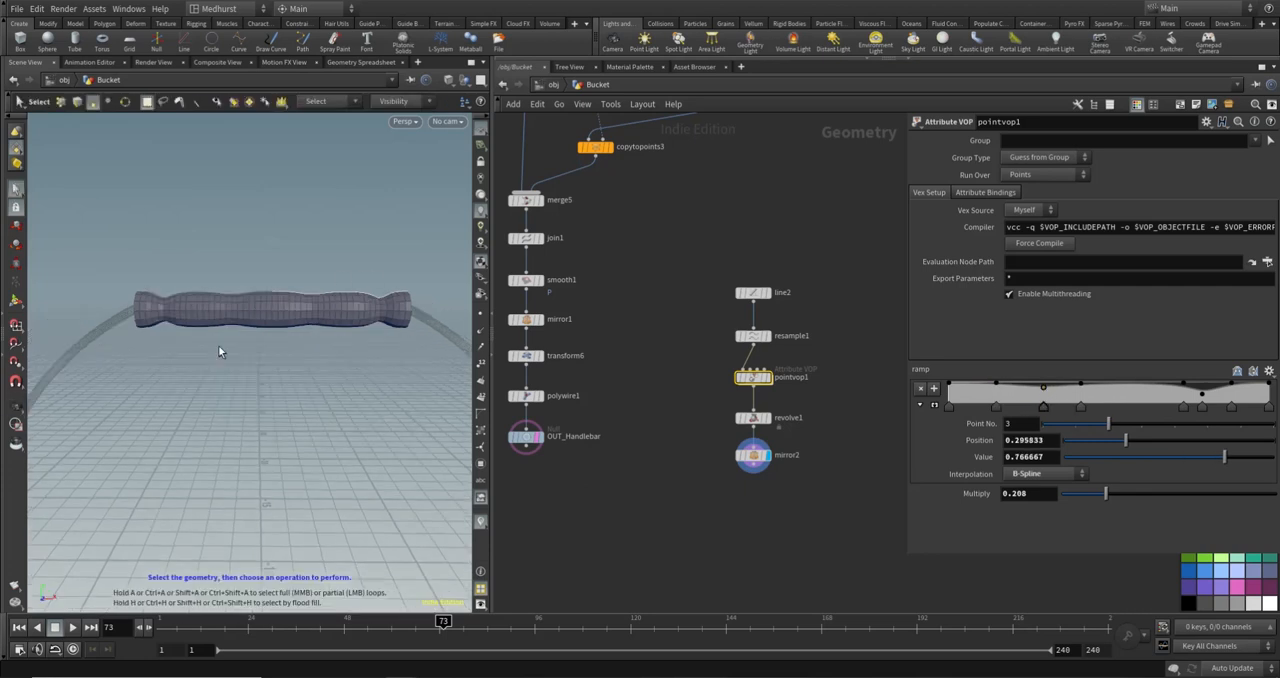
{"action": "left_click_drag", "start_coordinate": [306, 337], "coordinate": [329, 326], "text": "alt"}
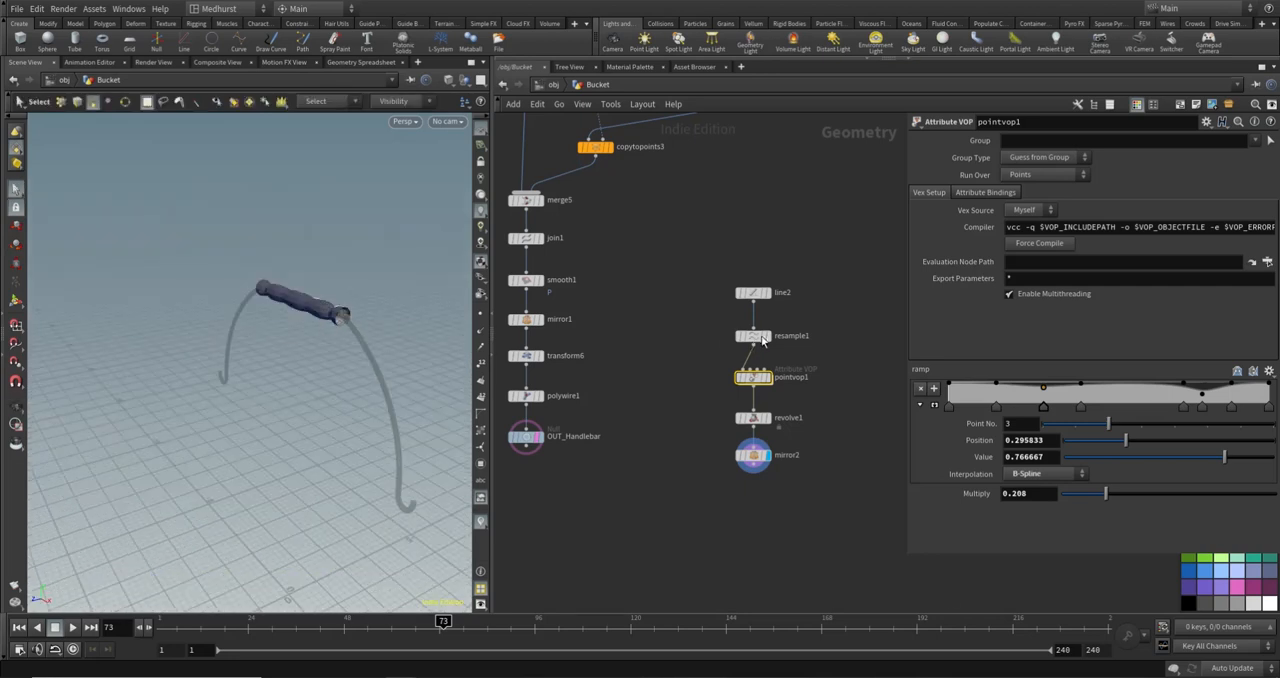
- Add a ramp point just before the end and set the end point's value to 0.828
{"action": "left_click", "coordinate": [1258, 386]}
{"action": "left_click", "coordinate": [1267, 403]}
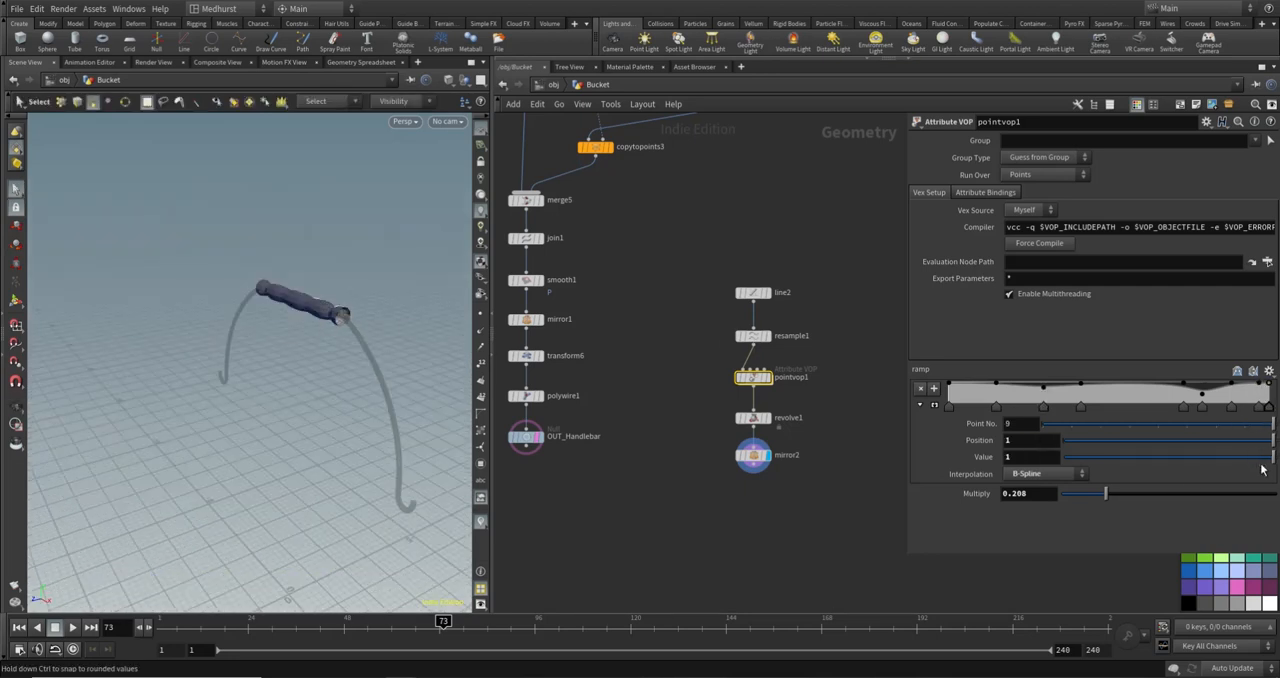
{"action": "left_click_drag", "start_coordinate": [1238, 466], "coordinate": [1237, 466]}
{"action": "left_click_drag", "start_coordinate": [368, 362], "coordinate": [403, 326], "text": "alt"}
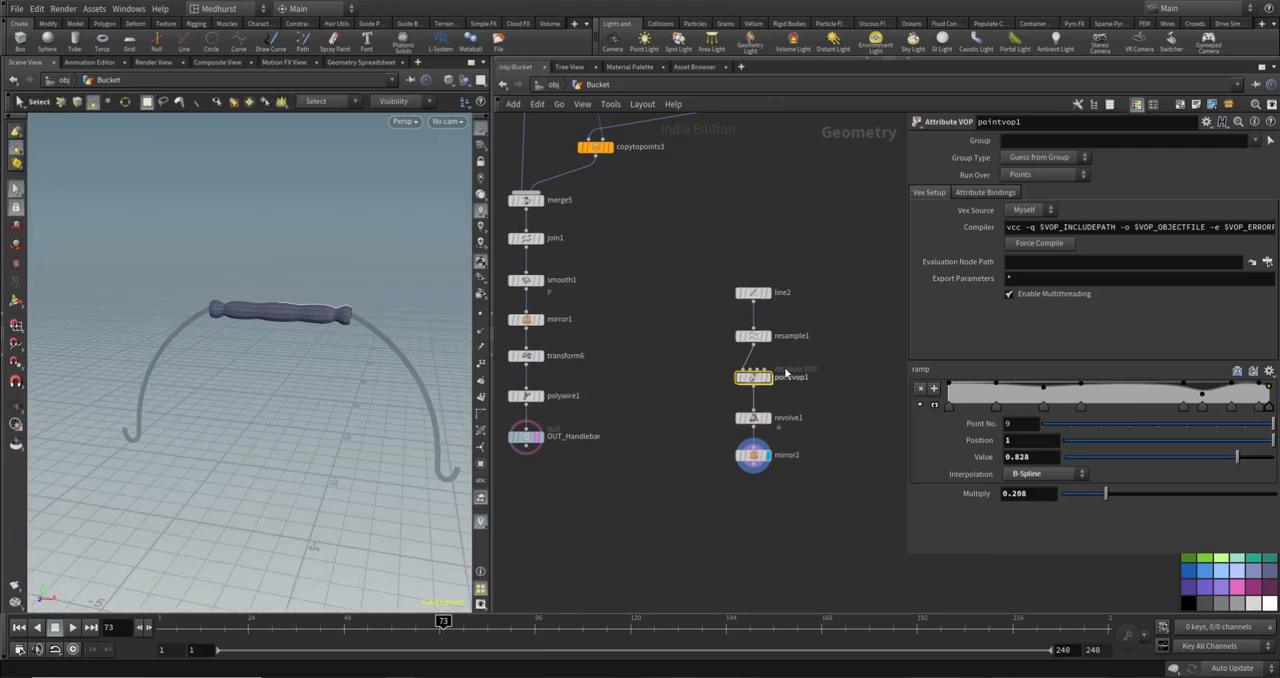
- Add a Fuse node below mirror2, connect it to mirror2's output and display it
{"action": "key", "text": "Tab"}
{"action": "left_click", "coordinate": [836, 500]}
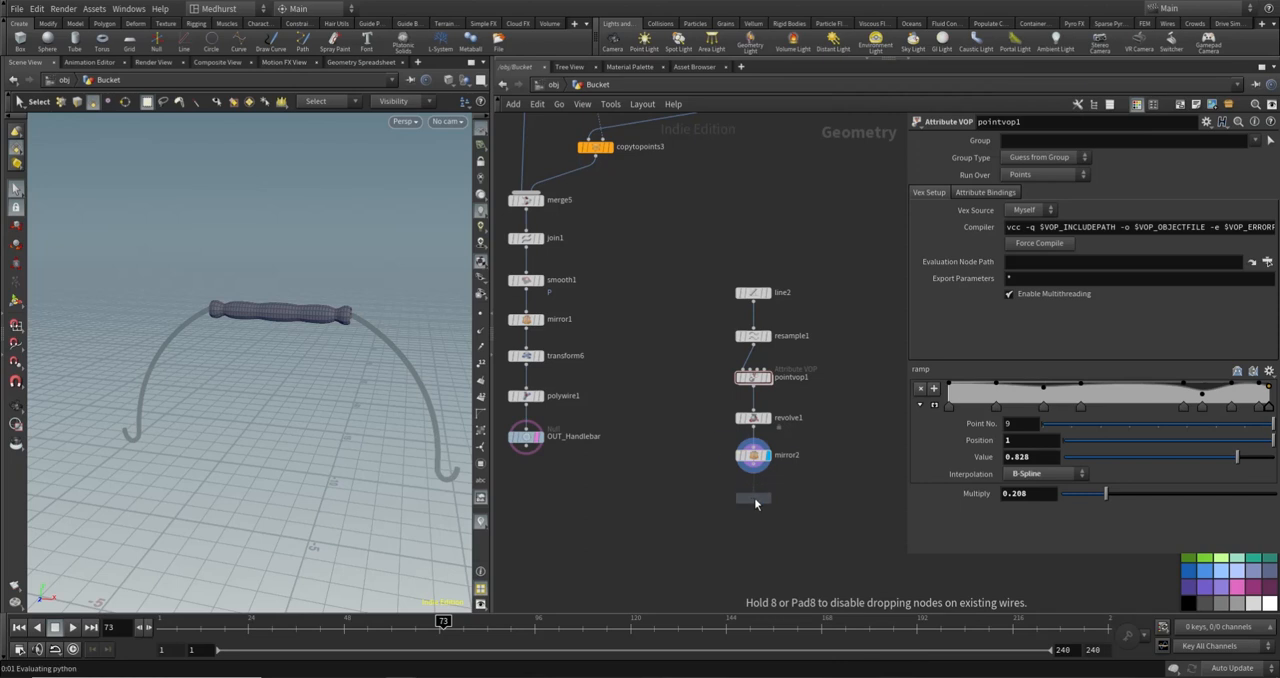
{"action": "left_click", "coordinate": [755, 503]}
{"action": "left_click", "coordinate": [753, 487]}
{"action": "left_click", "coordinate": [753, 466]}
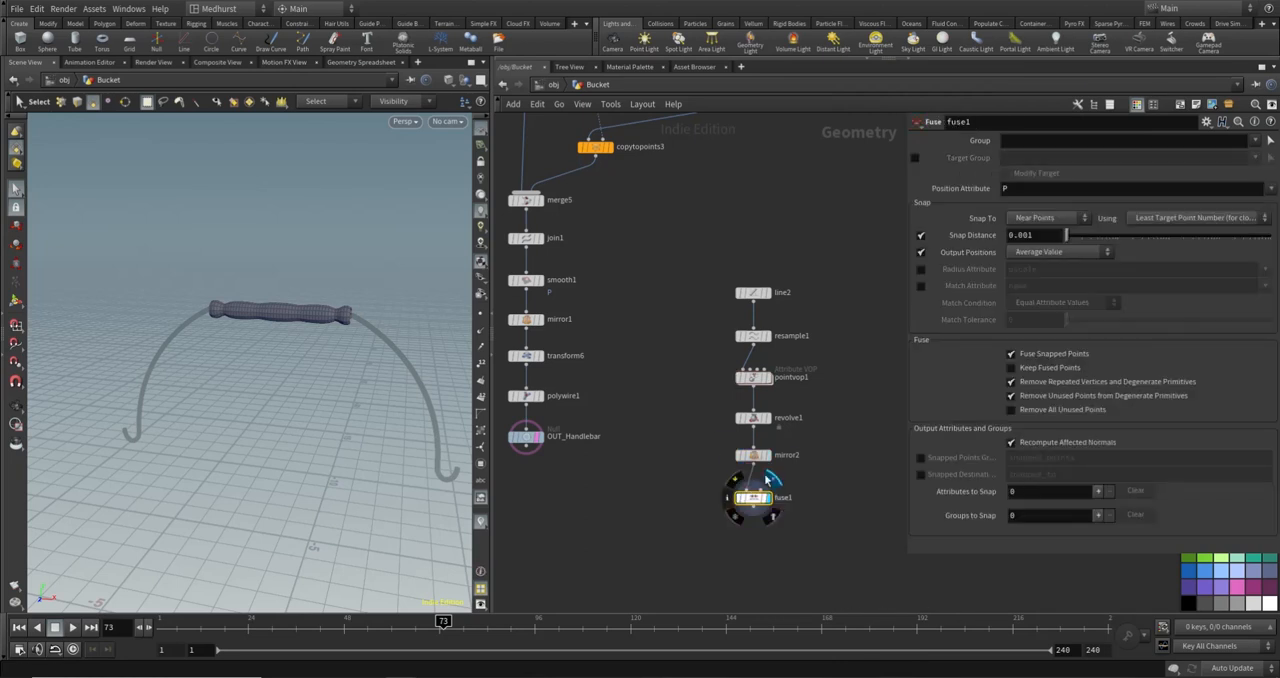
{"action": "left_click", "coordinate": [768, 481]}
- Add a PolyExtrude node below fuse1 and connect fuse1's output to its first input
{"action": "scroll", "coordinate": [760, 527], "scroll_direction": "up", "scroll_amount": 3}
{"action": "key", "text": "Tab"}
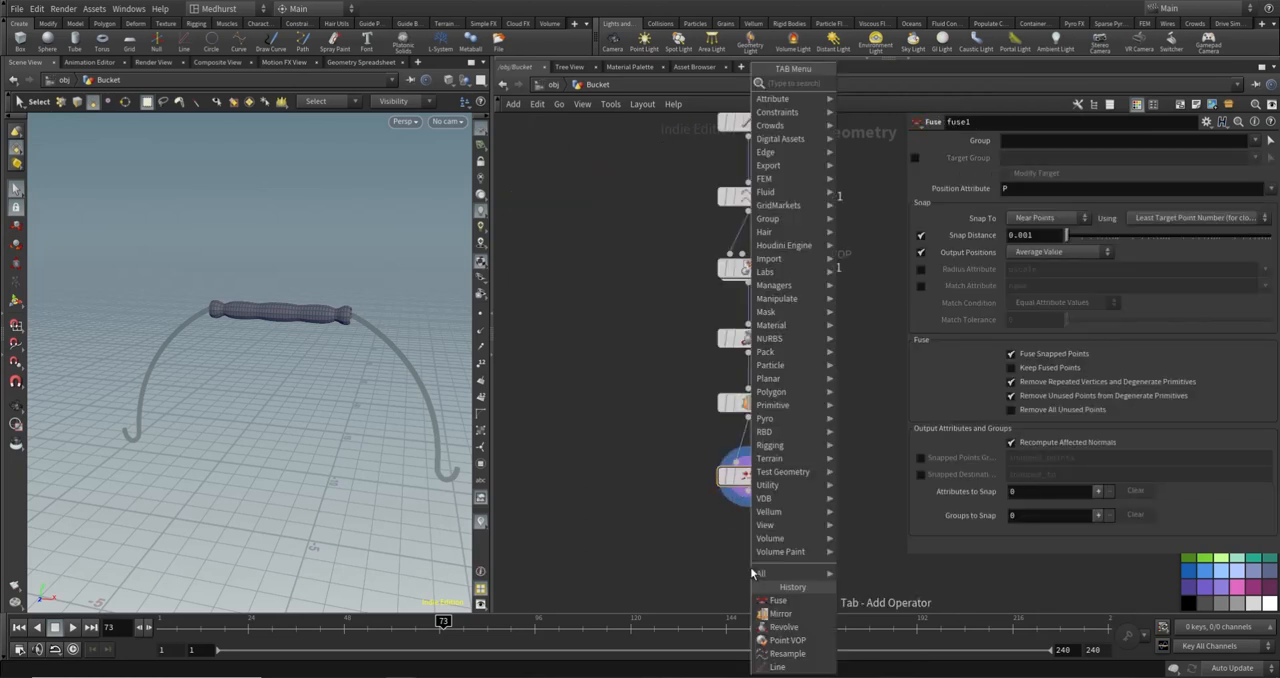
{"action": "type", "text": "polyext"}
{"action": "key", "text": "Return"}
{"action": "left_click", "coordinate": [746, 541]}
{"action": "left_click", "coordinate": [748, 491]}
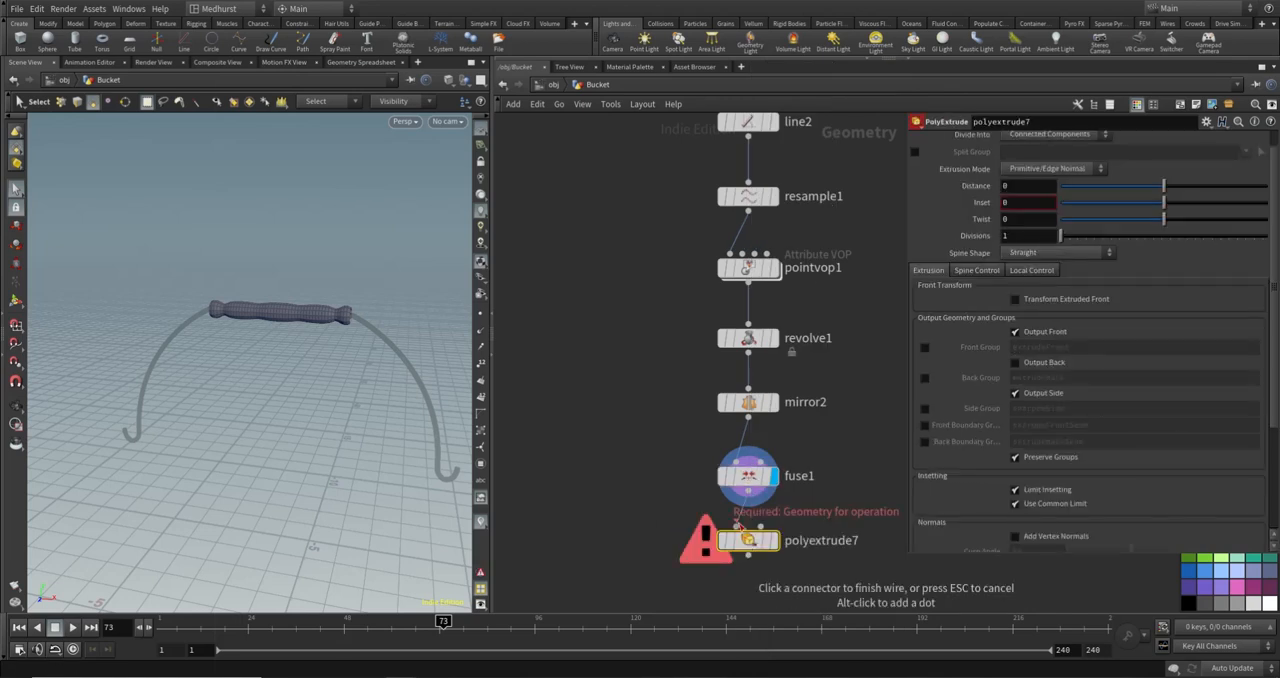
{"action": "left_click", "coordinate": [736, 526]}
- Display polyextrude7 and set its extrusion Distance to 0.1
{"action": "left_click_drag", "start_coordinate": [371, 323], "coordinate": [385, 277], "text": "alt"}
{"action": "scroll", "coordinate": [341, 318], "scroll_direction": "up", "scroll_amount": 4}
{"action": "scroll", "coordinate": [380, 260], "scroll_direction": "up", "scroll_amount": 3}
{"action": "key", "text": "s"}
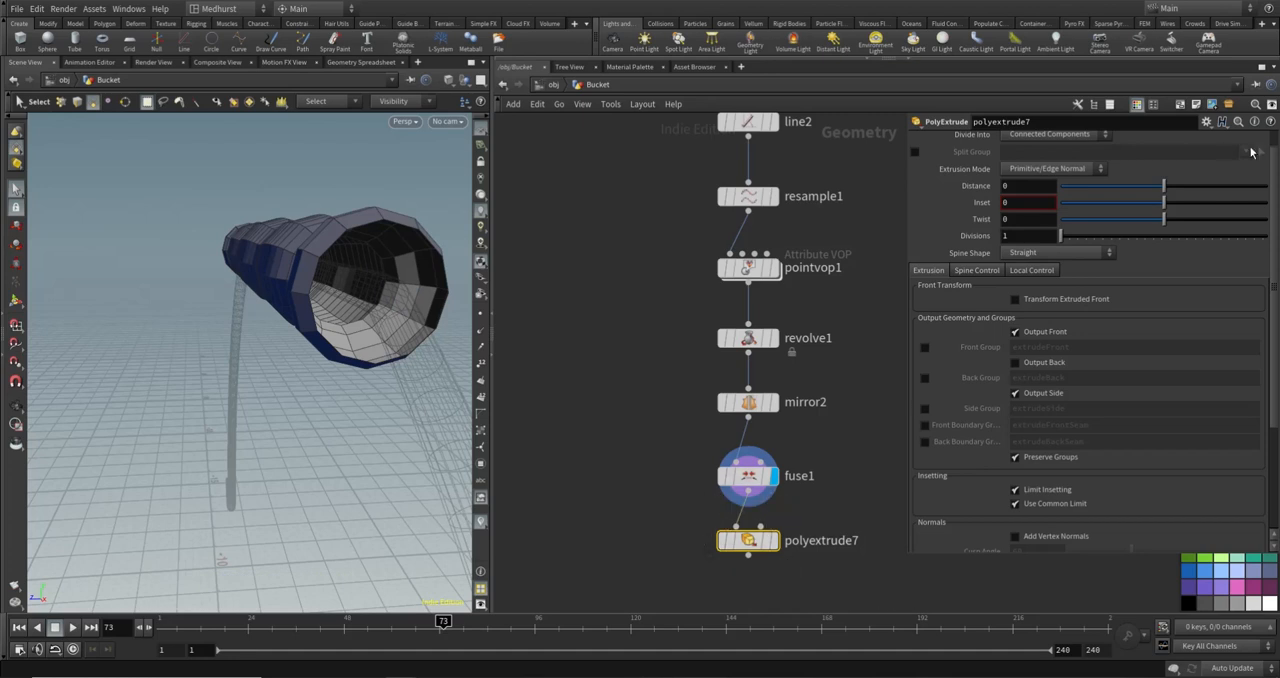
{"action": "left_click", "coordinate": [775, 541]}
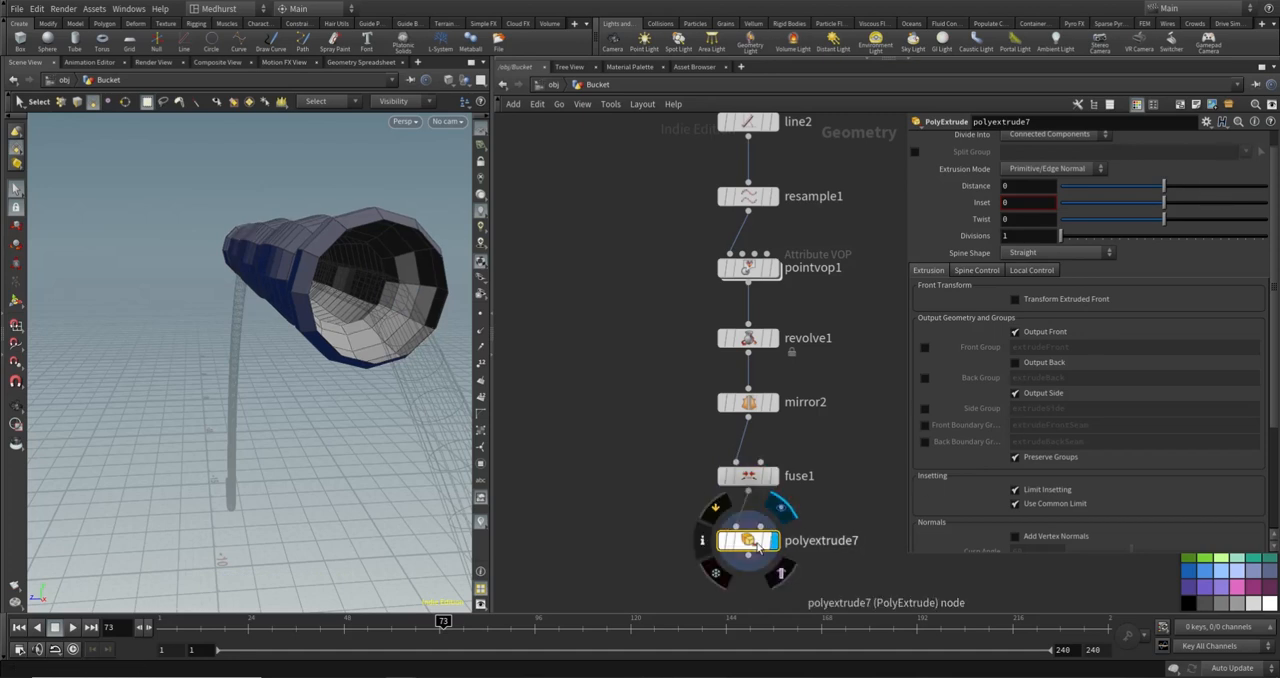
{"action": "left_click_drag", "start_coordinate": [775, 541], "coordinate": [782, 539]}
{"action": "left_click_drag", "start_coordinate": [1172, 192], "coordinate": [1174, 189]}
- Enable Output Back on polyextrude7 so the grip's extruded shell is closed, and check the whole grip
{"action": "left_click_drag", "start_coordinate": [429, 245], "coordinate": [344, 247], "text": "alt"}
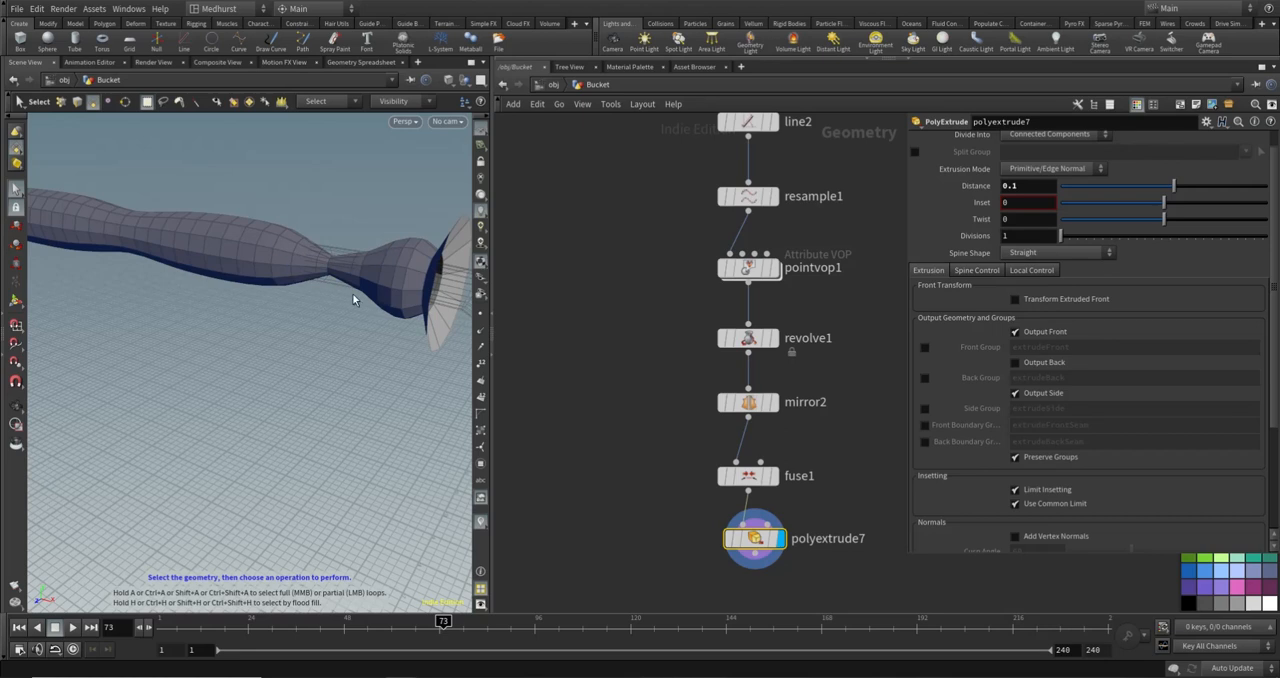
{"action": "left_click", "coordinate": [1015, 364]}
{"action": "key", "text": "space"}
{"action": "left_click_drag", "start_coordinate": [221, 361], "coordinate": [154, 297]}
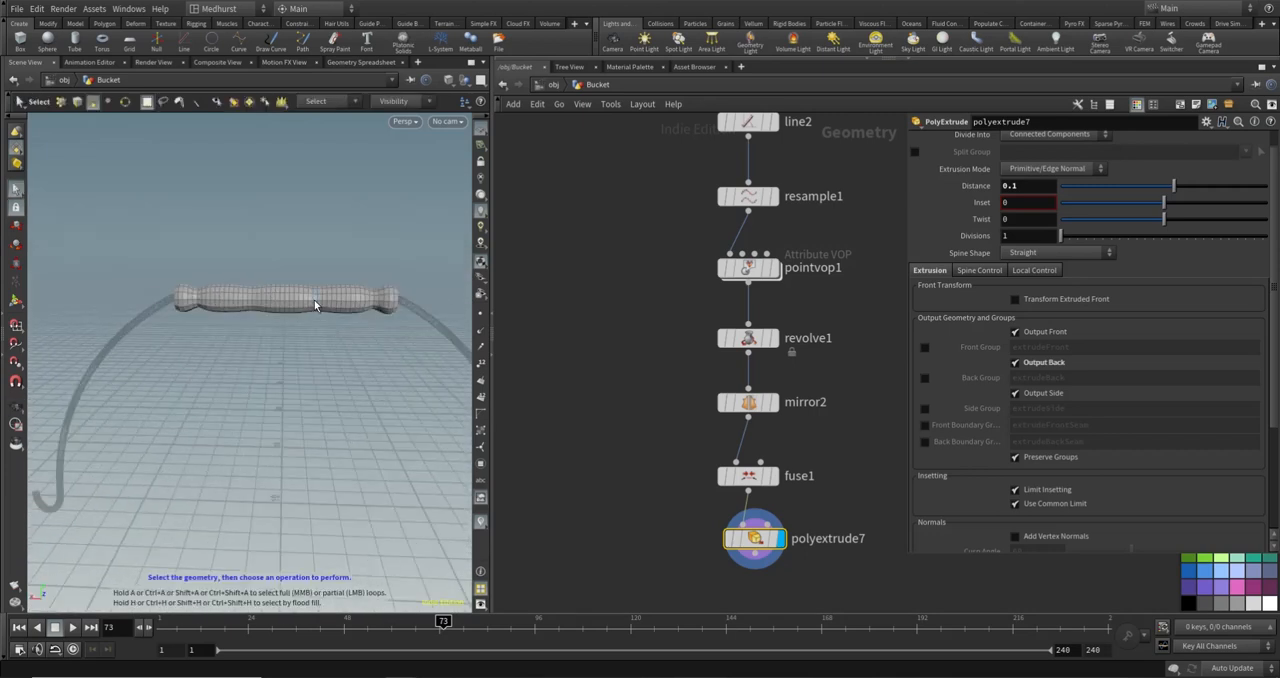
{"action": "key", "text": "space"}
{"action": "left_click_drag", "start_coordinate": [314, 305], "coordinate": [363, 315]}
{"action": "key", "text": "space"}
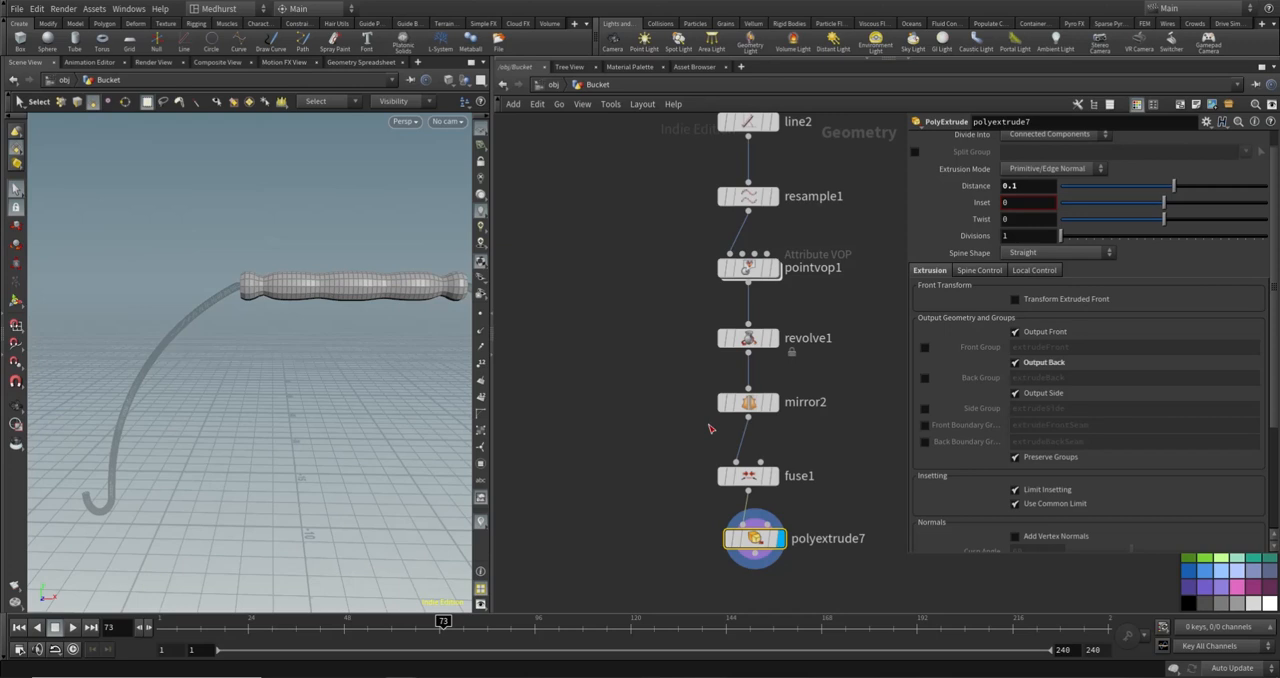
- Add a Null node below polyextrude7 and rename it OUT_Handle
{"action": "middle_click_drag", "start_coordinate": [669, 537], "coordinate": [664, 445]}
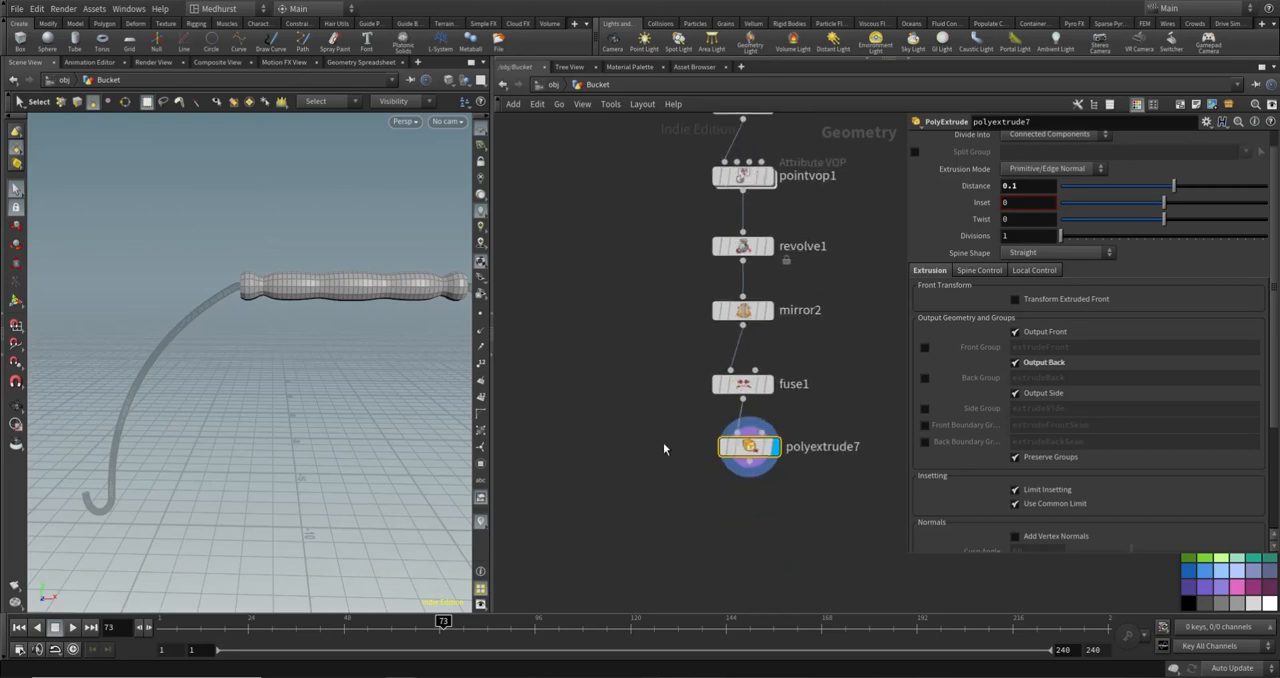
{"action": "key", "text": "Tab"}
{"action": "type", "text": "null"}
{"action": "key", "text": "Return"}
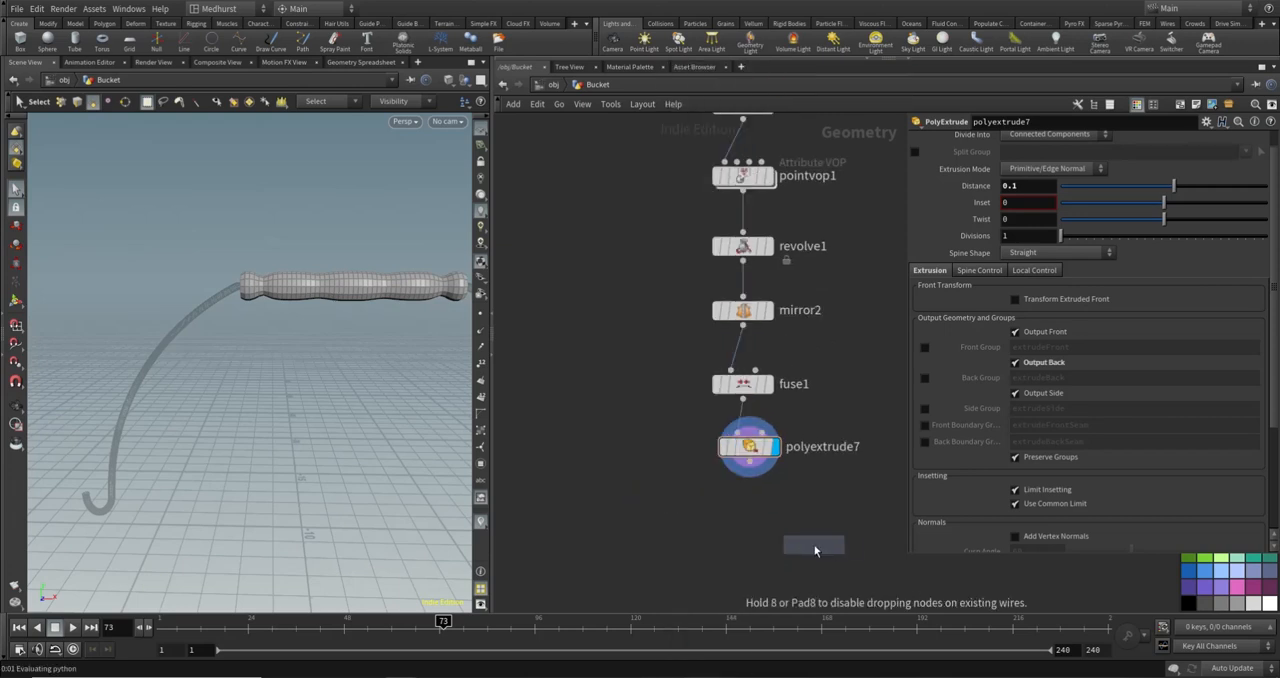
{"action": "left_click", "coordinate": [750, 522]}
{"action": "double_click", "coordinate": [800, 523]}
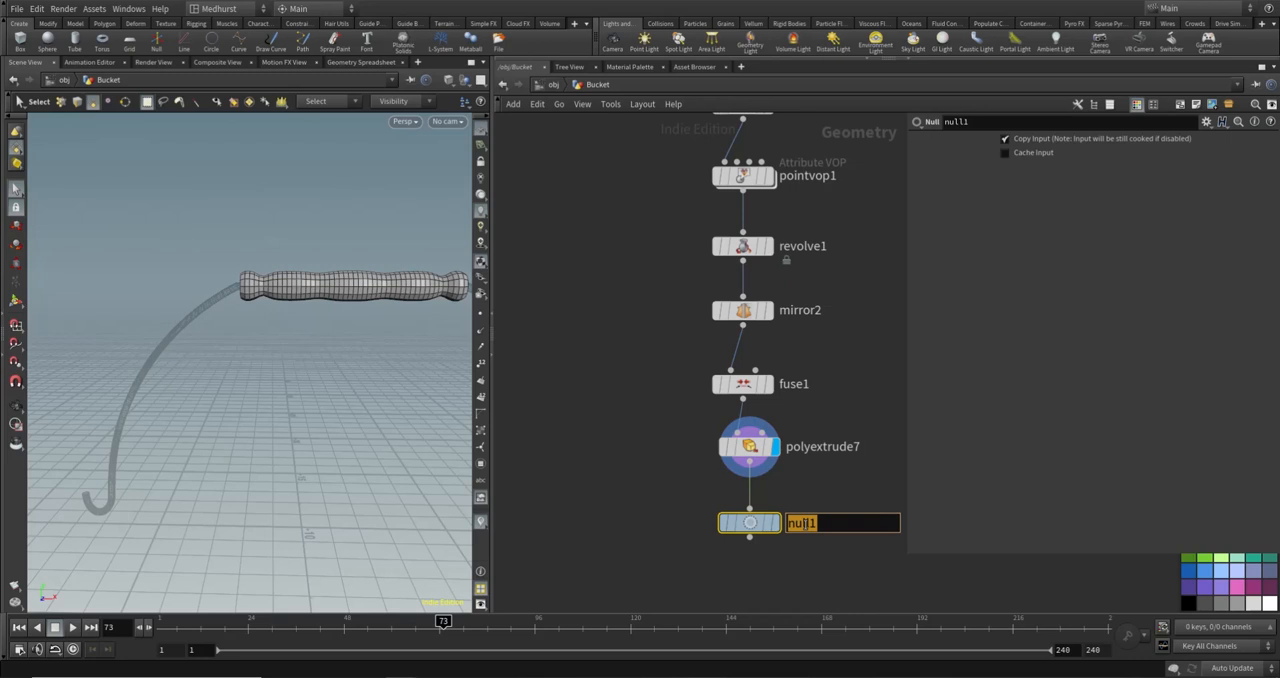
{"action": "type", "text": "OUT_Handle"}
{"action": "key", "text": "Return"}
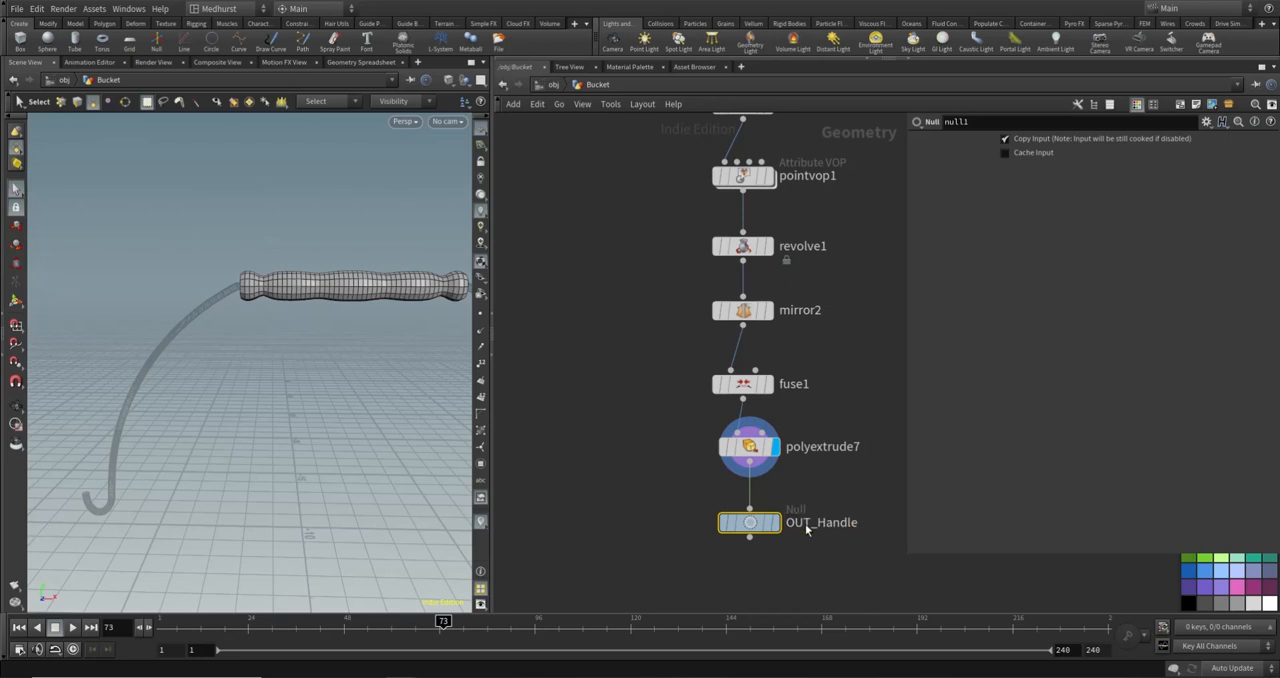
- Add a Merge node below and between the OUT_Handlebar and OUT_Handle nodes
{"action": "scroll", "coordinate": [734, 508], "scroll_direction": "down", "scroll_amount": 3}
{"action": "key", "text": "Tab"}
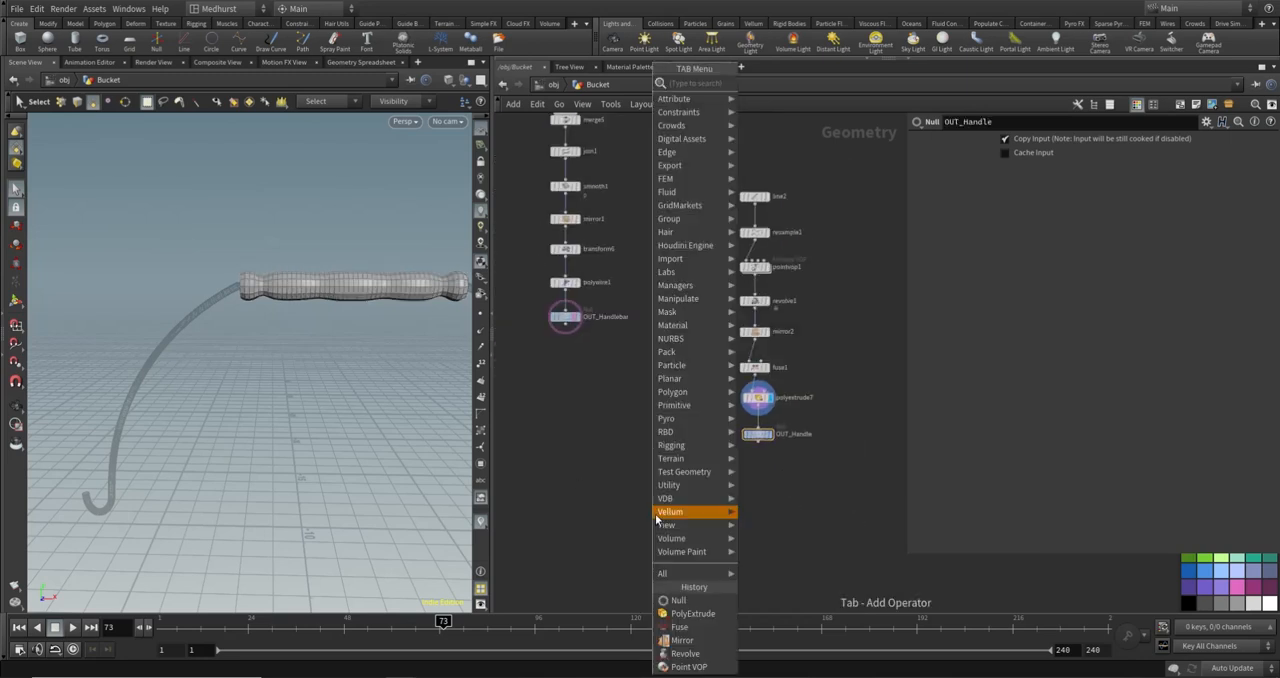
{"action": "type", "text": "merge"}
{"action": "key", "text": "Return"}
{"action": "left_click", "coordinate": [661, 497]}
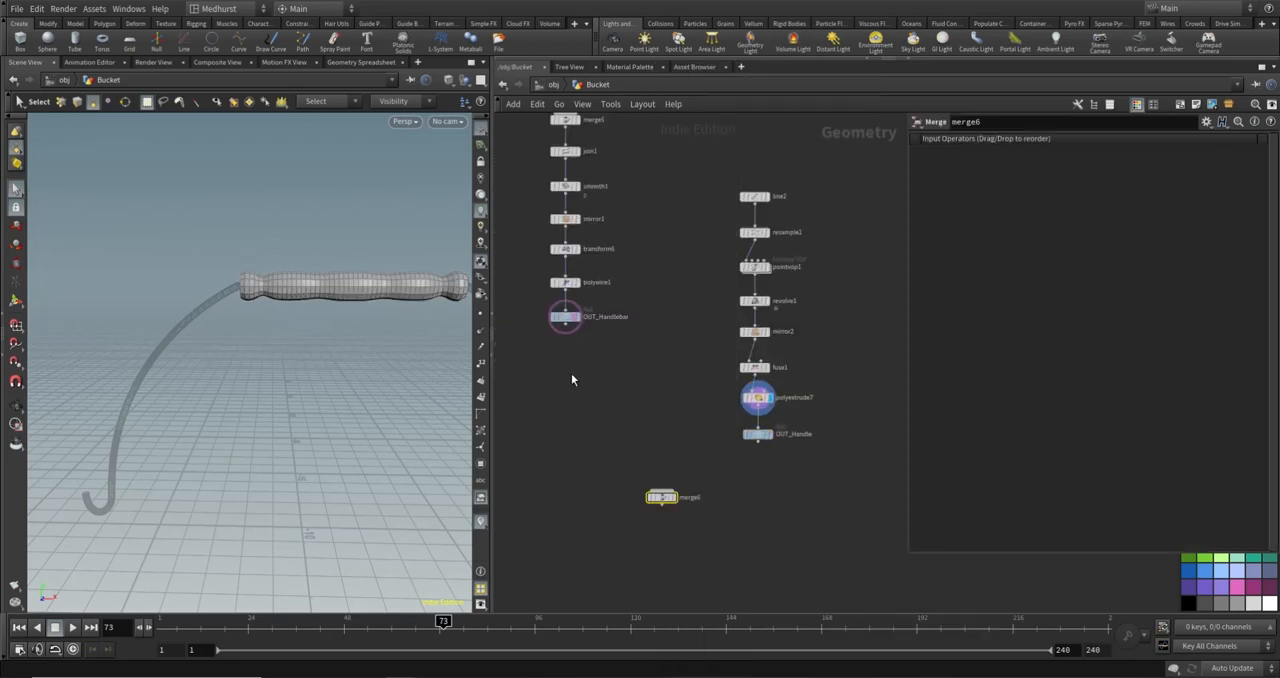
- Connect OUT_Handlebar and OUT_Handle into merge6 and display the merged handle
{"action": "left_click_drag", "start_coordinate": [567, 325], "coordinate": [661, 490]}
{"action": "left_click_drag", "start_coordinate": [661, 490], "coordinate": [792, 448]}
{"action": "left_click", "coordinate": [565, 316]}
{"action": "left_click", "coordinate": [757, 434], "text": "shift"}
{"action": "left_click", "coordinate": [757, 443]}
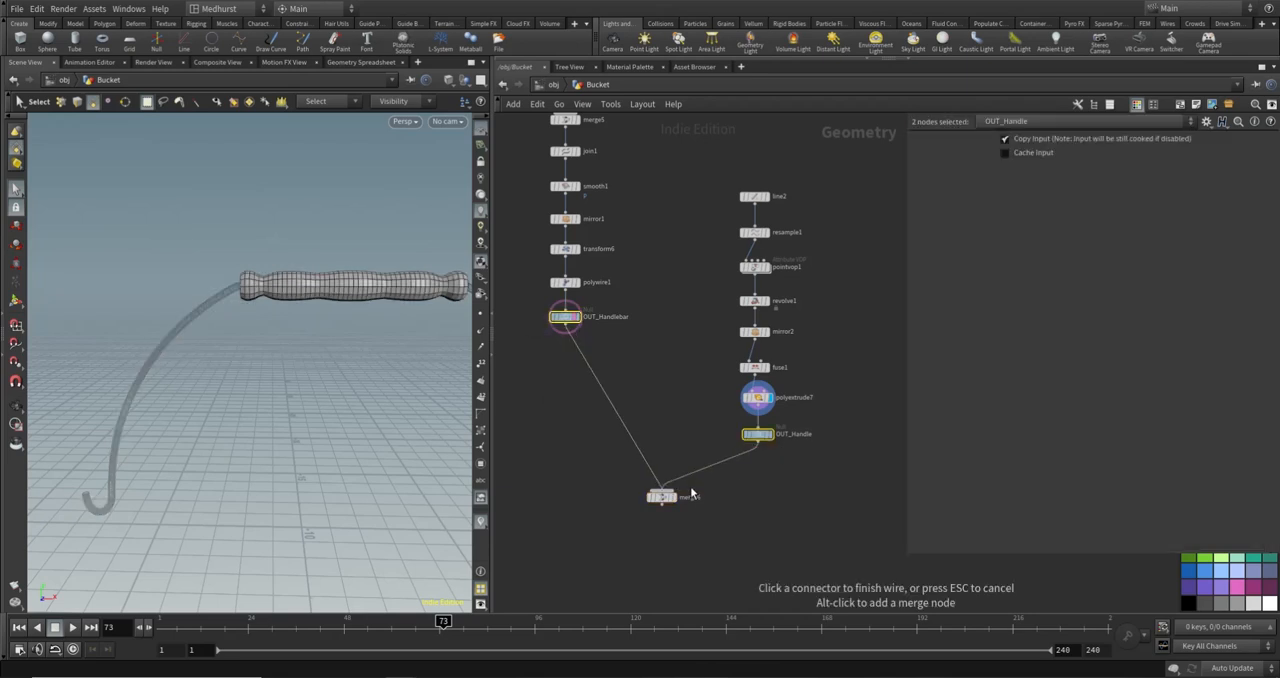
{"action": "left_click", "coordinate": [666, 494]}
{"action": "left_click", "coordinate": [671, 505]}
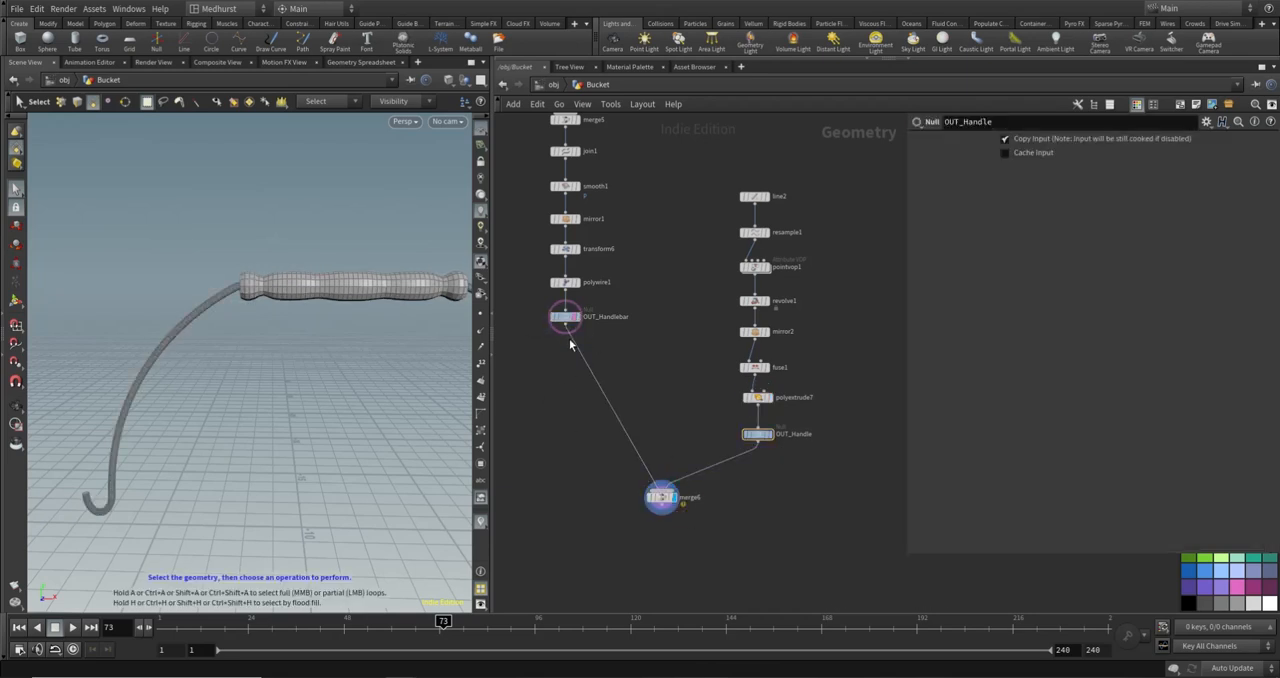
{"action": "key", "text": "Escape"}
{"action": "left_click_drag", "start_coordinate": [303, 397], "coordinate": [334, 389]}
- Try a Pivot Translate Y of 9.2 on transform6 to test the handle height, and undo it
{"action": "middle_click_drag", "start_coordinate": [565, 198], "coordinate": [611, 242]}
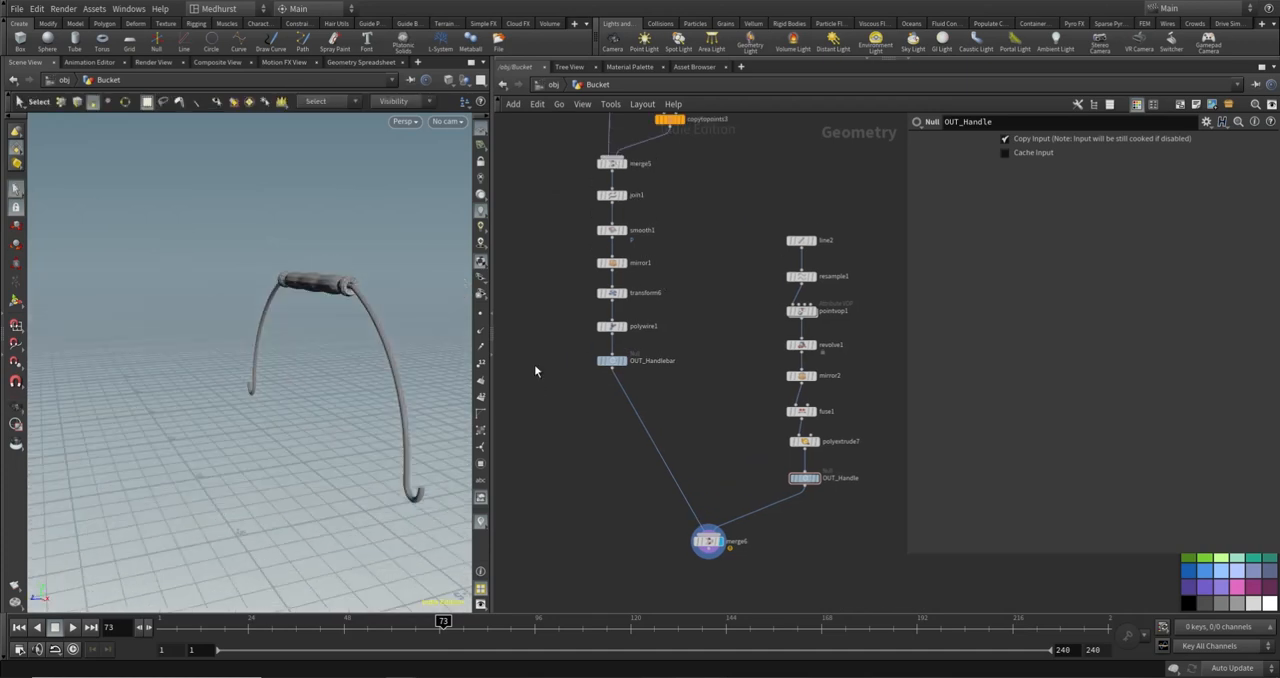
{"action": "left_click", "coordinate": [611, 293]}
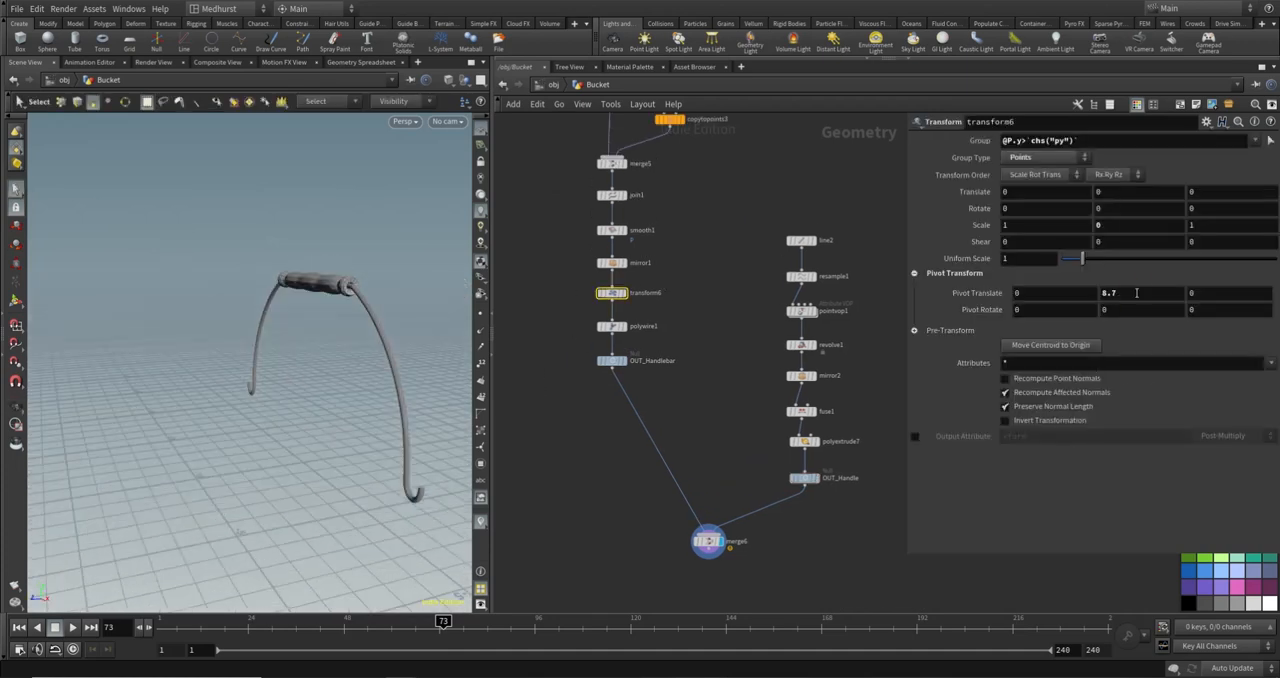
{"action": "middle_click_drag", "start_coordinate": [1137, 293], "coordinate": [1185, 300]}
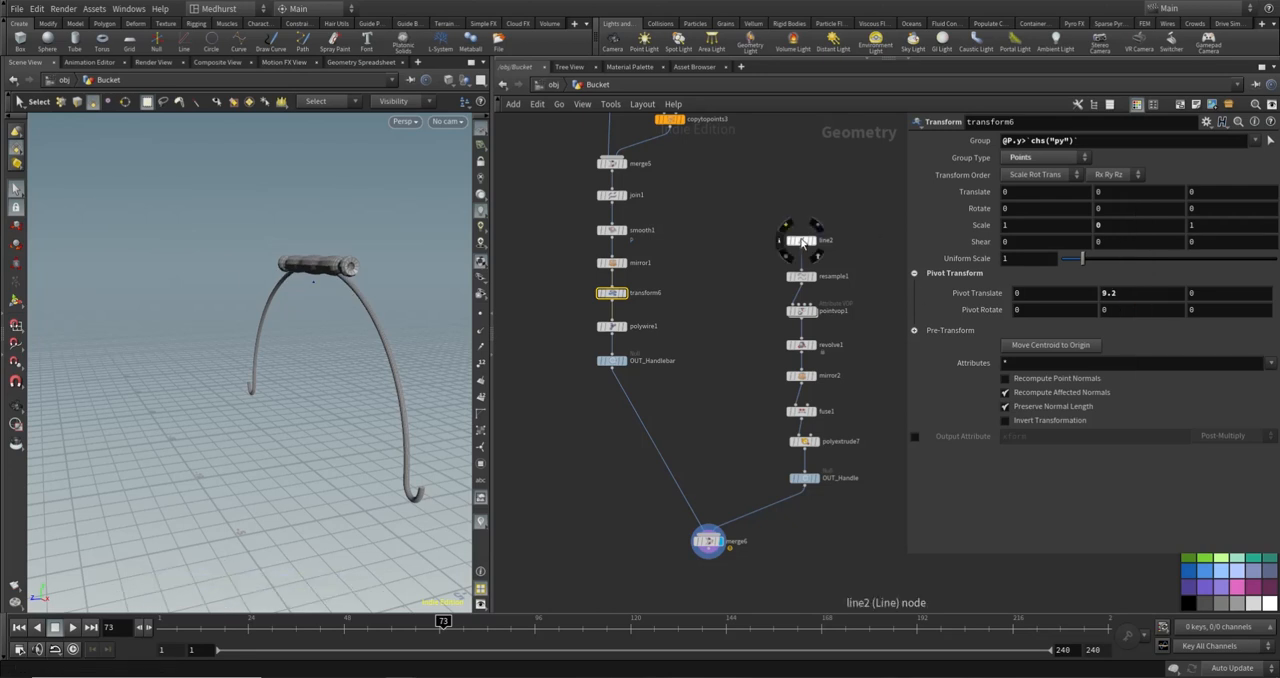
{"action": "key", "text": "ctrl+z"}
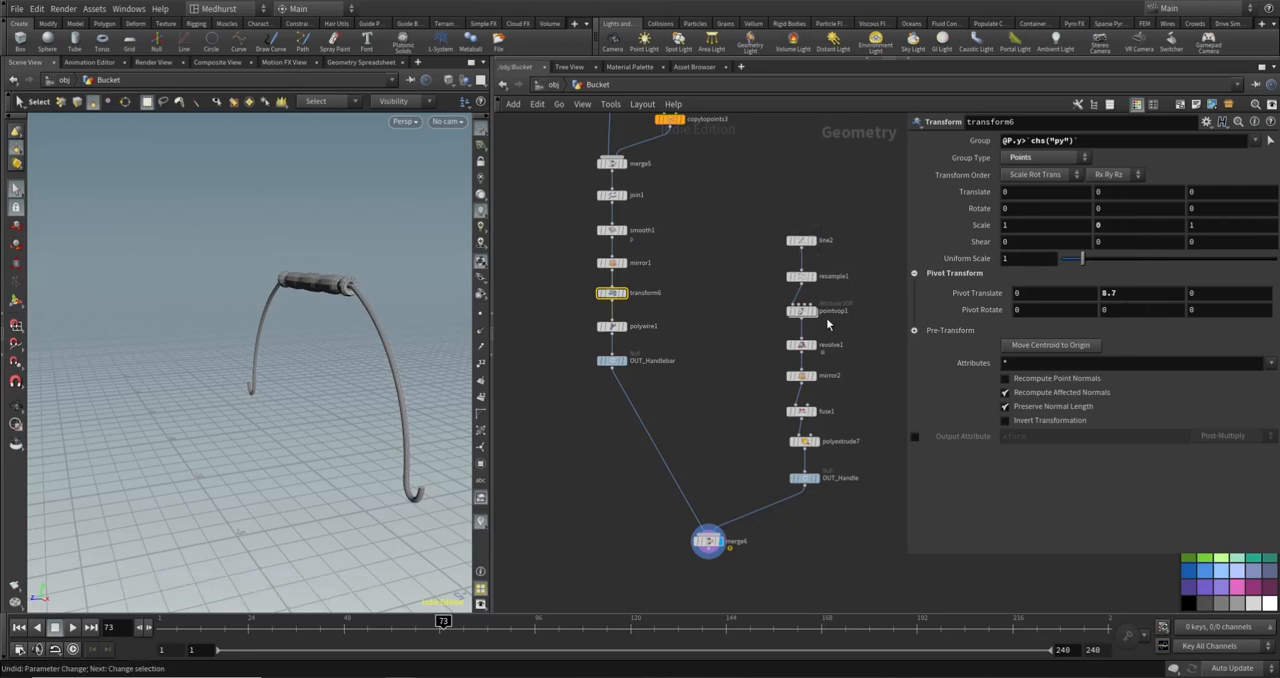
{"action": "left_click", "coordinate": [727, 303]}
{"action": "left_click_drag", "start_coordinate": [242, 327], "coordinate": [384, 274], "text": "alt"}
{"action": "left_click_drag", "start_coordinate": [388, 345], "coordinate": [302, 290], "text": "alt"}
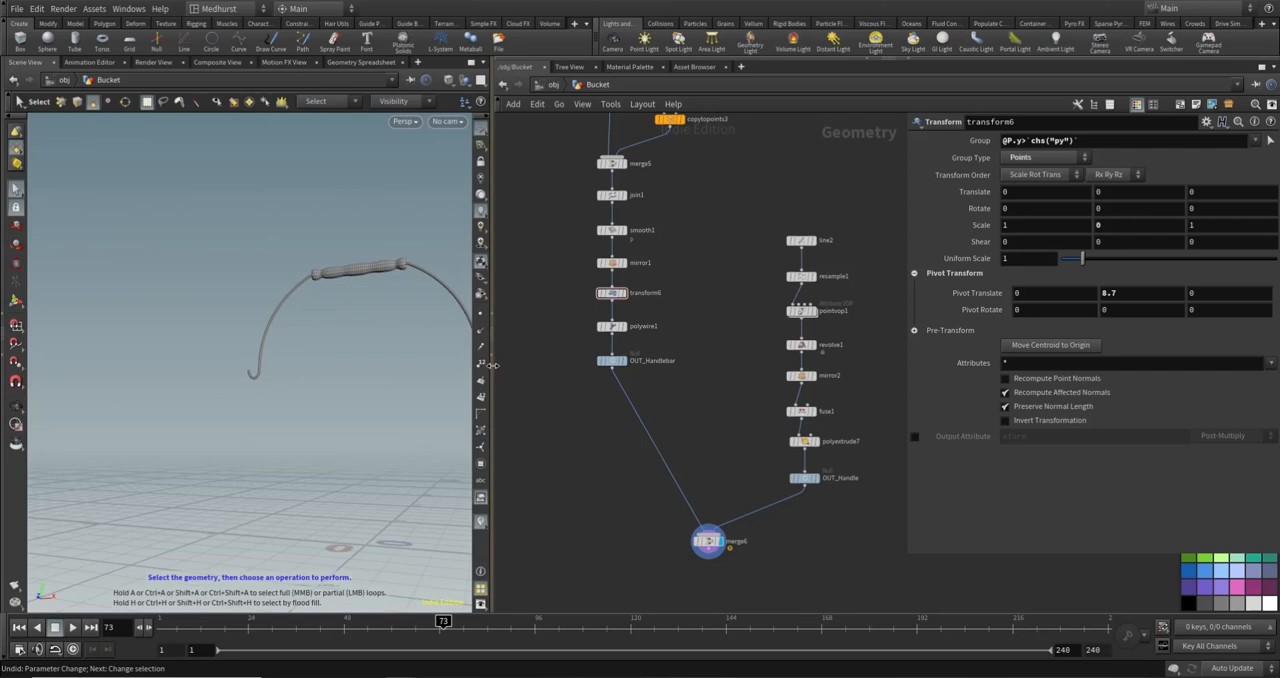
- Add another Merge node below the network and connect merge4, the bucket geometry, to it
{"action": "scroll", "coordinate": [723, 467], "scroll_direction": "down", "scroll_amount": 8}
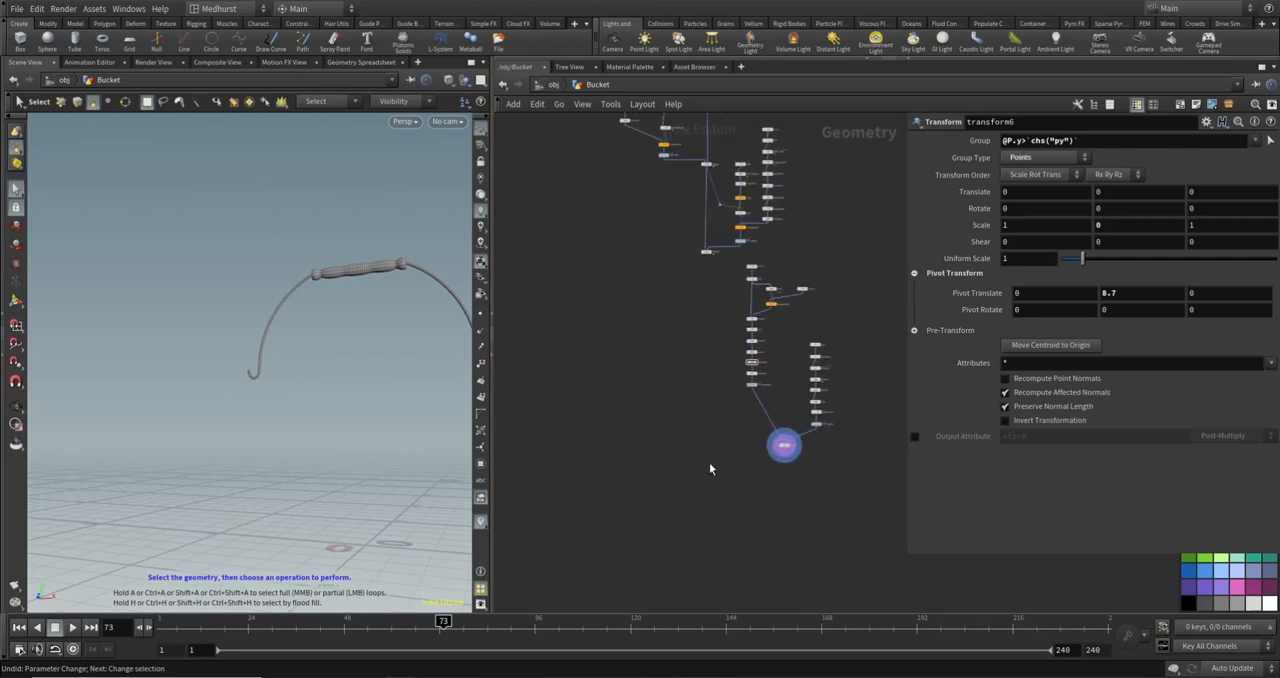
{"action": "key", "text": "Tab"}
{"action": "type", "text": "merge"}
{"action": "key", "text": "Return"}
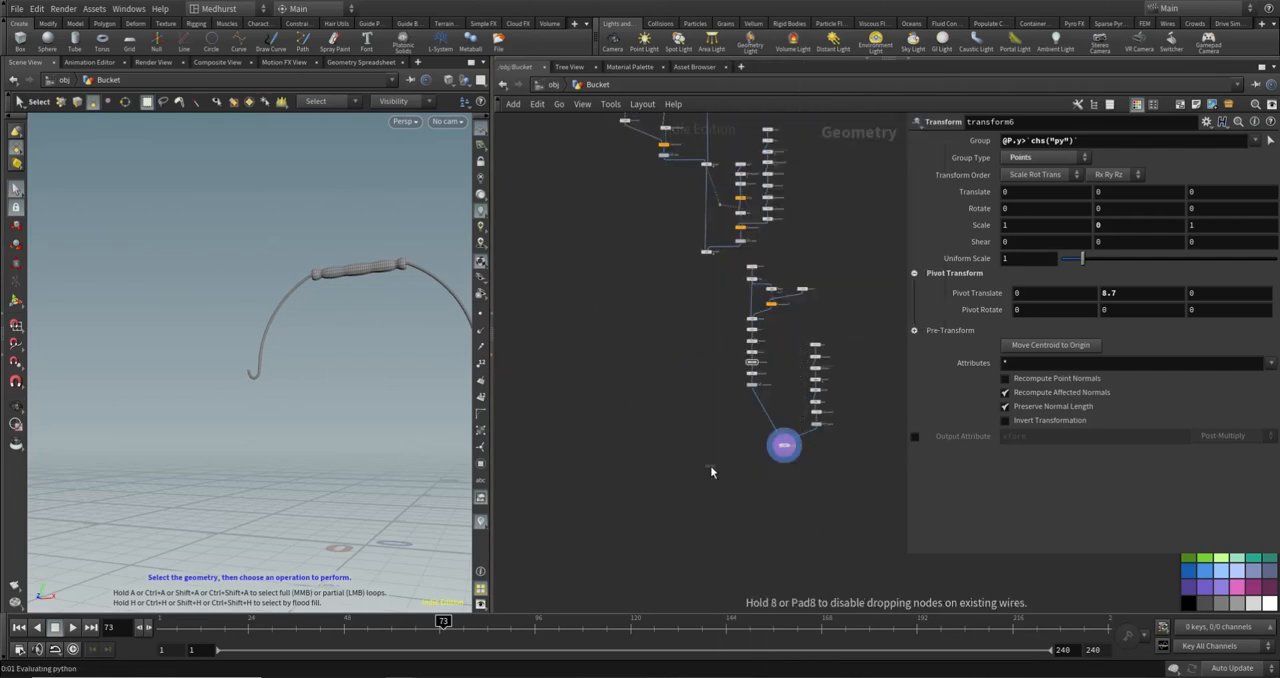
{"action": "left_click", "coordinate": [710, 467]}
{"action": "scroll", "coordinate": [748, 277], "scroll_direction": "up", "scroll_amount": 3}
{"action": "left_click", "coordinate": [677, 240]}
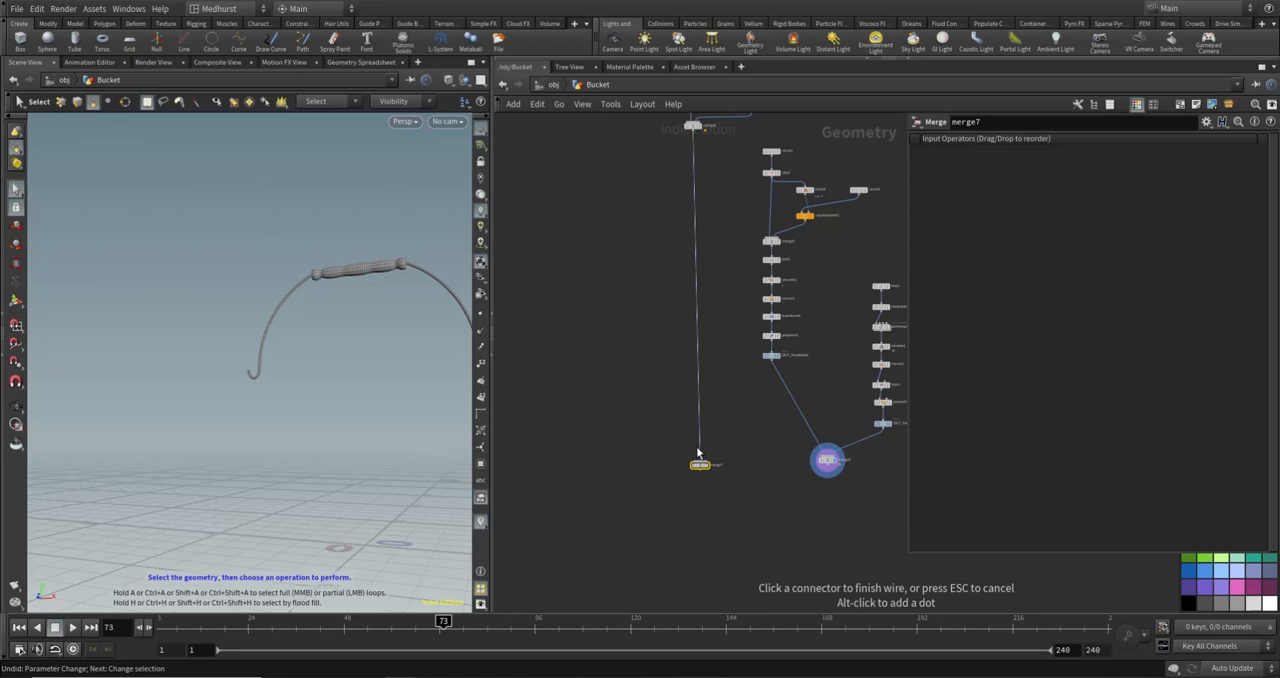
{"action": "left_click", "coordinate": [699, 459]}
- Move merge7 lower, connect merge6 as its second input and display the bucket together with its handle
{"action": "left_click_drag", "start_coordinate": [699, 471], "coordinate": [686, 515]}
{"action": "left_click_drag", "start_coordinate": [707, 470], "coordinate": [697, 518]}
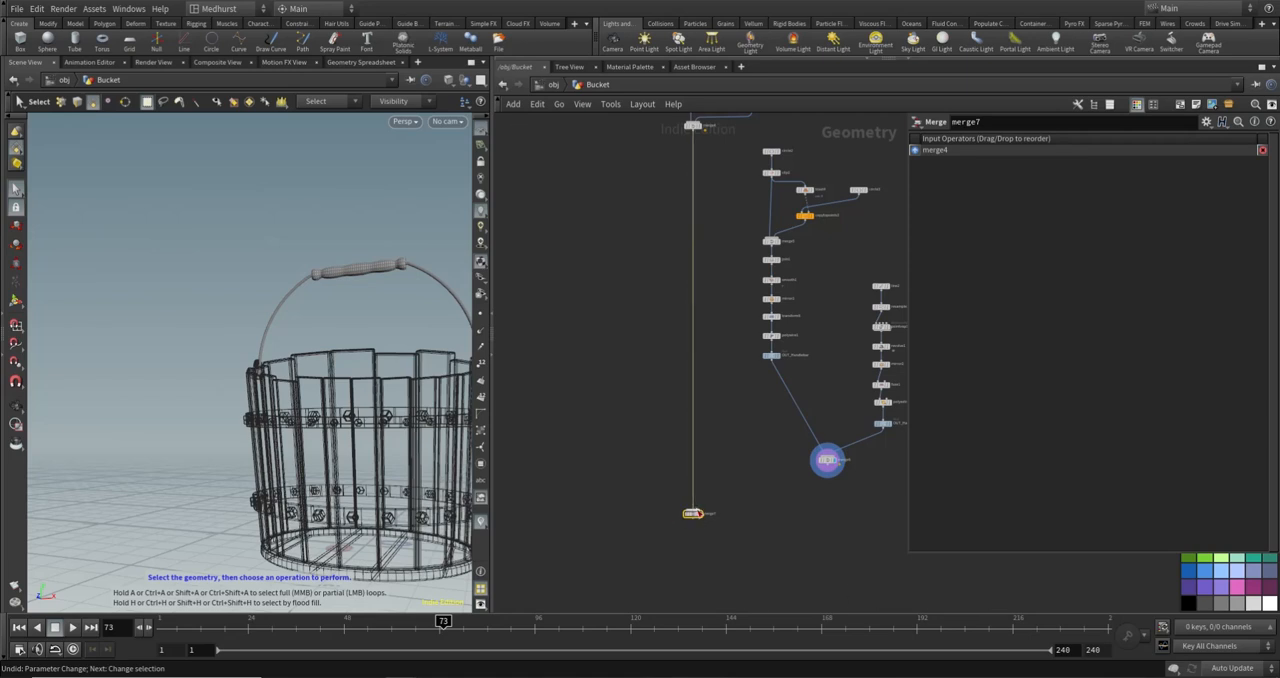
{"action": "left_click", "coordinate": [694, 509]}
{"action": "left_click", "coordinate": [828, 467]}
{"action": "scroll", "coordinate": [703, 519], "scroll_direction": "up", "scroll_amount": 4}
{"action": "left_click", "coordinate": [698, 510]}
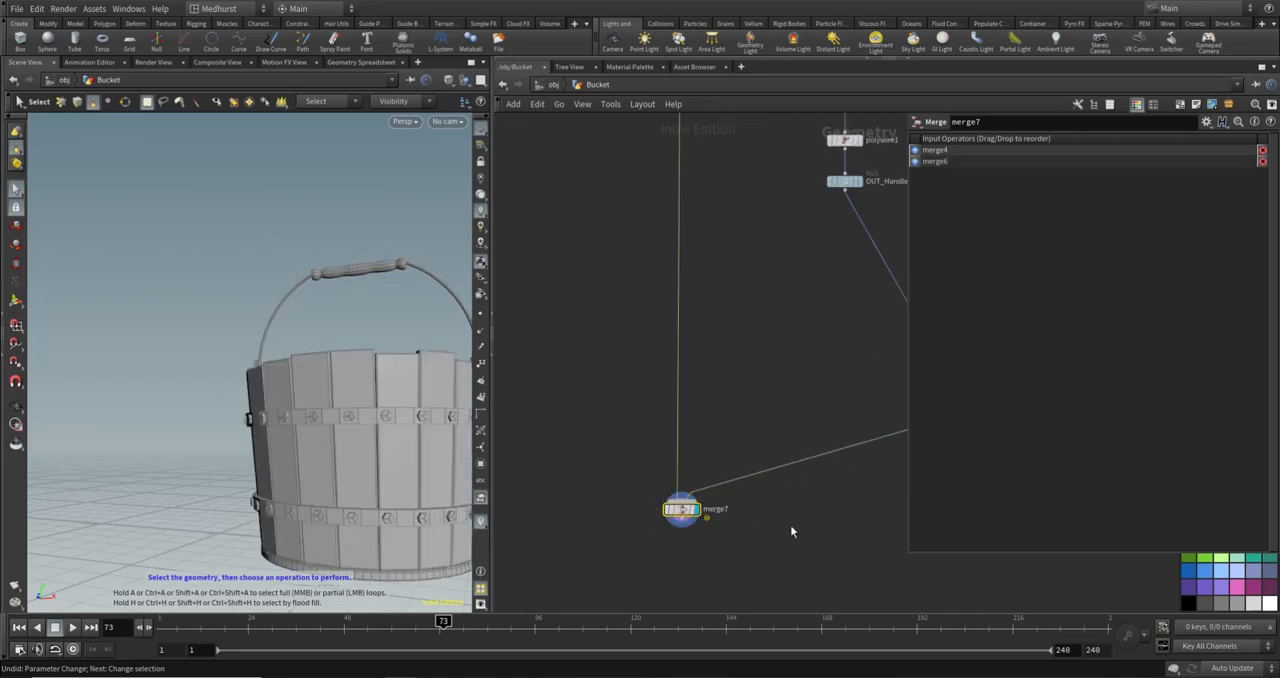
{"action": "left_click", "coordinate": [793, 515]}
{"action": "mouse_move", "coordinate": [338, 352]}
{"action": "left_mouse_down", "text": "alt"}
{"action": "mouse_move", "coordinate": [391, 323]}
{"action": "mouse_move", "coordinate": [390, 353]}
{"action": "left_mouse_up", "text": "alt"}
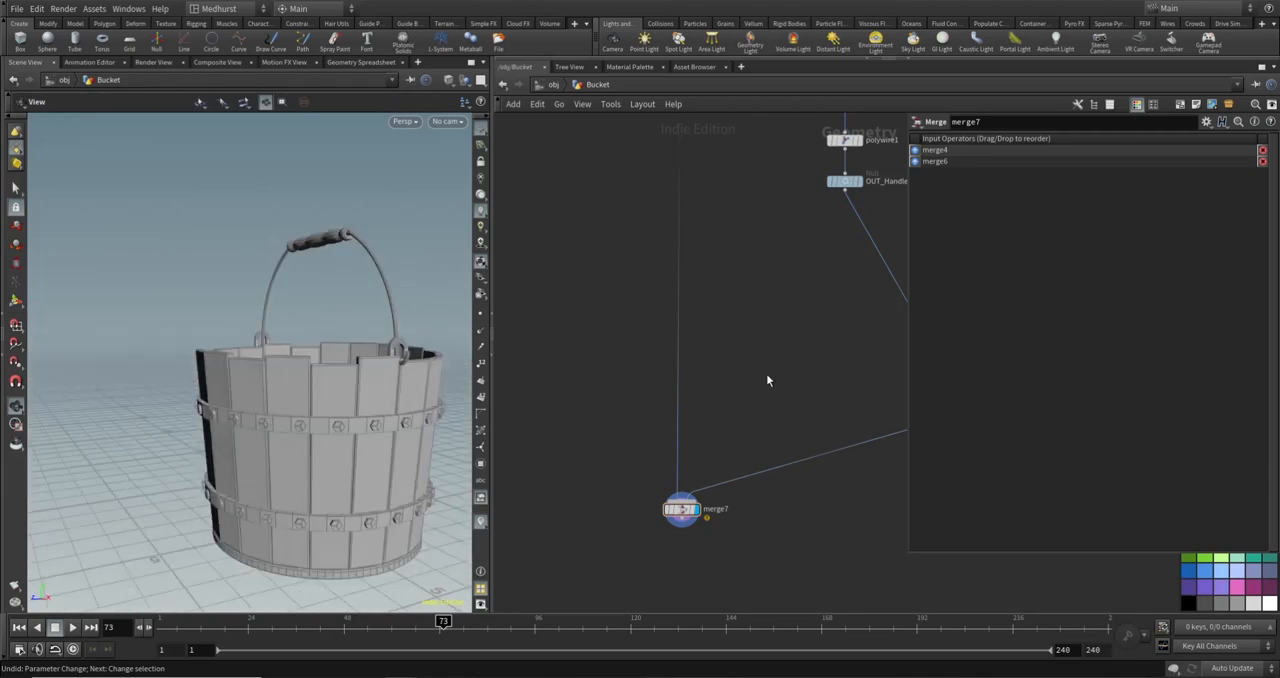
- Insert a Transform node between merge6 and merge7 and set its Translate Y to 0.3 to raise the handle
{"action": "middle_click_drag", "start_coordinate": [766, 373], "coordinate": [590, 340]}
{"action": "key", "text": "Tab"}
{"action": "type", "text": "tra"}
{"action": "key", "text": "Return"}
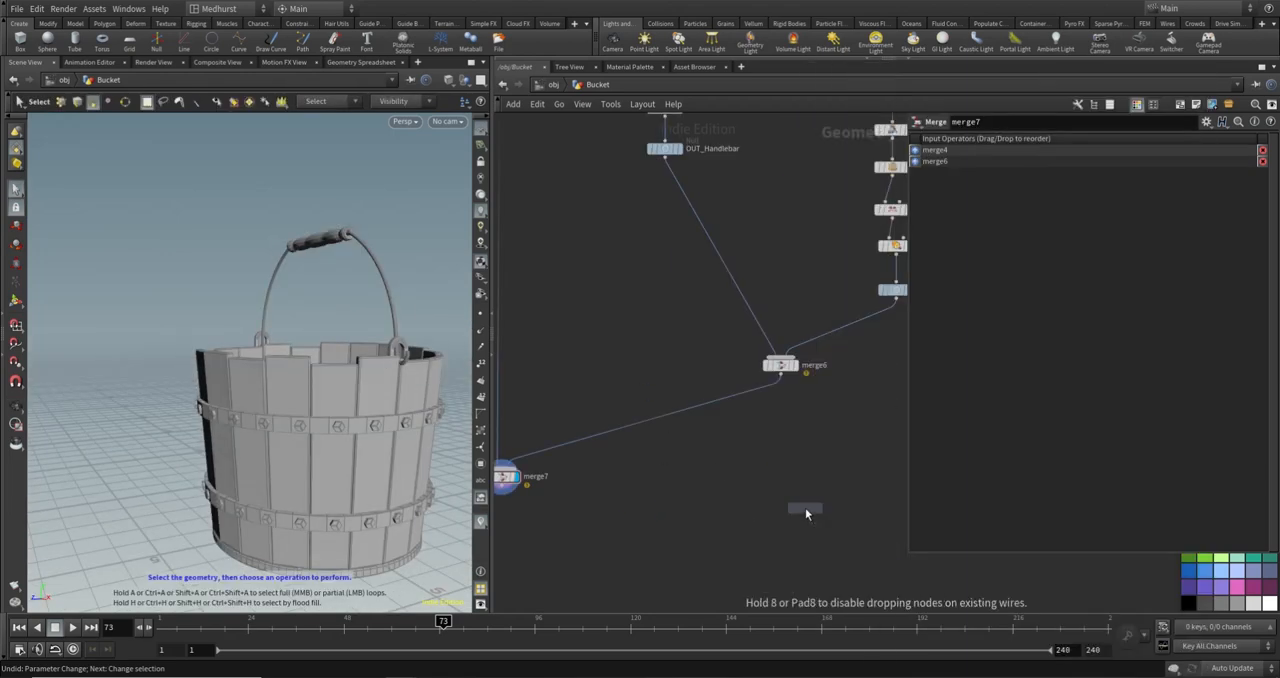
{"action": "left_click", "coordinate": [752, 401]}
{"action": "left_click_drag", "start_coordinate": [752, 401], "coordinate": [780, 402]}
{"action": "middle_click_drag", "start_coordinate": [1103, 192], "coordinate": [1135, 187]}
{"action": "left_click", "coordinate": [762, 467]}
{"action": "left_click_drag", "start_coordinate": [281, 333], "coordinate": [320, 289], "text": "alt"}
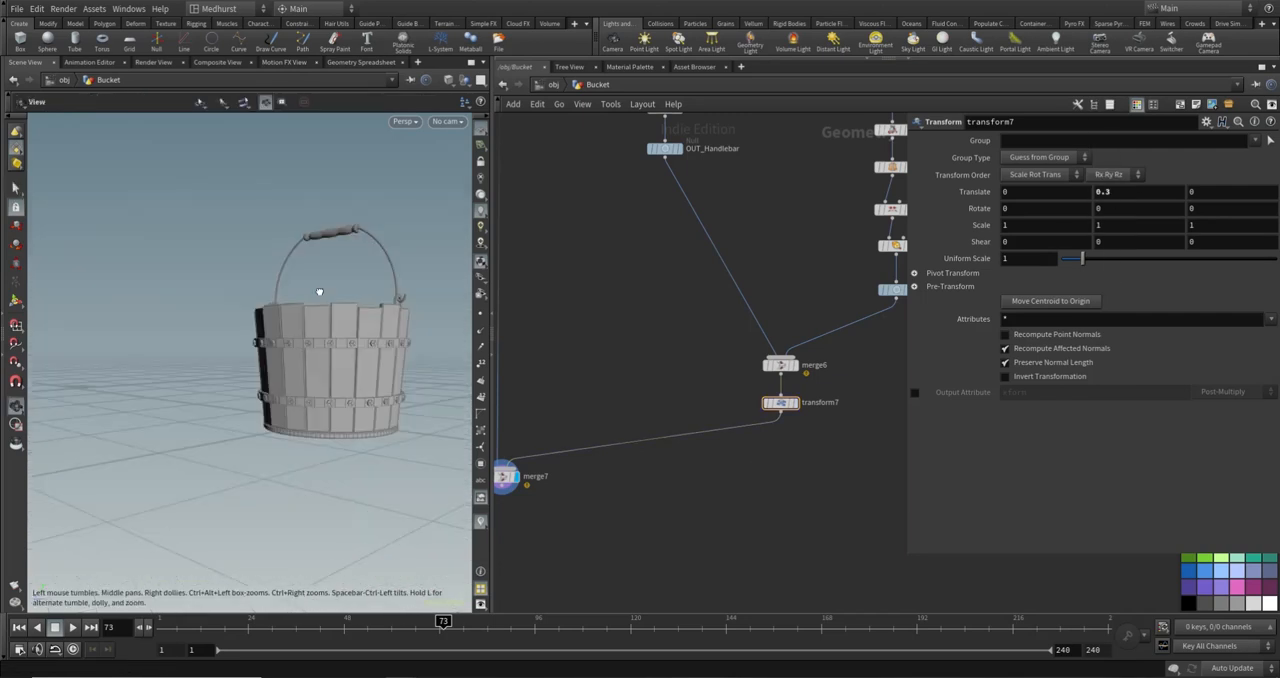
{"action": "key", "text": "s"}
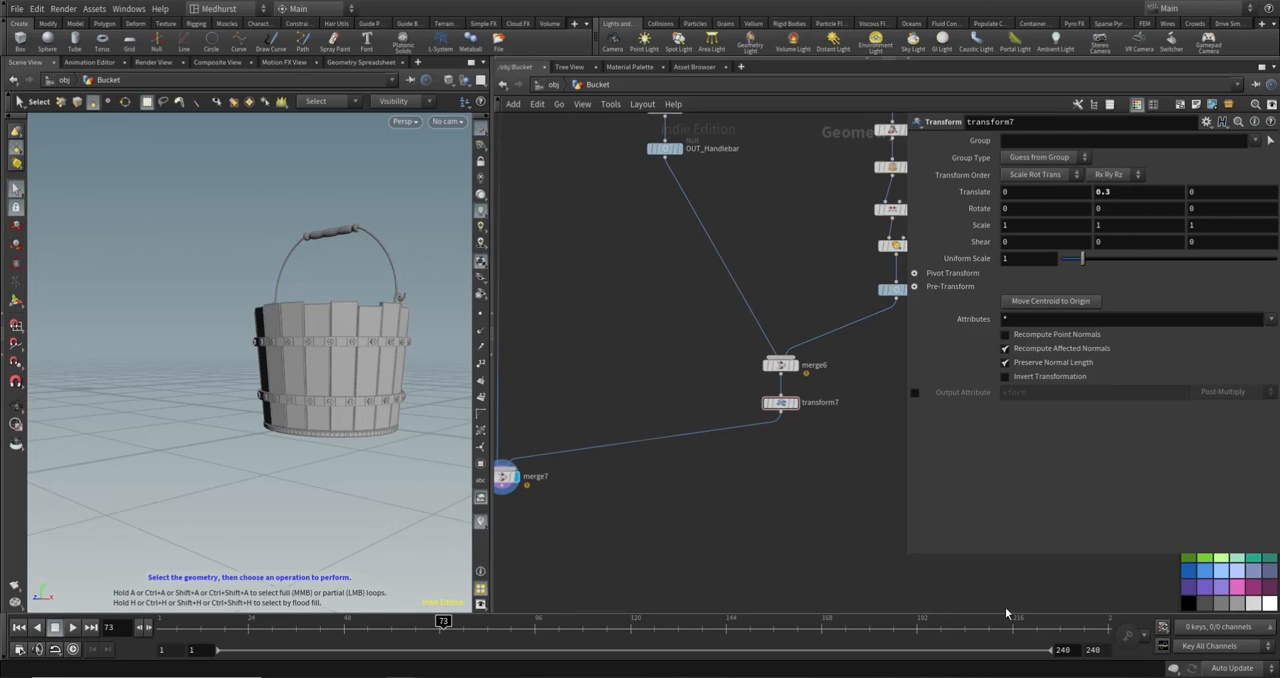
- Add a Clean node below merge7 and connect merge7's output to it
{"action": "middle_click_drag", "start_coordinate": [671, 499], "coordinate": [826, 377]}
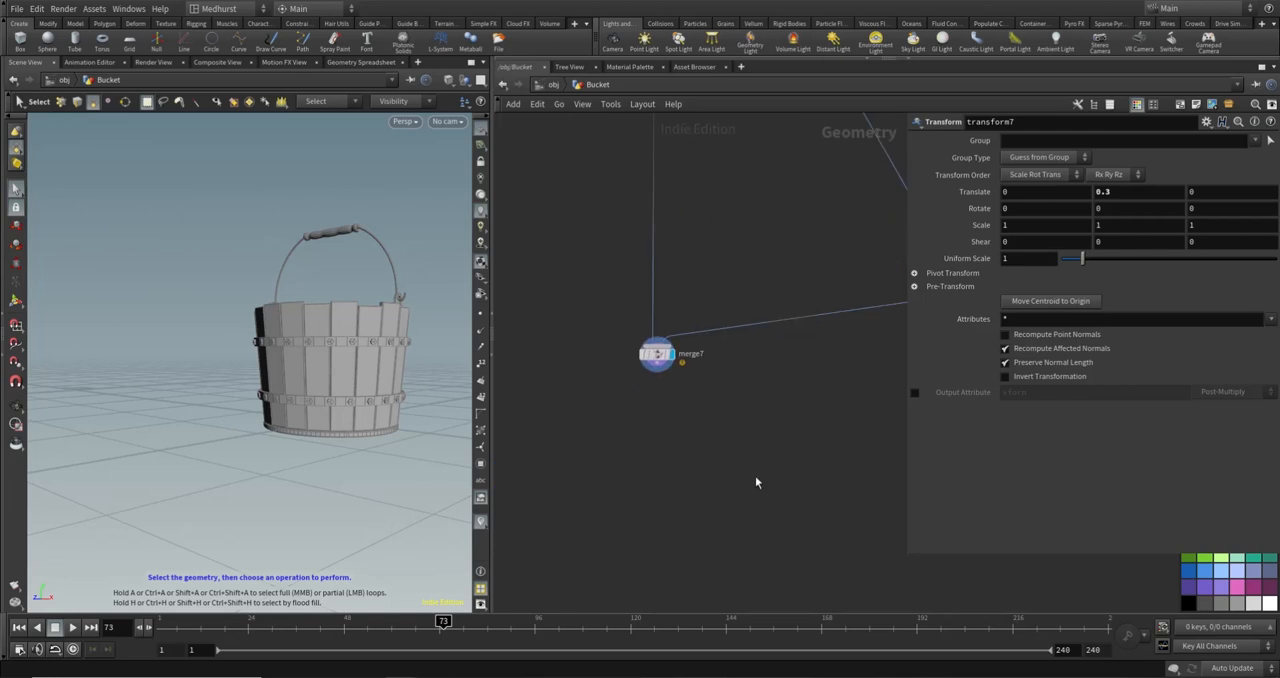
{"action": "key", "text": "Tab"}
{"action": "type", "text": "null"}
{"action": "key", "text": "Return"}
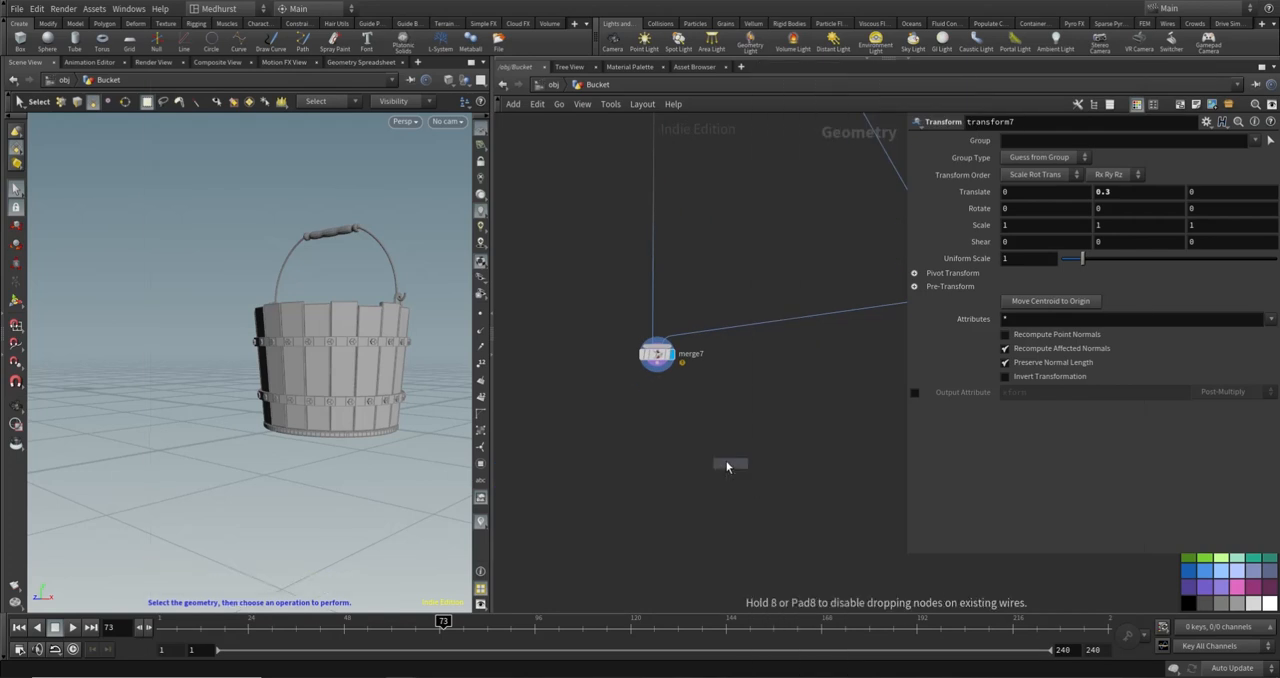
{"action": "left_click", "coordinate": [650, 410]}
{"action": "left_click", "coordinate": [657, 366]}
{"action": "left_click", "coordinate": [652, 403]}
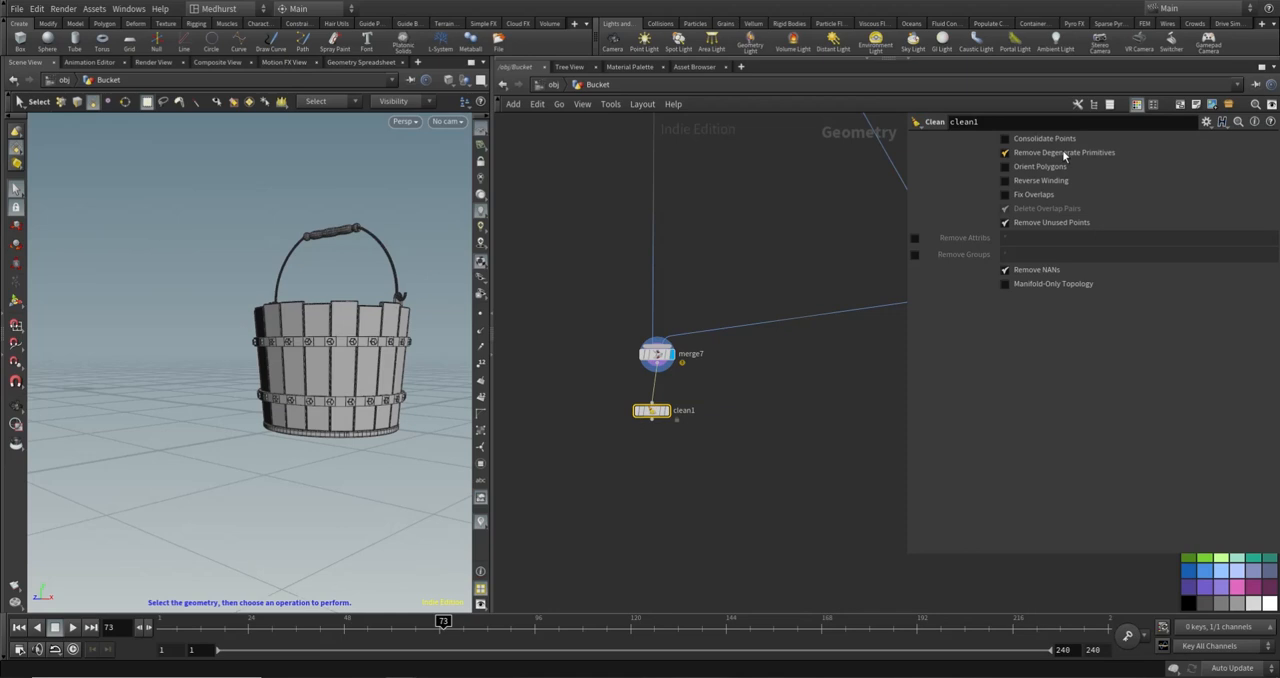
- Disable Remove Degenerate Primitives on clean1, display the node and align it beneath merge7
{"action": "left_click", "coordinate": [1064, 154]}
{"action": "left_click", "coordinate": [667, 410]}
{"action": "left_click_drag", "start_coordinate": [652, 417], "coordinate": [657, 404]}
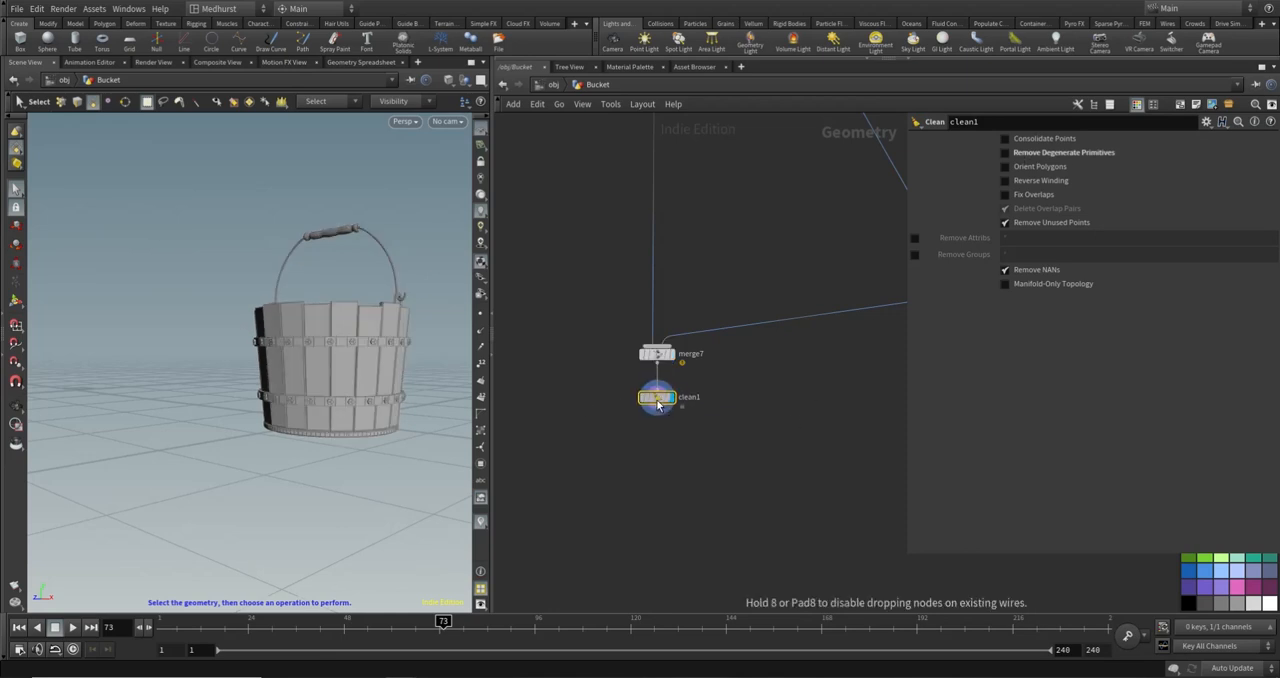
- Add a Normal node connected below clean1, display it and align it beneath clean1
{"action": "key", "text": "Tab"}
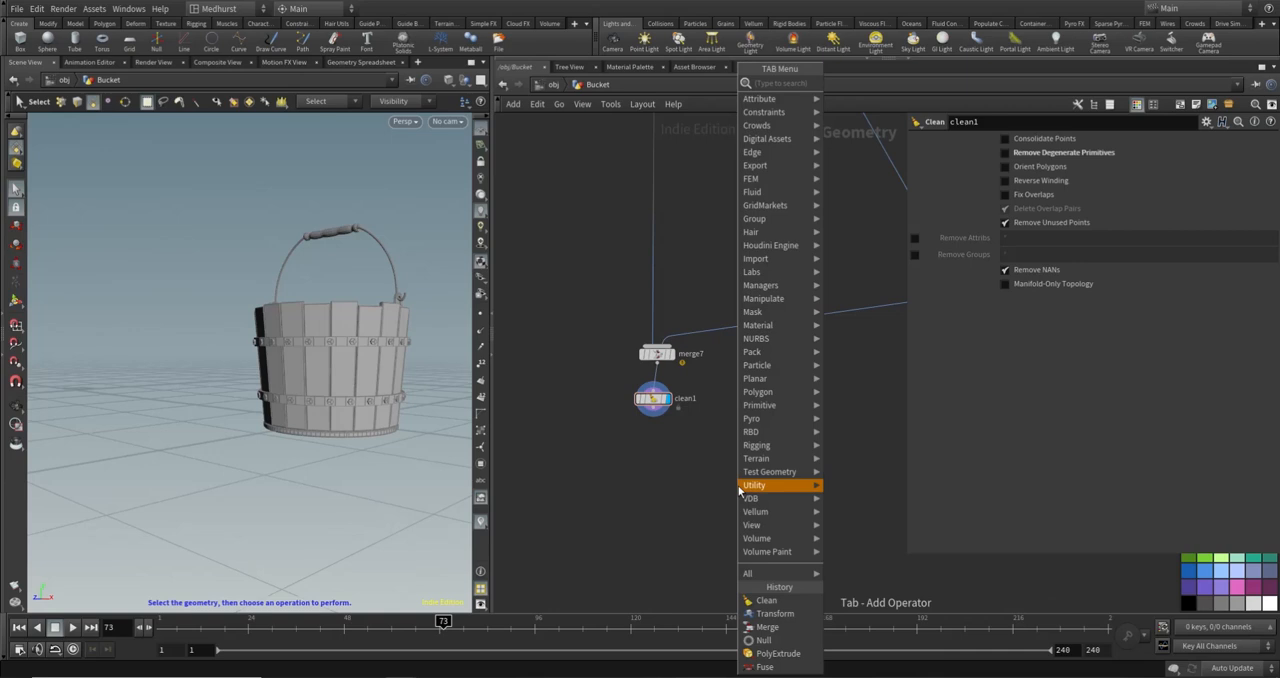
{"action": "left_click", "coordinate": [740, 487]}
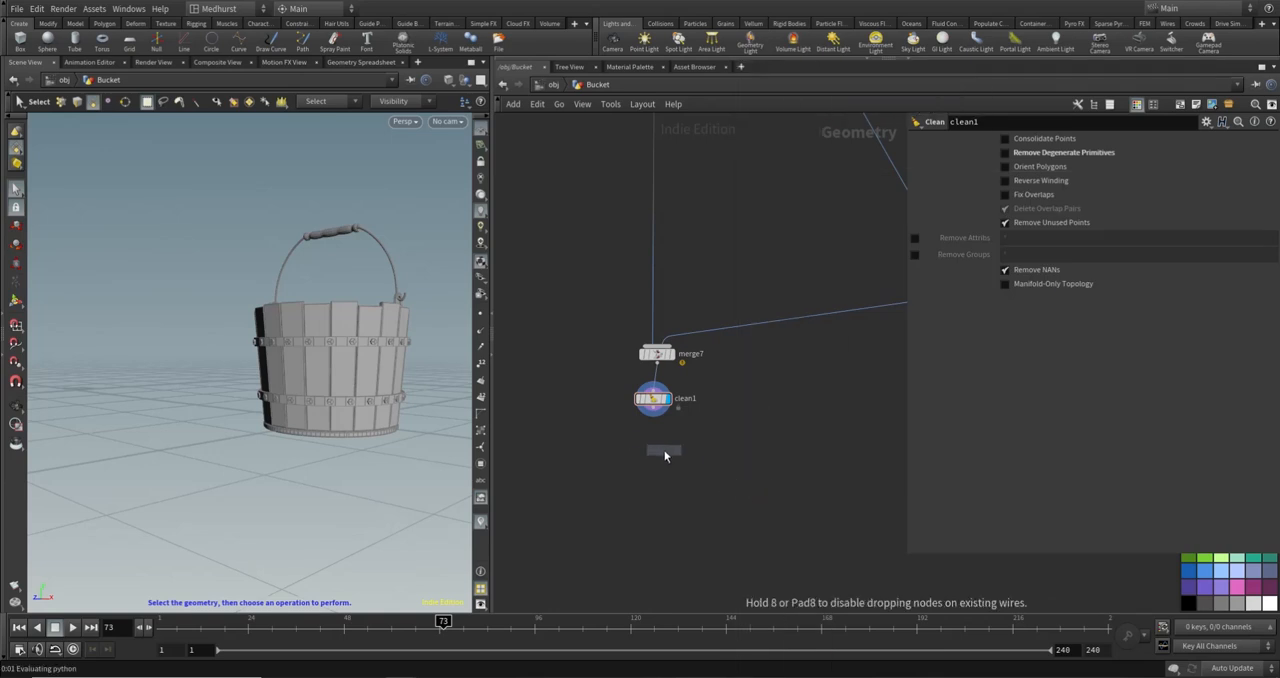
{"action": "left_click", "coordinate": [649, 442]}
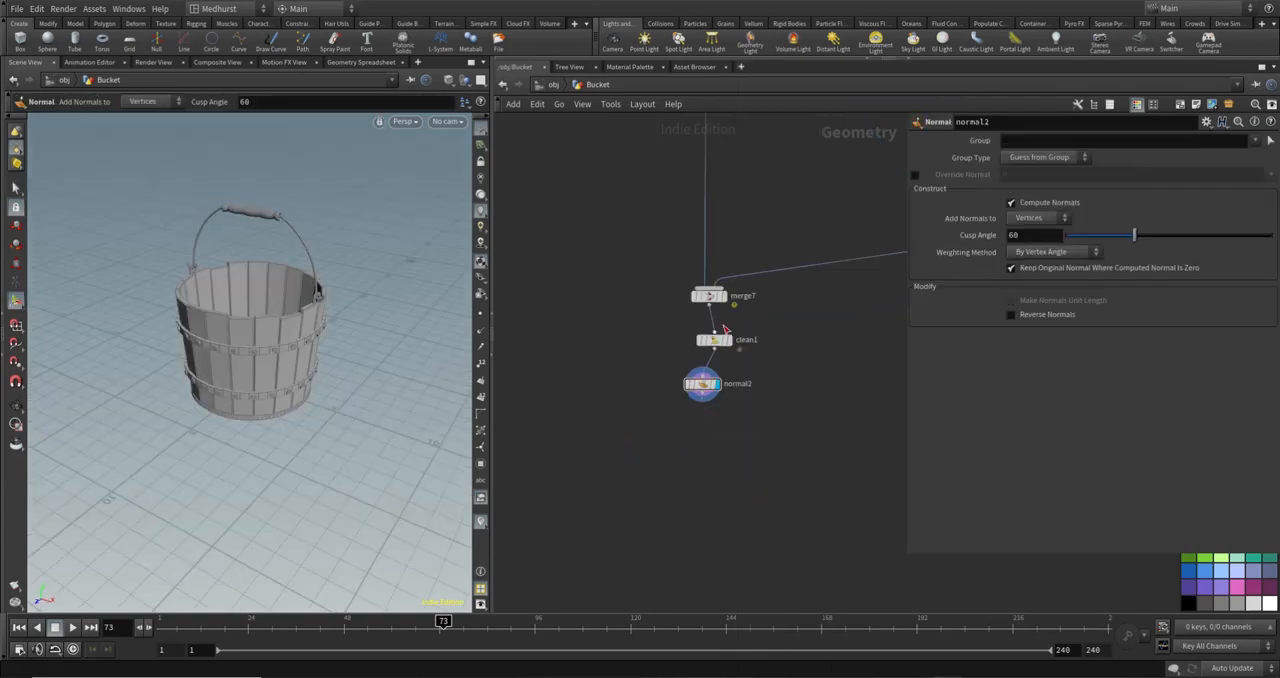
{"action": "left_click_drag", "start_coordinate": [710, 392], "coordinate": [717, 389]}
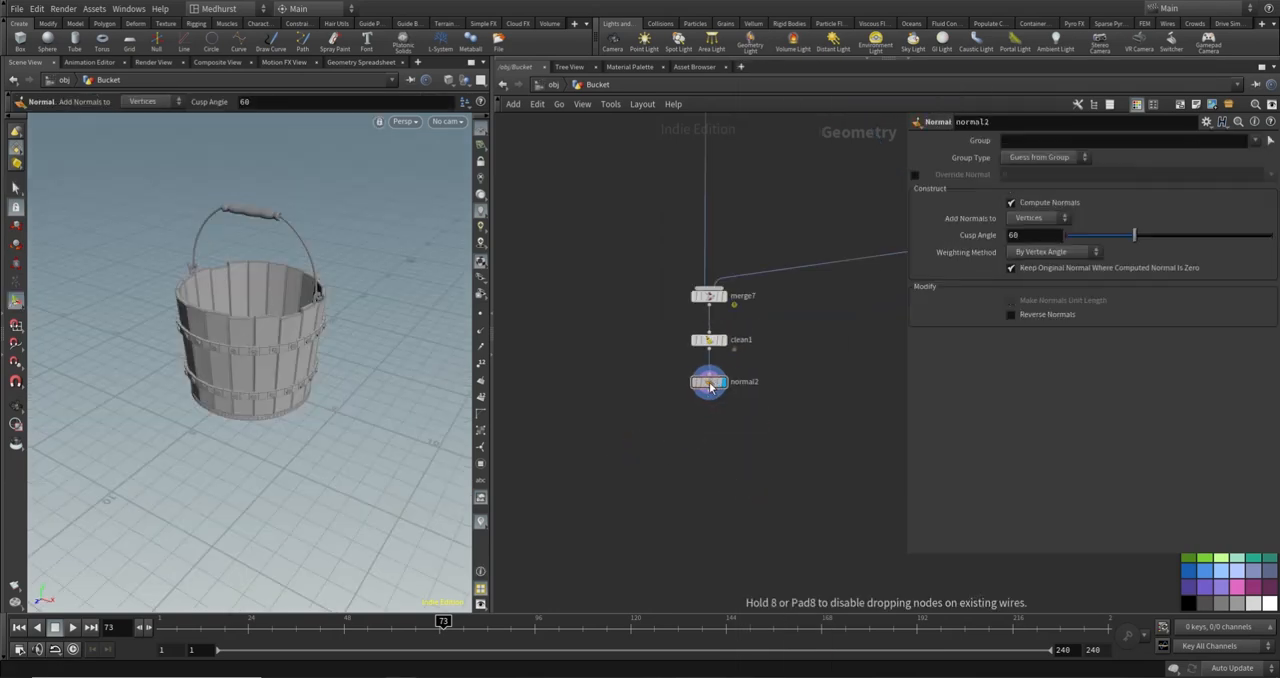
- Add a Null node connected below normal2 and rename it OUT_Bucket
{"action": "middle_click_drag", "start_coordinate": [852, 420], "coordinate": [719, 333]}
{"action": "middle_click_drag", "start_coordinate": [626, 400], "coordinate": [717, 446]}
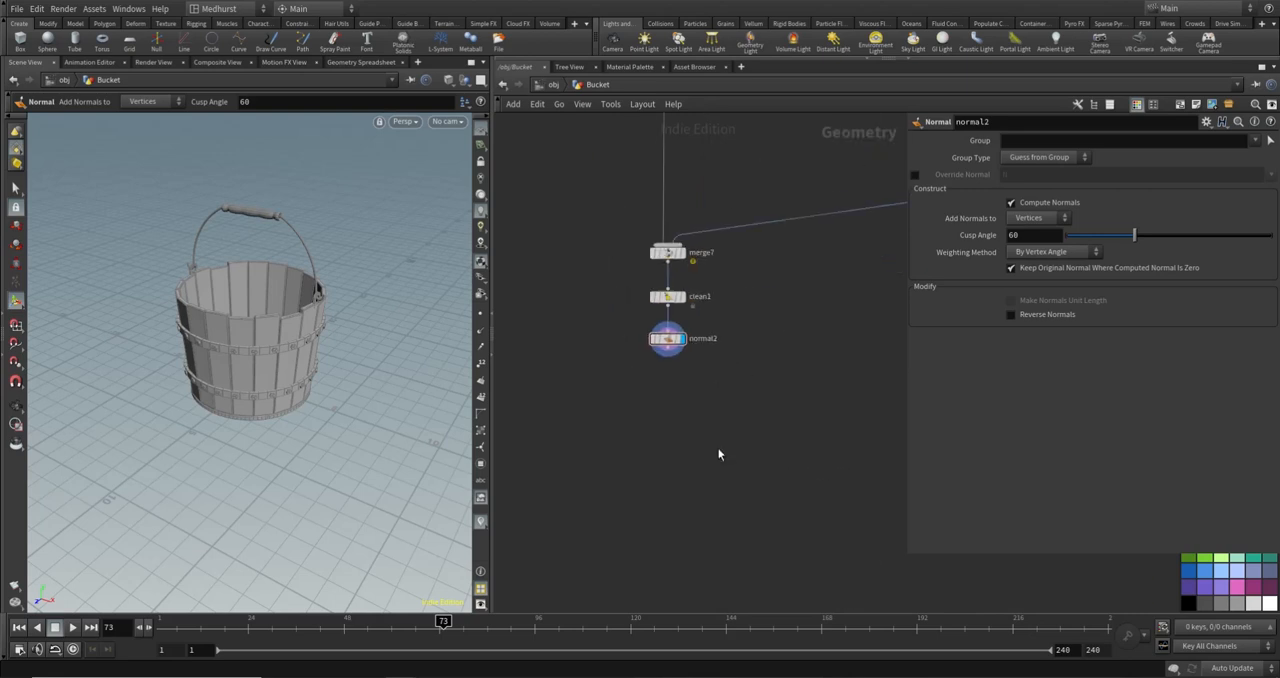
{"action": "key", "text": "Tab"}
{"action": "type", "text": "null"}
{"action": "key", "text": "Return"}
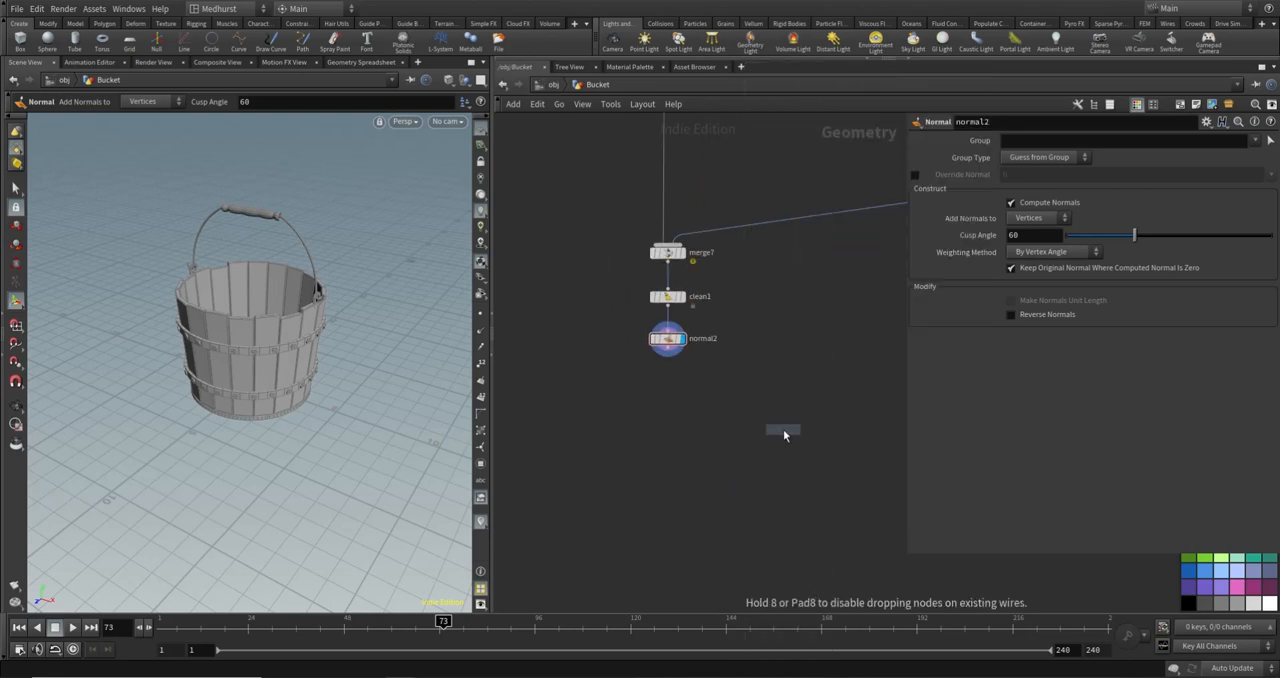
{"action": "left_click", "coordinate": [669, 390]}
{"action": "double_click", "coordinate": [703, 387]}
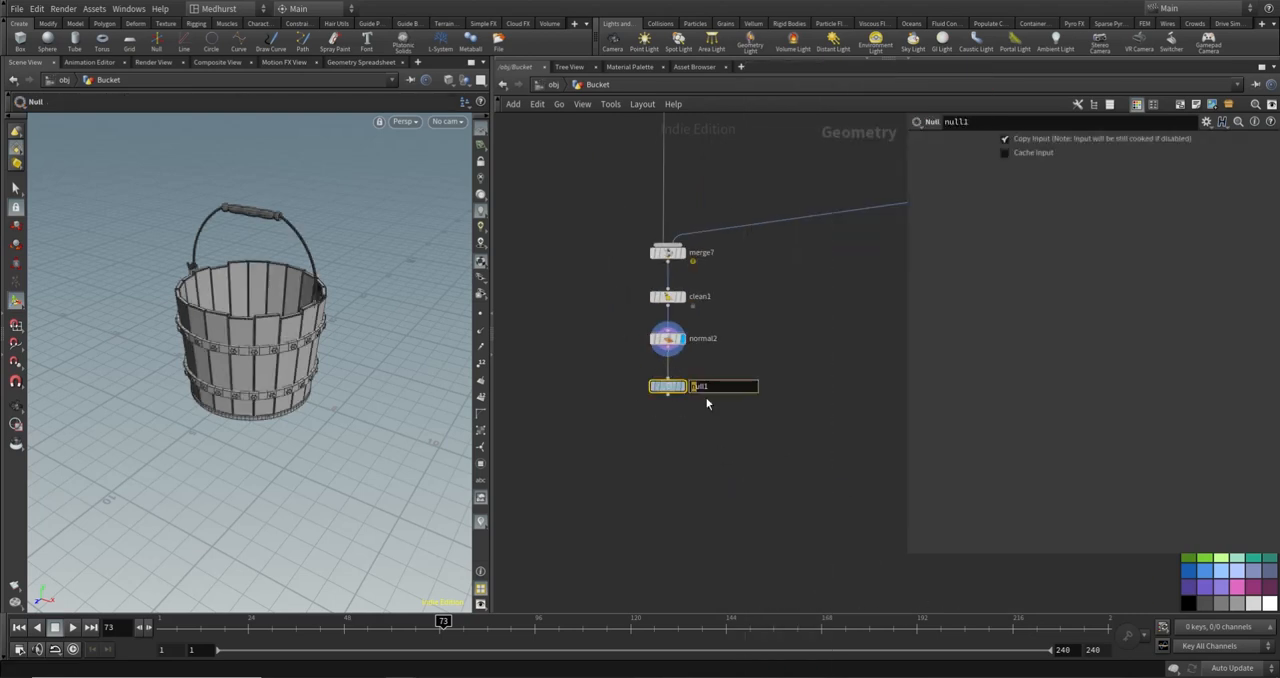
{"action": "type", "text": "OUT_Bucket"}
{"action": "key", "text": "Return"}
- Review the whole bucket network and set OUT_Bucket as the displayed node
{"action": "scroll", "coordinate": [758, 357], "scroll_direction": "down", "scroll_amount": 8}
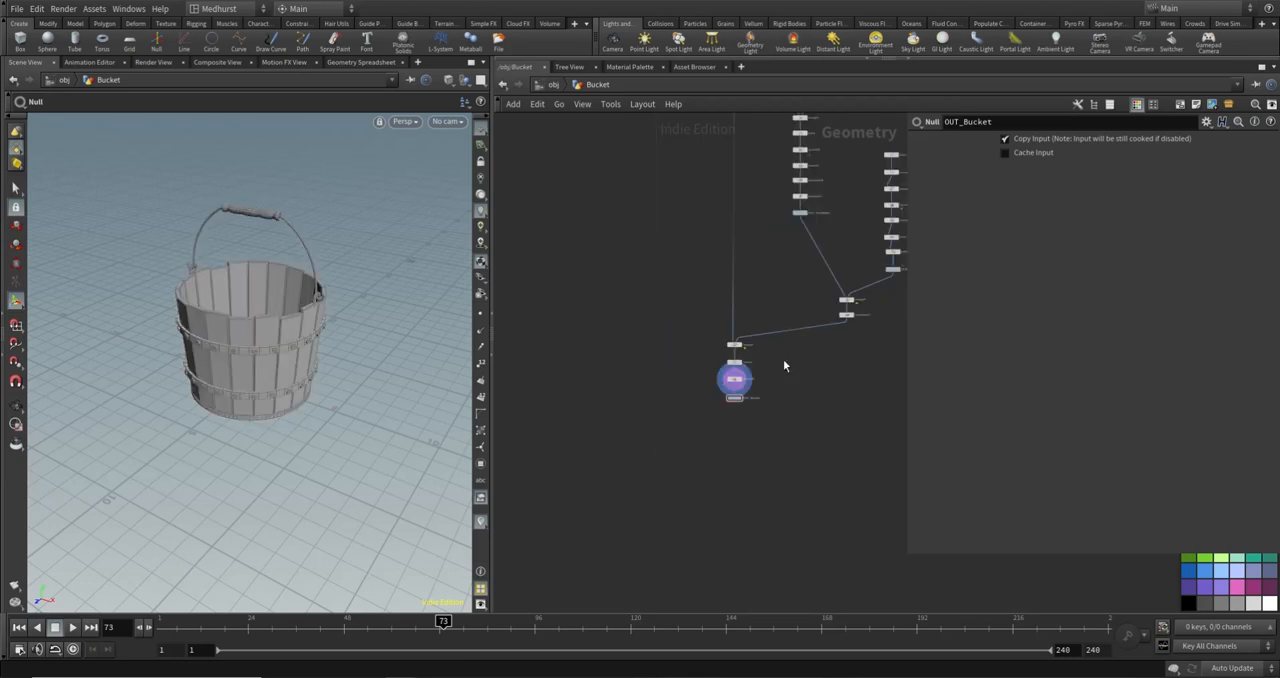
{"action": "middle_click_drag", "start_coordinate": [774, 234], "coordinate": [763, 292]}
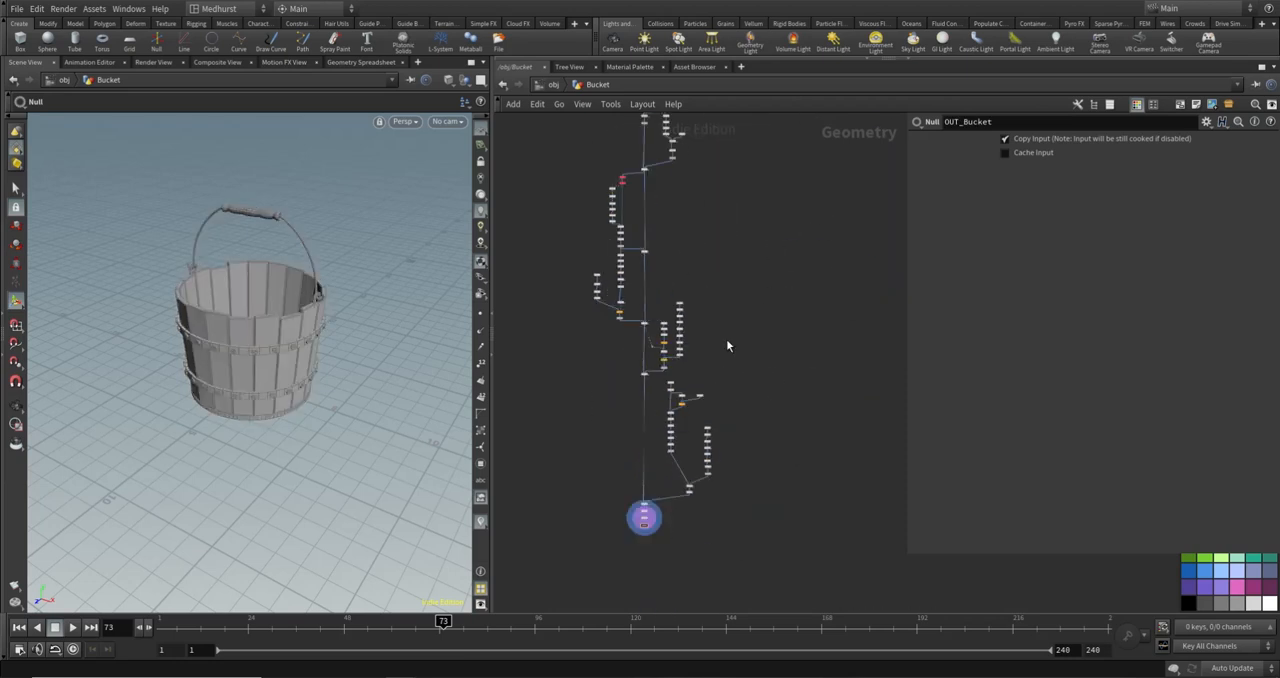
{"action": "middle_click_drag", "start_coordinate": [718, 241], "coordinate": [742, 275]}
{"action": "scroll", "coordinate": [701, 387], "scroll_direction": "up", "scroll_amount": 6}
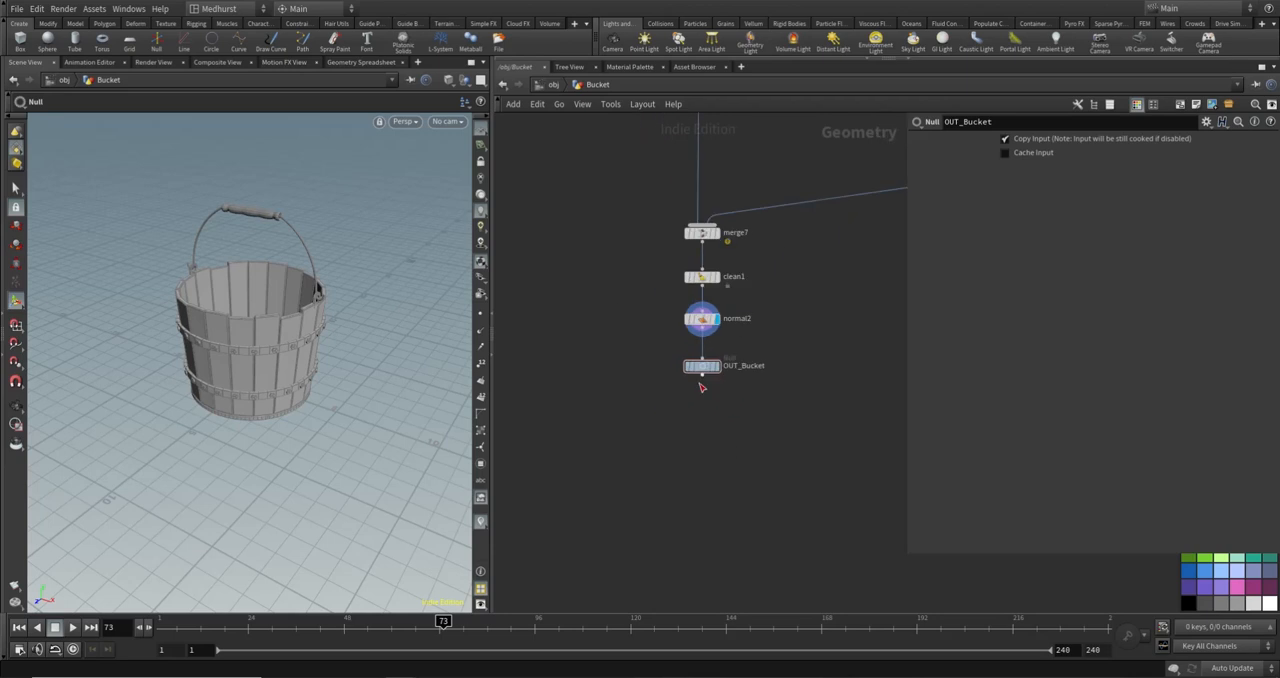
{"action": "scroll", "coordinate": [733, 386], "scroll_direction": "up", "scroll_amount": 4}
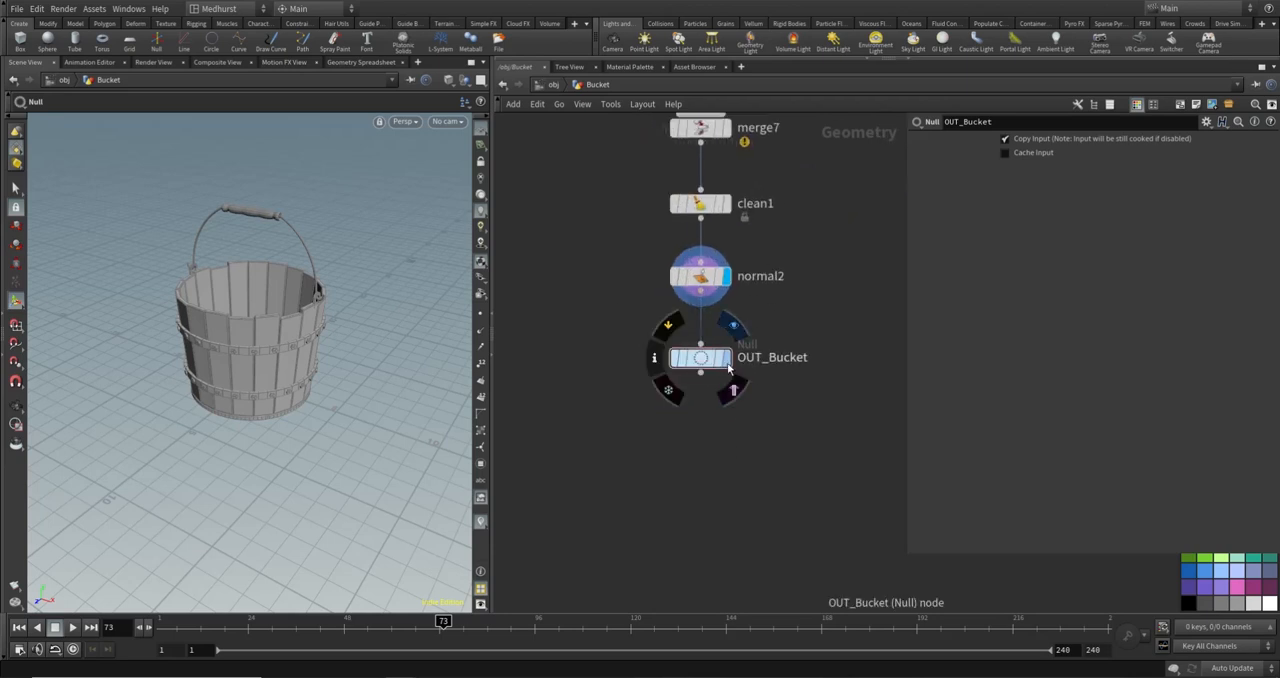
{"action": "left_click", "coordinate": [726, 357]}
- Branch a Connectivity node off OUT_Bucket, set its Connectivity Type to Primitive and display it
{"action": "middle_click_drag", "start_coordinate": [822, 501], "coordinate": [754, 488]}
{"action": "scroll", "coordinate": [741, 526], "scroll_direction": "down", "scroll_amount": 2}
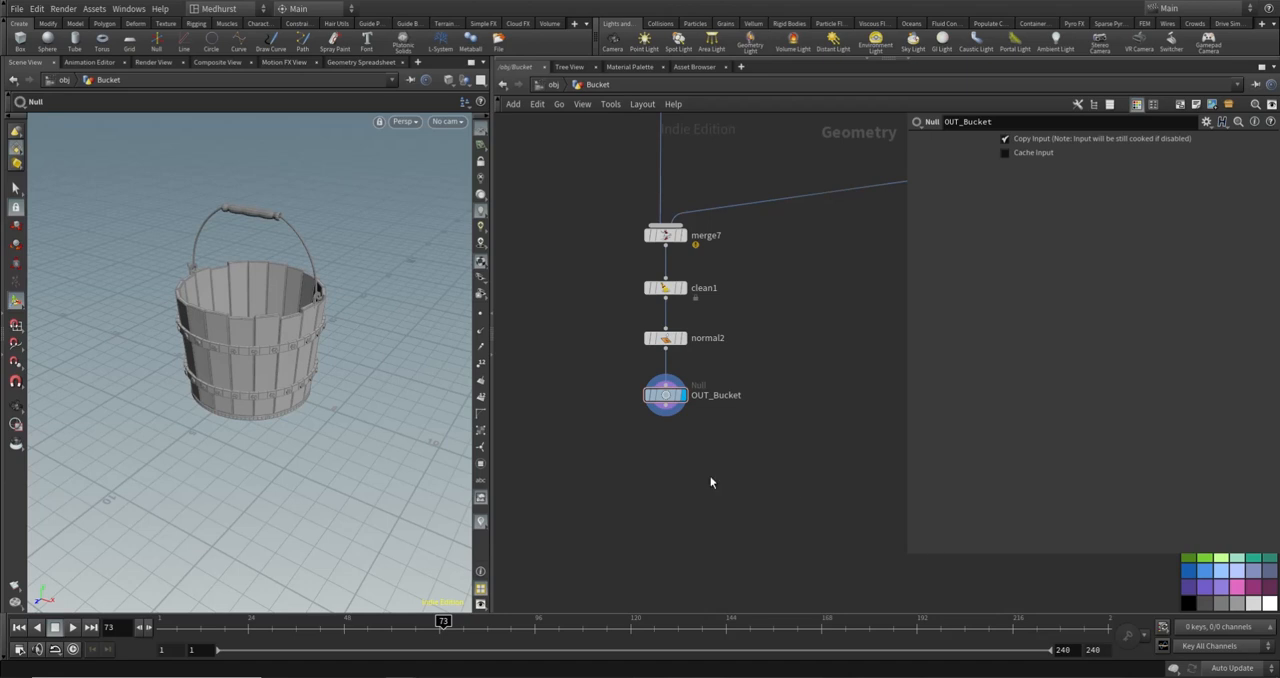
{"action": "key", "text": "Tab"}
{"action": "type", "text": "conn"}
{"action": "key", "text": "Return"}
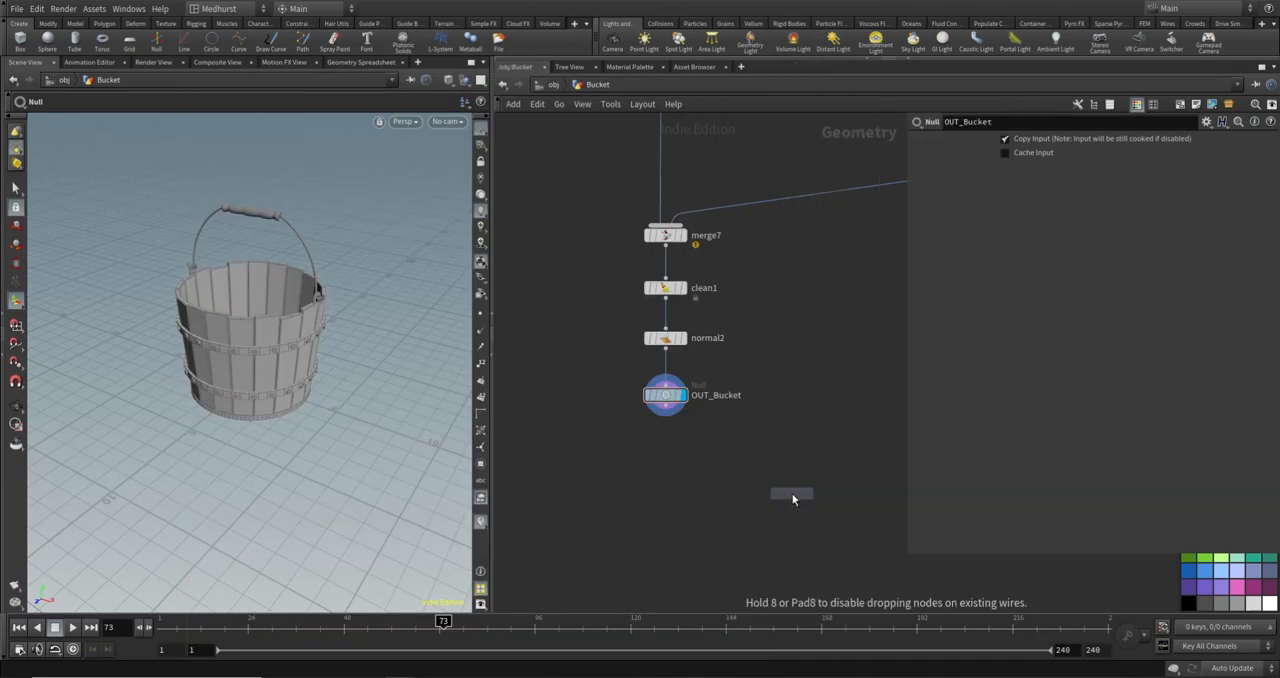
{"action": "left_click", "coordinate": [750, 447]}
{"action": "left_click", "coordinate": [665, 414]}
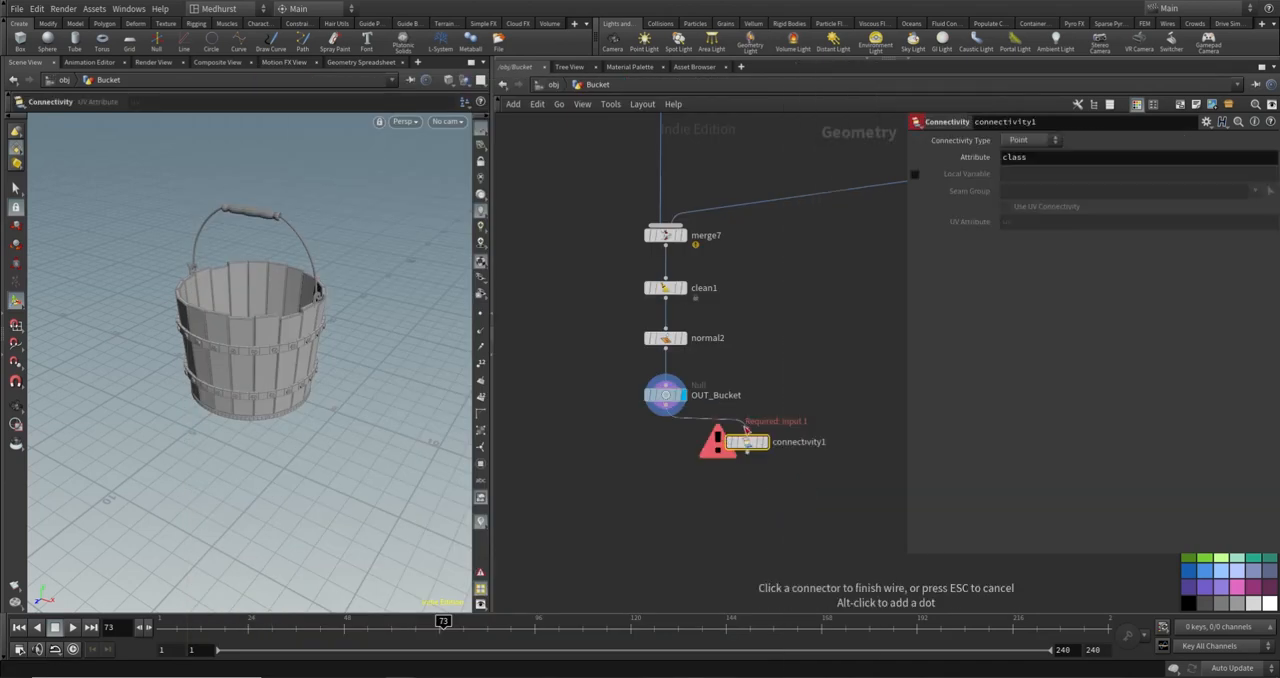
{"action": "left_click", "coordinate": [747, 435]}
{"action": "left_click", "coordinate": [1029, 144]}
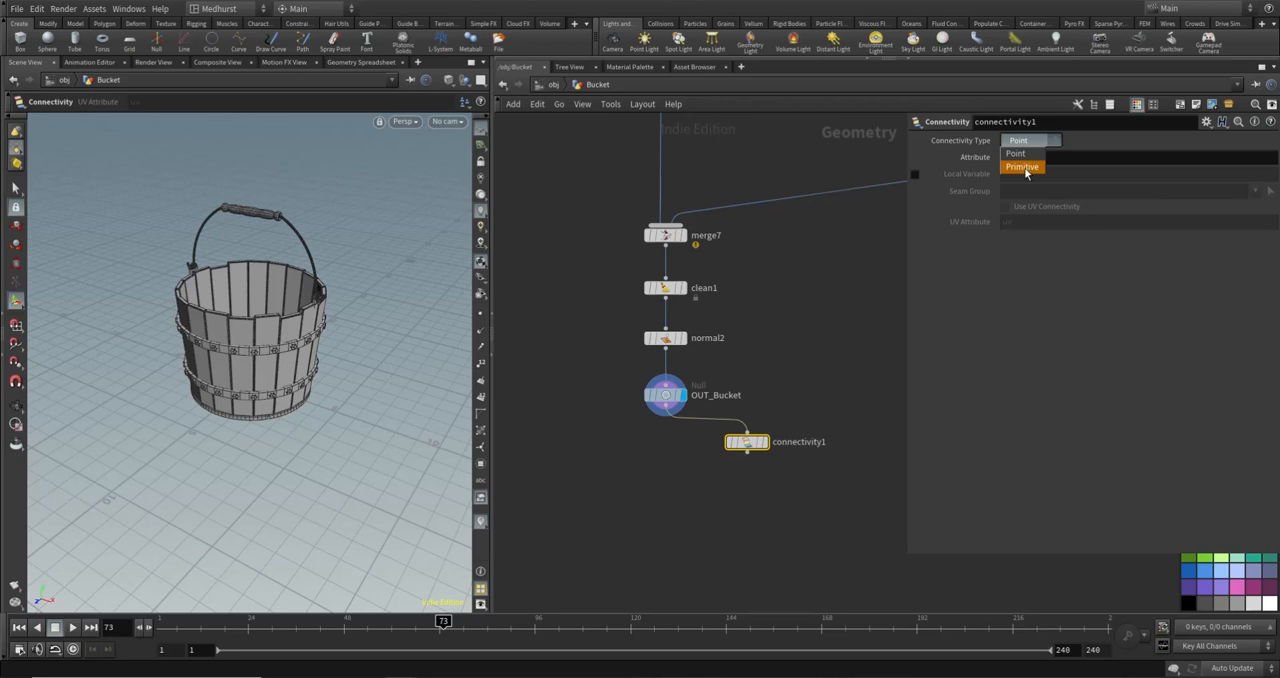
{"action": "left_click", "coordinate": [1020, 163]}
{"action": "key", "text": "r"}
- Add a Color node connected below connectivity1 and set its Class to Primitive
{"action": "key", "text": "Tab"}
{"action": "type", "text": "color"}
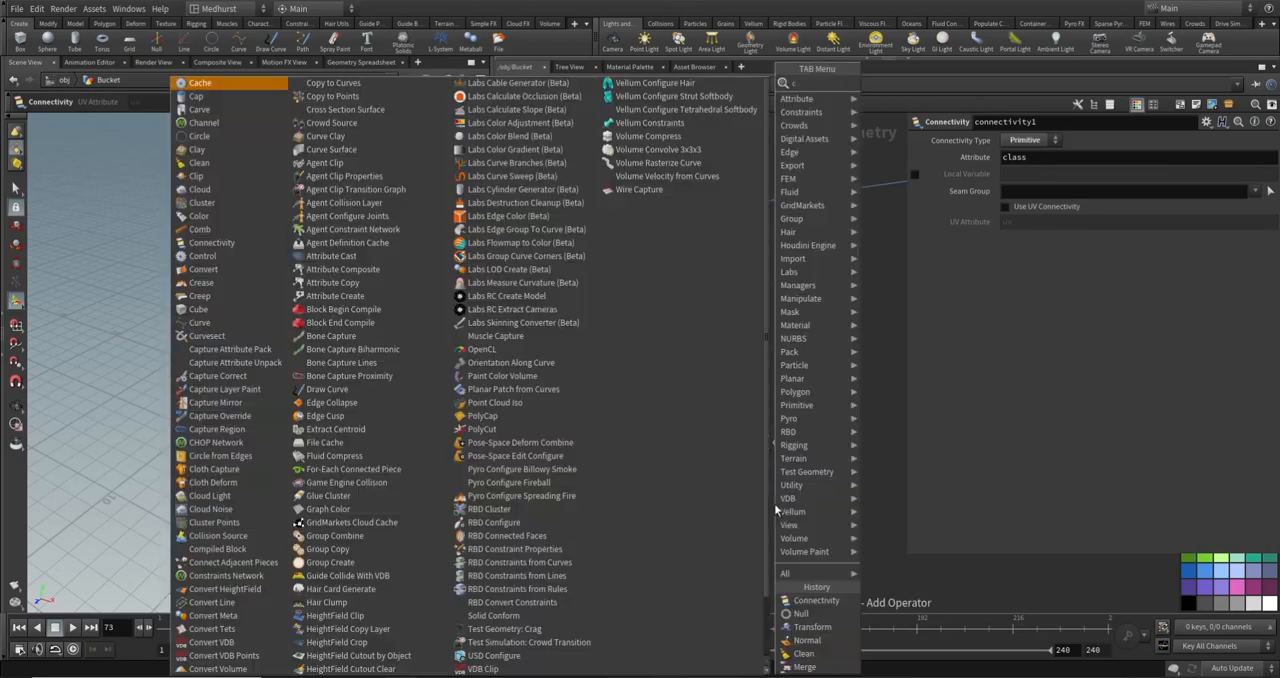
{"action": "key", "text": "Return"}
{"action": "left_click", "coordinate": [758, 496]}
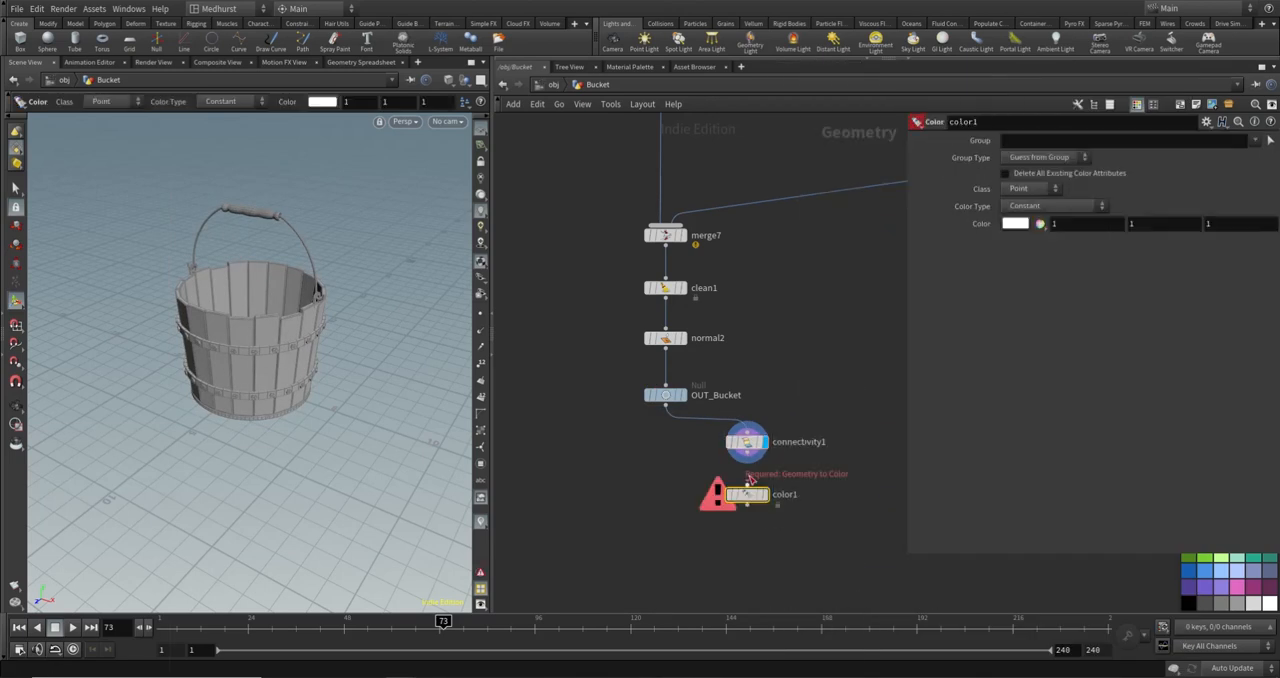
{"action": "left_click", "coordinate": [1043, 190]}
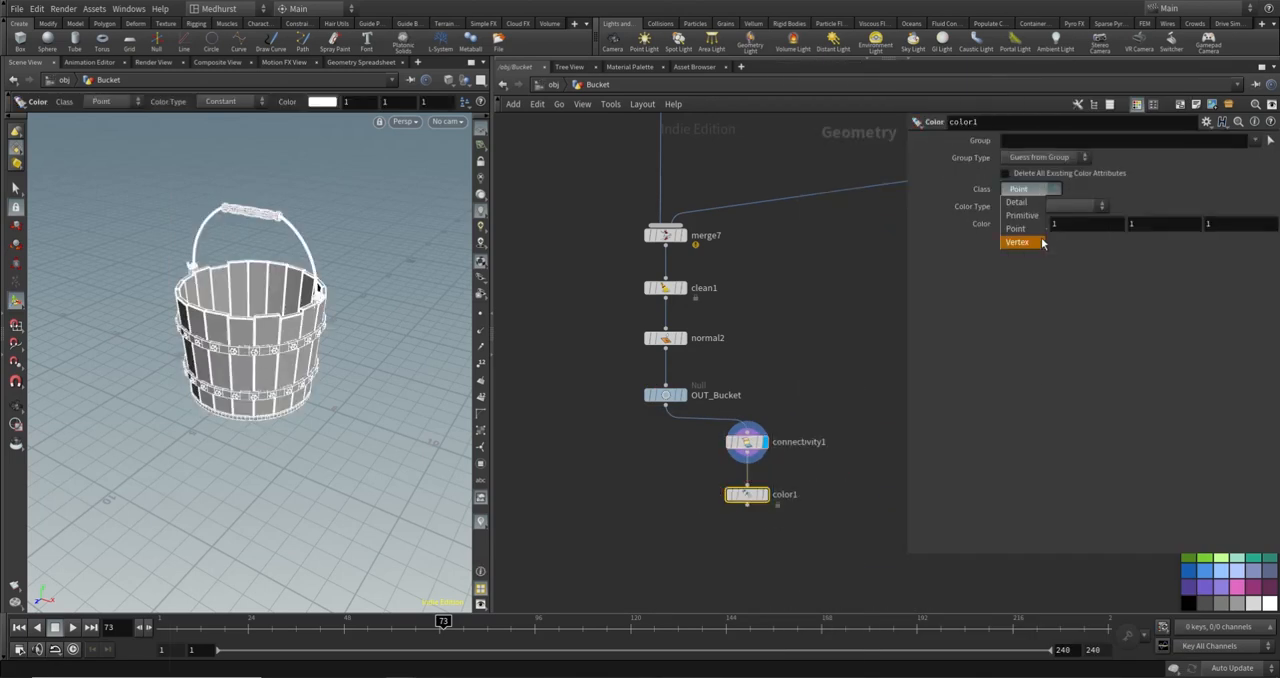
{"action": "left_click", "coordinate": [1041, 219]}
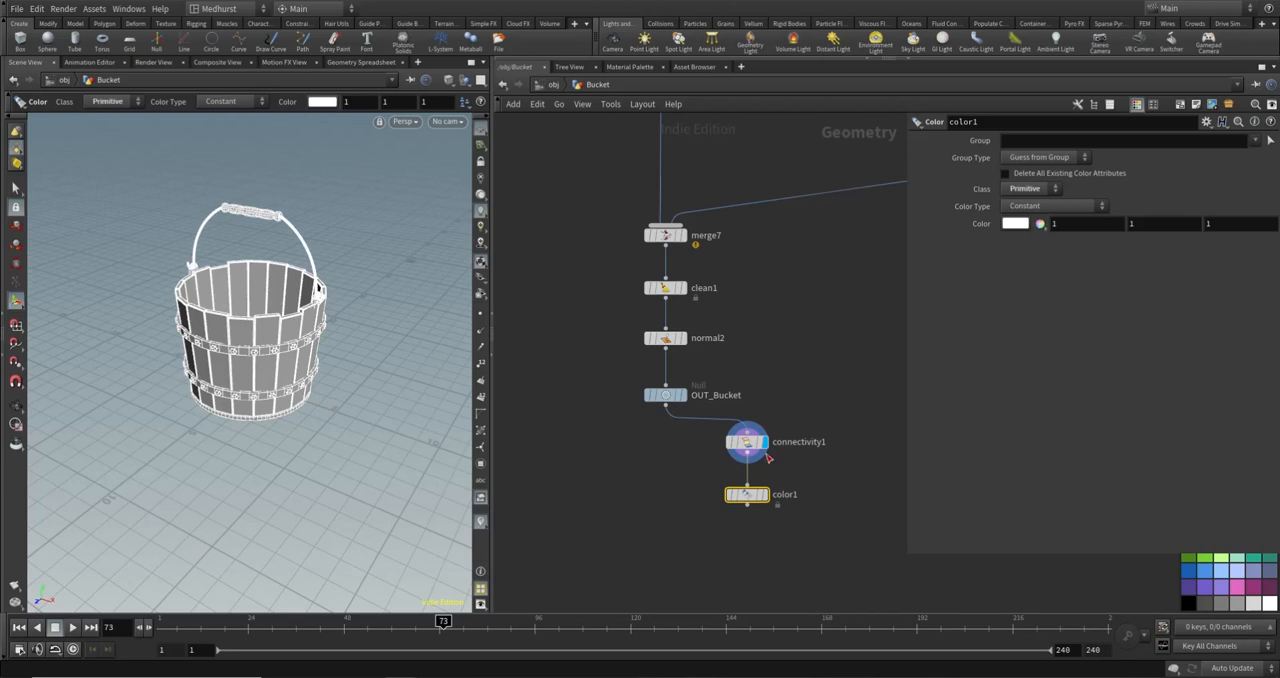
- Set color1's Color Type to Random from Attribute using the class attribute, and display the node
{"action": "left_click", "coordinate": [1066, 207]}
{"action": "left_click", "coordinate": [1066, 273]}
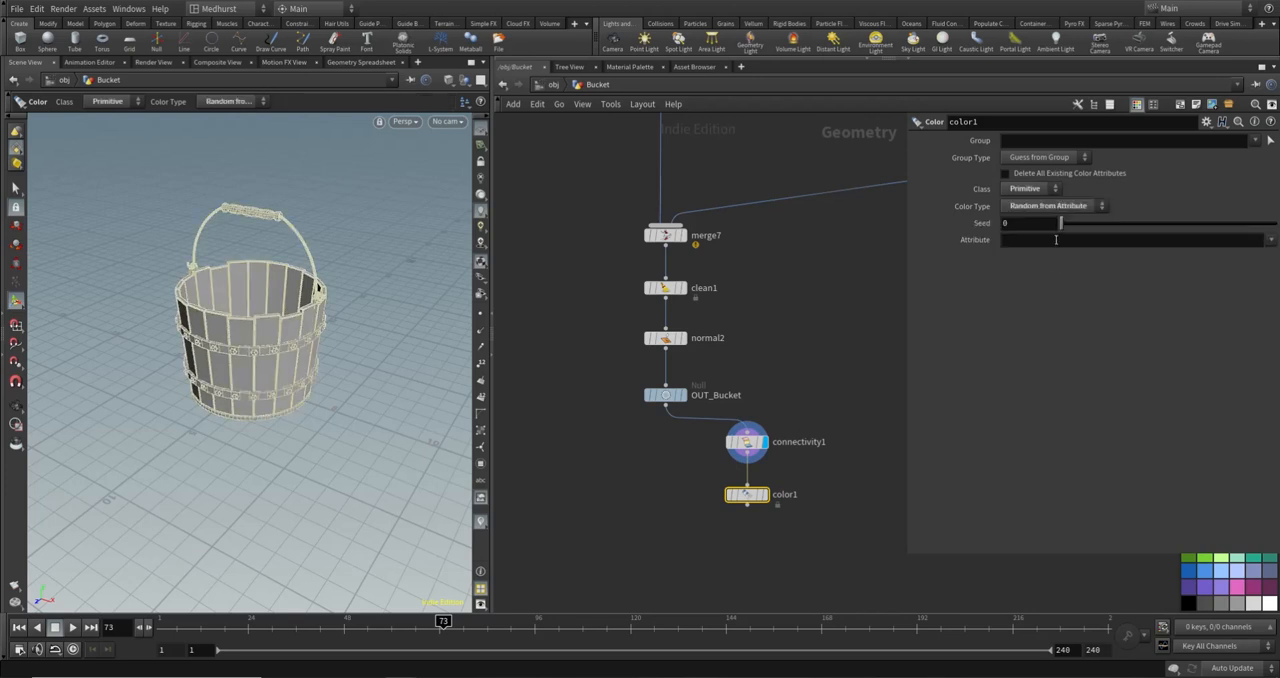
{"action": "type", "text": "class"}
{"action": "key", "text": "Return"}
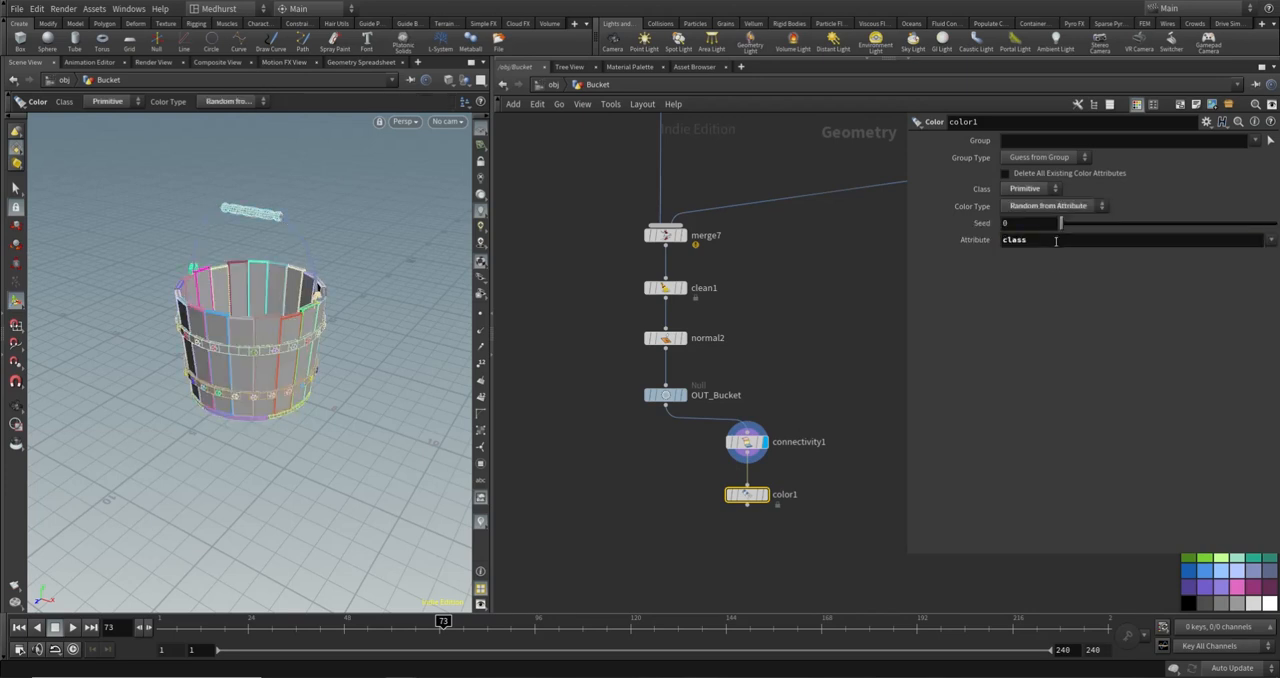
{"action": "left_click", "coordinate": [765, 495]}
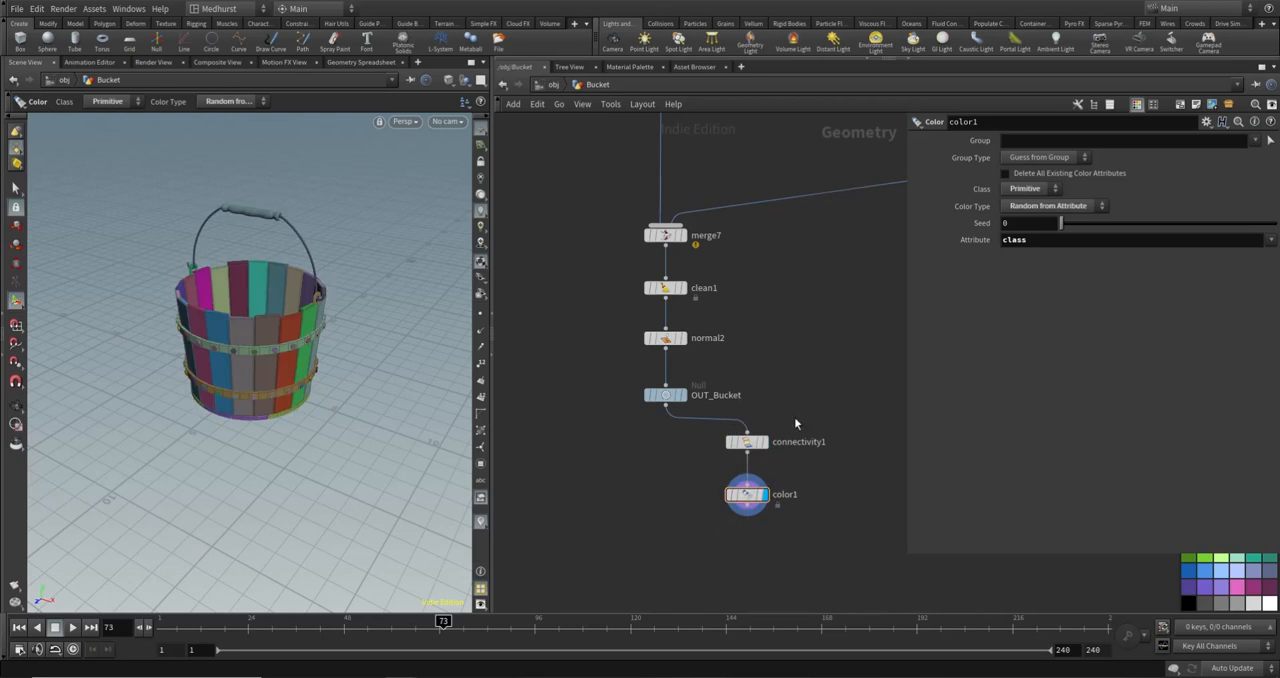
- Examine the randomly coloured bucket pieces and handle from several angles
{"action": "left_click_drag", "start_coordinate": [380, 453], "coordinate": [242, 439], "text": "alt"}
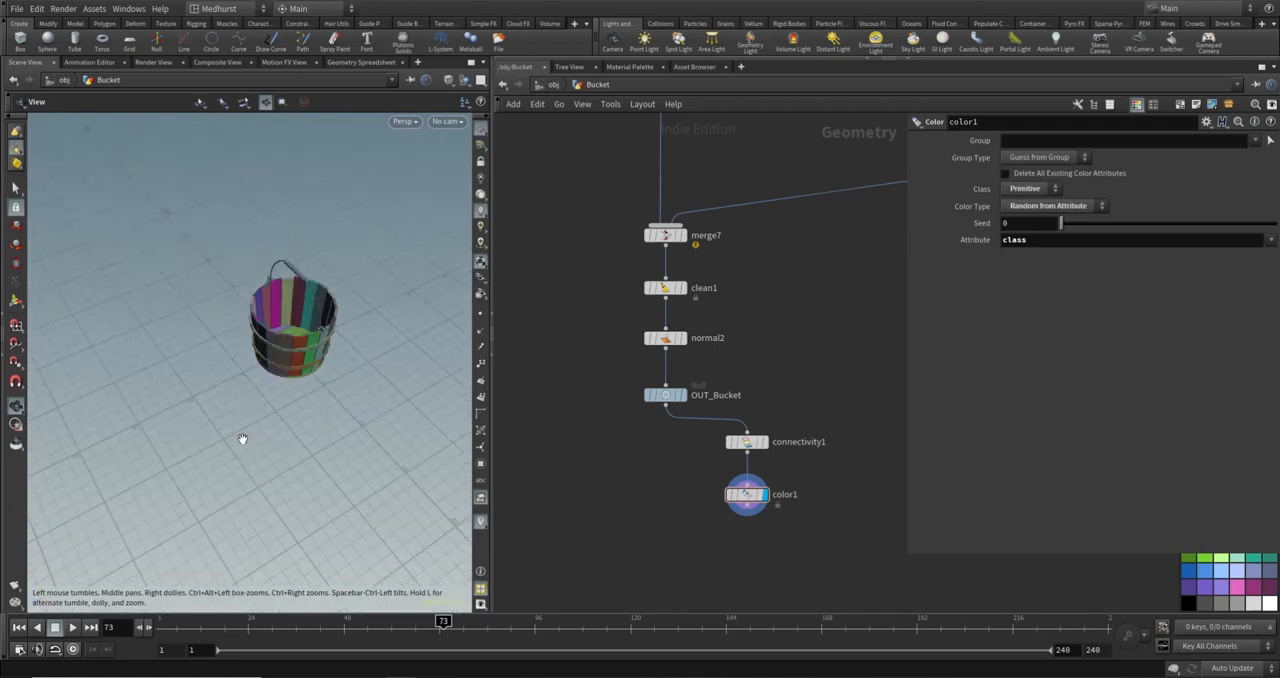
{"action": "middle_click_drag", "start_coordinate": [309, 323], "coordinate": [280, 366]}
{"action": "left_click_drag", "start_coordinate": [280, 366], "coordinate": [264, 374]}
{"action": "right_click_drag", "start_coordinate": [264, 374], "coordinate": [378, 362]}
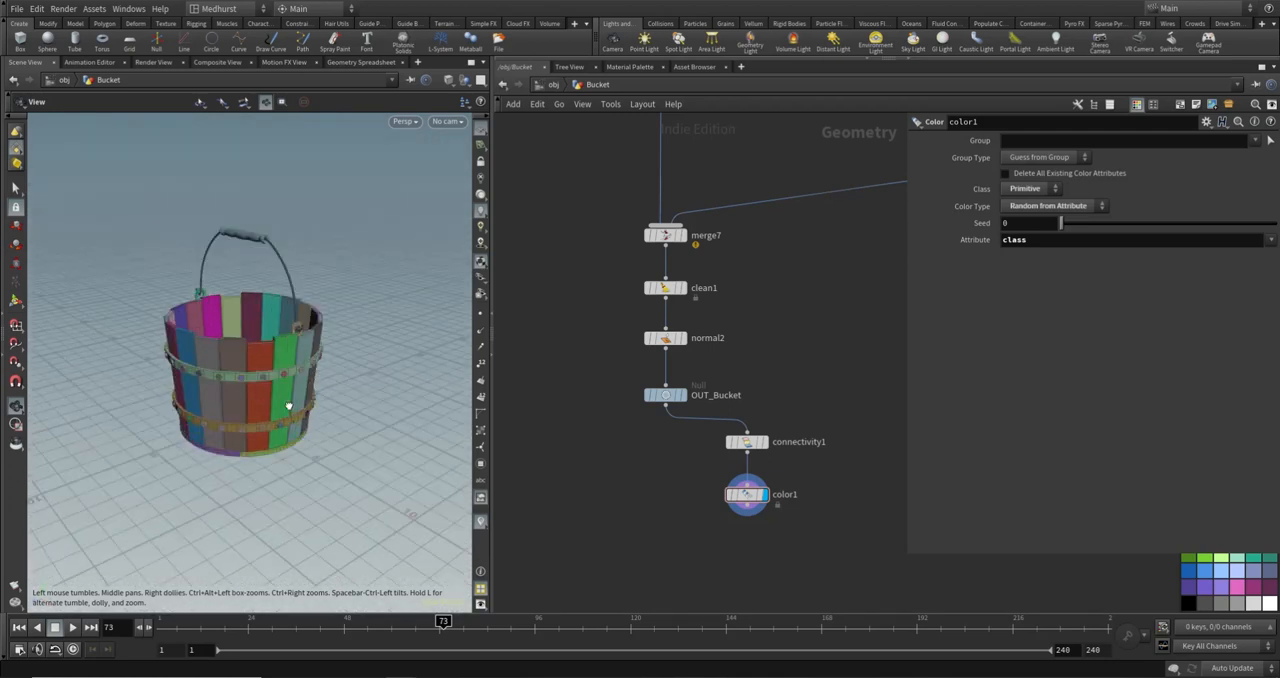
{"action": "left_click_drag", "start_coordinate": [289, 406], "coordinate": [355, 355]}
{"action": "key", "text": "Return"}
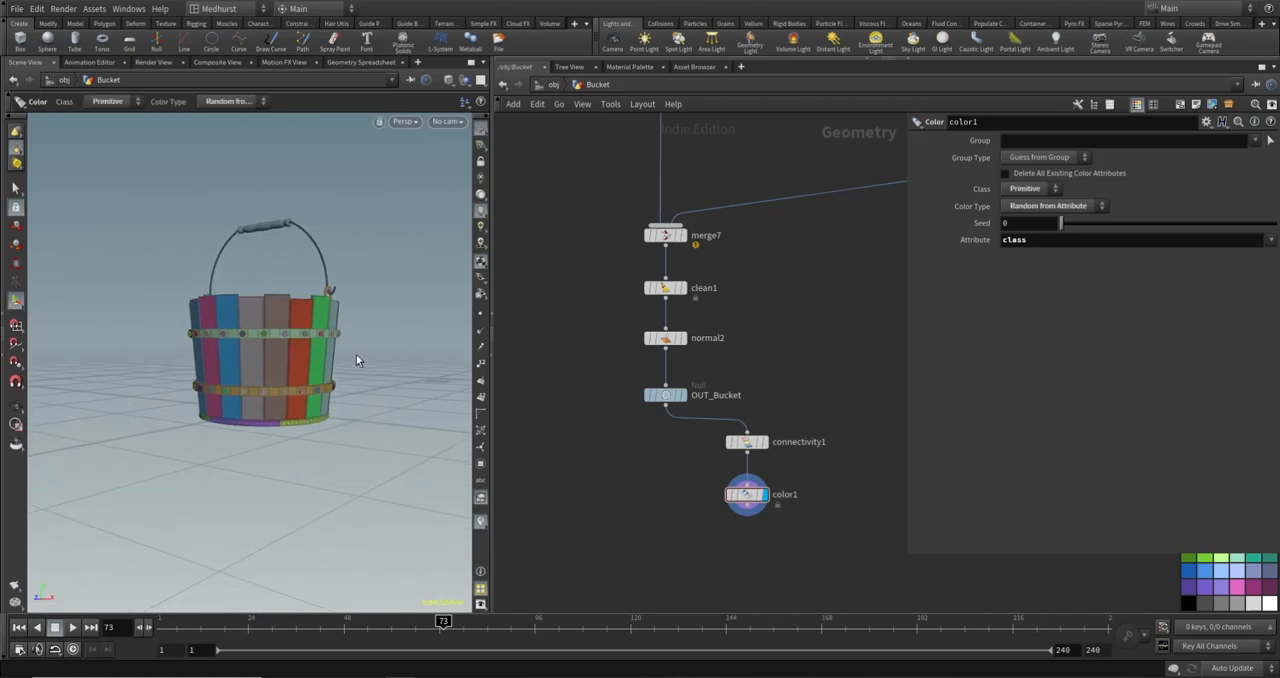
{"action": "key", "text": "Escape"}
{"action": "left_click_drag", "start_coordinate": [357, 360], "coordinate": [291, 313]}
{"action": "key", "text": "Return"}
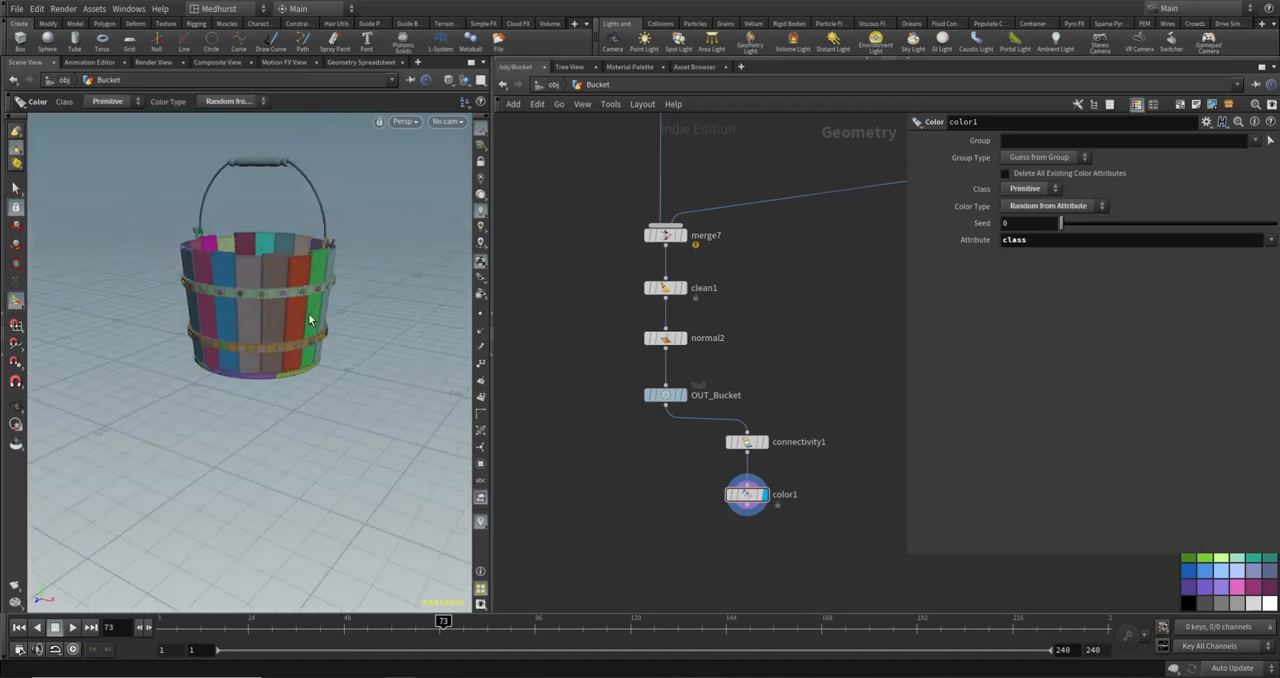